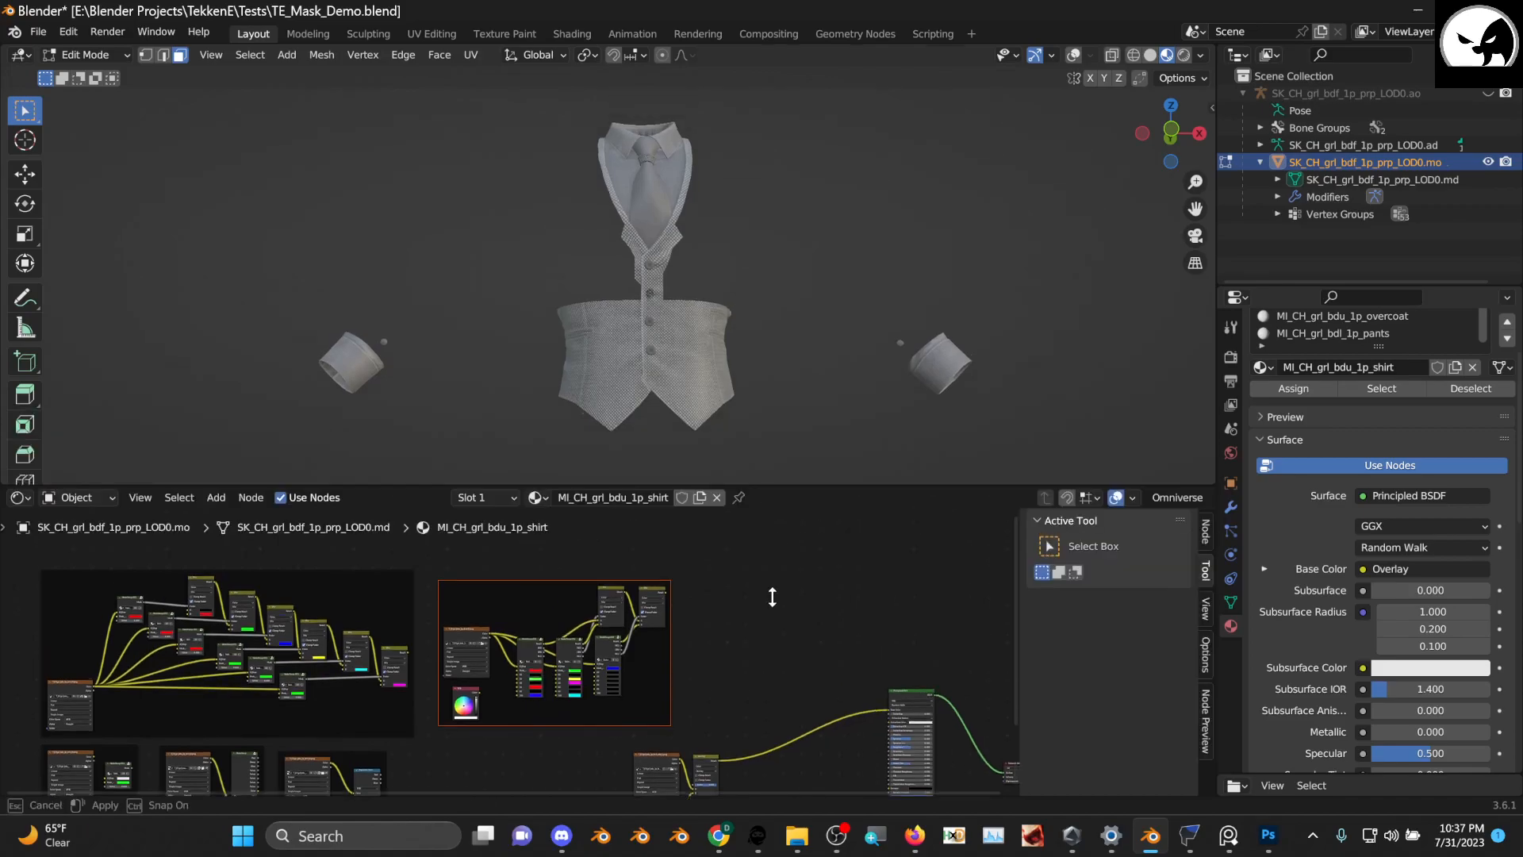
Enlarge the 3D viewport and examine the patterned texture on the isolated shirt, tie and vest mesh from near and far
{"action": "scroll", "coordinate": [731, 401], "scroll_direction": "down", "scroll_amount": 2}
{"action": "scroll", "coordinate": [731, 401], "scroll_direction": "up", "scroll_amount": 2}
{"action": "middle_click_drag", "start_coordinate": [757, 400], "coordinate": [743, 601]}
{"action": "scroll", "coordinate": [724, 409], "scroll_direction": "up", "scroll_amount": 3}
{"action": "scroll", "coordinate": [715, 400], "scroll_direction": "down", "scroll_amount": 3}
{"action": "scroll", "coordinate": [732, 405], "scroll_direction": "up", "scroll_amount": 6}
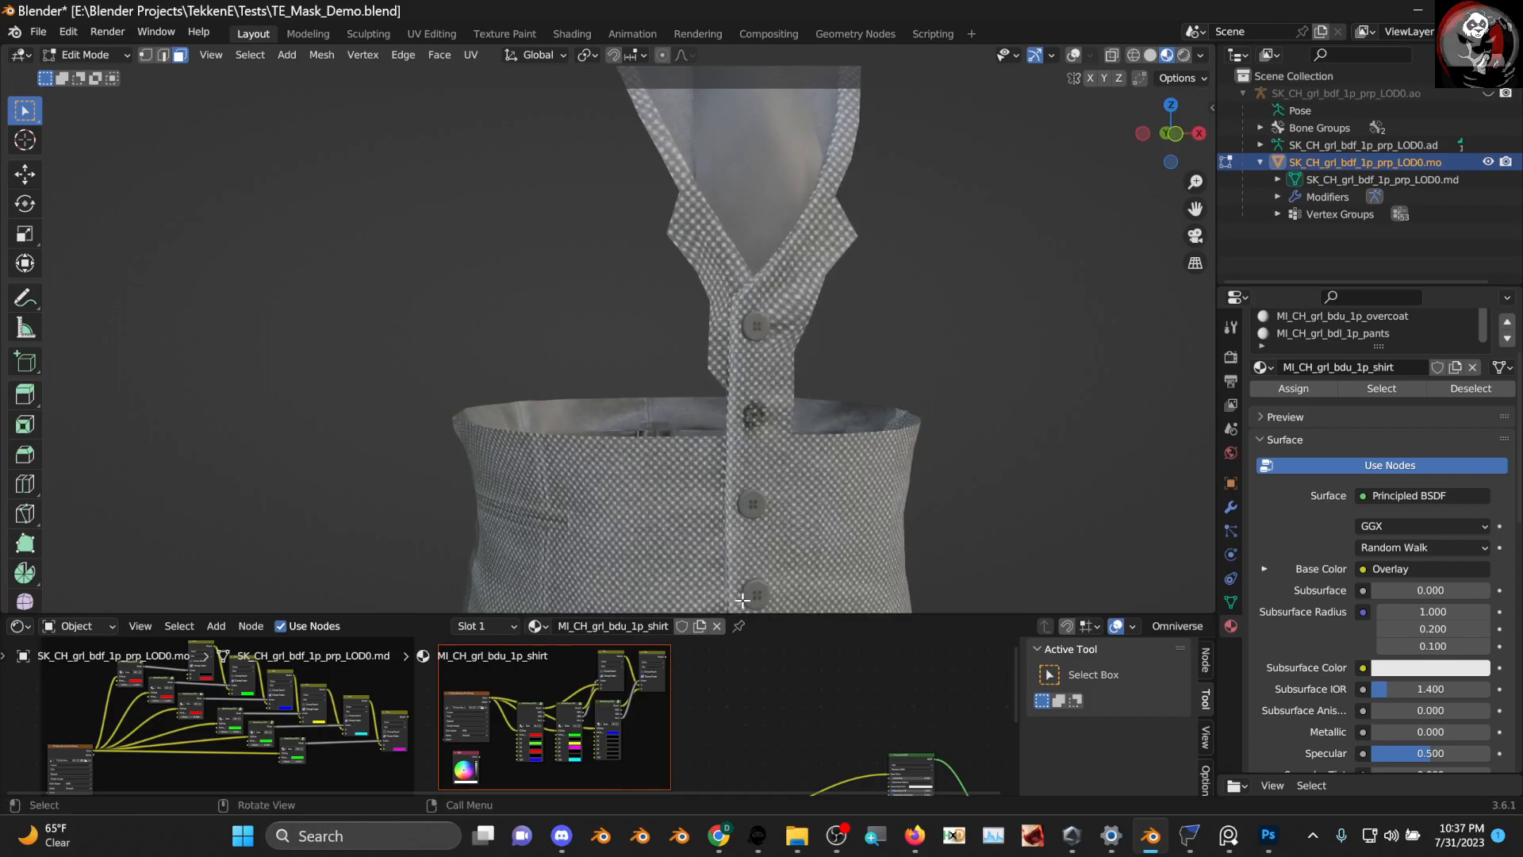
{"action": "scroll", "coordinate": [834, 553], "scroll_direction": "down", "scroll_amount": 3}
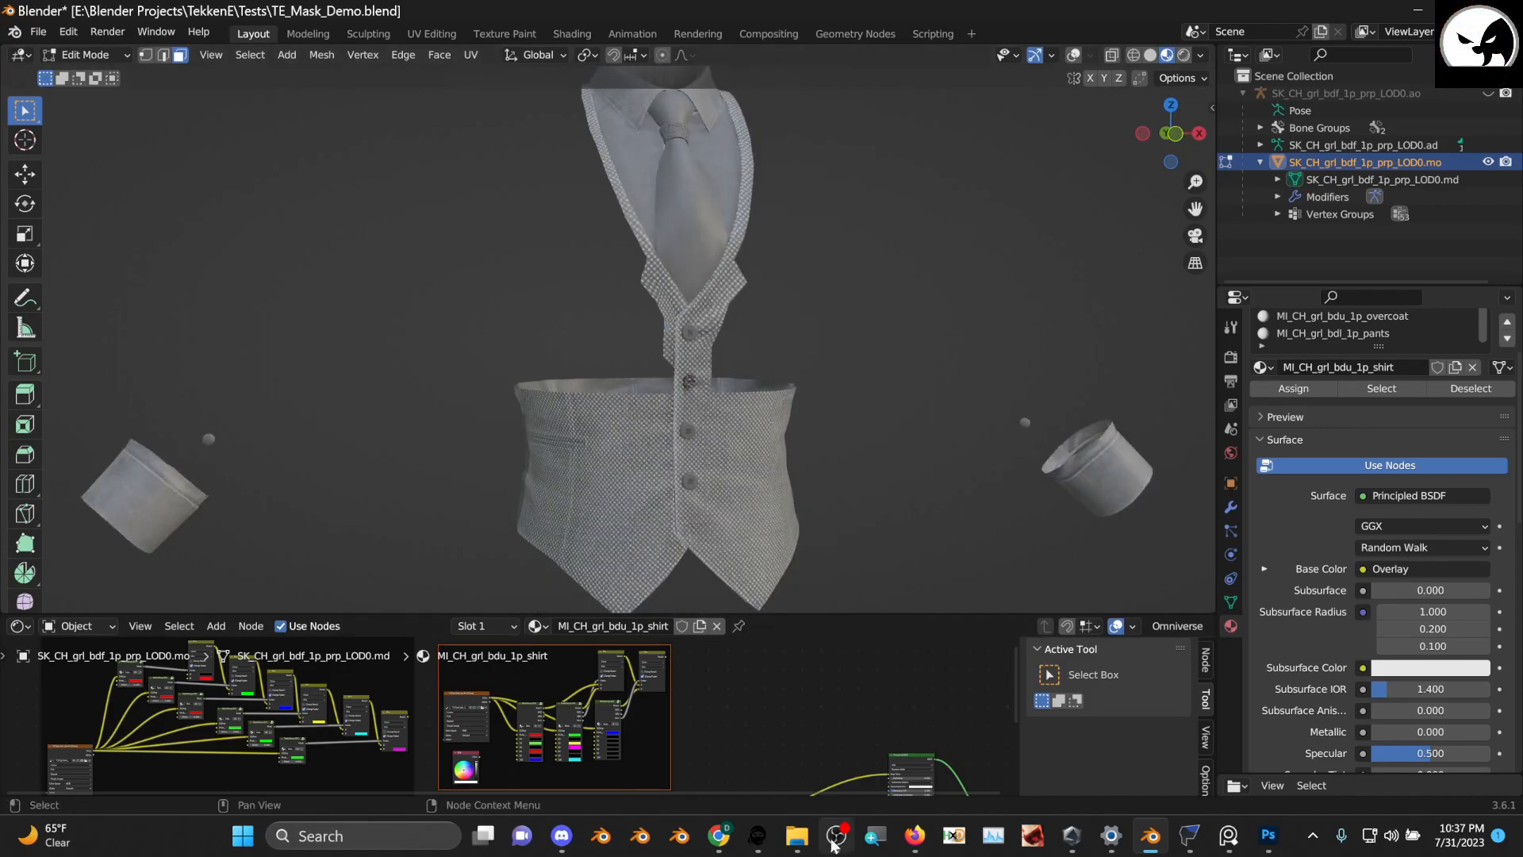
{"action": "mouse_move", "coordinate": [835, 843]}
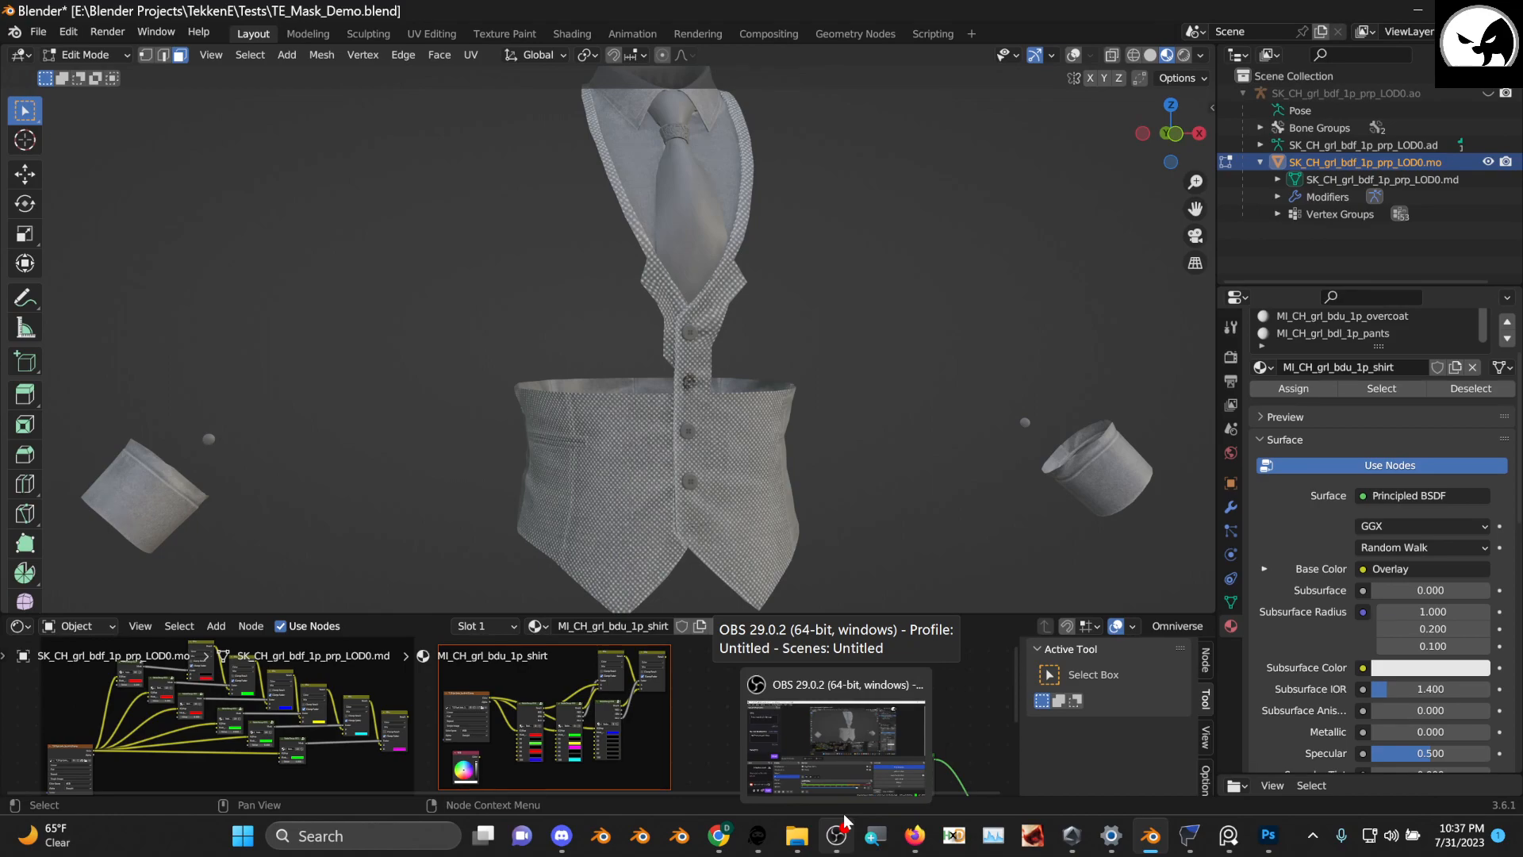
{"action": "scroll", "coordinate": [702, 341], "scroll_direction": "down", "scroll_amount": 2}
{"action": "scroll", "coordinate": [703, 346], "scroll_direction": "up", "scroll_amount": 2}
{"action": "middle_click_drag", "start_coordinate": [720, 382], "coordinate": [764, 431]}
{"action": "scroll", "coordinate": [765, 384], "scroll_direction": "down", "scroll_amount": 3}
{"action": "scroll", "coordinate": [751, 431], "scroll_direction": "up", "scroll_amount": 1}
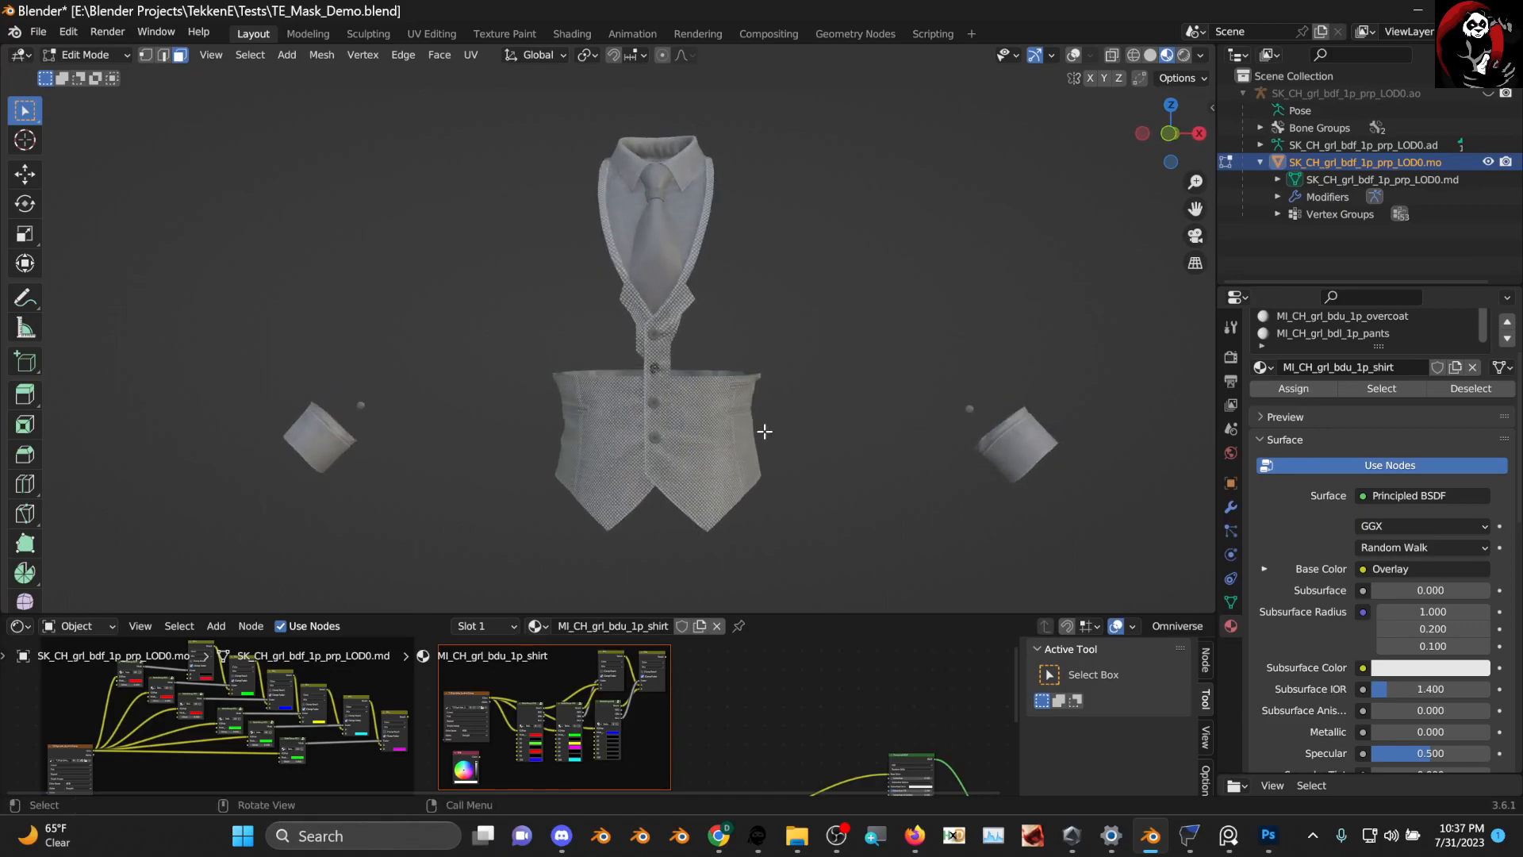
Reveal all hidden geometry of the outfit mesh and select a face of the suit on the chest
{"action": "key", "text": "alt+h"}
{"action": "scroll", "coordinate": [793, 385], "scroll_direction": "up", "scroll_amount": 3}
{"action": "scroll", "coordinate": [794, 386], "scroll_direction": "down", "scroll_amount": 3}
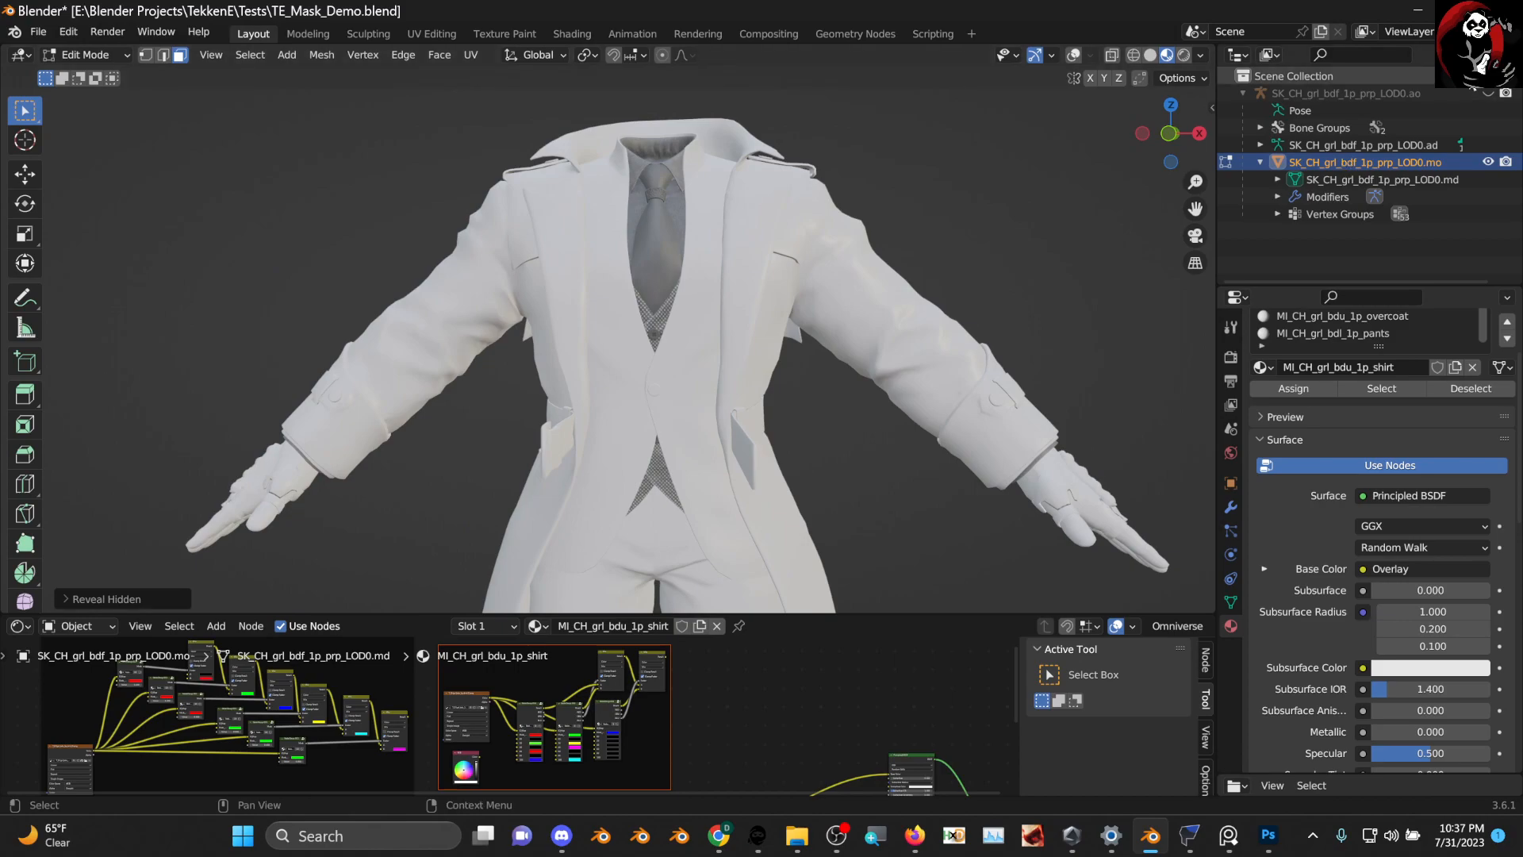
{"action": "left_click", "coordinate": [1259, 162]}
{"action": "middle_click_drag", "start_coordinate": [661, 350], "coordinate": [677, 350]}
{"action": "left_click", "coordinate": [676, 350]}
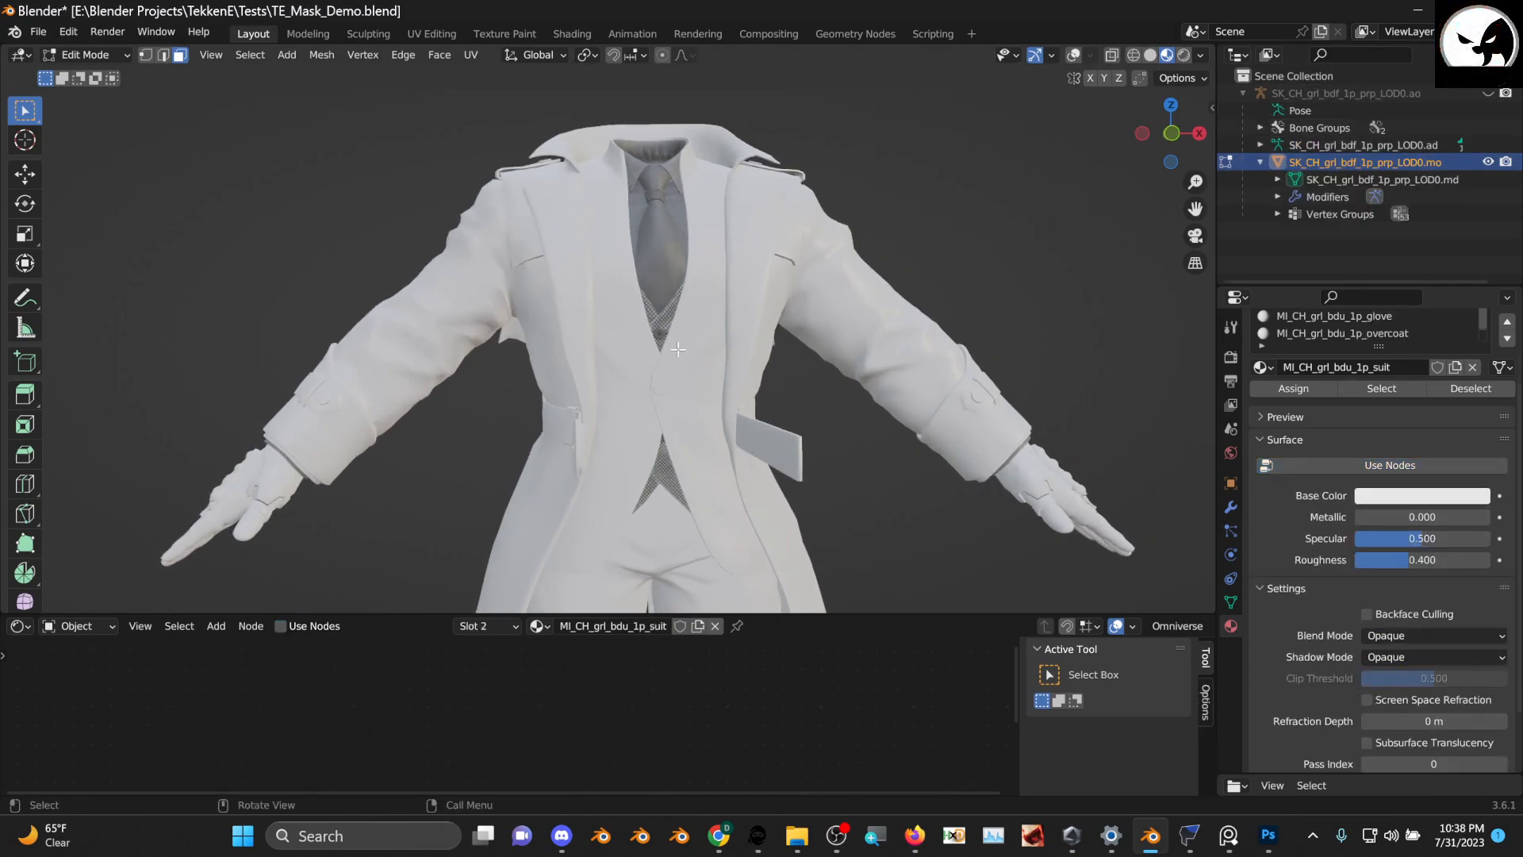
Switch the outfit mesh to Object Mode and turn on the viewport overlays
{"action": "scroll", "coordinate": [677, 350], "scroll_direction": "up", "scroll_amount": 3}
{"action": "left_click", "coordinate": [70, 55]}
{"action": "left_click", "coordinate": [119, 97]}
{"action": "scroll", "coordinate": [645, 273], "scroll_direction": "down", "scroll_amount": 5}
{"action": "mouse_move", "coordinate": [645, 273]}
{"action": "middle_mouse_down"}
{"action": "mouse_move", "coordinate": [595, 277]}
{"action": "mouse_move", "coordinate": [630, 263]}
{"action": "mouse_move", "coordinate": [657, 296]}
{"action": "mouse_move", "coordinate": [649, 283]}
{"action": "middle_mouse_up"}
{"action": "scroll", "coordinate": [636, 270], "scroll_direction": "down", "scroll_amount": 2}
{"action": "scroll", "coordinate": [636, 271], "scroll_direction": "up", "scroll_amount": 2}
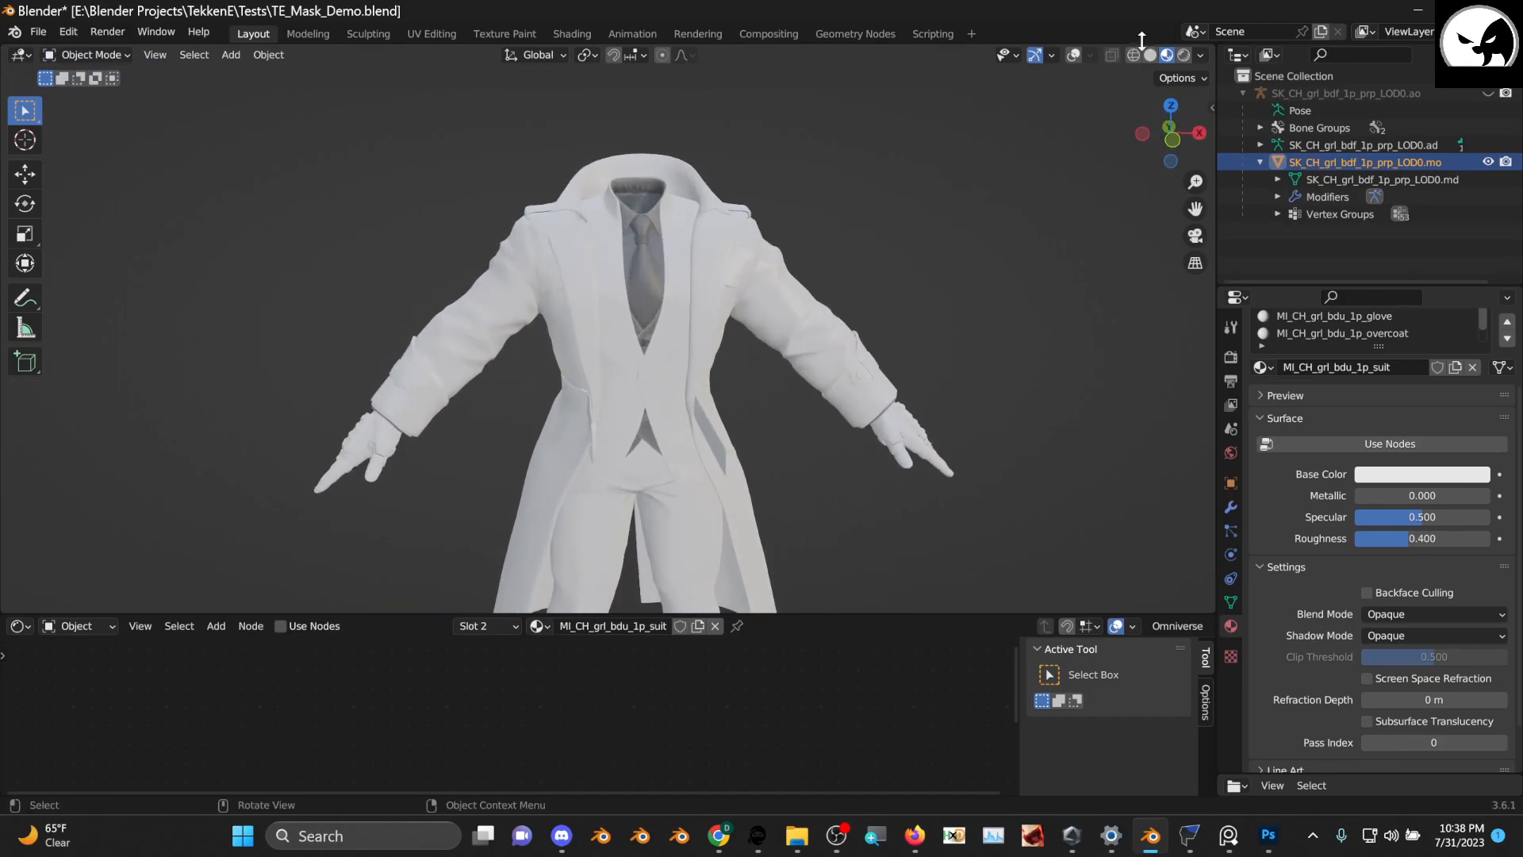
{"action": "left_click", "coordinate": [1072, 55]}
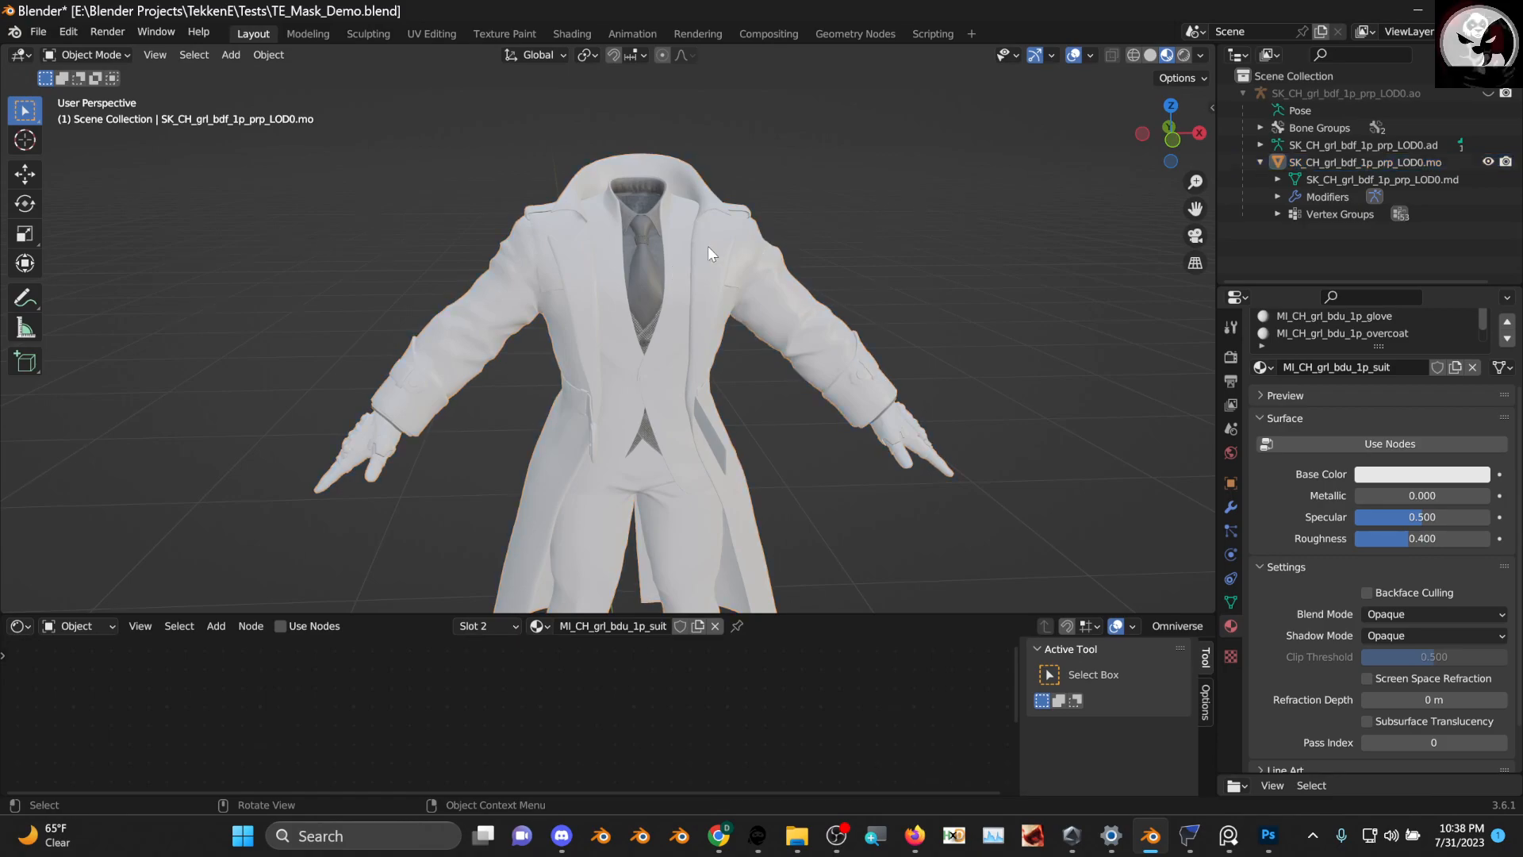
{"action": "middle_click_drag", "start_coordinate": [646, 253], "coordinate": [603, 198]}
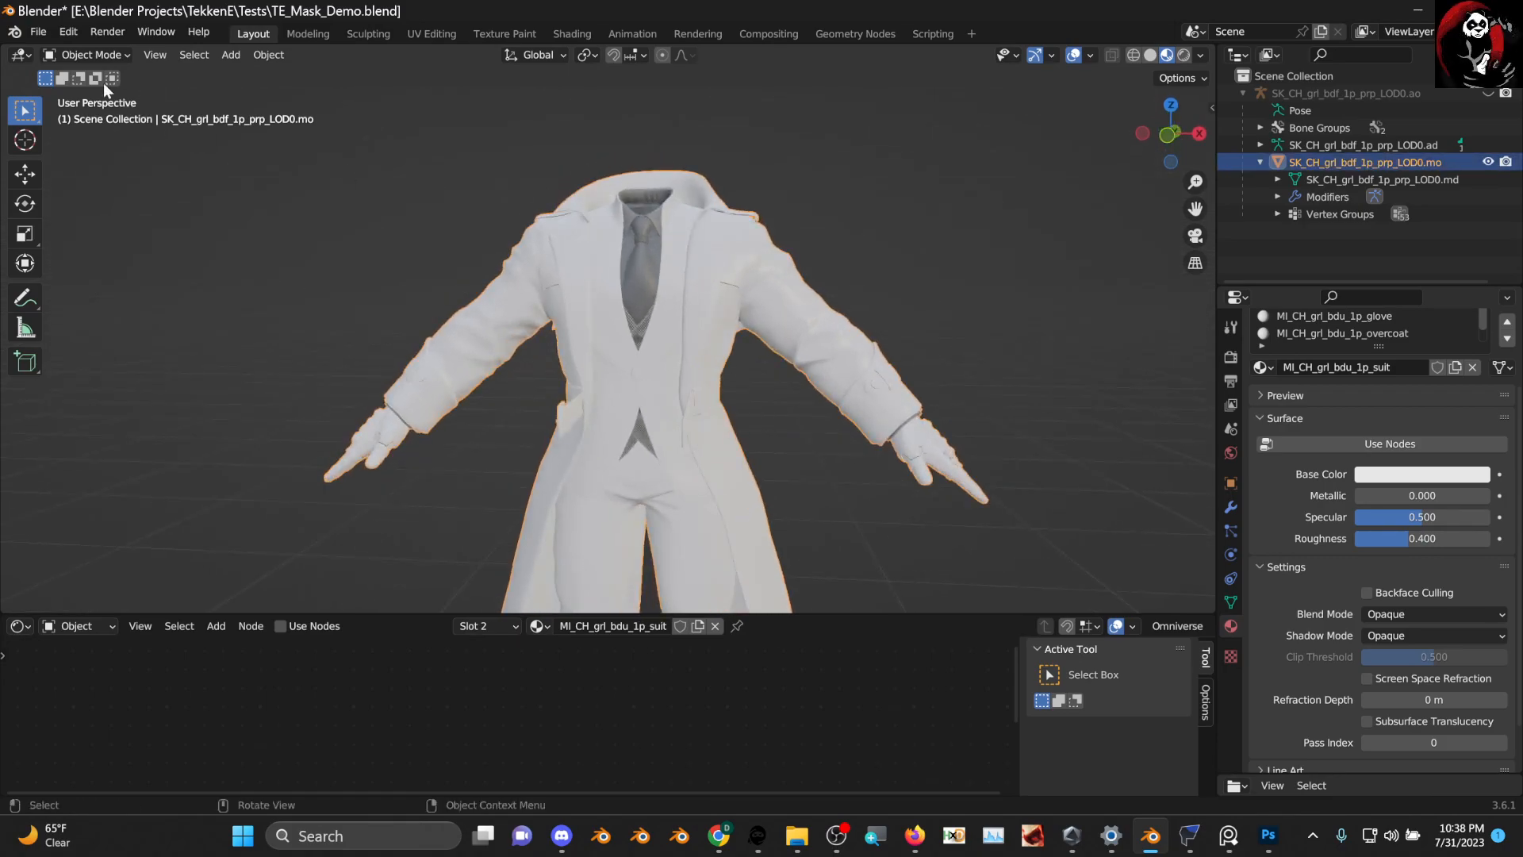
Return to Edit Mode and select all faces that use the MI_CH_grl_bdu_1p_shirt material
{"action": "left_click", "coordinate": [86, 54]}
{"action": "left_click", "coordinate": [102, 94]}
{"action": "middle_click_drag", "start_coordinate": [739, 296], "coordinate": [722, 294]}
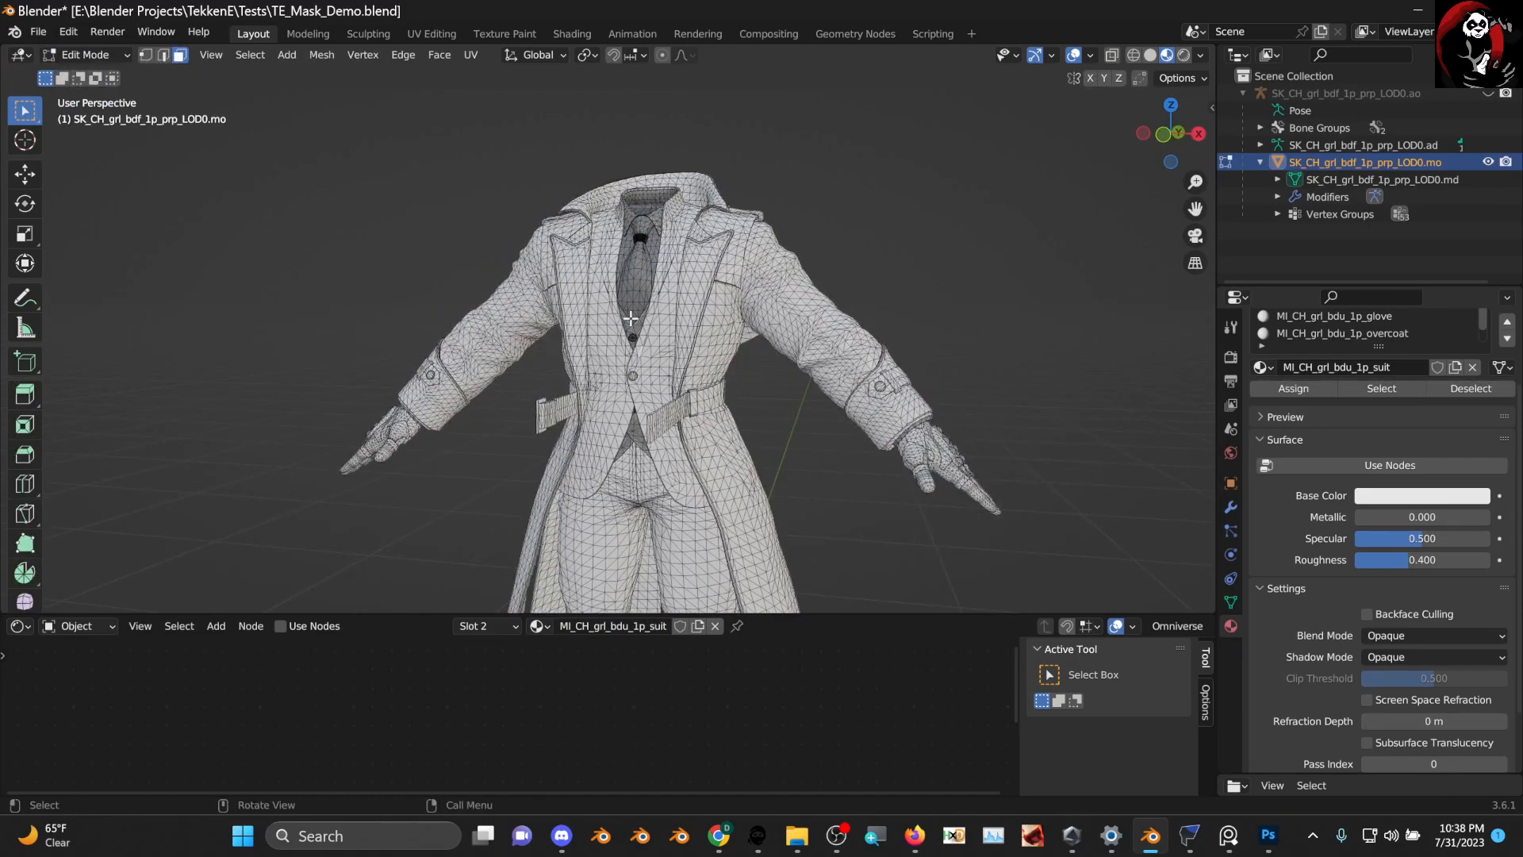
{"action": "left_click", "coordinate": [636, 282]}
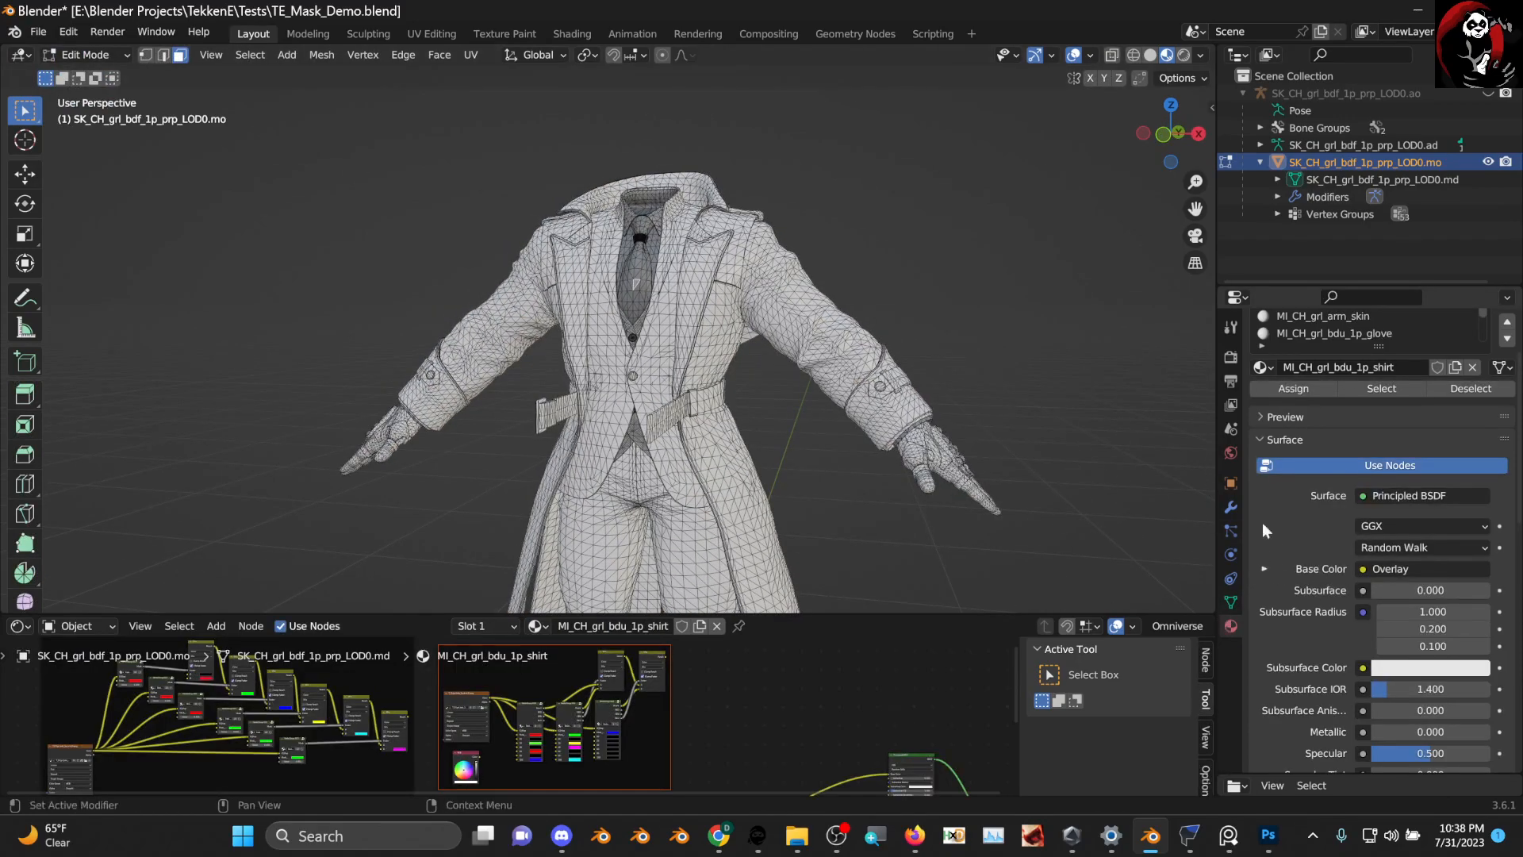
{"action": "left_click", "coordinate": [1368, 388]}
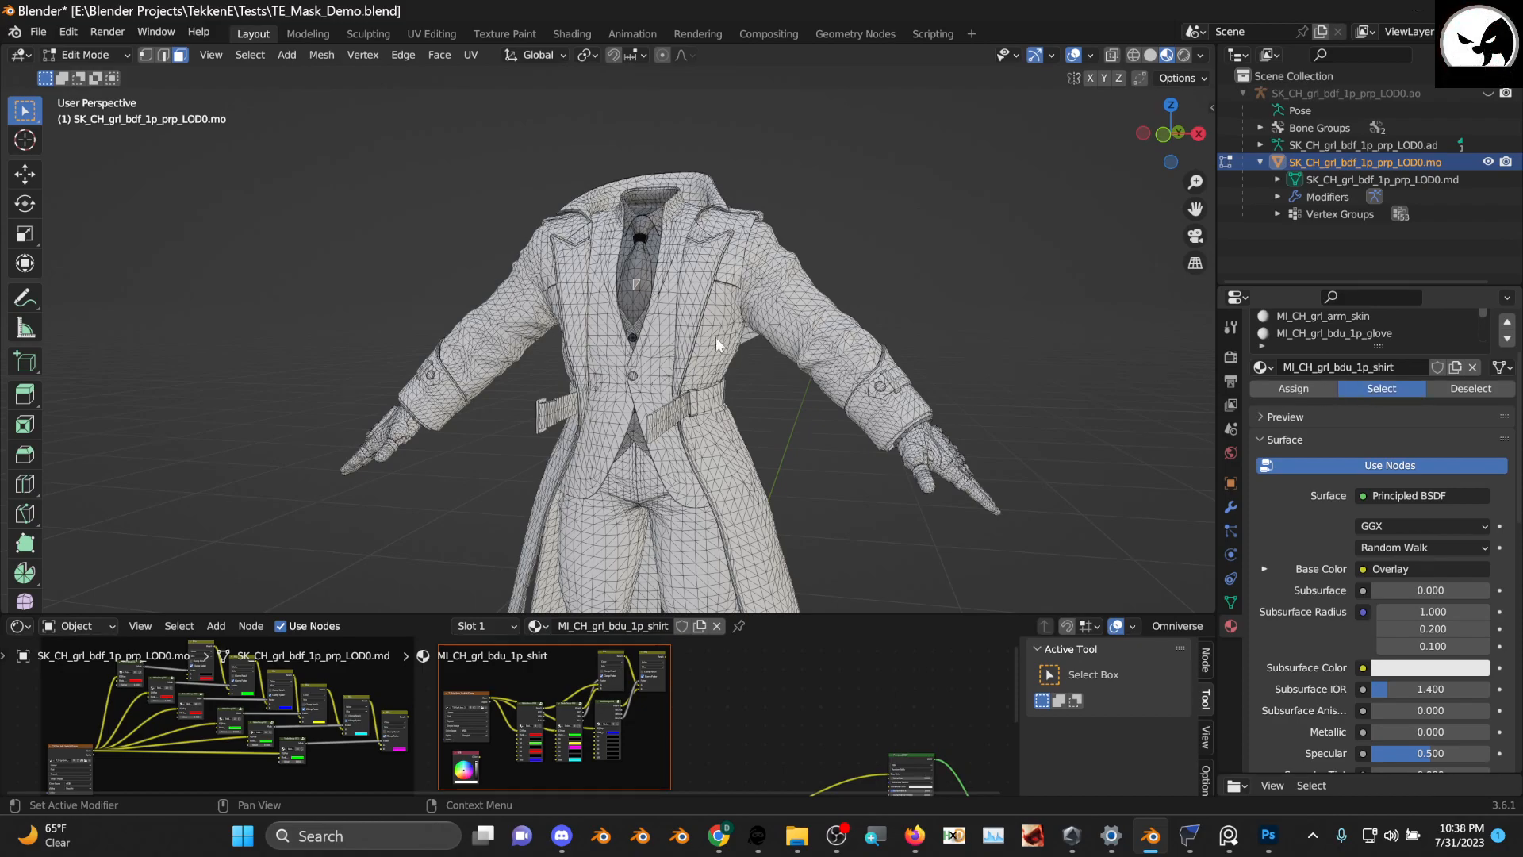
{"action": "scroll", "coordinate": [1368, 360], "scroll_direction": "up", "scroll_amount": 2}
{"action": "scroll", "coordinate": [992, 349], "scroll_direction": "up", "scroll_amount": 2}
{"action": "middle_click_drag", "start_coordinate": [991, 349], "coordinate": [1012, 349]}
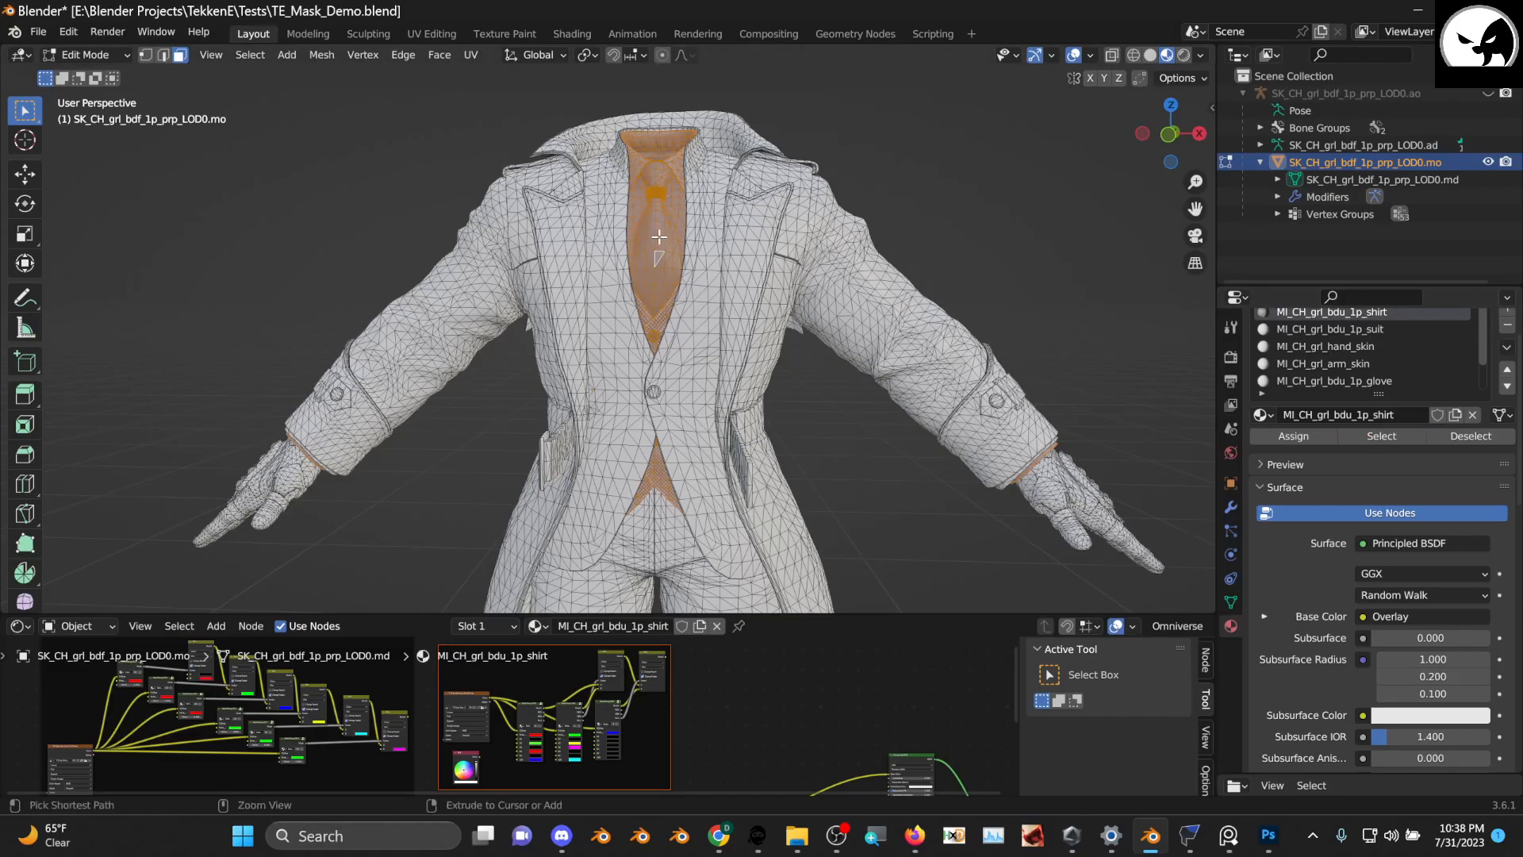
Invert the selection and hide it to isolate the shirt, tie and vest geometry
{"action": "key", "text": "ctrl+i"}
{"action": "key", "text": "h"}
{"action": "scroll", "coordinate": [635, 252], "scroll_direction": "up", "scroll_amount": 3}
{"action": "middle_click_drag", "start_coordinate": [634, 252], "coordinate": [571, 323]}
{"action": "scroll", "coordinate": [756, 529], "scroll_direction": "down", "scroll_amount": 4}
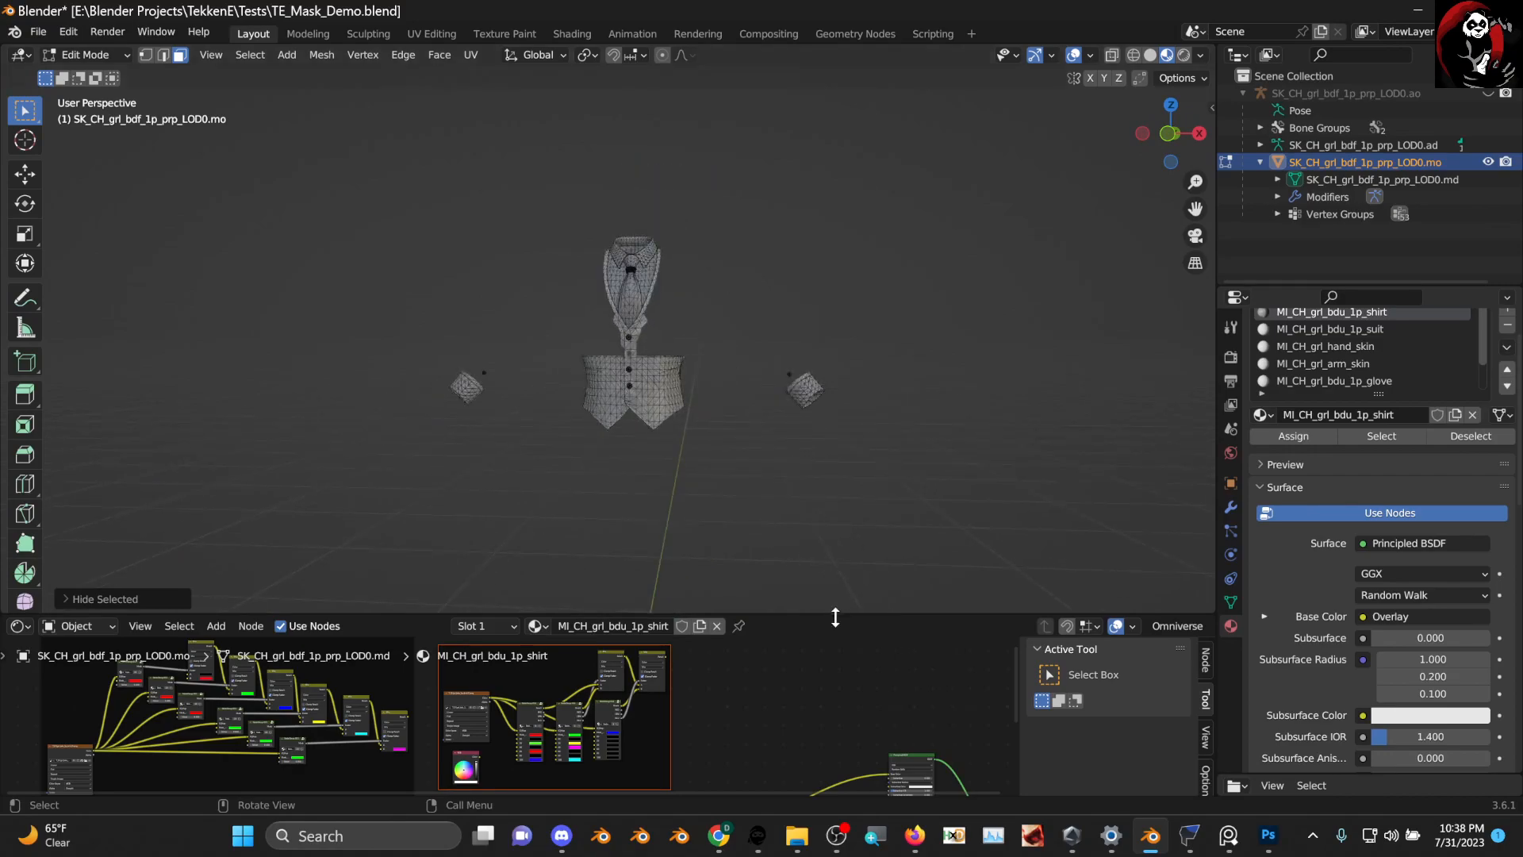
Enlarge the node editor and connect the Color output of T_CH_grl_bdu_1p_shirt_add_C.png directly to the Principled BSDF's Base Color
{"action": "left_click_drag", "start_coordinate": [838, 617], "coordinate": [833, 252]}
{"action": "scroll", "coordinate": [668, 507], "scroll_direction": "up", "scroll_amount": 9}
{"action": "middle_click_drag", "start_coordinate": [755, 493], "coordinate": [425, 494]}
{"action": "scroll", "coordinate": [469, 485], "scroll_direction": "up", "scroll_amount": 1}
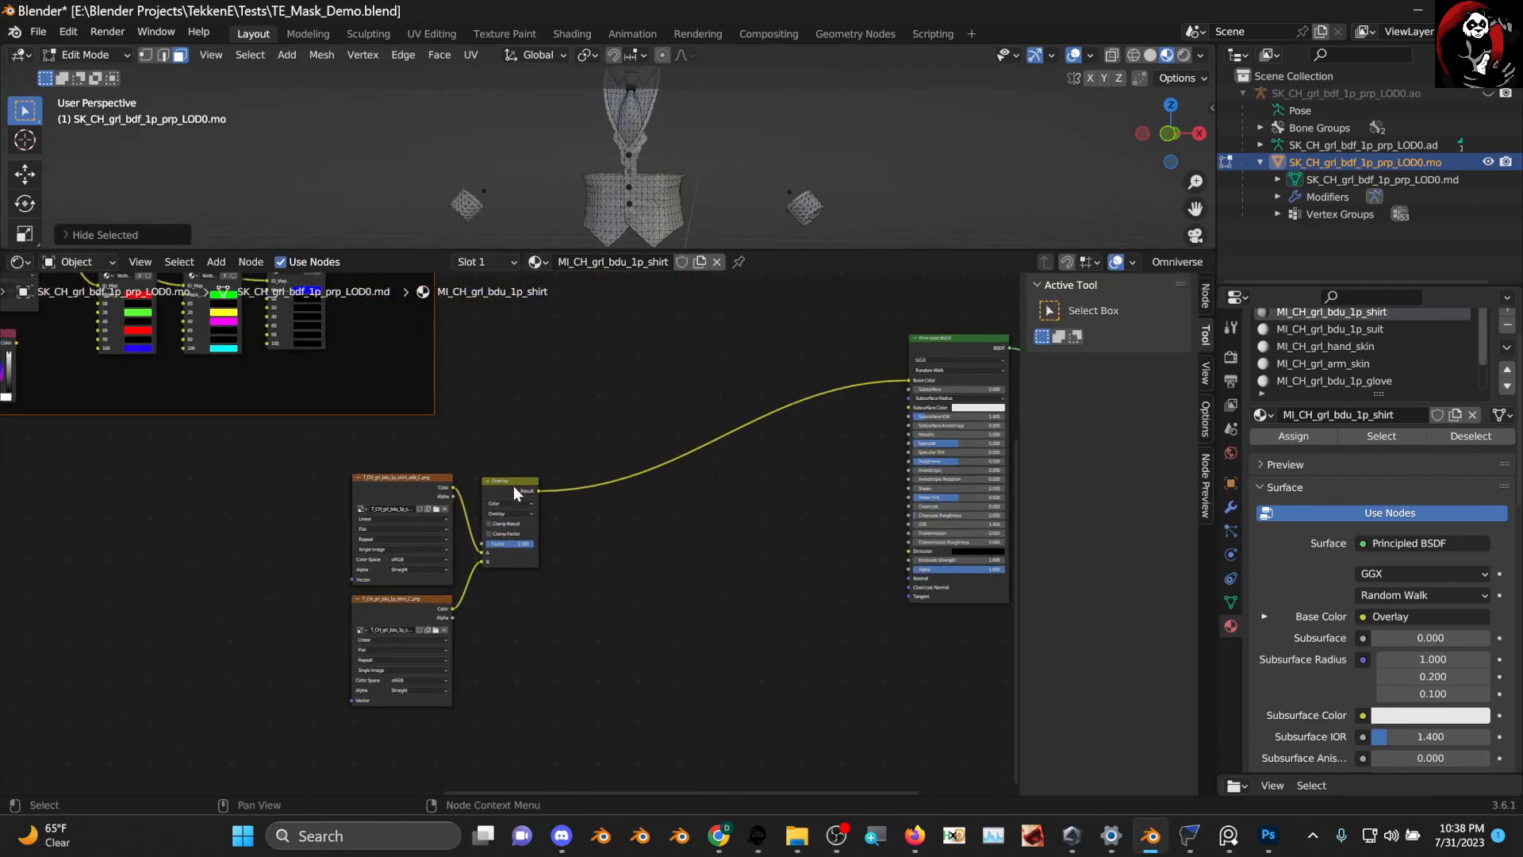
{"action": "scroll", "coordinate": [488, 503], "scroll_direction": "up", "scroll_amount": 3}
{"action": "middle_click_drag", "start_coordinate": [537, 513], "coordinate": [339, 579]}
{"action": "left_click_drag", "start_coordinate": [229, 524], "coordinate": [951, 354]}
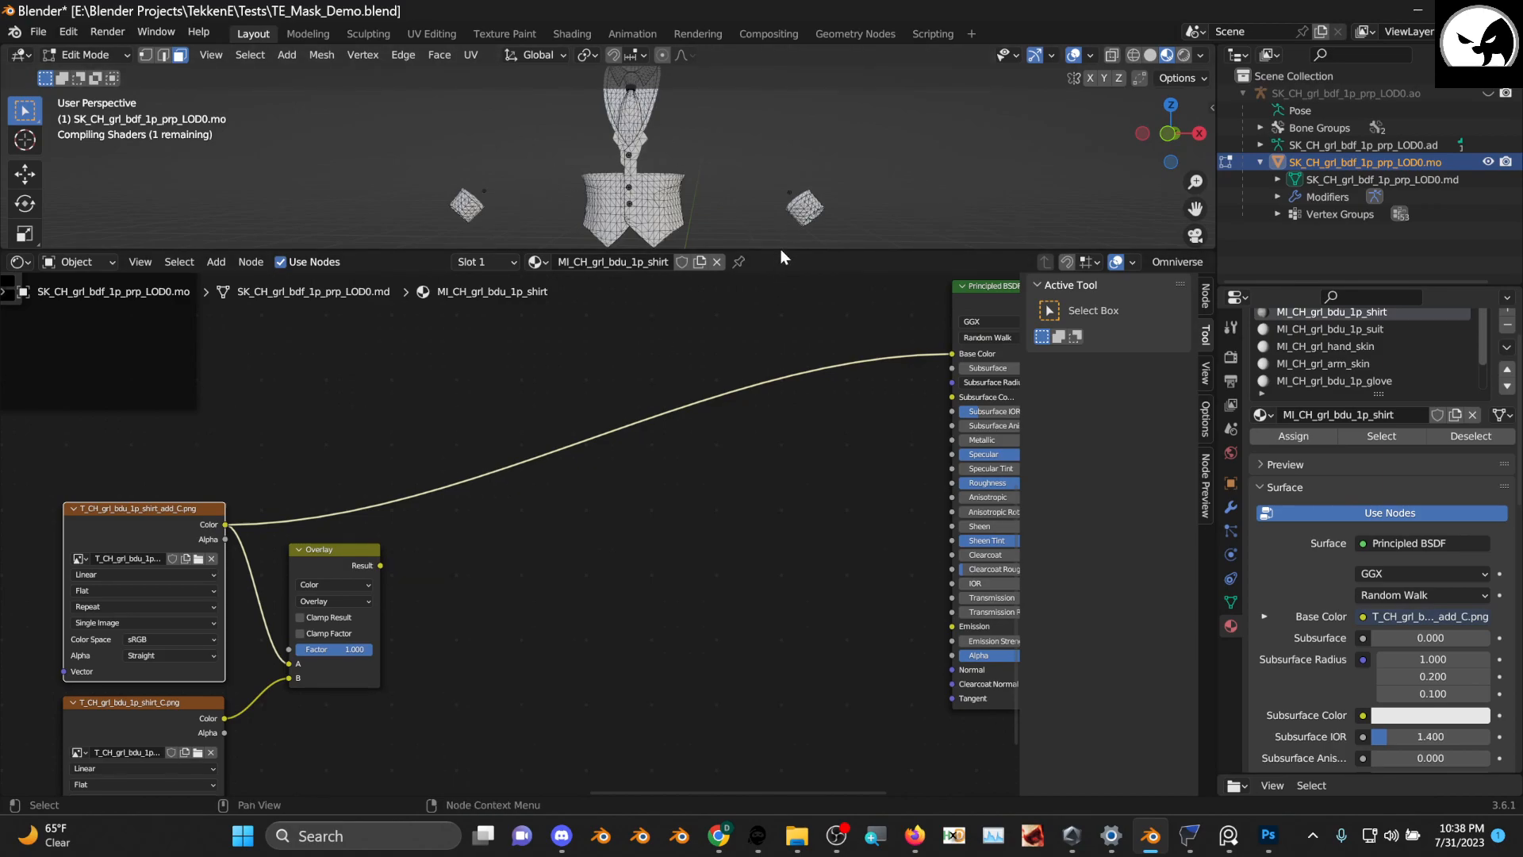
Give the 3D viewport more room and examine the shirt mesh alongside its texture and Overlay nodes
{"action": "left_click_drag", "start_coordinate": [776, 253], "coordinate": [746, 443]}
{"action": "scroll", "coordinate": [506, 664], "scroll_direction": "up", "scroll_amount": 2}
{"action": "middle_click_drag", "start_coordinate": [506, 664], "coordinate": [655, 604]}
{"action": "scroll", "coordinate": [599, 596], "scroll_direction": "down", "scroll_amount": 3}
{"action": "scroll", "coordinate": [642, 615], "scroll_direction": "up", "scroll_amount": 2}
{"action": "left_click_drag", "start_coordinate": [519, 527], "coordinate": [533, 527]}
{"action": "middle_click_drag", "start_coordinate": [644, 562], "coordinate": [436, 652]}
{"action": "scroll", "coordinate": [516, 626], "scroll_direction": "down", "scroll_amount": 3}
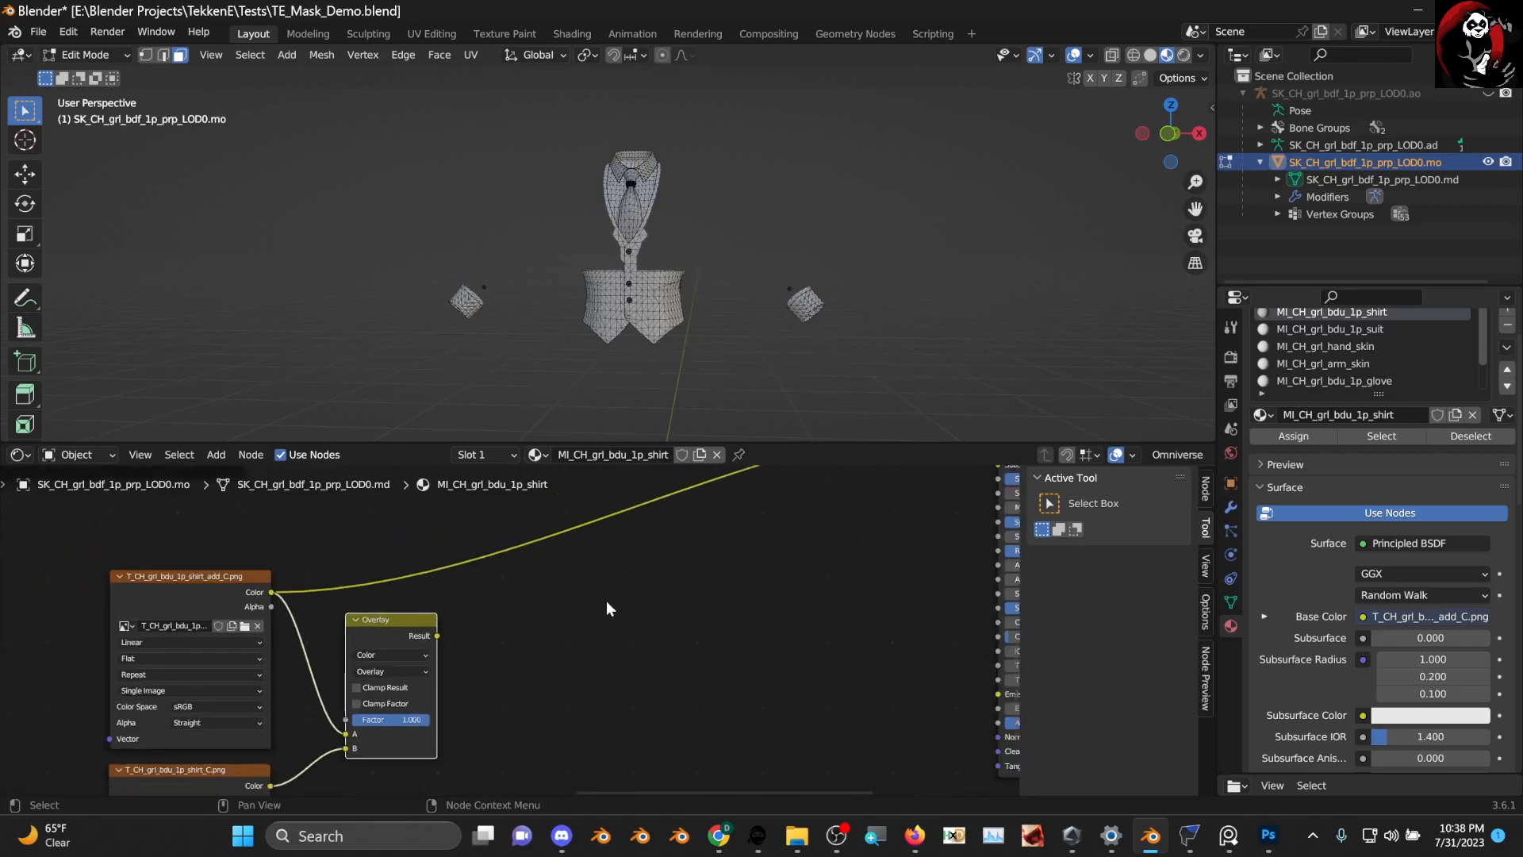
{"action": "scroll", "coordinate": [606, 615], "scroll_direction": "down", "scroll_amount": 2}
{"action": "middle_click_drag", "start_coordinate": [607, 615], "coordinate": [810, 600]}
{"action": "scroll", "coordinate": [674, 603], "scroll_direction": "up", "scroll_amount": 3}
Maximize the node editor area and examine the Overlay mix node's blend mode and the two shirt image textures feeding it
{"action": "left_click_drag", "start_coordinate": [730, 440], "coordinate": [730, 70]}
{"action": "scroll", "coordinate": [736, 282], "scroll_direction": "up", "scroll_amount": 1}
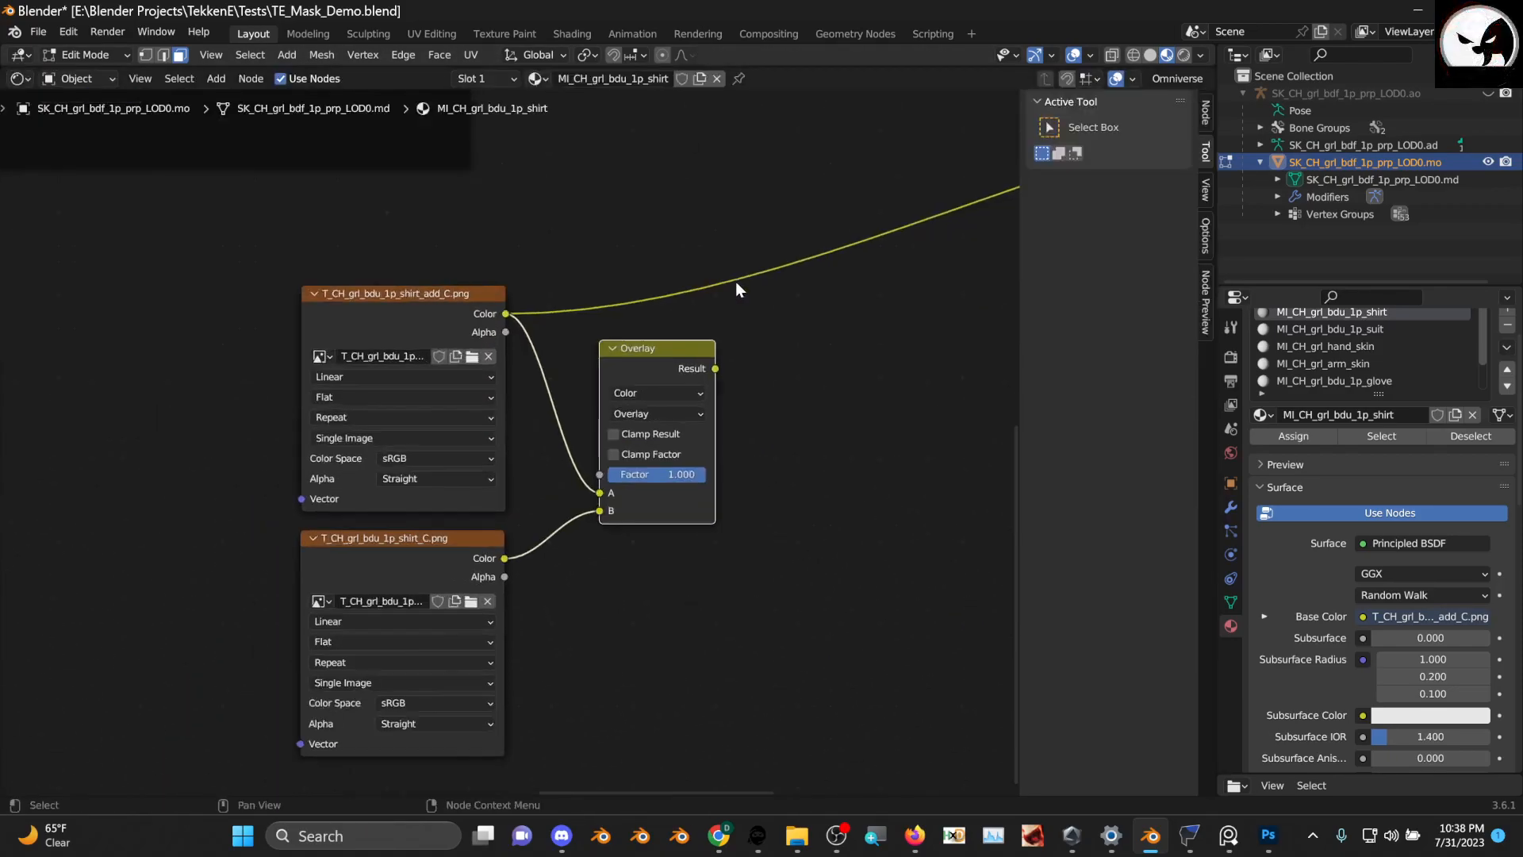
{"action": "middle_click_drag", "start_coordinate": [690, 352], "coordinate": [553, 378]}
{"action": "left_click_drag", "start_coordinate": [553, 378], "coordinate": [527, 375]}
{"action": "scroll", "coordinate": [623, 428], "scroll_direction": "up", "scroll_amount": 2}
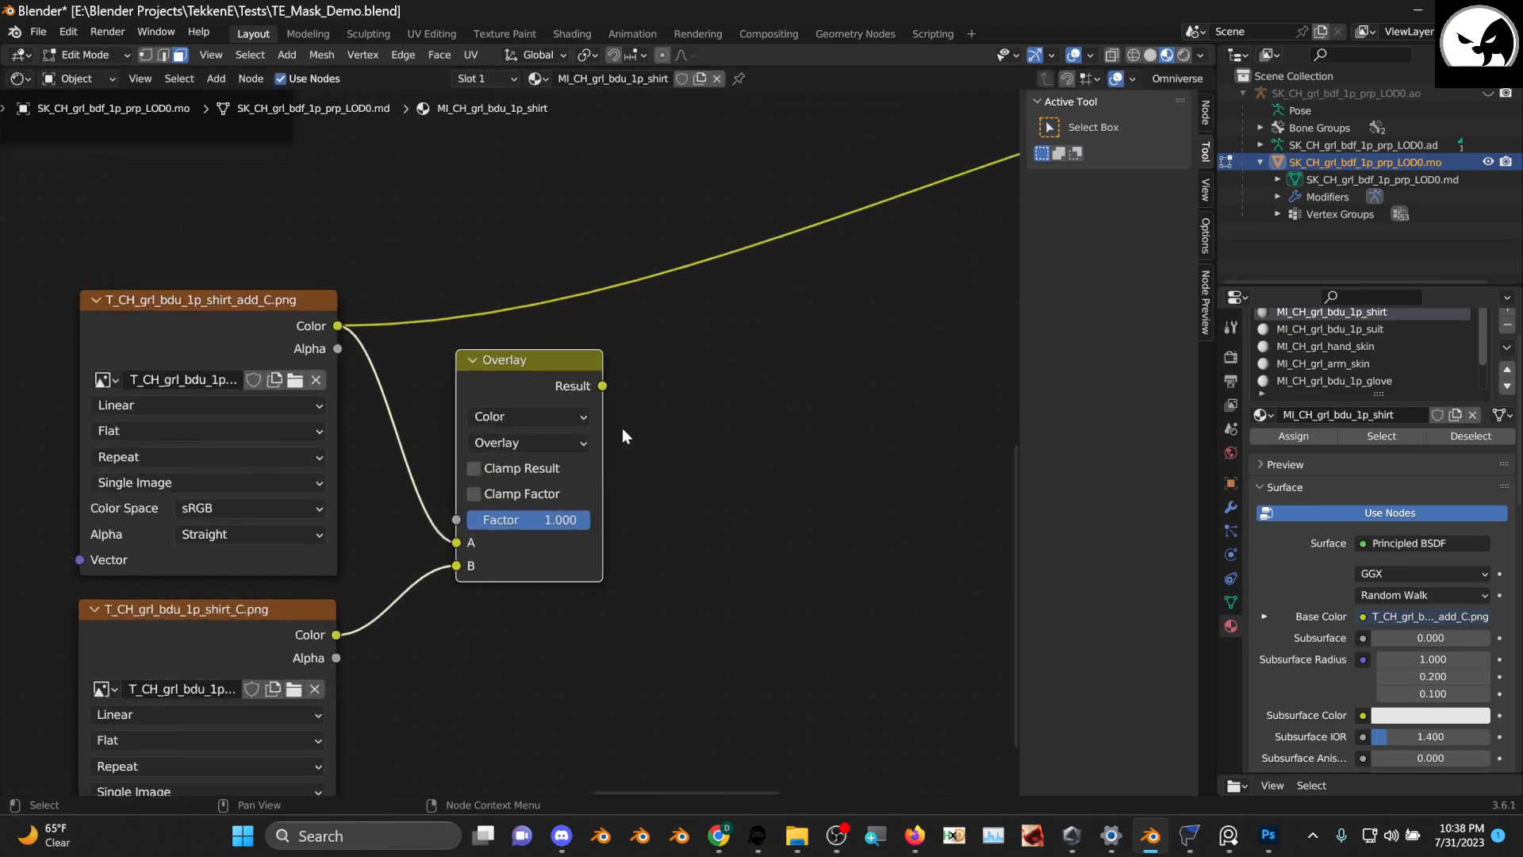
{"action": "left_click", "coordinate": [558, 442]}
{"action": "middle_click_drag", "start_coordinate": [674, 492], "coordinate": [689, 442]}
{"action": "middle_click_drag", "start_coordinate": [397, 517], "coordinate": [434, 469]}
{"action": "scroll", "coordinate": [428, 457], "scroll_direction": "down", "scroll_amount": 2}
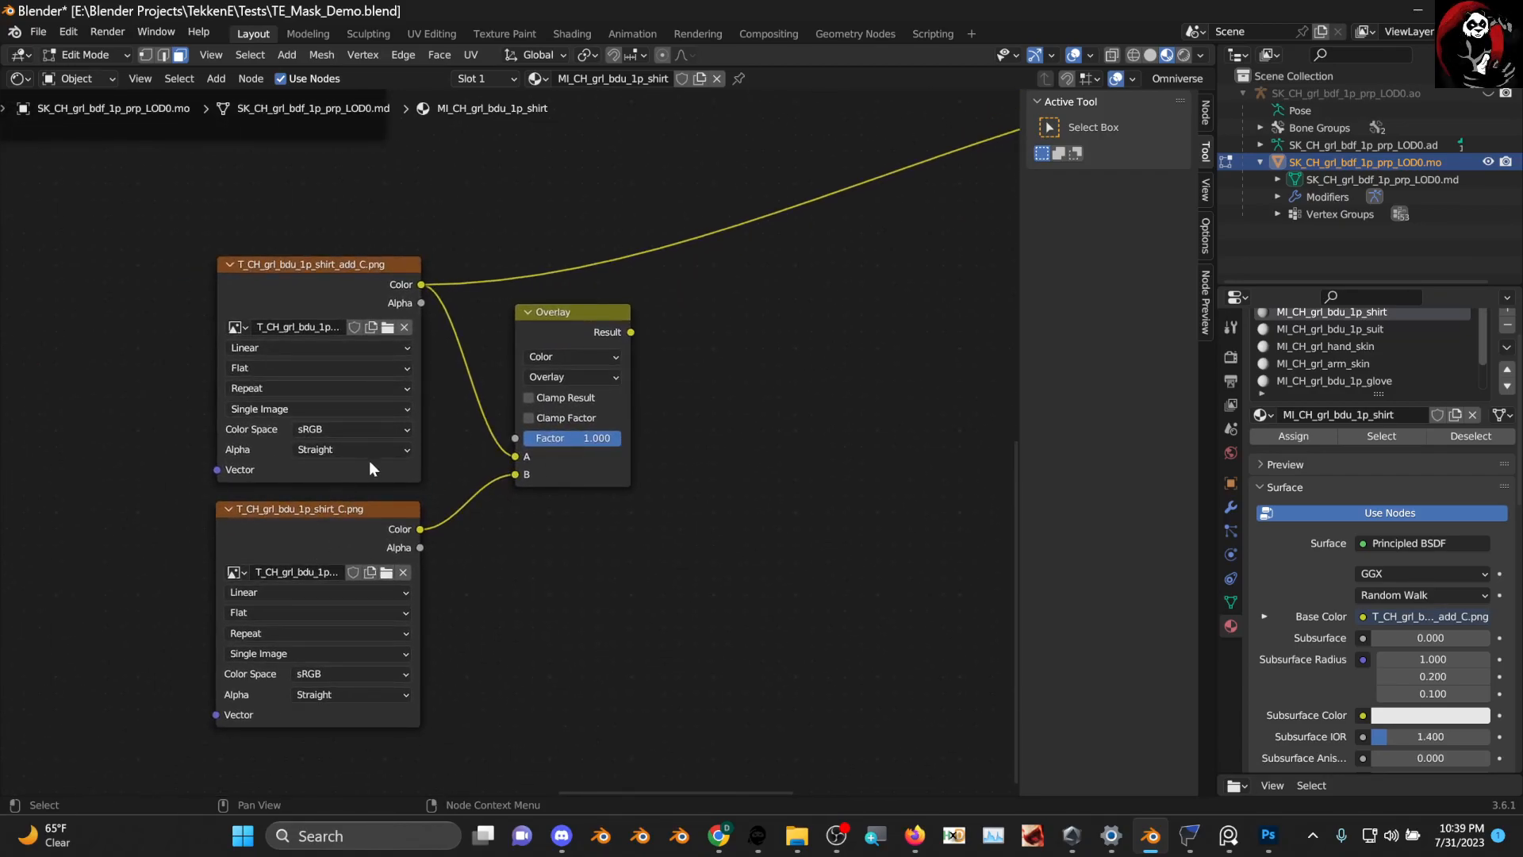
{"action": "scroll", "coordinate": [372, 466], "scroll_direction": "up", "scroll_amount": 1}
{"action": "scroll", "coordinate": [359, 478], "scroll_direction": "up", "scroll_amount": 1}
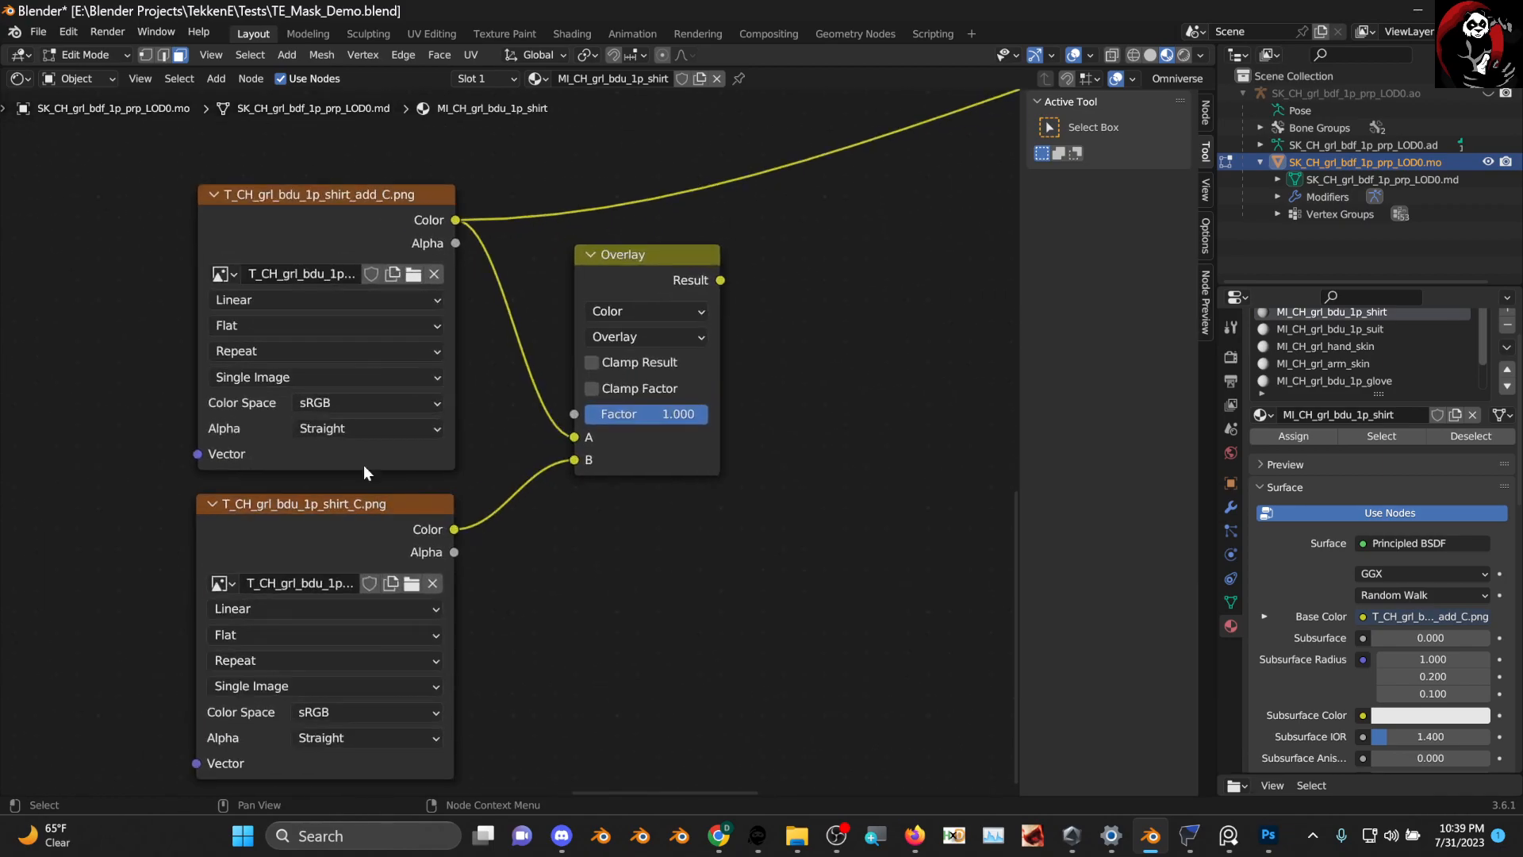
{"action": "scroll", "coordinate": [568, 355], "scroll_direction": "down", "scroll_amount": 3}
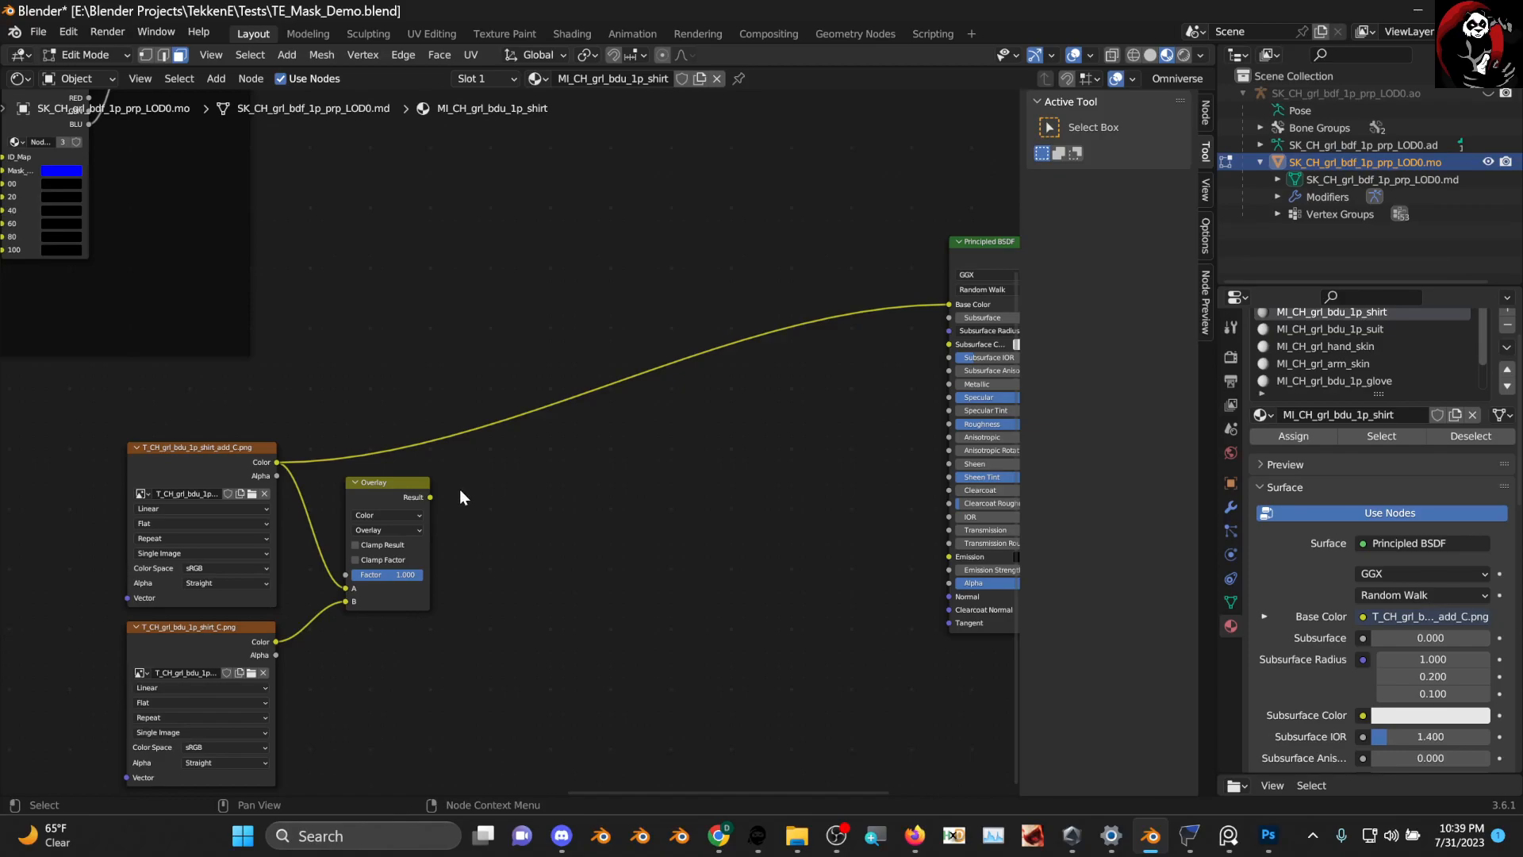
Connect the Overlay mix node's Result to the Principled BSDF's Base Color
{"action": "scroll", "coordinate": [464, 497], "scroll_direction": "up", "scroll_amount": 1}
{"action": "middle_click_drag", "start_coordinate": [503, 500], "coordinate": [434, 497]}
{"action": "left_click_drag", "start_coordinate": [347, 504], "coordinate": [584, 462]}
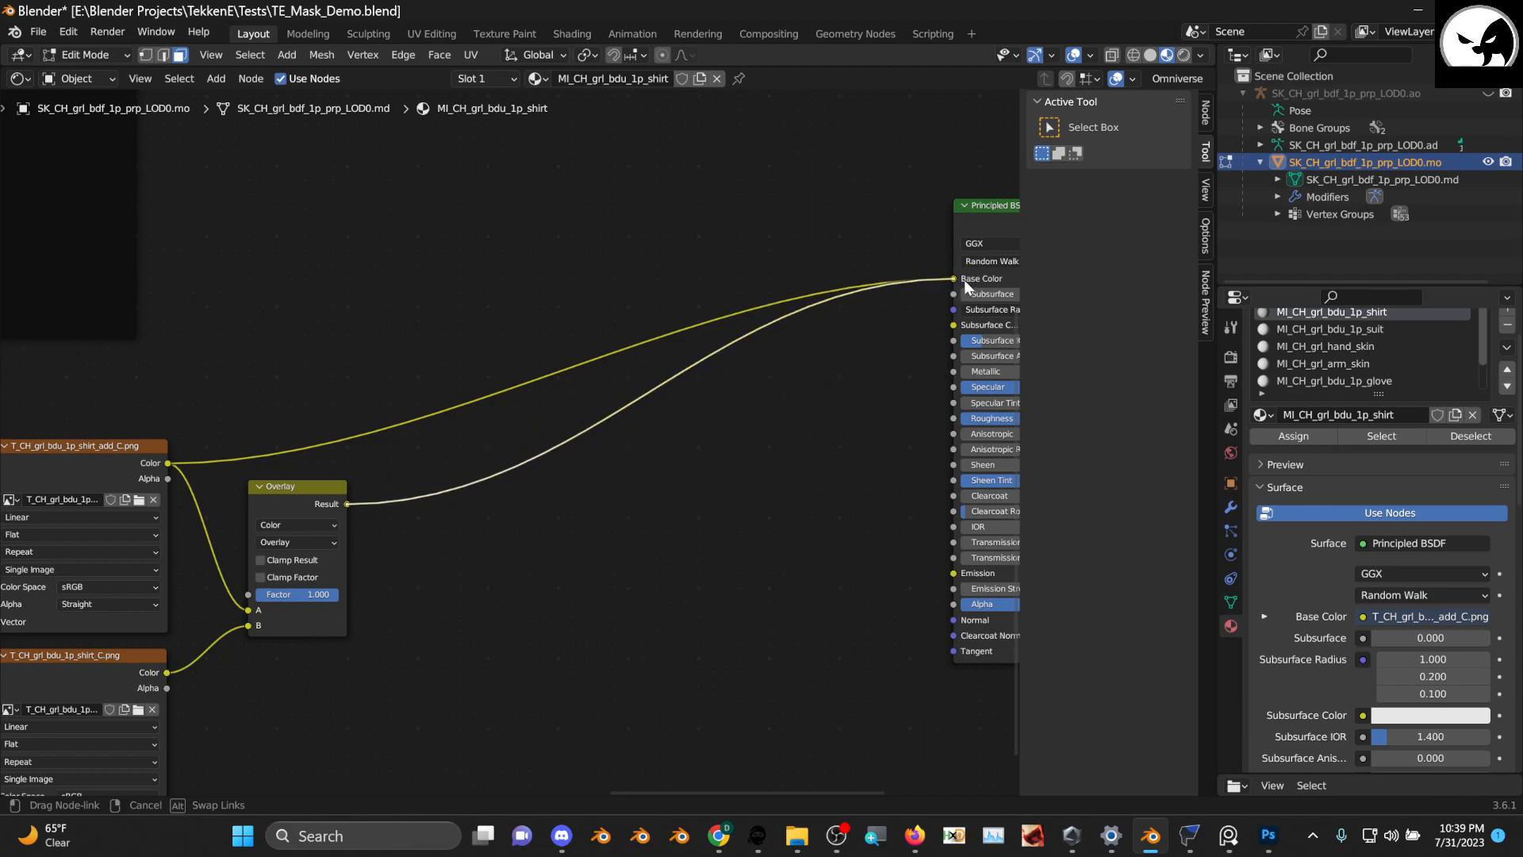
{"action": "left_click_drag", "start_coordinate": [964, 279], "coordinate": [964, 280]}
{"action": "scroll", "coordinate": [762, 222], "scroll_direction": "down", "scroll_amount": 2}
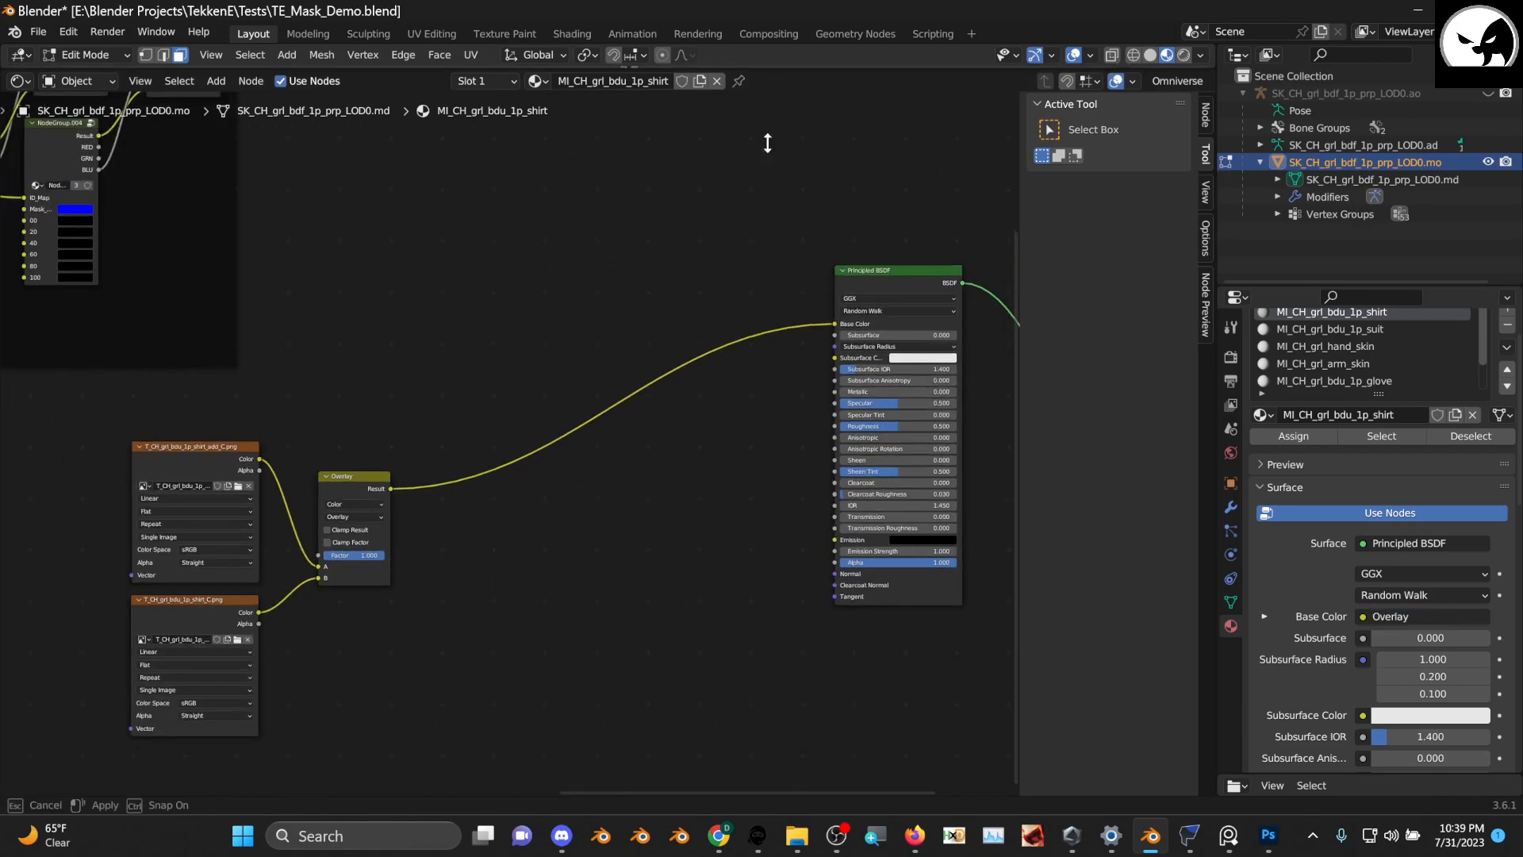
Resize the node editor below the viewport and examine the framed ID mask node setups
{"action": "left_click_drag", "start_coordinate": [772, 128], "coordinate": [728, 442]}
{"action": "left_click_drag", "start_coordinate": [442, 520], "coordinate": [408, 544]}
{"action": "middle_click_drag", "start_coordinate": [408, 543], "coordinate": [702, 628]}
{"action": "scroll", "coordinate": [642, 540], "scroll_direction": "down", "scroll_amount": 4}
{"action": "scroll", "coordinate": [702, 628], "scroll_direction": "up", "scroll_amount": 3}
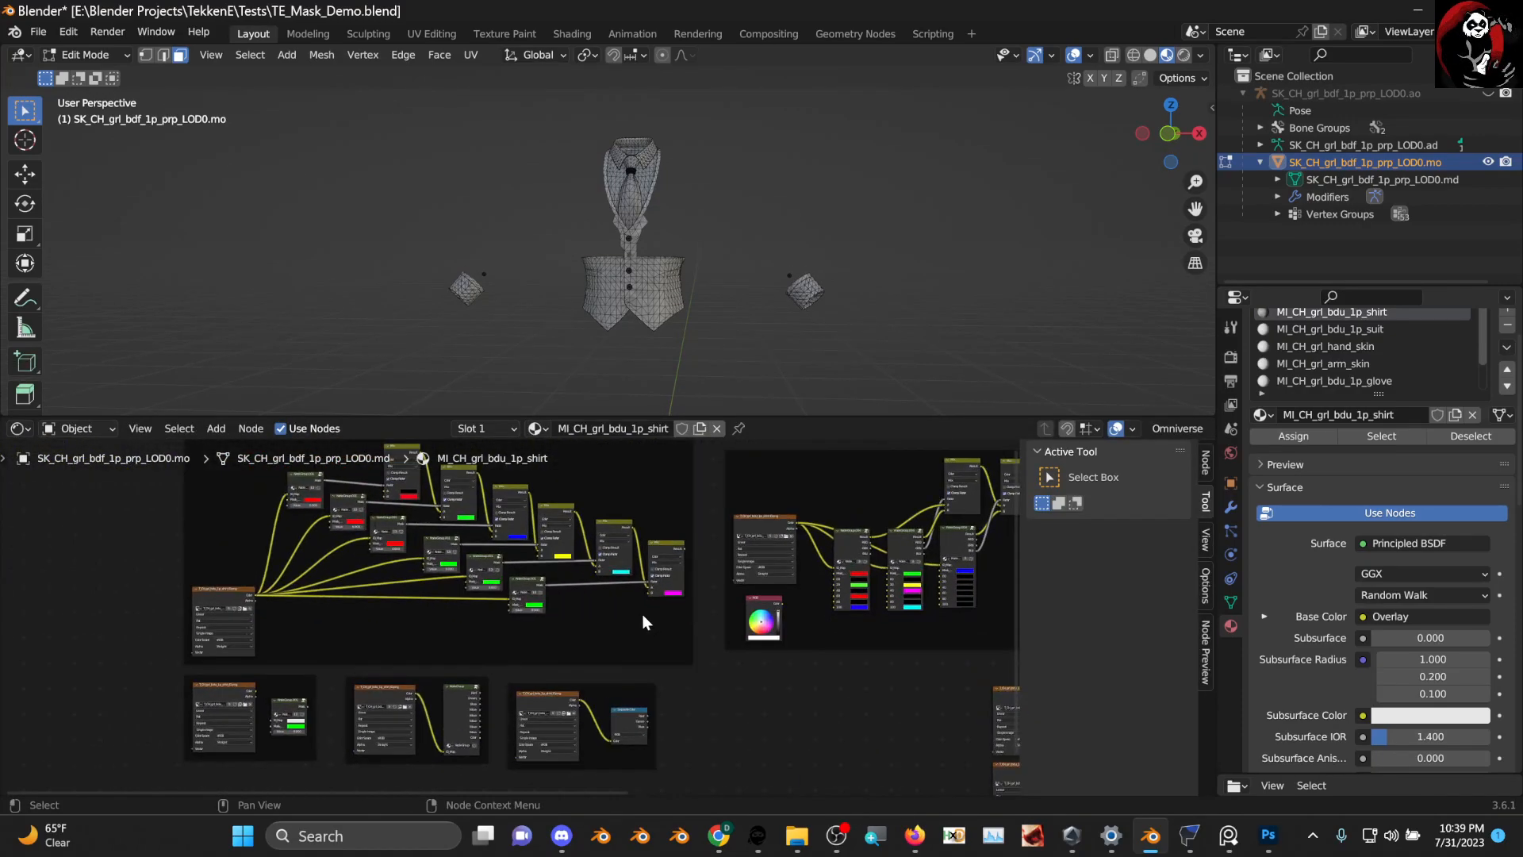
{"action": "left_click_drag", "start_coordinate": [751, 417], "coordinate": [750, 258]}
{"action": "middle_click_drag", "start_coordinate": [572, 587], "coordinate": [303, 708]}
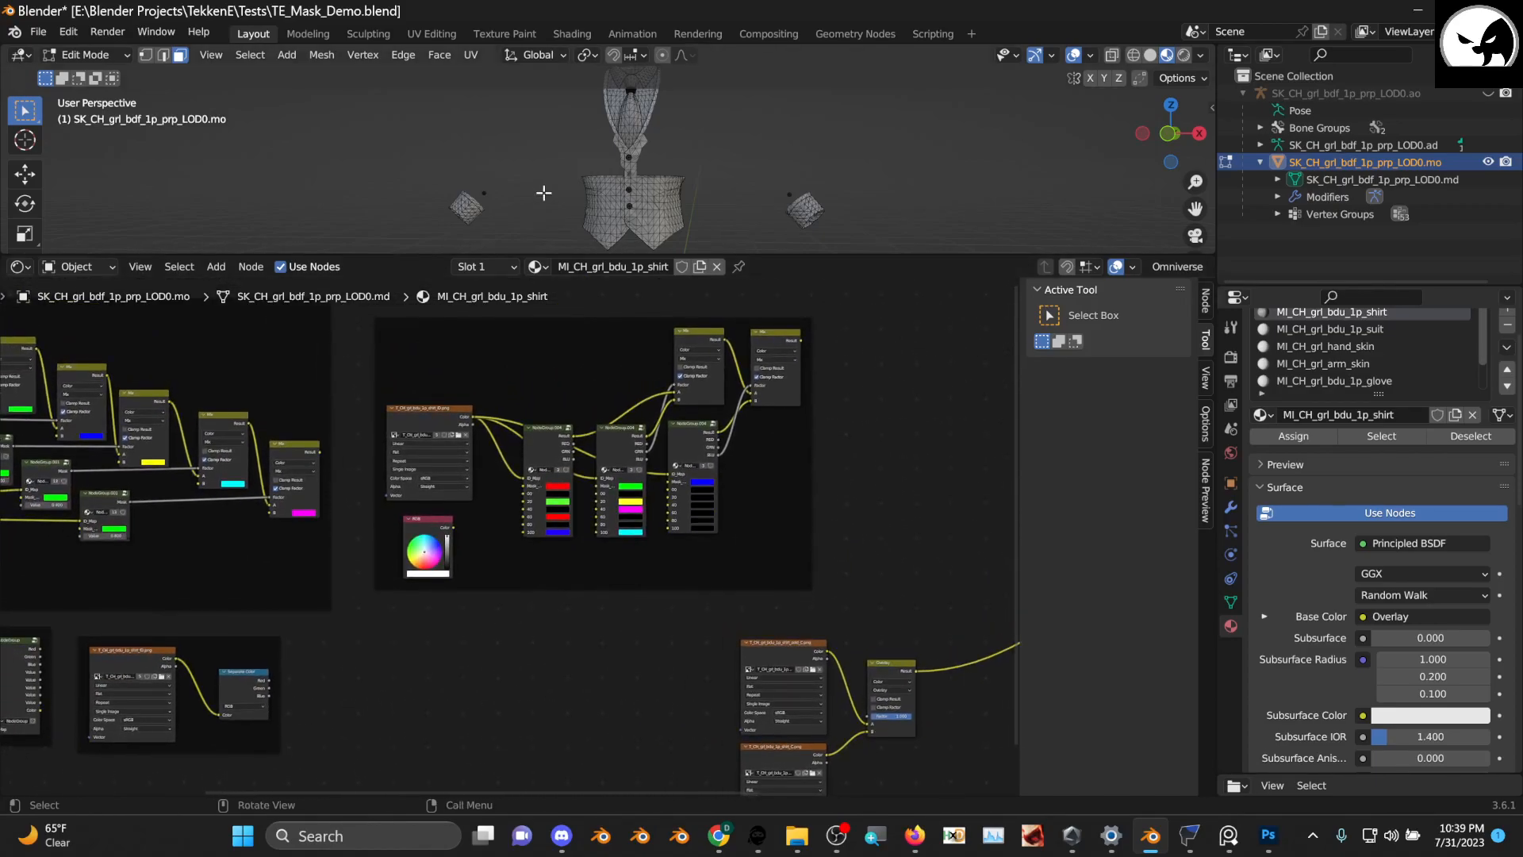
{"action": "scroll", "coordinate": [645, 167], "scroll_direction": "up", "scroll_amount": 2}
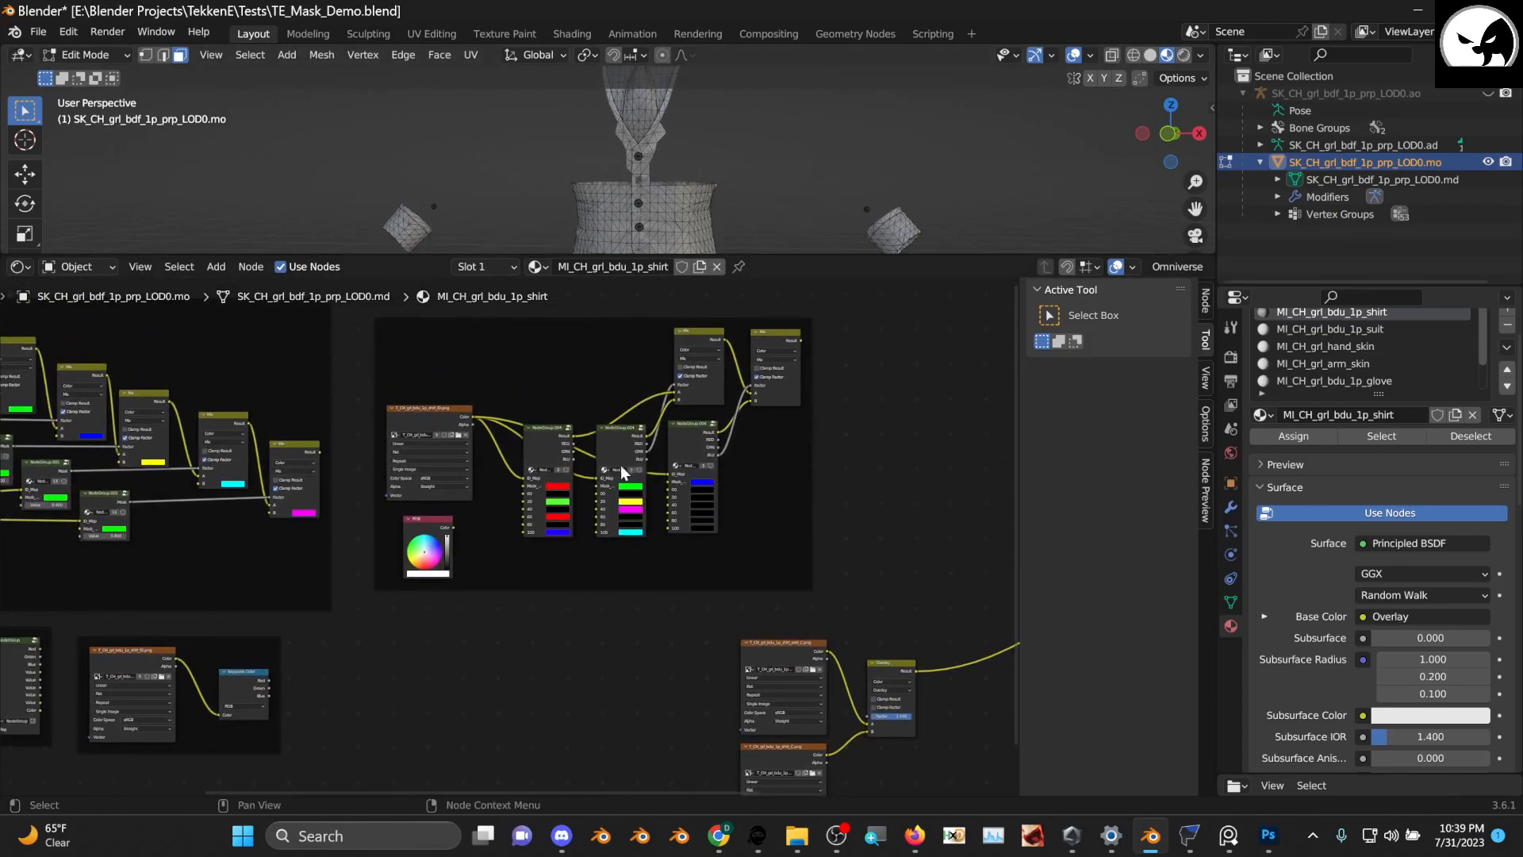
Change the node area to the Image Editor and display T_CH_grl_bdu_1p_shirt_ID.png to examine its color regions
{"action": "left_click", "coordinate": [24, 271]}
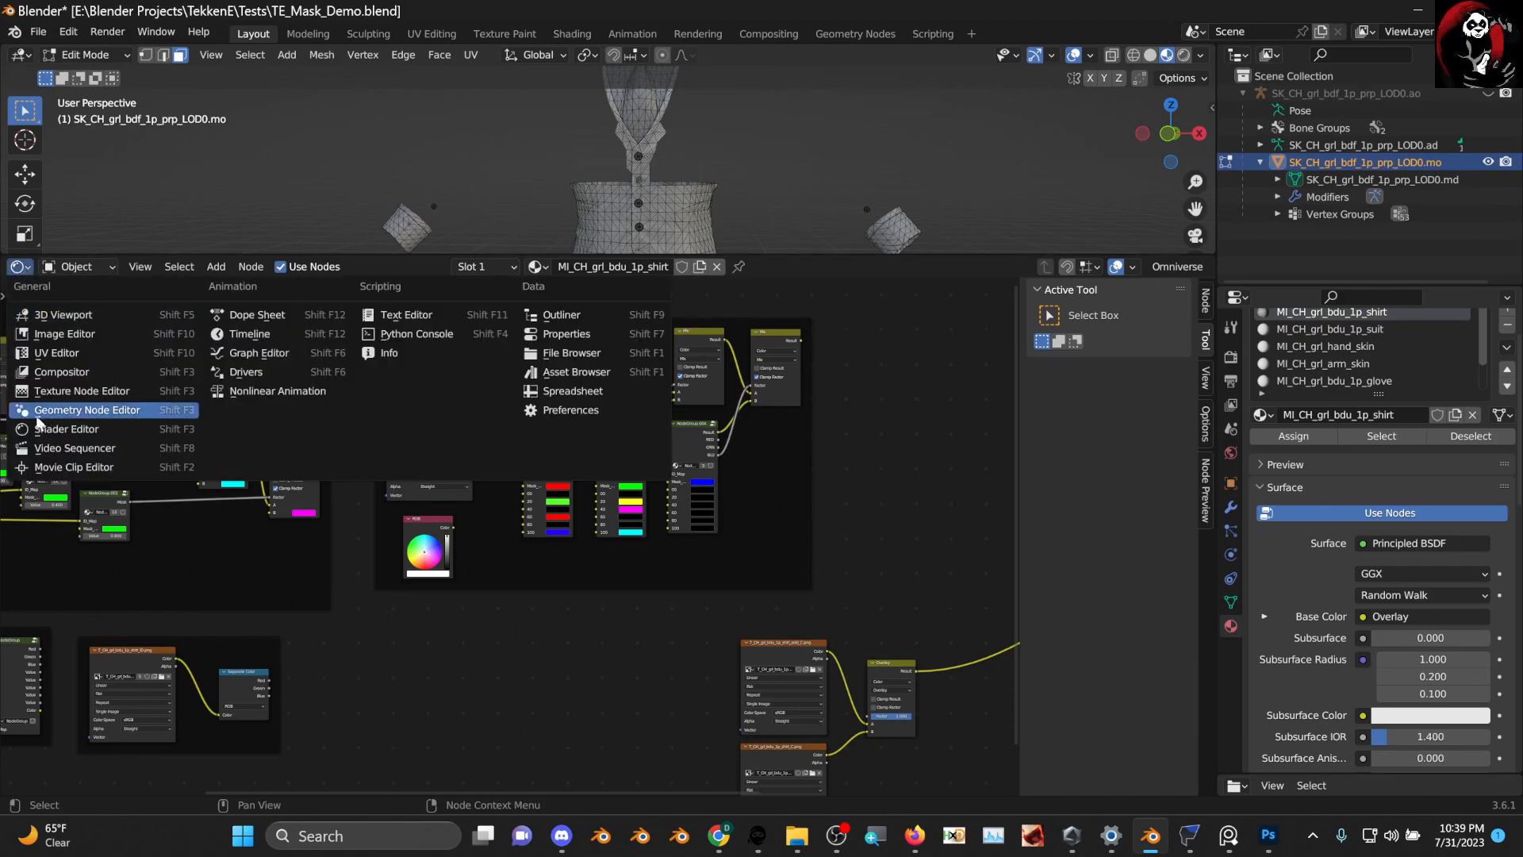
{"action": "left_click", "coordinate": [67, 334]}
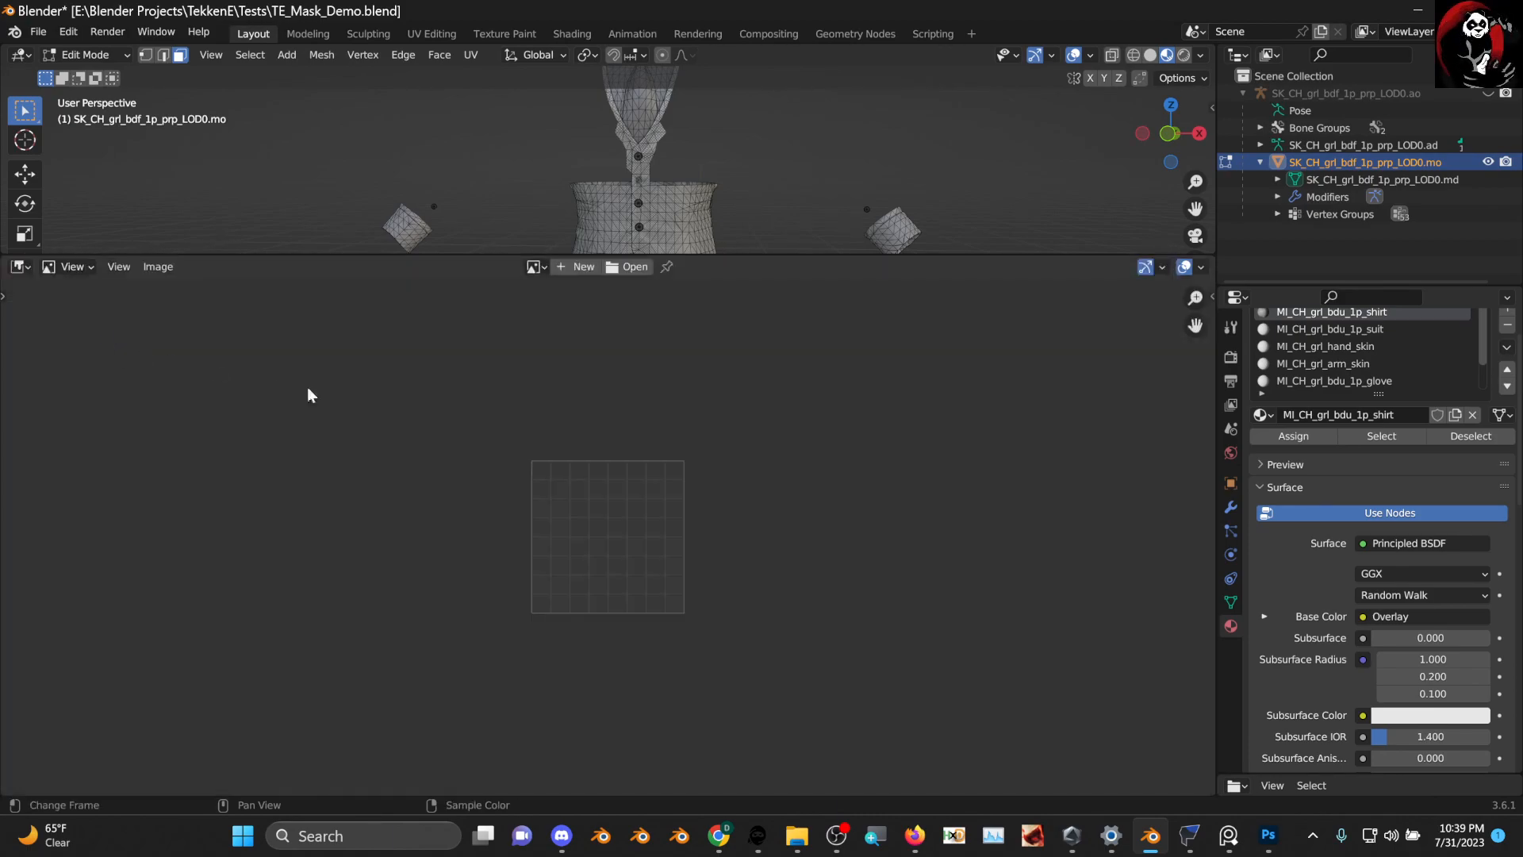
{"action": "left_click", "coordinate": [536, 266]}
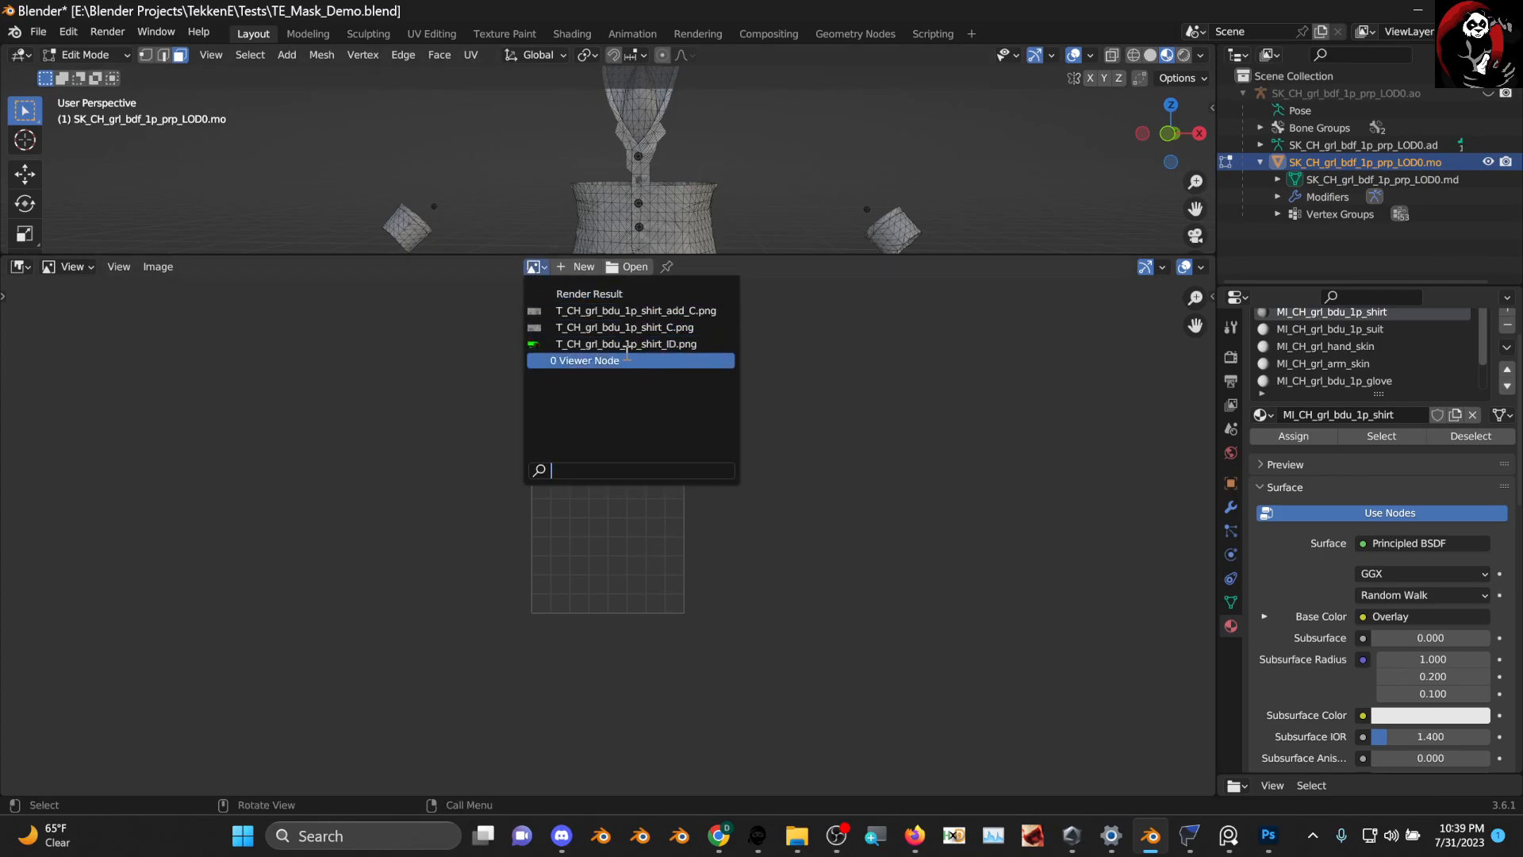
{"action": "left_click", "coordinate": [674, 343]}
{"action": "scroll", "coordinate": [652, 471], "scroll_direction": "down", "scroll_amount": 4}
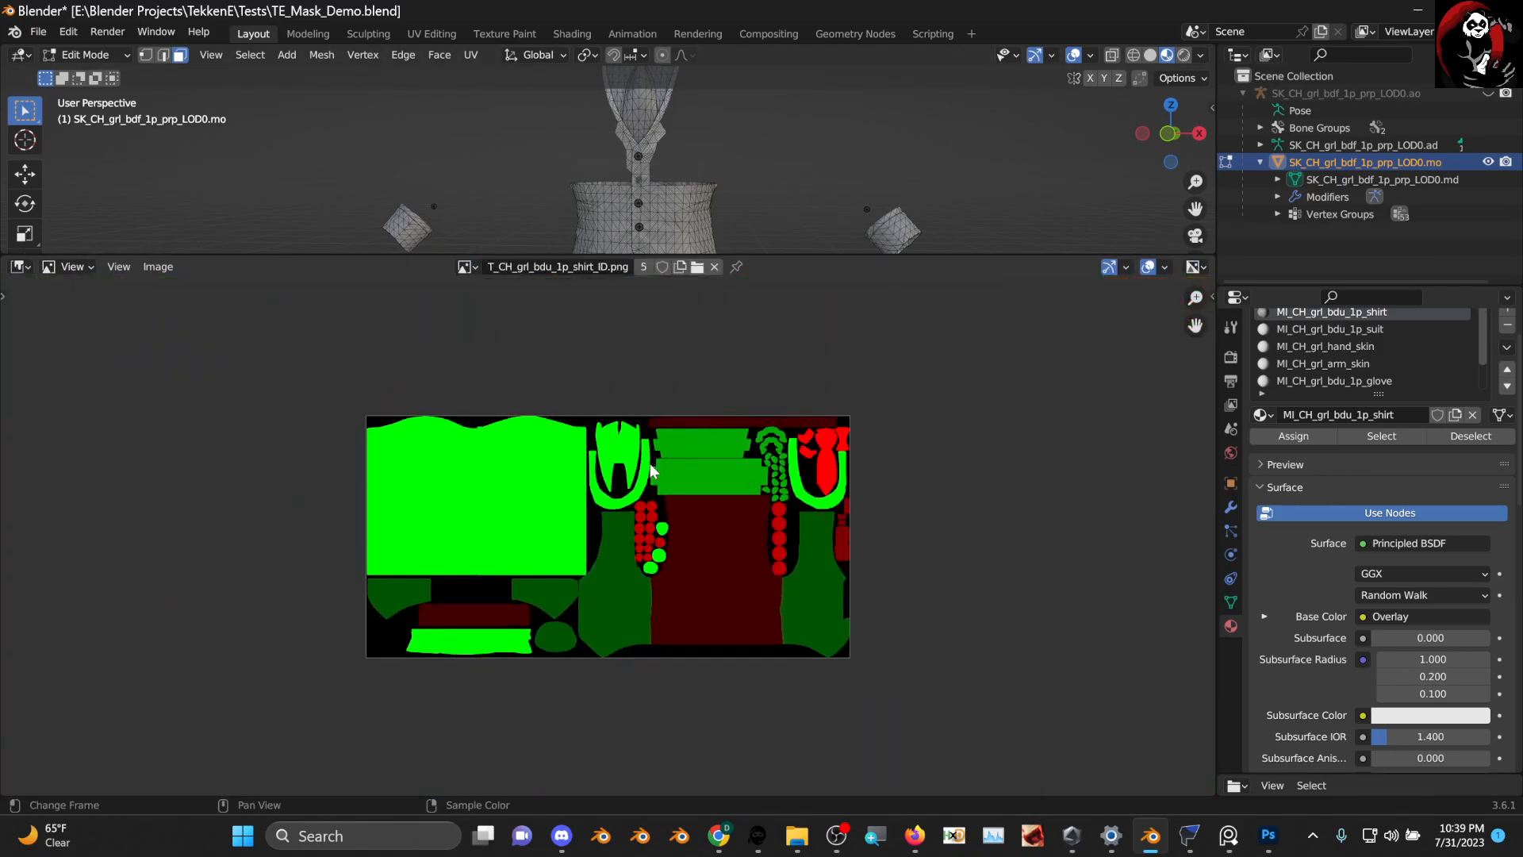
{"action": "scroll", "coordinate": [668, 483], "scroll_direction": "up", "scroll_amount": 2}
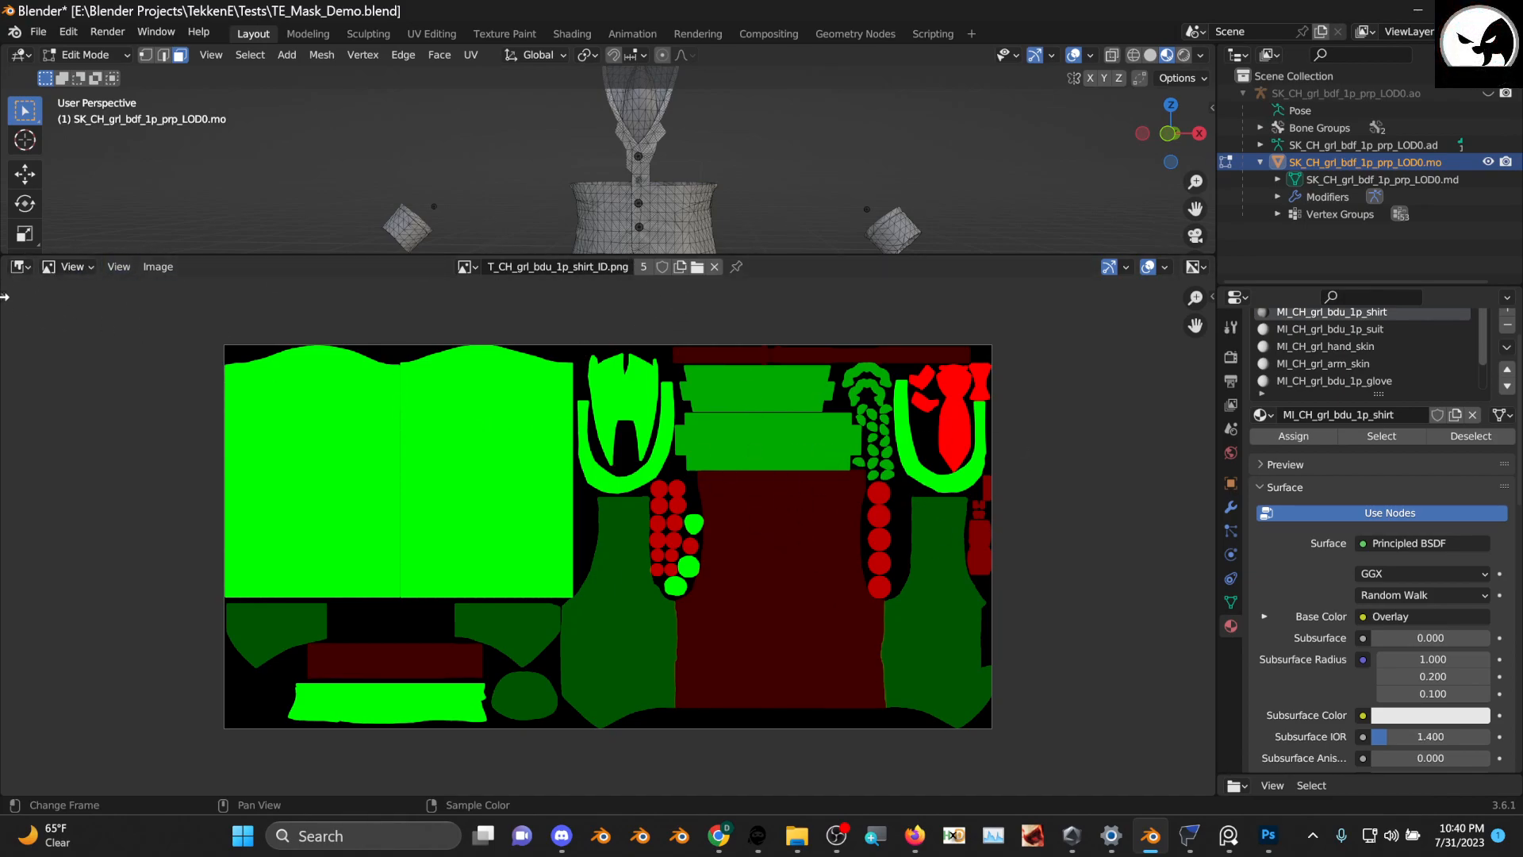
Switch the image area back to the Shader Editor
{"action": "left_click", "coordinate": [18, 268]}
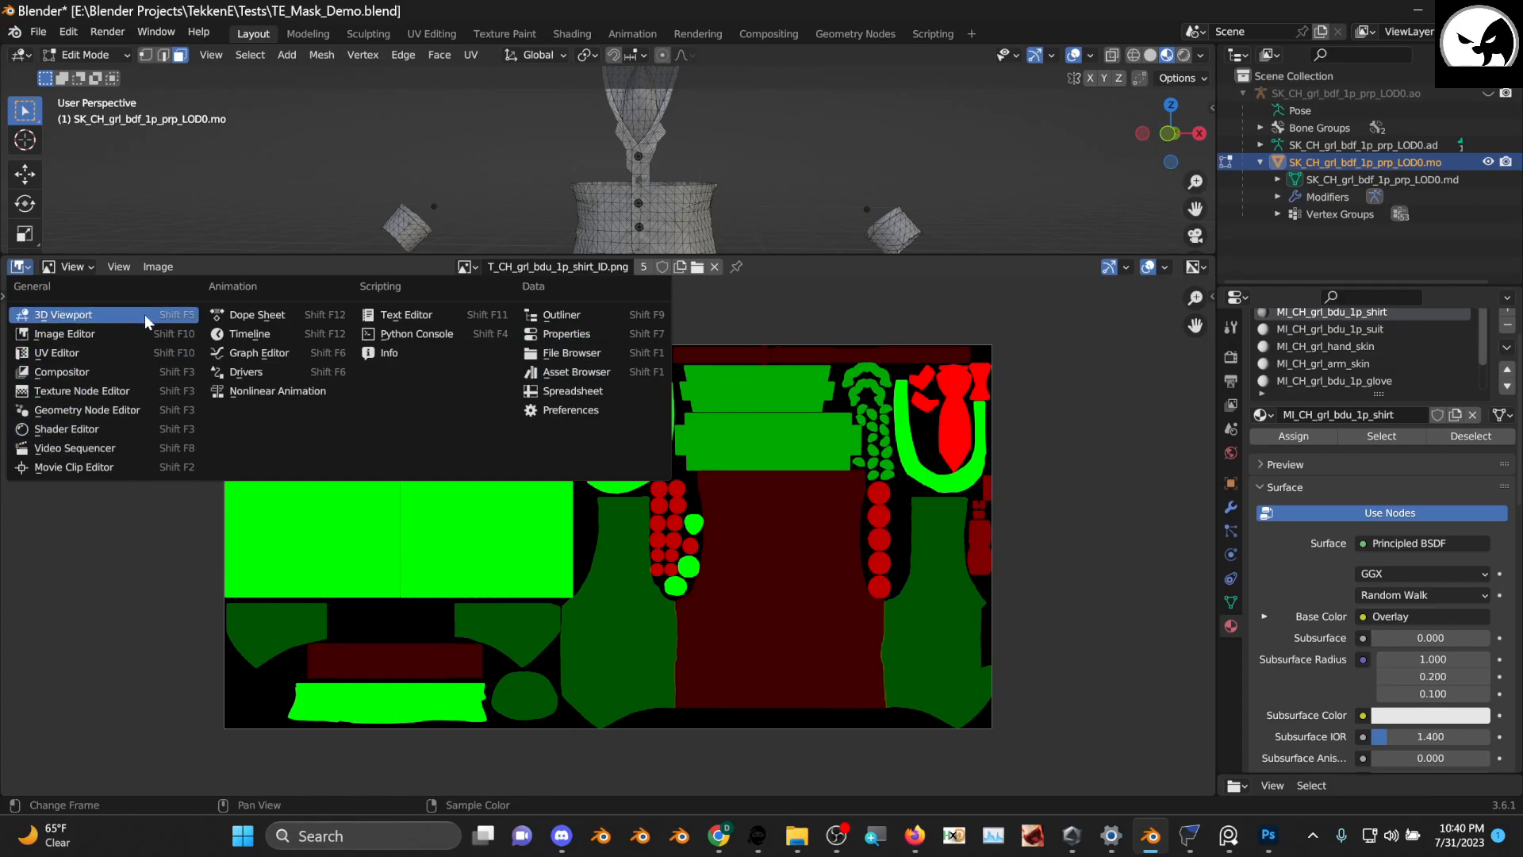
{"action": "left_click", "coordinate": [73, 429]}
{"action": "middle_click_drag", "start_coordinate": [602, 547], "coordinate": [689, 494]}
Move the frame containing the shirt ID texture and Separate Color node into the empty space above the Overlay mix node
{"action": "scroll", "coordinate": [517, 595], "scroll_direction": "up", "scroll_amount": 4}
{"action": "middle_click_drag", "start_coordinate": [528, 625], "coordinate": [750, 560]}
{"action": "scroll", "coordinate": [664, 608], "scroll_direction": "up", "scroll_amount": 7}
{"action": "scroll", "coordinate": [714, 568], "scroll_direction": "up", "scroll_amount": 1}
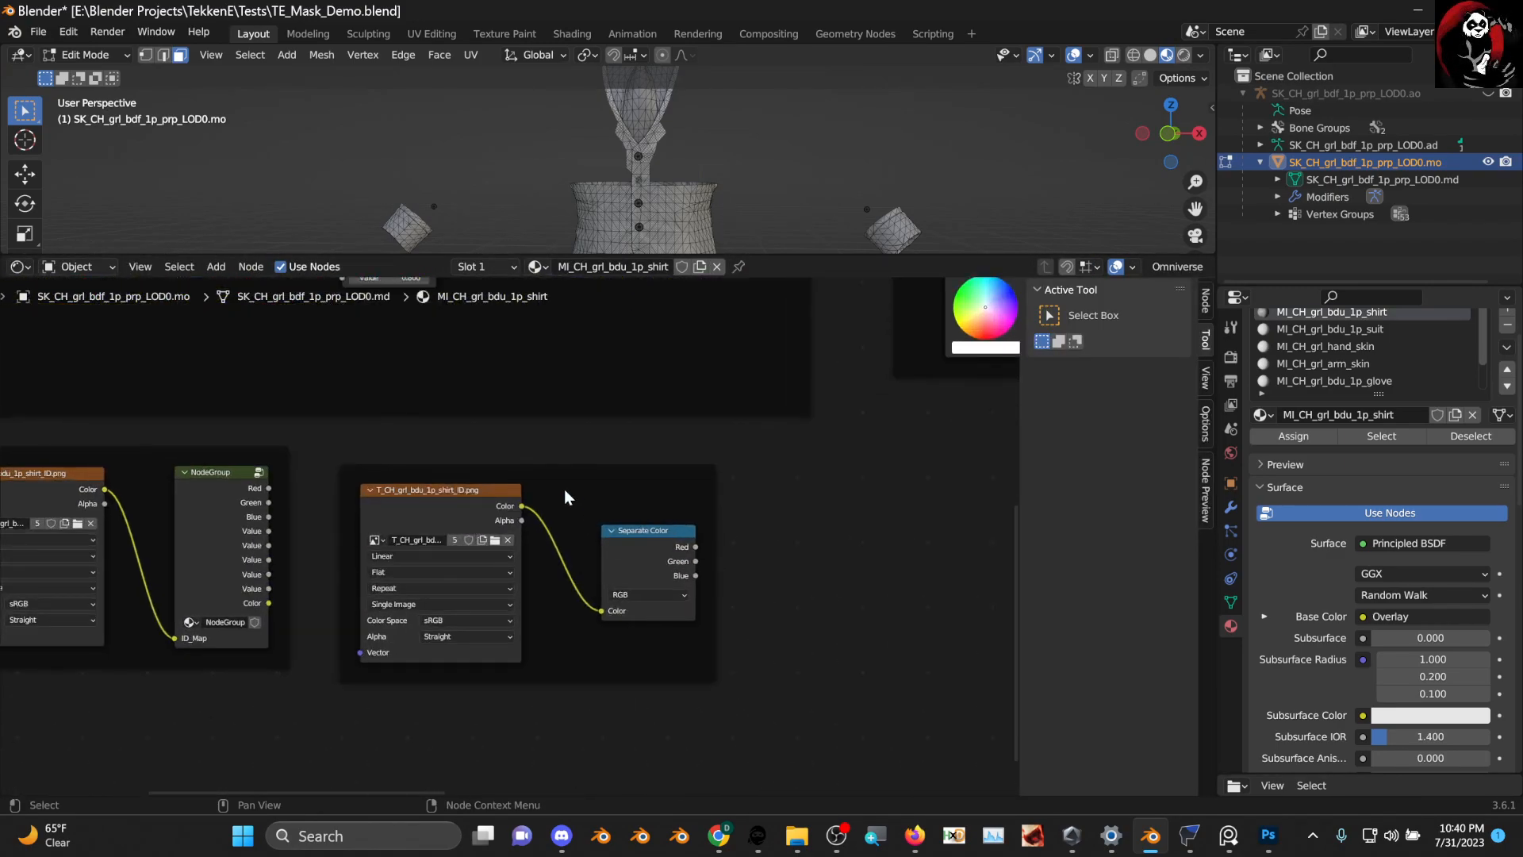
{"action": "left_click_drag", "start_coordinate": [564, 480], "coordinate": [928, 514]}
{"action": "middle_click_drag", "start_coordinate": [918, 467], "coordinate": [233, 462]}
{"action": "left_click_drag", "start_coordinate": [275, 509], "coordinate": [674, 503]}
{"action": "middle_click_drag", "start_coordinate": [682, 469], "coordinate": [183, 503]}
{"action": "left_click_drag", "start_coordinate": [197, 541], "coordinate": [840, 277]}
{"action": "middle_click_drag", "start_coordinate": [807, 292], "coordinate": [561, 405]}
{"action": "scroll", "coordinate": [431, 428], "scroll_direction": "down", "scroll_amount": 1}
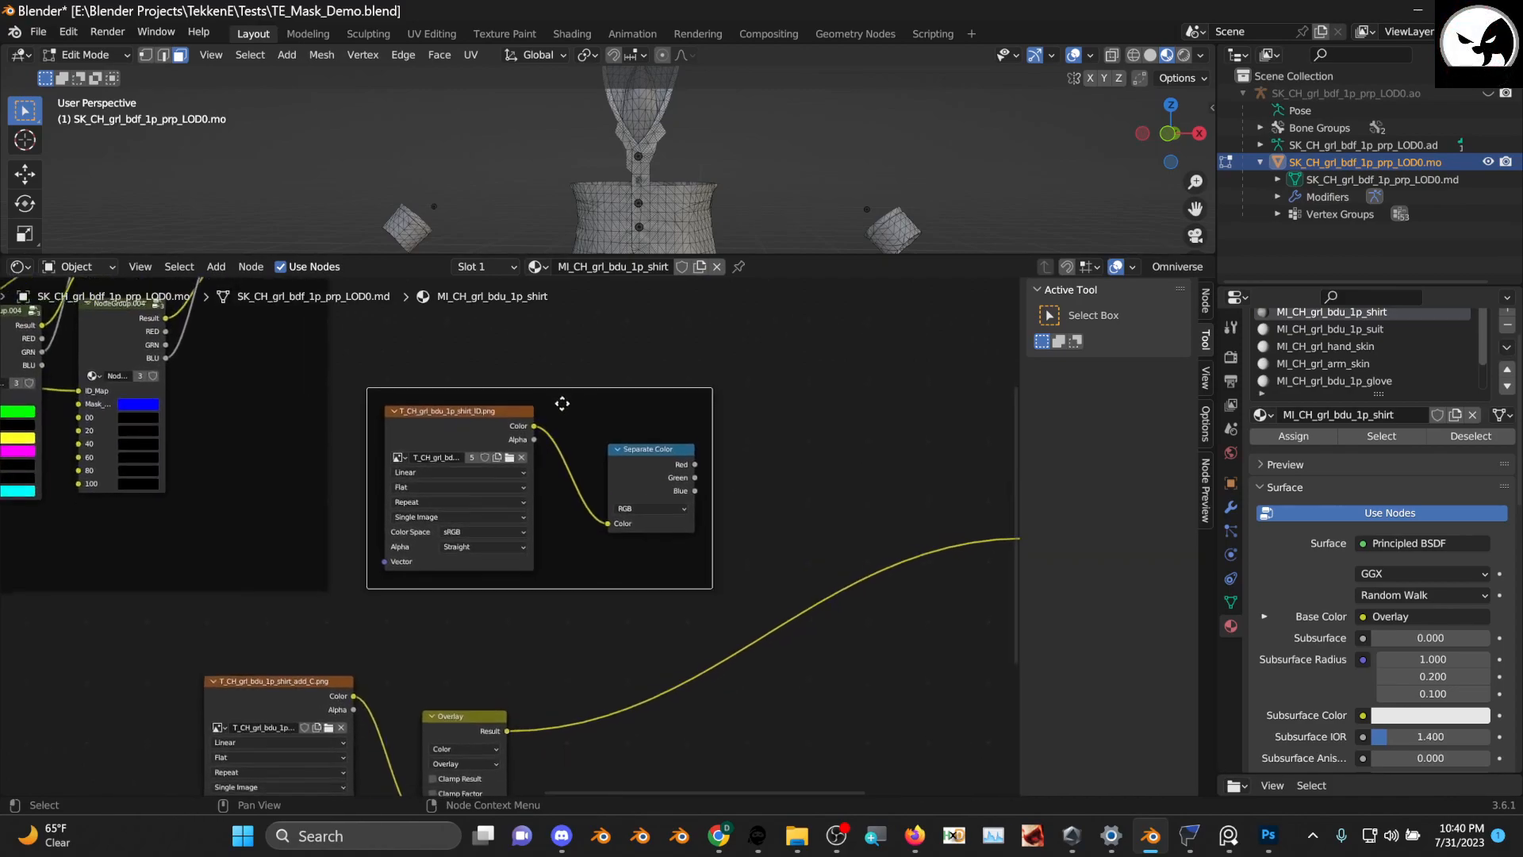
Move the framed ID mask setups away from the frame holding the shirt ID texture and Separate Color node
{"action": "scroll", "coordinate": [476, 431], "scroll_direction": "down", "scroll_amount": 5}
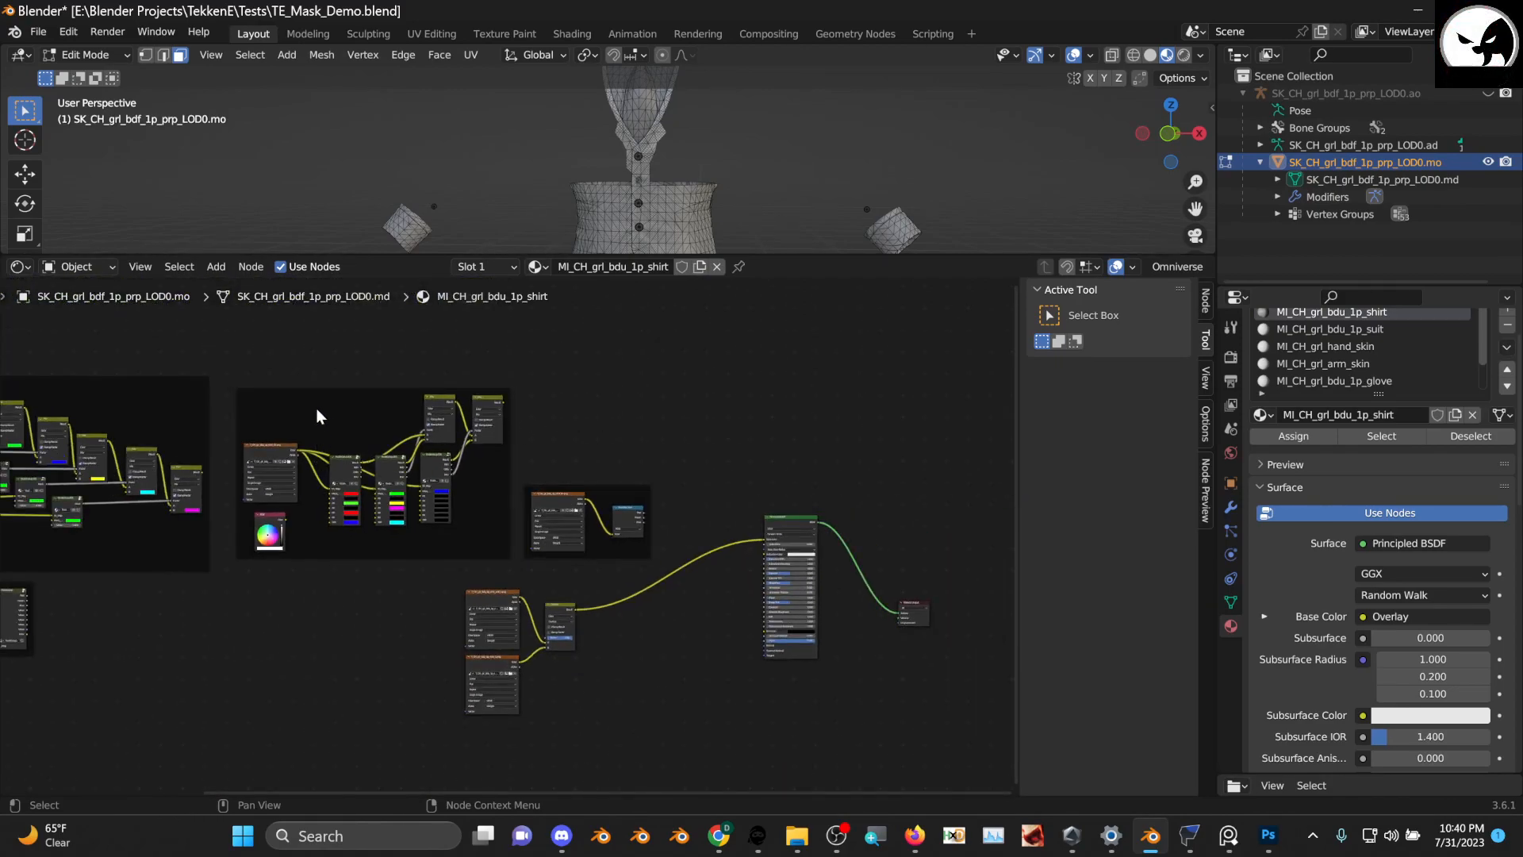
{"action": "middle_click_drag", "start_coordinate": [309, 383], "coordinate": [486, 461]}
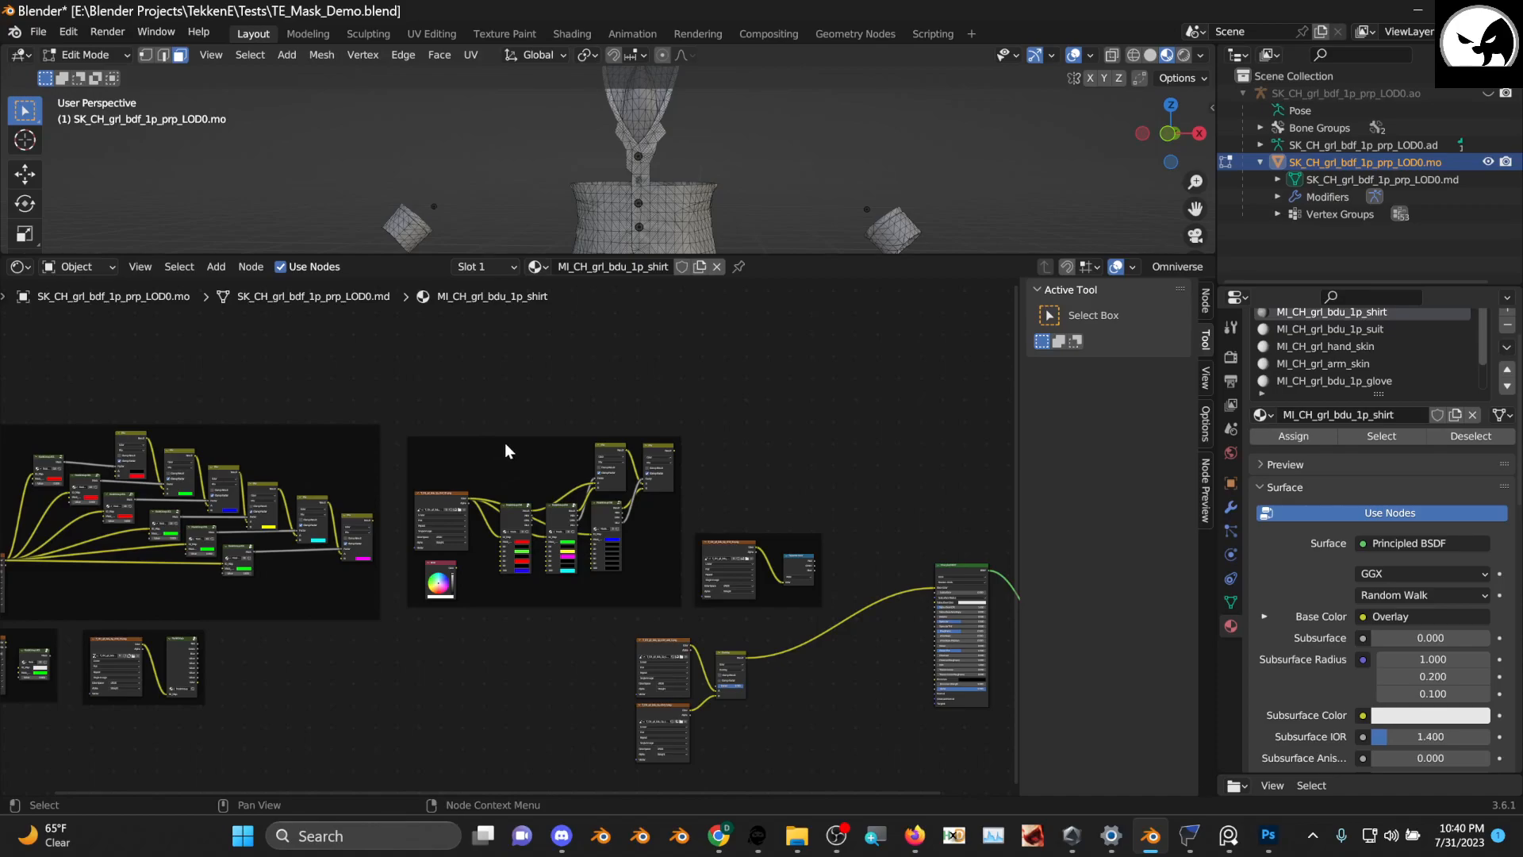
{"action": "left_click_drag", "start_coordinate": [520, 445], "coordinate": [342, 311]}
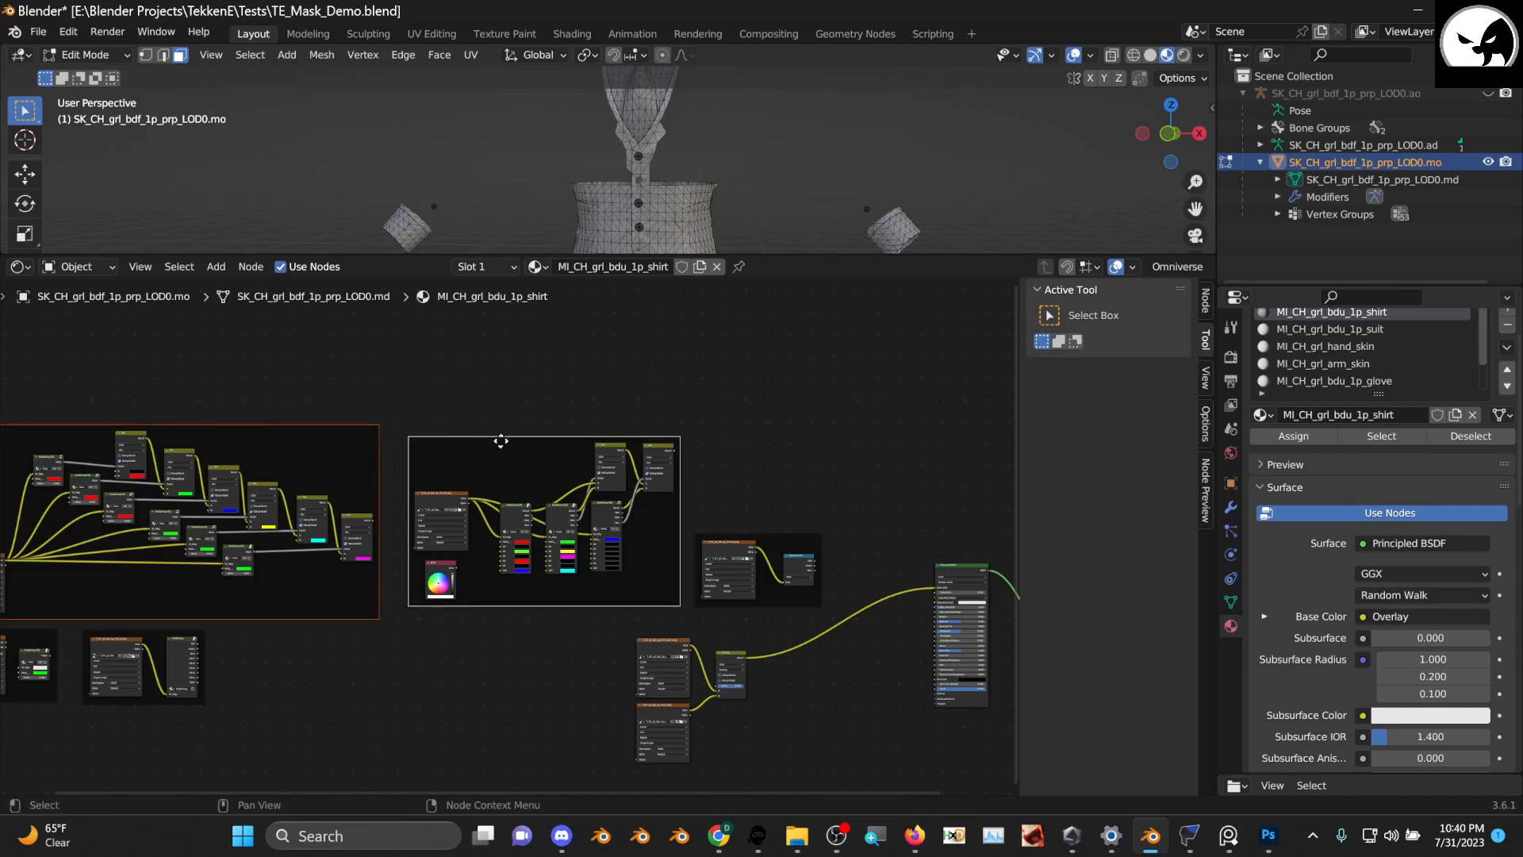
{"action": "left_click_drag", "start_coordinate": [516, 436], "coordinate": [213, 380]}
{"action": "scroll", "coordinate": [425, 476], "scroll_direction": "down", "scroll_amount": 5}
{"action": "middle_click_drag", "start_coordinate": [521, 481], "coordinate": [343, 338]}
{"action": "scroll", "coordinate": [583, 518], "scroll_direction": "up", "scroll_amount": 3}
{"action": "scroll", "coordinate": [580, 511], "scroll_direction": "up", "scroll_amount": 5}
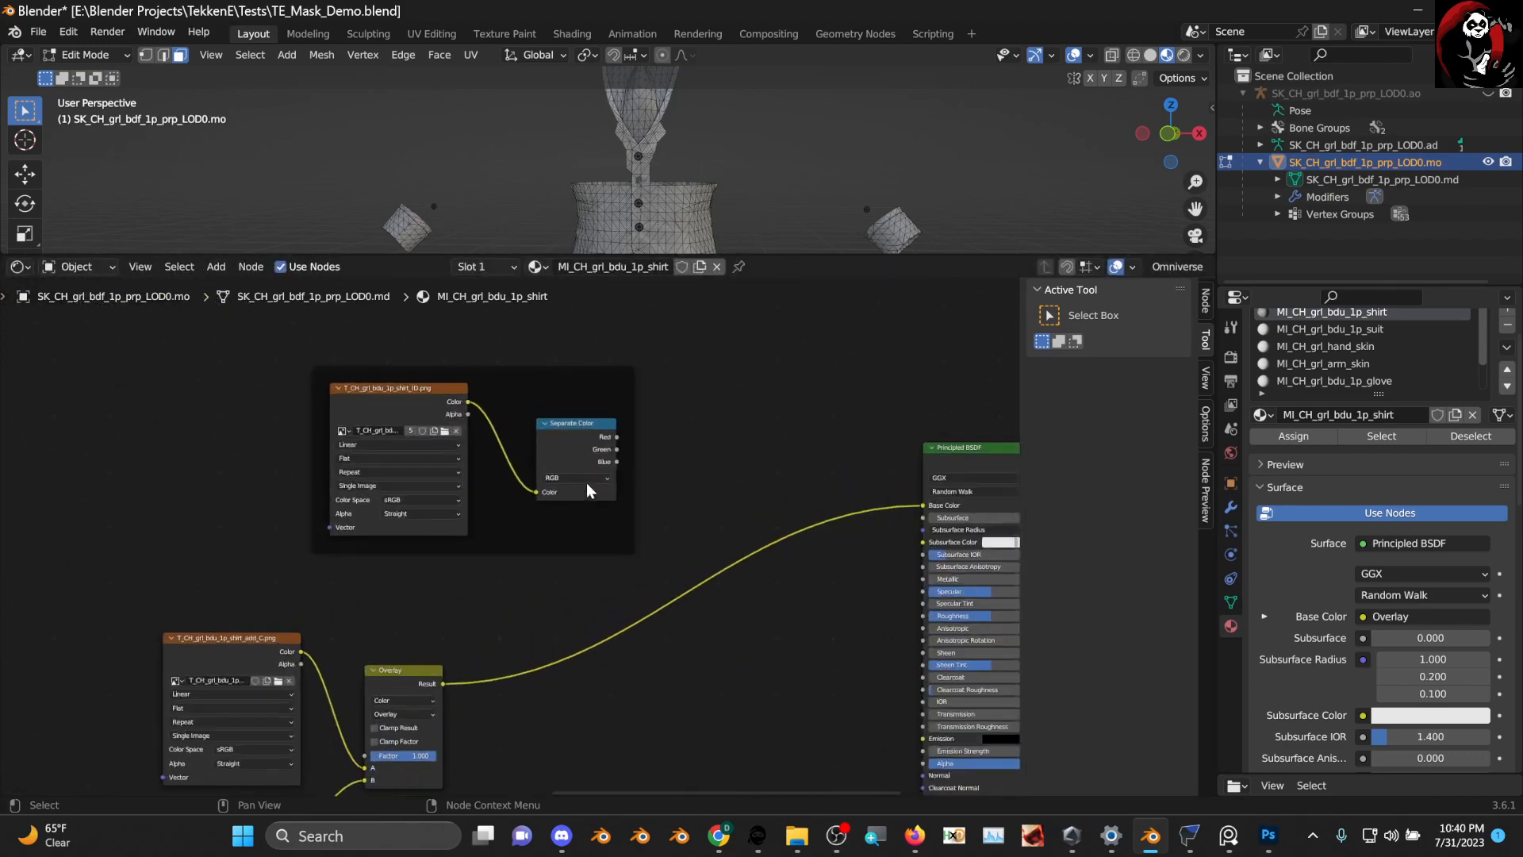
Delete the Separate Color node from the shirt ID texture's frame
{"action": "scroll", "coordinate": [602, 398], "scroll_direction": "up", "scroll_amount": 1}
{"action": "middle_click_drag", "start_coordinate": [602, 400], "coordinate": [558, 464]}
{"action": "left_click_drag", "start_coordinate": [562, 418], "coordinate": [556, 407]}
{"action": "mouse_move", "coordinate": [311, 376]}
{"action": "left_mouse_down"}
{"action": "mouse_move", "coordinate": [334, 359]}
{"action": "mouse_move", "coordinate": [303, 381]}
{"action": "left_mouse_up"}
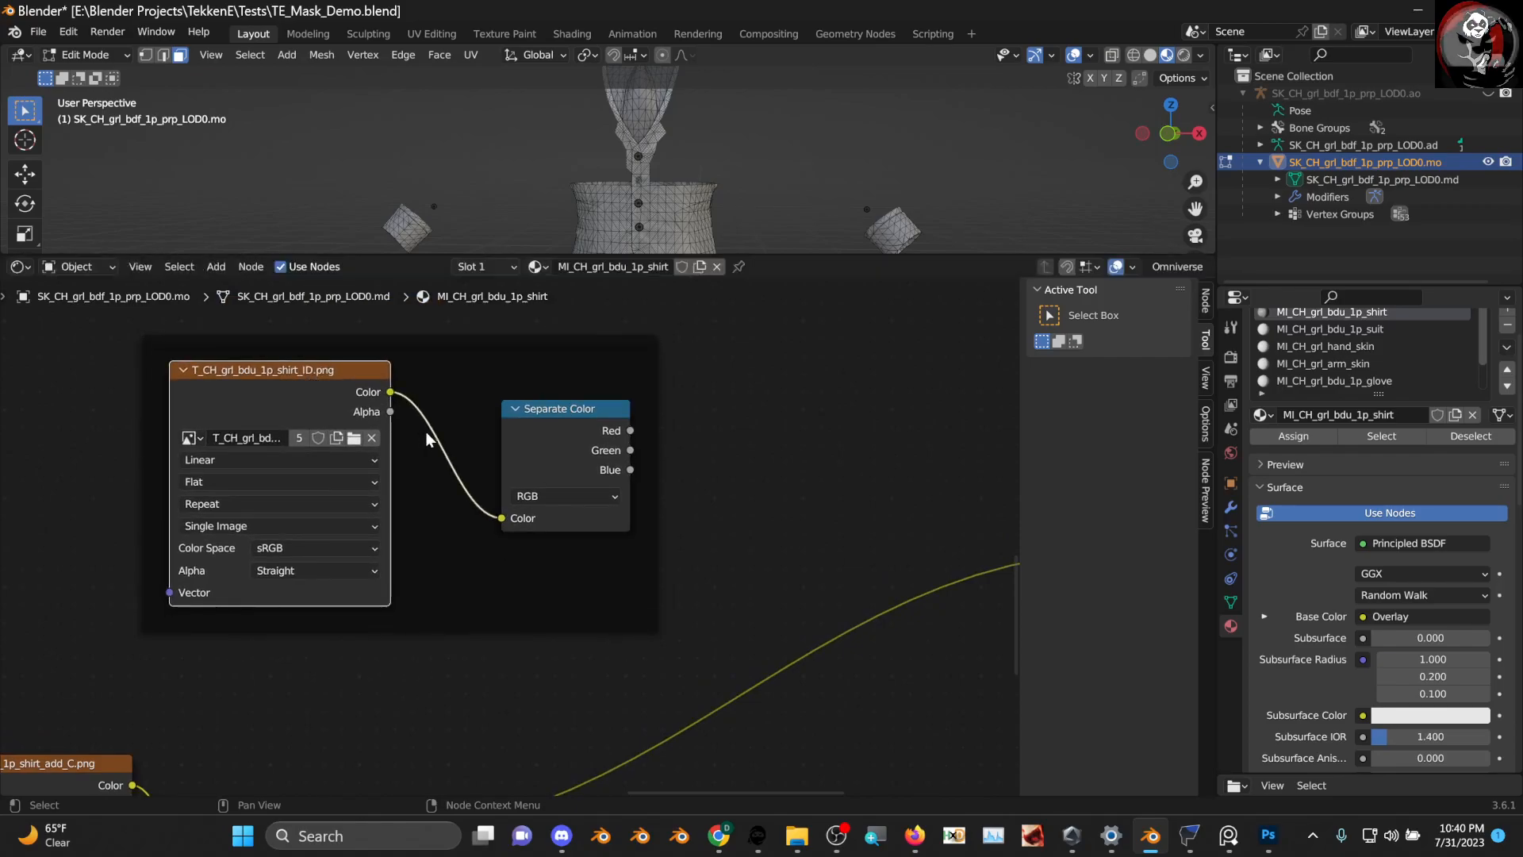
{"action": "middle_click_drag", "start_coordinate": [491, 452], "coordinate": [380, 429]}
{"action": "middle_click_drag", "start_coordinate": [343, 378], "coordinate": [362, 379]}
{"action": "left_click_drag", "start_coordinate": [474, 388], "coordinate": [440, 385]}
{"action": "scroll", "coordinate": [427, 429], "scroll_direction": "down", "scroll_amount": 3}
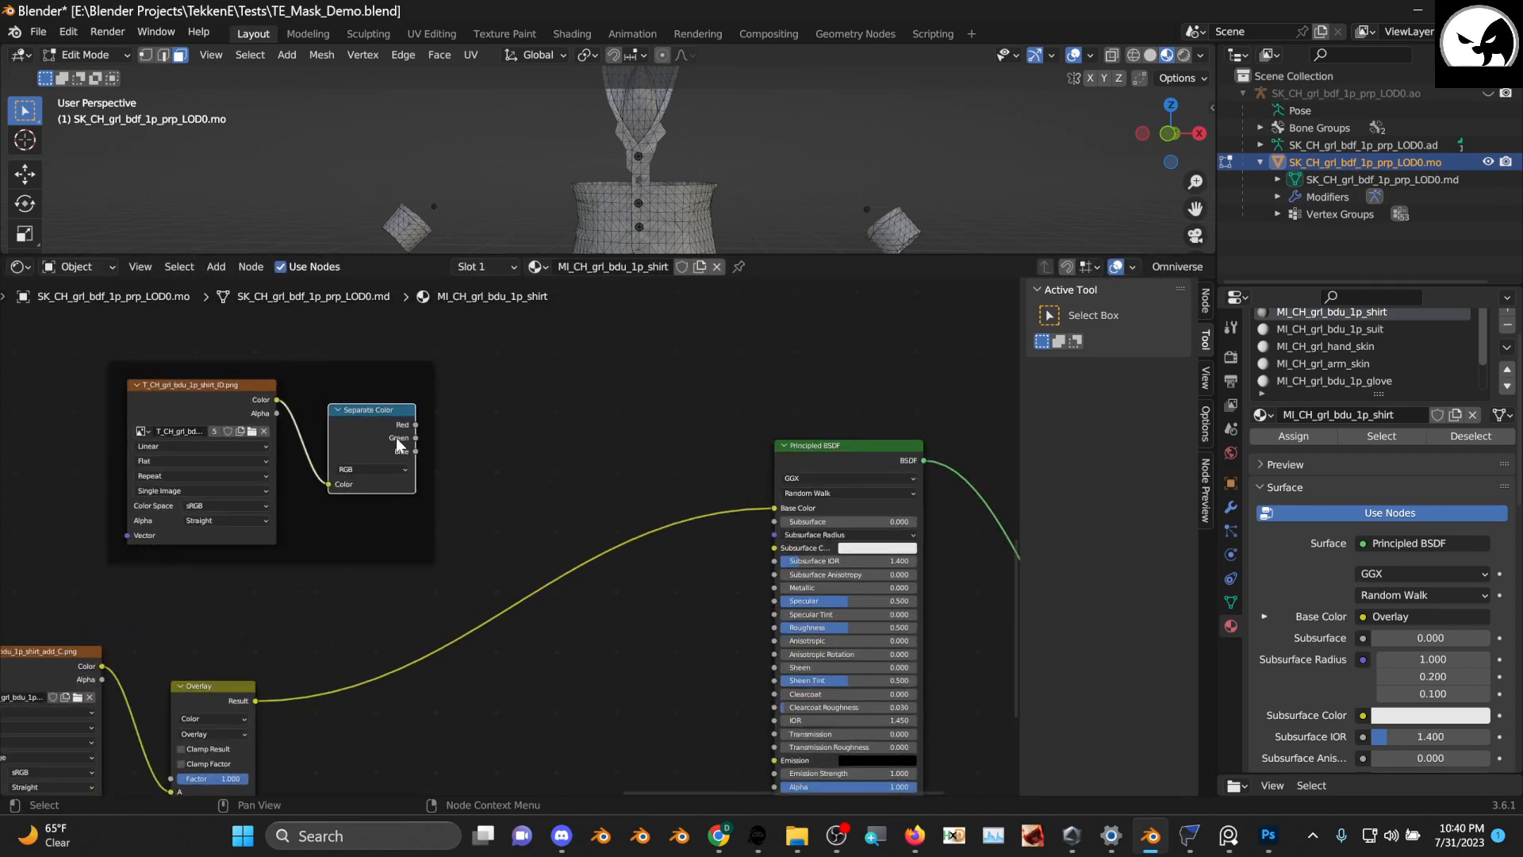
{"action": "key", "text": "x"}
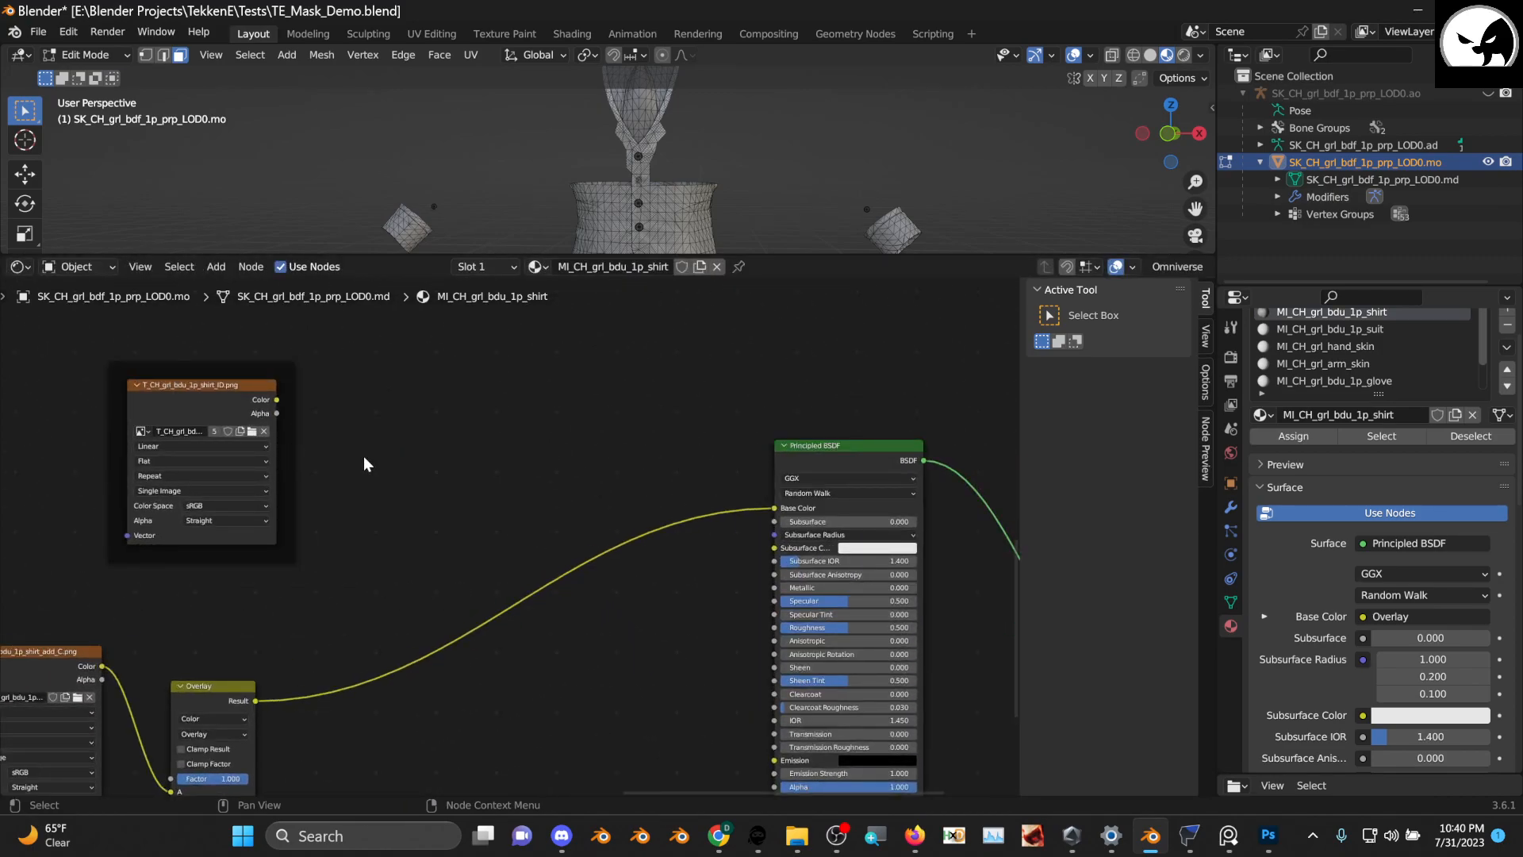
Add a new Separate Color node beside the ID texture and link the texture's Color output to its Color input
{"action": "key", "text": "shift+a"}
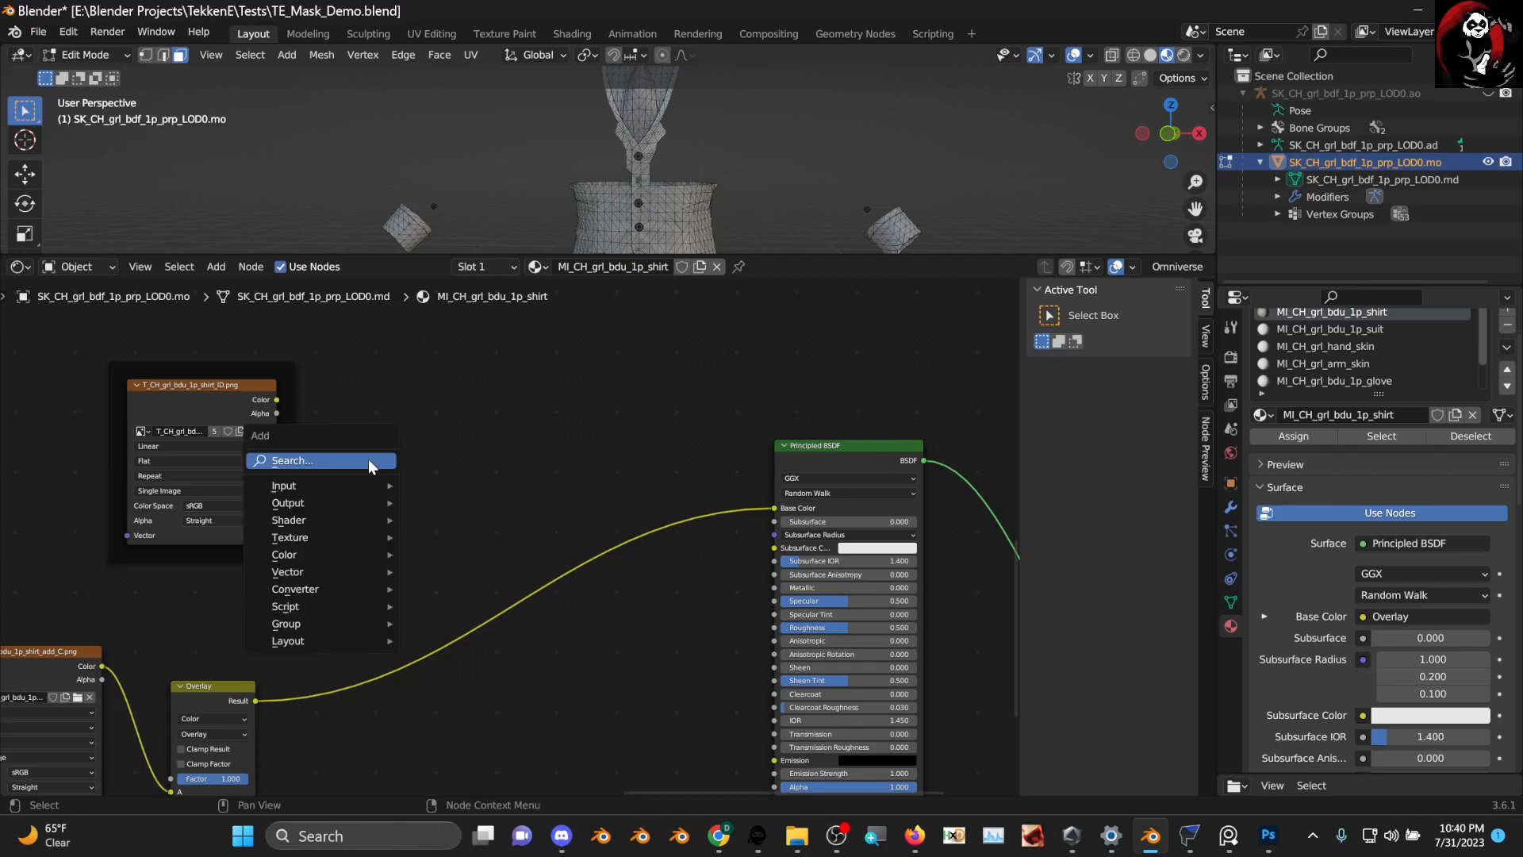
{"action": "left_click", "coordinate": [370, 463]}
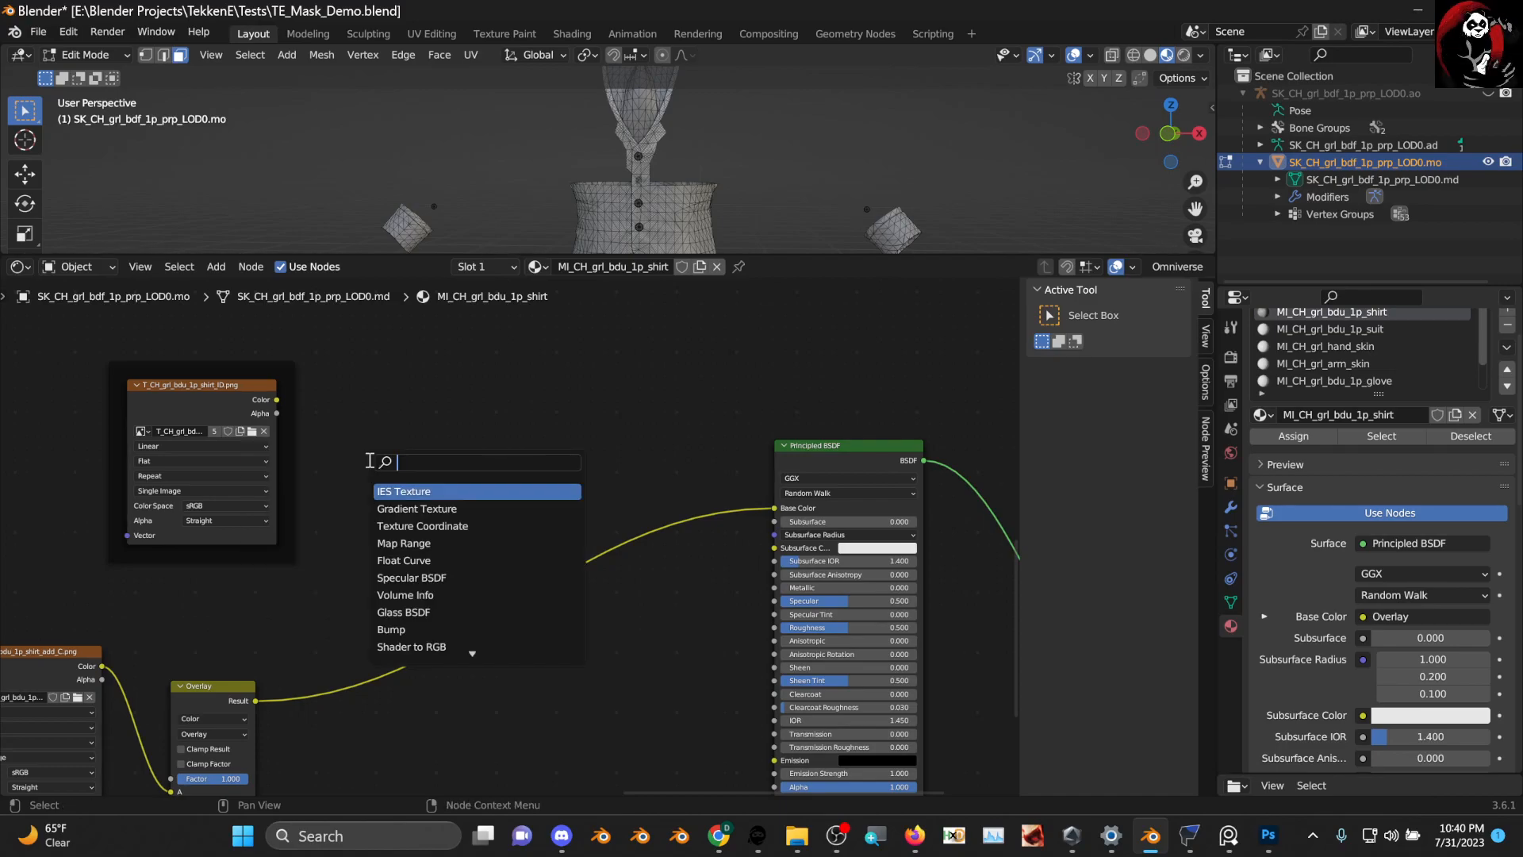
{"action": "type", "text": "sepe"}
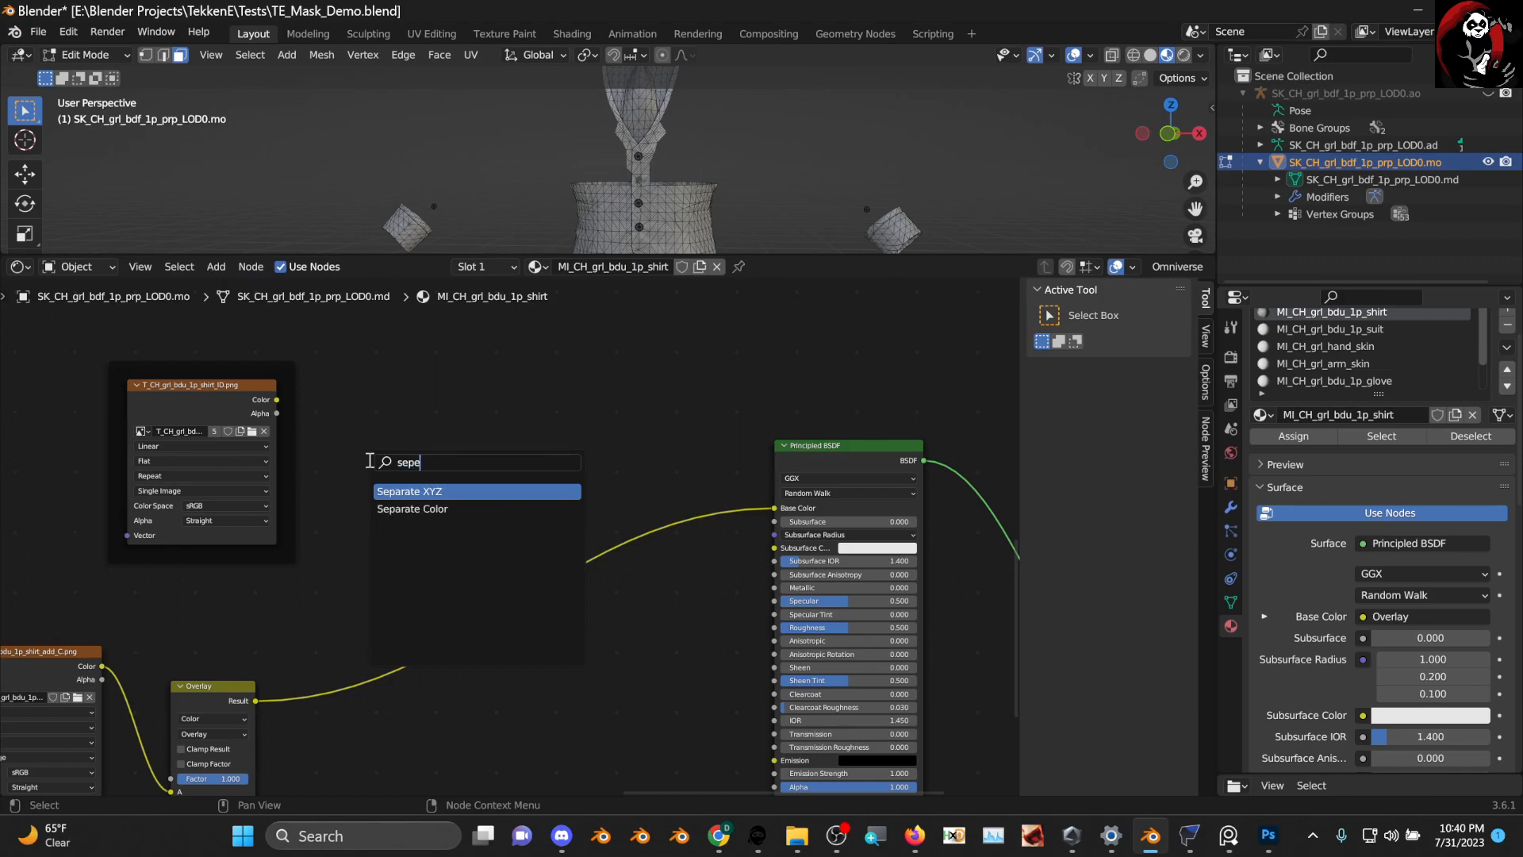
{"action": "left_click", "coordinate": [426, 474]}
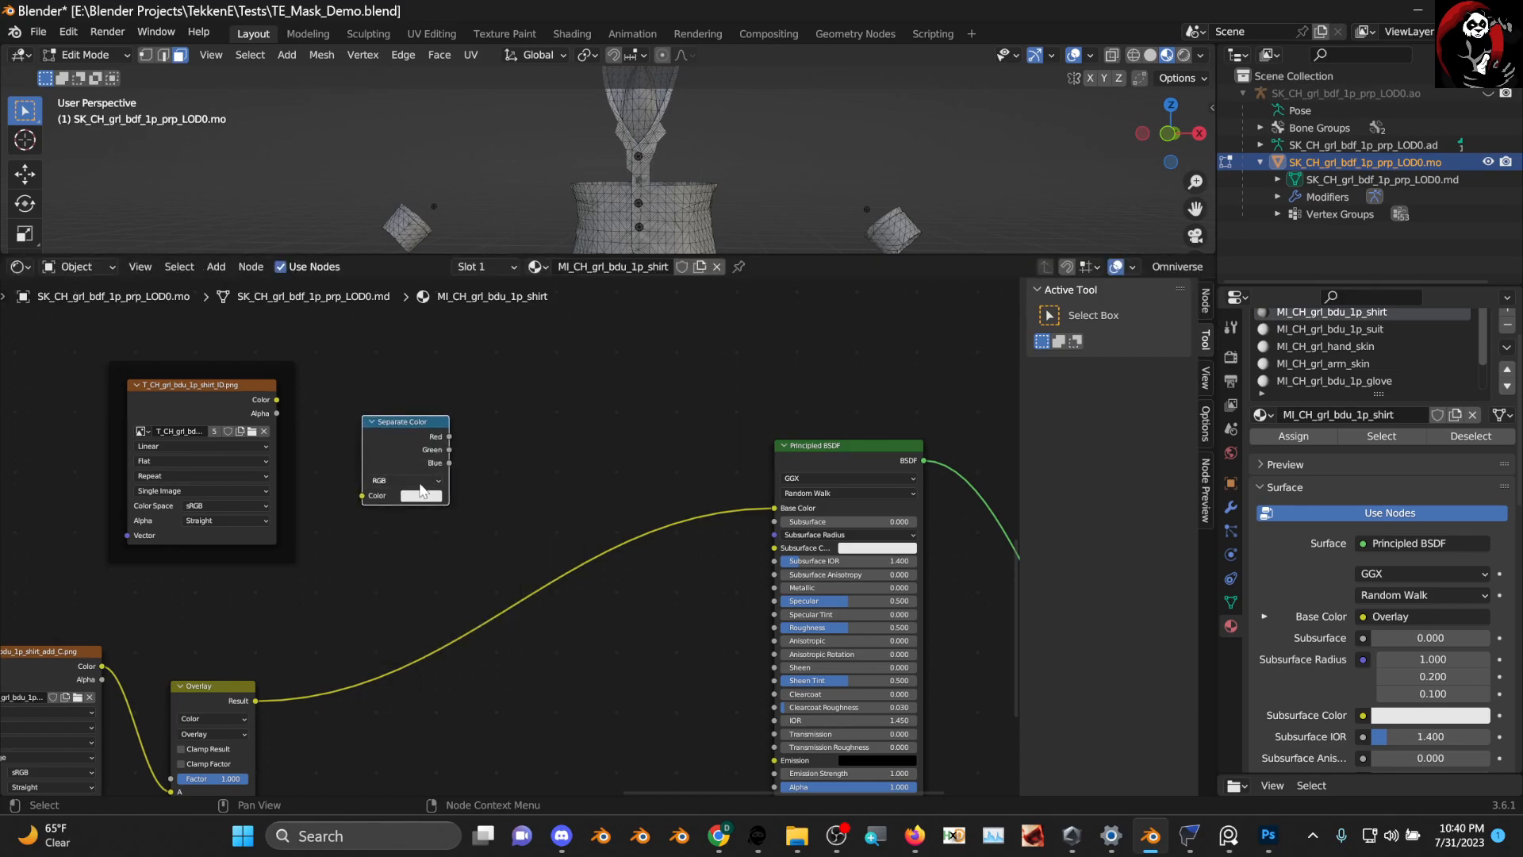
{"action": "scroll", "coordinate": [365, 411], "scroll_direction": "up", "scroll_amount": 3}
{"action": "left_click_drag", "start_coordinate": [306, 391], "coordinate": [419, 517]}
{"action": "middle_click_drag", "start_coordinate": [187, 421], "coordinate": [294, 433]}
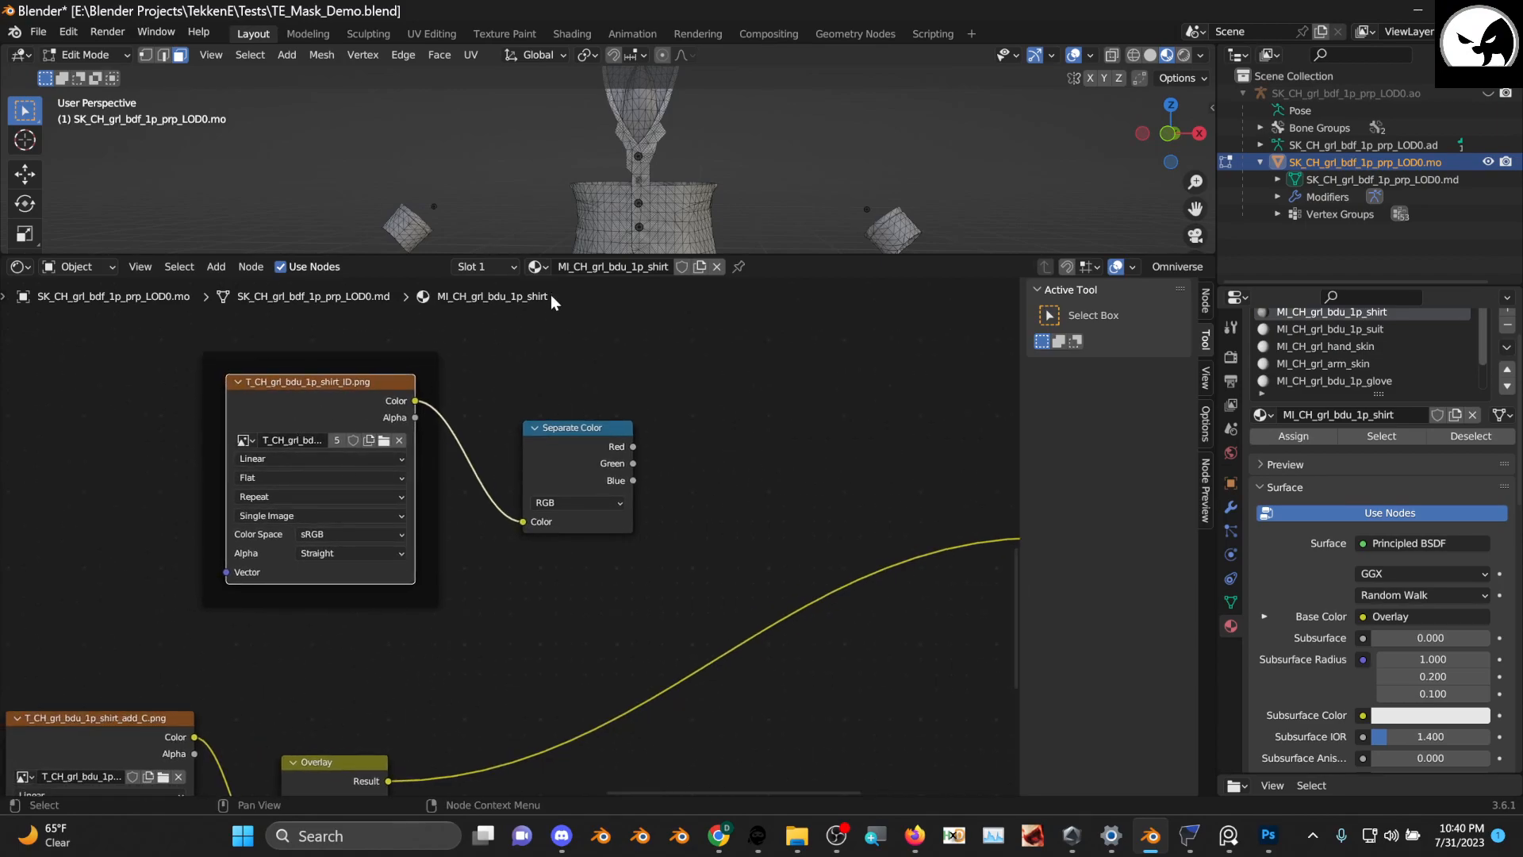
{"action": "middle_click_drag", "start_coordinate": [413, 453], "coordinate": [304, 480]}
{"action": "left_click_drag", "start_coordinate": [514, 463], "coordinate": [462, 461]}
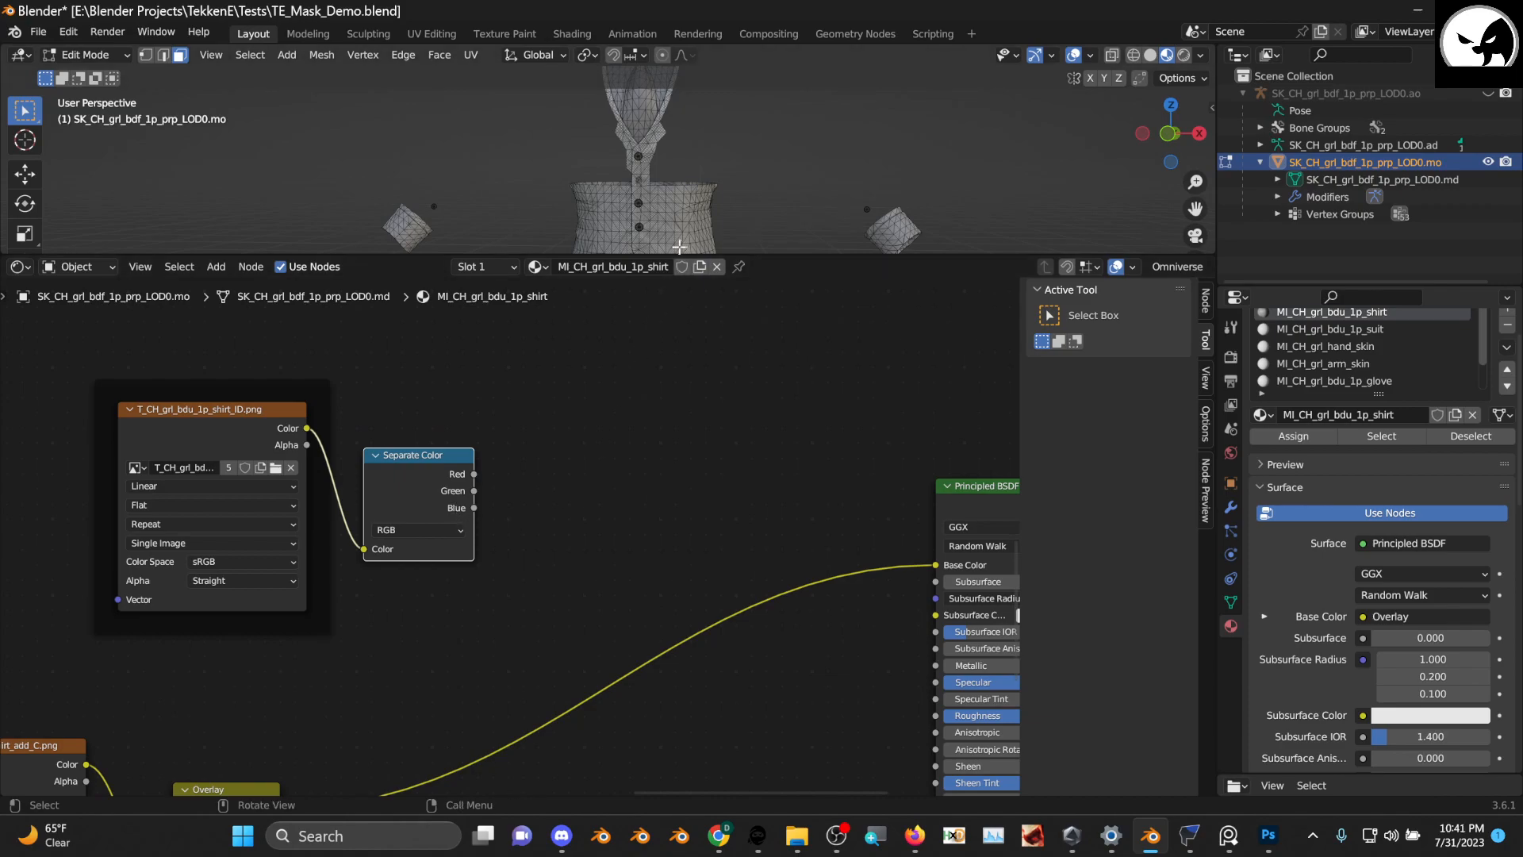
Enlarge the viewport and link Separate Color's Red output to the Principled BSDF's Base Color to preview the mask
{"action": "left_click_drag", "start_coordinate": [670, 254], "coordinate": [607, 449]}
{"action": "middle_click_drag", "start_coordinate": [639, 548], "coordinate": [478, 462]}
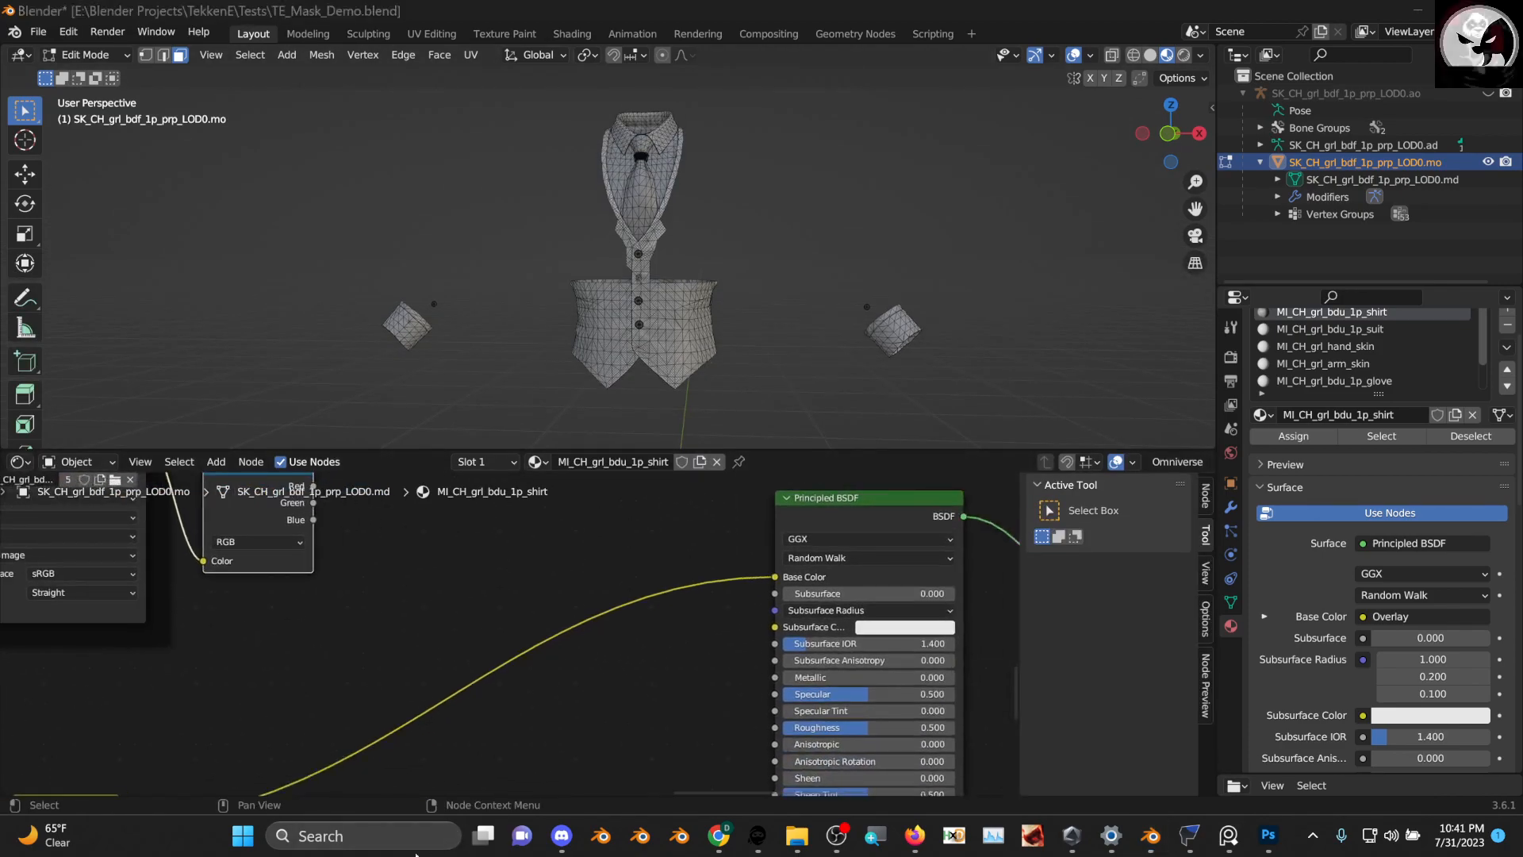
{"action": "middle_click_drag", "start_coordinate": [363, 580], "coordinate": [343, 670]}
{"action": "left_click_drag", "start_coordinate": [258, 567], "coordinate": [755, 665]}
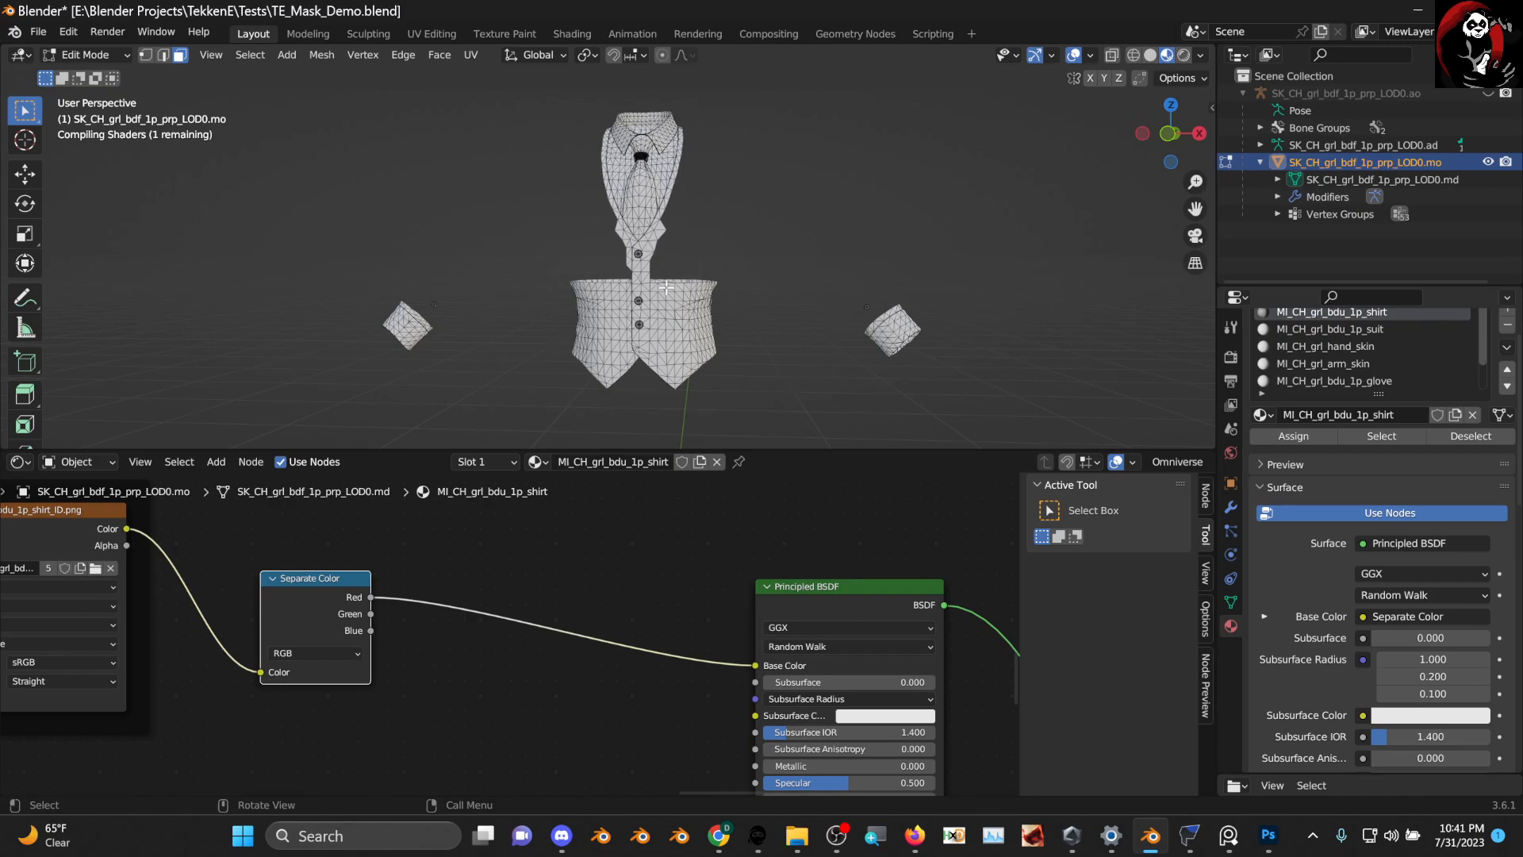
{"action": "middle_click_drag", "start_coordinate": [691, 299], "coordinate": [683, 269]}
{"action": "scroll", "coordinate": [675, 239], "scroll_direction": "up", "scroll_amount": 2}
Reposition the Separate Color node lower and closer to the shirt ID texture frame
{"action": "middle_click_drag", "start_coordinate": [435, 724], "coordinate": [495, 705]}
{"action": "left_click_drag", "start_coordinate": [379, 566], "coordinate": [359, 621]}
{"action": "scroll", "coordinate": [469, 614], "scroll_direction": "down", "scroll_amount": 3}
{"action": "middle_click_drag", "start_coordinate": [468, 613], "coordinate": [397, 589]}
{"action": "scroll", "coordinate": [391, 622], "scroll_direction": "up", "scroll_amount": 3}
{"action": "mouse_move", "coordinate": [338, 598]}
{"action": "left_mouse_down"}
{"action": "mouse_move", "coordinate": [330, 584]}
{"action": "mouse_move", "coordinate": [329, 600]}
{"action": "left_mouse_up"}
{"action": "scroll", "coordinate": [458, 663], "scroll_direction": "down", "scroll_amount": 1}
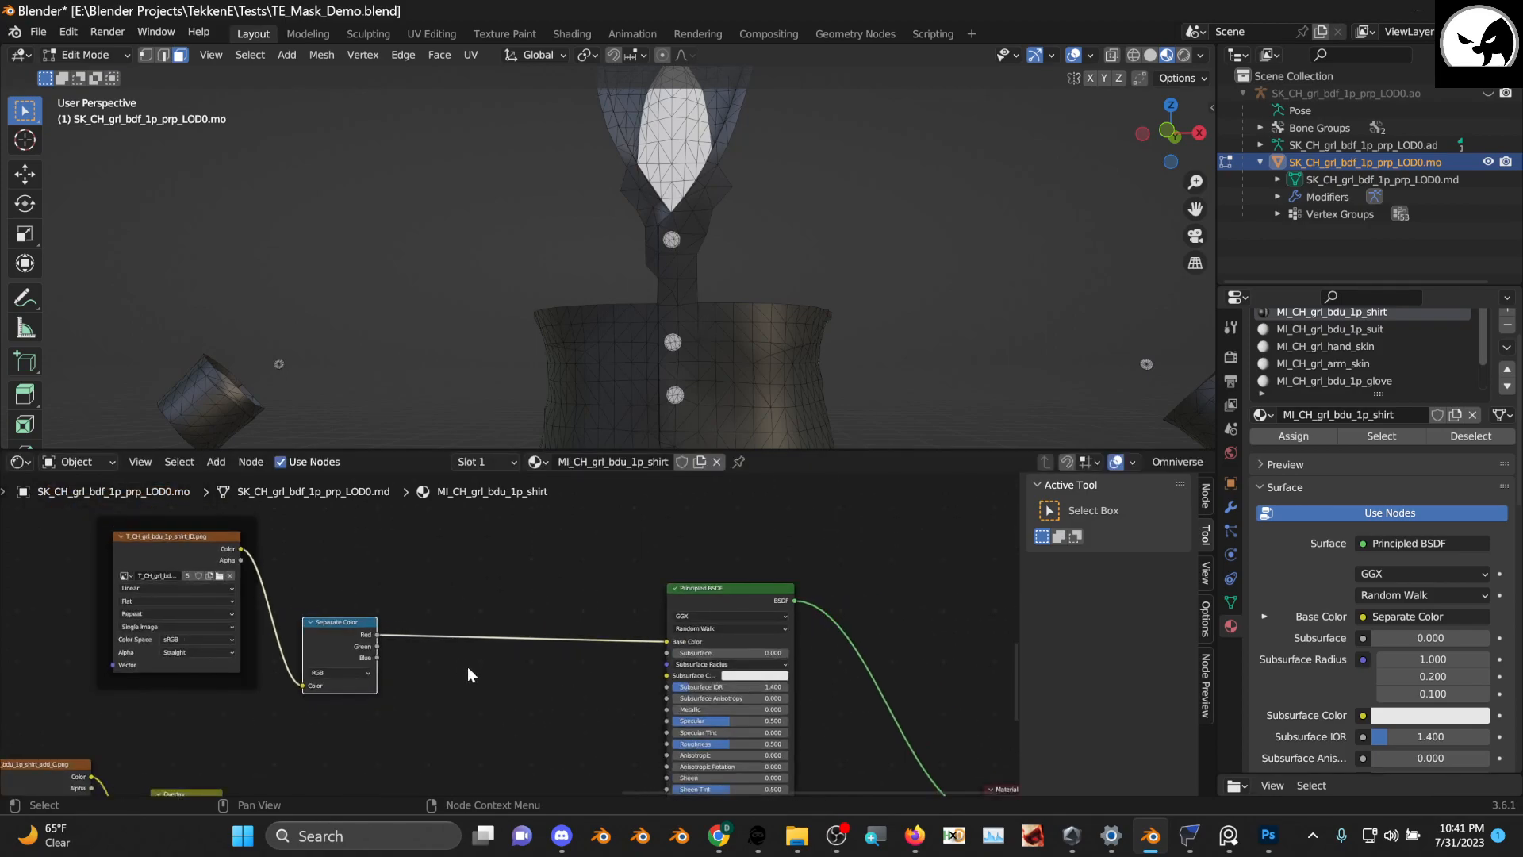
Add a Mix Color node above the link to the Principled BSDF and give the node editor more height
{"action": "key", "text": "shift+a"}
{"action": "type", "text": "s"}
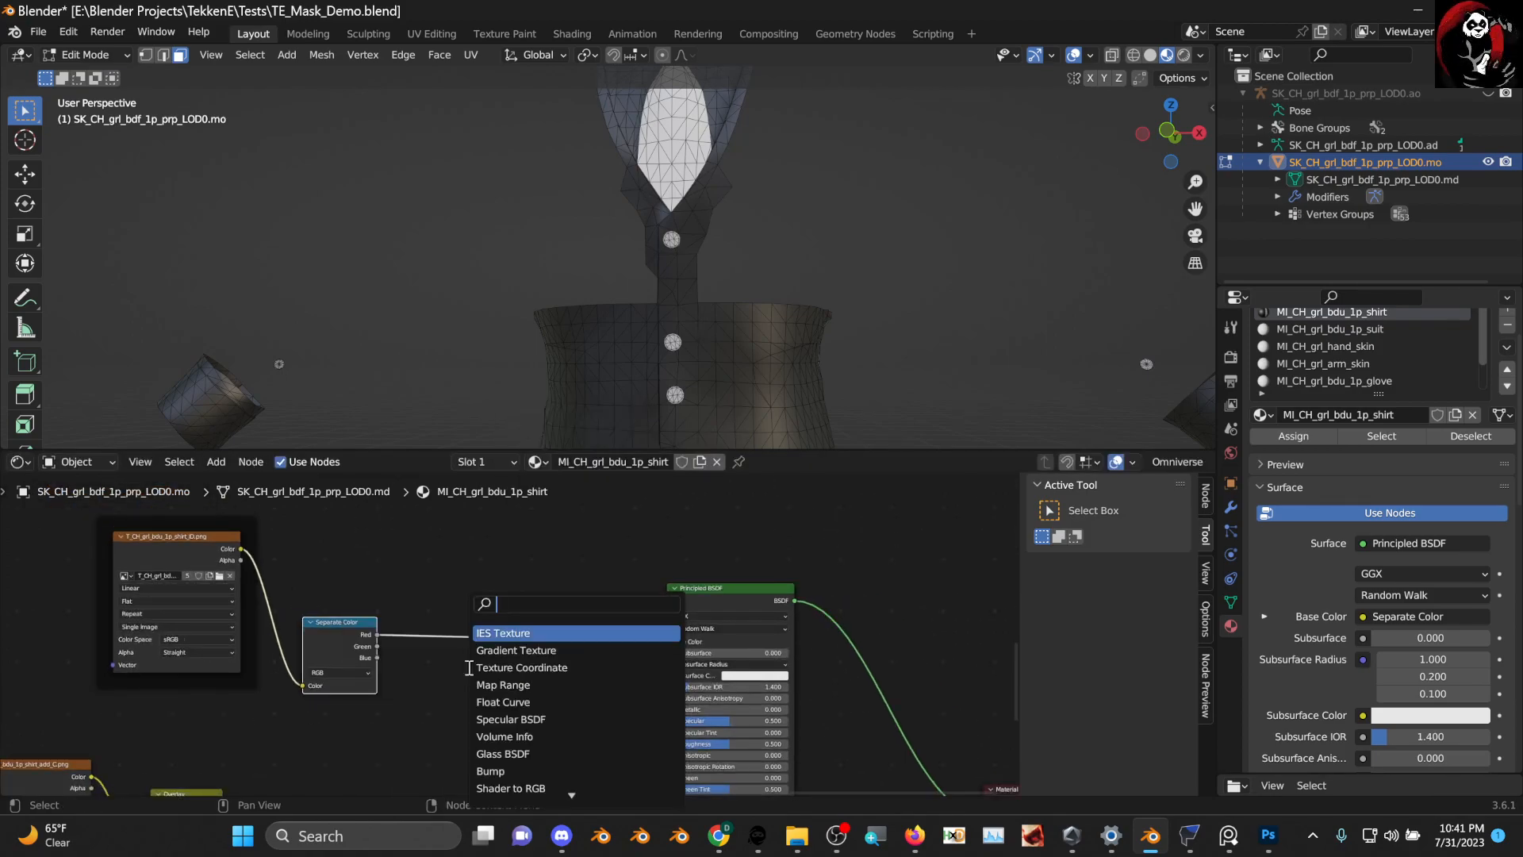
{"action": "type", "text": "i"}
{"action": "key", "text": "BackSpace"}
{"action": "type", "text": "mix color"}
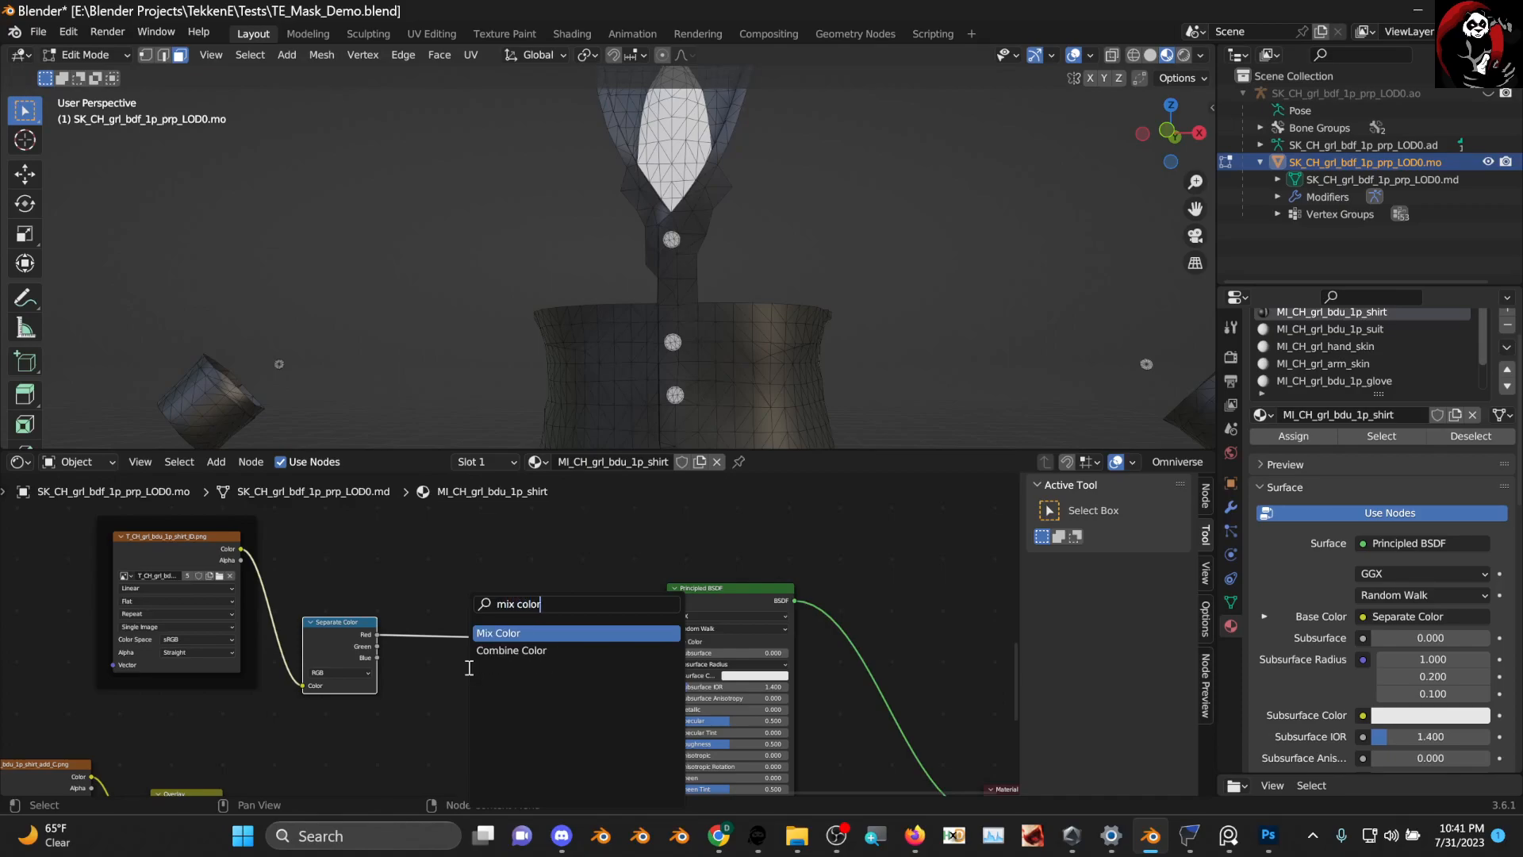
{"action": "key", "text": "Return"}
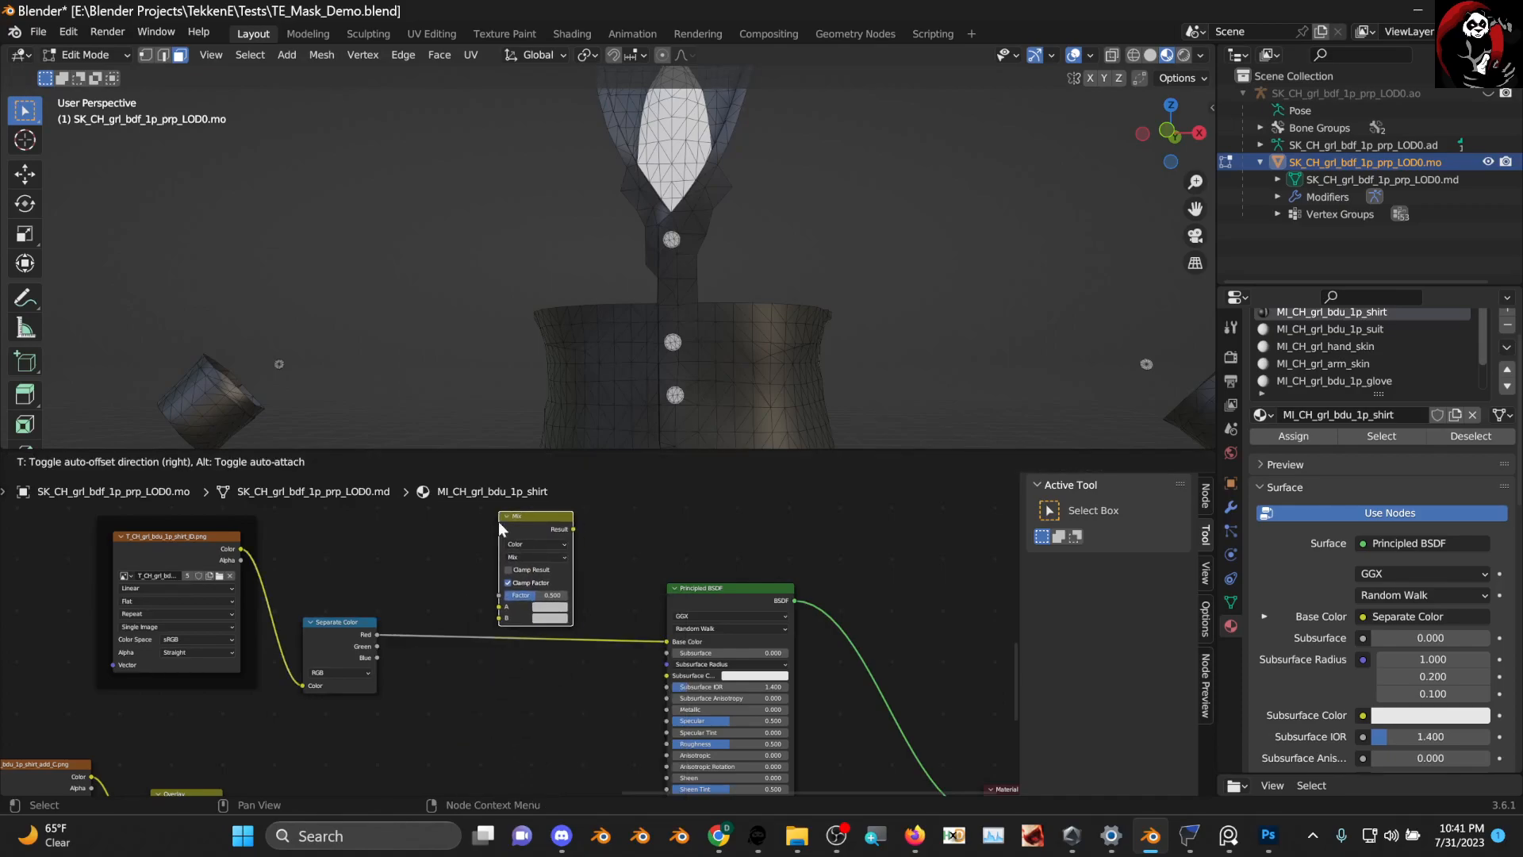
{"action": "left_click", "coordinate": [499, 521]}
{"action": "scroll", "coordinate": [538, 563], "scroll_direction": "up", "scroll_amount": 3}
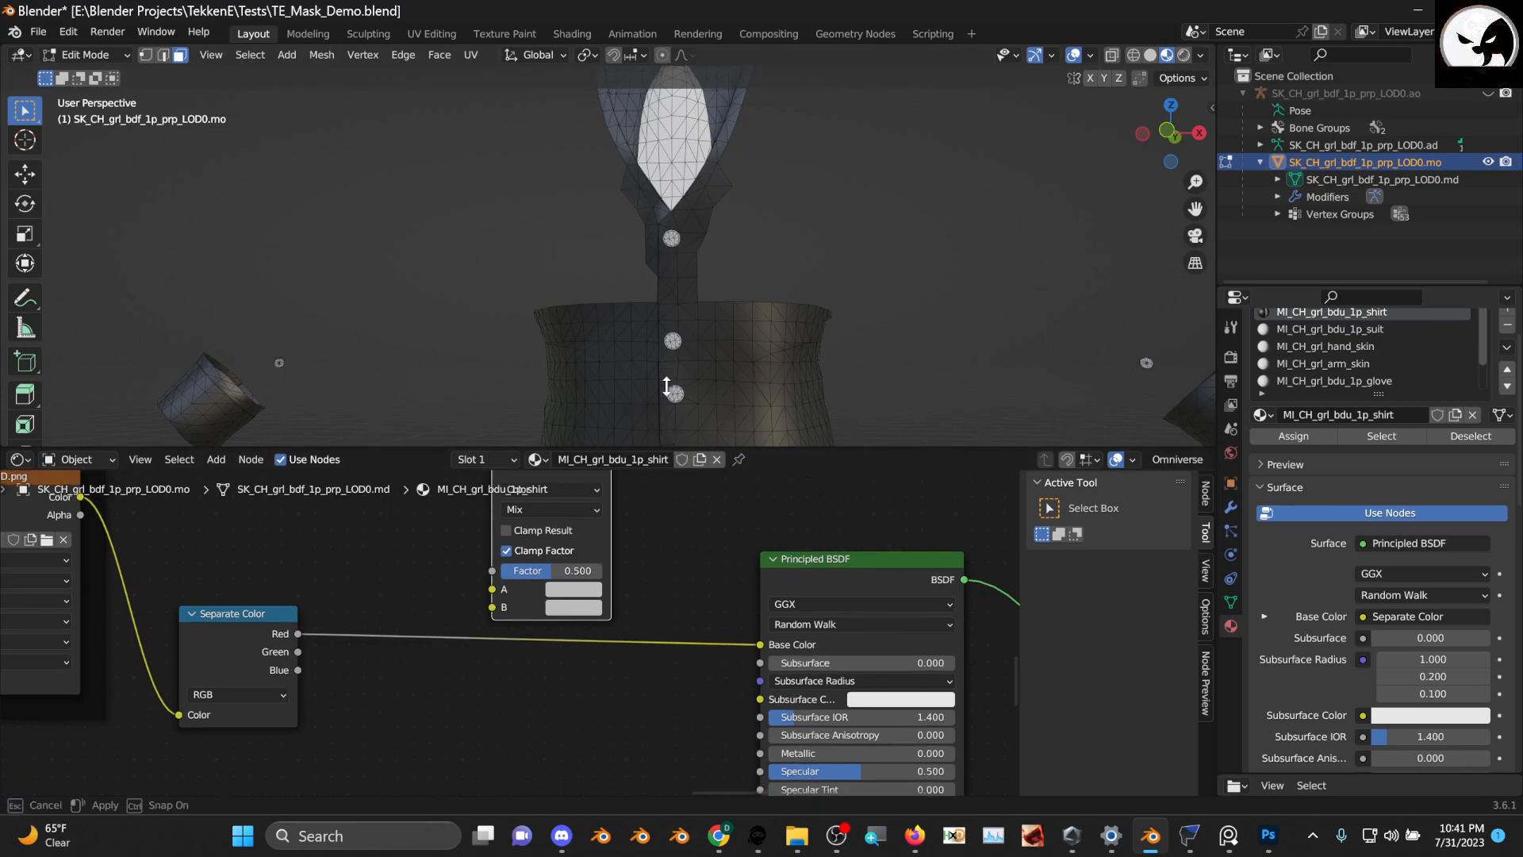
{"action": "left_click_drag", "start_coordinate": [670, 453], "coordinate": [670, 379]}
Link Separate Color's Red output to the Mix node's Factor input alongside the existing Base Color link
{"action": "middle_click_drag", "start_coordinate": [252, 604], "coordinate": [379, 609]}
{"action": "left_click_drag", "start_coordinate": [369, 583], "coordinate": [474, 524]}
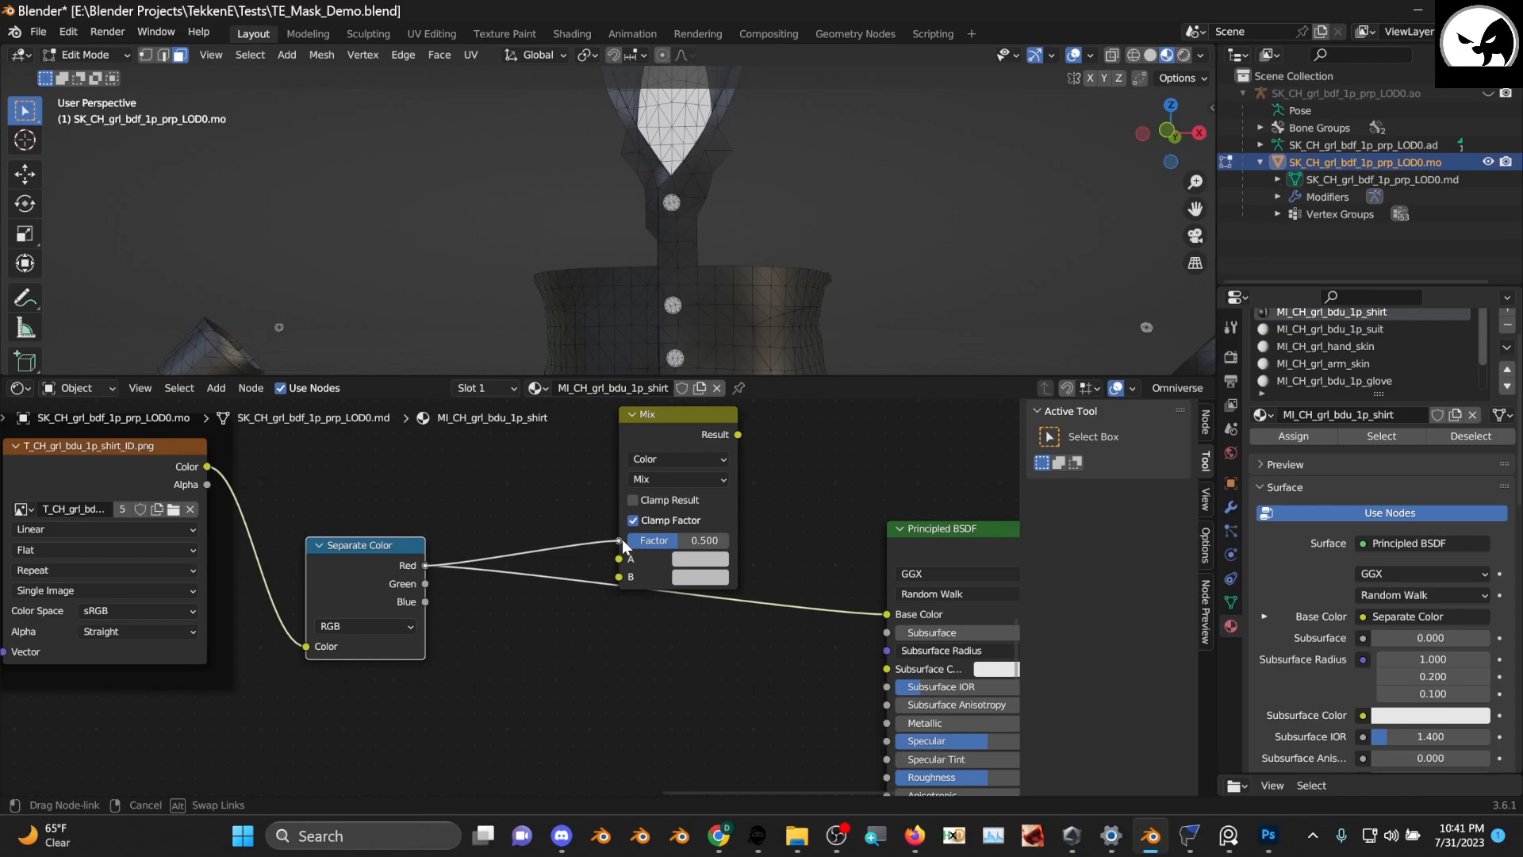
{"action": "left_click_drag", "start_coordinate": [622, 540], "coordinate": [619, 541]}
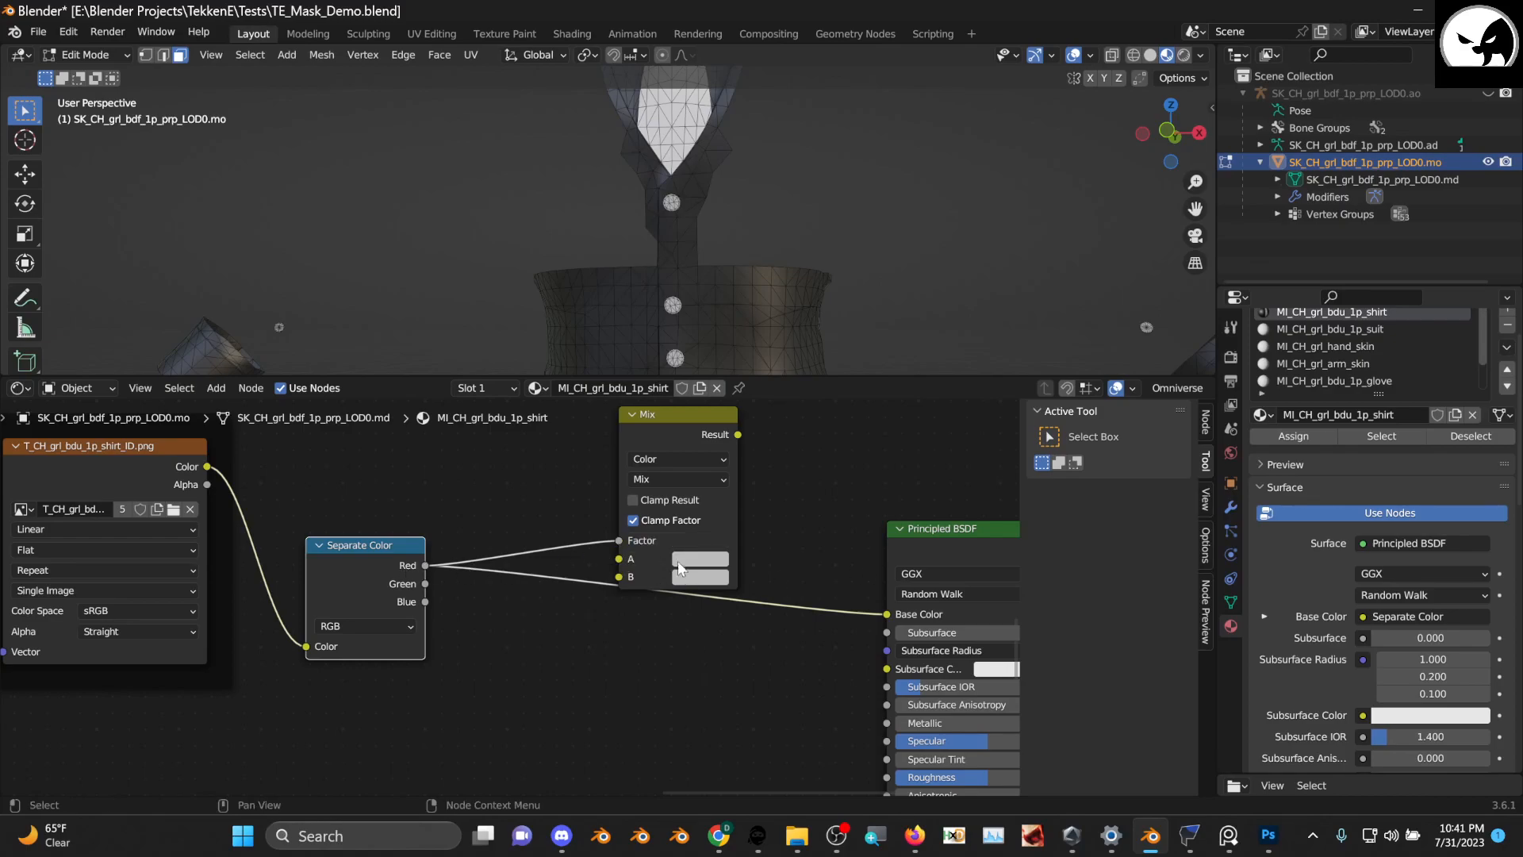
Disconnect Red from Base Color and Factor, and link the Mix node's Result to the Principled BSDF's Base Color
{"action": "left_click_drag", "start_coordinate": [887, 614], "coordinate": [615, 551]}
{"action": "middle_click_drag", "start_coordinate": [616, 549], "coordinate": [575, 595]}
{"action": "left_click_drag", "start_coordinate": [649, 469], "coordinate": [624, 482]}
{"action": "middle_click_drag", "start_coordinate": [672, 569], "coordinate": [609, 537]}
{"action": "left_click_drag", "start_coordinate": [492, 568], "coordinate": [635, 474]}
{"action": "left_click_drag", "start_coordinate": [787, 627], "coordinate": [785, 627]}
{"action": "left_click_drag", "start_coordinate": [565, 443], "coordinate": [562, 476]}
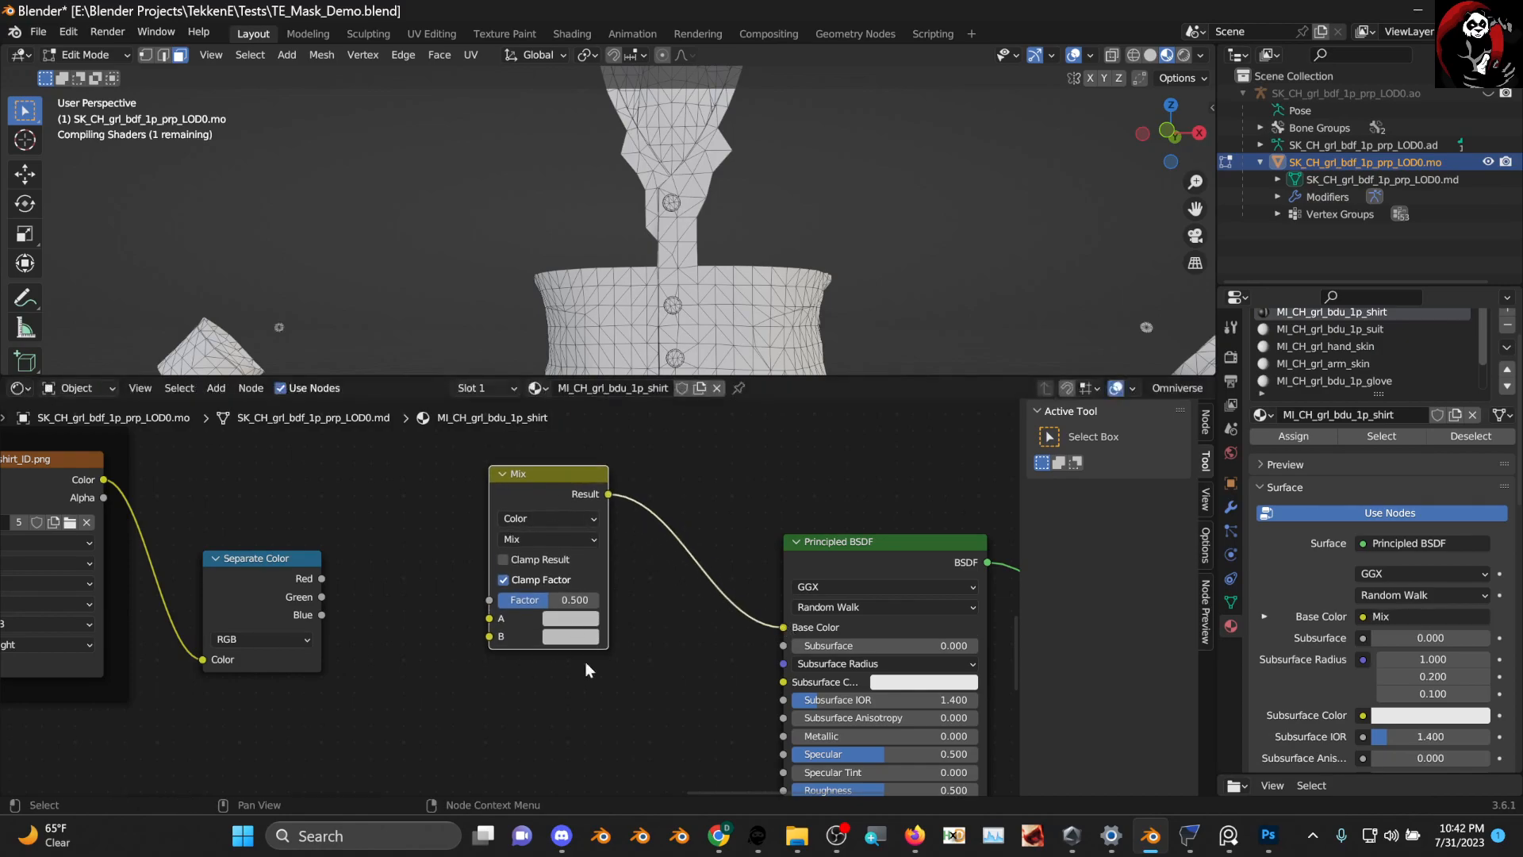
Set the Mix node's A color to black and its B color to white
{"action": "left_click", "coordinate": [571, 624]}
{"action": "left_click", "coordinate": [572, 623]}
{"action": "left_click", "coordinate": [572, 623]}
{"action": "left_click_drag", "start_coordinate": [687, 441], "coordinate": [684, 506]}
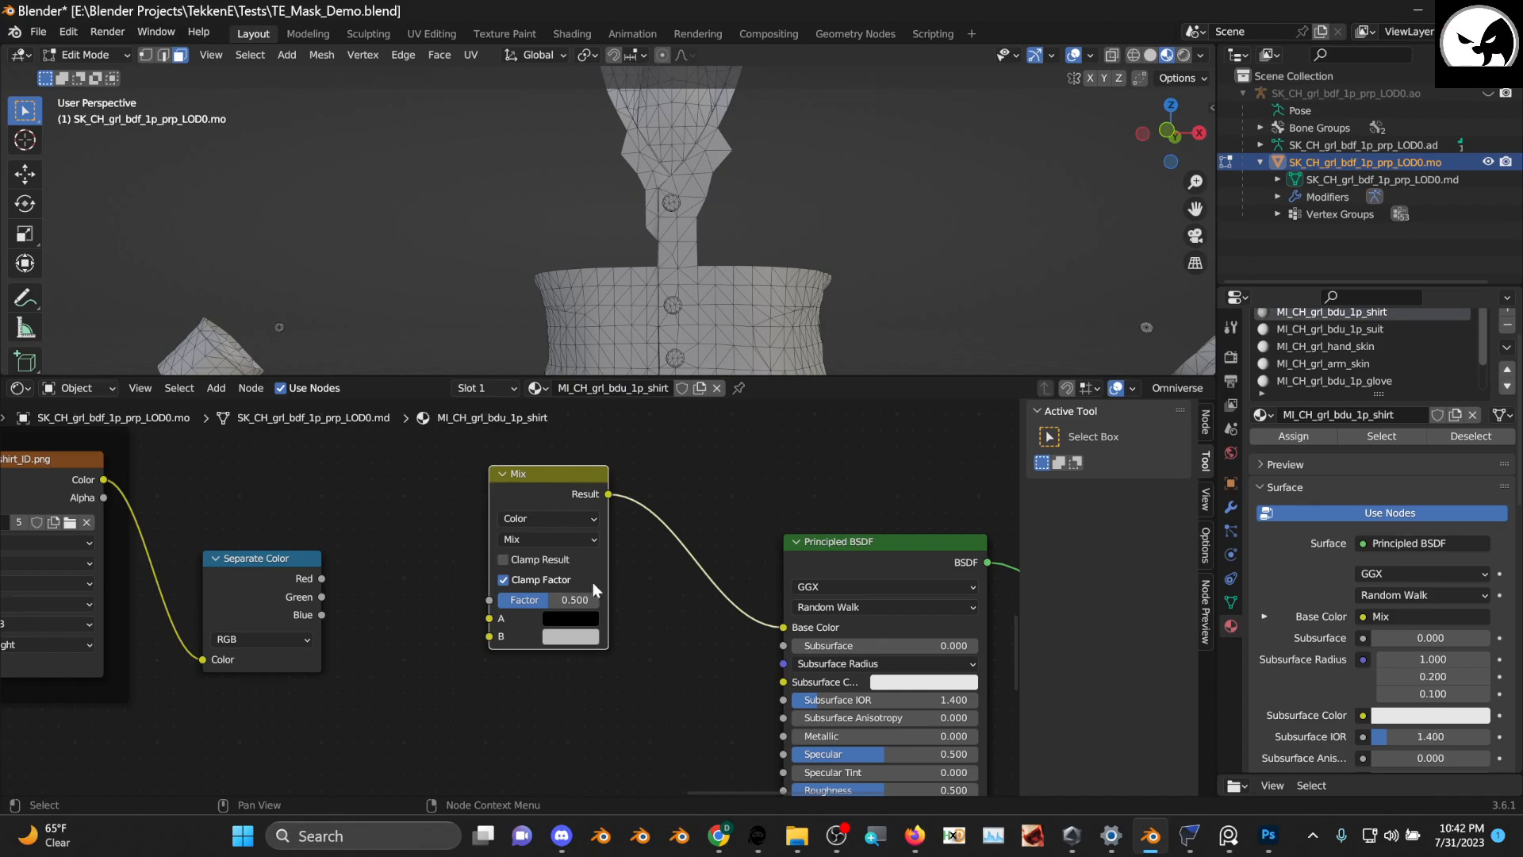
{"action": "scroll", "coordinate": [597, 584], "scroll_direction": "down", "scroll_amount": 1}
{"action": "left_click", "coordinate": [567, 633]}
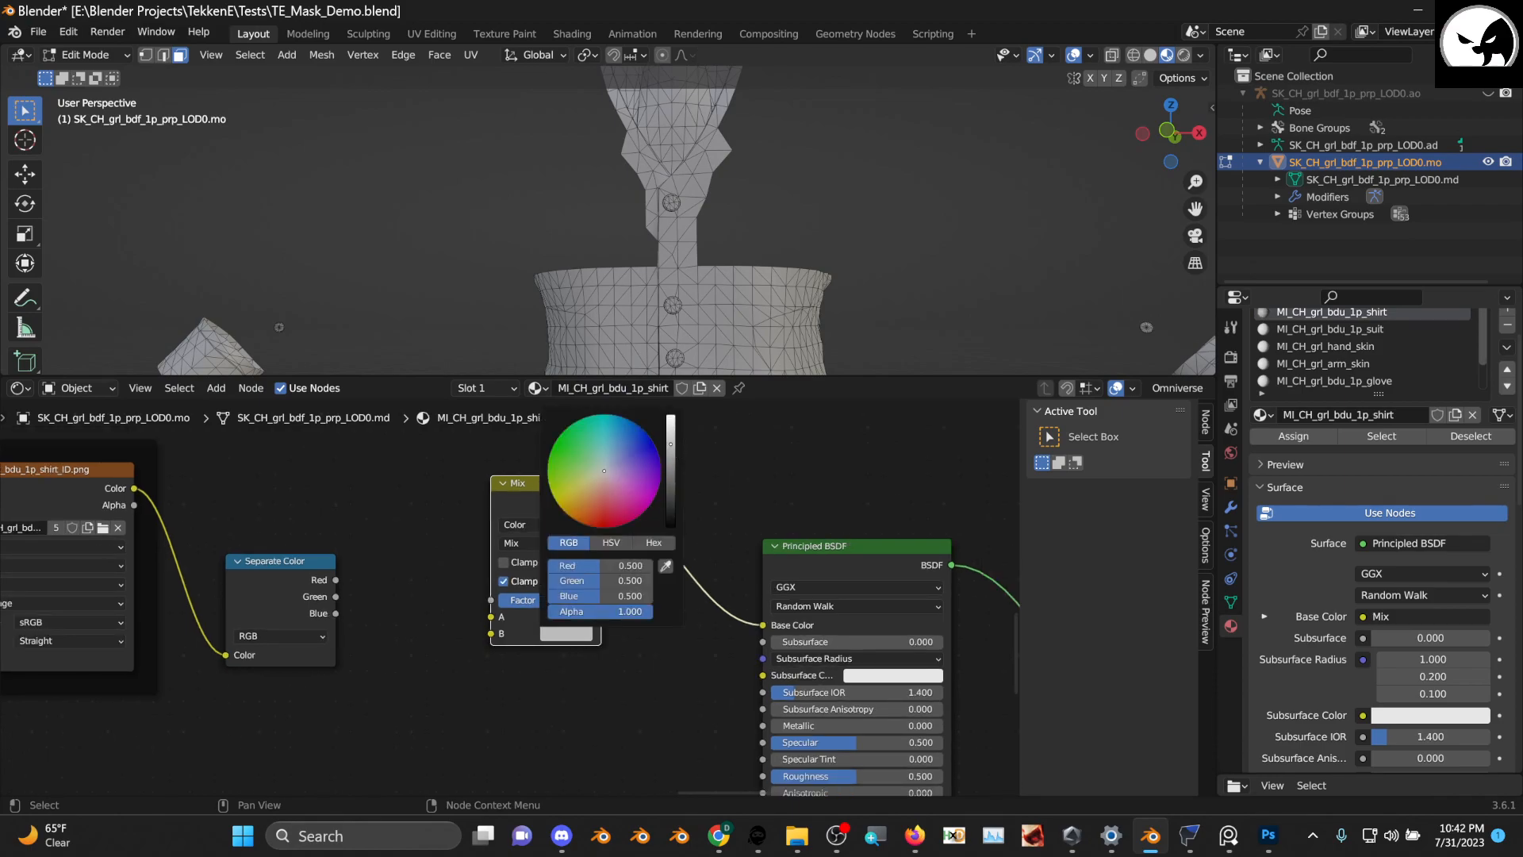
{"action": "left_click_drag", "start_coordinate": [671, 444], "coordinate": [676, 428]}
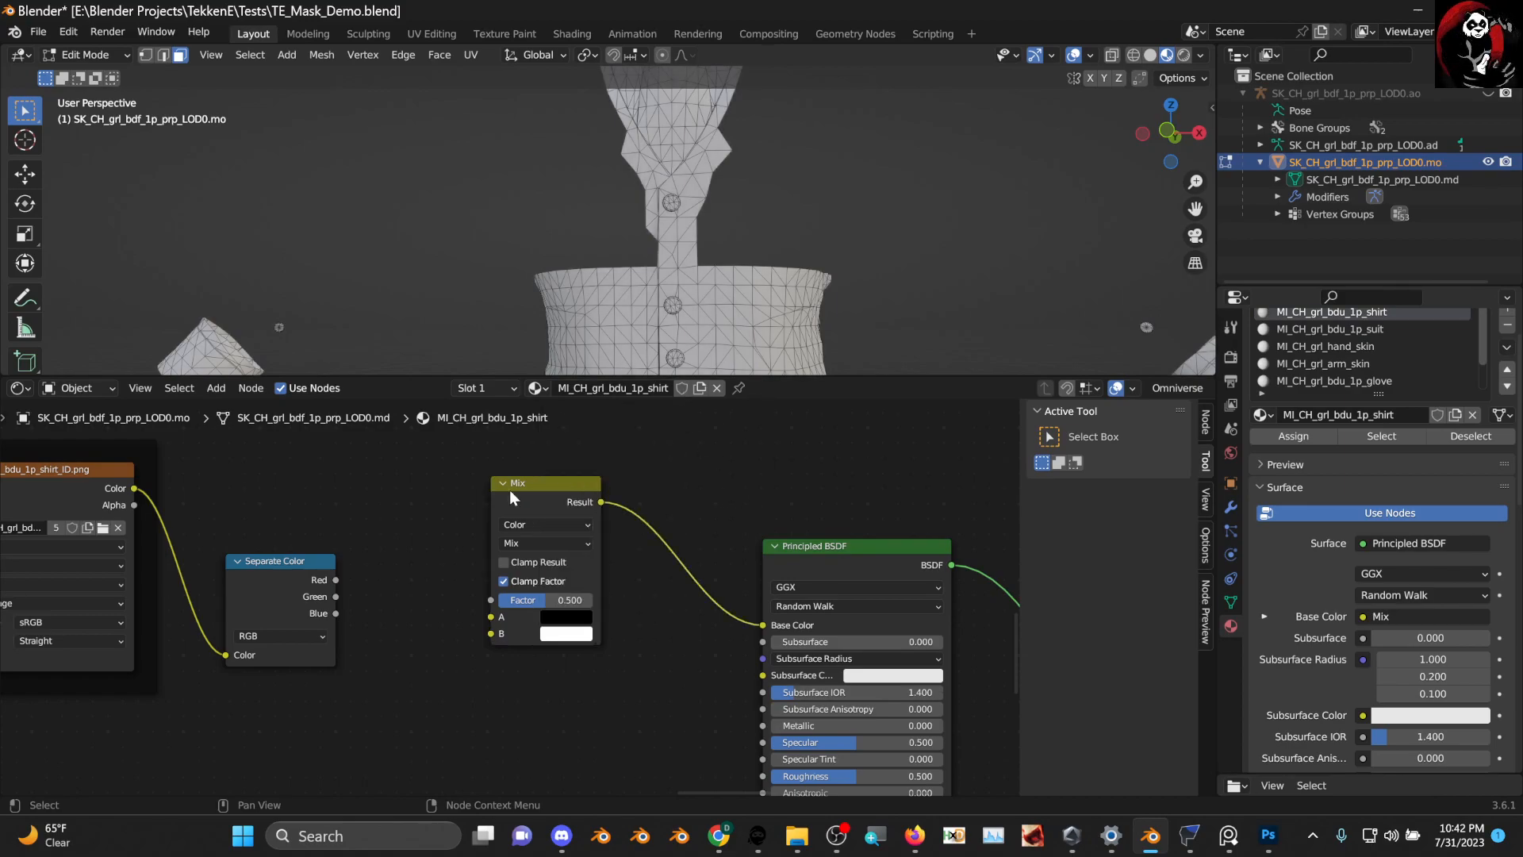
Preview the Mix node's Factor at 0.000 and at 1.000 on the shirt
{"action": "scroll", "coordinate": [547, 638], "scroll_direction": "up", "scroll_amount": 2}
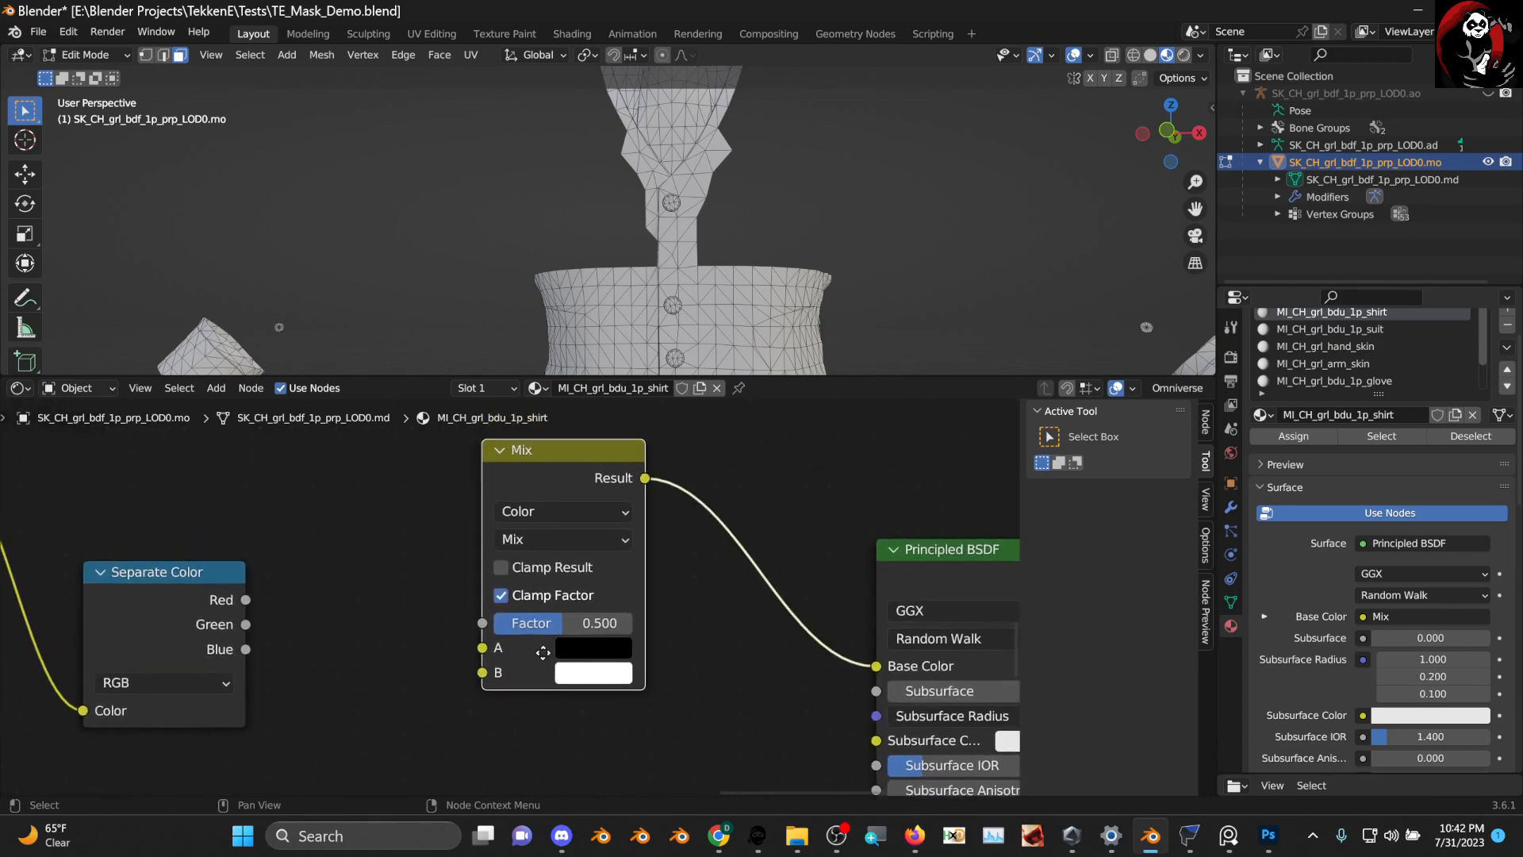
{"action": "left_click_drag", "start_coordinate": [550, 631], "coordinate": [487, 627]}
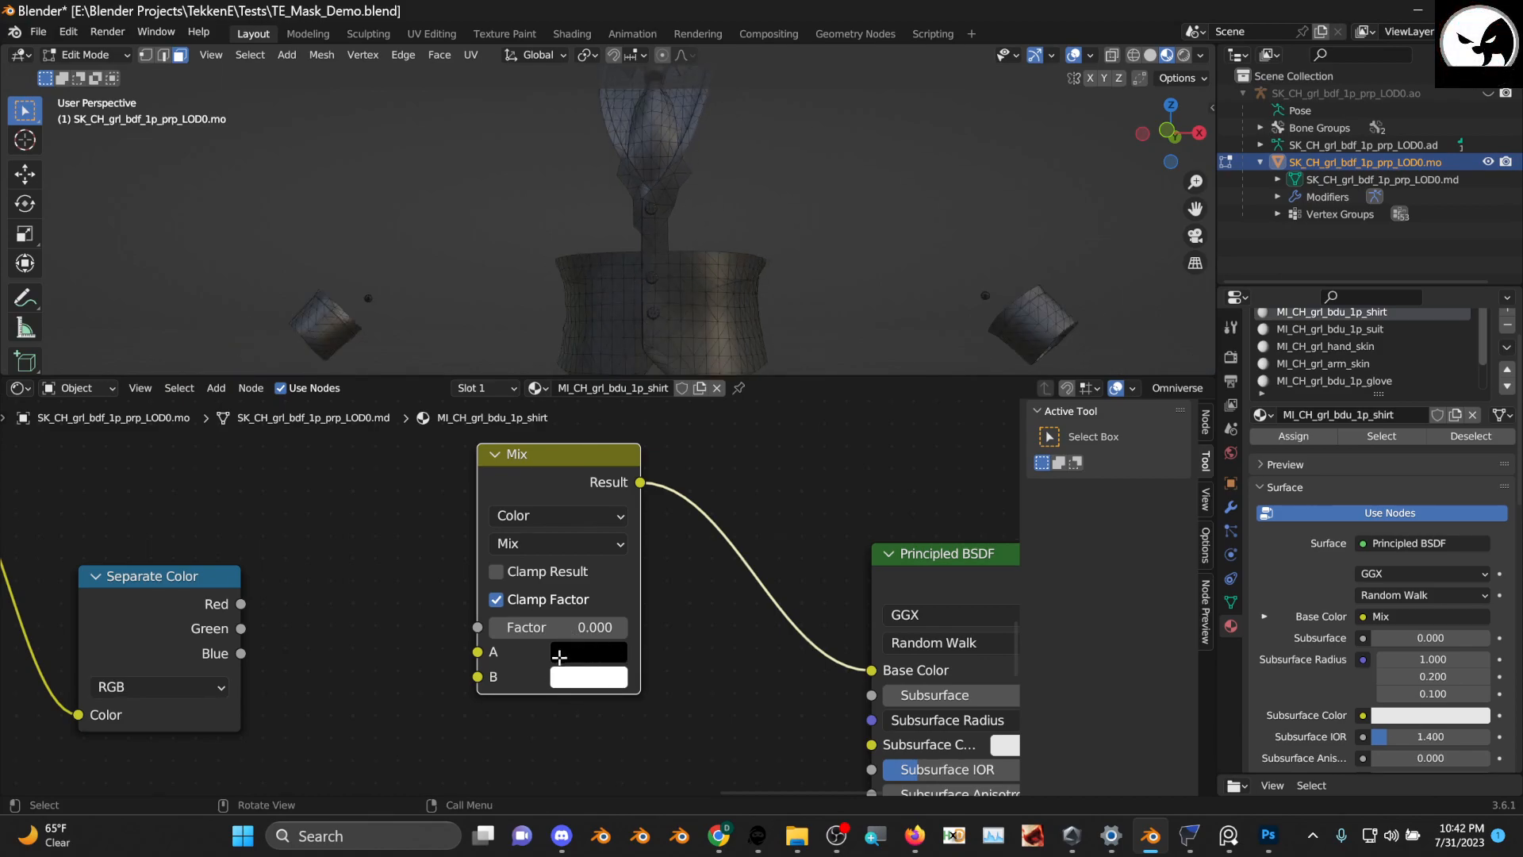
{"action": "left_click_drag", "start_coordinate": [584, 627], "coordinate": [633, 638]}
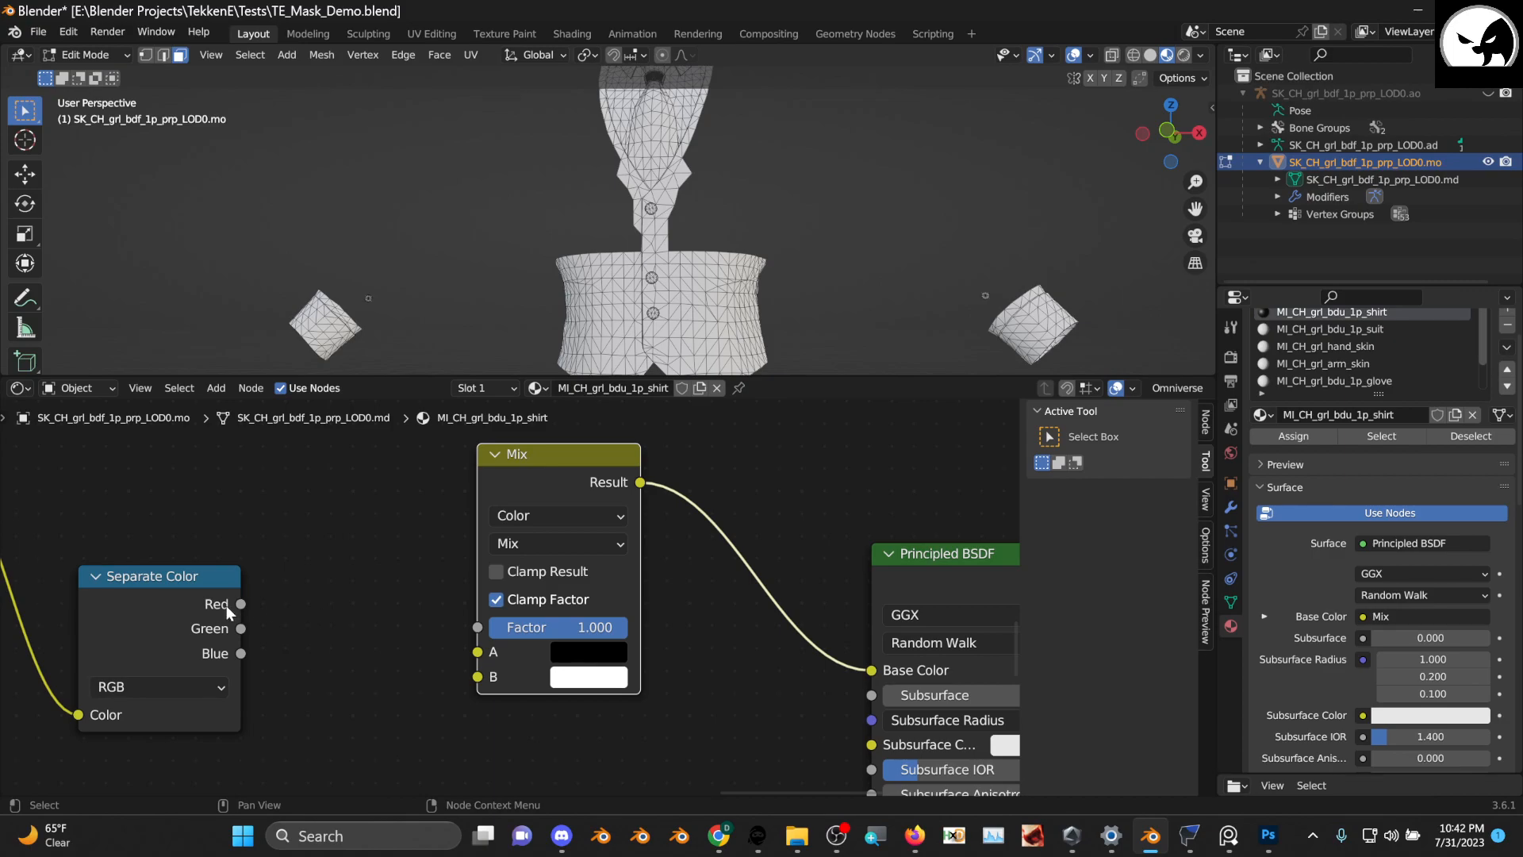
Link Separate Color's Red output to the Mix node's Factor so the red ID region drives the blend
{"action": "scroll", "coordinate": [226, 606], "scroll_direction": "down", "scroll_amount": 1}
{"action": "left_click_drag", "start_coordinate": [262, 606], "coordinate": [479, 624]}
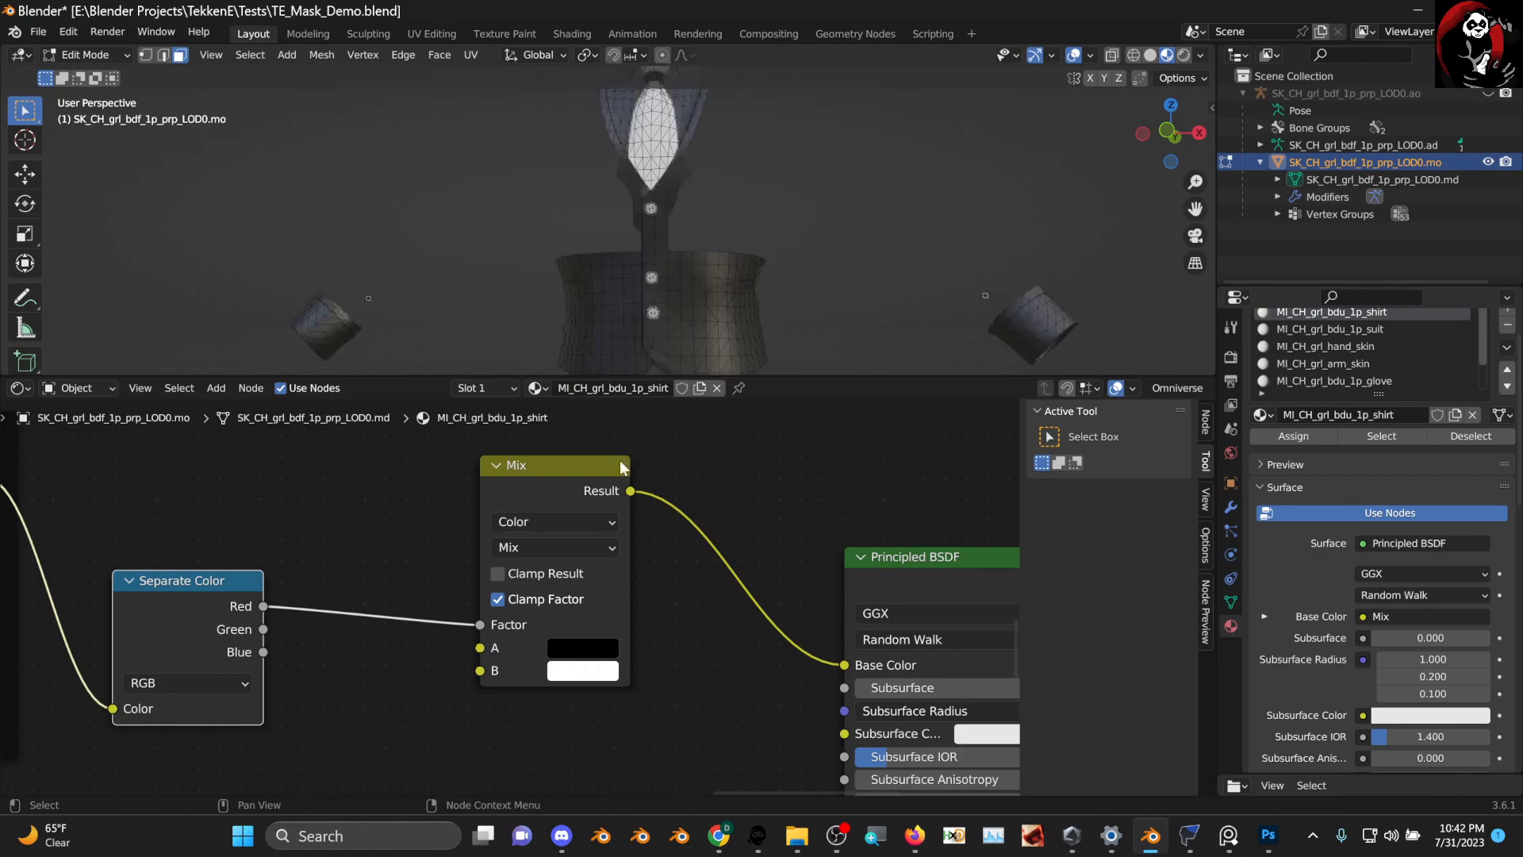
{"action": "scroll", "coordinate": [597, 608], "scroll_direction": "up", "scroll_amount": 2}
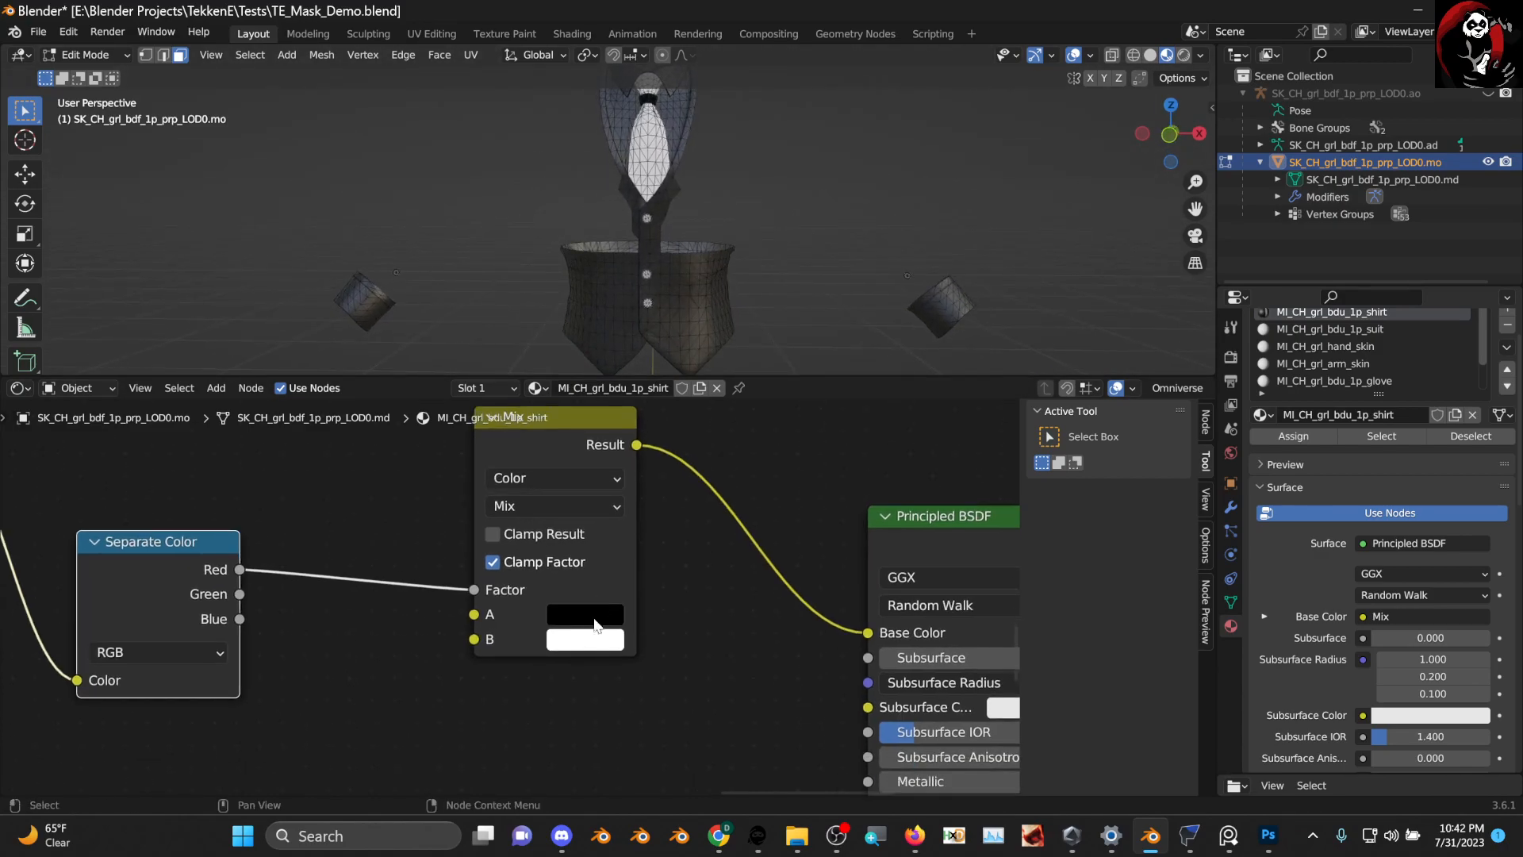
{"action": "middle_click_drag", "start_coordinate": [535, 640], "coordinate": [531, 659]}
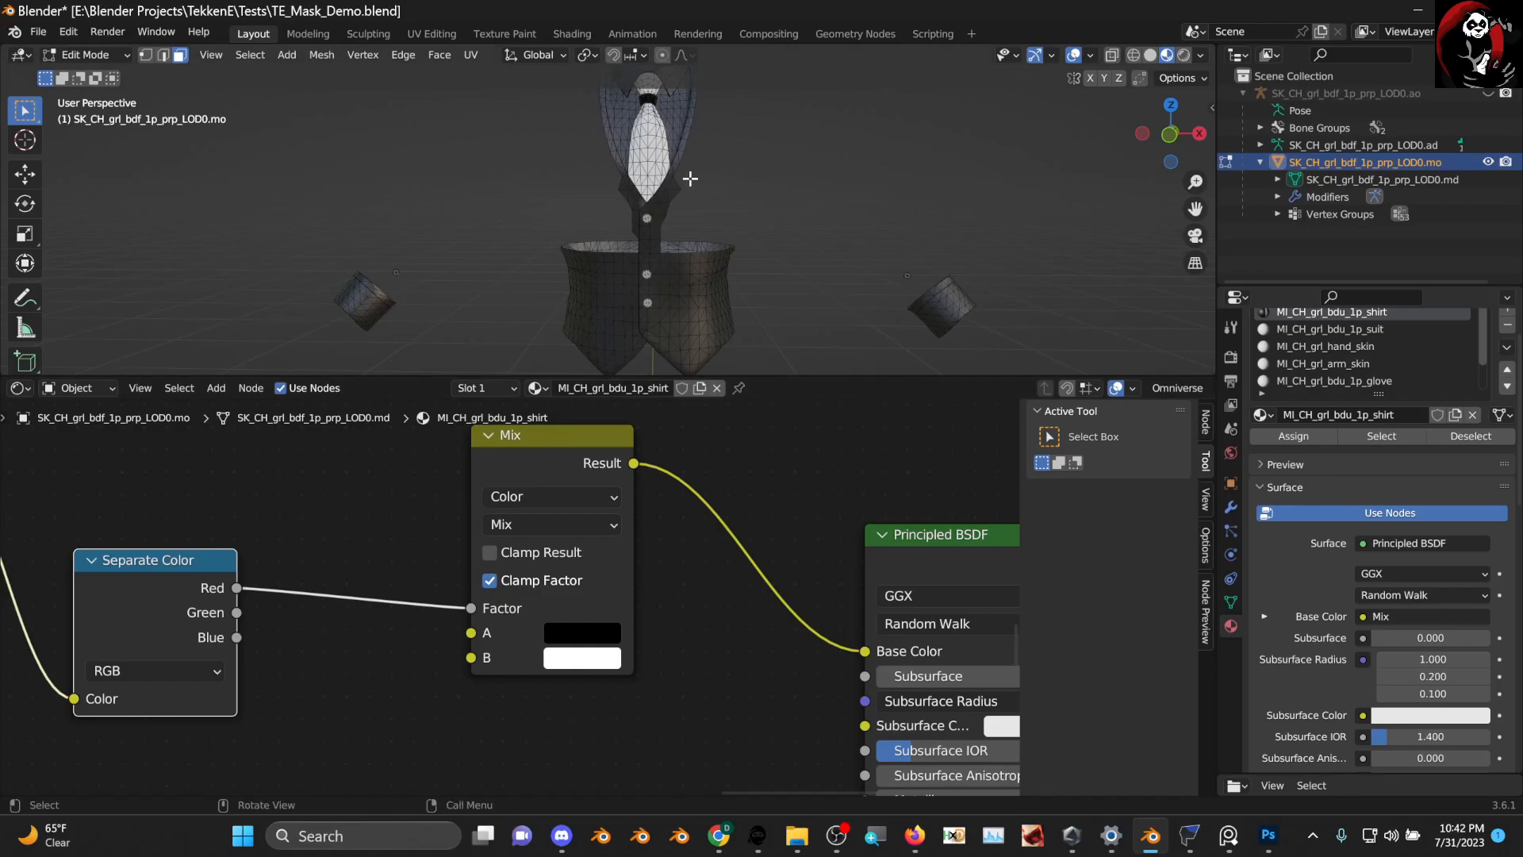
Set the Mix node's B color to red (1.000, 0.000, 0.009) and show the shirt in front orthographic view
{"action": "left_click", "coordinate": [587, 665]}
{"action": "left_click_drag", "start_coordinate": [638, 411], "coordinate": [654, 500]}
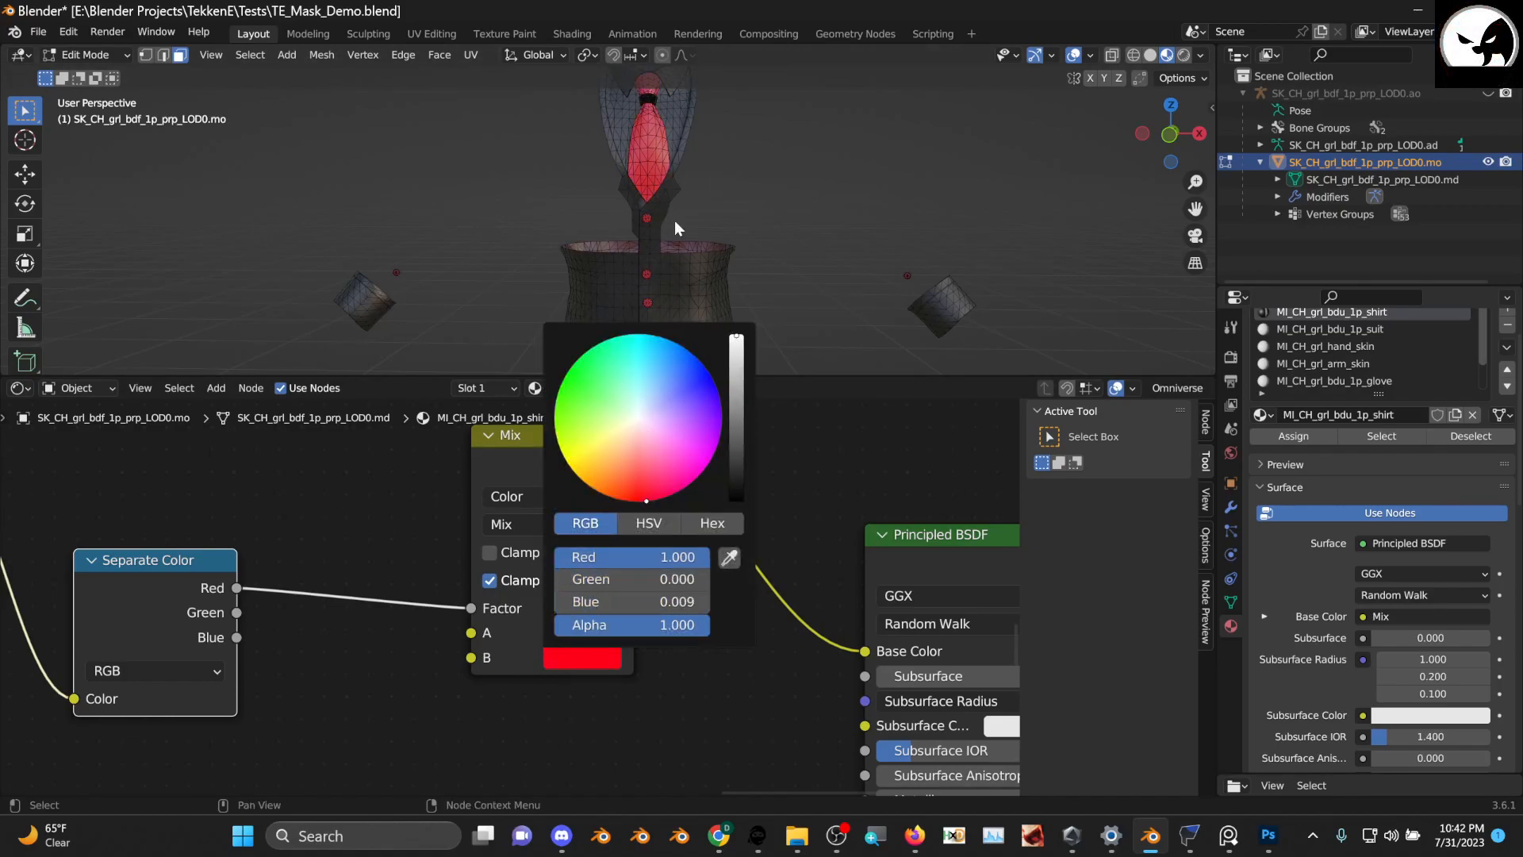
{"action": "middle_click_drag", "start_coordinate": [669, 274], "coordinate": [715, 179]}
{"action": "middle_click_drag", "start_coordinate": [1172, 139], "coordinate": [809, 222]}
{"action": "scroll", "coordinate": [798, 230], "scroll_direction": "up", "scroll_amount": 2}
{"action": "scroll", "coordinate": [741, 288], "scroll_direction": "up", "scroll_amount": 2}
Move the Mix node closer to Separate Color and shift the Separate Color node slightly upward
{"action": "left_click_drag", "start_coordinate": [564, 435], "coordinate": [440, 476]}
{"action": "scroll", "coordinate": [515, 438], "scroll_direction": "down", "scroll_amount": 3}
{"action": "middle_click_drag", "start_coordinate": [534, 586], "coordinate": [489, 600]}
{"action": "scroll", "coordinate": [671, 342], "scroll_direction": "down", "scroll_amount": 3}
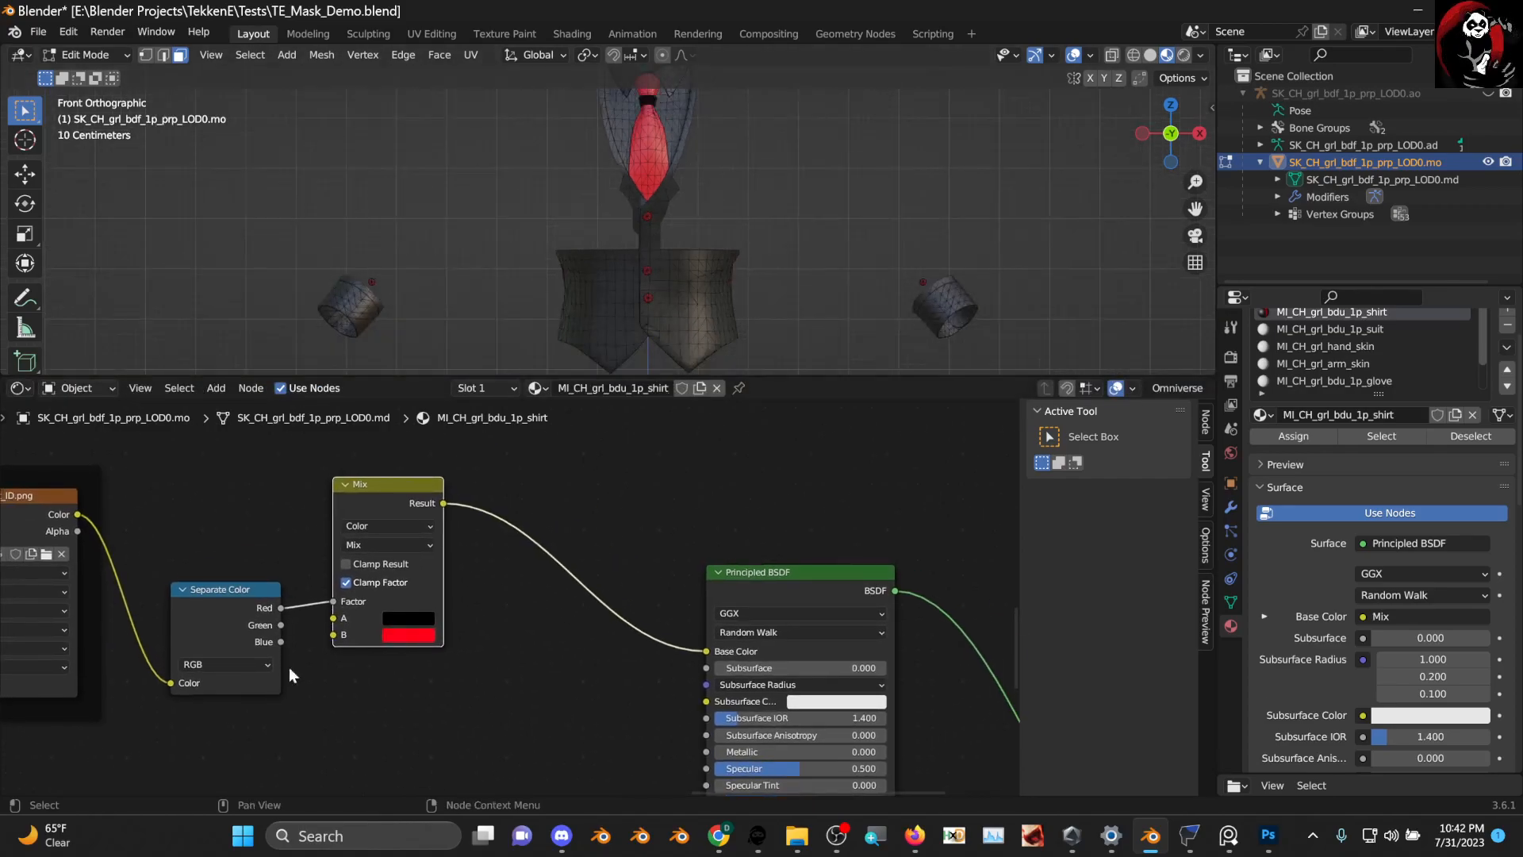
{"action": "left_click_drag", "start_coordinate": [238, 597], "coordinate": [230, 564]}
{"action": "scroll", "coordinate": [370, 563], "scroll_direction": "up", "scroll_amount": 1, "text": "shift"}
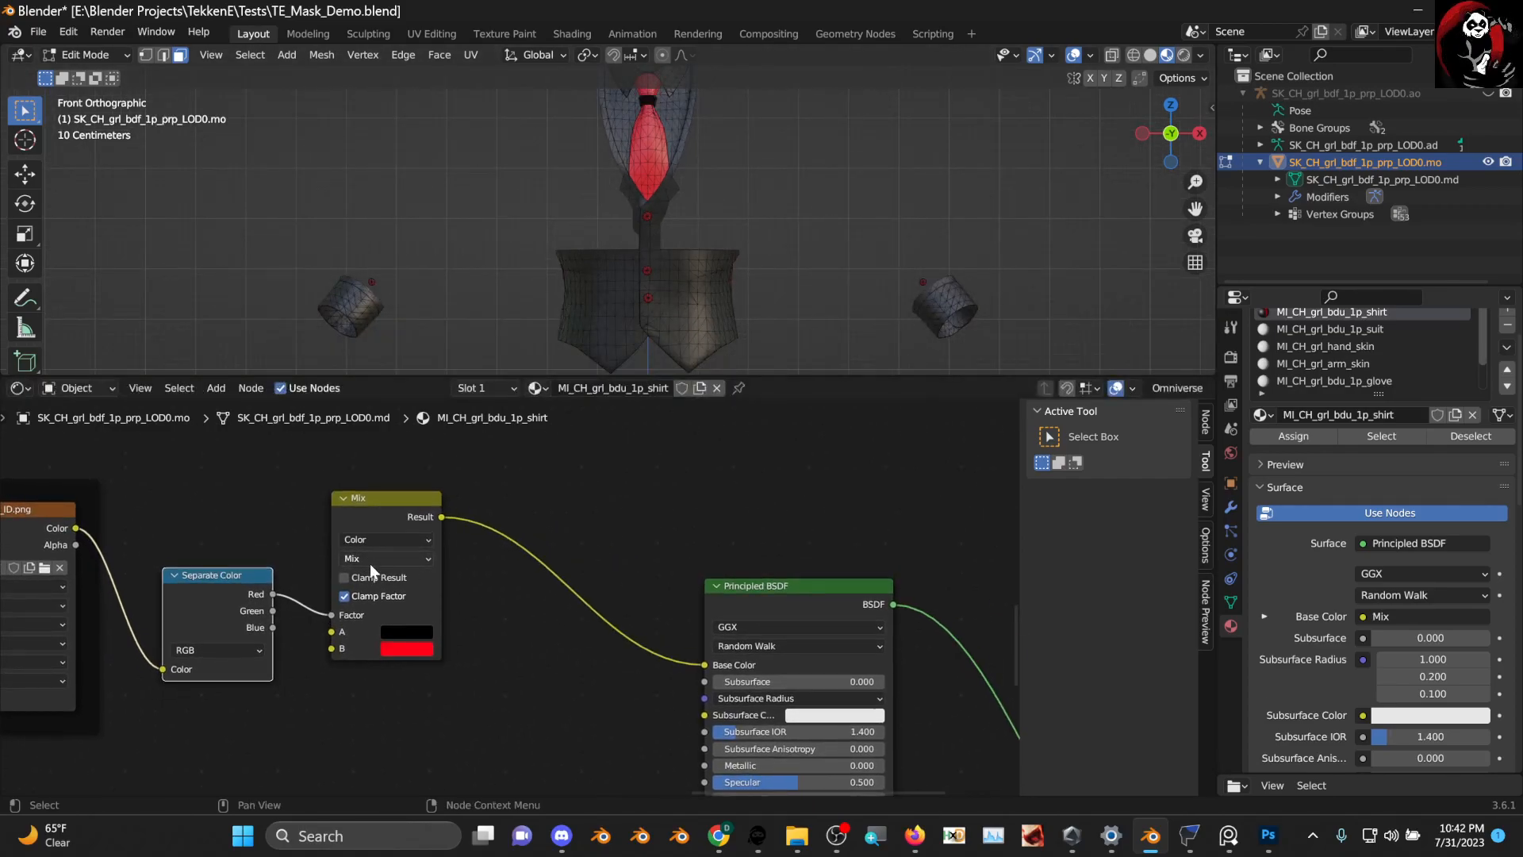
Duplicate the Mix node and insert the copy between the first Mix node and Principled BSDF, feeding the first Result into A
{"action": "scroll", "coordinate": [469, 542], "scroll_direction": "up", "scroll_amount": 1}
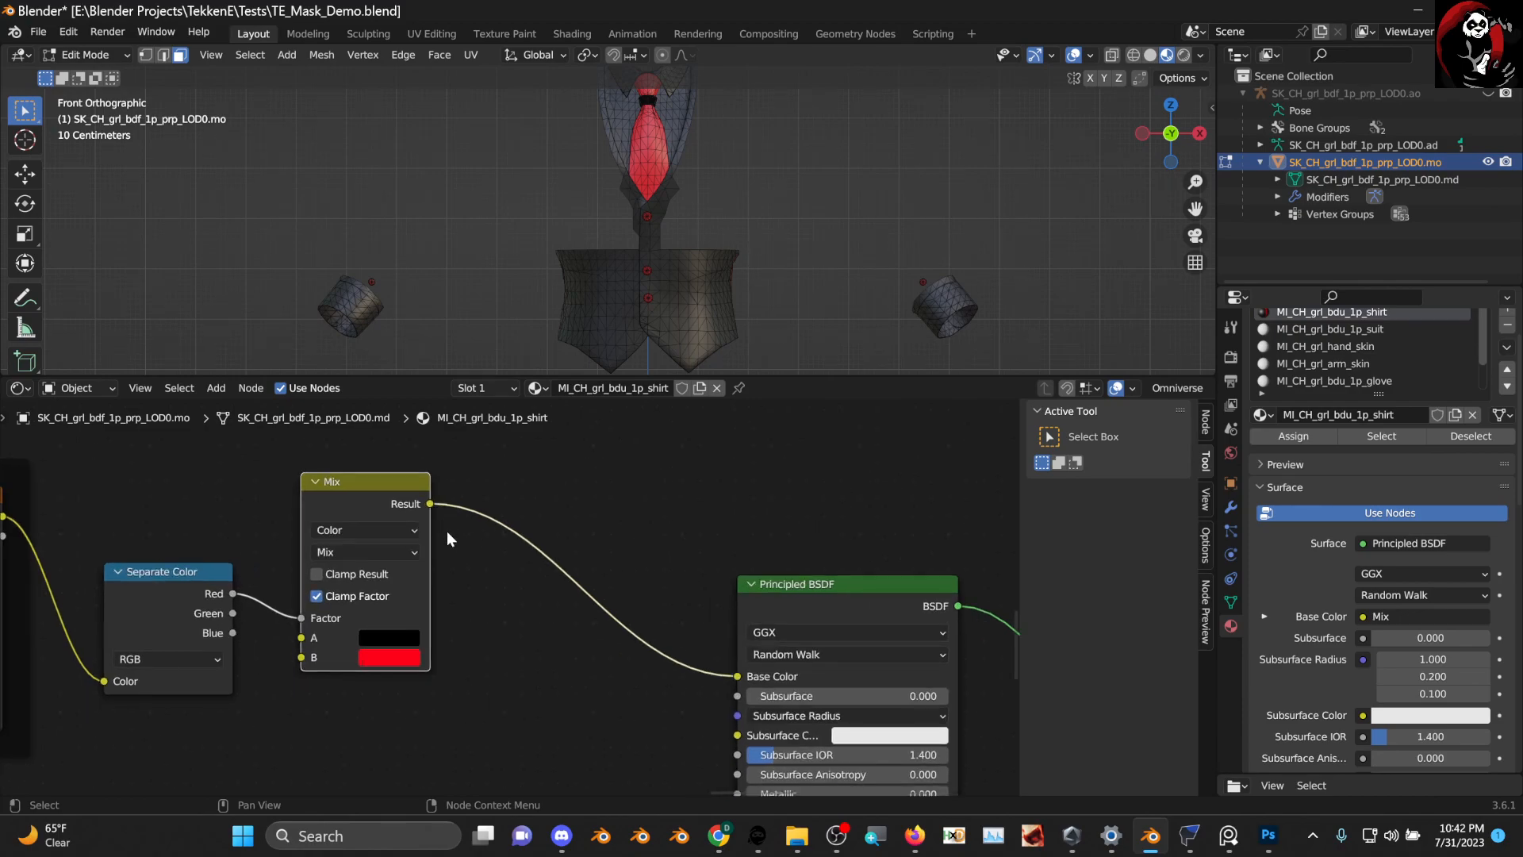
{"action": "key", "text": "shift+d"}
{"action": "left_click", "coordinate": [598, 534]}
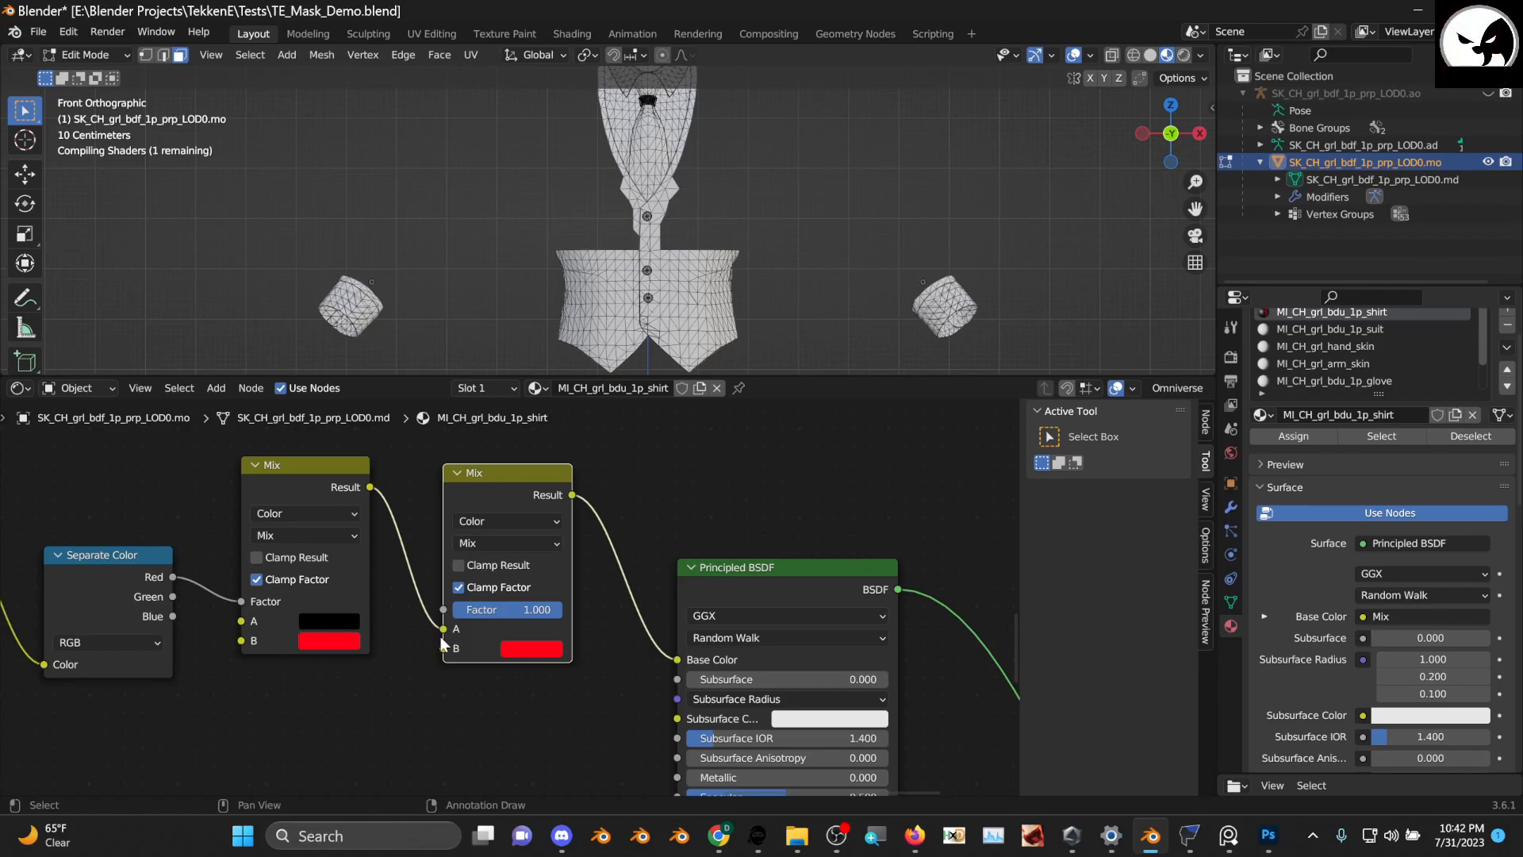
{"action": "left_click_drag", "start_coordinate": [450, 635], "coordinate": [429, 633]}
{"action": "left_click_drag", "start_coordinate": [500, 539], "coordinate": [521, 492]}
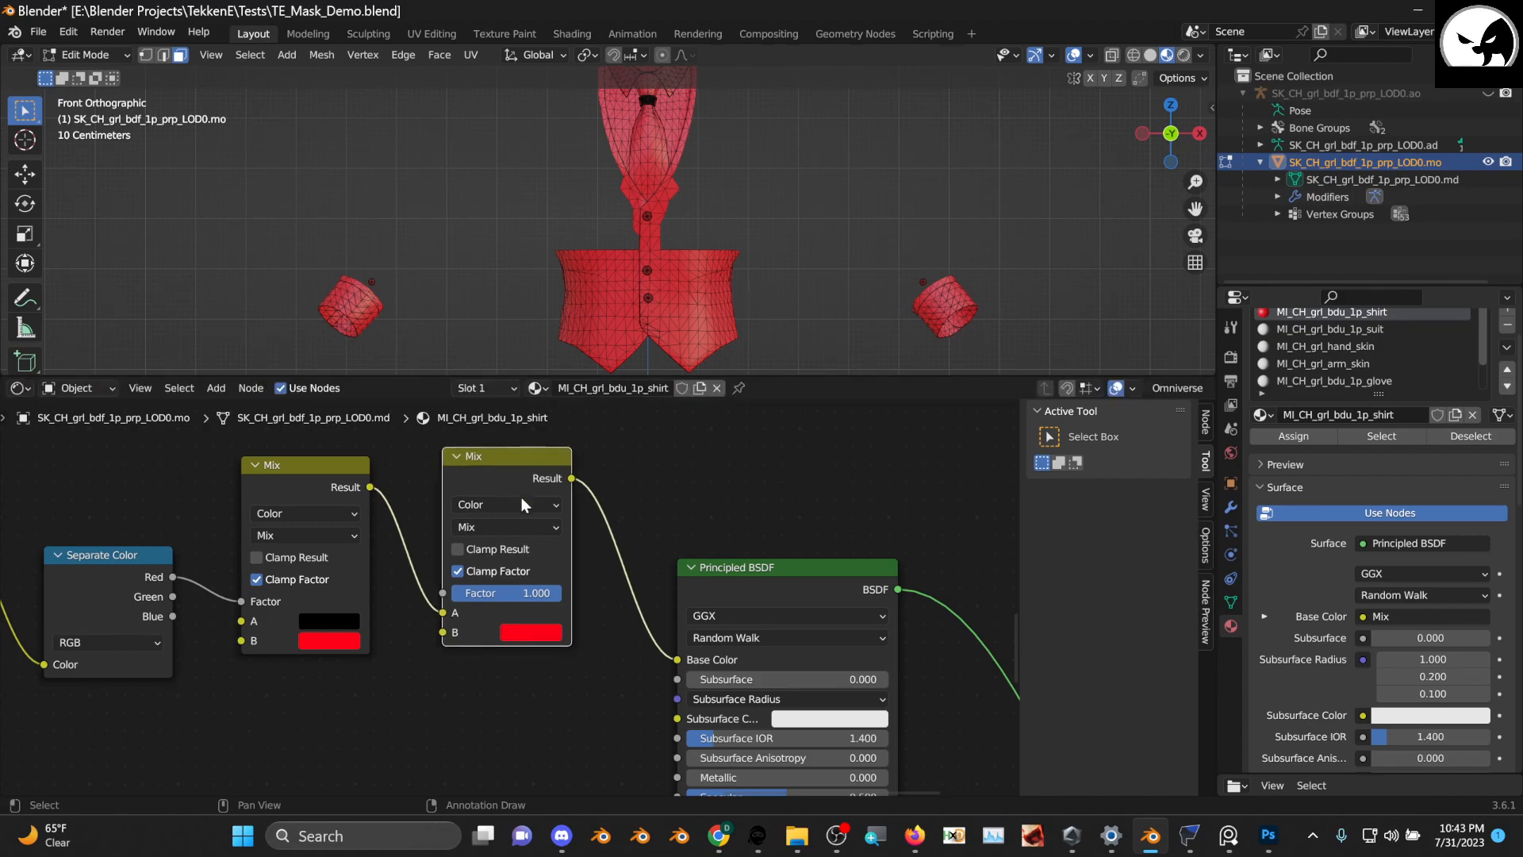
Set the second Mix node's B color to a saturated blue-violet
{"action": "left_click", "coordinate": [524, 631]}
{"action": "left_click", "coordinate": [563, 448]}
{"action": "left_click_drag", "start_coordinate": [562, 448], "coordinate": [637, 425]}
{"action": "left_click", "coordinate": [470, 709]}
{"action": "middle_click_drag", "start_coordinate": [379, 649], "coordinate": [386, 643]}
Link Separate Color's Green output to the second Mix node's Factor and inspect the shirt in front orthographic view
{"action": "mouse_move", "coordinate": [168, 577]}
{"action": "left_mouse_down"}
{"action": "mouse_move", "coordinate": [162, 561]}
{"action": "mouse_move", "coordinate": [316, 596]}
{"action": "mouse_move", "coordinate": [449, 591]}
{"action": "mouse_move", "coordinate": [635, 654]}
{"action": "mouse_move", "coordinate": [629, 665]}
{"action": "left_mouse_up"}
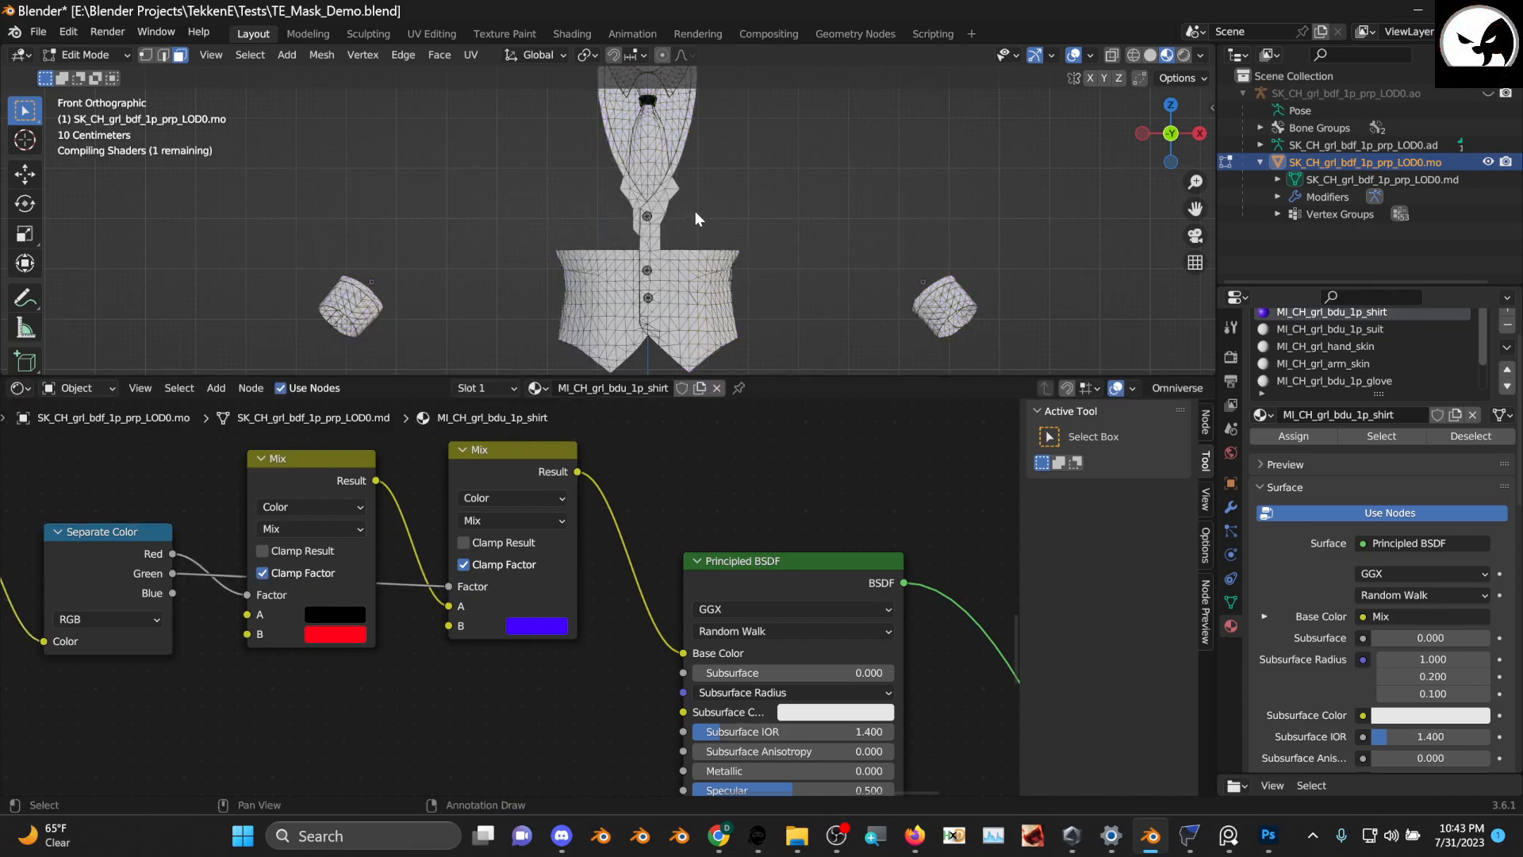
{"action": "scroll", "coordinate": [706, 259], "scroll_direction": "up", "scroll_amount": 2}
{"action": "scroll", "coordinate": [708, 265], "scroll_direction": "down", "scroll_amount": 3}
{"action": "middle_click_drag", "start_coordinate": [700, 252], "coordinate": [741, 301]}
{"action": "mouse_move", "coordinate": [1184, 131]}
{"action": "left_mouse_down"}
{"action": "mouse_move", "coordinate": [1176, 159]}
{"action": "mouse_move", "coordinate": [1171, 134]}
{"action": "left_mouse_up"}
{"action": "scroll", "coordinate": [760, 206], "scroll_direction": "up", "scroll_amount": 6}
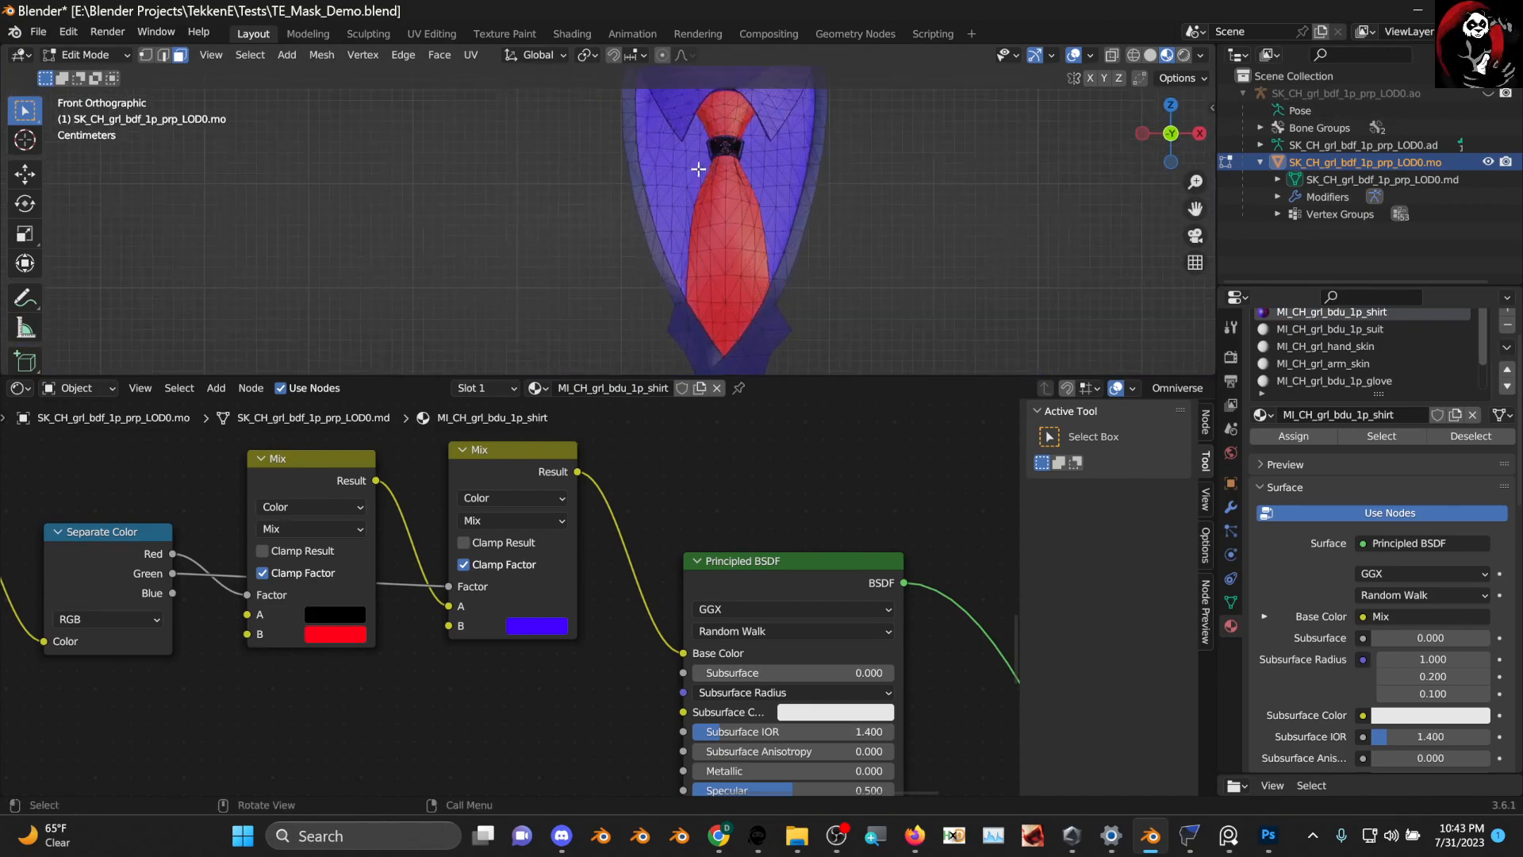
{"action": "scroll", "coordinate": [761, 238], "scroll_direction": "down", "scroll_amount": 2}
Move Principled BSDF farther from the second Mix node to make room, and shift the Overlay texture node slightly
{"action": "scroll", "coordinate": [551, 548], "scroll_direction": "down", "scroll_amount": 5}
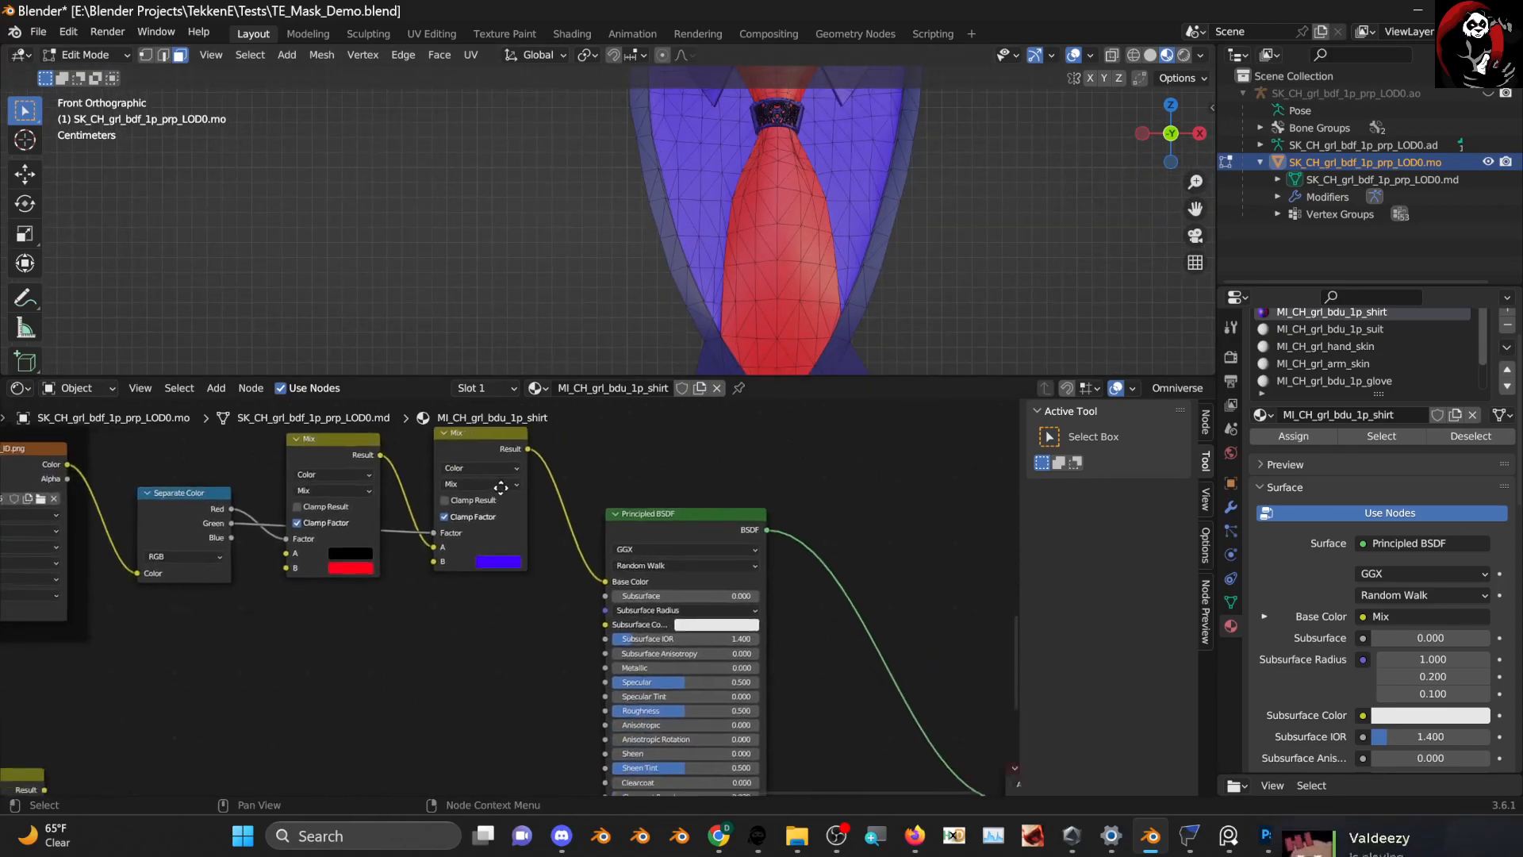
{"action": "middle_click_drag", "start_coordinate": [629, 529], "coordinate": [698, 570]}
{"action": "left_click_drag", "start_coordinate": [523, 494], "coordinate": [501, 500]}
{"action": "middle_click_drag", "start_coordinate": [480, 682], "coordinate": [507, 599]}
{"action": "scroll", "coordinate": [484, 554], "scroll_direction": "up", "scroll_amount": 2}
{"action": "scroll", "coordinate": [508, 598], "scroll_direction": "down", "scroll_amount": 3}
{"action": "left_click_drag", "start_coordinate": [645, 503], "coordinate": [723, 507]}
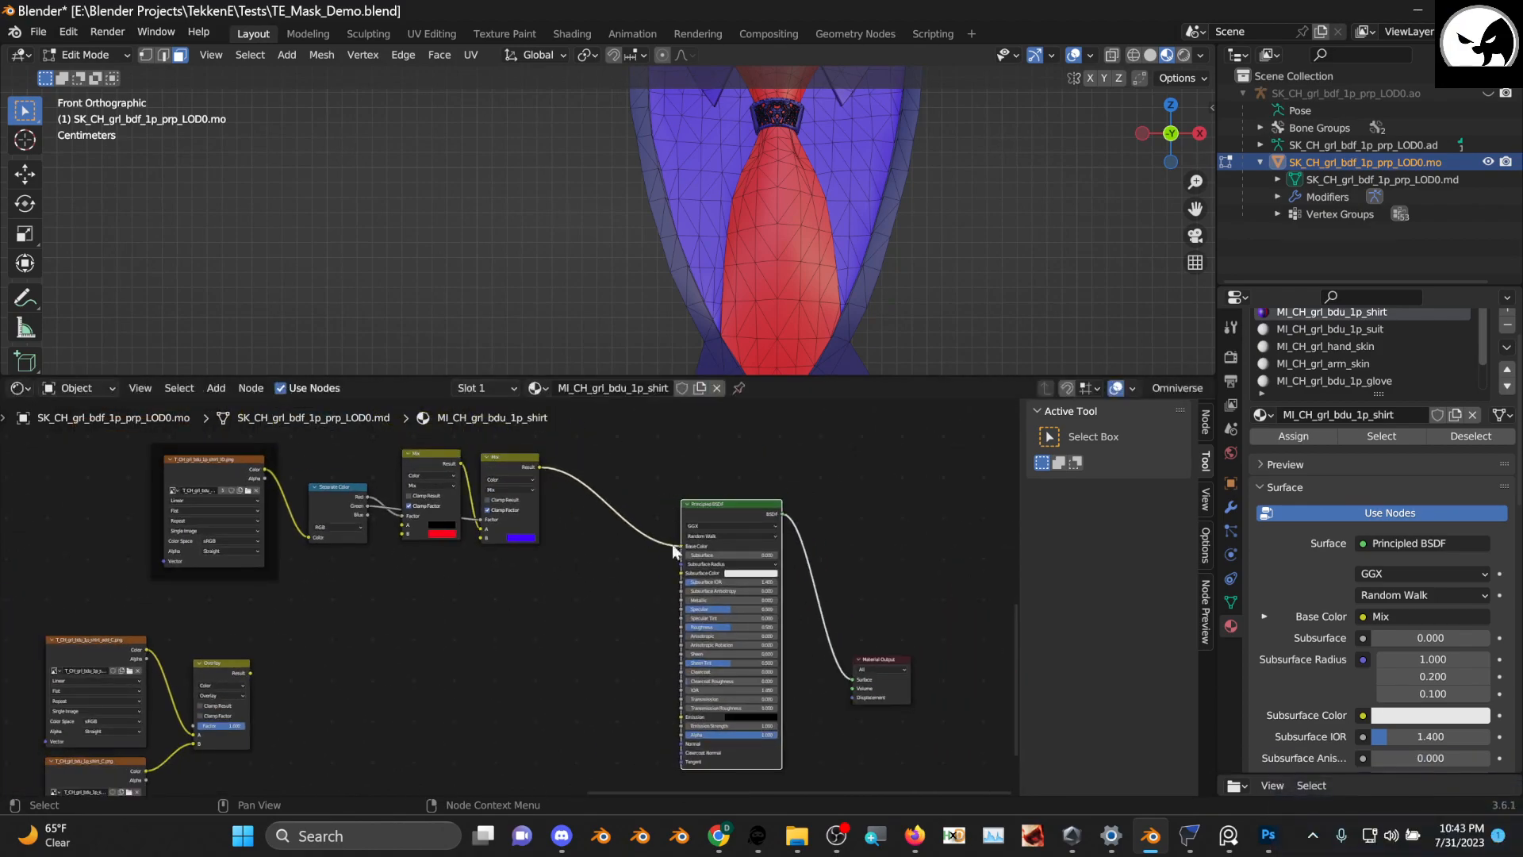
{"action": "middle_click_drag", "start_coordinate": [342, 689], "coordinate": [469, 597]}
{"action": "scroll", "coordinate": [468, 596], "scroll_direction": "up", "scroll_amount": 2}
{"action": "mouse_move", "coordinate": [349, 576]}
{"action": "left_mouse_down"}
{"action": "mouse_move", "coordinate": [362, 563]}
{"action": "mouse_move", "coordinate": [321, 580]}
{"action": "mouse_move", "coordinate": [332, 555]}
{"action": "mouse_move", "coordinate": [326, 569]}
{"action": "left_mouse_up"}
{"action": "middle_click_drag", "start_coordinate": [502, 580], "coordinate": [331, 702]}
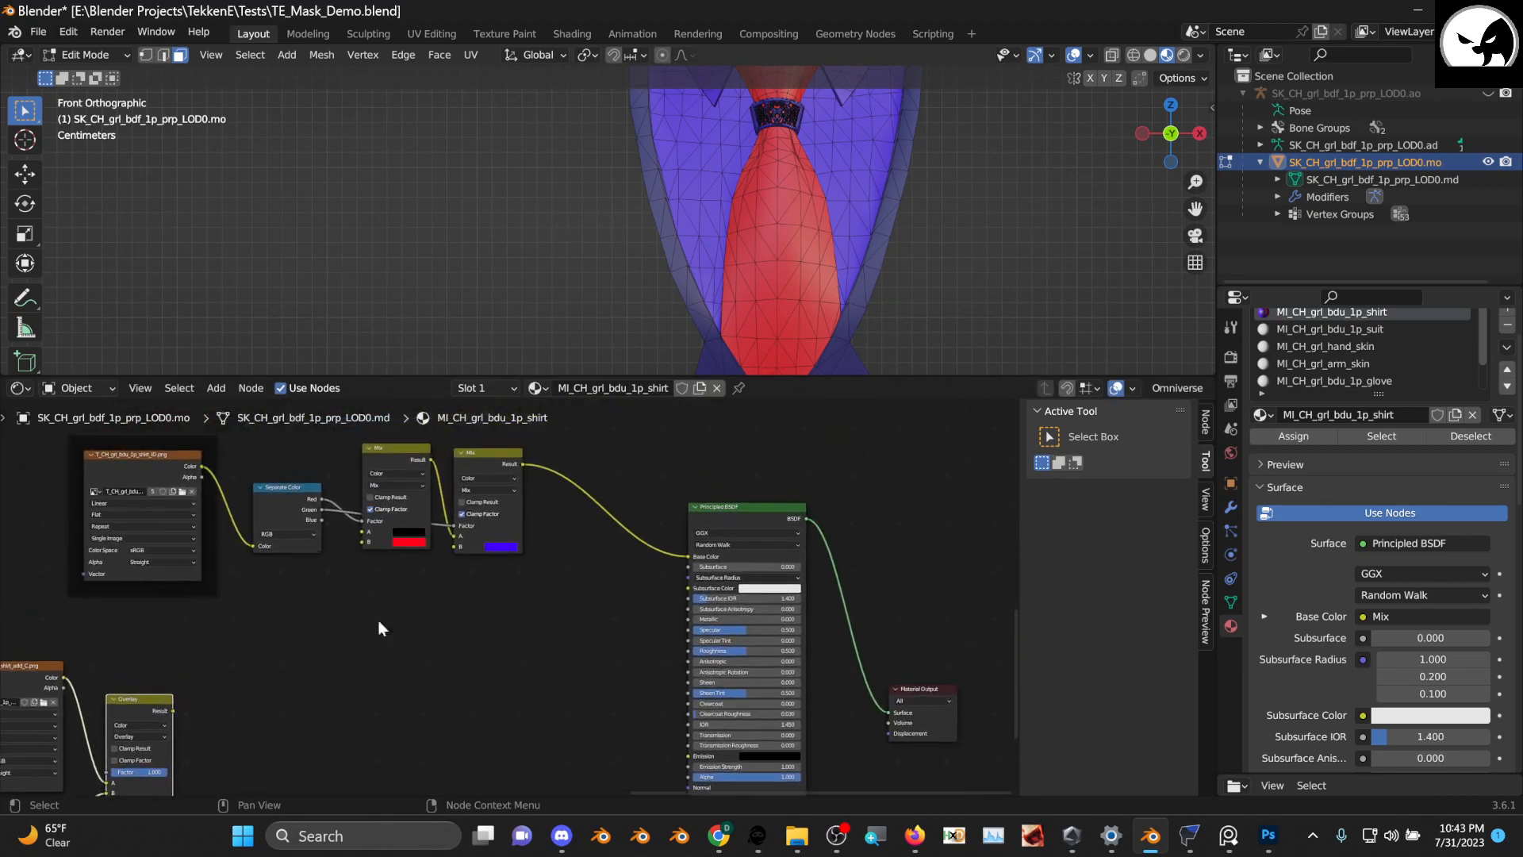
Duplicate the second Mix node and insert the copy between it and Principled BSDF
{"action": "left_click", "coordinate": [483, 455]}
{"action": "key", "text": "shift+d"}
{"action": "left_click", "coordinate": [627, 478]}
{"action": "middle_click_drag", "start_coordinate": [490, 622], "coordinate": [458, 583]}
Link the Overlay texture node's Result to the third Mix node's A input and the second Mix node's Result to B
{"action": "left_click_drag", "start_coordinate": [139, 672], "coordinate": [269, 662]}
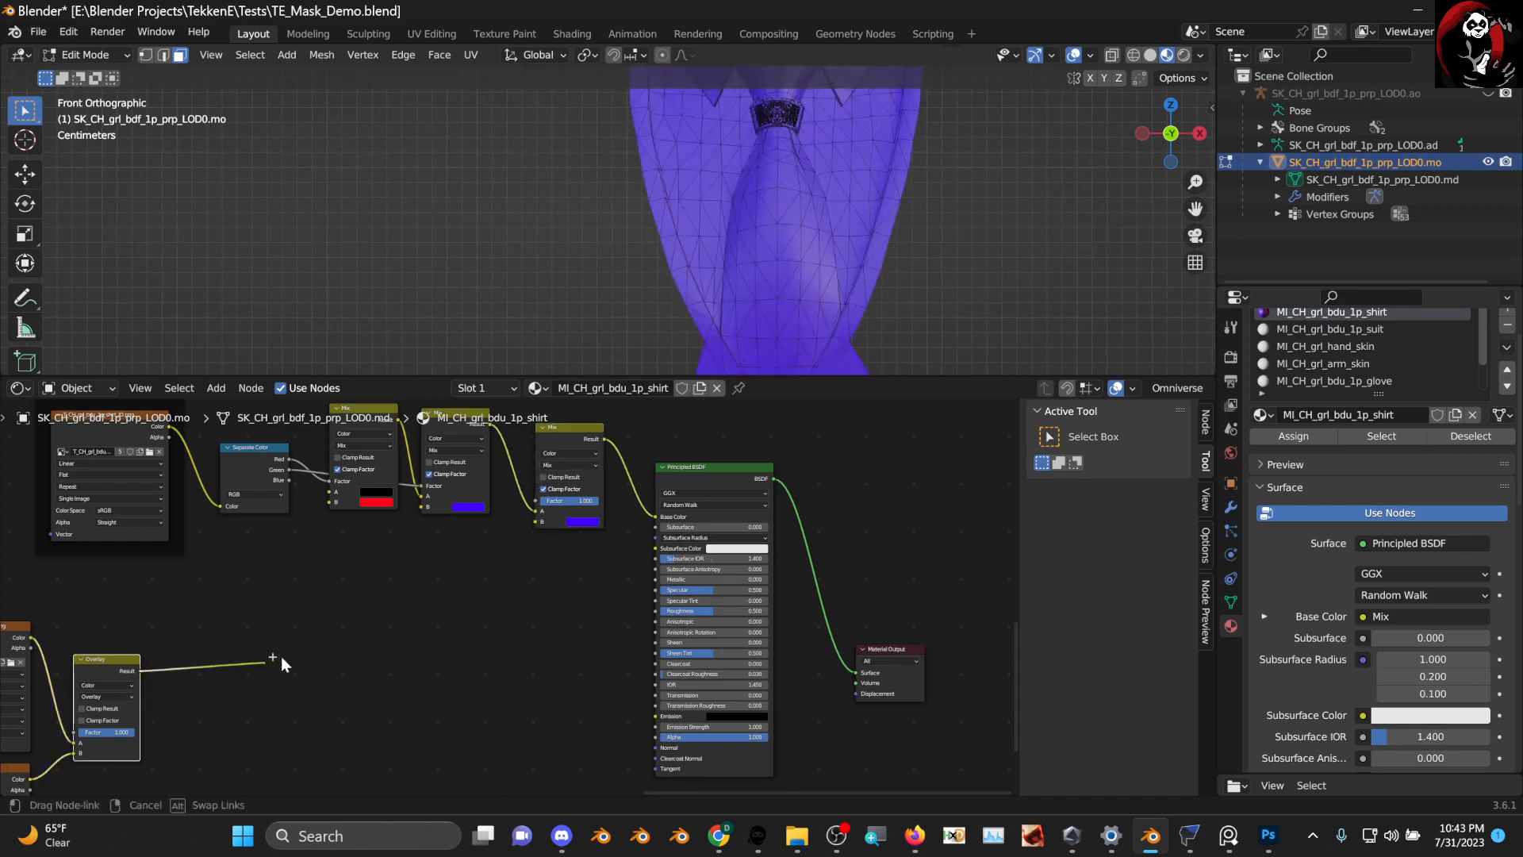
{"action": "left_click_drag", "start_coordinate": [529, 546], "coordinate": [537, 513]}
{"action": "scroll", "coordinate": [610, 527], "scroll_direction": "up", "scroll_amount": 2}
{"action": "middle_click_drag", "start_coordinate": [595, 533], "coordinate": [500, 622]}
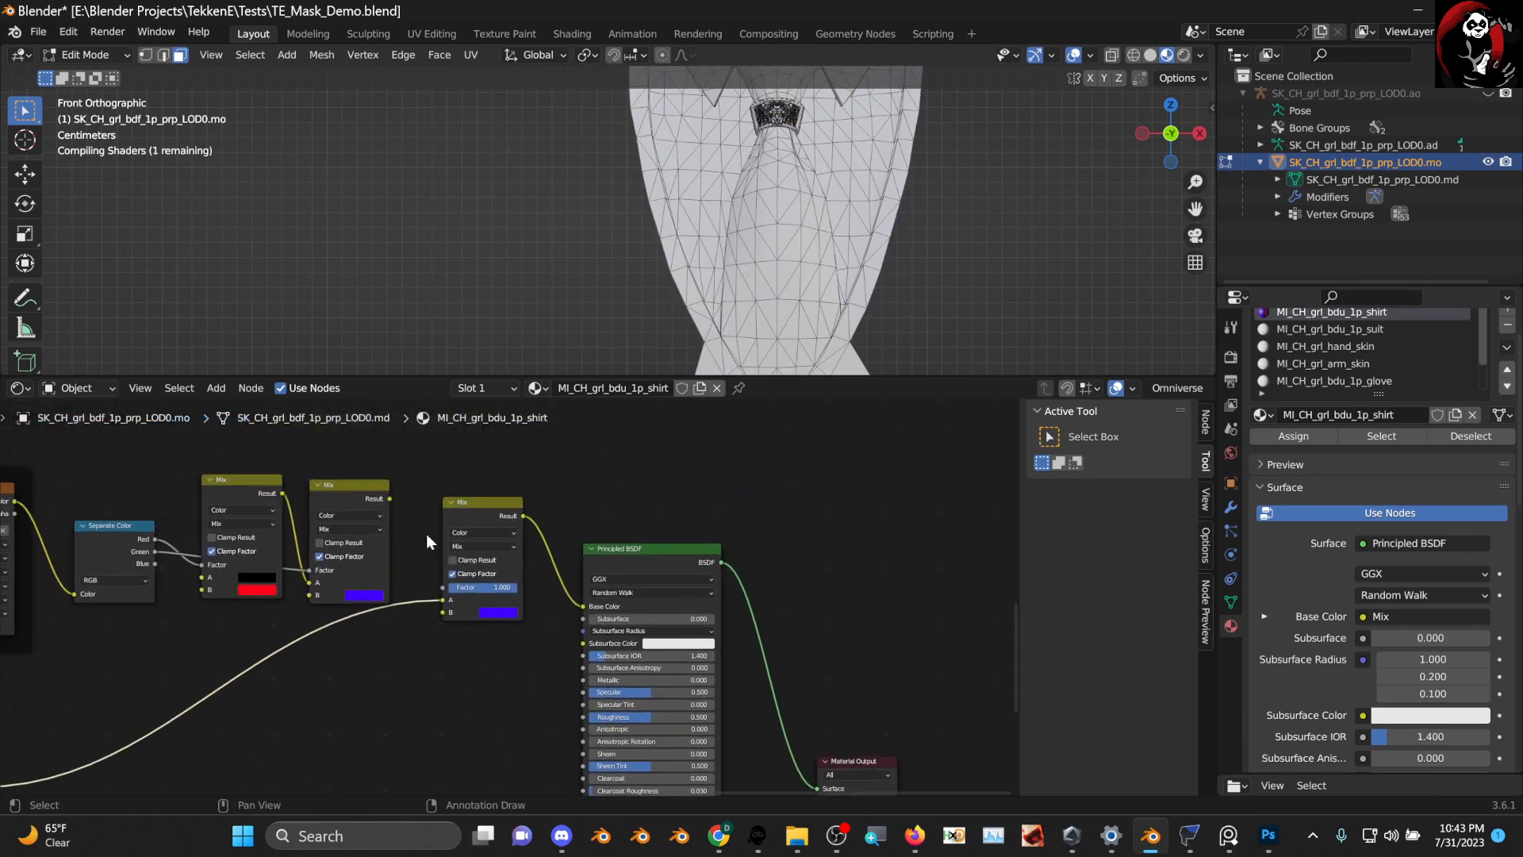
{"action": "scroll", "coordinate": [432, 539], "scroll_direction": "up", "scroll_amount": 2}
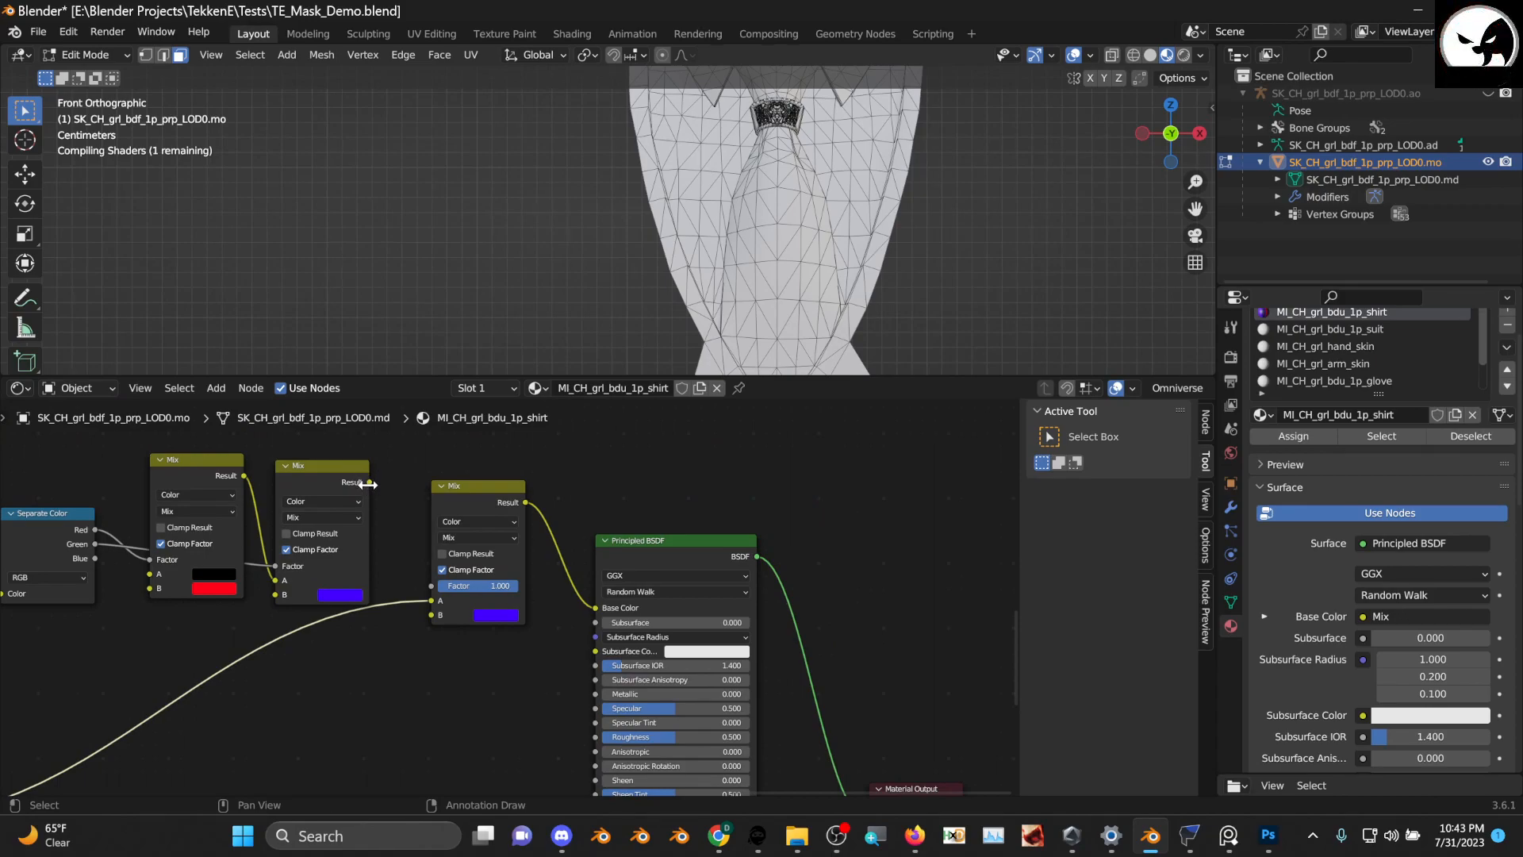
{"action": "left_click_drag", "start_coordinate": [369, 482], "coordinate": [432, 615]}
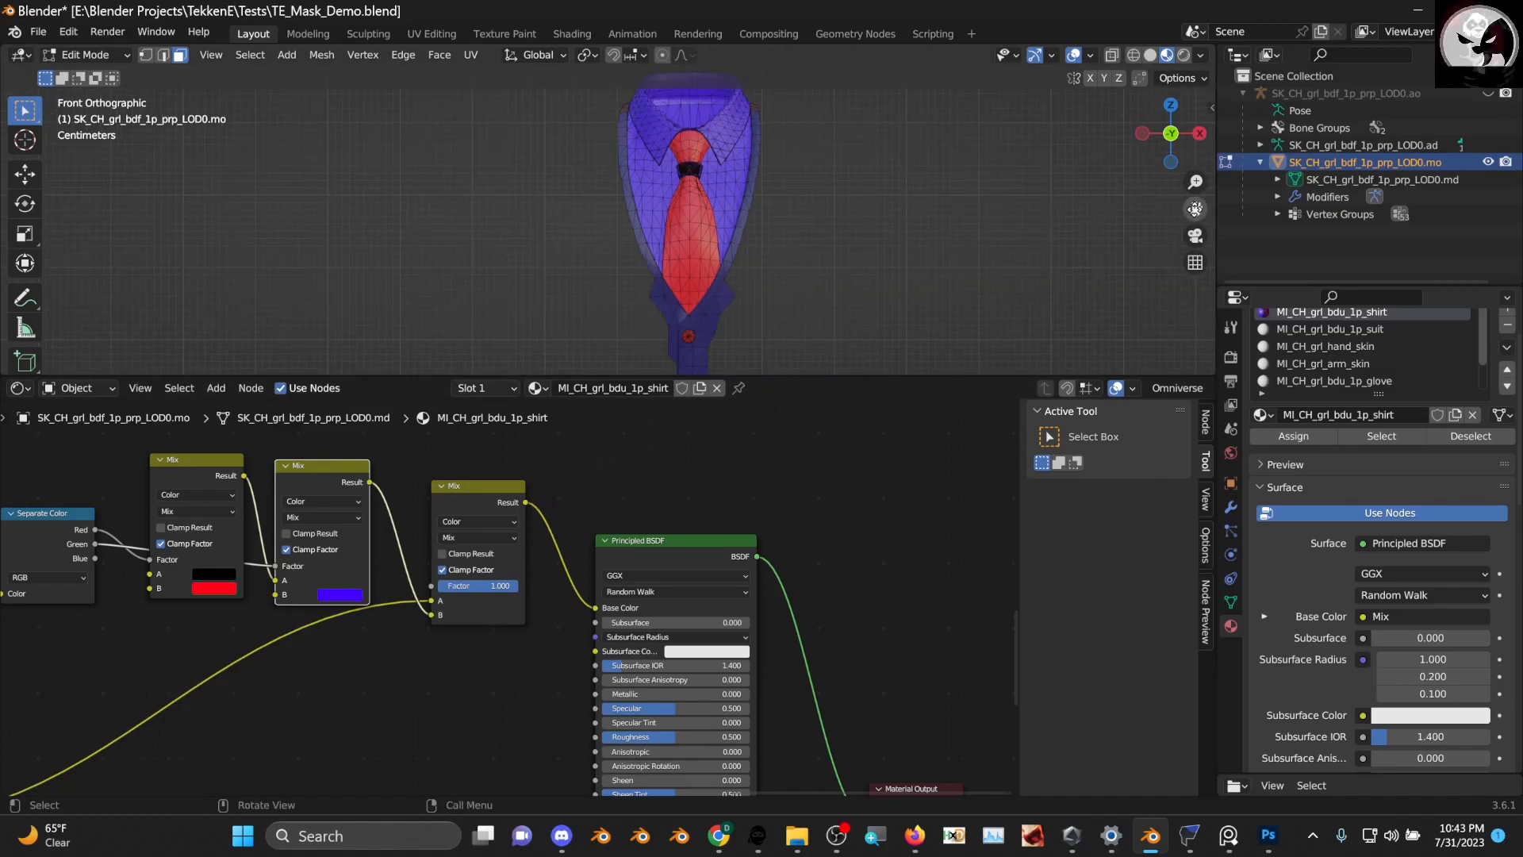
{"action": "scroll", "coordinate": [684, 261], "scroll_direction": "up", "scroll_amount": 2}
{"action": "middle_click_drag", "start_coordinate": [492, 601], "coordinate": [462, 643]}
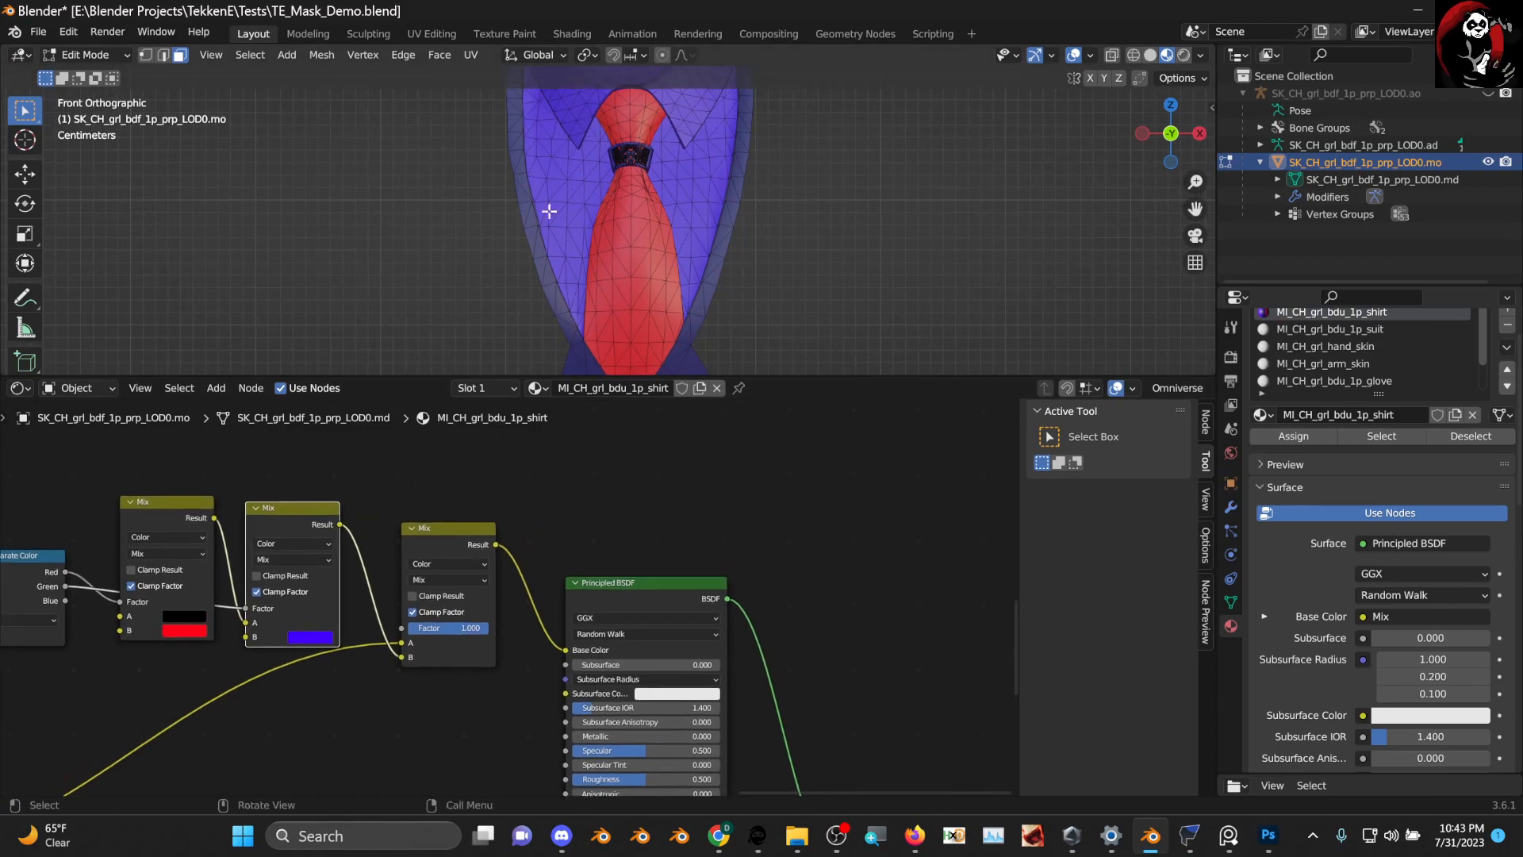
Enlarge the 3D viewport and set the third Mix node's blending mode to Overlay
{"action": "left_click_drag", "start_coordinate": [775, 373], "coordinate": [761, 480]}
{"action": "scroll", "coordinate": [476, 667], "scroll_direction": "up", "scroll_amount": 1}
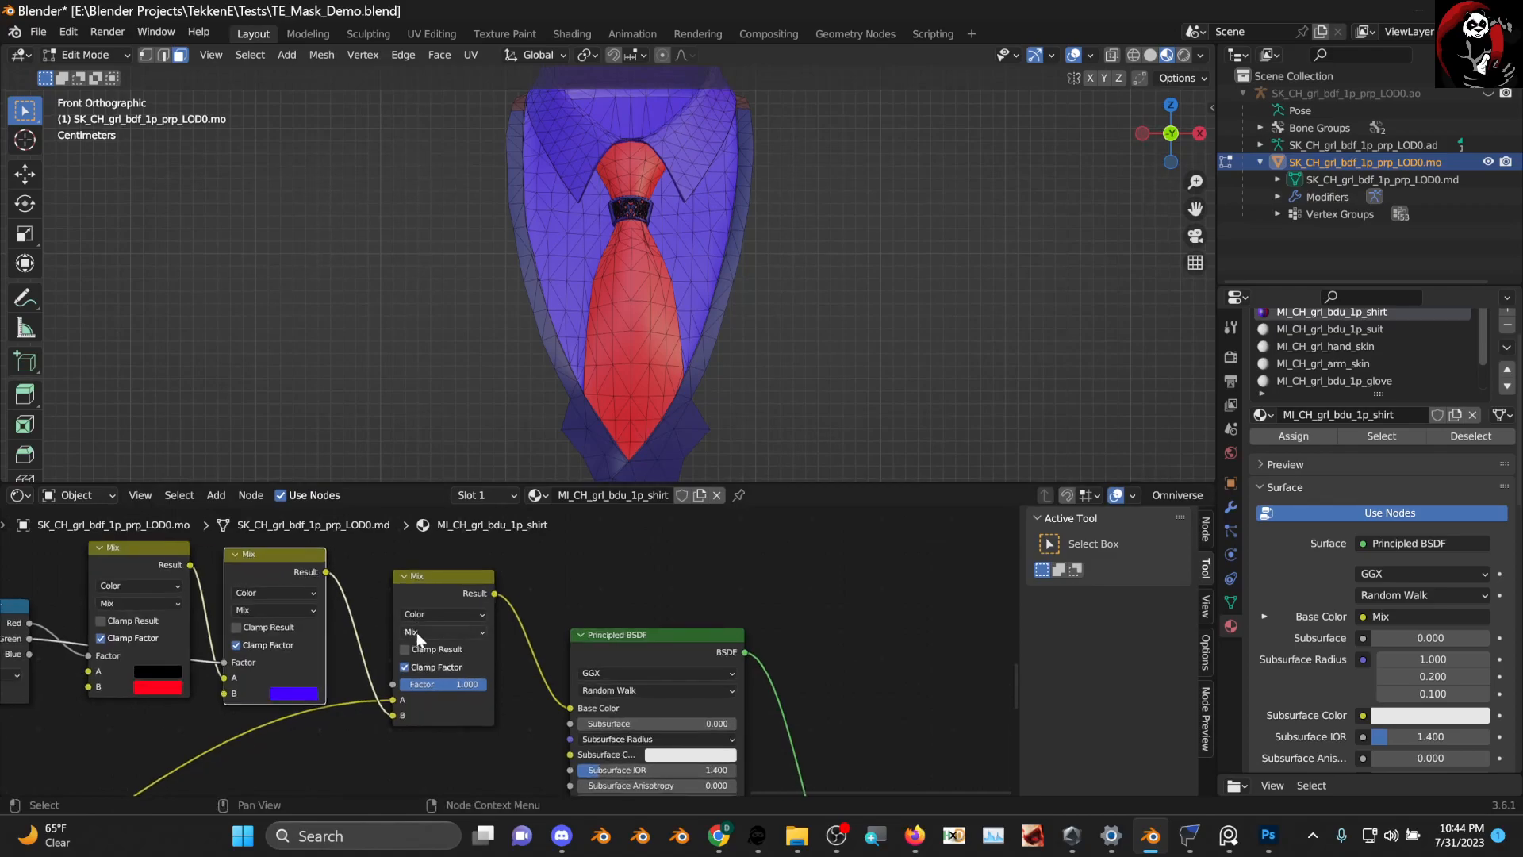
{"action": "left_click", "coordinate": [413, 632]}
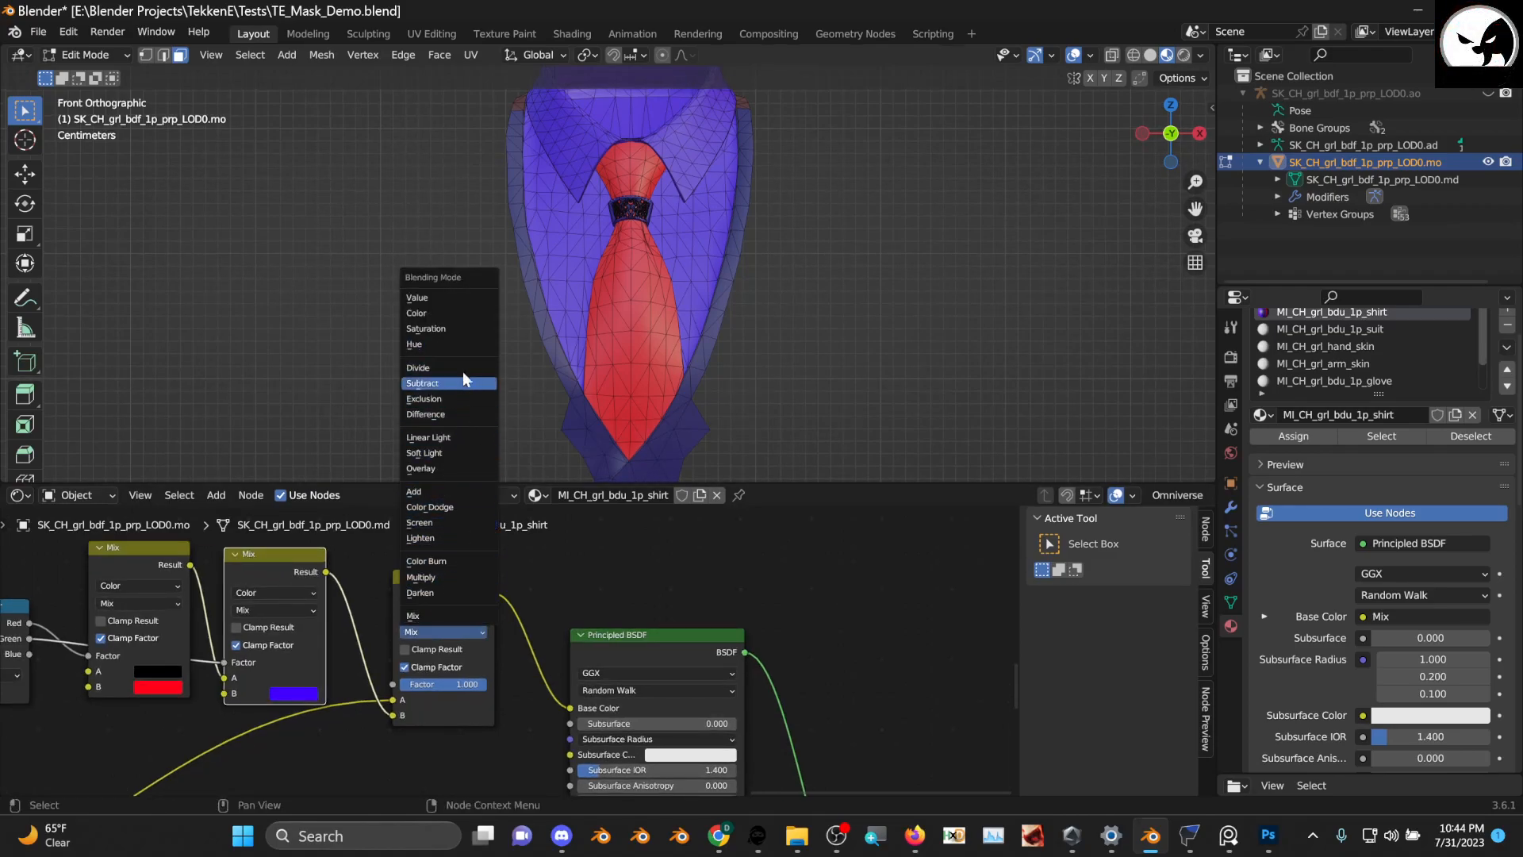
{"action": "left_click", "coordinate": [452, 468]}
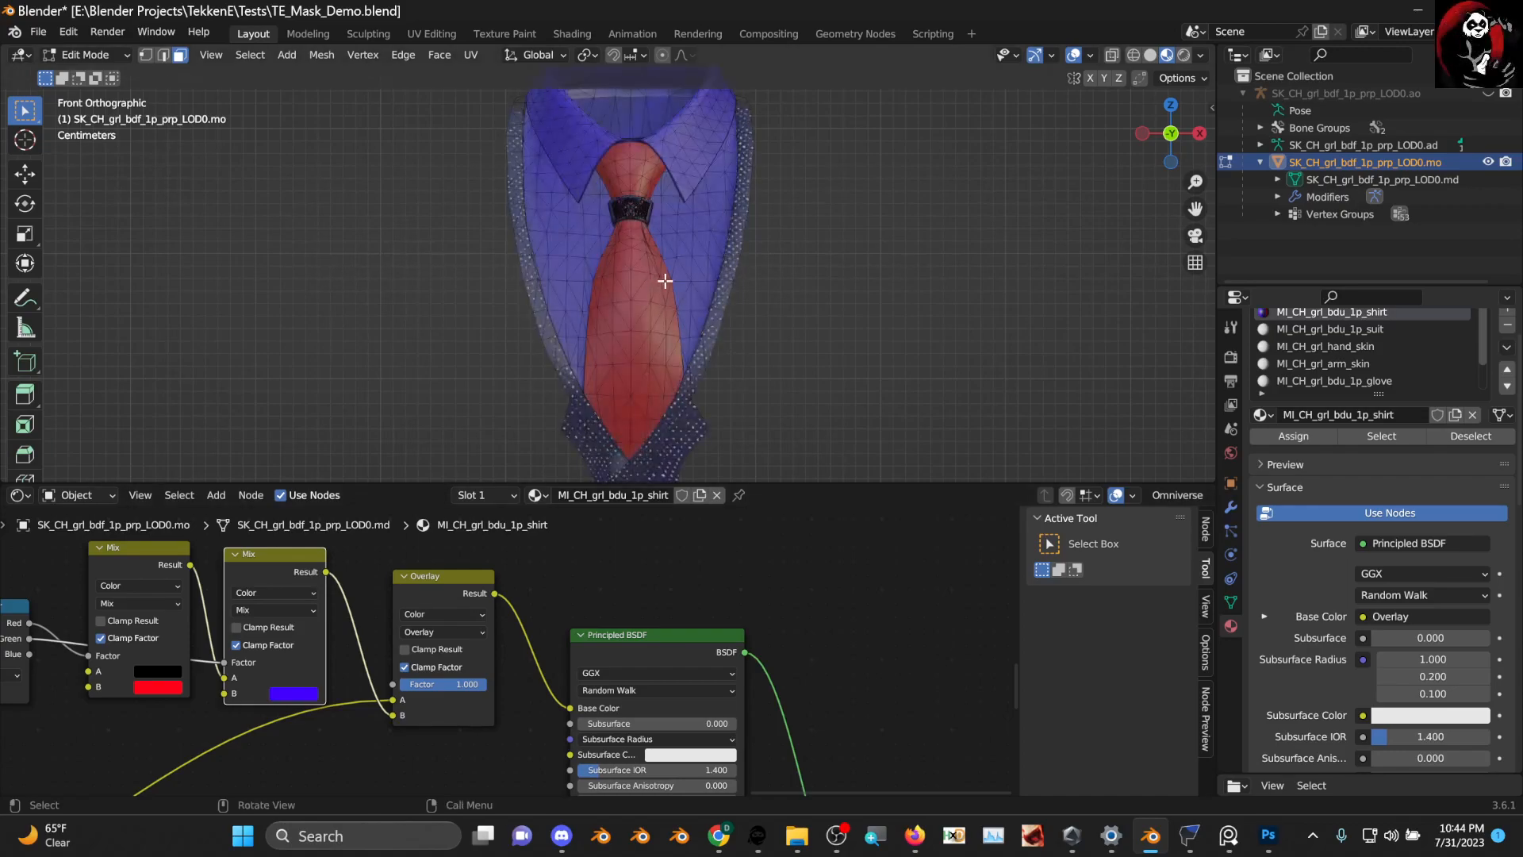
Hide the viewport overlays and view the shirt and tie up close
{"action": "left_click", "coordinate": [1074, 55]}
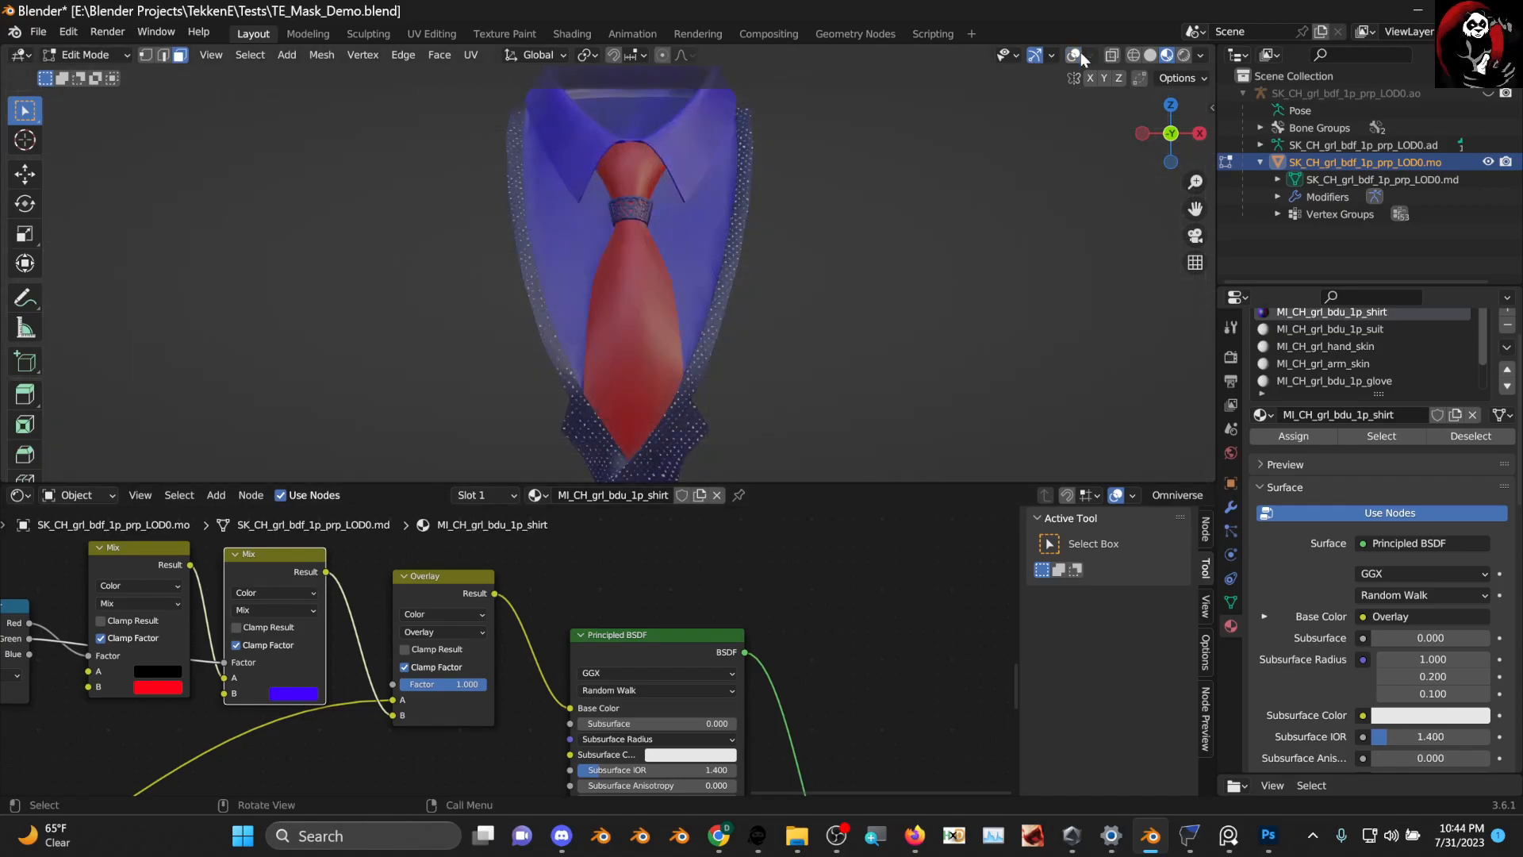
{"action": "scroll", "coordinate": [907, 249], "scroll_direction": "up", "scroll_amount": 5}
{"action": "middle_click_drag", "start_coordinate": [690, 316], "coordinate": [578, 326]}
{"action": "scroll", "coordinate": [515, 651], "scroll_direction": "down", "scroll_amount": 1}
{"action": "scroll", "coordinate": [430, 676], "scroll_direction": "up", "scroll_amount": 4}
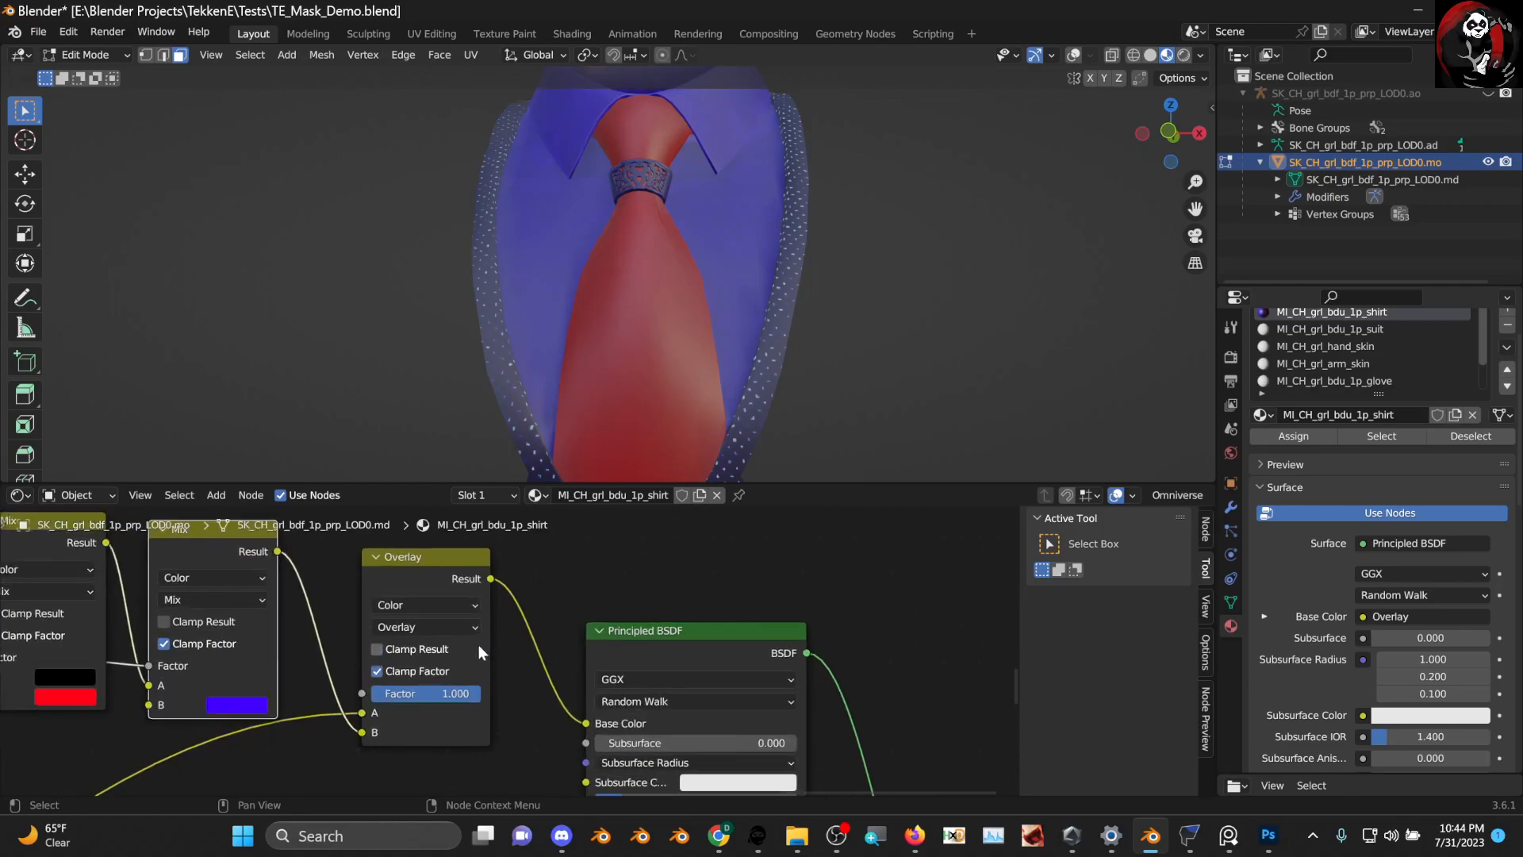
Preview the final Overlay node's Factor at 0.000 and at 1.000, checking the shirt from different angles
{"action": "middle_click_drag", "start_coordinate": [424, 671], "coordinate": [381, 683]}
{"action": "scroll", "coordinate": [452, 683], "scroll_direction": "up", "scroll_amount": 4}
{"action": "left_click_drag", "start_coordinate": [462, 693], "coordinate": [336, 693]}
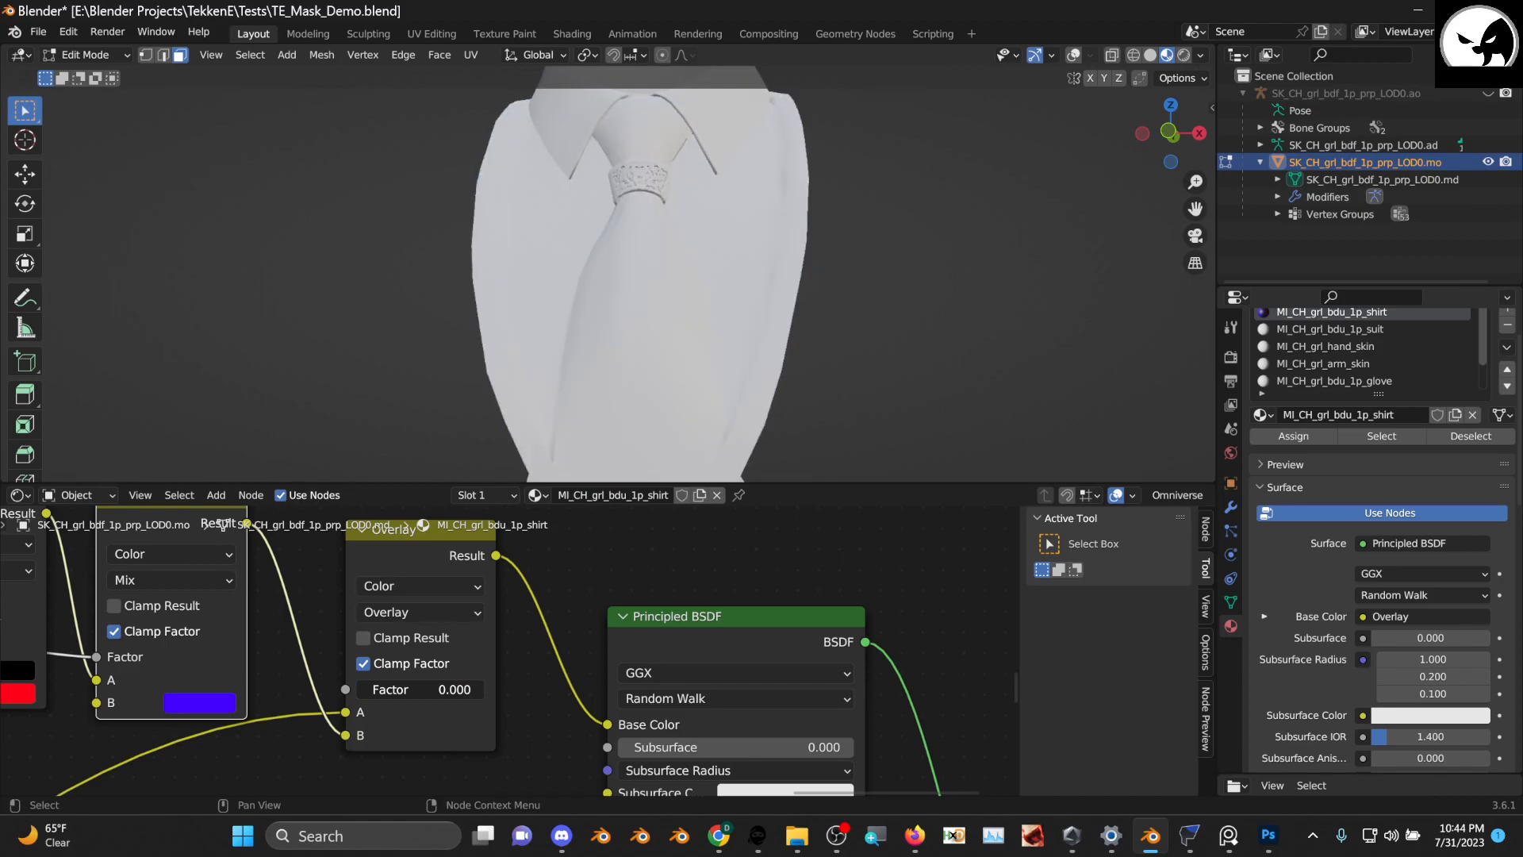
{"action": "left_click_drag", "start_coordinate": [423, 692], "coordinate": [487, 690]}
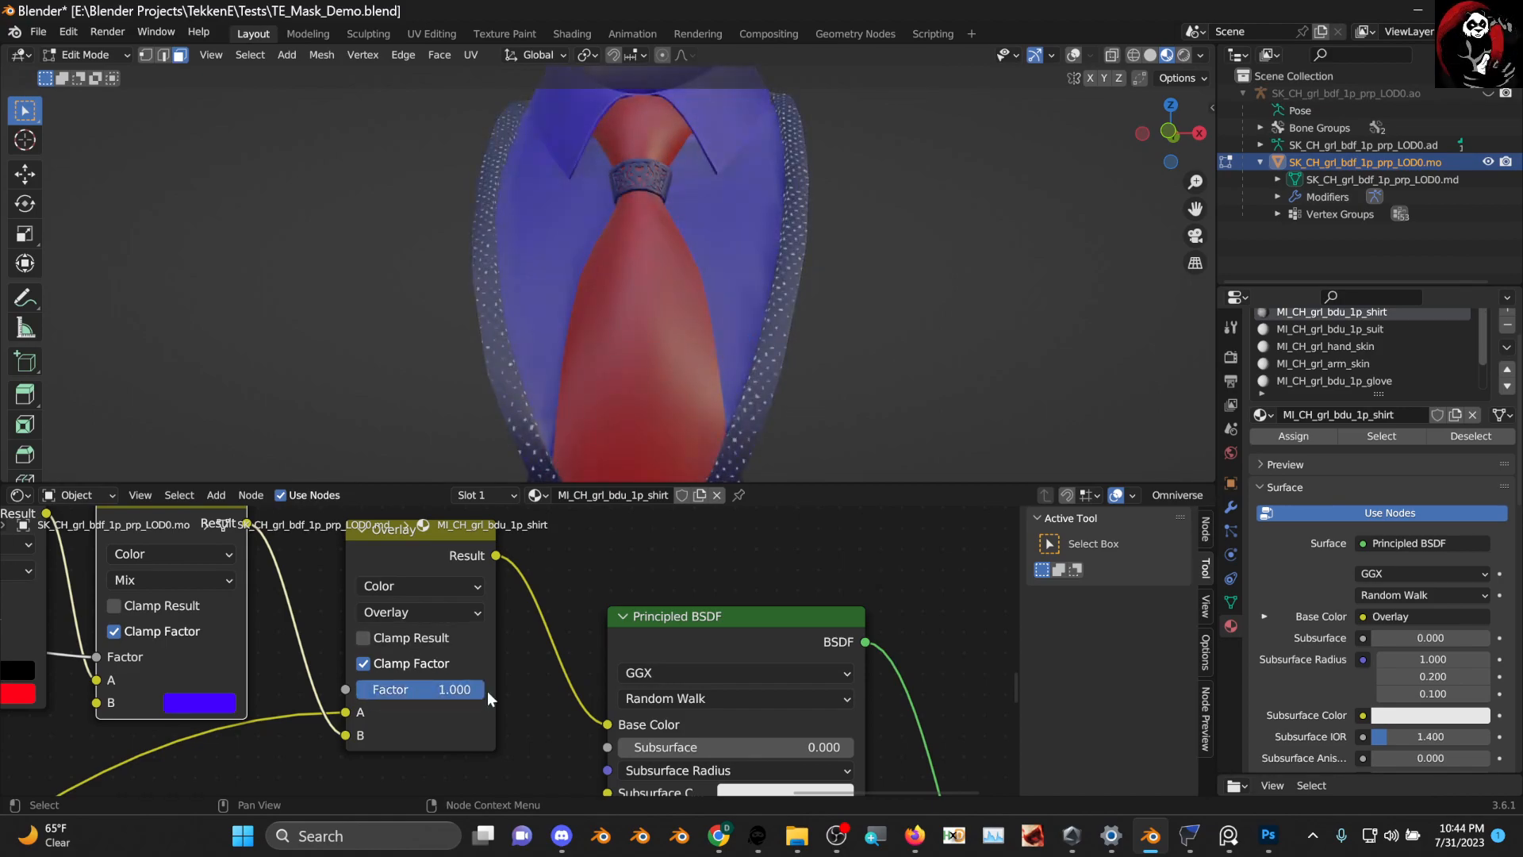
{"action": "middle_click_drag", "start_coordinate": [635, 317], "coordinate": [503, 481]}
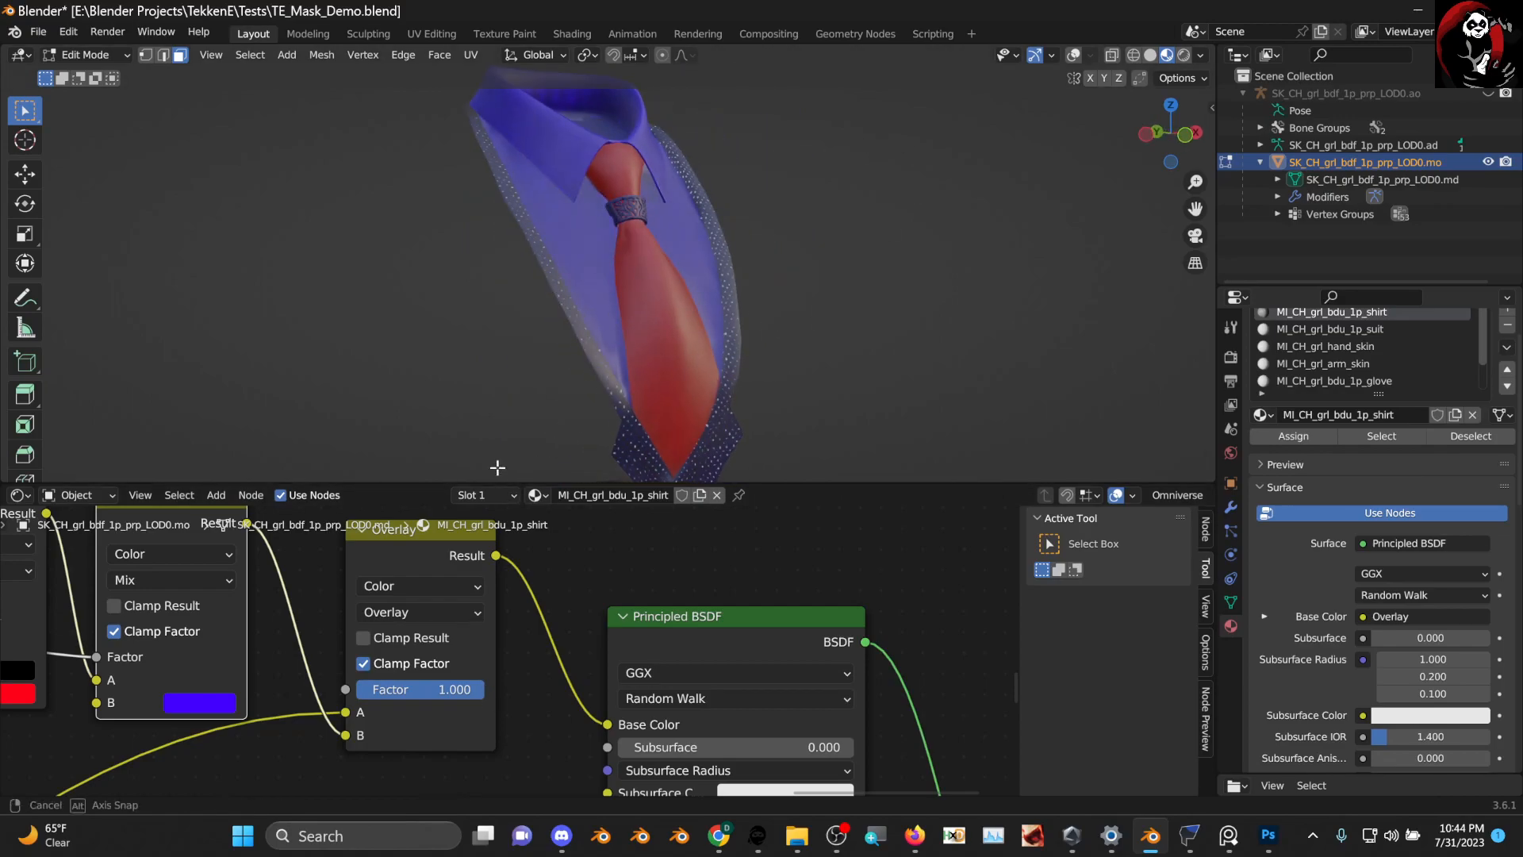
{"action": "middle_click_drag", "start_coordinate": [505, 386], "coordinate": [650, 378]}
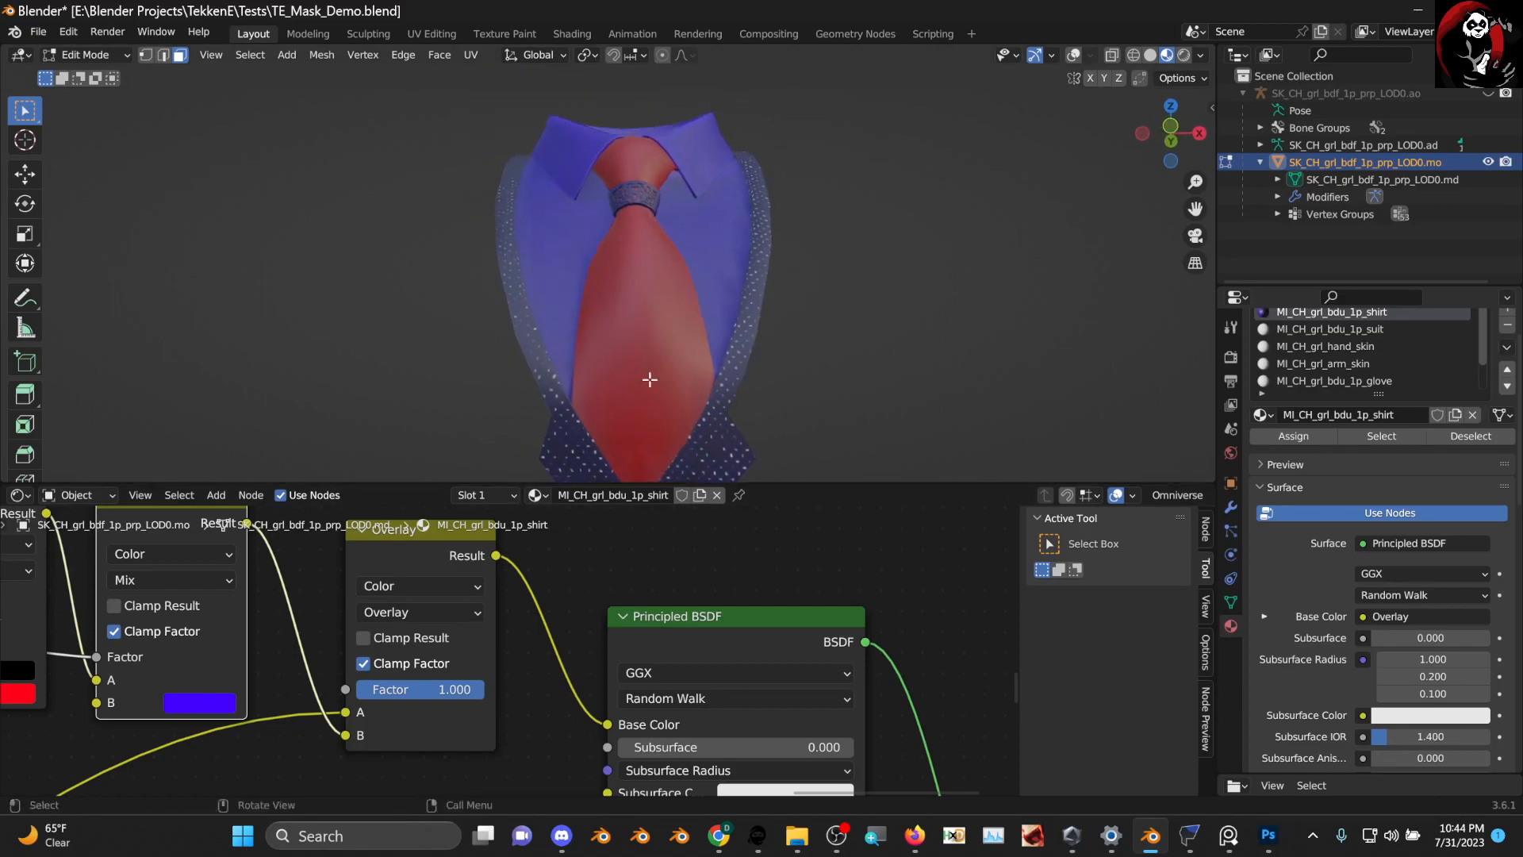
Try the Add blending mode on the final color-blending node and view the shirt up close
{"action": "left_click", "coordinate": [400, 614]}
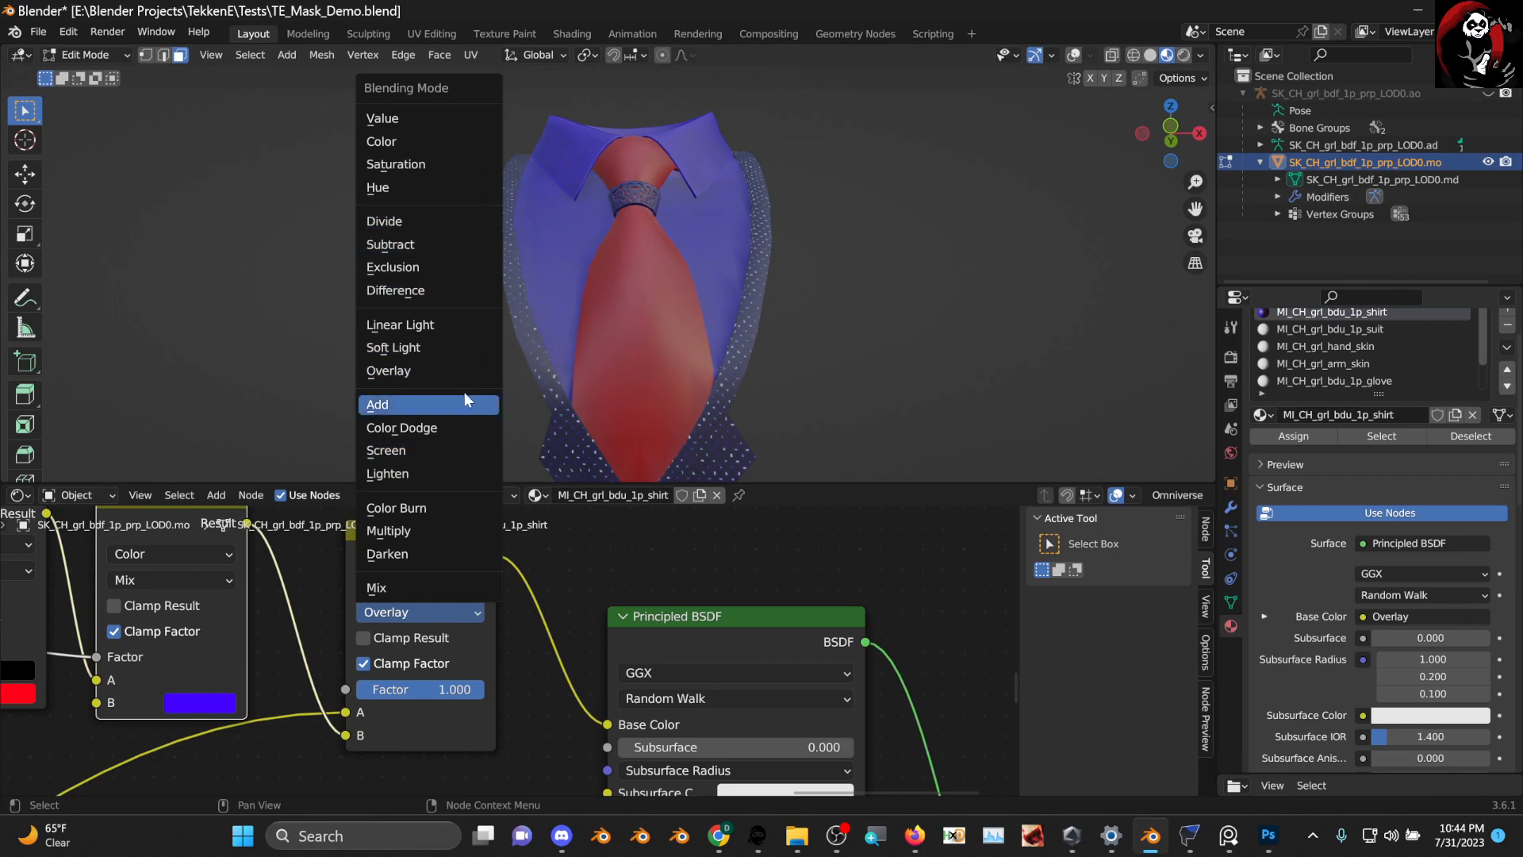
{"action": "left_click", "coordinate": [436, 402]}
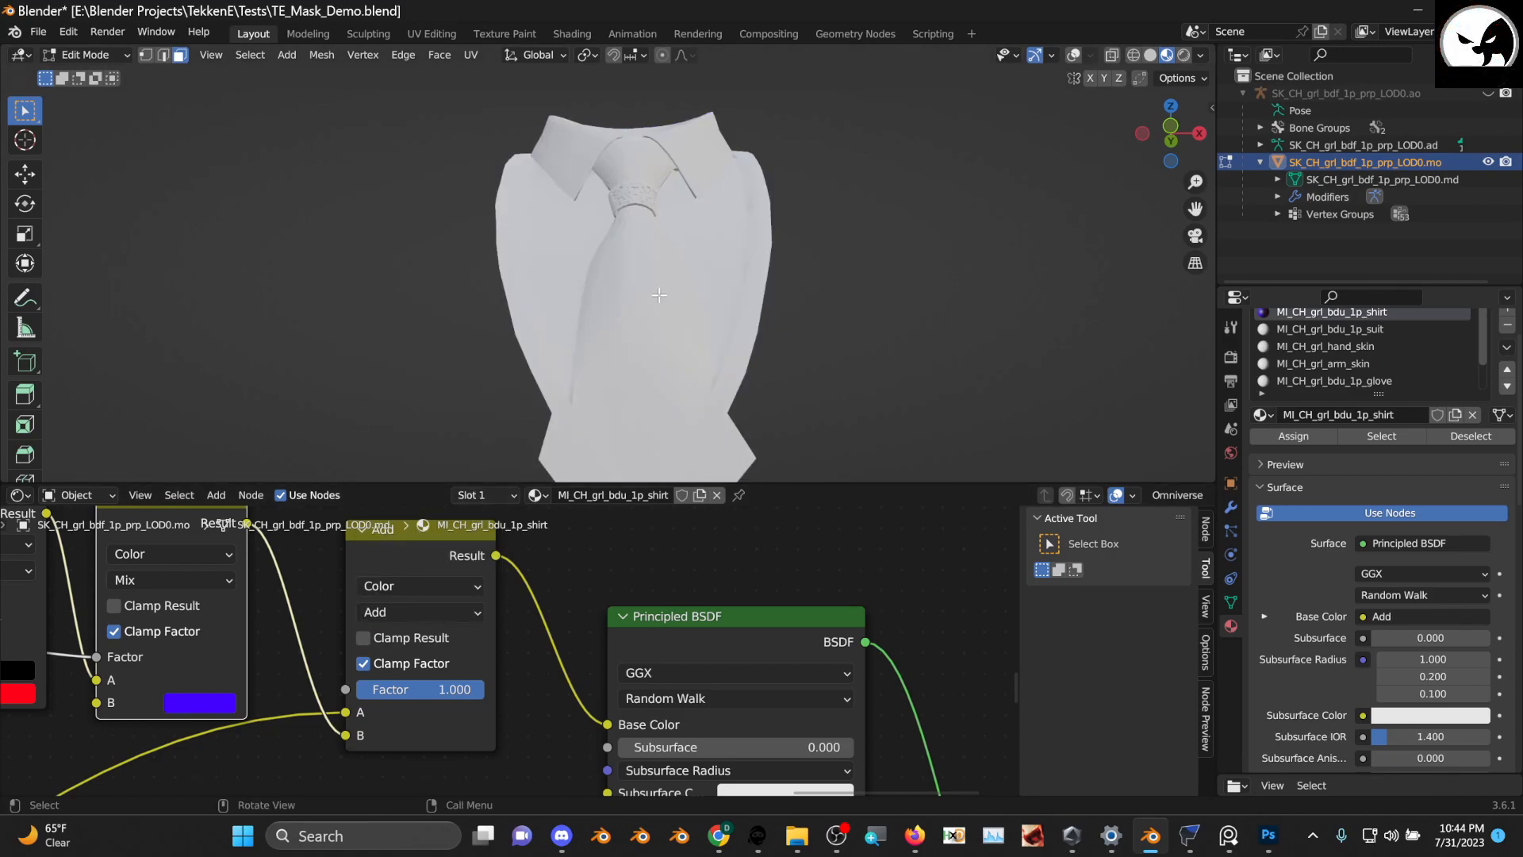
{"action": "scroll", "coordinate": [659, 317], "scroll_direction": "up", "scroll_amount": 5}
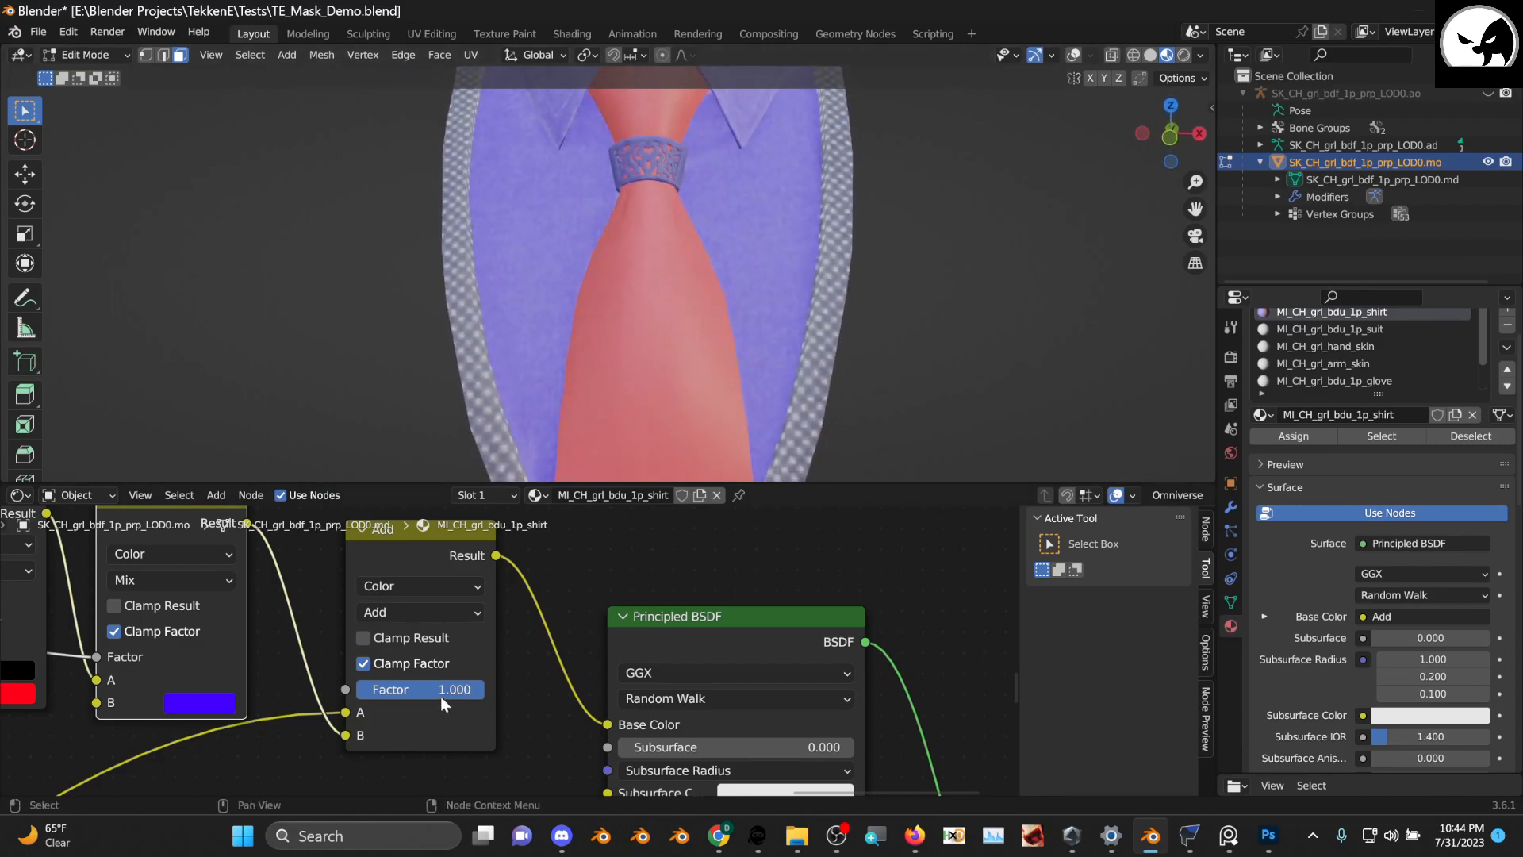
Try the Multiply blending mode on the final color-blending node and inspect the collar and tie
{"action": "left_click", "coordinate": [424, 611]}
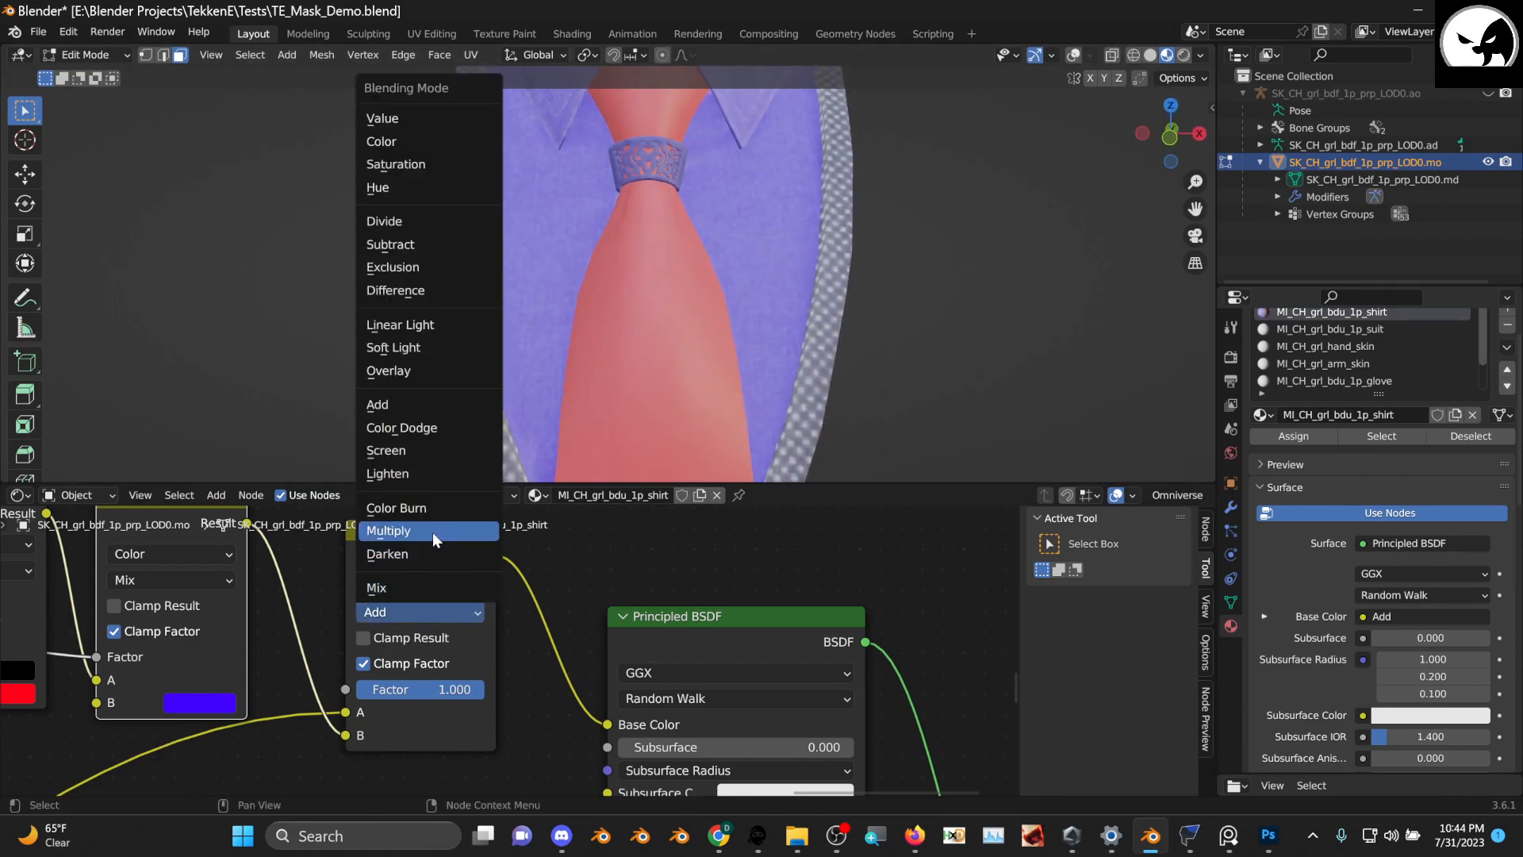
{"action": "left_click", "coordinate": [468, 436]}
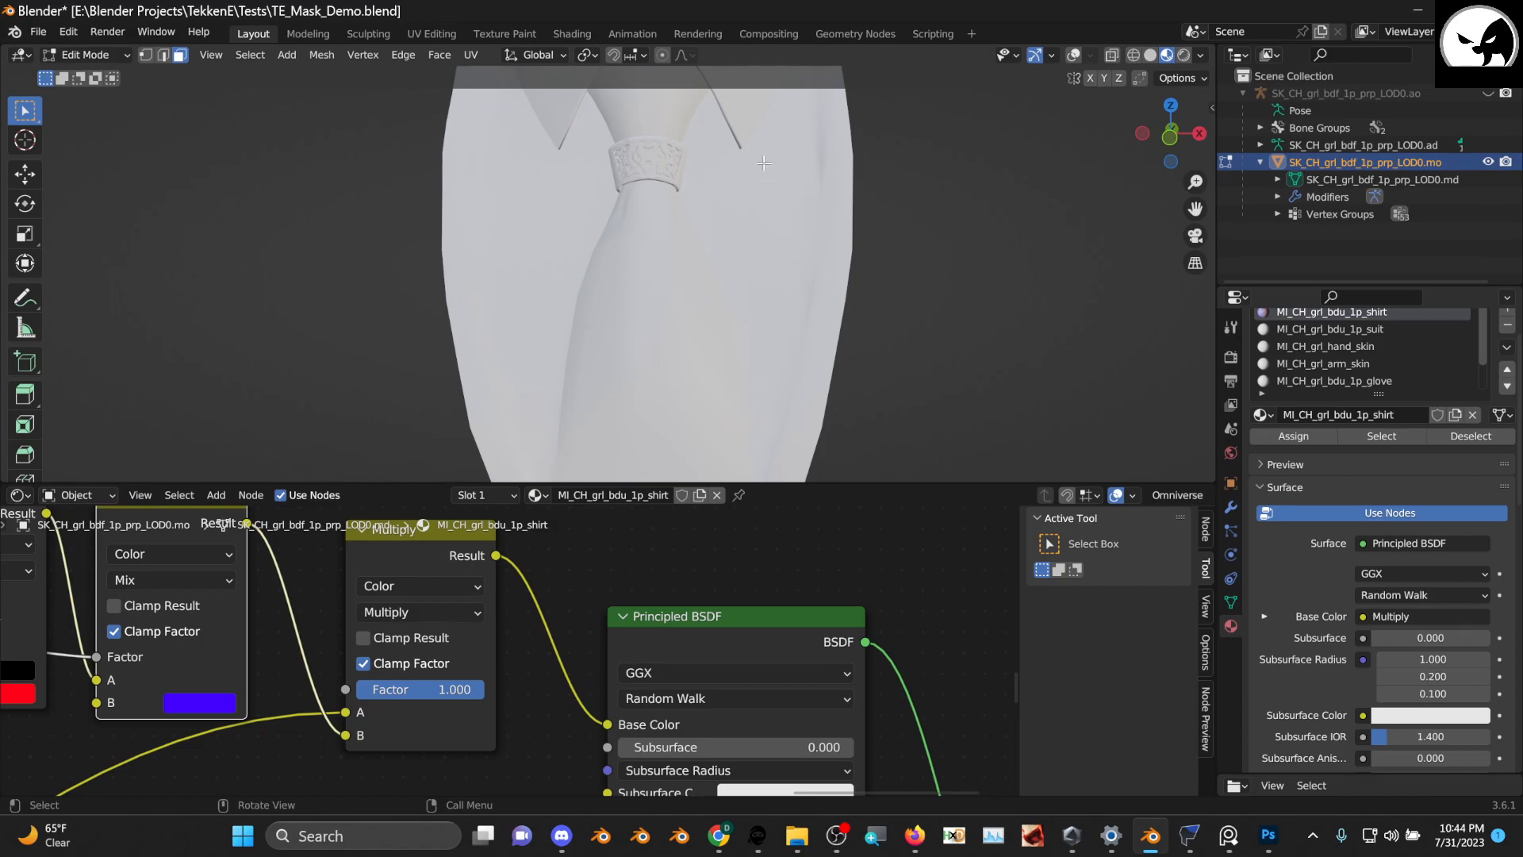
{"action": "scroll", "coordinate": [641, 239], "scroll_direction": "down", "scroll_amount": 3}
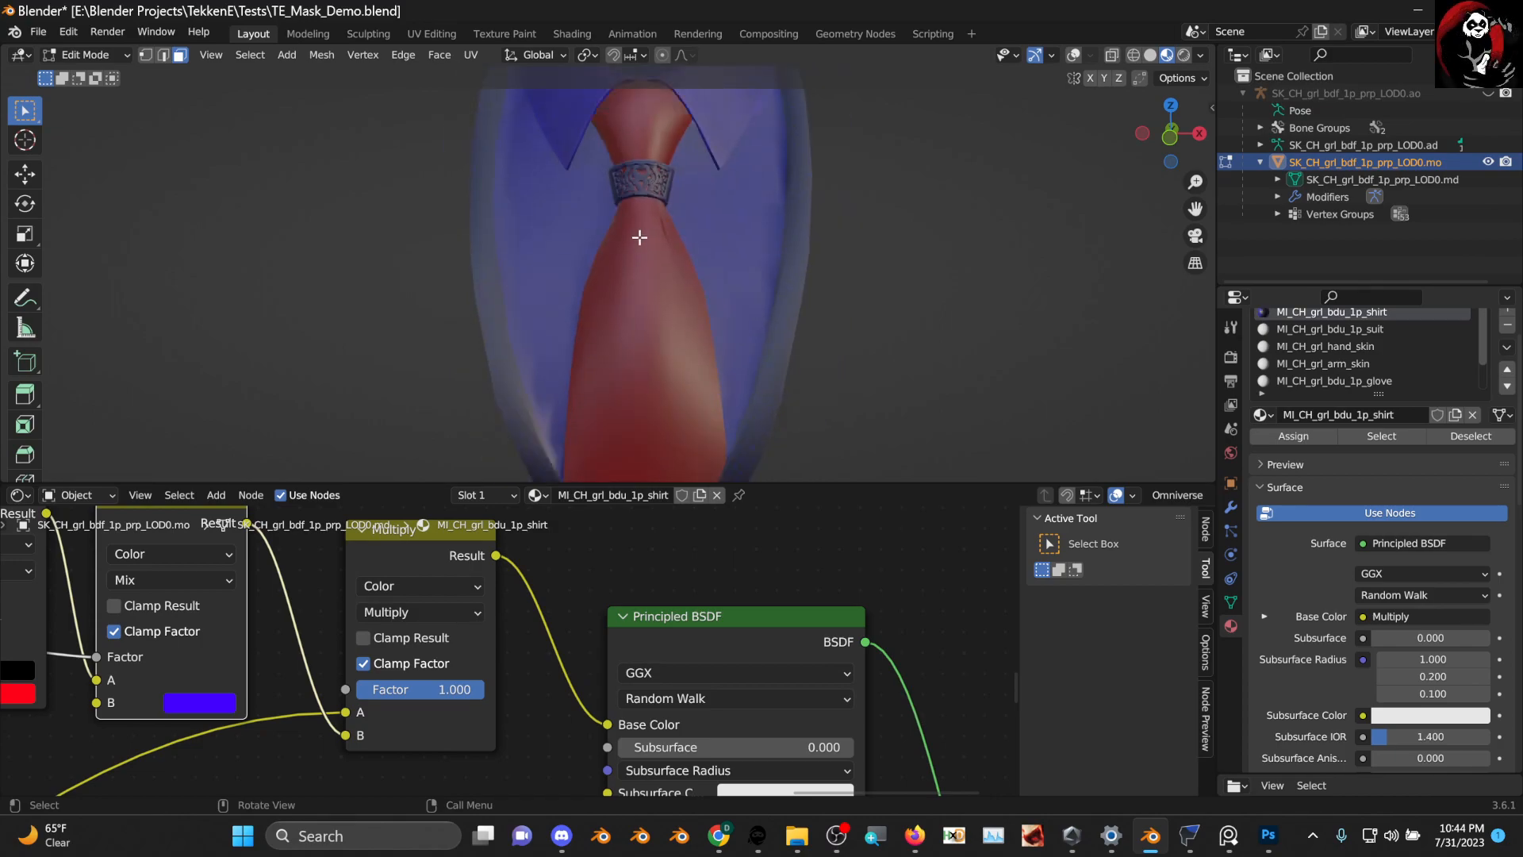
{"action": "middle_click_drag", "start_coordinate": [646, 286], "coordinate": [660, 330]}
{"action": "scroll", "coordinate": [670, 283], "scroll_direction": "up", "scroll_amount": 2}
Set the final blending node's mode back to Overlay and show the whole shirt with its cuffs
{"action": "scroll", "coordinate": [426, 693], "scroll_direction": "up", "scroll_amount": 2}
{"action": "double_click", "coordinate": [429, 695]}
{"action": "left_click", "coordinate": [419, 612]}
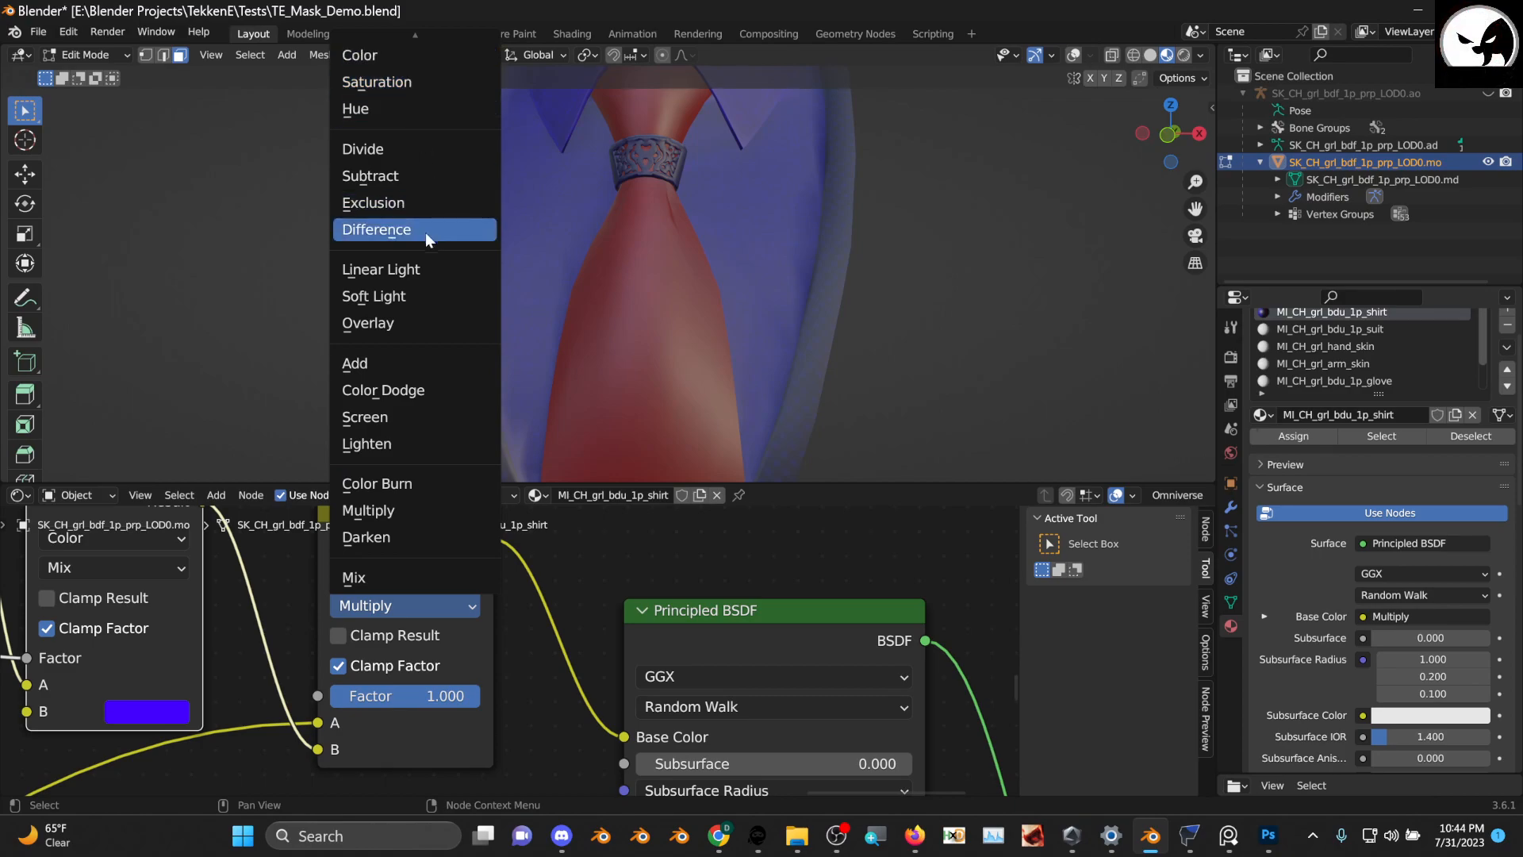
{"action": "left_click", "coordinate": [412, 317]}
{"action": "scroll", "coordinate": [649, 268], "scroll_direction": "down", "scroll_amount": 5}
{"action": "middle_click_drag", "start_coordinate": [649, 268], "coordinate": [650, 361]}
{"action": "middle_click_drag", "start_coordinate": [192, 689], "coordinate": [355, 674]}
{"action": "scroll", "coordinate": [355, 674], "scroll_direction": "down", "scroll_amount": 3}
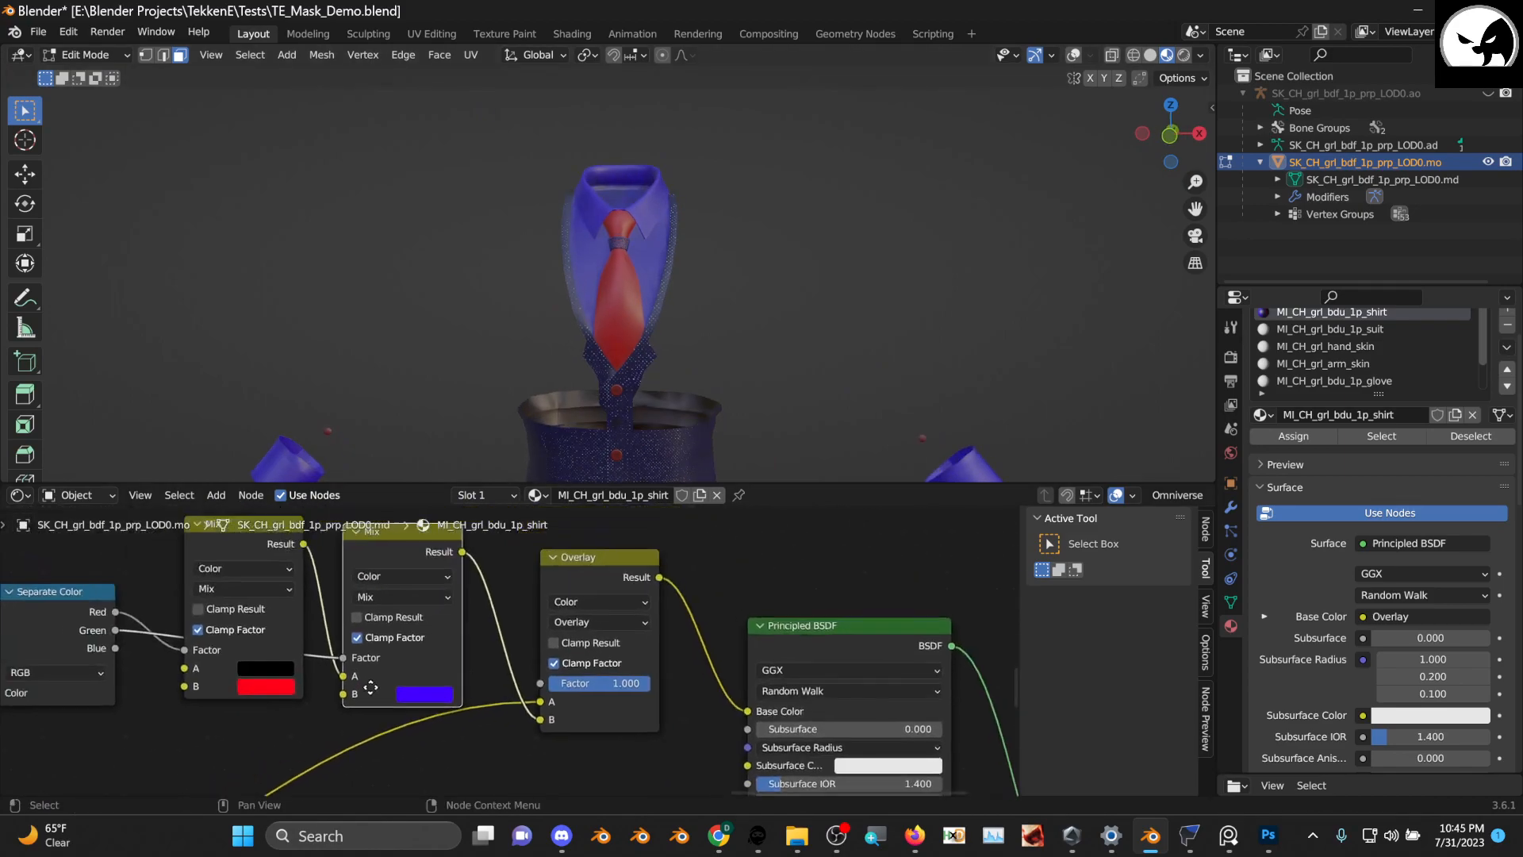
Tidy the node layout by repositioning the first and second Mix nodes side by side before the Overlay node
{"action": "left_click_drag", "start_coordinate": [428, 583], "coordinate": [433, 574]}
{"action": "middle_click_drag", "start_coordinate": [408, 711], "coordinate": [350, 665]}
{"action": "scroll", "coordinate": [350, 665], "scroll_direction": "up", "scroll_amount": 1}
{"action": "middle_click_drag", "start_coordinate": [243, 544], "coordinate": [259, 612]}
{"action": "mouse_move", "coordinate": [255, 575]}
{"action": "left_mouse_down"}
{"action": "mouse_move", "coordinate": [252, 608]}
{"action": "mouse_move", "coordinate": [250, 592]}
{"action": "left_mouse_up"}
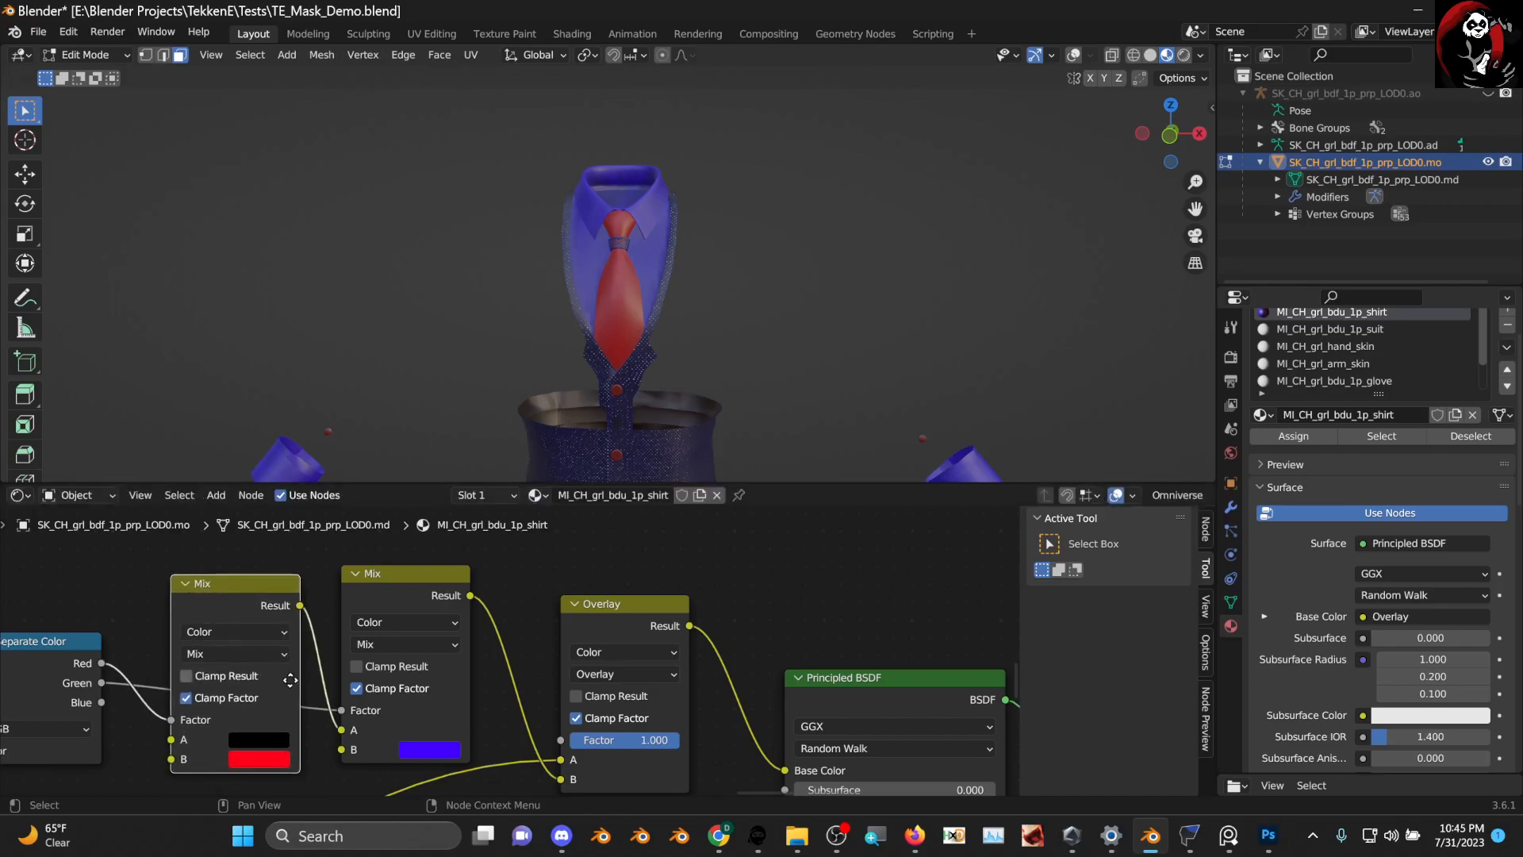
Set the second Mix node's B color to green (0.036, 1.000, 0.242)
{"action": "middle_click_drag", "start_coordinate": [290, 679], "coordinate": [259, 618]}
{"action": "left_click", "coordinate": [412, 689]}
{"action": "mouse_move", "coordinate": [438, 494]}
{"action": "left_mouse_down"}
{"action": "mouse_move", "coordinate": [441, 476]}
{"action": "mouse_move", "coordinate": [464, 510]}
{"action": "mouse_move", "coordinate": [411, 455]}
{"action": "left_mouse_up"}
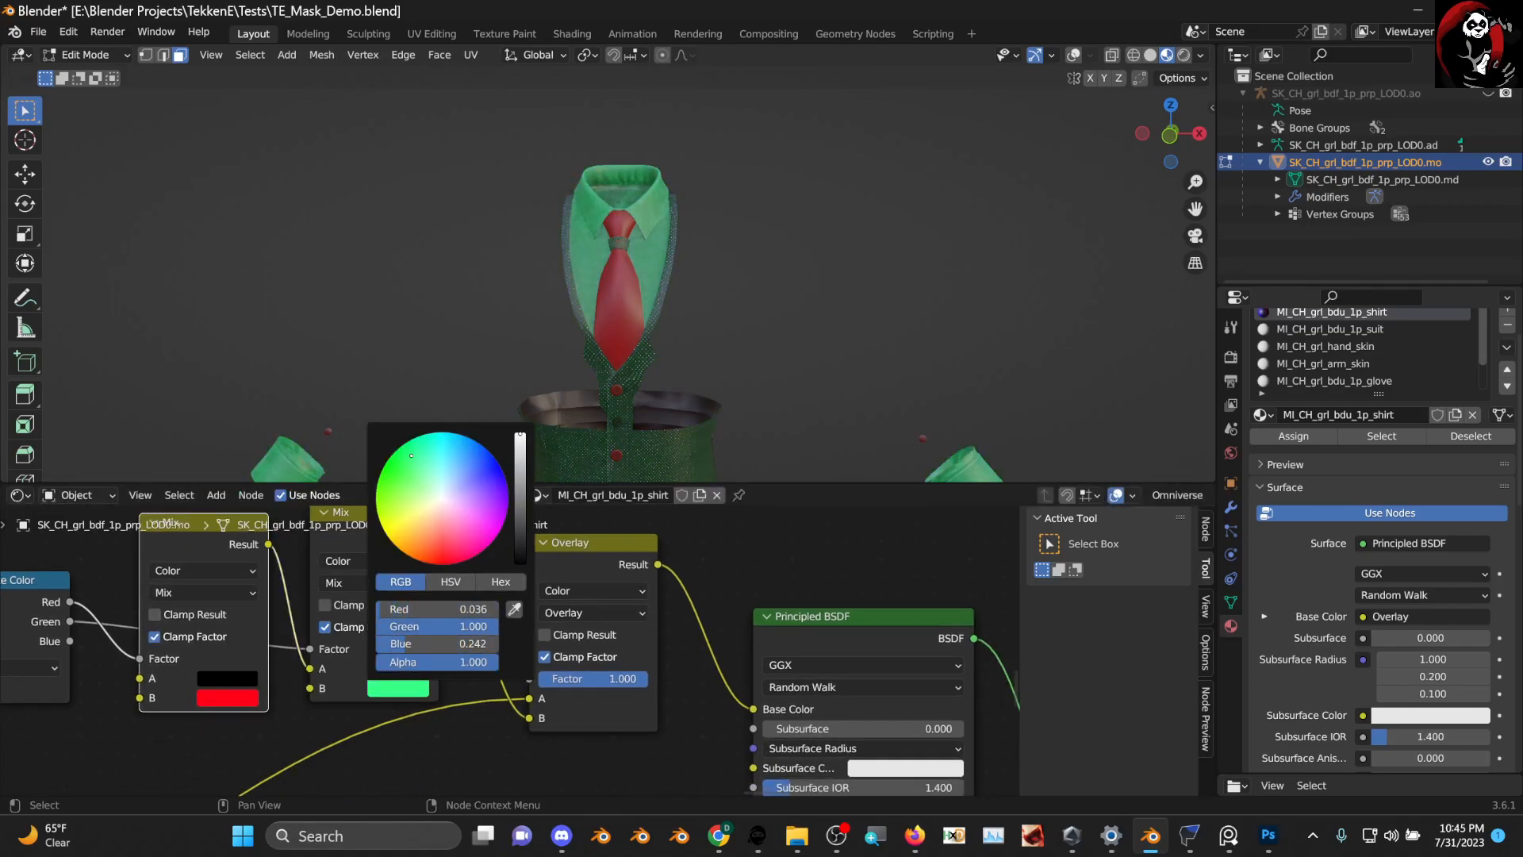
Darken the first Mix node's B color to a deep red (0.245, 0.000, 0.004)
{"action": "left_click", "coordinate": [226, 678]}
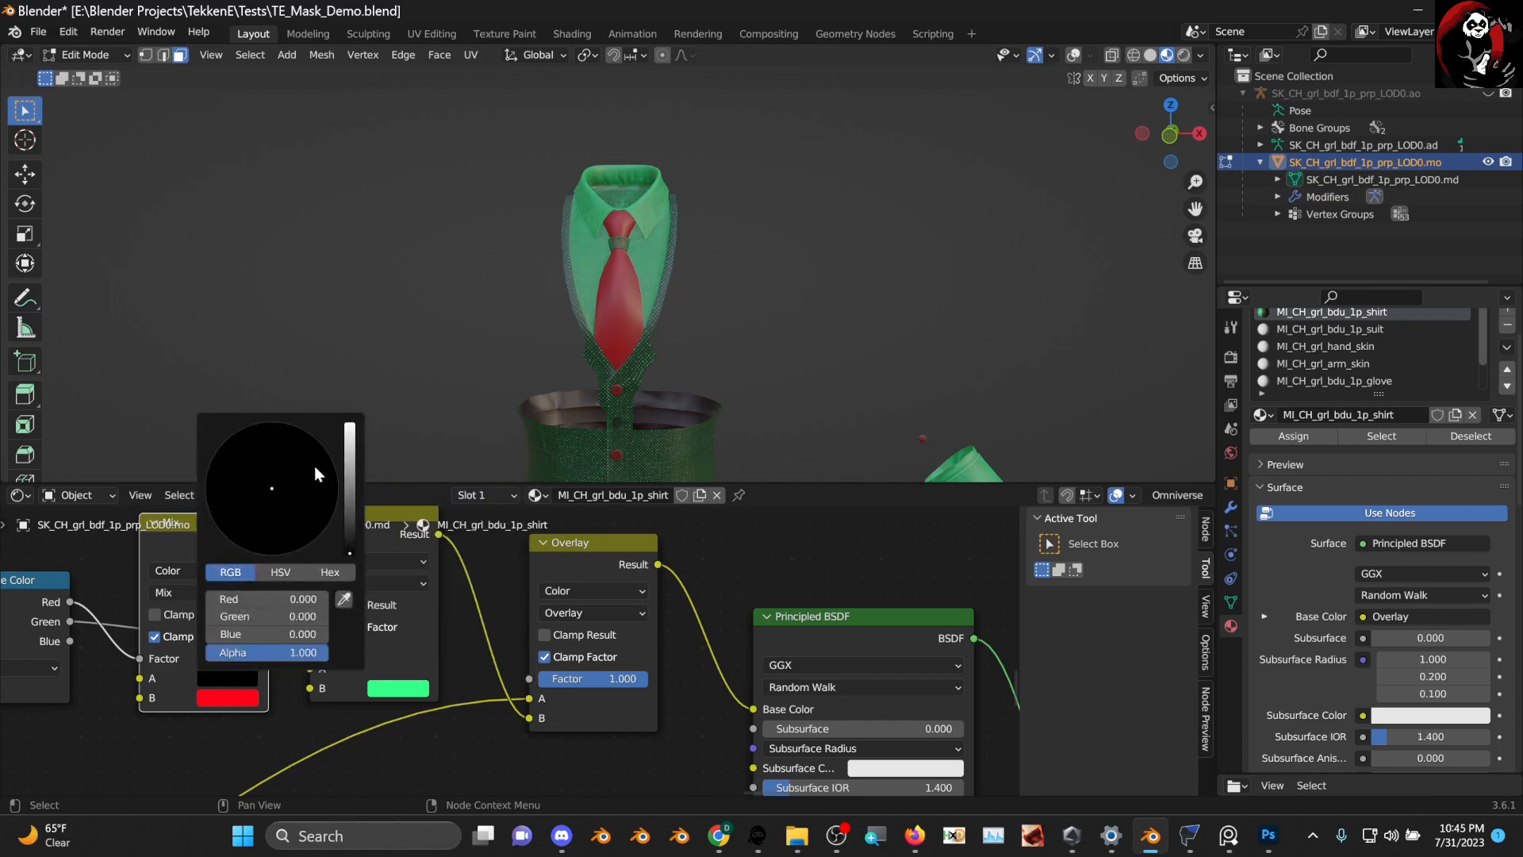
{"action": "left_click", "coordinate": [246, 702]}
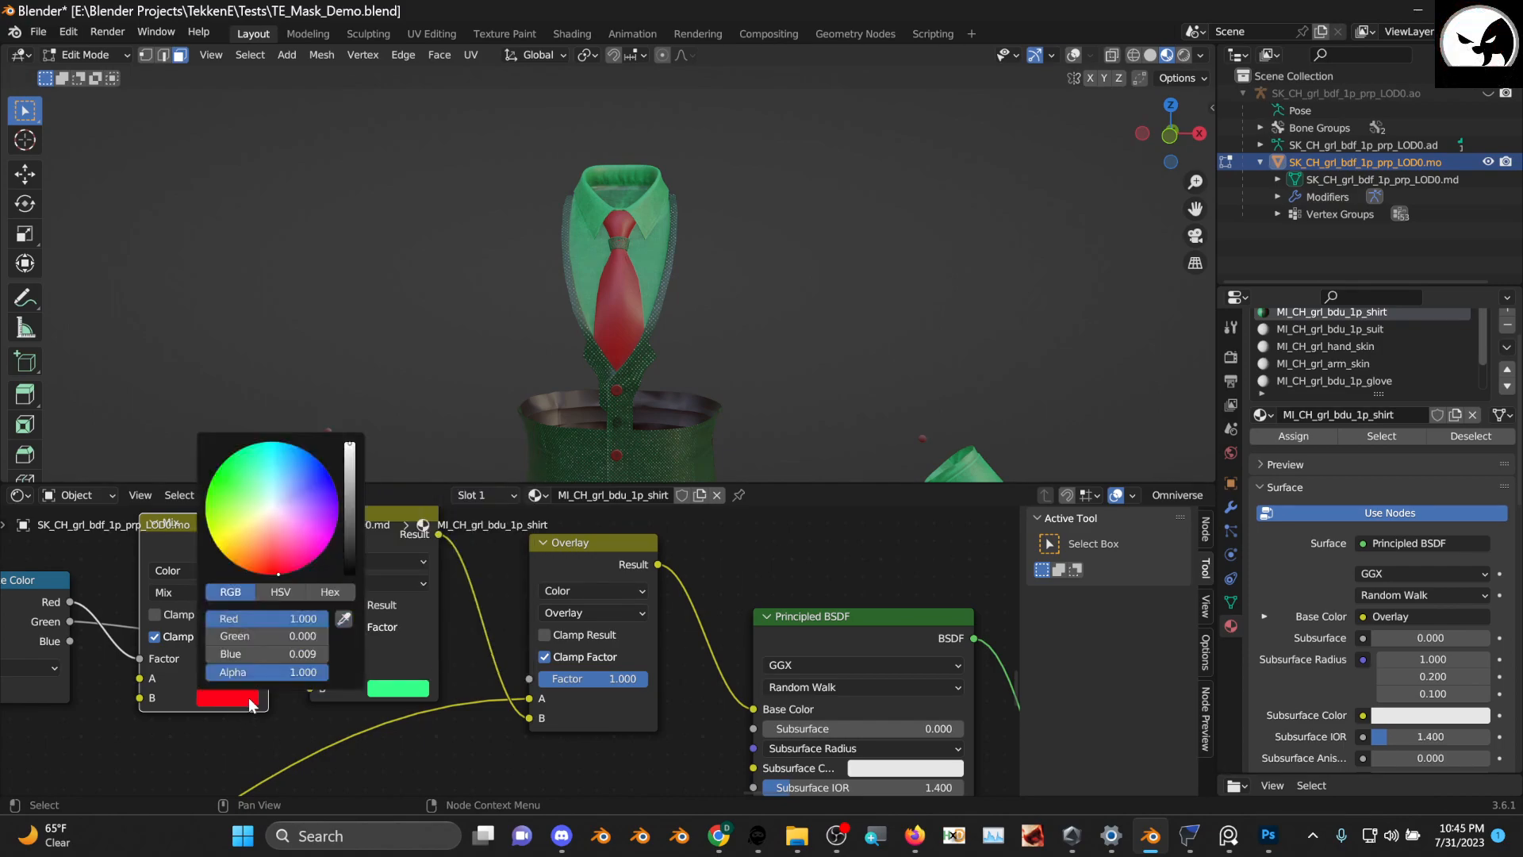
{"action": "left_click_drag", "start_coordinate": [349, 446], "coordinate": [354, 506]}
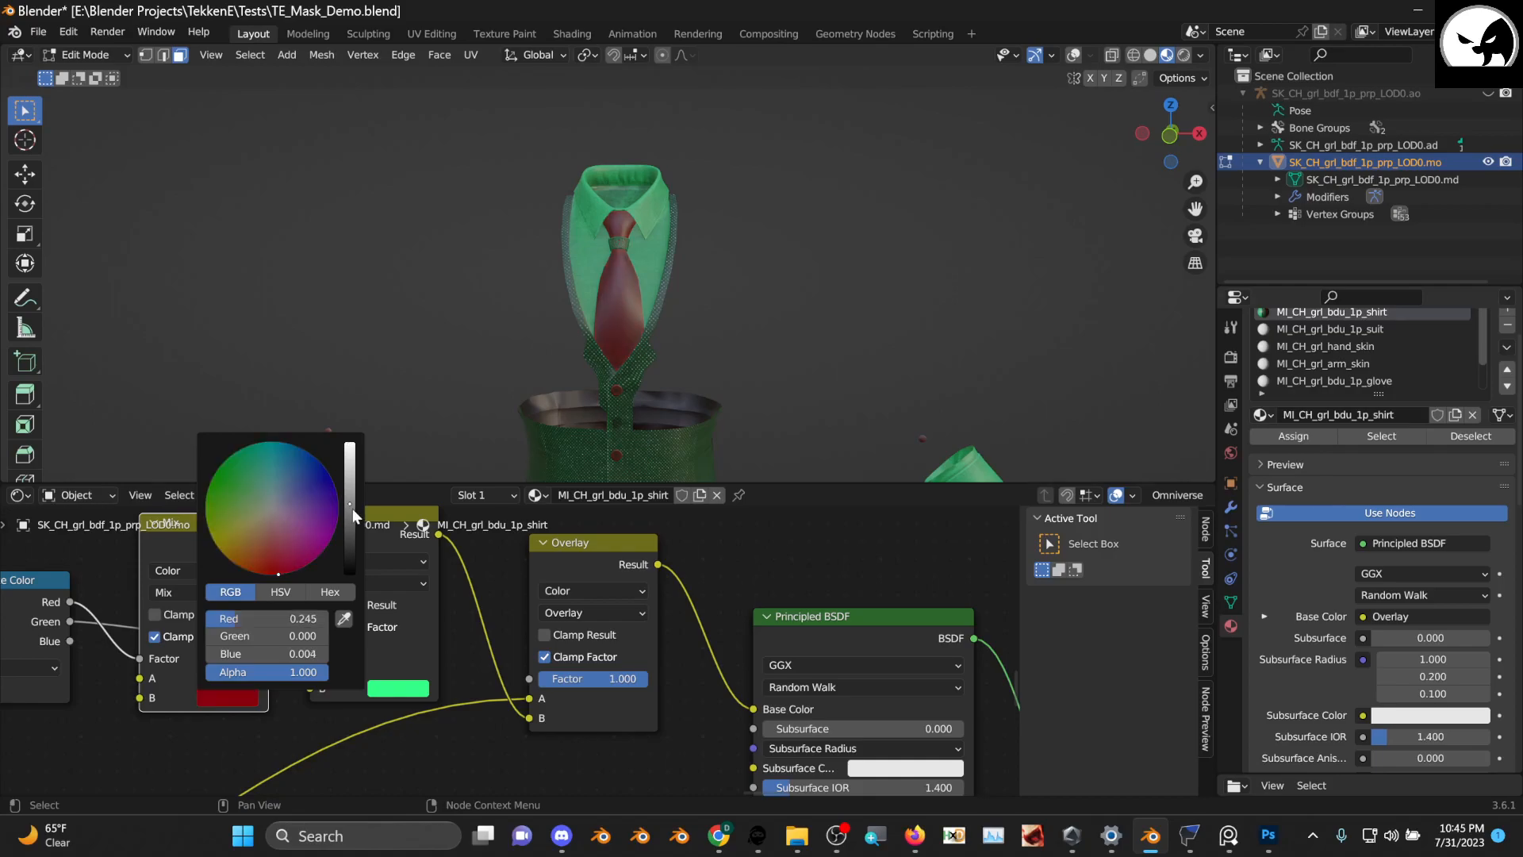
Change the first Mix node's B color to purple (0.093, 0.000, 0.539)
{"action": "left_click", "coordinate": [349, 474]}
{"action": "left_click_drag", "start_coordinate": [249, 492], "coordinate": [339, 503]}
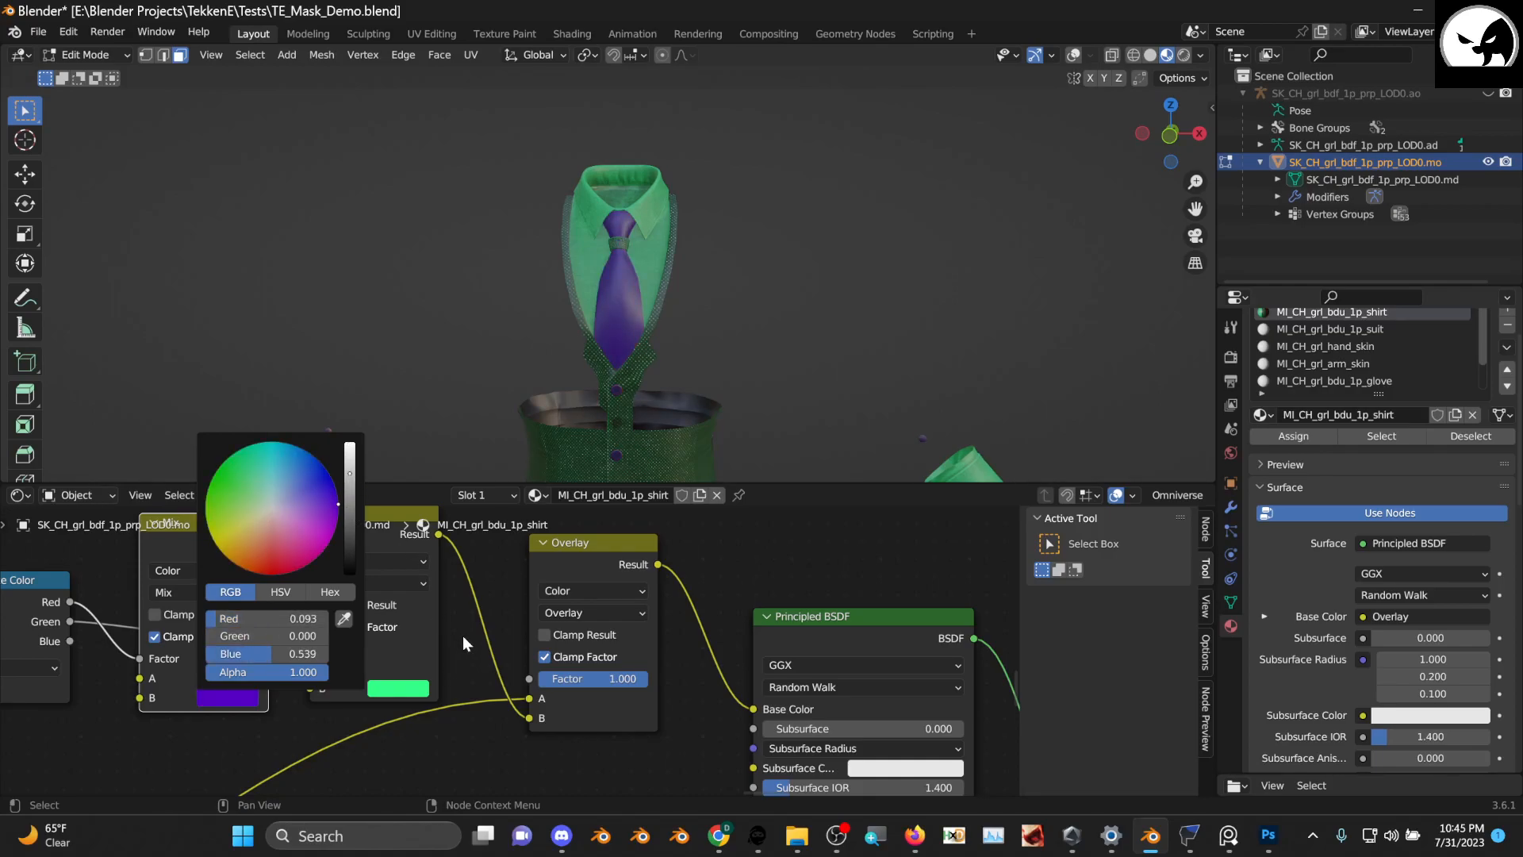
{"action": "scroll", "coordinate": [433, 650], "scroll_direction": "up", "scroll_amount": 3}
{"action": "left_click_drag", "start_coordinate": [212, 540], "coordinate": [200, 546]}
Delete the two Mix nodes and the Overlay node between Separate Color and the Principled BSDF
{"action": "middle_click_drag", "start_coordinate": [277, 605], "coordinate": [359, 639]}
{"action": "scroll", "coordinate": [308, 624], "scroll_direction": "down", "scroll_amount": 6}
{"action": "scroll", "coordinate": [338, 649], "scroll_direction": "up", "scroll_amount": 1}
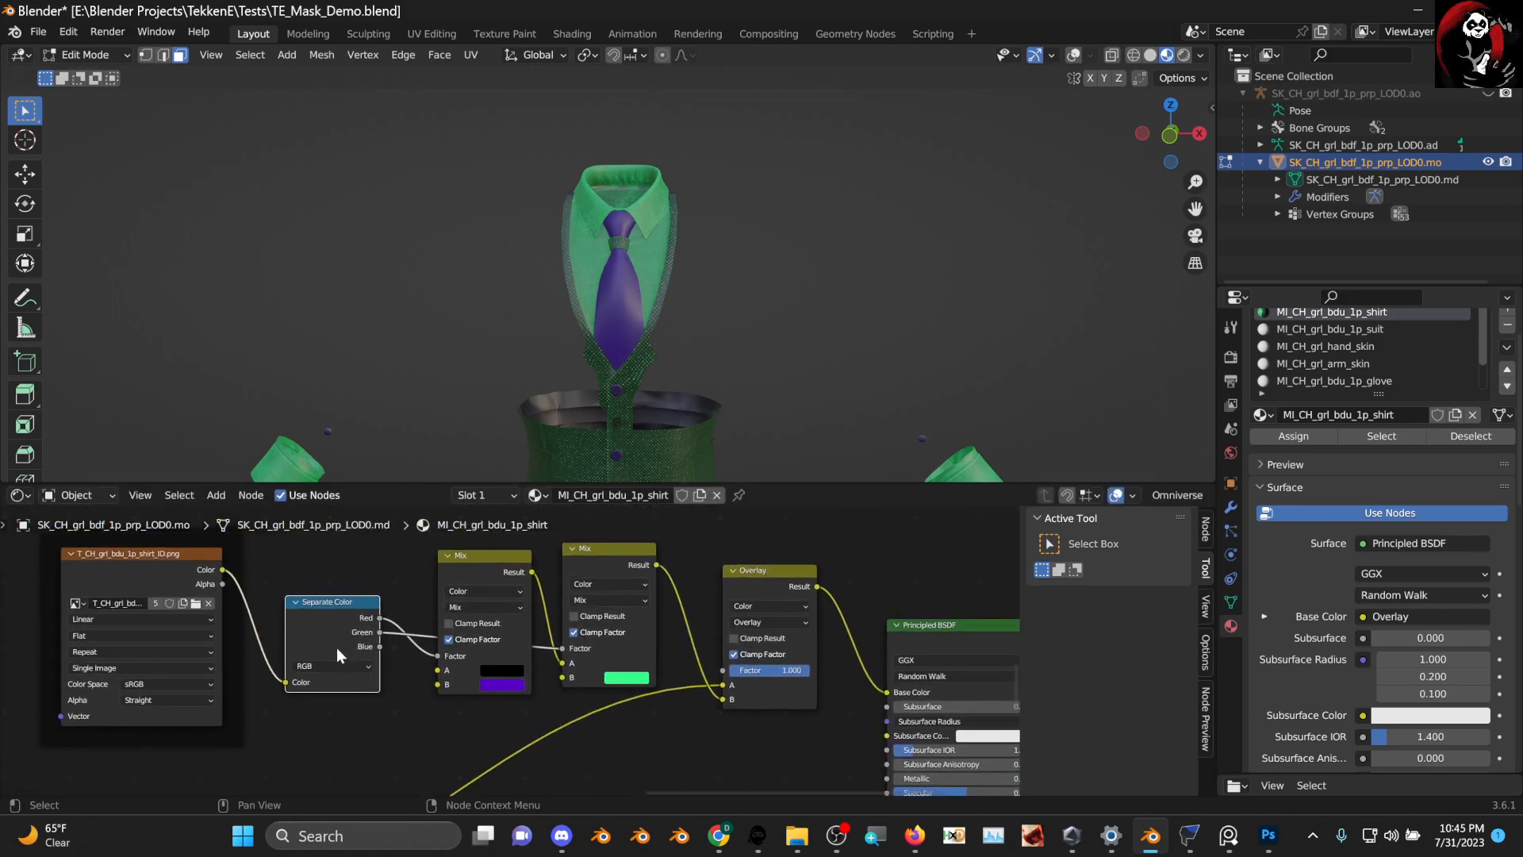
{"action": "left_click_drag", "start_coordinate": [319, 596], "coordinate": [318, 594]}
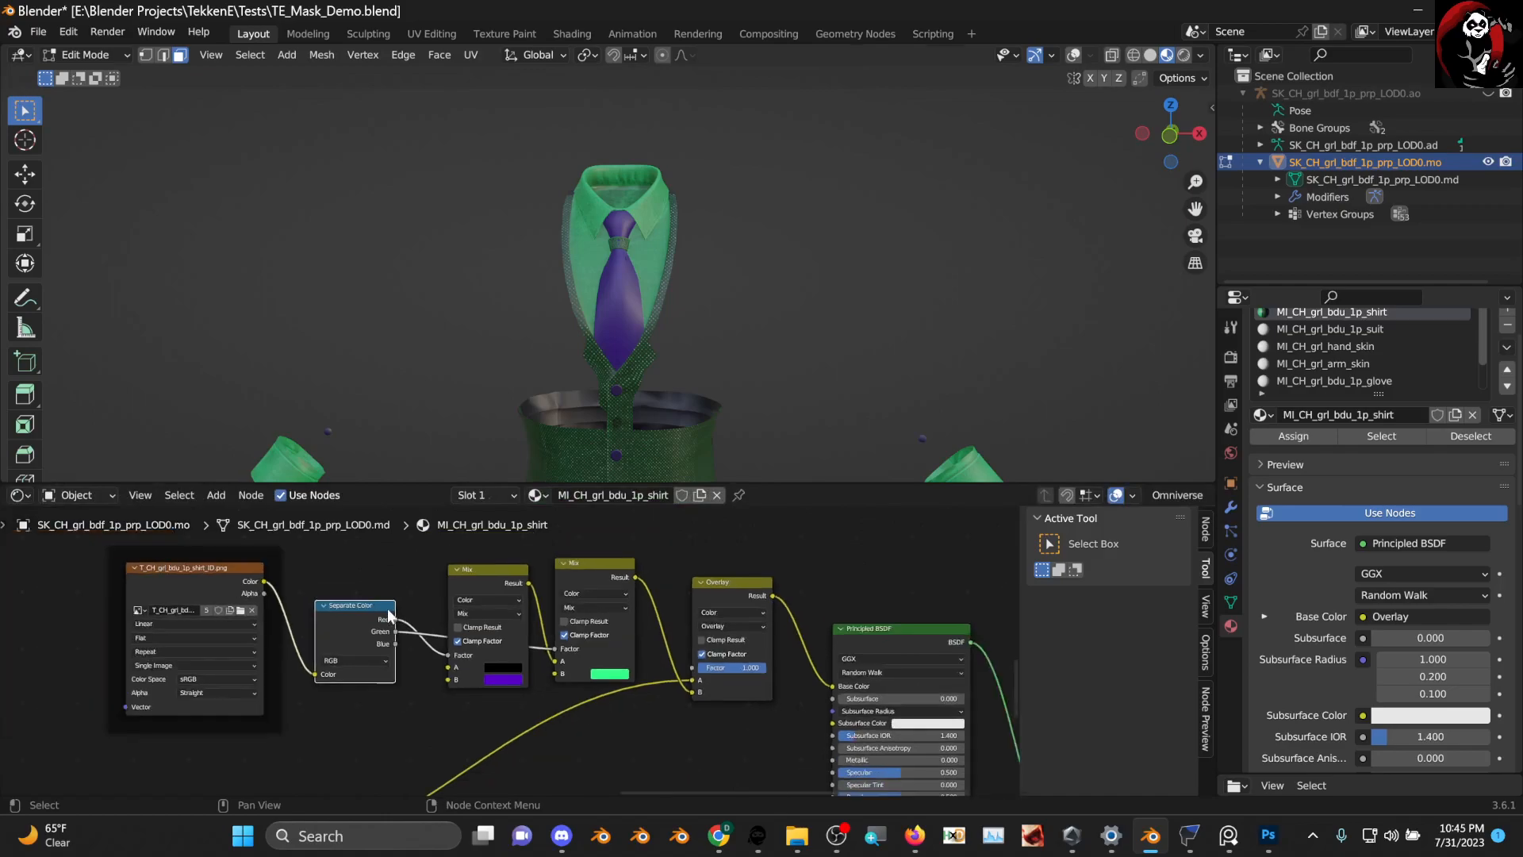
{"action": "scroll", "coordinate": [329, 614], "scroll_direction": "down", "scroll_amount": 3}
{"action": "left_click_drag", "start_coordinate": [431, 606], "coordinate": [645, 688]}
{"action": "key", "text": "x"}
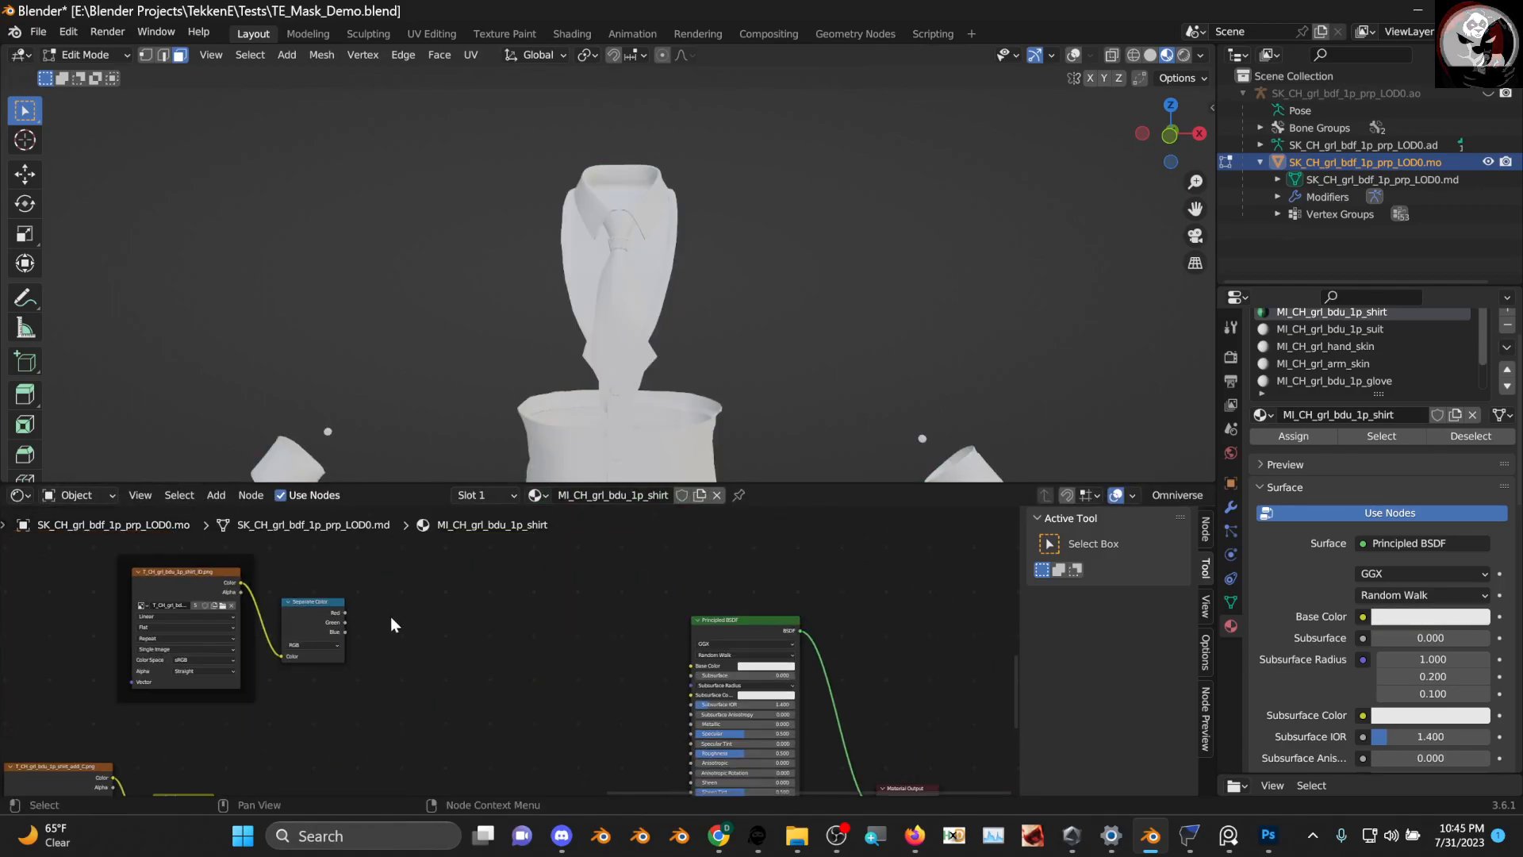
Move the framed ID map texture and Separate Color node out of the way, beside the NodeGroup frame
{"action": "scroll", "coordinate": [391, 622], "scroll_direction": "up", "scroll_amount": 2}
{"action": "middle_click_drag", "start_coordinate": [358, 629], "coordinate": [454, 616]}
{"action": "mouse_move", "coordinate": [433, 592]}
{"action": "left_mouse_down"}
{"action": "mouse_move", "coordinate": [341, 587]}
{"action": "mouse_move", "coordinate": [428, 596]}
{"action": "left_mouse_up"}
{"action": "scroll", "coordinate": [618, 603], "scroll_direction": "down", "scroll_amount": 5}
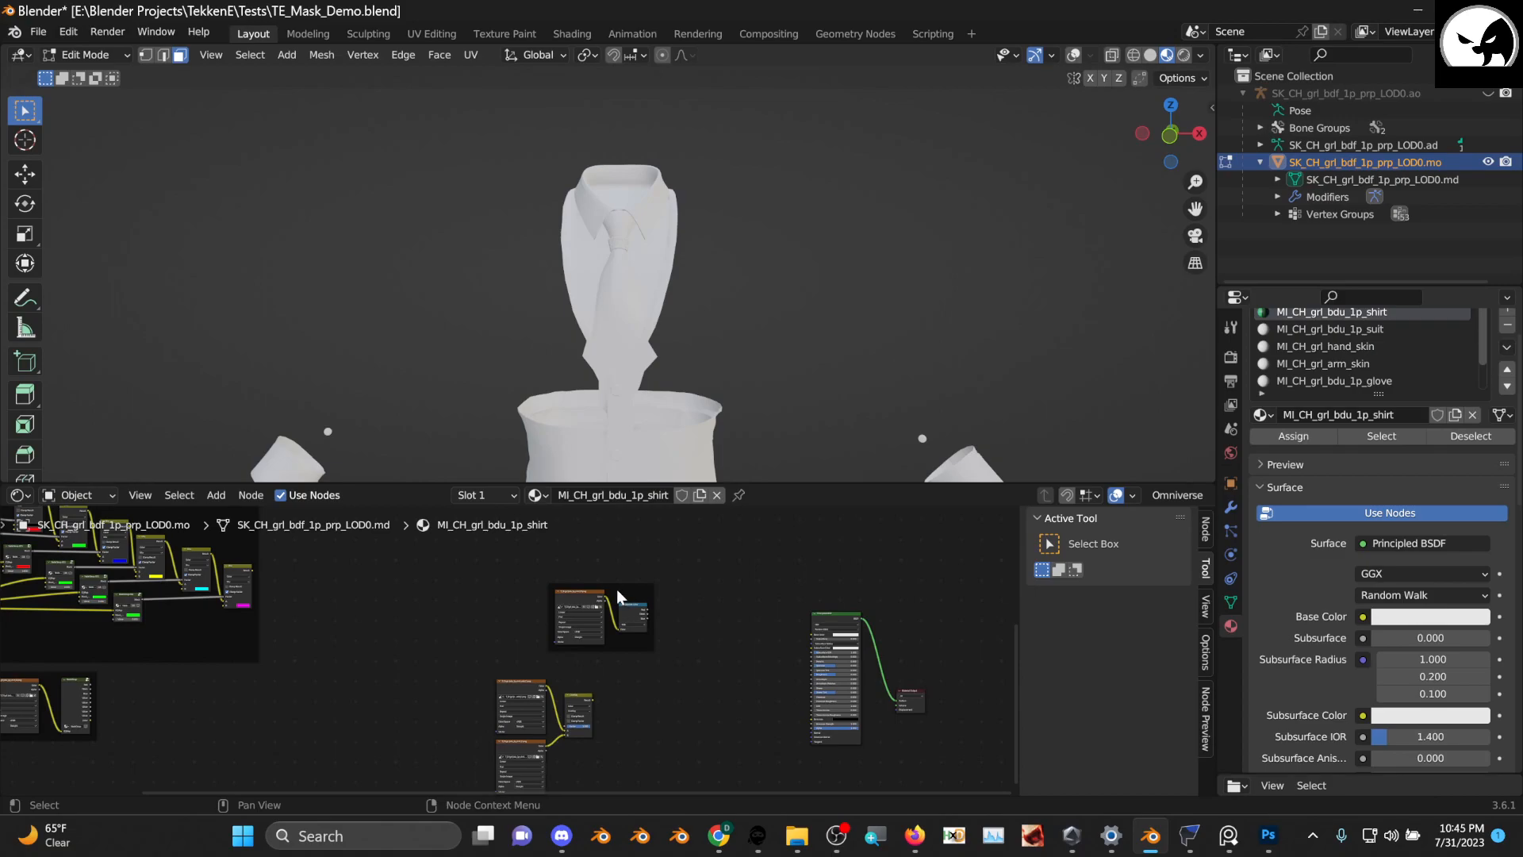
{"action": "left_click_drag", "start_coordinate": [618, 585], "coordinate": [190, 667]}
{"action": "scroll", "coordinate": [476, 659], "scroll_direction": "up", "scroll_amount": 1}
{"action": "scroll", "coordinate": [366, 707], "scroll_direction": "up", "scroll_amount": 1}
{"action": "scroll", "coordinate": [365, 706], "scroll_direction": "up", "scroll_amount": 4}
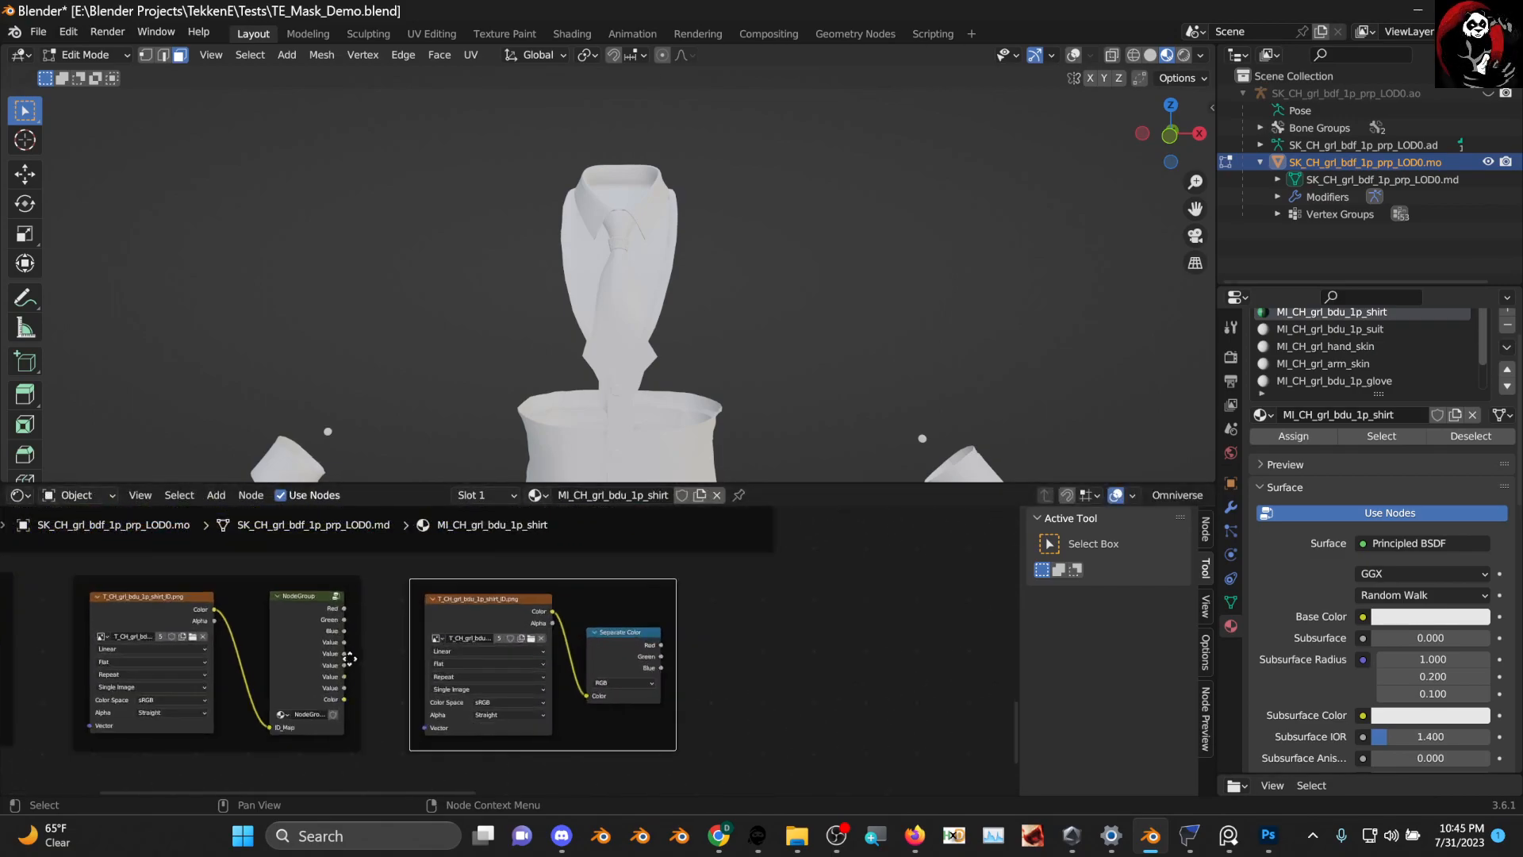
{"action": "scroll", "coordinate": [214, 596], "scroll_direction": "down", "scroll_amount": 1}
Move the framed ID map texture and NodeGroup into the free space before the Principled BSDF
{"action": "left_click_drag", "start_coordinate": [221, 585], "coordinate": [548, 540]}
{"action": "scroll", "coordinate": [671, 626], "scroll_direction": "down", "scroll_amount": 3}
{"action": "scroll", "coordinate": [635, 635], "scroll_direction": "up", "scroll_amount": 2}
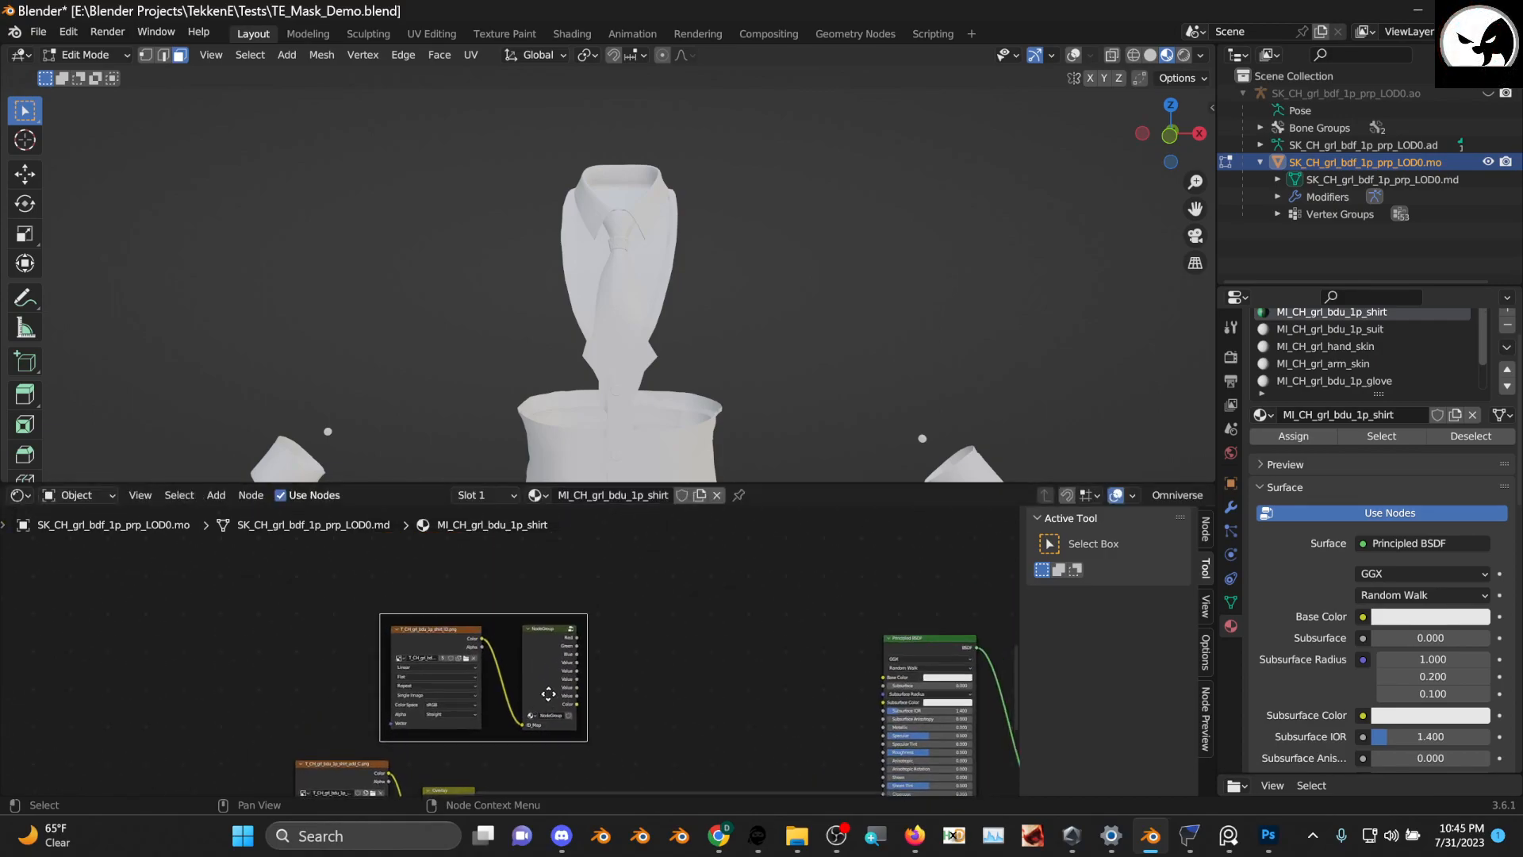
{"action": "scroll", "coordinate": [515, 659], "scroll_direction": "up", "scroll_amount": 3}
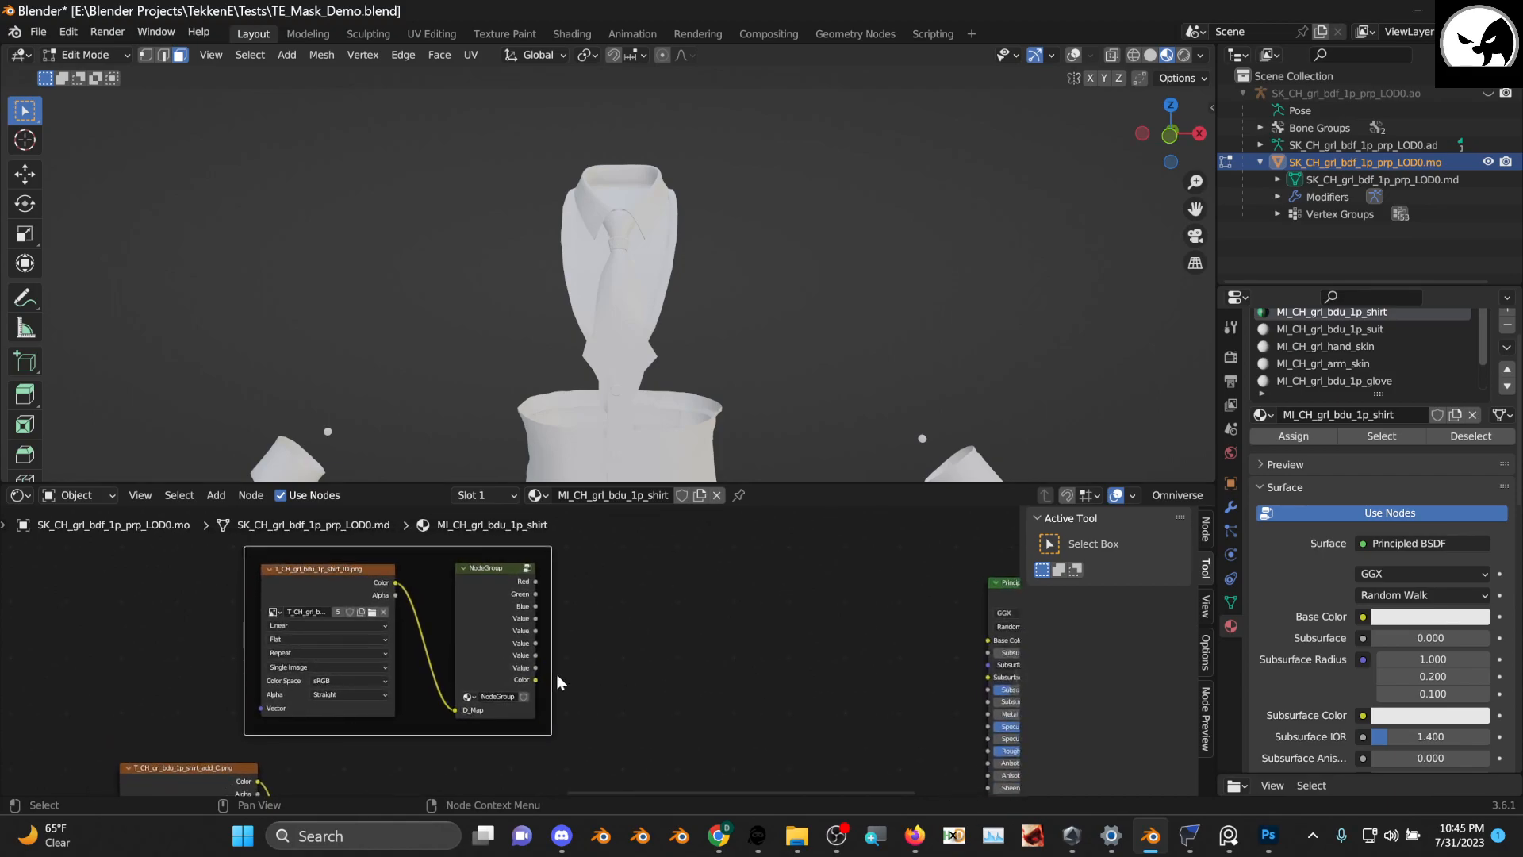
Examine the NodeGroup's output sockets and its connection to the shirt ID map texture
{"action": "middle_click_drag", "start_coordinate": [441, 641], "coordinate": [449, 643]}
{"action": "scroll", "coordinate": [538, 707], "scroll_direction": "down", "scroll_amount": 3}
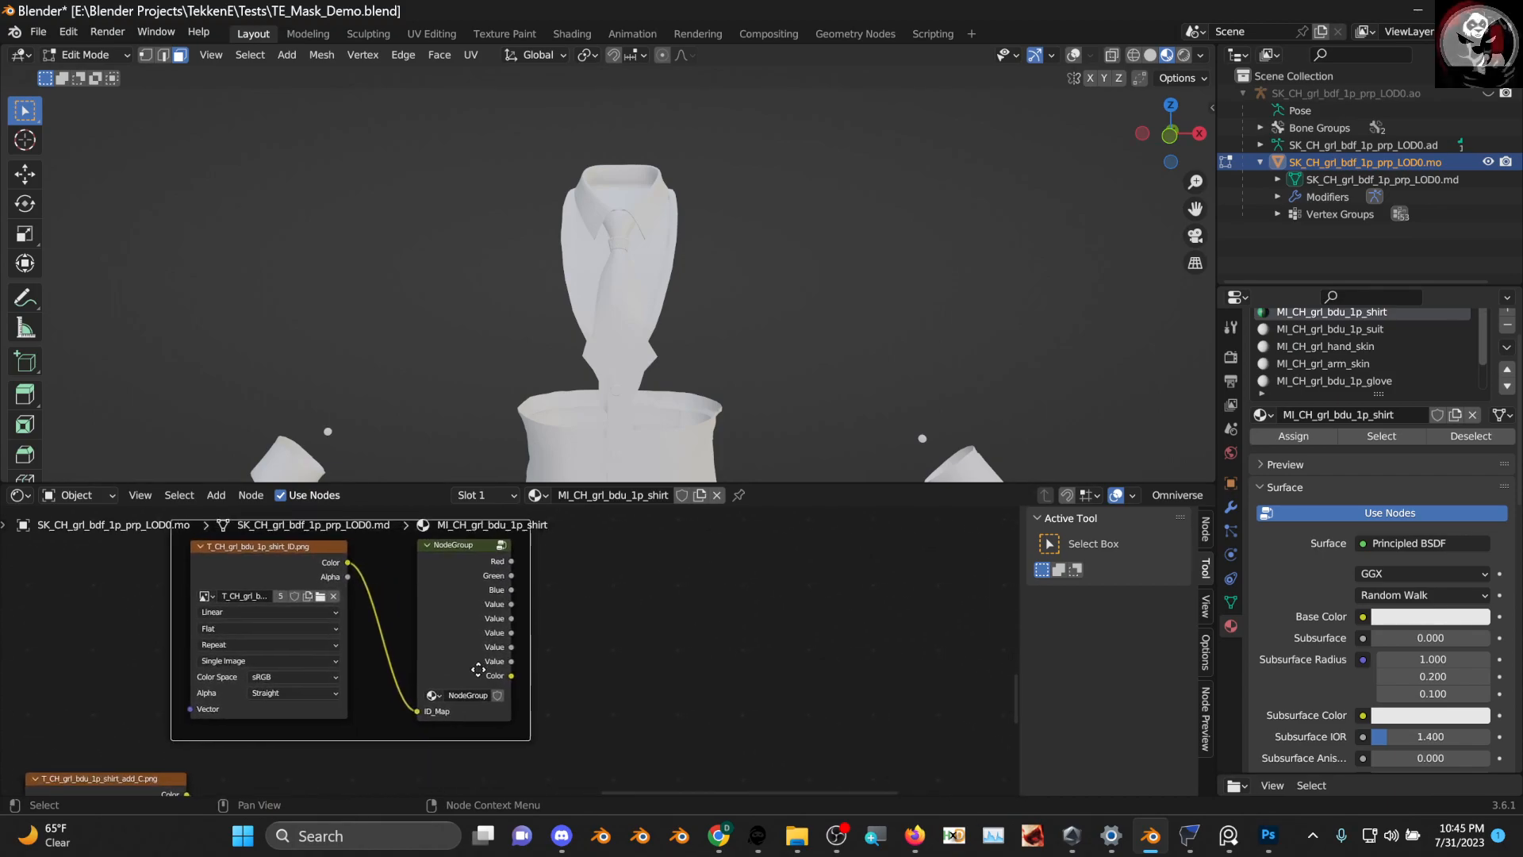
{"action": "middle_click_drag", "start_coordinate": [673, 681], "coordinate": [592, 643]}
{"action": "scroll", "coordinate": [539, 662], "scroll_direction": "up", "scroll_amount": 3}
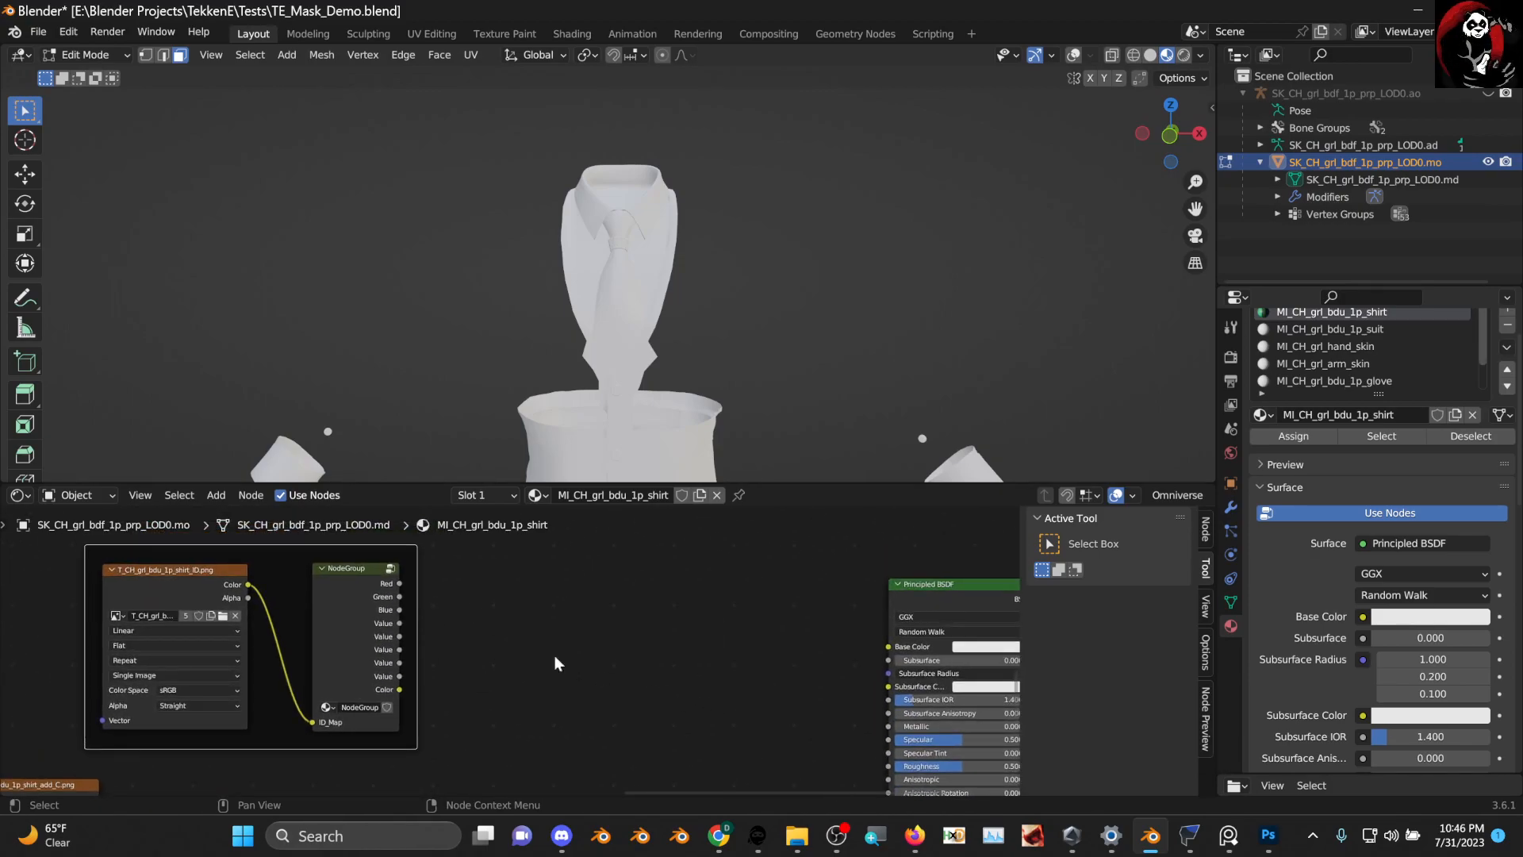
{"action": "middle_click_drag", "start_coordinate": [181, 605], "coordinate": [281, 596]}
{"action": "middle_click_drag", "start_coordinate": [634, 441], "coordinate": [619, 348]}
{"action": "scroll", "coordinate": [527, 595], "scroll_direction": "up", "scroll_amount": 2}
{"action": "middle_click_drag", "start_coordinate": [527, 588], "coordinate": [482, 617]}
{"action": "scroll", "coordinate": [527, 633], "scroll_direction": "down", "scroll_amount": 5}
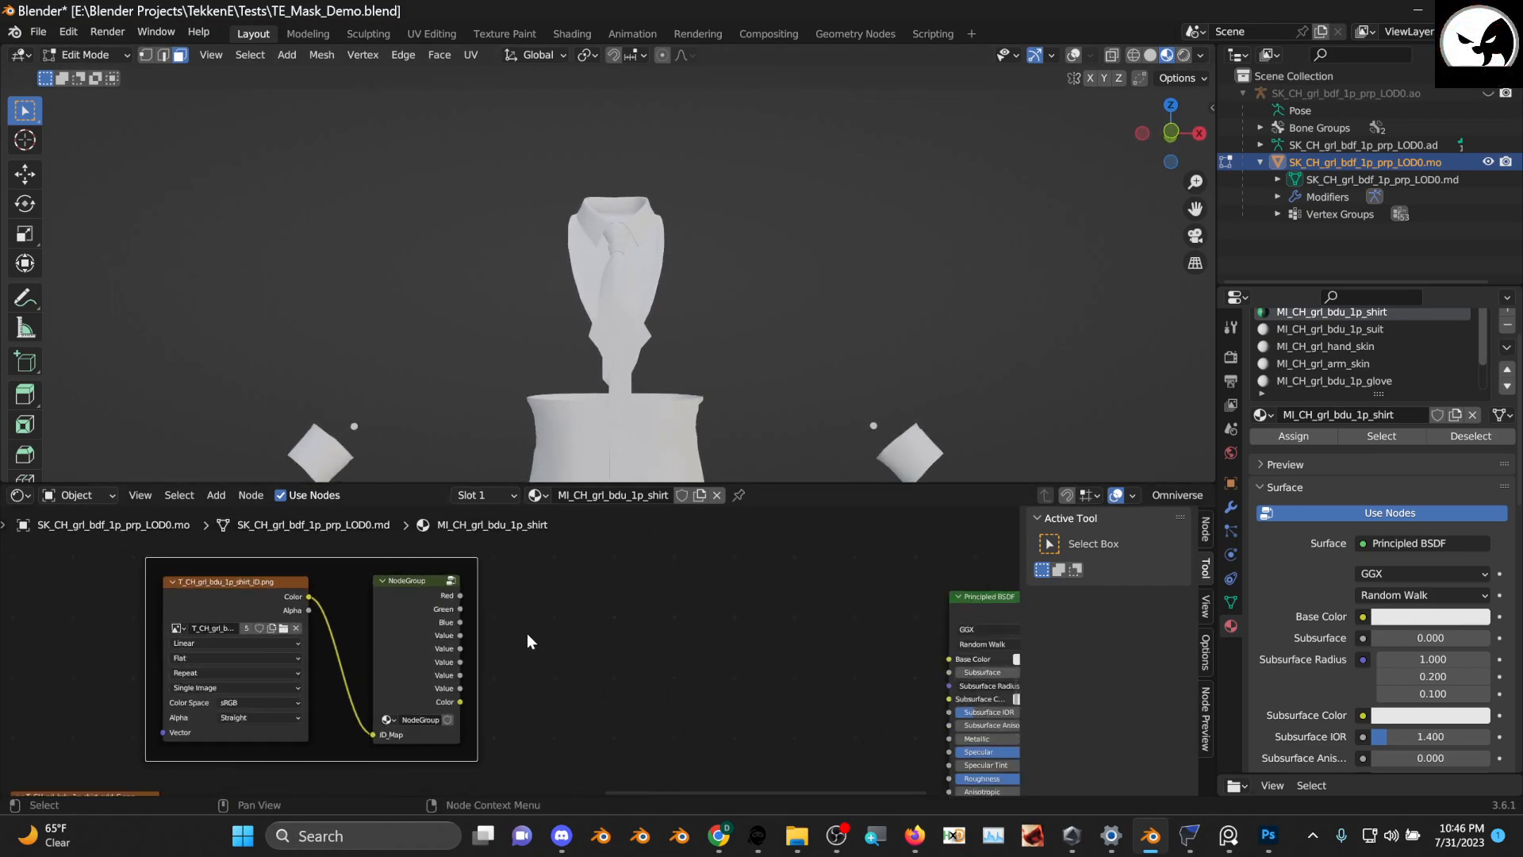
{"action": "middle_click_drag", "start_coordinate": [338, 645], "coordinate": [486, 673]}
{"action": "scroll", "coordinate": [531, 639], "scroll_direction": "down", "scroll_amount": 2}
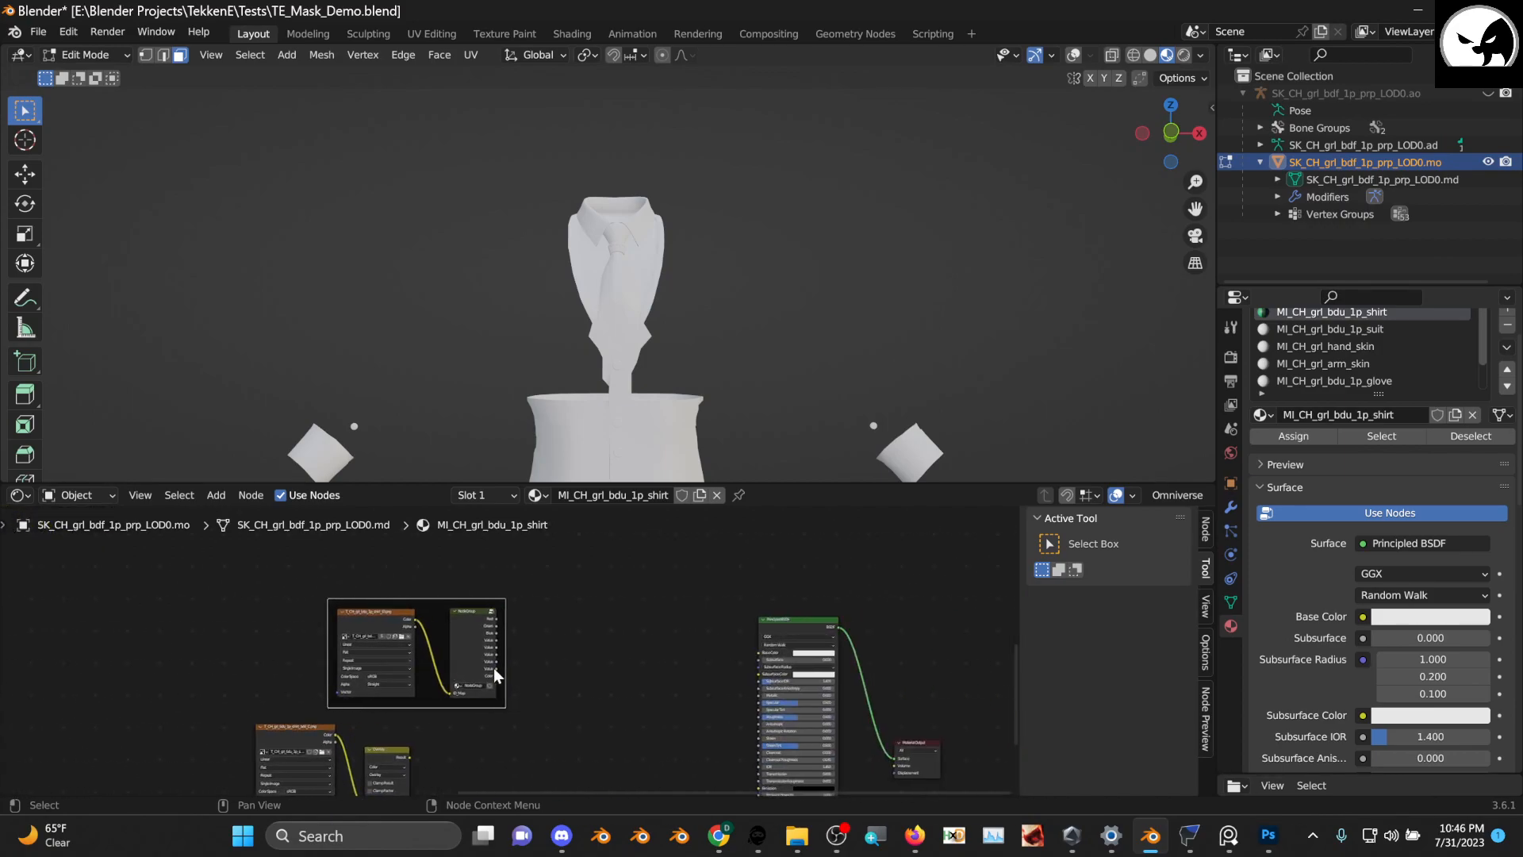
{"action": "scroll", "coordinate": [525, 674], "scroll_direction": "up", "scroll_amount": 2}
{"action": "scroll", "coordinate": [530, 660], "scroll_direction": "up", "scroll_amount": 3}
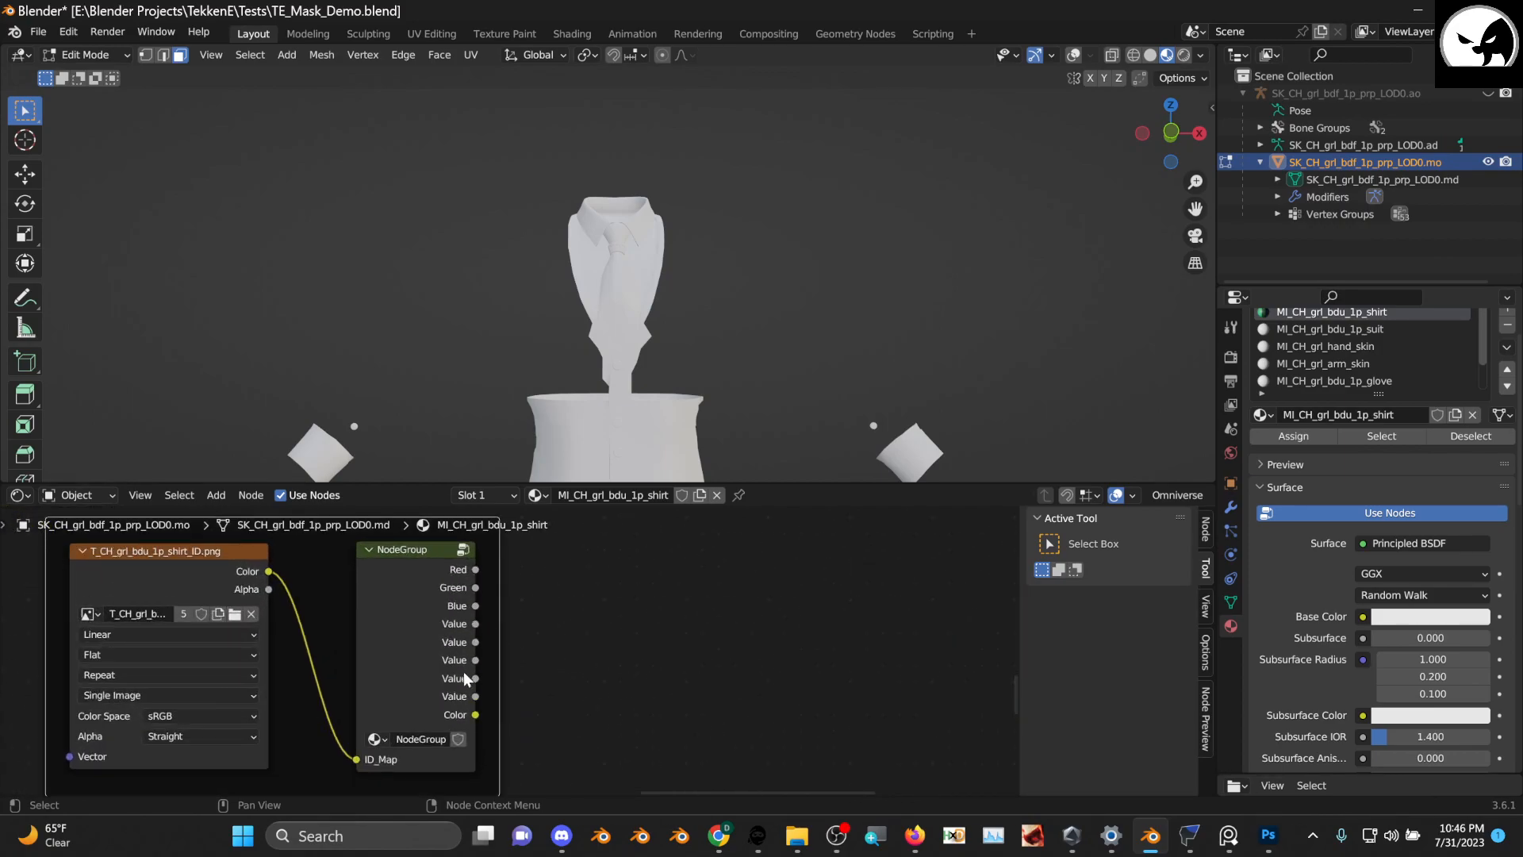
Open the node group and examine how its Separate Color and Add nodes feed the Group Output
{"action": "left_click", "coordinate": [463, 549]}
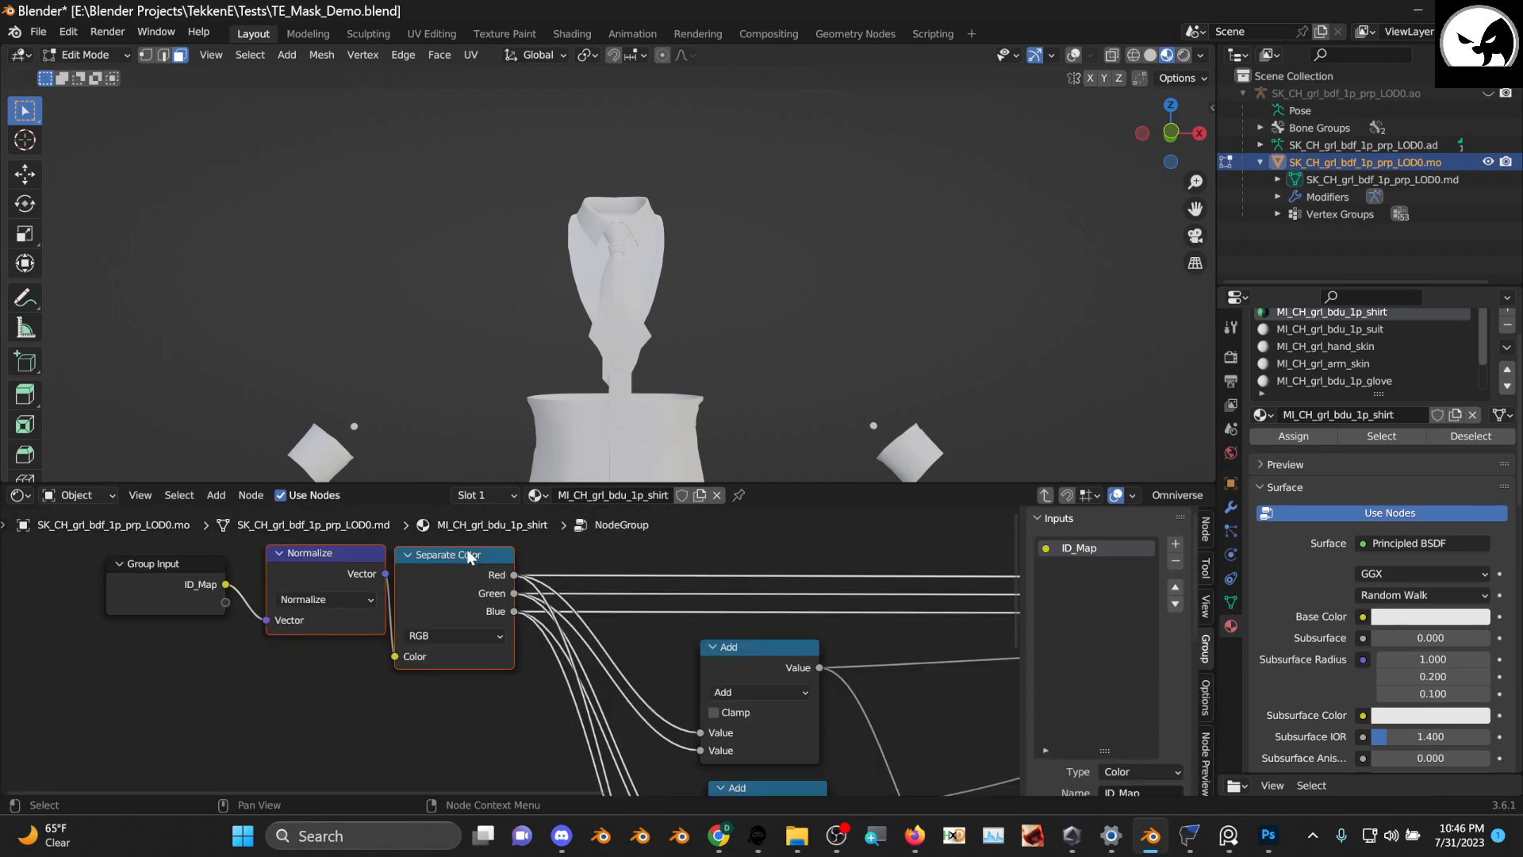
{"action": "scroll", "coordinate": [317, 635], "scroll_direction": "up", "scroll_amount": 3}
{"action": "middle_click_drag", "start_coordinate": [252, 502], "coordinate": [1088, 617]}
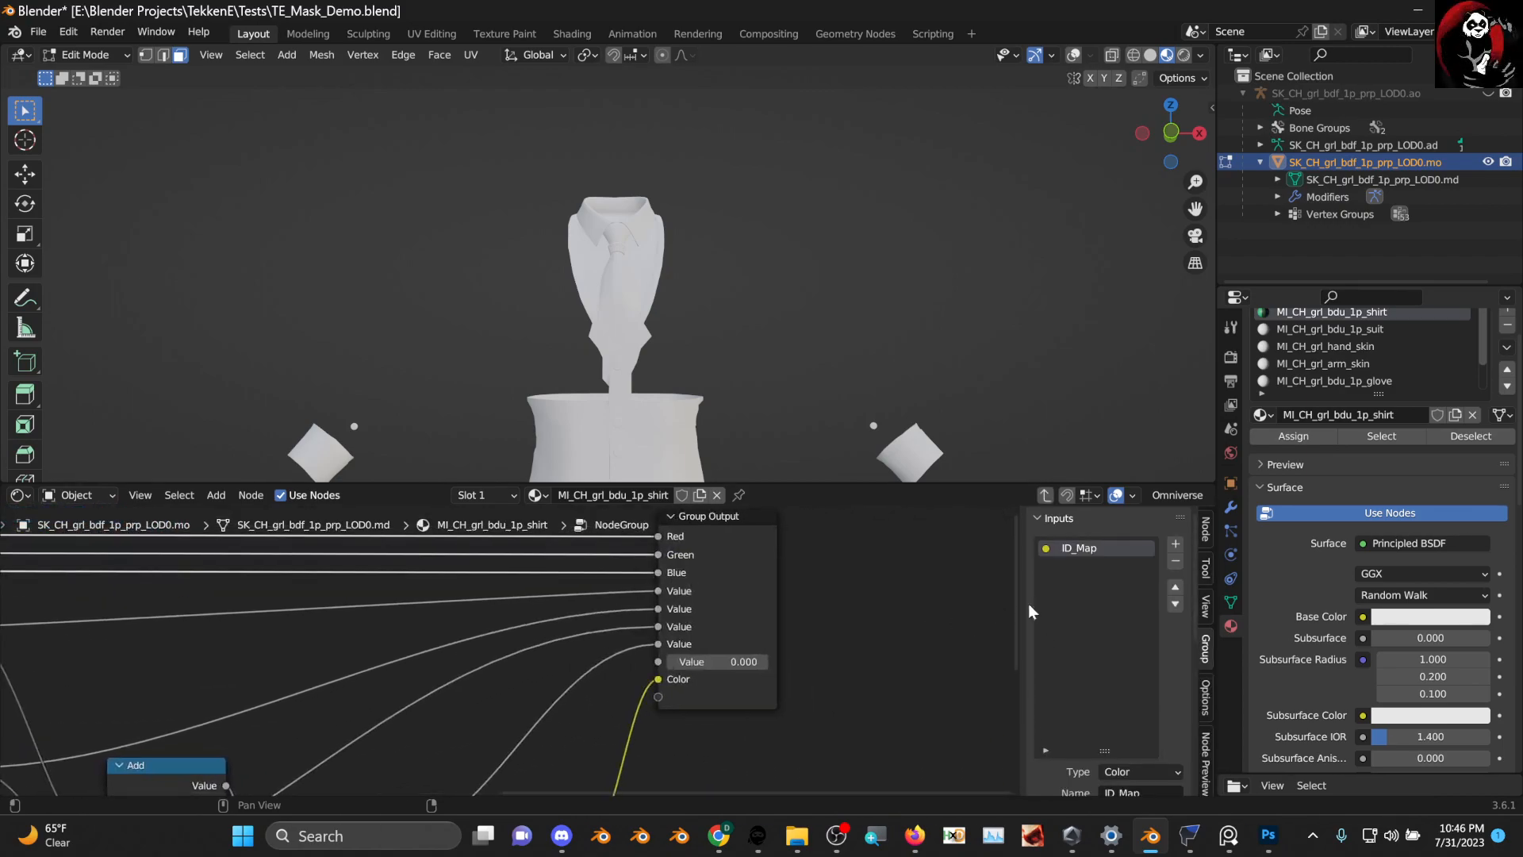
{"action": "middle_click_drag", "start_coordinate": [815, 598], "coordinate": [772, 600]}
{"action": "middle_click_drag", "start_coordinate": [644, 591], "coordinate": [823, 603]}
{"action": "scroll", "coordinate": [782, 621], "scroll_direction": "down", "scroll_amount": 4}
{"action": "middle_click_drag", "start_coordinate": [623, 665], "coordinate": [729, 641]}
{"action": "middle_click_drag", "start_coordinate": [145, 613], "coordinate": [182, 625]}
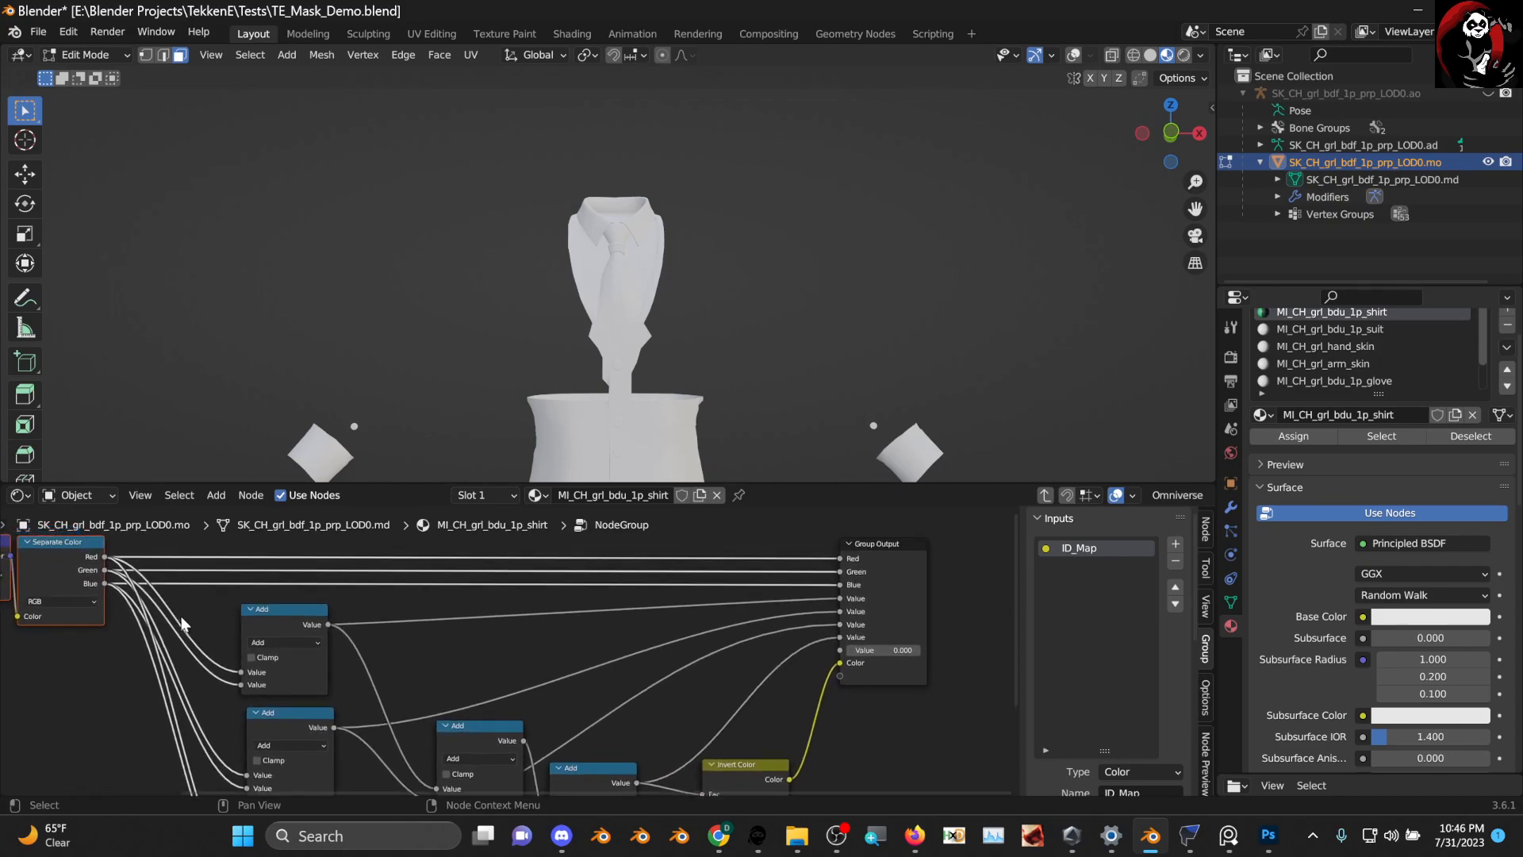
Rename the first three Value outputs of the node group to Yello, Cyan and Magenta
{"action": "scroll", "coordinate": [1115, 667], "scroll_direction": "down", "scroll_amount": 5}
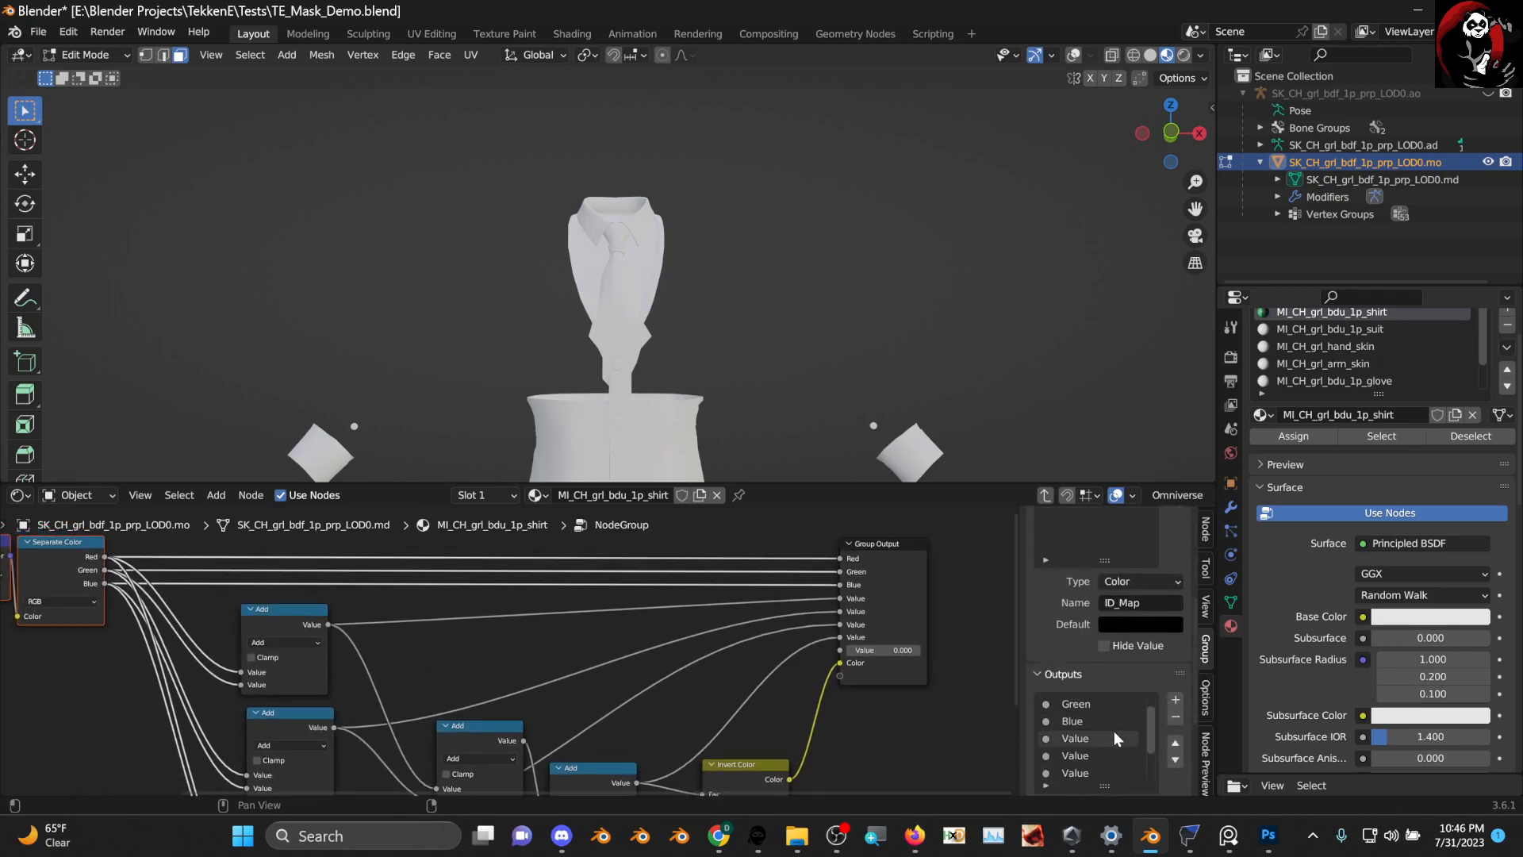
{"action": "scroll", "coordinate": [1099, 703], "scroll_direction": "up", "scroll_amount": 2}
{"action": "double_click", "coordinate": [1113, 738]}
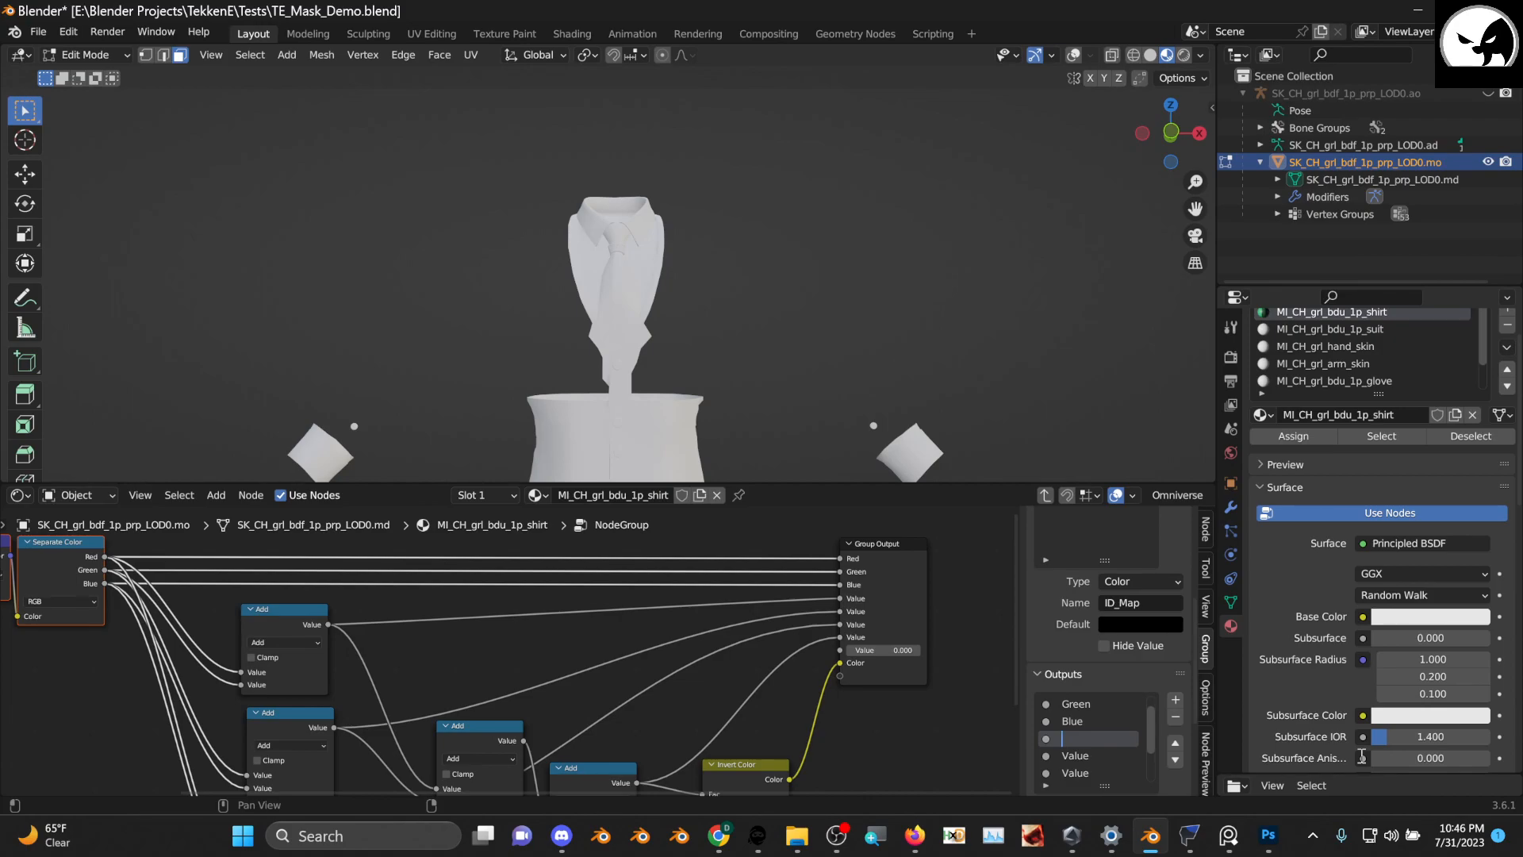
{"action": "type", "text": "Yello"}
{"action": "key", "text": "Tab"}
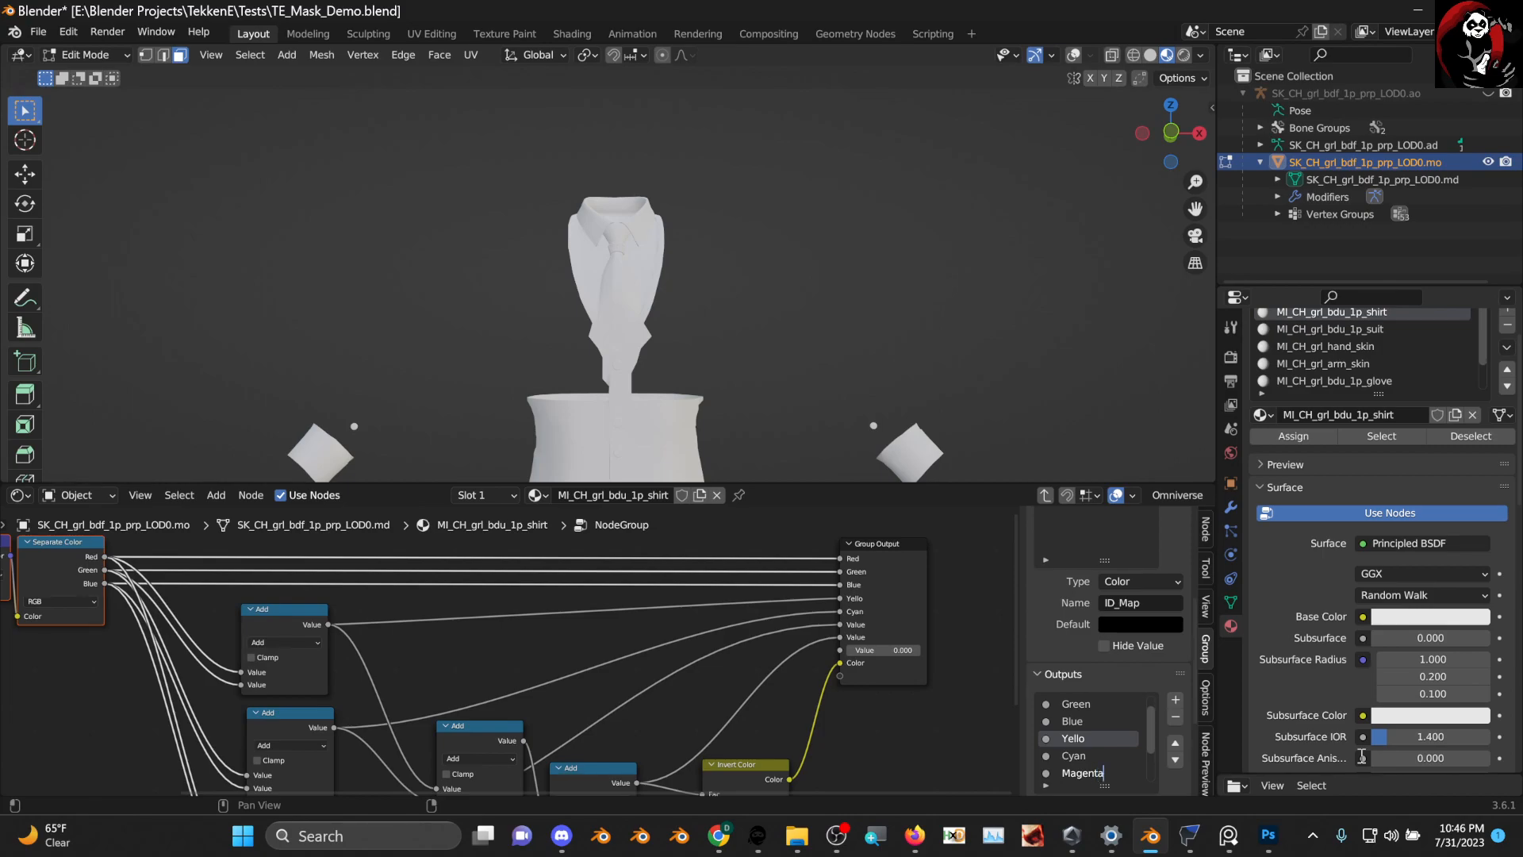
{"action": "key", "text": "Return"}
Rename the remaining two Value outputs to White and Black, and return to the shirt material's node tree
{"action": "scroll", "coordinate": [1204, 611], "scroll_direction": "down", "scroll_amount": 3}
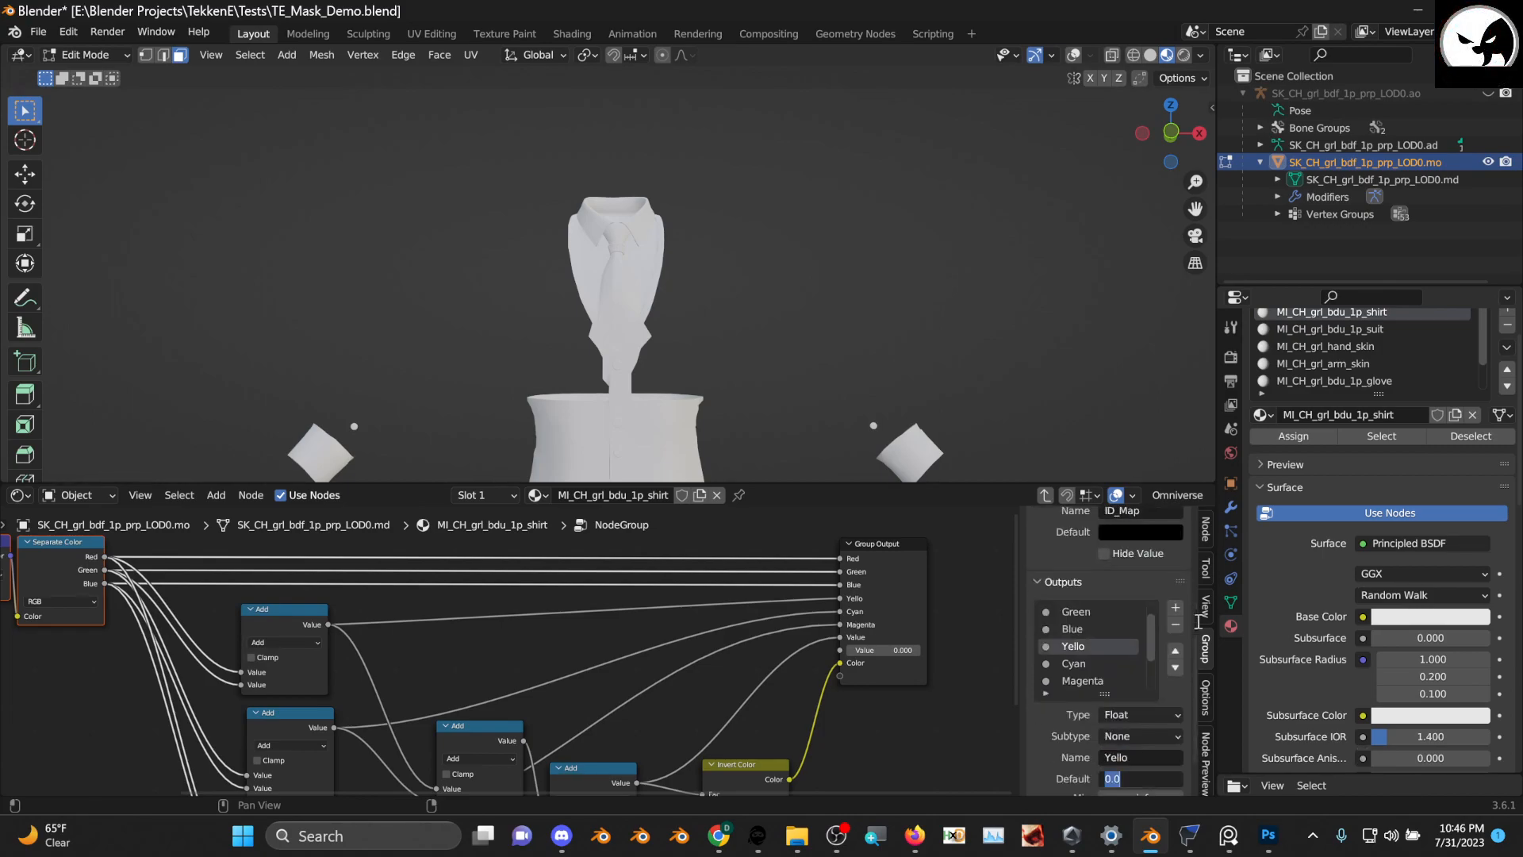
{"action": "right_click", "coordinate": [1118, 655]}
{"action": "left_click", "coordinate": [1112, 664]}
{"action": "scroll", "coordinate": [1102, 663], "scroll_direction": "down", "scroll_amount": 2}
{"action": "double_click", "coordinate": [1101, 664]}
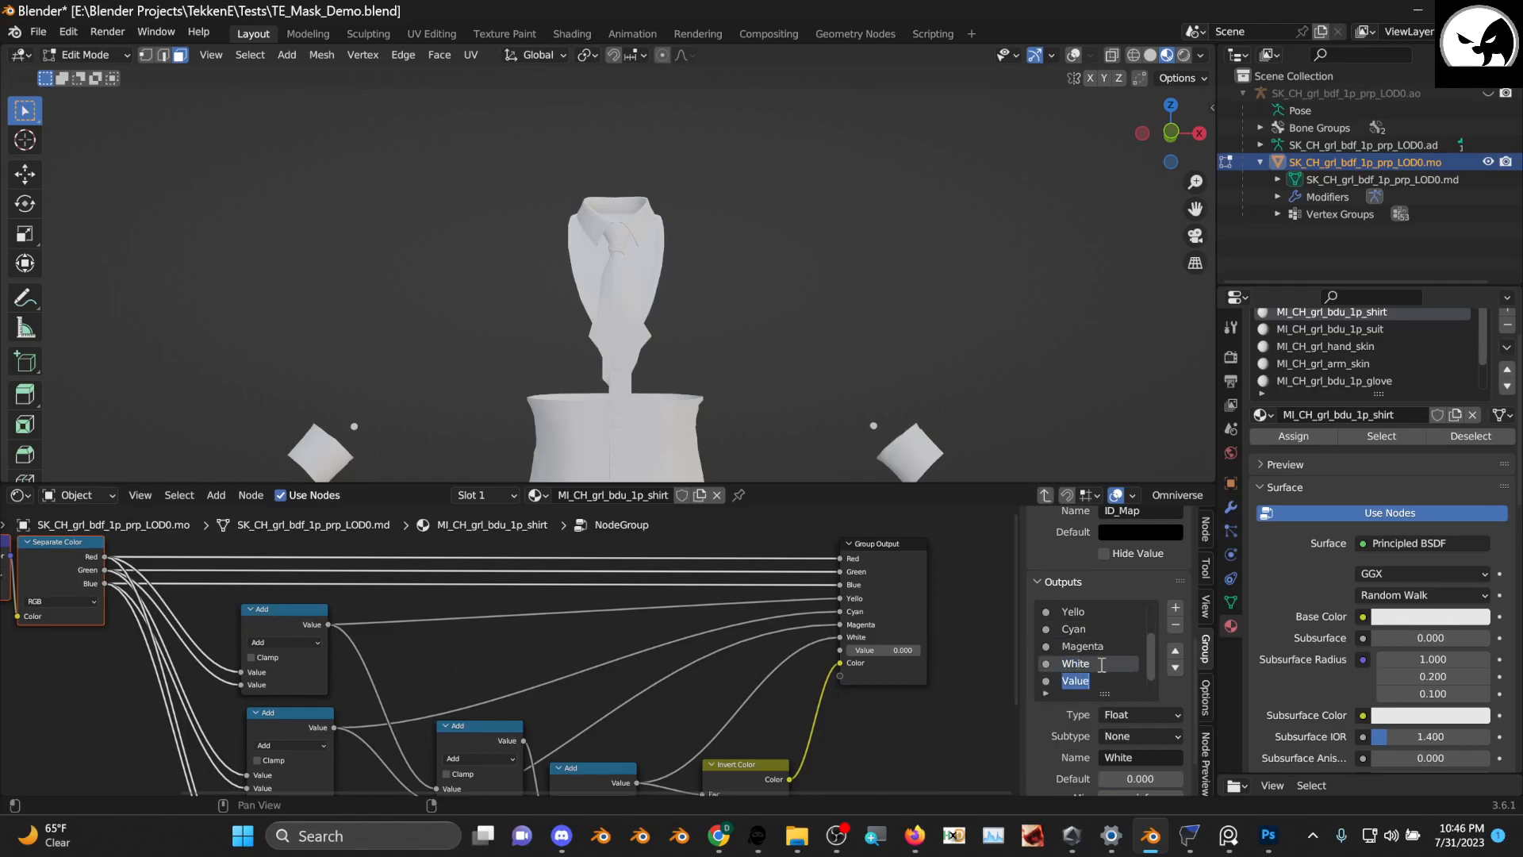
{"action": "type", "text": "Black"}
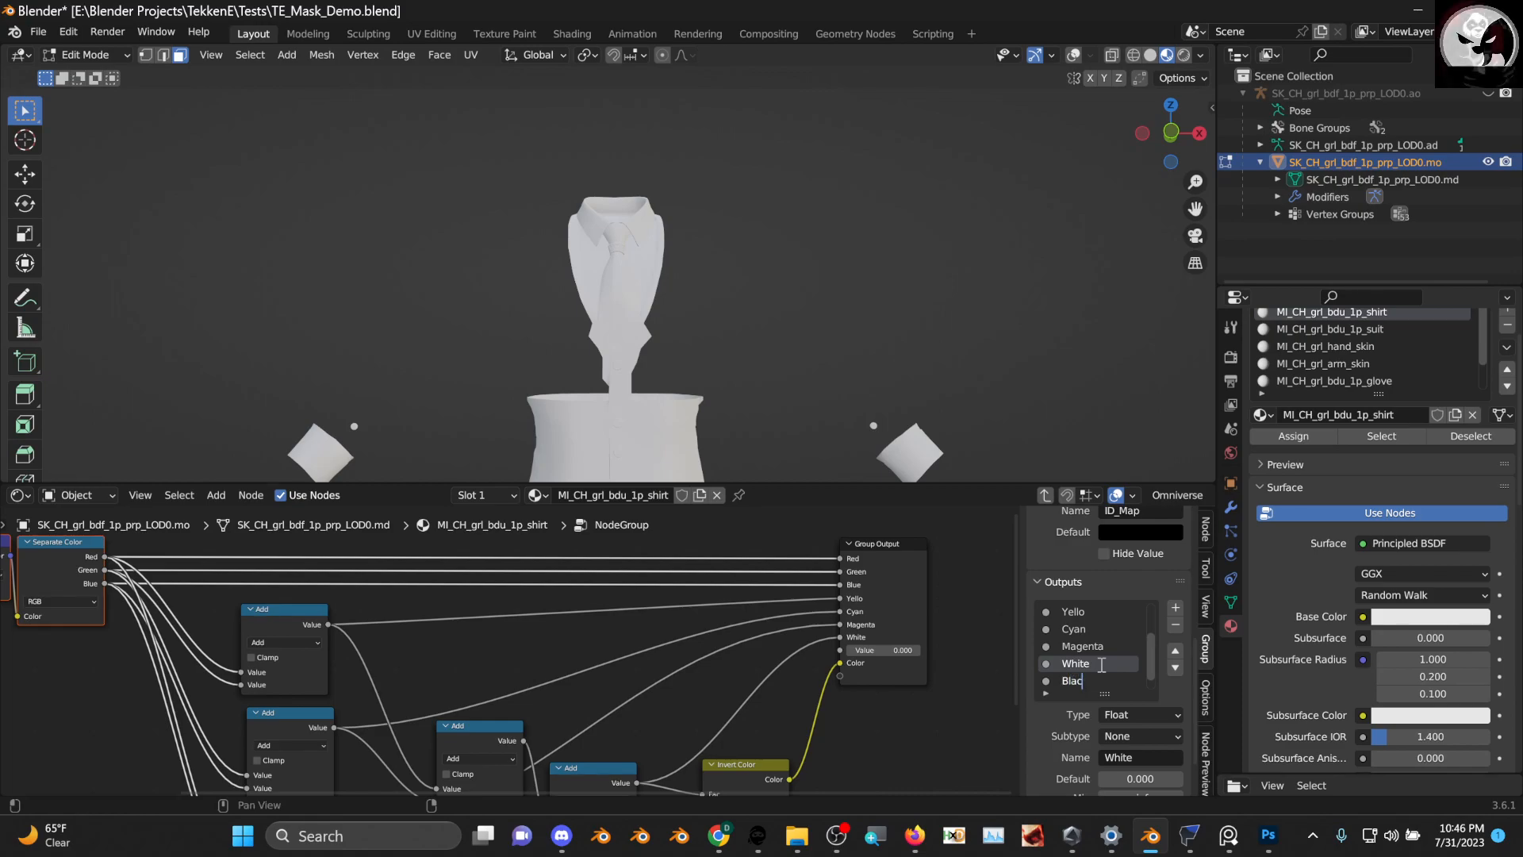
{"action": "key", "text": "Return"}
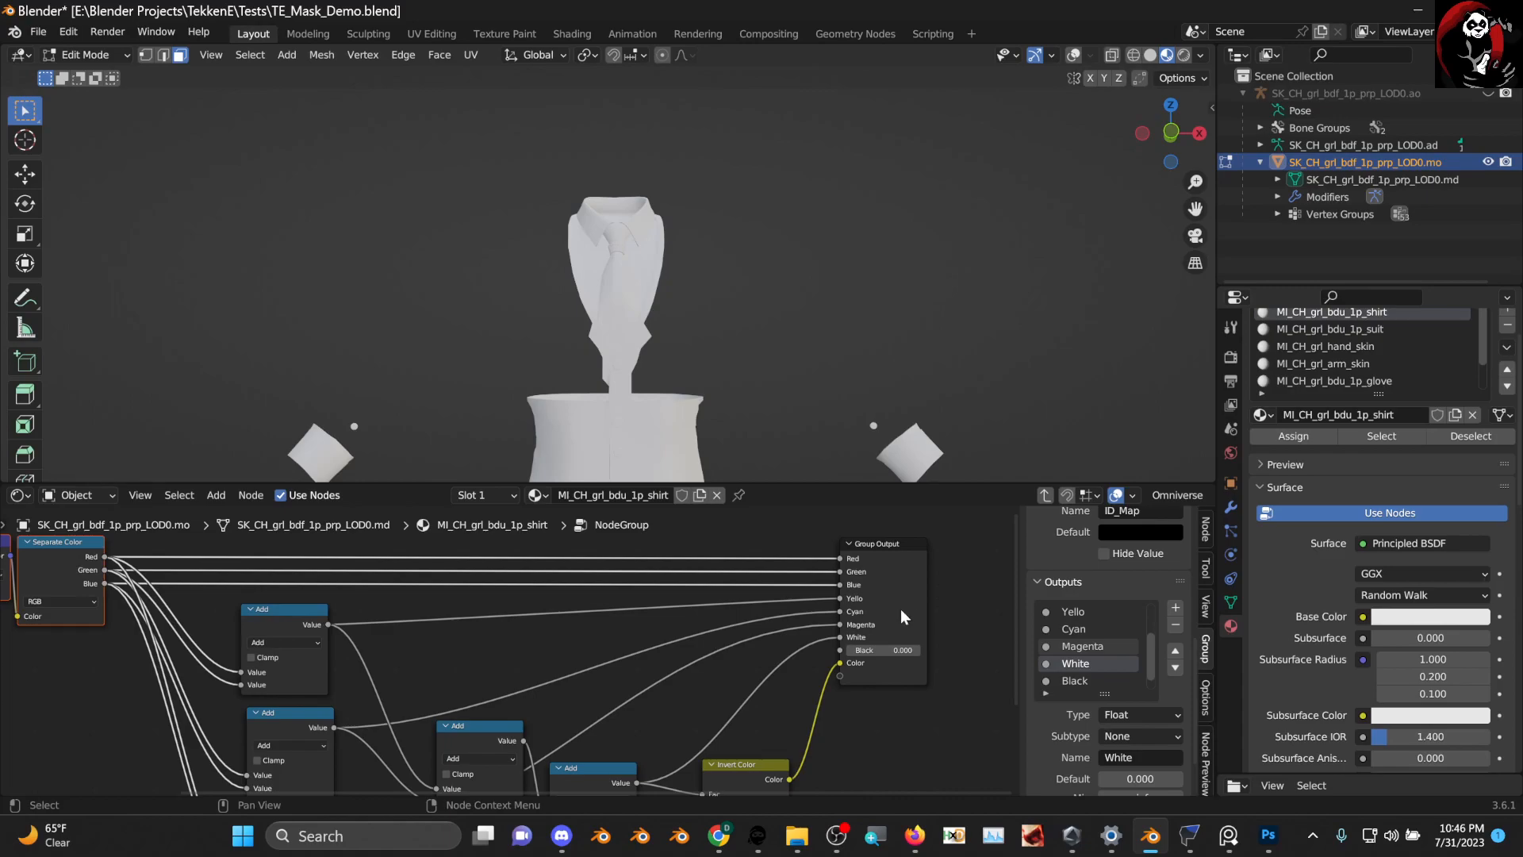
{"action": "scroll", "coordinate": [920, 604], "scroll_direction": "down", "scroll_amount": 1}
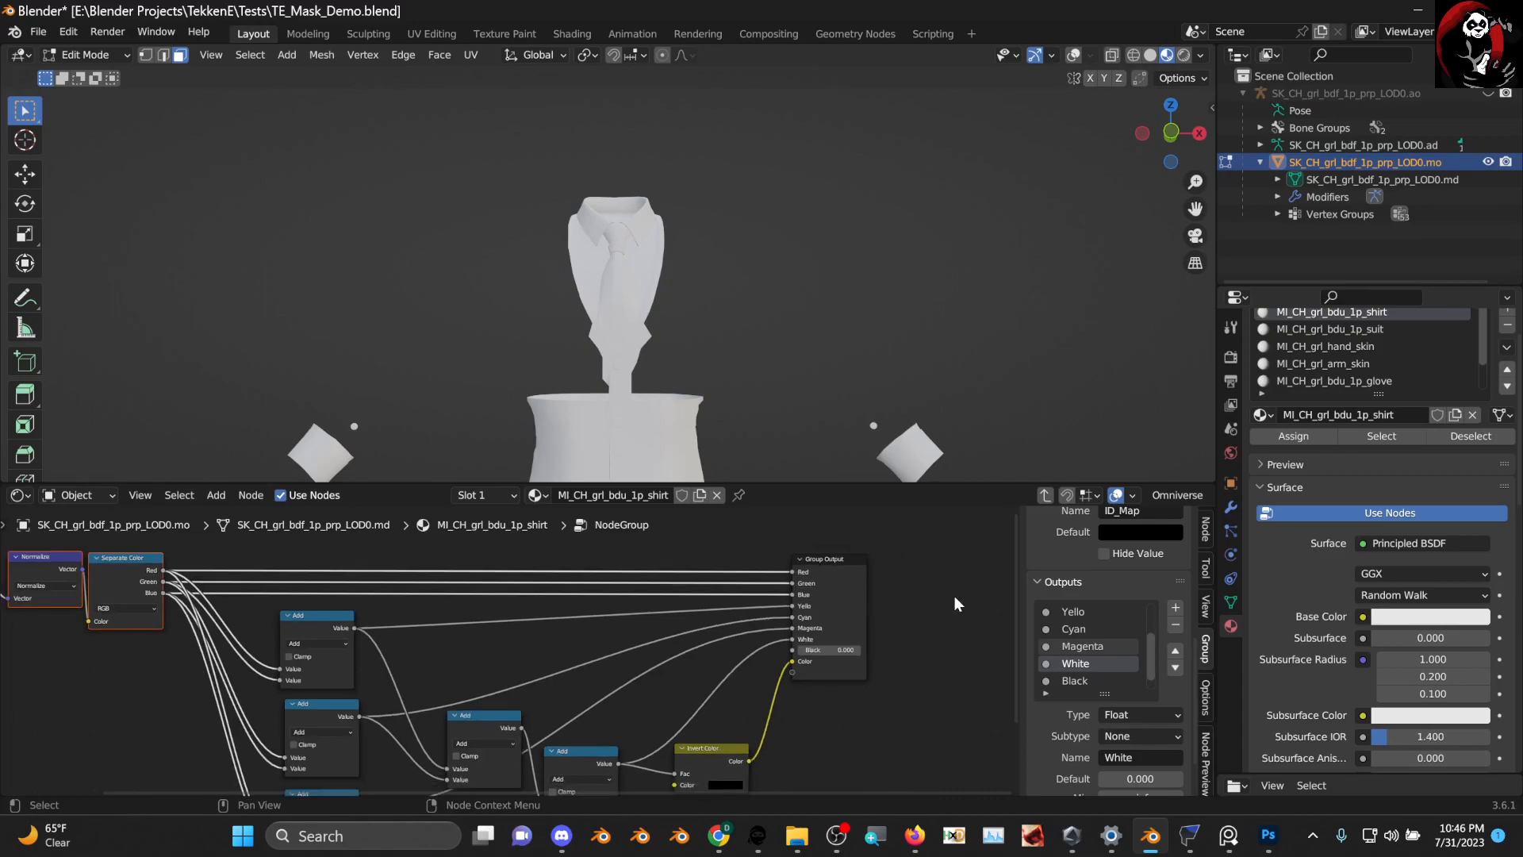
{"action": "left_click", "coordinate": [1044, 496]}
Examine the renamed color outputs on the NodeGroup node
{"action": "scroll", "coordinate": [565, 646], "scroll_direction": "up", "scroll_amount": 1}
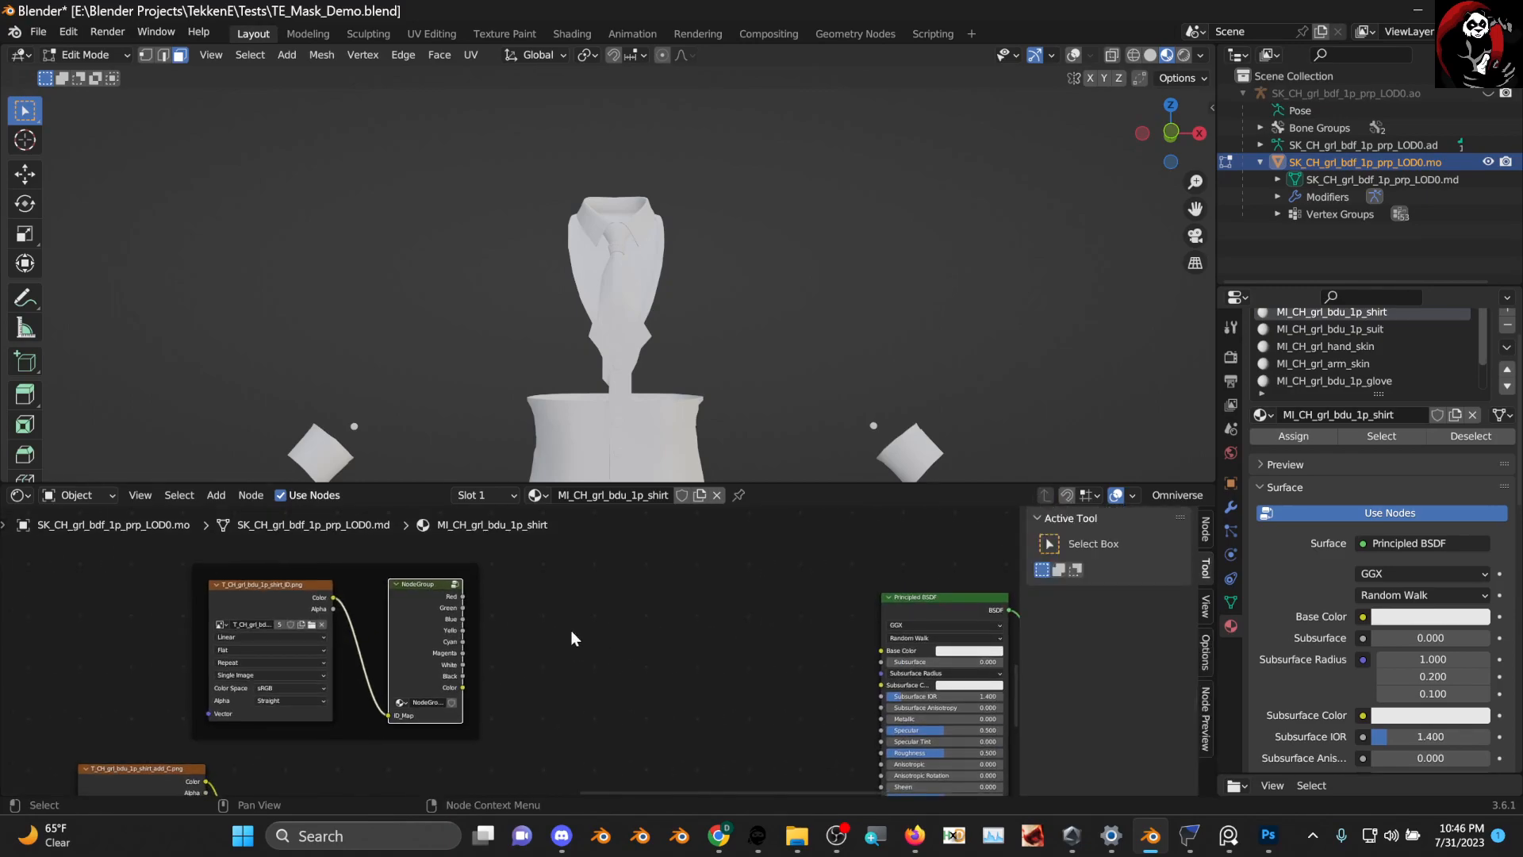
{"action": "scroll", "coordinate": [576, 639], "scroll_direction": "up", "scroll_amount": 1}
{"action": "middle_click_drag", "start_coordinate": [612, 629], "coordinate": [540, 717]}
{"action": "scroll", "coordinate": [454, 676], "scroll_direction": "down", "scroll_amount": 3}
{"action": "scroll", "coordinate": [535, 694], "scroll_direction": "up", "scroll_amount": 2}
{"action": "scroll", "coordinate": [552, 693], "scroll_direction": "down", "scroll_amount": 2}
{"action": "scroll", "coordinate": [468, 726], "scroll_direction": "up", "scroll_amount": 1}
{"action": "mouse_move", "coordinate": [417, 743]}
{"action": "middle_mouse_down"}
{"action": "mouse_move", "coordinate": [422, 690]}
{"action": "mouse_move", "coordinate": [393, 734]}
{"action": "middle_mouse_up"}
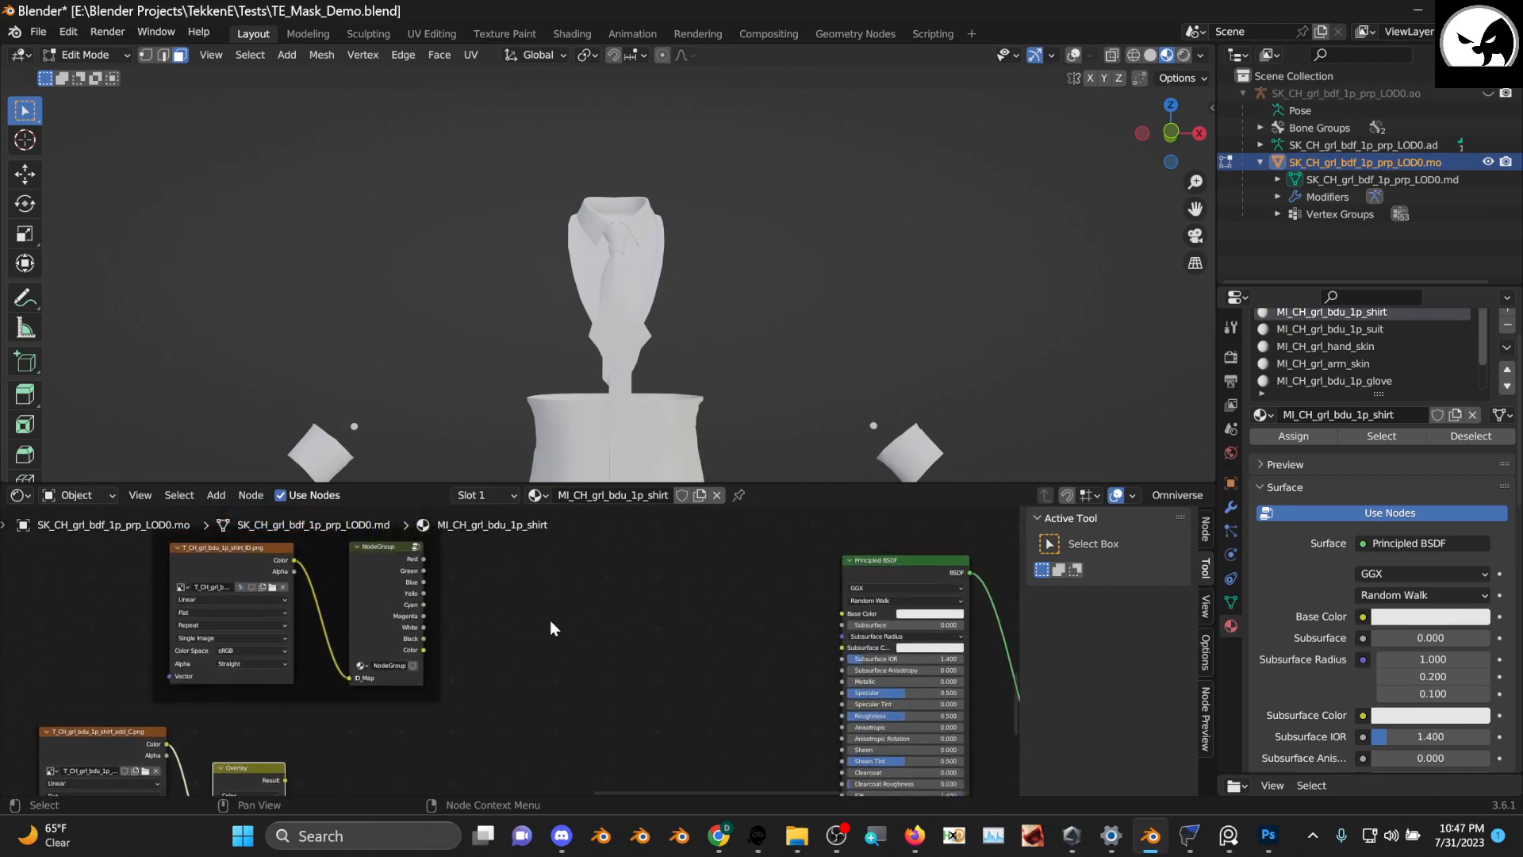
Add a Mix node between the NodeGroup and the Principled BSDF with its data type set to Color
{"action": "middle_click_drag", "start_coordinate": [553, 635], "coordinate": [517, 683]}
{"action": "key", "text": "shift+a"}
{"action": "type", "text": "mix"}
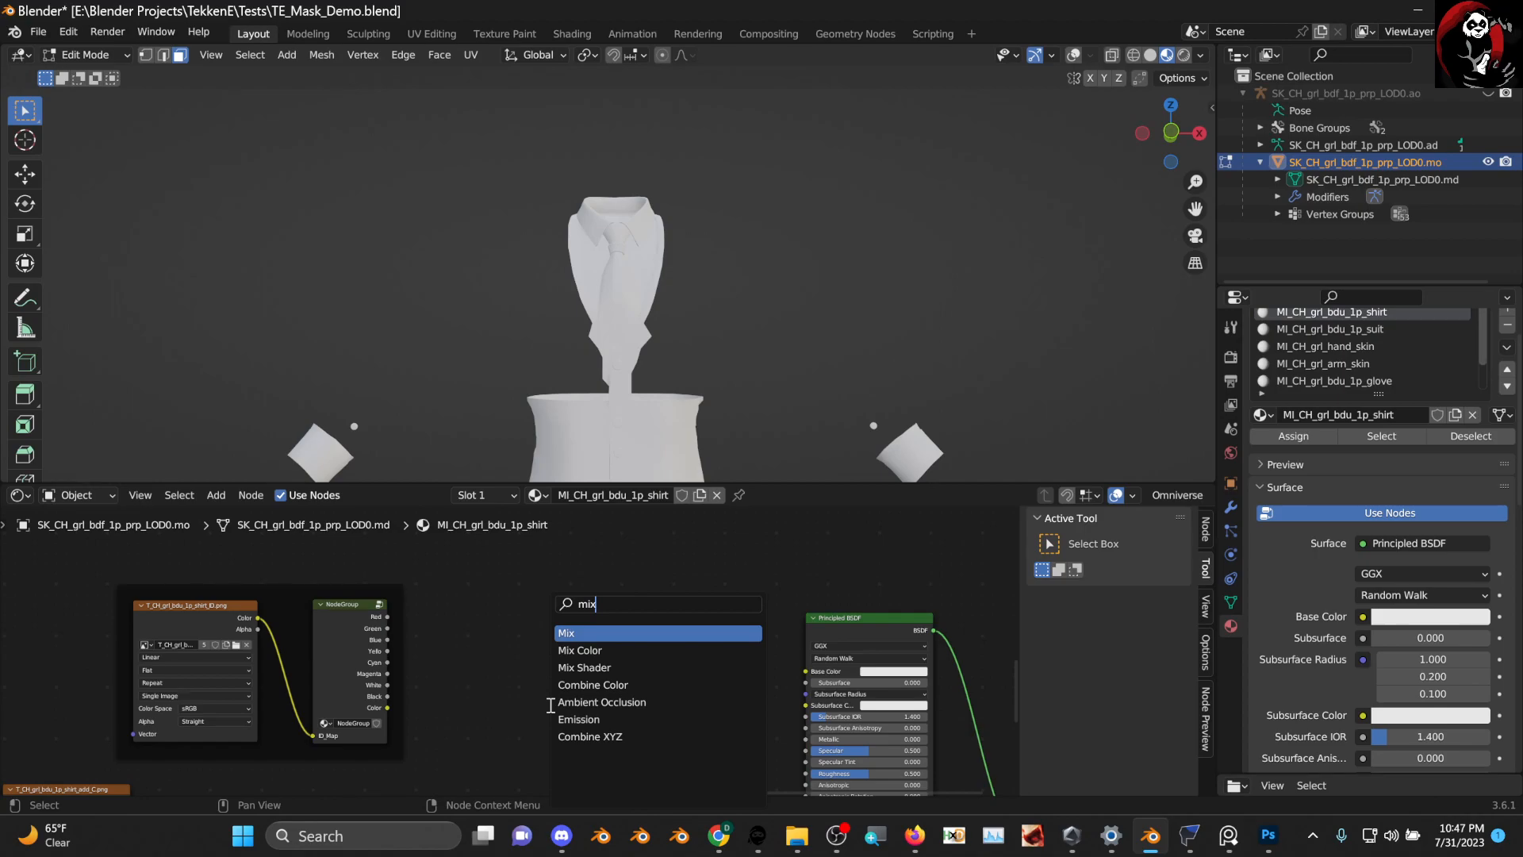
{"action": "key", "text": "Return"}
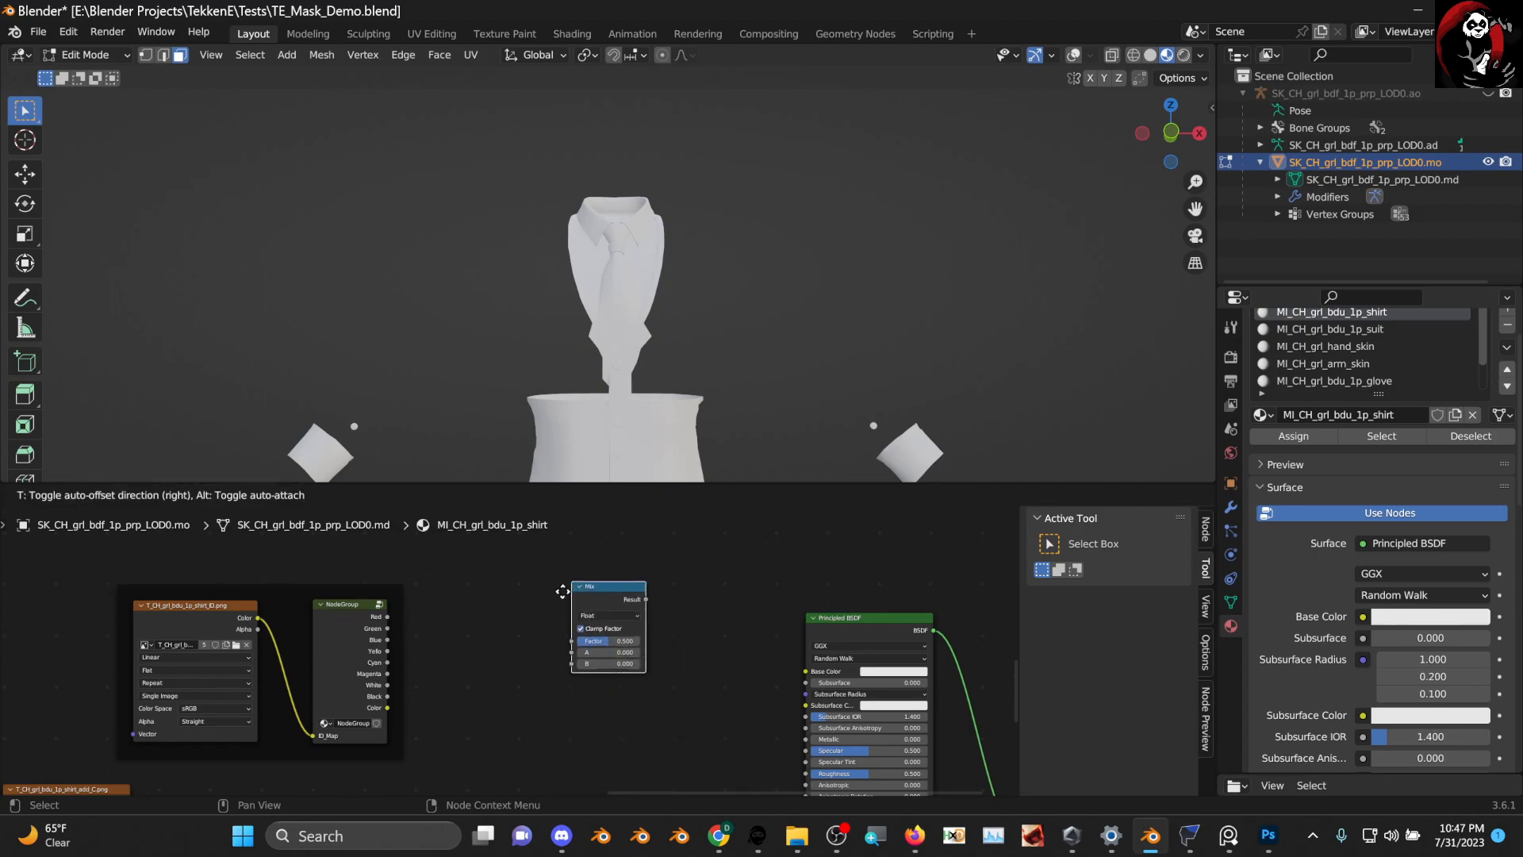
{"action": "left_click", "coordinate": [554, 594]}
{"action": "scroll", "coordinate": [666, 615], "scroll_direction": "up", "scroll_amount": 4}
{"action": "left_click", "coordinate": [621, 601]}
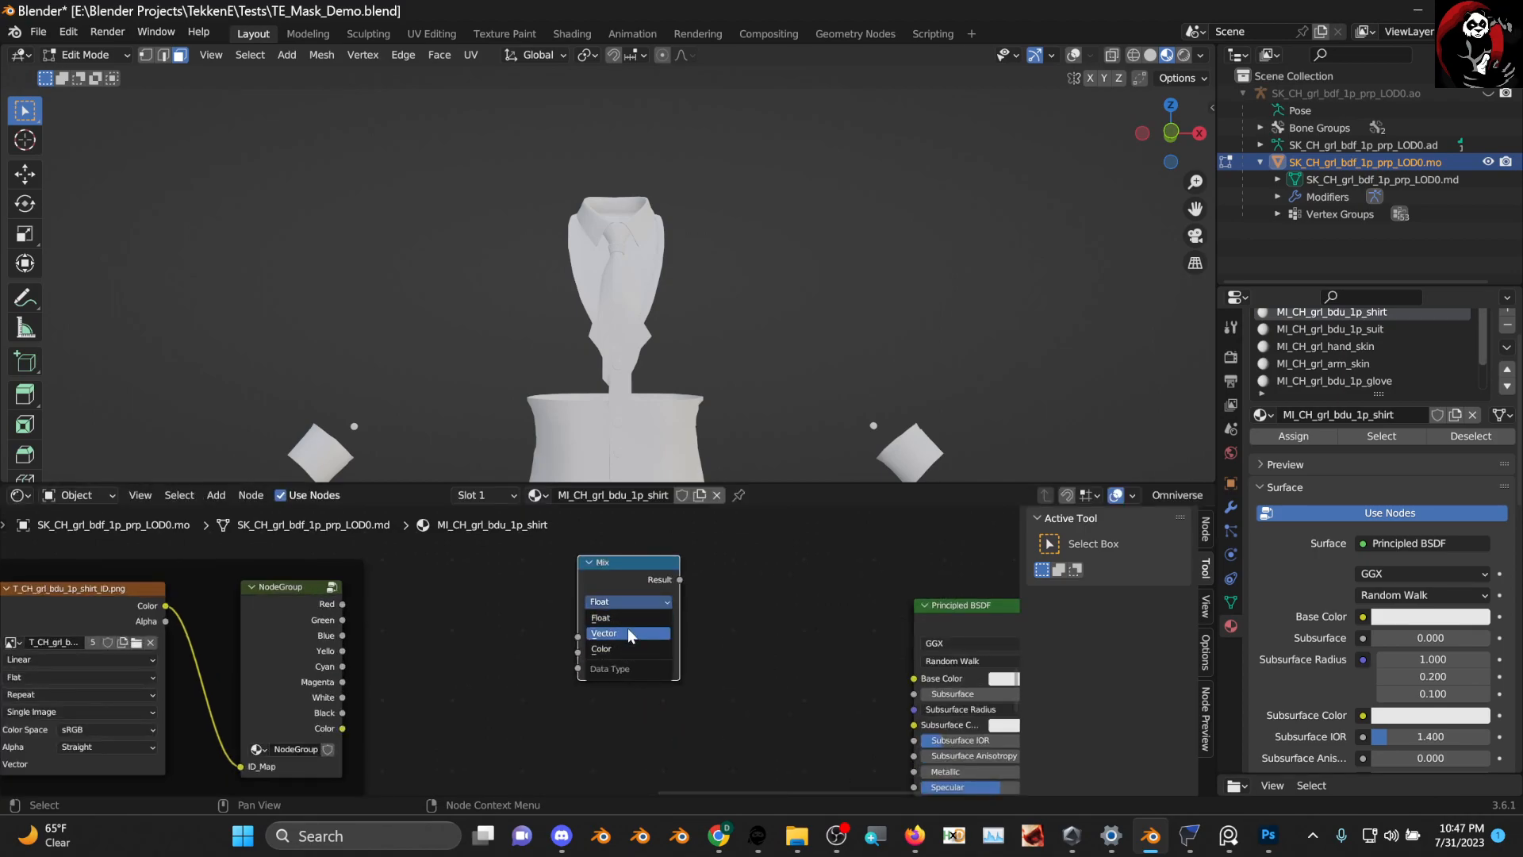
{"action": "left_click", "coordinate": [627, 647]}
{"action": "left_click_drag", "start_coordinate": [642, 564], "coordinate": [589, 560]}
Connect the NodeGroup's Red output to the Mix node's Factor input
{"action": "mouse_move", "coordinate": [434, 619]}
{"action": "middle_mouse_down"}
{"action": "mouse_move", "coordinate": [432, 641]}
{"action": "mouse_move", "coordinate": [497, 581]}
{"action": "mouse_move", "coordinate": [451, 618]}
{"action": "middle_mouse_up"}
{"action": "scroll", "coordinate": [454, 654], "scroll_direction": "down", "scroll_amount": 3}
{"action": "scroll", "coordinate": [446, 605], "scroll_direction": "up", "scroll_amount": 3}
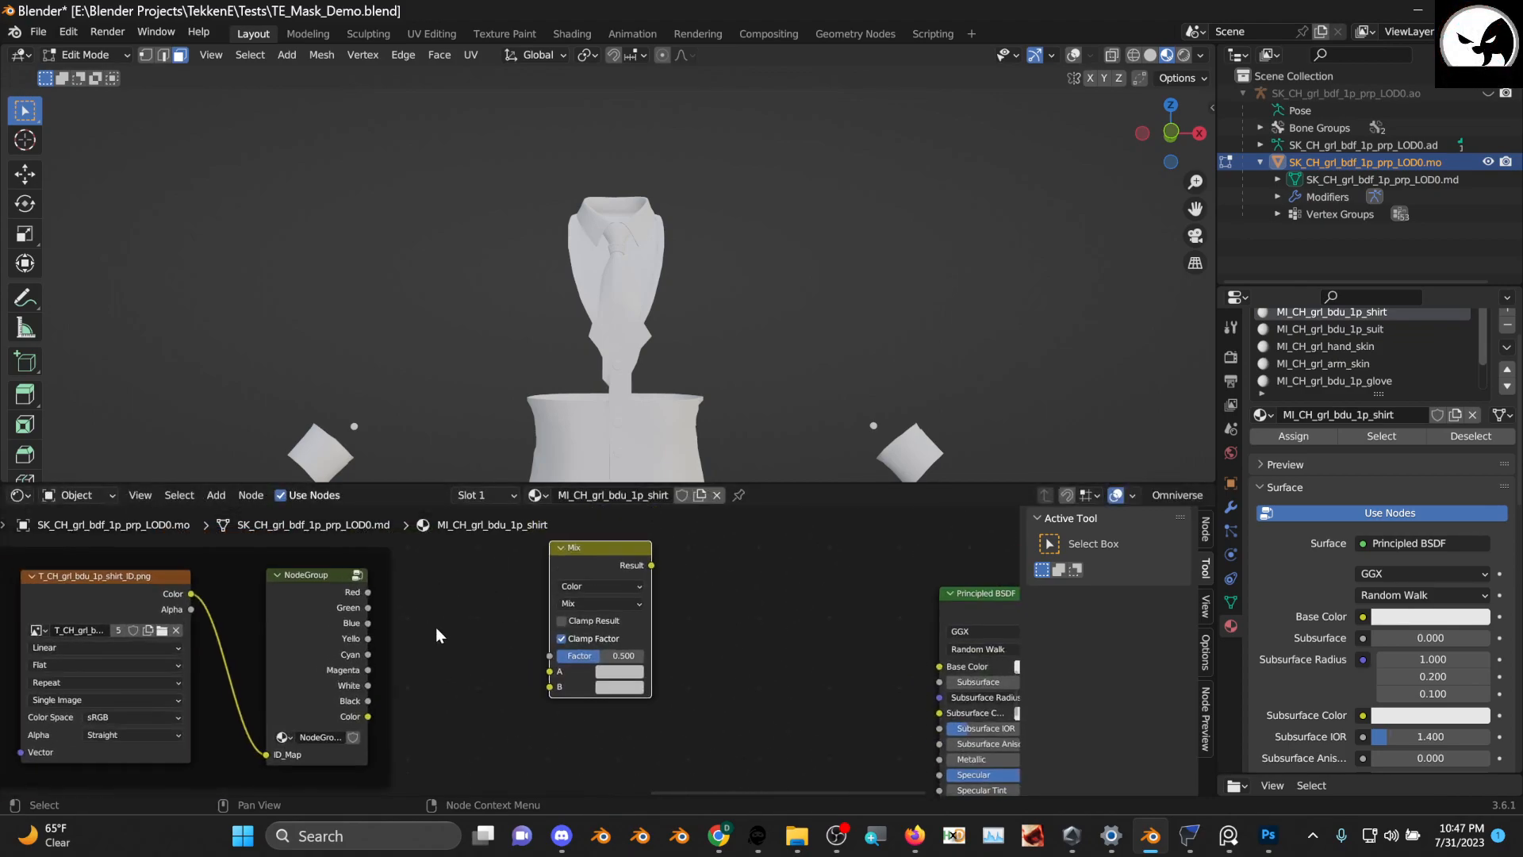
{"action": "scroll", "coordinate": [371, 604], "scroll_direction": "up", "scroll_amount": 1}
{"action": "left_click_drag", "start_coordinate": [342, 583], "coordinate": [564, 664]}
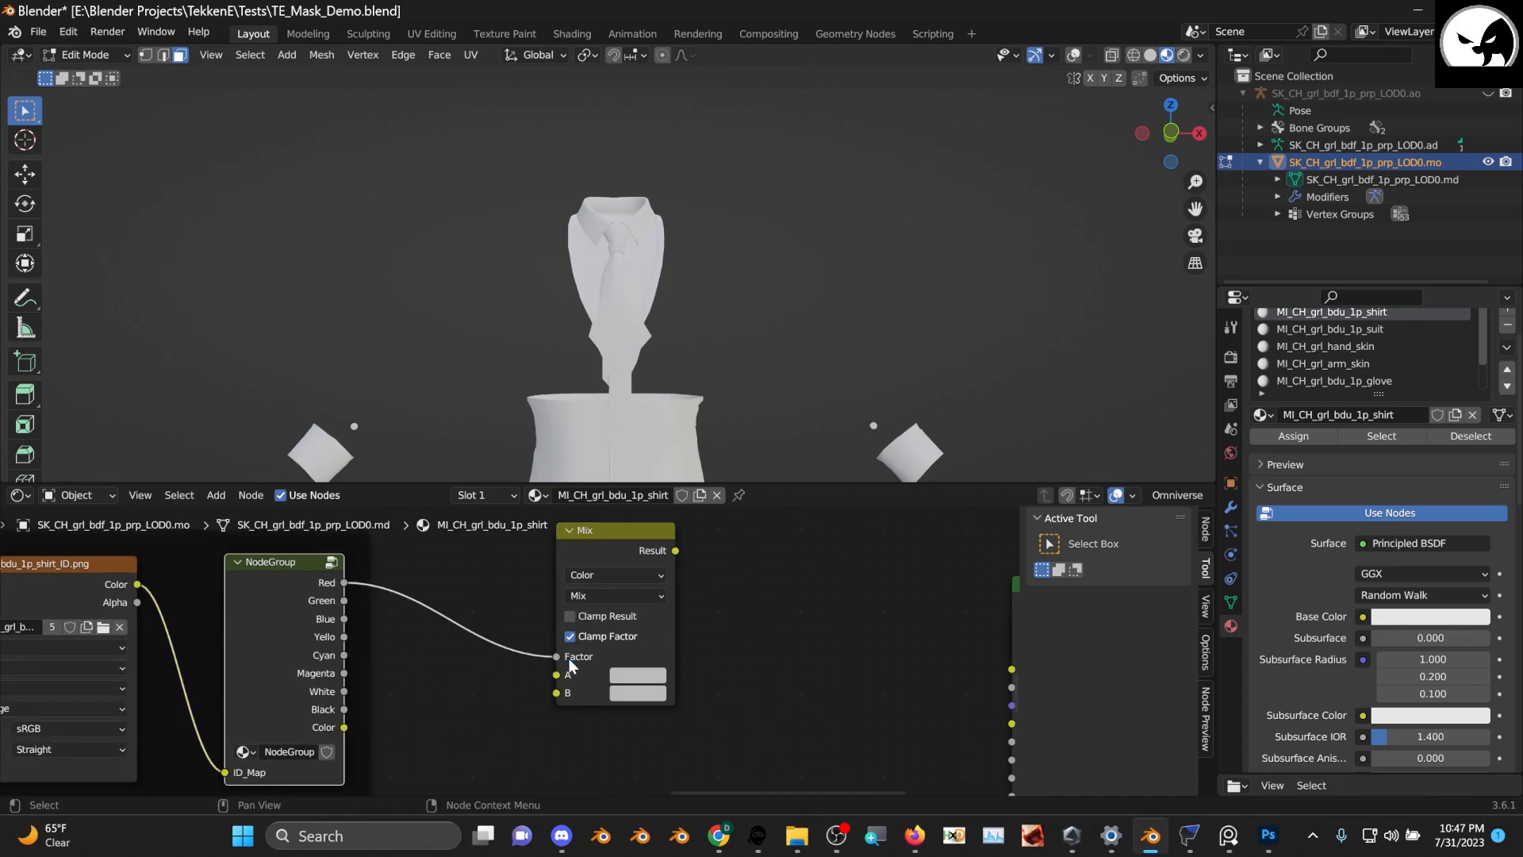
Set the Mix node's B color to red and connect its Result to the Principled BSDF's Base Color
{"action": "scroll", "coordinate": [664, 688], "scroll_direction": "down", "scroll_amount": 1}
{"action": "left_click", "coordinate": [610, 685]}
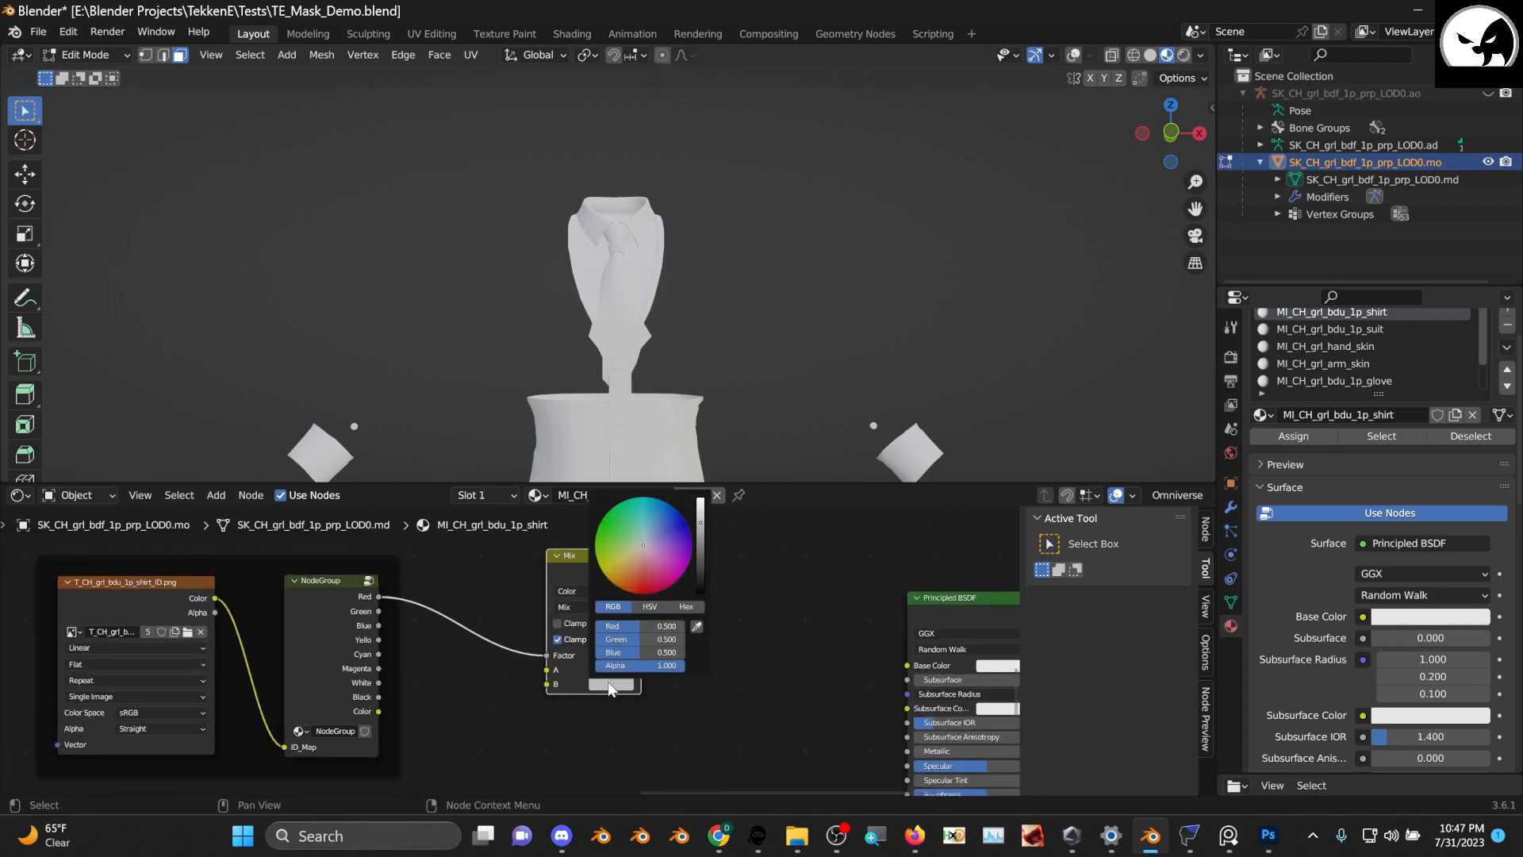
{"action": "left_click_drag", "start_coordinate": [632, 627], "coordinate": [593, 653]}
{"action": "left_click", "coordinate": [618, 683]}
{"action": "left_click_drag", "start_coordinate": [640, 572], "coordinate": [928, 670]}
{"action": "left_click_drag", "start_coordinate": [906, 668], "coordinate": [908, 666]}
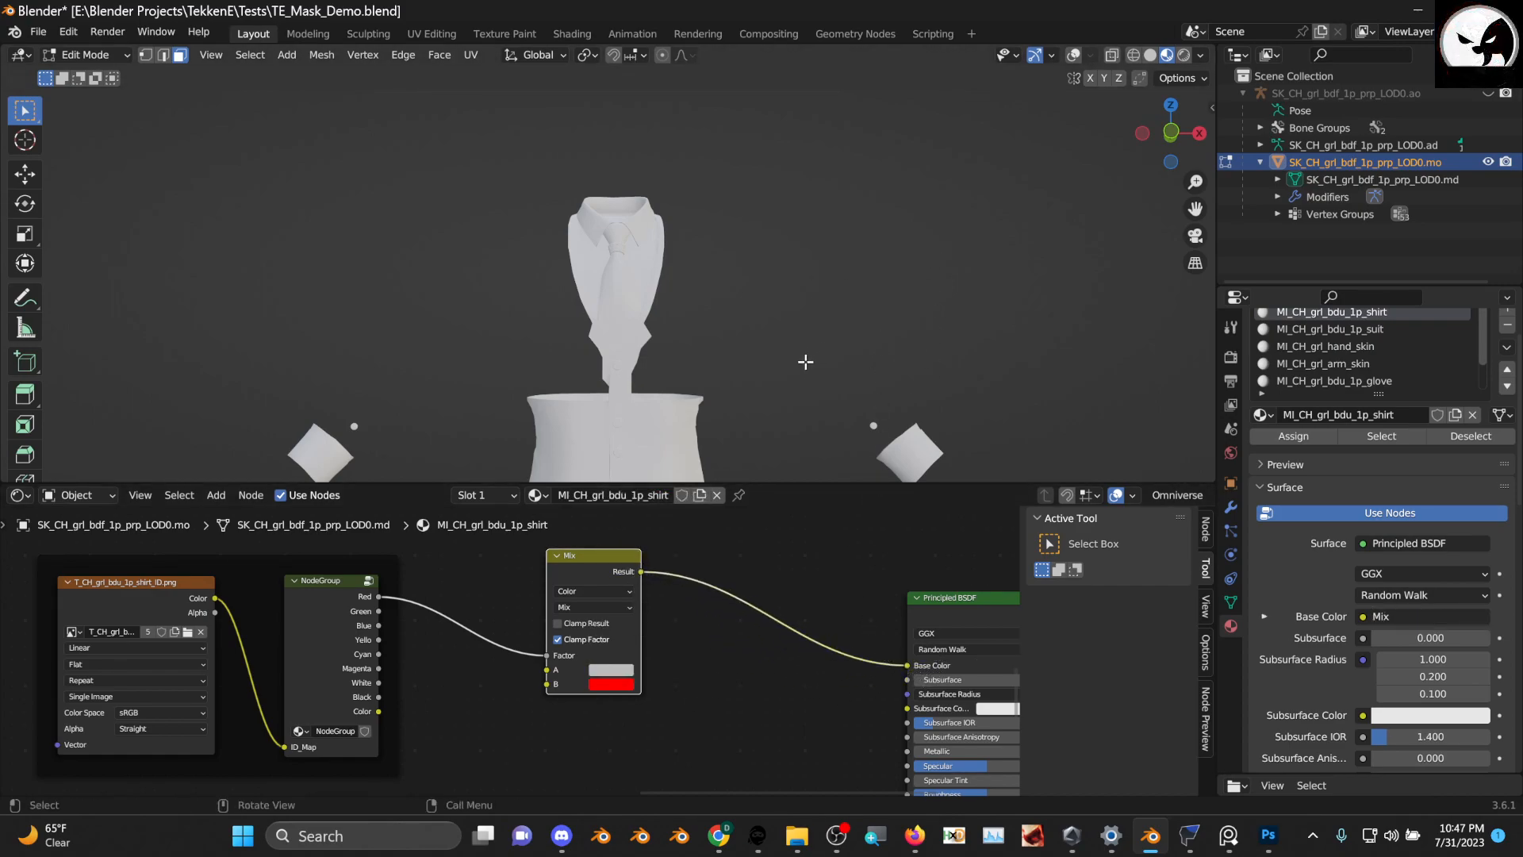
Inspect the red masked areas on the tie, buttons and cuffs, ending in the front view
{"action": "middle_click_drag", "start_coordinate": [704, 343], "coordinate": [715, 416]}
{"action": "scroll", "coordinate": [894, 383], "scroll_direction": "down", "scroll_amount": 2}
{"action": "left_click_drag", "start_coordinate": [1192, 211], "coordinate": [1216, 115]}
{"action": "scroll", "coordinate": [793, 325], "scroll_direction": "up", "scroll_amount": 4}
{"action": "middle_click_drag", "start_coordinate": [704, 350], "coordinate": [666, 343]}
{"action": "scroll", "coordinate": [667, 344], "scroll_direction": "down", "scroll_amount": 5}
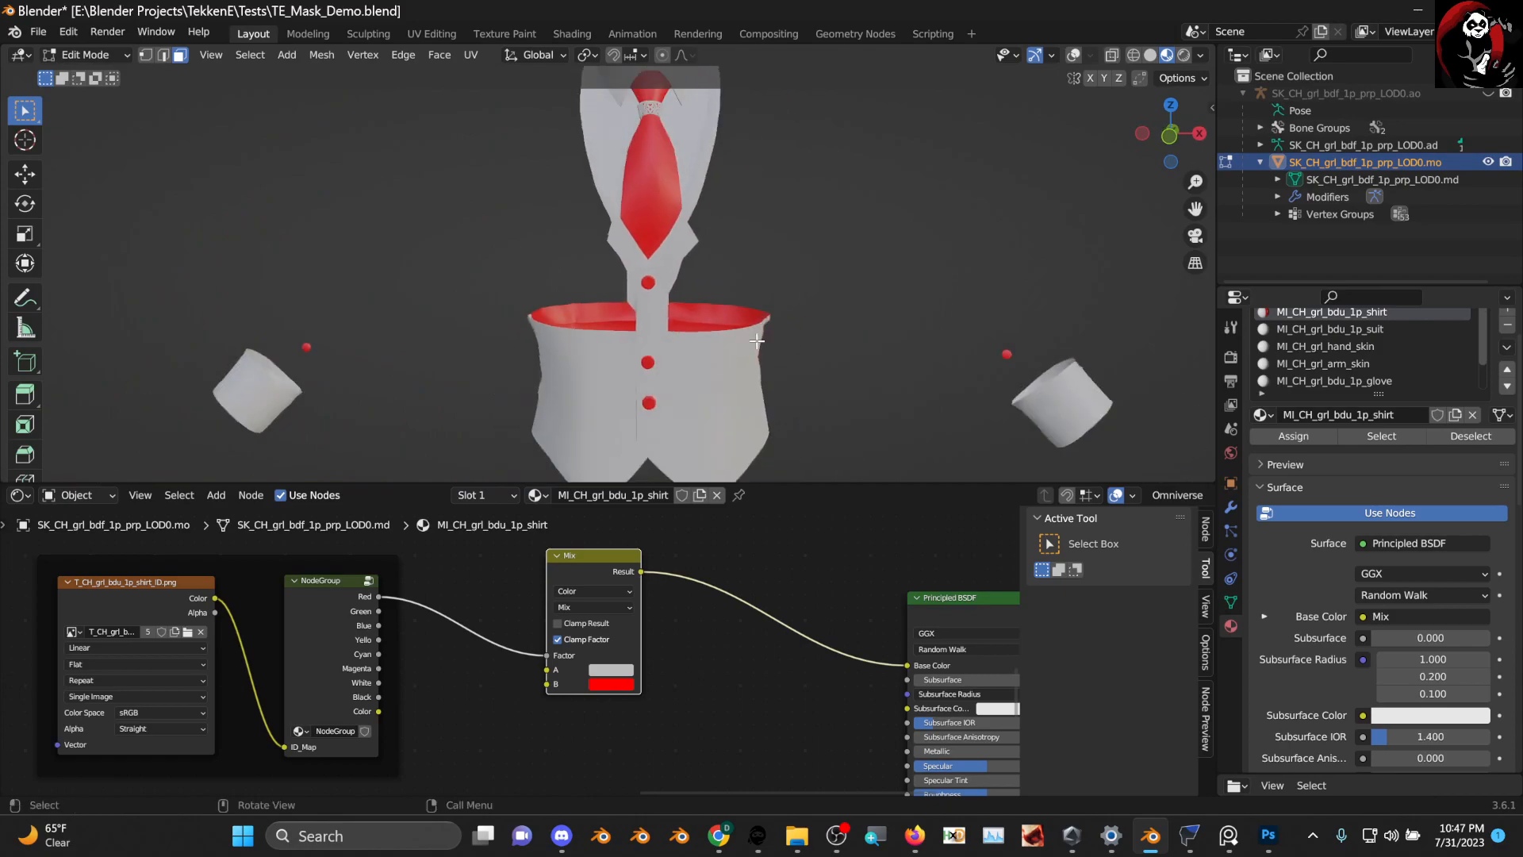
{"action": "left_click", "coordinate": [1168, 141]}
Move the Mix node closer to the NodeGroup to free space before the Principled BSDF
{"action": "scroll", "coordinate": [653, 544], "scroll_direction": "up", "scroll_amount": 3}
{"action": "left_click_drag", "start_coordinate": [607, 541], "coordinate": [478, 561]}
{"action": "scroll", "coordinate": [636, 578], "scroll_direction": "down", "scroll_amount": 3}
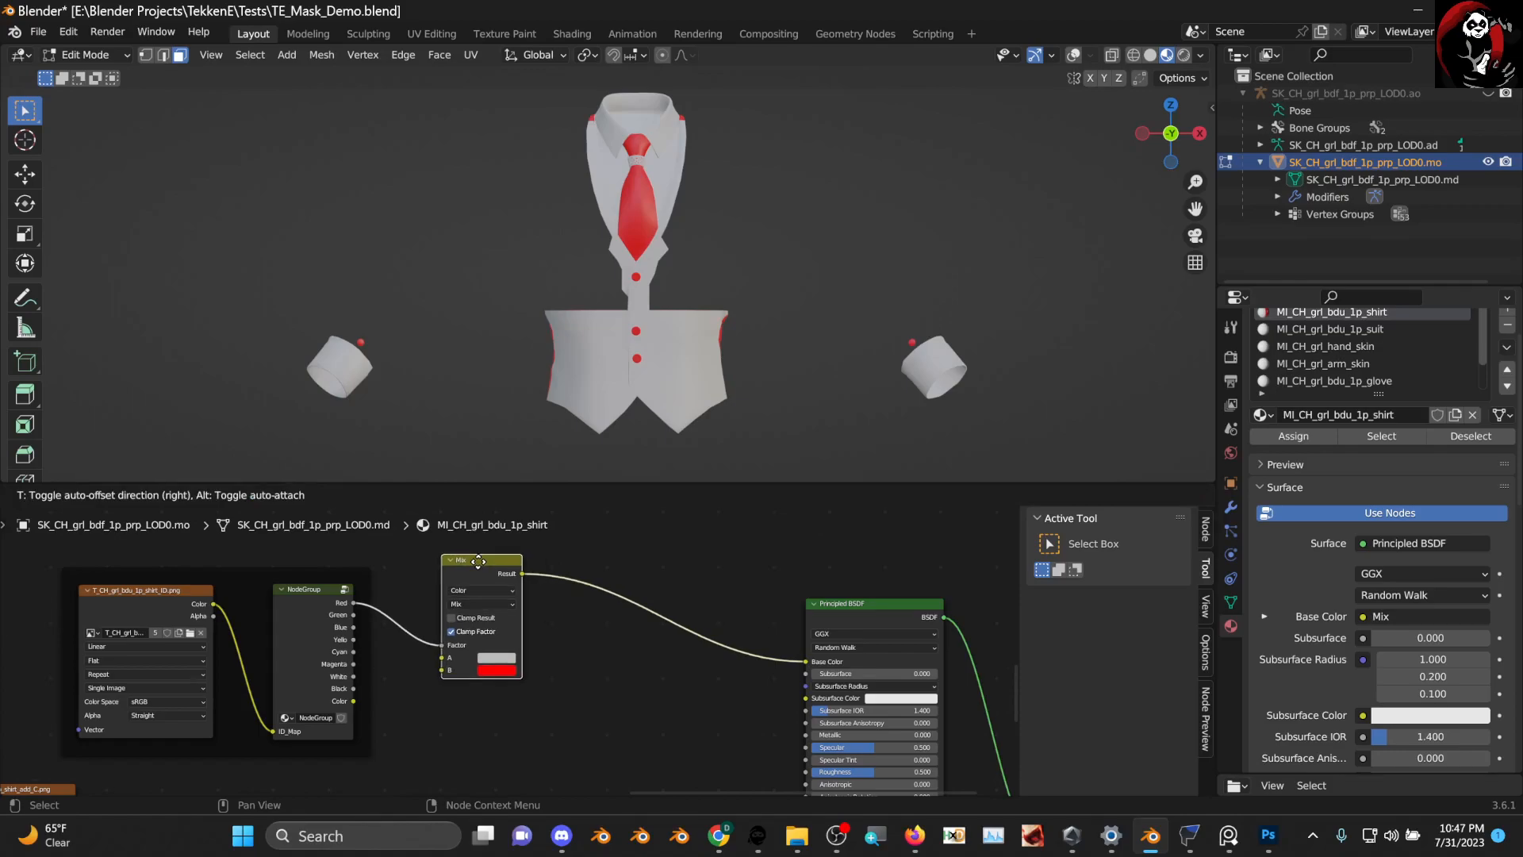
Duplicate the red Mix node and insert the copy into the link between it and the Principled BSDF
{"action": "key", "text": "shift+d"}
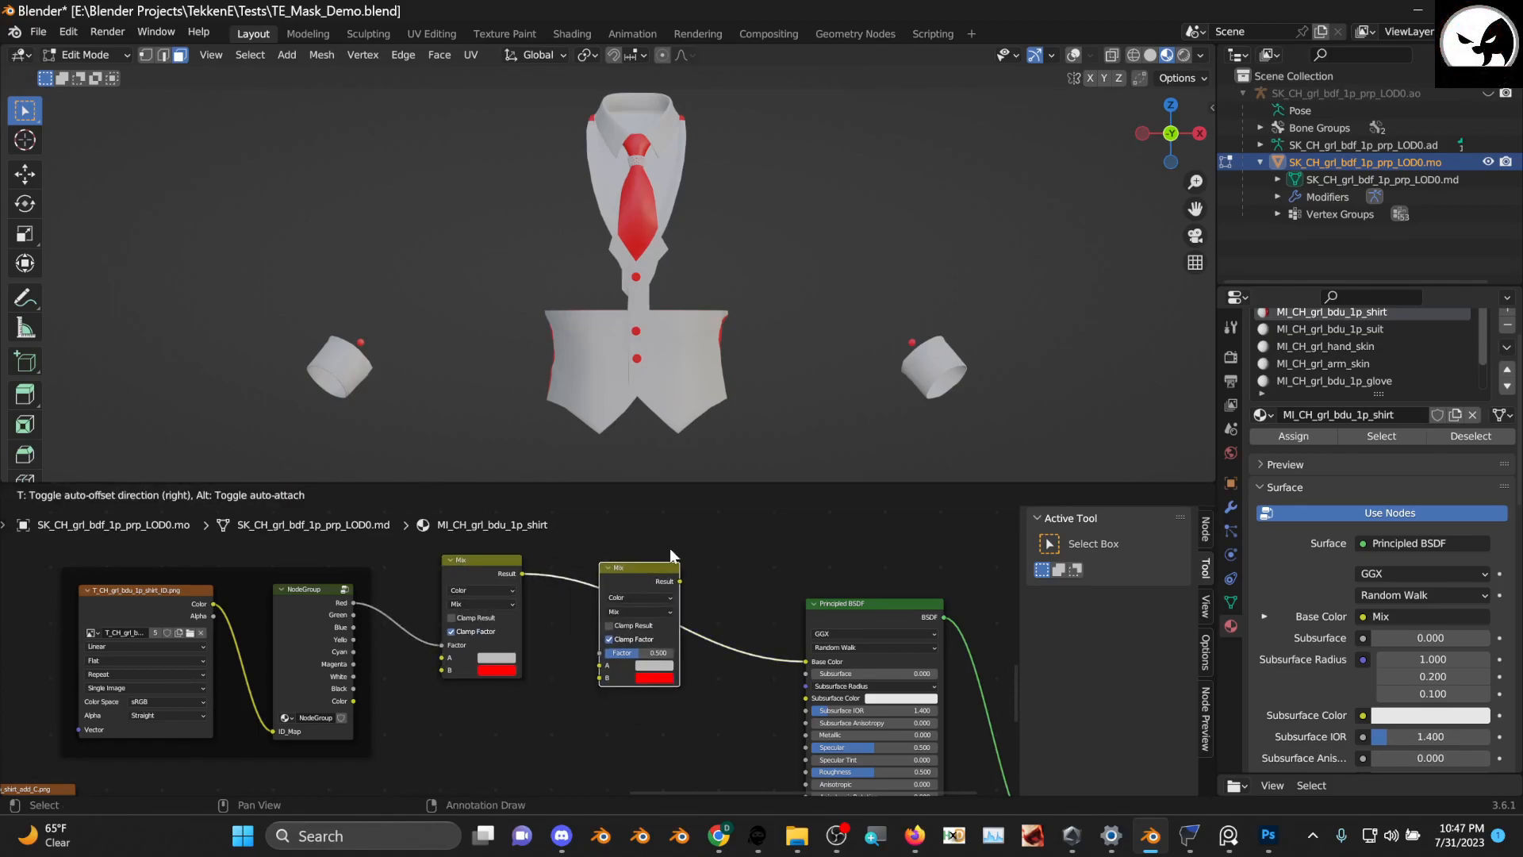
{"action": "left_click", "coordinate": [669, 549]}
{"action": "scroll", "coordinate": [629, 590], "scroll_direction": "up", "scroll_amount": 2}
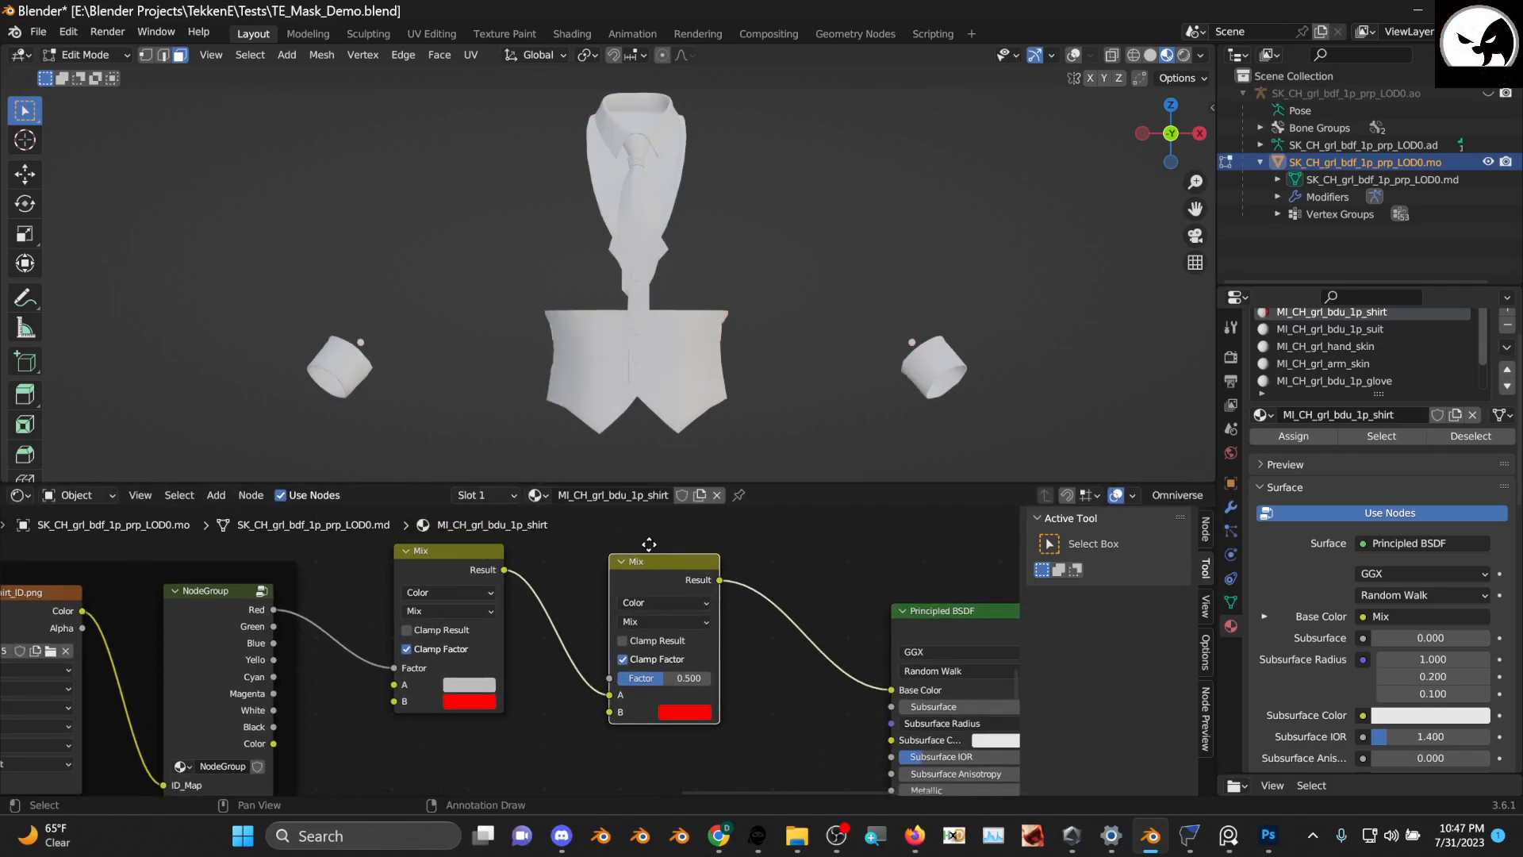
{"action": "left_click_drag", "start_coordinate": [650, 546], "coordinate": [649, 547]}
{"action": "left_click", "coordinate": [649, 570]}
Set the second Mix node's B color to pure green and connect the NodeGroup's Green output to its Factor
{"action": "left_click", "coordinate": [674, 686]}
{"action": "left_click", "coordinate": [659, 684]}
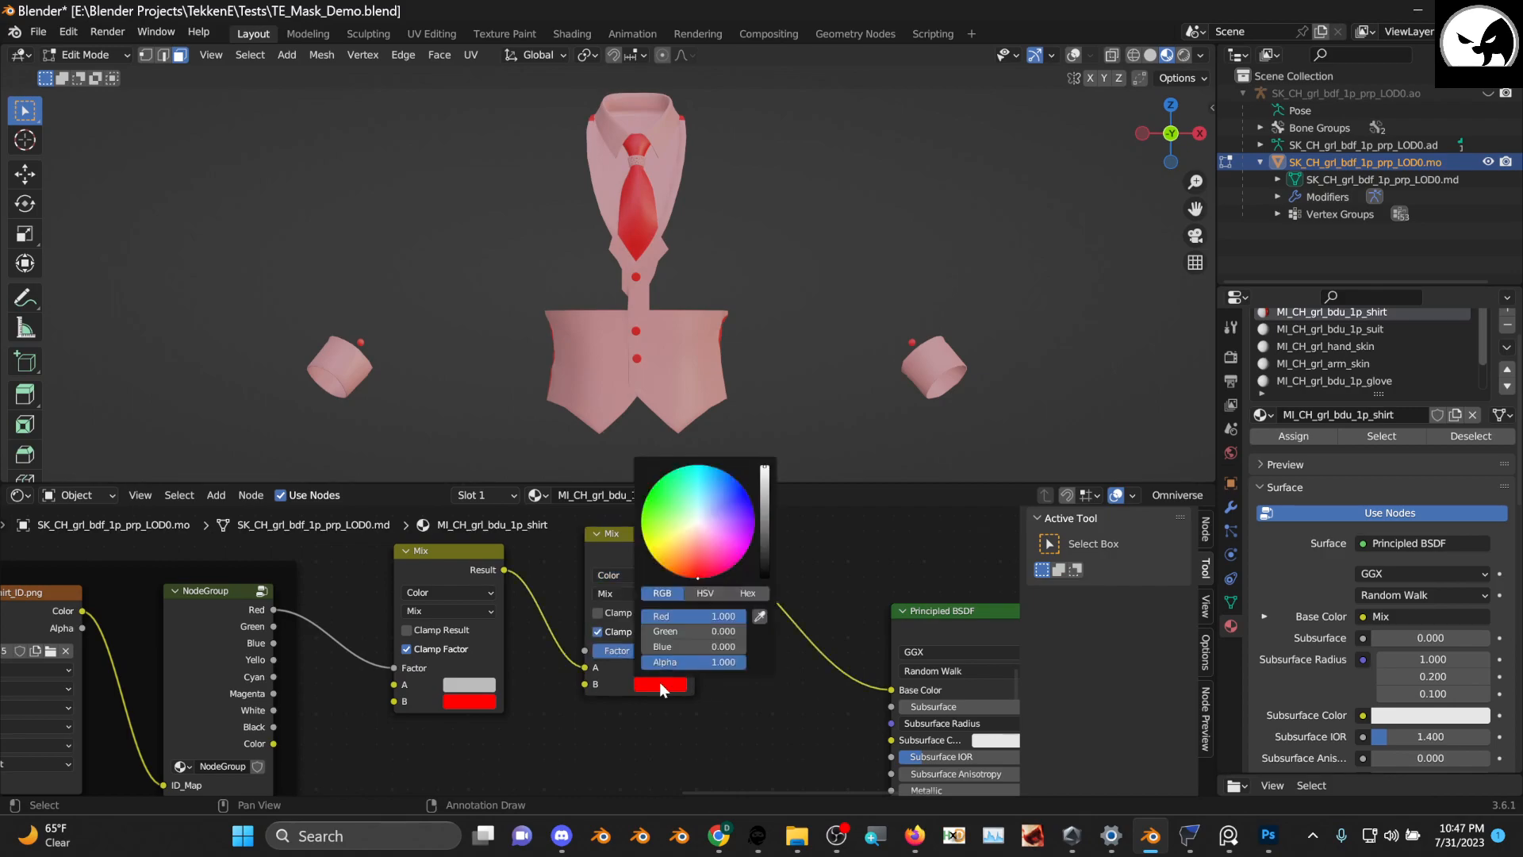
{"action": "mouse_move", "coordinate": [667, 630]}
{"action": "left_mouse_down"}
{"action": "mouse_move", "coordinate": [742, 631]}
{"action": "mouse_move", "coordinate": [647, 617]}
{"action": "left_mouse_up"}
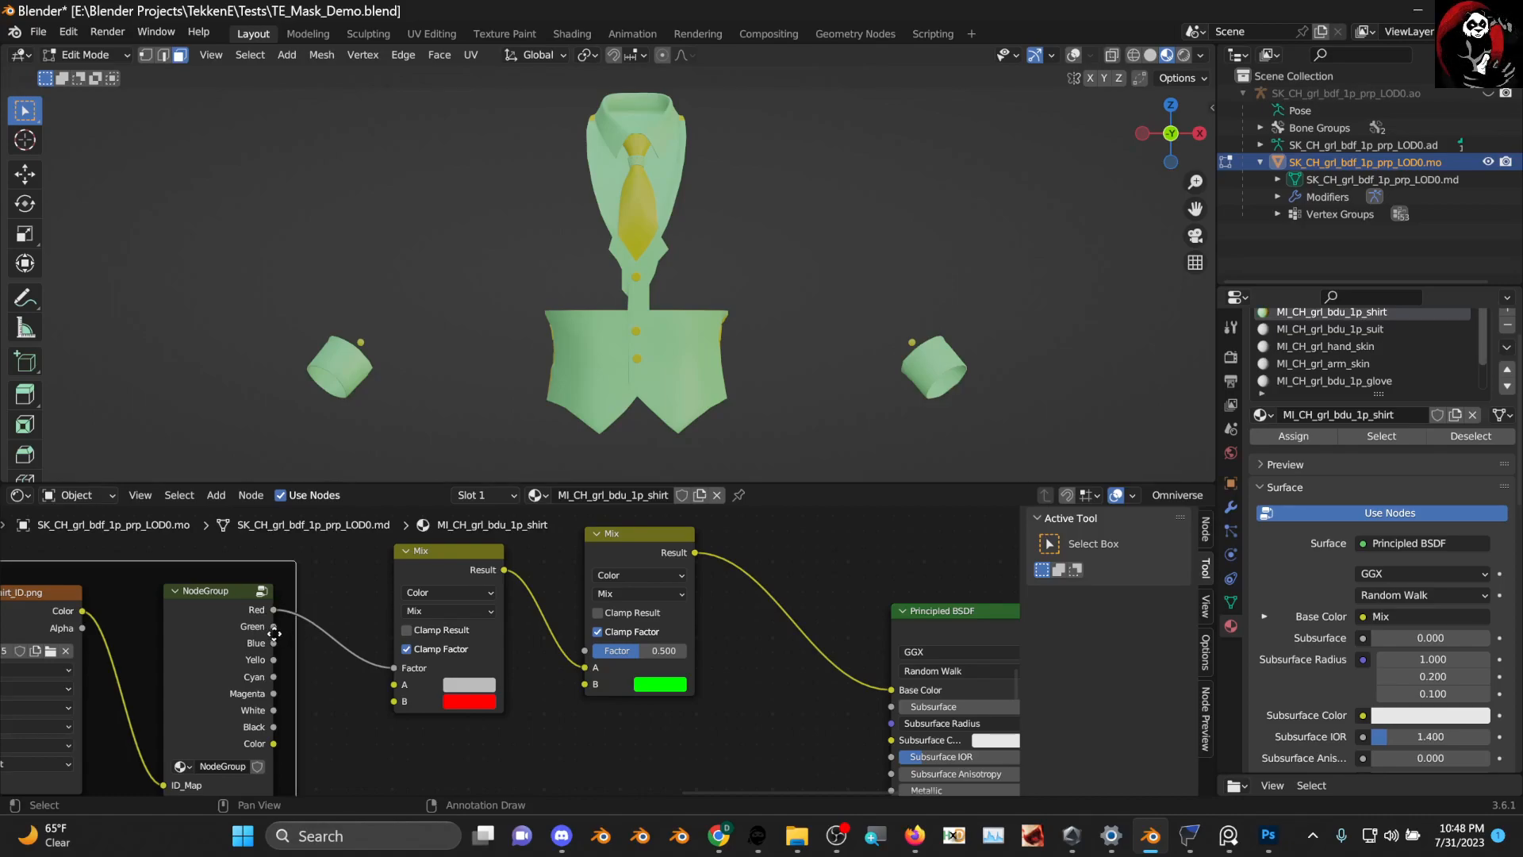
{"action": "left_click_drag", "start_coordinate": [592, 655], "coordinate": [592, 654]}
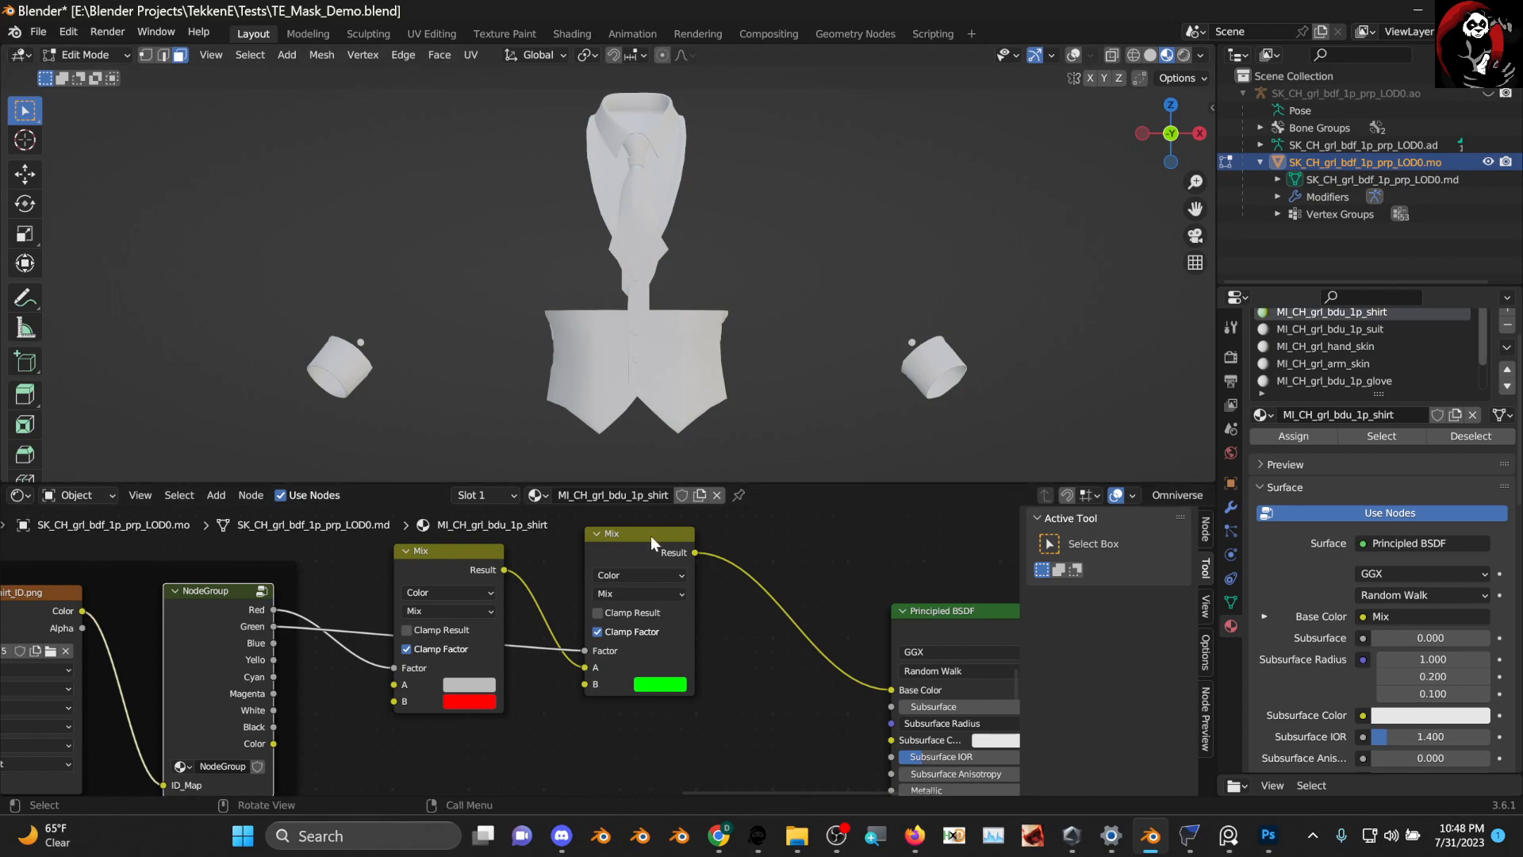
{"action": "left_click_drag", "start_coordinate": [651, 537], "coordinate": [625, 555]}
{"action": "middle_click_drag", "start_coordinate": [635, 333], "coordinate": [698, 444]}
Move the Principled BSDF further away and insert a duplicate of the green Mix node in front of its Base Color
{"action": "scroll", "coordinate": [712, 598], "scroll_direction": "down", "scroll_amount": 4}
{"action": "left_click_drag", "start_coordinate": [786, 576], "coordinate": [854, 574]}
{"action": "left_click", "coordinate": [506, 543]}
{"action": "key", "text": "shift+d"}
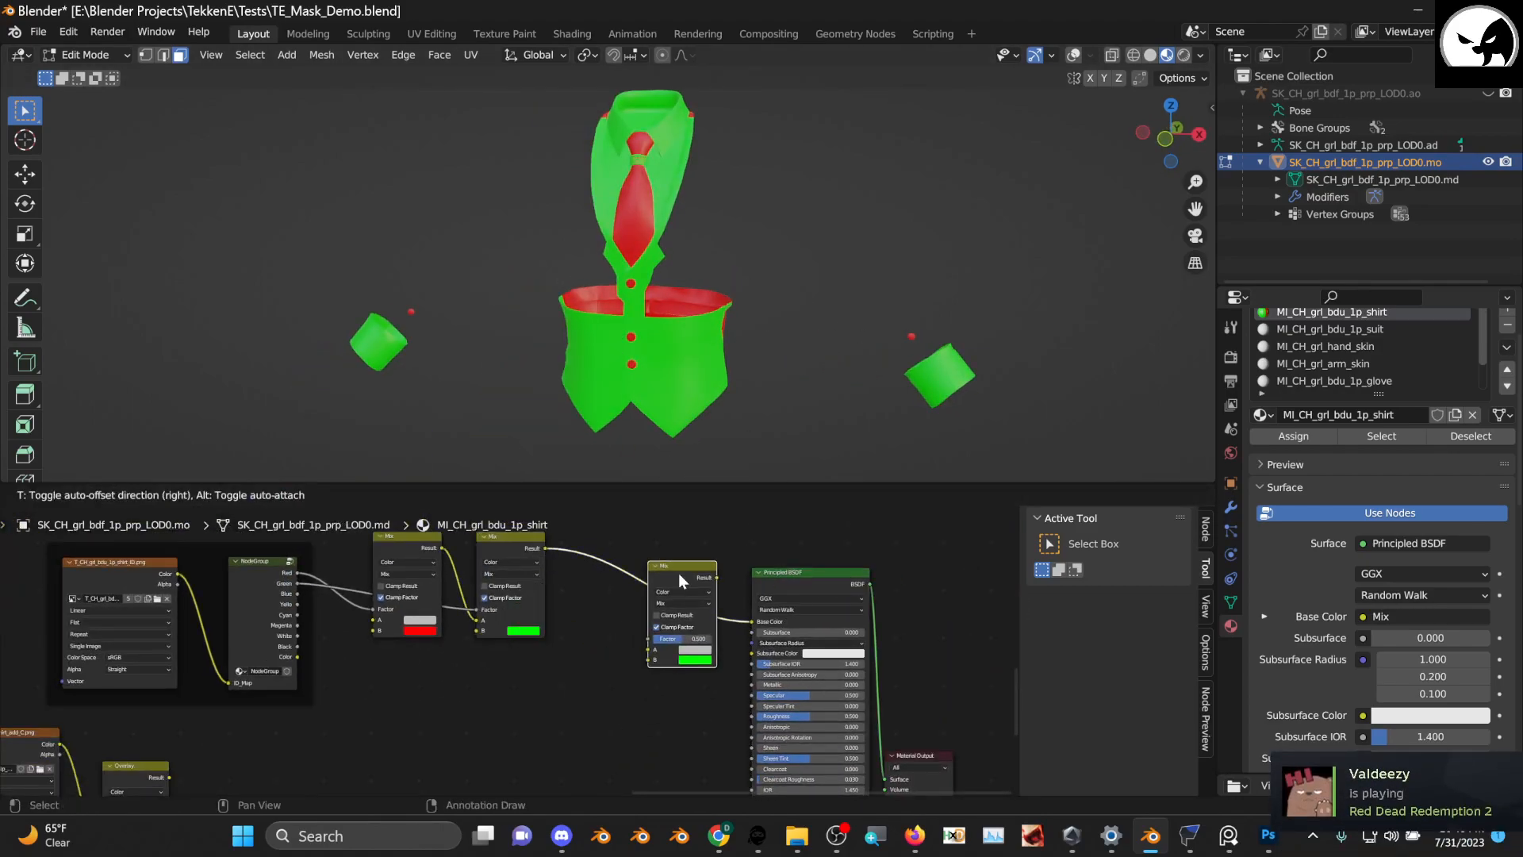
{"action": "left_click", "coordinate": [680, 581]}
{"action": "middle_click_drag", "start_coordinate": [564, 669], "coordinate": [479, 588]}
{"action": "scroll", "coordinate": [480, 588], "scroll_direction": "up", "scroll_amount": 1}
{"action": "scroll", "coordinate": [596, 577], "scroll_direction": "up", "scroll_amount": 2}
{"action": "middle_click_drag", "start_coordinate": [611, 562], "coordinate": [508, 682]}
{"action": "scroll", "coordinate": [512, 678], "scroll_direction": "down", "scroll_amount": 1}
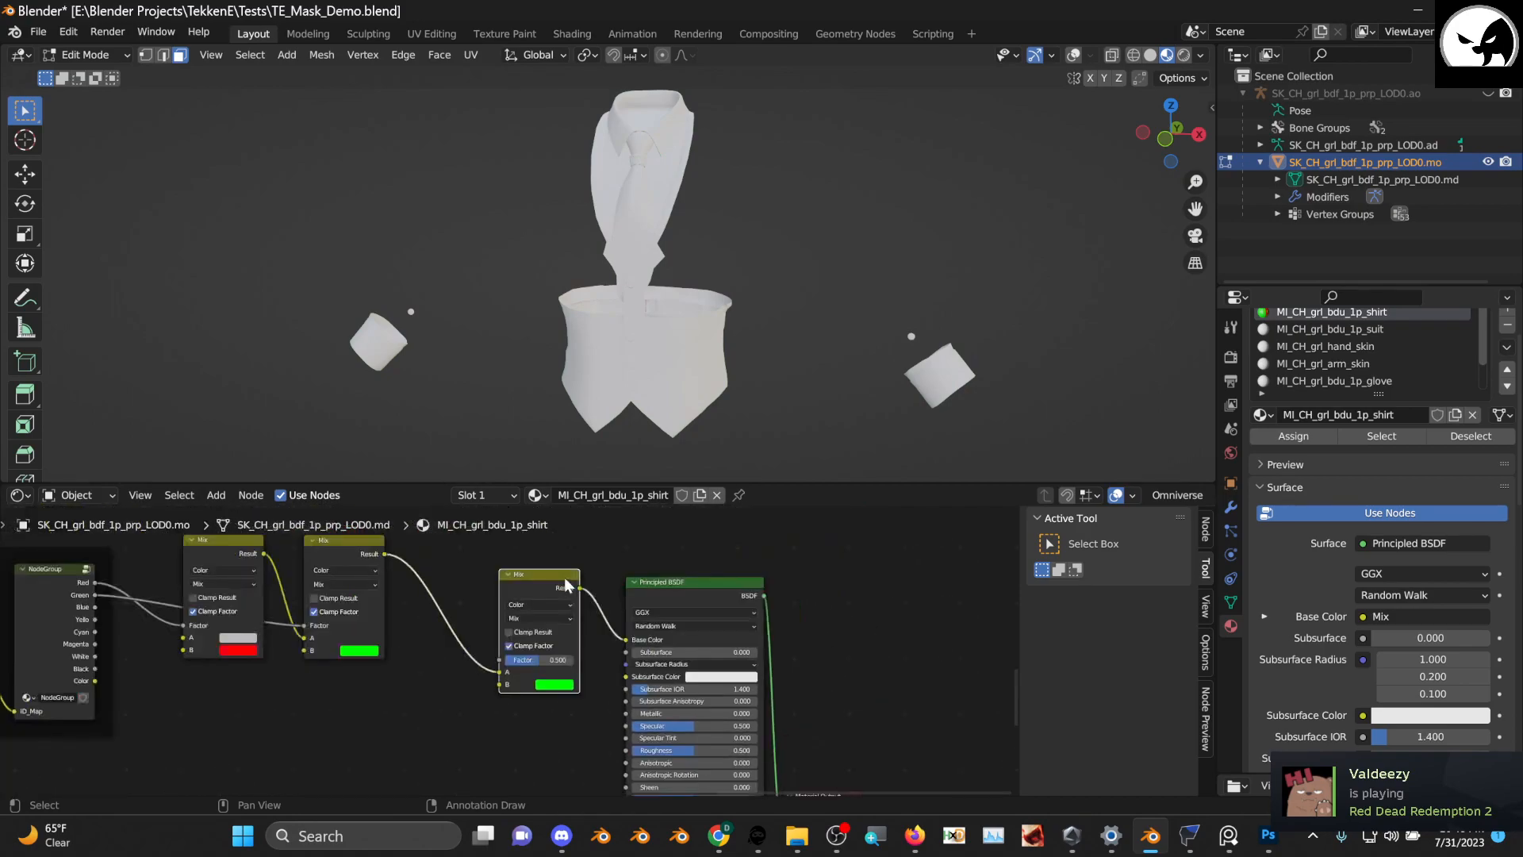
Change the newly duplicated Mix node's blending mode to Overlay
{"action": "left_click", "coordinate": [543, 618]}
{"action": "left_click", "coordinate": [510, 653]}
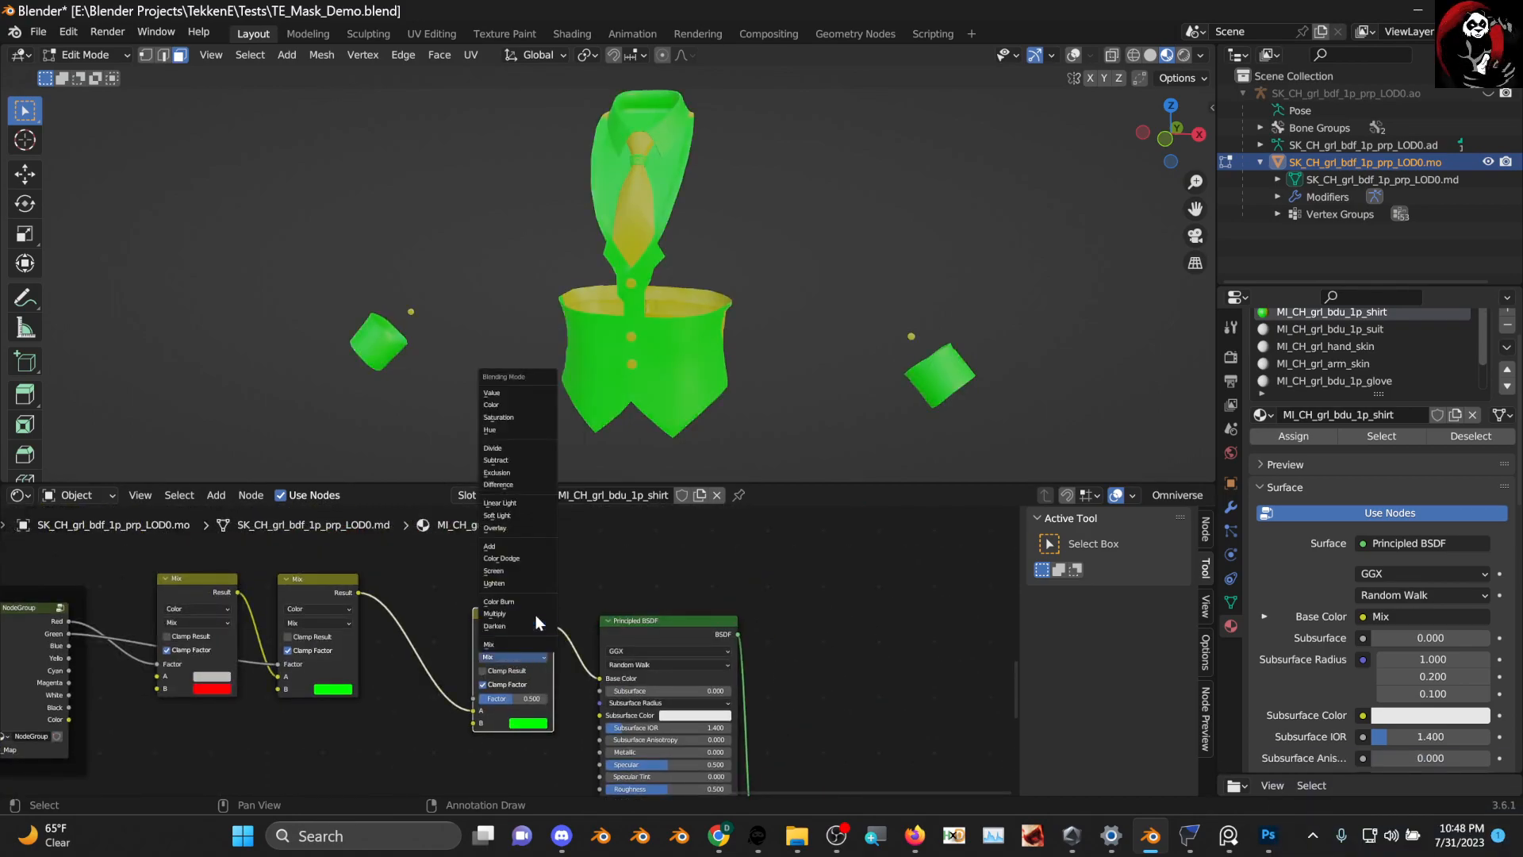
{"action": "left_click", "coordinate": [527, 526]}
Feed the lower texture Overlay's Result into the new Overlay's A input and the green Mix's Result into its B input
{"action": "middle_click_drag", "start_coordinate": [505, 601], "coordinate": [525, 579]}
{"action": "scroll", "coordinate": [524, 580], "scroll_direction": "down", "scroll_amount": 3}
{"action": "middle_click_drag", "start_coordinate": [265, 691], "coordinate": [298, 678]}
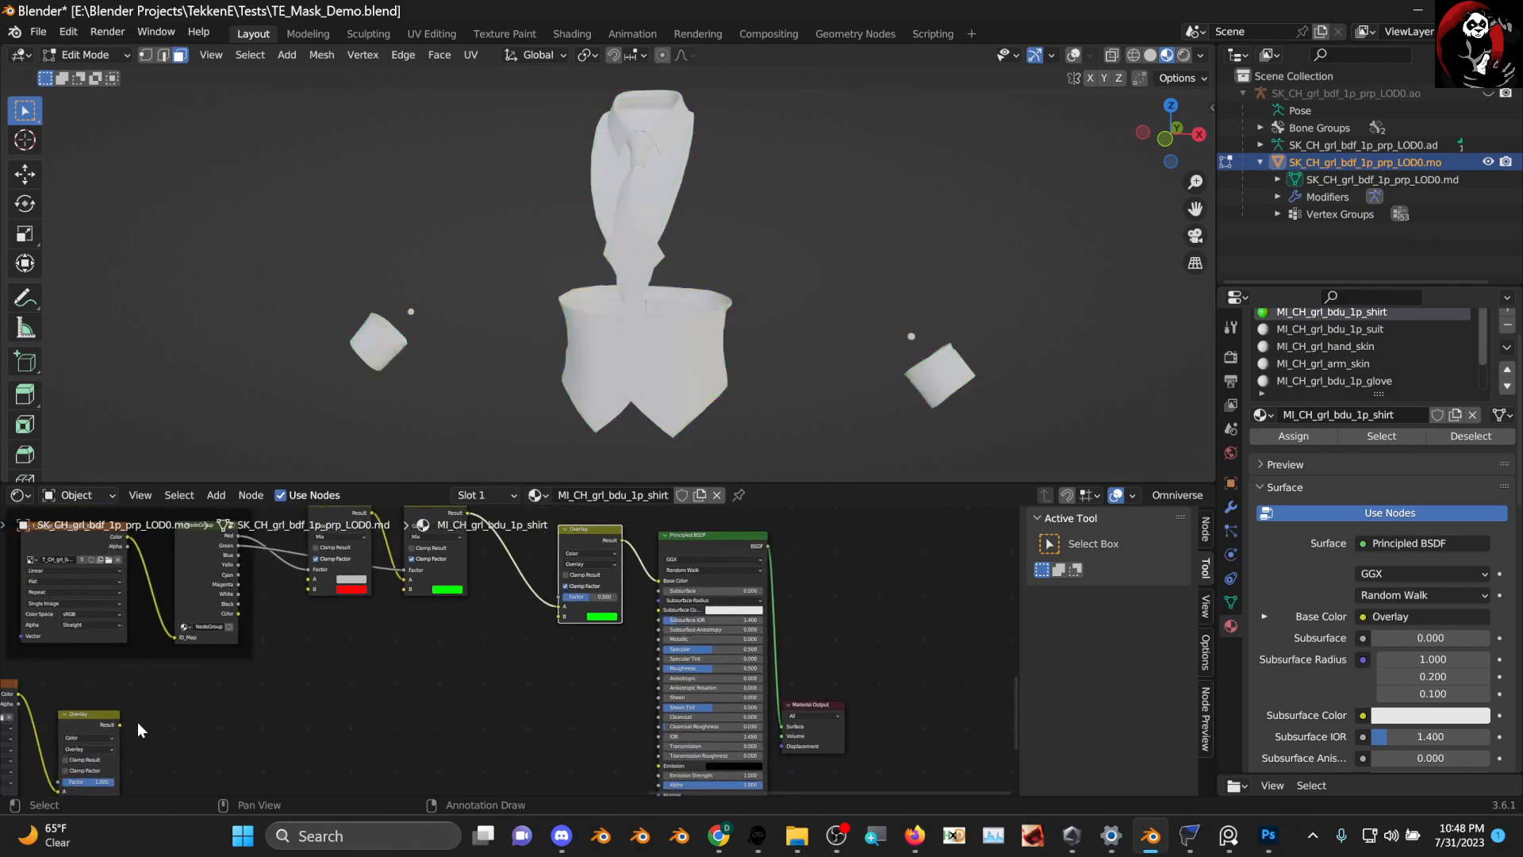
{"action": "middle_click_drag", "start_coordinate": [498, 638], "coordinate": [513, 621]}
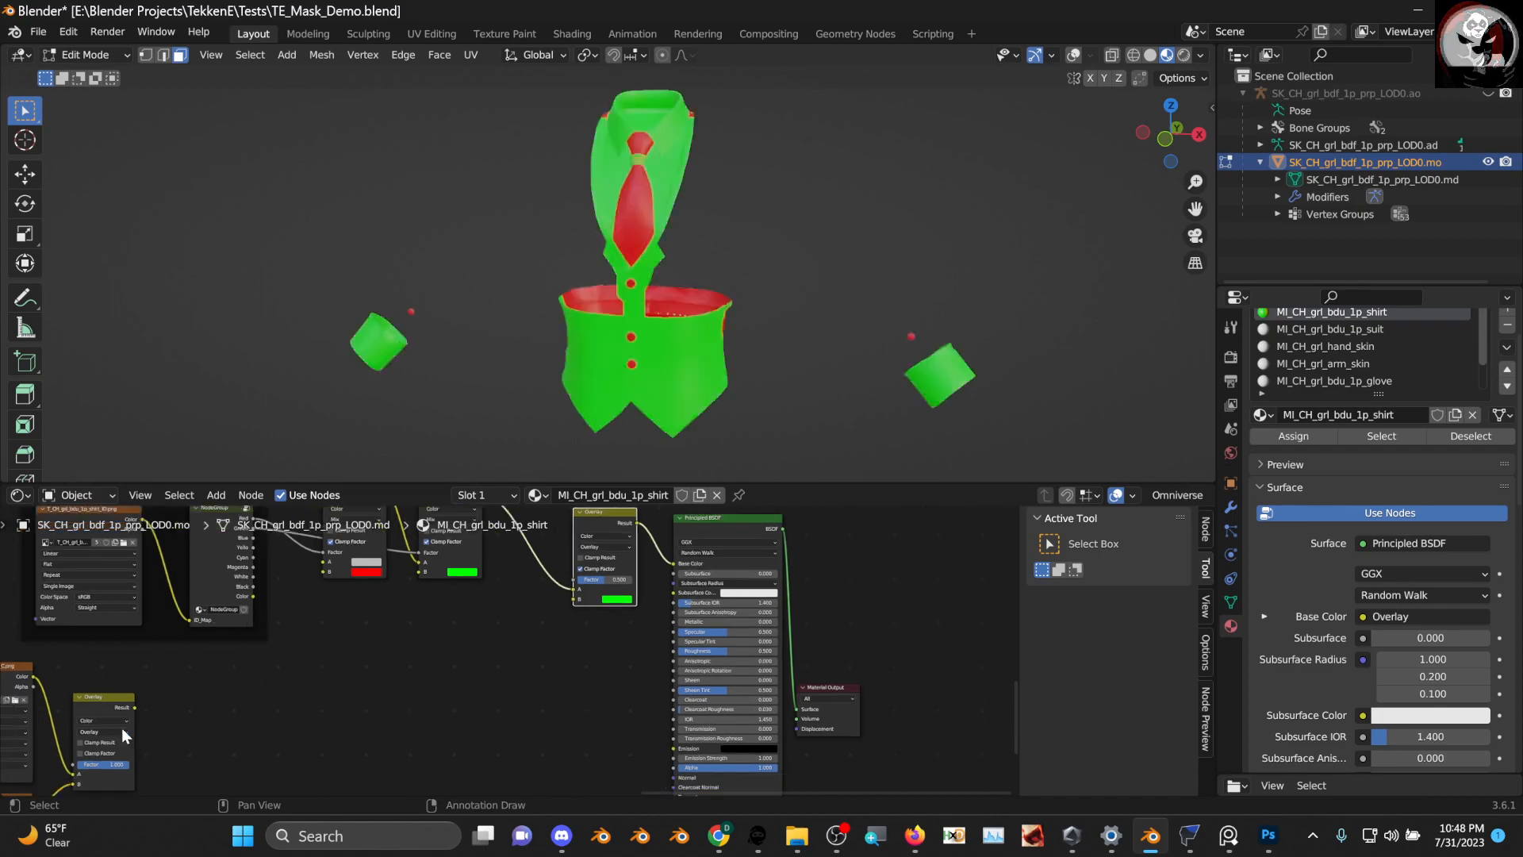
{"action": "left_click_drag", "start_coordinate": [135, 707], "coordinate": [573, 589]}
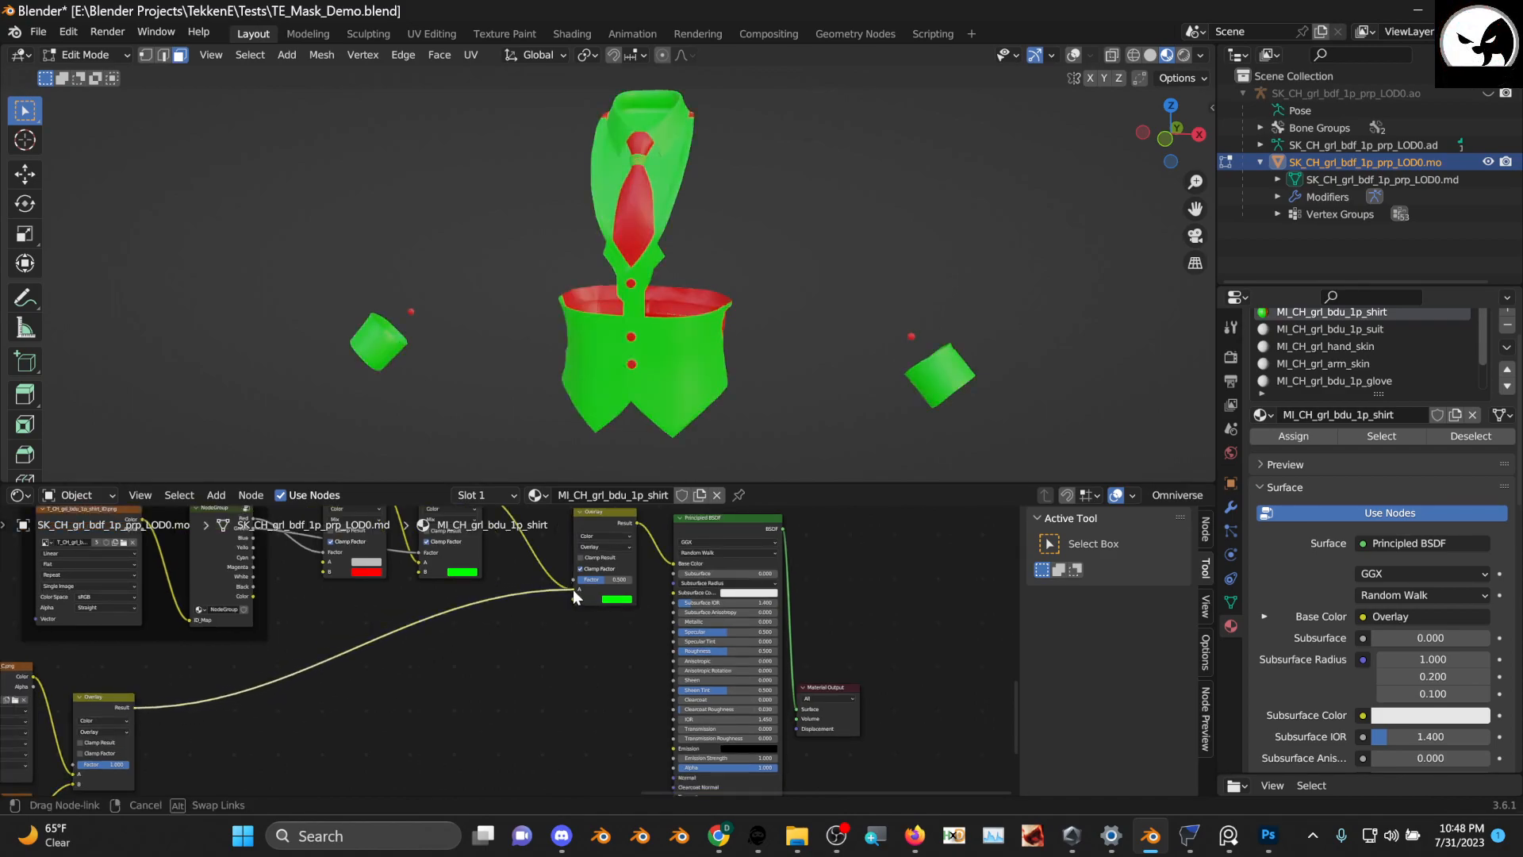
{"action": "scroll", "coordinate": [568, 622], "scroll_direction": "up", "scroll_amount": 1}
{"action": "middle_click_drag", "start_coordinate": [568, 622], "coordinate": [494, 746]}
{"action": "scroll", "coordinate": [485, 733], "scroll_direction": "up", "scroll_amount": 1}
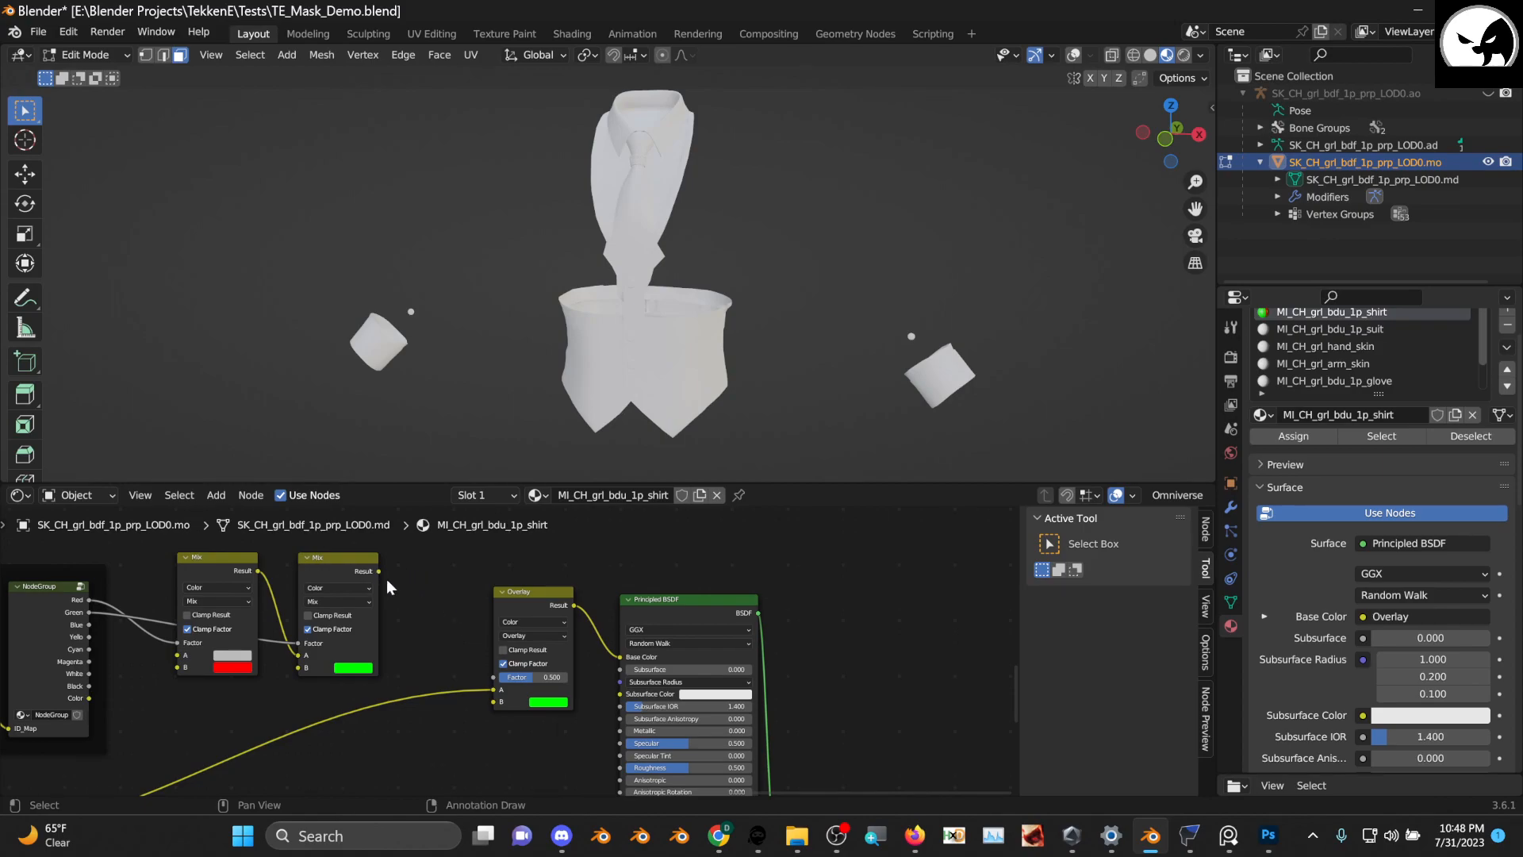
{"action": "left_click_drag", "start_coordinate": [379, 572], "coordinate": [499, 701]}
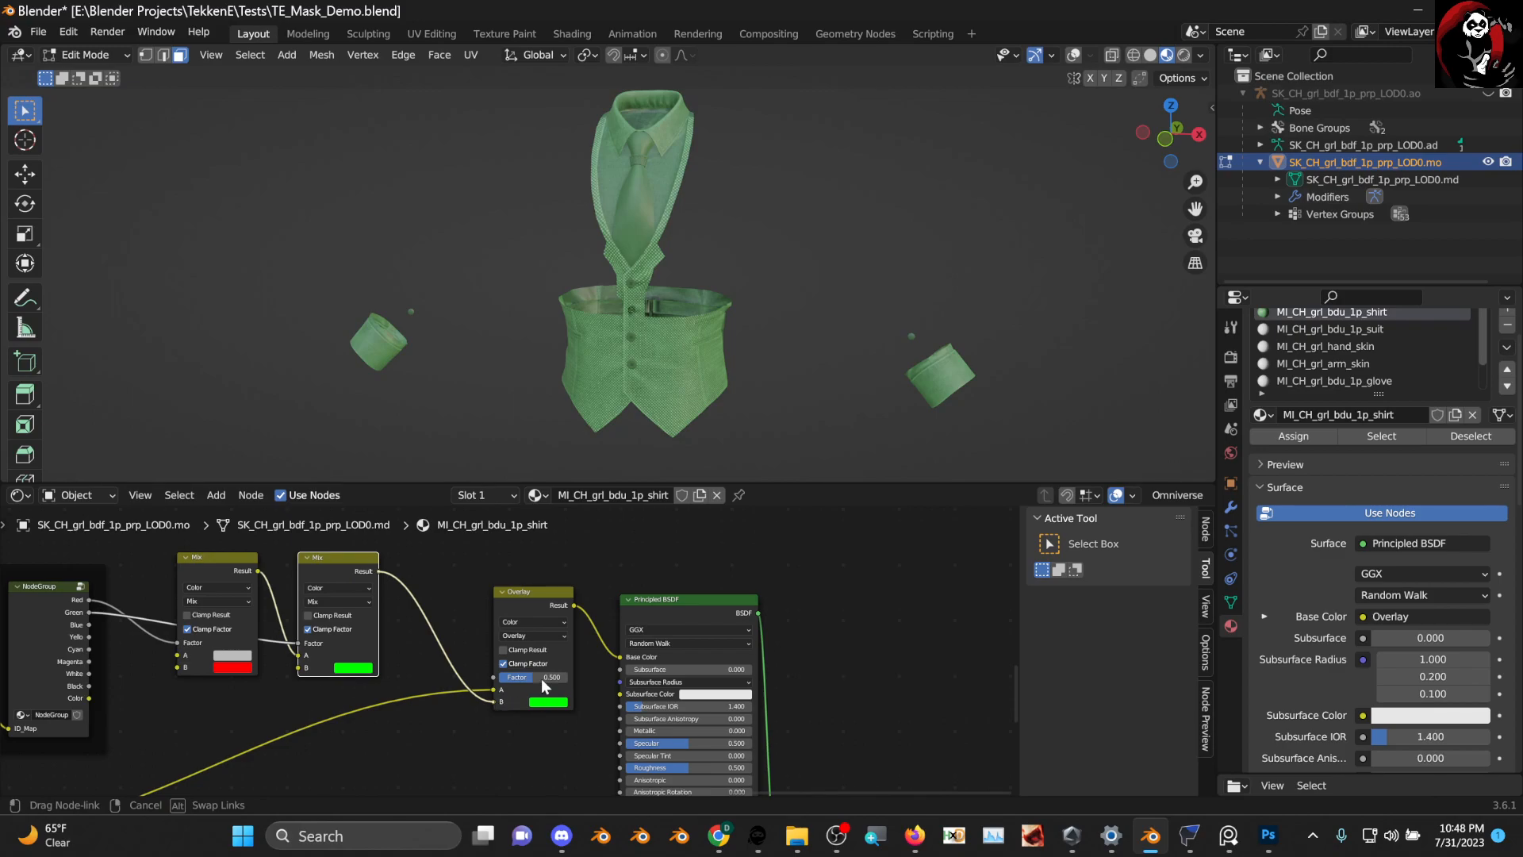
Move the new Overlay node closer to the Mix nodes, set its Factor to 1.000 and check the textured shirt
{"action": "left_click_drag", "start_coordinate": [512, 596], "coordinate": [395, 573]}
{"action": "scroll", "coordinate": [504, 652], "scroll_direction": "up", "scroll_amount": 1}
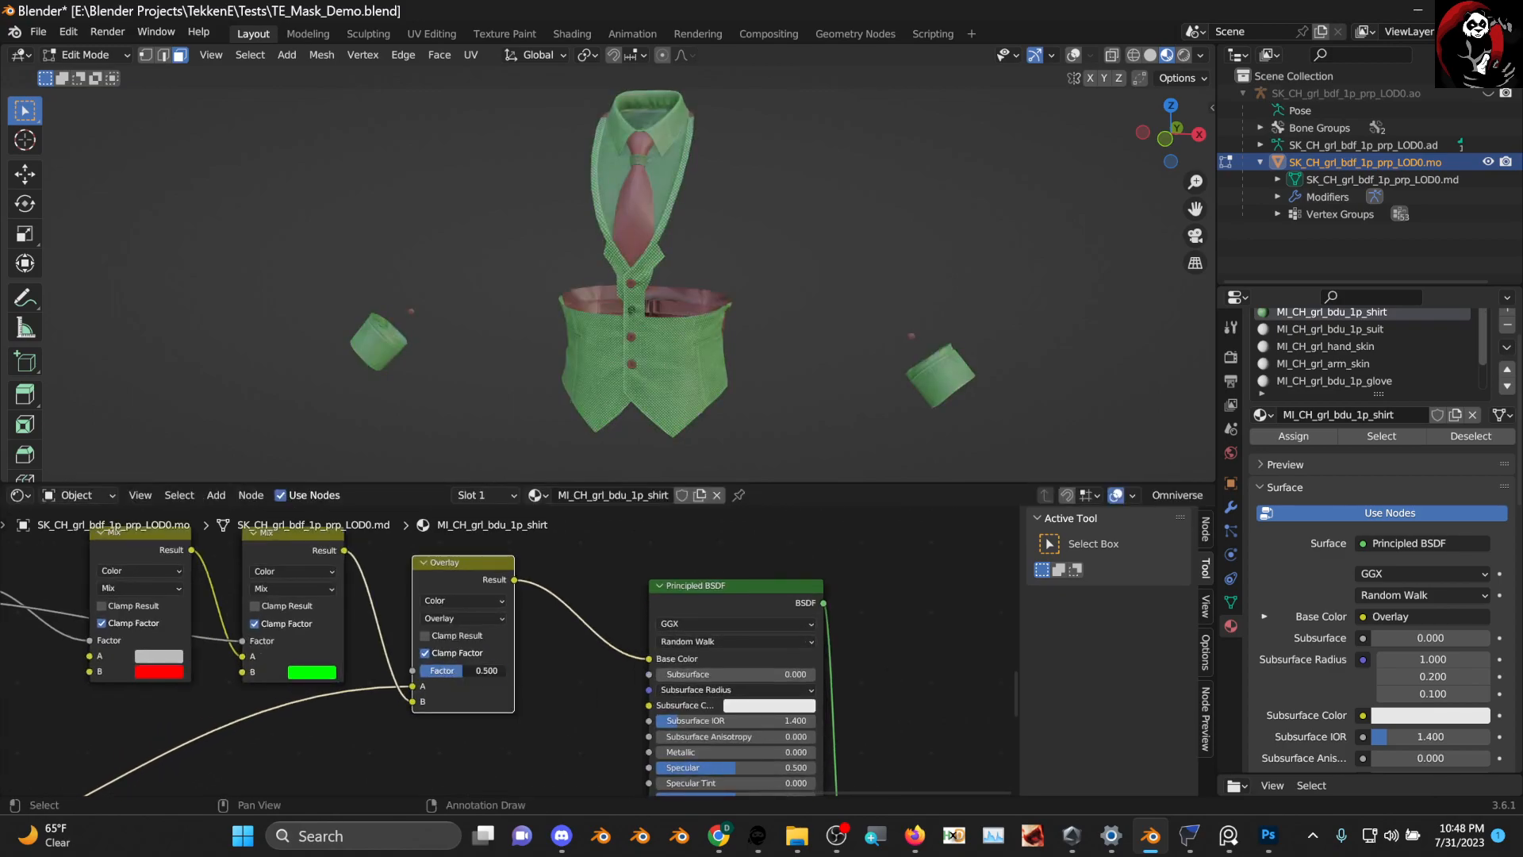
{"action": "left_click_drag", "start_coordinate": [476, 671], "coordinate": [508, 671]}
{"action": "scroll", "coordinate": [668, 312], "scroll_direction": "up", "scroll_amount": 3}
{"action": "middle_click_drag", "start_coordinate": [707, 339], "coordinate": [880, 339]}
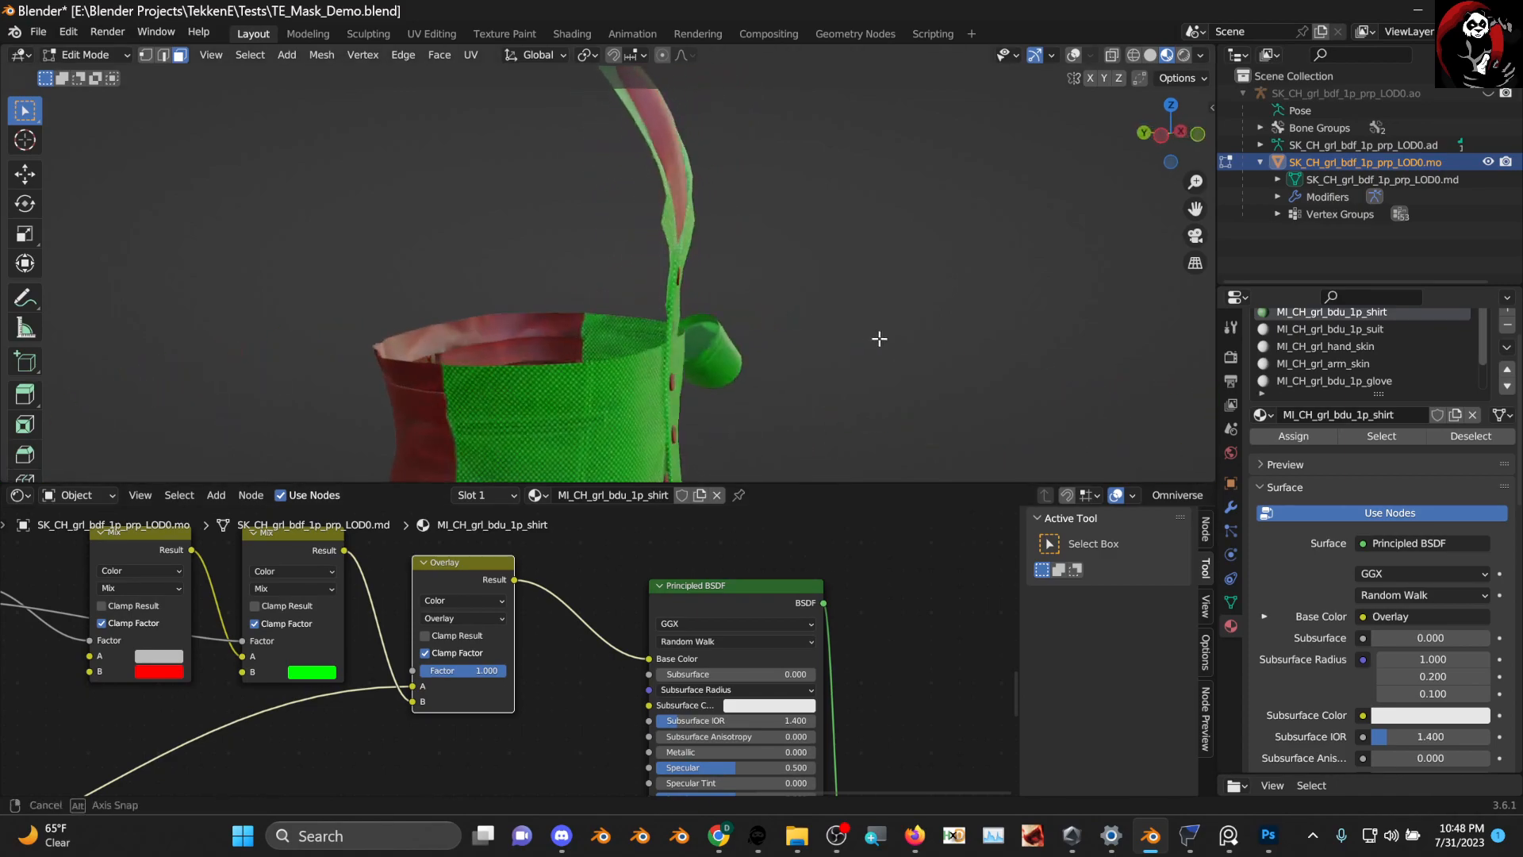
{"action": "middle_click_drag", "start_coordinate": [743, 334], "coordinate": [717, 354]}
{"action": "scroll", "coordinate": [664, 360], "scroll_direction": "down", "scroll_amount": 7}
{"action": "middle_click_drag", "start_coordinate": [525, 358], "coordinate": [627, 361]}
Spread the Overlay and Principled BSDF nodes away from the two Mix nodes to make room for another node
{"action": "middle_click_drag", "start_coordinate": [16, 746], "coordinate": [245, 712]}
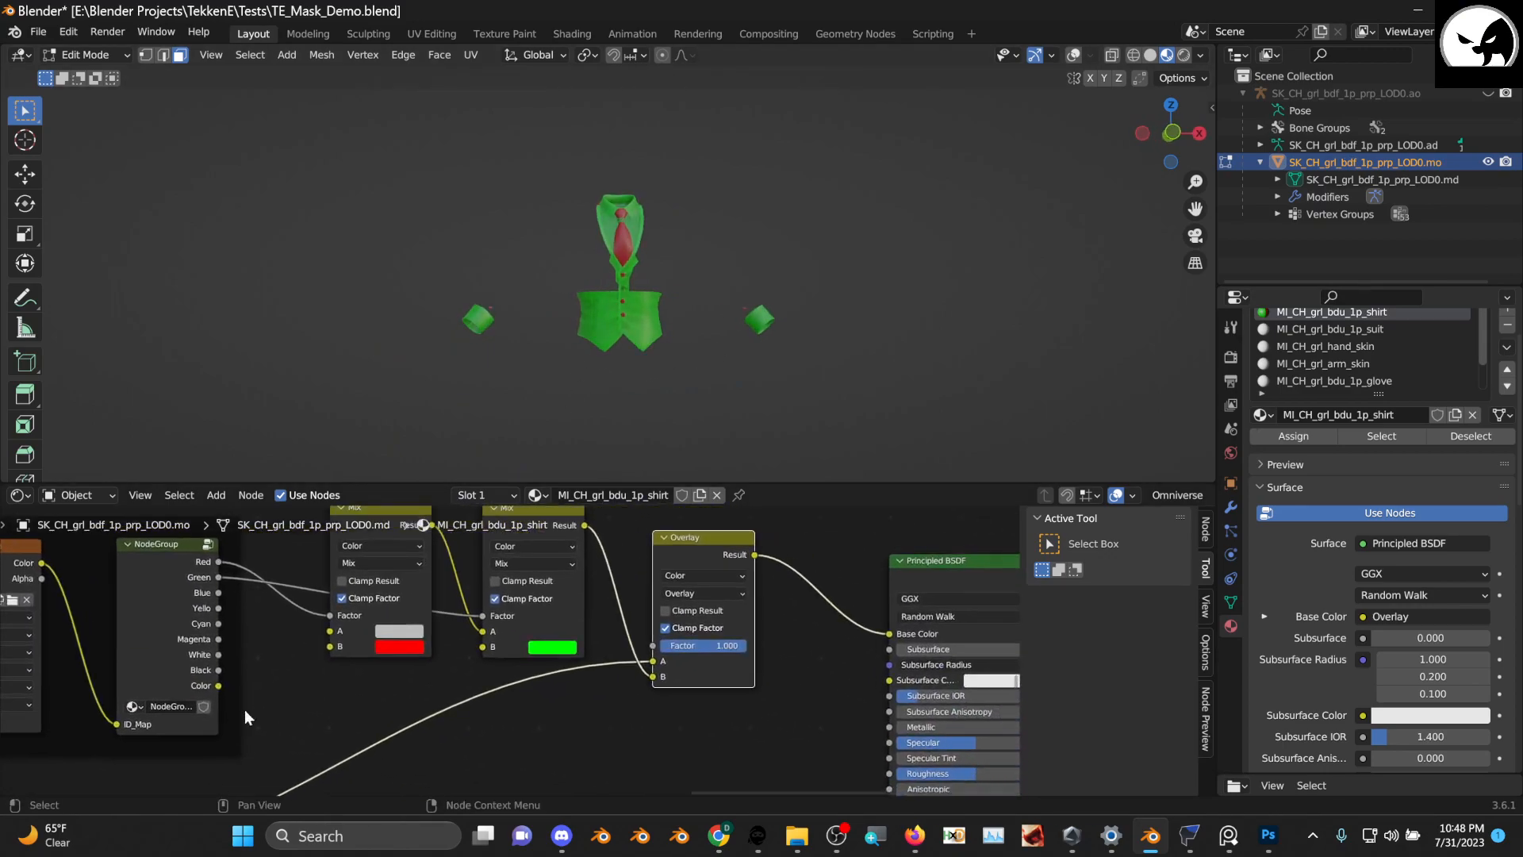
{"action": "middle_click_drag", "start_coordinate": [458, 666], "coordinate": [234, 693]}
{"action": "scroll", "coordinate": [486, 627], "scroll_direction": "down", "scroll_amount": 3}
{"action": "left_click_drag", "start_coordinate": [493, 573], "coordinate": [568, 577]}
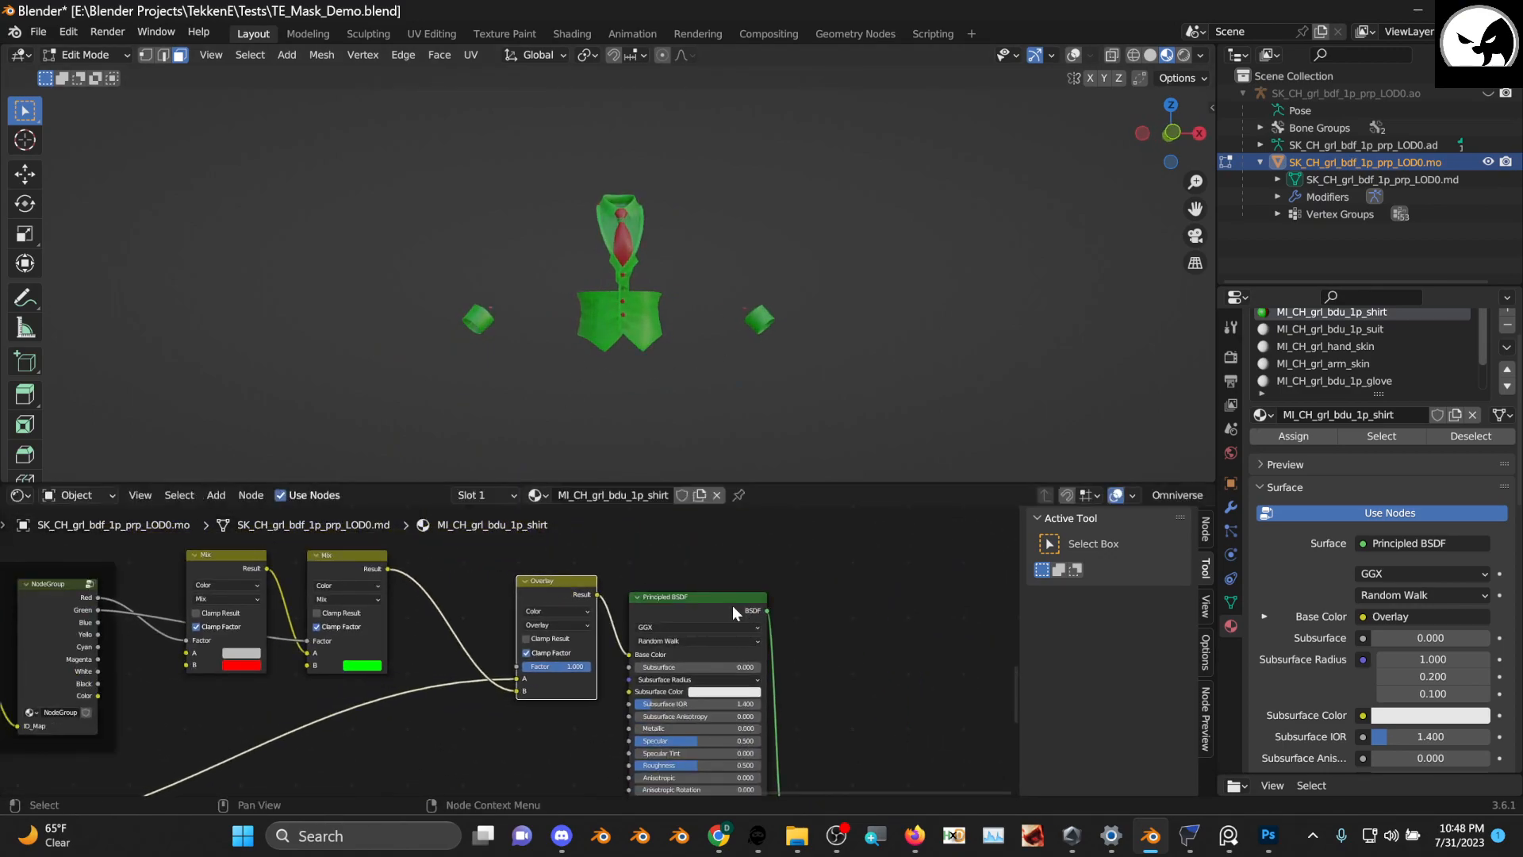
{"action": "left_click_drag", "start_coordinate": [730, 604], "coordinate": [836, 603]}
{"action": "left_click_drag", "start_coordinate": [589, 584], "coordinate": [667, 593]}
{"action": "middle_click_drag", "start_coordinate": [378, 635], "coordinate": [546, 635]}
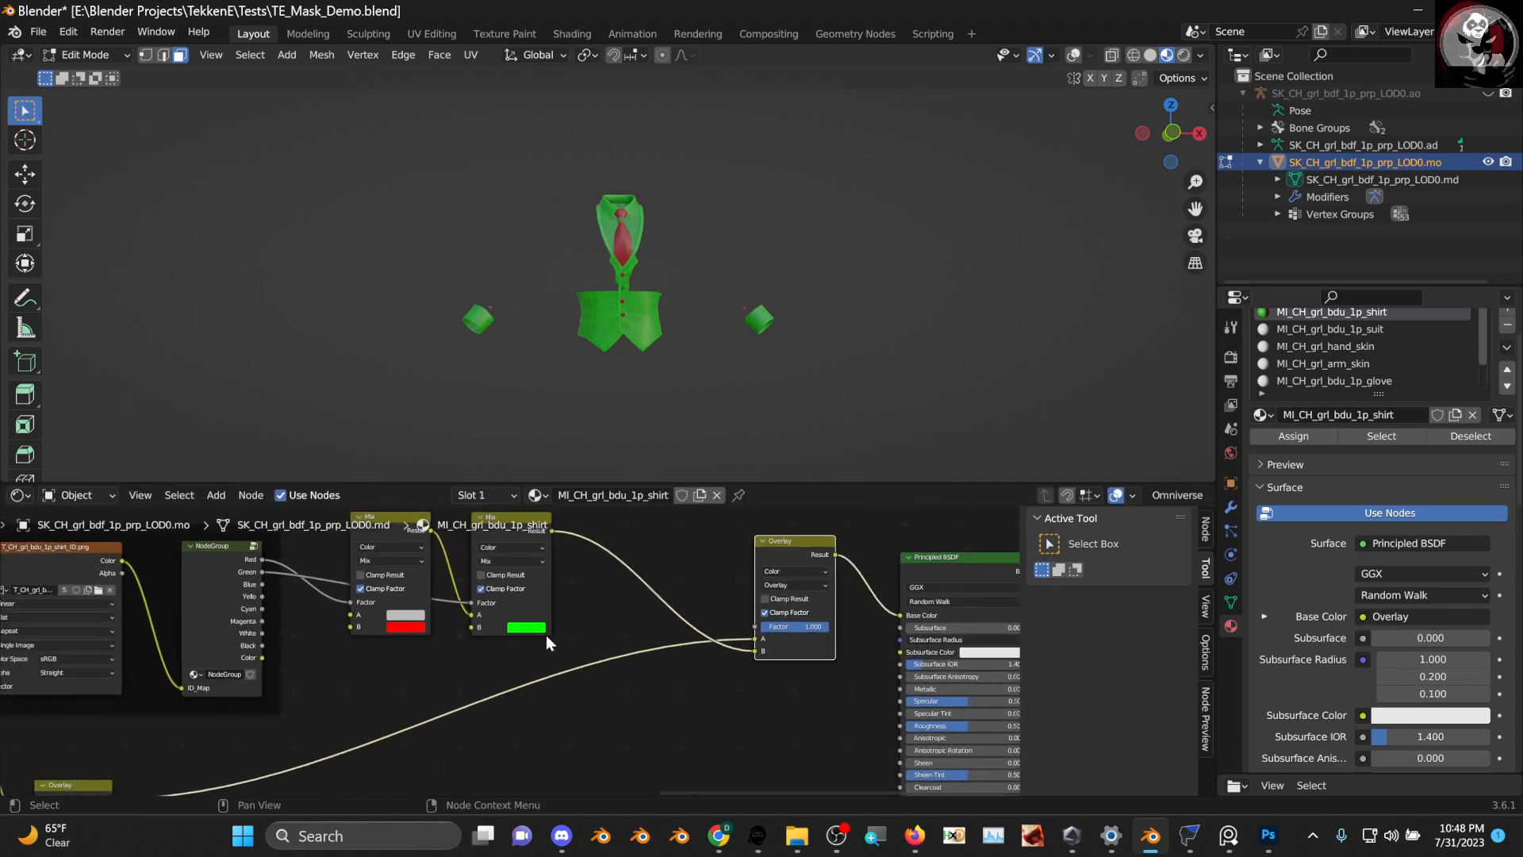
{"action": "scroll", "coordinate": [546, 634], "scroll_direction": "down", "scroll_amount": 1}
{"action": "left_click_drag", "start_coordinate": [409, 608], "coordinate": [388, 614]}
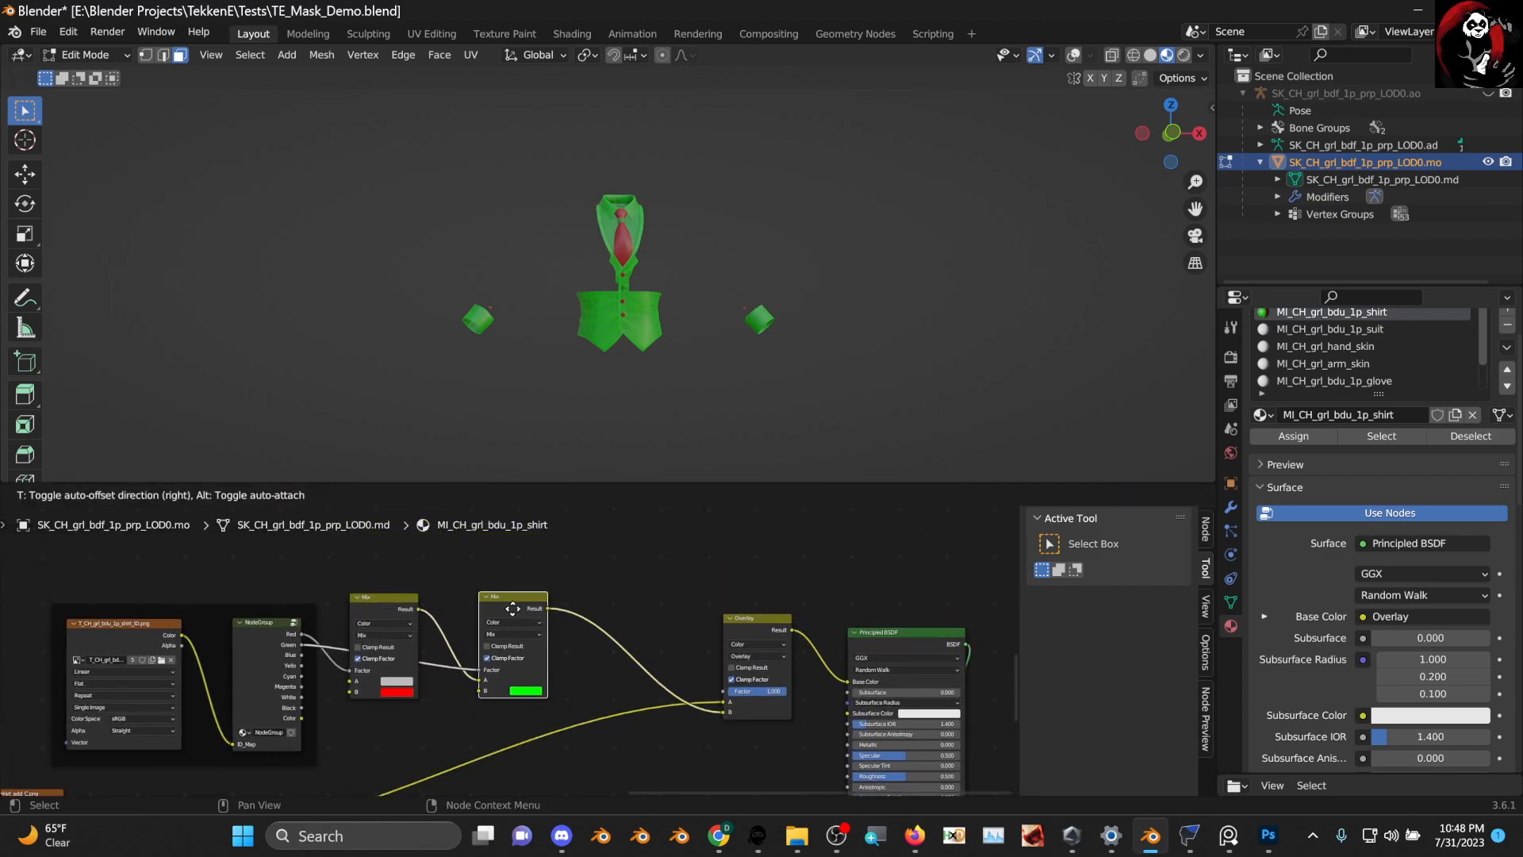
{"action": "left_click_drag", "start_coordinate": [517, 608], "coordinate": [492, 609]}
Duplicate the green Mix node and insert the copy into the link leading to the Overlay node
{"action": "scroll", "coordinate": [549, 656], "scroll_direction": "up", "scroll_amount": 1}
{"action": "key", "text": "shift+d"}
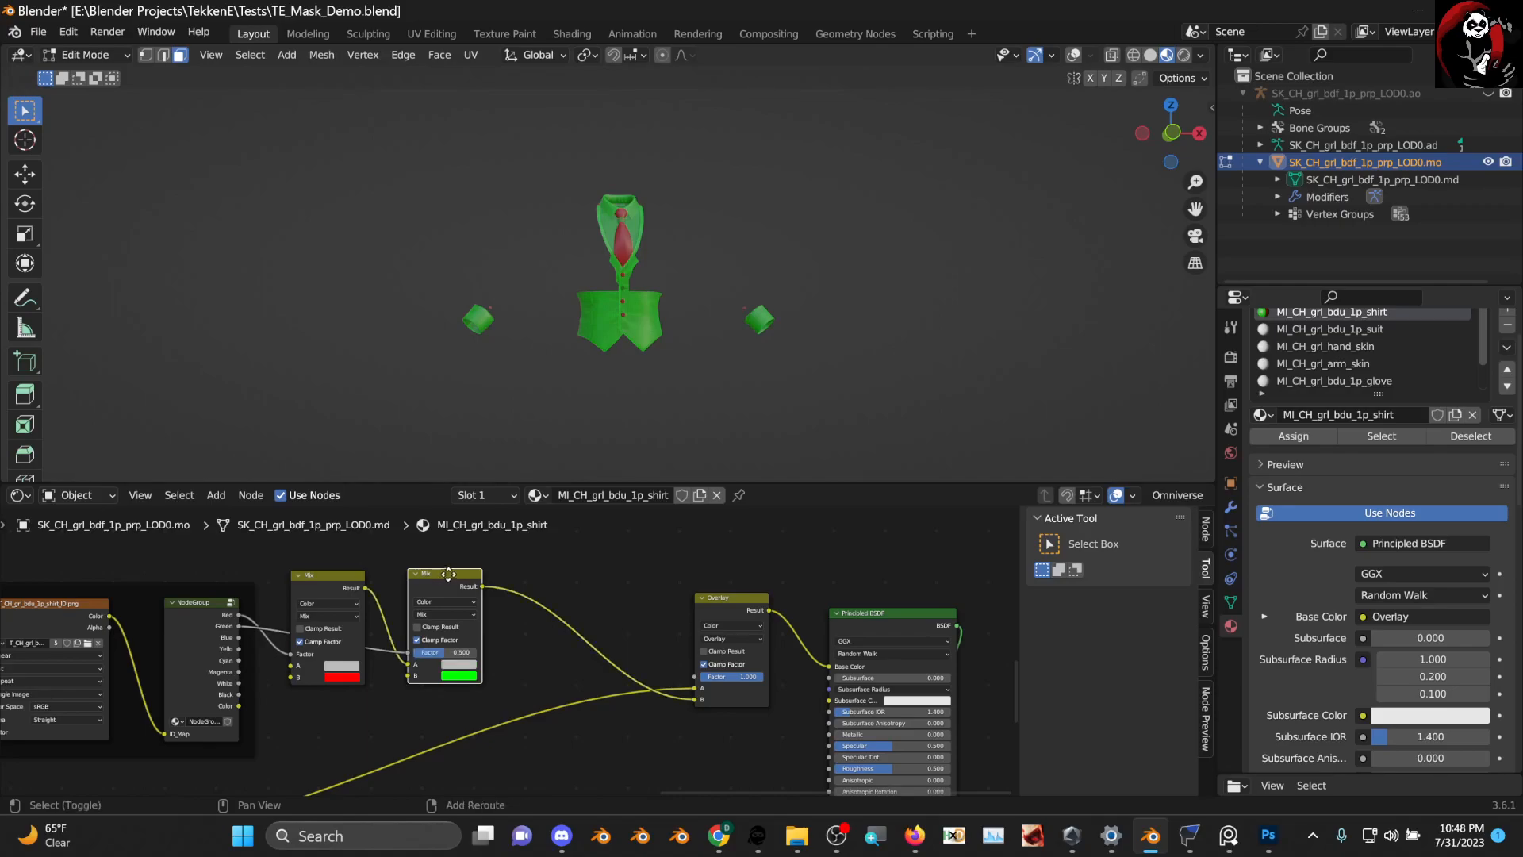
{"action": "left_click", "coordinate": [555, 622]}
{"action": "scroll", "coordinate": [217, 689], "scroll_direction": "up", "scroll_amount": 1}
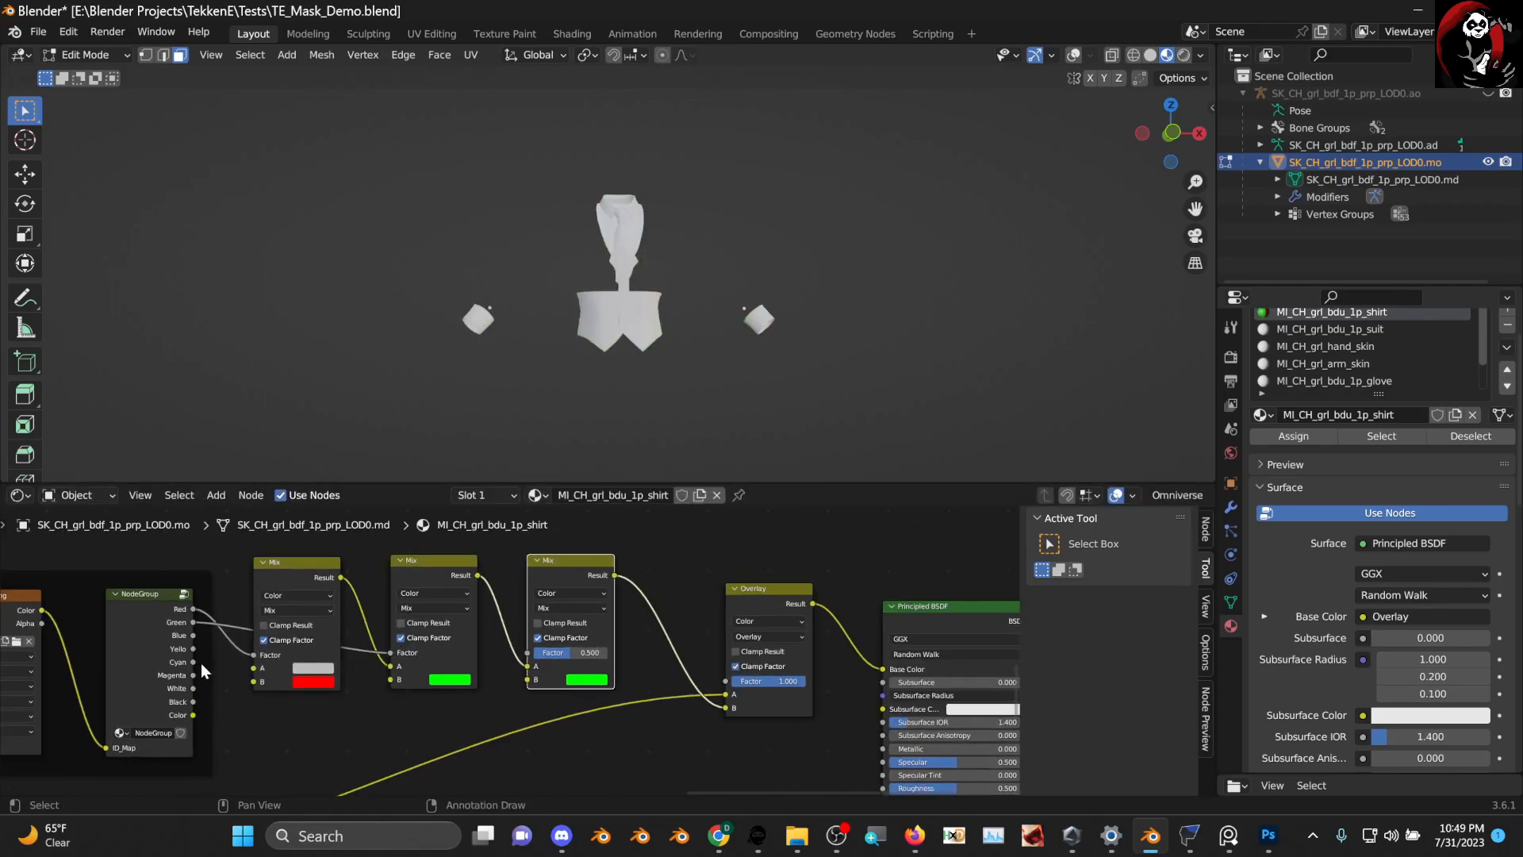
Connect the NodeGroup's Blue output to the third Mix node's Factor and set its B color to blue
{"action": "left_click_drag", "start_coordinate": [193, 636], "coordinate": [317, 744]}
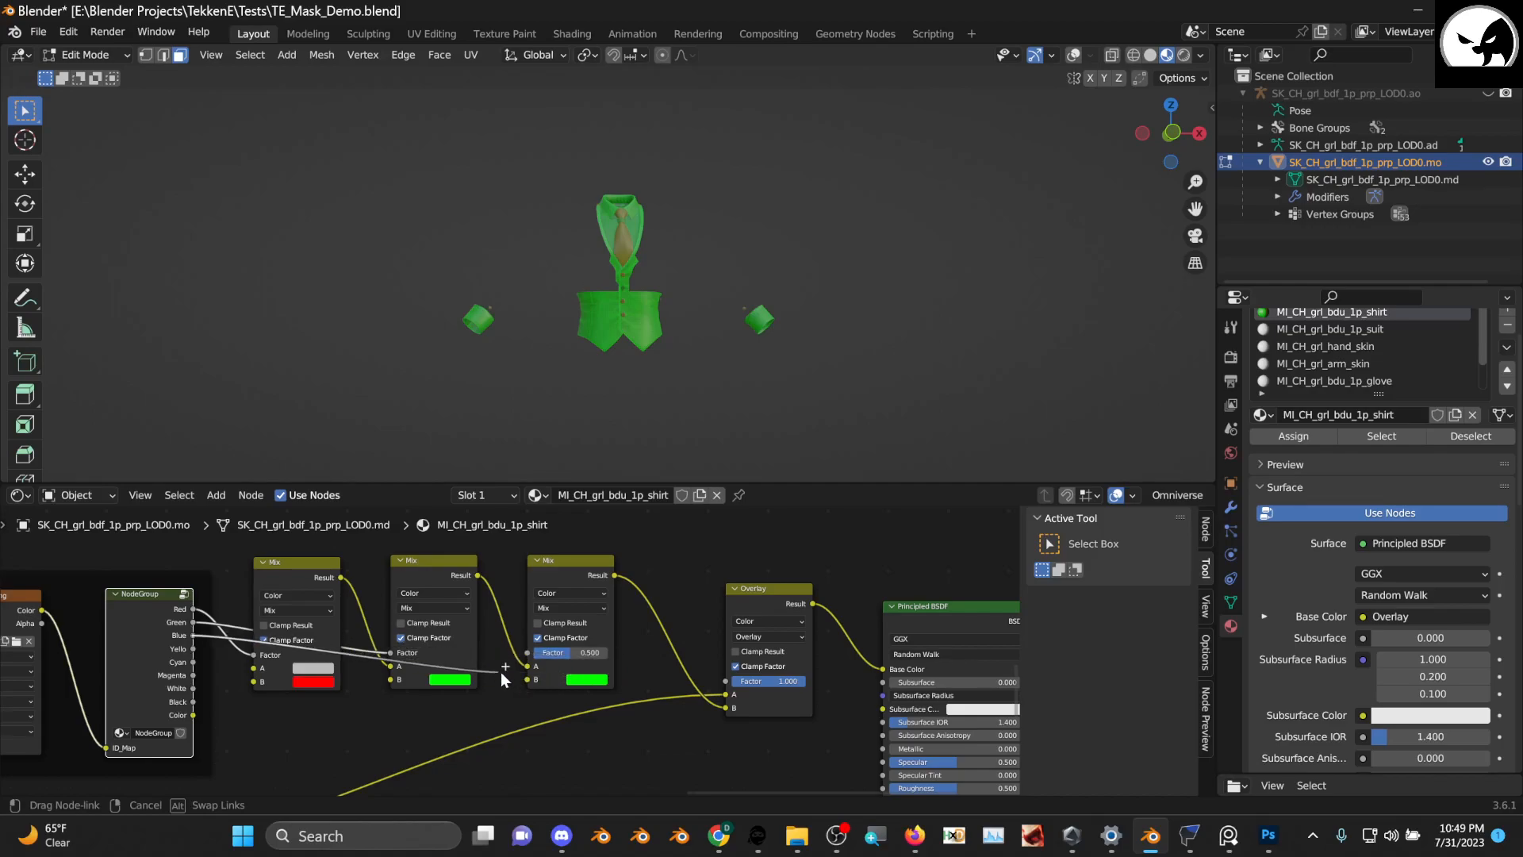
{"action": "left_click_drag", "start_coordinate": [527, 651], "coordinate": [527, 651]}
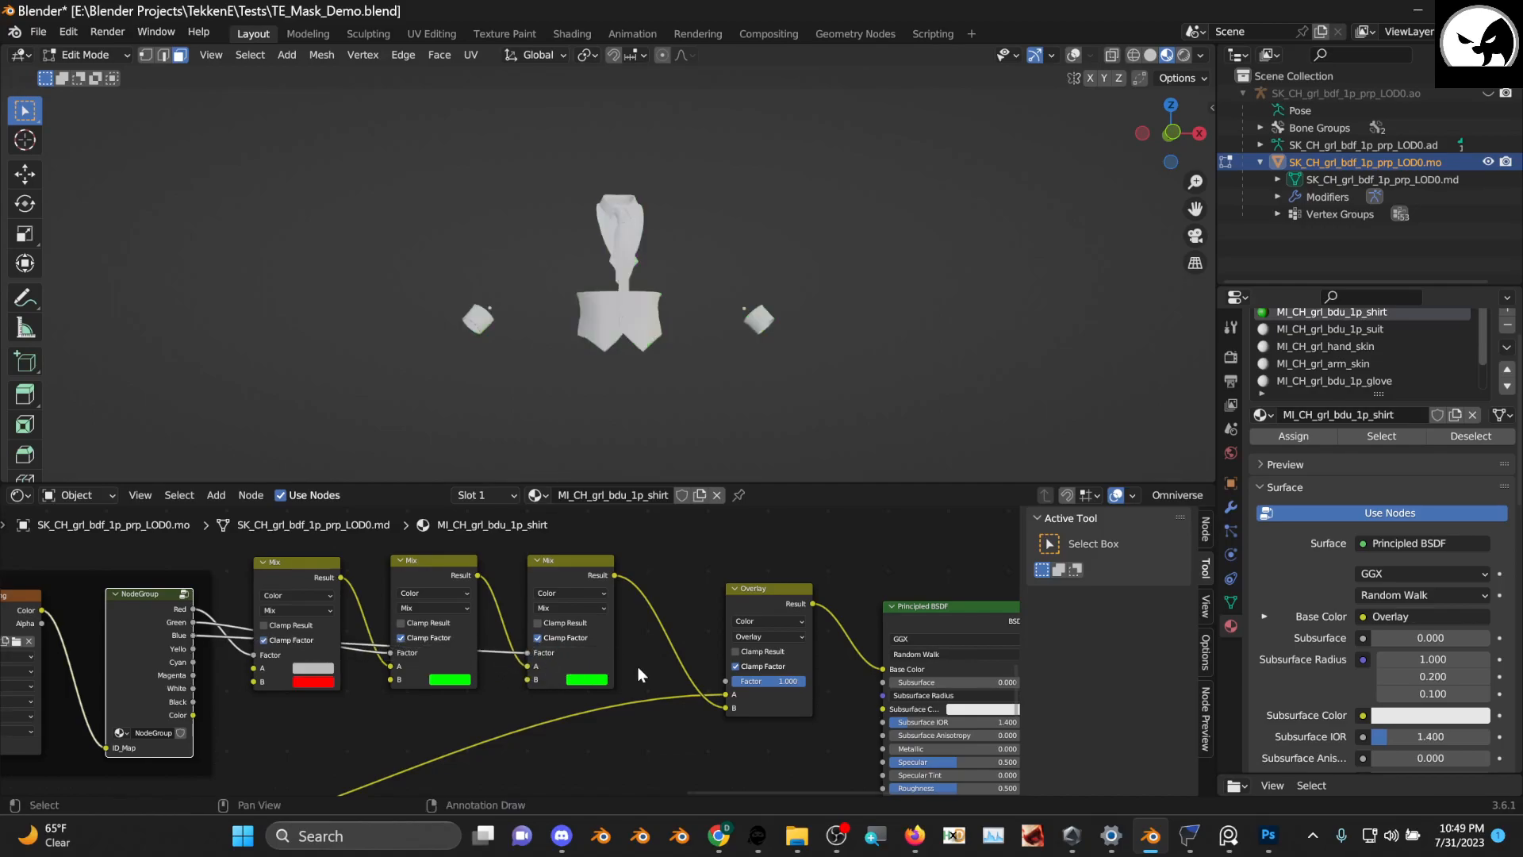
{"action": "left_click", "coordinate": [594, 681]}
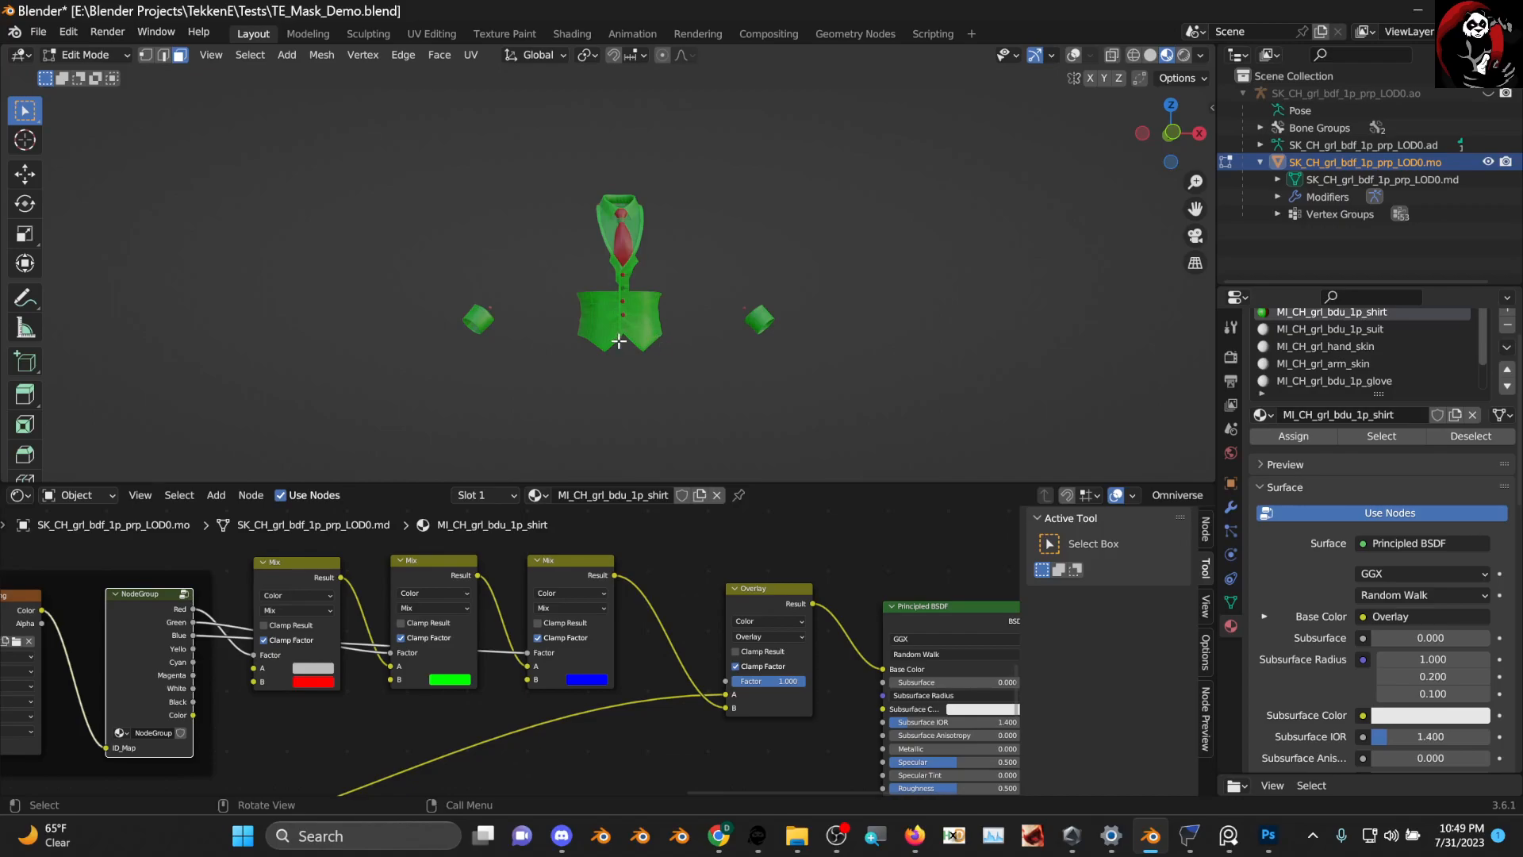
Examine the shirt, tie and buttons in the viewport for areas masked in blue
{"action": "scroll", "coordinate": [619, 341], "scroll_direction": "up", "scroll_amount": 3}
{"action": "scroll", "coordinate": [619, 341], "scroll_direction": "down", "scroll_amount": 3}
{"action": "middle_click_drag", "start_coordinate": [619, 341], "coordinate": [738, 330]}
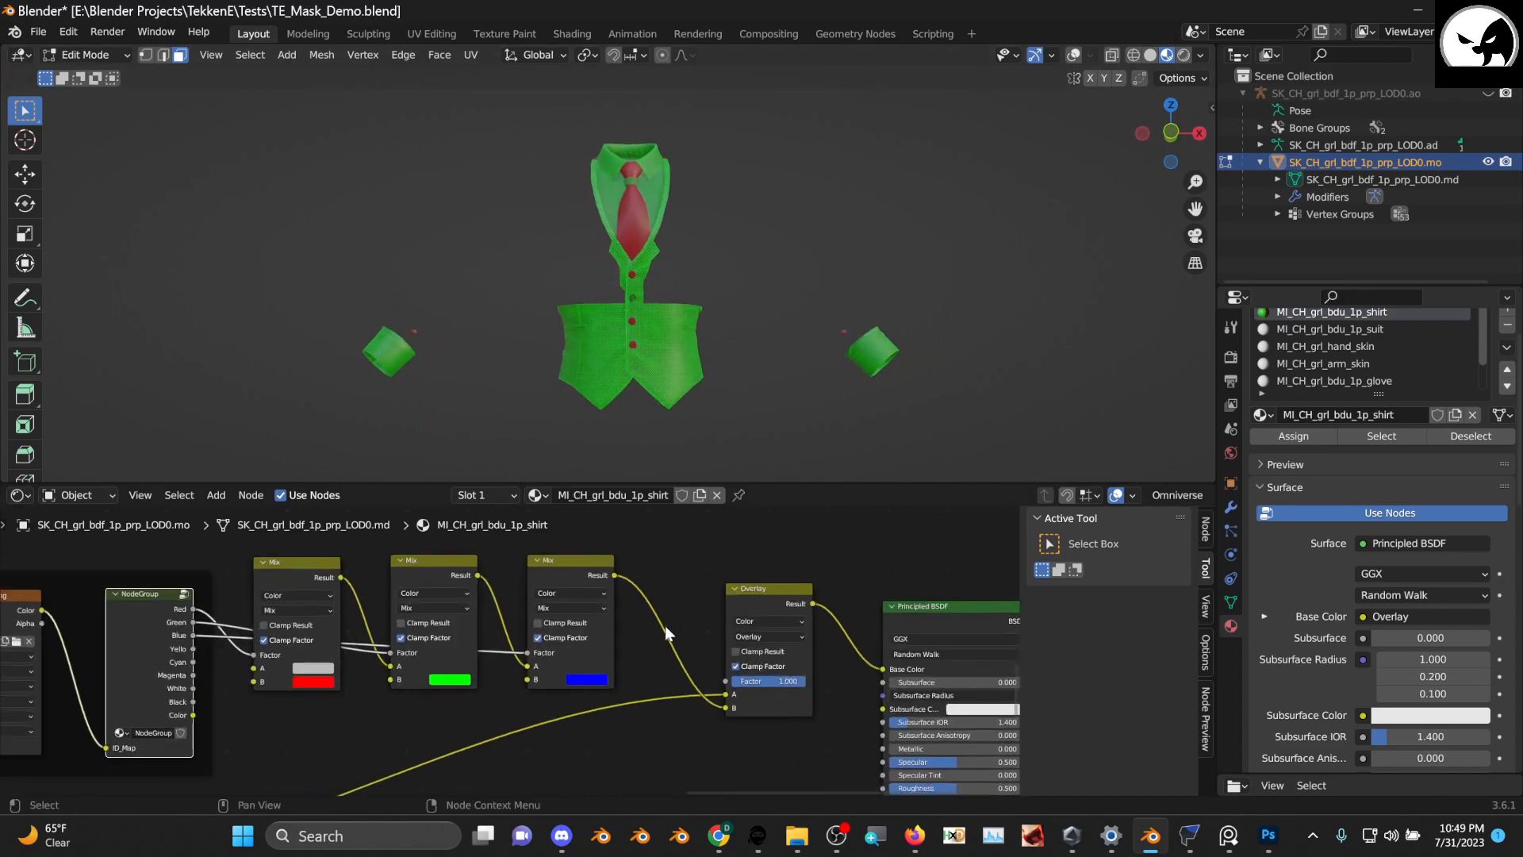
{"action": "scroll", "coordinate": [698, 278], "scroll_direction": "up", "scroll_amount": 8}
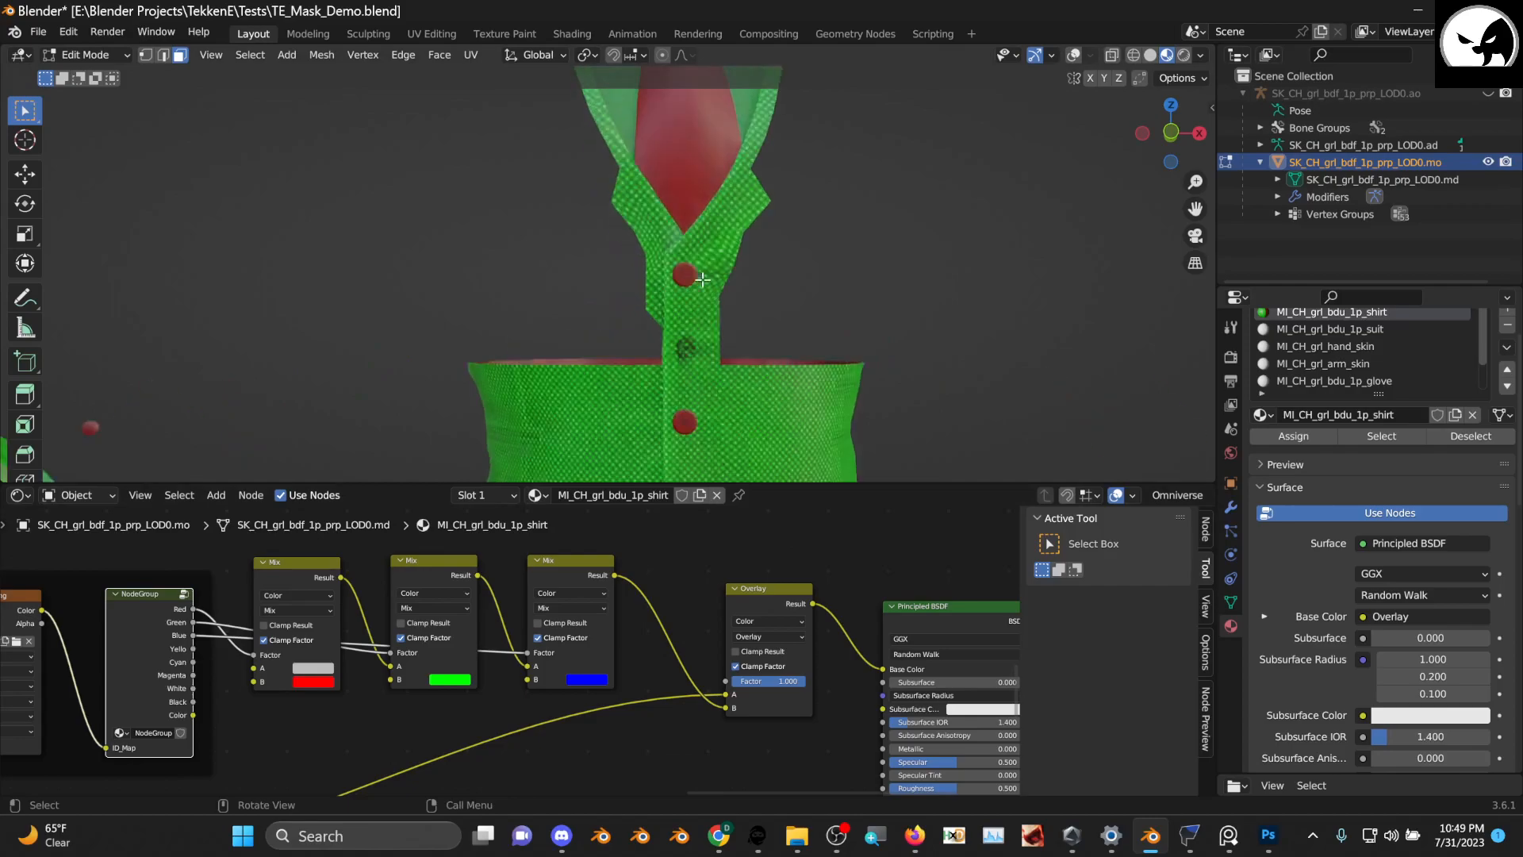
{"action": "scroll", "coordinate": [210, 662], "scroll_direction": "down", "scroll_amount": 3}
Tidy the spacing of the green and blue Mix nodes and the Overlay node after the NodeGroup
{"action": "middle_click_drag", "start_coordinate": [230, 668], "coordinate": [430, 660]}
{"action": "scroll", "coordinate": [432, 660], "scroll_direction": "up", "scroll_amount": 6}
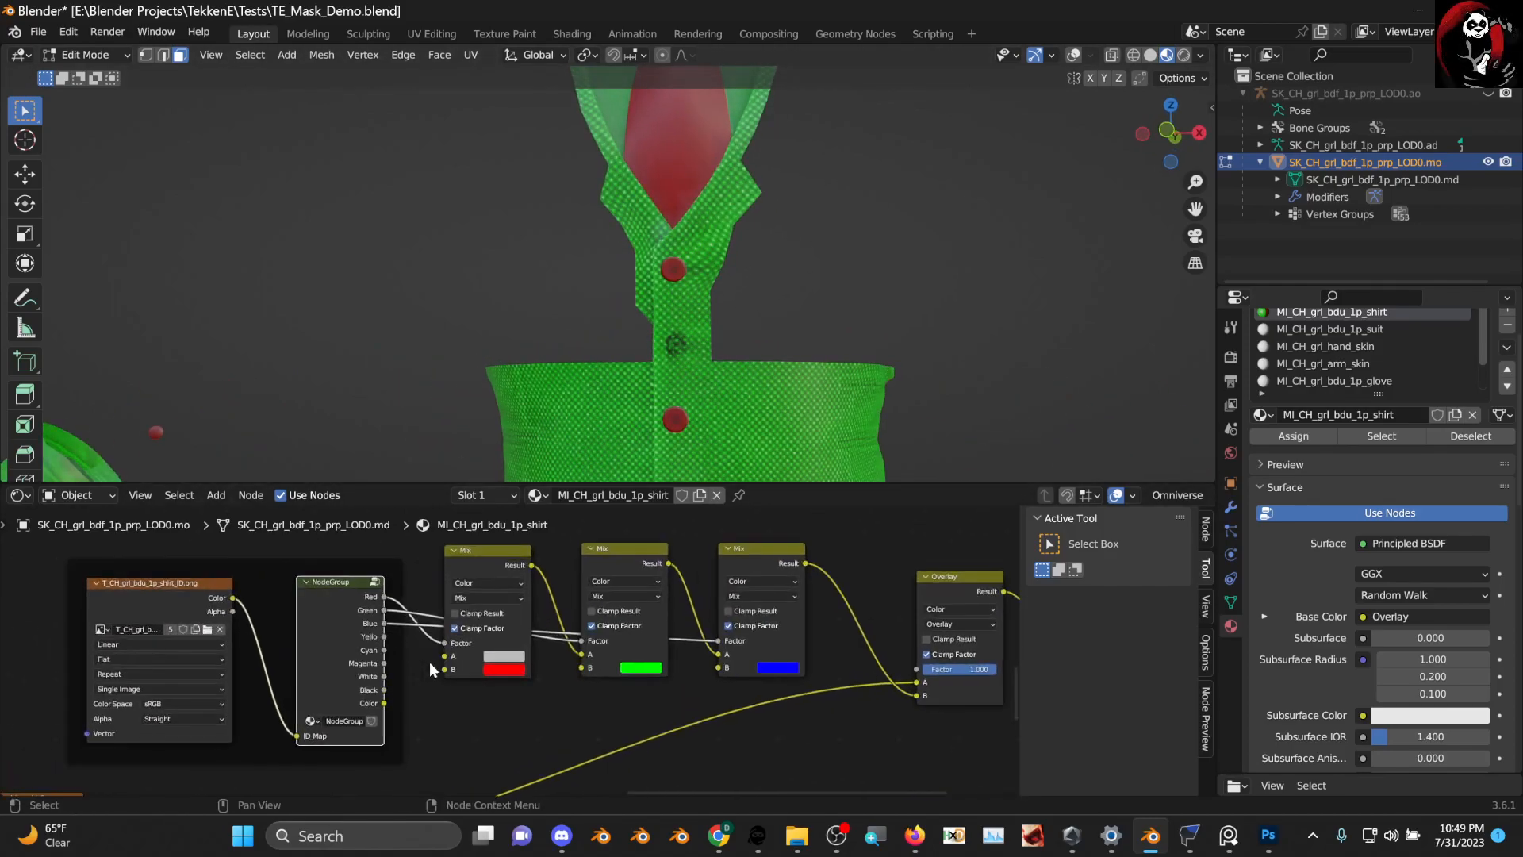
{"action": "middle_click_drag", "start_coordinate": [672, 671], "coordinate": [463, 682]}
{"action": "left_click_drag", "start_coordinate": [587, 540], "coordinate": [592, 541]}
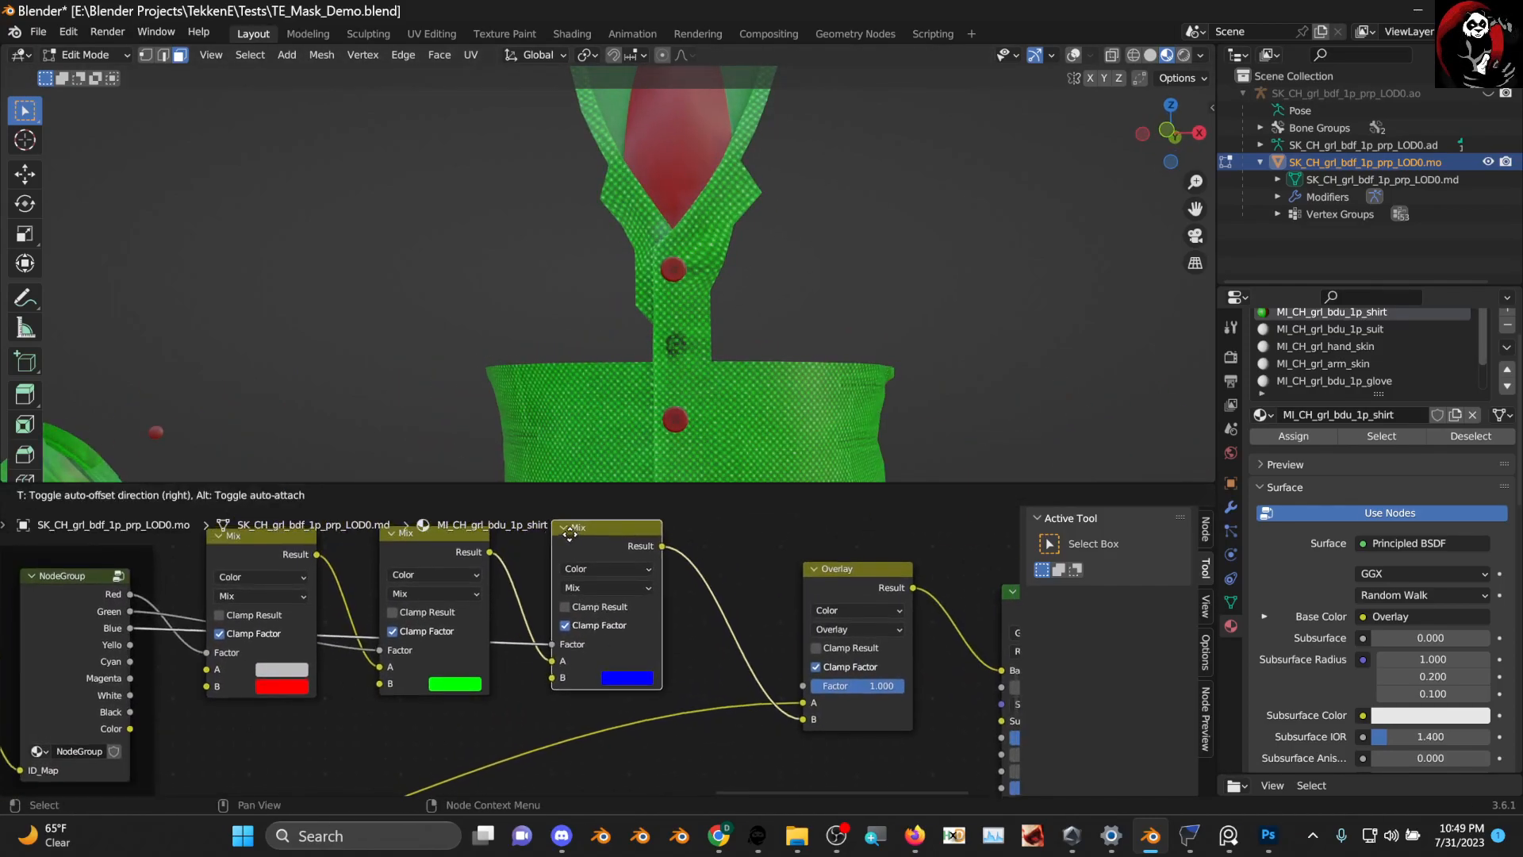
{"action": "left_click_drag", "start_coordinate": [468, 544], "coordinate": [445, 547]}
{"action": "left_click_drag", "start_coordinate": [571, 554], "coordinate": [529, 563]}
{"action": "scroll", "coordinate": [555, 591], "scroll_direction": "down", "scroll_amount": 7}
{"action": "left_click_drag", "start_coordinate": [695, 614], "coordinate": [683, 613]}
Open the NodeGroup for editing and enlarge the node editor over the 3D viewport to view its inner network
{"action": "middle_click_drag", "start_coordinate": [252, 634], "coordinate": [488, 616]}
{"action": "scroll", "coordinate": [508, 638], "scroll_direction": "up", "scroll_amount": 2}
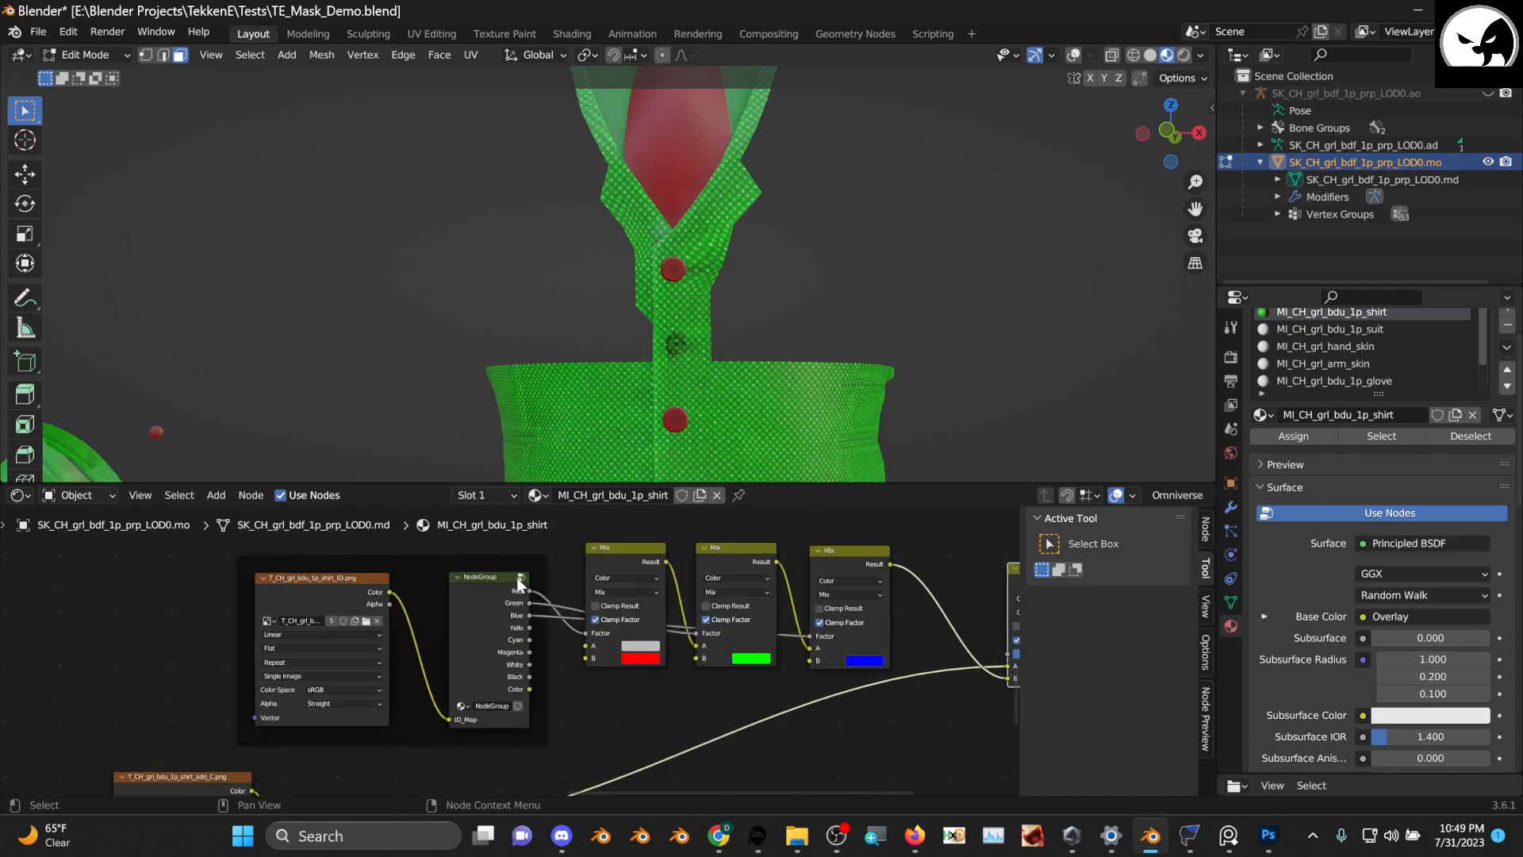
{"action": "left_click", "coordinate": [520, 577]}
{"action": "middle_click_drag", "start_coordinate": [517, 578], "coordinate": [648, 625]}
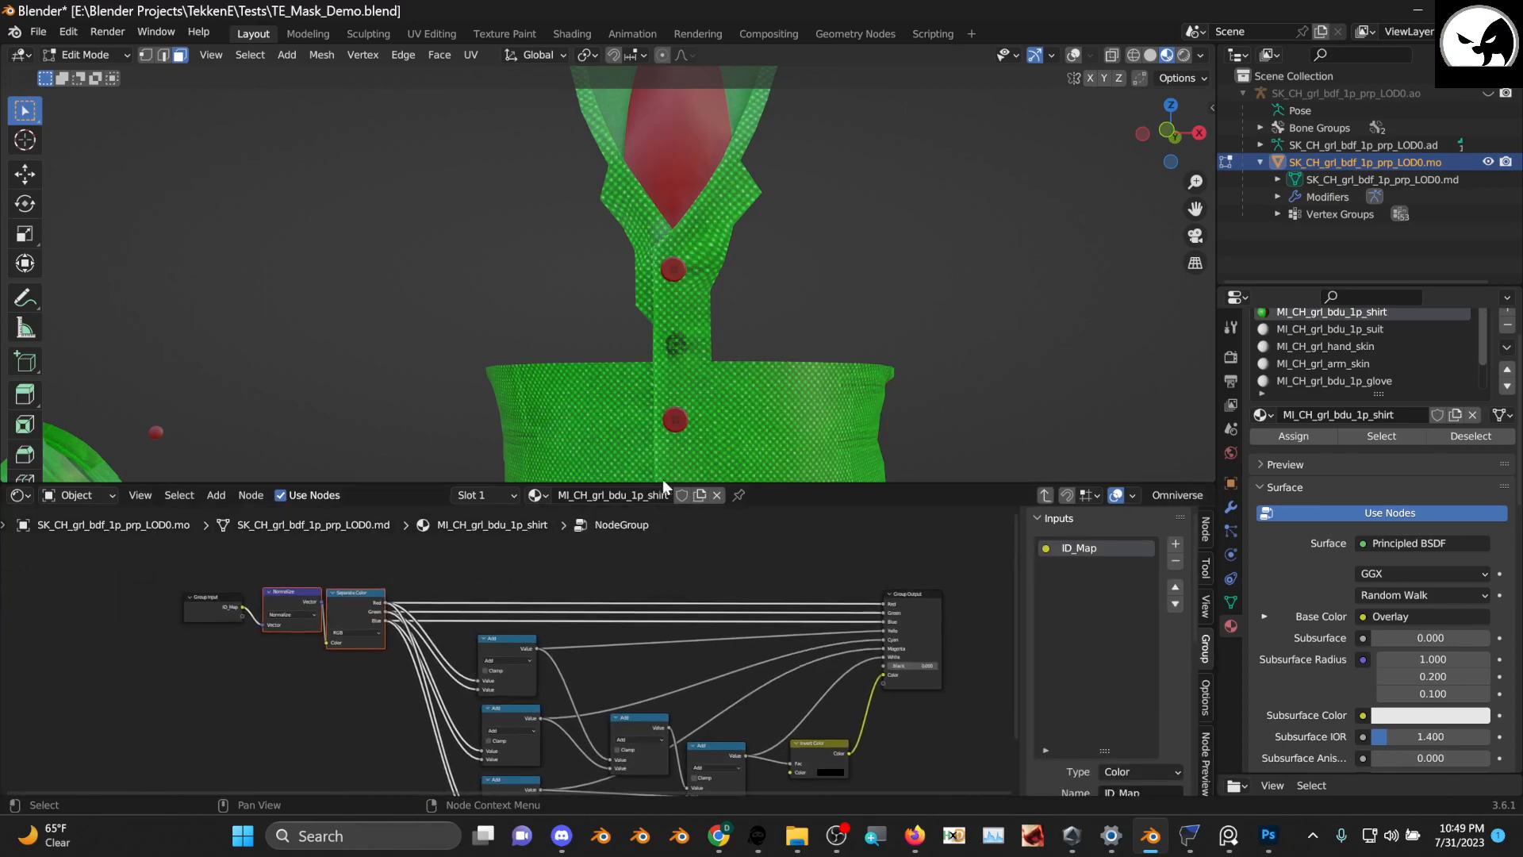
{"action": "left_click_drag", "start_coordinate": [672, 414], "coordinate": [592, 65]}
{"action": "scroll", "coordinate": [478, 326], "scroll_direction": "up", "scroll_amount": 5}
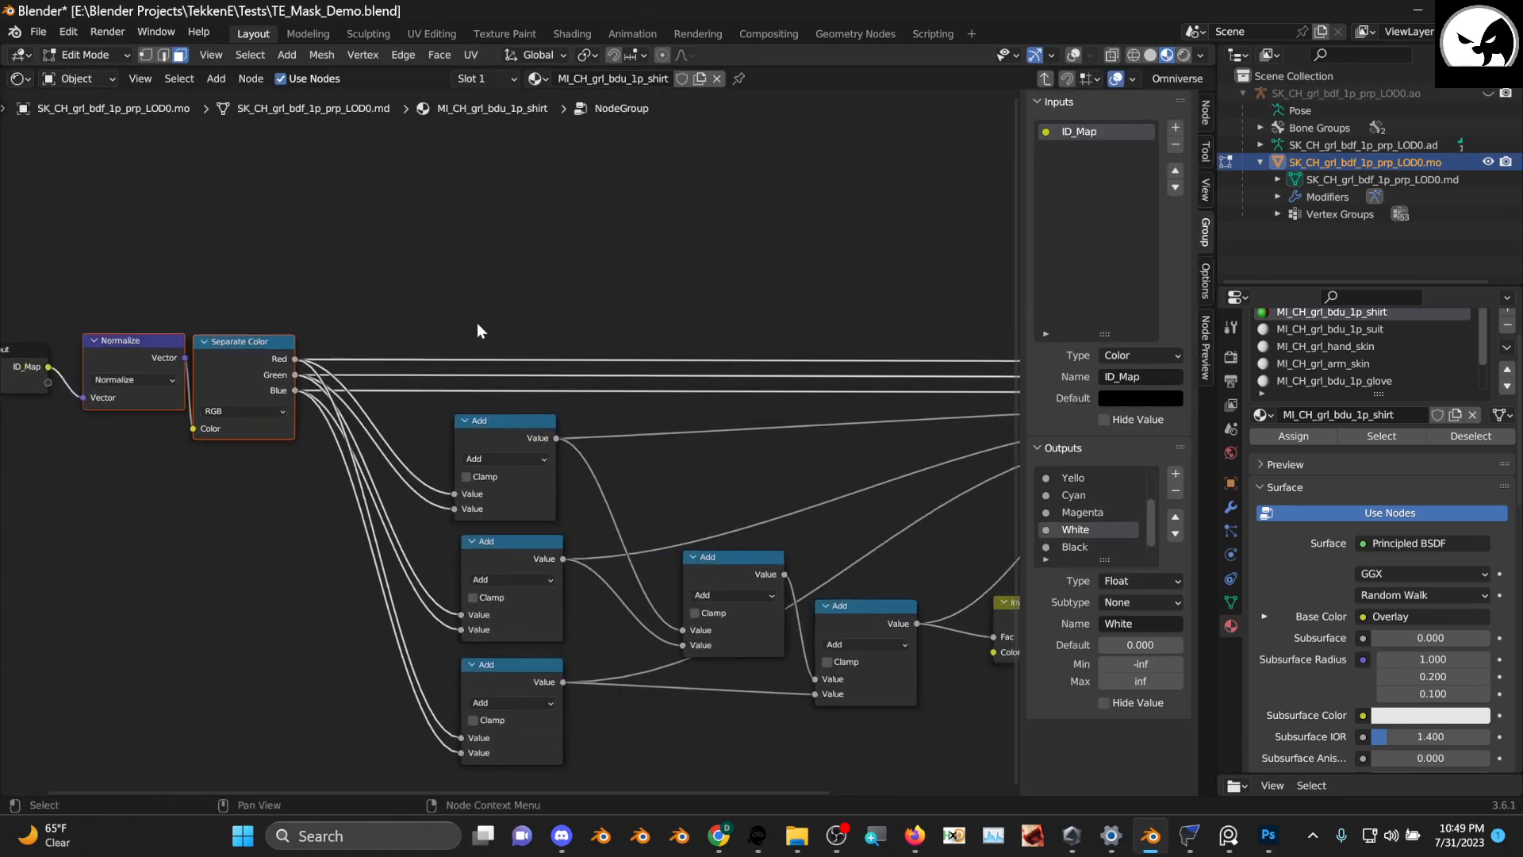
Move the Group Input node slightly away from the Normalize node and return to the shirt material's main node tree
{"action": "left_click_drag", "start_coordinate": [263, 412], "coordinate": [222, 416]}
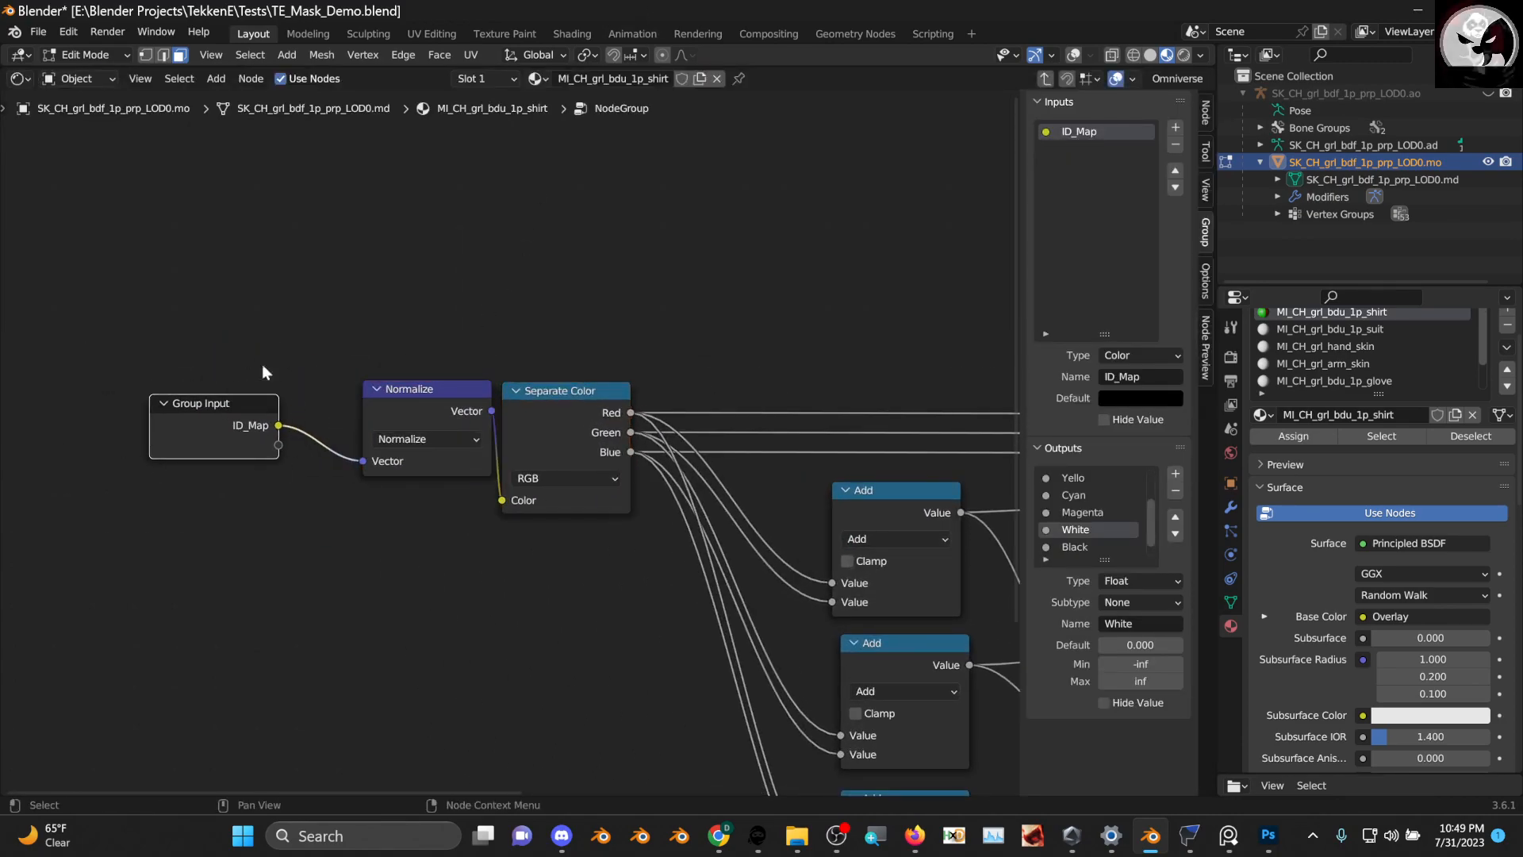
{"action": "left_click", "coordinate": [1039, 77]}
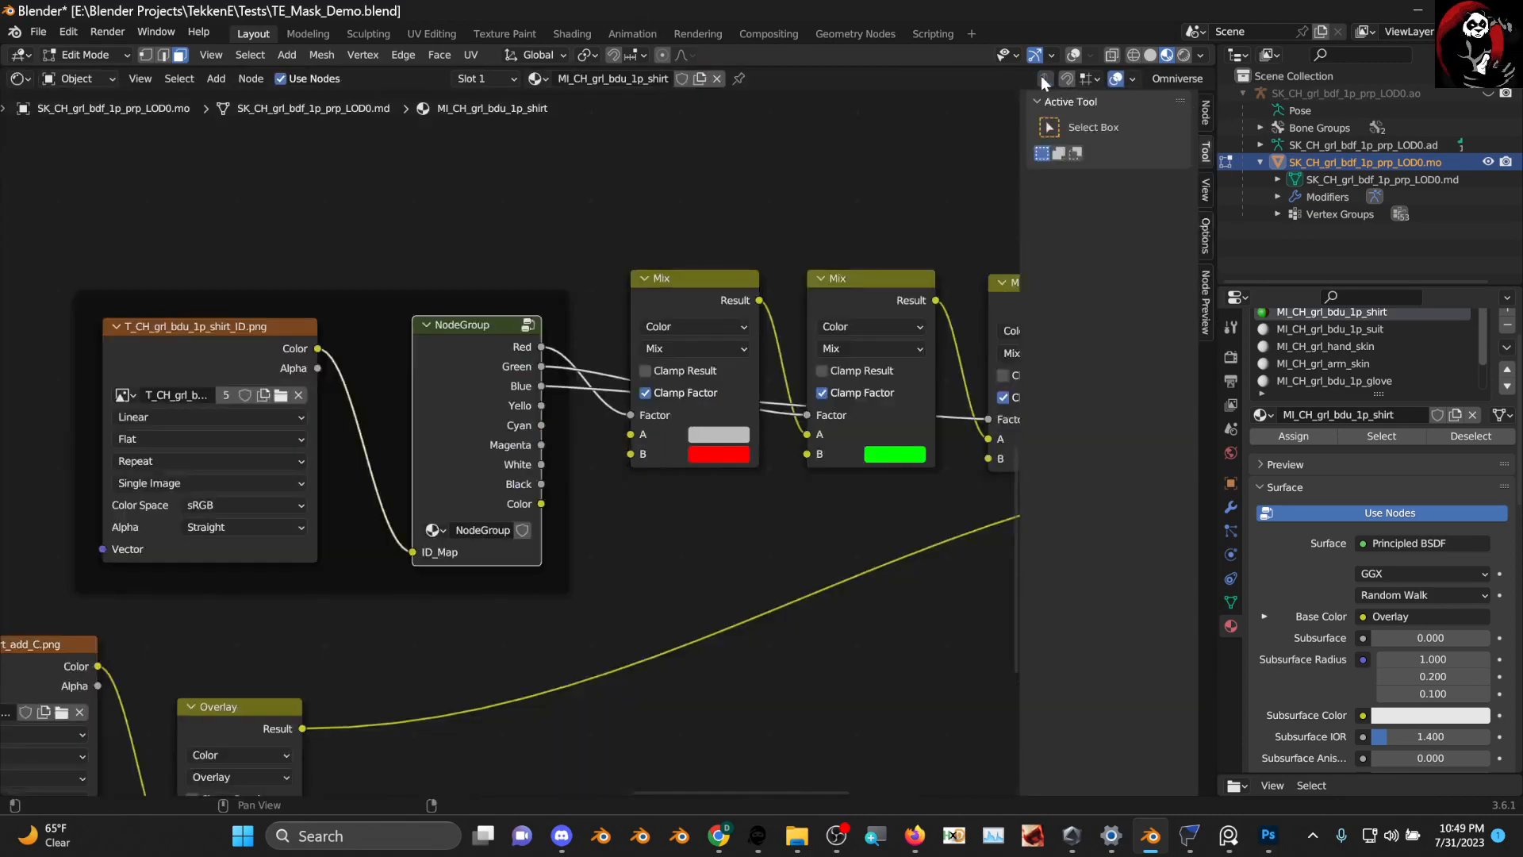
{"action": "middle_click_drag", "start_coordinate": [741, 312], "coordinate": [526, 440]}
{"action": "scroll", "coordinate": [526, 439], "scroll_direction": "down", "scroll_amount": 4}
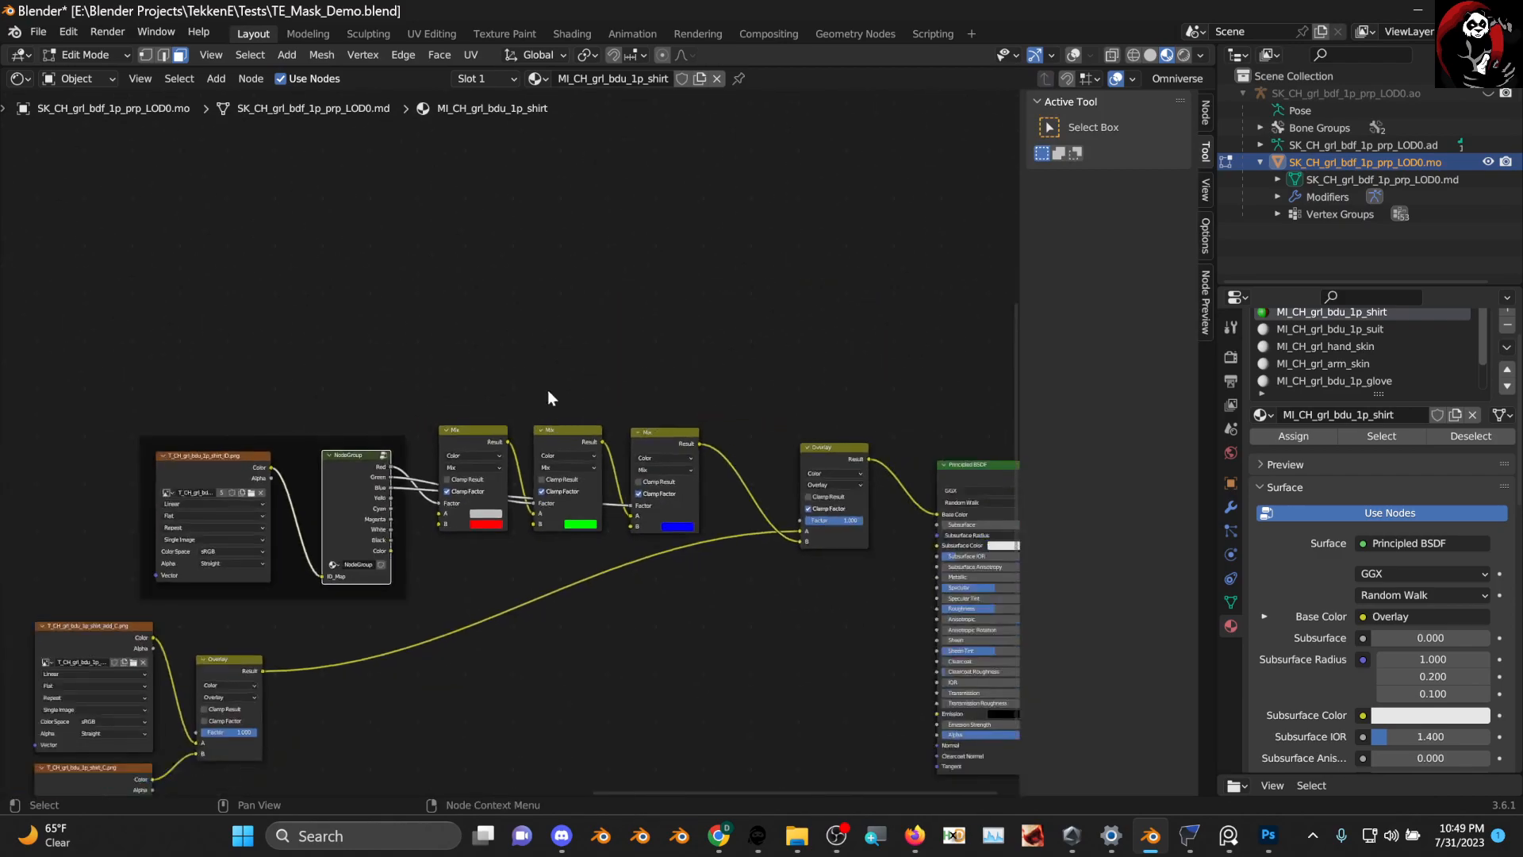
{"action": "scroll", "coordinate": [444, 481], "scroll_direction": "up", "scroll_amount": 4}
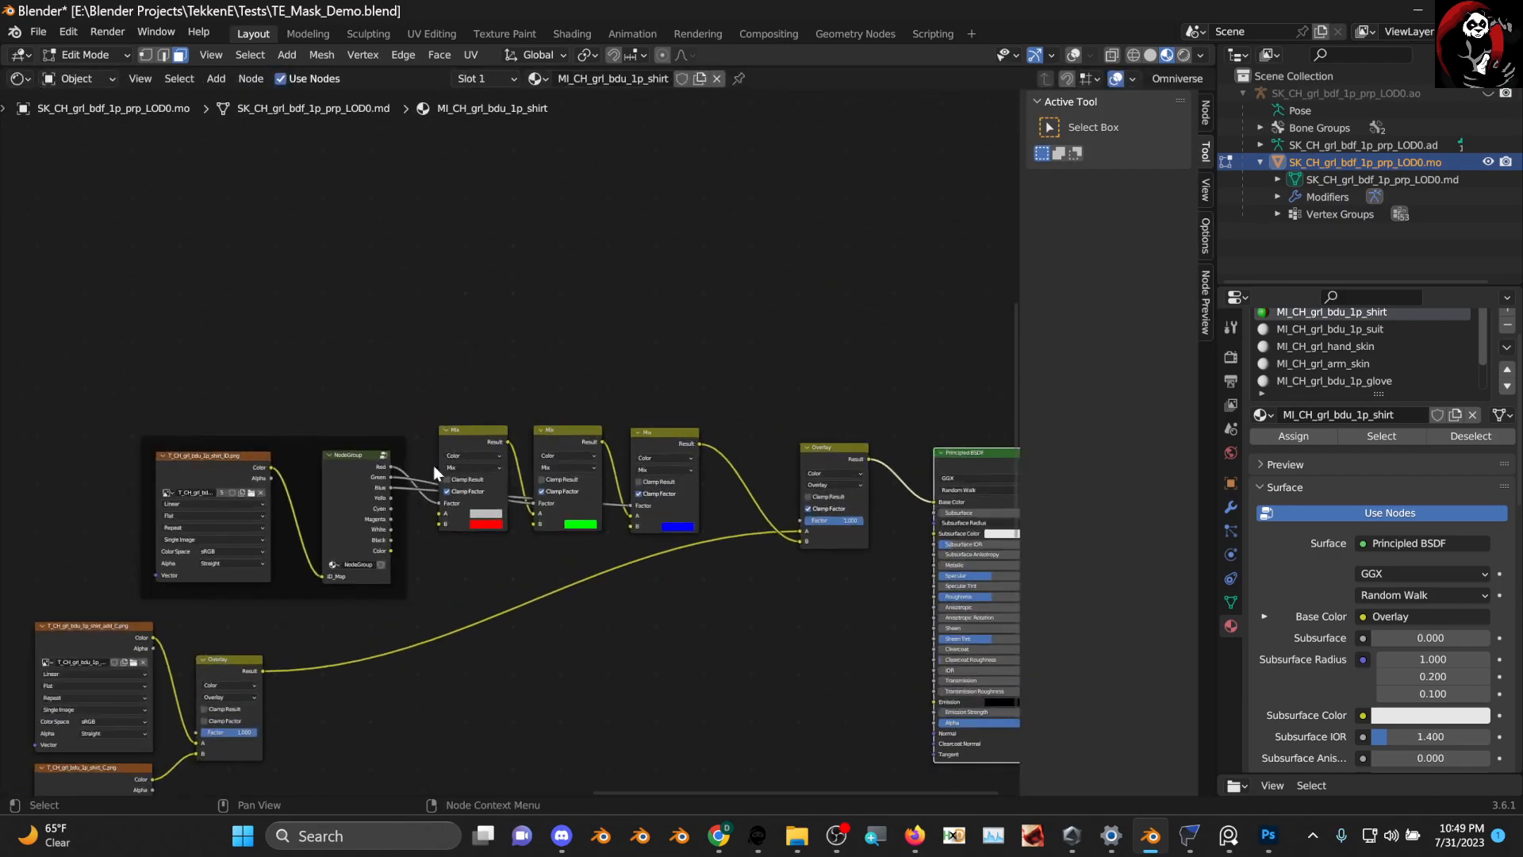
Add a Vector Math Normalize node fed by the shirt ID texture's Color output and place it above the NodeGroup
{"action": "middle_click_drag", "start_coordinate": [330, 416], "coordinate": [407, 449]}
{"action": "left_click_drag", "start_coordinate": [283, 507], "coordinate": [298, 502]}
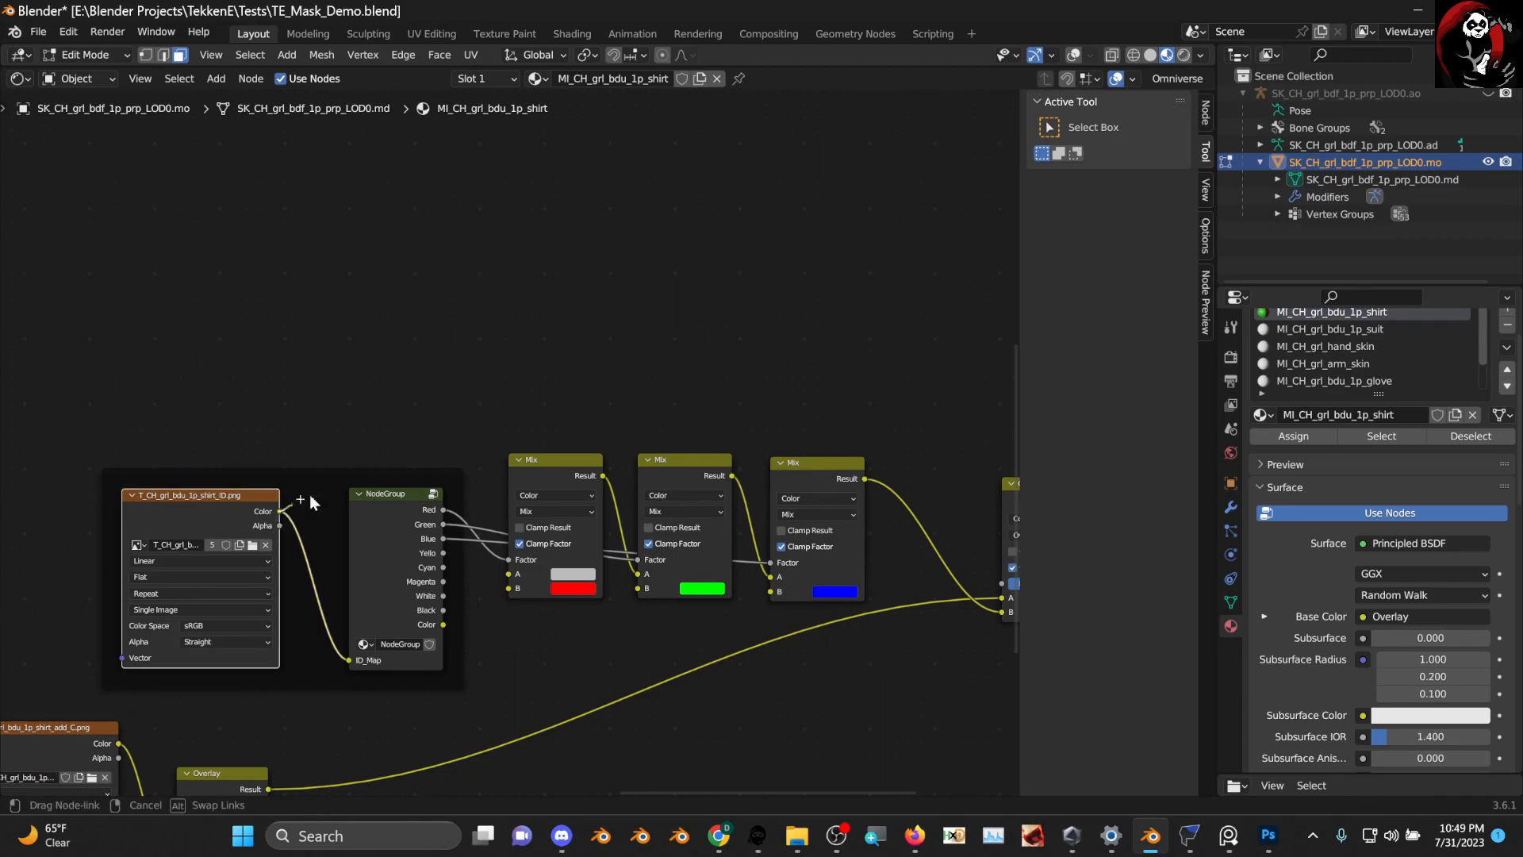
{"action": "left_click_drag", "start_coordinate": [465, 292], "coordinate": [467, 293]}
{"action": "type", "text": "normaliz"}
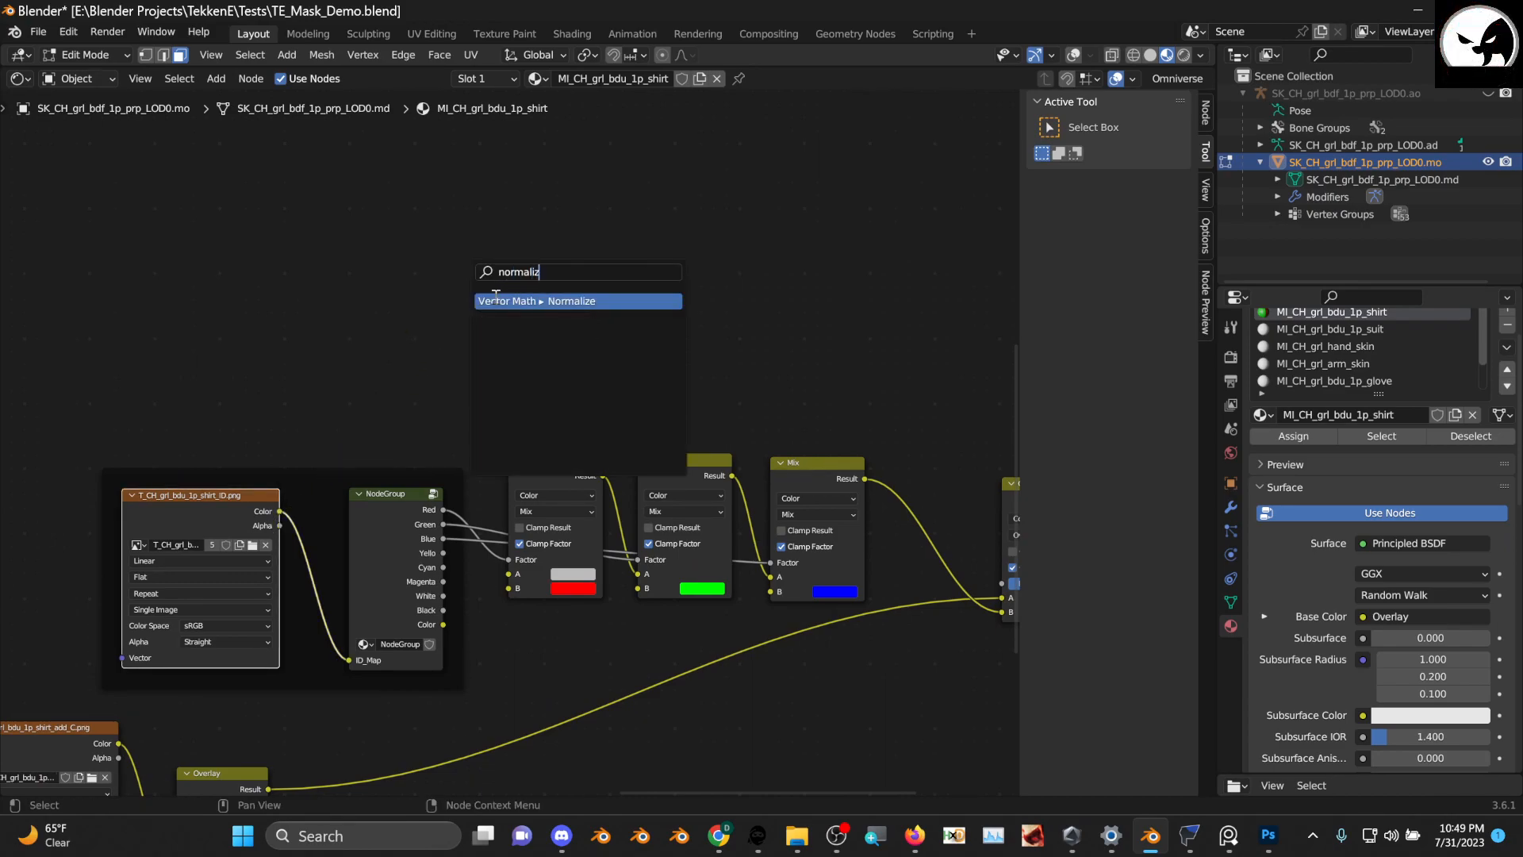
{"action": "key", "text": "Return"}
{"action": "left_click", "coordinate": [526, 364]}
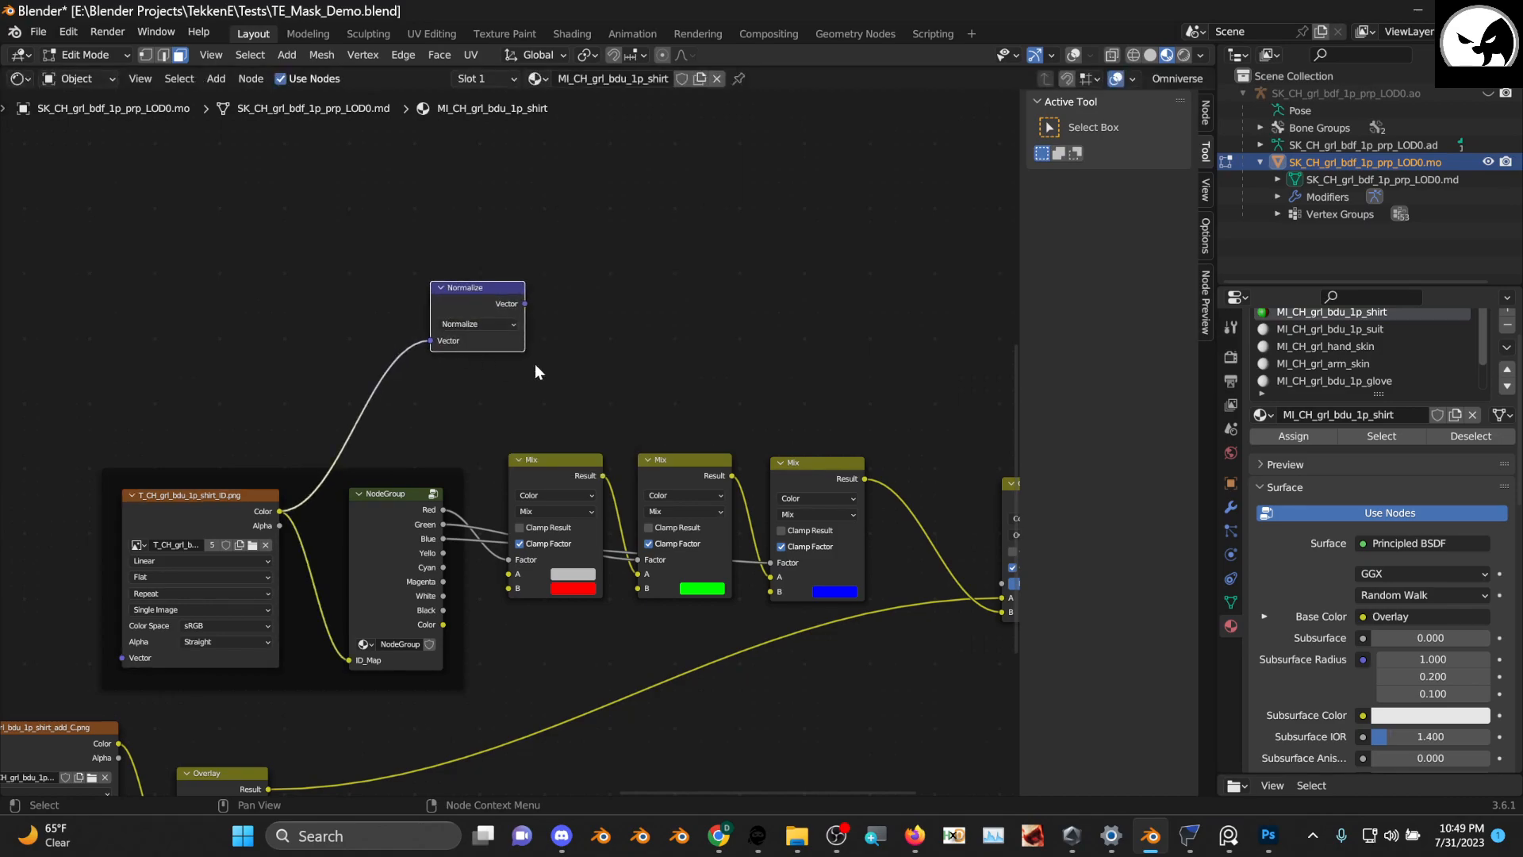
Add a Separate Color node fed by the Normalize node's Vector output and place it beside Normalize
{"action": "scroll", "coordinate": [526, 363], "scroll_direction": "down", "scroll_amount": 2}
{"action": "scroll", "coordinate": [417, 424], "scroll_direction": "up", "scroll_amount": 4}
{"action": "middle_click_drag", "start_coordinate": [365, 441], "coordinate": [328, 462]}
{"action": "left_click_drag", "start_coordinate": [365, 307], "coordinate": [418, 333]}
{"action": "scroll", "coordinate": [345, 364], "scroll_direction": "up", "scroll_amount": 2}
{"action": "type", "text": "sepera"}
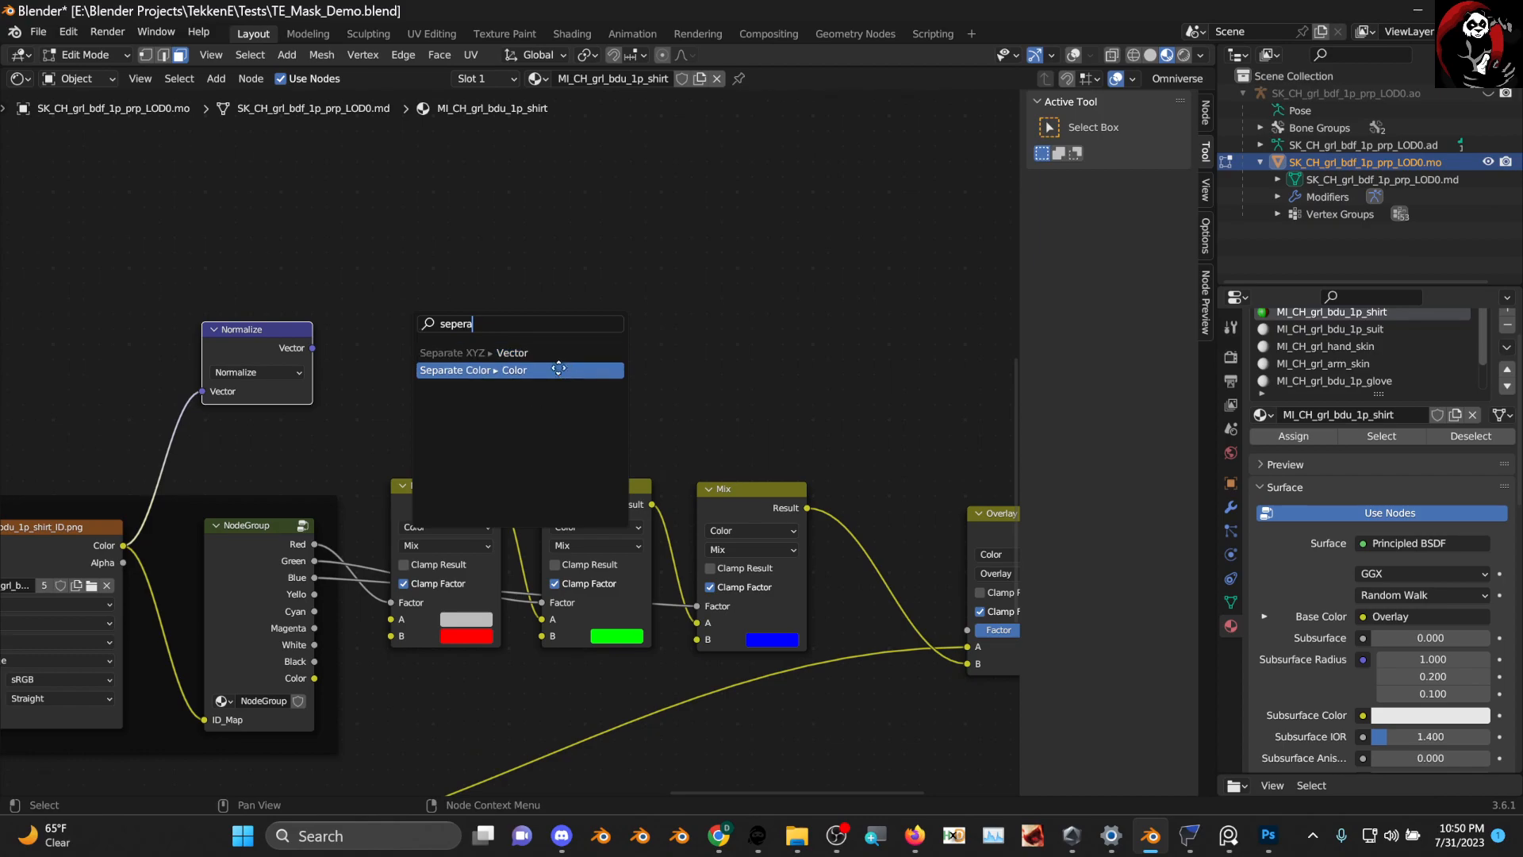
{"action": "left_click", "coordinate": [558, 370]}
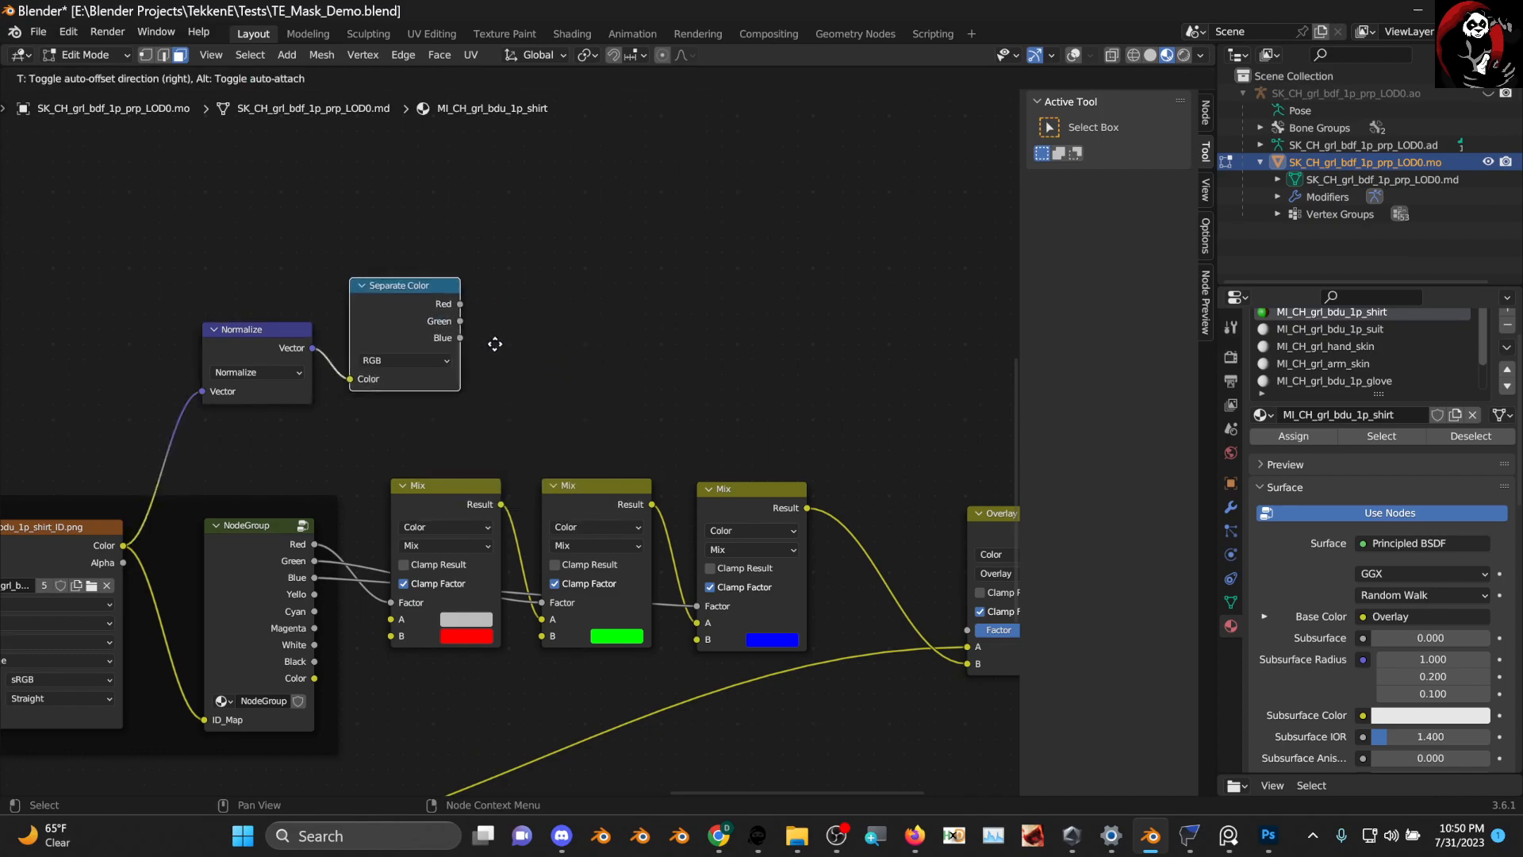
{"action": "left_click", "coordinate": [402, 313]}
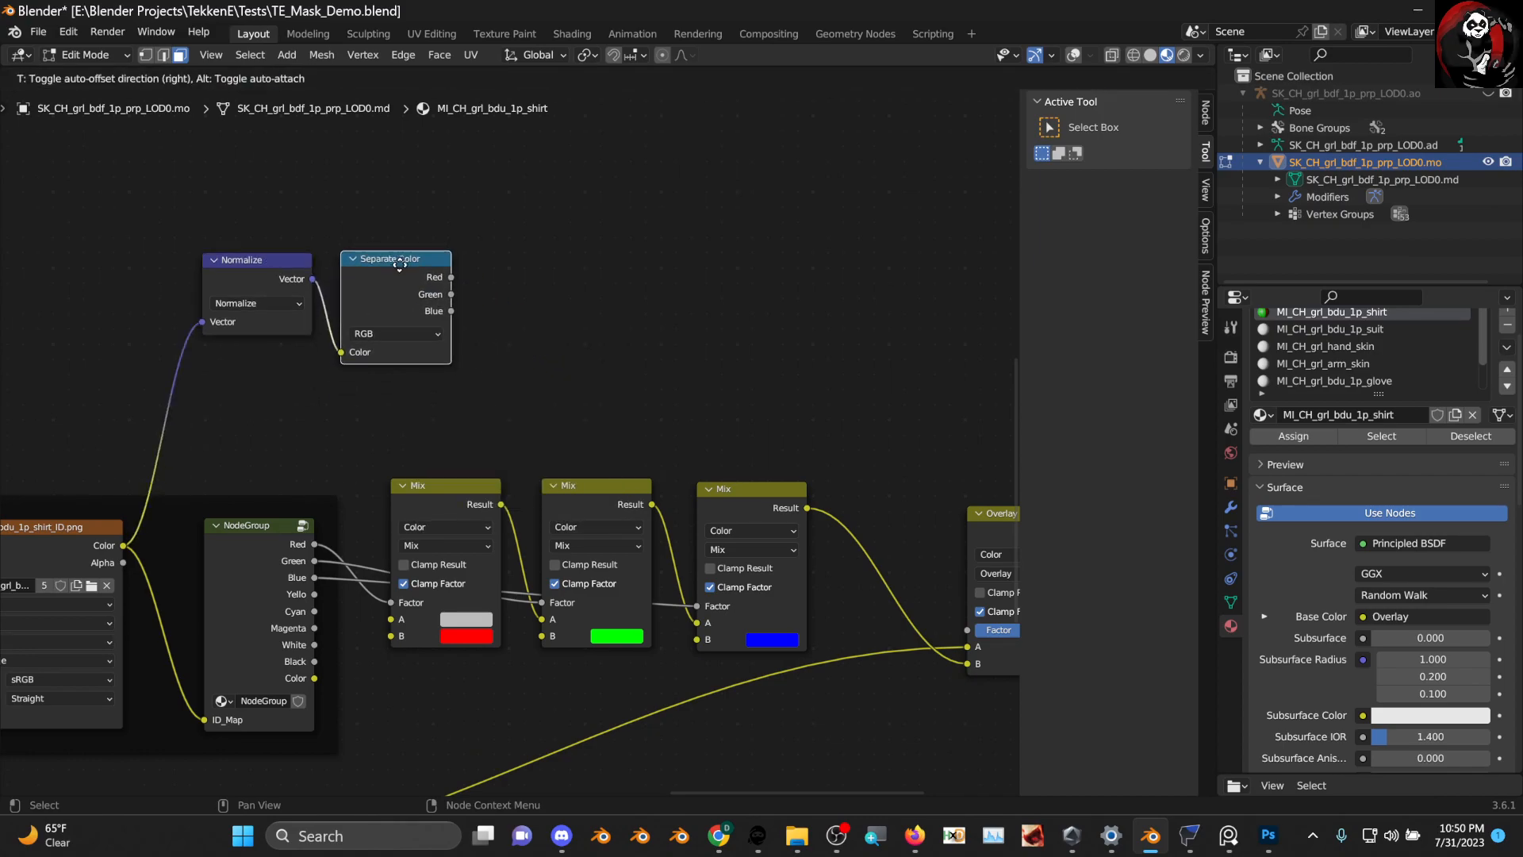
{"action": "scroll", "coordinate": [514, 341], "scroll_direction": "down", "scroll_amount": 2}
{"action": "middle_click_drag", "start_coordinate": [618, 350], "coordinate": [479, 330]}
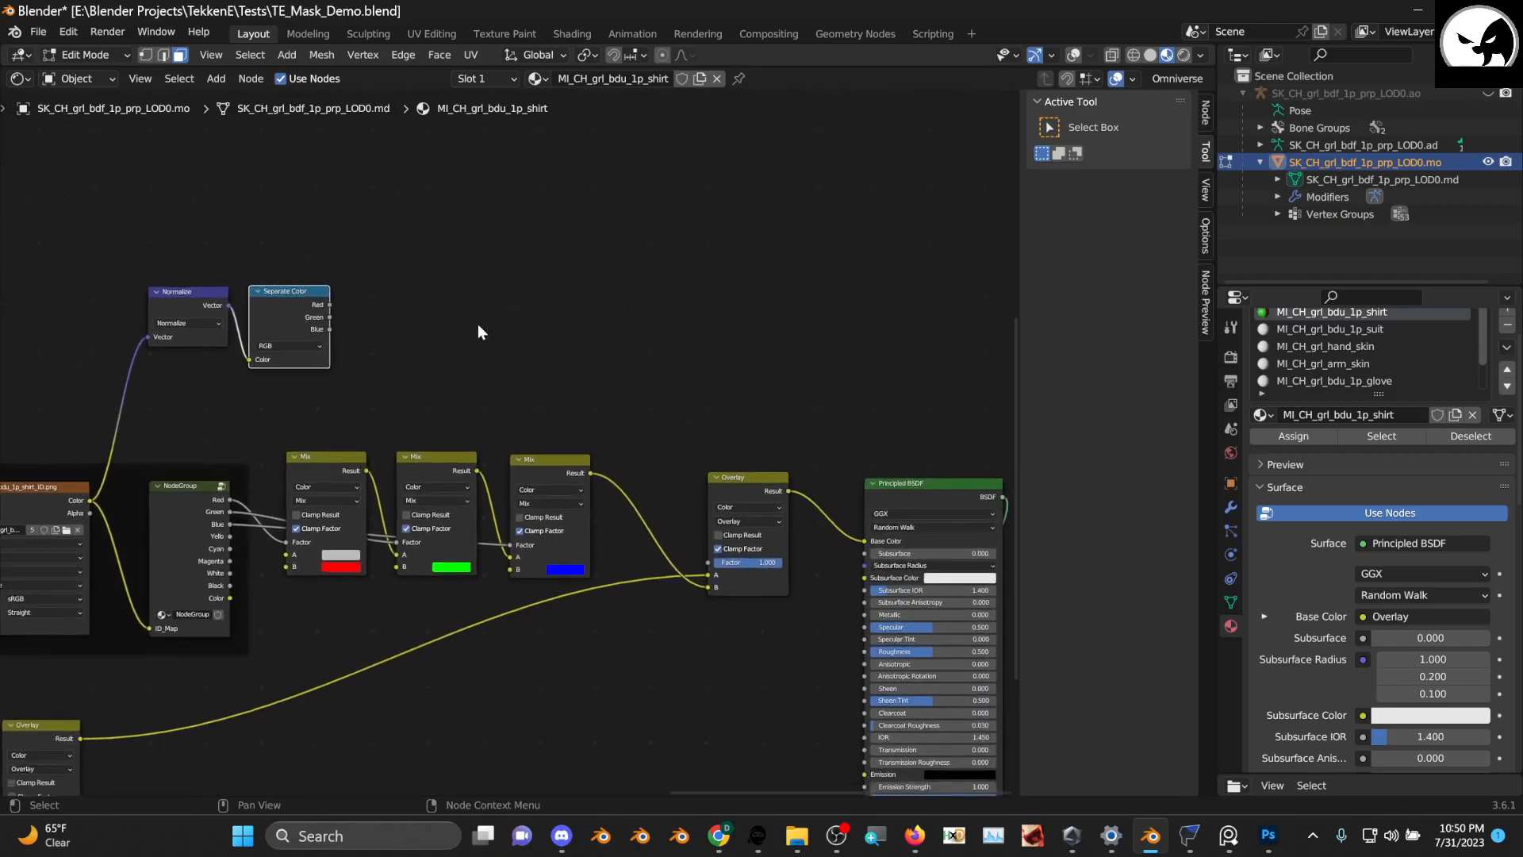
{"action": "scroll", "coordinate": [476, 370], "scroll_direction": "up", "scroll_amount": 3}
{"action": "middle_click_drag", "start_coordinate": [357, 386], "coordinate": [315, 422]}
{"action": "left_click_drag", "start_coordinate": [416, 339], "coordinate": [416, 341]}
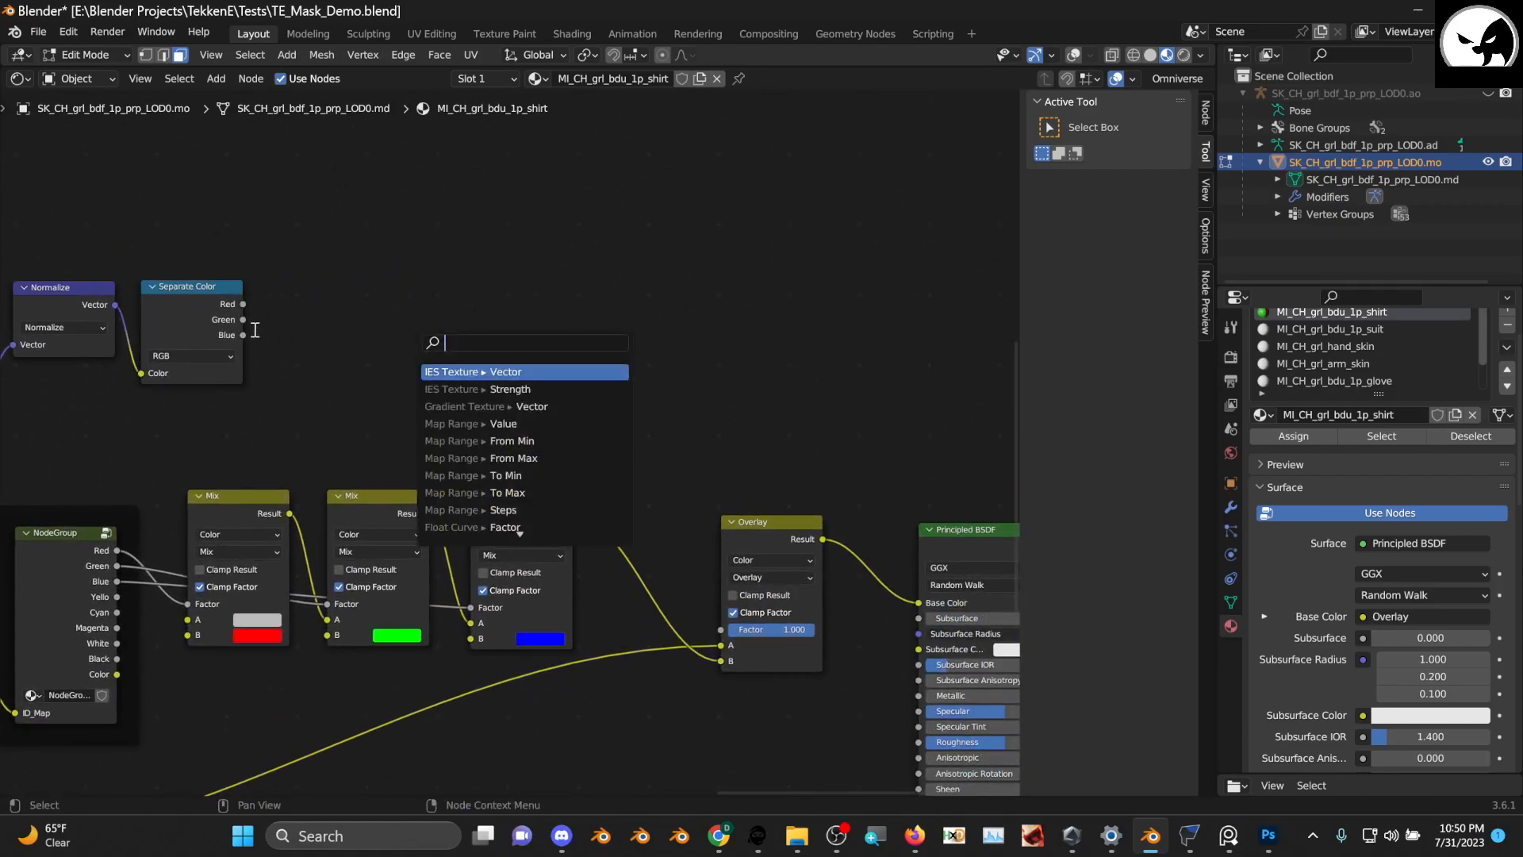
{"action": "left_click_drag", "start_coordinate": [243, 304], "coordinate": [473, 347]}
{"action": "left_click", "coordinate": [252, 325]}
{"action": "mouse_move", "coordinate": [239, 321]}
{"action": "left_mouse_down"}
{"action": "mouse_move", "coordinate": [266, 324]}
{"action": "mouse_move", "coordinate": [236, 344]}
{"action": "left_mouse_up"}
{"action": "left_click", "coordinate": [234, 341]}
{"action": "scroll", "coordinate": [365, 365], "scroll_direction": "down", "scroll_amount": 4}
{"action": "scroll", "coordinate": [364, 371], "scroll_direction": "up", "scroll_amount": 3}
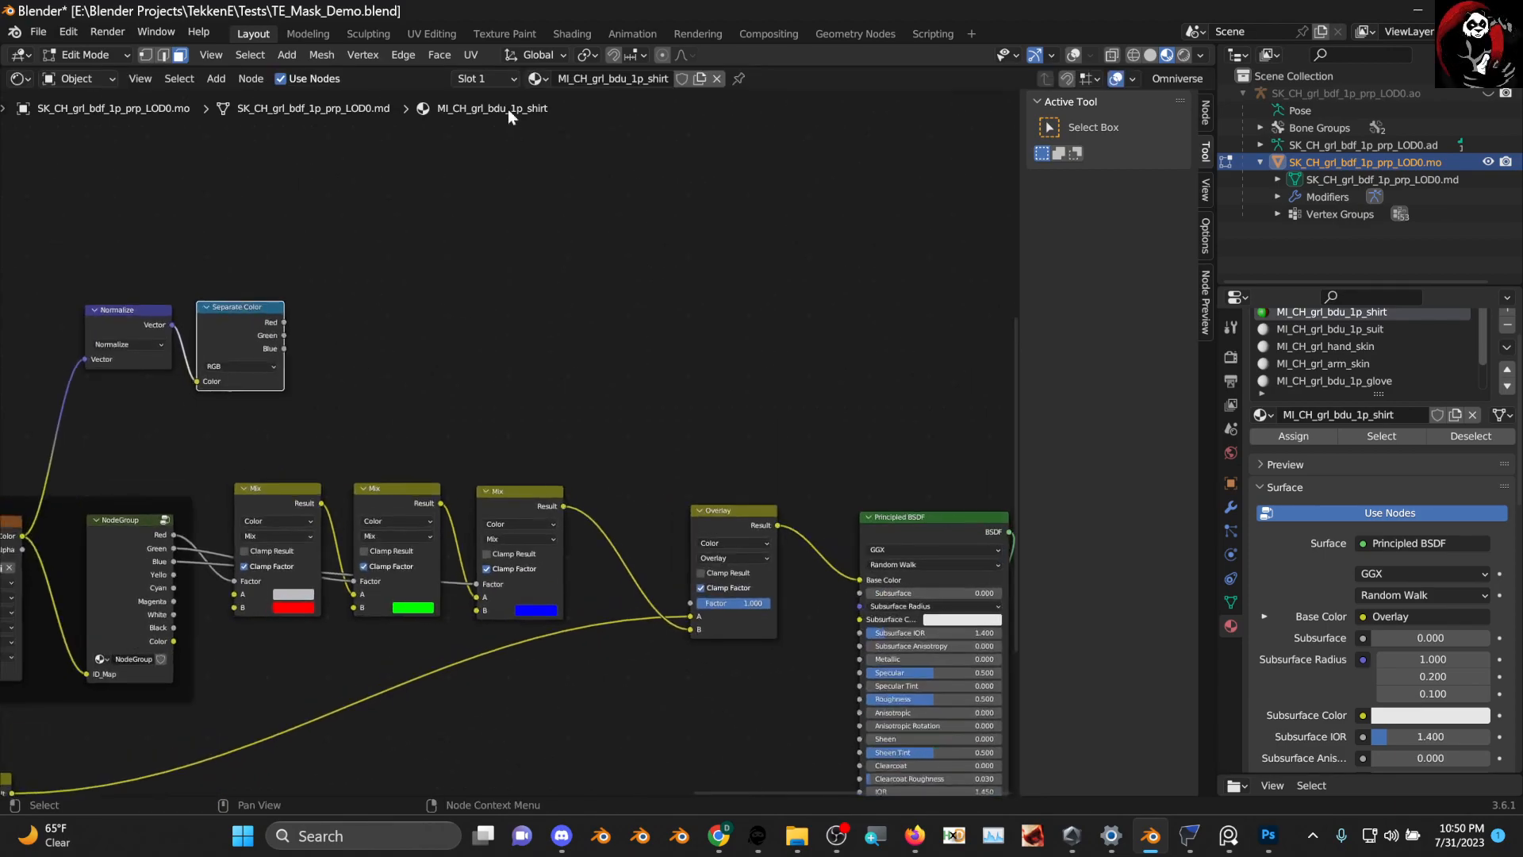
Delete the three chained Mix nodes and the Overlay node that feeds the Principled BSDF
{"action": "scroll", "coordinate": [262, 456], "scroll_direction": "down", "scroll_amount": 2}
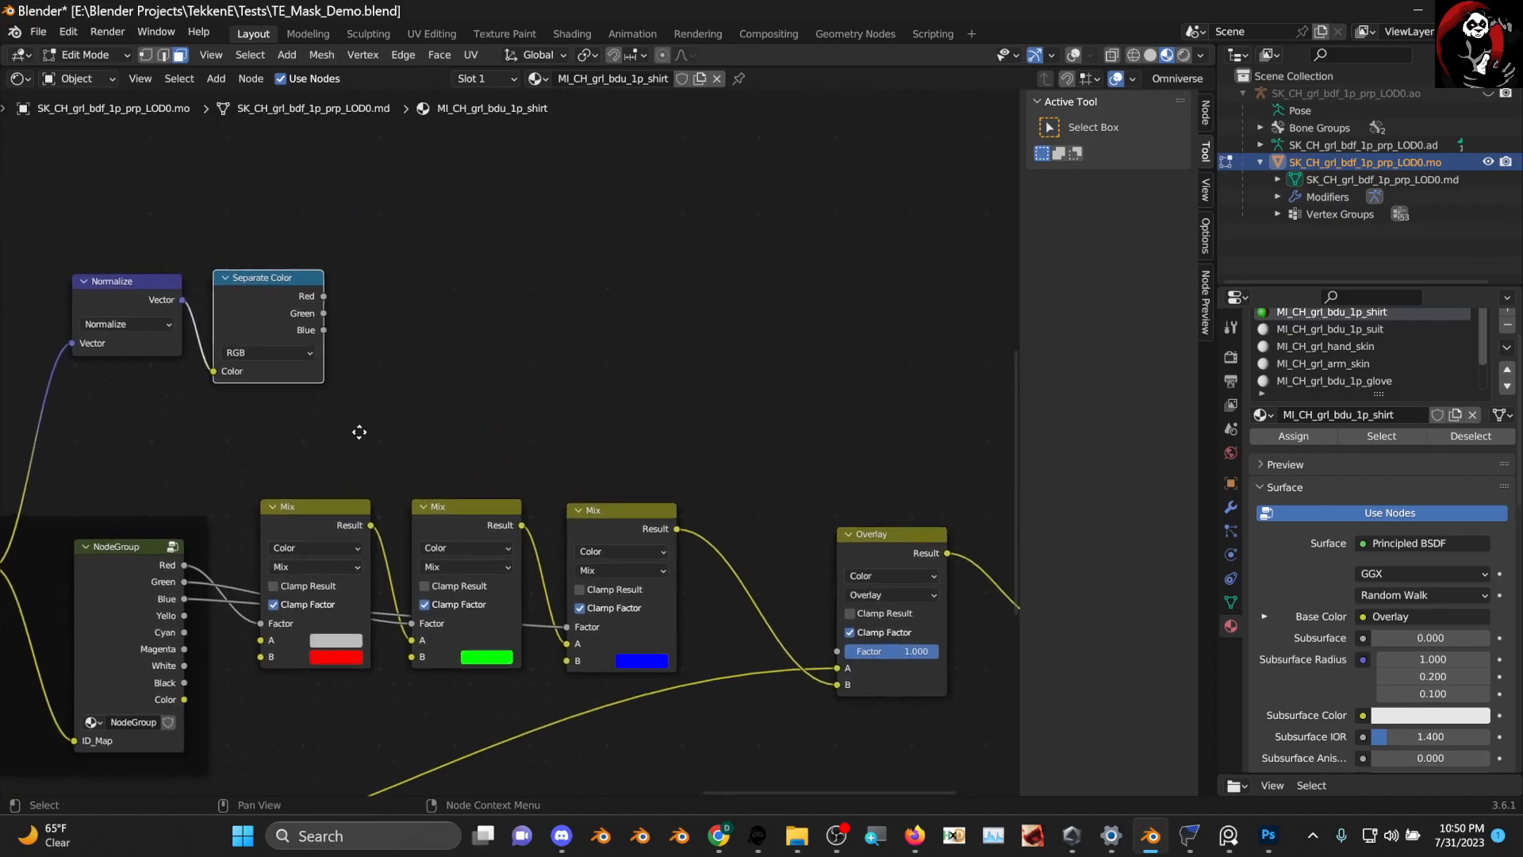
{"action": "scroll", "coordinate": [572, 357], "scroll_direction": "down", "scroll_amount": 3}
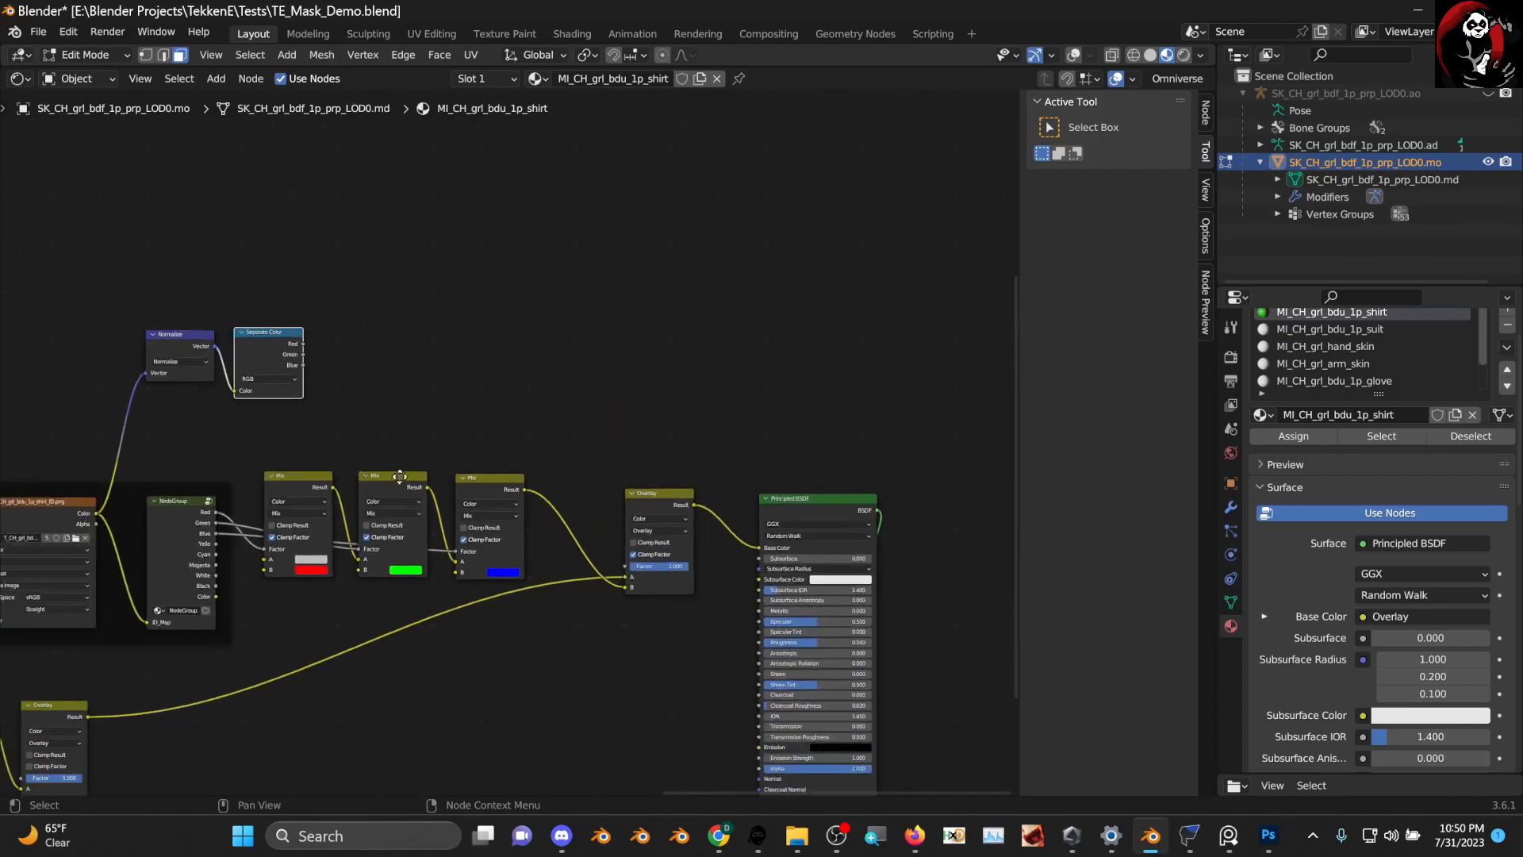
{"action": "left_click_drag", "start_coordinate": [351, 381], "coordinate": [718, 531]}
{"action": "key", "text": "x"}
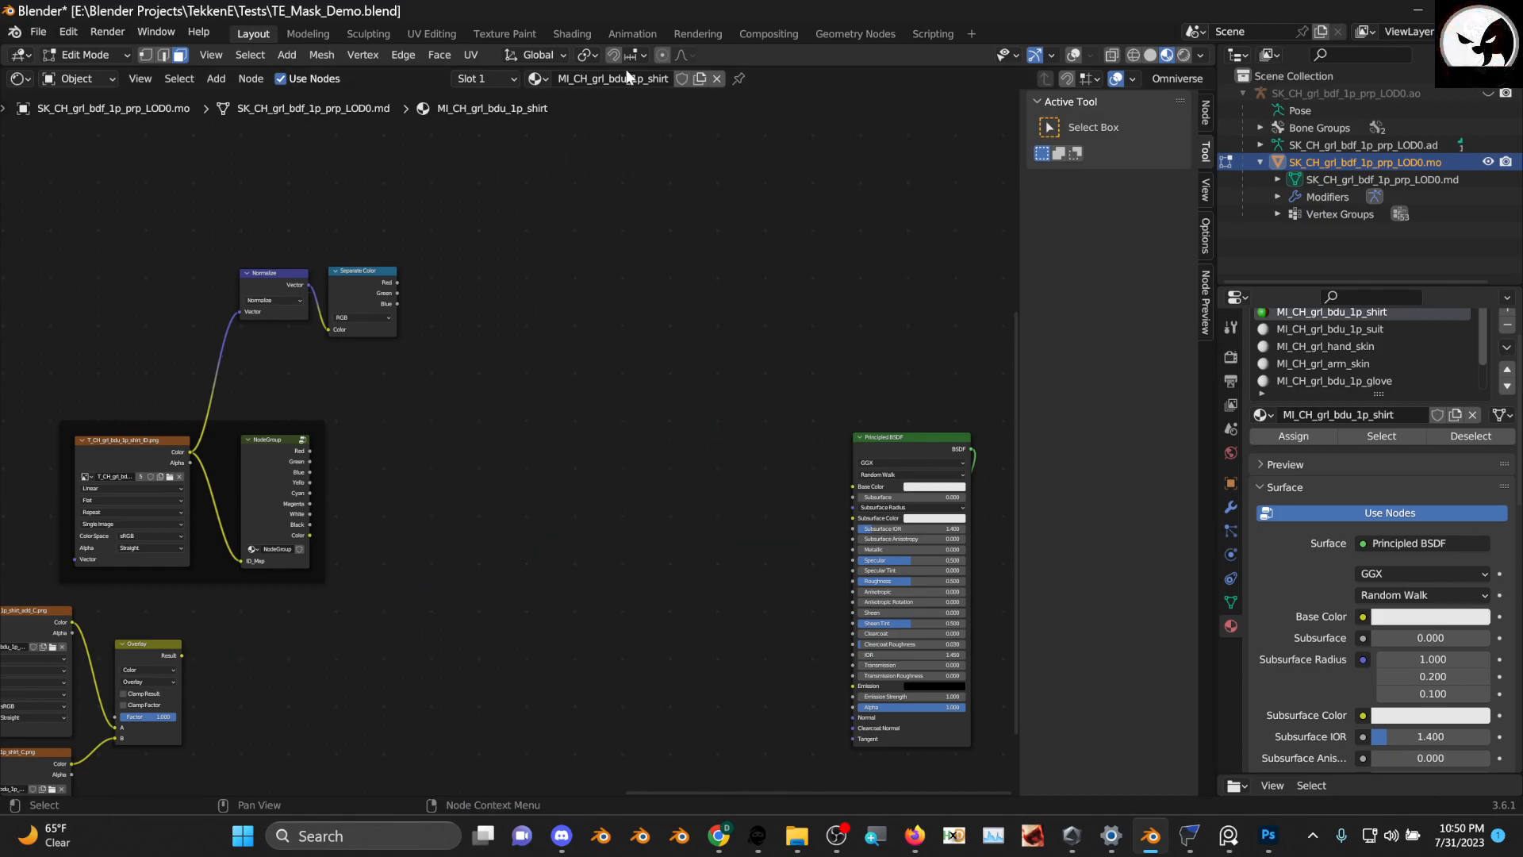
Shrink the node editor to bring back the 3D viewport above it, showing the whole shirt
{"action": "left_click_drag", "start_coordinate": [648, 66], "coordinate": [638, 233]}
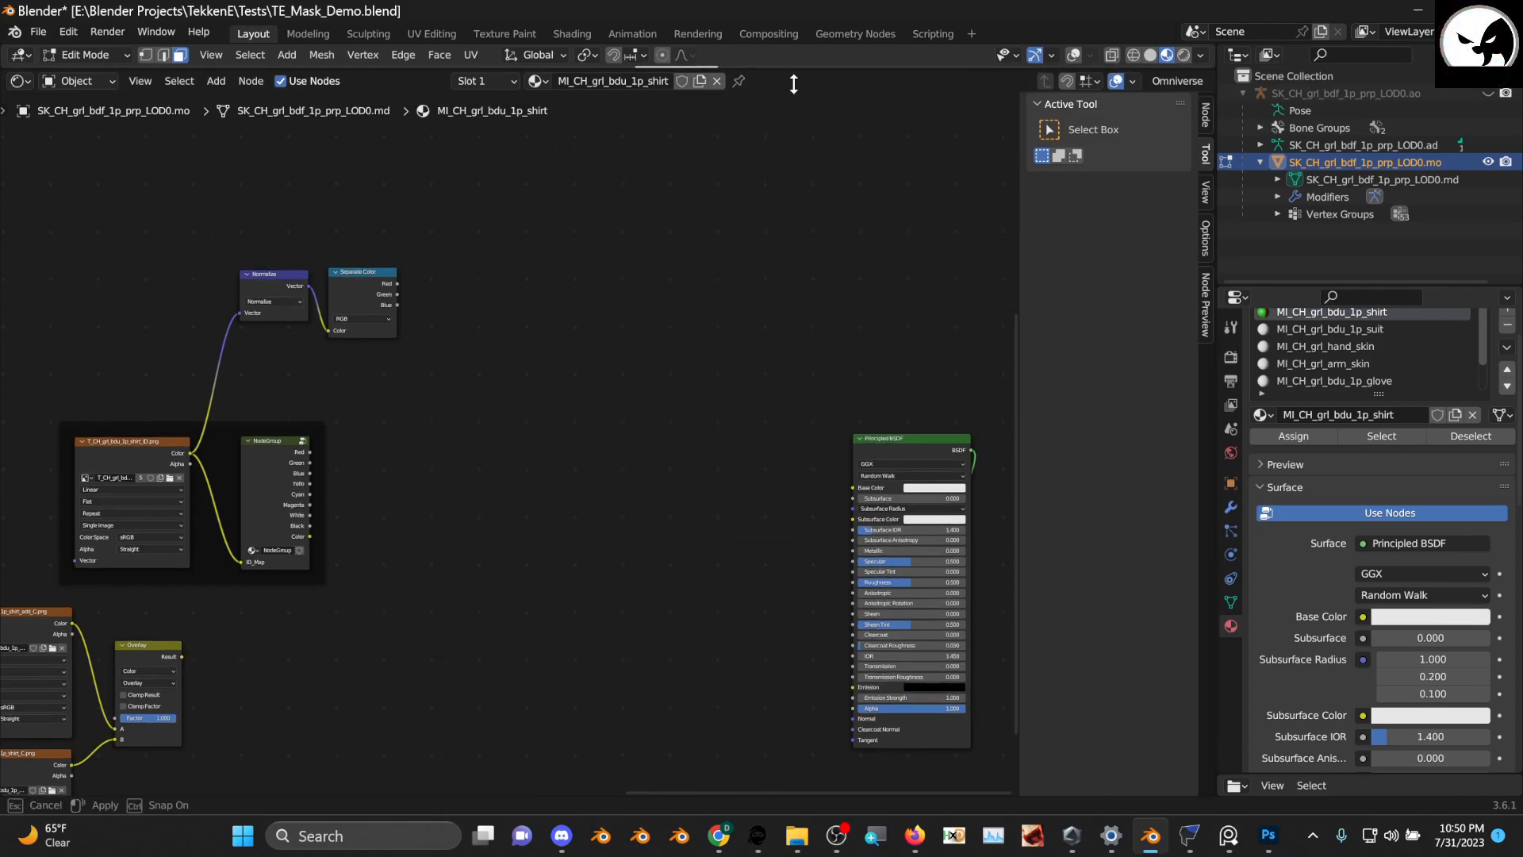
{"action": "left_click_drag", "start_coordinate": [777, 183], "coordinate": [735, 192]}
{"action": "right_click", "coordinate": [736, 190]}
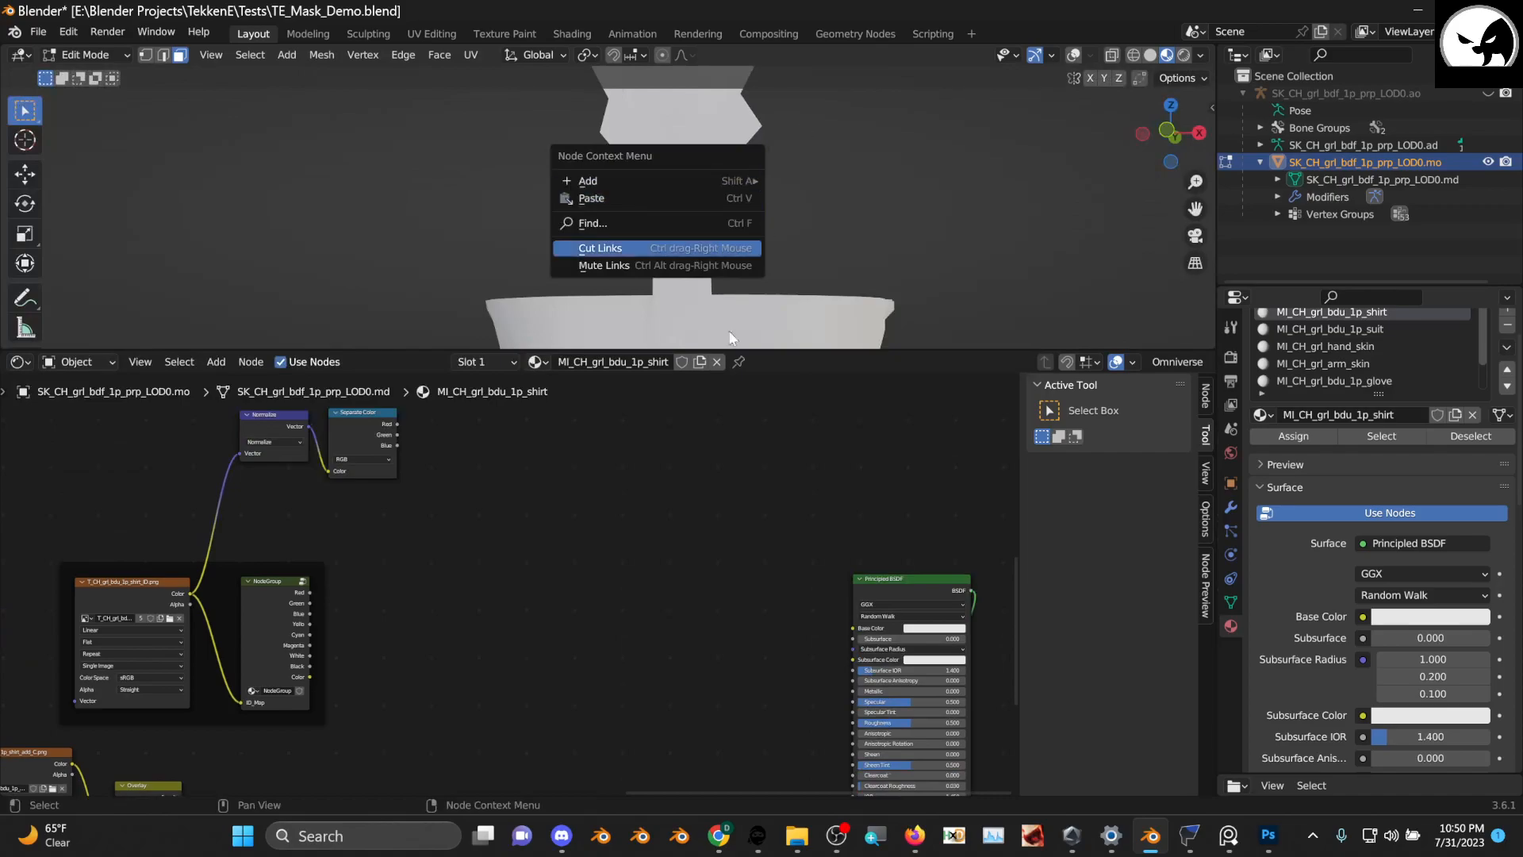
{"action": "scroll", "coordinate": [727, 243], "scroll_direction": "down", "scroll_amount": 3}
{"action": "scroll", "coordinate": [727, 243], "scroll_direction": "down", "scroll_amount": 3}
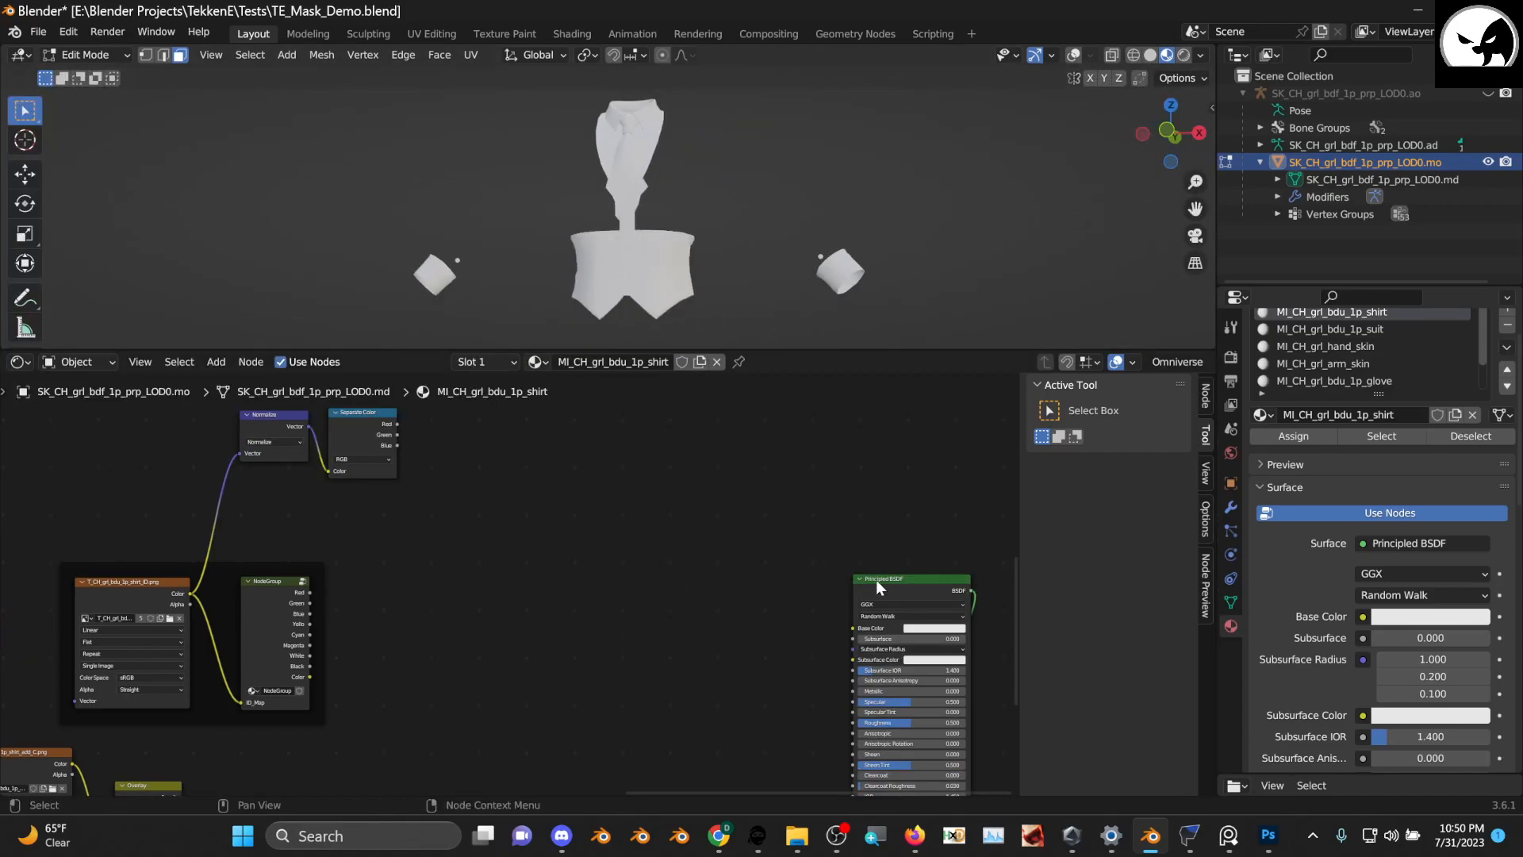
Connect the Separate Color node's Red output to the Principled BSDF Base Color and check the mask on the shirt
{"action": "left_click_drag", "start_coordinate": [876, 581], "coordinate": [744, 483]}
{"action": "middle_click_drag", "start_coordinate": [524, 472], "coordinate": [560, 545]}
{"action": "left_click_drag", "start_coordinate": [286, 445], "coordinate": [421, 543]}
{"action": "left_click_drag", "start_coordinate": [425, 511], "coordinate": [860, 582]}
{"action": "scroll", "coordinate": [484, 578], "scroll_direction": "up", "scroll_amount": 2}
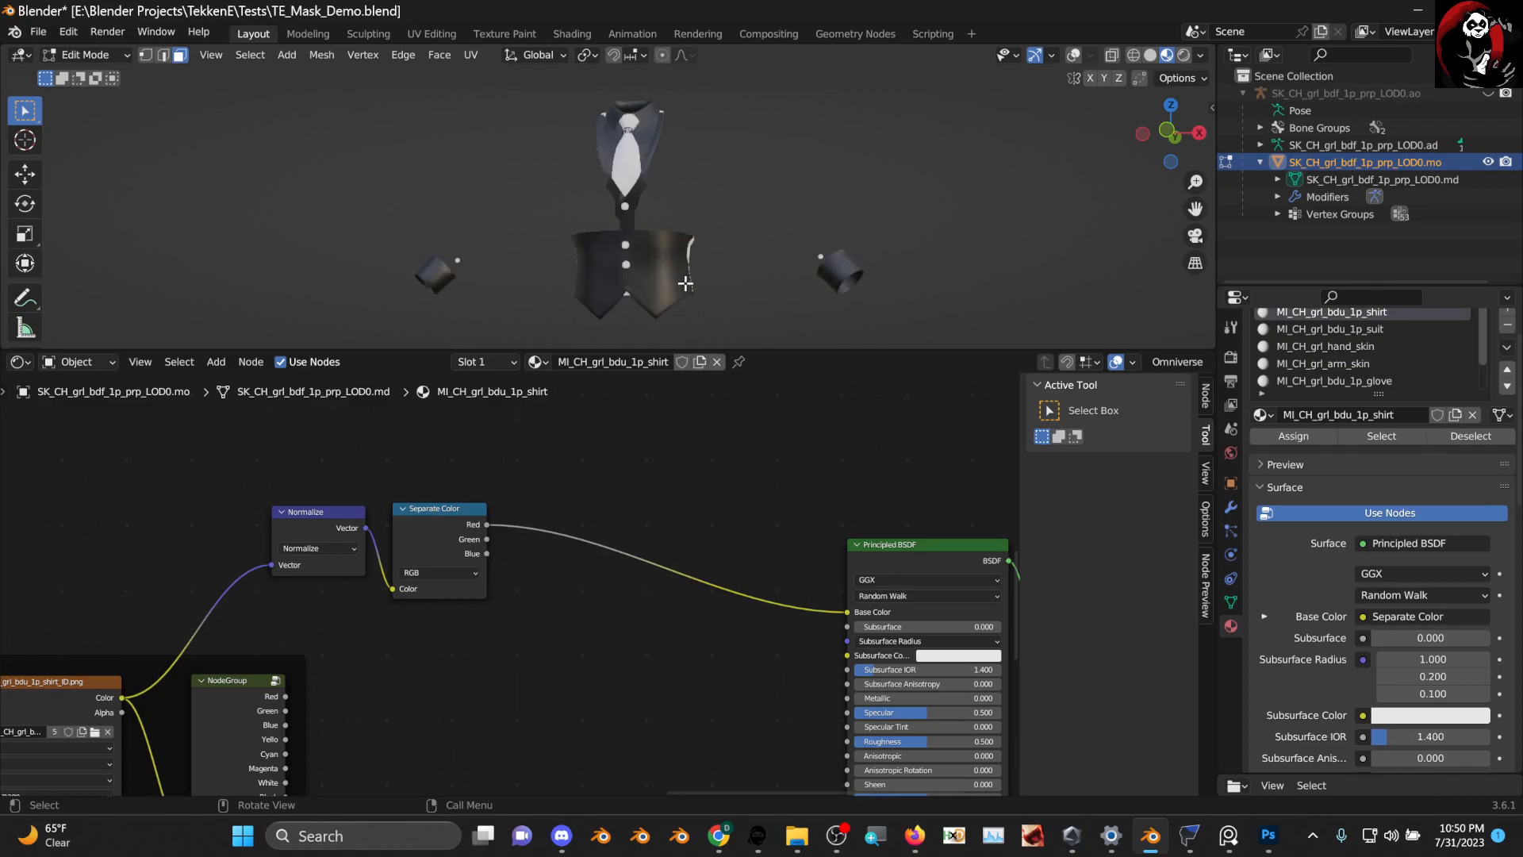
{"action": "scroll", "coordinate": [682, 282], "scroll_direction": "up", "scroll_amount": 2}
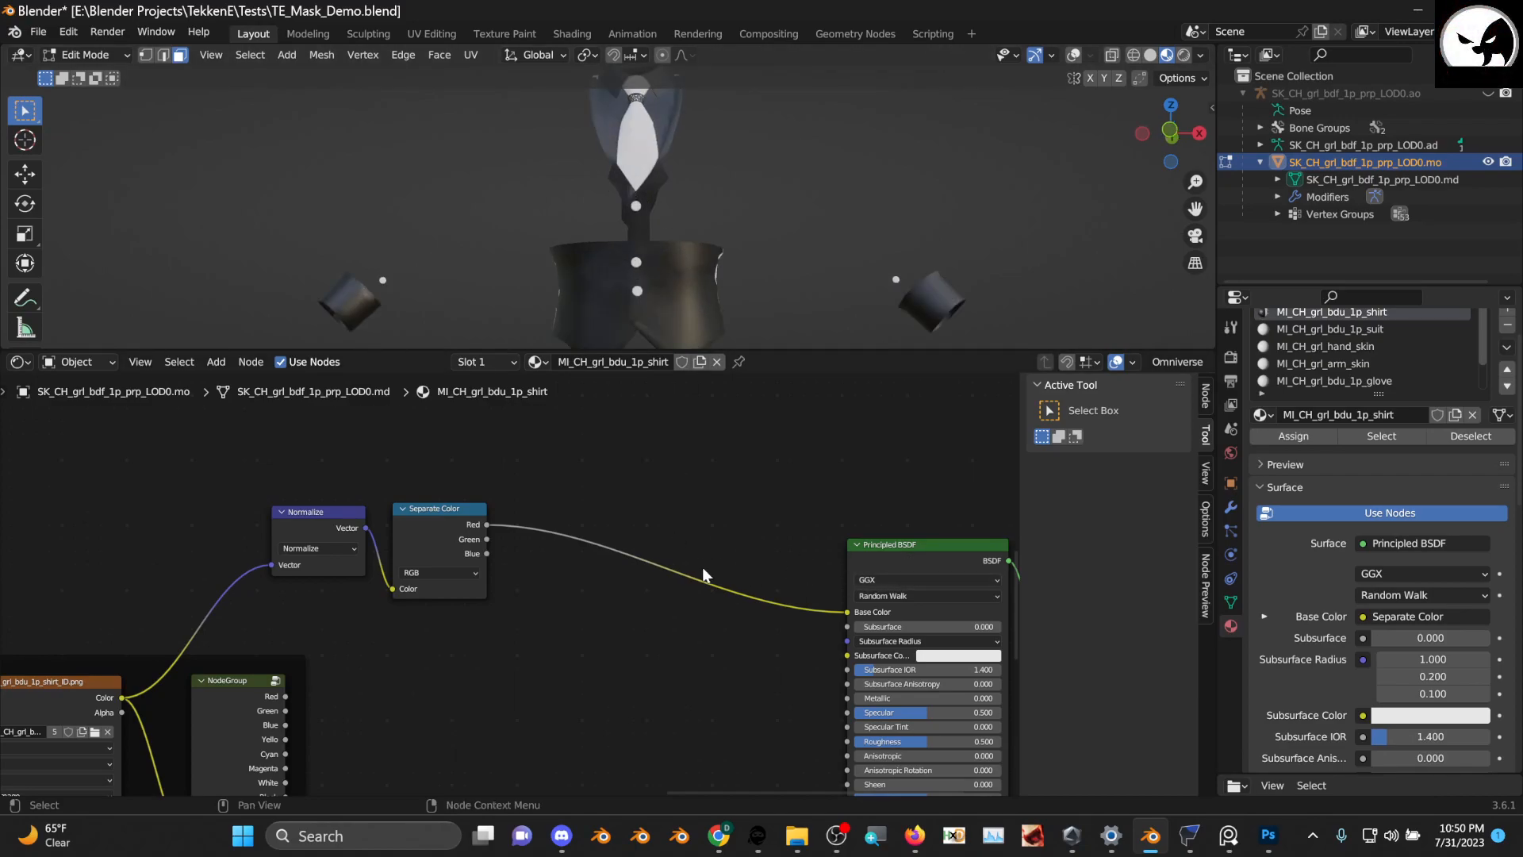
{"action": "scroll", "coordinate": [754, 534], "scroll_direction": "up", "scroll_amount": 2}
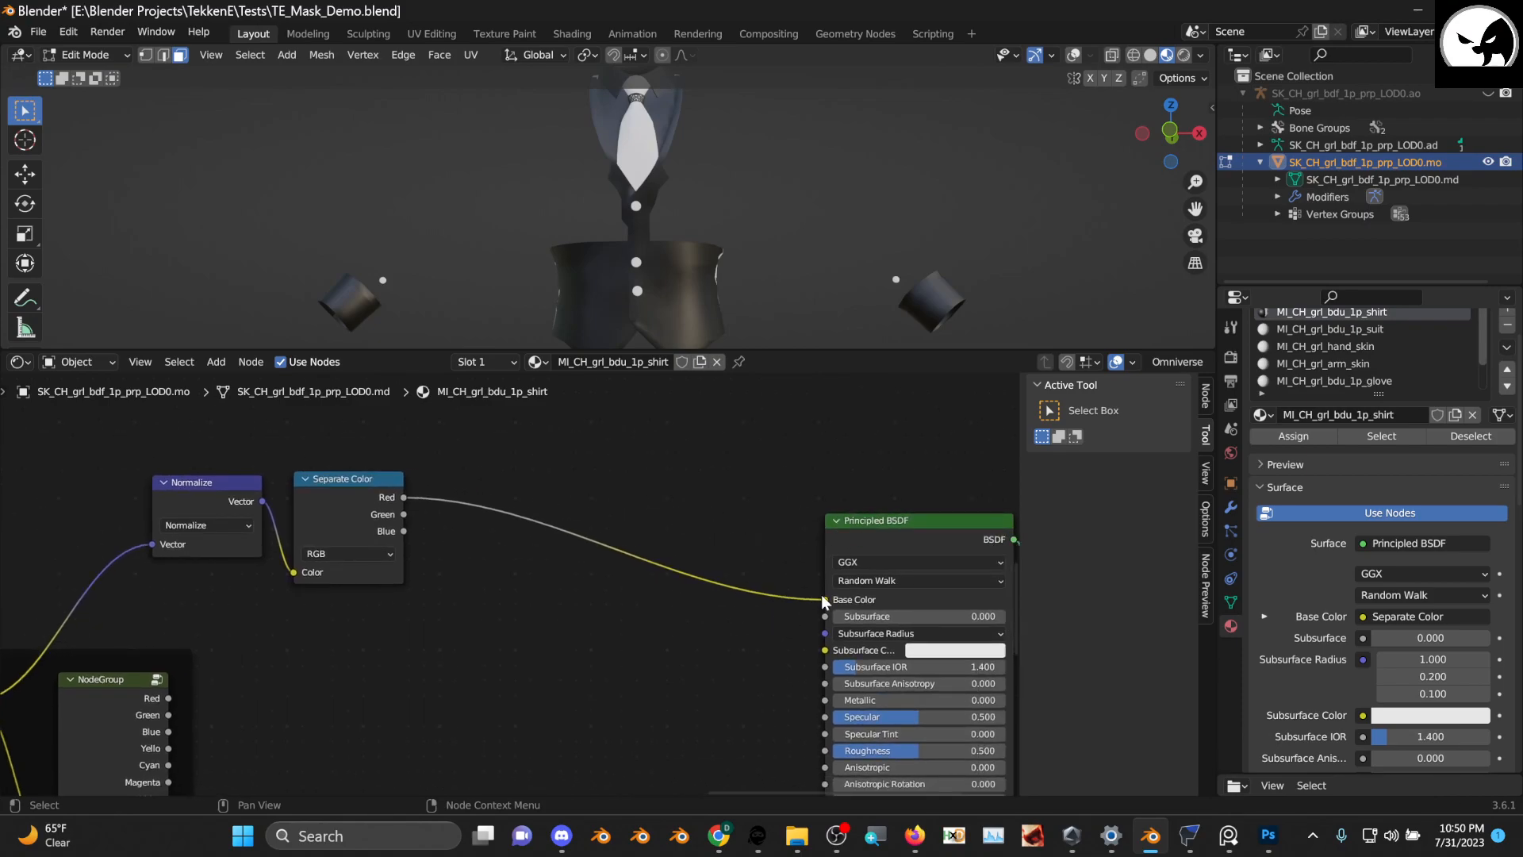
Disconnect the Red output from the Principled BSDF Base Color and nudge the Separate Color node slightly upward
{"action": "left_click_drag", "start_coordinate": [823, 600], "coordinate": [602, 494]}
{"action": "left_click_drag", "start_coordinate": [345, 473], "coordinate": [349, 455]}
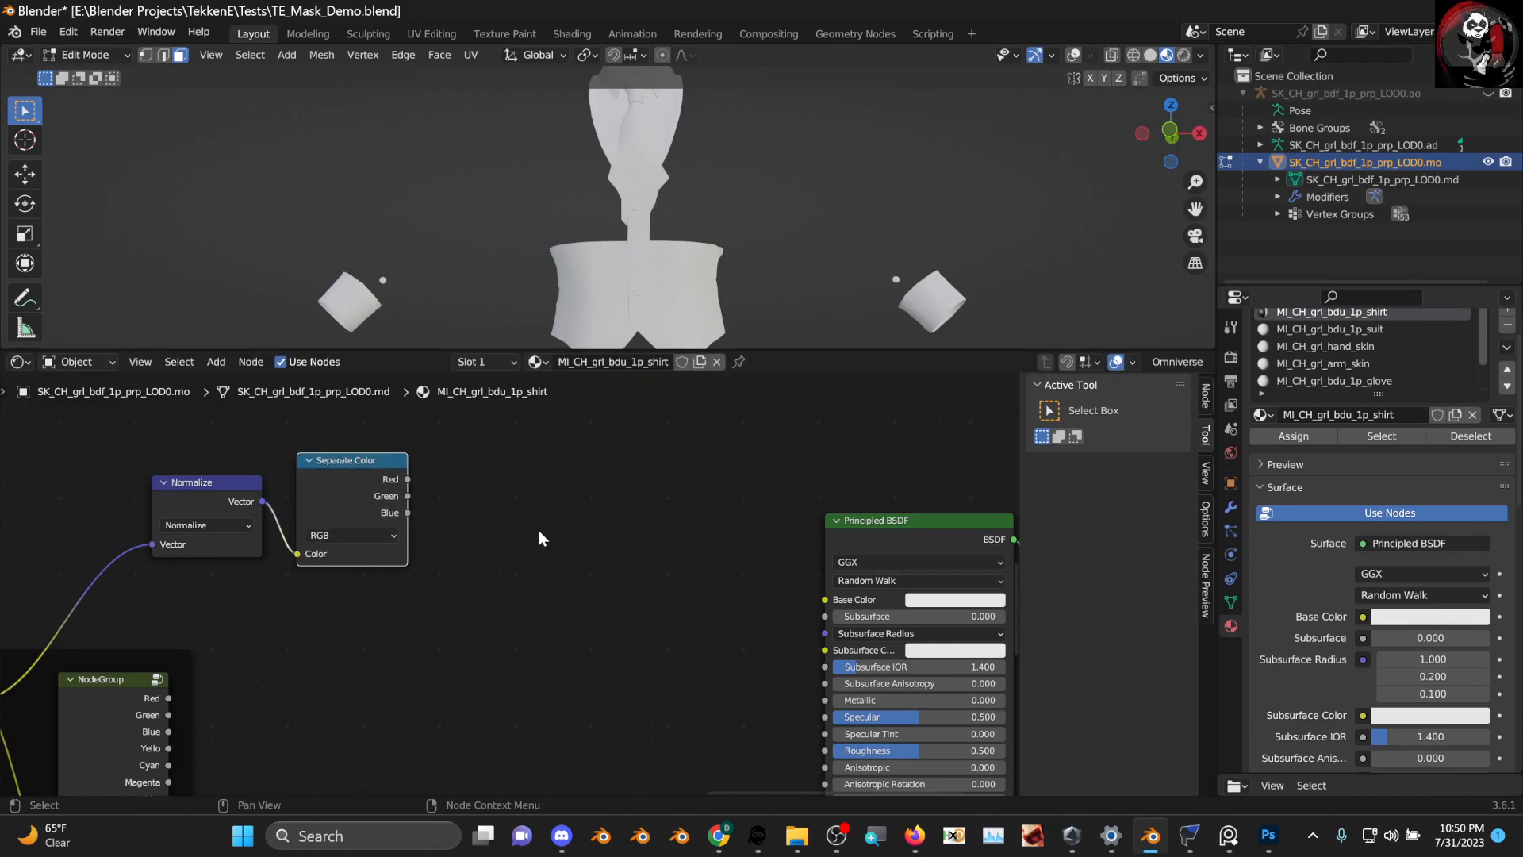
{"action": "left_click_drag", "start_coordinate": [407, 495], "coordinate": [442, 526]}
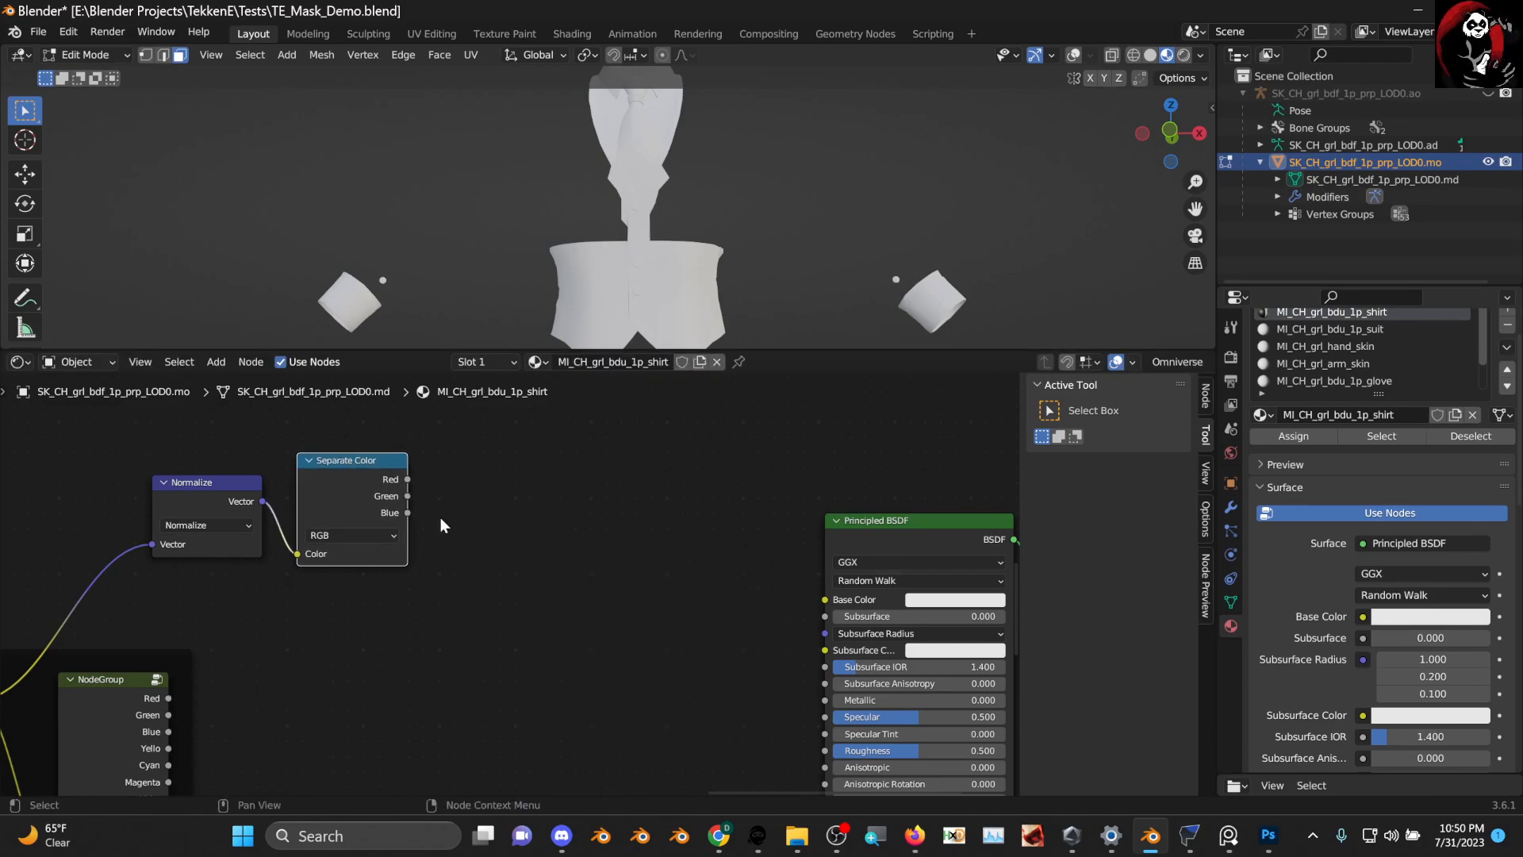
{"action": "mouse_move", "coordinate": [348, 468]}
{"action": "left_mouse_down"}
{"action": "mouse_move", "coordinate": [356, 494]}
{"action": "mouse_move", "coordinate": [345, 464]}
{"action": "left_mouse_up"}
Add a Math Add node after Separate Color, feeding its two Value inputs from the Red and Green outputs
{"action": "middle_click_drag", "start_coordinate": [425, 524], "coordinate": [390, 540]}
{"action": "middle_click_drag", "start_coordinate": [130, 741], "coordinate": [228, 562]}
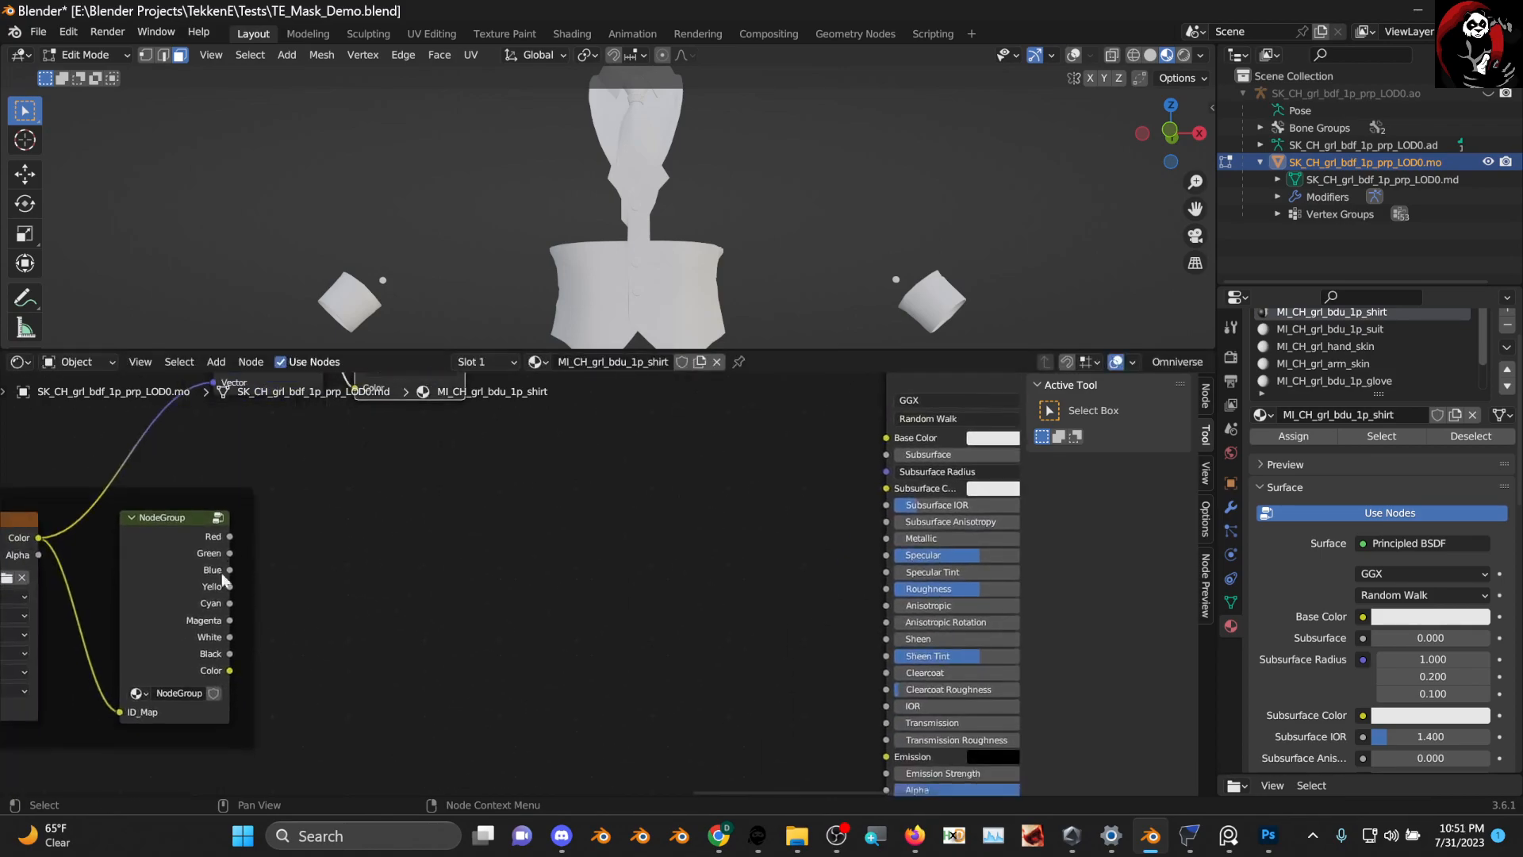
{"action": "scroll", "coordinate": [206, 591], "scroll_direction": "up", "scroll_amount": 3}
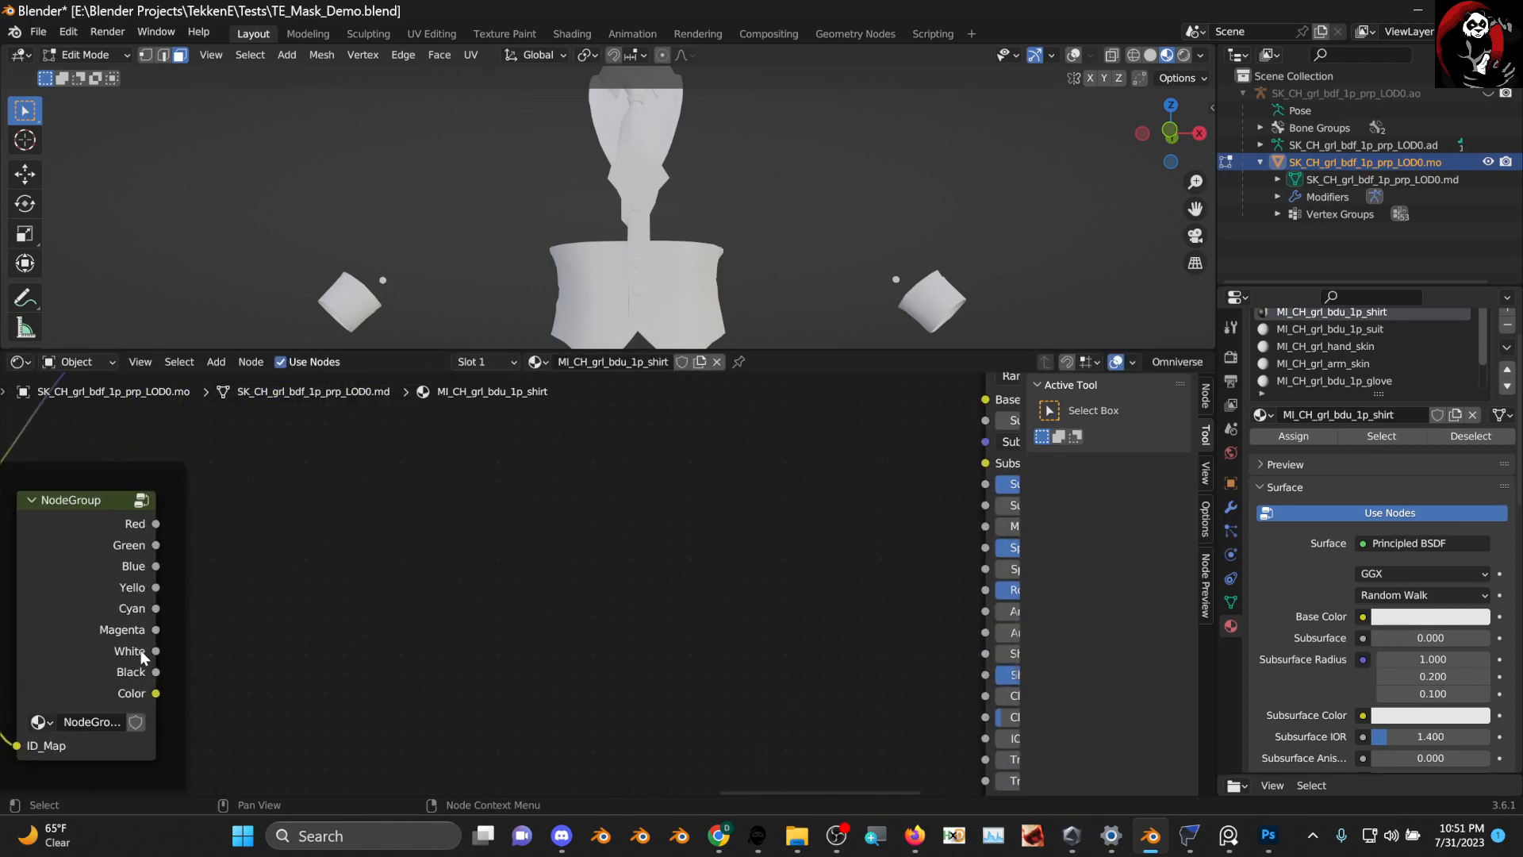
{"action": "middle_click_drag", "start_coordinate": [388, 595], "coordinate": [324, 784]}
{"action": "middle_click_drag", "start_coordinate": [416, 492], "coordinate": [399, 556]}
{"action": "left_click_drag", "start_coordinate": [312, 475], "coordinate": [516, 591]}
{"action": "left_click_drag", "start_coordinate": [372, 506], "coordinate": [492, 631]}
{"action": "type", "text": "add"}
{"action": "key", "text": "Return"}
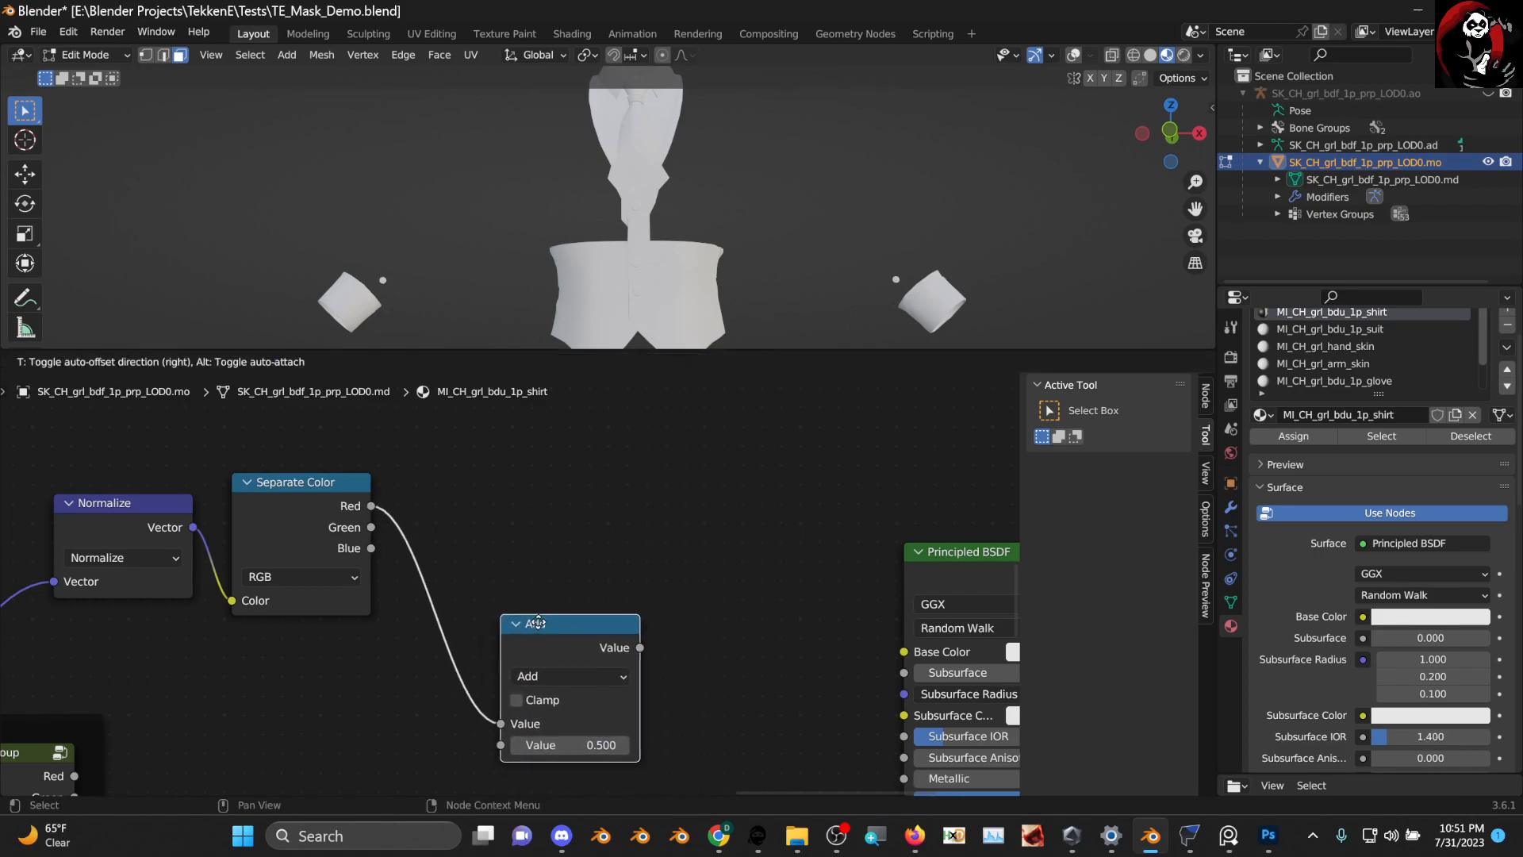
{"action": "left_click_drag", "start_coordinate": [372, 527], "coordinate": [511, 734]}
{"action": "left_click_drag", "start_coordinate": [582, 610], "coordinate": [581, 574]}
Connect the Add node's Value output to the Principled BSDF Base Color and inspect the shirt from another angle
{"action": "left_click_drag", "start_coordinate": [642, 607], "coordinate": [750, 619]}
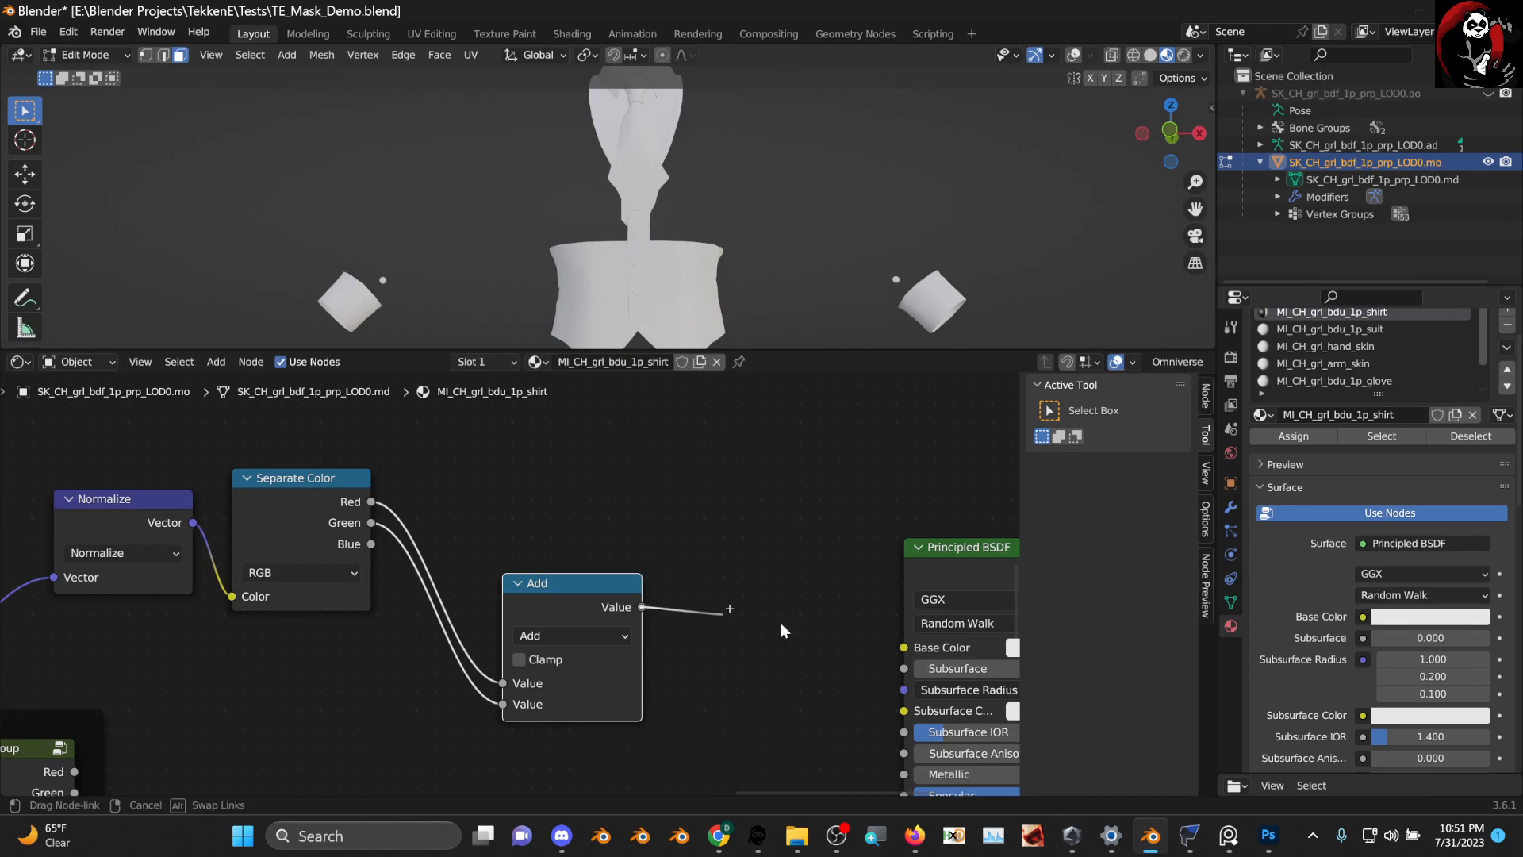
{"action": "left_click_drag", "start_coordinate": [964, 553], "coordinate": [964, 553]}
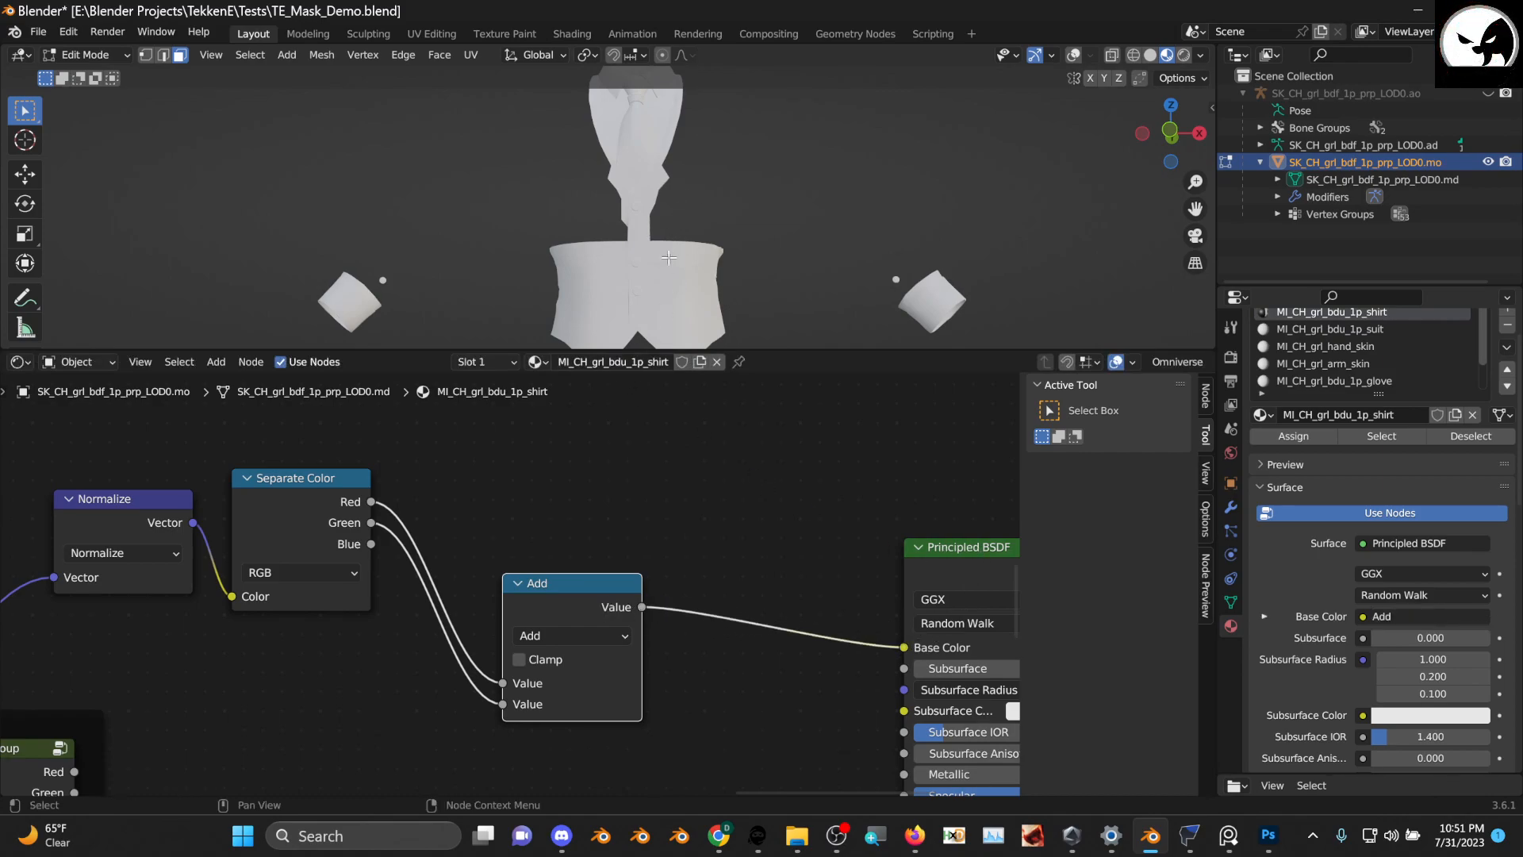
{"action": "middle_click_drag", "start_coordinate": [669, 255], "coordinate": [833, 238]}
{"action": "left_click_drag", "start_coordinate": [583, 587], "coordinate": [538, 516]}
{"action": "middle_click_drag", "start_coordinate": [602, 496], "coordinate": [588, 547]}
{"action": "scroll", "coordinate": [639, 254], "scroll_direction": "down", "scroll_amount": 1}
{"action": "middle_click_drag", "start_coordinate": [645, 238], "coordinate": [678, 245]}
{"action": "scroll", "coordinate": [645, 501], "scroll_direction": "up", "scroll_amount": 2}
{"action": "scroll", "coordinate": [683, 540], "scroll_direction": "down", "scroll_amount": 3}
{"action": "scroll", "coordinate": [724, 575], "scroll_direction": "up", "scroll_amount": 2}
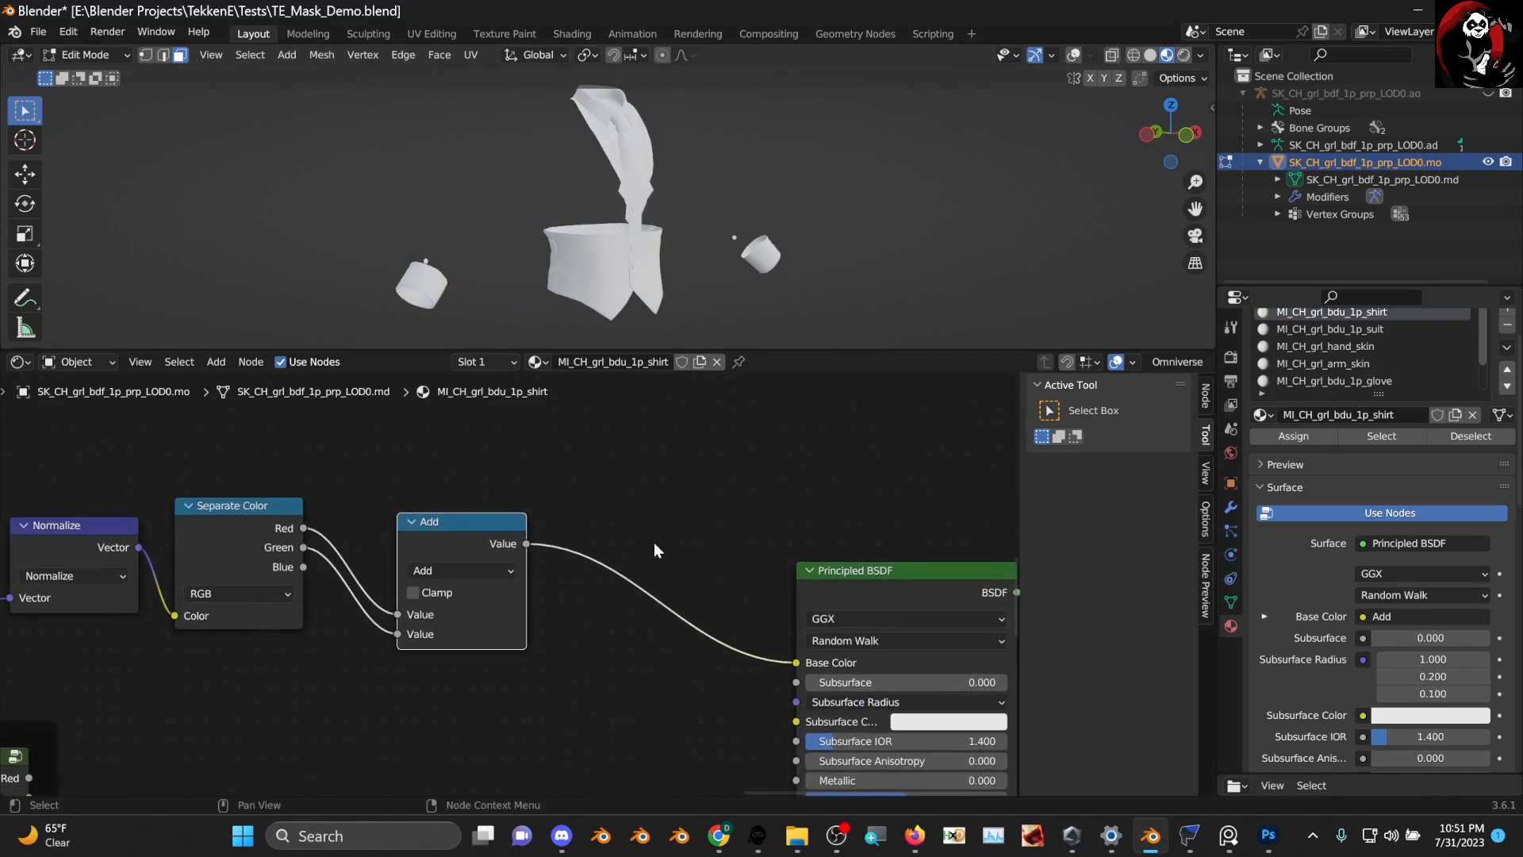
Shift the Add node slightly closer to Separate Color and open the NodeGroup for editing
{"action": "left_click_drag", "start_coordinate": [452, 517], "coordinate": [422, 522]}
{"action": "scroll", "coordinate": [513, 579], "scroll_direction": "up", "scroll_amount": 2}
{"action": "scroll", "coordinate": [449, 520], "scroll_direction": "down", "scroll_amount": 6}
{"action": "middle_click_drag", "start_coordinate": [335, 581], "coordinate": [450, 447]}
{"action": "left_click", "coordinate": [197, 597]}
Examine how the Separate Color outputs run through the Add nodes to the Group Output inside the NodeGroup
{"action": "middle_click_drag", "start_coordinate": [480, 602], "coordinate": [70, 487]}
{"action": "middle_click_drag", "start_coordinate": [436, 575], "coordinate": [316, 514]}
{"action": "left_click_drag", "start_coordinate": [339, 459], "coordinate": [350, 453]}
{"action": "middle_click_drag", "start_coordinate": [397, 524], "coordinate": [121, 549]}
{"action": "middle_click_drag", "start_coordinate": [611, 482], "coordinate": [784, 439]}
{"action": "middle_click_drag", "start_coordinate": [306, 588], "coordinate": [445, 523]}
{"action": "mouse_move", "coordinate": [330, 511]}
{"action": "middle_mouse_down"}
{"action": "mouse_move", "coordinate": [494, 567]}
{"action": "mouse_move", "coordinate": [557, 661]}
{"action": "middle_mouse_up"}
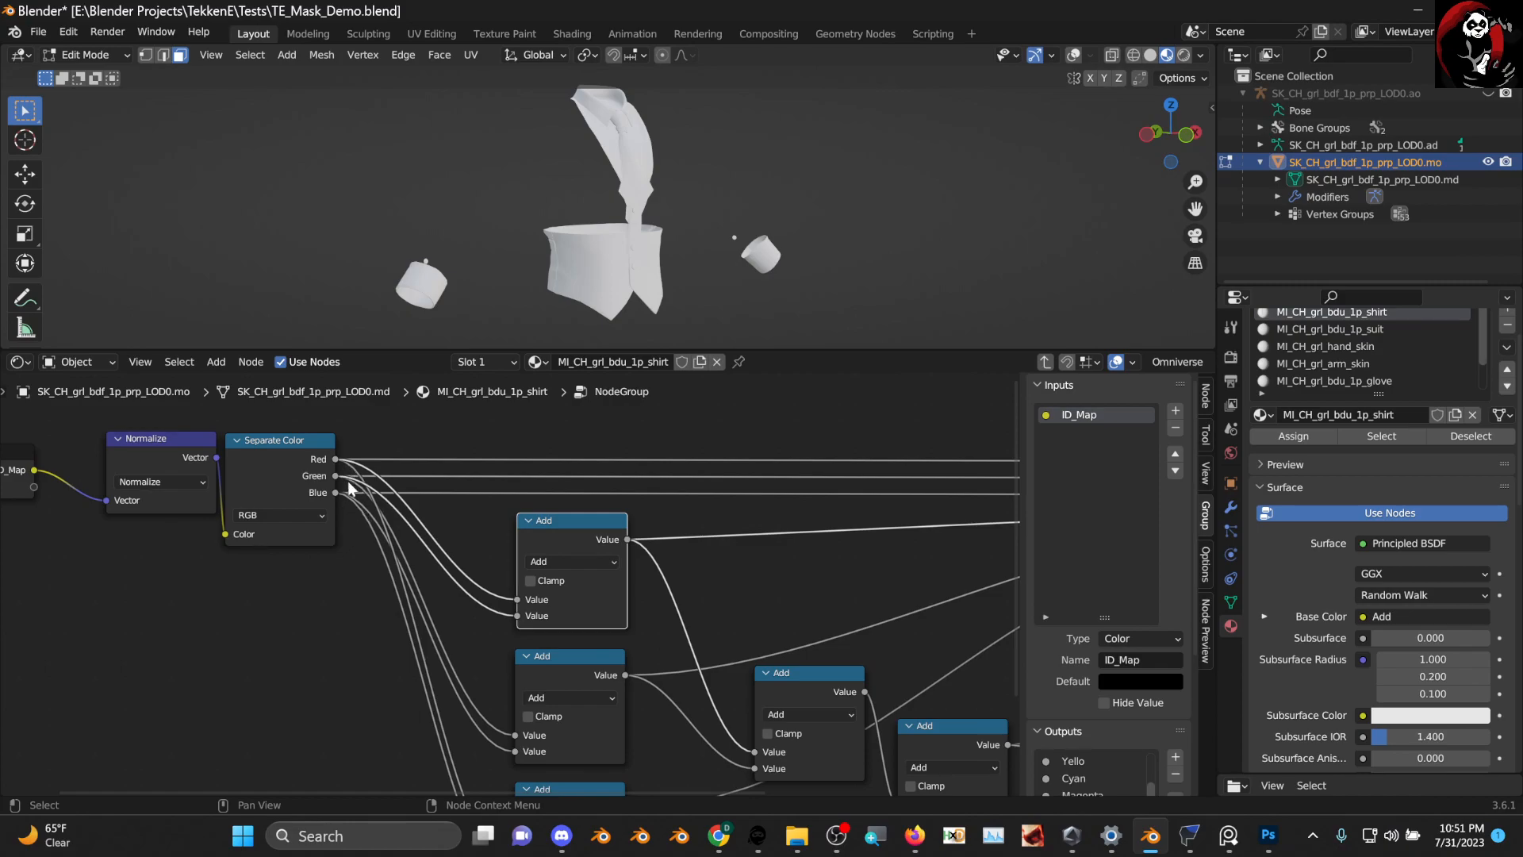
{"action": "middle_click_drag", "start_coordinate": [674, 616], "coordinate": [476, 572]}
{"action": "scroll", "coordinate": [412, 613], "scroll_direction": "down", "scroll_amount": 4}
{"action": "scroll", "coordinate": [511, 595], "scroll_direction": "up", "scroll_amount": 3}
{"action": "scroll", "coordinate": [526, 590], "scroll_direction": "up", "scroll_amount": 1}
{"action": "middle_click_drag", "start_coordinate": [549, 540], "coordinate": [304, 530]}
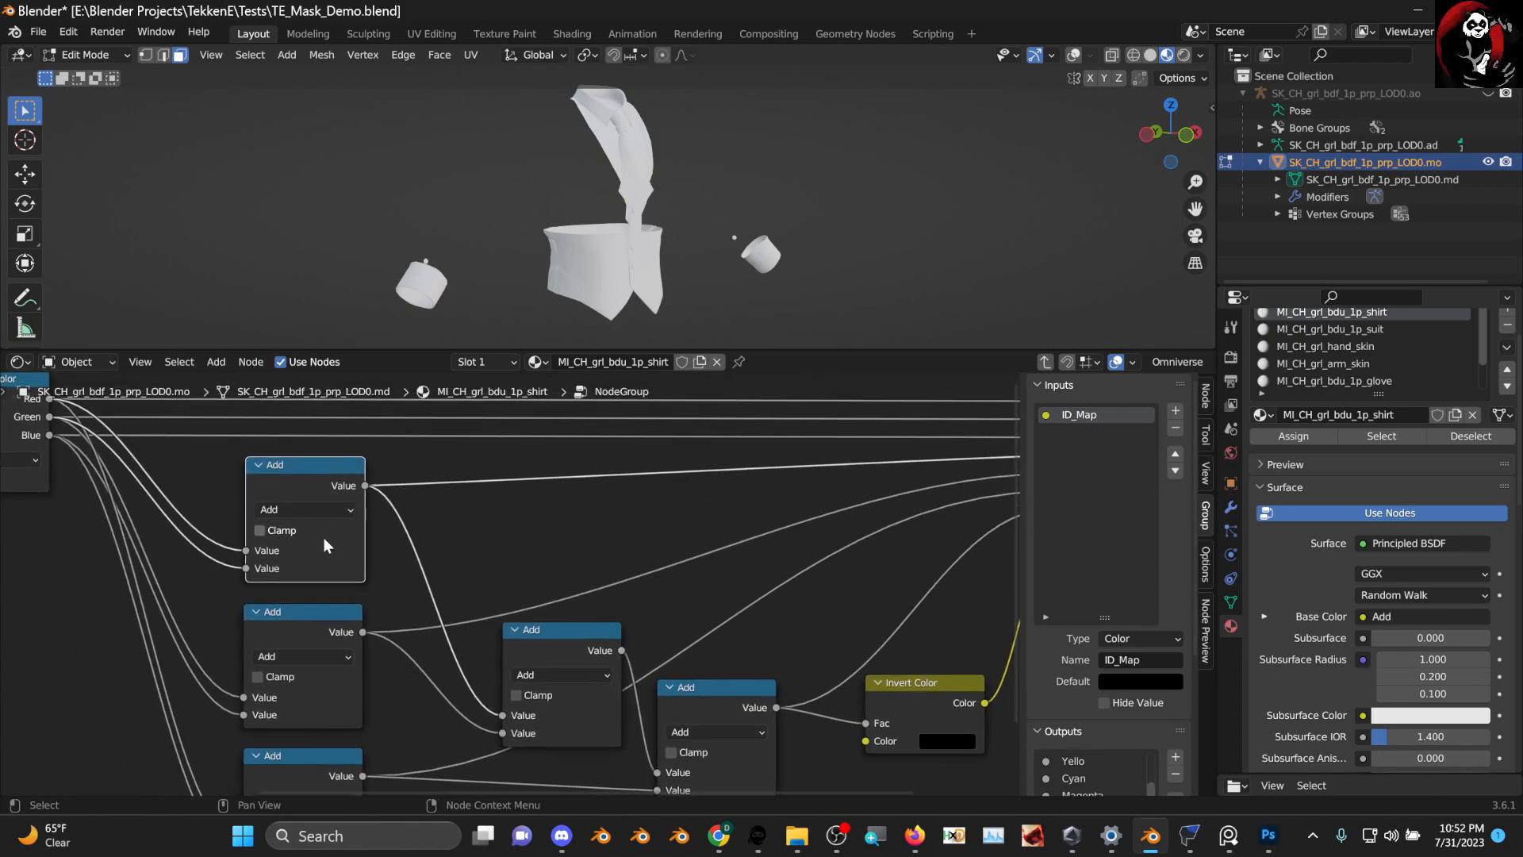
Disconnect the middle Add node's second input and both inputs of the last Add node, and raise the middle Add node
{"action": "scroll", "coordinate": [379, 576], "scroll_direction": "down", "scroll_amount": 3}
{"action": "middle_click_drag", "start_coordinate": [529, 594], "coordinate": [488, 569]}
{"action": "scroll", "coordinate": [196, 469], "scroll_direction": "up", "scroll_amount": 1}
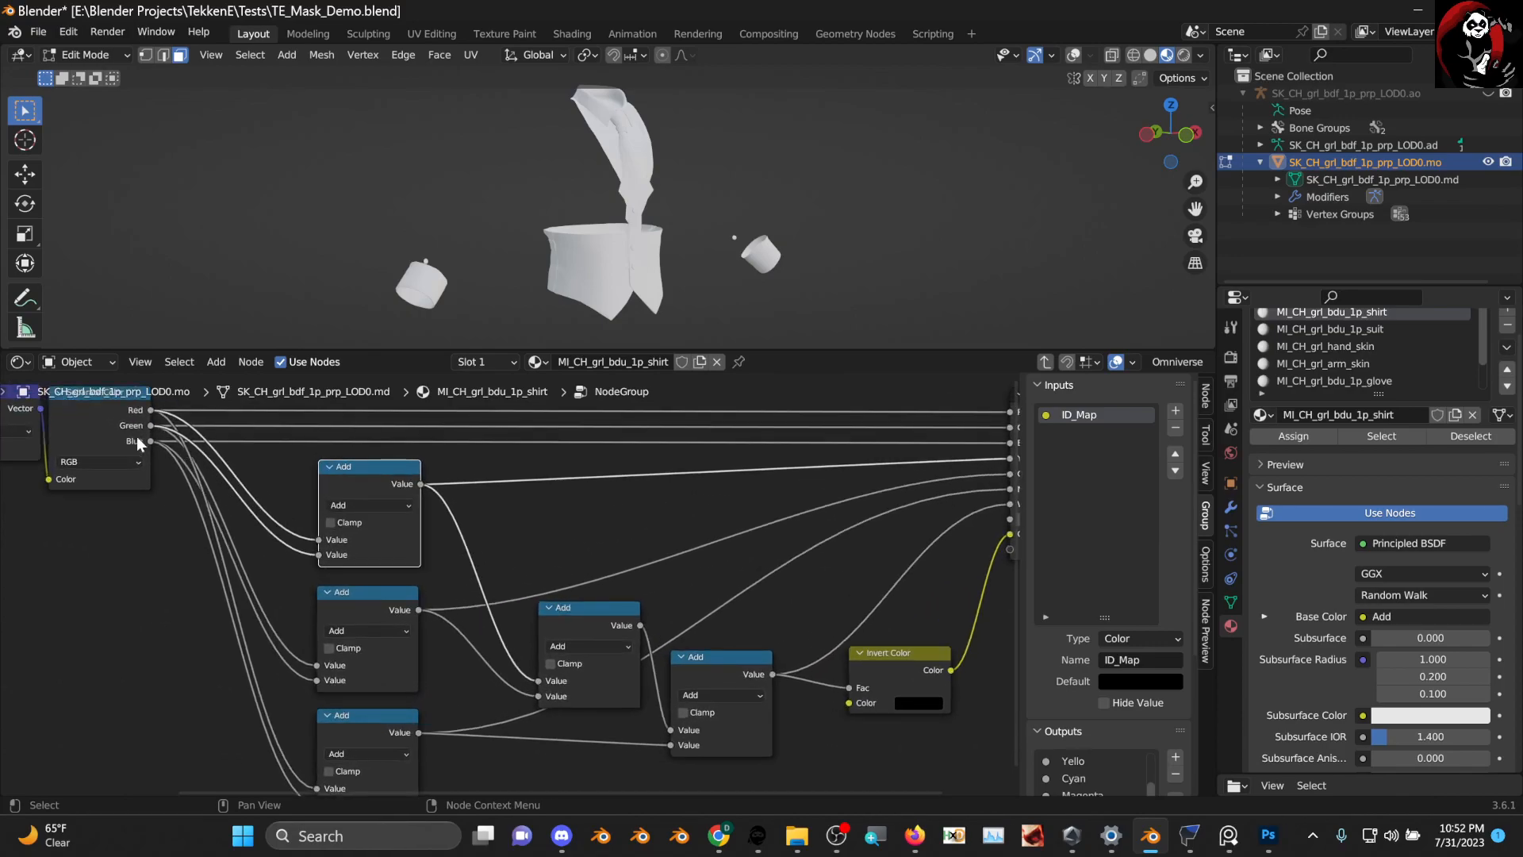
{"action": "middle_click_drag", "start_coordinate": [371, 551], "coordinate": [349, 517]}
{"action": "scroll", "coordinate": [460, 567], "scroll_direction": "down", "scroll_amount": 3}
{"action": "scroll", "coordinate": [508, 583], "scroll_direction": "up", "scroll_amount": 2}
{"action": "middle_click_drag", "start_coordinate": [548, 618], "coordinate": [521, 603]}
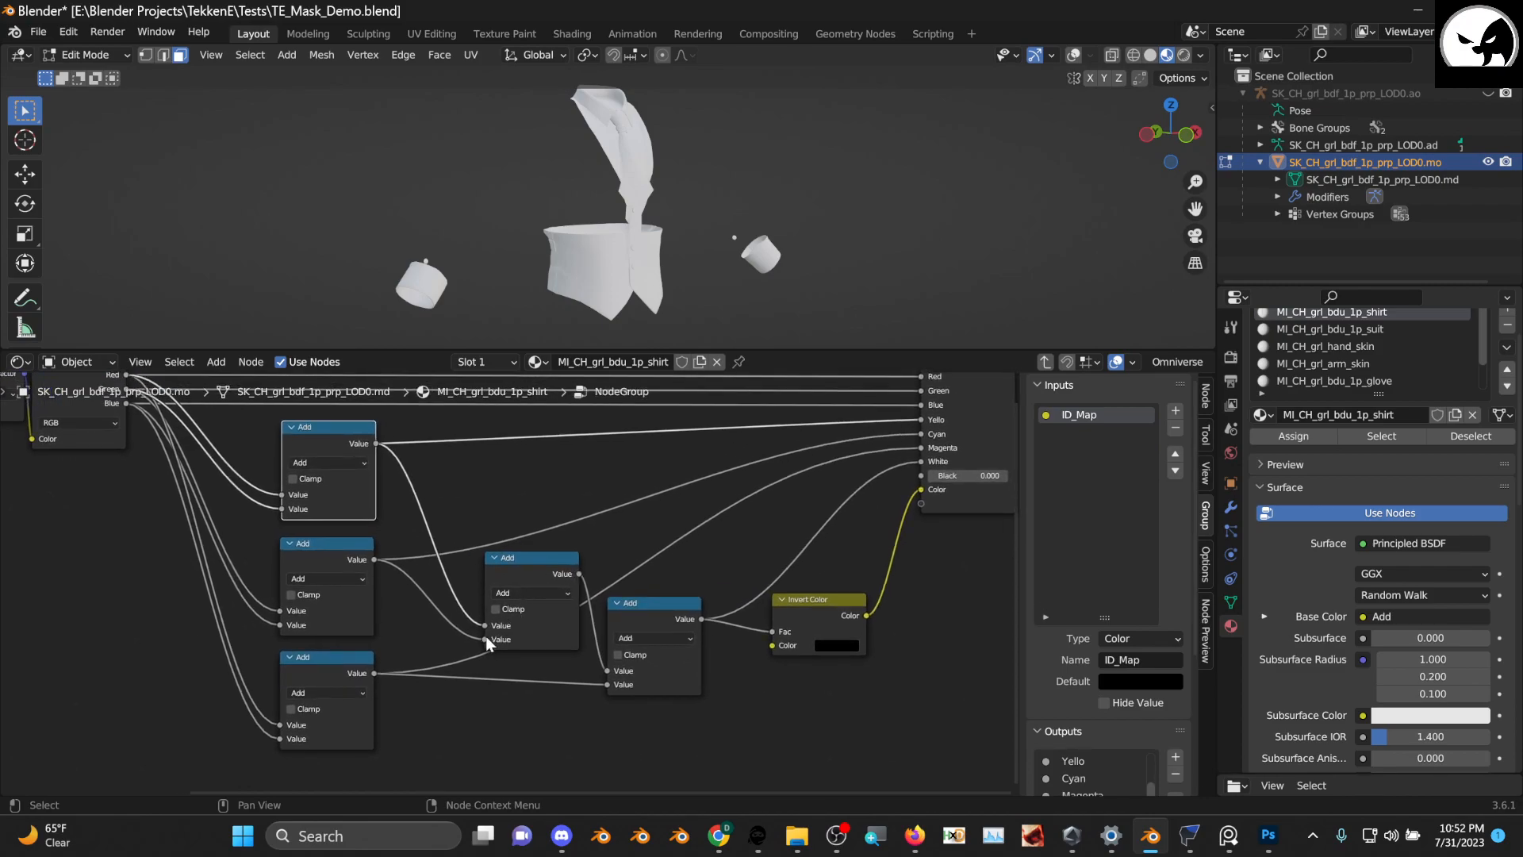
{"action": "left_click_drag", "start_coordinate": [485, 639], "coordinate": [475, 624]}
{"action": "left_click_drag", "start_coordinate": [609, 673], "coordinate": [548, 674]}
{"action": "left_click_drag", "start_coordinate": [524, 567], "coordinate": [520, 518]}
Feed both inputs of the middle Add node directly from the Separate Color node's channel outputs
{"action": "middle_click_drag", "start_coordinate": [359, 490], "coordinate": [408, 558]}
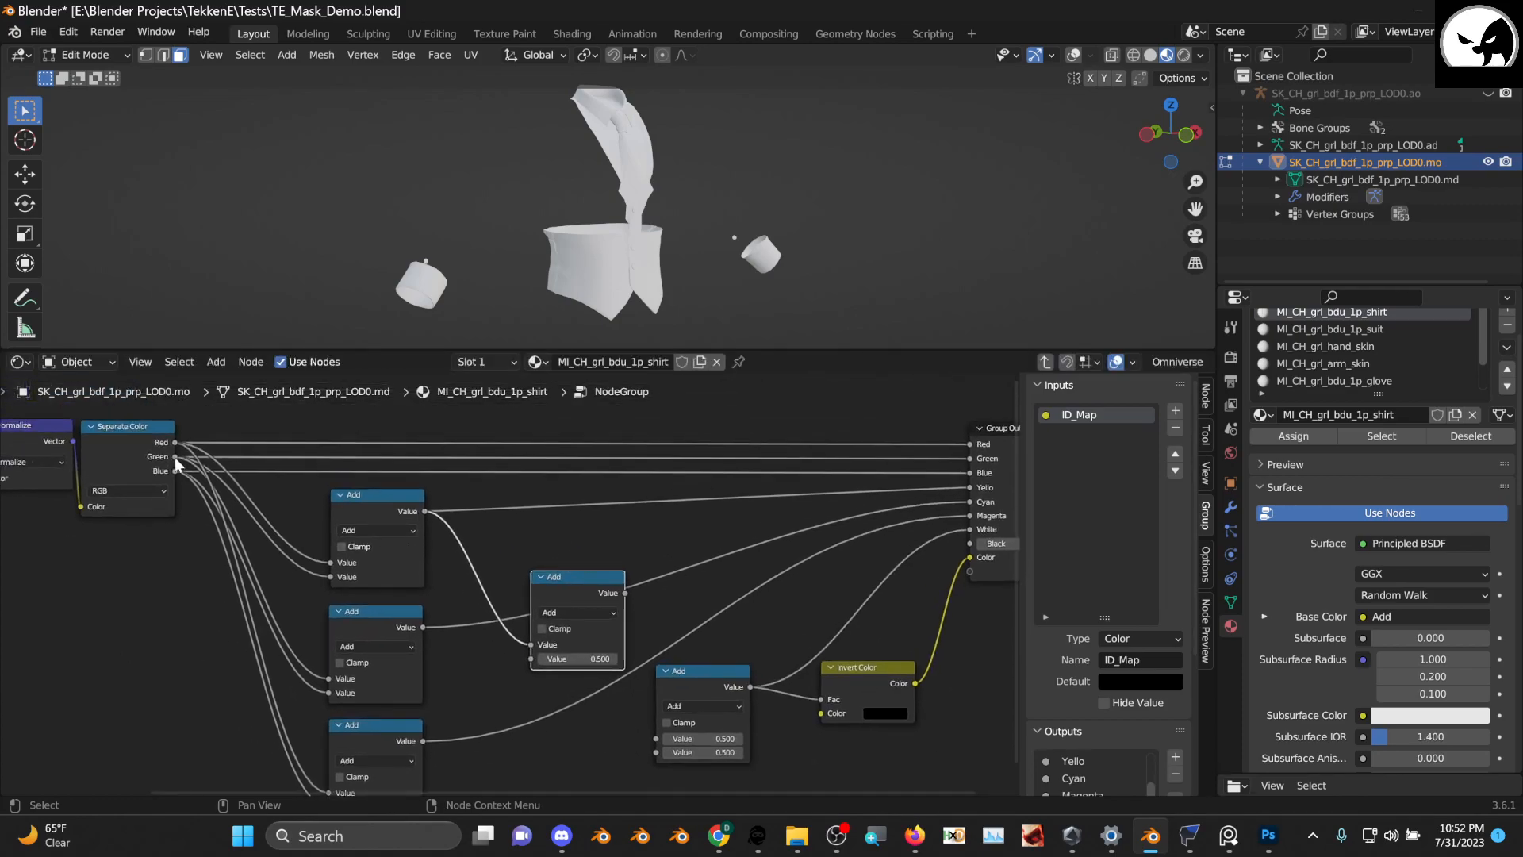
{"action": "left_click_drag", "start_coordinate": [171, 442], "coordinate": [545, 641]}
{"action": "left_click_drag", "start_coordinate": [170, 468], "coordinate": [531, 659]}
Connect the middle Add node's Value and the Separate Color Blue output to the two inputs of the last Add node
{"action": "middle_click_drag", "start_coordinate": [630, 627], "coordinate": [513, 568]}
{"action": "left_click_drag", "start_coordinate": [507, 534], "coordinate": [514, 542]}
{"action": "left_click_drag", "start_coordinate": [555, 681], "coordinate": [555, 681]}
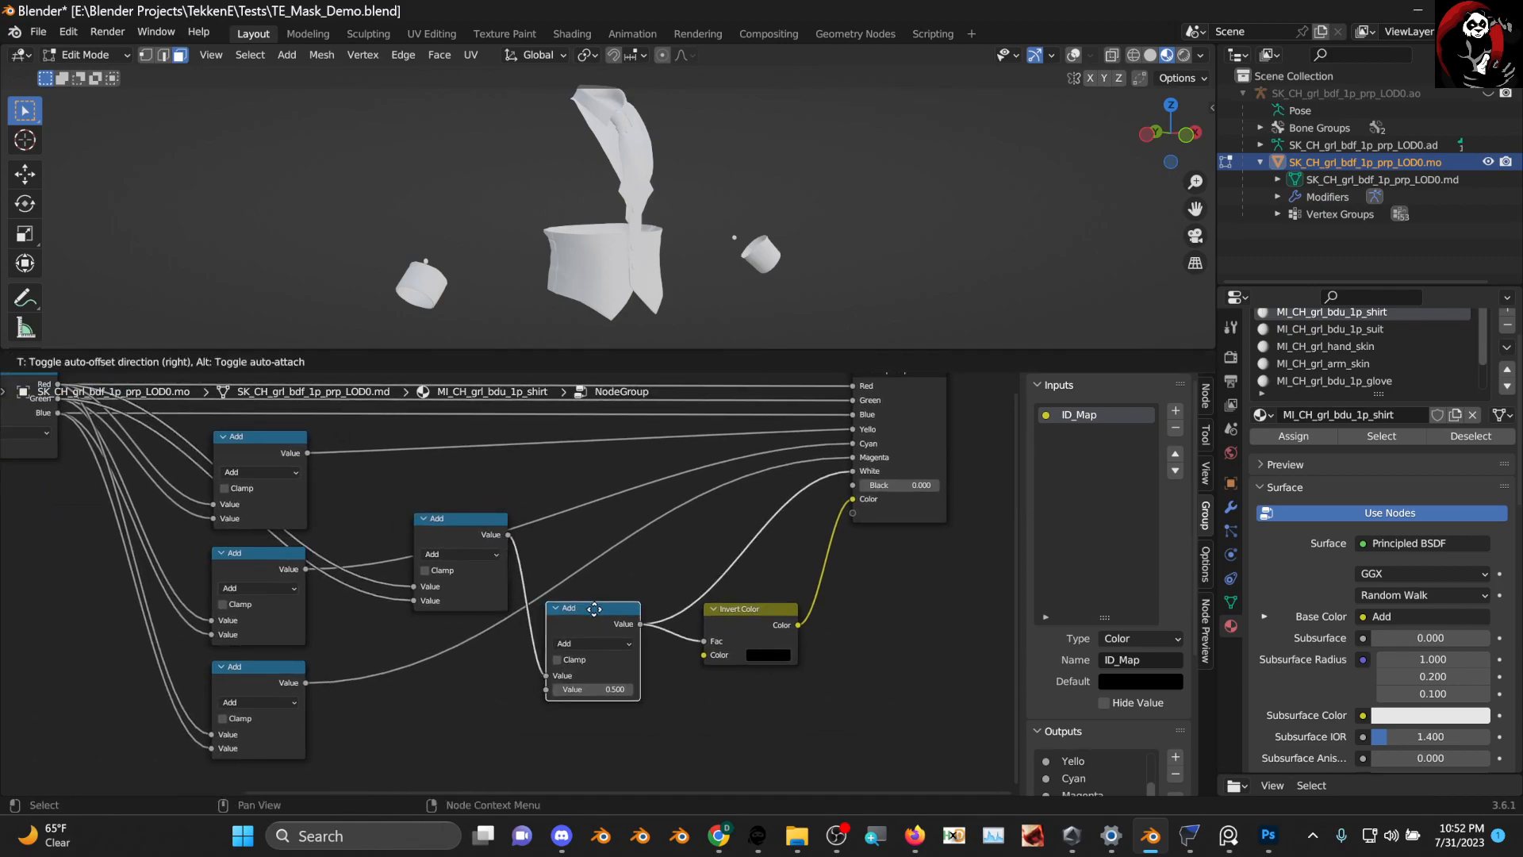
{"action": "middle_click_drag", "start_coordinate": [58, 413], "coordinate": [144, 427]}
{"action": "left_click_drag", "start_coordinate": [145, 427], "coordinate": [640, 708]}
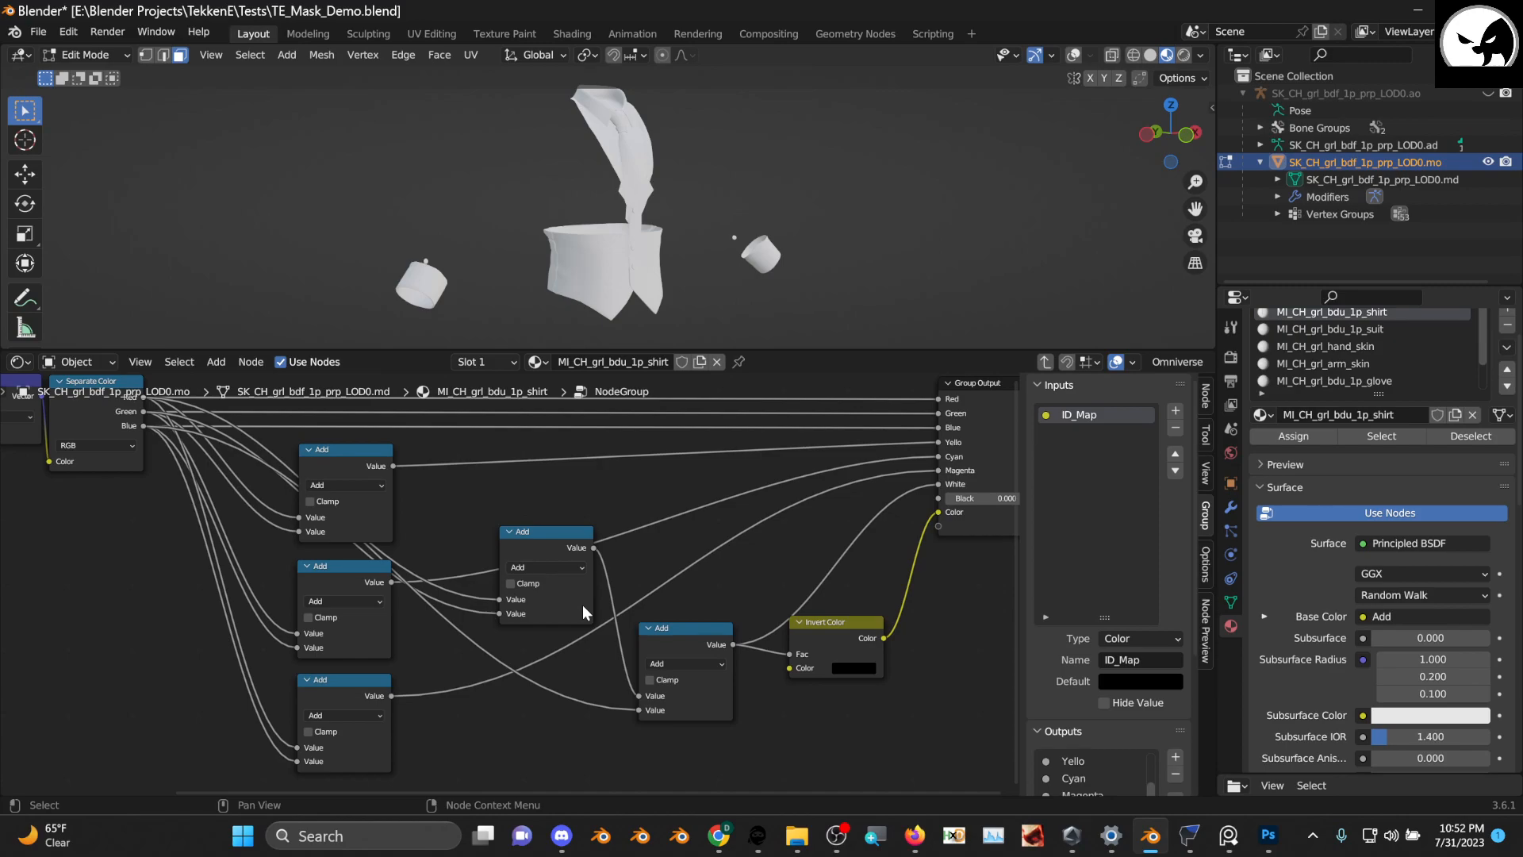
Tidy the positions of the two chained Add nodes before Invert Color, lowering the middle one
{"action": "scroll", "coordinate": [599, 608], "scroll_direction": "up", "scroll_amount": 1}
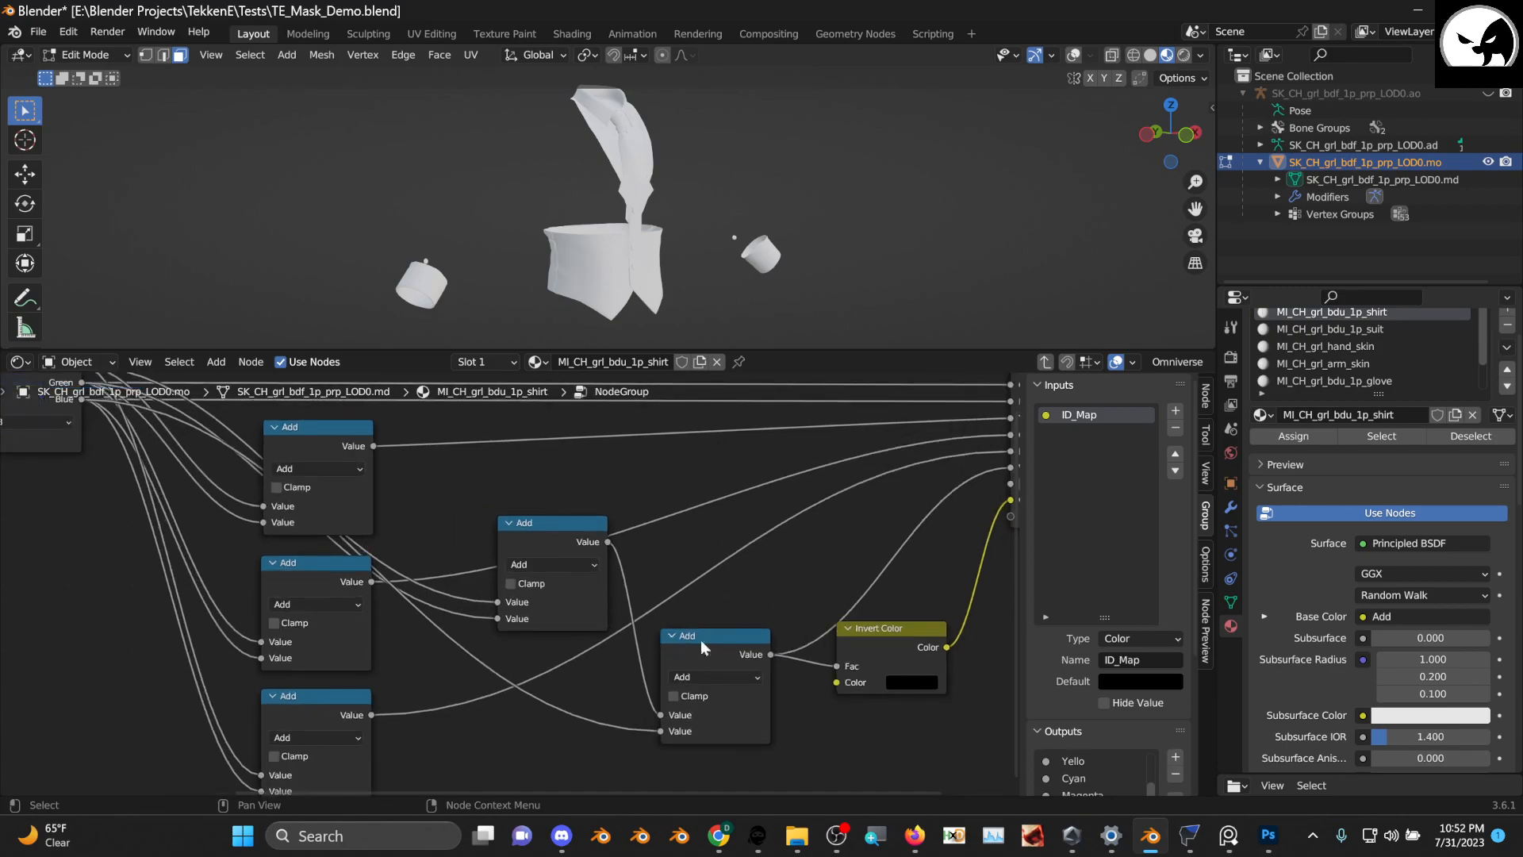
{"action": "middle_click_drag", "start_coordinate": [742, 646], "coordinate": [660, 652]}
{"action": "left_click_drag", "start_coordinate": [658, 640], "coordinate": [664, 638]}
{"action": "left_click_drag", "start_coordinate": [458, 527], "coordinate": [456, 562]}
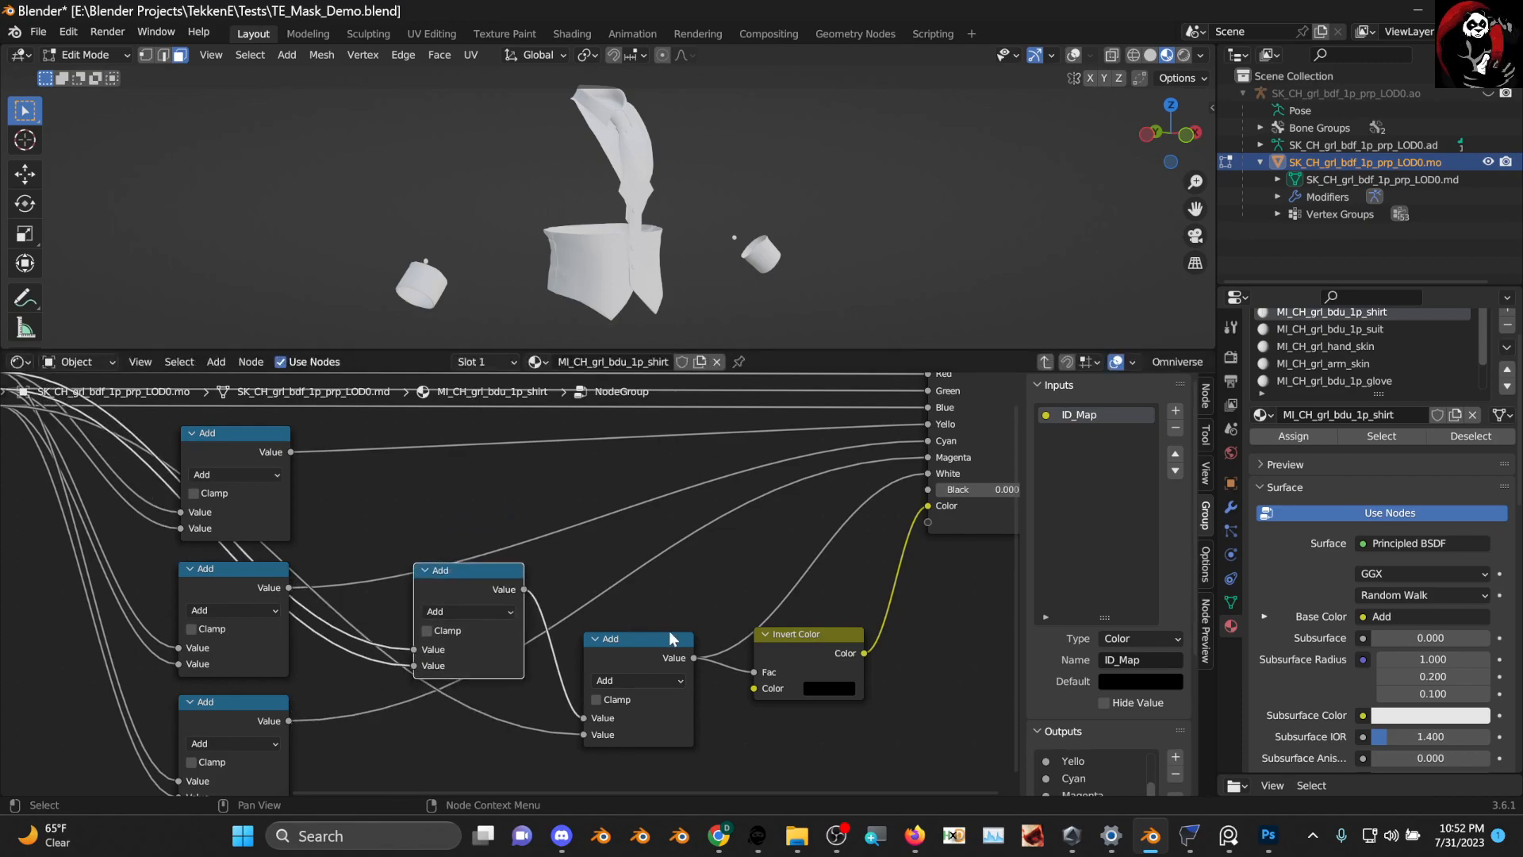
Tidy the chained Add and Invert Color nodes, and reconnect the Invert Color output to the Group Output's Black socket
{"action": "middle_click_drag", "start_coordinate": [906, 608], "coordinate": [730, 650]}
{"action": "left_click_drag", "start_coordinate": [635, 675], "coordinate": [652, 697]}
{"action": "left_click_drag", "start_coordinate": [493, 690], "coordinate": [500, 681]}
{"action": "middle_click_drag", "start_coordinate": [500, 678], "coordinate": [487, 669]}
{"action": "left_click_drag", "start_coordinate": [673, 695], "coordinate": [656, 692]}
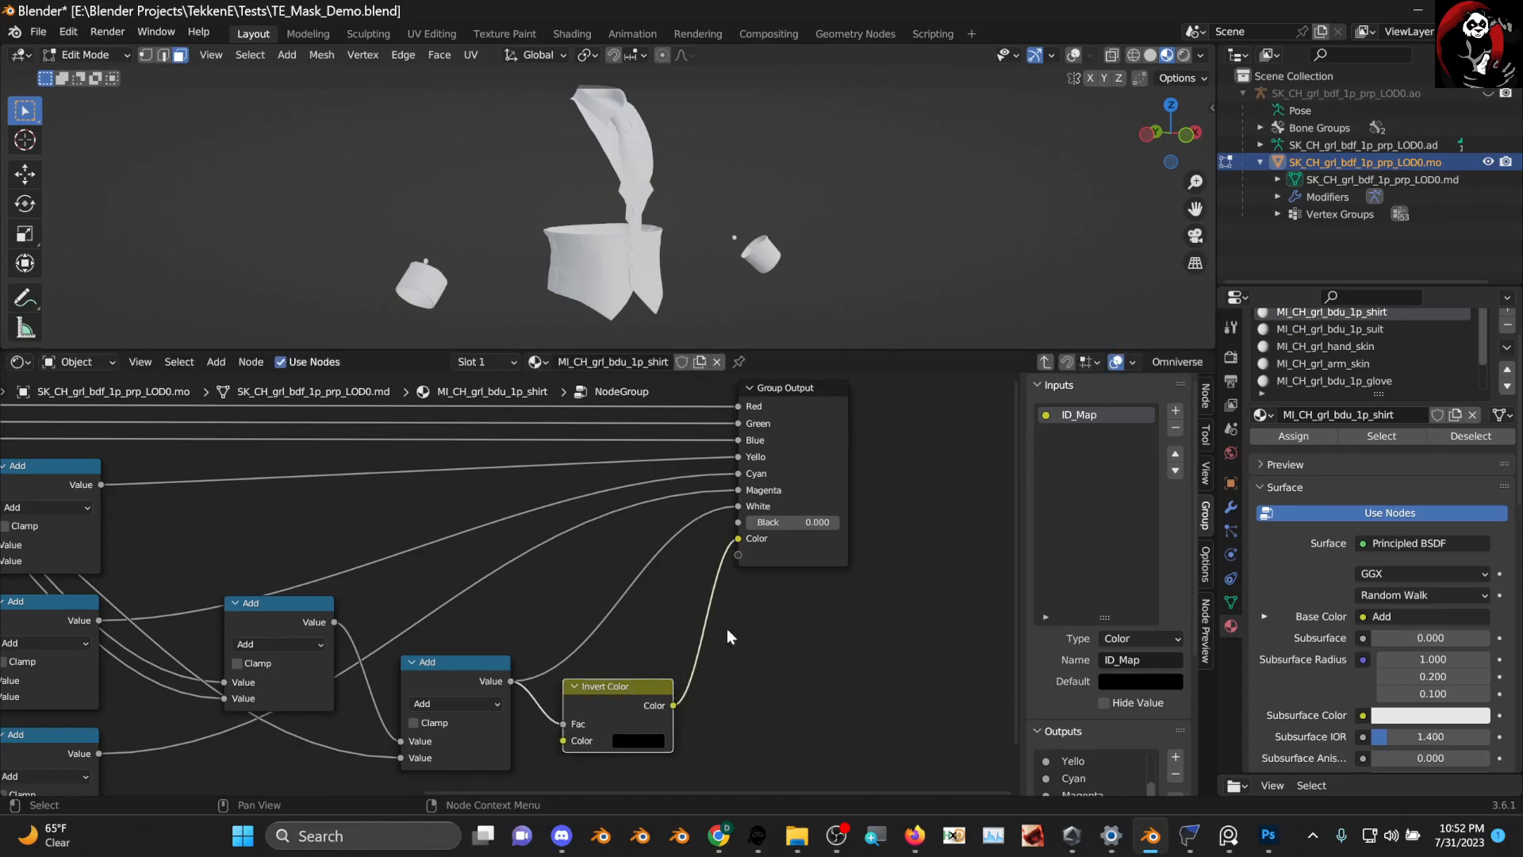
{"action": "left_click", "coordinate": [762, 564]}
{"action": "left_click_drag", "start_coordinate": [739, 538], "coordinate": [739, 522]}
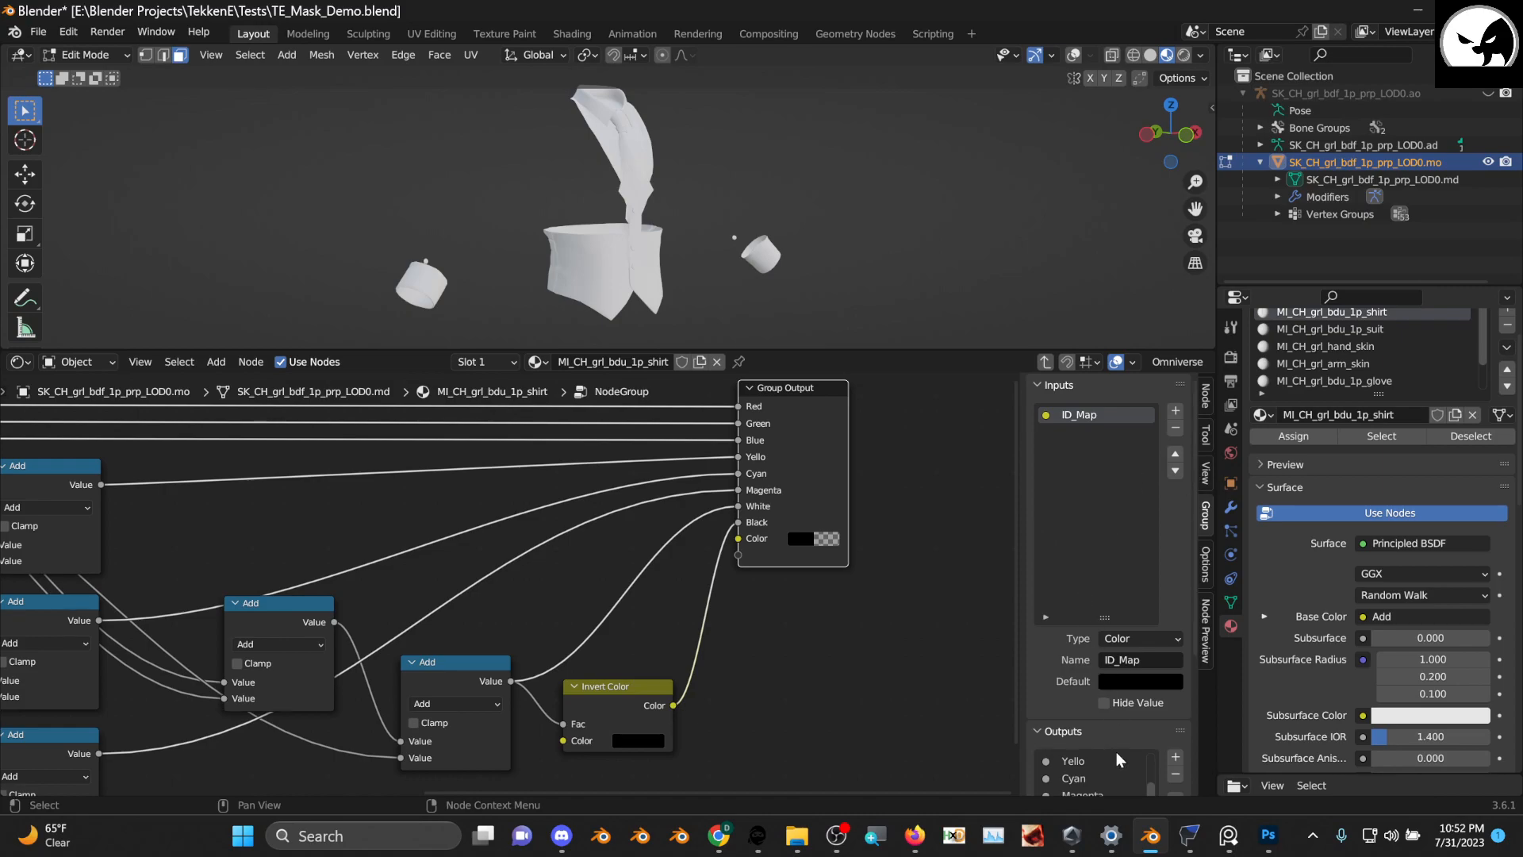
Remove the surplus Color socket from the group's outputs and nudge the Invert Color node sideways
{"action": "key", "text": "Home"}
{"action": "scroll", "coordinate": [1163, 756], "scroll_direction": "down", "scroll_amount": 3}
{"action": "scroll", "coordinate": [1097, 751], "scroll_direction": "down", "scroll_amount": 1}
{"action": "scroll", "coordinate": [1099, 722], "scroll_direction": "up", "scroll_amount": 1}
{"action": "scroll", "coordinate": [644, 599], "scroll_direction": "up", "scroll_amount": 2}
{"action": "scroll", "coordinate": [662, 572], "scroll_direction": "up", "scroll_amount": 4}
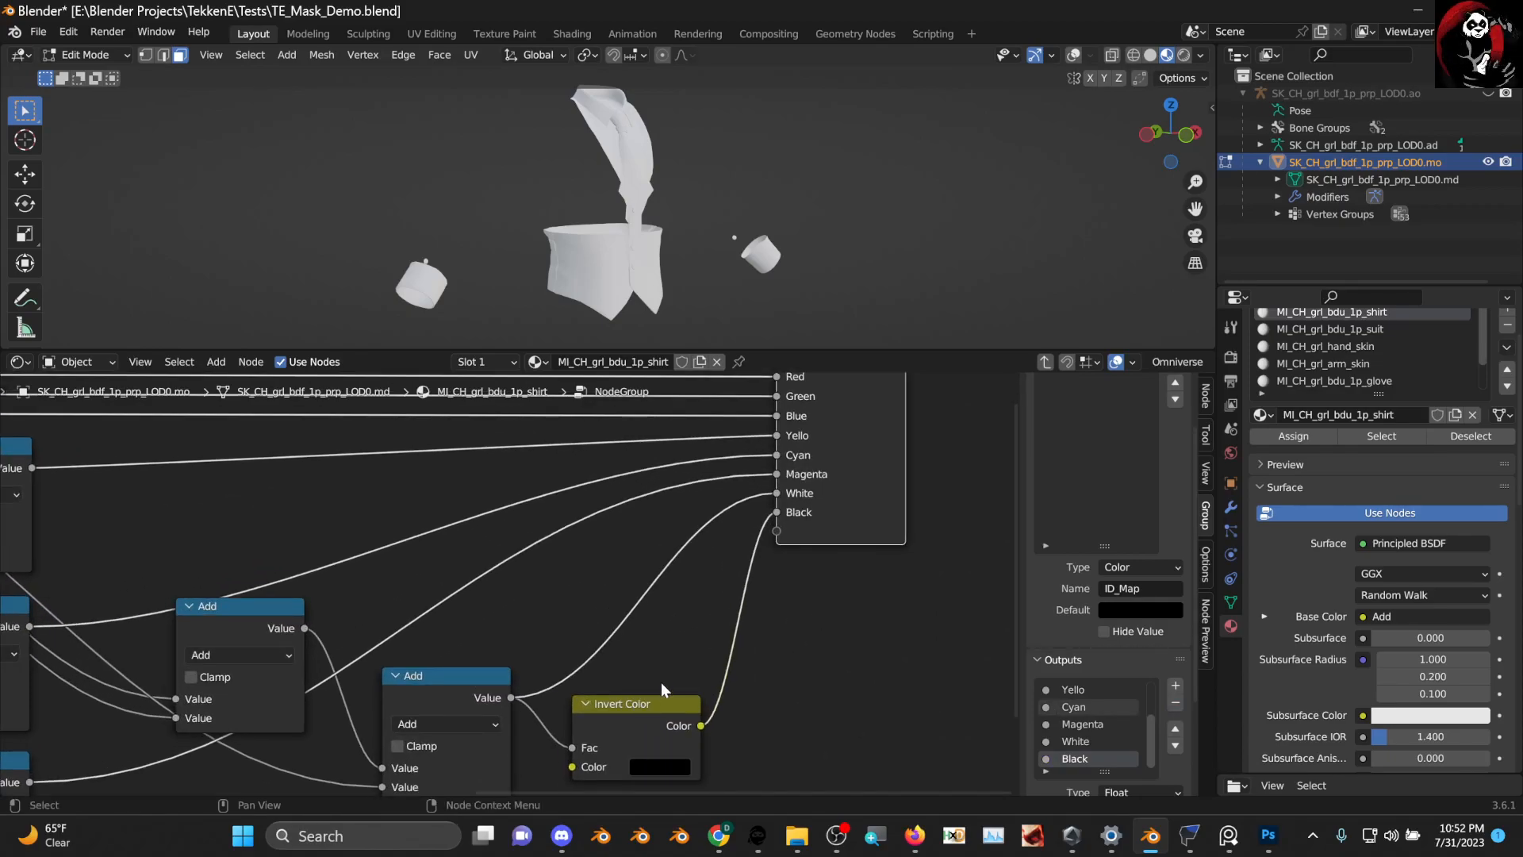
{"action": "left_click_drag", "start_coordinate": [653, 715], "coordinate": [682, 714]}
{"action": "scroll", "coordinate": [591, 615], "scroll_direction": "down", "scroll_amount": 3}
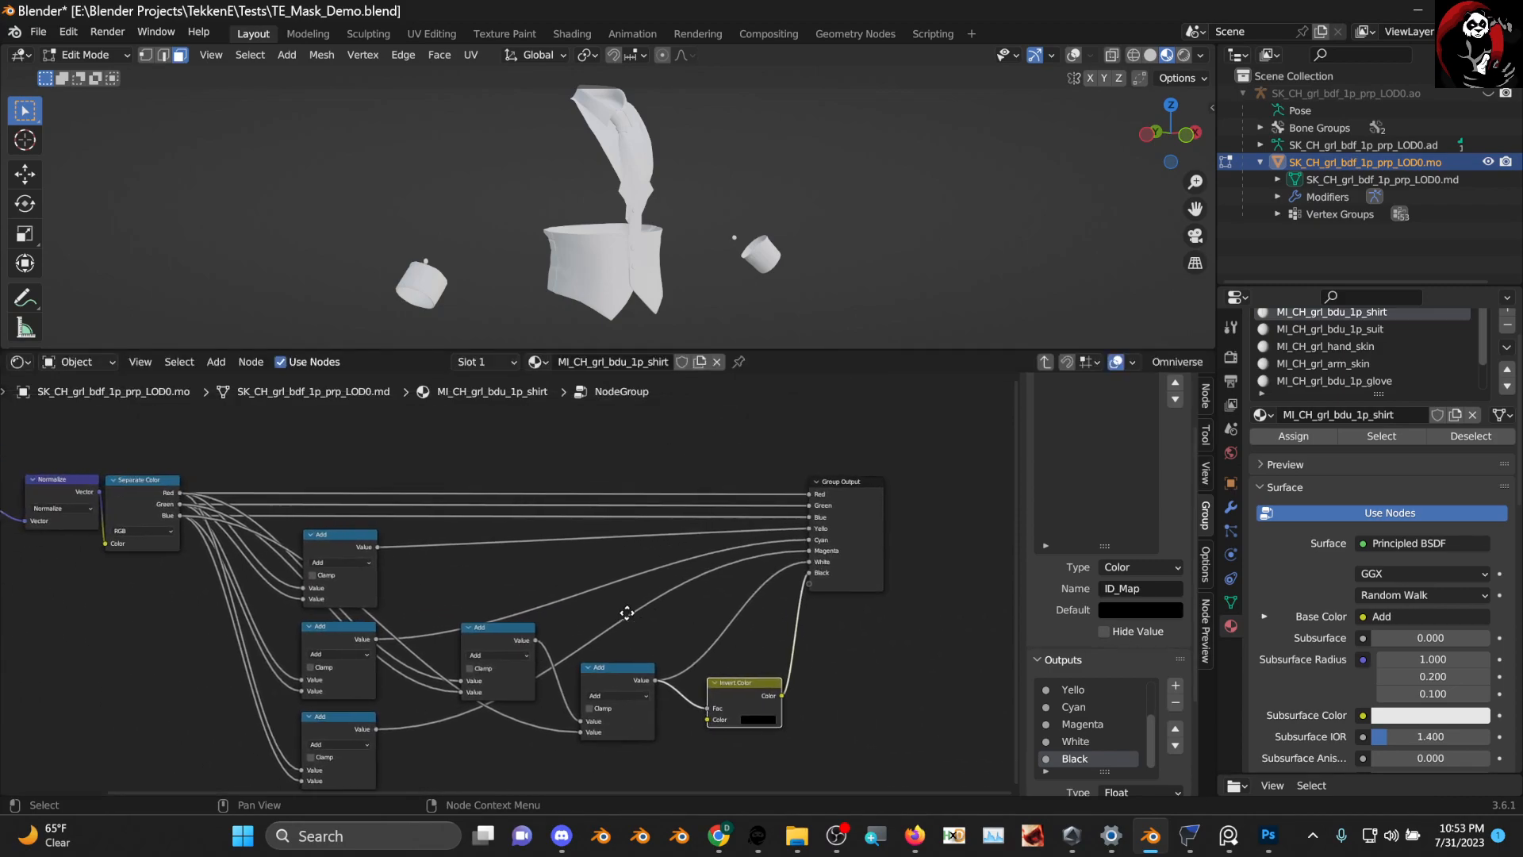
Leave the mask group and combine the shirt material's Normalize, Separate Color and Add nodes into a new node group
{"action": "left_click", "coordinate": [1045, 364]}
{"action": "scroll", "coordinate": [614, 622], "scroll_direction": "up", "scroll_amount": 3}
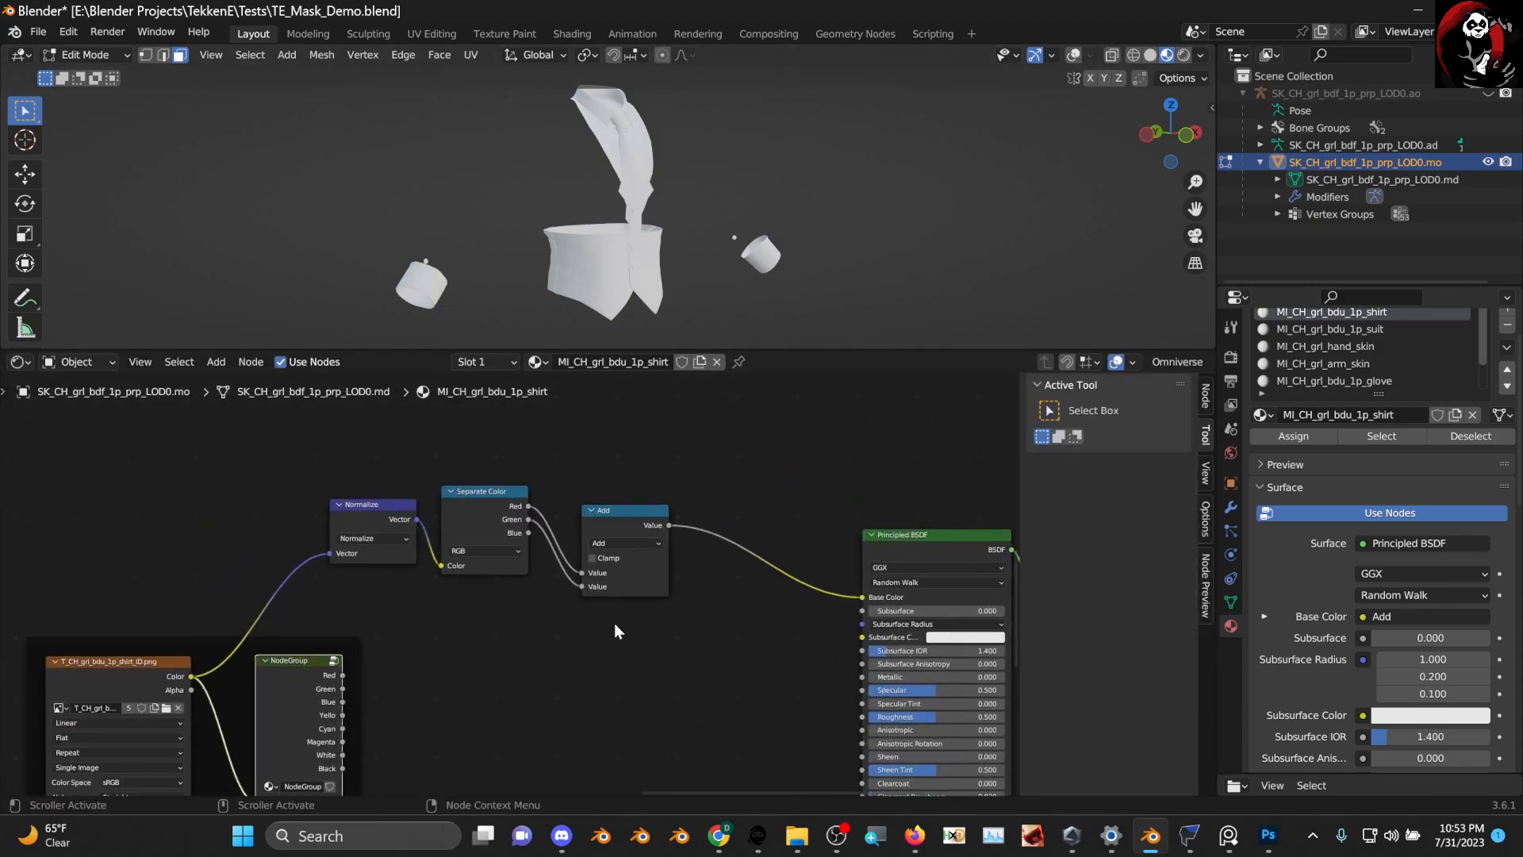
{"action": "left_click_drag", "start_coordinate": [365, 450], "coordinate": [663, 603]}
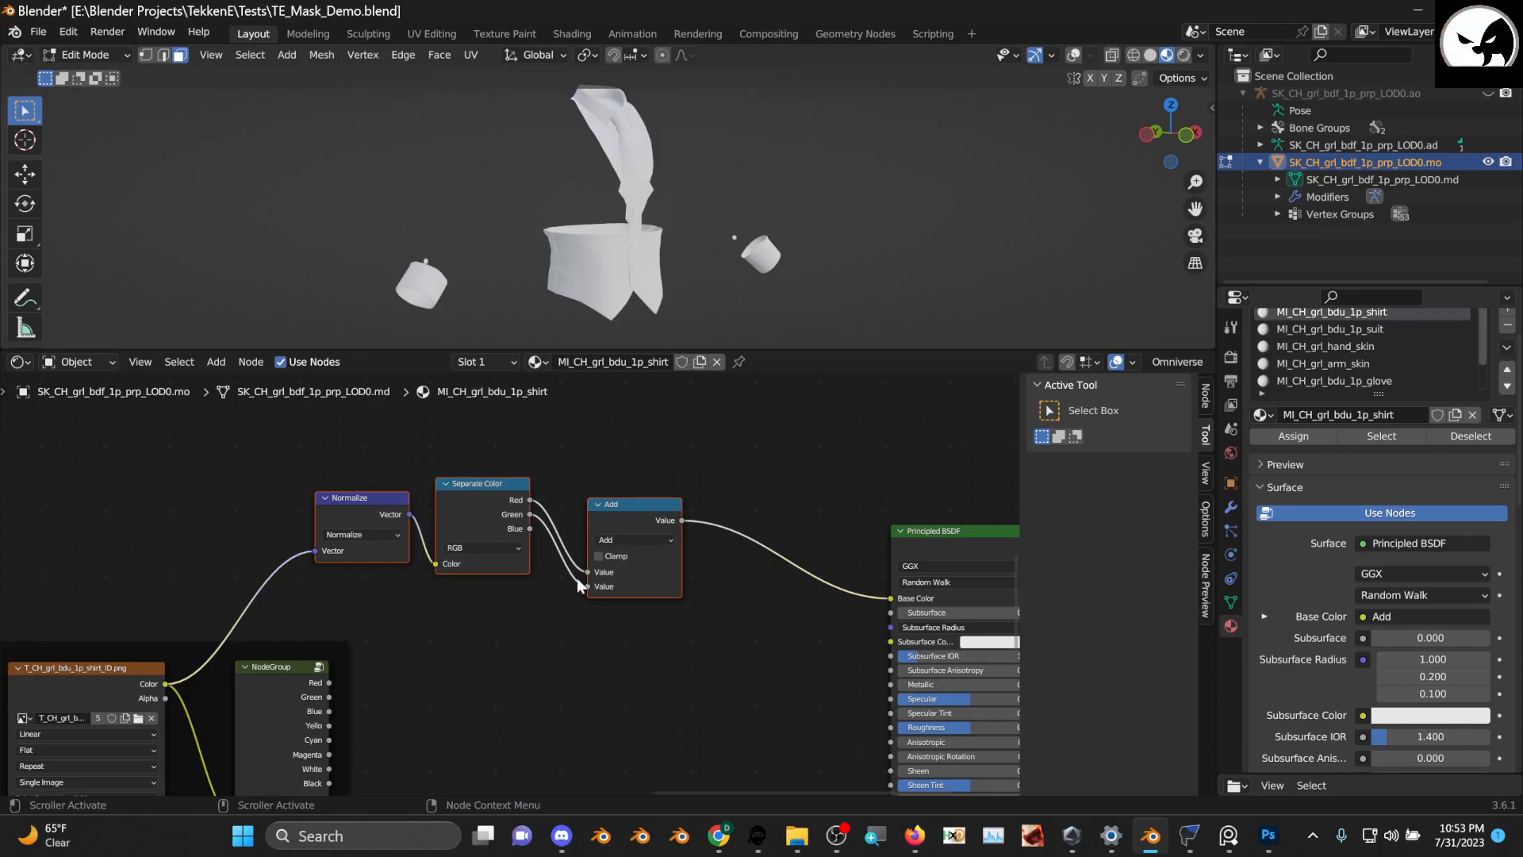
{"action": "right_click", "coordinate": [560, 459]}
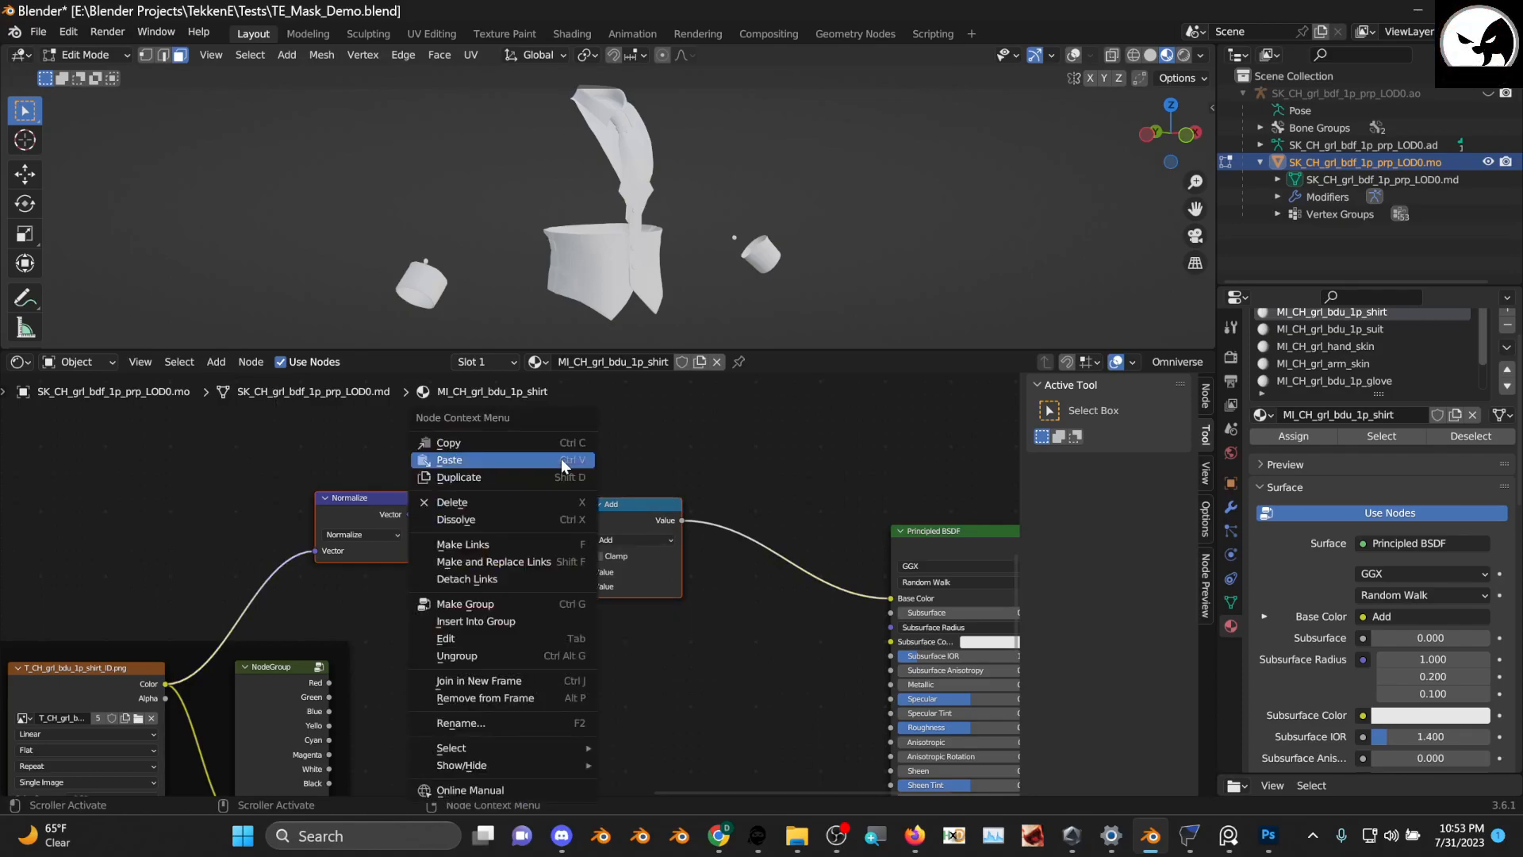
{"action": "left_click", "coordinate": [479, 593]}
{"action": "scroll", "coordinate": [492, 603], "scroll_direction": "up", "scroll_amount": 2}
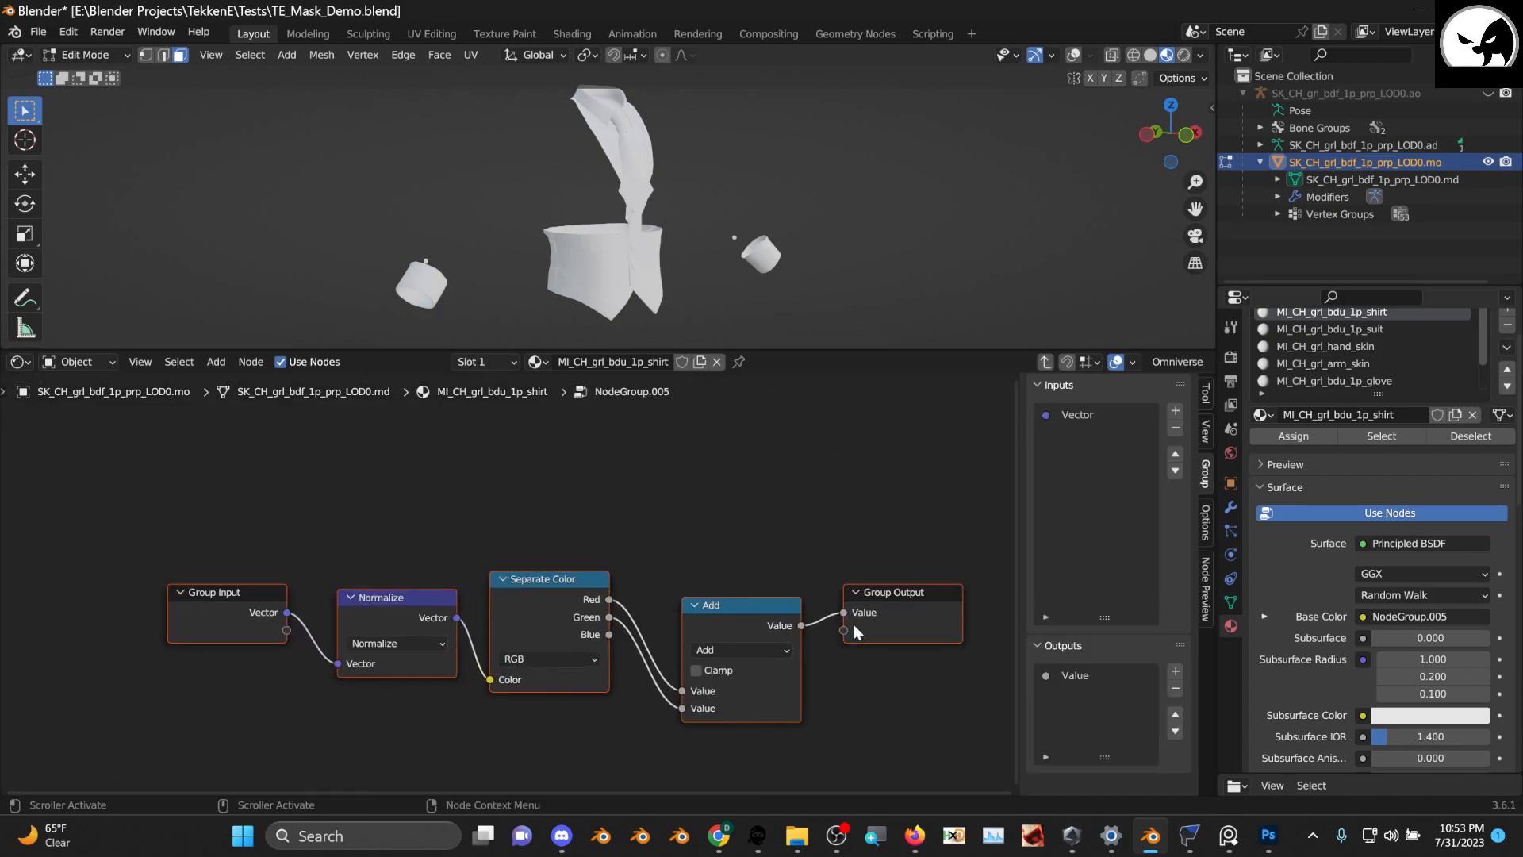
Return to the shirt material's node tree, then reopen the new node group to examine its contents
{"action": "left_click", "coordinate": [1045, 362]}
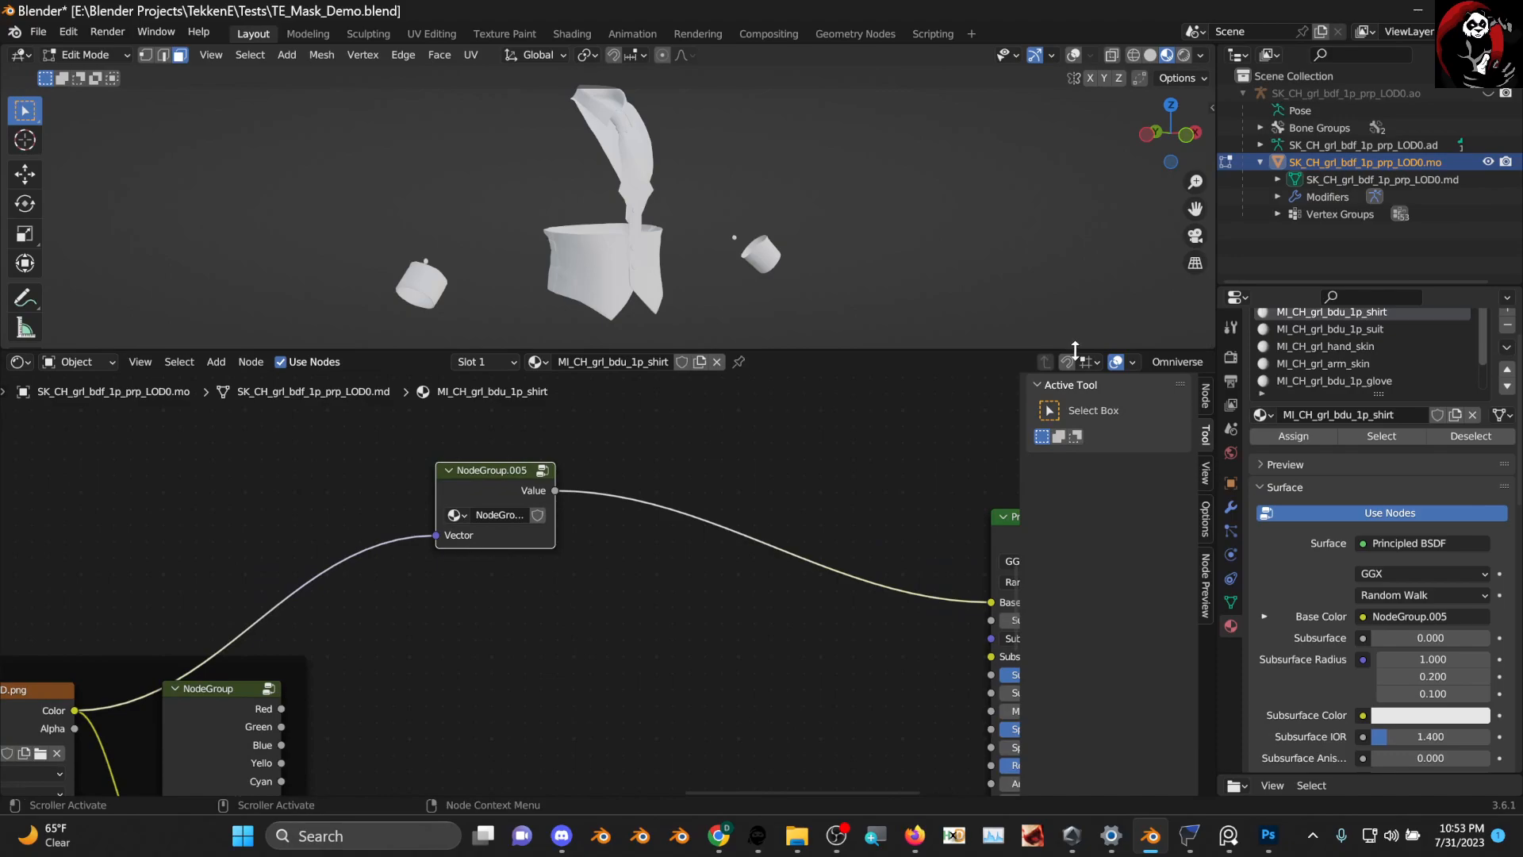
{"action": "key", "text": "Tab"}
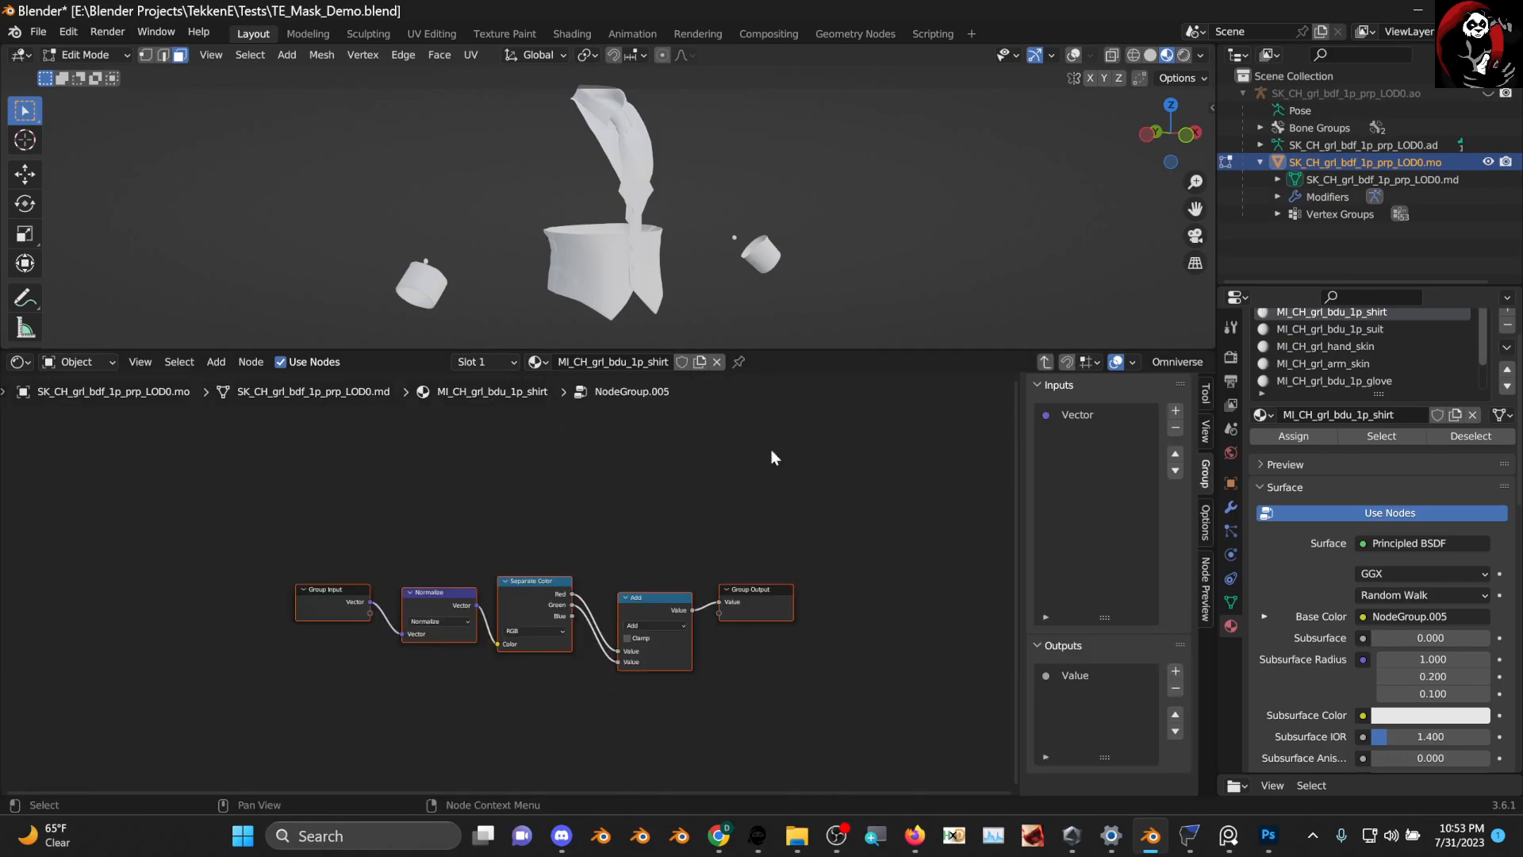
{"action": "scroll", "coordinate": [845, 635], "scroll_direction": "up", "scroll_amount": 2}
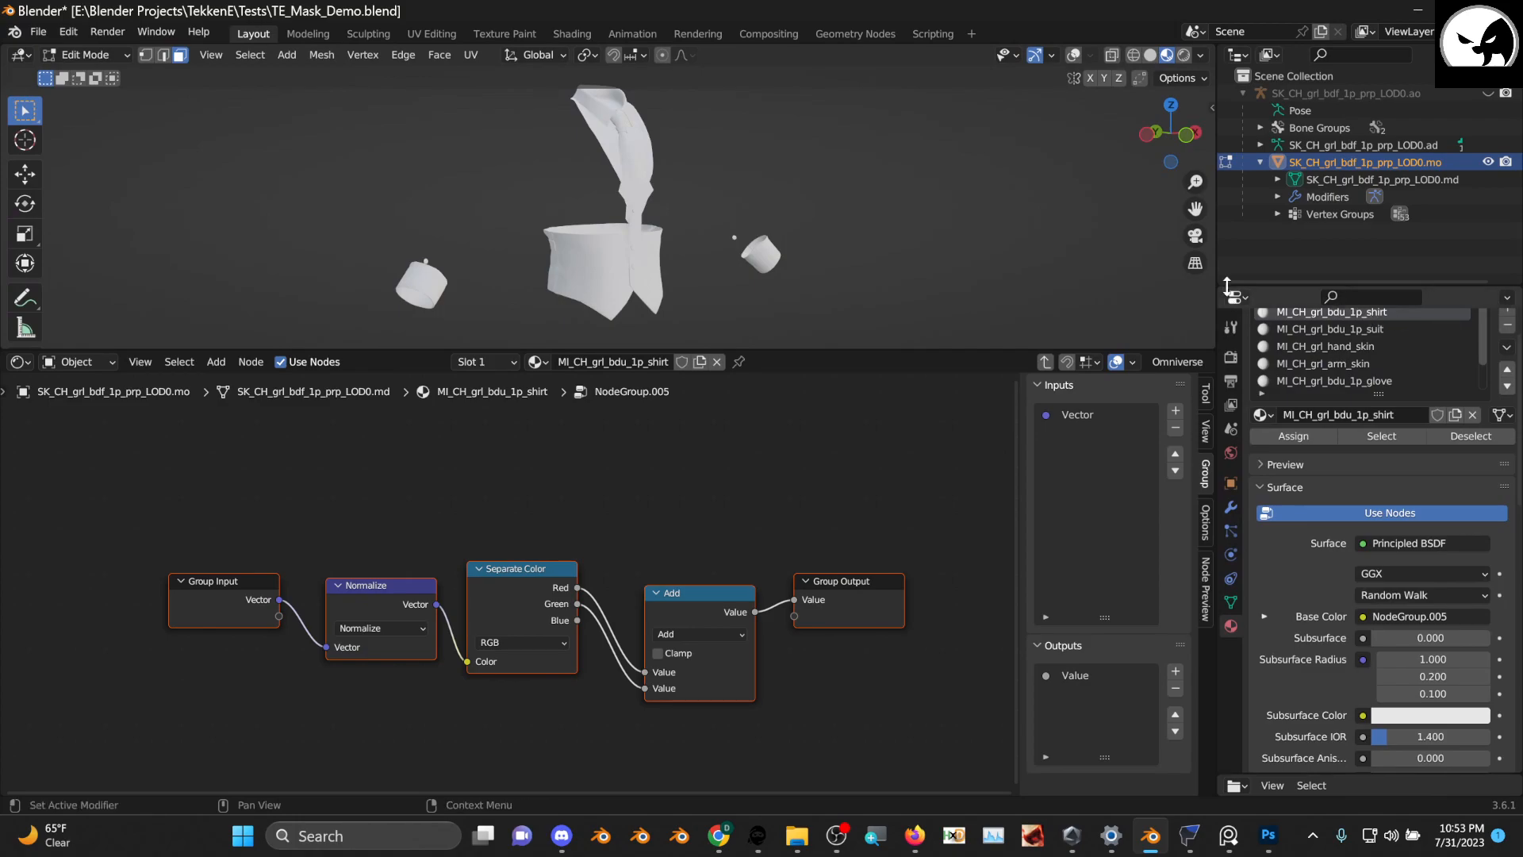
Try out a much wider Outliner and Properties column, and settle on a width slightly wider than the original
{"action": "left_click_drag", "start_coordinate": [1220, 285], "coordinate": [772, 272]}
{"action": "middle_click_drag", "start_coordinate": [412, 383], "coordinate": [339, 399]}
{"action": "scroll", "coordinate": [397, 363], "scroll_direction": "down", "scroll_amount": 5}
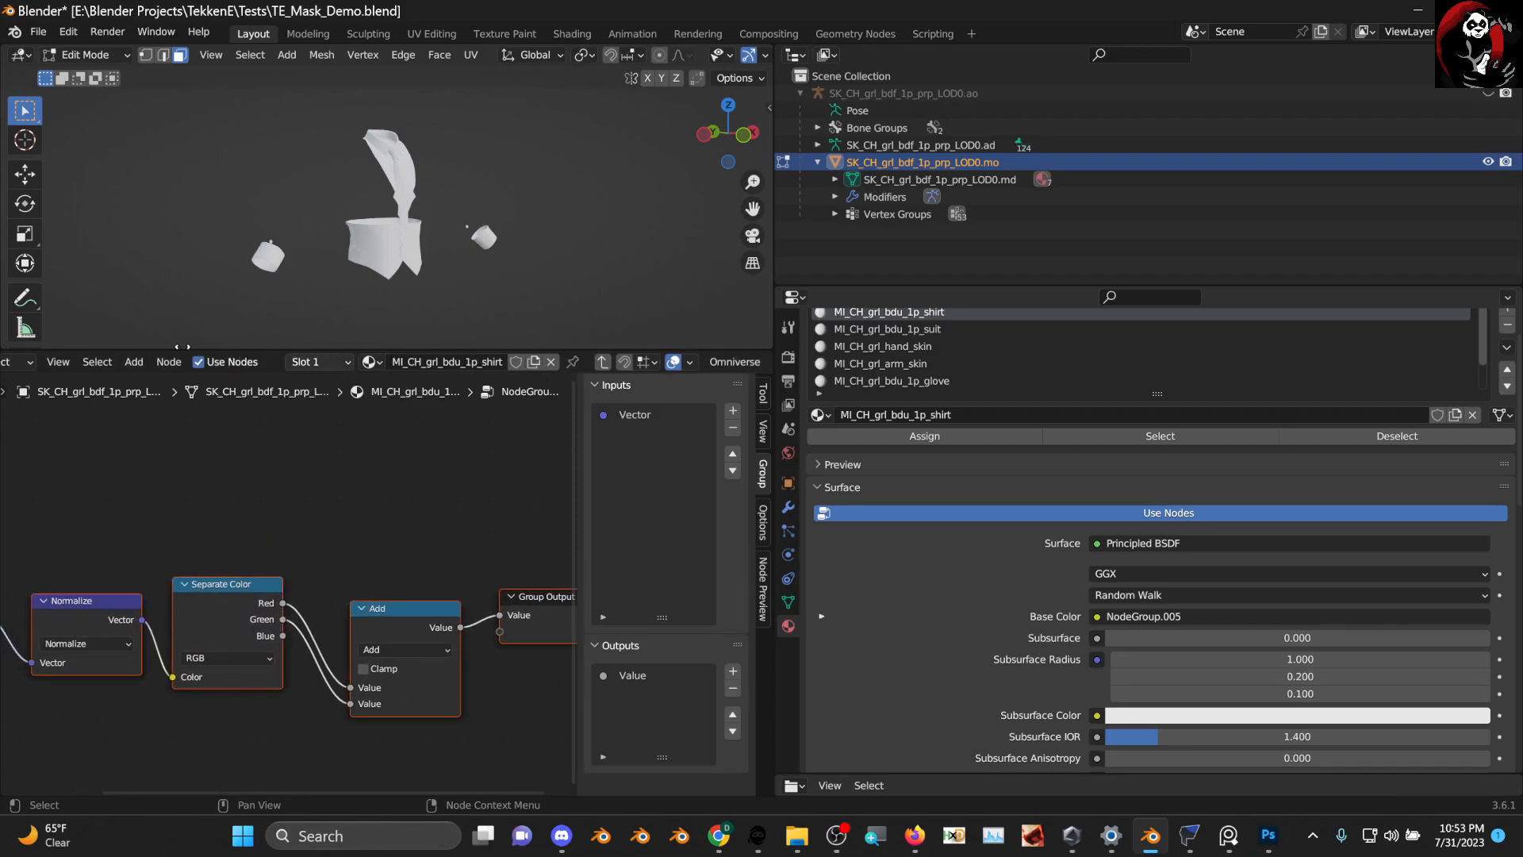
{"action": "scroll", "coordinate": [714, 362], "scroll_direction": "up", "scroll_amount": 5}
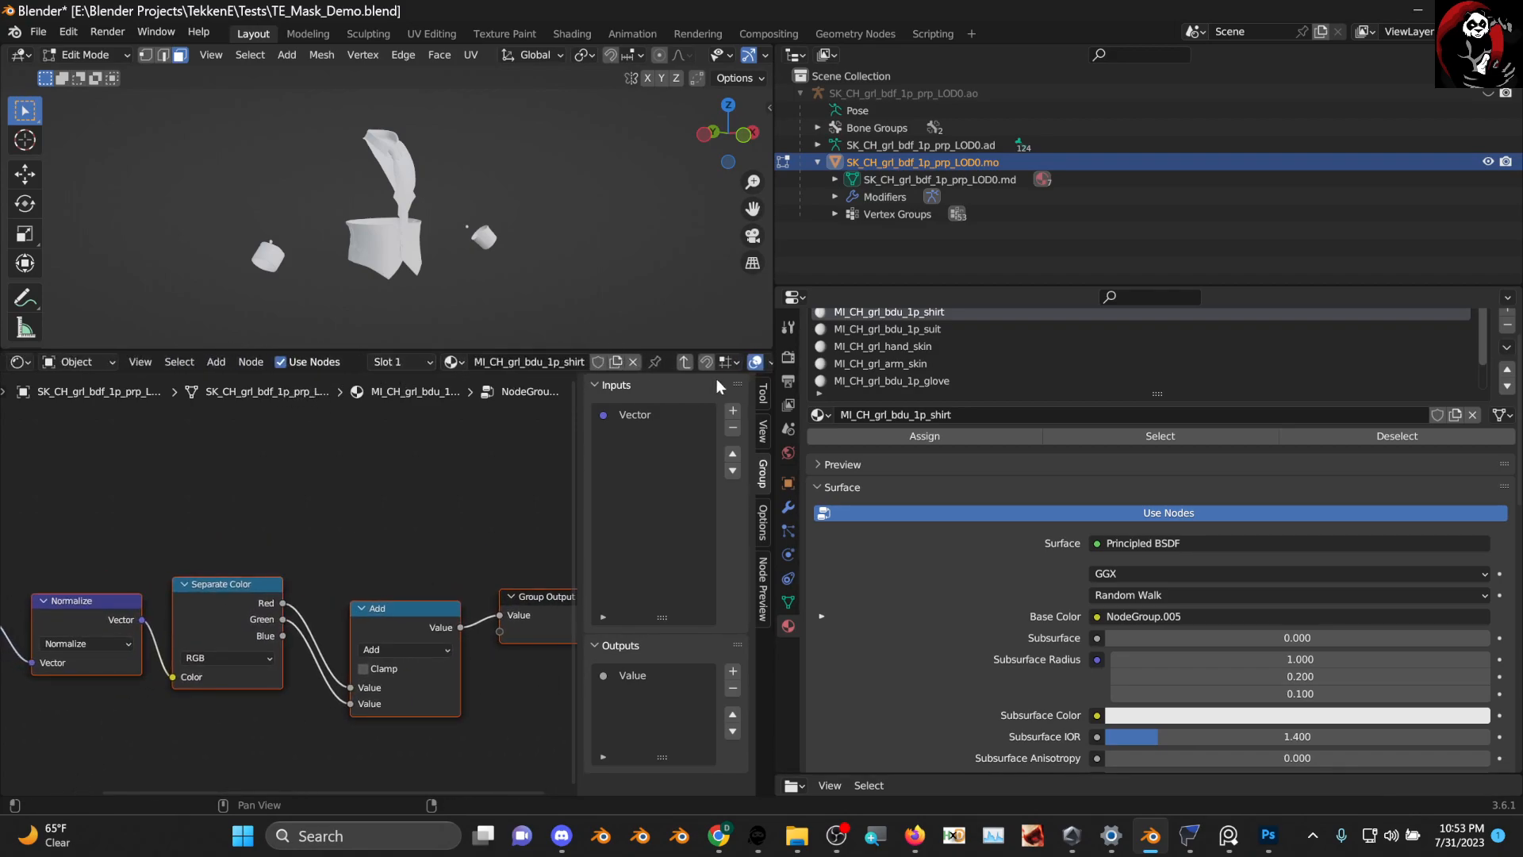
{"action": "left_click_drag", "start_coordinate": [774, 266], "coordinate": [1168, 269]}
Exit the new node group and delete its node from the shirt material
{"action": "left_click", "coordinate": [997, 362]}
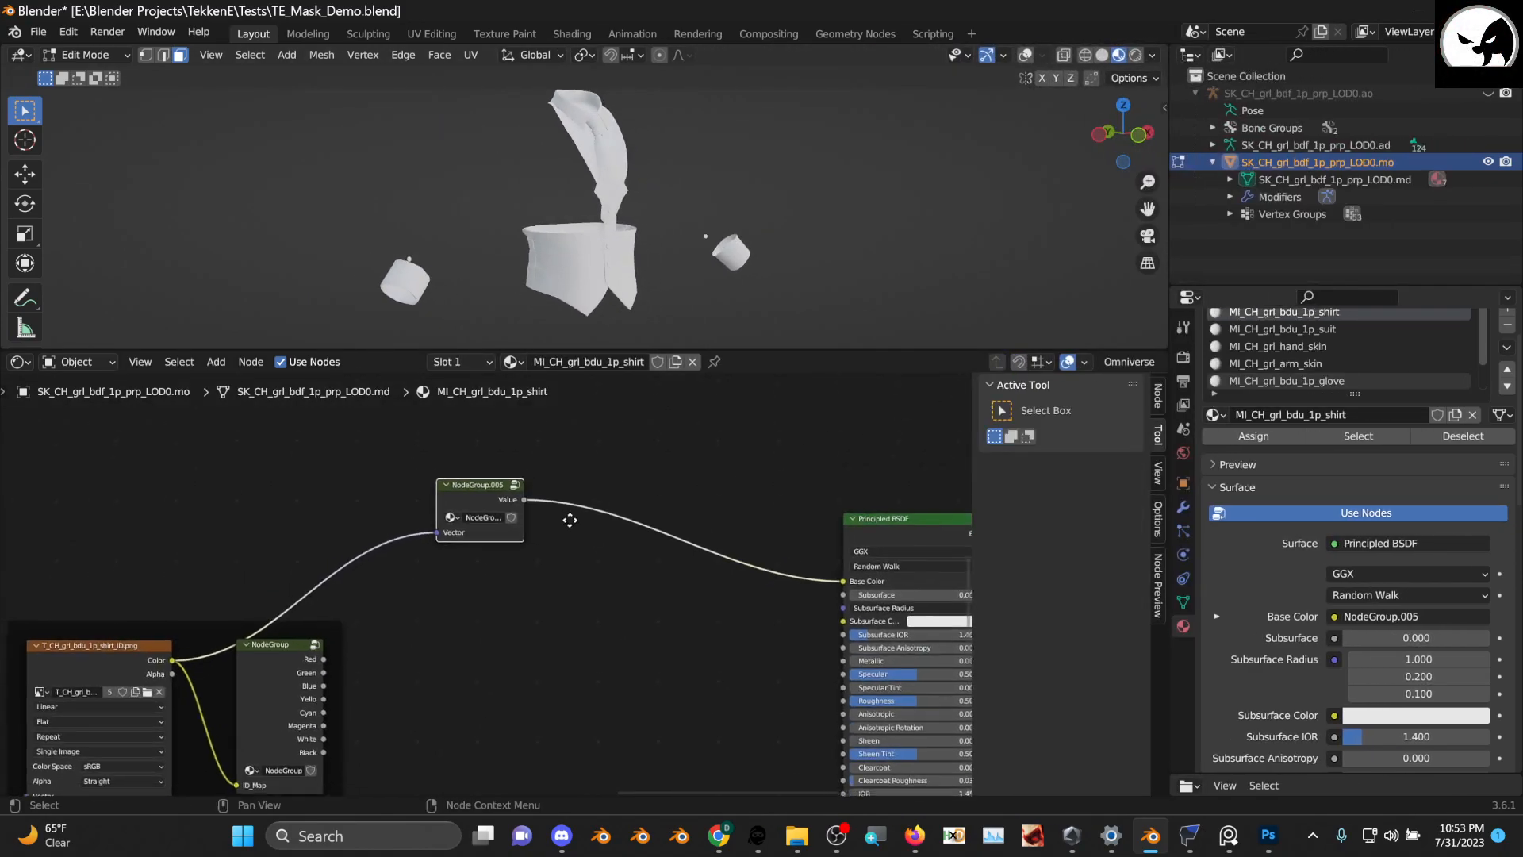
{"action": "key", "text": "x"}
{"action": "scroll", "coordinate": [492, 556], "scroll_direction": "down", "scroll_amount": 2}
{"action": "scroll", "coordinate": [476, 601], "scroll_direction": "down", "scroll_amount": 3}
{"action": "middle_click_drag", "start_coordinate": [580, 546], "coordinate": [626, 519]}
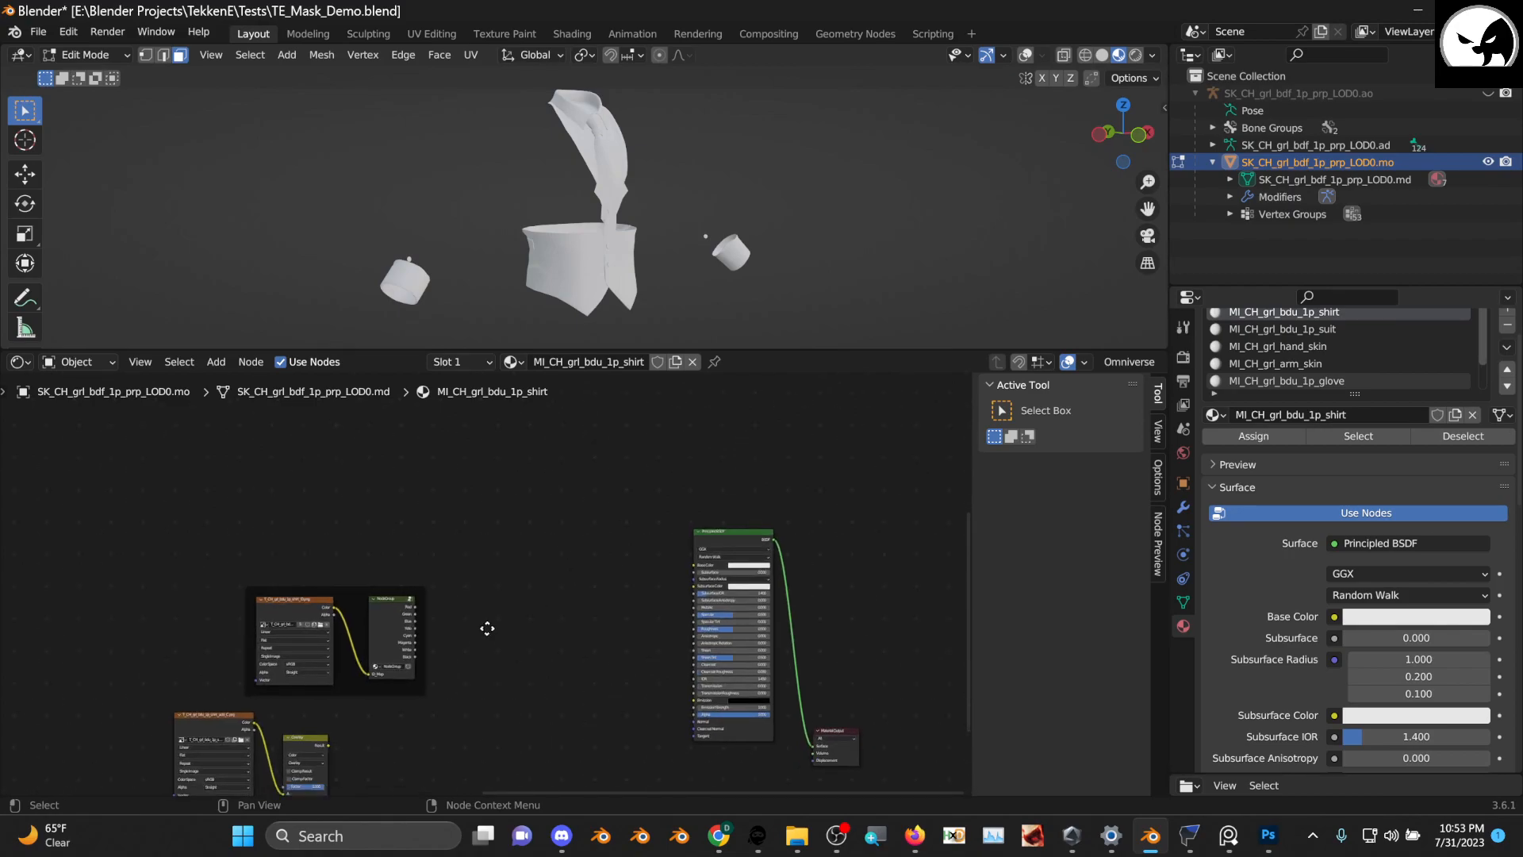
Move the frame holding the ID texture and multi-output NodeGroup beside the framed ID texture and Separate Color nodes
{"action": "scroll", "coordinate": [647, 531], "scroll_direction": "down", "scroll_amount": 3}
{"action": "middle_click_drag", "start_coordinate": [544, 622], "coordinate": [689, 649]}
{"action": "scroll", "coordinate": [642, 558], "scroll_direction": "up", "scroll_amount": 2}
{"action": "left_click_drag", "start_coordinate": [646, 530], "coordinate": [401, 520]}
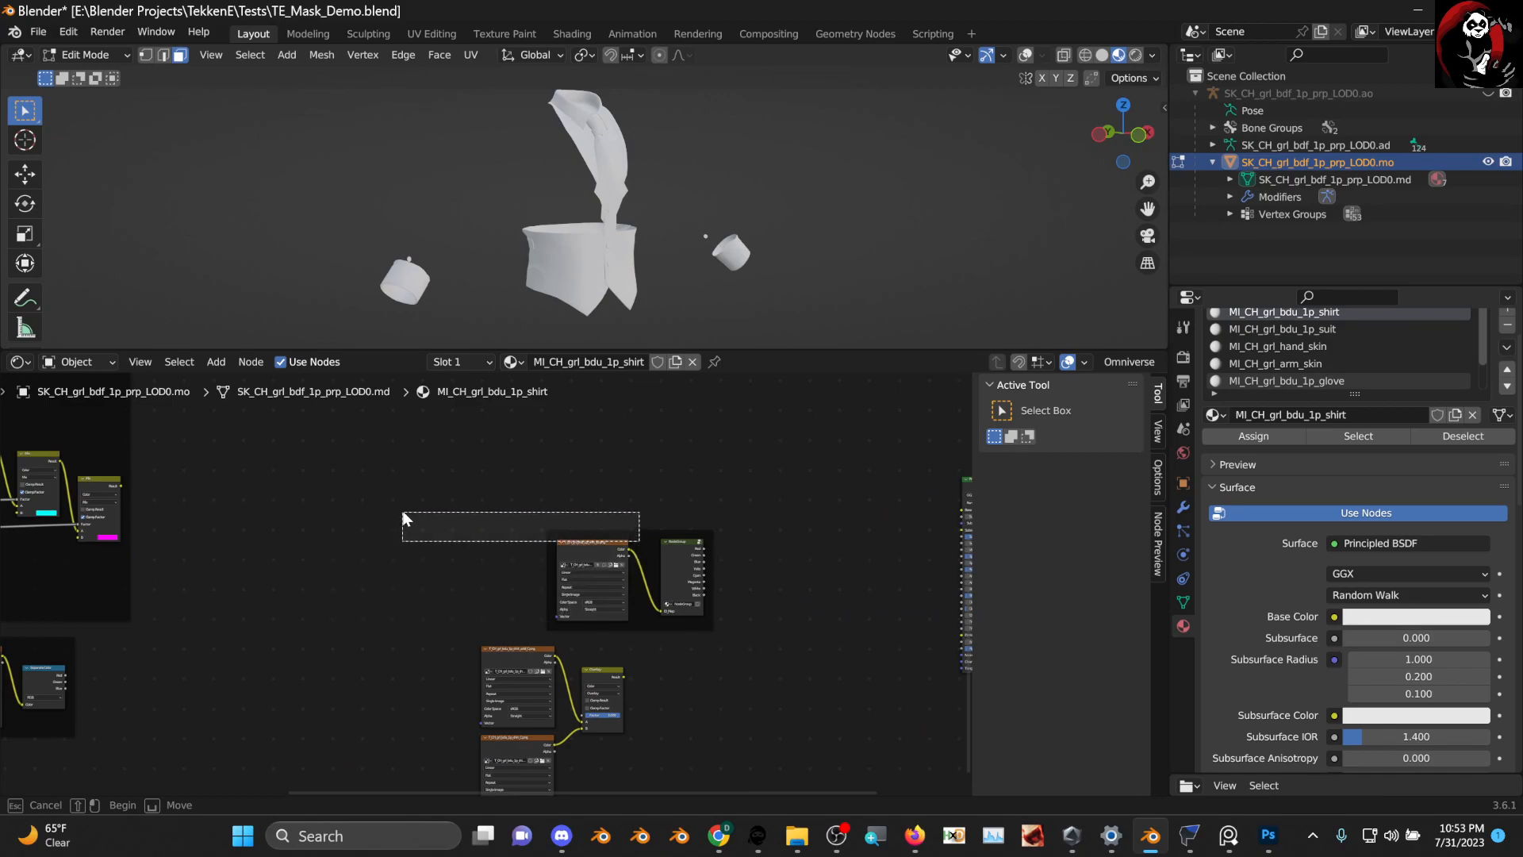
{"action": "left_click_drag", "start_coordinate": [647, 535], "coordinate": [501, 543]}
{"action": "left_click", "coordinate": [640, 535]}
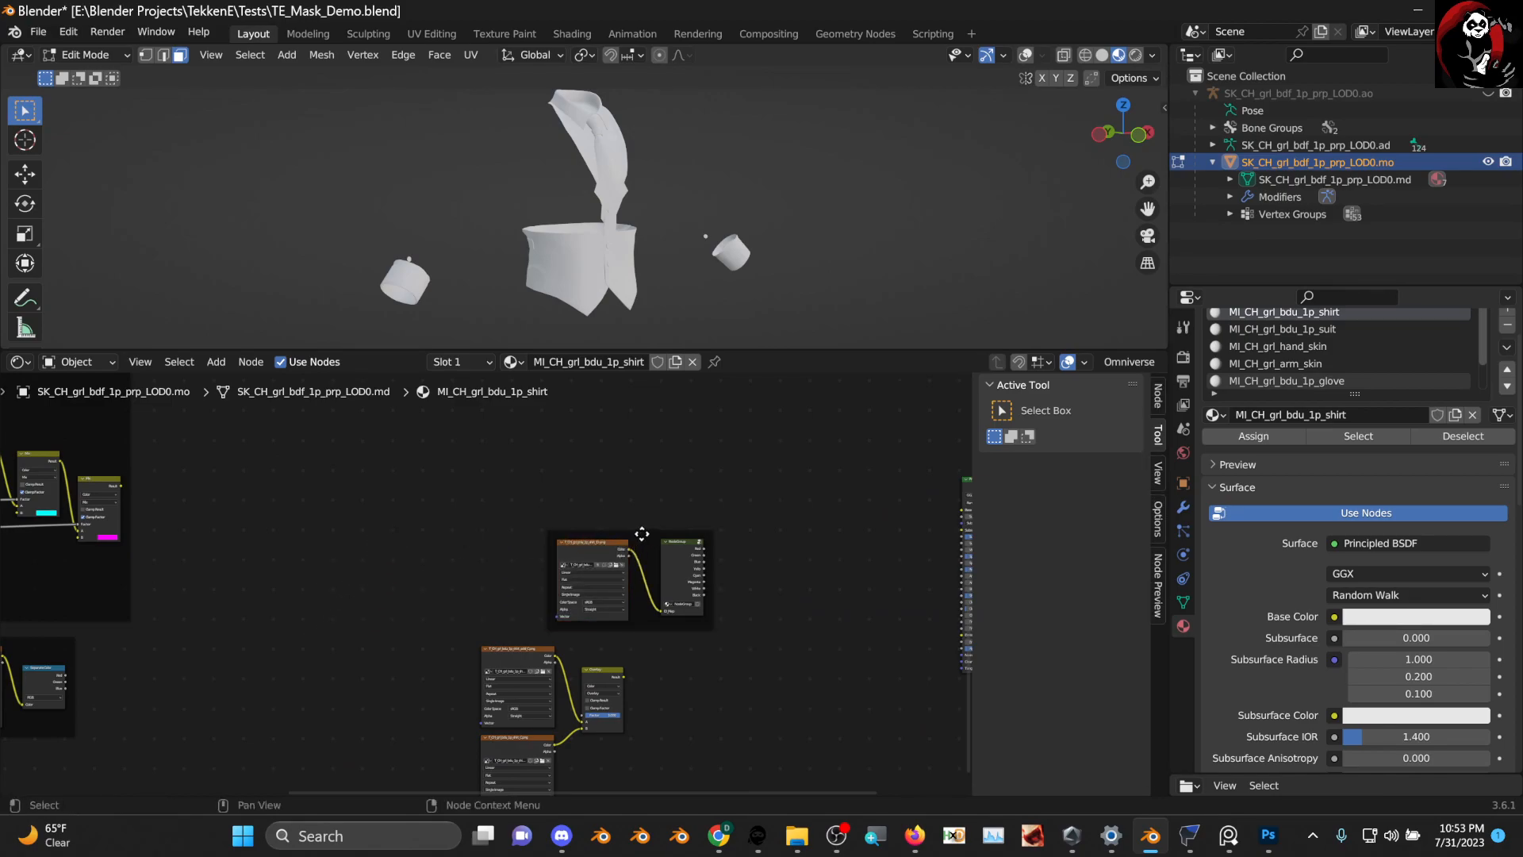
{"action": "left_click_drag", "start_coordinate": [641, 529], "coordinate": [215, 646]}
{"action": "middle_click_drag", "start_coordinate": [276, 614], "coordinate": [624, 514]}
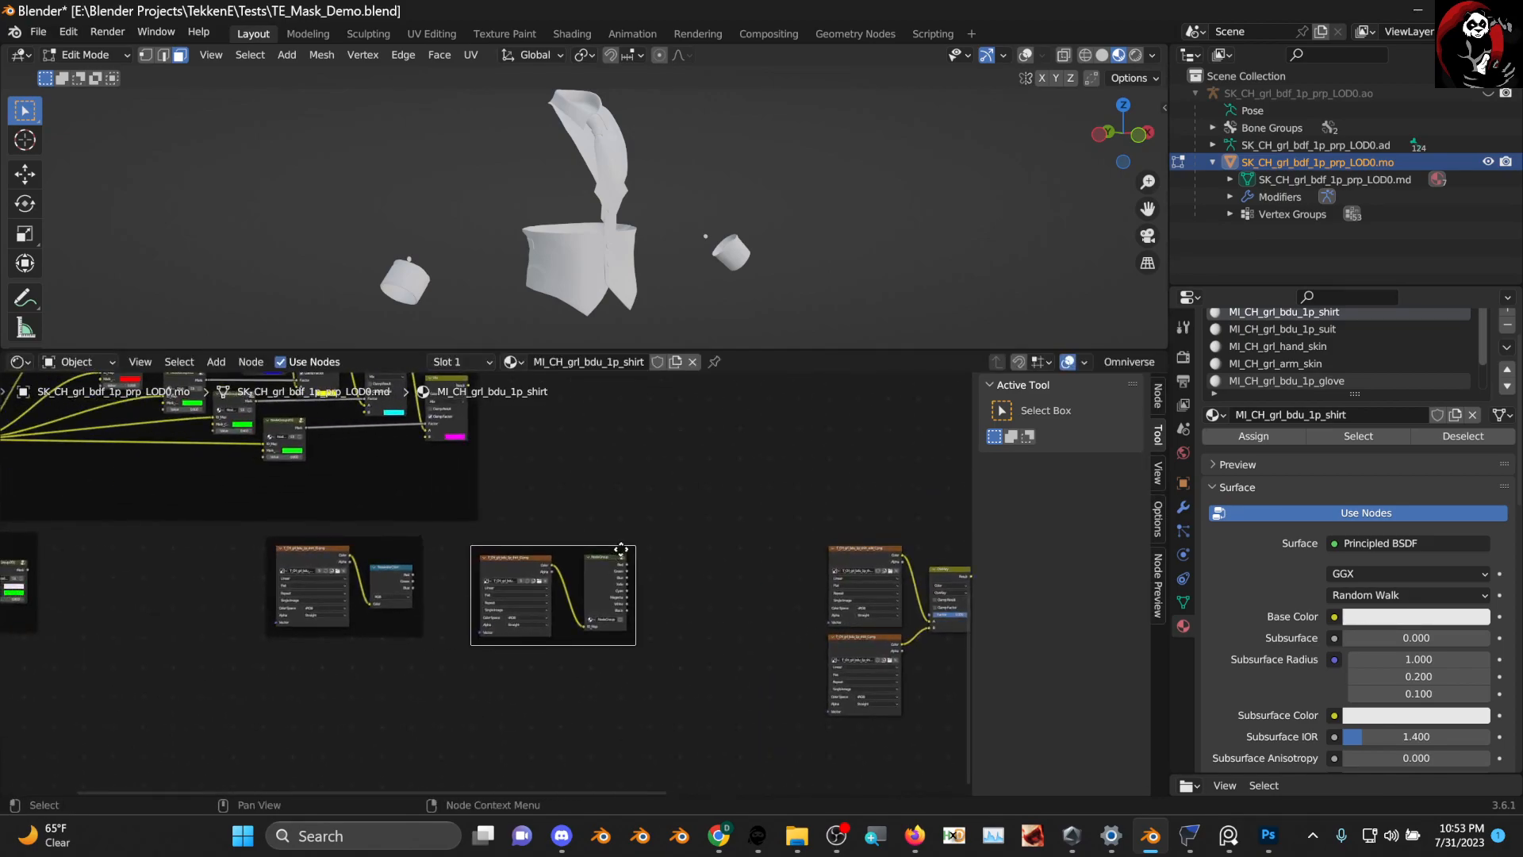
{"action": "left_click_drag", "start_coordinate": [571, 550], "coordinate": [160, 548]}
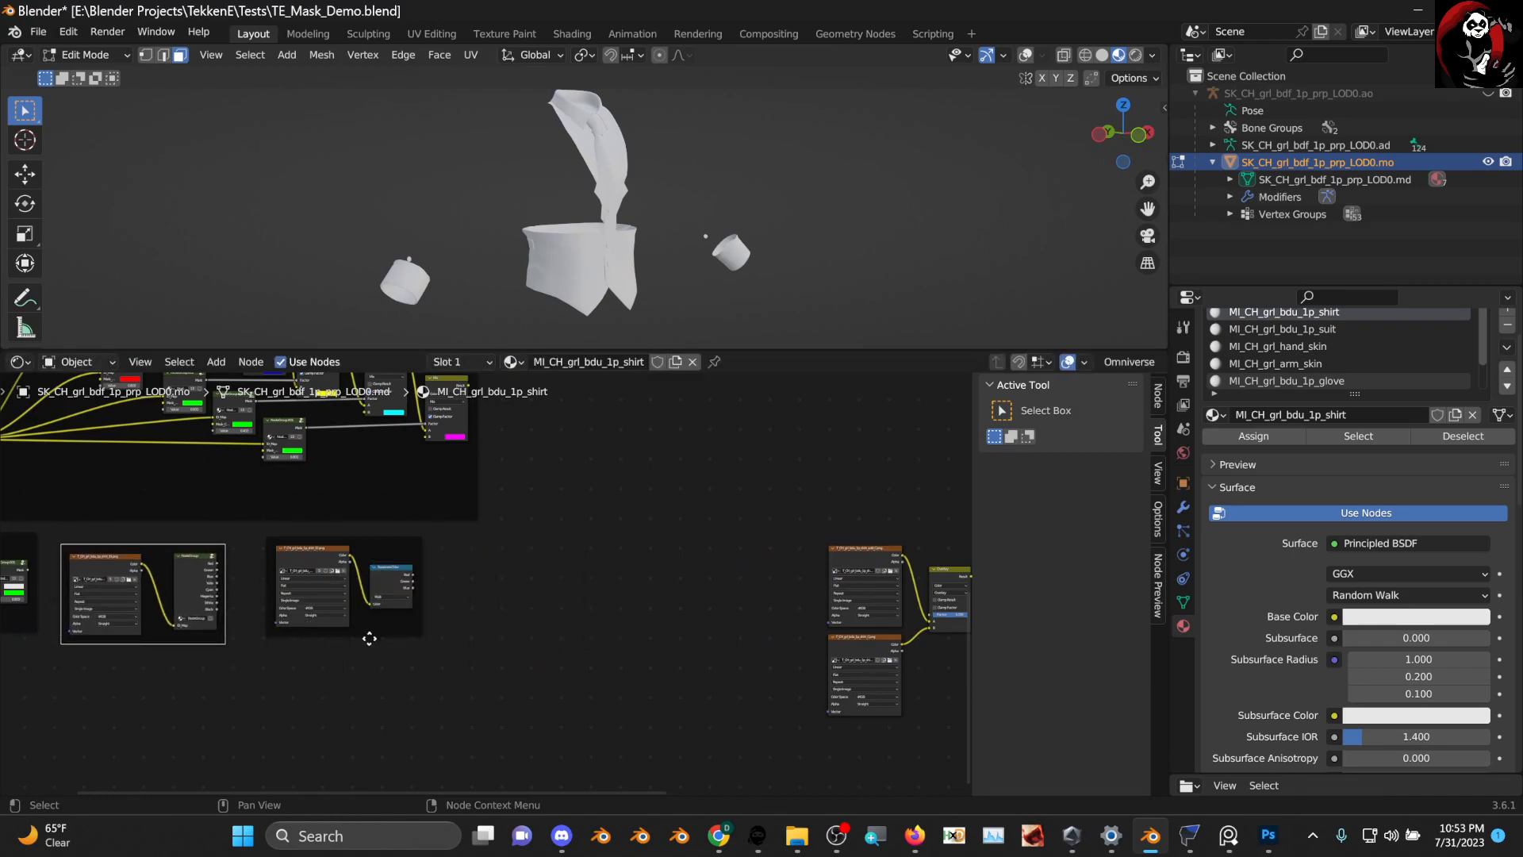
Move the frame with the ID texture and green-mask node group above the Overlay texture nodes near the Principled BSDF
{"action": "middle_click_drag", "start_coordinate": [545, 577], "coordinate": [721, 664]}
{"action": "scroll", "coordinate": [263, 630], "scroll_direction": "up", "scroll_amount": 2}
{"action": "left_click", "coordinate": [153, 625]}
{"action": "left_click_drag", "start_coordinate": [138, 629], "coordinate": [881, 532]}
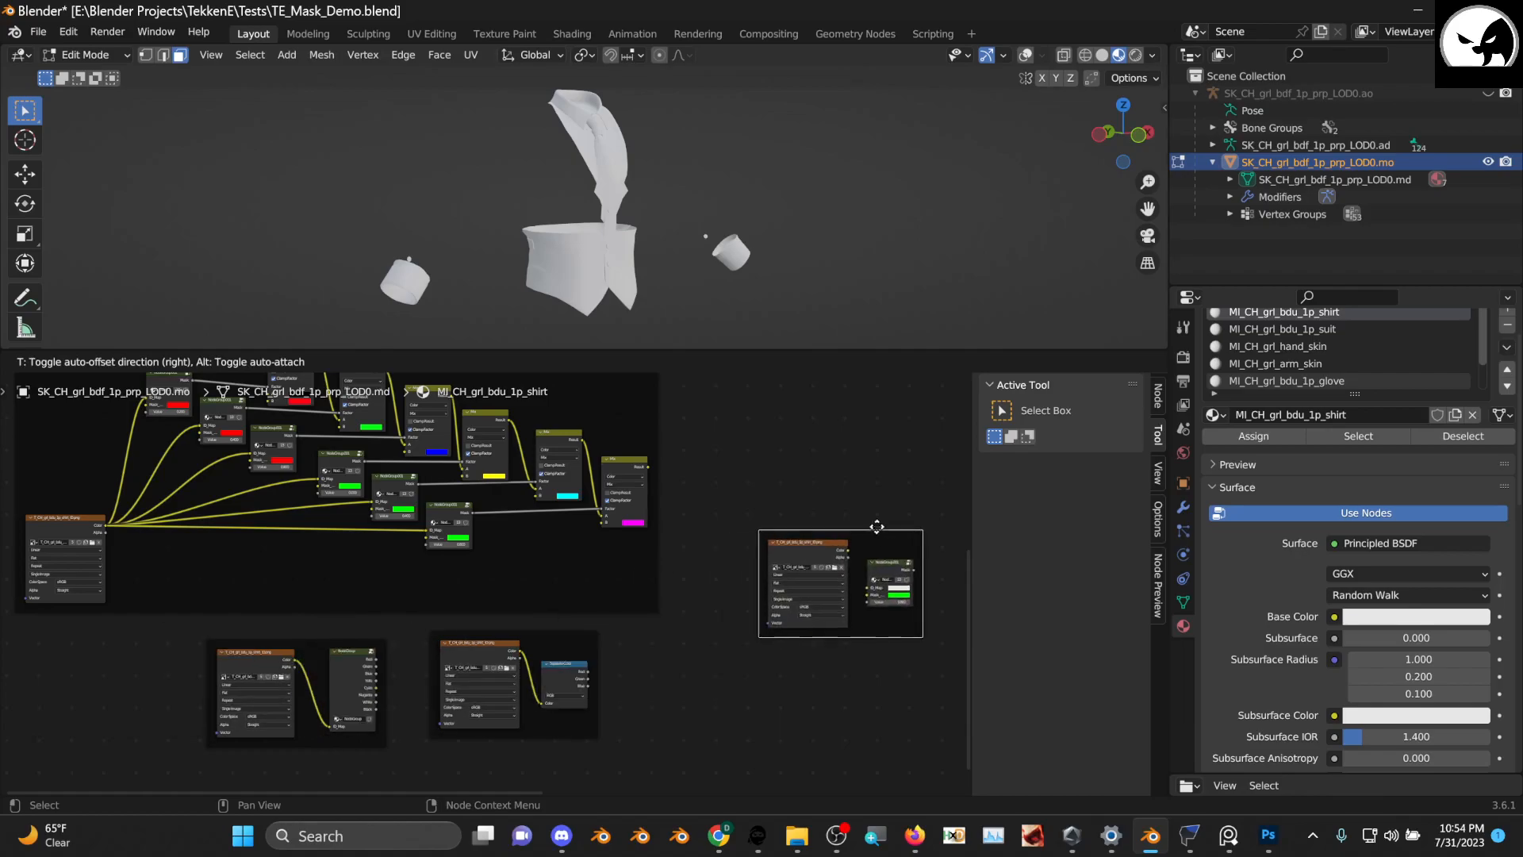
{"action": "middle_click_drag", "start_coordinate": [865, 509], "coordinate": [402, 459]}
{"action": "left_click_drag", "start_coordinate": [405, 484], "coordinate": [741, 482]}
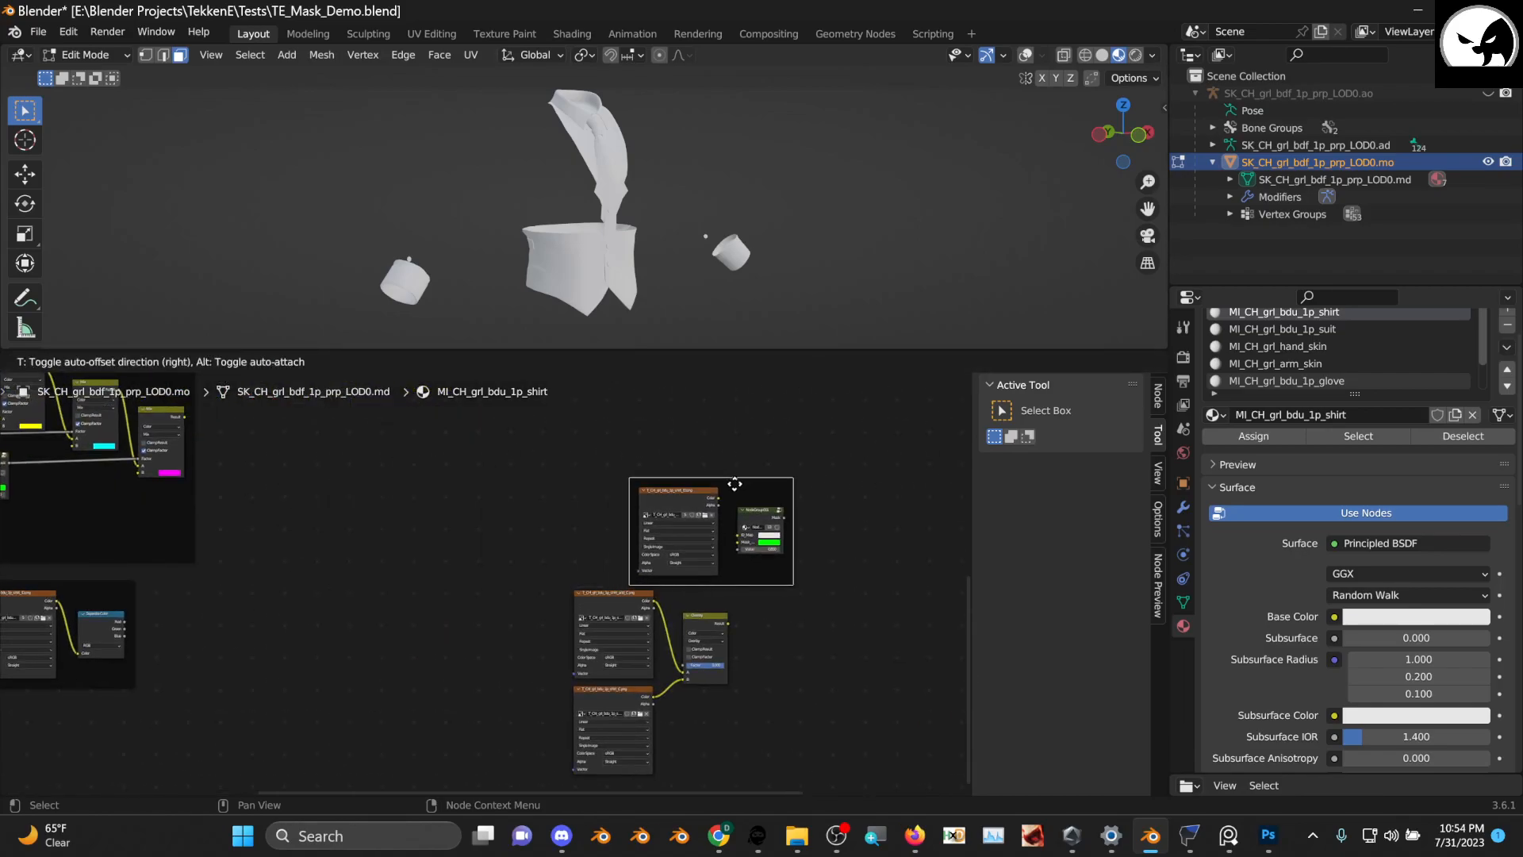
{"action": "middle_click_drag", "start_coordinate": [741, 483], "coordinate": [476, 503]}
{"action": "scroll", "coordinate": [478, 503], "scroll_direction": "up", "scroll_amount": 2}
{"action": "left_click_drag", "start_coordinate": [490, 490], "coordinate": [418, 455]}
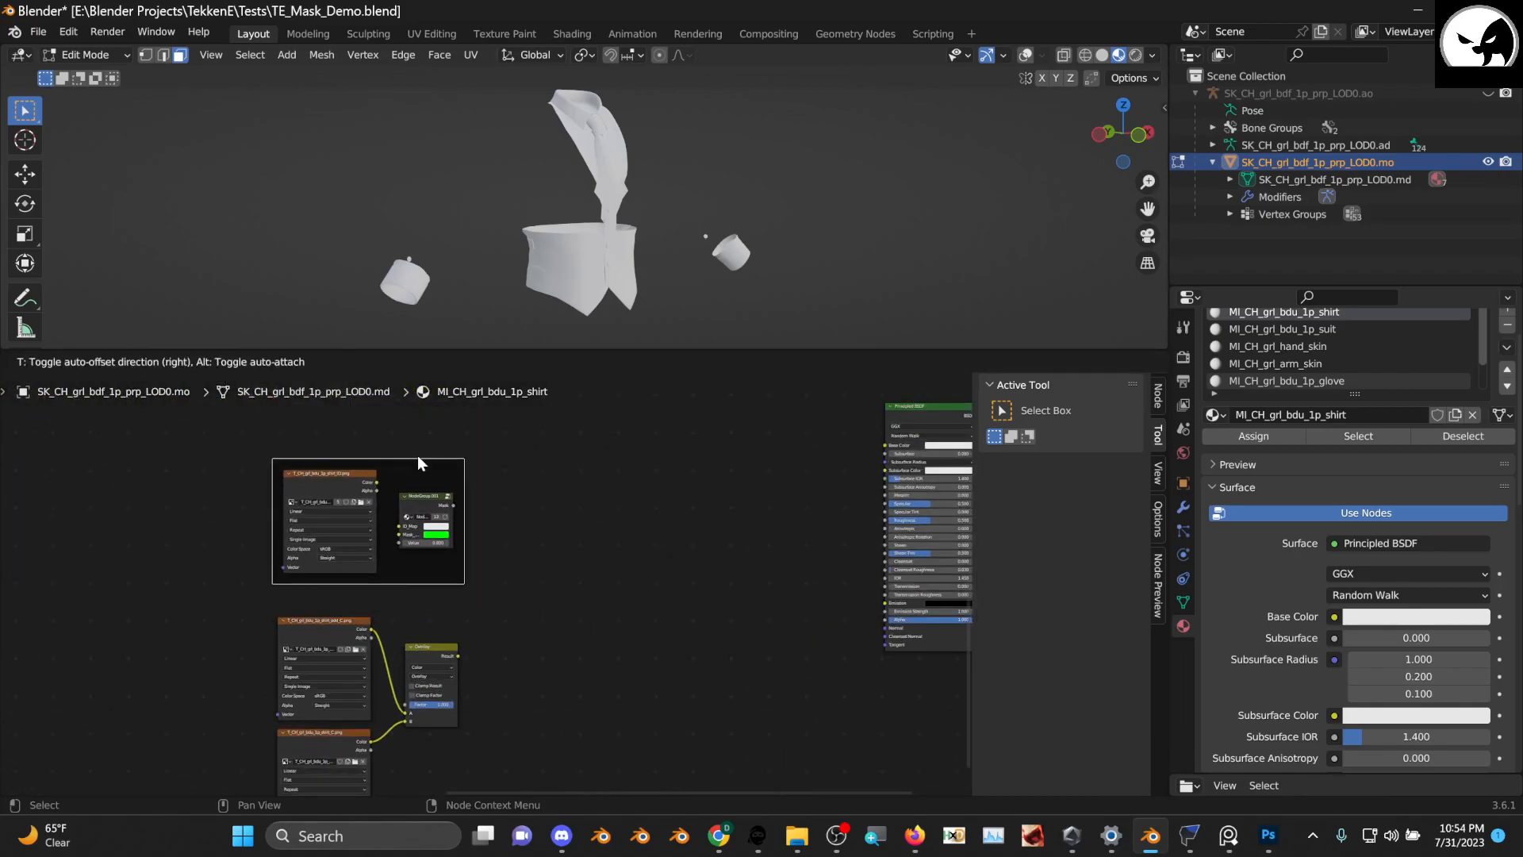
{"action": "scroll", "coordinate": [509, 557], "scroll_direction": "up", "scroll_amount": 7}
{"action": "middle_click_drag", "start_coordinate": [511, 554], "coordinate": [554, 624]}
{"action": "scroll", "coordinate": [456, 599], "scroll_direction": "down", "scroll_amount": 3}
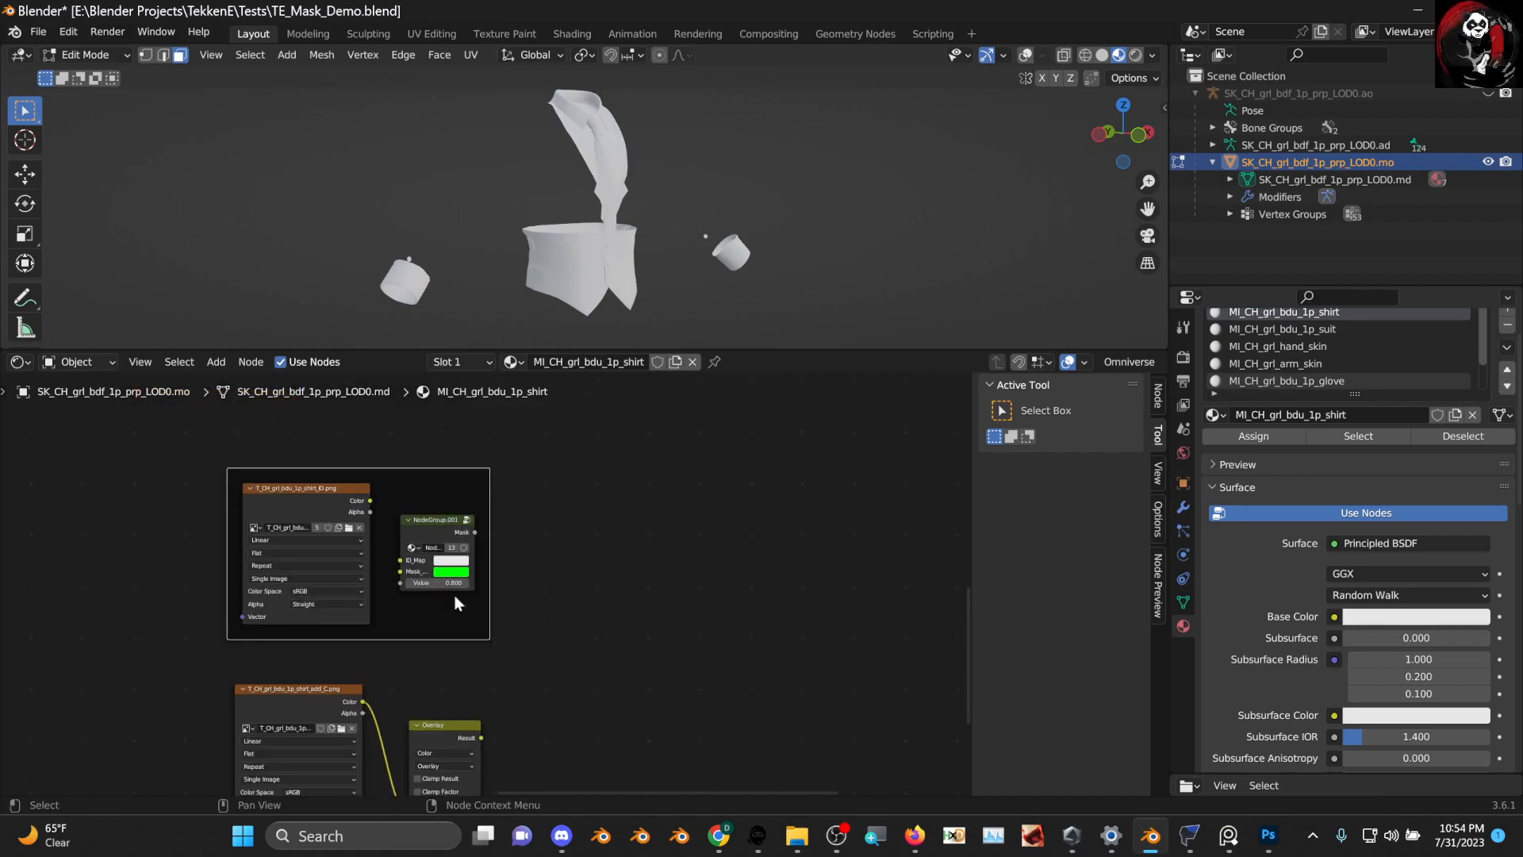
Switch the node editor area to the Image Editor to view T_CH_grl_bdu_1p_shirt_ID.png
{"action": "left_click", "coordinate": [19, 362]}
{"action": "left_click", "coordinate": [75, 434]}
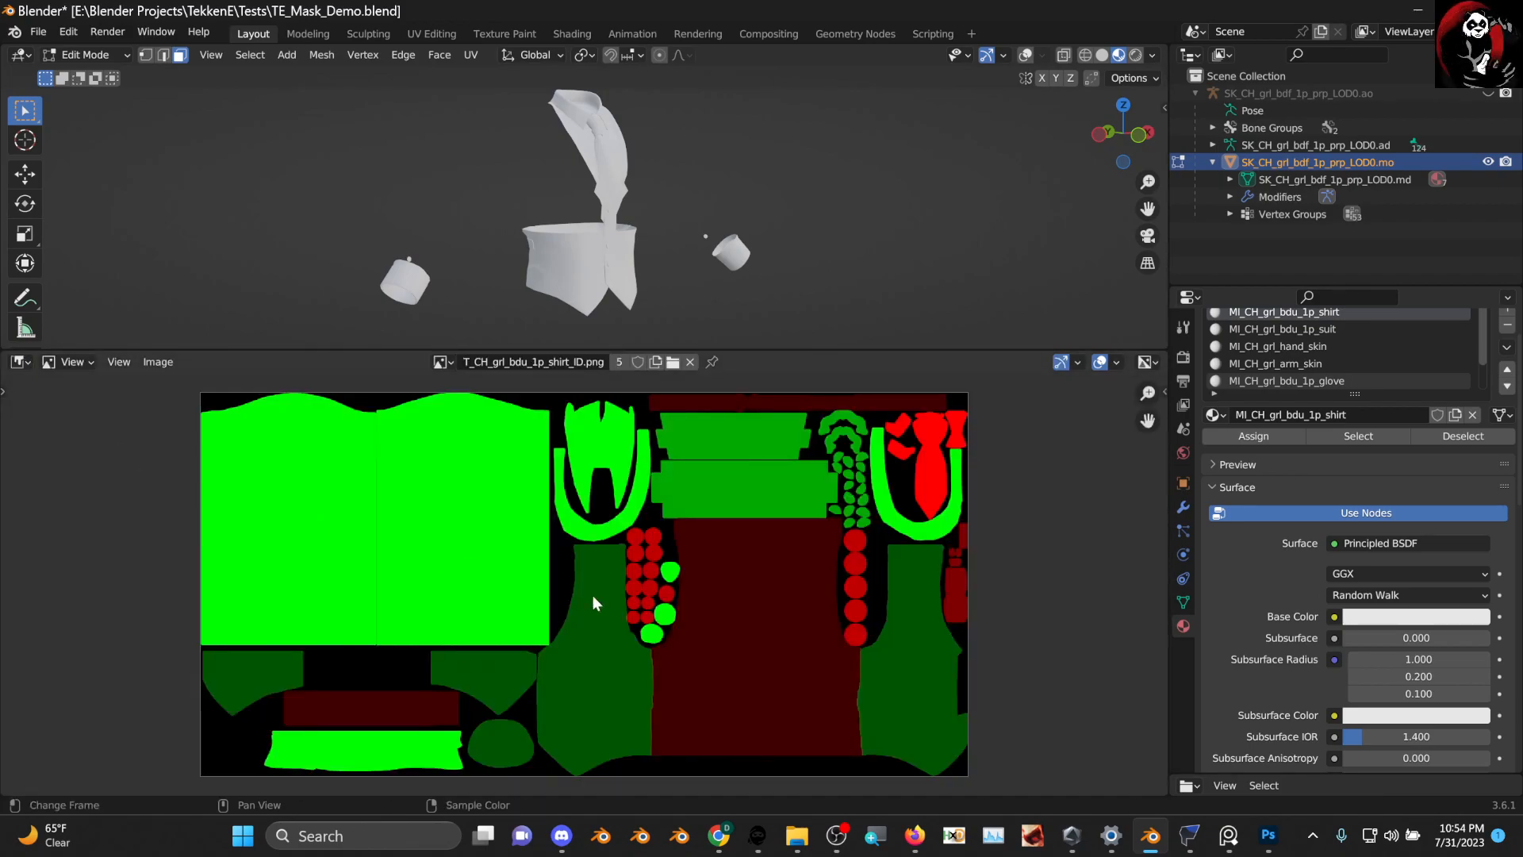
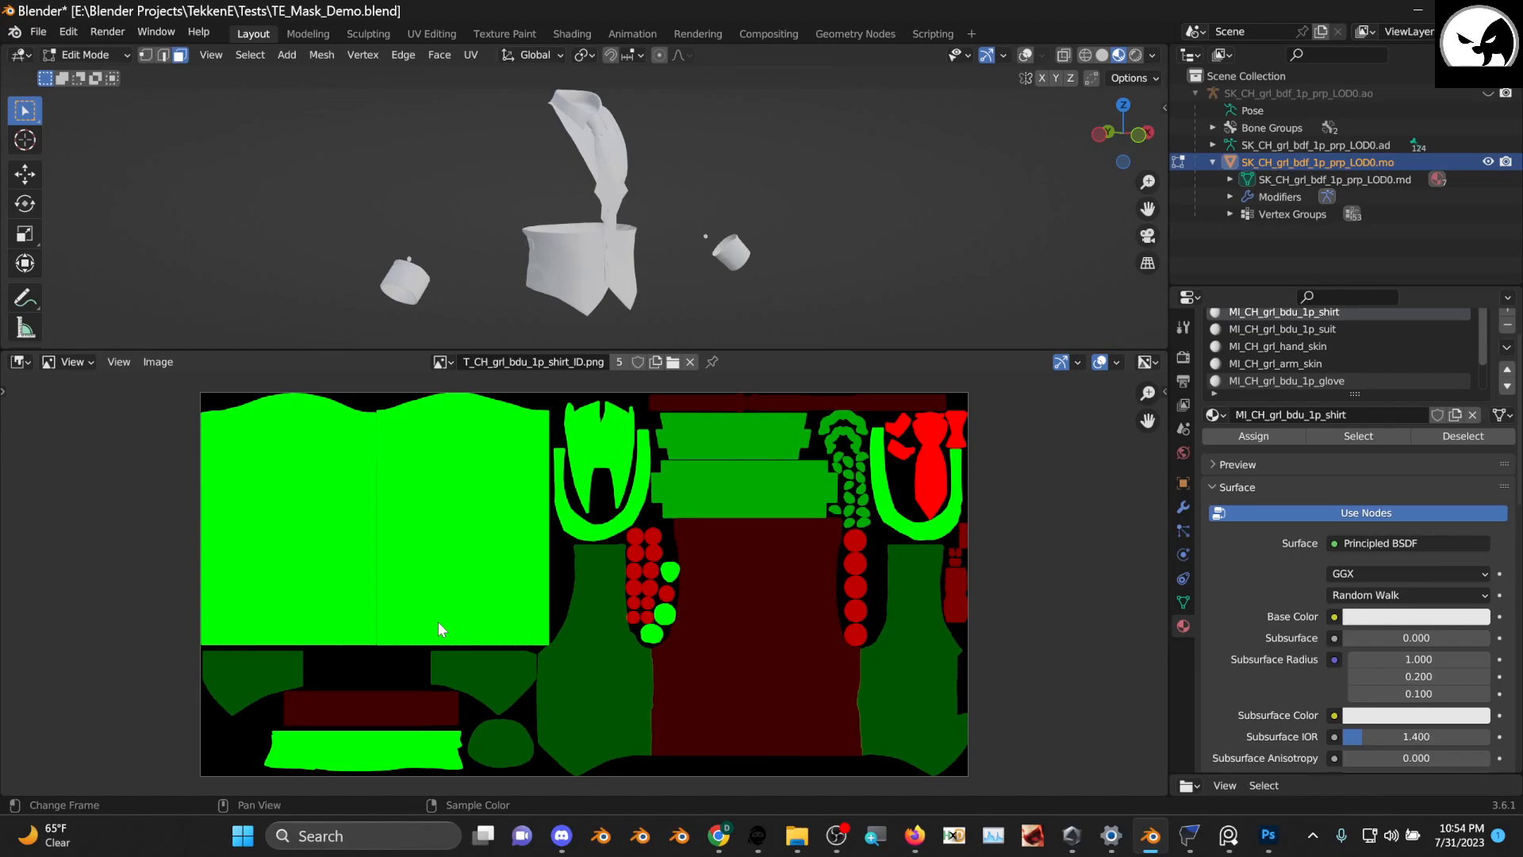
Switch to Photoshop and bring up the dialog for opening an existing file
{"action": "left_click", "coordinate": [1268, 837]}
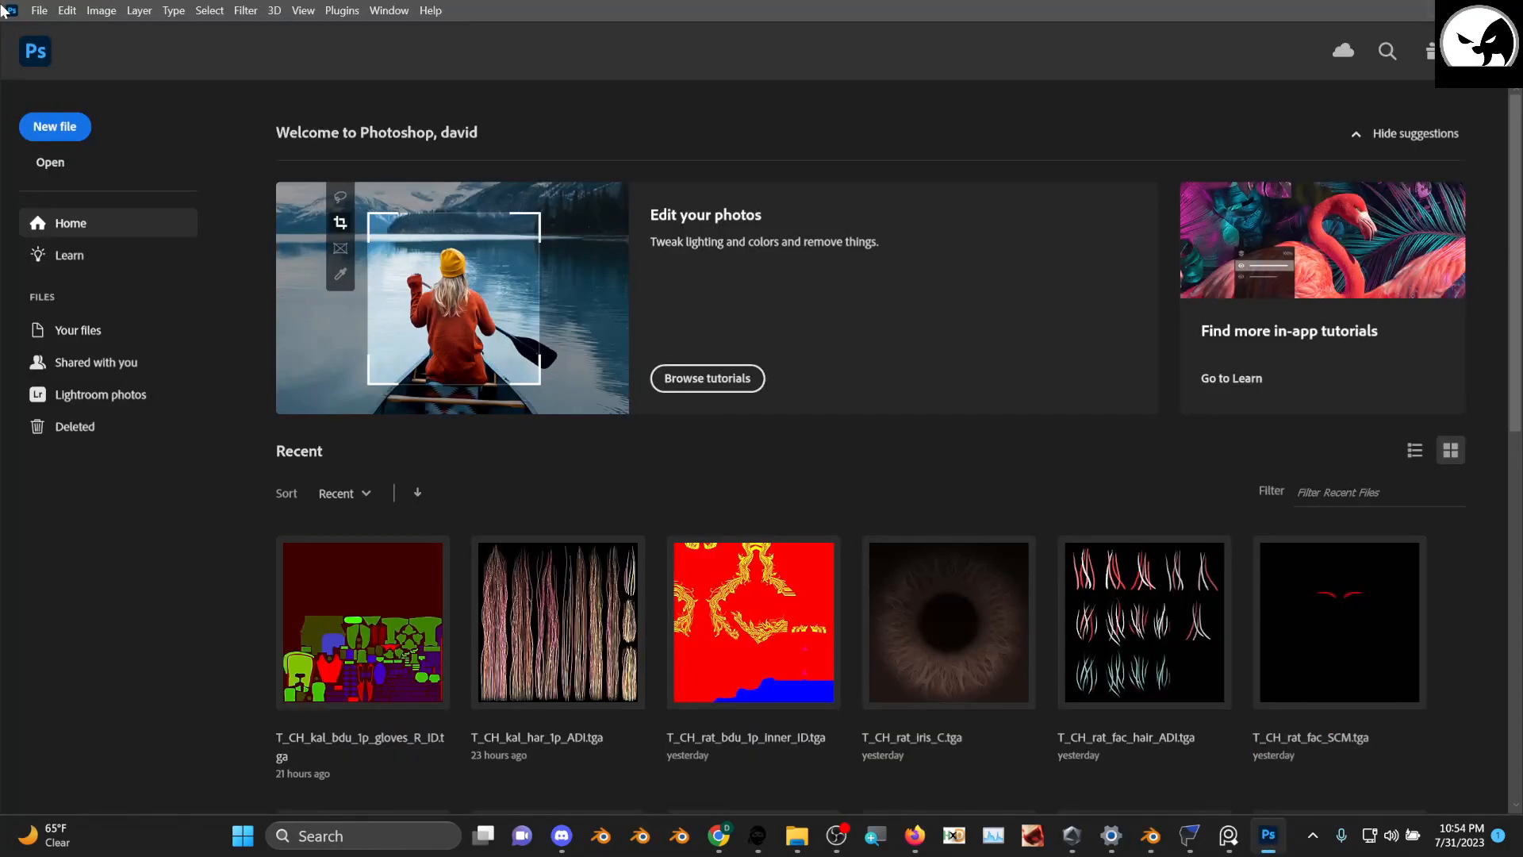
{"action": "left_click", "coordinate": [39, 11]}
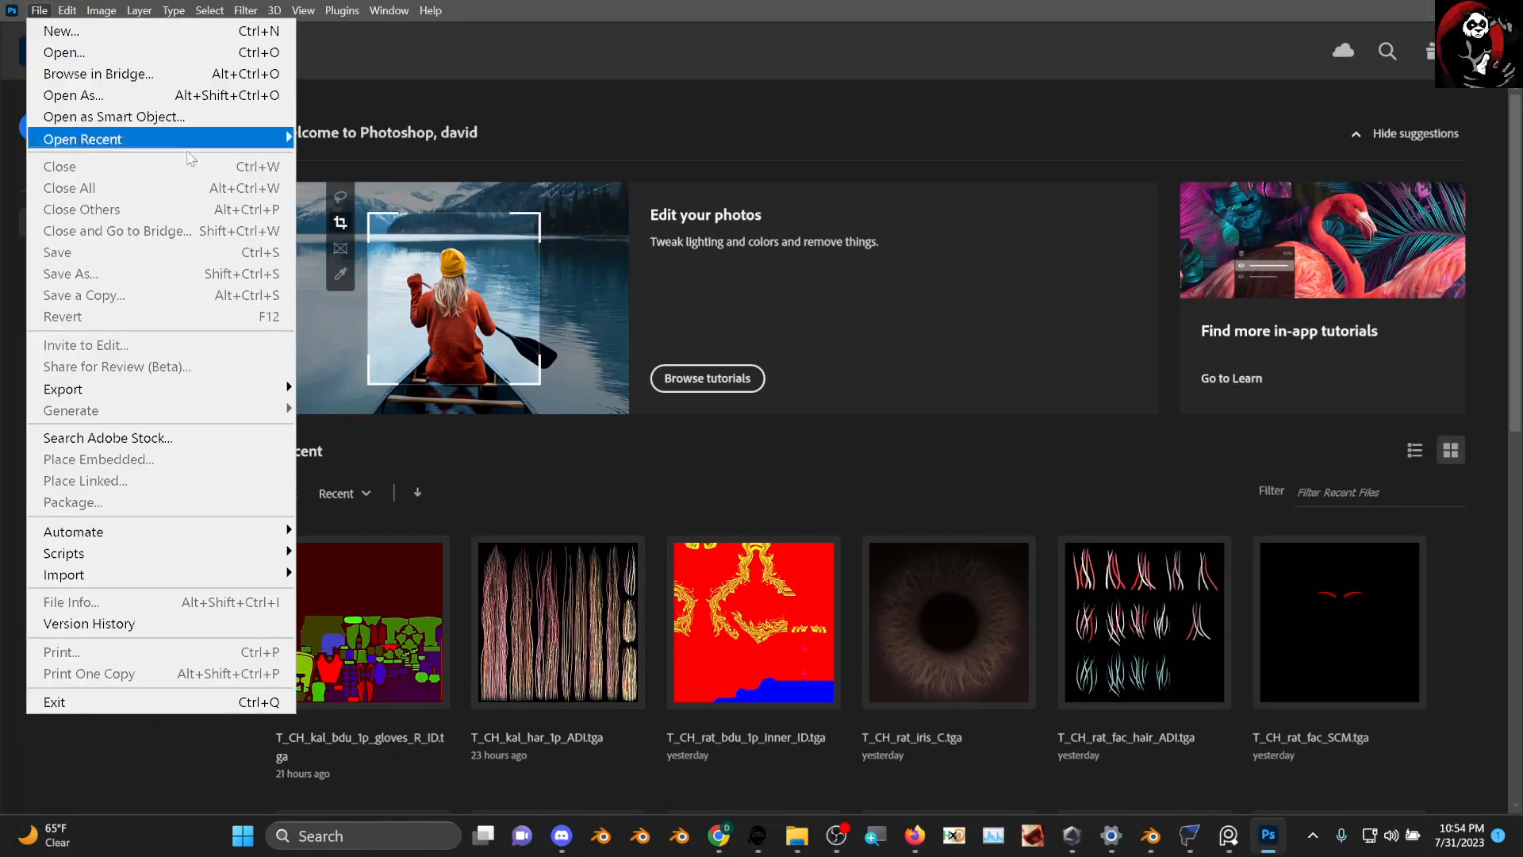
{"action": "left_click", "coordinate": [198, 54]}
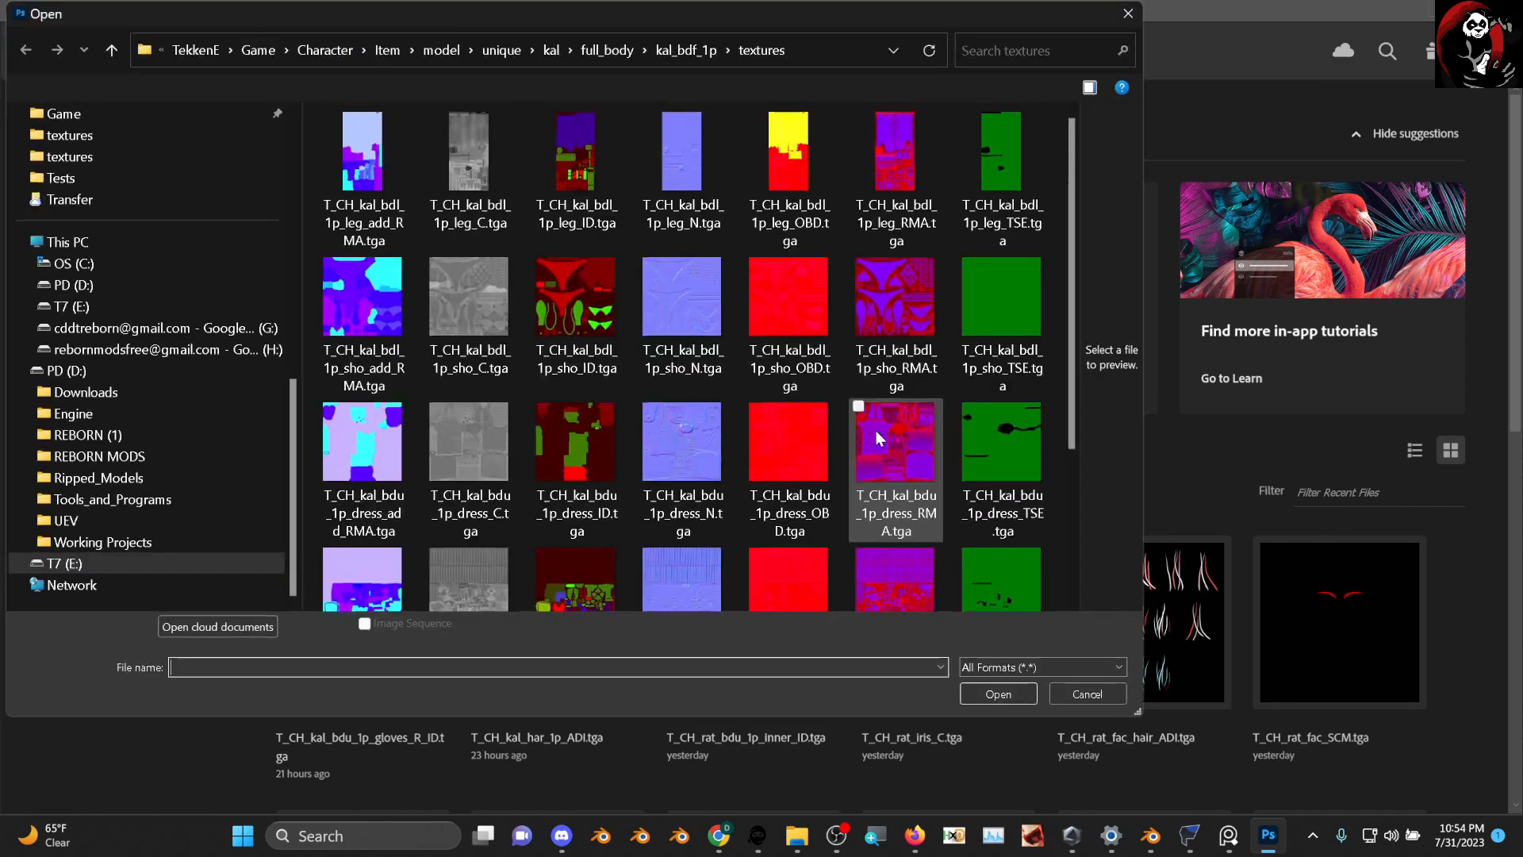
{"action": "scroll", "coordinate": [598, 451], "scroll_direction": "down", "scroll_amount": 2}
{"action": "scroll", "coordinate": [591, 408], "scroll_direction": "up", "scroll_amount": 2}
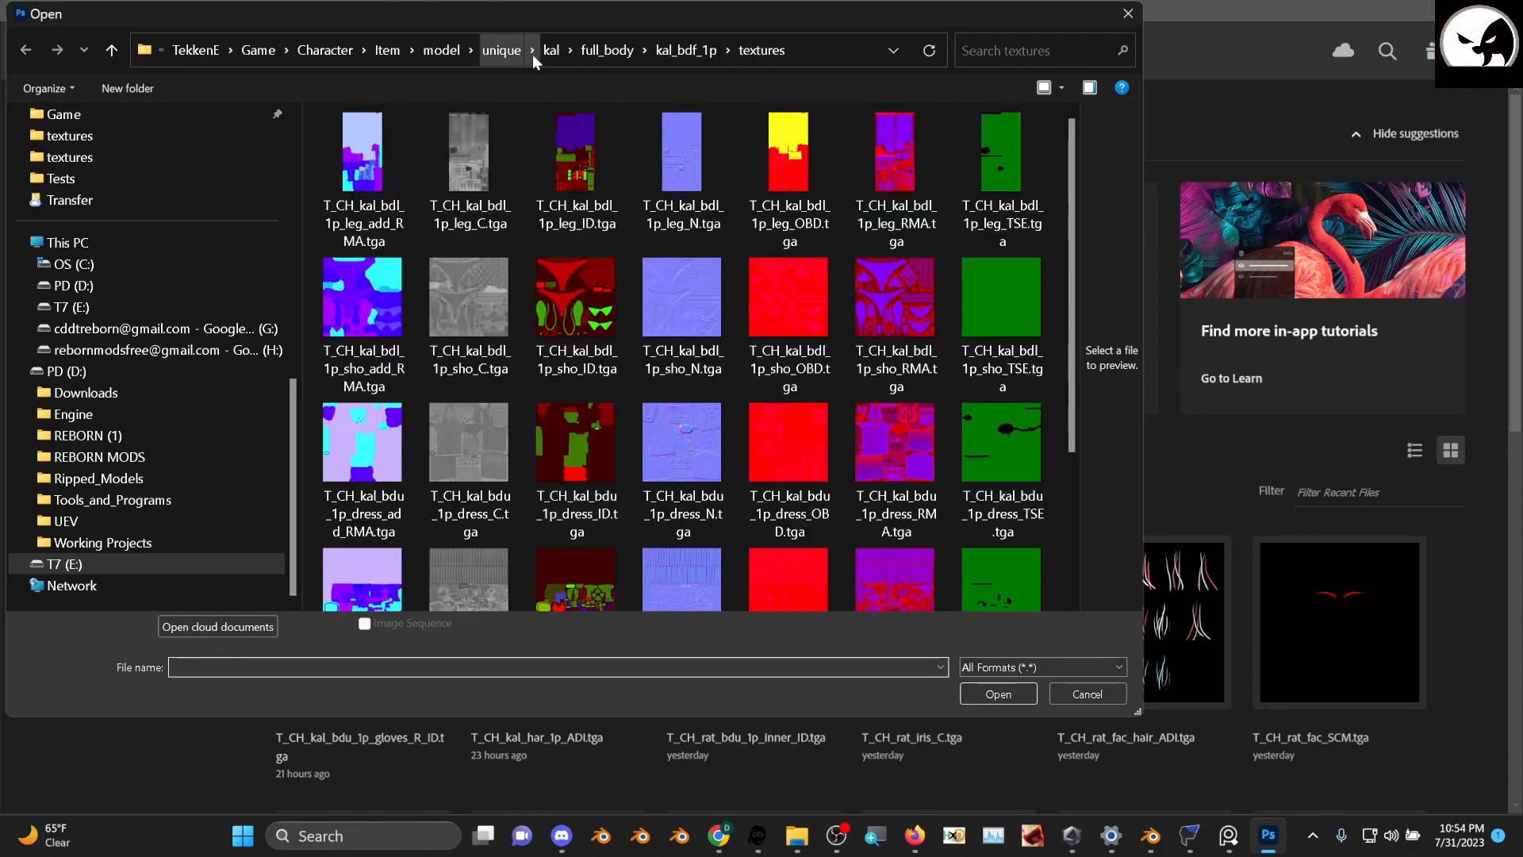
Browse to the textures folder of grl_bdf_1p, inside unique, grl and full_body
{"action": "left_click", "coordinate": [498, 51]}
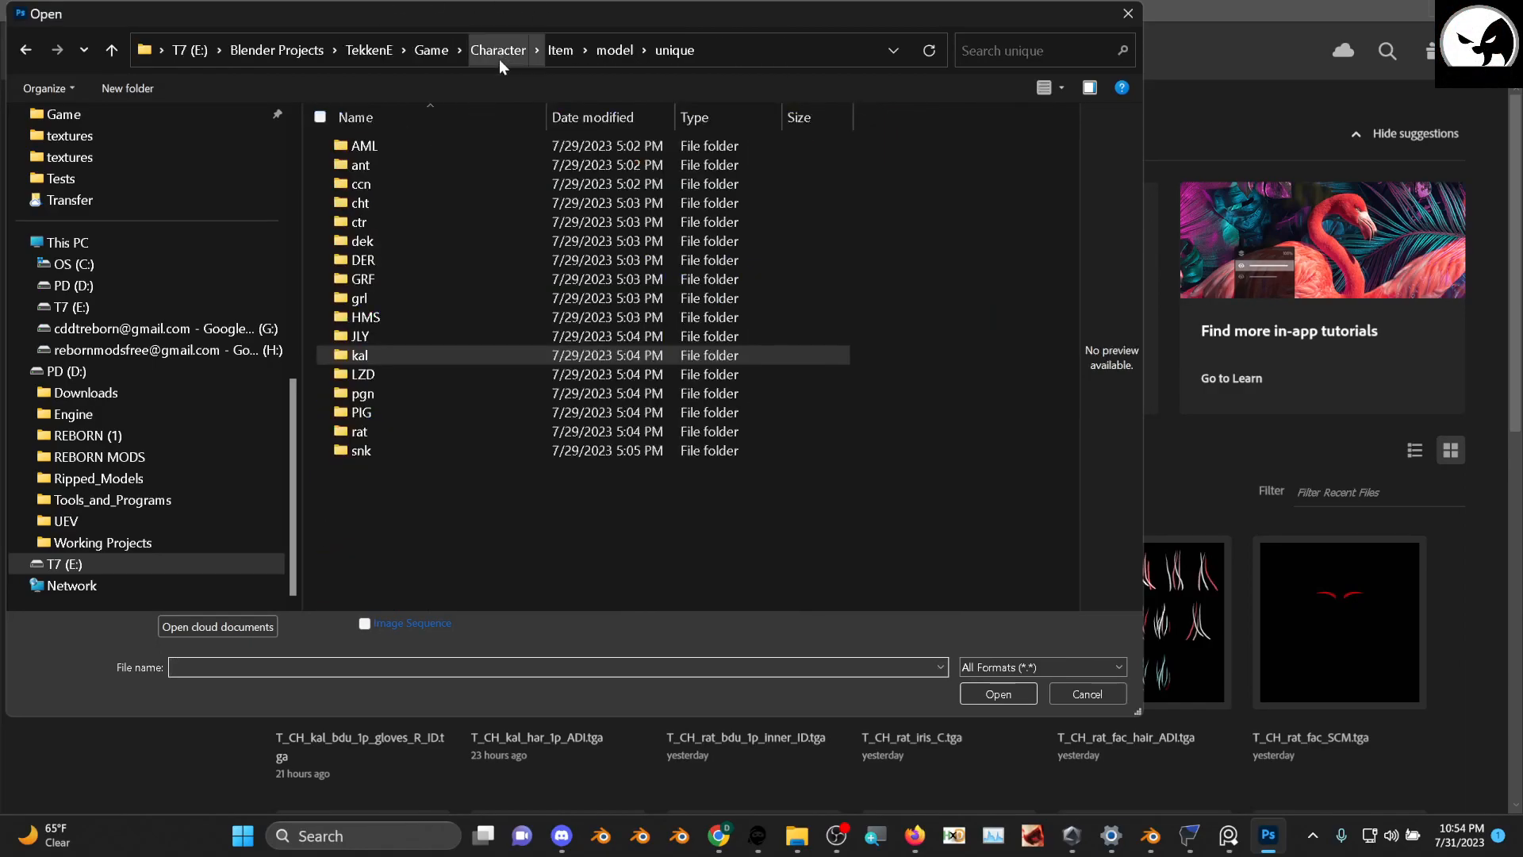
{"action": "double_click", "coordinate": [373, 306]}
{"action": "left_click", "coordinate": [399, 183]}
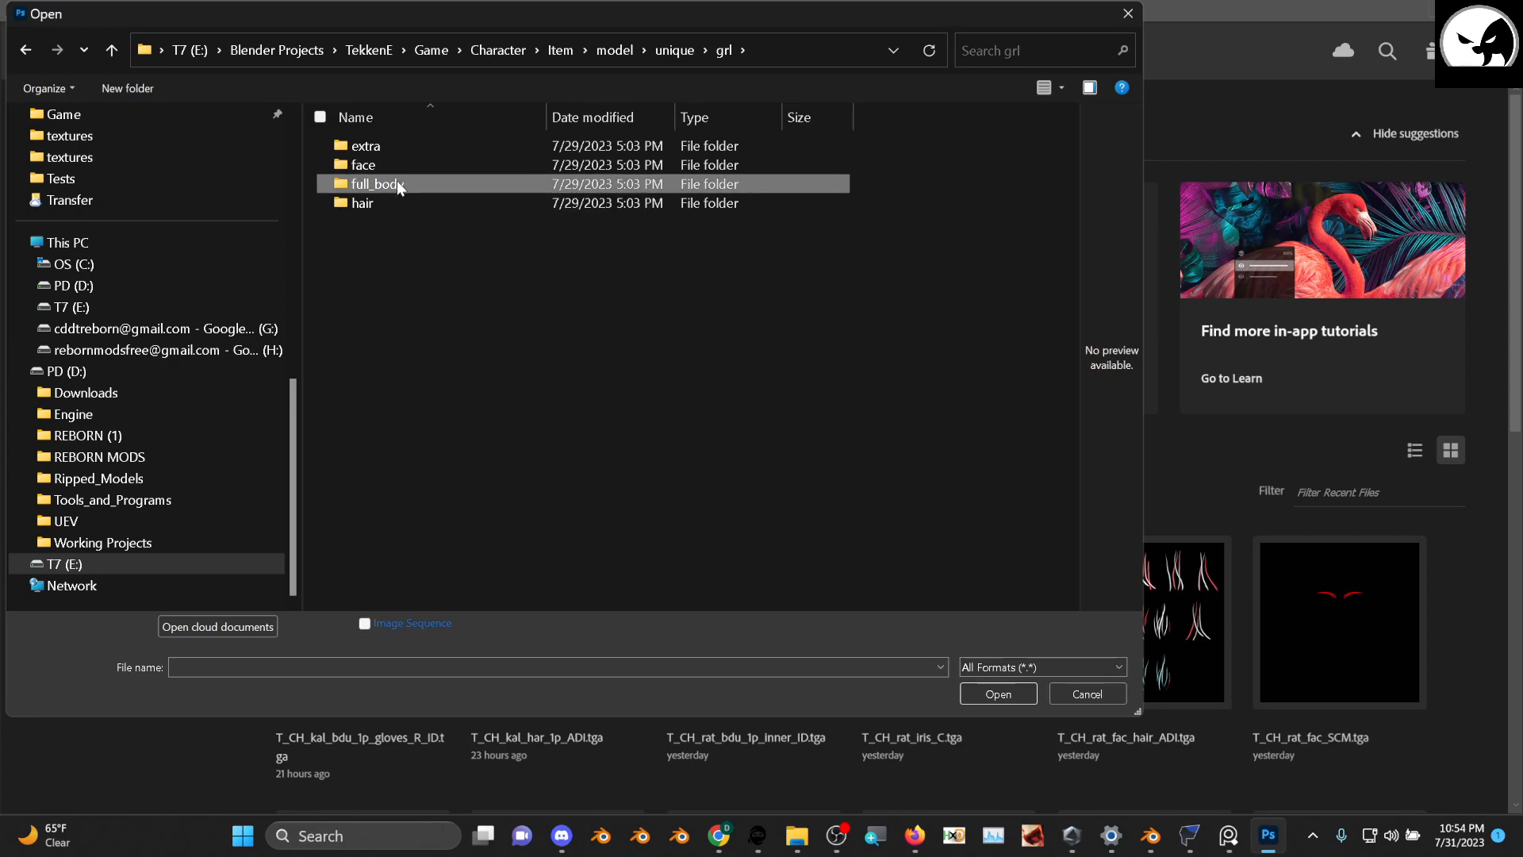
{"action": "double_click", "coordinate": [397, 184]}
{"action": "double_click", "coordinate": [382, 148]}
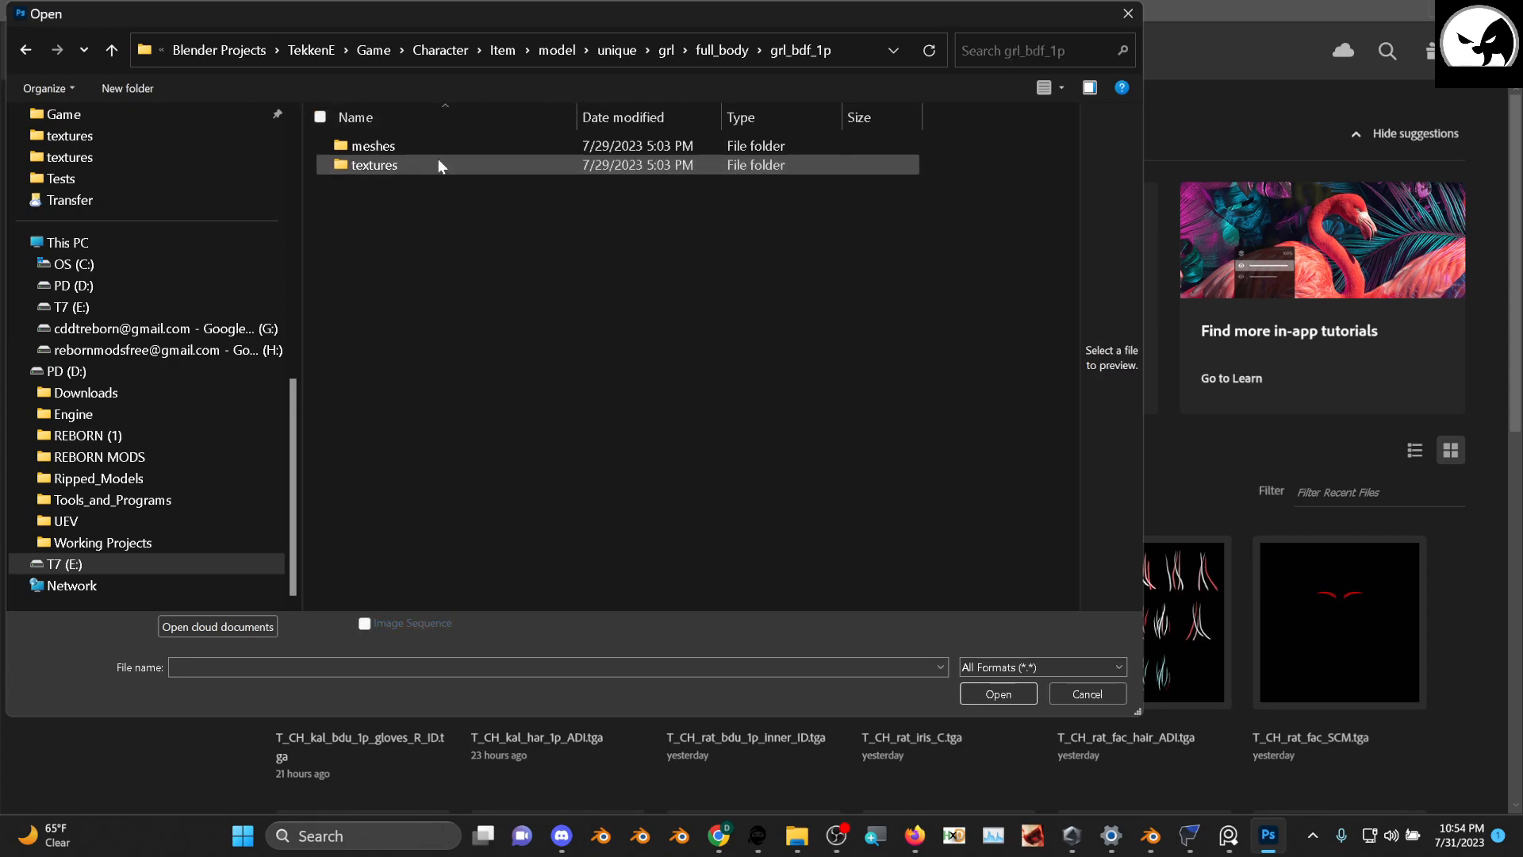
{"action": "left_click", "coordinate": [396, 163]}
{"action": "double_click", "coordinate": [395, 162]}
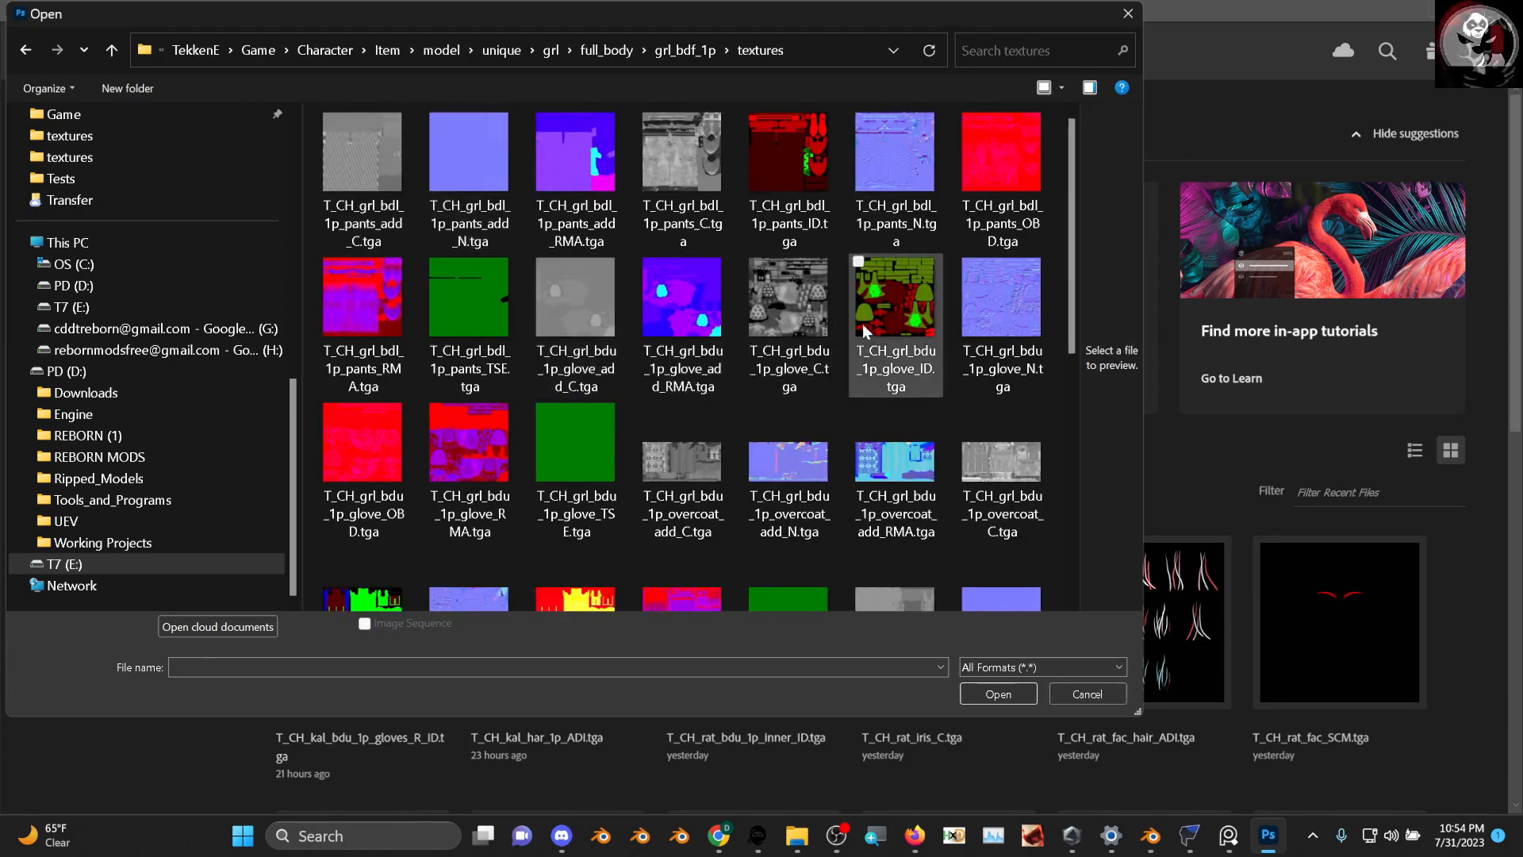
Find T_CH_grl_bdu_1p_shirt_ID.tga in the textures folder and open it
{"action": "scroll", "coordinate": [697, 528], "scroll_direction": "down", "scroll_amount": 5}
{"action": "scroll", "coordinate": [476, 439], "scroll_direction": "up", "scroll_amount": 3}
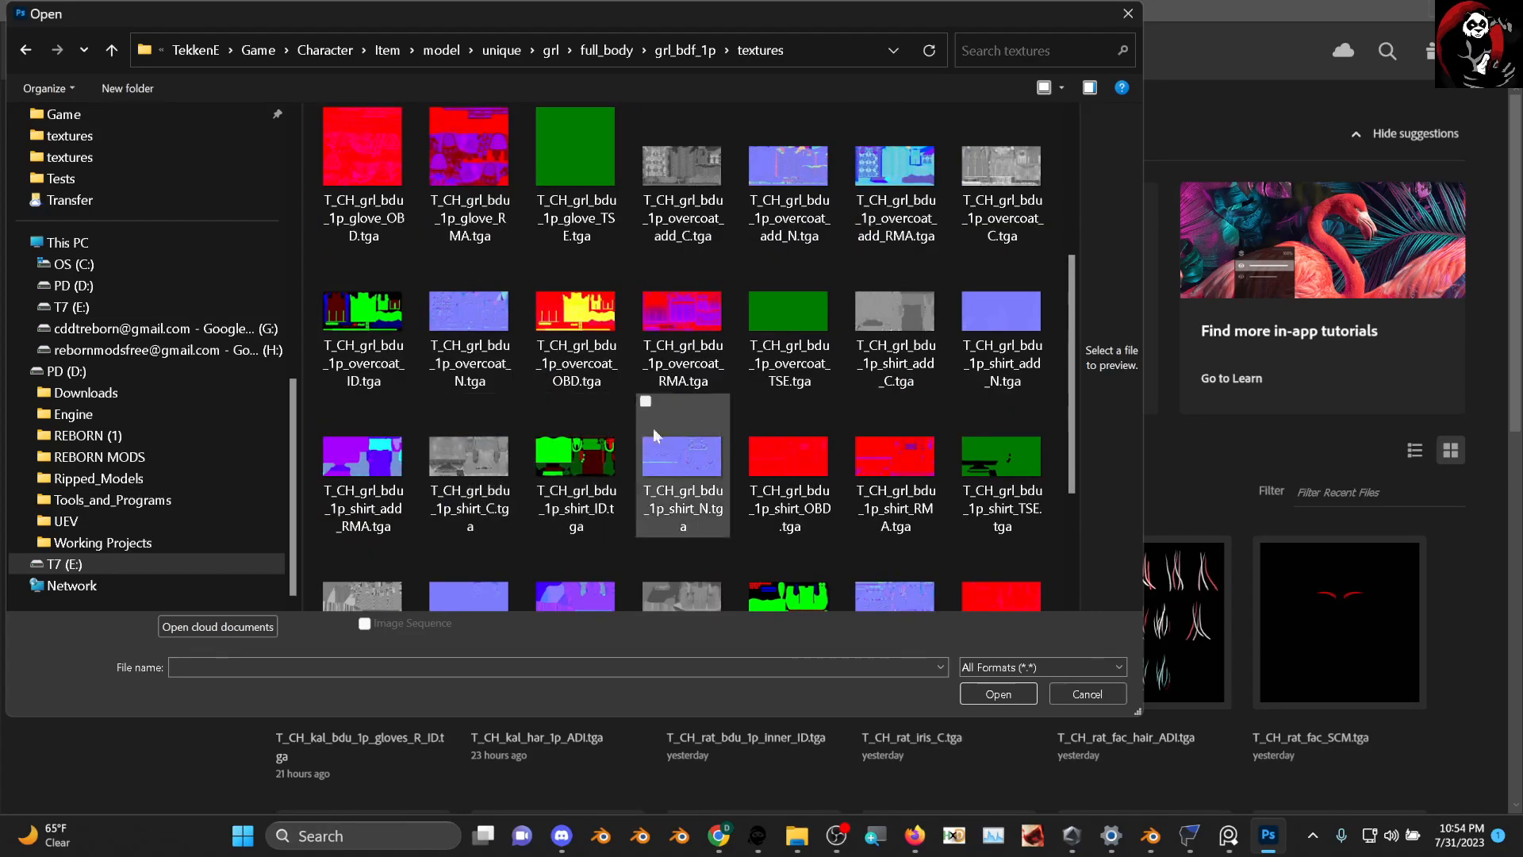
{"action": "scroll", "coordinate": [729, 449], "scroll_direction": "down", "scroll_amount": 3}
{"action": "scroll", "coordinate": [792, 454], "scroll_direction": "up", "scroll_amount": 3}
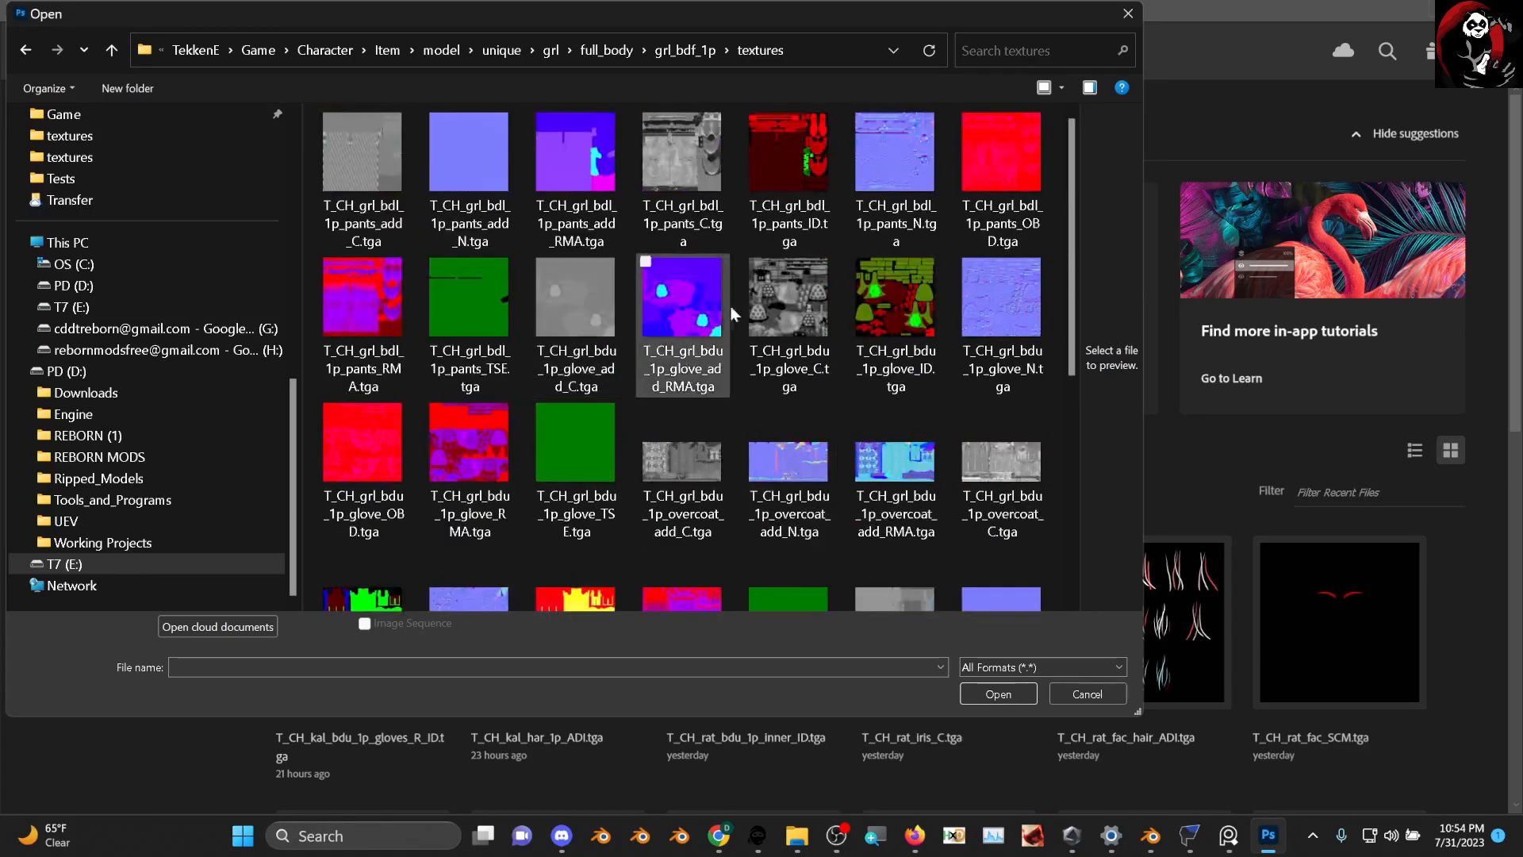
{"action": "scroll", "coordinate": [739, 330], "scroll_direction": "down", "scroll_amount": 3}
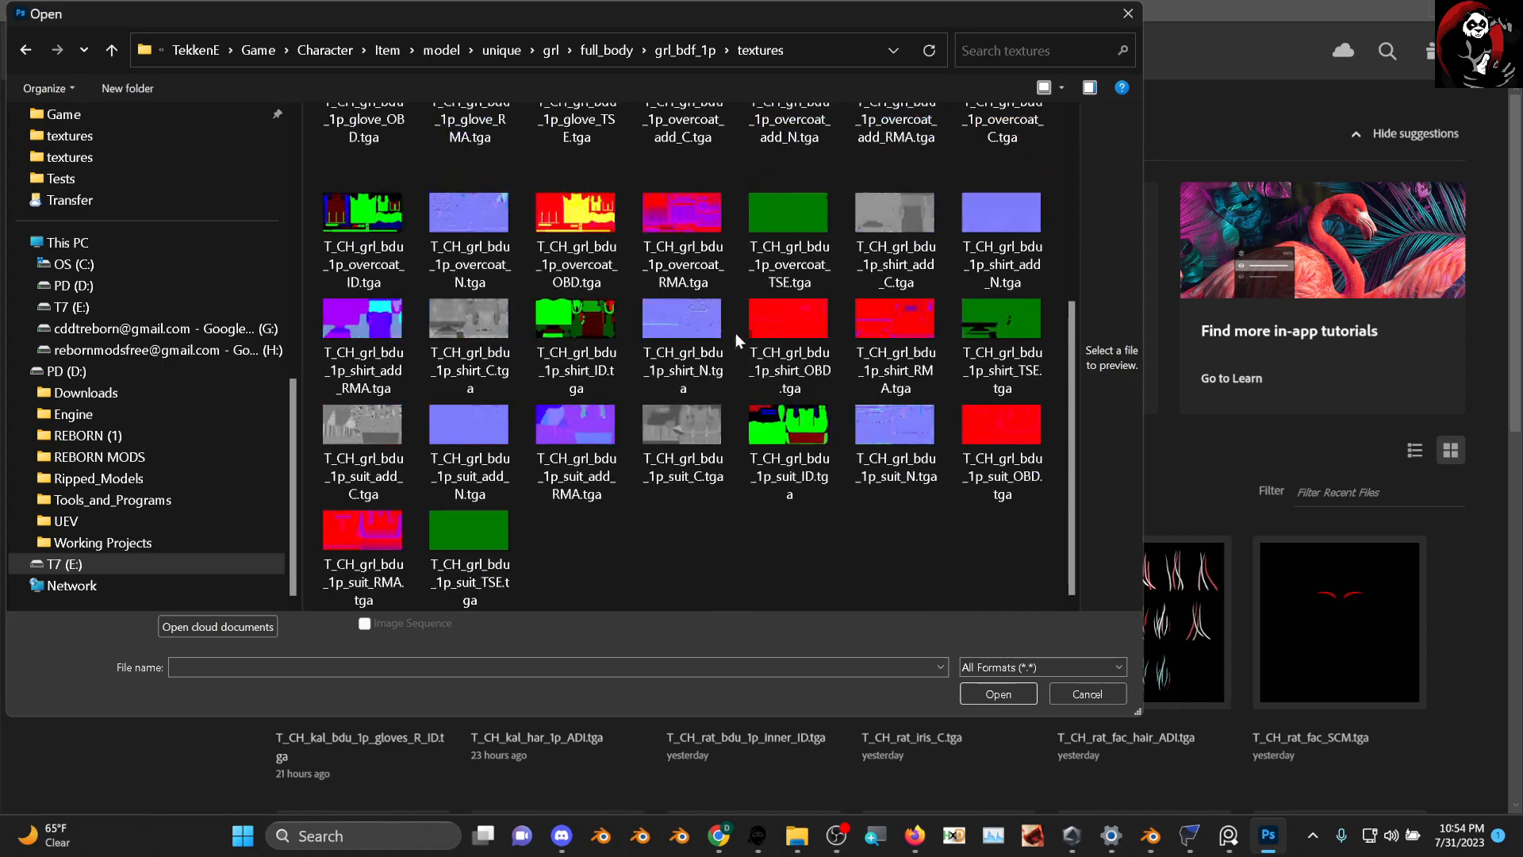
{"action": "double_click", "coordinate": [583, 327]}
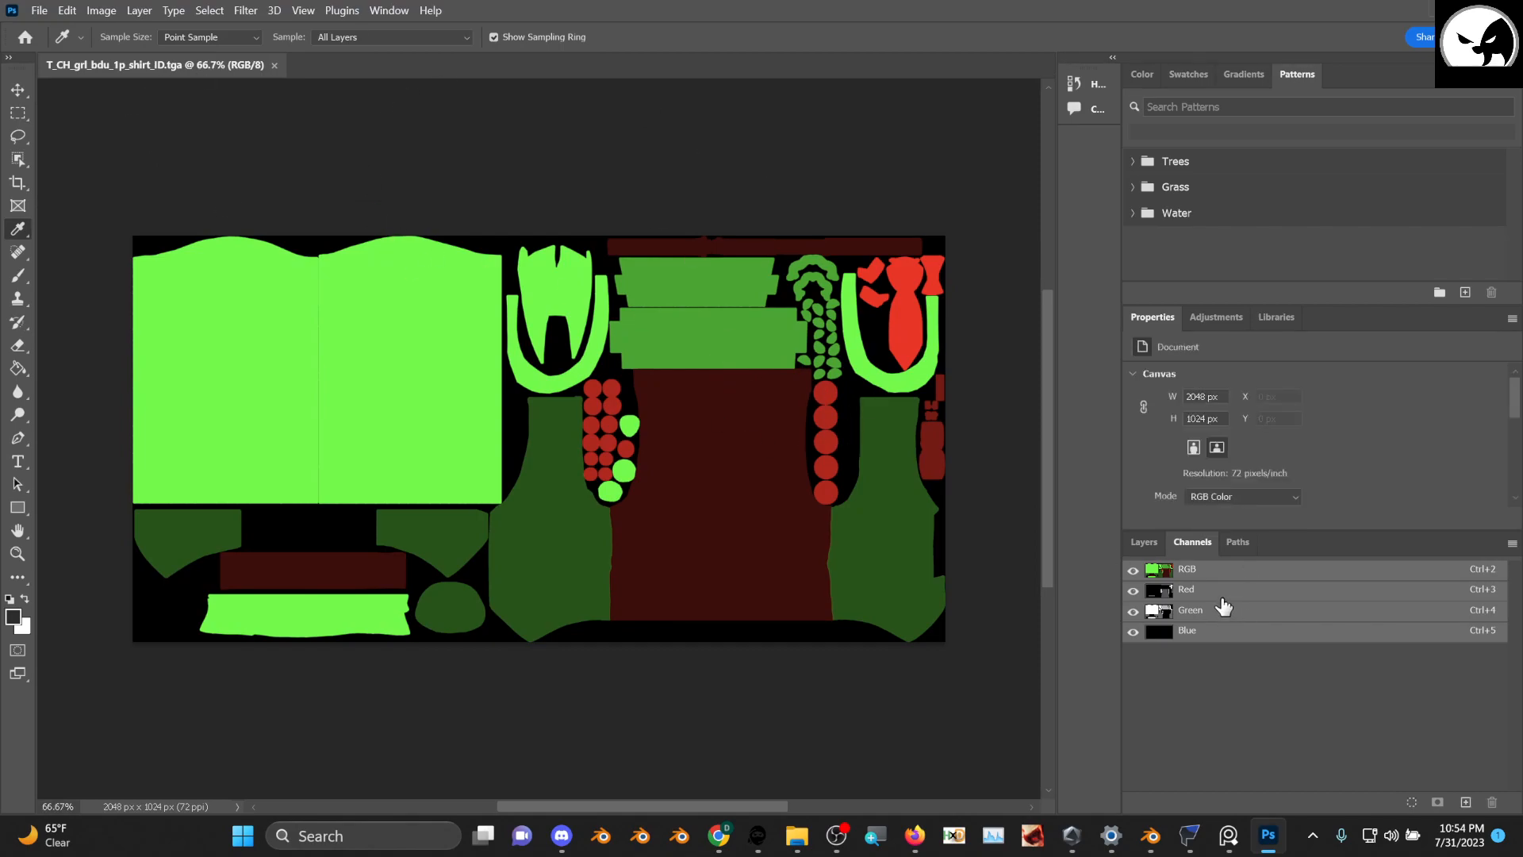
View the shirt ID texture's Red channel alone, followed by its Green channel alone
{"action": "left_click", "coordinate": [1147, 543]}
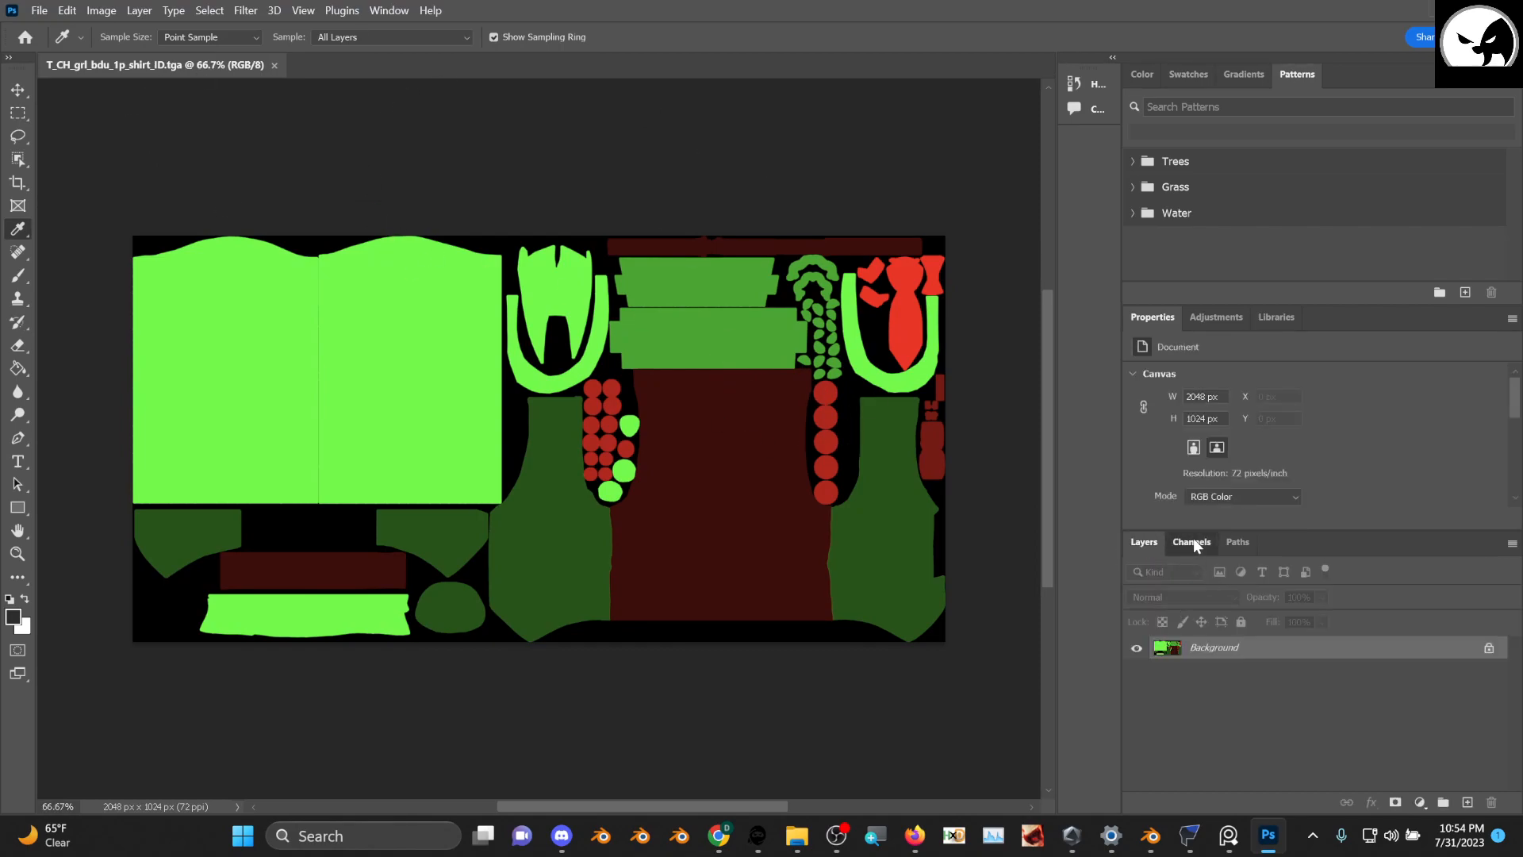
{"action": "left_click", "coordinate": [1193, 539]}
{"action": "left_click", "coordinate": [1232, 593]}
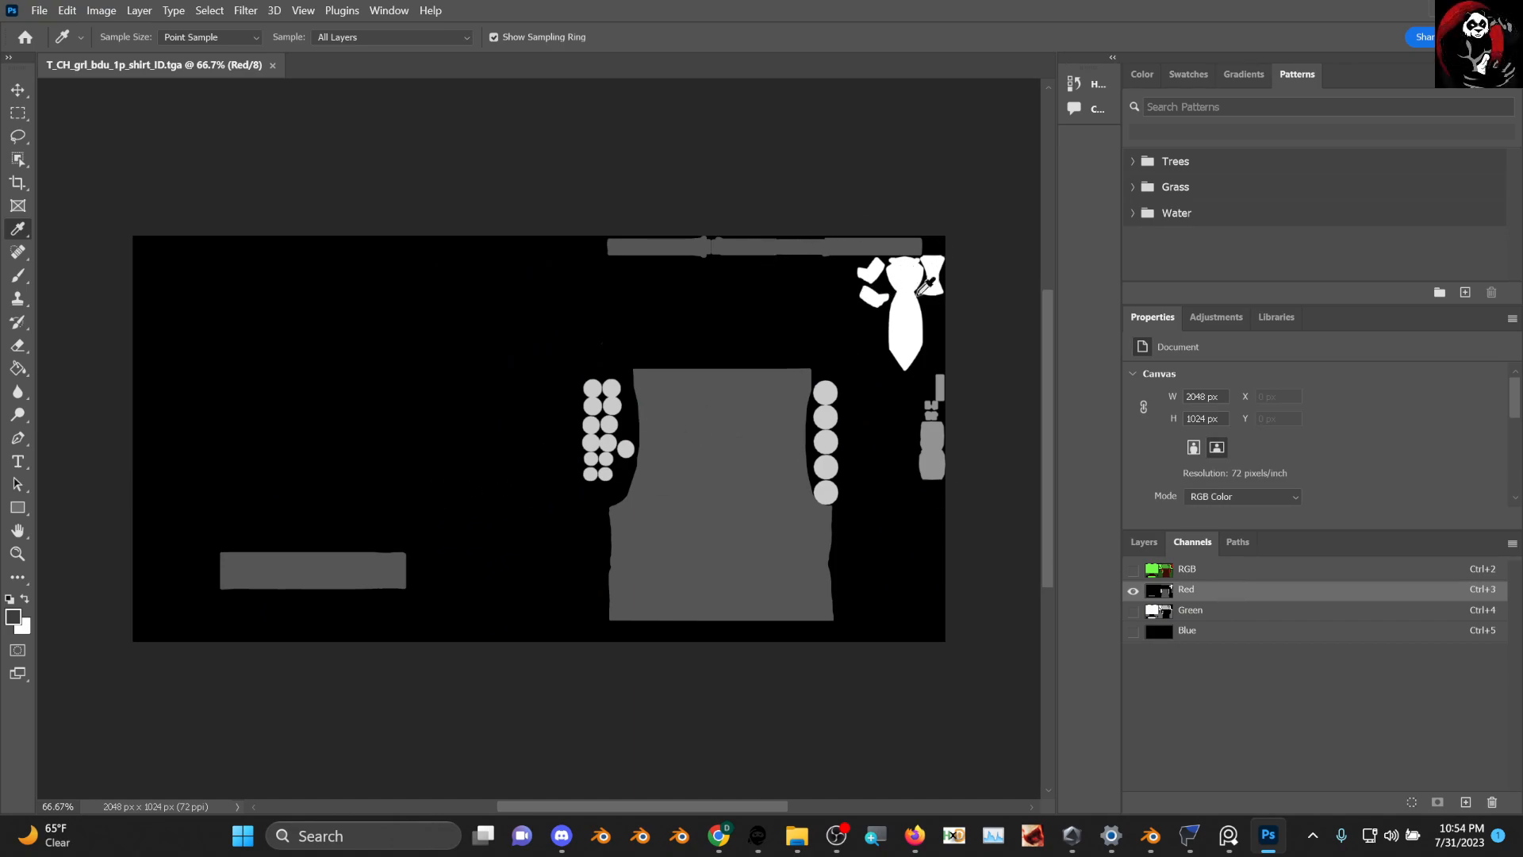
{"action": "left_click", "coordinate": [1235, 610]}
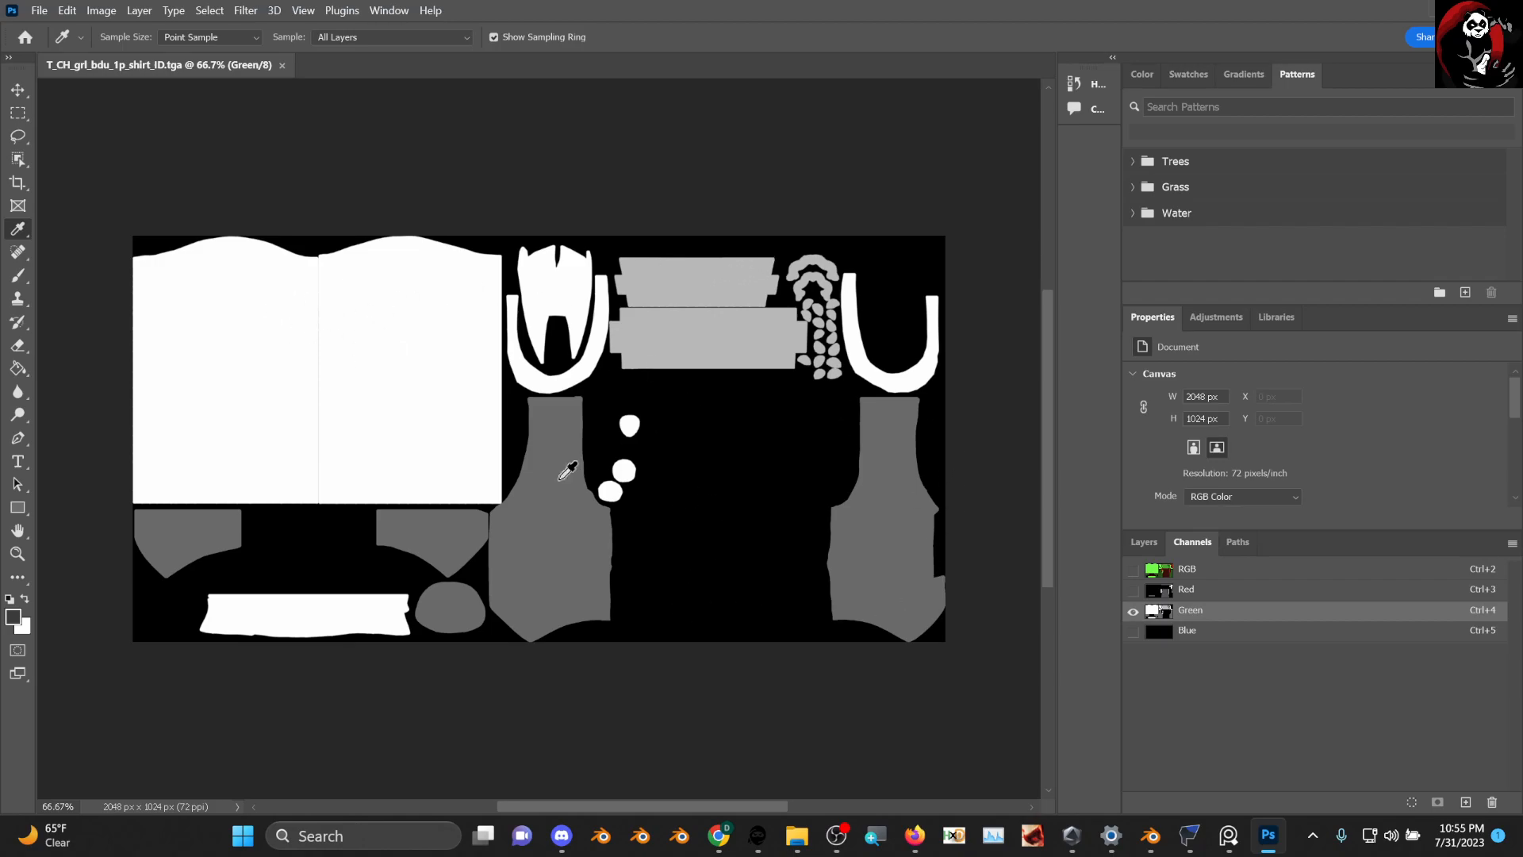
Switch back to Blender and change the Image Editor area to the Shader Editor
{"action": "key", "text": "alt+Tab"}
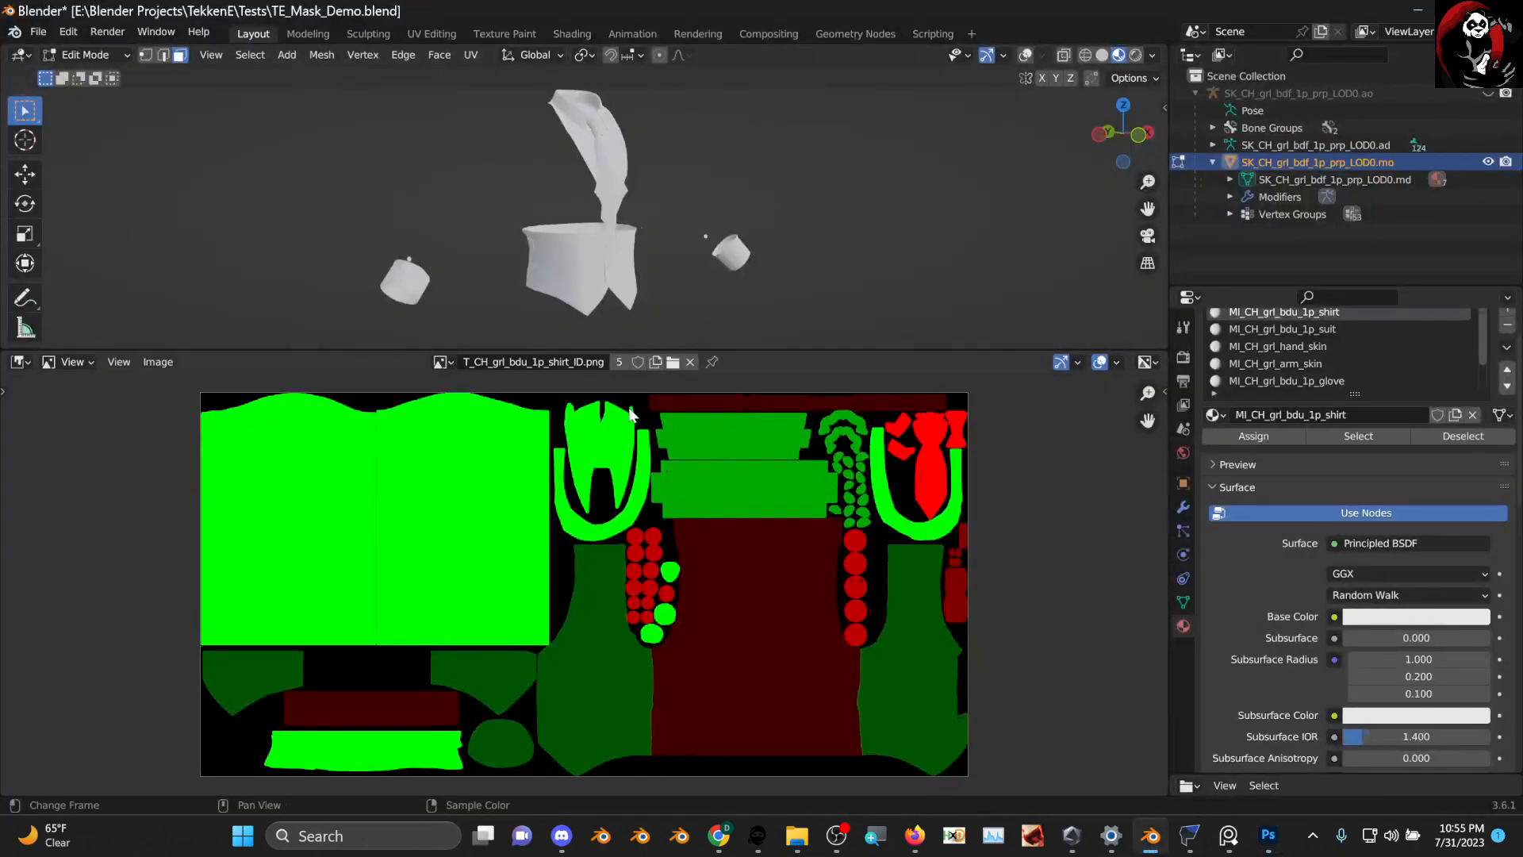
{"action": "left_click", "coordinate": [1156, 834]}
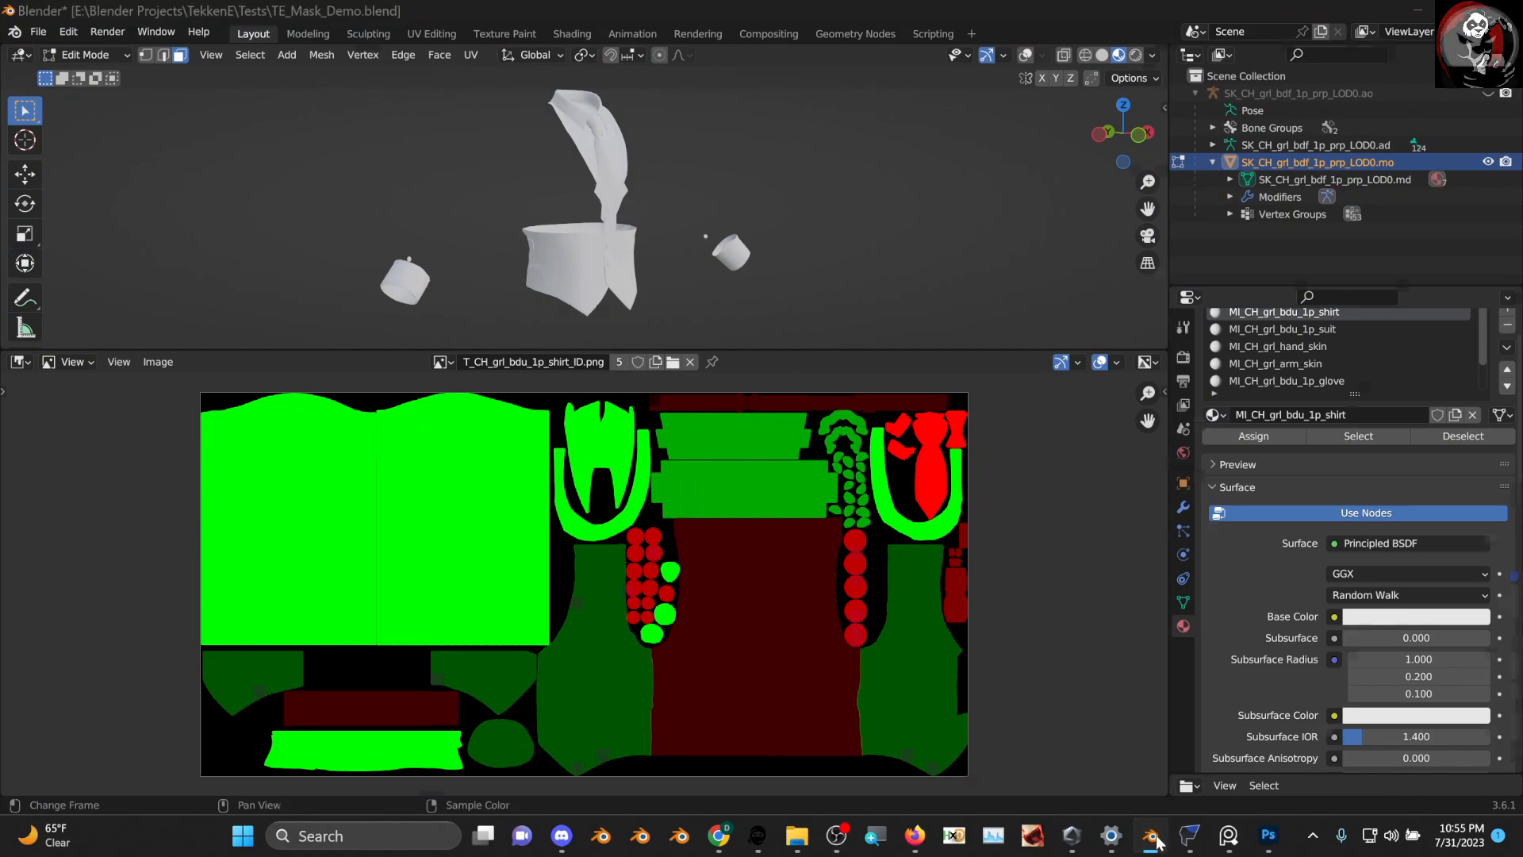
{"action": "left_click", "coordinate": [1160, 837]}
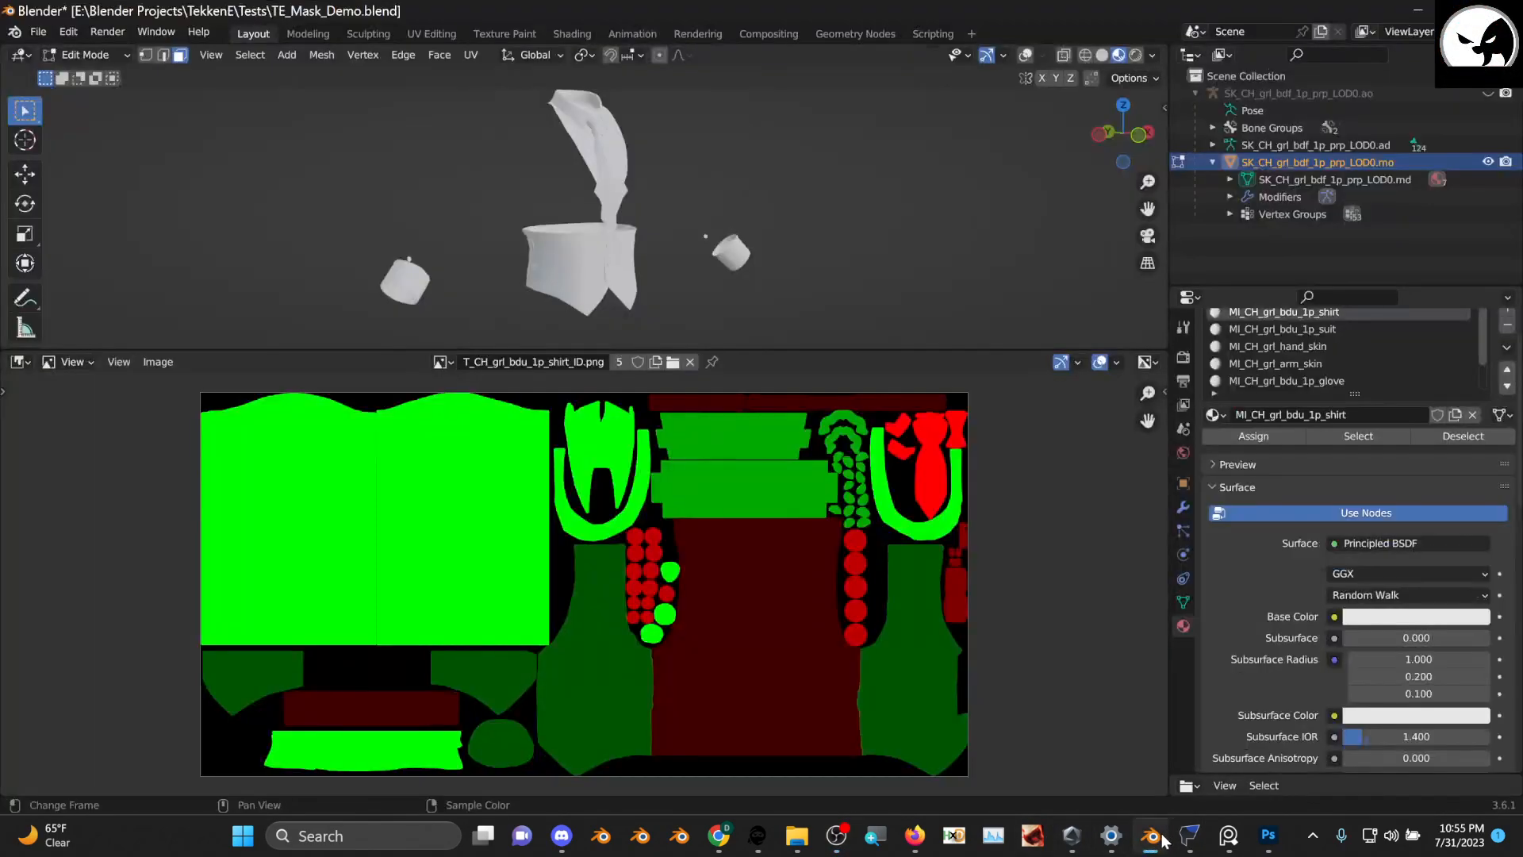
{"action": "left_click", "coordinate": [23, 363]}
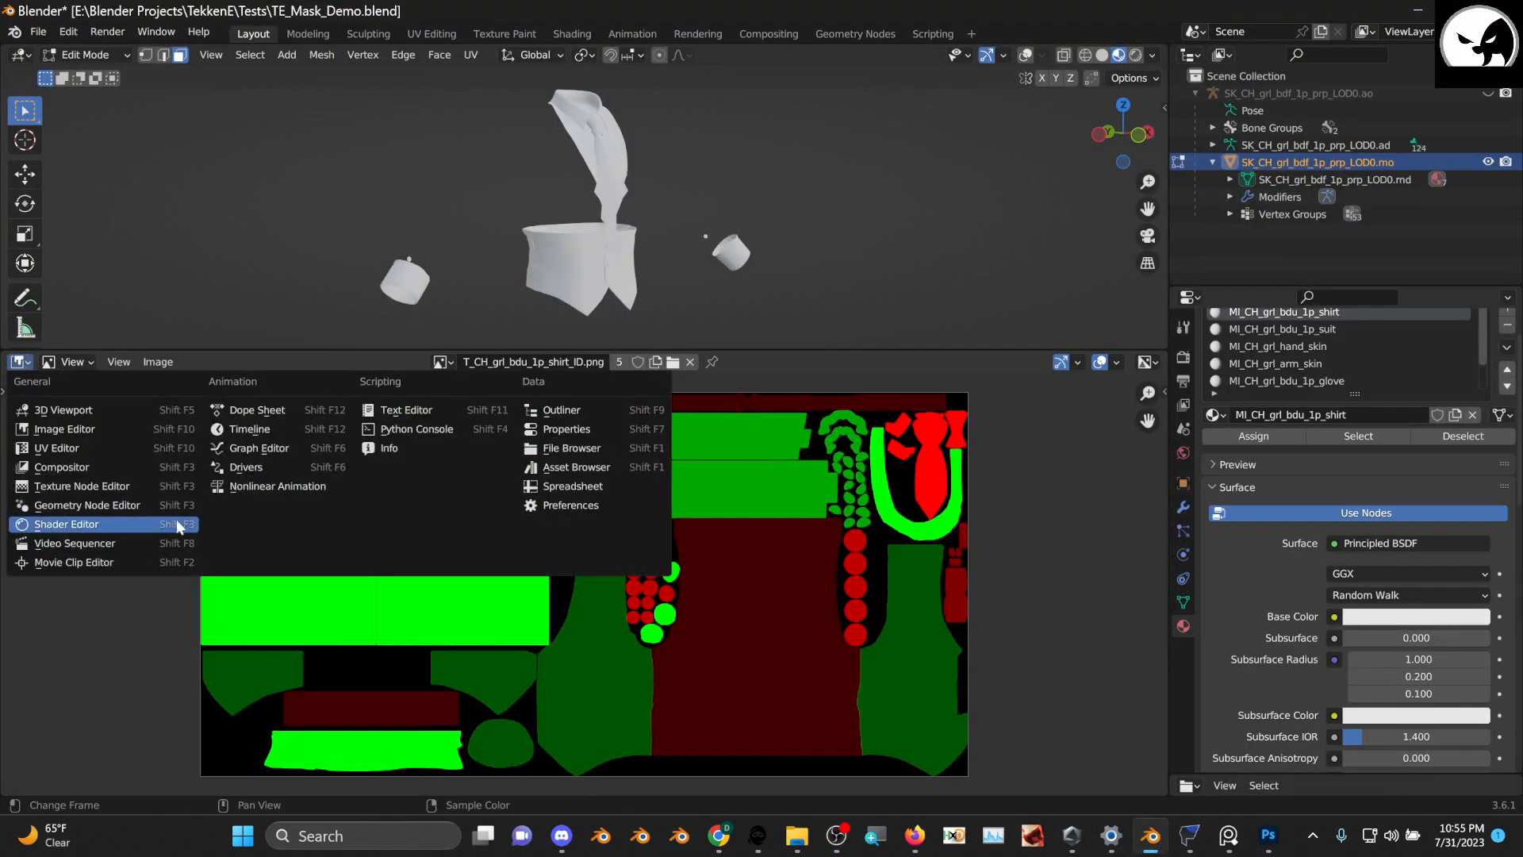
{"action": "left_click", "coordinate": [102, 520]}
{"action": "scroll", "coordinate": [558, 562], "scroll_direction": "up", "scroll_amount": 2}
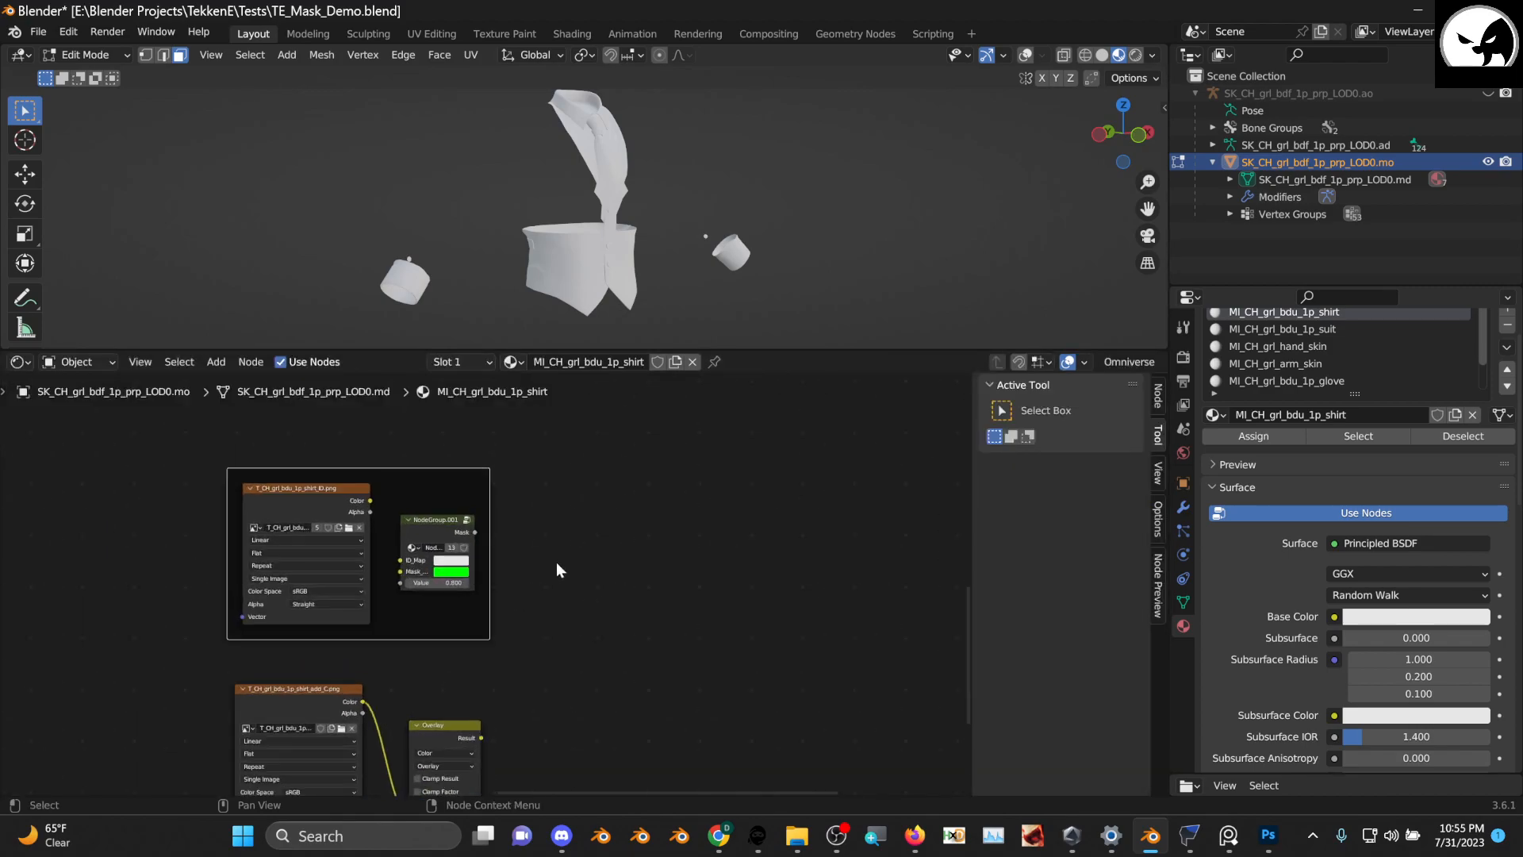
Enter the green-mask node group and inspect the ID_Map, Mask_Color and Value outputs of its Group Input node
{"action": "left_click", "coordinate": [462, 505]}
{"action": "scroll", "coordinate": [569, 549], "scroll_direction": "up", "scroll_amount": 3}
{"action": "left_click_drag", "start_coordinate": [196, 581], "coordinate": [124, 566]}
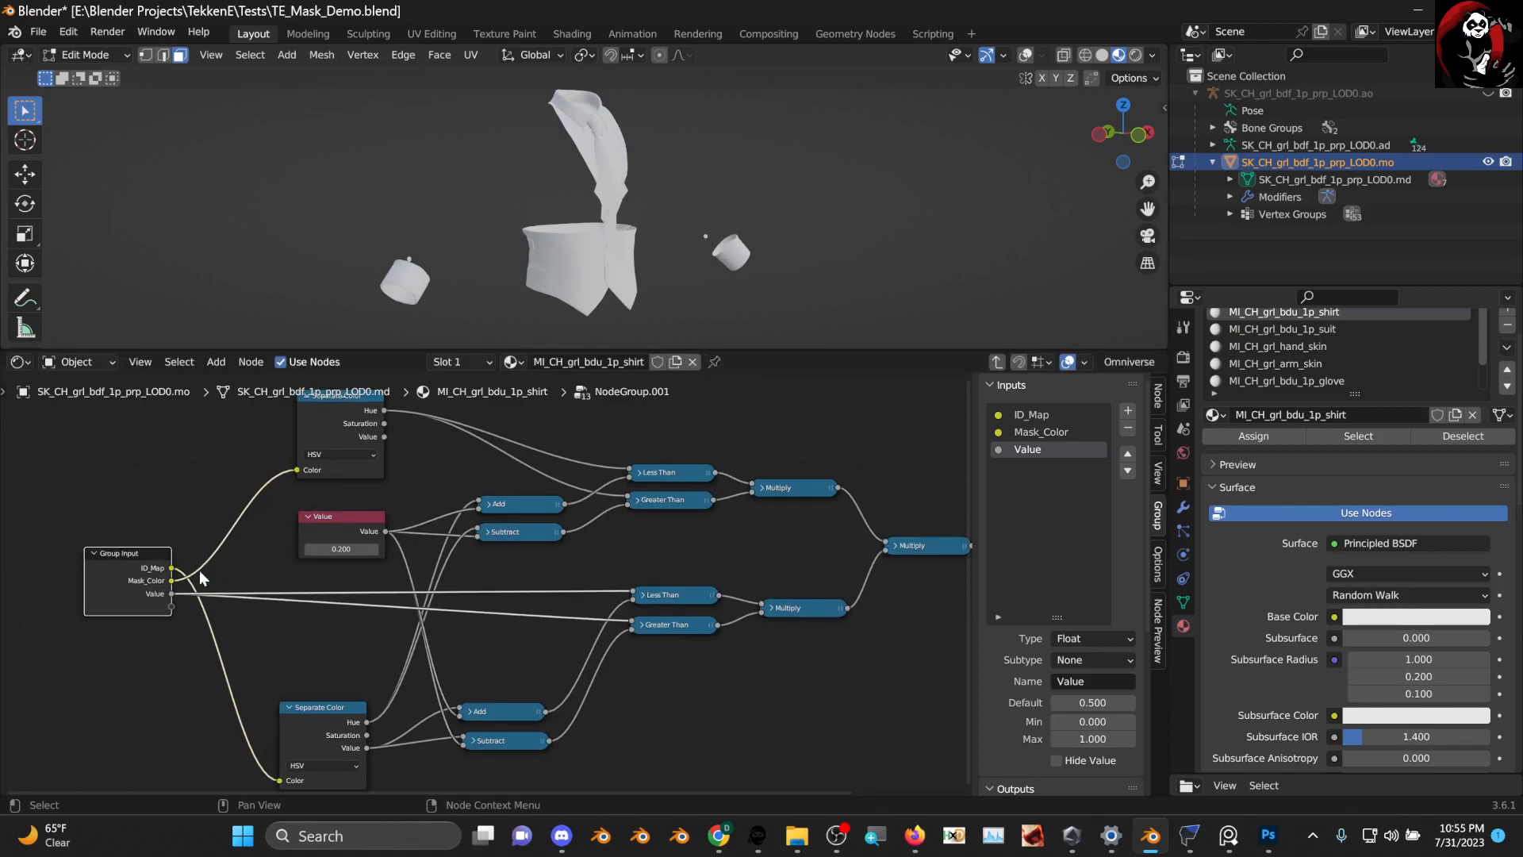
{"action": "scroll", "coordinate": [190, 577], "scroll_direction": "up", "scroll_amount": 5}
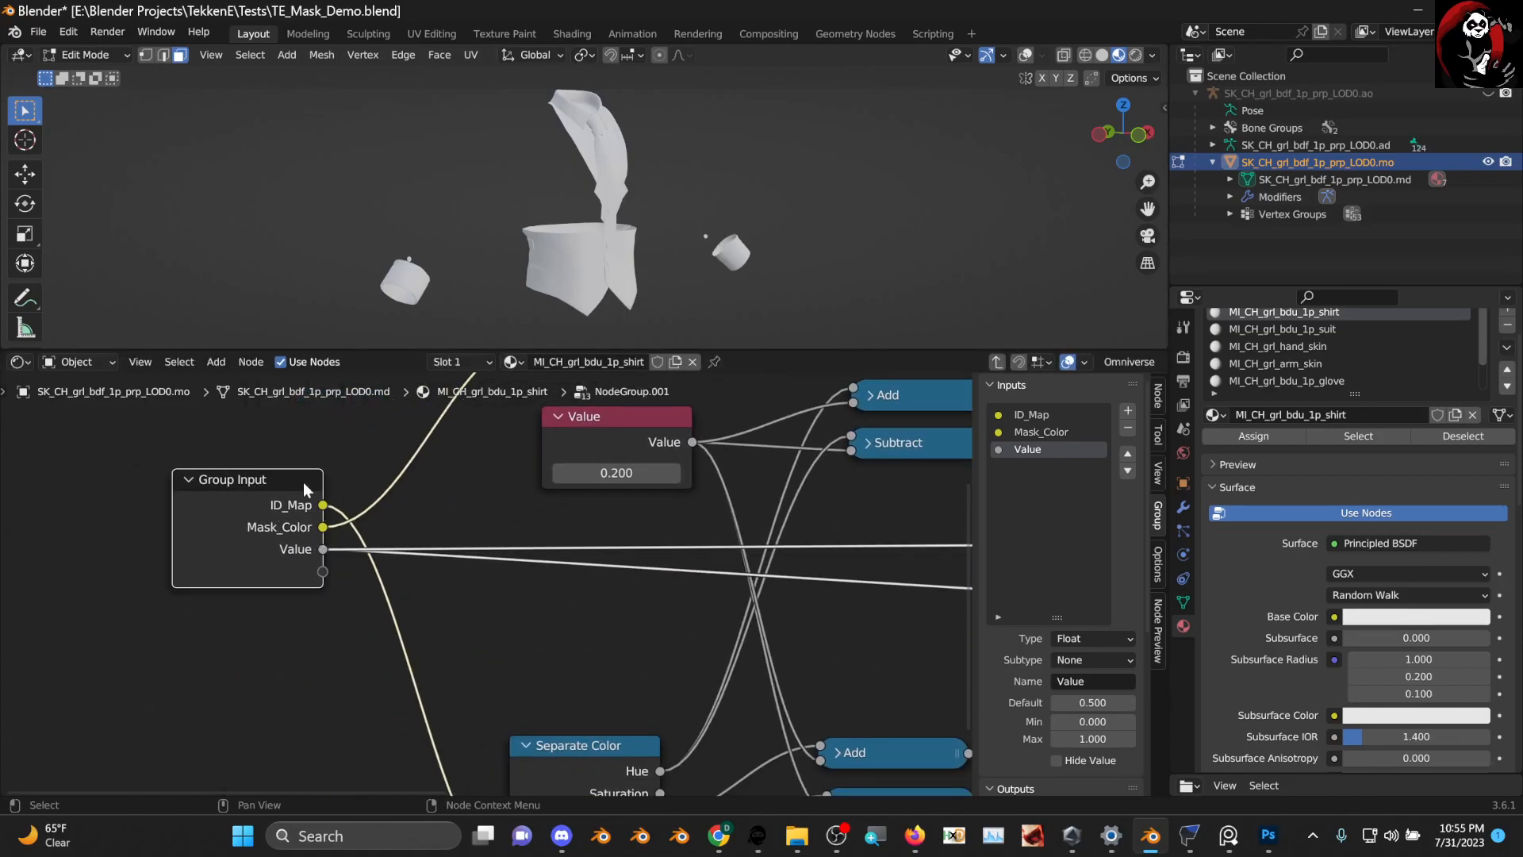
{"action": "middle_click_drag", "start_coordinate": [325, 512], "coordinate": [387, 535]}
{"action": "scroll", "coordinate": [391, 534], "scroll_direction": "down", "scroll_amount": 2}
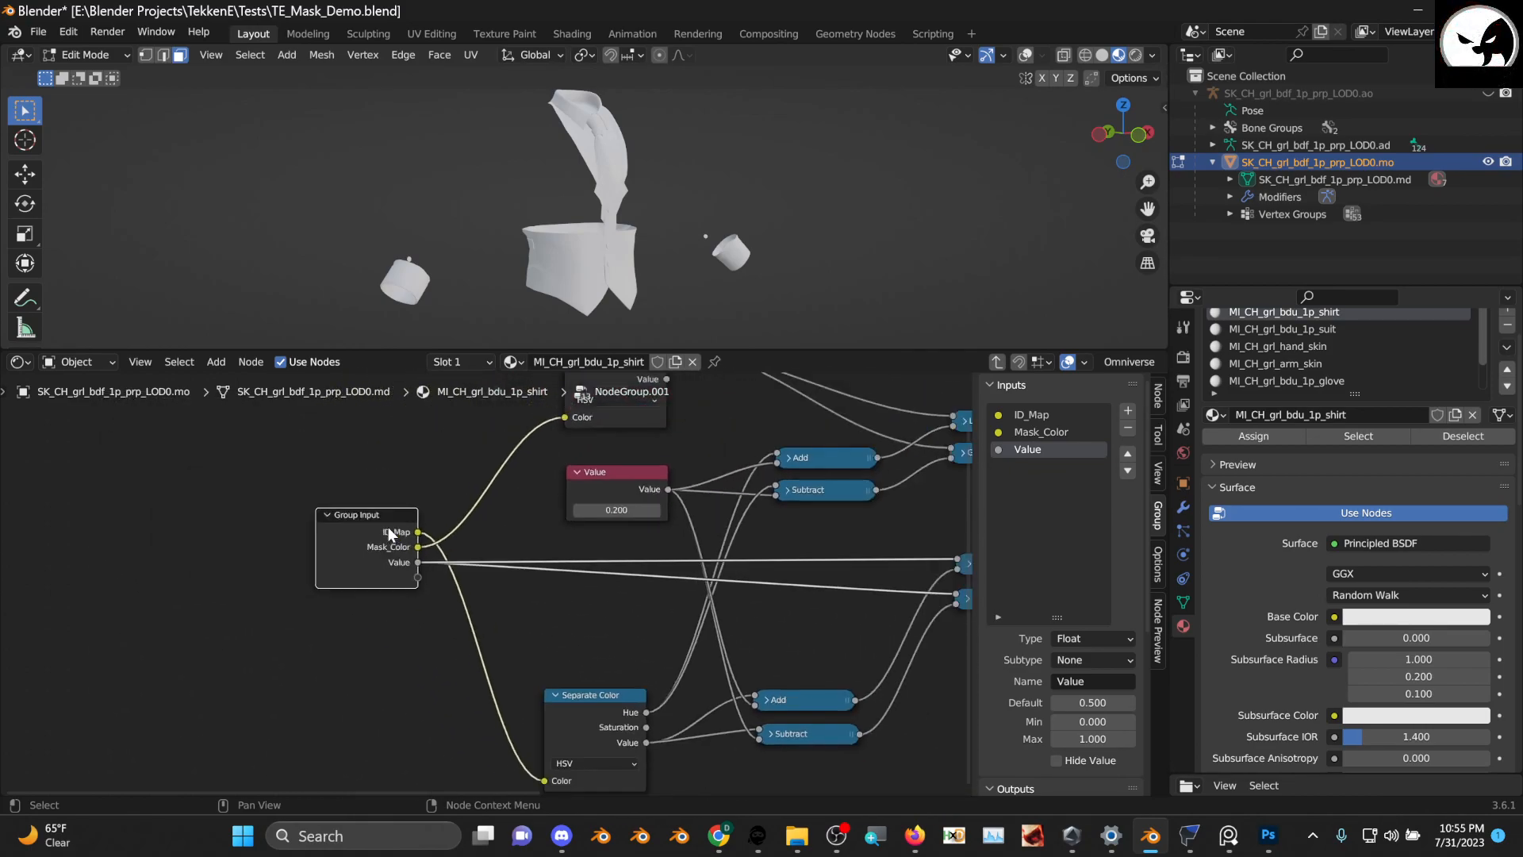
Copy the T_CH_grl_bdu_1p_shirt_ID.png texture node into the green-mask node group and place it beside the lower Separate Color node
{"action": "left_click", "coordinate": [999, 363]}
{"action": "left_click", "coordinate": [298, 483]}
{"action": "right_click", "coordinate": [302, 483]}
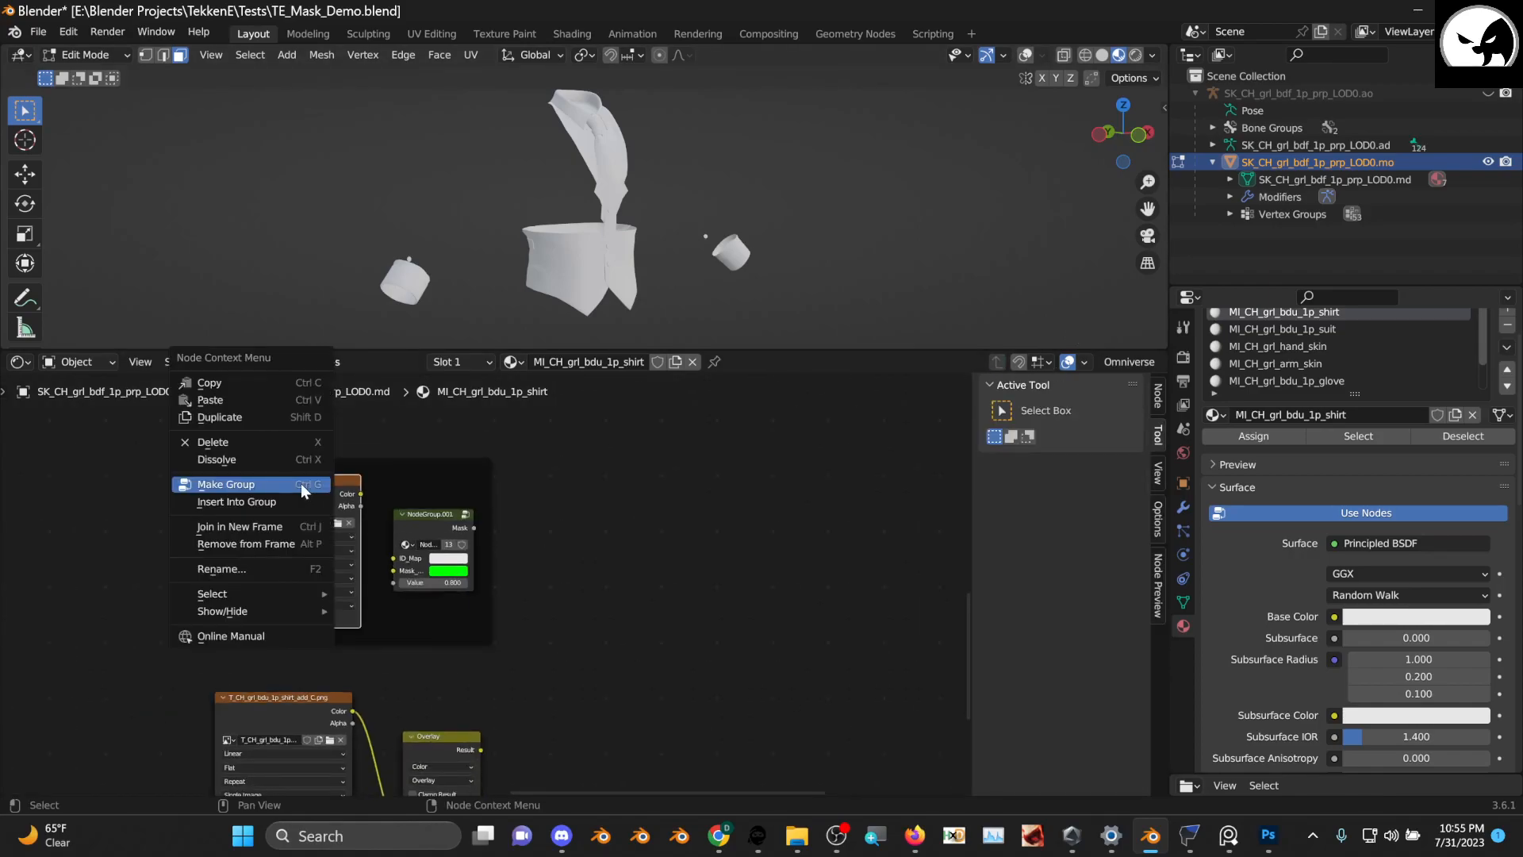
{"action": "left_click", "coordinate": [262, 386]}
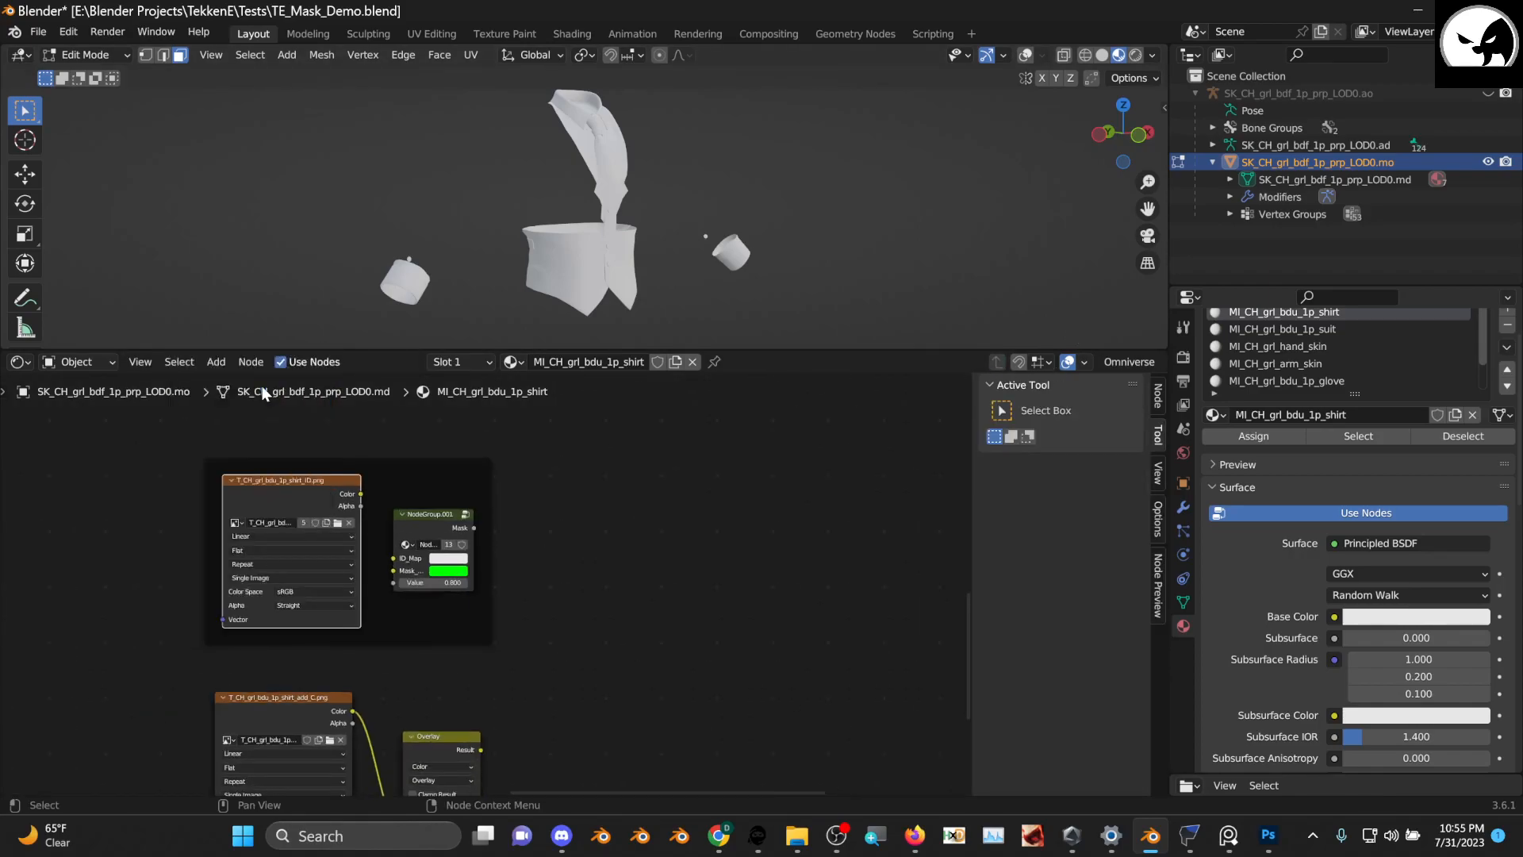
{"action": "left_click", "coordinate": [466, 514]}
{"action": "right_click", "coordinate": [276, 600]}
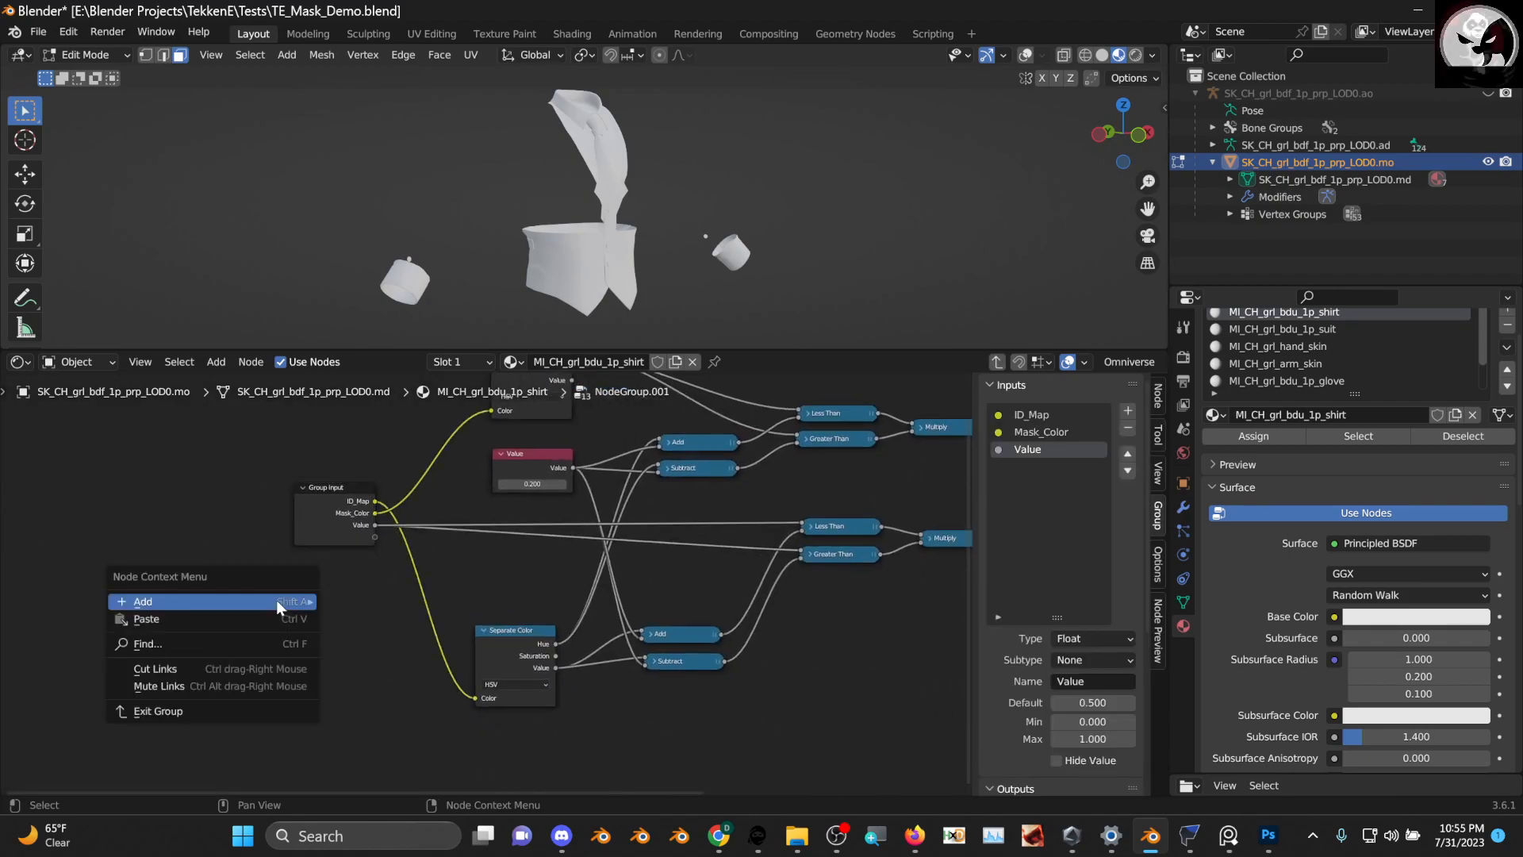
{"action": "left_click", "coordinate": [237, 616]}
{"action": "left_click", "coordinate": [321, 635]}
{"action": "scroll", "coordinate": [376, 531], "scroll_direction": "up", "scroll_amount": 1}
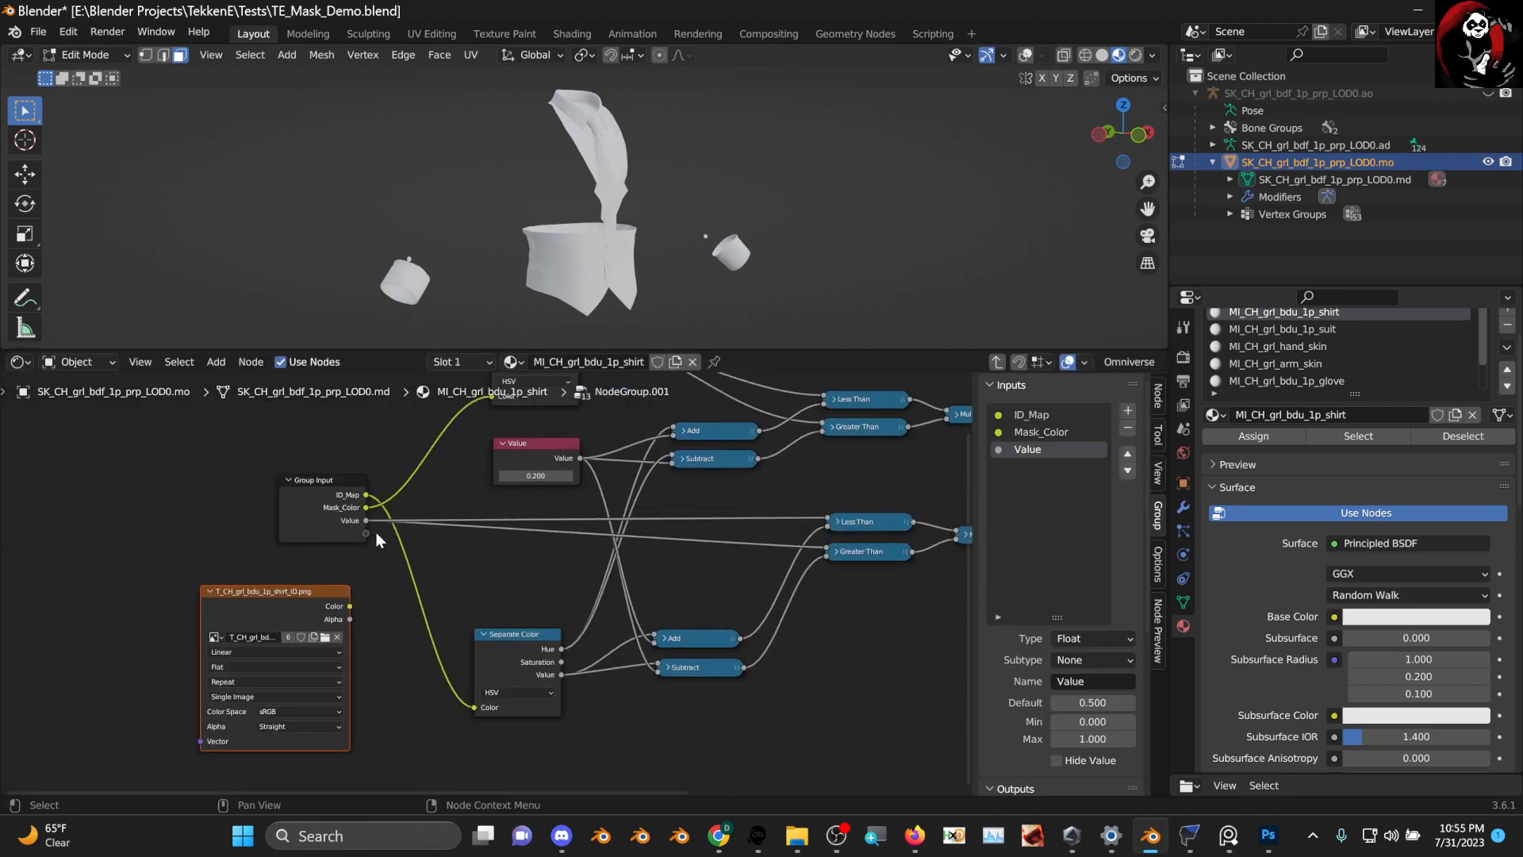
{"action": "key", "text": "g"}
{"action": "scroll", "coordinate": [323, 662], "scroll_direction": "up", "scroll_amount": 2}
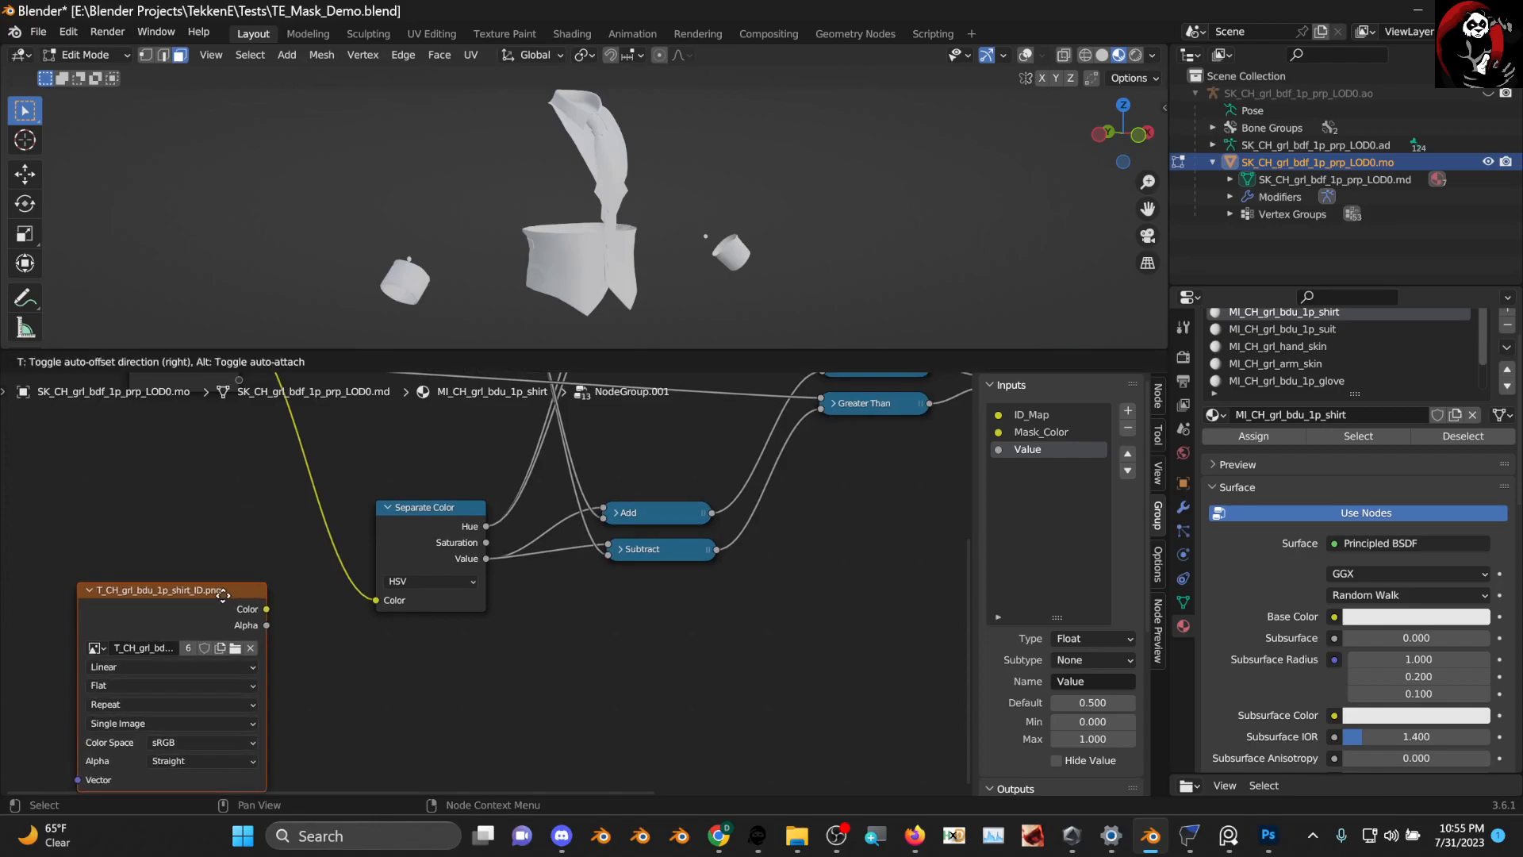
{"action": "left_click", "coordinate": [222, 596]}
Connect the shirt ID texture's Color output to the Color input of the lower HSV Separate Color node
{"action": "scroll", "coordinate": [372, 556], "scroll_direction": "up", "scroll_amount": 1}
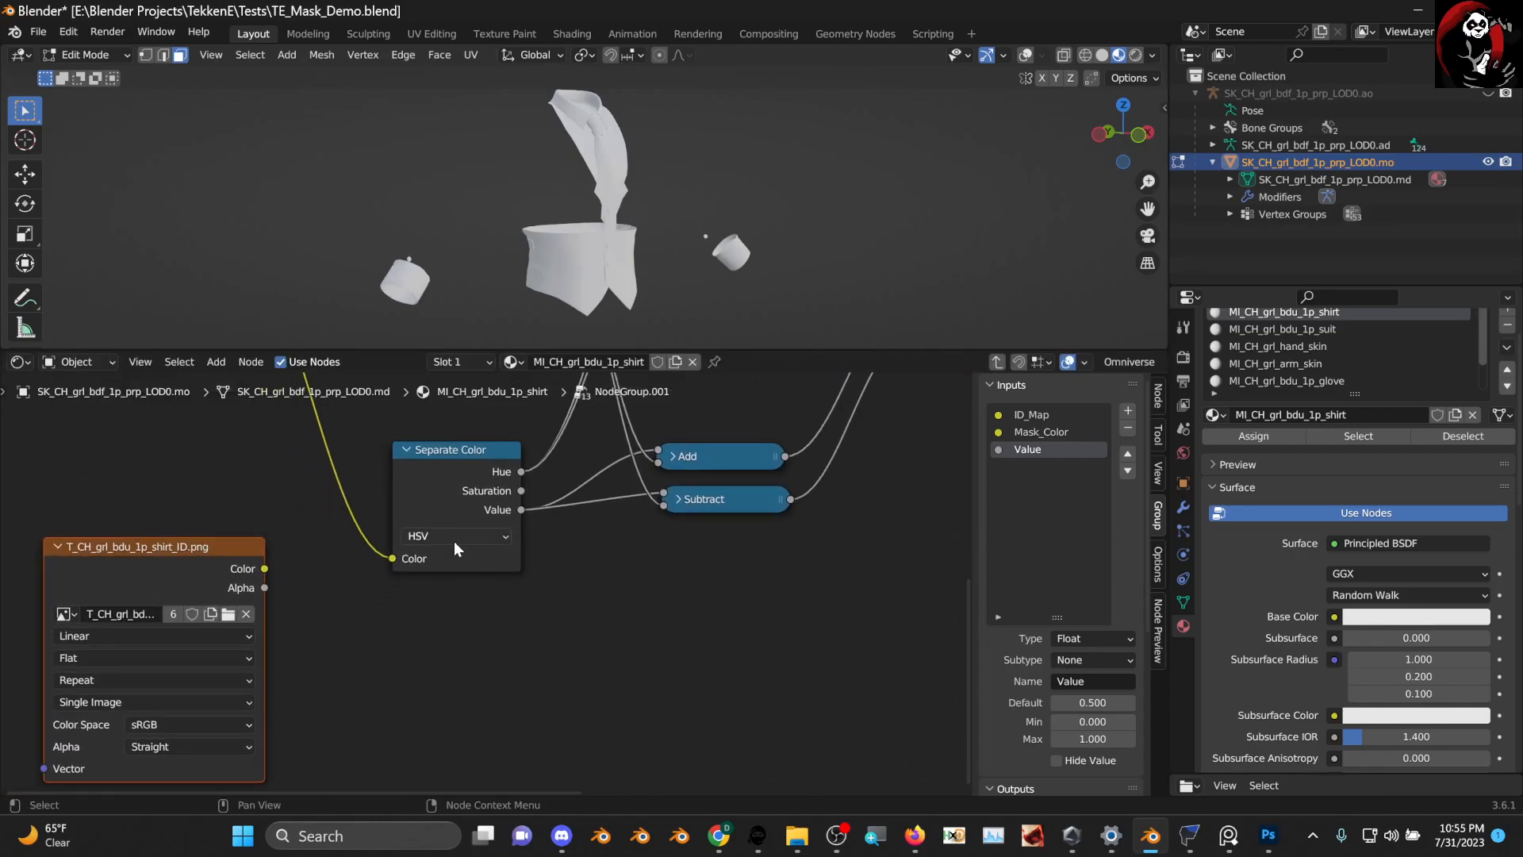
{"action": "left_click", "coordinate": [454, 537]}
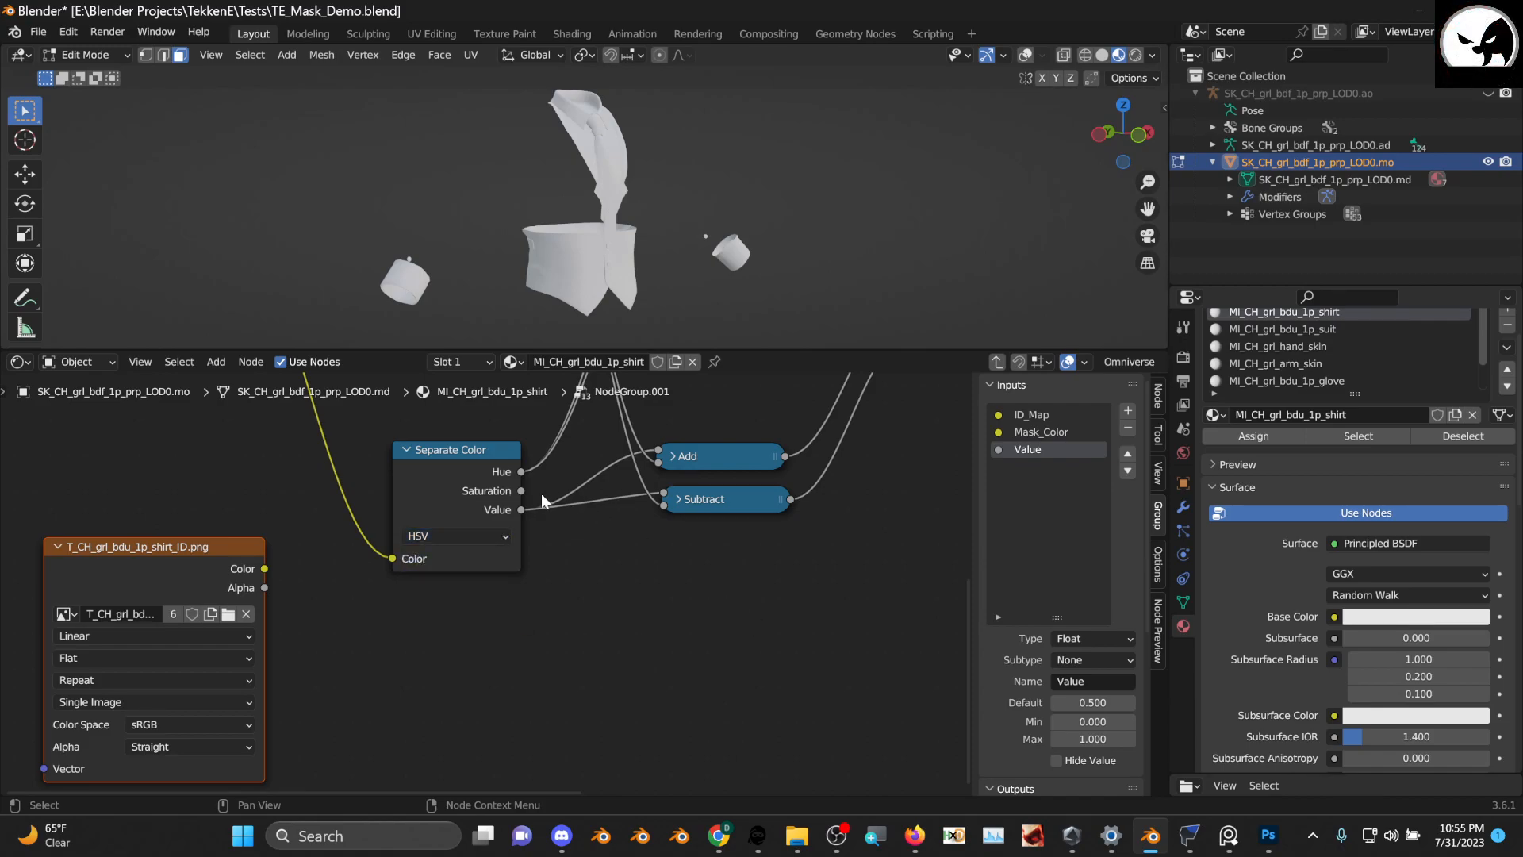
{"action": "left_click_drag", "start_coordinate": [263, 568], "coordinate": [403, 560]}
{"action": "scroll", "coordinate": [301, 477], "scroll_direction": "down", "scroll_amount": 4}
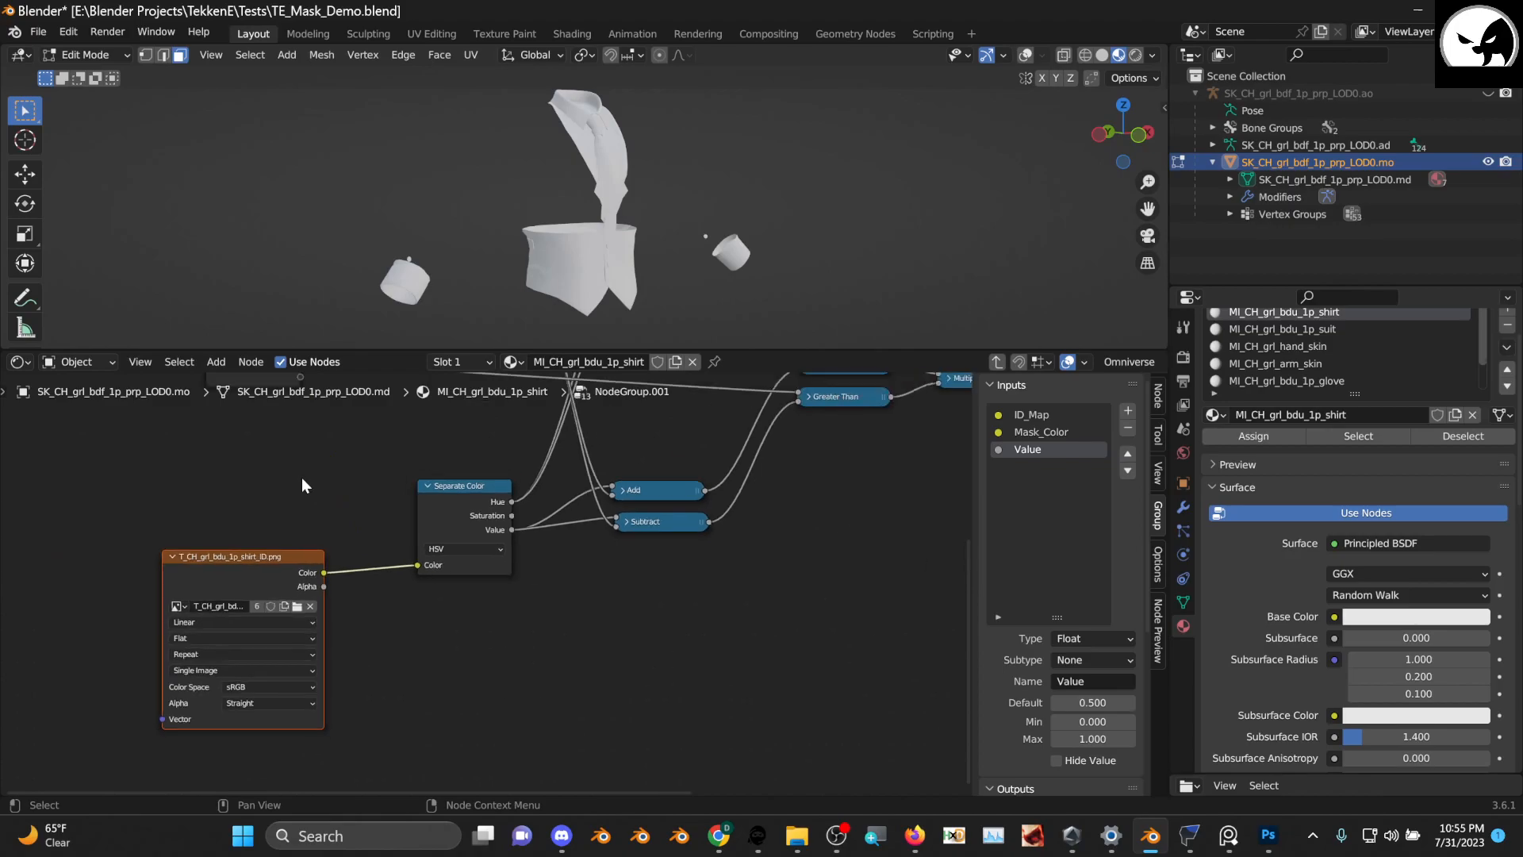
Reposition the shirt ID texture and its Separate Color node beneath the Group Input node
{"action": "middle_click_drag", "start_coordinate": [301, 478], "coordinate": [352, 515]}
{"action": "left_click_drag", "start_coordinate": [346, 594], "coordinate": [350, 526]}
{"action": "middle_click_drag", "start_coordinate": [429, 513], "coordinate": [414, 601]}
{"action": "scroll", "coordinate": [413, 599], "scroll_direction": "up", "scroll_amount": 2}
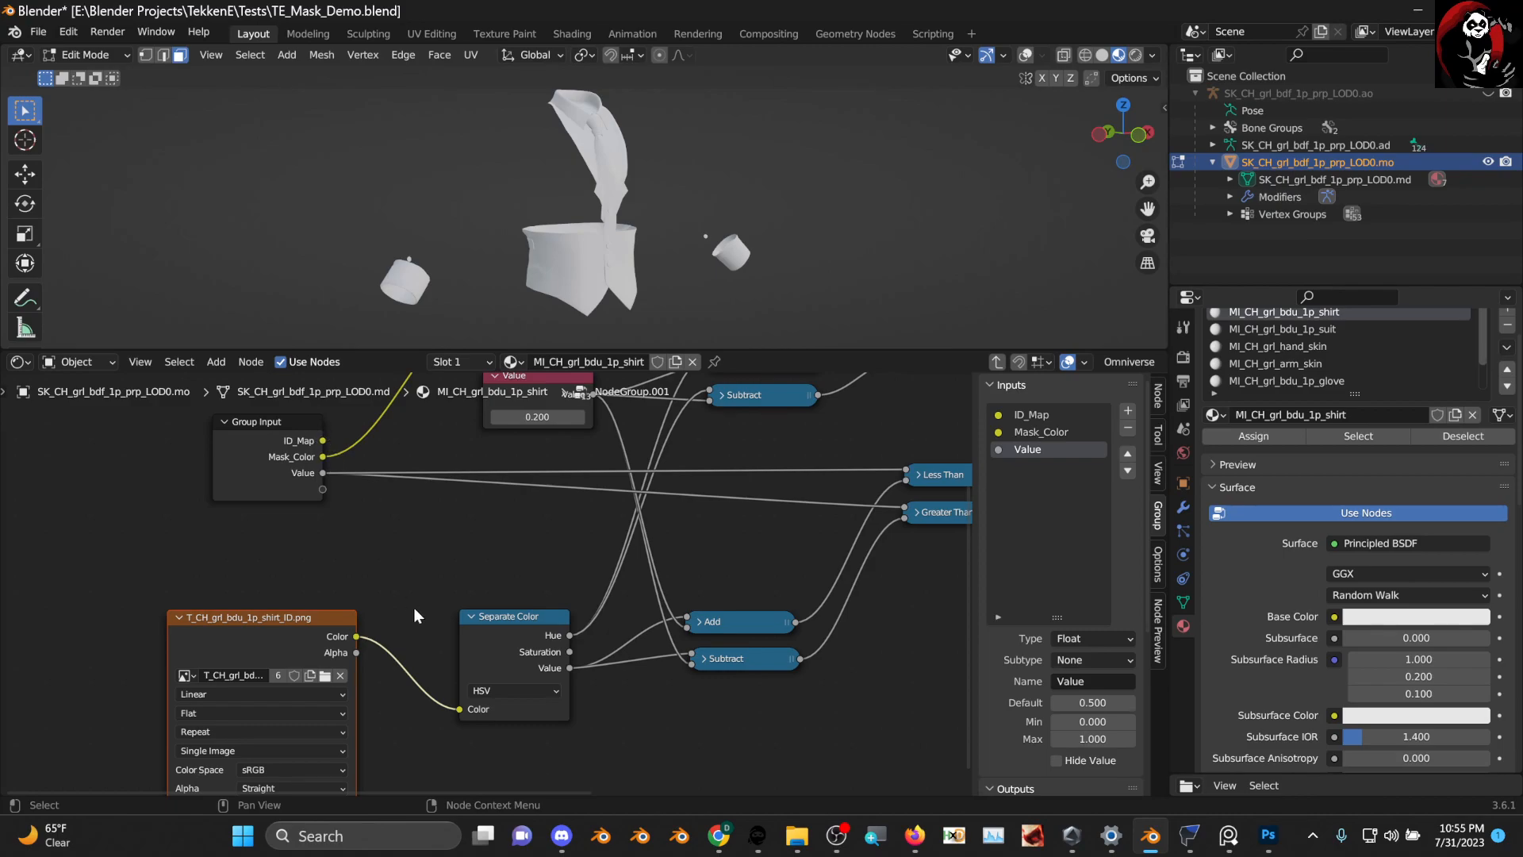
{"action": "left_click_drag", "start_coordinate": [335, 621], "coordinate": [322, 576]}
{"action": "middle_click_drag", "start_coordinate": [422, 533], "coordinate": [348, 503]}
{"action": "left_click_drag", "start_coordinate": [423, 592], "coordinate": [392, 546]}
{"action": "middle_click_drag", "start_coordinate": [466, 557], "coordinate": [402, 649]}
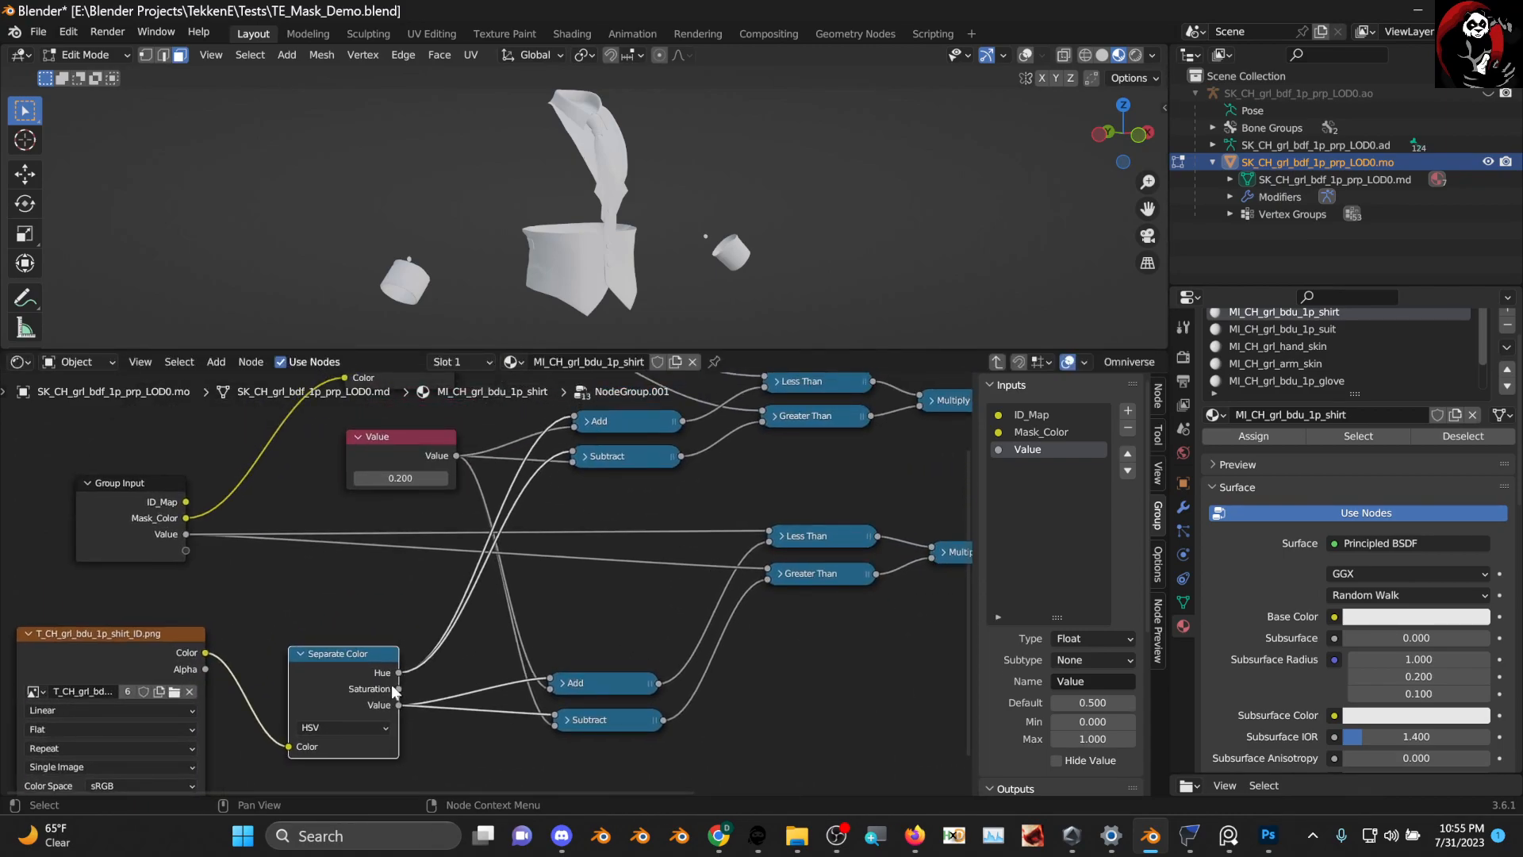
{"action": "scroll", "coordinate": [402, 702], "scroll_direction": "down", "scroll_amount": 1}
{"action": "middle_click_drag", "start_coordinate": [402, 702], "coordinate": [516, 564]}
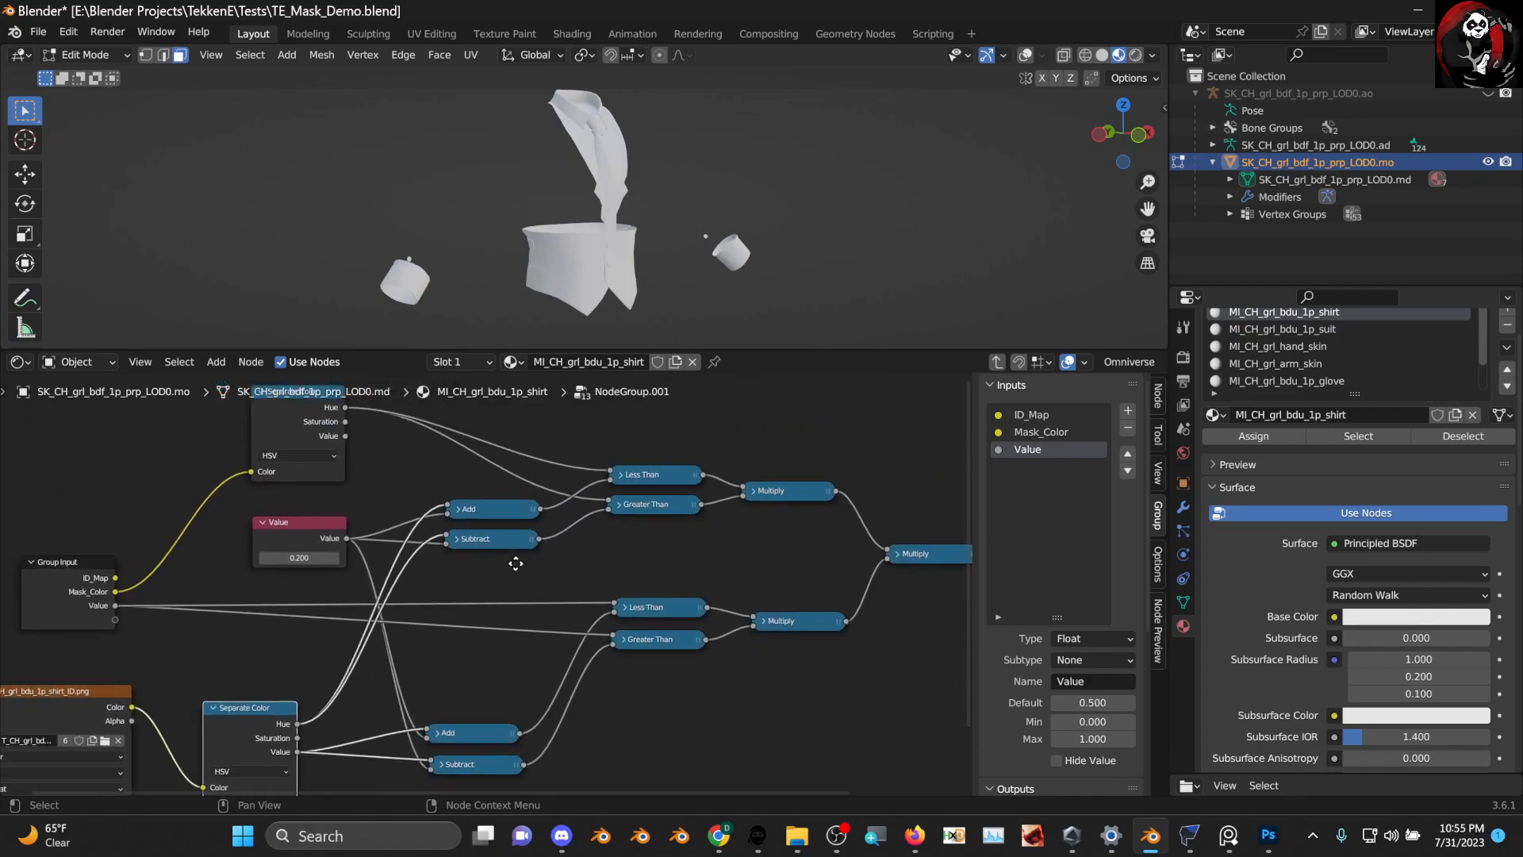
Expand the upper Add and Subtract nodes and space them apart beside the 0.200 Value node
{"action": "scroll", "coordinate": [516, 564], "scroll_direction": "up", "scroll_amount": 1}
{"action": "left_click_drag", "start_coordinate": [235, 503], "coordinate": [225, 519]}
{"action": "left_click_drag", "start_coordinate": [495, 525], "coordinate": [490, 566]}
{"action": "left_click", "coordinate": [450, 489]}
{"action": "left_click_drag", "start_coordinate": [488, 494], "coordinate": [484, 424]}
{"action": "left_click", "coordinate": [452, 569]}
{"action": "left_click", "coordinate": [441, 567]}
{"action": "key", "text": "KP_Decimal"}
{"action": "left_click_drag", "start_coordinate": [204, 687], "coordinate": [215, 669]}
{"action": "scroll", "coordinate": [316, 655], "scroll_direction": "up", "scroll_amount": 1}
{"action": "scroll", "coordinate": [315, 657], "scroll_direction": "up", "scroll_amount": 1}
{"action": "middle_click_drag", "start_coordinate": [278, 675], "coordinate": [236, 745]}
{"action": "scroll", "coordinate": [301, 670], "scroll_direction": "down", "scroll_amount": 1}
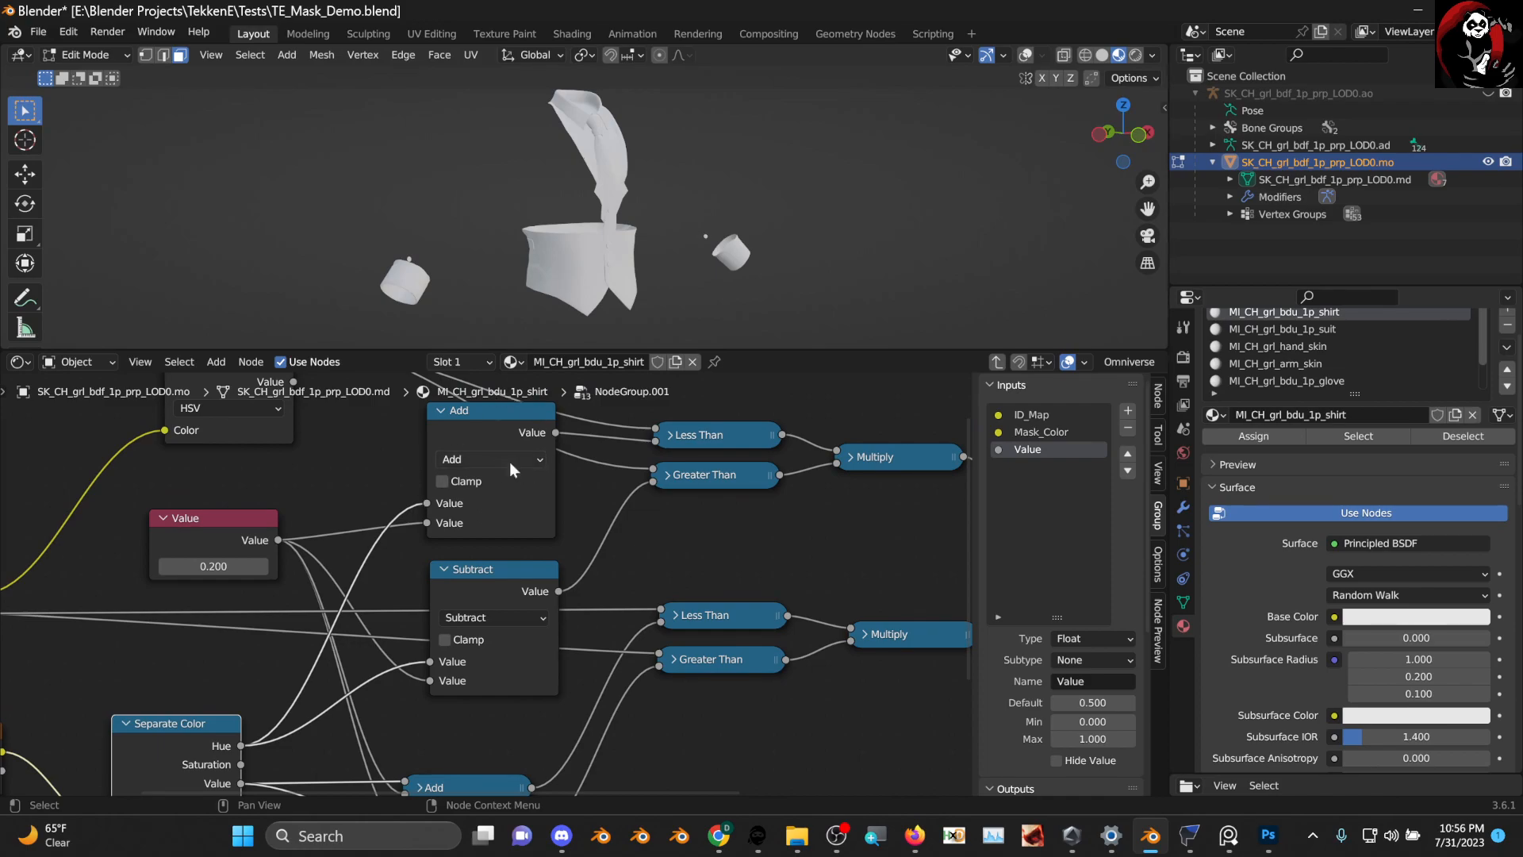
Add a Math node below the Greater Than node, look at its operation choices, and delete it
{"action": "middle_click_drag", "start_coordinate": [466, 566], "coordinate": [473, 512]}
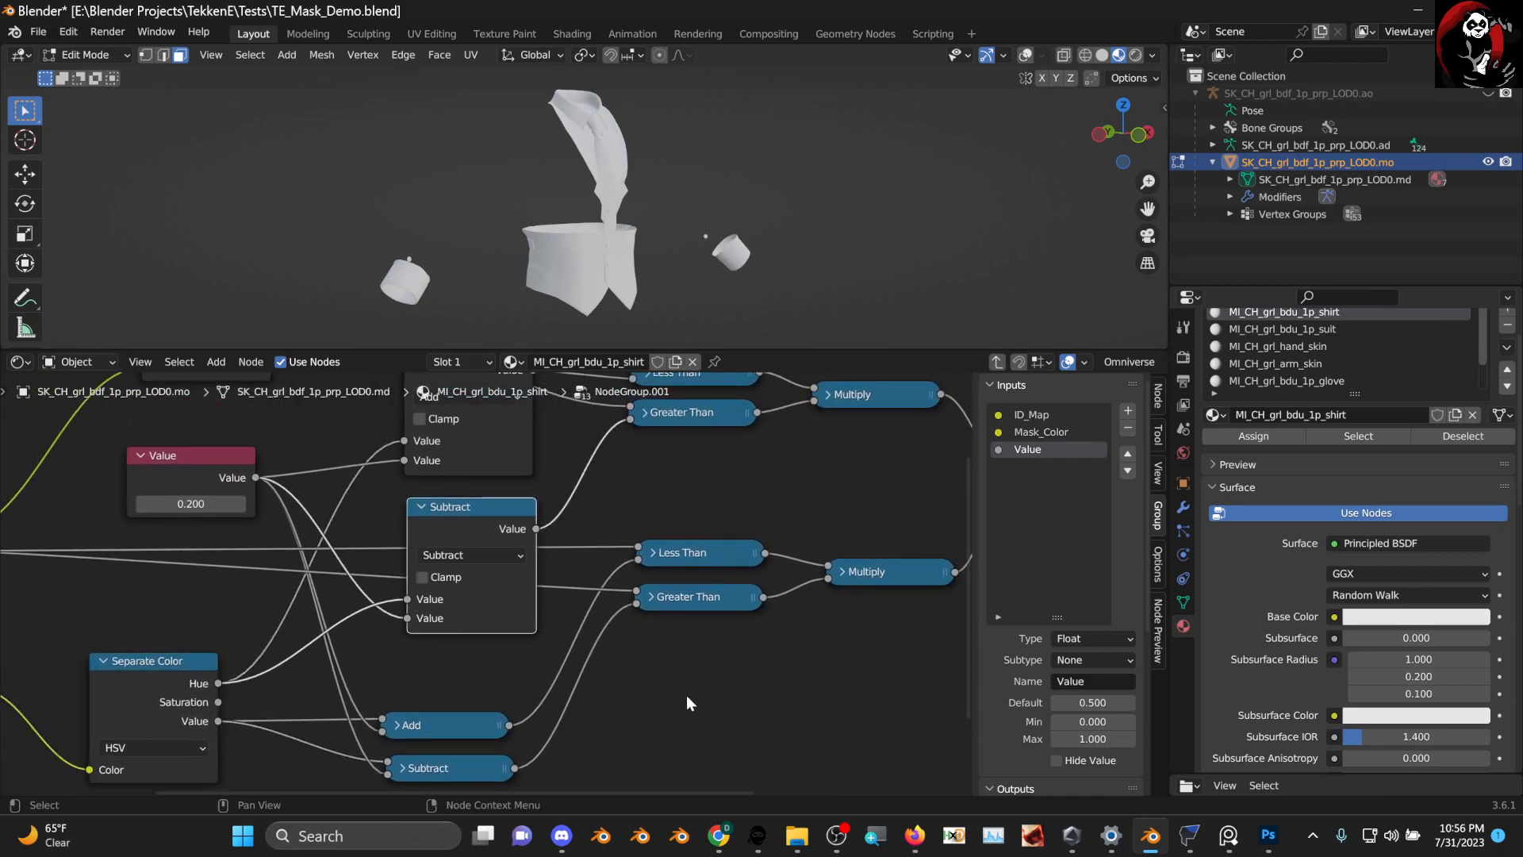
{"action": "key", "text": "shift+a"}
{"action": "type", "text": "ma"}
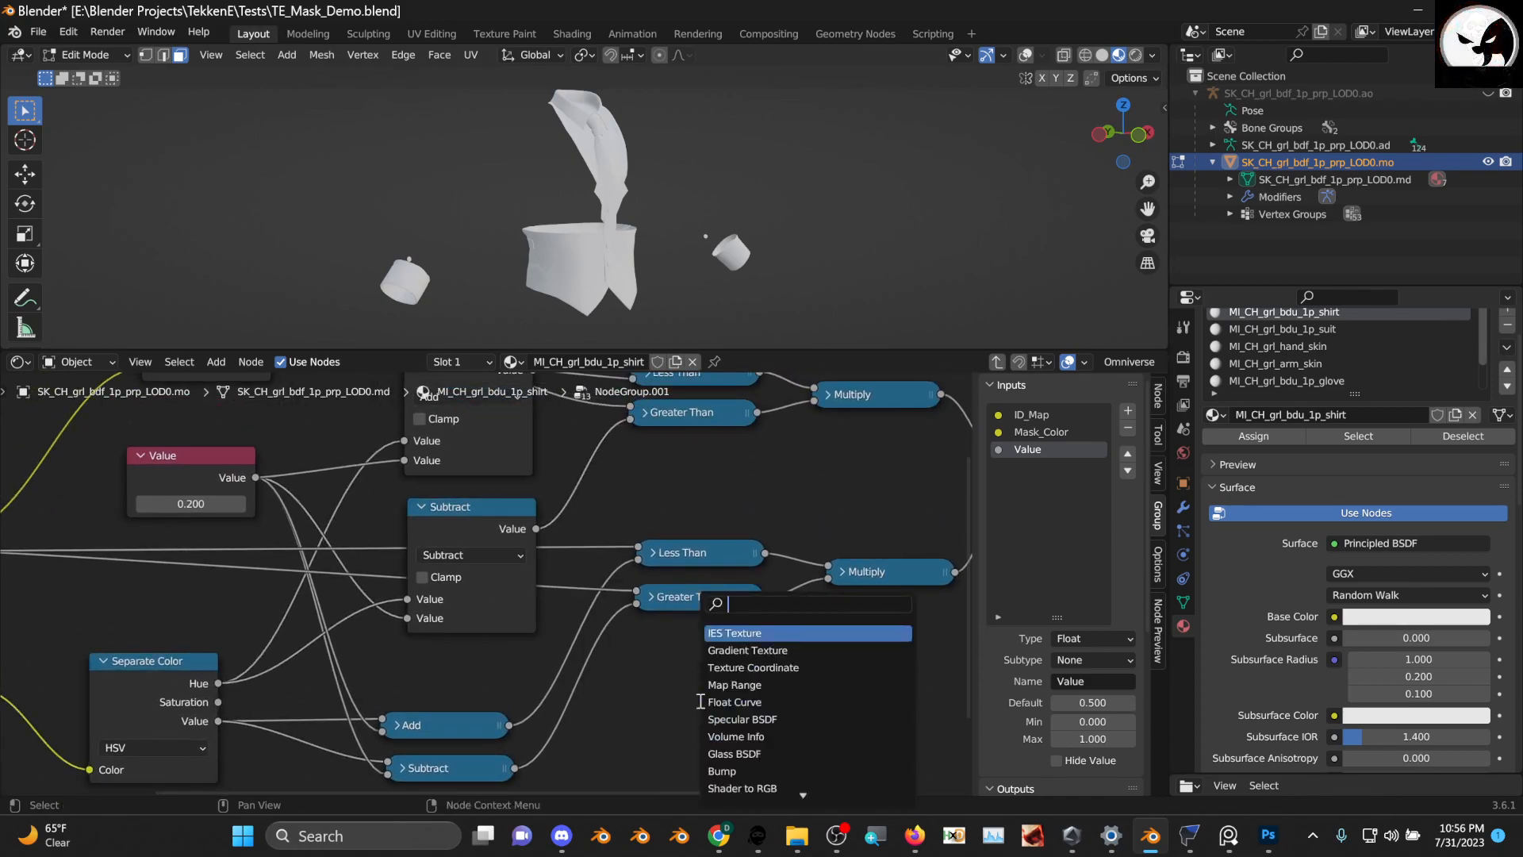
{"action": "key", "text": "Return"}
{"action": "left_click", "coordinate": [687, 664]}
{"action": "left_click", "coordinate": [767, 697]}
{"action": "left_click", "coordinate": [786, 699]}
{"action": "left_click", "coordinate": [750, 693]}
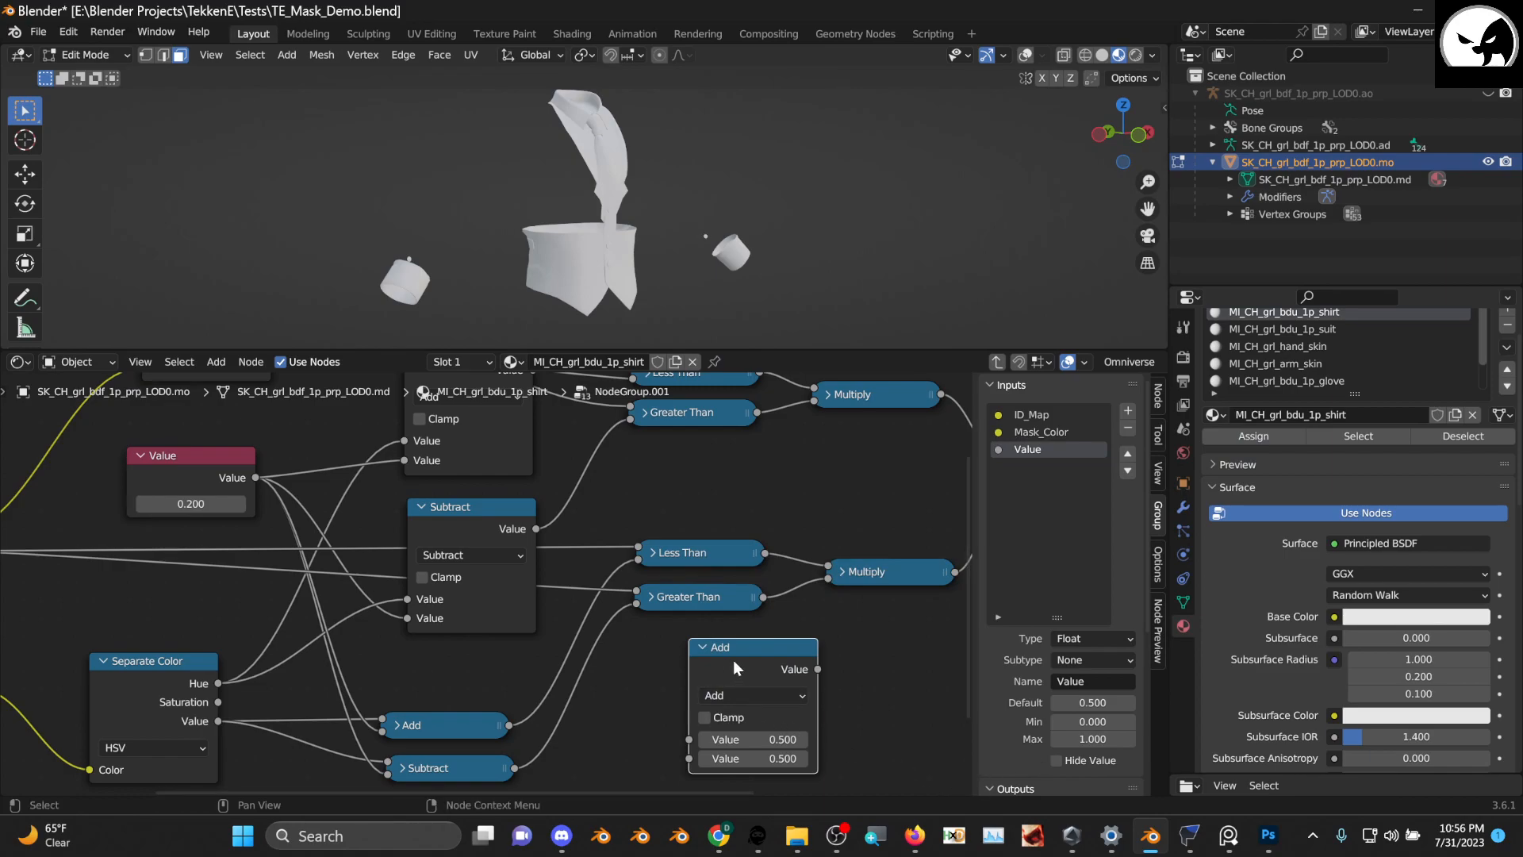
{"action": "key", "text": "x"}
Add a Vector Math node below the Greater Than node, compare its vector inputs, and delete it
{"action": "key", "text": "shift+a"}
{"action": "type", "text": "vecto"}
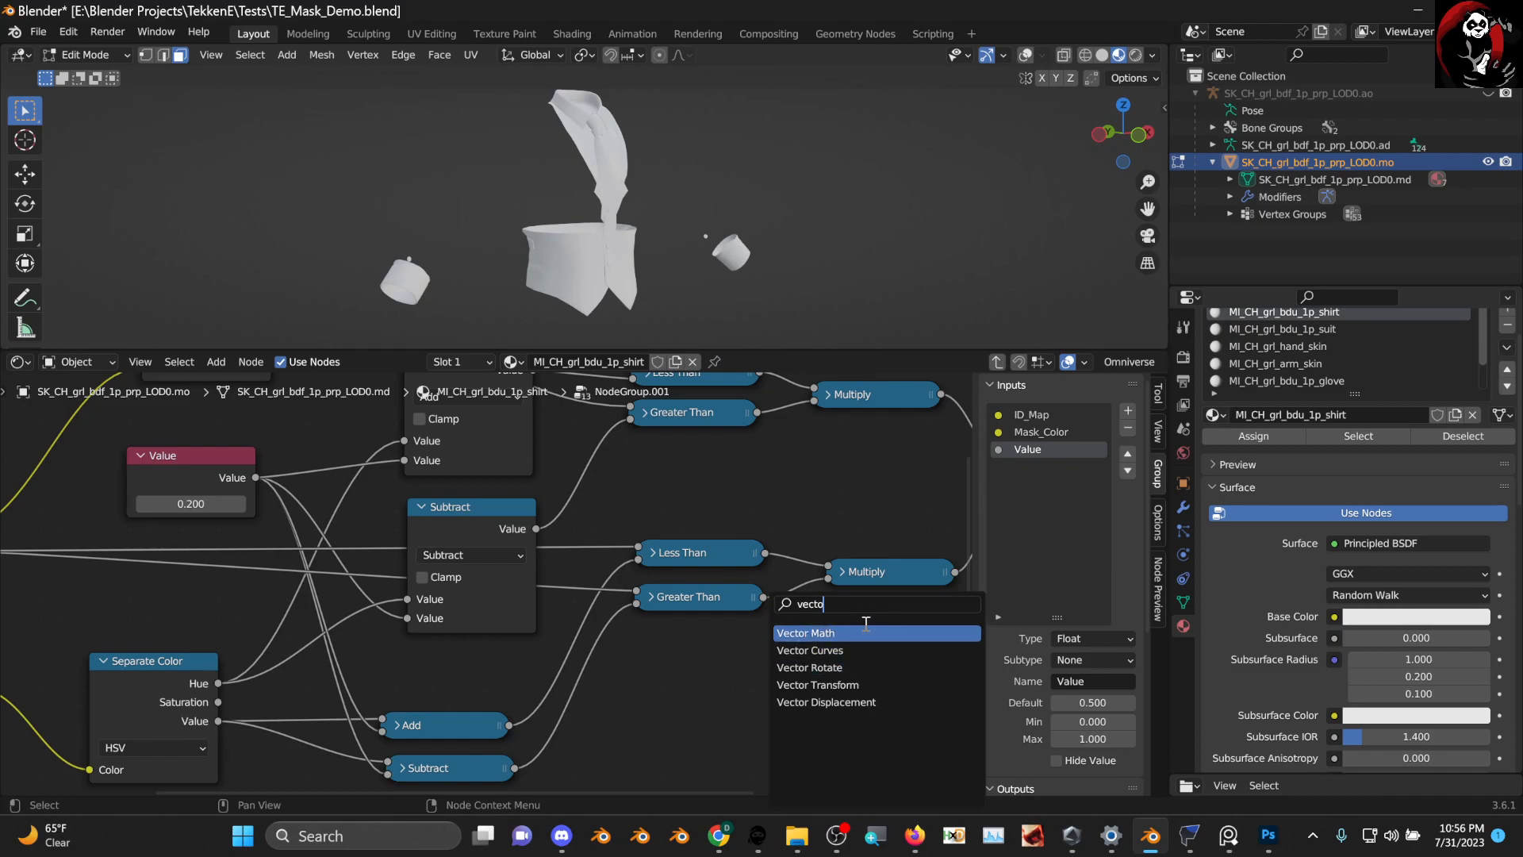
{"action": "left_click", "coordinate": [802, 632]}
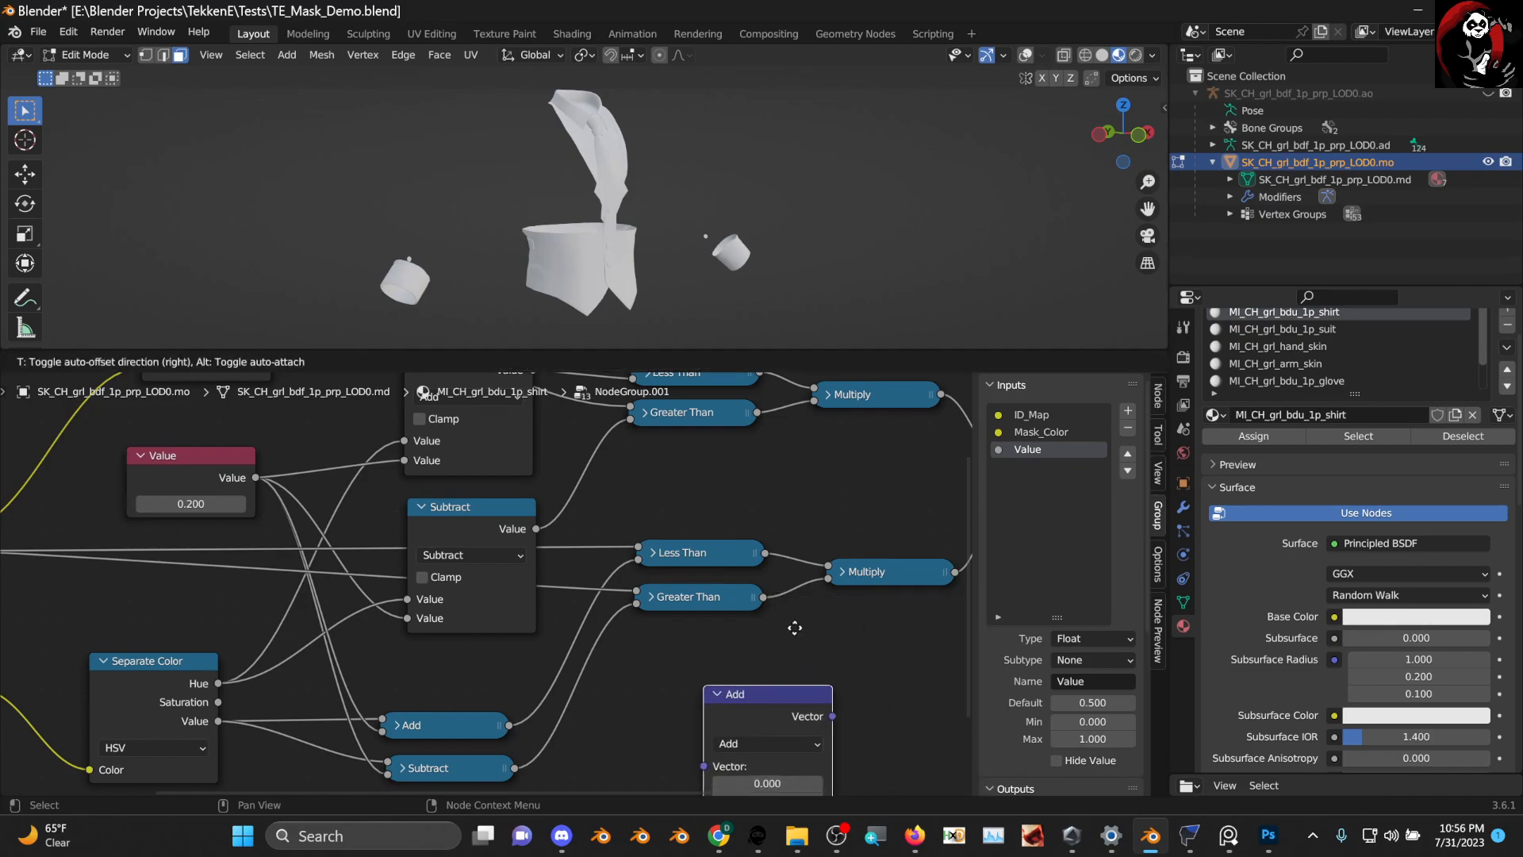
{"action": "left_click", "coordinate": [793, 687]}
{"action": "middle_click_drag", "start_coordinate": [793, 687], "coordinate": [712, 548]}
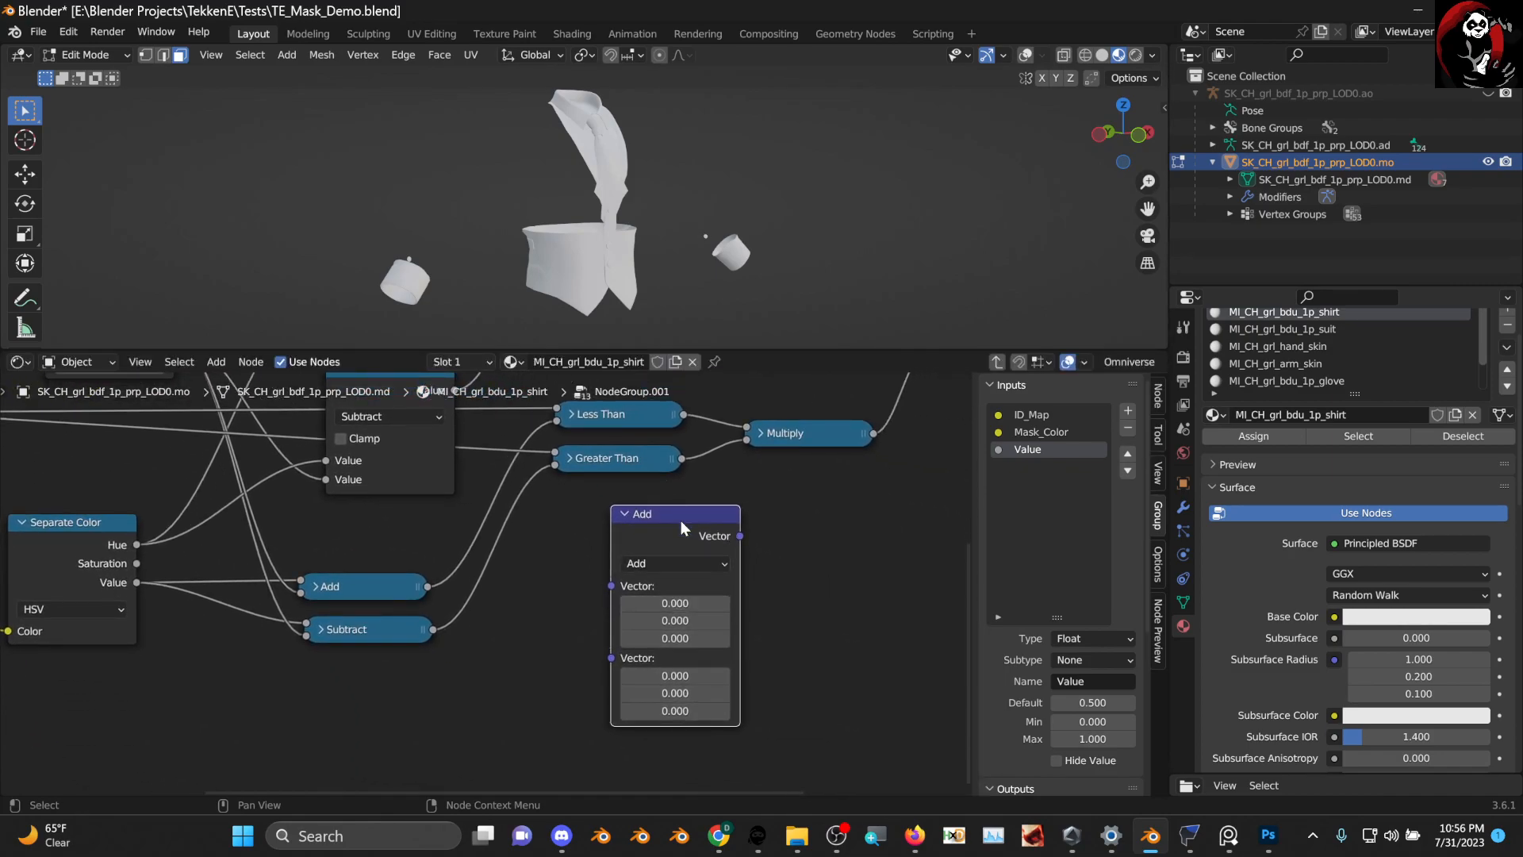
{"action": "key", "text": "x"}
Examine how the Separate Color Hue output and the Value node feed the expanded Add and Subtract nodes
{"action": "middle_click_drag", "start_coordinate": [671, 494], "coordinate": [661, 571]}
{"action": "scroll", "coordinate": [548, 516], "scroll_direction": "up", "scroll_amount": 1}
{"action": "middle_click_drag", "start_coordinate": [555, 485], "coordinate": [527, 555]}
{"action": "middle_click_drag", "start_coordinate": [354, 636], "coordinate": [354, 600]}
{"action": "scroll", "coordinate": [414, 582], "scroll_direction": "down", "scroll_amount": 1}
{"action": "middle_click_drag", "start_coordinate": [283, 679], "coordinate": [290, 641]}
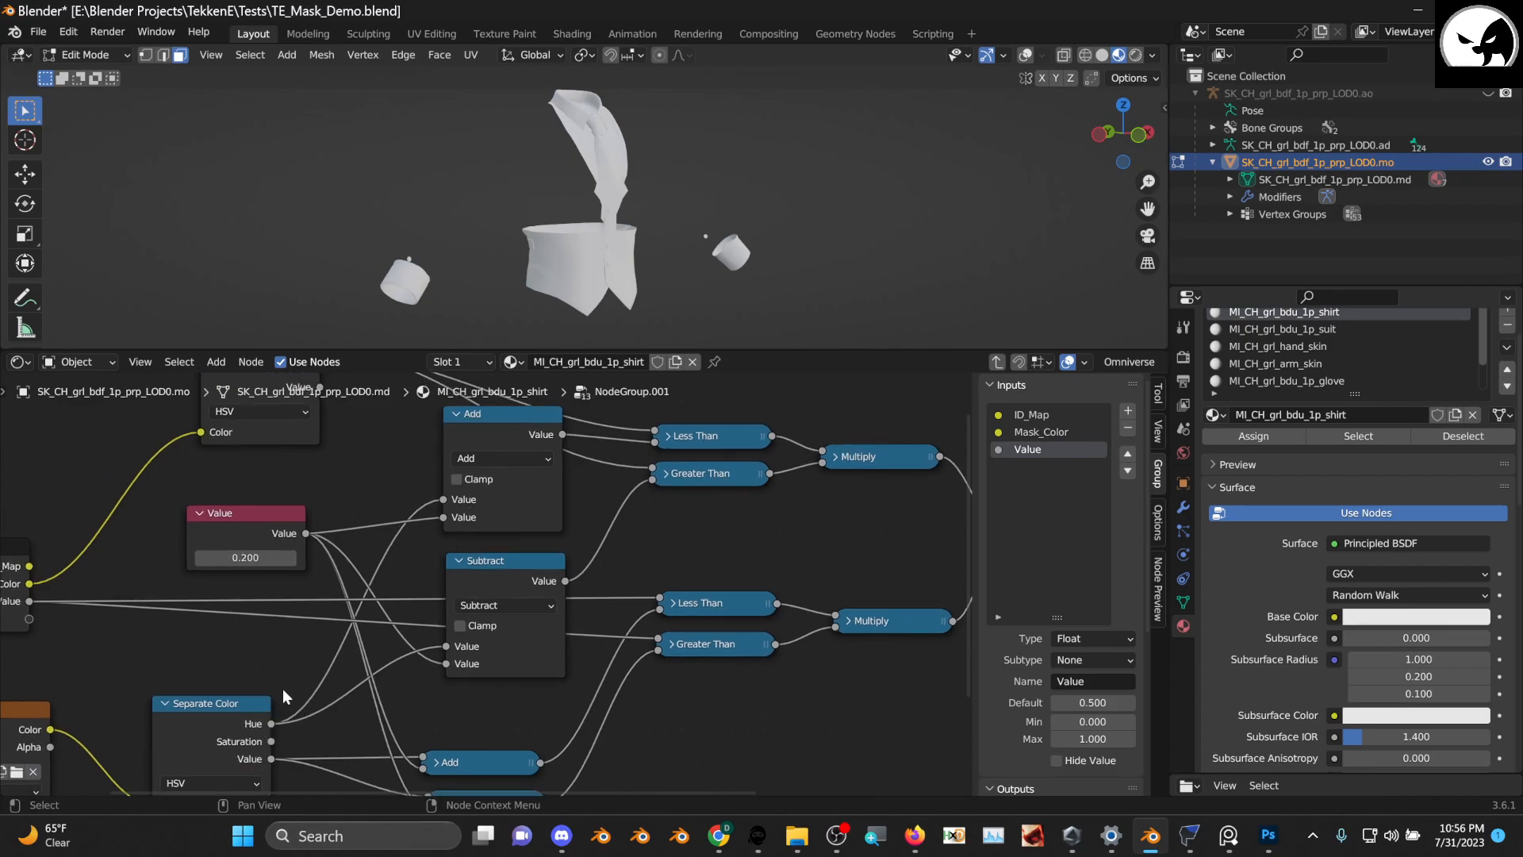
{"action": "middle_click_drag", "start_coordinate": [273, 725], "coordinate": [350, 676]}
{"action": "middle_click_drag", "start_coordinate": [528, 454], "coordinate": [474, 510]}
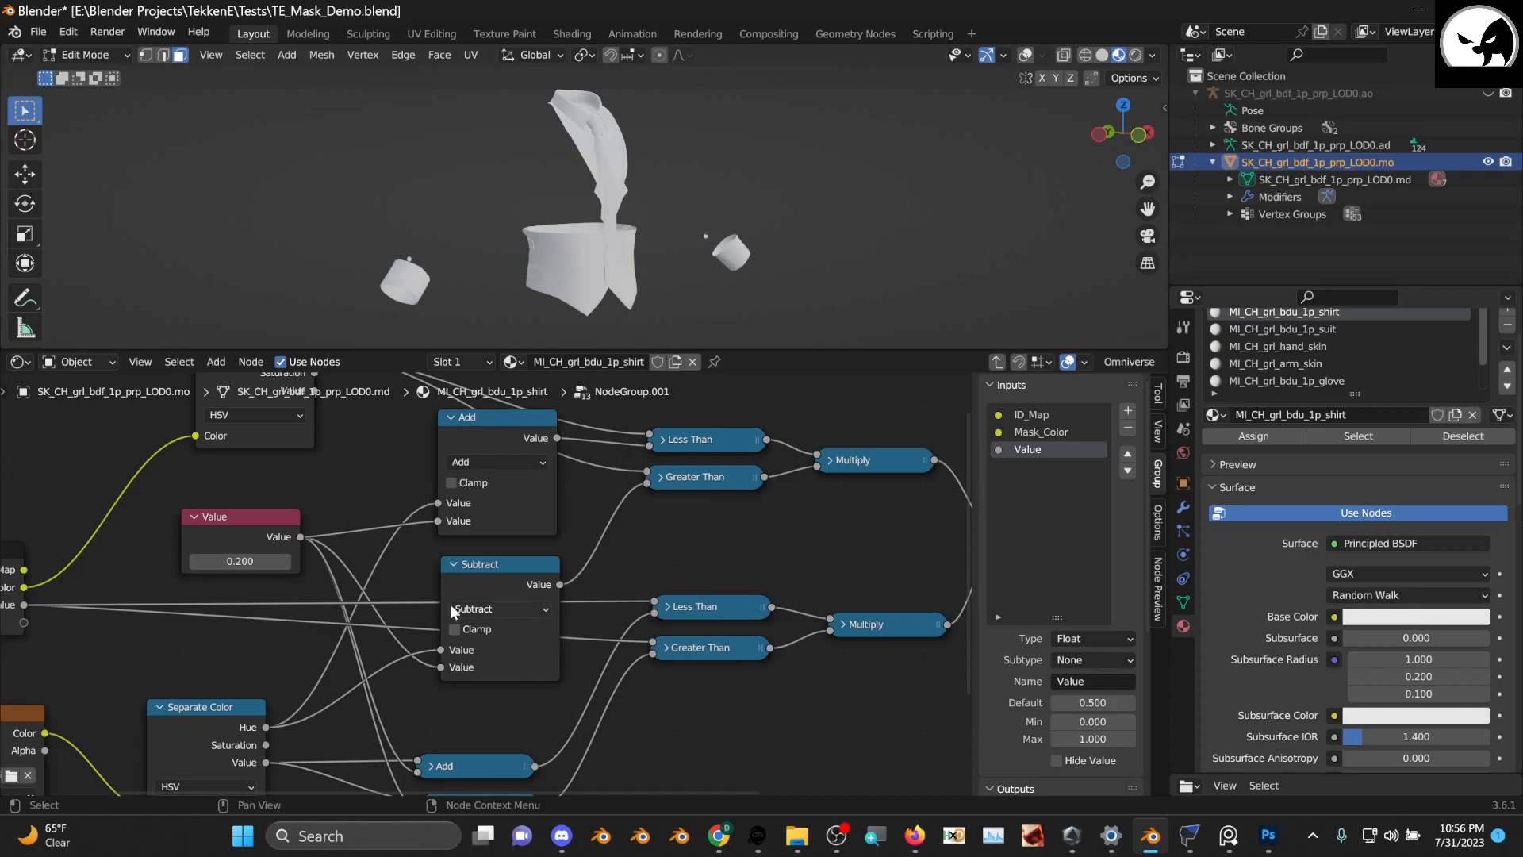
Trace how the expanded Add and Subtract results feed the upper Less Than and Greater Than nodes
{"action": "scroll", "coordinate": [484, 587], "scroll_direction": "up", "scroll_amount": 1}
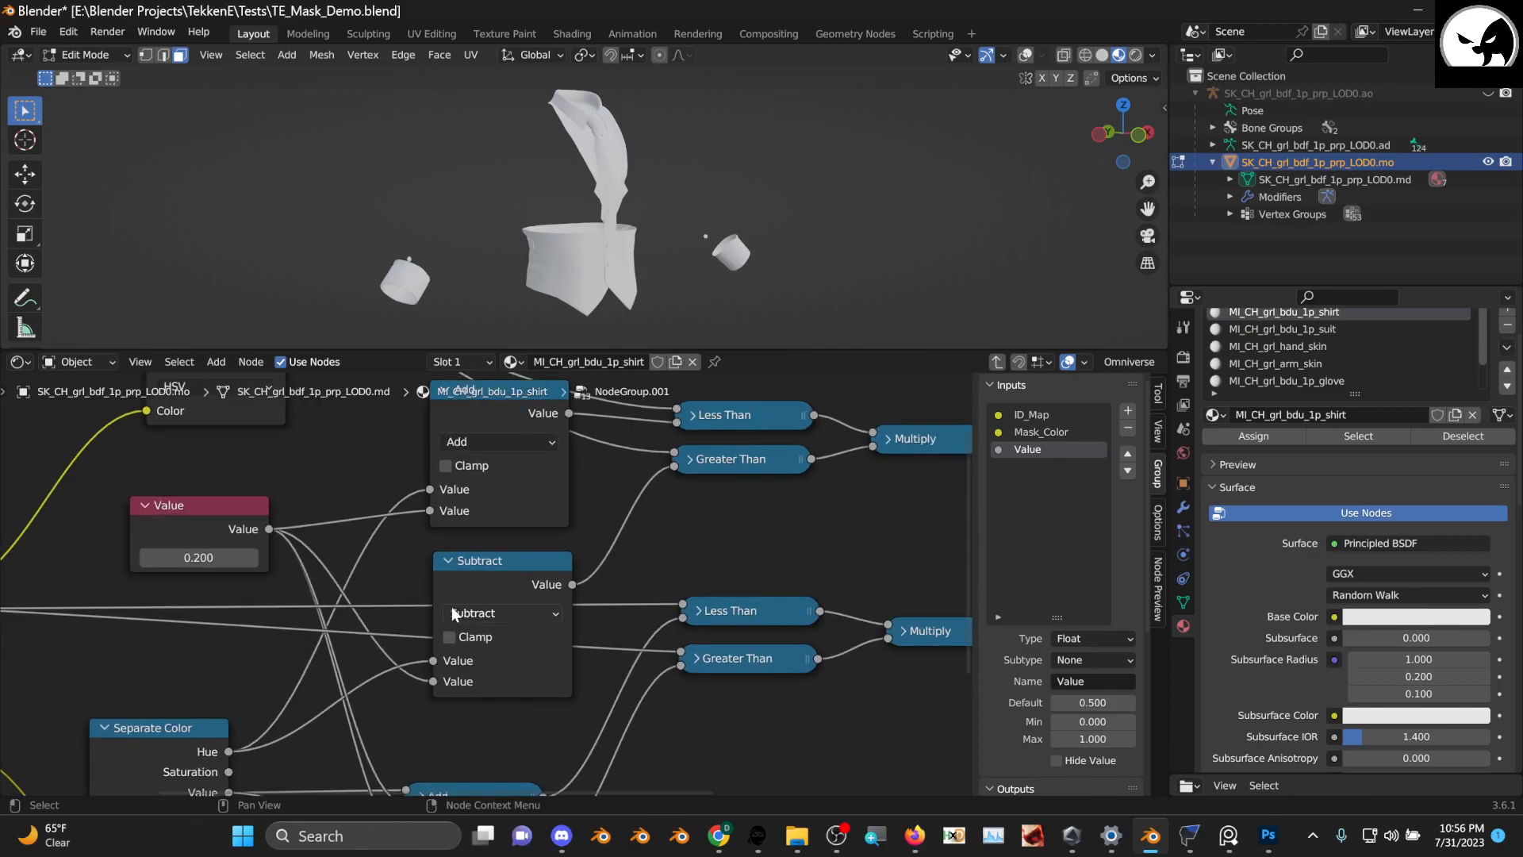
{"action": "middle_click_drag", "start_coordinate": [503, 531], "coordinate": [455, 479]}
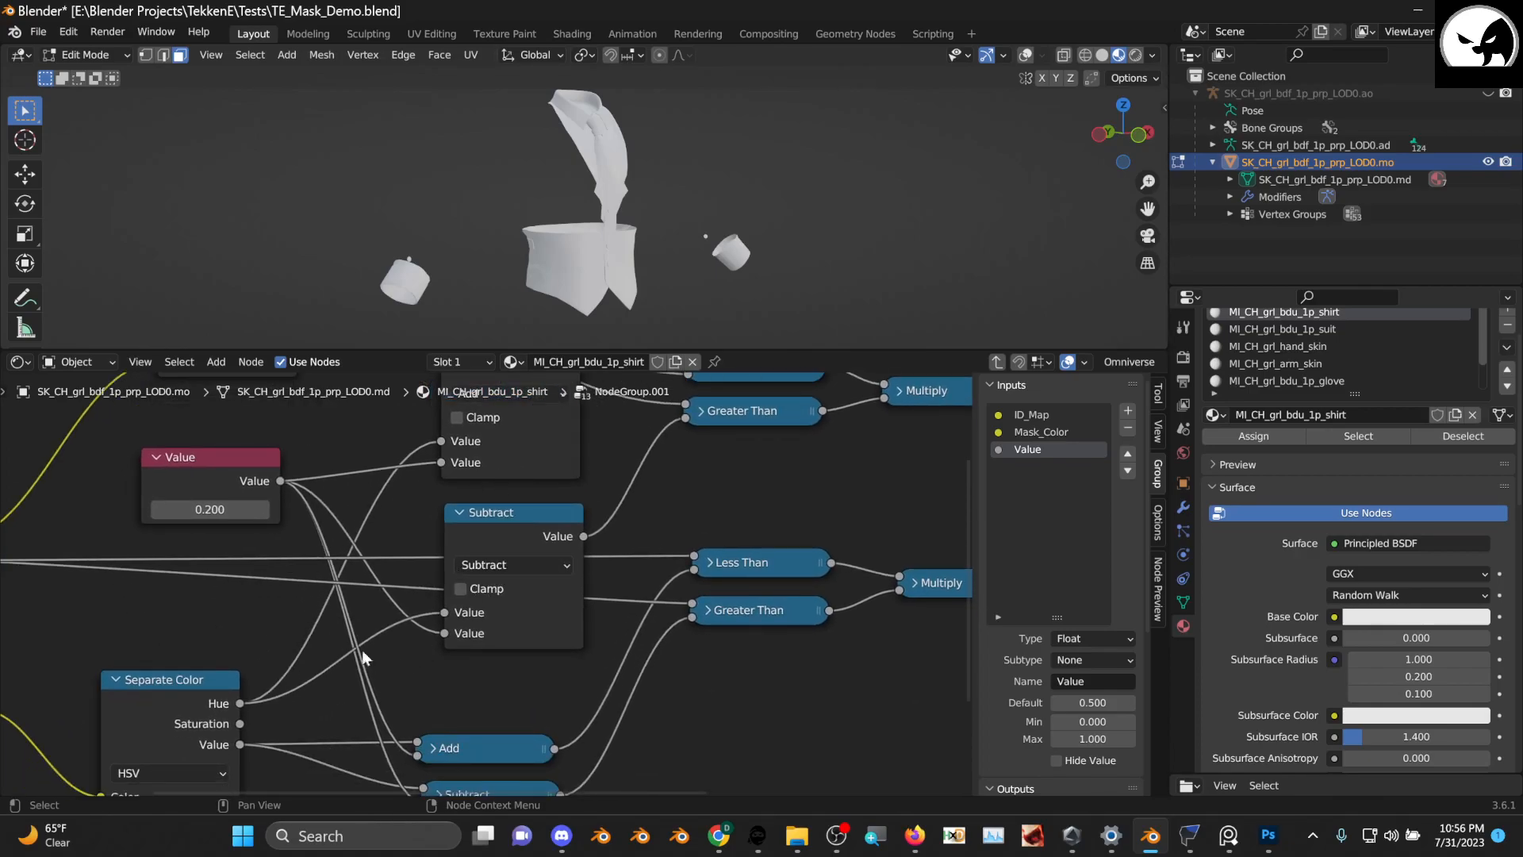
{"action": "middle_click_drag", "start_coordinate": [499, 562], "coordinate": [479, 619]}
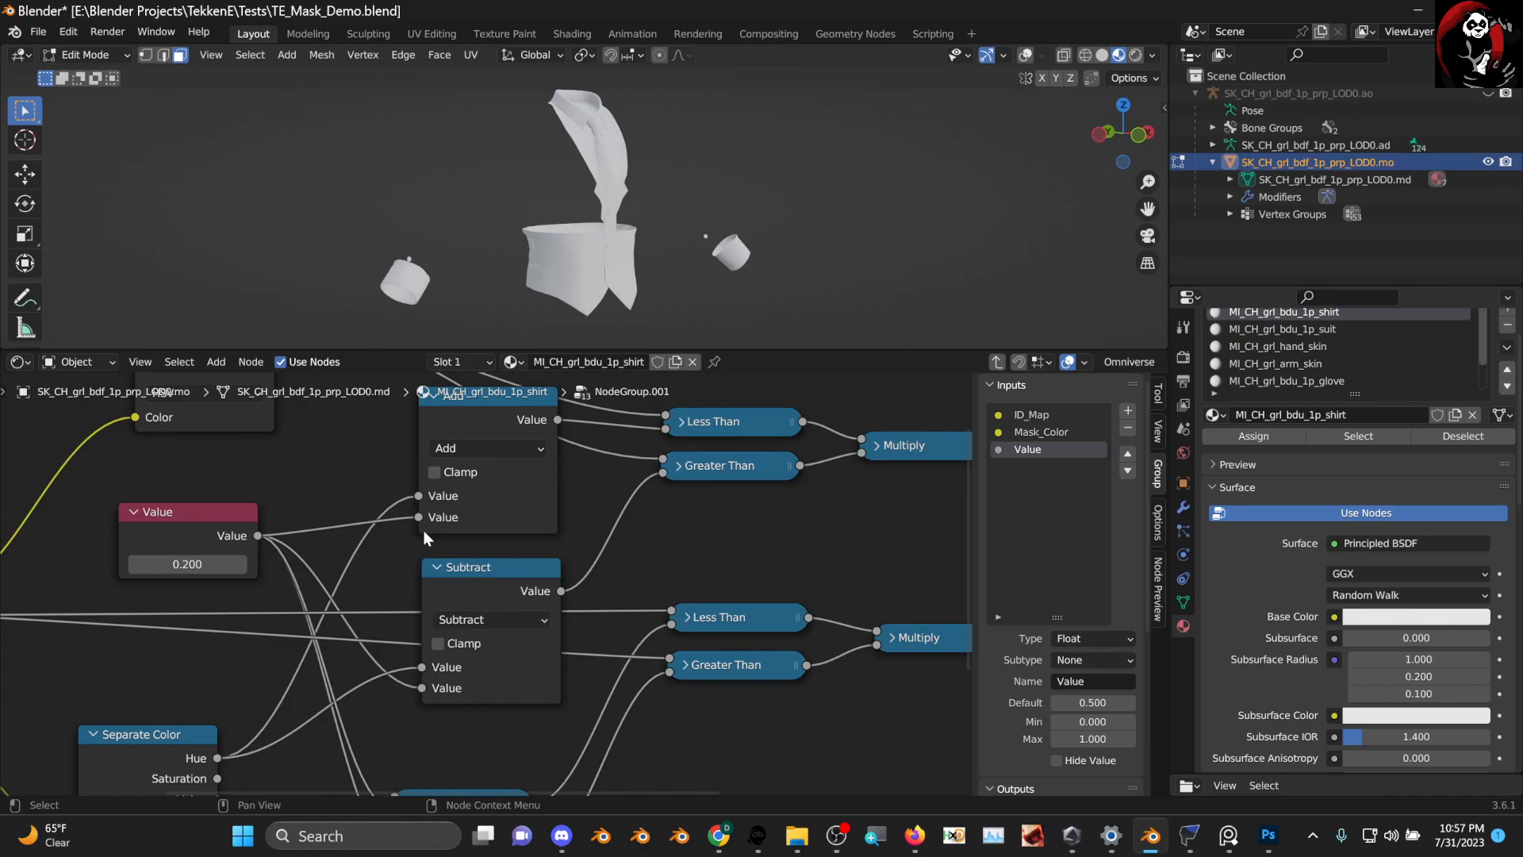
{"action": "left_click_drag", "start_coordinate": [168, 729], "coordinate": [189, 712]}
{"action": "scroll", "coordinate": [264, 676], "scroll_direction": "down", "scroll_amount": 2}
{"action": "scroll", "coordinate": [468, 553], "scroll_direction": "up", "scroll_amount": 2}
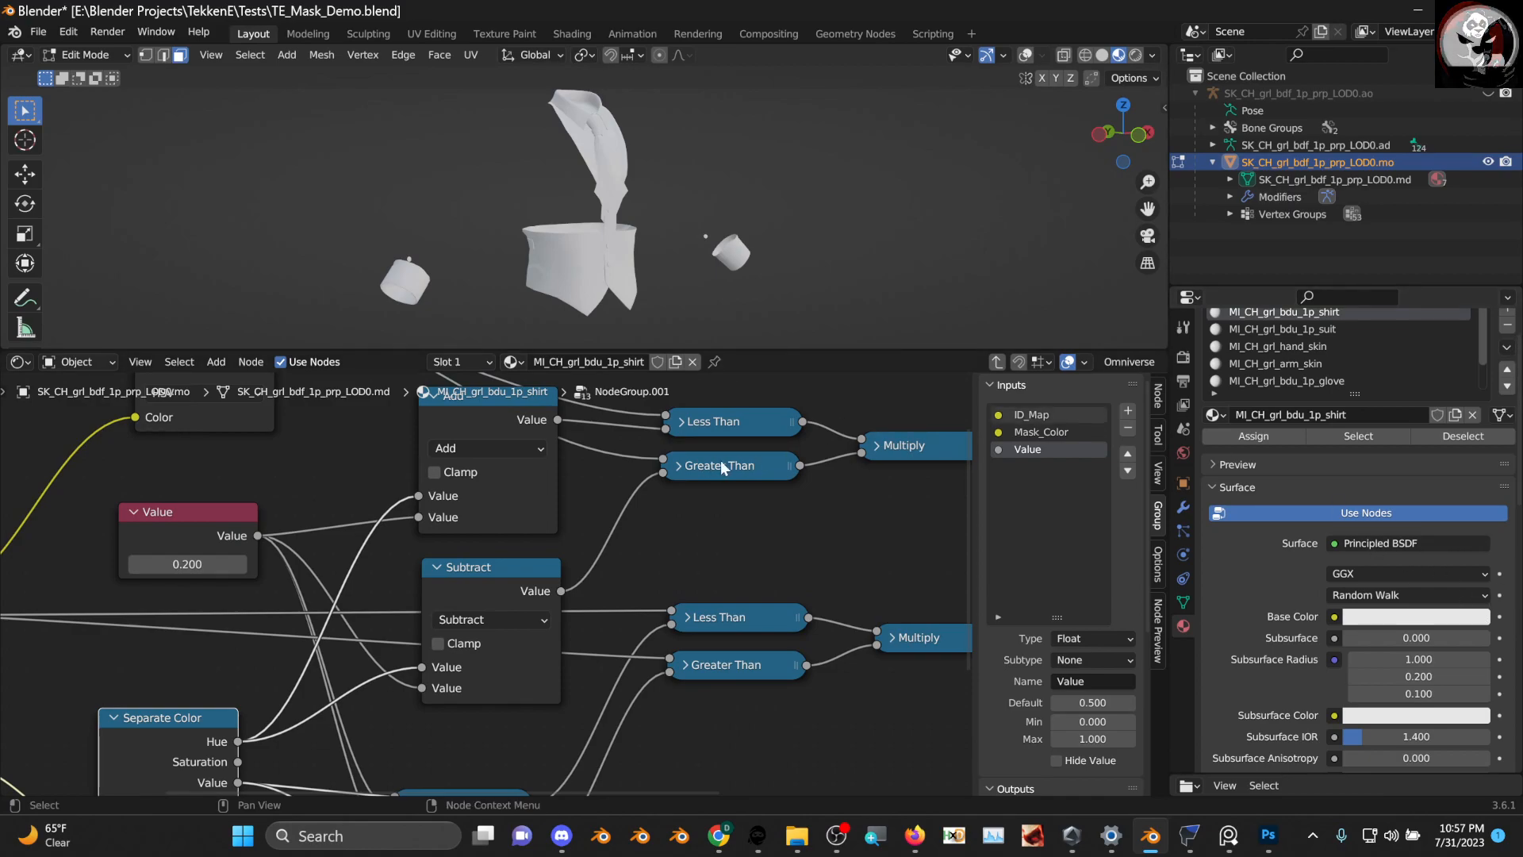
{"action": "scroll", "coordinate": [593, 530], "scroll_direction": "down", "scroll_amount": 3}
{"action": "middle_click_drag", "start_coordinate": [522, 525], "coordinate": [525, 544]}
{"action": "middle_click_drag", "start_coordinate": [525, 489], "coordinate": [516, 549]}
{"action": "scroll", "coordinate": [549, 537], "scroll_direction": "up", "scroll_amount": 1}
{"action": "middle_click_drag", "start_coordinate": [334, 518], "coordinate": [391, 497]}
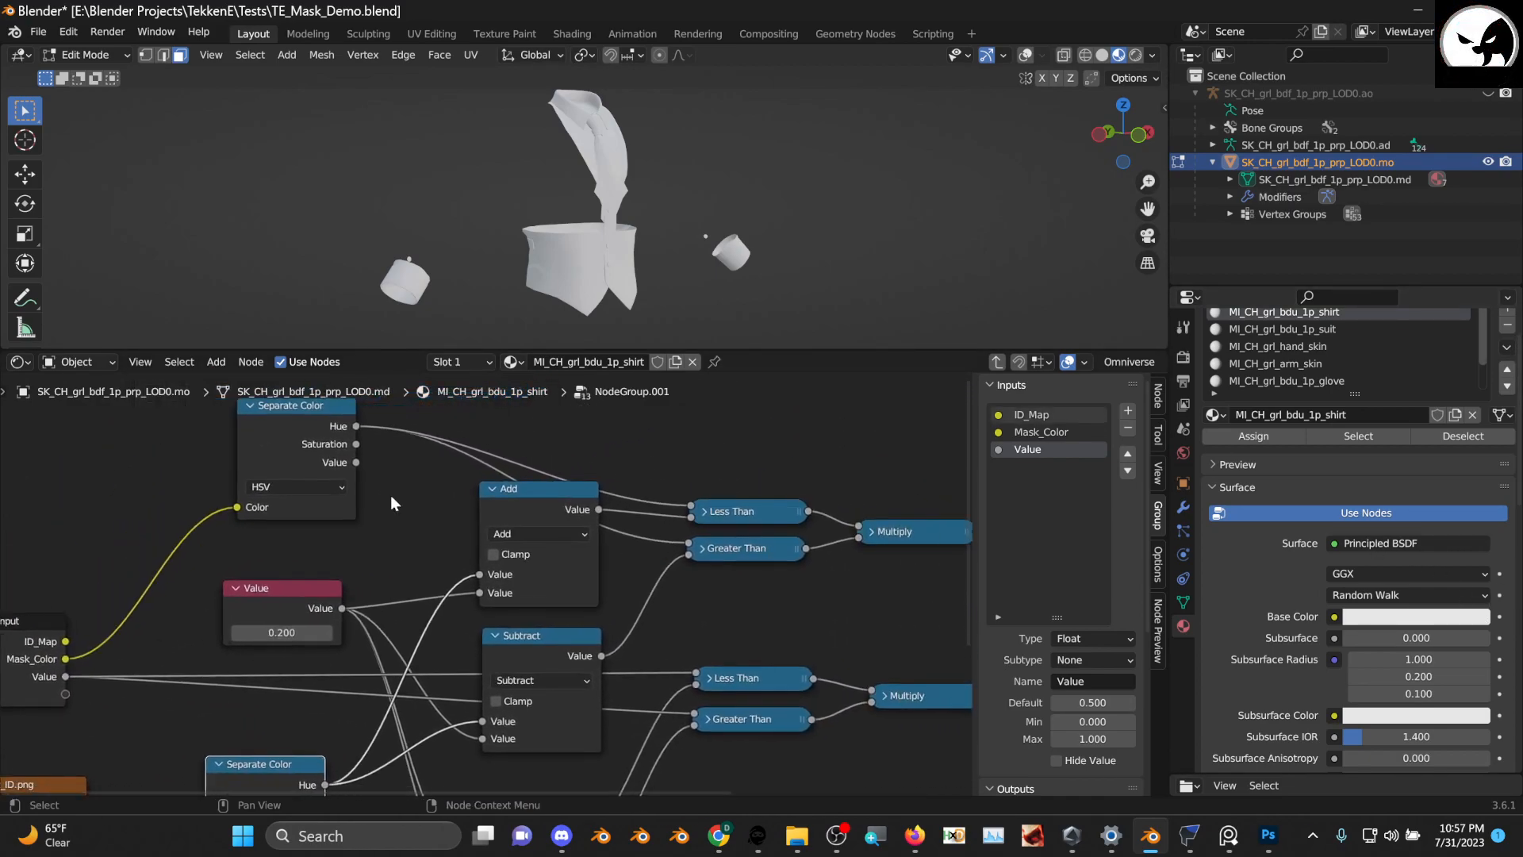
Collapse the upper Add and Subtract nodes, stack them closely, and move the 0.200 Value node up beneath the upper Separate Color node
{"action": "left_click", "coordinate": [493, 487]}
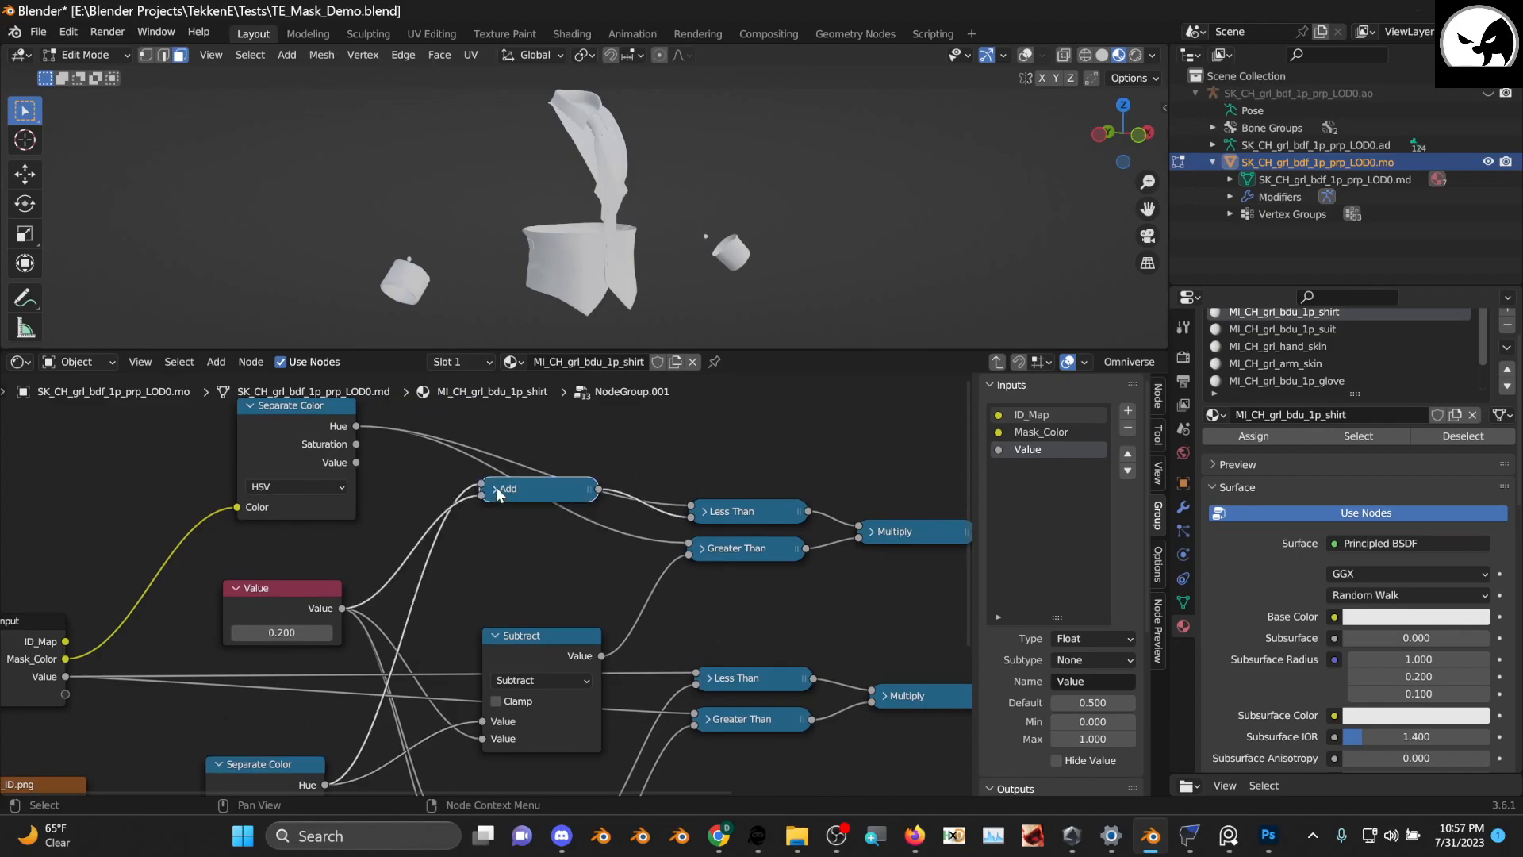
{"action": "left_click_drag", "start_coordinate": [514, 487], "coordinate": [516, 572]}
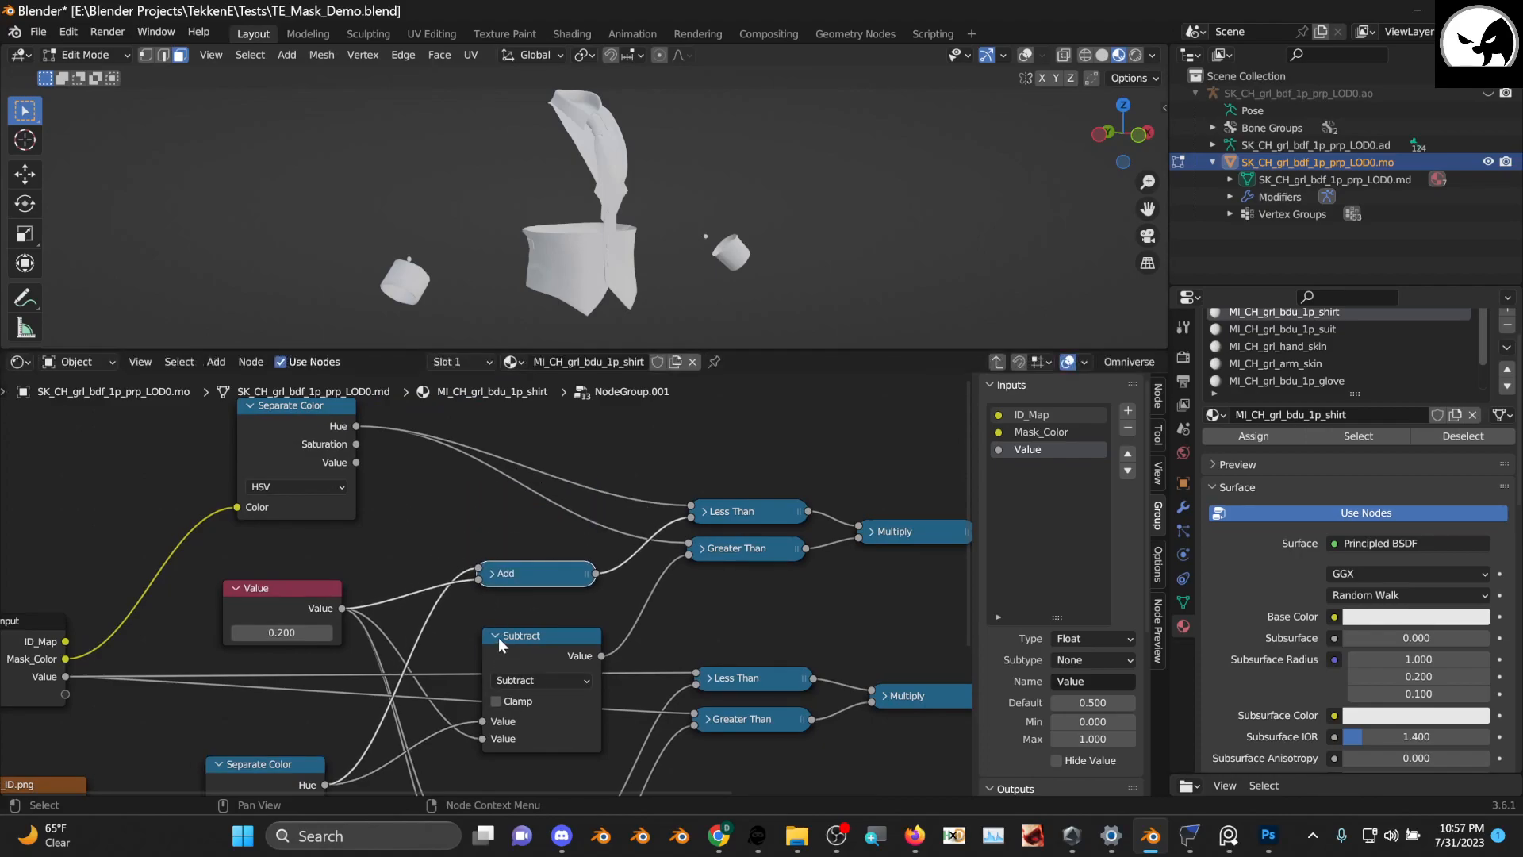
{"action": "left_click", "coordinate": [498, 637]}
{"action": "left_click_drag", "start_coordinate": [524, 636], "coordinate": [516, 622]}
{"action": "left_click_drag", "start_coordinate": [298, 585], "coordinate": [312, 553]}
{"action": "left_click", "coordinate": [298, 553]}
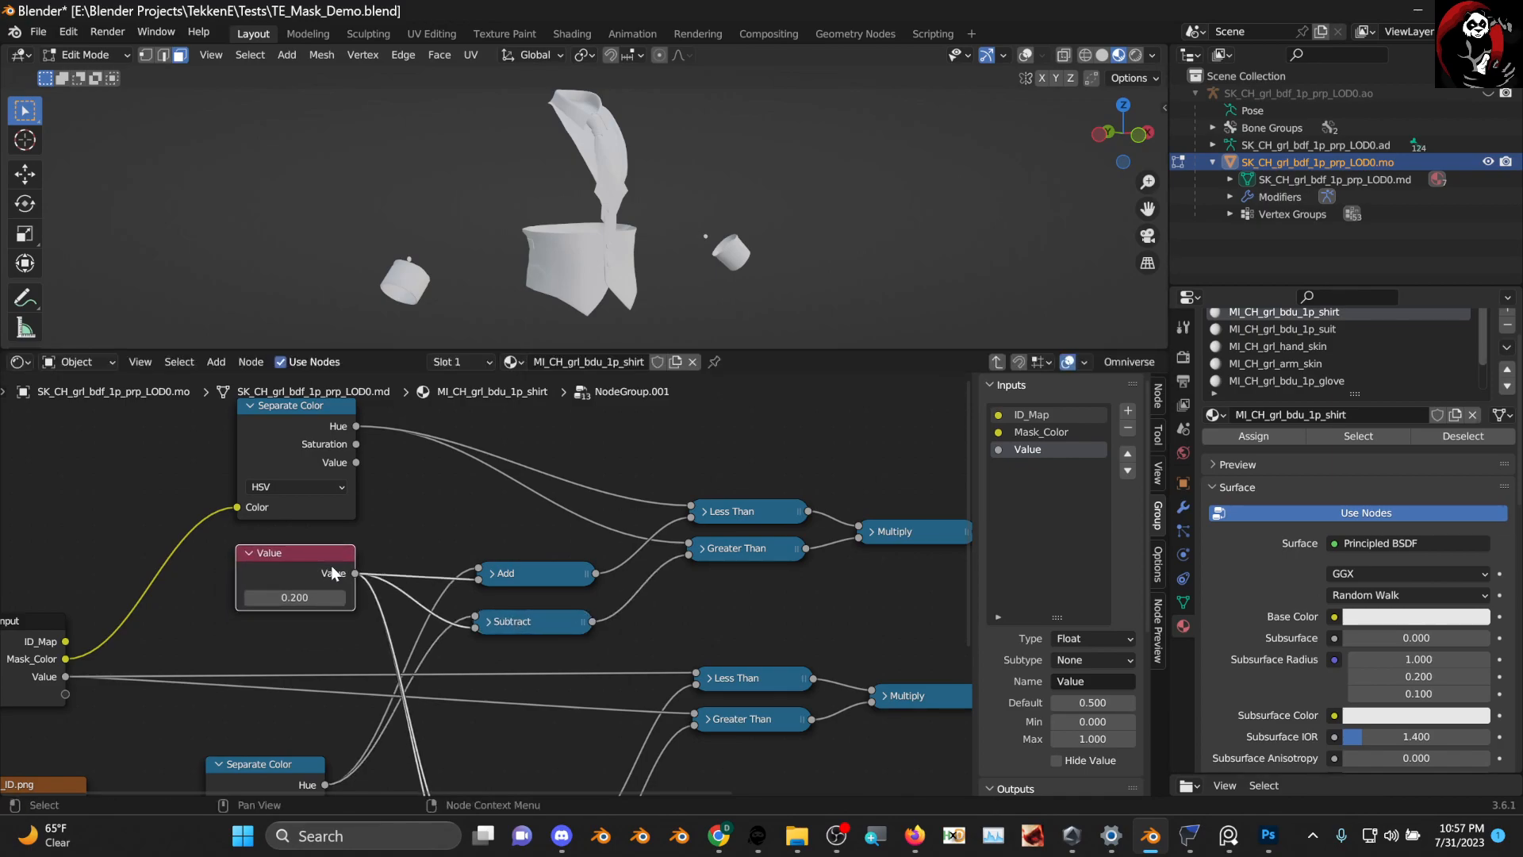
Move the lower Subtract node directly beneath the lower Add node
{"action": "scroll", "coordinate": [577, 532], "scroll_direction": "down", "scroll_amount": 4}
{"action": "middle_click_drag", "start_coordinate": [634, 588], "coordinate": [623, 508]}
{"action": "scroll", "coordinate": [579, 516], "scroll_direction": "up", "scroll_amount": 2}
{"action": "left_click_drag", "start_coordinate": [503, 646], "coordinate": [488, 735]}
{"action": "key", "text": "g"}
{"action": "left_click", "coordinate": [524, 653]}
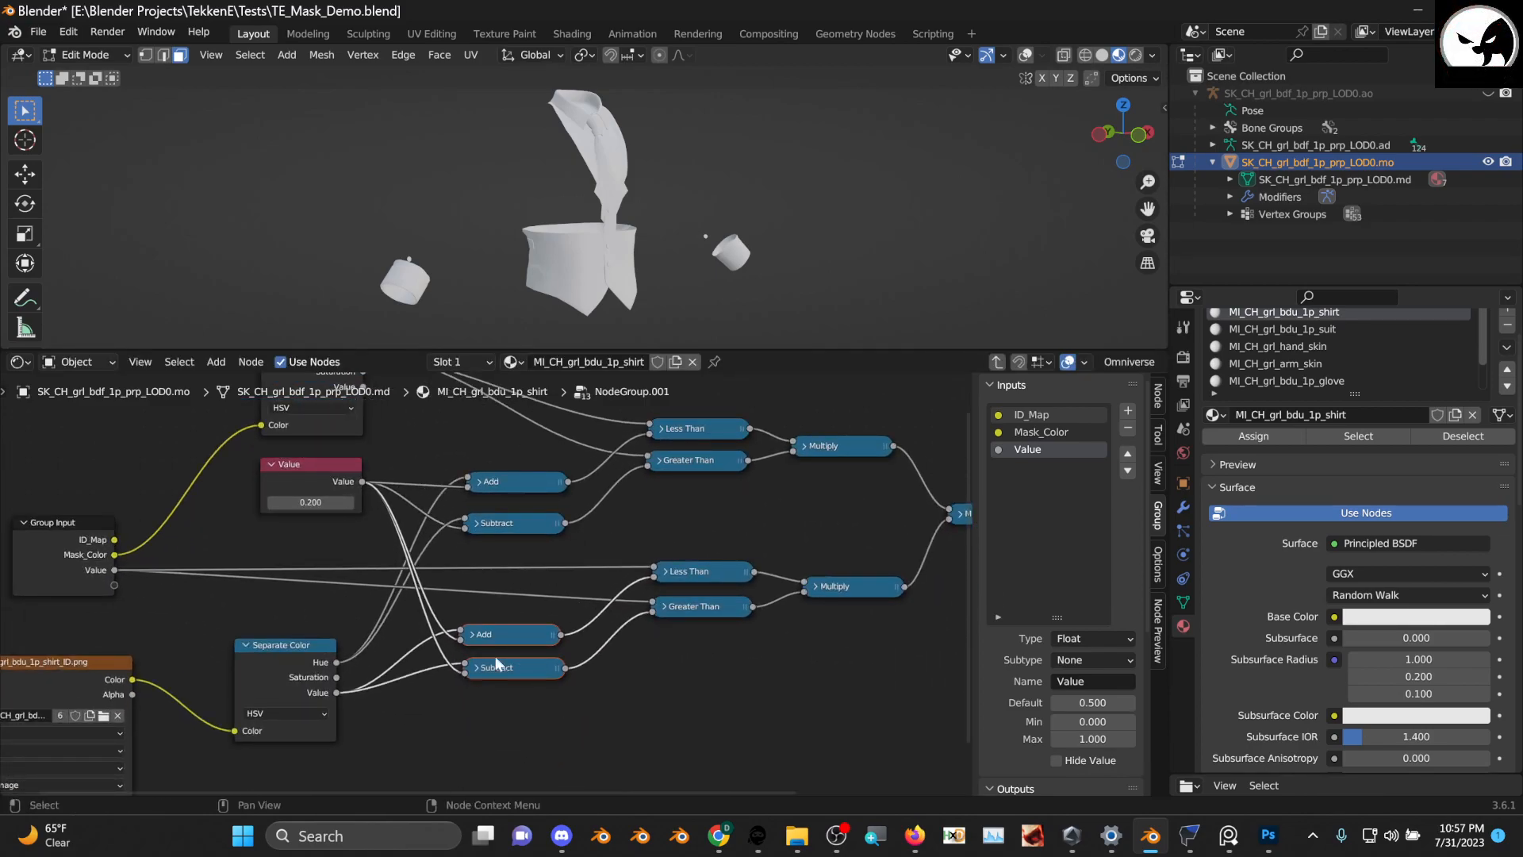
Examine how the upper Separate Color Hue output and the Add result meet at the upper Less Than node
{"action": "middle_click_drag", "start_coordinate": [646, 548], "coordinate": [633, 637]}
{"action": "scroll", "coordinate": [601, 599], "scroll_direction": "up", "scroll_amount": 5}
{"action": "middle_click_drag", "start_coordinate": [623, 541], "coordinate": [608, 621]}
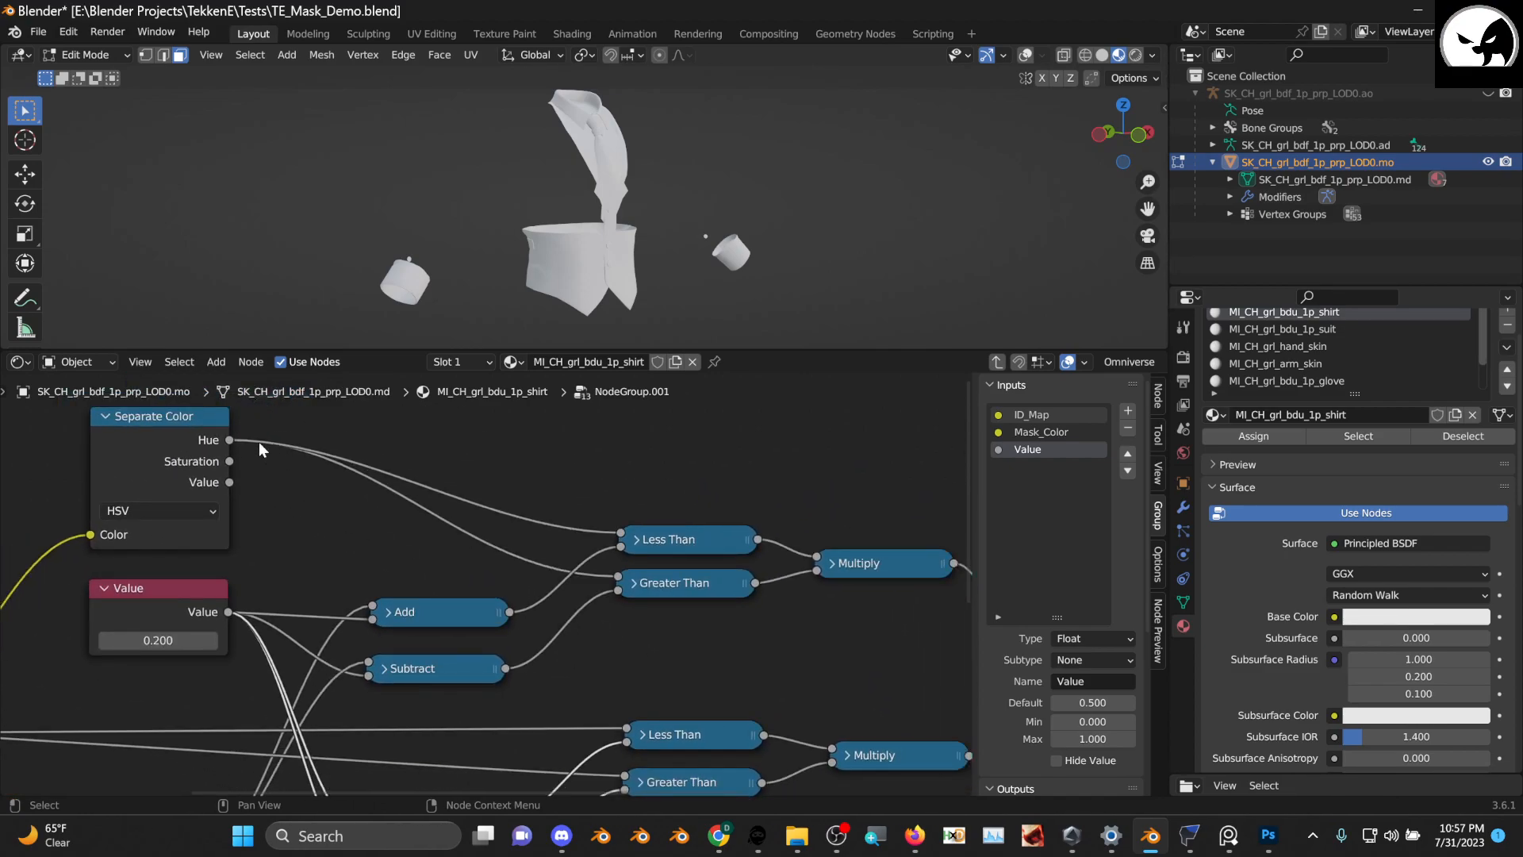
{"action": "middle_click_drag", "start_coordinate": [296, 492], "coordinate": [337, 494]}
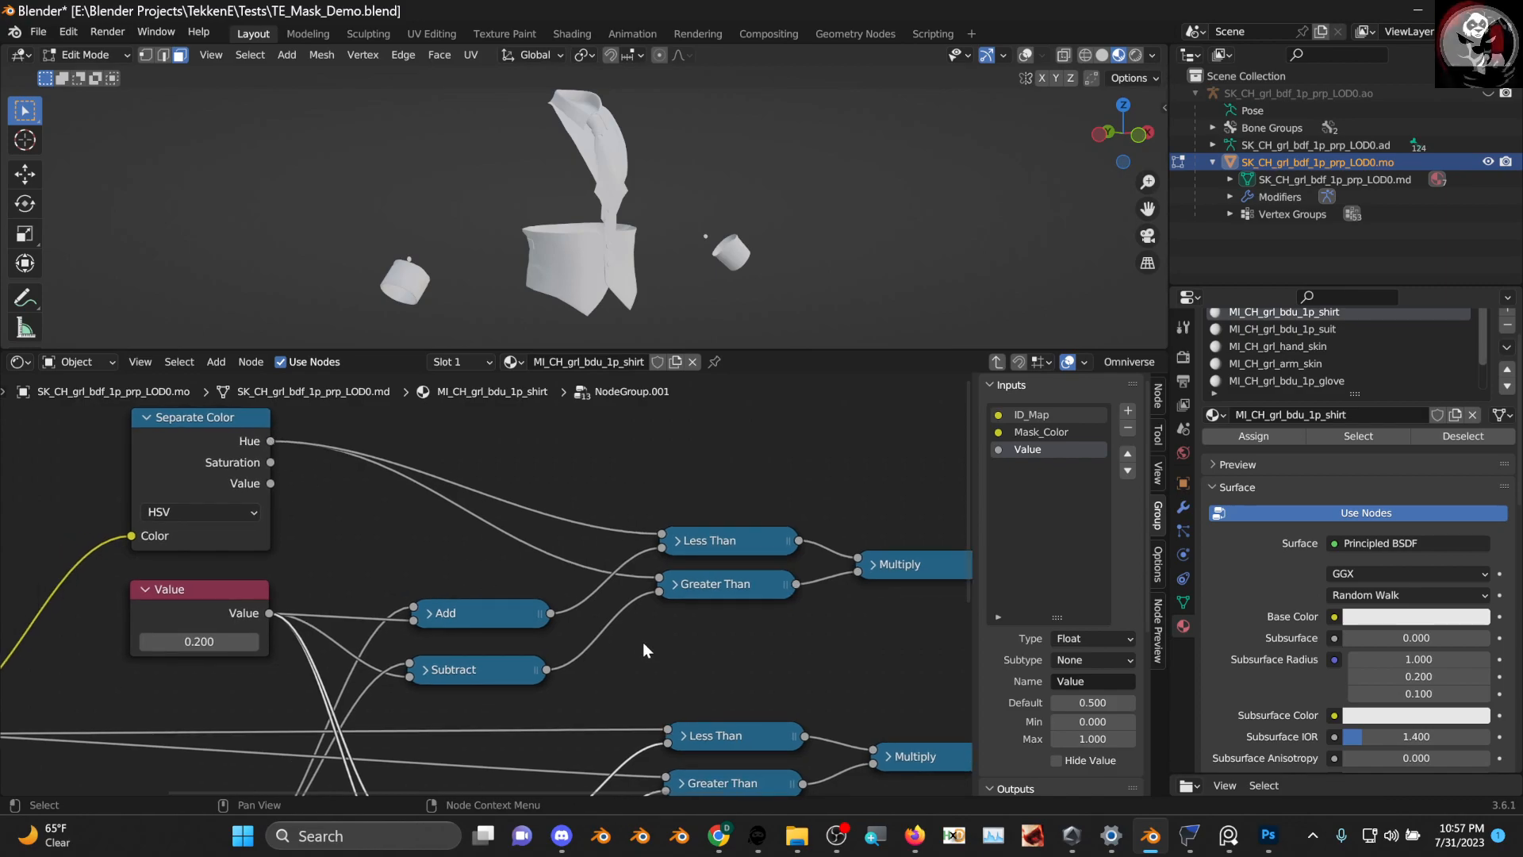
{"action": "middle_click_drag", "start_coordinate": [642, 651], "coordinate": [529, 576]}
{"action": "scroll", "coordinate": [560, 544], "scroll_direction": "up", "scroll_amount": 2}
{"action": "left_click_drag", "start_coordinate": [623, 519], "coordinate": [629, 561]}
{"action": "mouse_move", "coordinate": [327, 543]}
{"action": "left_mouse_down"}
{"action": "mouse_move", "coordinate": [321, 523]}
{"action": "mouse_move", "coordinate": [330, 532]}
{"action": "left_mouse_up"}
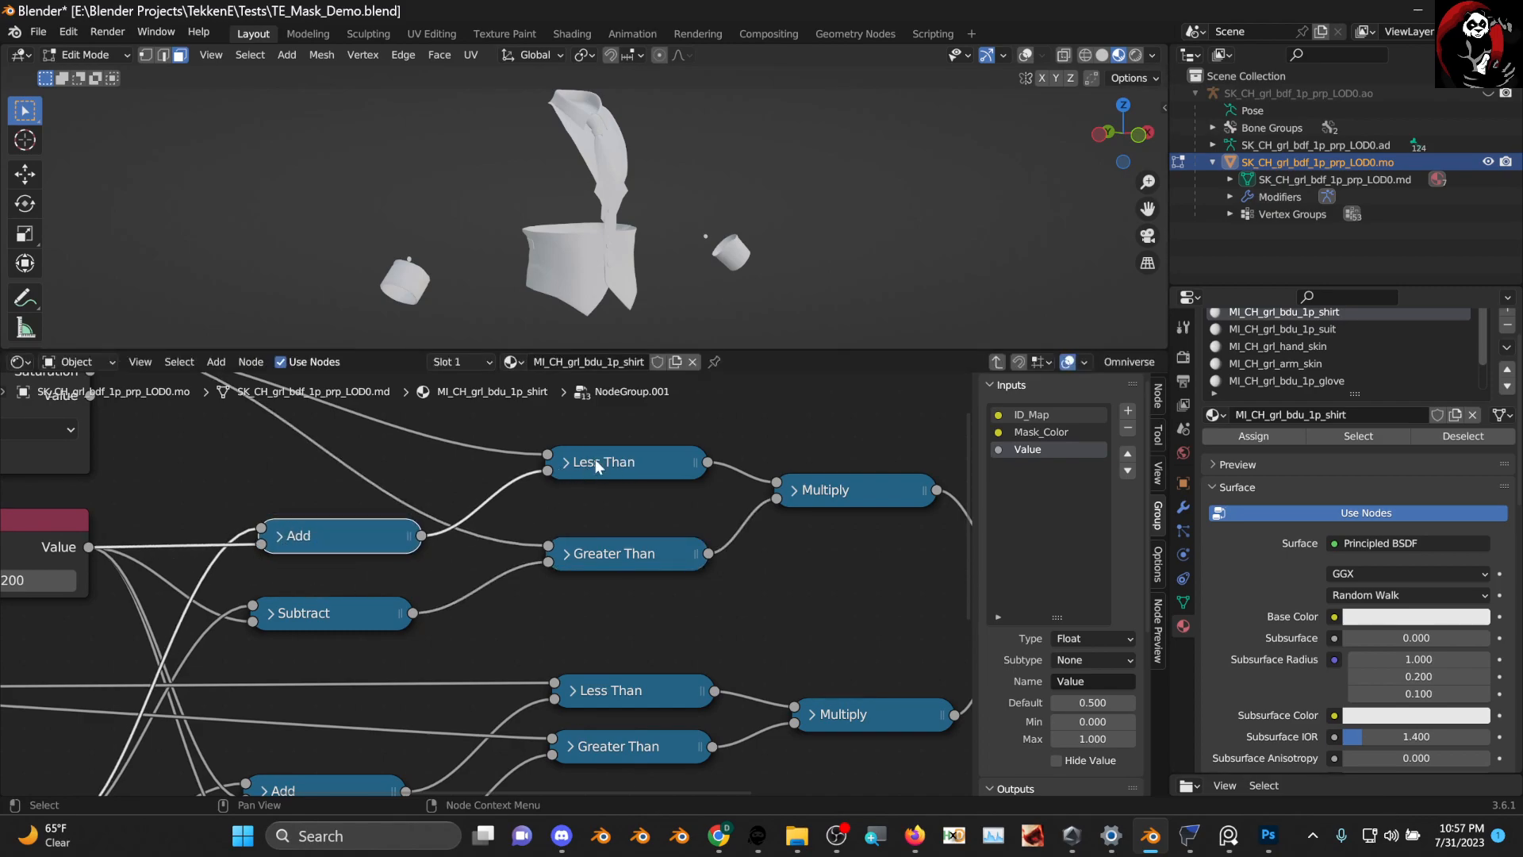
Bring the upper Less Than and Greater Than nodes together beside Add and Subtract, and center the upper Multiply node next to them
{"action": "left_click_drag", "start_coordinate": [586, 566], "coordinate": [581, 586]}
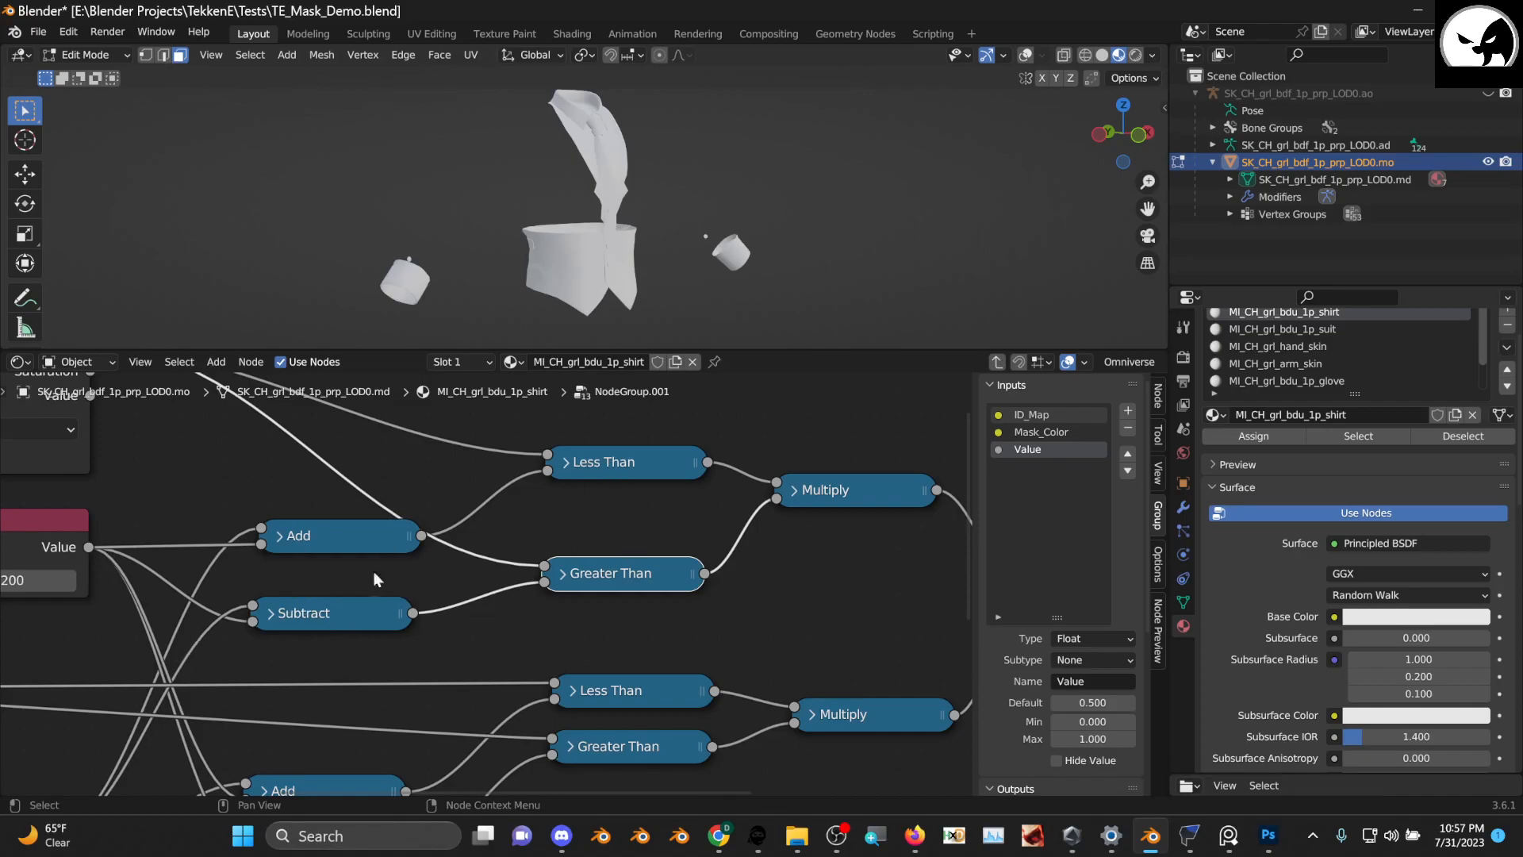
{"action": "left_click_drag", "start_coordinate": [652, 468], "coordinate": [652, 508]}
{"action": "scroll", "coordinate": [675, 528], "scroll_direction": "up", "scroll_amount": 1}
{"action": "middle_click_drag", "start_coordinate": [770, 525], "coordinate": [633, 529]}
{"action": "left_click_drag", "start_coordinate": [730, 502], "coordinate": [721, 552]}
{"action": "middle_click_drag", "start_coordinate": [959, 607], "coordinate": [528, 543]}
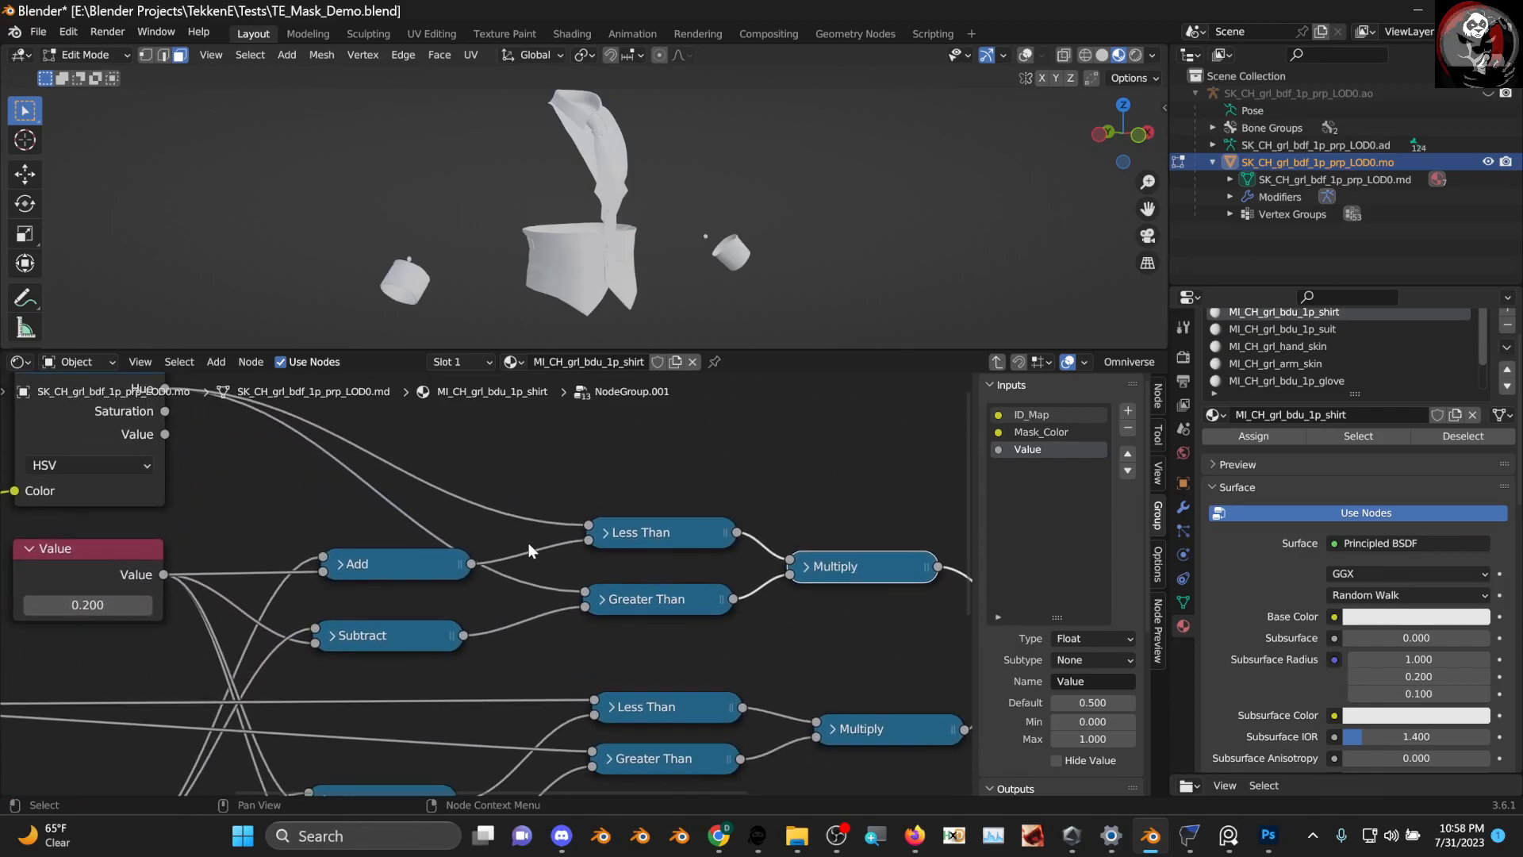
Move the upper Add node closer to Subtract and lower the 0.200 Value node slightly
{"action": "scroll", "coordinate": [476, 556], "scroll_direction": "down", "scroll_amount": 1}
{"action": "left_click_drag", "start_coordinate": [410, 565], "coordinate": [413, 584]}
{"action": "left_click_drag", "start_coordinate": [176, 556], "coordinate": [170, 586]}
{"action": "scroll", "coordinate": [278, 603], "scroll_direction": "up", "scroll_amount": 1}
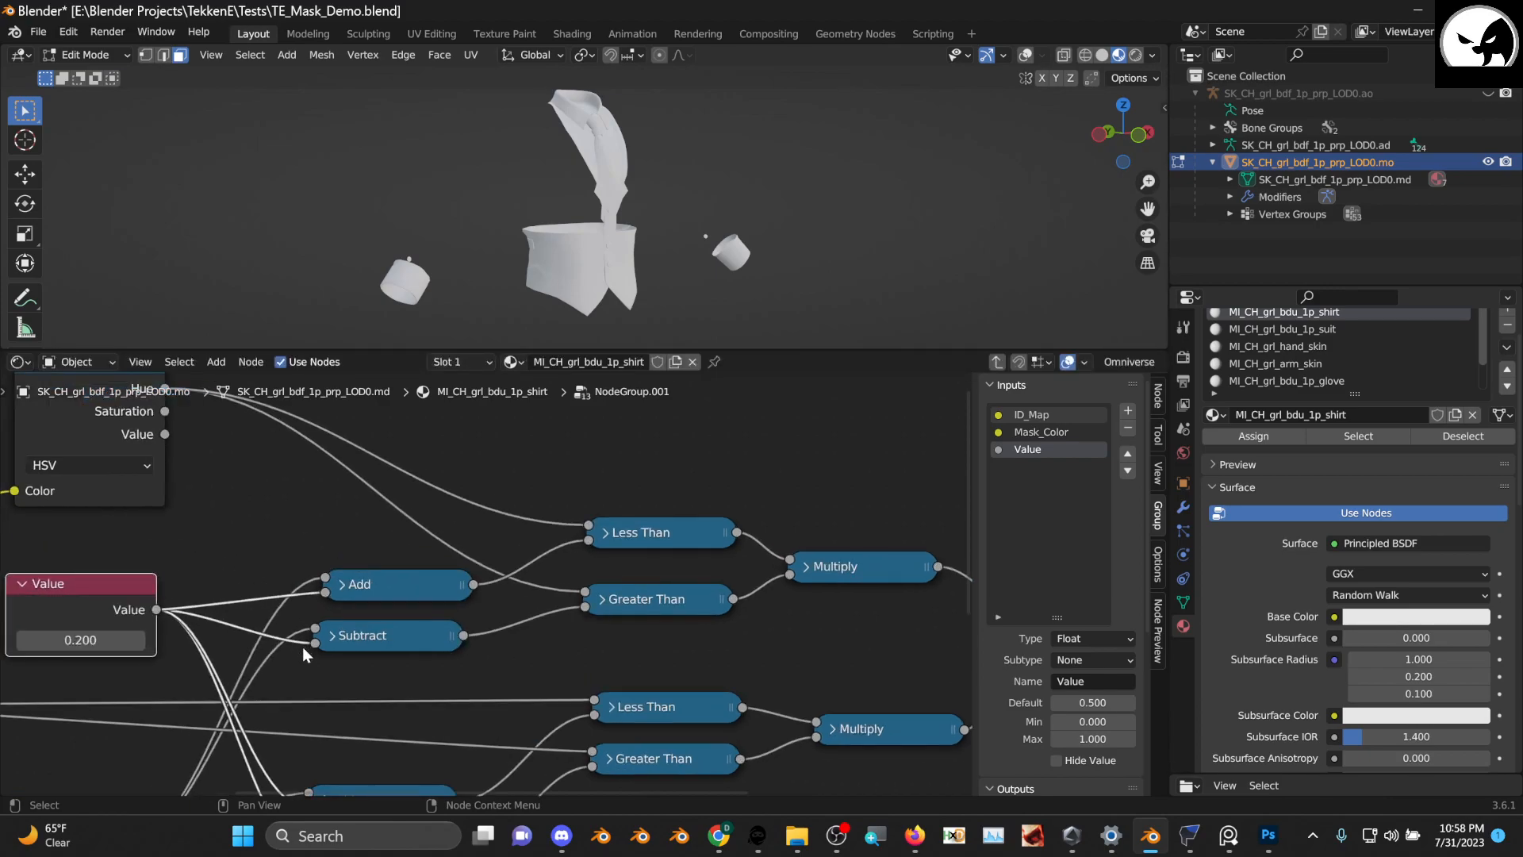
{"action": "left_click_drag", "start_coordinate": [641, 540], "coordinate": [643, 551]}
{"action": "middle_click_drag", "start_coordinate": [383, 594], "coordinate": [697, 500]}
{"action": "mouse_move", "coordinate": [448, 702]}
{"action": "left_mouse_down"}
{"action": "mouse_move", "coordinate": [451, 663]}
{"action": "mouse_move", "coordinate": [454, 677]}
{"action": "left_mouse_up"}
Disconnect the Group Input's Mask_Color link from the upper Separate Color node's Color input
{"action": "scroll", "coordinate": [525, 593], "scroll_direction": "down", "scroll_amount": 3}
{"action": "middle_click_drag", "start_coordinate": [740, 537], "coordinate": [588, 661]}
{"action": "scroll", "coordinate": [523, 598], "scroll_direction": "up", "scroll_amount": 1}
{"action": "middle_click_drag", "start_coordinate": [463, 562], "coordinate": [665, 566]}
{"action": "scroll", "coordinate": [554, 489], "scroll_direction": "up", "scroll_amount": 1}
{"action": "mouse_move", "coordinate": [559, 526]}
{"action": "middle_mouse_down"}
{"action": "mouse_move", "coordinate": [603, 535]}
{"action": "mouse_move", "coordinate": [580, 535]}
{"action": "middle_mouse_up"}
{"action": "middle_click_drag", "start_coordinate": [227, 702], "coordinate": [325, 619]}
{"action": "left_click_drag", "start_coordinate": [303, 622], "coordinate": [289, 628]}
{"action": "middle_click_drag", "start_coordinate": [577, 494], "coordinate": [597, 560]}
{"action": "left_click_drag", "start_coordinate": [584, 530], "coordinate": [419, 538]}
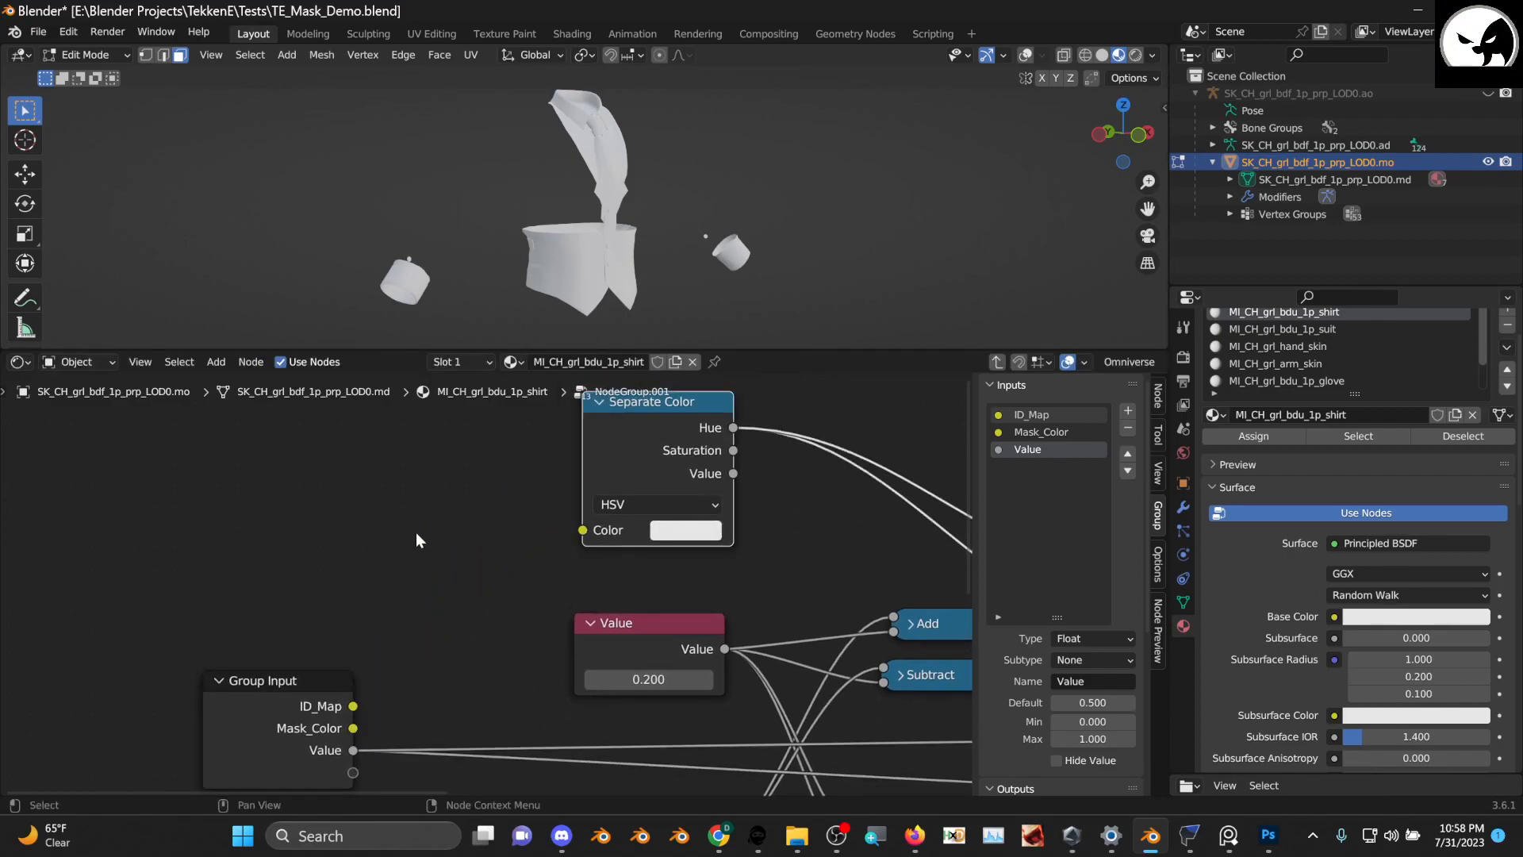
Set the upper Separate Color node's Color to red and shift the node toward the comparison nodes
{"action": "left_click", "coordinate": [682, 537]}
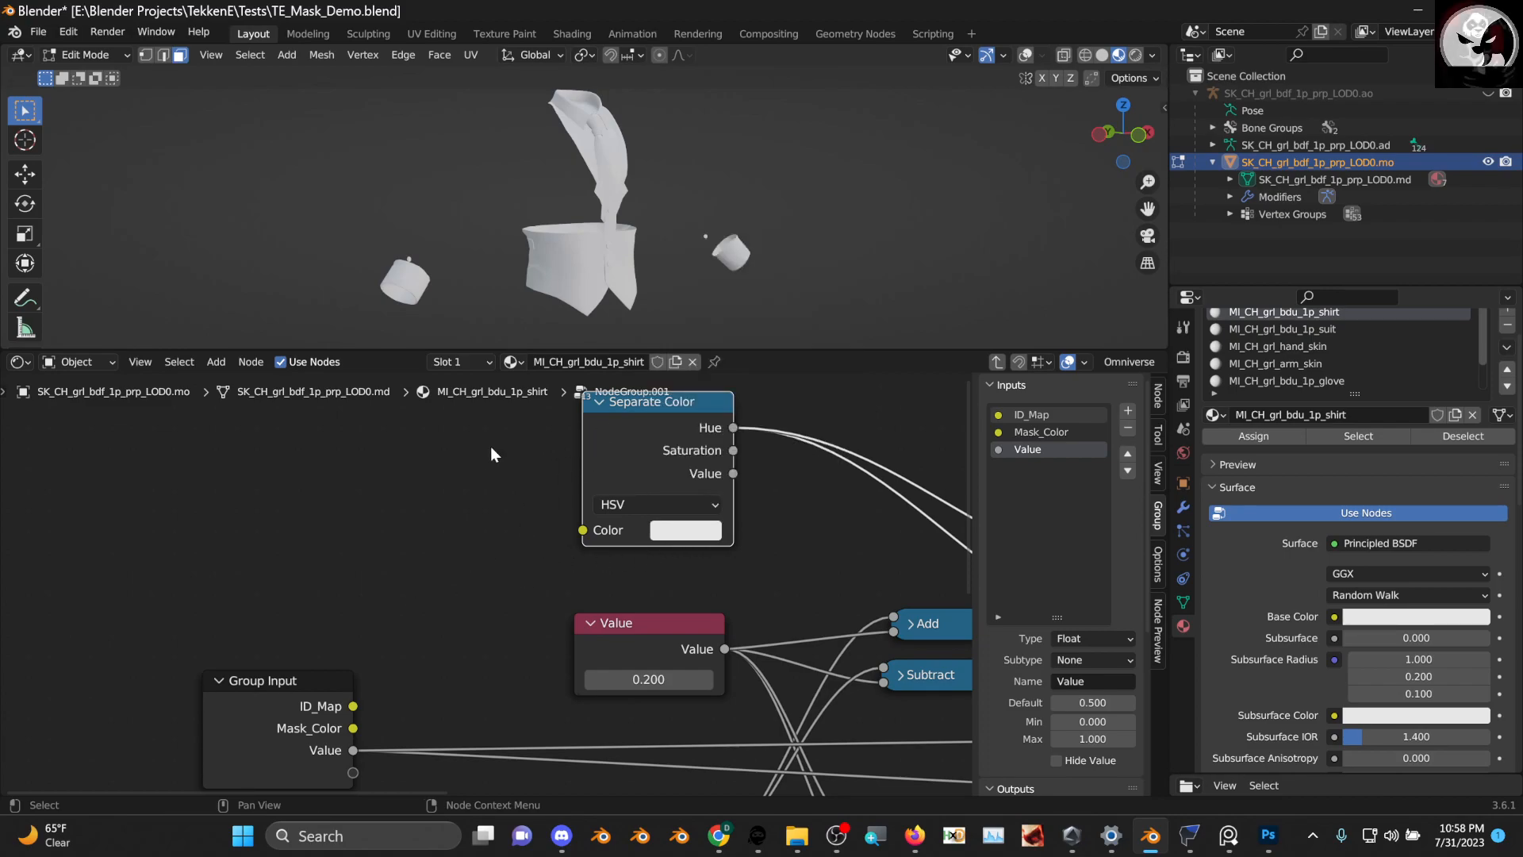
{"action": "middle_click_drag", "start_coordinate": [668, 532], "coordinate": [373, 606]}
{"action": "left_click", "coordinate": [384, 605]}
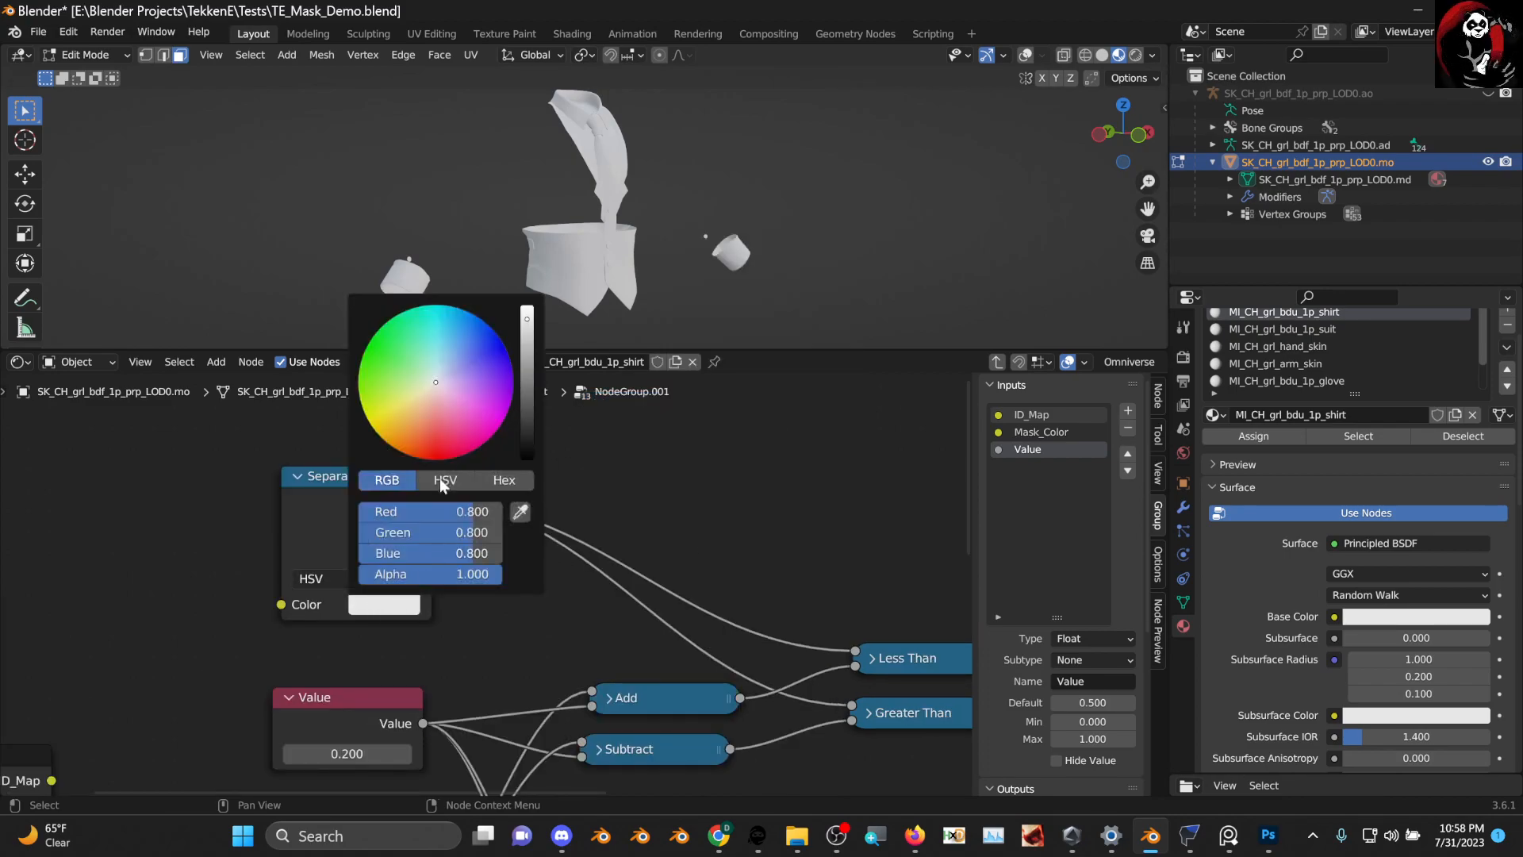
{"action": "left_click_drag", "start_coordinate": [416, 513], "coordinate": [375, 517]}
{"action": "left_click_drag", "start_coordinate": [458, 553], "coordinate": [484, 516]}
{"action": "left_click", "coordinate": [424, 514]}
{"action": "left_click_drag", "start_coordinate": [364, 473], "coordinate": [586, 476]}
Trace the red color's Hue and the ID texture's Hue through the Add, Subtract and comparison nodes
{"action": "middle_click_drag", "start_coordinate": [649, 516], "coordinate": [509, 455]}
{"action": "scroll", "coordinate": [533, 560], "scroll_direction": "down", "scroll_amount": 2}
{"action": "middle_click_drag", "start_coordinate": [666, 573], "coordinate": [545, 592]}
{"action": "middle_click_drag", "start_coordinate": [611, 632], "coordinate": [490, 563]}
{"action": "scroll", "coordinate": [594, 597], "scroll_direction": "up", "scroll_amount": 1}
{"action": "middle_click_drag", "start_coordinate": [570, 594], "coordinate": [727, 608]}
{"action": "scroll", "coordinate": [472, 609], "scroll_direction": "up", "scroll_amount": 1}
{"action": "middle_click_drag", "start_coordinate": [472, 610], "coordinate": [636, 502]}
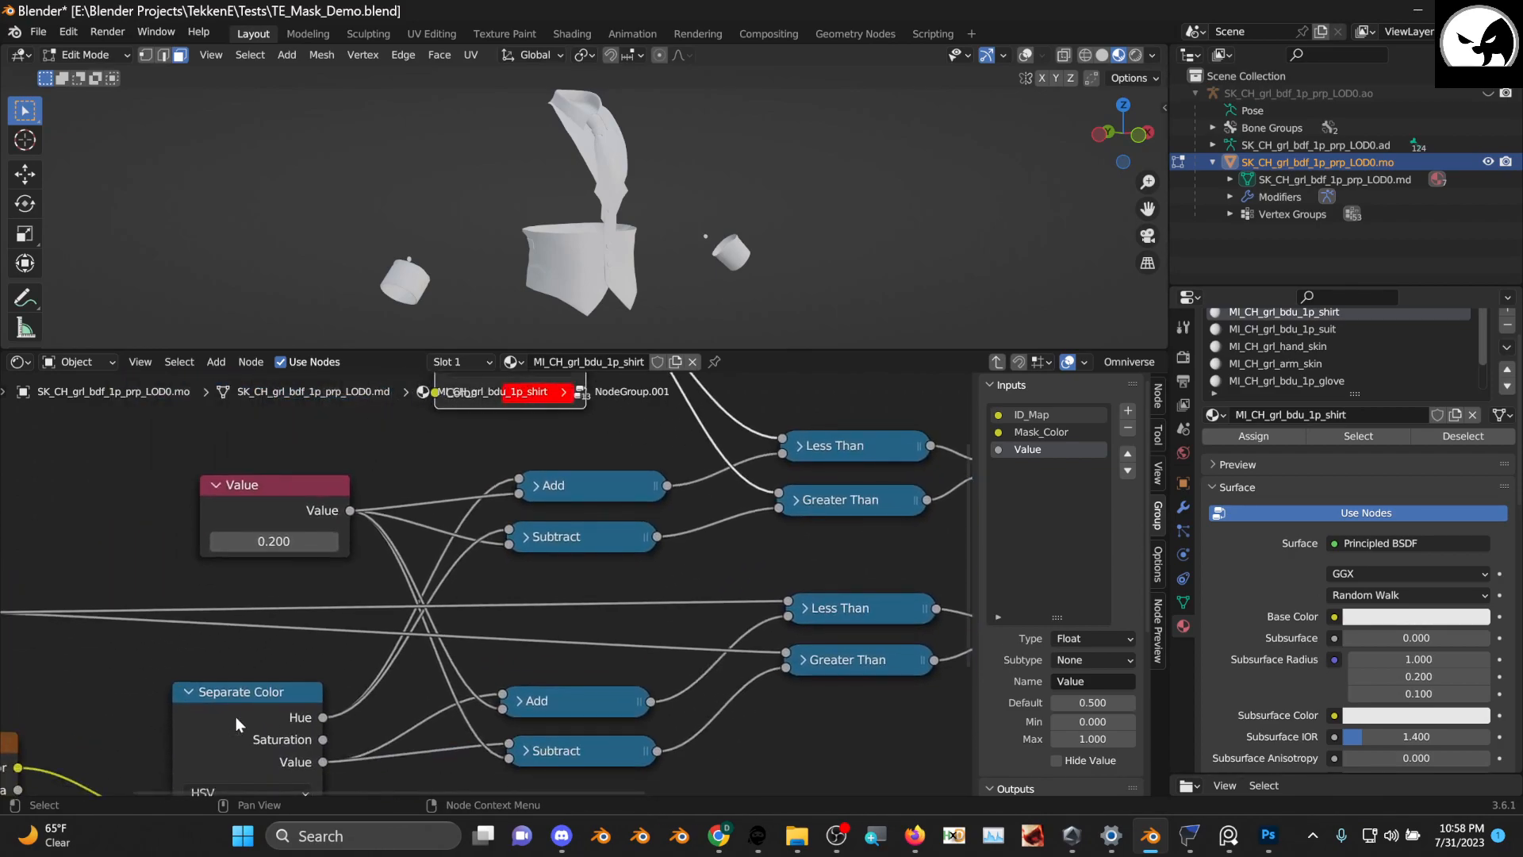
{"action": "middle_click_drag", "start_coordinate": [92, 718], "coordinate": [219, 632]}
{"action": "middle_click_drag", "start_coordinate": [615, 385], "coordinate": [558, 606]}
{"action": "scroll", "coordinate": [558, 605], "scroll_direction": "down", "scroll_amount": 1}
{"action": "middle_click_drag", "start_coordinate": [417, 489], "coordinate": [465, 499]}
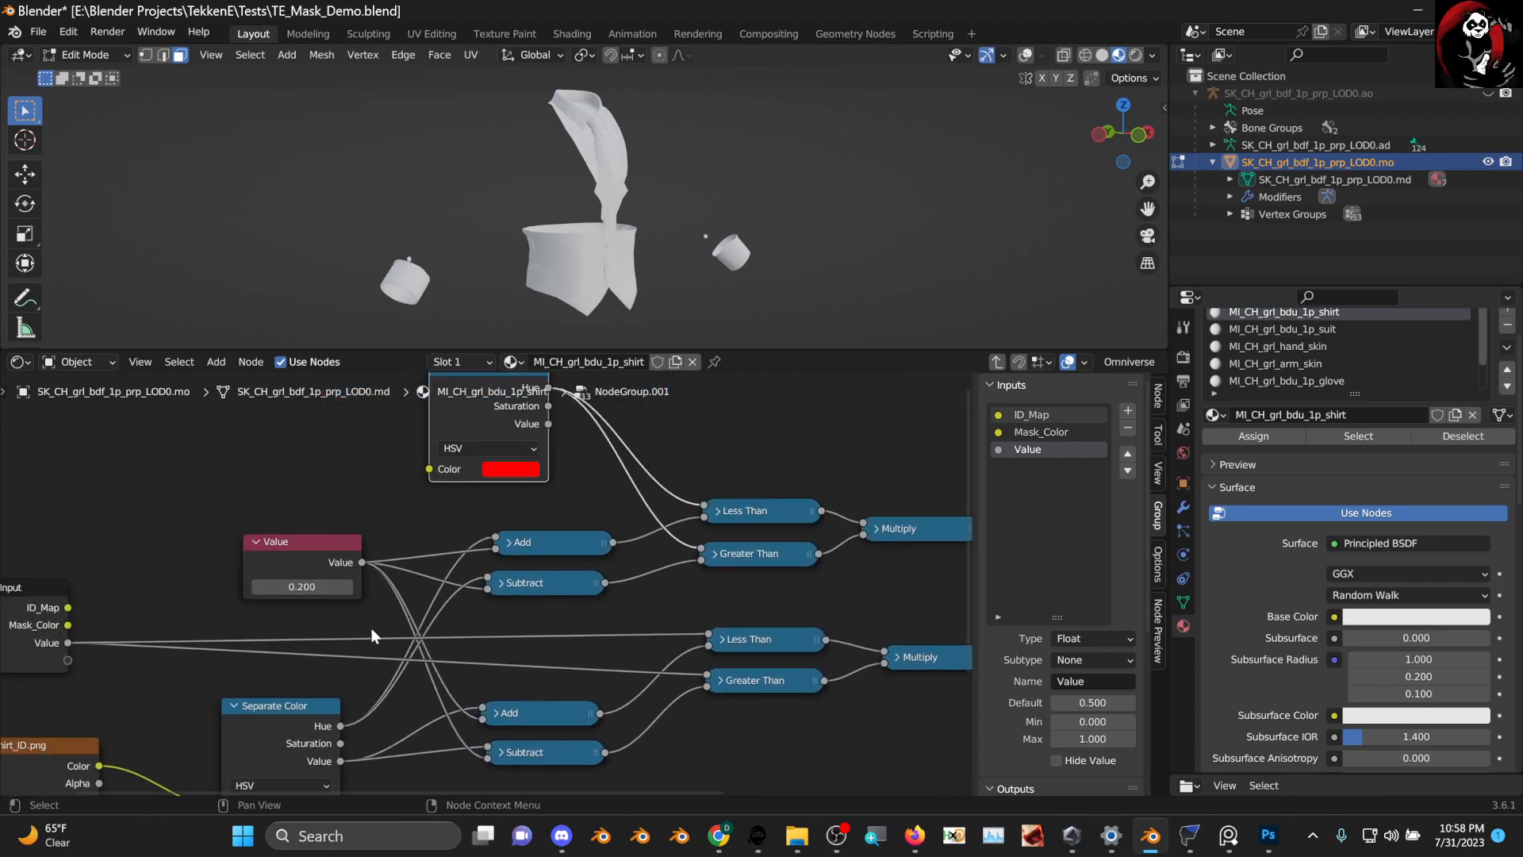
{"action": "scroll", "coordinate": [370, 635], "scroll_direction": "down", "scroll_amount": 1}
Move the red Separate Color node back above the 0.200 Value node
{"action": "left_click_drag", "start_coordinate": [462, 438], "coordinate": [351, 444]}
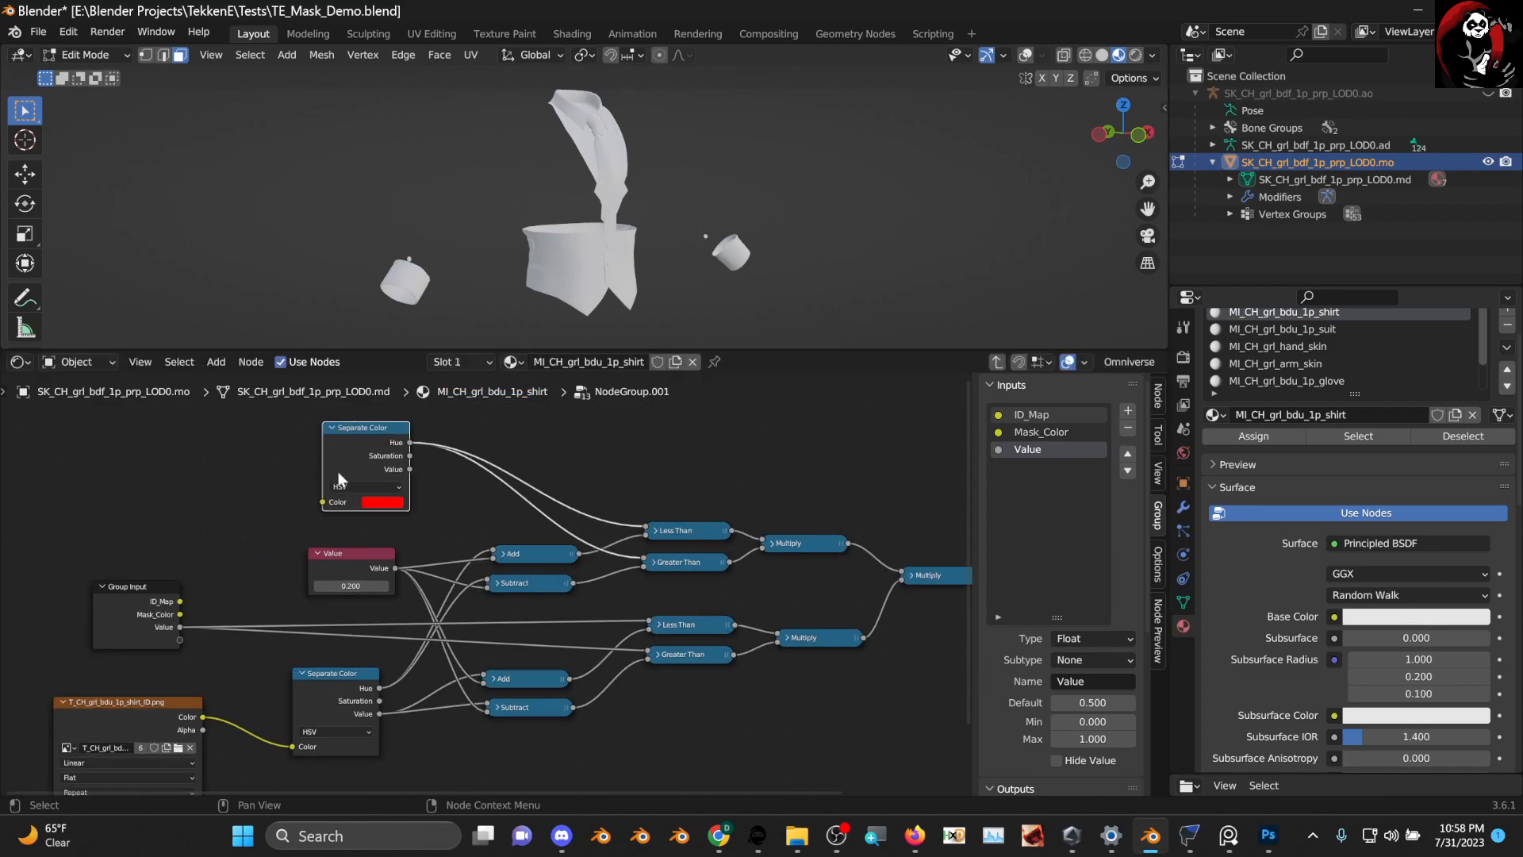
{"action": "scroll", "coordinate": [471, 618], "scroll_direction": "up", "scroll_amount": 2}
{"action": "scroll", "coordinate": [473, 612], "scroll_direction": "up", "scroll_amount": 1}
{"action": "left_click_drag", "start_coordinate": [448, 500], "coordinate": [458, 508]}
{"action": "middle_click_drag", "start_coordinate": [478, 466], "coordinate": [479, 521]}
{"action": "middle_click_drag", "start_coordinate": [485, 439], "coordinate": [473, 520]}
{"action": "left_click_drag", "start_coordinate": [465, 455], "coordinate": [451, 472]}
{"action": "middle_click_drag", "start_coordinate": [459, 592], "coordinate": [452, 500]}
{"action": "scroll", "coordinate": [431, 570], "scroll_direction": "up", "scroll_amount": 1}
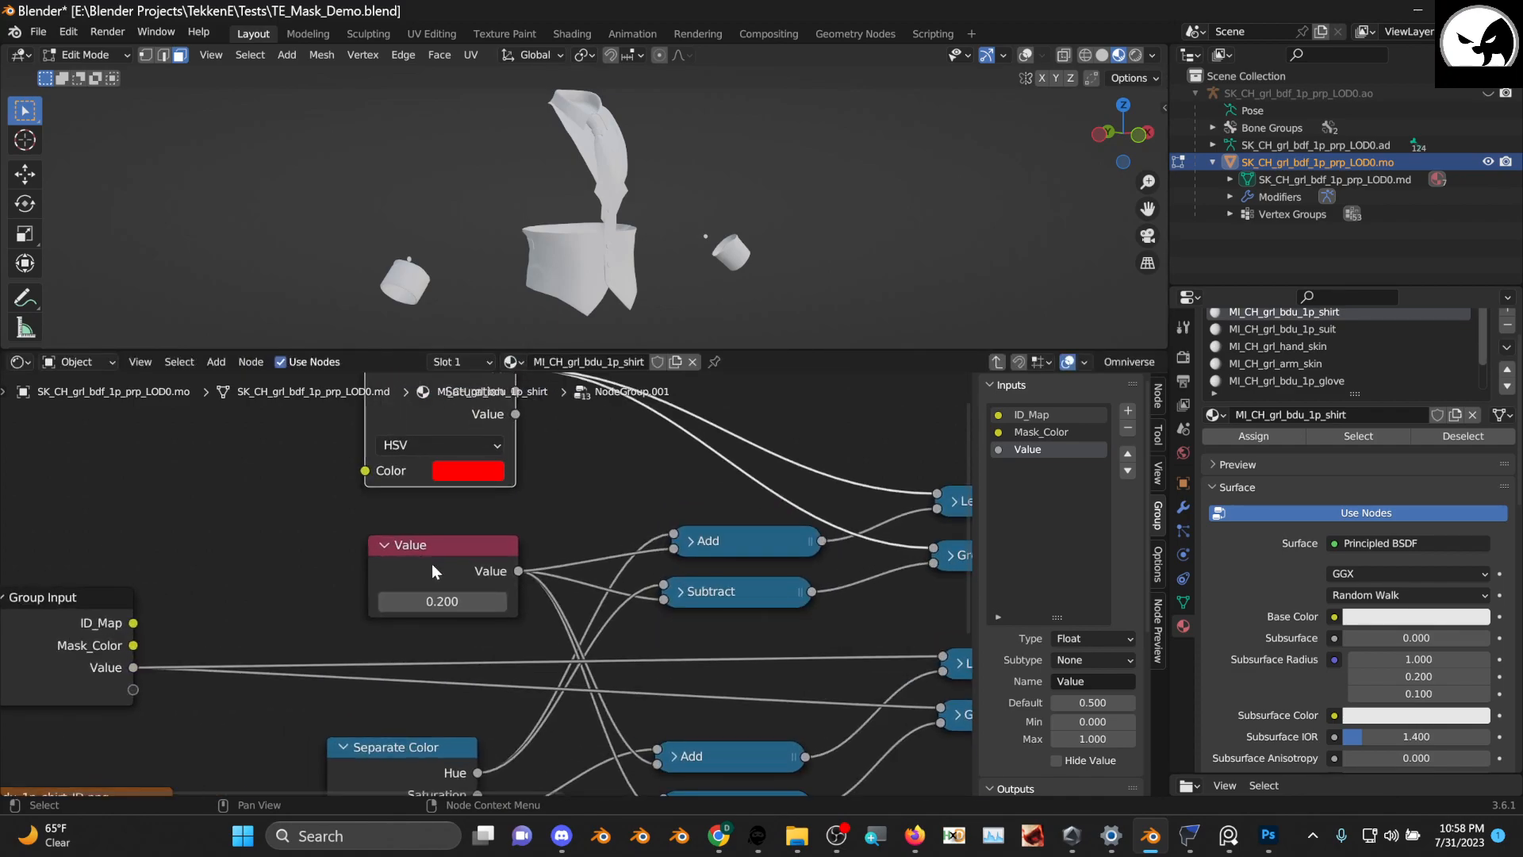
{"action": "scroll", "coordinate": [431, 563], "scroll_direction": "up", "scroll_amount": 1}
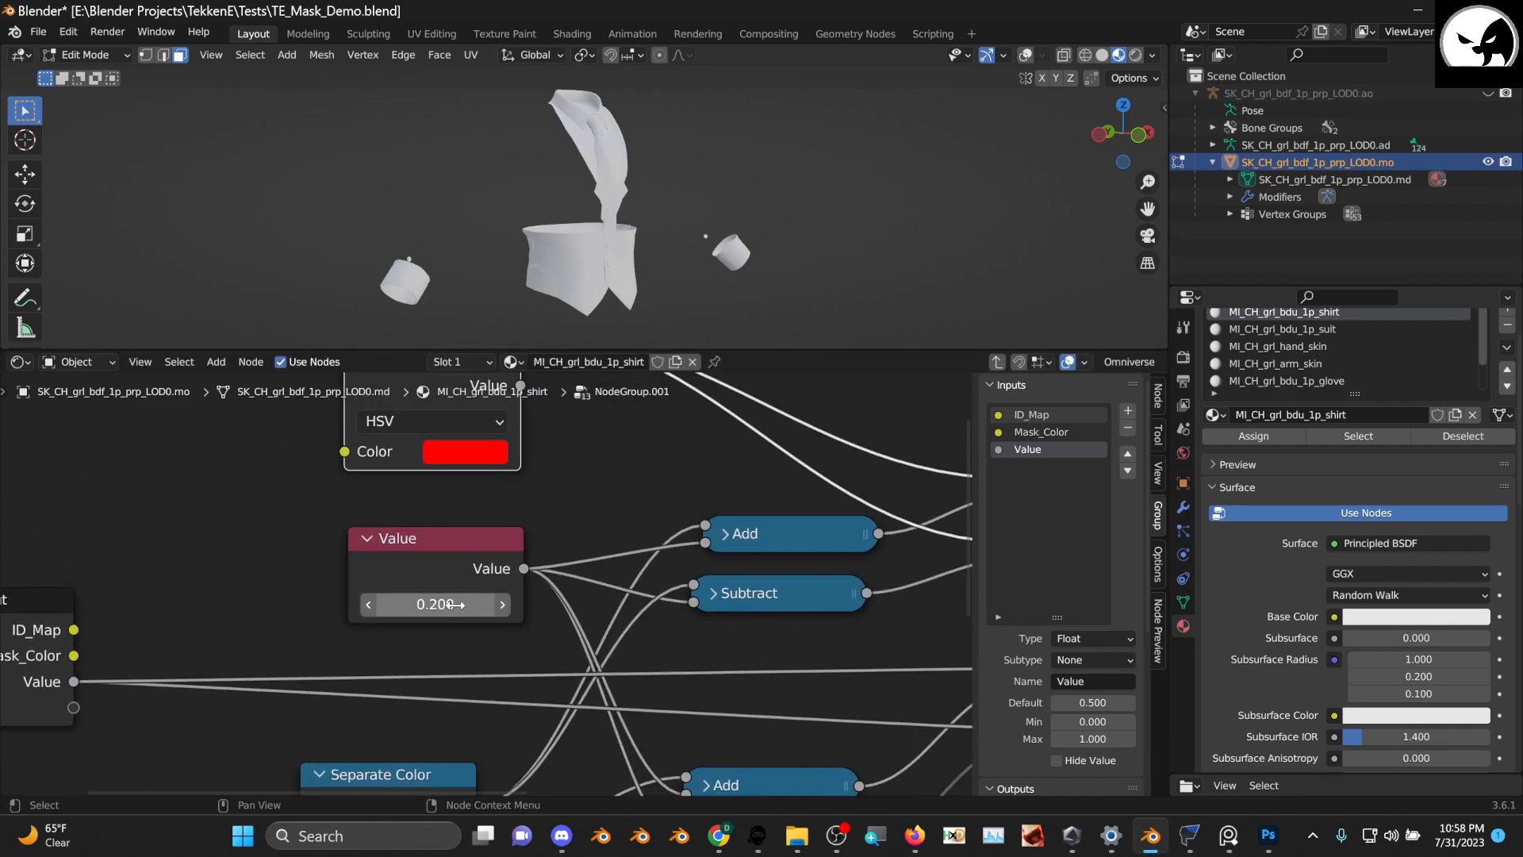
Review the Group Input's unlinked color sockets and the red Separate Color node's Hue, Saturation and Value outputs
{"action": "scroll", "coordinate": [489, 639], "scroll_direction": "down", "scroll_amount": 3}
{"action": "middle_click_drag", "start_coordinate": [584, 629], "coordinate": [450, 552]}
{"action": "scroll", "coordinate": [468, 571], "scroll_direction": "up", "scroll_amount": 1}
{"action": "middle_click_drag", "start_coordinate": [522, 595], "coordinate": [687, 601]}
{"action": "left_click_drag", "start_coordinate": [133, 515], "coordinate": [163, 499]}
{"action": "middle_click_drag", "start_coordinate": [413, 514], "coordinate": [400, 589]}
{"action": "scroll", "coordinate": [400, 589], "scroll_direction": "down", "scroll_amount": 1}
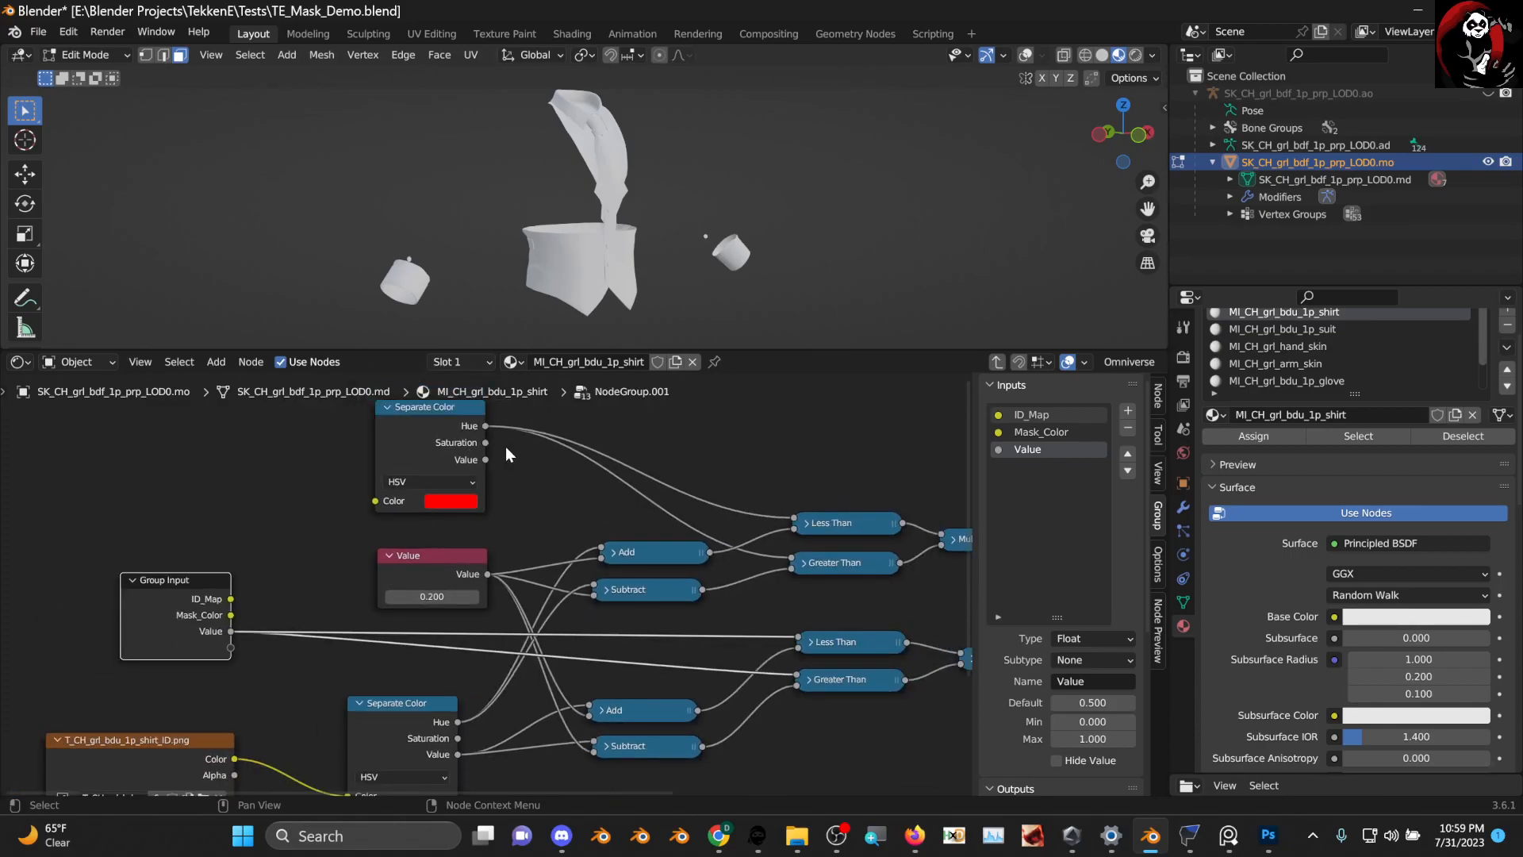
{"action": "scroll", "coordinate": [476, 476], "scroll_direction": "up", "scroll_amount": 1}
{"action": "middle_click_drag", "start_coordinate": [468, 477], "coordinate": [466, 556]}
{"action": "scroll", "coordinate": [484, 575], "scroll_direction": "up", "scroll_amount": 1}
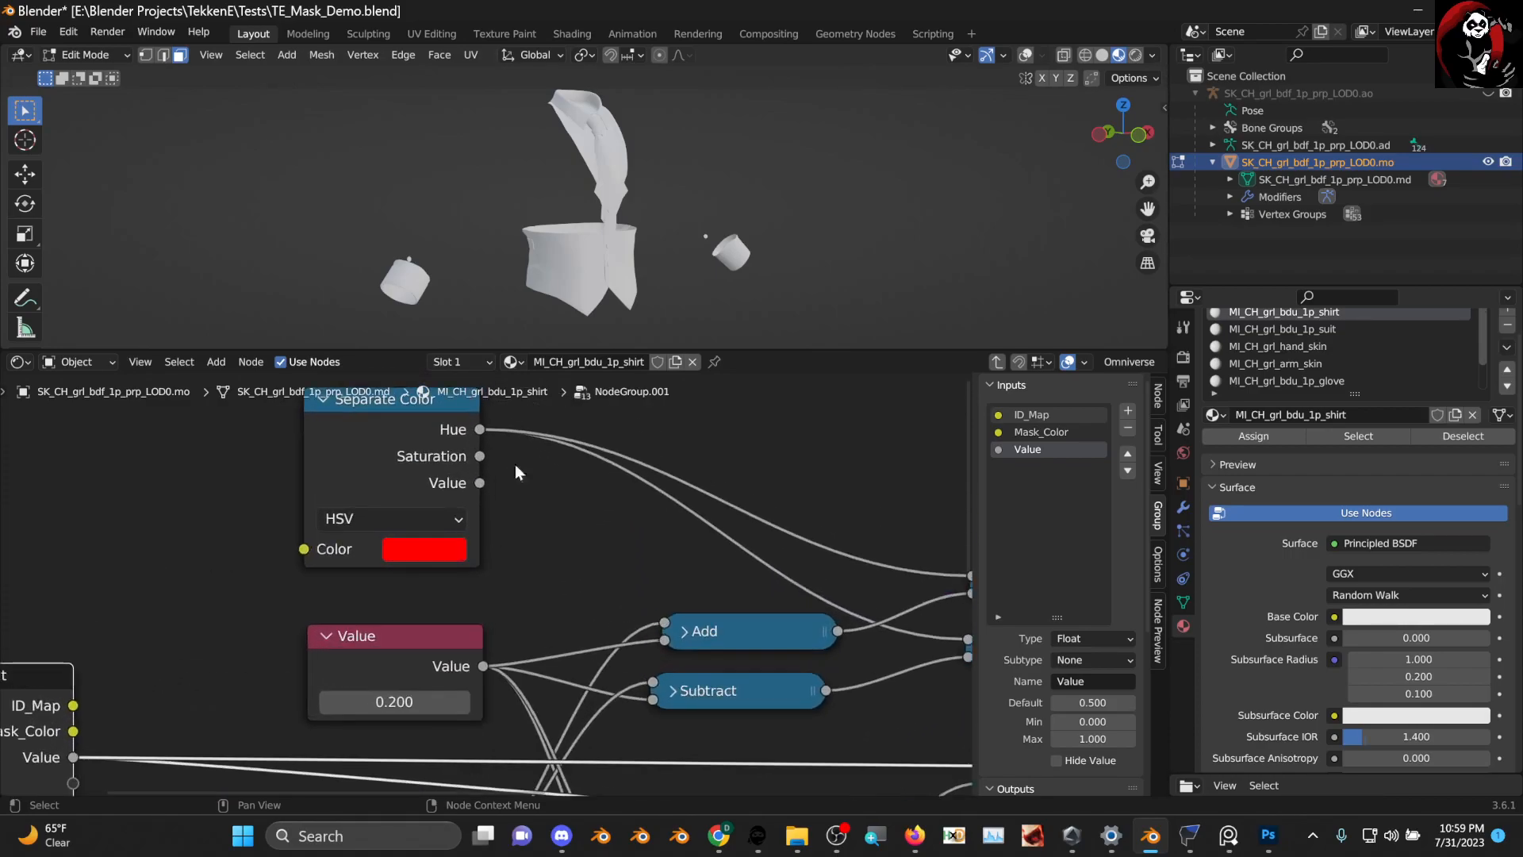
Check the Green channel of T_CH_grl_bdu_1p_shirt_ID.tga in Photoshop and return to the node group in Blender
{"action": "left_click", "coordinate": [1269, 836]}
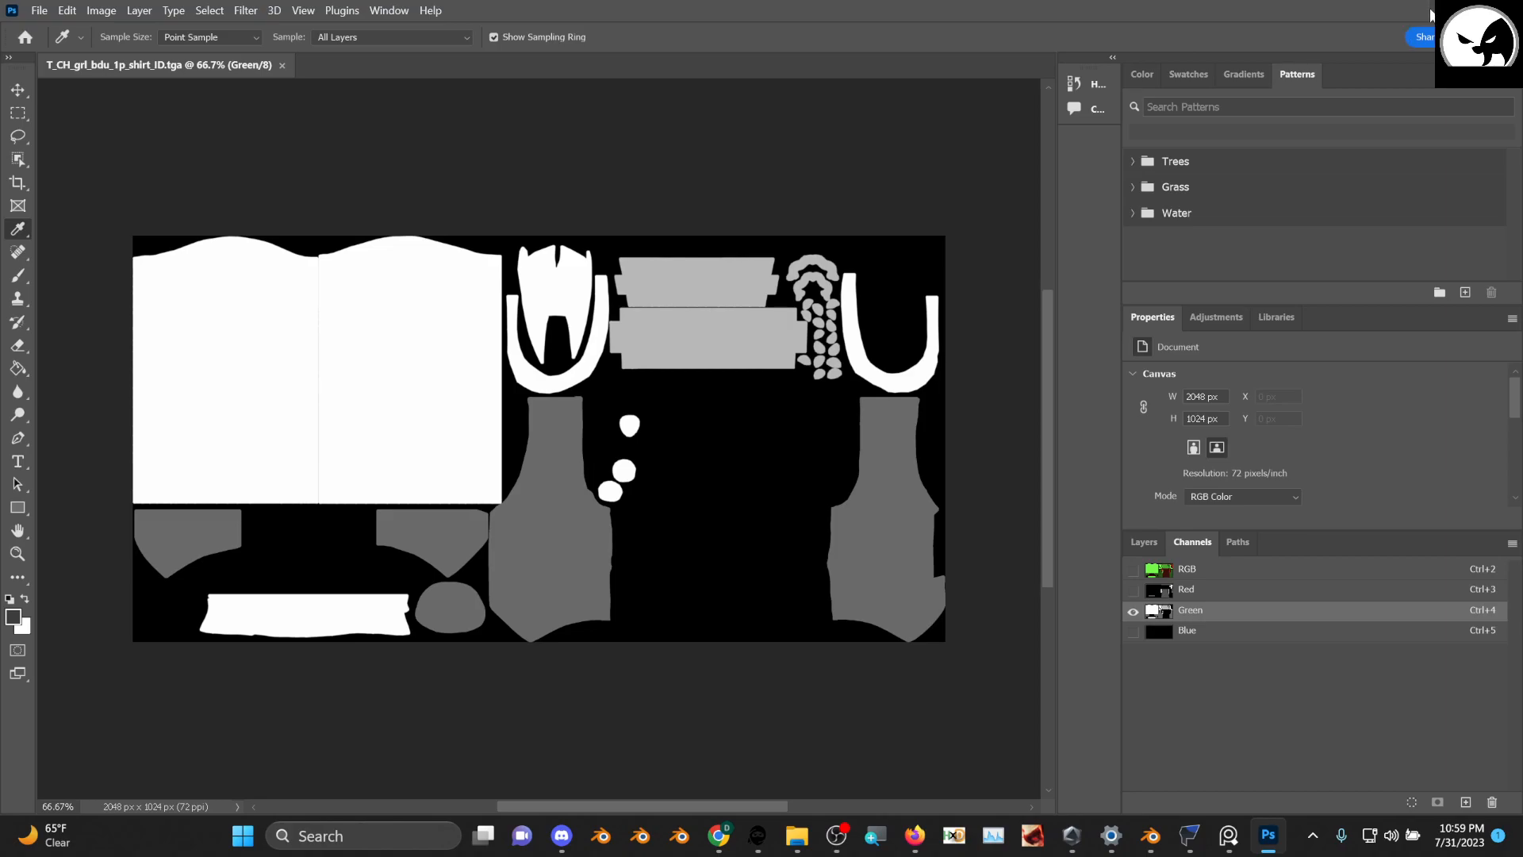
{"action": "key", "text": "alt+Tab"}
{"action": "scroll", "coordinate": [516, 563], "scroll_direction": "down", "scroll_amount": 2}
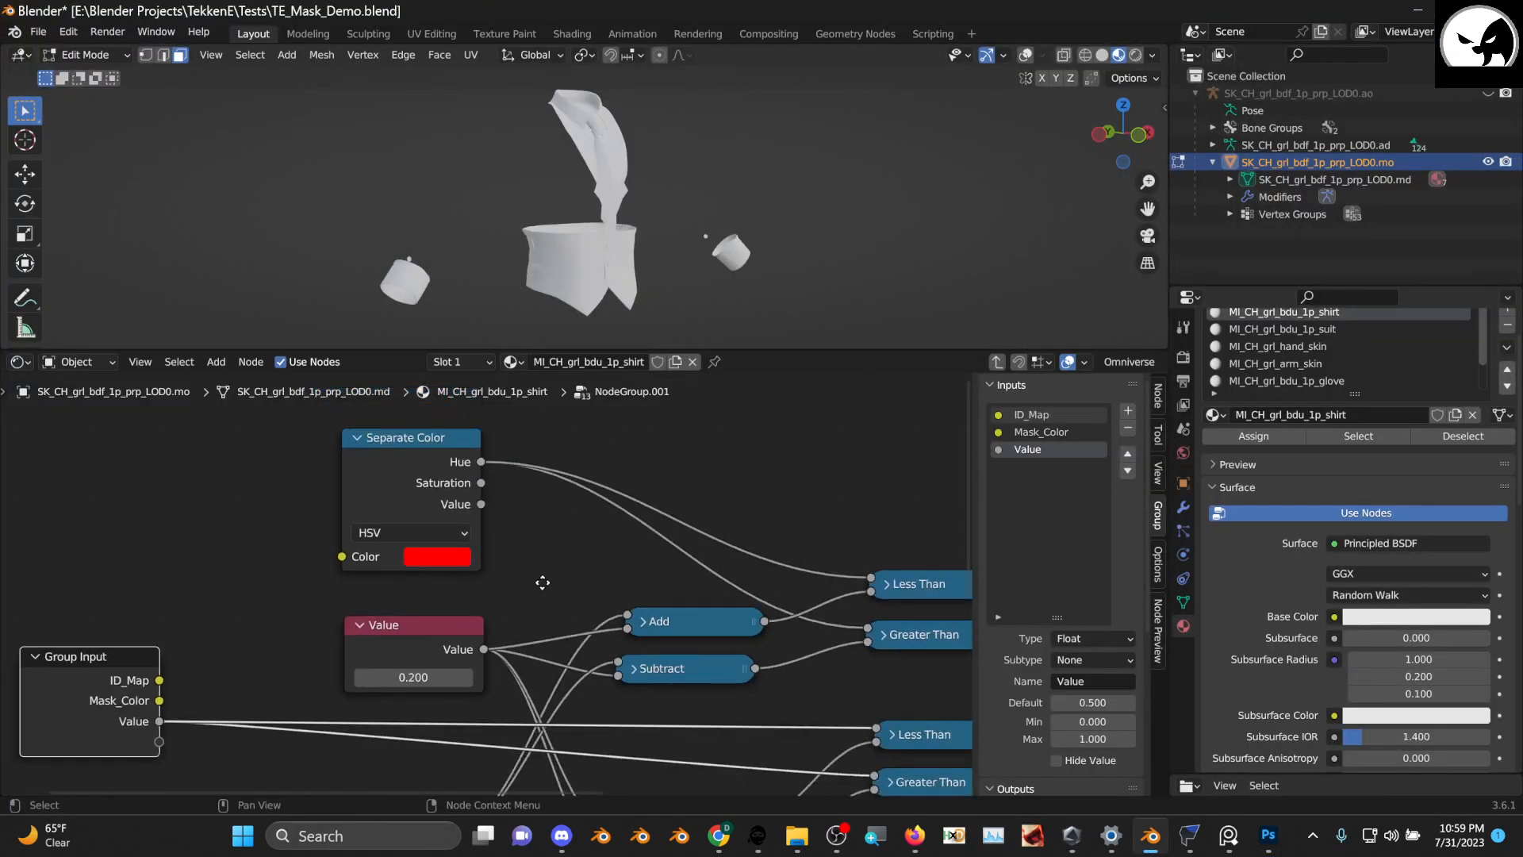
{"action": "scroll", "coordinate": [528, 568], "scroll_direction": "up", "scroll_amount": 2}
{"action": "scroll", "coordinate": [421, 517], "scroll_direction": "down", "scroll_amount": 3}
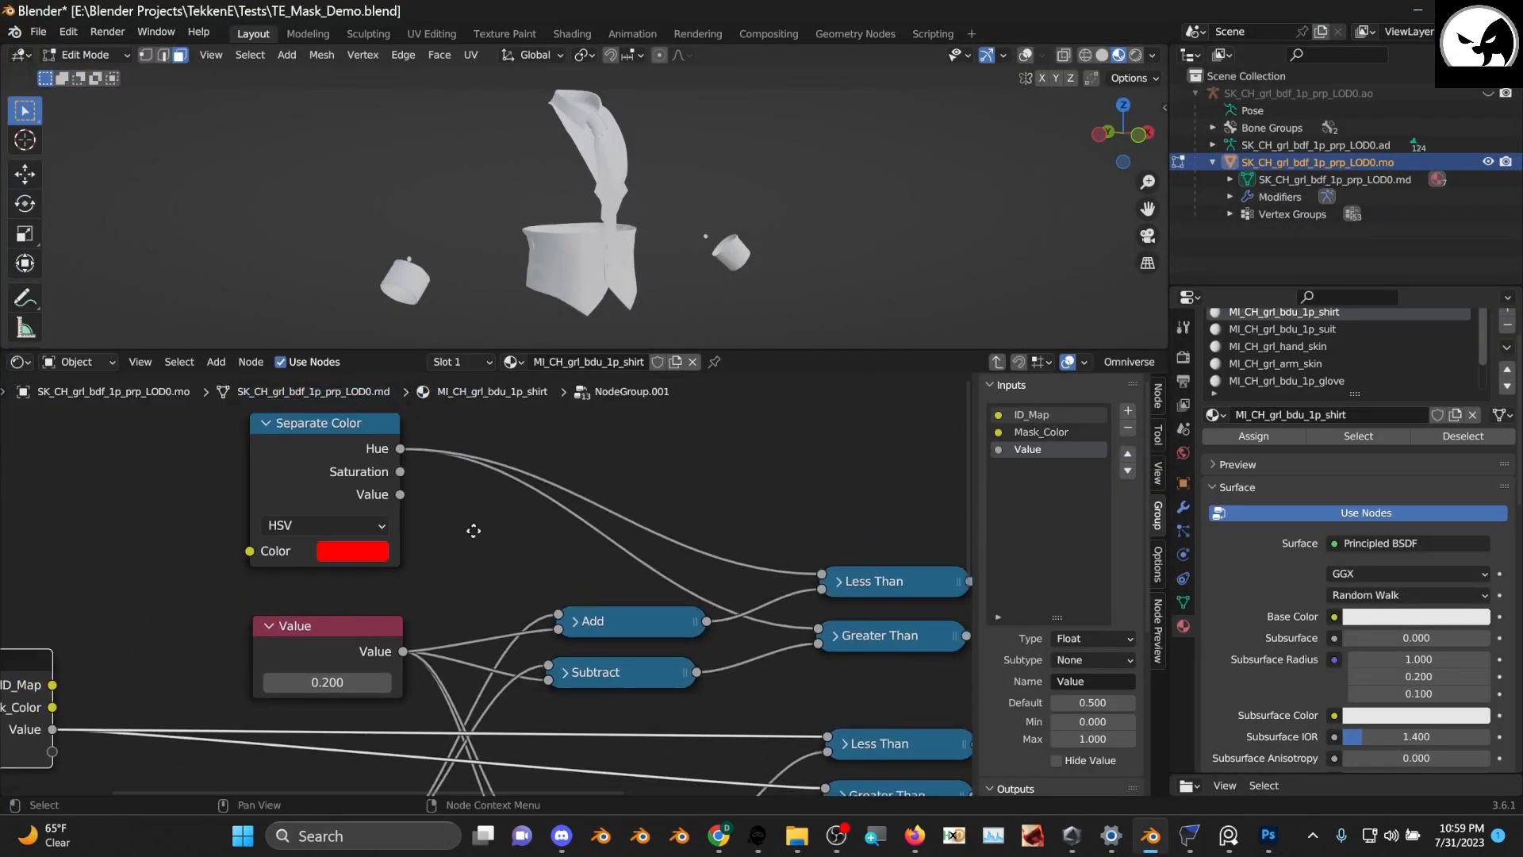
Examine the red Separate Color node together with the Value node that supplies the tolerance to Add and Subtract
{"action": "middle_click_drag", "start_coordinate": [433, 527], "coordinate": [508, 474]}
{"action": "scroll", "coordinate": [438, 522], "scroll_direction": "up", "scroll_amount": 1}
{"action": "middle_click_drag", "start_coordinate": [438, 522], "coordinate": [534, 487]}
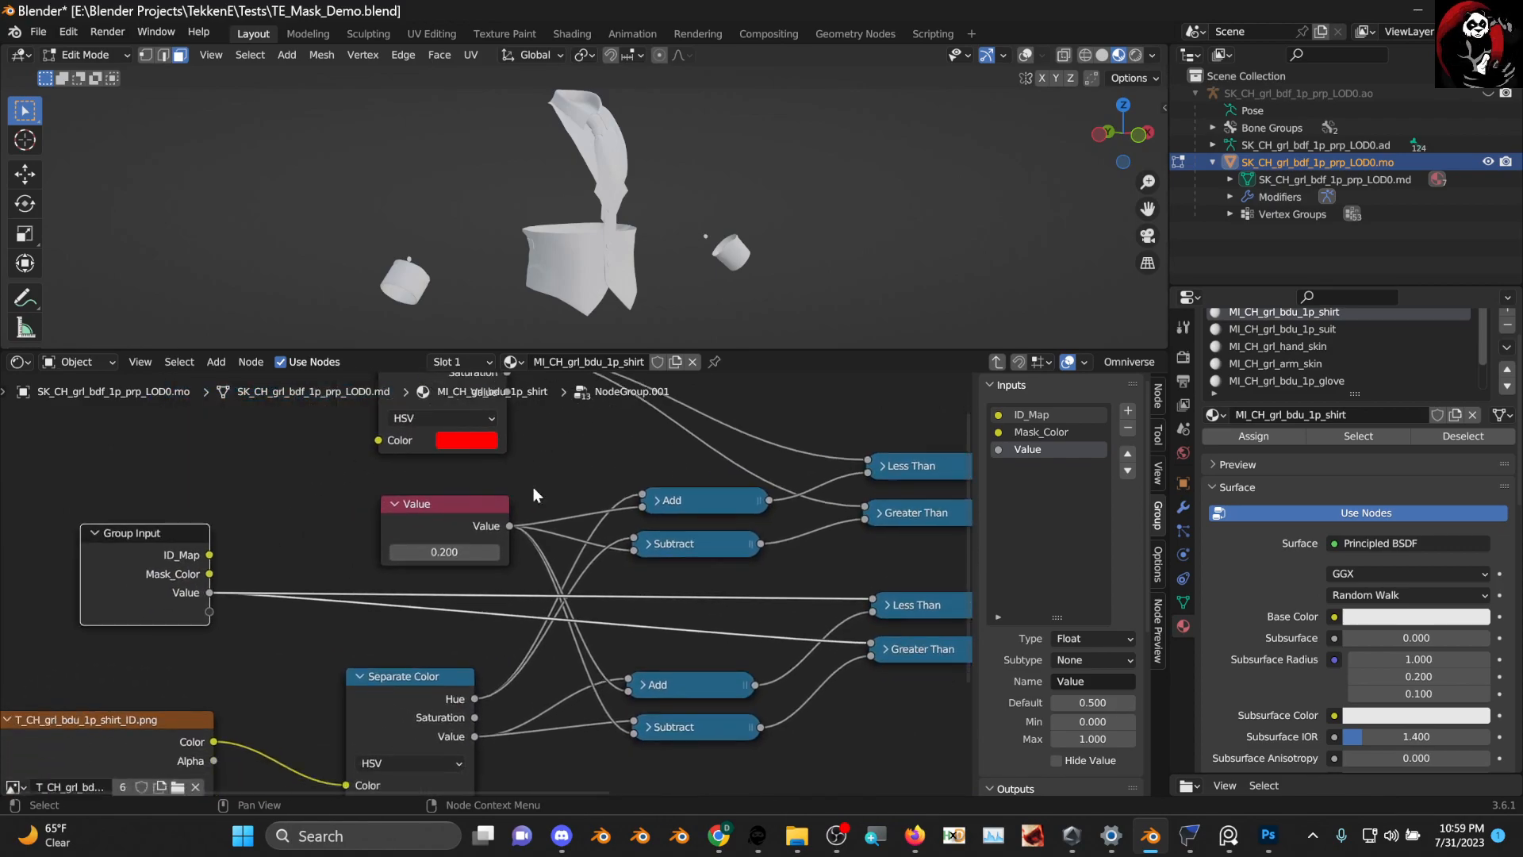
{"action": "scroll", "coordinate": [522, 536], "scroll_direction": "up", "scroll_amount": 2}
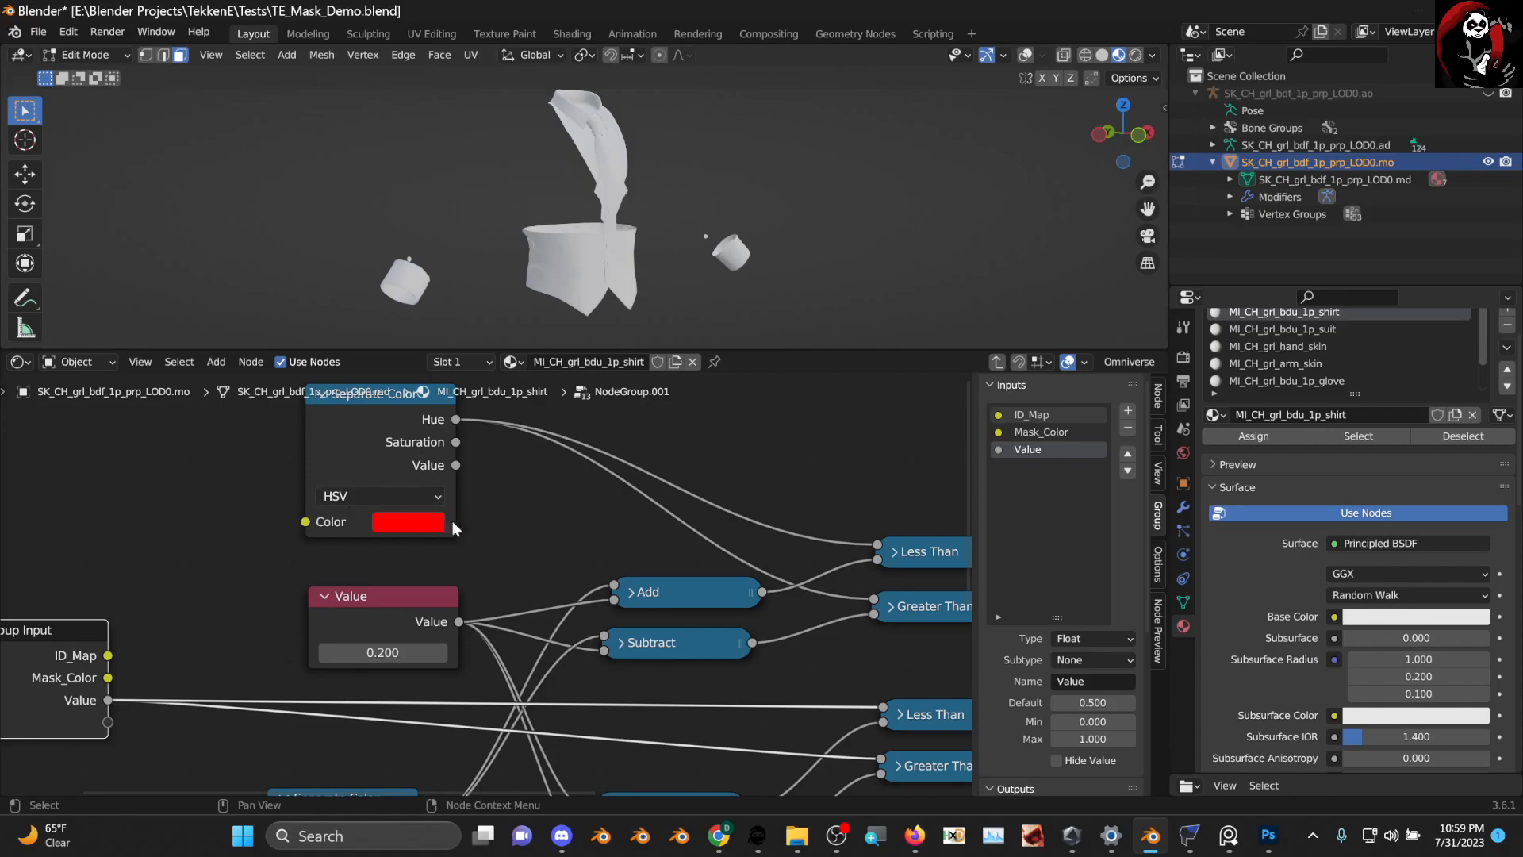
{"action": "middle_click_drag", "start_coordinate": [409, 438], "coordinate": [416, 465]}
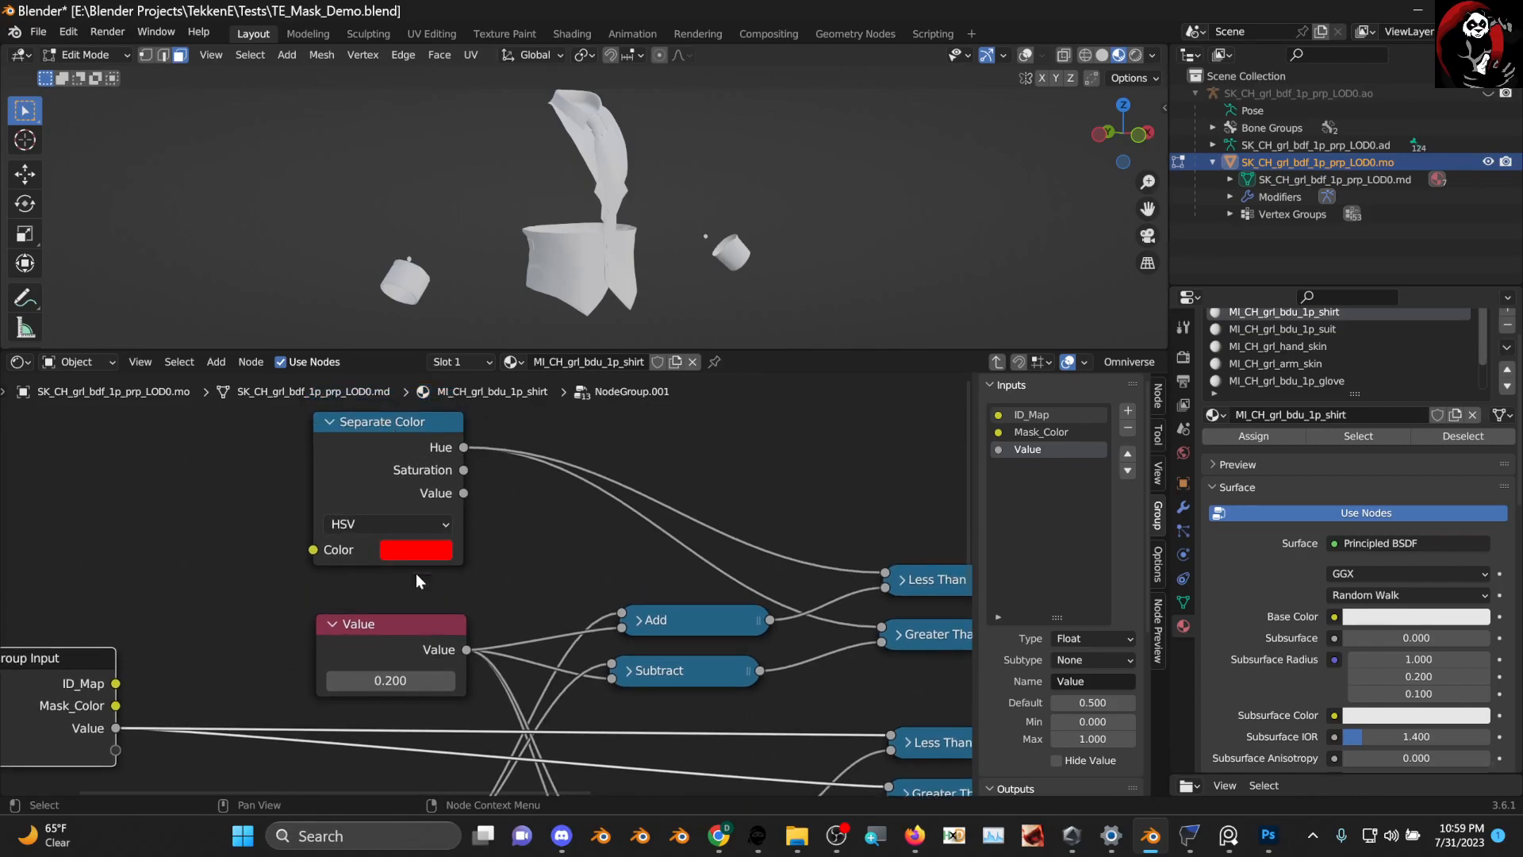
{"action": "middle_click_drag", "start_coordinate": [386, 638], "coordinate": [445, 541]}
{"action": "scroll", "coordinate": [439, 544], "scroll_direction": "down", "scroll_amount": 1}
{"action": "left_click_drag", "start_coordinate": [447, 528], "coordinate": [442, 522]}
{"action": "middle_click_drag", "start_coordinate": [272, 596], "coordinate": [392, 565]}
{"action": "scroll", "coordinate": [350, 553], "scroll_direction": "up", "scroll_amount": 1}
Duplicate the 0.200 Value node and place the copy between the Group Input and the original
{"action": "left_click_drag", "start_coordinate": [245, 507], "coordinate": [198, 492]}
{"action": "left_click", "coordinate": [621, 450]}
{"action": "key", "text": "shift+d"}
{"action": "left_click", "coordinate": [418, 480]}
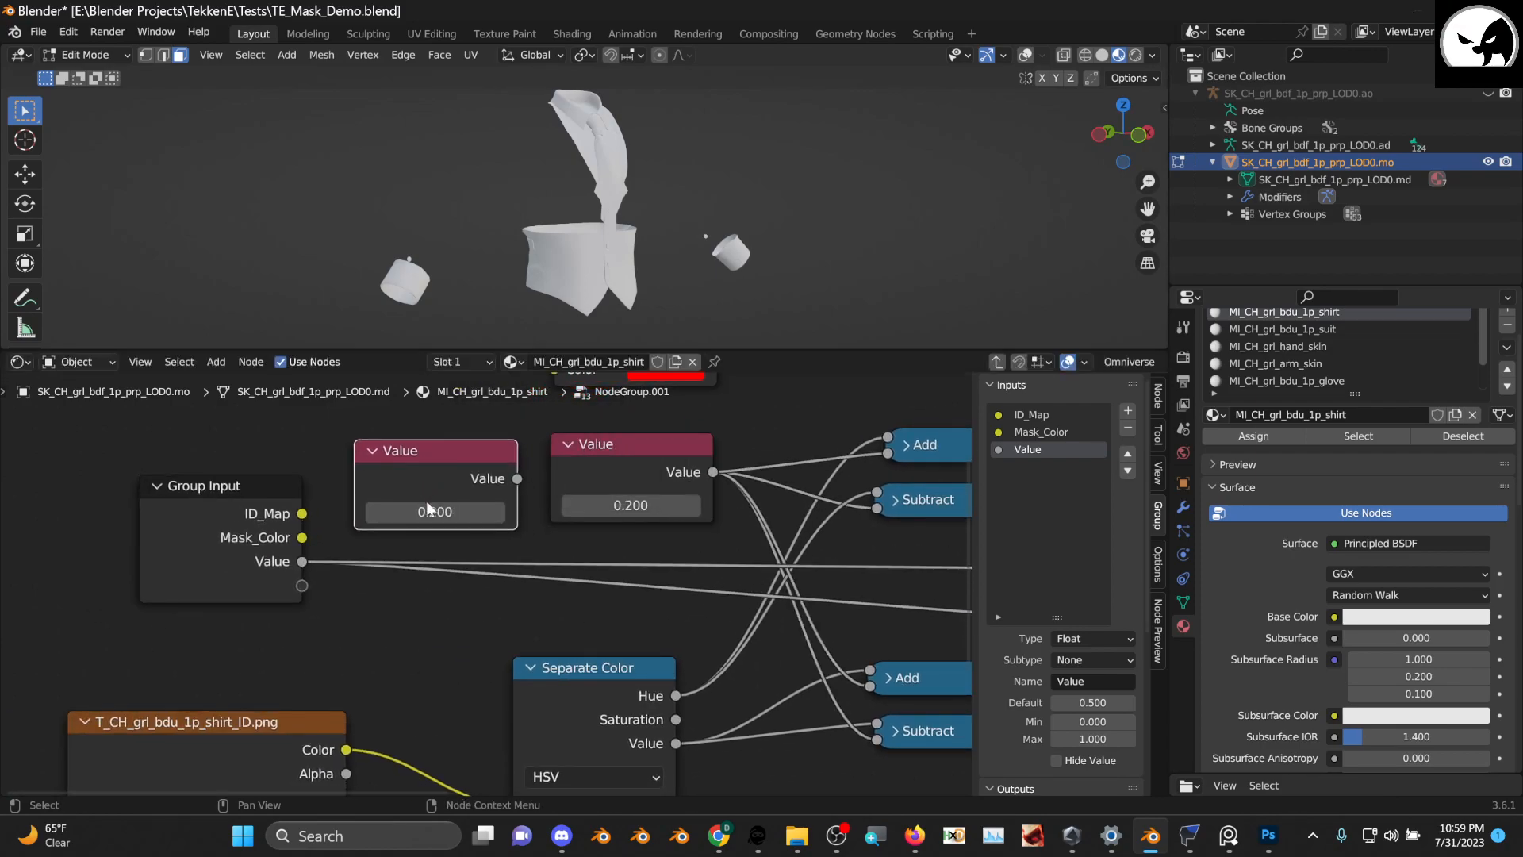
Try pulling a link from the duplicate Value node's output toward the lower Add and Subtract nodes
{"action": "middle_click_drag", "start_coordinate": [500, 595], "coordinate": [178, 572]}
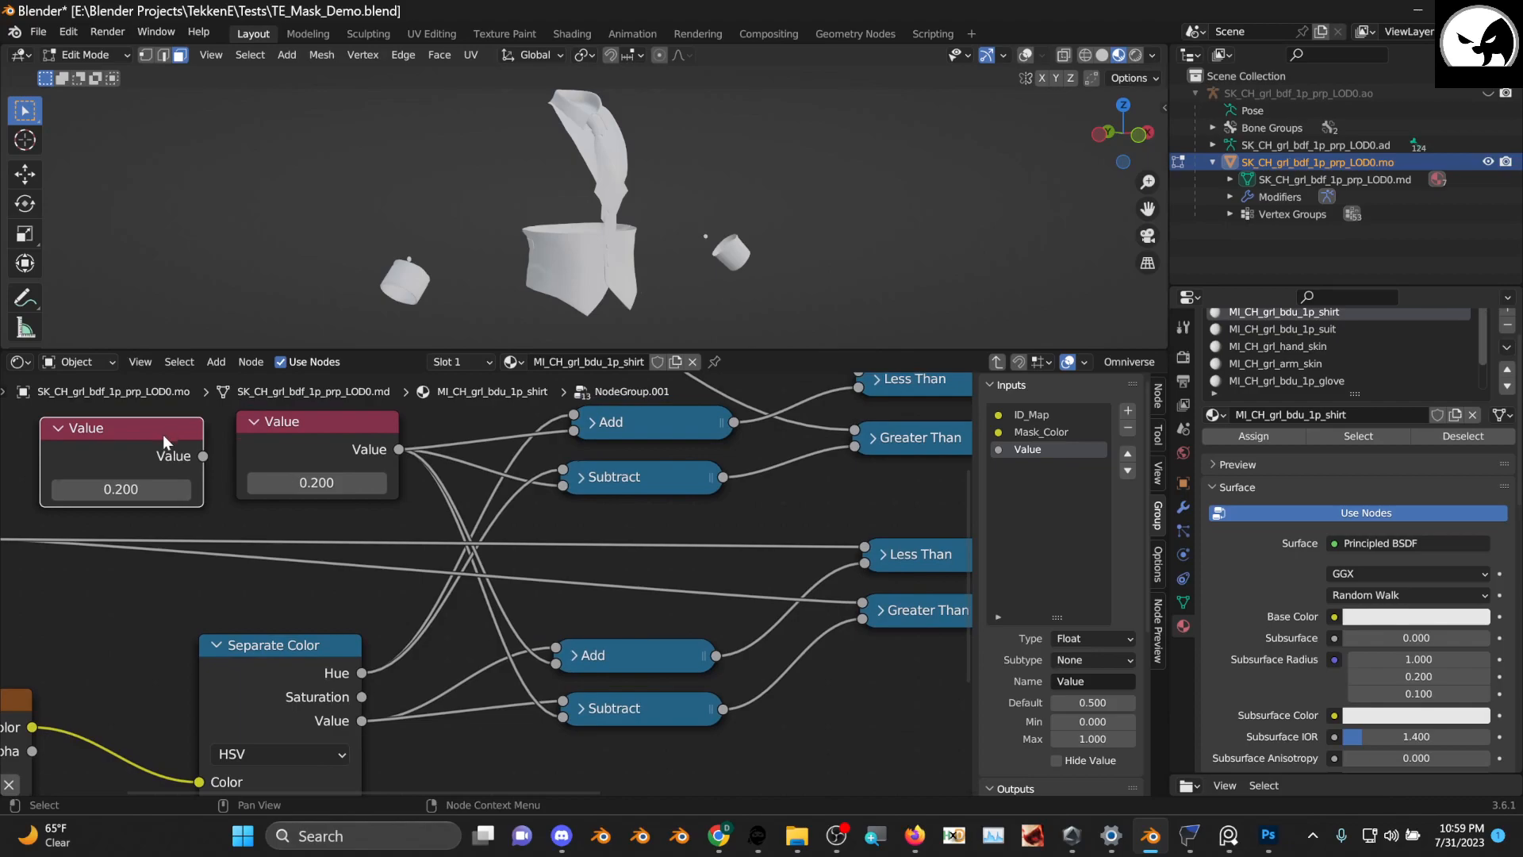
{"action": "left_click_drag", "start_coordinate": [201, 457], "coordinate": [564, 584]}
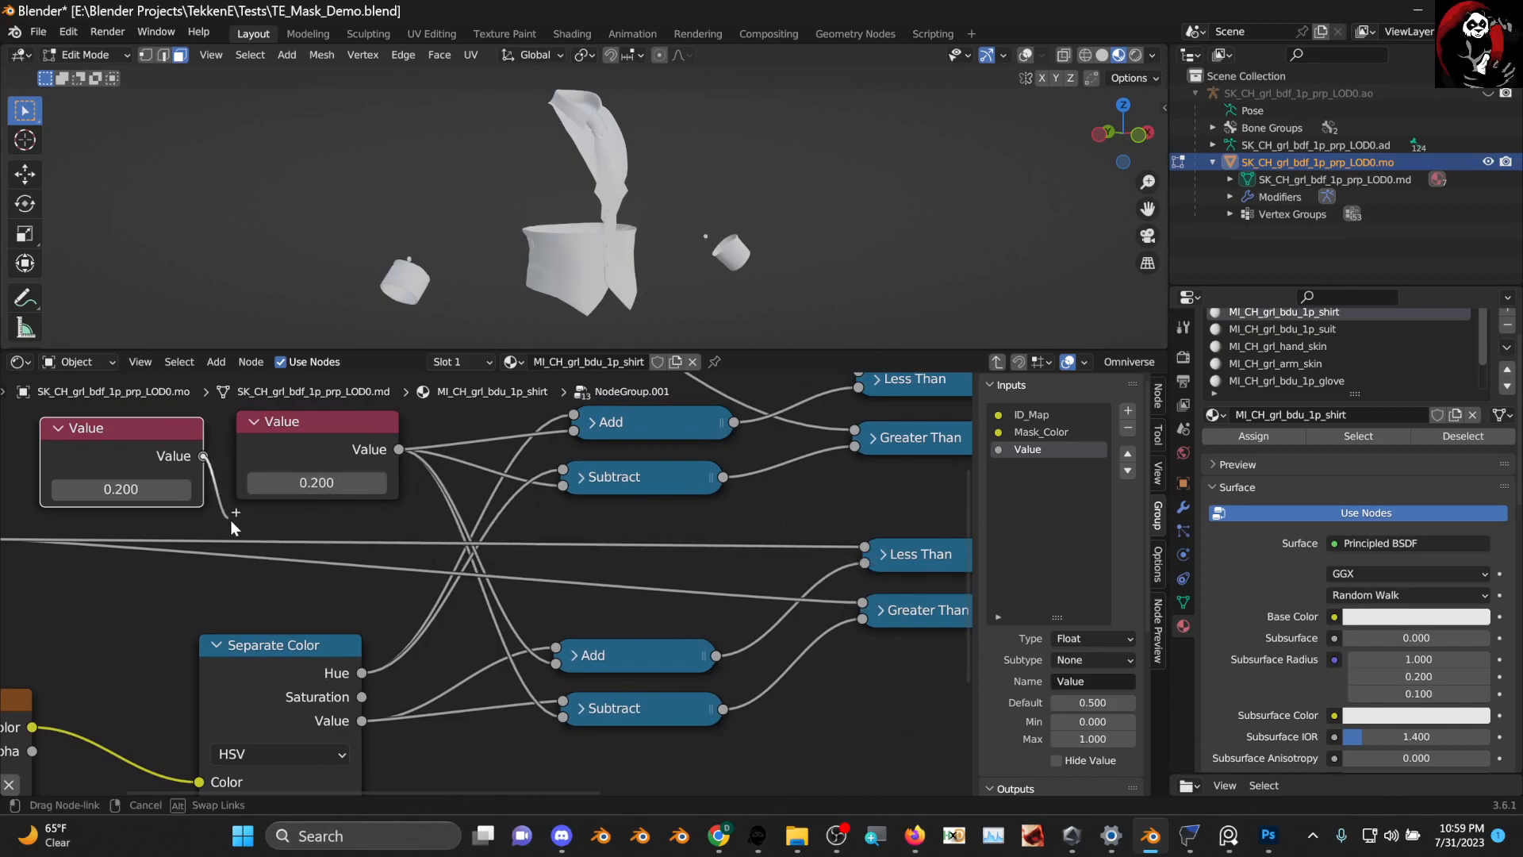
{"action": "left_click_drag", "start_coordinate": [359, 570], "coordinate": [258, 568]}
{"action": "left_click_drag", "start_coordinate": [140, 419], "coordinate": [136, 424]}
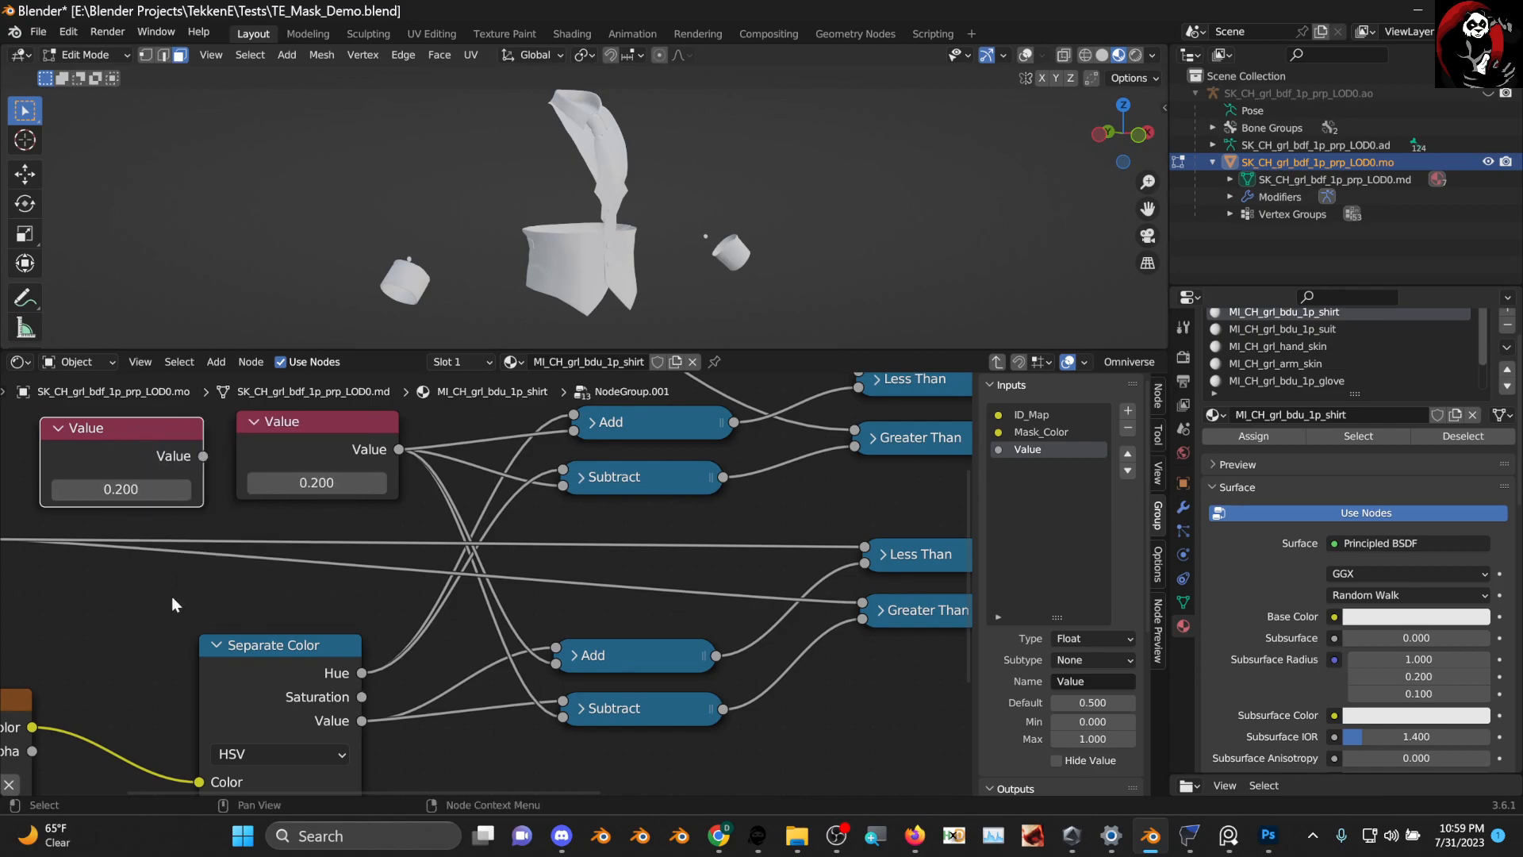
Examine how the 0.200 Value node and the lower Separate Color node feed the Add, Subtract, Less Than and Greater Than nodes
{"action": "middle_click_drag", "start_coordinate": [285, 627], "coordinate": [214, 549]}
{"action": "scroll", "coordinate": [547, 587], "scroll_direction": "down", "scroll_amount": 2}
{"action": "middle_click_drag", "start_coordinate": [580, 523], "coordinate": [494, 569]}
{"action": "scroll", "coordinate": [560, 567], "scroll_direction": "up", "scroll_amount": 1}
{"action": "left_click_drag", "start_coordinate": [188, 627], "coordinate": [195, 634]}
{"action": "middle_click_drag", "start_coordinate": [202, 635], "coordinate": [427, 578]}
{"action": "left_click_drag", "start_coordinate": [119, 613], "coordinate": [159, 638]}
{"action": "middle_click_drag", "start_coordinate": [491, 639], "coordinate": [347, 664]}
{"action": "middle_click_drag", "start_coordinate": [406, 611], "coordinate": [418, 631]}
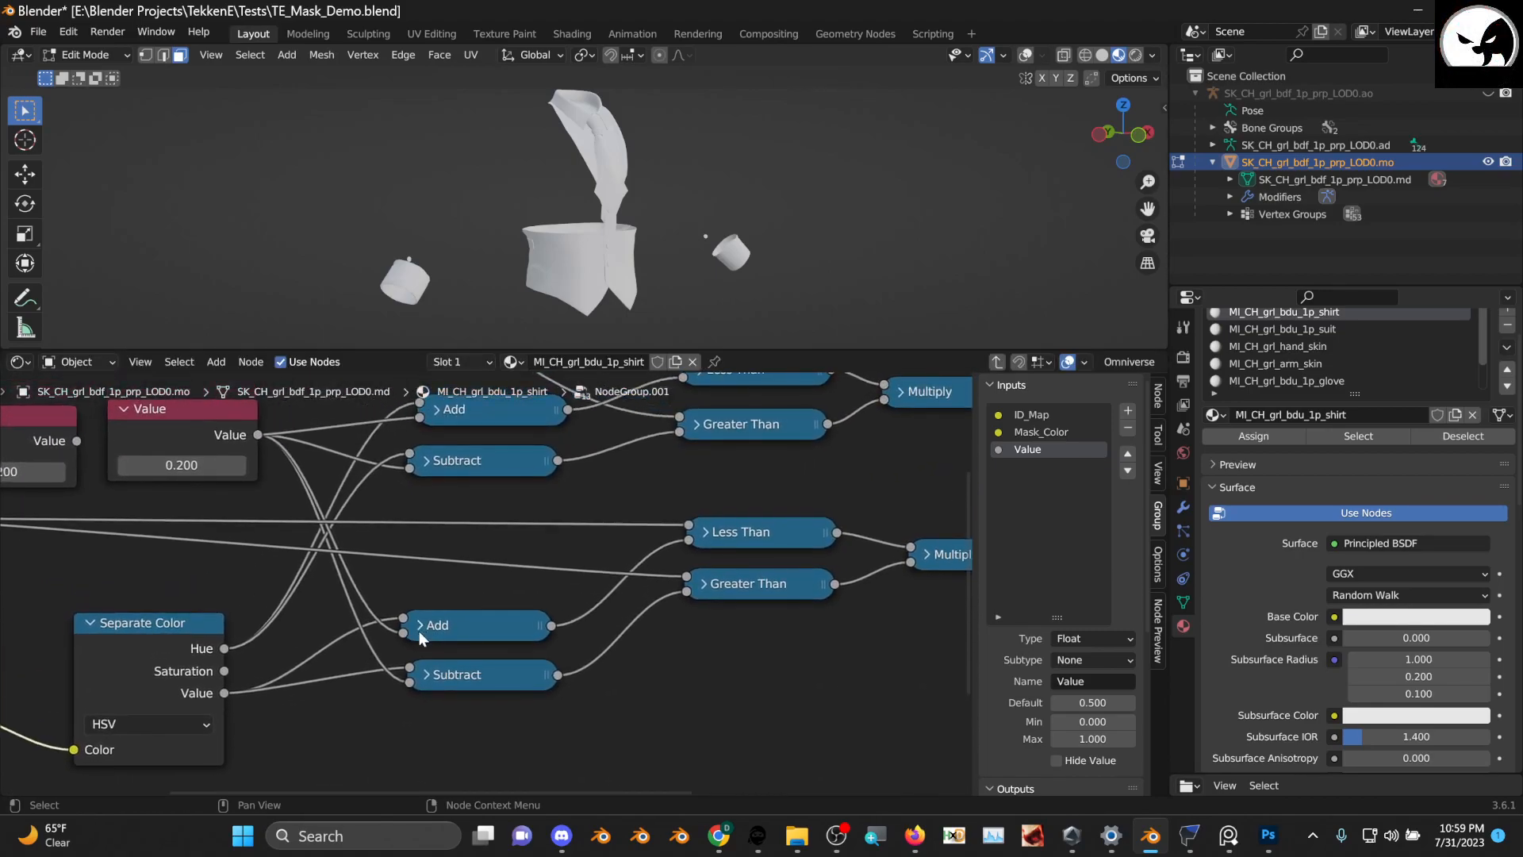
{"action": "middle_click_drag", "start_coordinate": [416, 682], "coordinate": [470, 743]}
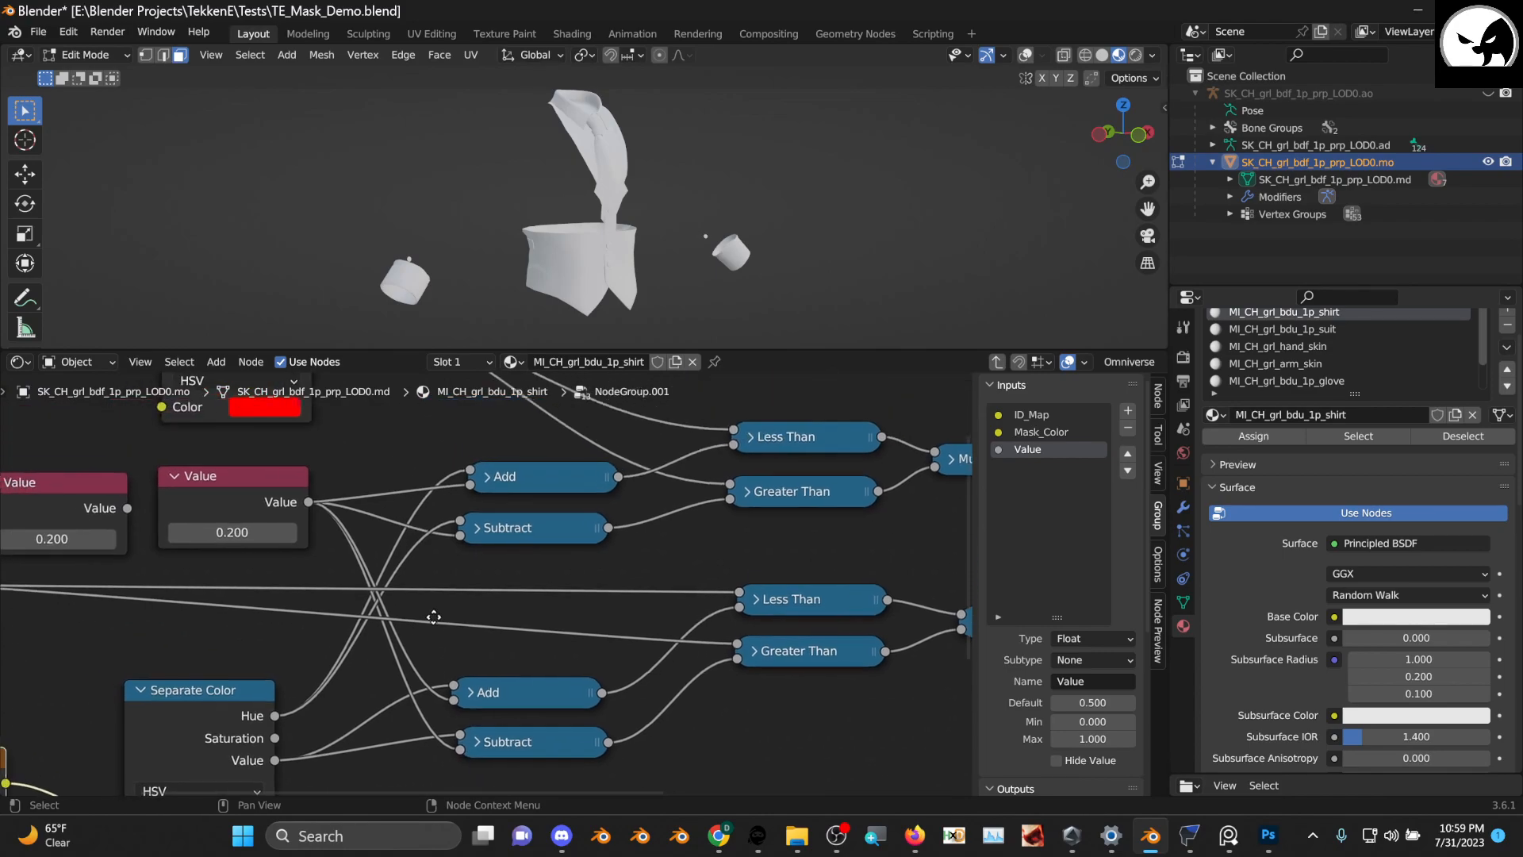
Link the duplicate Value node's output to the first inputs of the lower Less Than and Greater Than nodes
{"action": "left_click_drag", "start_coordinate": [282, 495], "coordinate": [283, 501]}
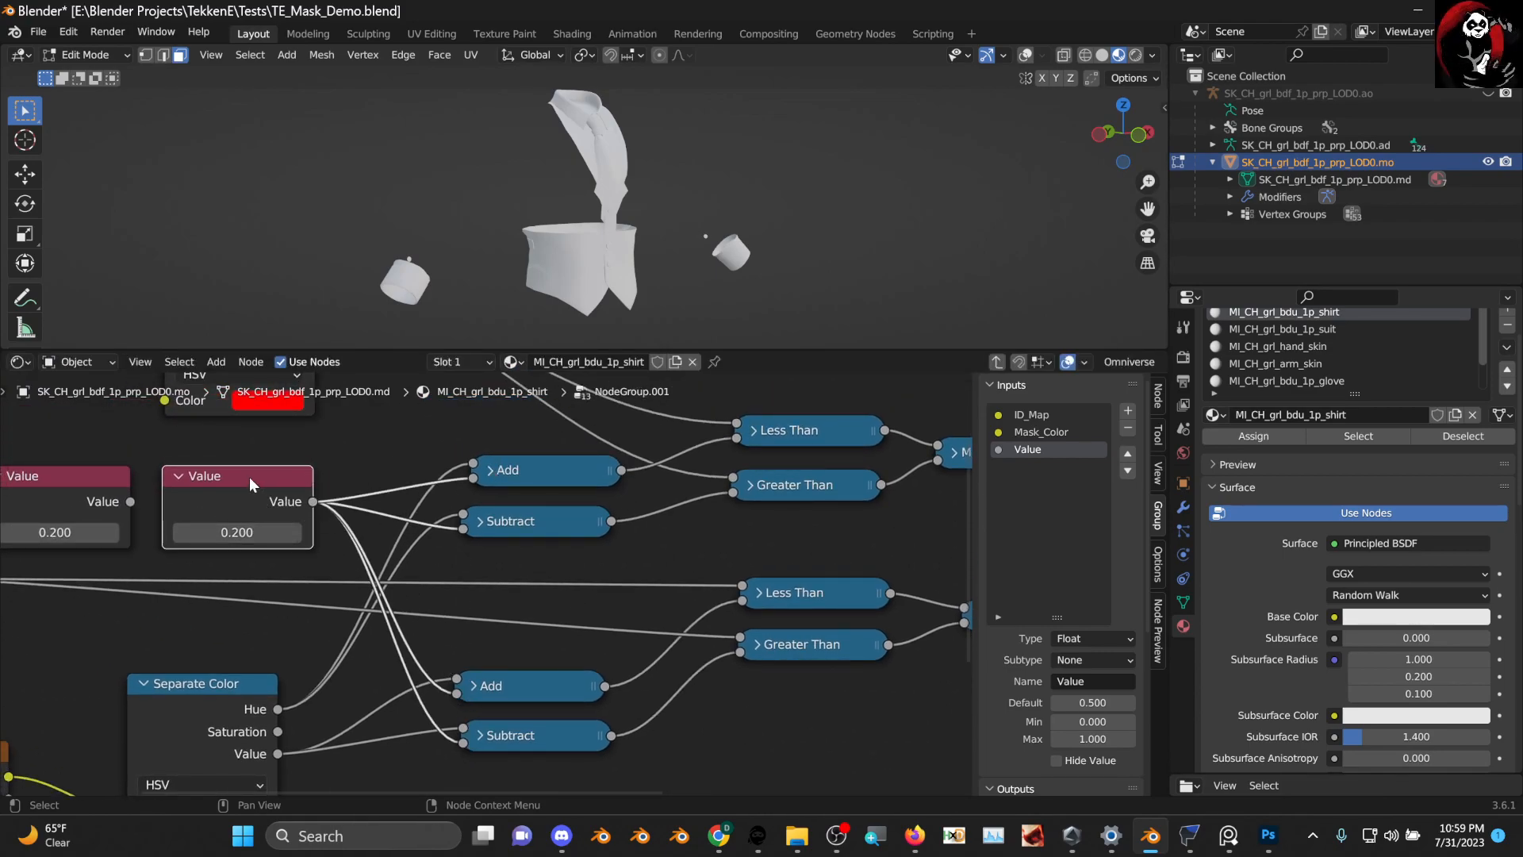
{"action": "middle_click_drag", "start_coordinate": [598, 634], "coordinate": [597, 577]}
{"action": "left_click_drag", "start_coordinate": [331, 448], "coordinate": [329, 449]}
{"action": "left_click_drag", "start_coordinate": [134, 455], "coordinate": [127, 458]}
{"action": "middle_click_drag", "start_coordinate": [330, 553], "coordinate": [258, 551]}
{"action": "middle_click_drag", "start_coordinate": [449, 592], "coordinate": [489, 579]}
{"action": "left_click_drag", "start_coordinate": [165, 460], "coordinate": [791, 535]}
{"action": "left_click_drag", "start_coordinate": [164, 460], "coordinate": [781, 593]}
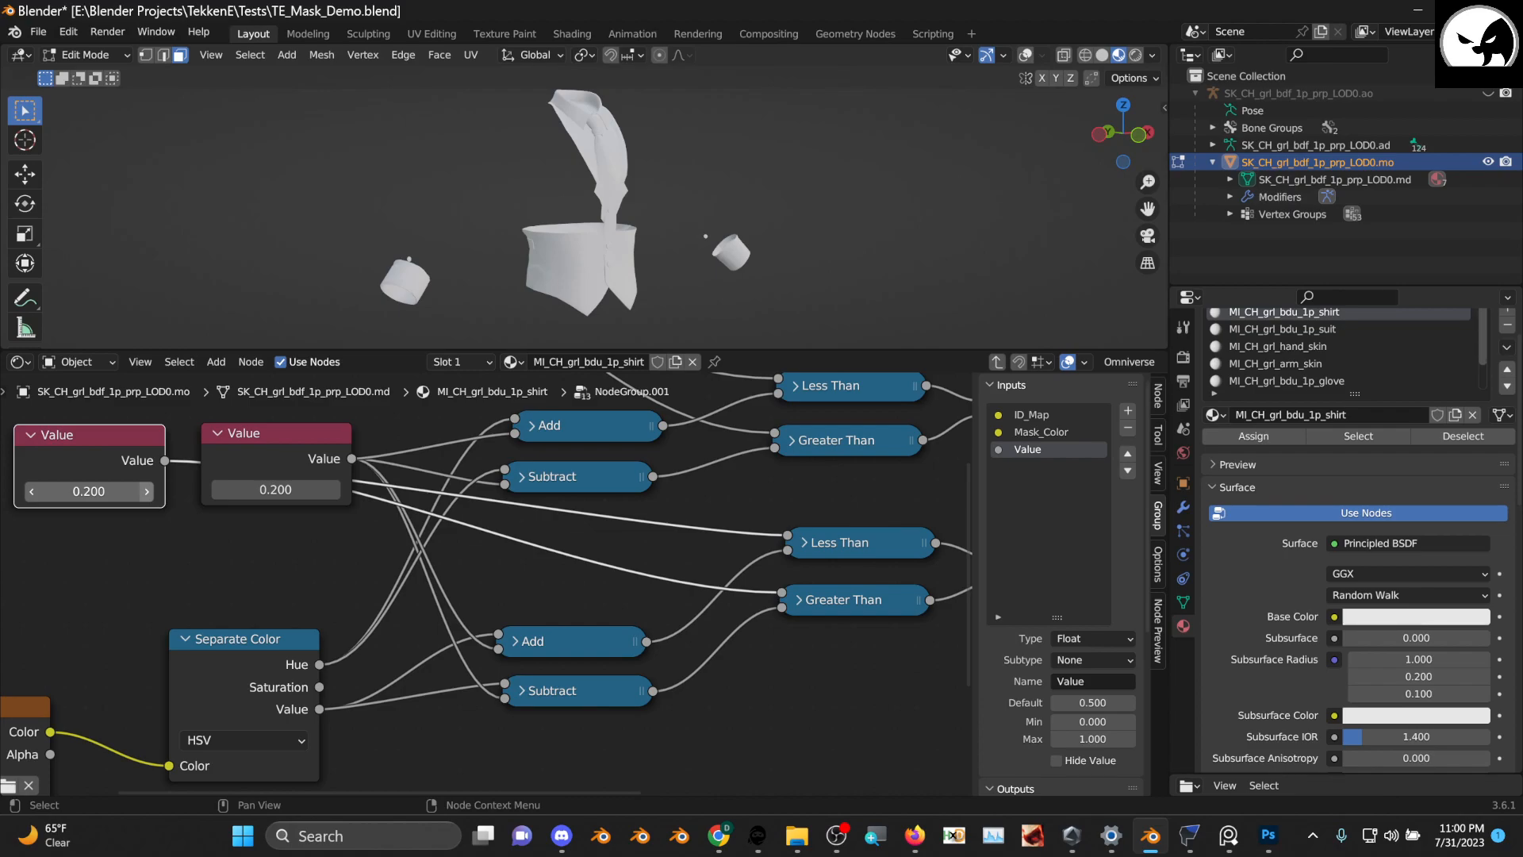
Raise the duplicate Value node to 0.700 and reset it to 0.000
{"action": "left_click", "coordinate": [147, 492]}
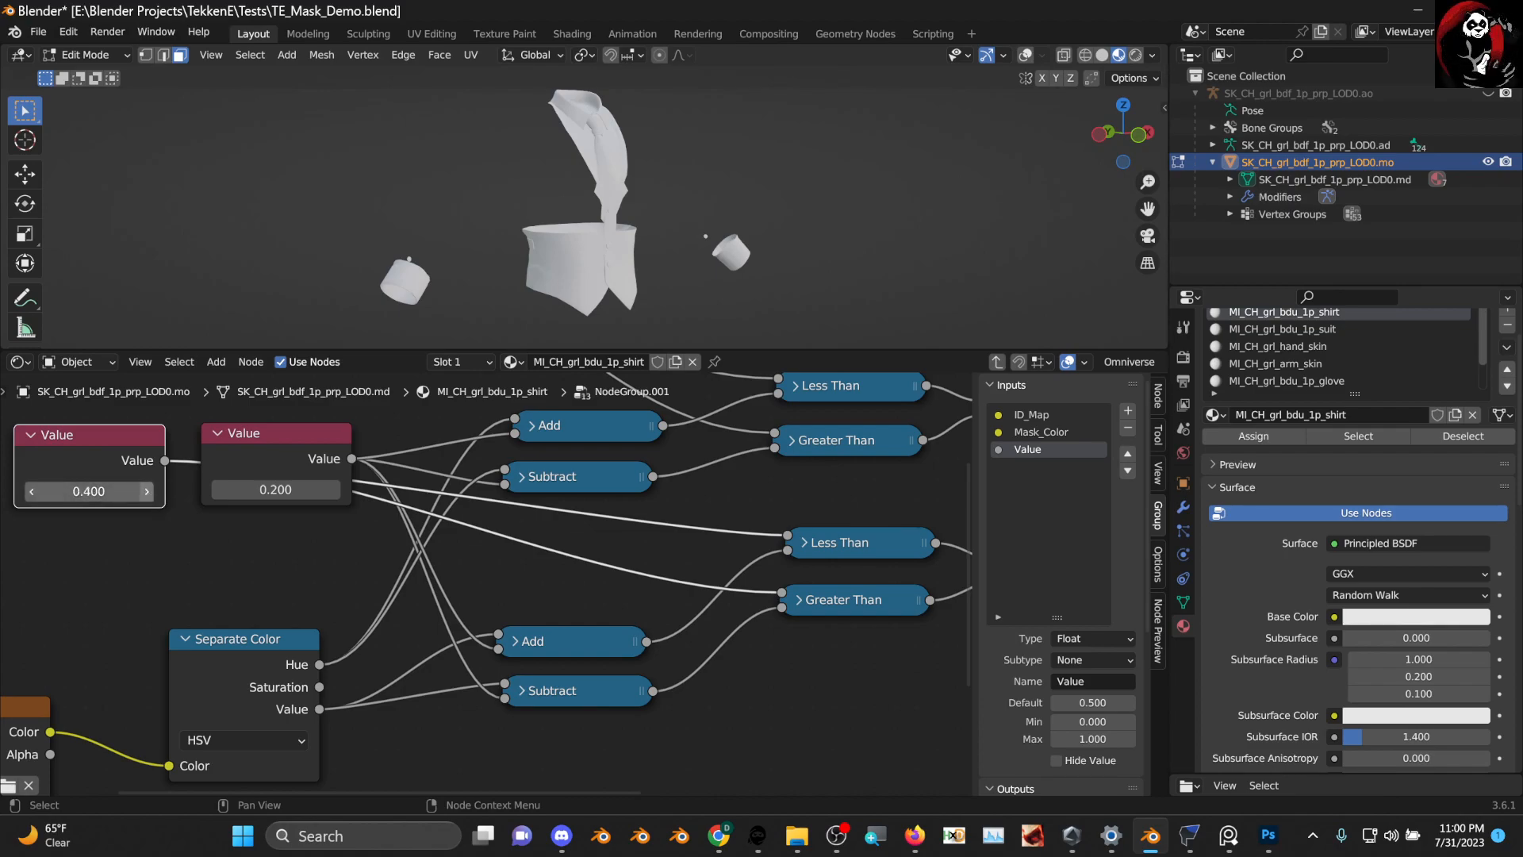
{"action": "left_click", "coordinate": [147, 492]}
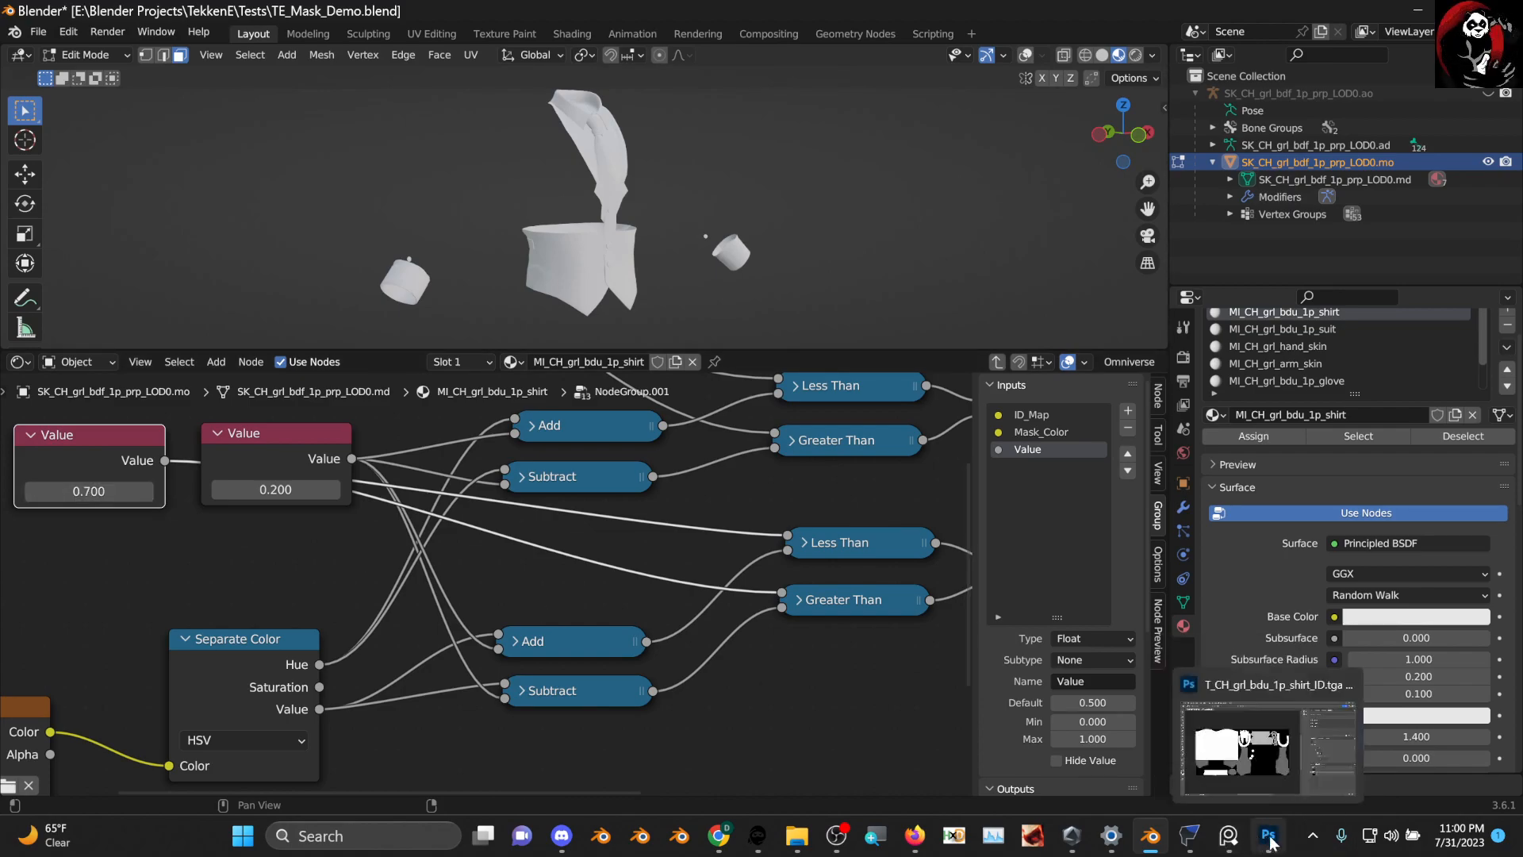
{"action": "left_click", "coordinate": [115, 493]}
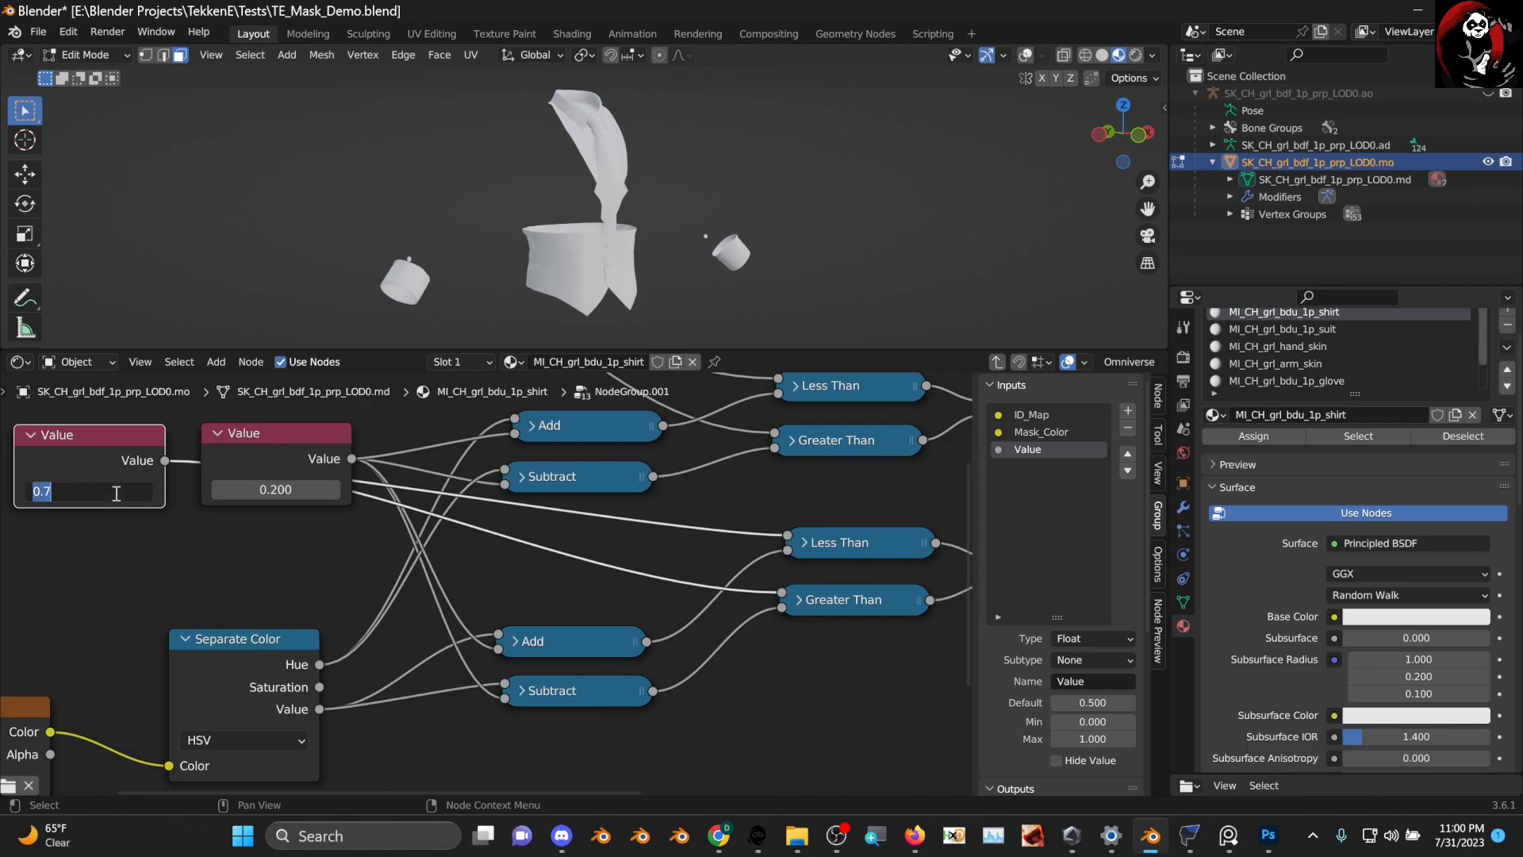
{"action": "key", "text": "Return"}
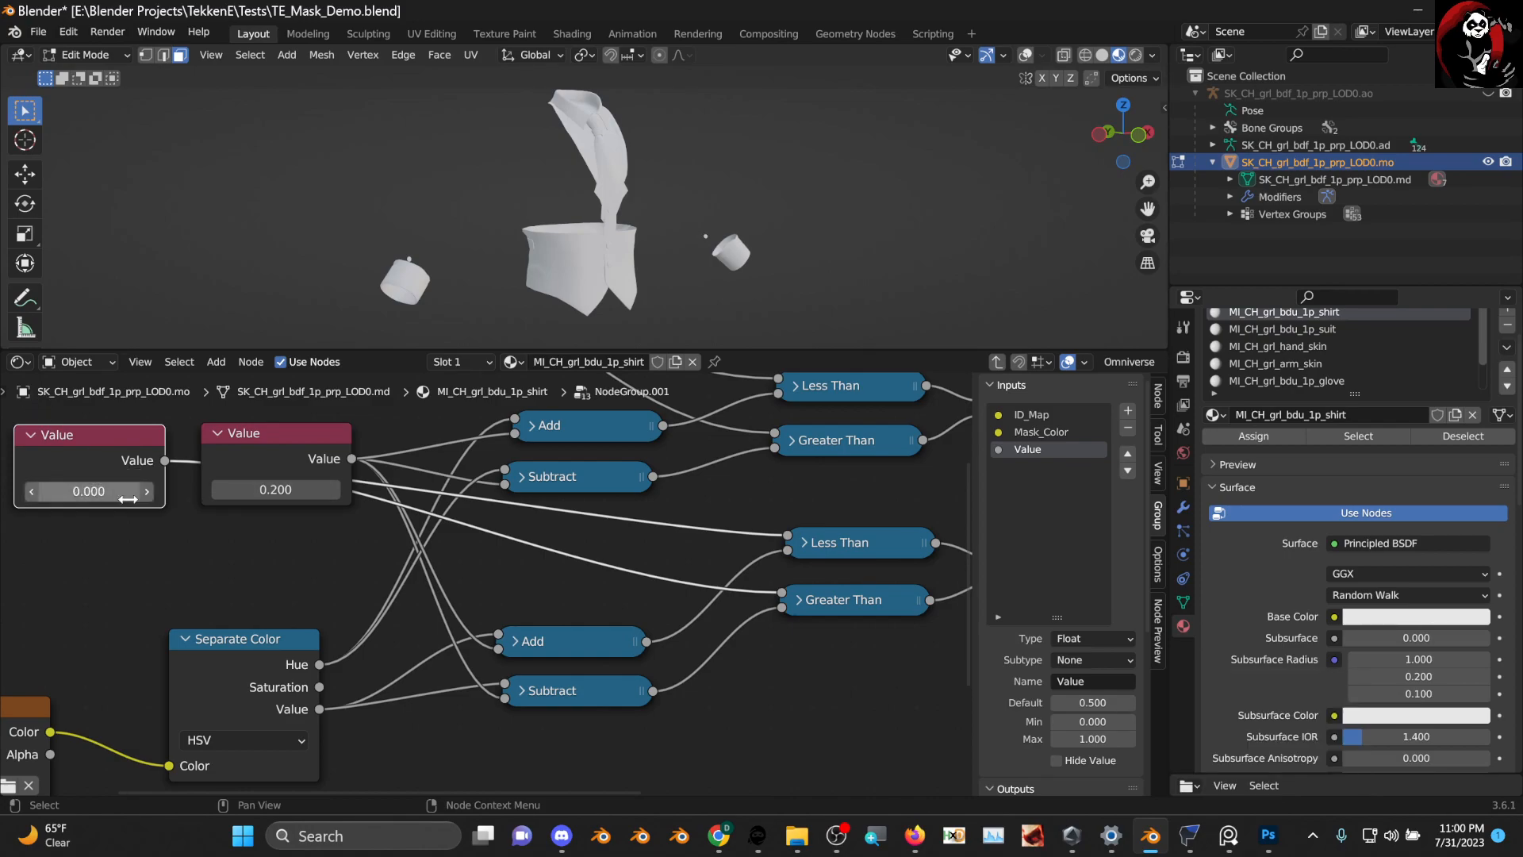
Examine how the Less Than and Greater Than results combine through the Multiply nodes into the Group Output's Mask
{"action": "middle_click_drag", "start_coordinate": [933, 512], "coordinate": [624, 554]}
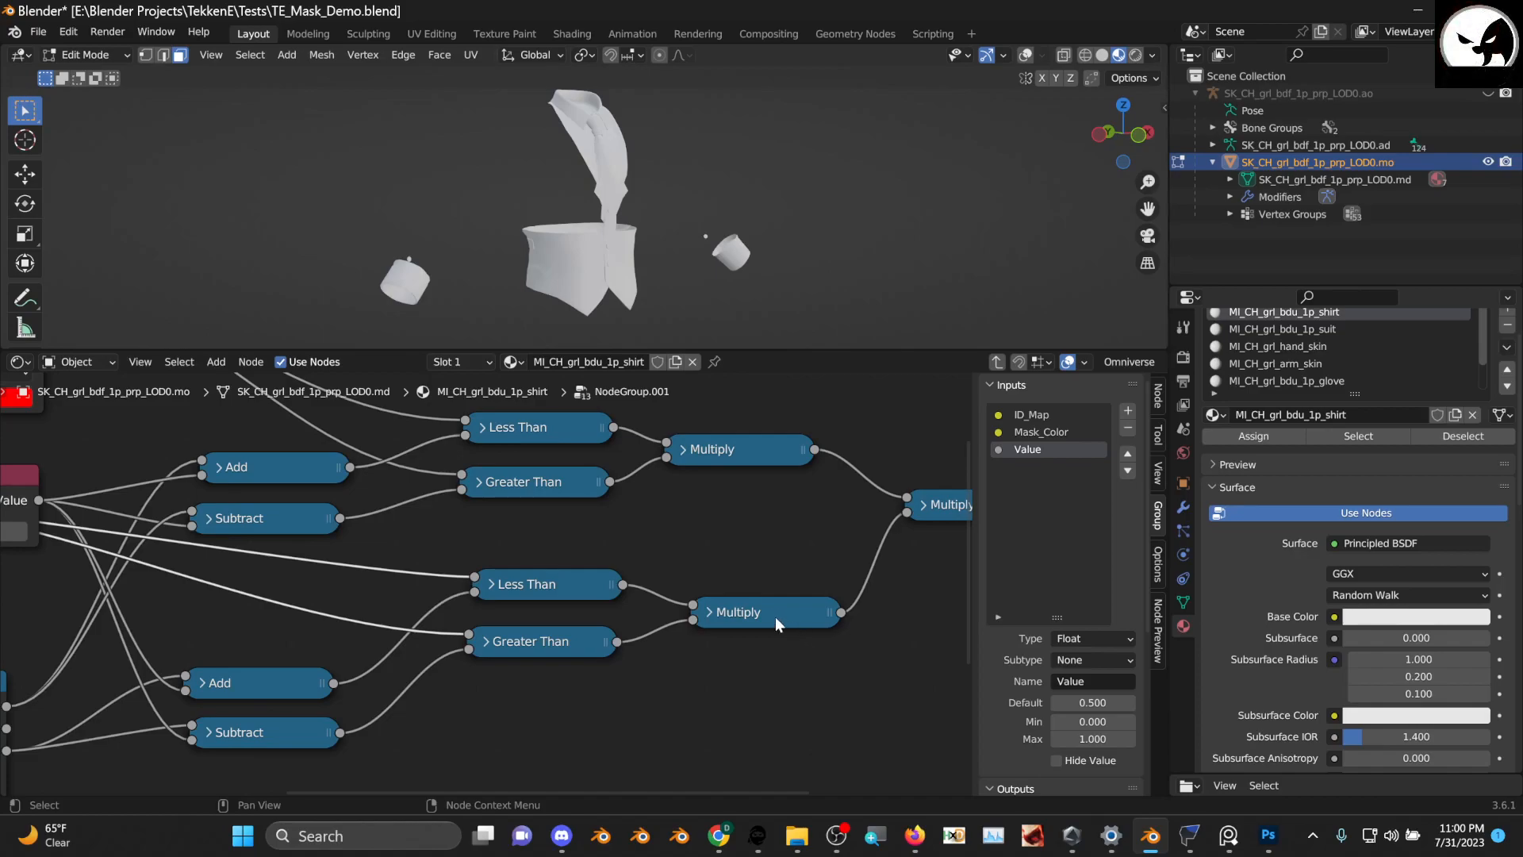
{"action": "left_click_drag", "start_coordinate": [759, 606], "coordinate": [735, 612]}
{"action": "middle_click_drag", "start_coordinate": [730, 611], "coordinate": [693, 617]}
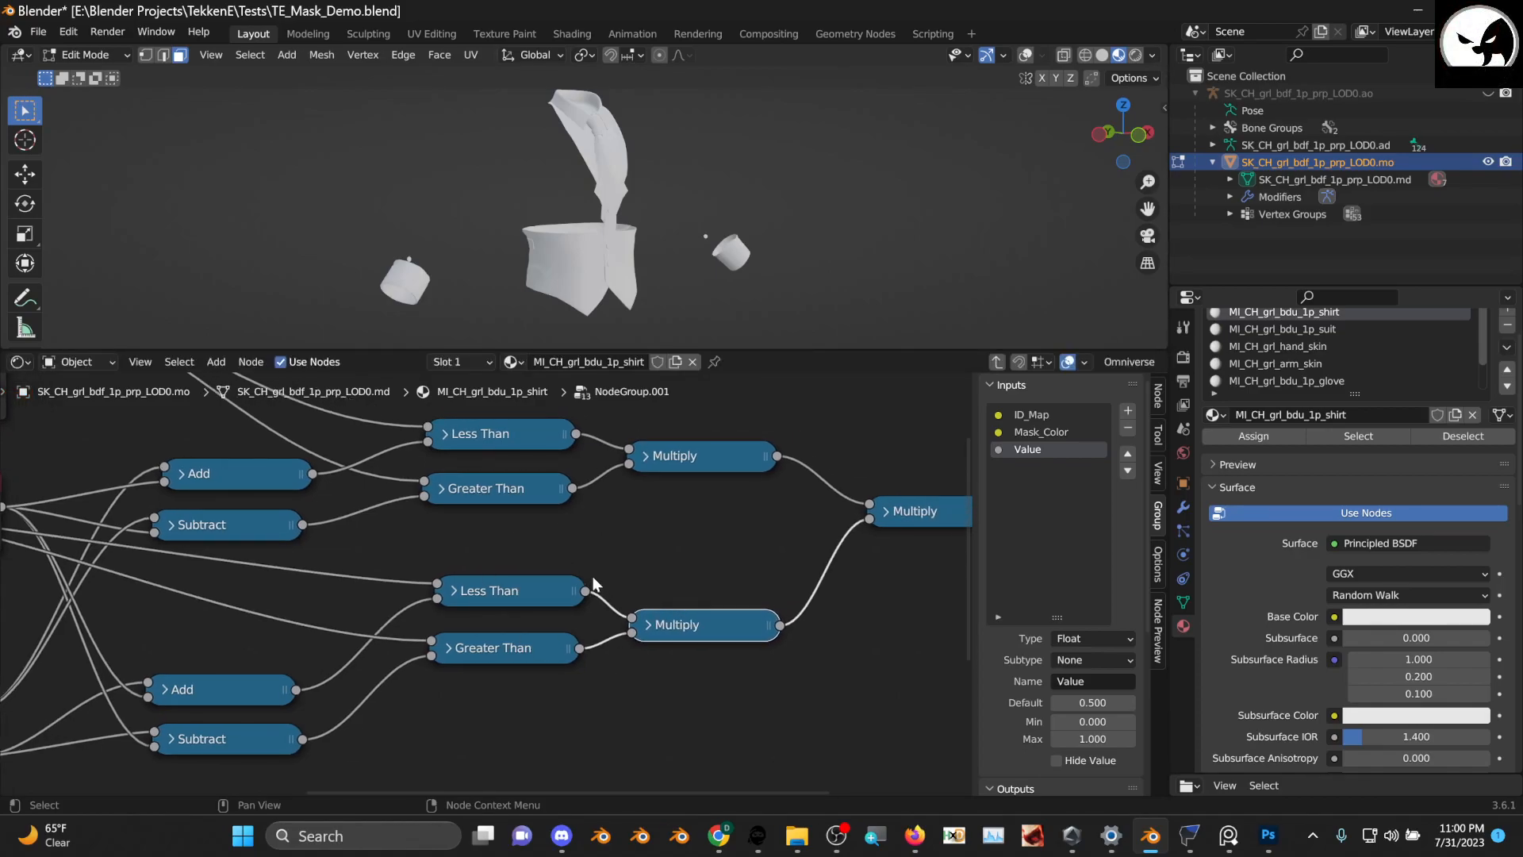
{"action": "middle_click_drag", "start_coordinate": [593, 578], "coordinate": [464, 587]}
{"action": "middle_click_drag", "start_coordinate": [565, 509], "coordinate": [438, 542]}
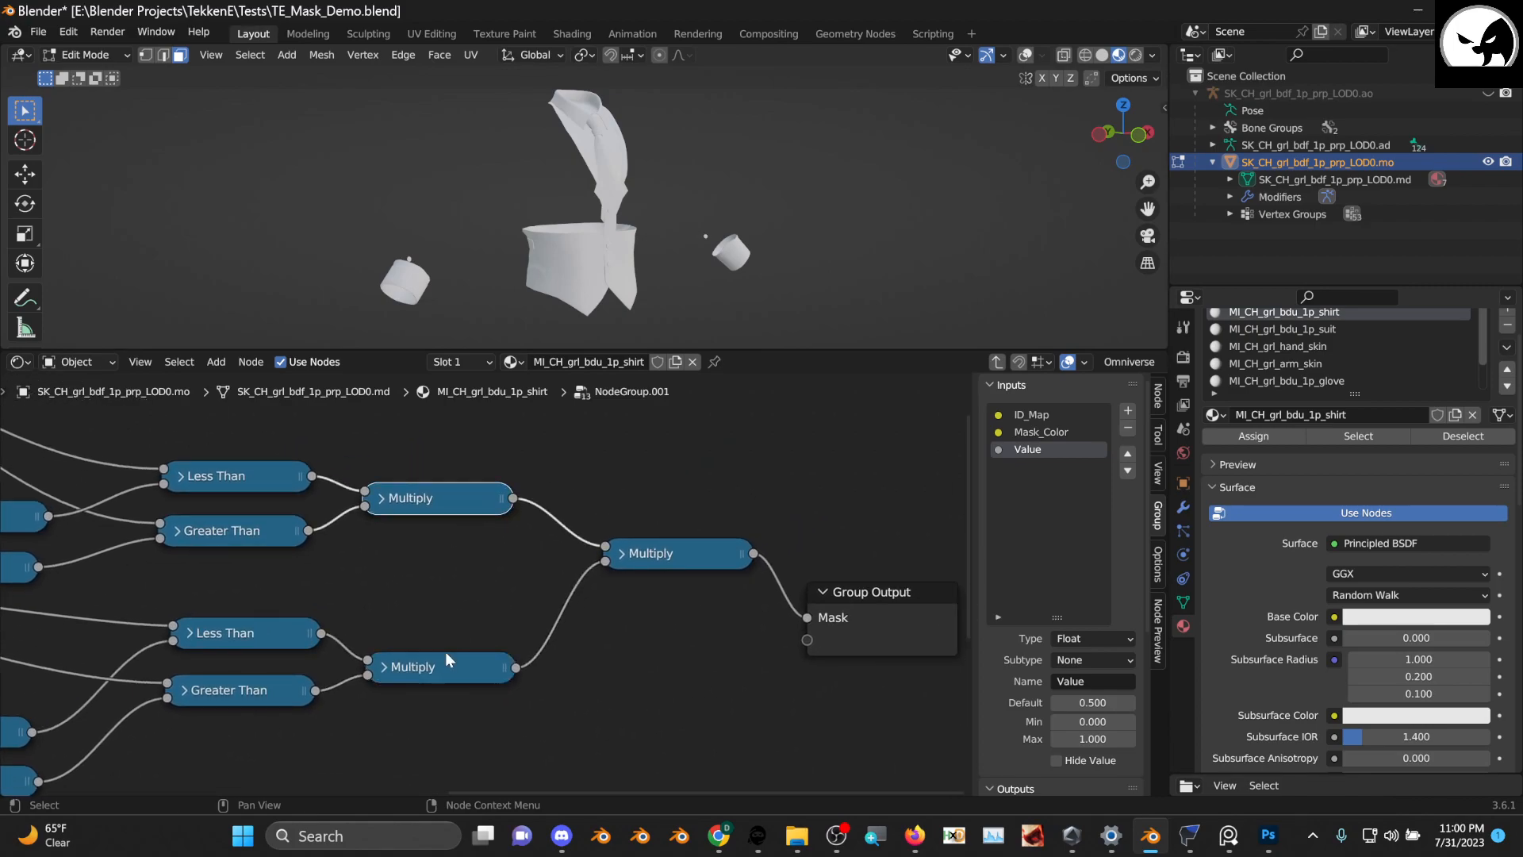
{"action": "left_click_drag", "start_coordinate": [459, 680], "coordinate": [454, 682]}
{"action": "left_click_drag", "start_coordinate": [662, 568], "coordinate": [638, 605]}
{"action": "middle_click_drag", "start_coordinate": [502, 598], "coordinate": [418, 593]}
{"action": "scroll", "coordinate": [471, 587], "scroll_direction": "down", "scroll_amount": 2}
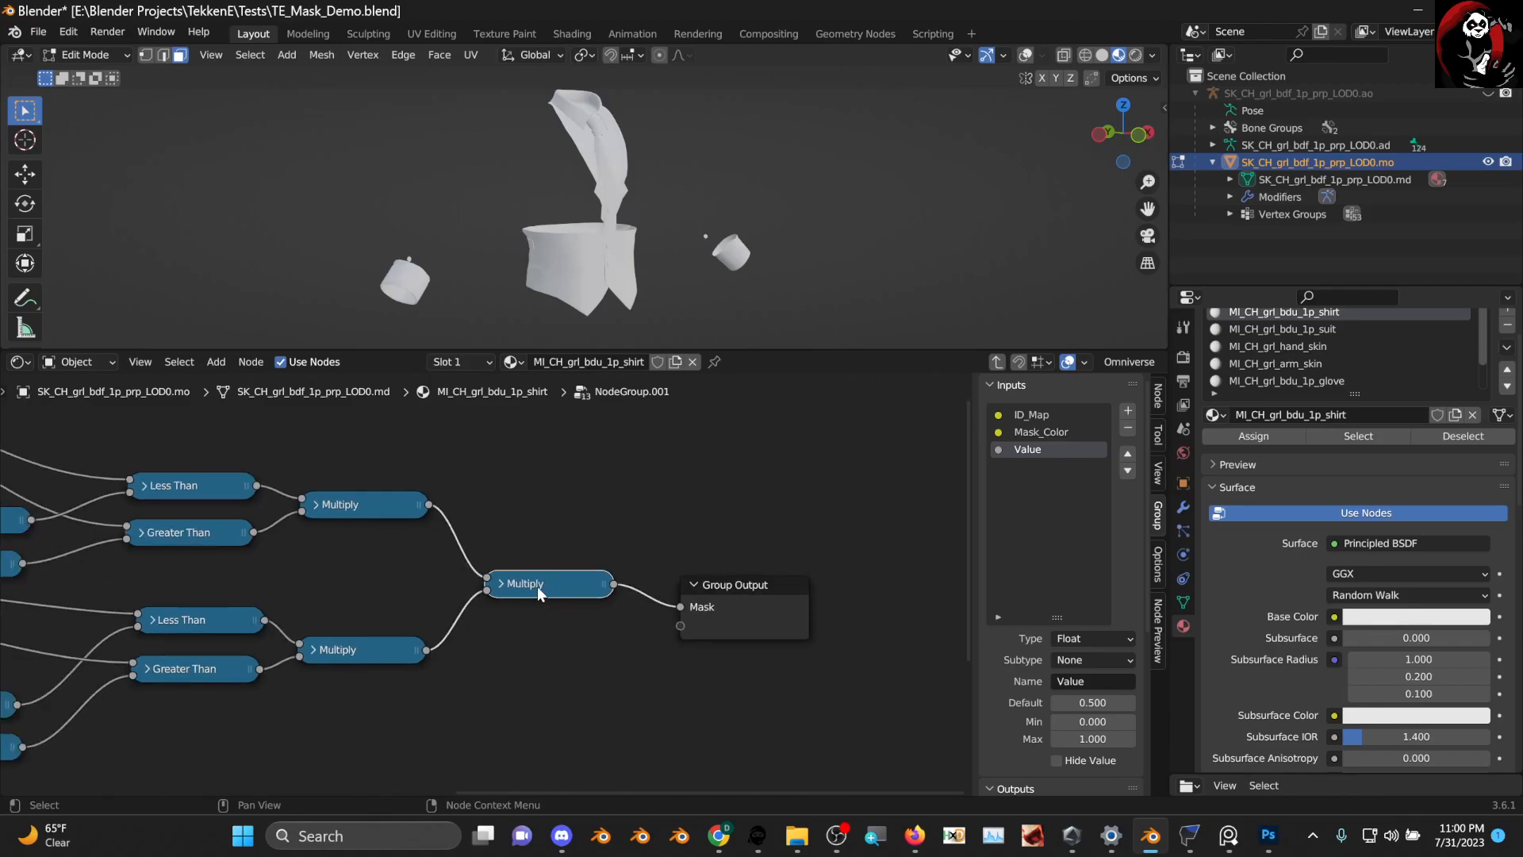
{"action": "scroll", "coordinate": [380, 580], "scroll_direction": "down", "scroll_amount": 2}
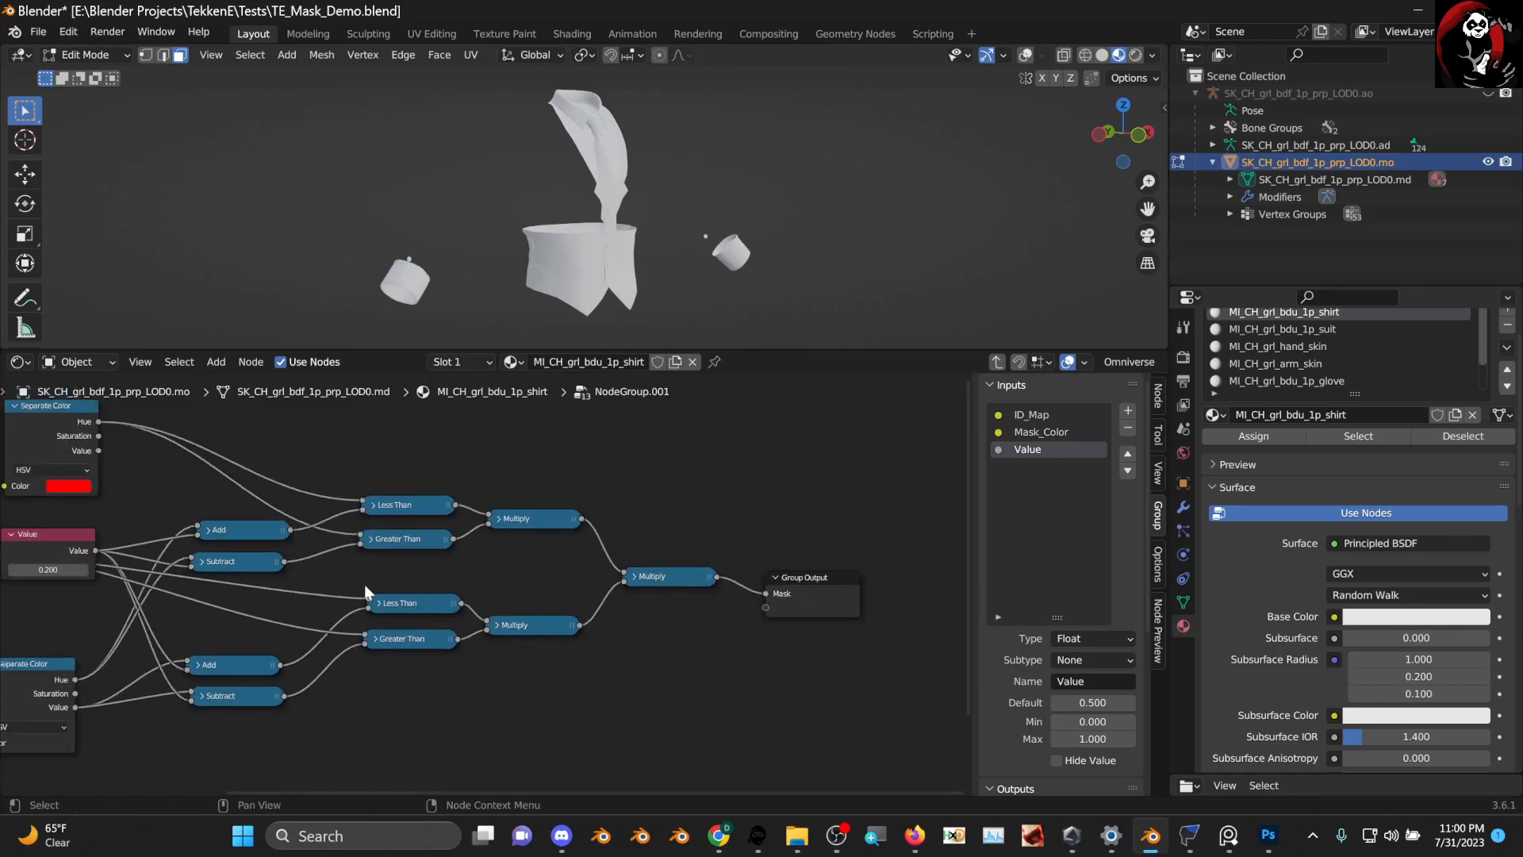
{"action": "key", "text": "Home"}
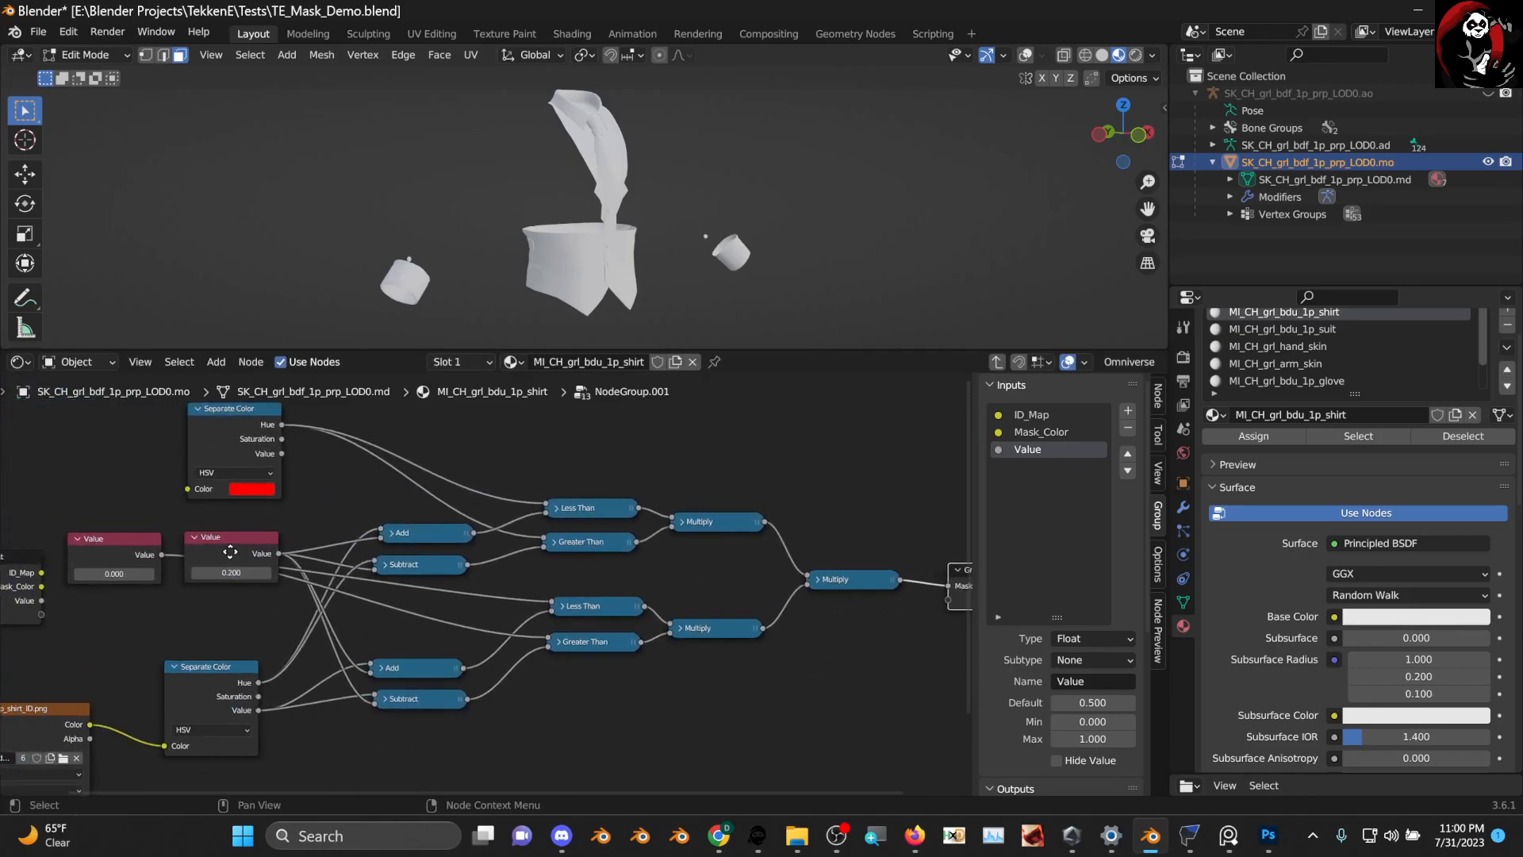
Delete the duplicate Value node set to 0.000 beside the Group Input
{"action": "scroll", "coordinate": [379, 559], "scroll_direction": "up", "scroll_amount": 6}
{"action": "left_click", "coordinate": [201, 509]}
{"action": "middle_click_drag", "start_coordinate": [204, 511], "coordinate": [299, 545]}
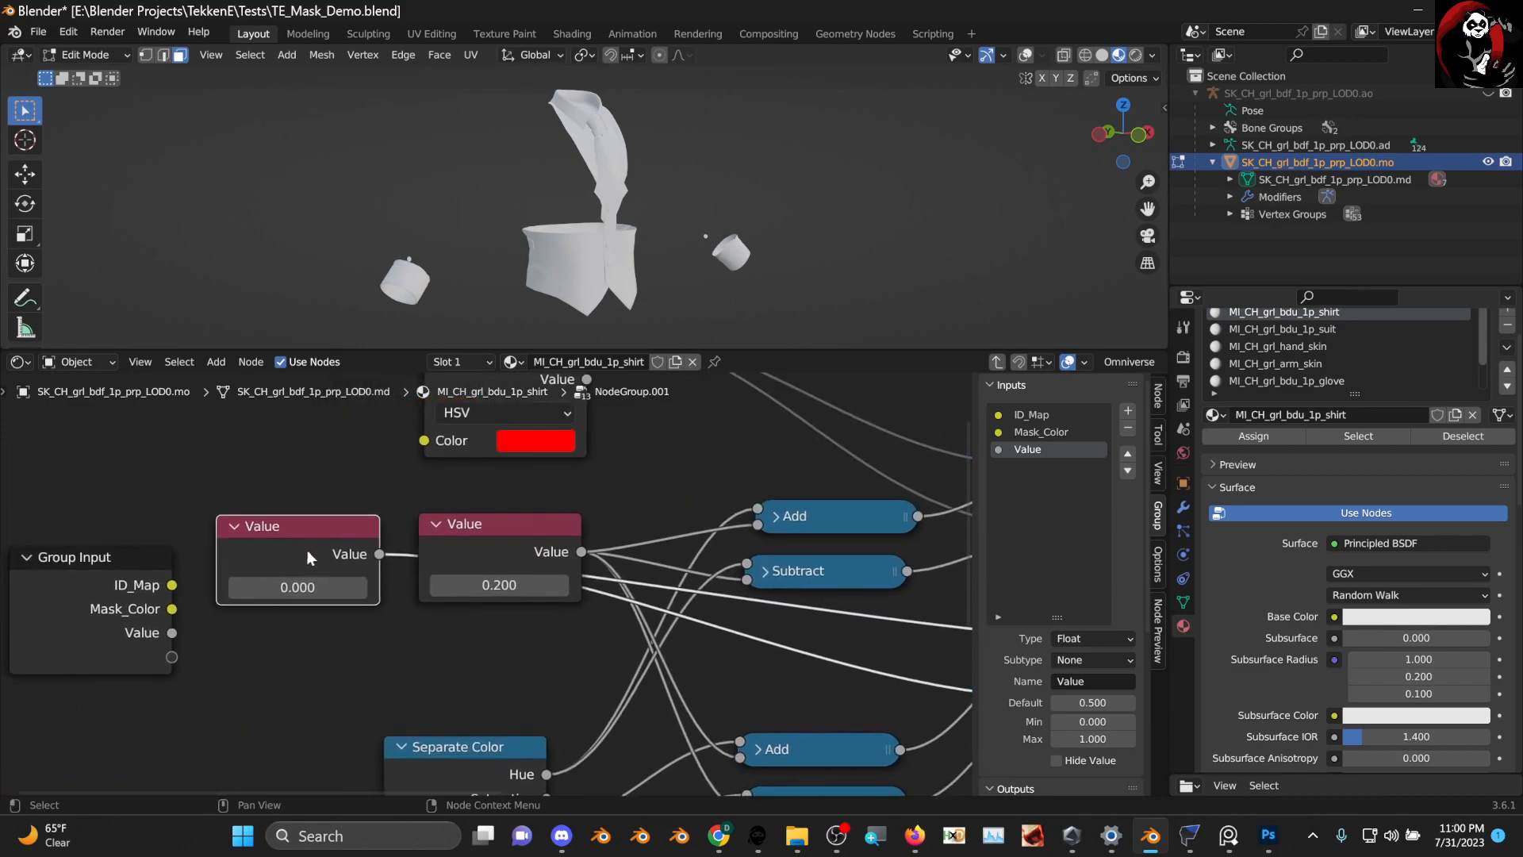
{"action": "key", "text": "x"}
{"action": "middle_click_drag", "start_coordinate": [362, 662], "coordinate": [219, 574]}
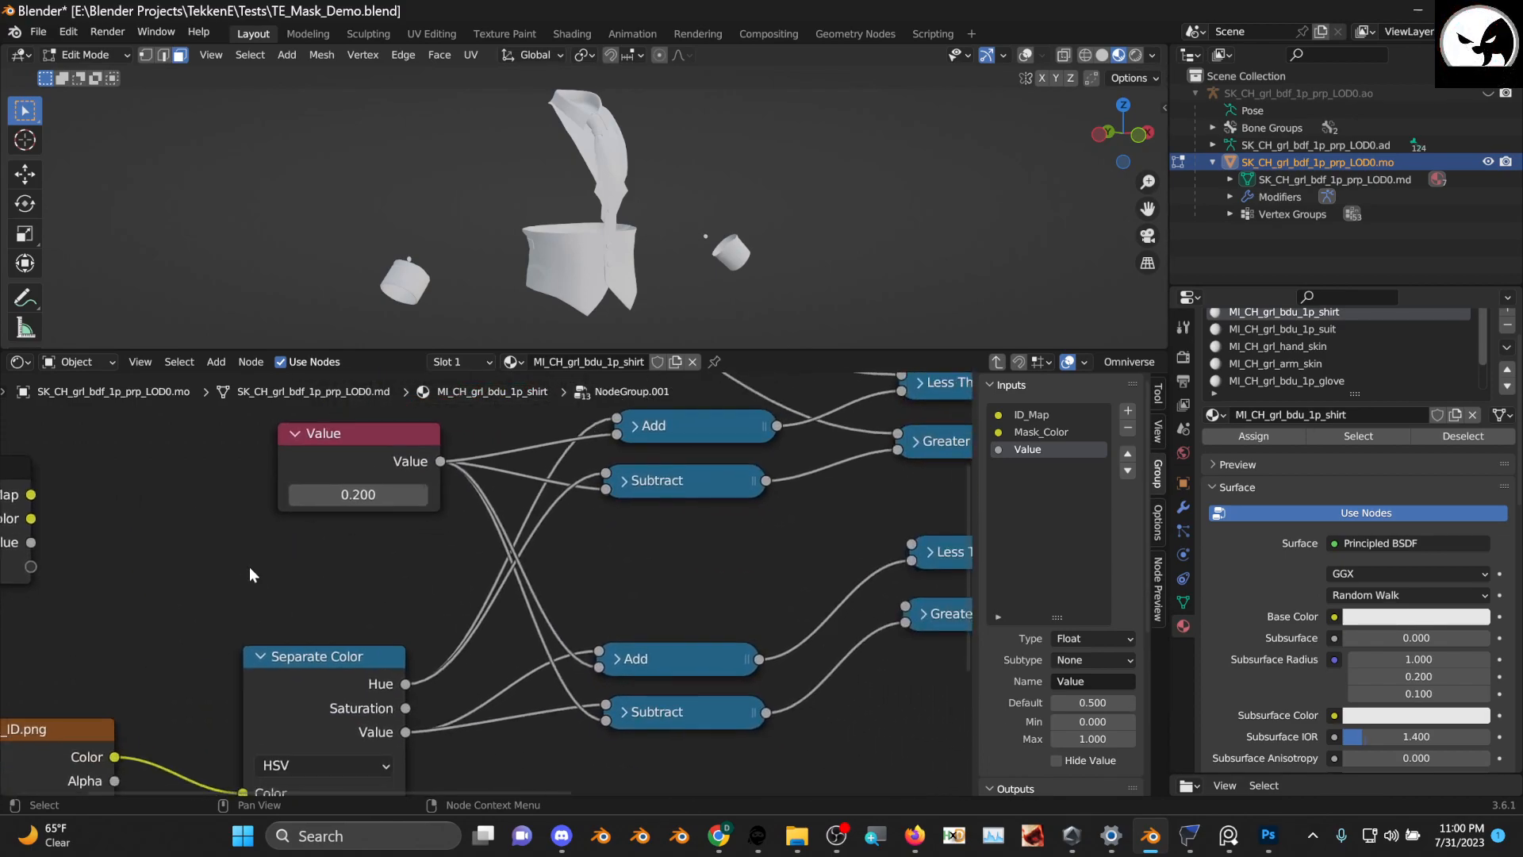
Link the Group Input's Value to the lower Less Than and Greater Than nodes, and its Mask_Color to the upper Separate Color node
{"action": "scroll", "coordinate": [508, 575], "scroll_direction": "down", "scroll_amount": 3}
{"action": "left_click_drag", "start_coordinate": [823, 553], "coordinate": [126, 552]}
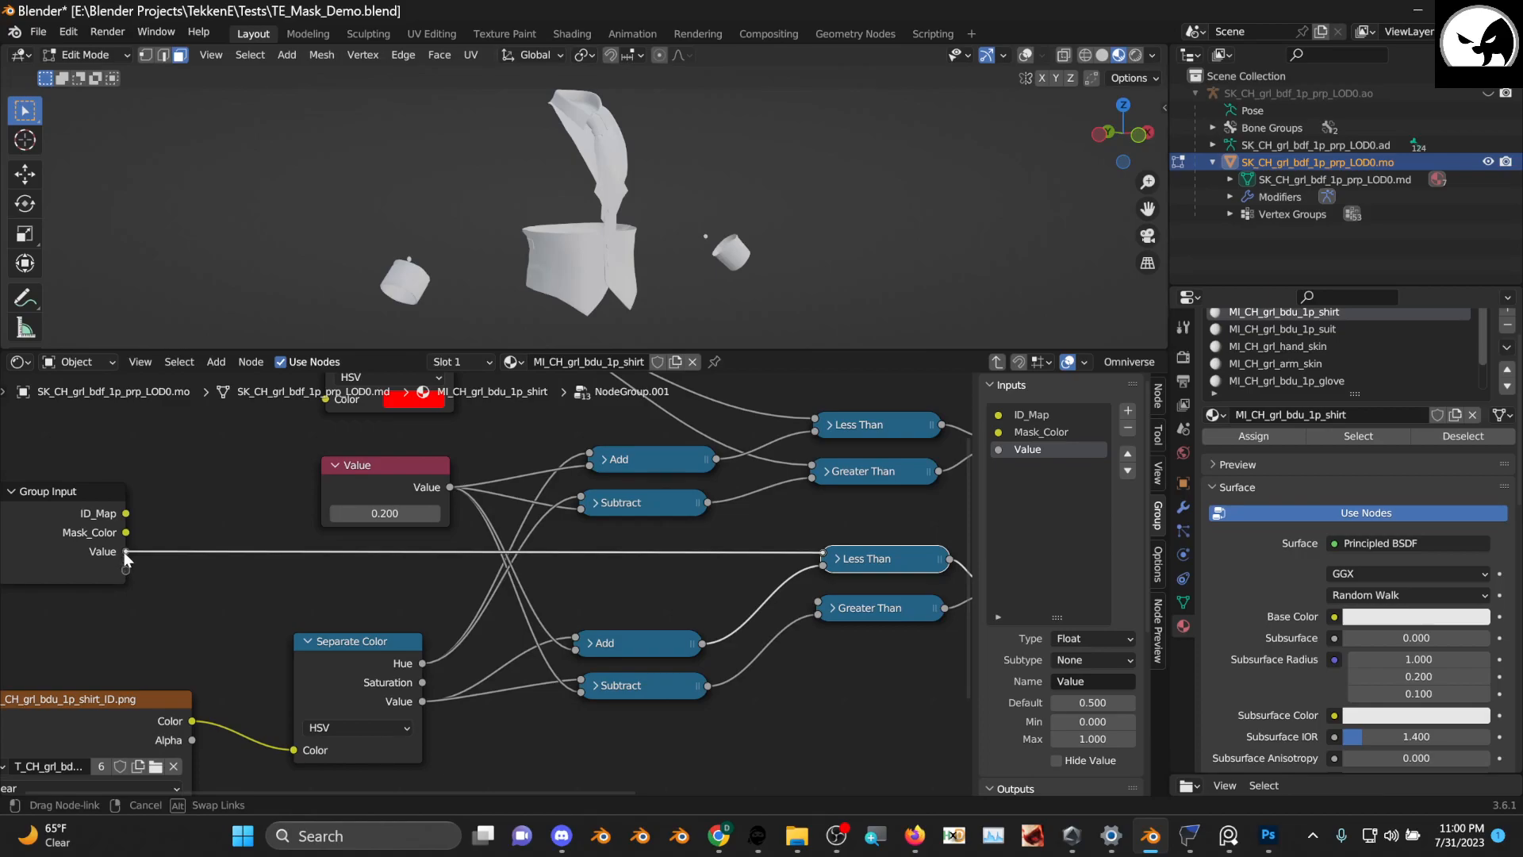
{"action": "left_click_drag", "start_coordinate": [823, 607], "coordinate": [125, 551]}
{"action": "middle_click_drag", "start_coordinate": [170, 572], "coordinate": [281, 624]}
{"action": "left_click_drag", "start_coordinate": [226, 583], "coordinate": [445, 450]}
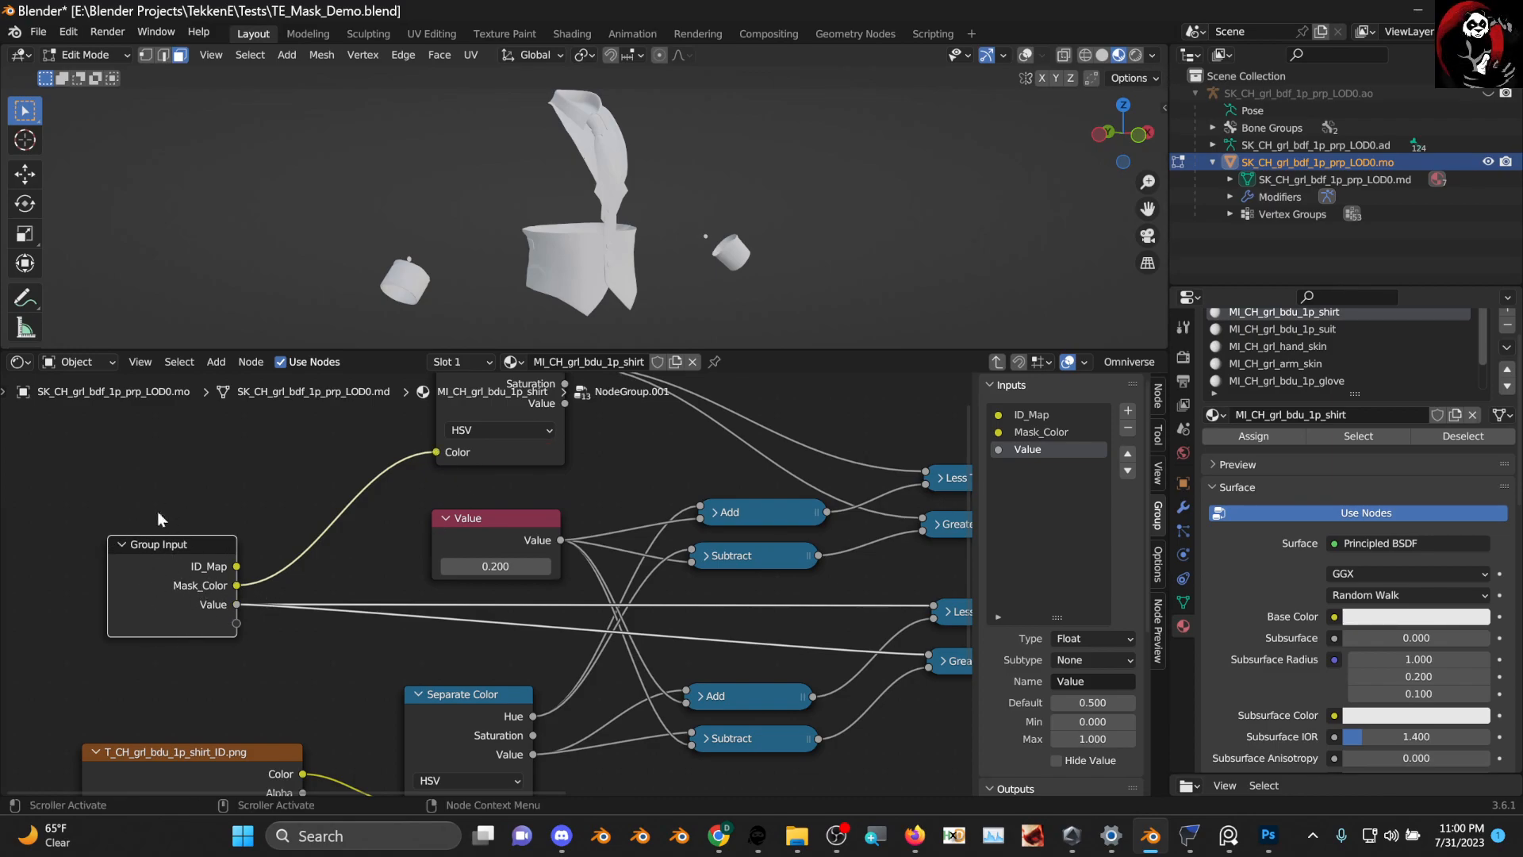
Link the Group Input's ID_Map to the lower Separate Color node and delete the T_CH_grl_bdu_1p_shirt_ID.png texture node from the group
{"action": "key", "text": "Home"}
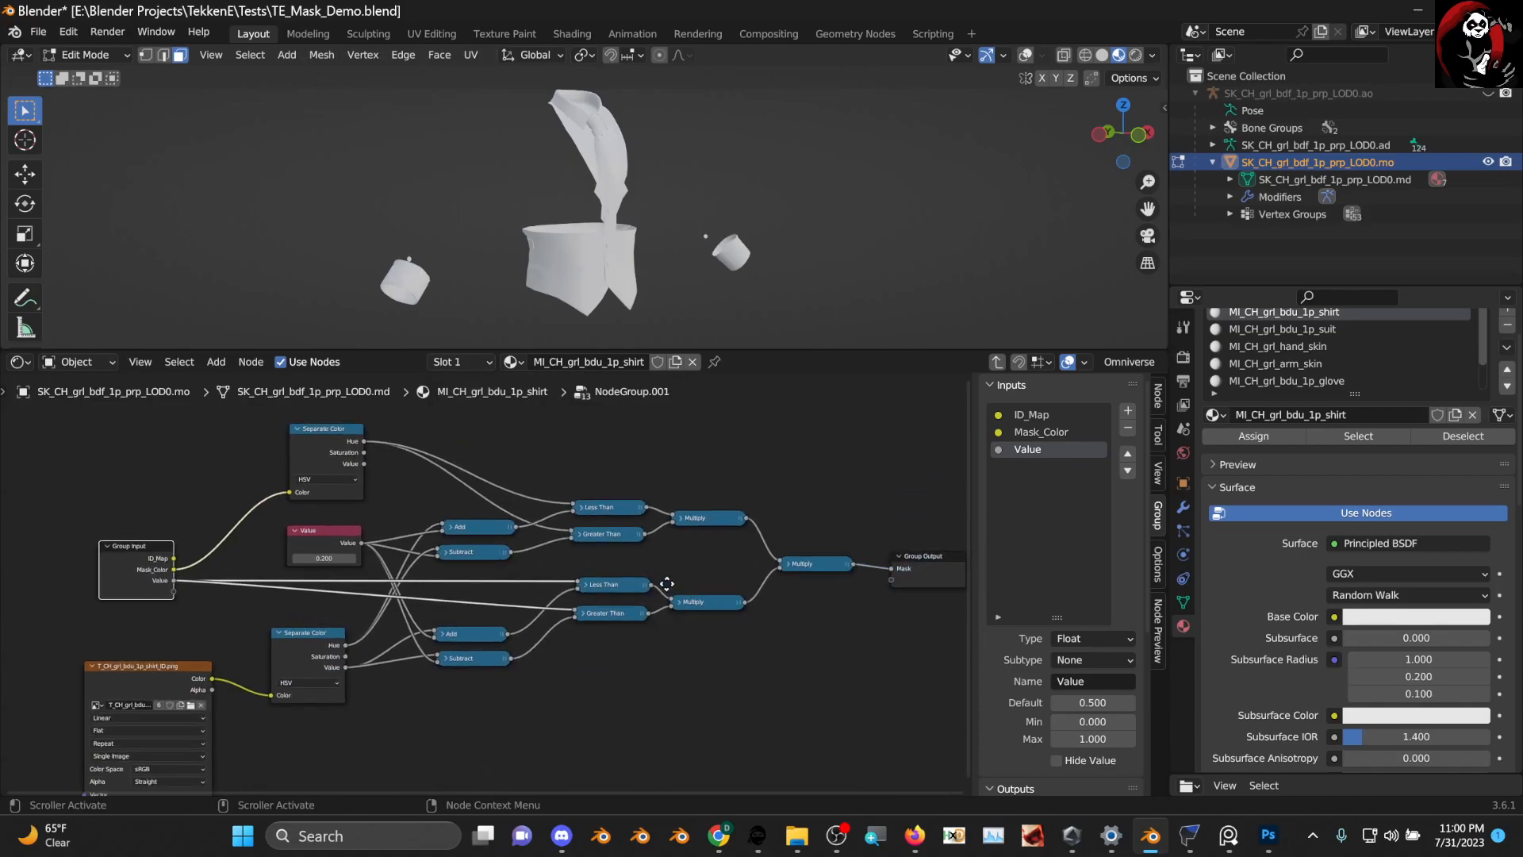
{"action": "scroll", "coordinate": [584, 571], "scroll_direction": "up", "scroll_amount": 2}
{"action": "middle_click_drag", "start_coordinate": [584, 572], "coordinate": [594, 627]}
{"action": "scroll", "coordinate": [457, 646], "scroll_direction": "up", "scroll_amount": 1}
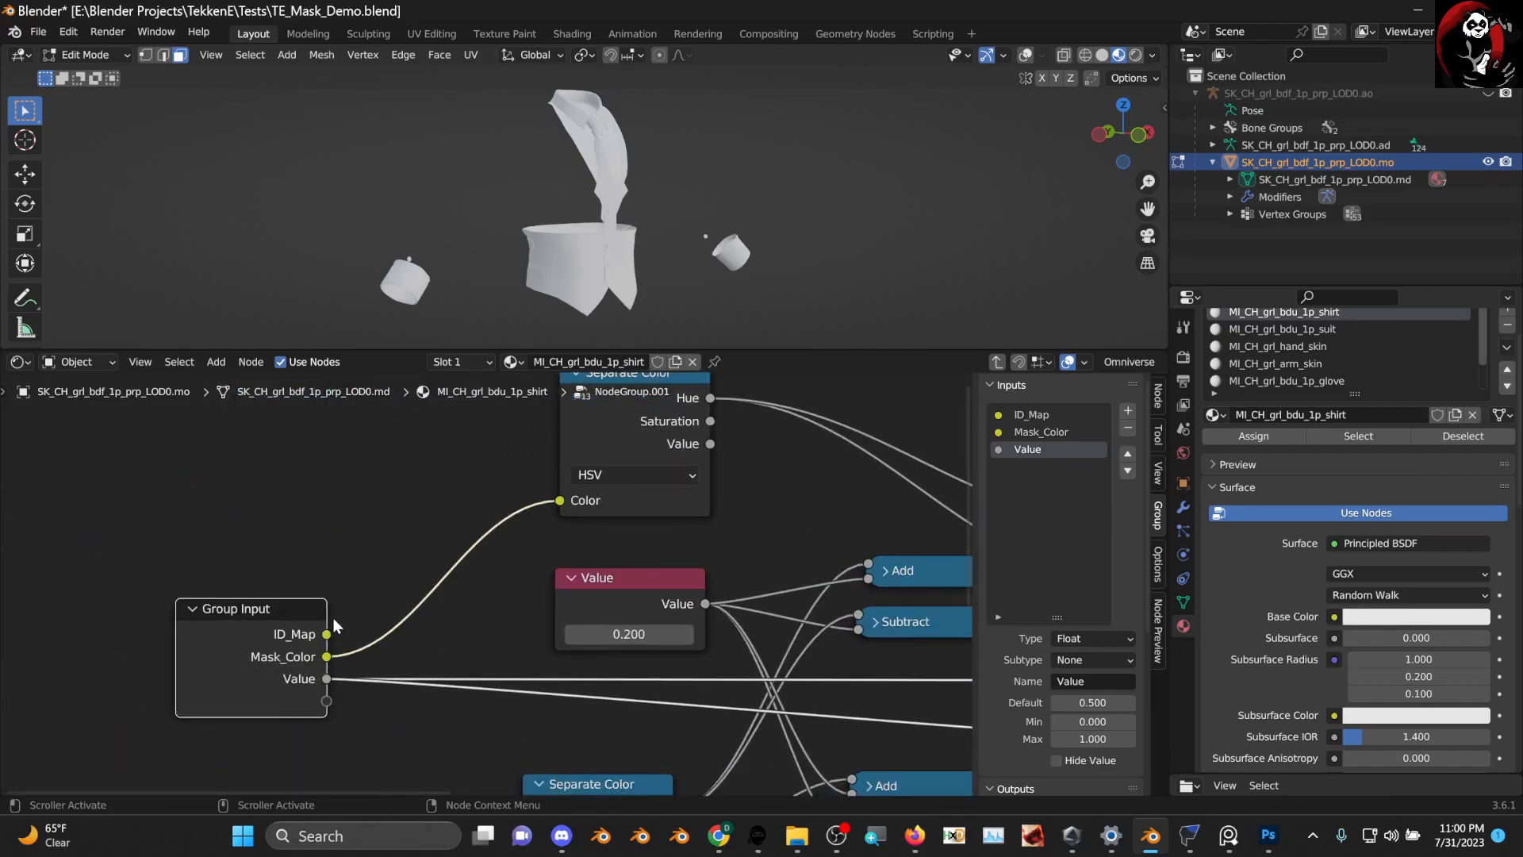
{"action": "middle_click_drag", "start_coordinate": [376, 648], "coordinate": [392, 496]}
{"action": "scroll", "coordinate": [385, 590], "scroll_direction": "down", "scroll_amount": 2}
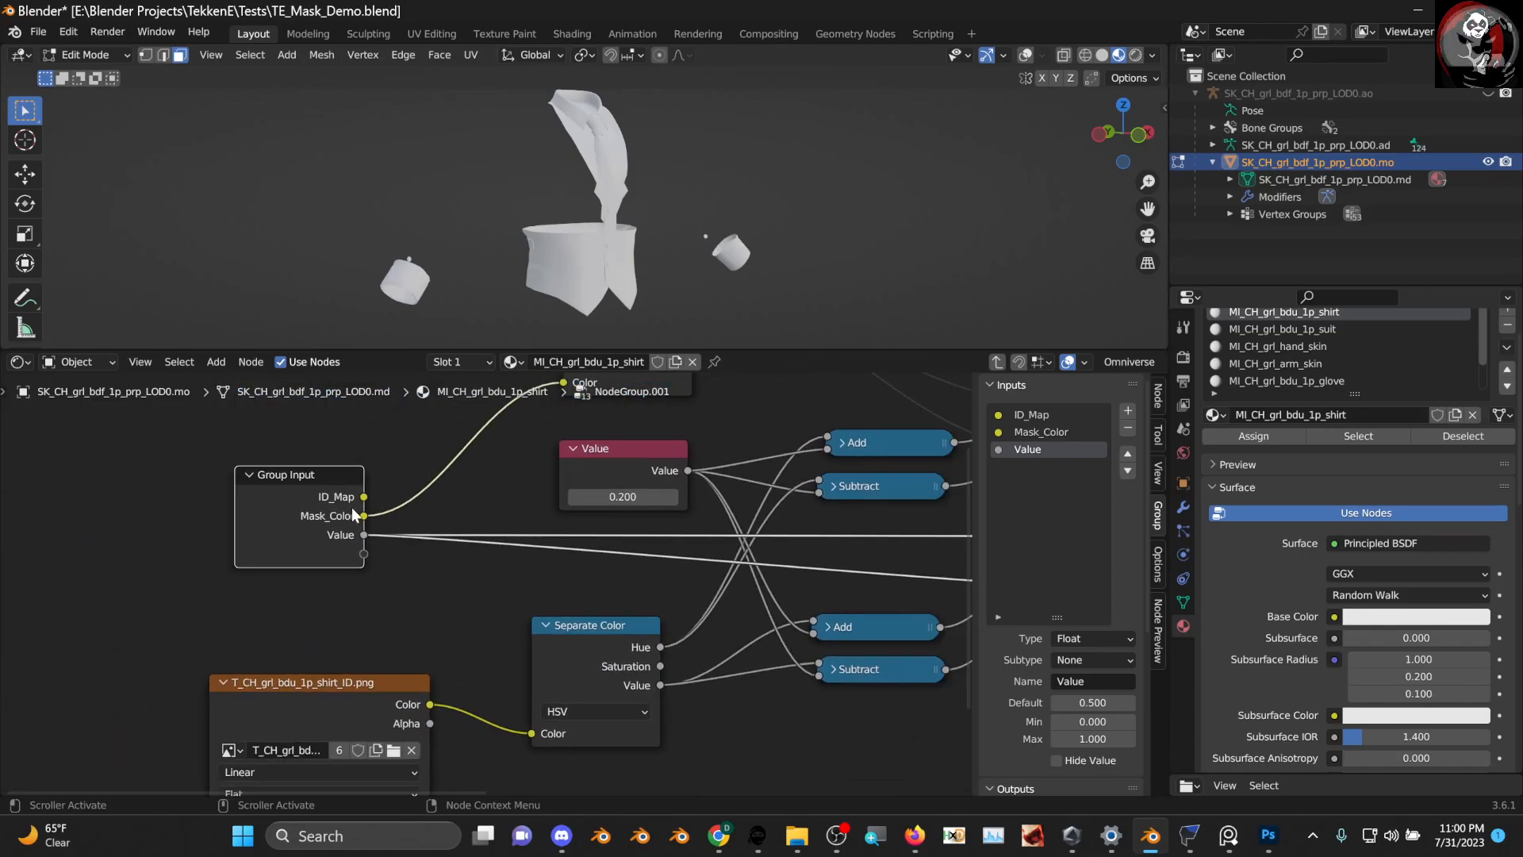
{"action": "scroll", "coordinate": [356, 515], "scroll_direction": "up", "scroll_amount": 1}
{"action": "left_click_drag", "start_coordinate": [354, 489], "coordinate": [535, 745]}
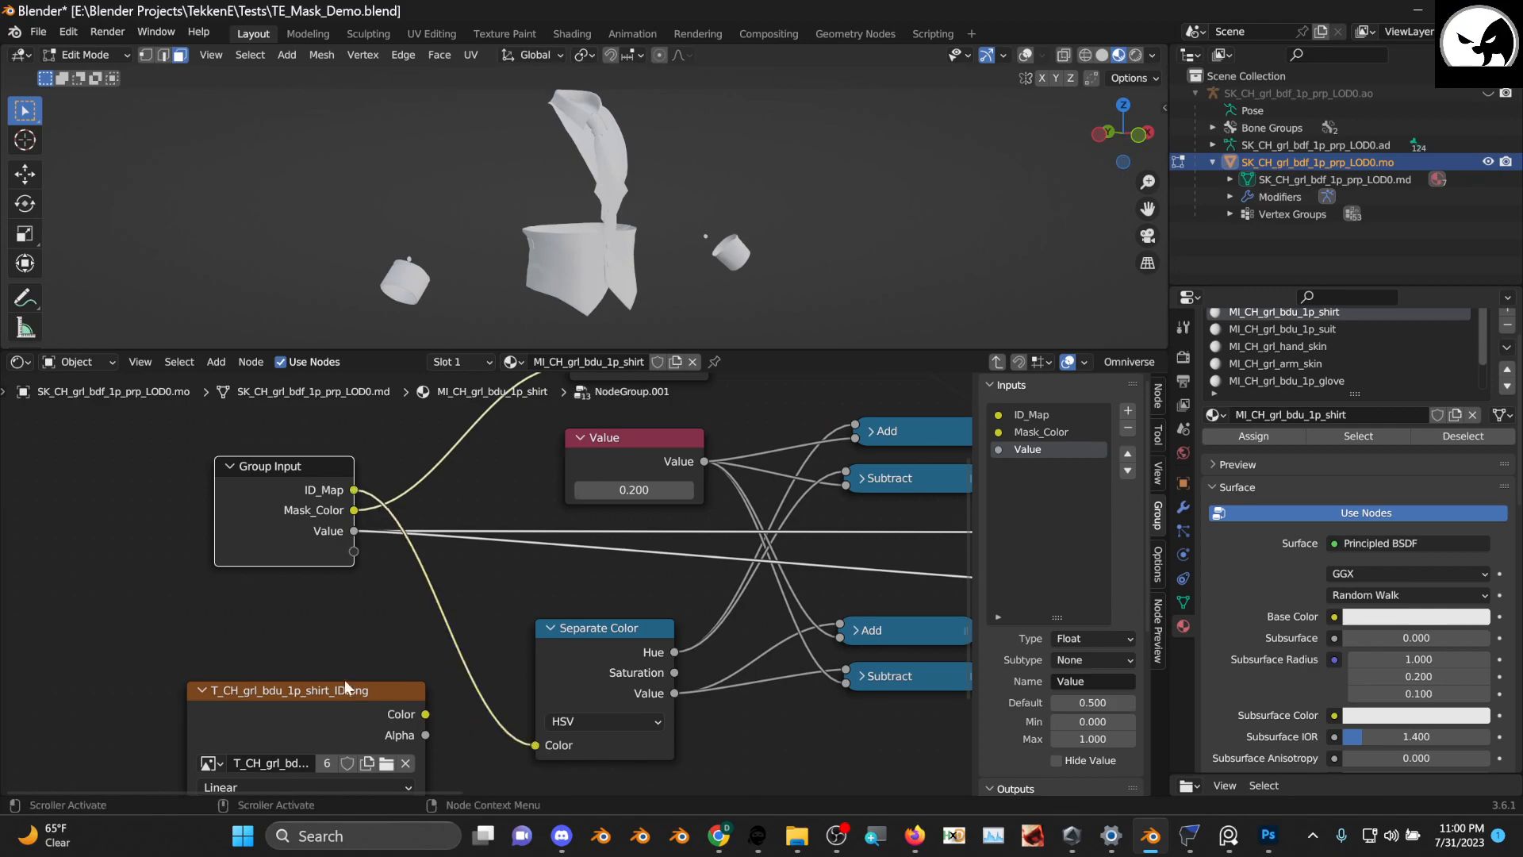
{"action": "key", "text": "Delete"}
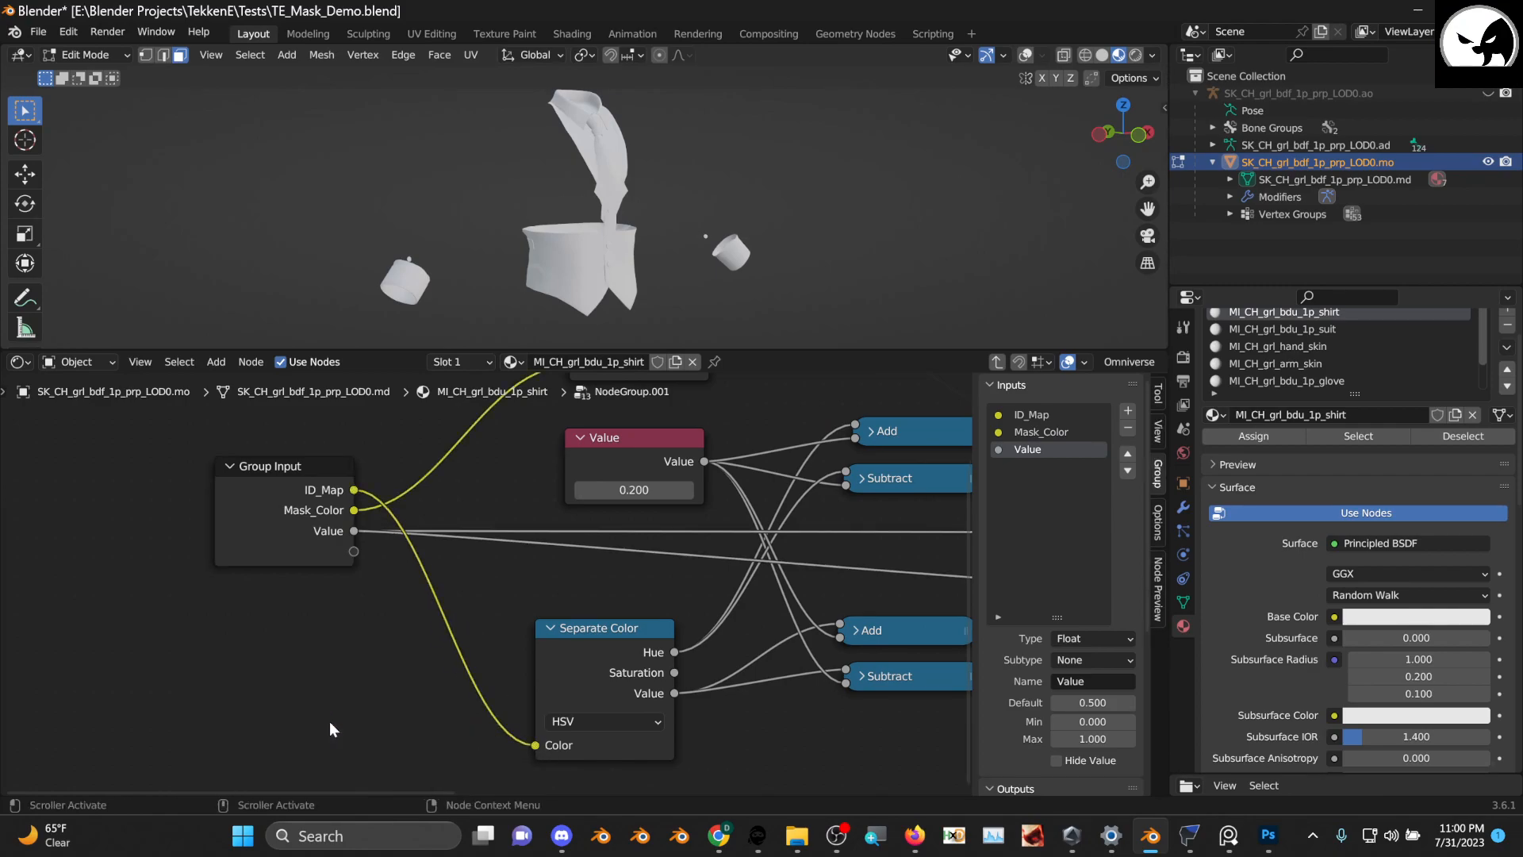
Exit the node group to the MI_CH_grl_bdu_1p_shirt material's node tree
{"action": "scroll", "coordinate": [427, 538], "scroll_direction": "down", "scroll_amount": 3}
{"action": "key", "text": "Home"}
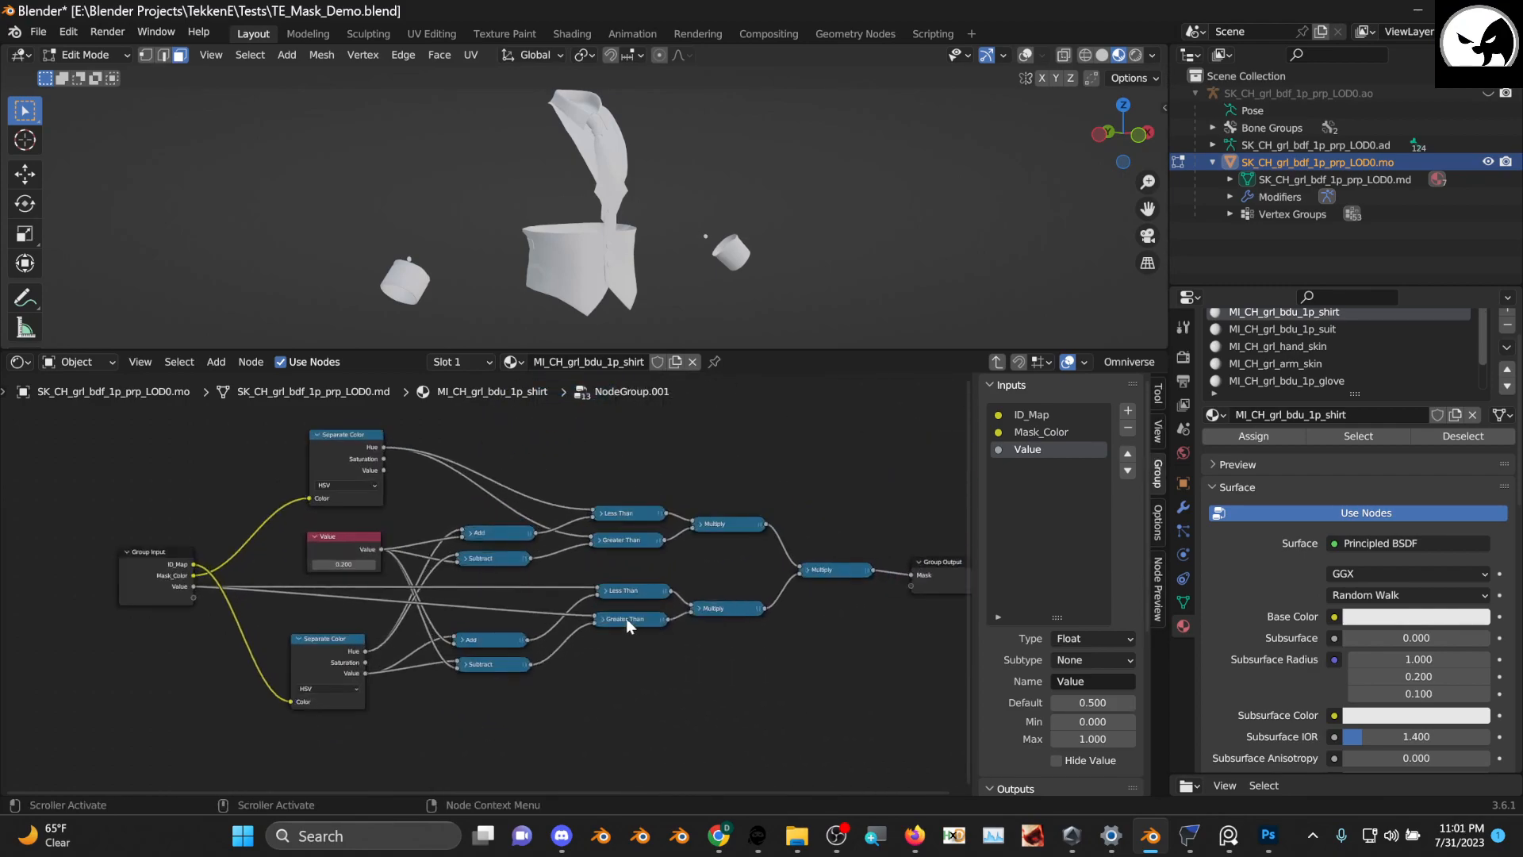
{"action": "left_click", "coordinate": [997, 362]}
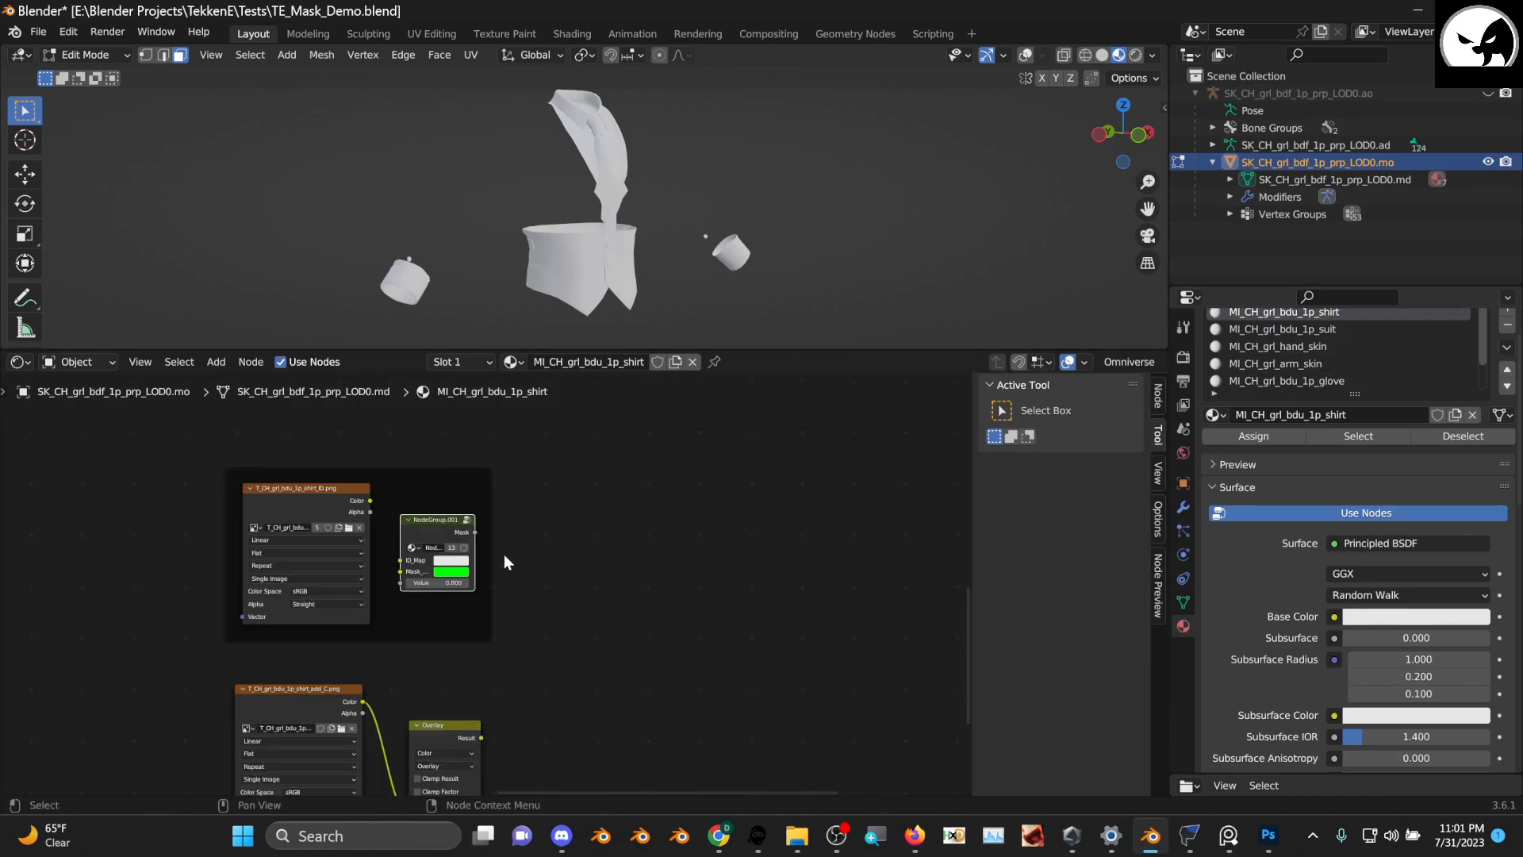
{"action": "middle_click_drag", "start_coordinate": [823, 644], "coordinate": [629, 649]}
{"action": "scroll", "coordinate": [476, 579], "scroll_direction": "up", "scroll_amount": 3}
{"action": "middle_click_drag", "start_coordinate": [686, 209], "coordinate": [754, 214]}
{"action": "scroll", "coordinate": [385, 627], "scroll_direction": "up", "scroll_amount": 2}
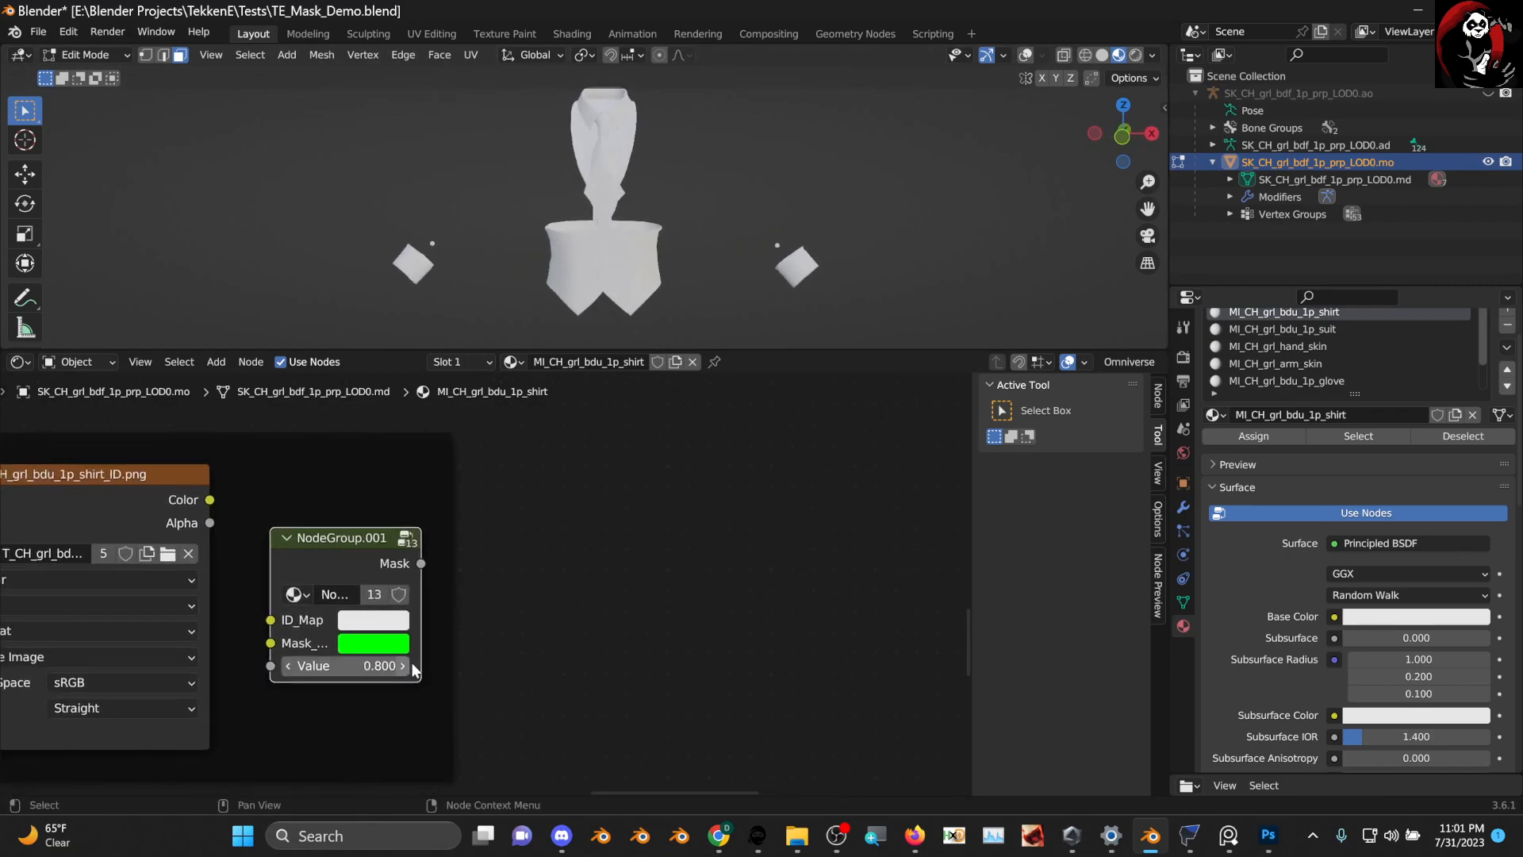
Set NodeGroup.001's mask color to pure red and its Value to 0.000
{"action": "left_click", "coordinate": [404, 651]}
{"action": "left_click_drag", "start_coordinate": [399, 552], "coordinate": [349, 578]}
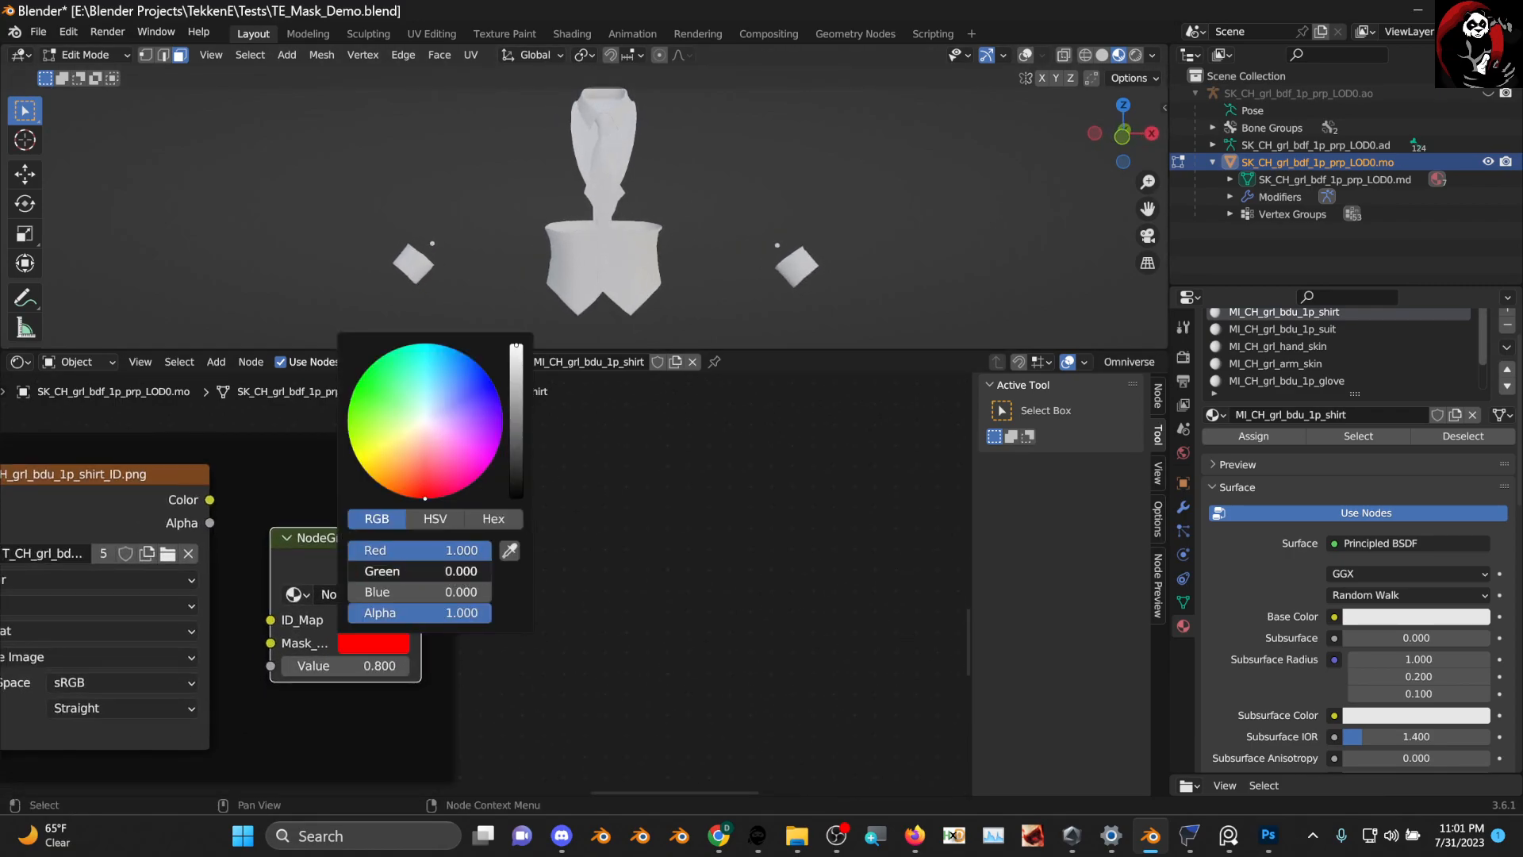
{"action": "left_click", "coordinate": [689, 712]}
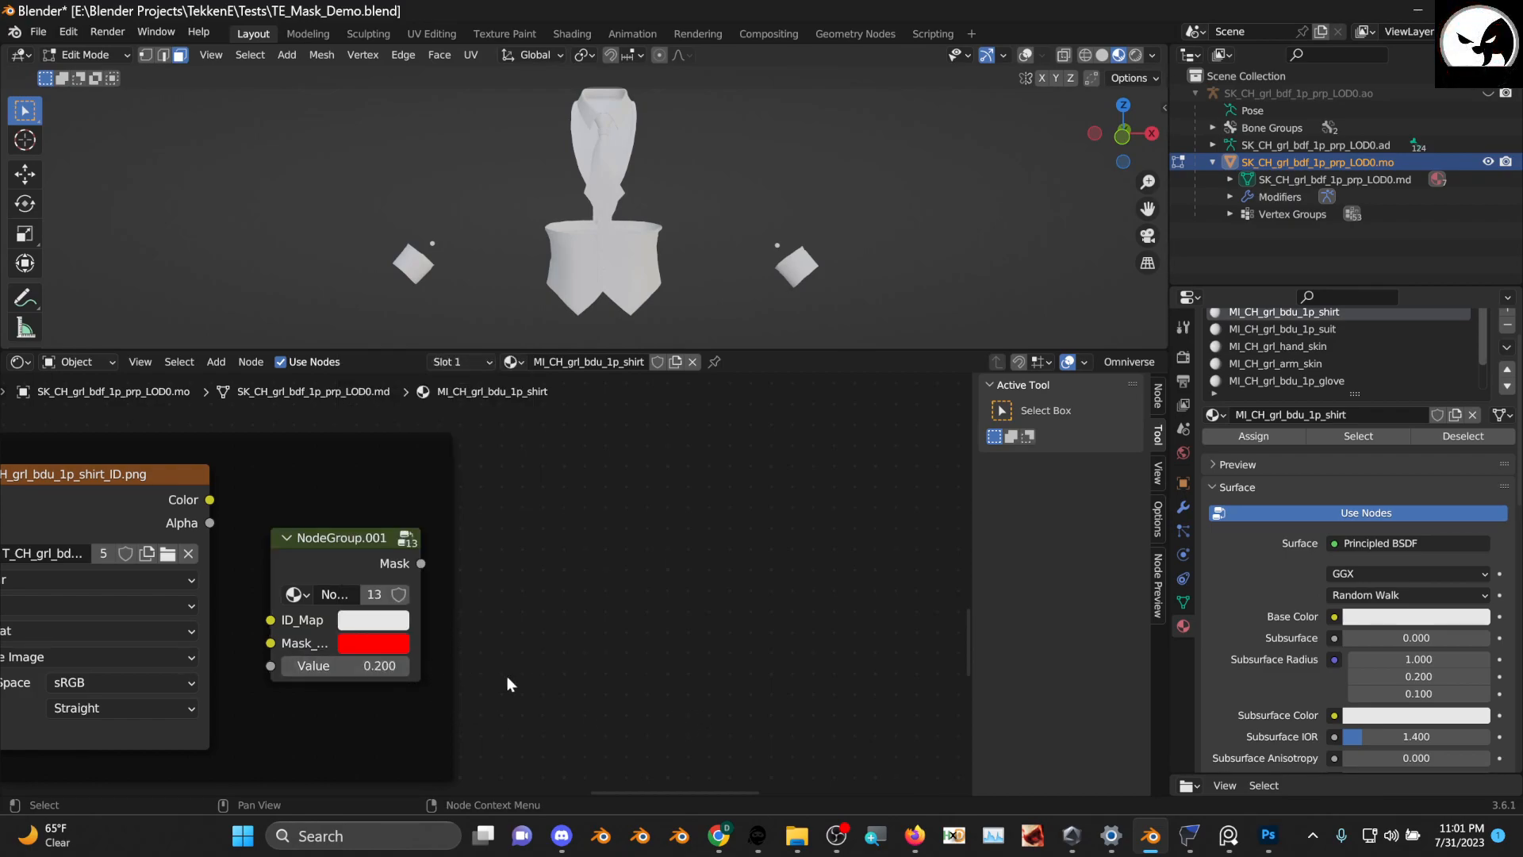
{"action": "key", "text": "BackSpace"}
Link the shirt ID texture's Color to NodeGroup.001's ID_Map, and the group's Mask to the Principled BSDF's Base Color
{"action": "scroll", "coordinate": [486, 570], "scroll_direction": "down", "scroll_amount": 2}
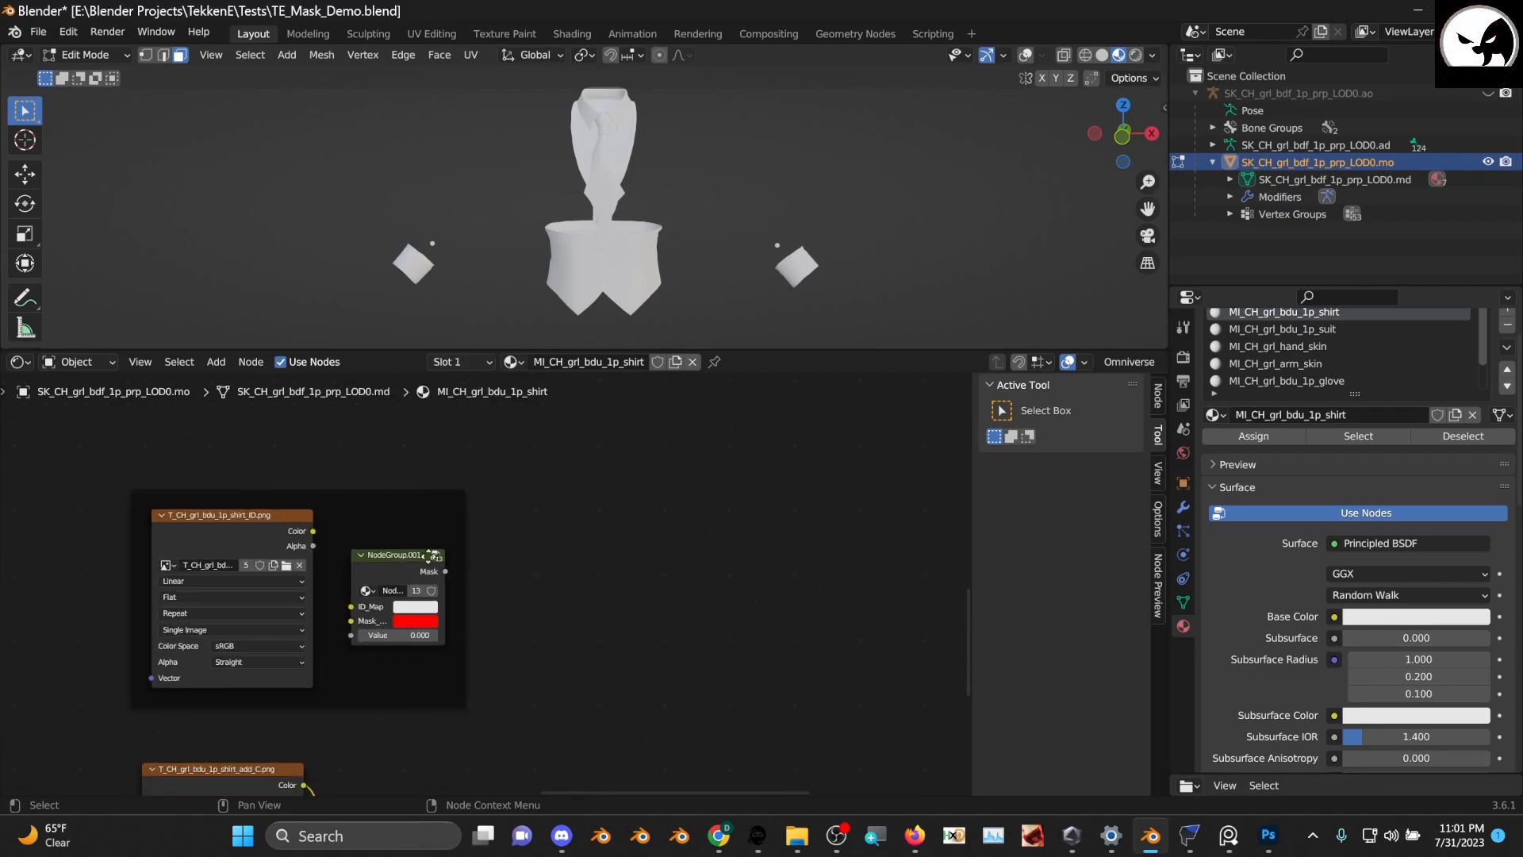
{"action": "left_click_drag", "start_coordinate": [314, 531], "coordinate": [353, 607]}
{"action": "middle_click_drag", "start_coordinate": [760, 606], "coordinate": [625, 633]}
{"action": "left_click_drag", "start_coordinate": [267, 520], "coordinate": [690, 524]}
{"action": "middle_click_drag", "start_coordinate": [769, 540], "coordinate": [413, 553]}
{"action": "left_click_drag", "start_coordinate": [360, 615], "coordinate": [725, 538]}
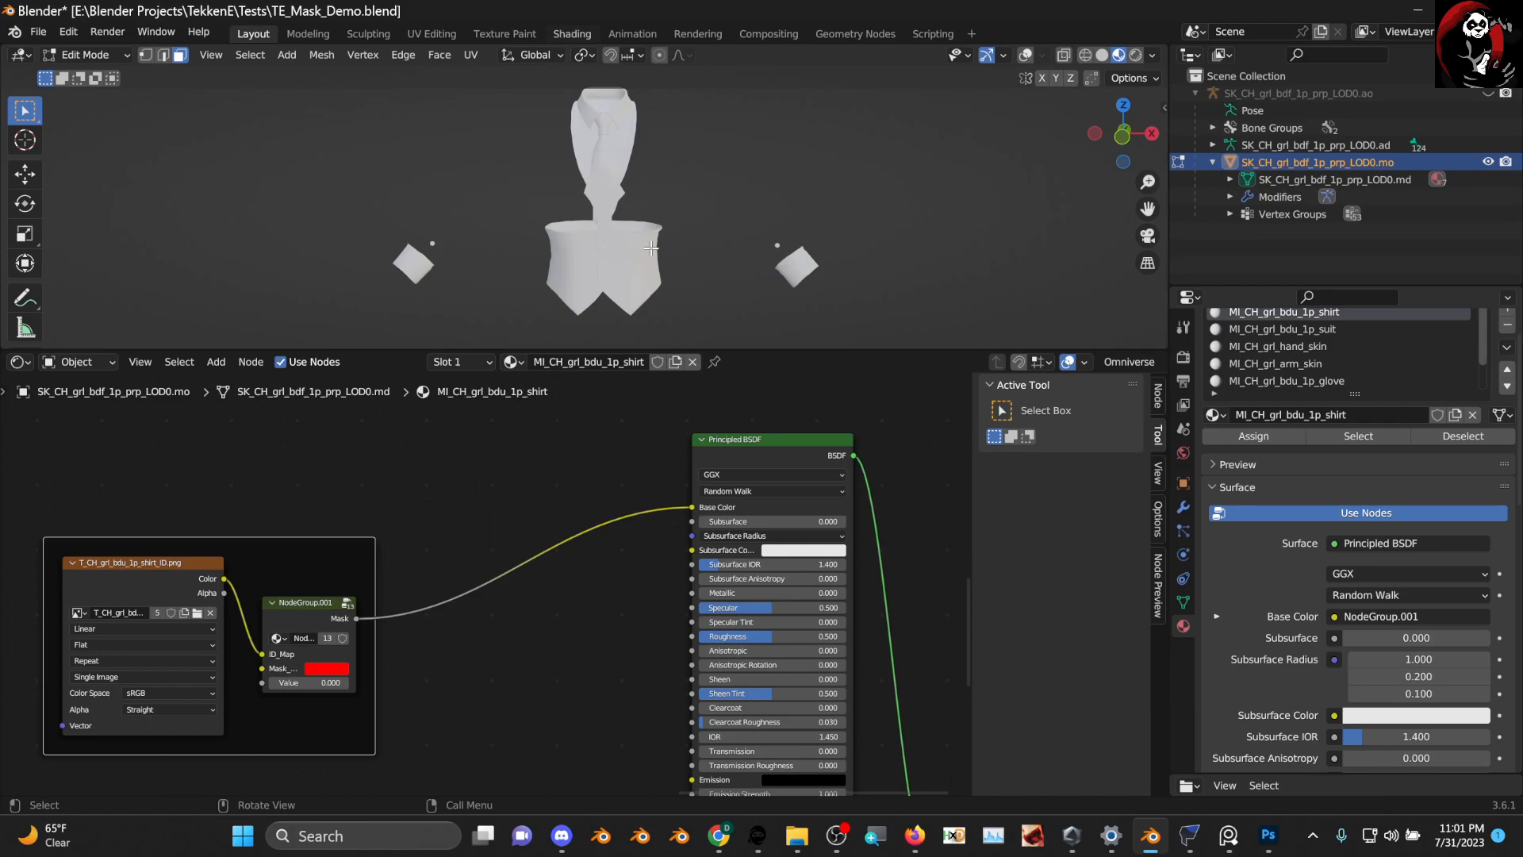
Inspect the red mask on the shirt mesh and raise NodeGroup.001's Value to 0.200
{"action": "scroll", "coordinate": [639, 245], "scroll_direction": "up", "scroll_amount": 1}
{"action": "middle_click_drag", "start_coordinate": [639, 247], "coordinate": [674, 262]}
{"action": "scroll", "coordinate": [404, 709], "scroll_direction": "up", "scroll_amount": 2}
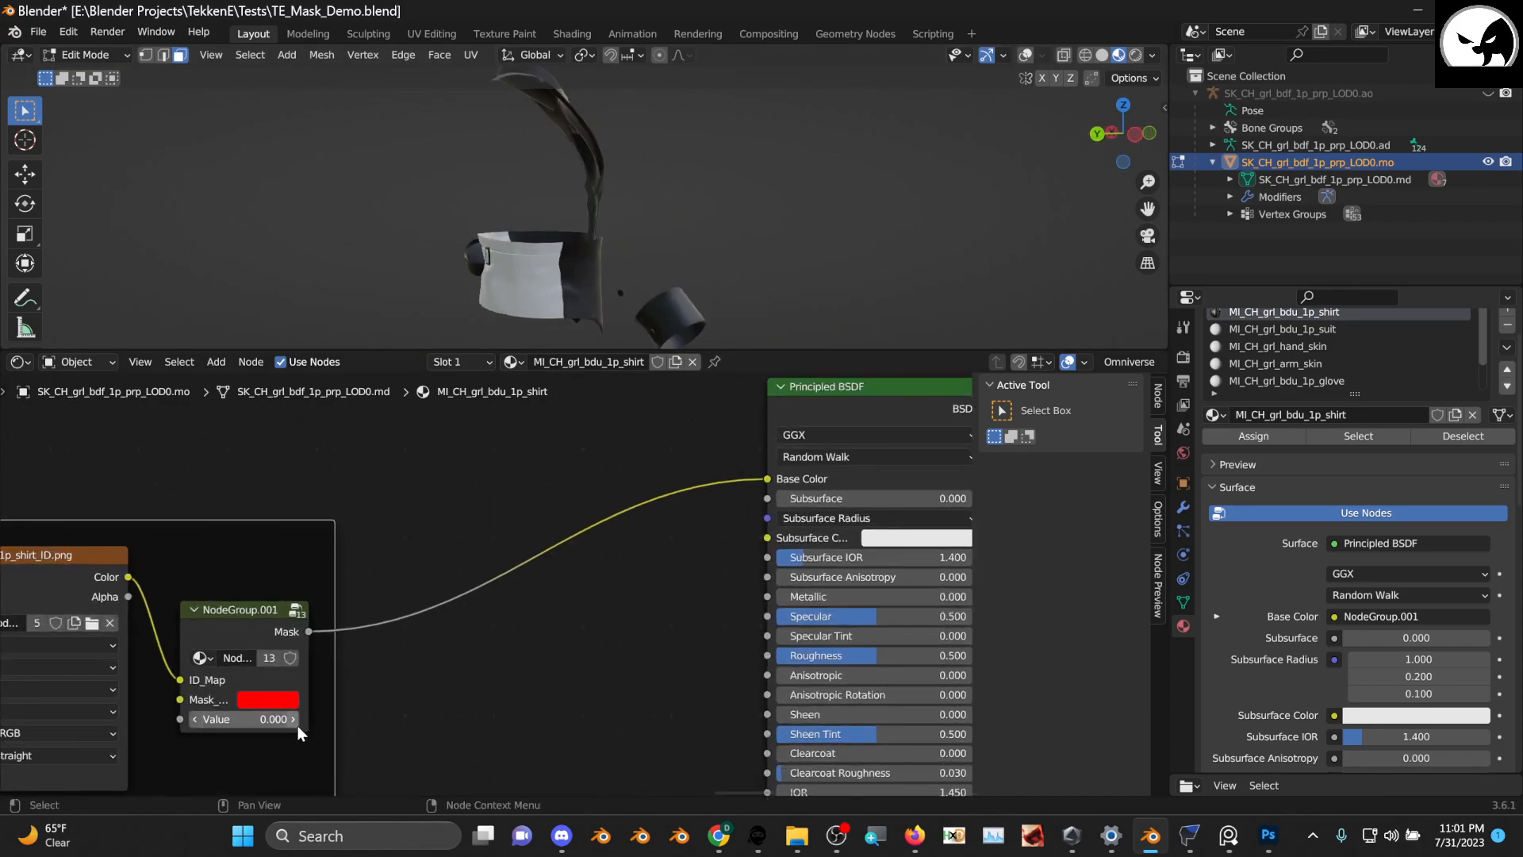
{"action": "middle_click_drag", "start_coordinate": [500, 194], "coordinate": [714, 278]}
{"action": "middle_click_drag", "start_coordinate": [451, 611], "coordinate": [507, 674]}
{"action": "key", "text": "Home"}
{"action": "scroll", "coordinate": [554, 583], "scroll_direction": "up", "scroll_amount": 3}
{"action": "scroll", "coordinate": [505, 676], "scroll_direction": "up", "scroll_amount": 1}
{"action": "left_click", "coordinate": [429, 717]}
{"action": "left_click", "coordinate": [429, 717]}
{"action": "middle_click_drag", "start_coordinate": [565, 197], "coordinate": [748, 194]}
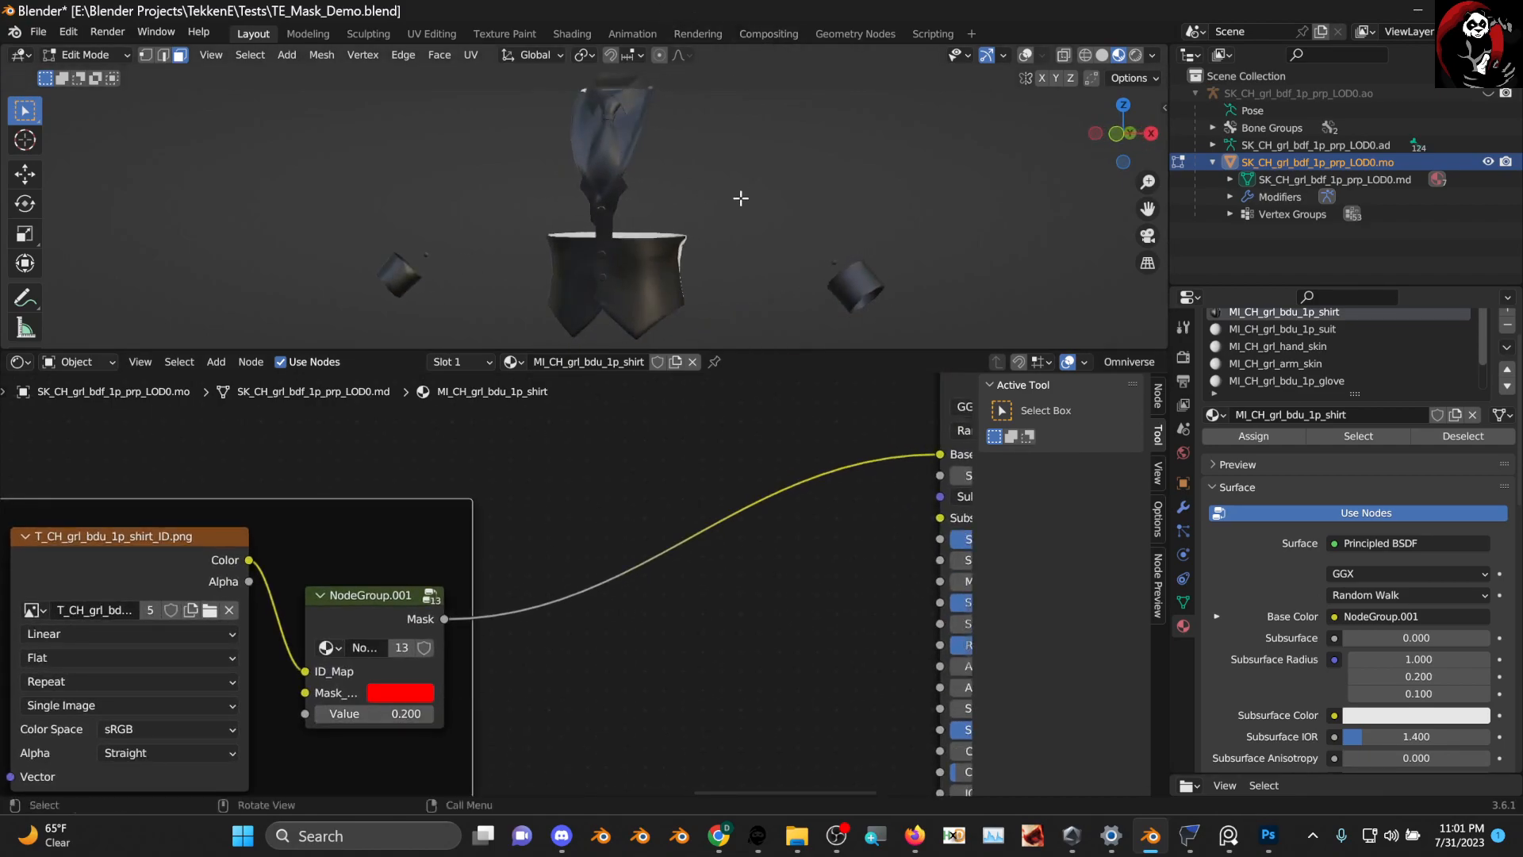
Raise NodeGroup.001's Value through 0.400 to 0.600 and inspect the mask on the shirt and its buttons
{"action": "left_click", "coordinate": [427, 716]}
{"action": "left_click", "coordinate": [430, 716]}
{"action": "middle_click_drag", "start_coordinate": [556, 199], "coordinate": [540, 354]}
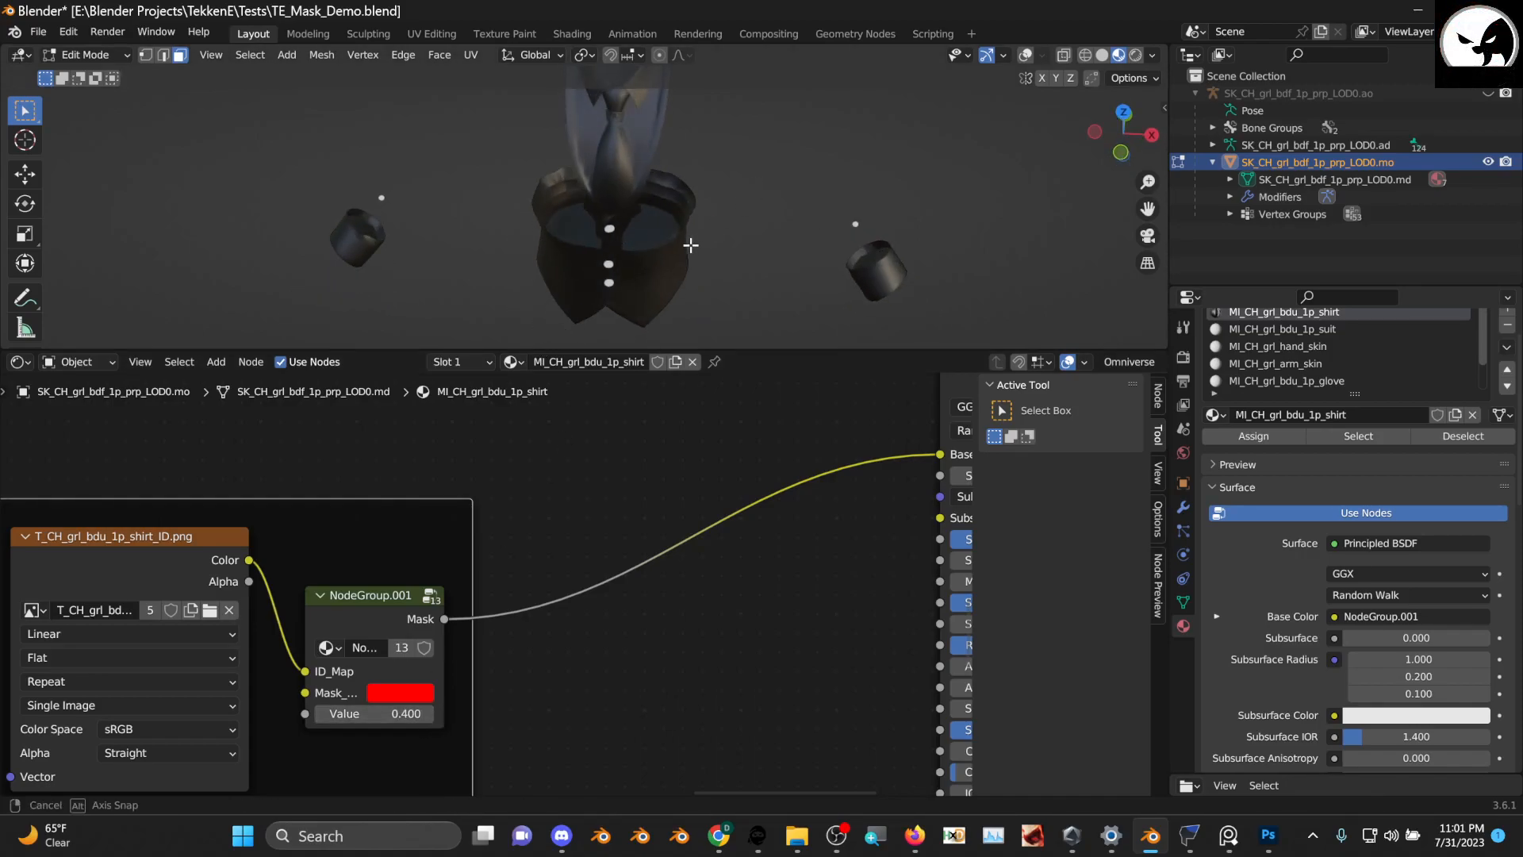
{"action": "middle_click_drag", "start_coordinate": [725, 210], "coordinate": [682, 198]}
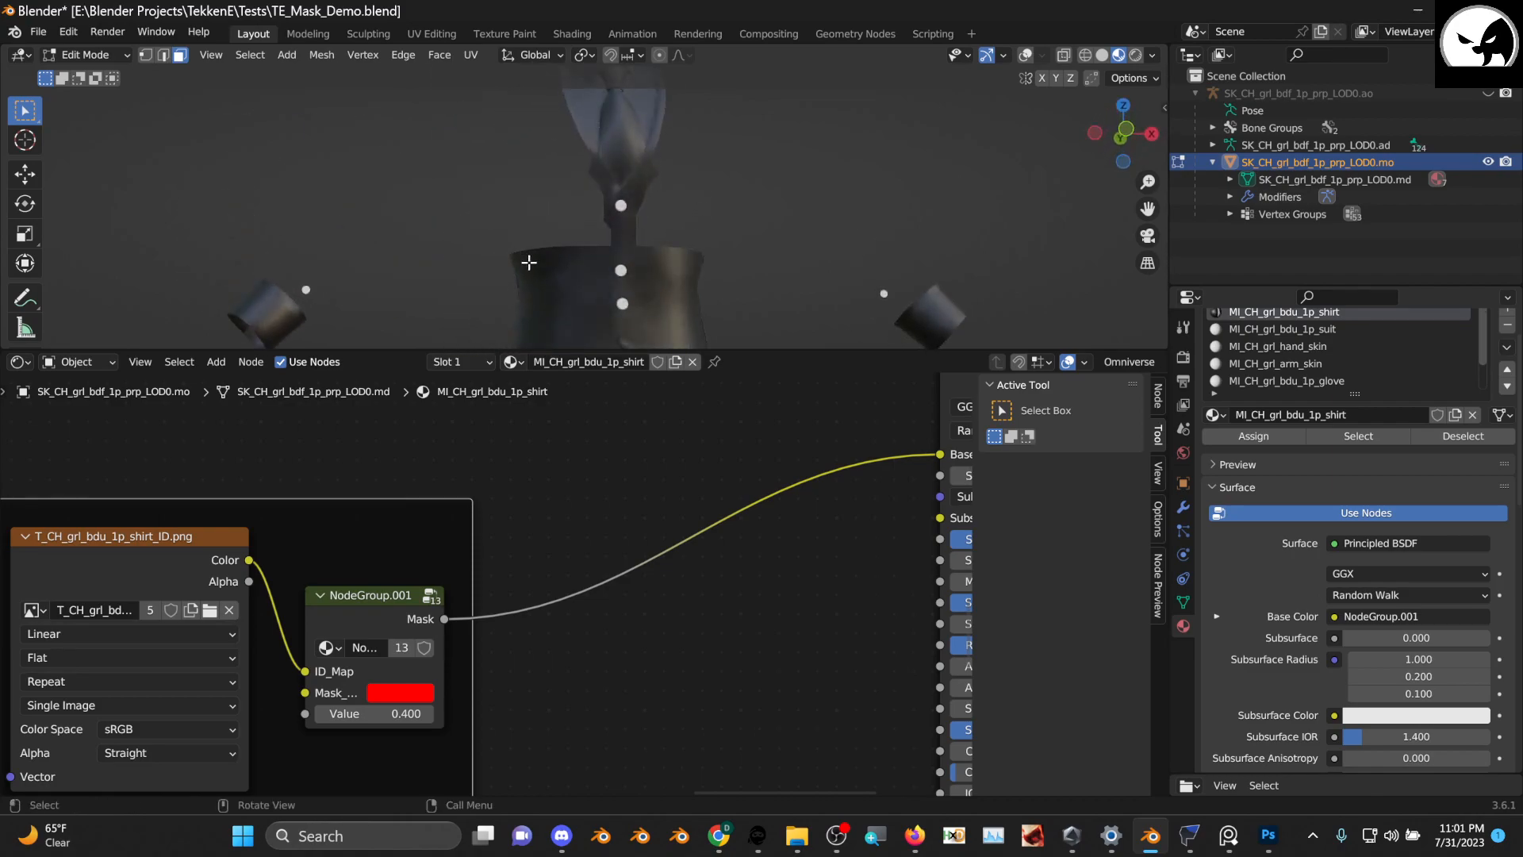
{"action": "scroll", "coordinate": [430, 747], "scroll_direction": "up", "scroll_amount": 1}
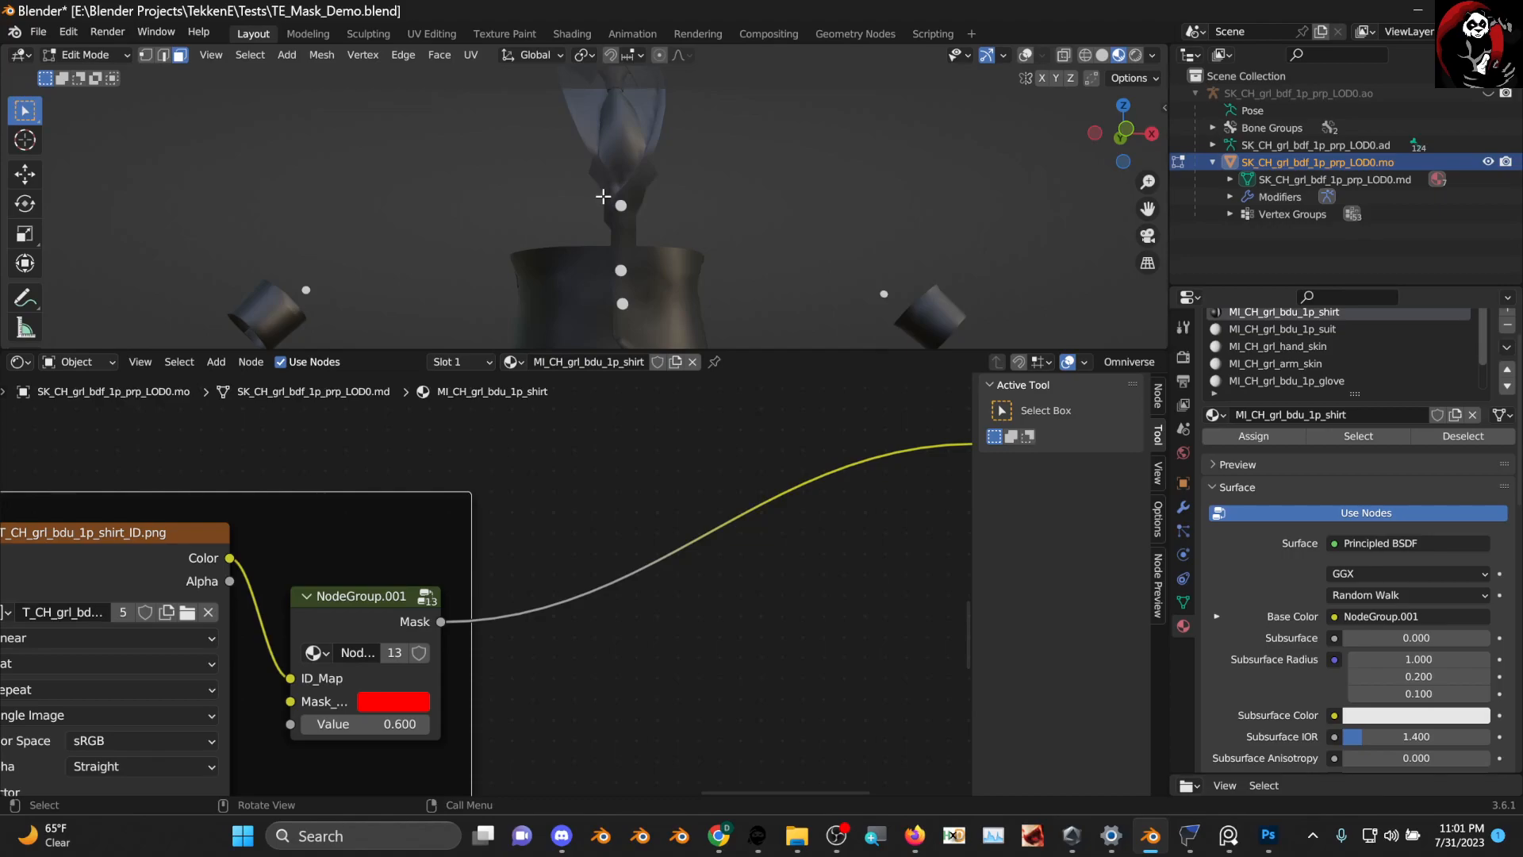
Raise NodeGroup.001's Value through 0.800 to 1.000 and inspect the masked tie on the shirt mesh
{"action": "scroll", "coordinate": [603, 196], "scroll_direction": "down", "scroll_amount": 4}
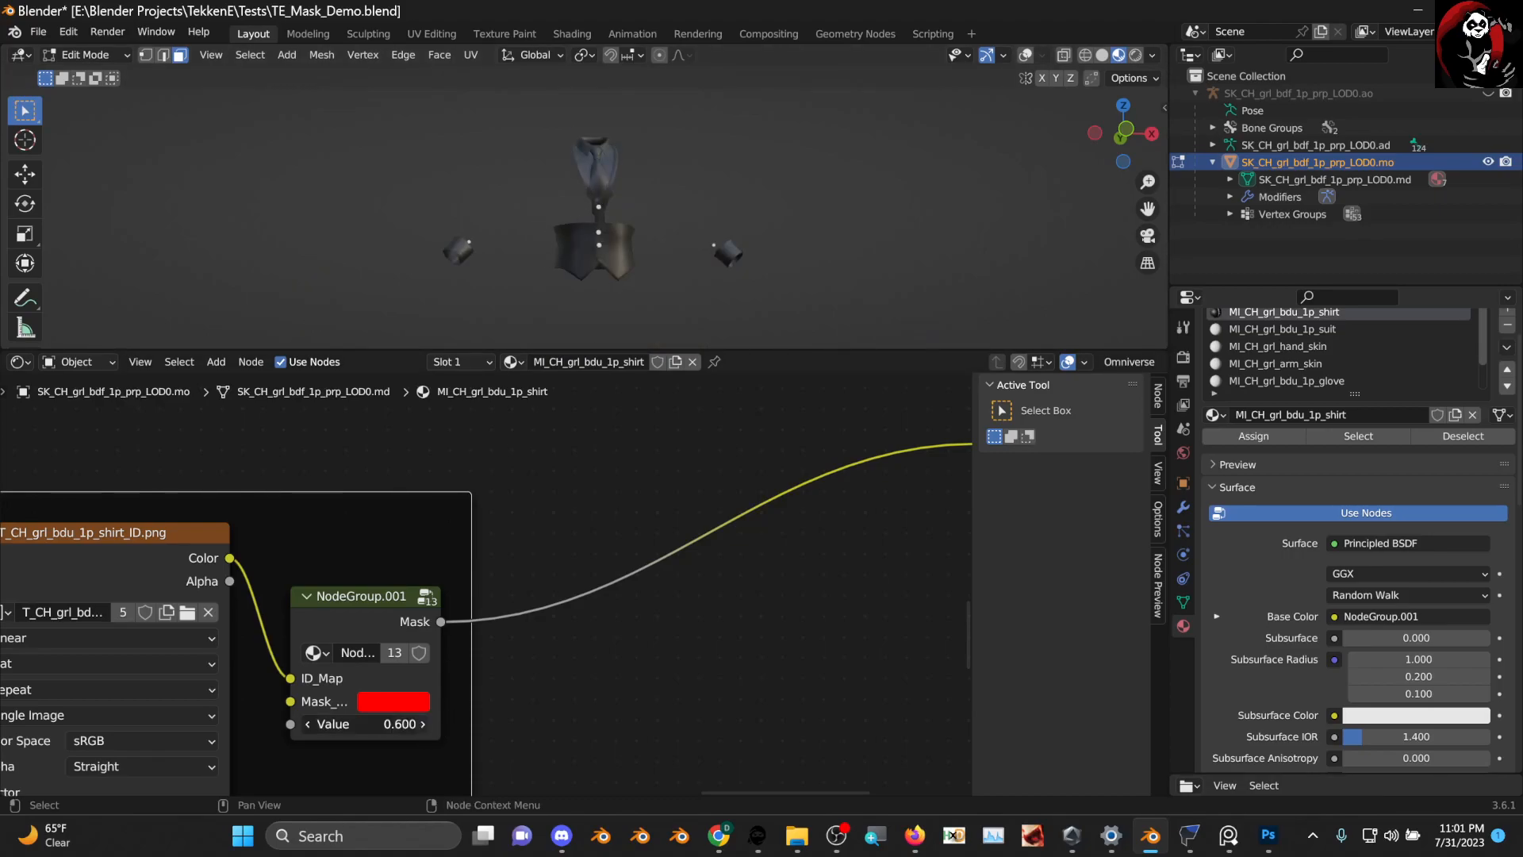
{"action": "left_click", "coordinate": [422, 727]}
{"action": "middle_click_drag", "start_coordinate": [698, 222], "coordinate": [441, 234]}
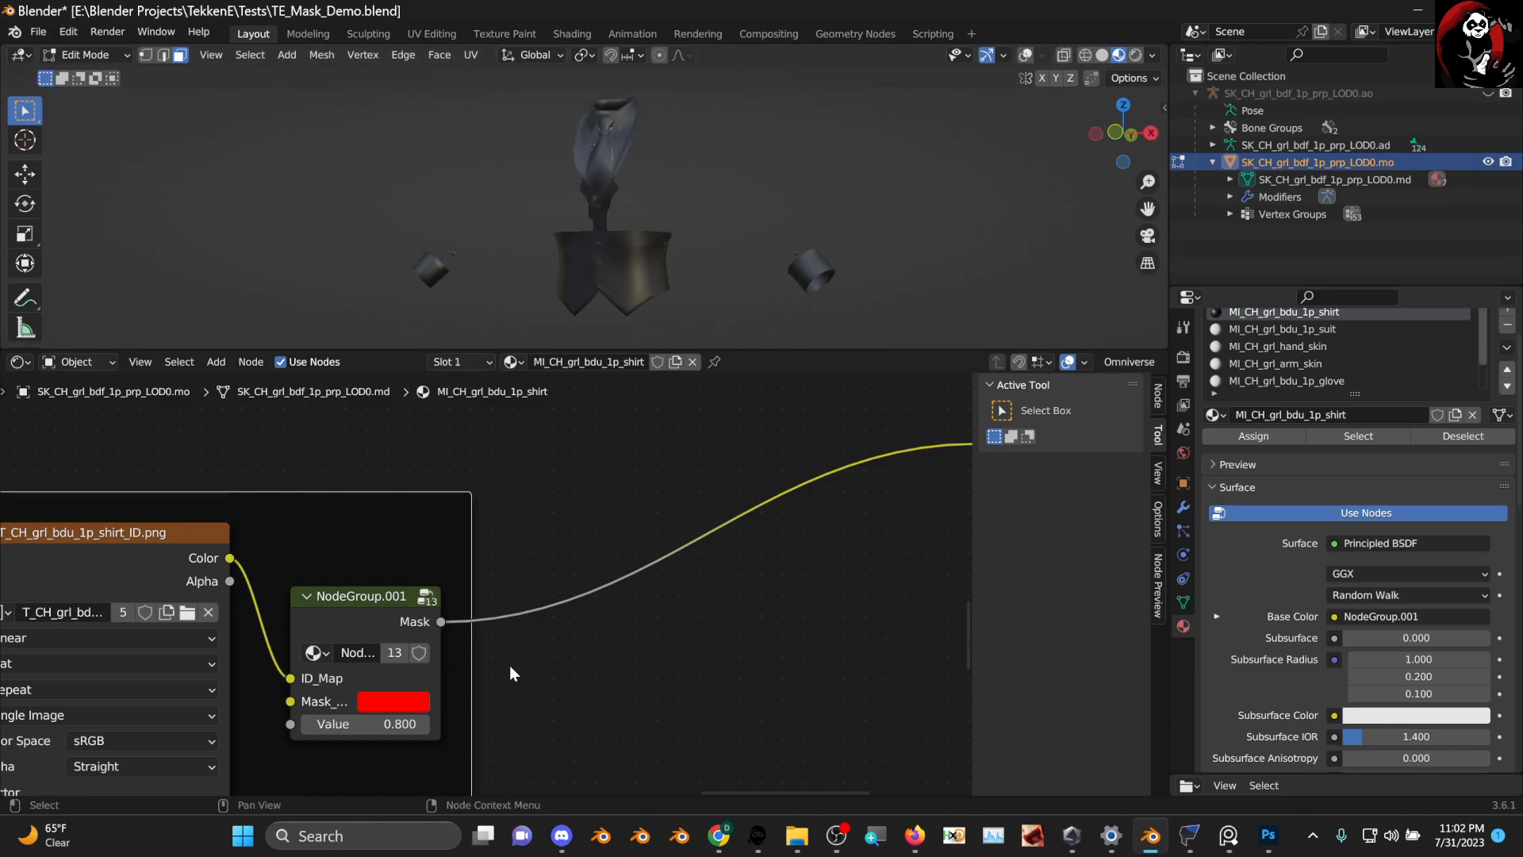
{"action": "left_click", "coordinate": [425, 724]}
{"action": "left_click", "coordinate": [425, 724]}
{"action": "scroll", "coordinate": [585, 271], "scroll_direction": "up", "scroll_amount": 1}
{"action": "middle_click_drag", "start_coordinate": [585, 270], "coordinate": [609, 268]}
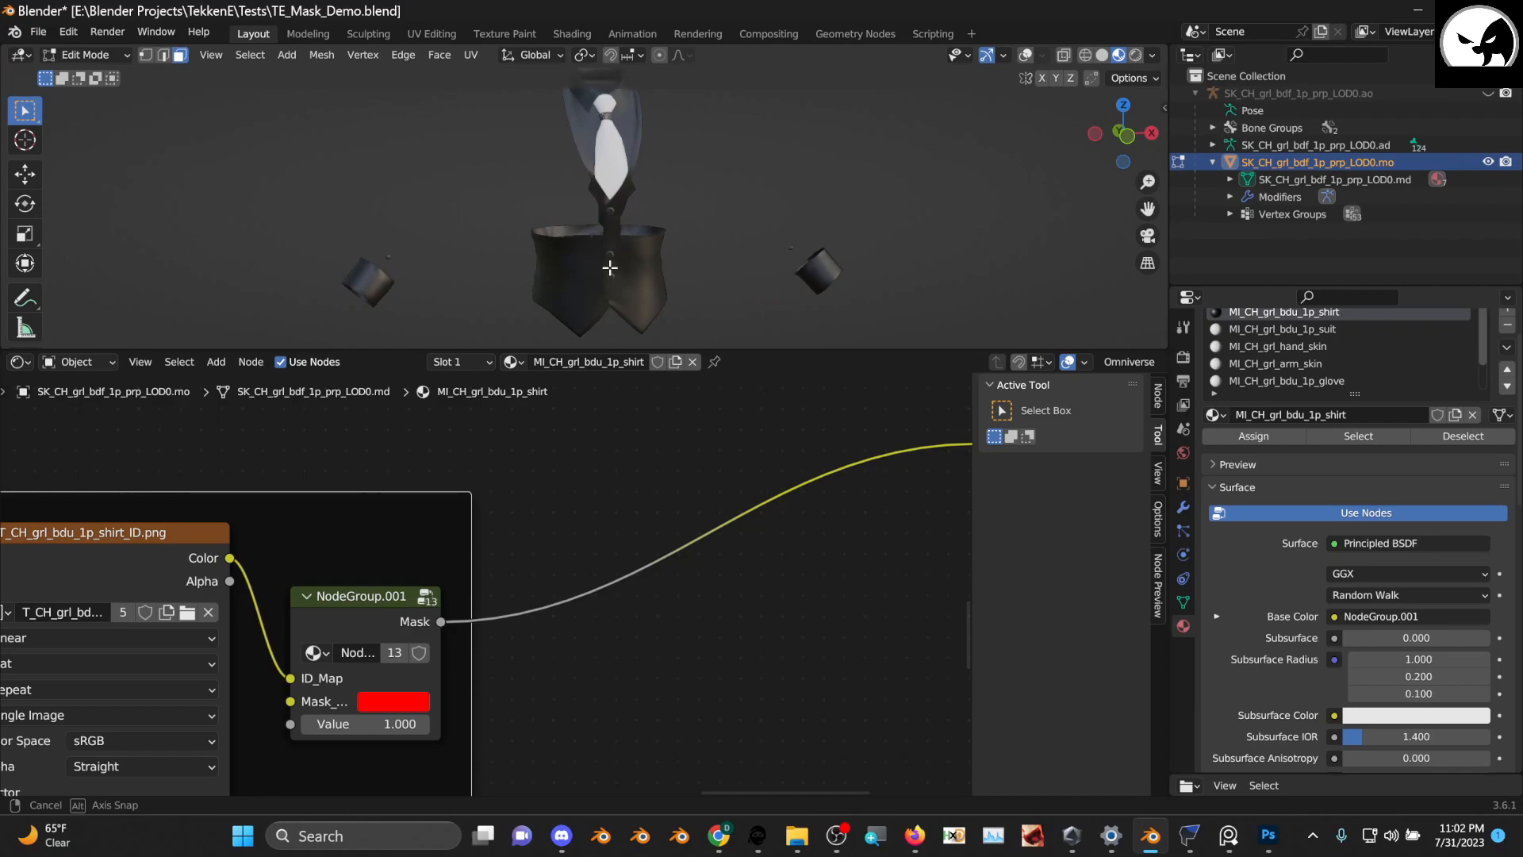
{"action": "middle_click_drag", "start_coordinate": [608, 211], "coordinate": [612, 273]}
{"action": "scroll", "coordinate": [554, 584], "scroll_direction": "down", "scroll_amount": 6}
Move the shirt ID map frame away from the shader and add a Mix Color node beside NodeGroup.001
{"action": "left_click_drag", "start_coordinate": [325, 537], "coordinate": [135, 501]}
{"action": "middle_click_drag", "start_coordinate": [341, 515], "coordinate": [475, 583]}
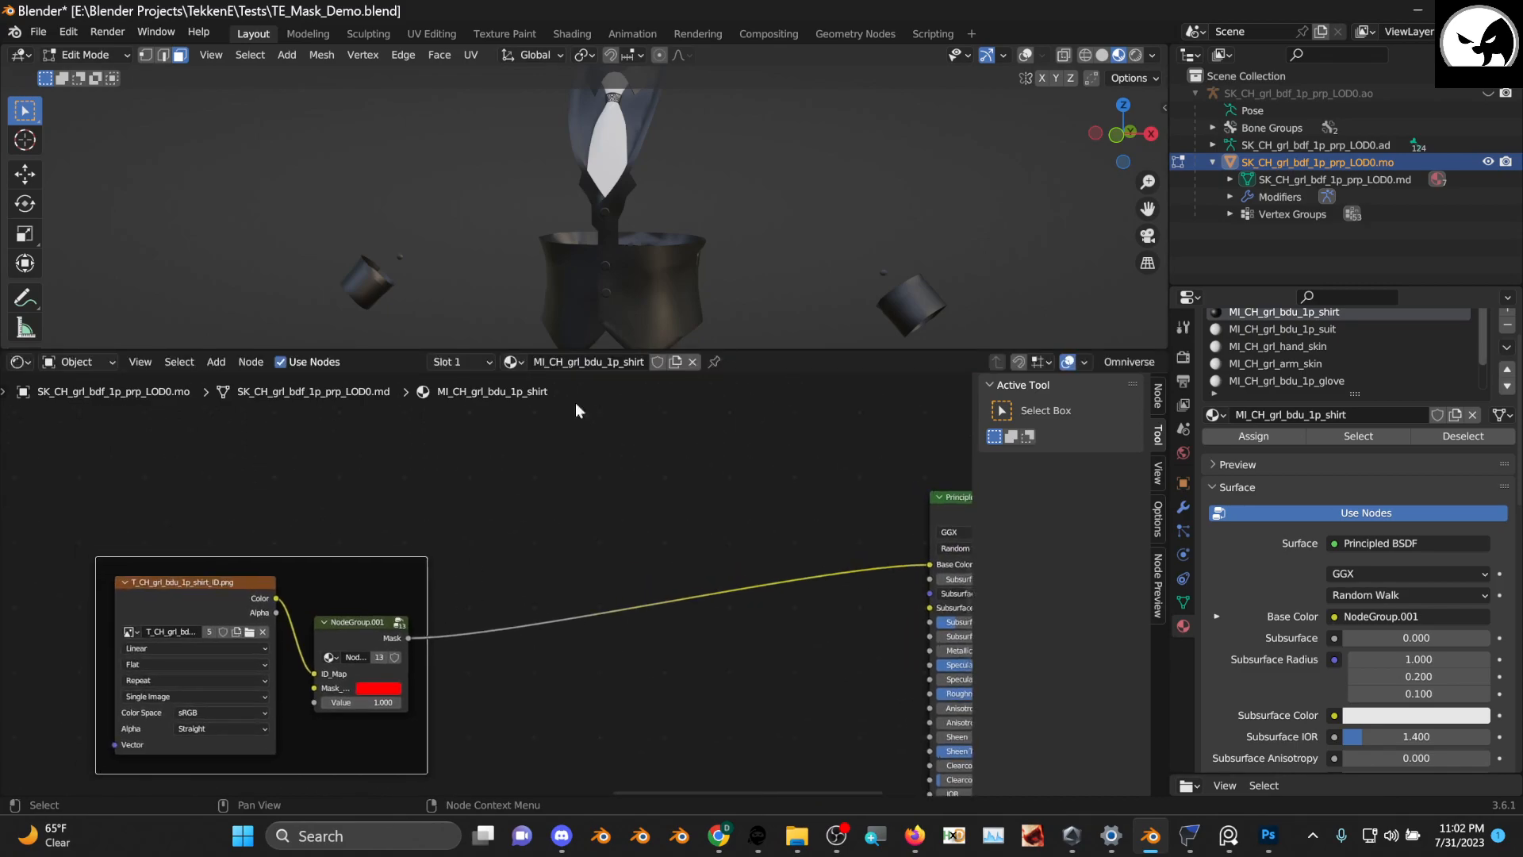
{"action": "scroll", "coordinate": [616, 224], "scroll_direction": "down", "scroll_amount": 3}
{"action": "middle_click_drag", "start_coordinate": [616, 224], "coordinate": [616, 224]}
{"action": "scroll", "coordinate": [534, 527], "scroll_direction": "up", "scroll_amount": 1}
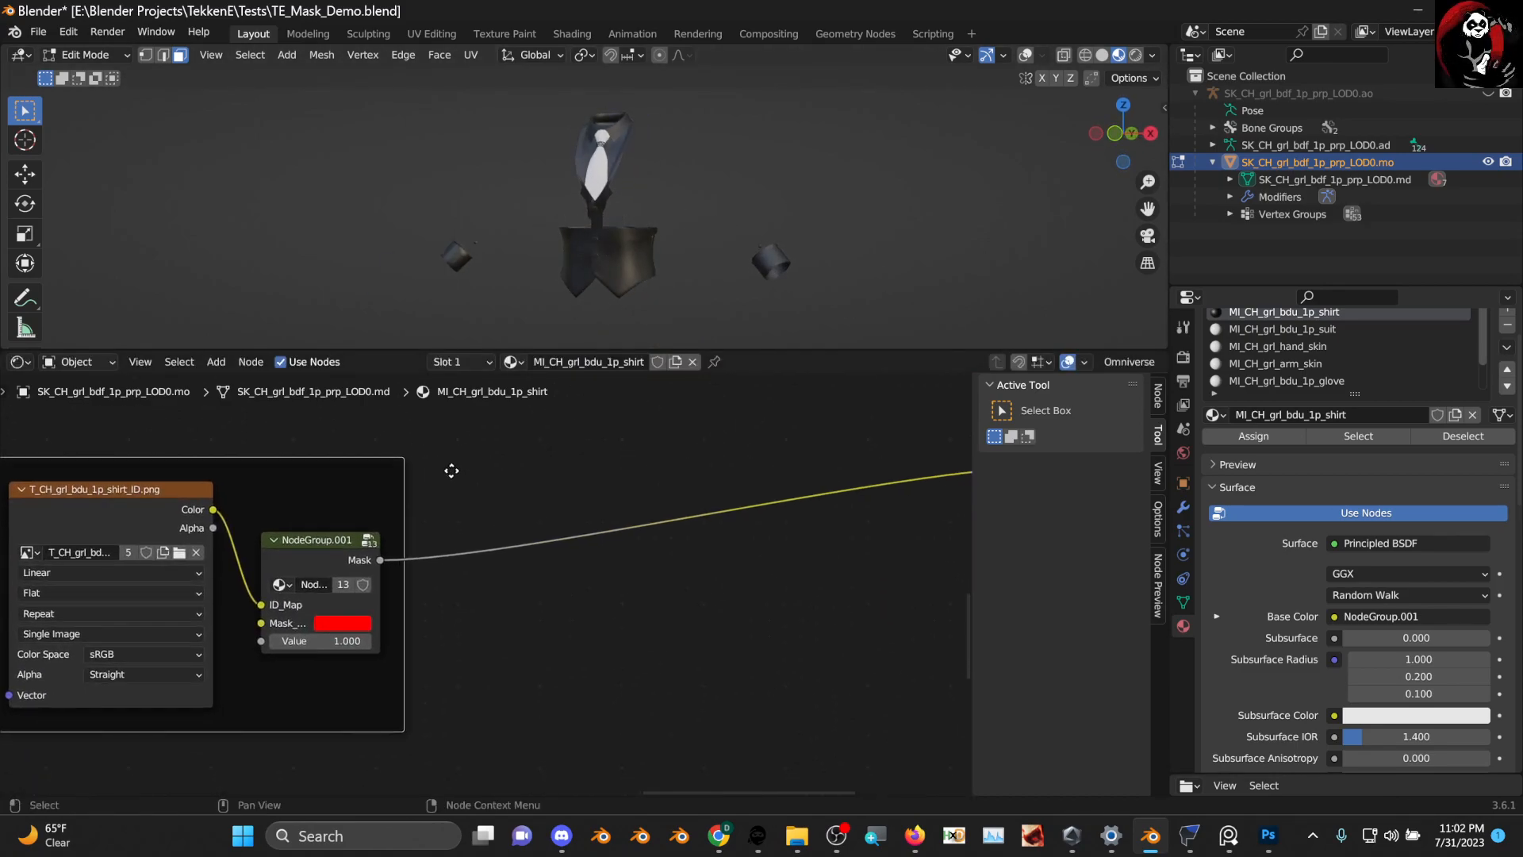
{"action": "scroll", "coordinate": [468, 515], "scroll_direction": "down", "scroll_amount": 2}
{"action": "scroll", "coordinate": [476, 571], "scroll_direction": "up", "scroll_amount": 1}
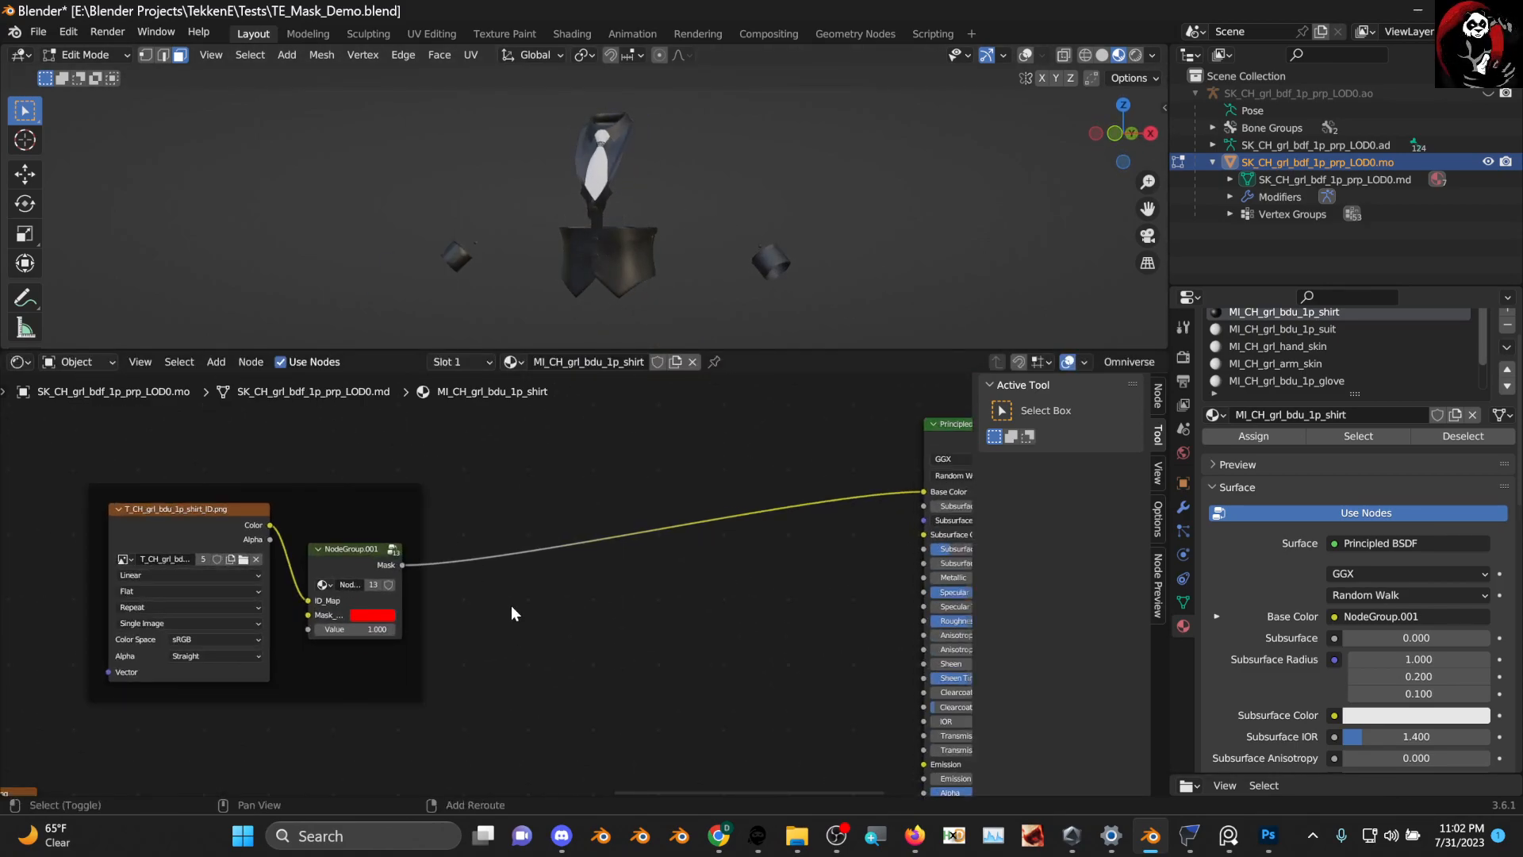
{"action": "key", "text": "shift+a"}
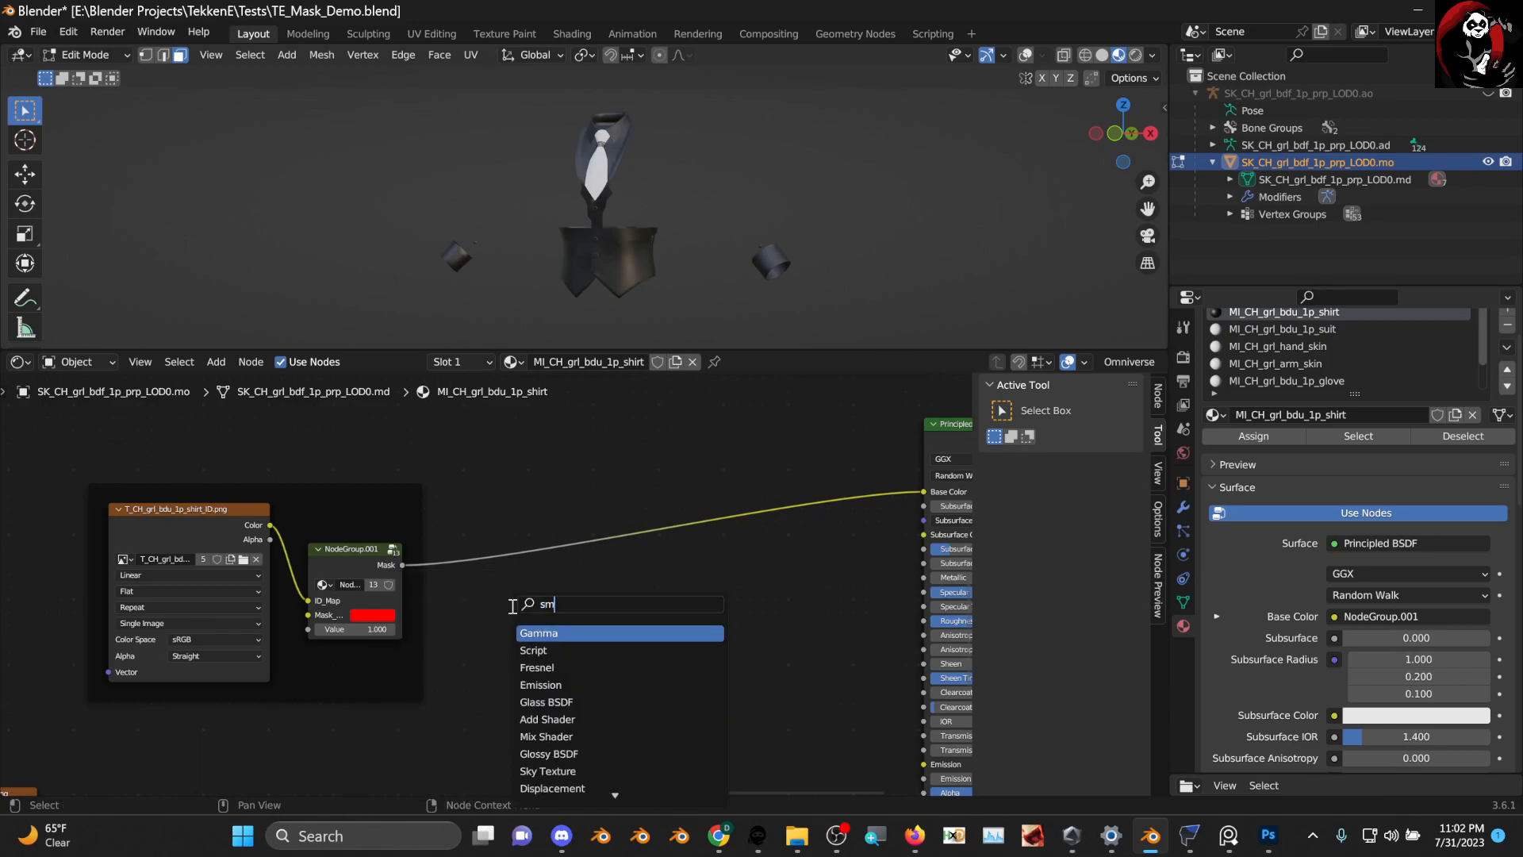
{"action": "type", "text": "mix col"}
{"action": "key", "text": "Return"}
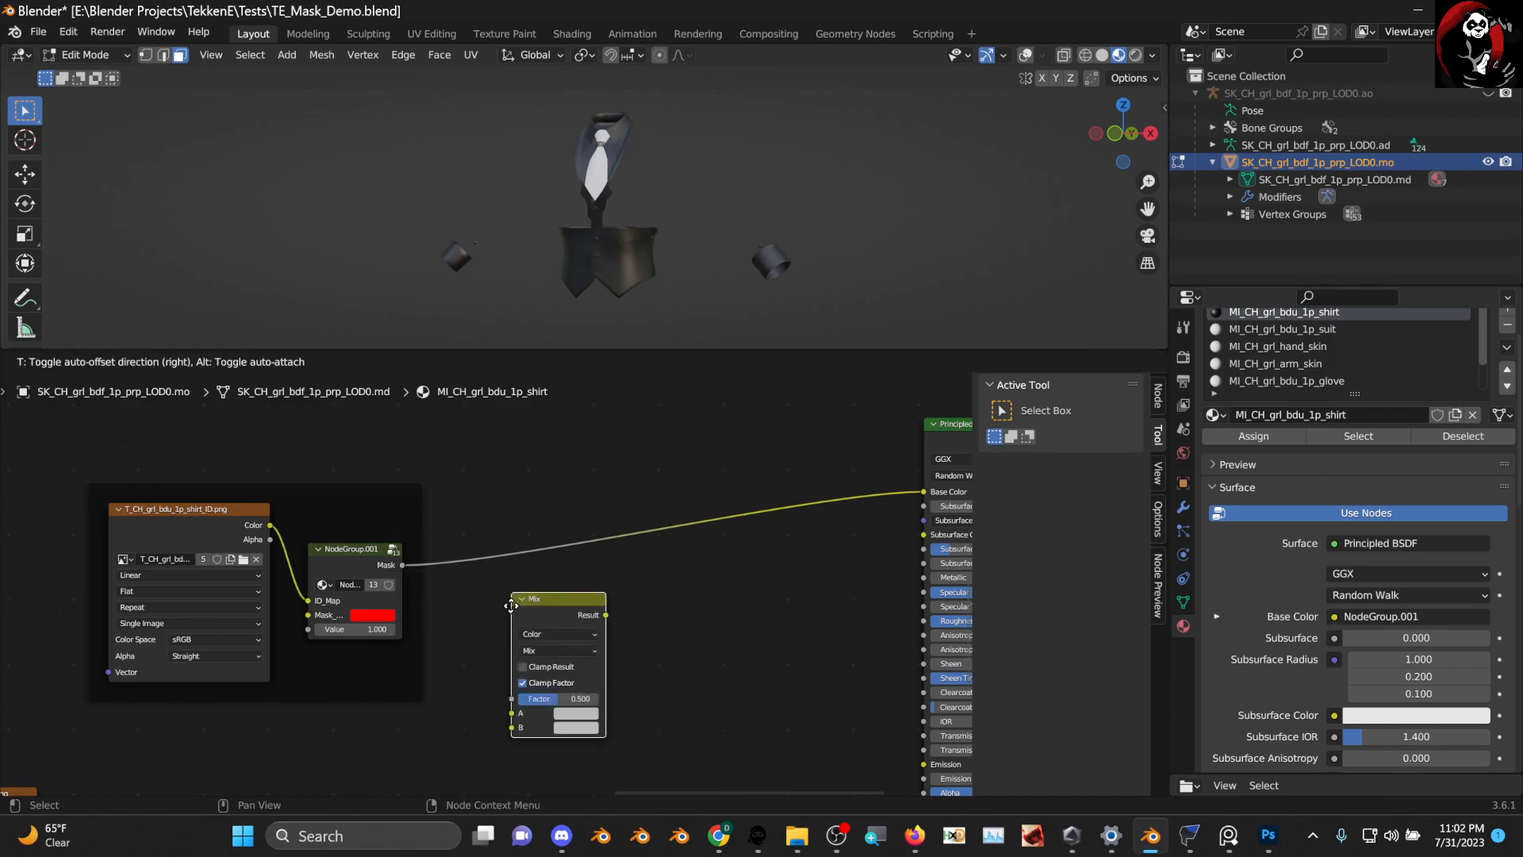
{"action": "left_click", "coordinate": [530, 578]}
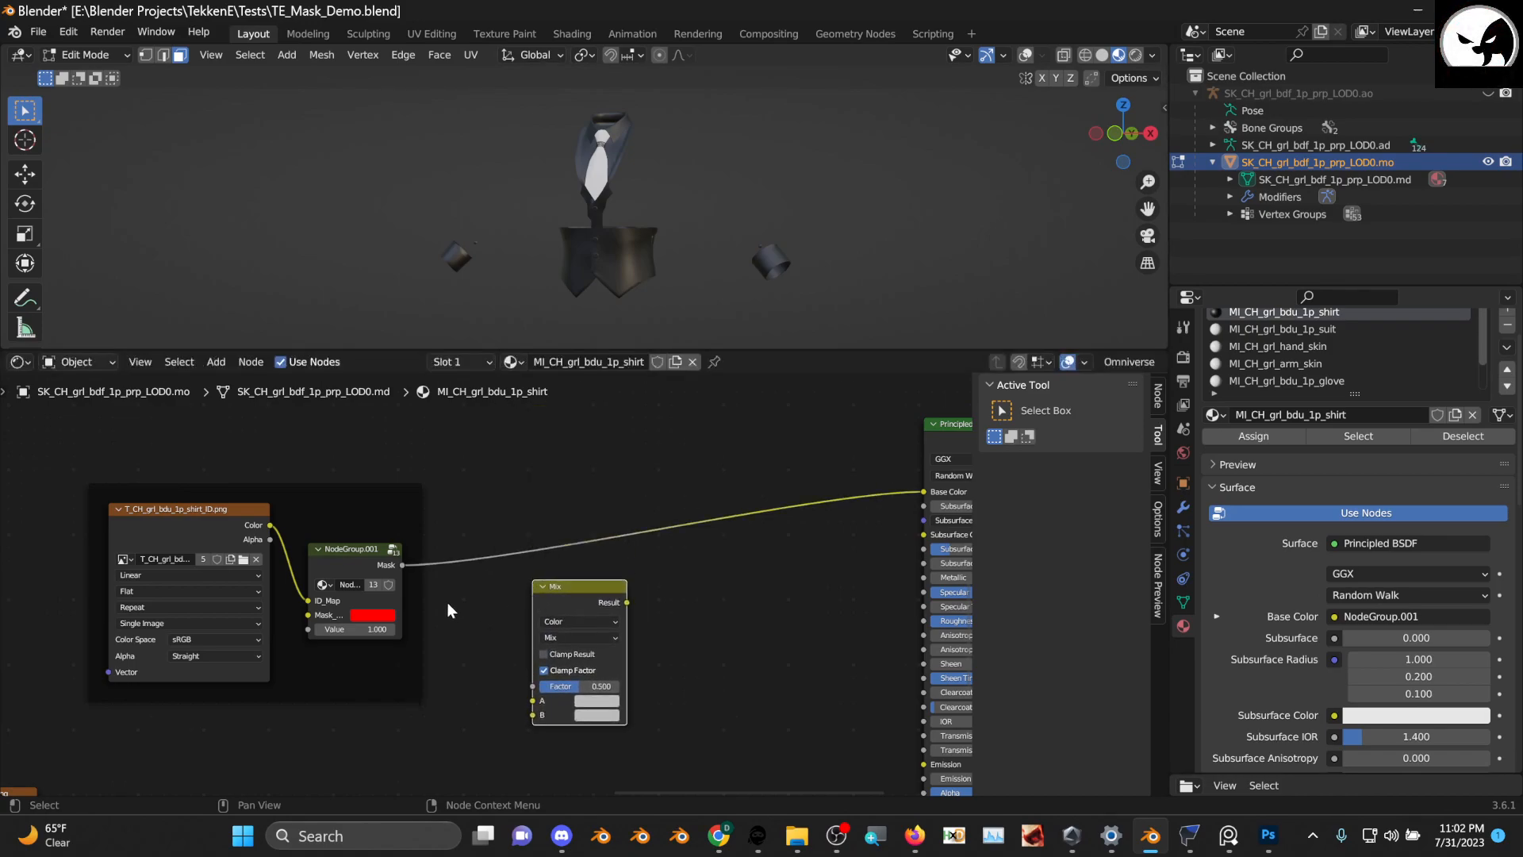
Link NodeGroup.001's Mask to the Mix node's Factor, and set color A to black and B to pure red
{"action": "key", "text": "Home"}
{"action": "left_click_drag", "start_coordinate": [335, 491], "coordinate": [477, 620]}
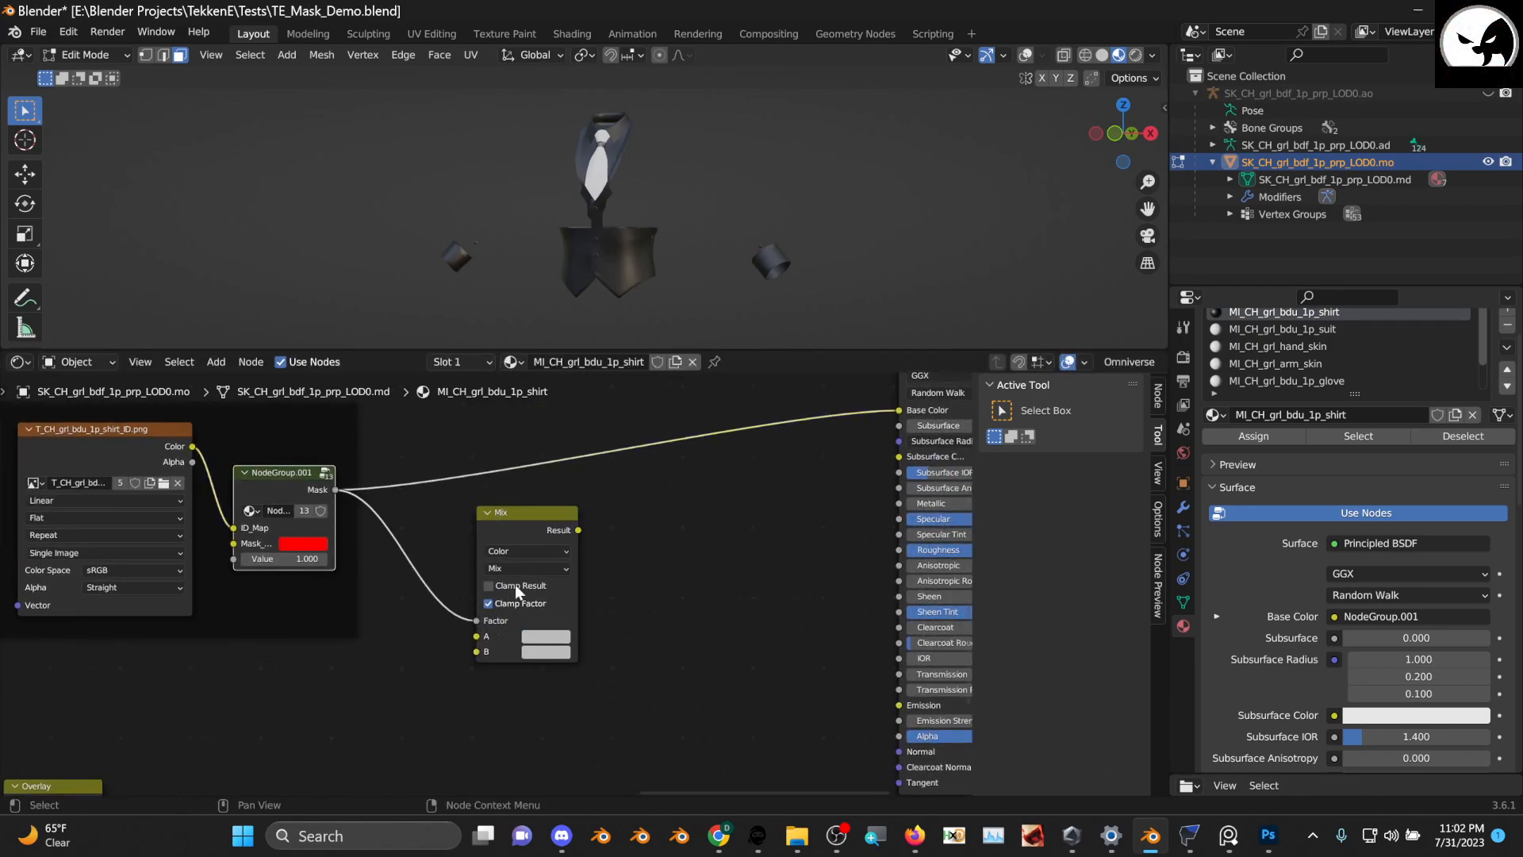
{"action": "left_click", "coordinate": [549, 640]}
{"action": "left_click", "coordinate": [641, 531]}
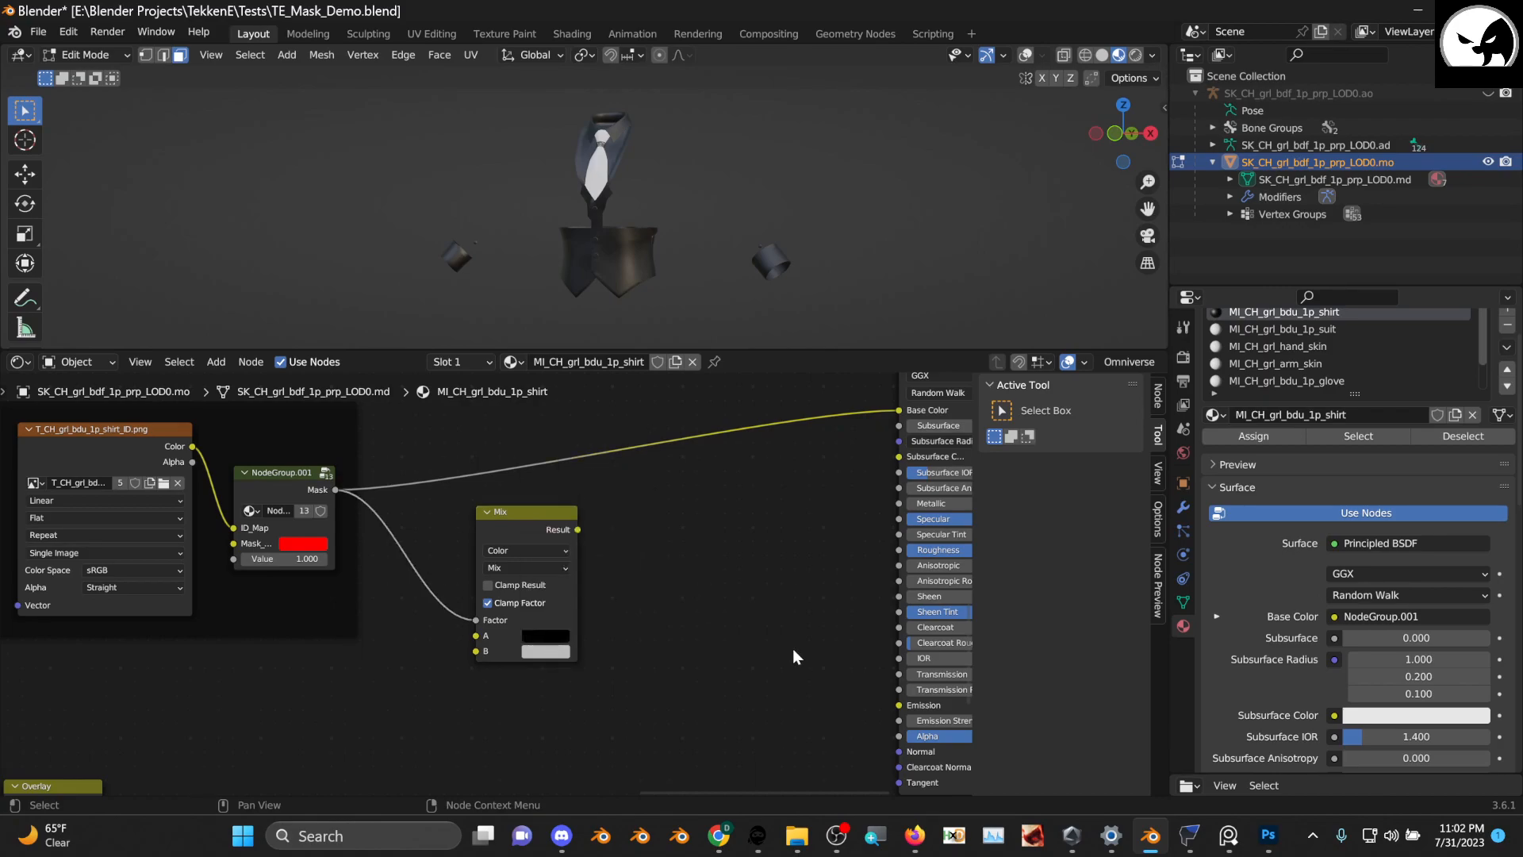
{"action": "left_click", "coordinate": [558, 653]}
{"action": "left_click_drag", "start_coordinate": [595, 588], "coordinate": [553, 619]}
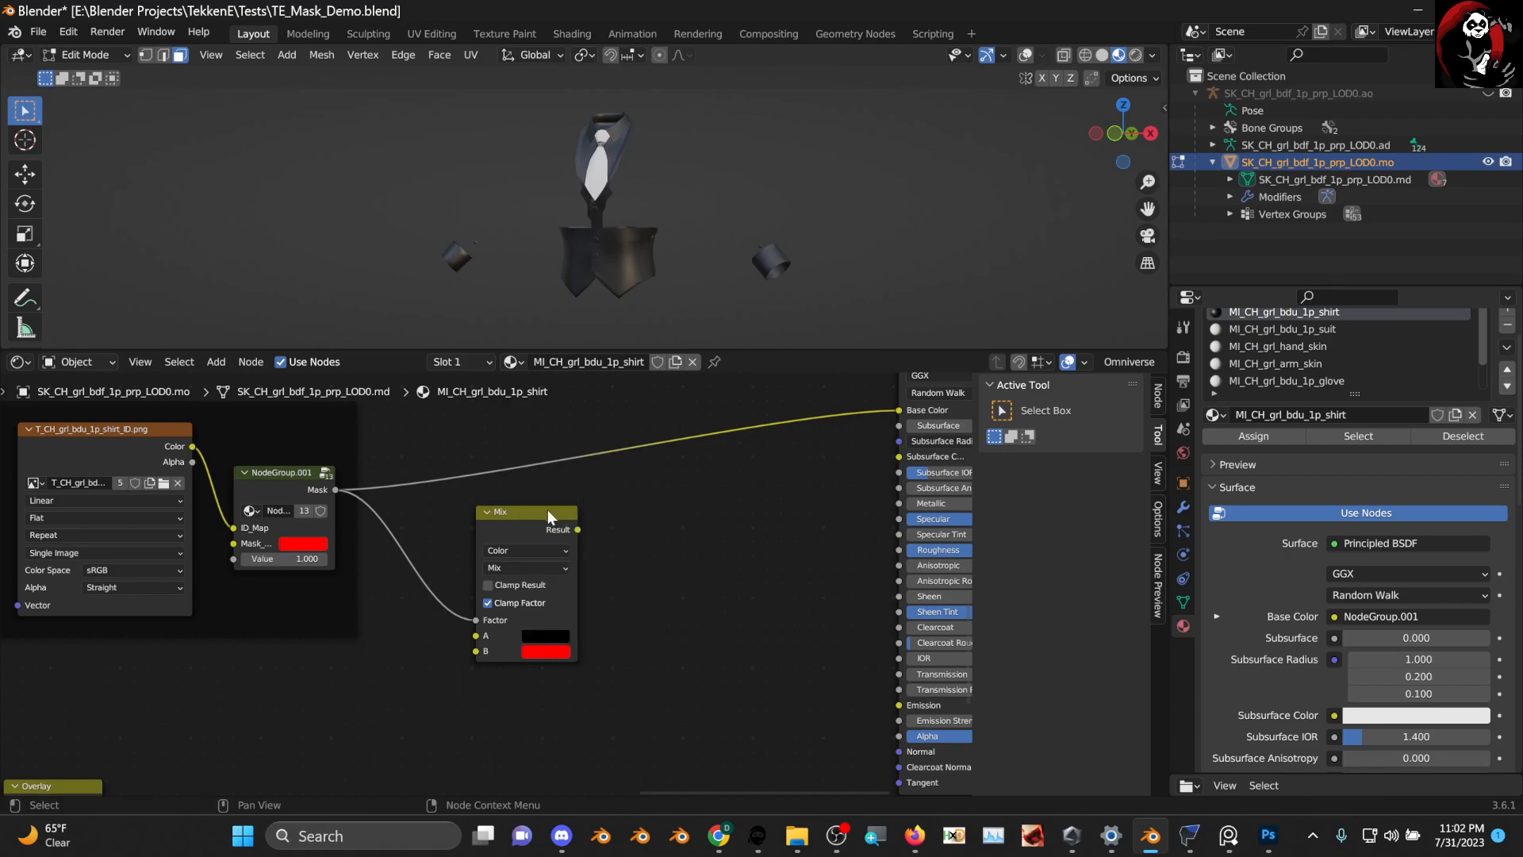
Link the Mix node's Result to the Principled BSDF's Base Color and reposition the Mix node beside the mask frame
{"action": "middle_click_drag", "start_coordinate": [588, 519], "coordinate": [503, 547]}
{"action": "left_click_drag", "start_coordinate": [476, 547], "coordinate": [812, 440]}
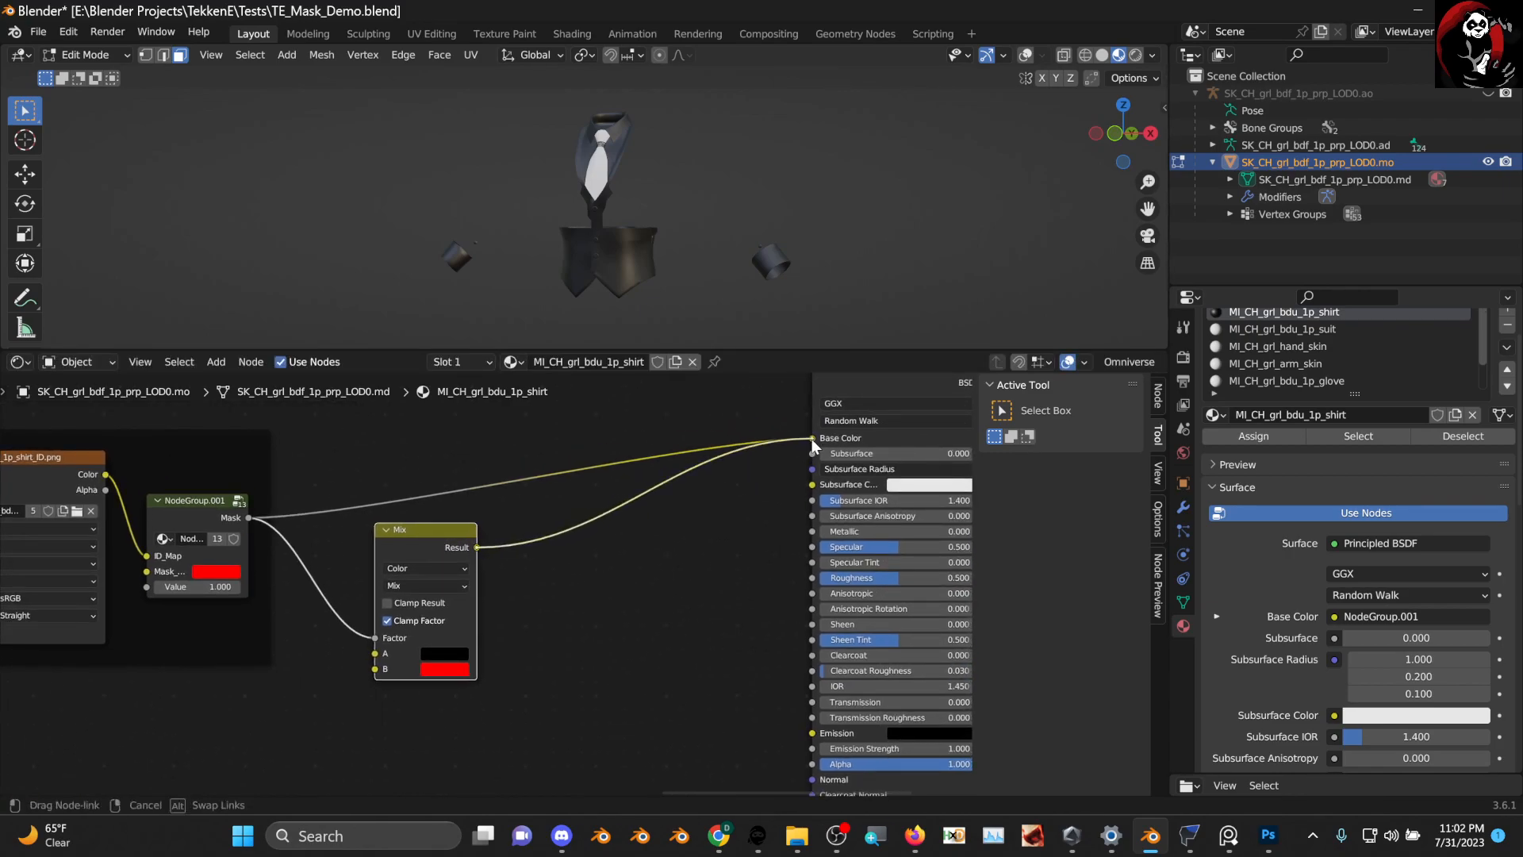
{"action": "key", "text": "g"}
{"action": "left_click", "coordinate": [409, 422]}
{"action": "middle_click_drag", "start_coordinate": [563, 511], "coordinate": [576, 513]}
{"action": "scroll", "coordinate": [333, 558], "scroll_direction": "left", "scroll_amount": 5, "text": "ctrl"}
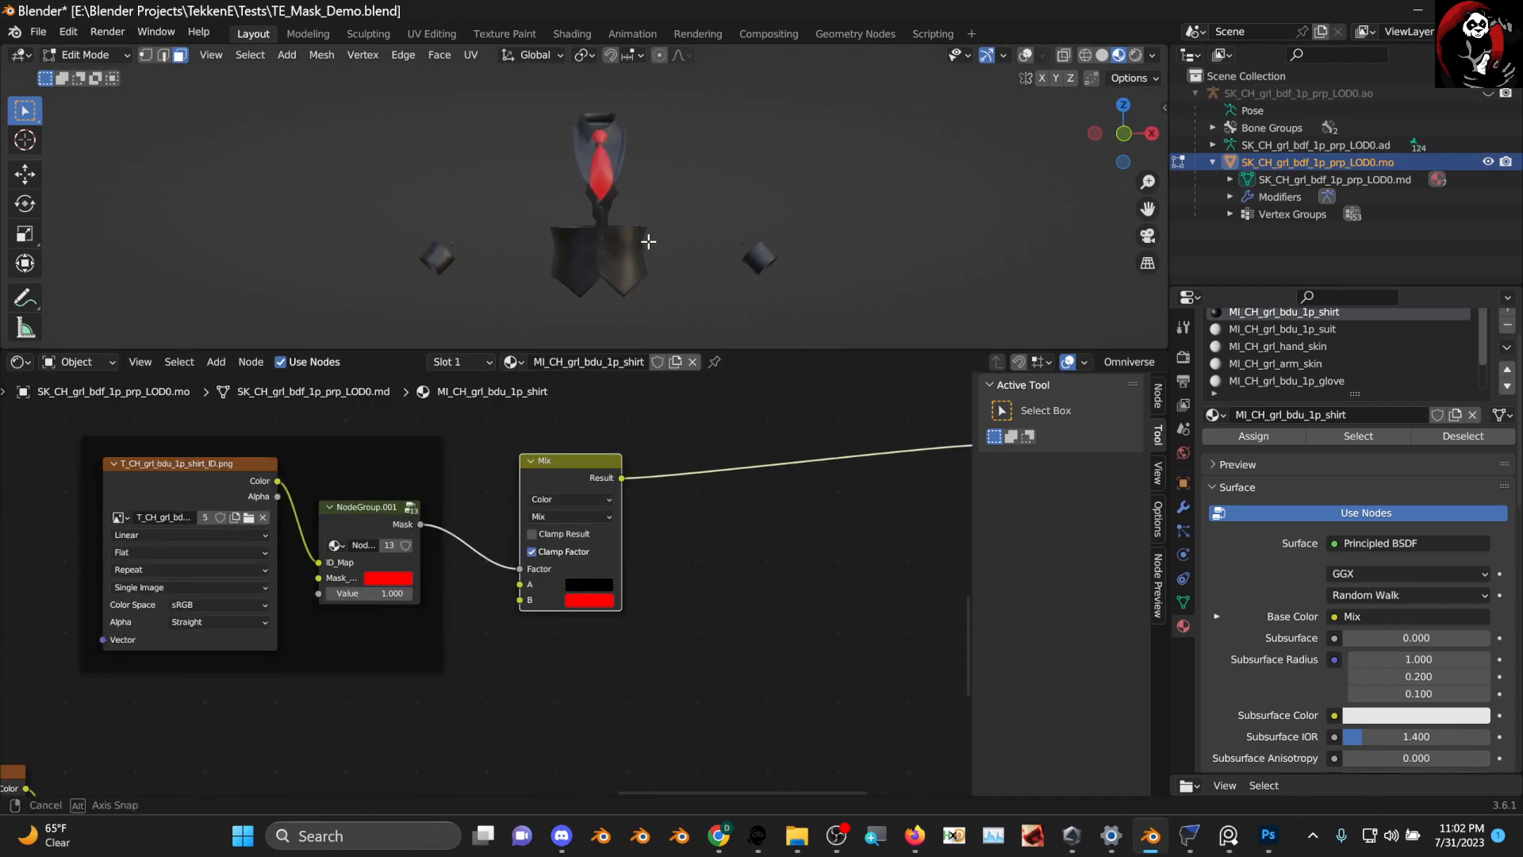
{"action": "scroll", "coordinate": [340, 612], "scroll_direction": "up", "scroll_amount": 1}
Set NodeGroup.001's Value to 0.000 and inspect the red mask on the shirt
{"action": "left_click_drag", "start_coordinate": [373, 597], "coordinate": [341, 597]}
{"action": "middle_click_drag", "start_coordinate": [445, 262], "coordinate": [736, 320]}
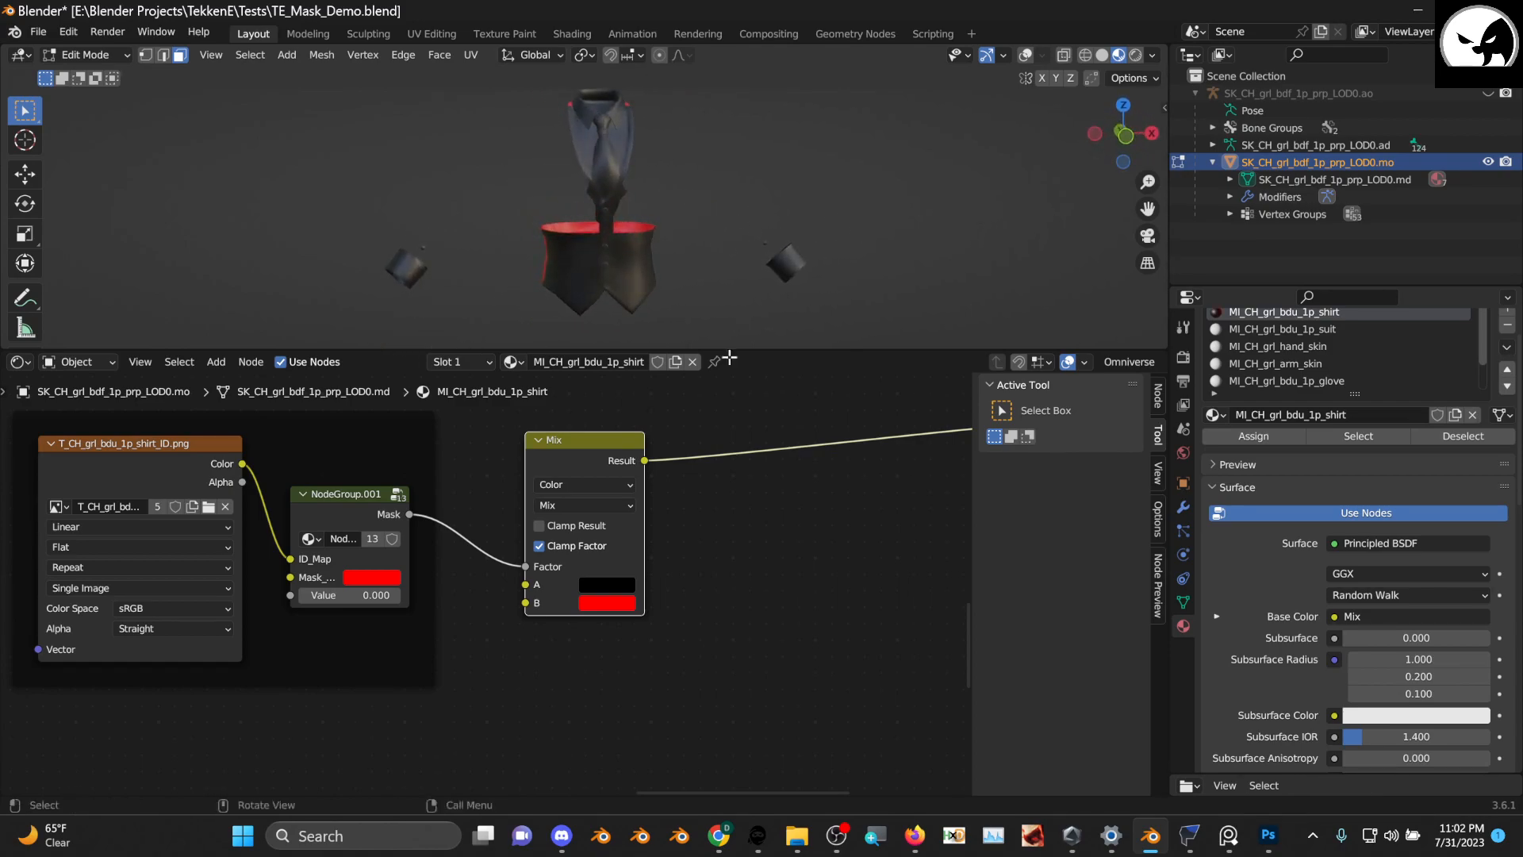
{"action": "scroll", "coordinate": [589, 464], "scroll_direction": "down", "scroll_amount": 1}
Duplicate the Mix node and insert the copy between the first Mix and the Principled BSDF's Base Color
{"action": "middle_click_drag", "start_coordinate": [671, 476], "coordinate": [517, 476]}
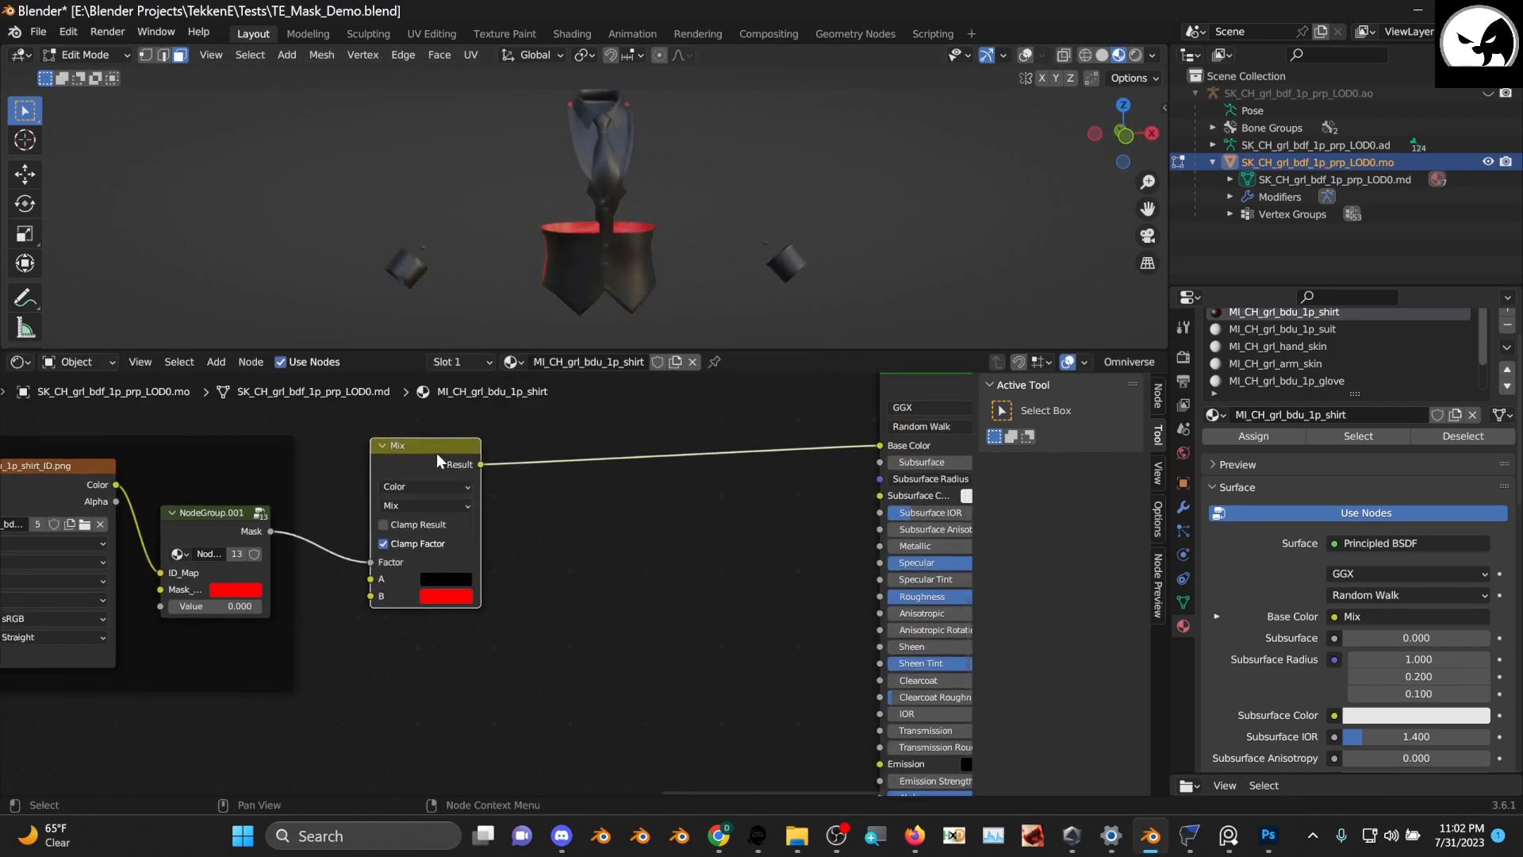
{"action": "key", "text": "shift+d"}
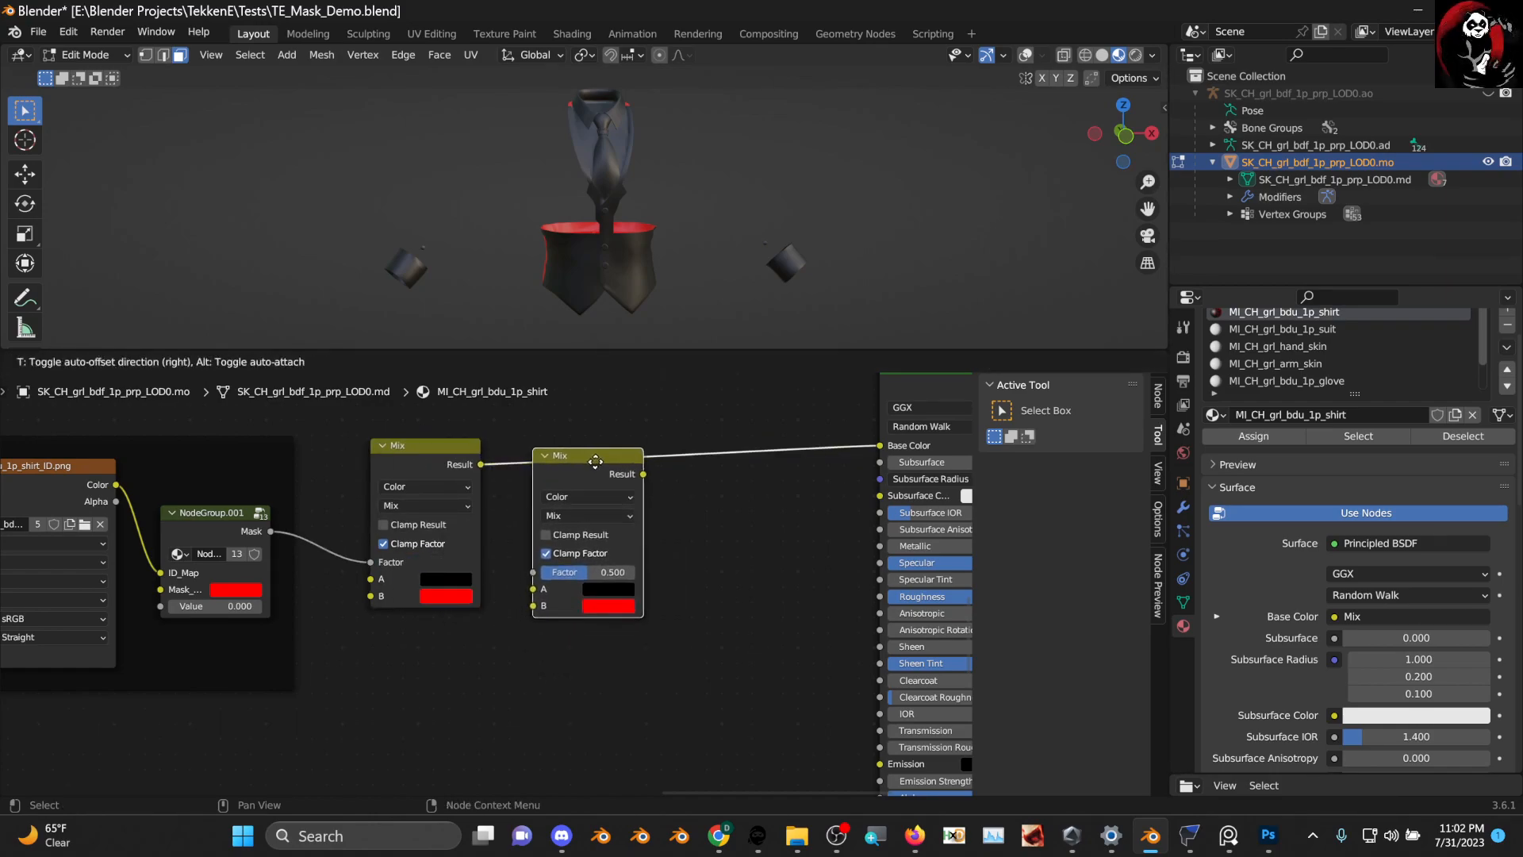
{"action": "left_click", "coordinate": [592, 484]}
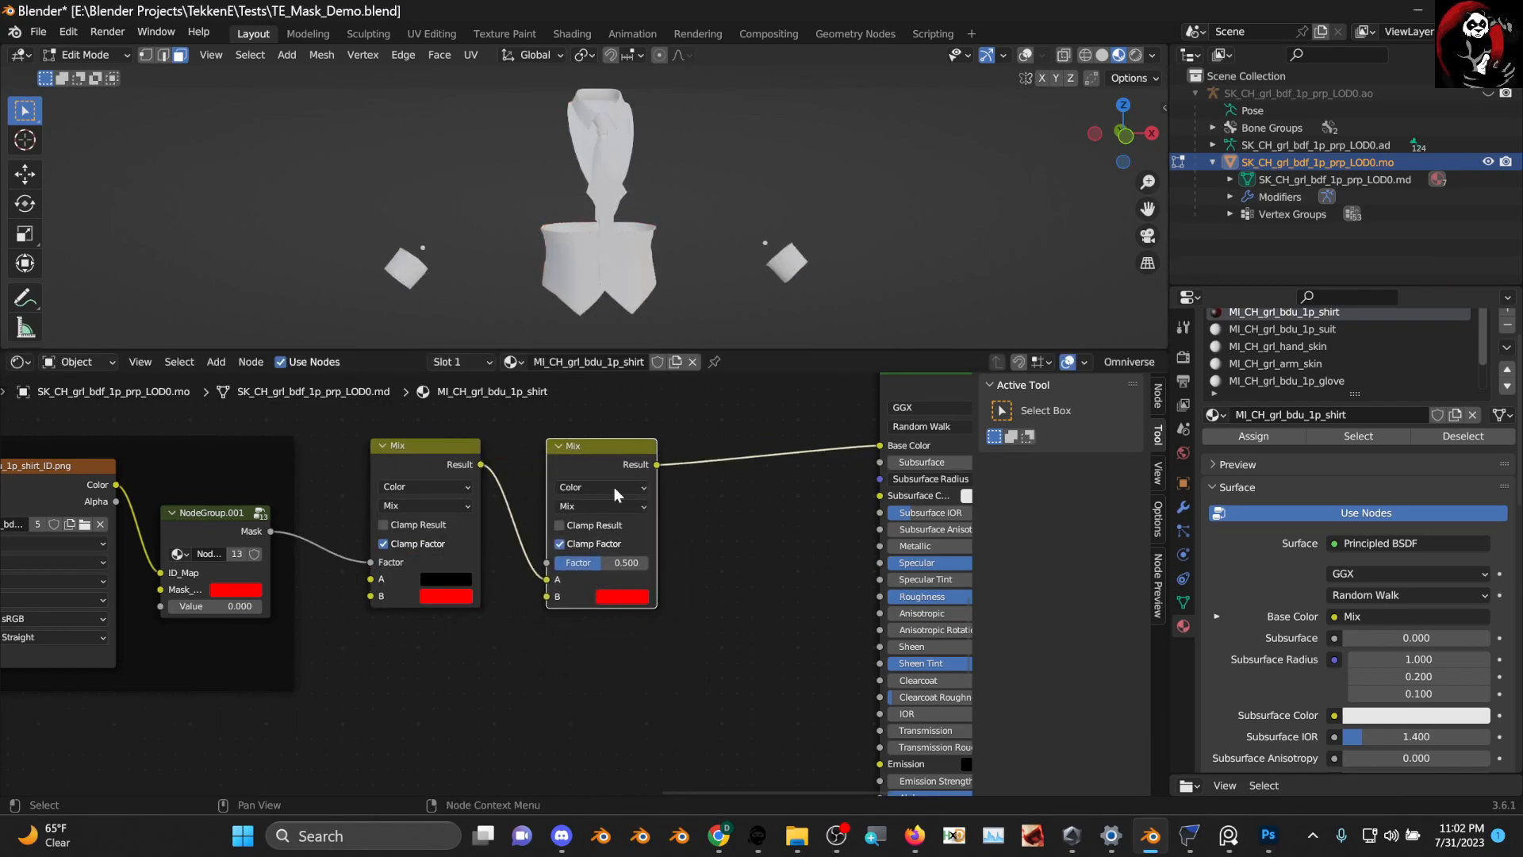
{"action": "left_click_drag", "start_coordinate": [574, 466], "coordinate": [550, 472]}
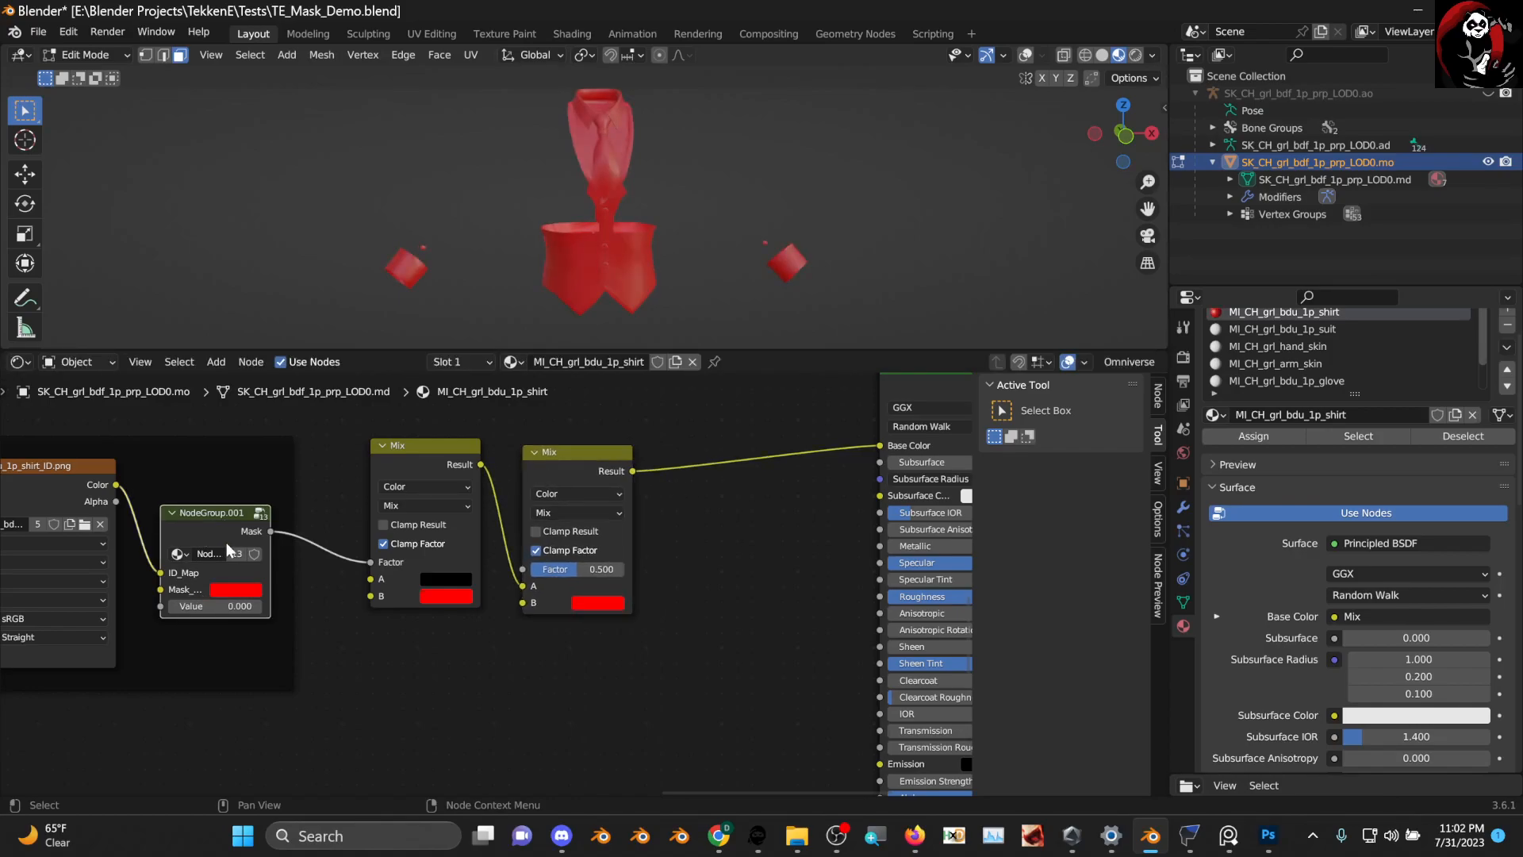
Duplicate NodeGroup.001, link the shirt ID texture's Color to its ID_Map, and link its Mask to the second Mix's Factor
{"action": "key", "text": "shift+d"}
{"action": "left_click", "coordinate": [252, 676]}
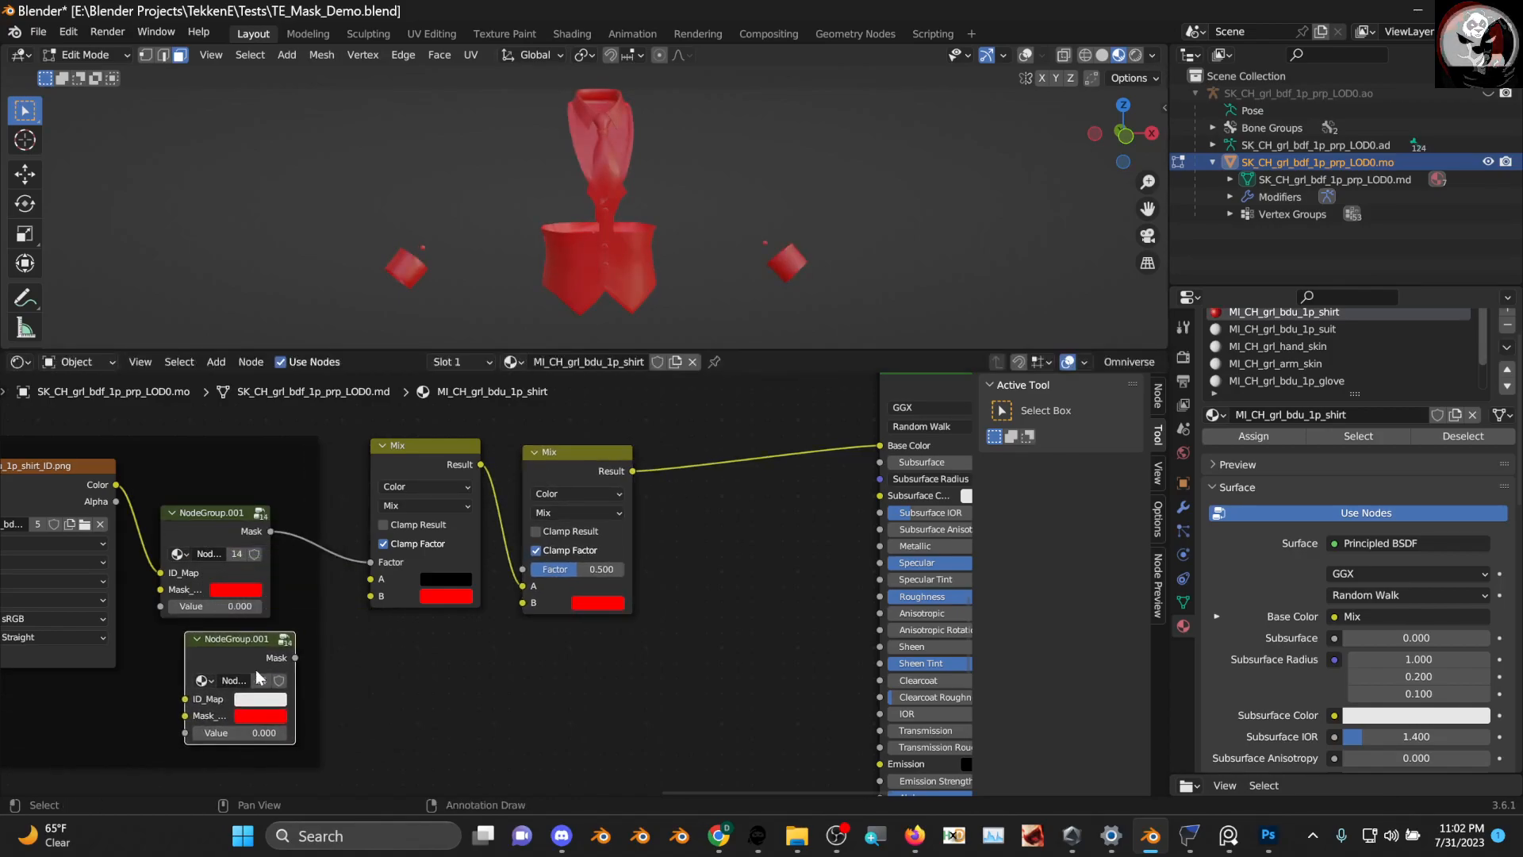
{"action": "left_click_drag", "start_coordinate": [115, 485], "coordinate": [192, 697]}
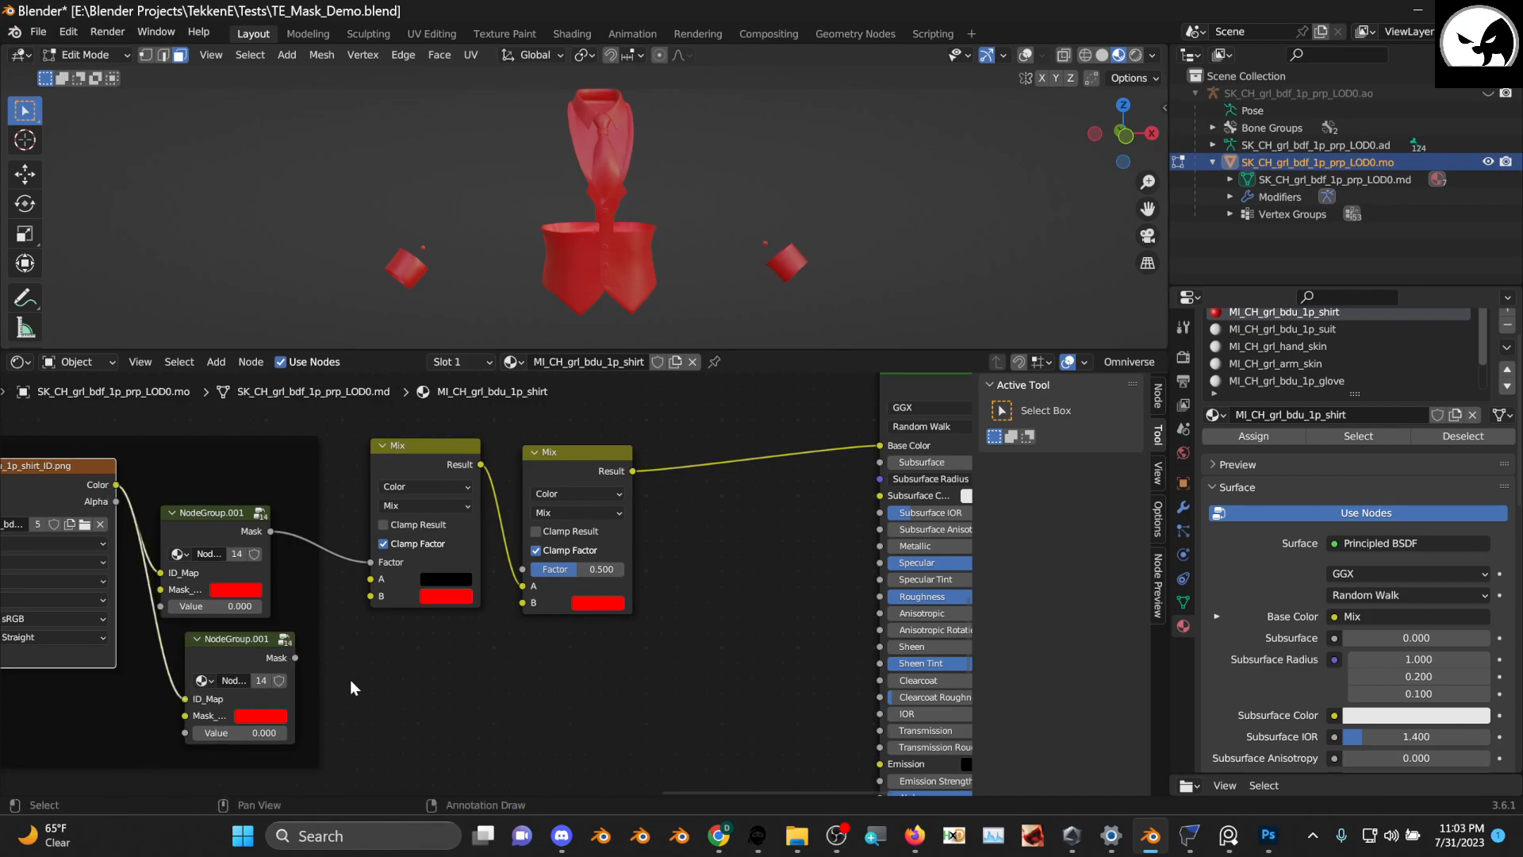
{"action": "left_click_drag", "start_coordinate": [294, 658], "coordinate": [536, 586]}
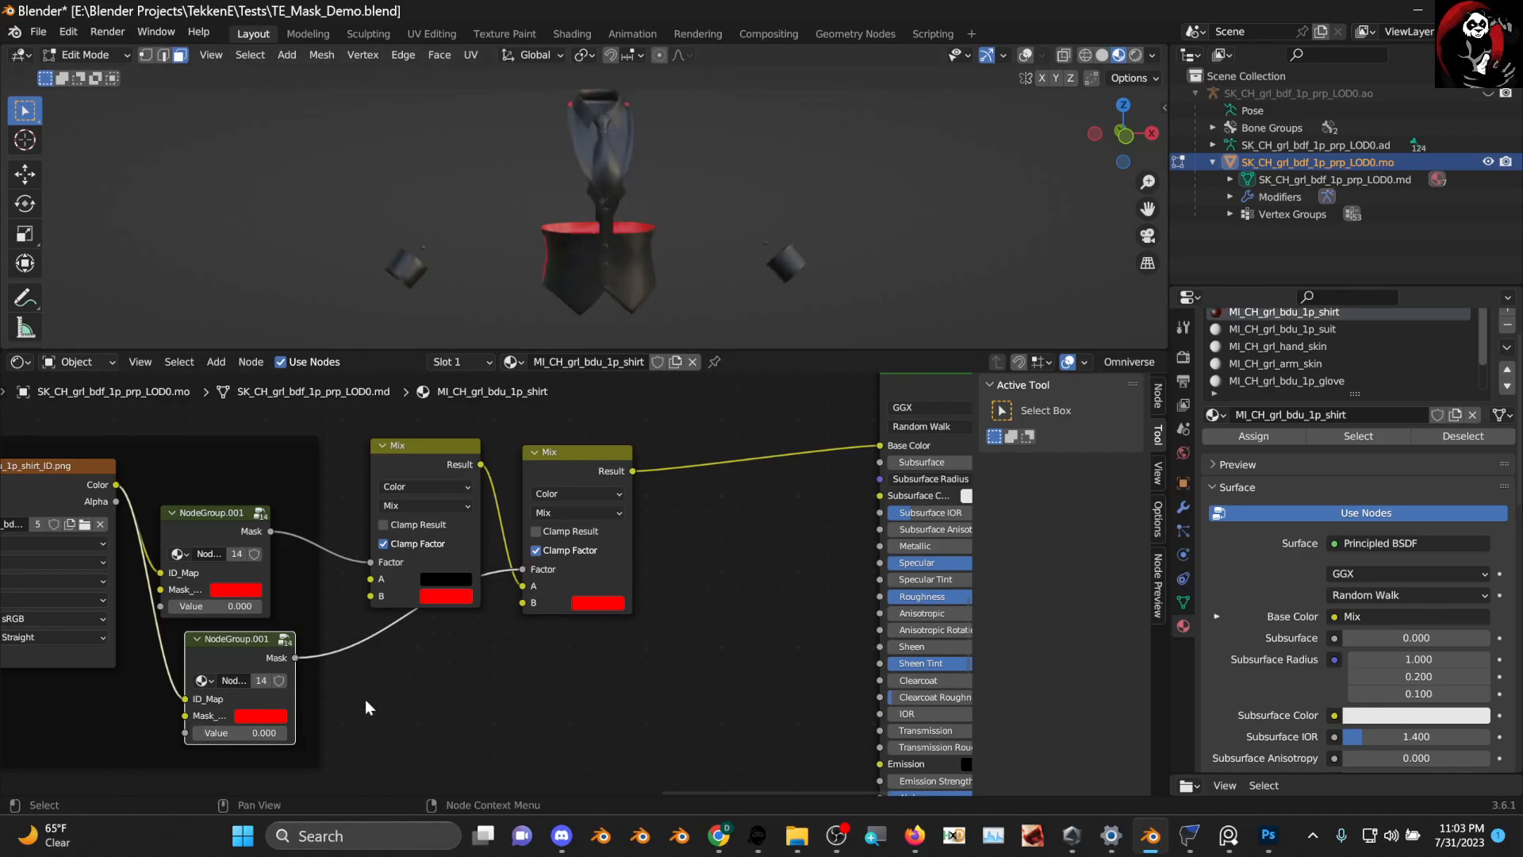
Set the second Mix node's B color to pure green
{"action": "middle_click_drag", "start_coordinate": [579, 113], "coordinate": [548, 135]}
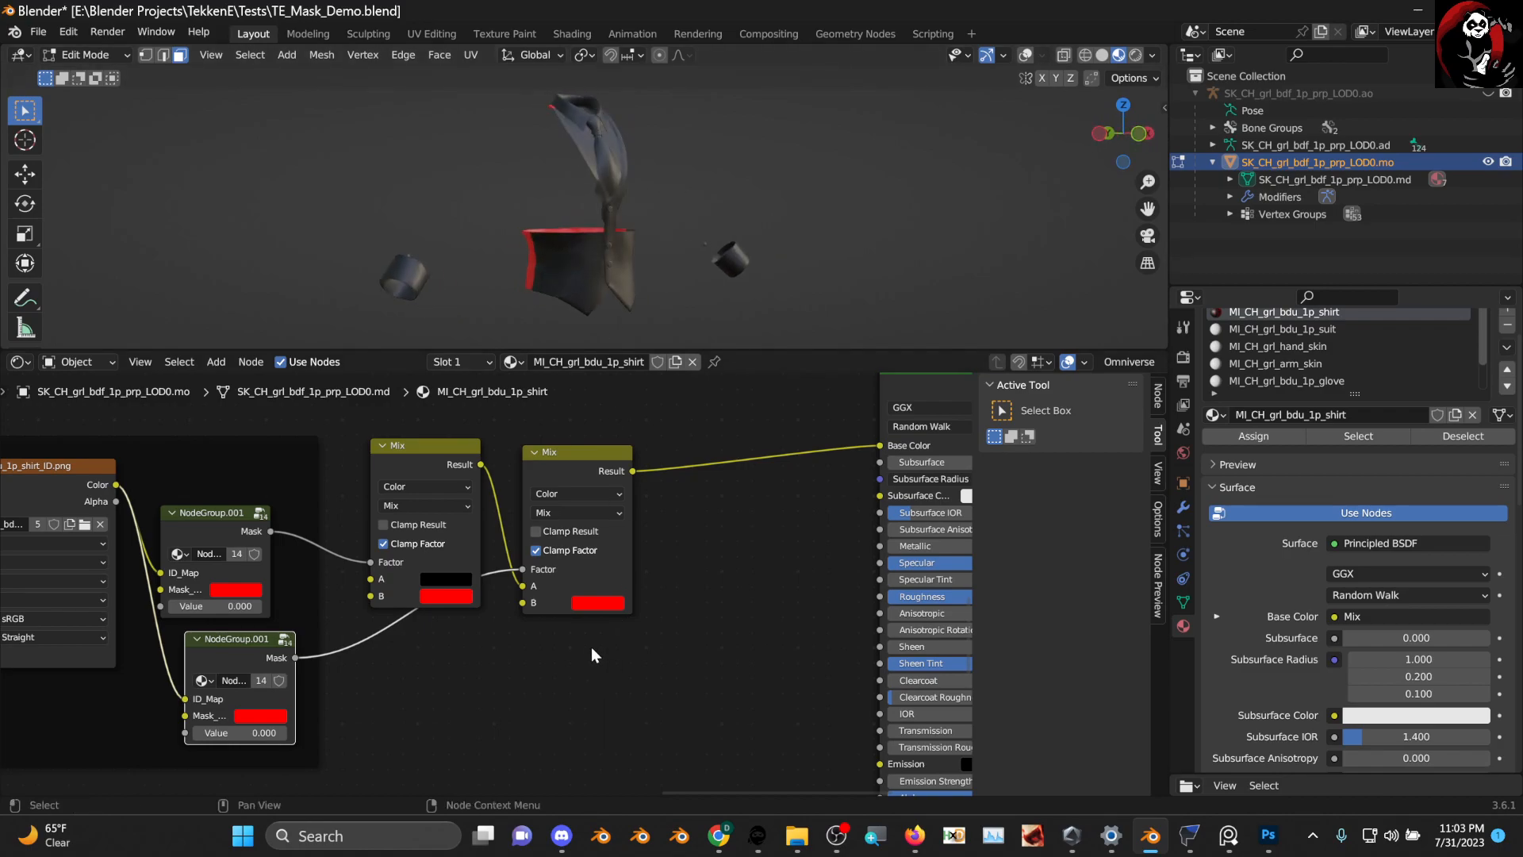
{"action": "left_click", "coordinate": [603, 604]}
{"action": "left_click_drag", "start_coordinate": [607, 549], "coordinate": [580, 536]}
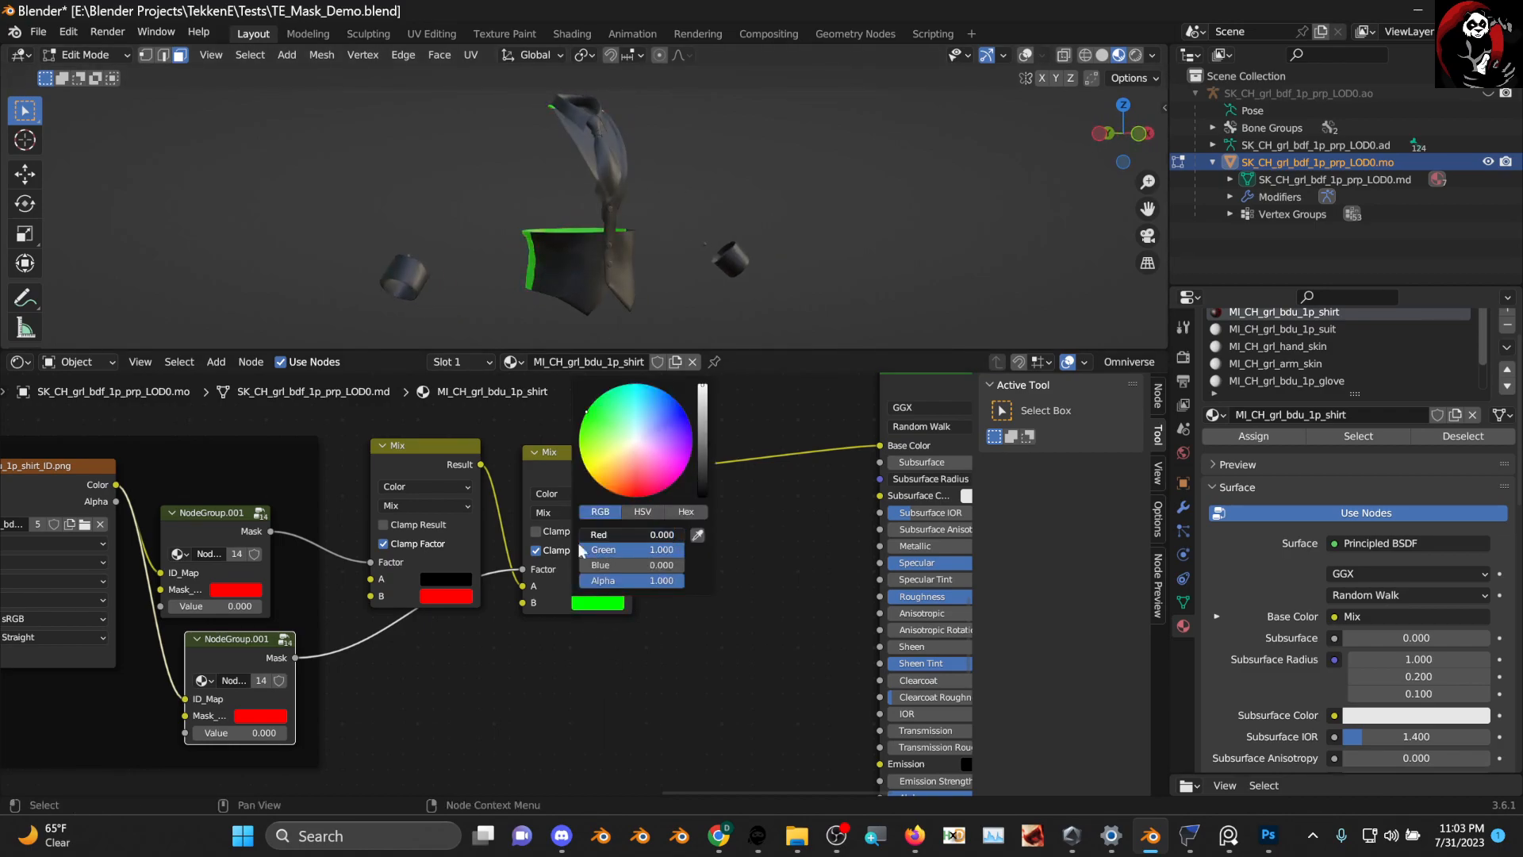
{"action": "left_click", "coordinate": [536, 729]}
Raise the second NodeGroup.001's Value to 0.400 and view the green mask on the shirt
{"action": "middle_click_drag", "start_coordinate": [503, 626], "coordinate": [526, 611]}
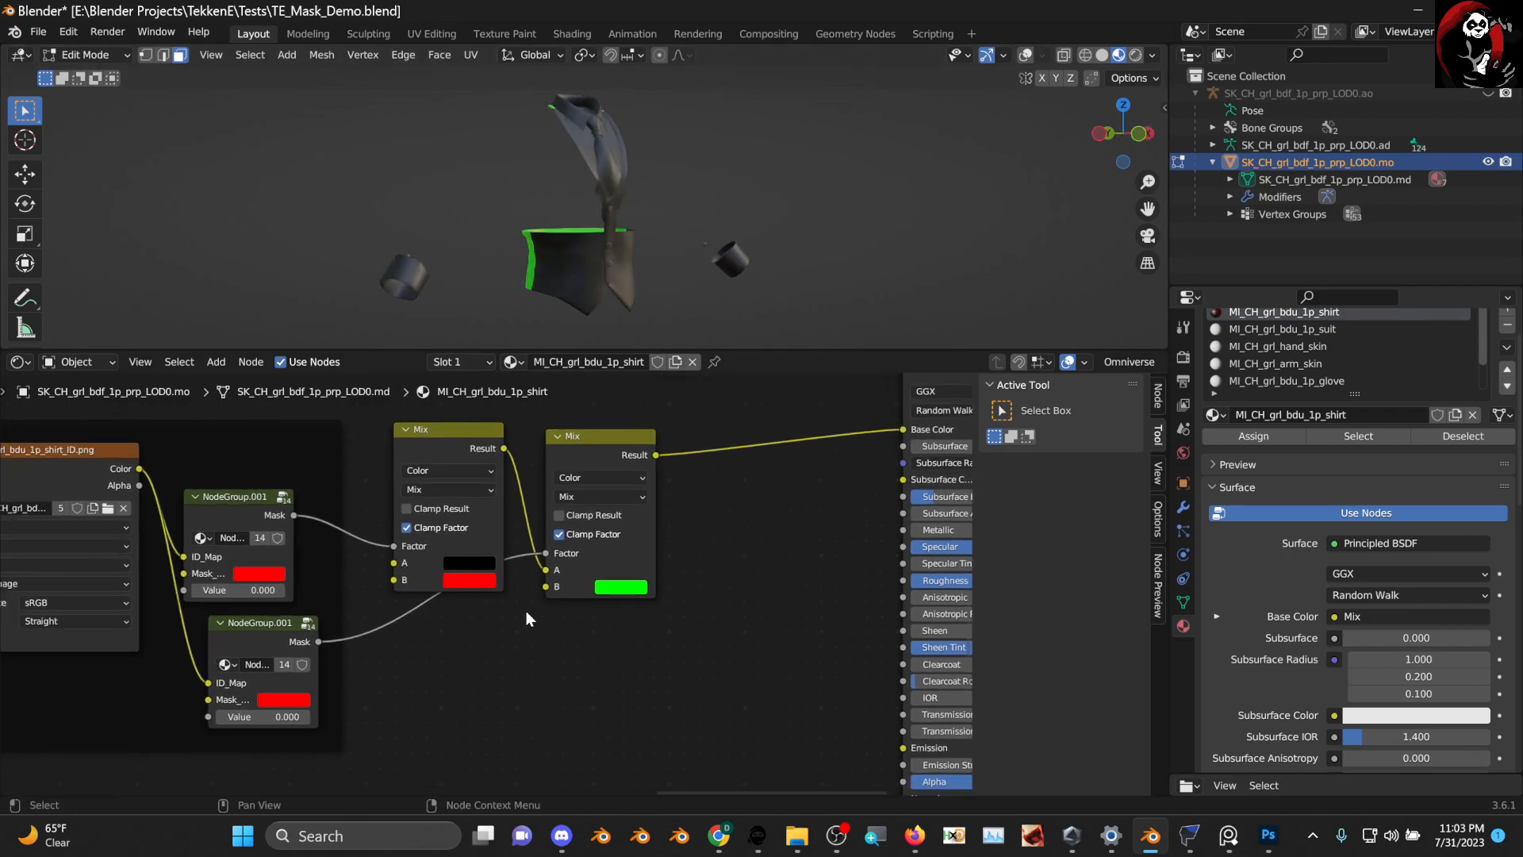
{"action": "left_click", "coordinate": [305, 715]}
{"action": "left_click", "coordinate": [306, 718]}
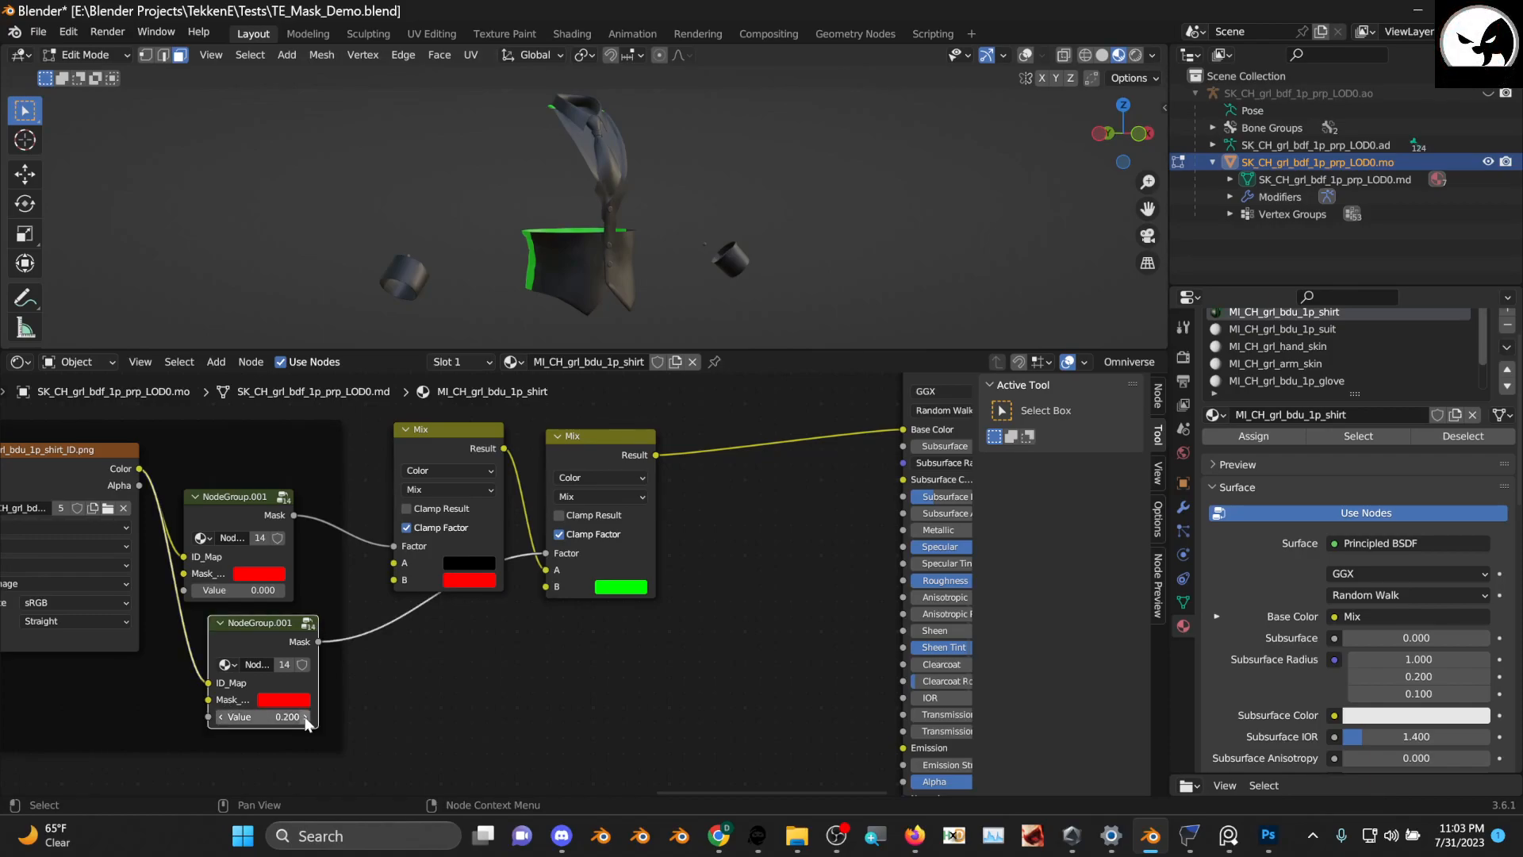
{"action": "left_click", "coordinate": [305, 717]}
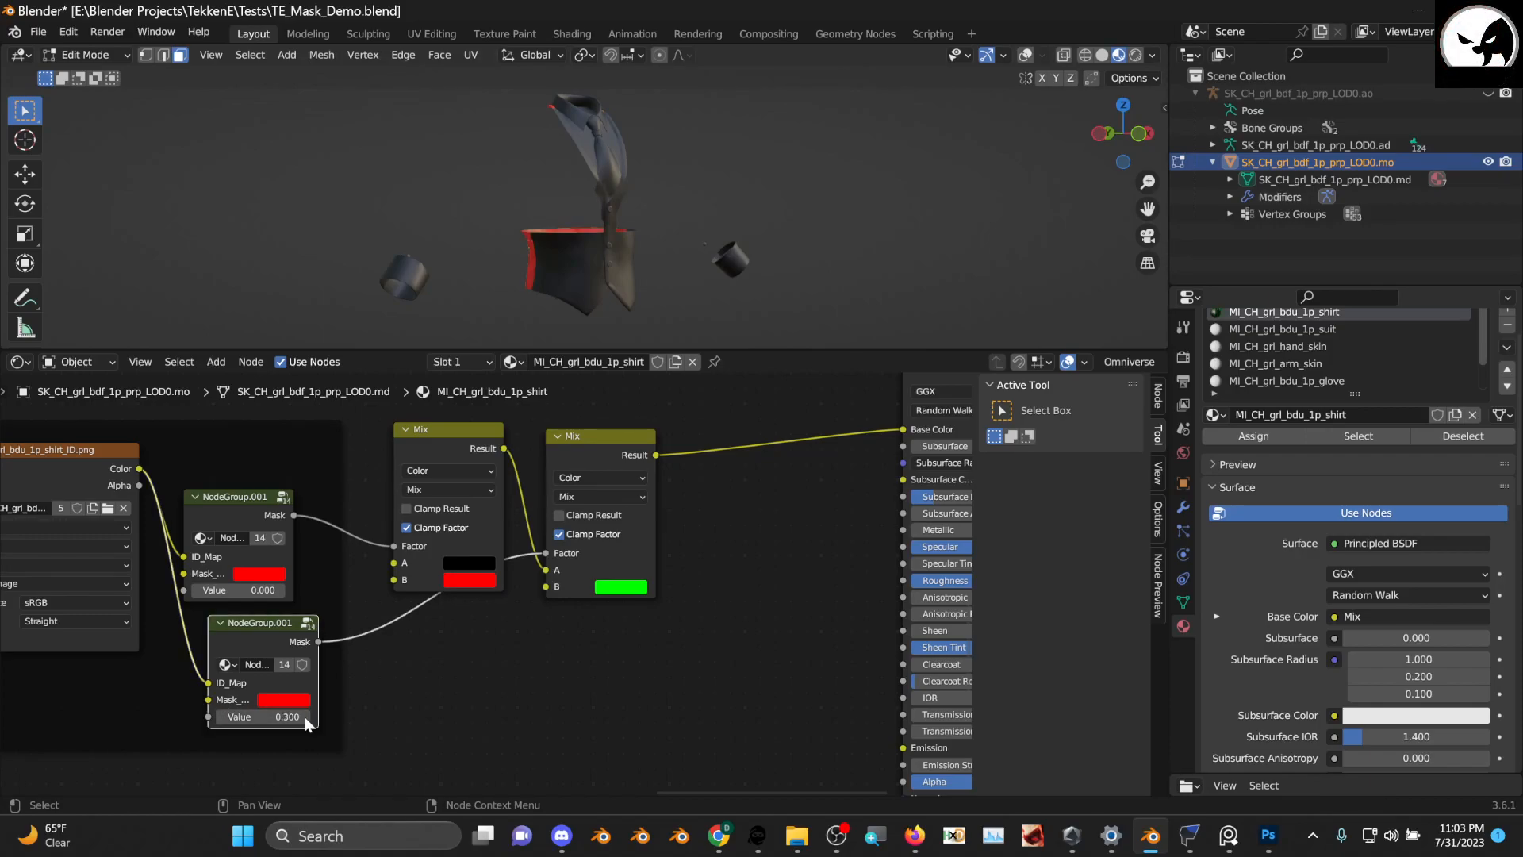
{"action": "middle_click_drag", "start_coordinate": [572, 230], "coordinate": [707, 184]}
Duplicate the green Mix node and insert the copy between the second Mix and the Principled BSDF
{"action": "middle_click_drag", "start_coordinate": [598, 438], "coordinate": [505, 458]}
{"action": "left_click_drag", "start_coordinate": [505, 459], "coordinate": [655, 427]}
{"action": "middle_click_drag", "start_coordinate": [540, 610], "coordinate": [554, 581]}
{"action": "left_click_drag", "start_coordinate": [660, 411], "coordinate": [623, 426]}
Duplicate the second NodeGroup.001, link the shirt ID Color to its ID_Map, and link its Mask to the third Mix's Factor
{"action": "left_click", "coordinate": [193, 621]}
{"action": "key", "text": "shift+d"}
{"action": "left_click", "coordinate": [324, 702]}
{"action": "middle_click_drag", "start_coordinate": [324, 702], "coordinate": [417, 606]}
{"action": "middle_click_drag", "start_coordinate": [193, 466], "coordinate": [157, 552]}
{"action": "left_click_drag", "start_coordinate": [116, 447], "coordinate": [322, 677]}
{"action": "middle_click_drag", "start_coordinate": [434, 528], "coordinate": [285, 637]}
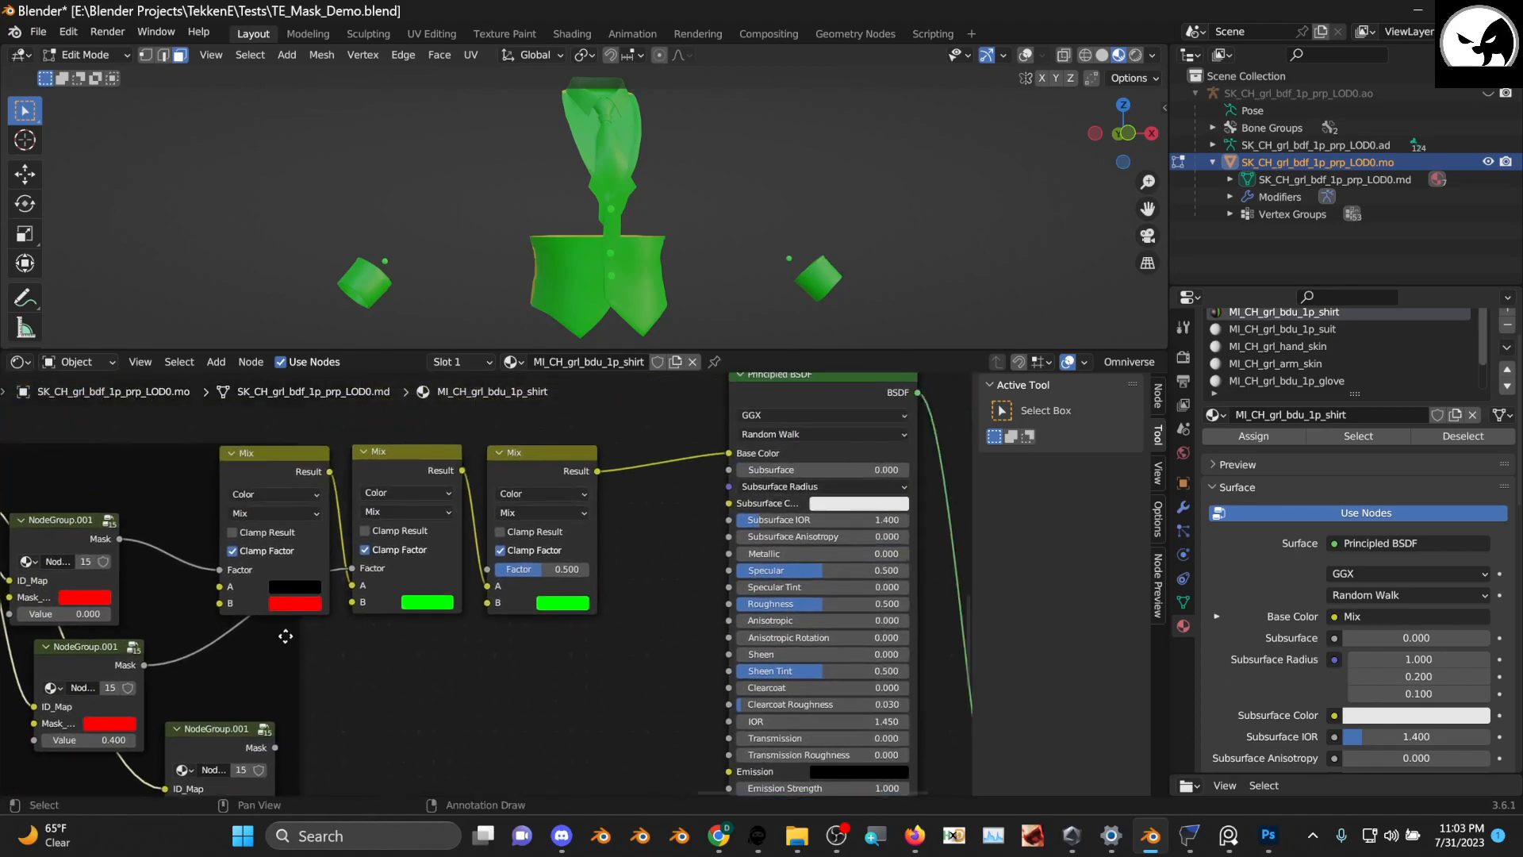
{"action": "middle_click_drag", "start_coordinate": [270, 711], "coordinate": [384, 551]}
{"action": "left_click_drag", "start_coordinate": [390, 589], "coordinate": [665, 486]}
{"action": "middle_click_drag", "start_coordinate": [665, 485], "coordinate": [526, 669]}
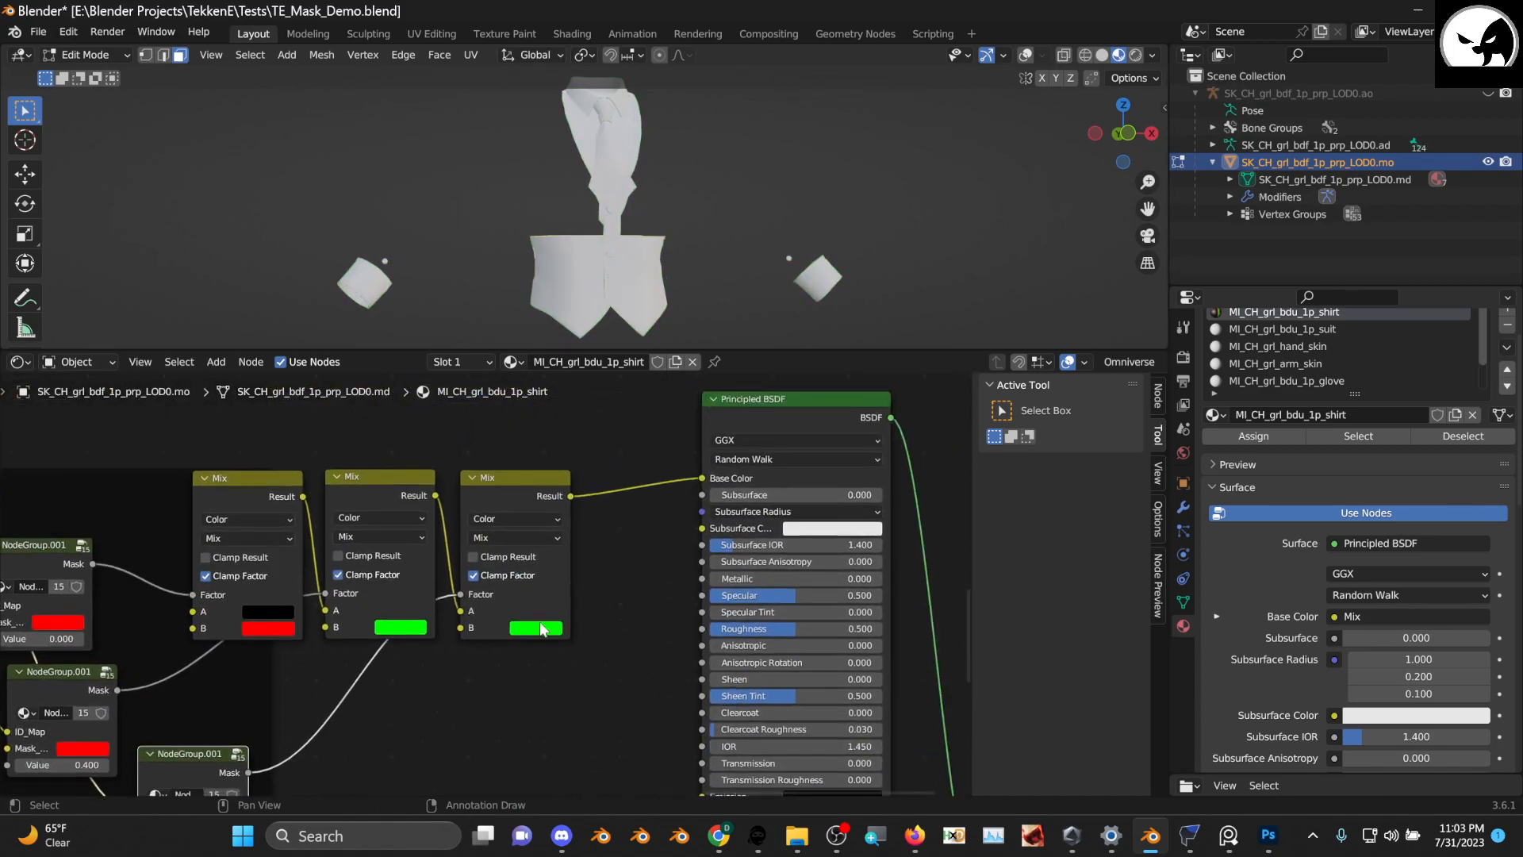
Set the third Mix node's B color to pure blue
{"action": "left_click", "coordinate": [543, 627]}
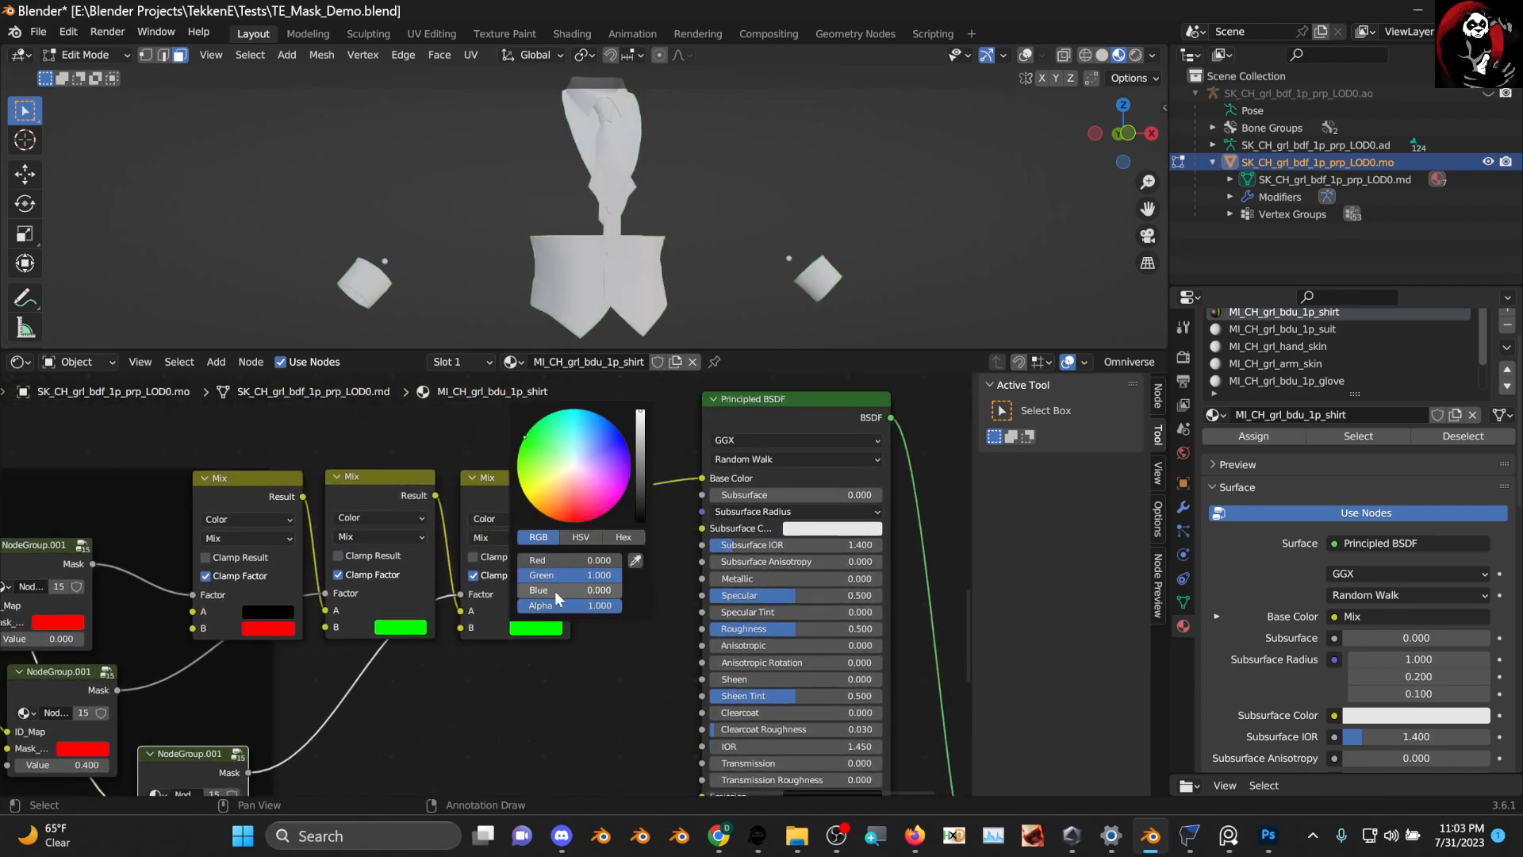
{"action": "left_click_drag", "start_coordinate": [539, 597], "coordinate": [511, 577]}
{"action": "middle_click_drag", "start_coordinate": [434, 722], "coordinate": [487, 619]}
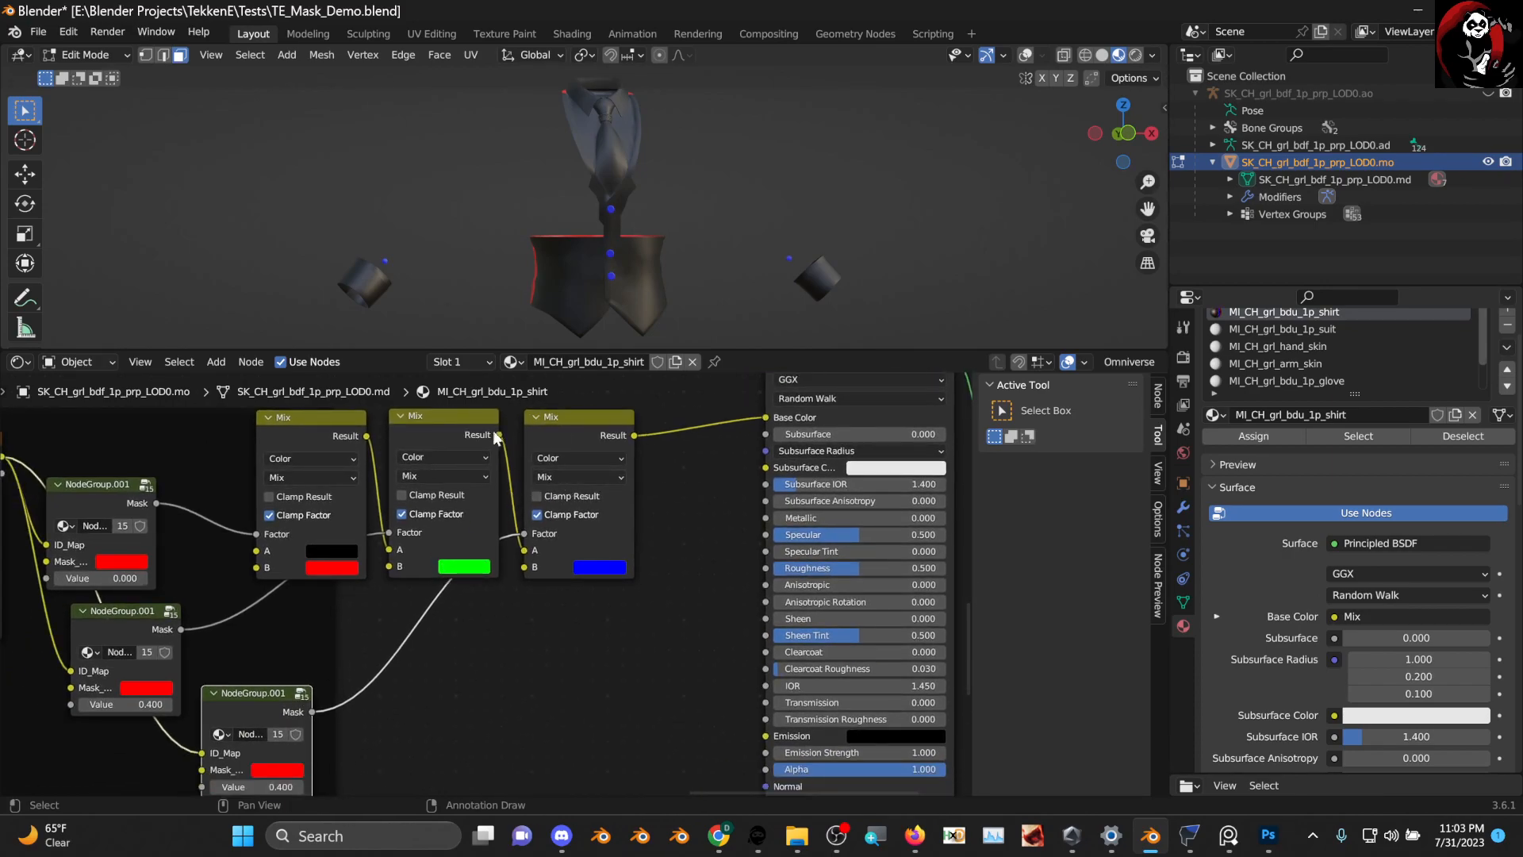
Raise the third NodeGroup.001's Value to 1.000
{"action": "middle_click_drag", "start_coordinate": [363, 750], "coordinate": [360, 714]}
{"action": "left_click", "coordinate": [297, 750]}
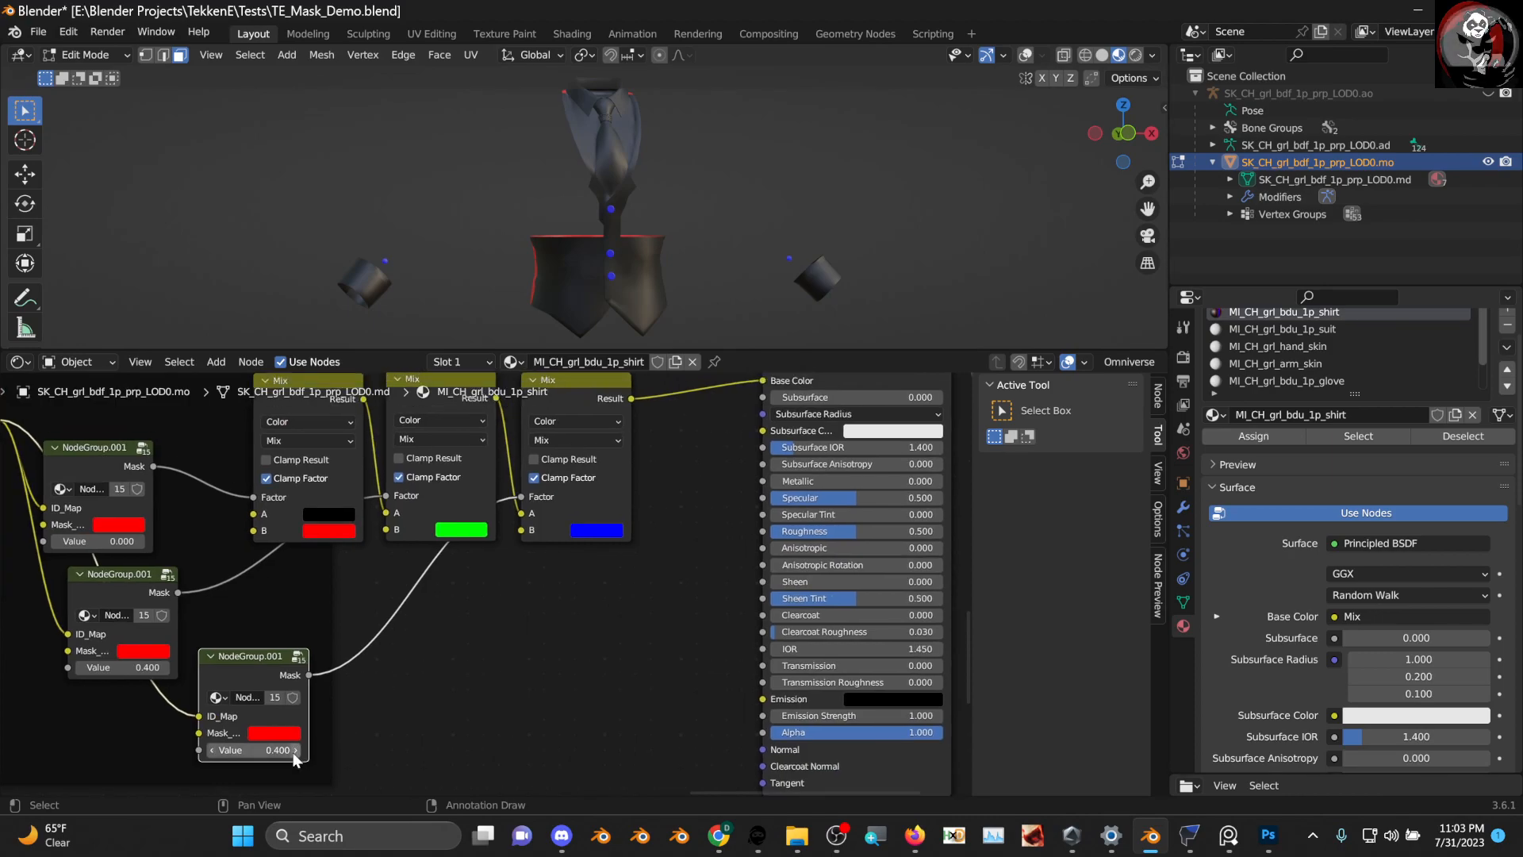
{"action": "left_click", "coordinate": [296, 750]}
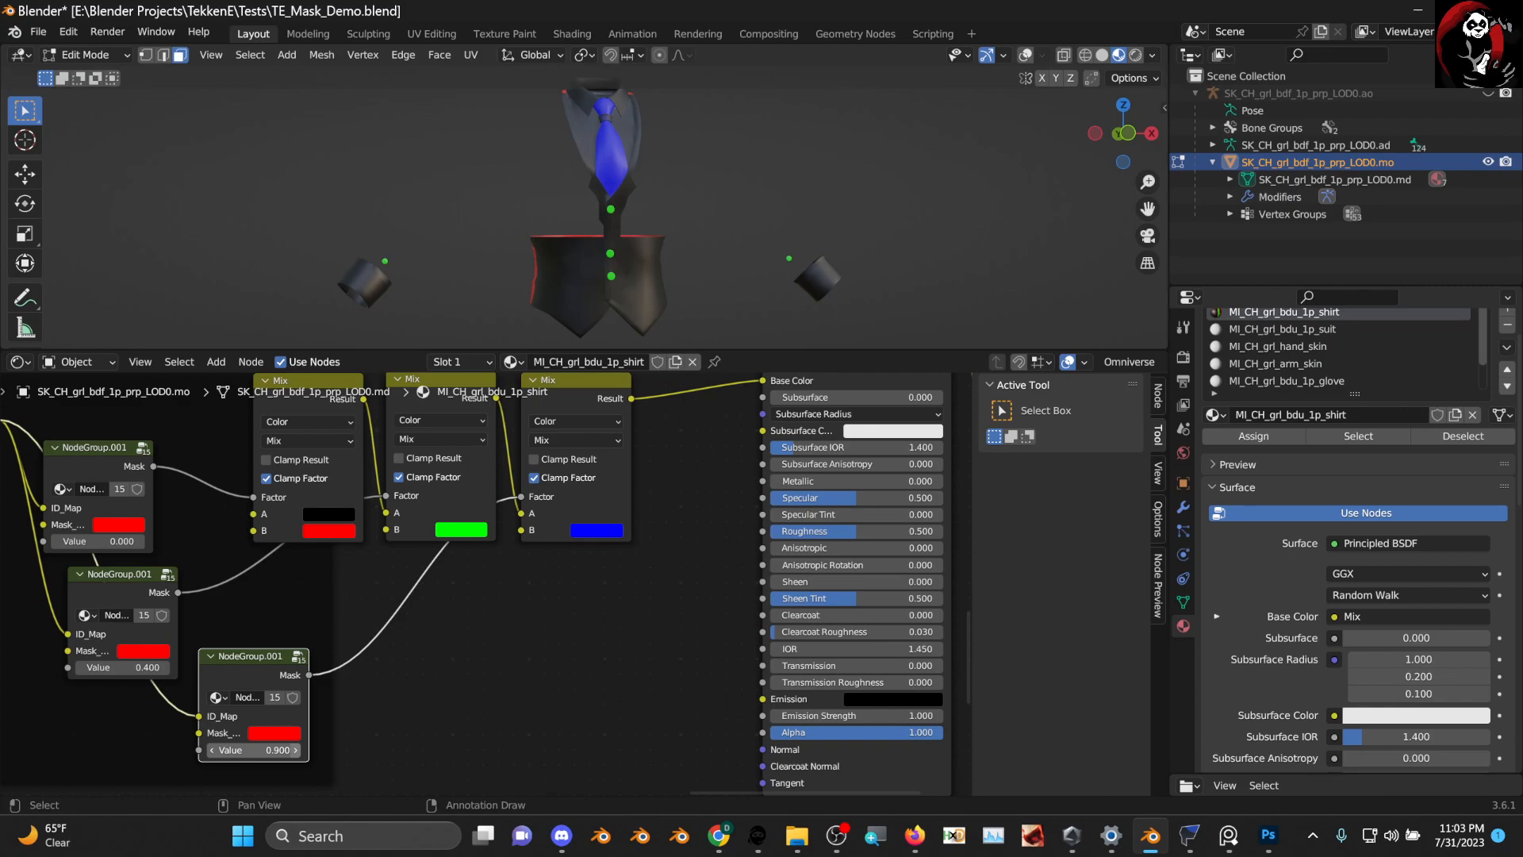
Examine the red, green and blue masked regions on the shirt alongside the three-mask node chain
{"action": "scroll", "coordinate": [599, 231], "scroll_direction": "down", "scroll_amount": 3}
{"action": "middle_click_drag", "start_coordinate": [832, 245], "coordinate": [835, 247]}
{"action": "middle_click_drag", "start_coordinate": [674, 250], "coordinate": [430, 231]}
{"action": "scroll", "coordinate": [484, 241], "scroll_direction": "down", "scroll_amount": 3}
{"action": "scroll", "coordinate": [202, 589], "scroll_direction": "down", "scroll_amount": 3}
{"action": "middle_click_drag", "start_coordinate": [196, 589], "coordinate": [419, 636]}
{"action": "scroll", "coordinate": [646, 221], "scroll_direction": "up", "scroll_amount": 6}
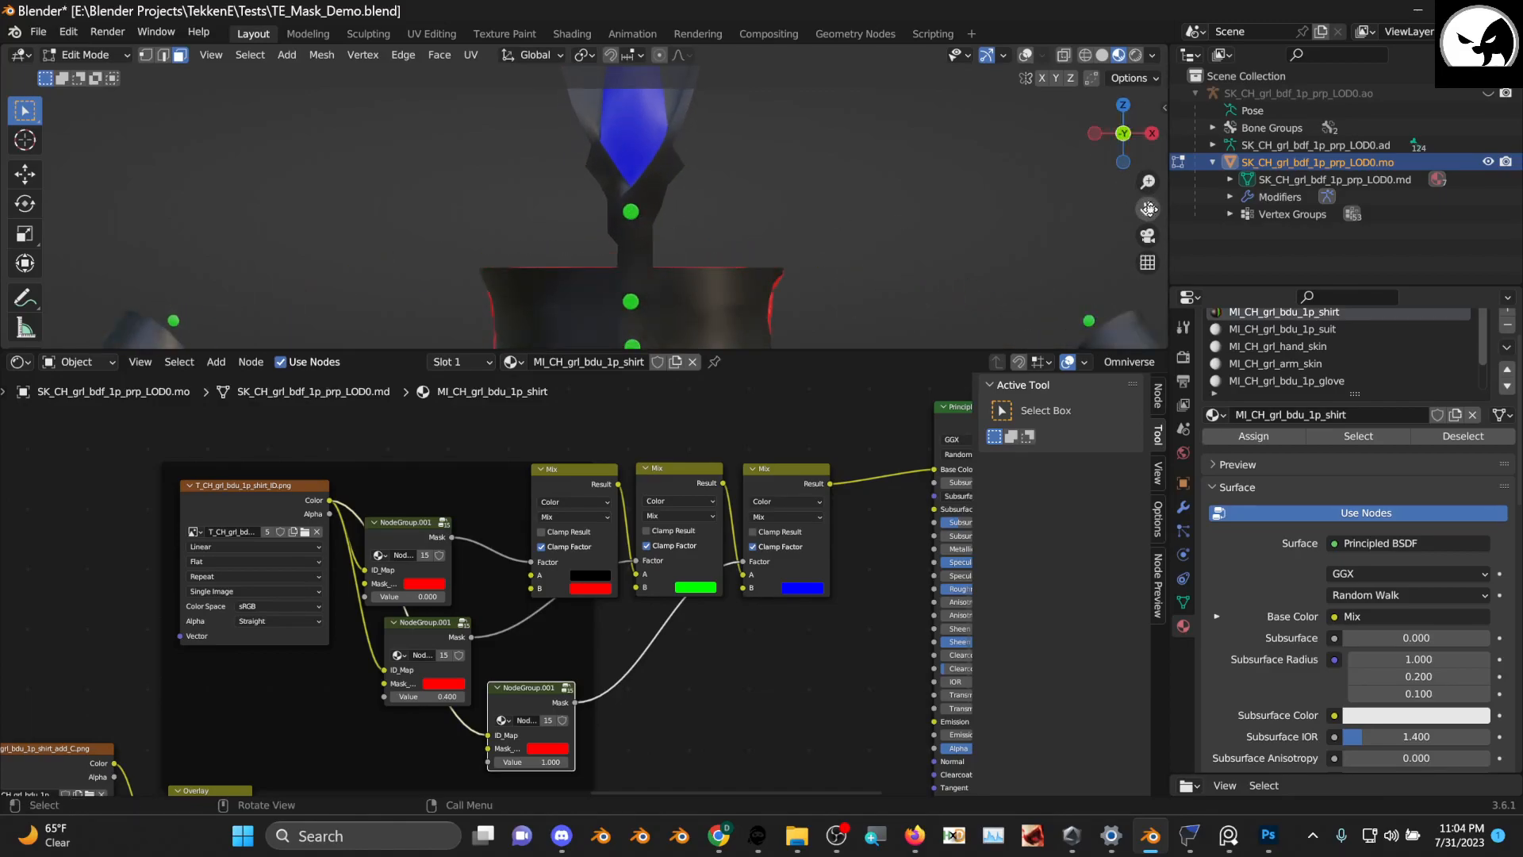
{"action": "scroll", "coordinate": [802, 295], "scroll_direction": "down", "scroll_amount": 5}
{"action": "middle_click_drag", "start_coordinate": [660, 294], "coordinate": [630, 247]}
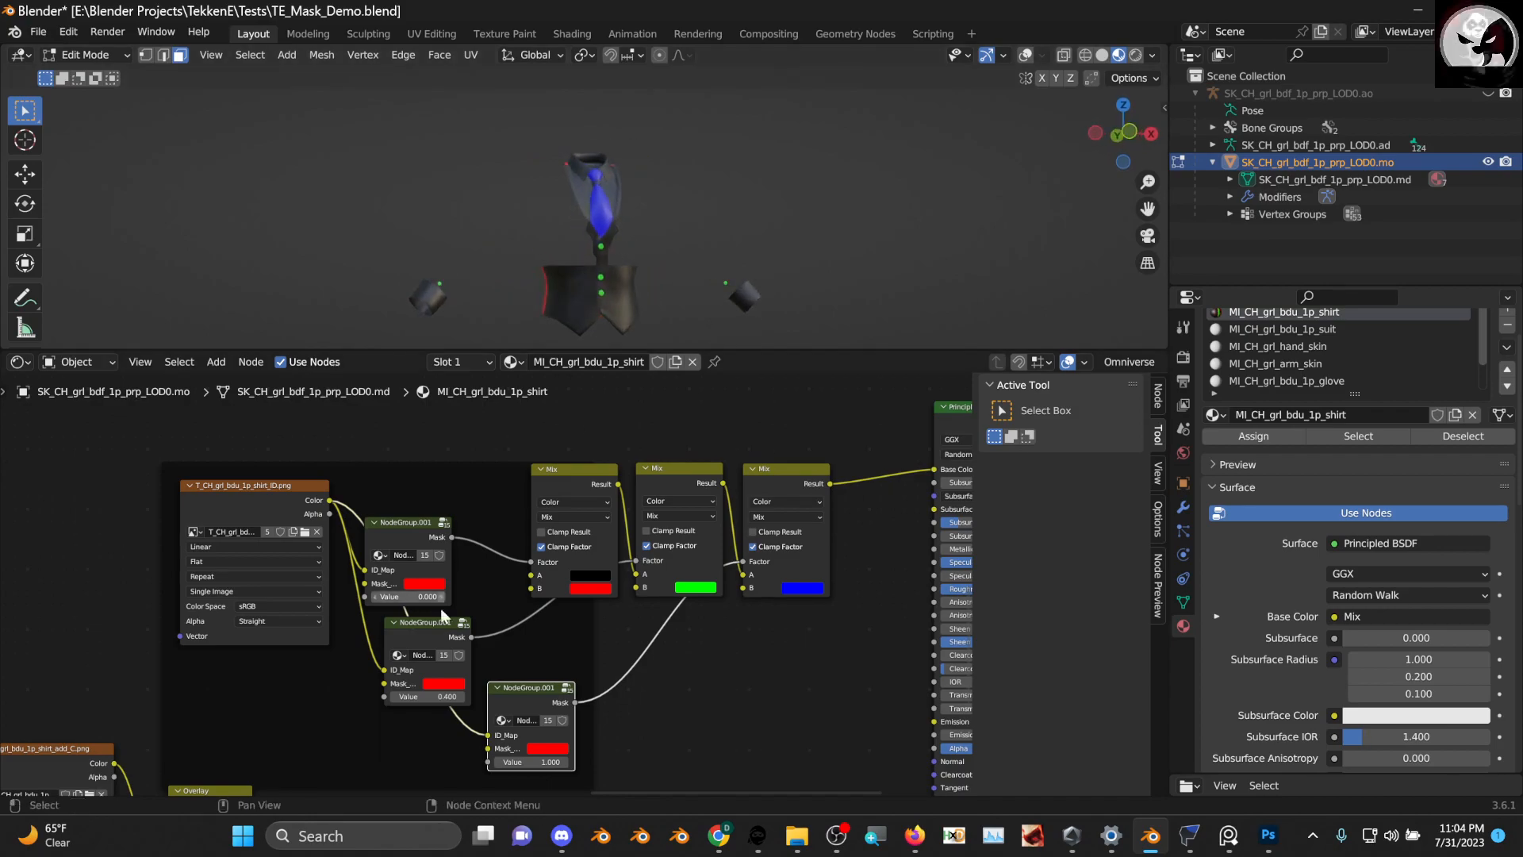
Duplicate the third NodeGroup.001 below the others and link the shirt ID texture's Color to the copy's ID_Map
{"action": "left_click_drag", "start_coordinate": [525, 688], "coordinate": [464, 723]}
{"action": "middle_click_drag", "start_coordinate": [515, 678], "coordinate": [457, 566]}
{"action": "scroll", "coordinate": [456, 565], "scroll_direction": "down", "scroll_amount": 2}
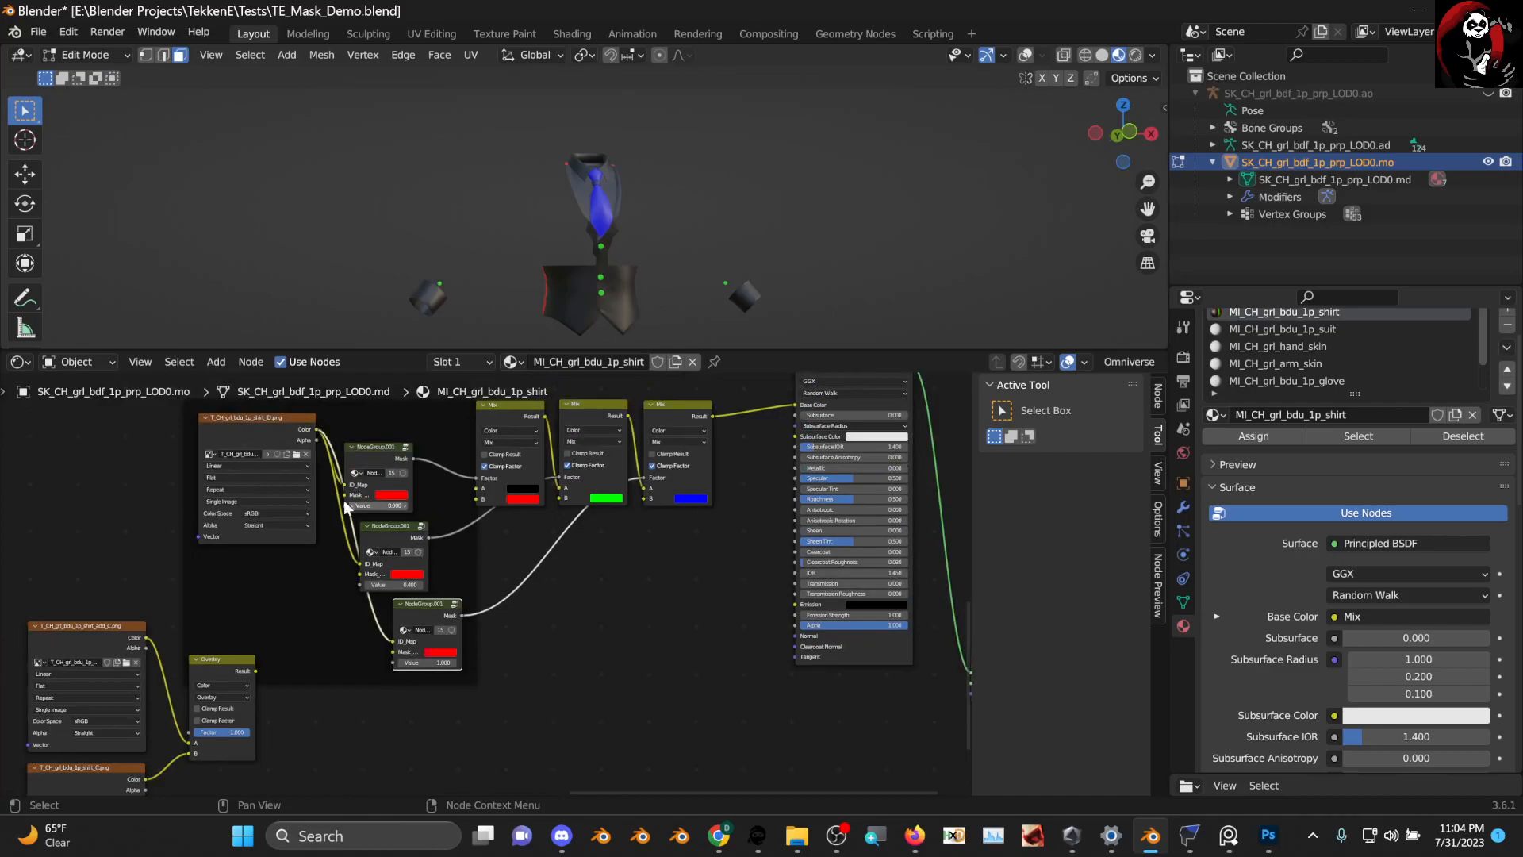
{"action": "key", "text": "shift+d"}
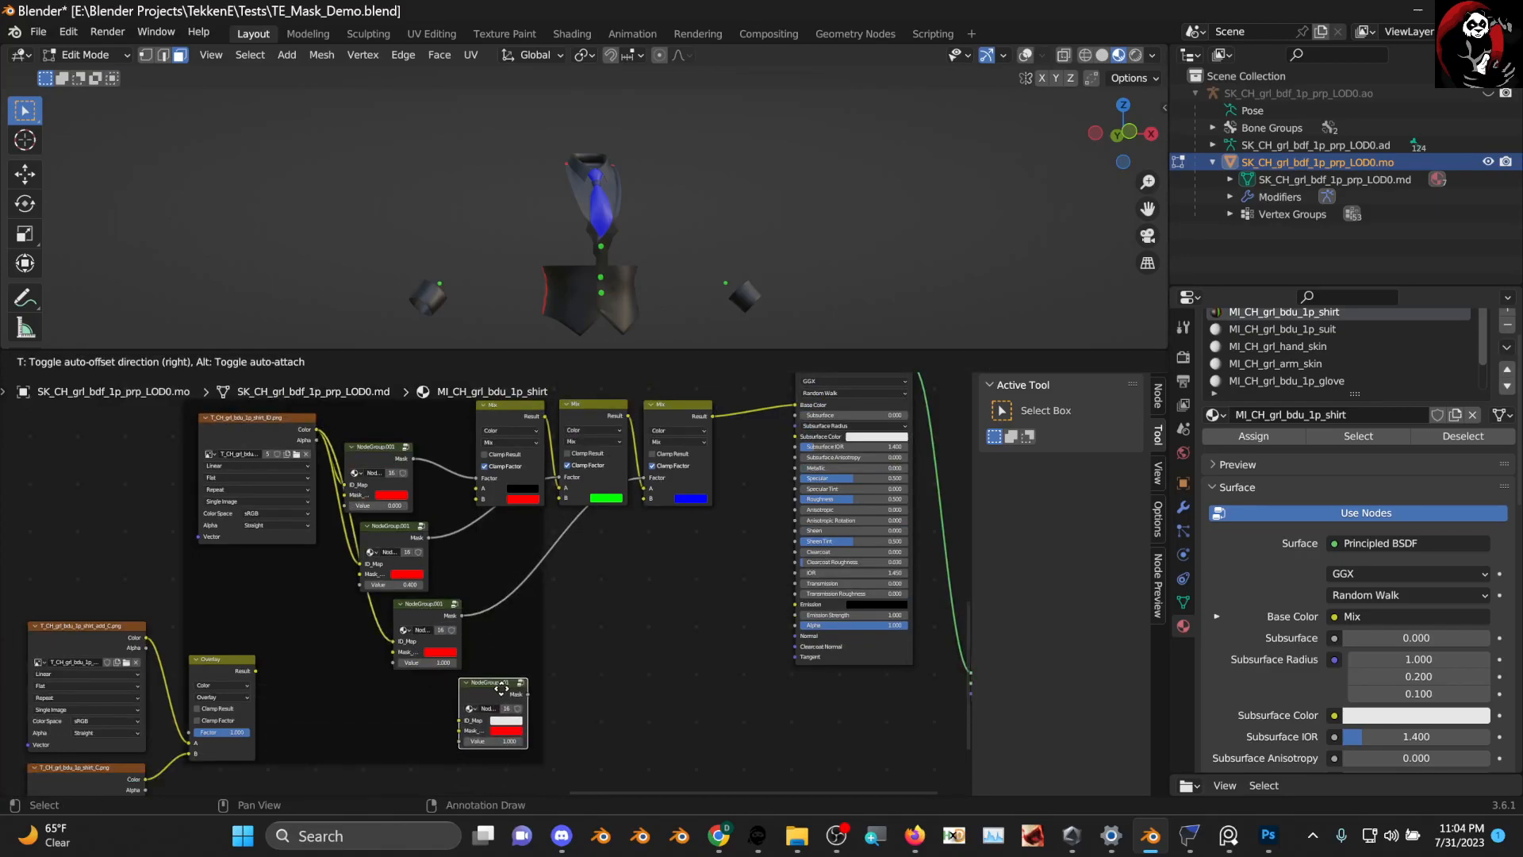
{"action": "left_click", "coordinate": [433, 624]}
{"action": "left_click_drag", "start_coordinate": [317, 429], "coordinate": [461, 720]}
Move the Principled BSDF and Material Output nodes farther from the Mix nodes to make room in the chain
{"action": "scroll", "coordinate": [654, 443], "scroll_direction": "down", "scroll_amount": 3}
{"action": "middle_click_drag", "start_coordinate": [654, 442], "coordinate": [477, 509]}
{"action": "left_click_drag", "start_coordinate": [599, 389], "coordinate": [845, 788]}
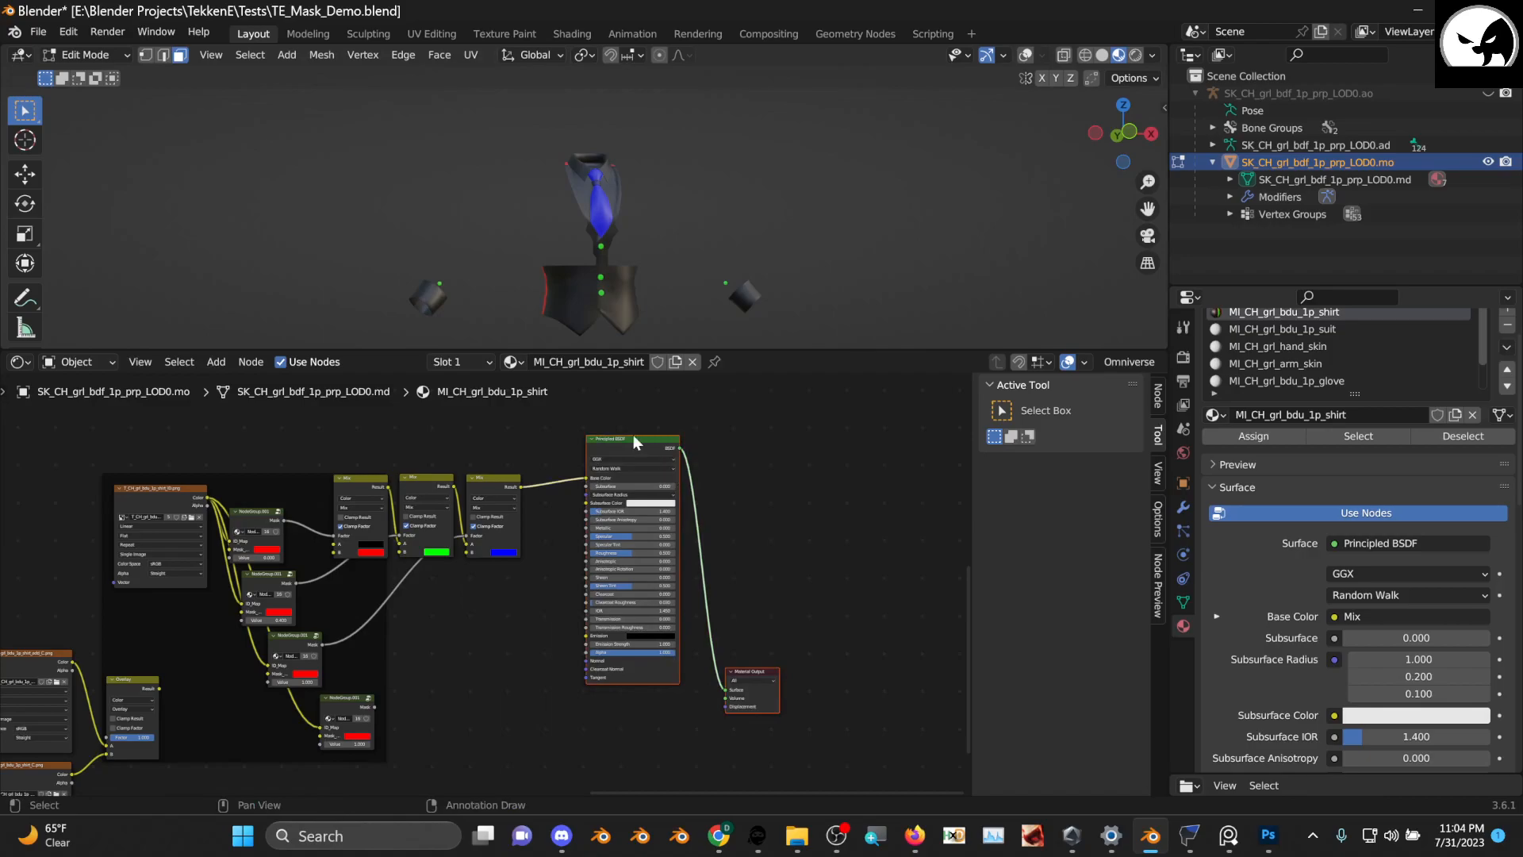
{"action": "left_click_drag", "start_coordinate": [633, 435], "coordinate": [796, 446]}
Duplicate the third Mix node and insert the copy into the link between it and the Principled BSDF's Base Color
{"action": "left_click", "coordinate": [502, 479]}
{"action": "key", "text": "shift+d"}
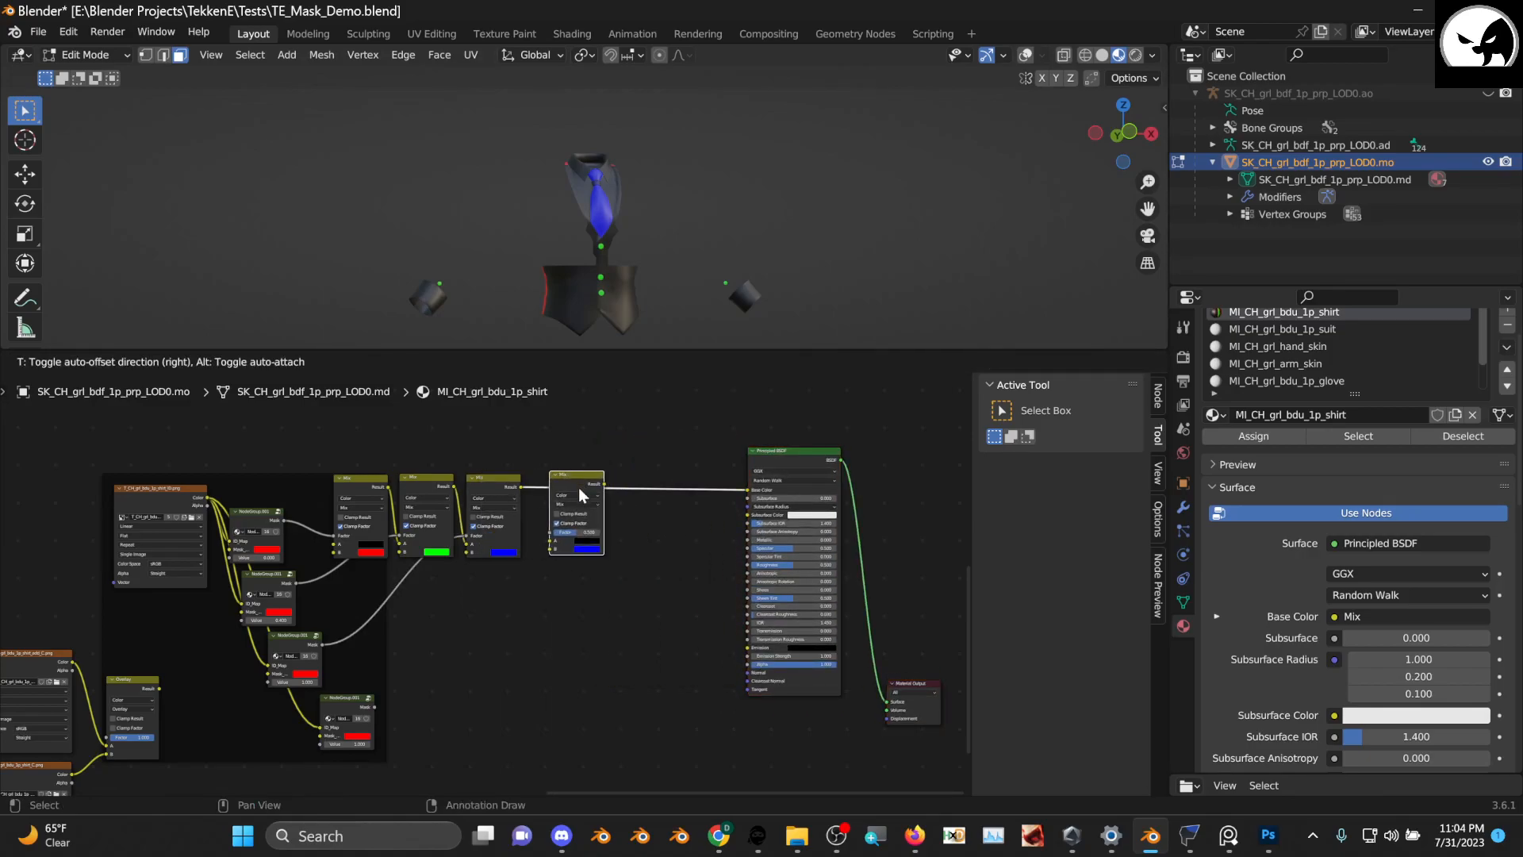
{"action": "left_click", "coordinate": [579, 485]}
{"action": "scroll", "coordinate": [573, 541], "scroll_direction": "up", "scroll_amount": 2}
{"action": "left_click_drag", "start_coordinate": [563, 456], "coordinate": [675, 523]}
Set the fourth Mix node's B color to yellow with Red 1.000, Green 1.000 and Blue 0.000
{"action": "scroll", "coordinate": [588, 537], "scroll_direction": "up", "scroll_amount": 2}
{"action": "left_click", "coordinate": [616, 565]}
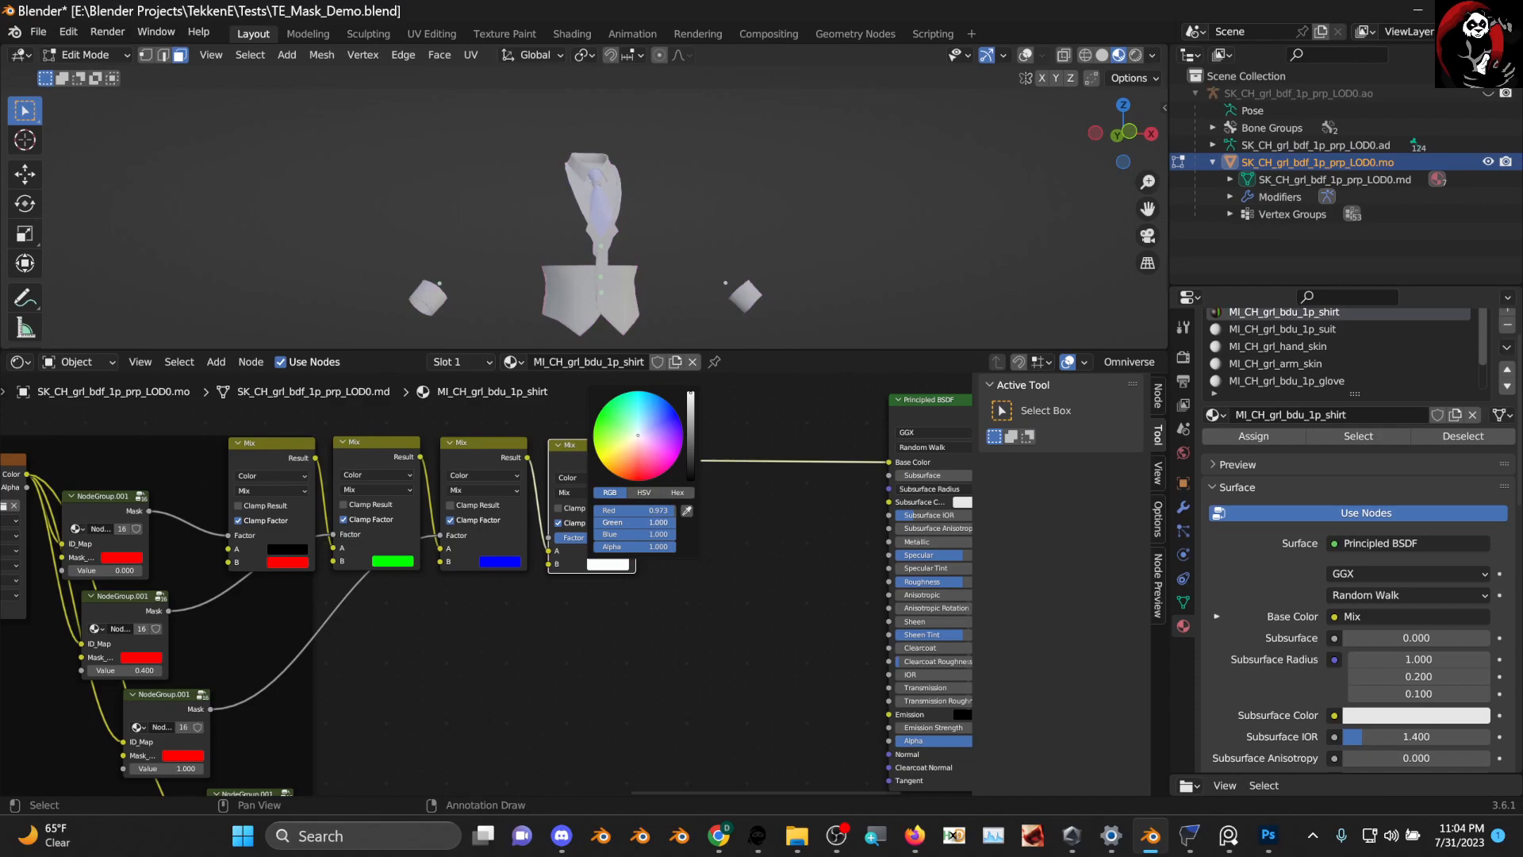
{"action": "type", "text": "0"}
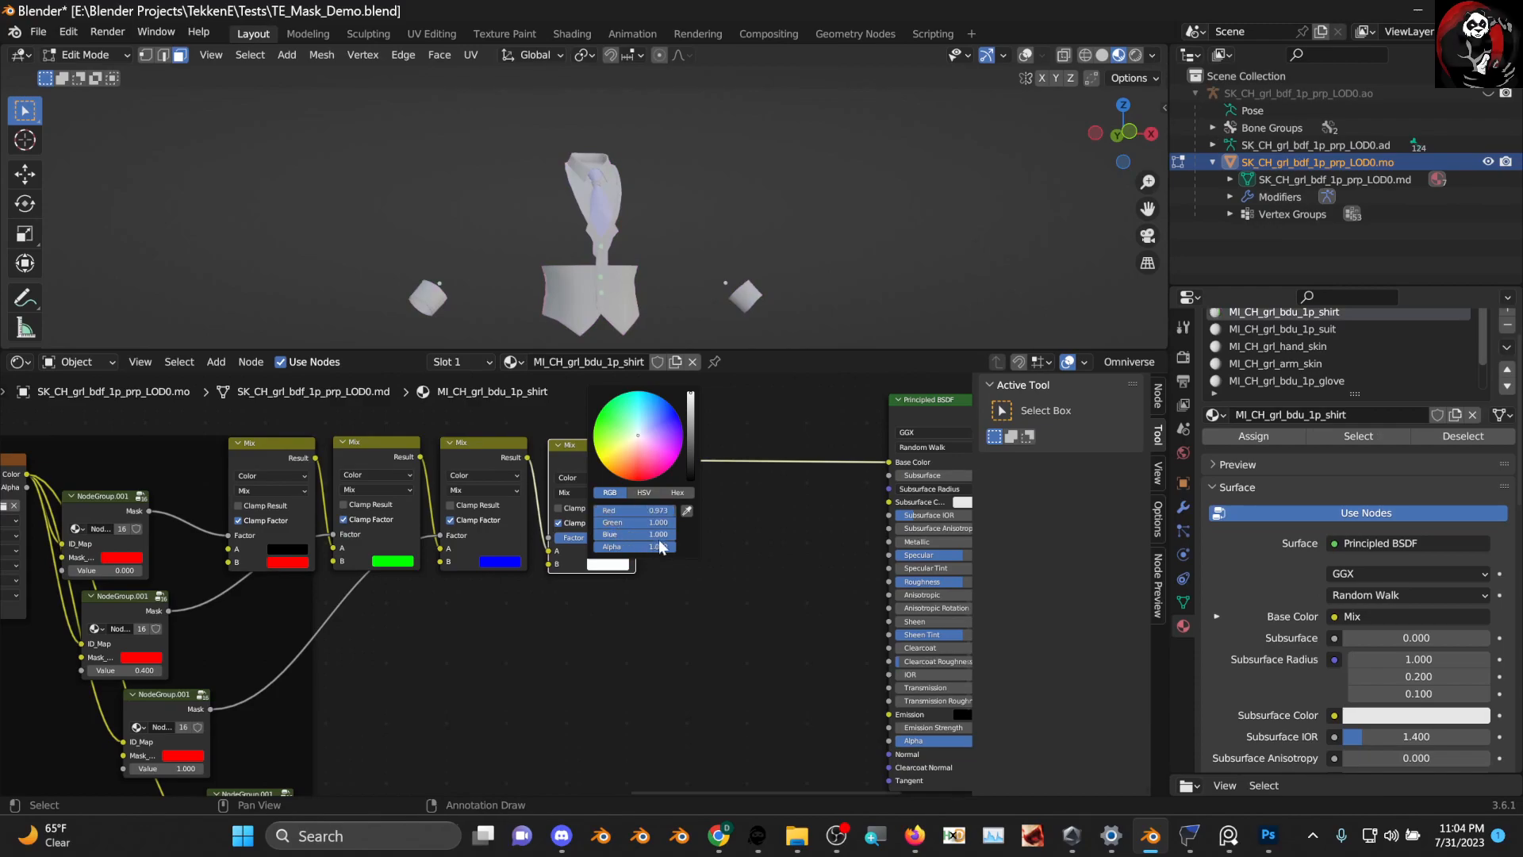
{"action": "key", "text": "Return"}
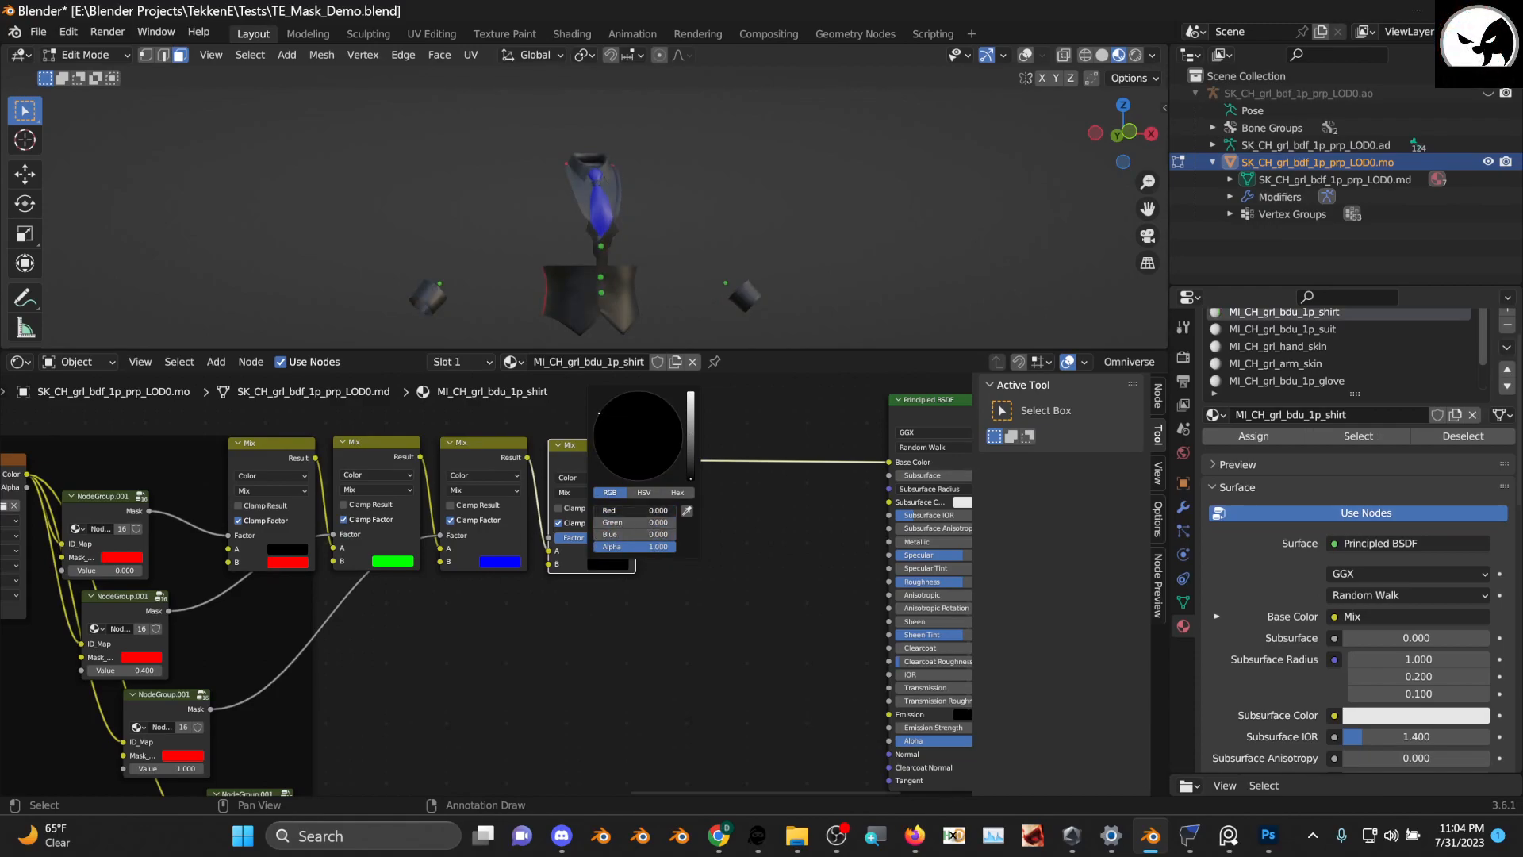
{"action": "left_click_drag", "start_coordinate": [623, 511], "coordinate": [675, 512]}
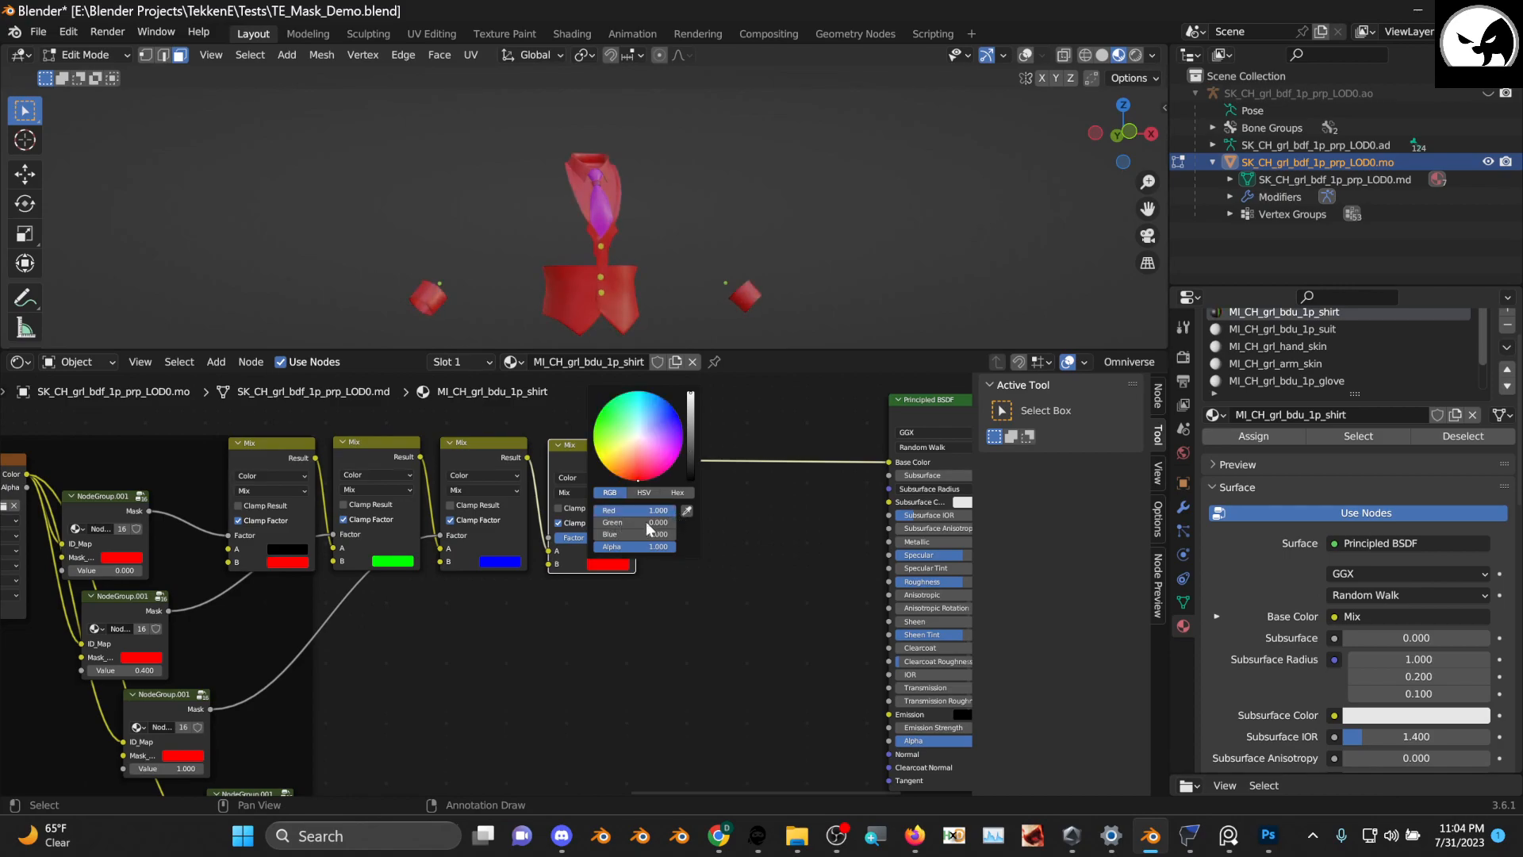
{"action": "type", "text": "1"}
{"action": "key", "text": "Return"}
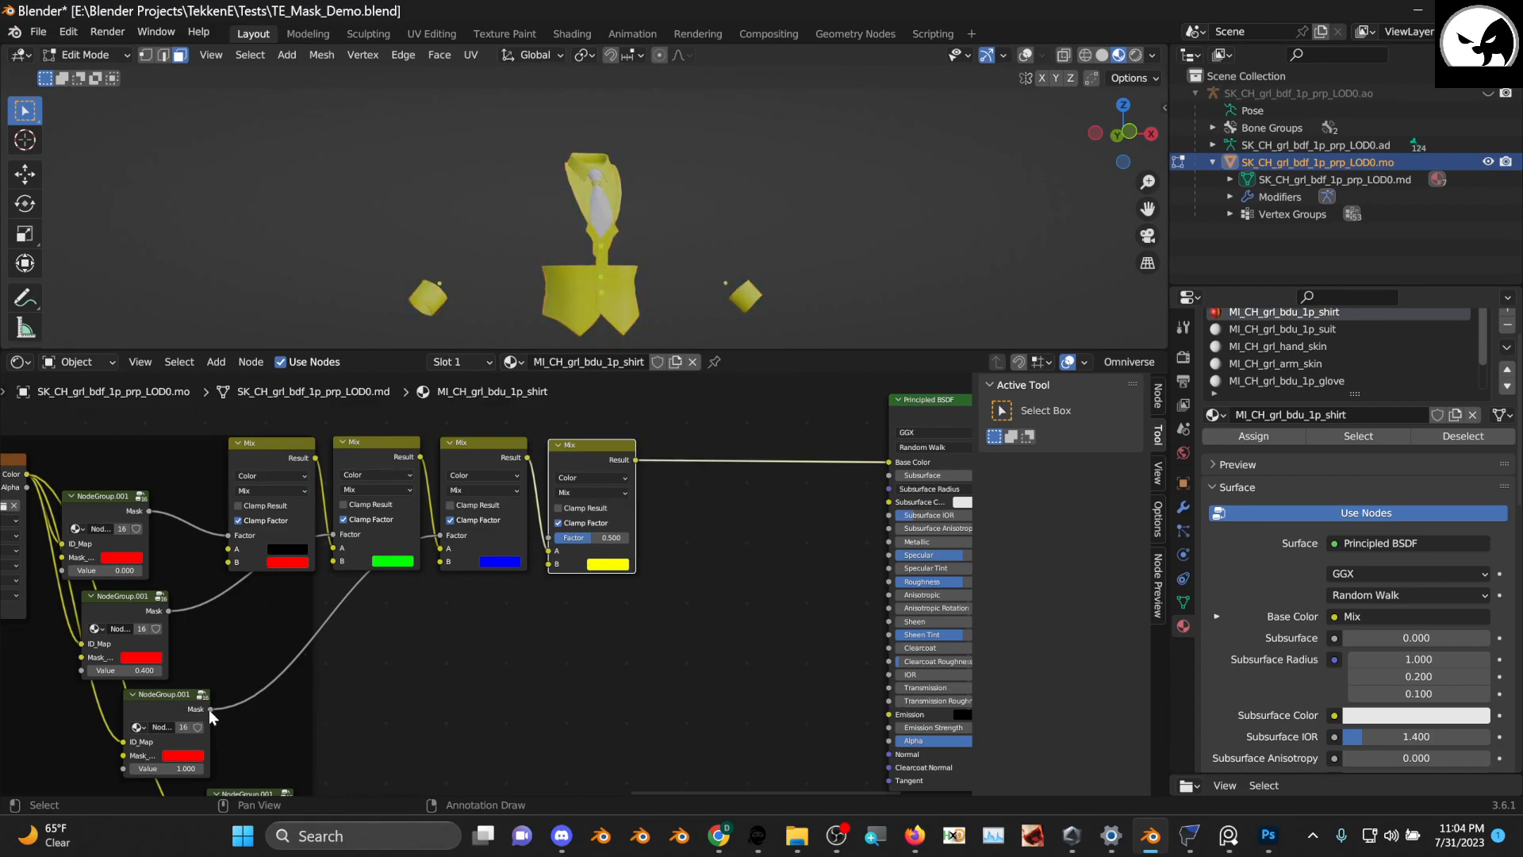
Link the fourth NodeGroup.001's Mask output to the fourth Mix node's Factor
{"action": "left_click_drag", "start_coordinate": [209, 709], "coordinate": [438, 684]}
{"action": "left_click_drag", "start_coordinate": [498, 638], "coordinate": [502, 639]}
{"action": "scroll", "coordinate": [349, 703], "scroll_direction": "down", "scroll_amount": 3, "text": "shift"}
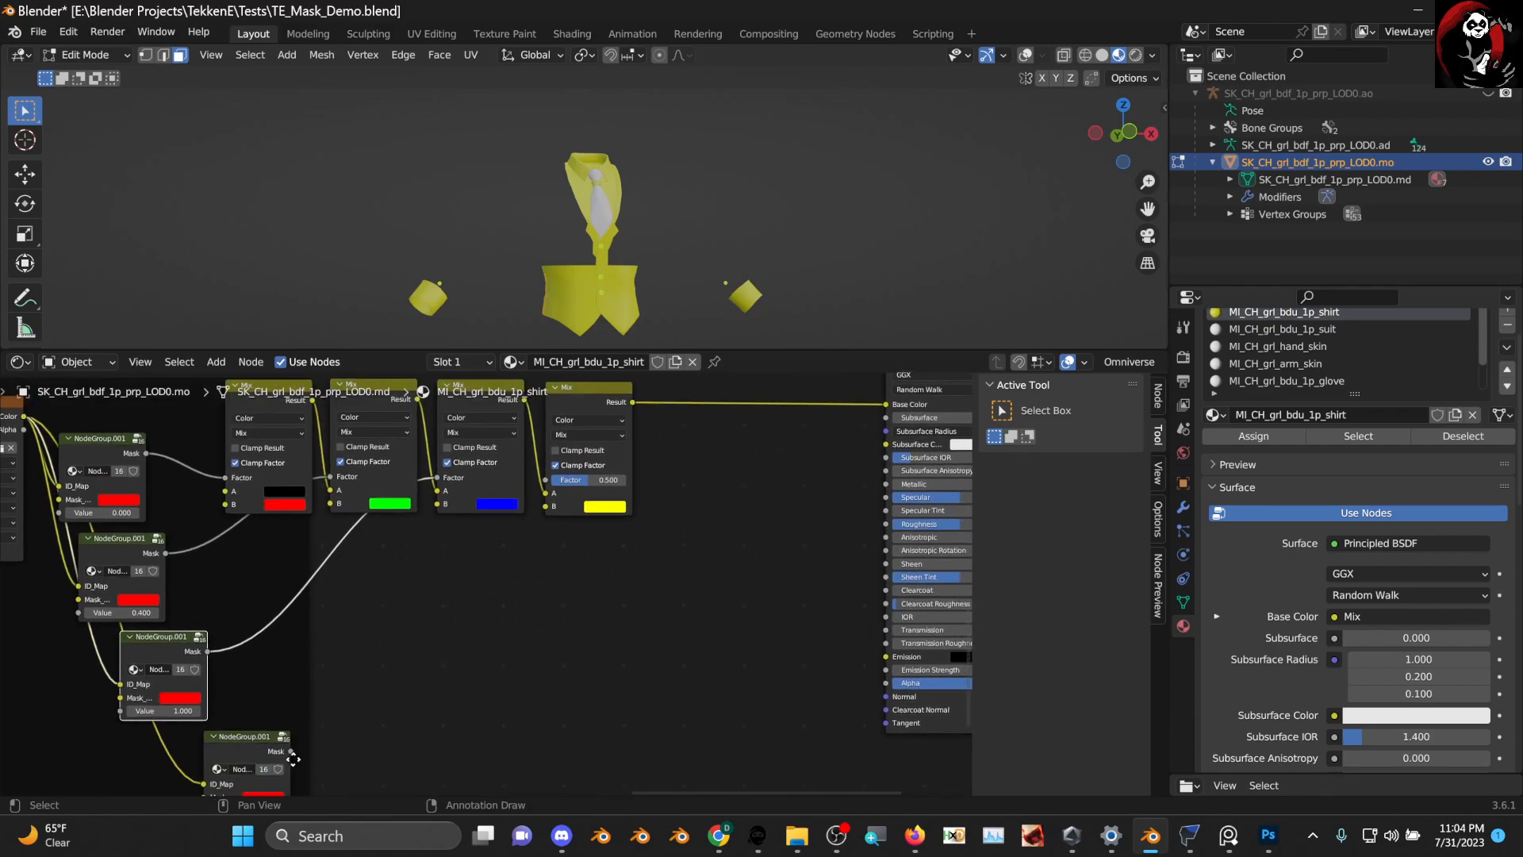
{"action": "left_click_drag", "start_coordinate": [291, 752], "coordinate": [540, 492]}
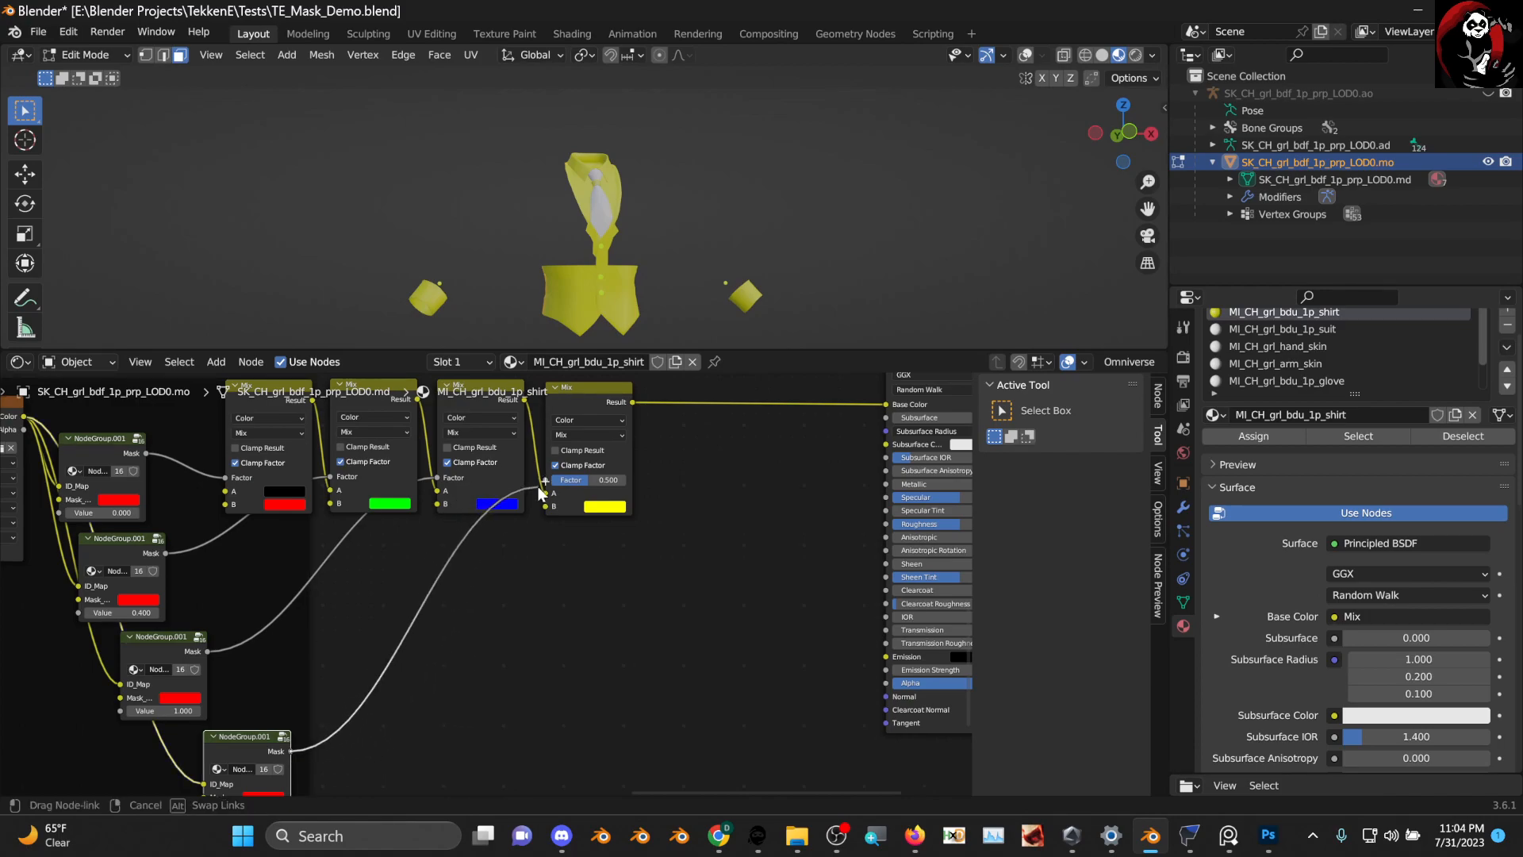
{"action": "left_click_drag", "start_coordinate": [666, 534], "coordinate": [671, 546]}
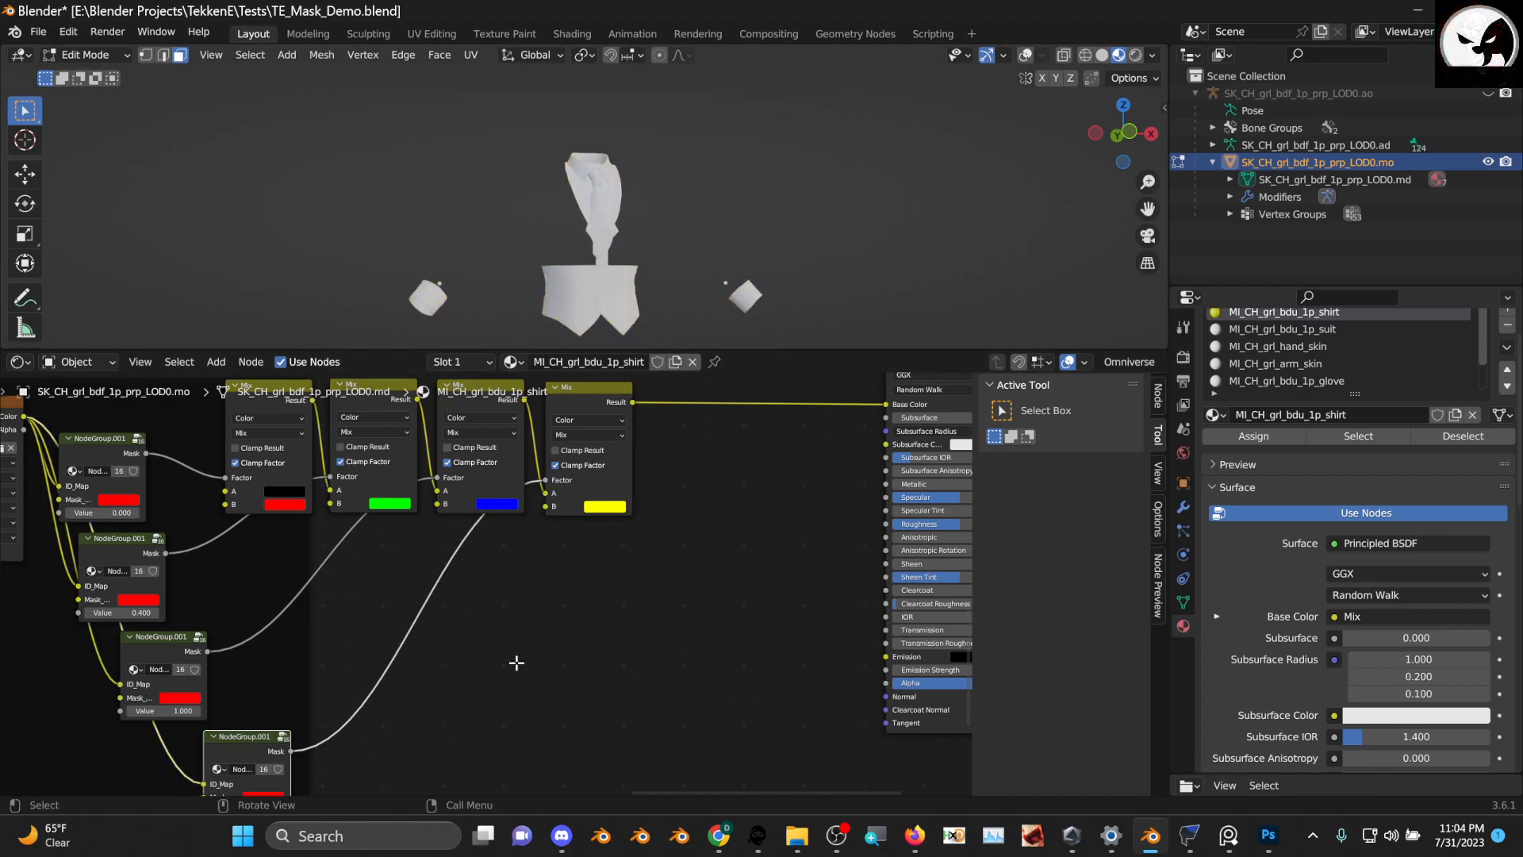
Open the mask color of the fourth NodeGroup.001 for editing
{"action": "middle_click_drag", "start_coordinate": [318, 752], "coordinate": [453, 607]}
{"action": "middle_click_drag", "start_coordinate": [420, 666], "coordinate": [427, 676]}
{"action": "left_click", "coordinate": [410, 664]}
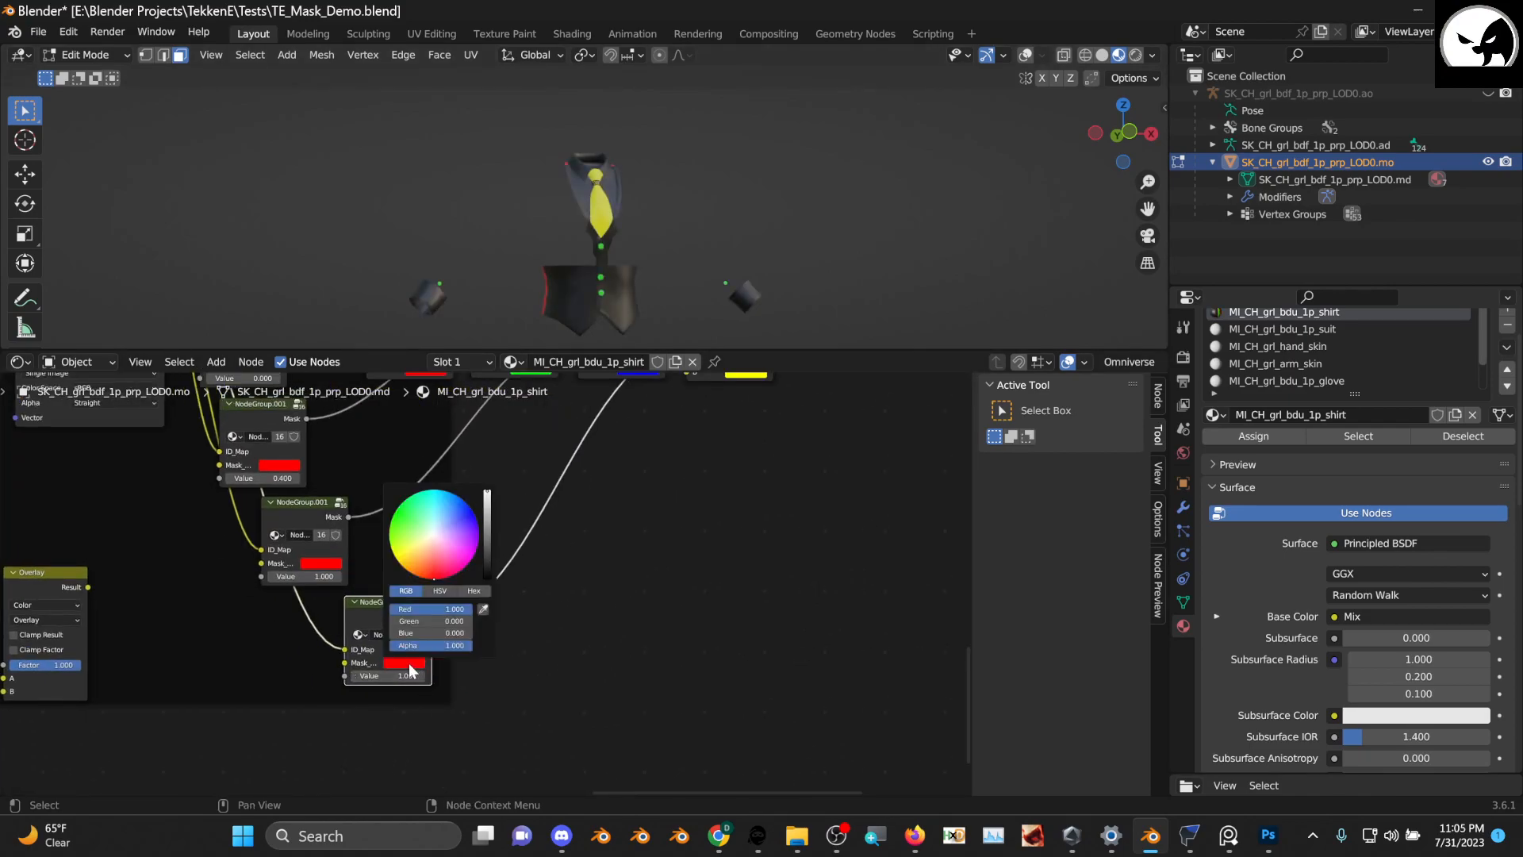
Set the fourth mask node group's mask colour to green and its value to 0.000
{"action": "mouse_move", "coordinate": [408, 627]}
{"action": "left_mouse_down"}
{"action": "mouse_move", "coordinate": [476, 628]}
{"action": "mouse_move", "coordinate": [390, 610]}
{"action": "left_mouse_up"}
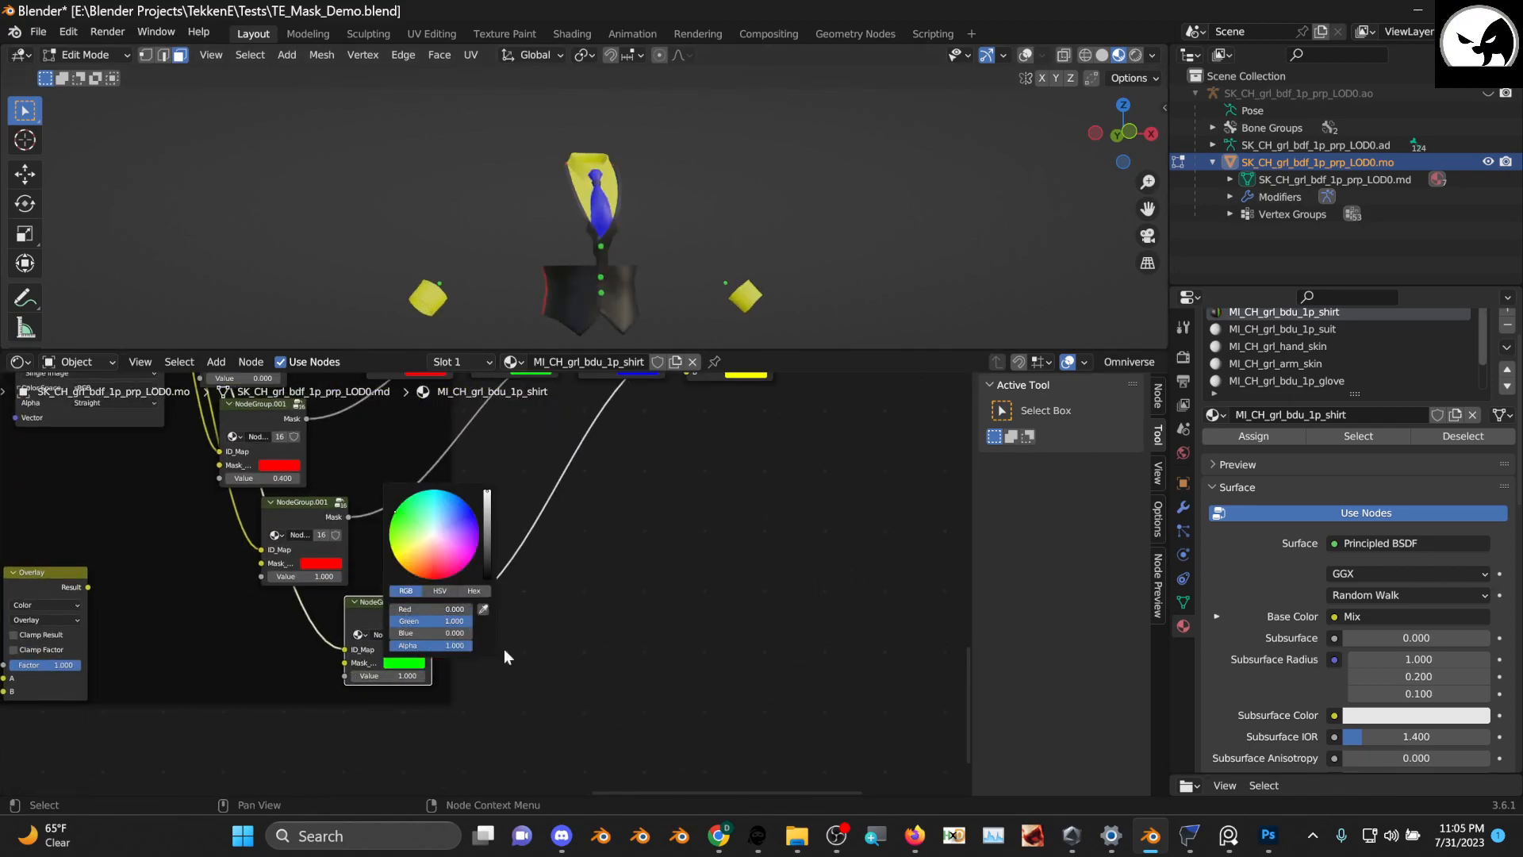
{"action": "left_click_drag", "start_coordinate": [409, 677], "coordinate": [349, 677]}
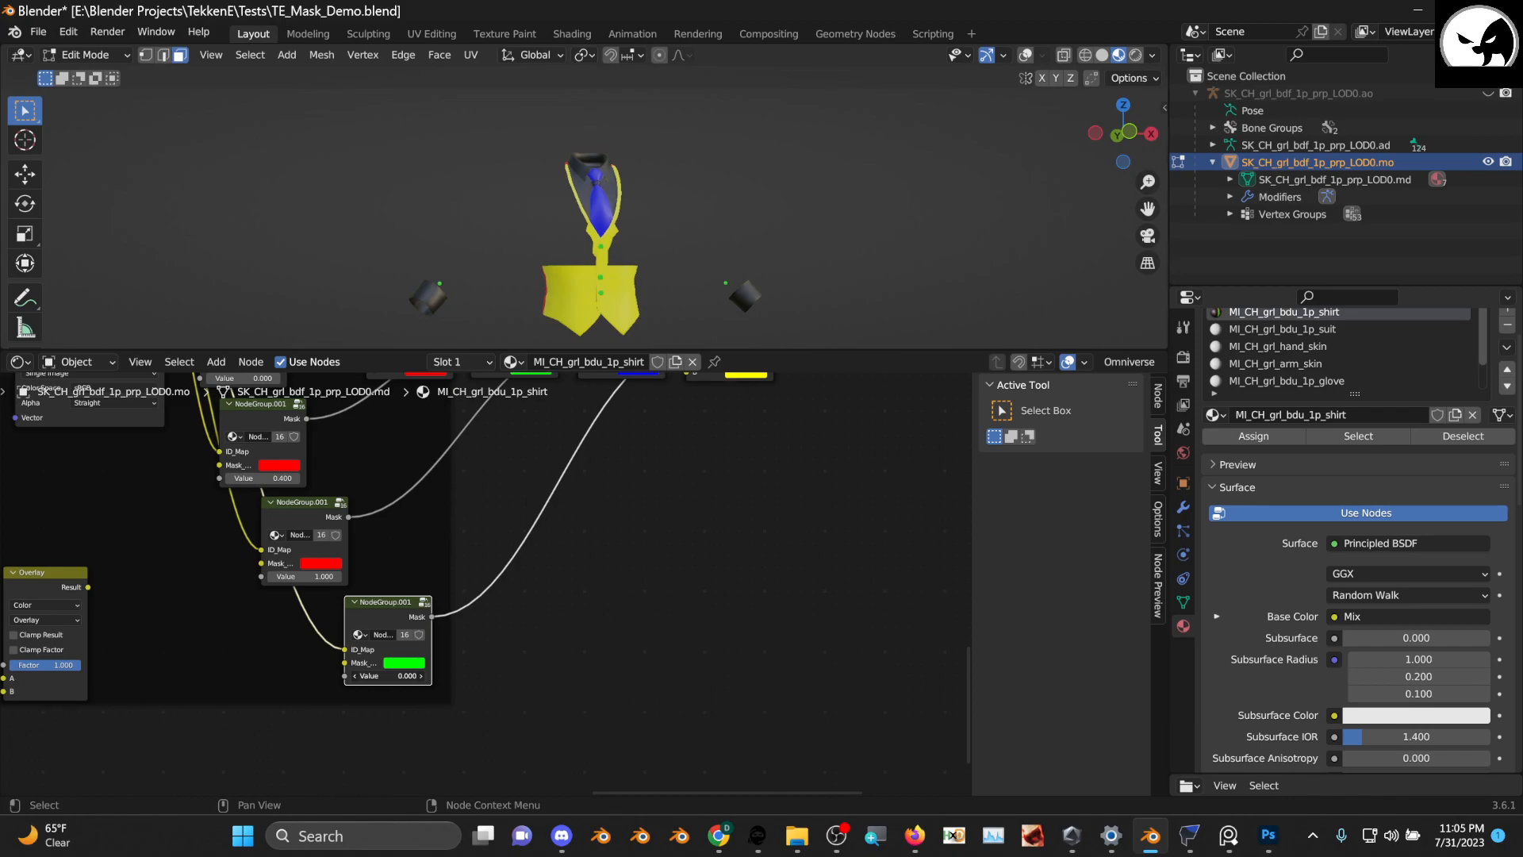
{"action": "scroll", "coordinate": [713, 178], "scroll_direction": "up", "scroll_amount": 3}
{"action": "middle_click_drag", "start_coordinate": [712, 177], "coordinate": [667, 231]}
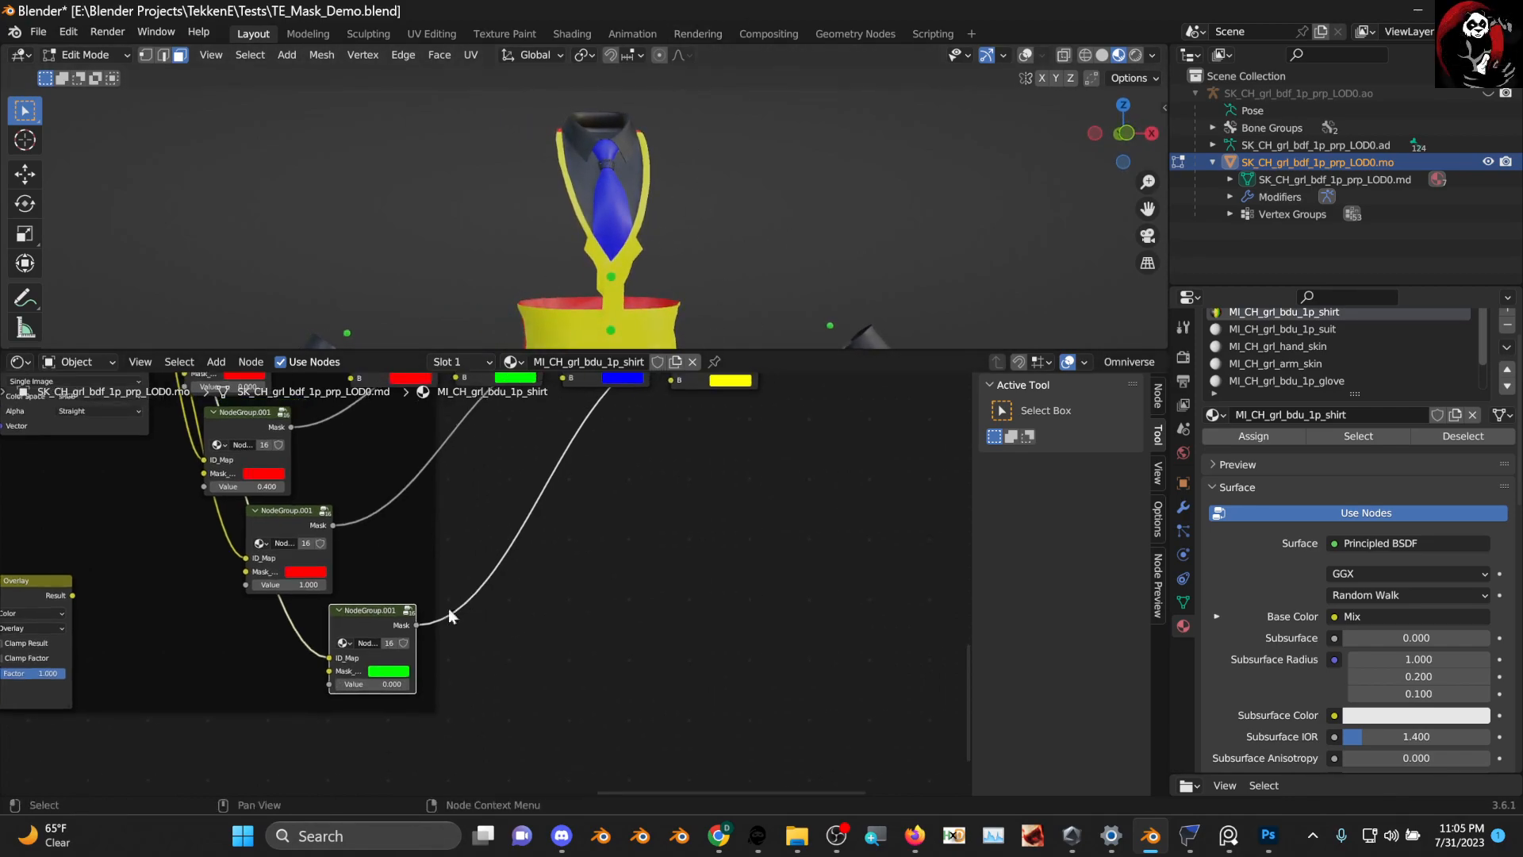
Duplicate the last mask node group and the yellow Mix node, placing the Mix copy in the link before the Principled BSDF
{"action": "key", "text": "shift+d"}
{"action": "left_click", "coordinate": [487, 676]}
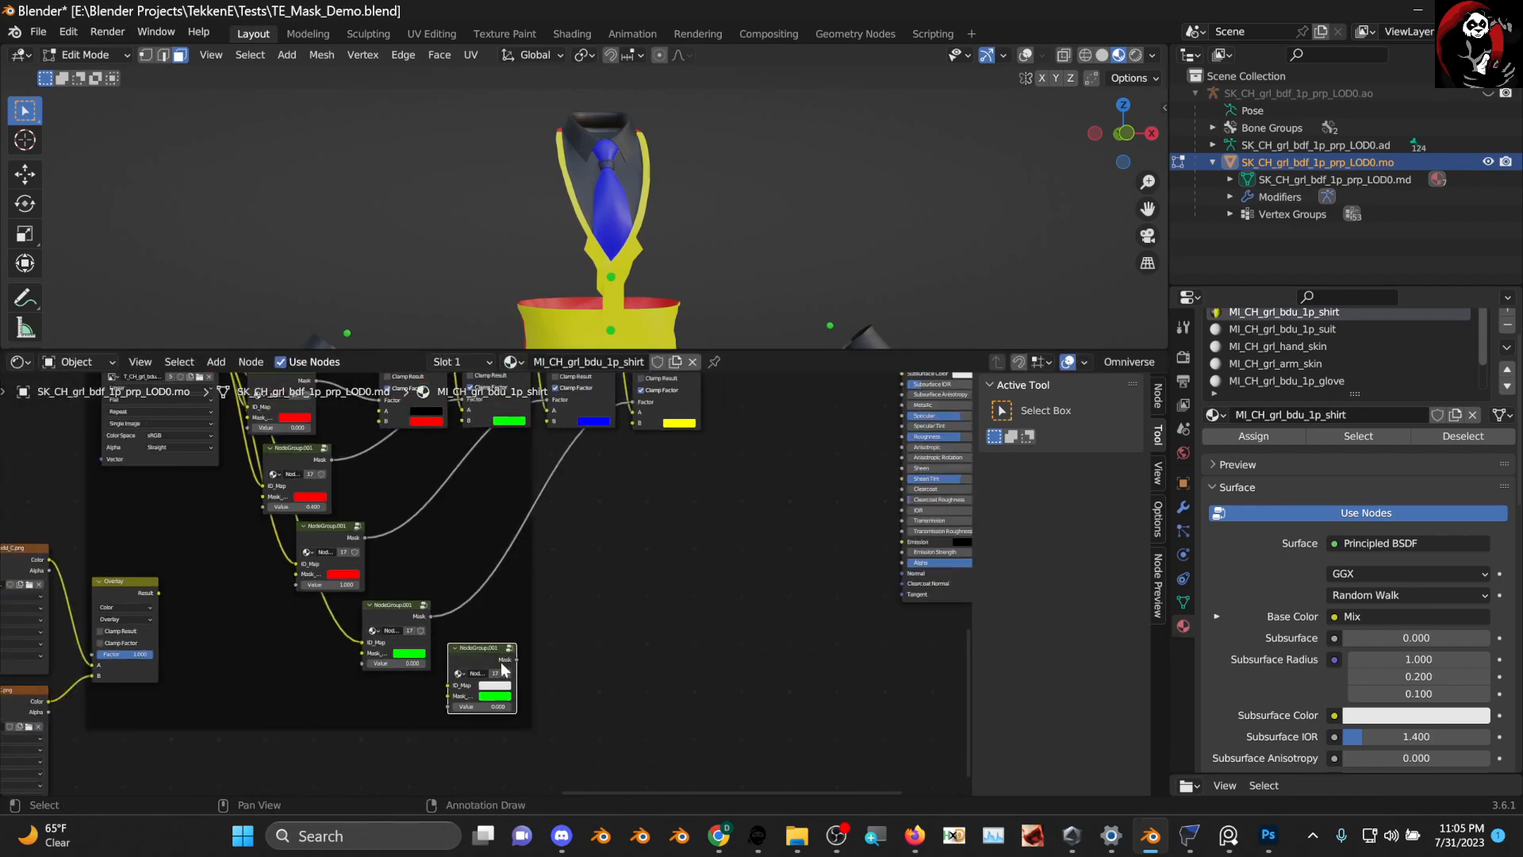
{"action": "scroll", "coordinate": [463, 628], "scroll_direction": "down", "scroll_amount": 3}
{"action": "middle_click_drag", "start_coordinate": [695, 521], "coordinate": [561, 610]}
{"action": "left_click", "coordinate": [520, 432]}
{"action": "key", "text": "shift+d"}
{"action": "left_click", "coordinate": [601, 454]}
{"action": "scroll", "coordinate": [596, 464], "scroll_direction": "down", "scroll_amount": 6}
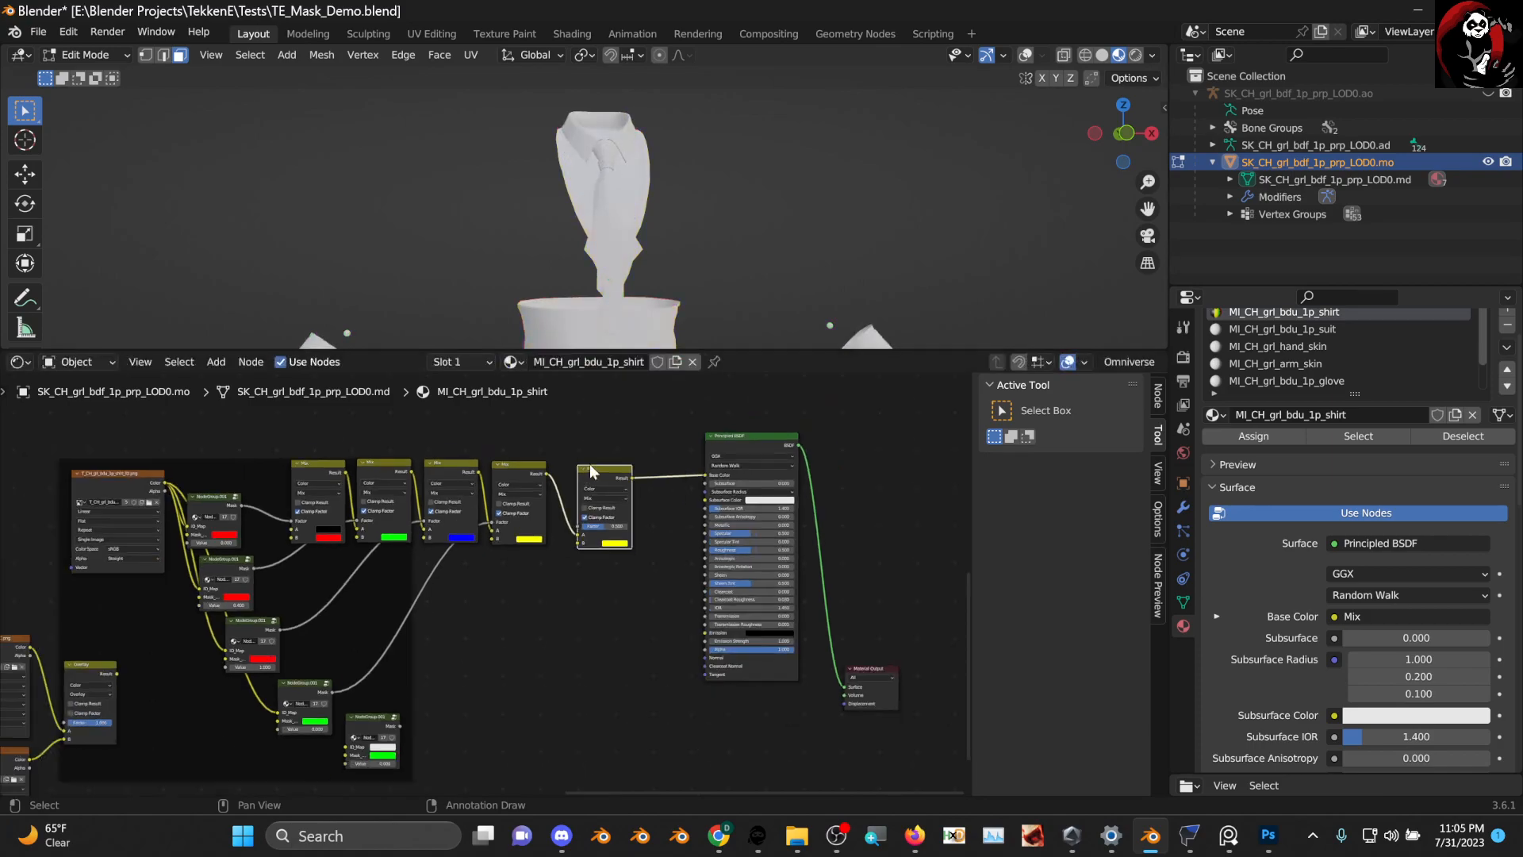
{"action": "middle_click_drag", "start_coordinate": [401, 505], "coordinate": [548, 478]}
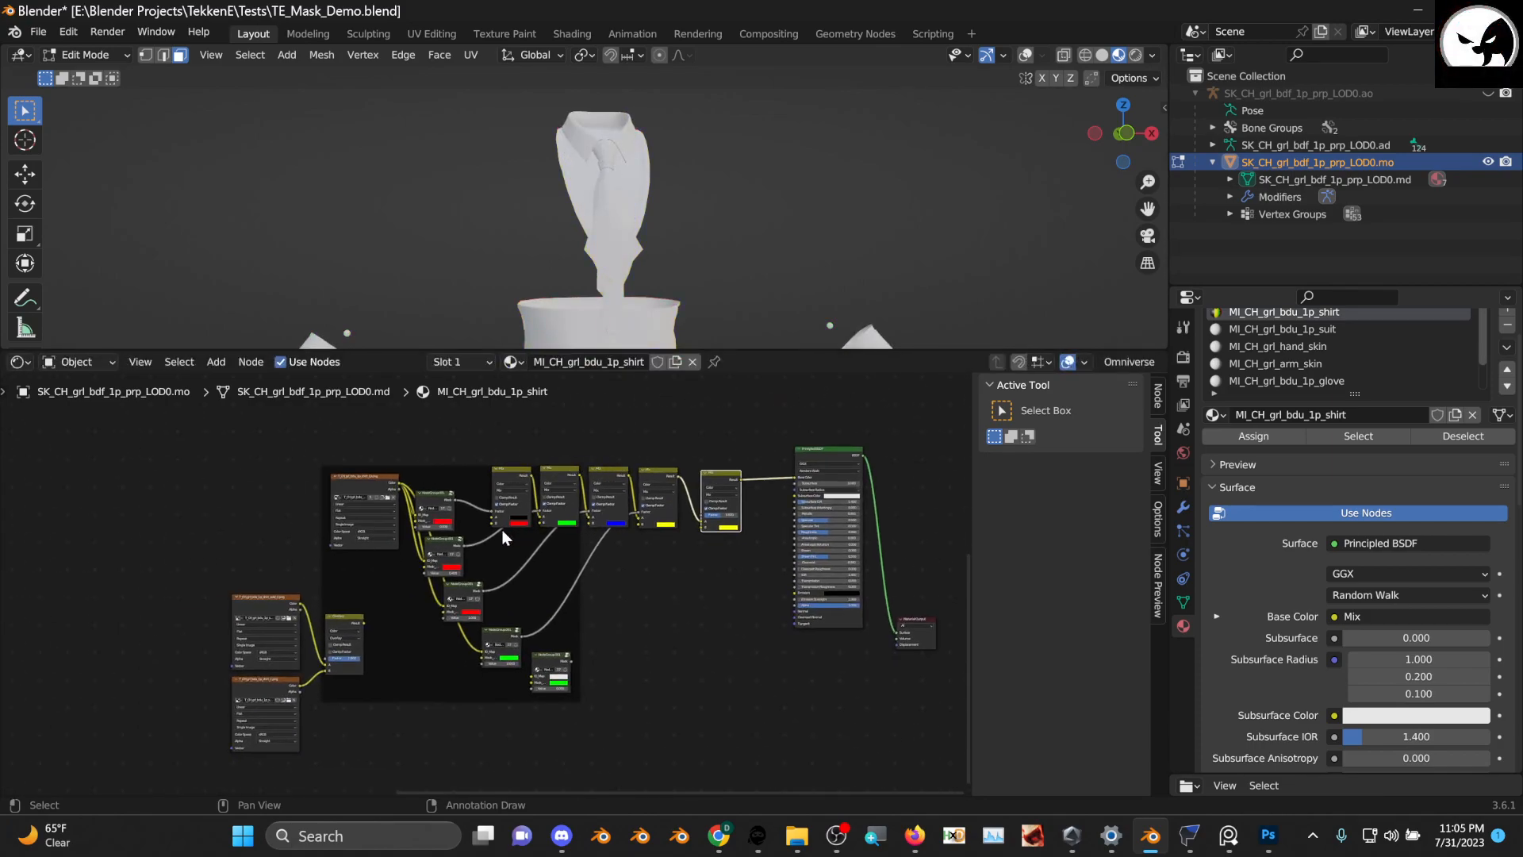
Delete the second to fifth mask node groups, keeping only the one beside the shirt ID texture
{"action": "scroll", "coordinate": [498, 542], "scroll_direction": "up", "scroll_amount": 4}
{"action": "left_click_drag", "start_coordinate": [349, 510], "coordinate": [749, 757]}
{"action": "left_click", "coordinate": [402, 530]}
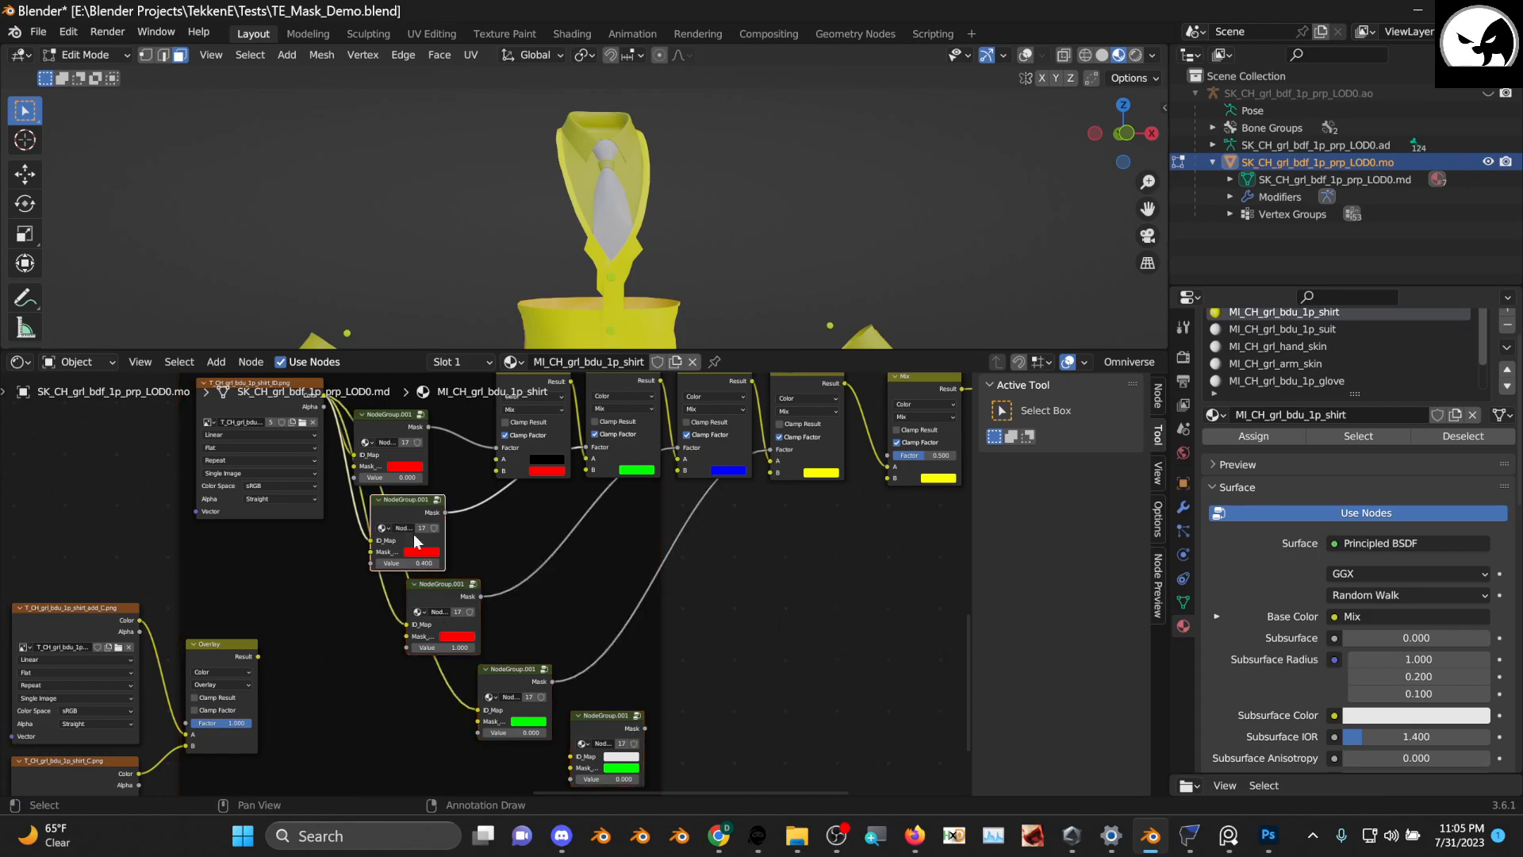
{"action": "key", "text": "x"}
{"action": "left_click", "coordinate": [447, 597]}
{"action": "key", "text": "x"}
{"action": "left_click", "coordinate": [531, 678]}
{"action": "key", "text": "x"}
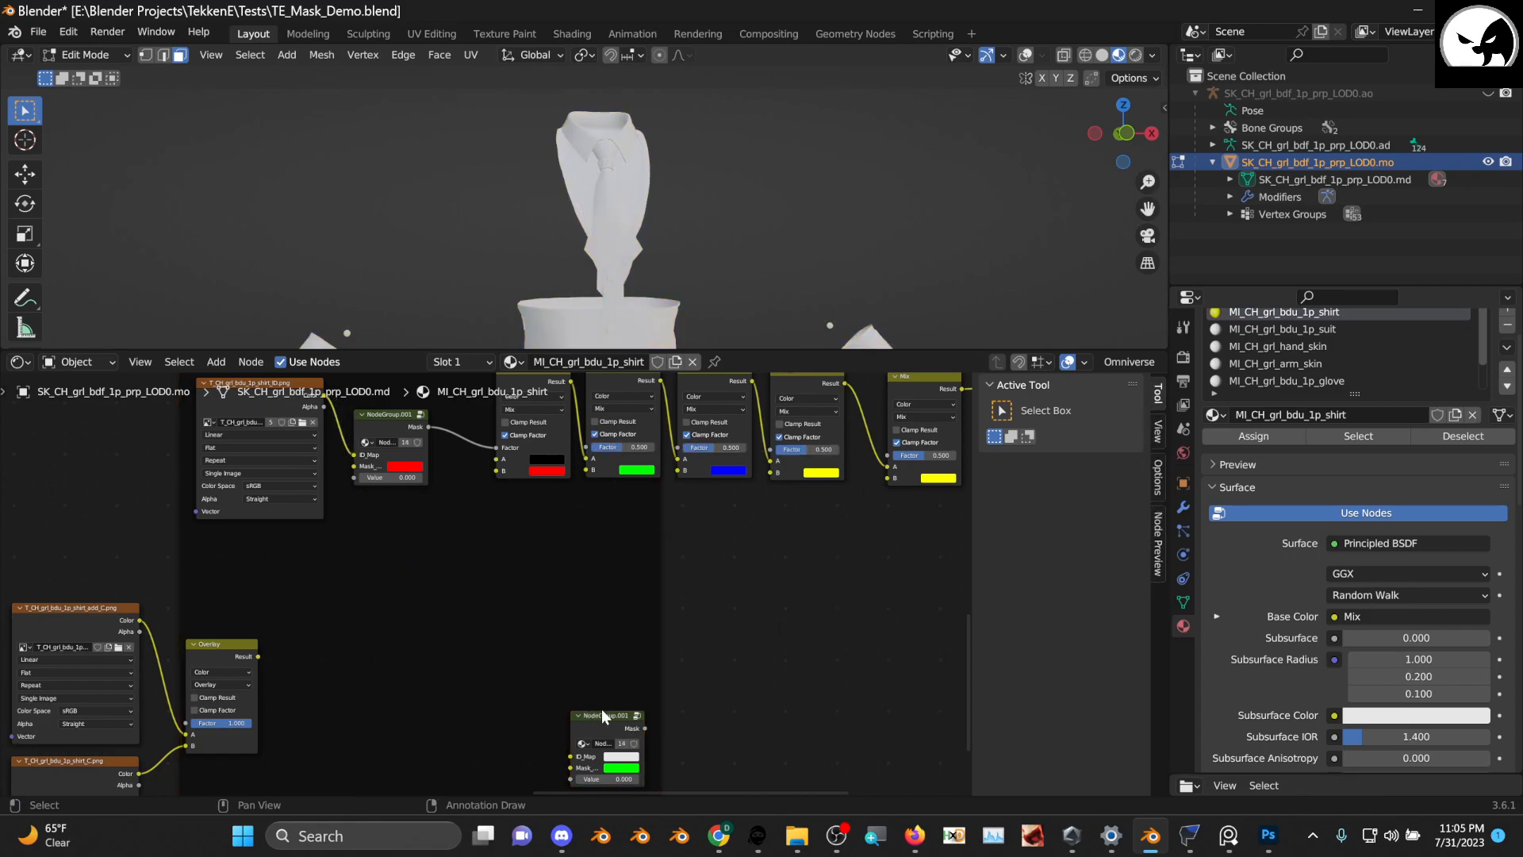
{"action": "left_click", "coordinate": [608, 717]}
{"action": "key", "text": "x"}
{"action": "middle_click_drag", "start_coordinate": [555, 581], "coordinate": [462, 740]}
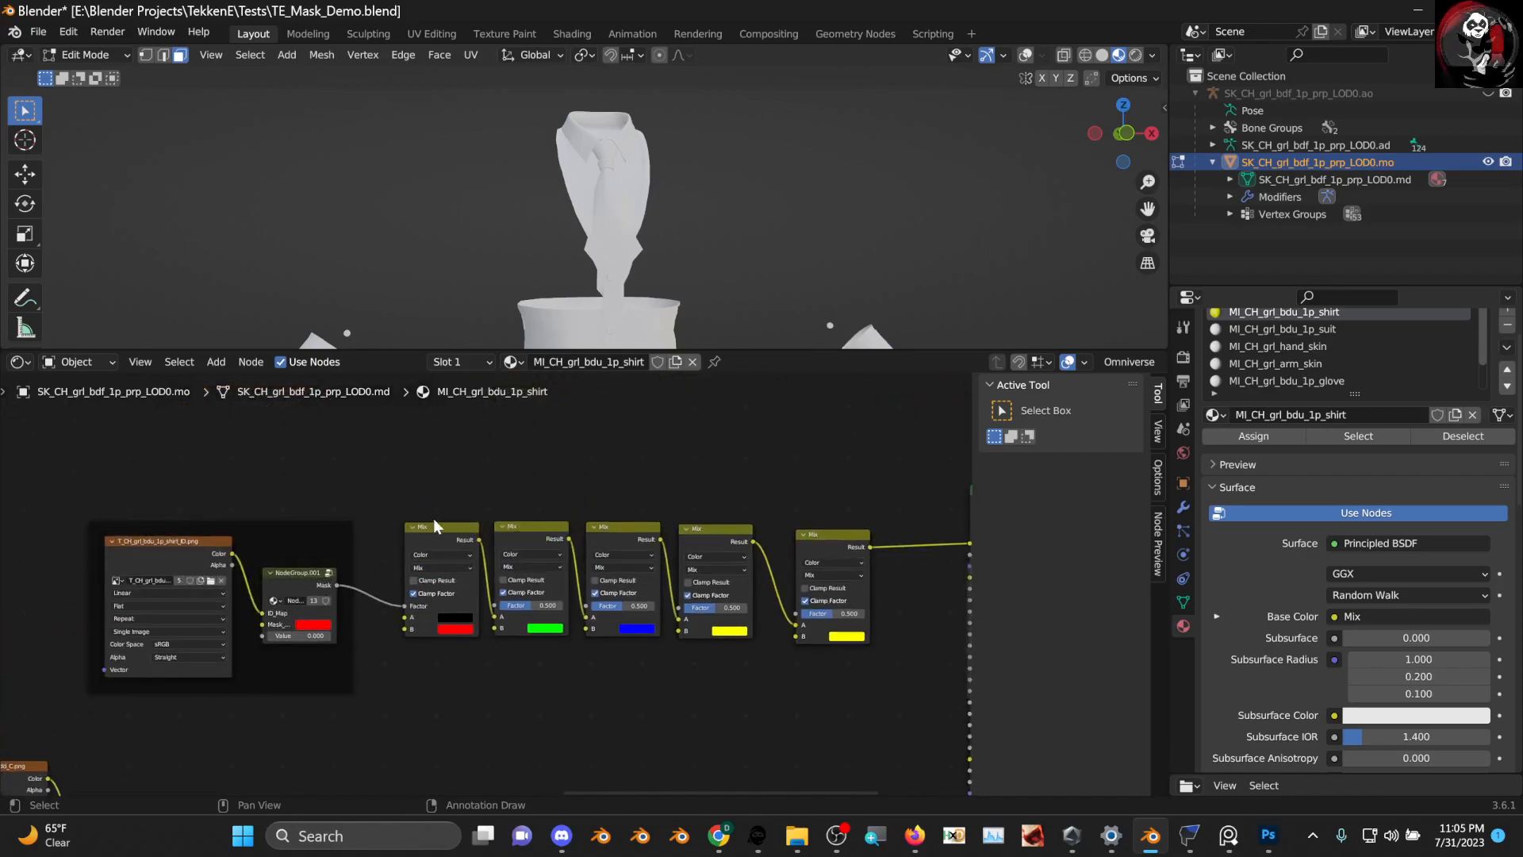
Delete the whole chain of five Mix nodes feeding the Principled BSDF
{"action": "left_click_drag", "start_coordinate": [868, 668], "coordinate": [443, 431]}
{"action": "key", "text": "x"}
{"action": "middle_click_drag", "start_coordinate": [292, 573], "coordinate": [438, 601]}
{"action": "scroll", "coordinate": [526, 489], "scroll_direction": "down", "scroll_amount": 4}
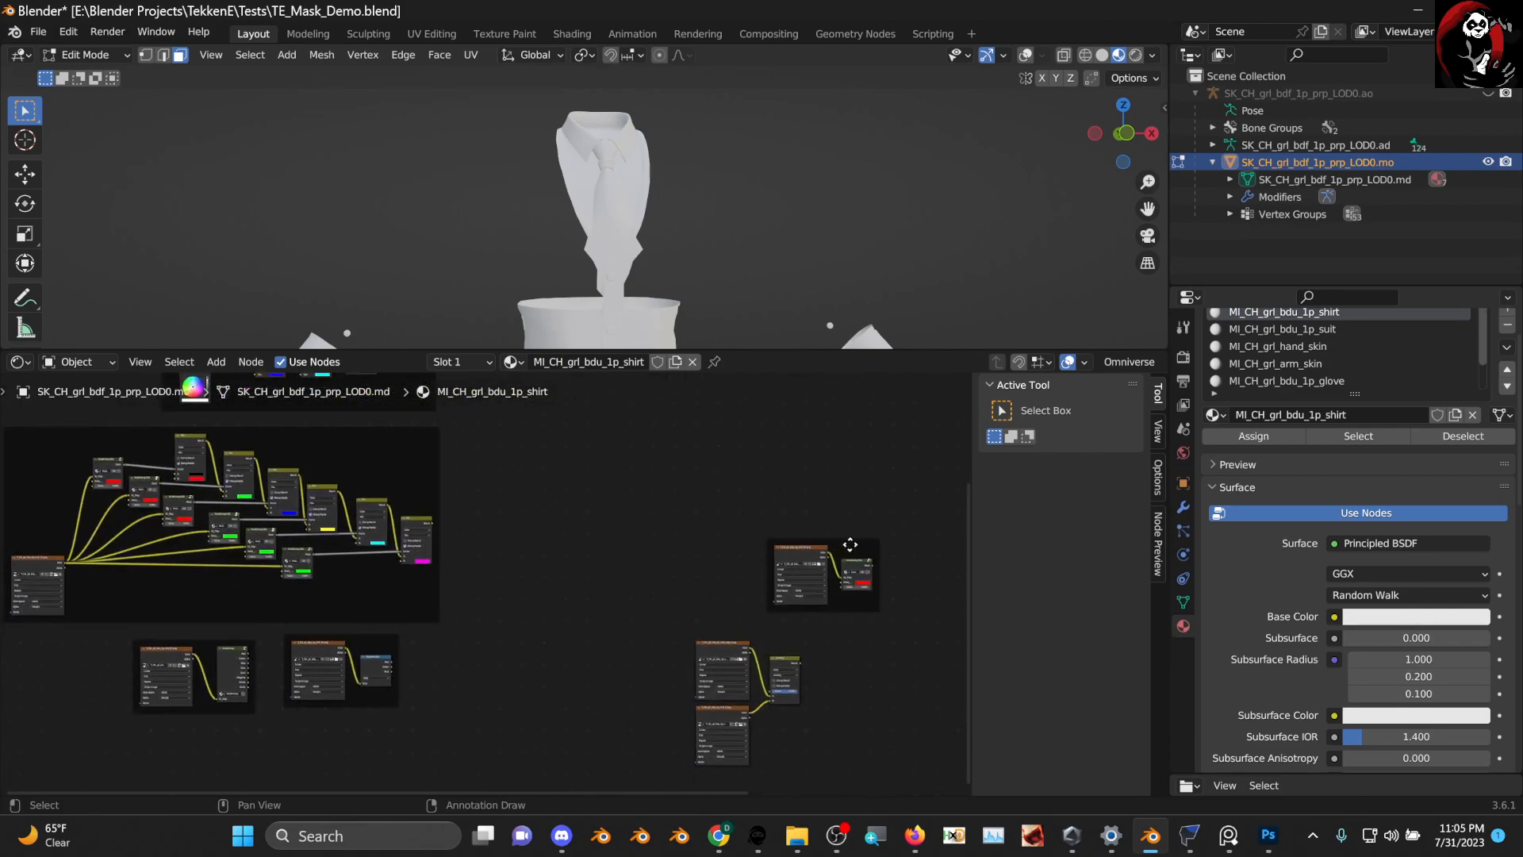
Move the leftover ID mask frame out of the way and place the prepared six-colour mask frame beside the Principled BSDF
{"action": "left_click_drag", "start_coordinate": [855, 545], "coordinate": [675, 587]}
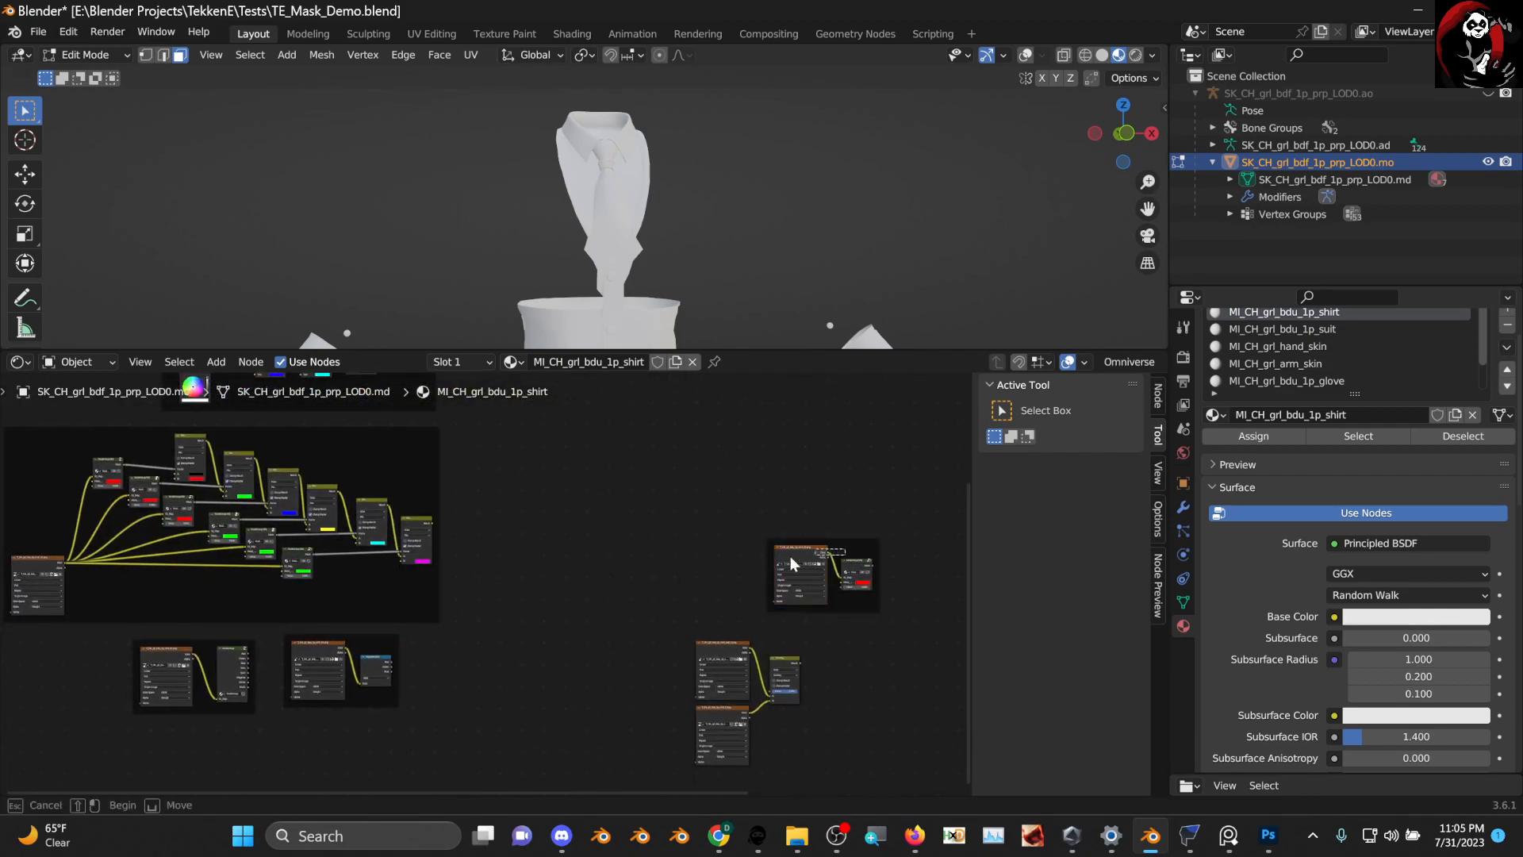
{"action": "left_click_drag", "start_coordinate": [849, 540], "coordinate": [83, 638]}
{"action": "left_click_drag", "start_coordinate": [192, 620], "coordinate": [746, 627]}
{"action": "middle_click_drag", "start_coordinate": [746, 626], "coordinate": [451, 652]}
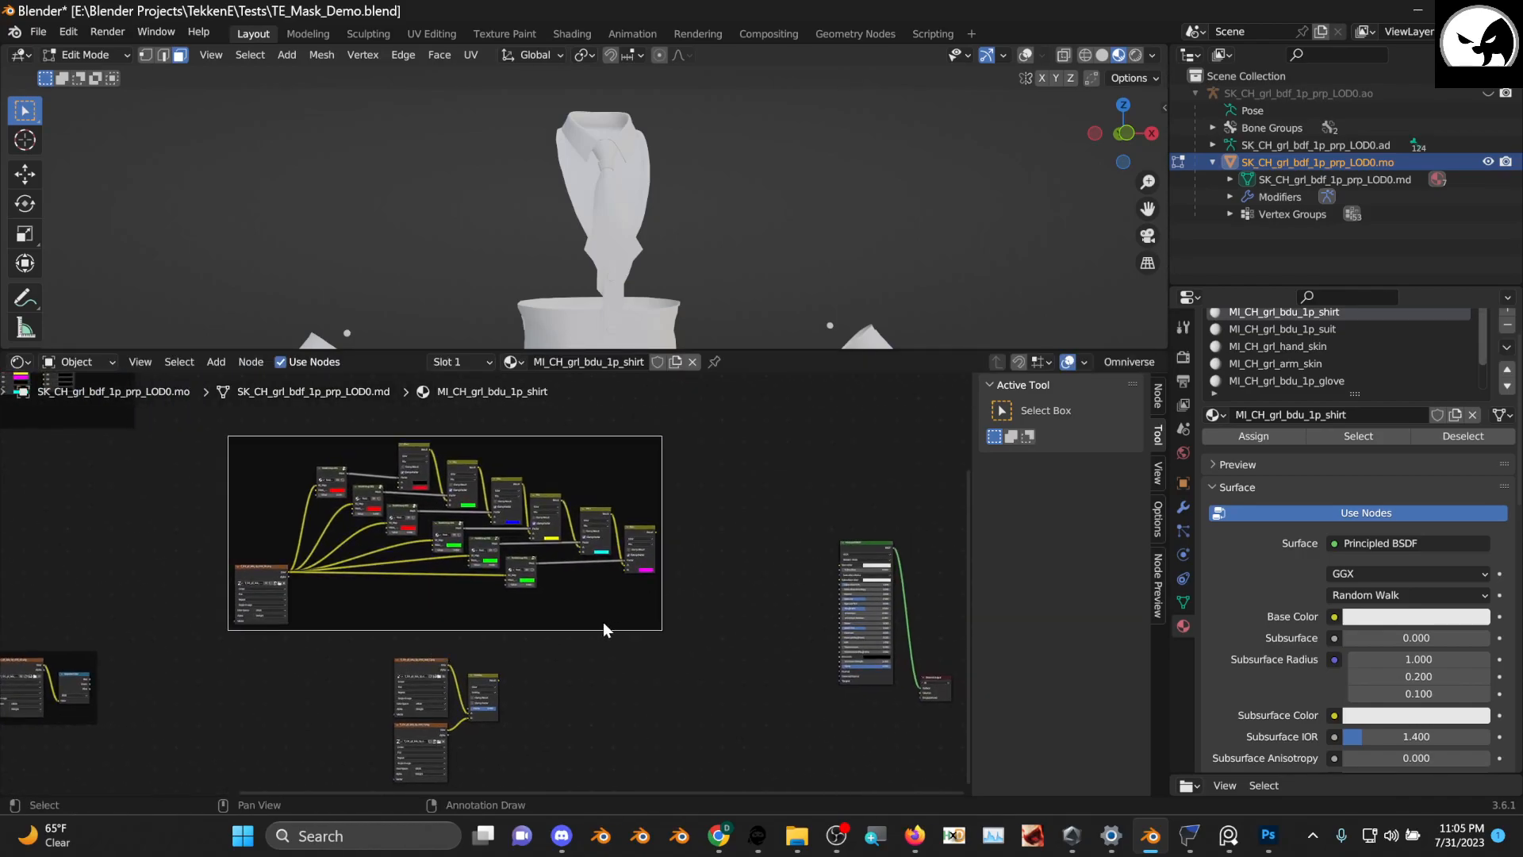
{"action": "left_click_drag", "start_coordinate": [603, 626], "coordinate": [759, 641]}
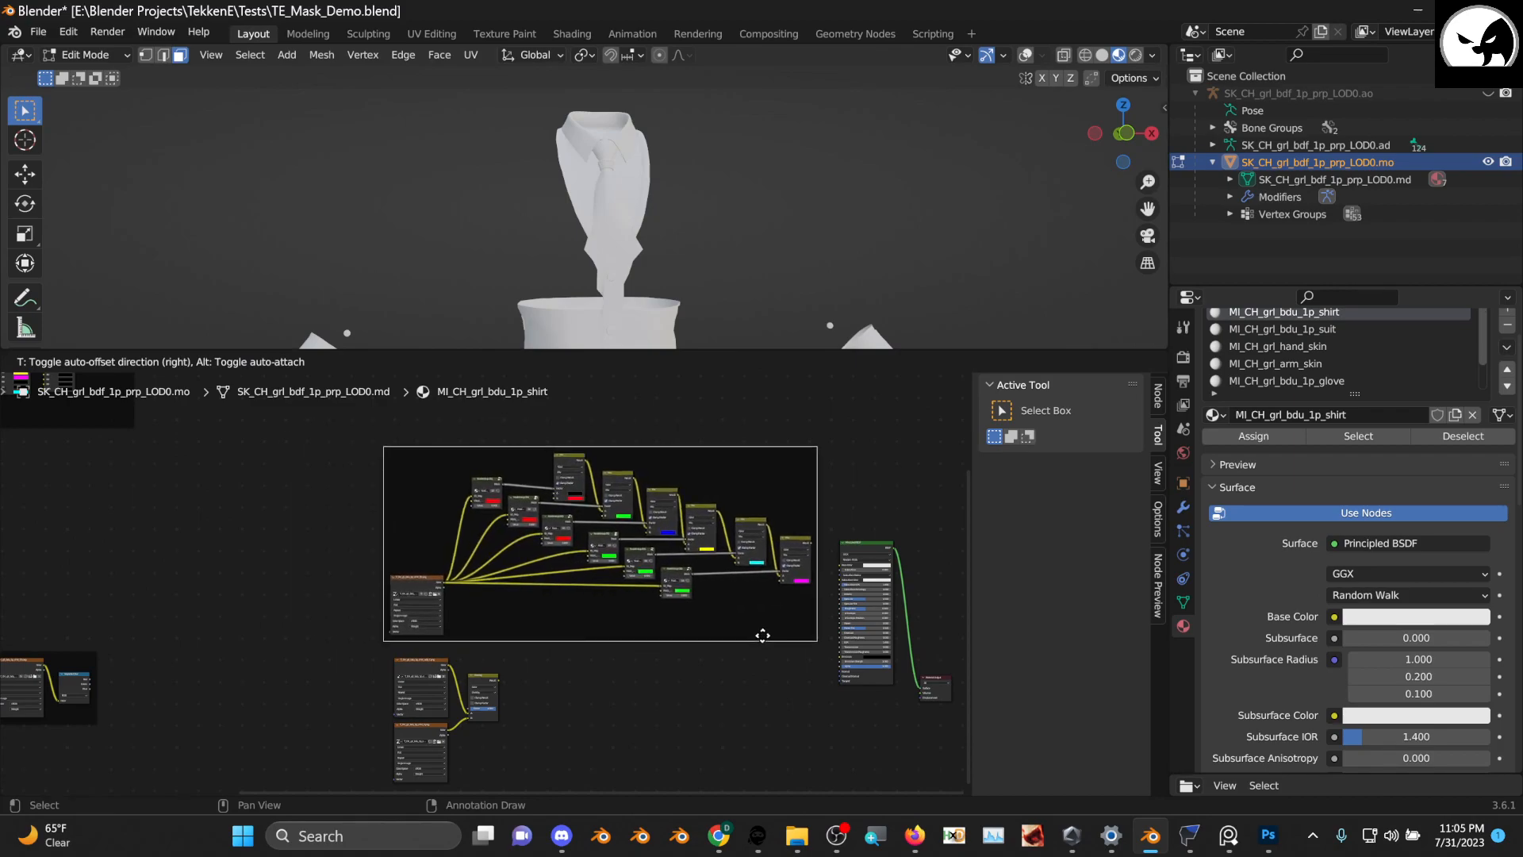
Connect the result of the magenta Mix node at the end of the chain to the Principled BSDF's Base Color
{"action": "scroll", "coordinate": [758, 638], "scroll_direction": "up", "scroll_amount": 2}
{"action": "middle_click_drag", "start_coordinate": [769, 631], "coordinate": [567, 574]}
{"action": "scroll", "coordinate": [635, 611], "scroll_direction": "up", "scroll_amount": 1}
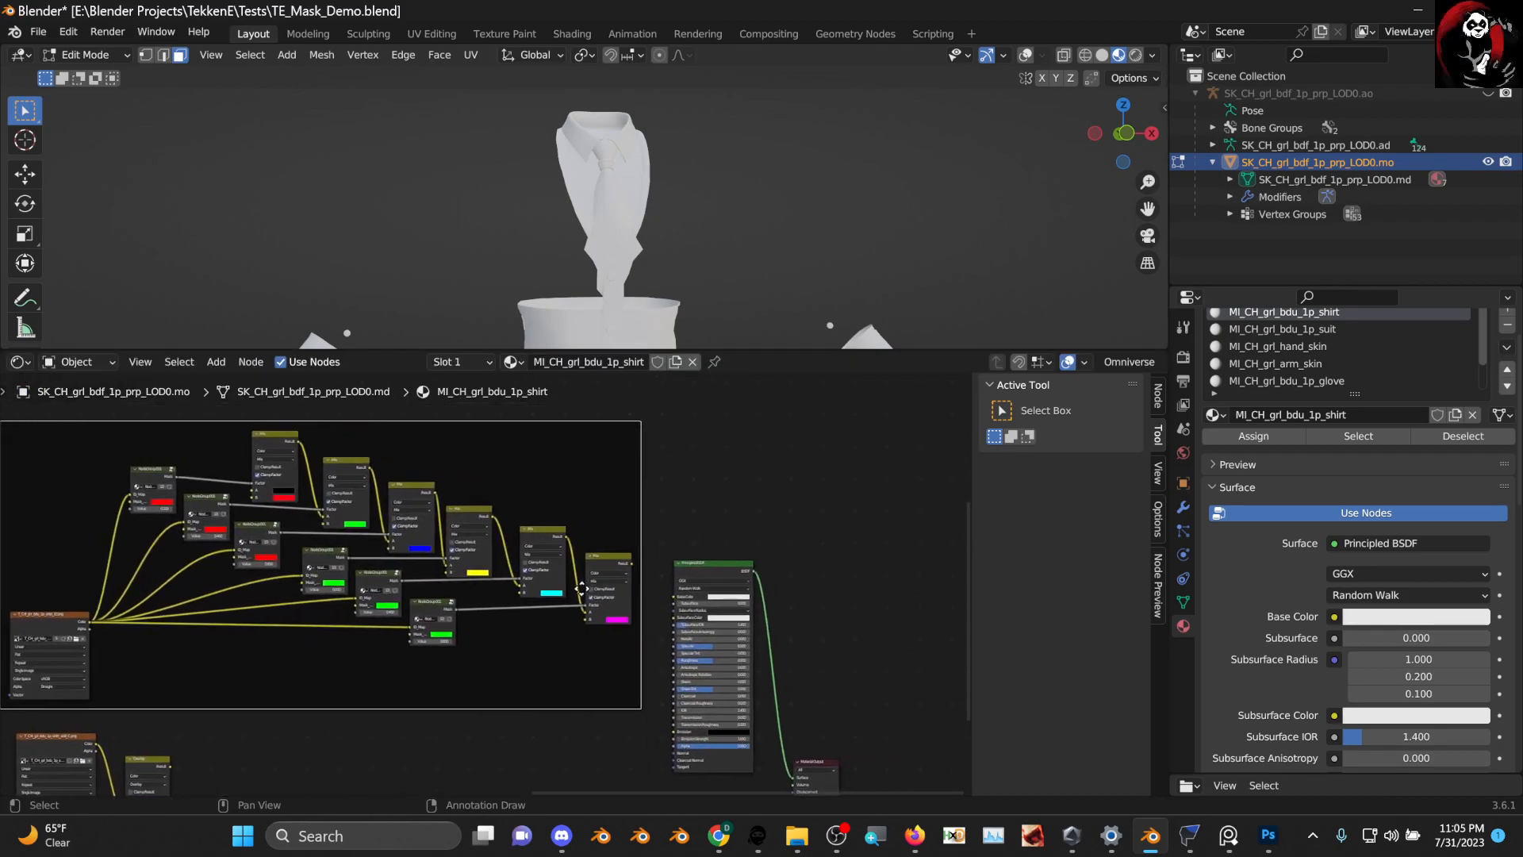
{"action": "scroll", "coordinate": [567, 574], "scroll_direction": "up", "scroll_amount": 2}
{"action": "left_click_drag", "start_coordinate": [569, 564], "coordinate": [687, 596]}
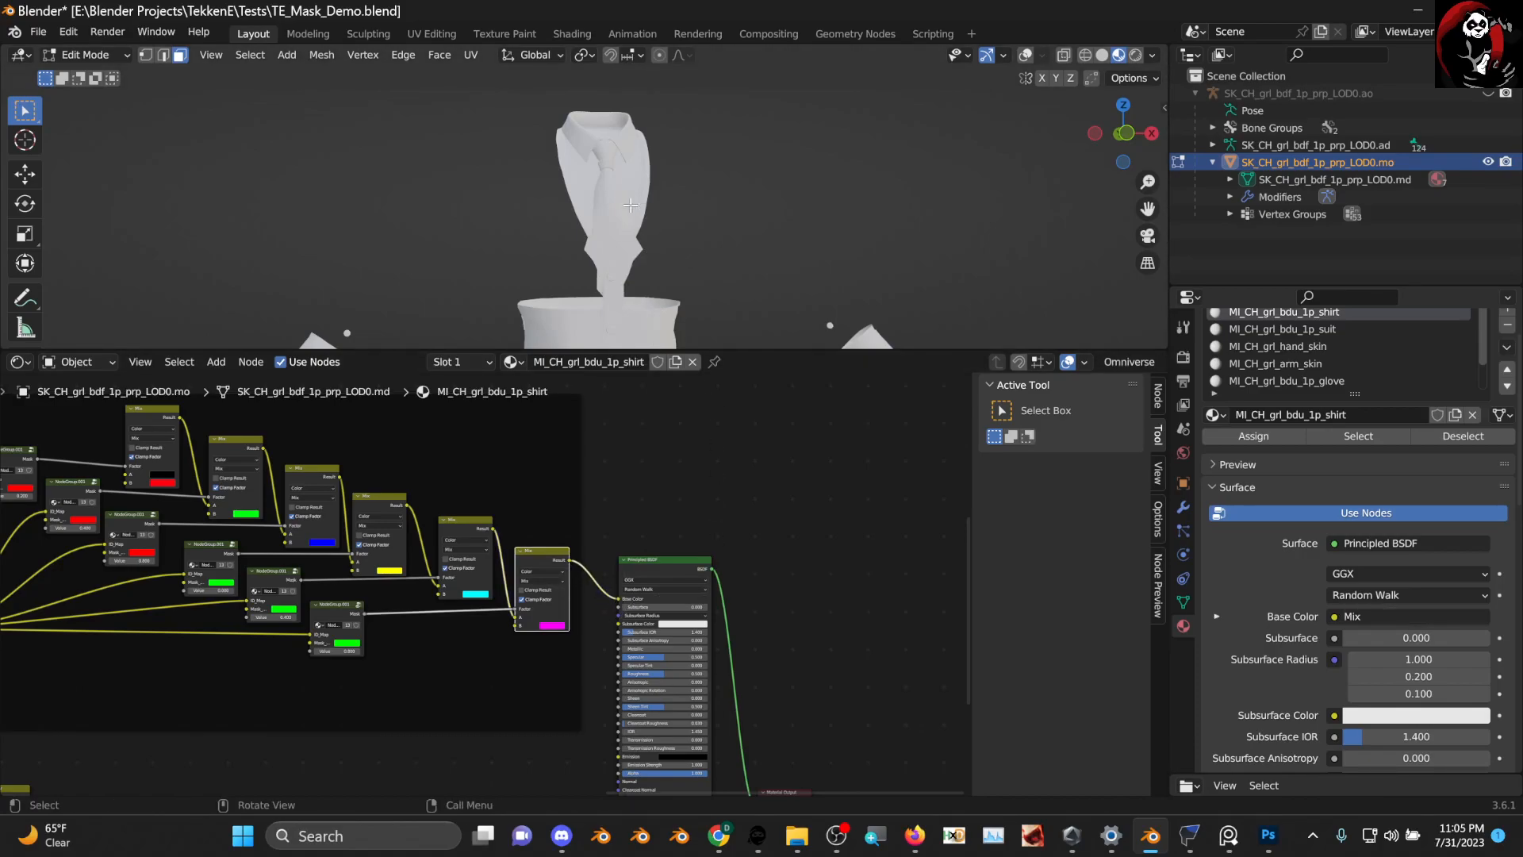
Change the fifth Mix node's cyan colour to a pale yellow for the band on the tie
{"action": "mouse_move", "coordinate": [630, 278]}
{"action": "middle_mouse_down"}
{"action": "mouse_move", "coordinate": [826, 265]}
{"action": "mouse_move", "coordinate": [706, 204]}
{"action": "mouse_move", "coordinate": [326, 255]}
{"action": "mouse_move", "coordinate": [628, 256]}
{"action": "middle_mouse_up"}
{"action": "scroll", "coordinate": [633, 271], "scroll_direction": "up", "scroll_amount": 4}
{"action": "middle_click_drag", "start_coordinate": [444, 581], "coordinate": [515, 625]}
{"action": "scroll", "coordinate": [561, 575], "scroll_direction": "up", "scroll_amount": 3}
{"action": "scroll", "coordinate": [560, 574], "scroll_direction": "up", "scroll_amount": 4}
{"action": "left_click", "coordinate": [523, 679]}
{"action": "mouse_move", "coordinate": [547, 488]}
{"action": "left_mouse_down"}
{"action": "mouse_move", "coordinate": [567, 495]}
{"action": "mouse_move", "coordinate": [524, 506]}
{"action": "left_mouse_up"}
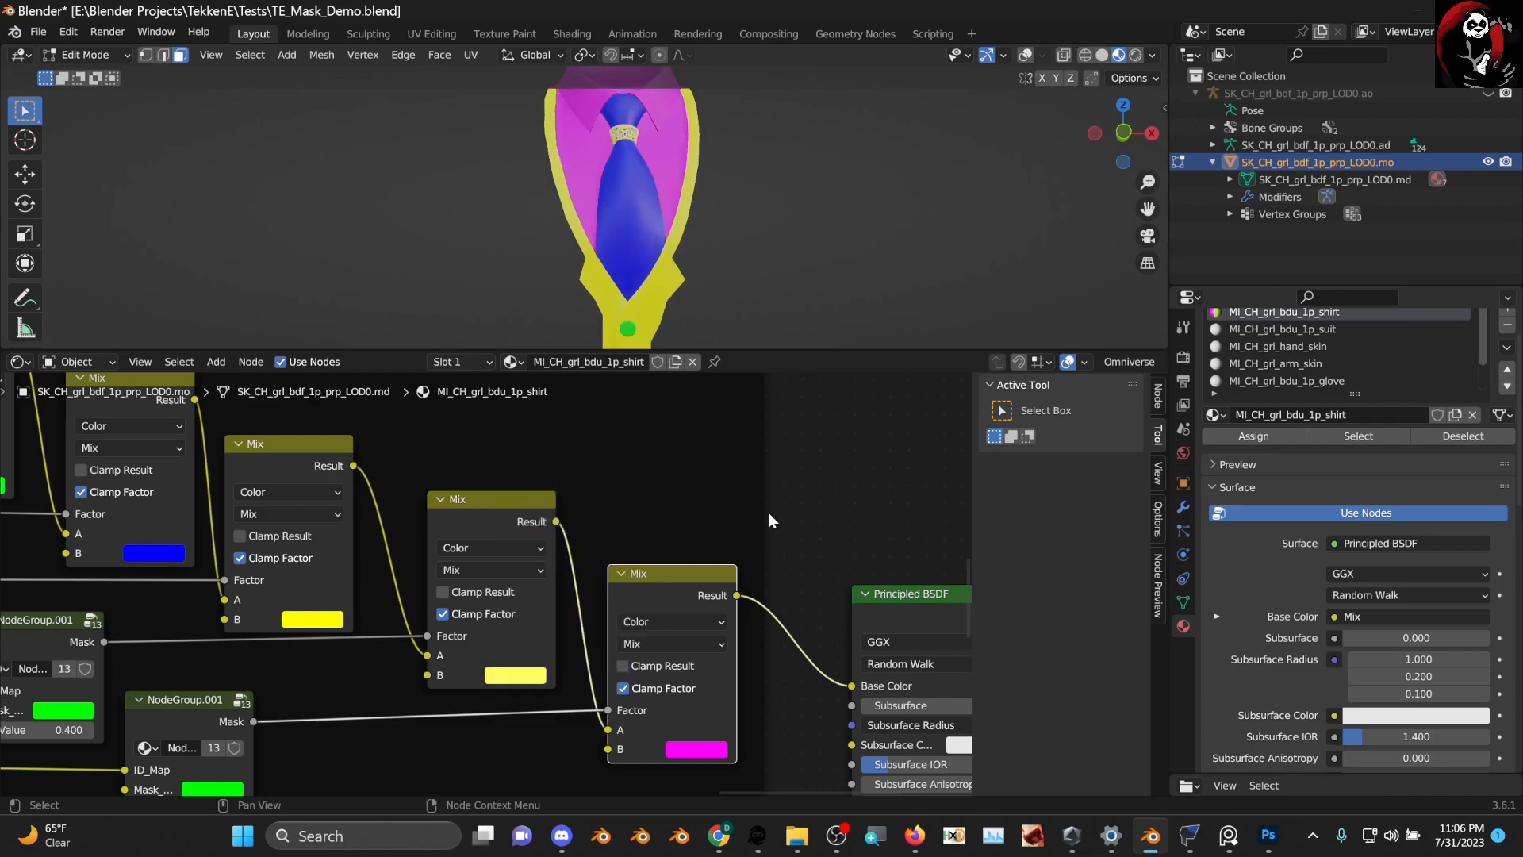
Add an RGB node above the Mix chain and set its colour to a dark red
{"action": "scroll", "coordinate": [430, 486], "scroll_direction": "down", "scroll_amount": 4}
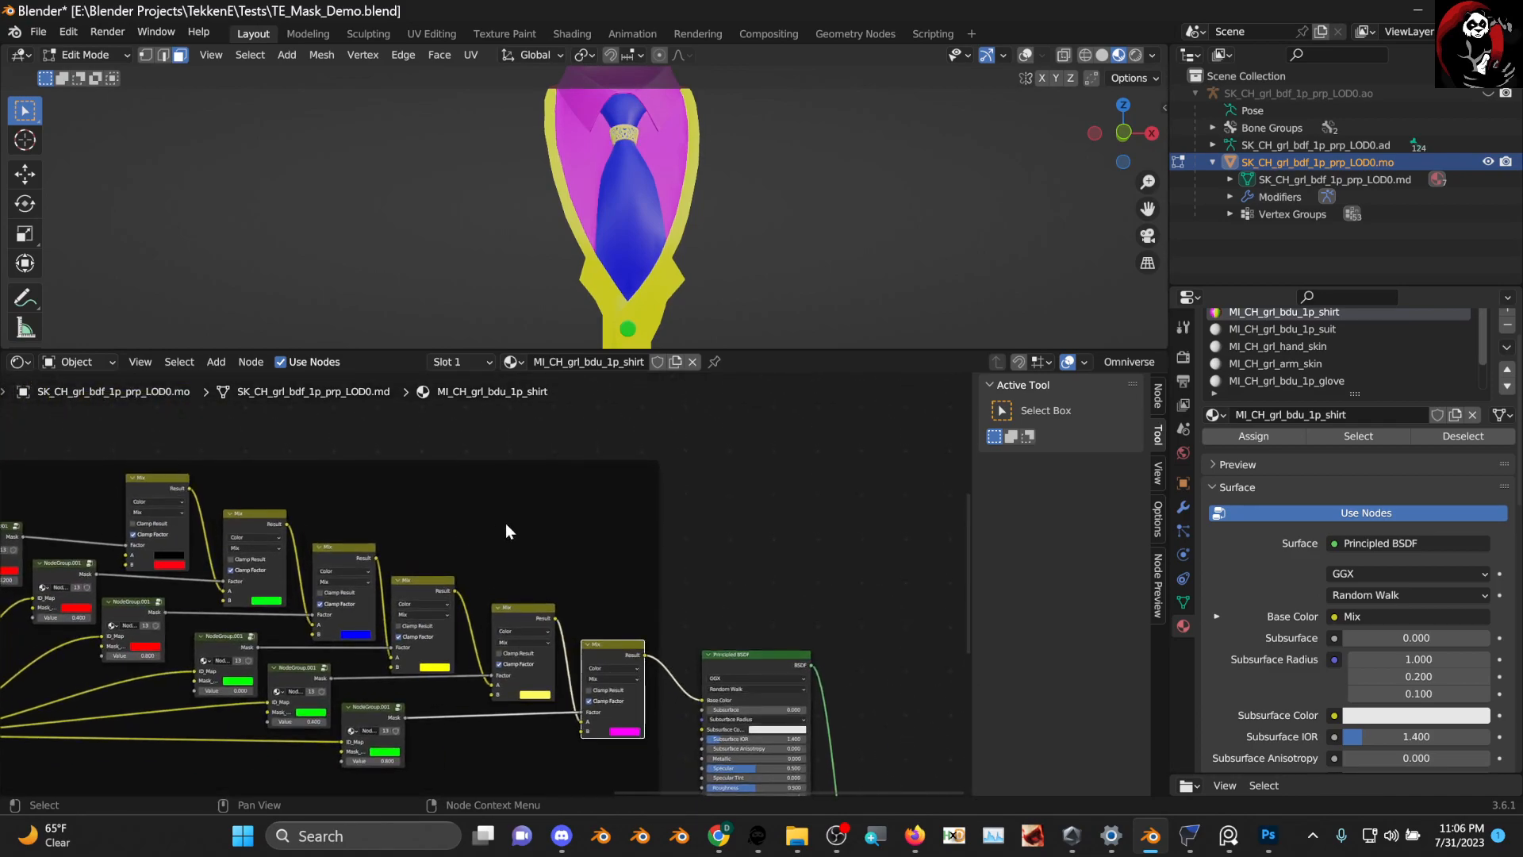
{"action": "key", "text": "shift+a"}
{"action": "type", "text": "rgb"}
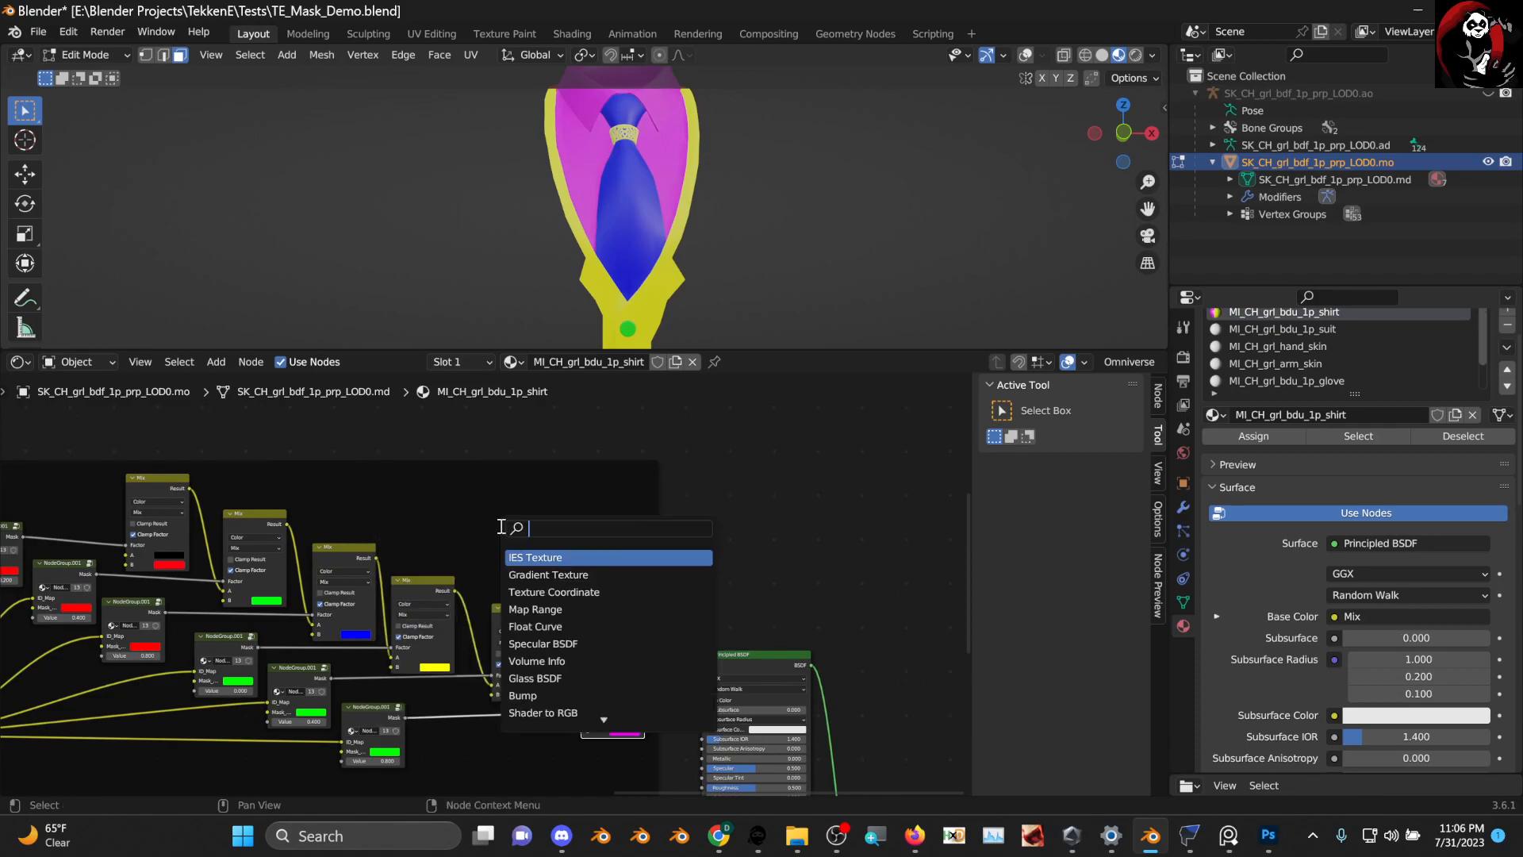
{"action": "key", "text": "Return"}
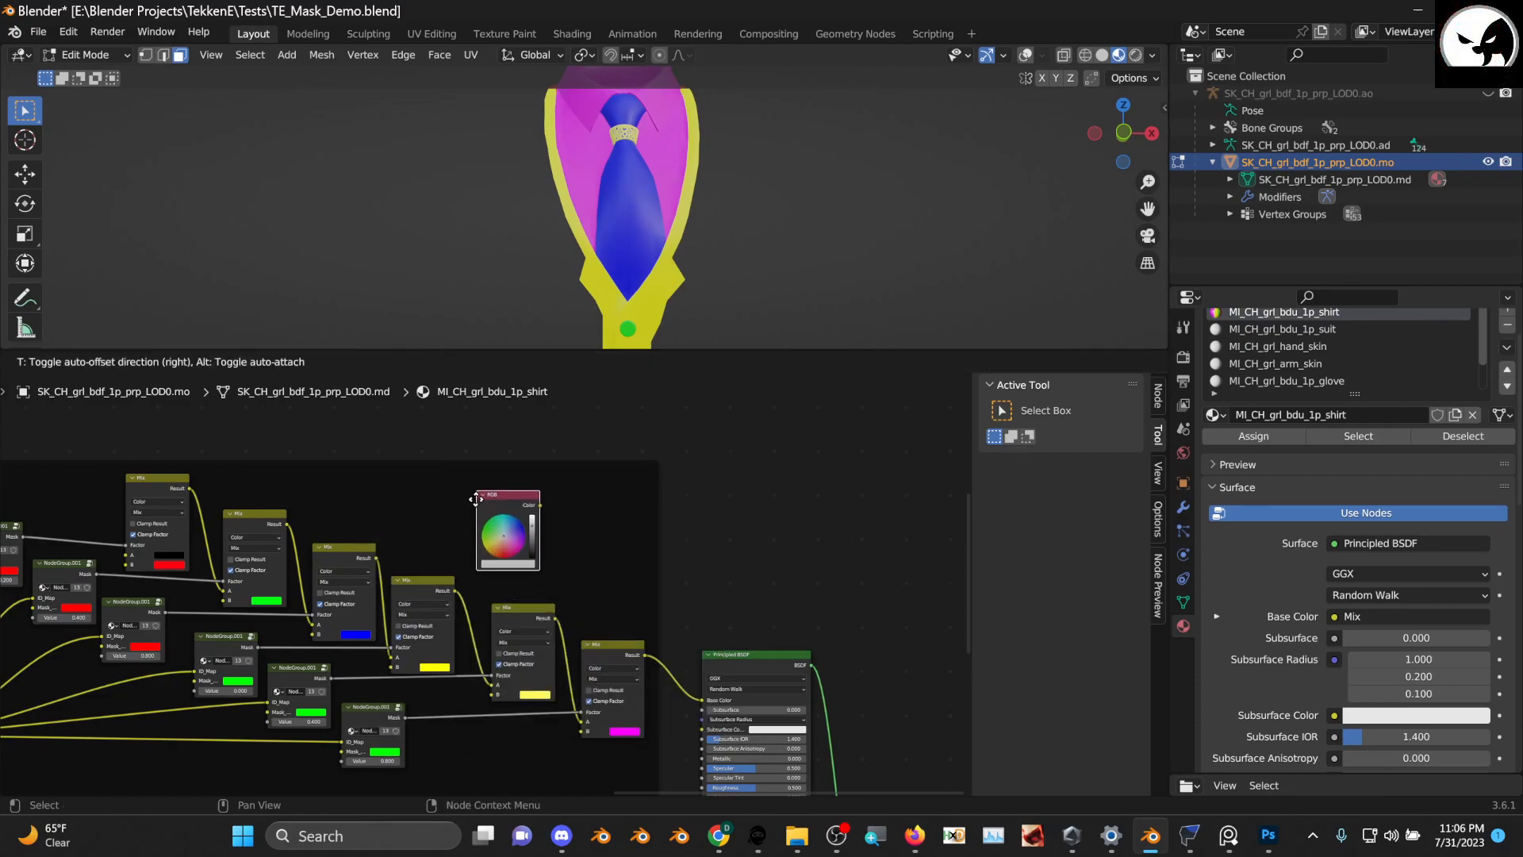
{"action": "left_click", "coordinate": [533, 549]}
{"action": "scroll", "coordinate": [533, 549], "scroll_direction": "up", "scroll_amount": 2}
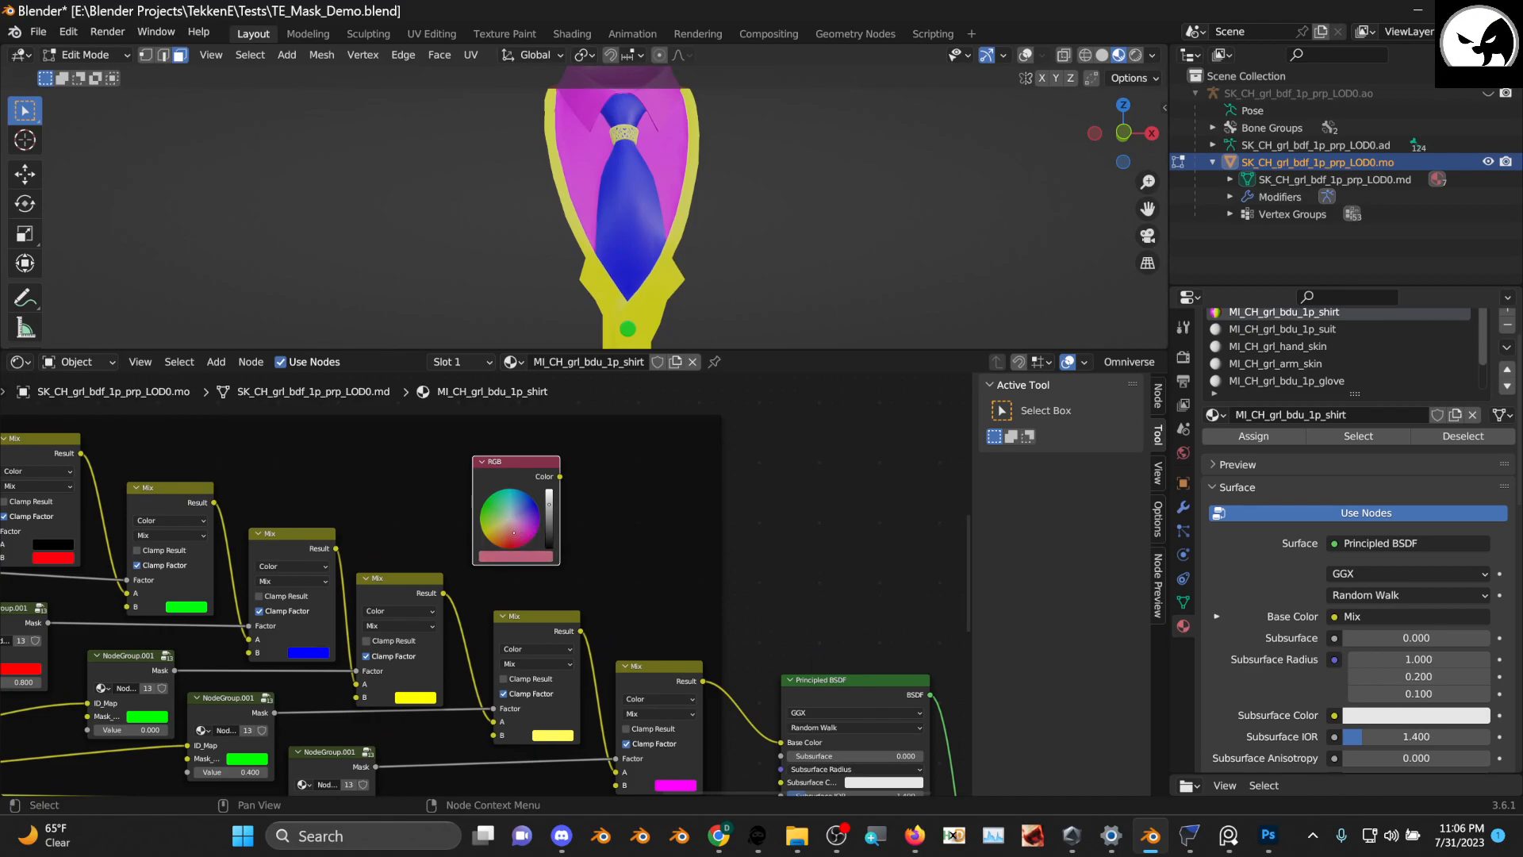
{"action": "left_click_drag", "start_coordinate": [554, 526], "coordinate": [555, 540]}
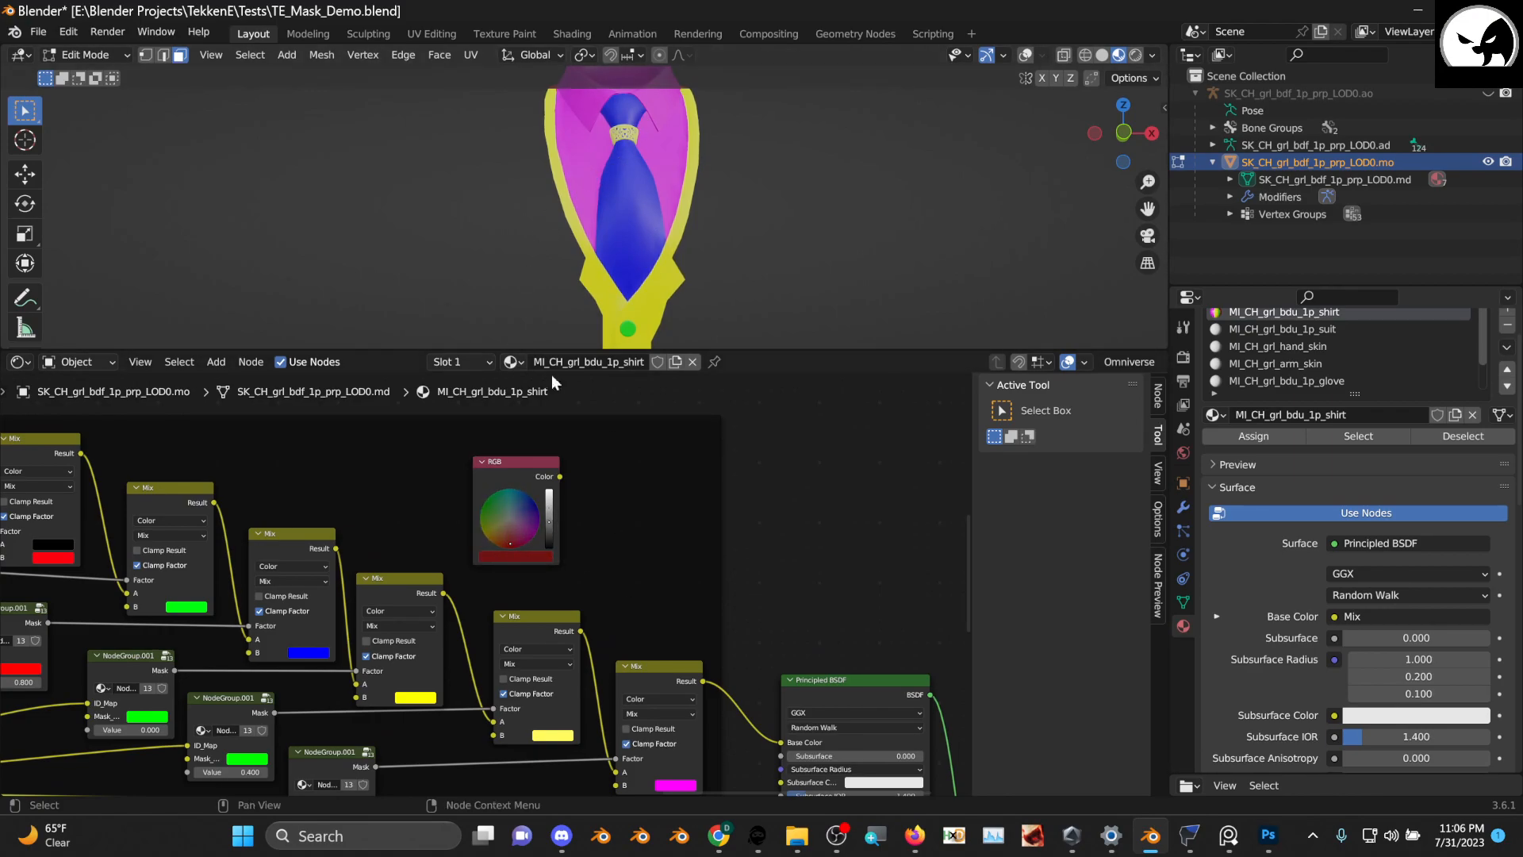
Connect the dark red RGB node's colour to the B input of the fourth, yellow Mix node
{"action": "middle_click_drag", "start_coordinate": [614, 541], "coordinate": [619, 466]}
{"action": "left_click_drag", "start_coordinate": [560, 411], "coordinate": [358, 620]}
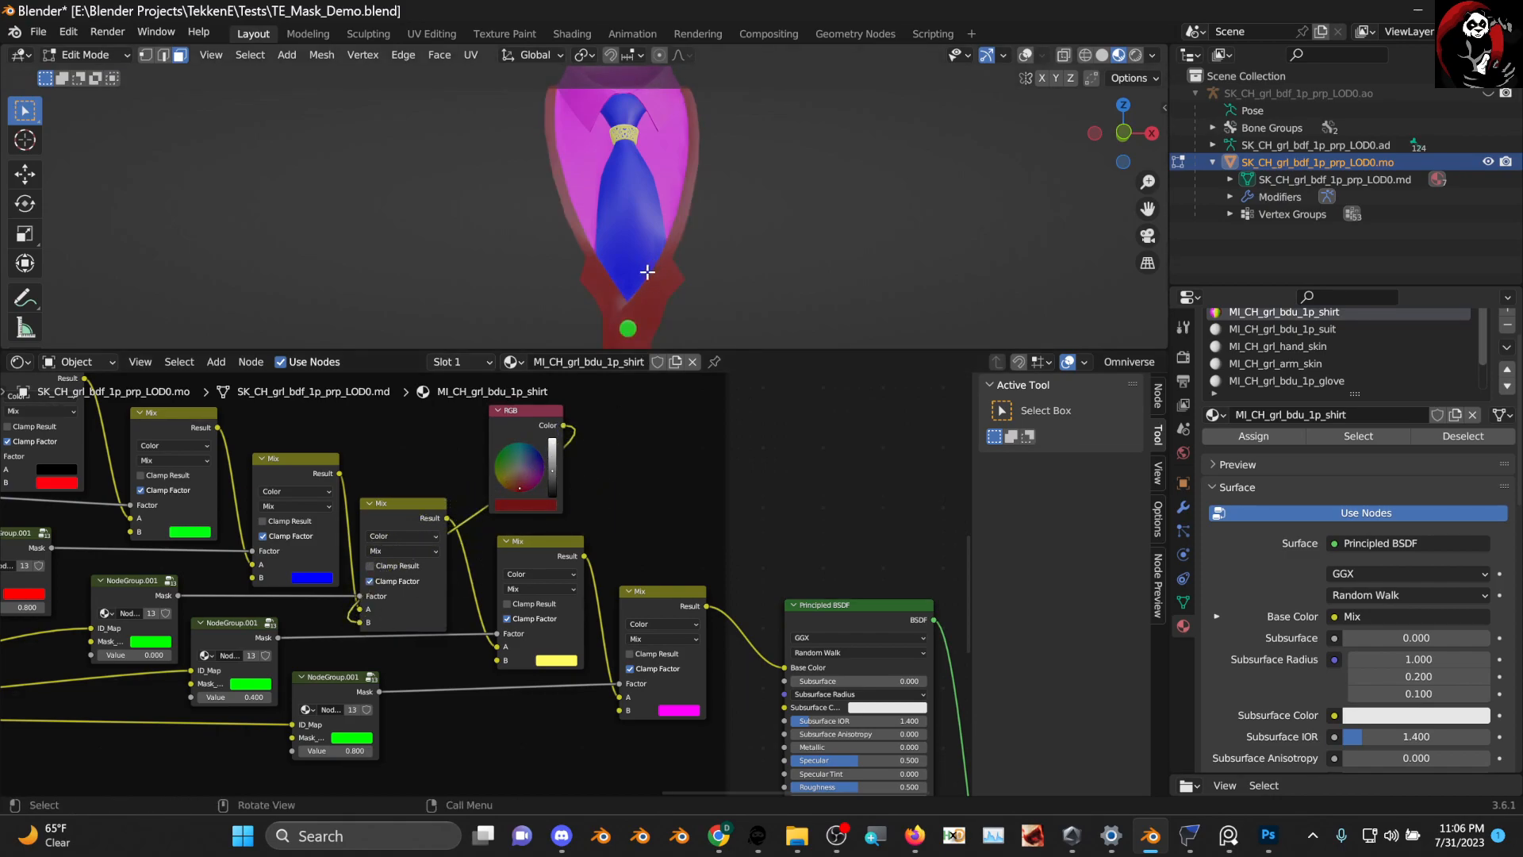
{"action": "scroll", "coordinate": [649, 267], "scroll_direction": "down", "scroll_amount": 4}
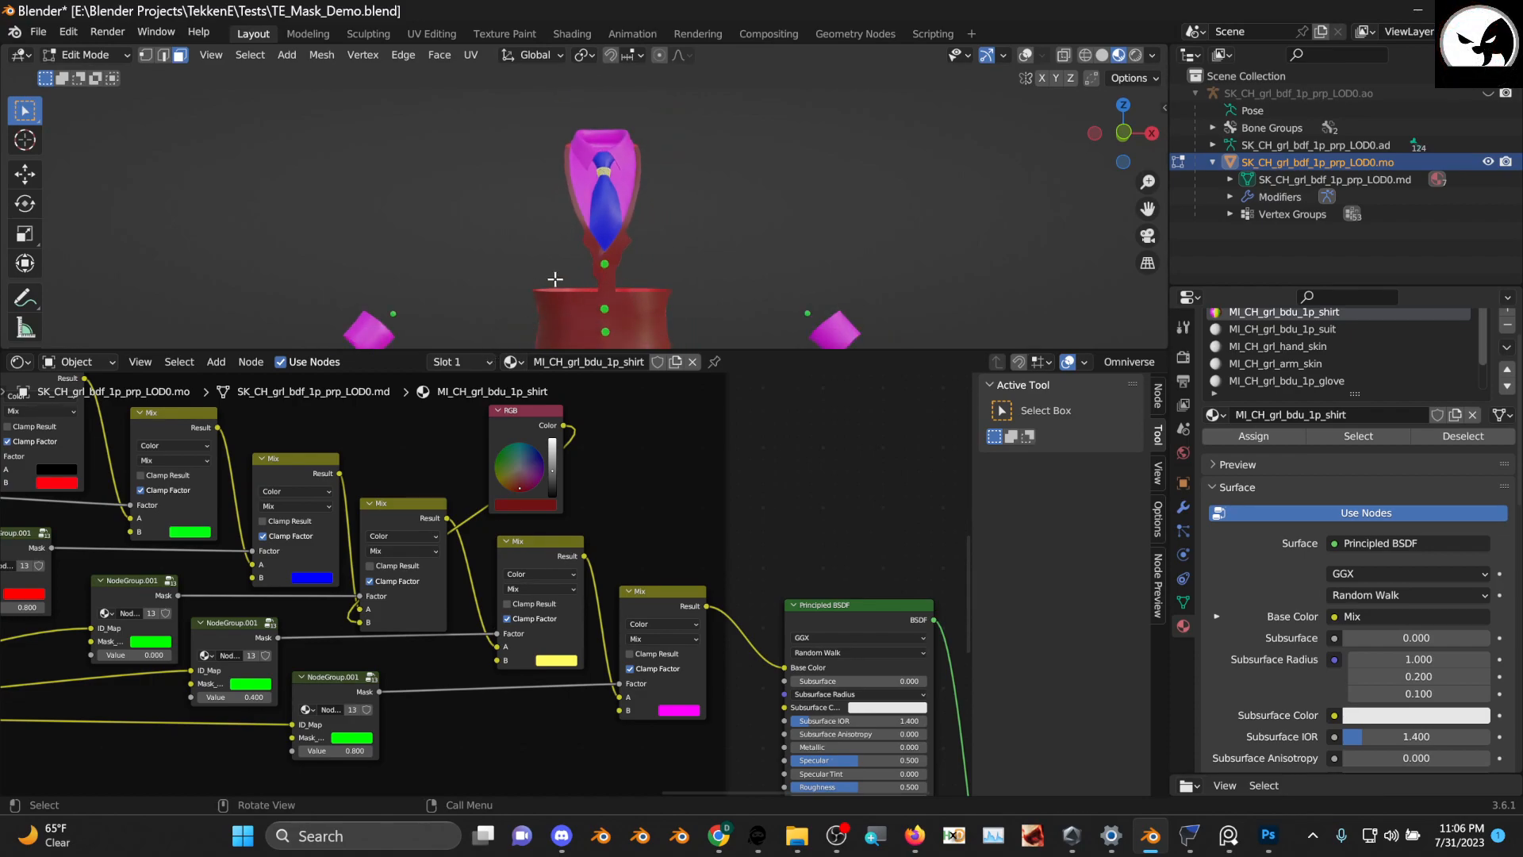
Duplicate the RGB node, darken the copy's red, and connect it to the last Mix node's B input
{"action": "middle_click_drag", "start_coordinate": [541, 422], "coordinate": [539, 452]}
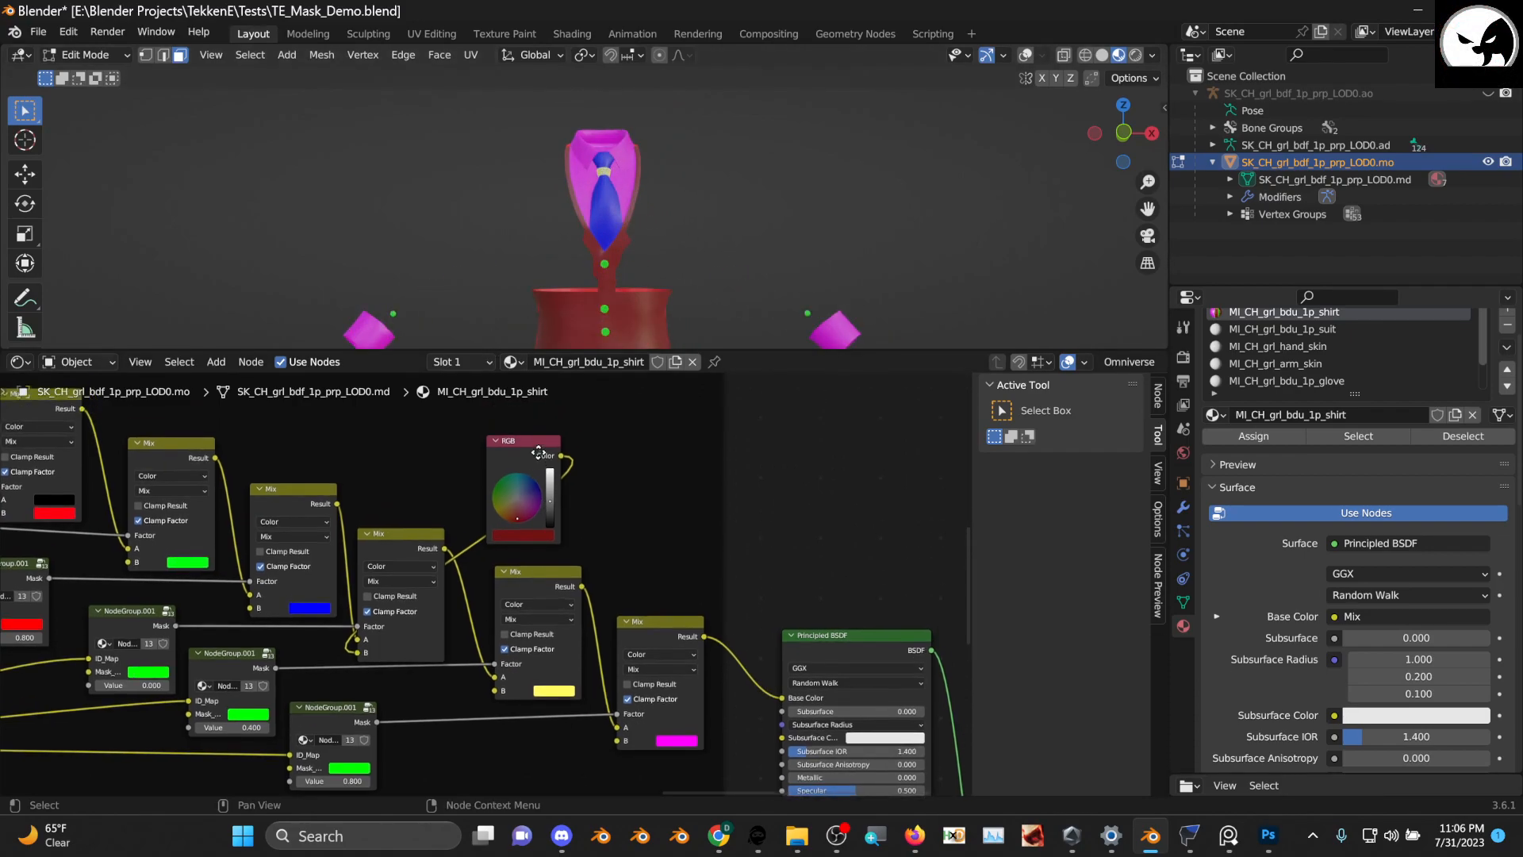
{"action": "left_click_drag", "start_coordinate": [531, 438], "coordinate": [511, 422]}
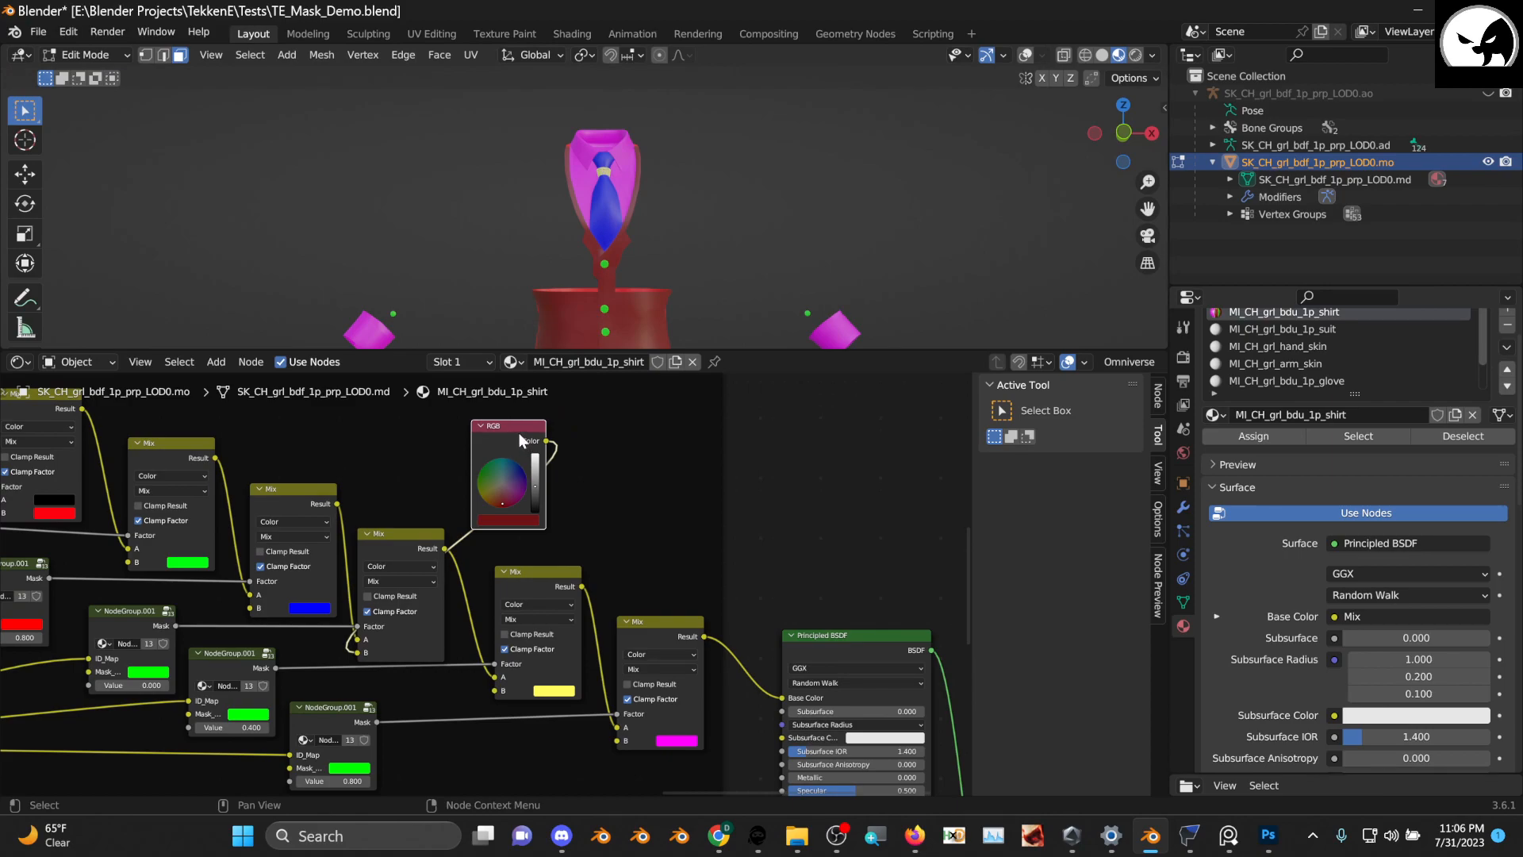
{"action": "key", "text": "shift+d"}
{"action": "left_click", "coordinate": [657, 440]}
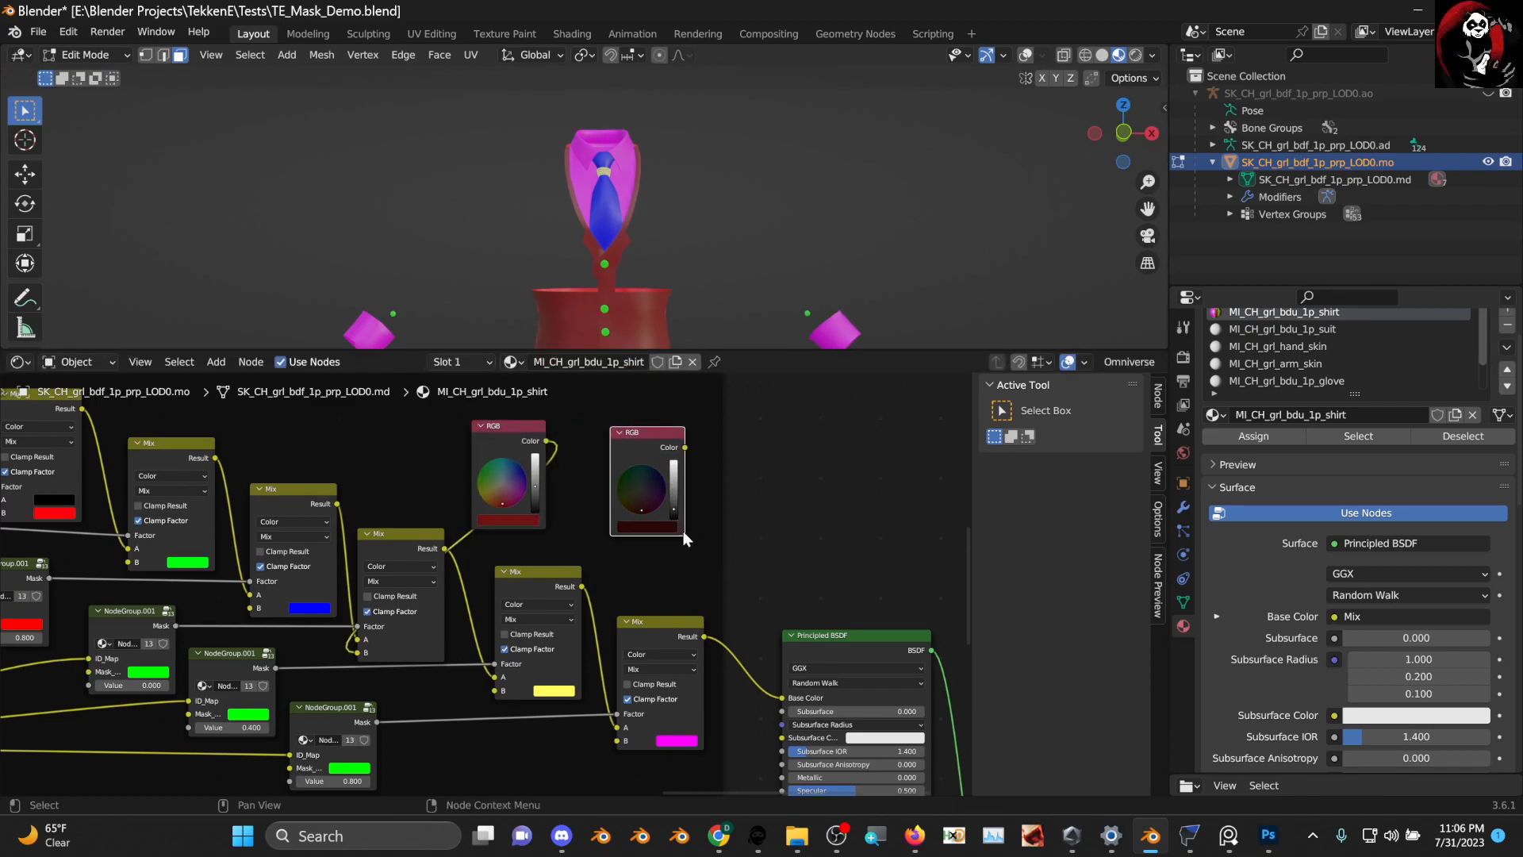
{"action": "left_click_drag", "start_coordinate": [684, 447], "coordinate": [730, 505]}
{"action": "left_click_drag", "start_coordinate": [613, 744], "coordinate": [618, 740]}
Inspect the recoloured shirt and vest up close and move the first RGB node slightly nearer its copy
{"action": "scroll", "coordinate": [625, 237], "scroll_direction": "up", "scroll_amount": 4}
{"action": "mouse_move", "coordinate": [640, 248]}
{"action": "middle_mouse_down"}
{"action": "mouse_move", "coordinate": [666, 256]}
{"action": "mouse_move", "coordinate": [645, 244]}
{"action": "middle_mouse_up"}
{"action": "middle_click_drag", "start_coordinate": [599, 339], "coordinate": [607, 238]}
{"action": "middle_click_drag", "start_coordinate": [605, 389], "coordinate": [687, 465]}
{"action": "left_click_drag", "start_coordinate": [584, 508], "coordinate": [602, 511]}
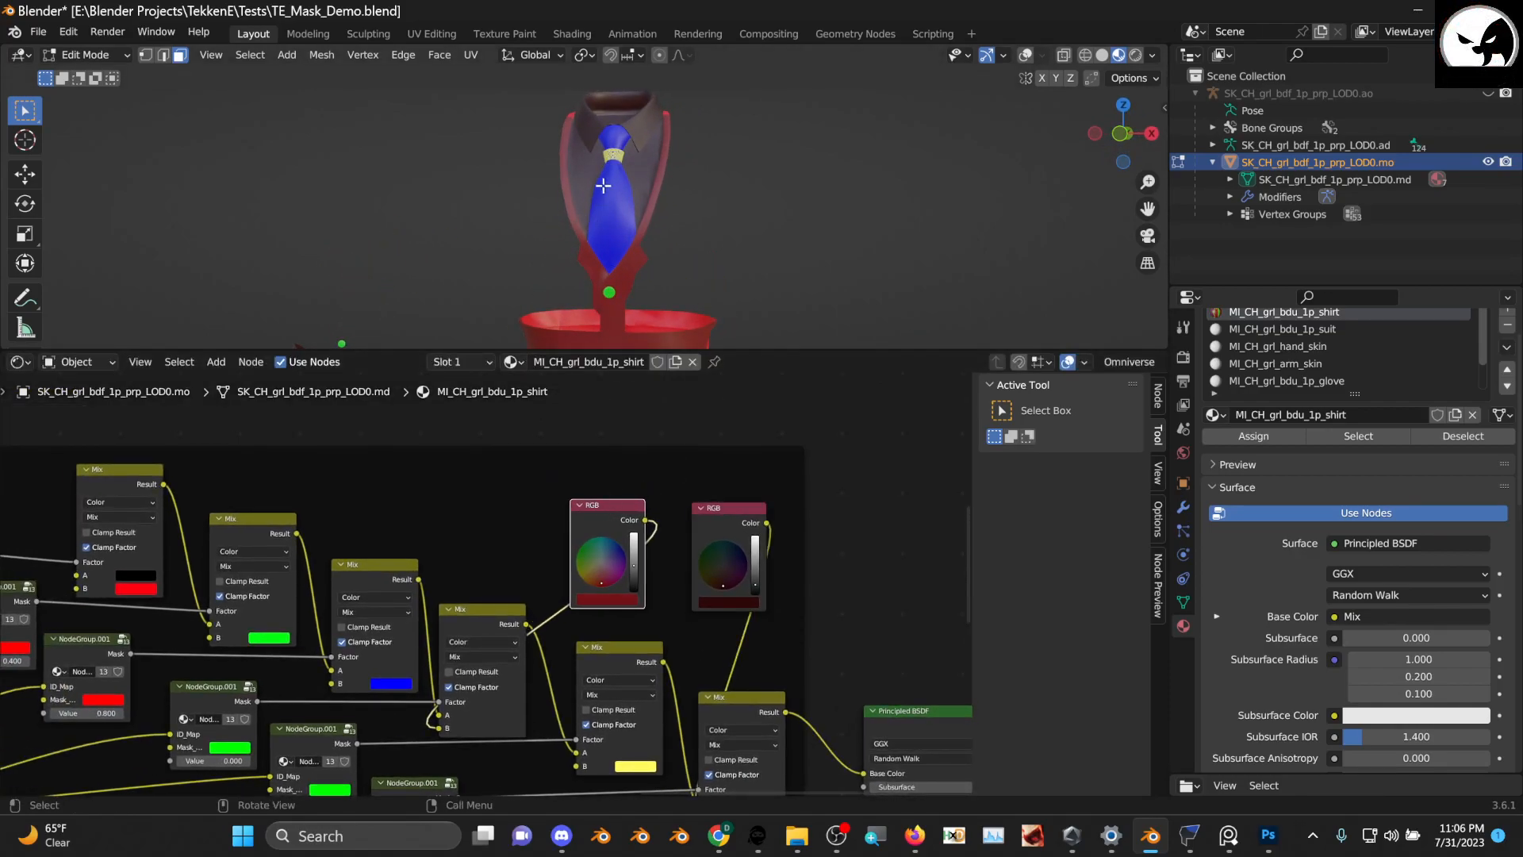
Try adjusting the brightness of the third Mix node's blue tie colour
{"action": "left_click", "coordinate": [373, 684]}
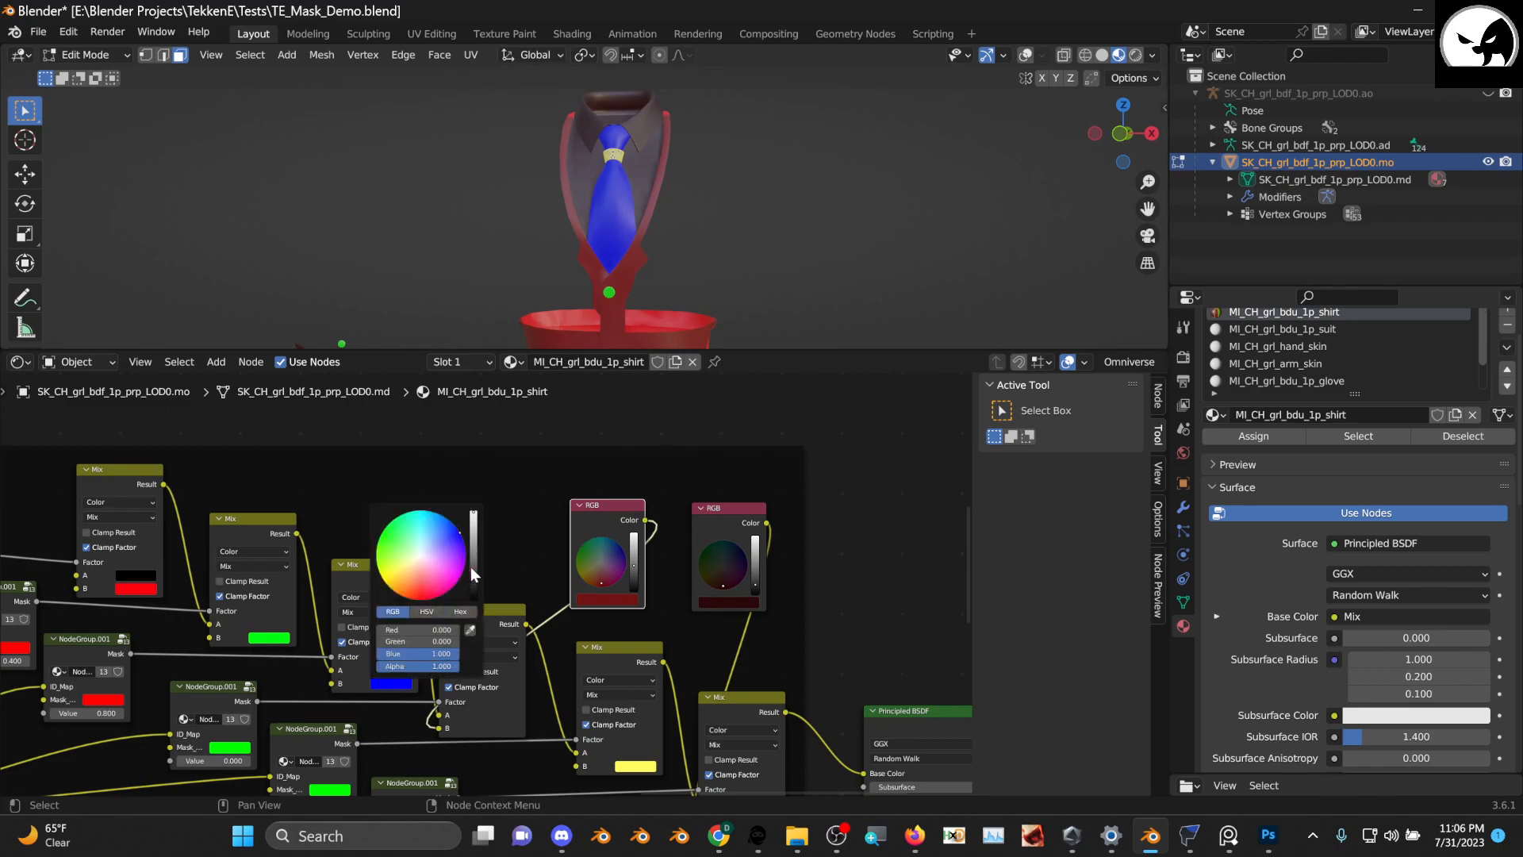
{"action": "mouse_move", "coordinate": [474, 514]}
{"action": "left_mouse_down"}
{"action": "mouse_move", "coordinate": [473, 596]}
{"action": "mouse_move", "coordinate": [477, 509]}
{"action": "left_mouse_up"}
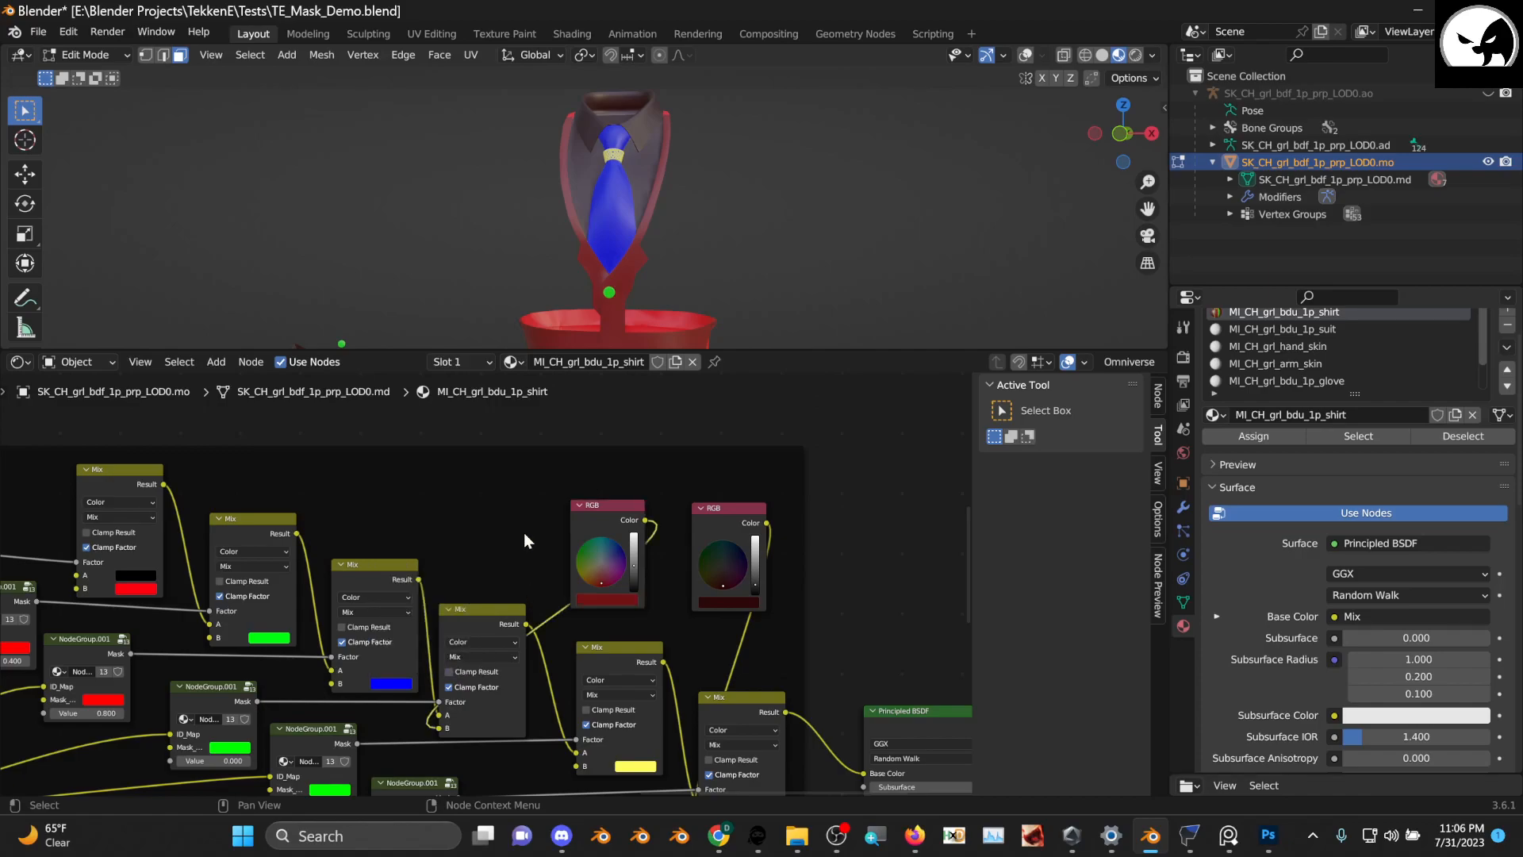
{"action": "left_click", "coordinate": [392, 684]}
Disconnect the first RGB node from the fourth Mix node's B input and reconnect it to the same input
{"action": "middle_click_drag", "start_coordinate": [597, 525], "coordinate": [580, 466]}
{"action": "left_click_drag", "start_coordinate": [608, 445], "coordinate": [612, 451]}
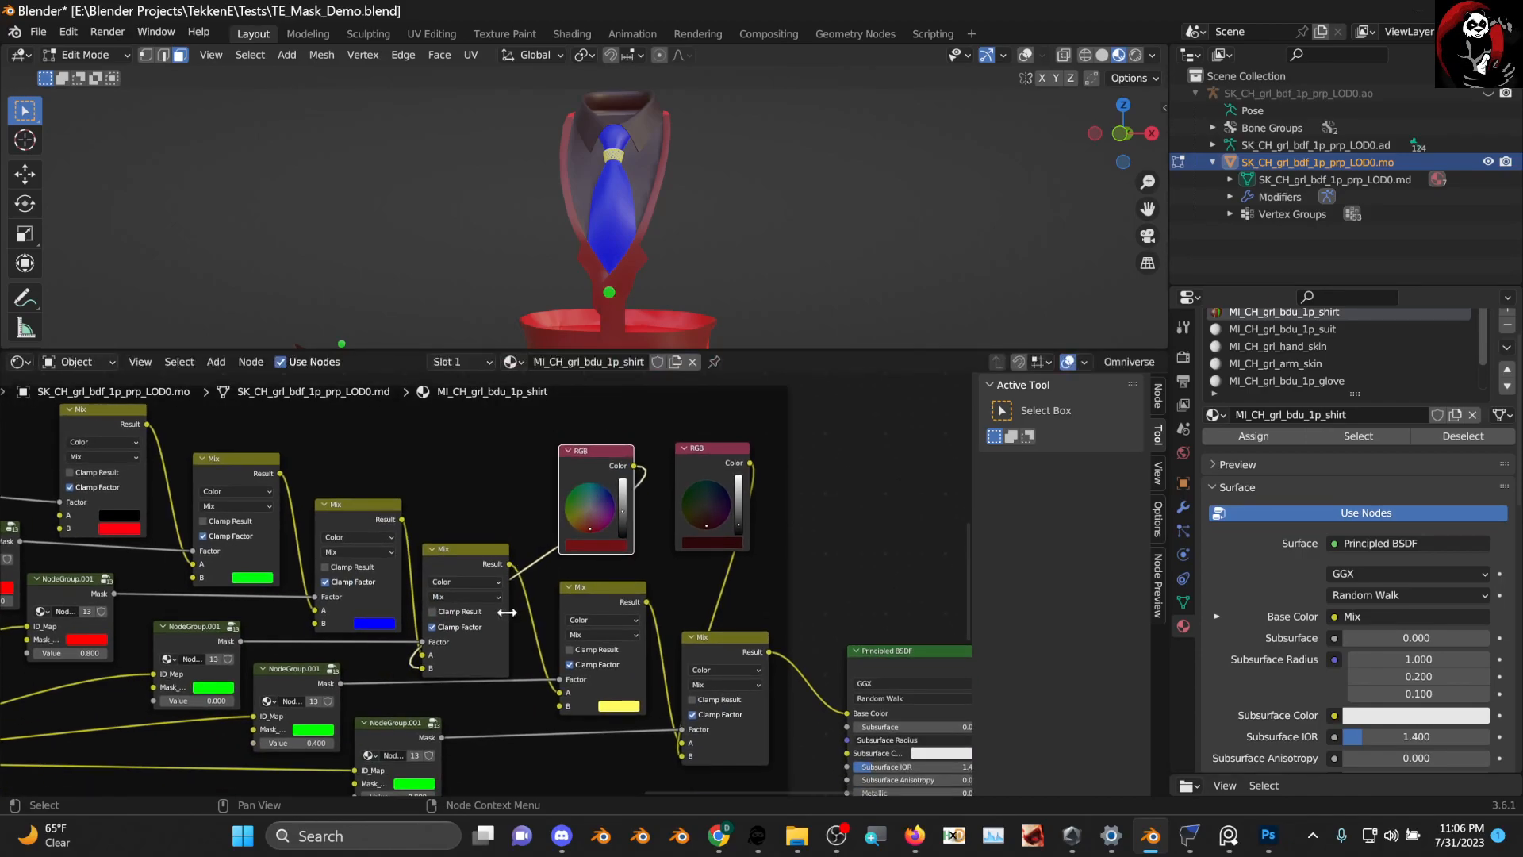
{"action": "scroll", "coordinate": [458, 632], "scroll_direction": "up", "scroll_amount": 2}
{"action": "middle_click_drag", "start_coordinate": [458, 632], "coordinate": [495, 532]}
{"action": "left_click_drag", "start_coordinate": [454, 573], "coordinate": [380, 576]}
{"action": "scroll", "coordinate": [542, 463], "scroll_direction": "down", "scroll_amount": 3}
{"action": "middle_click_drag", "start_coordinate": [546, 467], "coordinate": [536, 505]}
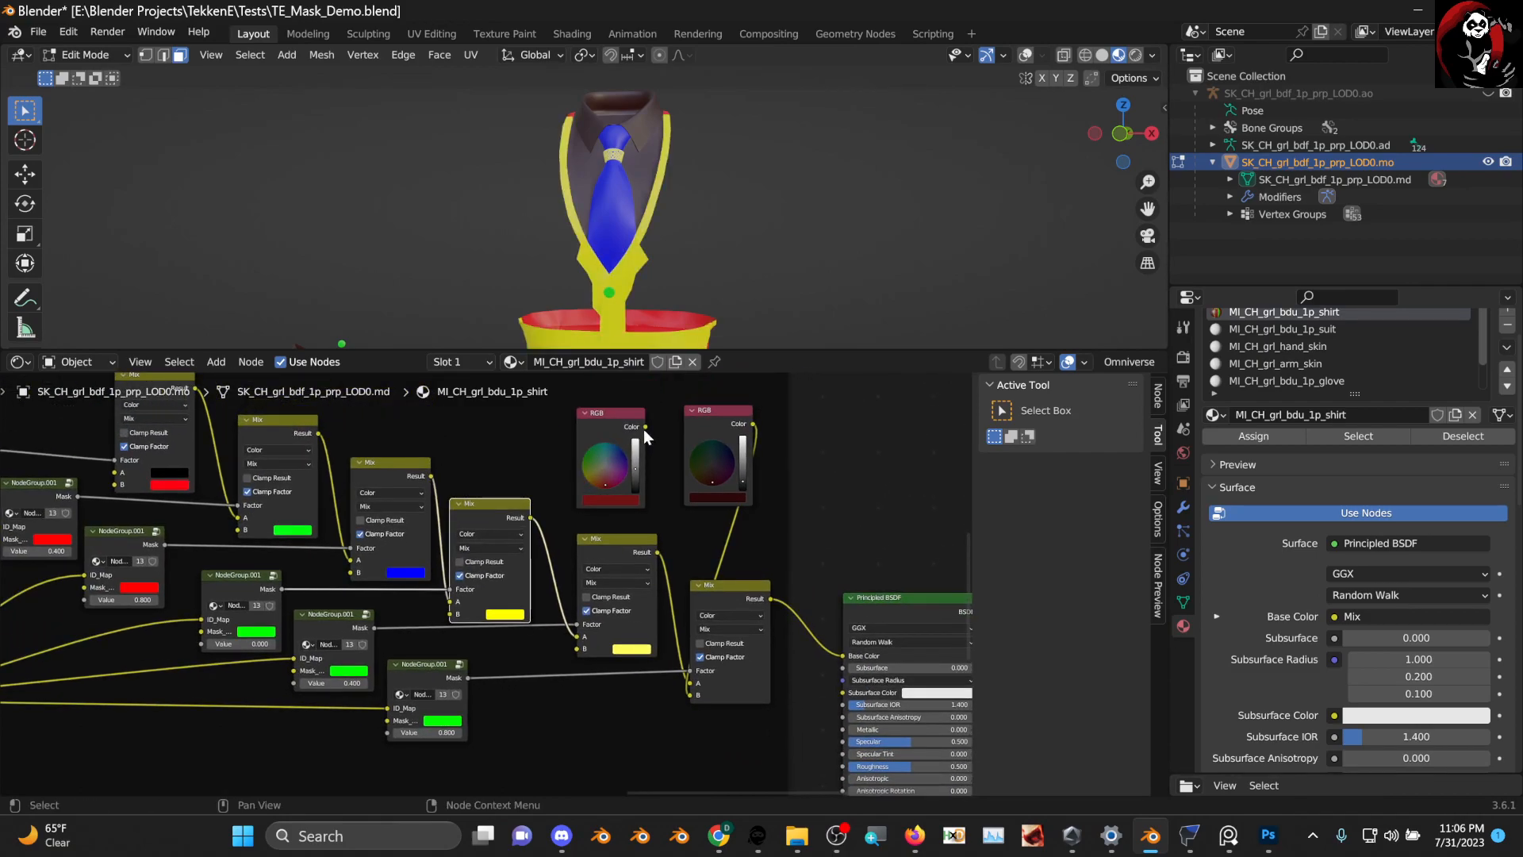
{"action": "left_click_drag", "start_coordinate": [646, 426], "coordinate": [457, 611]}
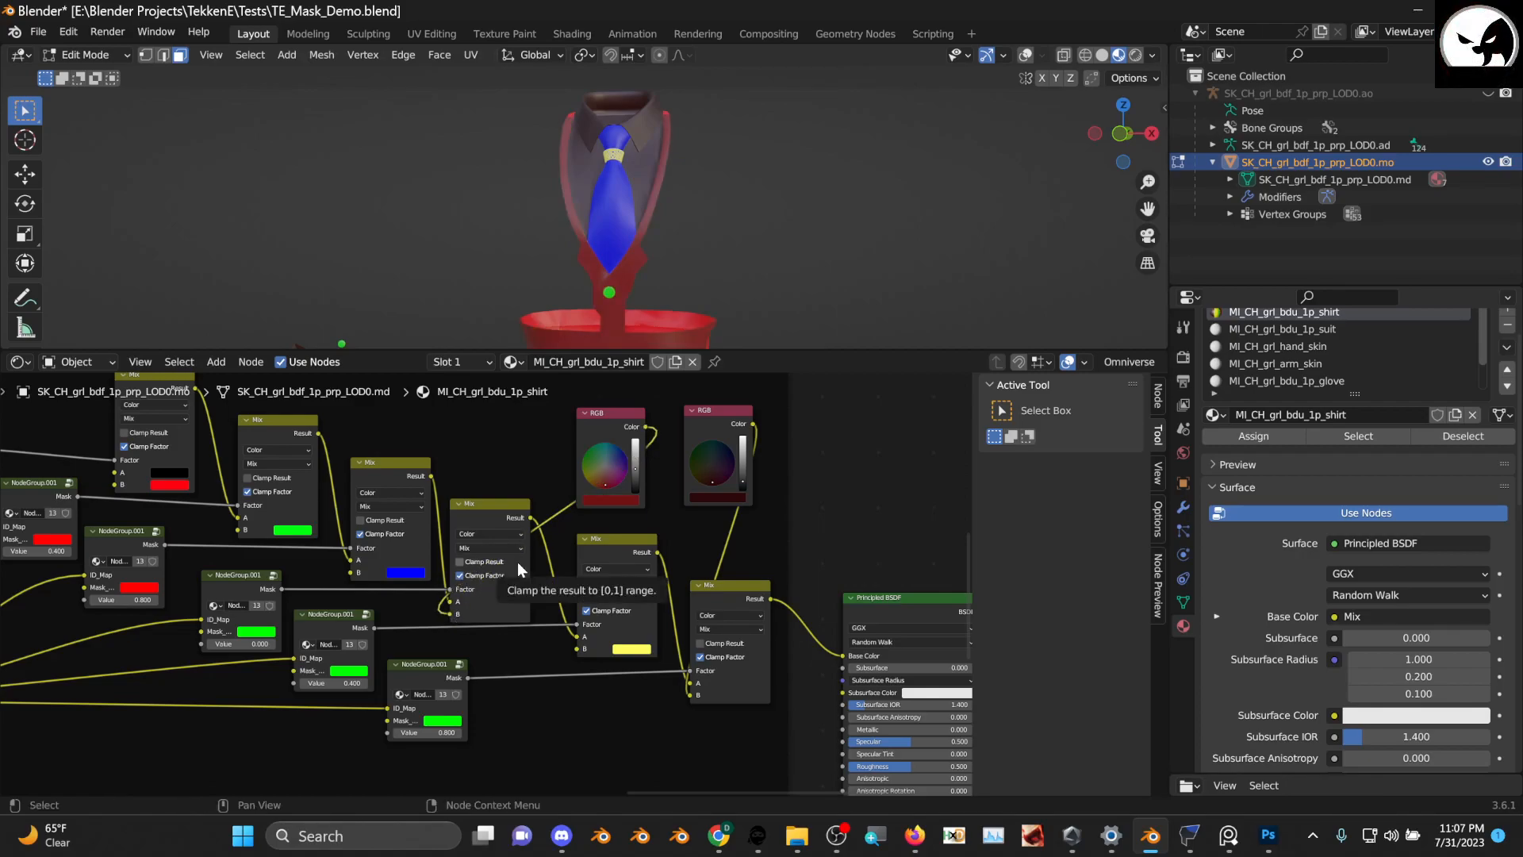
Move the Principled BSDF farther from the mask frame to make room for another node
{"action": "scroll", "coordinate": [487, 485], "scroll_direction": "up", "scroll_amount": 1}
{"action": "middle_click_drag", "start_coordinate": [538, 501], "coordinate": [584, 531]}
{"action": "scroll", "coordinate": [583, 530], "scroll_direction": "down", "scroll_amount": 2}
{"action": "middle_click_drag", "start_coordinate": [749, 637], "coordinate": [405, 521]}
{"action": "scroll", "coordinate": [406, 521], "scroll_direction": "down", "scroll_amount": 3}
{"action": "left_click_drag", "start_coordinate": [757, 479], "coordinate": [583, 686]}
{"action": "left_click_drag", "start_coordinate": [624, 522], "coordinate": [836, 554]}
Move the two shirt textures and their Overlay node to below the mask frame, near the Principled BSDF
{"action": "middle_click_drag", "start_coordinate": [531, 690], "coordinate": [499, 668]}
{"action": "scroll", "coordinate": [483, 579], "scroll_direction": "up", "scroll_amount": 1}
{"action": "middle_click_drag", "start_coordinate": [546, 617], "coordinate": [603, 508]}
{"action": "scroll", "coordinate": [553, 634], "scroll_direction": "down", "scroll_amount": 7}
{"action": "middle_click_drag", "start_coordinate": [306, 660], "coordinate": [519, 612]}
{"action": "left_click_drag", "start_coordinate": [119, 584], "coordinate": [313, 689]}
{"action": "left_click_drag", "start_coordinate": [323, 610], "coordinate": [785, 617]}
Duplicate the Overlay node into the link between the last Mix node and Base Color, with the Mix result feeding input B
{"action": "scroll", "coordinate": [786, 617], "scroll_direction": "up", "scroll_amount": 3}
{"action": "middle_click_drag", "start_coordinate": [786, 618], "coordinate": [491, 593]}
{"action": "left_click", "coordinate": [490, 592]}
{"action": "key", "text": "shift+d"}
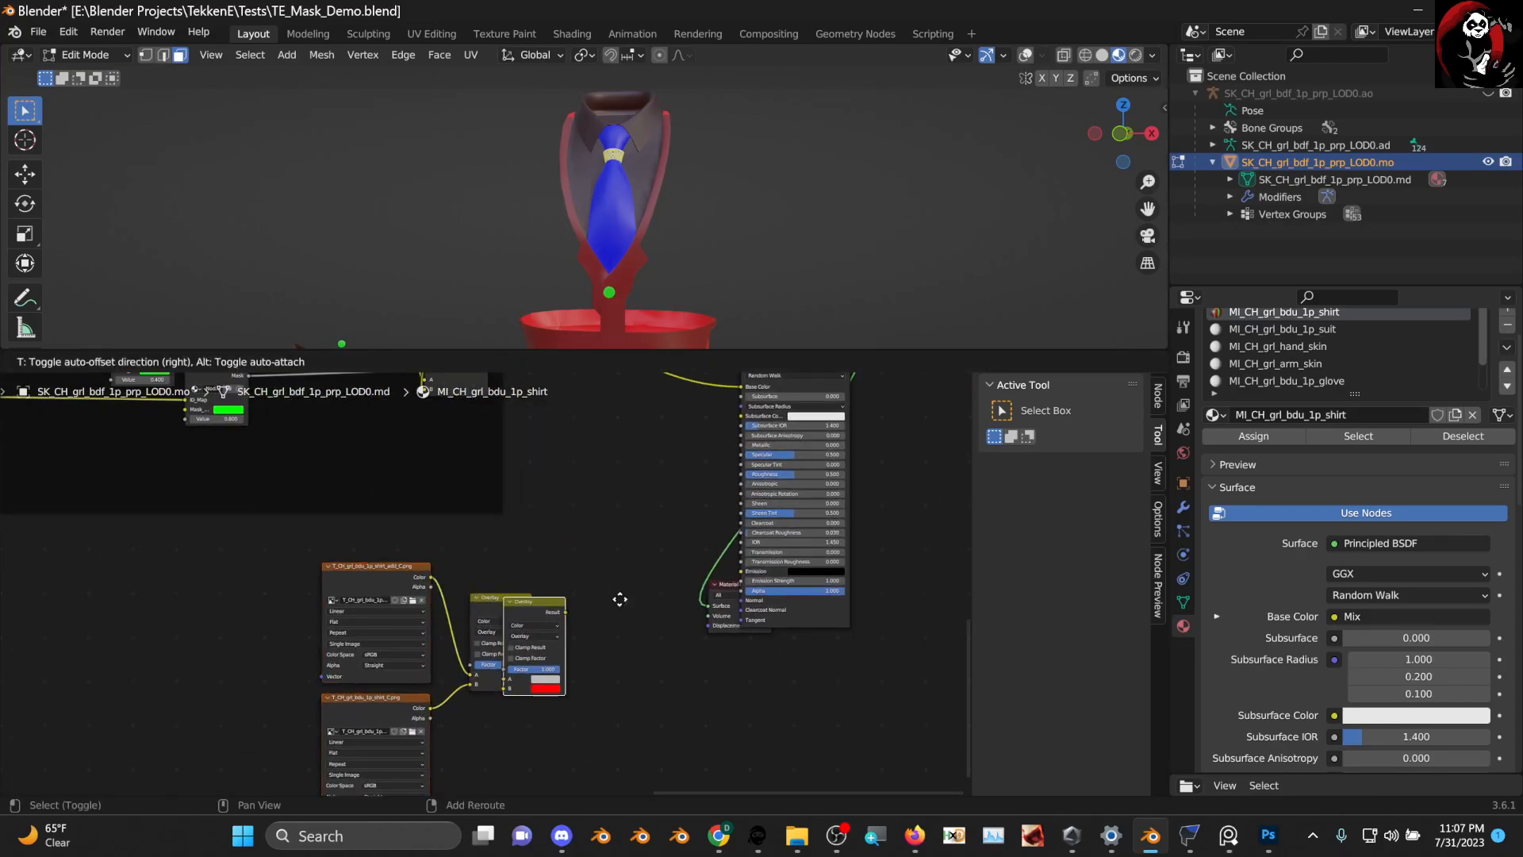
{"action": "left_click", "coordinate": [639, 416]}
{"action": "middle_click_drag", "start_coordinate": [640, 416], "coordinate": [536, 563]}
{"action": "scroll", "coordinate": [535, 568], "scroll_direction": "up", "scroll_amount": 2}
{"action": "left_click_drag", "start_coordinate": [535, 573], "coordinate": [551, 462]}
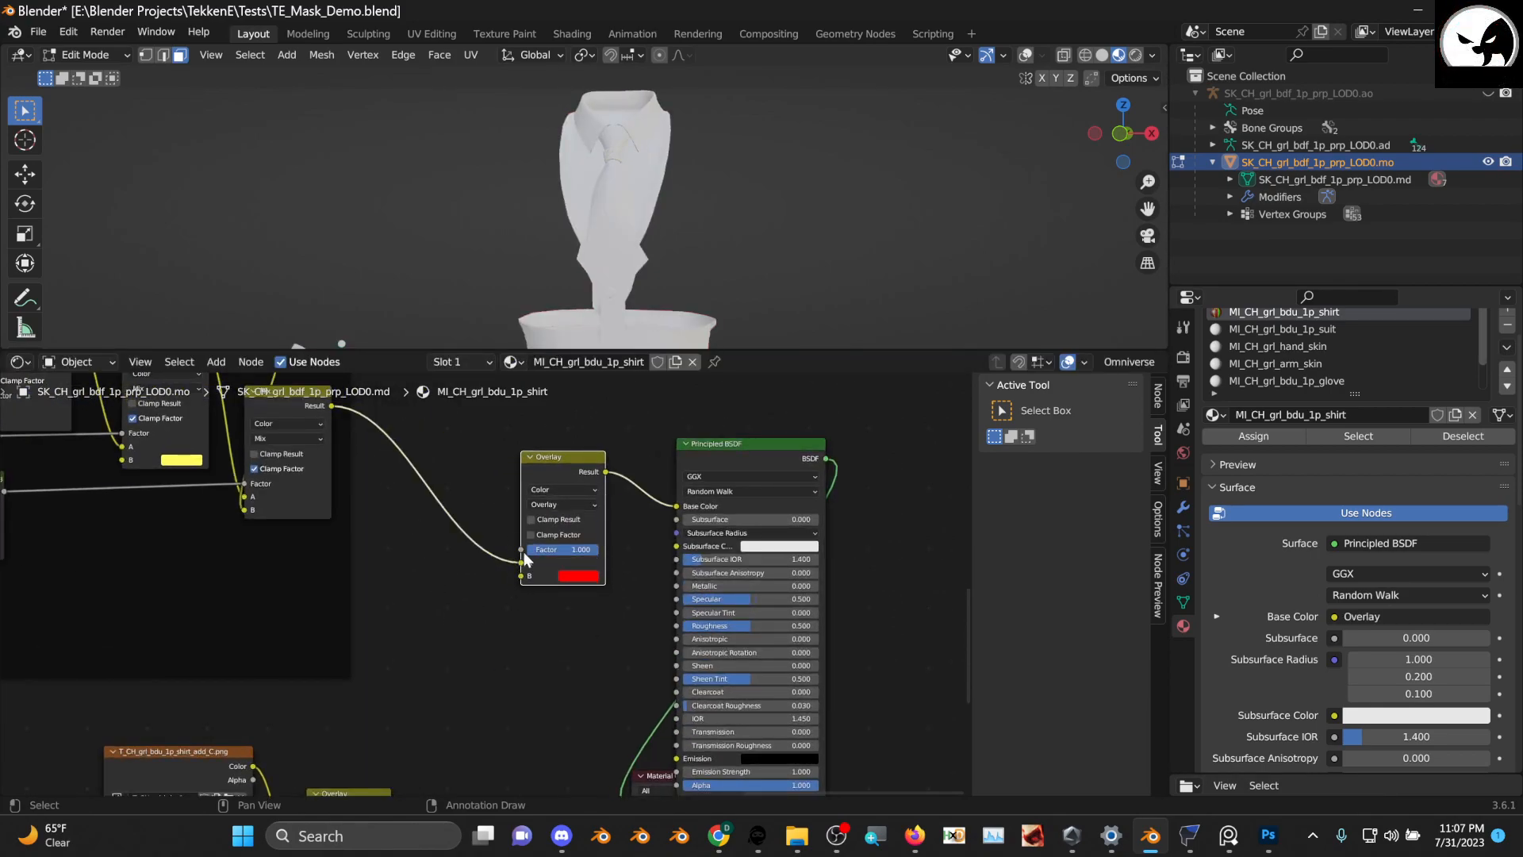
{"action": "mouse_move", "coordinate": [522, 563]}
{"action": "left_mouse_down"}
{"action": "mouse_move", "coordinate": [494, 578]}
{"action": "mouse_move", "coordinate": [520, 575]}
{"action": "left_mouse_up"}
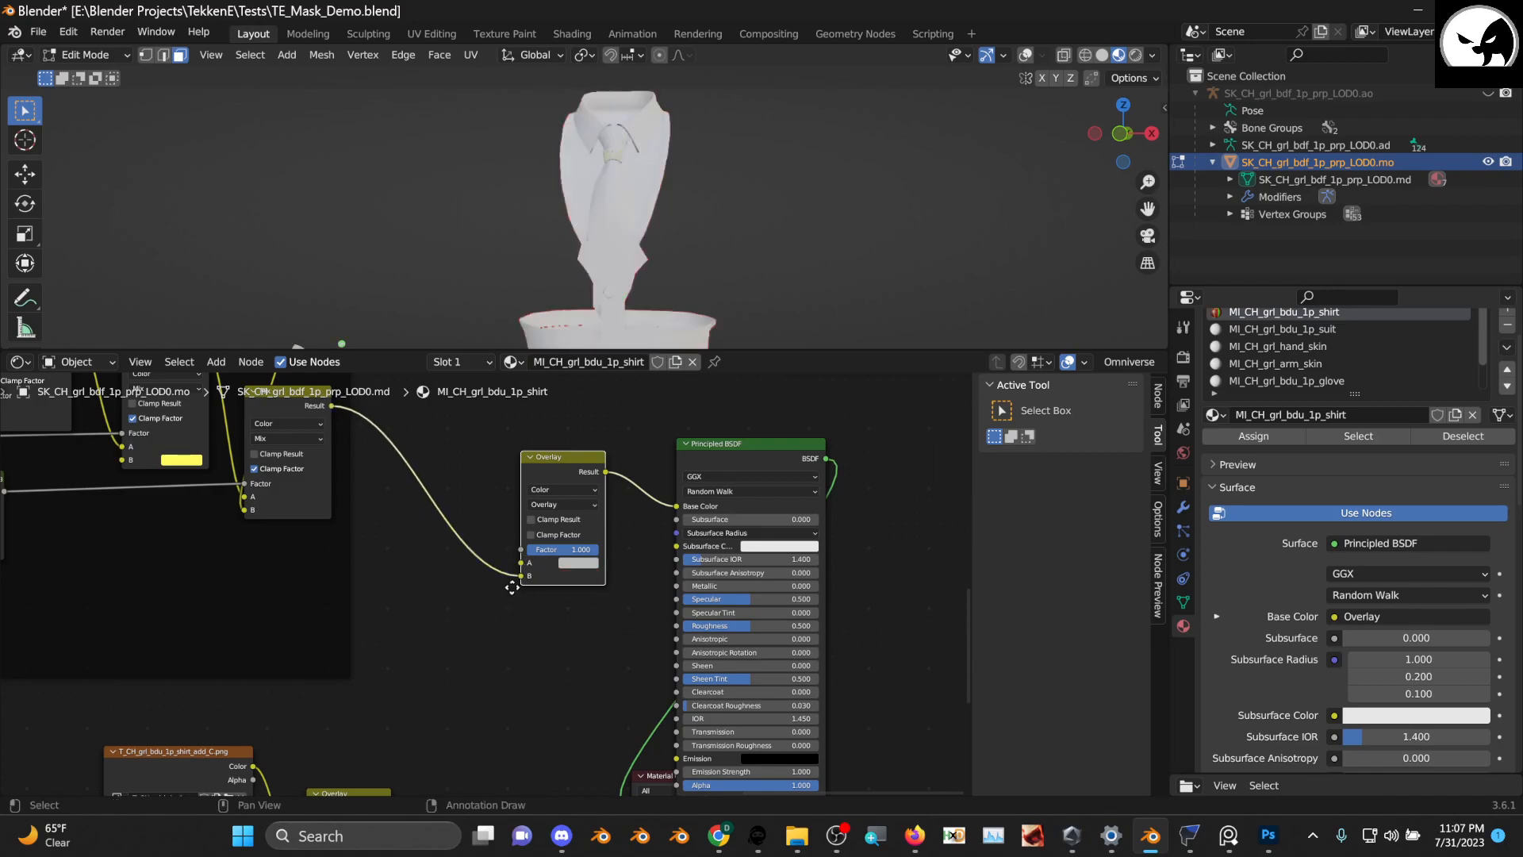
Connect the texture Overlay node's Result to input A of the new Overlay node feeding Base Color, and inspect the shirt
{"action": "middle_click_drag", "start_coordinate": [483, 668], "coordinate": [478, 621]}
{"action": "left_click_drag", "start_coordinate": [386, 762], "coordinate": [485, 610]}
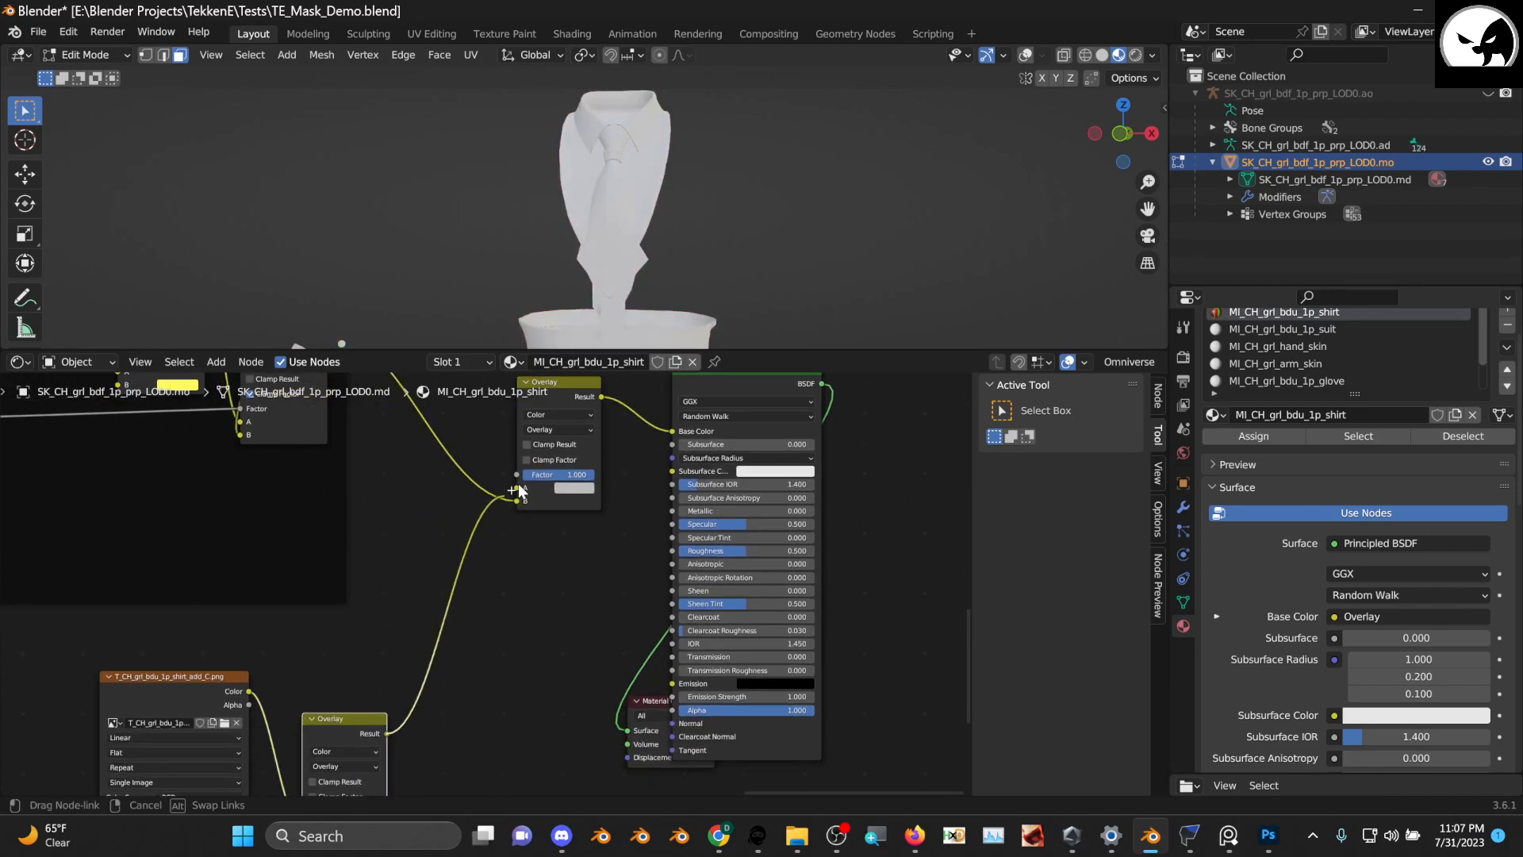
{"action": "left_click_drag", "start_coordinate": [523, 495], "coordinate": [571, 517]}
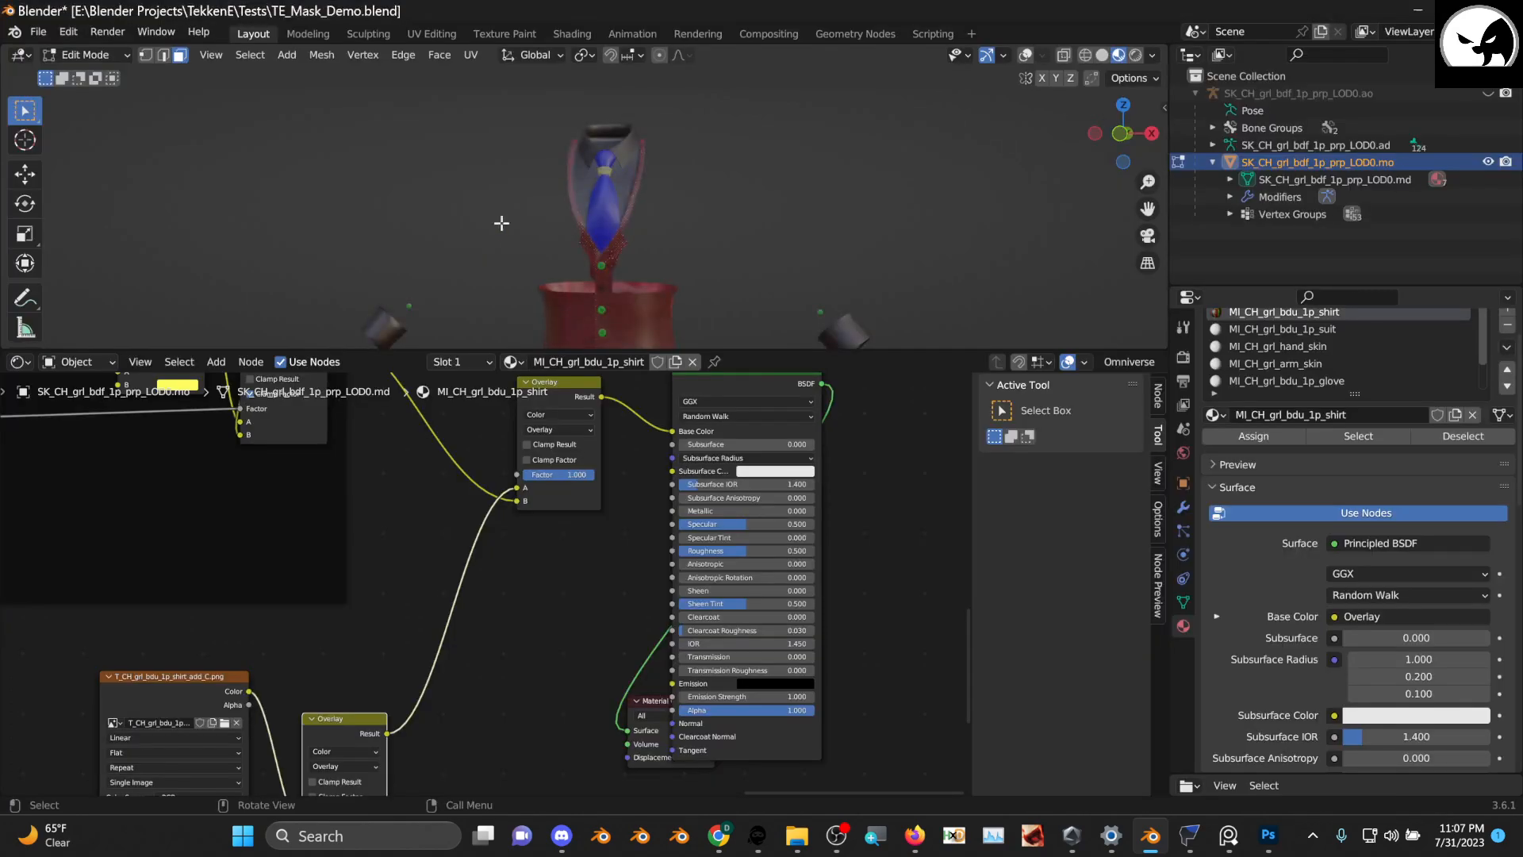
{"action": "scroll", "coordinate": [607, 247], "scroll_direction": "up", "scroll_amount": 5}
{"action": "middle_click_drag", "start_coordinate": [619, 260], "coordinate": [736, 311]}
{"action": "scroll", "coordinate": [717, 235], "scroll_direction": "down", "scroll_amount": 5}
{"action": "scroll", "coordinate": [622, 563], "scroll_direction": "down", "scroll_amount": 6}
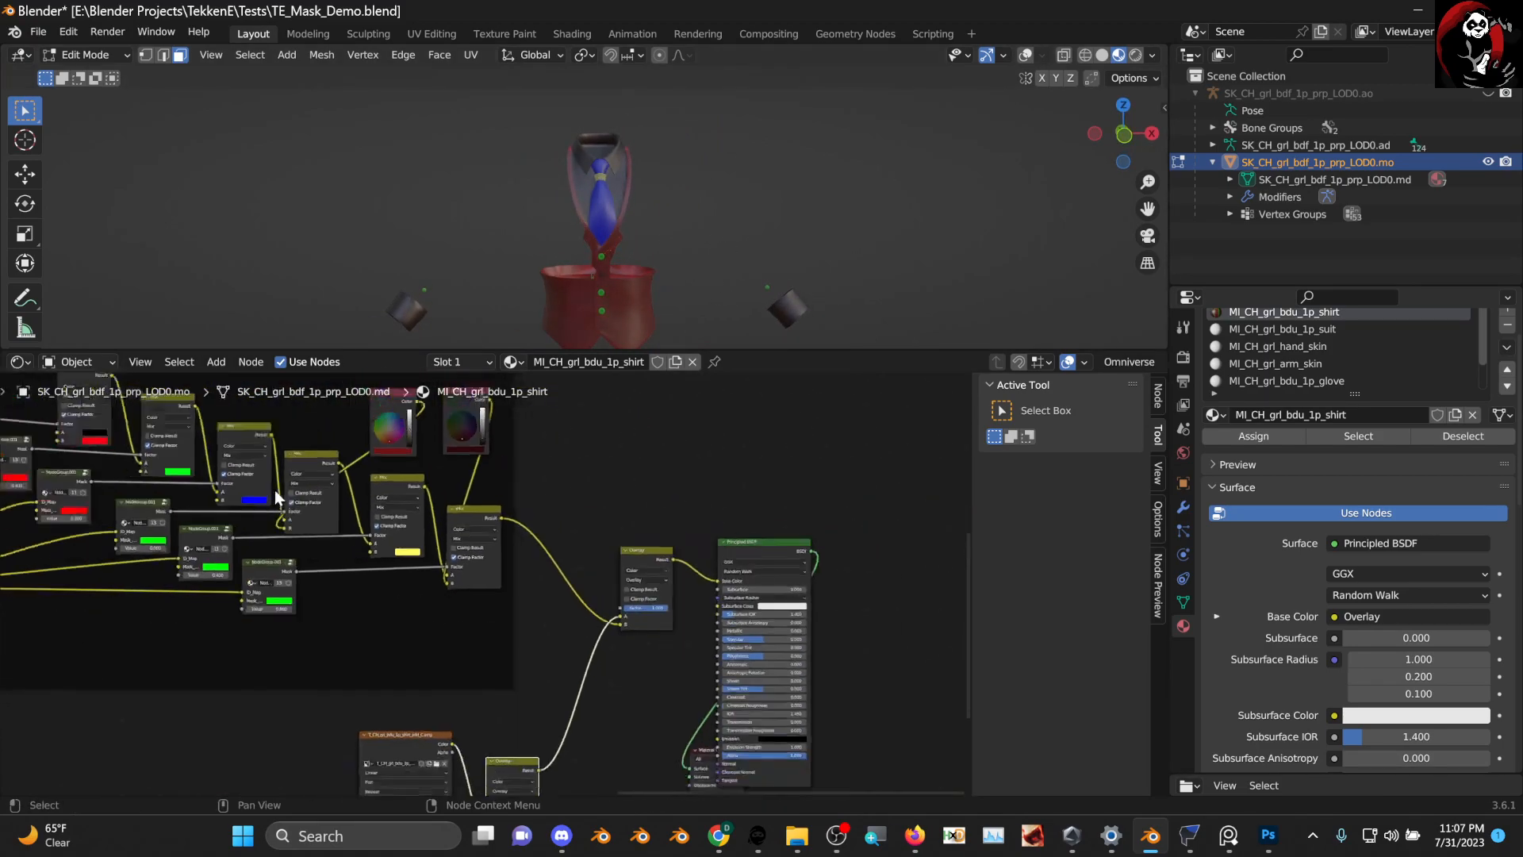
Delete the two RGB nodes that feed the last Mix nodes in the mask frame
{"action": "middle_click_drag", "start_coordinate": [461, 548], "coordinate": [352, 505]}
{"action": "scroll", "coordinate": [616, 254], "scroll_direction": "up", "scroll_amount": 5}
{"action": "mouse_move", "coordinate": [615, 255]}
{"action": "middle_mouse_down"}
{"action": "mouse_move", "coordinate": [727, 282]}
{"action": "mouse_move", "coordinate": [594, 259]}
{"action": "middle_mouse_up"}
{"action": "scroll", "coordinate": [511, 530], "scroll_direction": "down", "scroll_amount": 4}
{"action": "scroll", "coordinate": [533, 512], "scroll_direction": "up", "scroll_amount": 3}
{"action": "middle_click_drag", "start_coordinate": [546, 499], "coordinate": [539, 559]}
{"action": "left_click_drag", "start_coordinate": [422, 492], "coordinate": [541, 539]}
{"action": "key", "text": "x"}
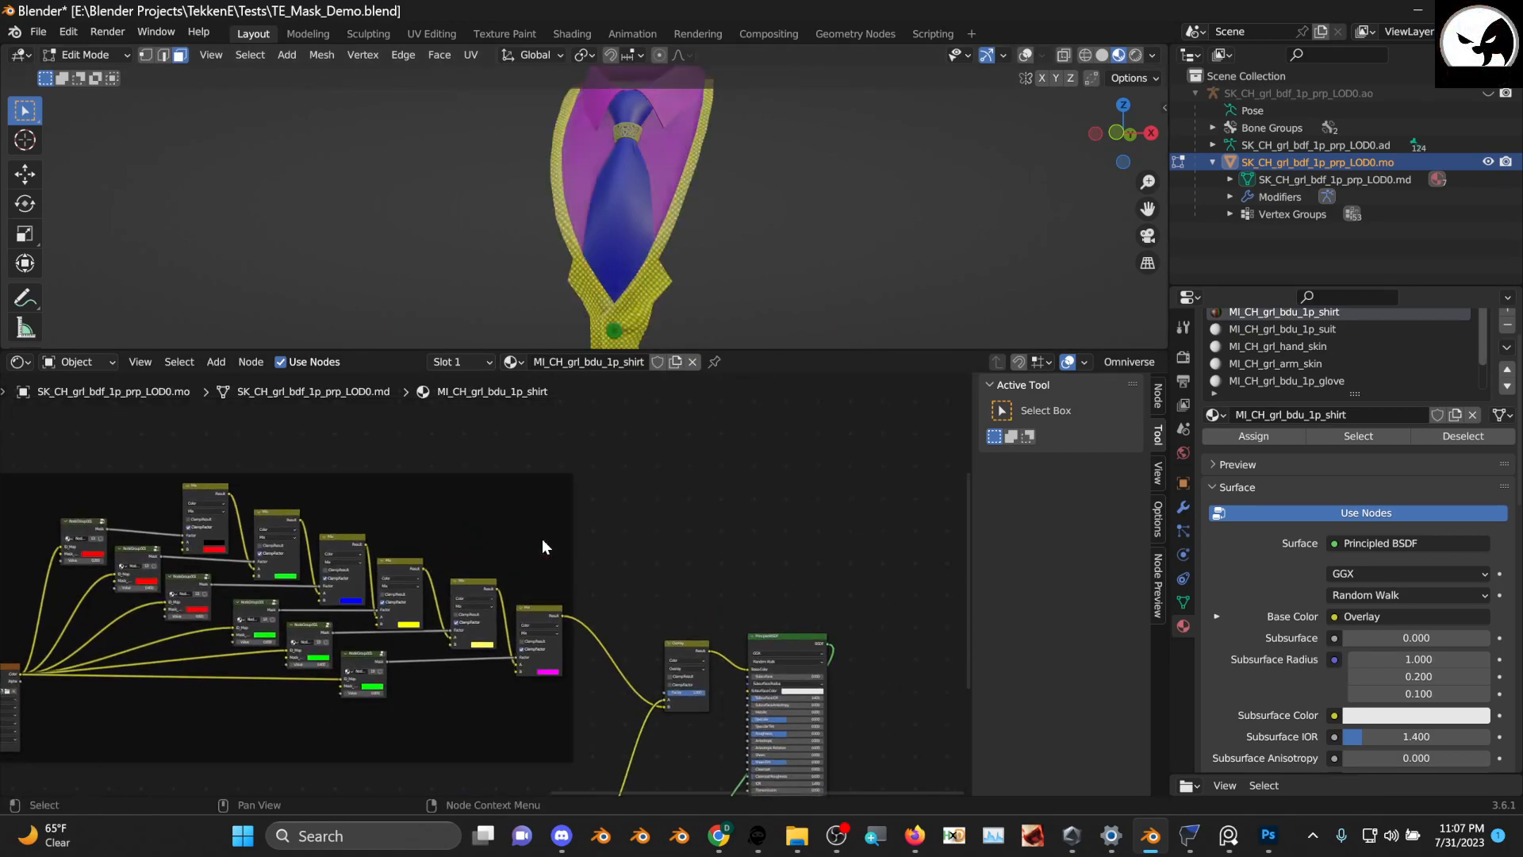
Move the frame with the six masks and its Mix nodes far away from the shader nodes
{"action": "scroll", "coordinate": [481, 568], "scroll_direction": "down", "scroll_amount": 3}
{"action": "middle_click_drag", "start_coordinate": [461, 630], "coordinate": [516, 581]}
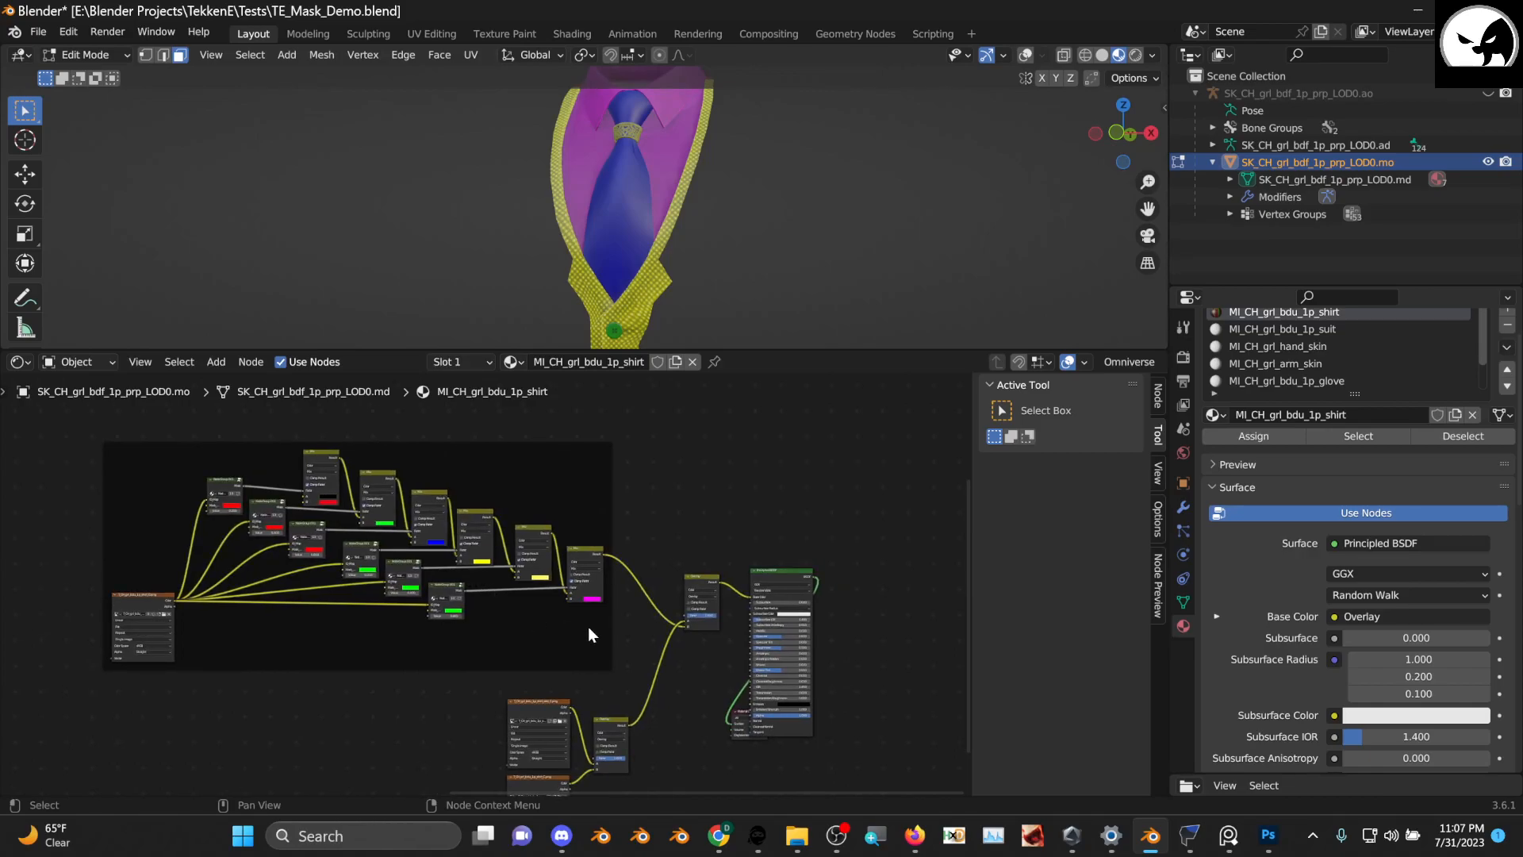
{"action": "scroll", "coordinate": [397, 596], "scroll_direction": "up", "scroll_amount": 1}
{"action": "middle_click_drag", "start_coordinate": [398, 596], "coordinate": [626, 602]}
{"action": "scroll", "coordinate": [522, 565], "scroll_direction": "down", "scroll_amount": 2}
{"action": "scroll", "coordinate": [521, 564], "scroll_direction": "down", "scroll_amount": 1}
{"action": "middle_click_drag", "start_coordinate": [384, 507], "coordinate": [678, 535]}
{"action": "left_click_drag", "start_coordinate": [684, 532], "coordinate": [147, 528]}
{"action": "middle_click_drag", "start_coordinate": [447, 575], "coordinate": [80, 539]}
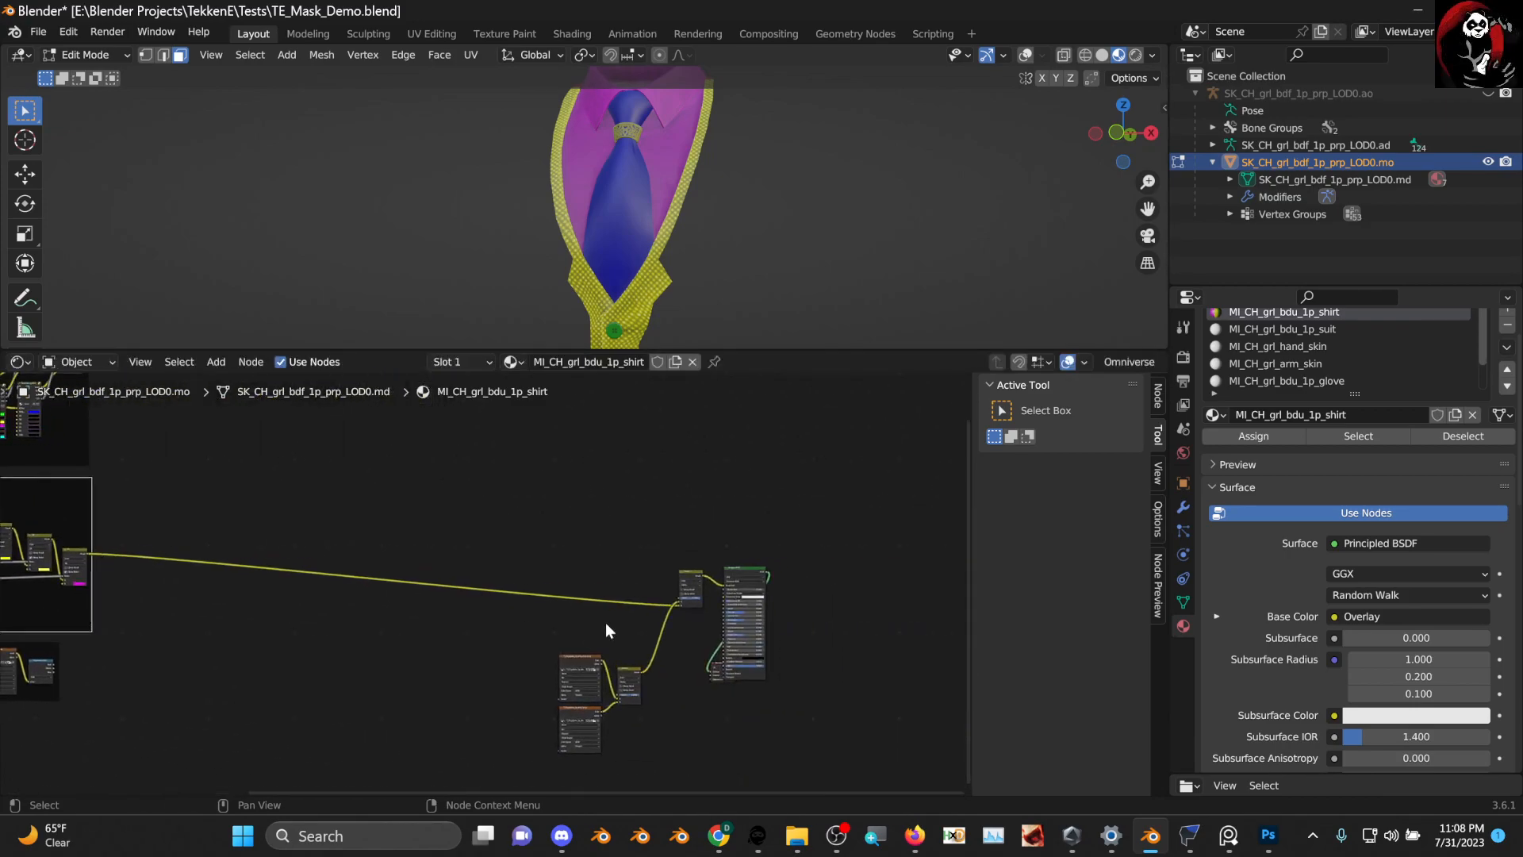
Disconnect the mask frame's Mix result from the final Overlay node's input B and set that node's Factor to 0
{"action": "scroll", "coordinate": [679, 611], "scroll_direction": "up", "scroll_amount": 6}
{"action": "middle_click_drag", "start_coordinate": [758, 586], "coordinate": [458, 560]}
{"action": "scroll", "coordinate": [492, 572], "scroll_direction": "up", "scroll_amount": 6}
{"action": "left_click_drag", "start_coordinate": [504, 598], "coordinate": [540, 517]}
{"action": "left_click_drag", "start_coordinate": [539, 517], "coordinate": [557, 538]}
{"action": "scroll", "coordinate": [594, 625], "scroll_direction": "up", "scroll_amount": 1}
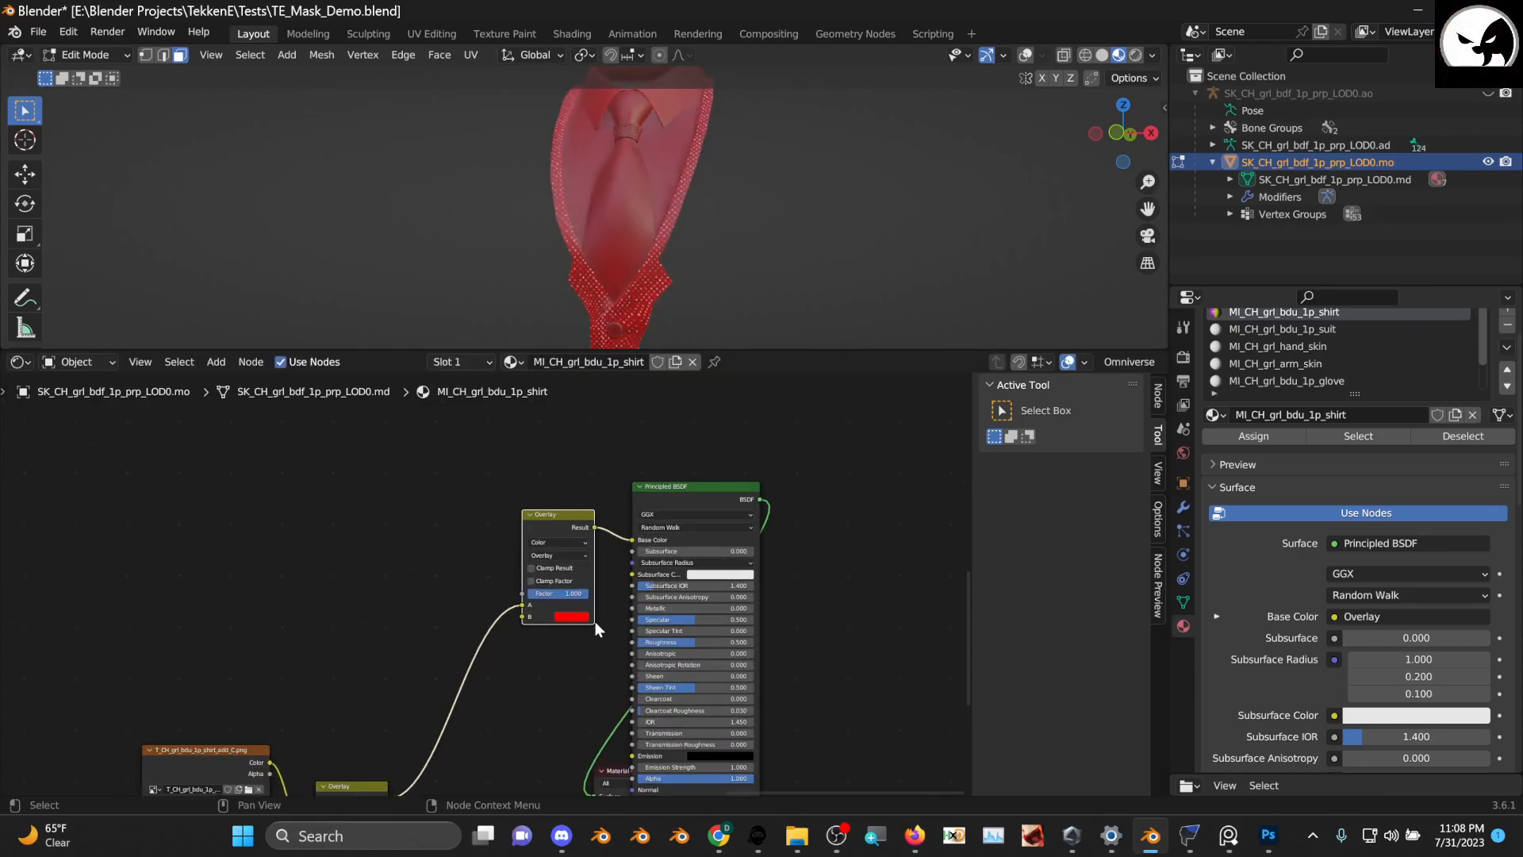
{"action": "left_click_drag", "start_coordinate": [576, 592], "coordinate": [508, 592]}
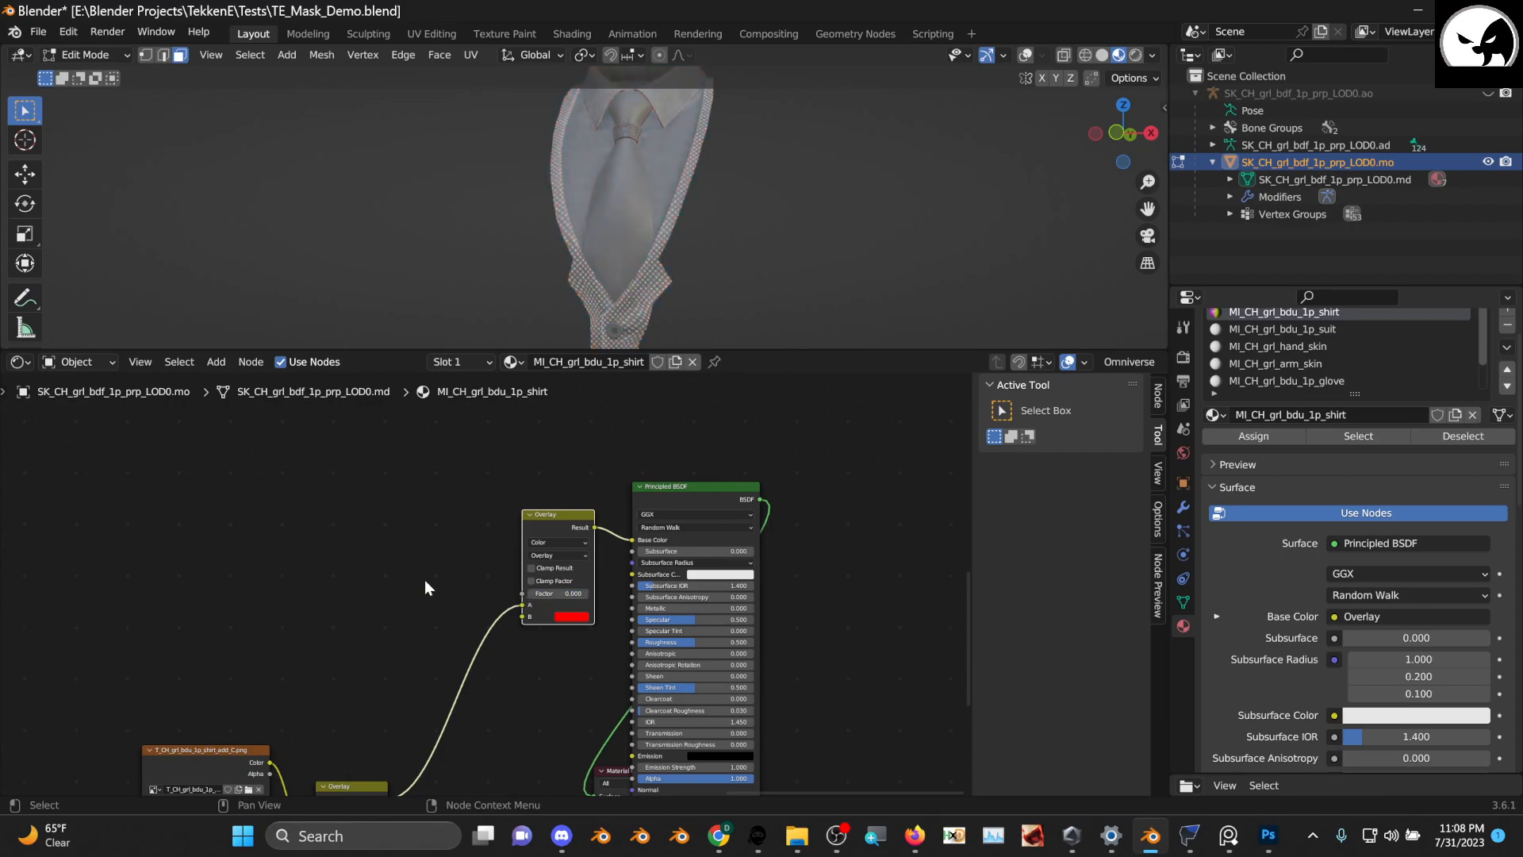
Move the frame containing the ID texture and three NodeGroup.004 nodes close to the Overlay and Principled BSDF nodes
{"action": "scroll", "coordinate": [429, 573], "scroll_direction": "down", "scroll_amount": 1}
{"action": "middle_click_drag", "start_coordinate": [260, 538], "coordinate": [550, 588]}
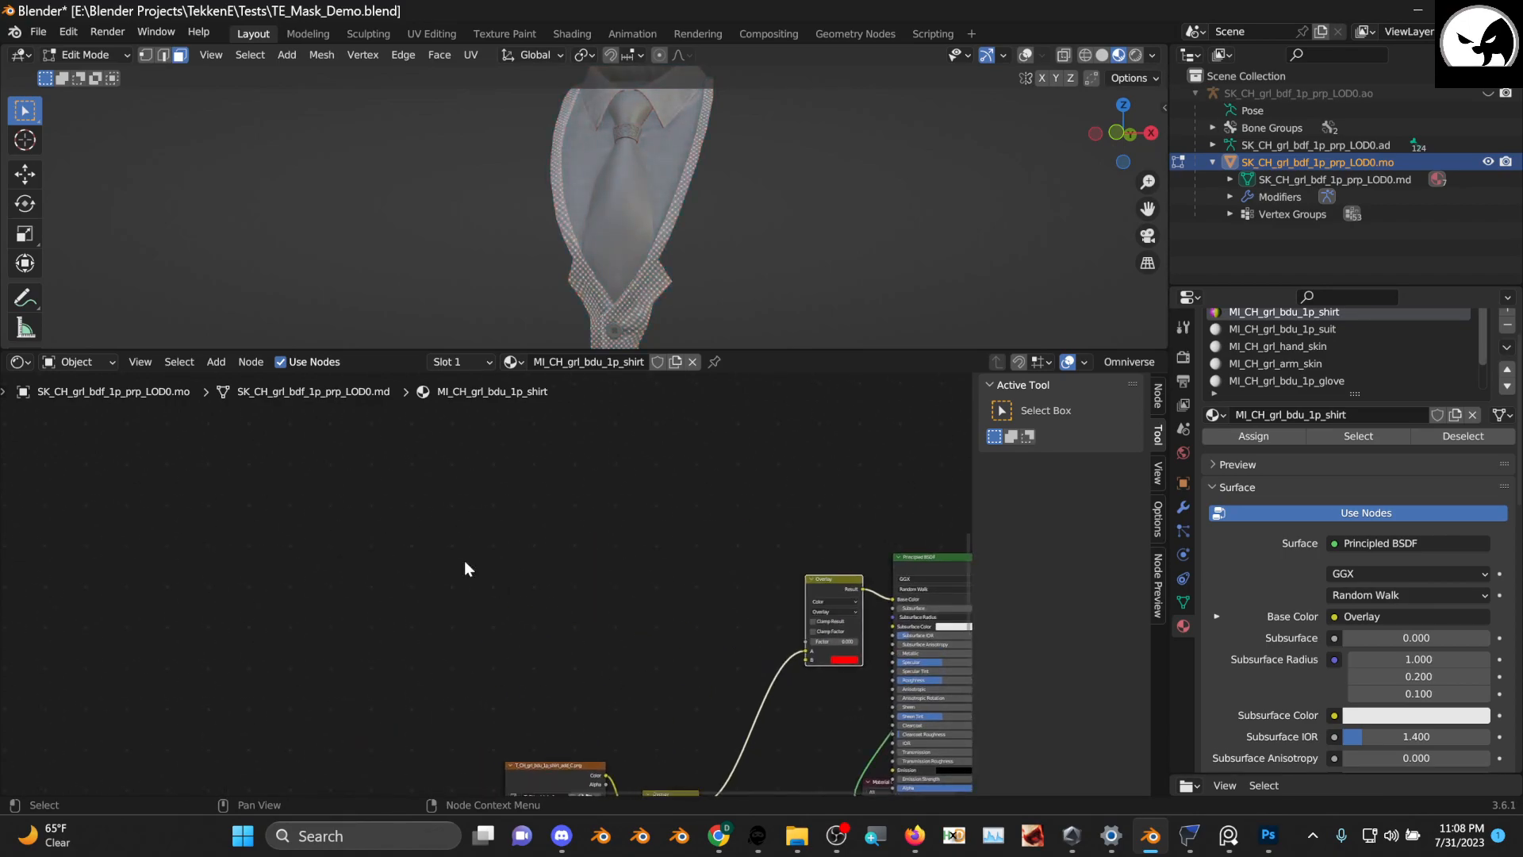
{"action": "scroll", "coordinate": [242, 545], "scroll_direction": "down", "scroll_amount": 8}
{"action": "middle_click_drag", "start_coordinate": [242, 546], "coordinate": [556, 631]}
{"action": "scroll", "coordinate": [410, 558], "scroll_direction": "up", "scroll_amount": 1}
{"action": "middle_click_drag", "start_coordinate": [410, 558], "coordinate": [414, 650]}
{"action": "left_click", "coordinate": [211, 476]}
{"action": "left_click_drag", "start_coordinate": [198, 483], "coordinate": [500, 528]}
{"action": "left_click", "coordinate": [217, 472]}
{"action": "left_click", "coordinate": [221, 480]}
{"action": "left_click_drag", "start_coordinate": [221, 480], "coordinate": [667, 600]}
{"action": "middle_click_drag", "start_coordinate": [692, 601], "coordinate": [284, 492]}
{"action": "left_click_drag", "start_coordinate": [284, 492], "coordinate": [565, 561]}
{"action": "scroll", "coordinate": [627, 616], "scroll_direction": "up", "scroll_amount": 2}
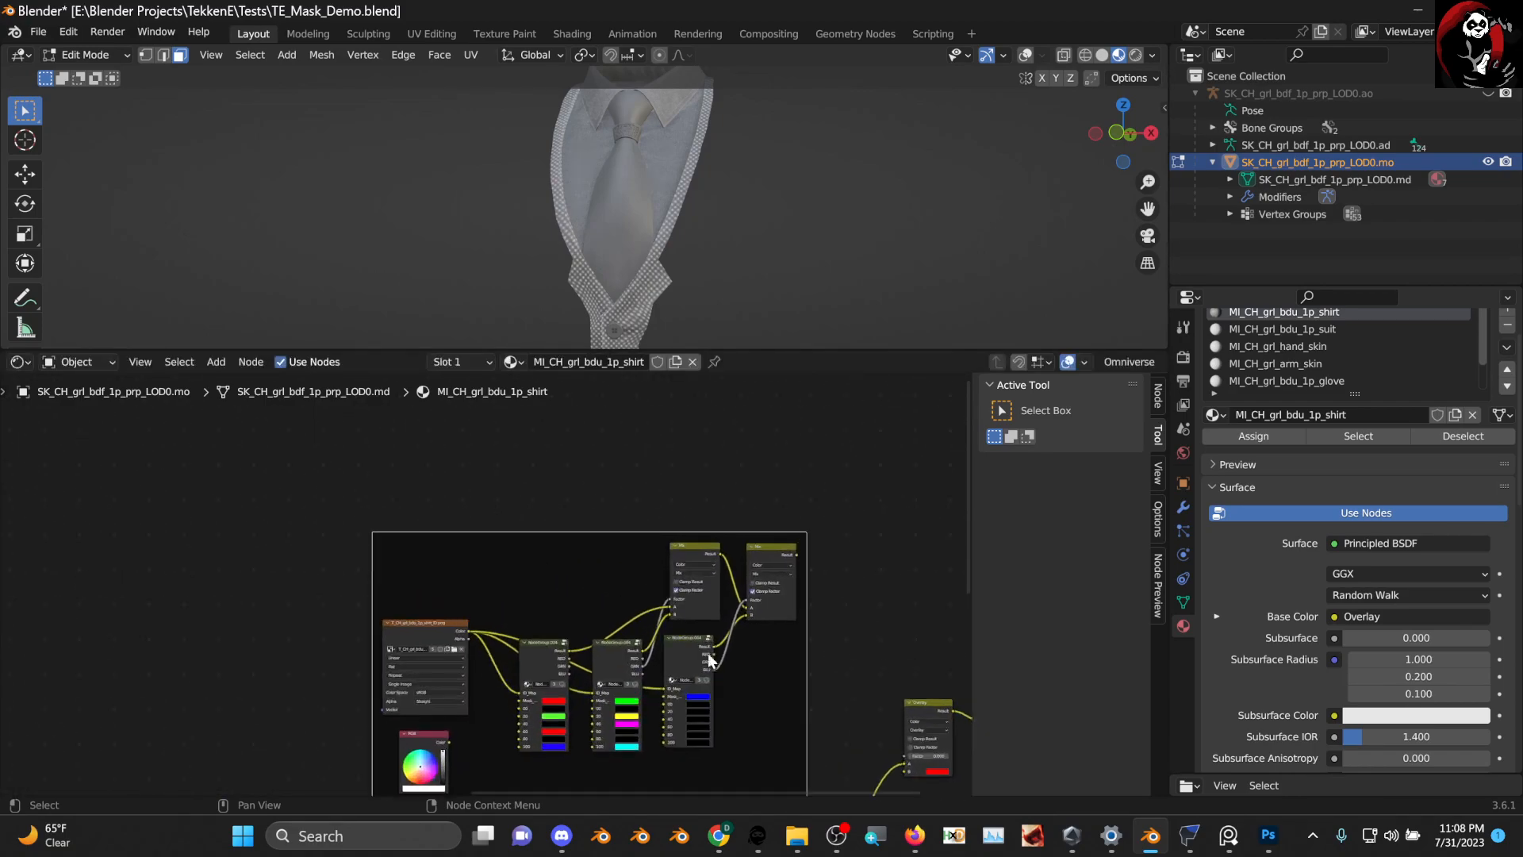
Examine the mask colours, channel outputs and 00 to 100 colour inputs of the three NodeGroup.004 nodes
{"action": "scroll", "coordinate": [550, 587], "scroll_direction": "up", "scroll_amount": 6}
{"action": "middle_click_drag", "start_coordinate": [578, 552], "coordinate": [604, 566]}
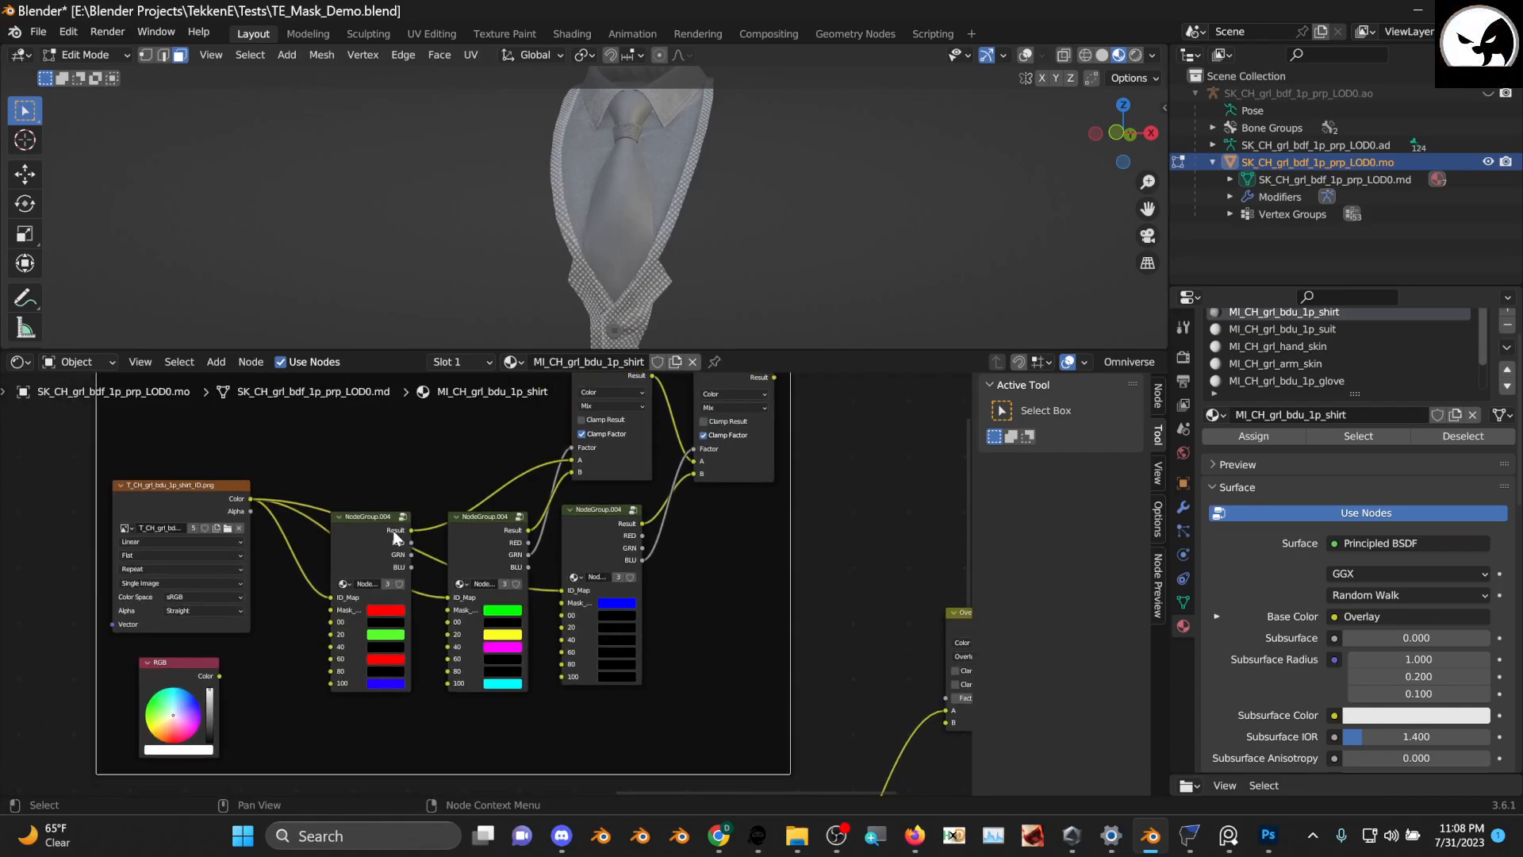
{"action": "scroll", "coordinate": [476, 646], "scroll_direction": "up", "scroll_amount": 2}
{"action": "middle_click_drag", "start_coordinate": [432, 651], "coordinate": [501, 628]}
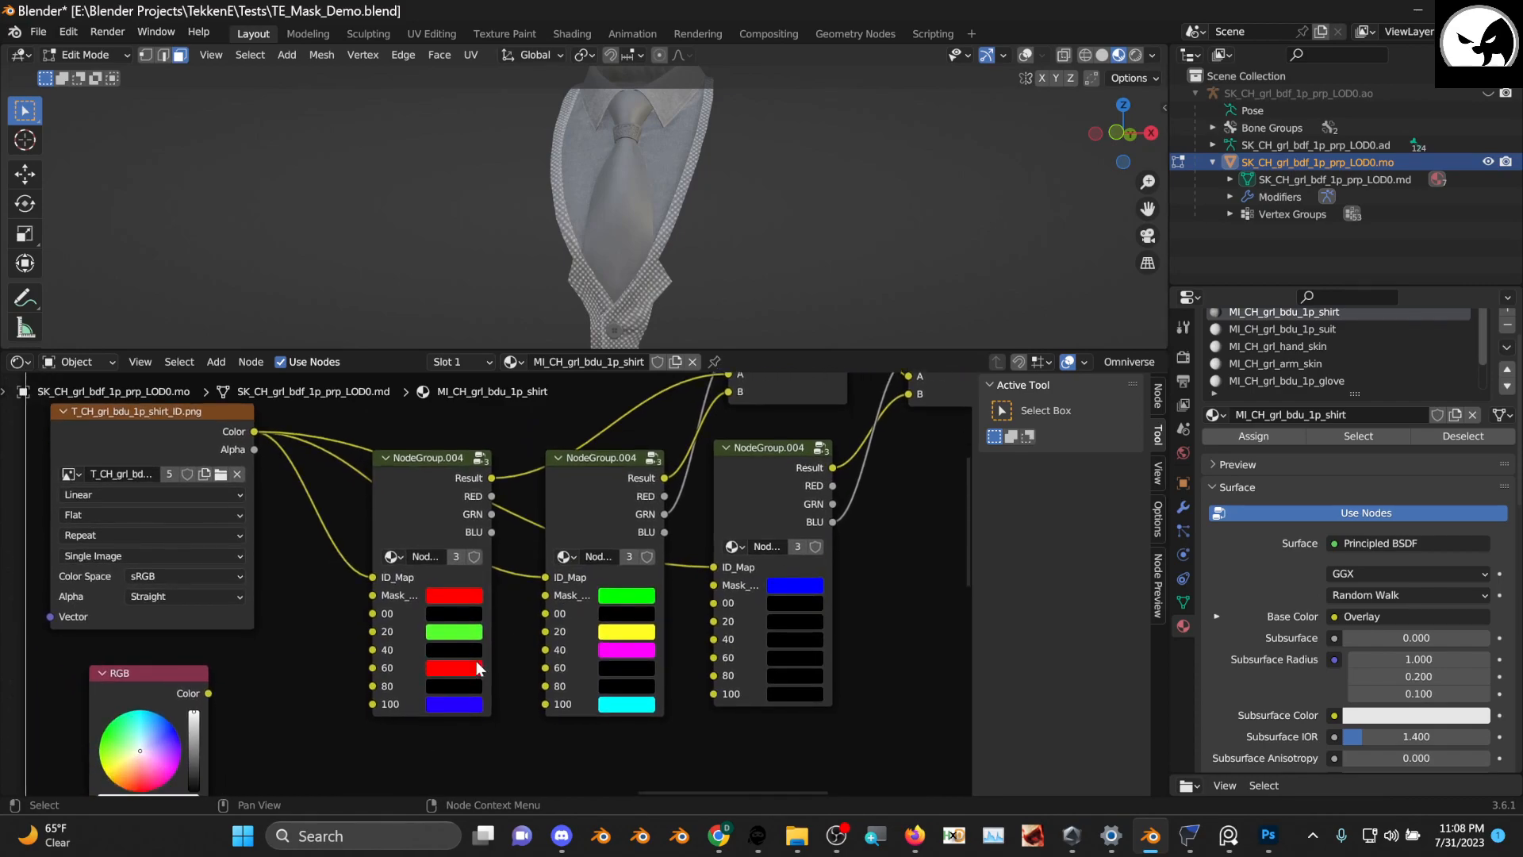
{"action": "scroll", "coordinate": [302, 538], "scroll_direction": "down", "scroll_amount": 1}
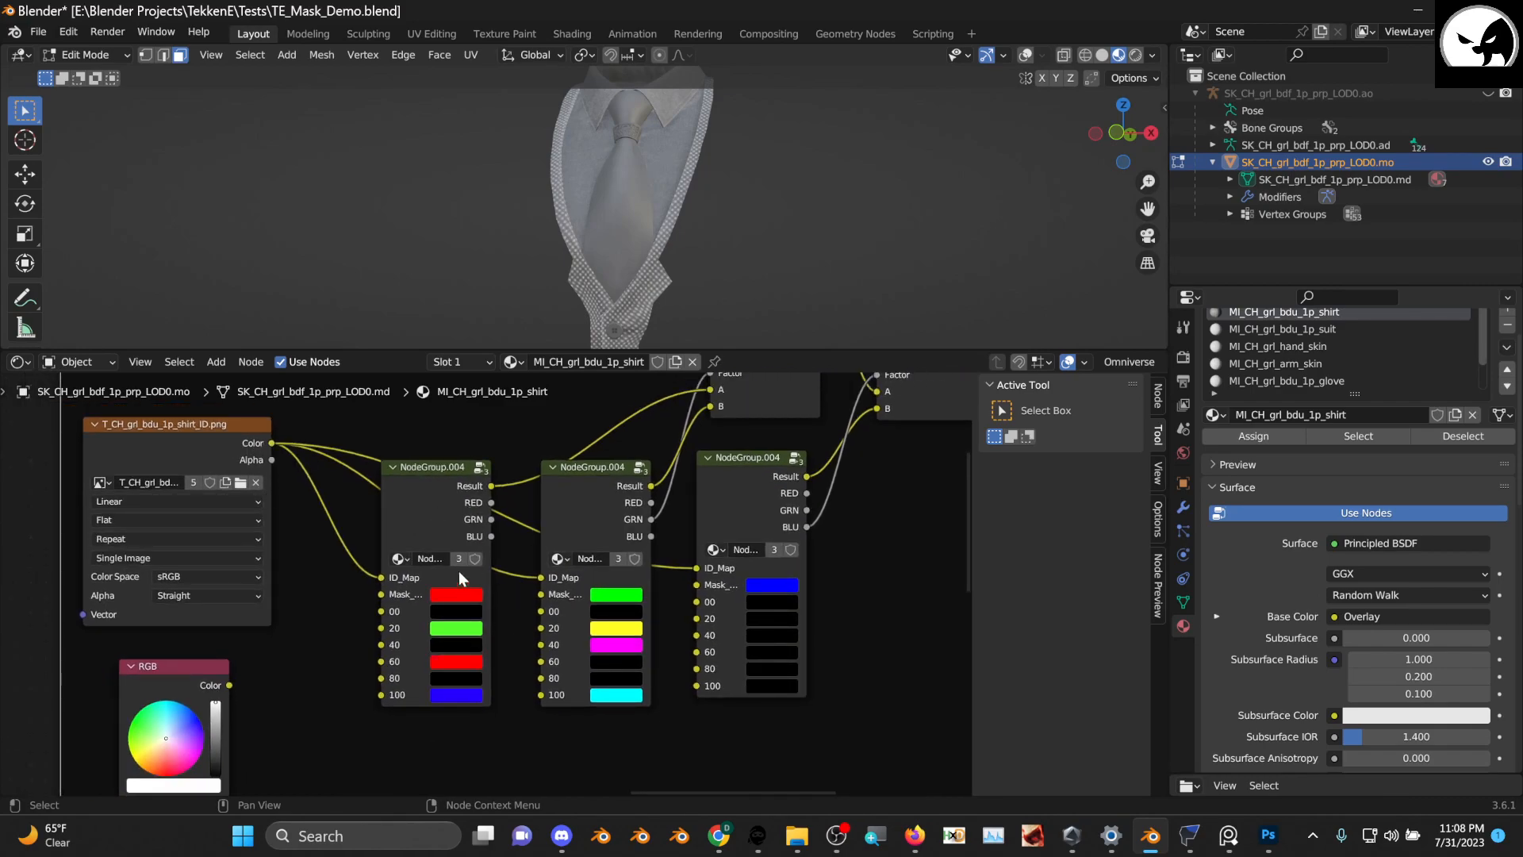
{"action": "scroll", "coordinate": [464, 564], "scroll_direction": "up", "scroll_amount": 1}
{"action": "left_click_drag", "start_coordinate": [771, 448], "coordinate": [770, 452]}
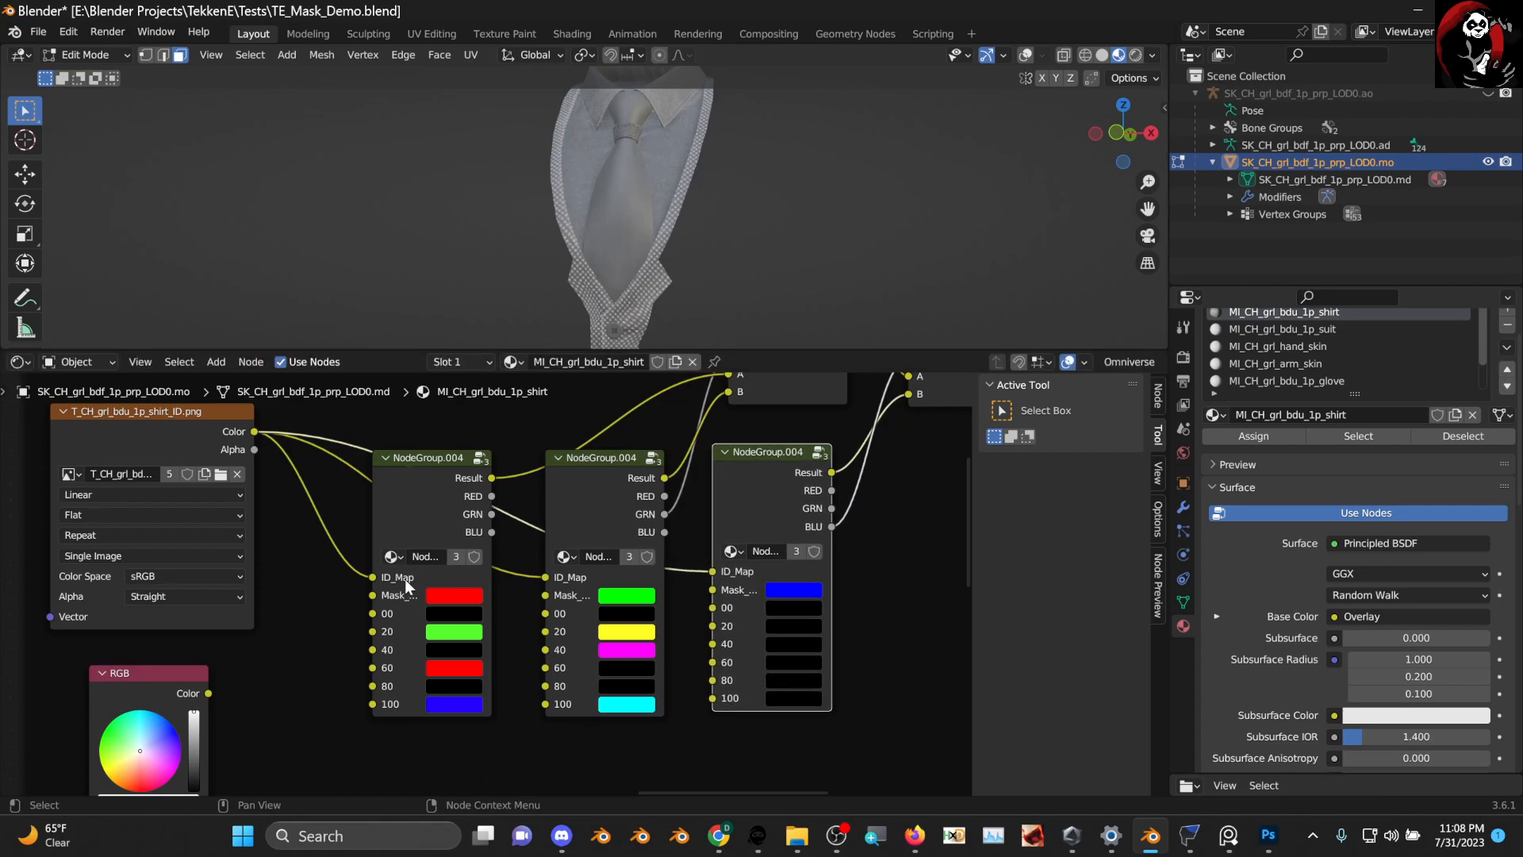
{"action": "scroll", "coordinate": [405, 579], "scroll_direction": "up", "scroll_amount": 3}
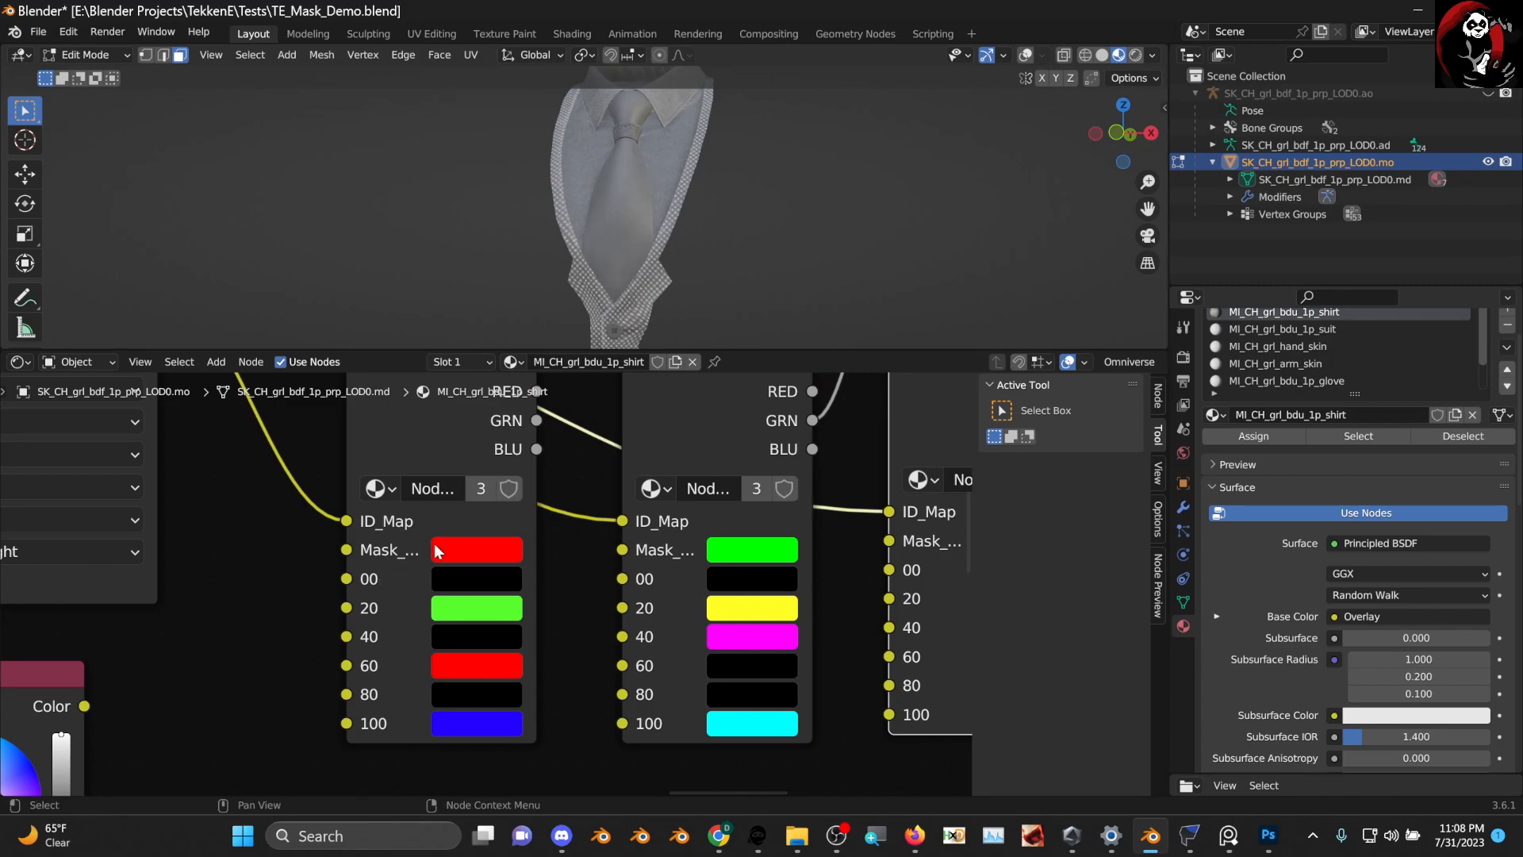
{"action": "mouse_move", "coordinate": [744, 548]}
{"action": "middle_mouse_down"}
{"action": "mouse_move", "coordinate": [495, 547]}
{"action": "mouse_move", "coordinate": [701, 600]}
{"action": "mouse_move", "coordinate": [745, 576]}
{"action": "middle_mouse_up"}
{"action": "scroll", "coordinate": [754, 554], "scroll_direction": "down", "scroll_amount": 2}
{"action": "scroll", "coordinate": [361, 600], "scroll_direction": "up", "scroll_amount": 2}
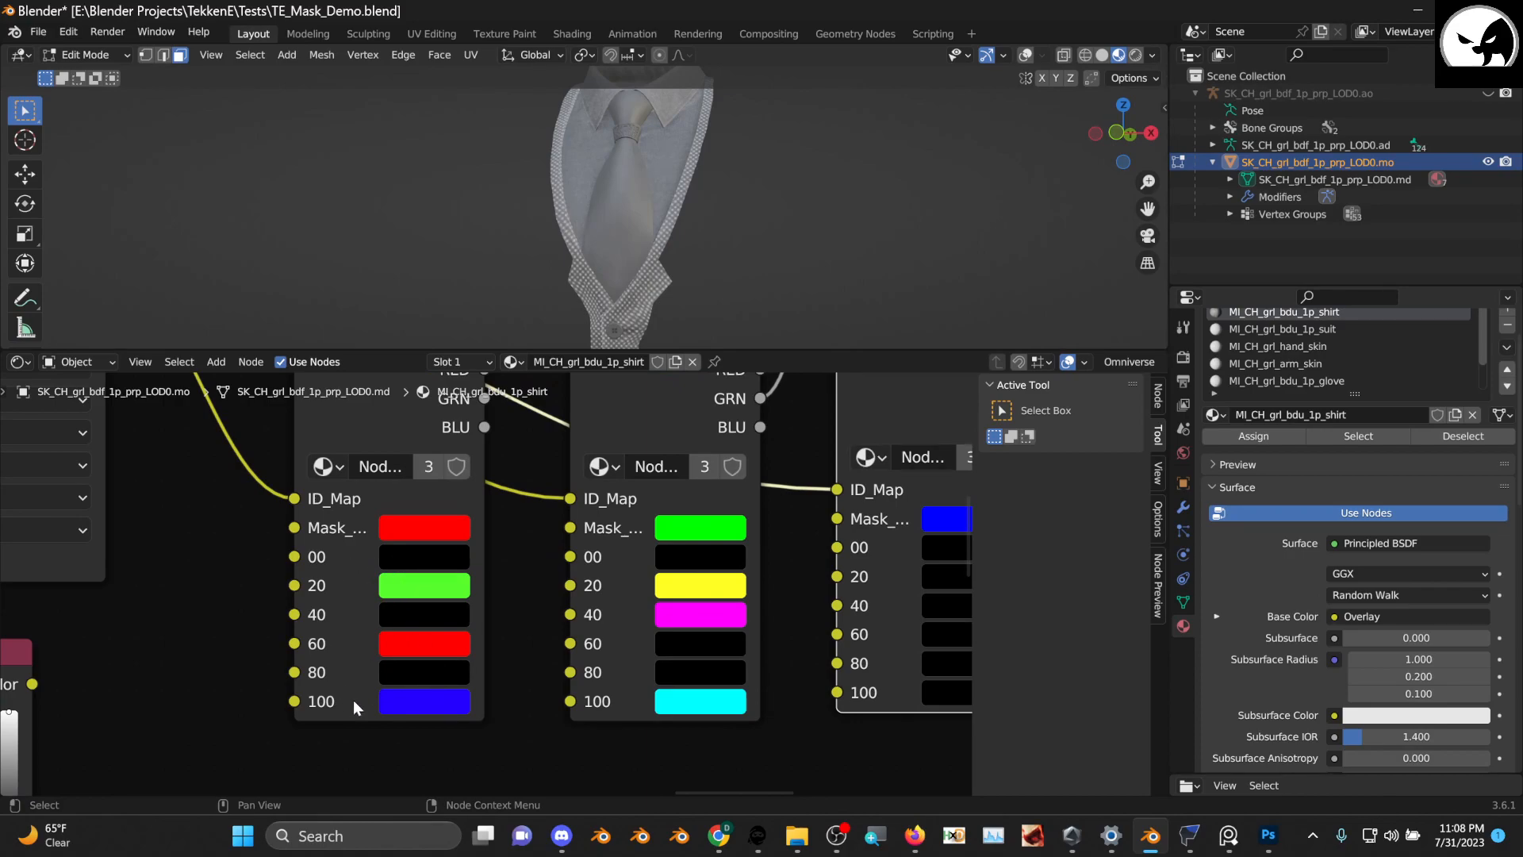
{"action": "scroll", "coordinate": [476, 635], "scroll_direction": "down", "scroll_amount": 3}
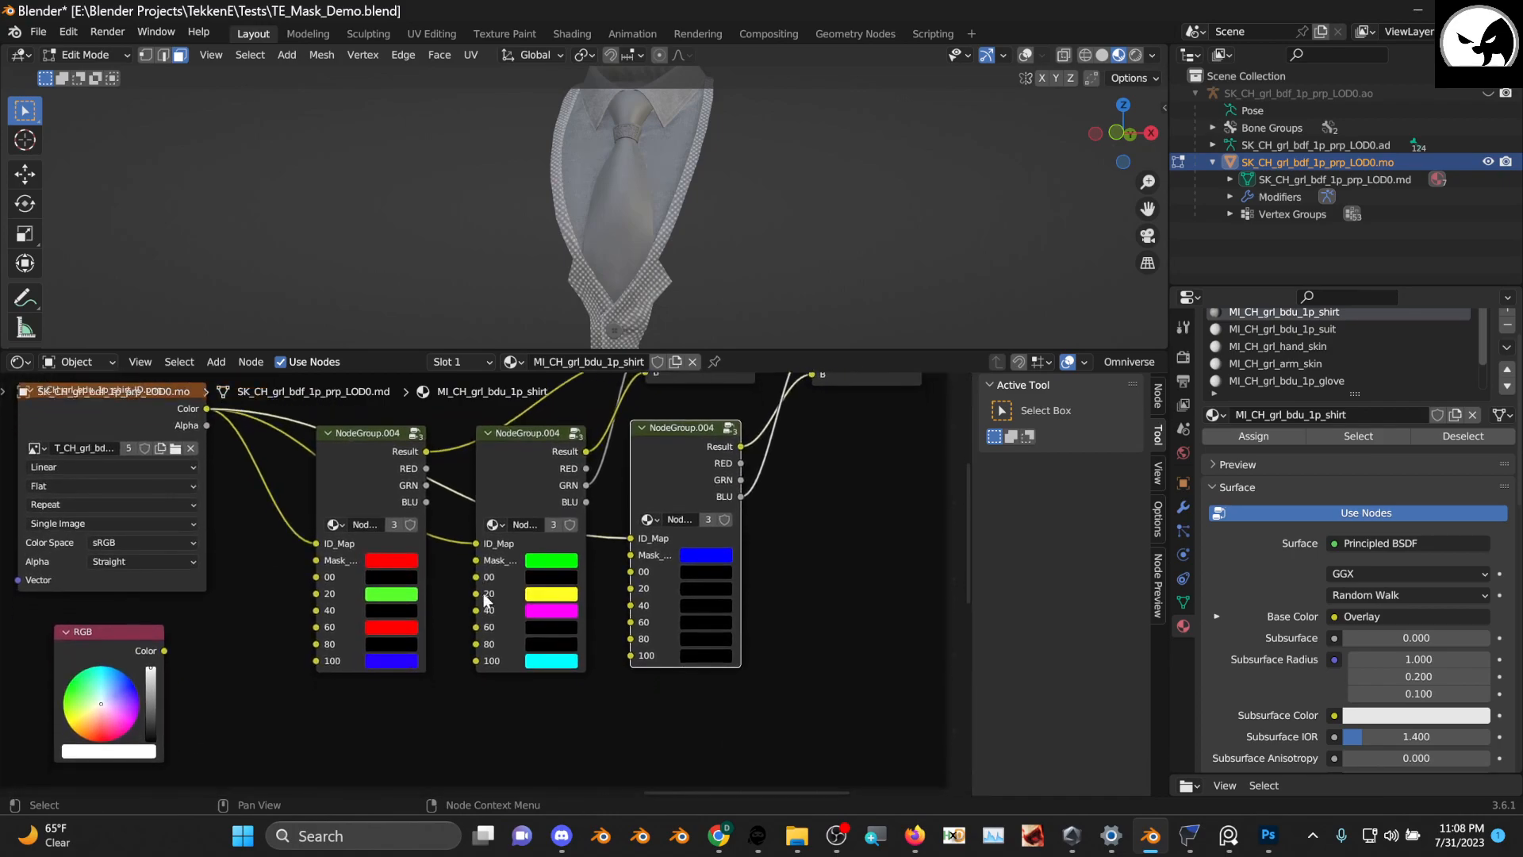
{"action": "scroll", "coordinate": [483, 593], "scroll_direction": "up", "scroll_amount": 1}
Set the 00 to 100 colours of the red and green NodeGroup.004 nodes to black
{"action": "left_click", "coordinate": [380, 576]}
{"action": "left_click_drag", "start_coordinate": [384, 600], "coordinate": [392, 674]}
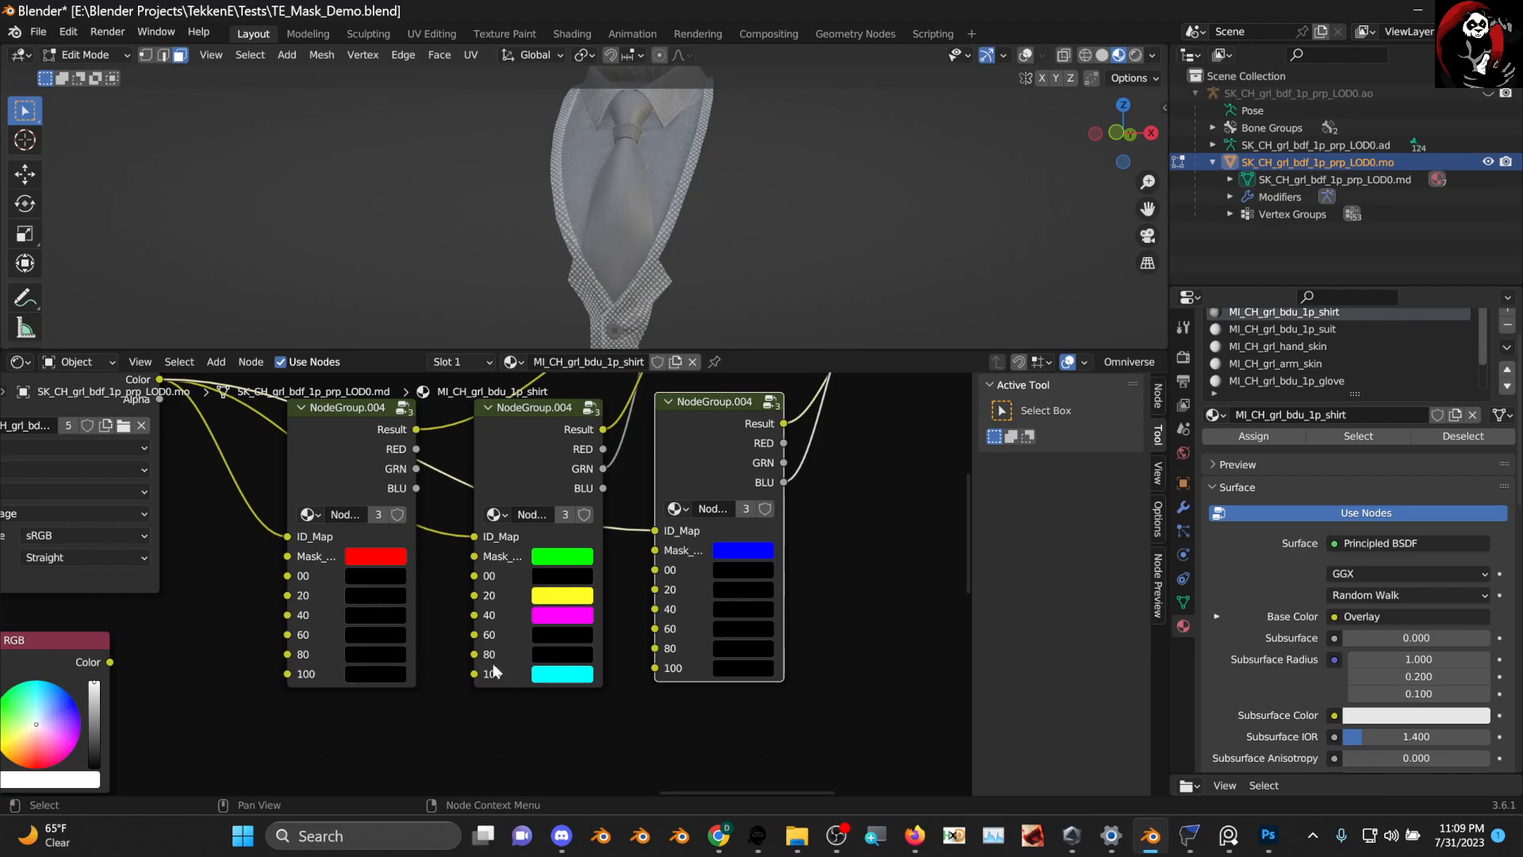
{"action": "left_click_drag", "start_coordinate": [572, 581], "coordinate": [560, 675]}
{"action": "scroll", "coordinate": [585, 616], "scroll_direction": "down", "scroll_amount": 2}
{"action": "left_click_drag", "start_coordinate": [535, 444], "coordinate": [536, 446]}
{"action": "scroll", "coordinate": [536, 444], "scroll_direction": "down", "scroll_amount": 2}
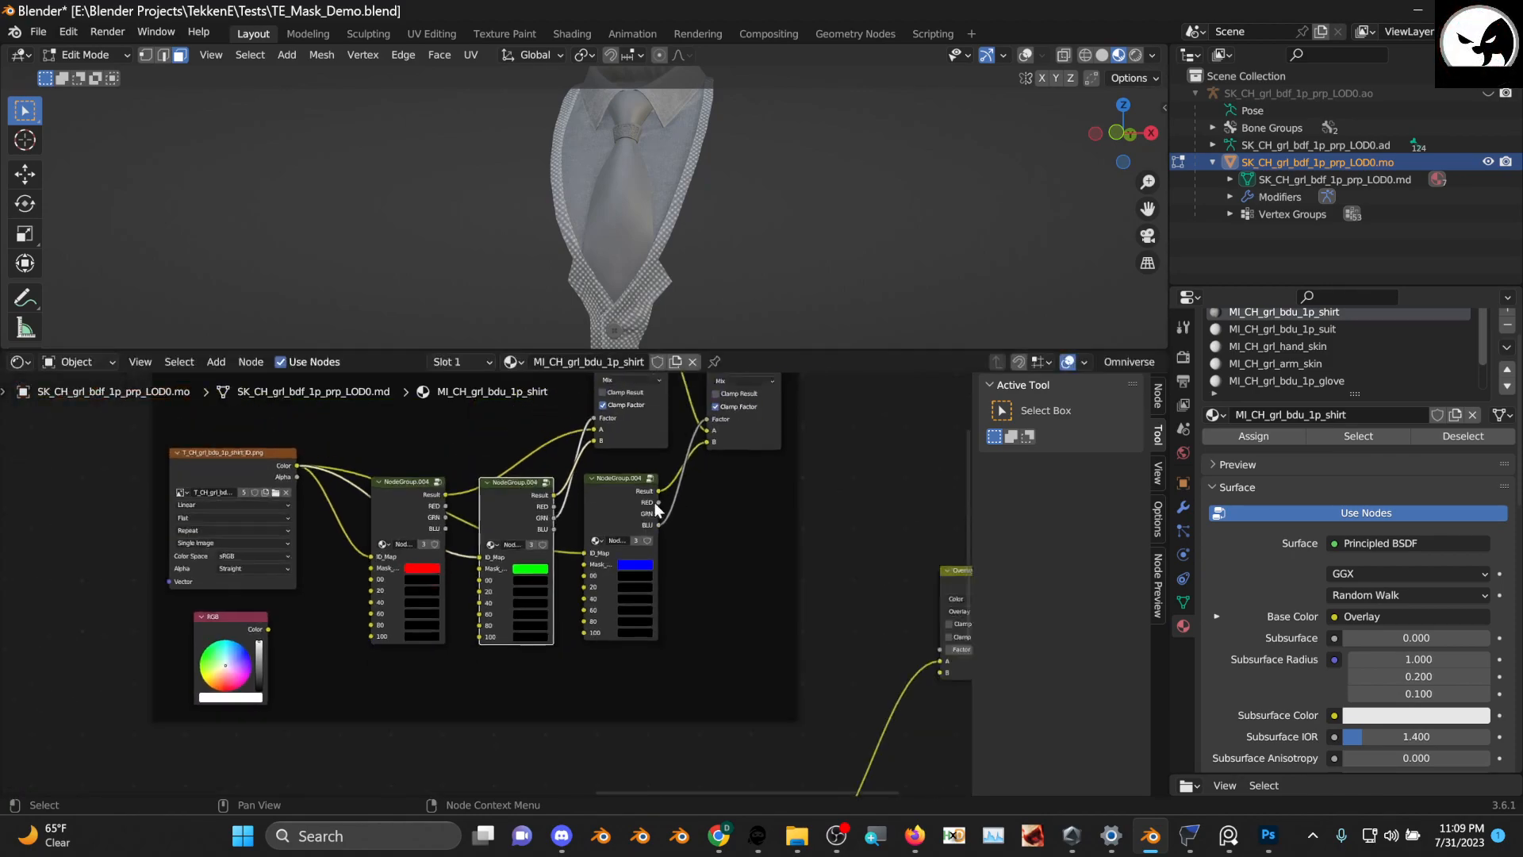
Detach the Overlay node from the Principled BSDF's Base Color input
{"action": "scroll", "coordinate": [623, 572], "scroll_direction": "right", "scroll_amount": 3, "text": "ctrl"}
{"action": "left_click_drag", "start_coordinate": [675, 593], "coordinate": [632, 675]}
{"action": "left_click", "coordinate": [632, 675]}
{"action": "middle_click_drag", "start_coordinate": [476, 508], "coordinate": [441, 627]}
{"action": "scroll", "coordinate": [486, 591], "scroll_direction": "up", "scroll_amount": 5}
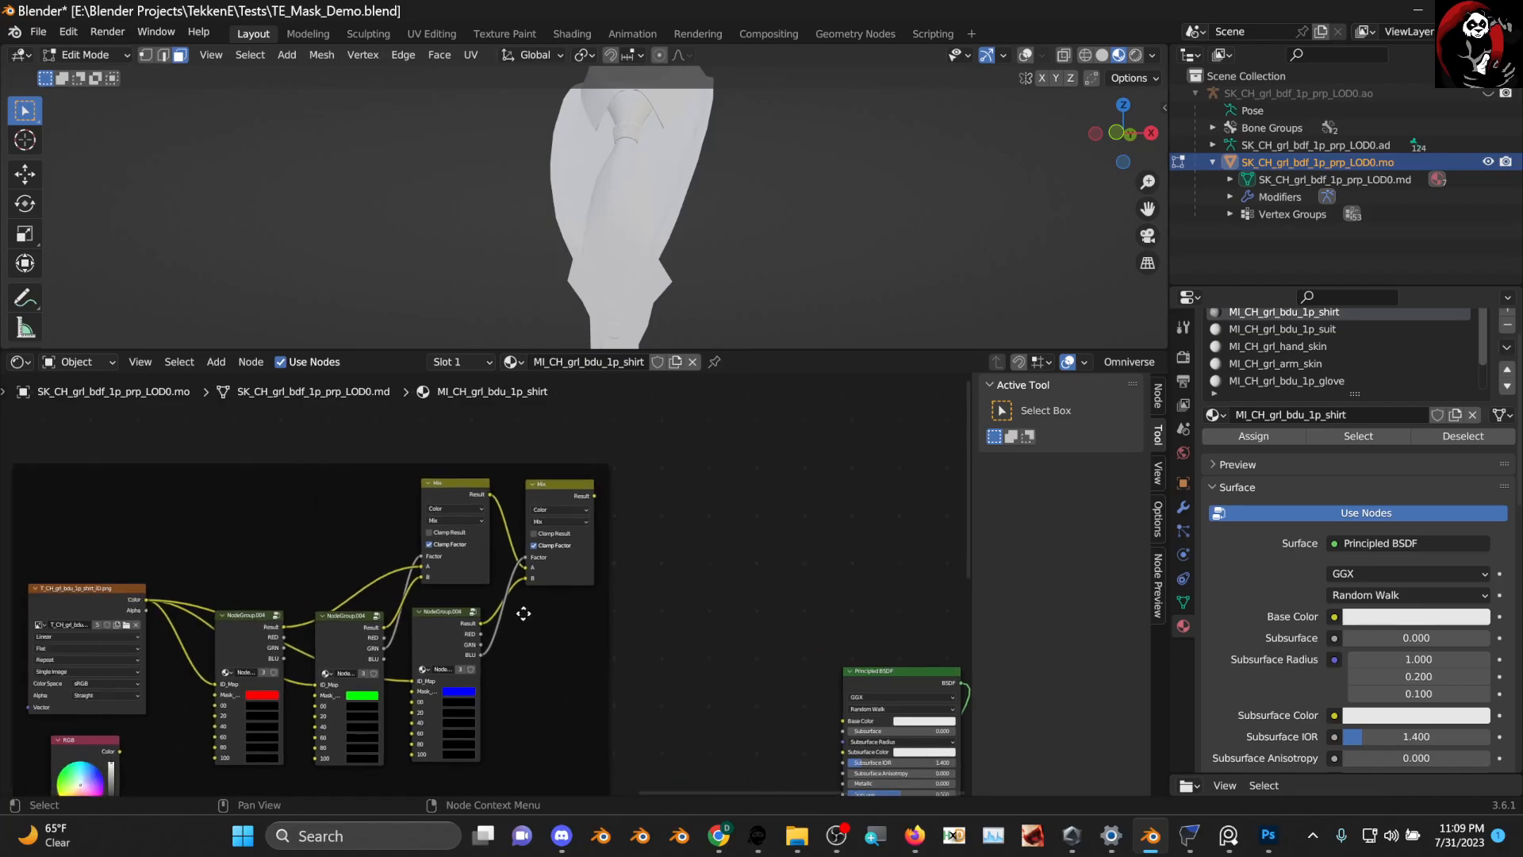
Spread out the NodeGroup.004 and Mix nodes in the frame so that their Result and channel links are readable
{"action": "left_click_drag", "start_coordinate": [309, 613], "coordinate": [293, 569]}
{"action": "middle_click_drag", "start_coordinate": [334, 564], "coordinate": [310, 537]}
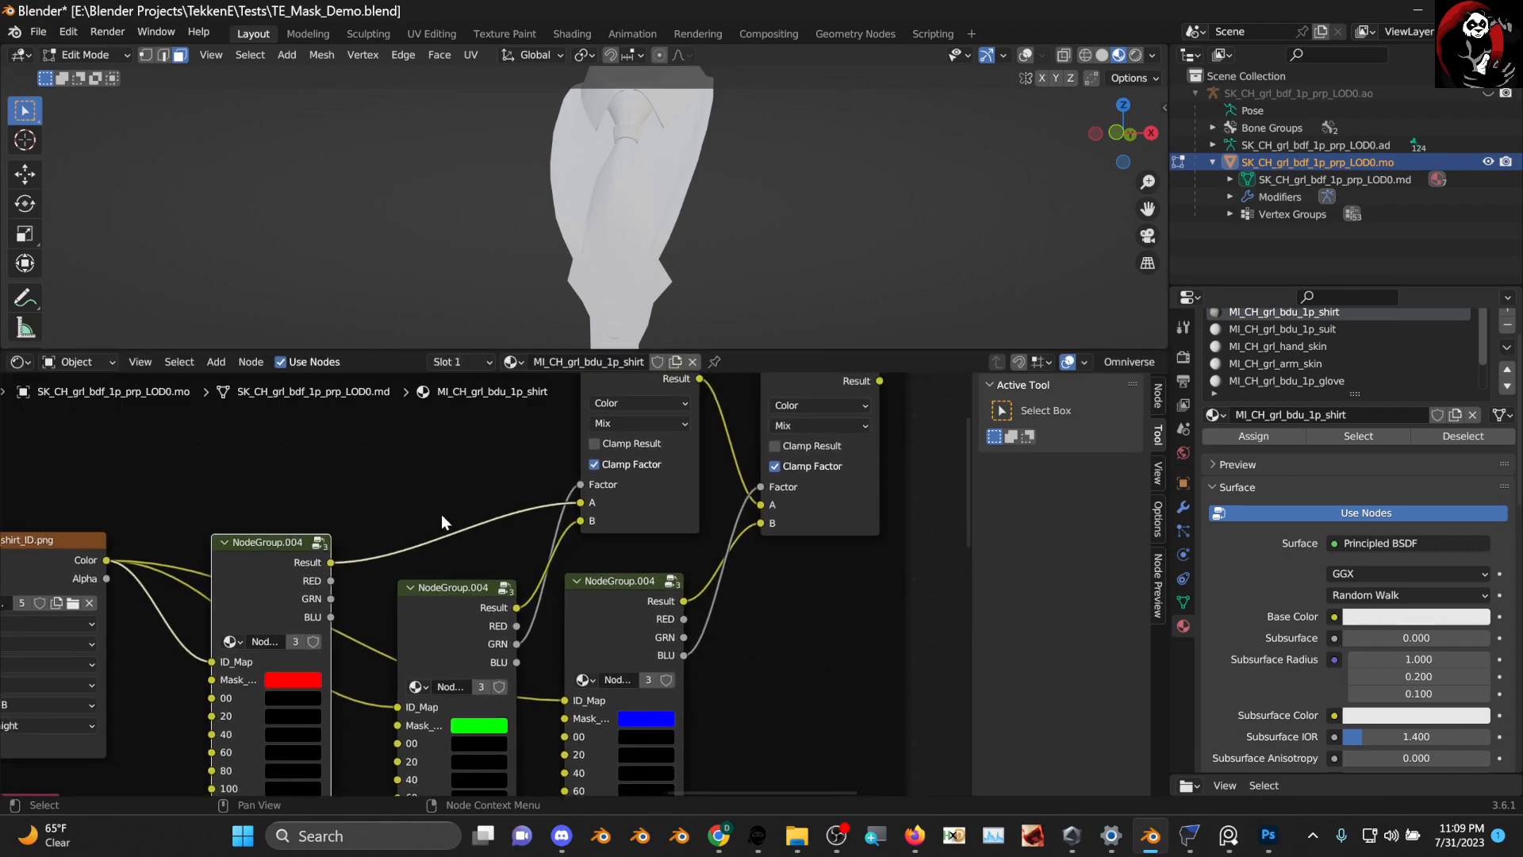
{"action": "scroll", "coordinate": [431, 520], "scroll_direction": "down", "scroll_amount": 2}
{"action": "left_click_drag", "start_coordinate": [630, 454], "coordinate": [606, 420]}
{"action": "left_click_drag", "start_coordinate": [537, 631], "coordinate": [519, 631]}
{"action": "scroll", "coordinate": [518, 561], "scroll_direction": "up", "scroll_amount": 3}
{"action": "middle_click_drag", "start_coordinate": [536, 588], "coordinate": [439, 639]}
{"action": "scroll", "coordinate": [520, 563], "scroll_direction": "up", "scroll_amount": 2}
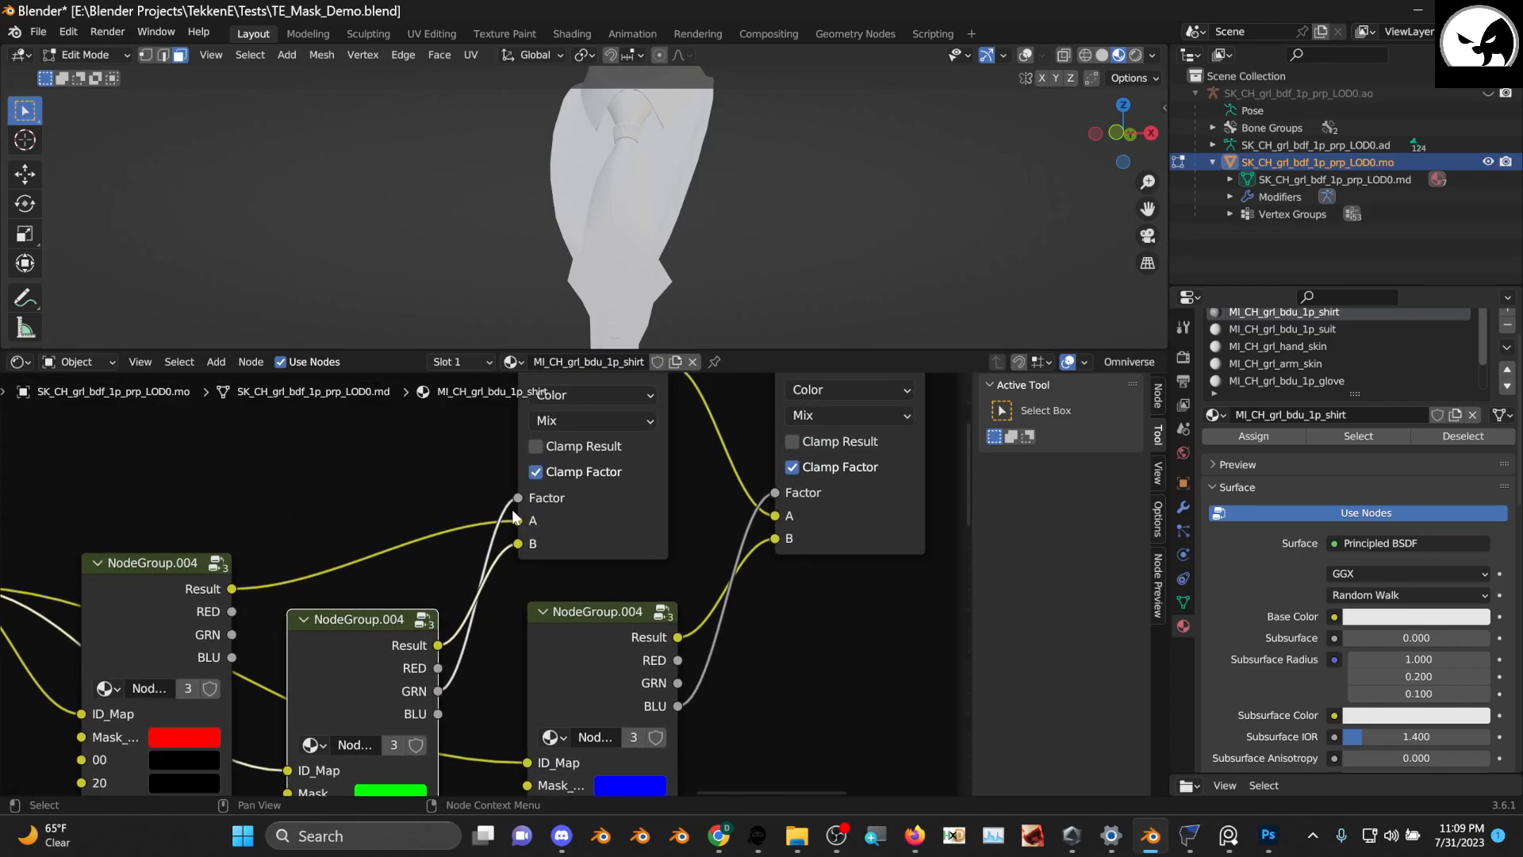
{"action": "middle_click_drag", "start_coordinate": [569, 679], "coordinate": [442, 707]}
{"action": "scroll", "coordinate": [456, 618], "scroll_direction": "down", "scroll_amount": 3}
{"action": "left_click_drag", "start_coordinate": [646, 420], "coordinate": [649, 422]}
{"action": "middle_click_drag", "start_coordinate": [509, 743], "coordinate": [513, 668]}
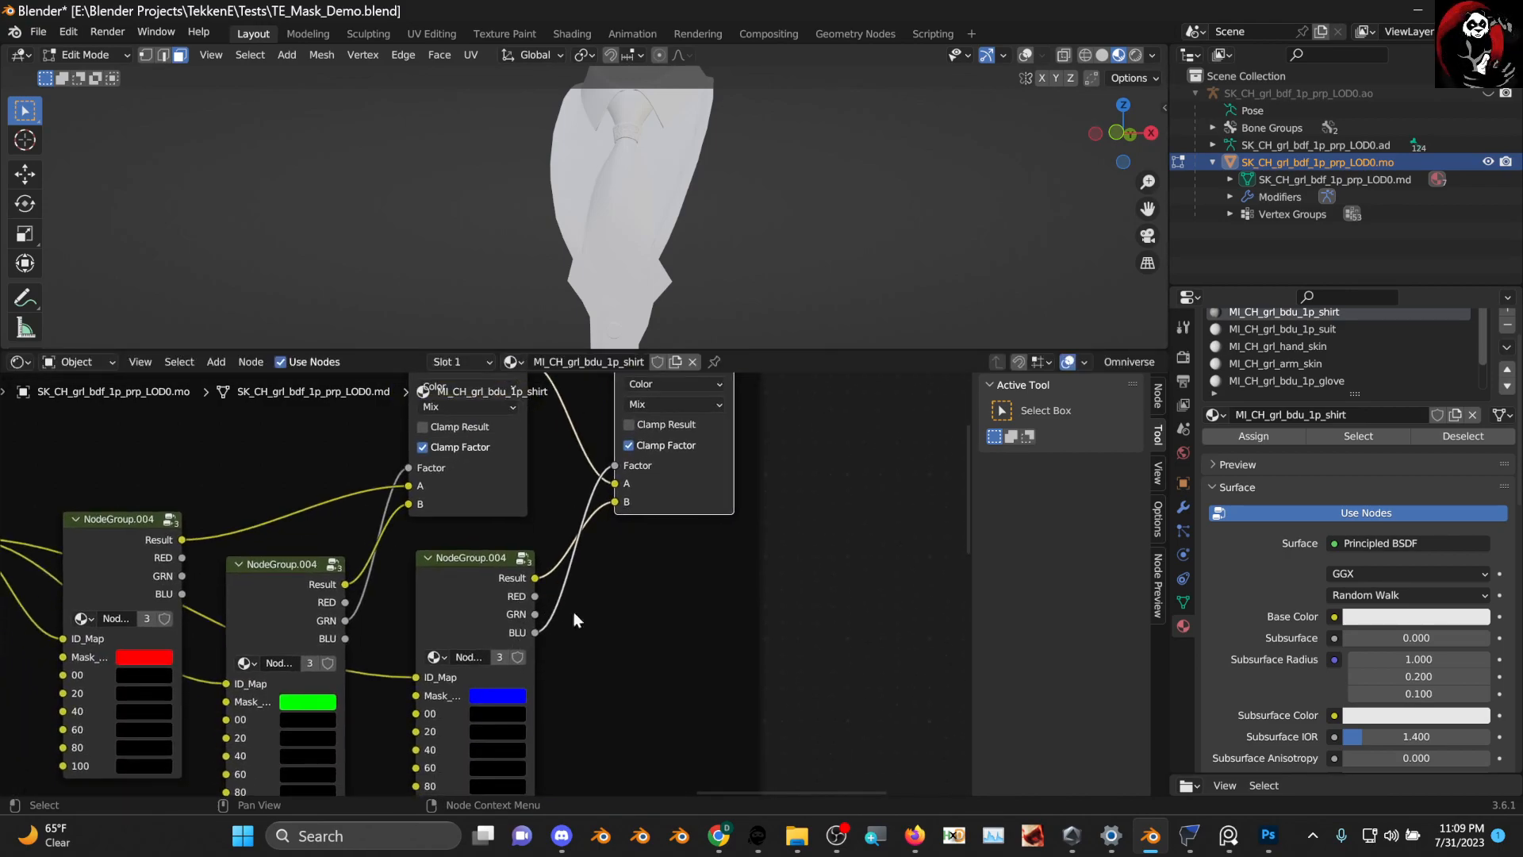
Connect the last Mix node's Result to the Principled BSDF's Base Color and enlarge the 3D viewport
{"action": "scroll", "coordinate": [616, 467], "scroll_direction": "down", "scroll_amount": 2}
{"action": "middle_click_drag", "start_coordinate": [616, 467], "coordinate": [533, 485]}
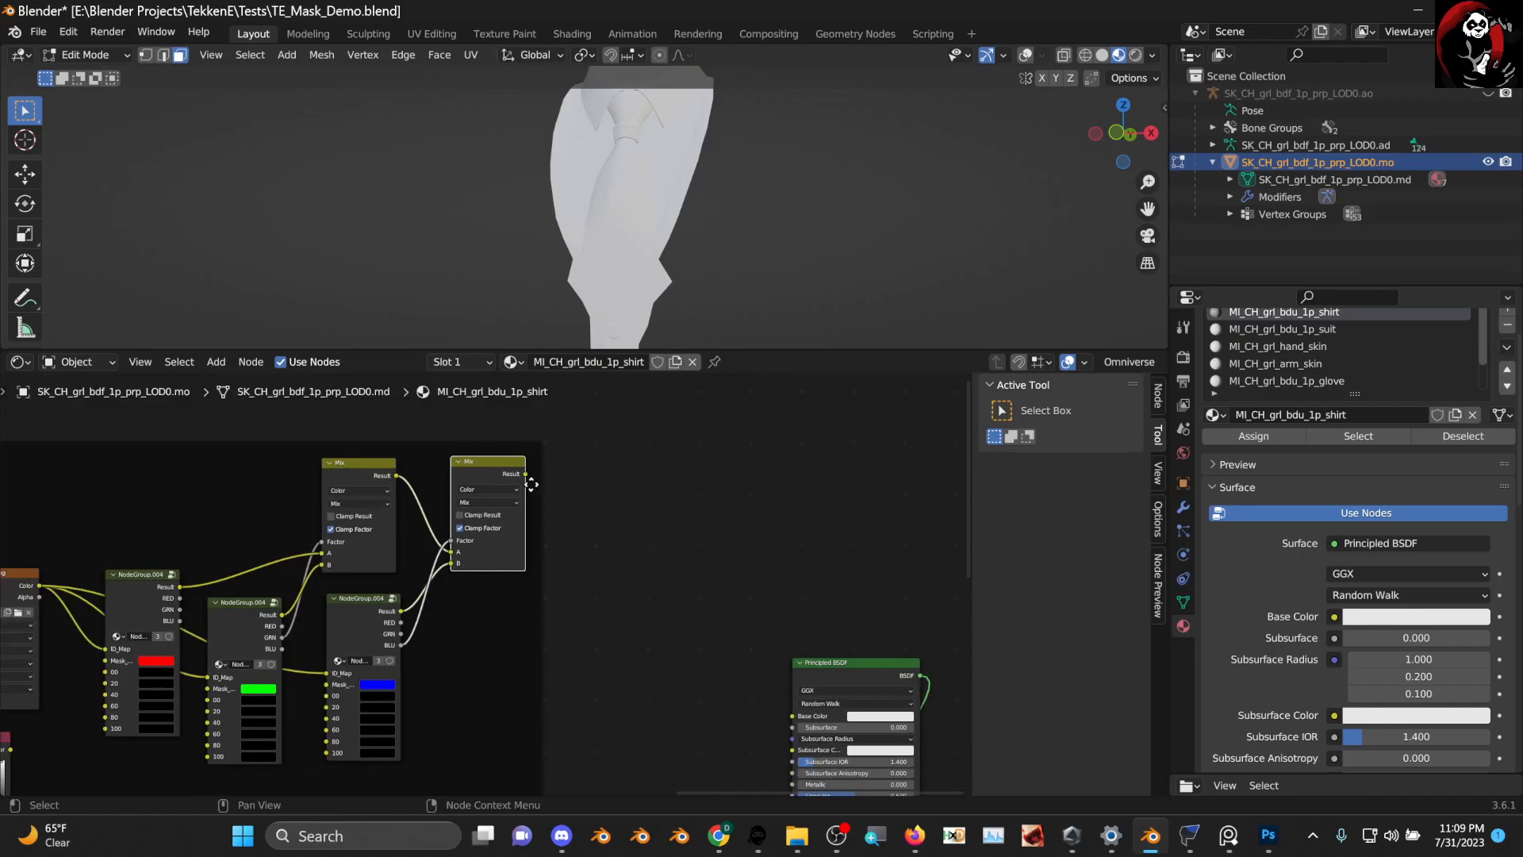
{"action": "left_click_drag", "start_coordinate": [524, 479], "coordinate": [793, 716]}
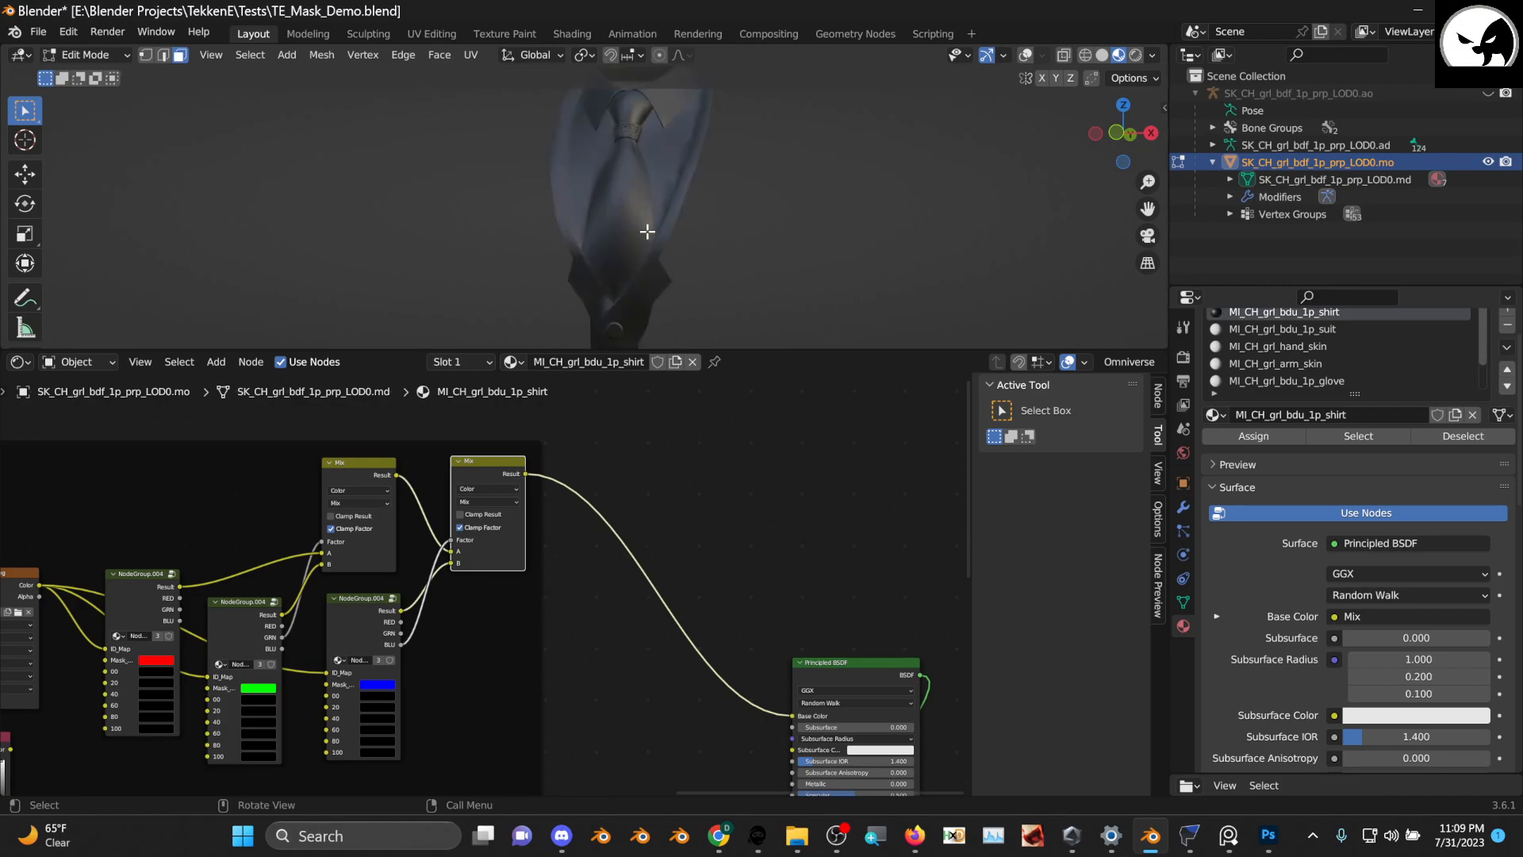
{"action": "left_click_drag", "start_coordinate": [788, 347], "coordinate": [770, 415]}
Connect the white RGB node to the red NodeGroup.004's 00 input and inspect the model for the affected area
{"action": "middle_click_drag", "start_coordinate": [431, 598], "coordinate": [583, 509]}
{"action": "scroll", "coordinate": [436, 615], "scroll_direction": "up", "scroll_amount": 2}
{"action": "middle_click_drag", "start_coordinate": [293, 601], "coordinate": [361, 650]}
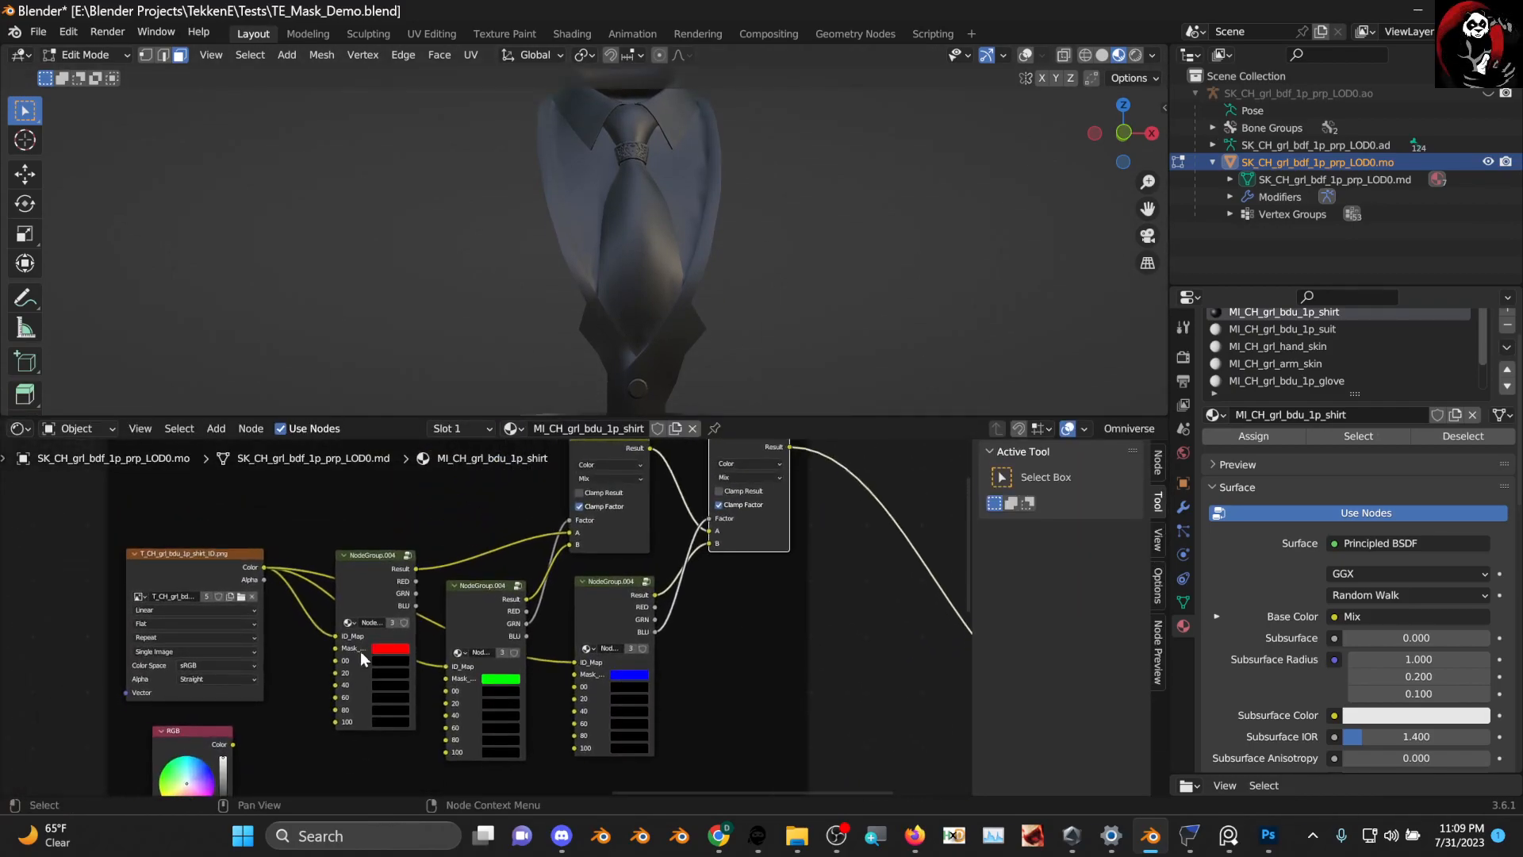
{"action": "scroll", "coordinate": [359, 661], "scroll_direction": "up", "scroll_amount": 2}
{"action": "left_click", "coordinate": [359, 678]}
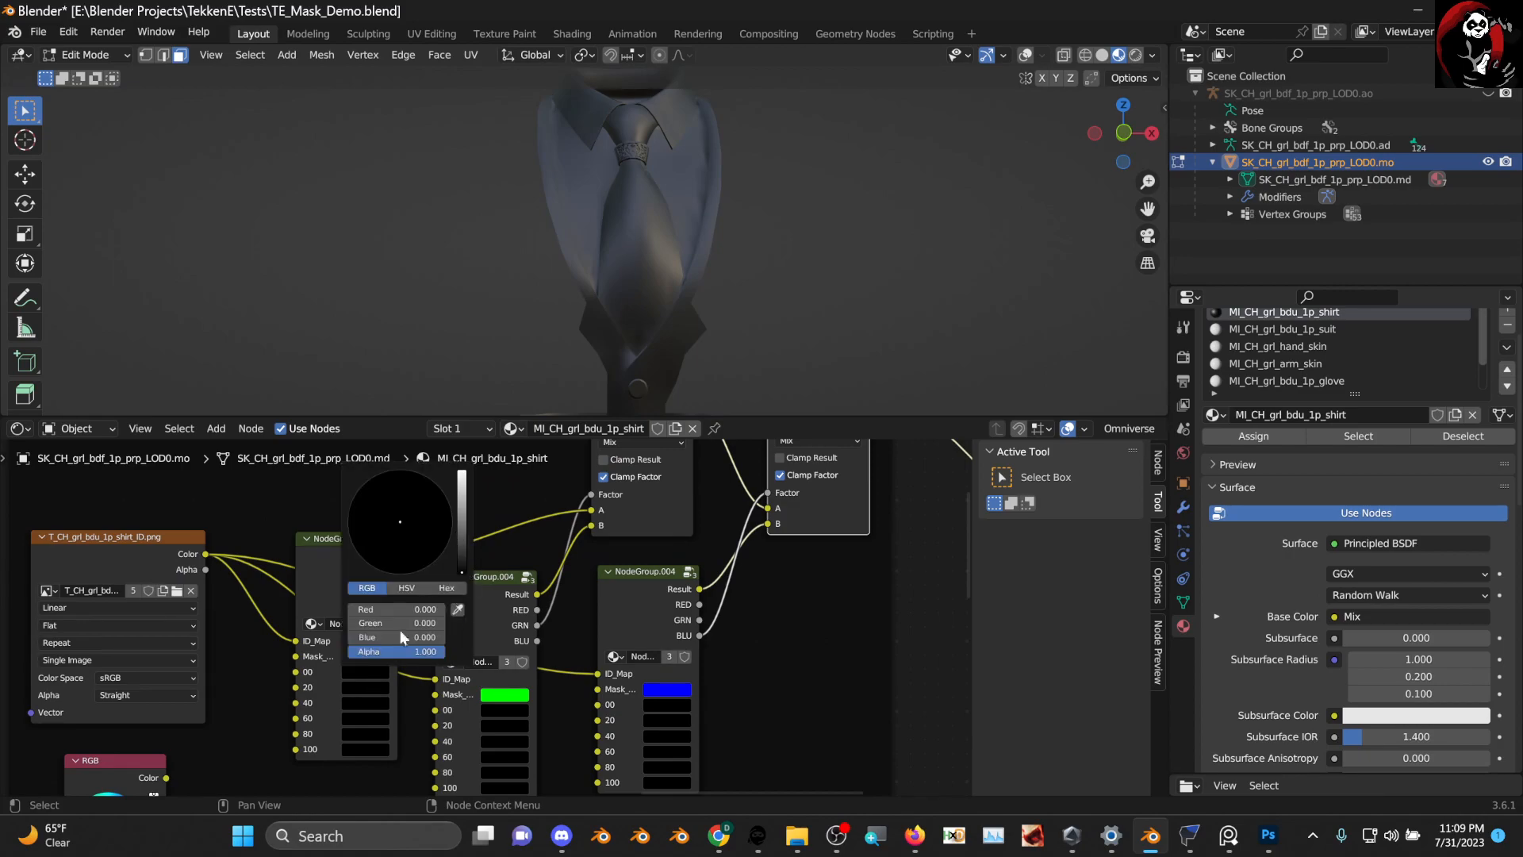
{"action": "middle_click_drag", "start_coordinate": [428, 595], "coordinate": [457, 505]}
{"action": "left_click_drag", "start_coordinate": [154, 679], "coordinate": [324, 581]}
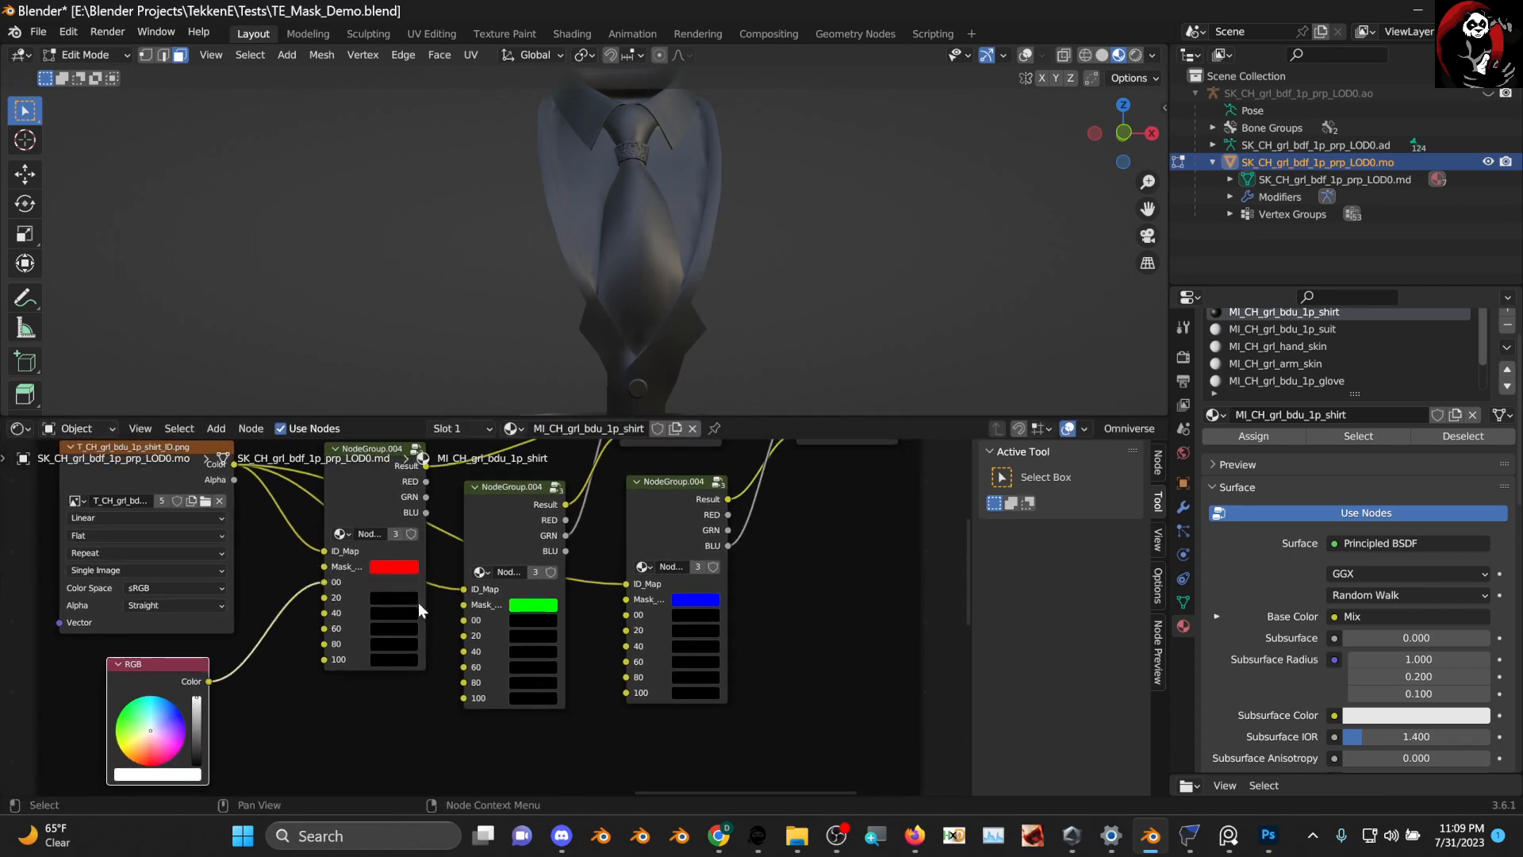
{"action": "middle_click_drag", "start_coordinate": [591, 302], "coordinate": [828, 319]}
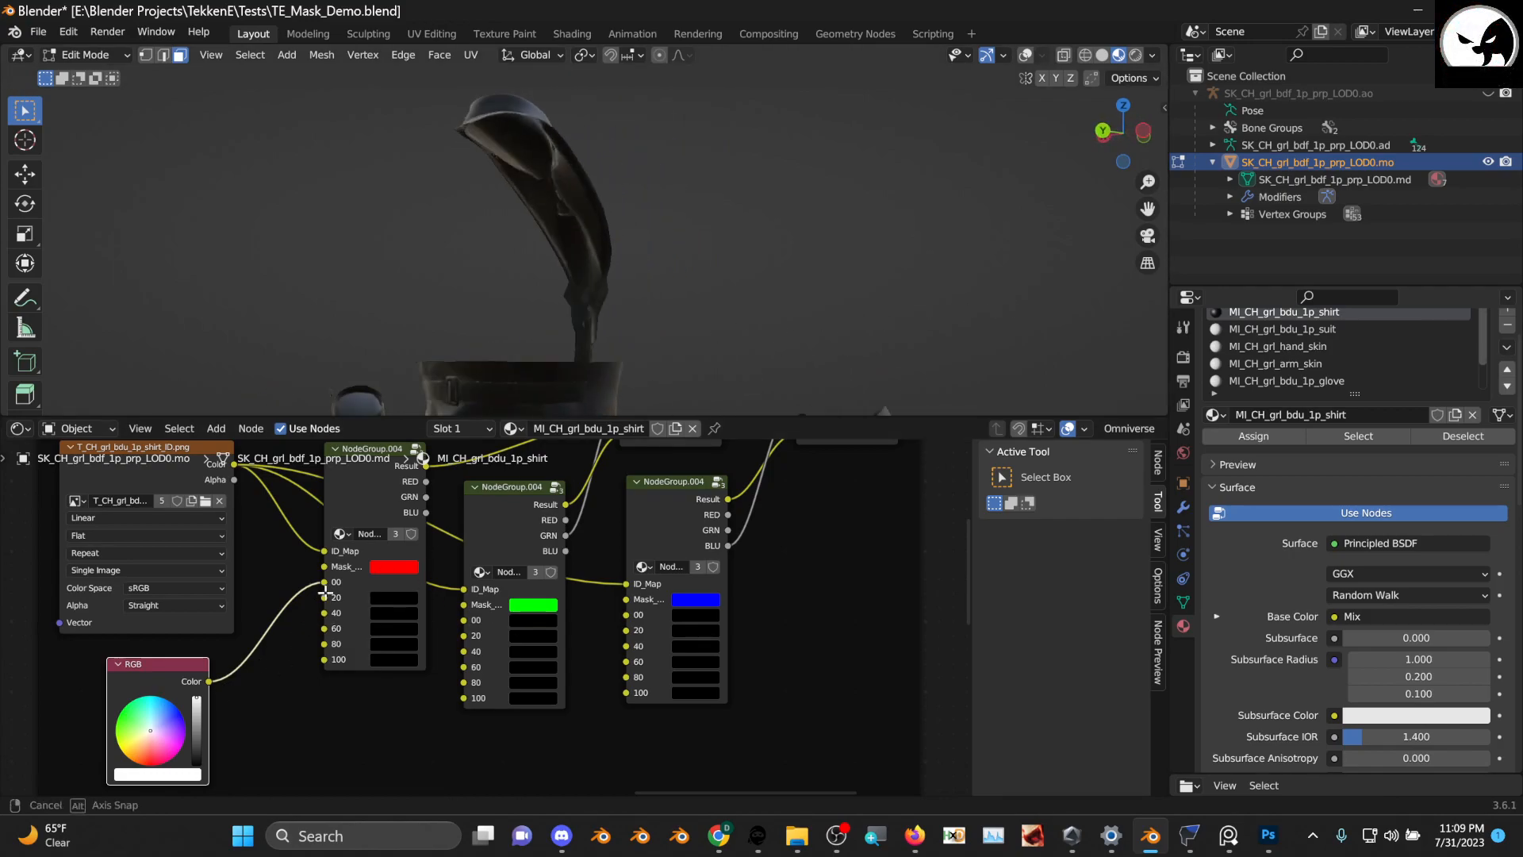
{"action": "middle_click_drag", "start_coordinate": [326, 582], "coordinate": [224, 512]}
Move the RGB node's link from the red NodeGroup.004's 00 input to its 20 input and inspect the model
{"action": "left_click_drag", "start_coordinate": [324, 583], "coordinate": [324, 597]}
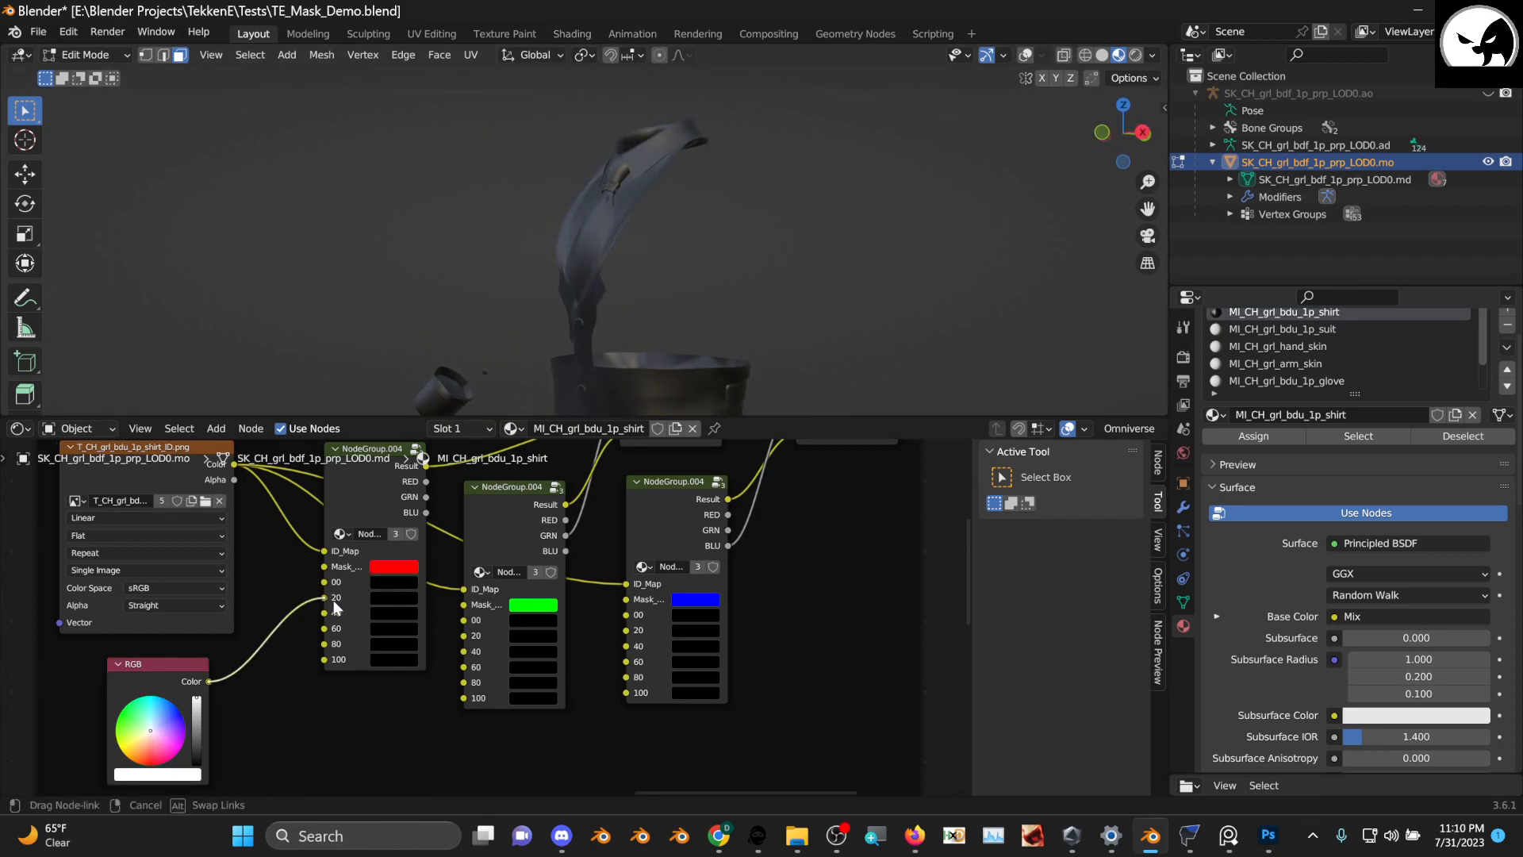
{"action": "middle_click_drag", "start_coordinate": [635, 302], "coordinate": [476, 357]}
{"action": "scroll", "coordinate": [273, 608], "scroll_direction": "up", "scroll_amount": 1}
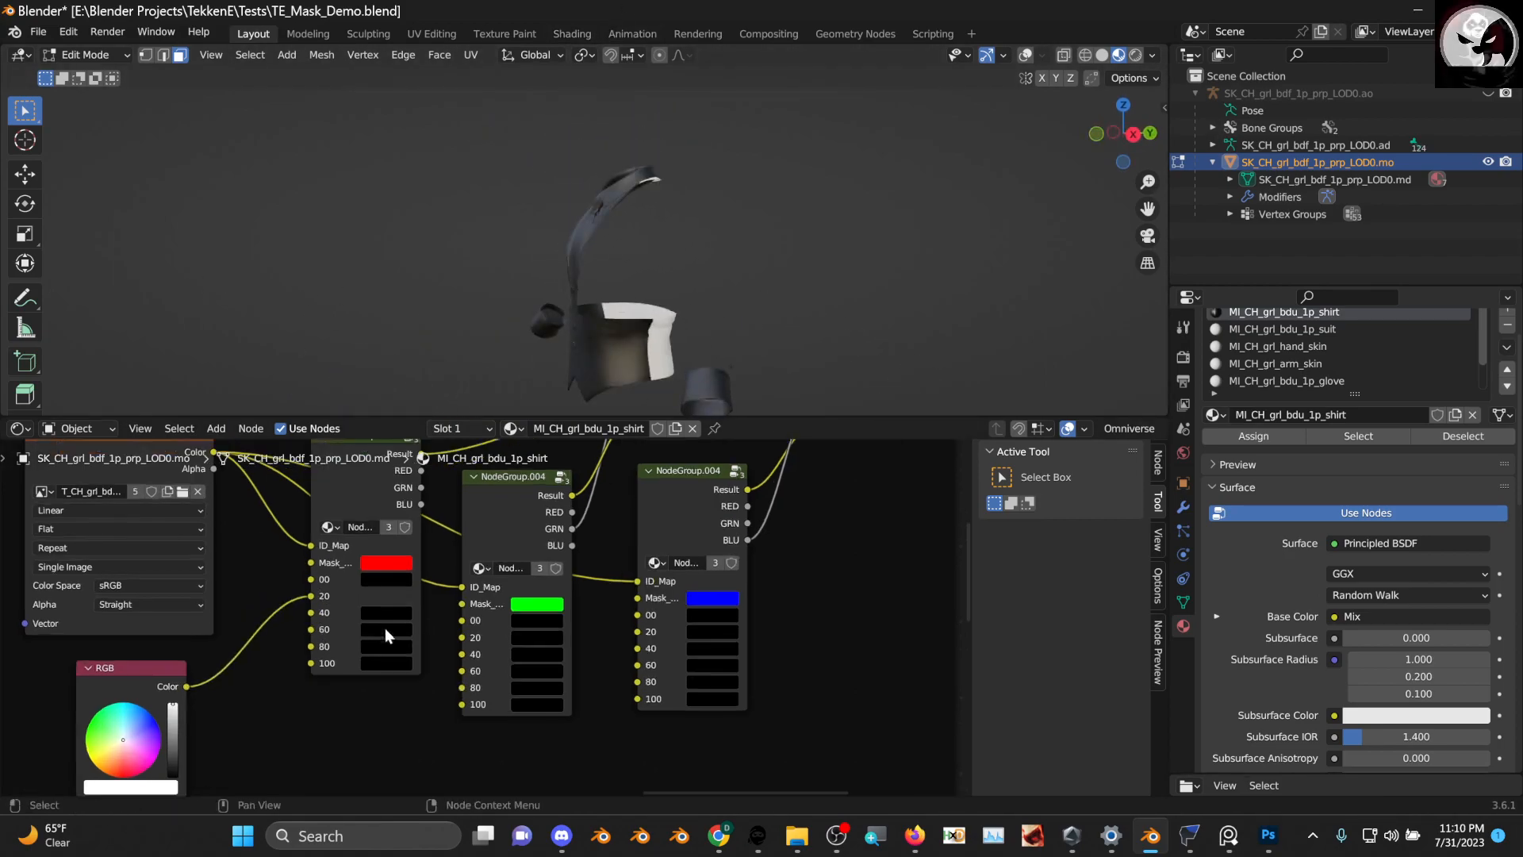
Disconnect the RGB node from the red NodeGroup.004's 20 input and set that input's colour to purple
{"action": "left_click_drag", "start_coordinate": [308, 596], "coordinate": [269, 615]}
{"action": "left_click", "coordinate": [379, 598]}
{"action": "mouse_move", "coordinate": [492, 449]}
{"action": "left_mouse_down"}
{"action": "mouse_move", "coordinate": [491, 403]}
{"action": "mouse_move", "coordinate": [405, 413]}
{"action": "mouse_move", "coordinate": [480, 436]}
{"action": "left_mouse_up"}
Test the red NodeGroup.004's 40 input by linking the RGB node to it, and remove the link
{"action": "left_click_drag", "start_coordinate": [186, 687], "coordinate": [188, 683]}
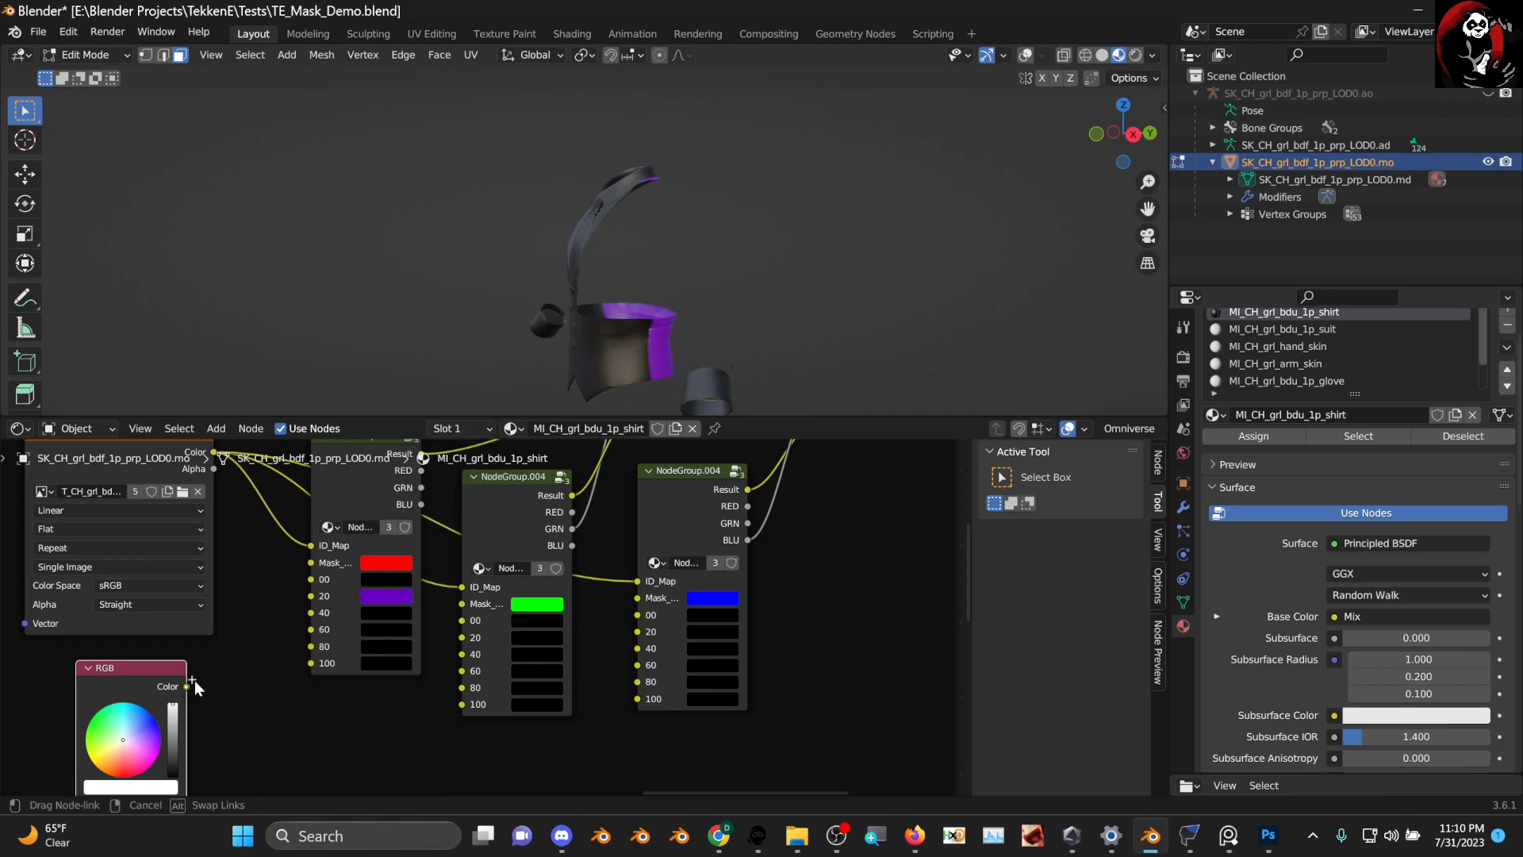
{"action": "left_click_drag", "start_coordinate": [293, 627], "coordinate": [311, 612]}
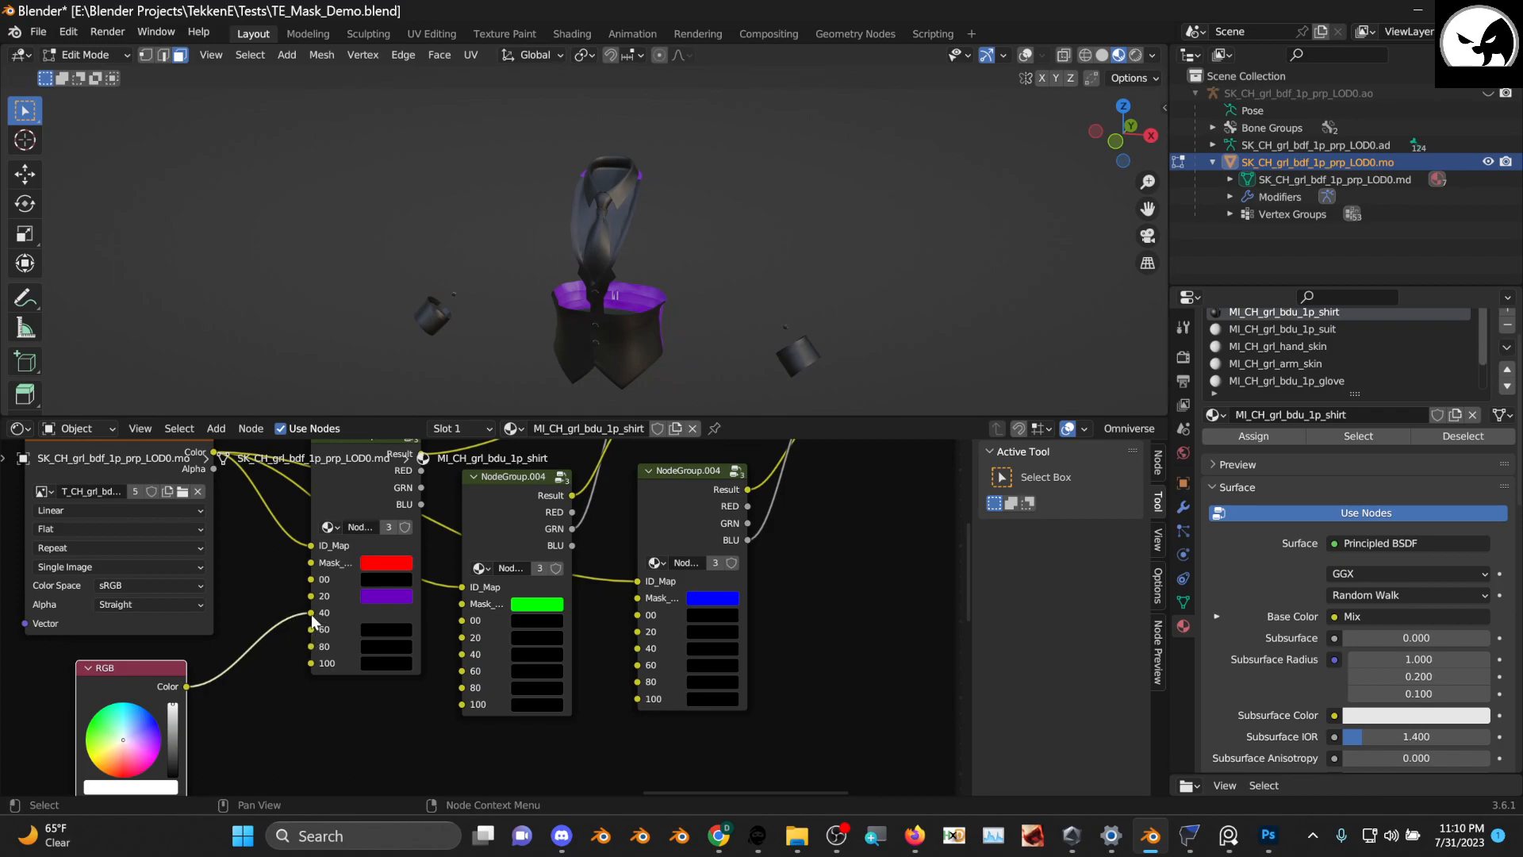
{"action": "left_click_drag", "start_coordinate": [310, 612], "coordinate": [302, 616]}
Test the red NodeGroup.004's 60 input with the white RGB node and set that input's colour to bright green
{"action": "left_click_drag", "start_coordinate": [188, 686], "coordinate": [373, 634]}
{"action": "left_click", "coordinate": [388, 632]}
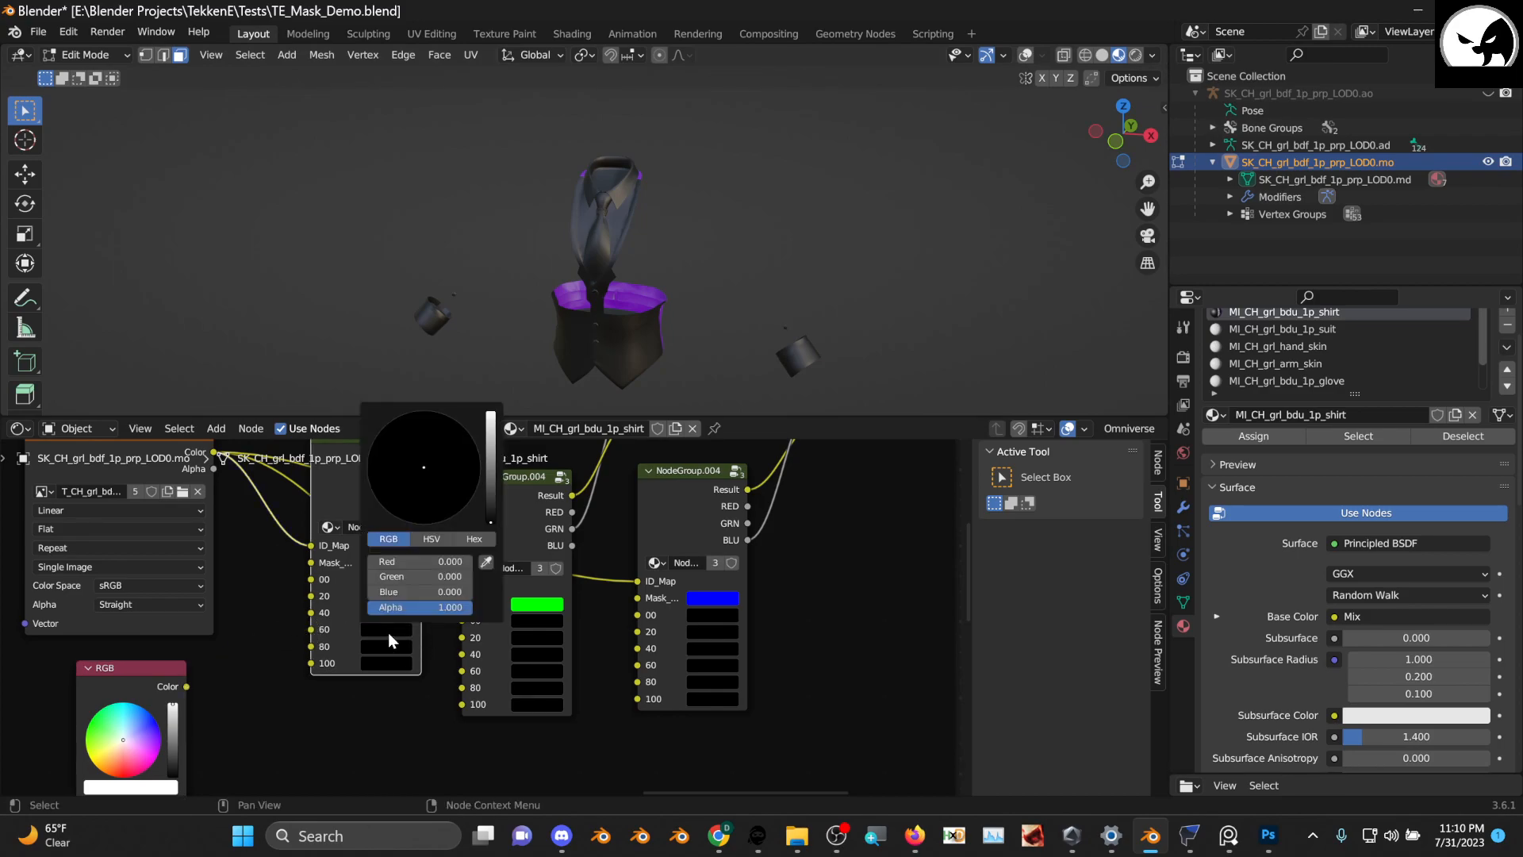
{"action": "left_click", "coordinate": [492, 487]}
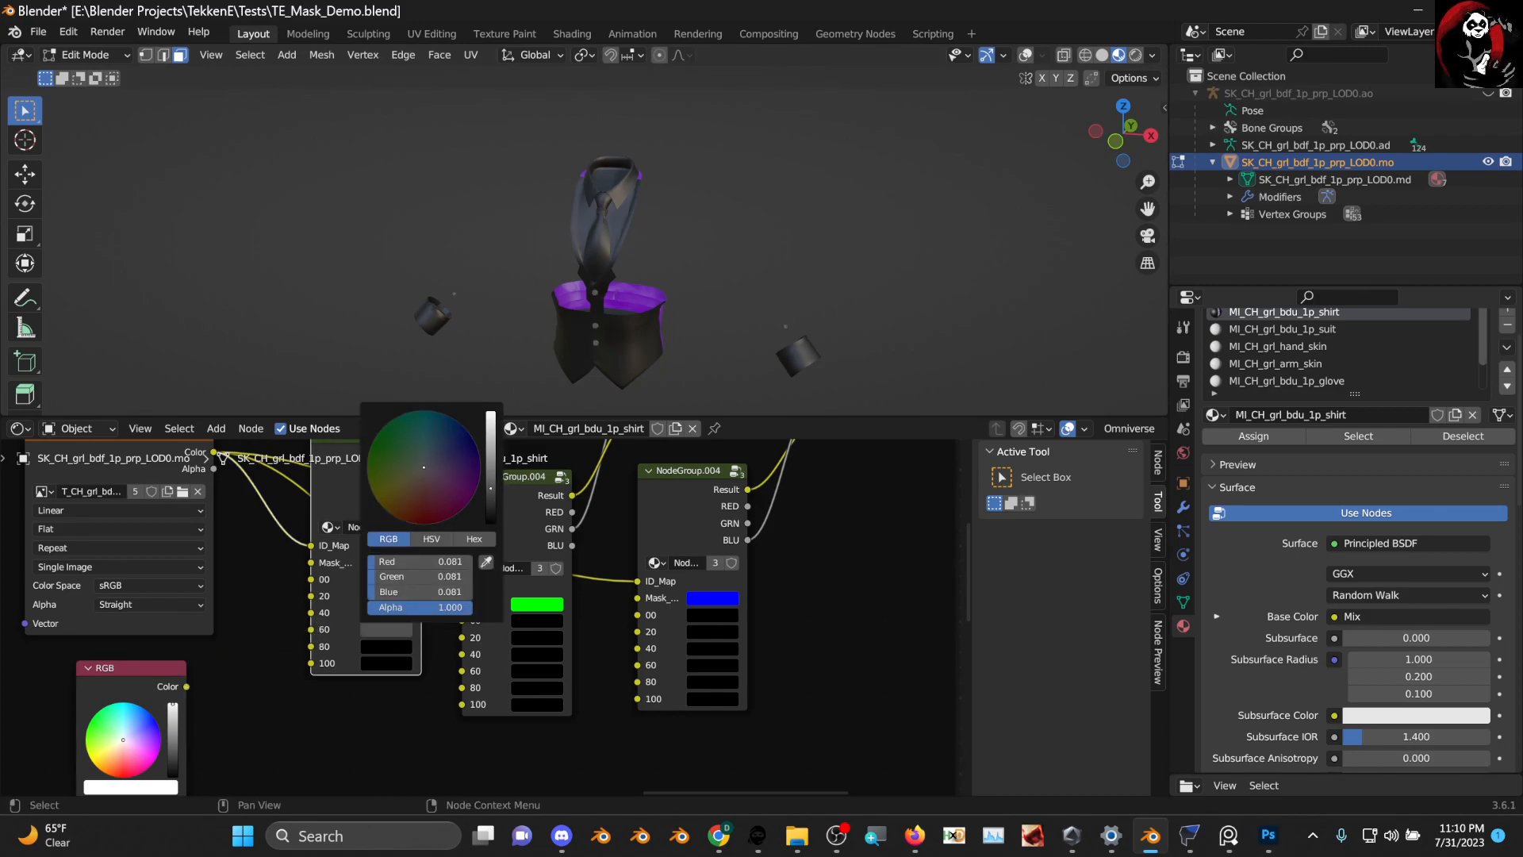
{"action": "left_click_drag", "start_coordinate": [491, 488], "coordinate": [491, 450]}
{"action": "left_click", "coordinate": [417, 462]}
{"action": "left_click_drag", "start_coordinate": [395, 462], "coordinate": [383, 454]}
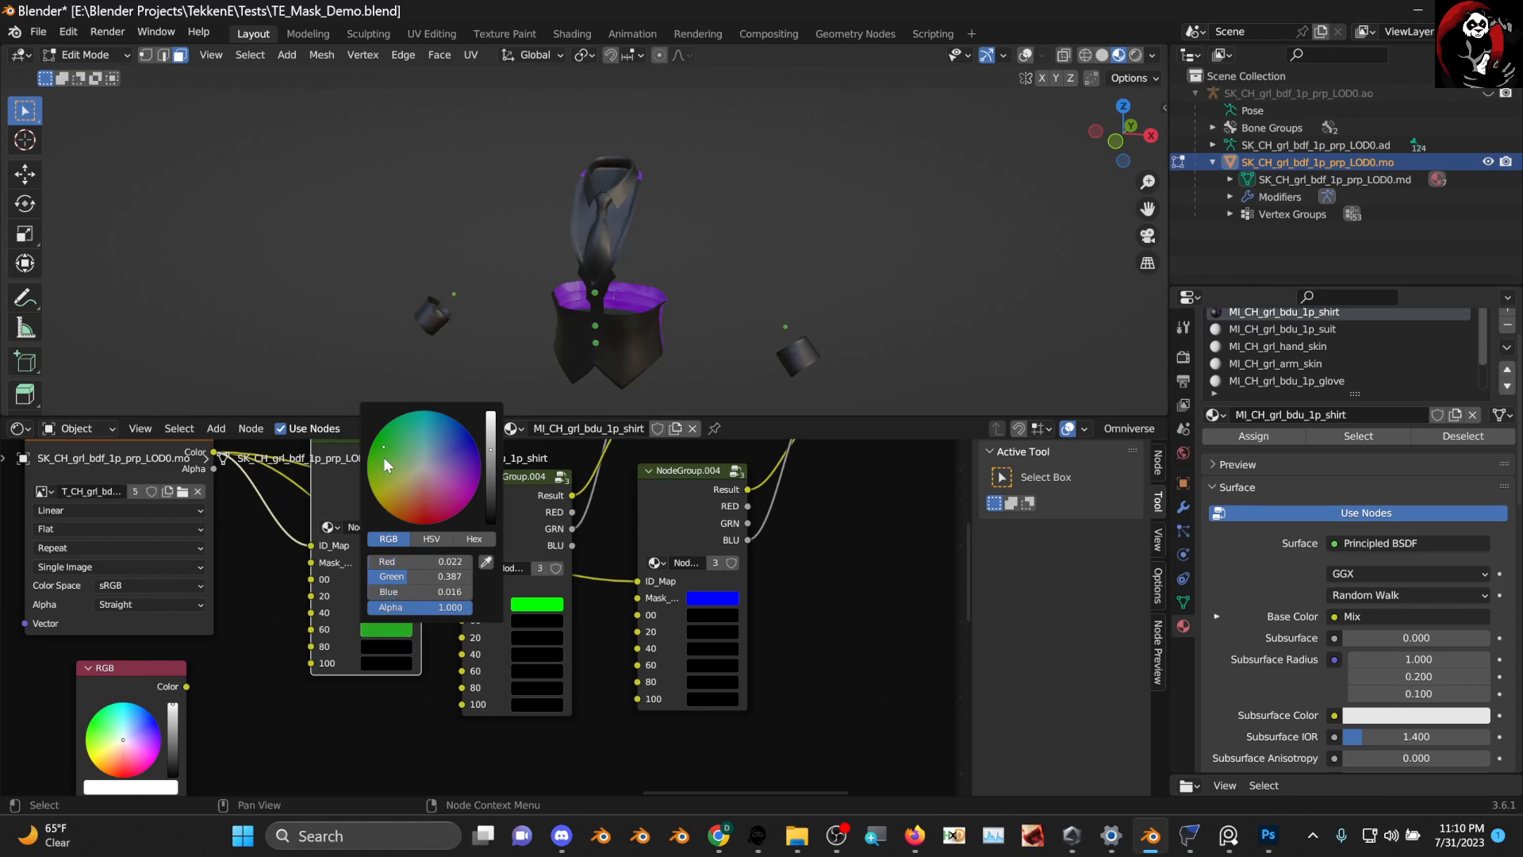
Test the red NodeGroup.004's 100 input with the RGB node, remove the link, and set that input's colour to sea green
{"action": "left_click_drag", "start_coordinate": [187, 686], "coordinate": [315, 663]}
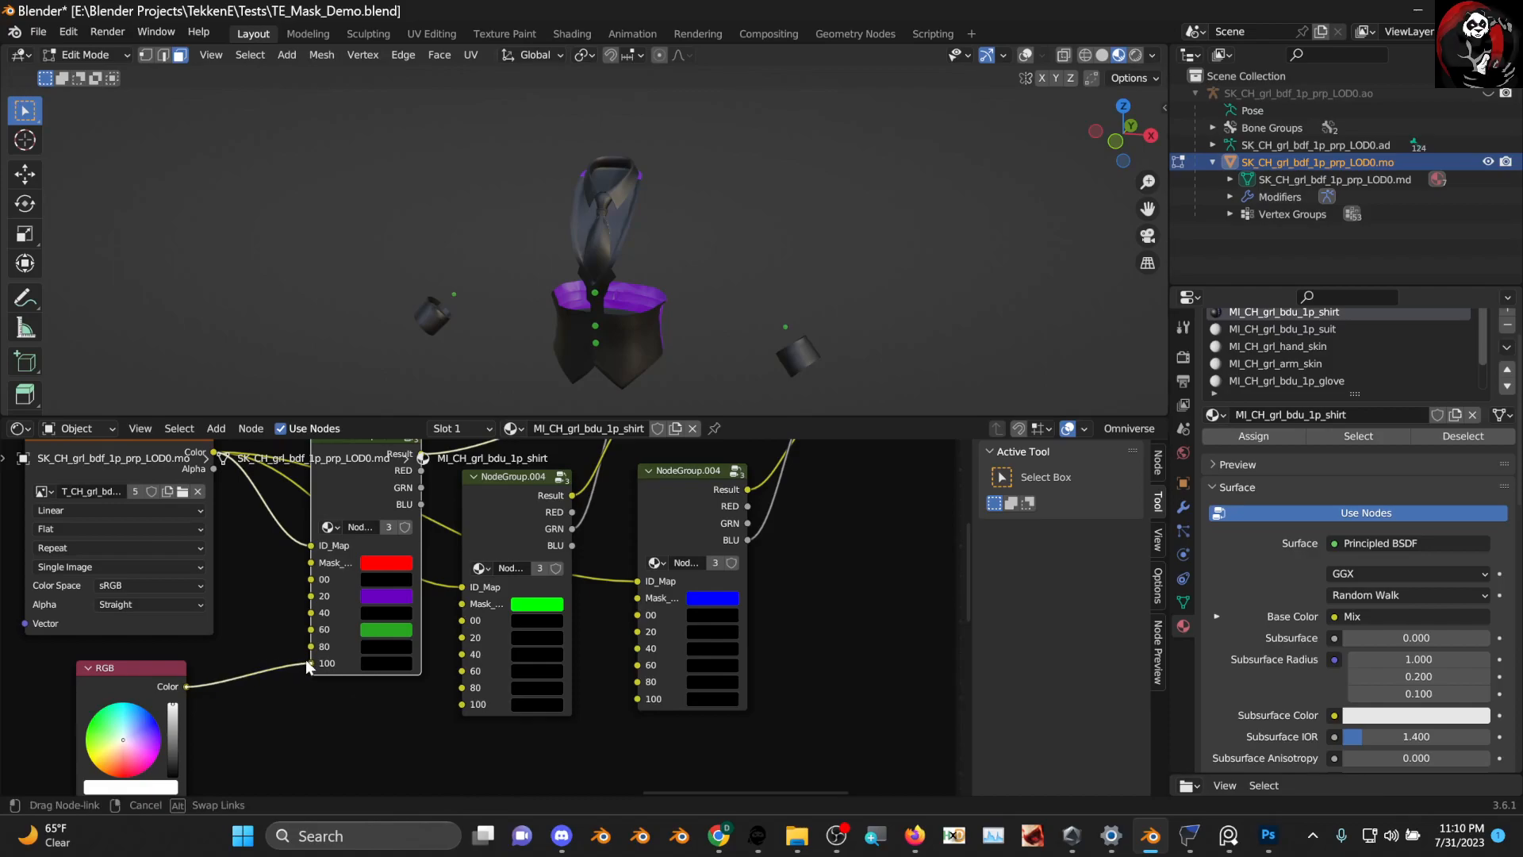
{"action": "left_click_drag", "start_coordinate": [316, 663], "coordinate": [244, 678]}
{"action": "left_click", "coordinate": [379, 660]}
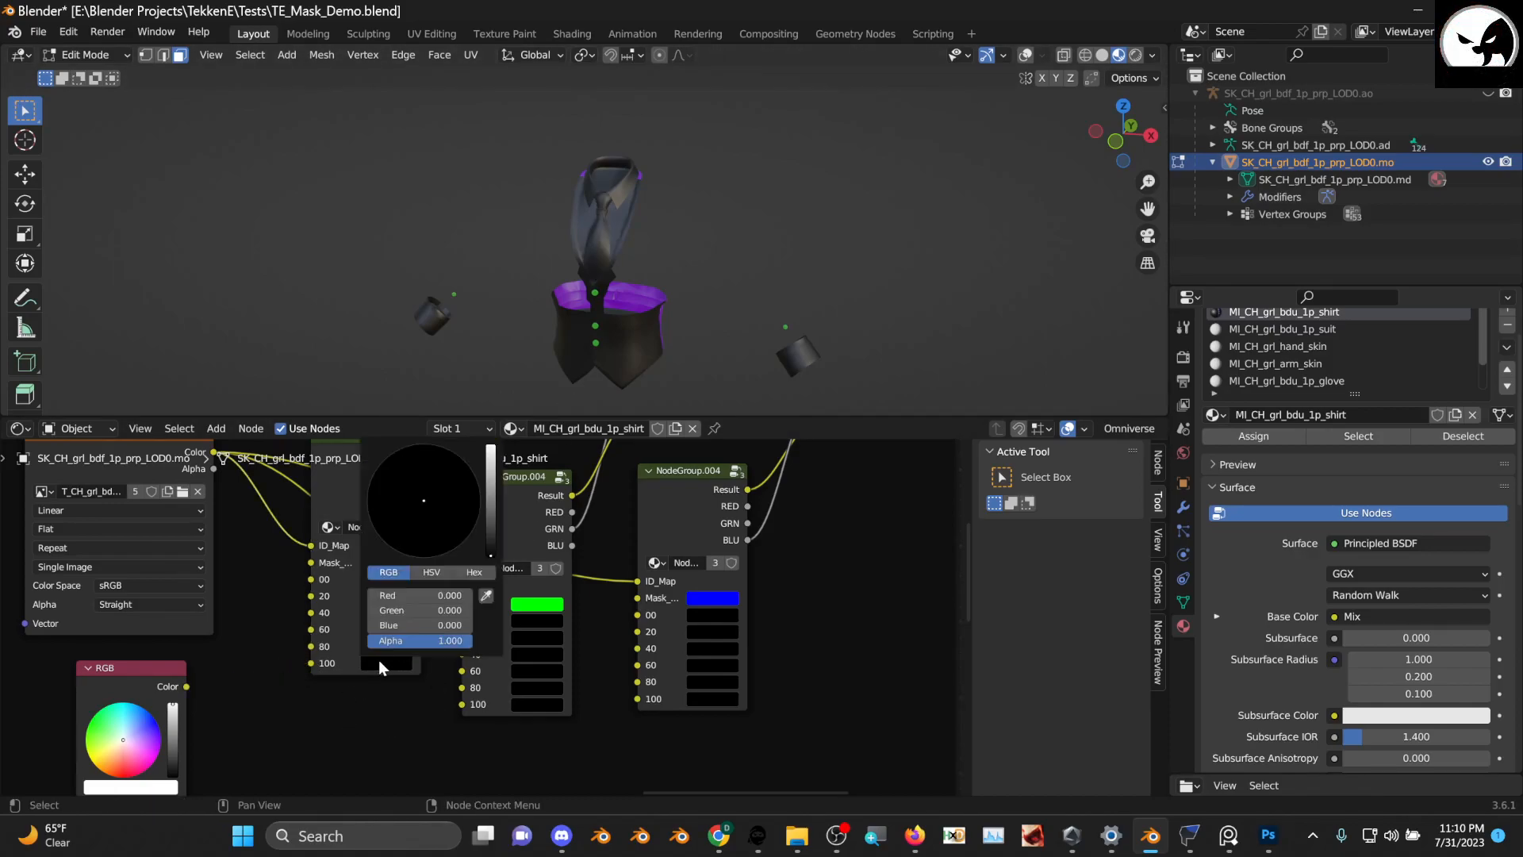
{"action": "left_click_drag", "start_coordinate": [496, 473], "coordinate": [492, 485]}
{"action": "left_click", "coordinate": [401, 469]}
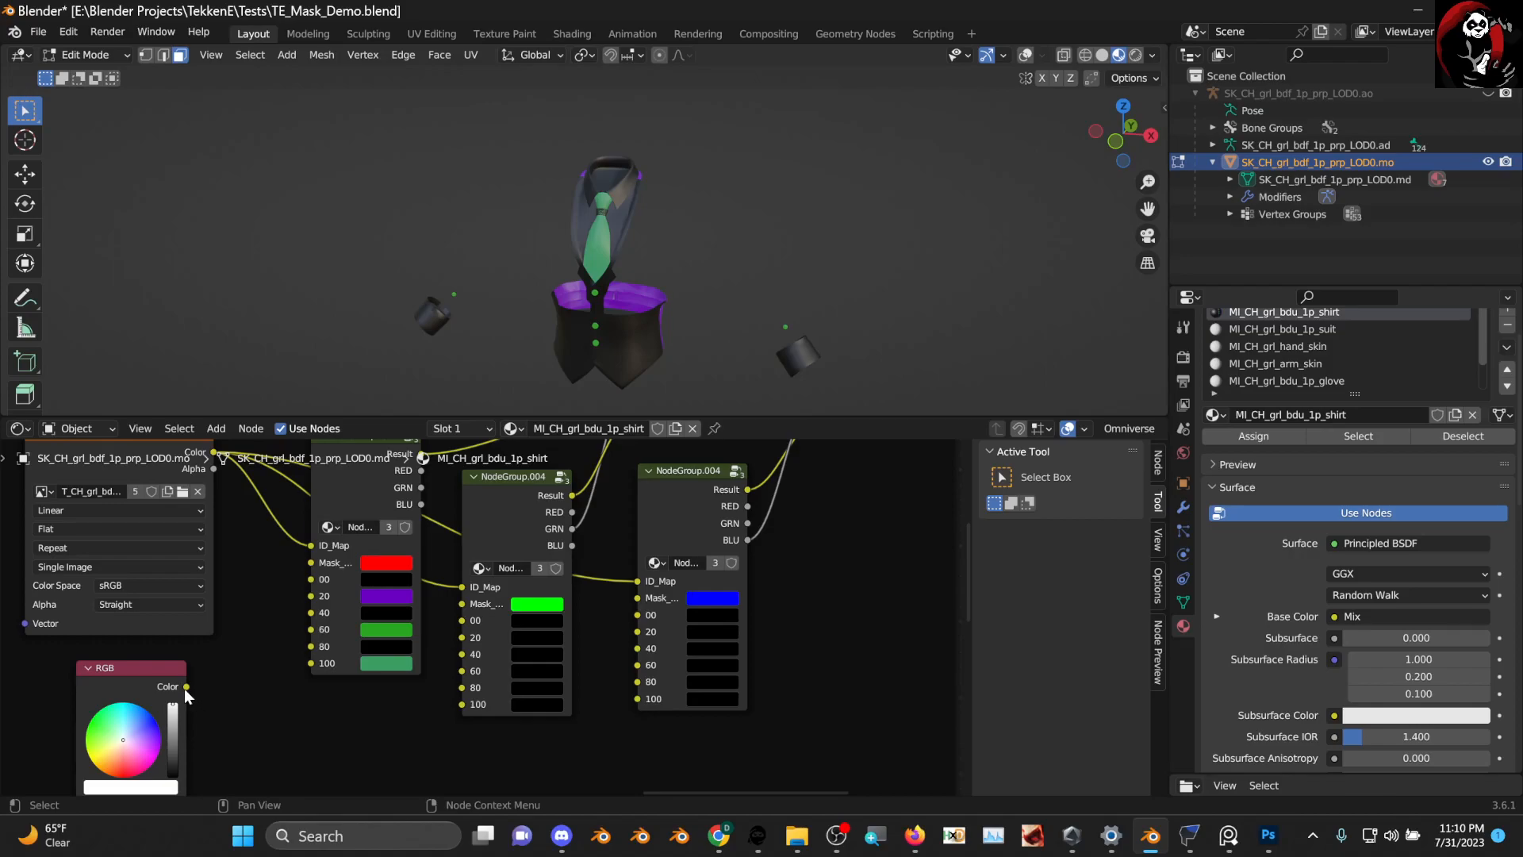
Connect the white RGB node to the green NodeGroup.004's 00 input and inspect the model for the affected area
{"action": "left_click_drag", "start_coordinate": [186, 687], "coordinate": [466, 622]}
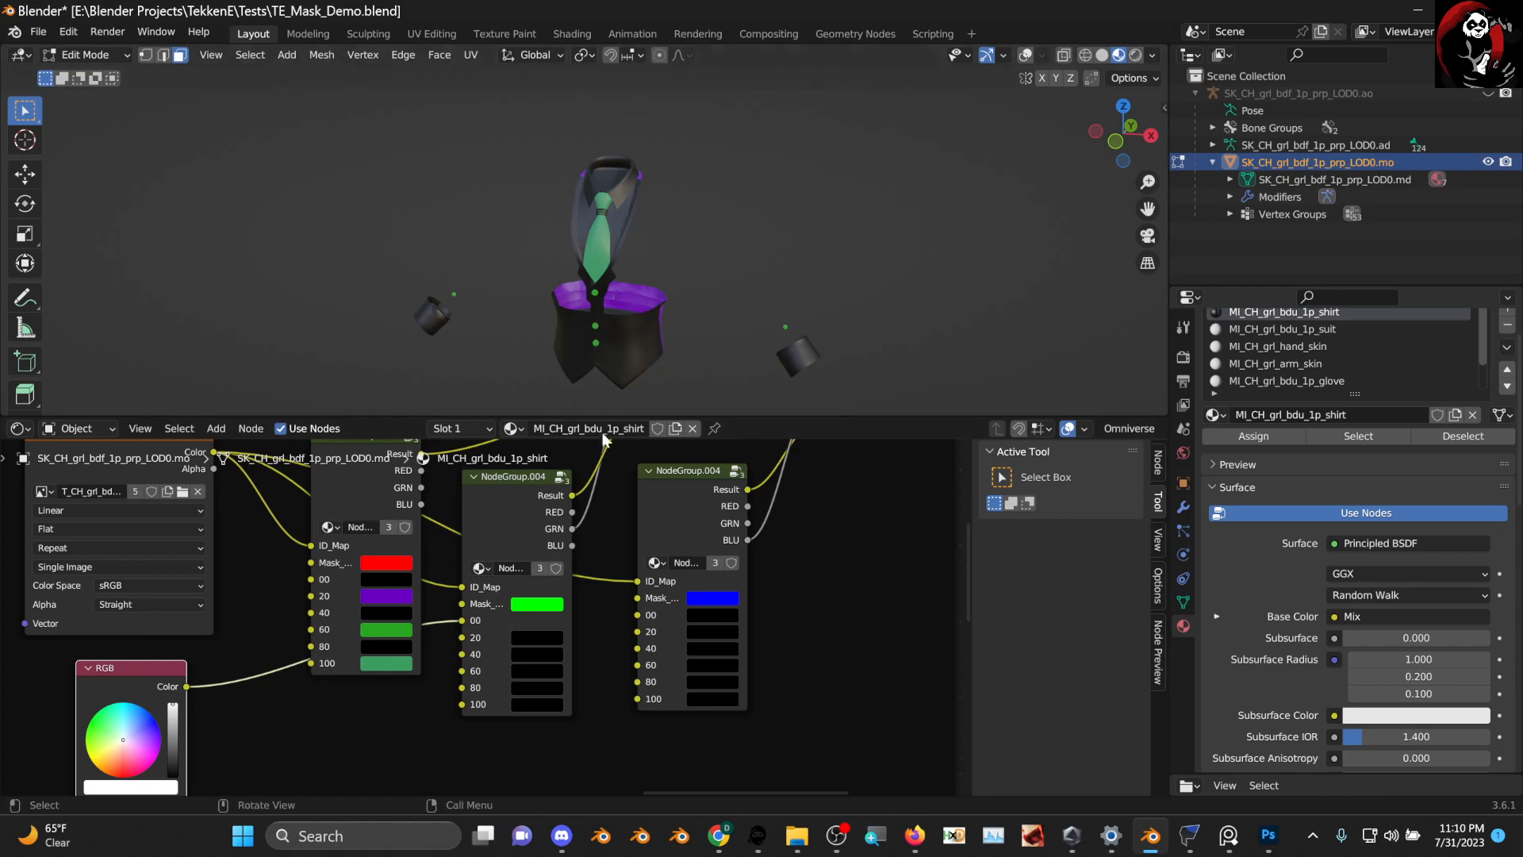
{"action": "scroll", "coordinate": [474, 603], "scroll_direction": "up", "scroll_amount": 2}
{"action": "middle_click_drag", "start_coordinate": [640, 330], "coordinate": [873, 302]}
{"action": "scroll", "coordinate": [446, 625], "scroll_direction": "up", "scroll_amount": 1}
Disconnect the RGB node from the green NodeGroup.004 and set its 20 input's colour to blue
{"action": "left_click_drag", "start_coordinate": [446, 625], "coordinate": [552, 658]}
{"action": "left_click", "coordinate": [558, 650]}
{"action": "left_click_drag", "start_coordinate": [719, 435], "coordinate": [716, 389]}
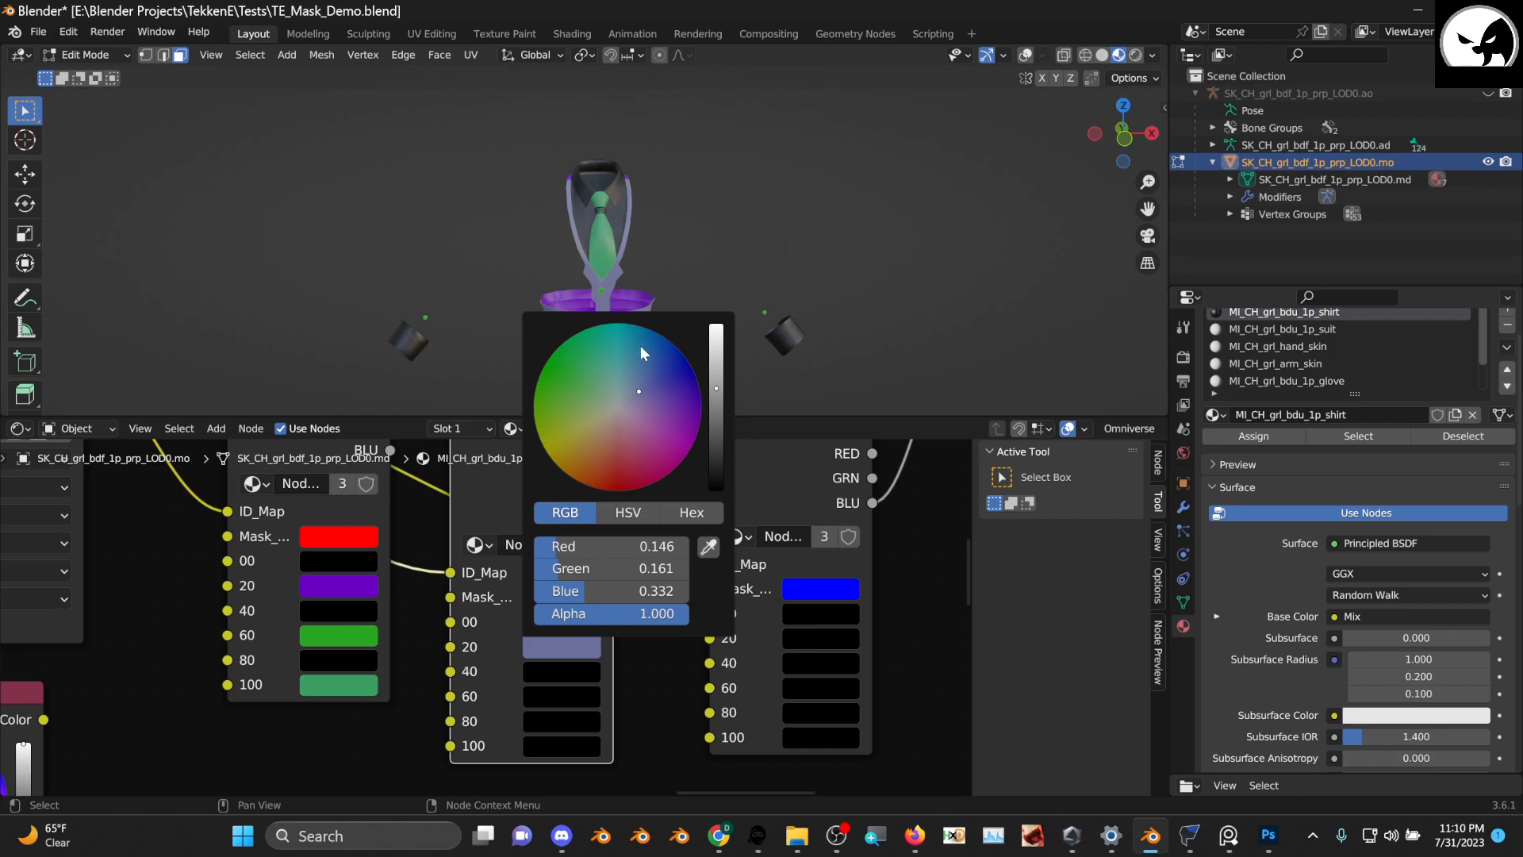
Connect the white RGB node to the green NodeGroup.004's 40 input and inspect the tie up close
{"action": "left_click_drag", "start_coordinate": [44, 719], "coordinate": [232, 740]}
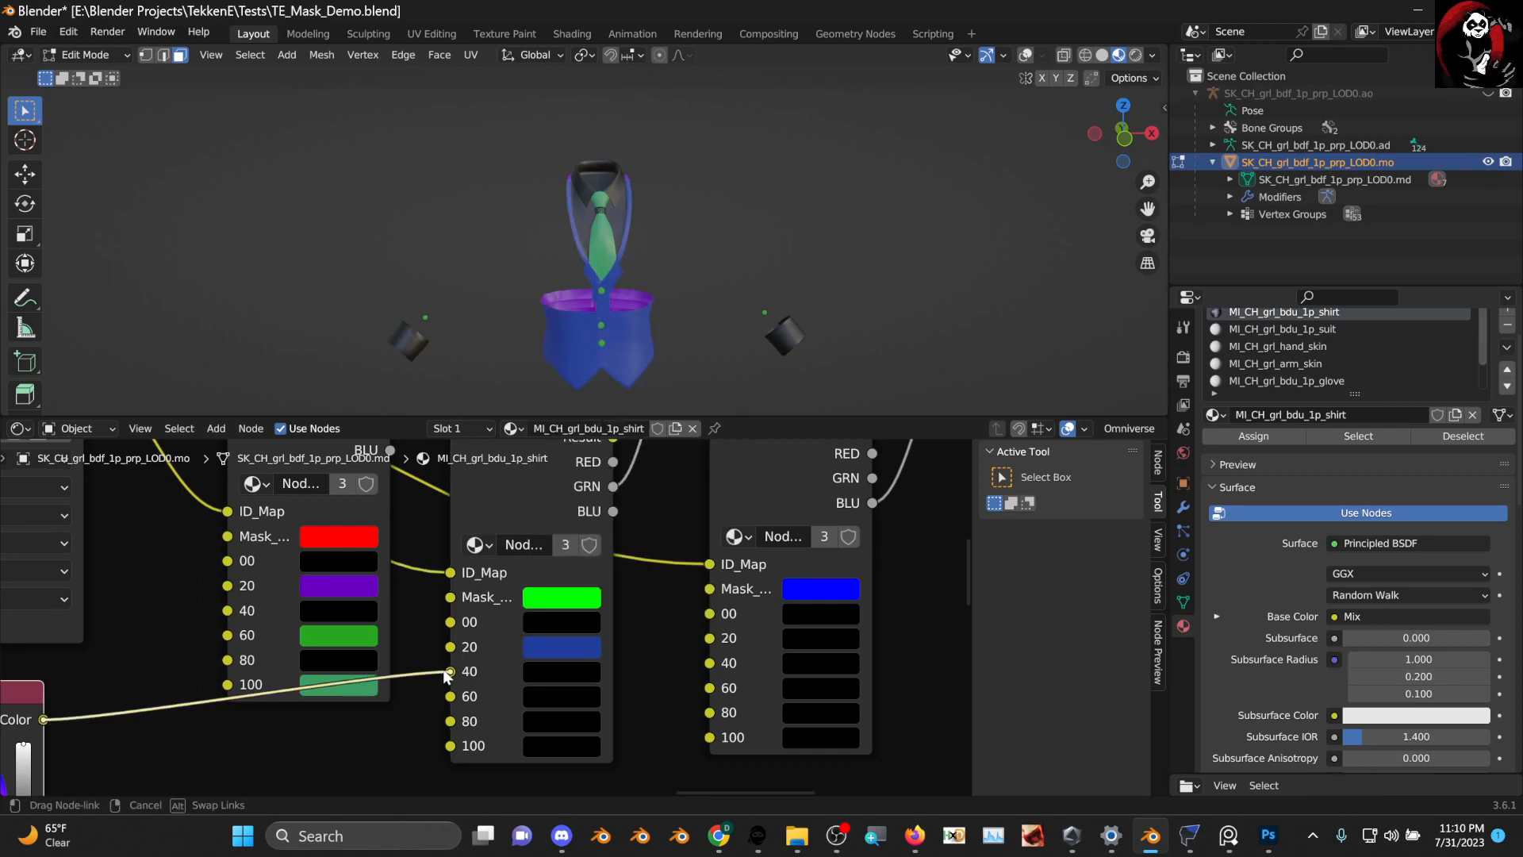
{"action": "left_click_drag", "start_coordinate": [443, 673], "coordinate": [447, 672]}
{"action": "scroll", "coordinate": [663, 213], "scroll_direction": "up", "scroll_amount": 5}
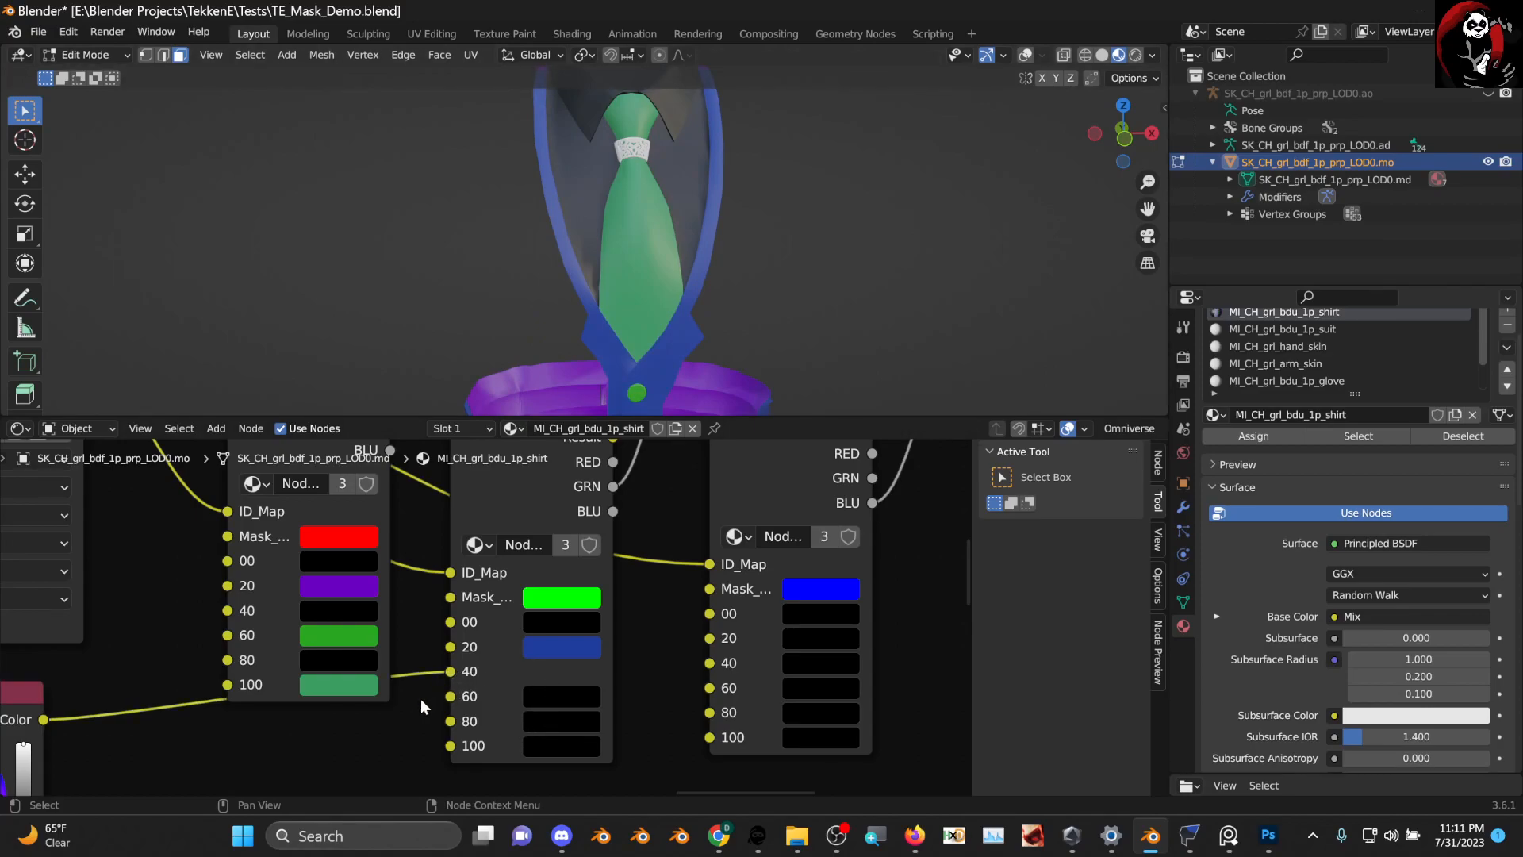
Move the RGB node's link to the green NodeGroup.004's 60 input and set the 40 input's colour to yellow
{"action": "left_click_drag", "start_coordinate": [449, 671], "coordinate": [449, 696]}
{"action": "left_click", "coordinate": [565, 674]}
{"action": "left_click_drag", "start_coordinate": [719, 444], "coordinate": [716, 386]}
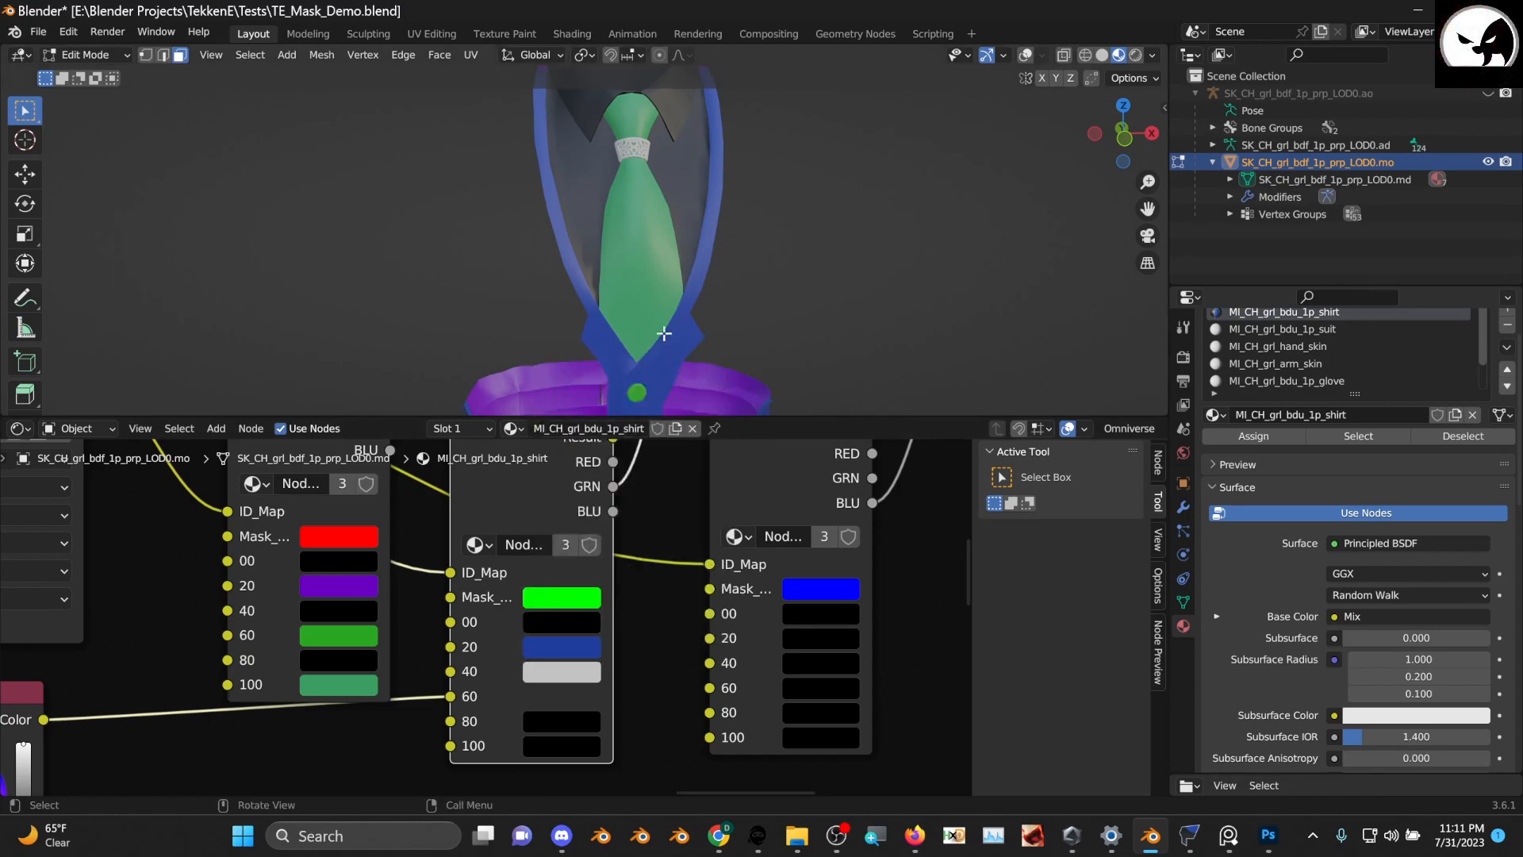
{"action": "left_click", "coordinate": [568, 678]}
{"action": "left_click_drag", "start_coordinate": [631, 434], "coordinate": [578, 418]}
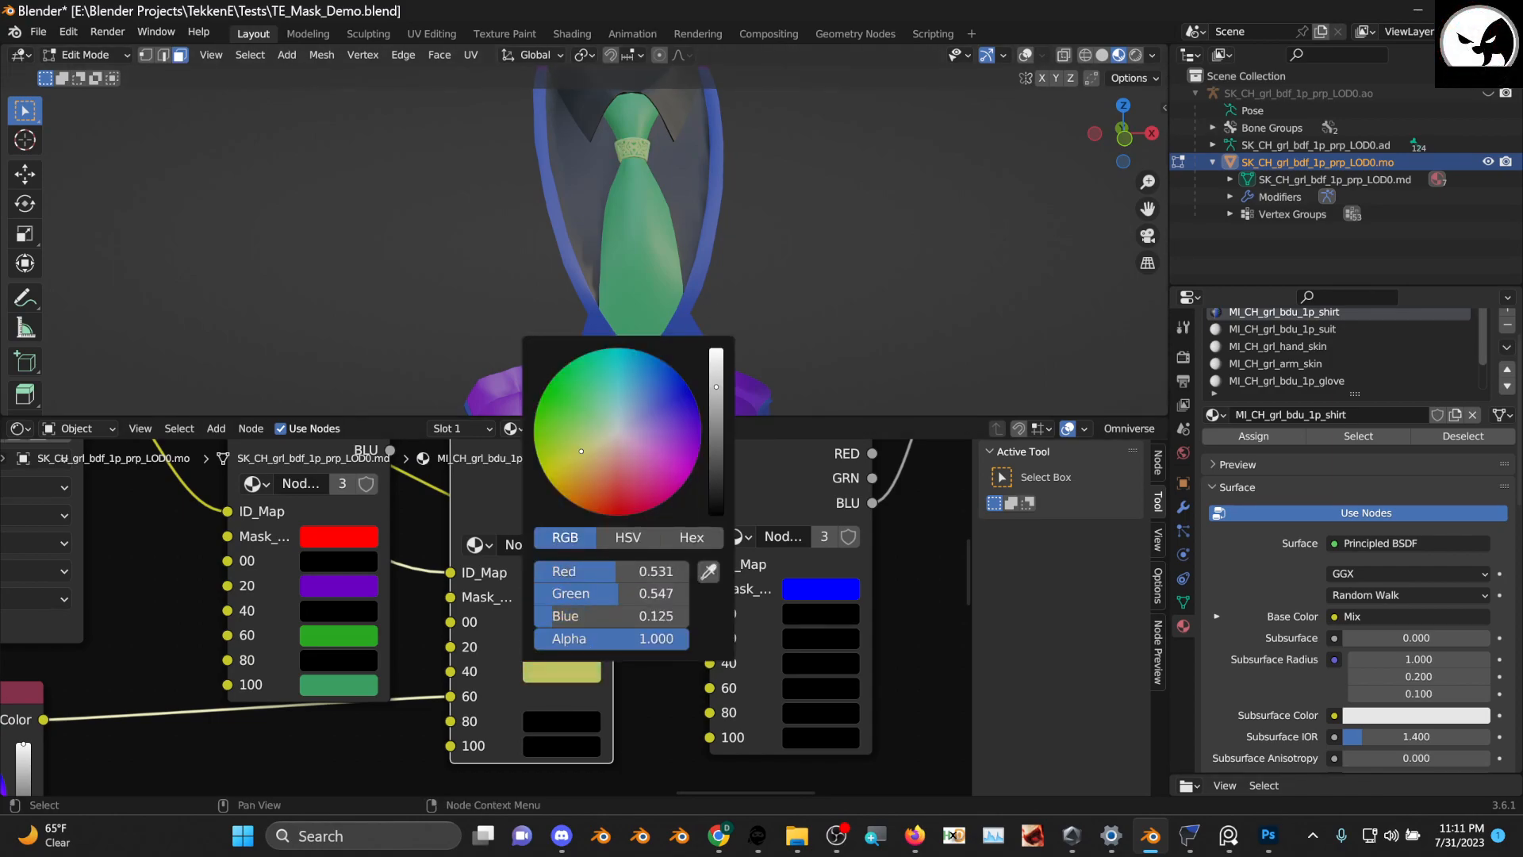
Test the green NodeGroup.004's 100 input with the RGB node, remove the link, and set that input's colour to red
{"action": "left_click_drag", "start_coordinate": [449, 696], "coordinate": [450, 746]}
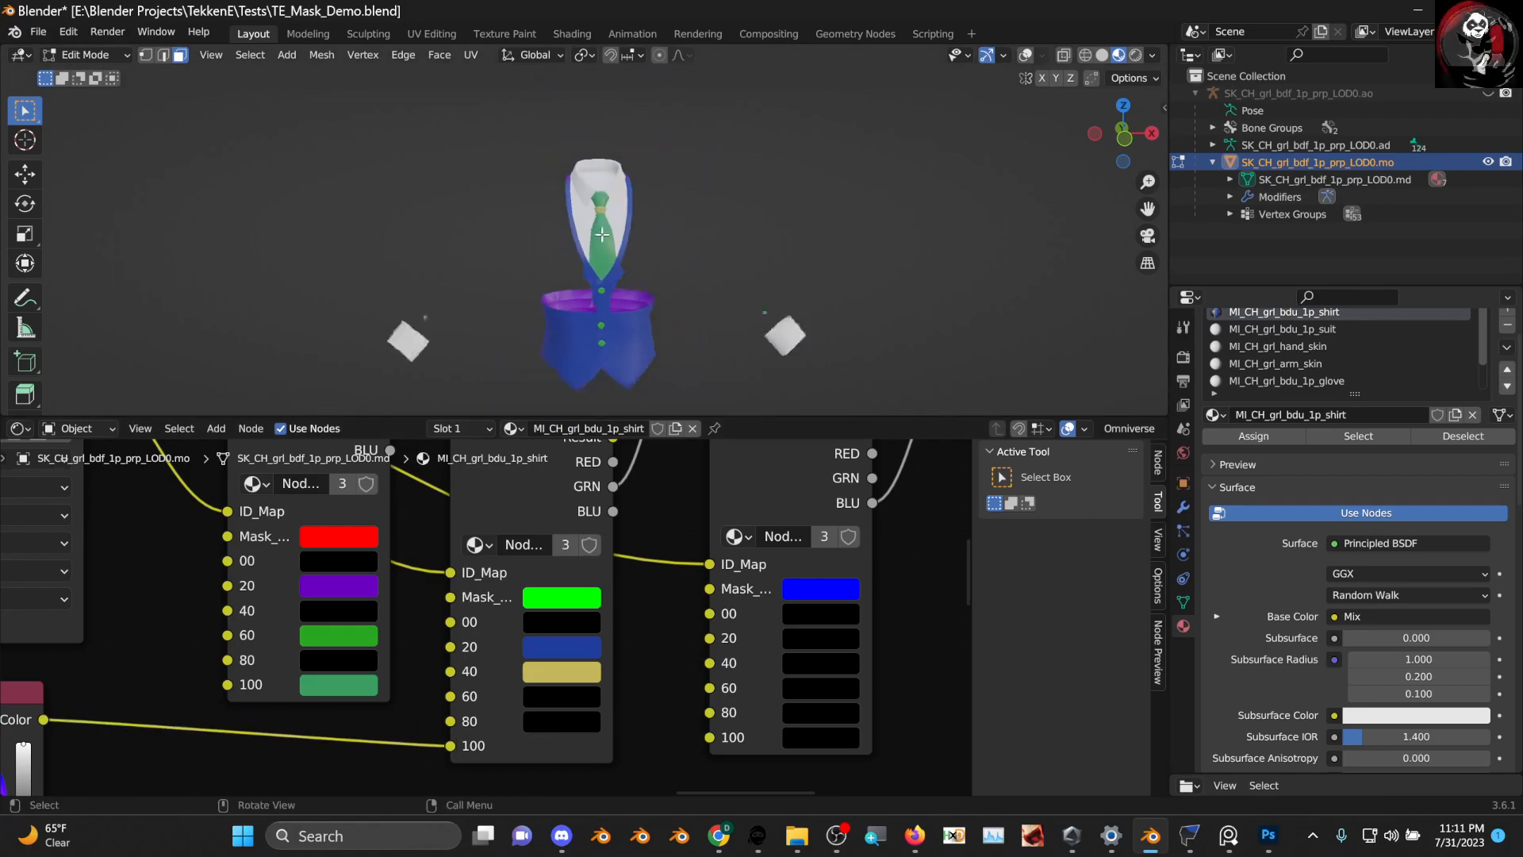
{"action": "left_click_drag", "start_coordinate": [450, 745], "coordinate": [583, 735]}
{"action": "left_click", "coordinate": [573, 744]}
{"action": "left_click_drag", "start_coordinate": [716, 547], "coordinate": [717, 476]}
{"action": "left_click_drag", "start_coordinate": [655, 488], "coordinate": [615, 421]}
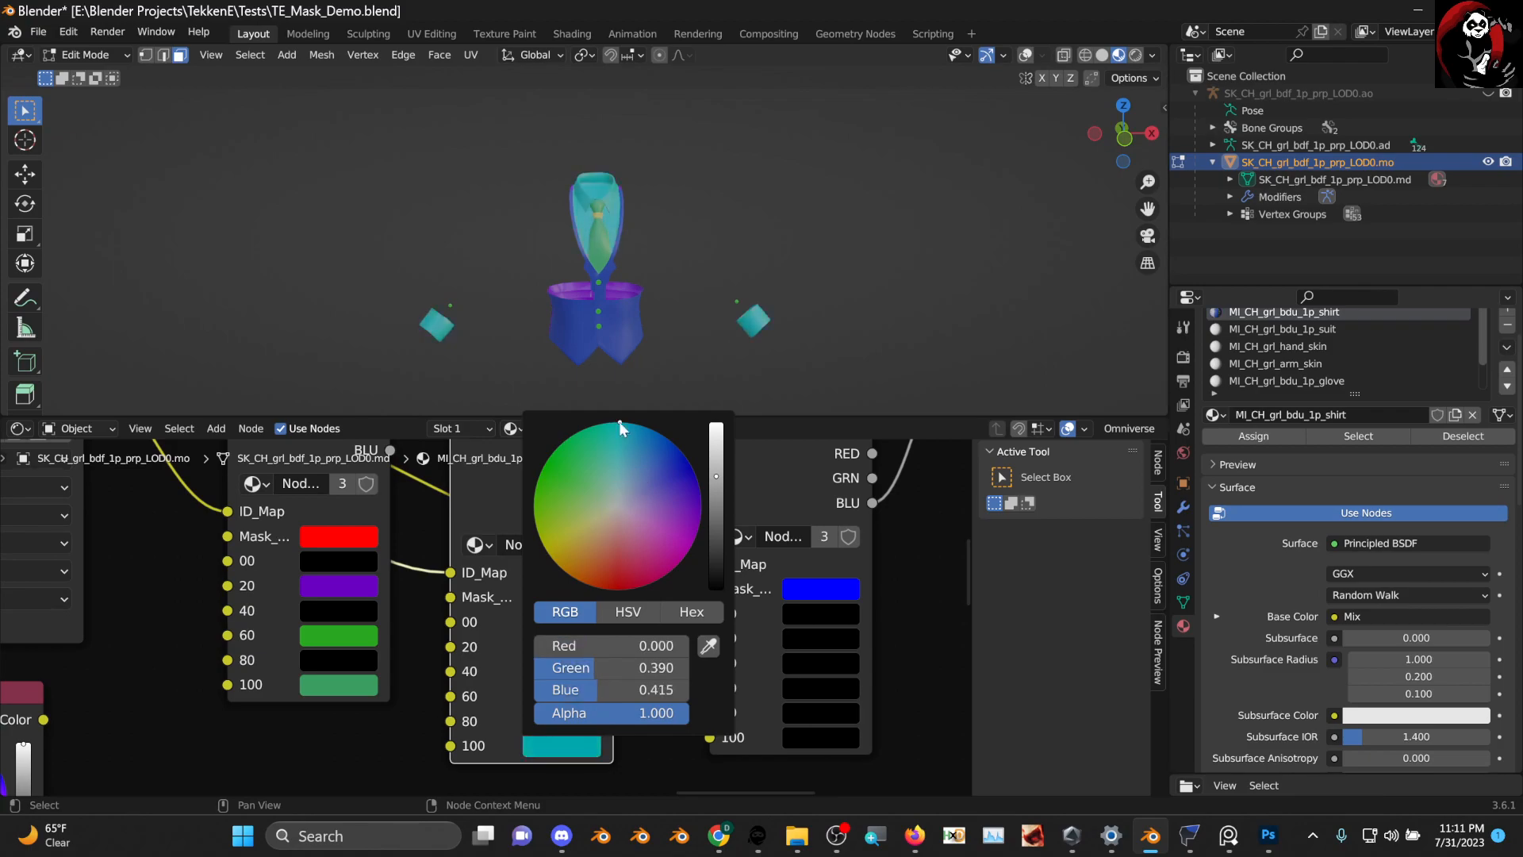
{"action": "left_click", "coordinate": [627, 571]}
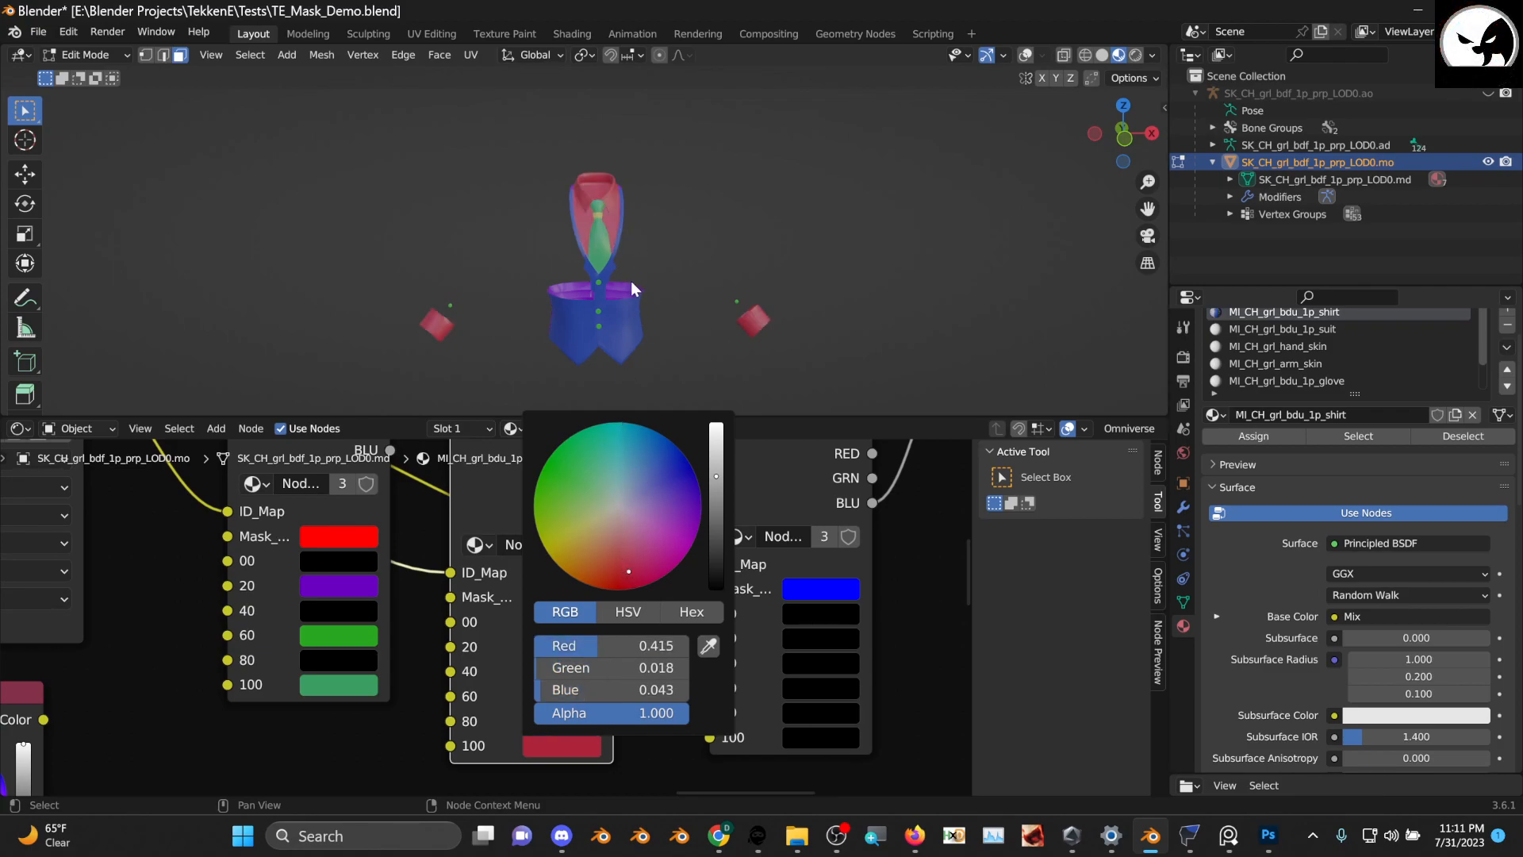
Duplicate the white RGB node and place the copy beside it, below the NodeGroup.004 nodes
{"action": "scroll", "coordinate": [511, 627], "scroll_direction": "down", "scroll_amount": 3}
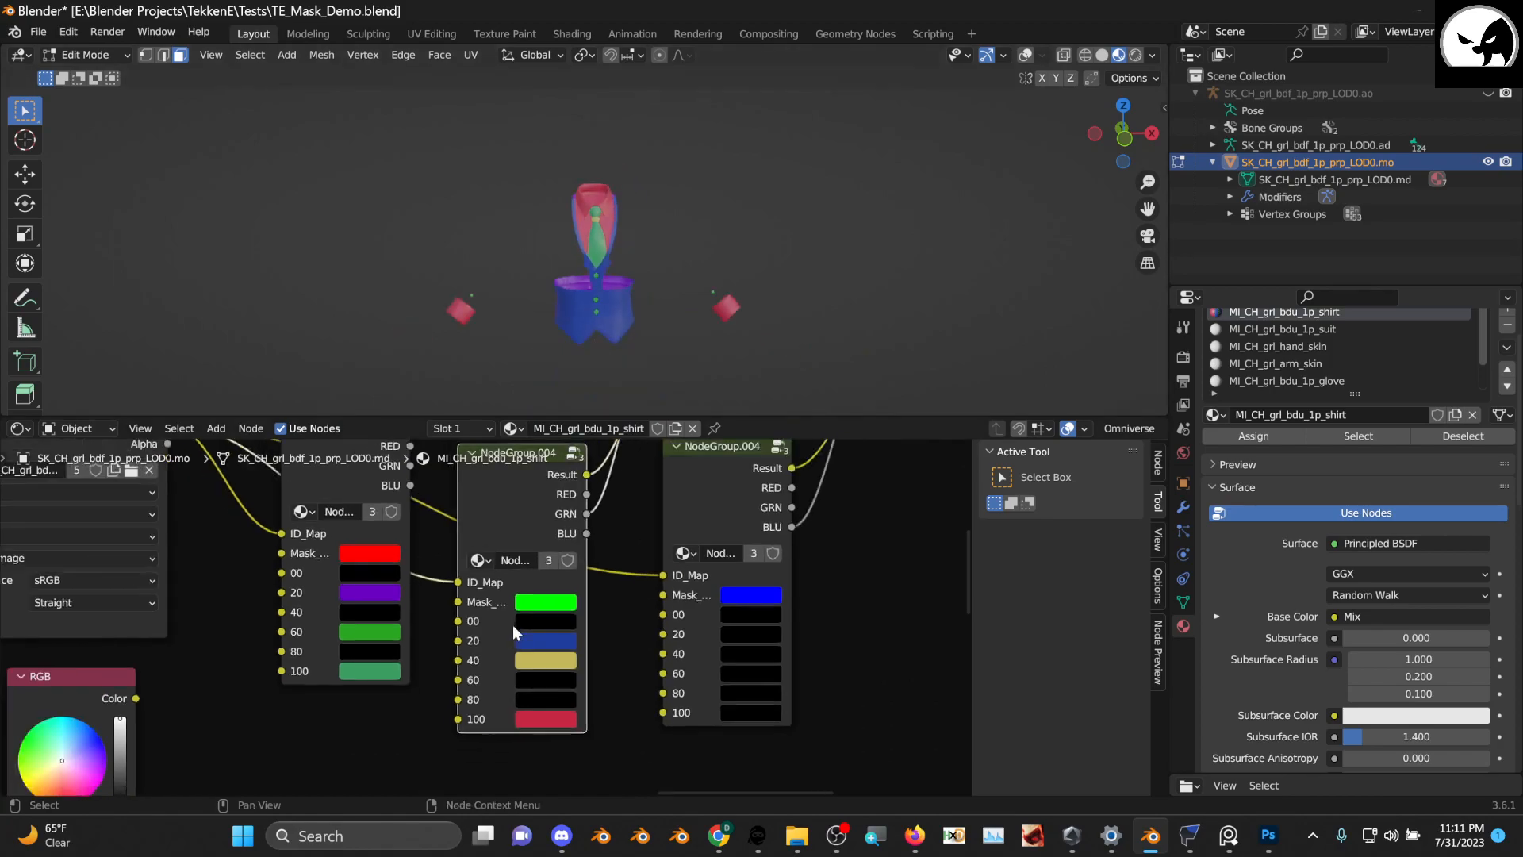
{"action": "middle_click_drag", "start_coordinate": [505, 628], "coordinate": [489, 652]}
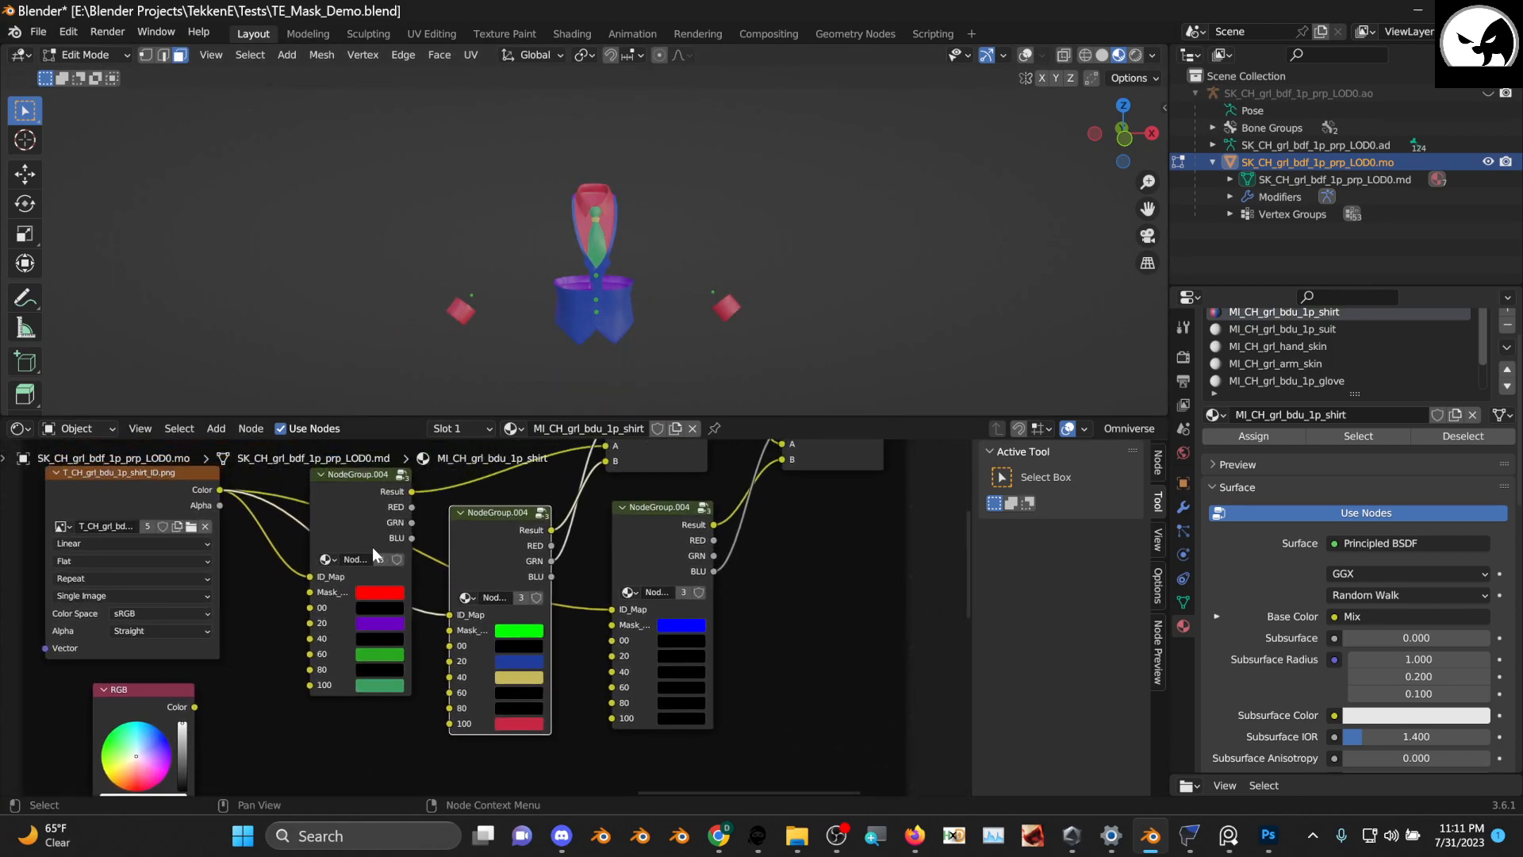
{"action": "middle_click_drag", "start_coordinate": [373, 549], "coordinate": [354, 545]}
{"action": "scroll", "coordinate": [579, 245], "scroll_direction": "up", "scroll_amount": 2}
{"action": "scroll", "coordinate": [389, 622], "scroll_direction": "down", "scroll_amount": 4}
{"action": "scroll", "coordinate": [414, 616], "scroll_direction": "up", "scroll_amount": 3}
{"action": "middle_click_drag", "start_coordinate": [351, 660], "coordinate": [411, 638]}
{"action": "key", "text": "shift+d"}
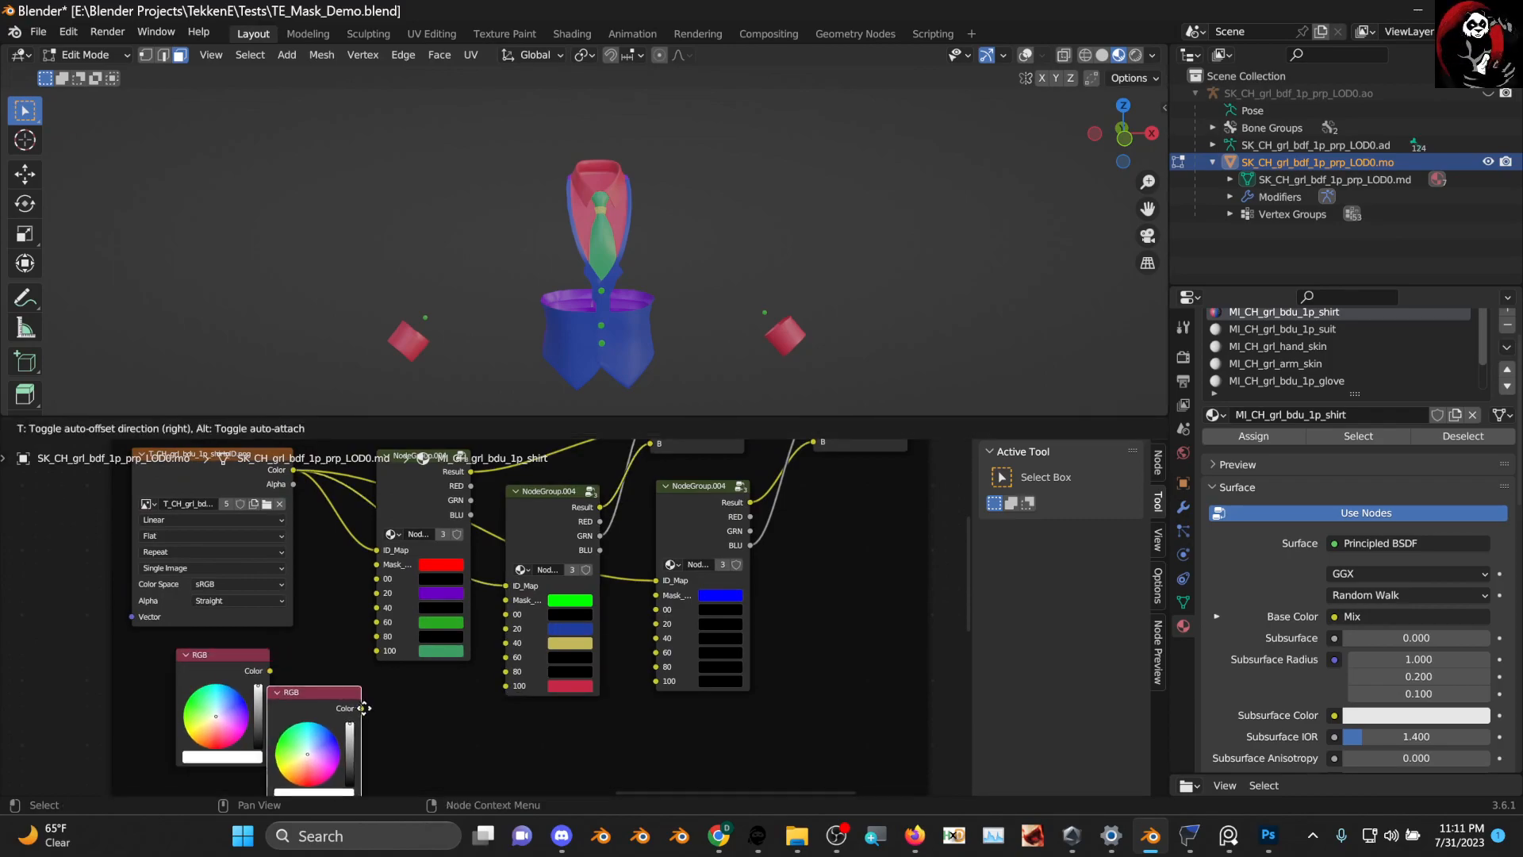
{"action": "left_click", "coordinate": [470, 702]}
Darken the duplicated RGB node to dark grey and reposition it below the red NodeGroup.004
{"action": "scroll", "coordinate": [486, 618], "scroll_direction": "up", "scroll_amount": 1}
{"action": "scroll", "coordinate": [652, 312], "scroll_direction": "up", "scroll_amount": 4}
{"action": "scroll", "coordinate": [652, 312], "scroll_direction": "down", "scroll_amount": 4}
{"action": "middle_click_drag", "start_coordinate": [482, 744], "coordinate": [464, 638]}
{"action": "left_click_drag", "start_coordinate": [436, 651], "coordinate": [436, 686]}
{"action": "left_click_drag", "start_coordinate": [388, 609], "coordinate": [361, 612]}
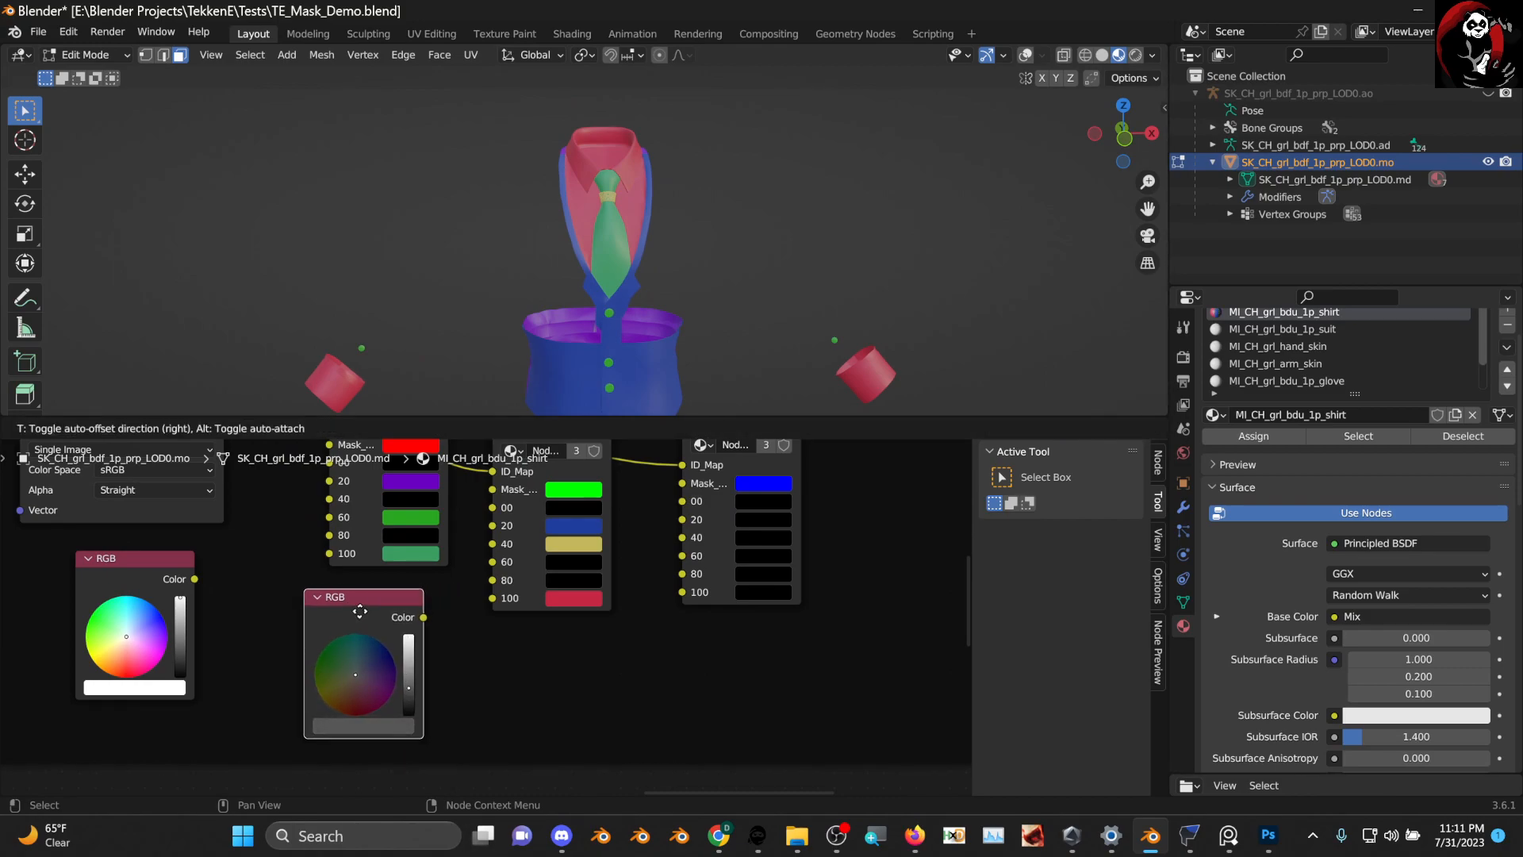
Connect the dark grey RGB node to the green NodeGroup.004's 100 and 20 inputs
{"action": "scroll", "coordinate": [406, 622], "scroll_direction": "up", "scroll_amount": 3}
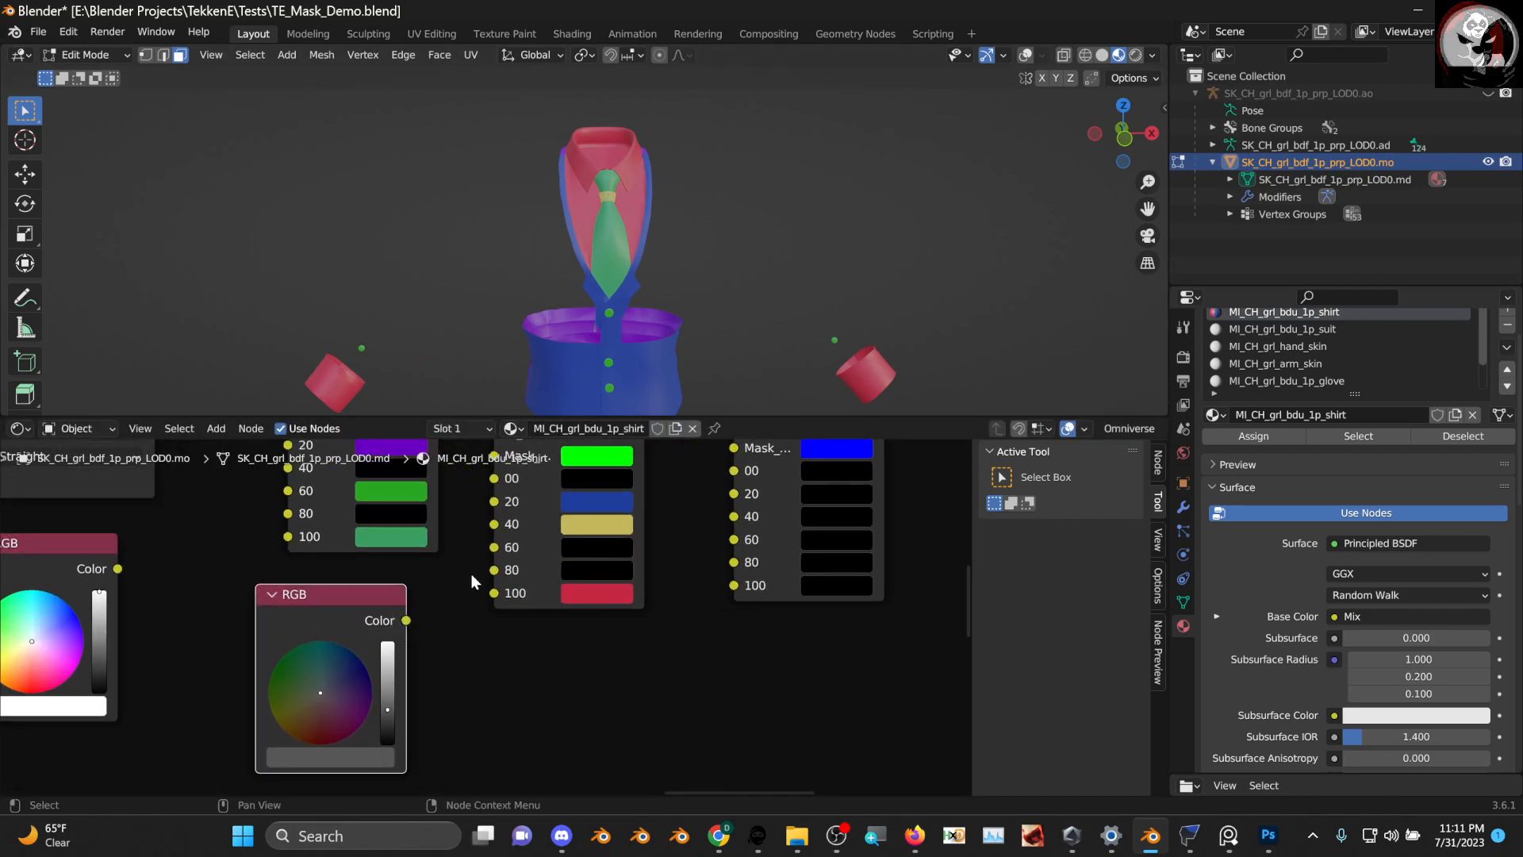
{"action": "left_click_drag", "start_coordinate": [406, 620], "coordinate": [506, 593]}
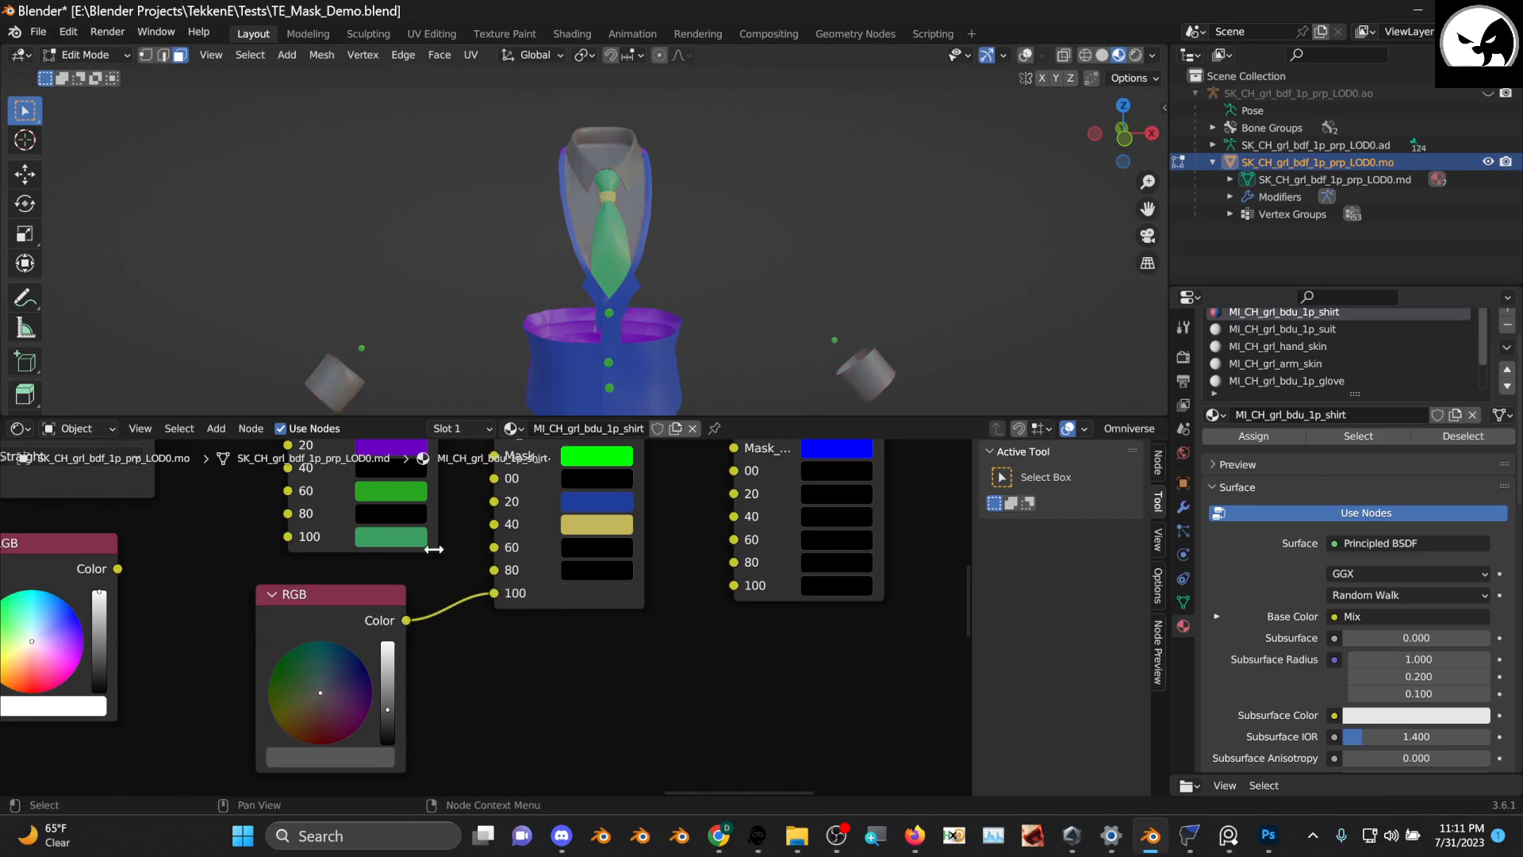
{"action": "left_click_drag", "start_coordinate": [362, 605], "coordinate": [342, 607]}
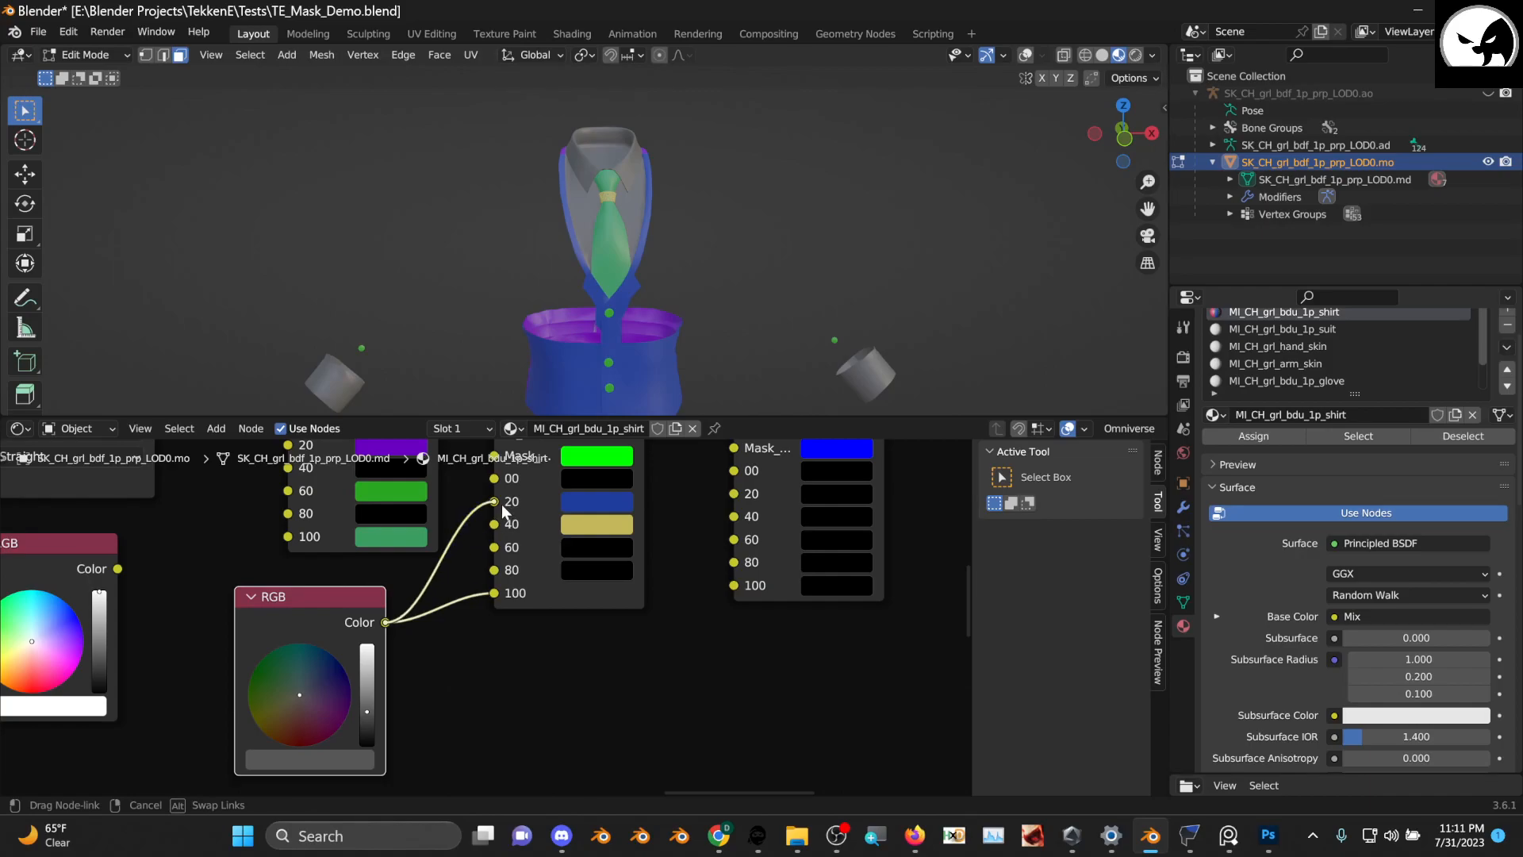
{"action": "left_click_drag", "start_coordinate": [502, 503], "coordinate": [499, 507]}
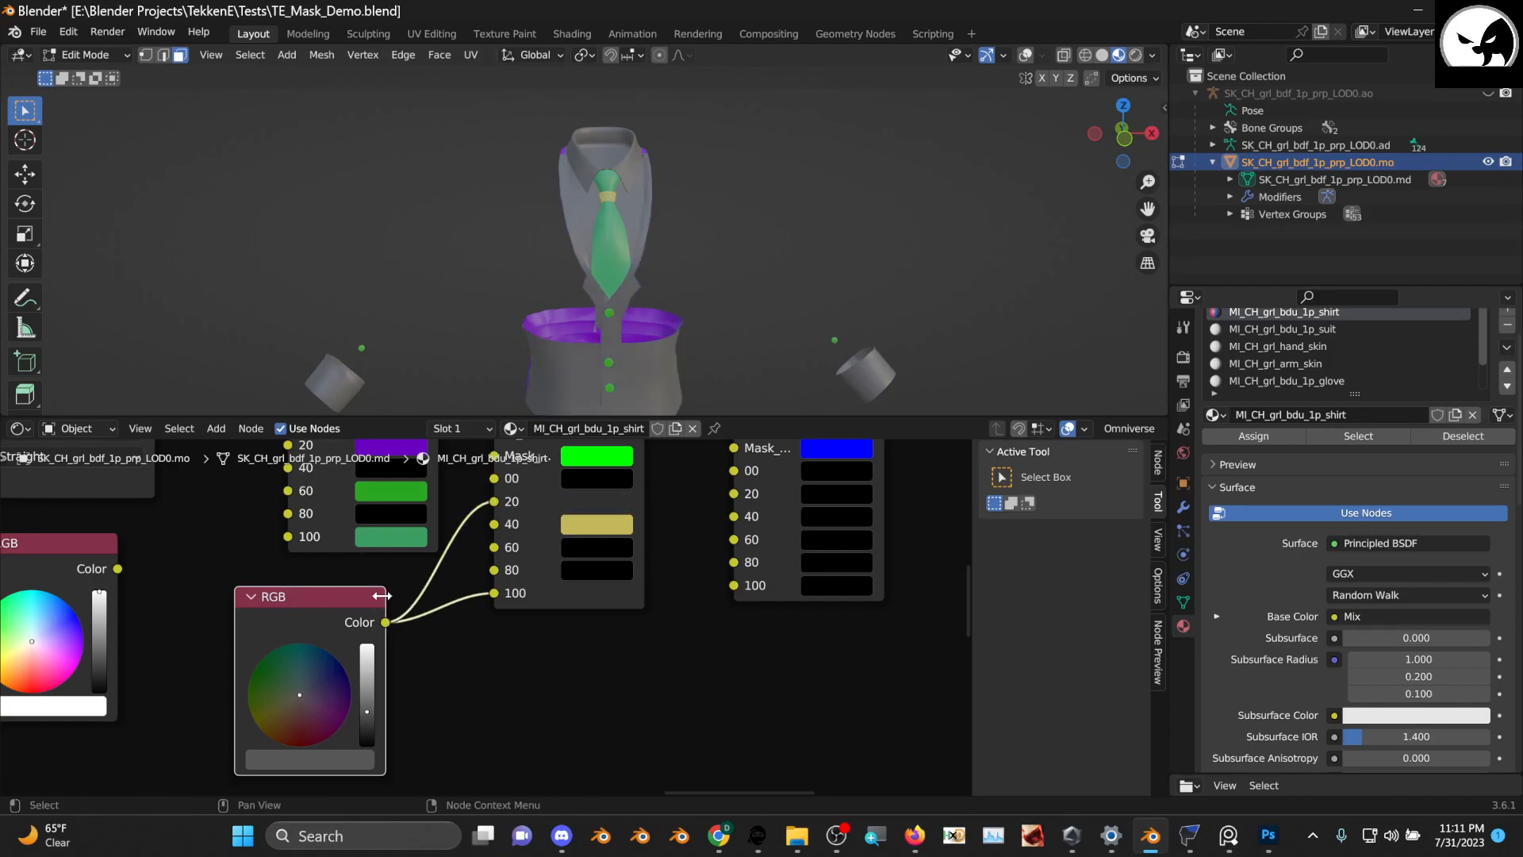
Duplicate the dark grey RGB node, place the copy beside it, and set its colour to bright golden orange
{"action": "scroll", "coordinate": [339, 763], "scroll_direction": "up", "scroll_amount": 2}
{"action": "middle_click_drag", "start_coordinate": [339, 763], "coordinate": [457, 831]}
{"action": "middle_click_drag", "start_coordinate": [431, 645], "coordinate": [336, 588]}
{"action": "key", "text": "shift+d"}
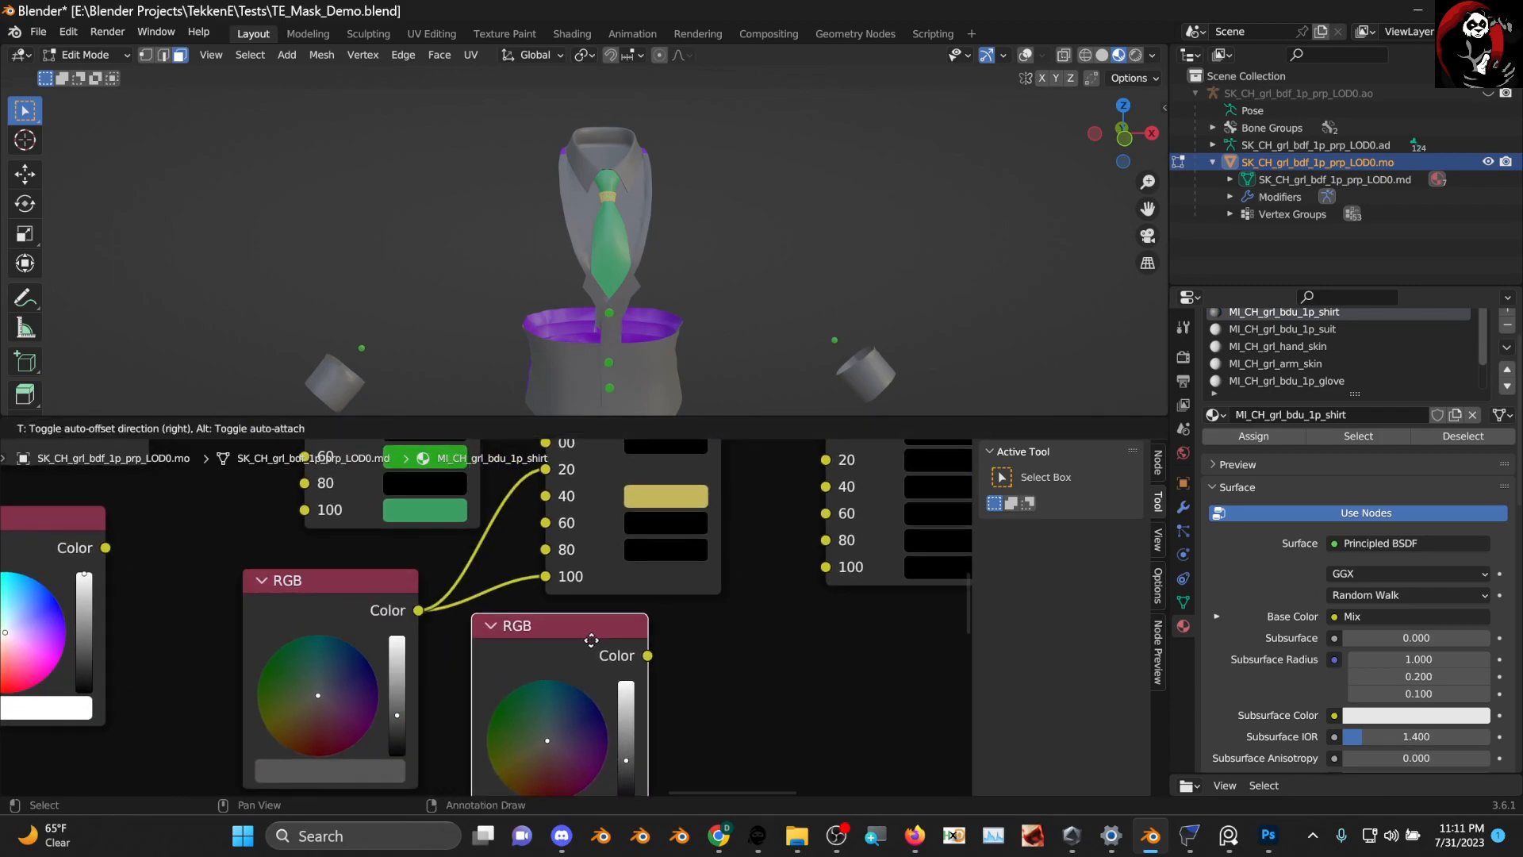
{"action": "left_click", "coordinate": [591, 638]}
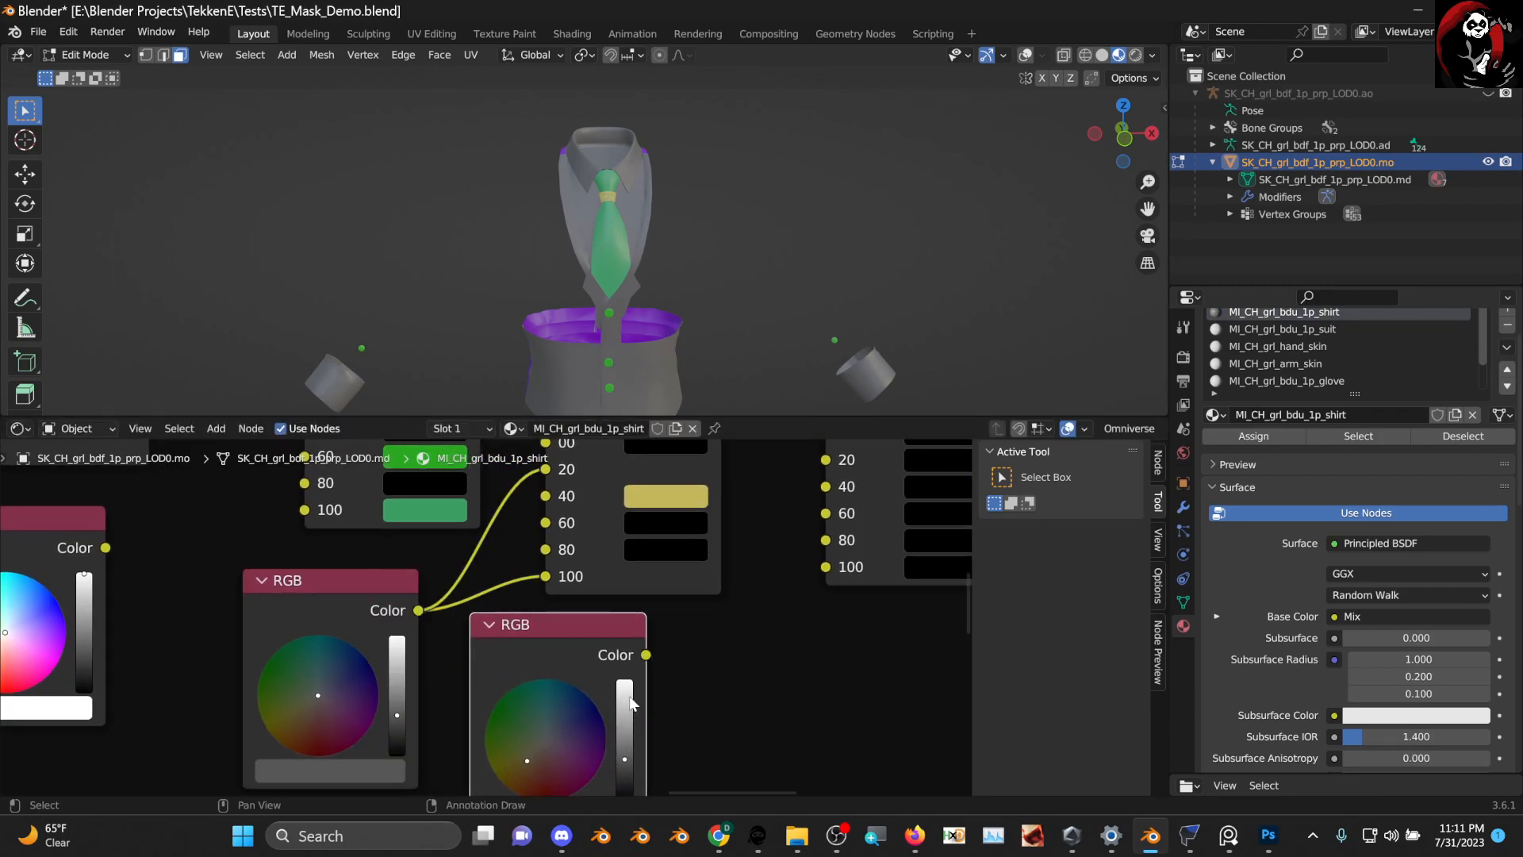
{"action": "left_click_drag", "start_coordinate": [631, 703], "coordinate": [628, 679]}
Connect the golden orange RGB node to the red NodeGroup.004's 60 input to recolour the buttons
{"action": "middle_click_drag", "start_coordinate": [574, 740], "coordinate": [522, 757]}
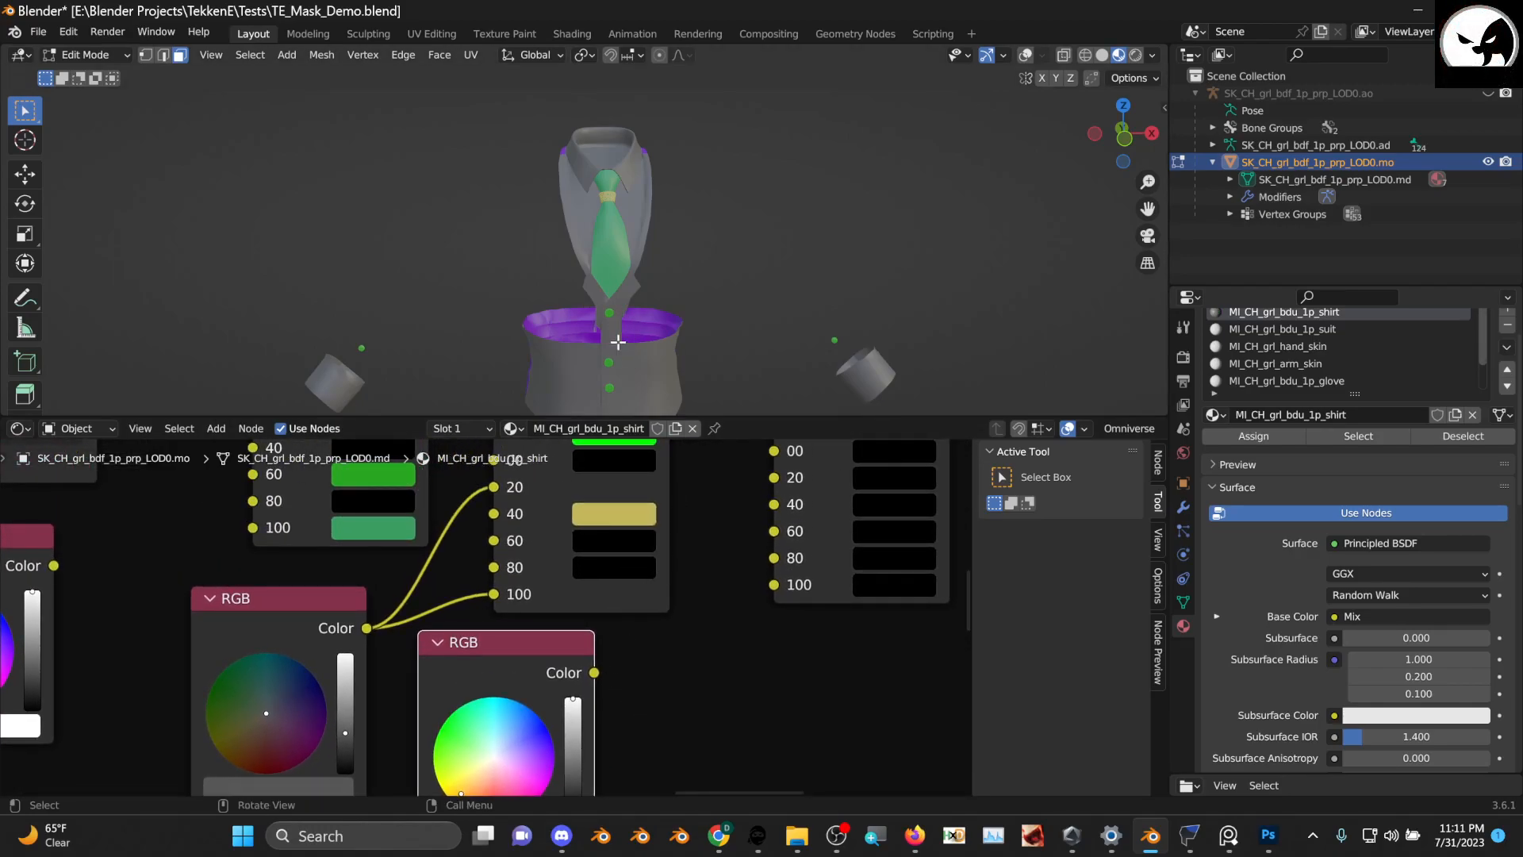
{"action": "scroll", "coordinate": [623, 349], "scroll_direction": "up", "scroll_amount": 2}
{"action": "scroll", "coordinate": [539, 671], "scroll_direction": "down", "scroll_amount": 3}
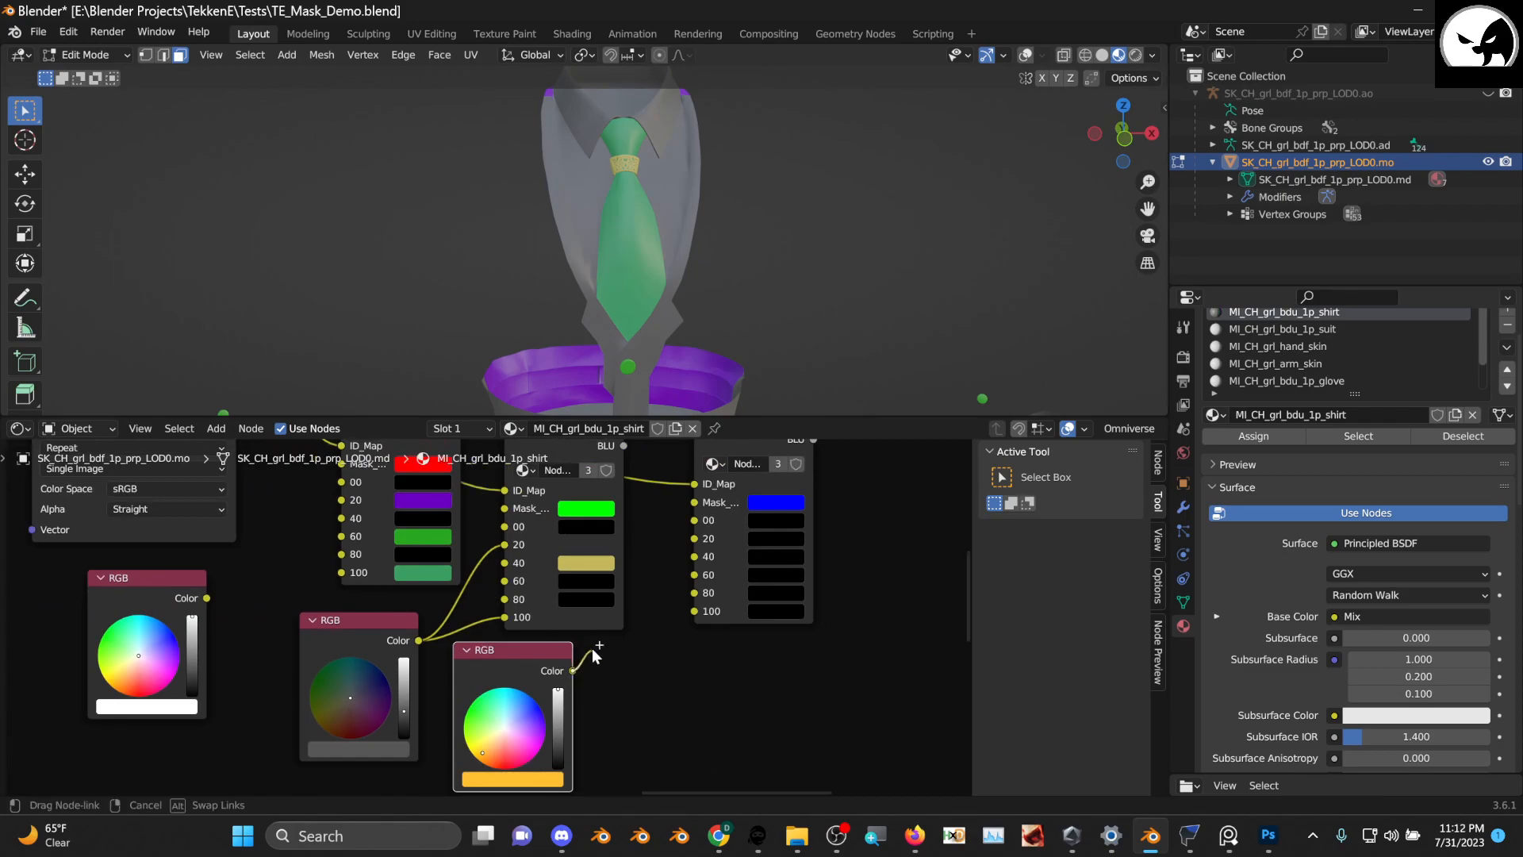
{"action": "left_click_drag", "start_coordinate": [340, 537], "coordinate": [341, 536]}
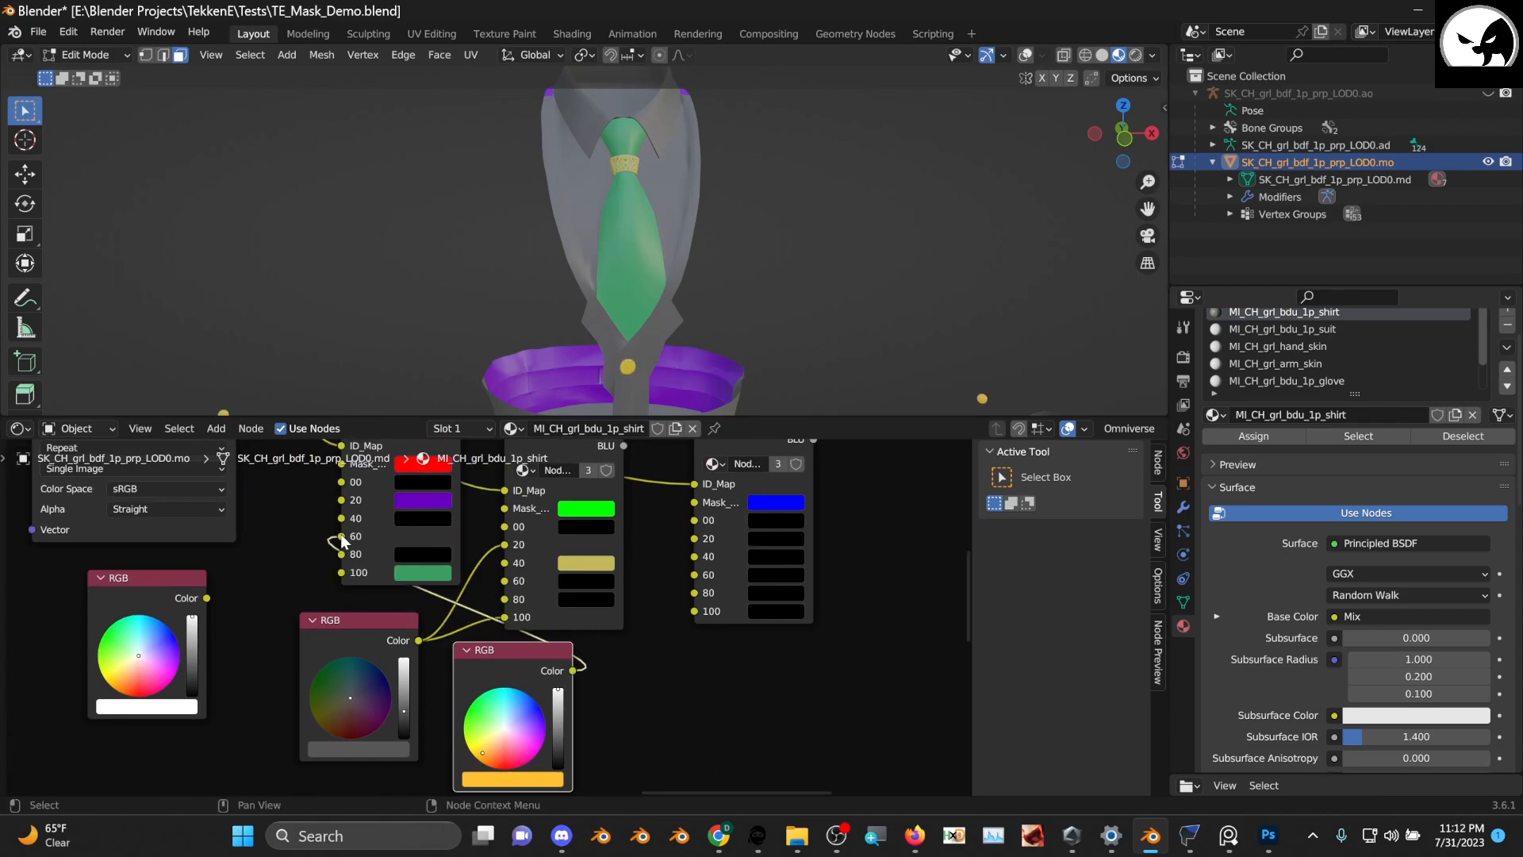
Reposition the grey and orange RGB nodes and connect the orange one to the green NodeGroup.004's 40 input
{"action": "scroll", "coordinate": [485, 617], "scroll_direction": "down", "scroll_amount": 3}
{"action": "left_click_drag", "start_coordinate": [395, 622], "coordinate": [365, 634]}
{"action": "left_click_drag", "start_coordinate": [503, 648], "coordinate": [471, 653]}
{"action": "scroll", "coordinate": [649, 170], "scroll_direction": "up", "scroll_amount": 3}
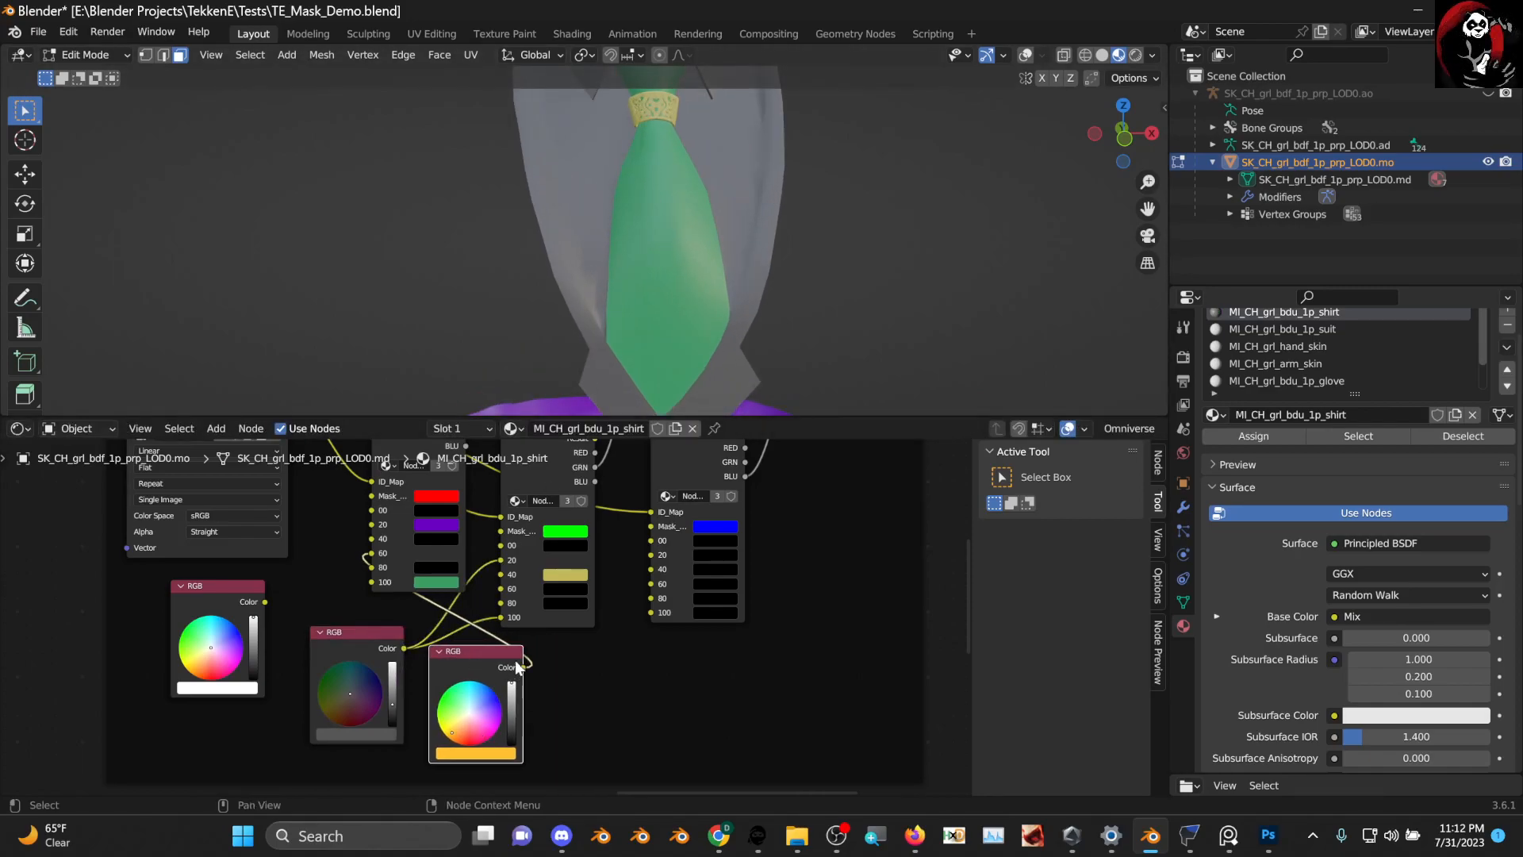
{"action": "left_click_drag", "start_coordinate": [518, 577], "coordinate": [506, 577]}
{"action": "scroll", "coordinate": [682, 247], "scroll_direction": "down", "scroll_amount": 3}
{"action": "middle_click_drag", "start_coordinate": [683, 247], "coordinate": [609, 511]}
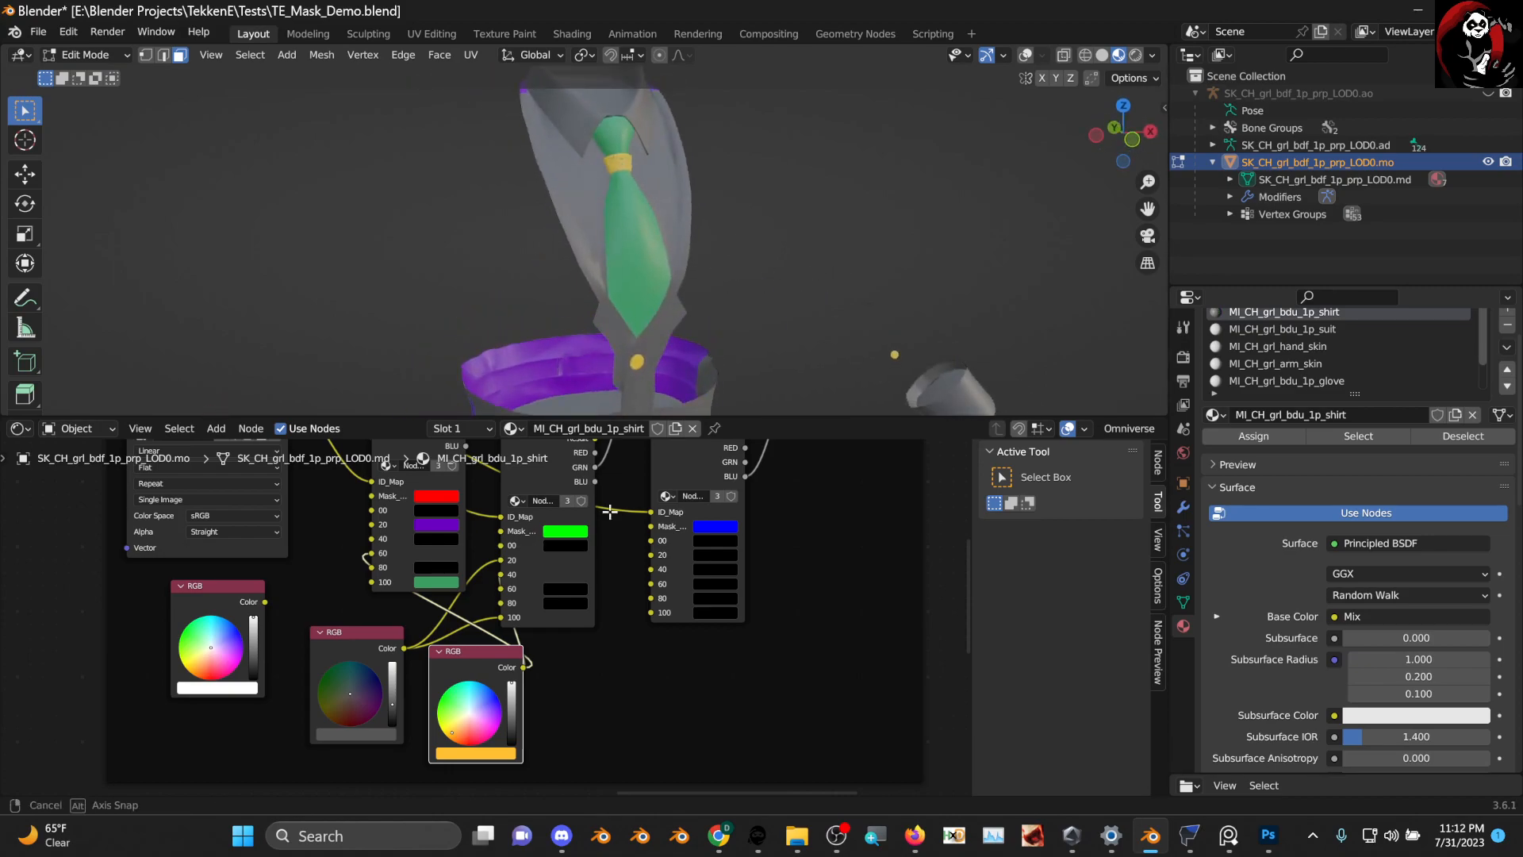
Shift the grey and orange RGB nodes slightly down and to the left in the node graph
{"action": "middle_click_drag", "start_coordinate": [566, 641], "coordinate": [583, 633]}
{"action": "middle_click_drag", "start_coordinate": [280, 693], "coordinate": [440, 694]}
{"action": "left_click_drag", "start_coordinate": [491, 612], "coordinate": [471, 622]}
{"action": "left_click_drag", "start_coordinate": [591, 629], "coordinate": [560, 647]}
Spread the three NodeGroup.004 nodes farther apart, to the right of the ID texture node
{"action": "middle_click_drag", "start_coordinate": [666, 584], "coordinate": [463, 671]}
{"action": "left_click_drag", "start_coordinate": [482, 489], "coordinate": [513, 495]}
{"action": "left_click_drag", "start_coordinate": [621, 482], "coordinate": [734, 498]}
{"action": "left_click_drag", "start_coordinate": [498, 494], "coordinate": [570, 486]}
{"action": "middle_click_drag", "start_coordinate": [437, 448], "coordinate": [498, 535]}
{"action": "left_click_drag", "start_coordinate": [405, 534], "coordinate": [458, 535]}
Move the white RGB node to the far side of the other RGB nodes and tidy their row
{"action": "middle_click_drag", "start_coordinate": [459, 535], "coordinate": [548, 594]}
{"action": "scroll", "coordinate": [522, 499], "scroll_direction": "down", "scroll_amount": 2}
{"action": "left_click_drag", "start_coordinate": [402, 616], "coordinate": [771, 677]}
{"action": "mouse_move", "coordinate": [470, 659]}
{"action": "left_mouse_down"}
{"action": "mouse_move", "coordinate": [388, 655]}
{"action": "mouse_move", "coordinate": [577, 698]}
{"action": "mouse_move", "coordinate": [446, 671]}
{"action": "mouse_move", "coordinate": [462, 675]}
{"action": "left_mouse_up"}
{"action": "scroll", "coordinate": [641, 695], "scroll_direction": "up", "scroll_amount": 2}
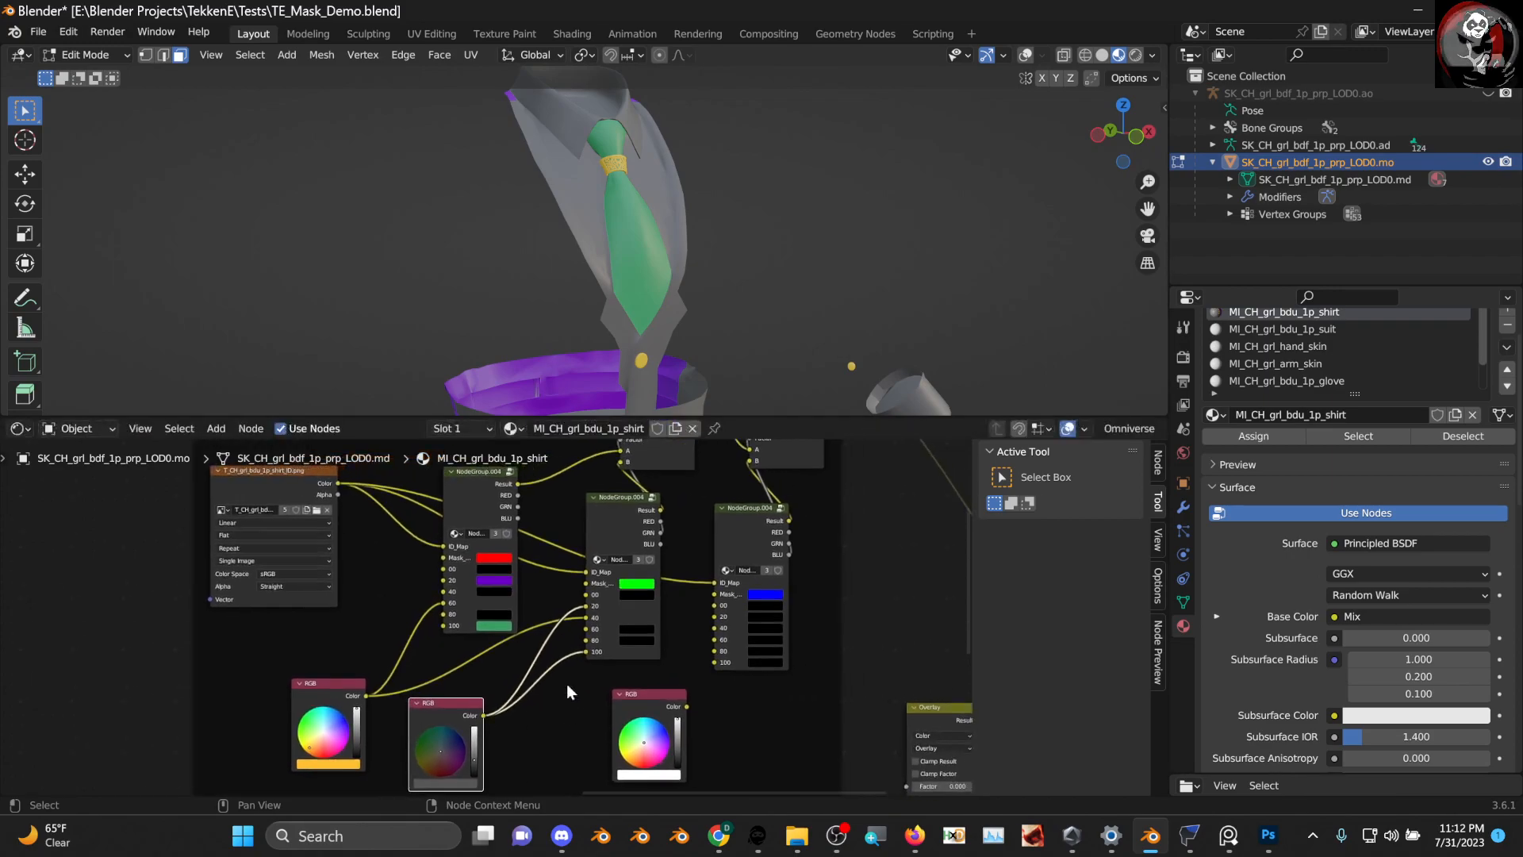
Duplicate the dark grey RGB node, place the copy next to it, and darken its colour to near-black
{"action": "middle_click_drag", "start_coordinate": [627, 310], "coordinate": [532, 288]}
{"action": "scroll", "coordinate": [559, 683], "scroll_direction": "up", "scroll_amount": 1}
{"action": "left_click", "coordinate": [401, 673]}
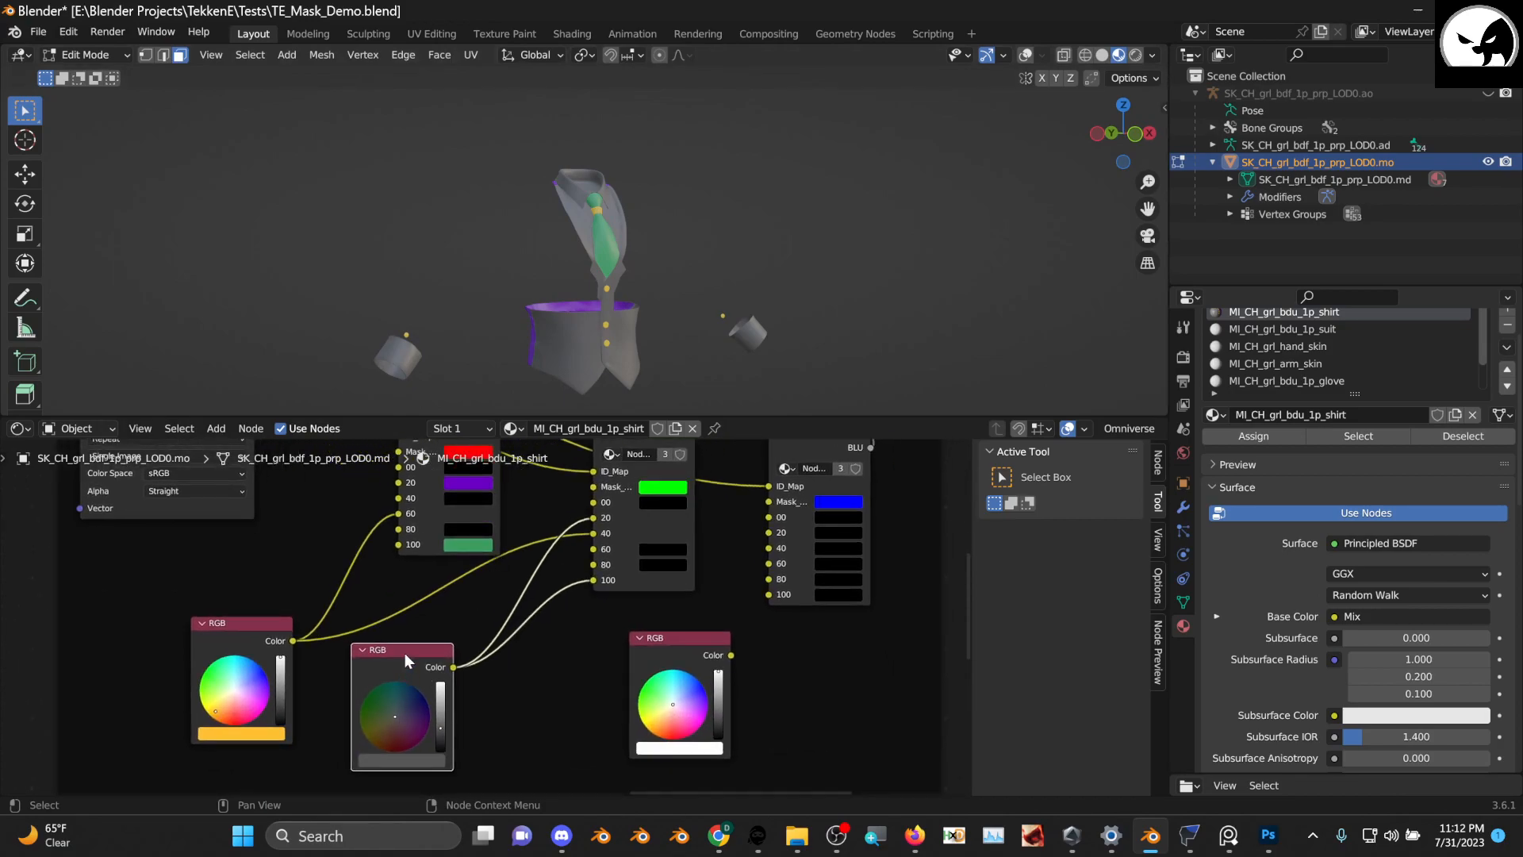
{"action": "key", "text": "shift+d"}
{"action": "left_click", "coordinate": [550, 676]}
{"action": "left_click_drag", "start_coordinate": [584, 754], "coordinate": [585, 766]}
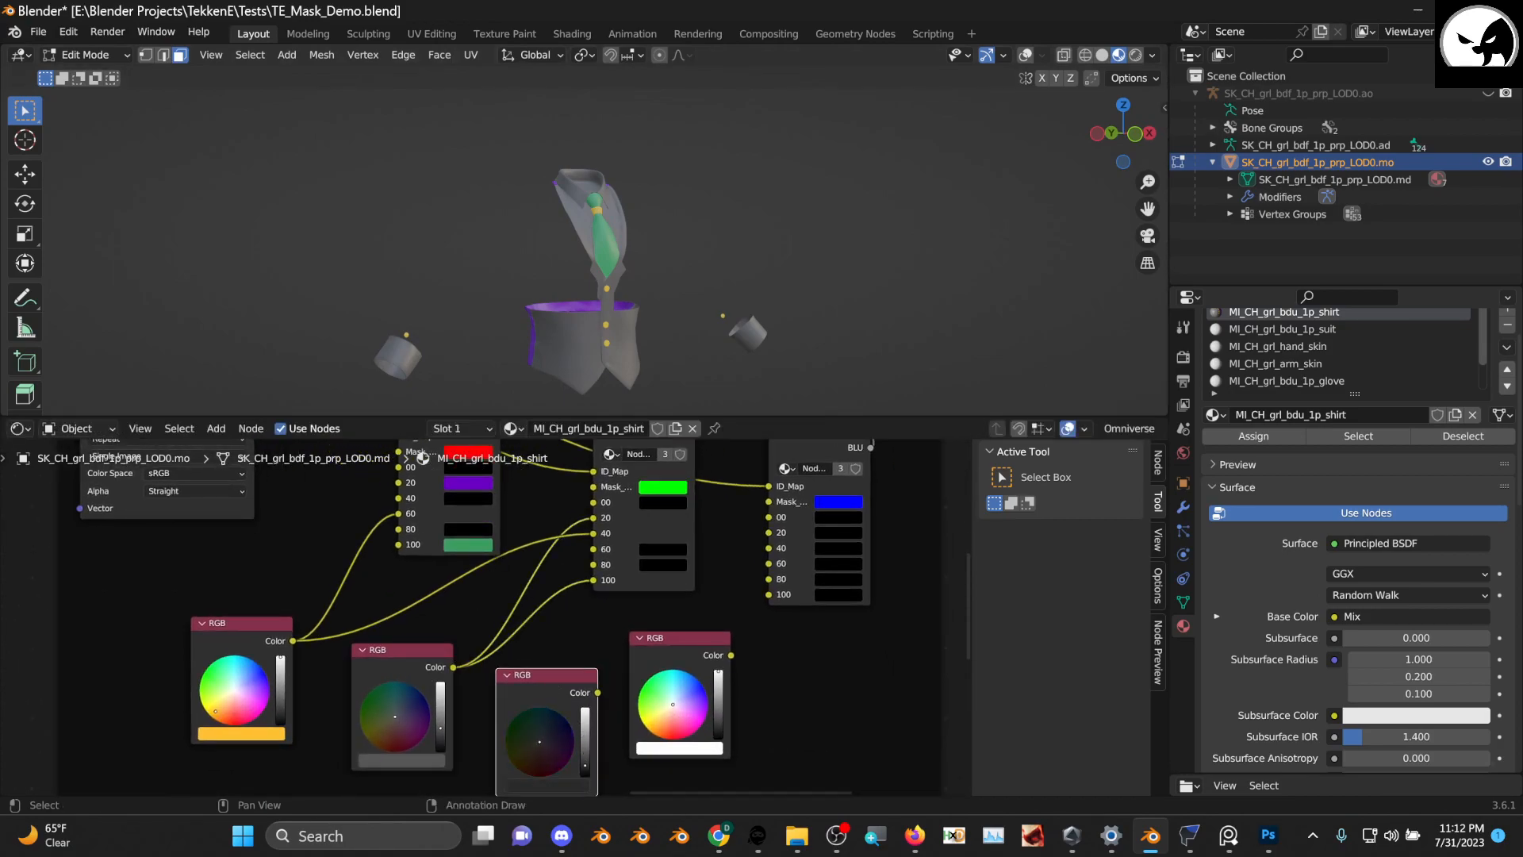
Connect the near-black RGB node to the red NodeGroup.004's 20 input and inspect the vest lining
{"action": "left_click_drag", "start_coordinate": [597, 690], "coordinate": [414, 498]}
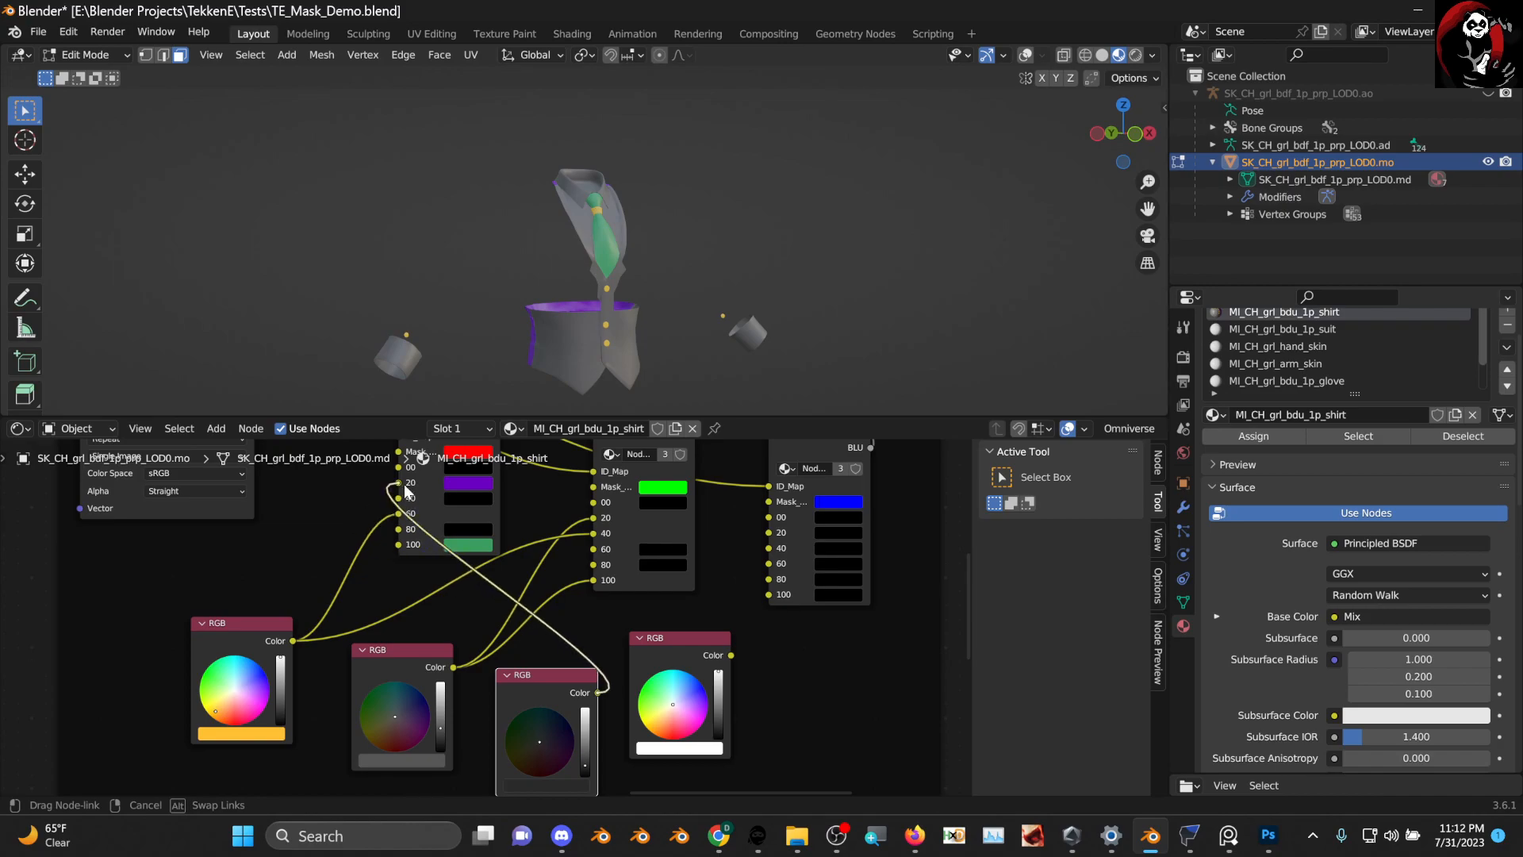
{"action": "scroll", "coordinate": [497, 558], "scroll_direction": "down", "scroll_amount": 1}
{"action": "scroll", "coordinate": [653, 321], "scroll_direction": "up", "scroll_amount": 3}
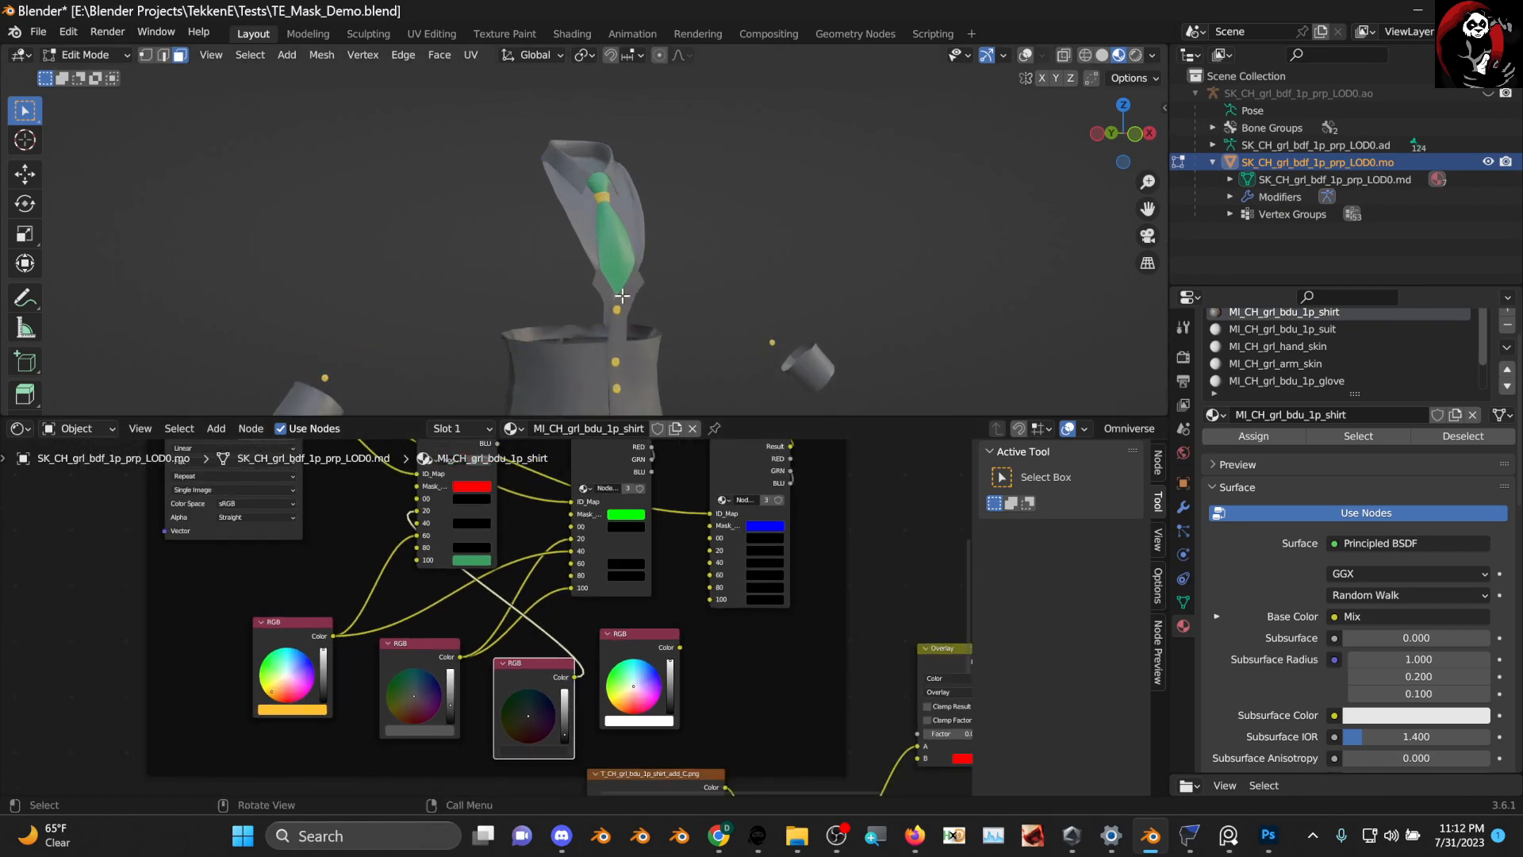
Space out the RGB row by moving the orange node away from the dark ones and the white node farther out on the opposite side
{"action": "scroll", "coordinate": [667, 336], "scroll_direction": "up", "scroll_amount": 2}
{"action": "mouse_move", "coordinate": [501, 570]}
{"action": "middle_mouse_down"}
{"action": "mouse_move", "coordinate": [524, 556]}
{"action": "mouse_move", "coordinate": [500, 591]}
{"action": "mouse_move", "coordinate": [527, 575]}
{"action": "middle_mouse_up"}
{"action": "scroll", "coordinate": [468, 568], "scroll_direction": "up", "scroll_amount": 1}
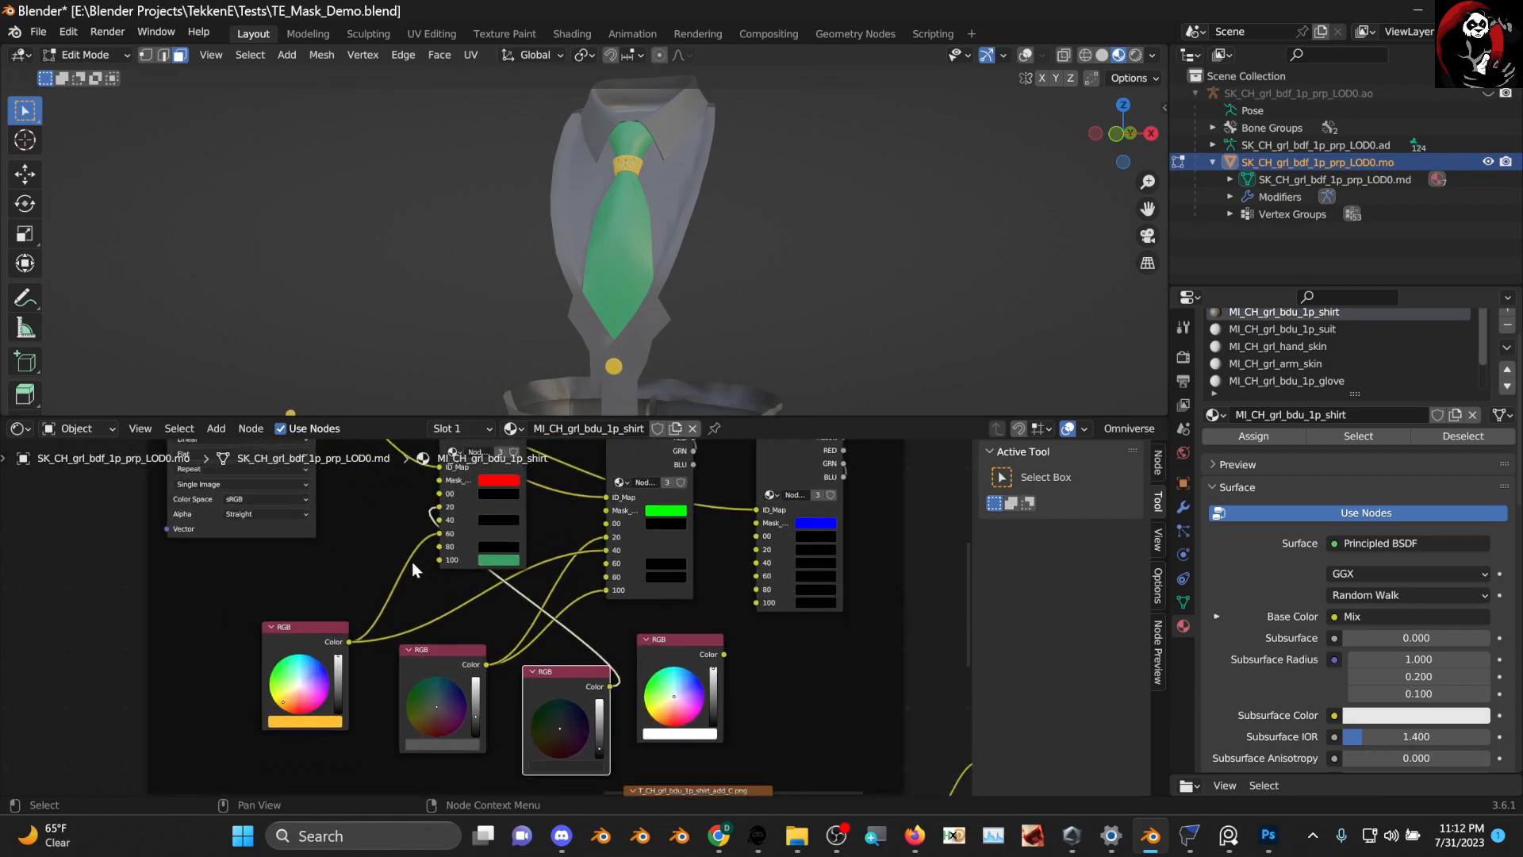
{"action": "left_click_drag", "start_coordinate": [322, 641], "coordinate": [285, 637]}
{"action": "middle_click_drag", "start_coordinate": [698, 317], "coordinate": [664, 290]}
{"action": "scroll", "coordinate": [442, 711], "scroll_direction": "up", "scroll_amount": 1}
{"action": "middle_click_drag", "start_coordinate": [527, 692], "coordinate": [478, 637]}
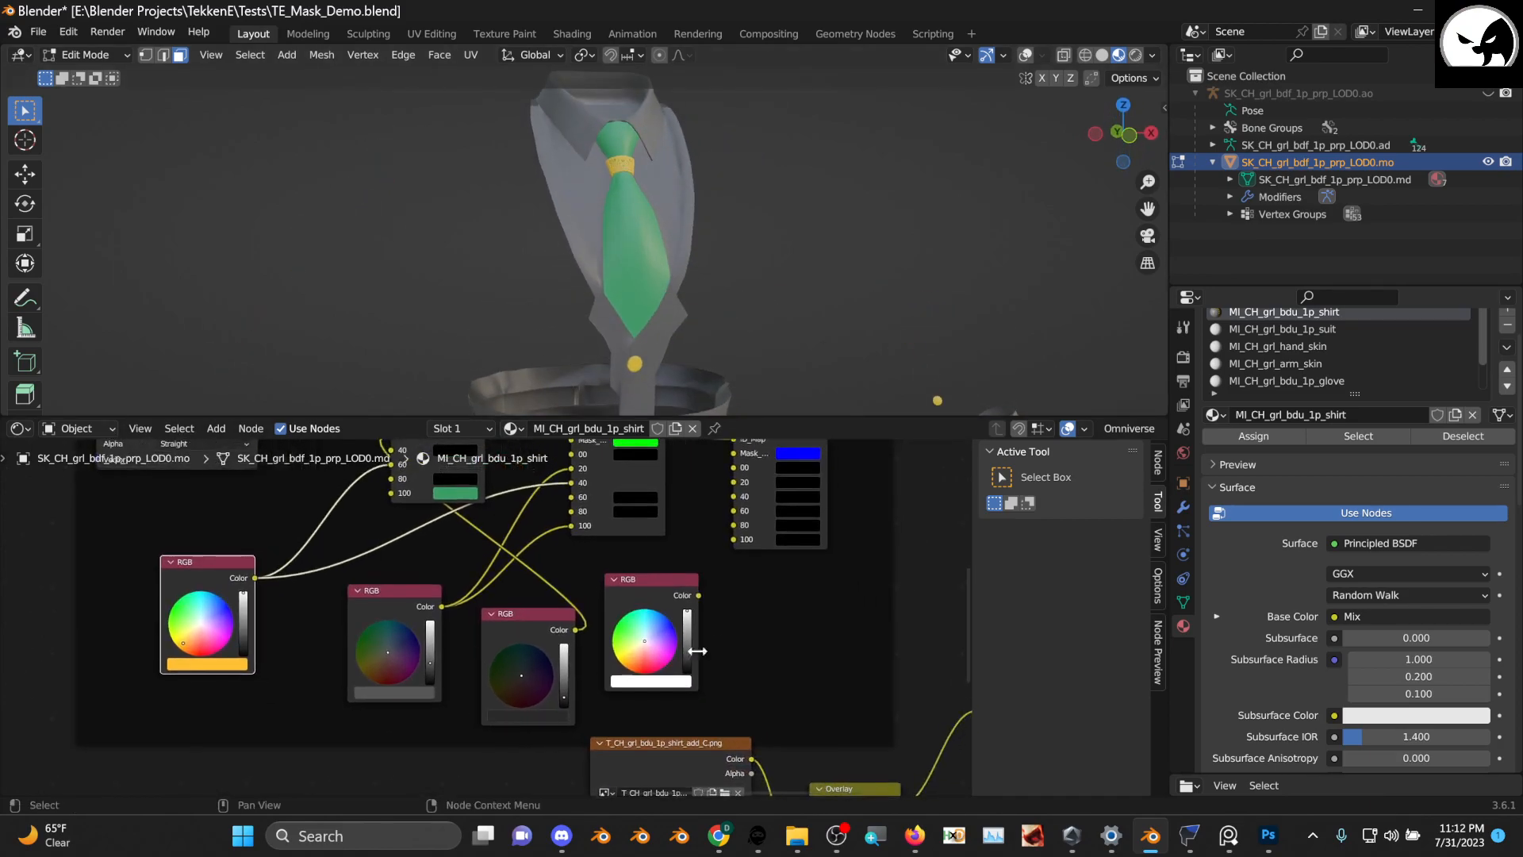
{"action": "left_click_drag", "start_coordinate": [653, 591], "coordinate": [732, 604]}
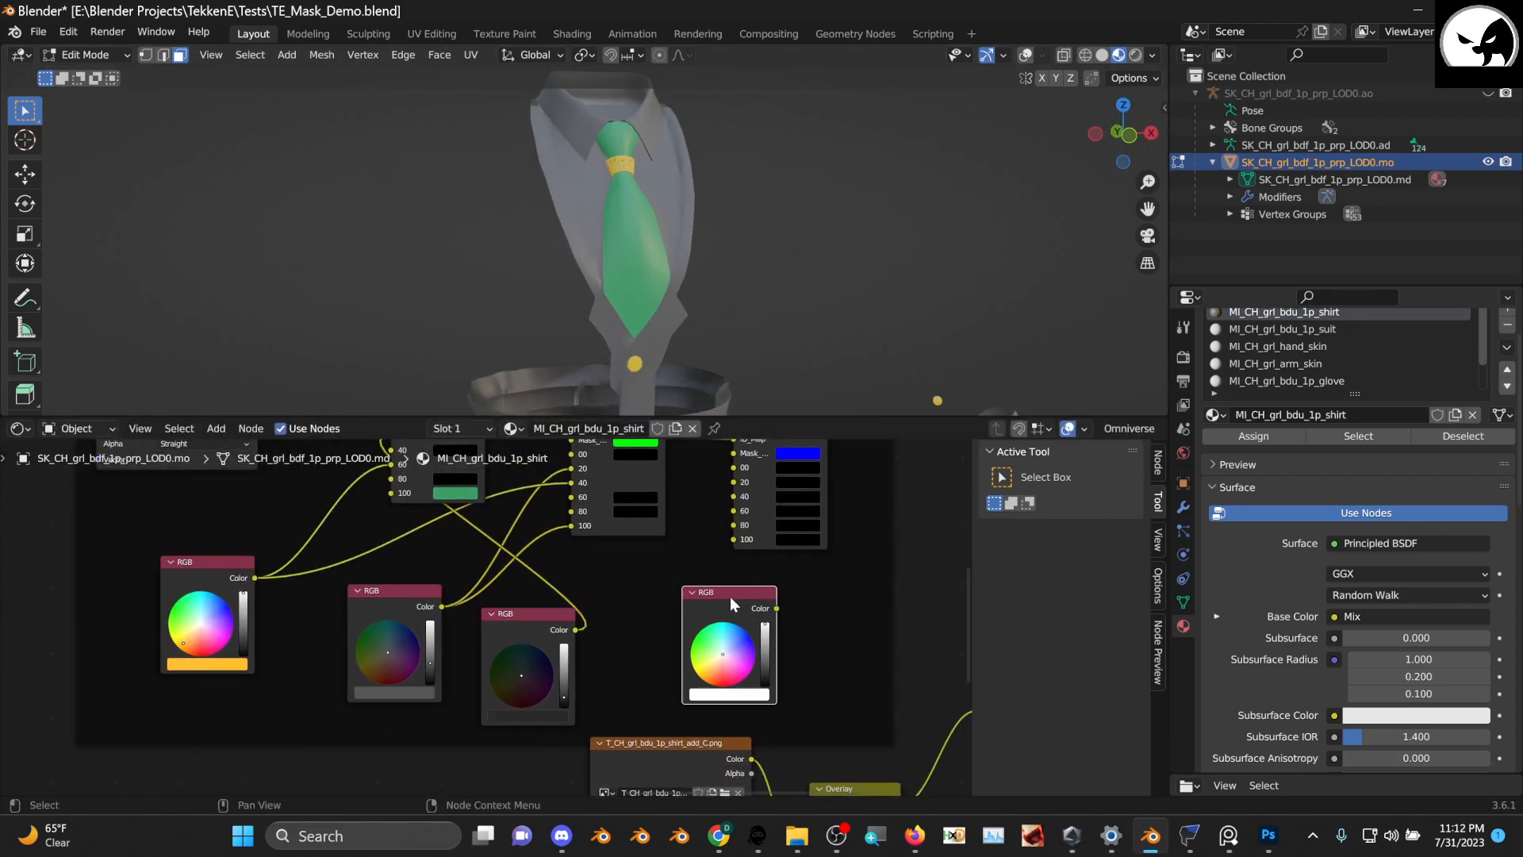
Duplicate the white RGB node beside the orange one, colour it magenta, and connect it to the red NodeGroup.004's 100 input
{"action": "key", "text": "shift+d"}
{"action": "left_click", "coordinate": [115, 577]}
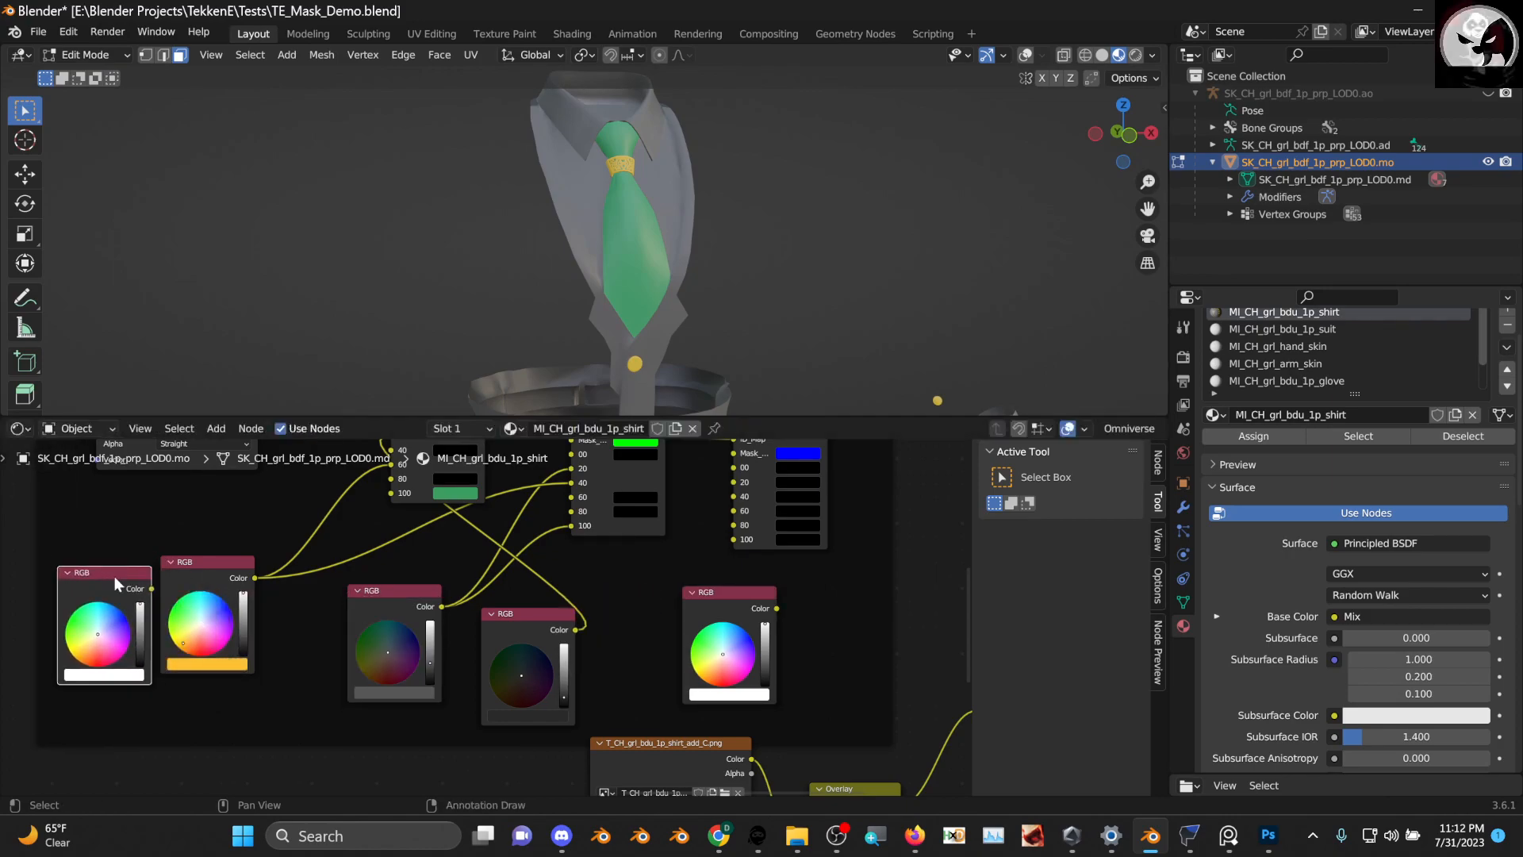
{"action": "left_click_drag", "start_coordinate": [150, 581], "coordinate": [391, 493]}
{"action": "scroll", "coordinate": [605, 369], "scroll_direction": "down", "scroll_amount": 3}
{"action": "mouse_move", "coordinate": [605, 369]}
{"action": "middle_mouse_down"}
{"action": "mouse_move", "coordinate": [497, 340]}
{"action": "mouse_move", "coordinate": [620, 349]}
{"action": "middle_mouse_up"}
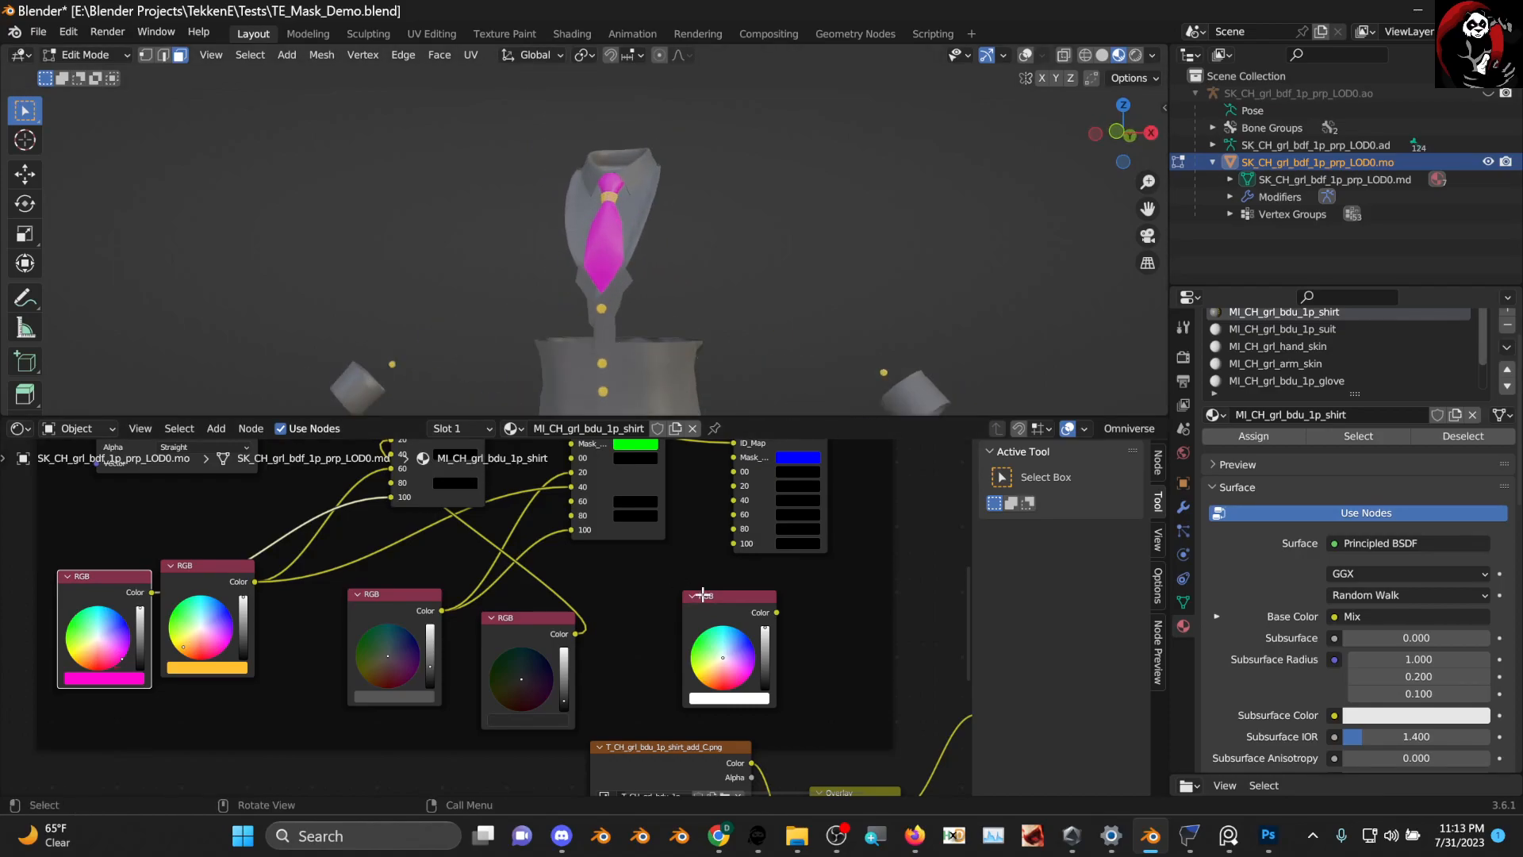
Move the Overlay mix node up next to the Principled BSDF's Base Color input
{"action": "scroll", "coordinate": [702, 603], "scroll_direction": "down", "scroll_amount": 2}
{"action": "middle_click_drag", "start_coordinate": [690, 600], "coordinate": [418, 607]}
{"action": "scroll", "coordinate": [635, 591], "scroll_direction": "down", "scroll_amount": 3}
{"action": "middle_click_drag", "start_coordinate": [562, 541], "coordinate": [483, 630]}
{"action": "left_click_drag", "start_coordinate": [557, 700], "coordinate": [609, 646]}
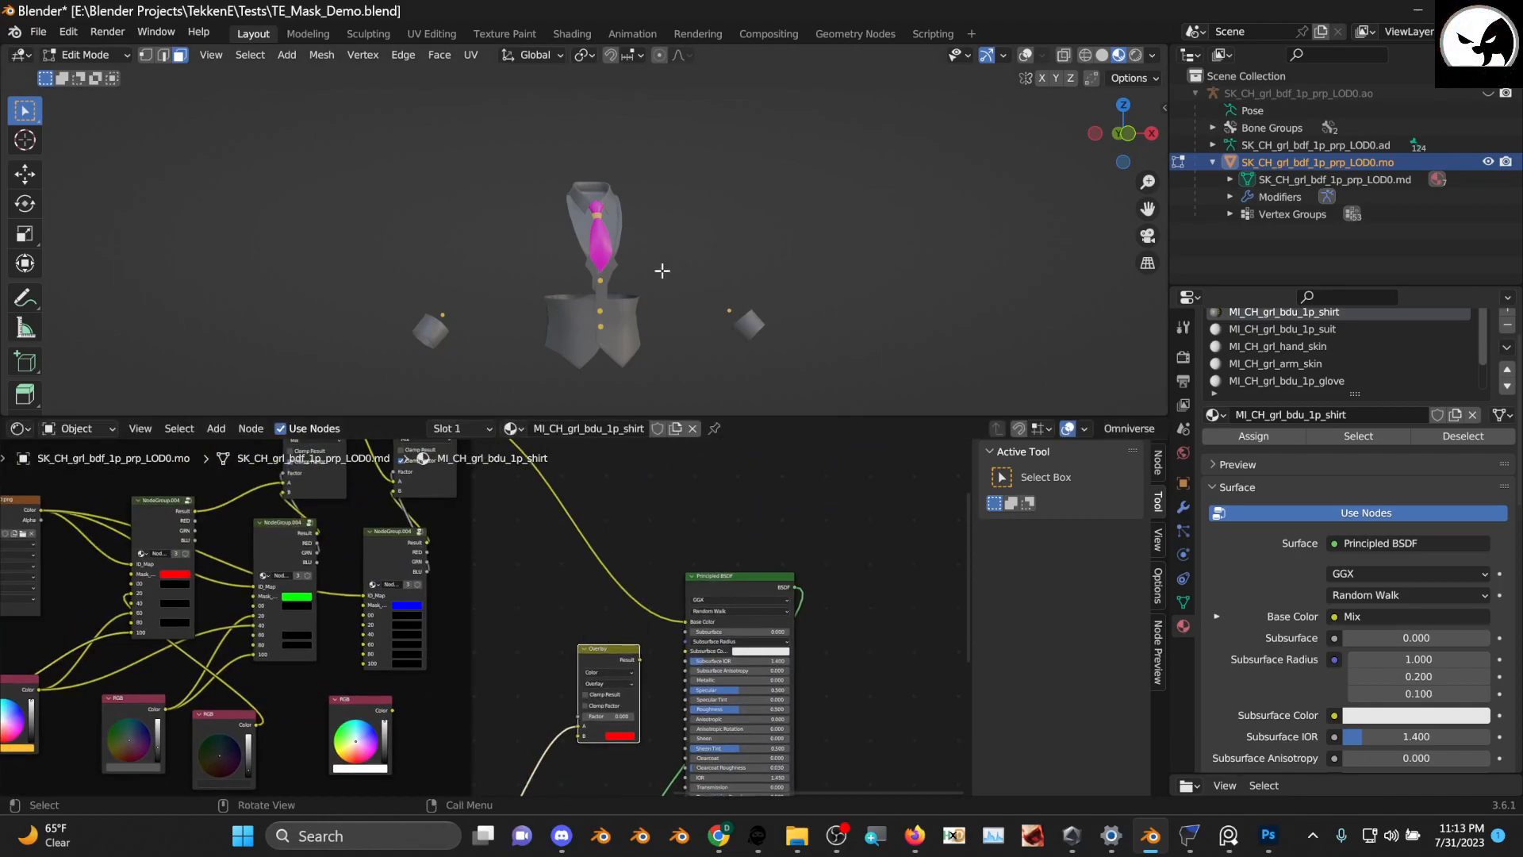
{"action": "scroll", "coordinate": [637, 281], "scroll_direction": "up", "scroll_amount": 3}
{"action": "scroll", "coordinate": [539, 554], "scroll_direction": "up", "scroll_amount": 1}
{"action": "middle_click_drag", "start_coordinate": [540, 554], "coordinate": [483, 602]}
{"action": "mouse_move", "coordinate": [525, 672]}
{"action": "middle_mouse_down"}
{"action": "mouse_move", "coordinate": [516, 627]}
{"action": "mouse_move", "coordinate": [553, 680]}
{"action": "middle_mouse_up"}
{"action": "left_click_drag", "start_coordinate": [571, 724], "coordinate": [588, 587]}
Connect the final mask mix's output to the Overlay node's B input and the Overlay Result to the Principled BSDF's Base Color
{"action": "scroll", "coordinate": [480, 516], "scroll_direction": "up", "scroll_amount": 3}
{"action": "middle_click_drag", "start_coordinate": [478, 503], "coordinate": [445, 595]}
{"action": "left_click_drag", "start_coordinate": [353, 555], "coordinate": [540, 728]}
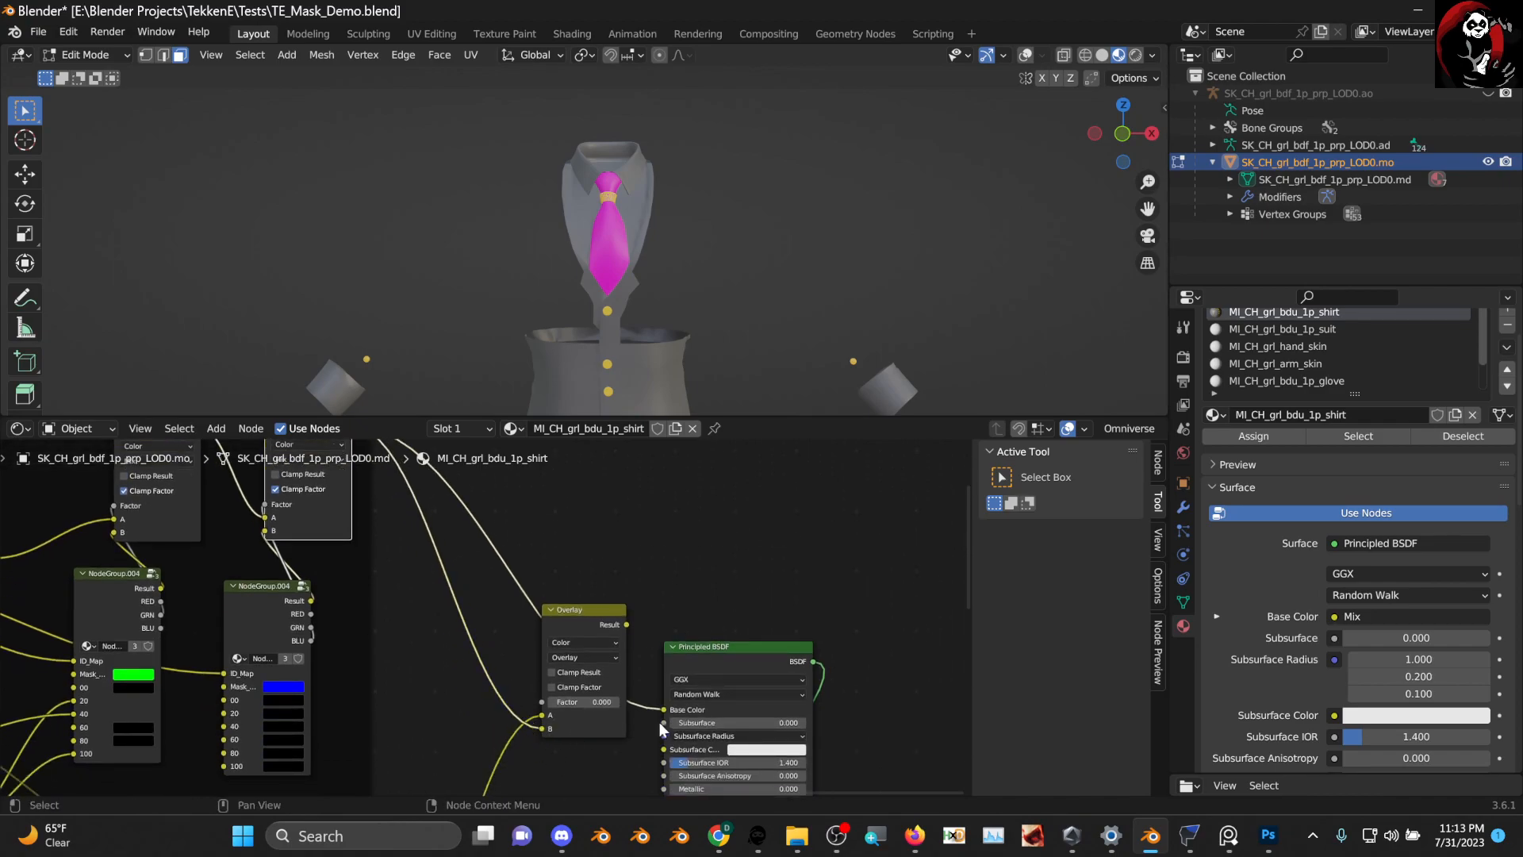
{"action": "left_click_drag", "start_coordinate": [627, 625], "coordinate": [666, 709]}
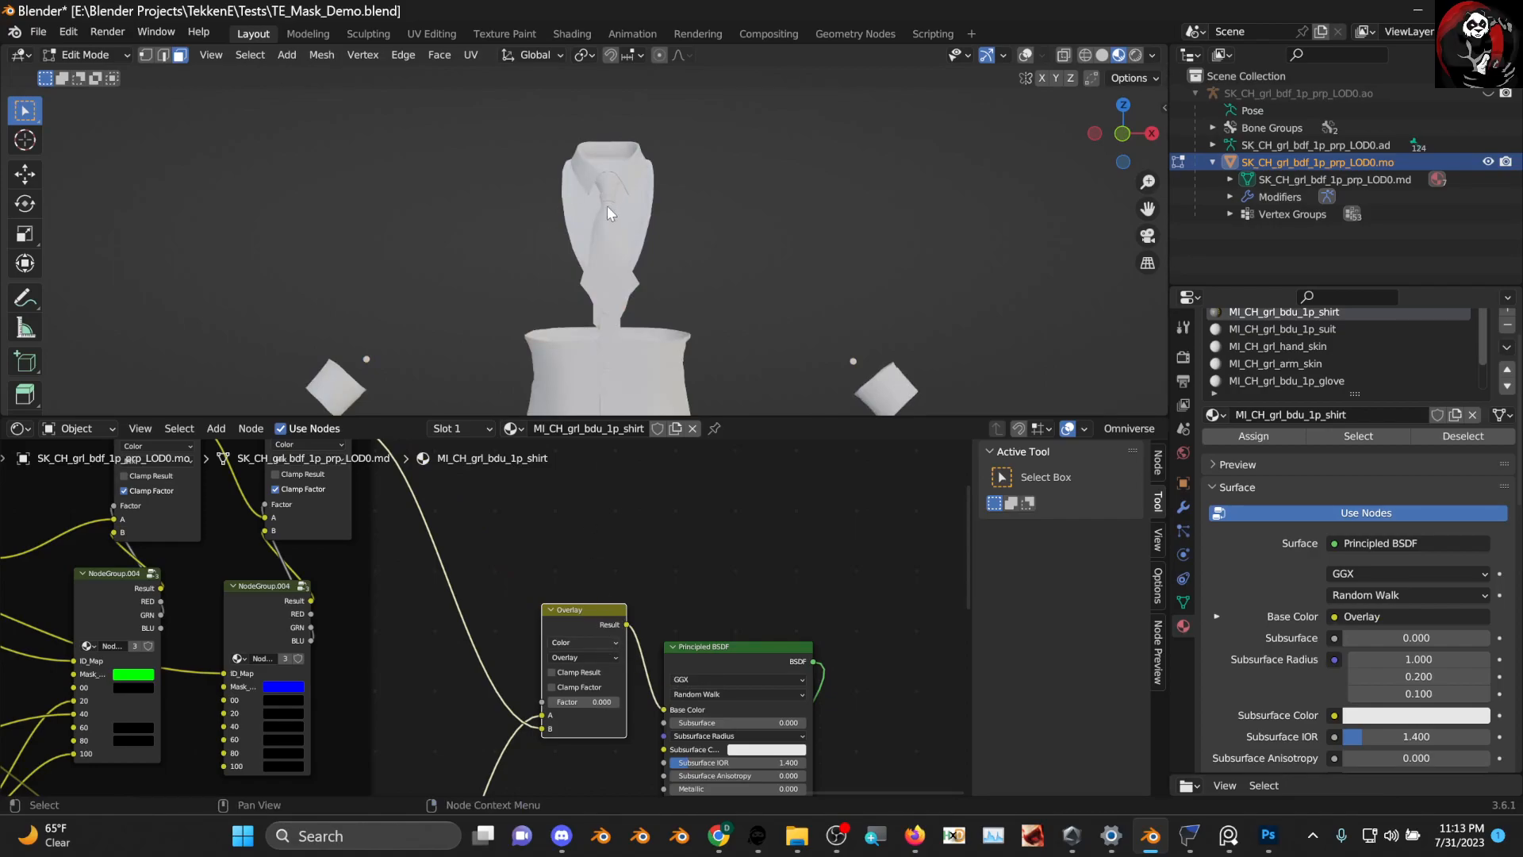
Set the Overlay node's Factor to 1.000
{"action": "scroll", "coordinate": [634, 281], "scroll_direction": "up", "scroll_amount": 2}
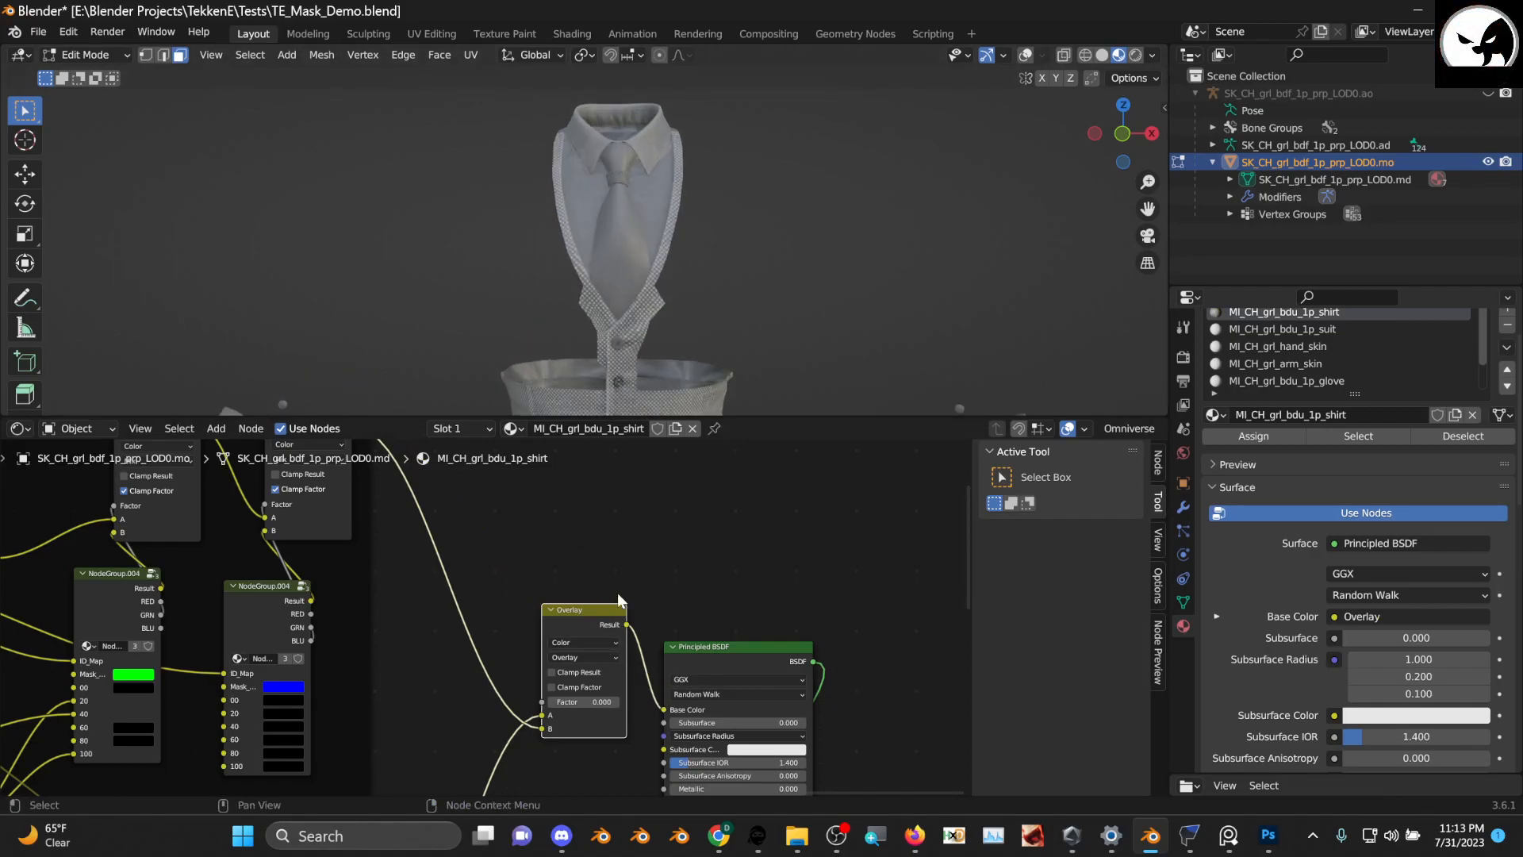
{"action": "scroll", "coordinate": [520, 577], "scroll_direction": "up", "scroll_amount": 3}
{"action": "left_click_drag", "start_coordinate": [450, 626], "coordinate": [554, 626]}
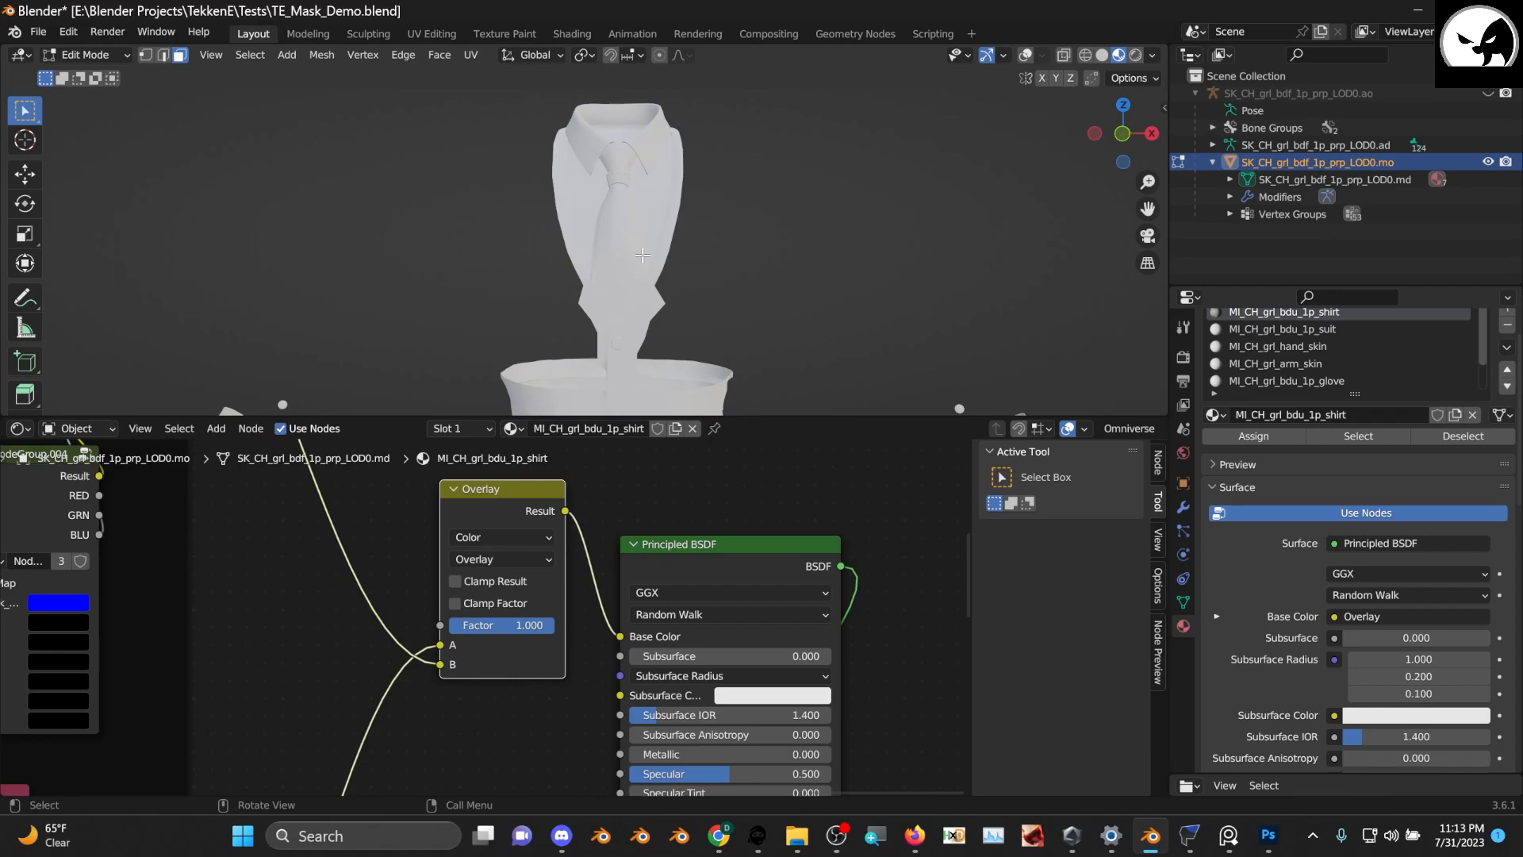
Examine the overlaid fabric pattern on the tie, collar and vest from near and far
{"action": "scroll", "coordinate": [625, 298], "scroll_direction": "up", "scroll_amount": 2}
{"action": "middle_click_drag", "start_coordinate": [626, 298], "coordinate": [652, 334]}
{"action": "scroll", "coordinate": [639, 311], "scroll_direction": "down", "scroll_amount": 3}
{"action": "scroll", "coordinate": [650, 335], "scroll_direction": "up", "scroll_amount": 5}
{"action": "scroll", "coordinate": [543, 476], "scroll_direction": "down", "scroll_amount": 4}
{"action": "scroll", "coordinate": [547, 361], "scroll_direction": "down", "scroll_amount": 3}
{"action": "scroll", "coordinate": [615, 323], "scroll_direction": "up", "scroll_amount": 2}
{"action": "scroll", "coordinate": [646, 344], "scroll_direction": "up", "scroll_amount": 3}
{"action": "middle_click_drag", "start_coordinate": [693, 336], "coordinate": [629, 193]}
{"action": "middle_click_drag", "start_coordinate": [619, 305], "coordinate": [624, 230]}
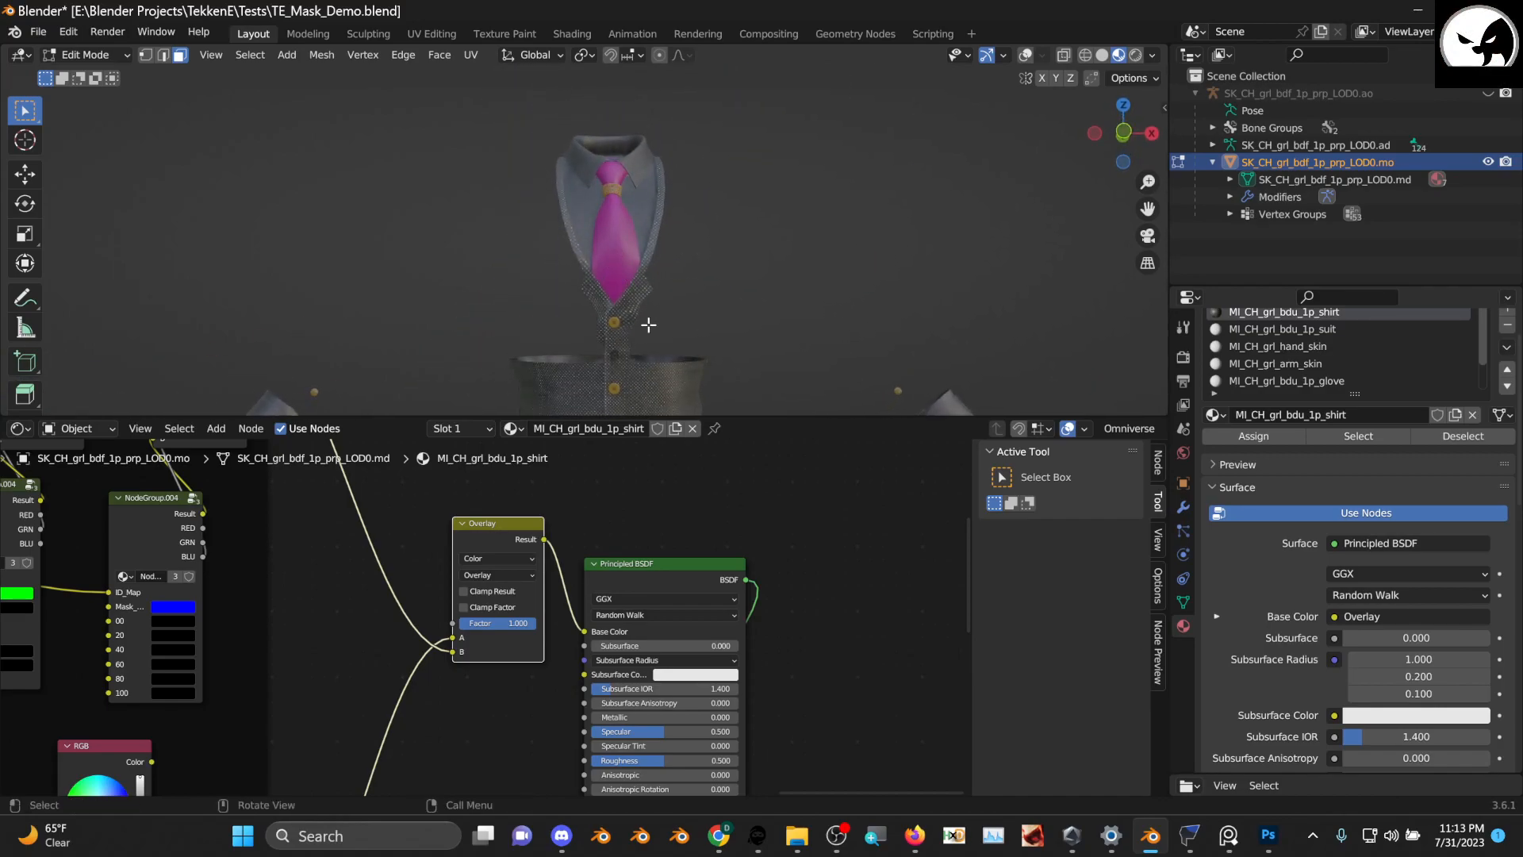
{"action": "scroll", "coordinate": [646, 323], "scroll_direction": "up", "scroll_amount": 5}
{"action": "middle_click_drag", "start_coordinate": [674, 373], "coordinate": [654, 87], "text": "shift"}
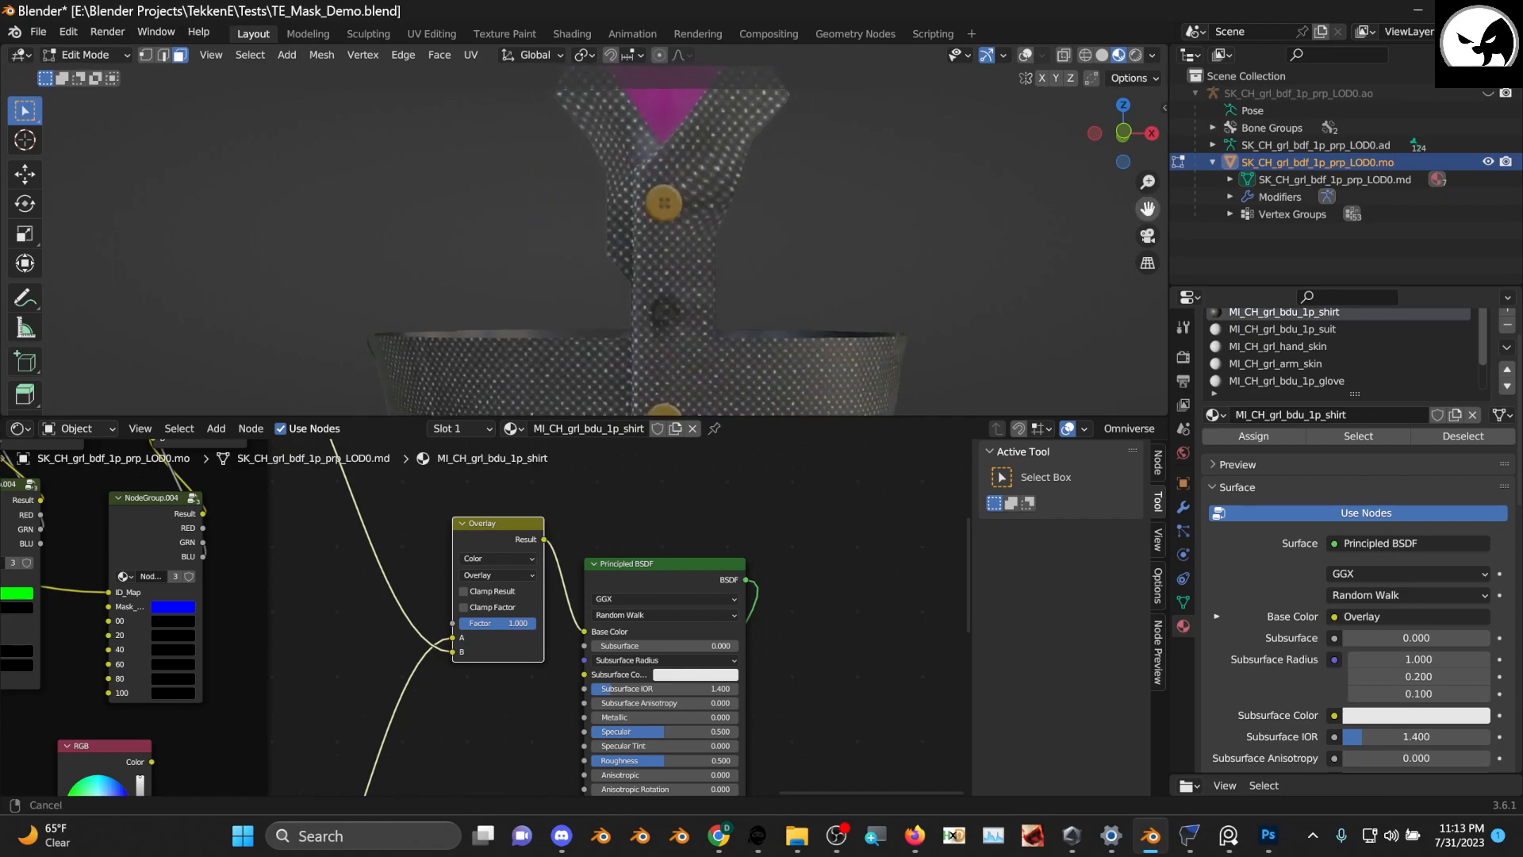
{"action": "scroll", "coordinate": [619, 206], "scroll_direction": "down", "scroll_amount": 2}
{"action": "scroll", "coordinate": [476, 547], "scroll_direction": "down", "scroll_amount": 2}
Reposition the orange RGB node between the magenta and dark grey RGB nodes
{"action": "middle_click_drag", "start_coordinate": [317, 580], "coordinate": [742, 592]}
{"action": "scroll", "coordinate": [674, 611], "scroll_direction": "down", "scroll_amount": 3}
{"action": "scroll", "coordinate": [643, 618], "scroll_direction": "up", "scroll_amount": 3}
{"action": "middle_click_drag", "start_coordinate": [591, 637], "coordinate": [607, 519]}
{"action": "scroll", "coordinate": [588, 519], "scroll_direction": "up", "scroll_amount": 1}
{"action": "left_click_drag", "start_coordinate": [188, 559], "coordinate": [208, 583]}
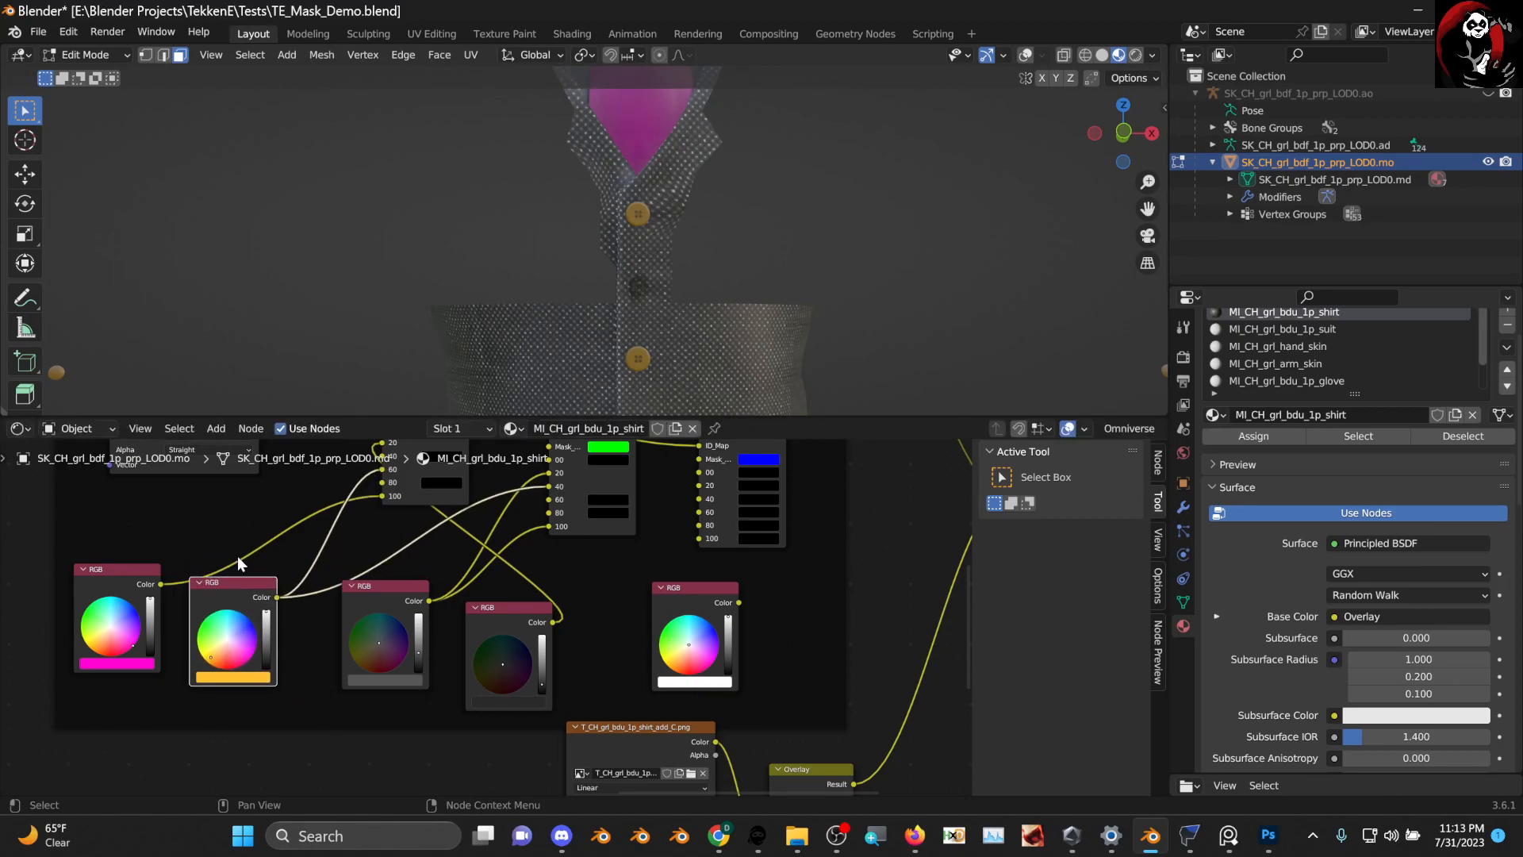
{"action": "middle_click_drag", "start_coordinate": [327, 544], "coordinate": [267, 689]}
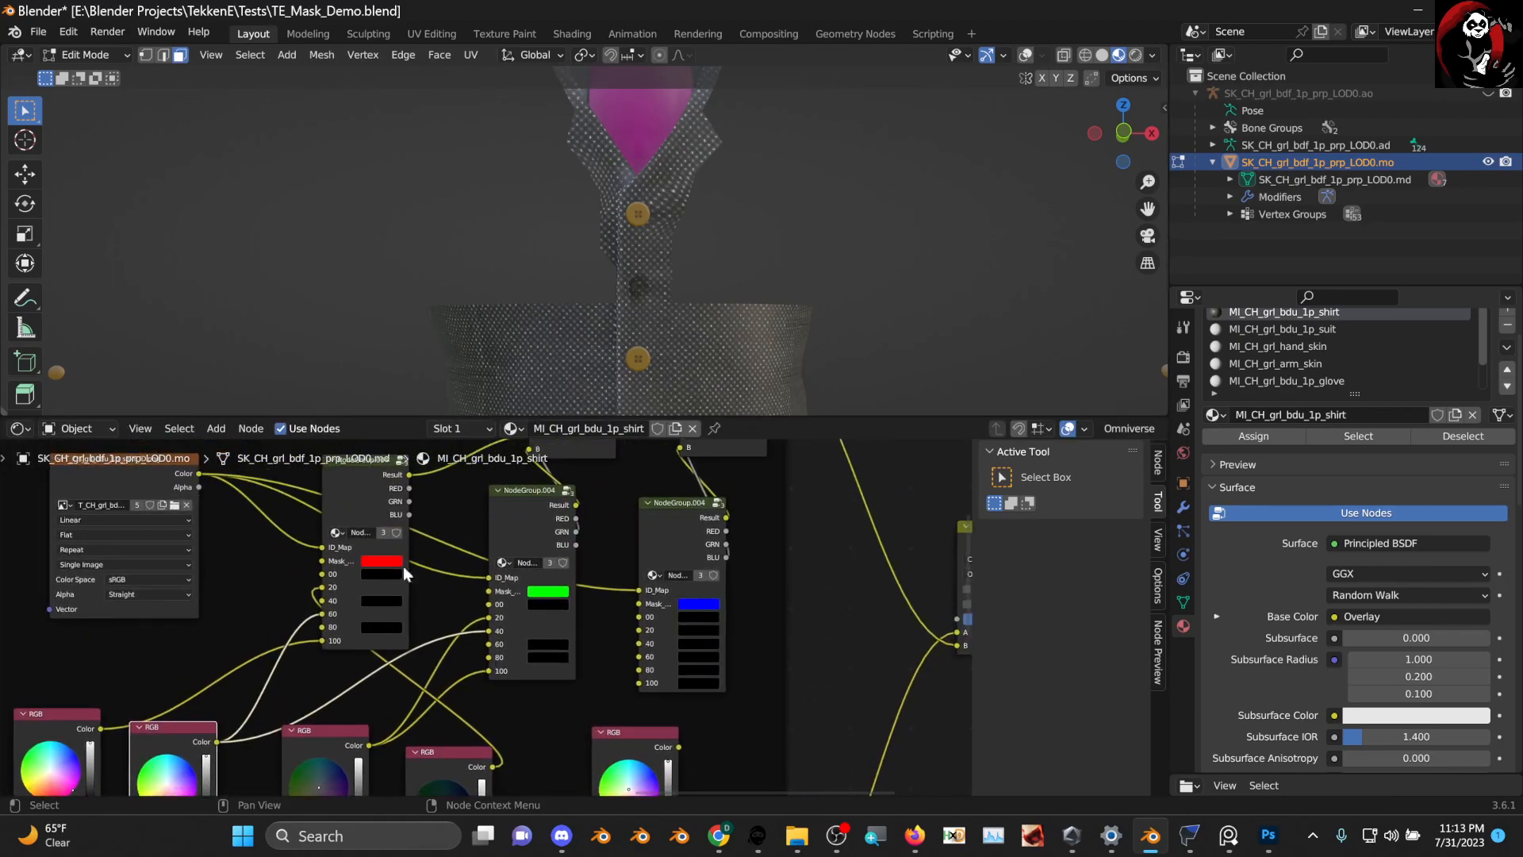
{"action": "scroll", "coordinate": [469, 684], "scroll_direction": "down", "scroll_amount": 5}
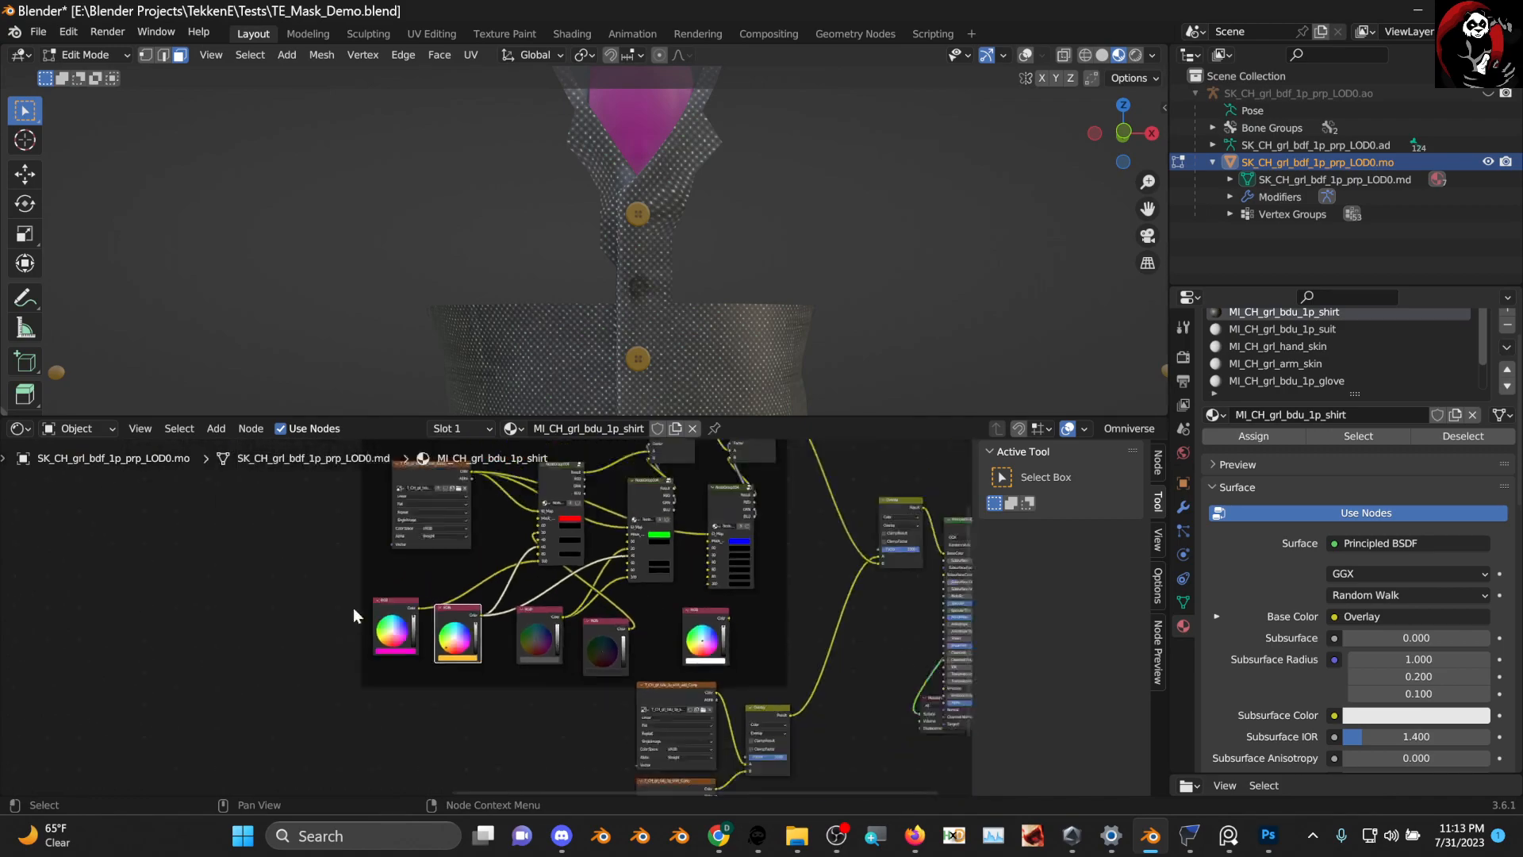
{"action": "scroll", "coordinate": [441, 591], "scroll_direction": "up", "scroll_amount": 5}
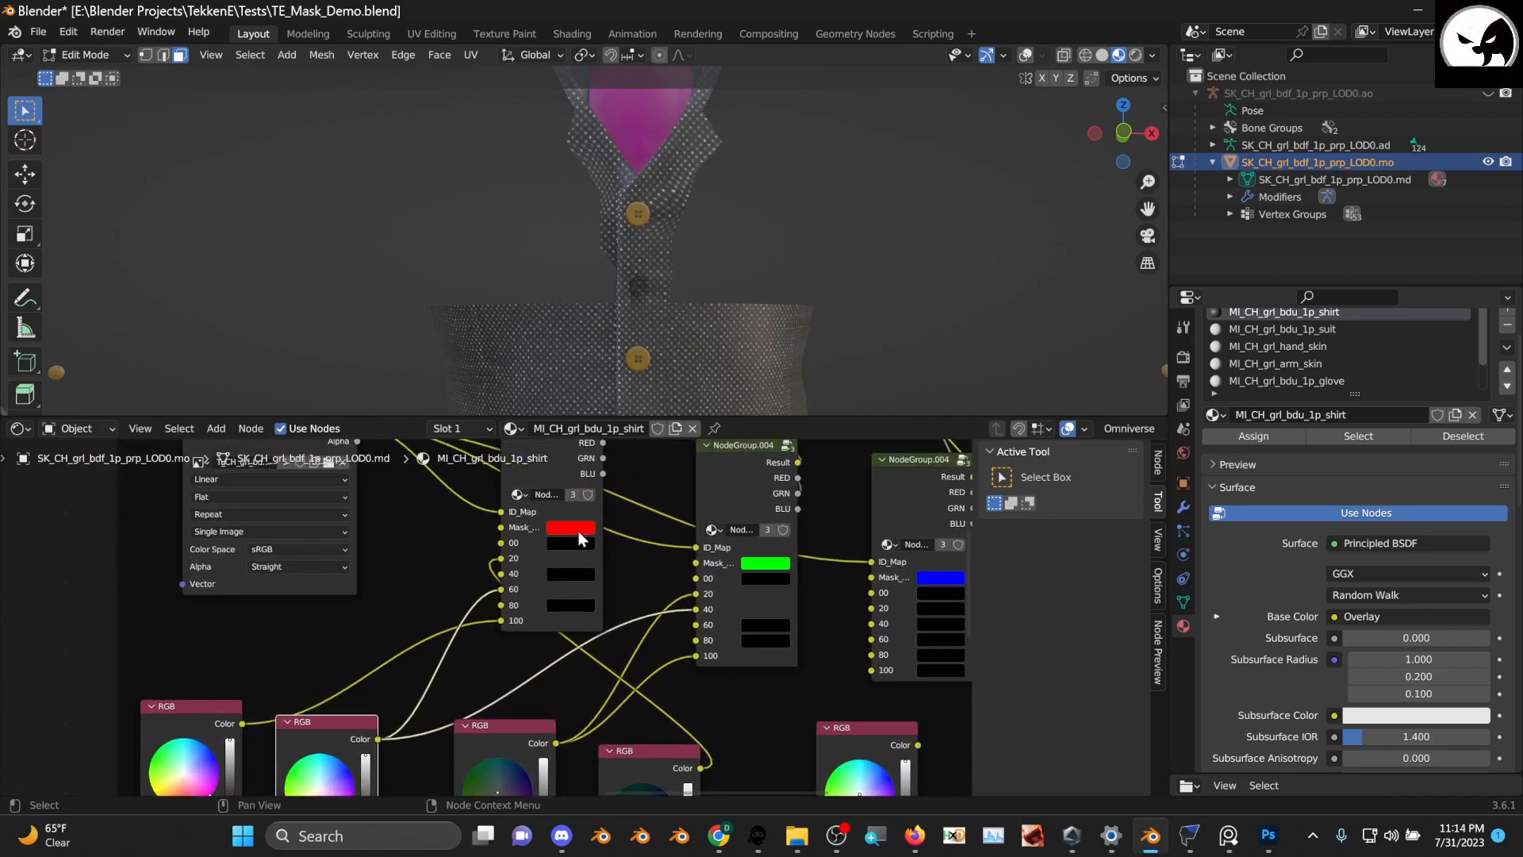
{"action": "left_click_drag", "start_coordinate": [364, 720], "coordinate": [376, 717]}
Try to copy the framed shirt ID texture and NodeGroup.001 pair and paste it beside the RGB colour setup
{"action": "middle_click_drag", "start_coordinate": [495, 660], "coordinate": [379, 618]}
{"action": "middle_click_drag", "start_coordinate": [588, 568], "coordinate": [327, 589]}
{"action": "scroll", "coordinate": [301, 639], "scroll_direction": "down", "scroll_amount": 5}
{"action": "scroll", "coordinate": [233, 624], "scroll_direction": "down", "scroll_amount": 2}
{"action": "middle_click_drag", "start_coordinate": [234, 624], "coordinate": [517, 560]}
{"action": "scroll", "coordinate": [452, 632], "scroll_direction": "up", "scroll_amount": 2}
{"action": "middle_click_drag", "start_coordinate": [147, 617], "coordinate": [331, 623]}
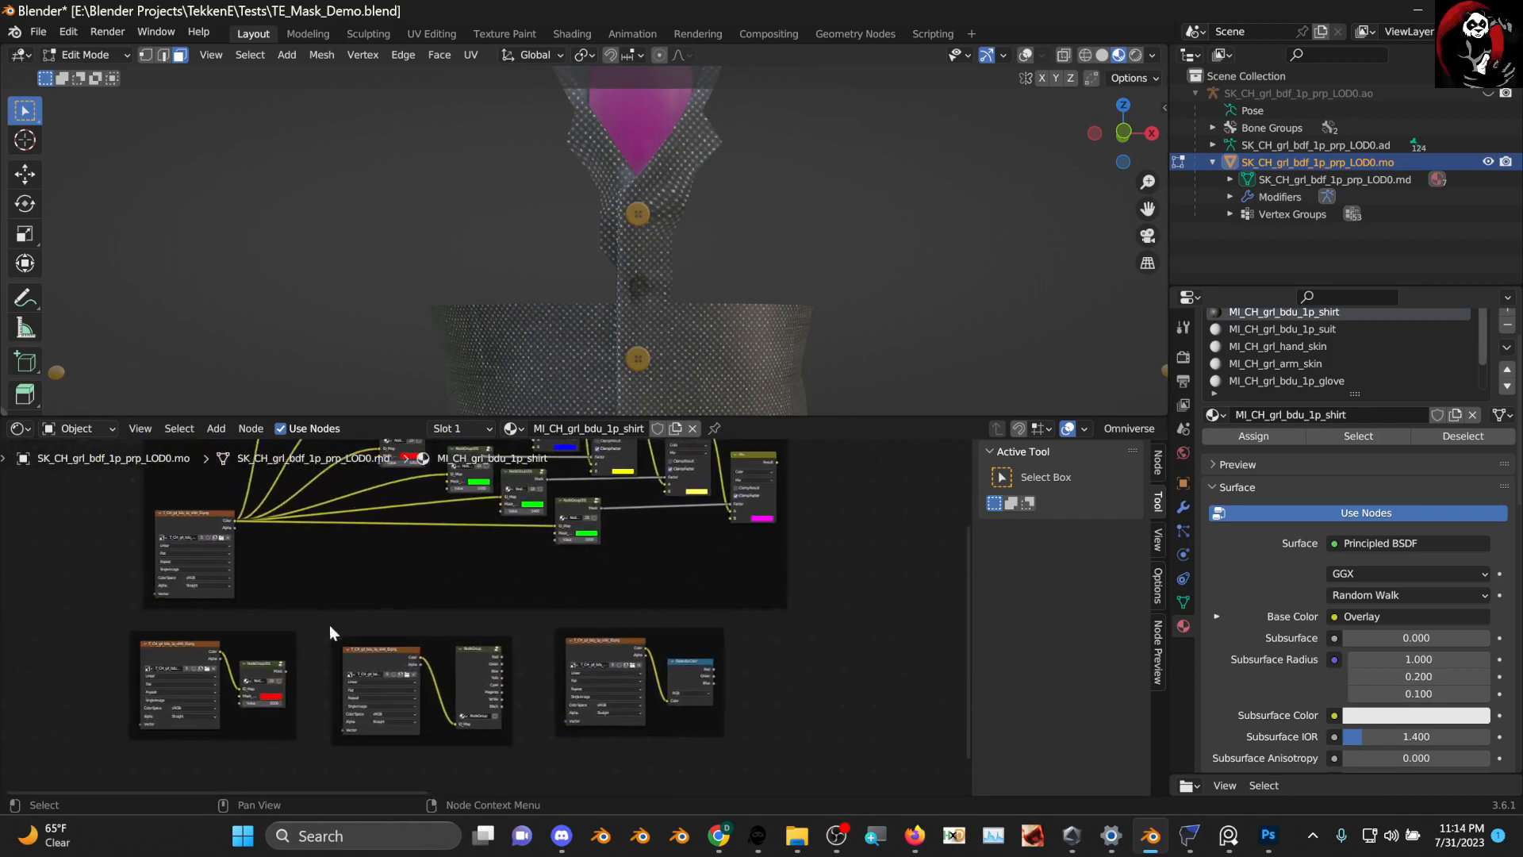
{"action": "scroll", "coordinate": [228, 685], "scroll_direction": "up", "scroll_amount": 1}
{"action": "left_click", "coordinate": [119, 647], "text": "shift"}
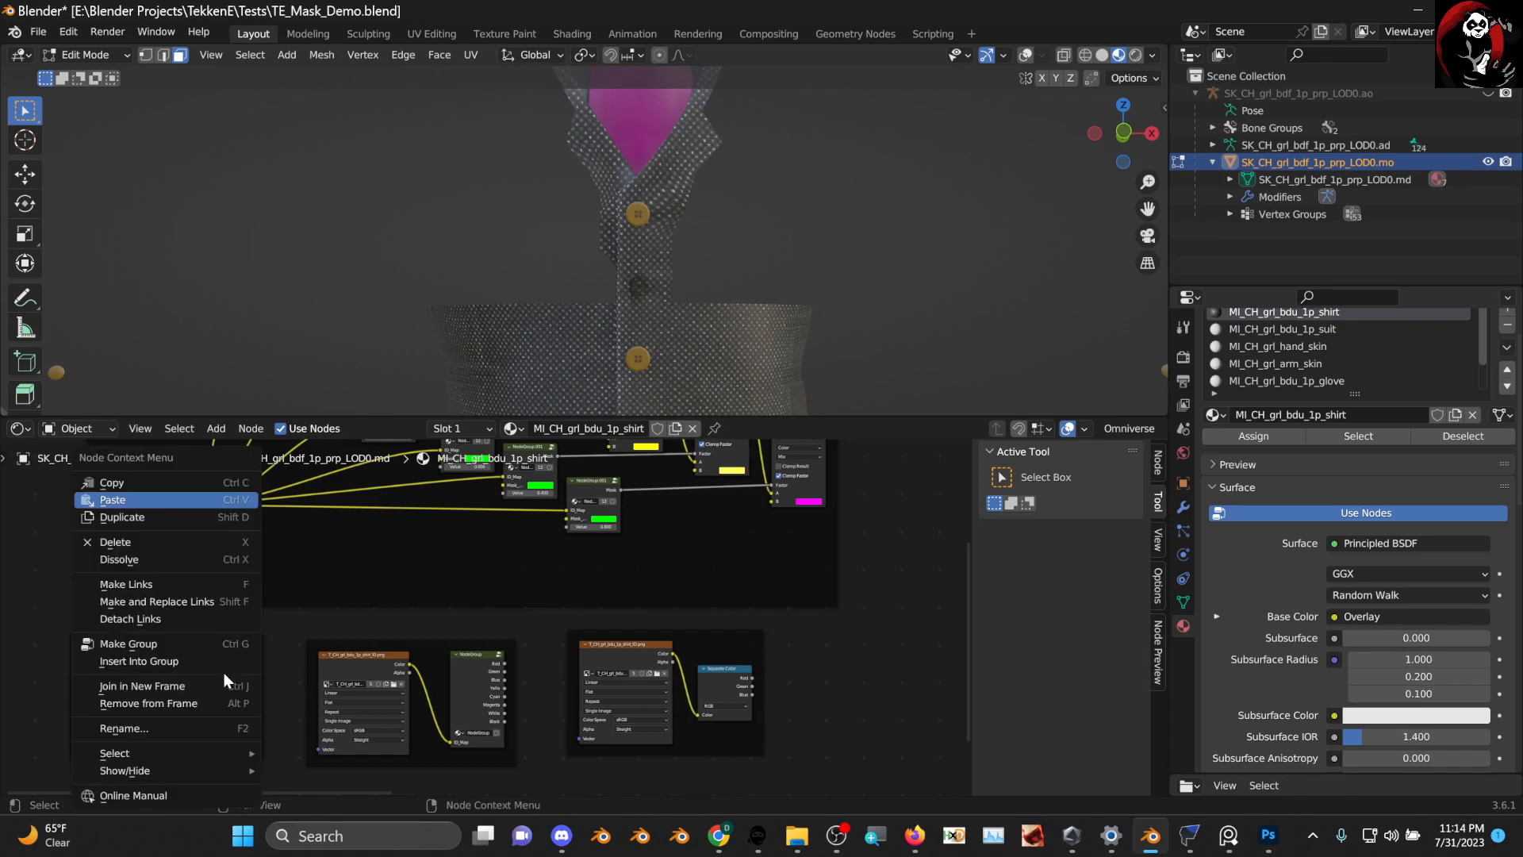
{"action": "left_click", "coordinate": [154, 483]}
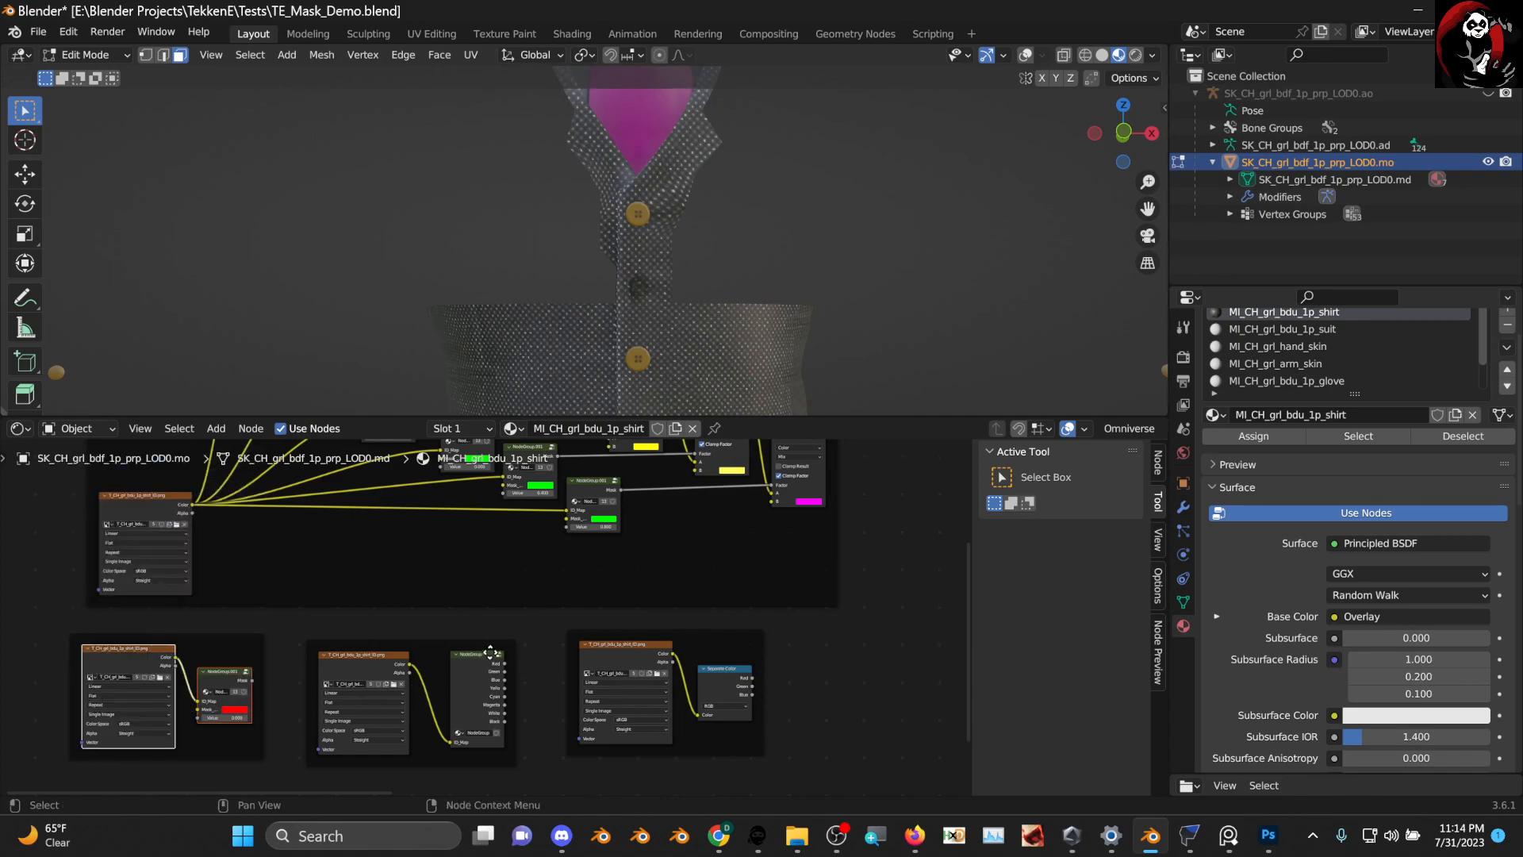
{"action": "scroll", "coordinate": [677, 616], "scroll_direction": "down", "scroll_amount": 2}
{"action": "middle_click_drag", "start_coordinate": [678, 616], "coordinate": [302, 610]}
{"action": "scroll", "coordinate": [333, 639], "scroll_direction": "down", "scroll_amount": 1}
{"action": "scroll", "coordinate": [381, 694], "scroll_direction": "up", "scroll_amount": 1}
{"action": "right_click", "coordinate": [358, 699]}
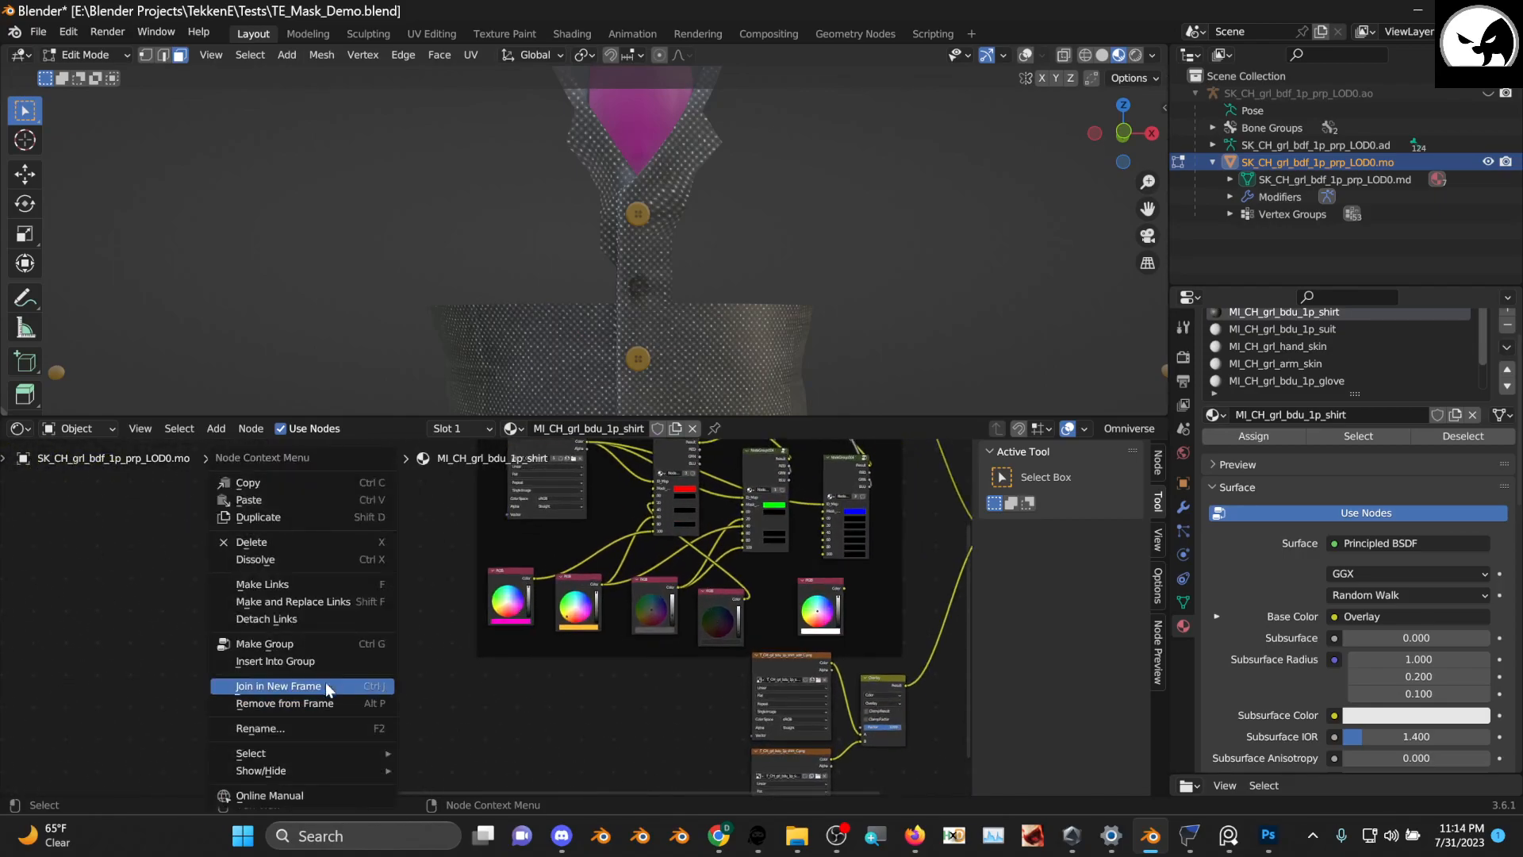
{"action": "left_click", "coordinate": [285, 500]}
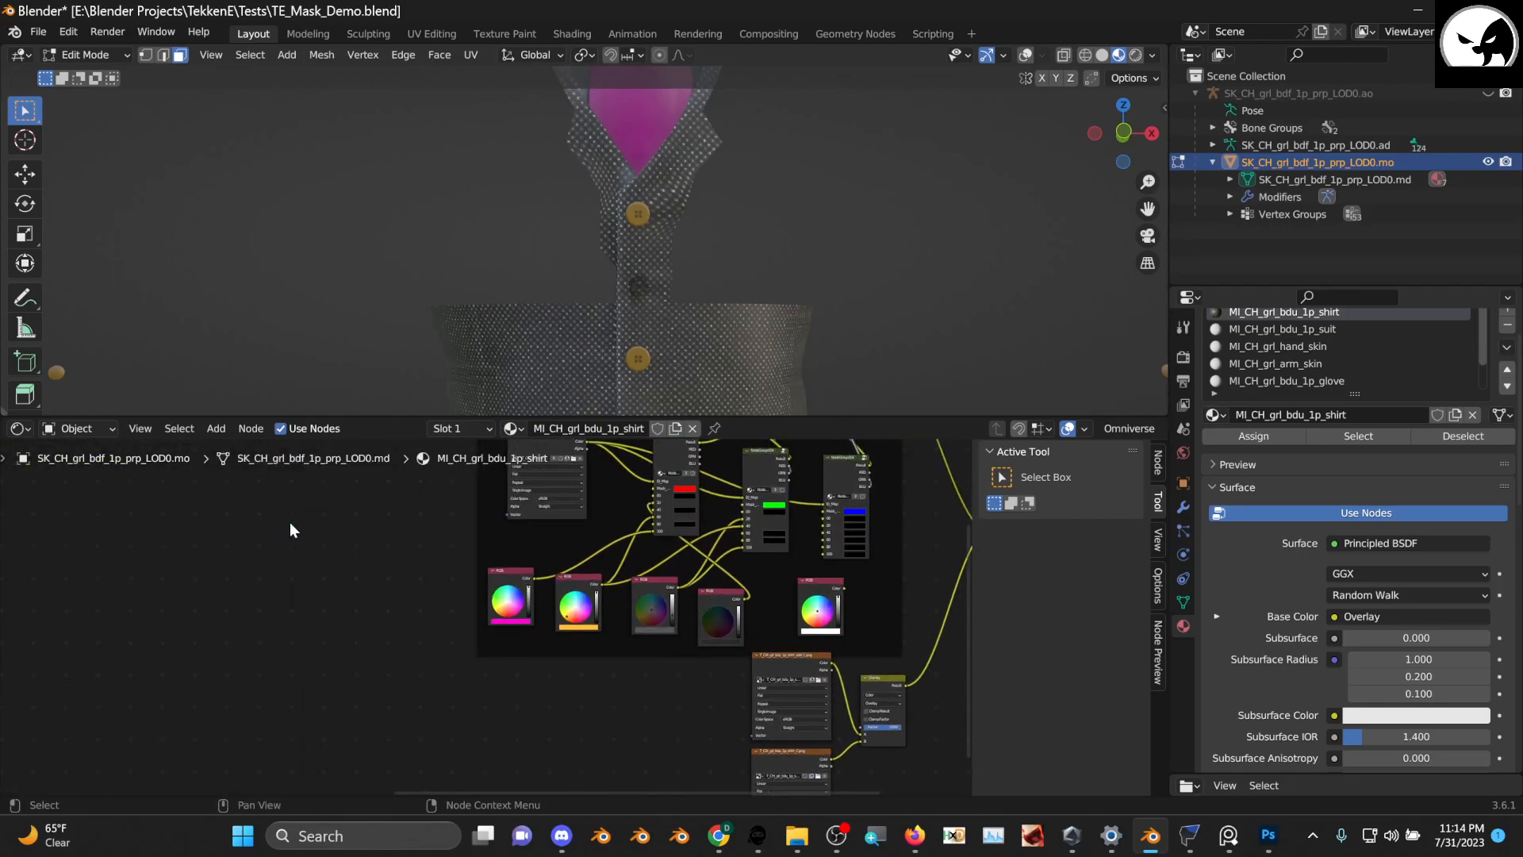
Duplicate the shirt ID texture with its linked NodeGroup.001 and place the copies below the RGB nodes, beside the shirt colour textures
{"action": "scroll", "coordinate": [406, 640], "scroll_direction": "down", "scroll_amount": 3}
{"action": "middle_click_drag", "start_coordinate": [344, 625], "coordinate": [781, 638]}
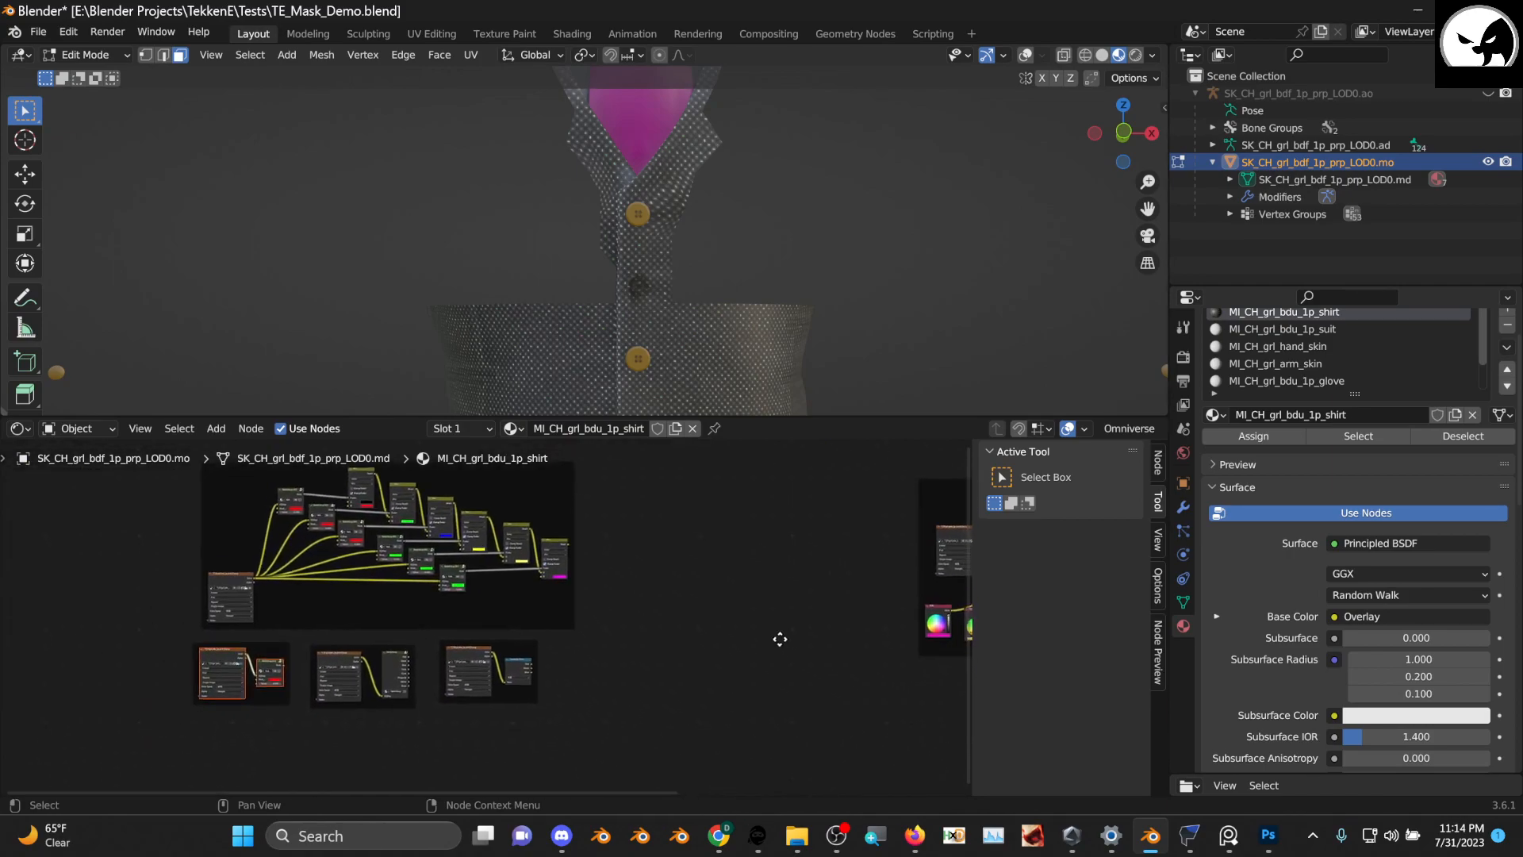
{"action": "scroll", "coordinate": [282, 660], "scroll_direction": "up", "scroll_amount": 1}
{"action": "key", "text": "shift+d"}
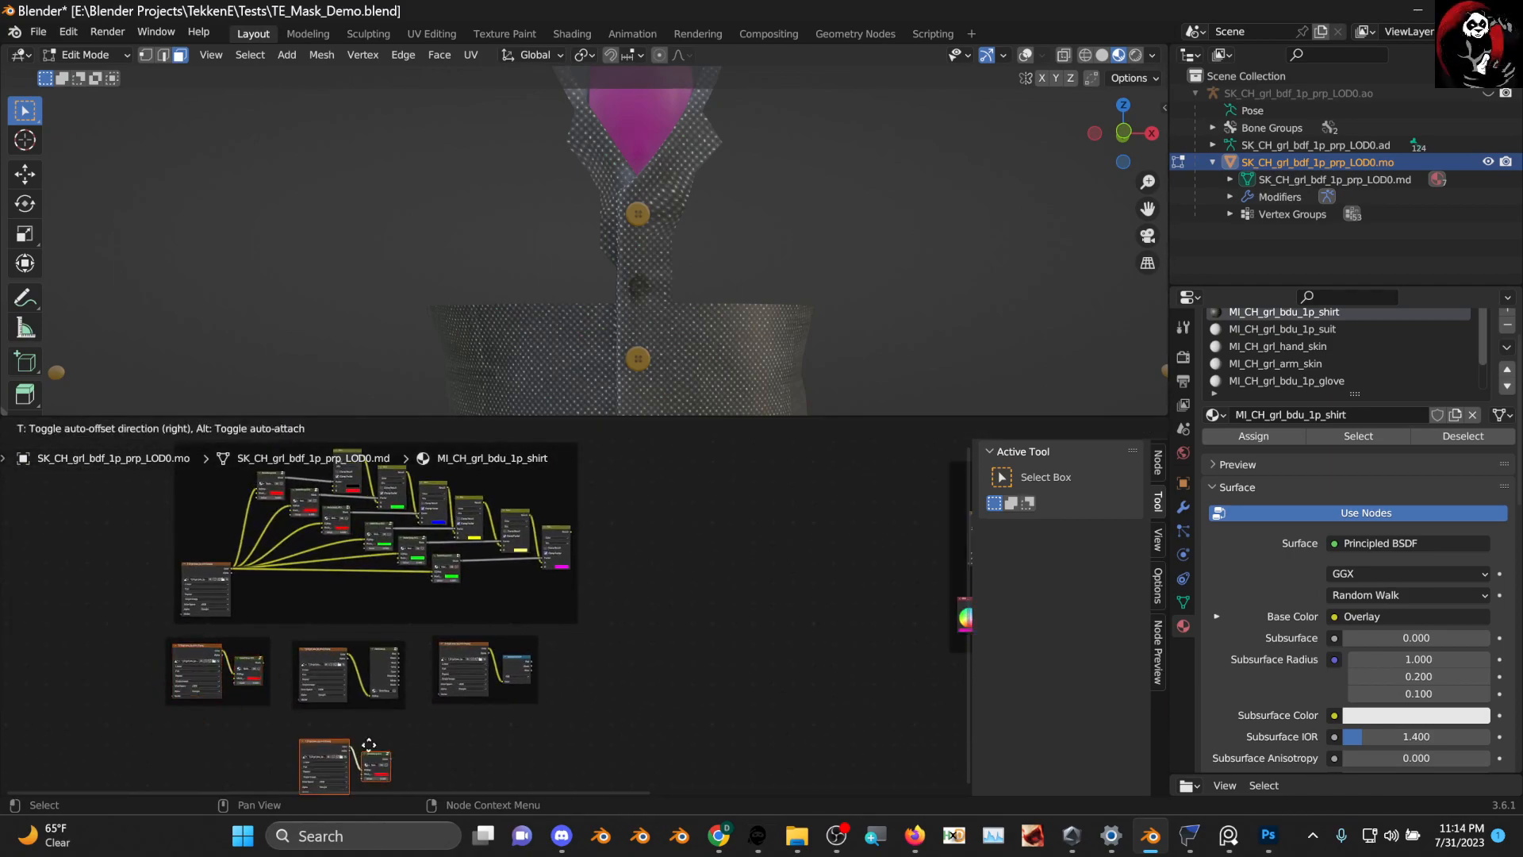
{"action": "left_click", "coordinate": [755, 638]}
{"action": "middle_click_drag", "start_coordinate": [722, 619], "coordinate": [370, 576]}
{"action": "scroll", "coordinate": [370, 593], "scroll_direction": "up", "scroll_amount": 3}
{"action": "scroll", "coordinate": [369, 626], "scroll_direction": "up", "scroll_amount": 2}
{"action": "left_click_drag", "start_coordinate": [279, 546], "coordinate": [682, 630]}
{"action": "middle_click_drag", "start_coordinate": [682, 630], "coordinate": [412, 603]}
{"action": "scroll", "coordinate": [537, 588], "scroll_direction": "up", "scroll_amount": 1}
{"action": "middle_click_drag", "start_coordinate": [536, 587], "coordinate": [416, 589]}
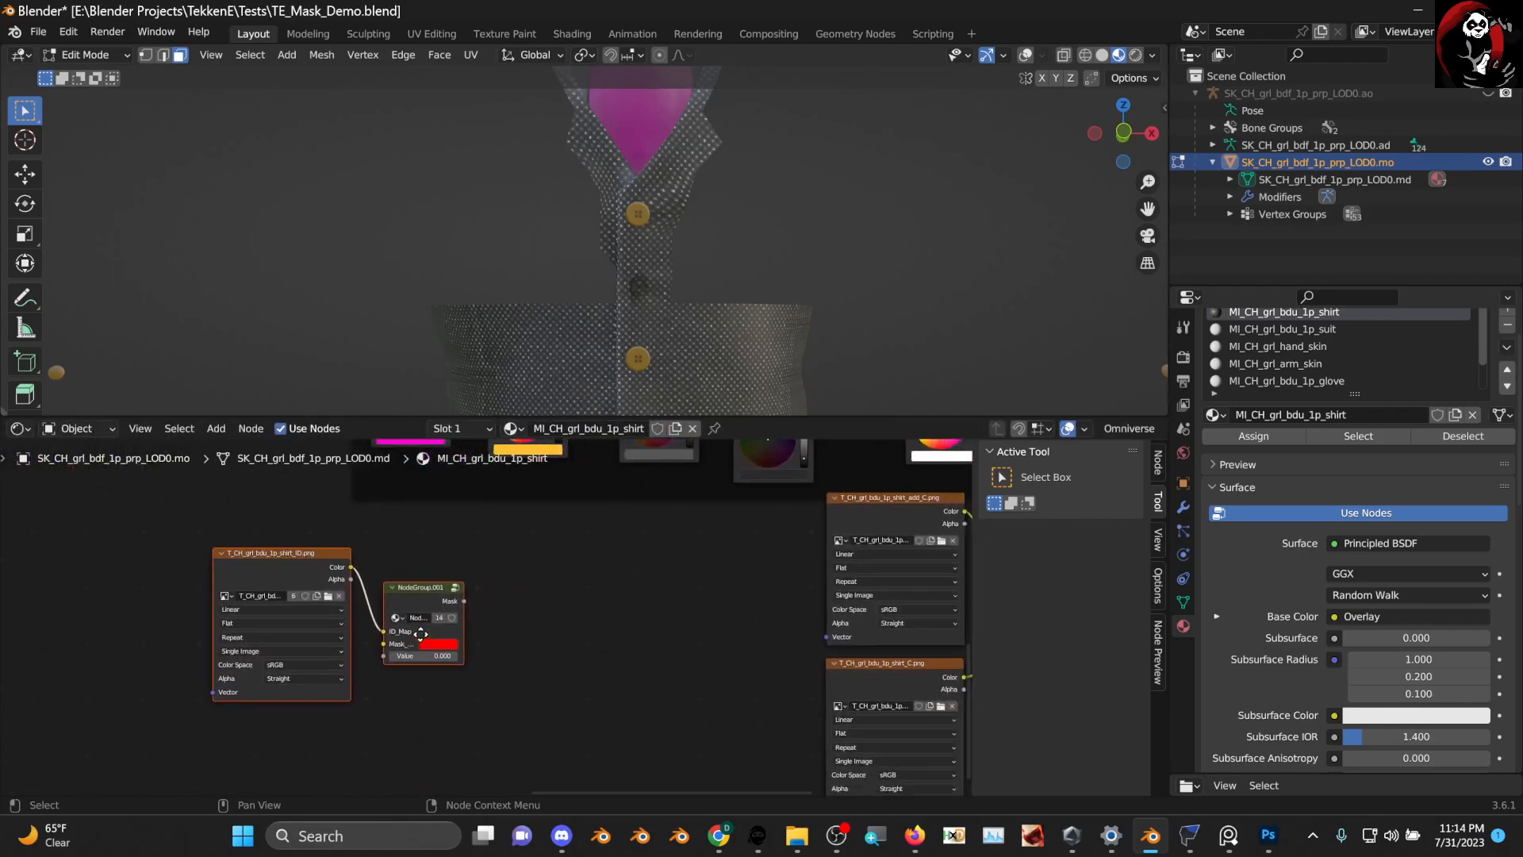
Duplicate NodeGroup.001 and place the copy directly below the original
{"action": "key", "text": "shift+d"}
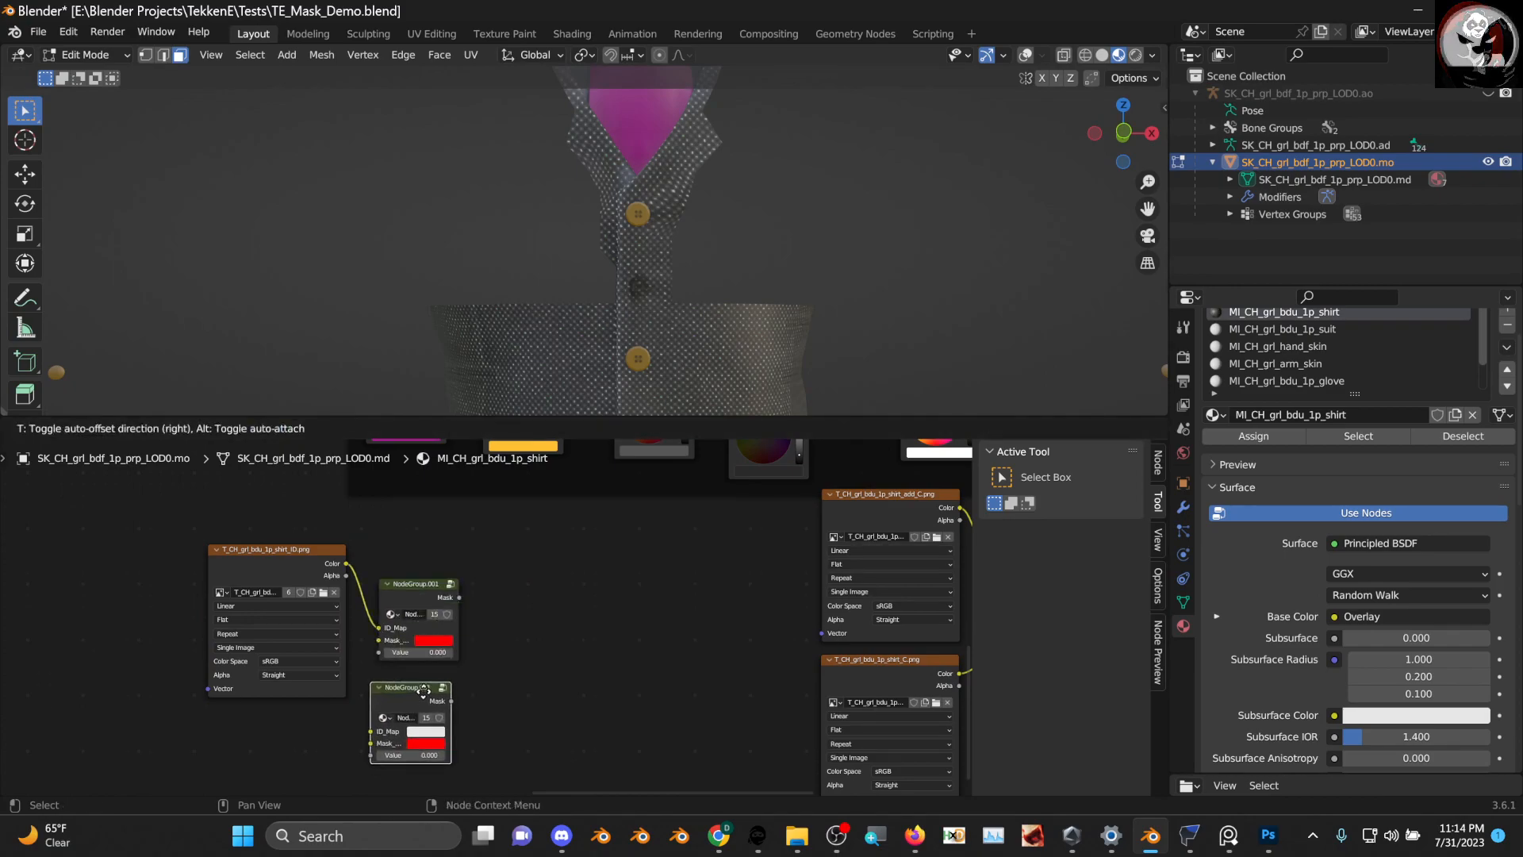
{"action": "left_click", "coordinate": [430, 692]}
{"action": "middle_click_drag", "start_coordinate": [530, 593], "coordinate": [538, 546]}
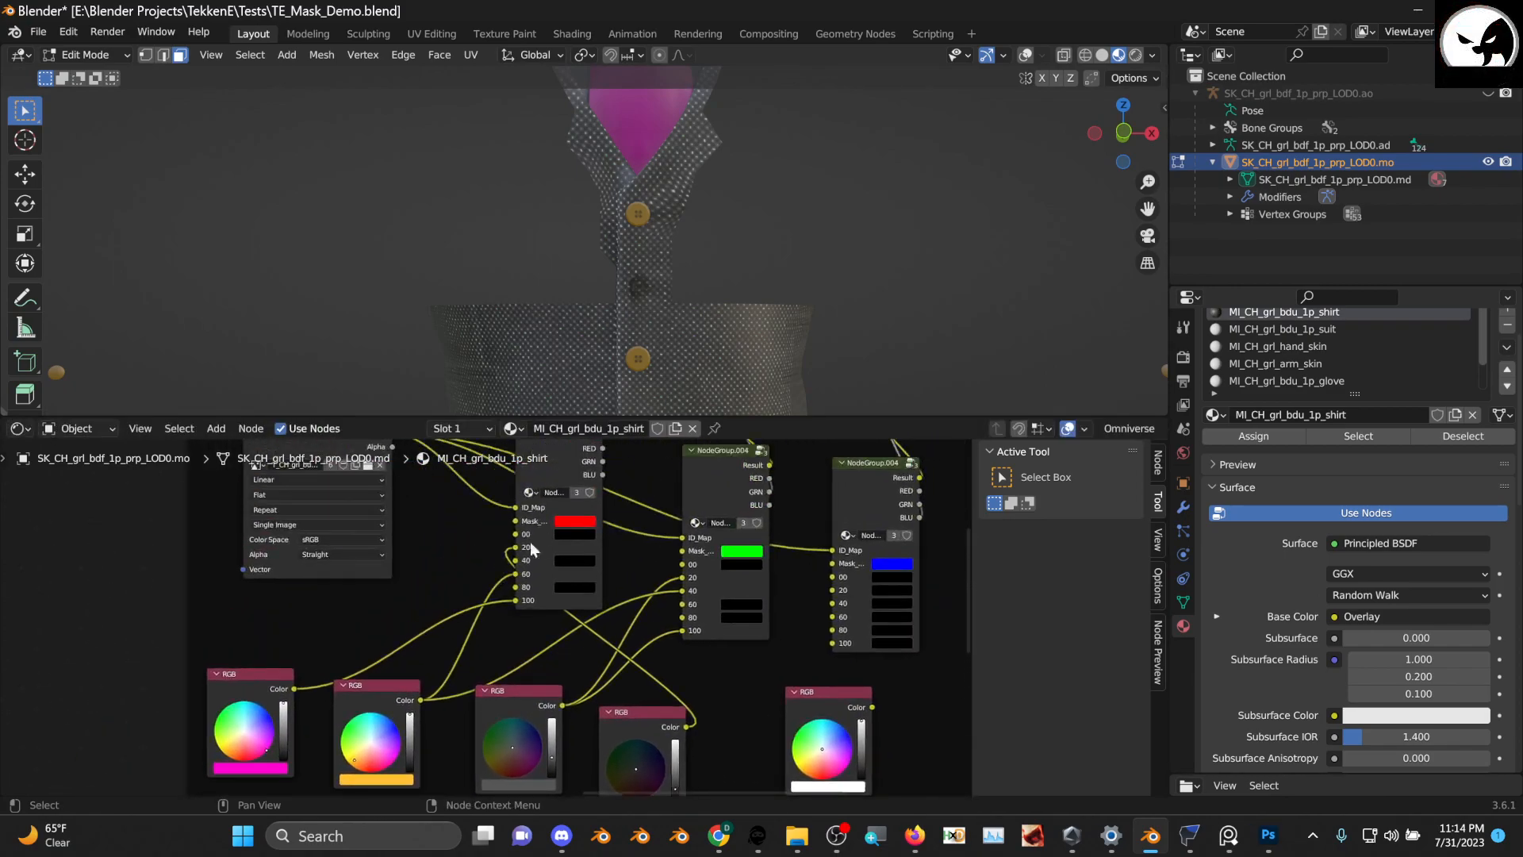
Check which red mask input the orange RGB node drives and set the upper NodeGroup.001's Value to 0.600
{"action": "middle_click_drag", "start_coordinate": [522, 603], "coordinate": [587, 490]}
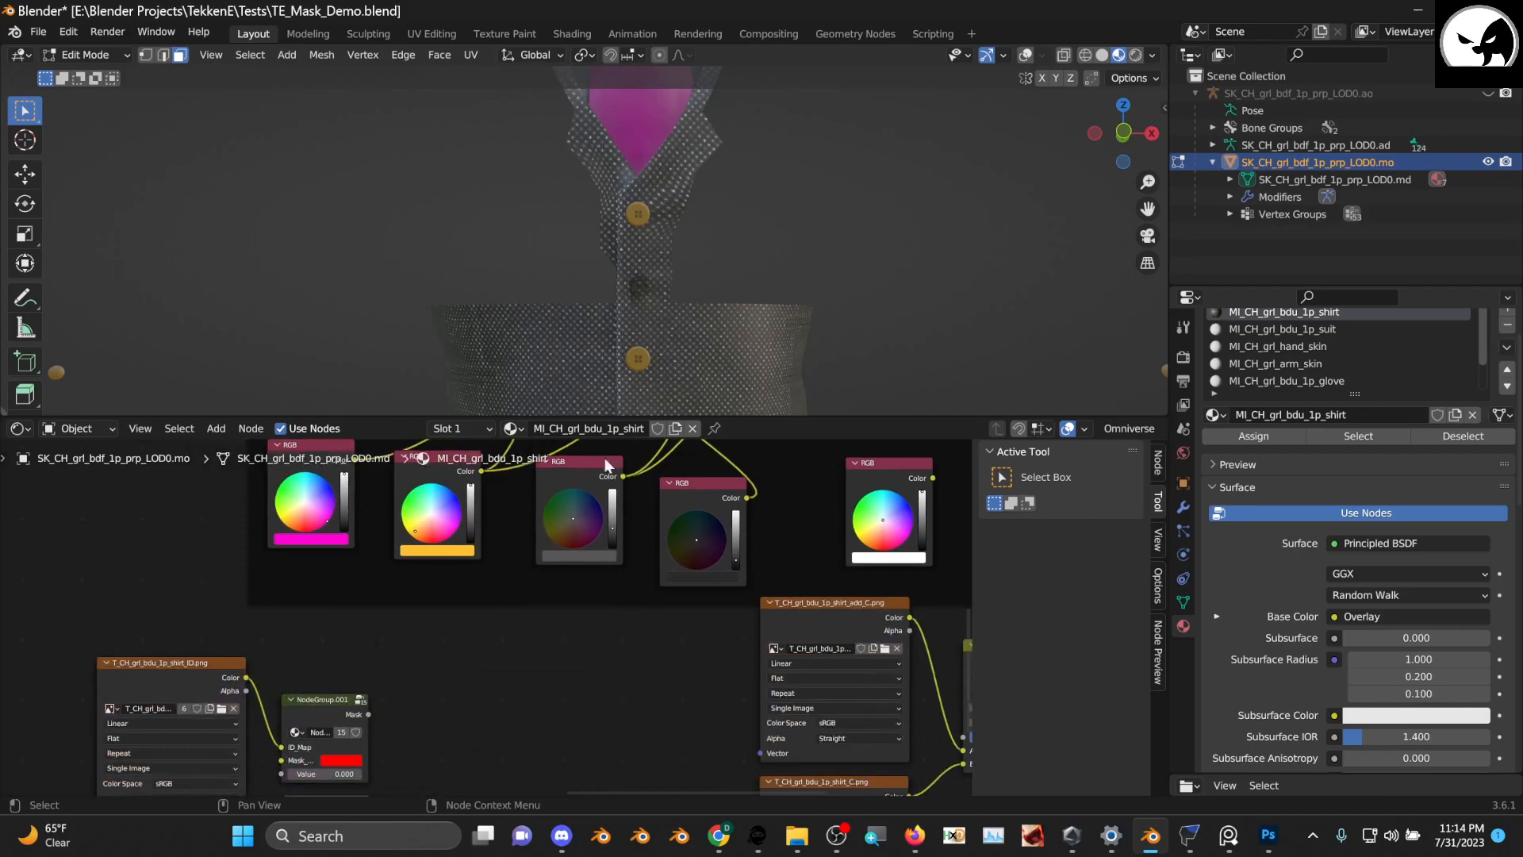
{"action": "mouse_move", "coordinate": [543, 575]}
{"action": "middle_mouse_down"}
{"action": "mouse_move", "coordinate": [519, 732]}
{"action": "mouse_move", "coordinate": [578, 657]}
{"action": "mouse_move", "coordinate": [573, 688]}
{"action": "mouse_move", "coordinate": [560, 599]}
{"action": "middle_mouse_up"}
{"action": "scroll", "coordinate": [565, 549], "scroll_direction": "up", "scroll_amount": 6}
{"action": "scroll", "coordinate": [557, 585], "scroll_direction": "up", "scroll_amount": 1}
{"action": "scroll", "coordinate": [559, 598], "scroll_direction": "up", "scroll_amount": 2}
{"action": "scroll", "coordinate": [560, 603], "scroll_direction": "down", "scroll_amount": 3}
{"action": "scroll", "coordinate": [540, 628], "scroll_direction": "down", "scroll_amount": 4}
{"action": "middle_click_drag", "start_coordinate": [497, 738], "coordinate": [579, 573]}
{"action": "middle_click_drag", "start_coordinate": [407, 780], "coordinate": [473, 601]}
{"action": "scroll", "coordinate": [475, 603], "scroll_direction": "up", "scroll_amount": 6}
{"action": "middle_click_drag", "start_coordinate": [427, 716], "coordinate": [478, 612]}
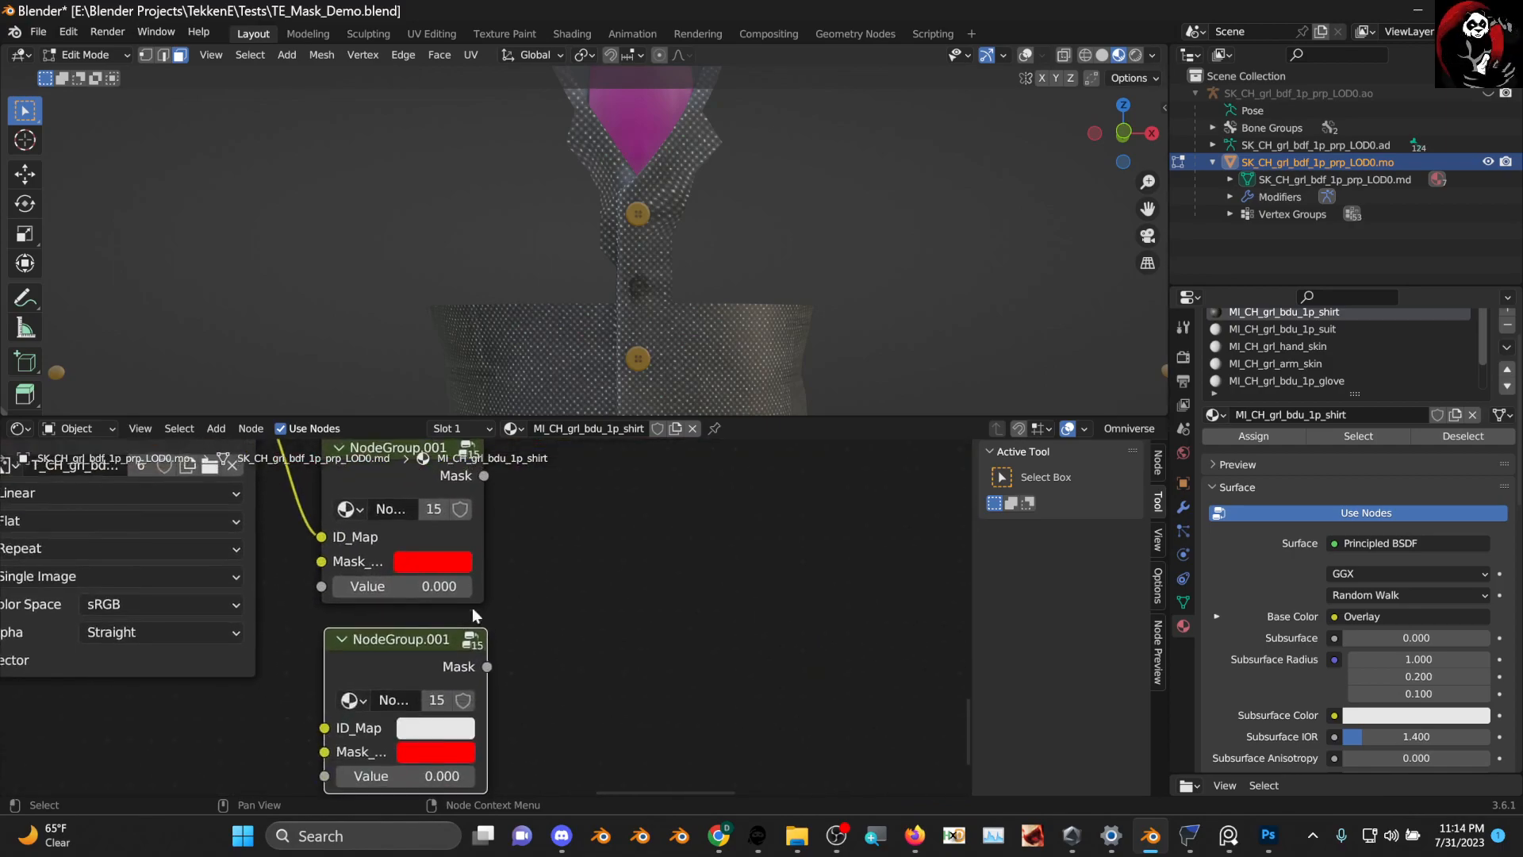
{"action": "left_click", "coordinate": [465, 587]}
{"action": "left_click", "coordinate": [465, 587]}
{"action": "left_click", "coordinate": [465, 587]}
{"action": "left_click", "coordinate": [465, 587]}
Reposition the shirt ID texture node and connect its Color output to the lower NodeGroup.001's ID_Map input
{"action": "middle_click_drag", "start_coordinate": [421, 750], "coordinate": [429, 676]}
{"action": "middle_click_drag", "start_coordinate": [284, 581], "coordinate": [286, 740]}
{"action": "scroll", "coordinate": [278, 674], "scroll_direction": "down", "scroll_amount": 2}
{"action": "left_click_drag", "start_coordinate": [213, 536], "coordinate": [179, 634]}
{"action": "left_click_drag", "start_coordinate": [266, 607], "coordinate": [359, 679]}
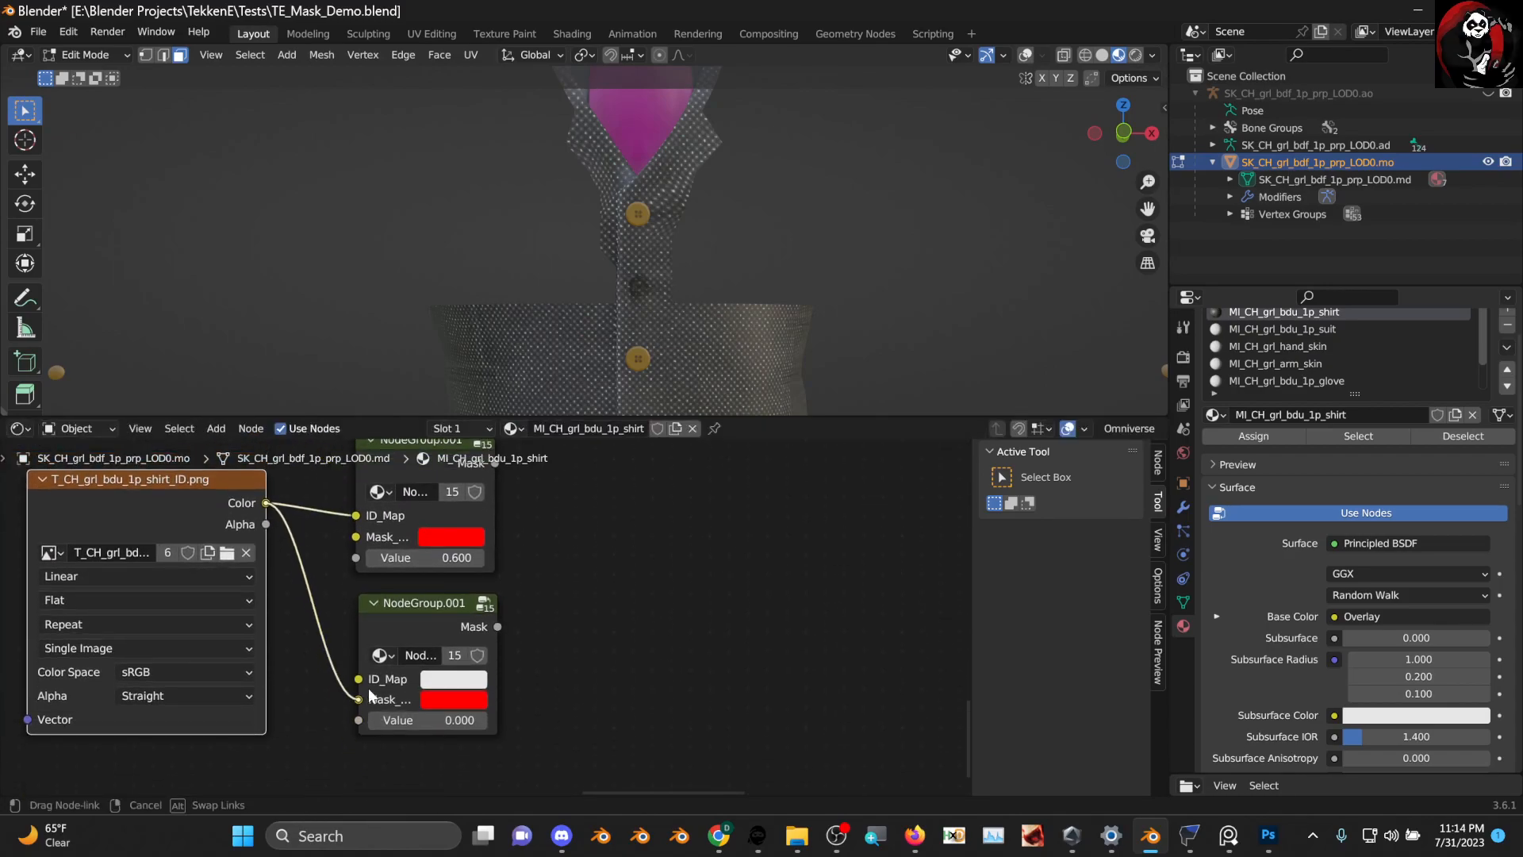
Set the lower NodeGroup.001's mask colour to pure green and its Value to 0.400, matching the orange RGB node's green mask input
{"action": "left_click", "coordinate": [466, 698]}
{"action": "left_click_drag", "start_coordinate": [517, 633], "coordinate": [433, 615]}
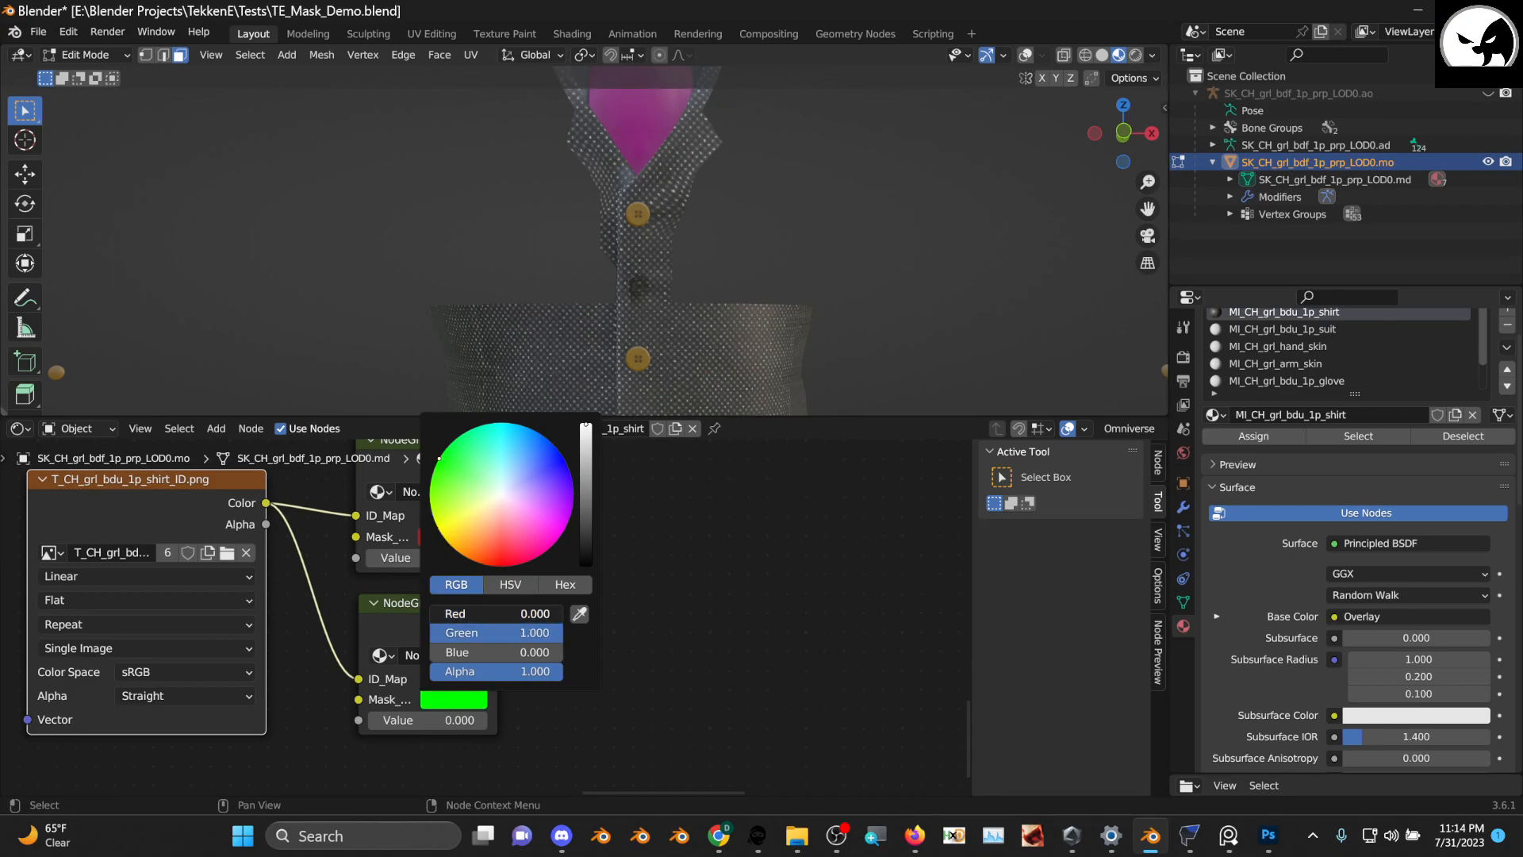
{"action": "middle_click_drag", "start_coordinate": [705, 613], "coordinate": [559, 782]}
{"action": "middle_click_drag", "start_coordinate": [627, 547], "coordinate": [603, 719]}
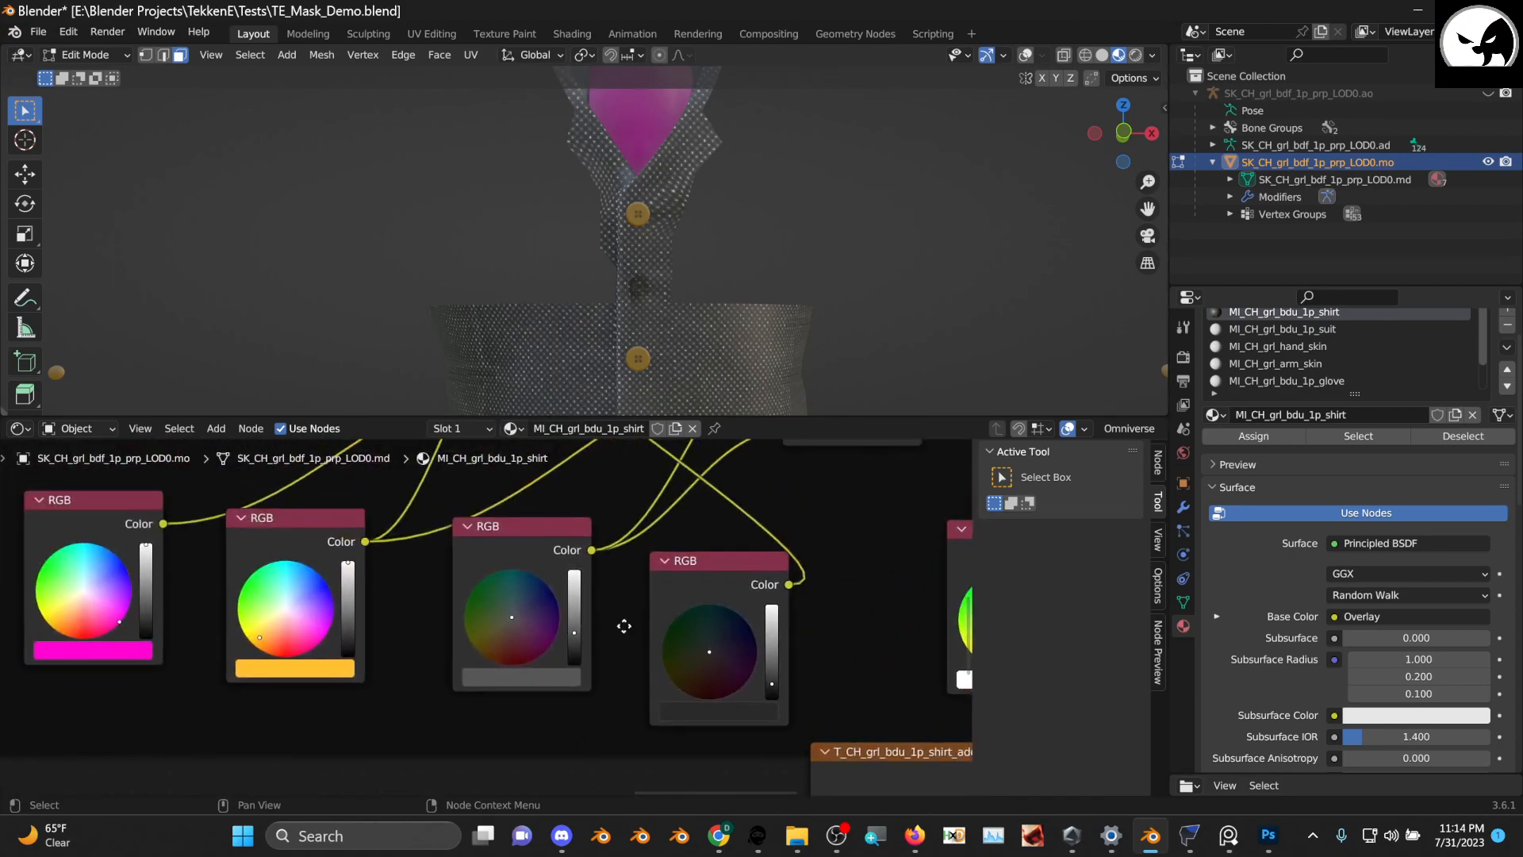
{"action": "middle_click_drag", "start_coordinate": [626, 619], "coordinate": [595, 759]}
{"action": "scroll", "coordinate": [566, 676], "scroll_direction": "down", "scroll_amount": 1}
{"action": "middle_click_drag", "start_coordinate": [481, 713], "coordinate": [572, 581]}
{"action": "middle_click_drag", "start_coordinate": [438, 703], "coordinate": [549, 476]}
{"action": "middle_click_drag", "start_coordinate": [413, 685], "coordinate": [435, 607]}
{"action": "scroll", "coordinate": [440, 612], "scroll_direction": "up", "scroll_amount": 1}
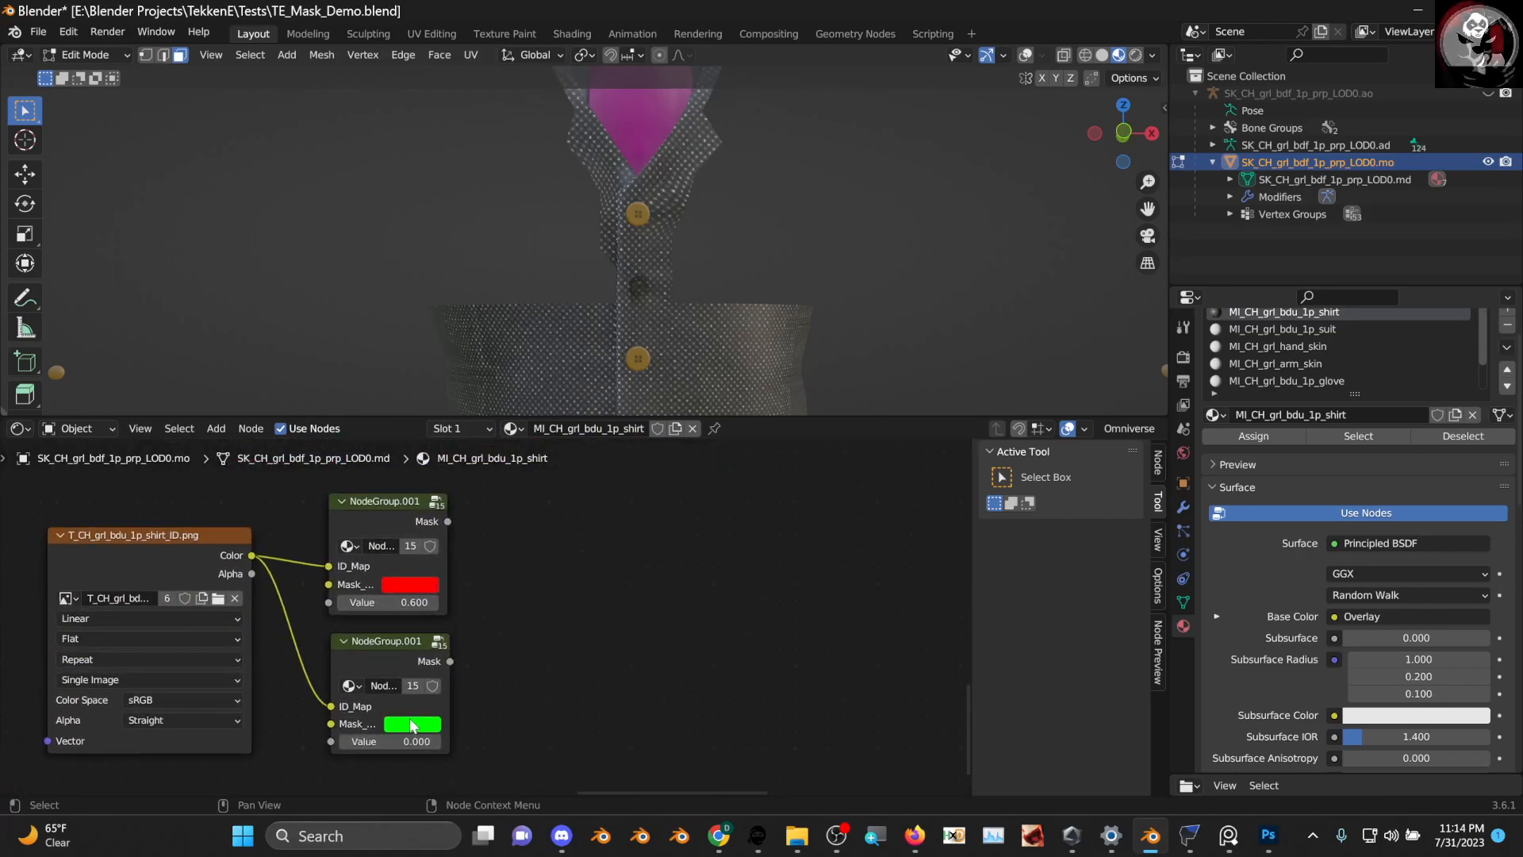
{"action": "left_click_drag", "start_coordinate": [437, 739], "coordinate": [468, 740]}
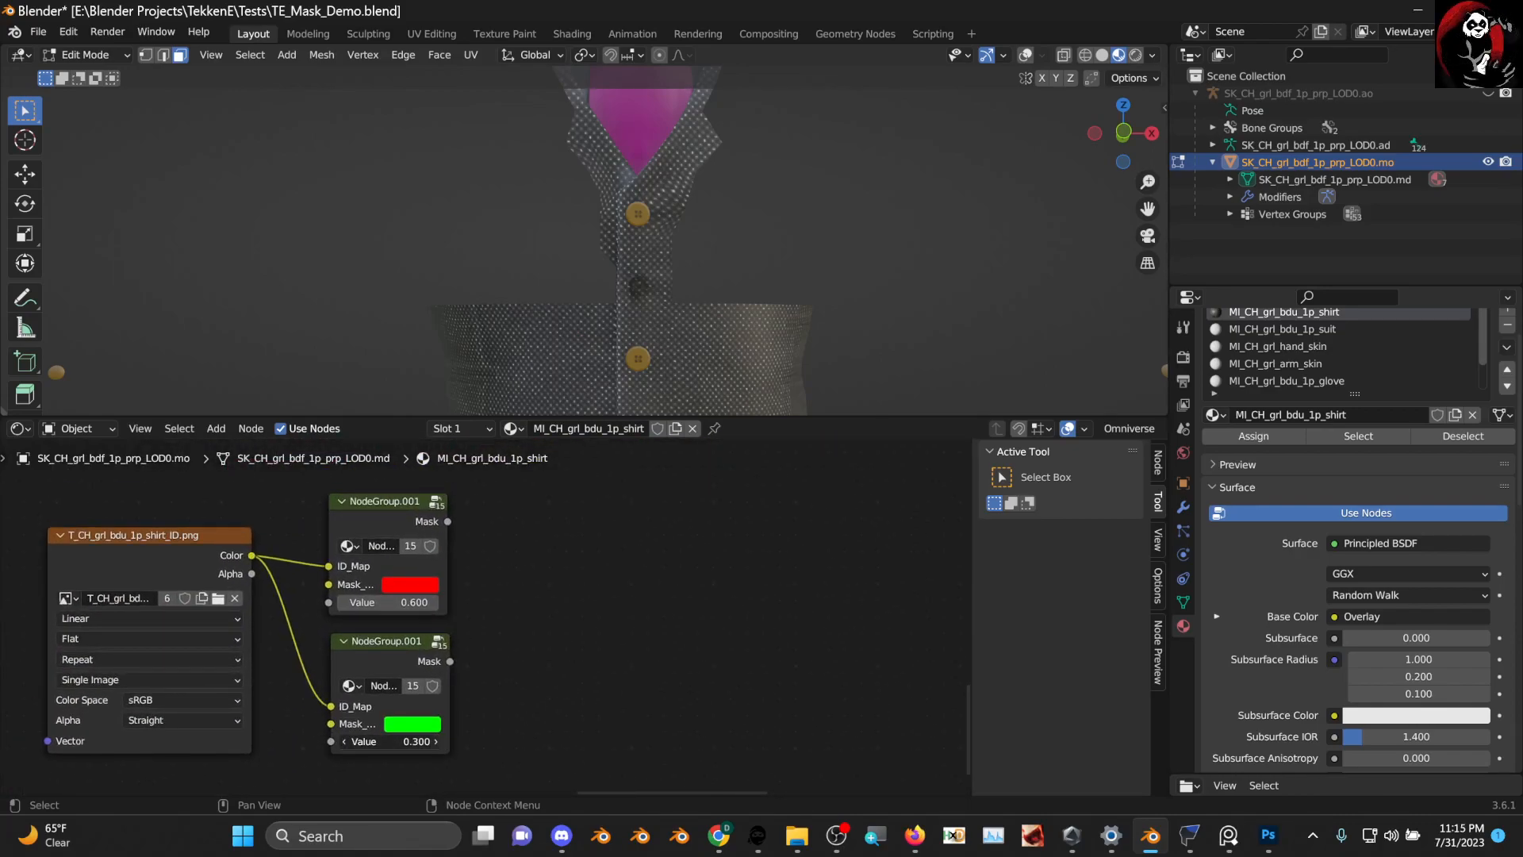
Add a Math Add node and connect the Mask outputs of both NodeGroup.001 nodes to its two inputs
{"action": "scroll", "coordinate": [519, 603], "scroll_direction": "down", "scroll_amount": 1}
{"action": "left_click_drag", "start_coordinate": [419, 561], "coordinate": [488, 605]}
{"action": "type", "text": "add"}
{"action": "key", "text": "Return"}
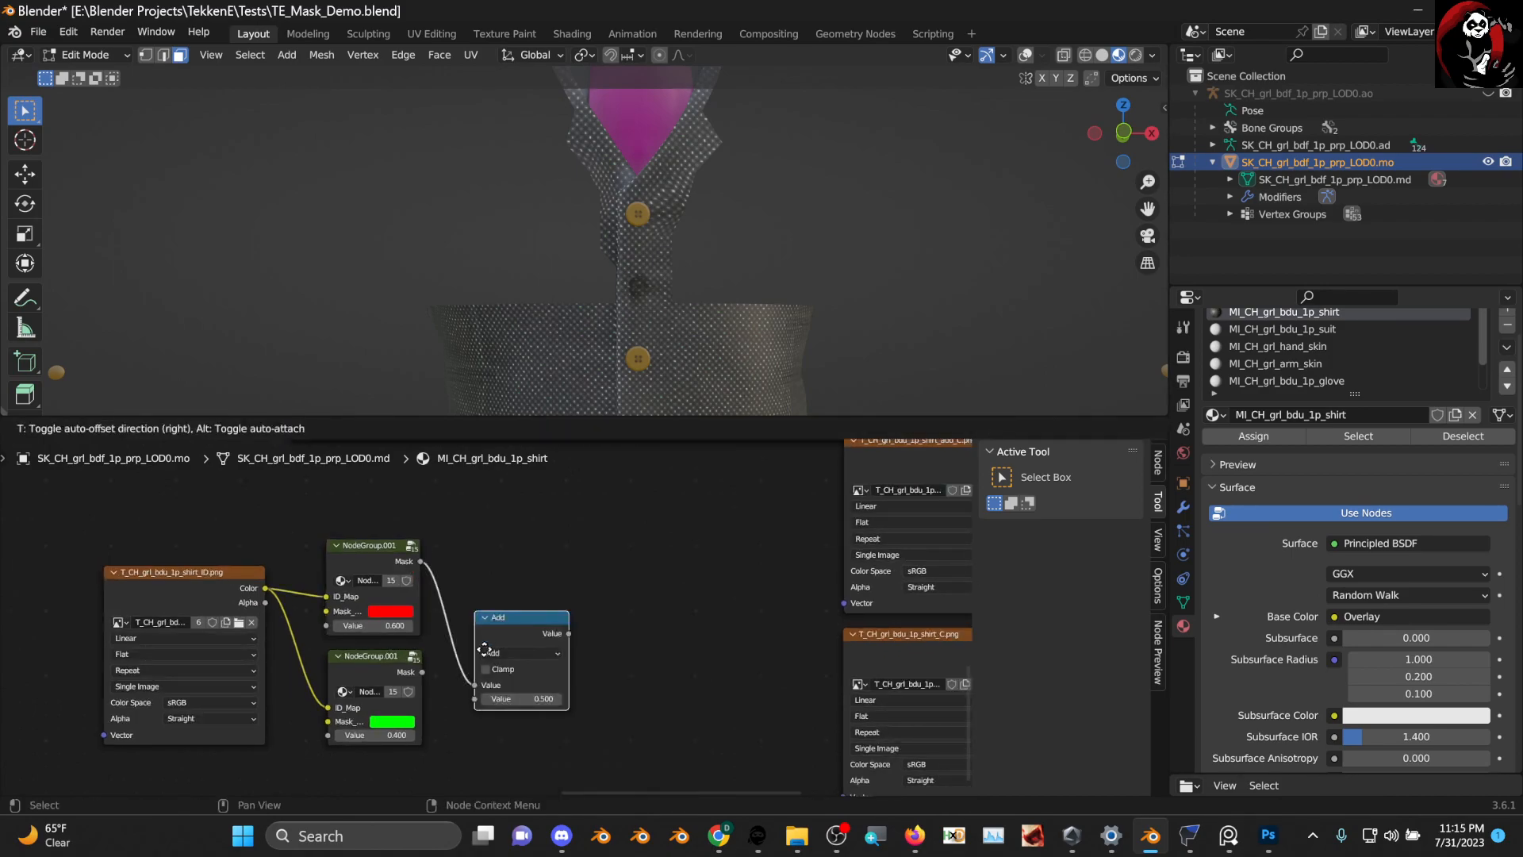
{"action": "left_click", "coordinate": [426, 678]}
{"action": "left_click_drag", "start_coordinate": [422, 672], "coordinate": [470, 668]}
Tidy the Add node and the red-mask NodeGroup.001 into a compact arrangement beside the ID texture
{"action": "left_click_drag", "start_coordinate": [521, 585], "coordinate": [514, 561]}
{"action": "scroll", "coordinate": [509, 577], "scroll_direction": "down", "scroll_amount": 6}
{"action": "left_click_drag", "start_coordinate": [410, 573], "coordinate": [408, 567]}
{"action": "scroll", "coordinate": [505, 619], "scroll_direction": "up", "scroll_amount": 1}
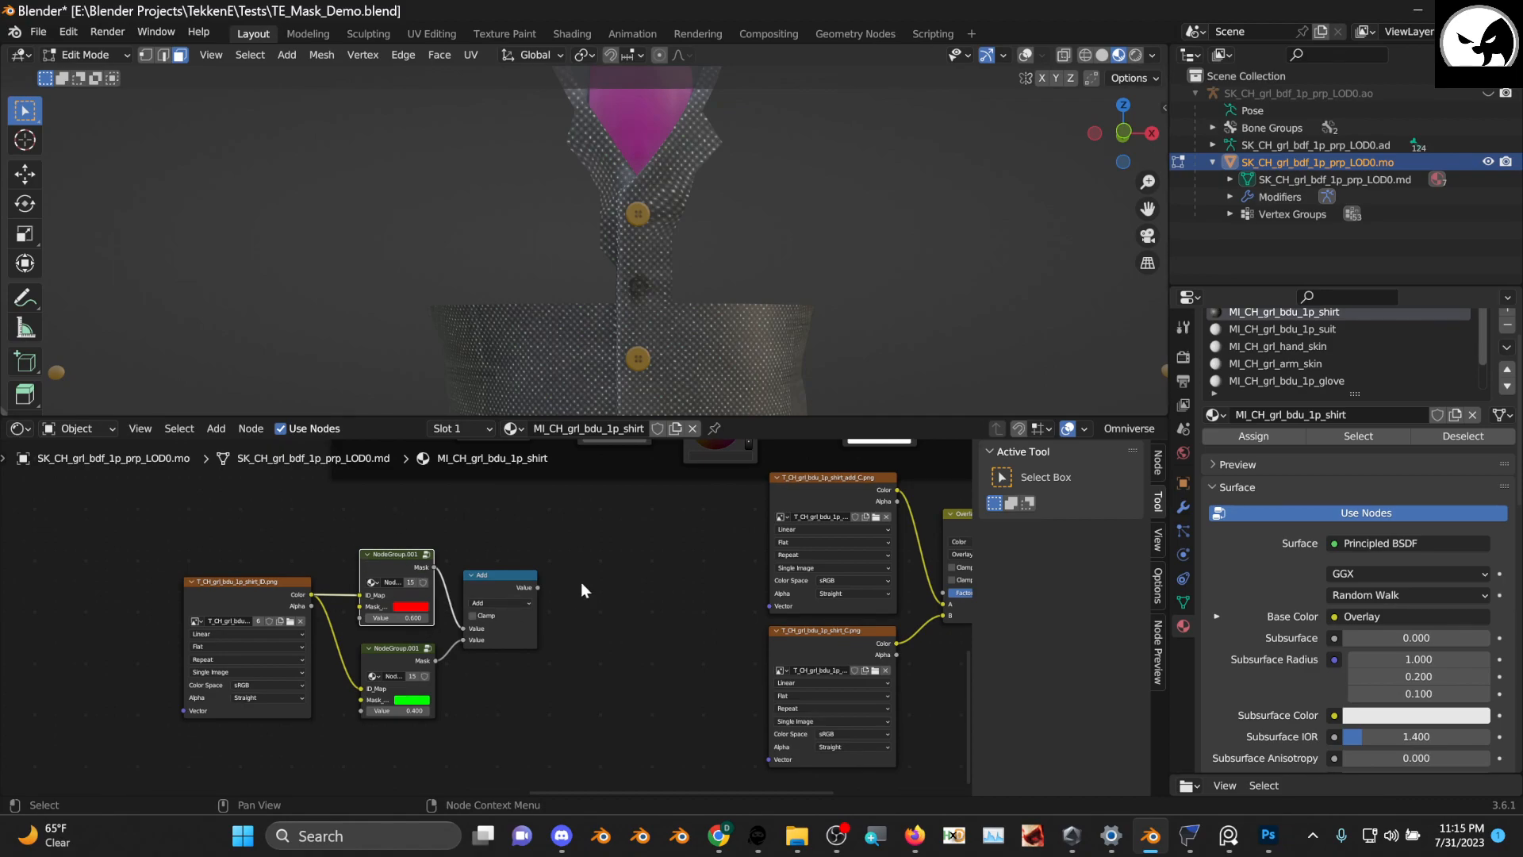
Group the shirt ID texture, both NodeGroup.001 mask nodes and the Add node into a single node group
{"action": "scroll", "coordinate": [559, 597], "scroll_direction": "up", "scroll_amount": 1}
{"action": "left_click_drag", "start_coordinate": [141, 517], "coordinate": [536, 697]}
{"action": "right_click", "coordinate": [512, 603]}
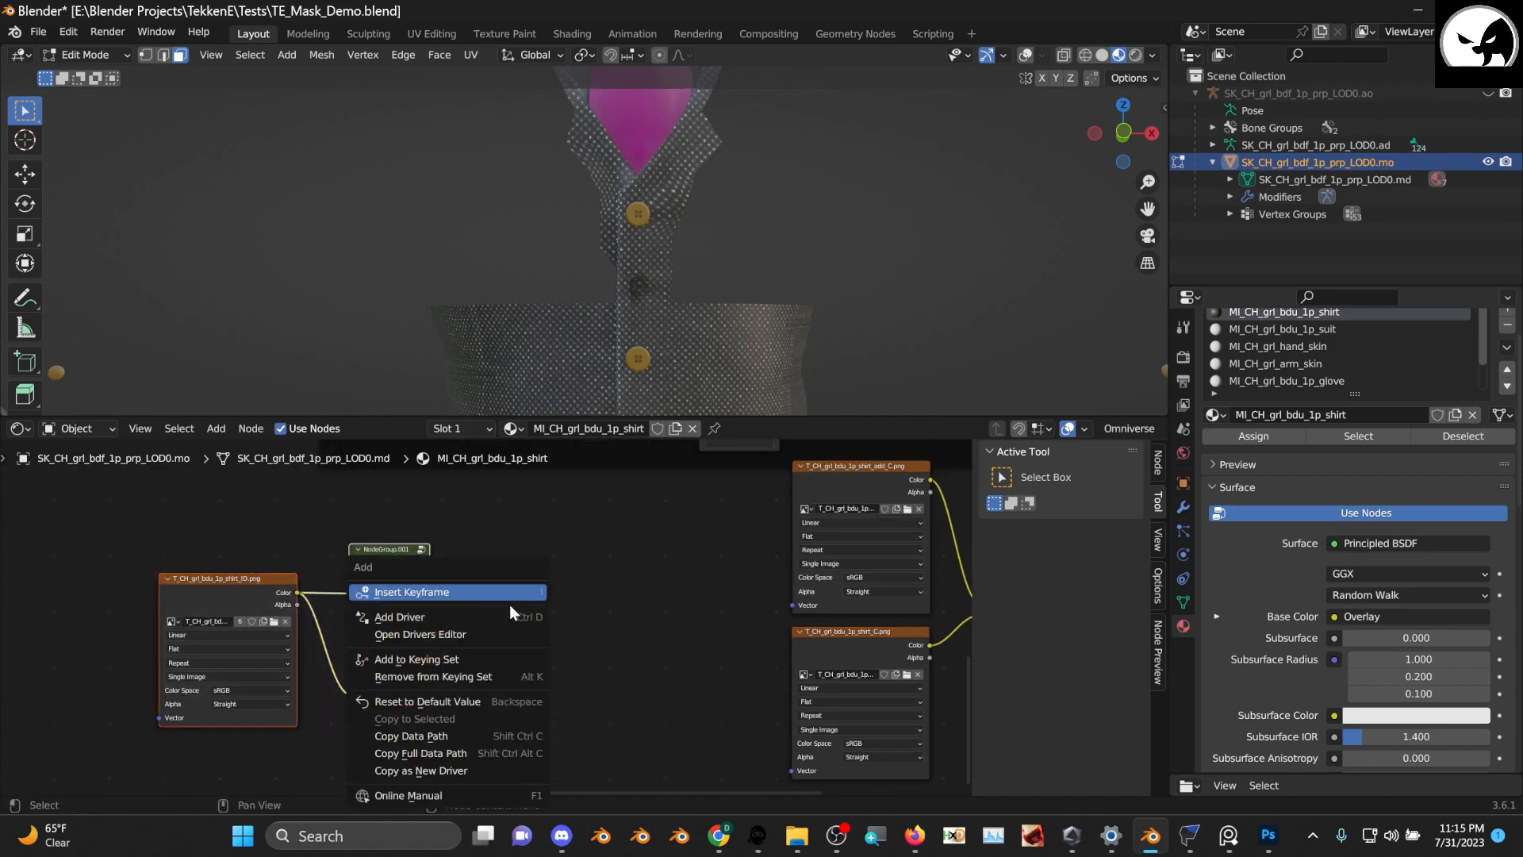
{"action": "key", "text": "Escape"}
{"action": "right_click", "coordinate": [521, 601]}
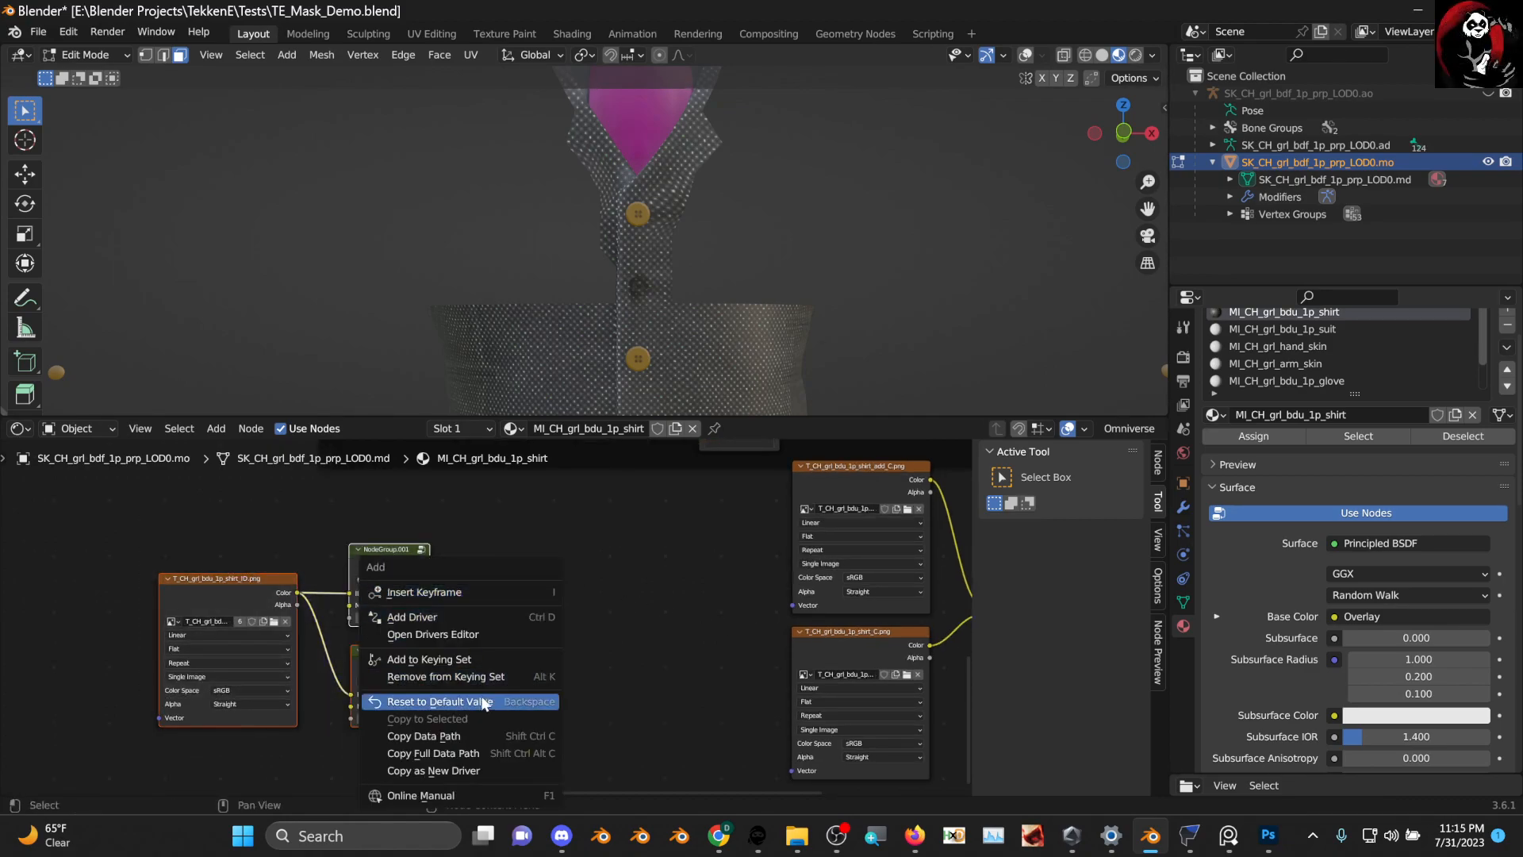
{"action": "right_click", "coordinate": [263, 594]}
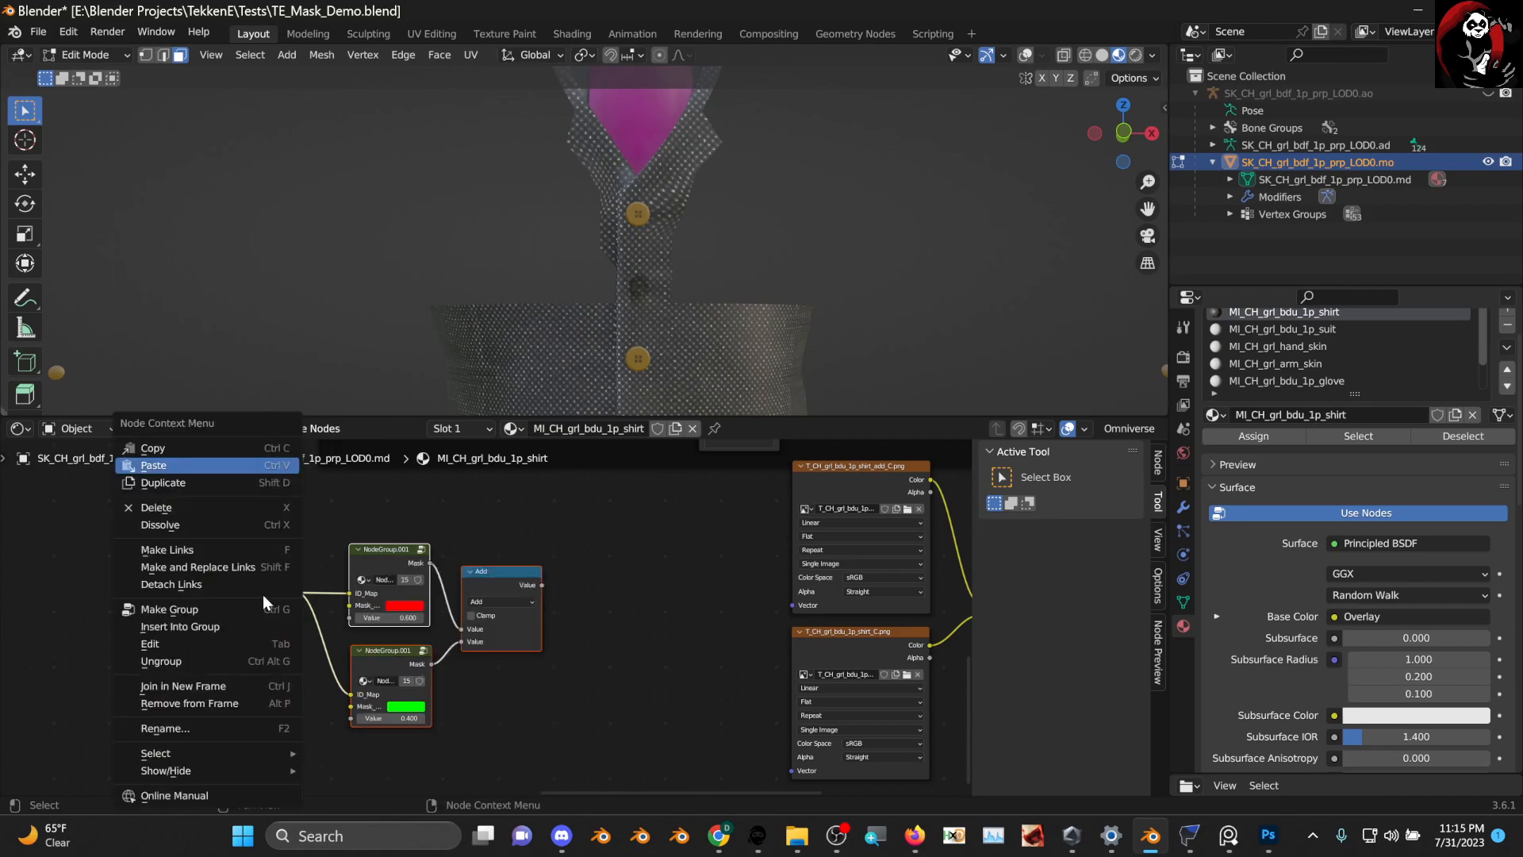
{"action": "left_click", "coordinate": [193, 612]}
Connect the Add node's Value output to the Group Output and return to the main shirt material tree
{"action": "scroll", "coordinate": [581, 632], "scroll_direction": "up", "scroll_amount": 1}
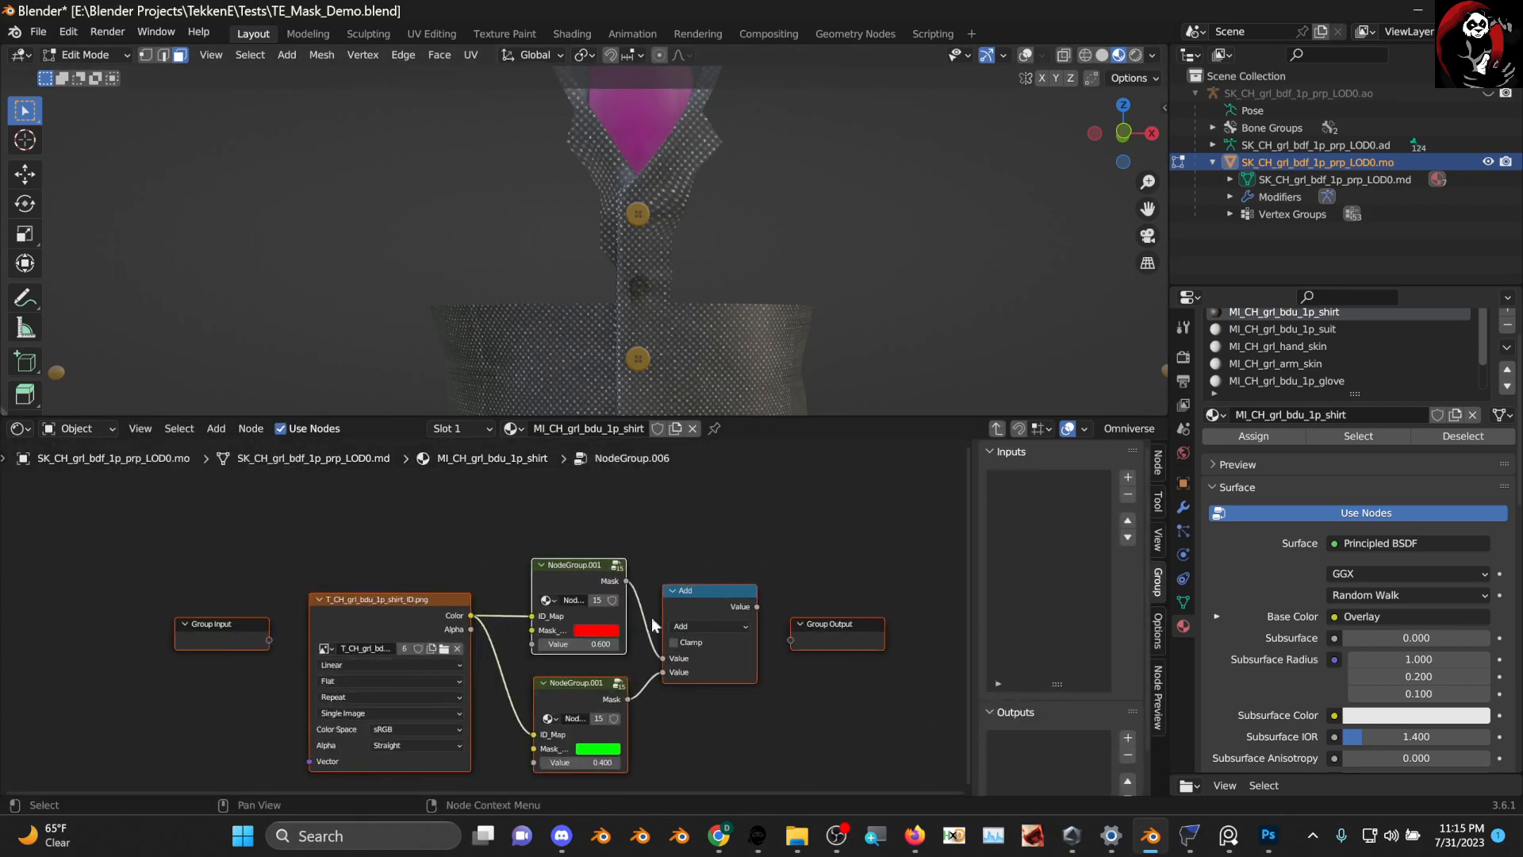
{"action": "left_click_drag", "start_coordinate": [757, 607], "coordinate": [790, 639]}
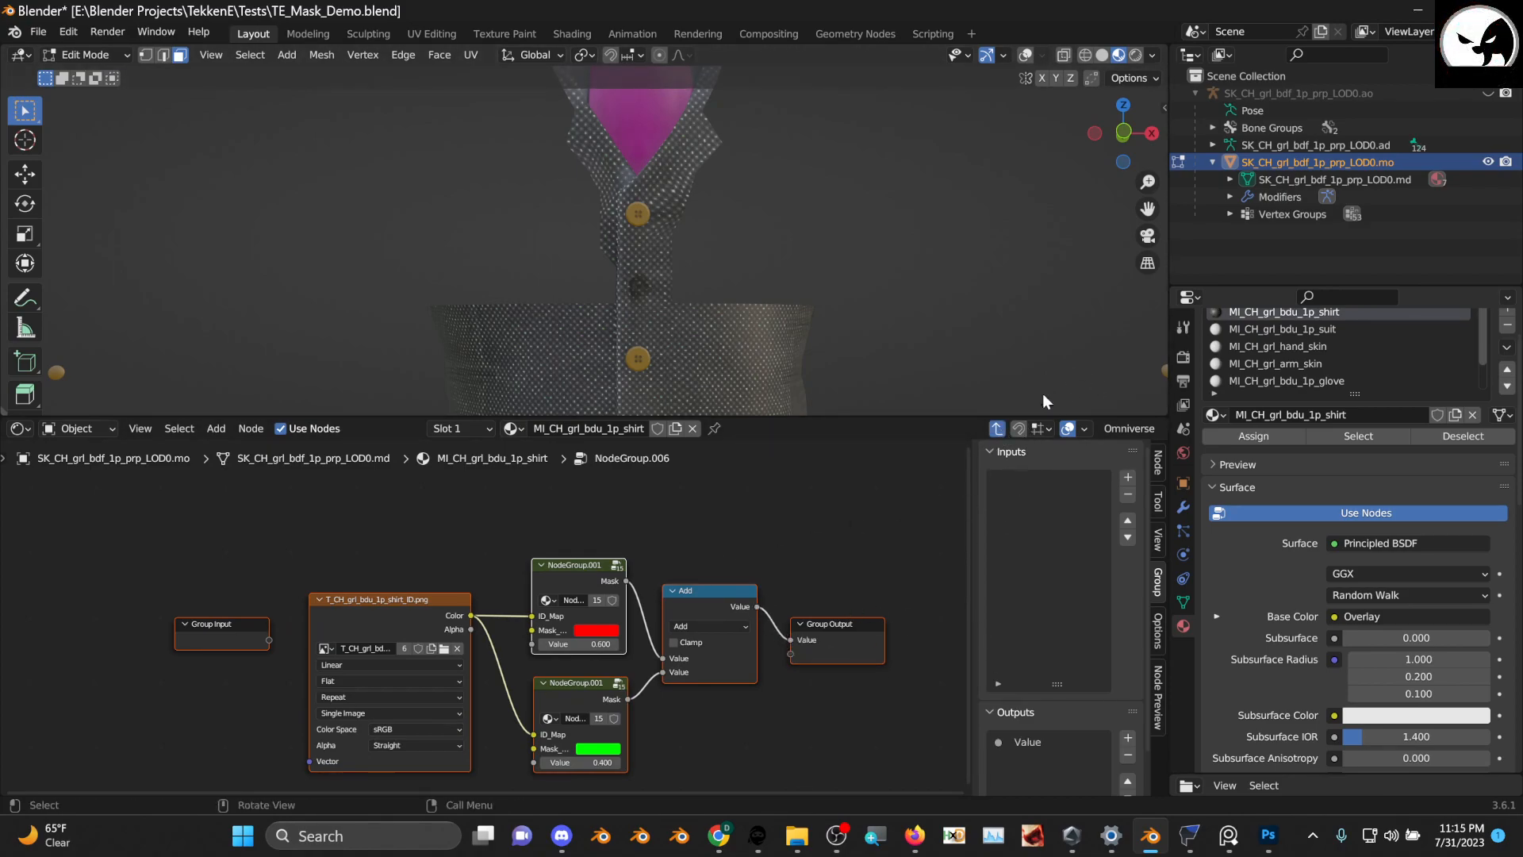
{"action": "left_click", "coordinate": [1004, 431]}
Move the new group node across the tree into the space between the Overlay node and the Principled BSDF
{"action": "left_click_drag", "start_coordinate": [312, 594], "coordinate": [600, 629]}
{"action": "middle_click_drag", "start_coordinate": [629, 597], "coordinate": [319, 565]}
{"action": "left_click_drag", "start_coordinate": [316, 601], "coordinate": [902, 628]}
{"action": "middle_click_drag", "start_coordinate": [808, 621], "coordinate": [508, 661]}
{"action": "scroll", "coordinate": [508, 661], "scroll_direction": "down", "scroll_amount": 1}
{"action": "left_click_drag", "start_coordinate": [502, 692], "coordinate": [549, 589]}
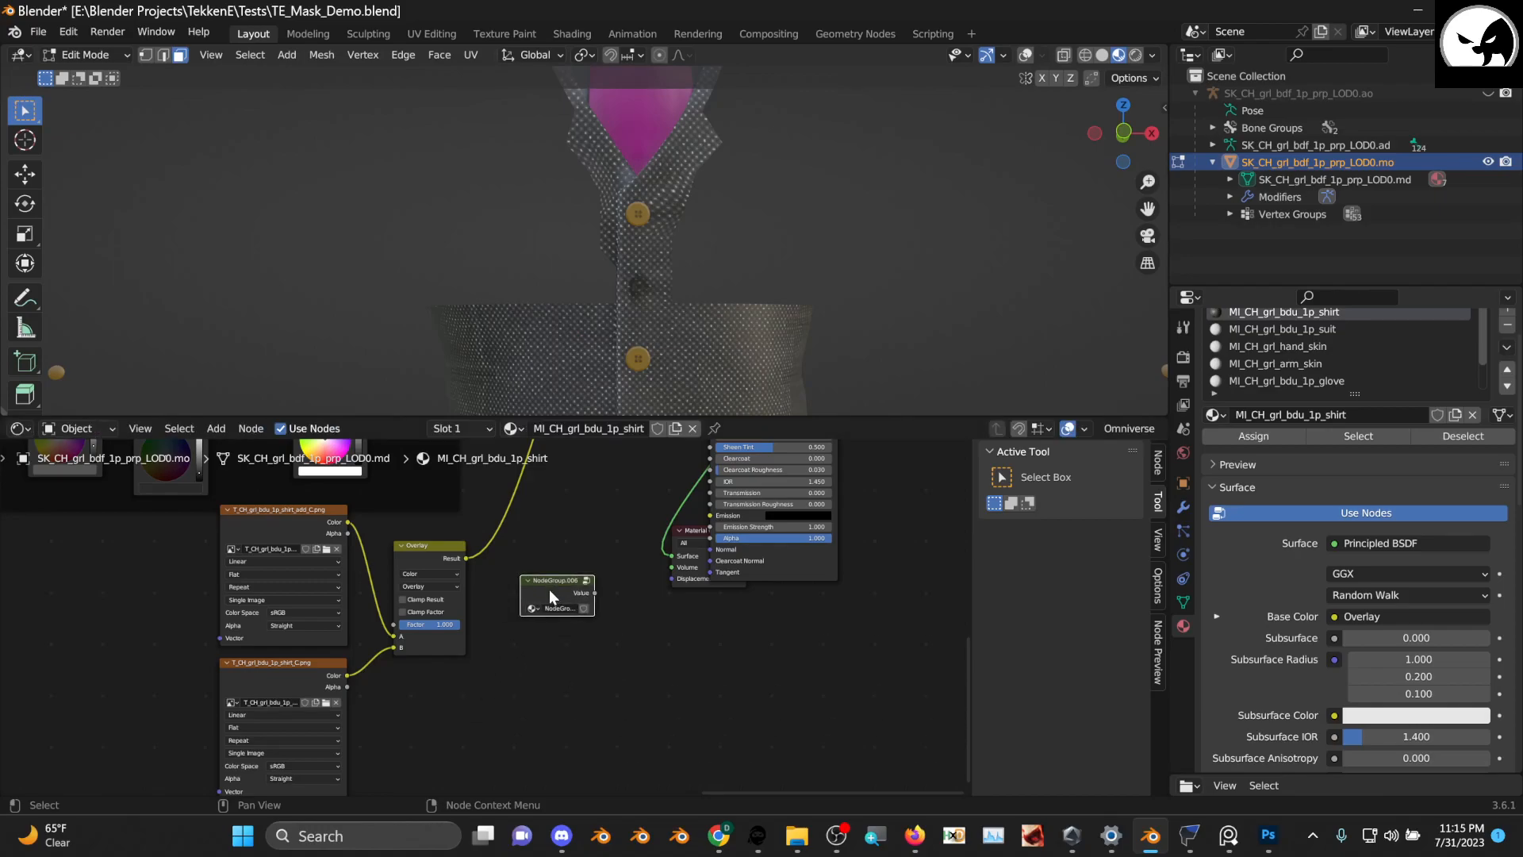
Rename the combined mask group node's label to Metal_Parts
{"action": "scroll", "coordinate": [582, 588], "scroll_direction": "up", "scroll_amount": 2}
{"action": "middle_click_drag", "start_coordinate": [583, 588], "coordinate": [564, 607]}
{"action": "right_click", "coordinate": [550, 608]}
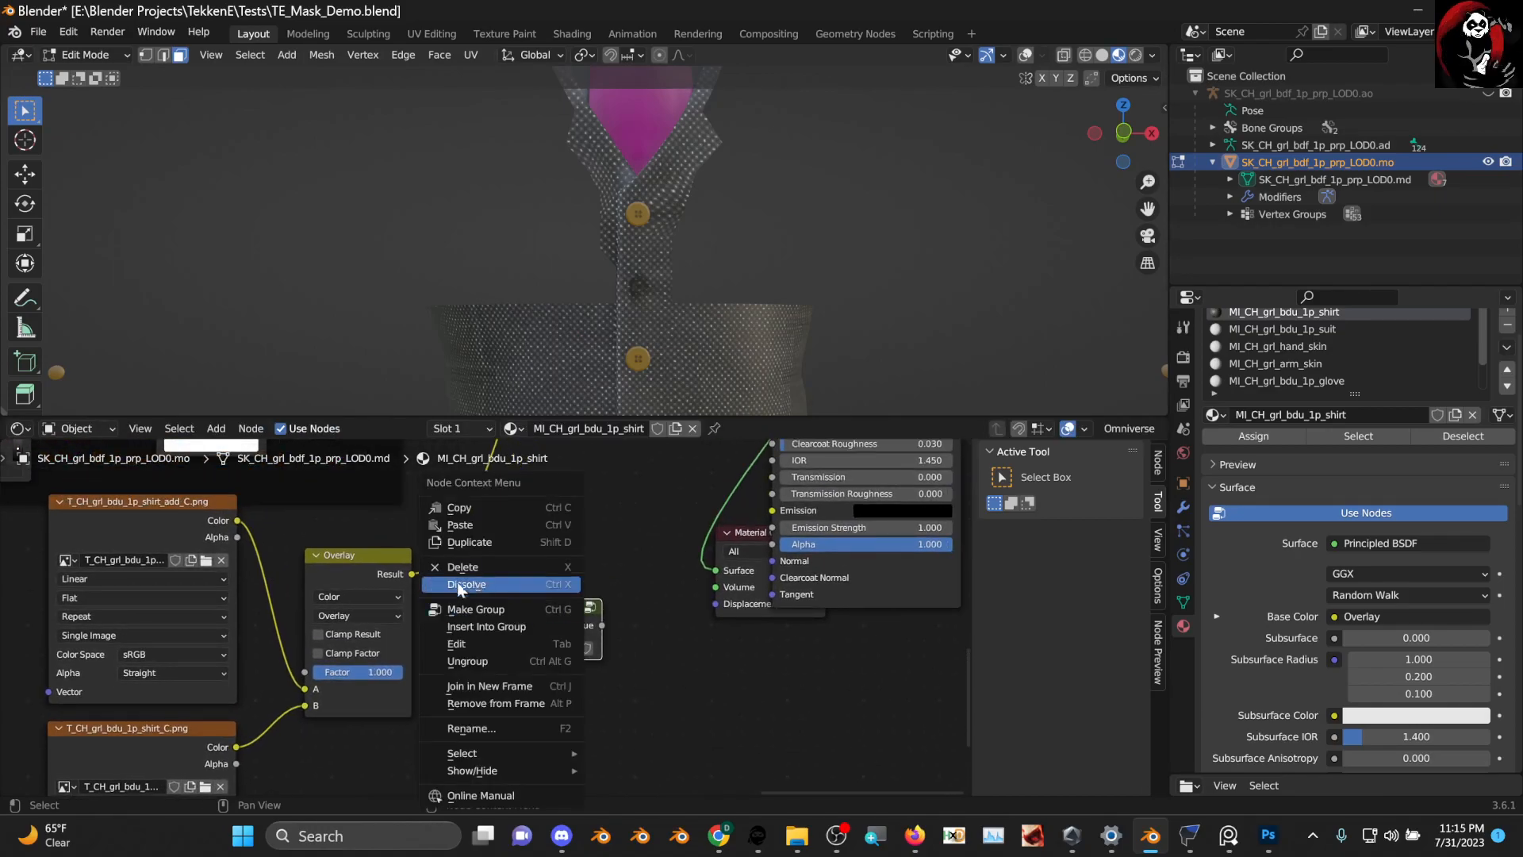
{"action": "left_click", "coordinate": [528, 727]}
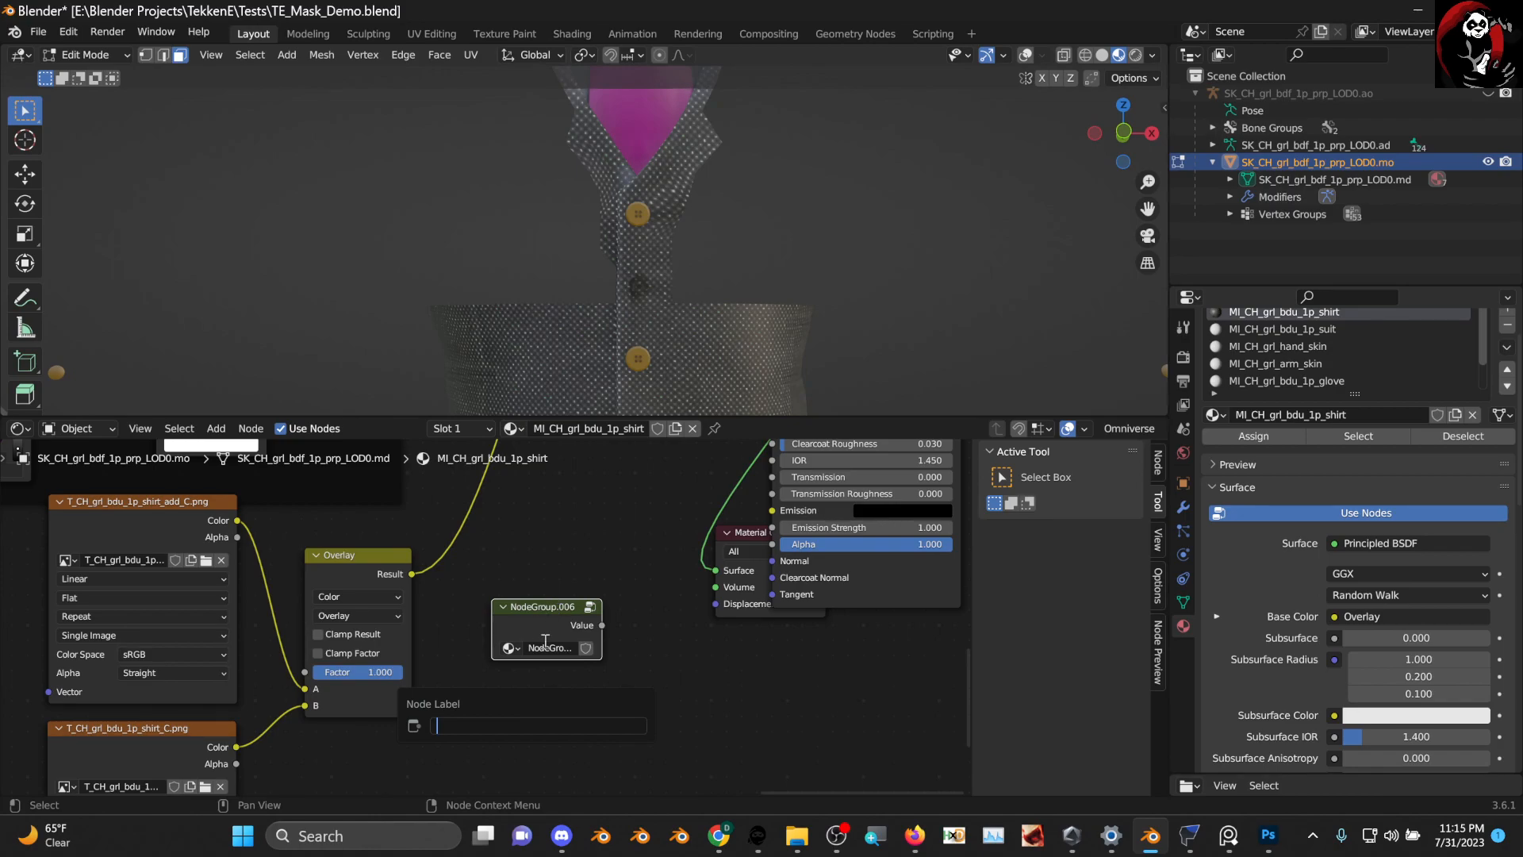
{"action": "type", "text": "Metal_Parts"}
{"action": "key", "text": "Return"}
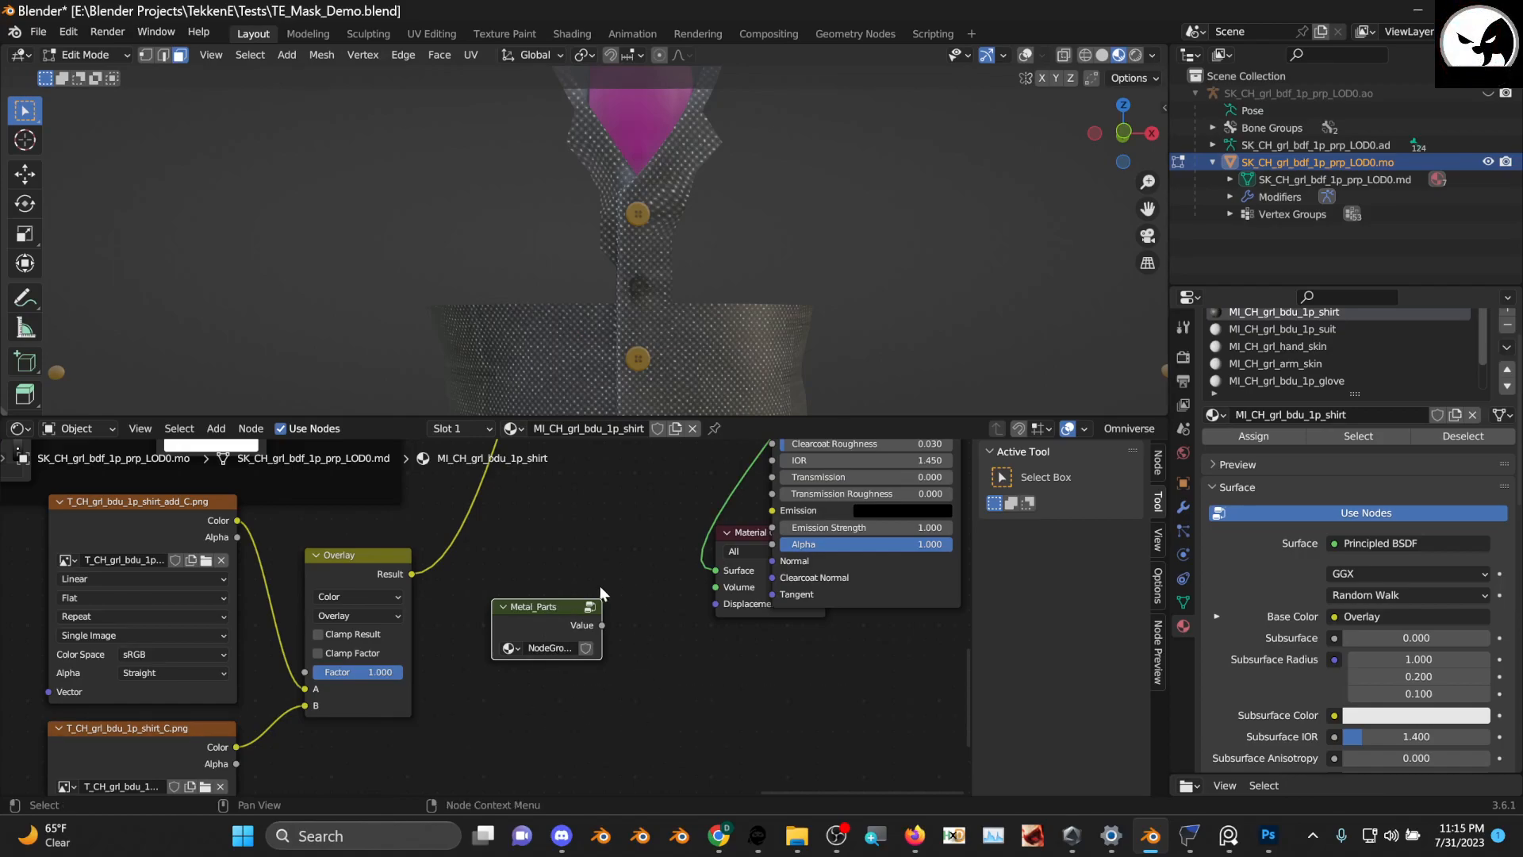
Spread out the Principled BSDF and Material Output nodes and place Metal_Parts with free space before the shader
{"action": "left_click_drag", "start_coordinate": [540, 608], "coordinate": [569, 538]}
{"action": "scroll", "coordinate": [536, 644], "scroll_direction": "down", "scroll_amount": 3}
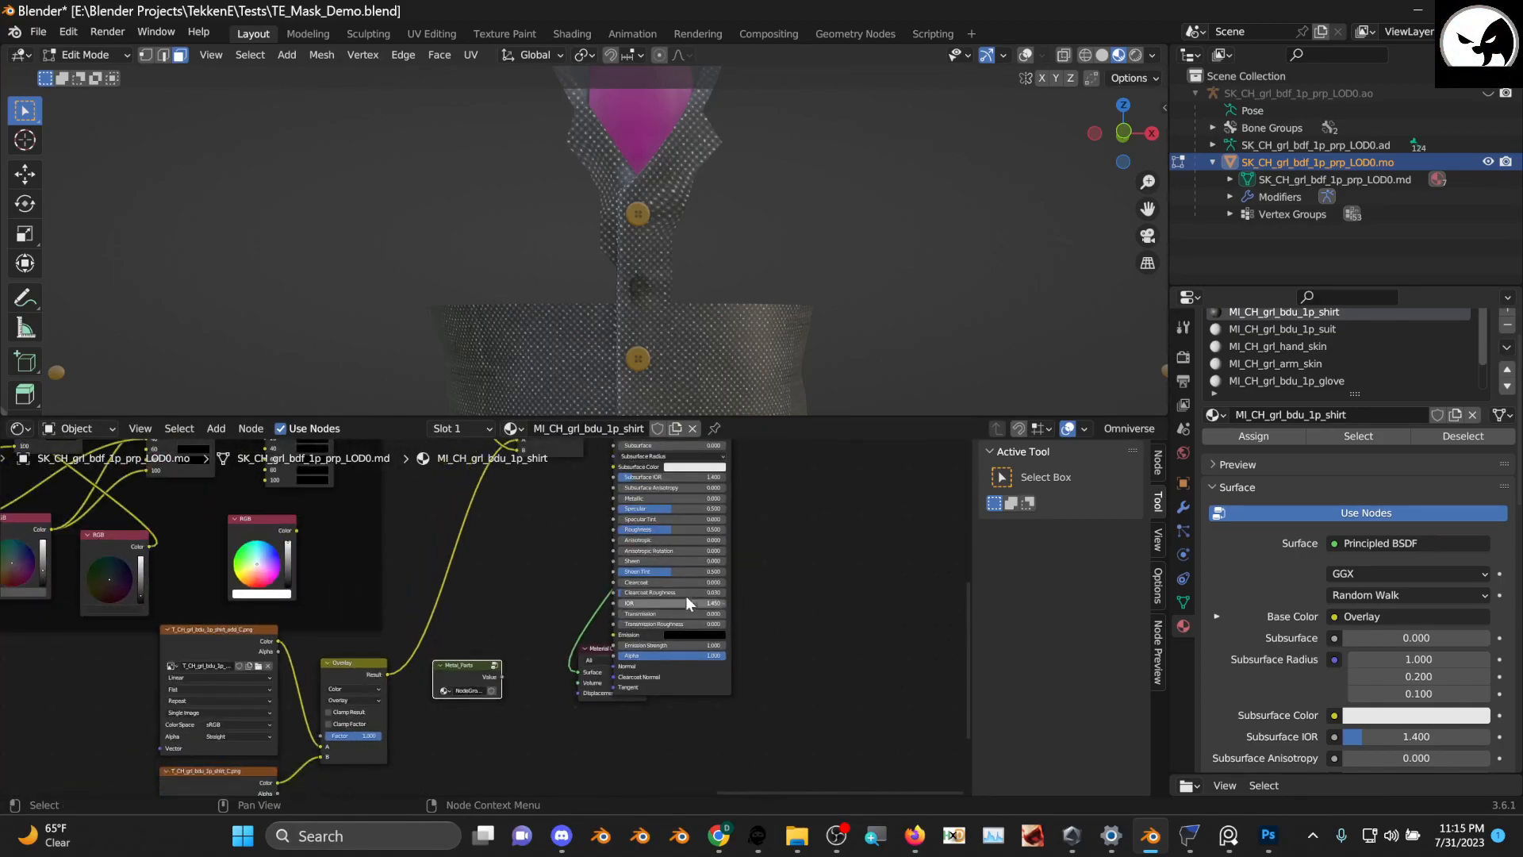
{"action": "middle_click_drag", "start_coordinate": [685, 597], "coordinate": [653, 576]}
{"action": "left_click_drag", "start_coordinate": [531, 493], "coordinate": [738, 476]}
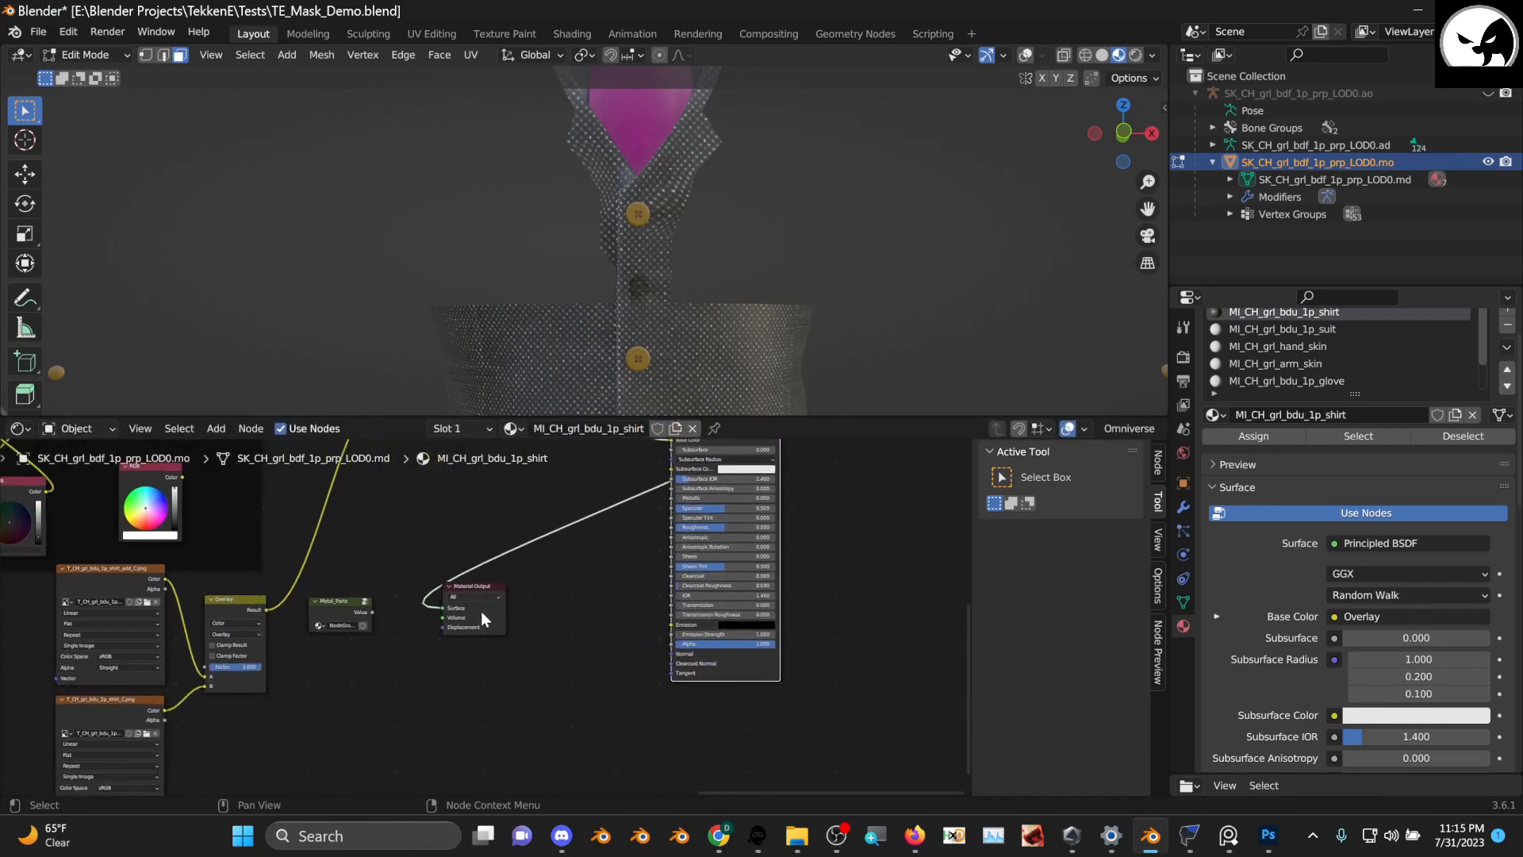
{"action": "scroll", "coordinate": [484, 606], "scroll_direction": "up", "scroll_amount": 1}
{"action": "left_click_drag", "start_coordinate": [479, 587], "coordinate": [915, 500]}
{"action": "left_click_drag", "start_coordinate": [327, 626], "coordinate": [480, 584]}
{"action": "scroll", "coordinate": [521, 532], "scroll_direction": "up", "scroll_amount": 1}
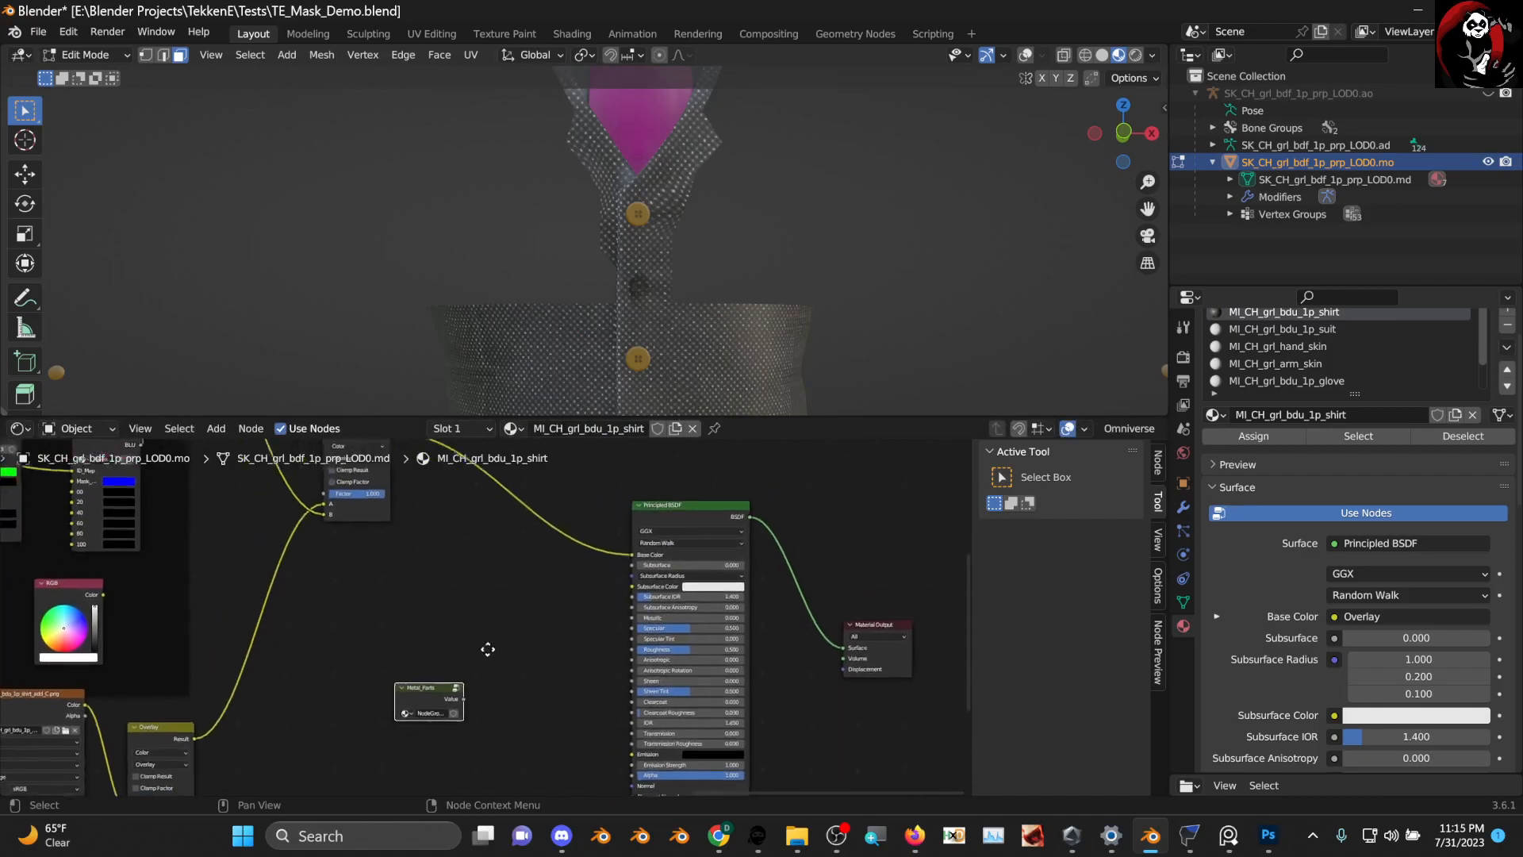
{"action": "middle_click_drag", "start_coordinate": [486, 647], "coordinate": [436, 634]}
{"action": "left_click_drag", "start_coordinate": [436, 635], "coordinate": [349, 667]}
{"action": "middle_click_drag", "start_coordinate": [349, 666], "coordinate": [462, 639]}
Add a Mix Color node and position it between Metal_Parts and the Principled BSDF
{"action": "scroll", "coordinate": [437, 645], "scroll_direction": "up", "scroll_amount": 1}
{"action": "key", "text": "shift+a"}
{"action": "mouse_move", "coordinate": [462, 640]}
{"action": "type", "text": "mix"}
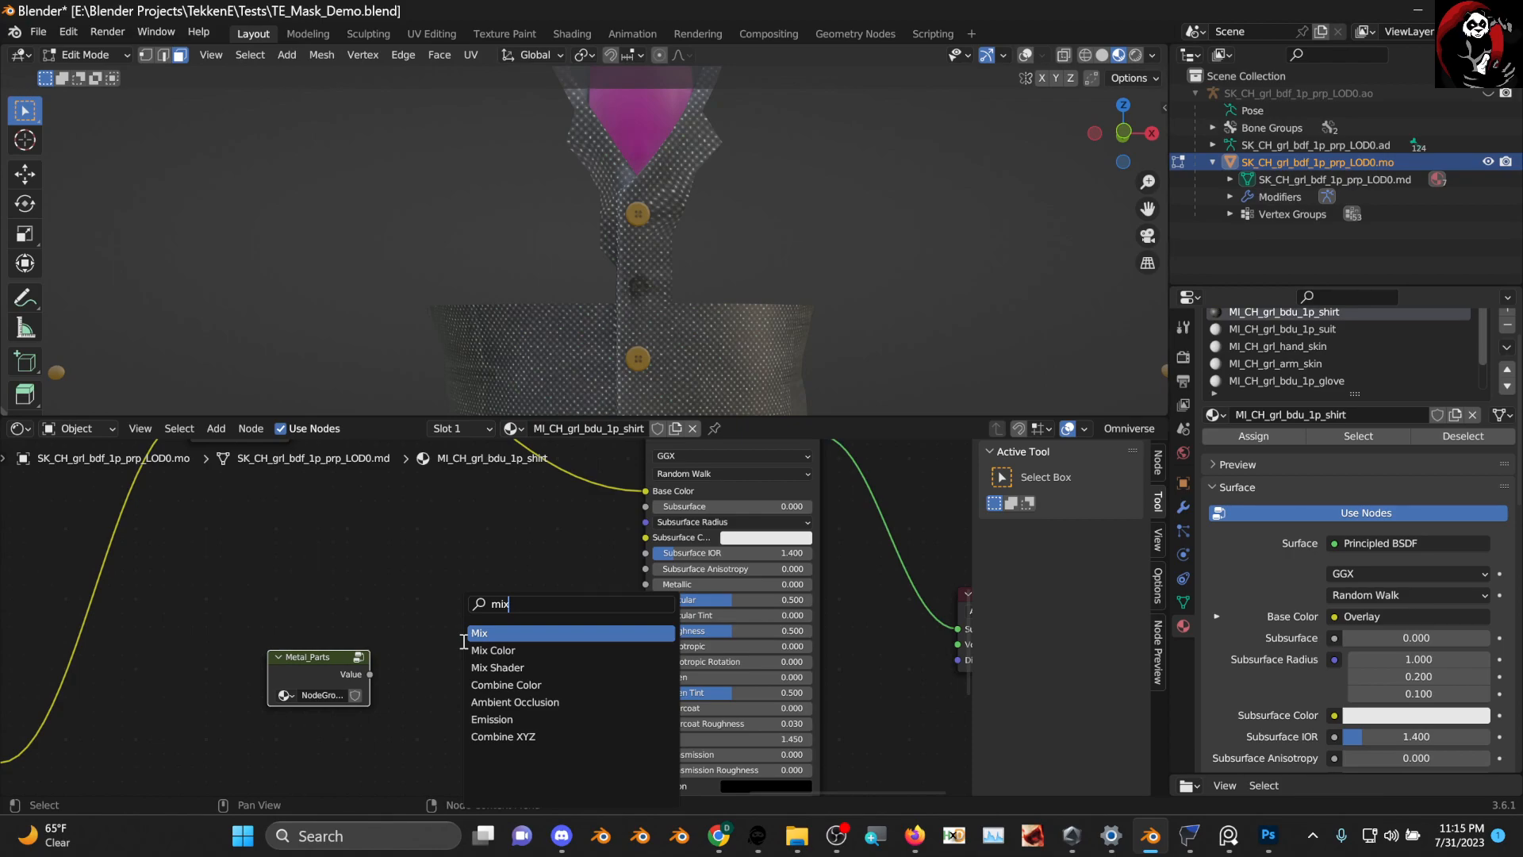
{"action": "left_click", "coordinate": [480, 650]}
{"action": "left_click", "coordinate": [479, 684]}
{"action": "scroll", "coordinate": [480, 687], "scroll_direction": "up", "scroll_amount": 1}
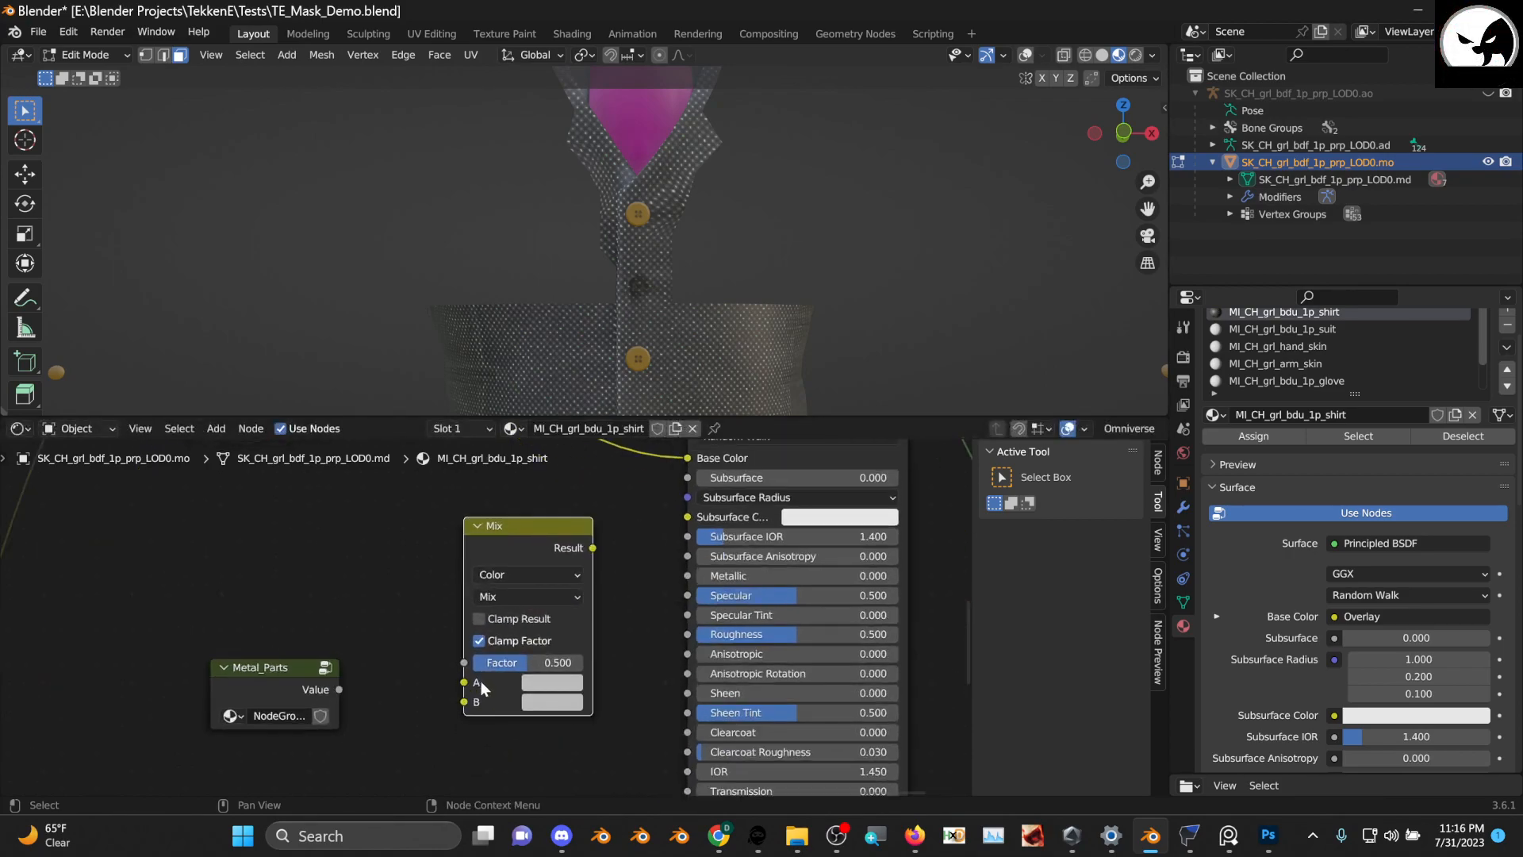
{"action": "middle_click_drag", "start_coordinate": [481, 689], "coordinate": [441, 709]}
{"action": "left_click", "coordinate": [511, 703]}
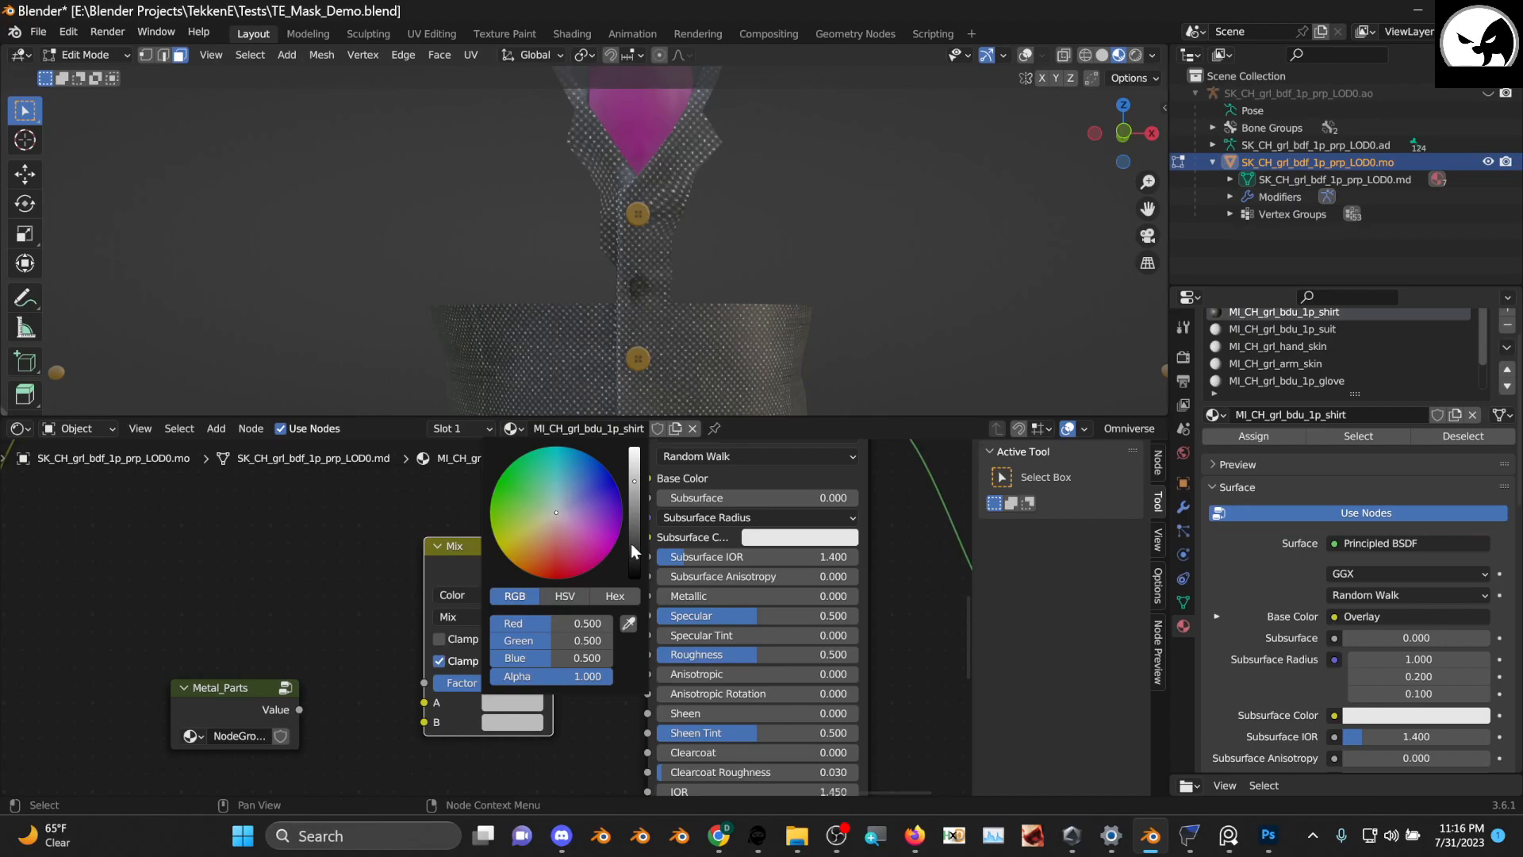
{"action": "left_click_drag", "start_coordinate": [246, 688], "coordinate": [254, 644]}
{"action": "left_click_drag", "start_coordinate": [454, 578], "coordinate": [418, 625]}
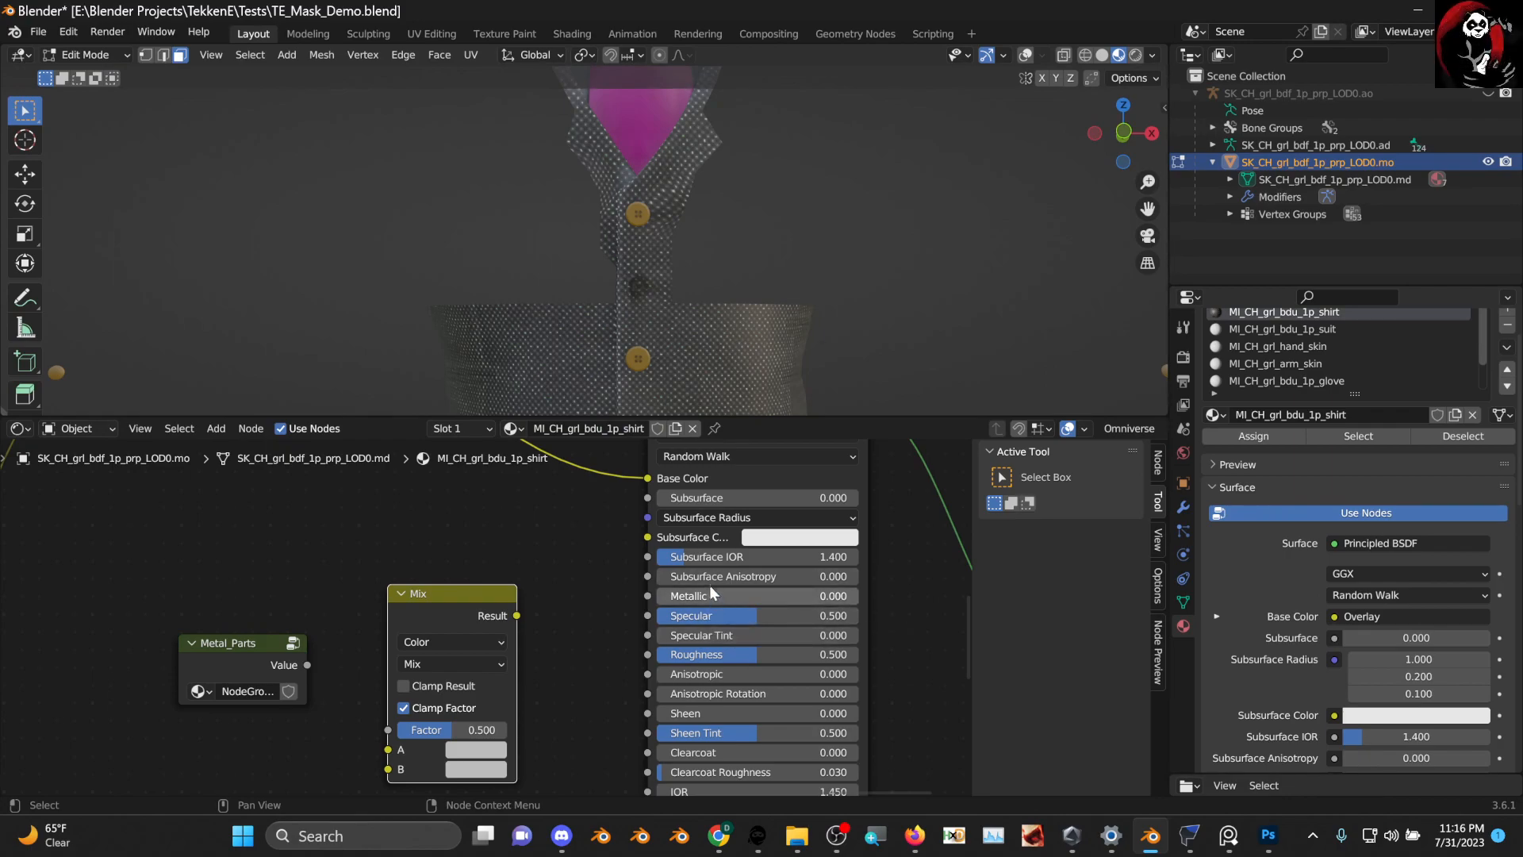
{"action": "scroll", "coordinate": [503, 721], "scroll_direction": "down", "scroll_amount": 2, "text": "shift"}
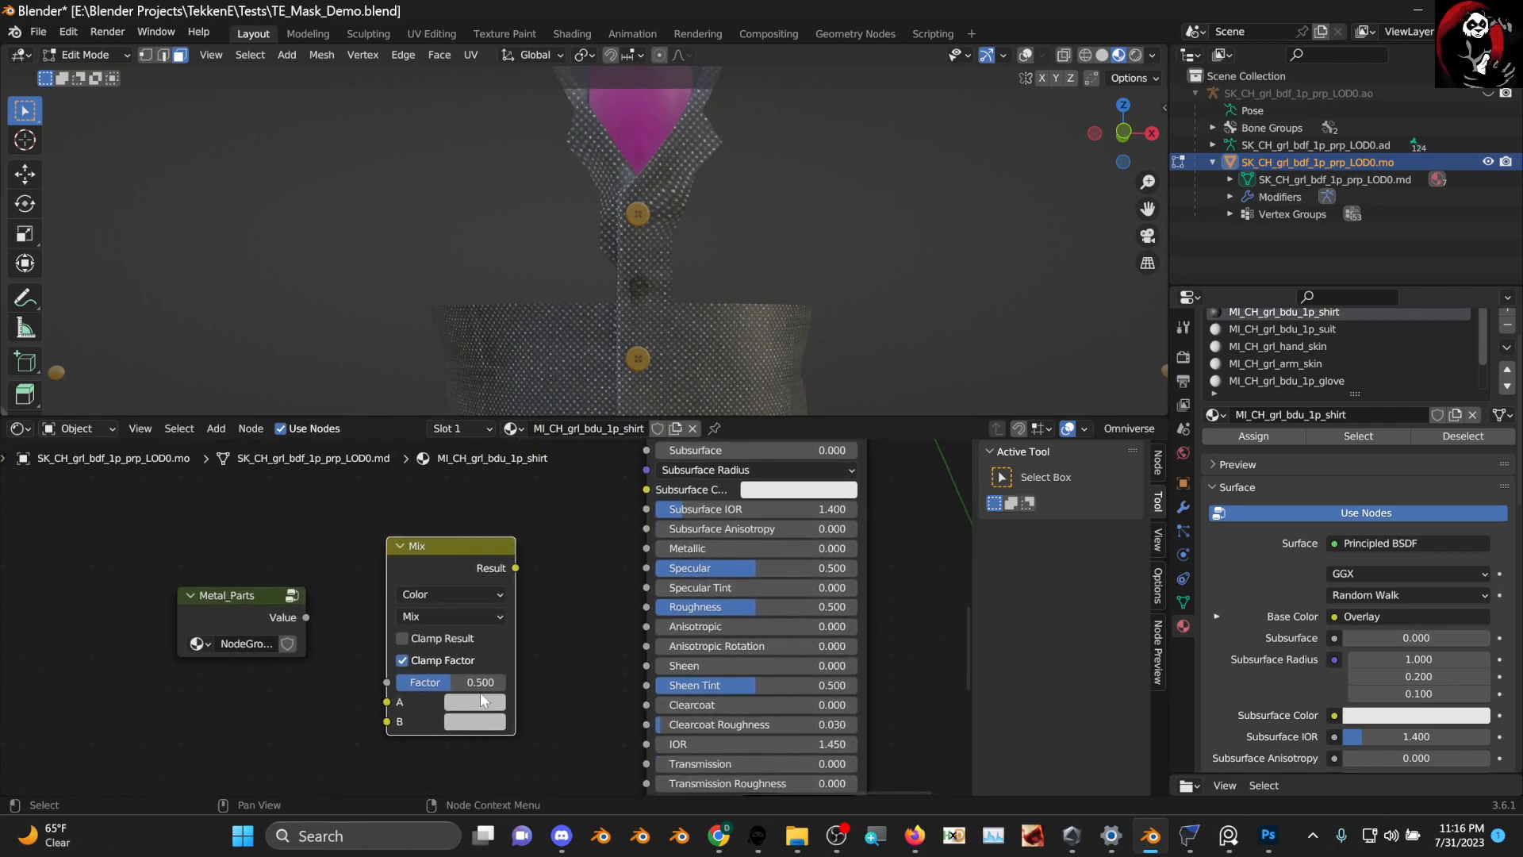
Set the Mix node's A colour to black and B to white, and connect the Metal_Parts Value to its Factor
{"action": "left_click", "coordinate": [473, 704]}
{"action": "left_click_drag", "start_coordinate": [595, 546], "coordinate": [596, 583]}
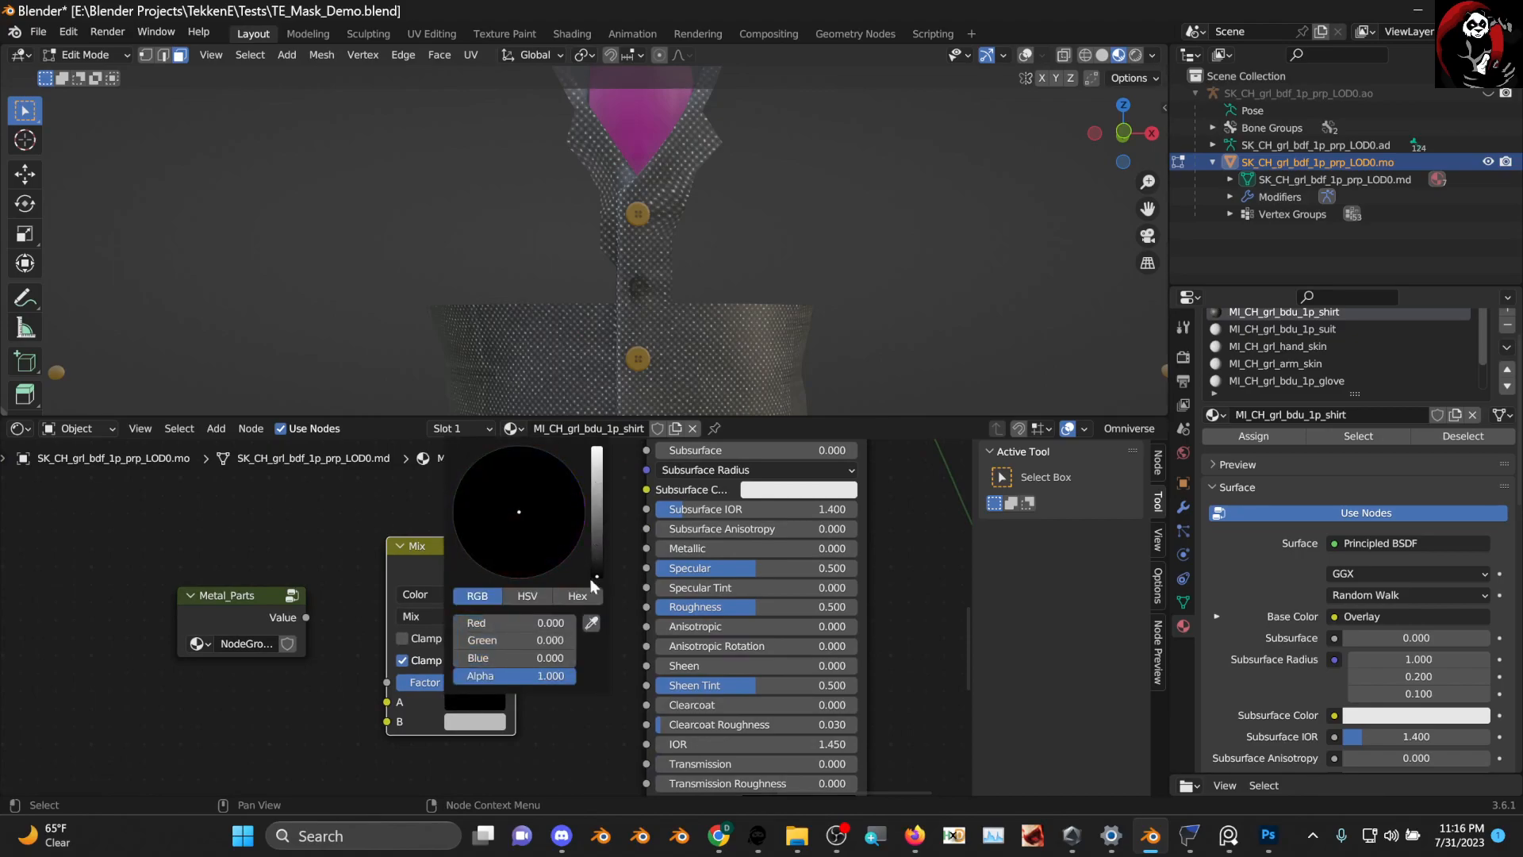
{"action": "left_click_drag", "start_coordinate": [217, 623], "coordinate": [389, 682]}
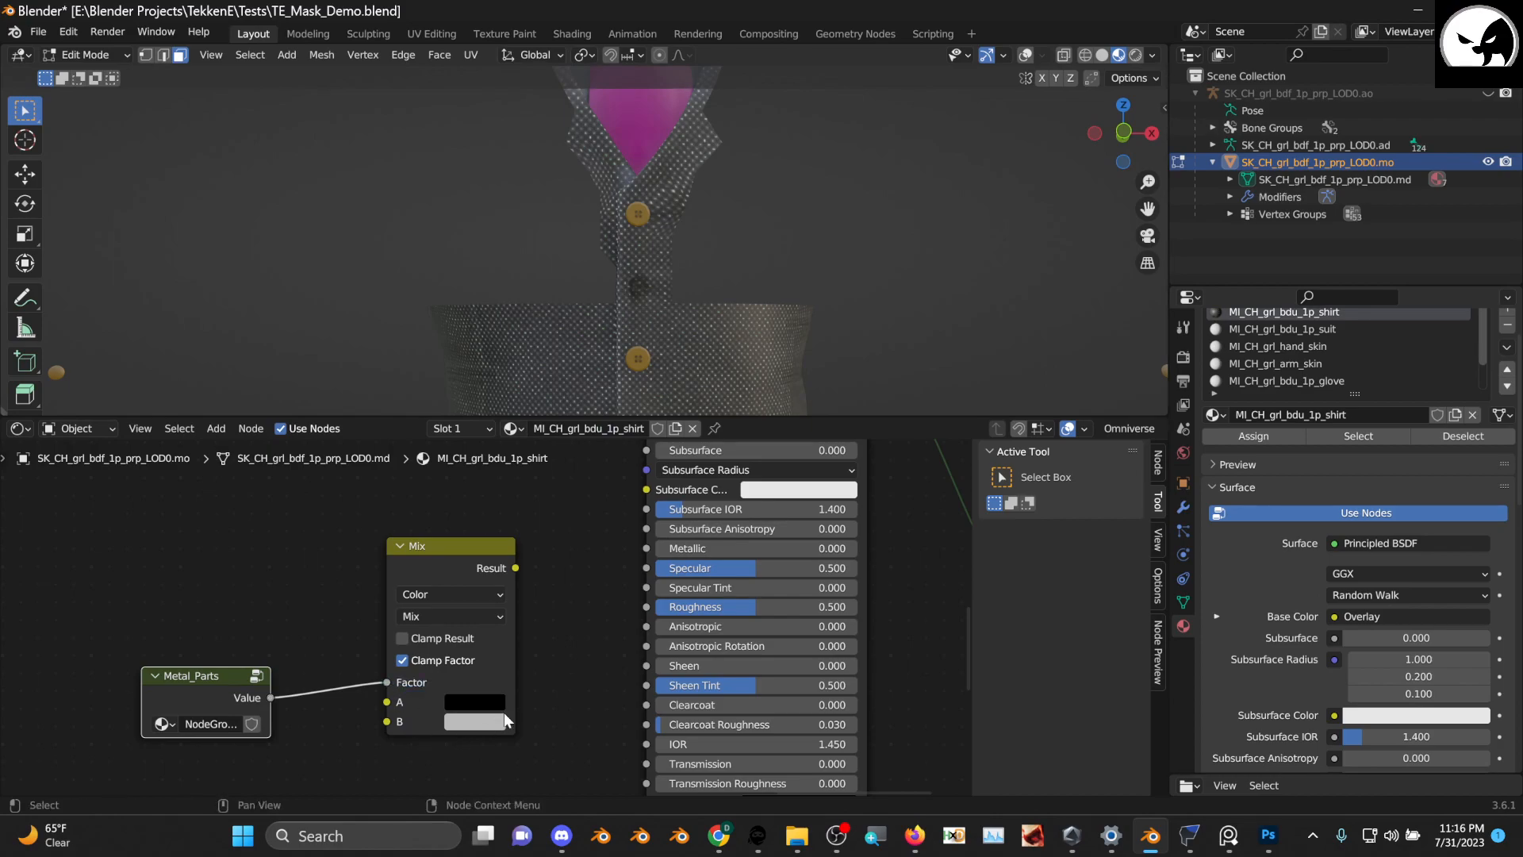
{"action": "left_click", "coordinate": [490, 722]}
{"action": "left_click_drag", "start_coordinate": [597, 491], "coordinate": [596, 468]}
Align Metal_Parts with the Mix node and connect the Mix Result to the Principled BSDF's Metallic input
{"action": "left_click_drag", "start_coordinate": [209, 679], "coordinate": [217, 659]}
{"action": "left_click_drag", "start_coordinate": [515, 568], "coordinate": [534, 565]}
{"action": "left_click_drag", "start_coordinate": [659, 547], "coordinate": [658, 547]}
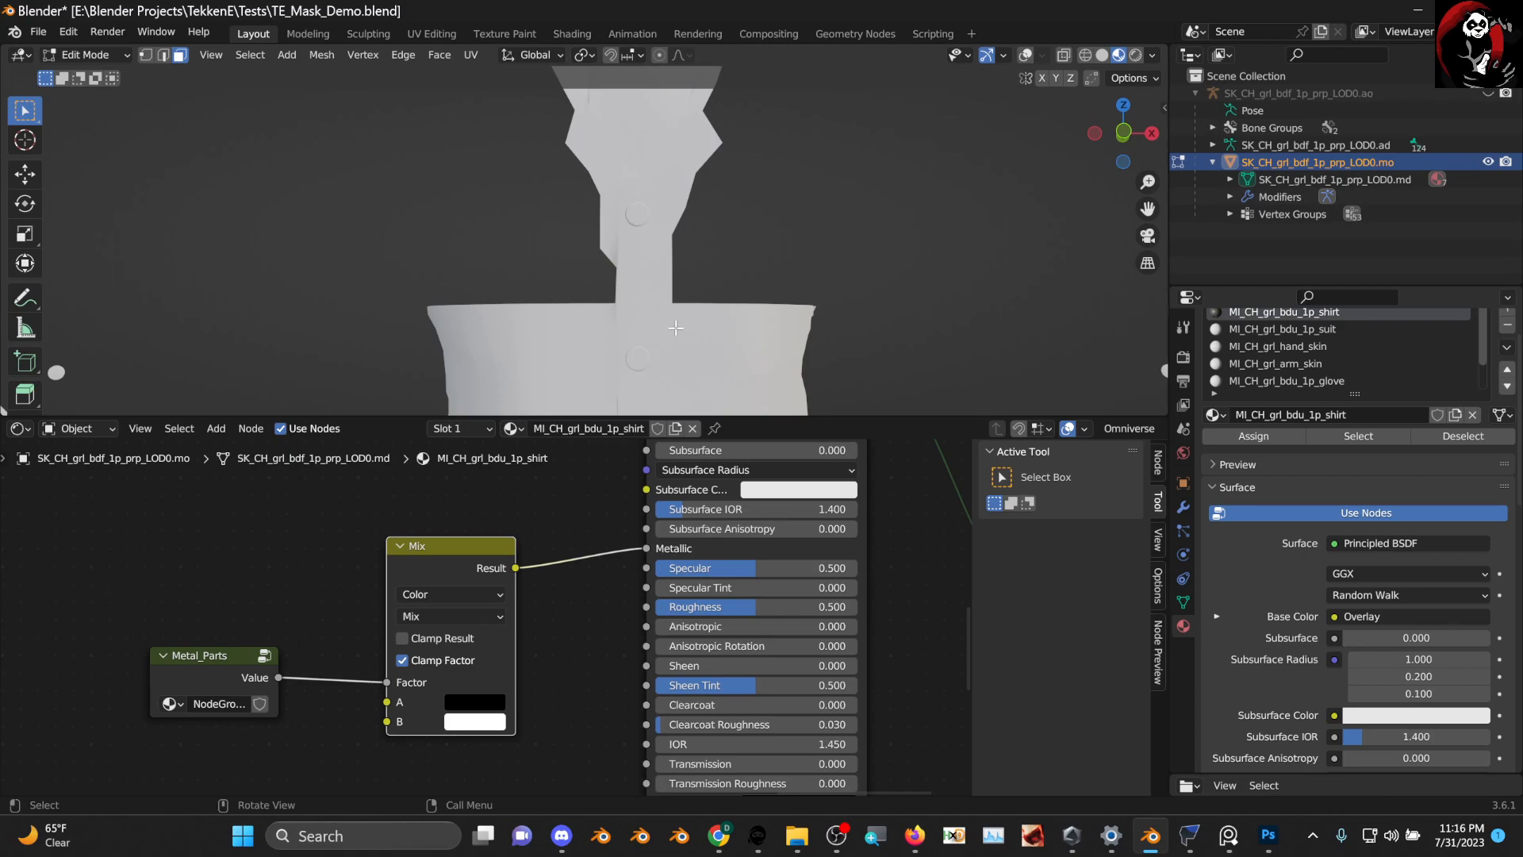
Examine the metallic effect on the shirt buttons and the gold tie ring in the viewport
{"action": "middle_click_drag", "start_coordinate": [668, 304], "coordinate": [718, 208]}
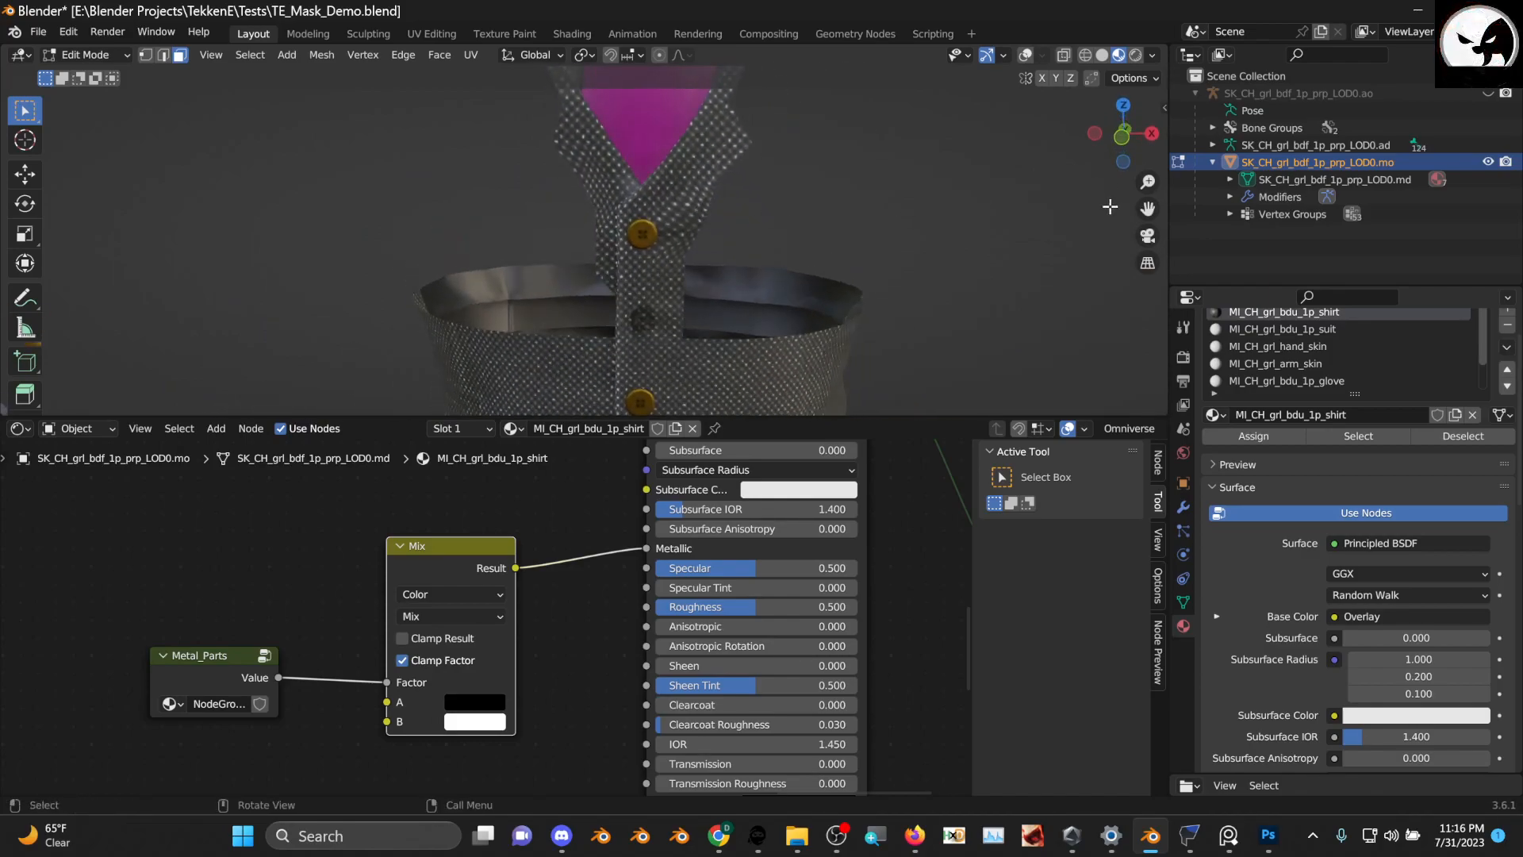
{"action": "left_click_drag", "start_coordinate": [1148, 209], "coordinate": [1186, 540]}
{"action": "middle_click_drag", "start_coordinate": [718, 207], "coordinate": [772, 215]}
{"action": "scroll", "coordinate": [724, 224], "scroll_direction": "up", "scroll_amount": 3}
{"action": "scroll", "coordinate": [486, 617], "scroll_direction": "down", "scroll_amount": 4}
Collapse the metallic Mix node and duplicate it, placing the expanded copy below the original
{"action": "middle_click_drag", "start_coordinate": [263, 688], "coordinate": [282, 636]}
{"action": "scroll", "coordinate": [508, 538], "scroll_direction": "up", "scroll_amount": 3}
{"action": "middle_click_drag", "start_coordinate": [508, 537], "coordinate": [608, 577]}
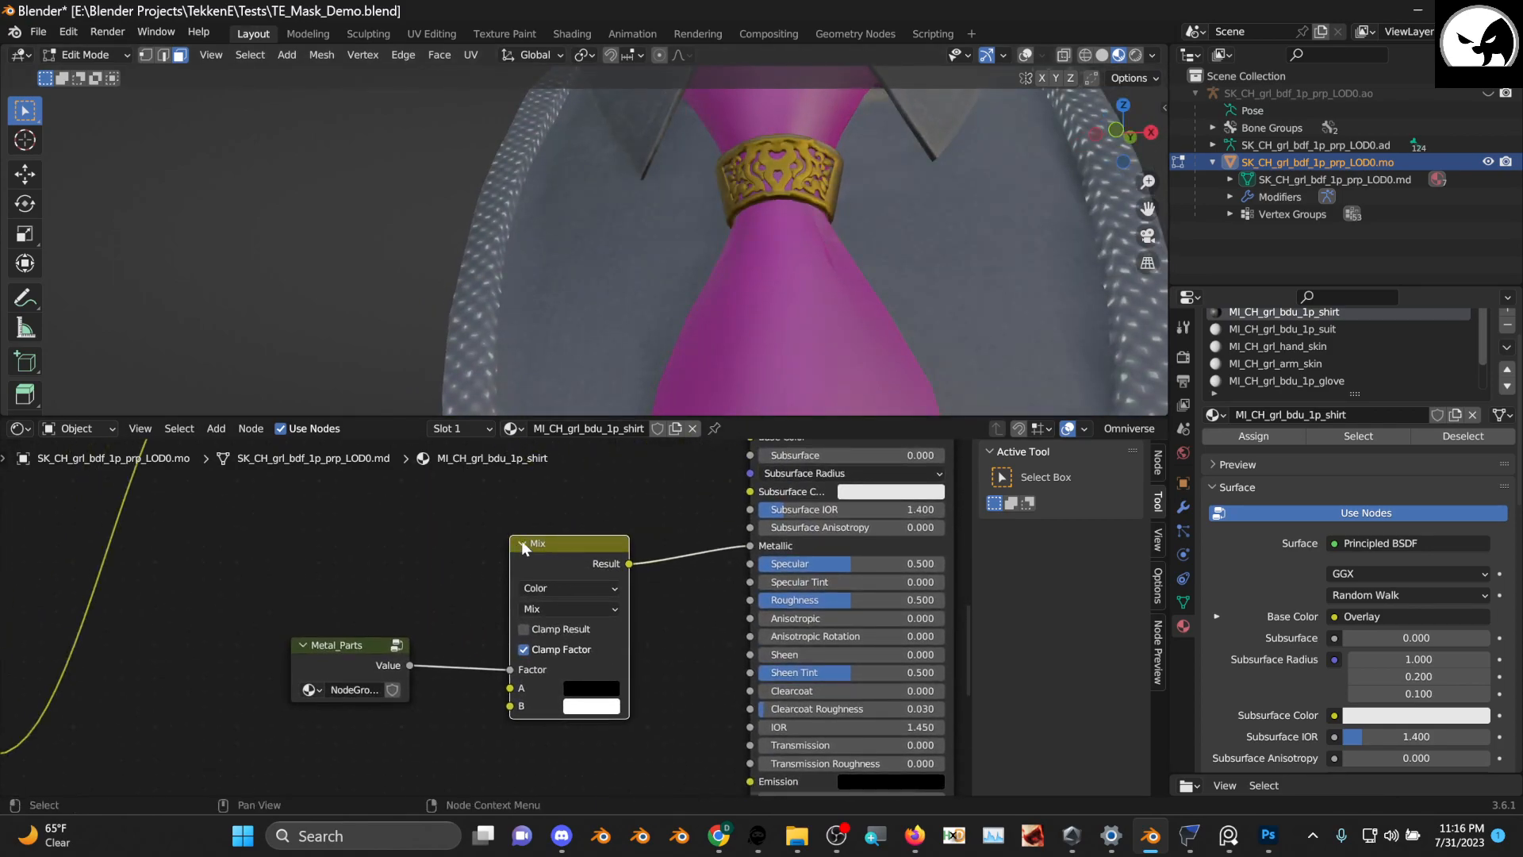
{"action": "left_click", "coordinate": [522, 542]}
{"action": "left_click_drag", "start_coordinate": [546, 546], "coordinate": [550, 540]}
{"action": "key", "text": "shift+d"}
{"action": "left_click", "coordinate": [525, 641]}
{"action": "scroll", "coordinate": [525, 644], "scroll_direction": "up", "scroll_amount": 2}
{"action": "left_click", "coordinate": [532, 657]}
{"action": "left_click_drag", "start_coordinate": [580, 652], "coordinate": [581, 617]}
{"action": "middle_click_drag", "start_coordinate": [632, 634], "coordinate": [591, 565]}
{"action": "middle_click_drag", "start_coordinate": [674, 532], "coordinate": [668, 593]}
{"action": "middle_click_drag", "start_coordinate": [594, 635], "coordinate": [632, 532]}
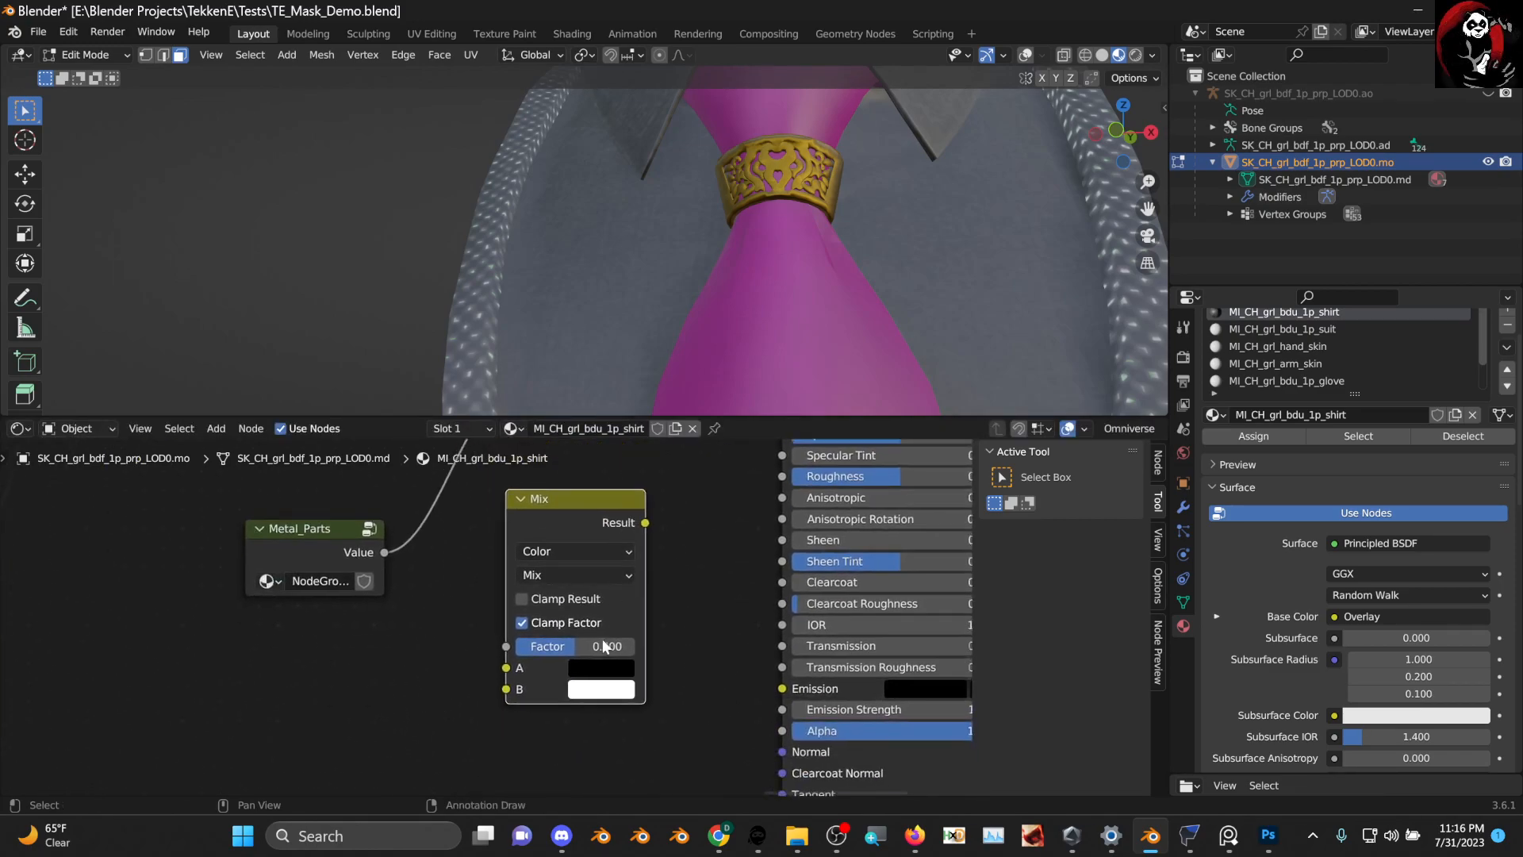
Invert the duplicated Mix node's colours by setting A to white and B to black
{"action": "left_click", "coordinate": [605, 672]}
{"action": "left_click", "coordinate": [624, 671]}
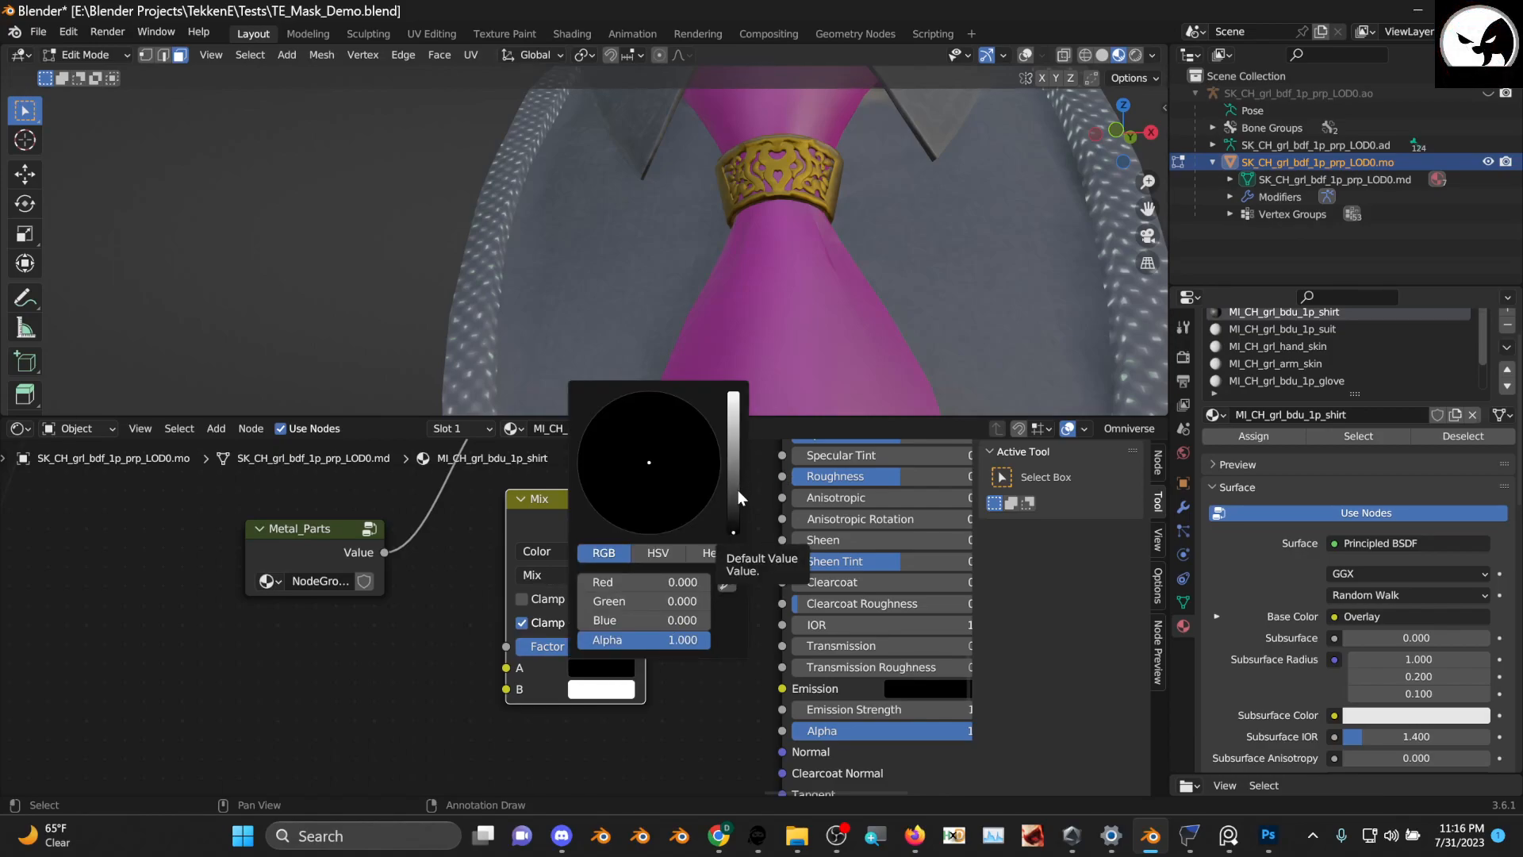
{"action": "left_click", "coordinate": [603, 671]}
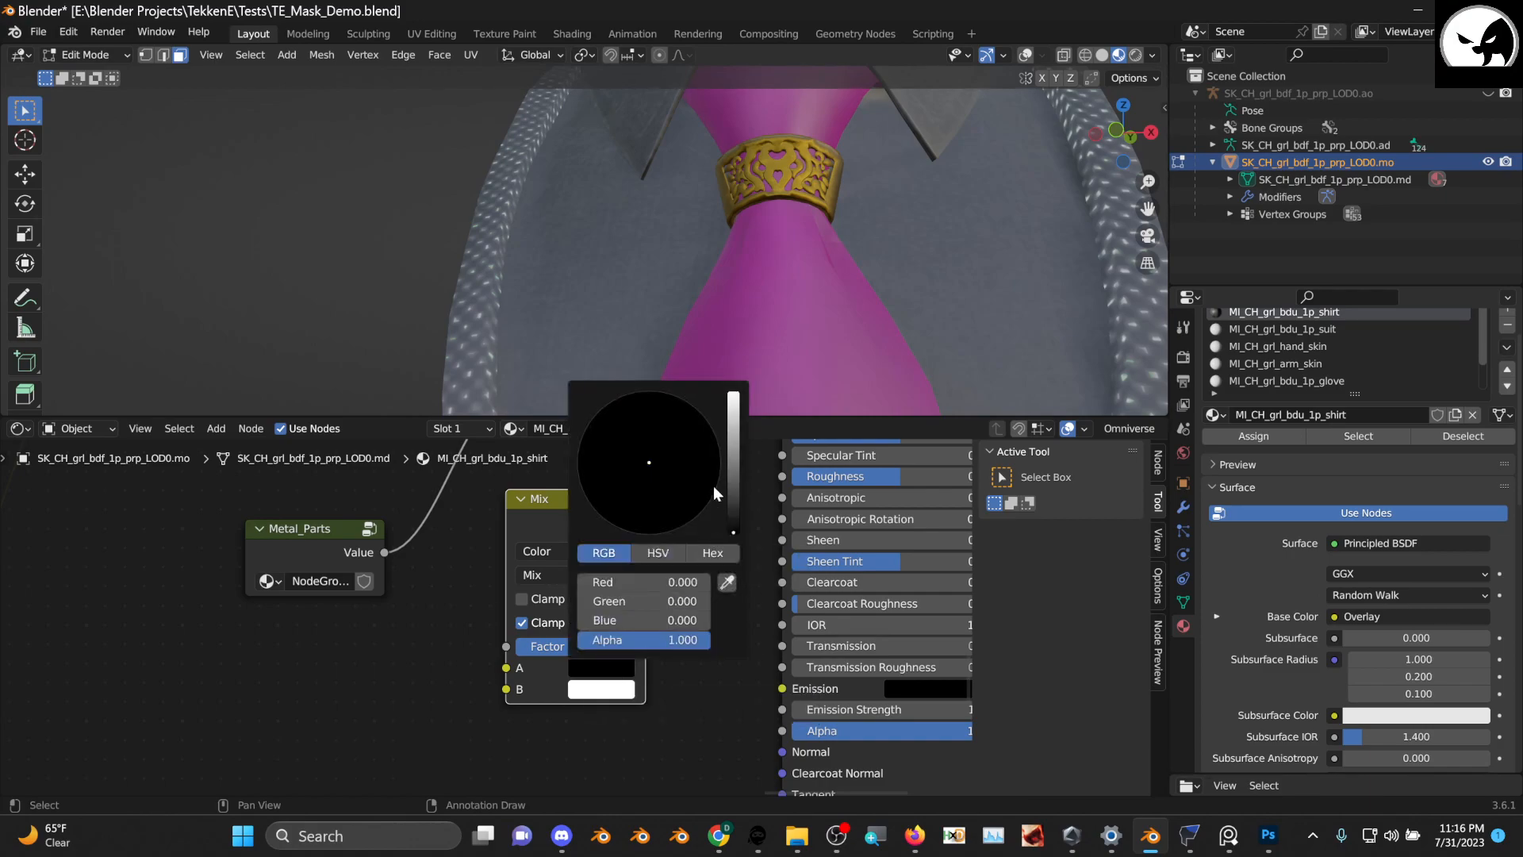
{"action": "left_click_drag", "start_coordinate": [731, 522], "coordinate": [733, 393]}
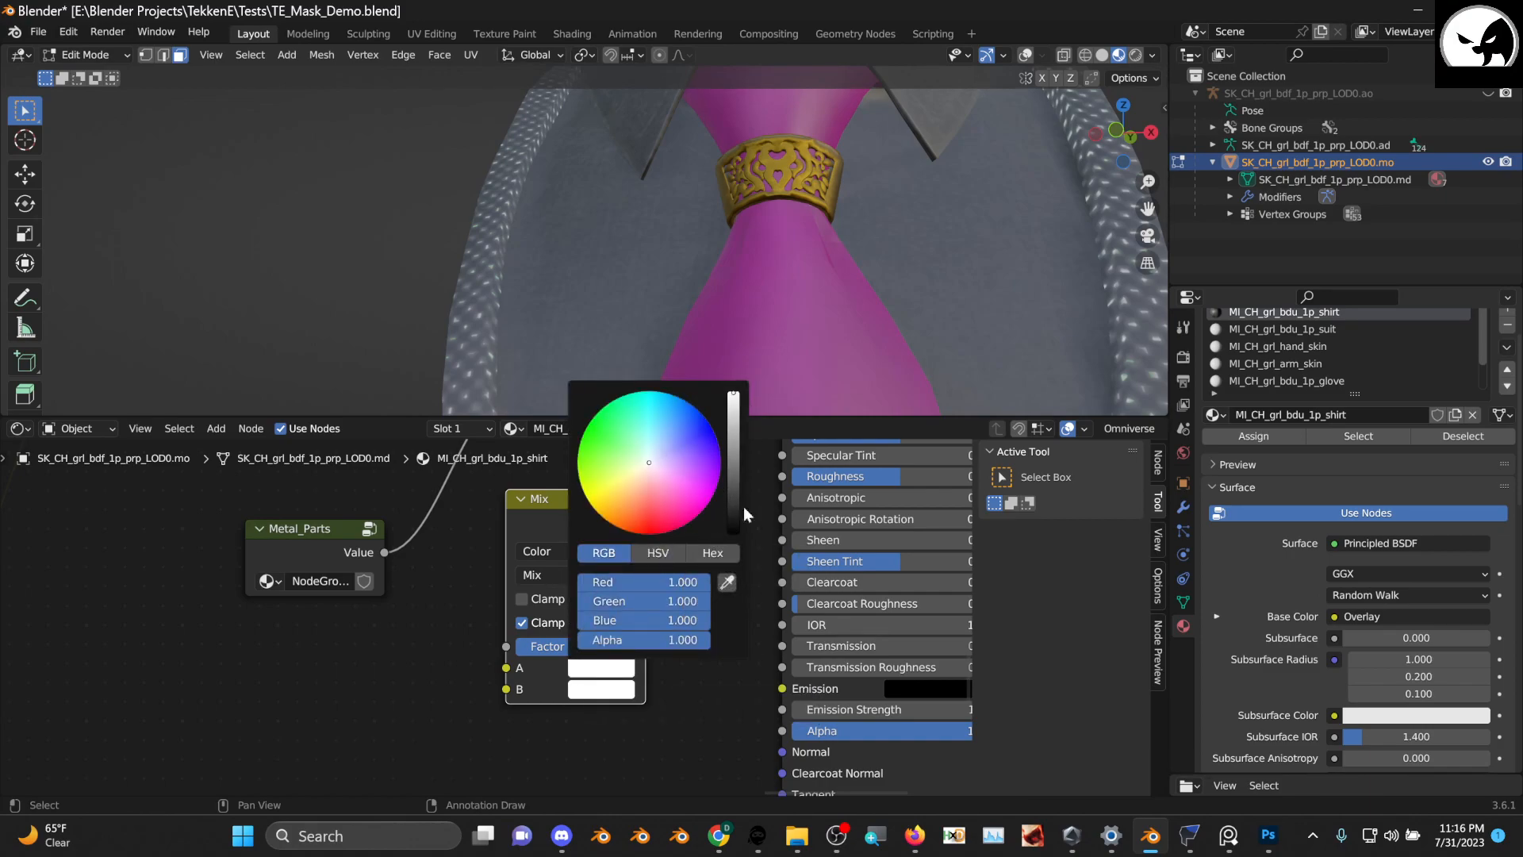
{"action": "left_click", "coordinate": [600, 694]}
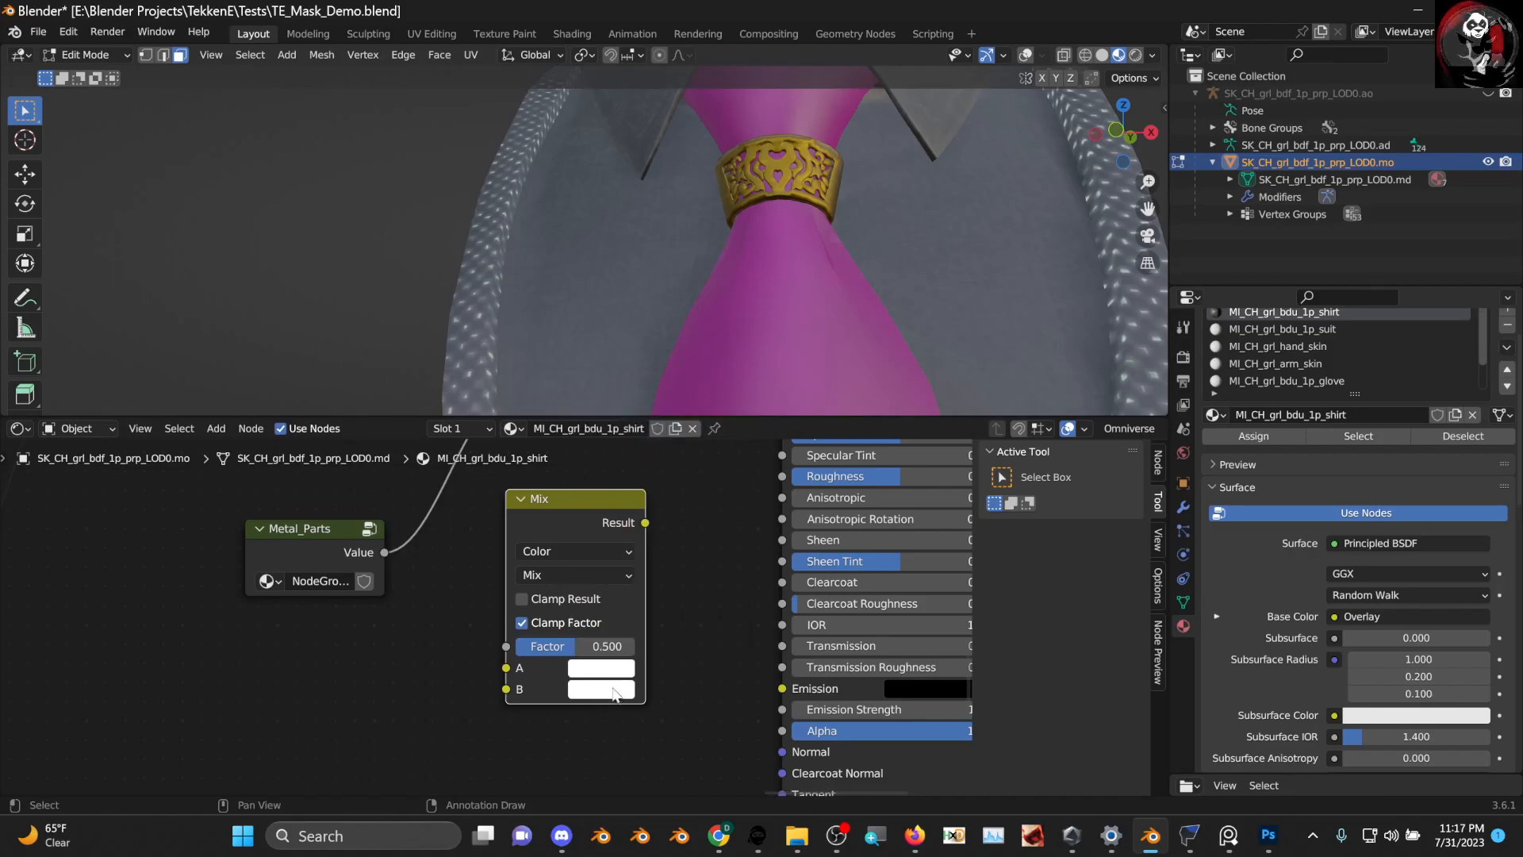
{"action": "left_click", "coordinate": [599, 690]}
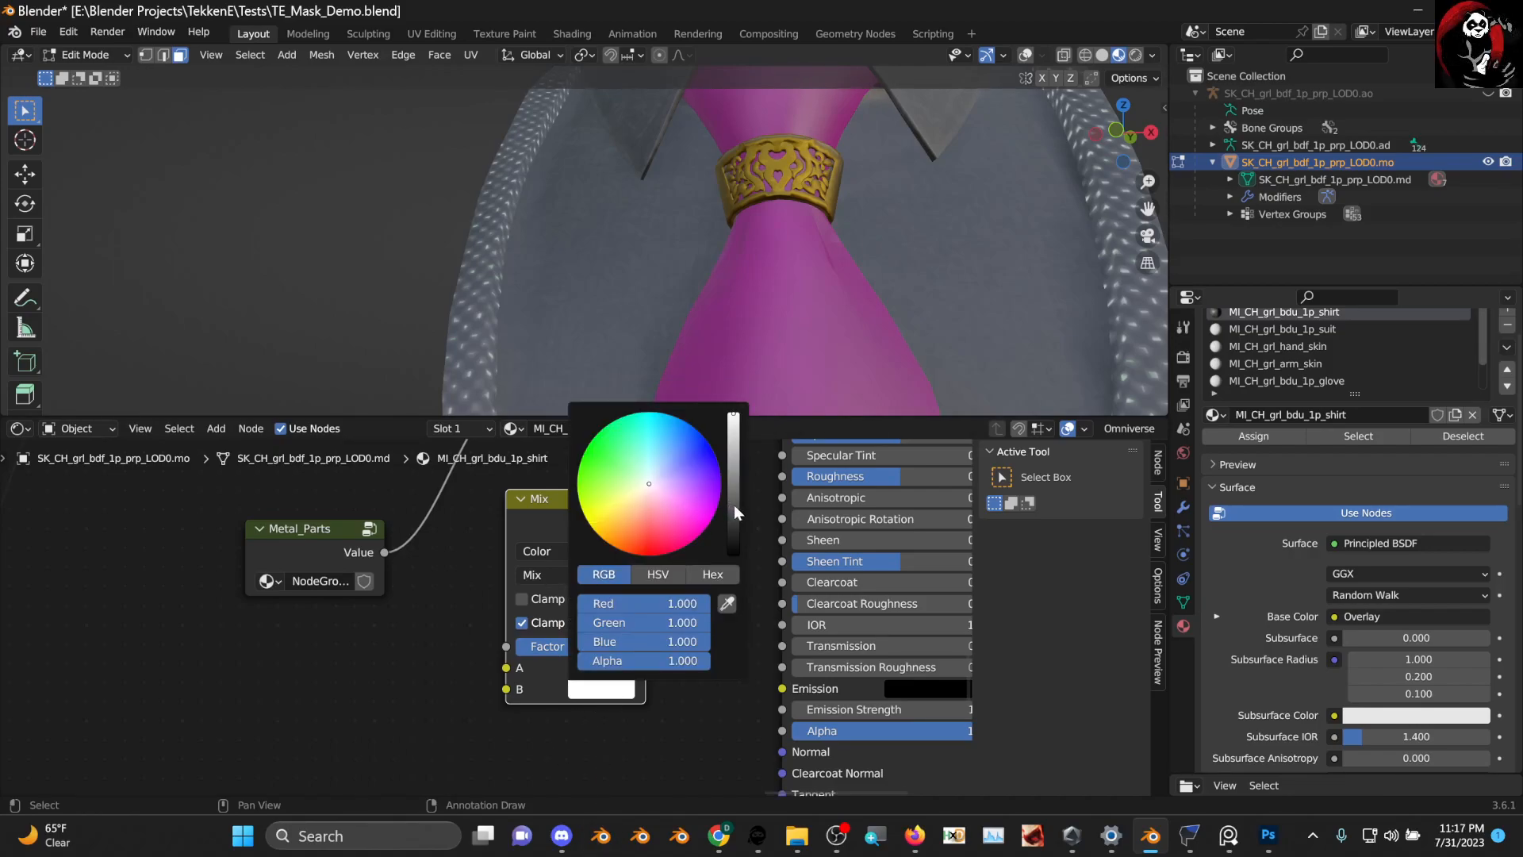
{"action": "left_click_drag", "start_coordinate": [734, 504], "coordinate": [733, 560]}
Wire the duplicated Mix node from the Metal_Parts Value into its Factor and from its Result into Roughness, then collapse it
{"action": "left_click_drag", "start_coordinate": [384, 552], "coordinate": [508, 645]}
{"action": "middle_click_drag", "start_coordinate": [536, 513], "coordinate": [526, 584]}
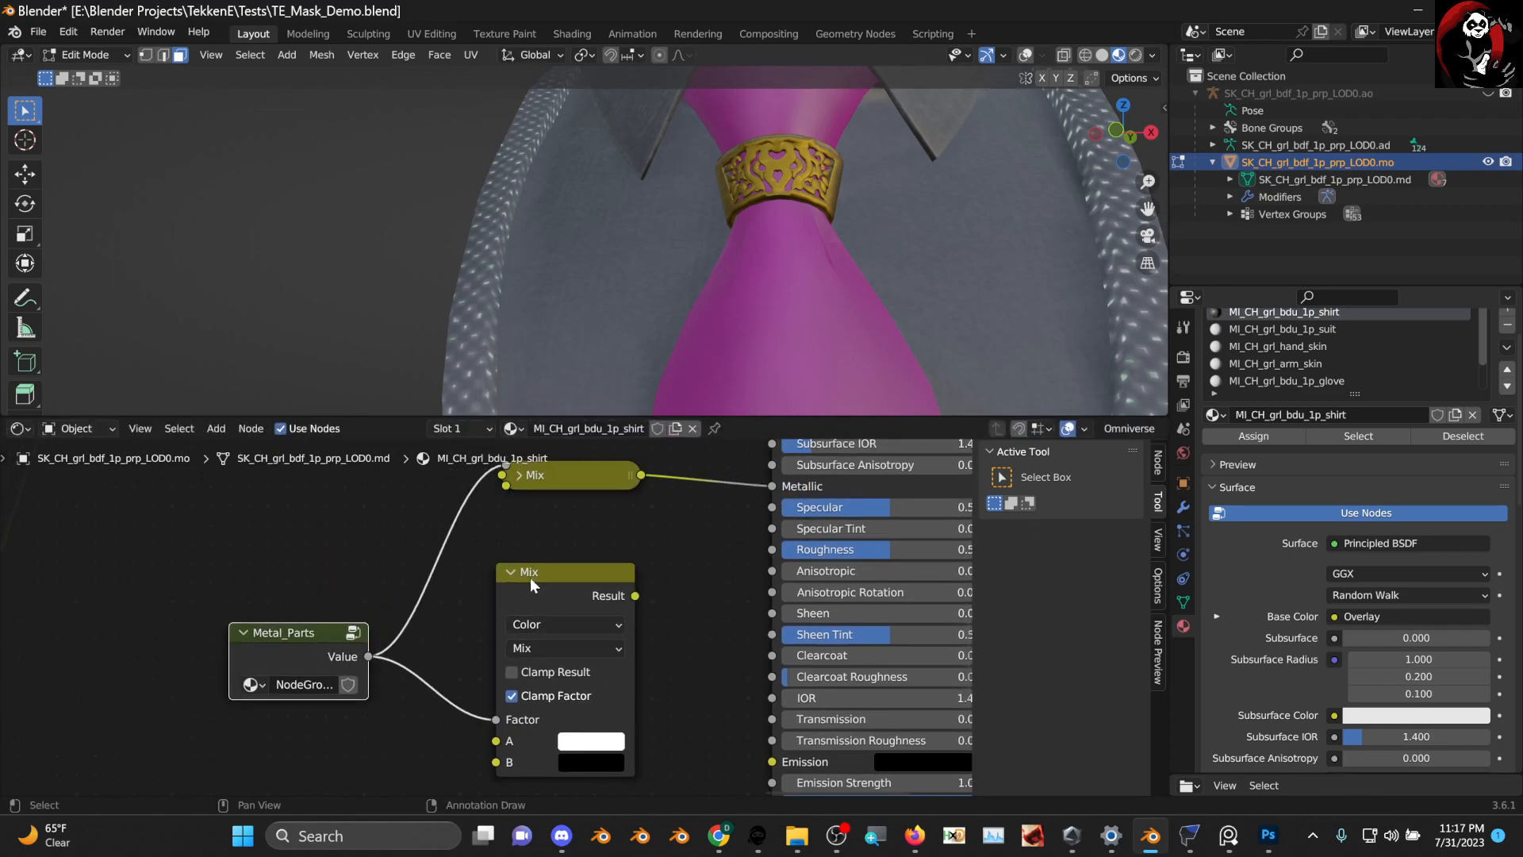
{"action": "middle_click_drag", "start_coordinate": [683, 615], "coordinate": [546, 635]}
{"action": "mouse_move", "coordinate": [516, 617]}
{"action": "left_mouse_down"}
{"action": "mouse_move", "coordinate": [635, 613]}
{"action": "mouse_move", "coordinate": [654, 569]}
{"action": "left_mouse_up"}
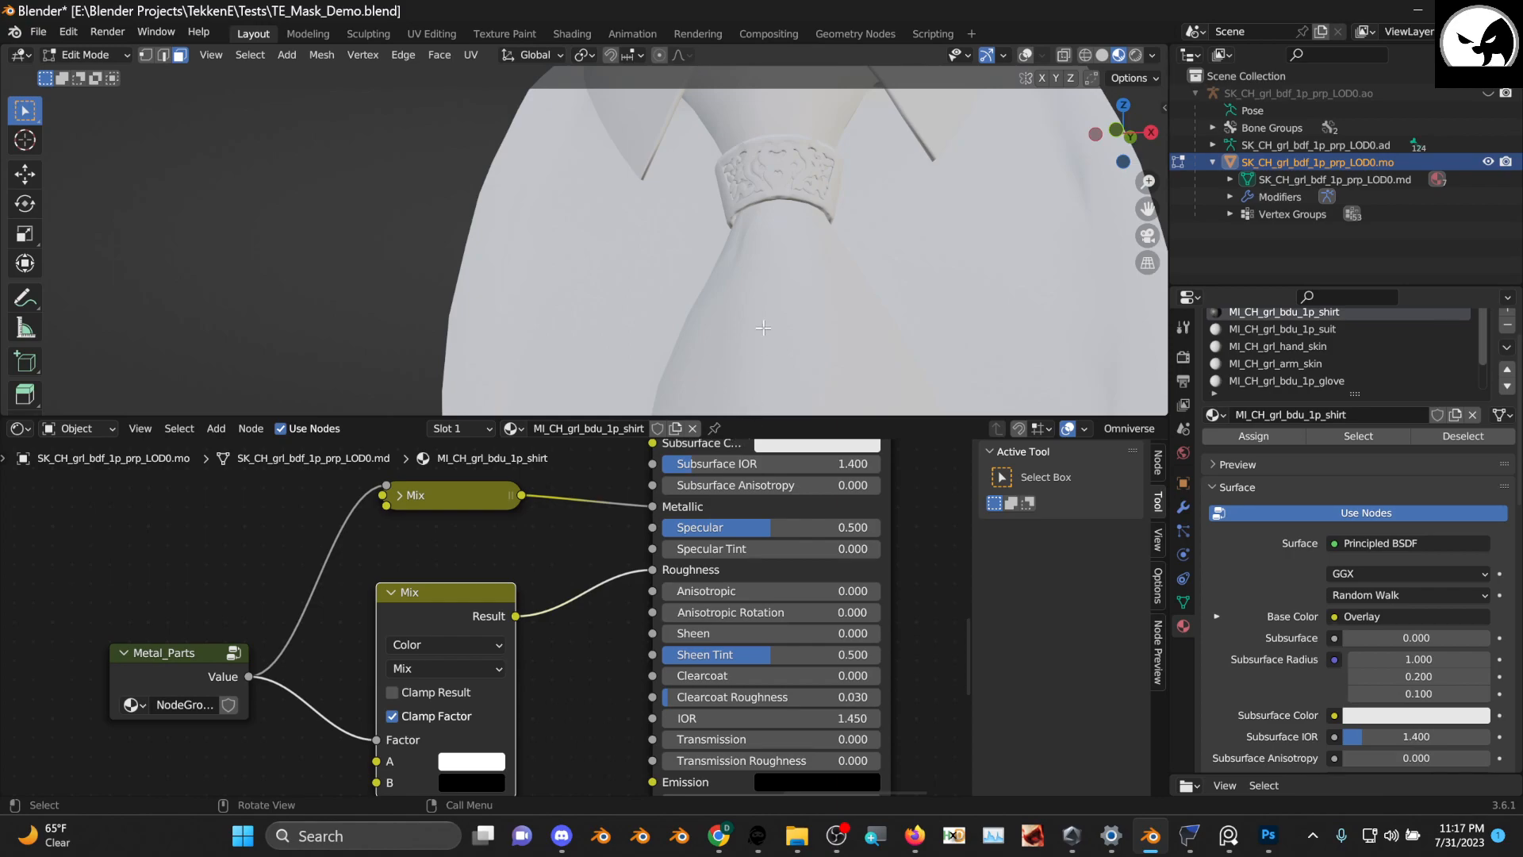
{"action": "left_click", "coordinate": [393, 593]}
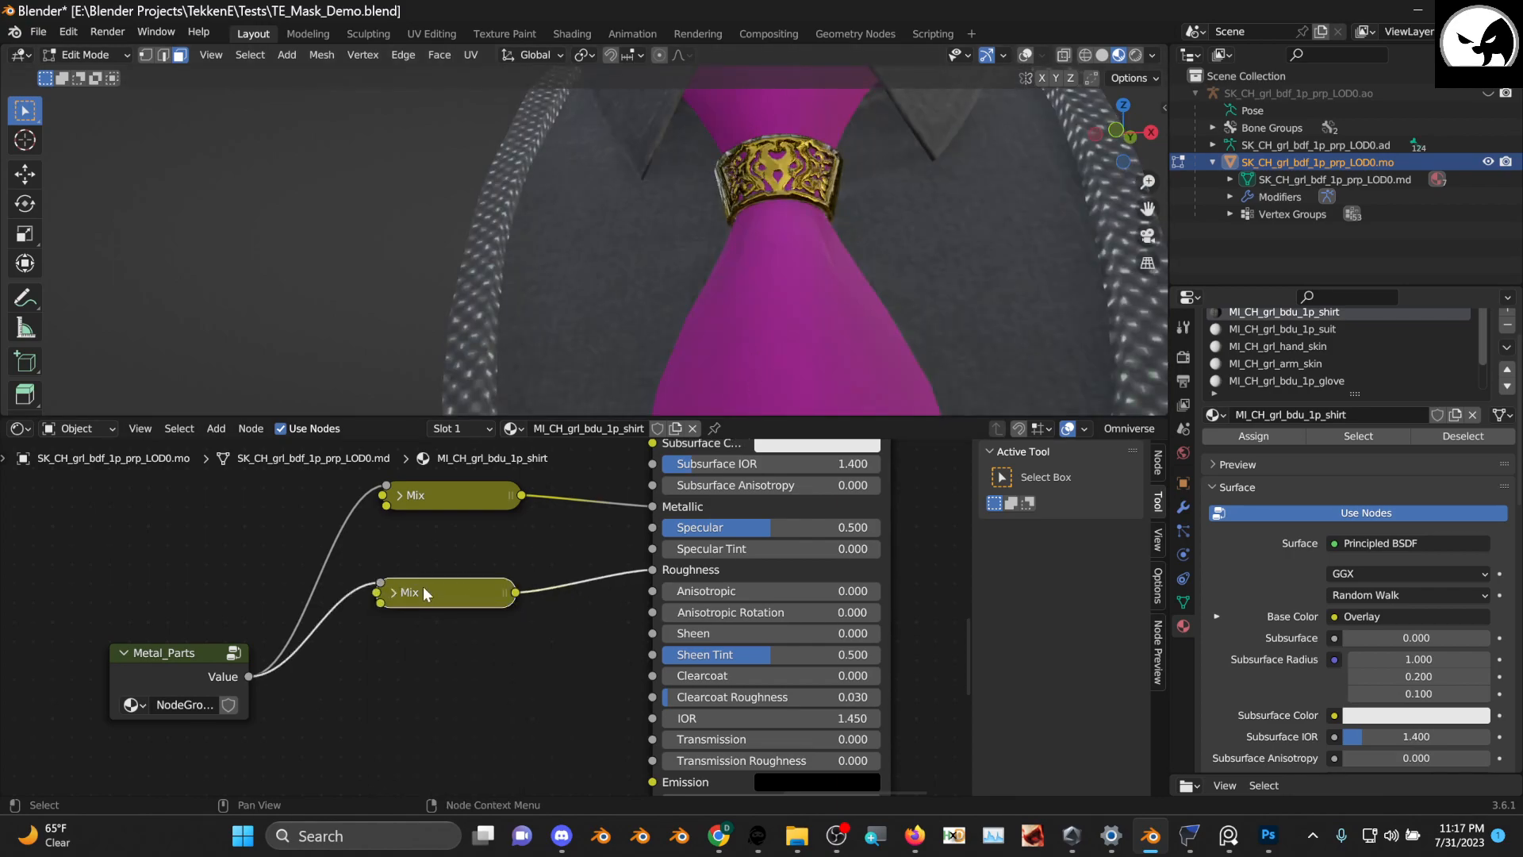
{"action": "left_click_drag", "start_coordinate": [422, 587], "coordinate": [430, 622]}
Inspect the roughness and metallic look of the gold tie ring, a shirt button and the surrounding fabric up close
{"action": "scroll", "coordinate": [725, 289], "scroll_direction": "down", "scroll_amount": 4}
{"action": "middle_click_drag", "start_coordinate": [725, 288], "coordinate": [747, 318]}
{"action": "scroll", "coordinate": [737, 313], "scroll_direction": "up", "scroll_amount": 6}
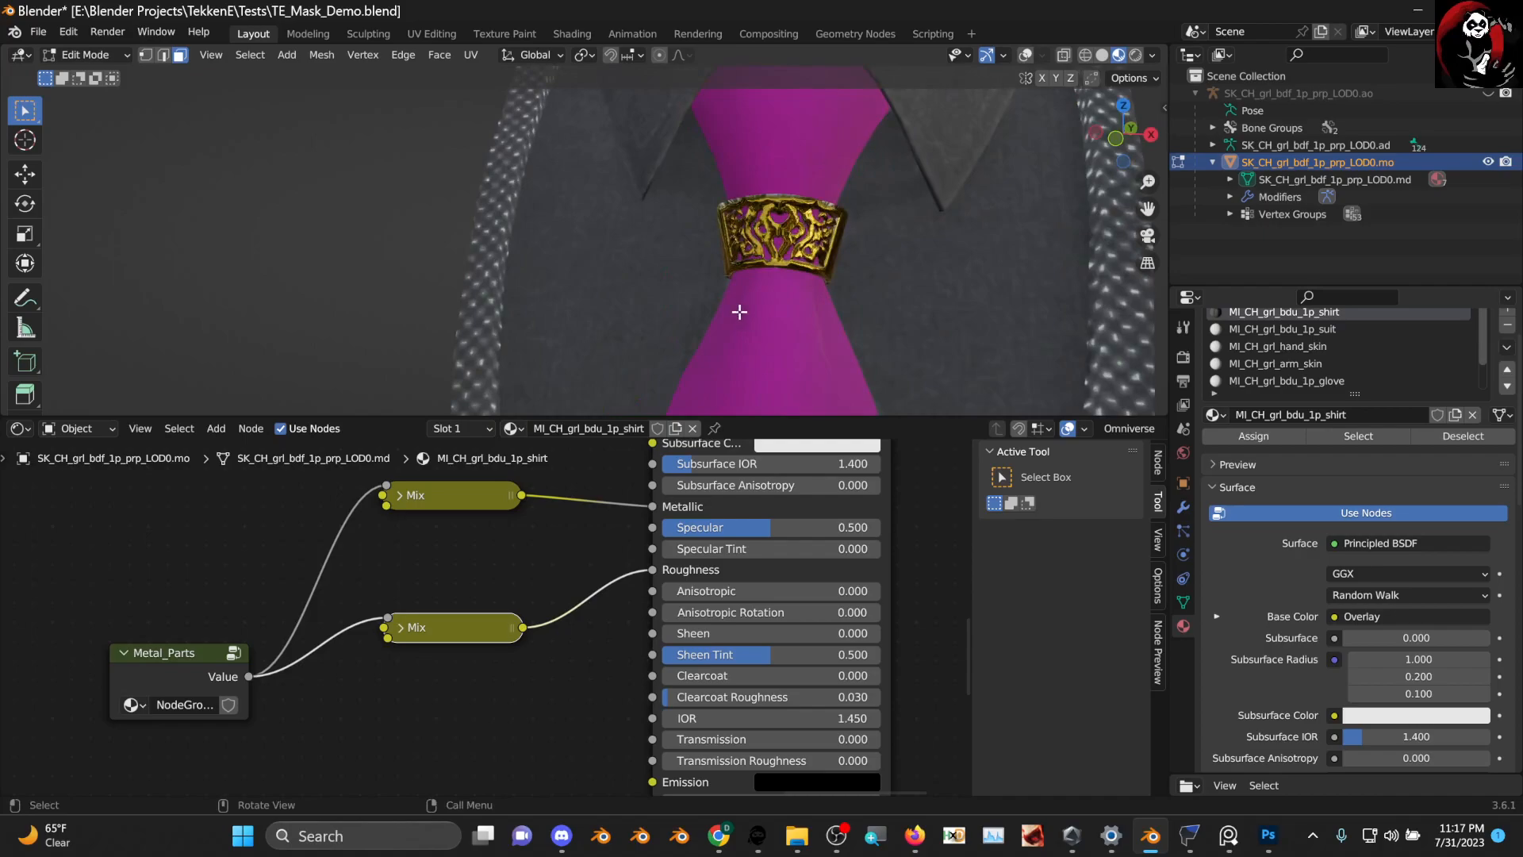
{"action": "left_click_drag", "start_coordinate": [1143, 208], "coordinate": [873, 202]}
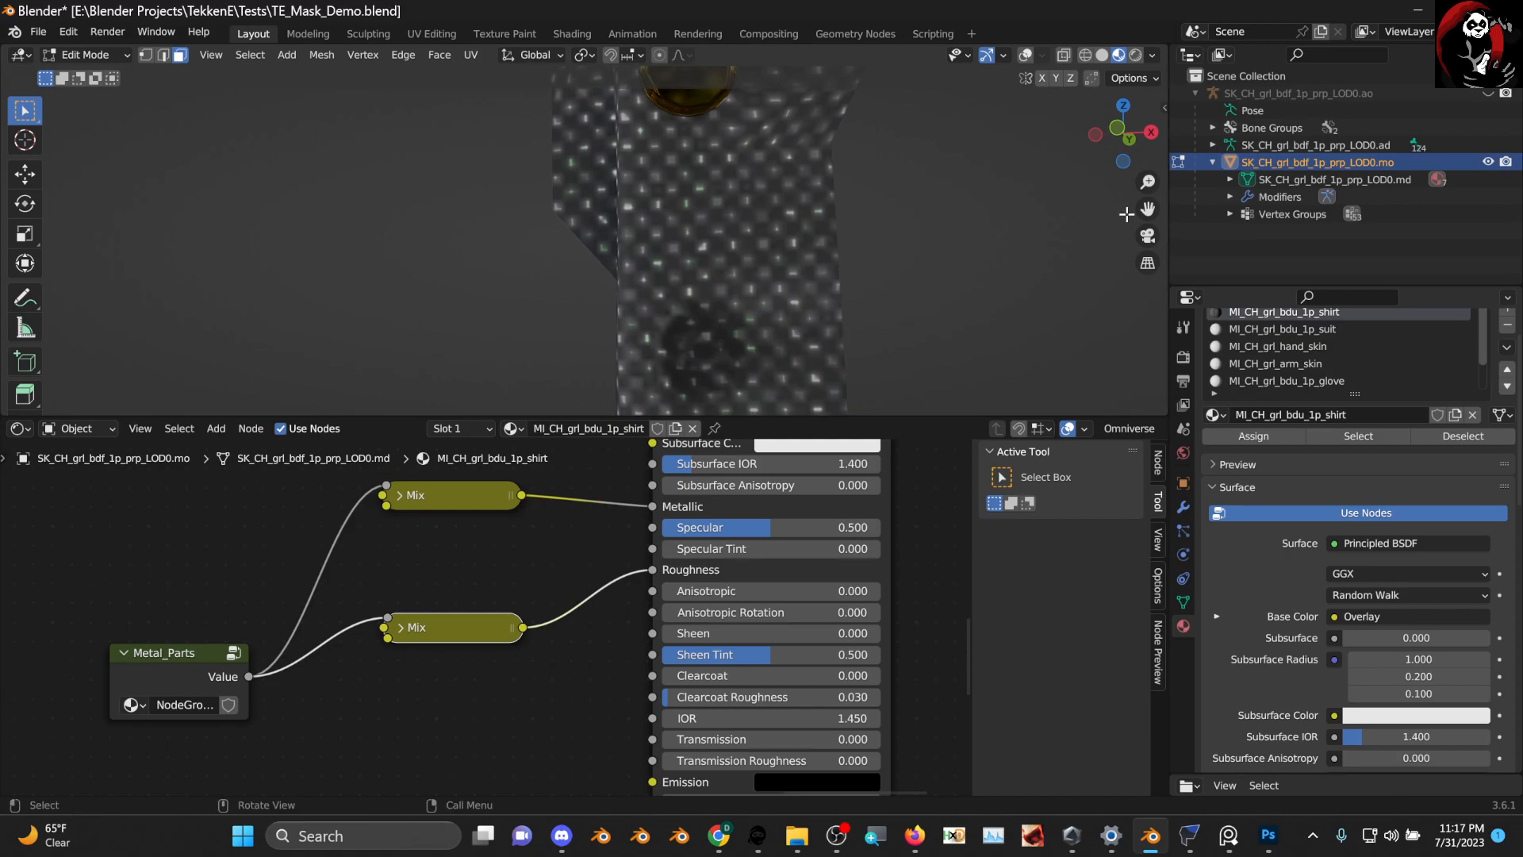
{"action": "left_click_drag", "start_coordinate": [1146, 209], "coordinate": [913, 261]}
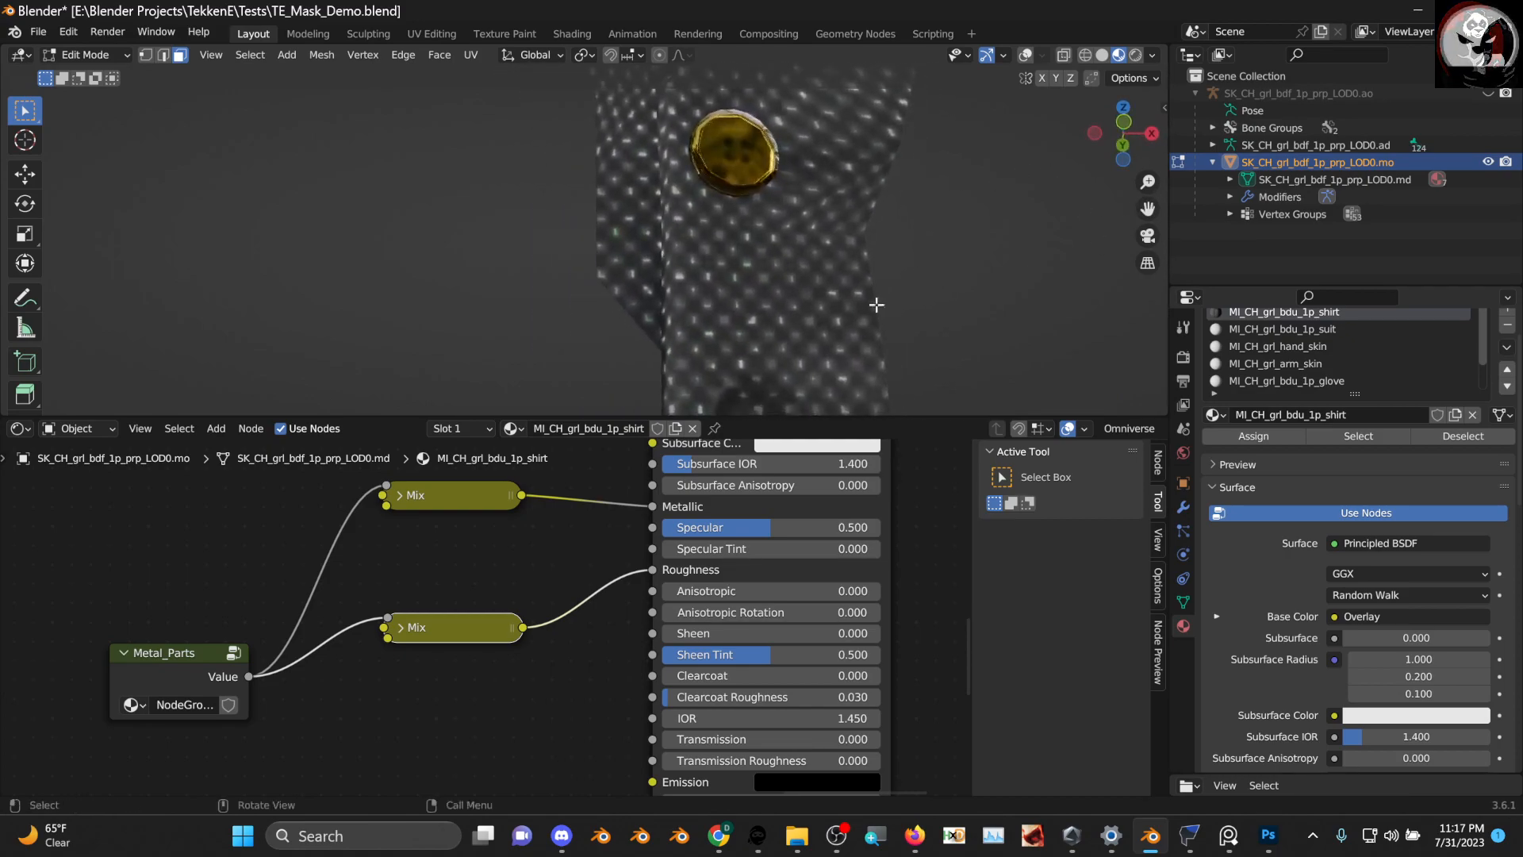
Expand the roughness Mix node and set its B colour to a dark grey of 0.052
{"action": "left_click", "coordinate": [407, 630]}
{"action": "middle_click_drag", "start_coordinate": [484, 758], "coordinate": [436, 688]}
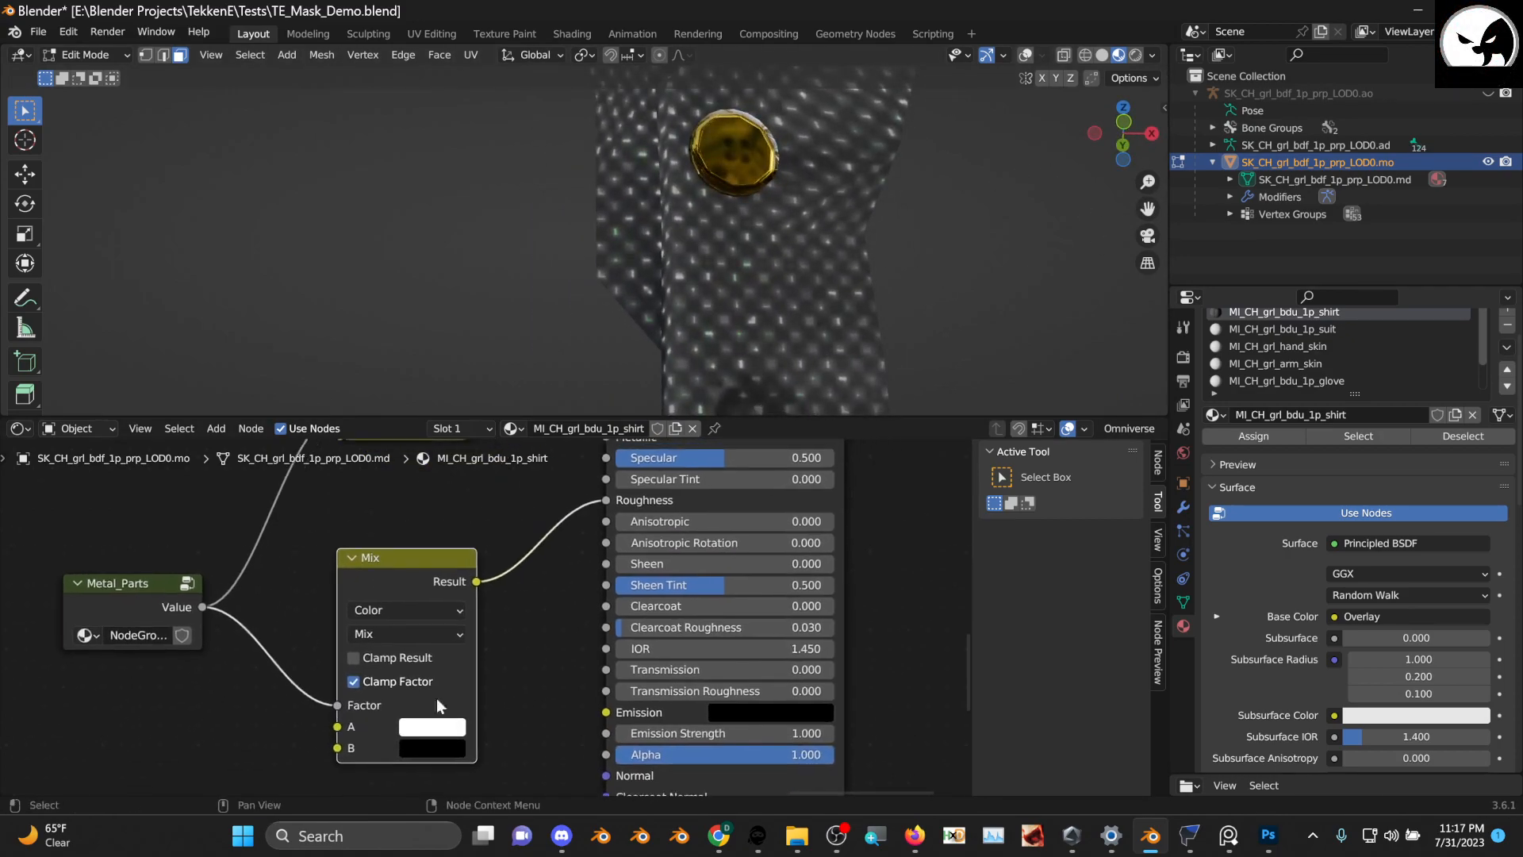
{"action": "left_click", "coordinate": [429, 749]}
{"action": "left_click_drag", "start_coordinate": [559, 591], "coordinate": [564, 481]}
{"action": "left_click_drag", "start_coordinate": [565, 535], "coordinate": [565, 608]}
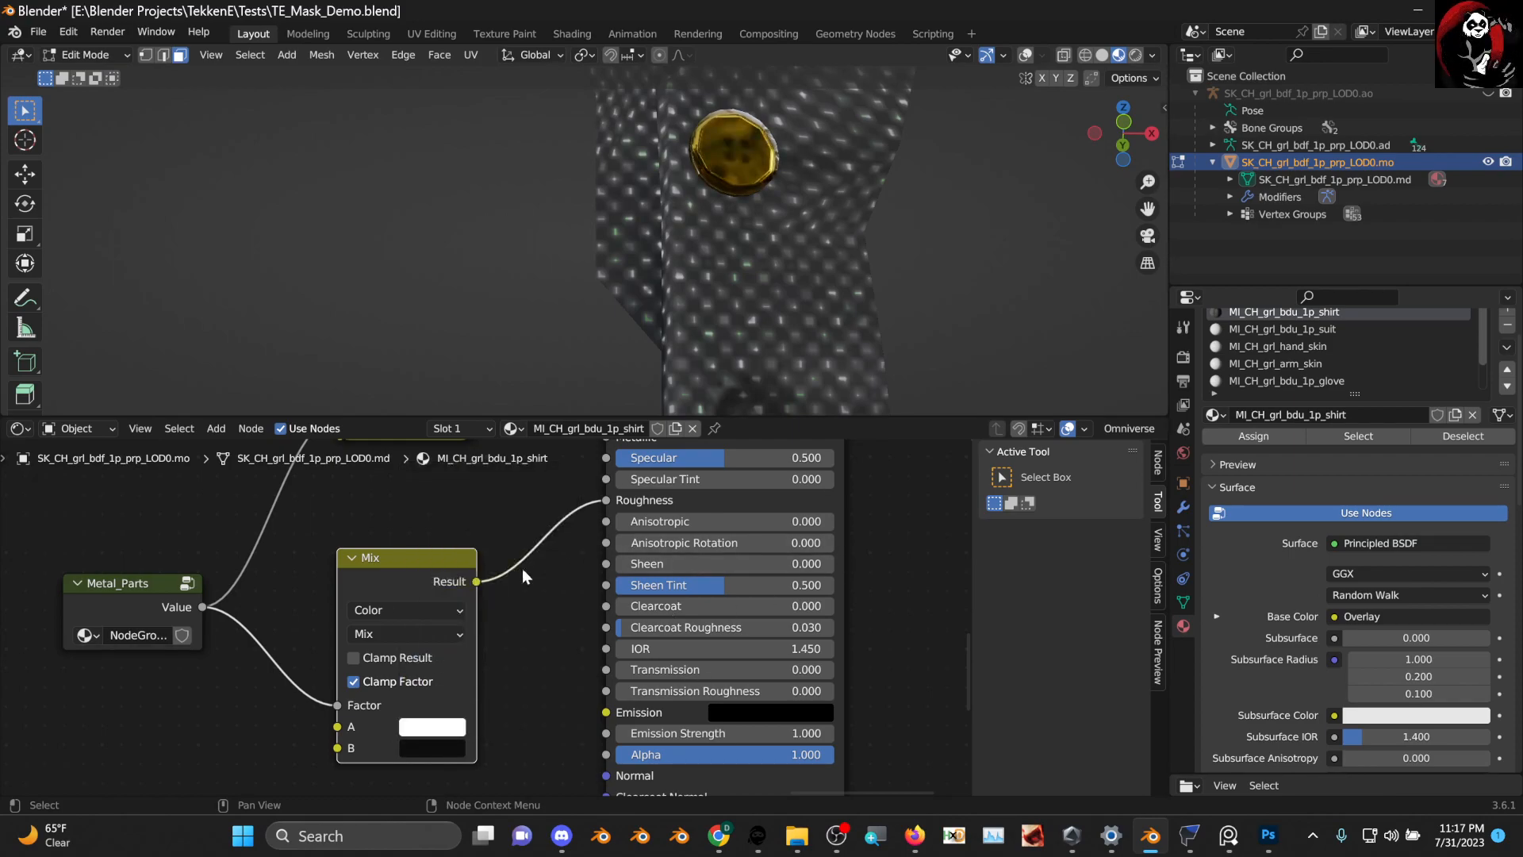
{"action": "left_click", "coordinate": [439, 749]}
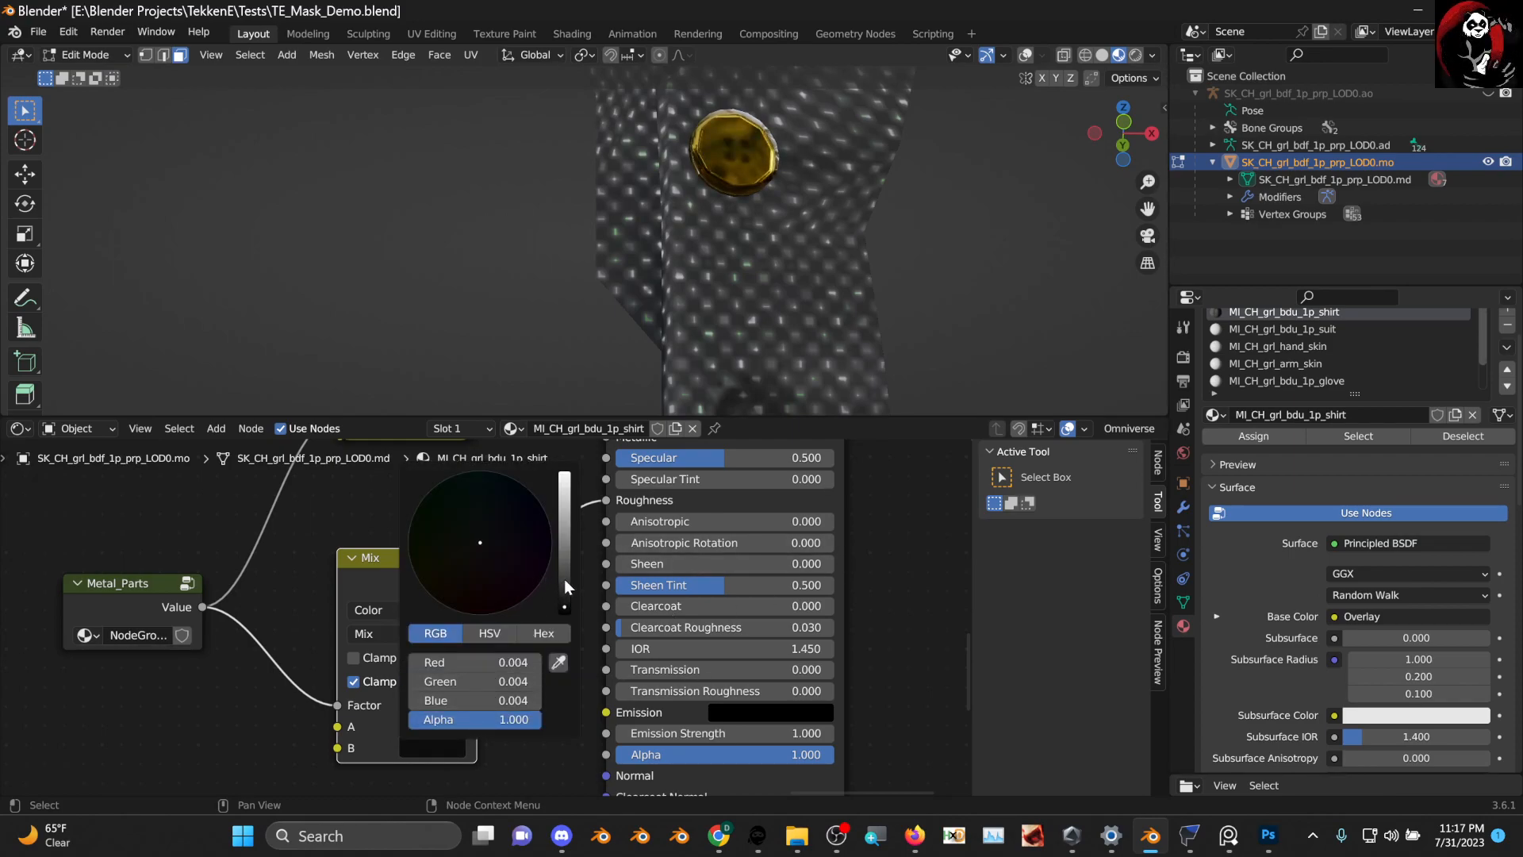
{"action": "left_click", "coordinate": [565, 569]}
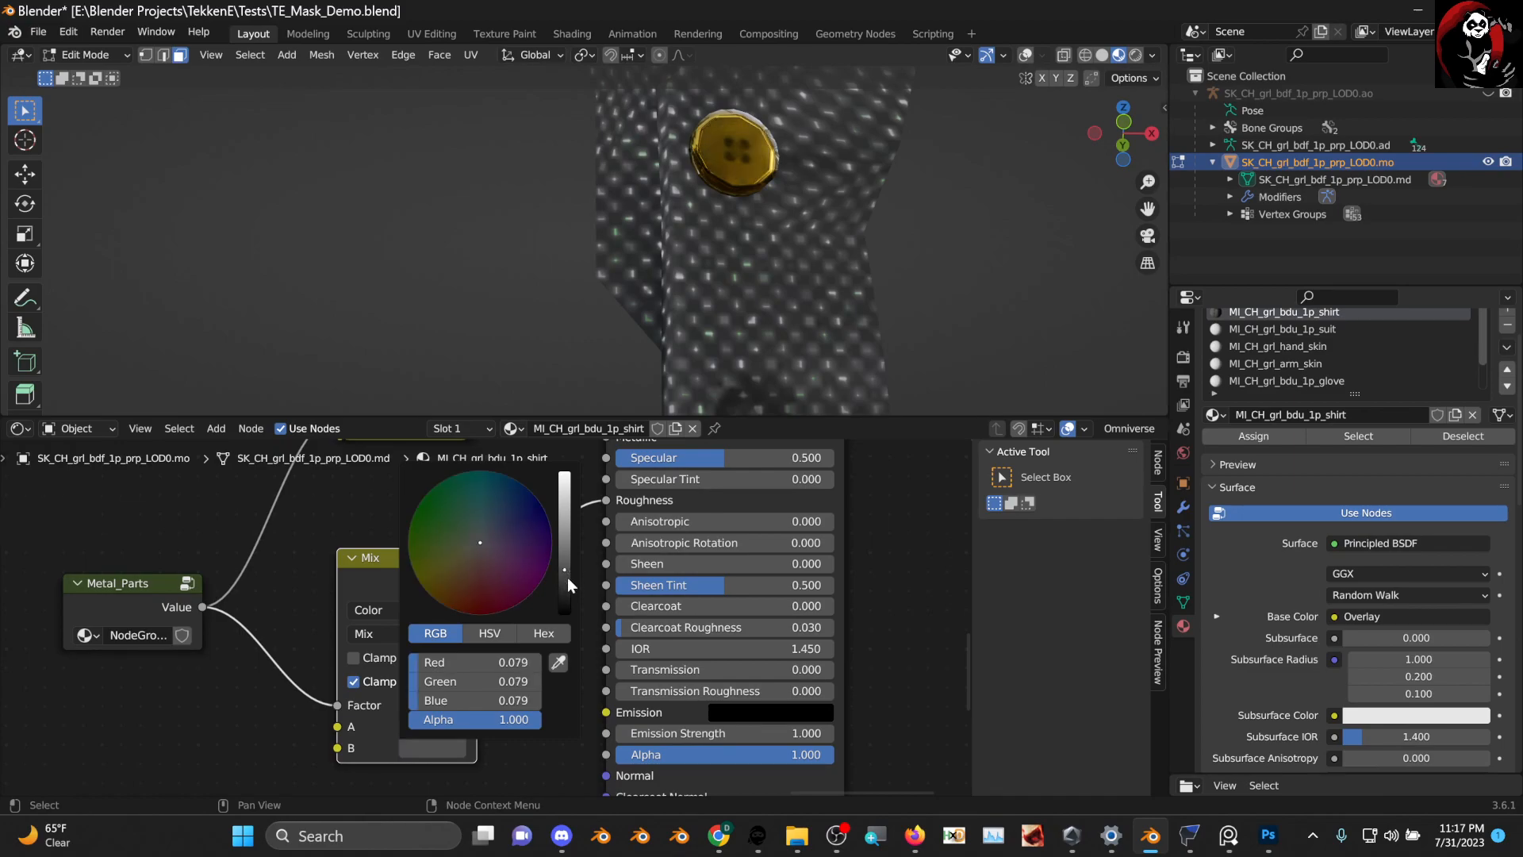
{"action": "left_click", "coordinate": [567, 579]}
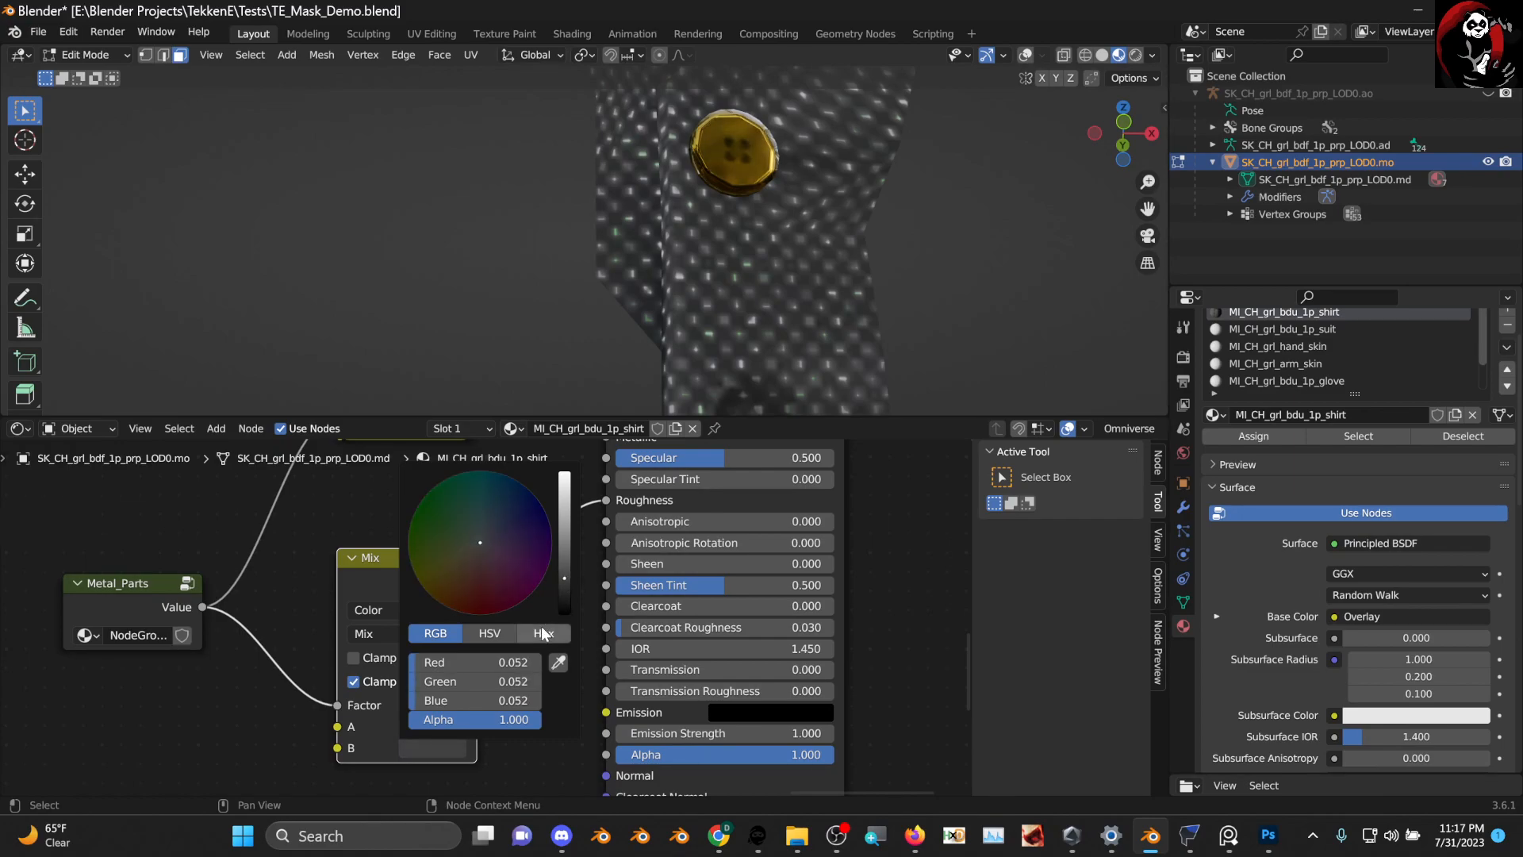
Collapse the roughness Mix node and tidy the layout of both Mix nodes and the Metal_Parts group
{"action": "left_click", "coordinate": [354, 559]}
{"action": "left_click_drag", "start_coordinate": [383, 560], "coordinate": [380, 604]}
{"action": "middle_click_drag", "start_coordinate": [406, 530], "coordinate": [406, 649]}
{"action": "scroll", "coordinate": [406, 648], "scroll_direction": "down", "scroll_amount": 1}
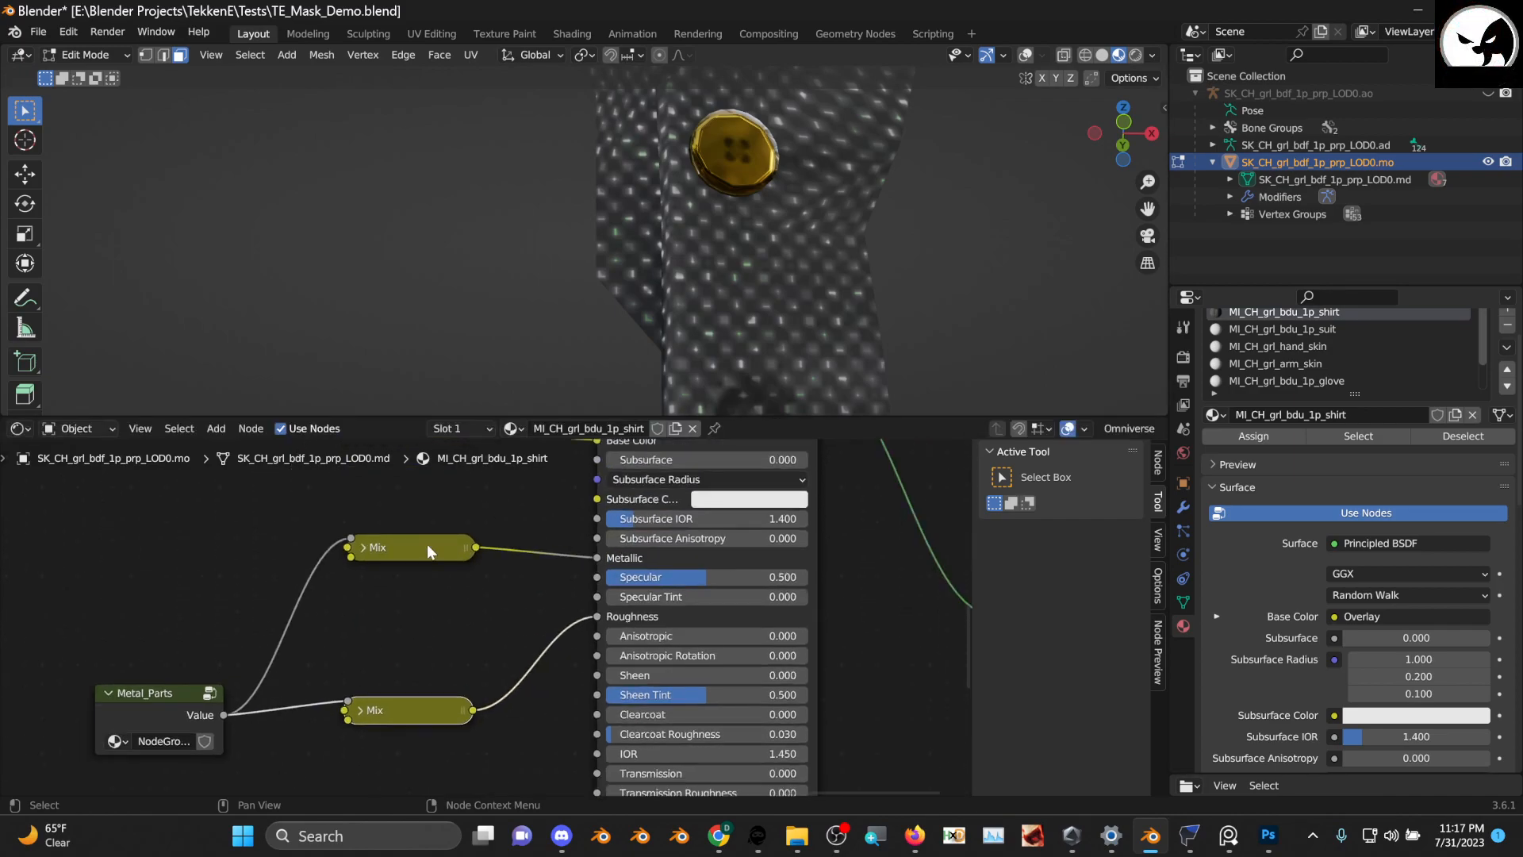
{"action": "left_click_drag", "start_coordinate": [426, 546], "coordinate": [424, 562]}
{"action": "left_click_drag", "start_coordinate": [175, 692], "coordinate": [198, 629]}
Examine the shirt front and tie, and review the ID-mask groups and RGB colour nodes feeding the material
{"action": "scroll", "coordinate": [809, 232], "scroll_direction": "down", "scroll_amount": 5}
{"action": "middle_click_drag", "start_coordinate": [809, 233], "coordinate": [750, 258]}
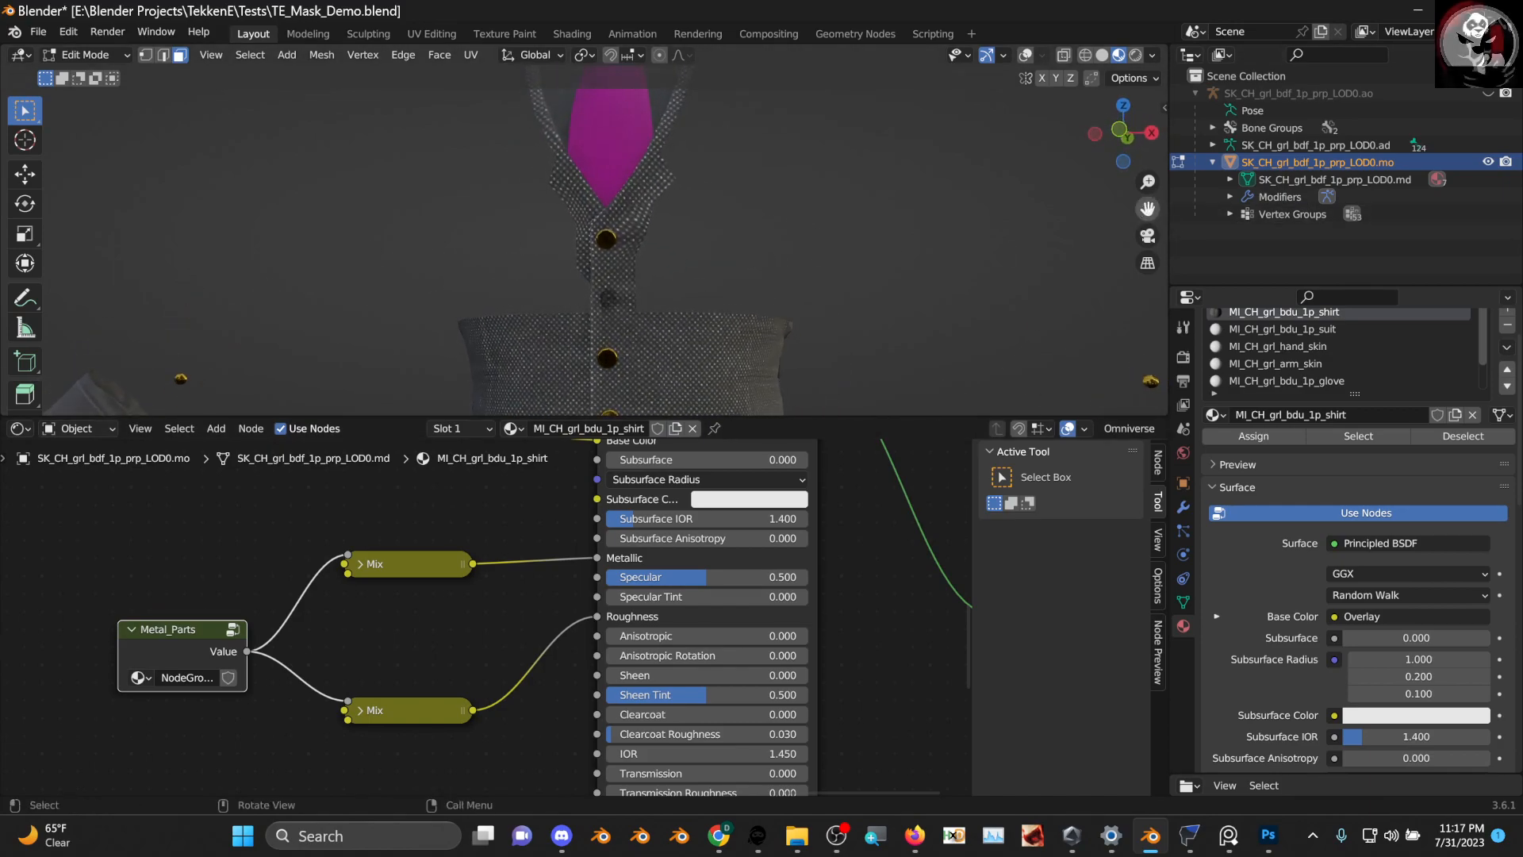
{"action": "left_click_drag", "start_coordinate": [1150, 211], "coordinate": [1165, 358]}
{"action": "scroll", "coordinate": [685, 255], "scroll_direction": "up", "scroll_amount": 4}
{"action": "middle_click_drag", "start_coordinate": [686, 255], "coordinate": [682, 286]}
{"action": "scroll", "coordinate": [397, 603], "scroll_direction": "down", "scroll_amount": 4}
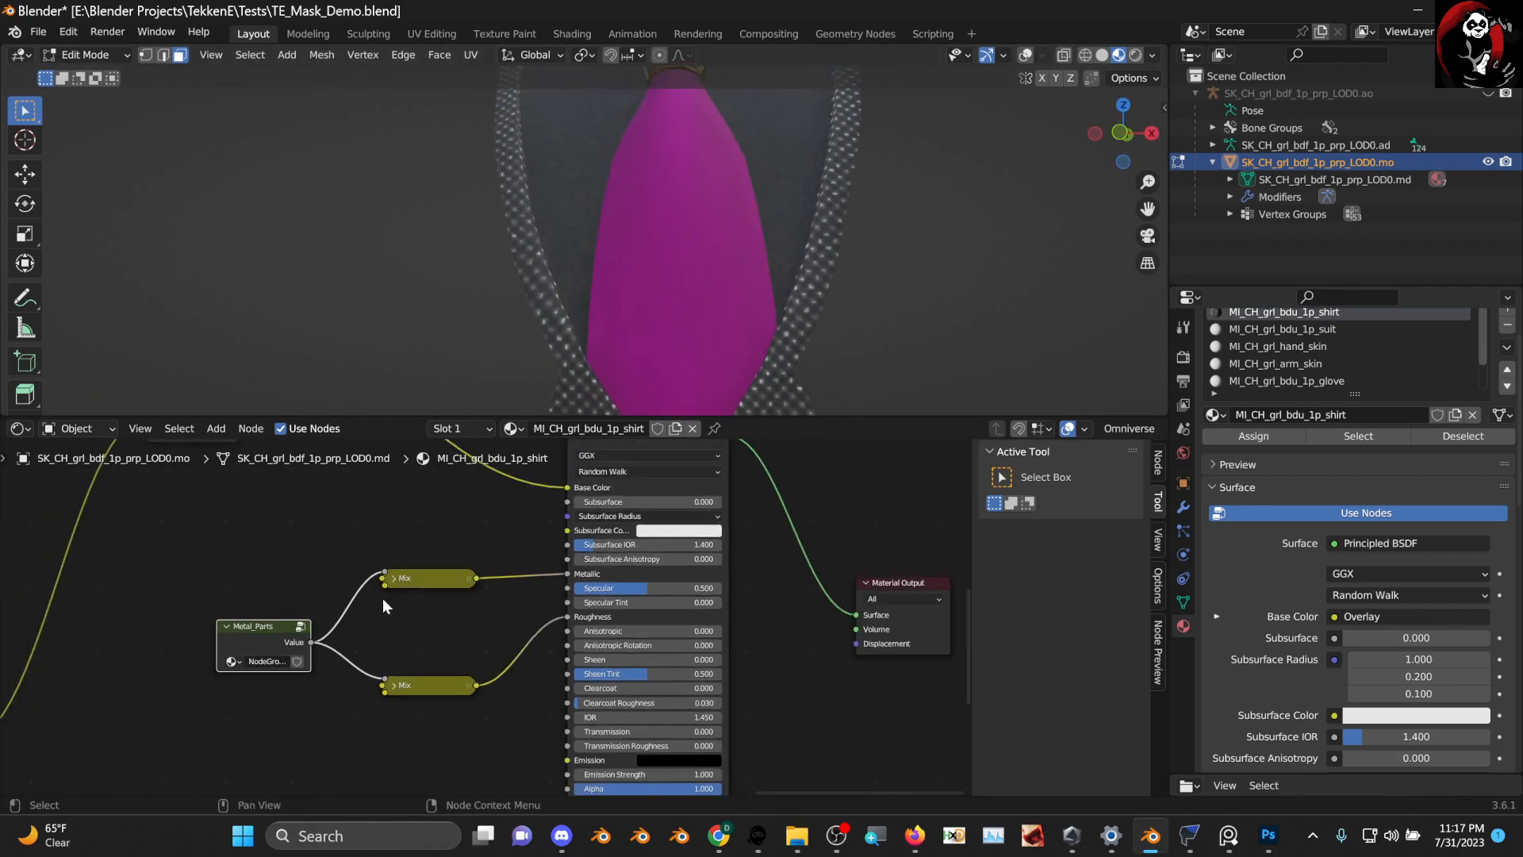
{"action": "middle_click_drag", "start_coordinate": [379, 528], "coordinate": [570, 641]}
{"action": "scroll", "coordinate": [570, 641], "scroll_direction": "up", "scroll_amount": 4}
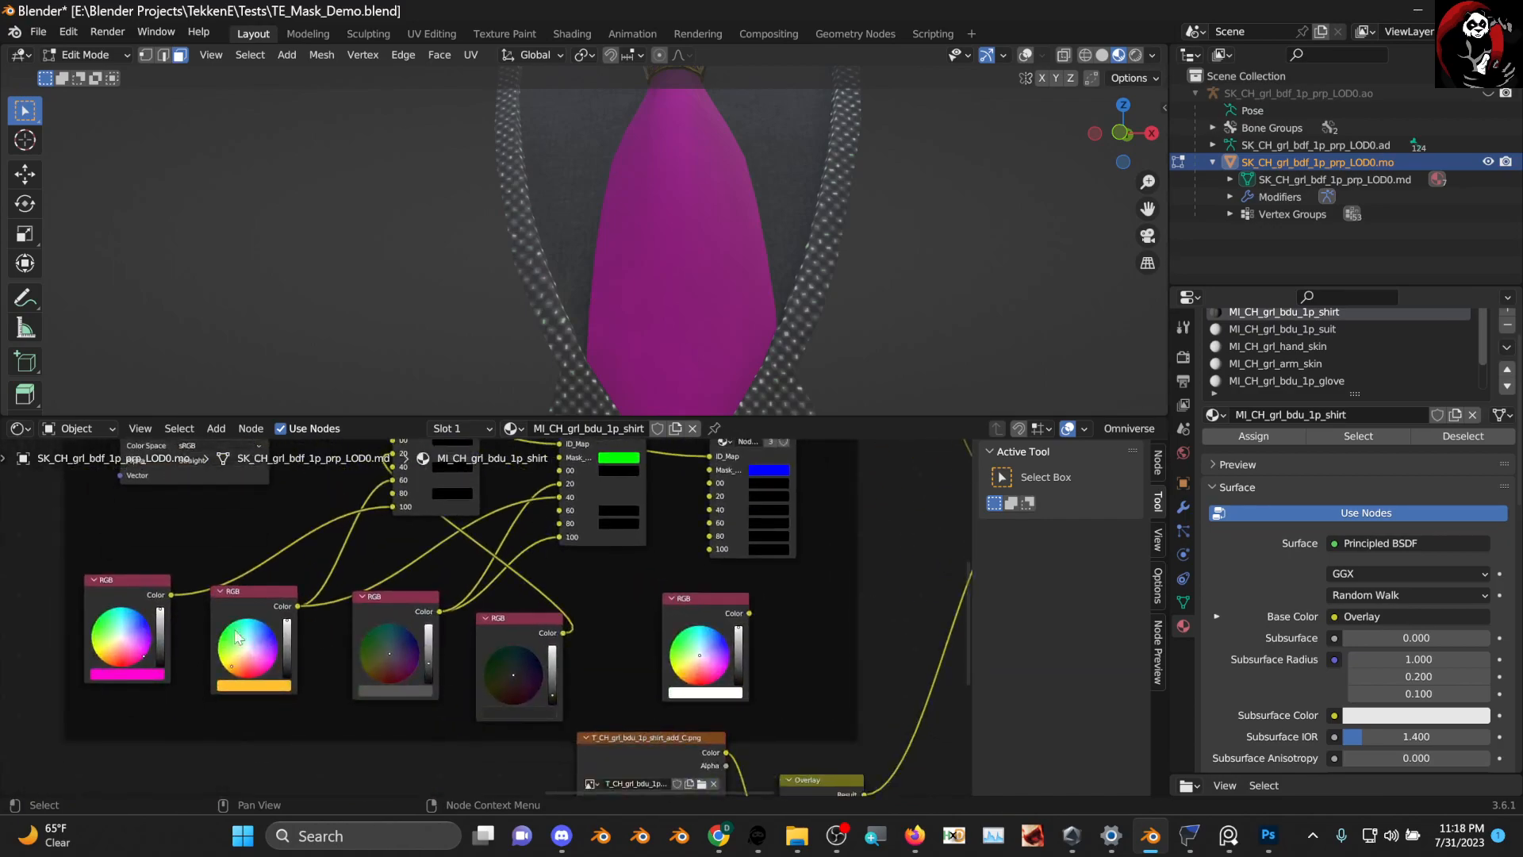
{"action": "mouse_move", "coordinate": [138, 580]}
{"action": "left_mouse_down"}
{"action": "mouse_move", "coordinate": [144, 542]}
{"action": "mouse_move", "coordinate": [147, 559]}
{"action": "left_mouse_up"}
{"action": "middle_click_drag", "start_coordinate": [420, 523], "coordinate": [444, 583]}
{"action": "scroll", "coordinate": [444, 583], "scroll_direction": "up", "scroll_amount": 1}
{"action": "scroll", "coordinate": [444, 585], "scroll_direction": "up", "scroll_amount": 2}
{"action": "middle_click_drag", "start_coordinate": [411, 528], "coordinate": [383, 600]}
{"action": "scroll", "coordinate": [359, 649], "scroll_direction": "down", "scroll_amount": 5}
{"action": "middle_click_drag", "start_coordinate": [603, 636], "coordinate": [550, 628]}
{"action": "scroll", "coordinate": [620, 659], "scroll_direction": "up", "scroll_amount": 4}
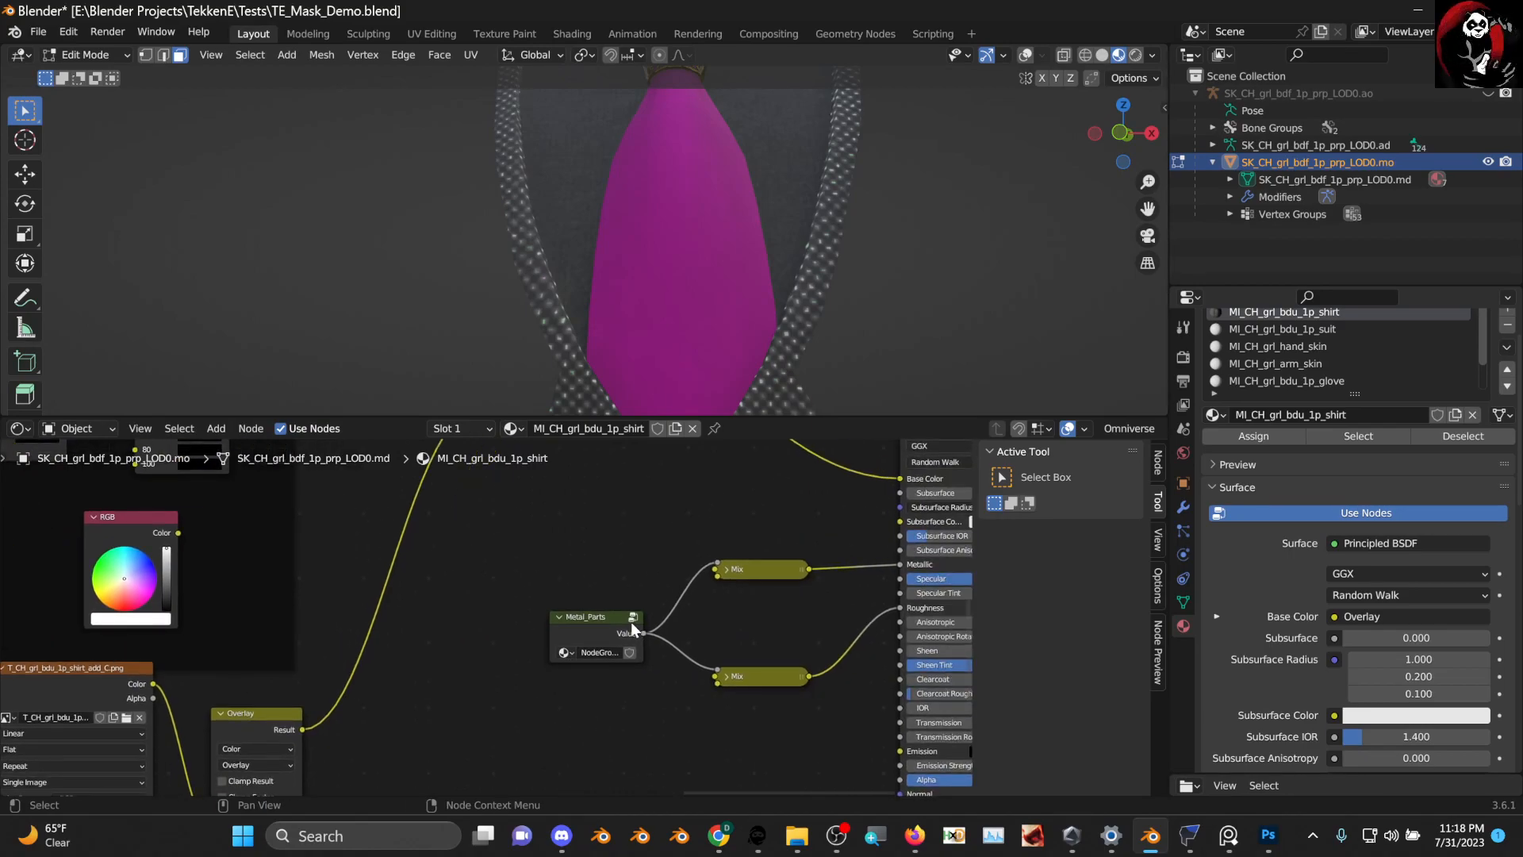
Open the Metal_Parts group and copy its T_CH_grl_bdu_1p_shirt_ID.png texture together with the red-channel mask group
{"action": "left_click", "coordinate": [633, 617]}
{"action": "middle_click_drag", "start_coordinate": [468, 680], "coordinate": [489, 628]}
{"action": "left_click", "coordinate": [399, 594]}
{"action": "left_click", "coordinate": [543, 565], "text": "shift"}
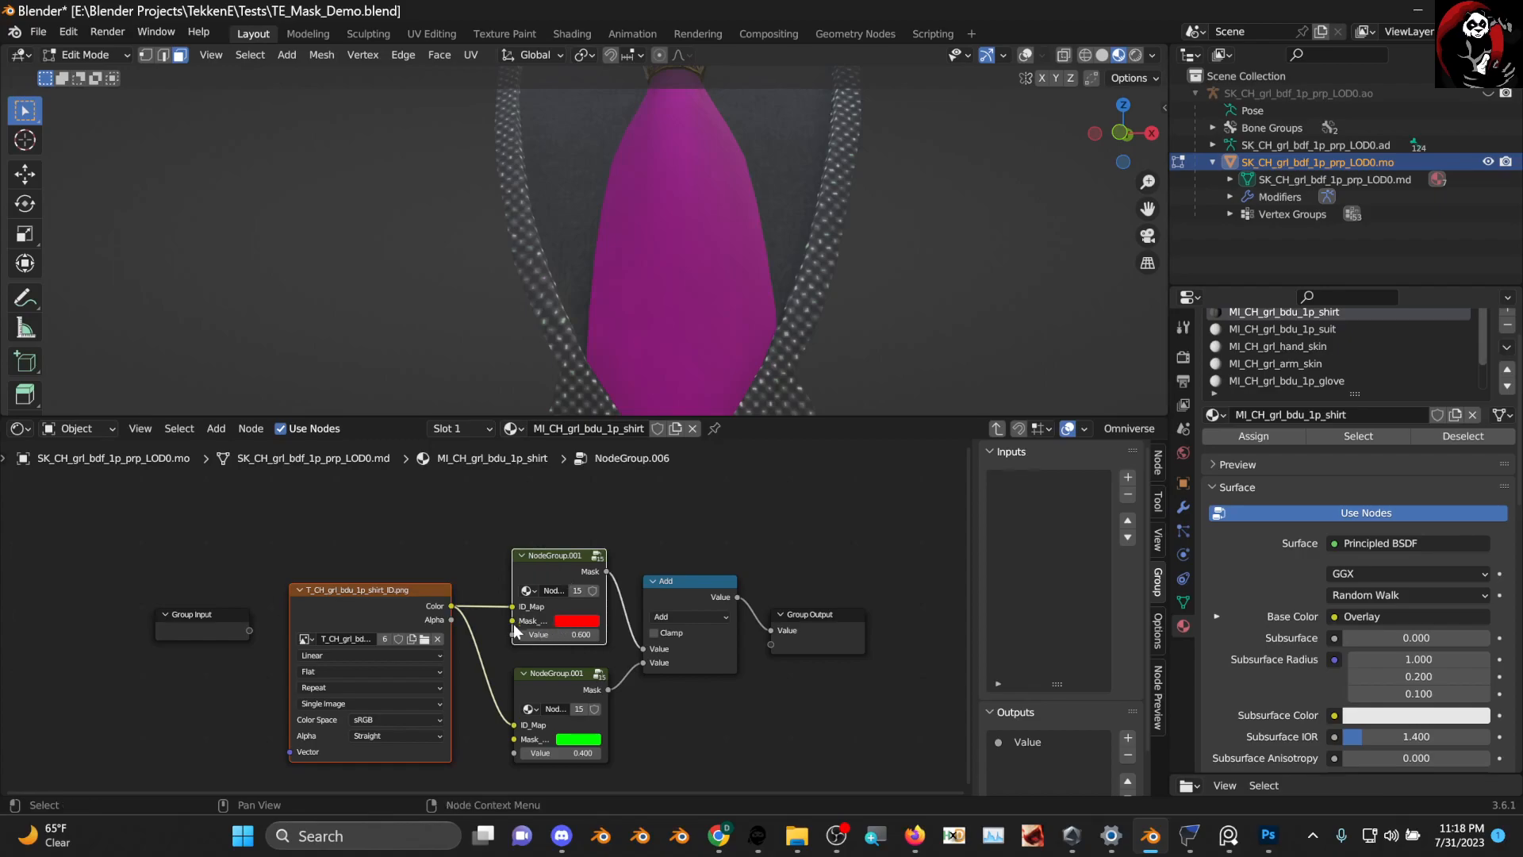
{"action": "right_click", "coordinate": [393, 581]}
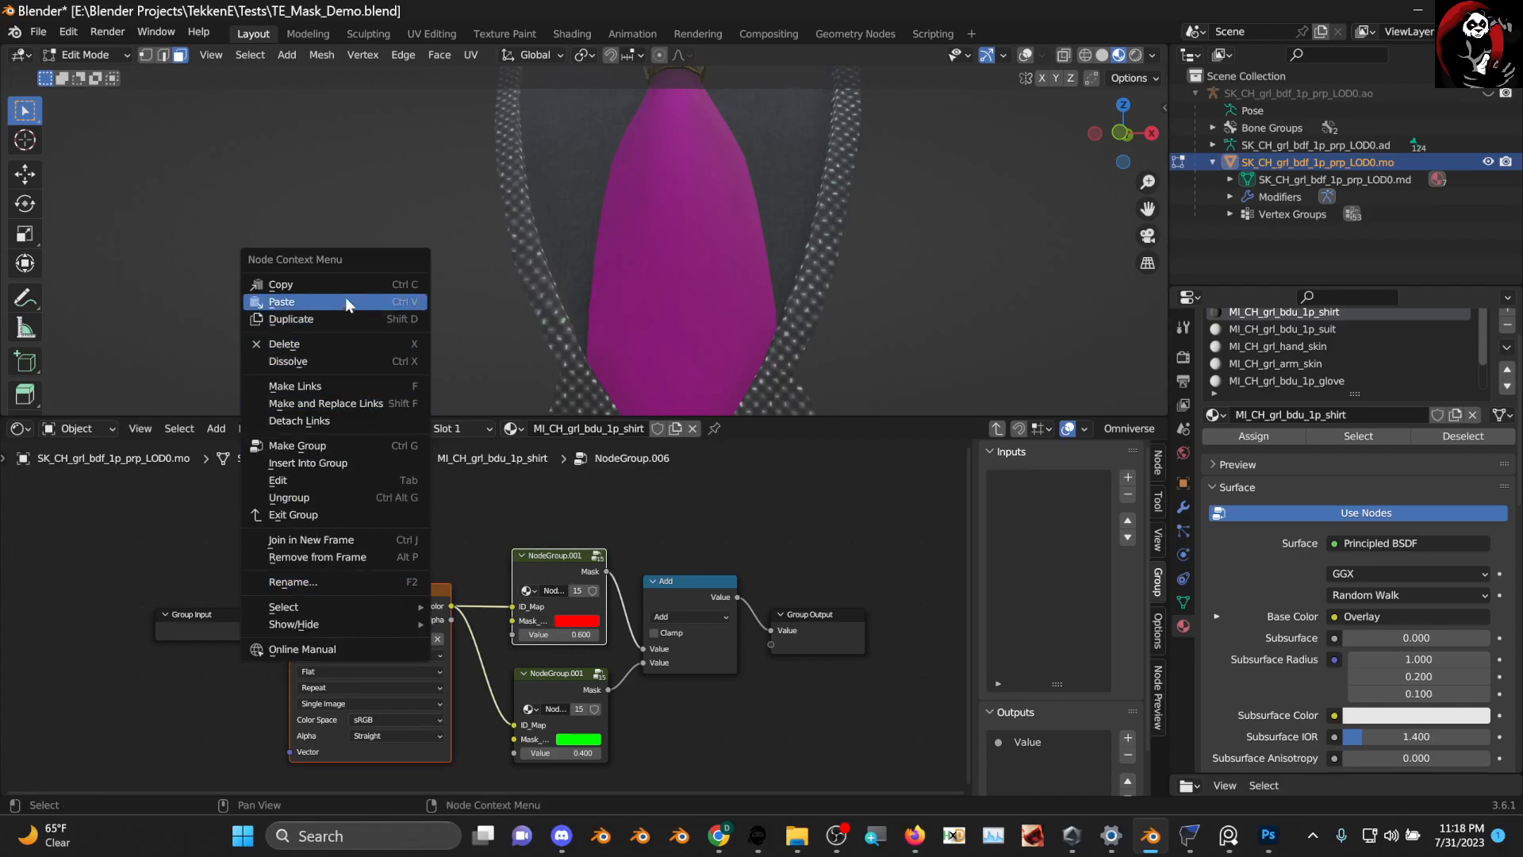
{"action": "left_click", "coordinate": [318, 284]}
Leave the group, paste the copied ID texture and mask group below Metal_Parts, and space them apart
{"action": "left_click", "coordinate": [997, 430]}
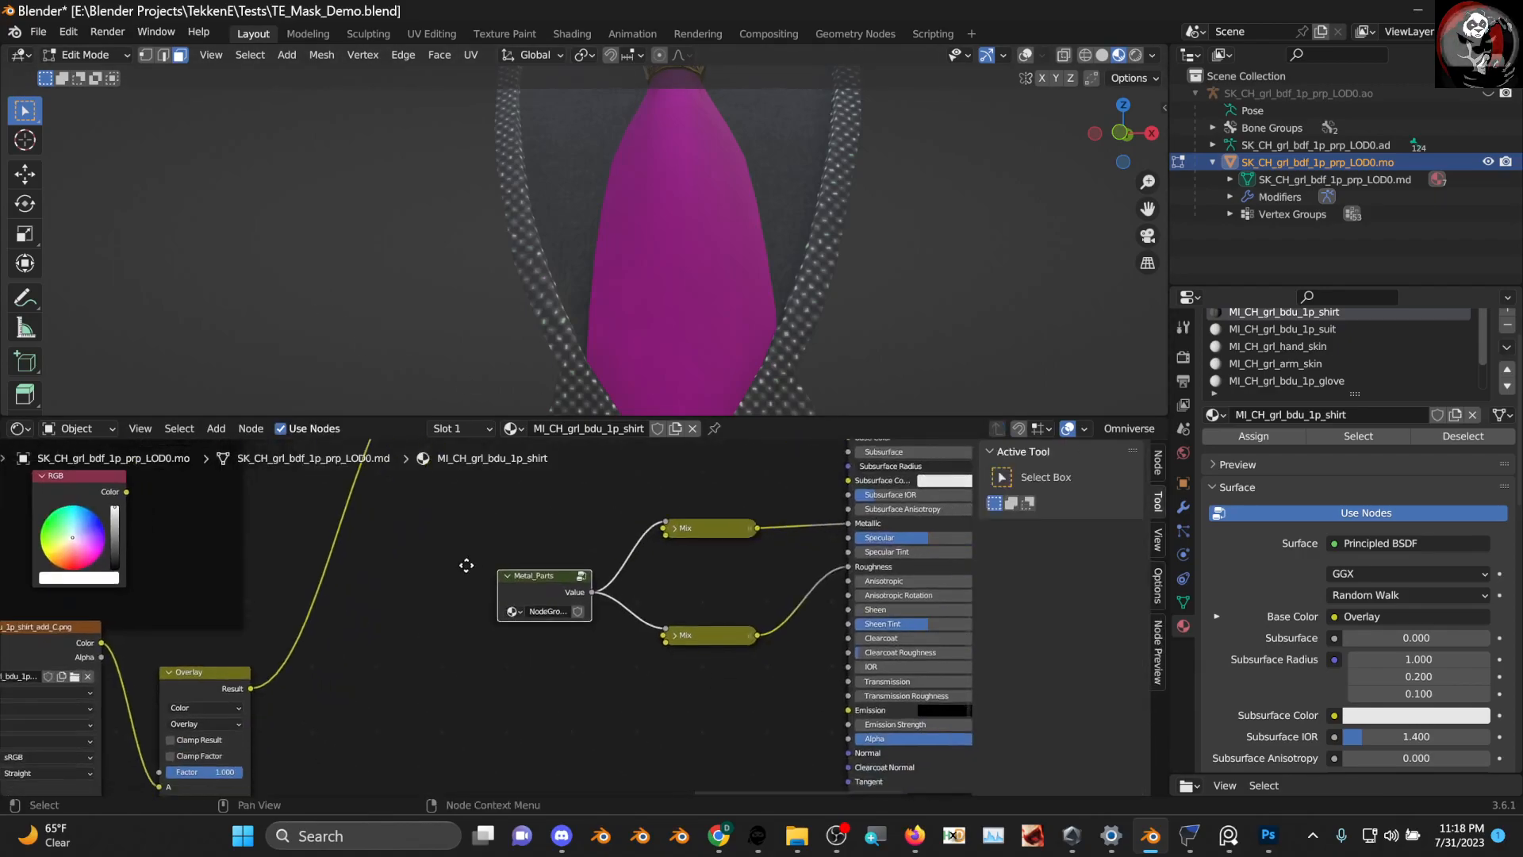
{"action": "left_click_drag", "start_coordinate": [314, 645], "coordinate": [463, 676]}
{"action": "left_click", "coordinate": [615, 644]}
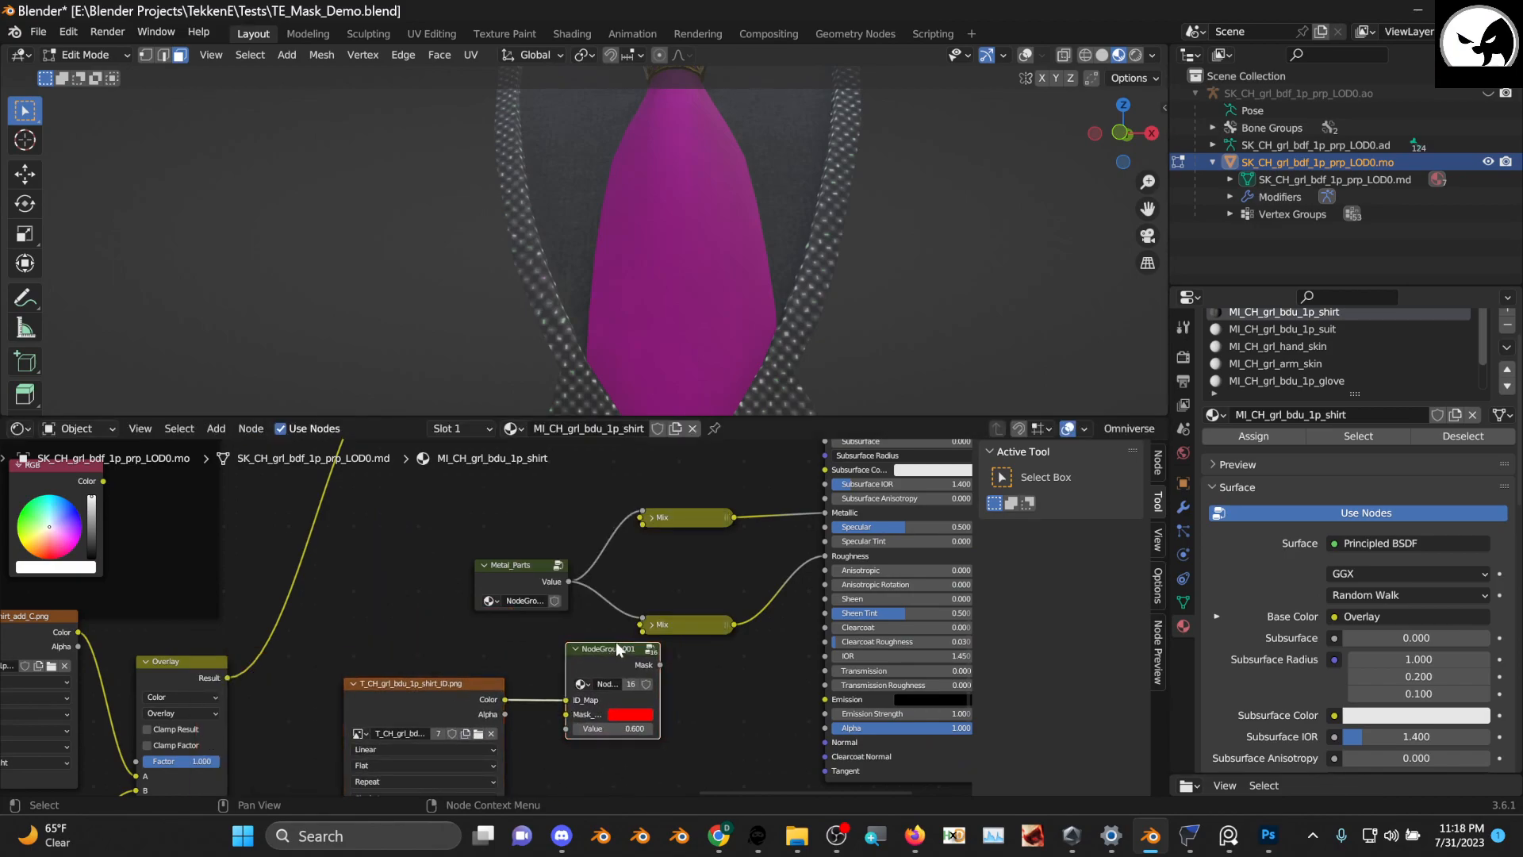
{"action": "left_click_drag", "start_coordinate": [613, 652], "coordinate": [591, 696]}
{"action": "middle_click_drag", "start_coordinate": [650, 708], "coordinate": [549, 664]}
Set the Value of the pasted red mask group to 1.000
{"action": "scroll", "coordinate": [593, 684], "scroll_direction": "up", "scroll_amount": 2}
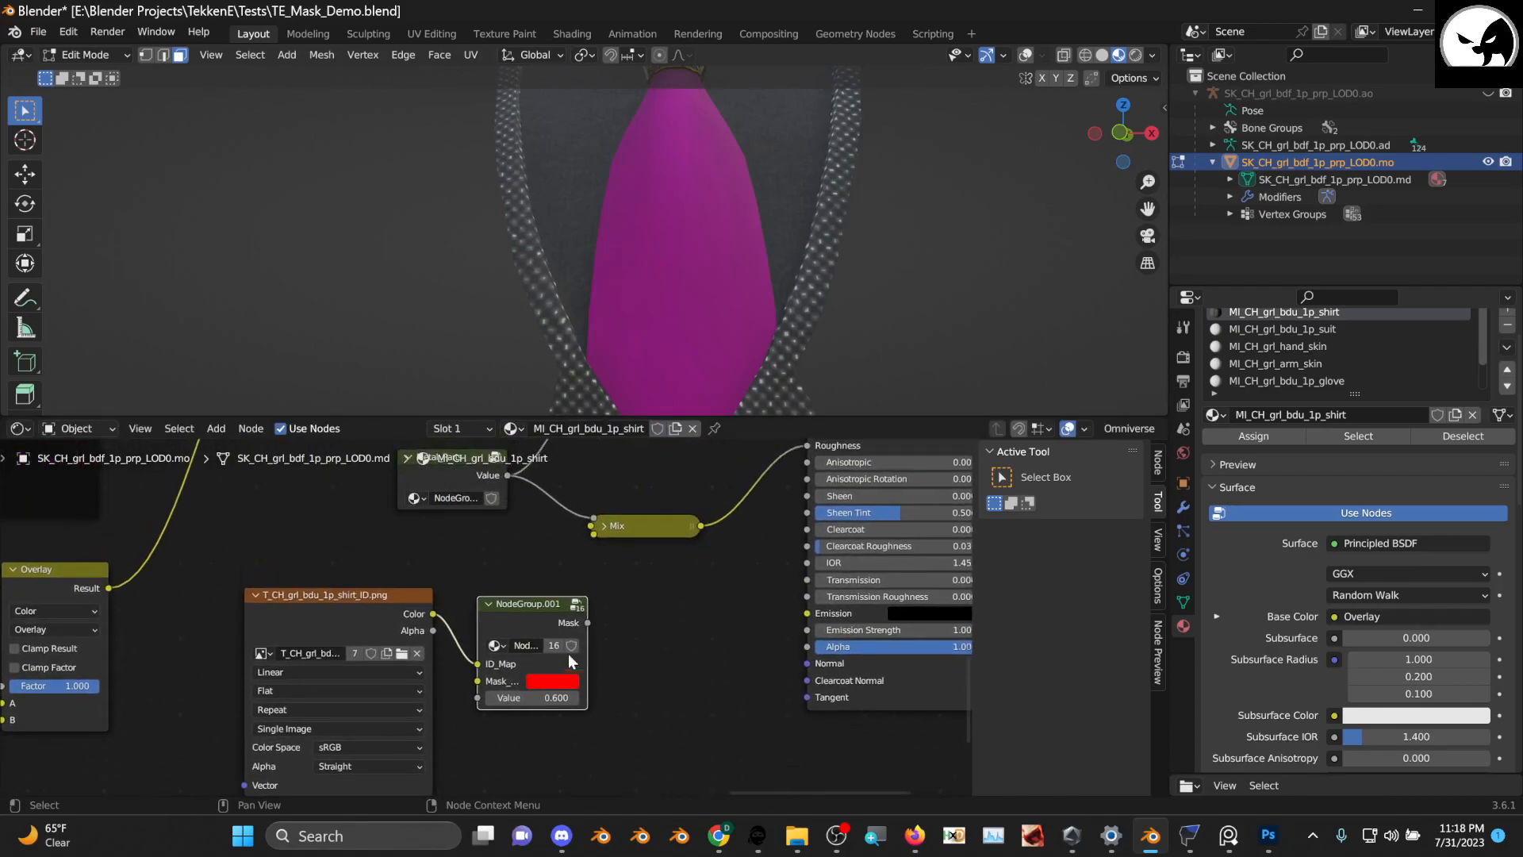
{"action": "left_click_drag", "start_coordinate": [659, 576], "coordinate": [339, 674]}
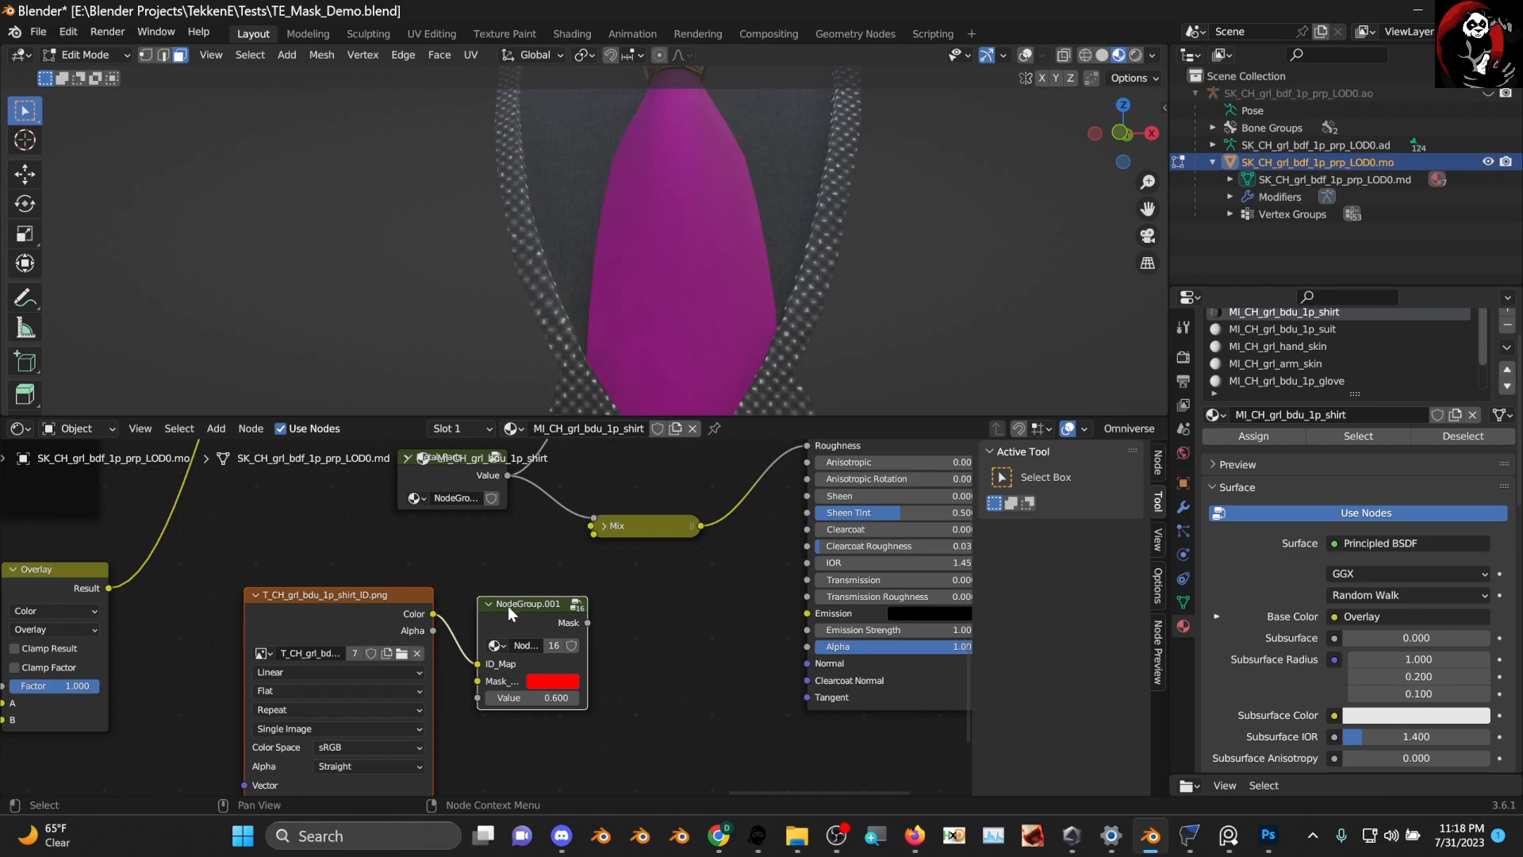
{"action": "middle_click_drag", "start_coordinate": [454, 556], "coordinate": [488, 627]}
{"action": "left_click_drag", "start_coordinate": [559, 770], "coordinate": [591, 771]}
{"action": "scroll", "coordinate": [449, 611], "scroll_direction": "down", "scroll_amount": 2}
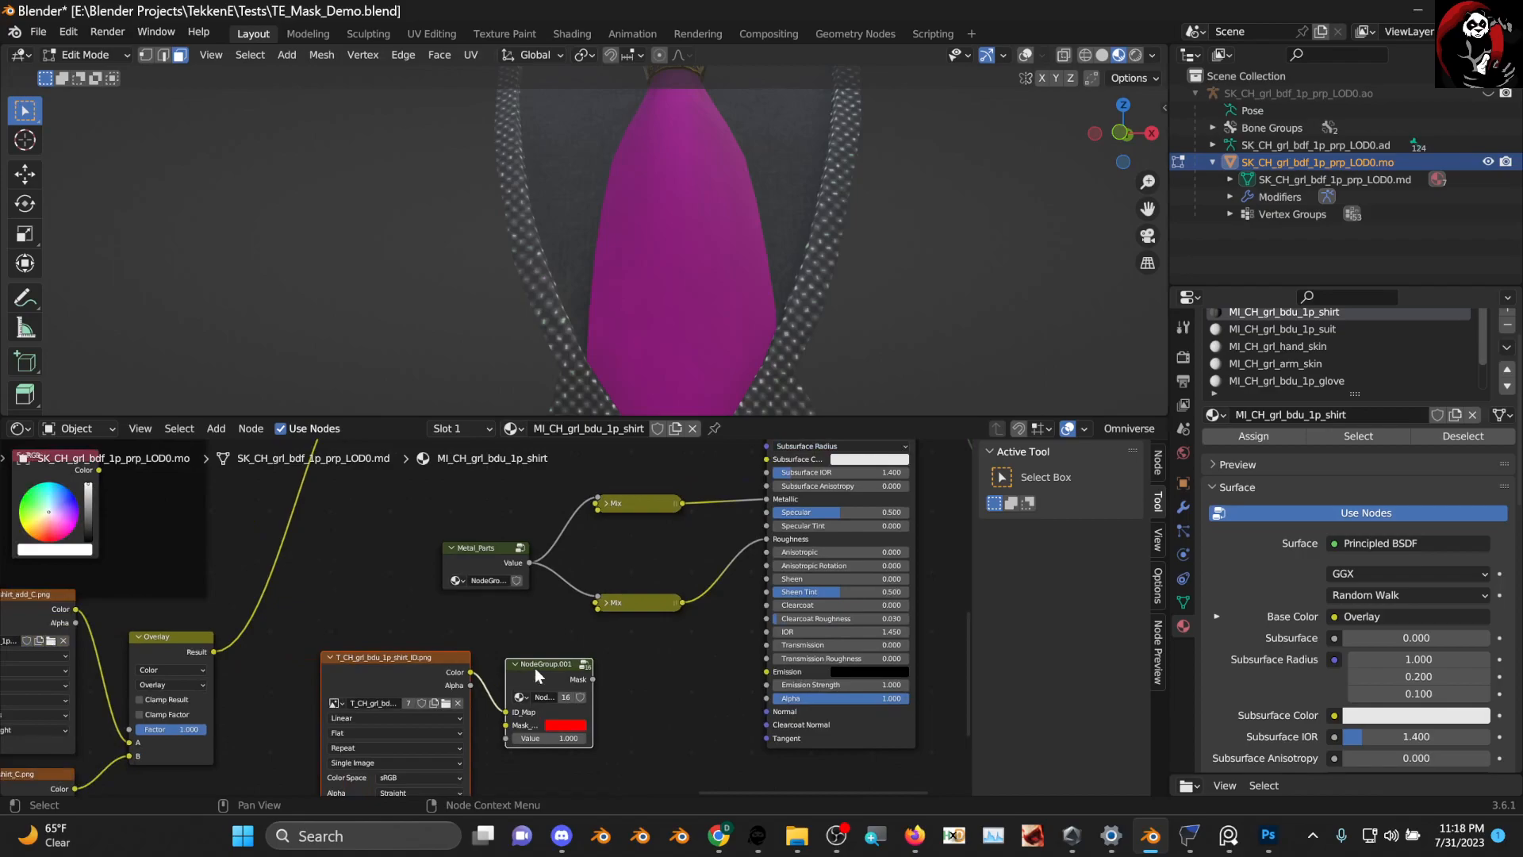
Group the pasted ID texture and mask node, wiring Mask to the Group Output before leaving the group
{"action": "left_click_drag", "start_coordinate": [641, 666], "coordinate": [360, 714]}
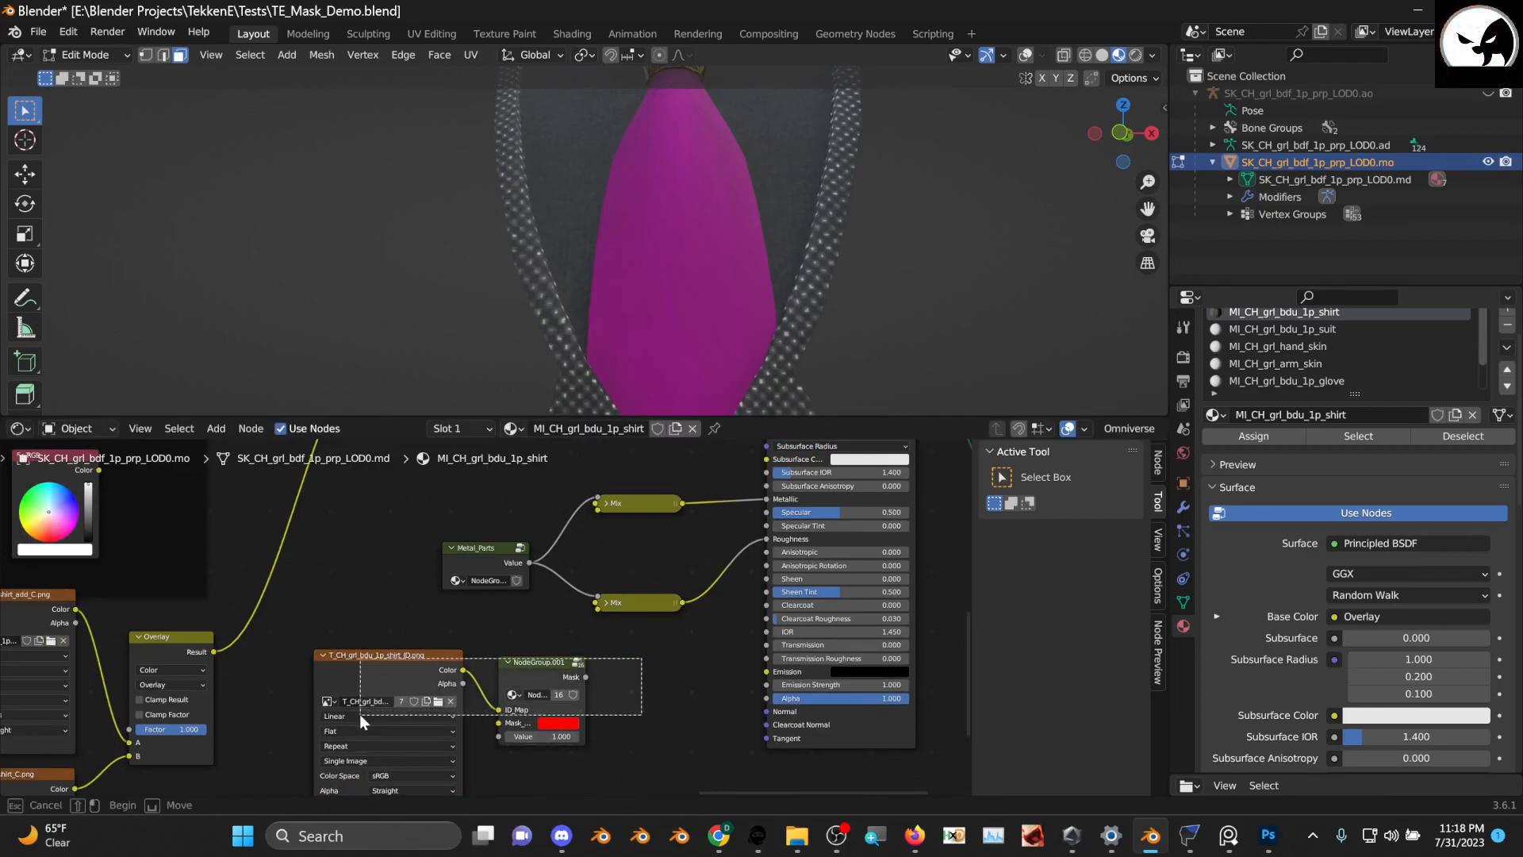
{"action": "right_click", "coordinate": [547, 673]}
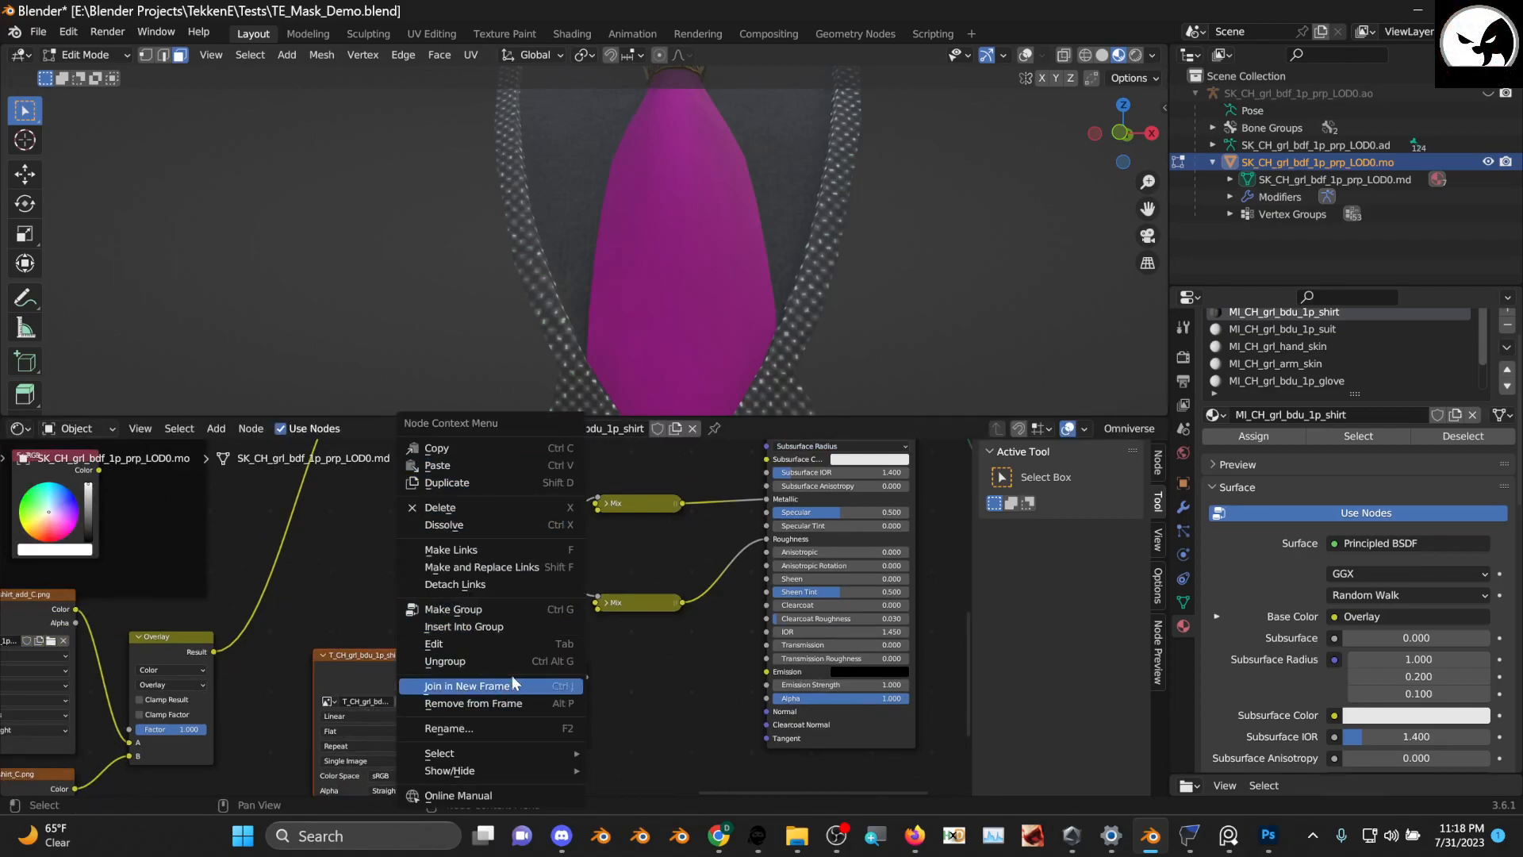
{"action": "left_click", "coordinate": [479, 605]}
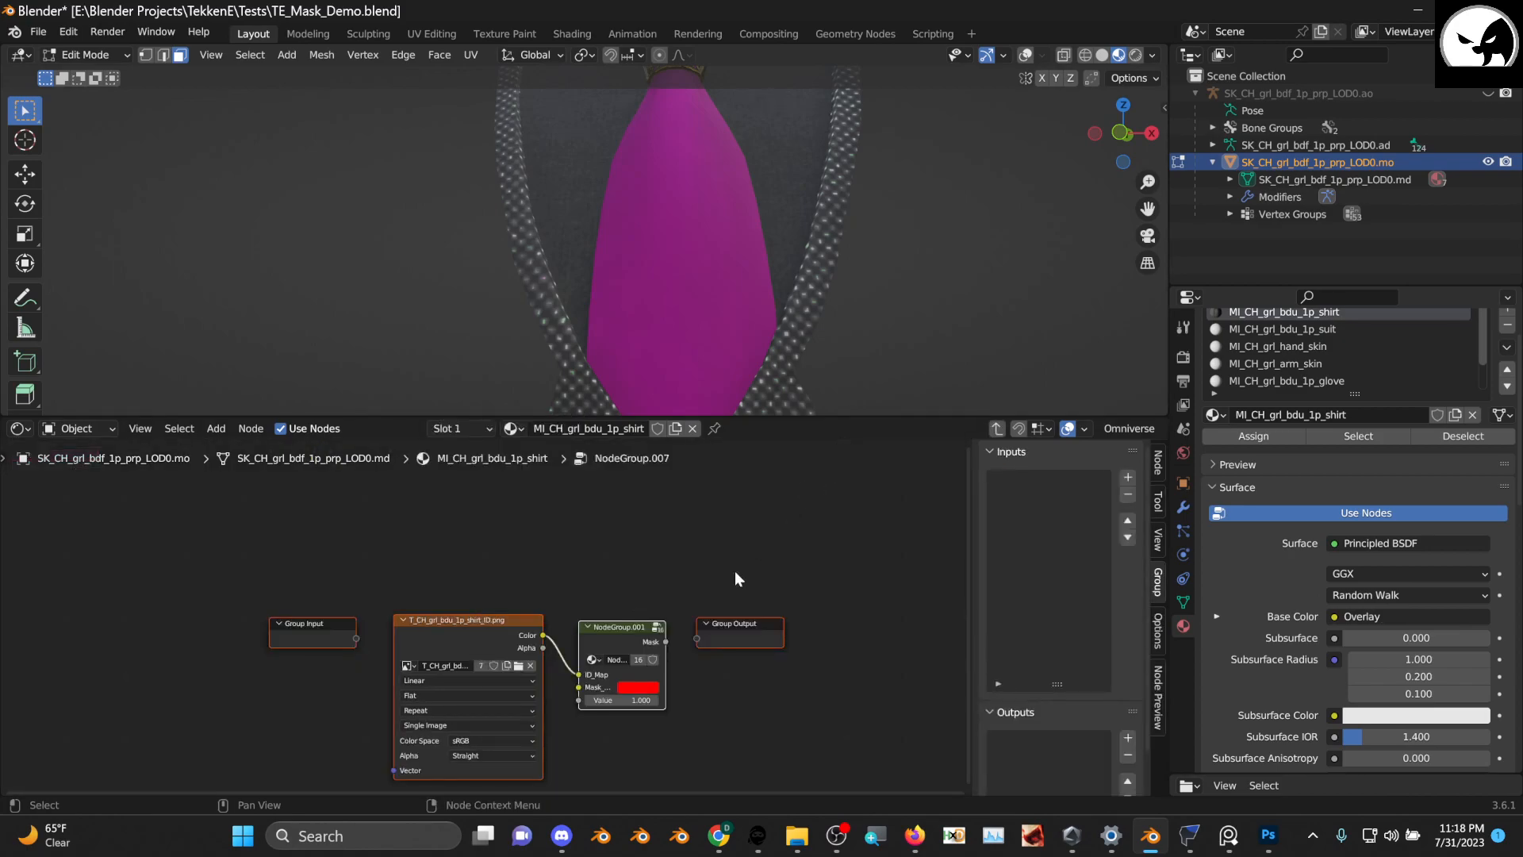
{"action": "left_click_drag", "start_coordinate": [661, 643], "coordinate": [696, 639]}
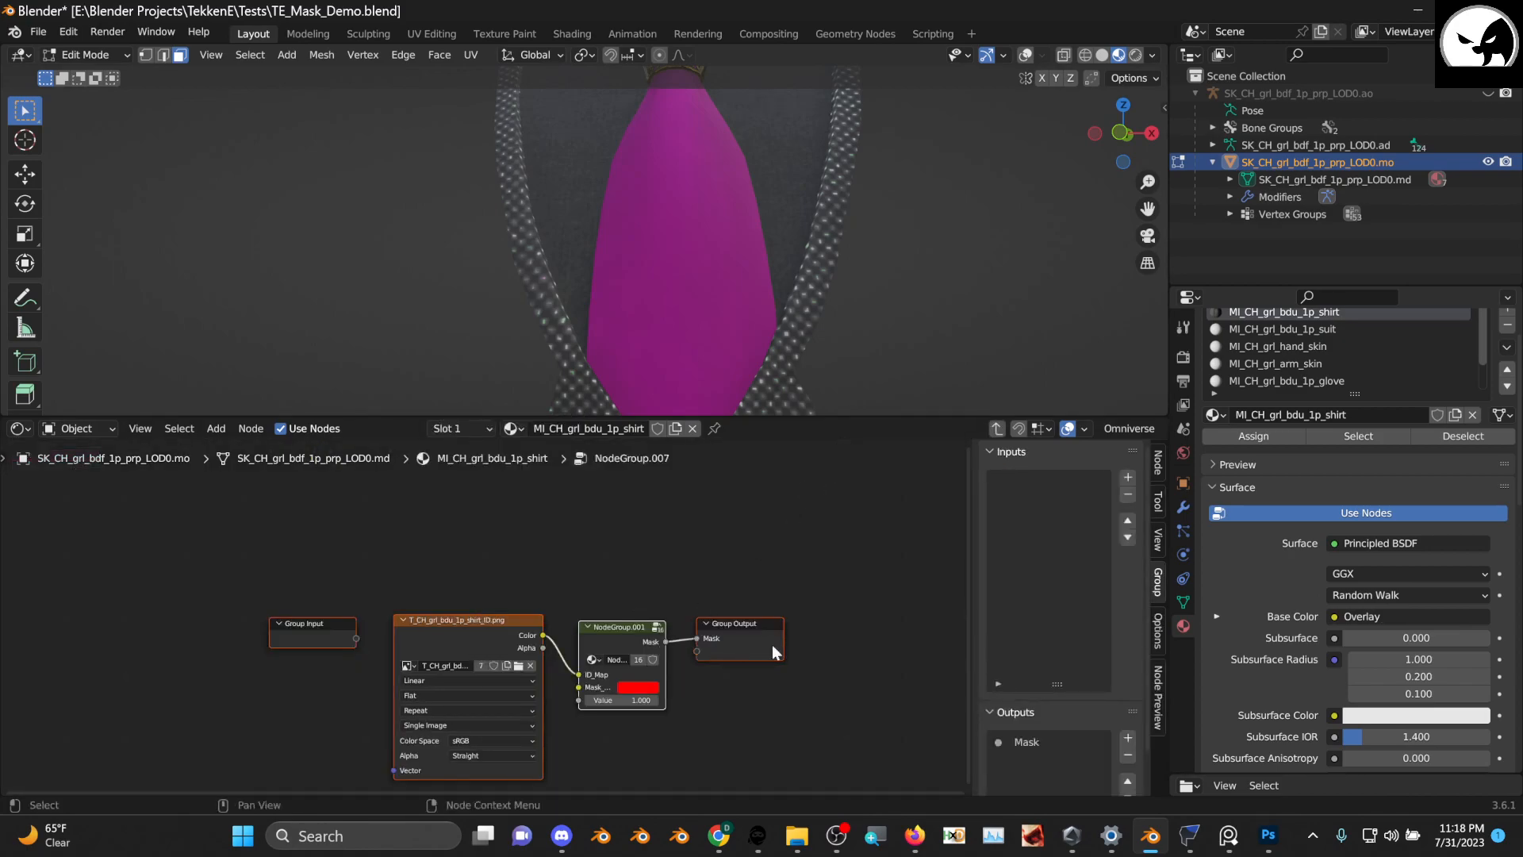
{"action": "left_click", "coordinate": [998, 429]}
Label the new mask group Shirt_Tie and place it below Metal_Parts
{"action": "right_click", "coordinate": [443, 652]}
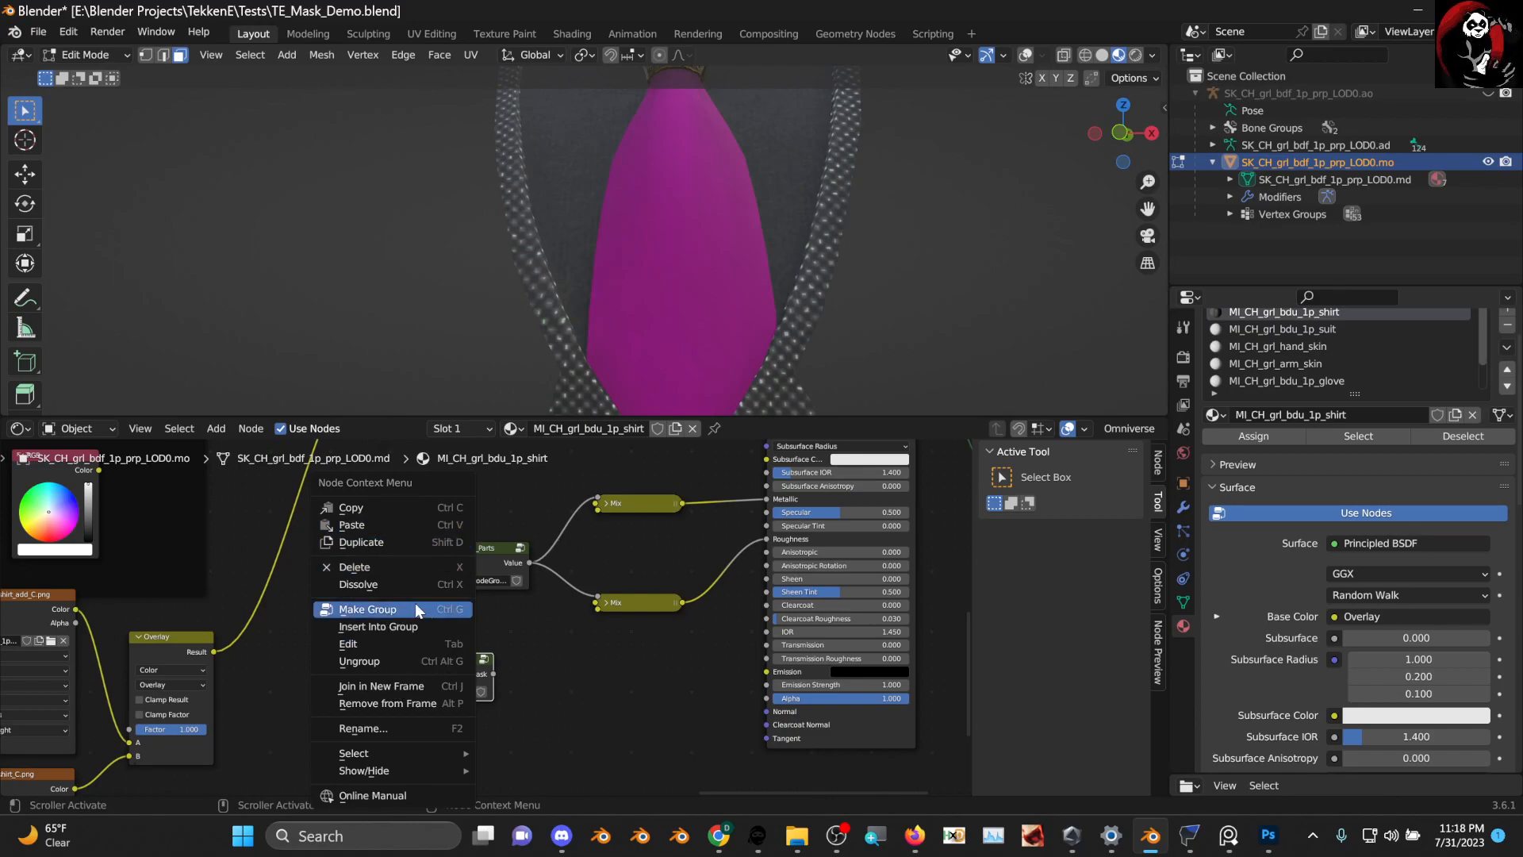
{"action": "left_click", "coordinate": [416, 728]}
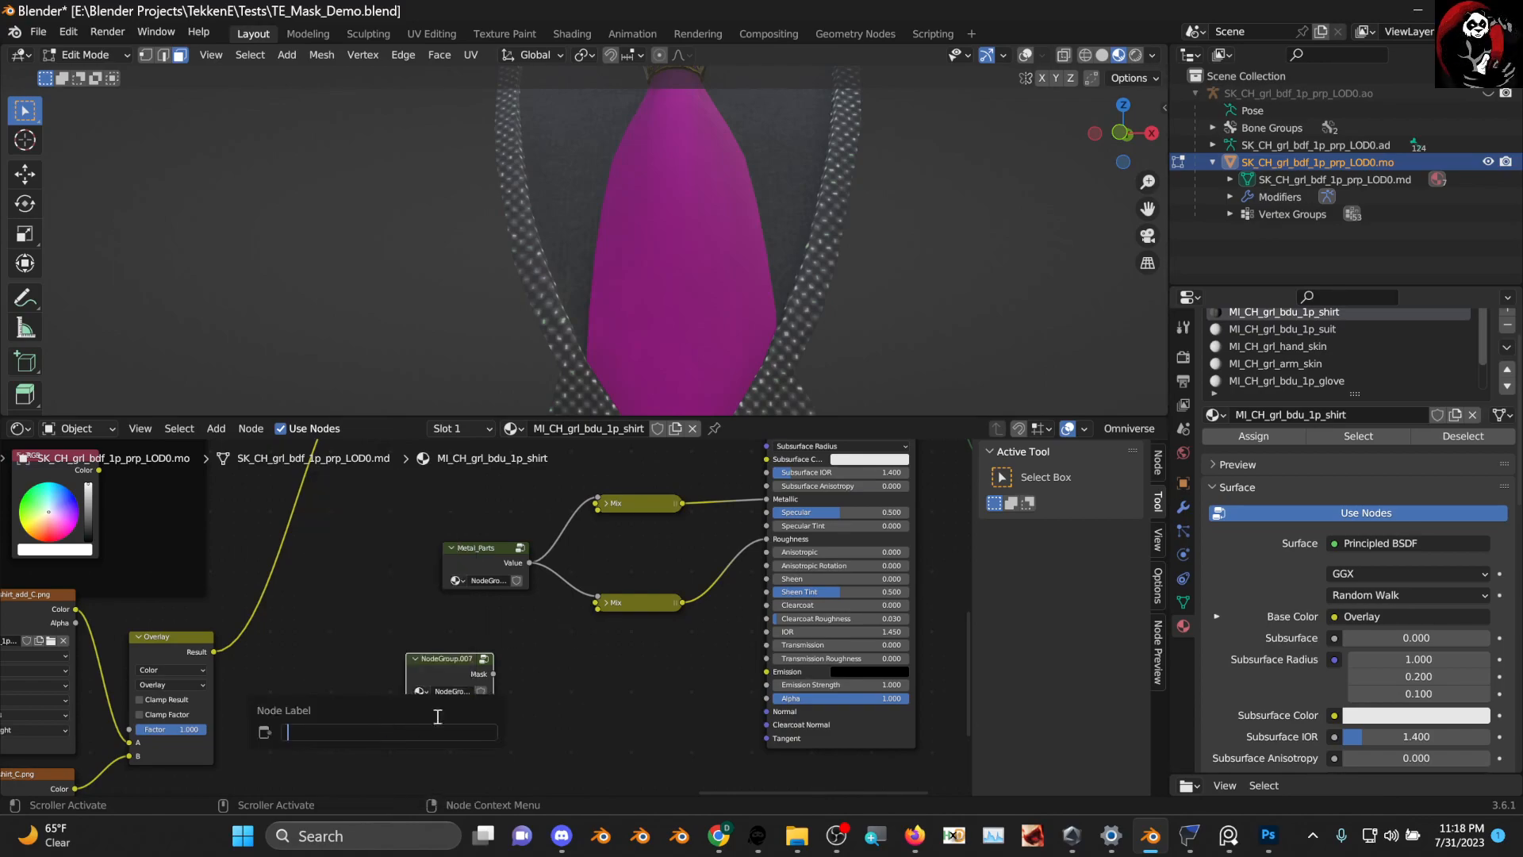
{"action": "key", "text": "BackSpace"}
{"action": "type", "text": "Shirt_Tie"}
{"action": "key", "text": "Return"}
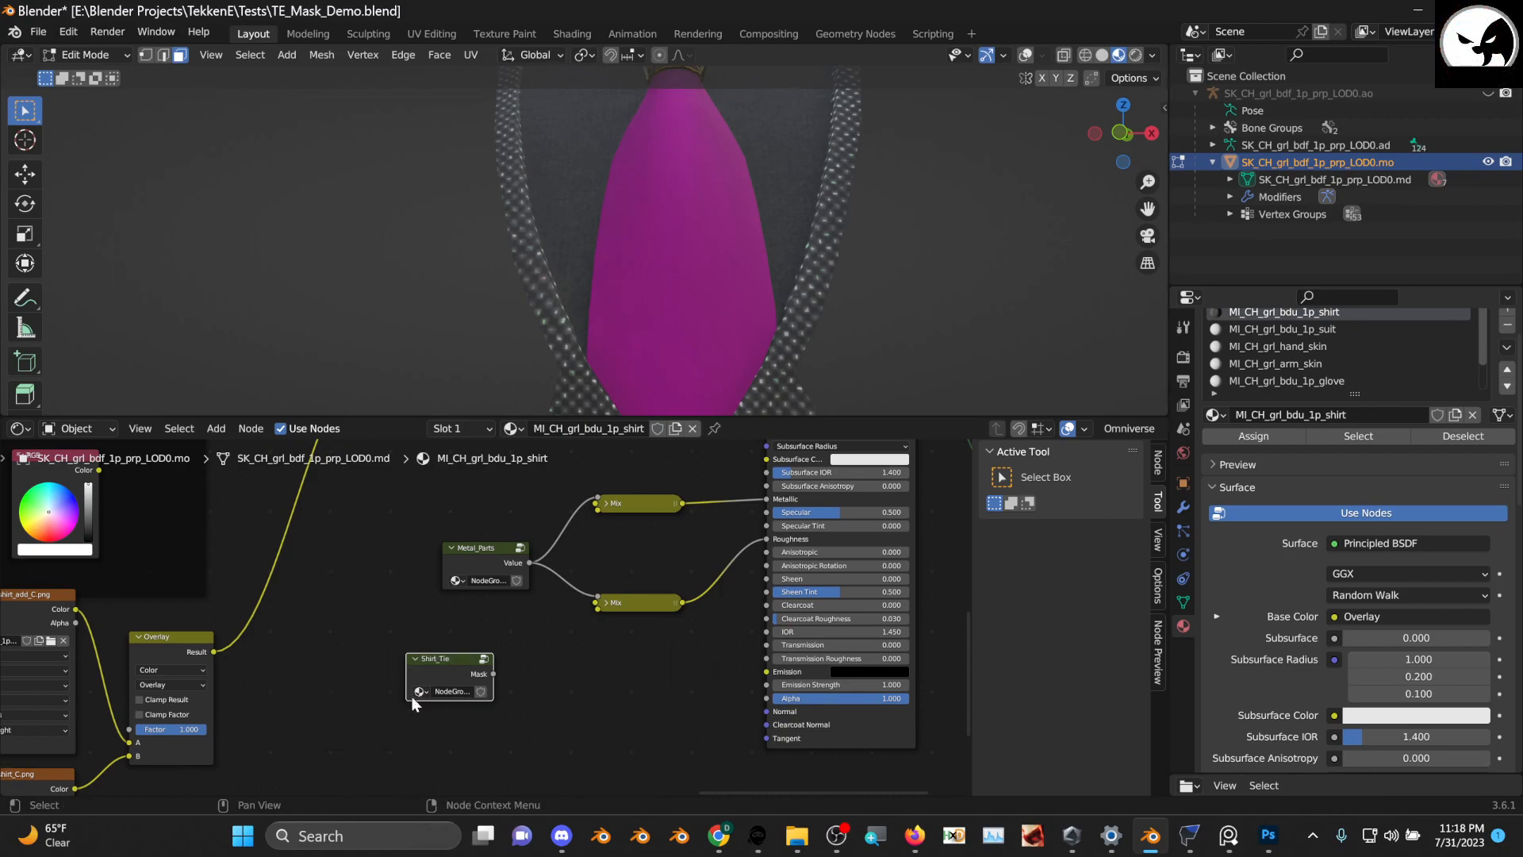
{"action": "left_click_drag", "start_coordinate": [459, 671], "coordinate": [497, 640]}
Make room before the Roughness input by shifting Metal_Parts away and expanding the roughness Mix node closer to it
{"action": "scroll", "coordinate": [497, 597], "scroll_direction": "up", "scroll_amount": 2}
{"action": "middle_click_drag", "start_coordinate": [584, 675], "coordinate": [585, 724]}
{"action": "scroll", "coordinate": [483, 703], "scroll_direction": "up", "scroll_amount": 1}
{"action": "middle_click_drag", "start_coordinate": [483, 704], "coordinate": [526, 699]}
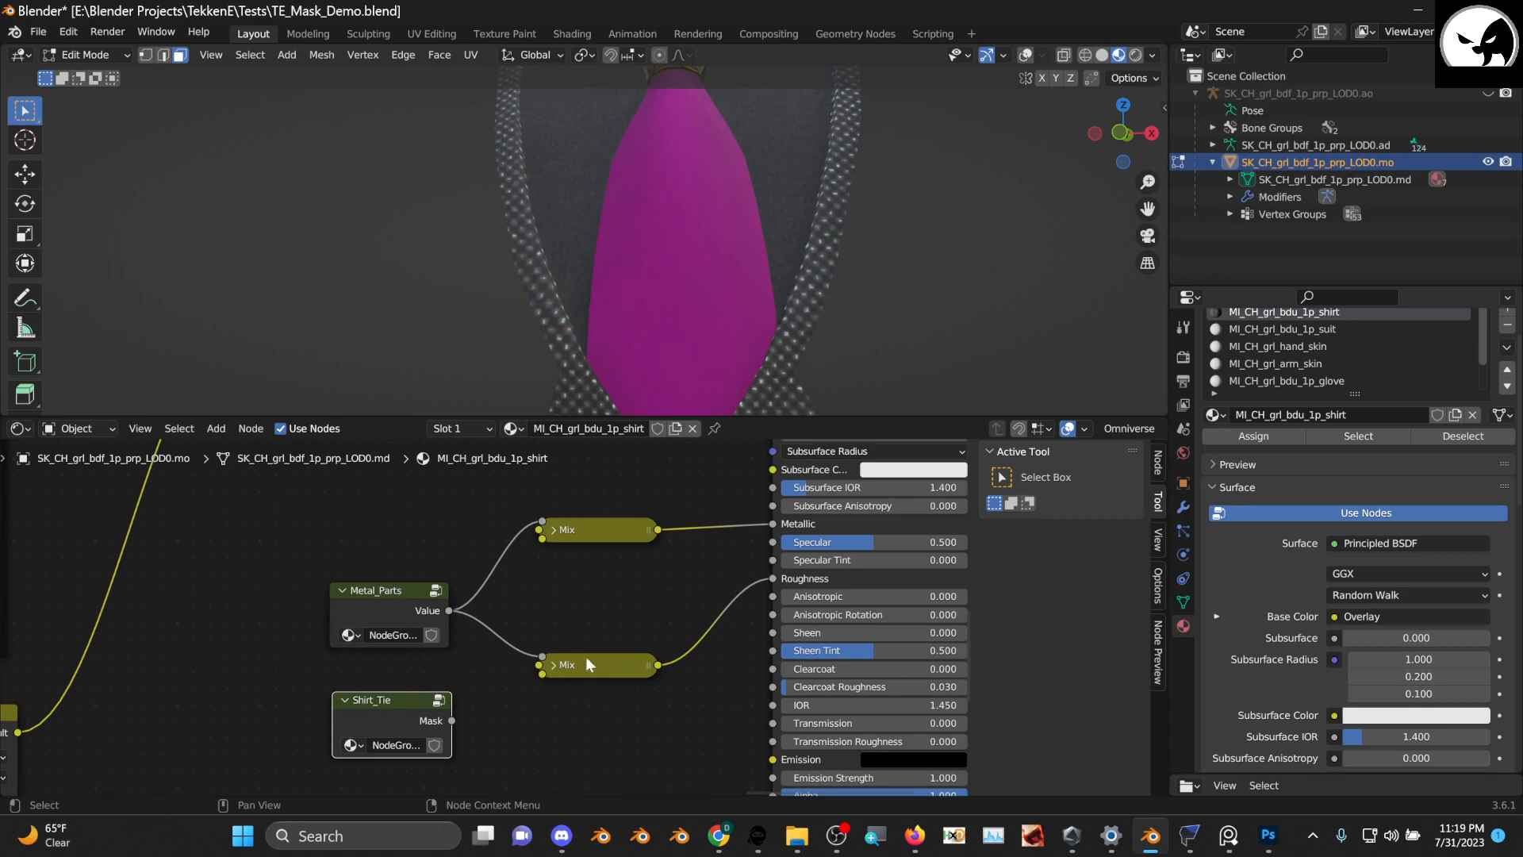
{"action": "left_click_drag", "start_coordinate": [390, 610], "coordinate": [272, 606]}
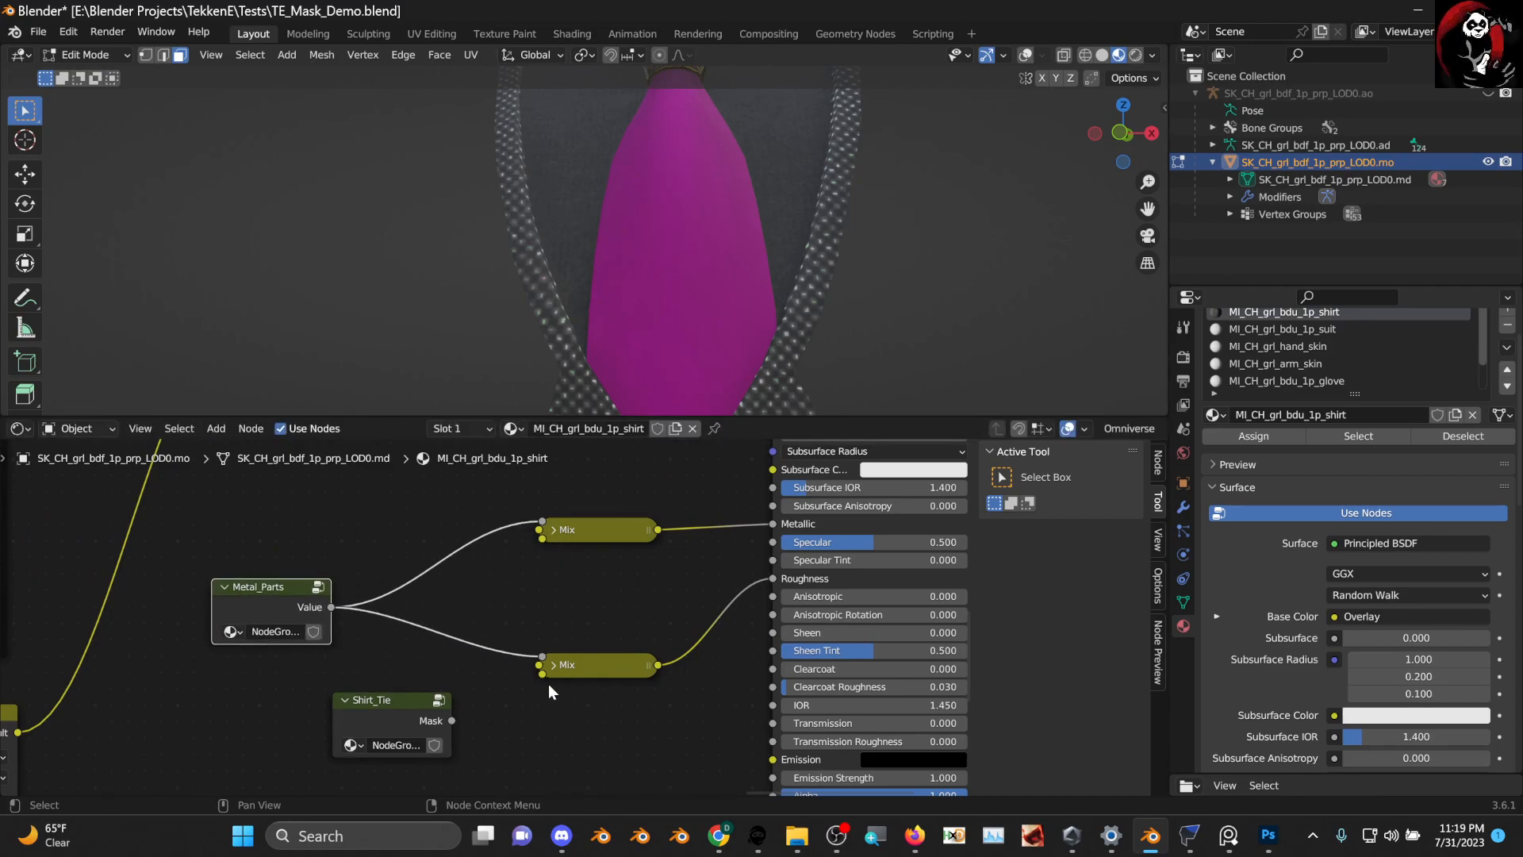
{"action": "left_click", "coordinate": [557, 665]}
{"action": "left_click_drag", "start_coordinate": [563, 547], "coordinate": [485, 555]}
{"action": "middle_click_drag", "start_coordinate": [424, 723], "coordinate": [477, 639]}
{"action": "left_click_drag", "start_coordinate": [477, 640], "coordinate": [701, 756]}
{"action": "middle_click_drag", "start_coordinate": [323, 501], "coordinate": [548, 587]}
{"action": "left_click_drag", "start_coordinate": [547, 588], "coordinate": [569, 736]}
{"action": "left_click", "coordinate": [443, 519]}
{"action": "middle_click_drag", "start_coordinate": [443, 519], "coordinate": [443, 648]}
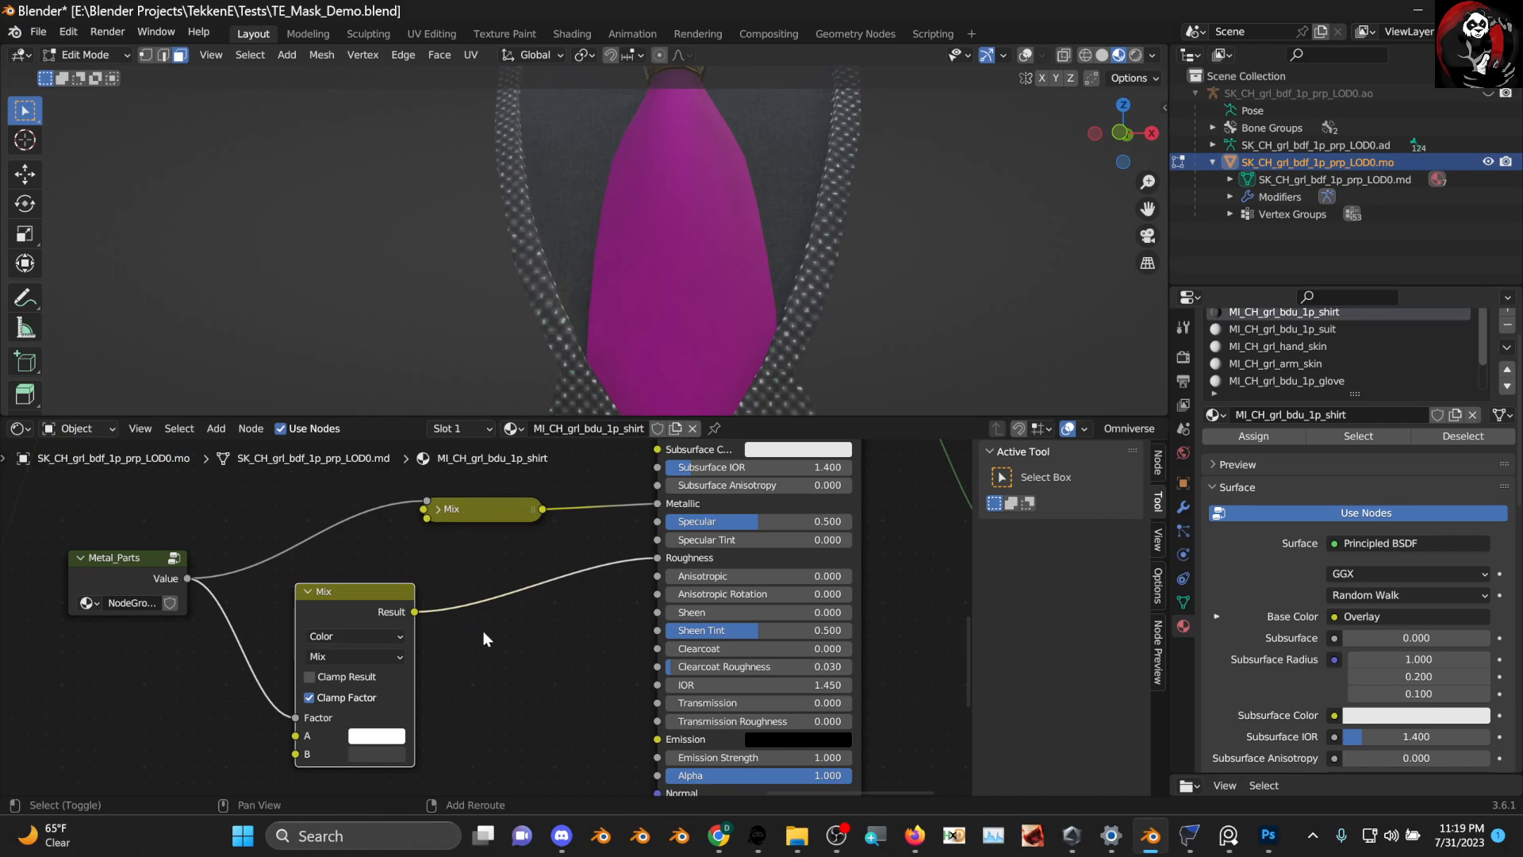
Duplicate the roughness Mix node and insert the copy between the original's Result and Roughness, feeding its A input
{"action": "key", "text": "shift+d"}
{"action": "left_click", "coordinate": [555, 640]}
{"action": "left_click_drag", "start_coordinate": [549, 568], "coordinate": [553, 584]}
{"action": "middle_click_drag", "start_coordinate": [387, 675], "coordinate": [382, 641]}
{"action": "left_click", "coordinate": [346, 556]}
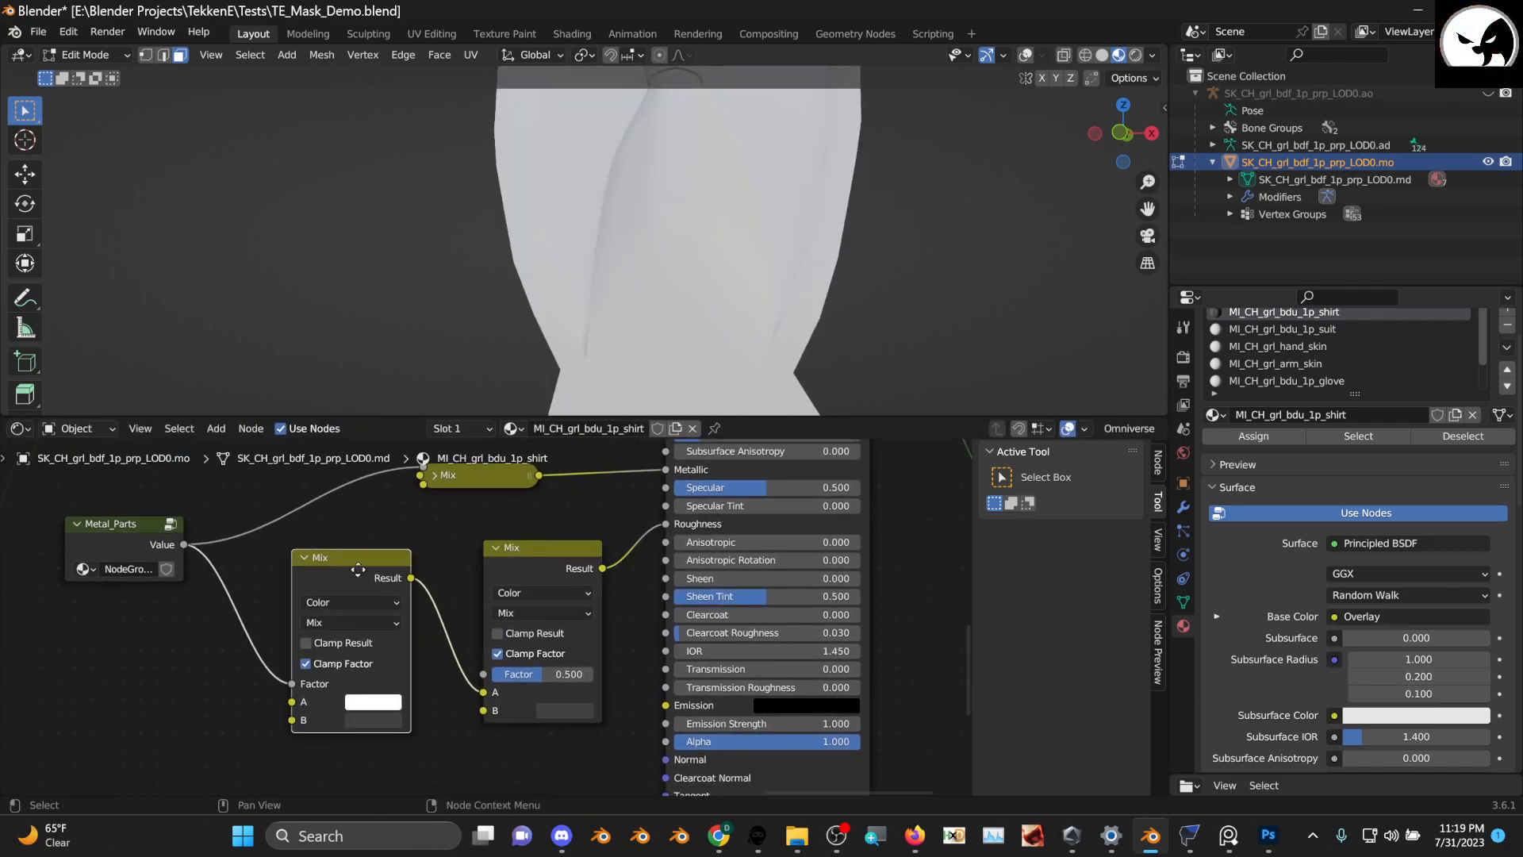
{"action": "left_click_drag", "start_coordinate": [370, 690], "coordinate": [377, 673]}
Drive the second roughness Mix node's Factor with the Shirt_Tie Mask and set its B colour to light grey
{"action": "middle_click_drag", "start_coordinate": [407, 669], "coordinate": [433, 607]}
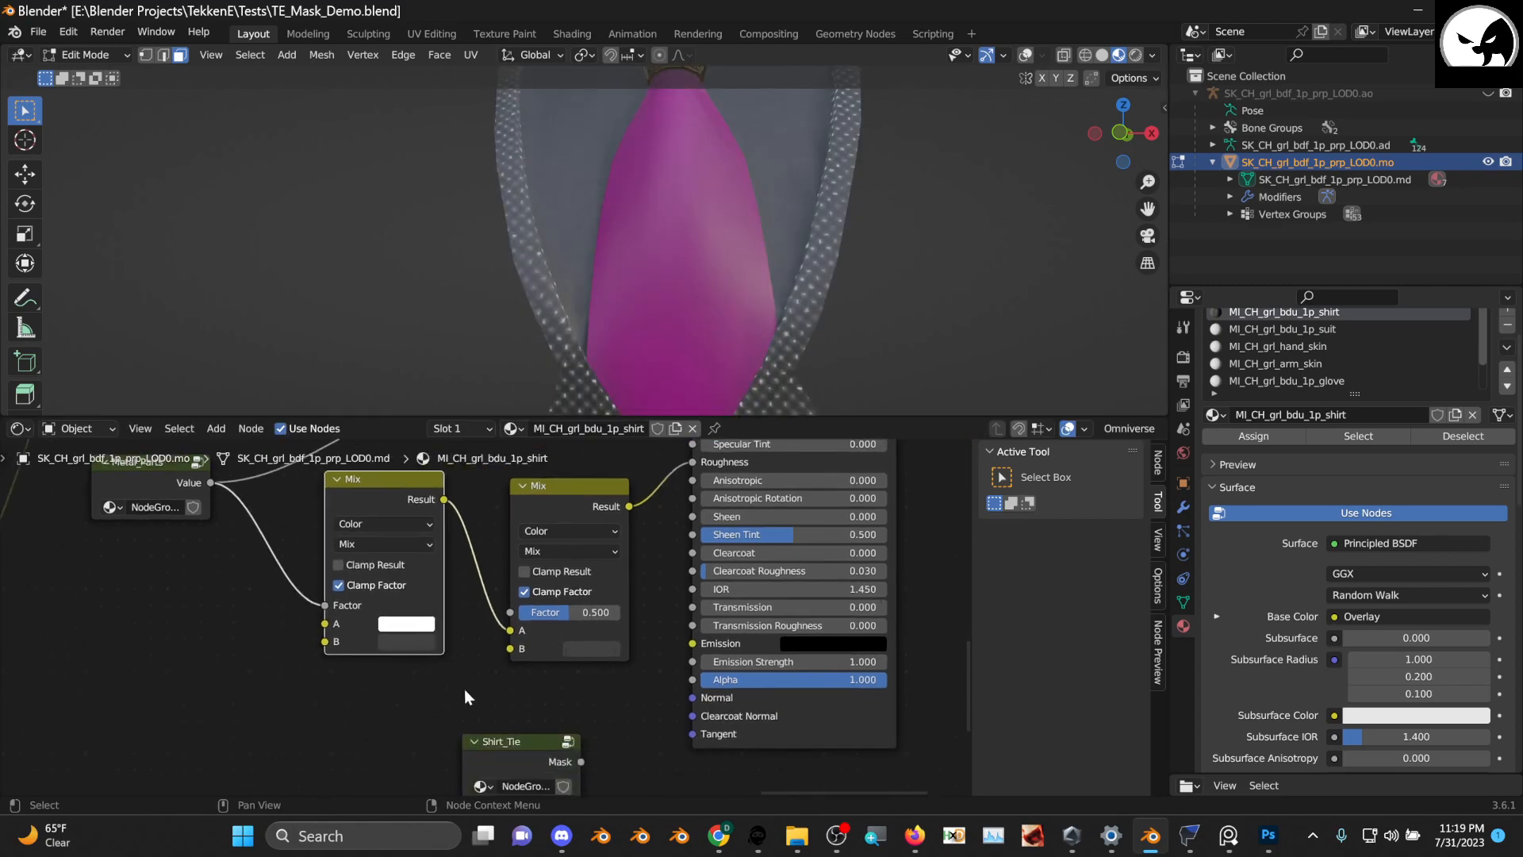
{"action": "mouse_move", "coordinate": [495, 749]}
{"action": "left_mouse_down"}
{"action": "mouse_move", "coordinate": [330, 717]}
{"action": "mouse_move", "coordinate": [497, 634]}
{"action": "mouse_move", "coordinate": [511, 611]}
{"action": "left_mouse_up"}
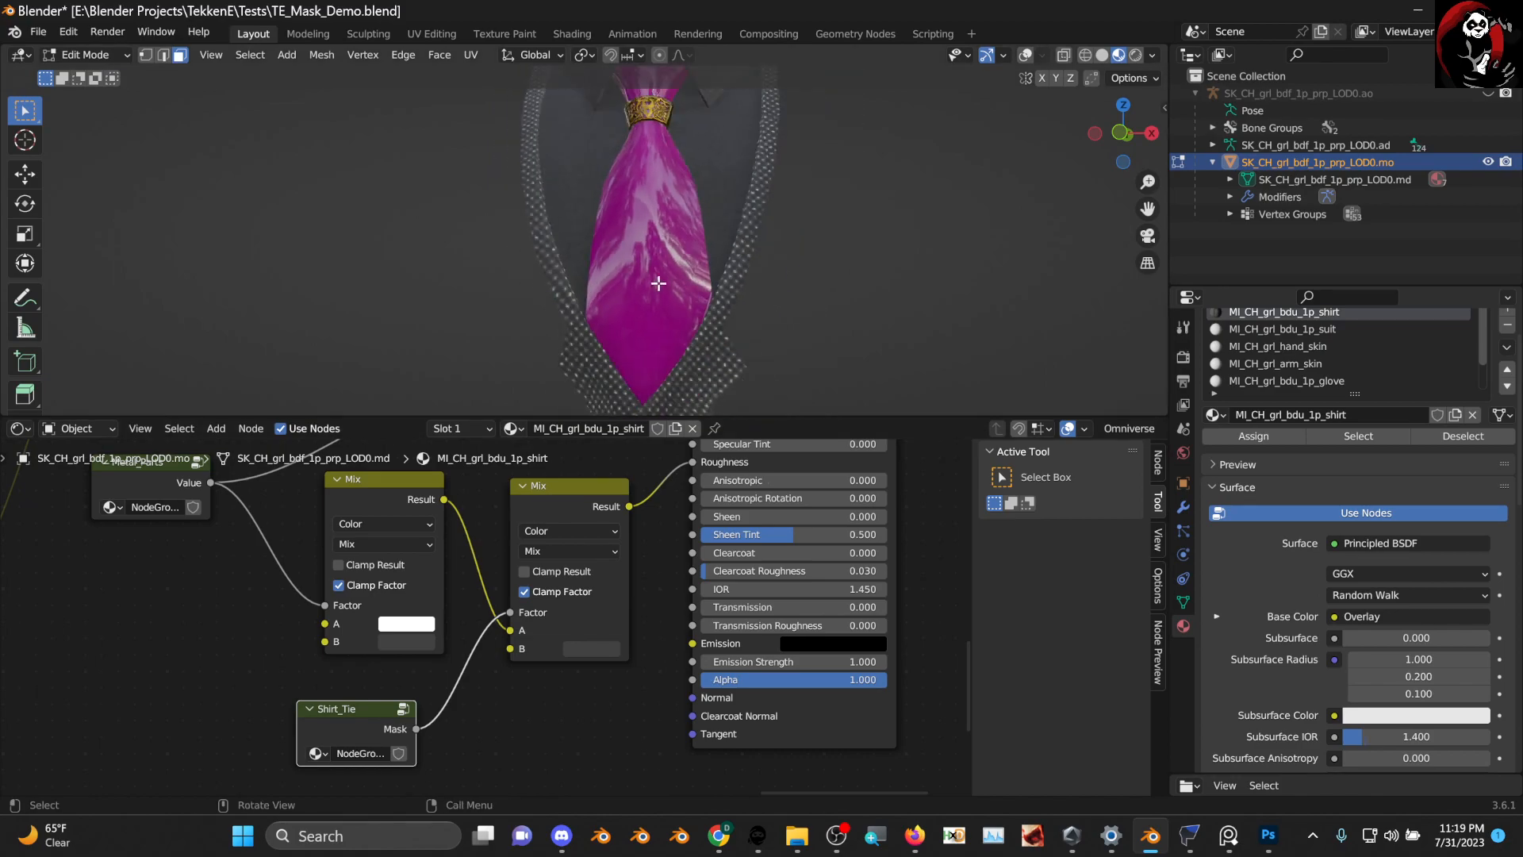
{"action": "left_click", "coordinate": [593, 648]}
{"action": "left_click_drag", "start_coordinate": [702, 501], "coordinate": [703, 414]}
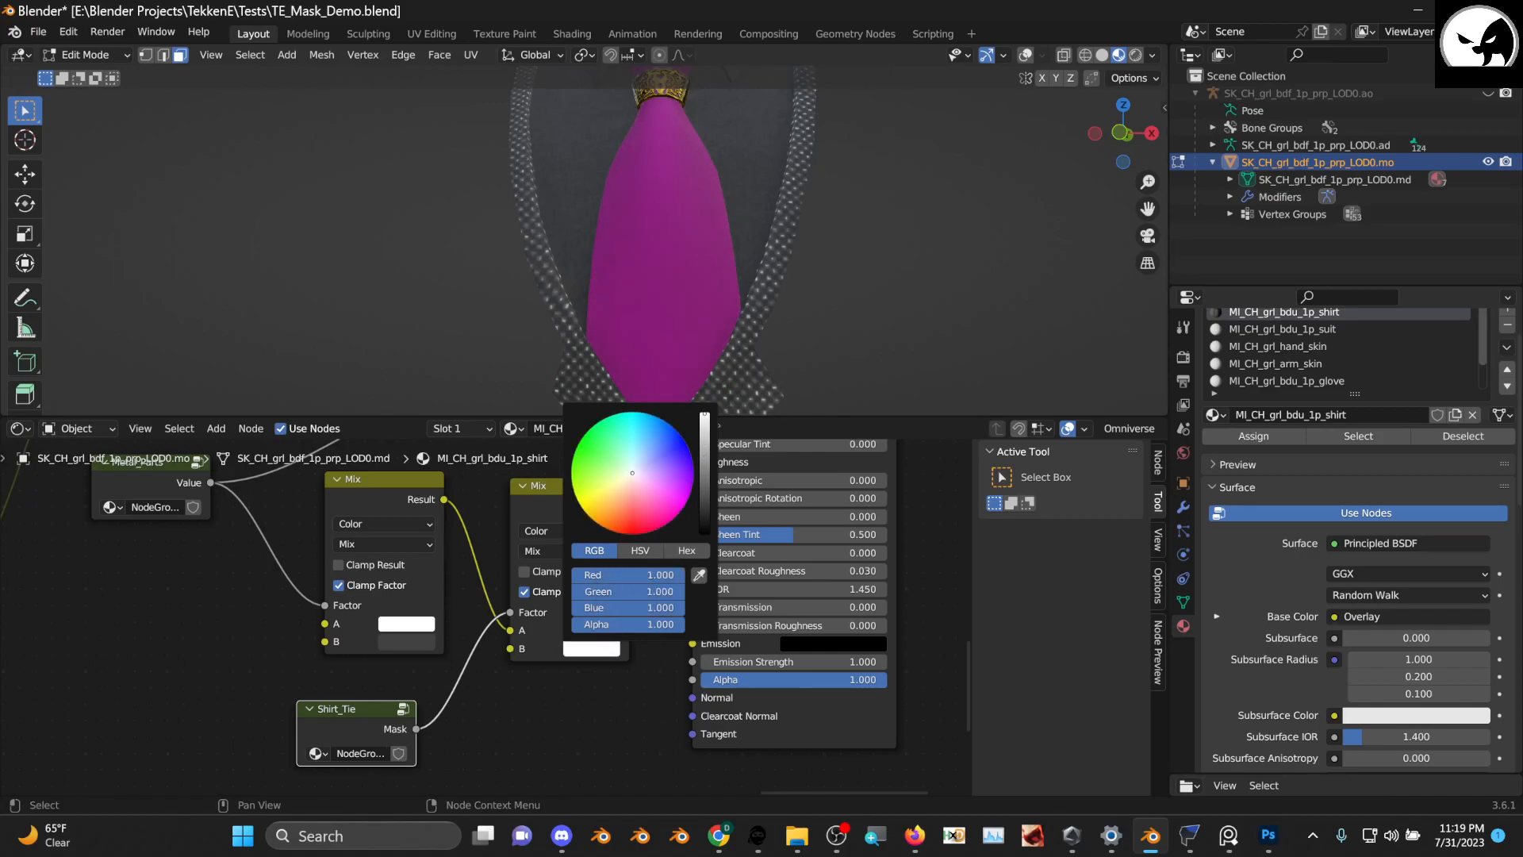
{"action": "mouse_move", "coordinate": [704, 432]}
{"action": "left_mouse_down"}
{"action": "mouse_move", "coordinate": [704, 491]}
{"action": "mouse_move", "coordinate": [704, 451]}
{"action": "left_mouse_up"}
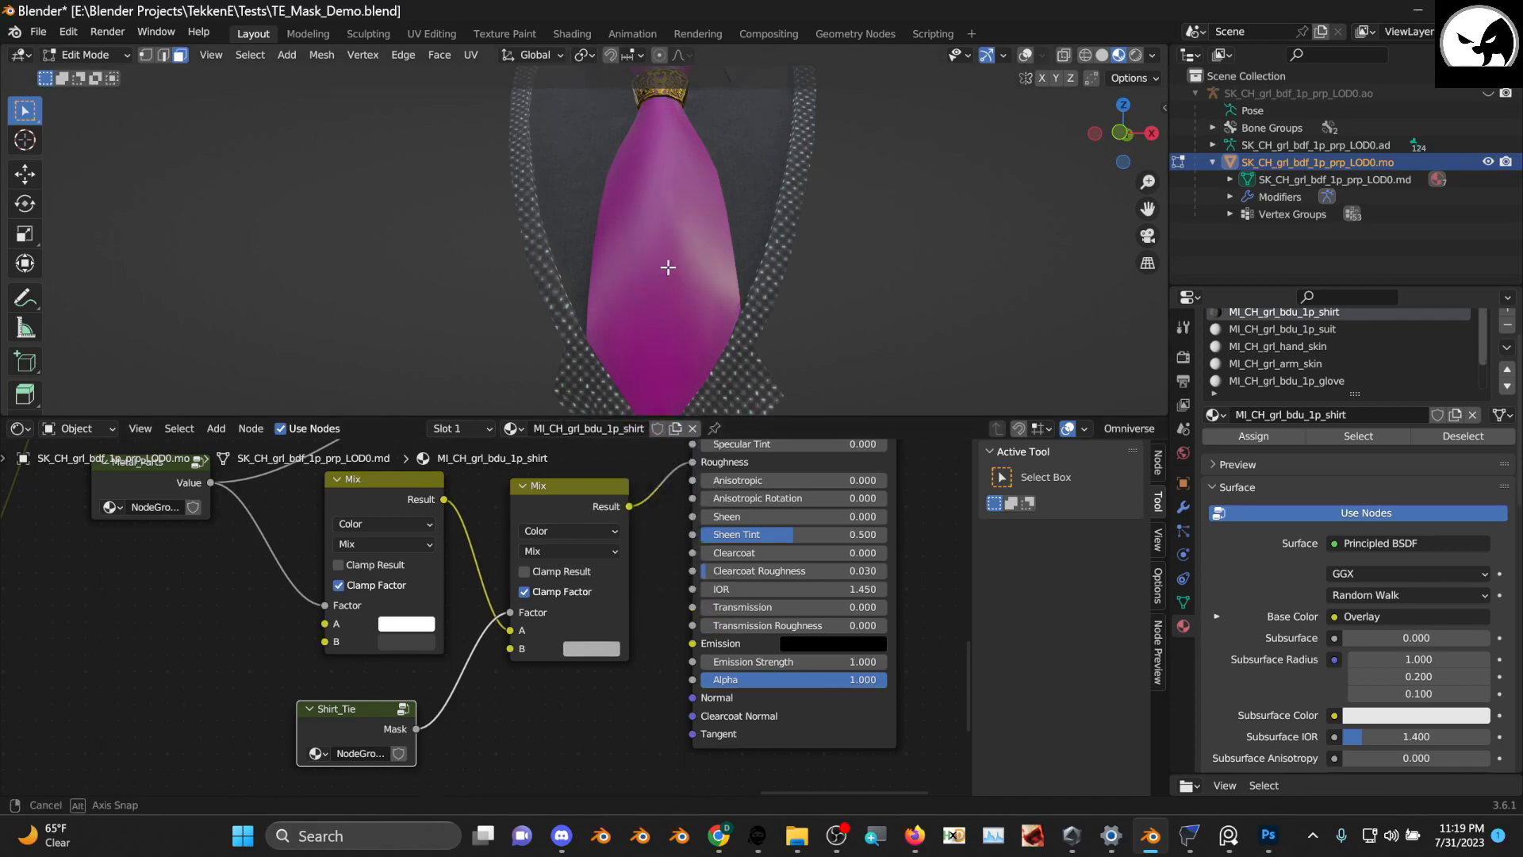
Tuck the Shirt_Tie group under the first roughness Mix node and check the tie's sheen from several angles
{"action": "middle_click_drag", "start_coordinate": [632, 282], "coordinate": [627, 357]}
{"action": "left_click_drag", "start_coordinate": [346, 710], "coordinate": [380, 680]}
{"action": "scroll", "coordinate": [425, 704], "scroll_direction": "down", "scroll_amount": 4}
{"action": "middle_click_drag", "start_coordinate": [425, 703], "coordinate": [437, 651]}
{"action": "middle_click_drag", "start_coordinate": [721, 289], "coordinate": [699, 338]}
{"action": "scroll", "coordinate": [718, 324], "scroll_direction": "down", "scroll_amount": 1}
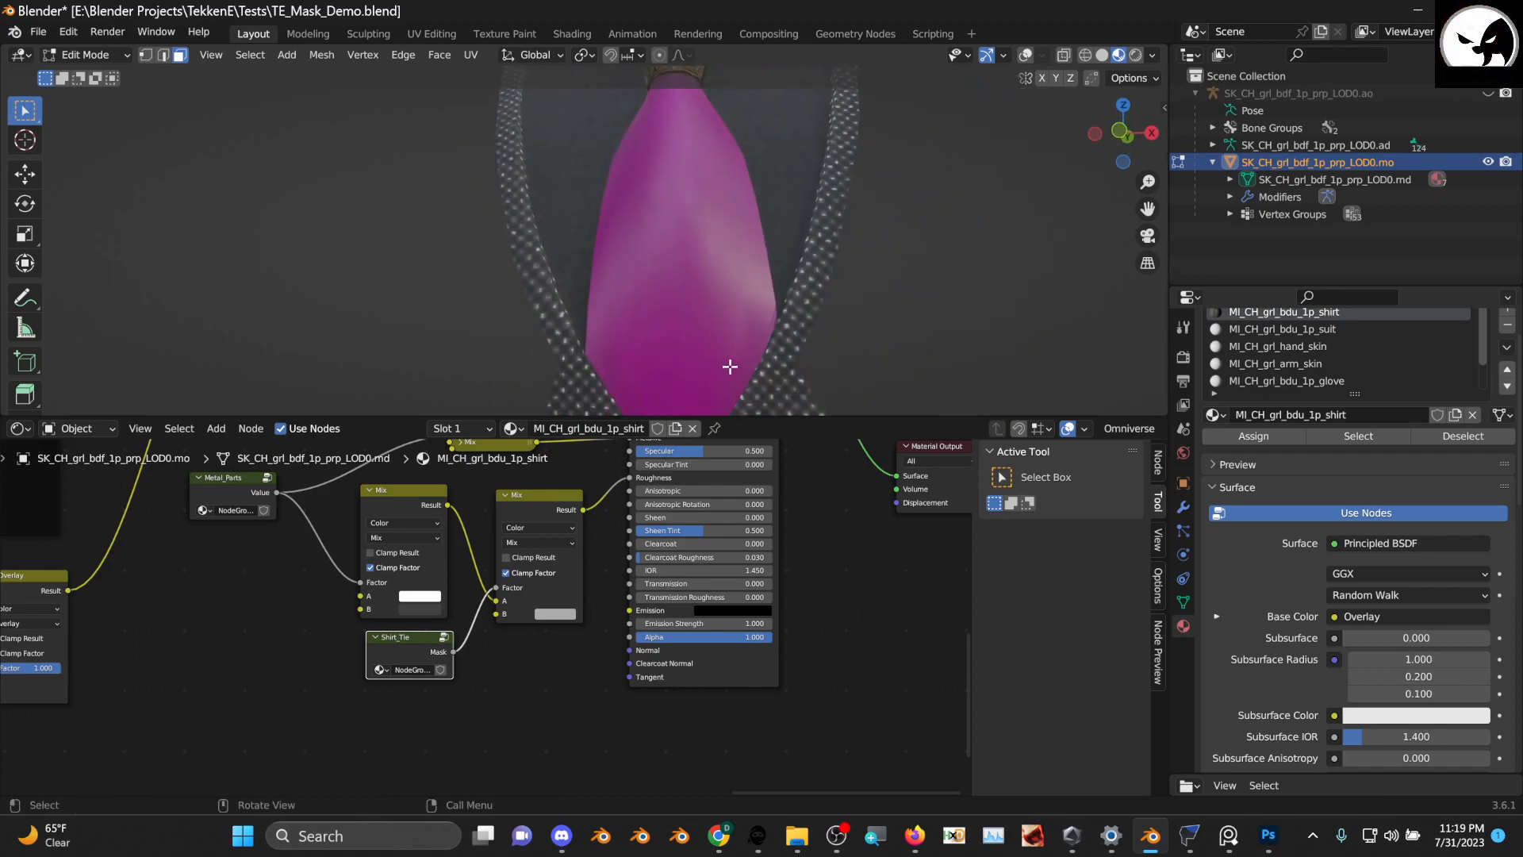
{"action": "scroll", "coordinate": [691, 330], "scroll_direction": "down", "scroll_amount": 2}
{"action": "middle_click_drag", "start_coordinate": [601, 341], "coordinate": [706, 333]}
{"action": "scroll", "coordinate": [273, 670], "scroll_direction": "down", "scroll_amount": 1}
{"action": "middle_click_drag", "start_coordinate": [273, 664], "coordinate": [449, 611]}
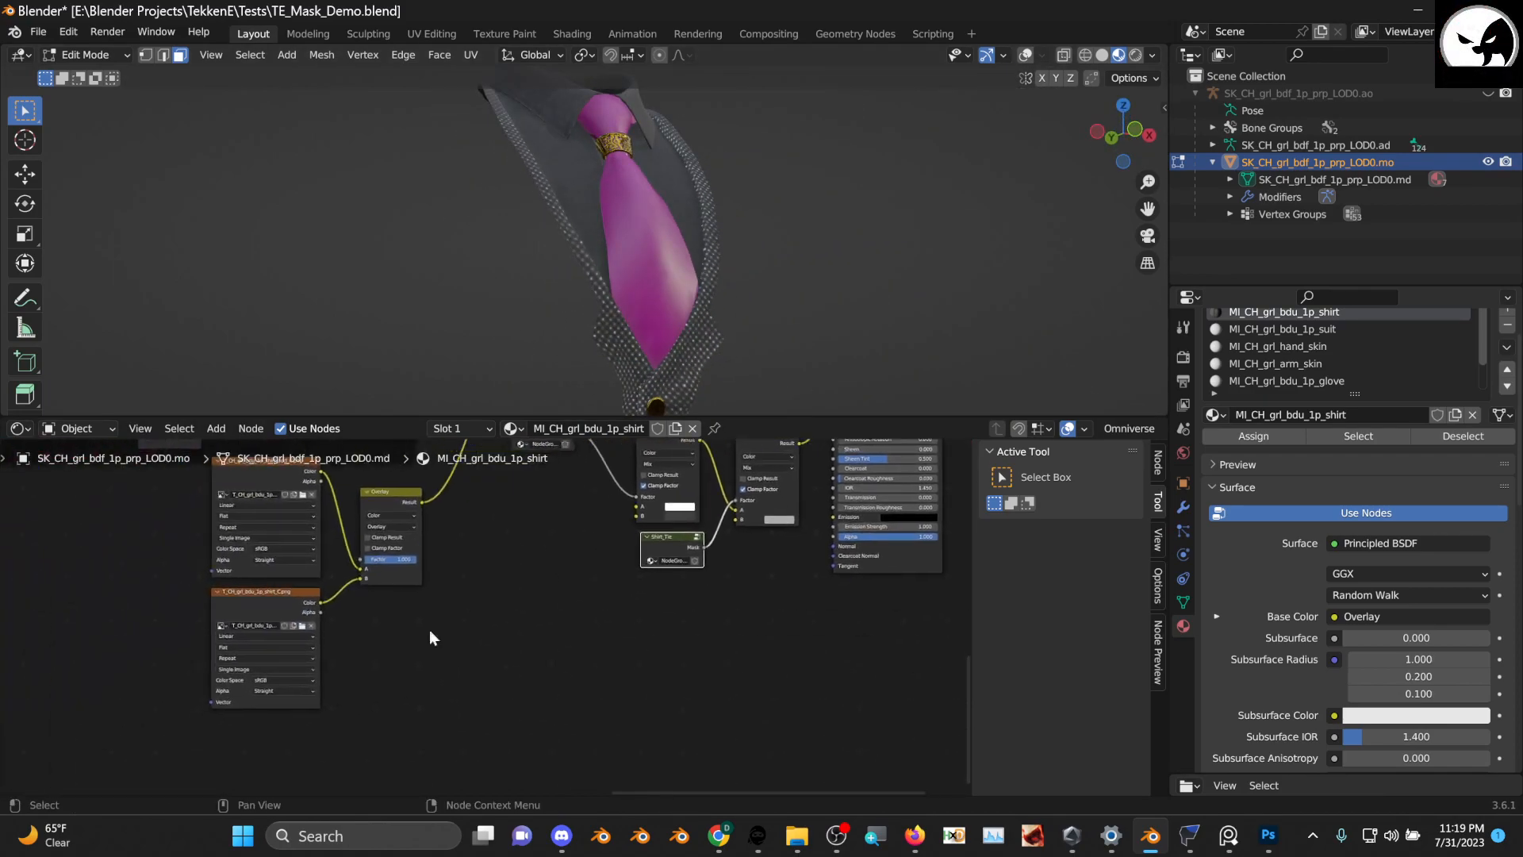
{"action": "scroll", "coordinate": [476, 697], "scroll_direction": "up", "scroll_amount": 2}
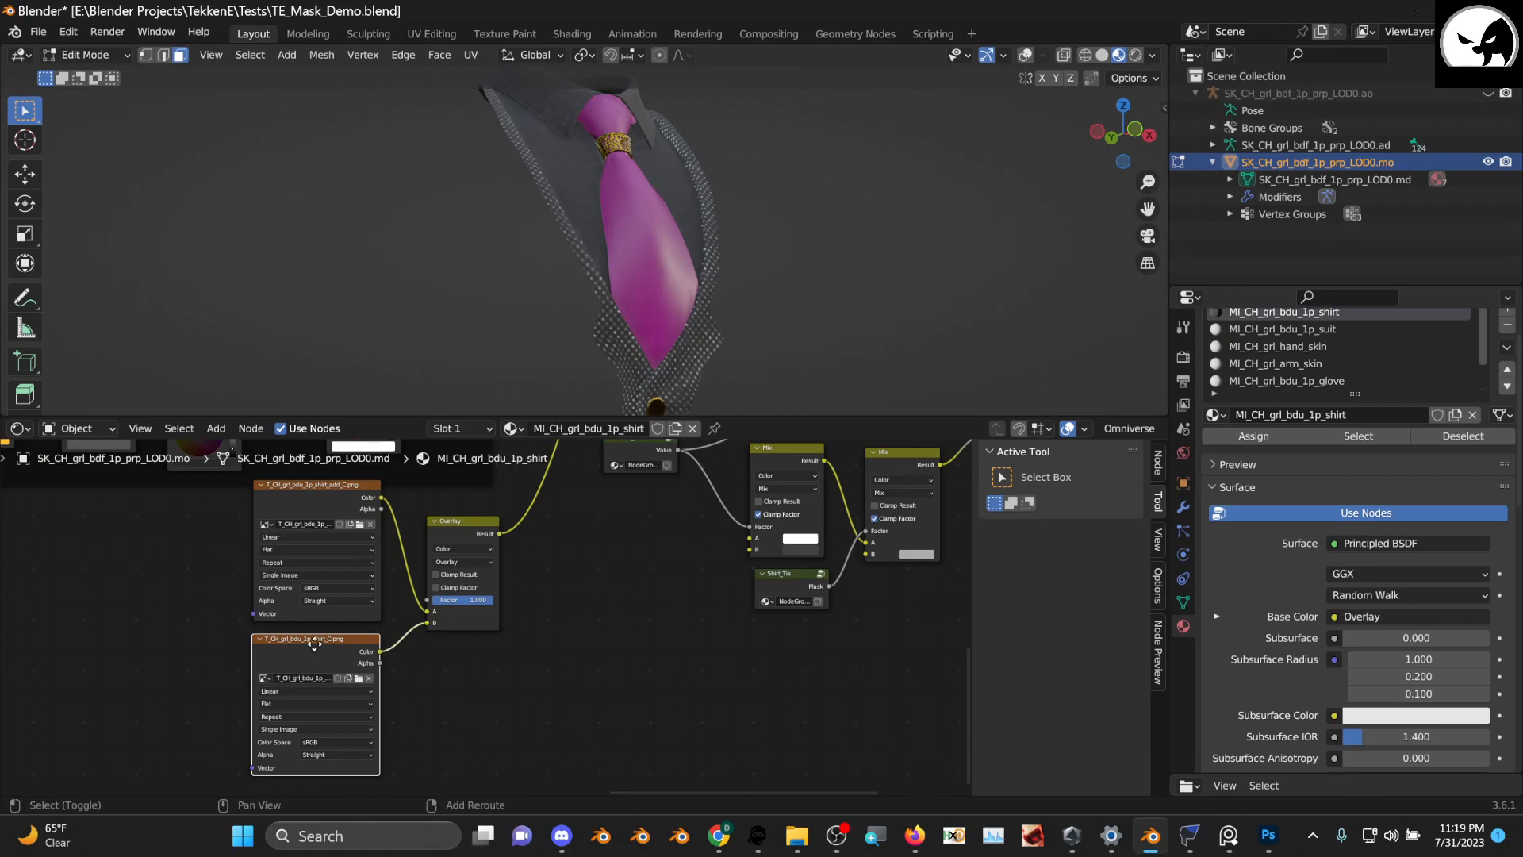
Duplicate the T_CH_grl_bdu_1p_shirt_C.png image texture node into the empty area of the graph
{"action": "key", "text": "shift+d"}
{"action": "left_click", "coordinate": [560, 671]}
{"action": "middle_click_drag", "start_coordinate": [602, 648], "coordinate": [521, 546]}
{"action": "scroll", "coordinate": [512, 611], "scroll_direction": "up", "scroll_amount": 3}
{"action": "scroll", "coordinate": [540, 611], "scroll_direction": "up", "scroll_amount": 1}
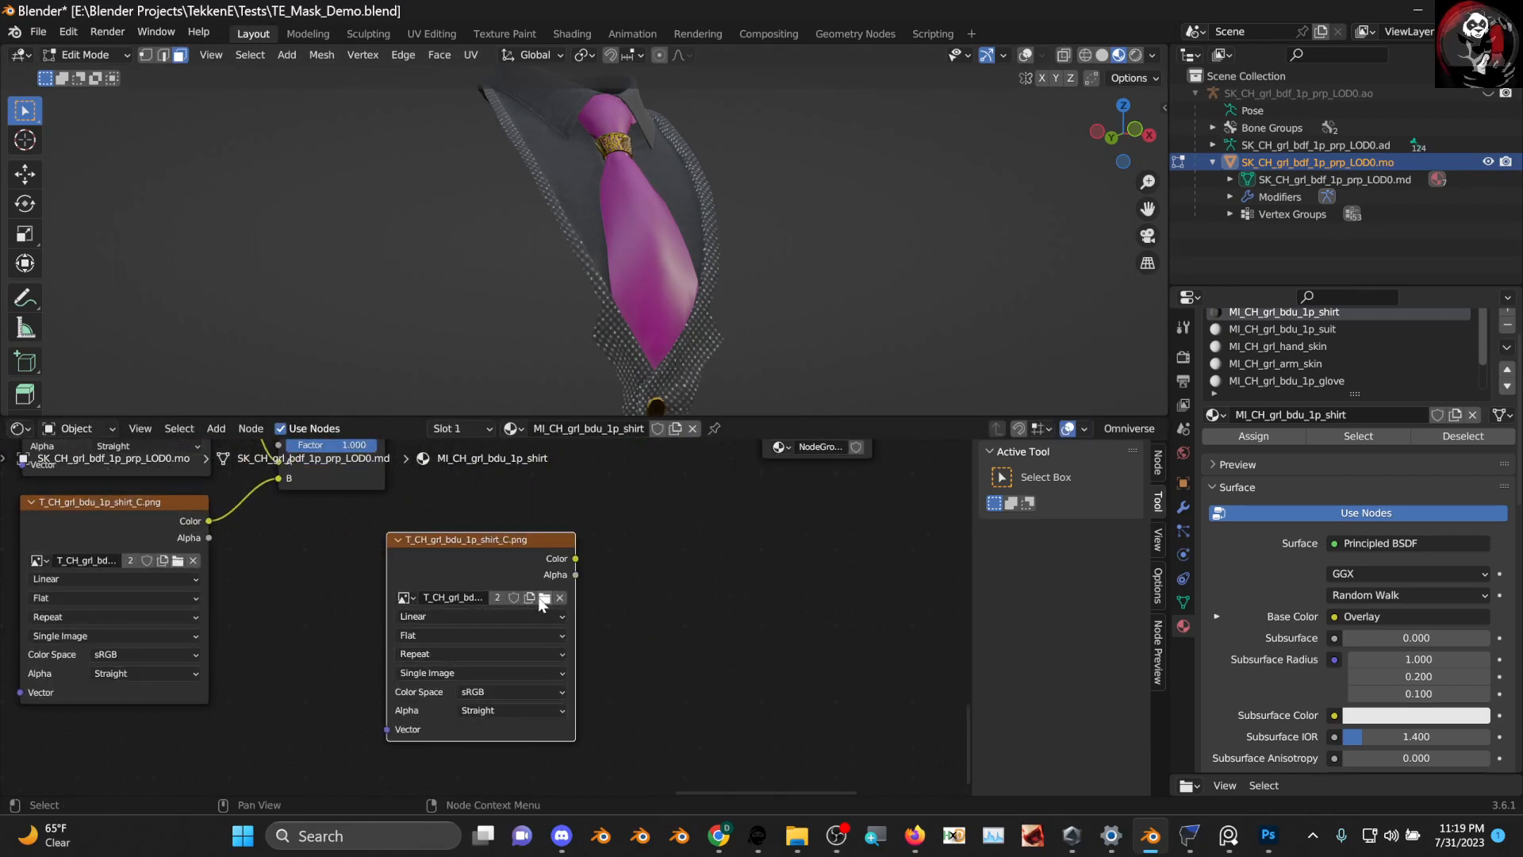
Open the image browser for the duplicated node, filter the textures folder by "shirt" and show the files as thumbnails
{"action": "left_click", "coordinate": [544, 598]}
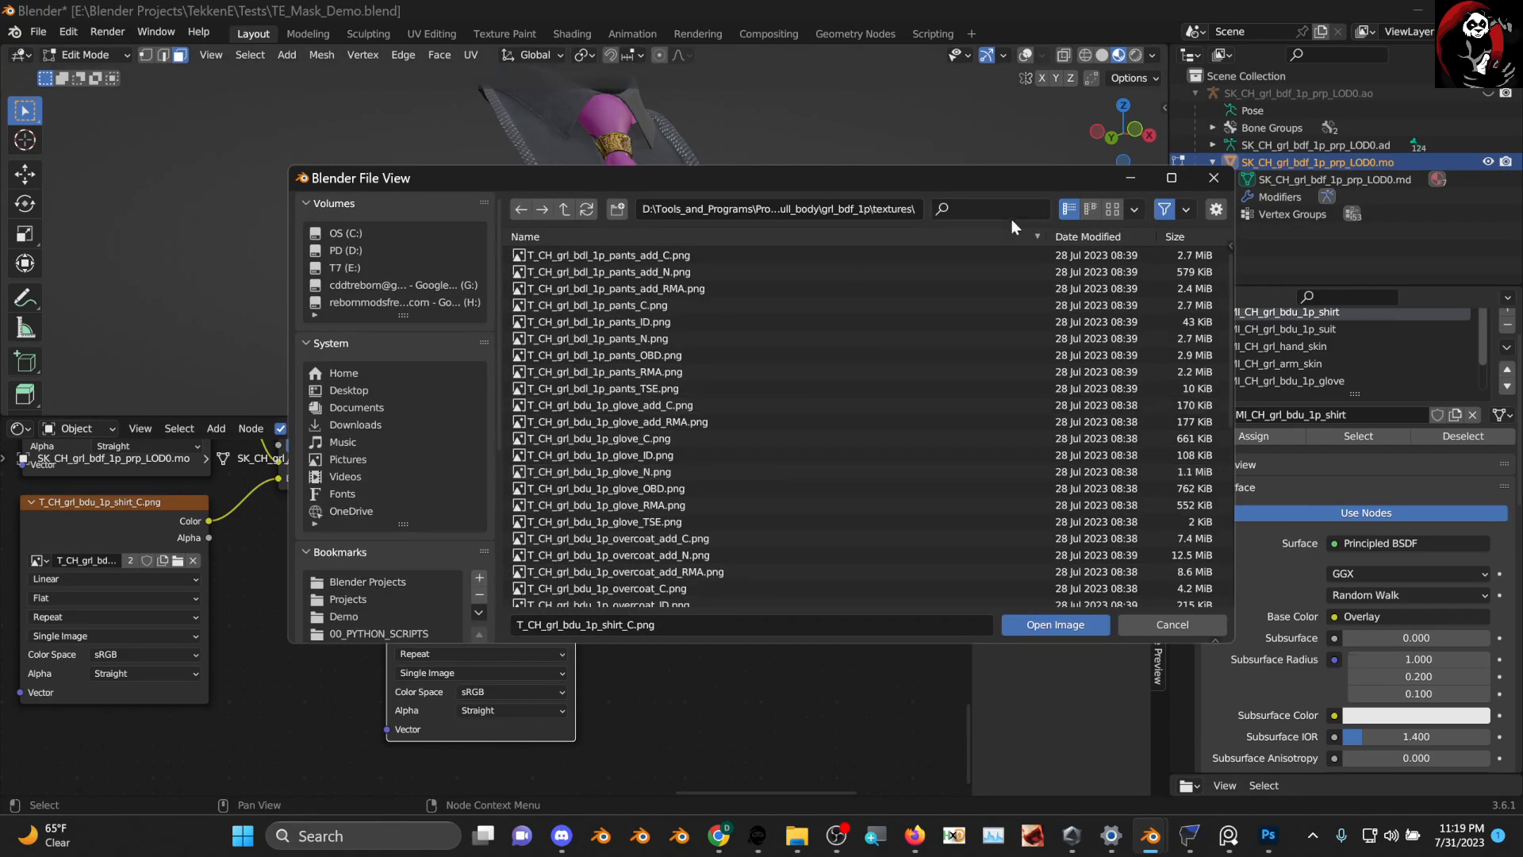
{"action": "type", "text": "shirt"}
{"action": "left_click", "coordinate": [790, 391]}
{"action": "left_click", "coordinate": [1128, 211]}
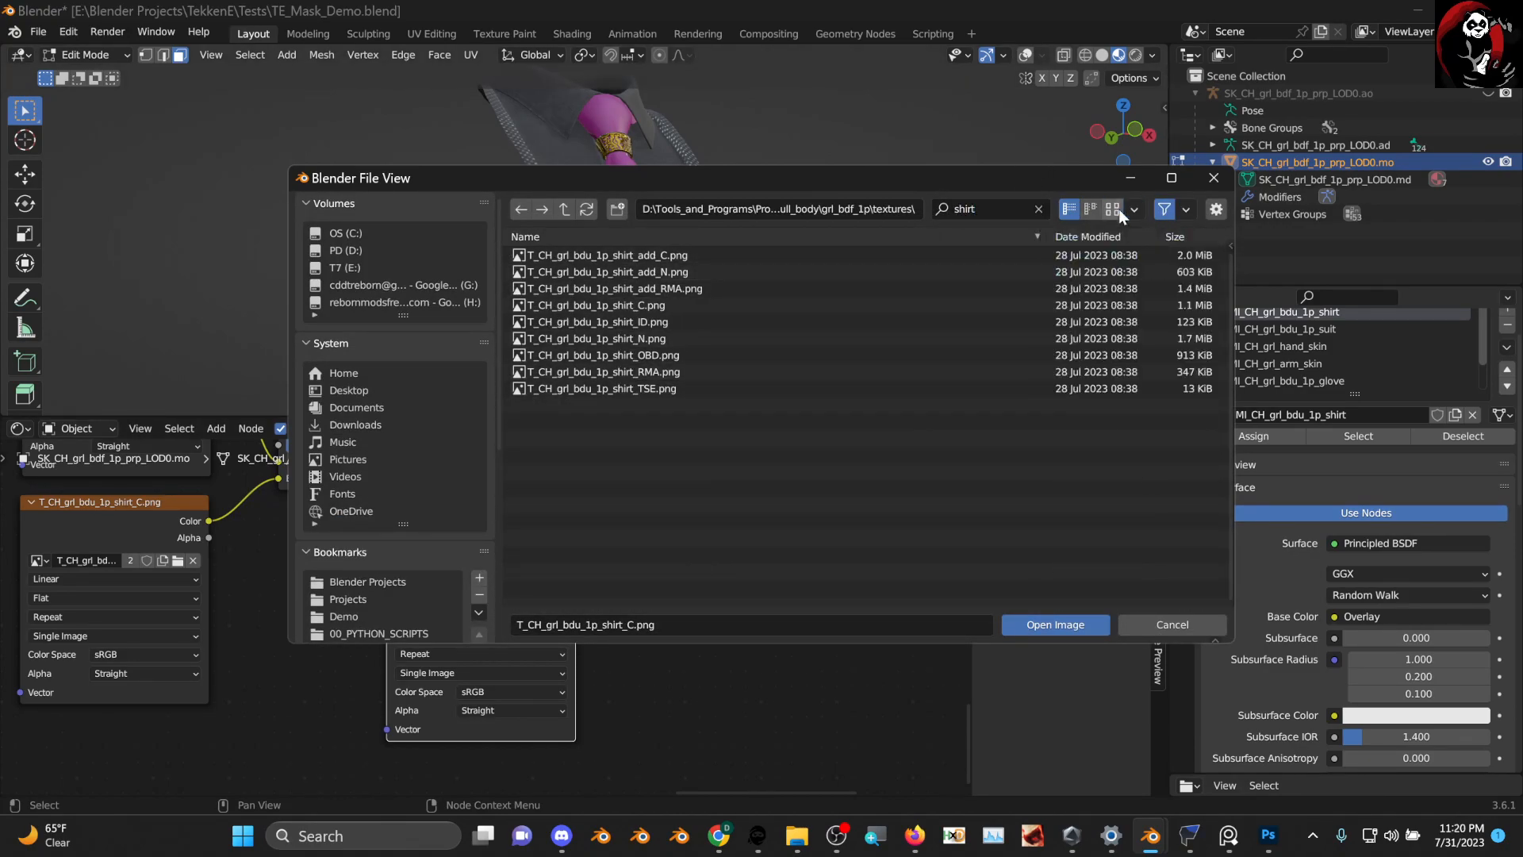
{"action": "left_click", "coordinate": [1114, 209]}
{"action": "left_click", "coordinate": [745, 309]}
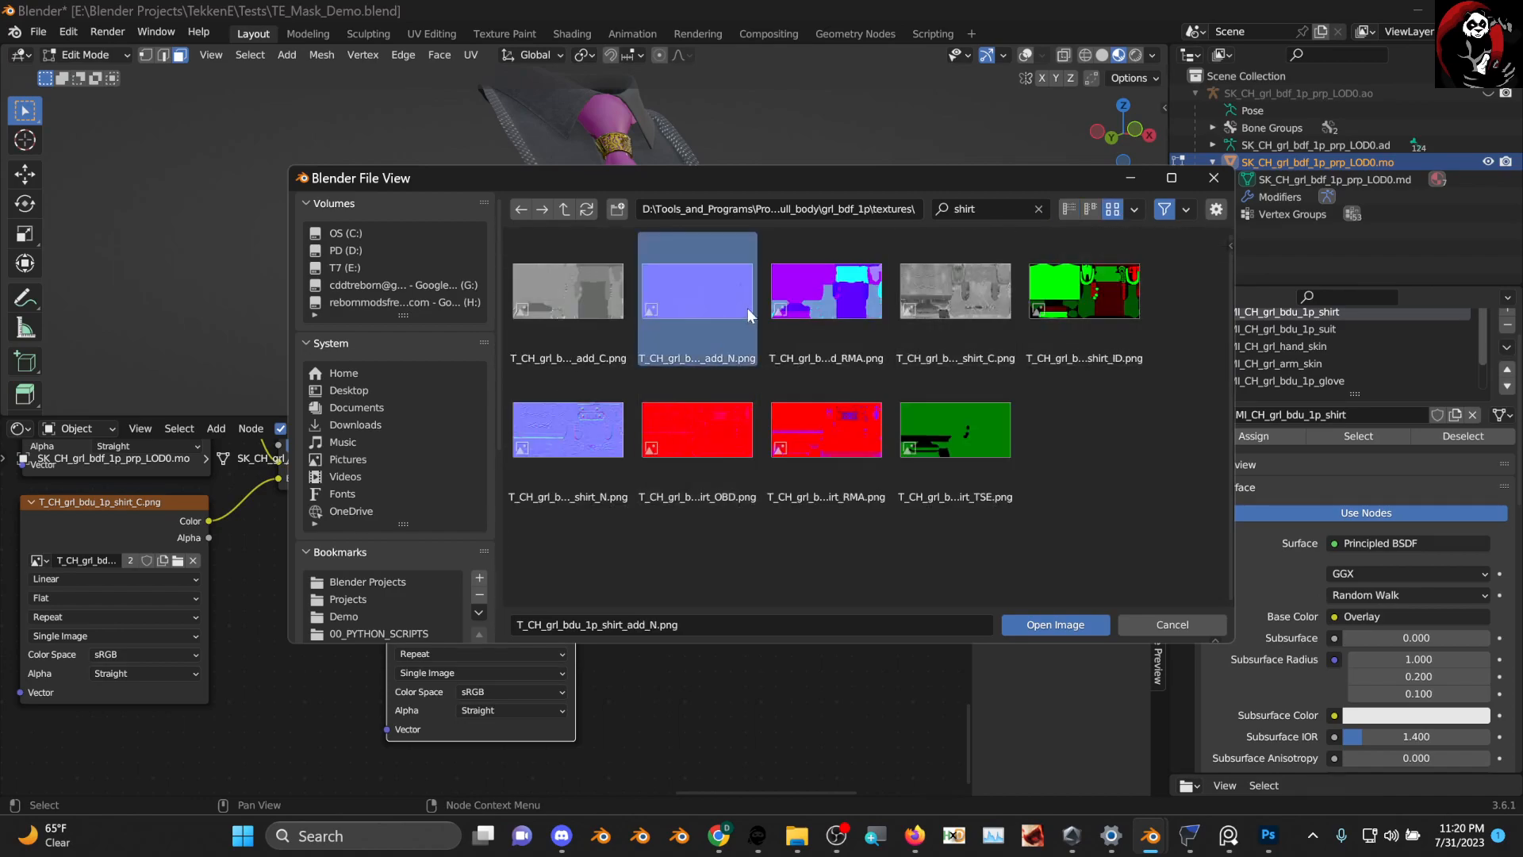
Add T_CH_grl_bdu_1p_shirt_N.png from the file browser as a new image texture node below the shirt_C texture node
{"action": "left_click", "coordinate": [568, 432]}
{"action": "left_click_drag", "start_coordinate": [558, 445], "coordinate": [300, 736]}
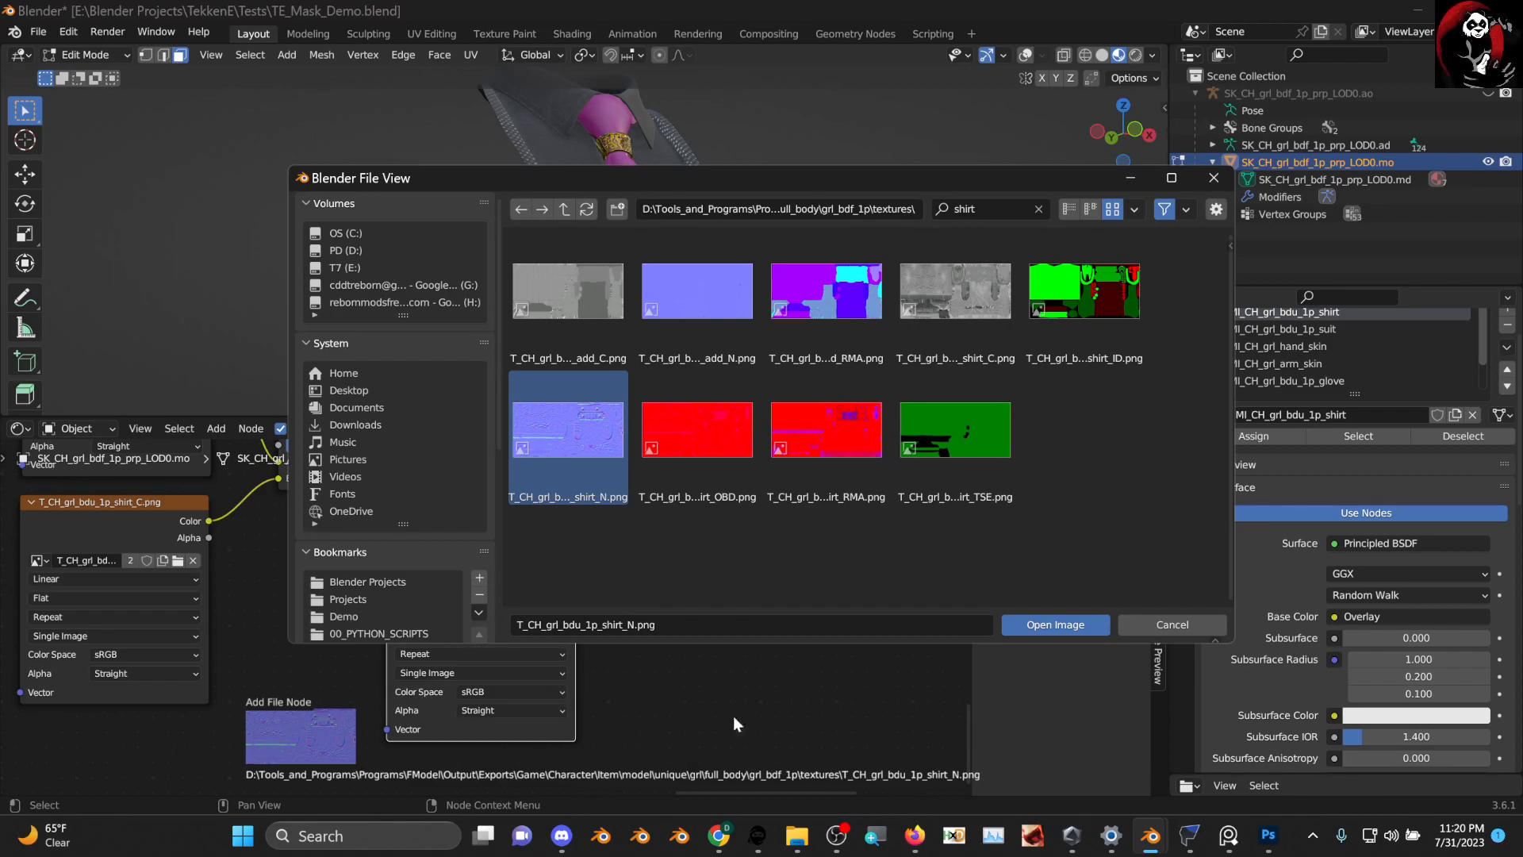
{"action": "left_click_drag", "start_coordinate": [772, 715], "coordinate": [774, 716]}
{"action": "left_click_drag", "start_coordinate": [392, 722], "coordinate": [185, 736]}
{"action": "middle_click_drag", "start_coordinate": [339, 719], "coordinate": [348, 644]}
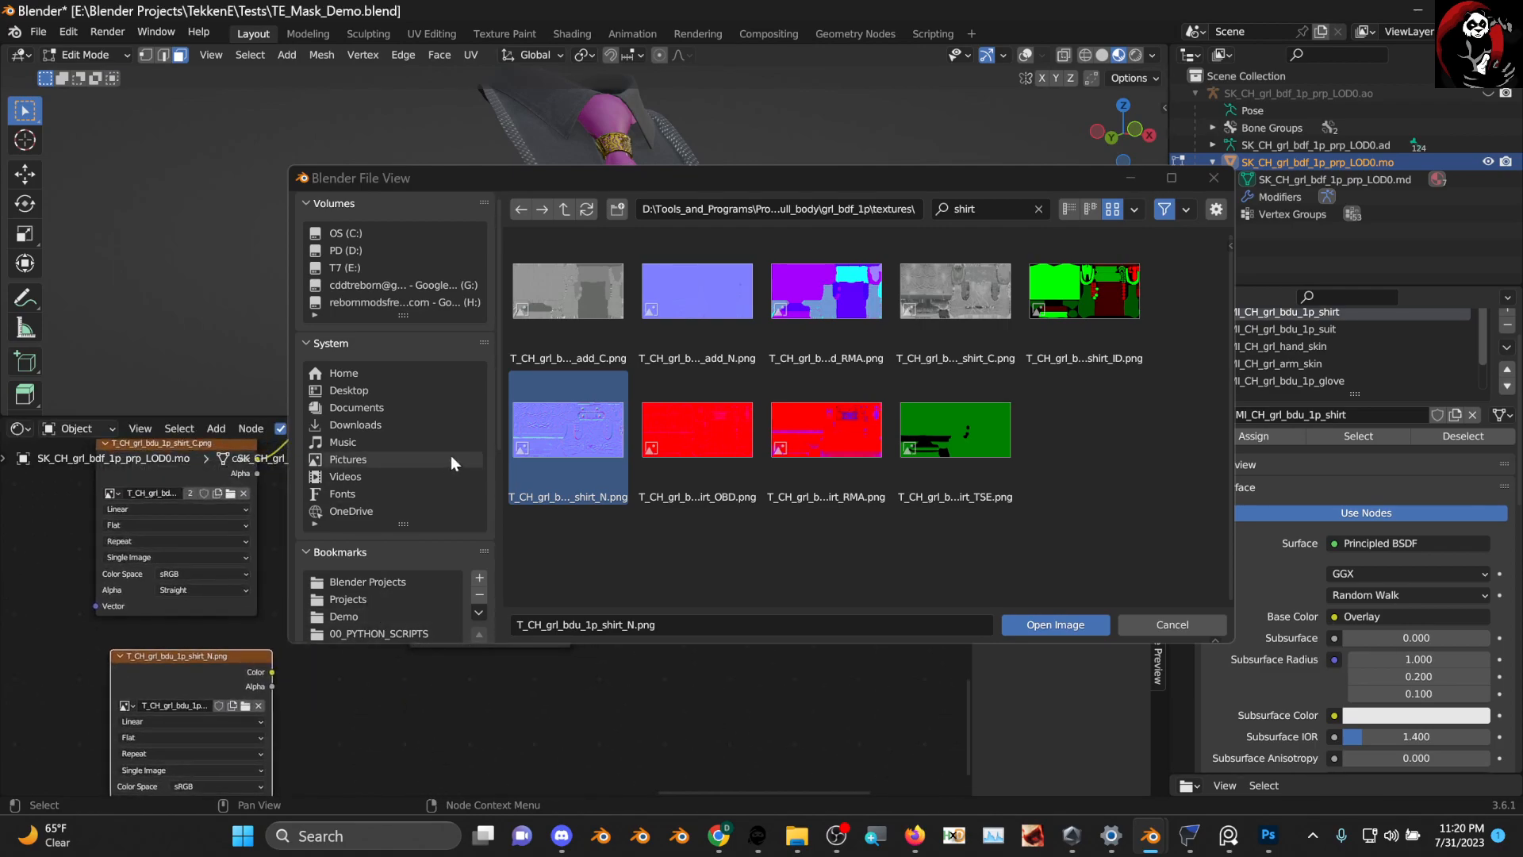
Load T_CH_grl_bdu_1p_shirt_add_N.png into the duplicated image node and place it under the shirt_N node
{"action": "scroll", "coordinate": [448, 459], "scroll_direction": "down", "scroll_amount": 1}
{"action": "left_click", "coordinate": [683, 282]}
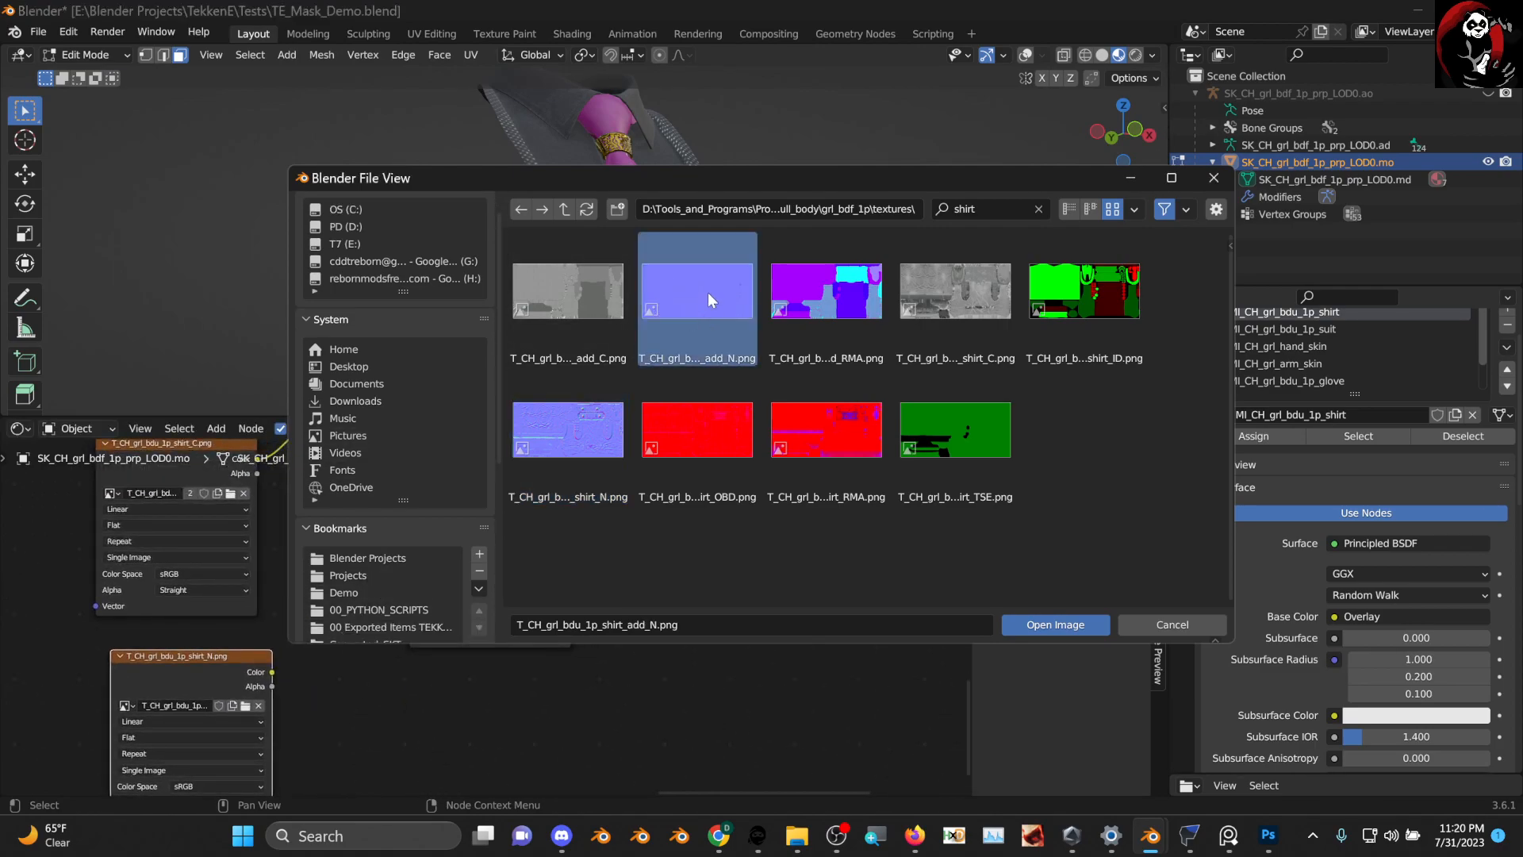
{"action": "left_click", "coordinate": [1054, 625]}
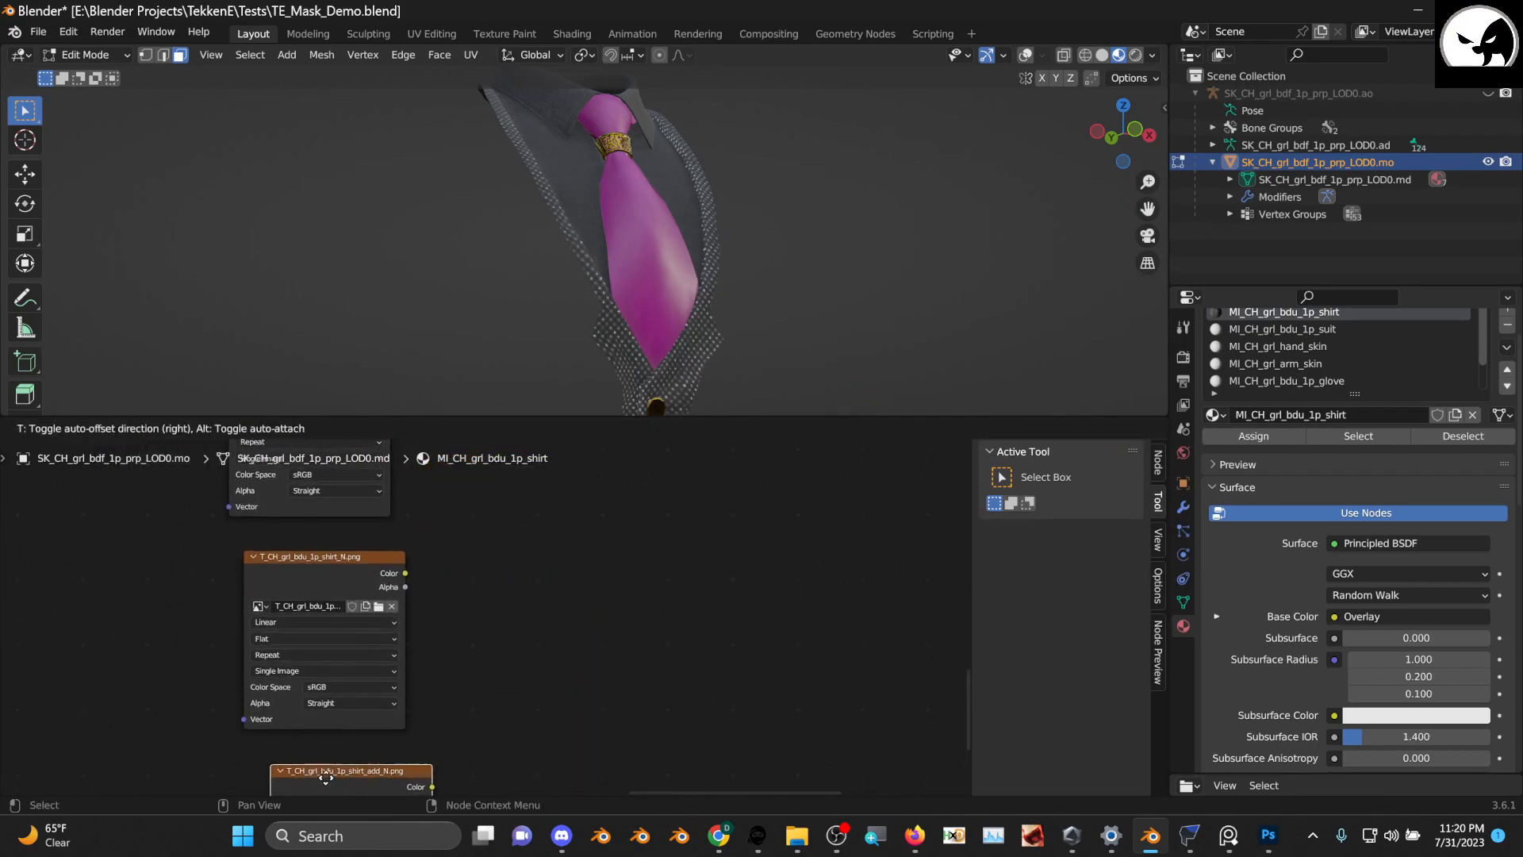
{"action": "left_click", "coordinate": [487, 642]}
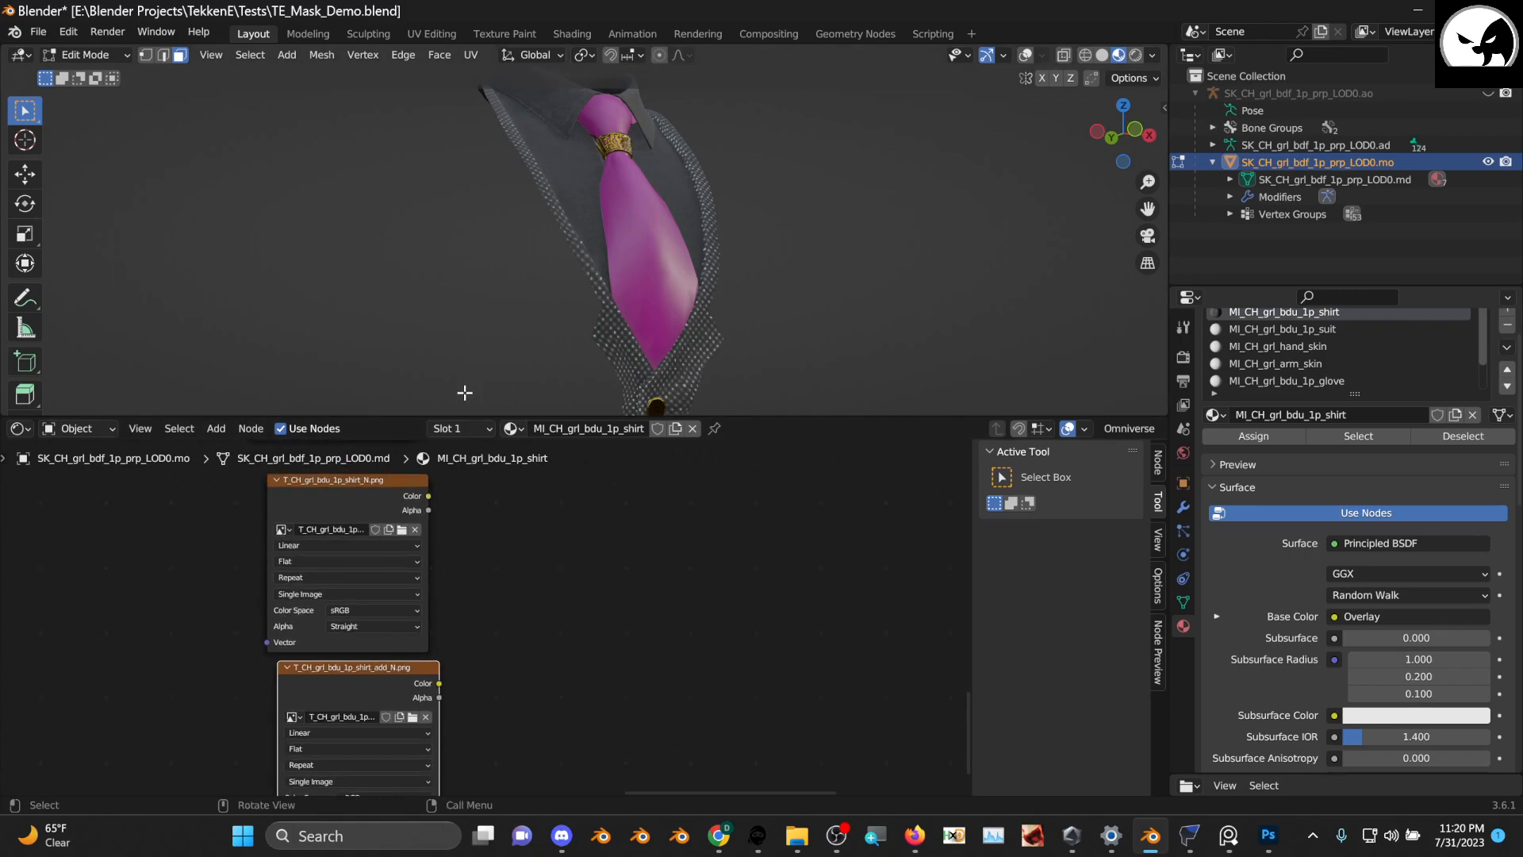
Enlarge the node editor, duplicate the Overlay node, and feed it shirt_N Color as A and shirt_add_N Color as B
{"action": "left_click_drag", "start_coordinate": [465, 415], "coordinate": [476, 190]}
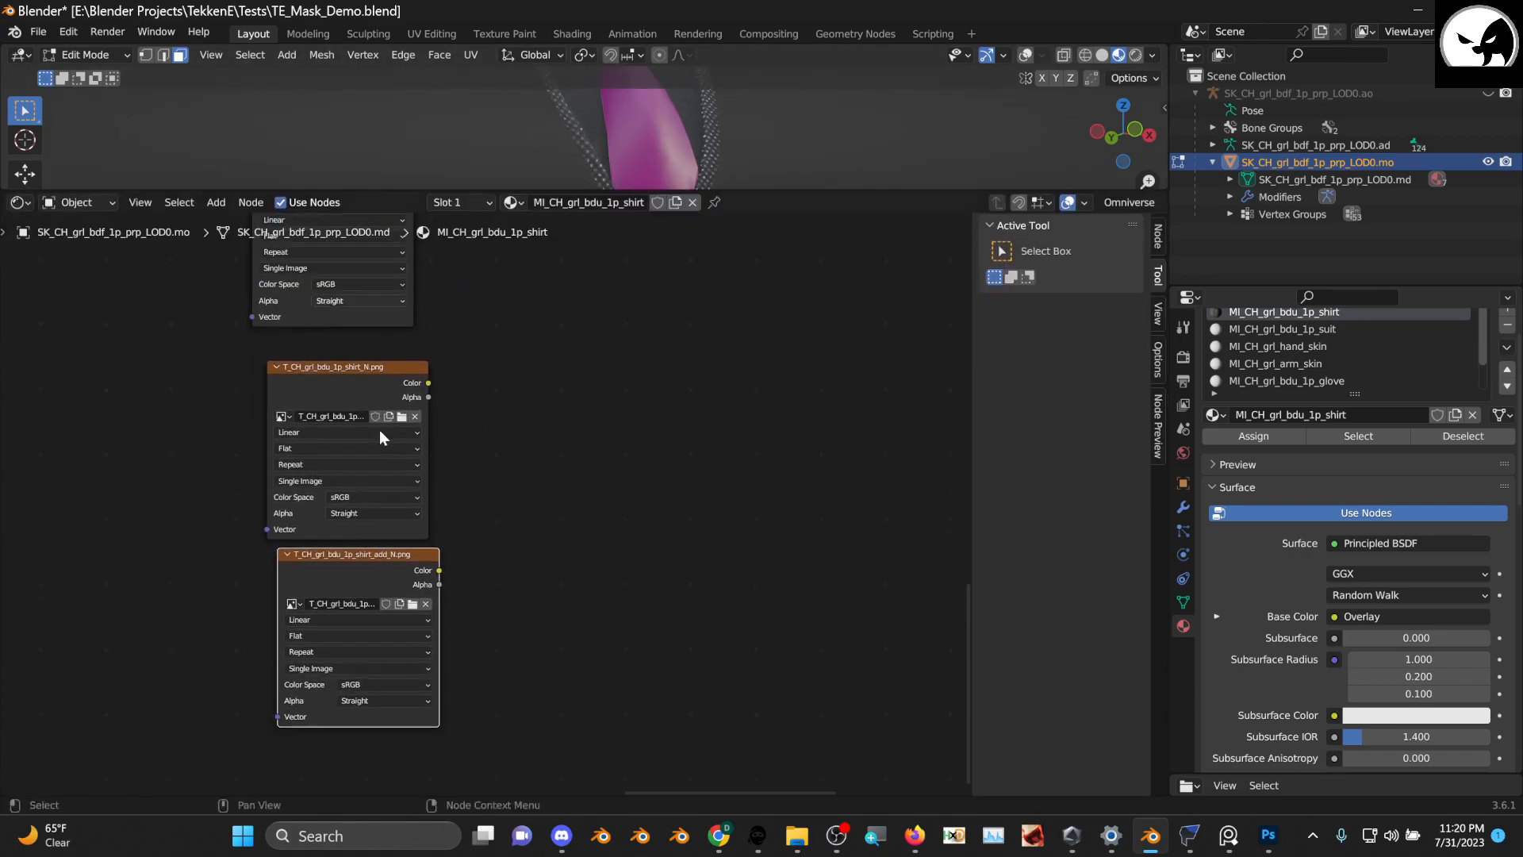
{"action": "scroll", "coordinate": [385, 433], "scroll_direction": "up", "scroll_amount": 3}
{"action": "scroll", "coordinate": [476, 418], "scroll_direction": "down", "scroll_amount": 3}
{"action": "middle_click_drag", "start_coordinate": [400, 521], "coordinate": [361, 706]}
{"action": "key", "text": "shift+d"}
{"action": "left_click", "coordinate": [420, 449]}
{"action": "left_click_drag", "start_coordinate": [418, 441], "coordinate": [442, 626]}
{"action": "middle_click_drag", "start_coordinate": [485, 577], "coordinate": [509, 440]}
{"action": "scroll", "coordinate": [496, 435], "scroll_direction": "up", "scroll_amount": 2}
{"action": "left_click_drag", "start_coordinate": [336, 382], "coordinate": [428, 649]}
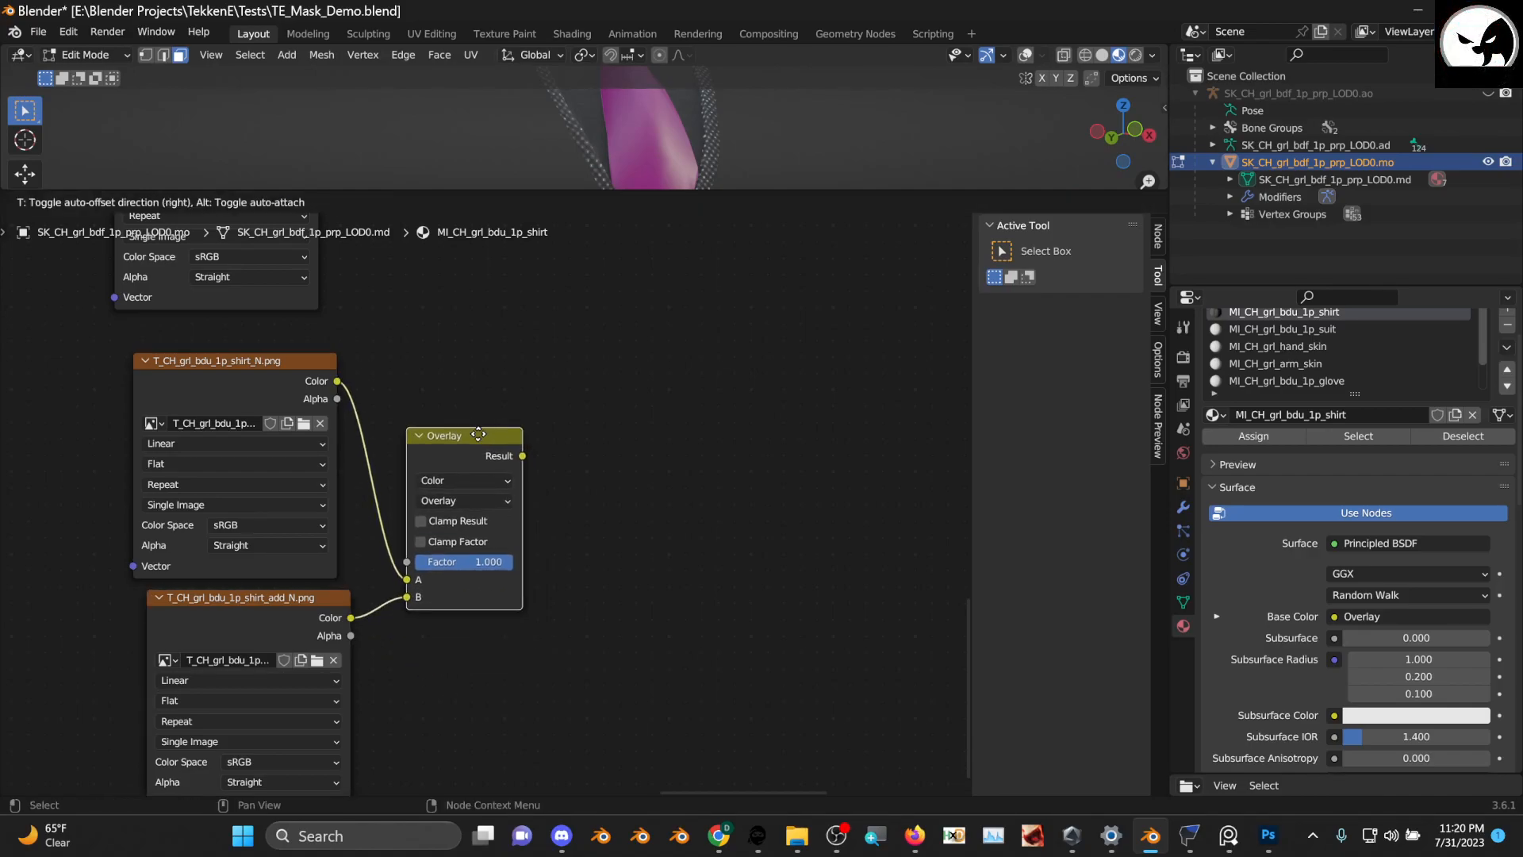
Set the color space of both normal textures to Non-Color and align the shirt_add_N node under shirt_N
{"action": "middle_click_drag", "start_coordinate": [361, 616], "coordinate": [505, 547]}
{"action": "left_click", "coordinate": [361, 508]}
{"action": "left_click", "coordinate": [384, 617]}
{"action": "left_click", "coordinate": [365, 655]}
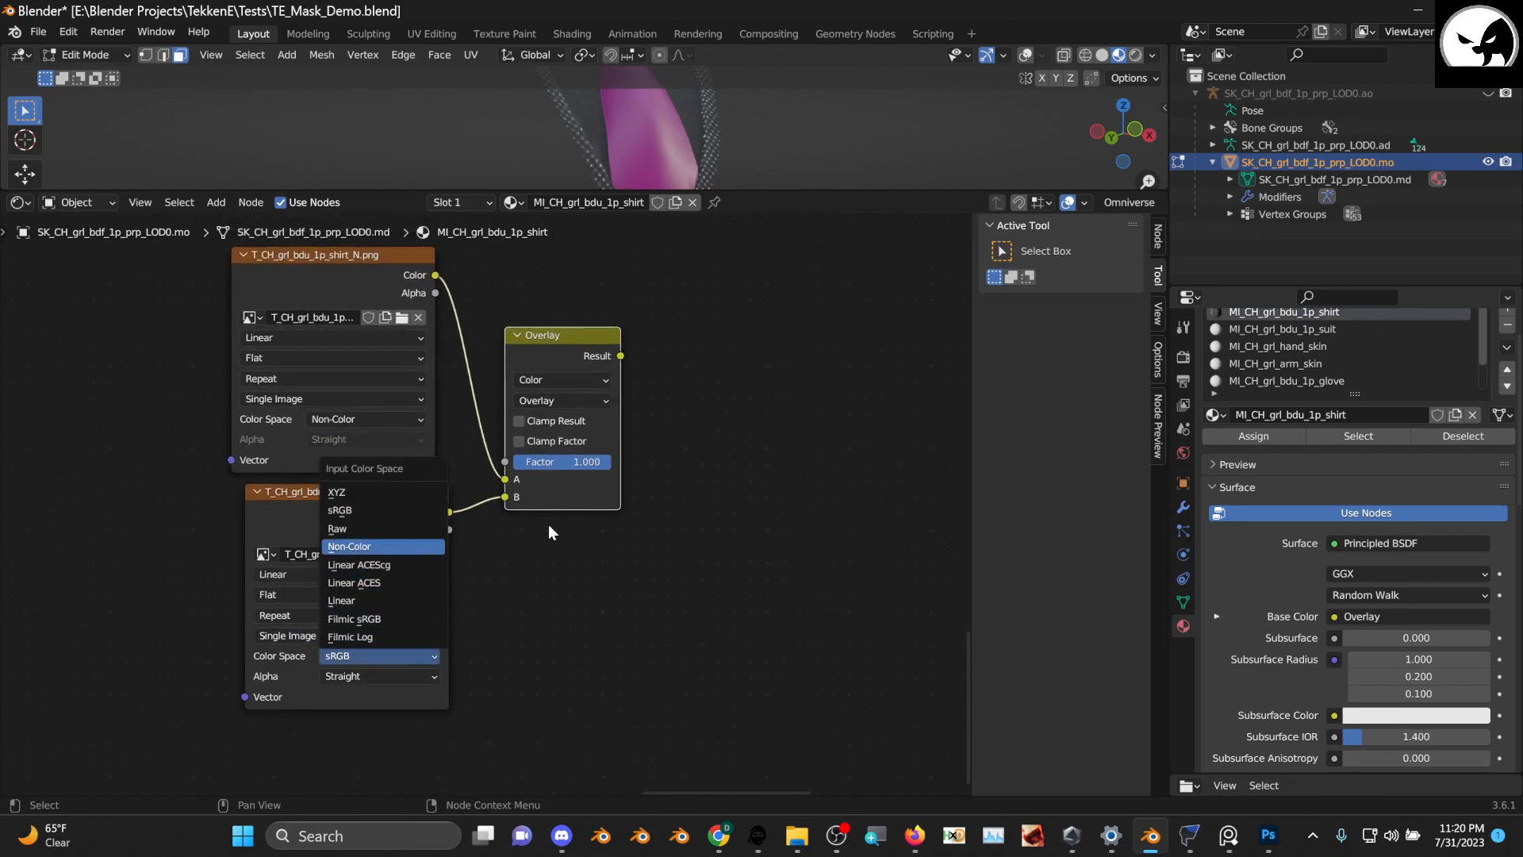
{"action": "key", "text": "Return"}
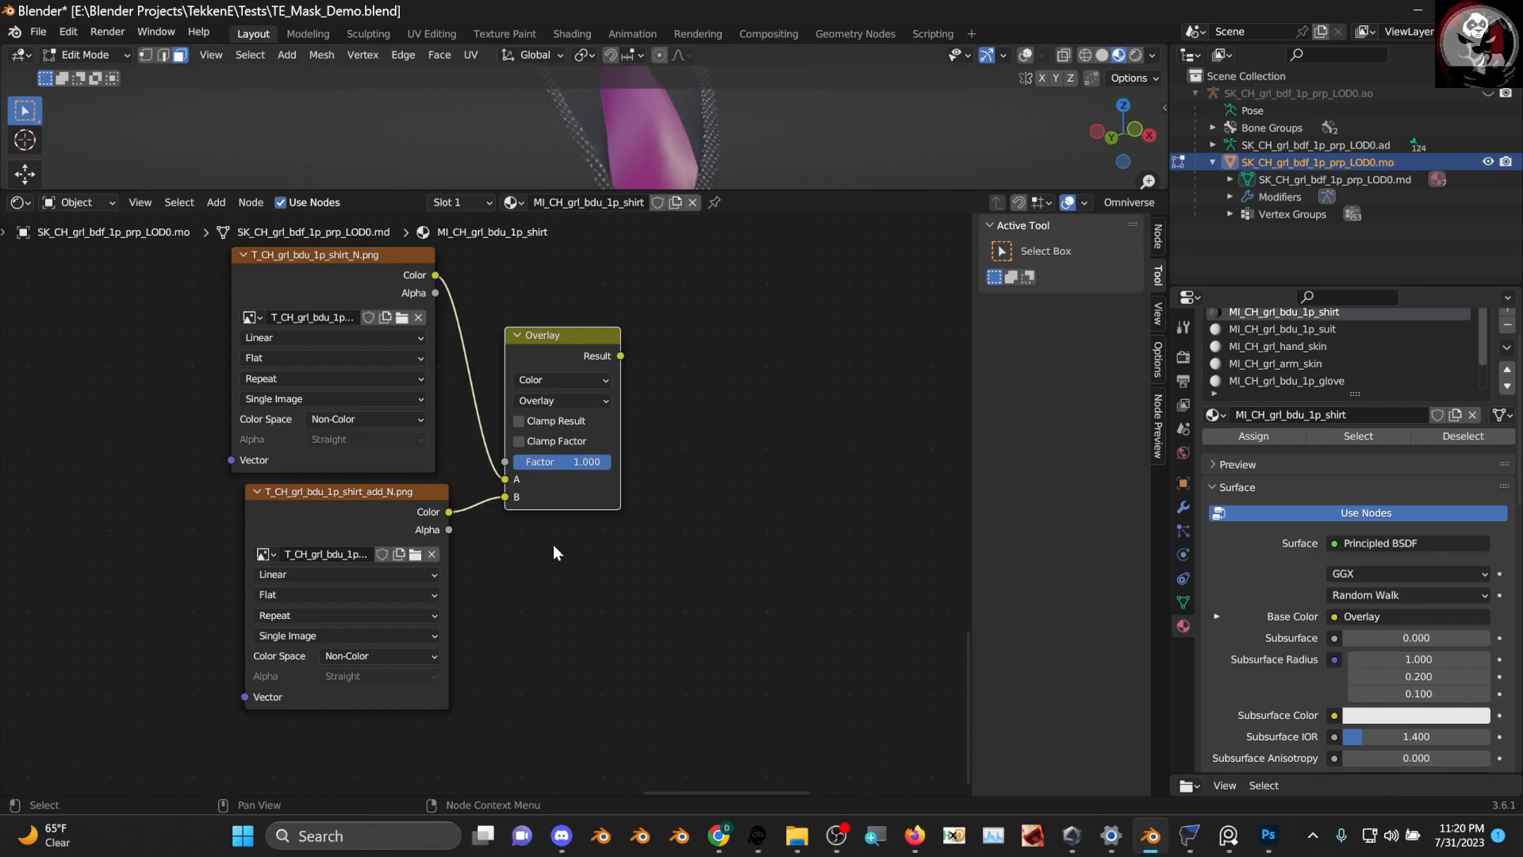
{"action": "left_click_drag", "start_coordinate": [367, 498], "coordinate": [457, 506]}
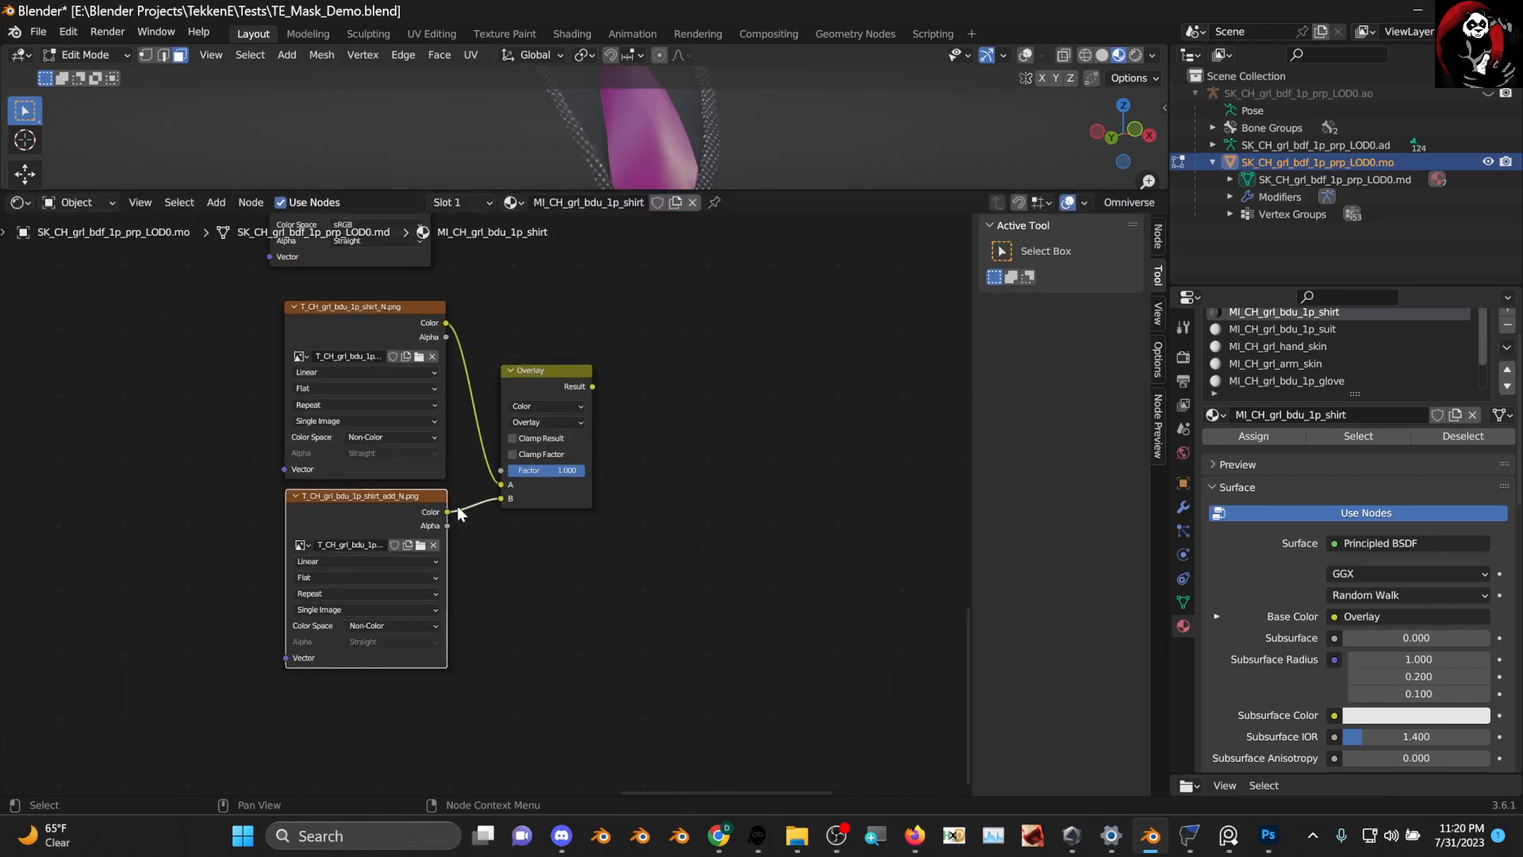
Add a Normal Map node, connect the new Overlay Result to its Color, and link its Normal to the Principled BSDF Normal input
{"action": "scroll", "coordinate": [457, 506], "scroll_direction": "down", "scroll_amount": 2}
{"action": "middle_click_drag", "start_coordinate": [378, 536], "coordinate": [570, 548]}
{"action": "scroll", "coordinate": [407, 558], "scroll_direction": "down", "scroll_amount": 4}
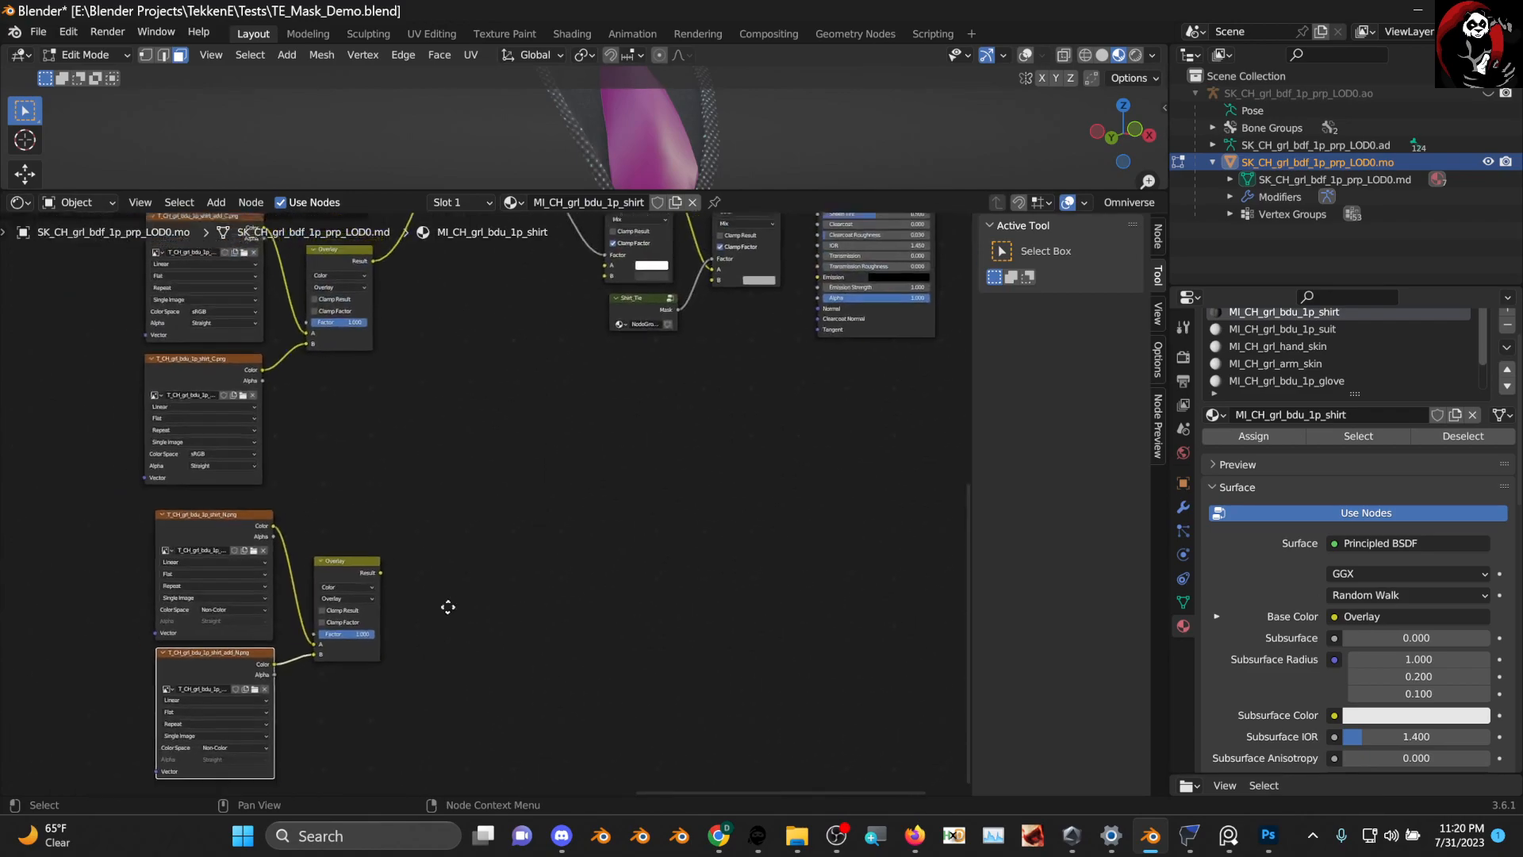
{"action": "key", "text": "shift+a"}
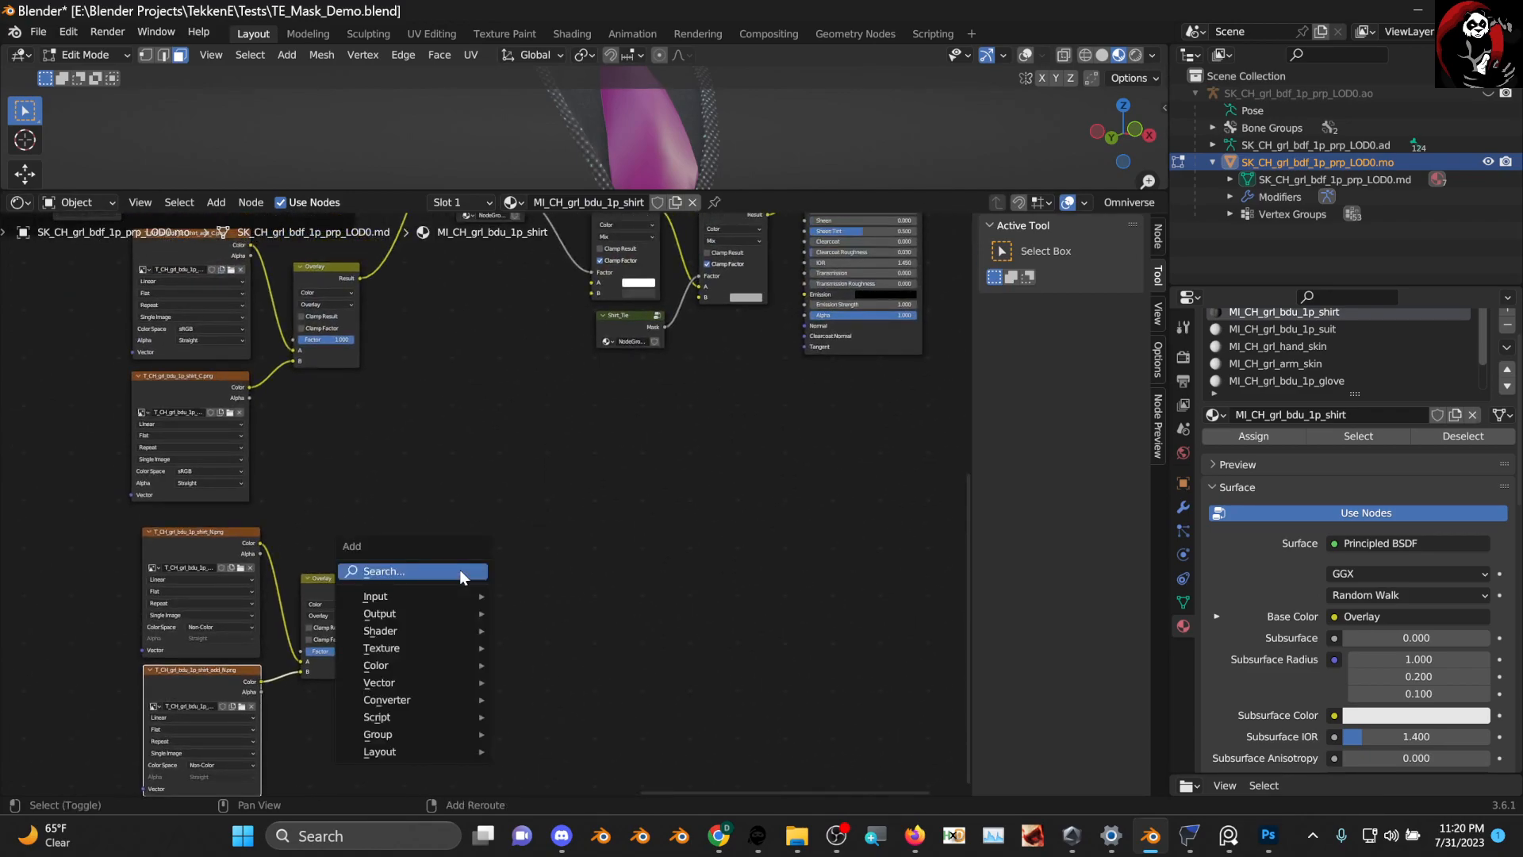
{"action": "type", "text": "norma"}
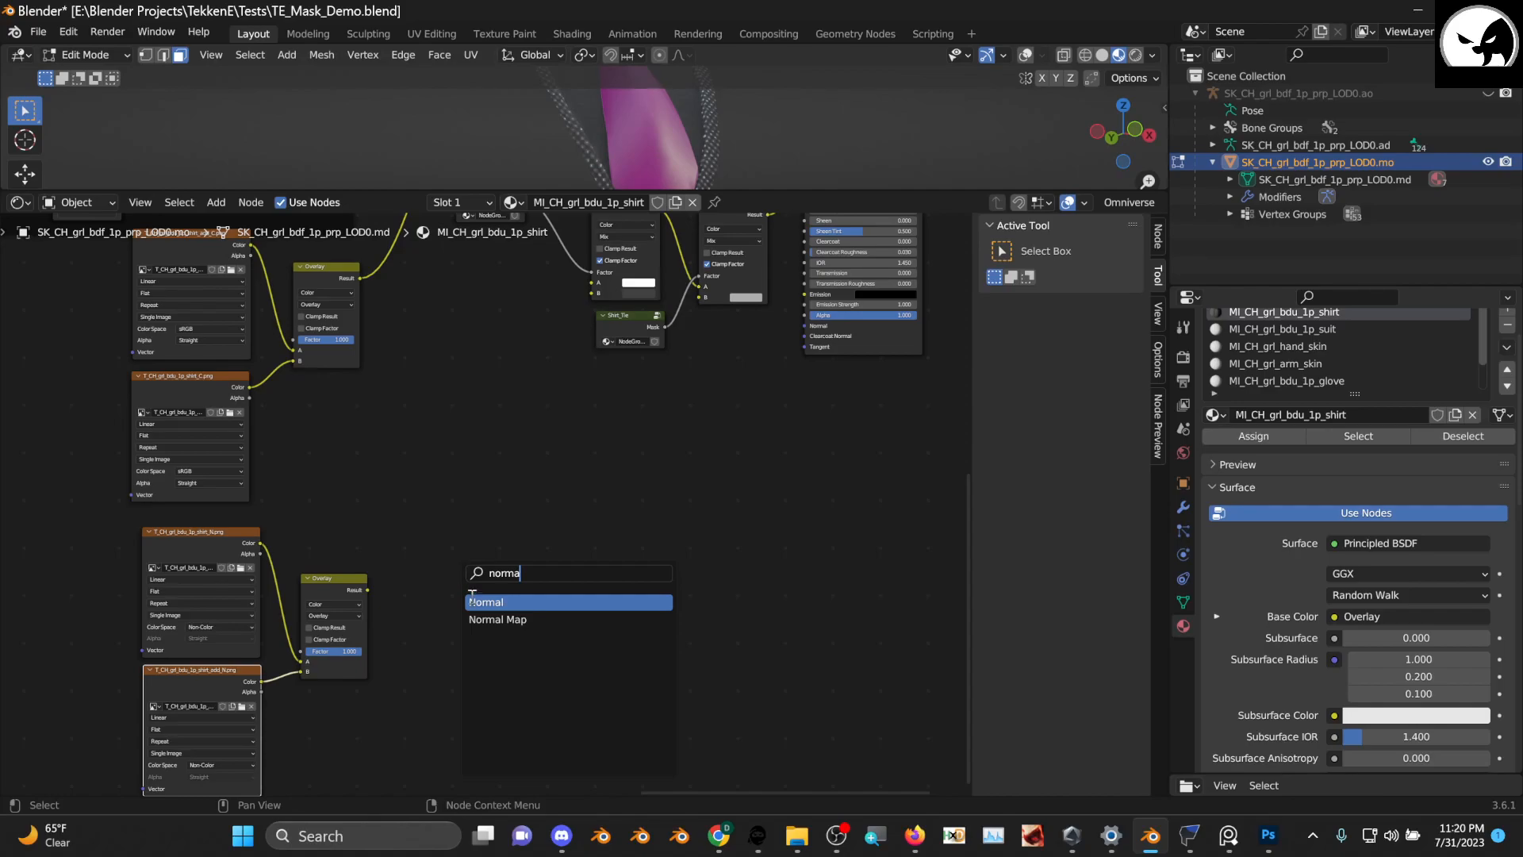
{"action": "left_click", "coordinate": [518, 621]}
{"action": "left_click", "coordinate": [536, 597]}
{"action": "left_click_drag", "start_coordinate": [369, 590], "coordinate": [477, 592]}
{"action": "left_click_drag", "start_coordinate": [545, 545], "coordinate": [772, 330]}
Enlarge the 3D viewport and inspect the tie's normal detail from several angles and distances
{"action": "left_click_drag", "start_coordinate": [795, 190], "coordinate": [778, 261]}
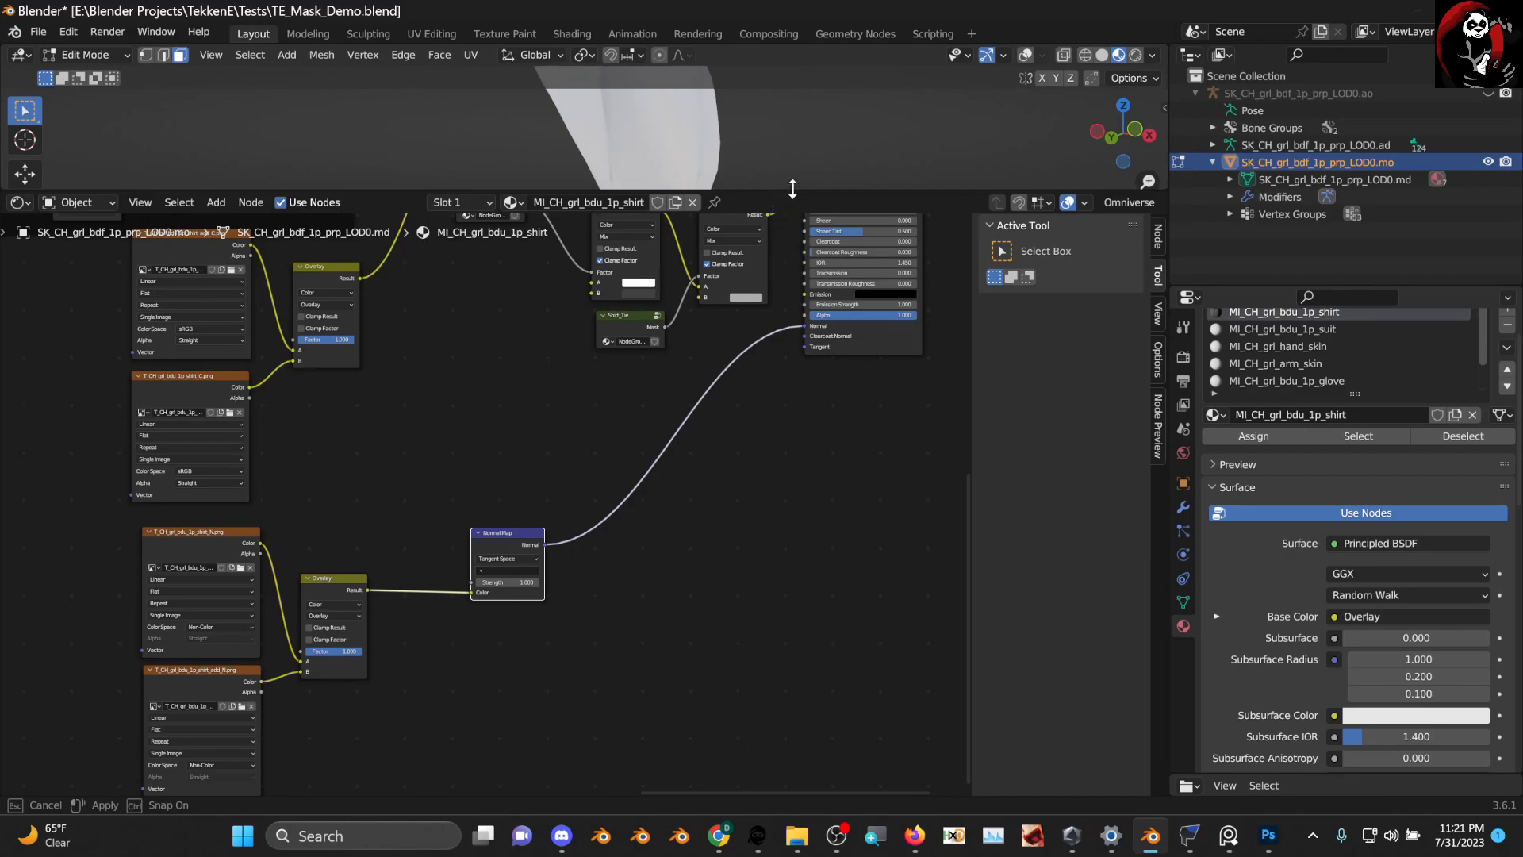
{"action": "left_click_drag", "start_coordinate": [791, 188], "coordinate": [775, 287]}
{"action": "scroll", "coordinate": [723, 210], "scroll_direction": "up", "scroll_amount": 5}
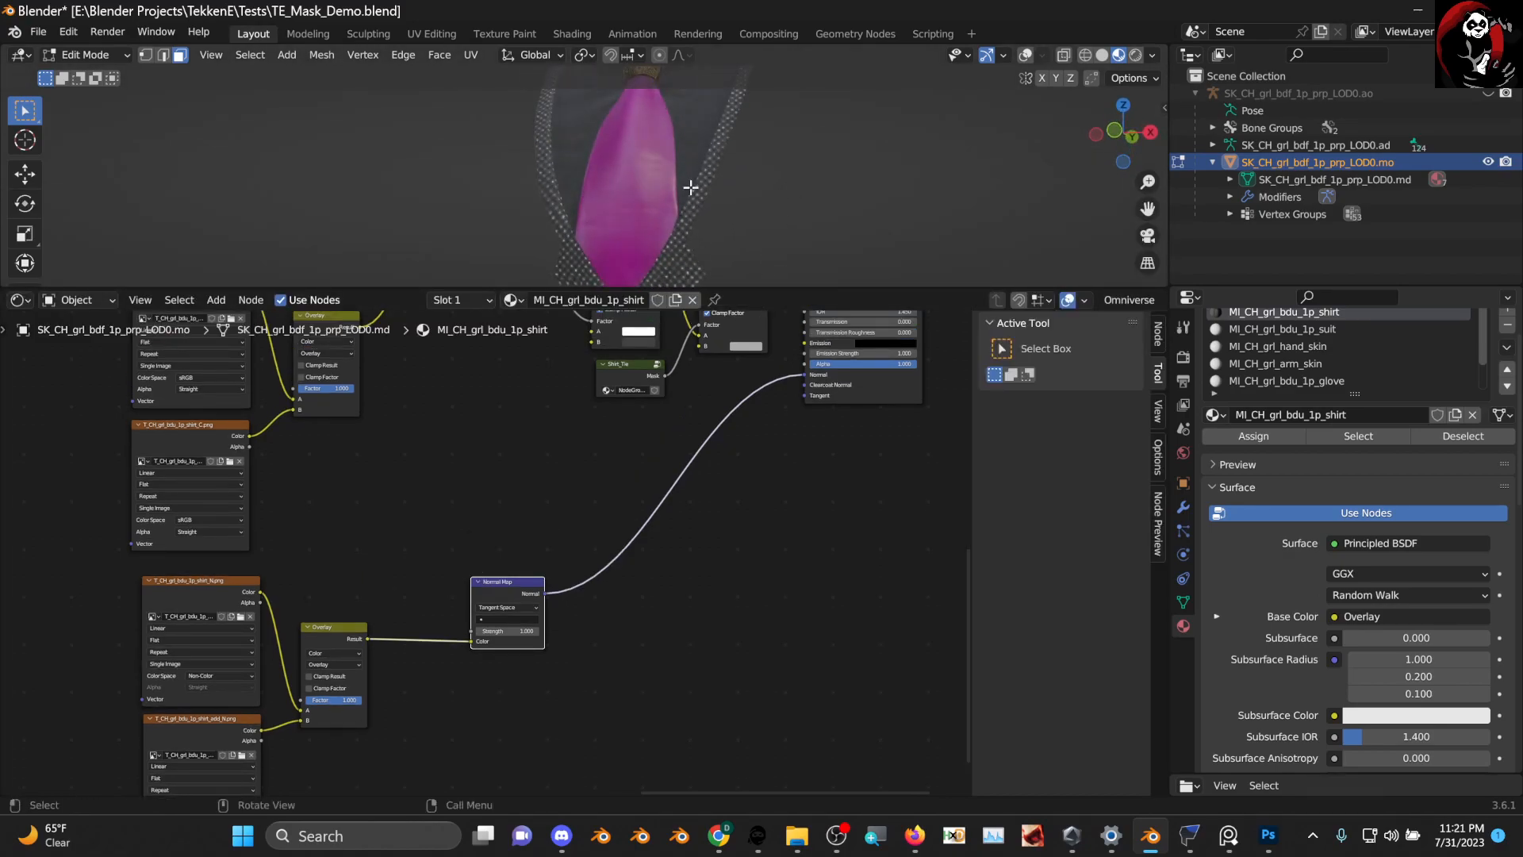
{"action": "middle_click_drag", "start_coordinate": [738, 181], "coordinate": [830, 226]}
{"action": "scroll", "coordinate": [701, 193], "scroll_direction": "down", "scroll_amount": 7}
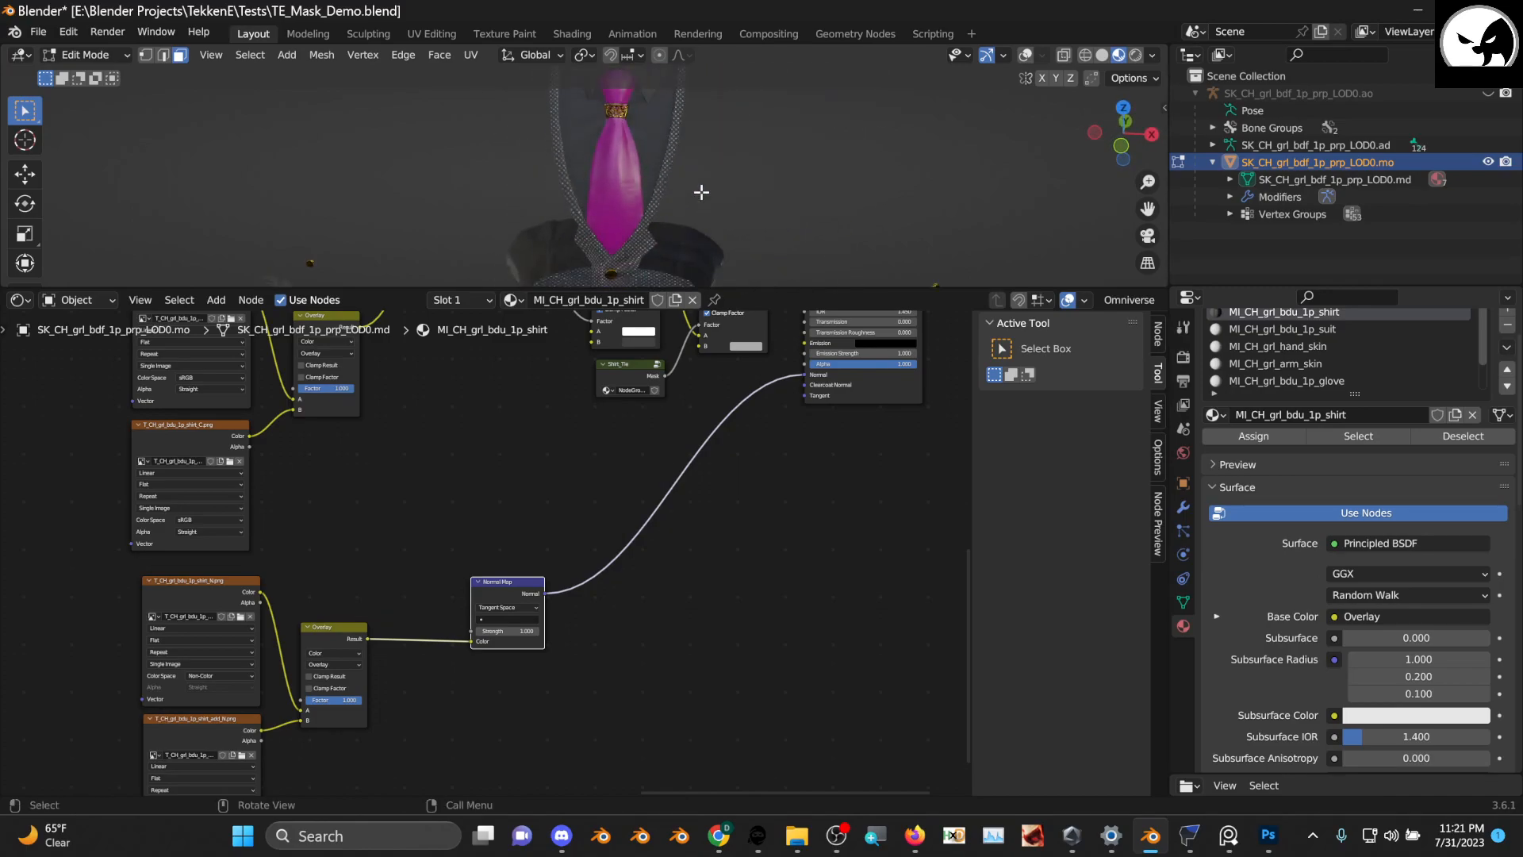
Duplicate the Shirt_Tie mask group and place the copy near the Overlay node that combines the normal textures
{"action": "middle_click_drag", "start_coordinate": [581, 571], "coordinate": [667, 496]}
{"action": "scroll", "coordinate": [667, 497], "scroll_direction": "up", "scroll_amount": 2}
{"action": "left_click_drag", "start_coordinate": [616, 499], "coordinate": [620, 541]}
{"action": "middle_click_drag", "start_coordinate": [590, 488], "coordinate": [631, 589]}
{"action": "scroll", "coordinate": [692, 525], "scroll_direction": "down", "scroll_amount": 3}
{"action": "middle_click_drag", "start_coordinate": [724, 424], "coordinate": [688, 522]}
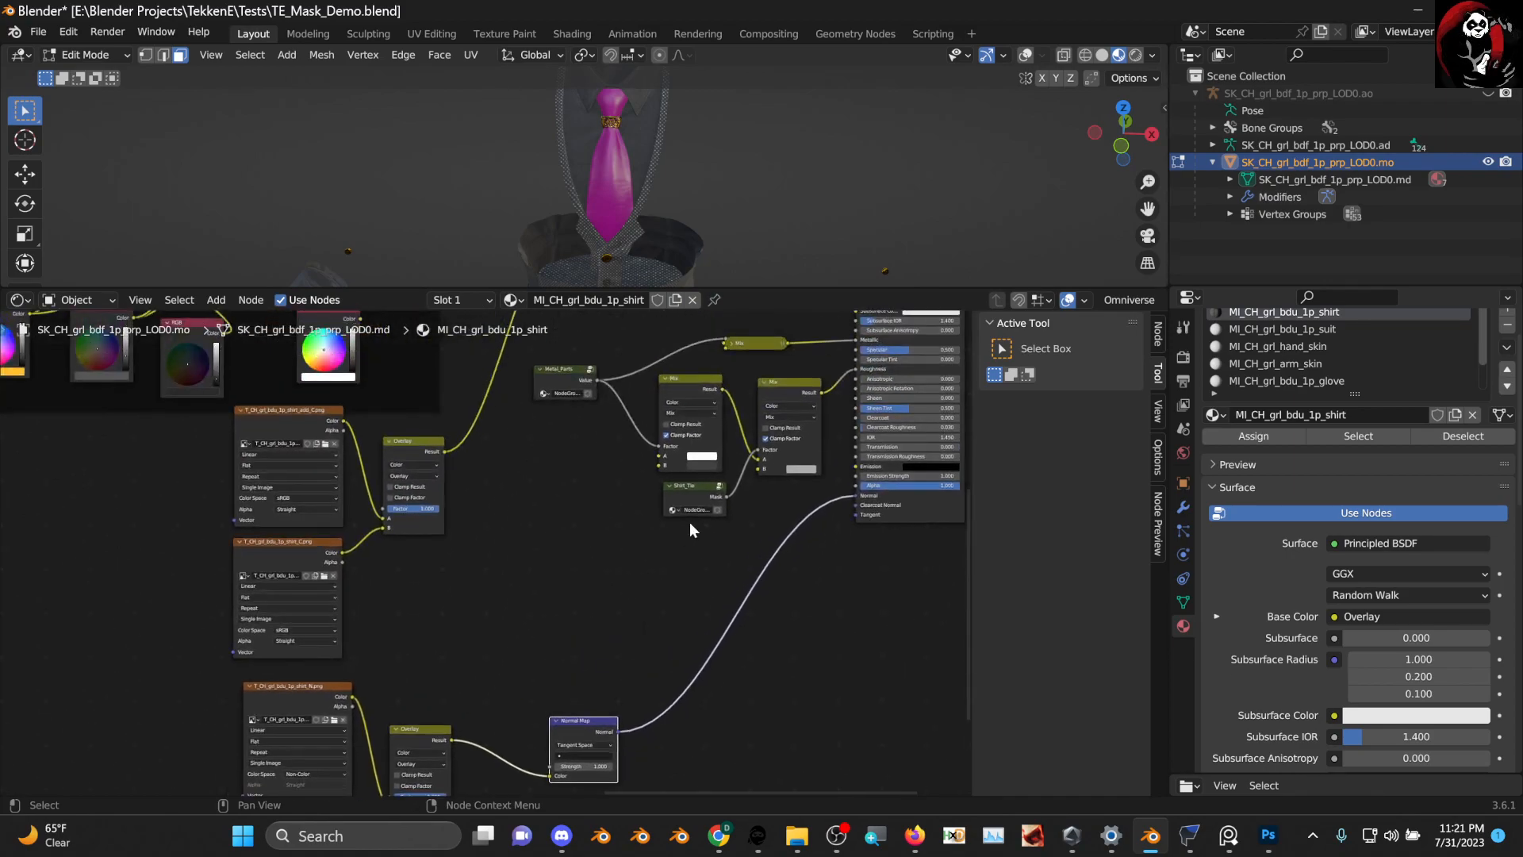
{"action": "scroll", "coordinate": [688, 522], "scroll_direction": "up", "scroll_amount": 2}
{"action": "left_click", "coordinate": [730, 476]}
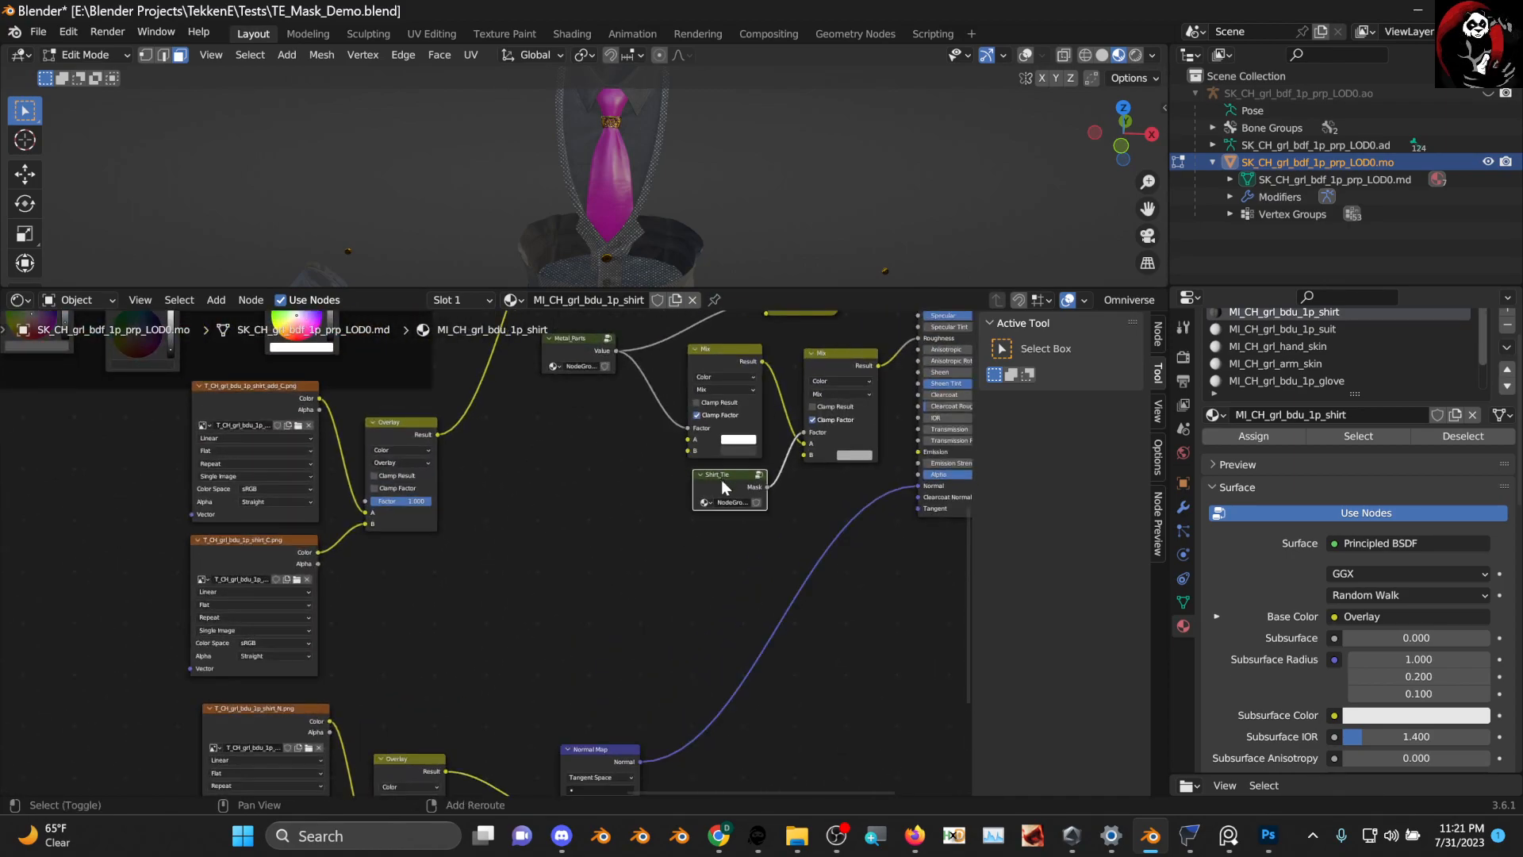
{"action": "key", "text": "shift+d"}
{"action": "left_click", "coordinate": [421, 706]}
Shift the Normal Map node away from the Overlay to make room between them
{"action": "middle_click_drag", "start_coordinate": [547, 746], "coordinate": [538, 527]}
{"action": "scroll", "coordinate": [537, 527], "scroll_direction": "up", "scroll_amount": 2}
{"action": "scroll", "coordinate": [538, 526], "scroll_direction": "up", "scroll_amount": 1}
{"action": "left_click_drag", "start_coordinate": [581, 530], "coordinate": [659, 532]}
Duplicate the T_CH_grl_bdu_1p_shirt_add_N.png image node and place the copy below the normal-texture Overlay
{"action": "left_click", "coordinate": [233, 480]}
{"action": "middle_click_drag", "start_coordinate": [198, 667], "coordinate": [390, 451]}
{"action": "left_click", "coordinate": [376, 463]}
{"action": "key", "text": "shift+d"}
{"action": "left_click", "coordinate": [610, 545]}
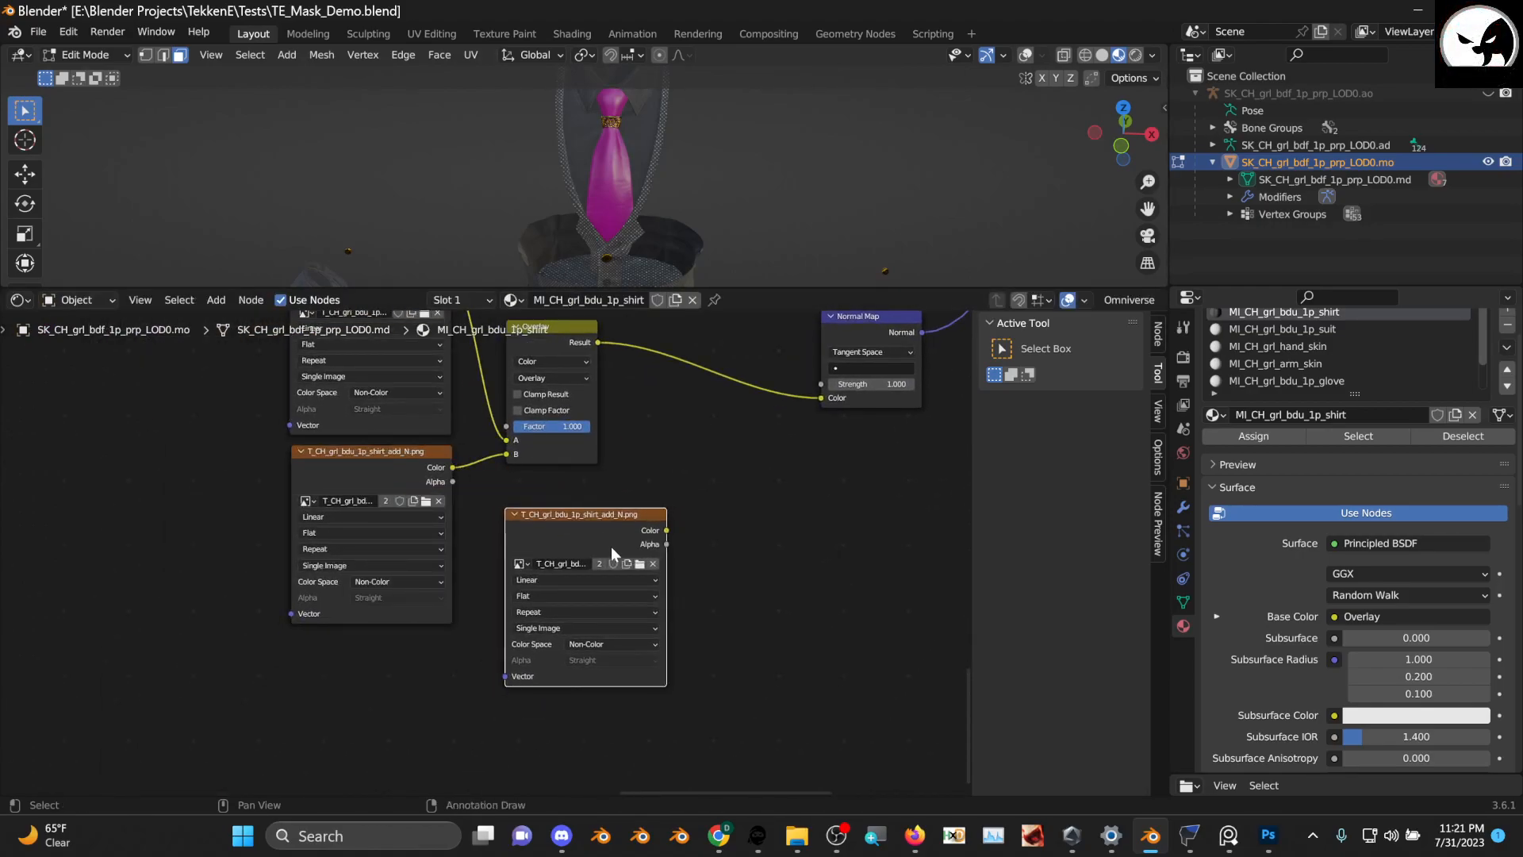
Browse for the copied node's image in the shared/texture/detailmap folder under Character/Item
{"action": "left_click", "coordinate": [639, 564]}
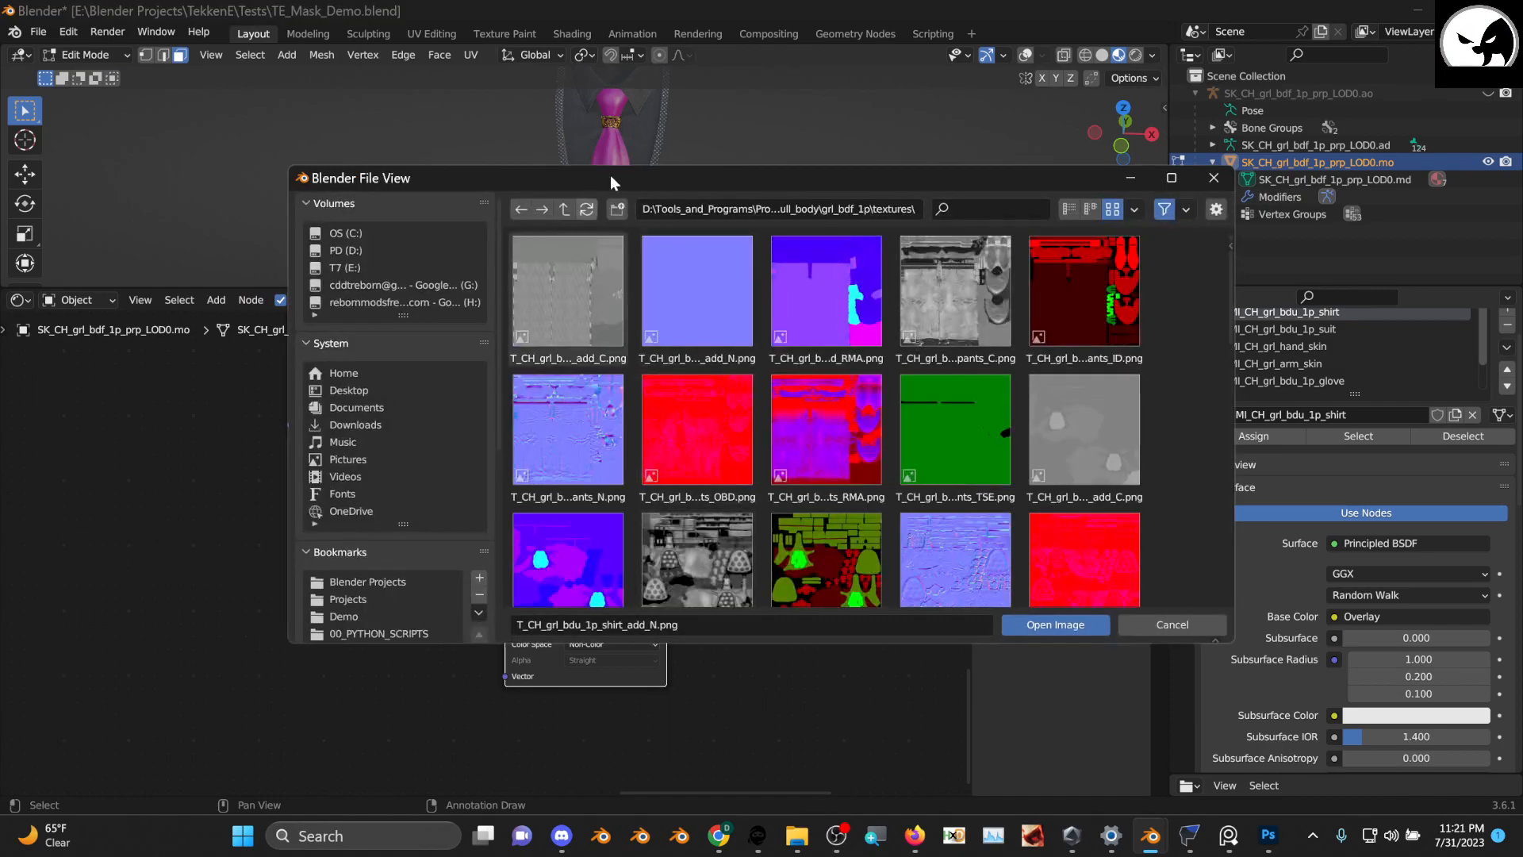
{"action": "left_click", "coordinate": [563, 211]}
{"action": "left_click", "coordinate": [562, 211]}
{"action": "left_click", "coordinate": [563, 211]}
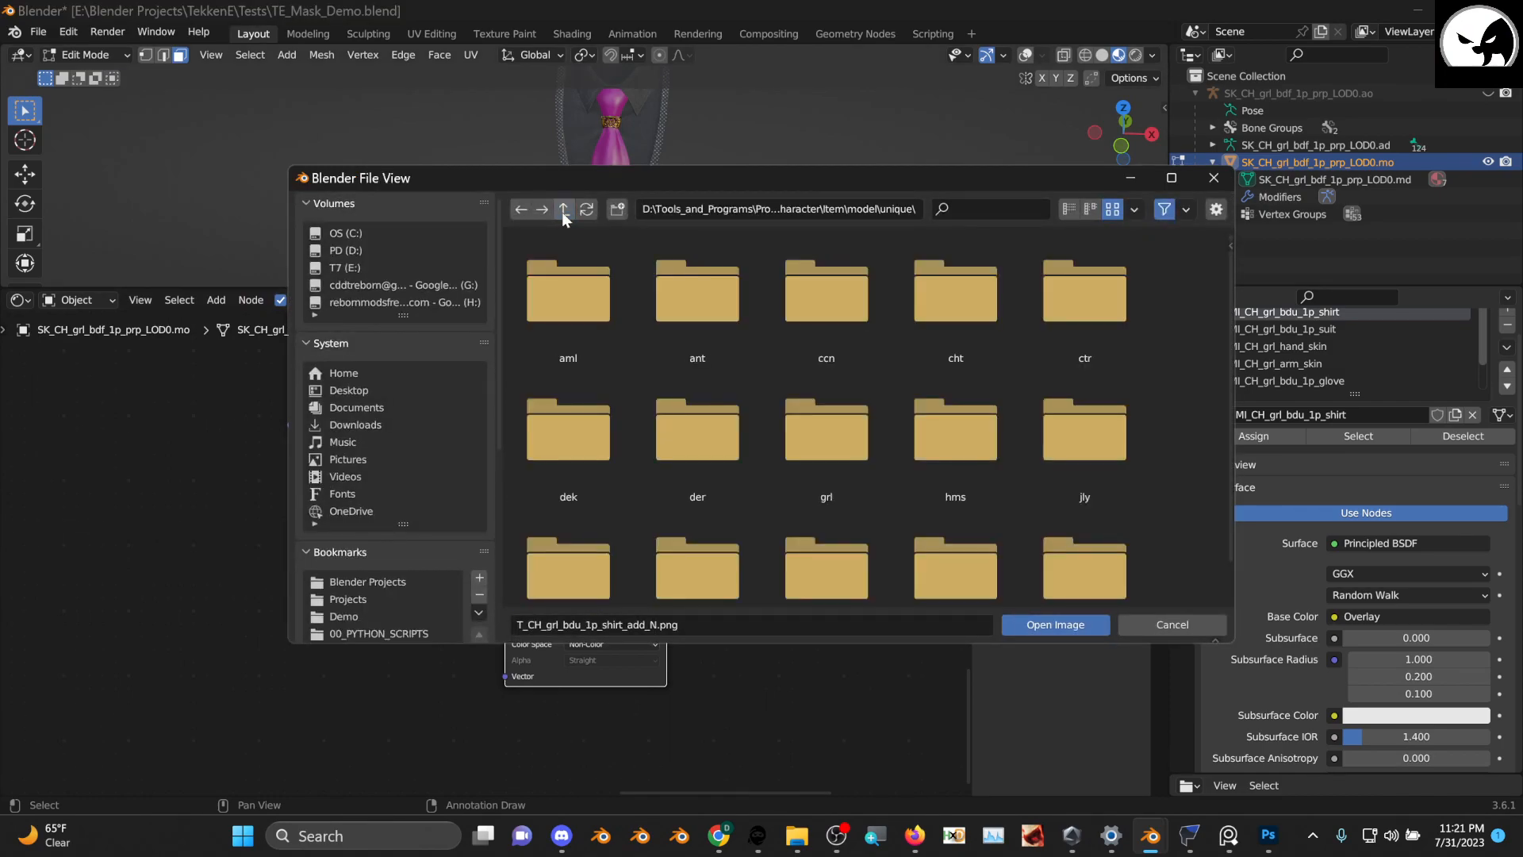
{"action": "left_click", "coordinate": [562, 211]}
{"action": "left_click", "coordinate": [563, 211]}
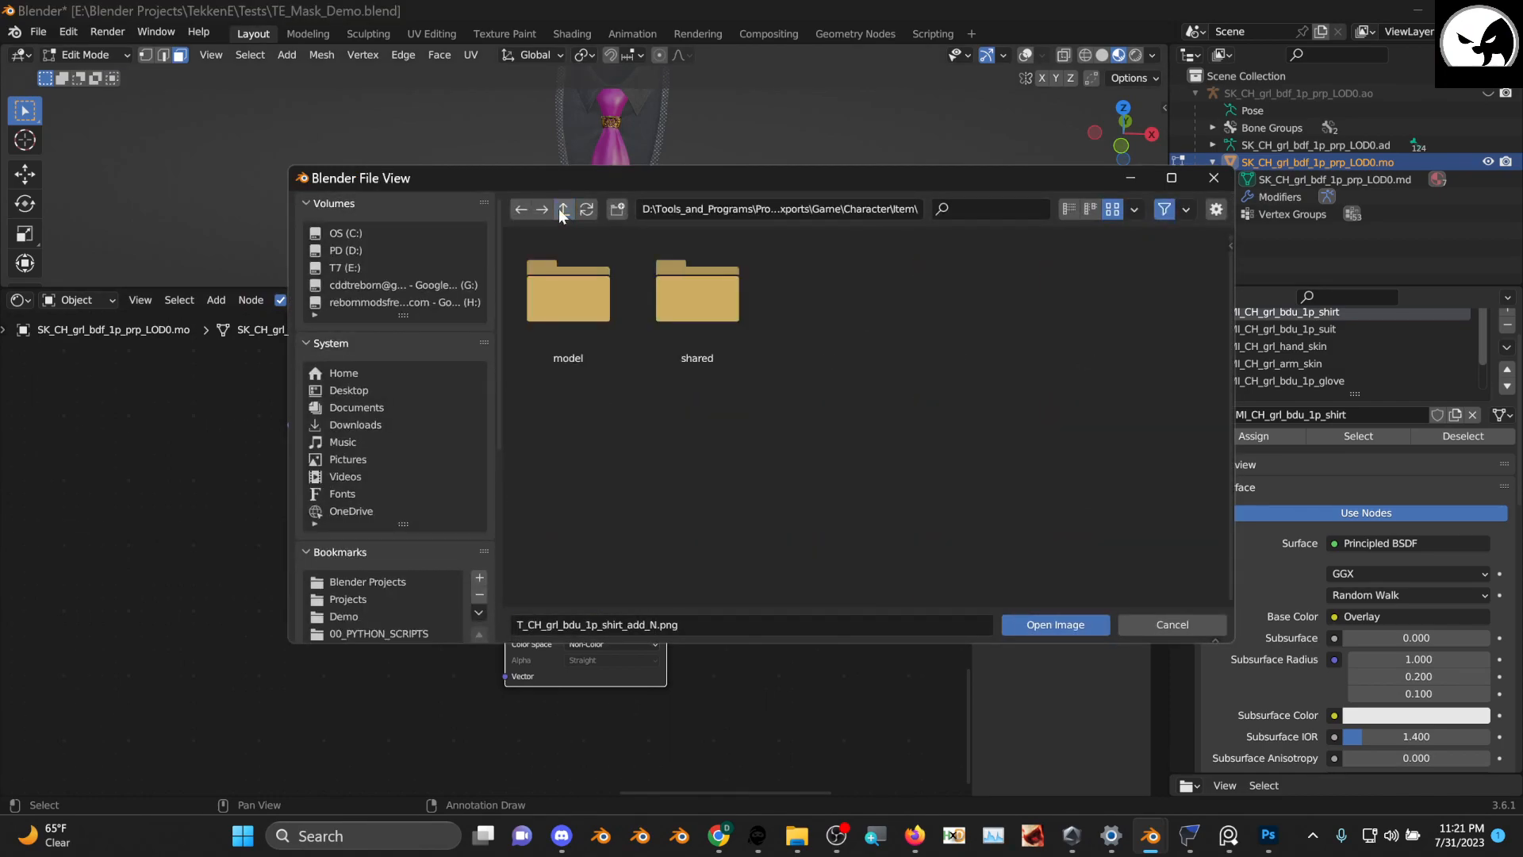
{"action": "double_click", "coordinate": [711, 292]}
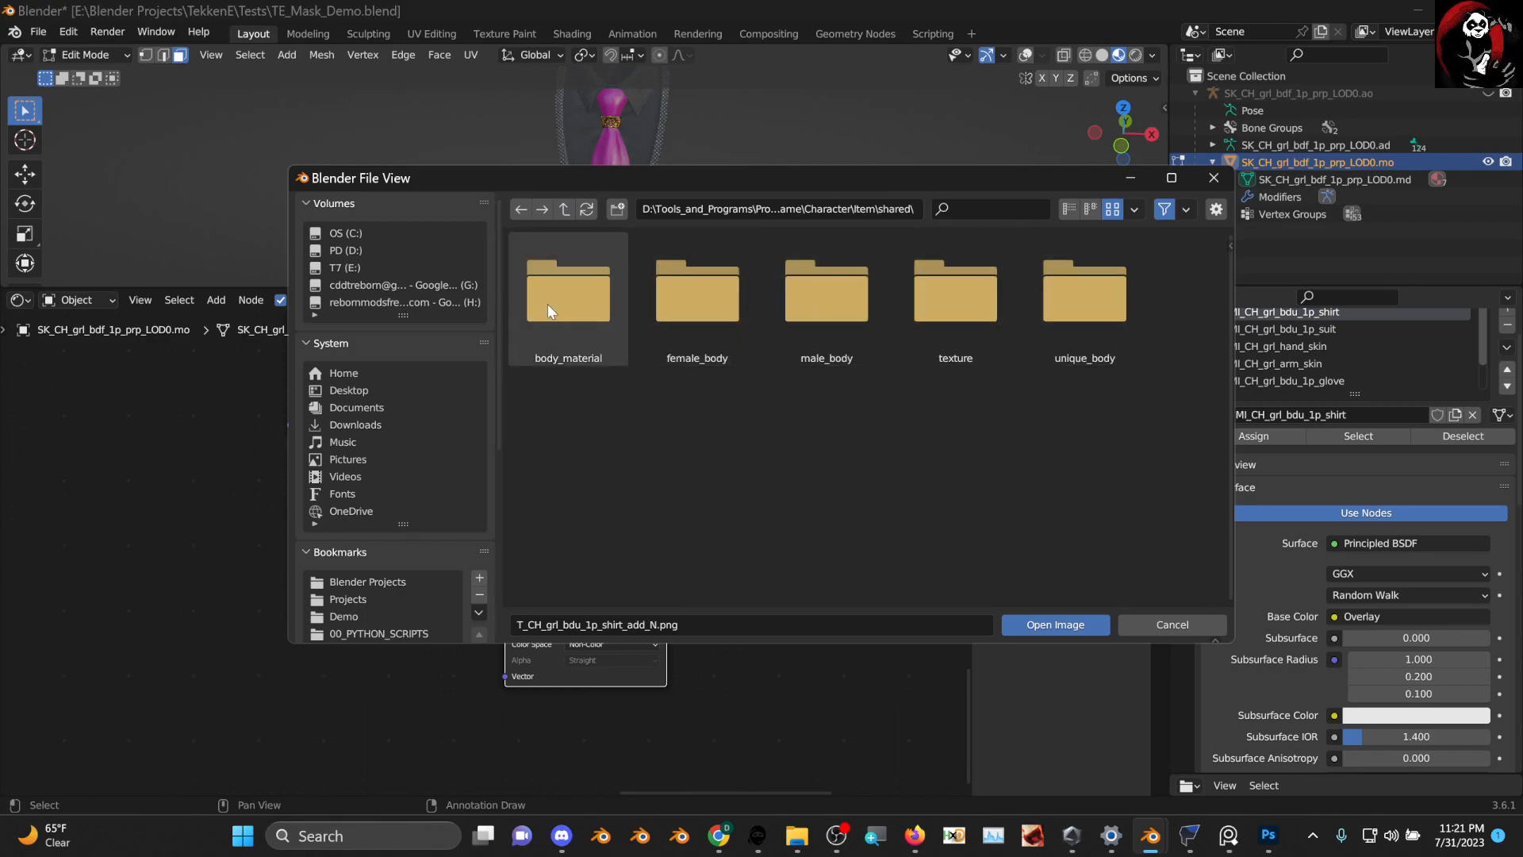
{"action": "double_click", "coordinate": [944, 305]}
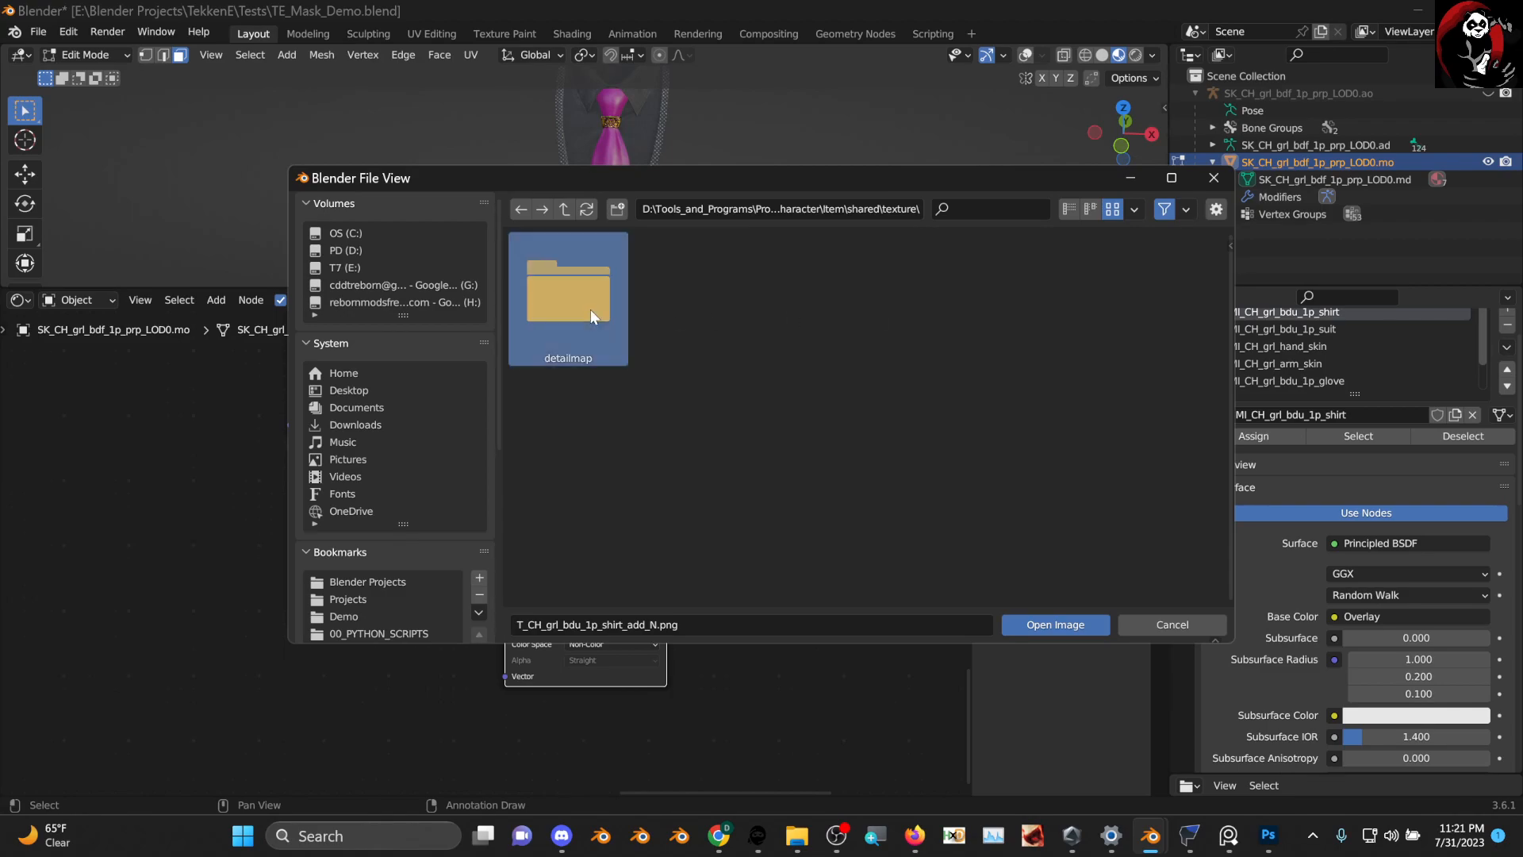
{"action": "double_click", "coordinate": [610, 317]}
Load T_CH_fa_cotton_hydrosoft_AN.png into the copied image node and set its color space to Non-Color
{"action": "left_click", "coordinate": [723, 326]}
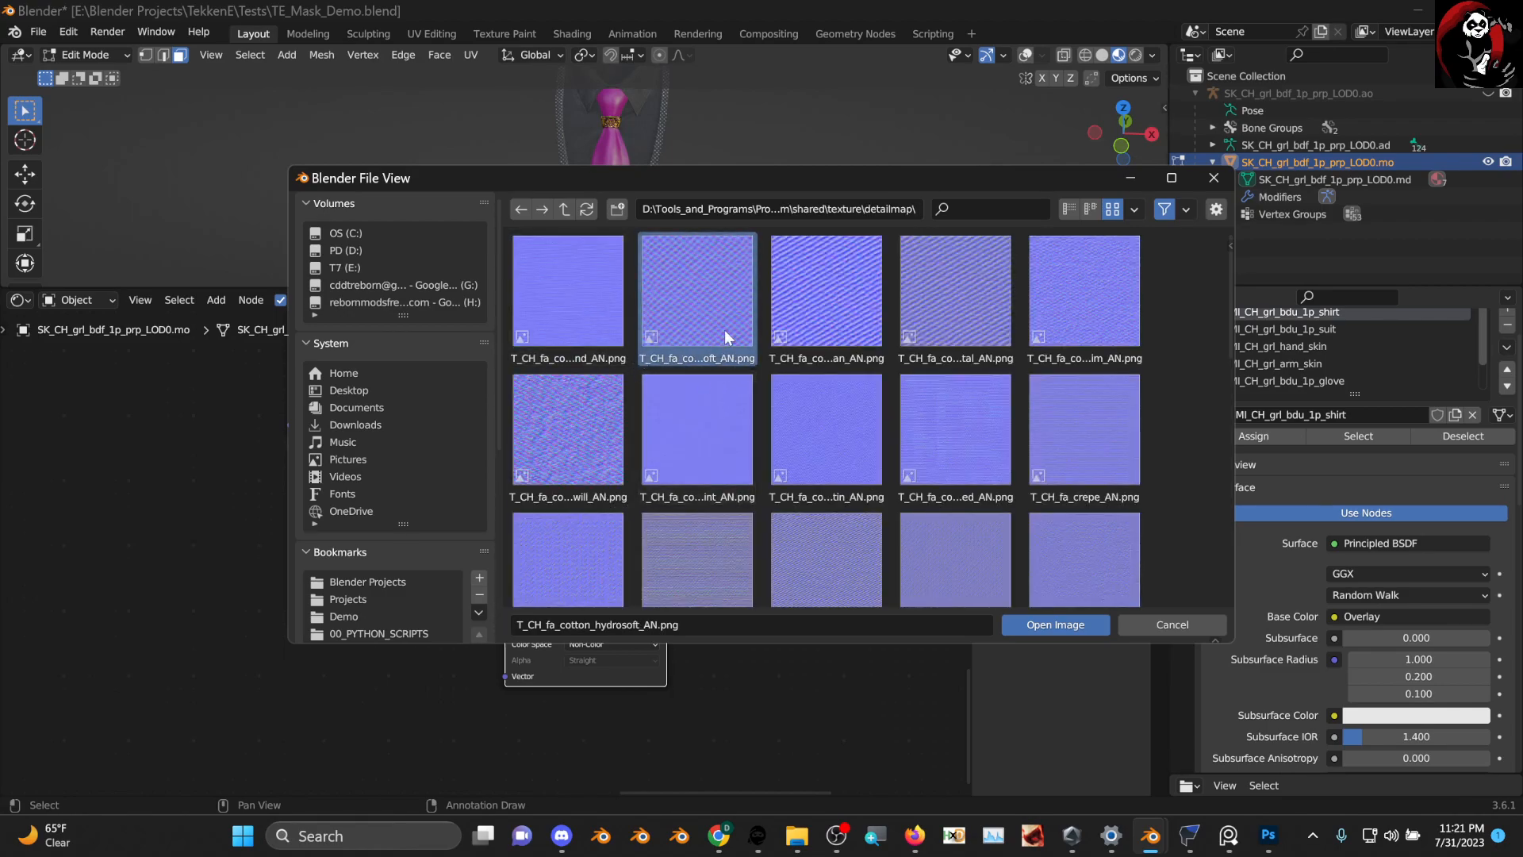
{"action": "left_click", "coordinate": [591, 433]}
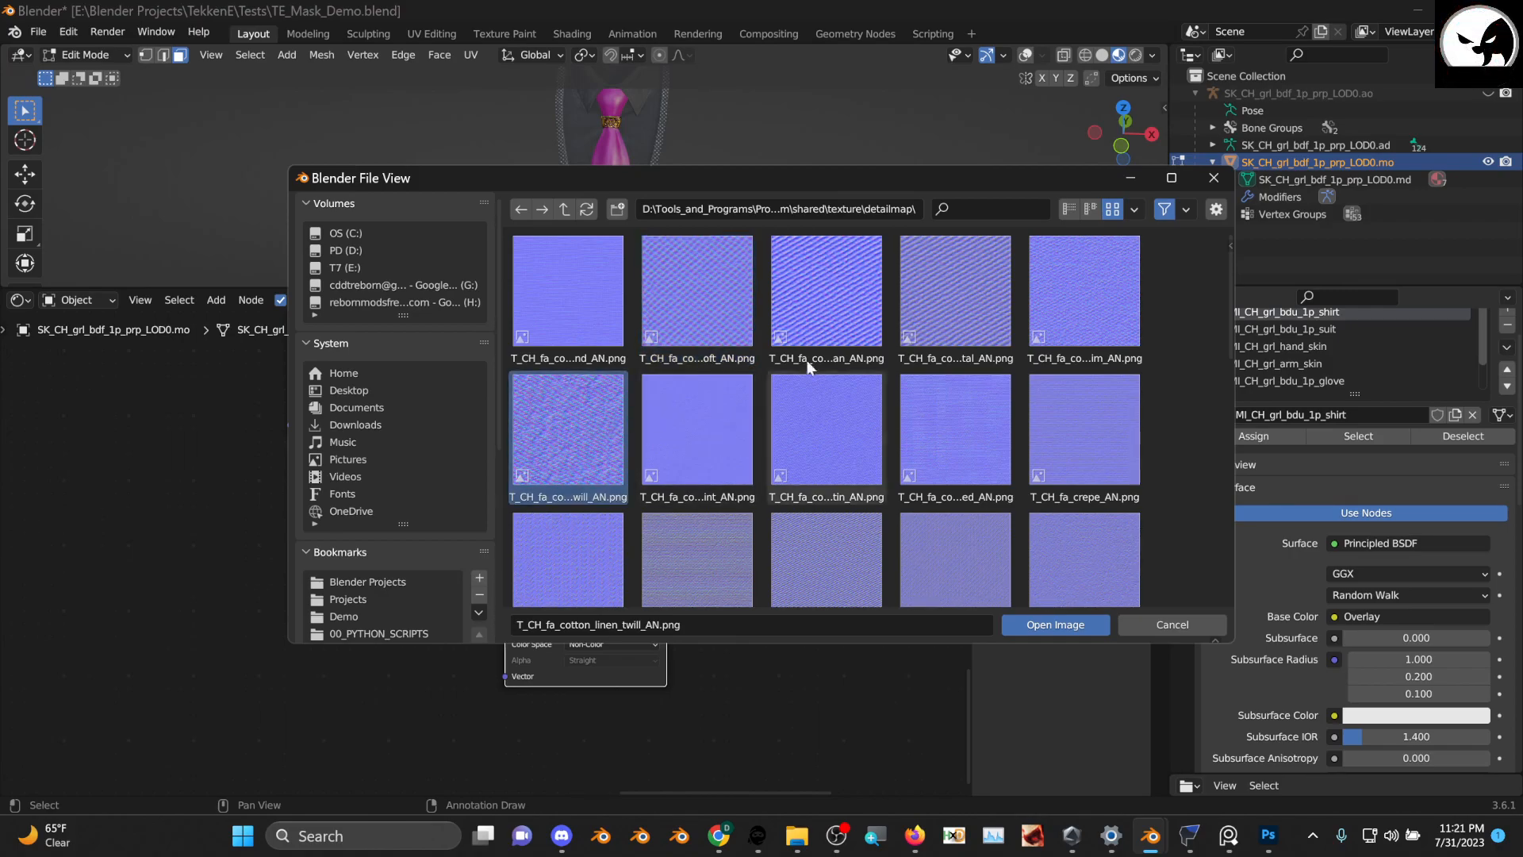
{"action": "left_click", "coordinate": [740, 316]}
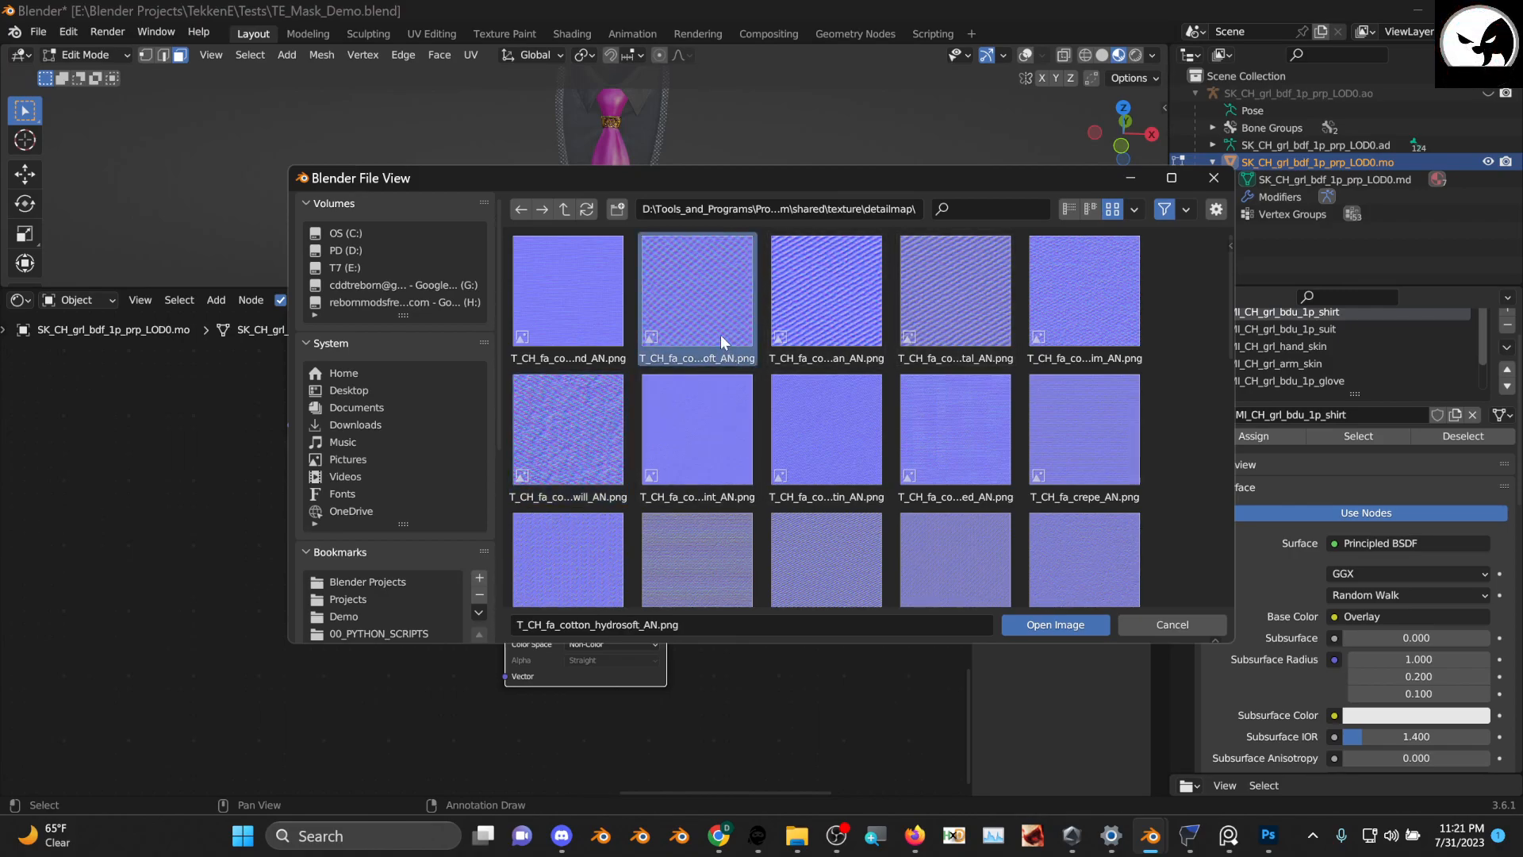
{"action": "double_click", "coordinate": [720, 335]}
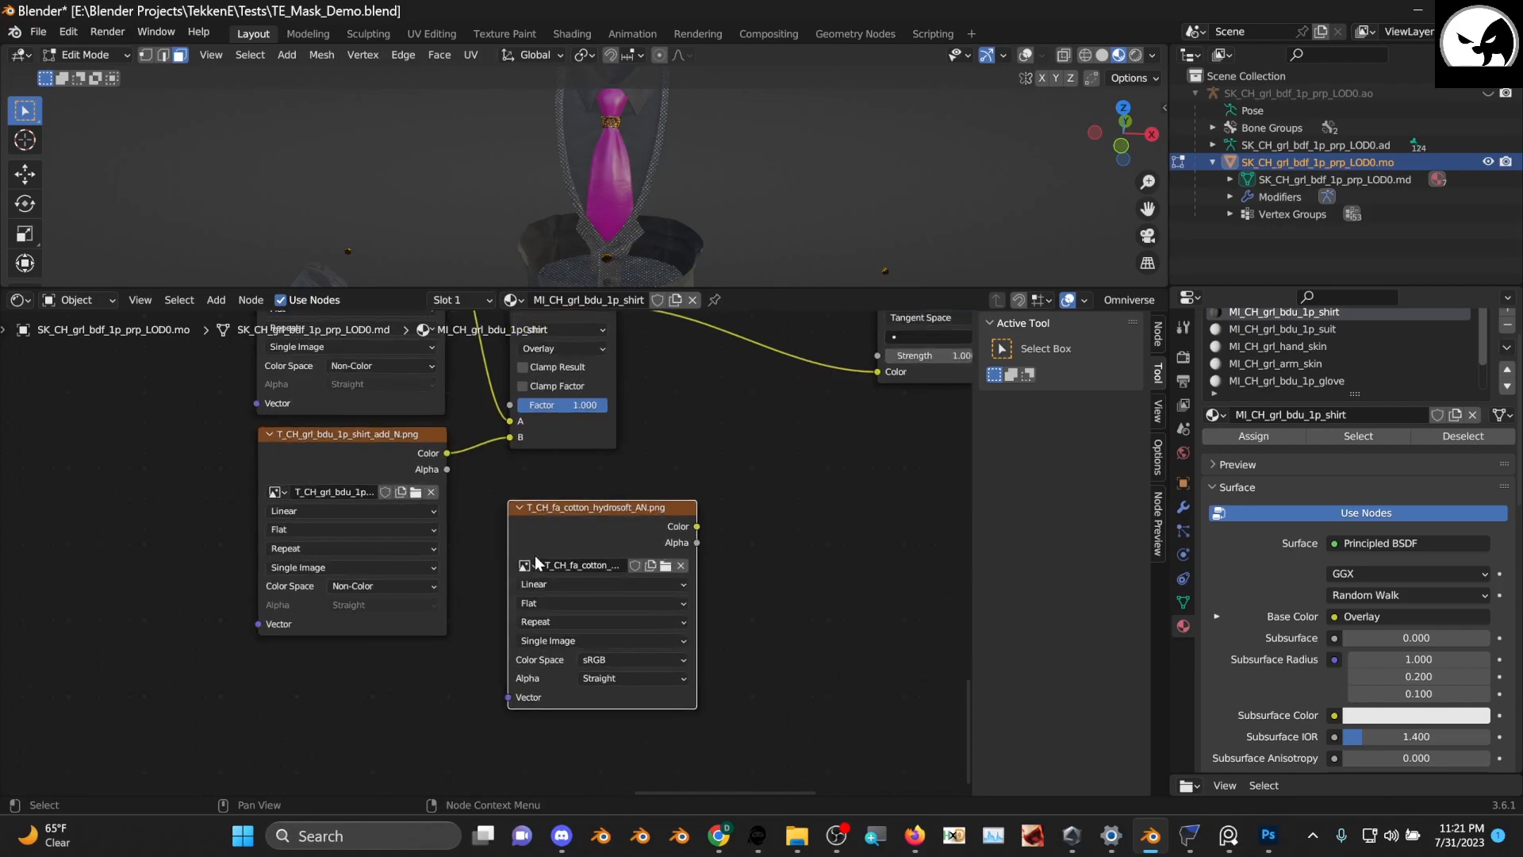
{"action": "scroll", "coordinate": [536, 555], "scroll_direction": "up", "scroll_amount": 2}
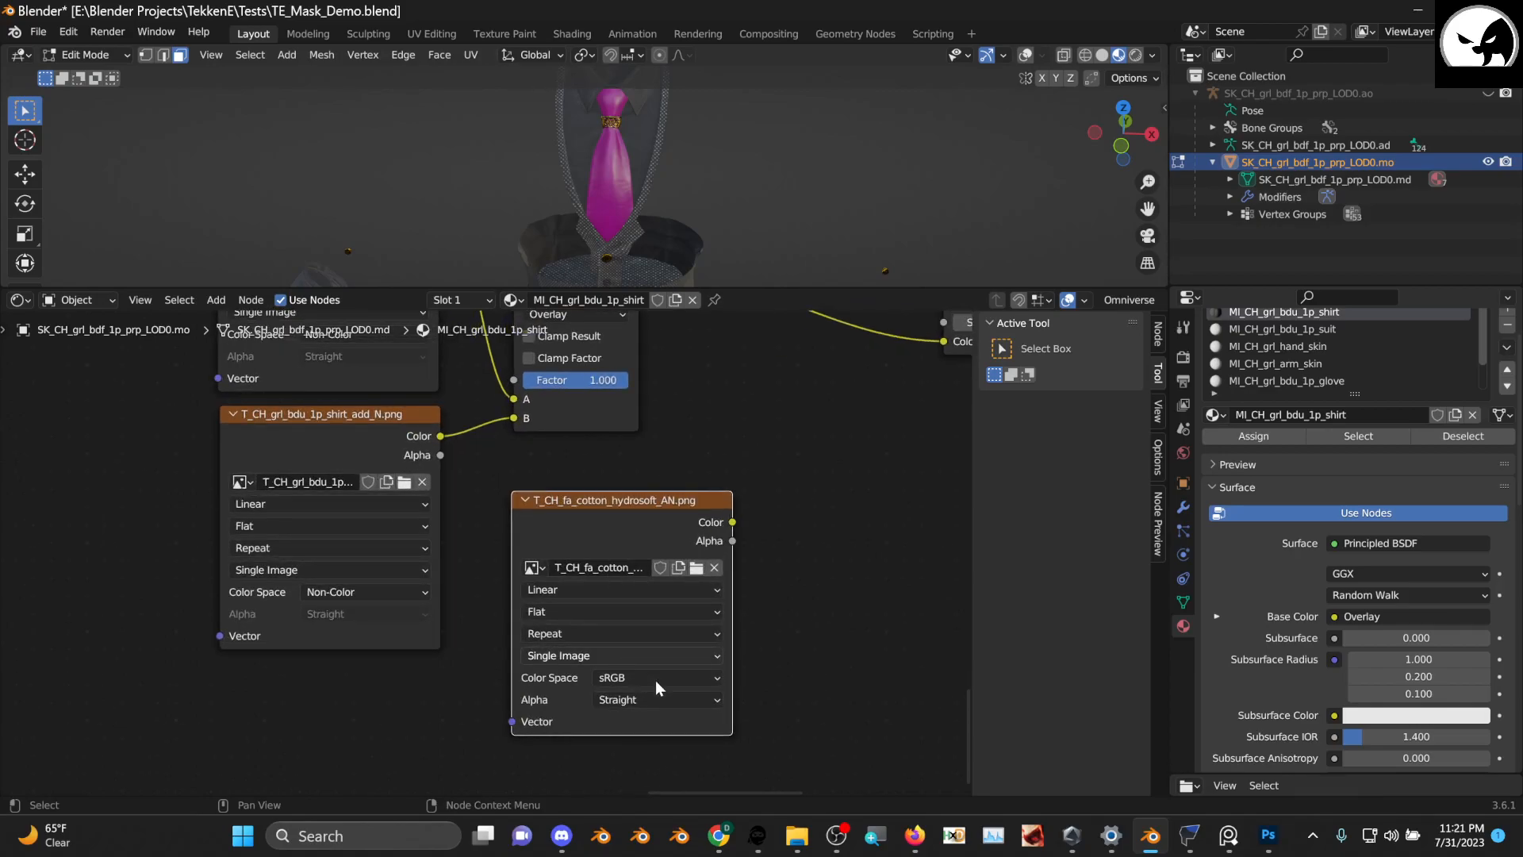
{"action": "left_click", "coordinate": [656, 685]}
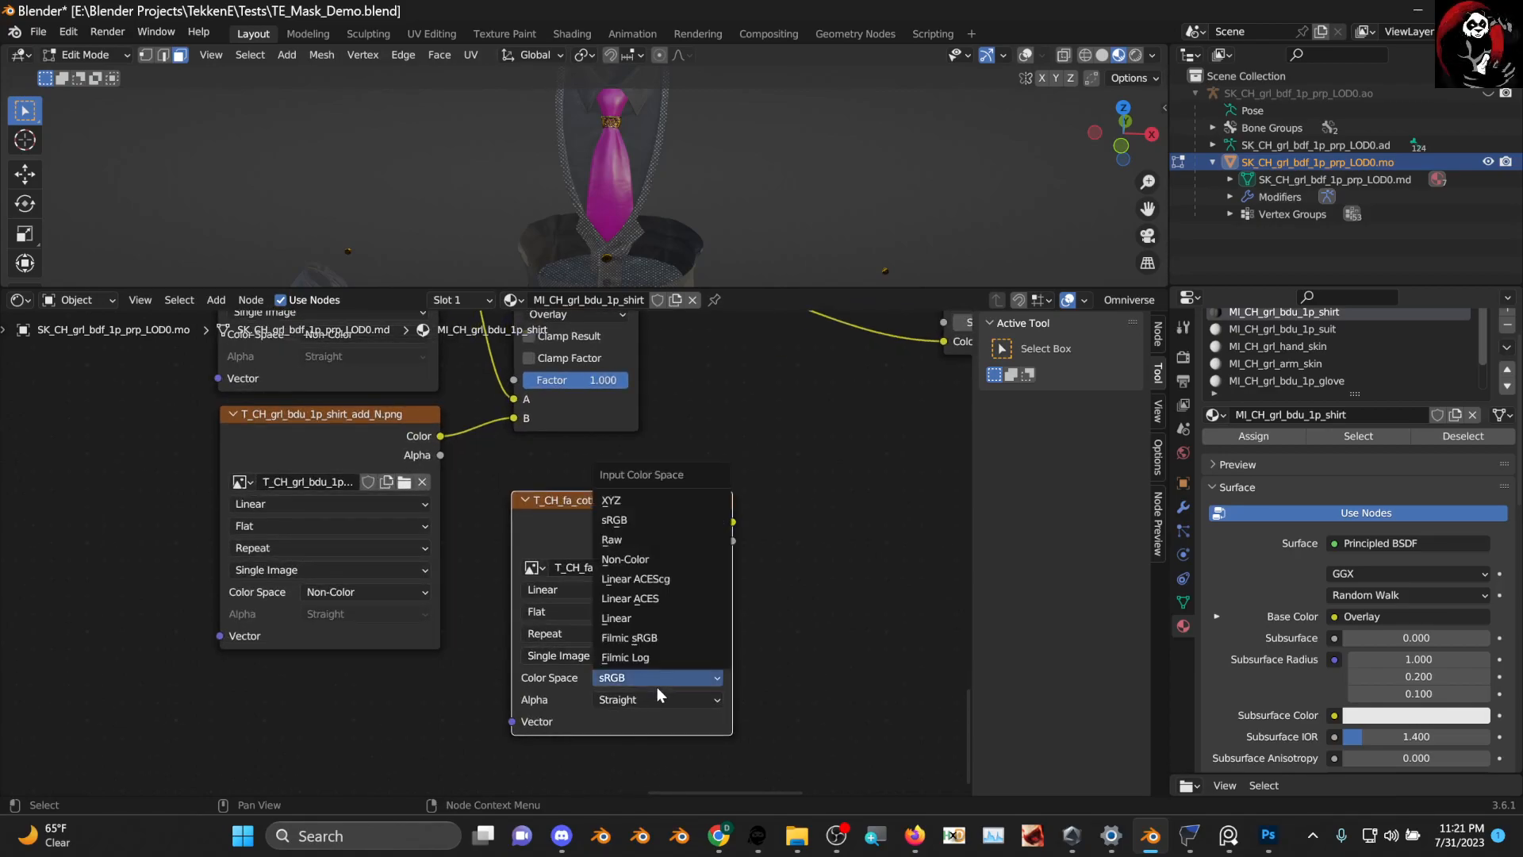
{"action": "left_click", "coordinate": [687, 560]}
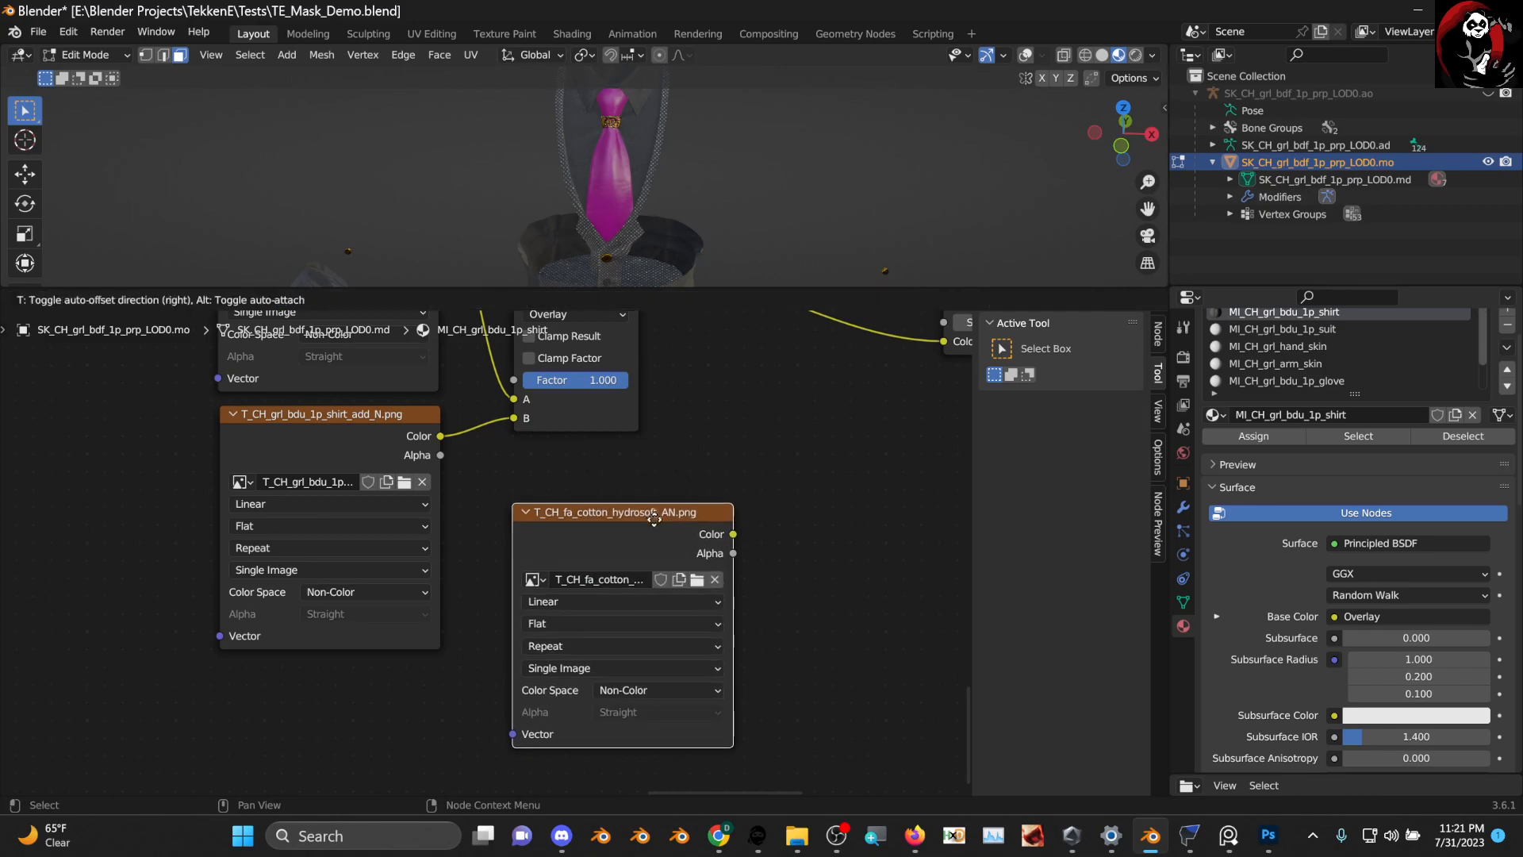
Duplicate the normal-texture Overlay node and insert the copy on the link between the original Overlay and the Normal Map node
{"action": "scroll", "coordinate": [532, 365], "scroll_direction": "down", "scroll_amount": 3}
{"action": "left_click_drag", "start_coordinate": [508, 392], "coordinate": [499, 395]}
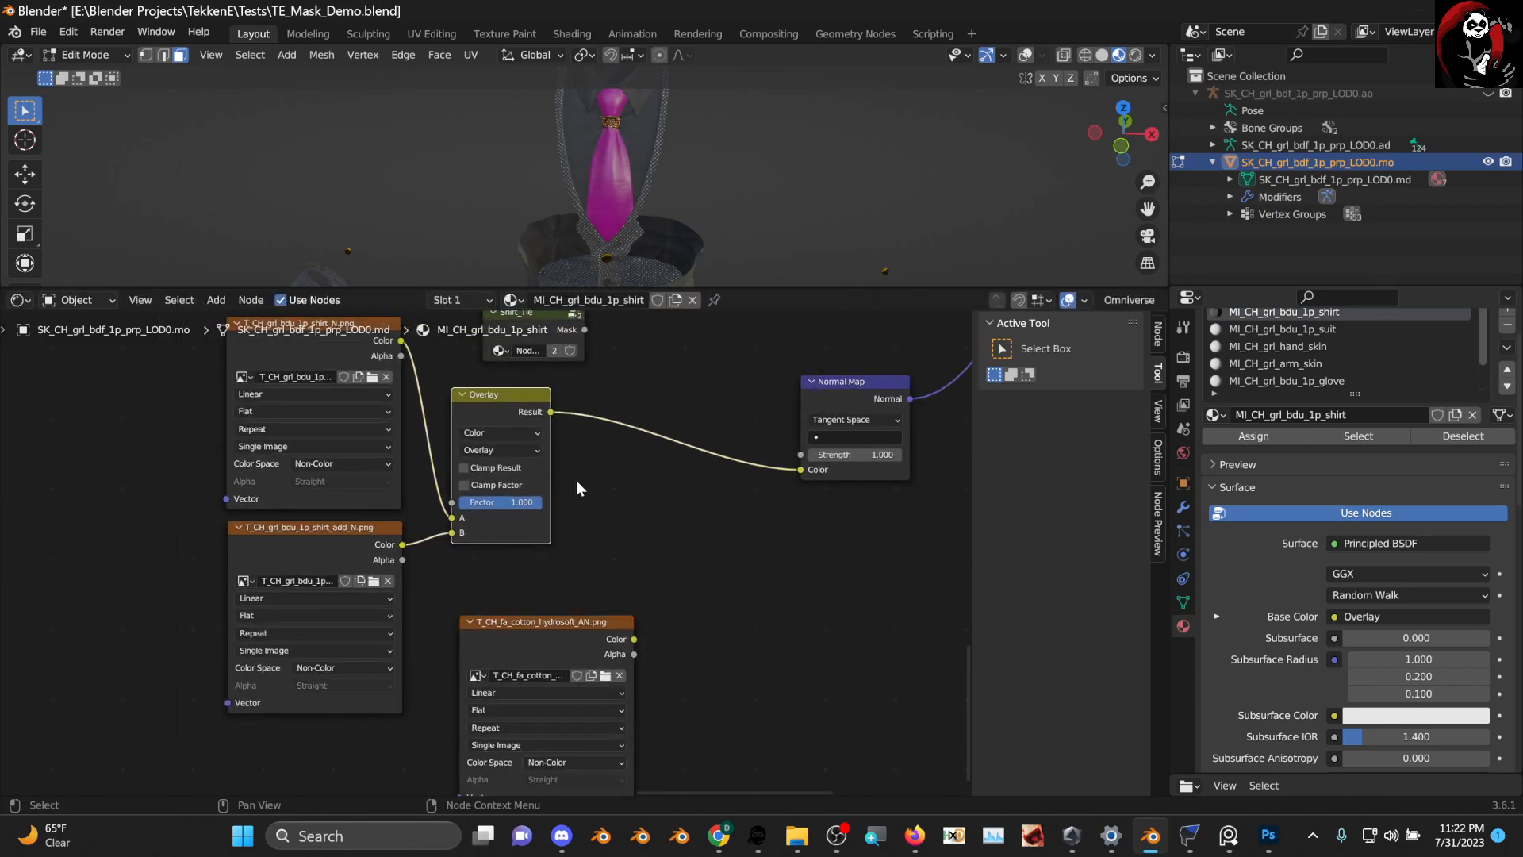
{"action": "key", "text": "shift+d"}
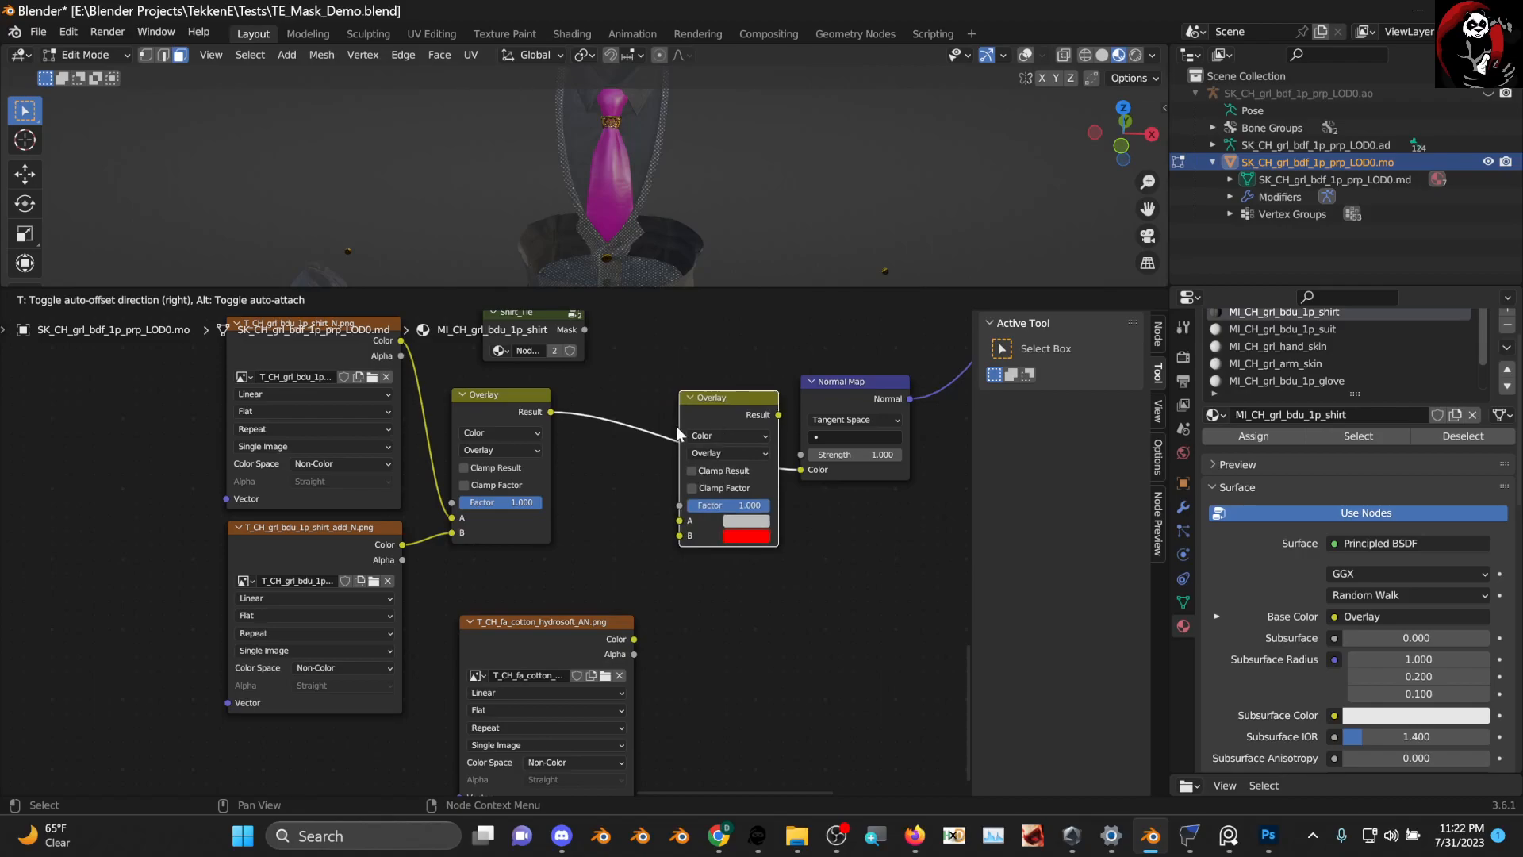
{"action": "left_click", "coordinate": [676, 426]}
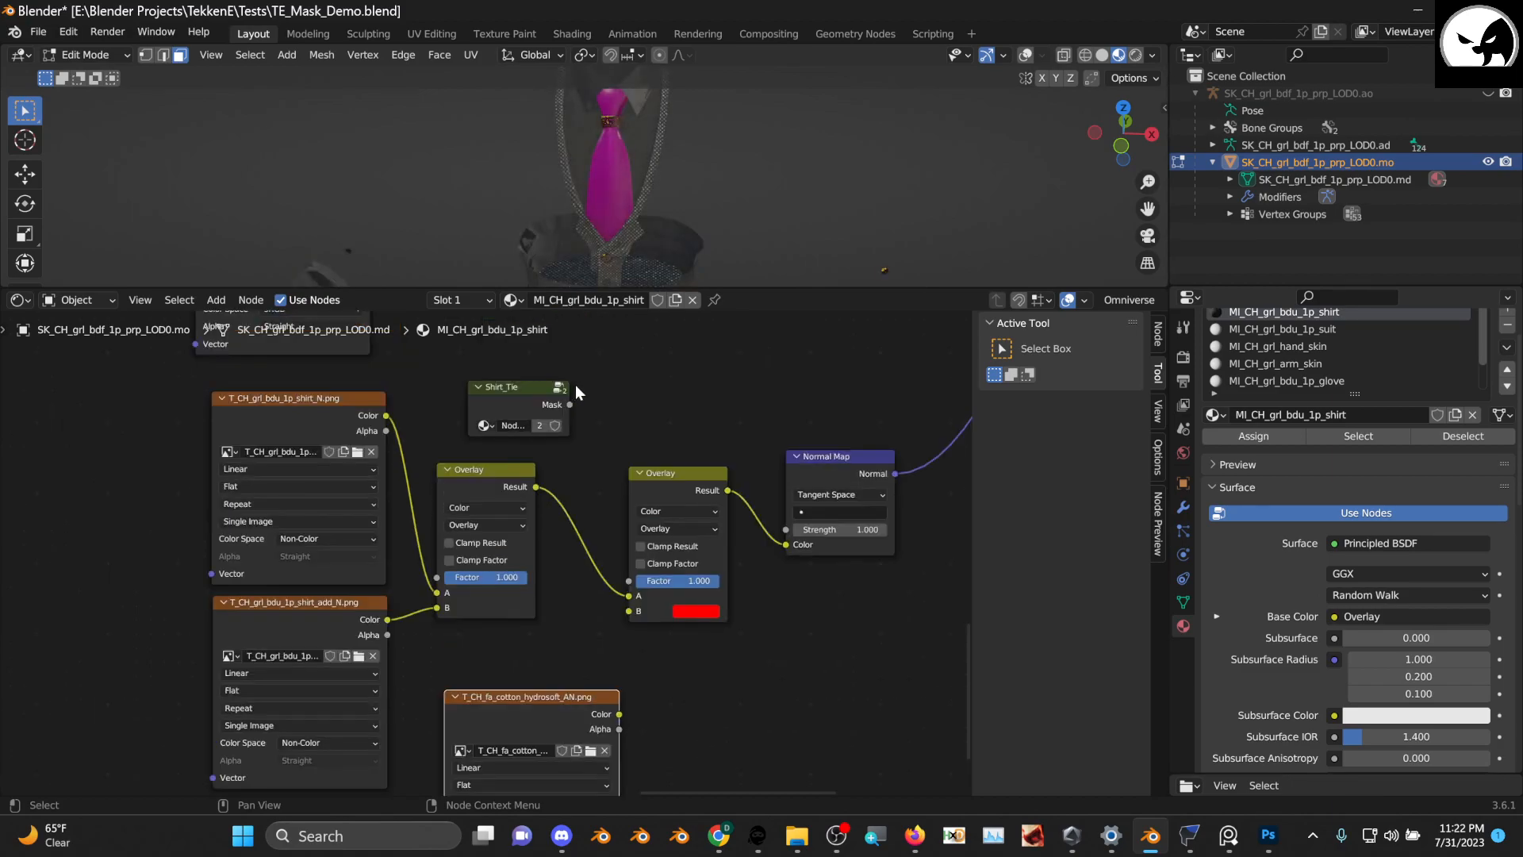
Connect the Shirt_Tie Mask to the second Overlay's Factor and the T_CH_fa_cotton_hydrosoft_AN.png Color to its B input
{"action": "left_click_drag", "start_coordinate": [569, 404], "coordinate": [631, 580]}
{"action": "middle_click_drag", "start_coordinate": [631, 580], "coordinate": [649, 505]}
{"action": "mouse_move", "coordinate": [571, 639]}
{"action": "left_mouse_down"}
{"action": "mouse_move", "coordinate": [135, 564]}
{"action": "mouse_move", "coordinate": [98, 537]}
{"action": "mouse_move", "coordinate": [311, 577]}
{"action": "mouse_move", "coordinate": [197, 546]}
{"action": "mouse_move", "coordinate": [656, 535]}
{"action": "left_mouse_up"}
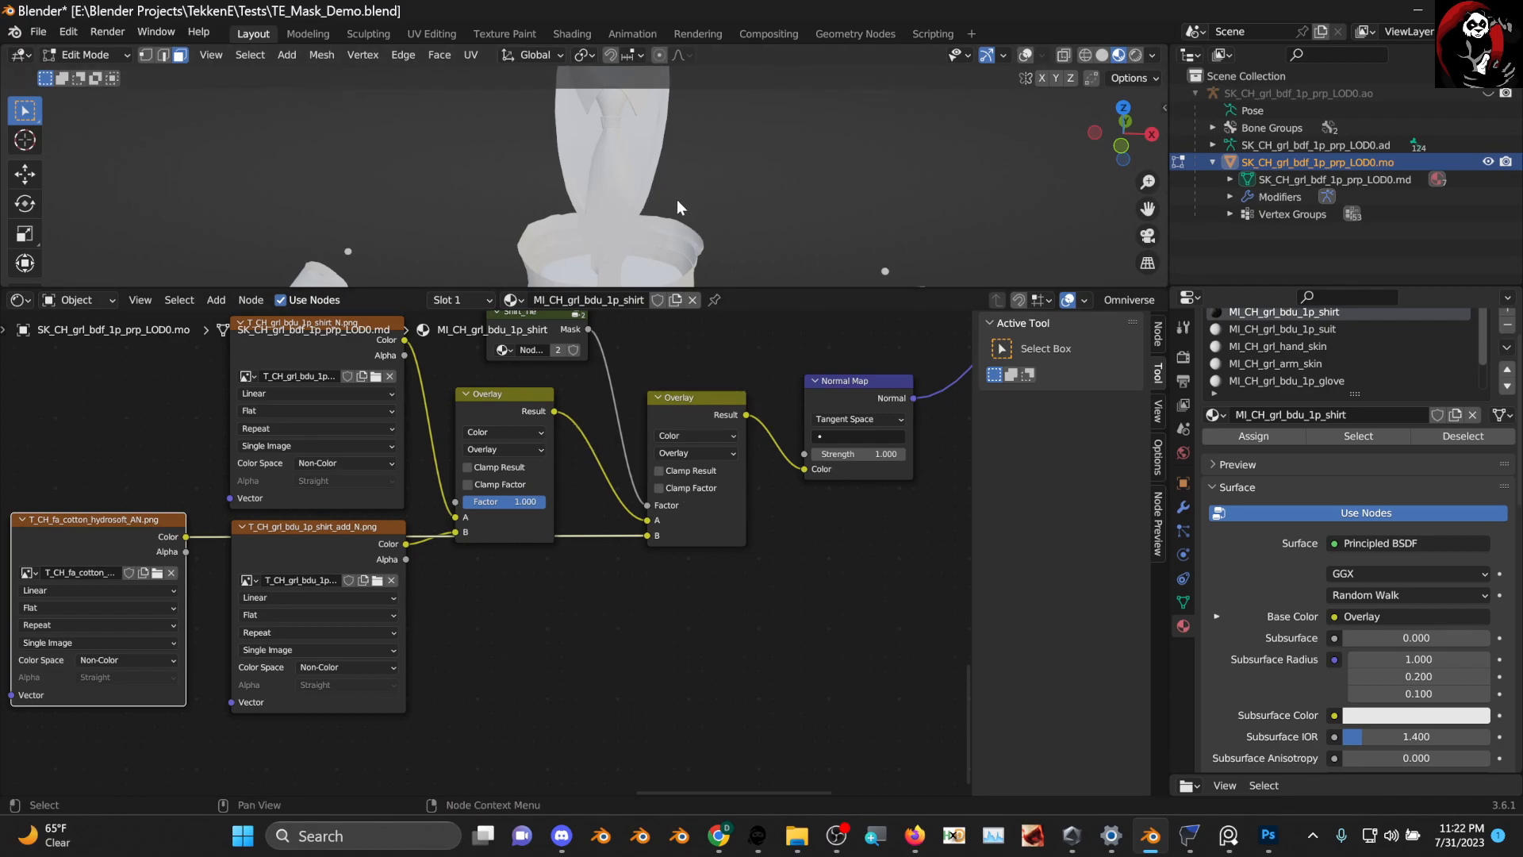
Move the T_CH_fa_cotton_hydrosoft_AN.png node lower, clear of the T_CH_grl_bdu_1p_shirt_add_N.png node
{"action": "scroll", "coordinate": [709, 209], "scroll_direction": "up", "scroll_amount": 5}
{"action": "middle_click_drag", "start_coordinate": [710, 209], "coordinate": [760, 221]}
{"action": "scroll", "coordinate": [653, 556], "scroll_direction": "down", "scroll_amount": 2}
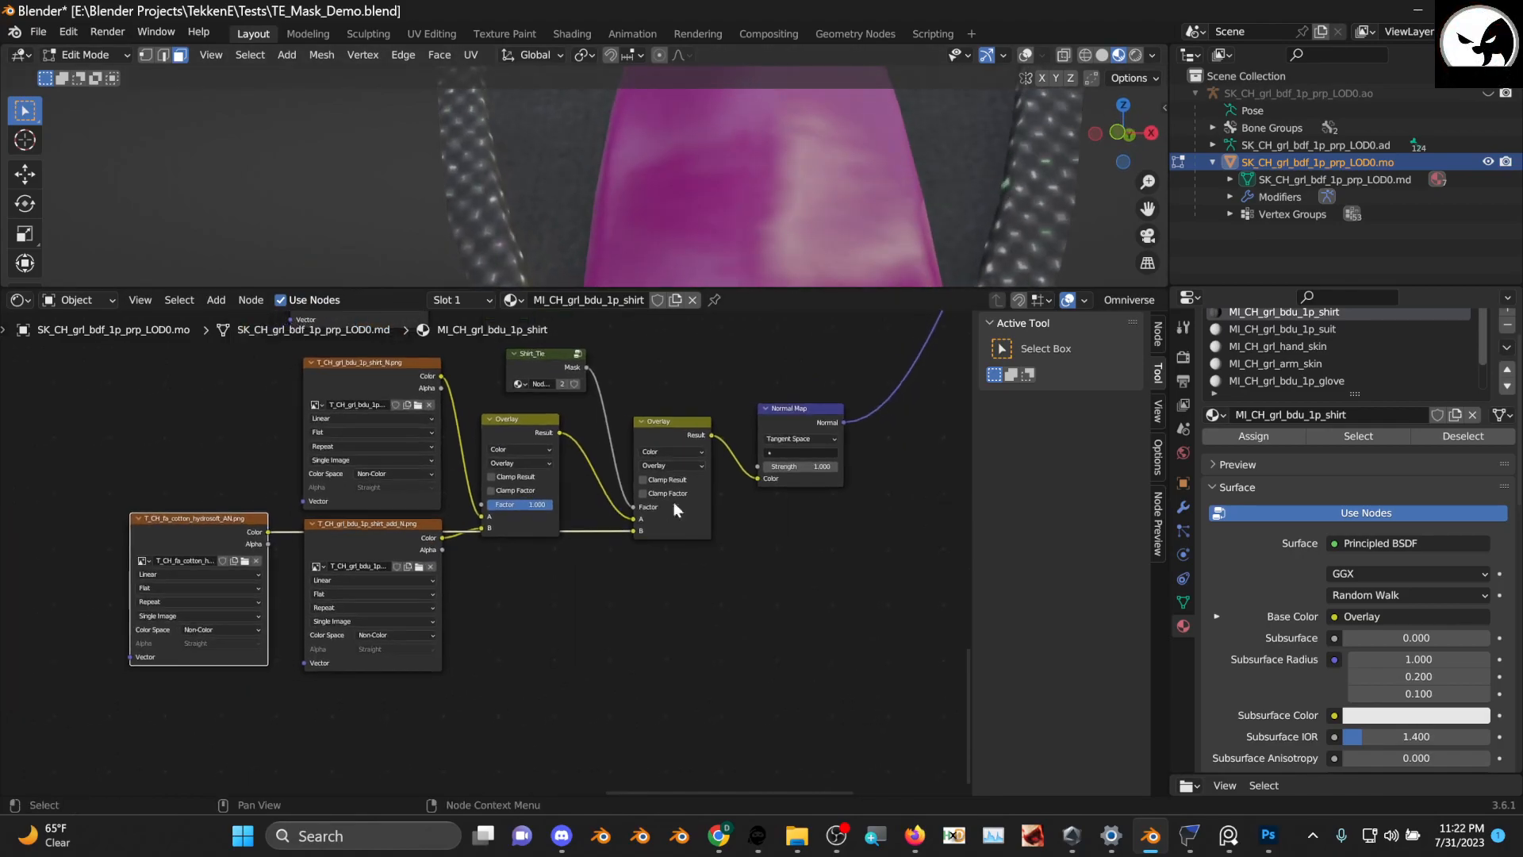
{"action": "middle_click_drag", "start_coordinate": [729, 435], "coordinate": [777, 379]}
{"action": "left_click_drag", "start_coordinate": [231, 477], "coordinate": [226, 627]}
{"action": "middle_click_drag", "start_coordinate": [683, 513], "coordinate": [555, 603]}
{"action": "scroll", "coordinate": [553, 587], "scroll_direction": "up", "scroll_amount": 2}
{"action": "scroll", "coordinate": [553, 570], "scroll_direction": "up", "scroll_amount": 1}
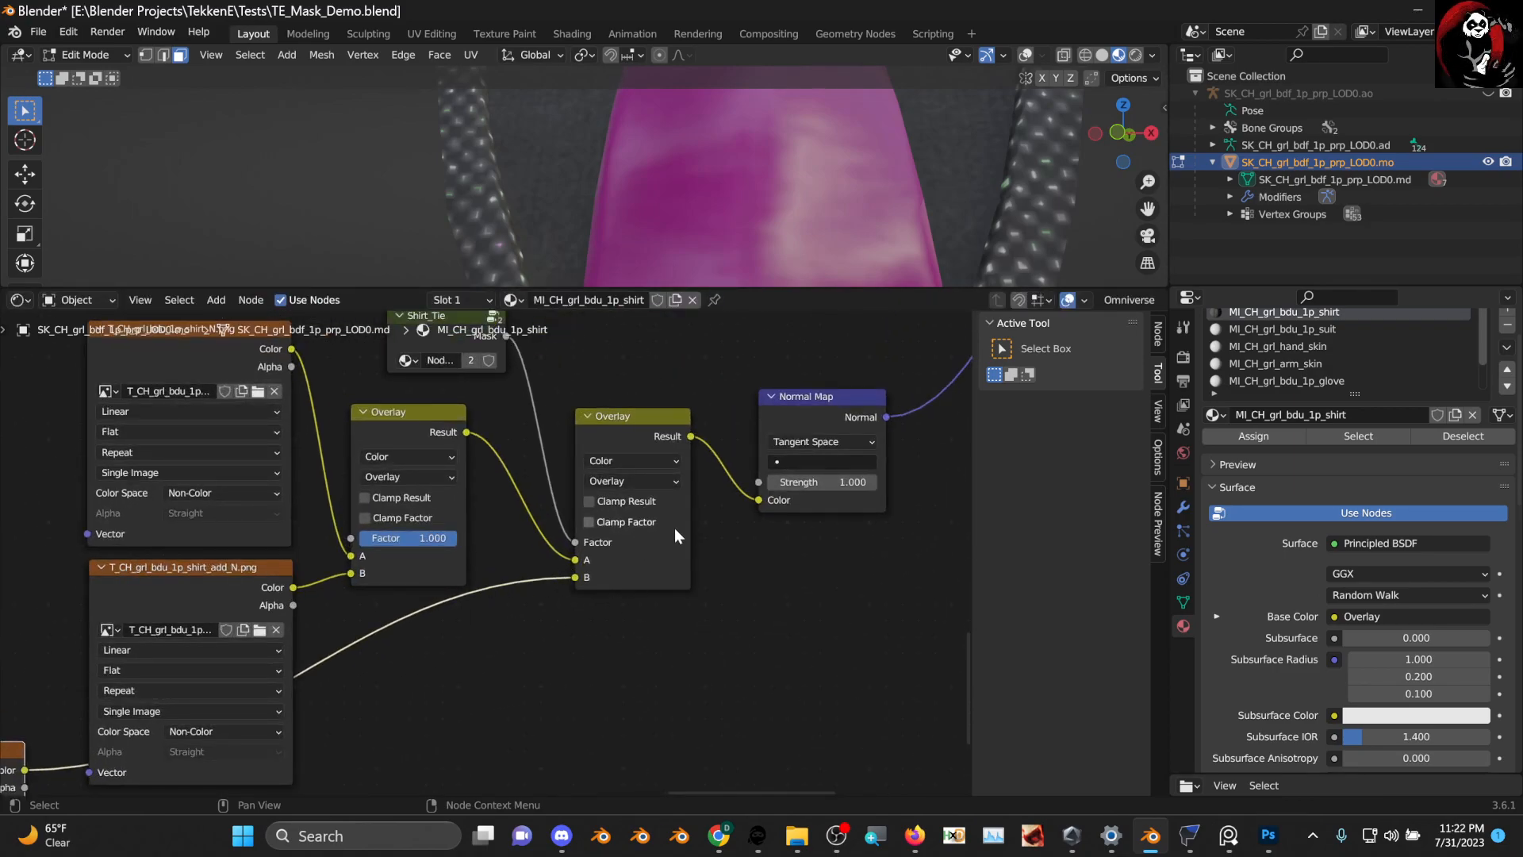
Add a Mapping node beside the T_CH_fa_cotton_hydrosoft_AN.png image node
{"action": "scroll", "coordinate": [655, 531], "scroll_direction": "down", "scroll_amount": 2}
{"action": "middle_click_drag", "start_coordinate": [79, 706], "coordinate": [316, 603]}
{"action": "left_click", "coordinate": [365, 564]}
{"action": "left_click", "coordinate": [178, 587]}
{"action": "key", "text": "shift+a"}
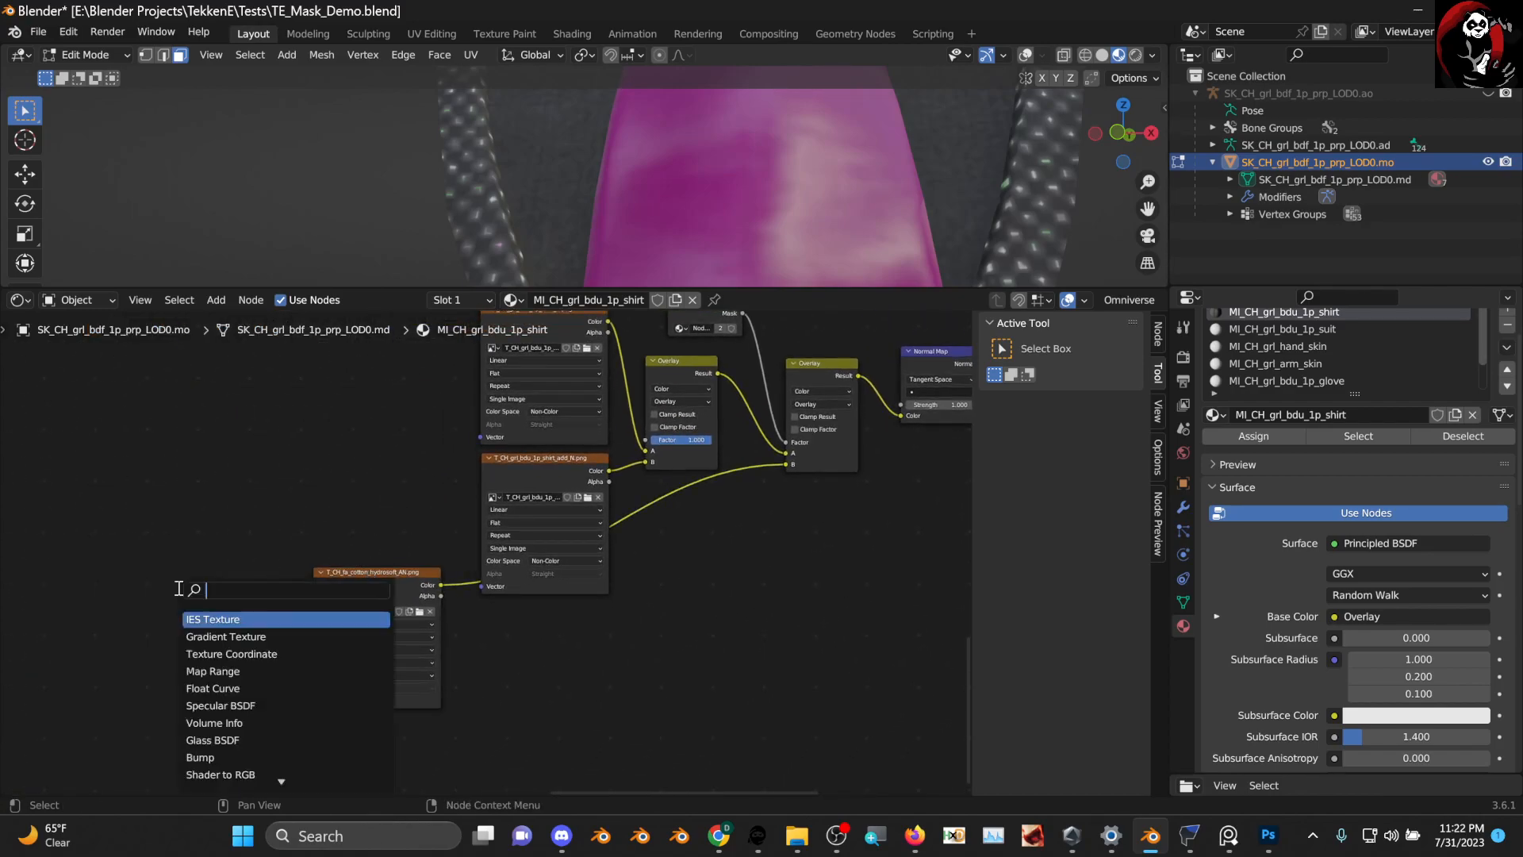
{"action": "type", "text": "mapp"}
{"action": "key", "text": "Return"}
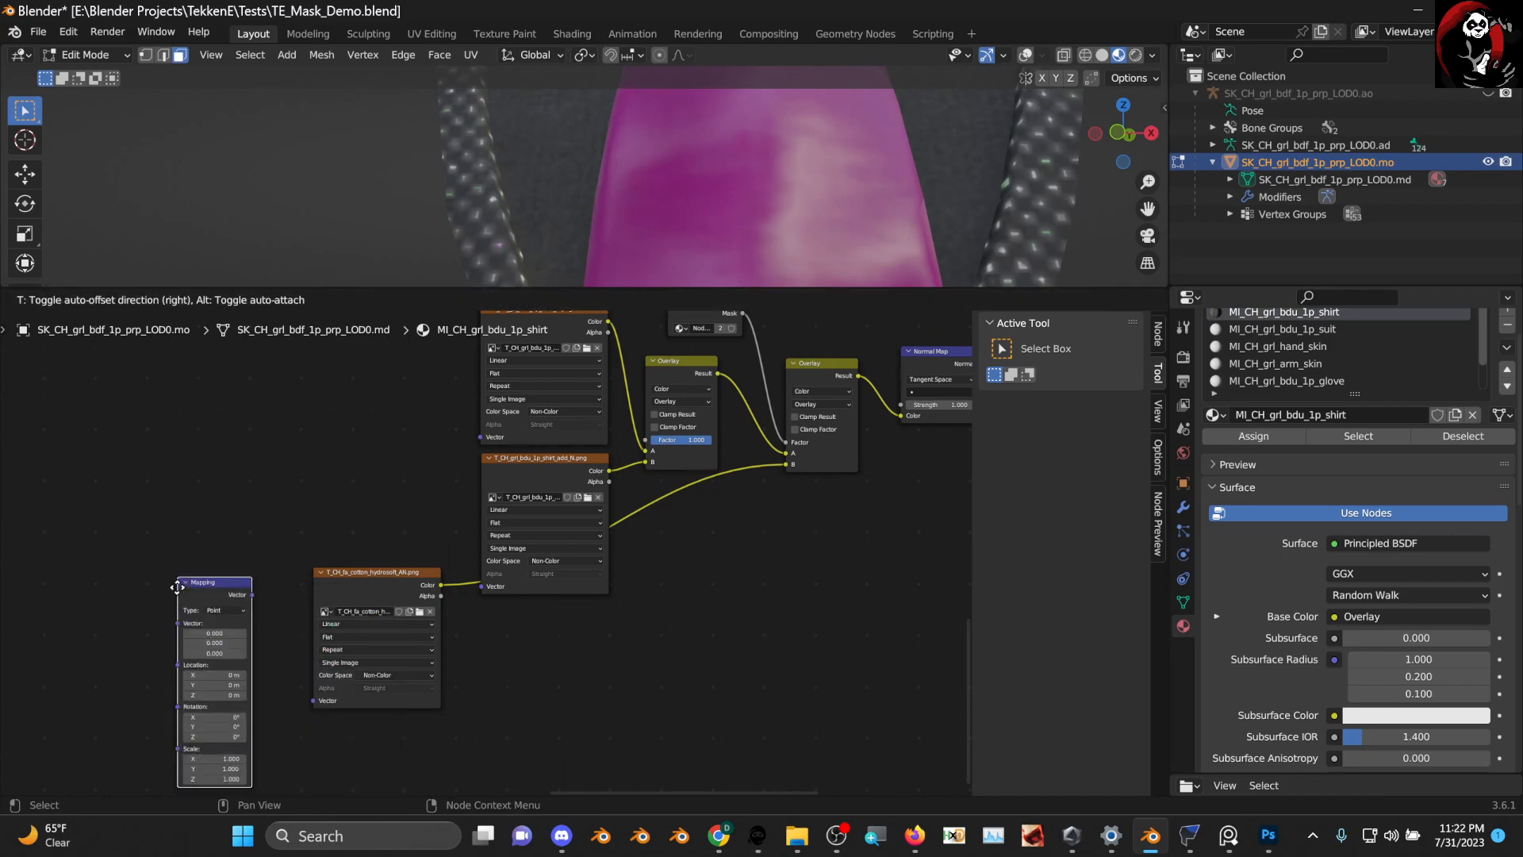
{"action": "left_click", "coordinate": [137, 592]}
{"action": "key", "text": "ctrl+h"}
Add a Texture Coordinate node on the input side of the Mapping node
{"action": "key", "text": "shift+a"}
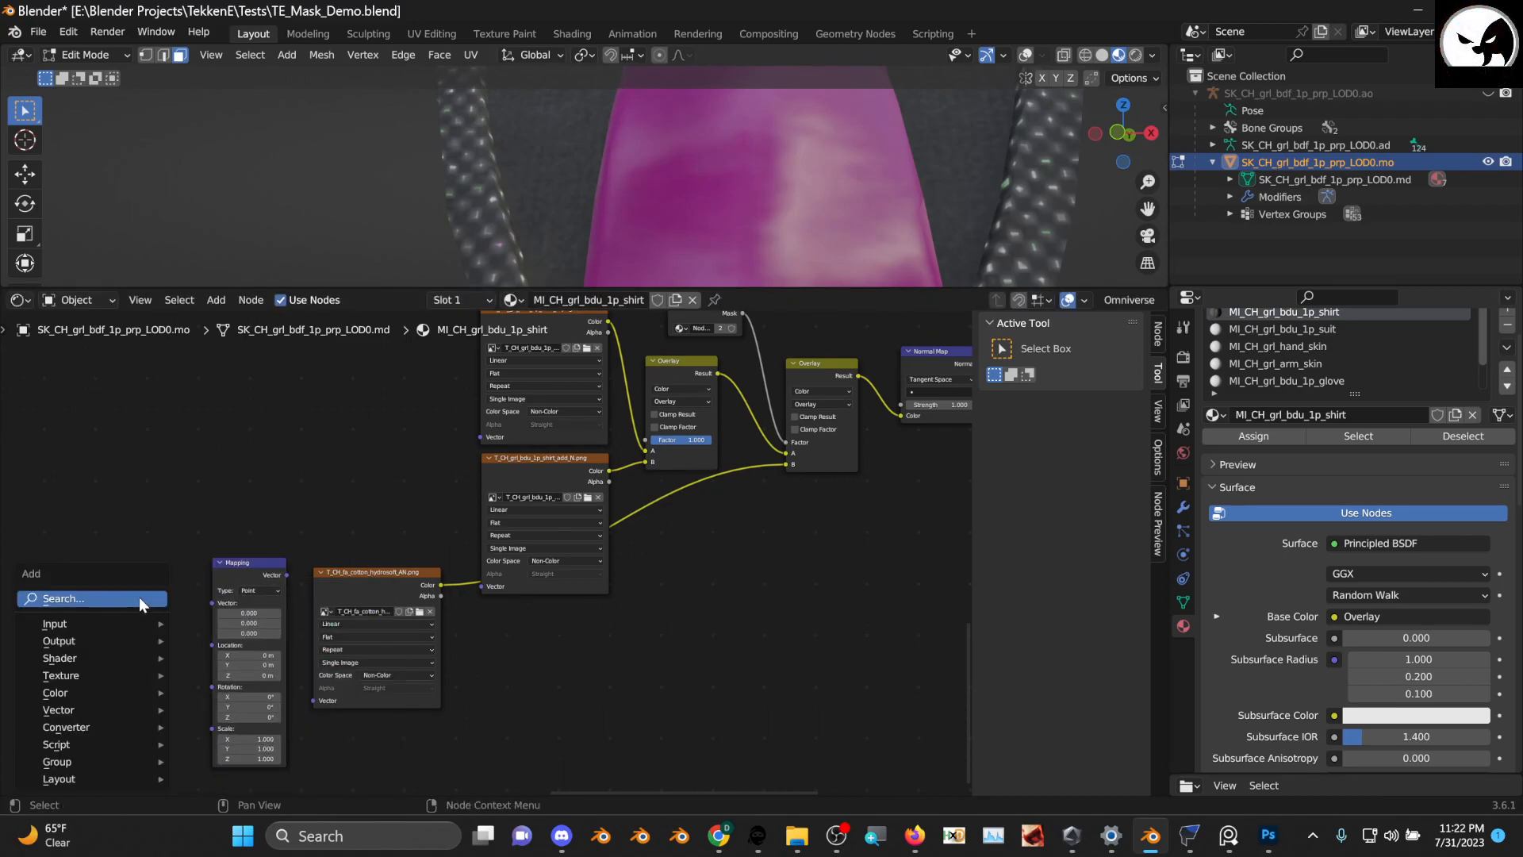
{"action": "left_click", "coordinate": [140, 596]}
{"action": "type", "text": "texture co"}
{"action": "key", "text": "Return"}
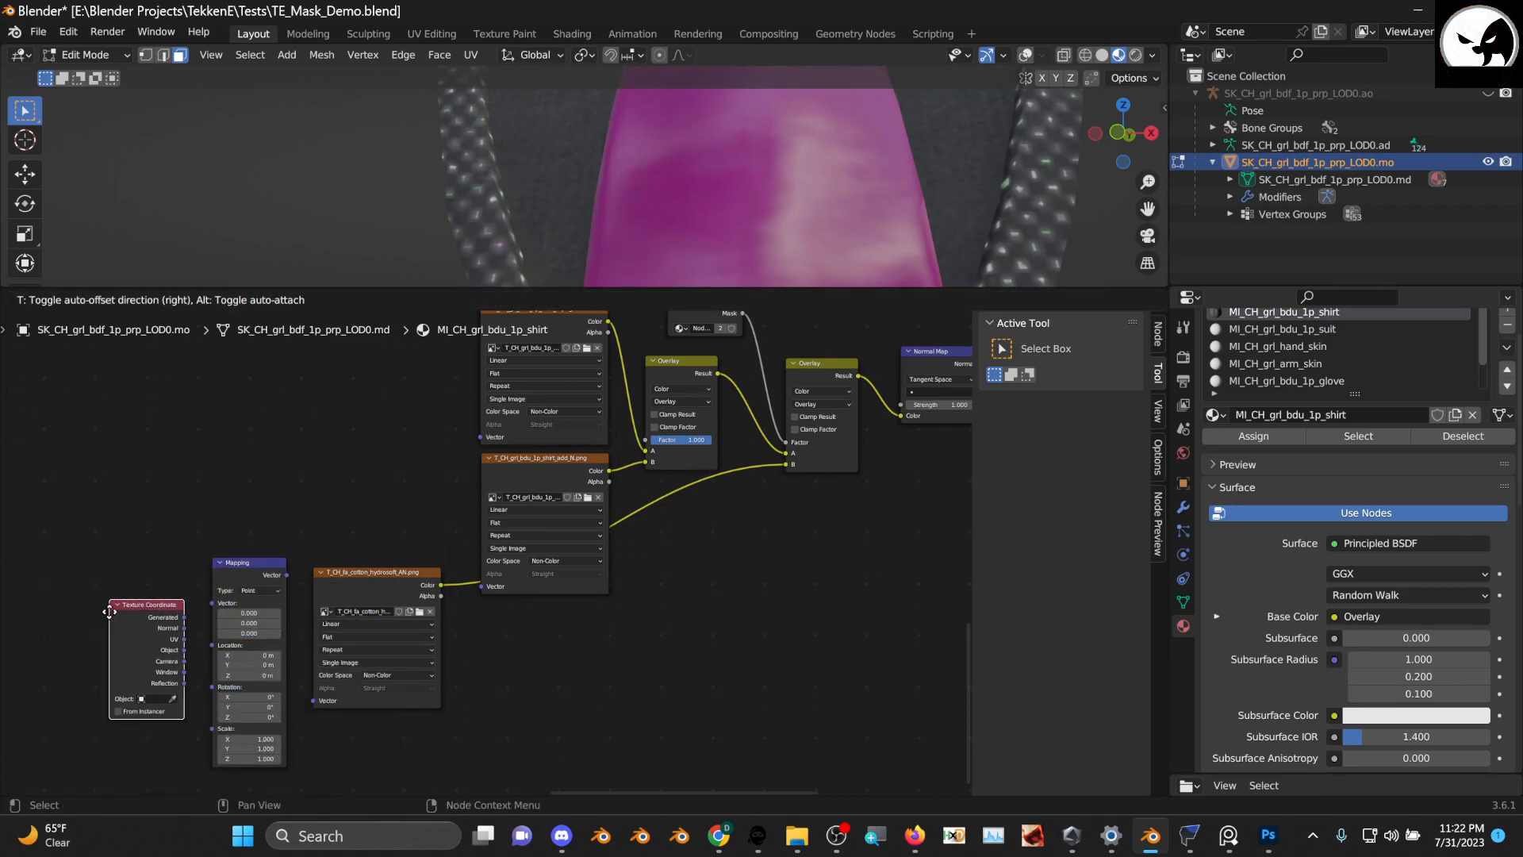
{"action": "left_click", "coordinate": [139, 560]}
{"action": "left_click_drag", "start_coordinate": [161, 571], "coordinate": [138, 573]}
Link the Texture Coordinate UV output through the Mapping node's Vector to the cotton image node's Vector input
{"action": "scroll", "coordinate": [207, 603], "scroll_direction": "up", "scroll_amount": 2}
{"action": "scroll", "coordinate": [300, 574], "scroll_direction": "up", "scroll_amount": 1}
{"action": "left_click_drag", "start_coordinate": [237, 550], "coordinate": [270, 567]}
{"action": "left_click_drag", "start_coordinate": [190, 502], "coordinate": [184, 517]}
{"action": "left_click_drag", "start_coordinate": [380, 526], "coordinate": [529, 691]}
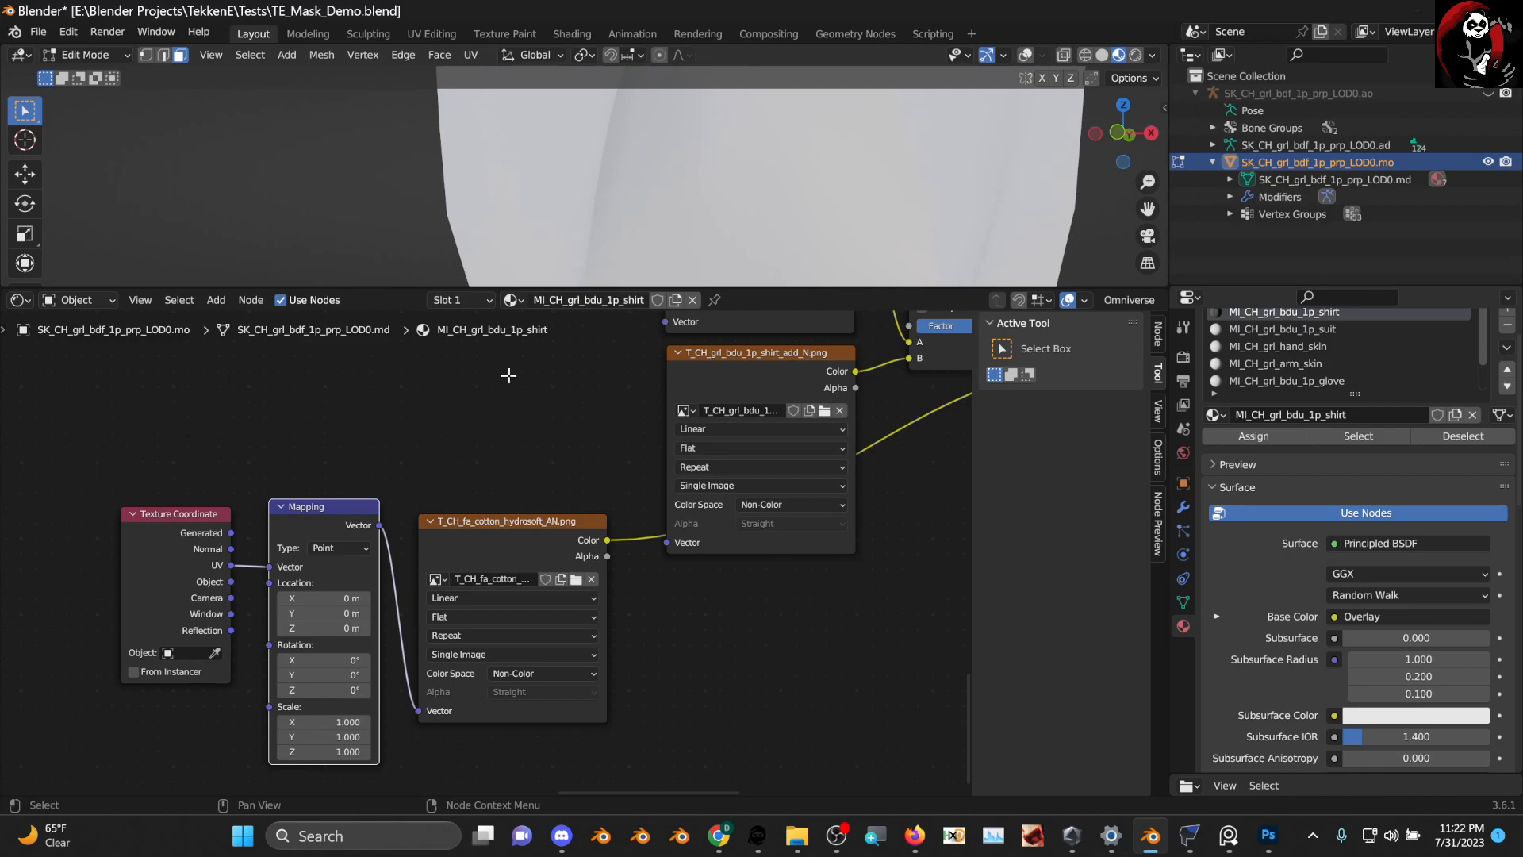
Combine the Texture Coordinate and Mapping nodes into a node group
{"action": "scroll", "coordinate": [481, 540], "scroll_direction": "down", "scroll_amount": 3}
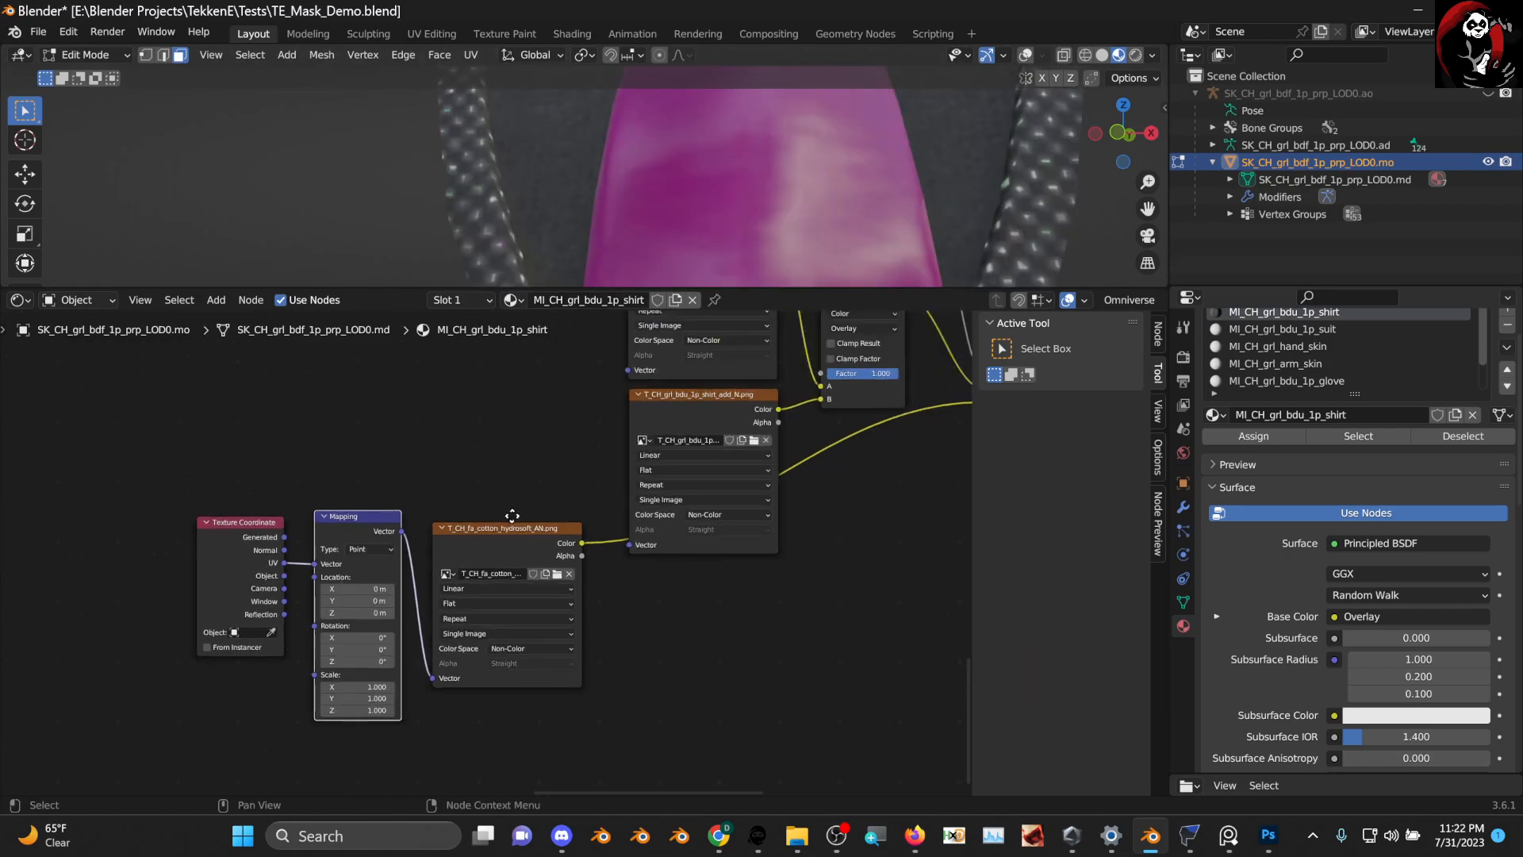
{"action": "middle_click_drag", "start_coordinate": [507, 513], "coordinate": [545, 478]}
{"action": "left_click_drag", "start_coordinate": [539, 506], "coordinate": [544, 494]}
{"action": "middle_click_drag", "start_coordinate": [480, 528], "coordinate": [501, 513]}
{"action": "left_click_drag", "start_coordinate": [457, 520], "coordinate": [446, 531]}
{"action": "scroll", "coordinate": [458, 530], "scroll_direction": "up", "scroll_amount": 1}
{"action": "middle_click_drag", "start_coordinate": [458, 530], "coordinate": [467, 530]}
{"action": "left_click_drag", "start_coordinate": [138, 373], "coordinate": [401, 540]}
{"action": "right_click", "coordinate": [407, 449]}
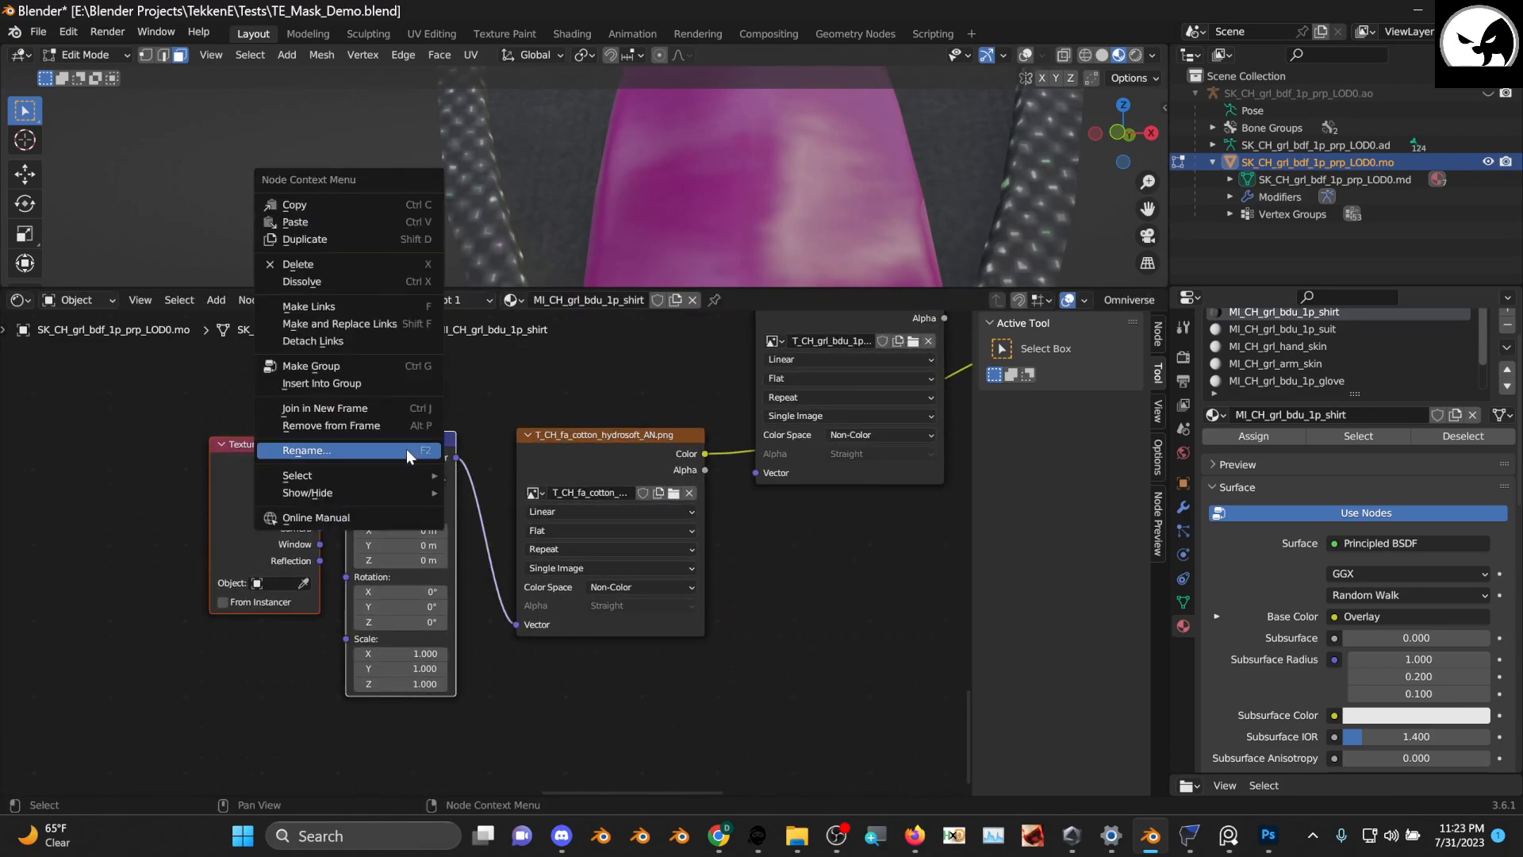
{"action": "left_click", "coordinate": [354, 368]}
Expose the Mapping node's Scale as a Group Input of the new node group, and exit the group
{"action": "middle_click_drag", "start_coordinate": [478, 538], "coordinate": [456, 450]}
{"action": "left_click_drag", "start_coordinate": [431, 409], "coordinate": [427, 415]}
{"action": "left_click", "coordinate": [441, 417]}
{"action": "left_click_drag", "start_coordinate": [231, 407], "coordinate": [219, 526]}
{"action": "left_click_drag", "start_coordinate": [533, 657], "coordinate": [250, 683]}
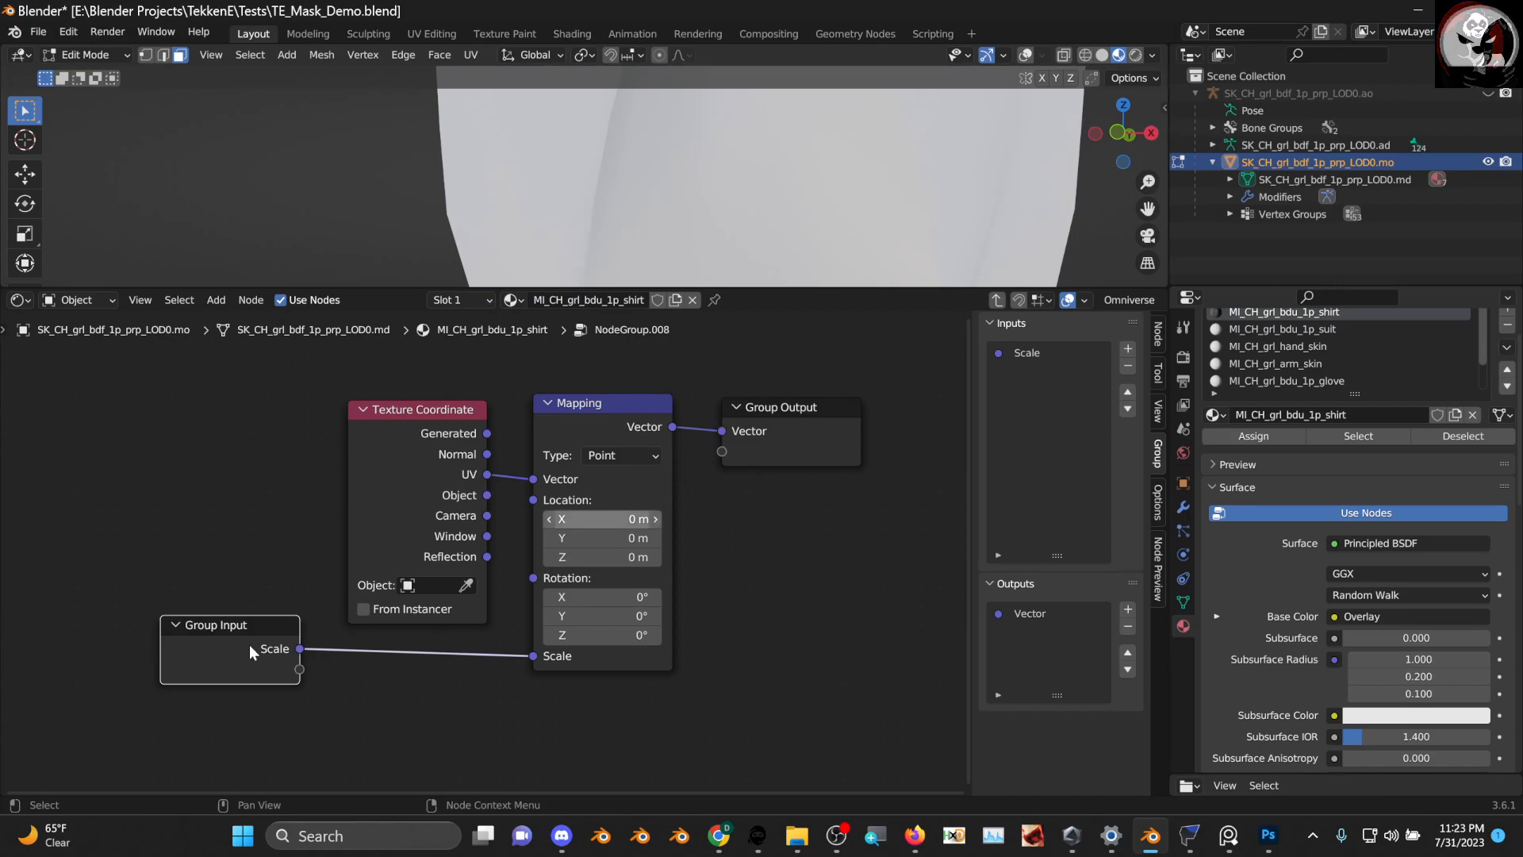
{"action": "left_click", "coordinate": [997, 301]}
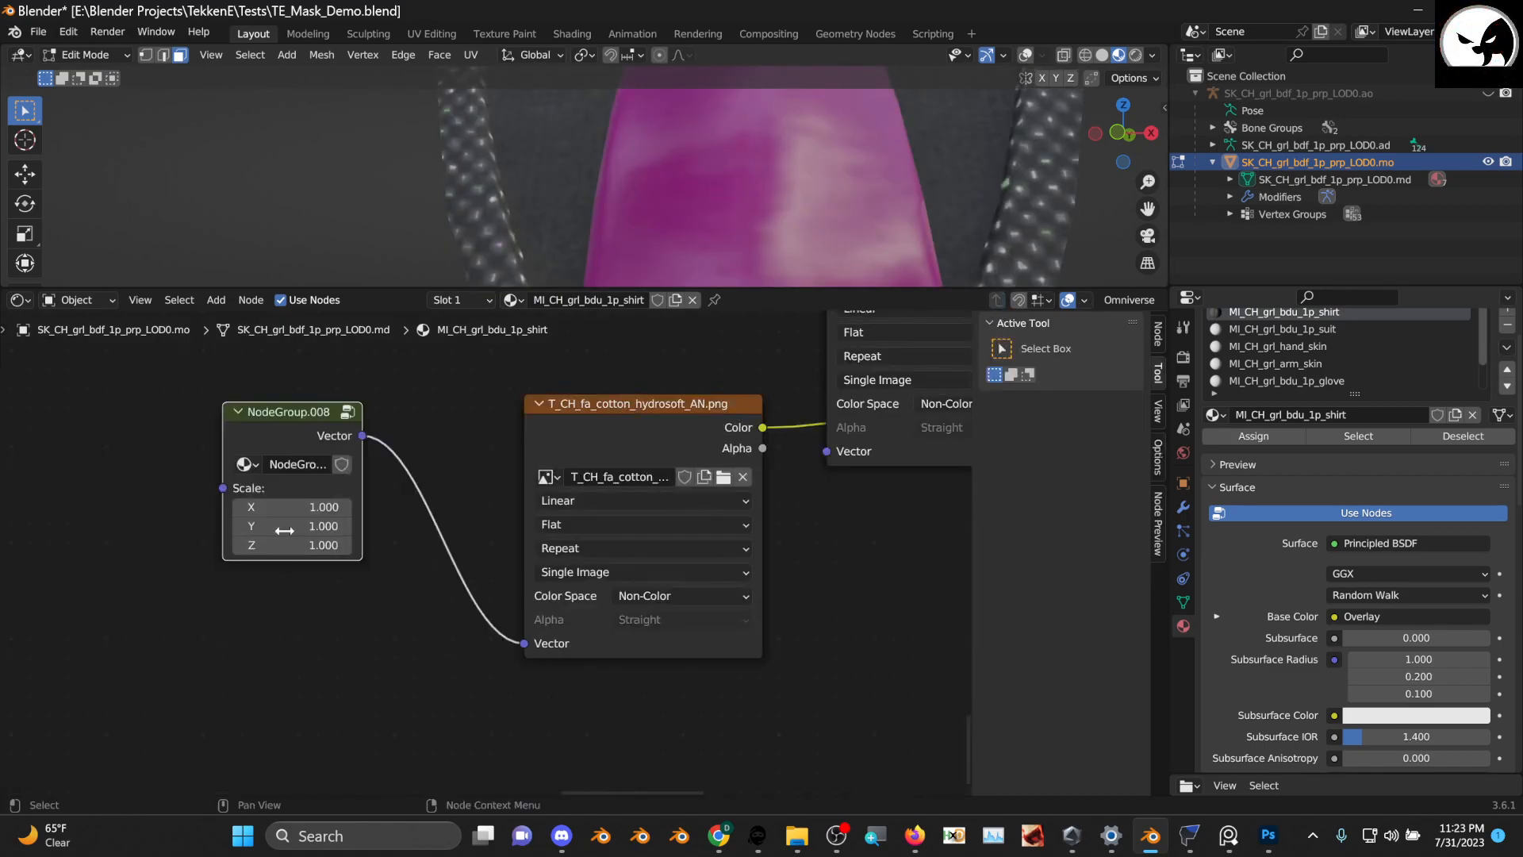
{"action": "left_click_drag", "start_coordinate": [319, 510], "coordinate": [367, 546]}
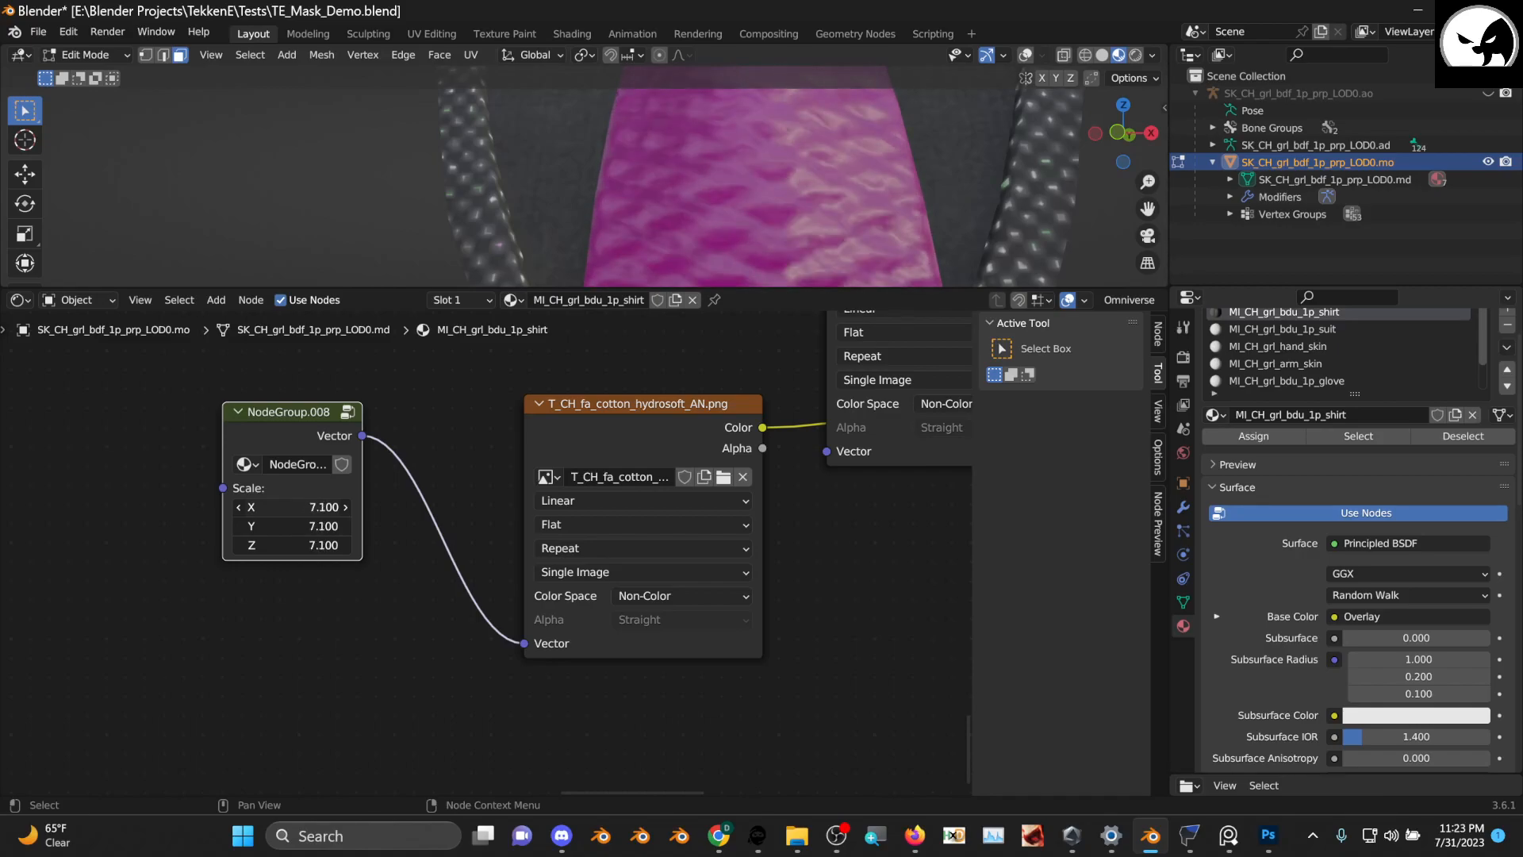
{"action": "left_click_drag", "start_coordinate": [302, 506], "coordinate": [310, 510]}
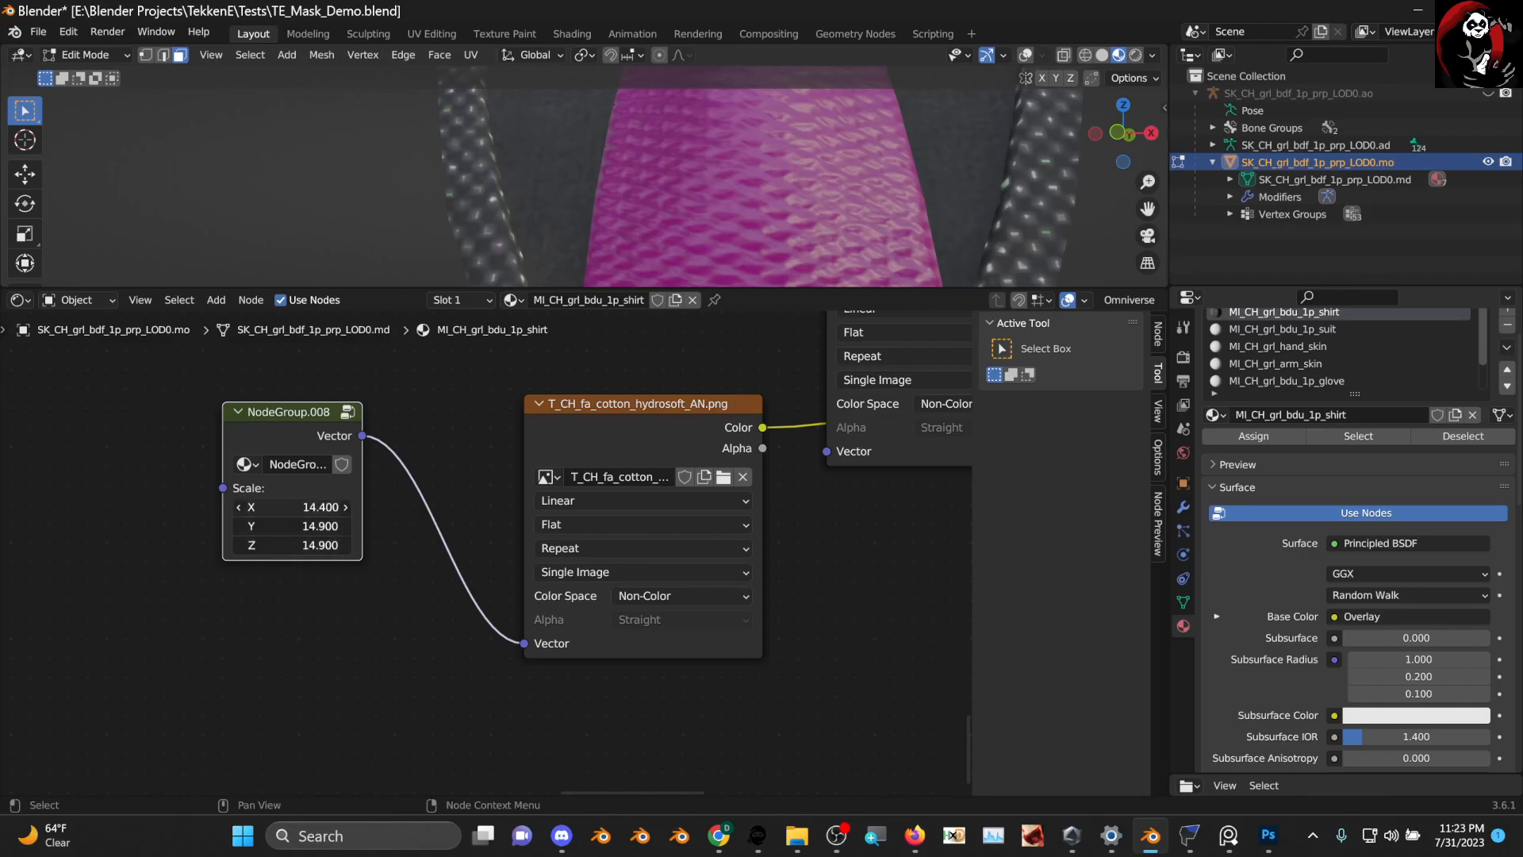
{"action": "key", "text": "Return"}
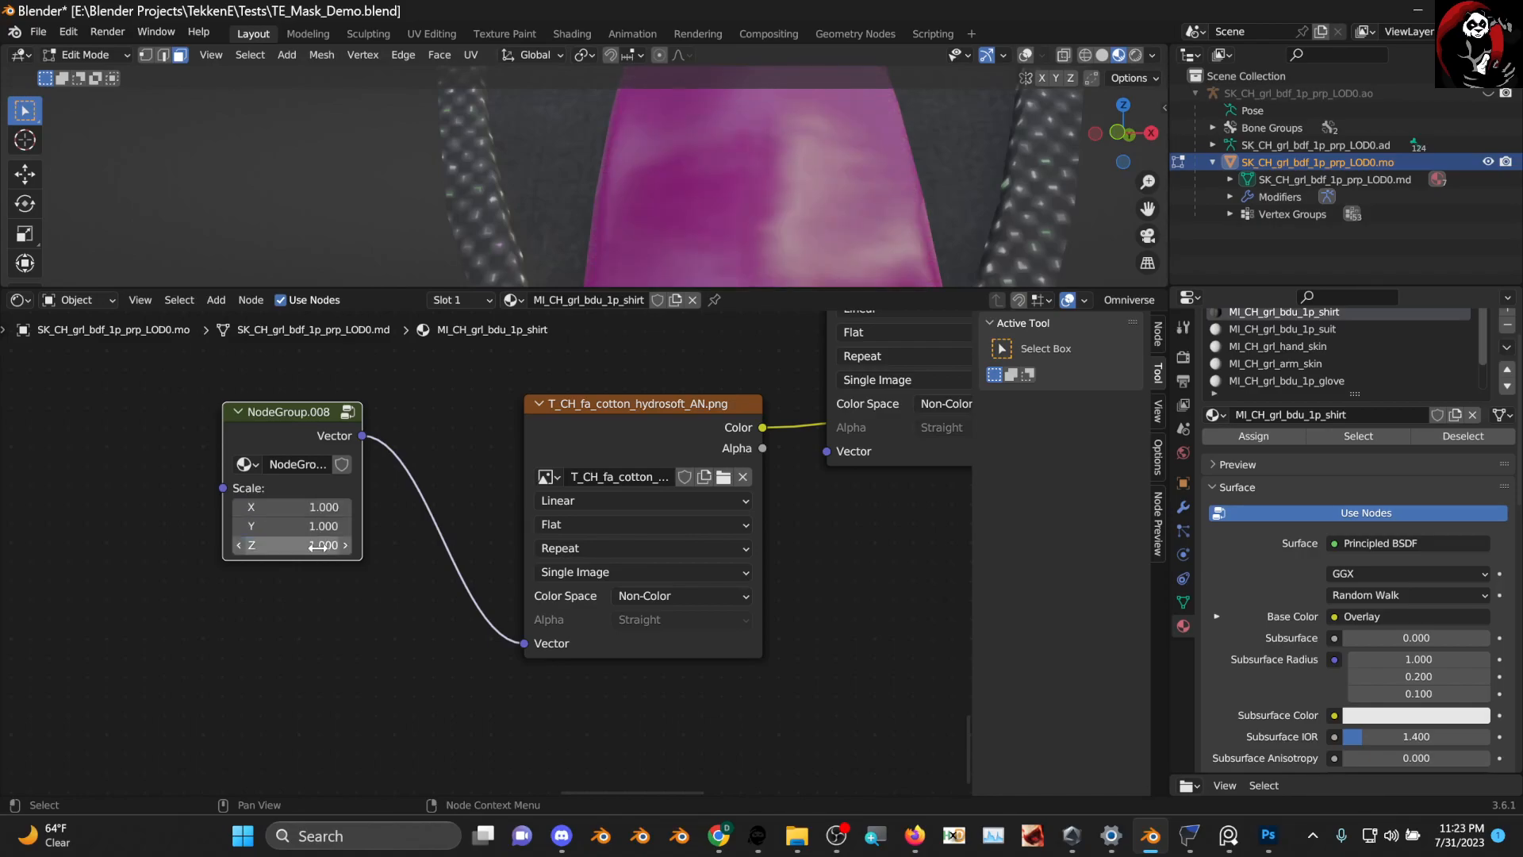
Set the mapping group's X, Y and Z scale to 27 and check the weave on the upper tie
{"action": "left_click_drag", "start_coordinate": [310, 507], "coordinate": [435, 546]}
{"action": "left_click_drag", "start_coordinate": [309, 507], "coordinate": [312, 510]}
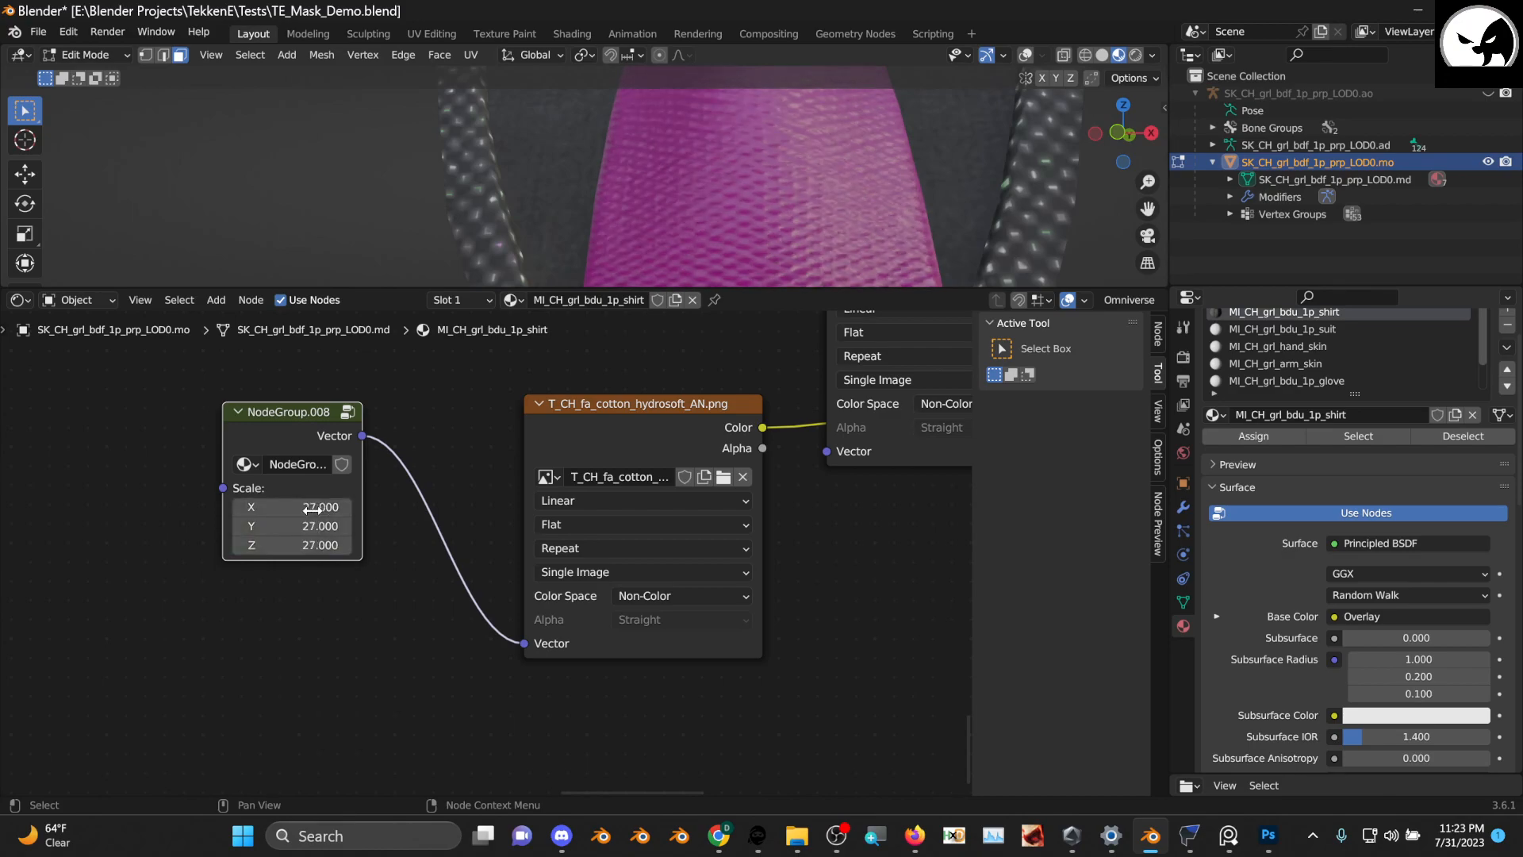
{"action": "mouse_move", "coordinate": [770, 215]}
{"action": "middle_mouse_down"}
{"action": "mouse_move", "coordinate": [763, 170]}
{"action": "mouse_move", "coordinate": [692, 187]}
{"action": "mouse_move", "coordinate": [692, 225]}
{"action": "mouse_move", "coordinate": [589, 264]}
{"action": "mouse_move", "coordinate": [732, 213]}
{"action": "mouse_move", "coordinate": [706, 207]}
{"action": "mouse_move", "coordinate": [708, 248]}
{"action": "mouse_move", "coordinate": [741, 222]}
{"action": "mouse_move", "coordinate": [730, 191]}
{"action": "mouse_move", "coordinate": [695, 203]}
{"action": "mouse_move", "coordinate": [706, 230]}
{"action": "mouse_move", "coordinate": [734, 218]}
{"action": "mouse_move", "coordinate": [765, 245]}
{"action": "middle_mouse_up"}
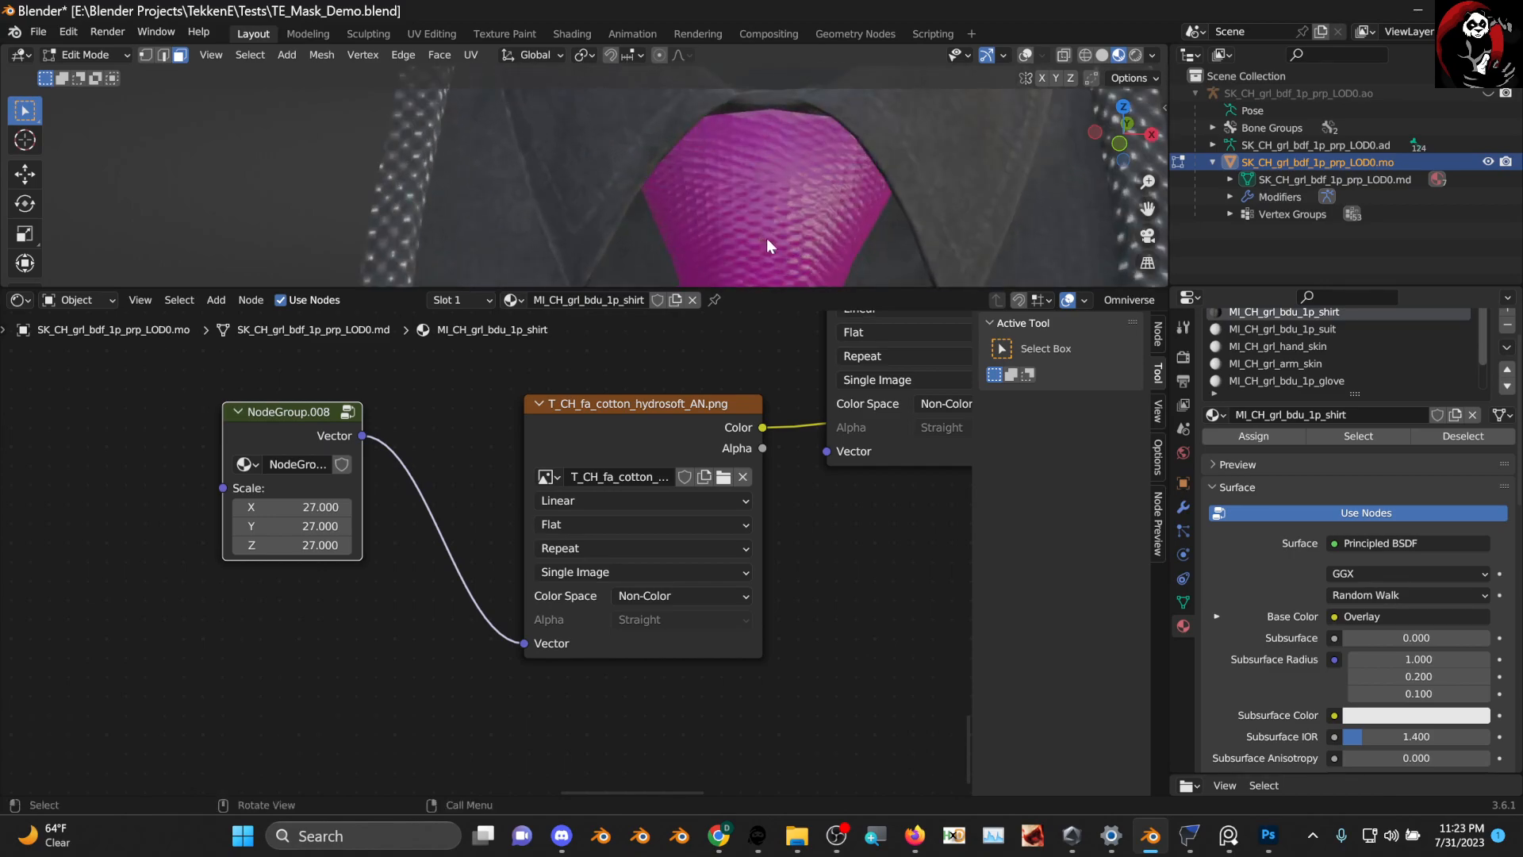
{"action": "scroll", "coordinate": [770, 241], "scroll_direction": "up", "scroll_amount": 2}
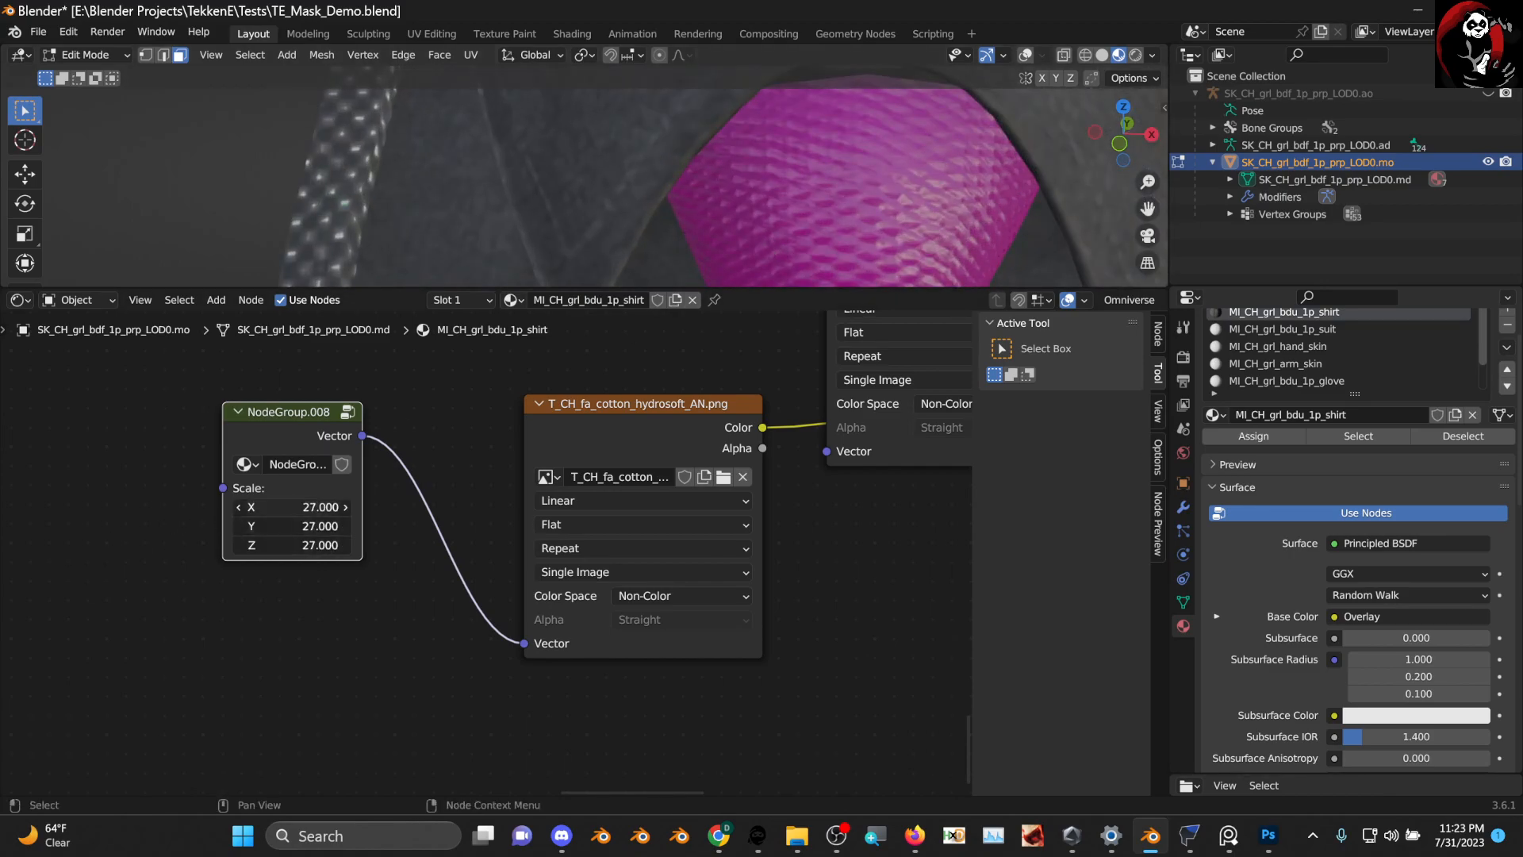
{"action": "key", "text": "Escape"}
Set the mapping group's Y scale to 34.3 and move the group node close to the cotton image node
{"action": "left_click_drag", "start_coordinate": [292, 524], "coordinate": [351, 524]}
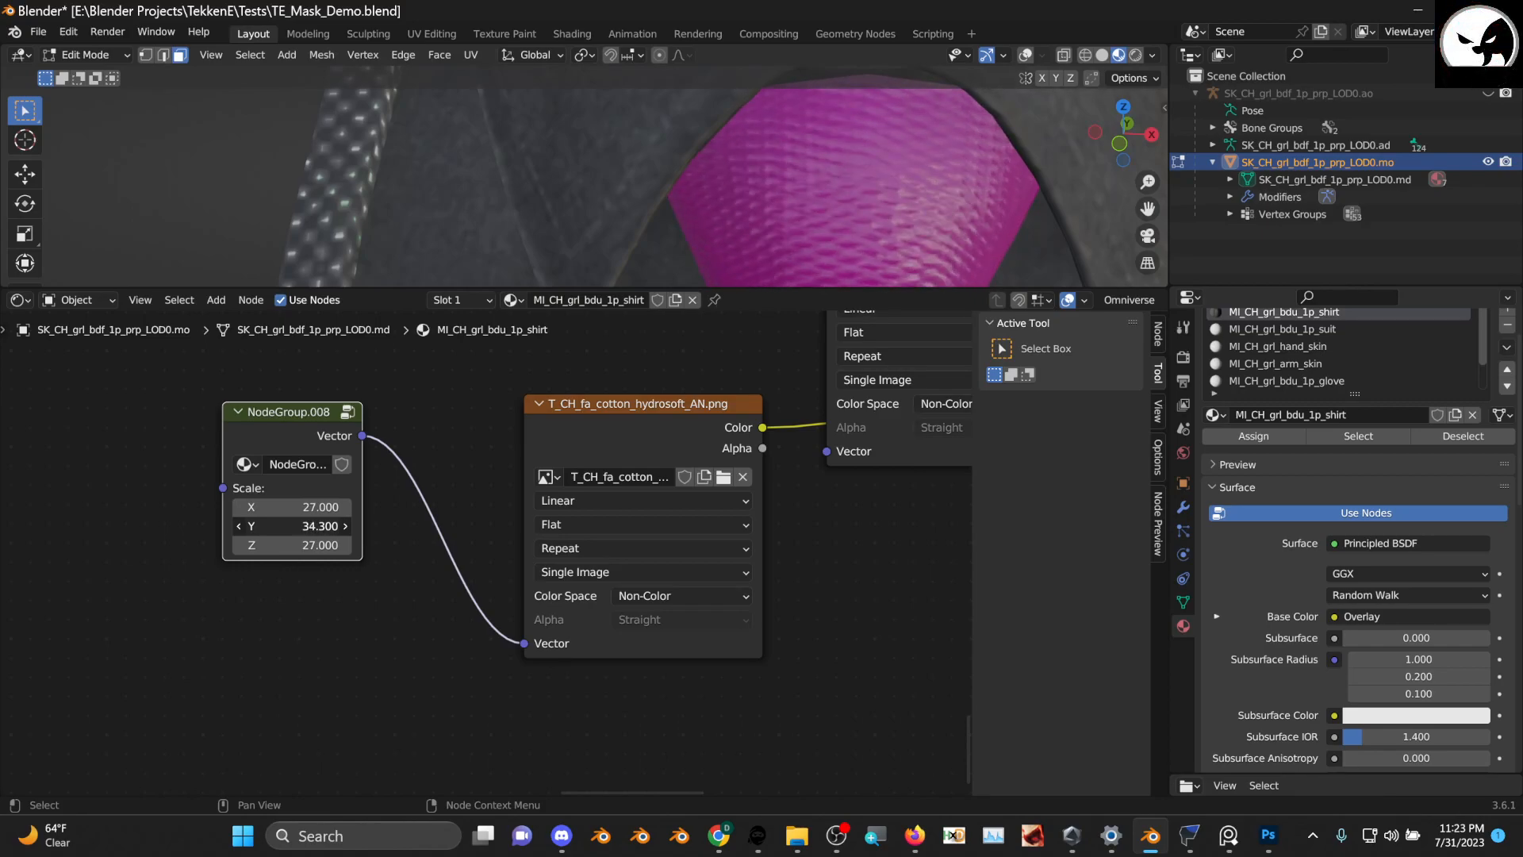
{"action": "left_click", "coordinate": [410, 549]}
{"action": "middle_click_drag", "start_coordinate": [377, 551], "coordinate": [11, 614]}
{"action": "middle_click_drag", "start_coordinate": [2, 519], "coordinate": [144, 486]}
{"action": "left_click_drag", "start_coordinate": [102, 453], "coordinate": [238, 445]}
Examine the tie's fabric detail on the model from close up and from farther away
{"action": "scroll", "coordinate": [626, 204], "scroll_direction": "down", "scroll_amount": 10}
{"action": "middle_click_drag", "start_coordinate": [764, 184], "coordinate": [656, 164]}
{"action": "scroll", "coordinate": [714, 201], "scroll_direction": "up", "scroll_amount": 6}
{"action": "scroll", "coordinate": [644, 206], "scroll_direction": "down", "scroll_amount": 8}
{"action": "scroll", "coordinate": [663, 214], "scroll_direction": "up", "scroll_amount": 8}
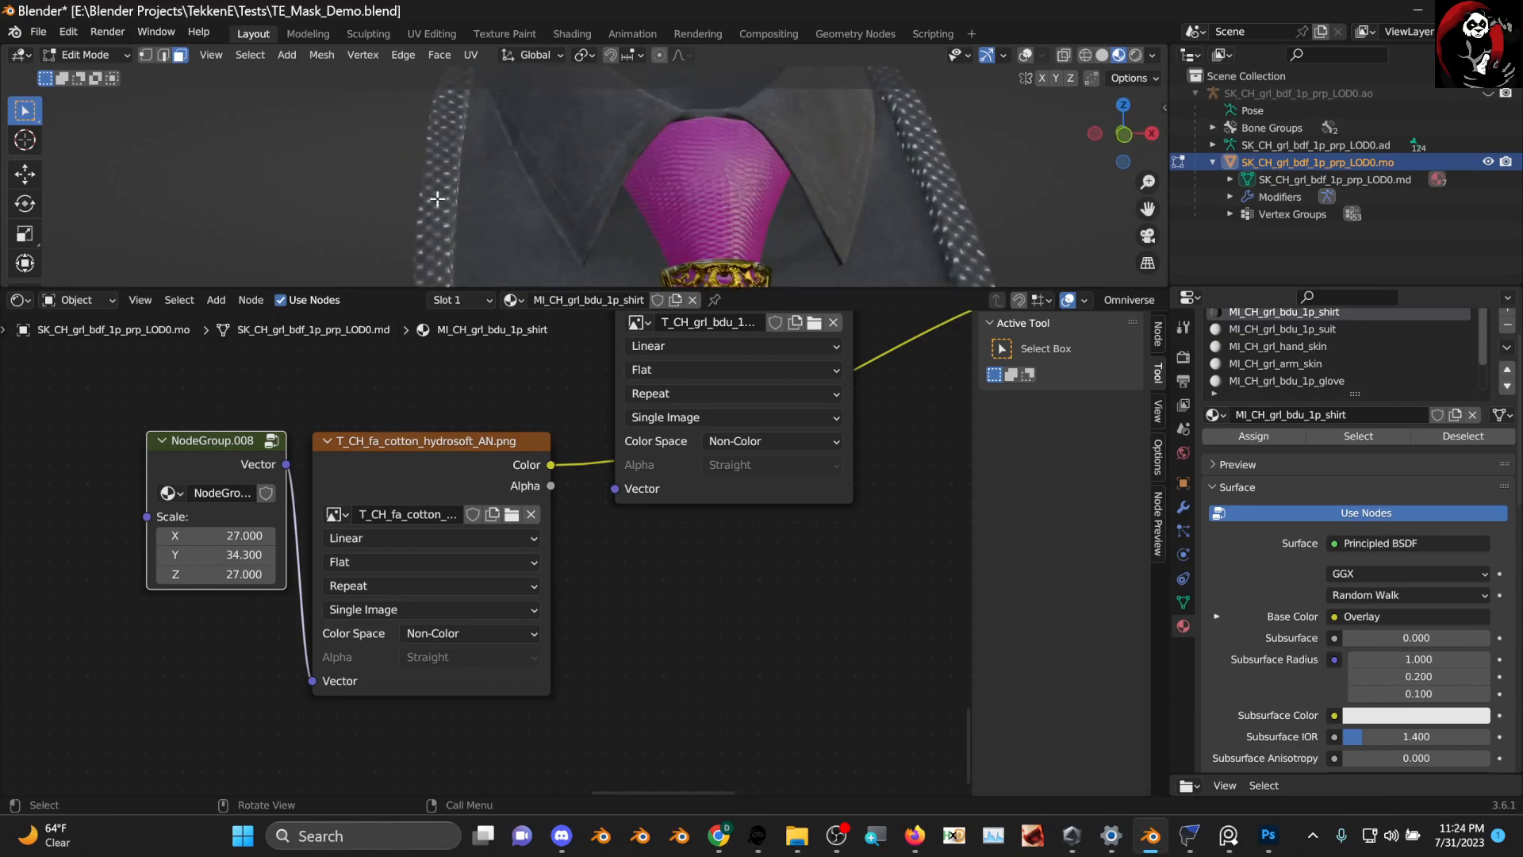
{"action": "scroll", "coordinate": [438, 200], "scroll_direction": "down", "scroll_amount": 6}
{"action": "scroll", "coordinate": [465, 363], "scroll_direction": "down", "scroll_amount": 5}
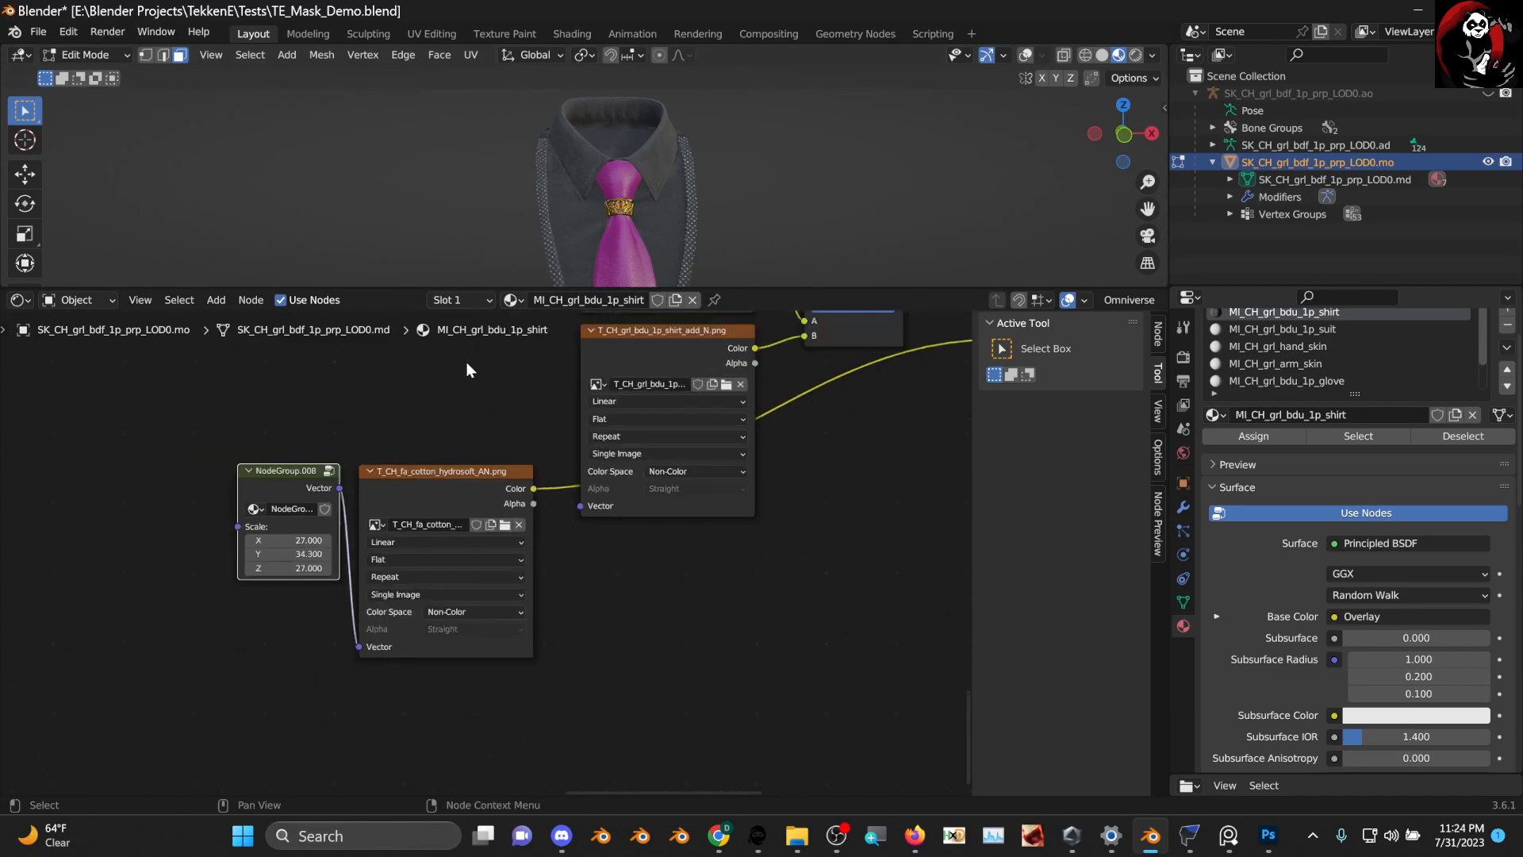
Reposition the darkest RGB node, then detach and reconnect its link to input 20 of the red mask group
{"action": "middle_click_drag", "start_coordinate": [384, 484], "coordinate": [420, 722]}
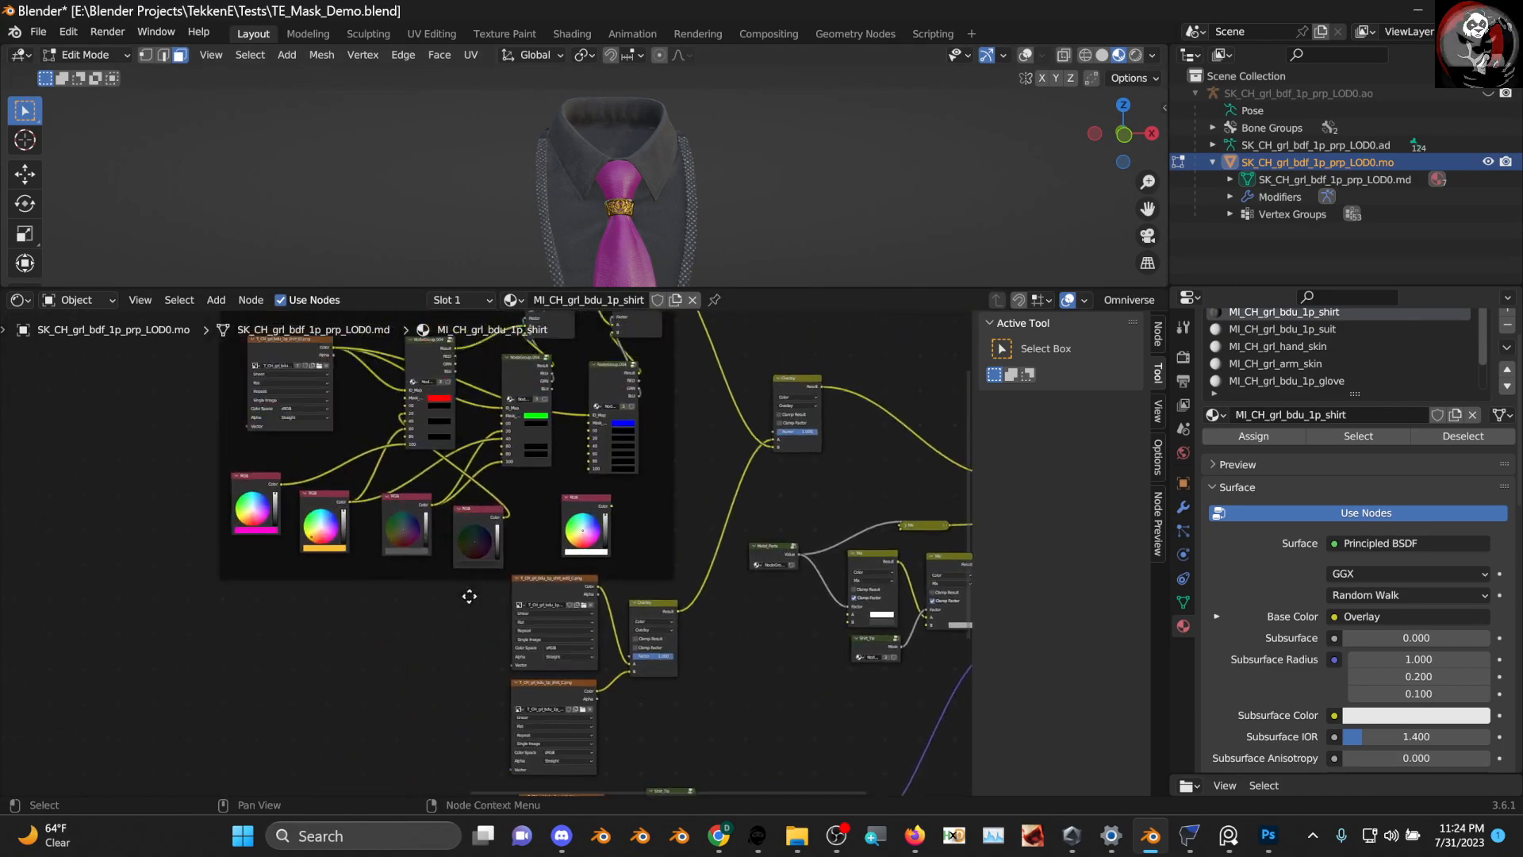
{"action": "scroll", "coordinate": [474, 504], "scroll_direction": "up", "scroll_amount": 4}
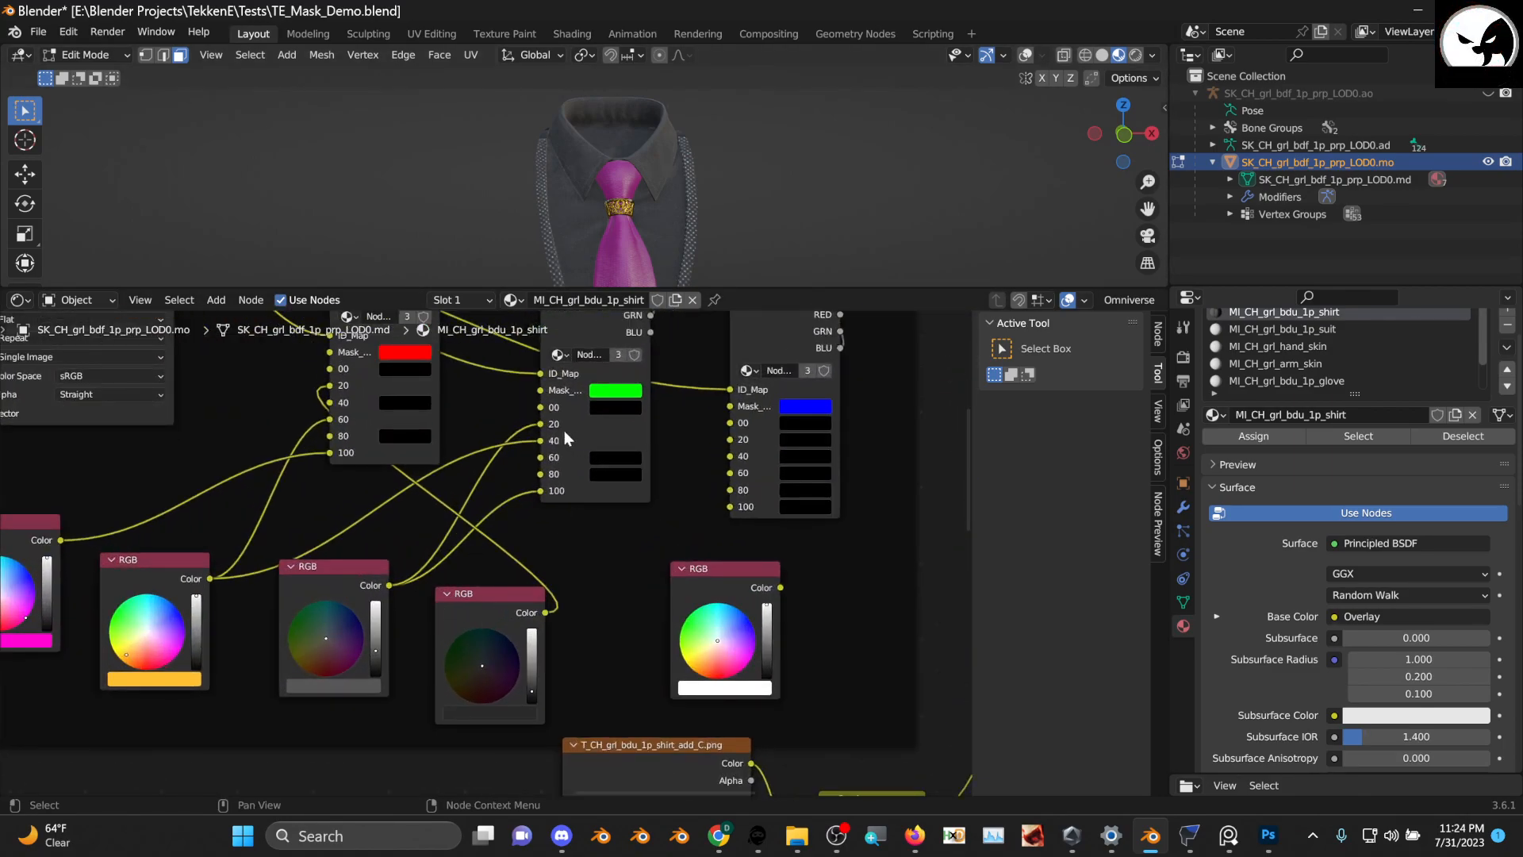
{"action": "middle_click_drag", "start_coordinate": [553, 516], "coordinate": [556, 521]}
{"action": "left_click_drag", "start_coordinate": [480, 596], "coordinate": [510, 579]}
{"action": "left_click_drag", "start_coordinate": [330, 387], "coordinate": [332, 391]}
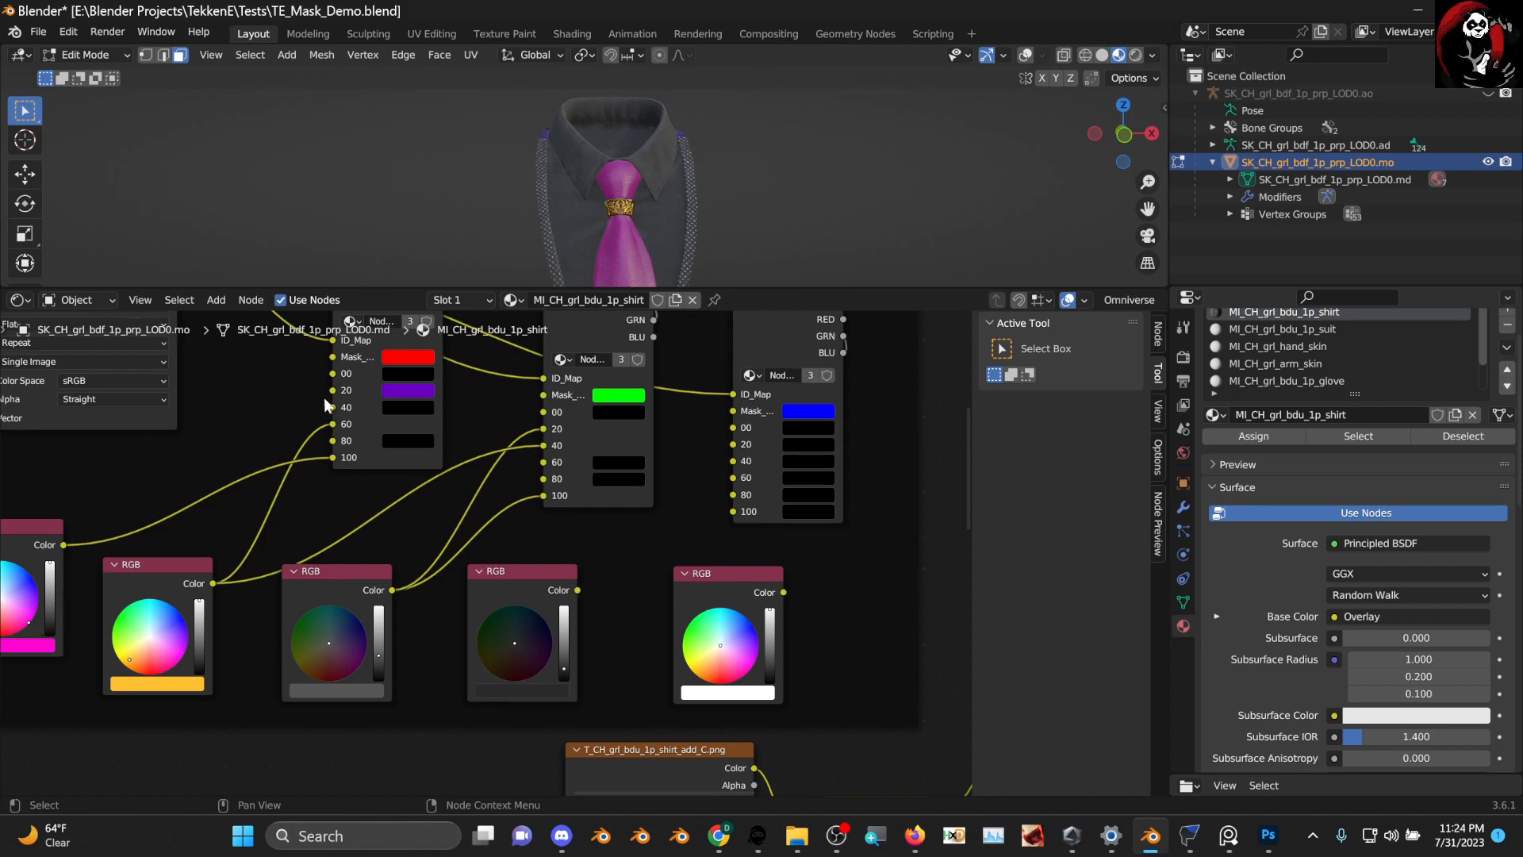
{"action": "left_click_drag", "start_coordinate": [332, 391], "coordinate": [583, 590]}
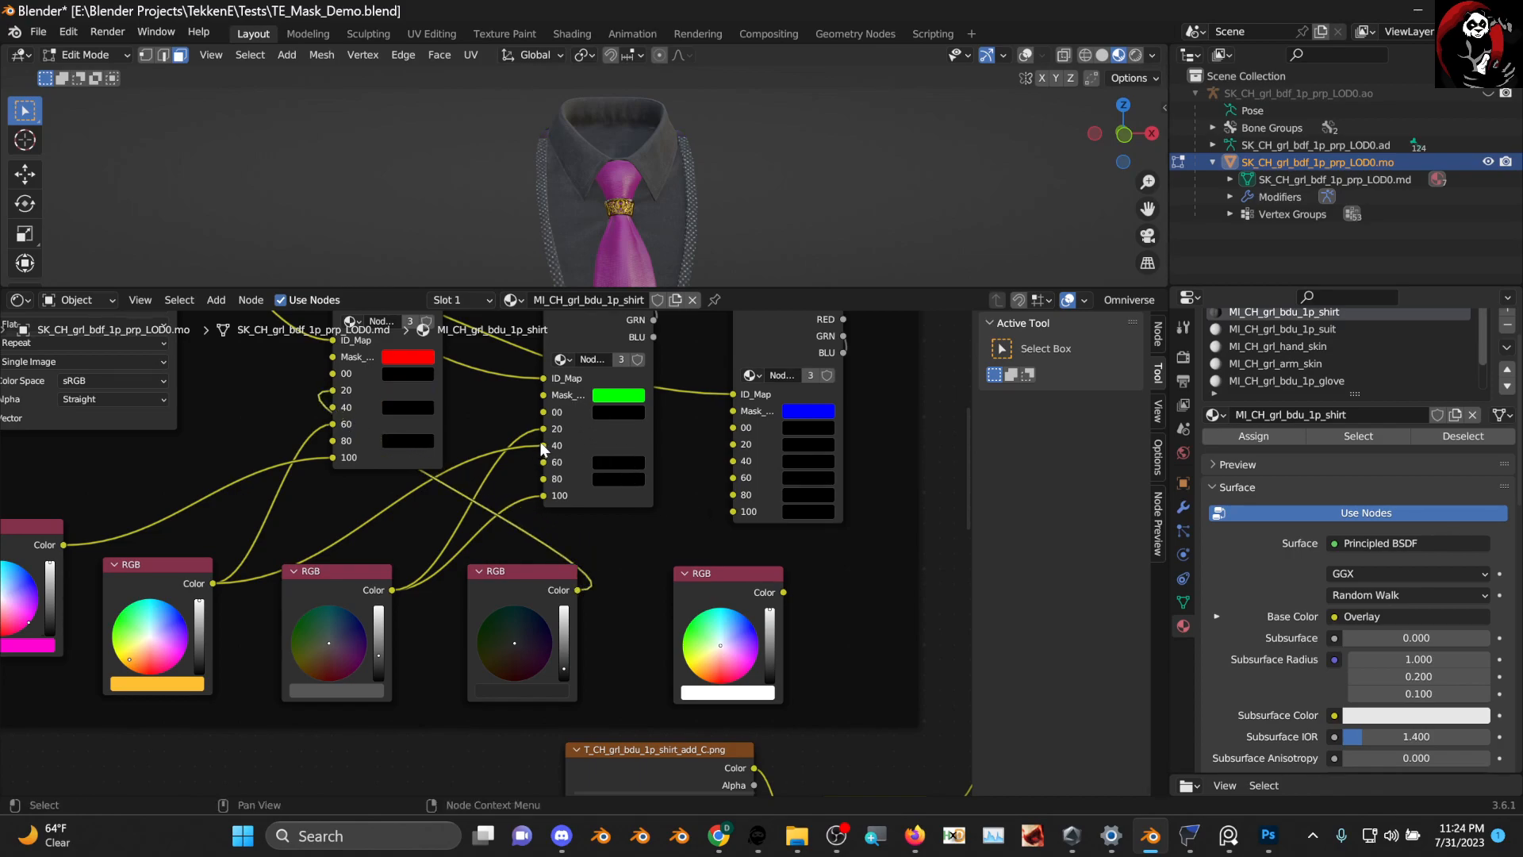
Spread out the orange and grey RGB nodes and unlink the grey color from input 100 of the green mask group
{"action": "left_click_drag", "start_coordinate": [184, 573], "coordinate": [188, 564]}
{"action": "left_click_drag", "start_coordinate": [351, 597], "coordinate": [353, 629]}
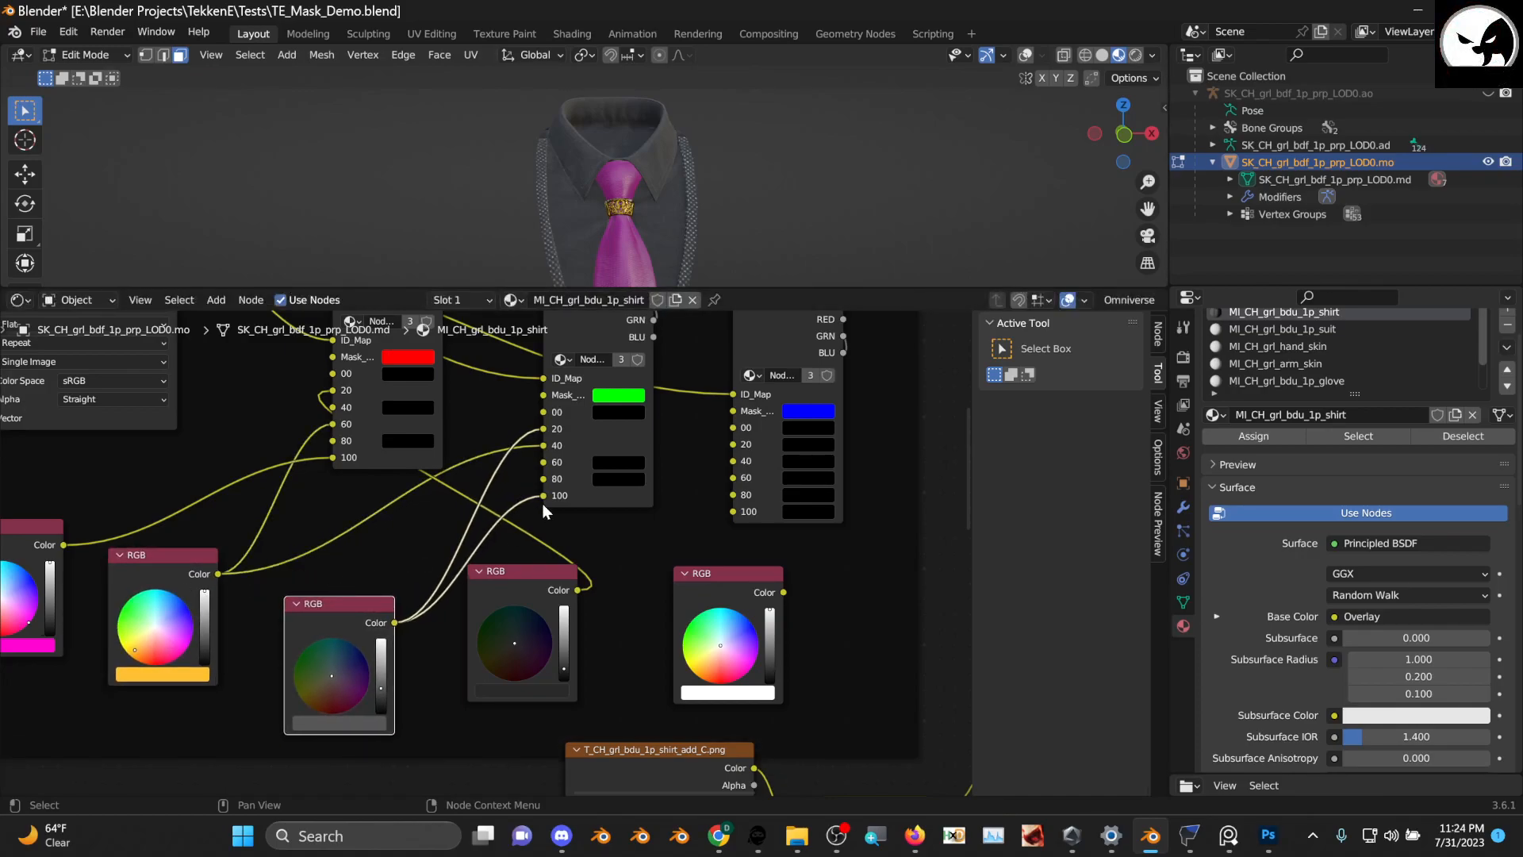
{"action": "left_click_drag", "start_coordinate": [546, 497], "coordinate": [519, 507]}
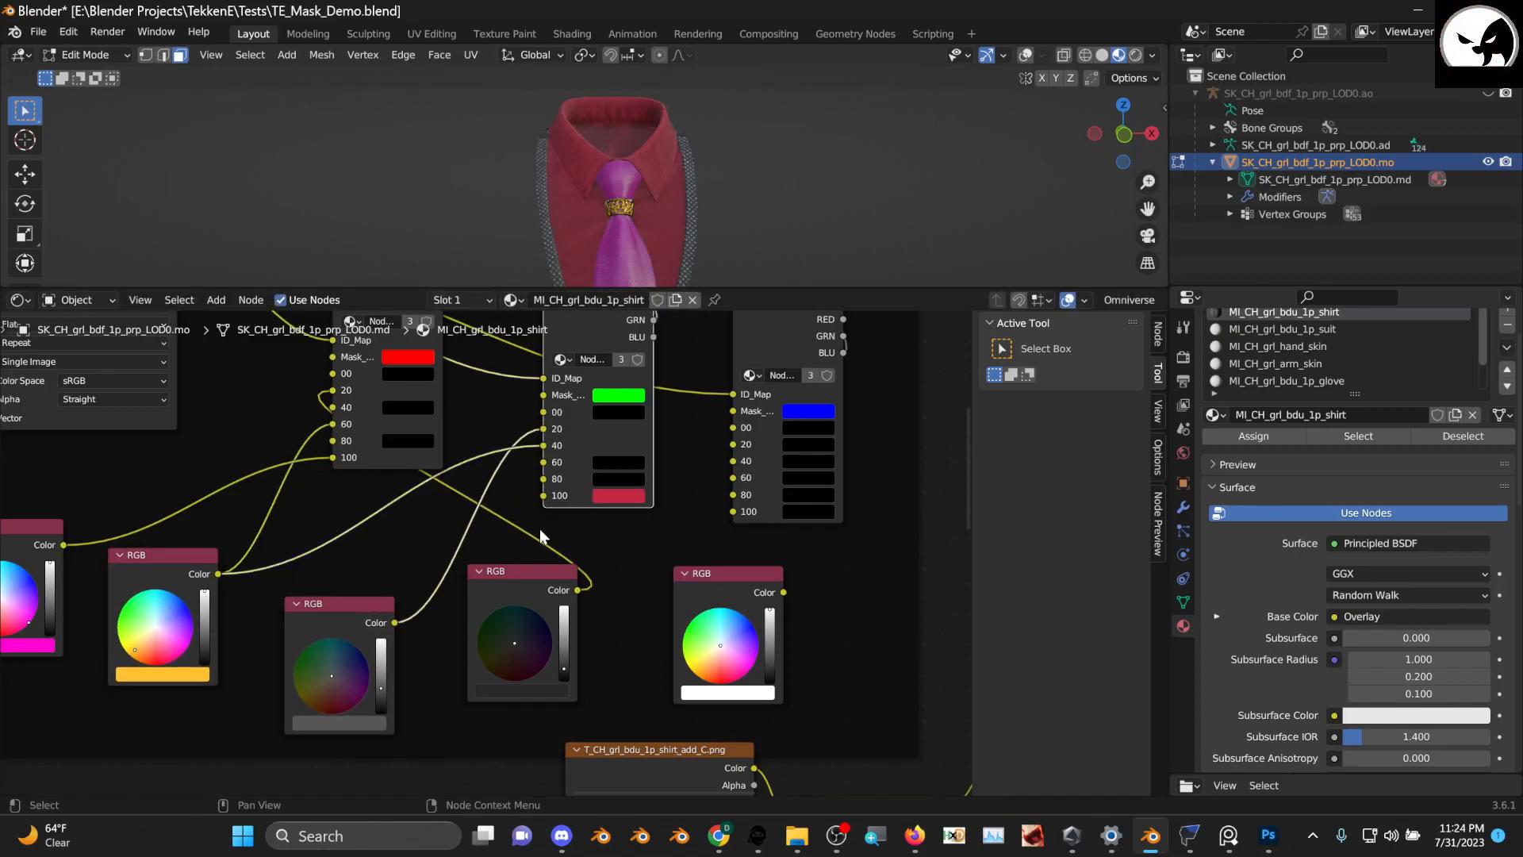
{"action": "scroll", "coordinate": [622, 210], "scroll_direction": "down", "scroll_amount": 4}
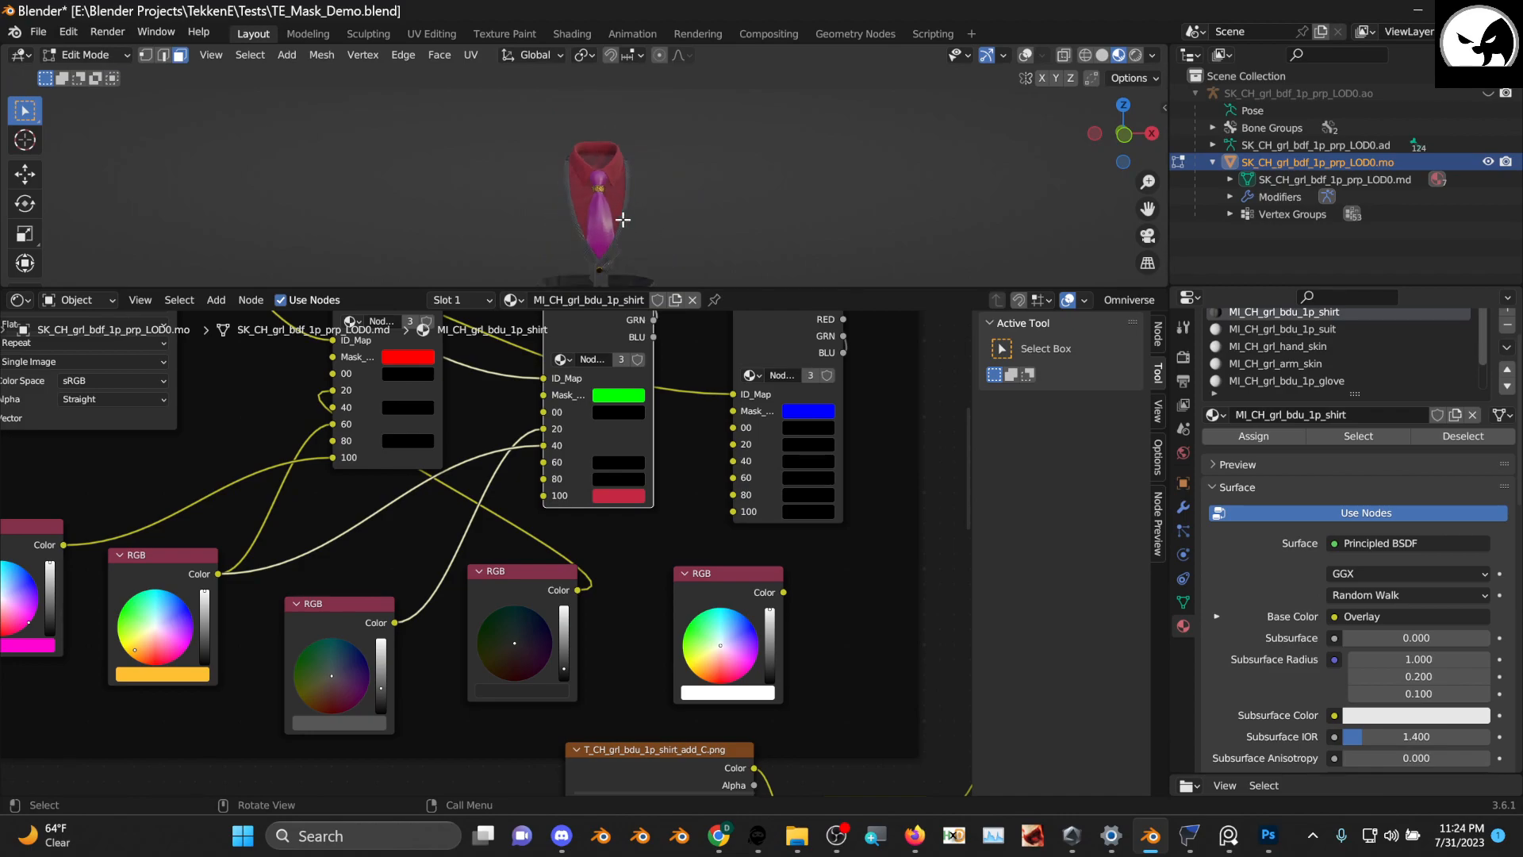
{"action": "scroll", "coordinate": [625, 220], "scroll_direction": "up", "scroll_amount": 4}
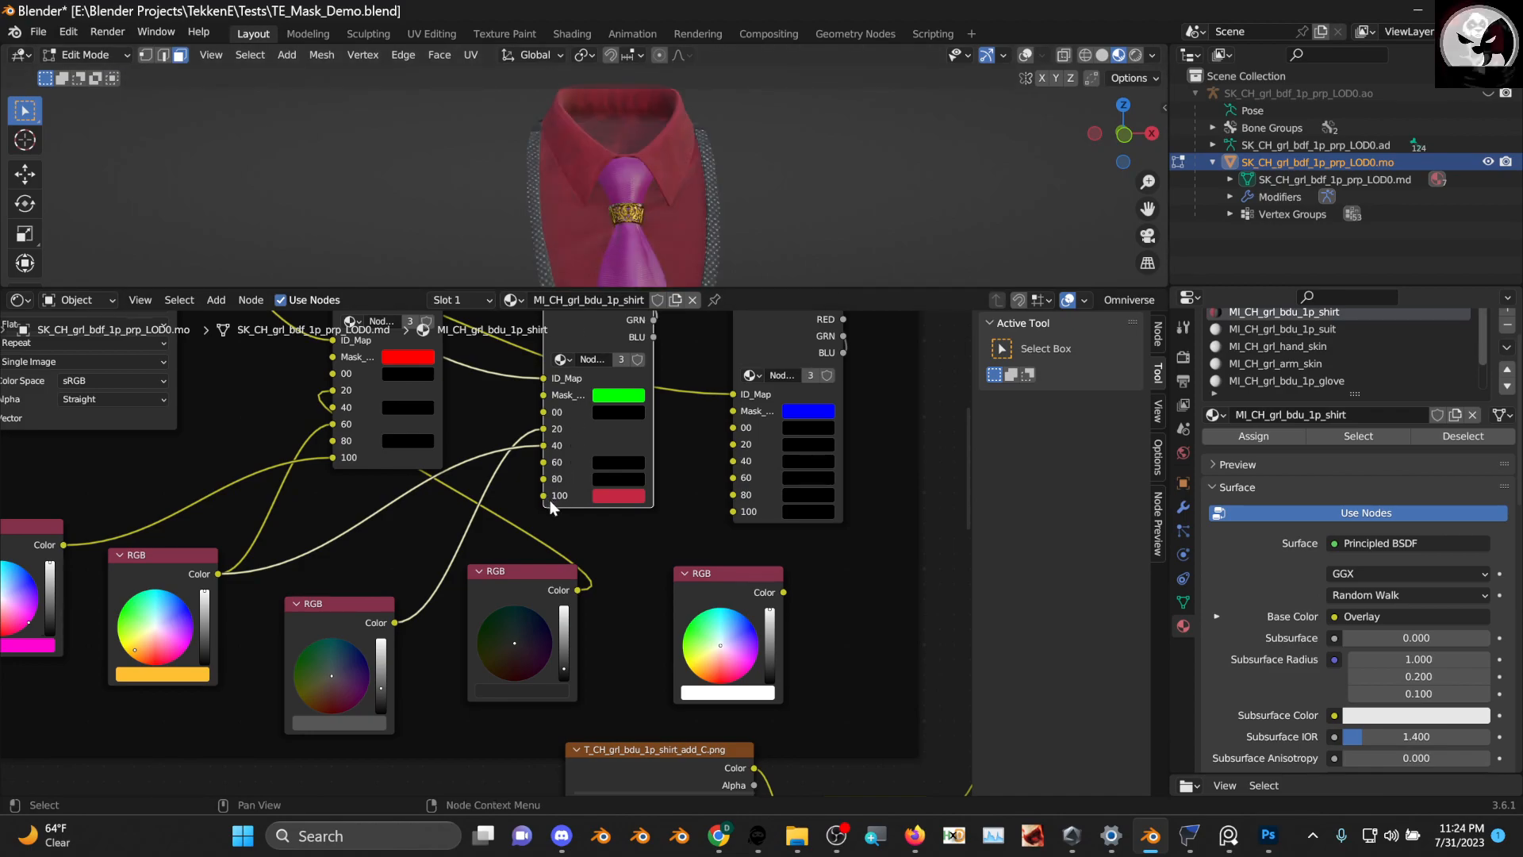
Shift the Shirt_Tie mask node slightly away from the two normal-texture Overlay nodes
{"action": "scroll", "coordinate": [555, 469], "scroll_direction": "down", "scroll_amount": 4}
{"action": "middle_click_drag", "start_coordinate": [549, 467], "coordinate": [553, 503]}
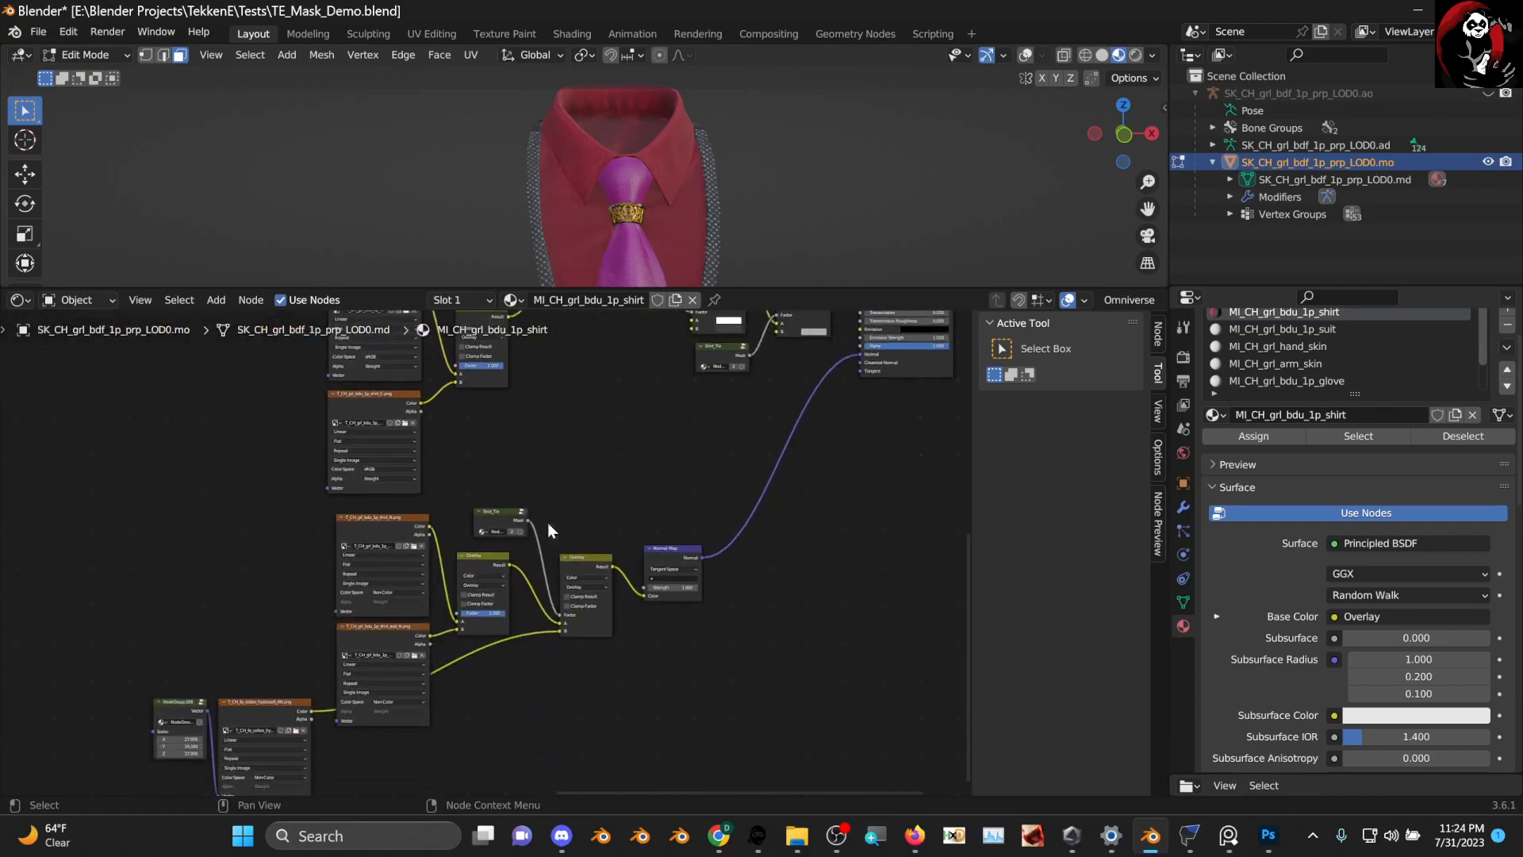
{"action": "scroll", "coordinate": [554, 503], "scroll_direction": "up", "scroll_amount": 2}
{"action": "scroll", "coordinate": [550, 487], "scroll_direction": "up", "scroll_amount": 2}
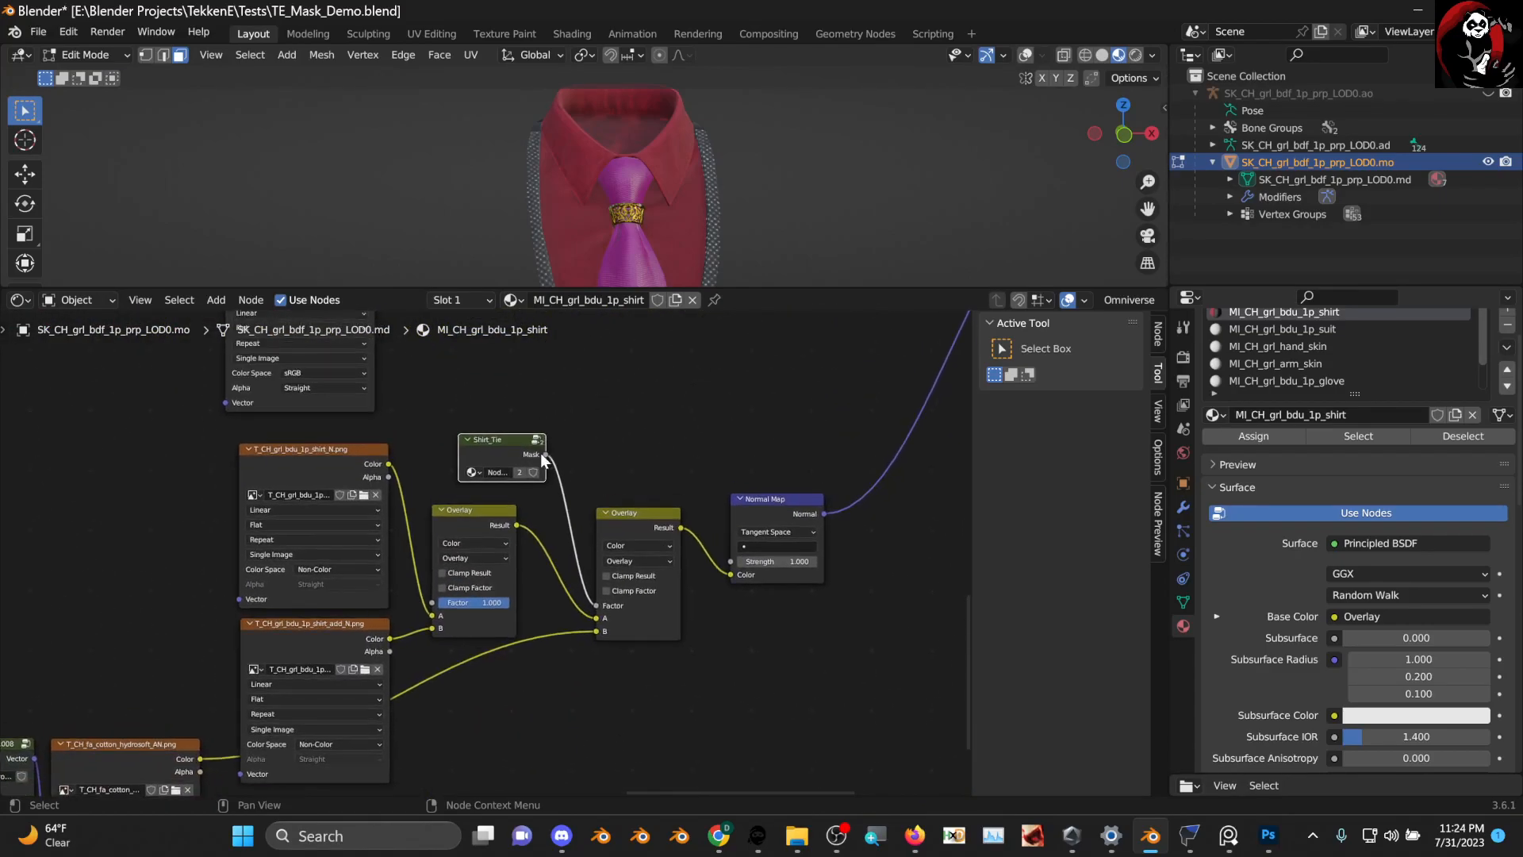
{"action": "scroll", "coordinate": [541, 454], "scroll_direction": "up", "scroll_amount": 1}
{"action": "left_click_drag", "start_coordinate": [512, 416], "coordinate": [484, 408]}
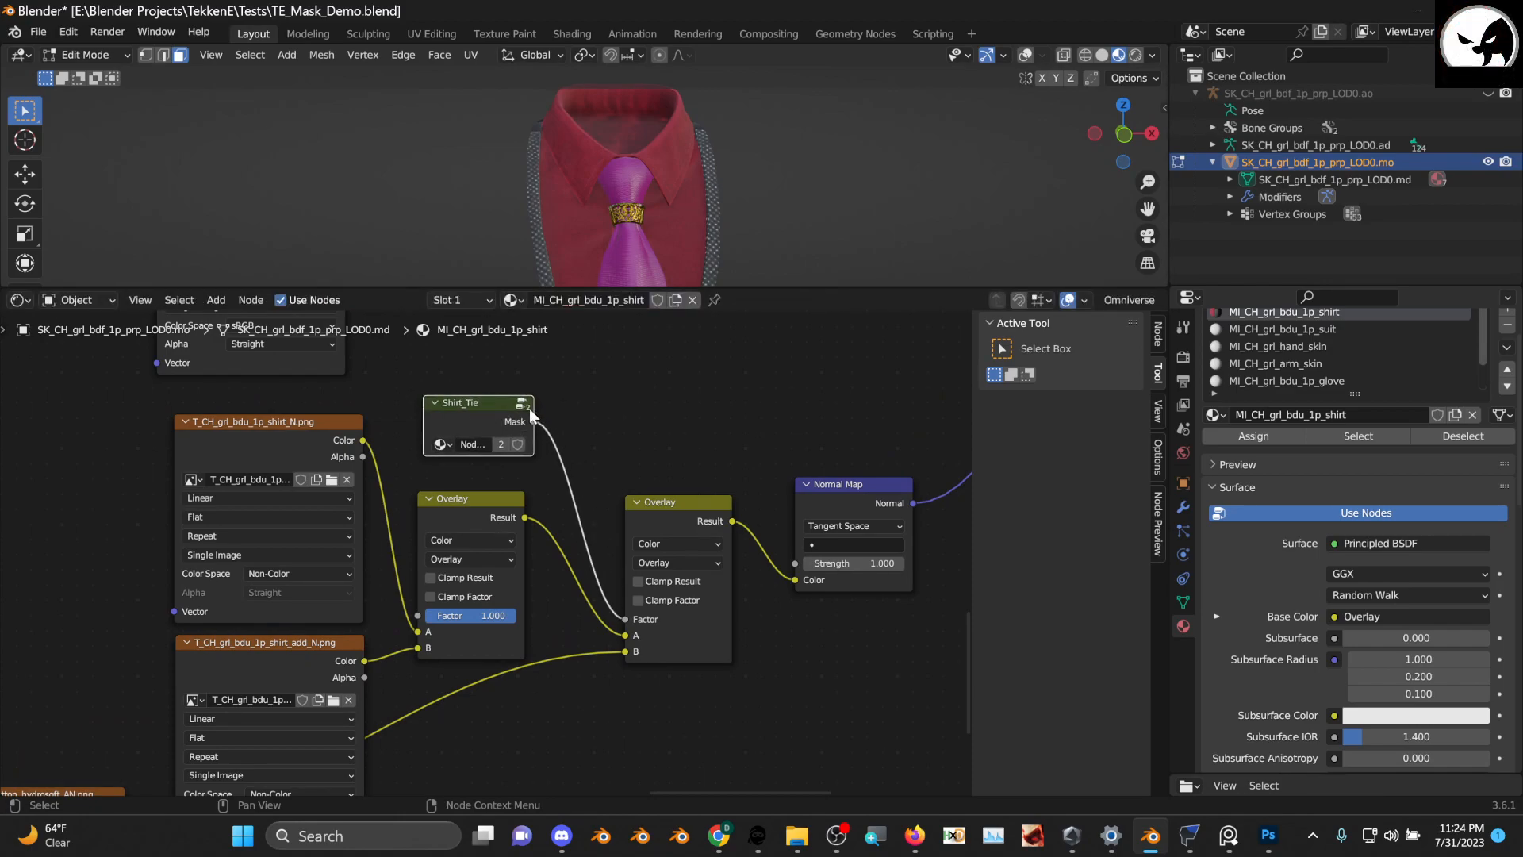
Select the T_CH_grl_bdu_1p_shirt_ID.png texture node that feeds the red, green and blue color mask groups
{"action": "scroll", "coordinate": [508, 405], "scroll_direction": "down", "scroll_amount": 3}
{"action": "middle_click_drag", "start_coordinate": [475, 426], "coordinate": [616, 356]}
{"action": "scroll", "coordinate": [576, 508], "scroll_direction": "up", "scroll_amount": 3}
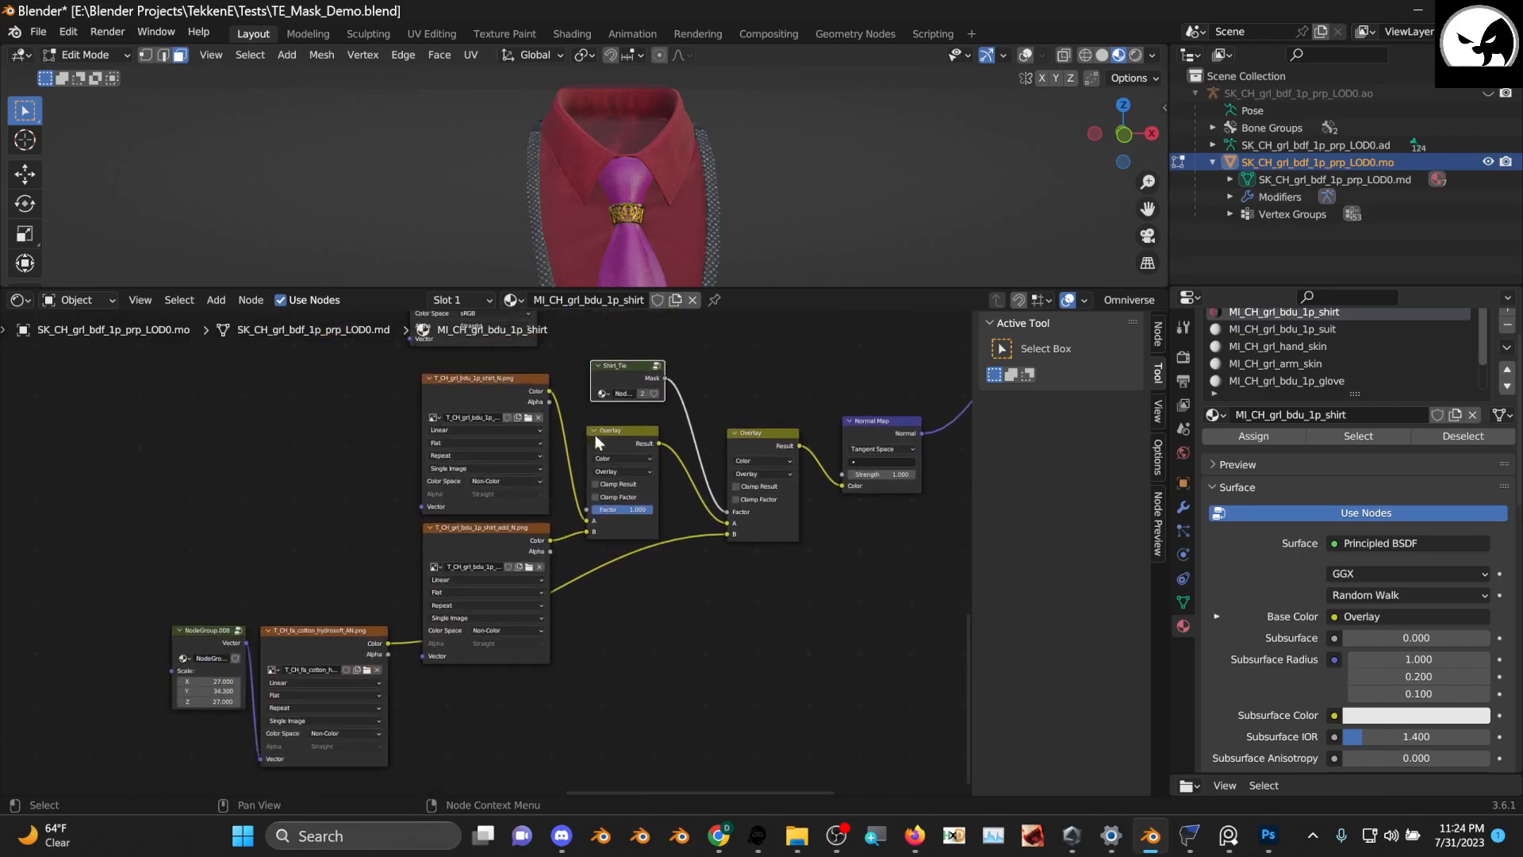
{"action": "middle_click_drag", "start_coordinate": [322, 606], "coordinate": [343, 564]}
{"action": "middle_click_drag", "start_coordinate": [522, 448], "coordinate": [493, 597]}
{"action": "scroll", "coordinate": [500, 565], "scroll_direction": "down", "scroll_amount": 7}
{"action": "middle_click_drag", "start_coordinate": [597, 462], "coordinate": [606, 514]}
{"action": "scroll", "coordinate": [508, 468], "scroll_direction": "up", "scroll_amount": 3}
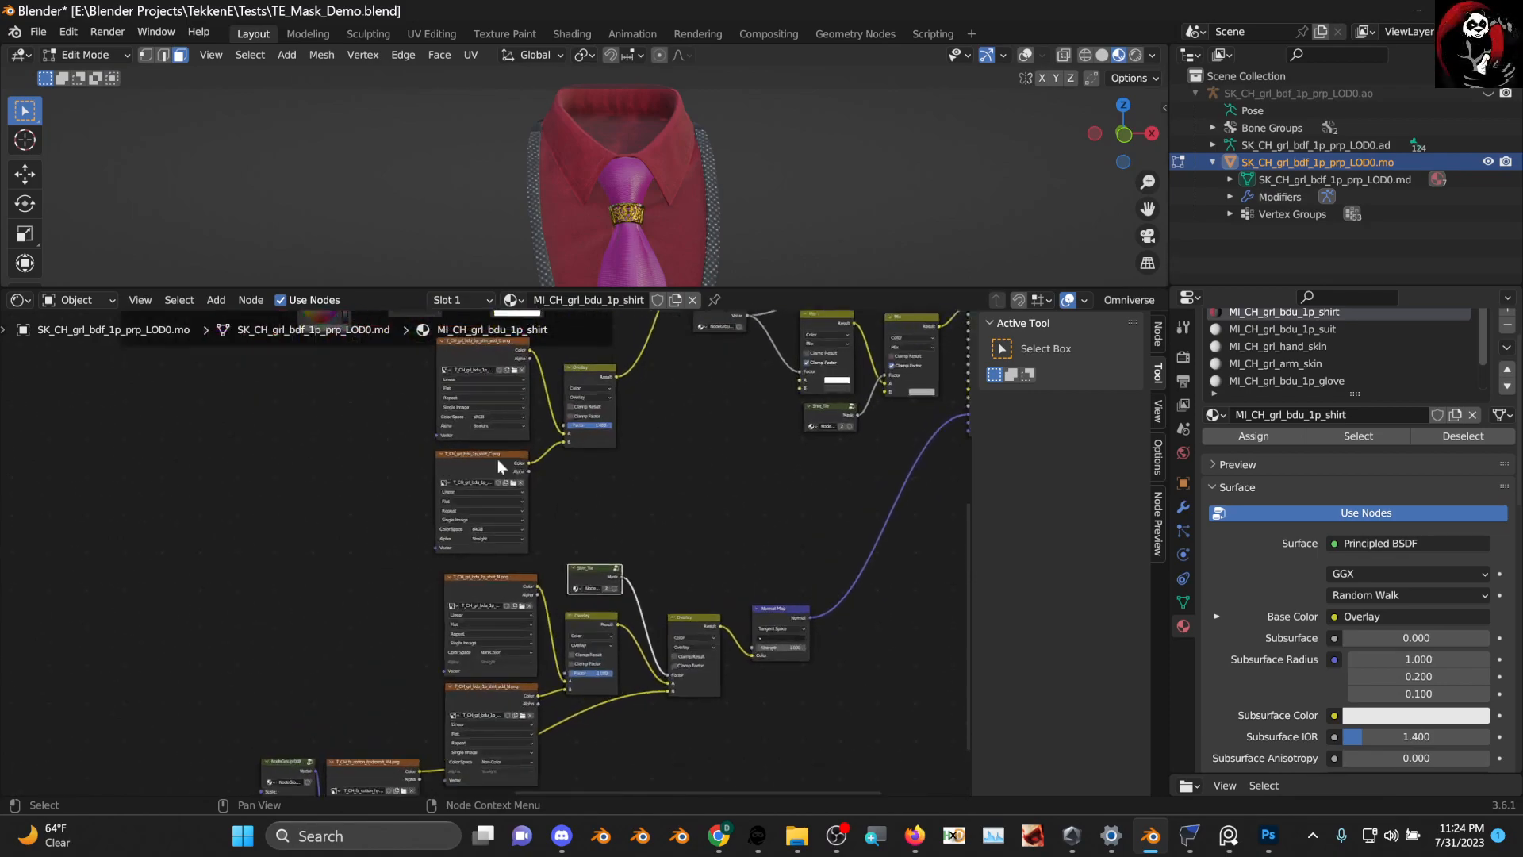
{"action": "middle_click_drag", "start_coordinate": [345, 371], "coordinate": [469, 567]}
{"action": "scroll", "coordinate": [468, 566], "scroll_direction": "down", "scroll_amount": 3}
{"action": "middle_click_drag", "start_coordinate": [364, 438], "coordinate": [408, 533]}
{"action": "scroll", "coordinate": [422, 479], "scroll_direction": "up", "scroll_amount": 5}
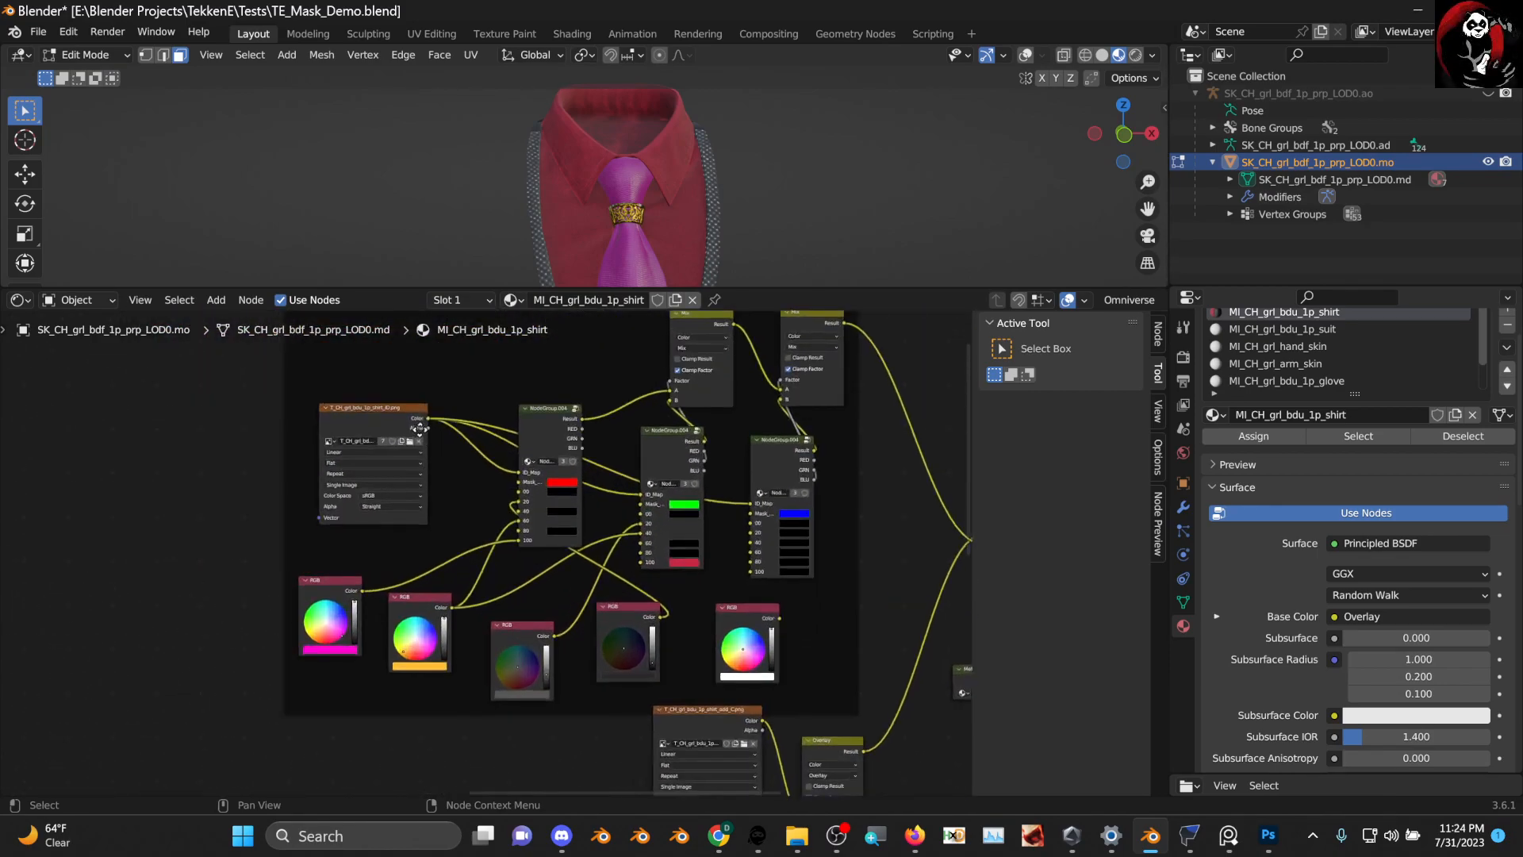
{"action": "middle_click_drag", "start_coordinate": [374, 437], "coordinate": [376, 506]}
{"action": "left_click", "coordinate": [354, 482]}
{"action": "scroll", "coordinate": [476, 500], "scroll_direction": "up", "scroll_amount": 2}
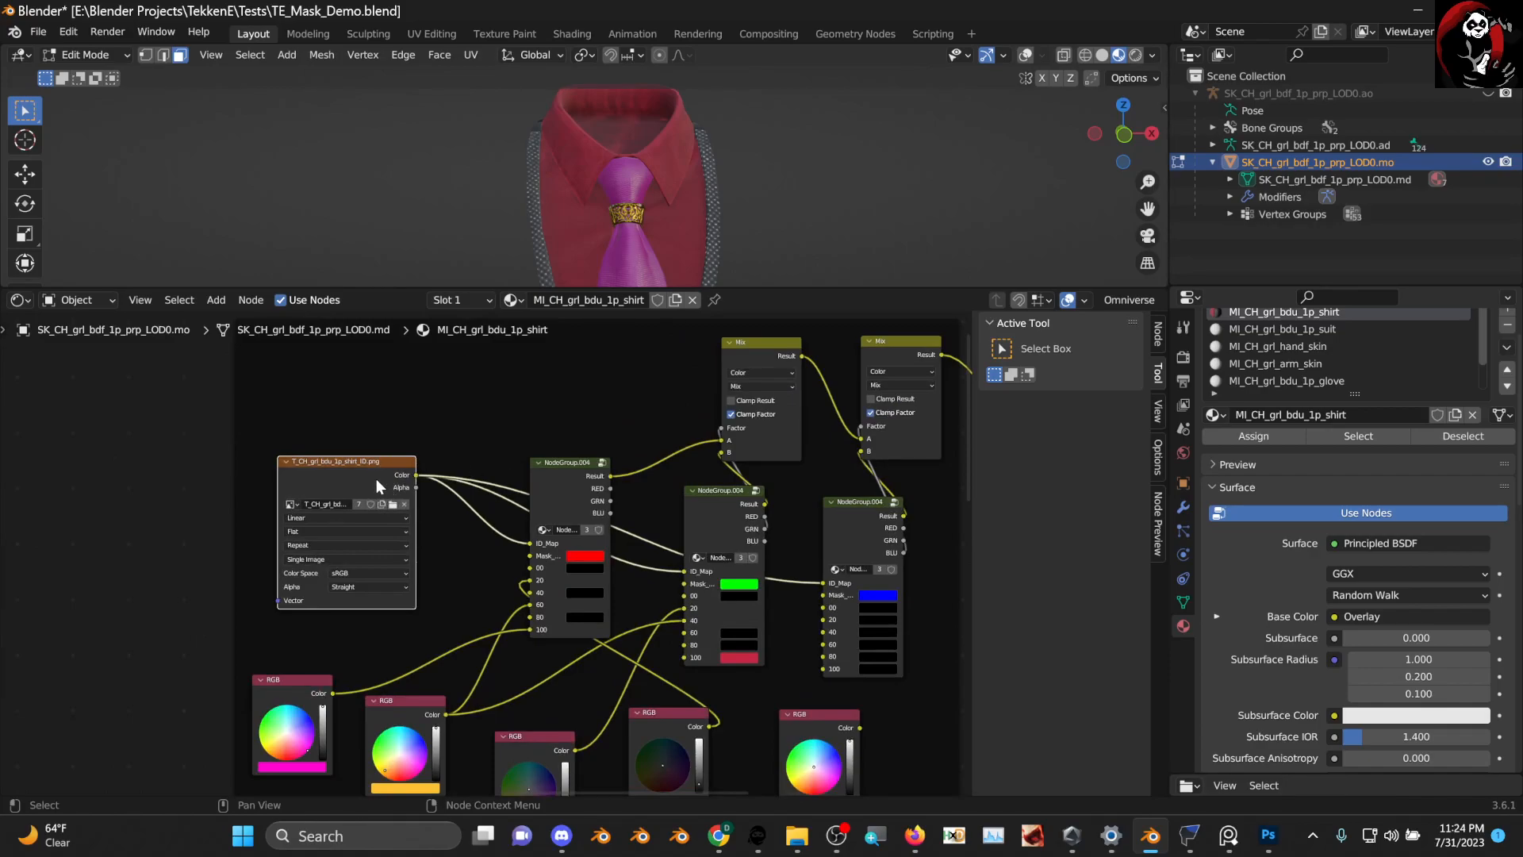
{"action": "key", "text": "shift+d"}
{"action": "left_click", "coordinate": [210, 586]}
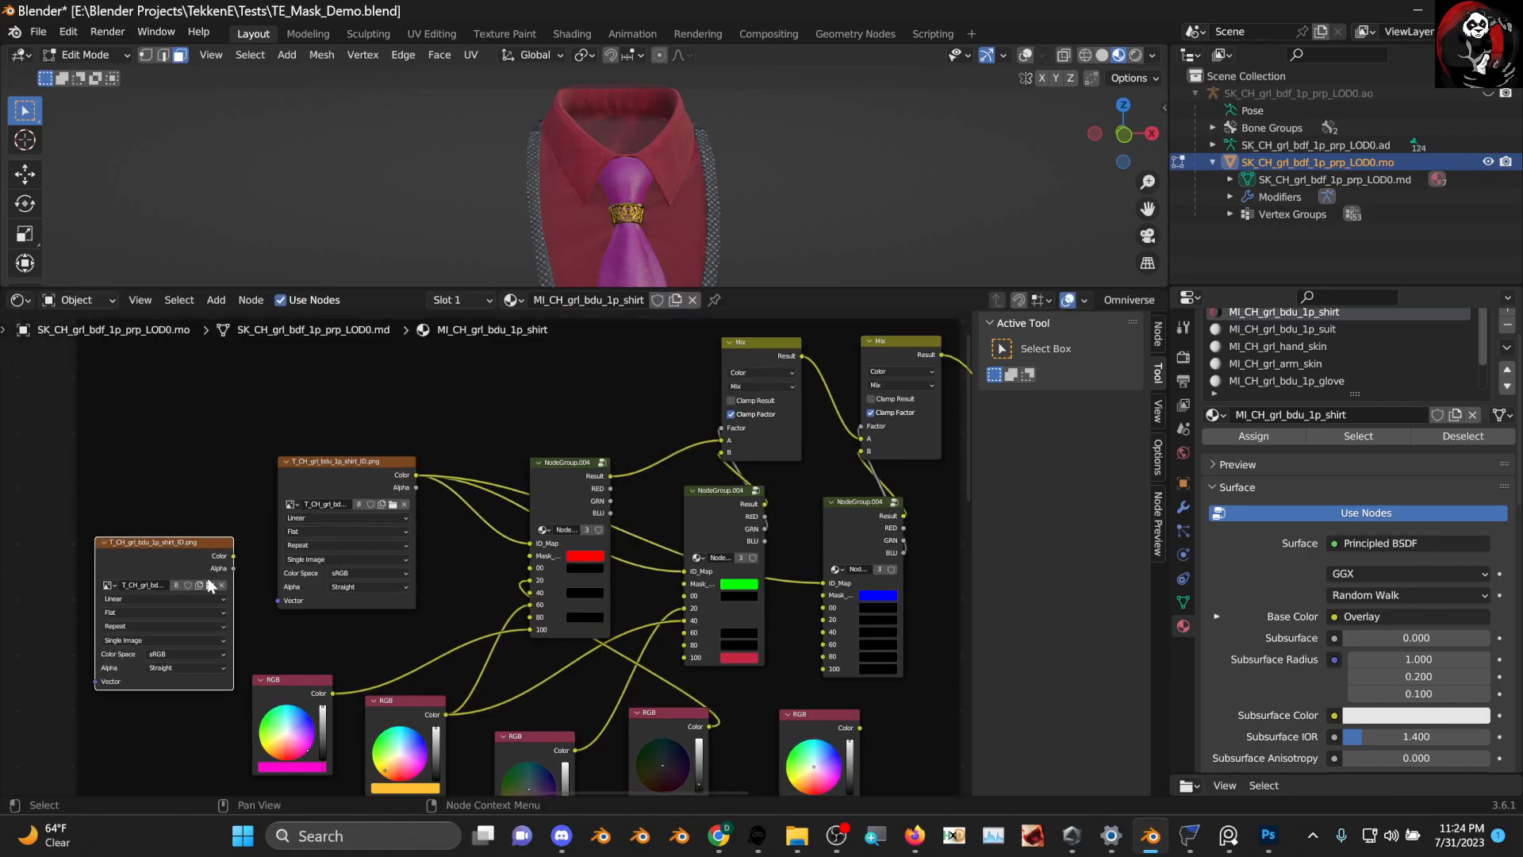
{"action": "key", "text": "x"}
Duplicate the T_CH_grl_bdu_1p_shirt_ID.png texture node and place the copy in the free space beside the normal map textures
{"action": "left_click", "coordinate": [325, 500]}
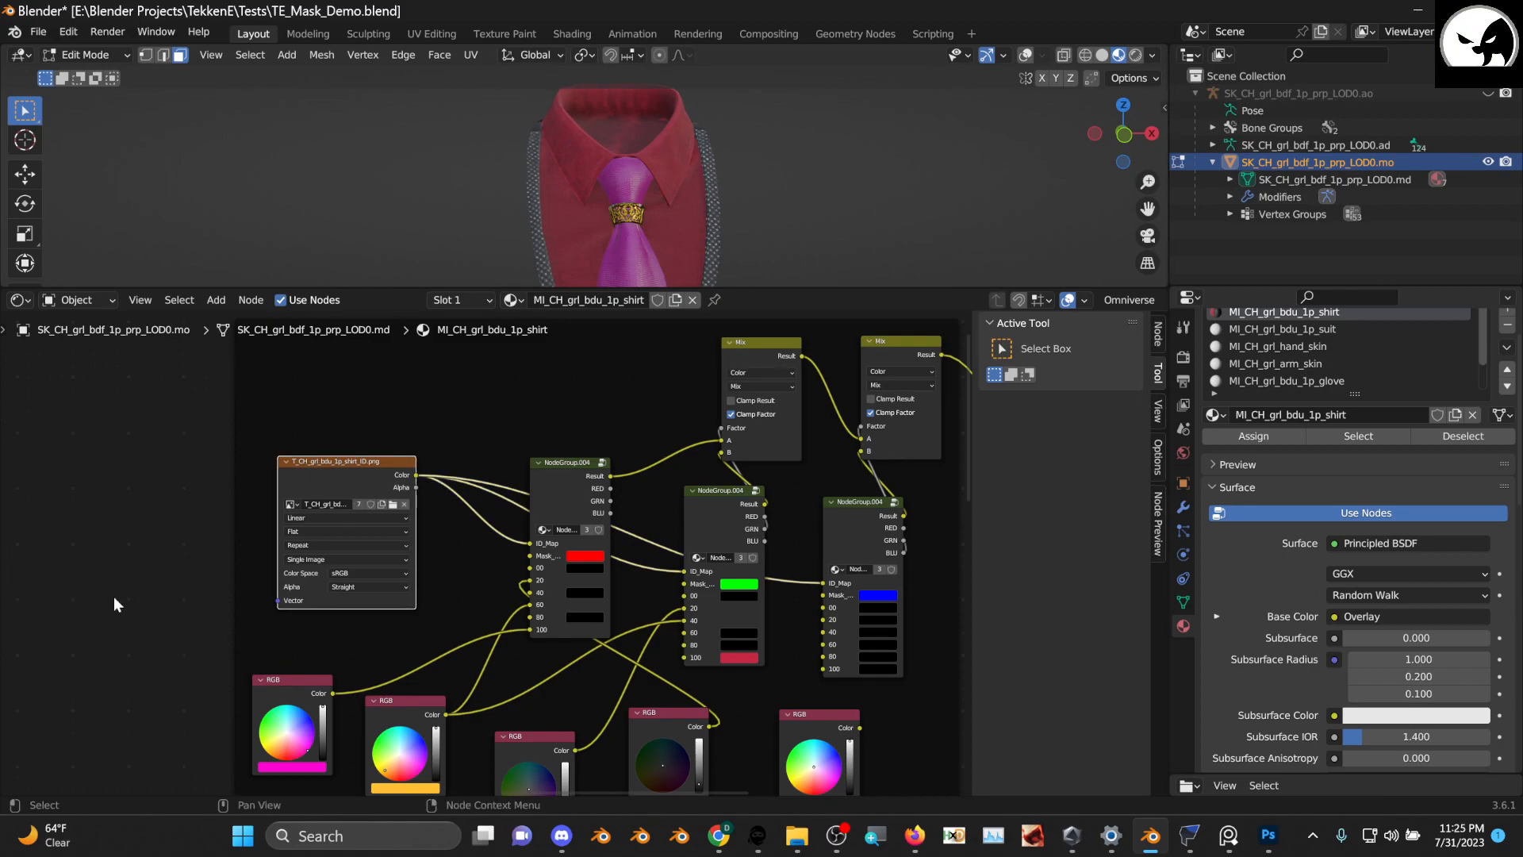
{"action": "key", "text": "shift+d"}
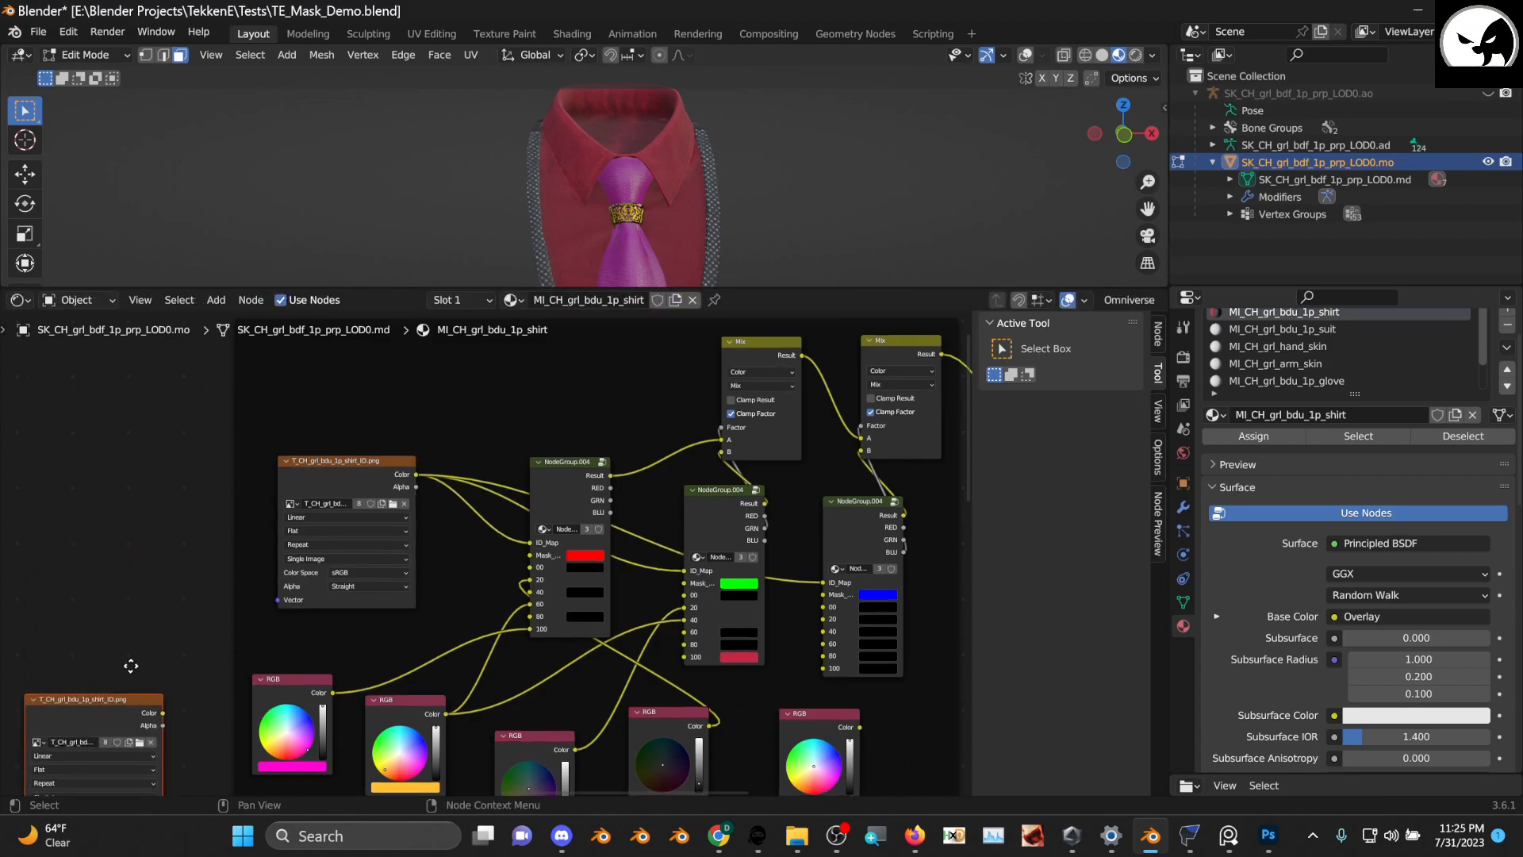
{"action": "middle_click_drag", "start_coordinate": [131, 666], "coordinate": [133, 473]}
{"action": "left_click_drag", "start_coordinate": [119, 509], "coordinate": [220, 717]}
{"action": "middle_click_drag", "start_coordinate": [418, 700], "coordinate": [476, 415]}
{"action": "left_click_drag", "start_coordinate": [276, 430], "coordinate": [476, 693]}
{"action": "middle_click_drag", "start_coordinate": [621, 722], "coordinate": [370, 495]}
{"action": "left_click_drag", "start_coordinate": [191, 452], "coordinate": [316, 512]}
{"action": "middle_click_drag", "start_coordinate": [371, 534], "coordinate": [195, 497]}
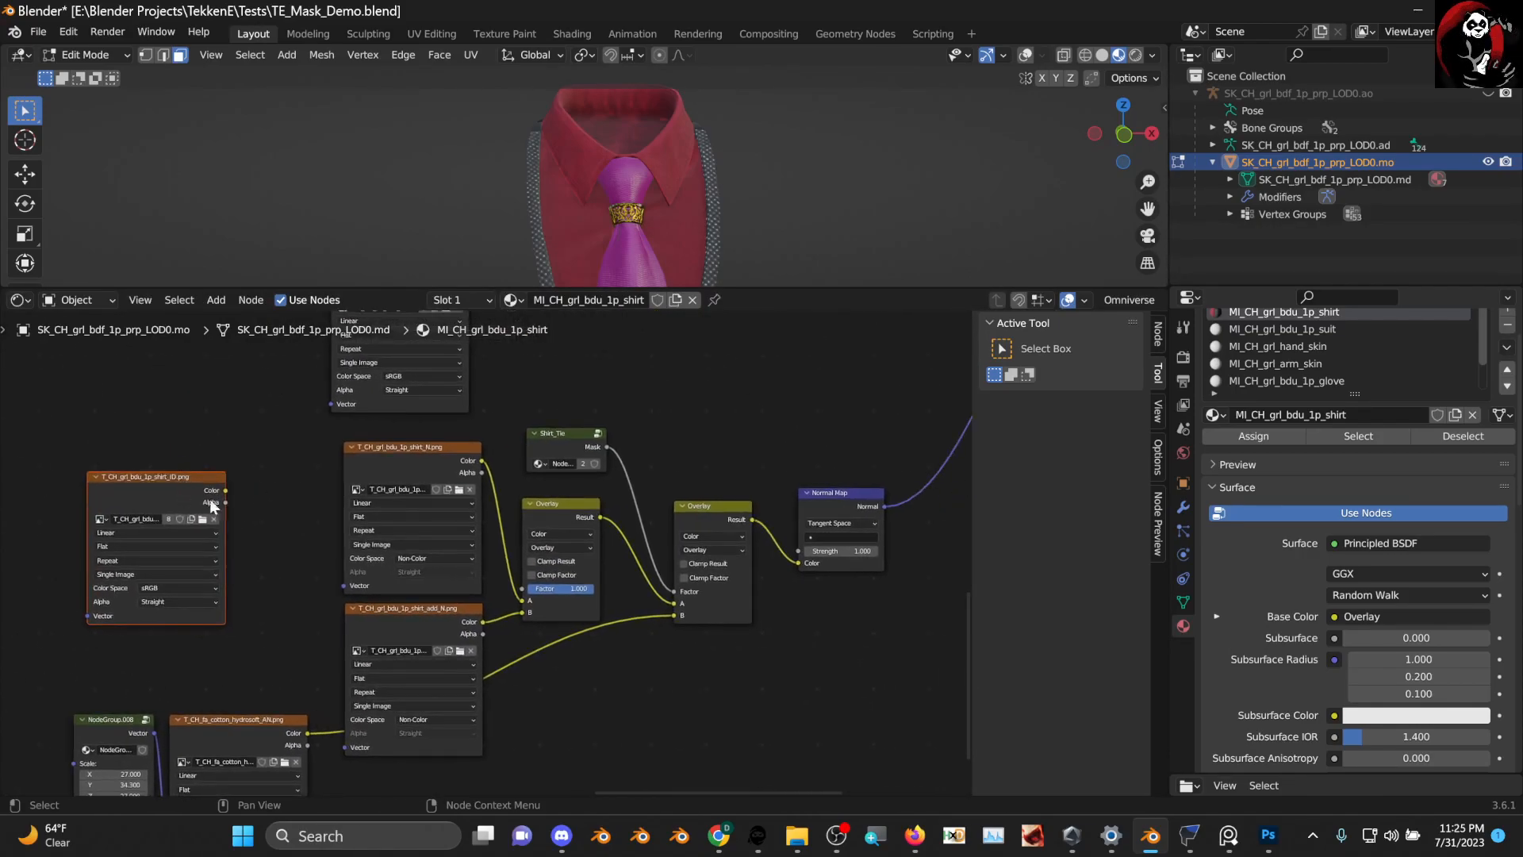
{"action": "left_click_drag", "start_coordinate": [175, 478], "coordinate": [204, 490]}
{"action": "scroll", "coordinate": [484, 539], "scroll_direction": "down", "scroll_amount": 3}
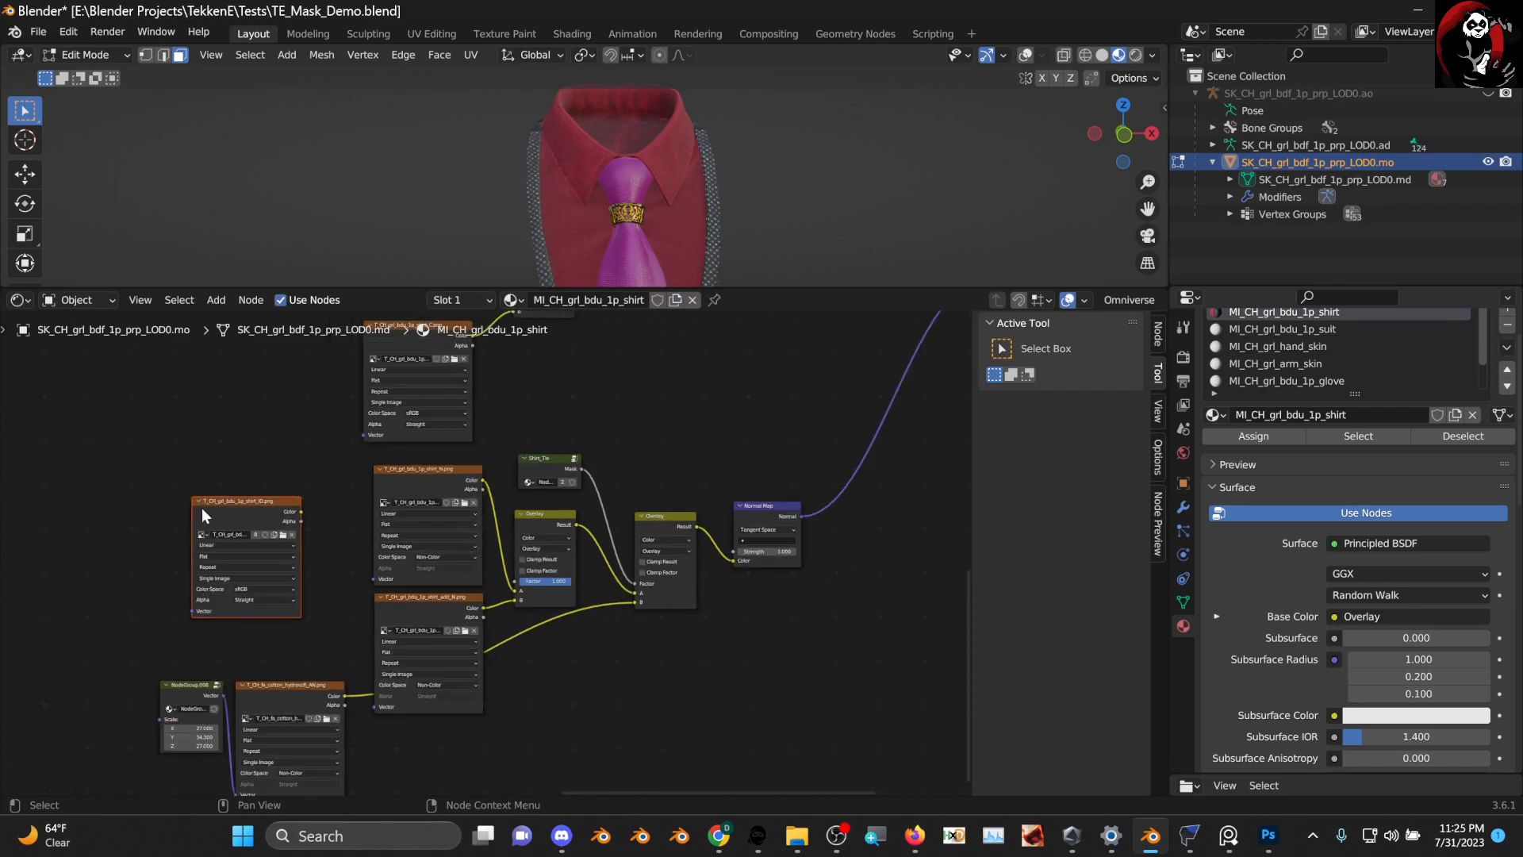
{"action": "middle_click_drag", "start_coordinate": [203, 507], "coordinate": [268, 523]}
{"action": "scroll", "coordinate": [322, 526], "scroll_direction": "up", "scroll_amount": 1}
{"action": "left_click_drag", "start_coordinate": [323, 528], "coordinate": [362, 489]}
{"action": "mouse_move", "coordinate": [278, 516]}
{"action": "left_mouse_down"}
{"action": "mouse_move", "coordinate": [217, 516]}
{"action": "mouse_move", "coordinate": [256, 510]}
{"action": "left_mouse_up"}
Copy the single mask group NodeGroup.001 from the small framed example setup and paste it near the copied ID texture
{"action": "scroll", "coordinate": [131, 460], "scroll_direction": "down", "scroll_amount": 4}
{"action": "middle_click_drag", "start_coordinate": [93, 471], "coordinate": [332, 596]}
{"action": "scroll", "coordinate": [389, 615], "scroll_direction": "down", "scroll_amount": 3}
{"action": "mouse_move", "coordinate": [453, 607]}
{"action": "left_mouse_down"}
{"action": "mouse_move", "coordinate": [440, 597]}
{"action": "mouse_move", "coordinate": [456, 613]}
{"action": "left_mouse_up"}
{"action": "middle_click_drag", "start_coordinate": [389, 429], "coordinate": [373, 546]}
{"action": "scroll", "coordinate": [412, 601], "scroll_direction": "up", "scroll_amount": 2}
{"action": "scroll", "coordinate": [457, 657], "scroll_direction": "down", "scroll_amount": 4}
{"action": "scroll", "coordinate": [408, 583], "scroll_direction": "up", "scroll_amount": 2}
{"action": "scroll", "coordinate": [341, 570], "scroll_direction": "up", "scroll_amount": 3}
{"action": "left_click_drag", "start_coordinate": [355, 580], "coordinate": [226, 504]}
{"action": "scroll", "coordinate": [312, 517], "scroll_direction": "down", "scroll_amount": 2}
{"action": "middle_click_drag", "start_coordinate": [312, 517], "coordinate": [336, 556]}
{"action": "scroll", "coordinate": [555, 561], "scroll_direction": "down", "scroll_amount": 2}
{"action": "left_click", "coordinate": [361, 553]}
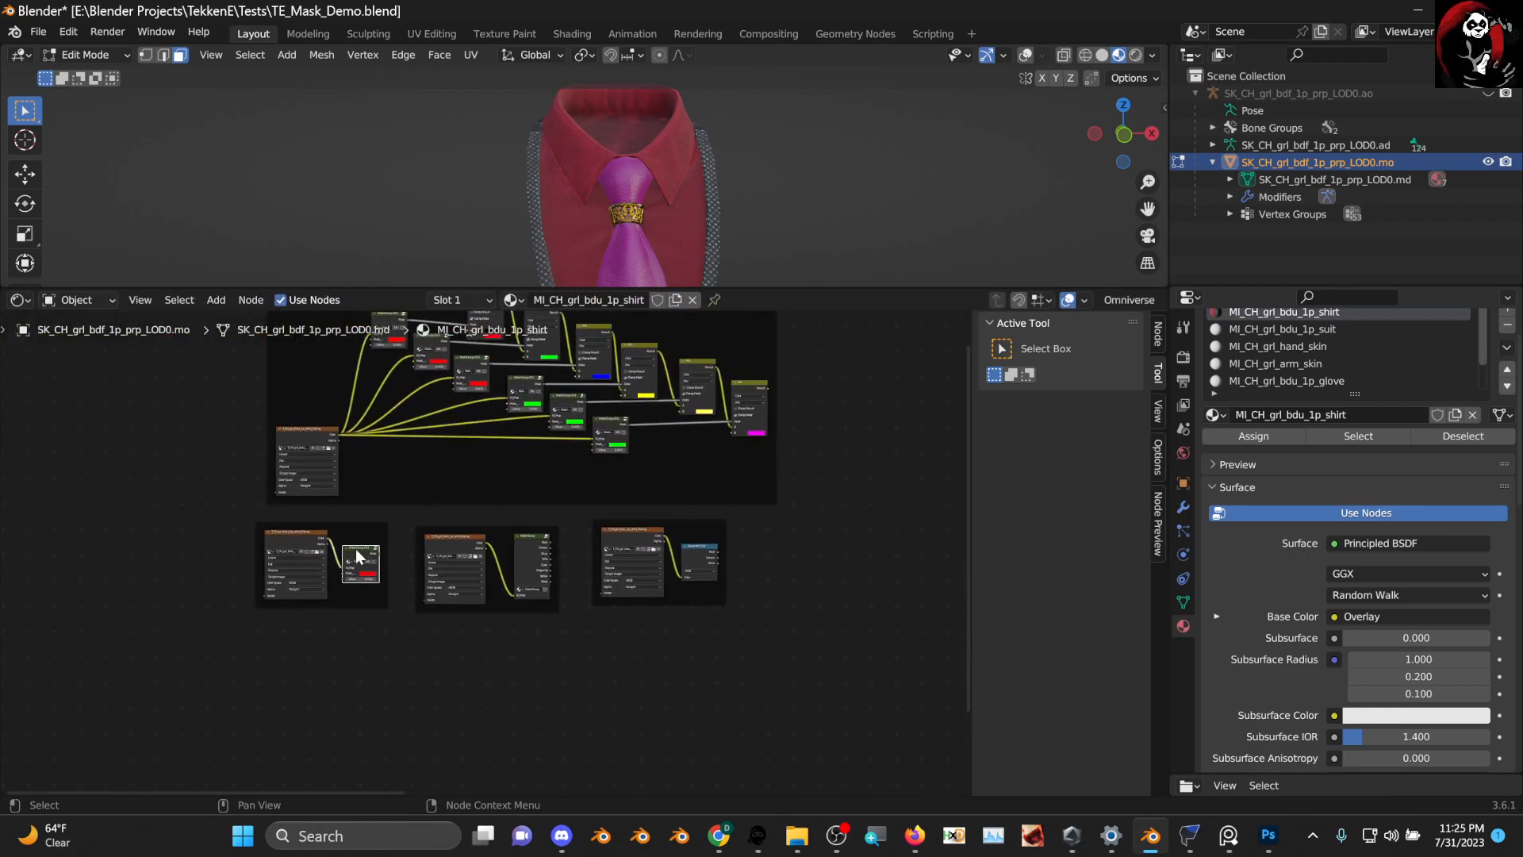
{"action": "left_click", "coordinate": [768, 693]}
{"action": "key", "text": "ctrl+v"}
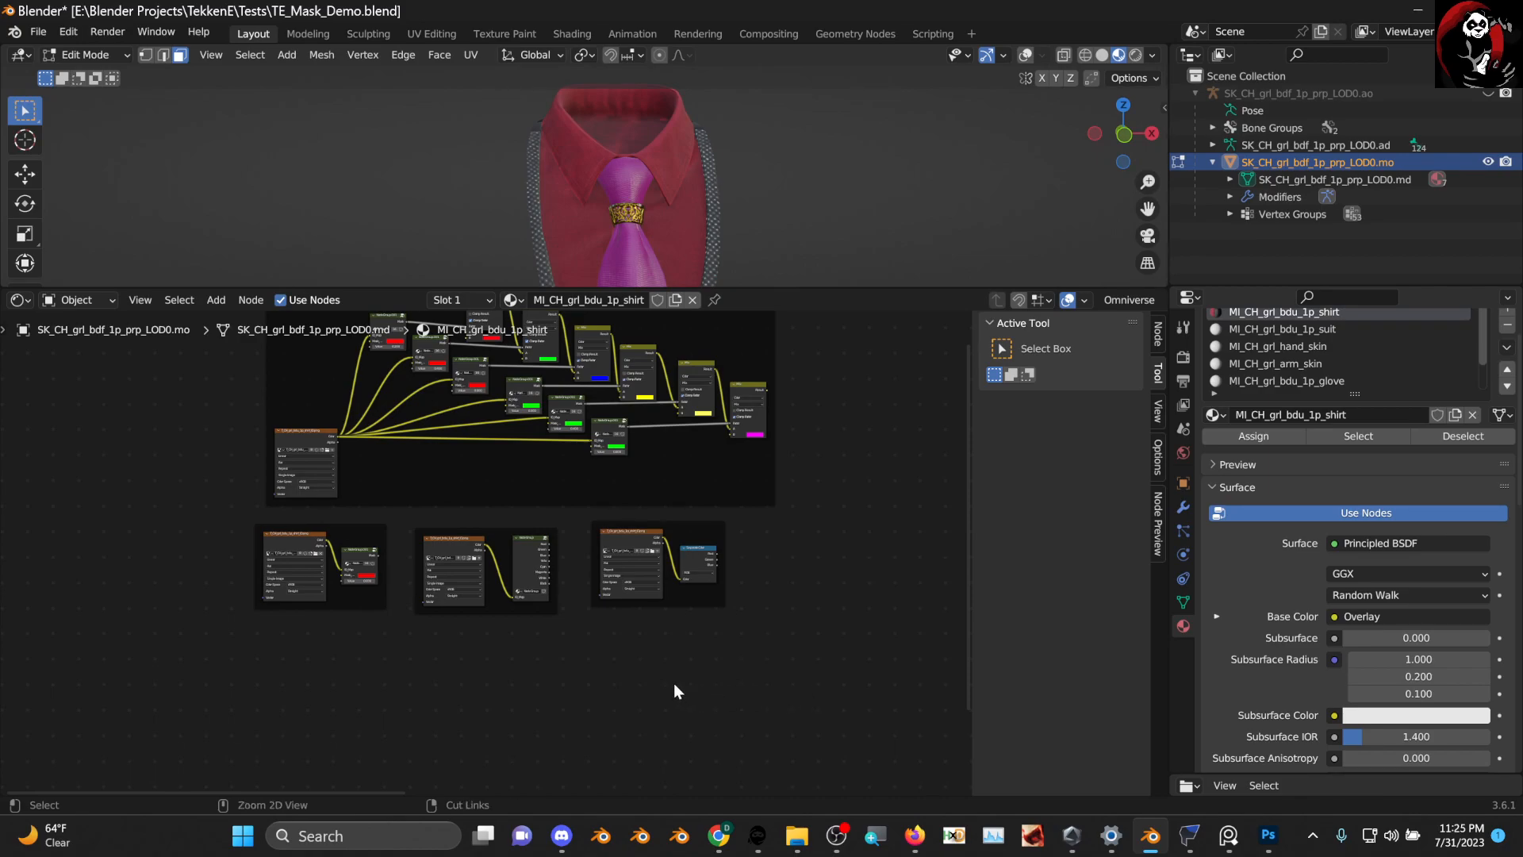
{"action": "left_click_drag", "start_coordinate": [672, 679], "coordinate": [912, 591]}
{"action": "scroll", "coordinate": [793, 587], "scroll_direction": "down", "scroll_amount": 3}
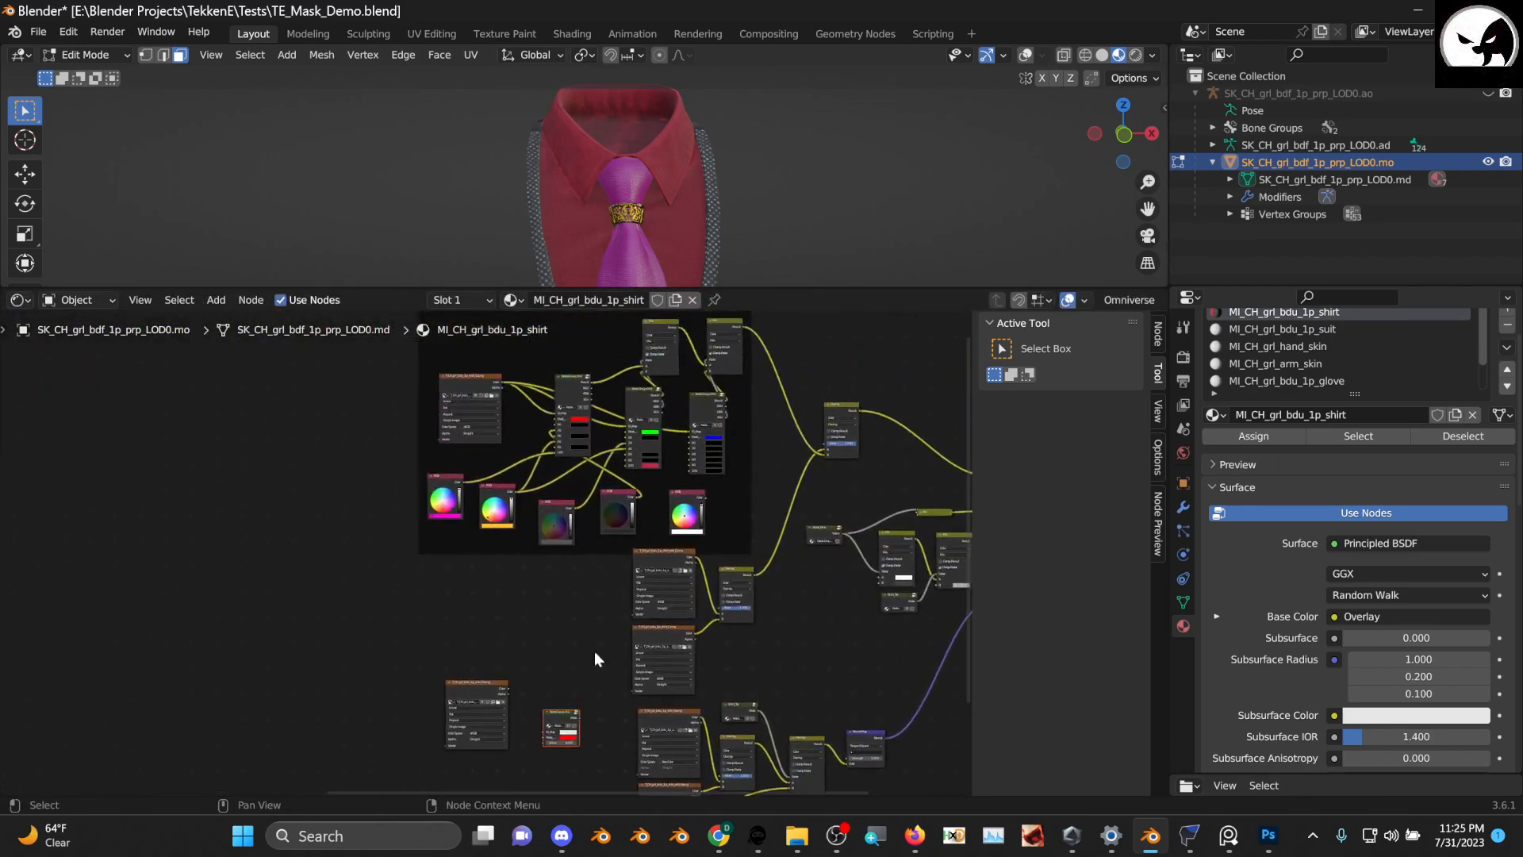
Check the shirt's base color slot in the green mask group, and move the pasted NodeGroup.001 closer to the ID texture copy
{"action": "scroll", "coordinate": [603, 546], "scroll_direction": "up", "scroll_amount": 3}
{"action": "scroll", "coordinate": [604, 553], "scroll_direction": "up", "scroll_amount": 2}
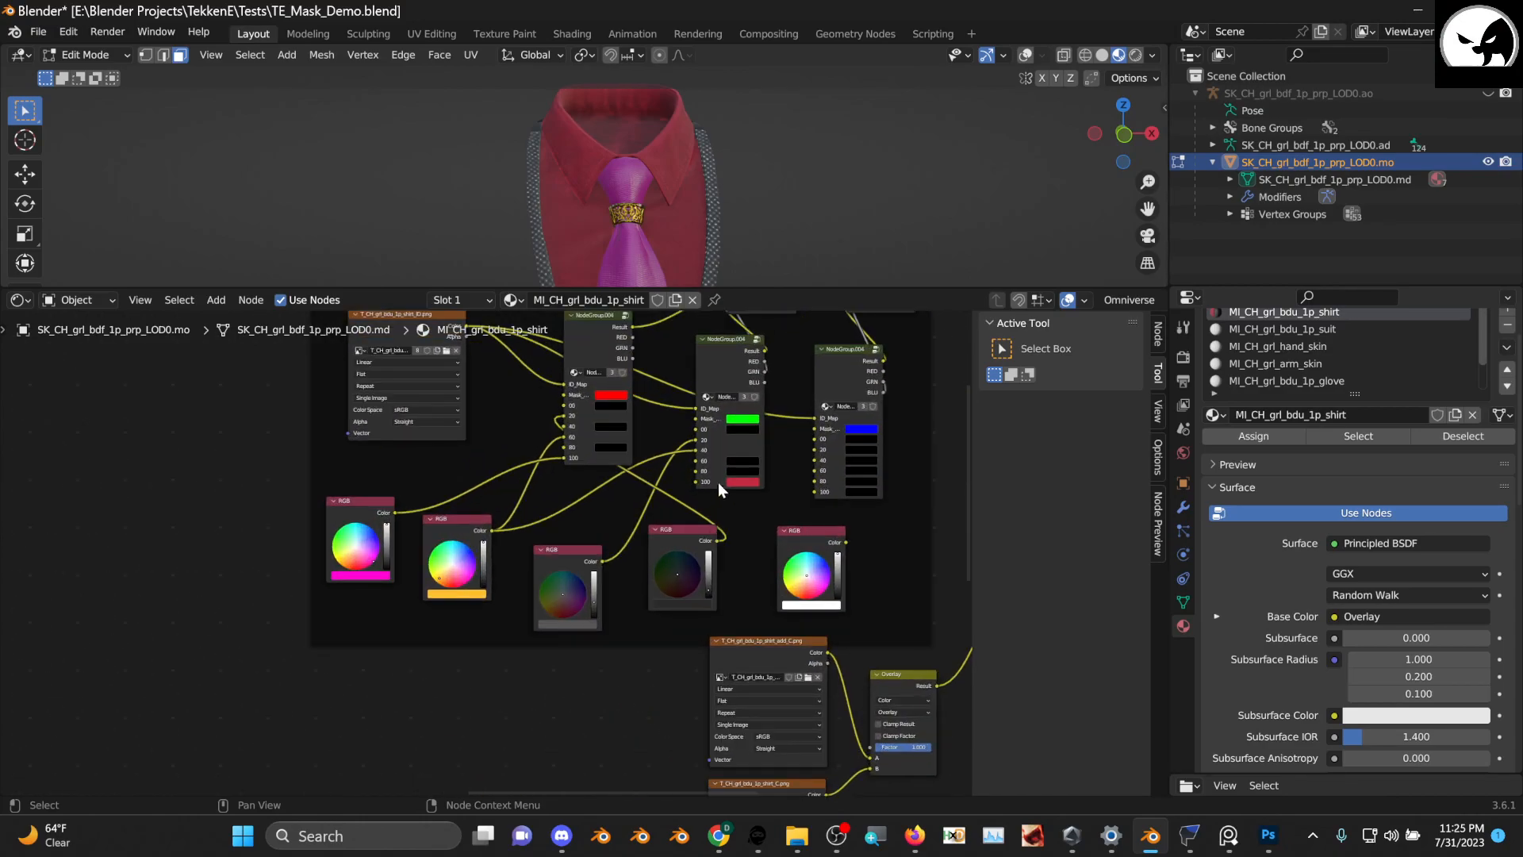
{"action": "scroll", "coordinate": [506, 574], "scroll_direction": "down", "scroll_amount": 5, "text": "shift"}
{"action": "scroll", "coordinate": [614, 606], "scroll_direction": "up", "scroll_amount": 2}
{"action": "left_click_drag", "start_coordinate": [644, 654], "coordinate": [584, 588]}
{"action": "scroll", "coordinate": [591, 581], "scroll_direction": "up", "scroll_amount": 2}
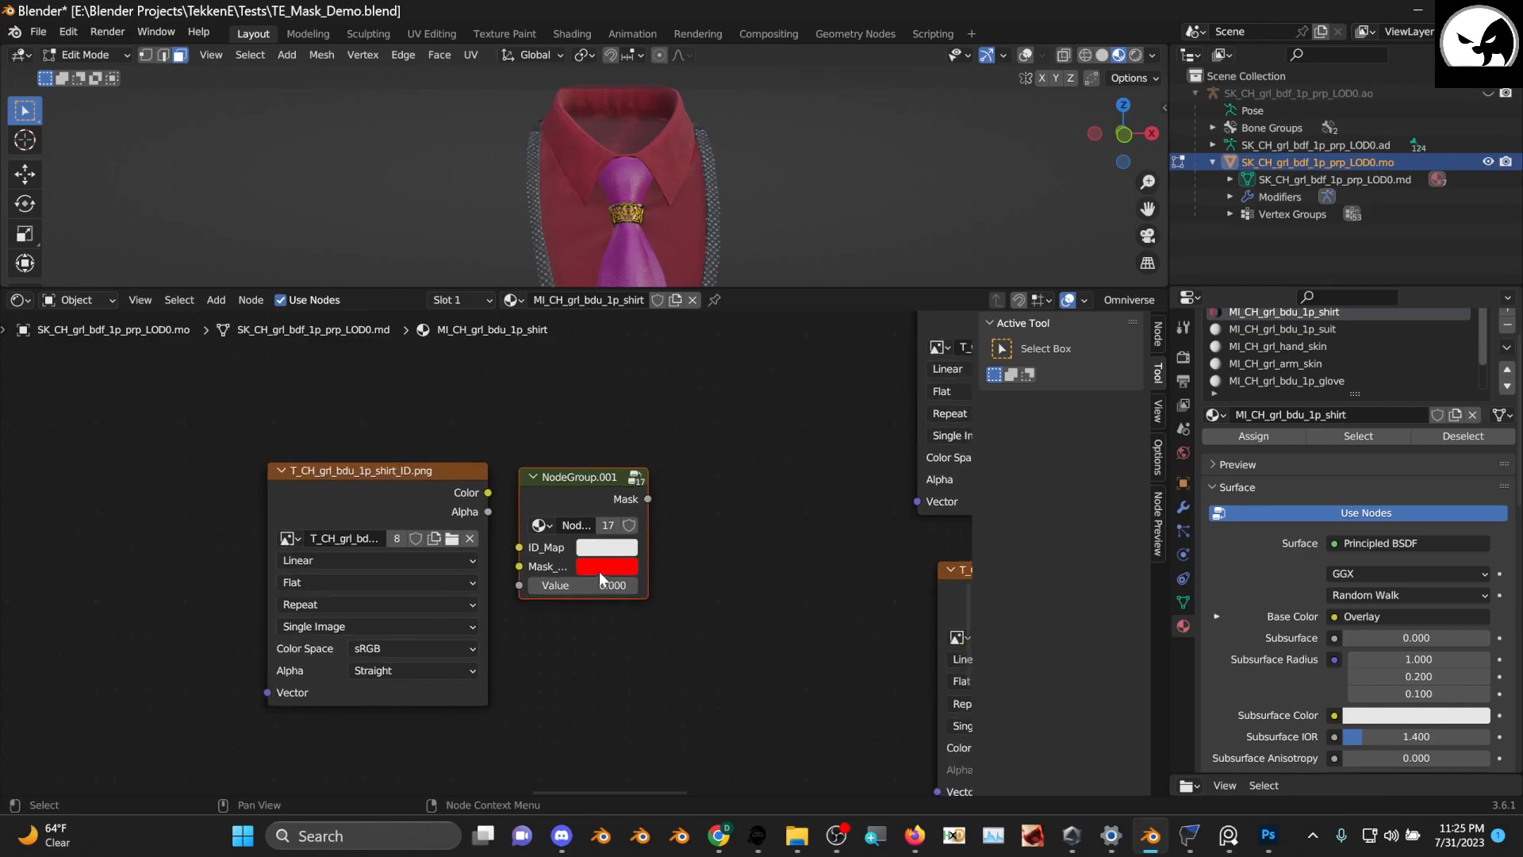
Set NodeGroup.001's mask color to green and its Value to 1.000, and link the ID texture's Color to ID_Map
{"action": "left_click", "coordinate": [606, 565]}
{"action": "left_click_drag", "start_coordinate": [646, 505], "coordinate": [591, 487]}
{"action": "left_click", "coordinate": [615, 566]}
{"action": "left_click_drag", "start_coordinate": [488, 493], "coordinate": [519, 547]}
{"action": "left_click_drag", "start_coordinate": [587, 586], "coordinate": [634, 585]}
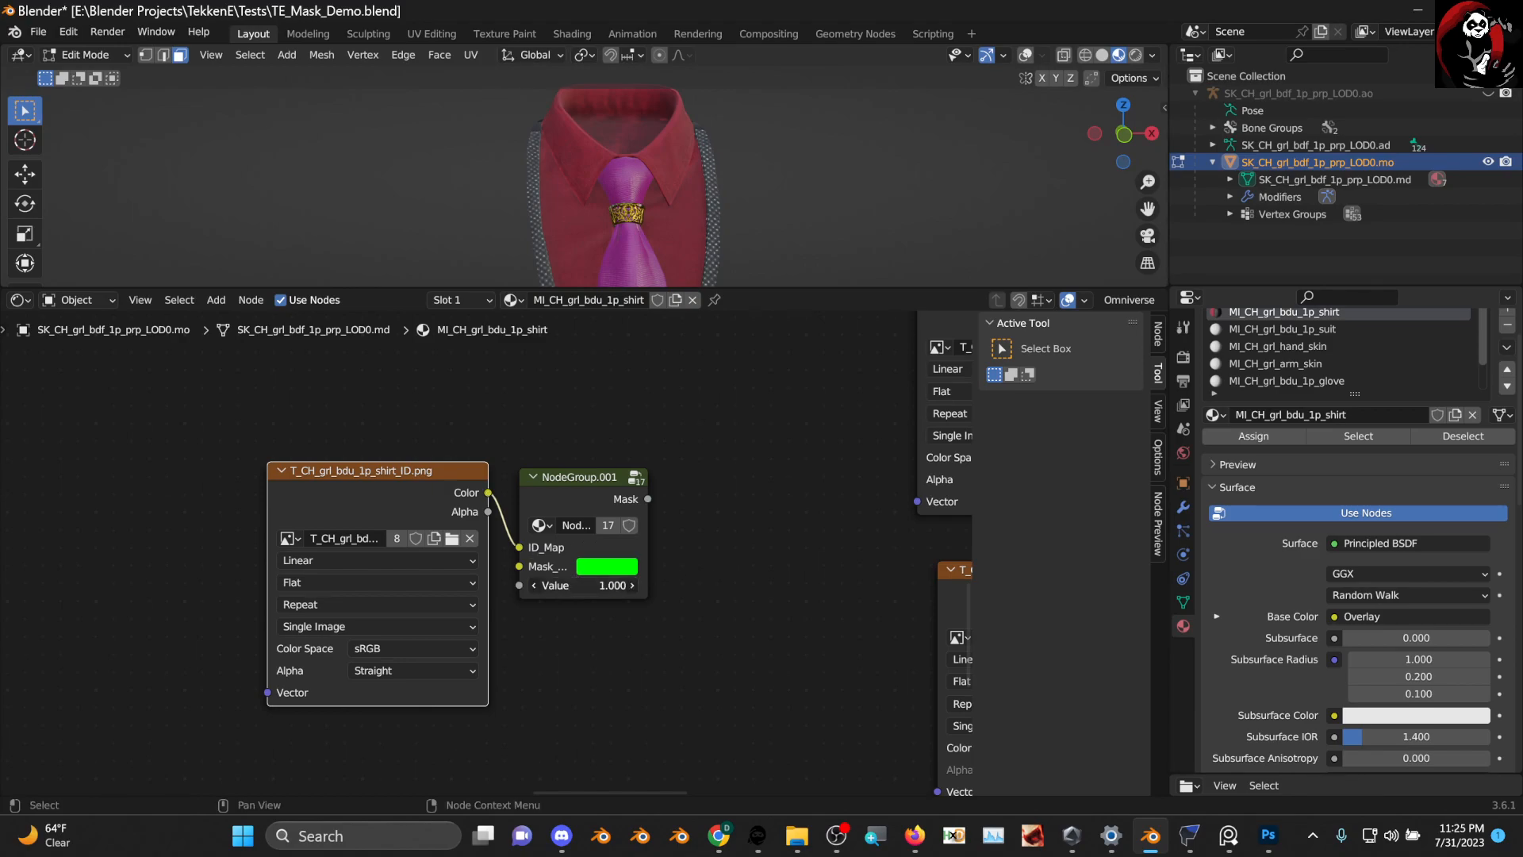
{"action": "left_click_drag", "start_coordinate": [593, 481], "coordinate": [595, 474]}
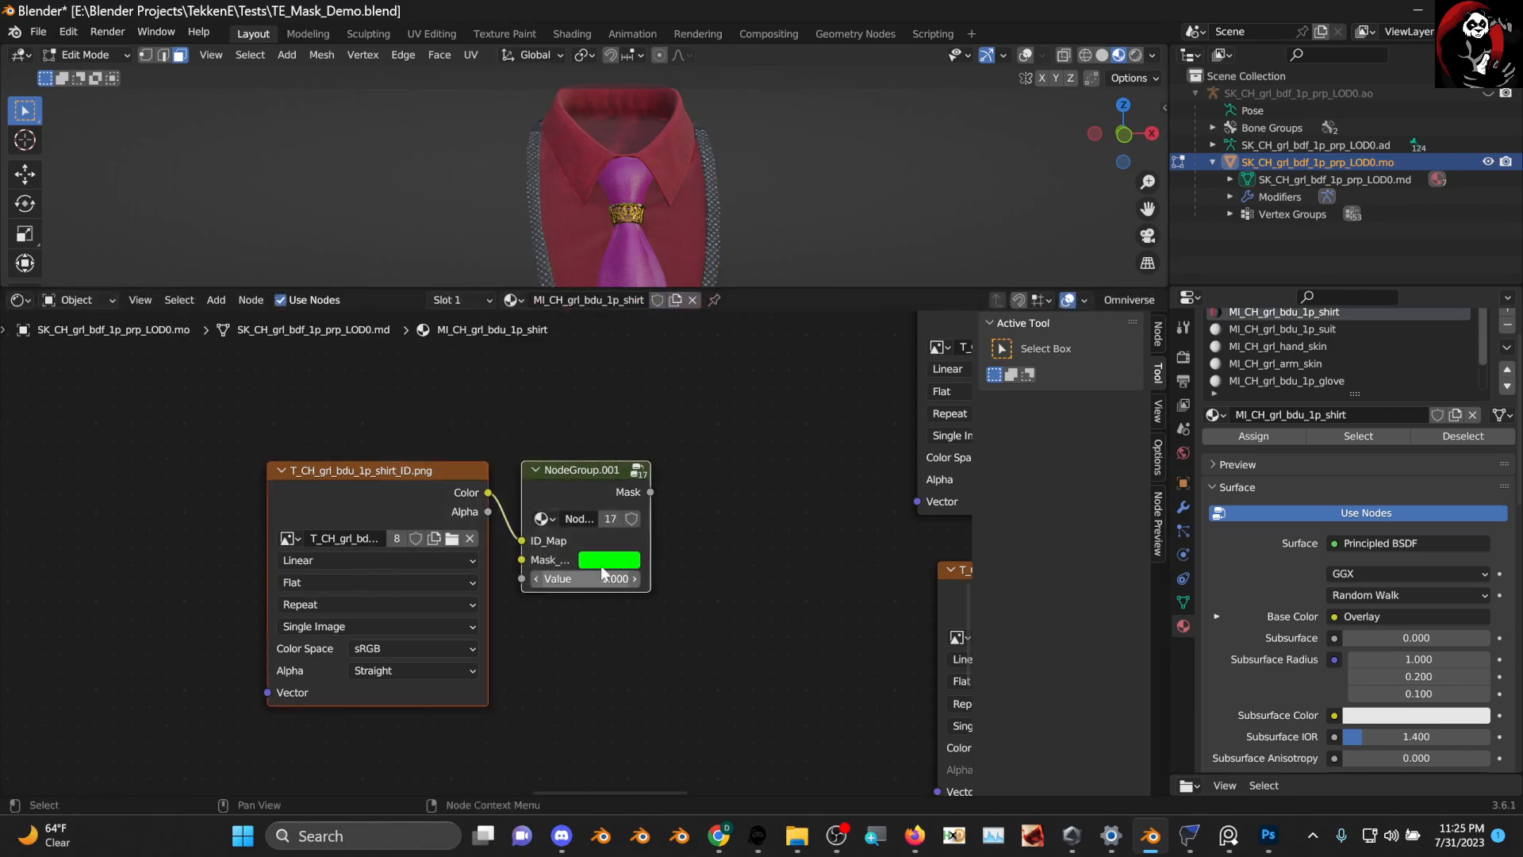
Group the ID texture and NodeGroup.001, connect Mask to the Group Output, and return to the main material tree
{"action": "right_click", "coordinate": [603, 569]}
{"action": "right_click", "coordinate": [433, 503]}
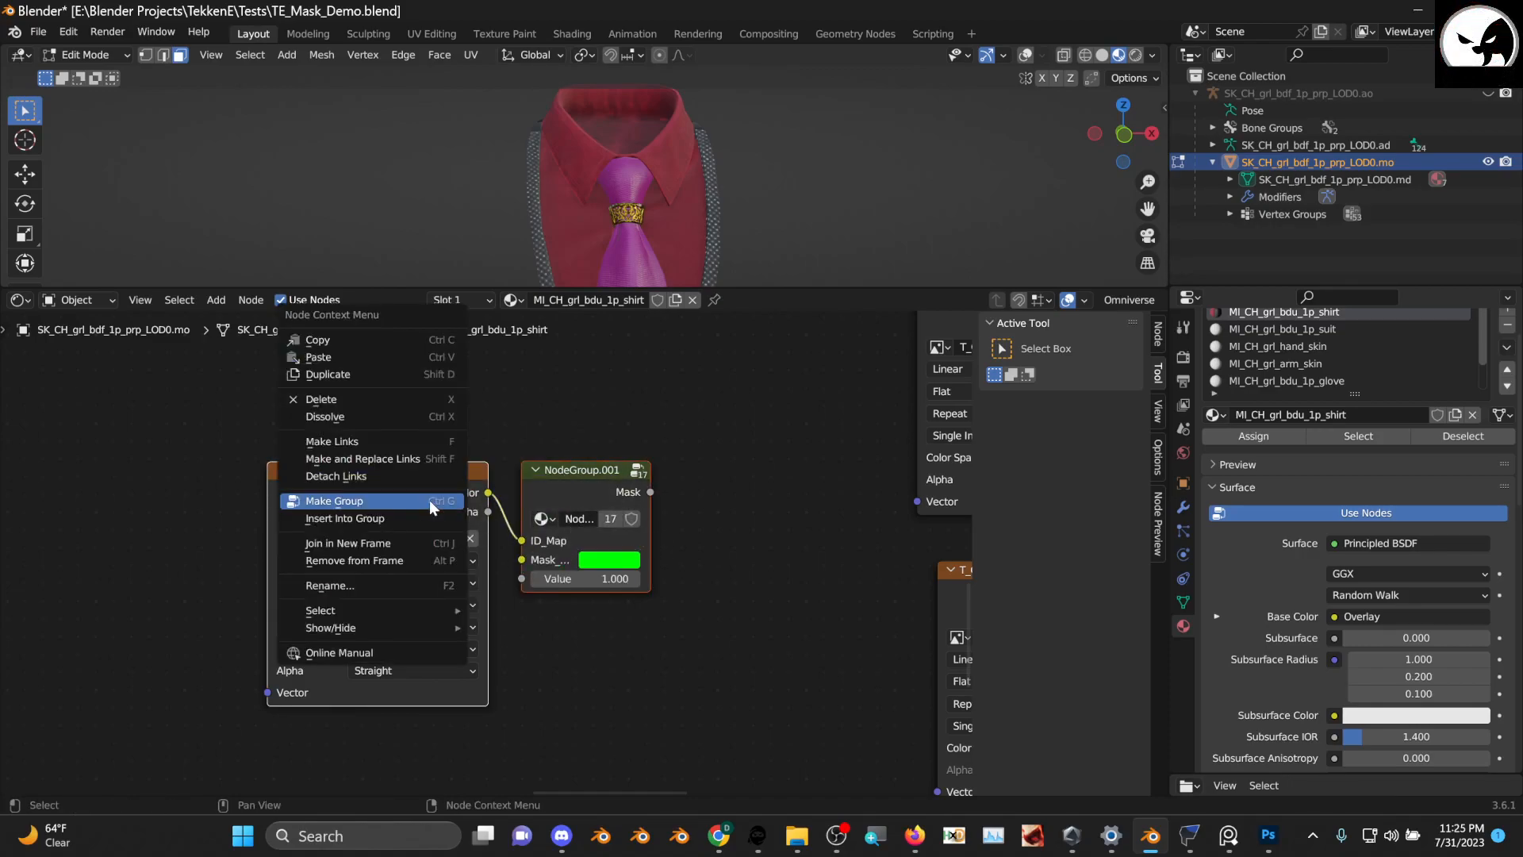
{"action": "left_click", "coordinate": [369, 509]}
{"action": "left_click_drag", "start_coordinate": [742, 584], "coordinate": [788, 585]}
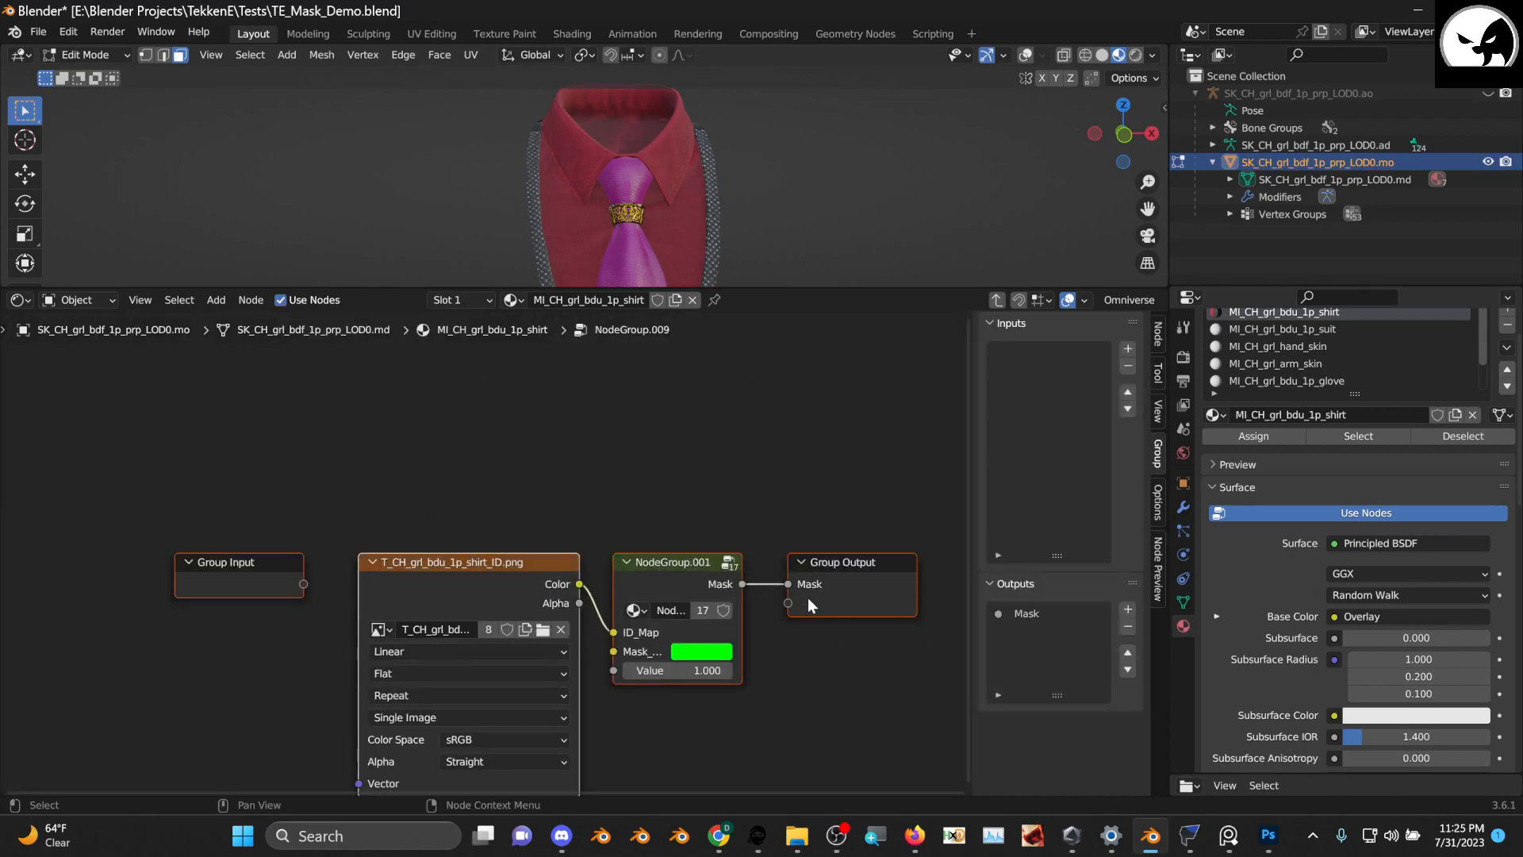
{"action": "left_click", "coordinate": [998, 301]}
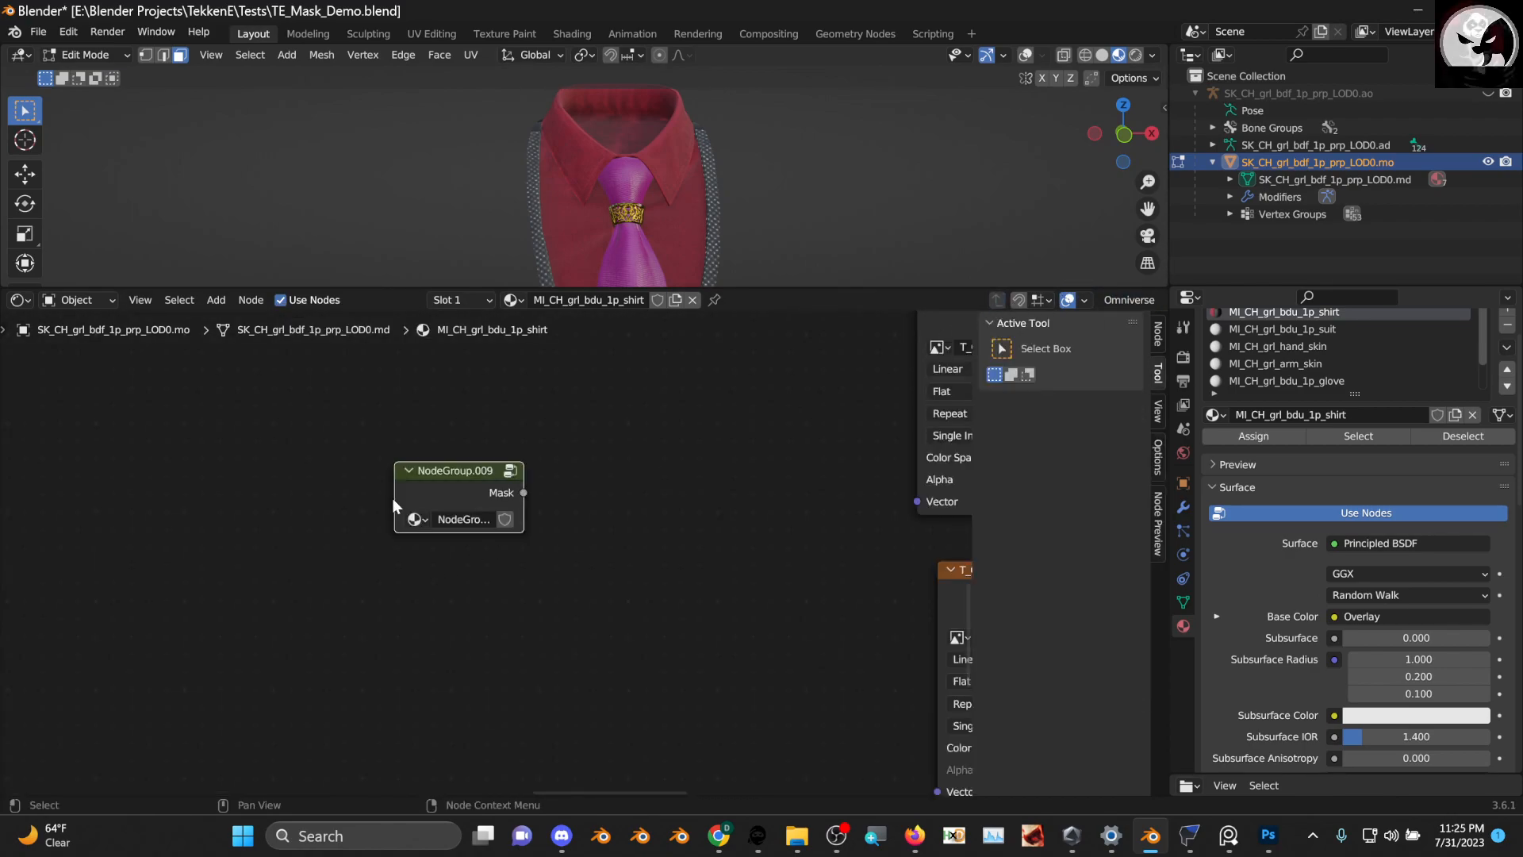
Rename the new mask group node as Shirt_Base
{"action": "left_click", "coordinate": [351, 437]}
{"action": "left_click_drag", "start_coordinate": [455, 468], "coordinate": [464, 473]}
{"action": "right_click", "coordinate": [463, 473]}
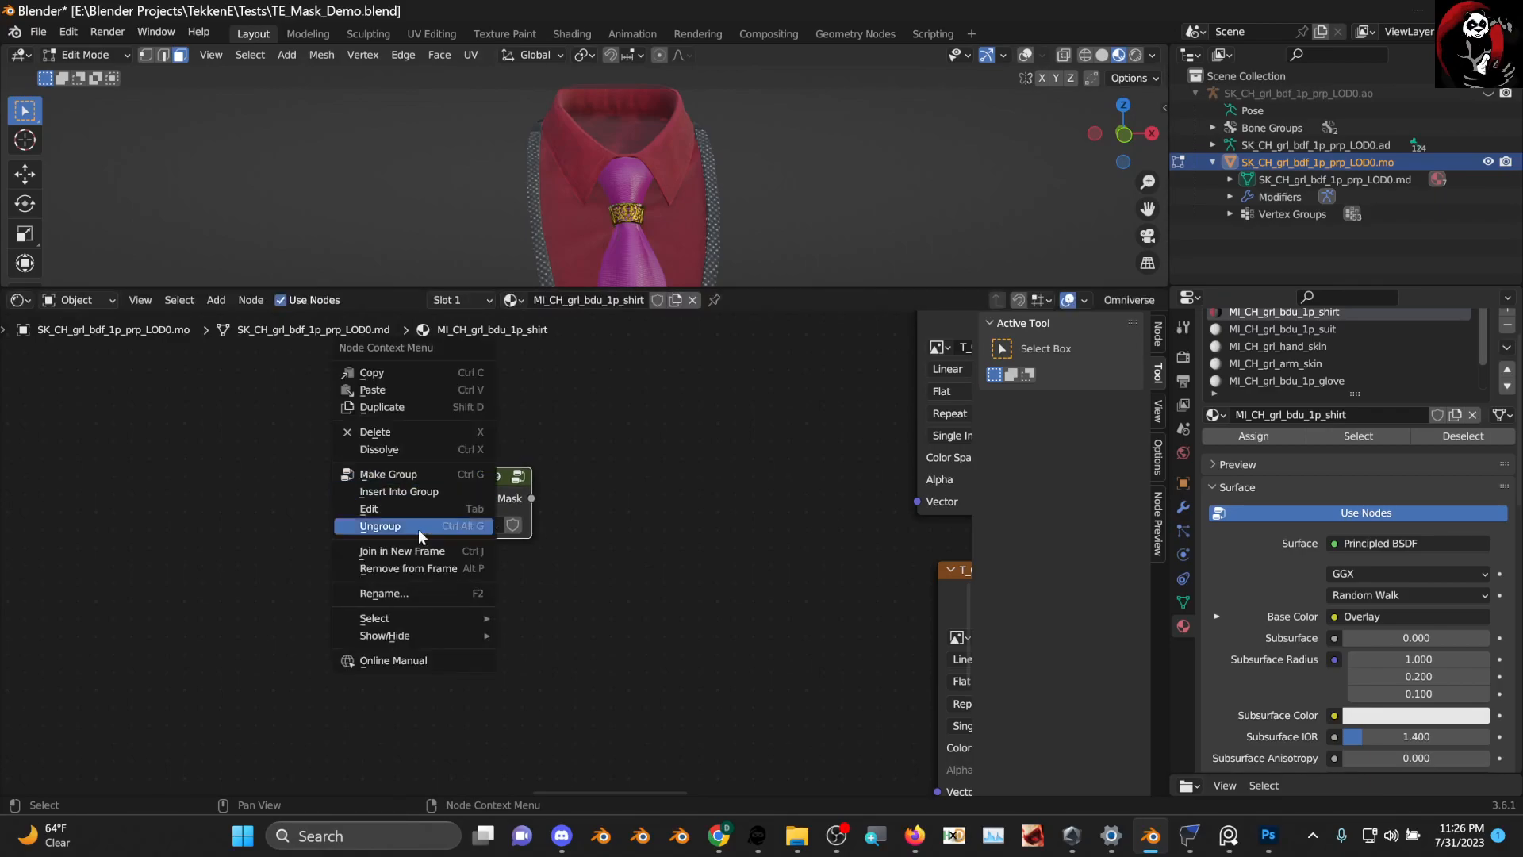
{"action": "left_click", "coordinate": [442, 591]}
{"action": "type", "text": "Shirt_Base"}
{"action": "key", "text": "Return"}
Move the Shirt_Base mask node to the area below the second normal map Overlay node
{"action": "left_click_drag", "start_coordinate": [484, 499], "coordinate": [556, 496]}
{"action": "scroll", "coordinate": [603, 429], "scroll_direction": "down", "scroll_amount": 2}
{"action": "middle_click_drag", "start_coordinate": [595, 503], "coordinate": [583, 407]}
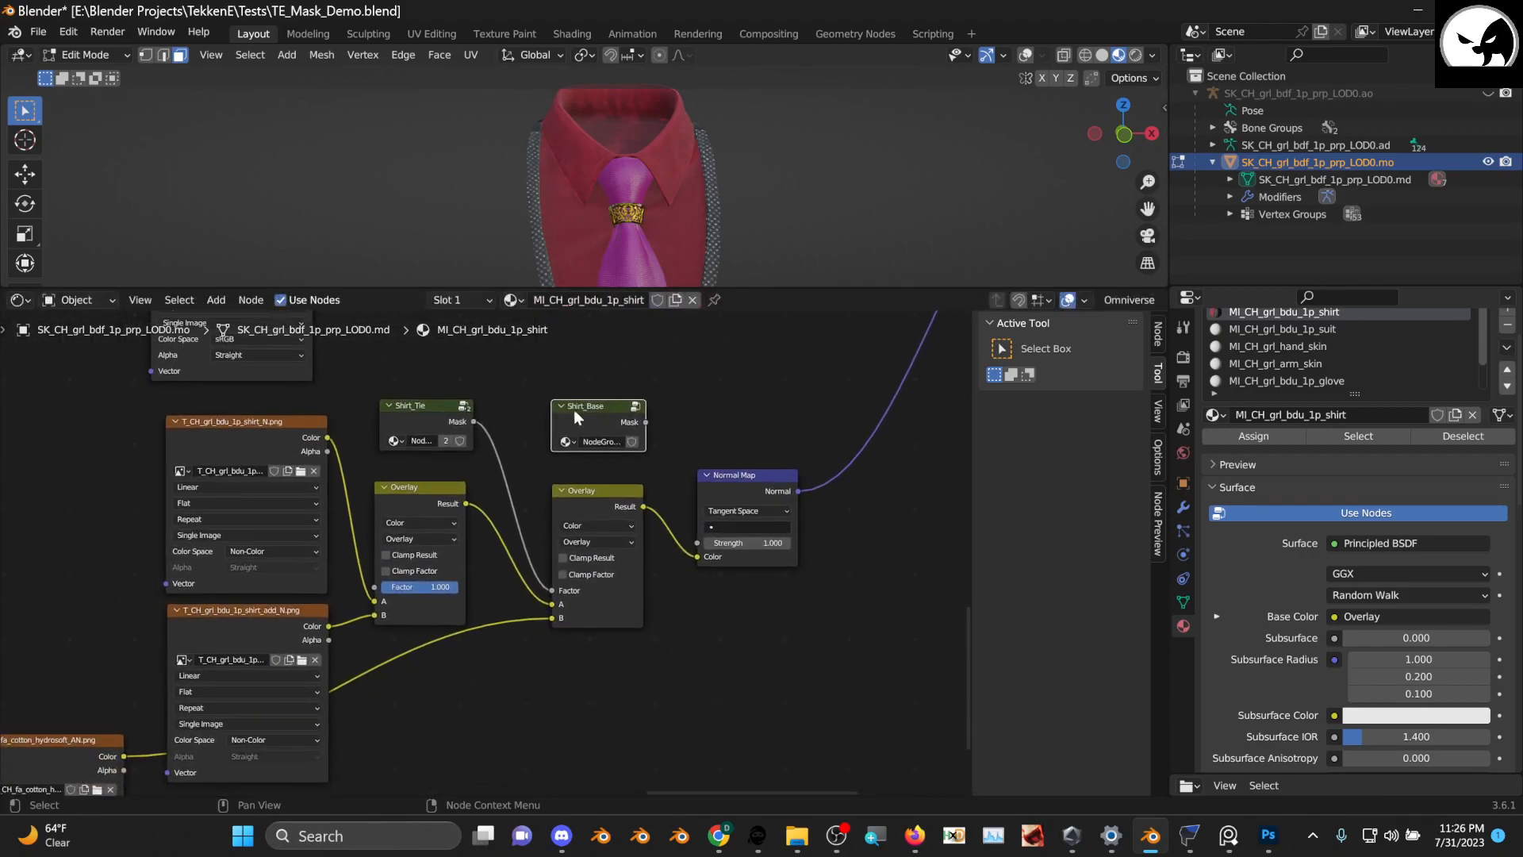
{"action": "left_click_drag", "start_coordinate": [577, 406], "coordinate": [508, 686]}
{"action": "middle_click_drag", "start_coordinate": [508, 687], "coordinate": [768, 501]}
Raise the cotton hydrosoft texture and its NodeGroup.008 scale node, and shift T_CH_grl_bdu_1p_shirt_add_N.png lower to separate their links
{"action": "left_click_drag", "start_coordinate": [353, 548], "coordinate": [358, 428]}
{"action": "left_click_drag", "start_coordinate": [174, 555], "coordinate": [180, 465]}
{"action": "middle_click_drag", "start_coordinate": [829, 494], "coordinate": [680, 555]}
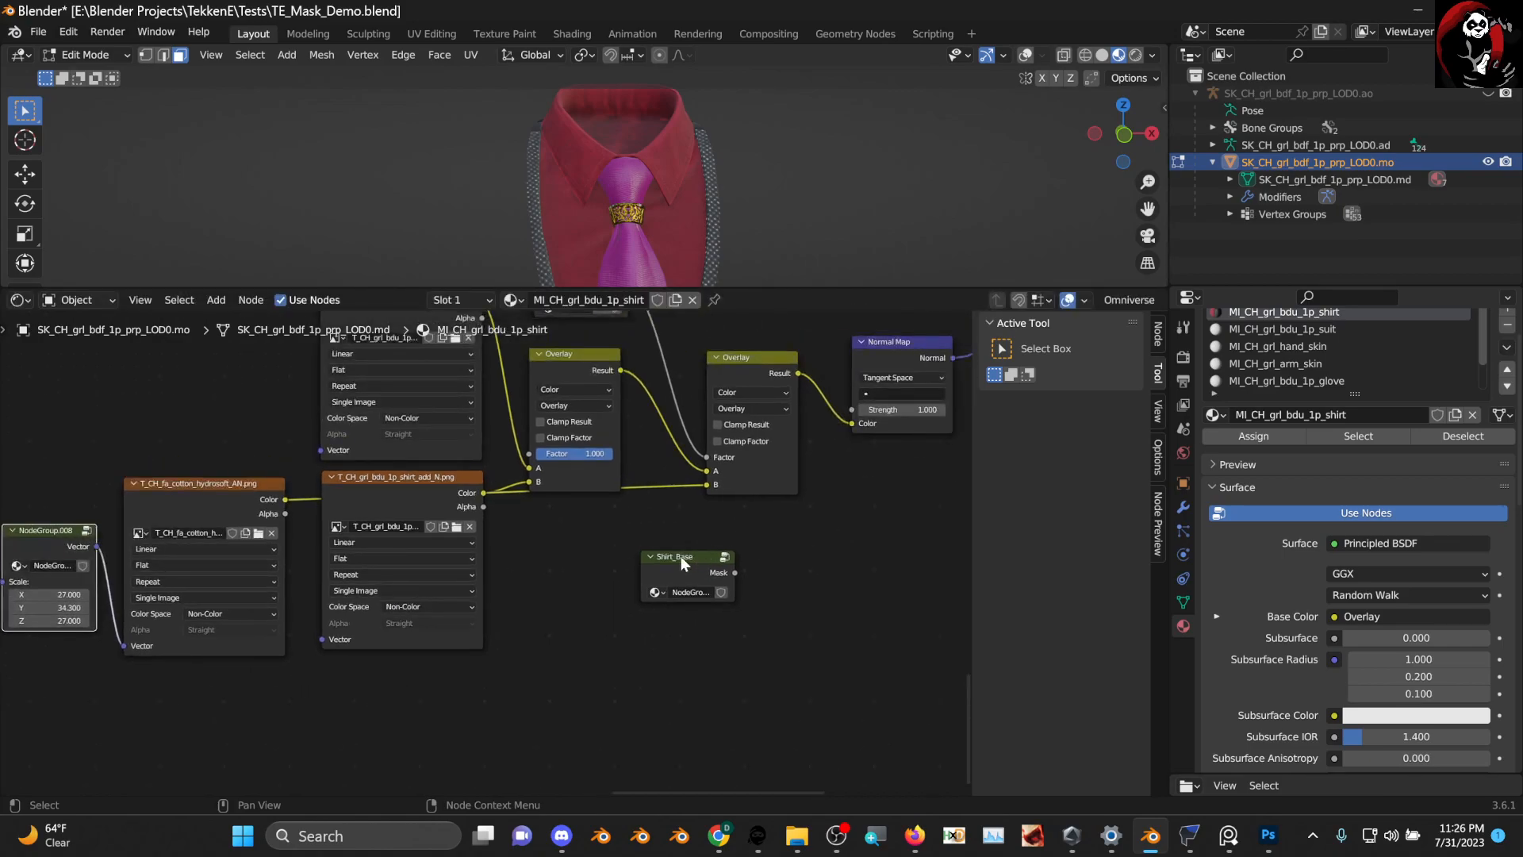
{"action": "left_click_drag", "start_coordinate": [445, 495], "coordinate": [426, 538]}
Duplicate the T_CH_fa_cotton_hydrosoft_AN.png texture node and place the copy below Shirt_Base
{"action": "left_click", "coordinate": [218, 511]}
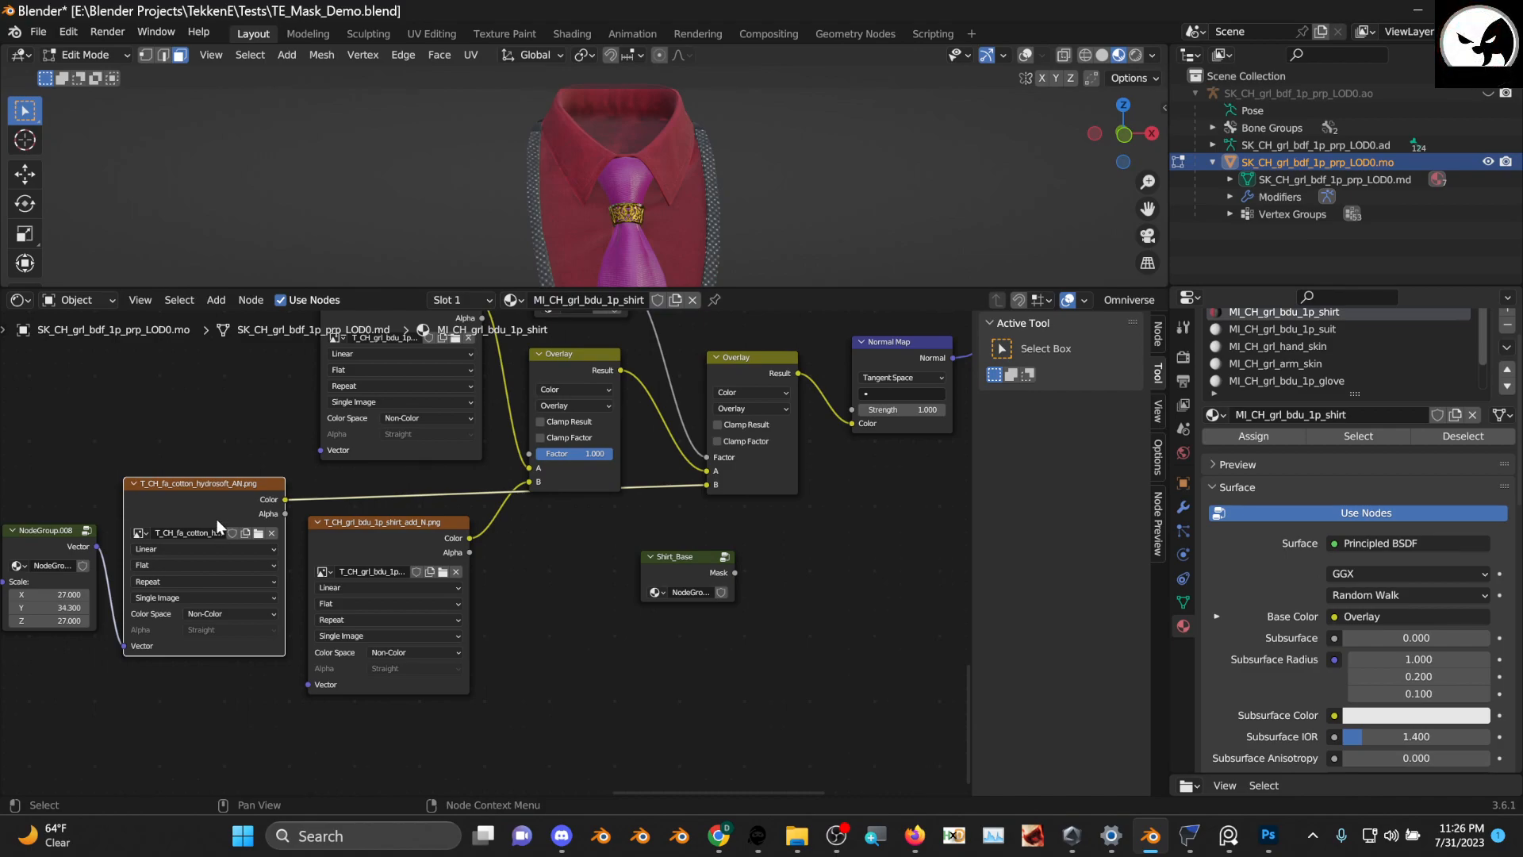
{"action": "key", "text": "shift+d"}
{"action": "left_click", "coordinate": [665, 685]}
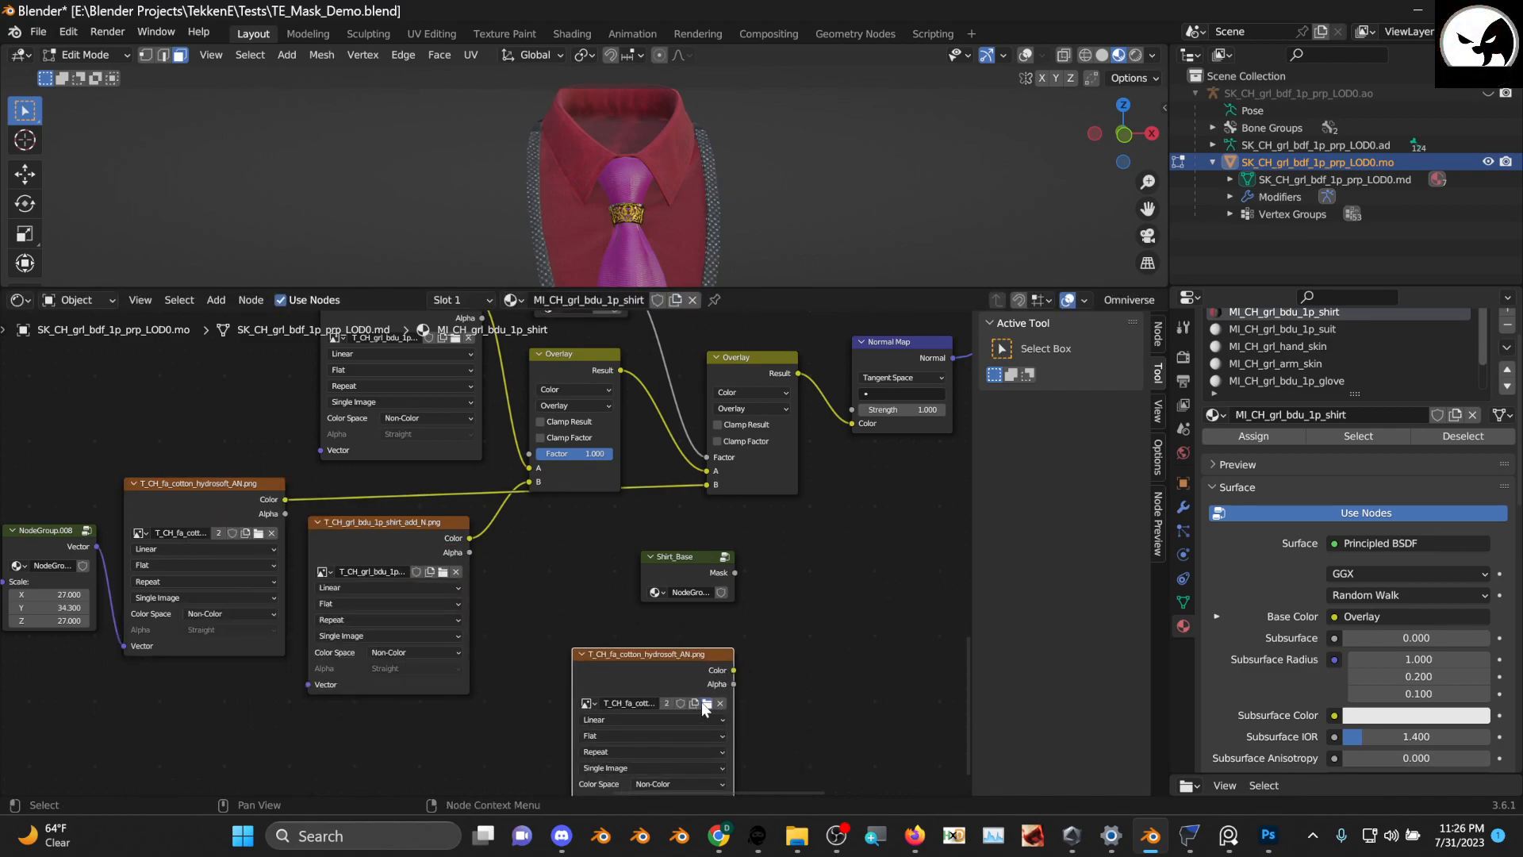
Open the image file browser for the copied hydrosoft texture and enlarge its thumbnails
{"action": "left_click", "coordinate": [703, 703]}
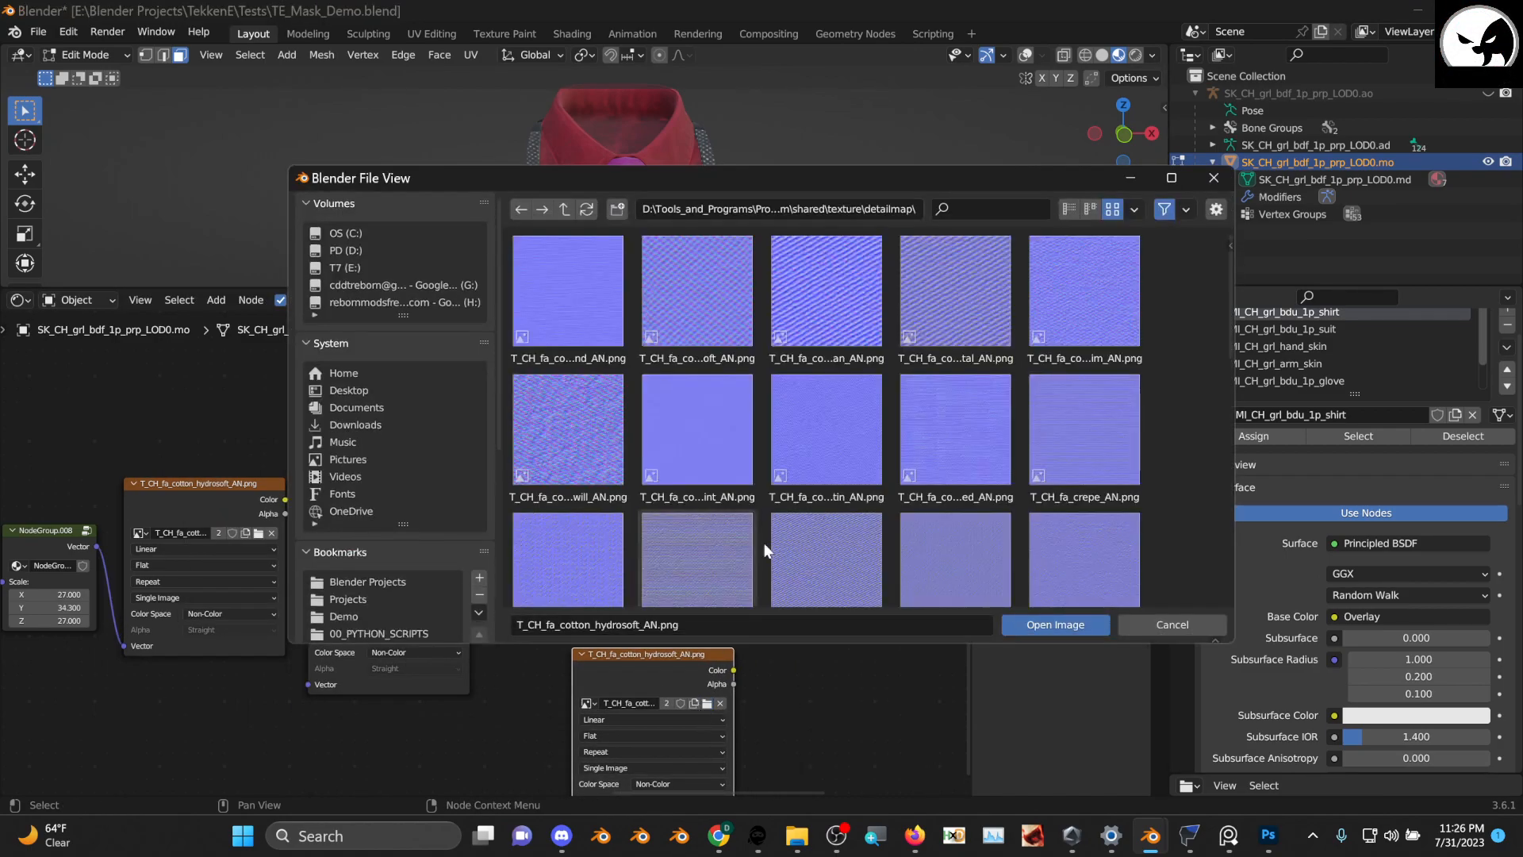
{"action": "left_click", "coordinate": [1132, 210]}
{"action": "left_click", "coordinate": [1165, 246]}
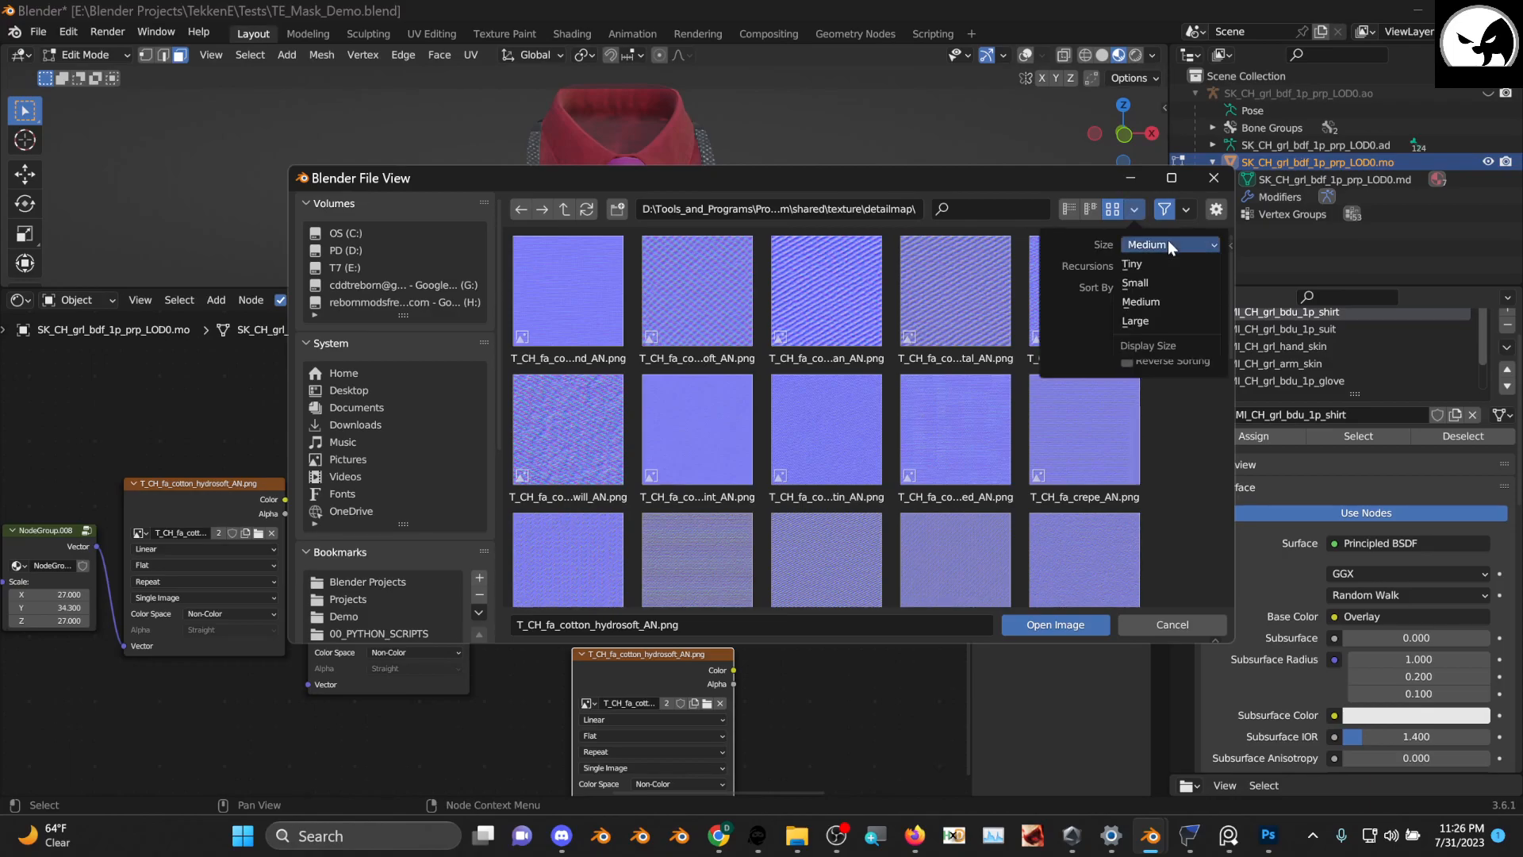
{"action": "left_click", "coordinate": [1176, 310]}
Load T_CH_fa_poplin_AN.png from the detailmap folder into the copied hydrosoft texture node
{"action": "scroll", "coordinate": [892, 464], "scroll_direction": "down", "scroll_amount": 8}
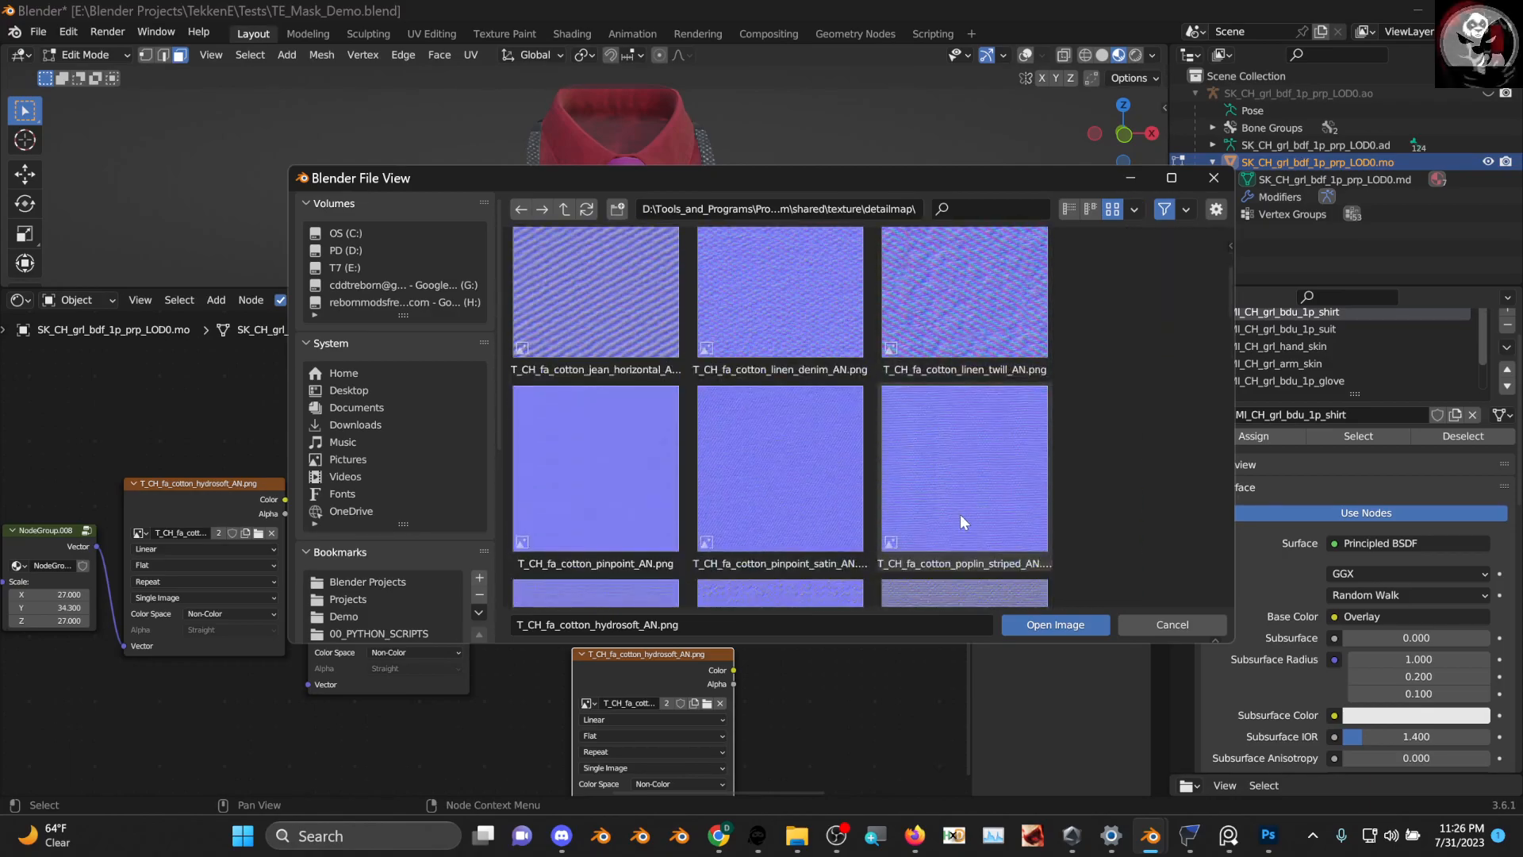
{"action": "scroll", "coordinate": [962, 516], "scroll_direction": "down", "scroll_amount": 8}
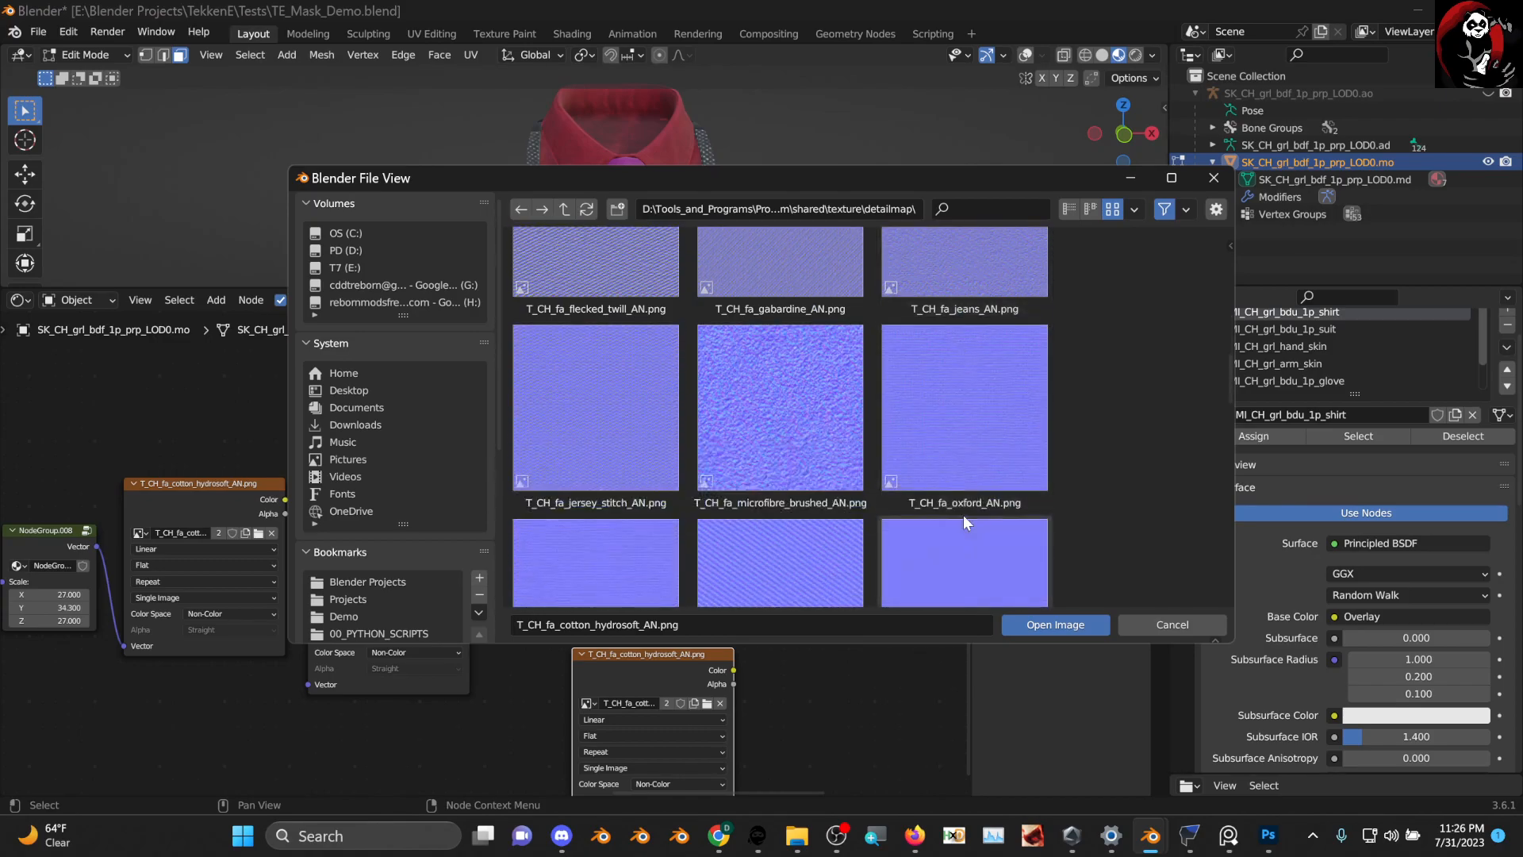
{"action": "scroll", "coordinate": [964, 521], "scroll_direction": "down", "scroll_amount": 5}
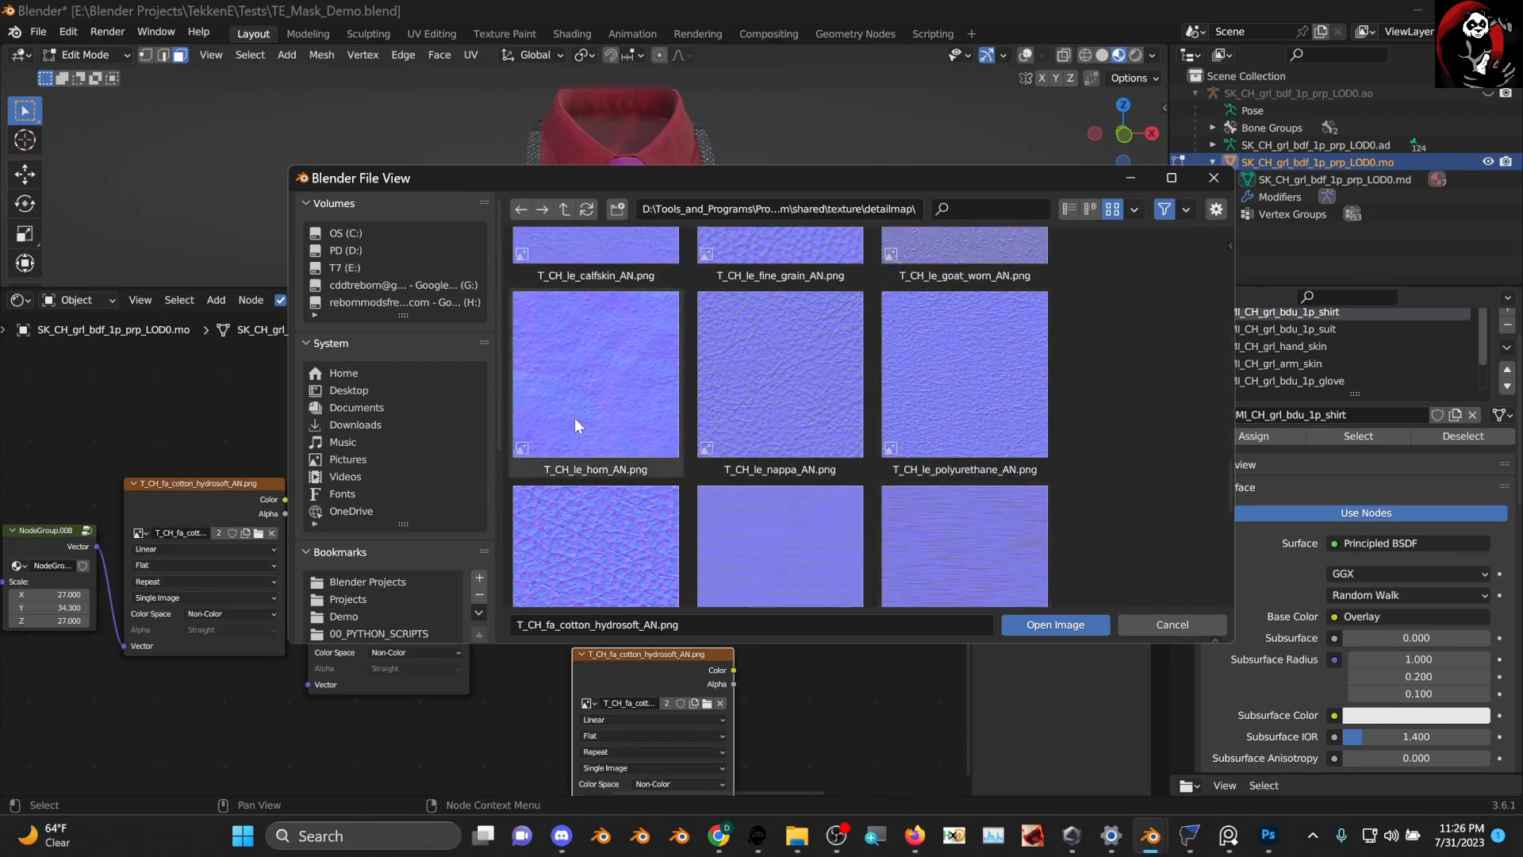
{"action": "scroll", "coordinate": [605, 432], "scroll_direction": "down", "scroll_amount": 6}
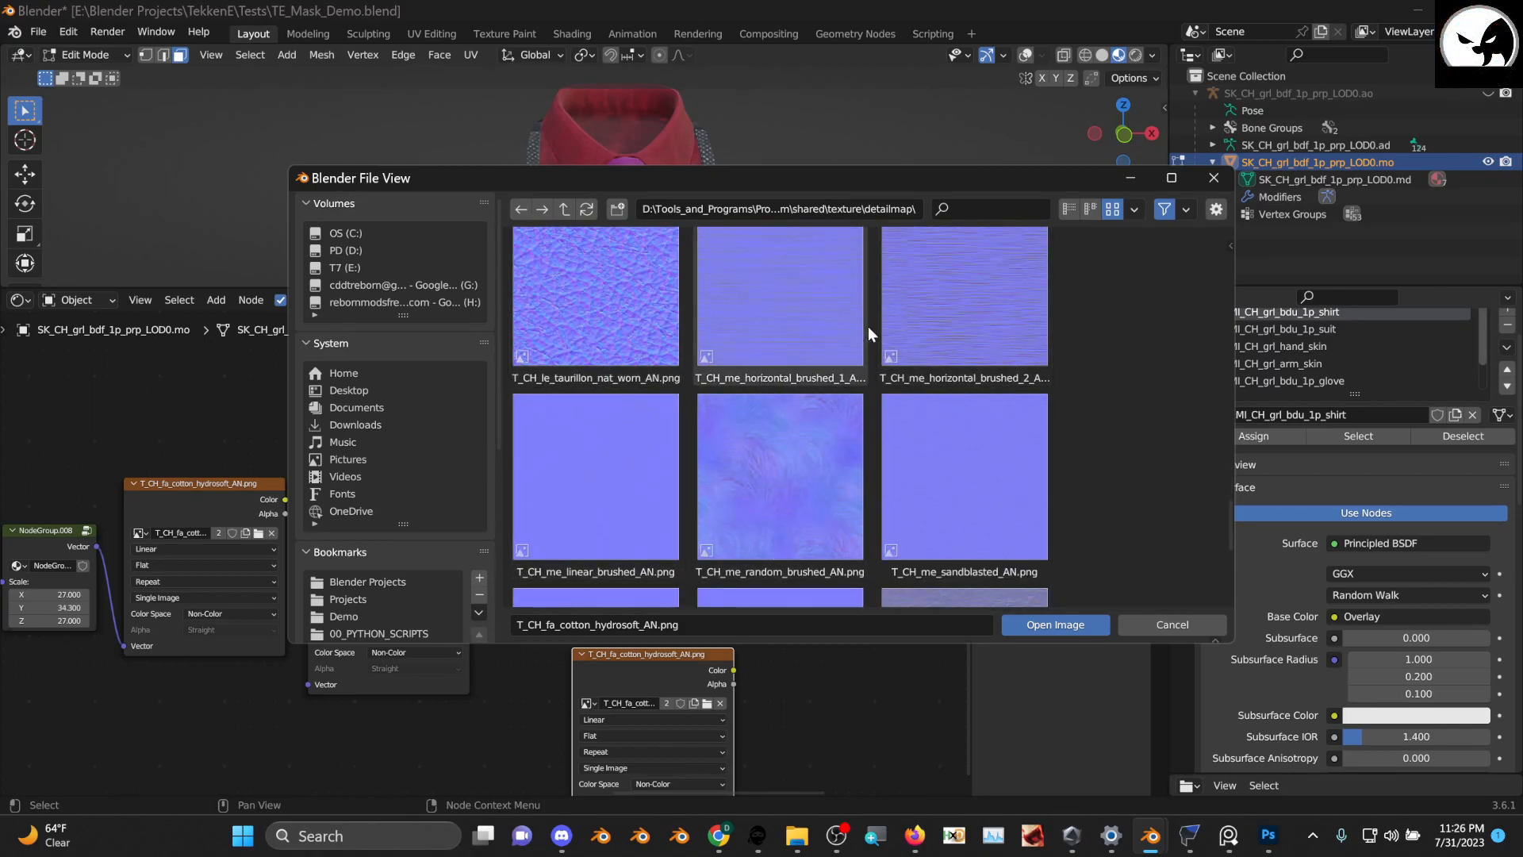
{"action": "scroll", "coordinate": [873, 349], "scroll_direction": "down", "scroll_amount": 4}
{"action": "scroll", "coordinate": [885, 385], "scroll_direction": "up", "scroll_amount": 6}
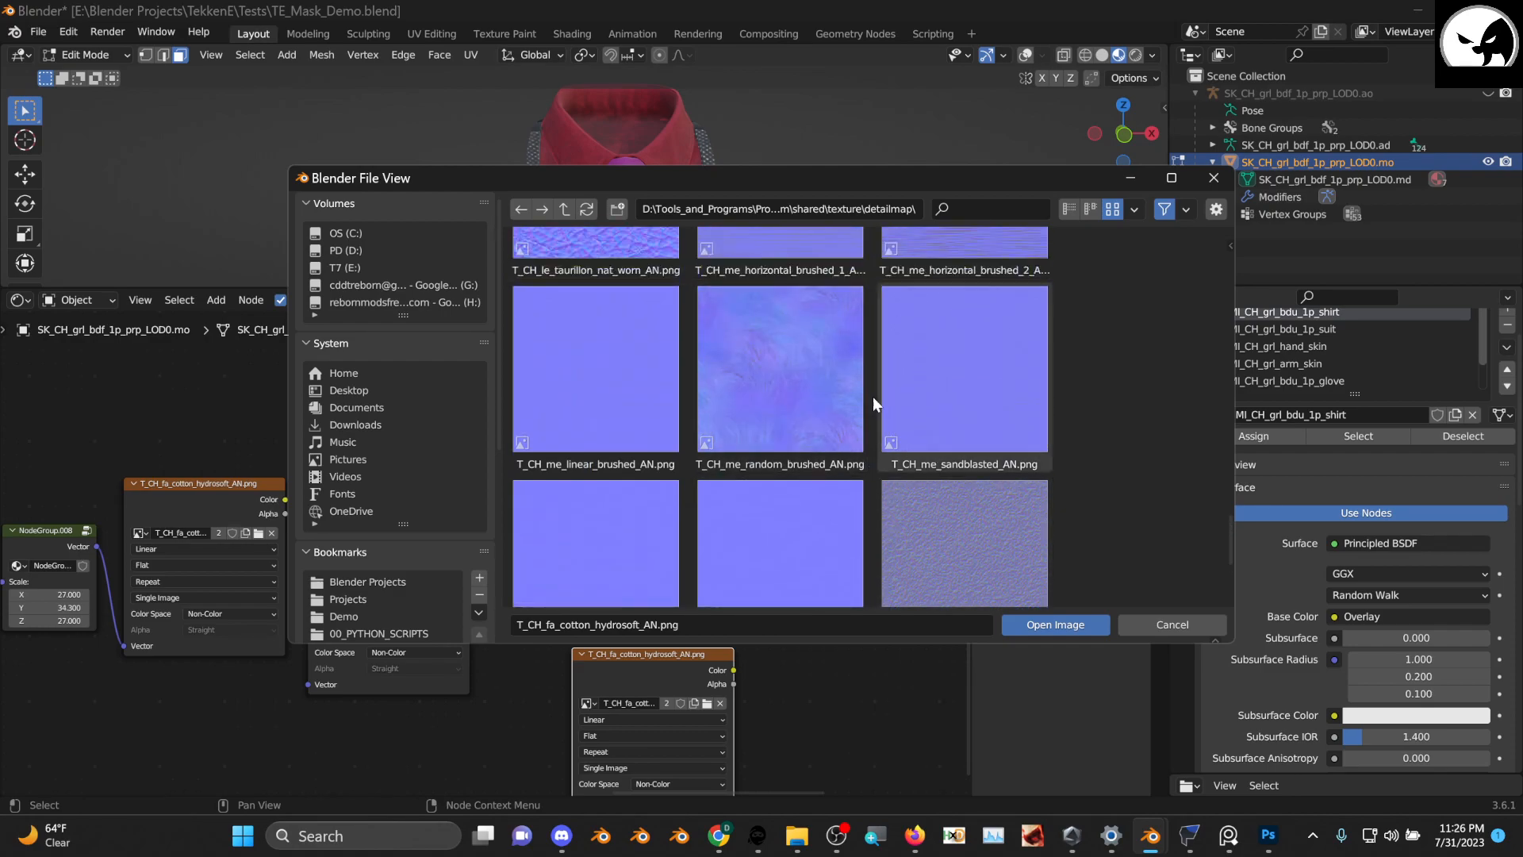
{"action": "scroll", "coordinate": [874, 368], "scroll_direction": "up", "scroll_amount": 3}
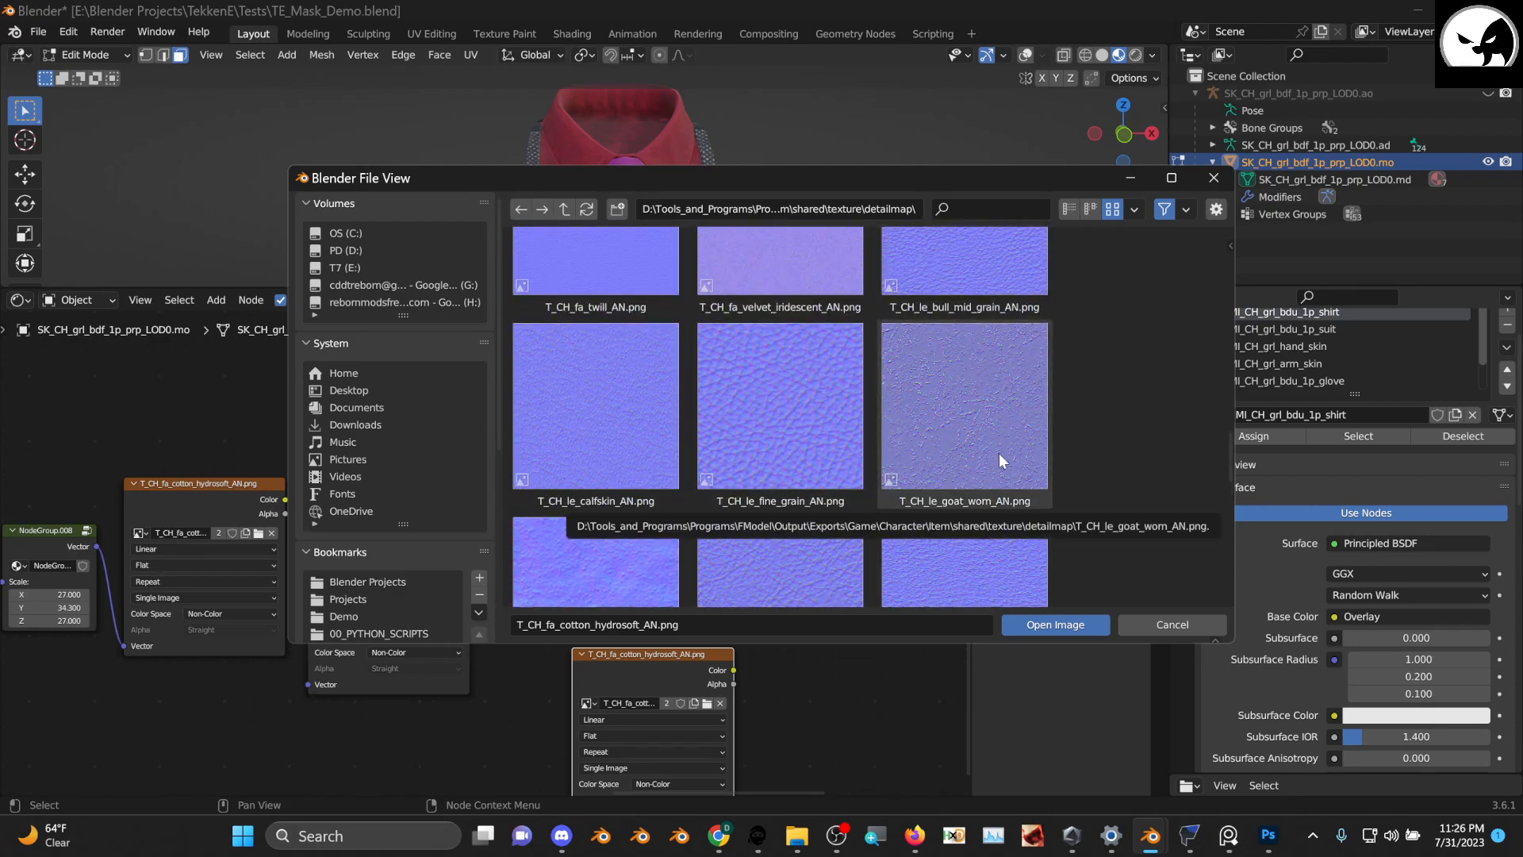
{"action": "scroll", "coordinate": [998, 454], "scroll_direction": "up", "scroll_amount": 2}
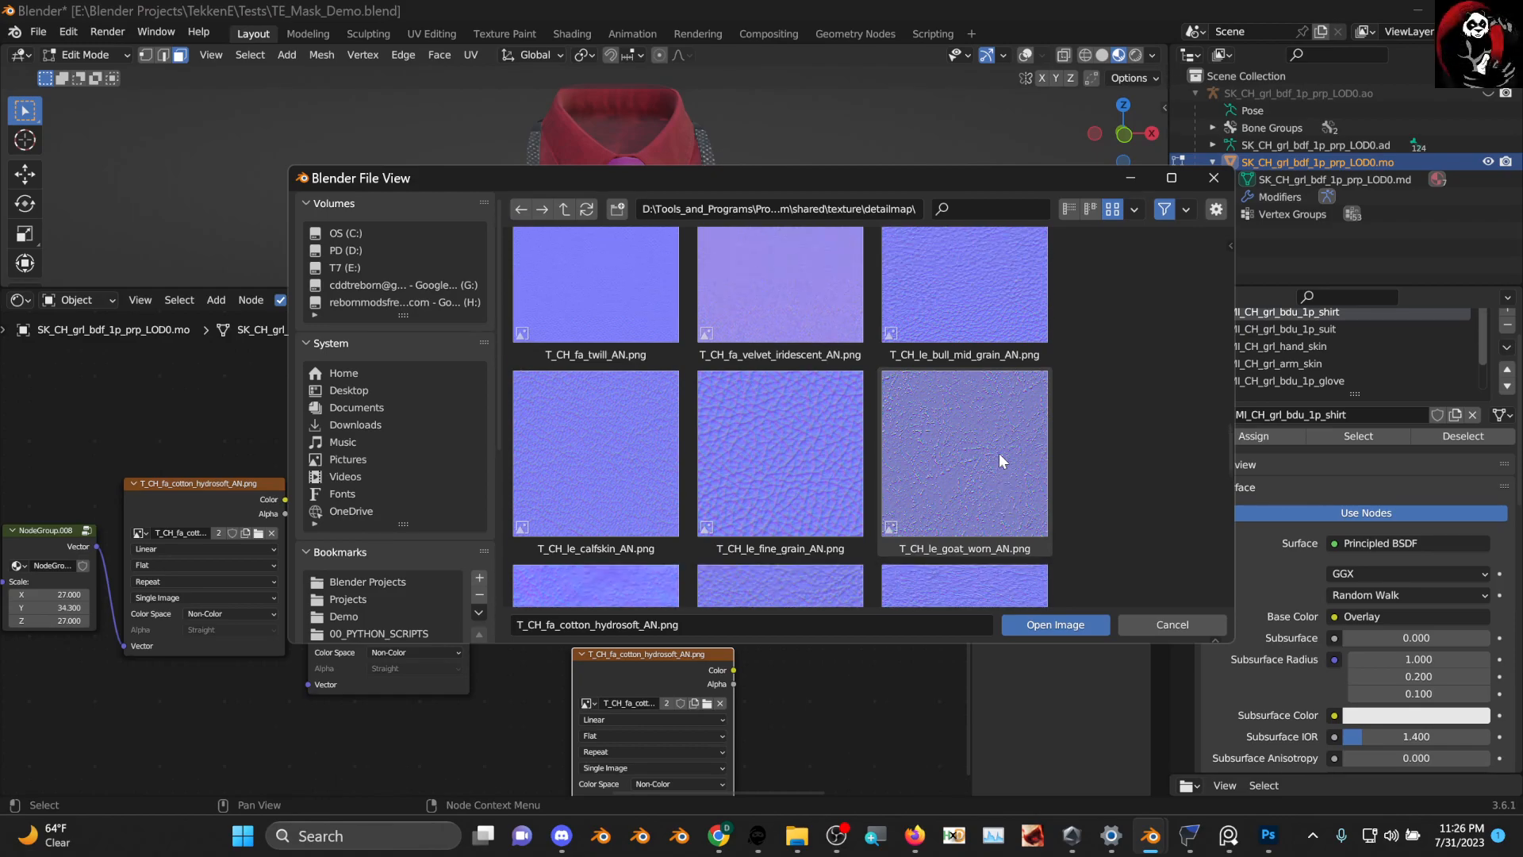
{"action": "scroll", "coordinate": [993, 427], "scroll_direction": "up", "scroll_amount": 2}
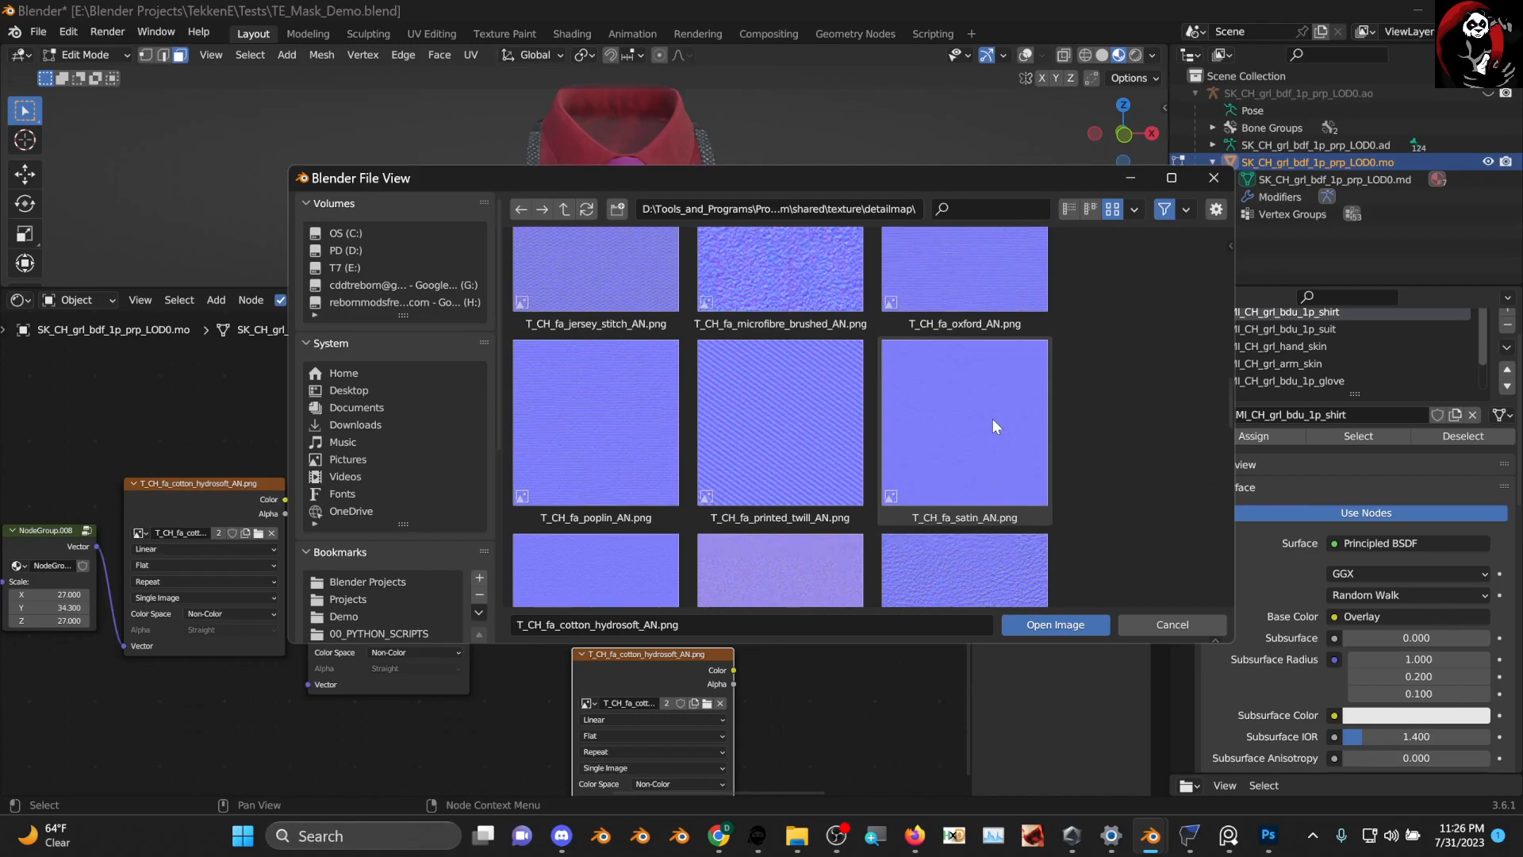
{"action": "left_click", "coordinate": [616, 487]}
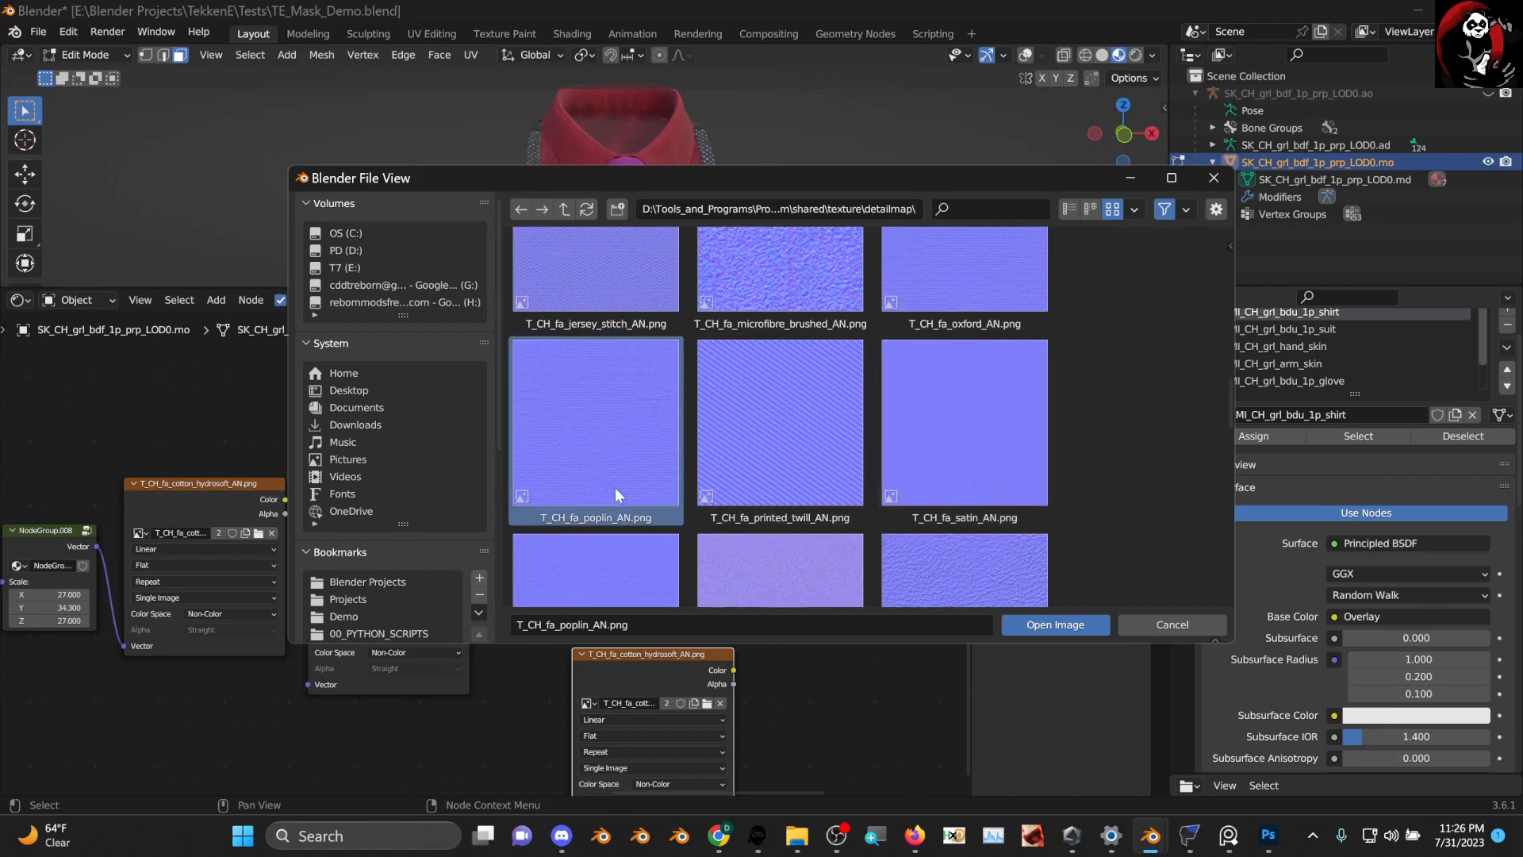
{"action": "double_click", "coordinate": [614, 439]}
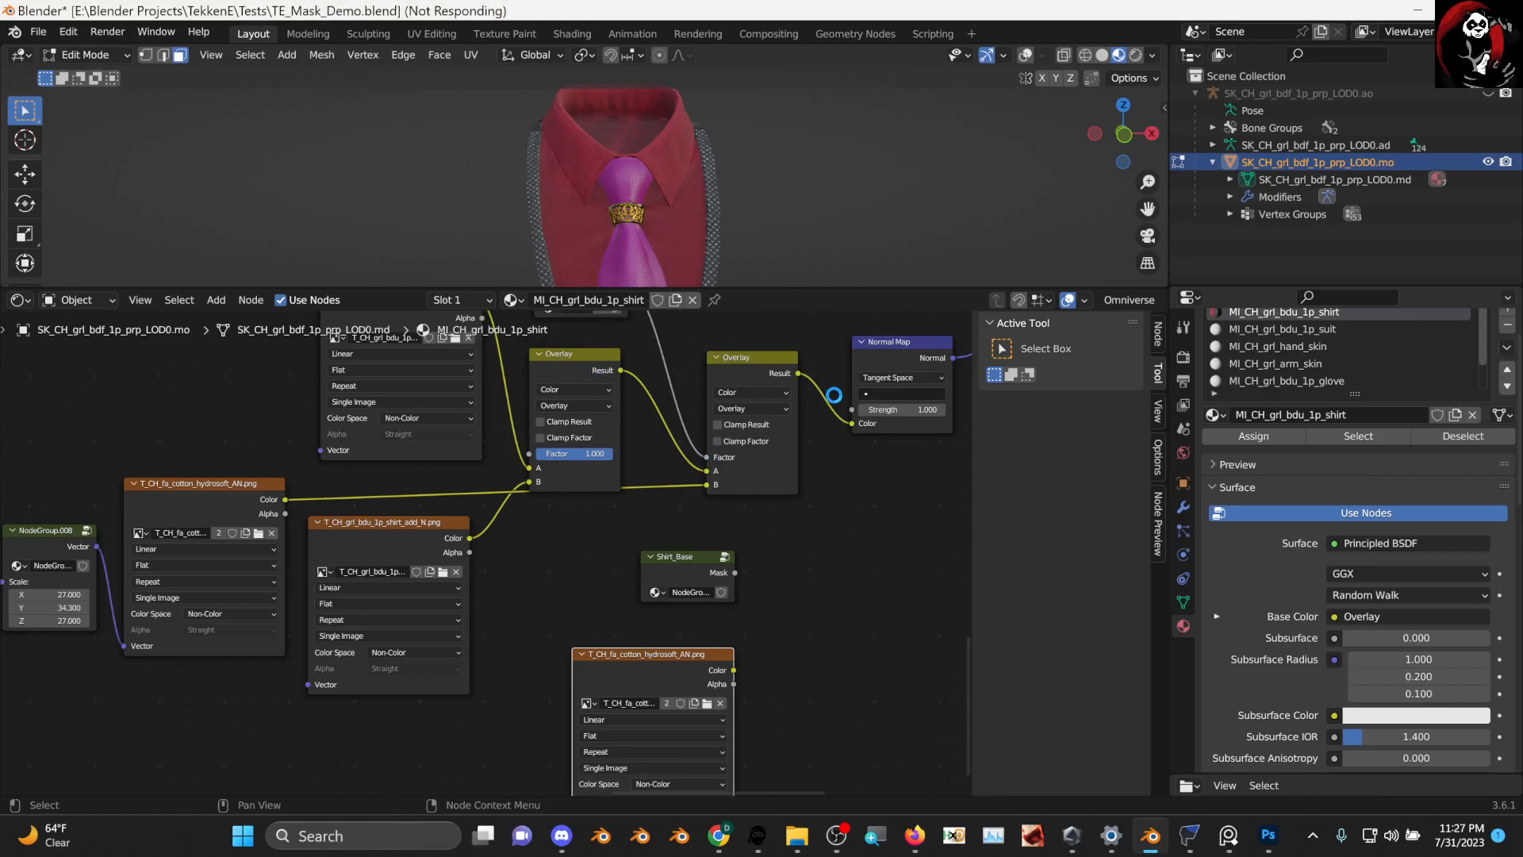
Make room after the second normal map Overlay and insert a duplicate of it before the Normal Map node
{"action": "left_click_drag", "start_coordinate": [702, 385], "coordinate": [673, 383]}
{"action": "left_click_drag", "start_coordinate": [842, 378], "coordinate": [895, 381]}
{"action": "left_click", "coordinate": [702, 379]}
{"action": "key", "text": "shift+d"}
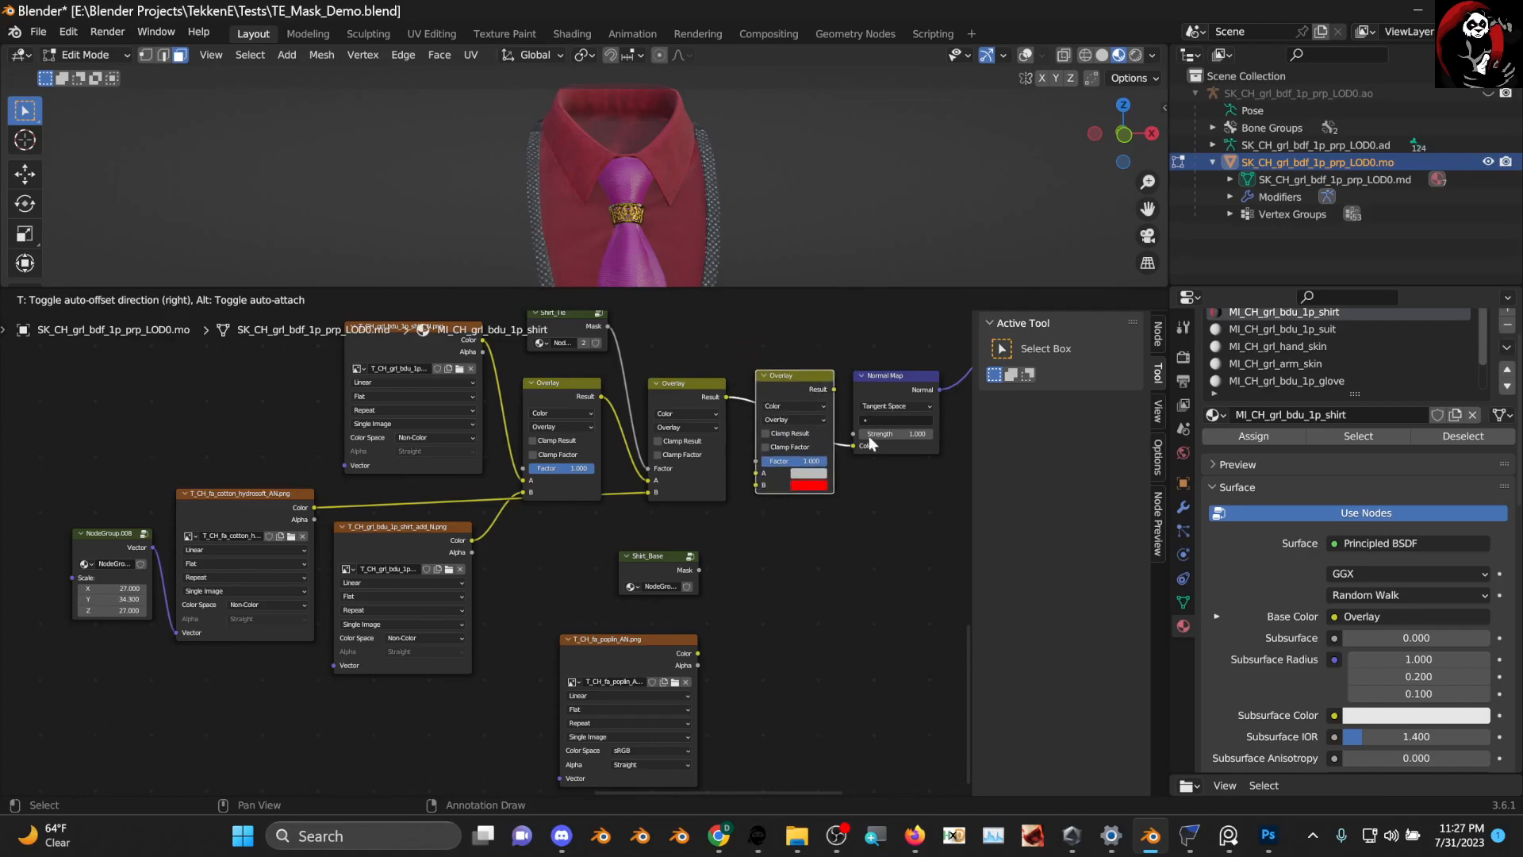
{"action": "left_click", "coordinate": [883, 410]}
Connect the Shirt_Base mask to the new Overlay's Factor and the poplin texture's Color to its B input, and raise the poplin node slightly
{"action": "left_click_drag", "start_coordinate": [698, 570], "coordinate": [773, 461]}
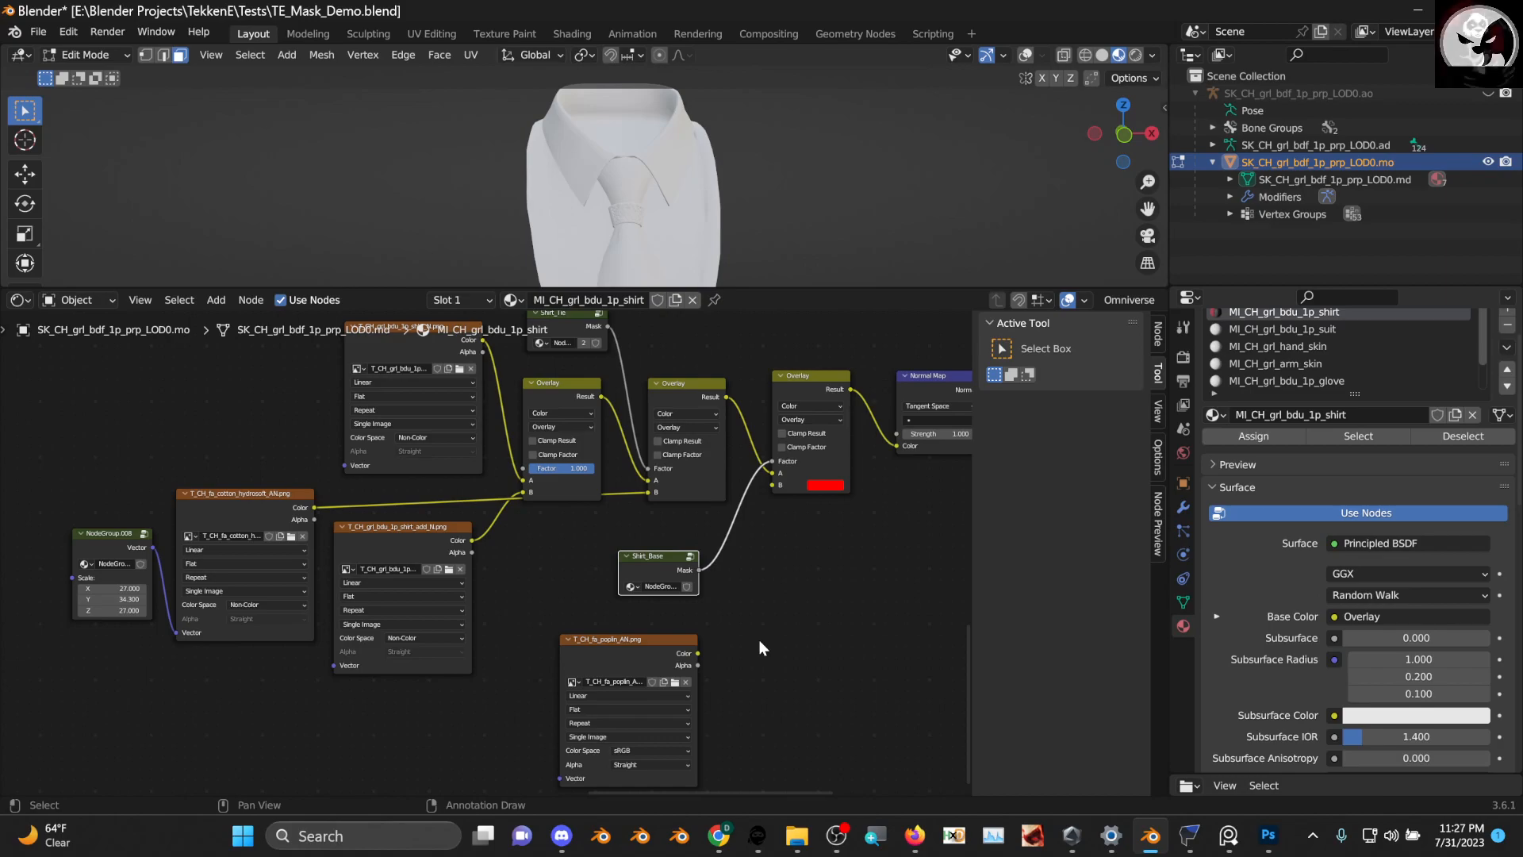
{"action": "left_click_drag", "start_coordinate": [697, 653], "coordinate": [788, 493]}
{"action": "key", "text": "Escape"}
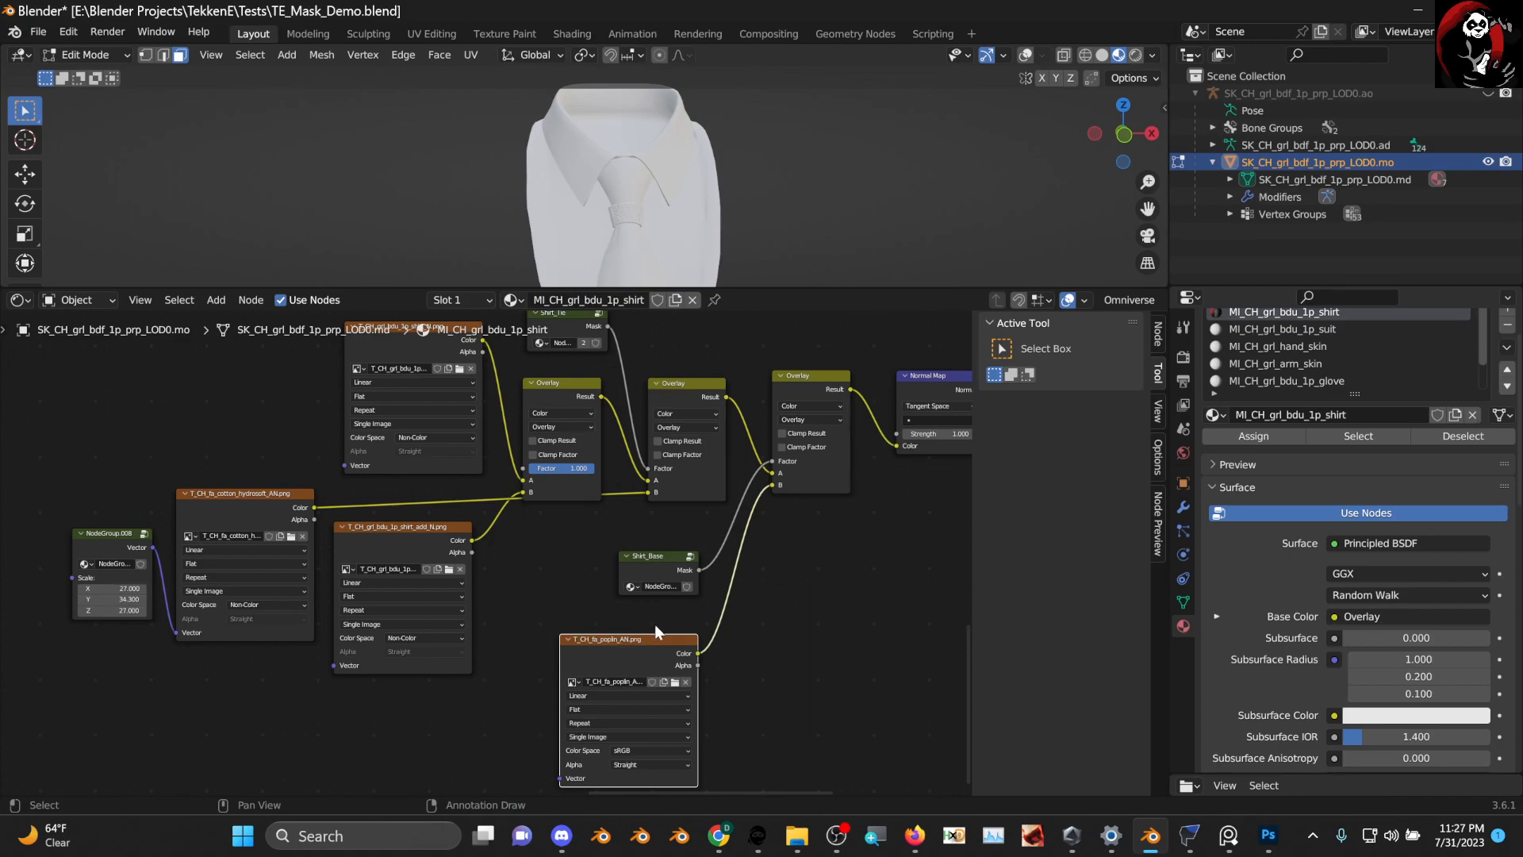
{"action": "left_click_drag", "start_coordinate": [664, 639], "coordinate": [672, 616]}
Set the poplin texture's color space to Non-Color
{"action": "scroll", "coordinate": [657, 169], "scroll_direction": "up", "scroll_amount": 3}
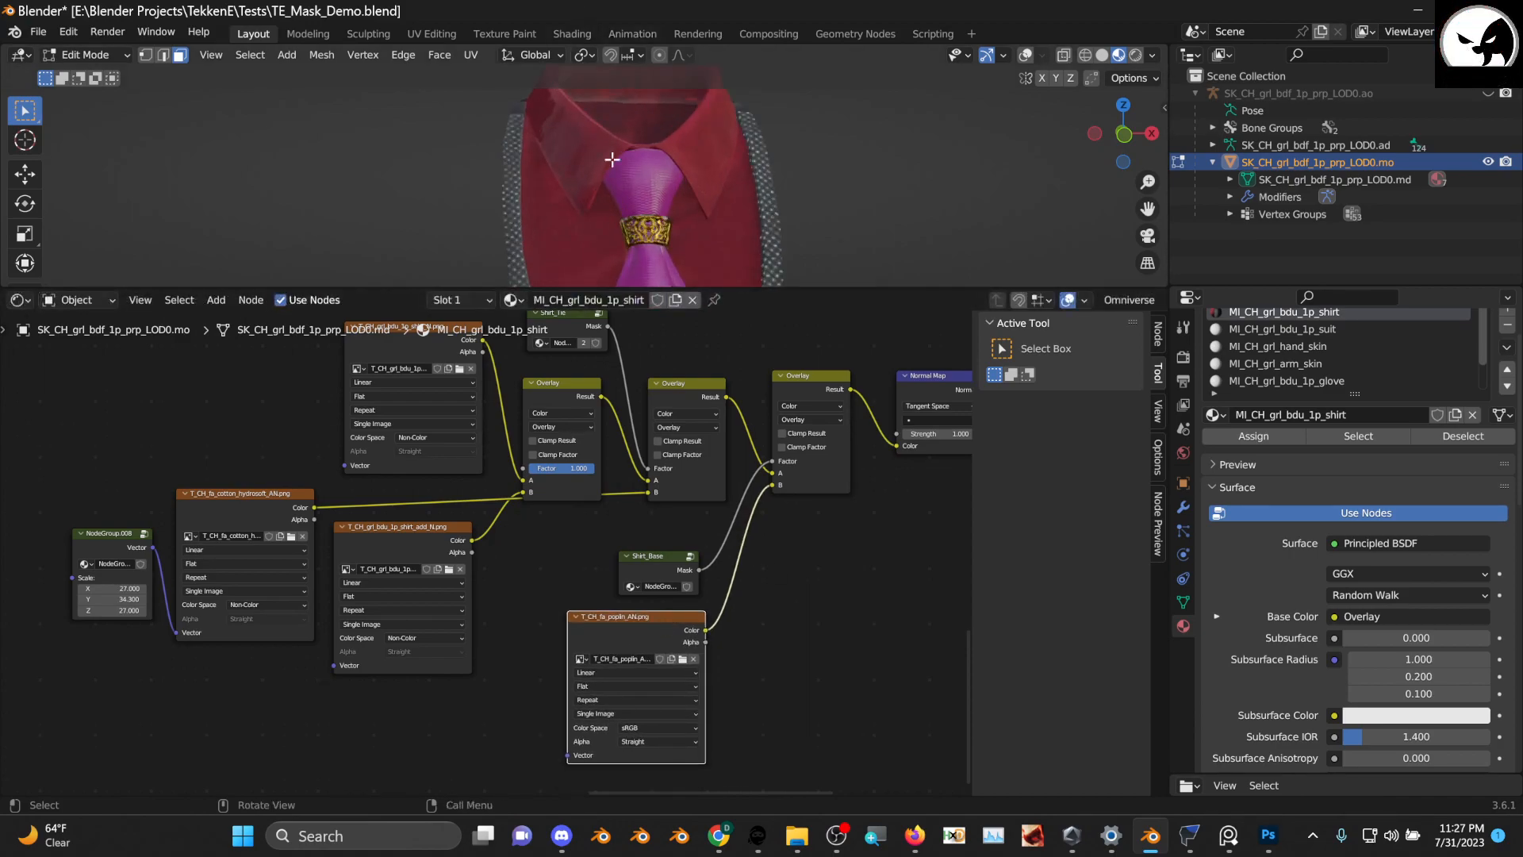
{"action": "mouse_move", "coordinate": [657, 169]}
{"action": "middle_mouse_down"}
{"action": "mouse_move", "coordinate": [782, 125]}
{"action": "mouse_move", "coordinate": [622, 177]}
{"action": "mouse_move", "coordinate": [634, 171]}
{"action": "middle_mouse_up"}
{"action": "middle_click_drag", "start_coordinate": [496, 601], "coordinate": [585, 526]}
{"action": "scroll", "coordinate": [424, 586], "scroll_direction": "up", "scroll_amount": 2}
{"action": "middle_click_drag", "start_coordinate": [773, 687], "coordinate": [655, 648]}
{"action": "left_click", "coordinate": [691, 626]}
{"action": "left_click", "coordinate": [698, 711]}
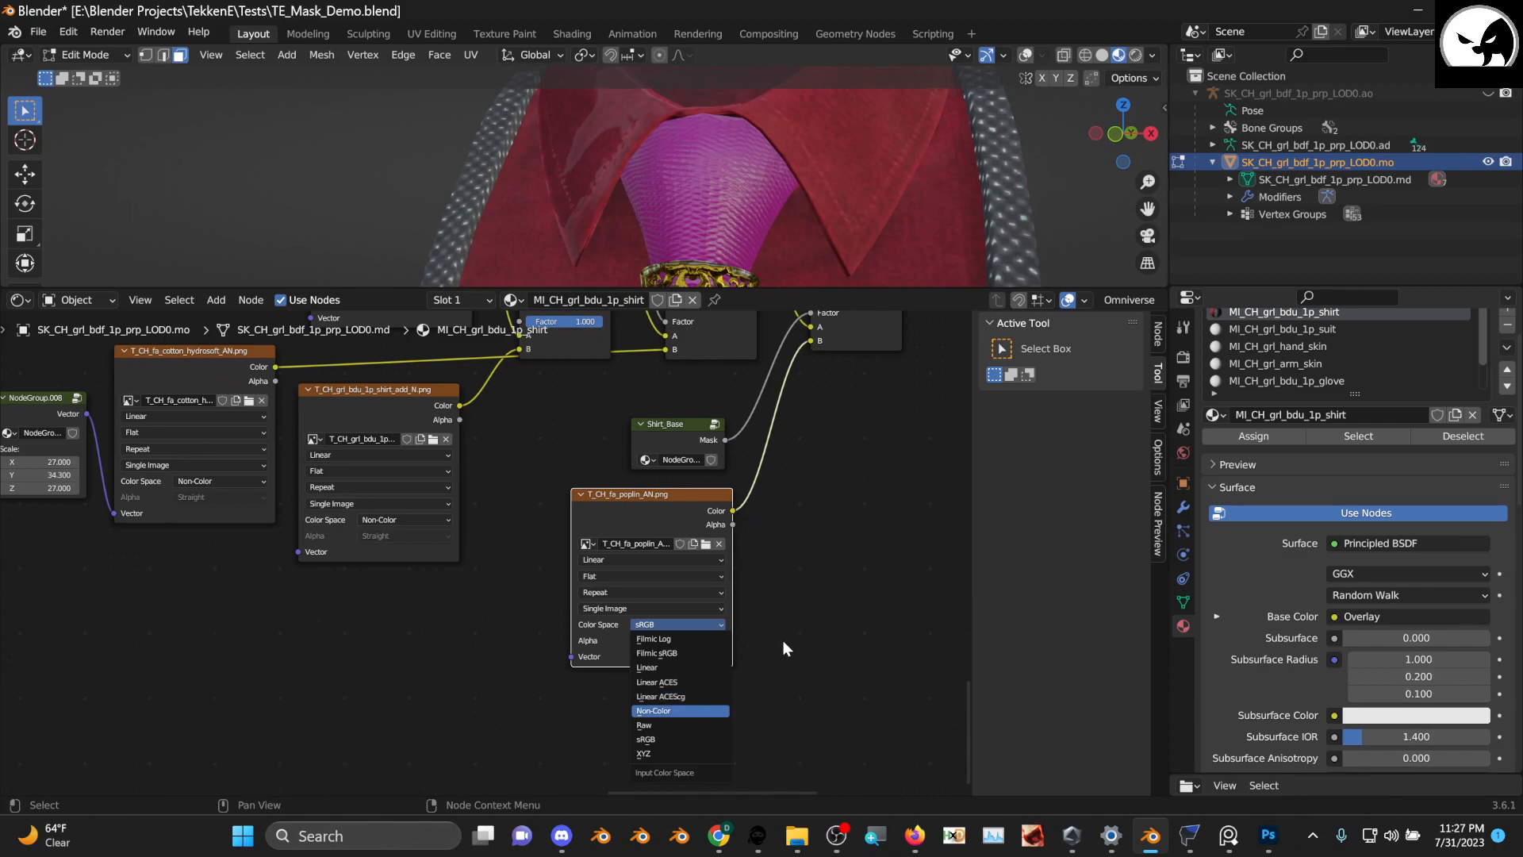
Duplicate the NodeGroup.008 scale node beside the poplin texture and connect its Vector output to the texture's Vector input
{"action": "scroll", "coordinate": [791, 536], "scroll_direction": "down", "scroll_amount": 2}
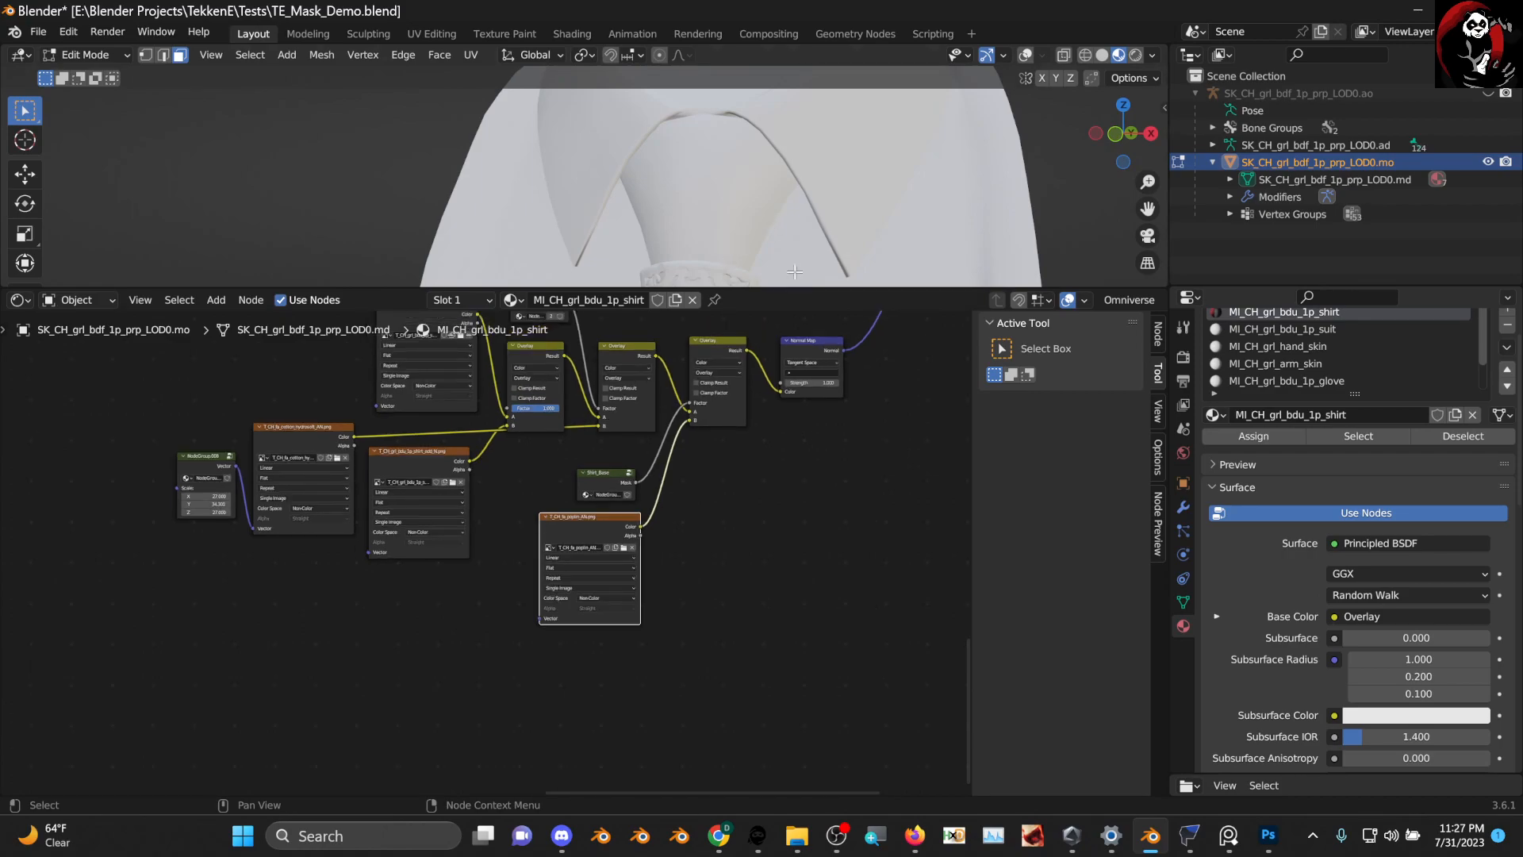
{"action": "middle_click_drag", "start_coordinate": [796, 271], "coordinate": [714, 230]}
{"action": "middle_click_drag", "start_coordinate": [508, 609], "coordinate": [664, 607]}
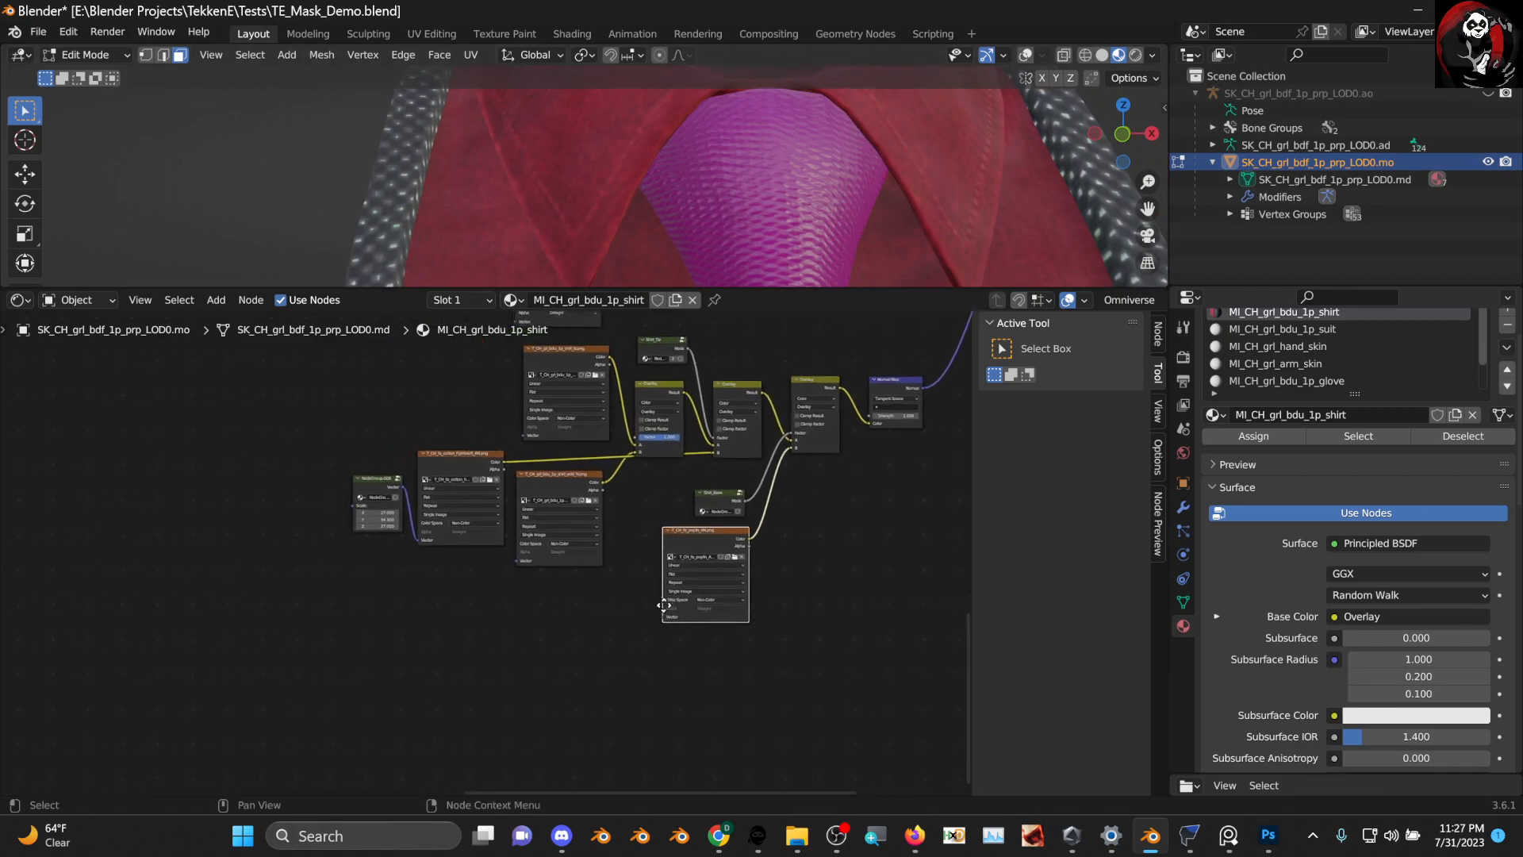
{"action": "scroll", "coordinate": [502, 597], "scroll_direction": "up", "scroll_amount": 2}
{"action": "scroll", "coordinate": [337, 457], "scroll_direction": "up", "scroll_amount": 1}
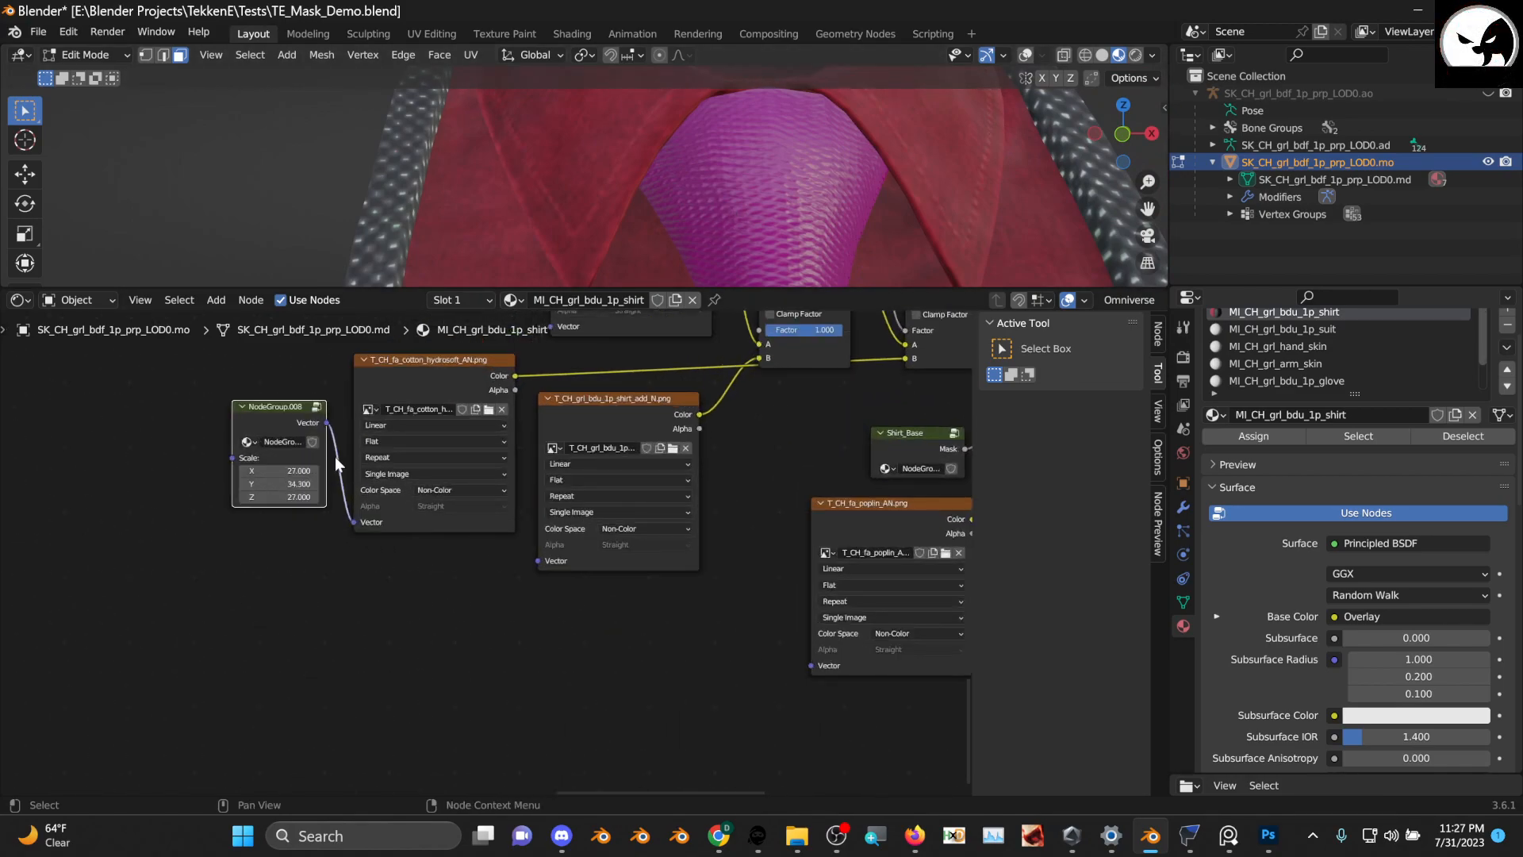
{"action": "left_click_drag", "start_coordinate": [278, 416], "coordinate": [262, 407]}
{"action": "key", "text": "shift+d"}
{"action": "left_click", "coordinate": [707, 654]}
{"action": "scroll", "coordinate": [714, 635], "scroll_direction": "up", "scroll_amount": 1}
{"action": "left_click_drag", "start_coordinate": [722, 641], "coordinate": [754, 644]}
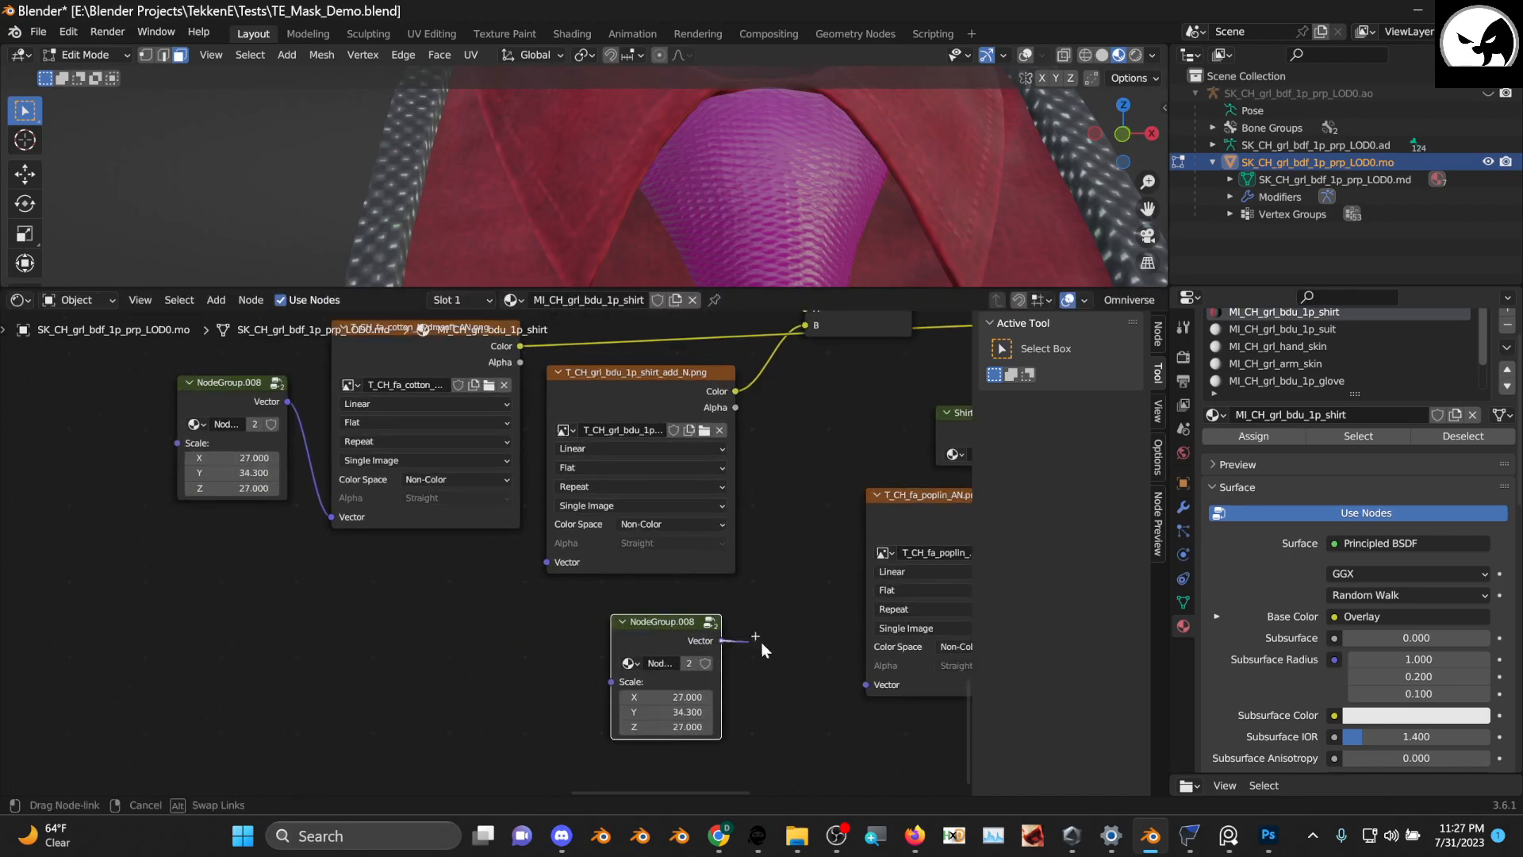
{"action": "left_click_drag", "start_coordinate": [877, 679], "coordinate": [878, 681]}
{"action": "middle_click_drag", "start_coordinate": [783, 639], "coordinate": [620, 605]}
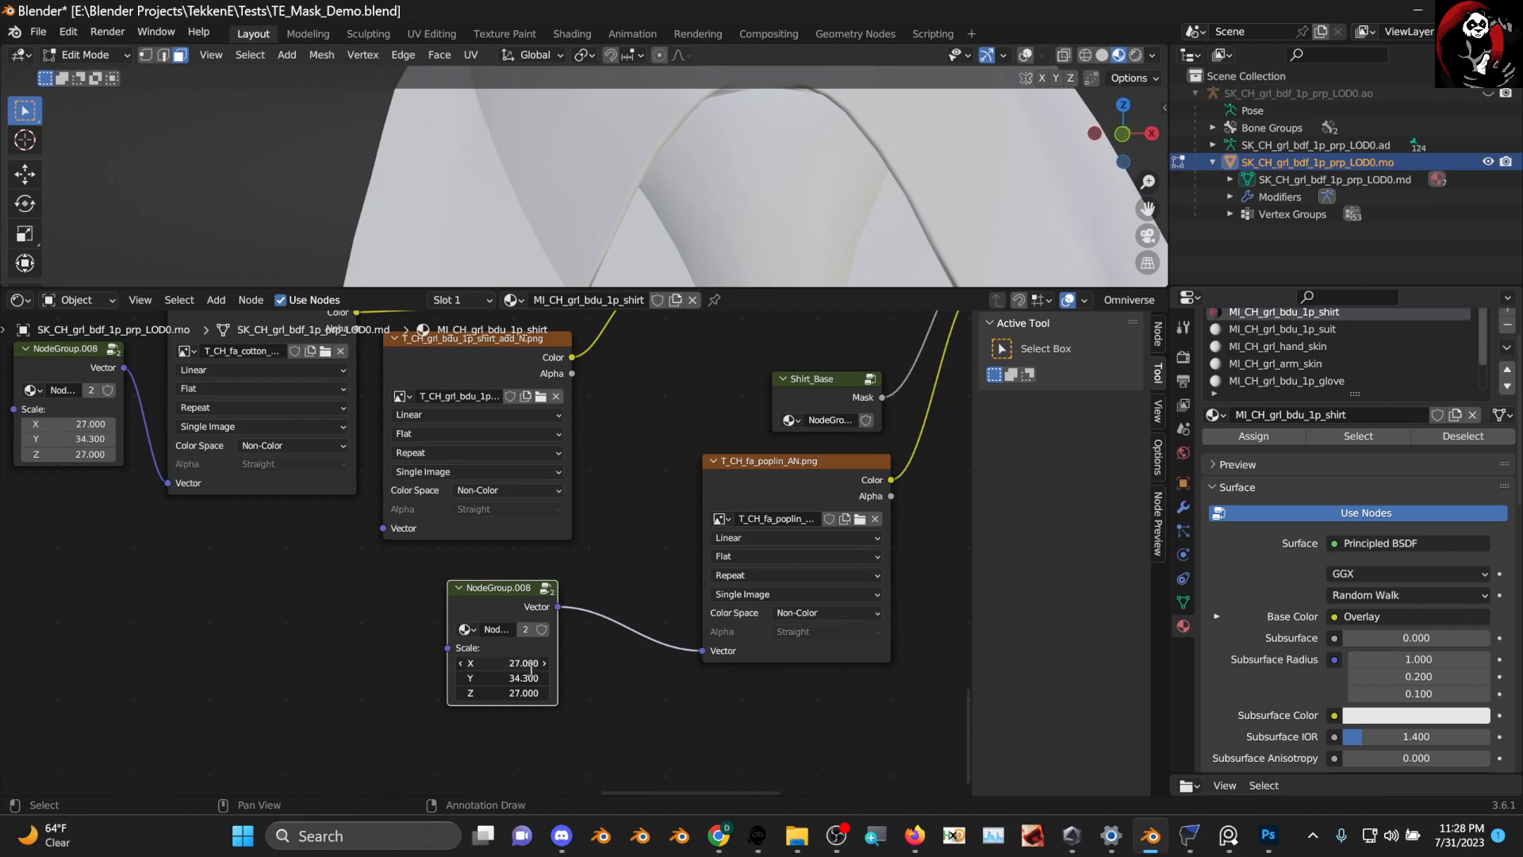
Set the duplicated scale node's X, Y and Z values to 1
{"action": "left_click_drag", "start_coordinate": [527, 662], "coordinate": [522, 668]}
{"action": "type", "text": "1"}
{"action": "key", "text": "Return"}
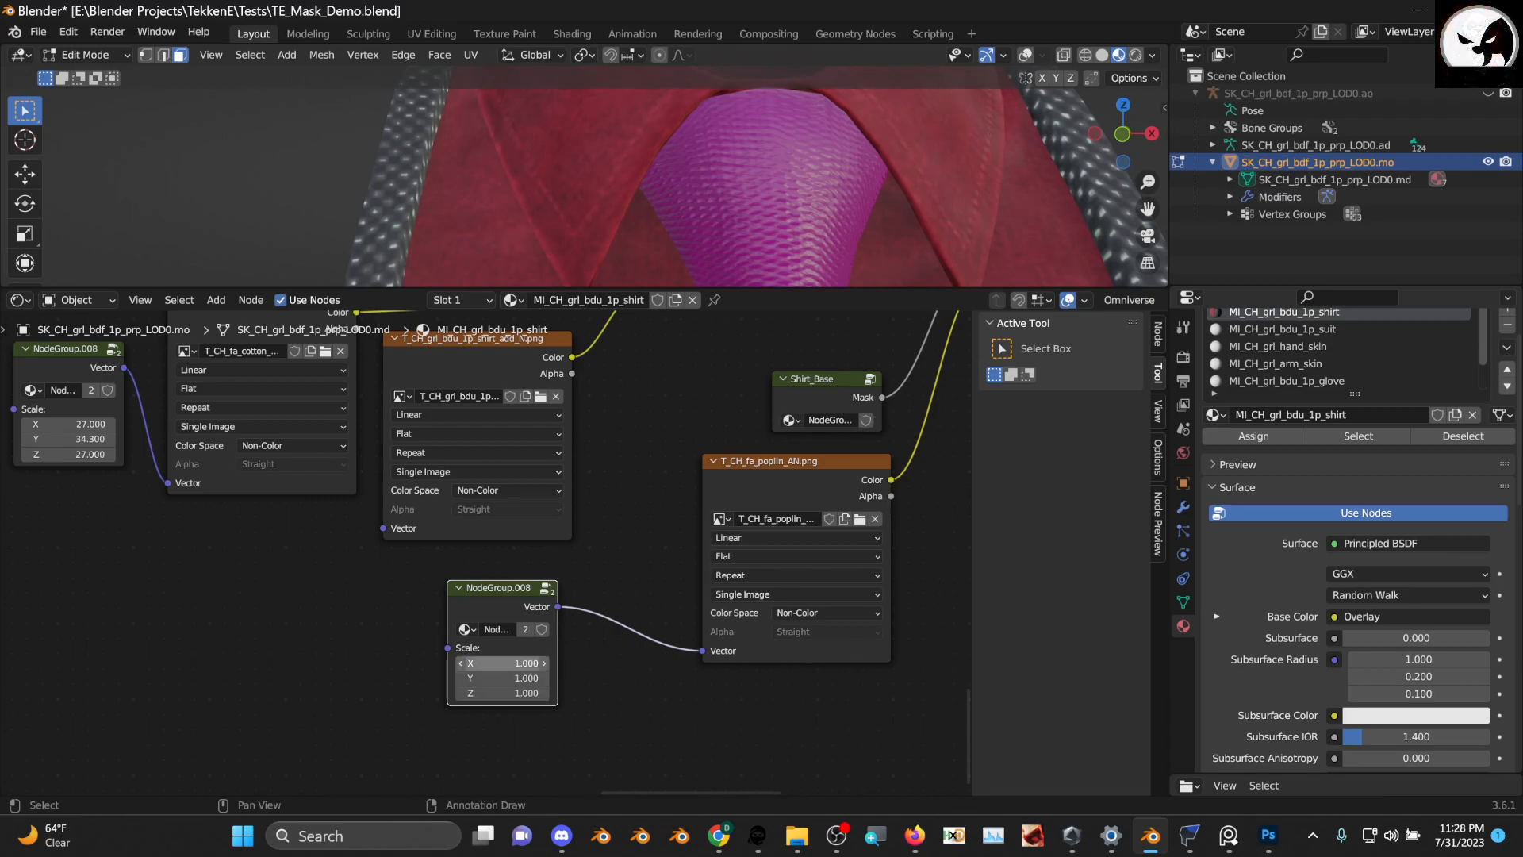
Try poplin scale values of 11, -9.1 and 11.4 on all axes, and raise only X to about 13
{"action": "mouse_move", "coordinate": [516, 665]}
{"action": "left_mouse_down"}
{"action": "mouse_move", "coordinate": [530, 667]}
{"action": "mouse_move", "coordinate": [512, 692]}
{"action": "left_mouse_up"}
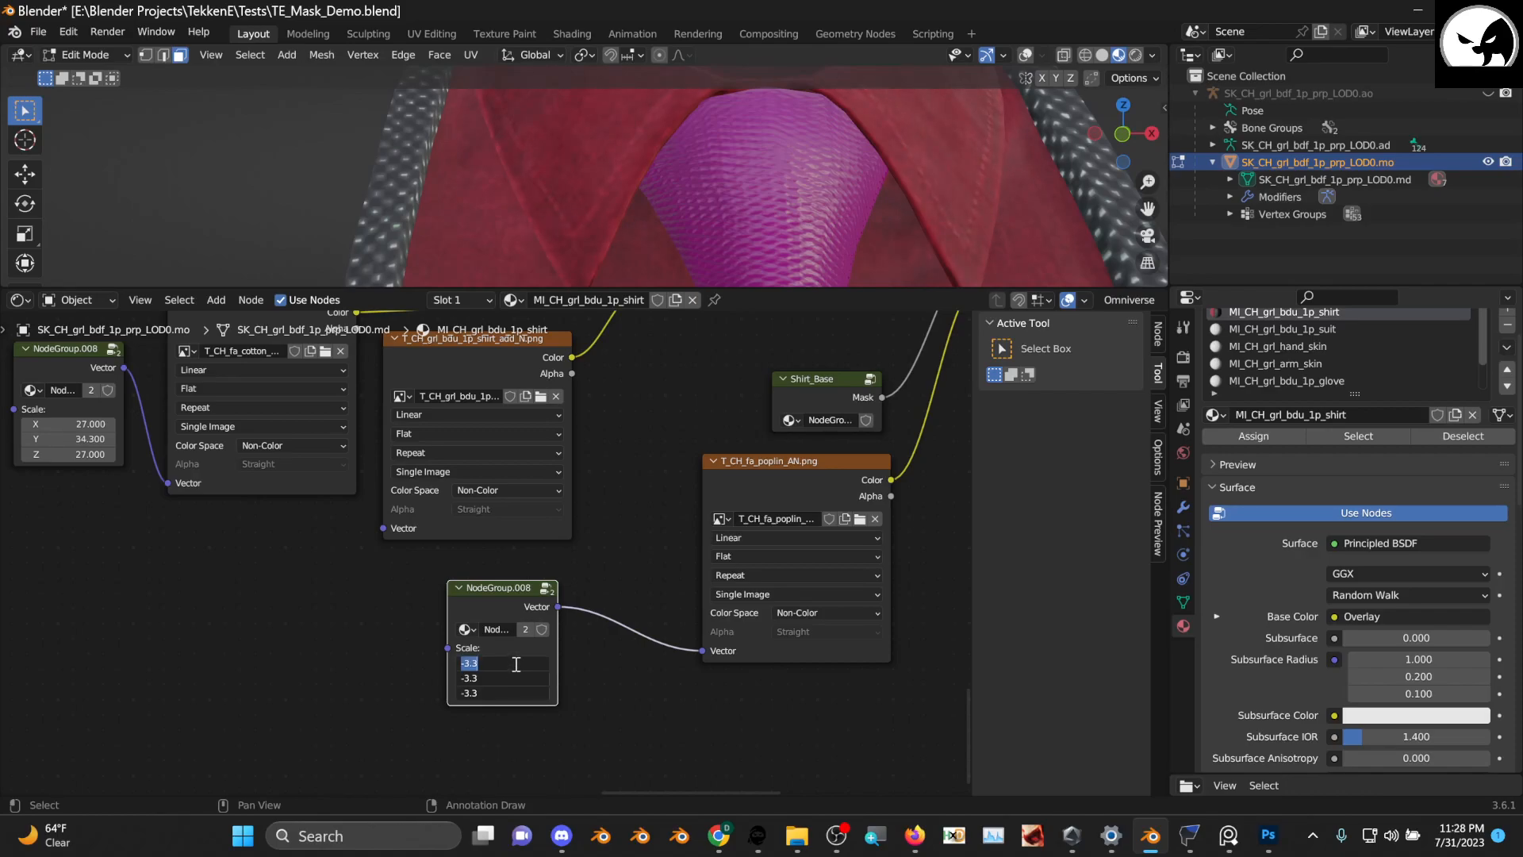
{"action": "type", "text": "11"}
{"action": "key", "text": "Return"}
{"action": "left_click_drag", "start_coordinate": [504, 692], "coordinate": [352, 693]}
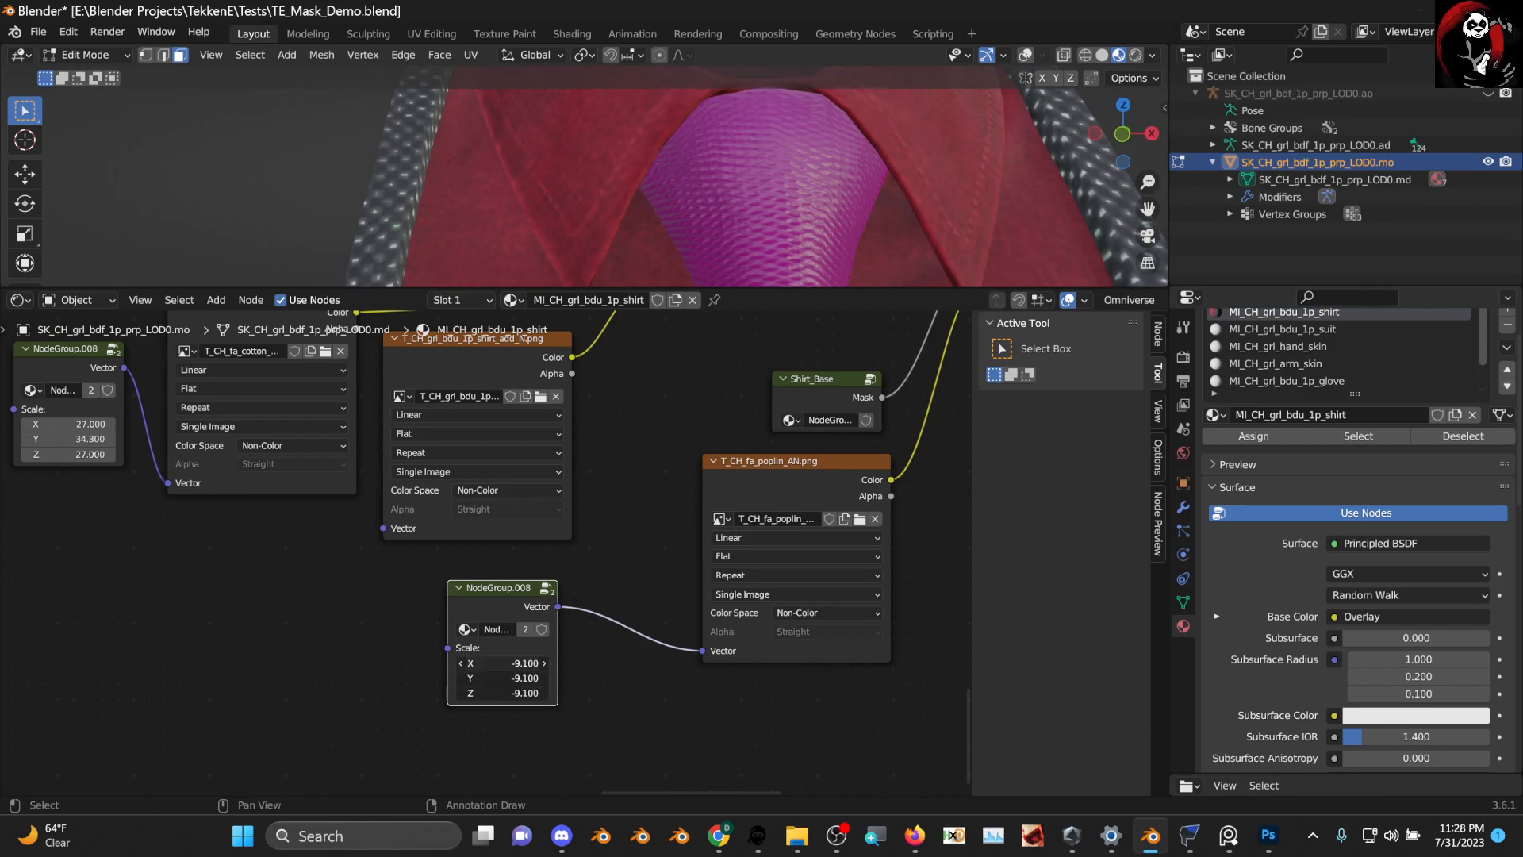
{"action": "left_click_drag", "start_coordinate": [352, 692], "coordinate": [400, 692]}
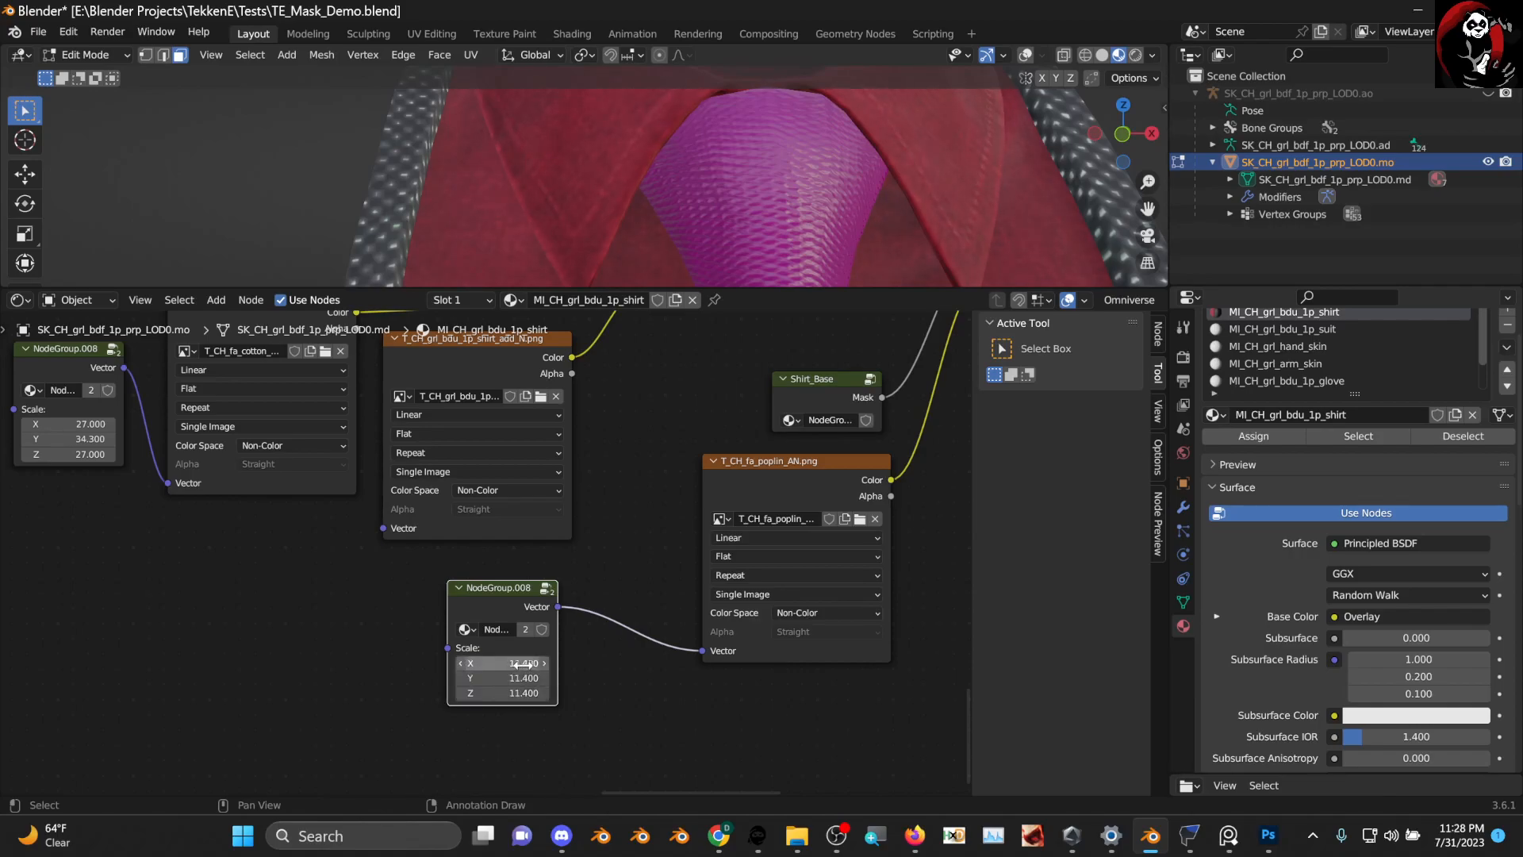
{"action": "left_click_drag", "start_coordinate": [517, 664], "coordinate": [533, 665]}
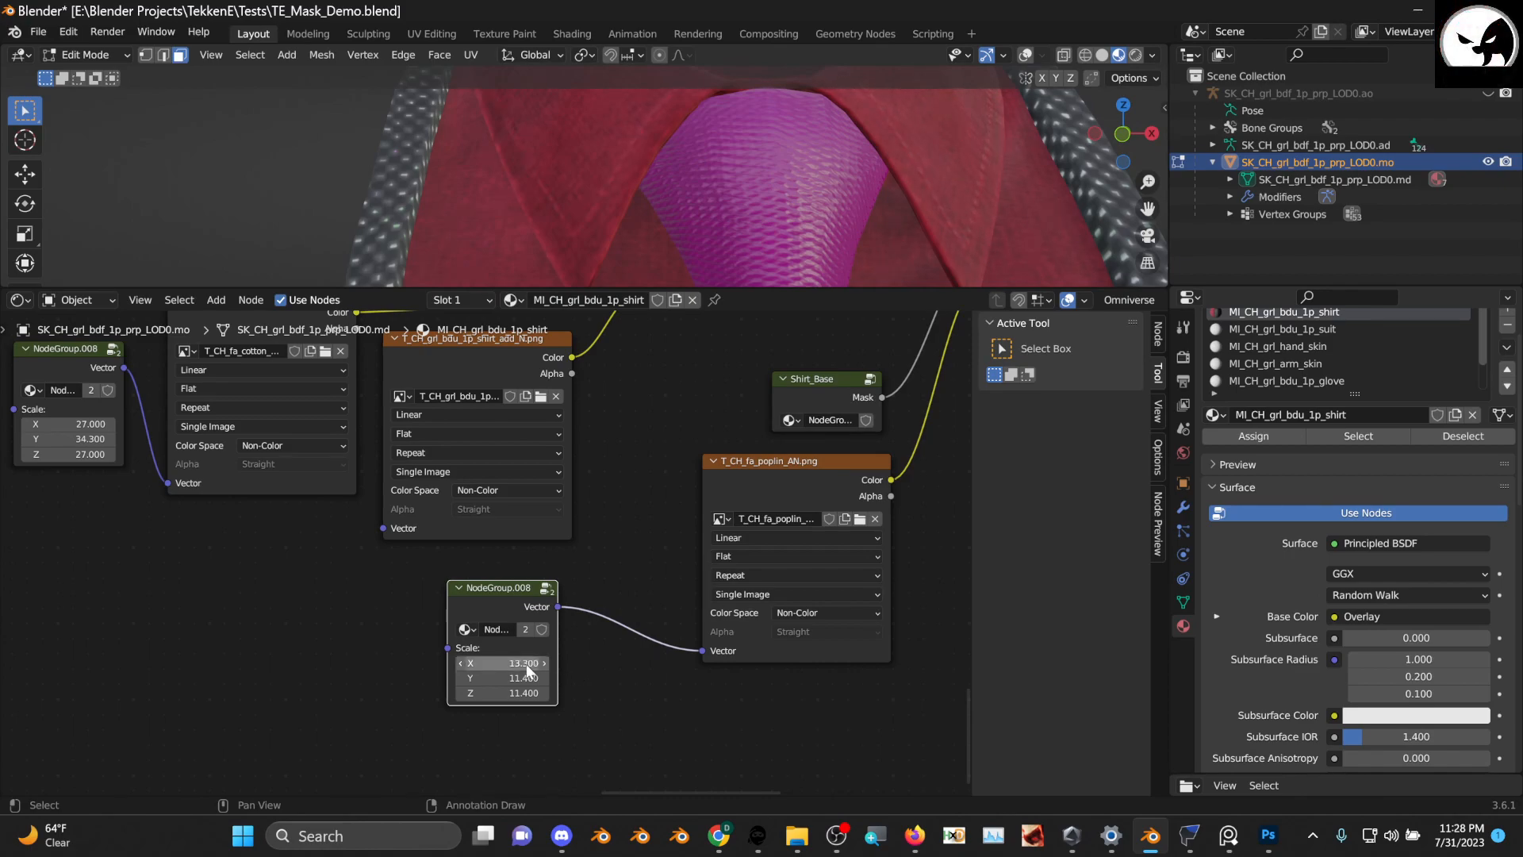
{"action": "key", "text": "F2"}
{"action": "key", "text": "Escape"}
Reset the poplin texture's scale to 1 on all three axes
{"action": "left_click_drag", "start_coordinate": [543, 665], "coordinate": [544, 694]}
{"action": "type", "text": "1"}
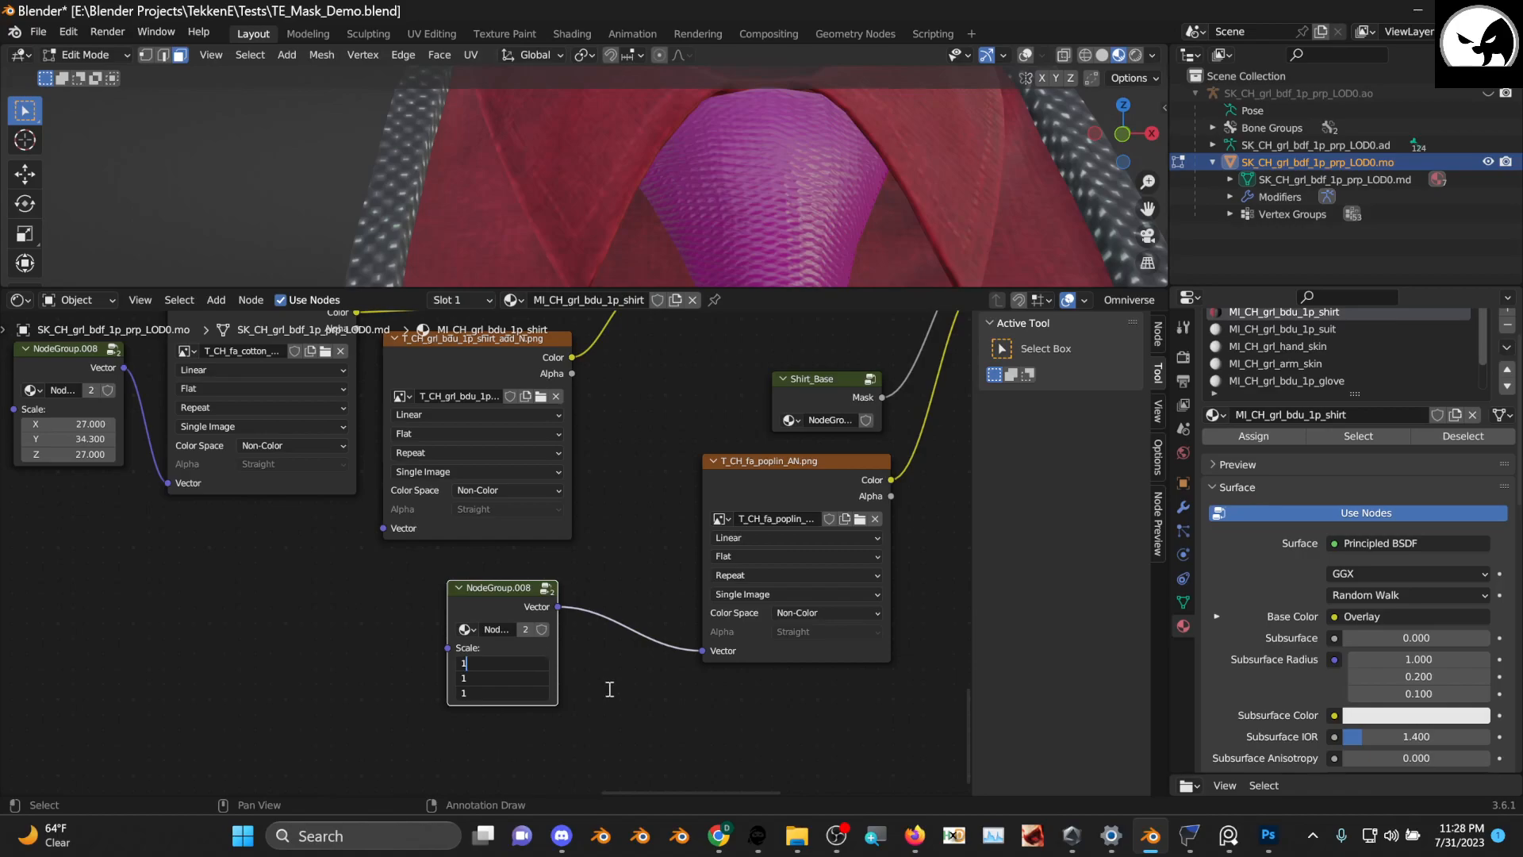
{"action": "key", "text": "Return"}
Enlarge the 3D viewport around the collar and set the poplin scale to 15.6 on X, Y and Z
{"action": "left_click_drag", "start_coordinate": [615, 289], "coordinate": [615, 530]}
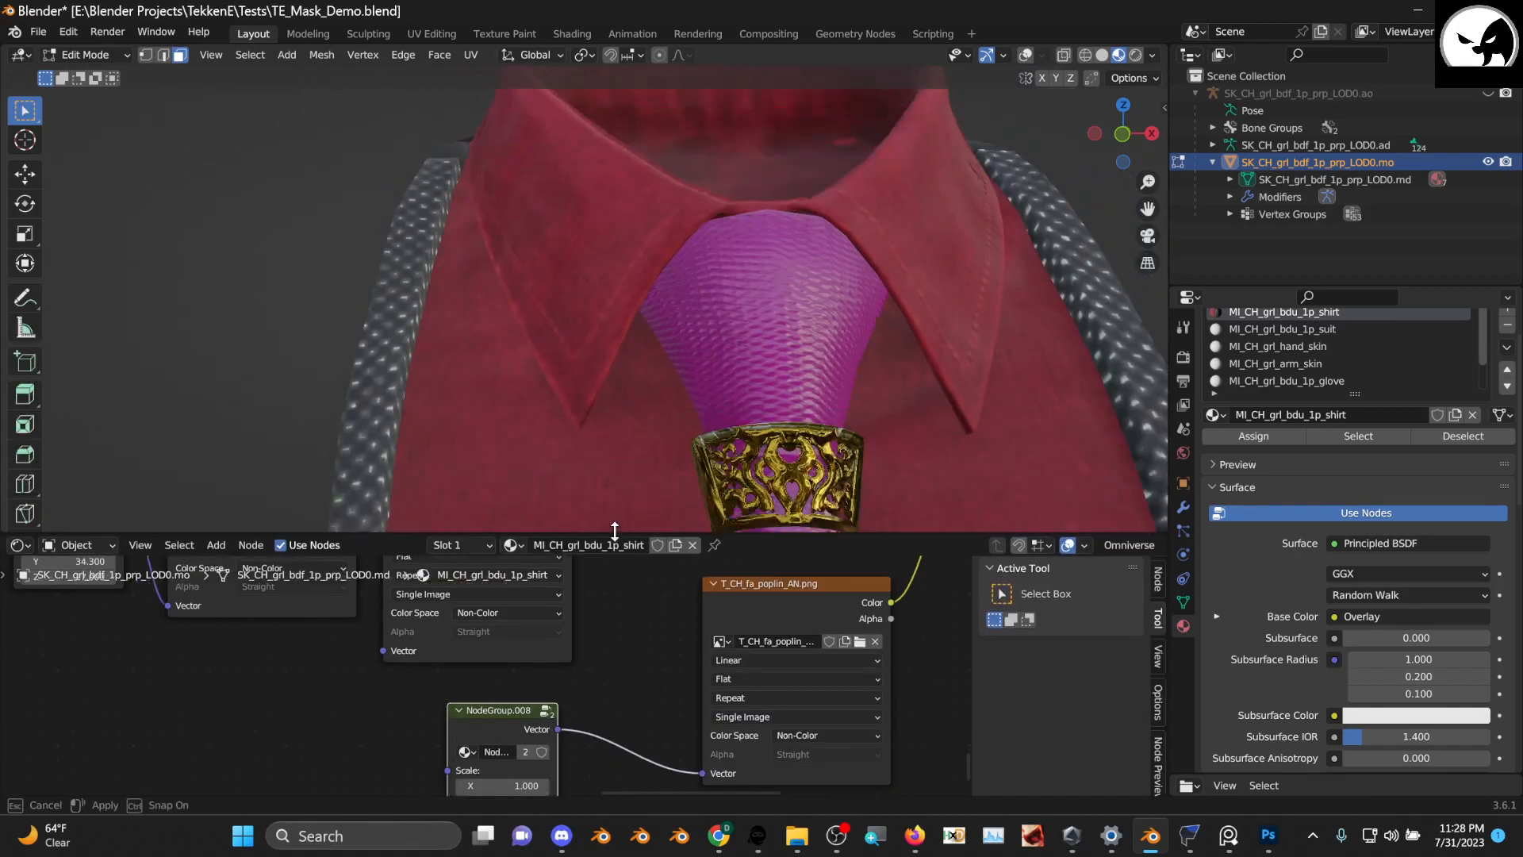
{"action": "left_click_drag", "start_coordinate": [594, 443], "coordinate": [594, 442]}
{"action": "scroll", "coordinate": [595, 441], "scroll_direction": "up", "scroll_amount": 2}
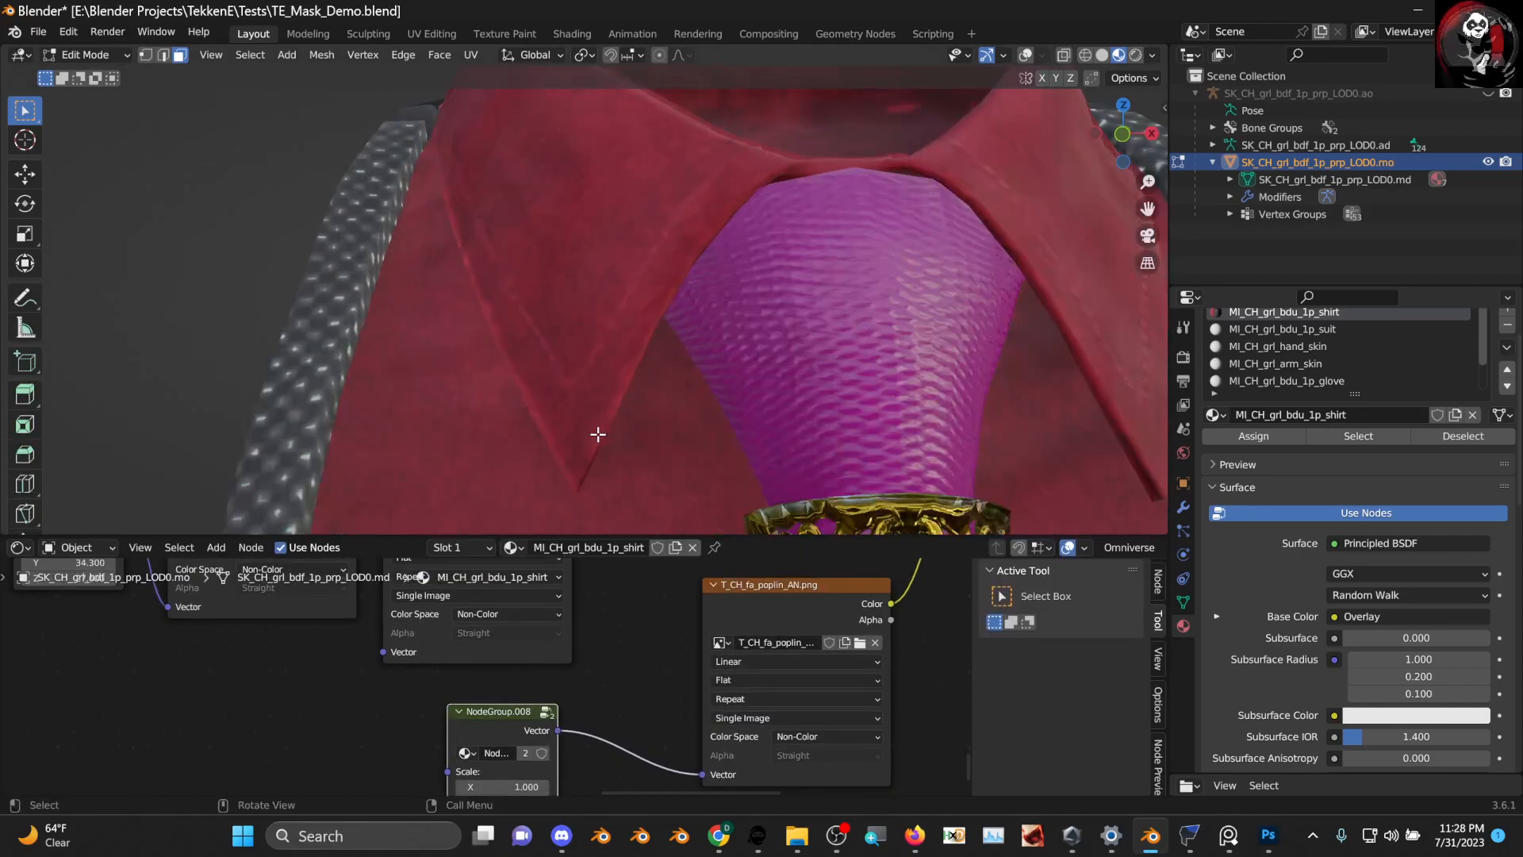
{"action": "scroll", "coordinate": [617, 656], "scroll_direction": "down", "scroll_amount": 1}
{"action": "middle_click_drag", "start_coordinate": [565, 760], "coordinate": [574, 661]}
{"action": "scroll", "coordinate": [568, 667], "scroll_direction": "up", "scroll_amount": 1}
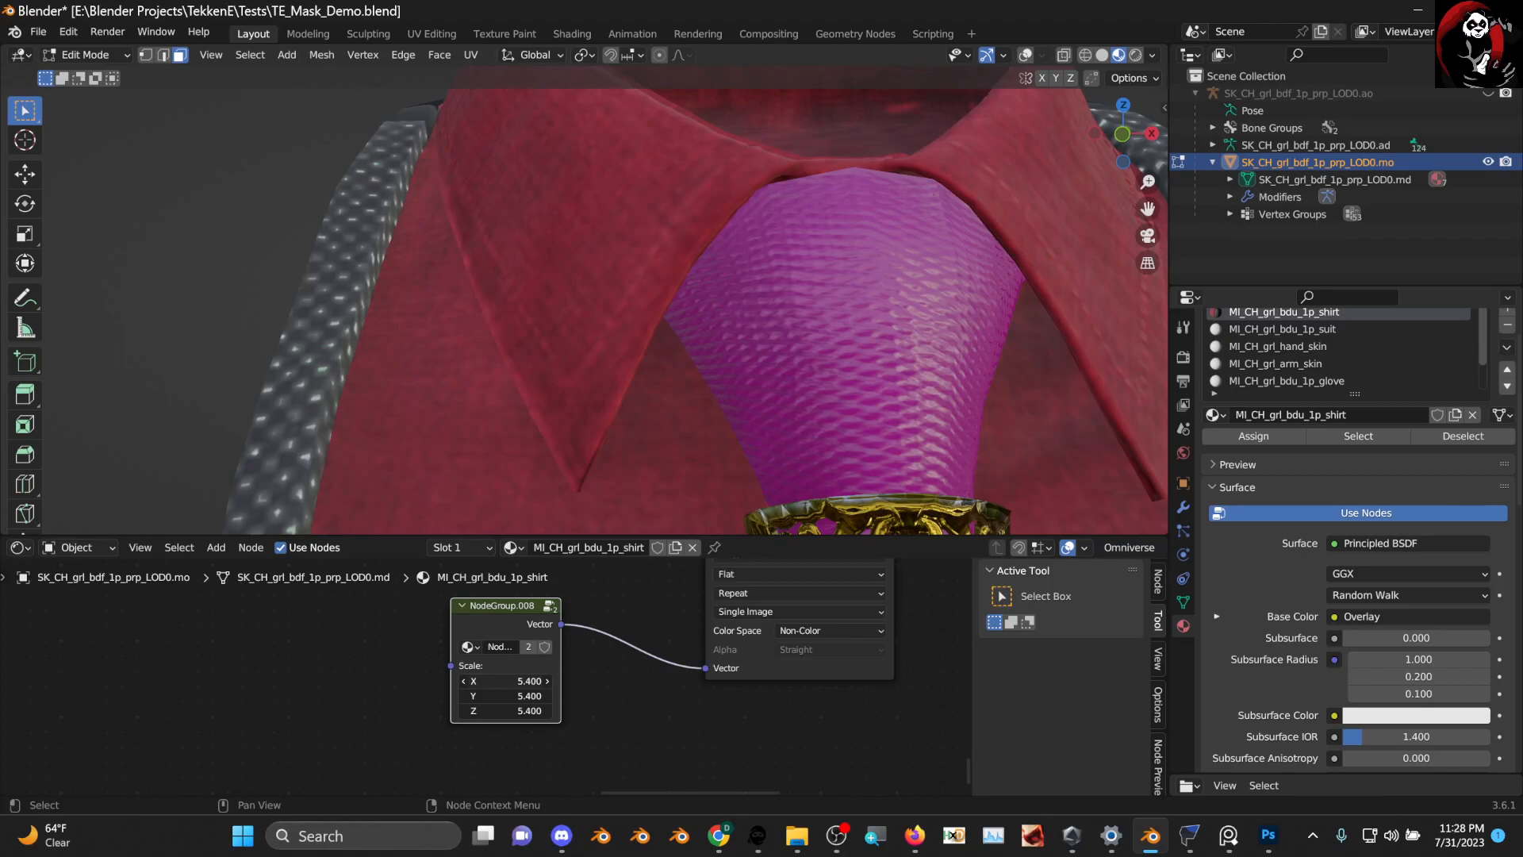
{"action": "left_click_drag", "start_coordinate": [508, 681], "coordinate": [474, 680]}
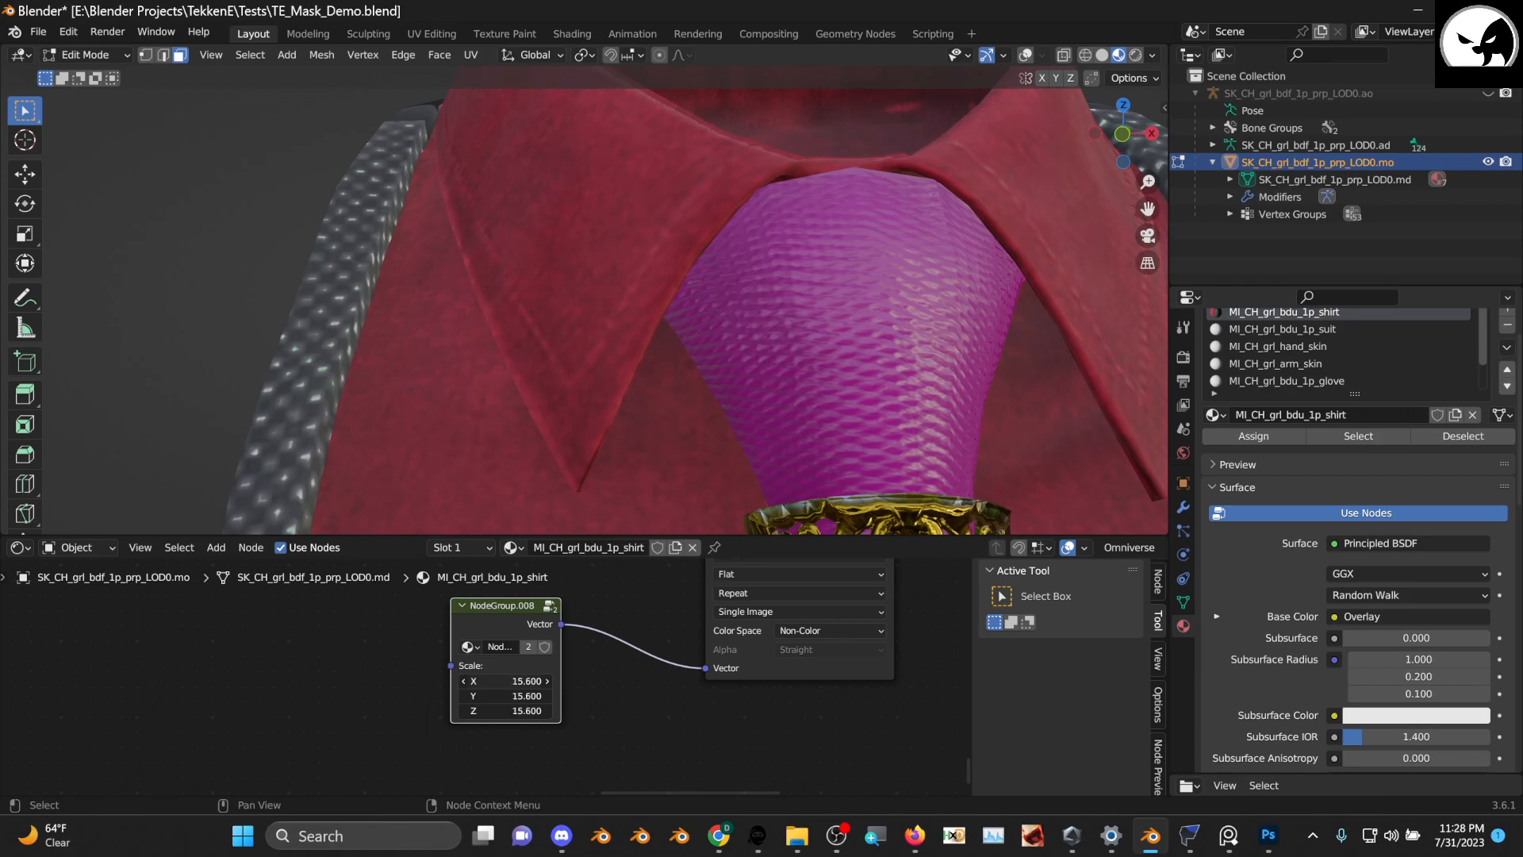
Duplicate the Shirt_Base mask node and move the copy below the roughness Mix nodes
{"action": "middle_click_drag", "start_coordinate": [1027, 431], "coordinate": [912, 468]}
{"action": "scroll", "coordinate": [546, 644], "scroll_direction": "down", "scroll_amount": 1}
{"action": "middle_click_drag", "start_coordinate": [546, 644], "coordinate": [265, 684]}
{"action": "left_click_drag", "start_coordinate": [265, 684], "coordinate": [528, 699]}
{"action": "middle_click_drag", "start_coordinate": [528, 699], "coordinate": [411, 744]}
{"action": "left_click_drag", "start_coordinate": [412, 744], "coordinate": [727, 666]}
{"action": "middle_click_drag", "start_coordinate": [727, 667], "coordinate": [715, 751]}
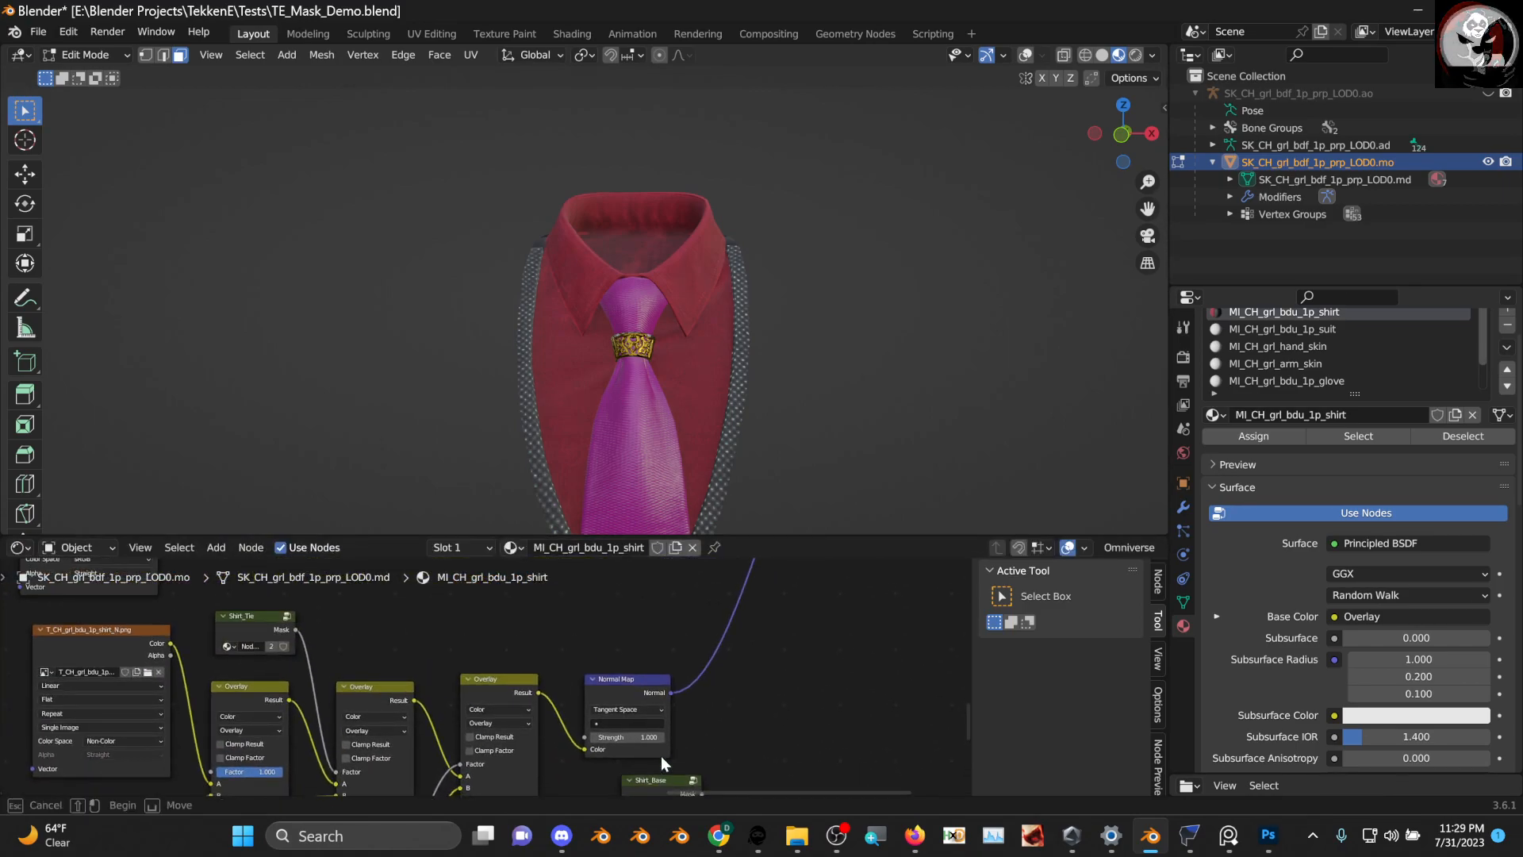
{"action": "left_click_drag", "start_coordinate": [667, 779], "coordinate": [518, 690]}
{"action": "scroll", "coordinate": [641, 621], "scroll_direction": "down", "scroll_amount": 5}
{"action": "scroll", "coordinate": [548, 723], "scroll_direction": "down", "scroll_amount": 2}
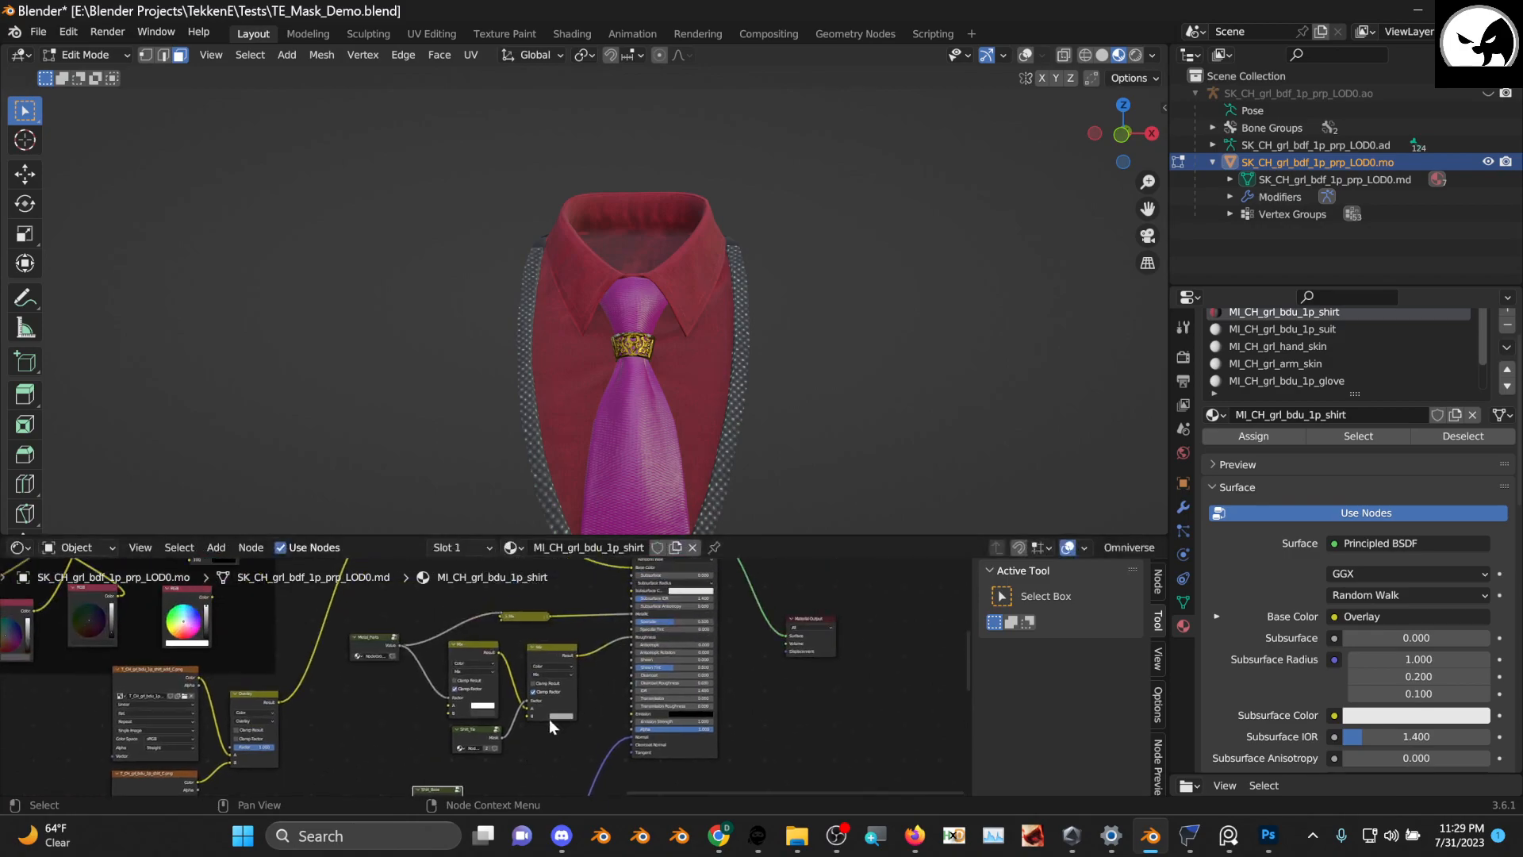
{"action": "mouse_move", "coordinate": [631, 637]}
{"action": "left_mouse_down"}
{"action": "mouse_move", "coordinate": [584, 636]}
{"action": "mouse_move", "coordinate": [532, 603]}
{"action": "mouse_move", "coordinate": [619, 611]}
{"action": "left_mouse_up"}
{"action": "left_click_drag", "start_coordinate": [388, 751], "coordinate": [472, 734]}
Duplicate the second roughness Mix node and insert the copy between it and the Principled BSDF
{"action": "scroll", "coordinate": [496, 699], "scroll_direction": "up", "scroll_amount": 6}
{"action": "left_click", "coordinate": [418, 658]}
{"action": "key", "text": "shift+d"}
{"action": "left_click", "coordinate": [562, 665]}
{"action": "middle_click_drag", "start_coordinate": [487, 716], "coordinate": [502, 632]}
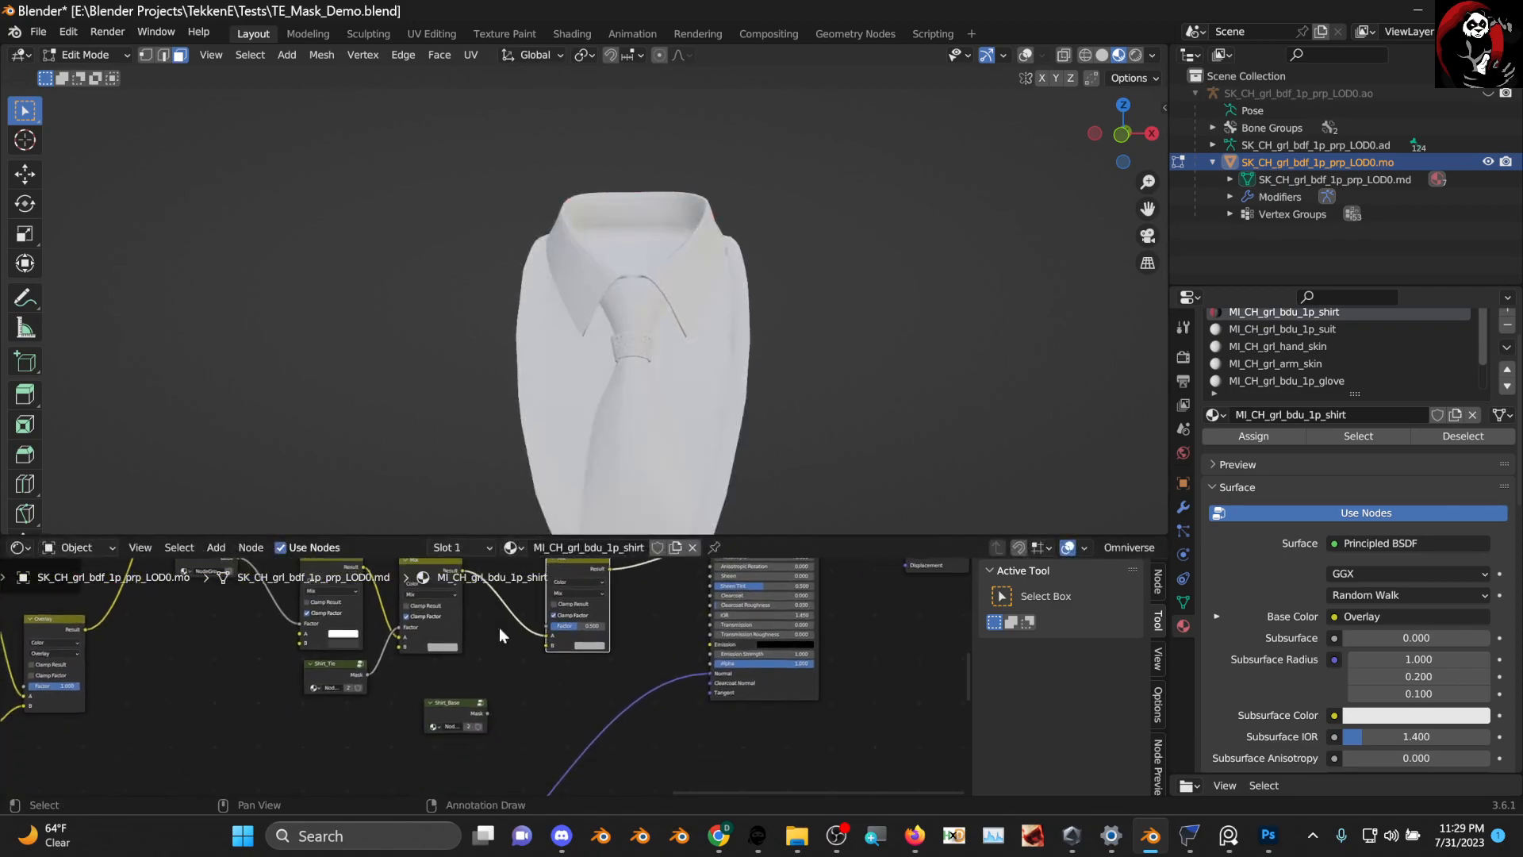
Connect the copied Shirt_Base mask to the new roughness Mix node's Factor and move the mask node closer to it
{"action": "left_click_drag", "start_coordinate": [480, 713], "coordinate": [603, 641]}
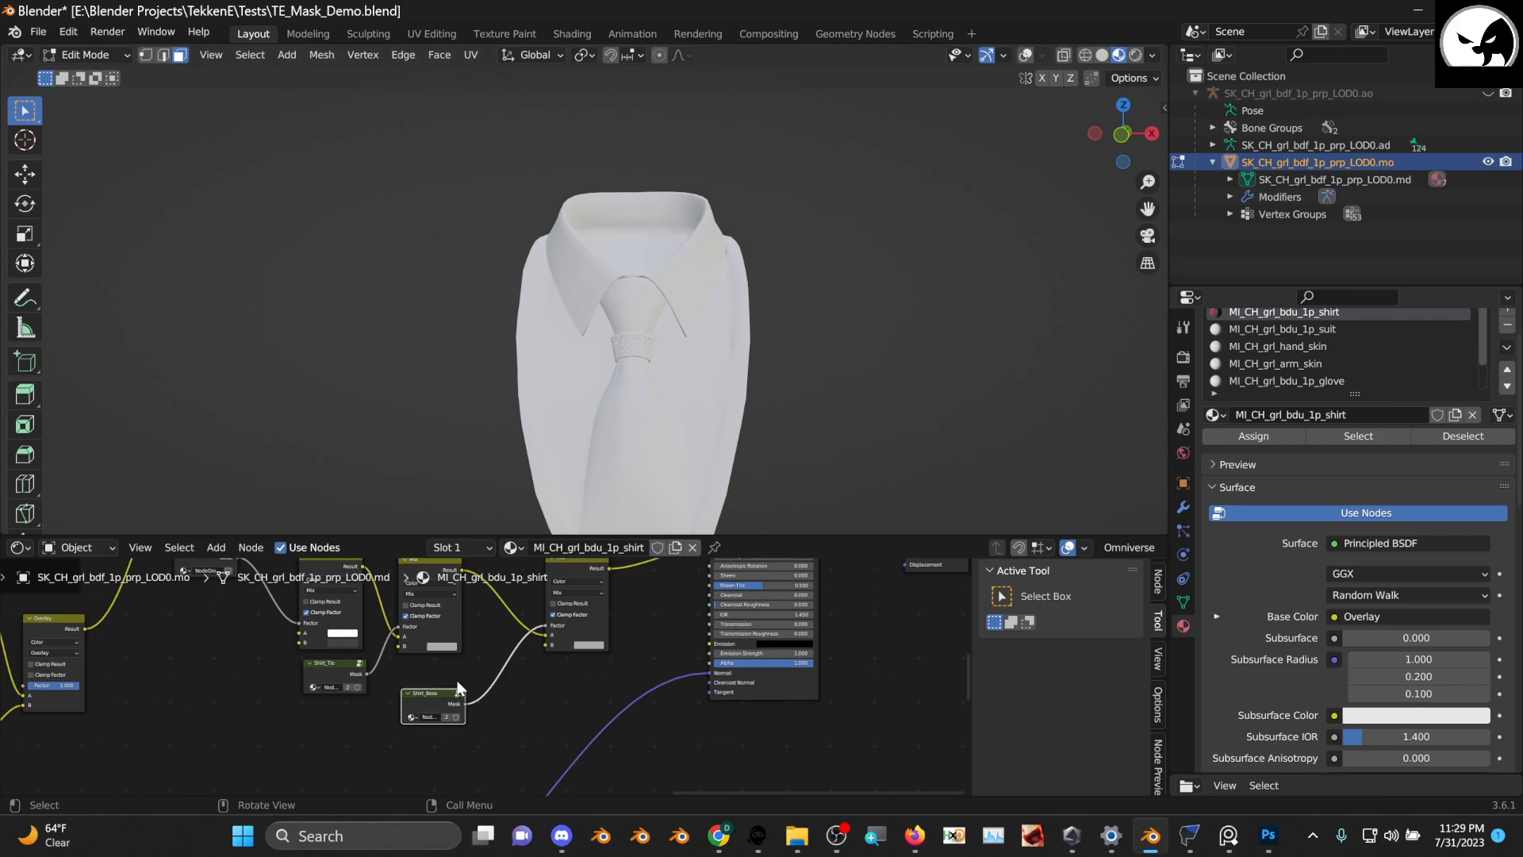
{"action": "left_click_drag", "start_coordinate": [436, 698], "coordinate": [472, 683]}
{"action": "mouse_move", "coordinate": [659, 414]}
{"action": "middle_mouse_down"}
{"action": "mouse_move", "coordinate": [674, 409]}
{"action": "mouse_move", "coordinate": [663, 417]}
{"action": "middle_mouse_up"}
{"action": "scroll", "coordinate": [635, 644], "scroll_direction": "up", "scroll_amount": 3}
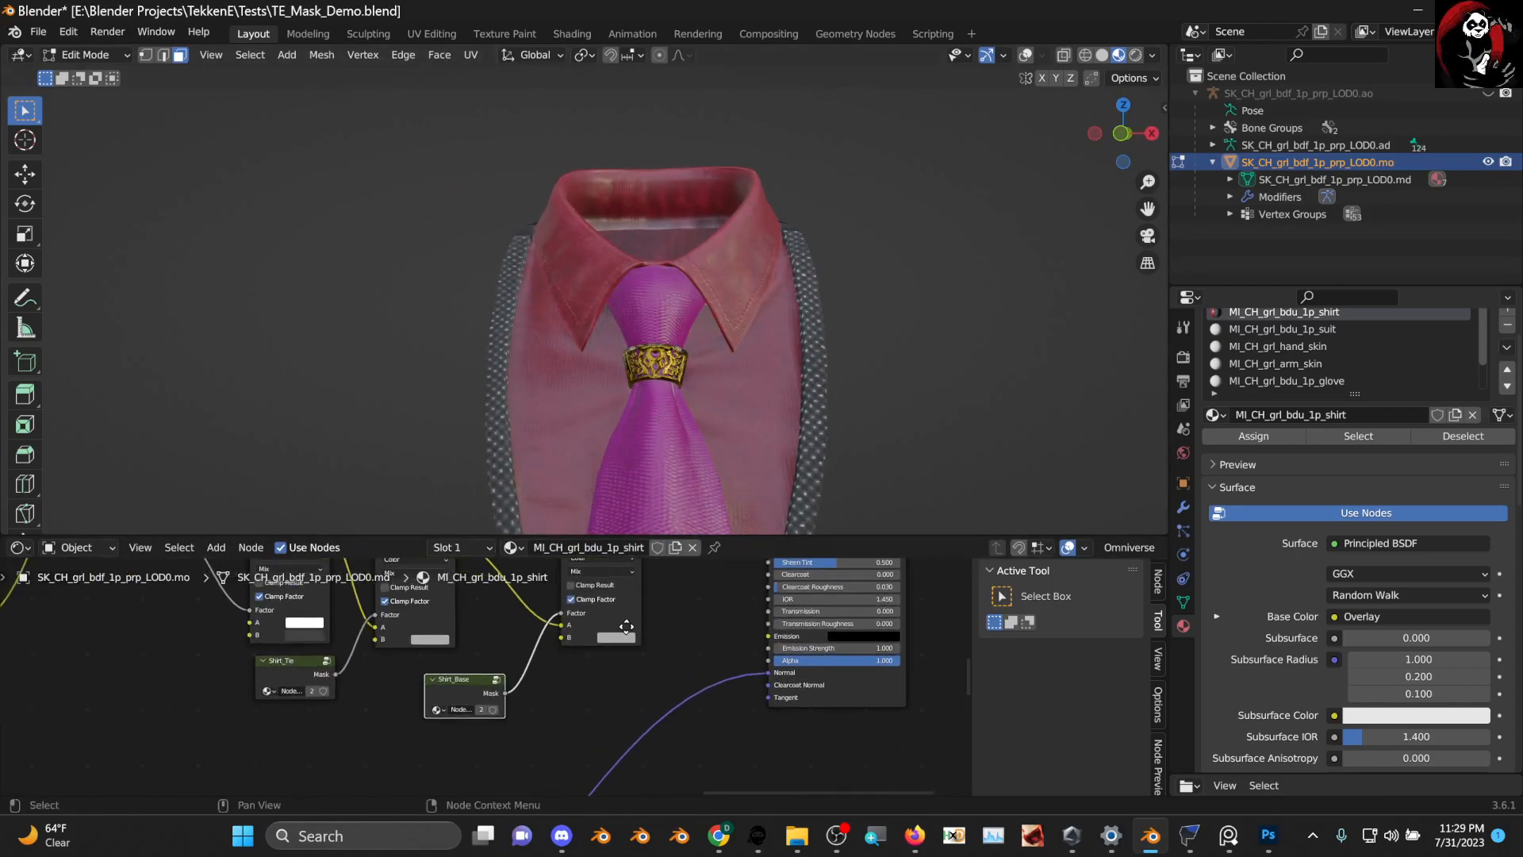
Set the third roughness Mix node's B colour to grey 0.742 and relink the second Mix node directly to Roughness
{"action": "left_click", "coordinate": [558, 695]}
{"action": "mouse_move", "coordinate": [651, 538]}
{"action": "left_mouse_down"}
{"action": "mouse_move", "coordinate": [651, 512]}
{"action": "mouse_move", "coordinate": [652, 571]}
{"action": "mouse_move", "coordinate": [652, 518]}
{"action": "left_mouse_up"}
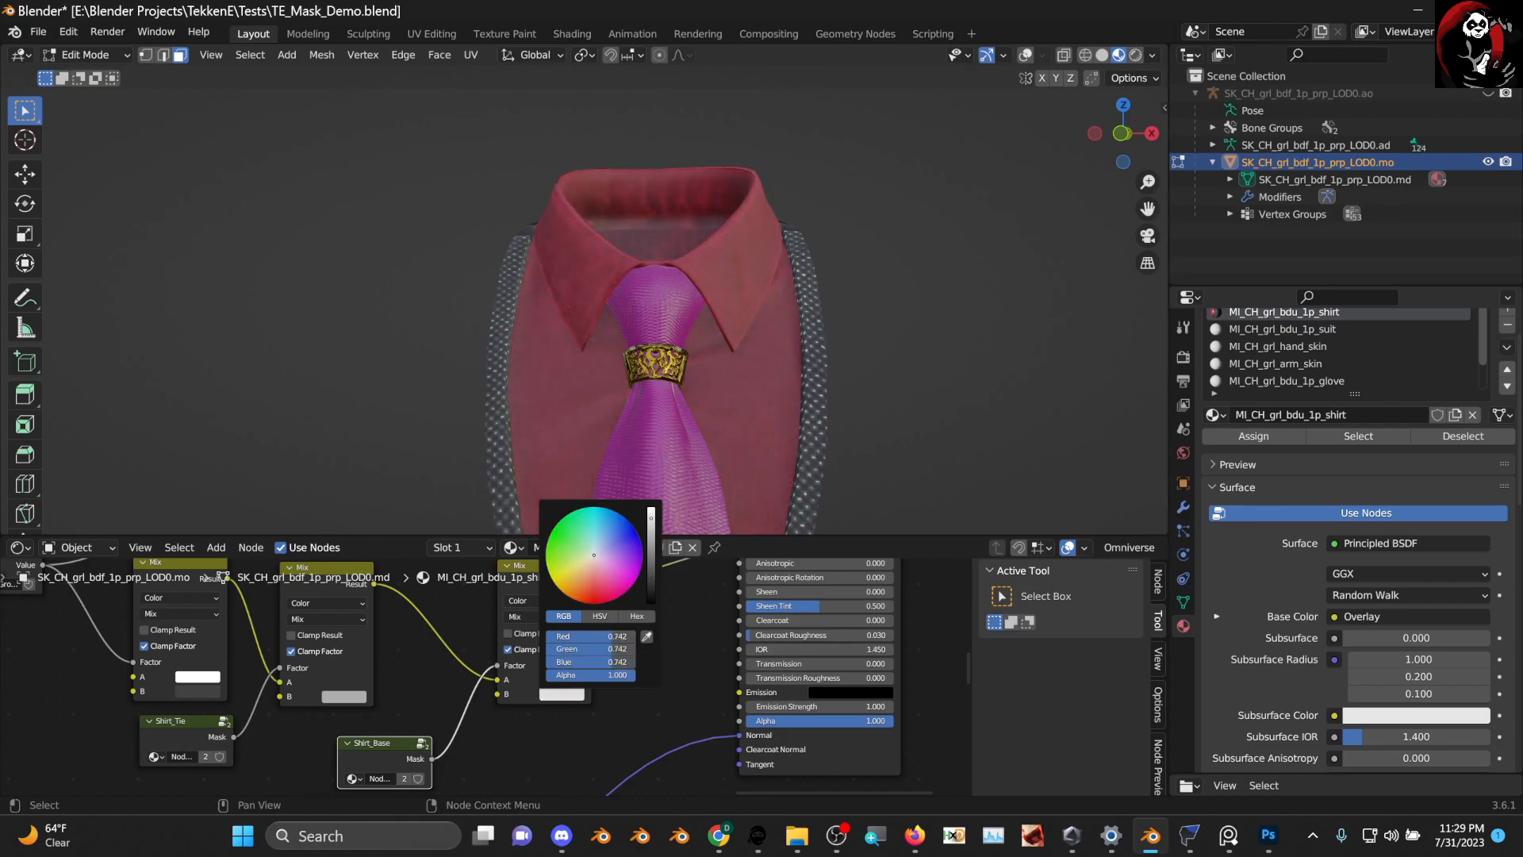
{"action": "middle_click_drag", "start_coordinate": [464, 632], "coordinate": [423, 728]}
{"action": "left_click_drag", "start_coordinate": [347, 673], "coordinate": [725, 643]}
{"action": "scroll", "coordinate": [464, 619], "scroll_direction": "down", "scroll_amount": 3}
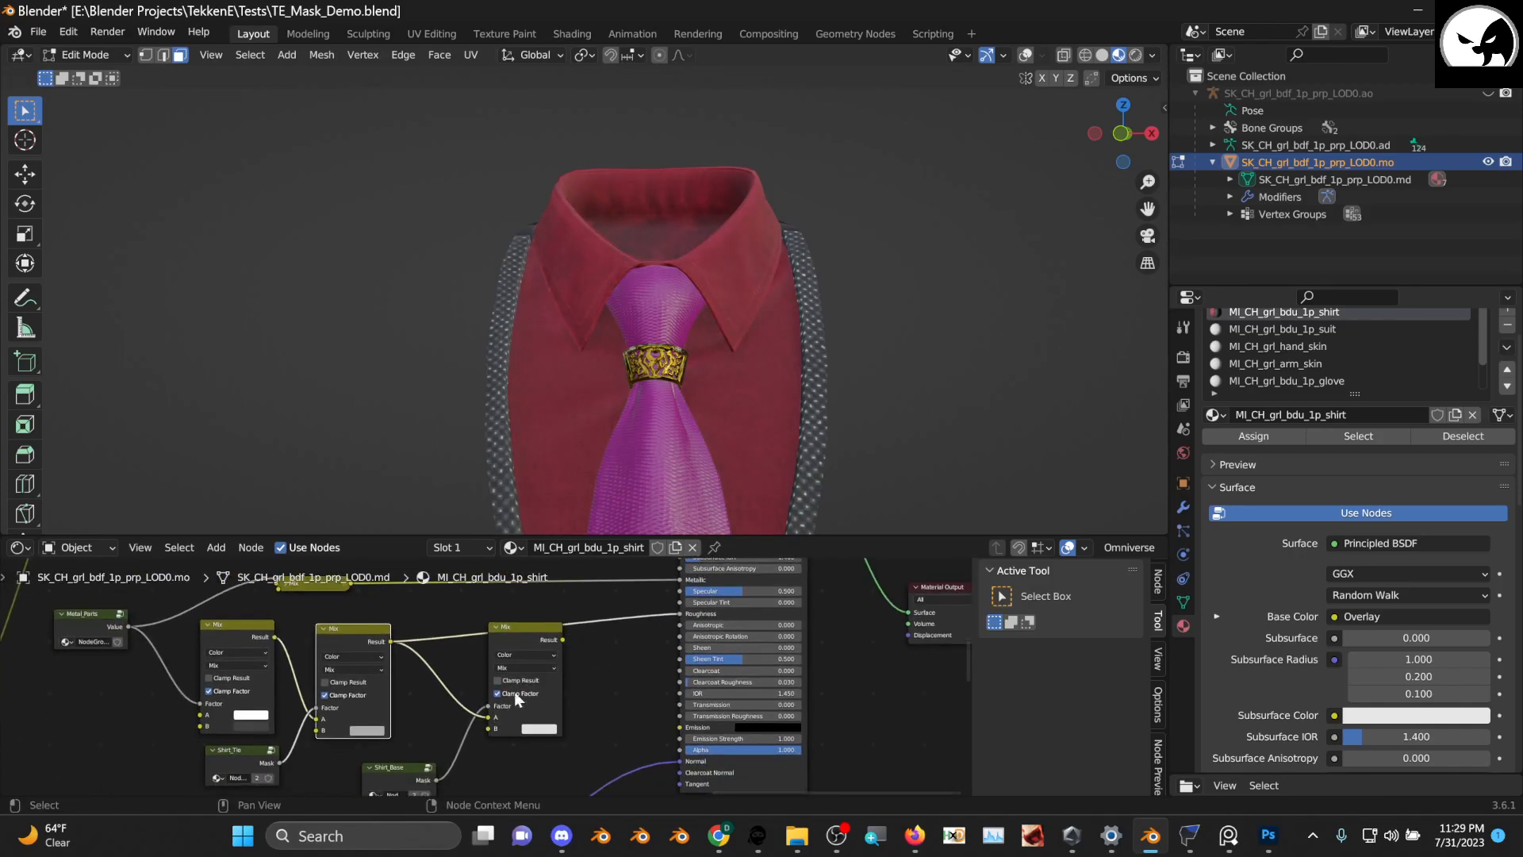
Disconnect the third Mix node's A input and move the node up beside the metallic connection
{"action": "left_click", "coordinate": [469, 705]}
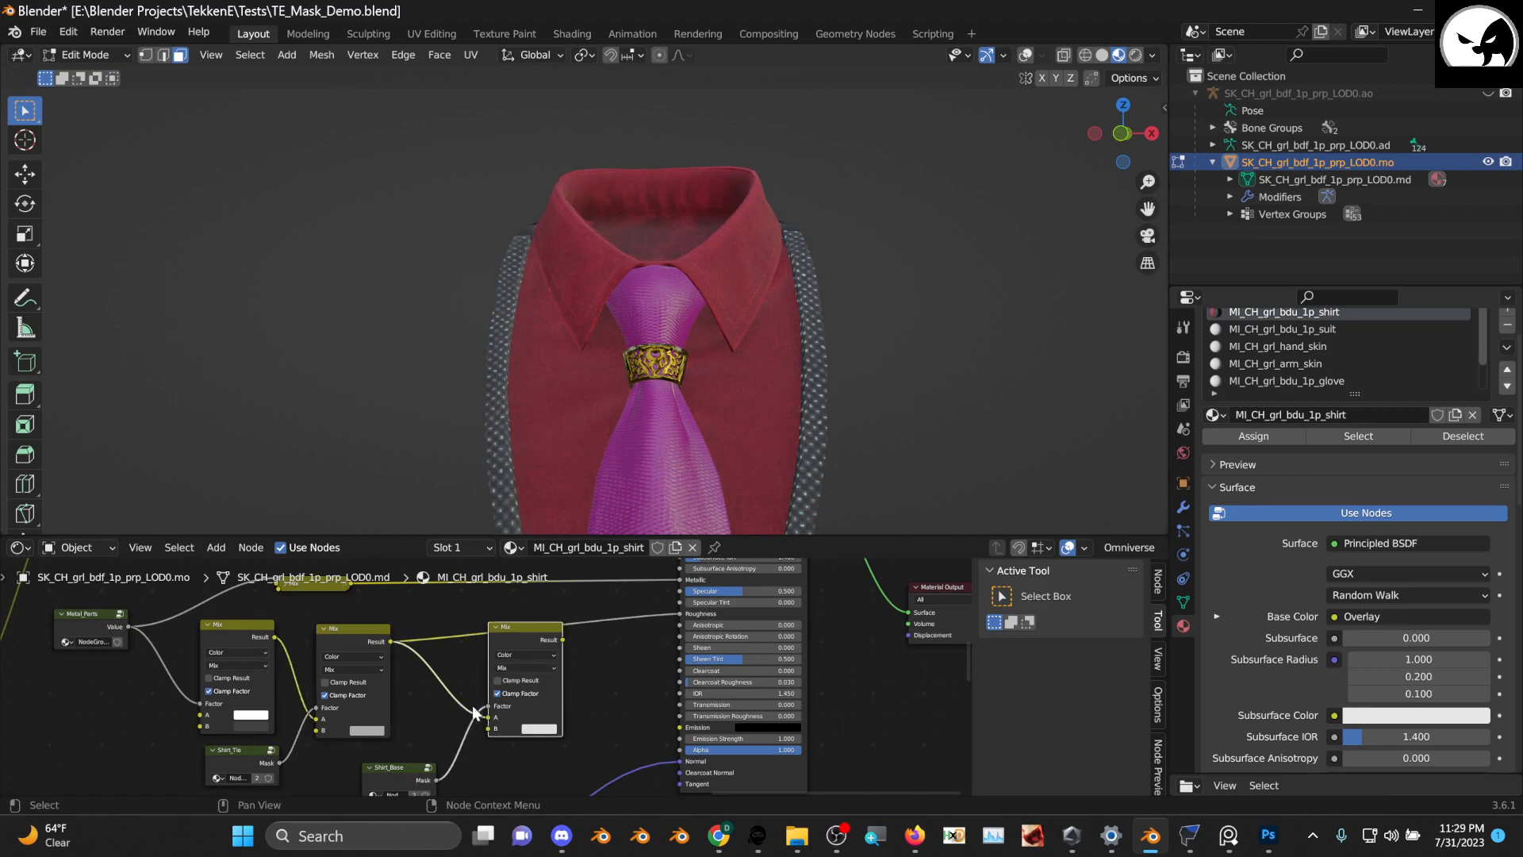
{"action": "left_click_drag", "start_coordinate": [489, 718], "coordinate": [435, 688]}
{"action": "left_click_drag", "start_coordinate": [521, 650], "coordinate": [522, 648]}
{"action": "middle_click_drag", "start_coordinate": [523, 648], "coordinate": [499, 687]}
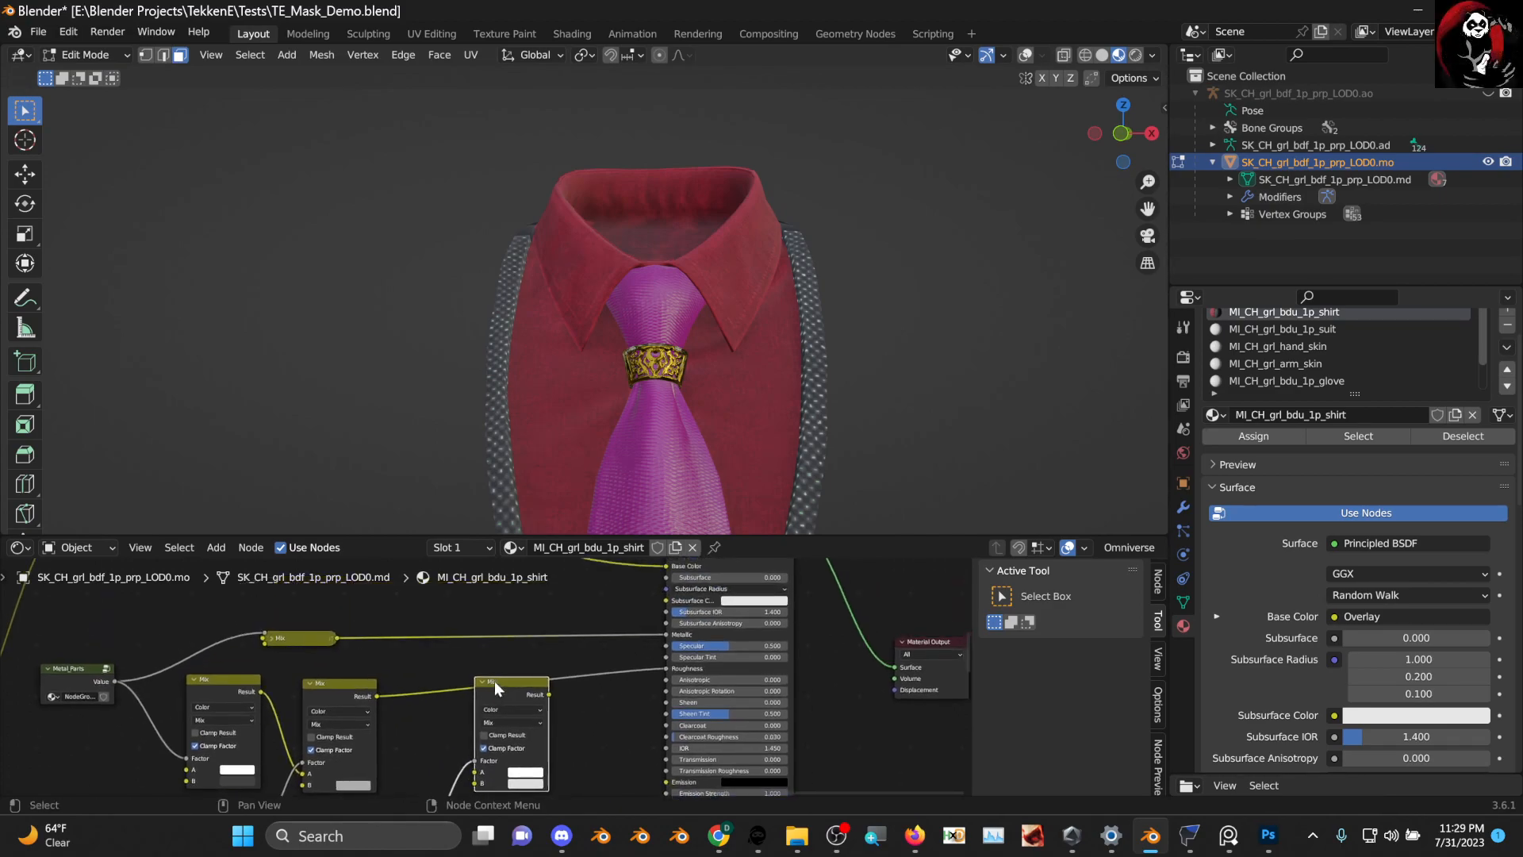
{"action": "left_click_drag", "start_coordinate": [501, 692], "coordinate": [442, 643]}
Expand the metallic Mix node and route its Result through the freed Mix node's A input into Metallic
{"action": "left_click", "coordinate": [273, 698]}
{"action": "left_click_drag", "start_coordinate": [279, 698], "coordinate": [304, 623]}
{"action": "middle_click_drag", "start_coordinate": [430, 644], "coordinate": [316, 617]}
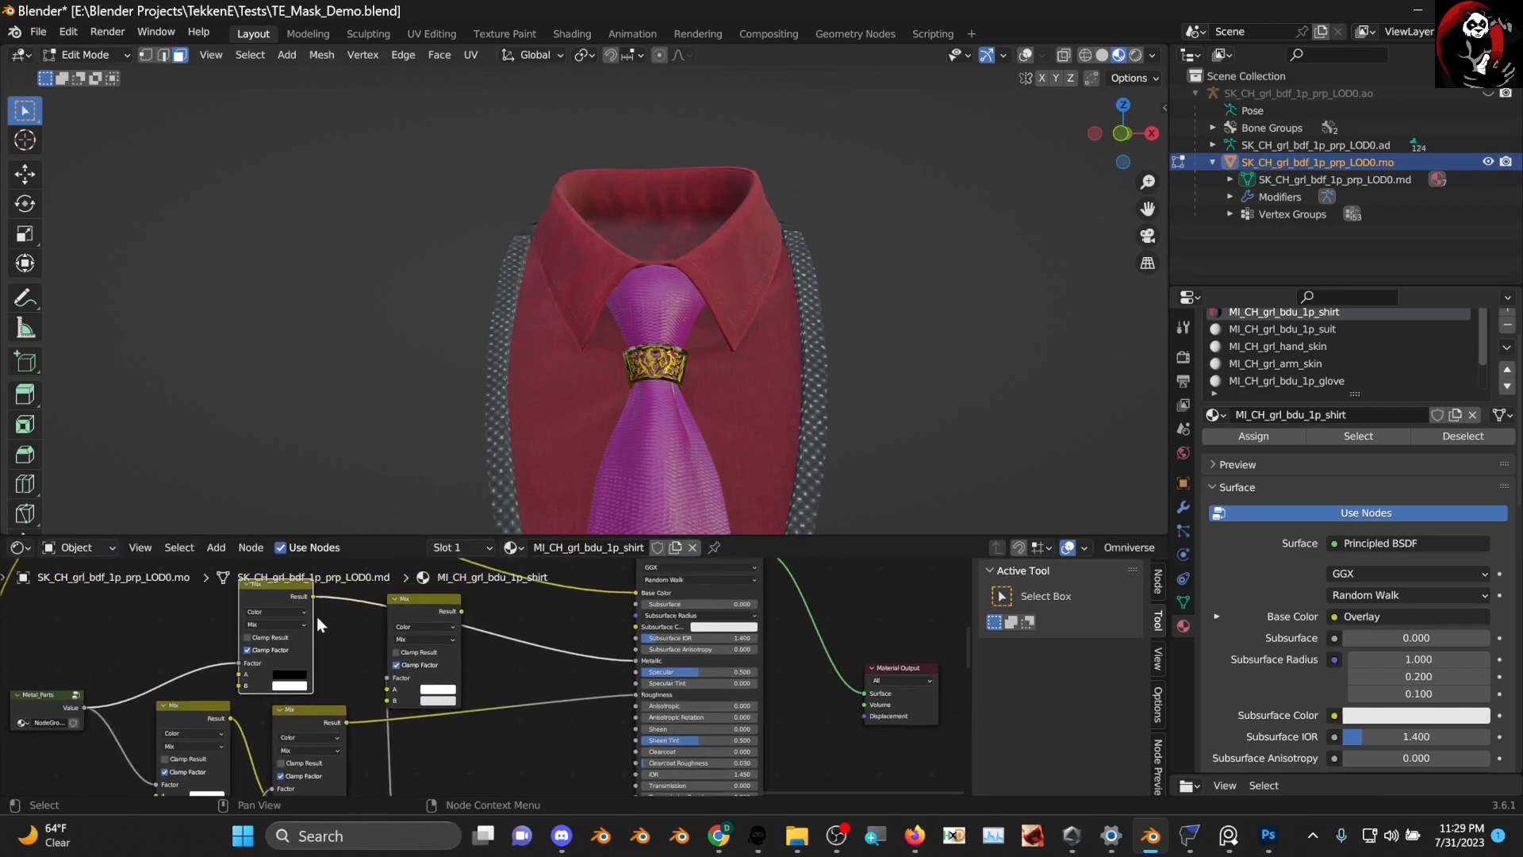
{"action": "left_click_drag", "start_coordinate": [313, 597], "coordinate": [408, 682]}
{"action": "mouse_move", "coordinate": [500, 708]}
{"action": "middle_mouse_down"}
{"action": "mouse_move", "coordinate": [524, 673]}
{"action": "mouse_move", "coordinate": [521, 699]}
{"action": "middle_mouse_up"}
{"action": "left_click_drag", "start_coordinate": [477, 602], "coordinate": [660, 651]}
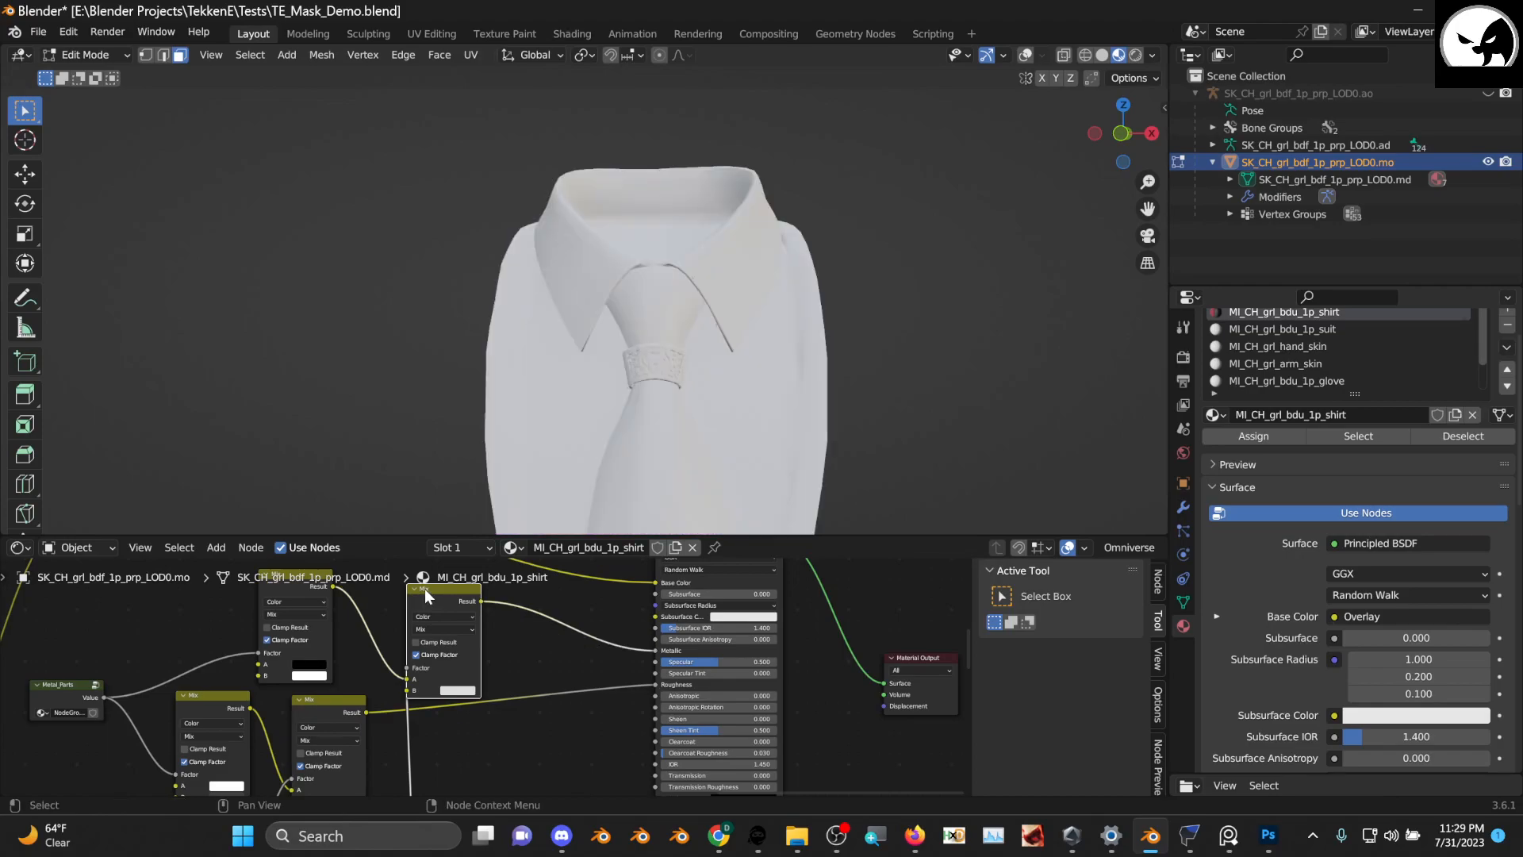
{"action": "left_click_drag", "start_coordinate": [425, 589], "coordinate": [441, 588]}
Move the copied Shirt_Base mask node up beside the first metallic Mix node
{"action": "scroll", "coordinate": [493, 667], "scroll_direction": "down", "scroll_amount": 2}
{"action": "middle_click_drag", "start_coordinate": [492, 666], "coordinate": [497, 588]}
{"action": "left_click_drag", "start_coordinate": [383, 737], "coordinate": [245, 682]}
{"action": "scroll", "coordinate": [389, 671], "scroll_direction": "up", "scroll_amount": 1}
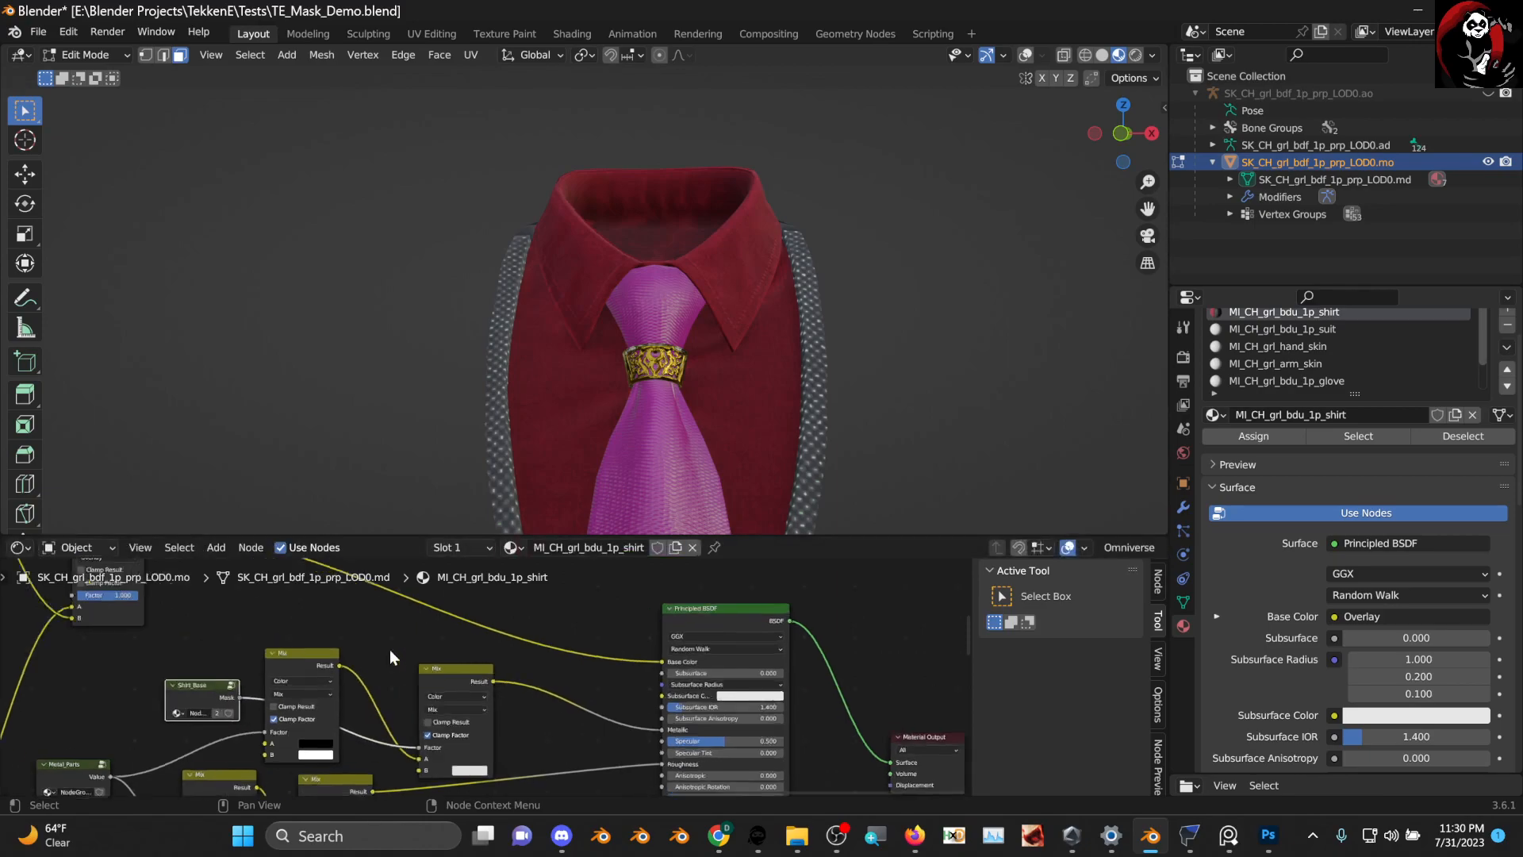
Try grey 0.104 as the second metallic Mix node's B colour and settle on grey 0.684
{"action": "scroll", "coordinate": [389, 672], "scroll_direction": "up", "scroll_amount": 4}
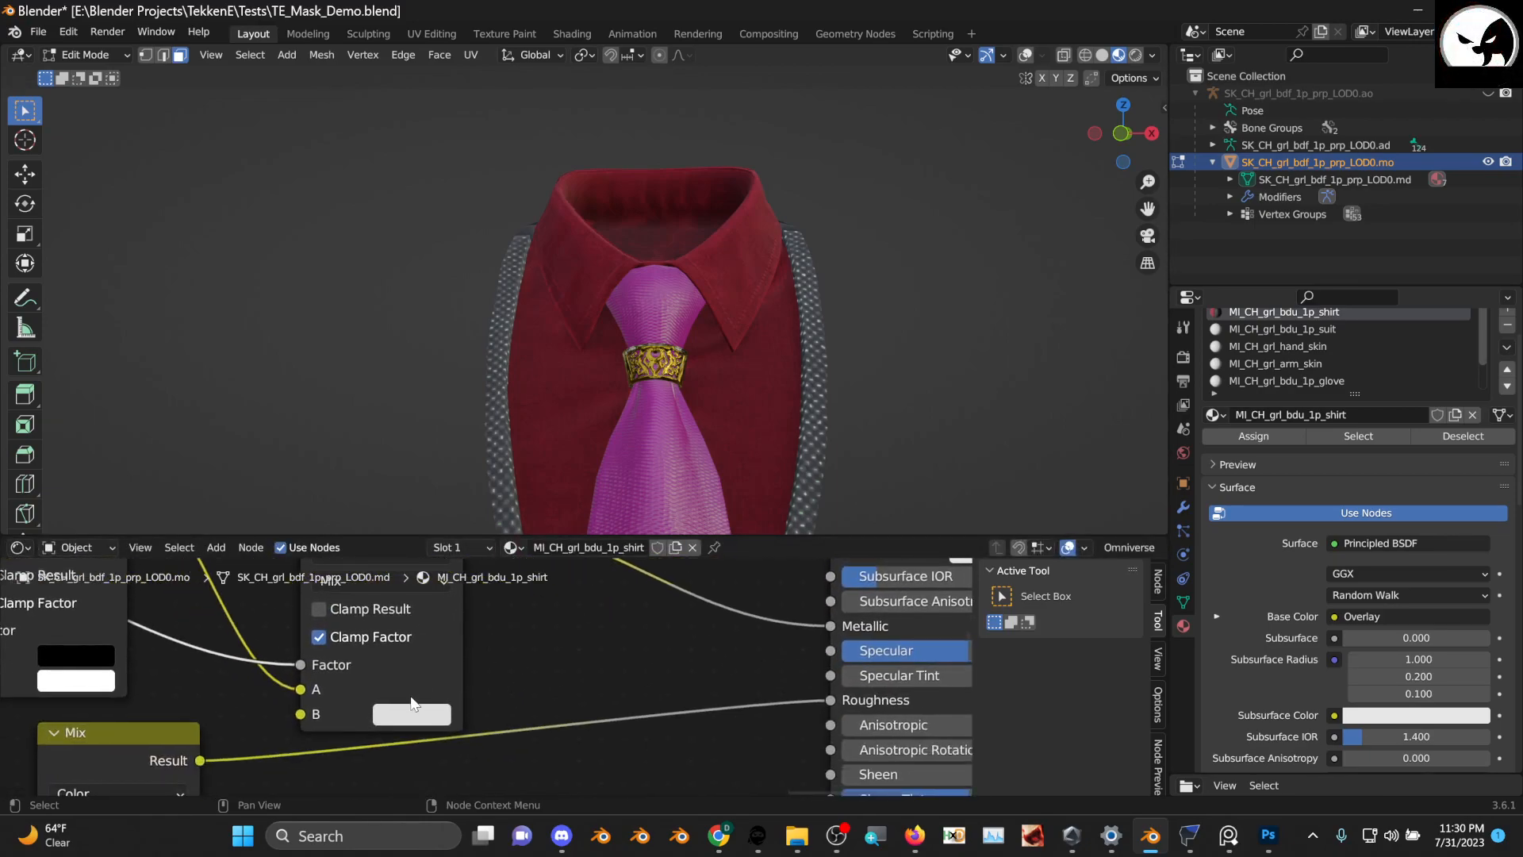
{"action": "left_click", "coordinate": [413, 714]}
{"action": "left_click_drag", "start_coordinate": [563, 420], "coordinate": [566, 499]}
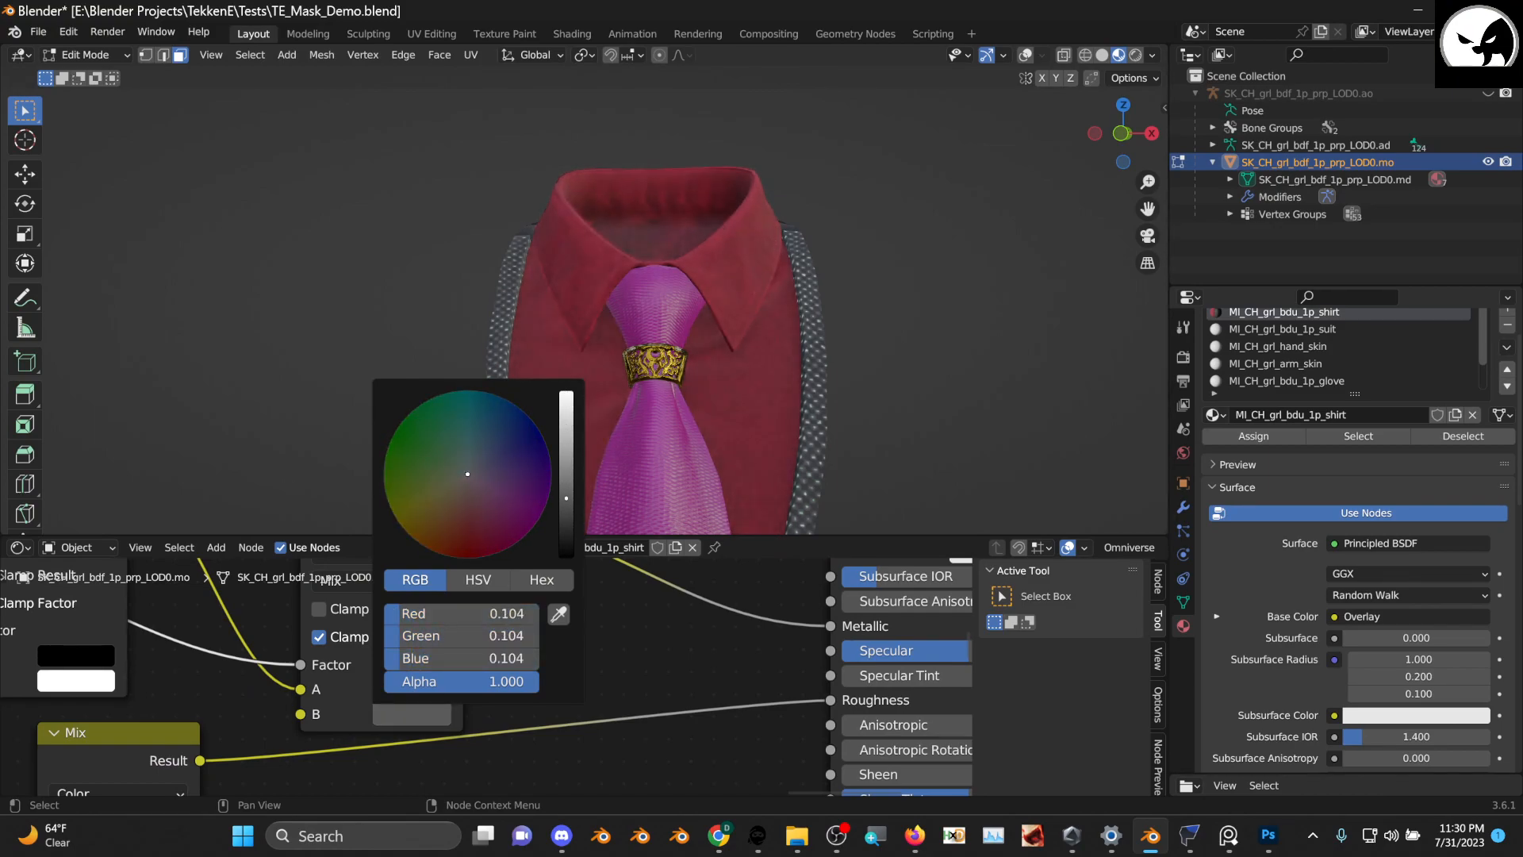
{"action": "middle_click_drag", "start_coordinate": [751, 505], "coordinate": [830, 442]}
{"action": "scroll", "coordinate": [799, 435], "scroll_direction": "up", "scroll_amount": 2}
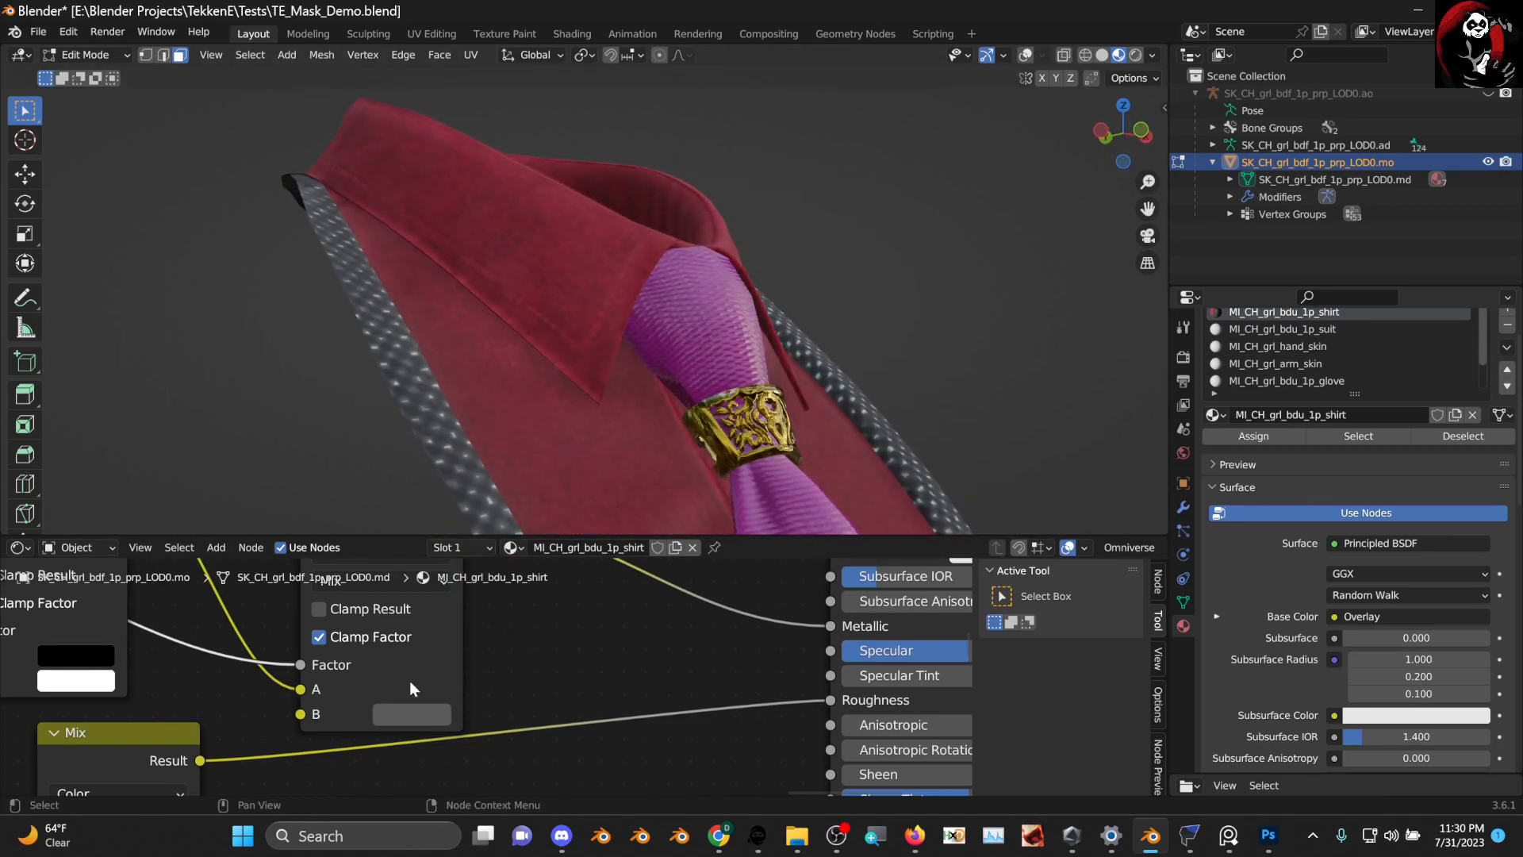
{"action": "left_click", "coordinate": [411, 714]}
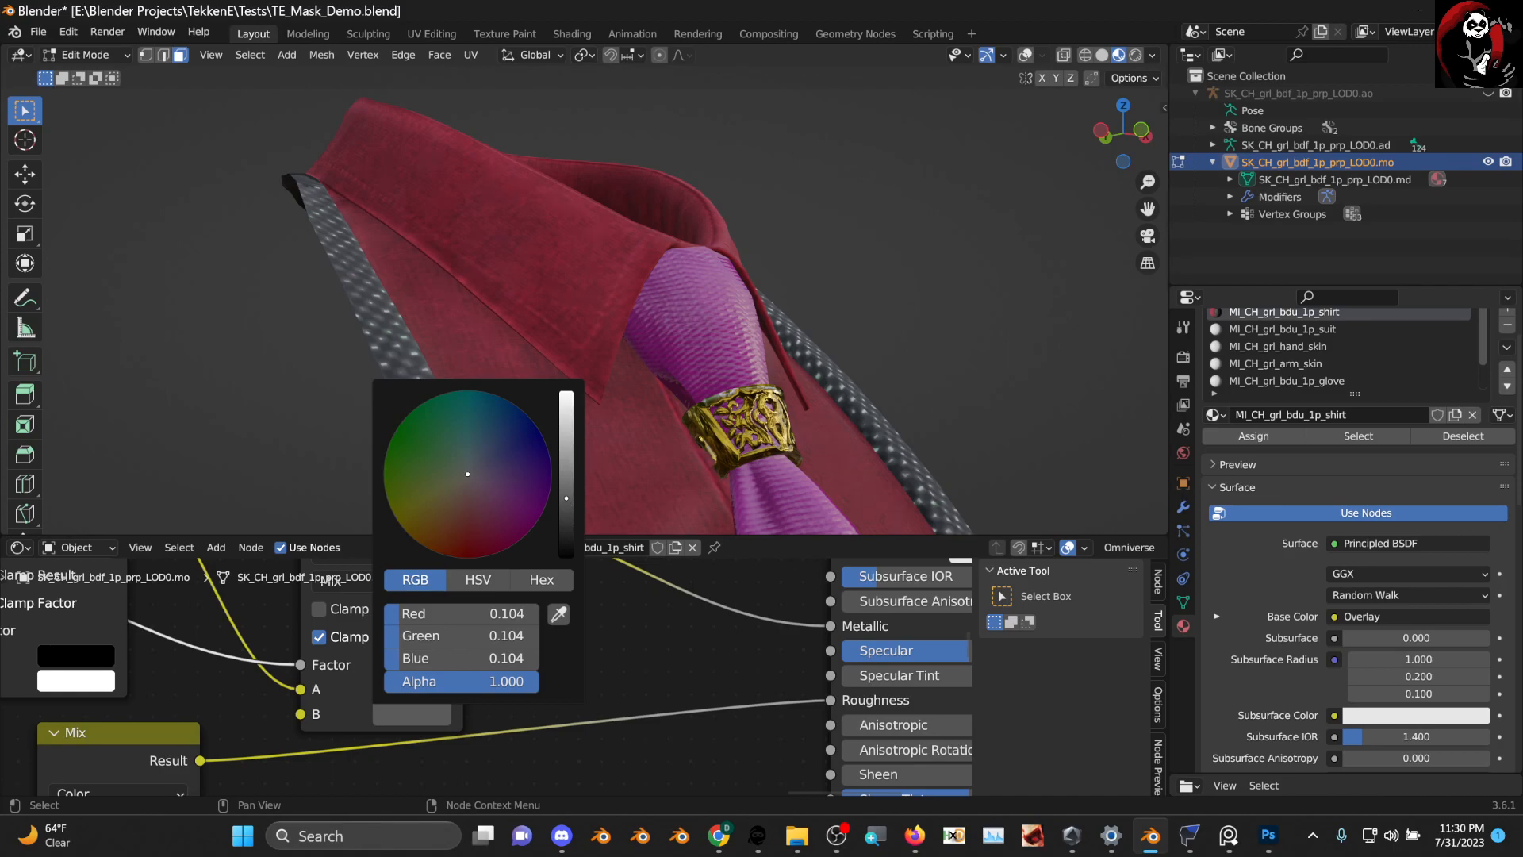
{"action": "left_click_drag", "start_coordinate": [567, 497], "coordinate": [572, 419]}
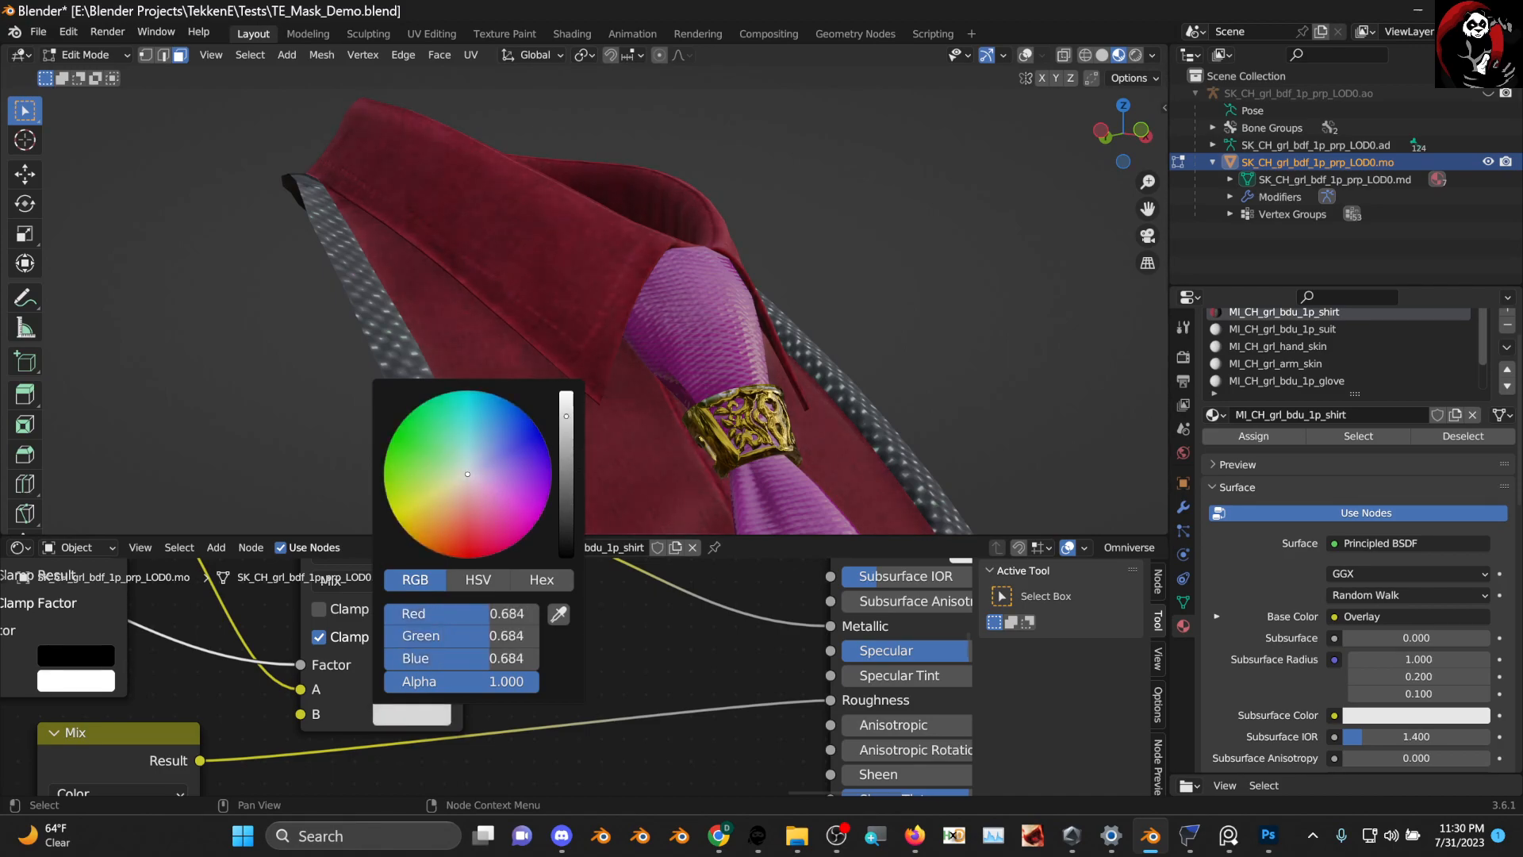
Examine the shirt, collar and tie shading up close and from the front with the adjusted metallic value
{"action": "middle_click_drag", "start_coordinate": [605, 369], "coordinate": [445, 377]}
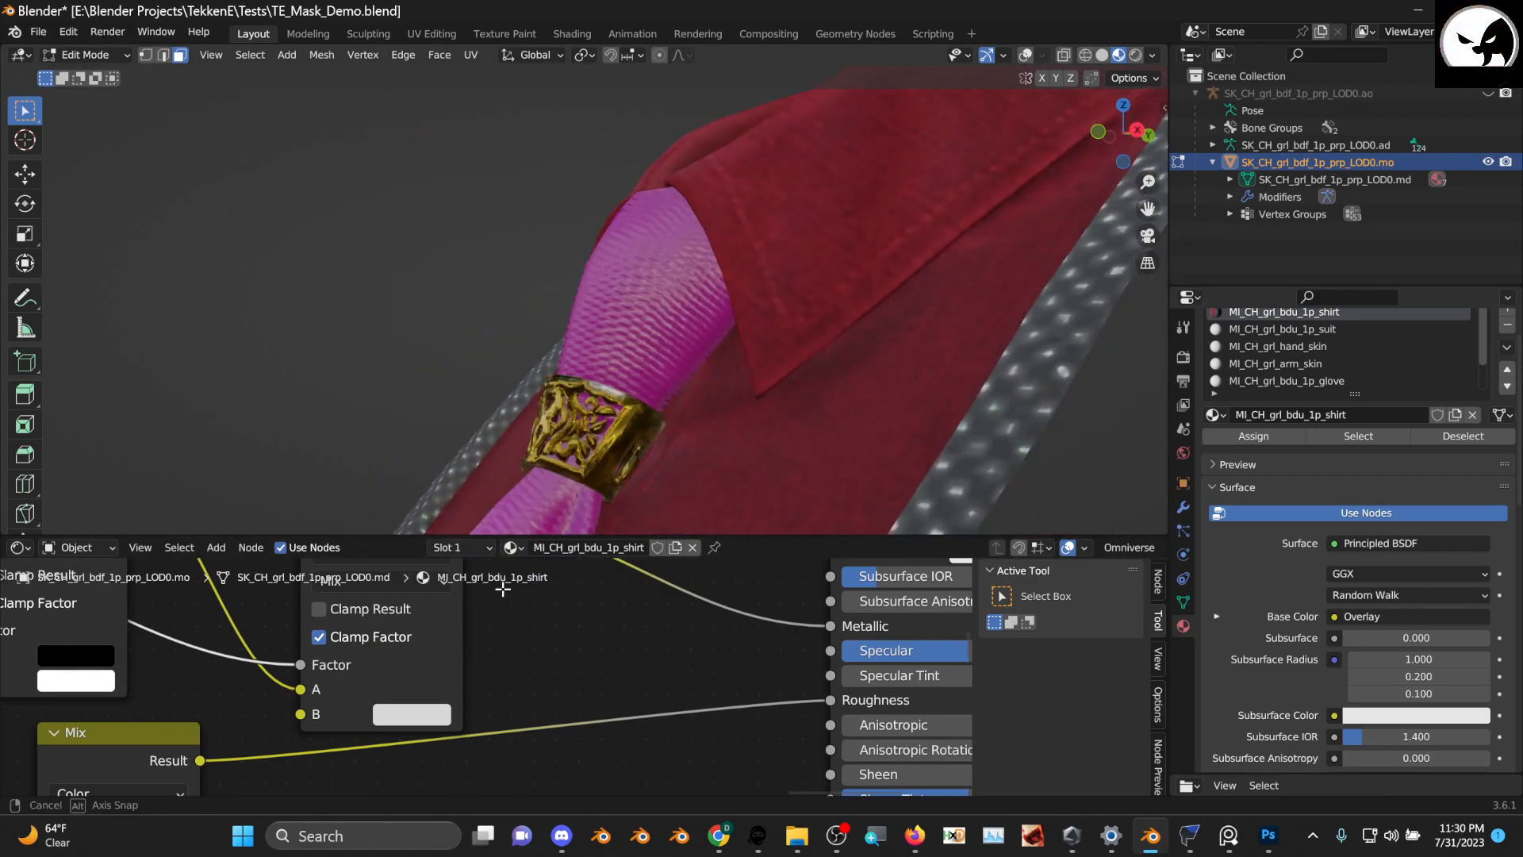
{"action": "middle_click_drag", "start_coordinate": [571, 695], "coordinate": [523, 201]}
{"action": "scroll", "coordinate": [524, 200], "scroll_direction": "down", "scroll_amount": 6}
{"action": "scroll", "coordinate": [653, 381], "scroll_direction": "up", "scroll_amount": 4}
{"action": "middle_click_drag", "start_coordinate": [653, 381], "coordinate": [627, 426]}
{"action": "scroll", "coordinate": [626, 366], "scroll_direction": "up", "scroll_amount": 3}
{"action": "scroll", "coordinate": [642, 367], "scroll_direction": "down", "scroll_amount": 6}
{"action": "left_click_drag", "start_coordinate": [1149, 210], "coordinate": [1166, 155]}
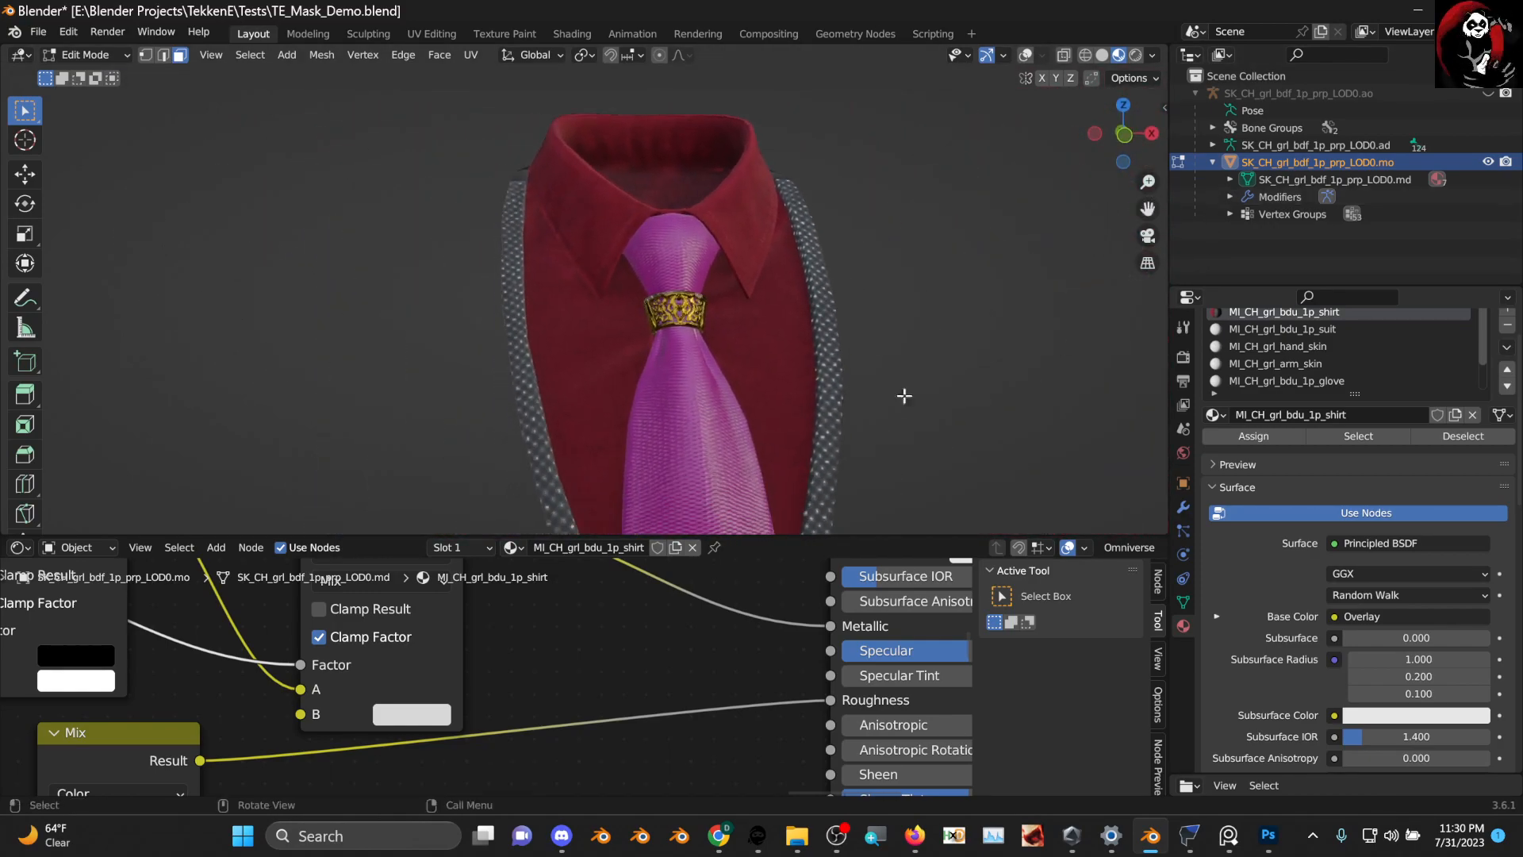
Enlarge the node editor, duplicate the second metallic Mix node and insert the copy between the last roughness Mix node and Roughness
{"action": "left_click_drag", "start_coordinate": [454, 538], "coordinate": [497, 351]}
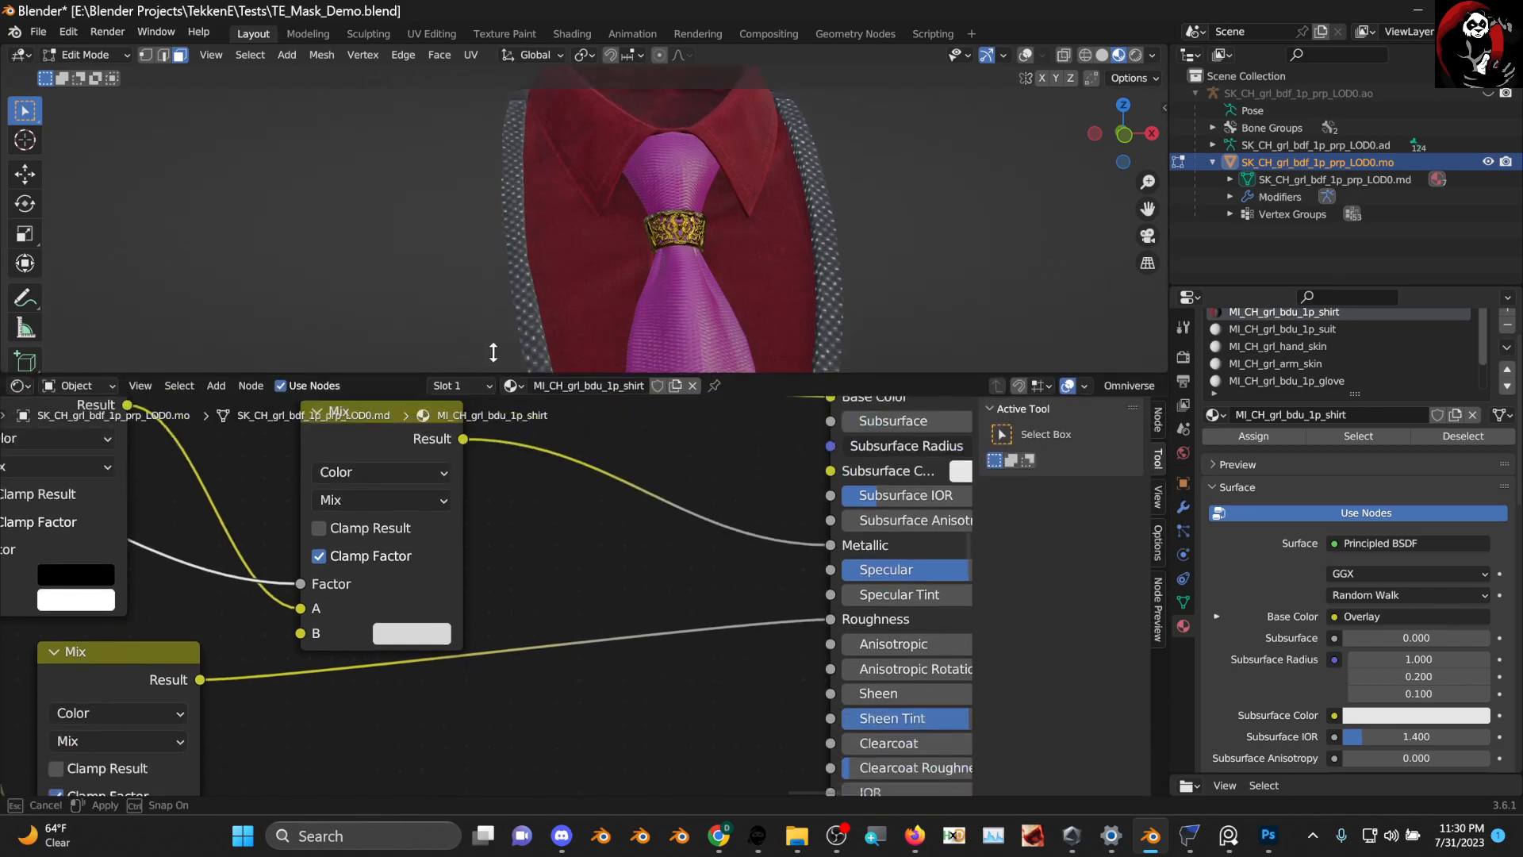
{"action": "scroll", "coordinate": [397, 512], "scroll_direction": "down", "scroll_amount": 3}
{"action": "scroll", "coordinate": [370, 540], "scroll_direction": "down", "scroll_amount": 1}
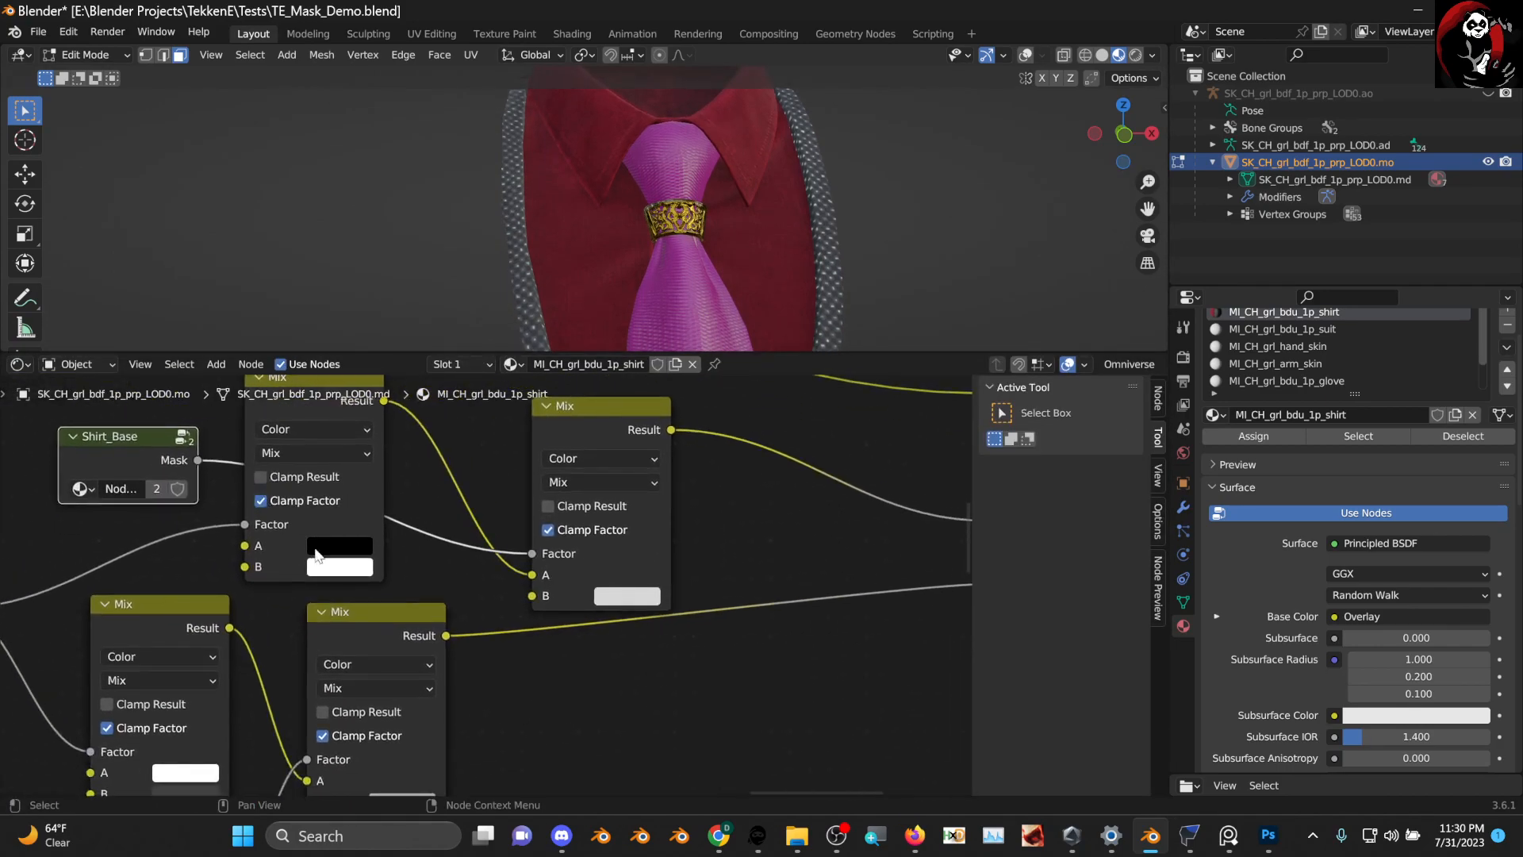
{"action": "scroll", "coordinate": [317, 541], "scroll_direction": "down", "scroll_amount": 2, "text": "shift"}
{"action": "left_click_drag", "start_coordinate": [568, 463], "coordinate": [561, 422]}
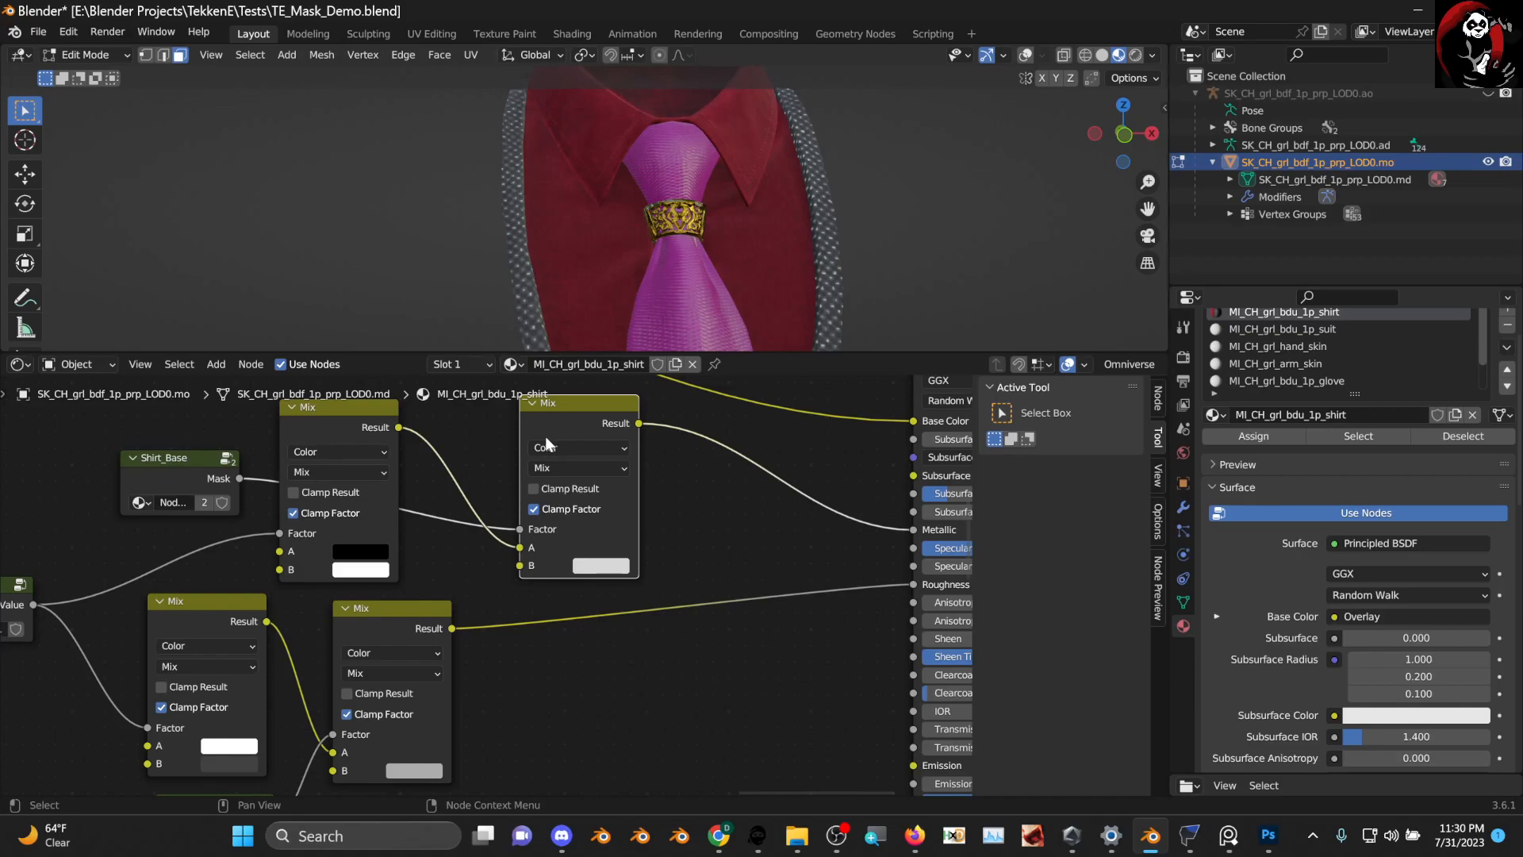
{"action": "key", "text": "shift+d"}
{"action": "left_click", "coordinate": [564, 640]}
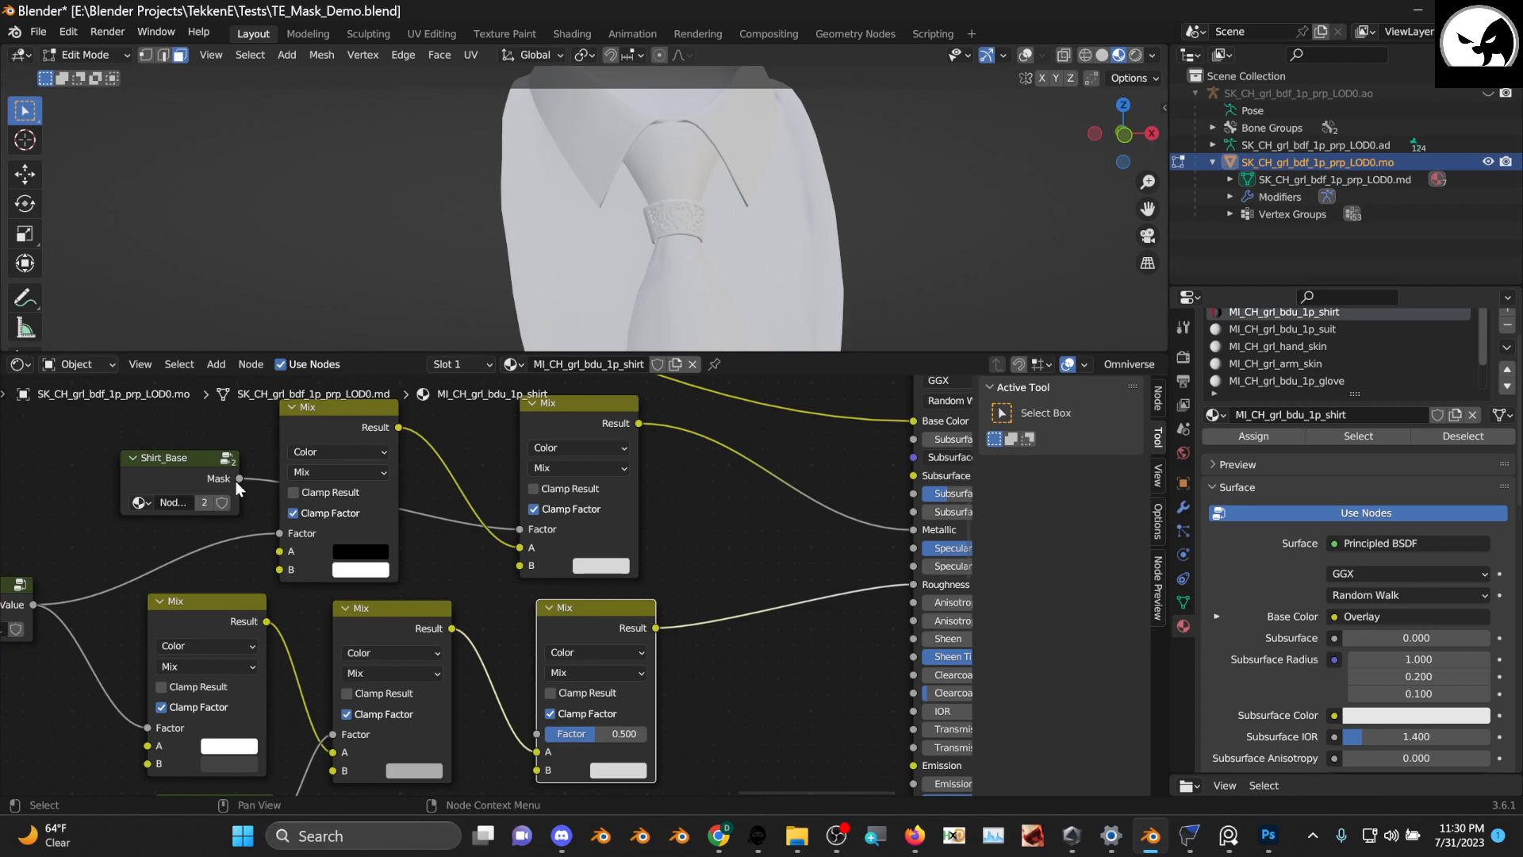
Connect the Shirt_Base mask to the new roughness Mix node's Factor and set its B colour to grey 0.344
{"action": "mouse_move", "coordinate": [236, 478]}
{"action": "left_mouse_down"}
{"action": "mouse_move", "coordinate": [321, 517]}
{"action": "mouse_move", "coordinate": [465, 699]}
{"action": "mouse_move", "coordinate": [546, 730]}
{"action": "left_mouse_up"}
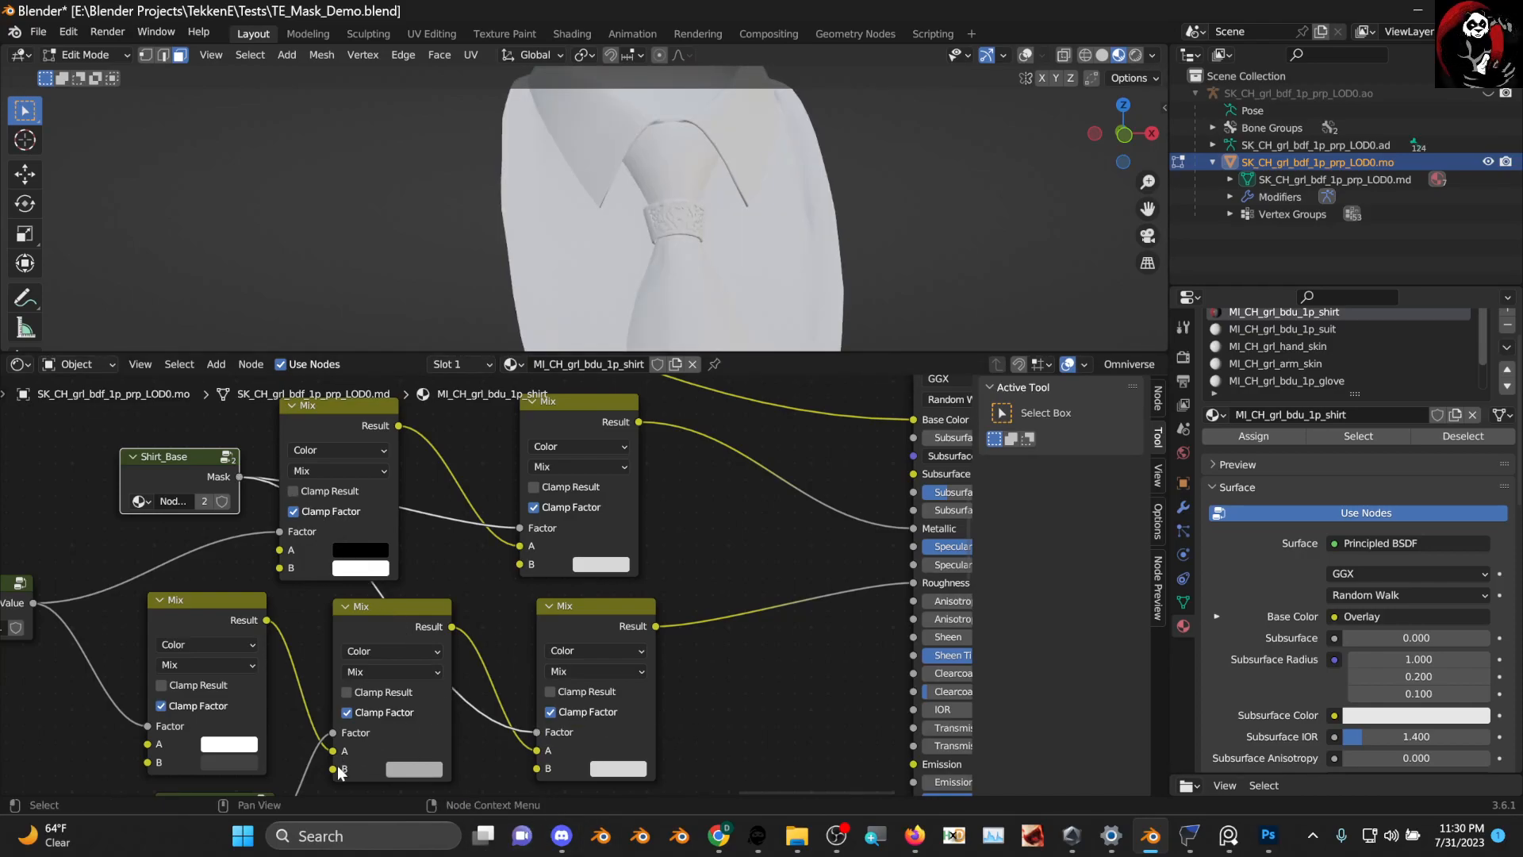
{"action": "left_click", "coordinate": [619, 769]}
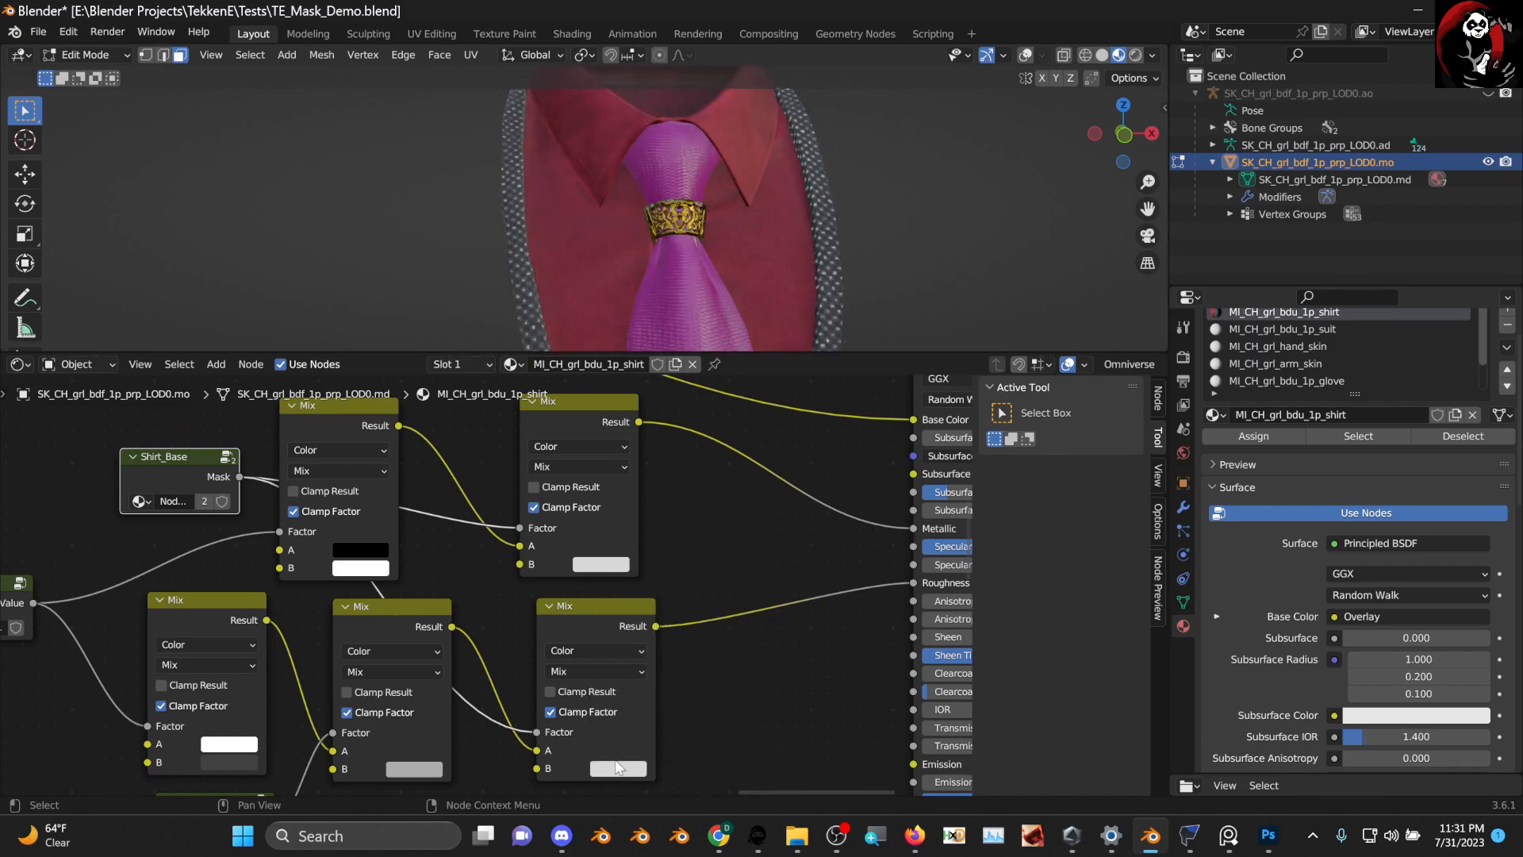
{"action": "left_click", "coordinate": [611, 769]}
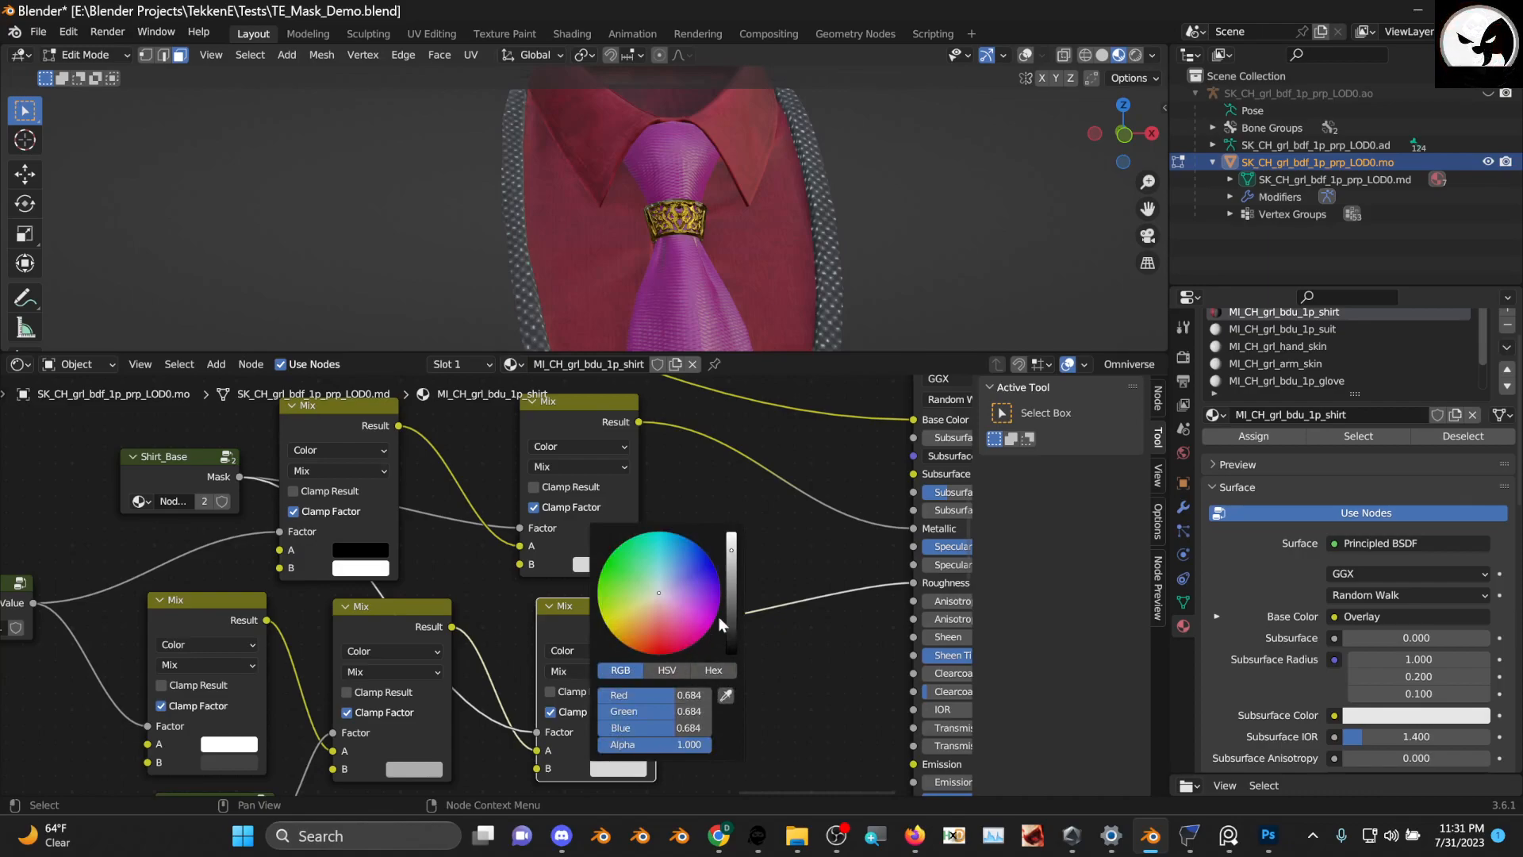
{"action": "mouse_move", "coordinate": [727, 569]}
{"action": "left_mouse_down"}
{"action": "mouse_move", "coordinate": [731, 615]}
{"action": "mouse_move", "coordinate": [731, 562]}
{"action": "mouse_move", "coordinate": [732, 577]}
{"action": "left_mouse_up"}
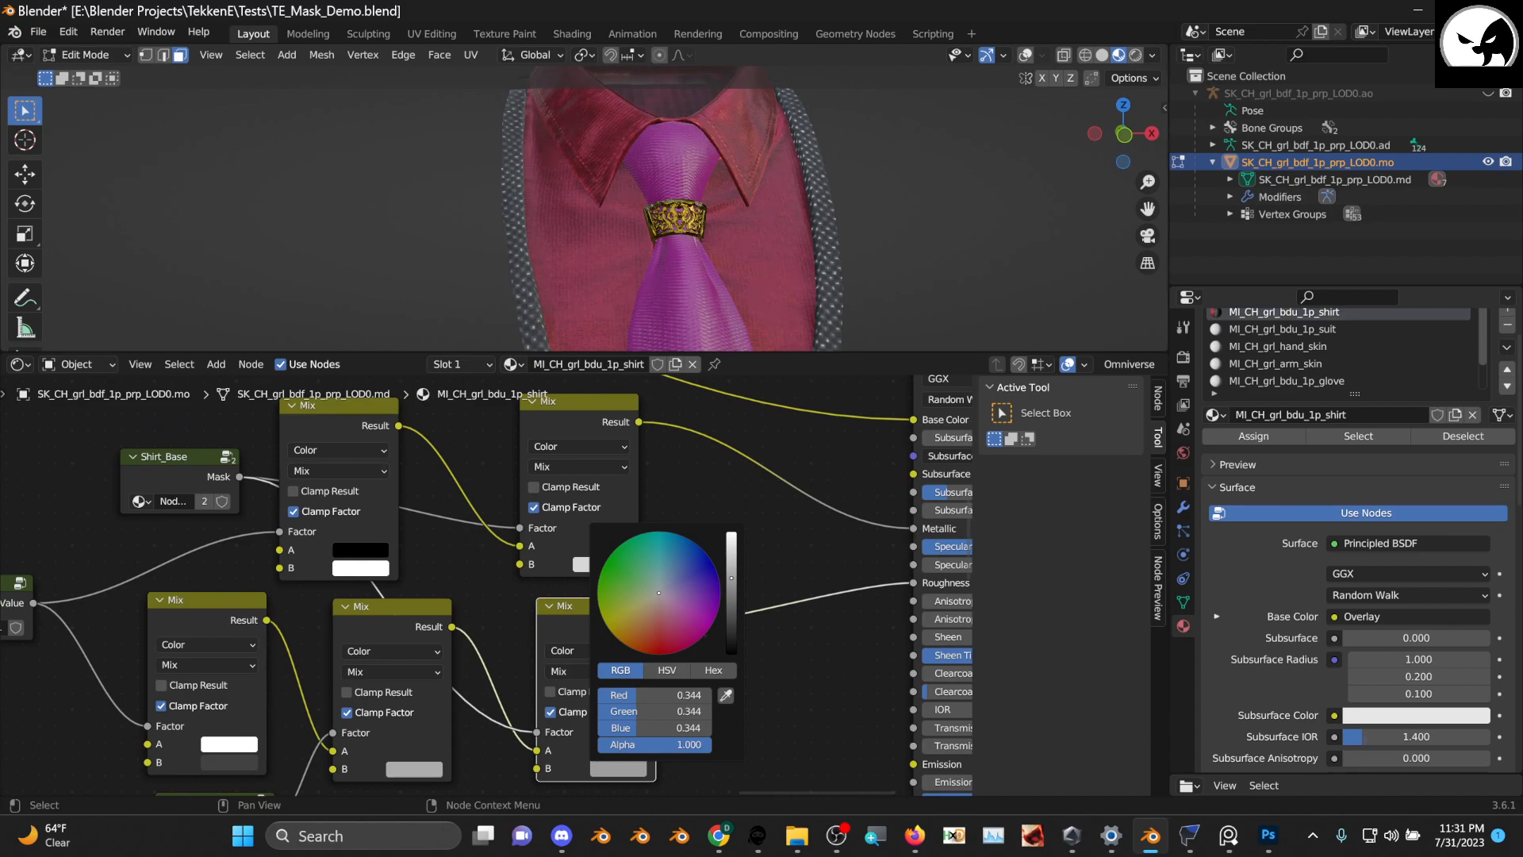
{"action": "middle_click_drag", "start_coordinate": [779, 255], "coordinate": [698, 329]}
{"action": "scroll", "coordinate": [704, 306], "scroll_direction": "up", "scroll_amount": 3}
{"action": "scroll", "coordinate": [711, 289], "scroll_direction": "down", "scroll_amount": 5}
{"action": "scroll", "coordinate": [709, 285], "scroll_direction": "up", "scroll_amount": 4}
{"action": "scroll", "coordinate": [707, 282], "scroll_direction": "down", "scroll_amount": 5}
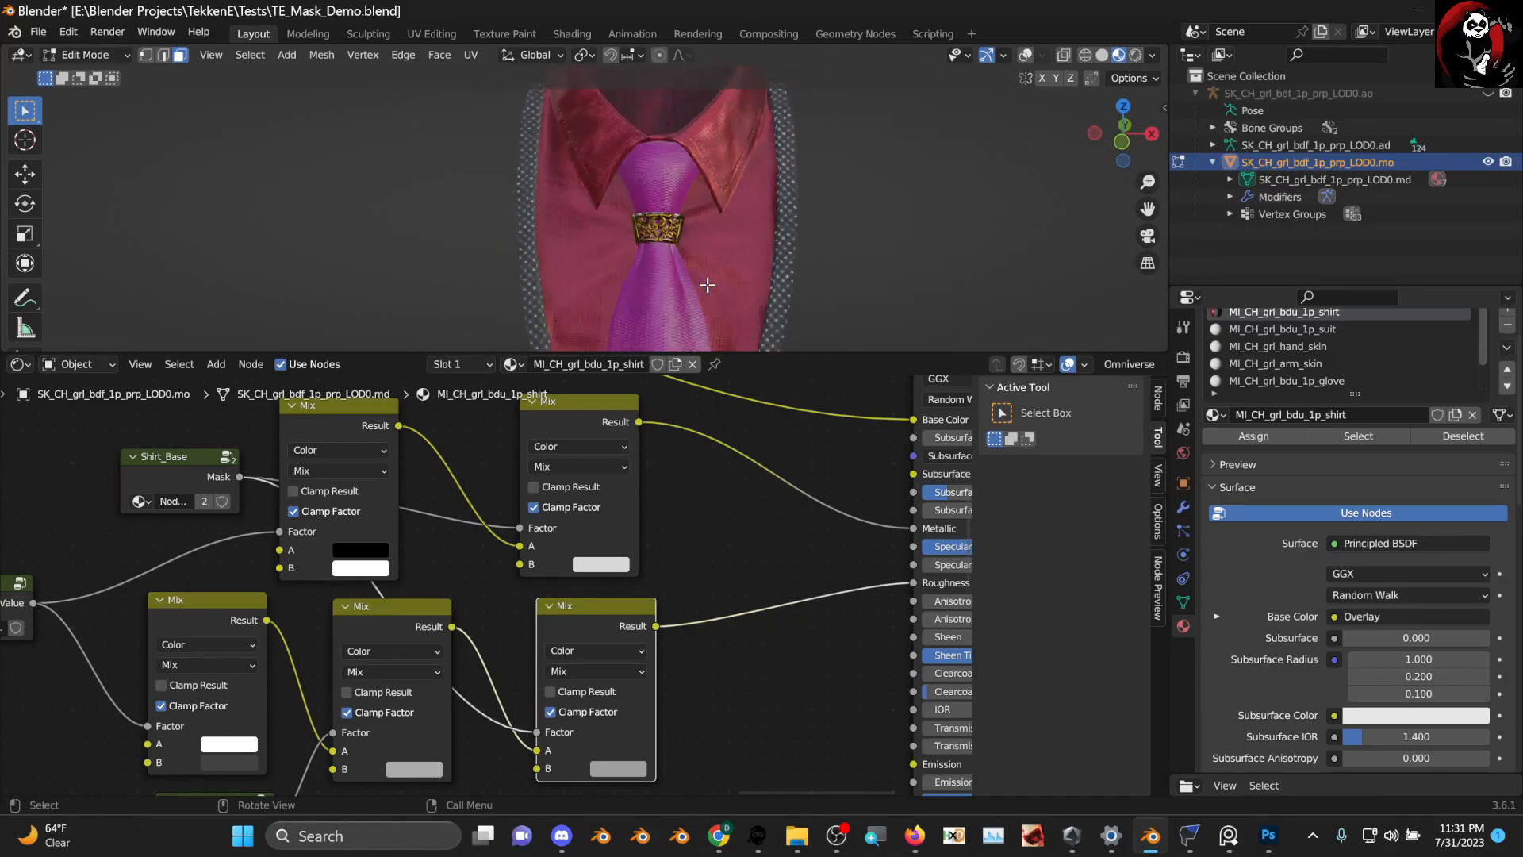
Change the tie's magenta RGB node to the same orange as the neighbouring RGB node
{"action": "scroll", "coordinate": [507, 479], "scroll_direction": "down", "scroll_amount": 6}
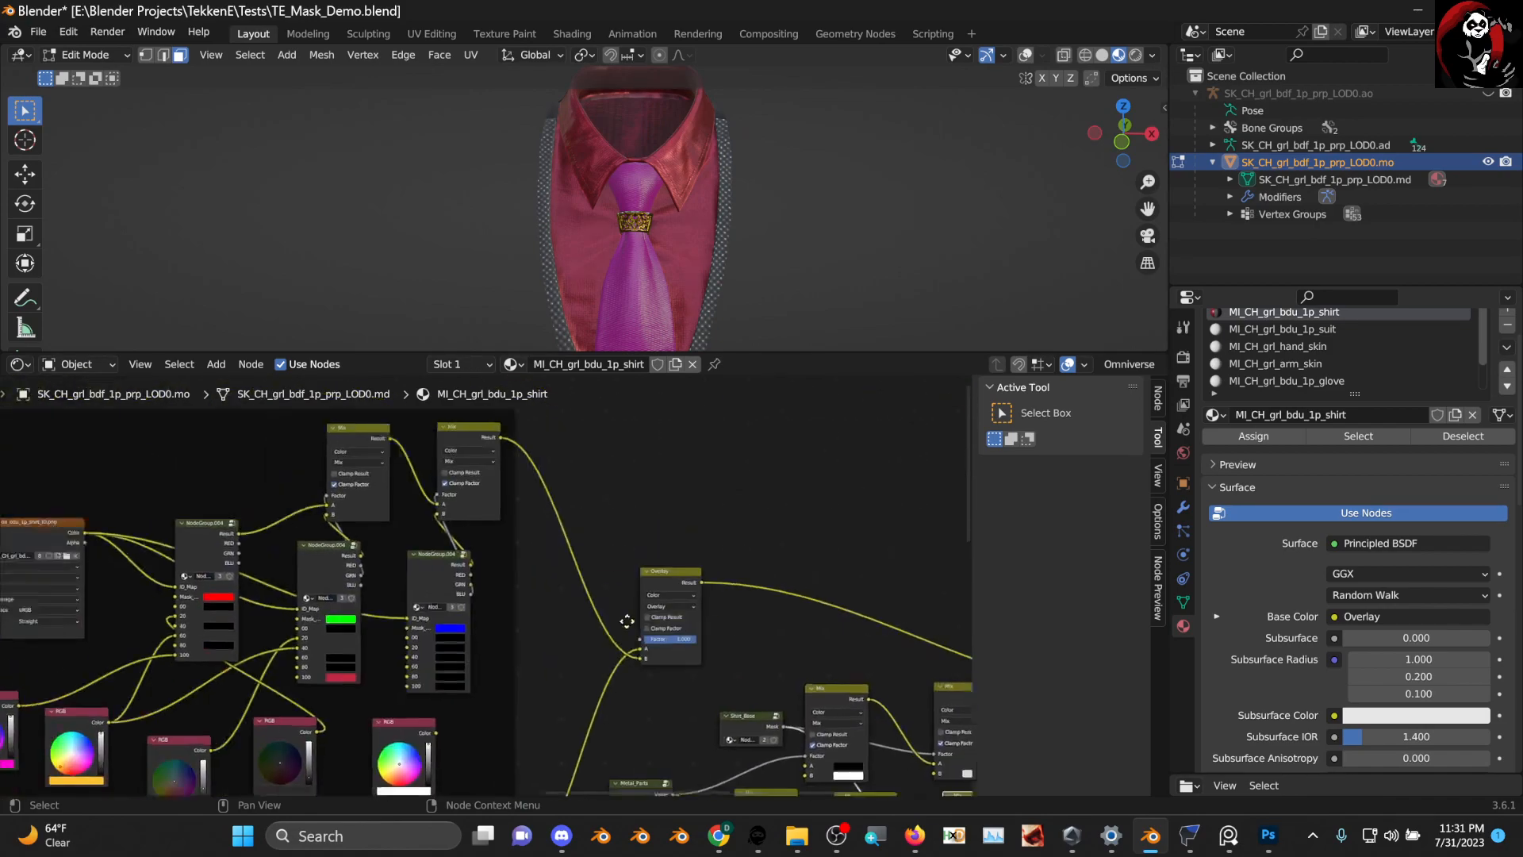
{"action": "scroll", "coordinate": [533, 548], "scroll_direction": "down", "scroll_amount": 3}
{"action": "mouse_move", "coordinate": [536, 456]}
{"action": "middle_mouse_down"}
{"action": "mouse_move", "coordinate": [511, 579]}
{"action": "mouse_move", "coordinate": [529, 468]}
{"action": "middle_mouse_up"}
{"action": "scroll", "coordinate": [487, 611], "scroll_direction": "up", "scroll_amount": 8}
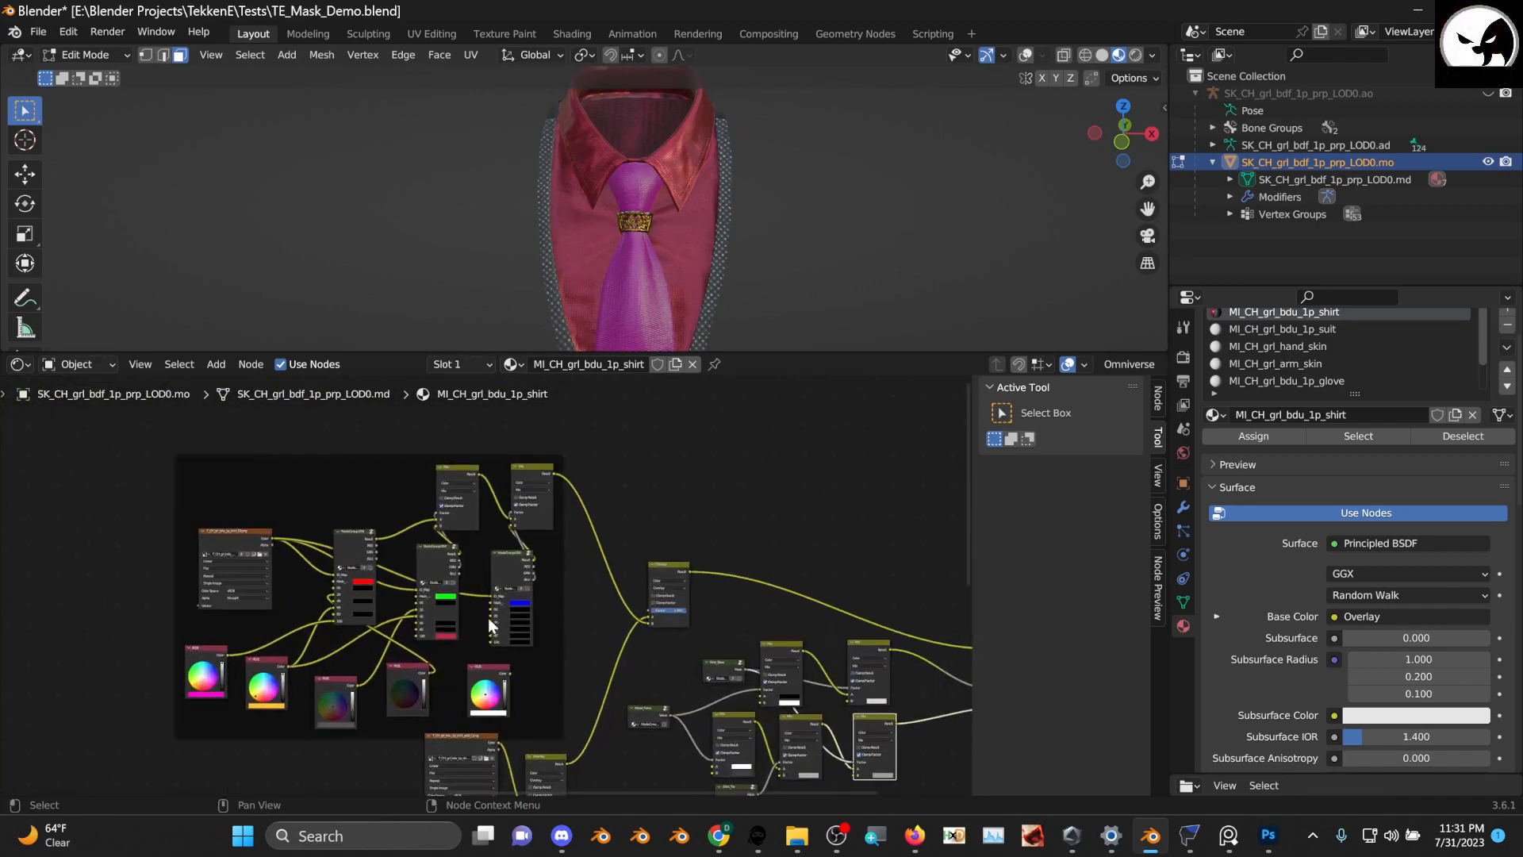
{"action": "middle_click_drag", "start_coordinate": [447, 607], "coordinate": [460, 622]}
{"action": "scroll", "coordinate": [460, 623], "scroll_direction": "up", "scroll_amount": 5}
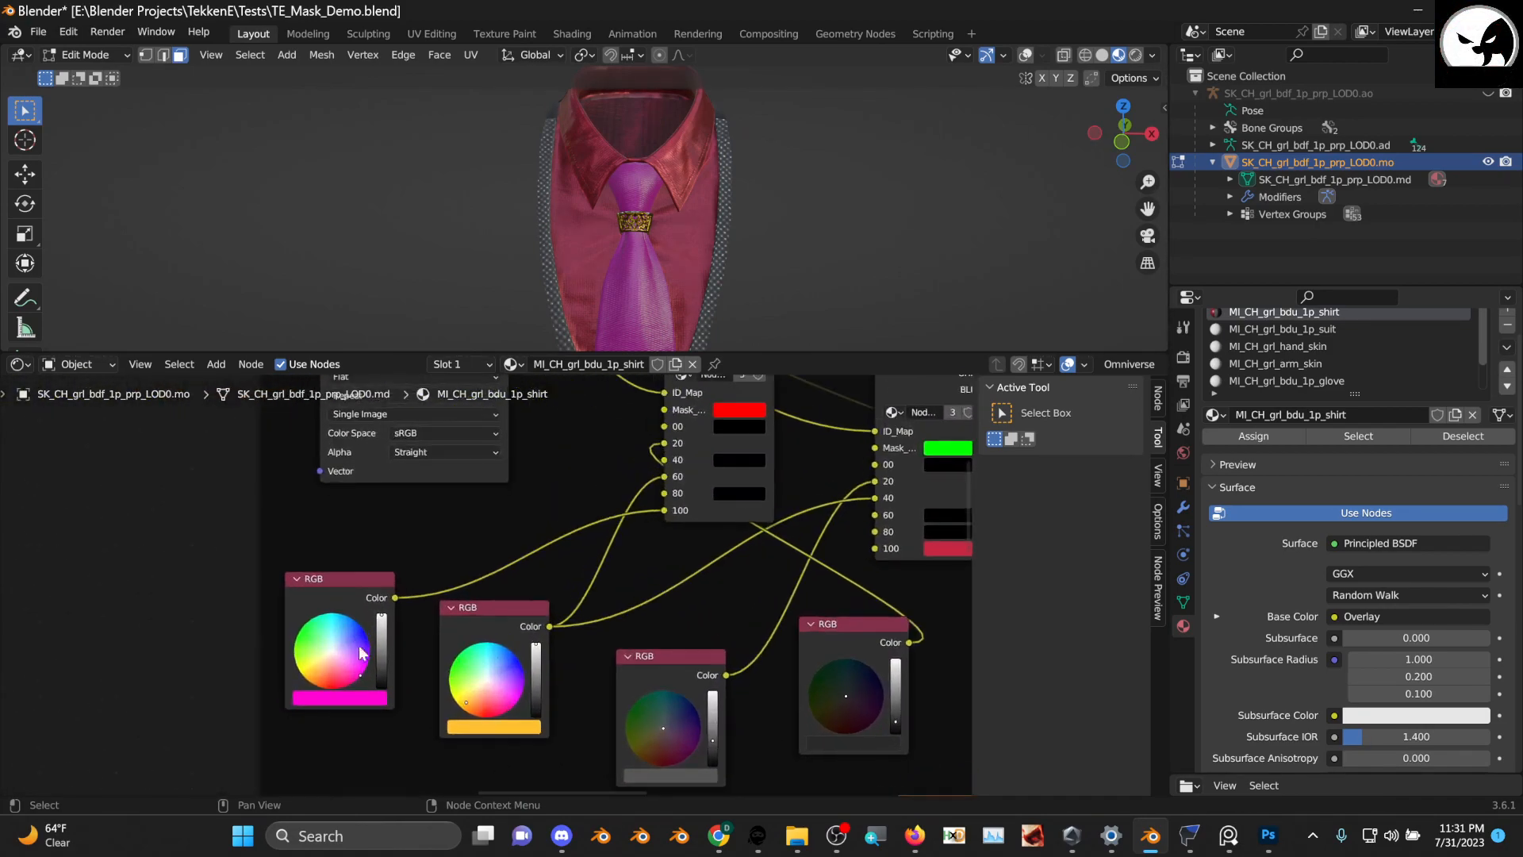
{"action": "left_click_drag", "start_coordinate": [300, 660], "coordinate": [363, 620]}
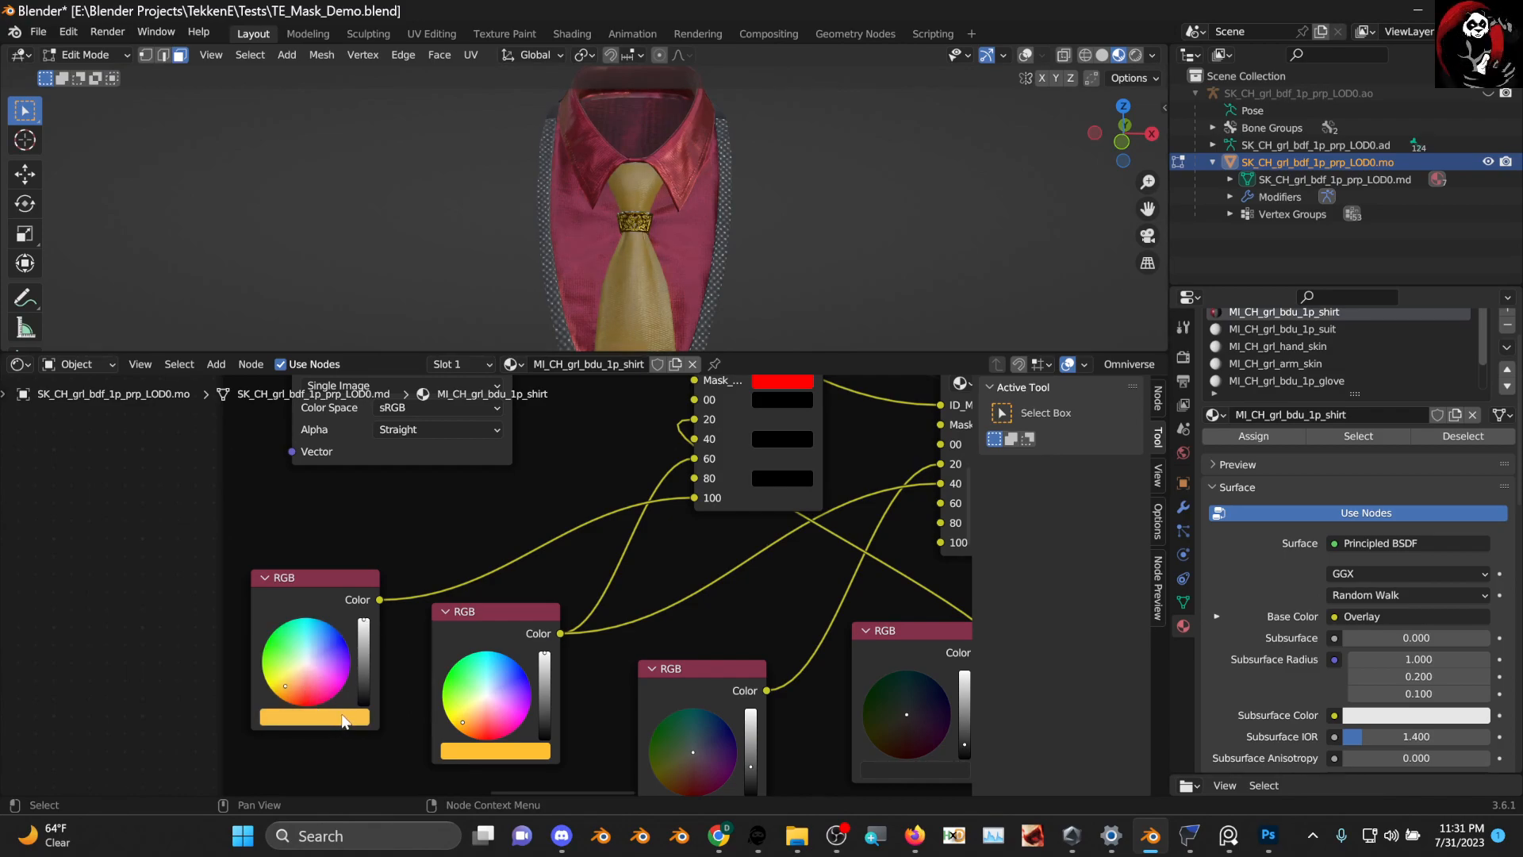
Set the tie's RGB node to white, with red, green and blue at 1.000, and check the tie on the model
{"action": "left_click", "coordinate": [342, 717]}
{"action": "left_click_drag", "start_coordinate": [311, 644], "coordinate": [389, 656]}
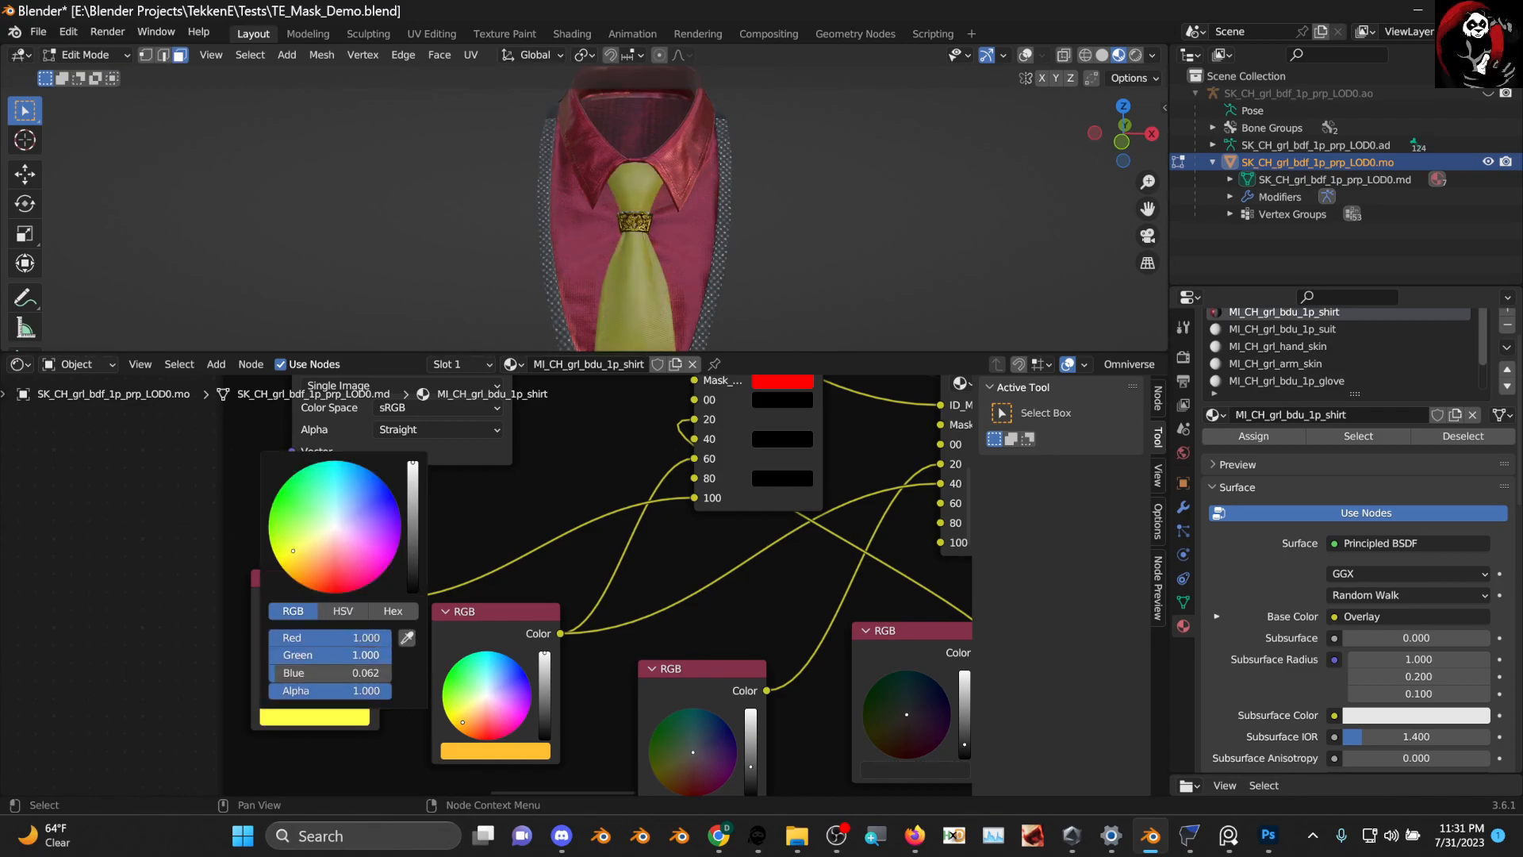
{"action": "double_click", "coordinate": [344, 673]}
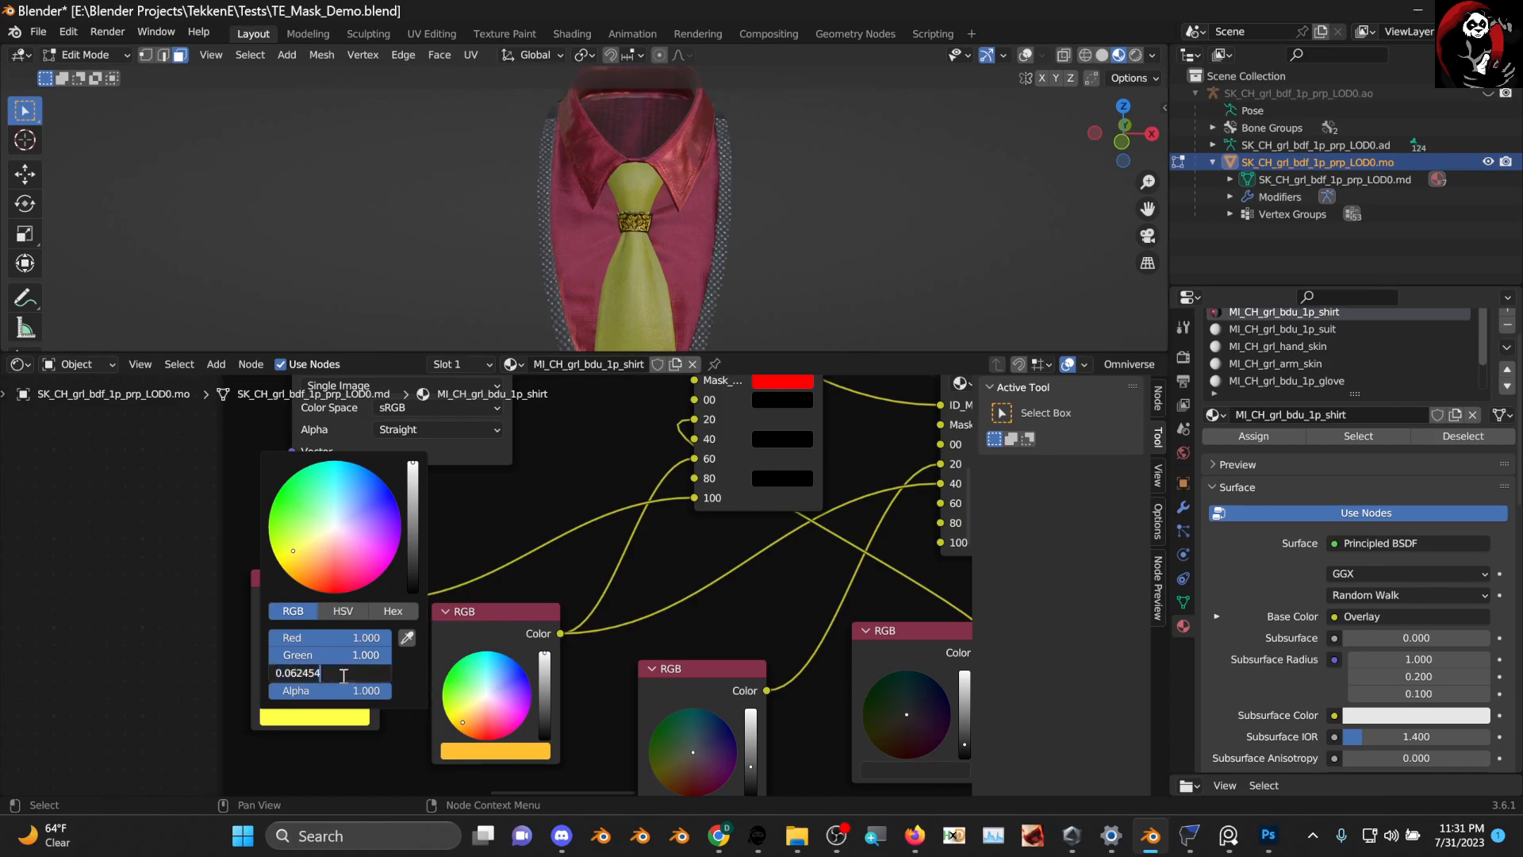
{"action": "key", "text": "ctrl+a"}
{"action": "type", "text": "1"}
{"action": "key", "text": "Return"}
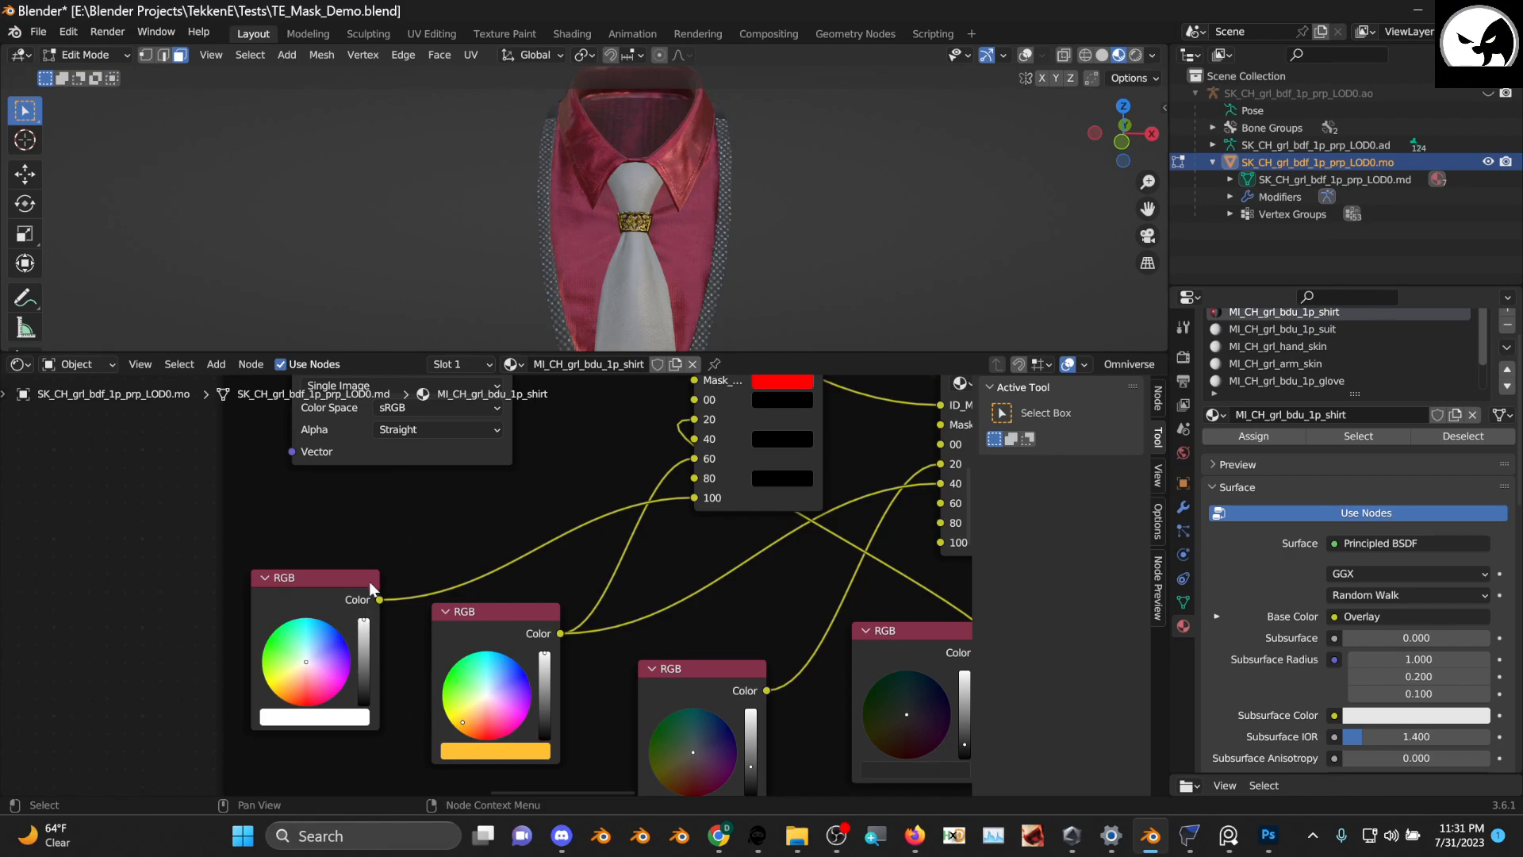
{"action": "scroll", "coordinate": [533, 544], "scroll_direction": "up", "scroll_amount": 1}
{"action": "scroll", "coordinate": [666, 268], "scroll_direction": "up", "scroll_amount": 6}
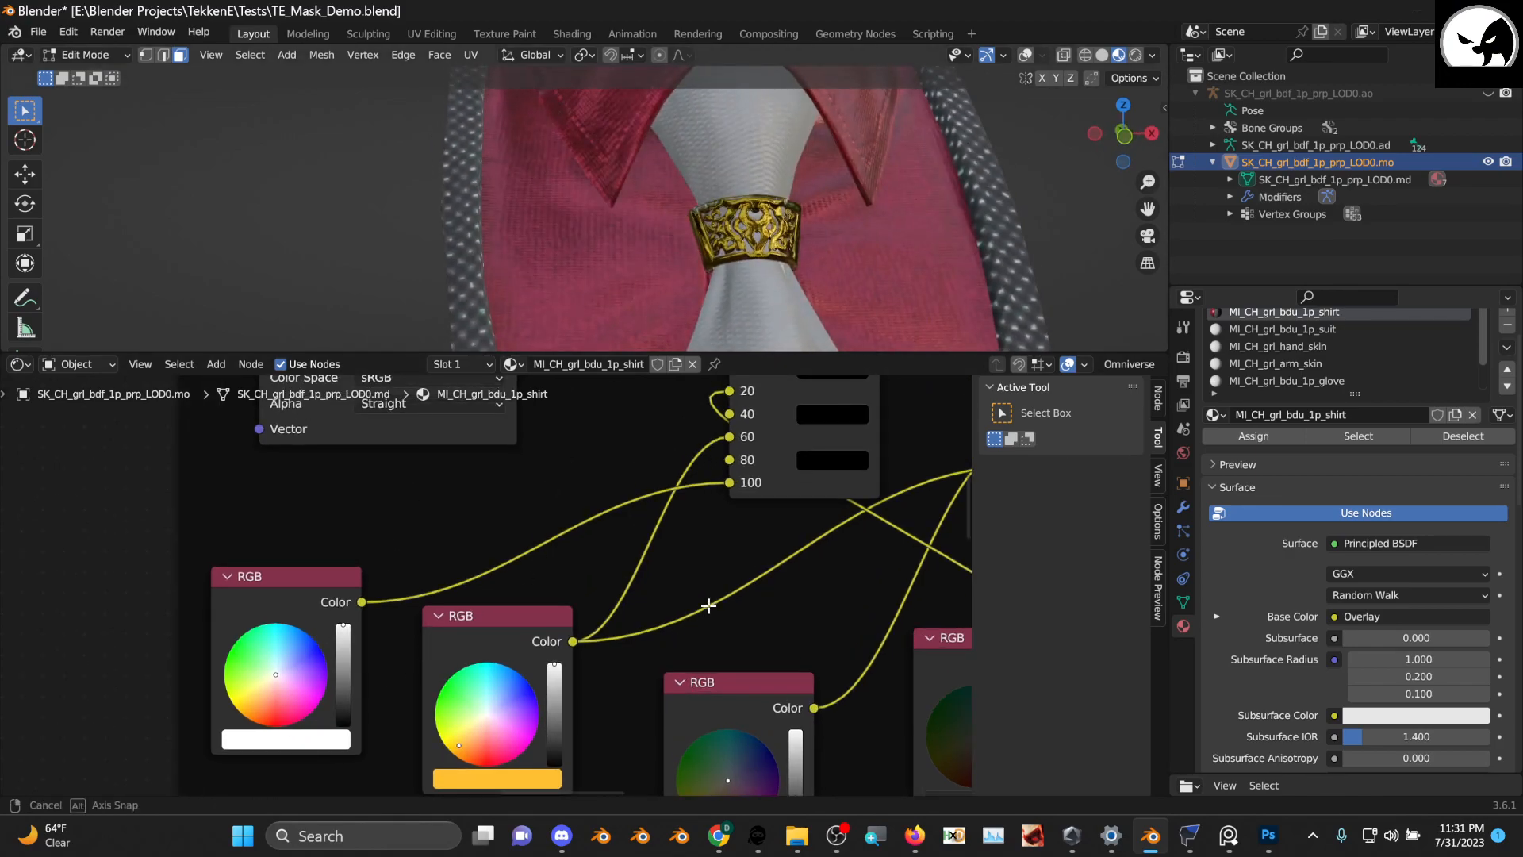
{"action": "scroll", "coordinate": [714, 330], "scroll_direction": "down", "scroll_amount": 6}
{"action": "scroll", "coordinate": [512, 606], "scroll_direction": "down", "scroll_amount": 2}
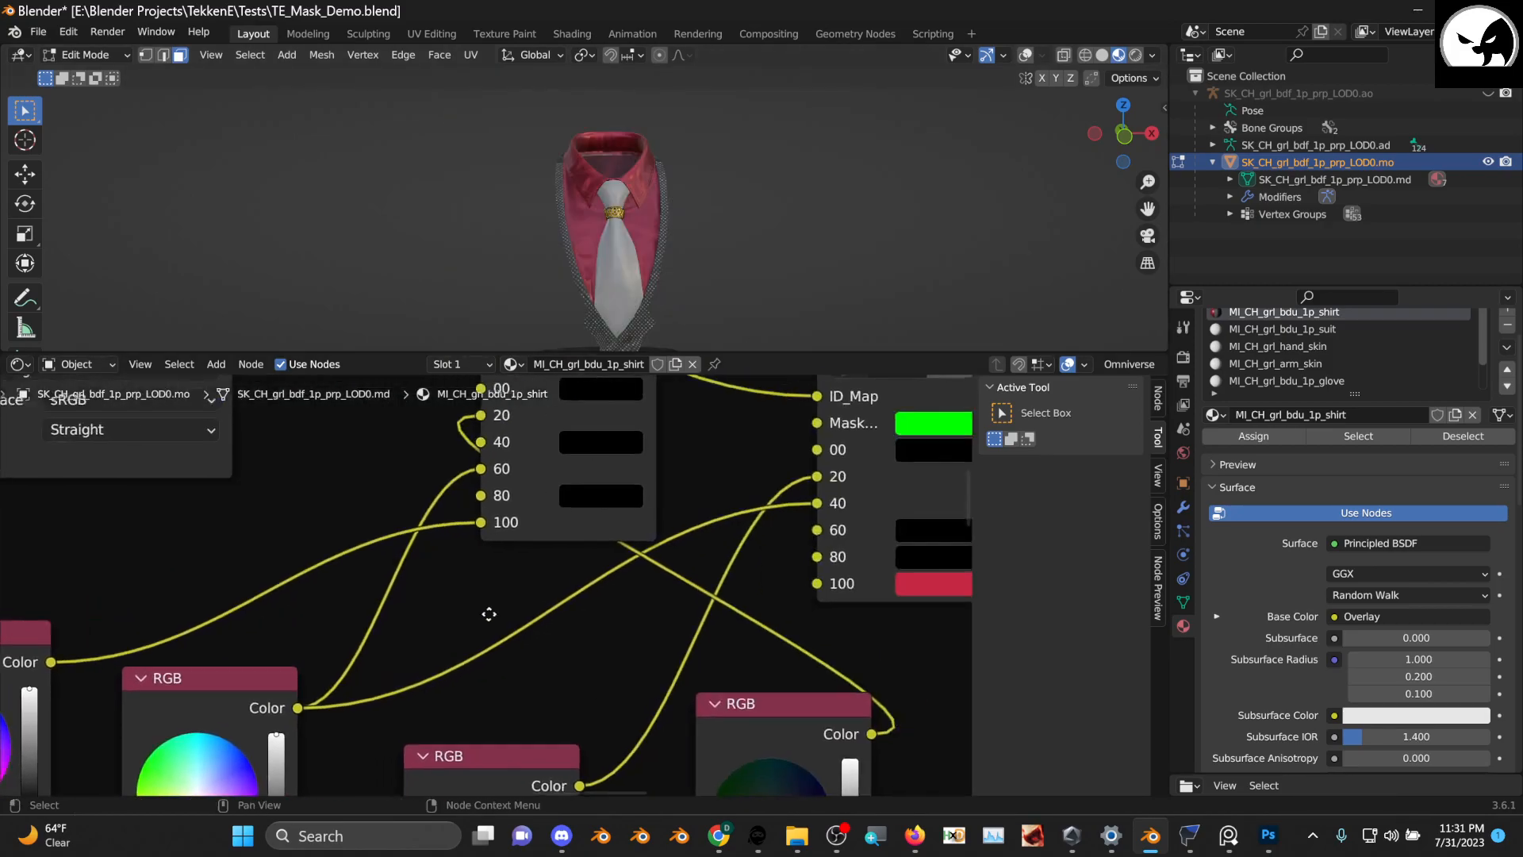
Expand the Overlay node and move it down near the Shirt_Base mask and metallic Mix nodes
{"action": "scroll", "coordinate": [512, 606], "scroll_direction": "down", "scroll_amount": 2}
{"action": "mouse_move", "coordinate": [692, 596]}
{"action": "middle_mouse_down"}
{"action": "mouse_move", "coordinate": [496, 629]}
{"action": "mouse_move", "coordinate": [304, 687]}
{"action": "mouse_move", "coordinate": [309, 583]}
{"action": "middle_mouse_up"}
{"action": "middle_click_drag", "start_coordinate": [553, 653], "coordinate": [425, 595]}
{"action": "middle_click_drag", "start_coordinate": [594, 598], "coordinate": [456, 589]}
{"action": "left_click_drag", "start_coordinate": [770, 546], "coordinate": [798, 466]}
{"action": "middle_click_drag", "start_coordinate": [502, 568], "coordinate": [655, 614]}
{"action": "left_click", "coordinate": [194, 480]}
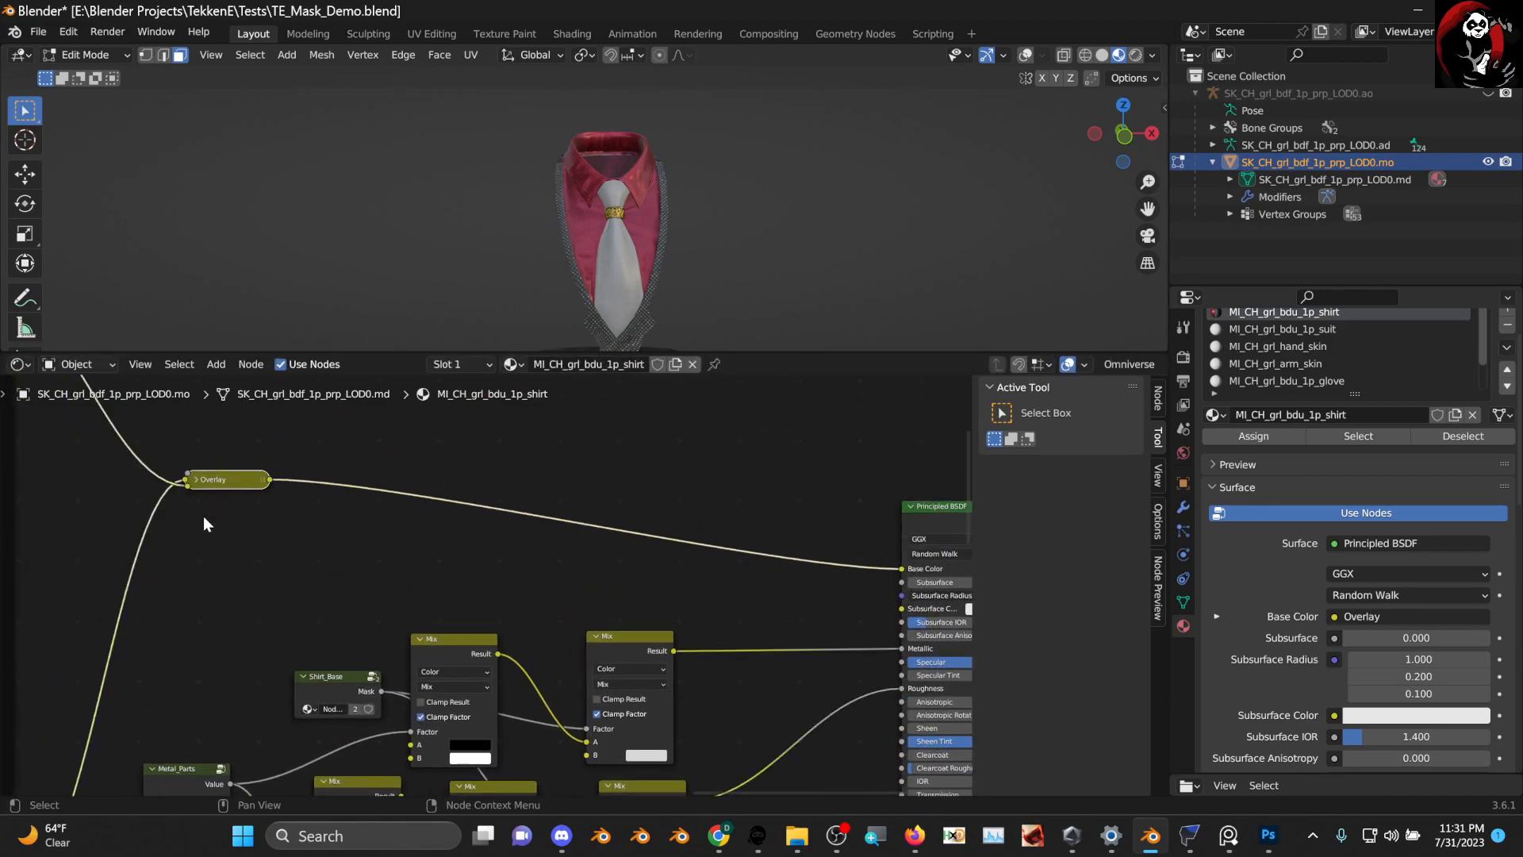
{"action": "left_click", "coordinate": [195, 480]}
{"action": "left_click_drag", "start_coordinate": [207, 484], "coordinate": [201, 543]}
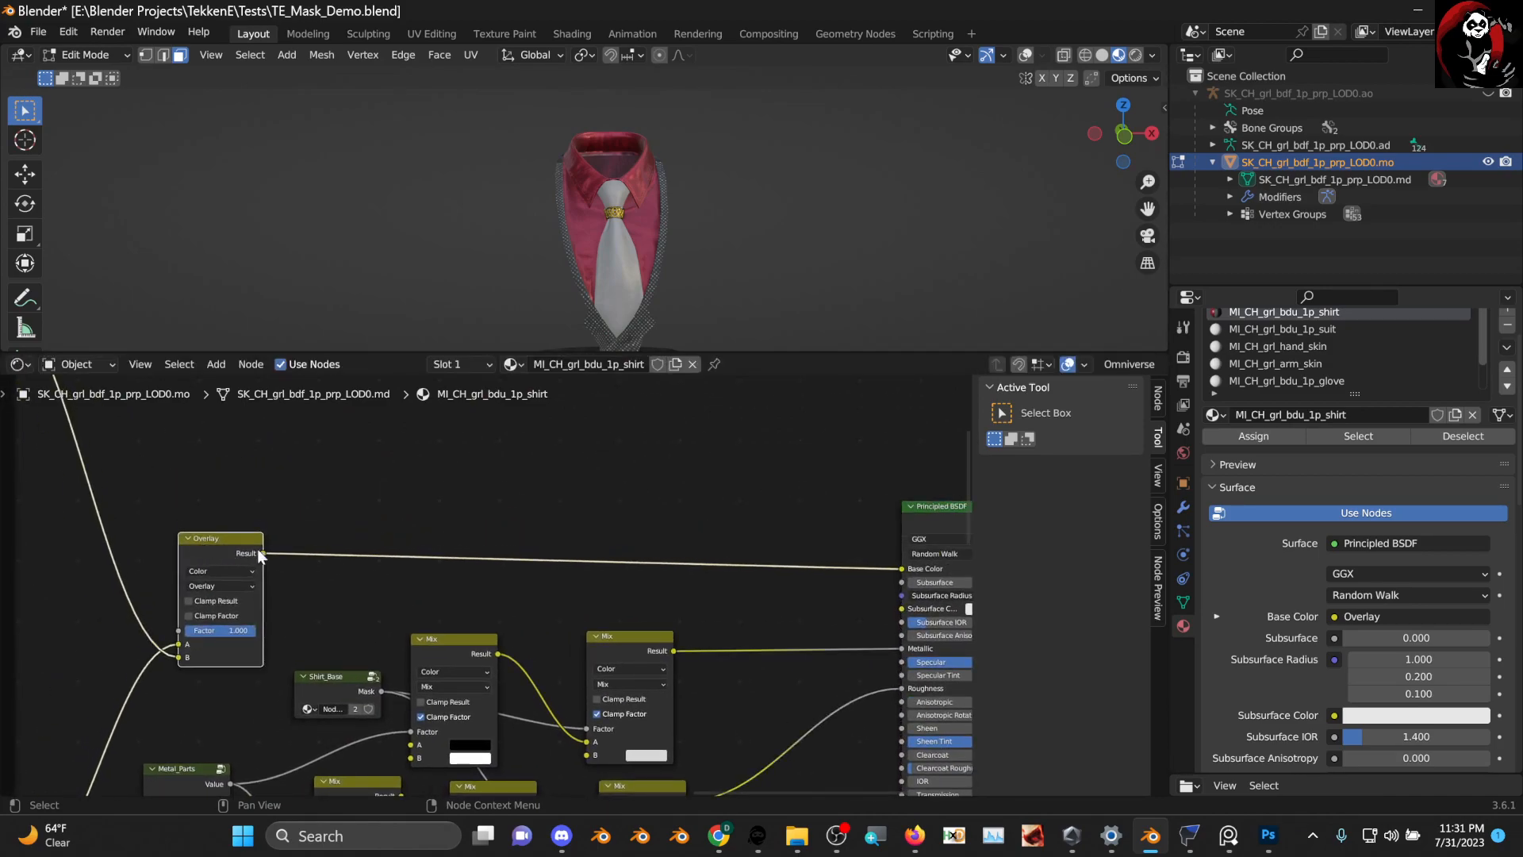
{"action": "scroll", "coordinate": [301, 556], "scroll_direction": "up", "scroll_amount": 3}
{"action": "middle_click_drag", "start_coordinate": [301, 556], "coordinate": [252, 544]}
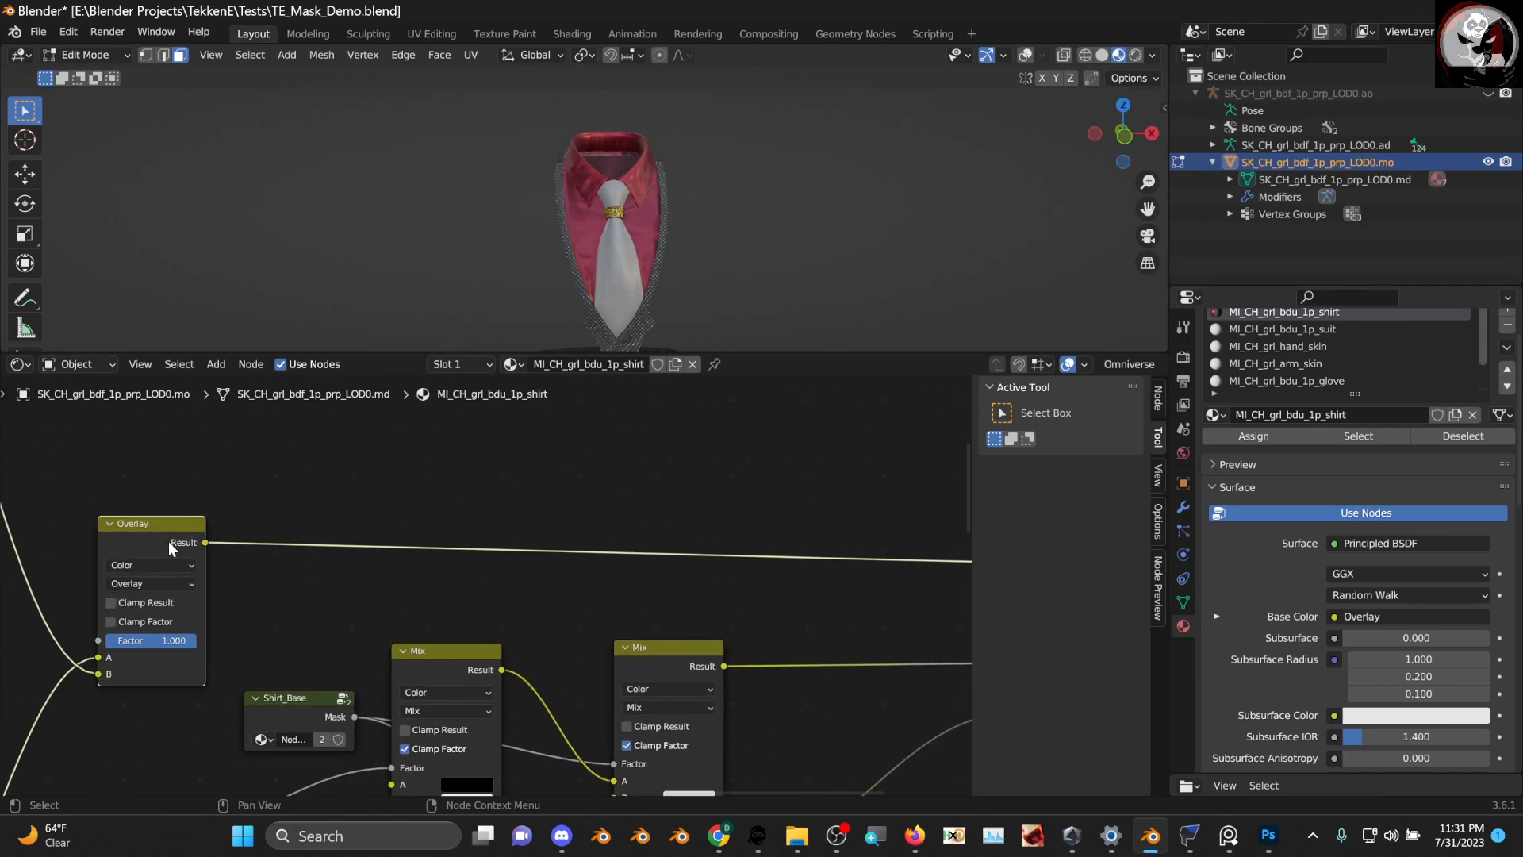
{"action": "key", "text": "shift+a"}
{"action": "left_click", "coordinate": [345, 608]}
{"action": "type", "text": "mu"}
{"action": "key", "text": "BackSpace"}
{"action": "key", "text": "BackSpace"}
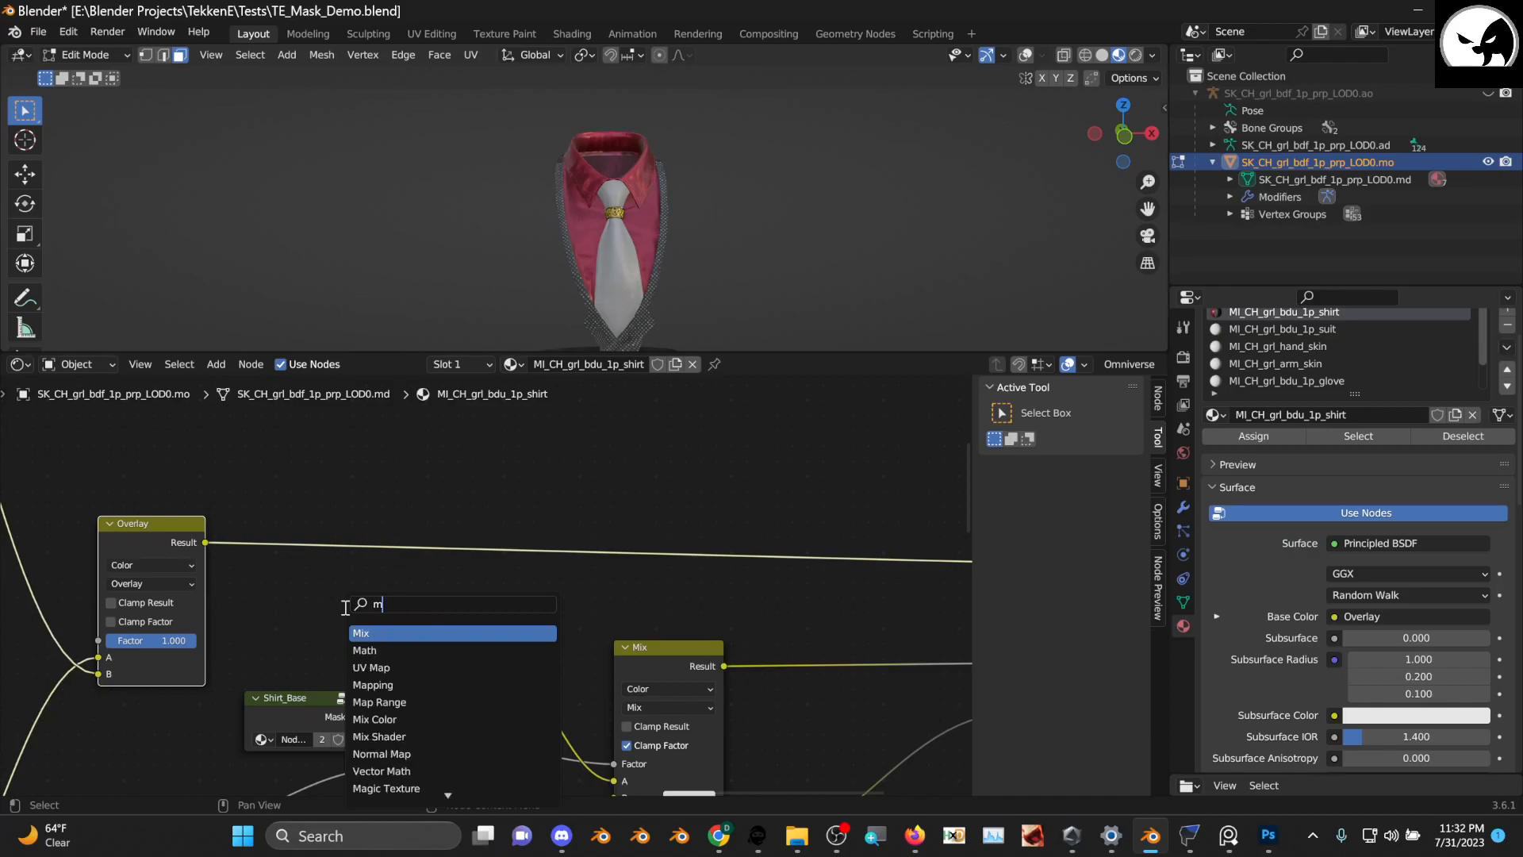
{"action": "key", "text": "Escape"}
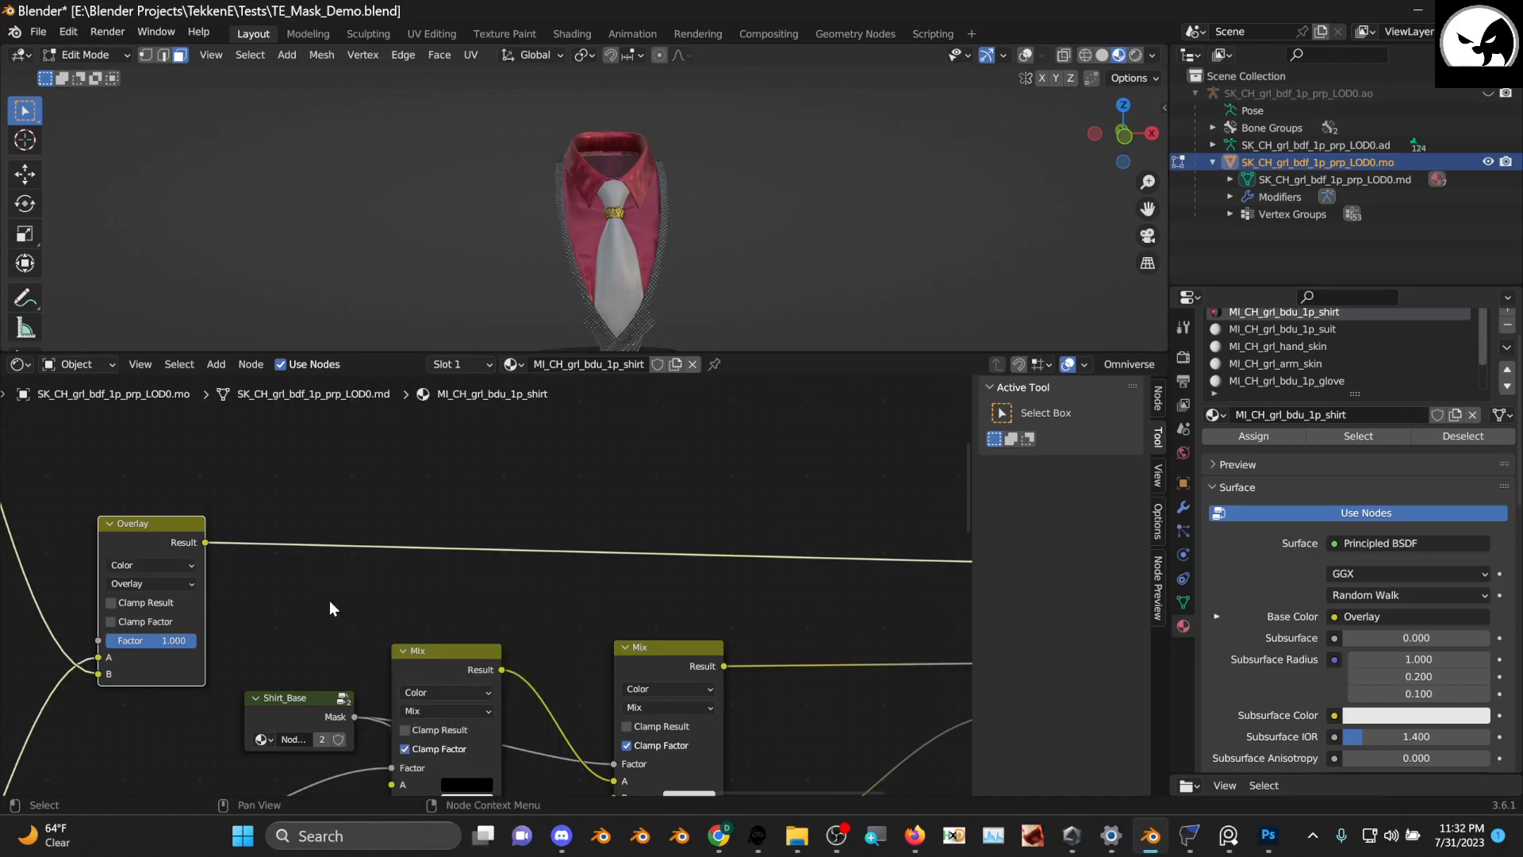
Try to add a Vector Math Multiply node linked from the Overlay node's Result
{"action": "left_click_drag", "start_coordinate": [205, 542], "coordinate": [303, 597]}
{"action": "type", "text": "math"}
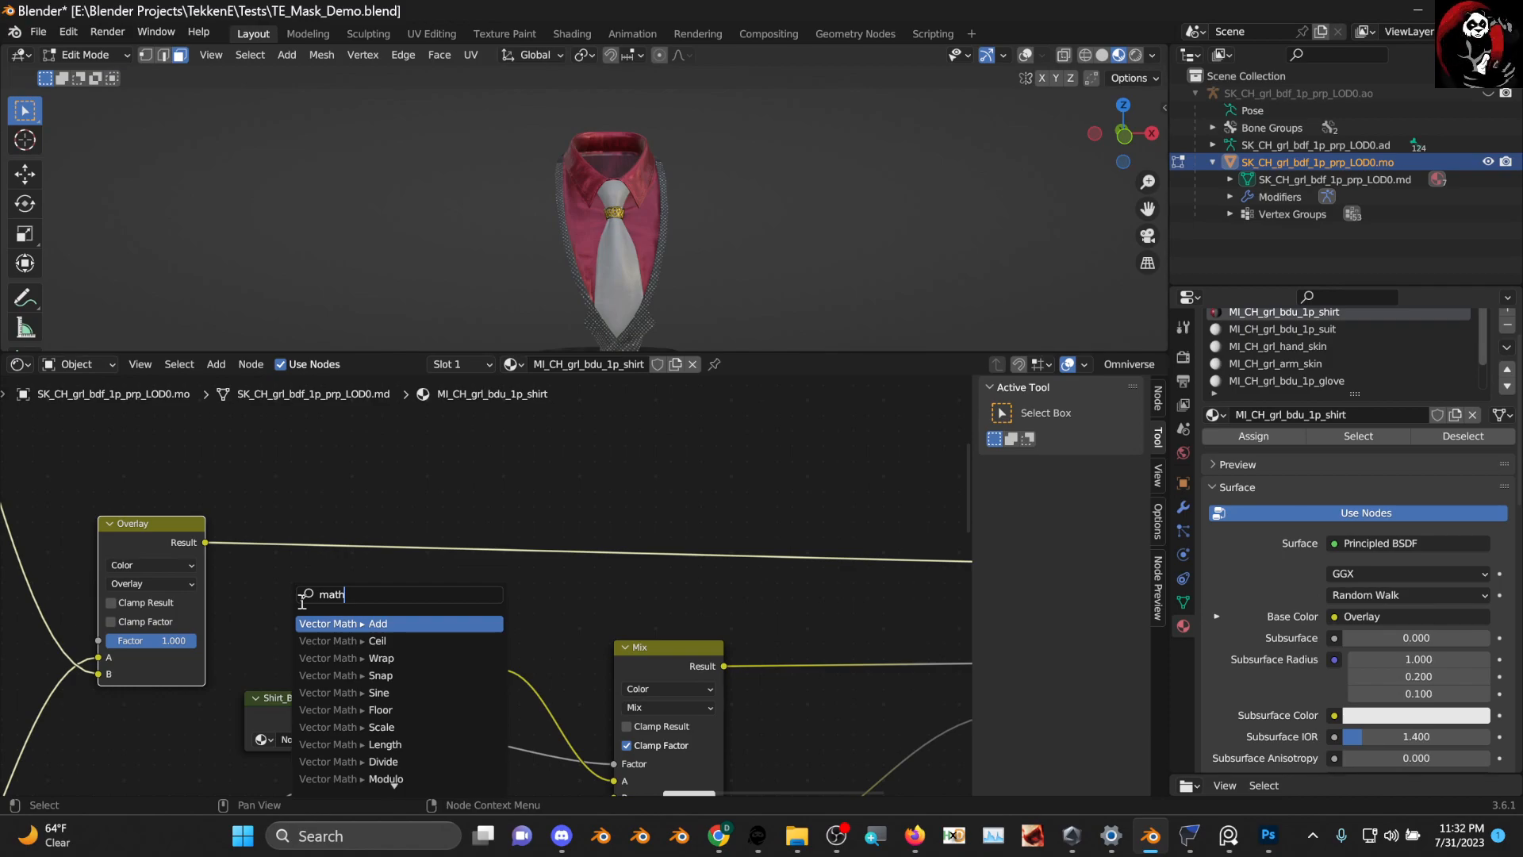
{"action": "type", "text": " mul"}
{"action": "key", "text": "Return"}
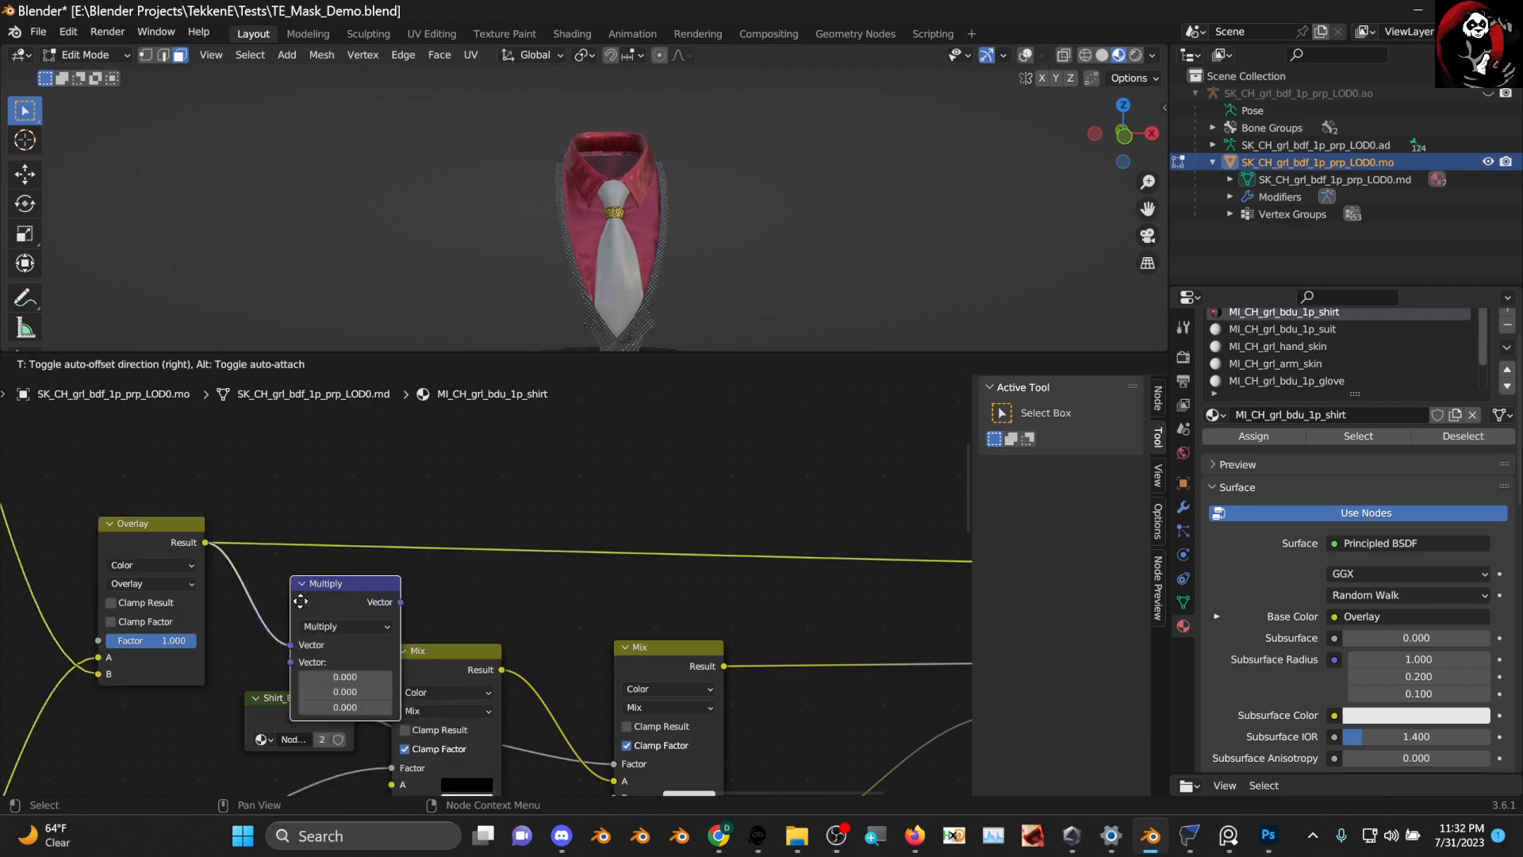
{"action": "key", "text": "Escape"}
Insert a Math node into the link from Overlay to Base Color and set its operation to Multiply
{"action": "key", "text": "shift+a"}
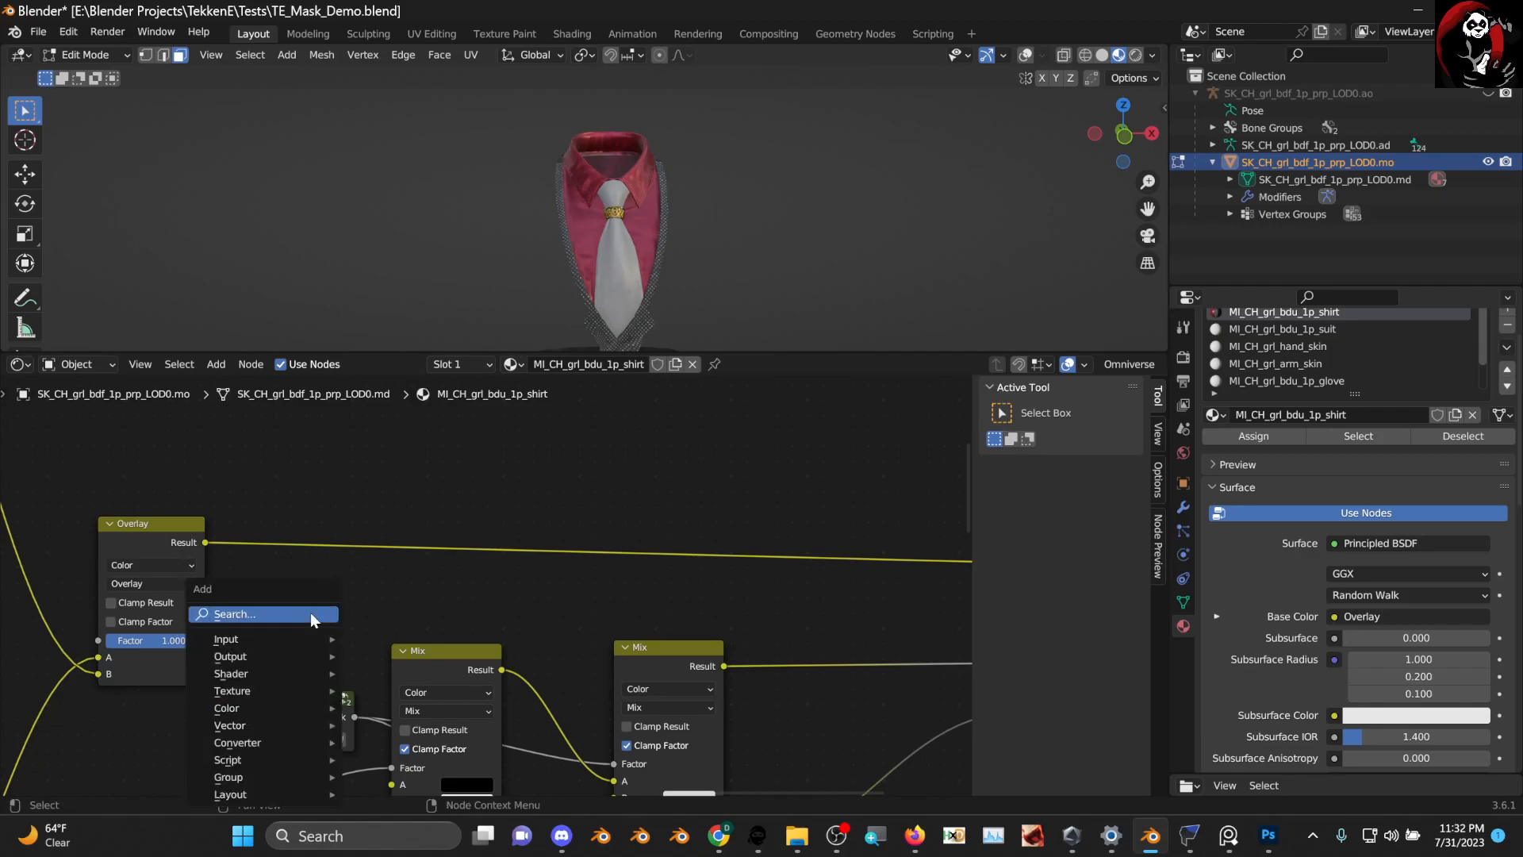
{"action": "left_click", "coordinate": [311, 613]}
{"action": "type", "text": "add"}
{"action": "key", "text": "Return"}
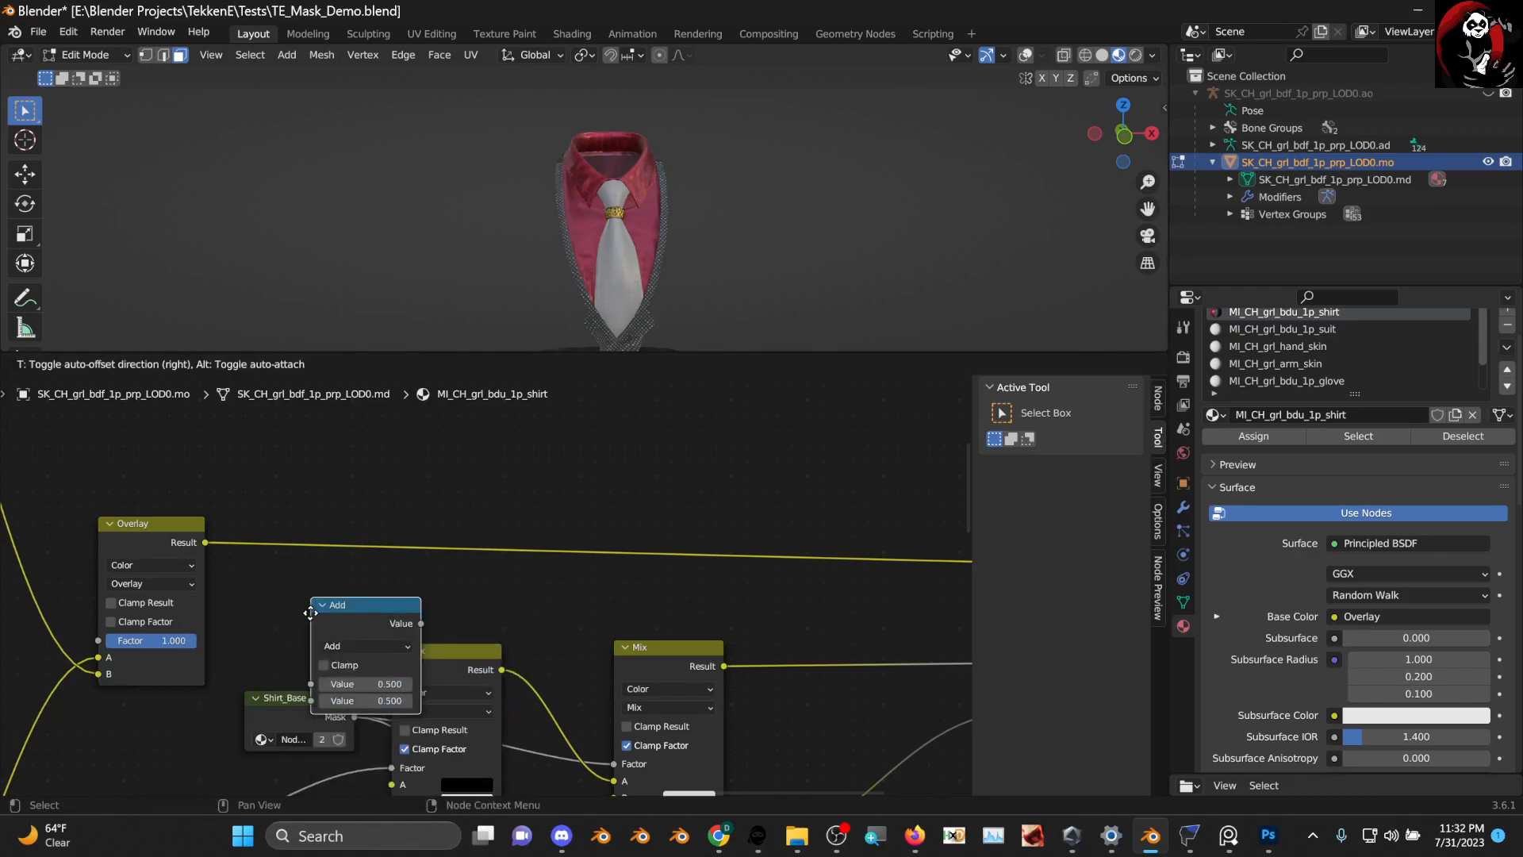
{"action": "left_click", "coordinate": [346, 519]}
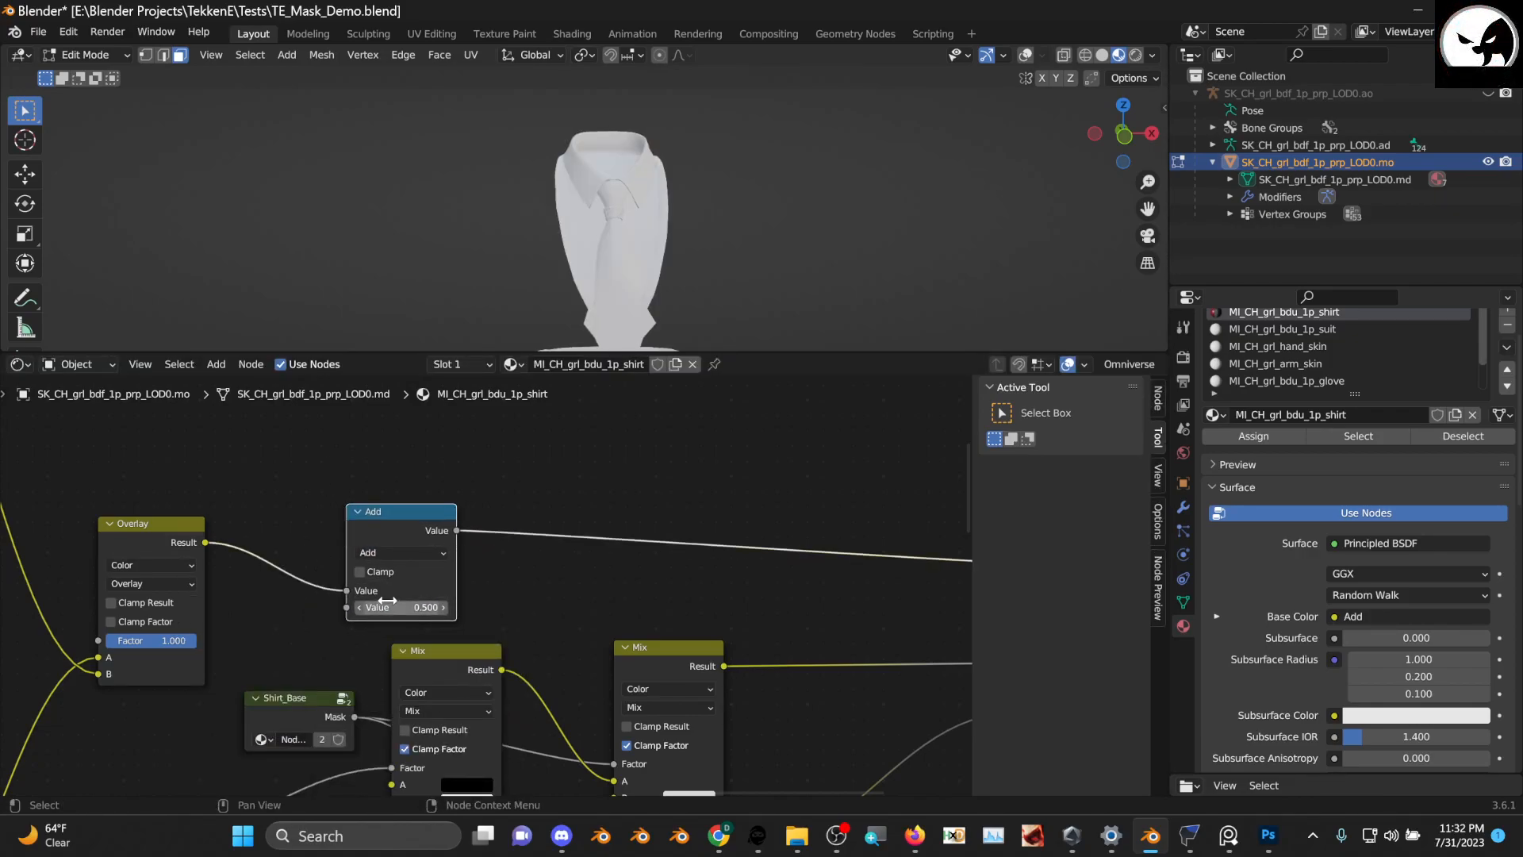
{"action": "left_click", "coordinate": [421, 554]}
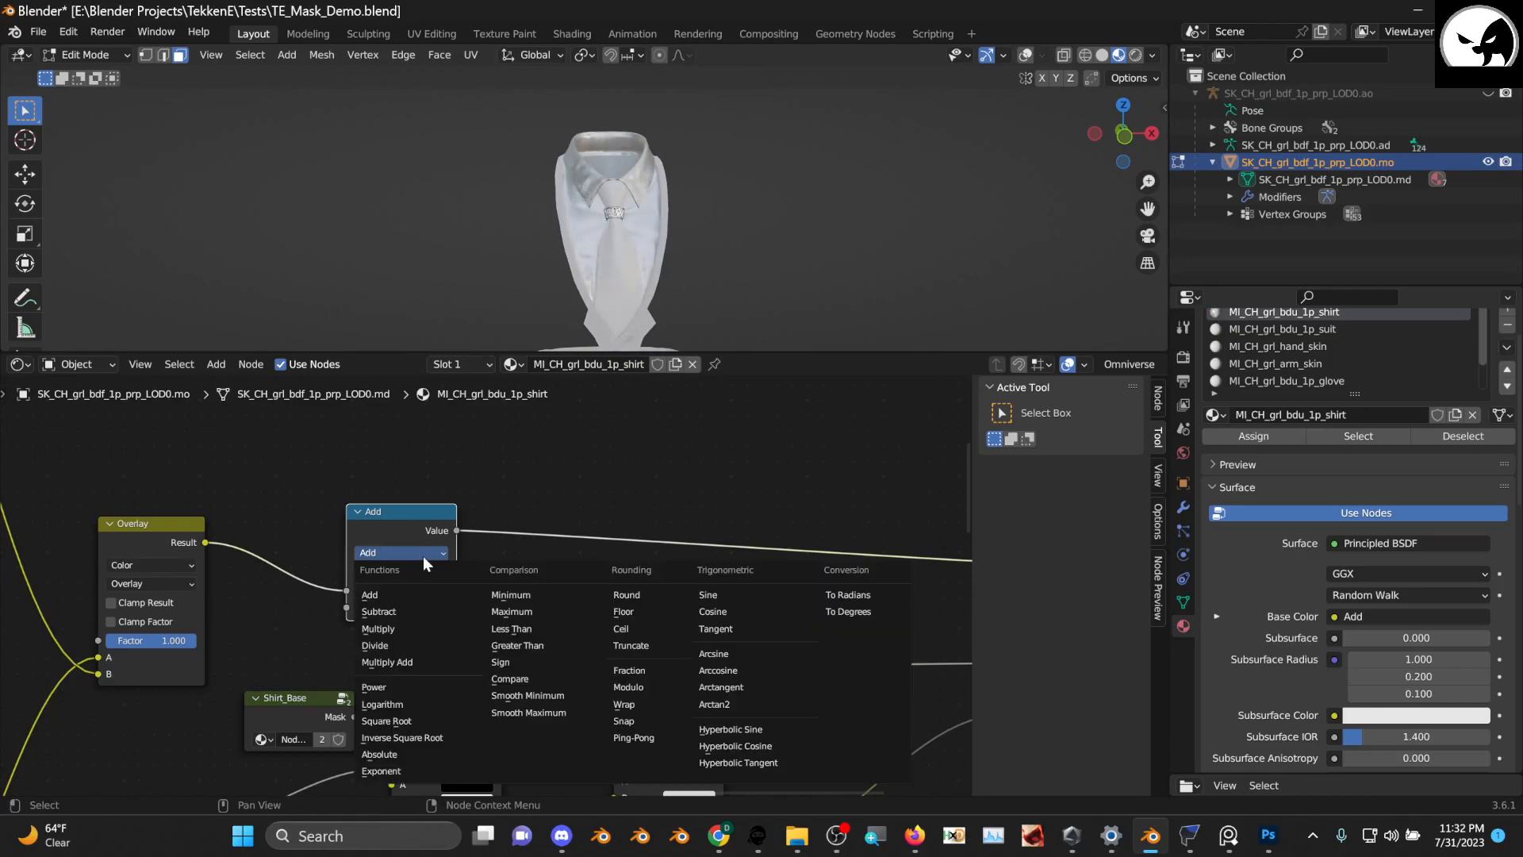
{"action": "left_click", "coordinate": [402, 626]}
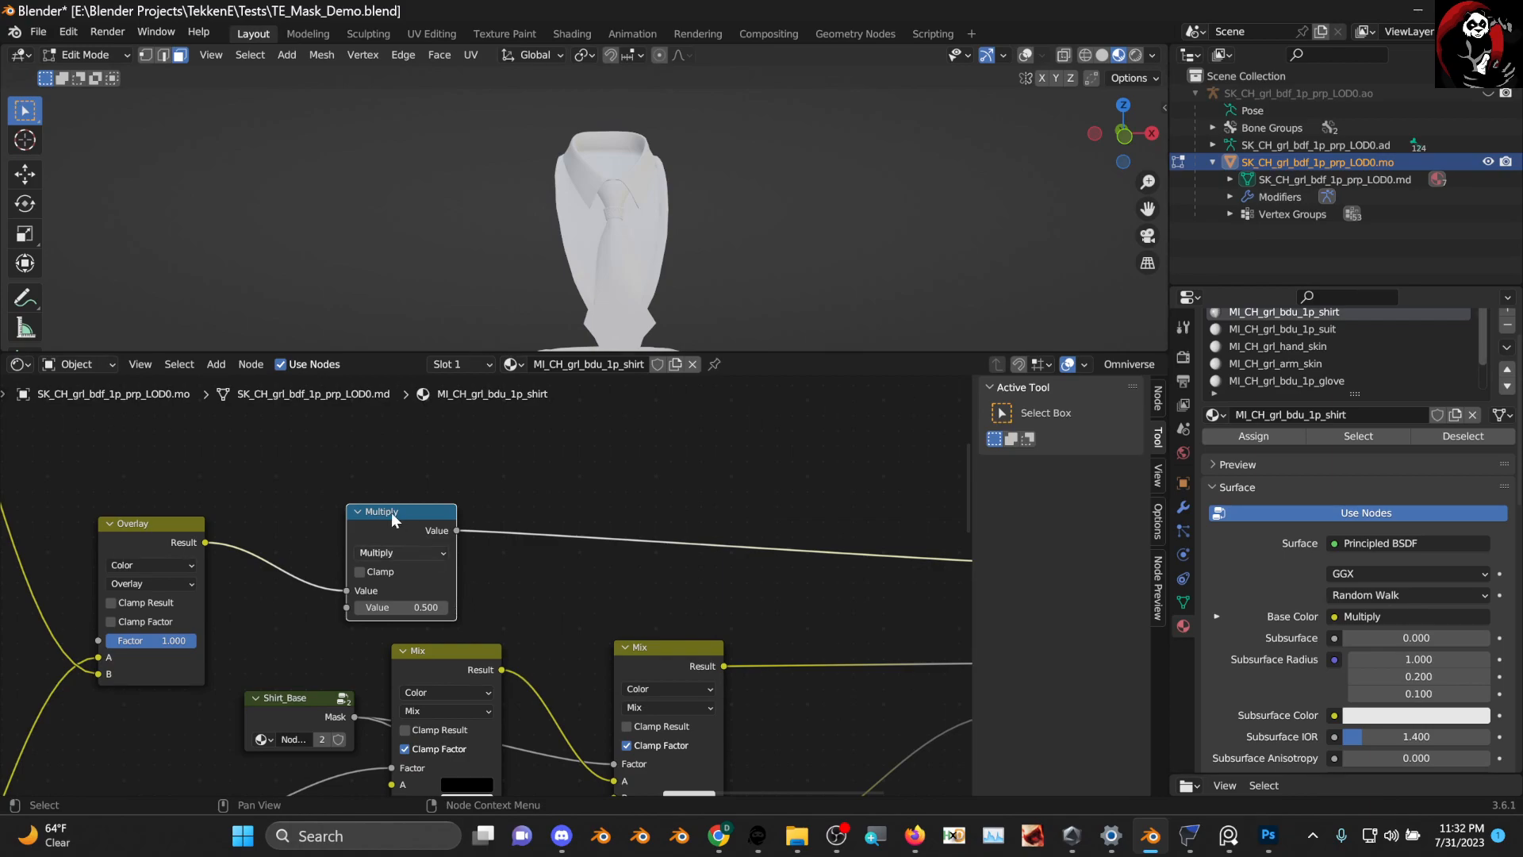
Move the Multiply node beside the Principled BSDF and shift the Overlay node down closer to the Shirt_Base mask
{"action": "left_click_drag", "start_coordinate": [393, 512], "coordinate": [901, 498]}
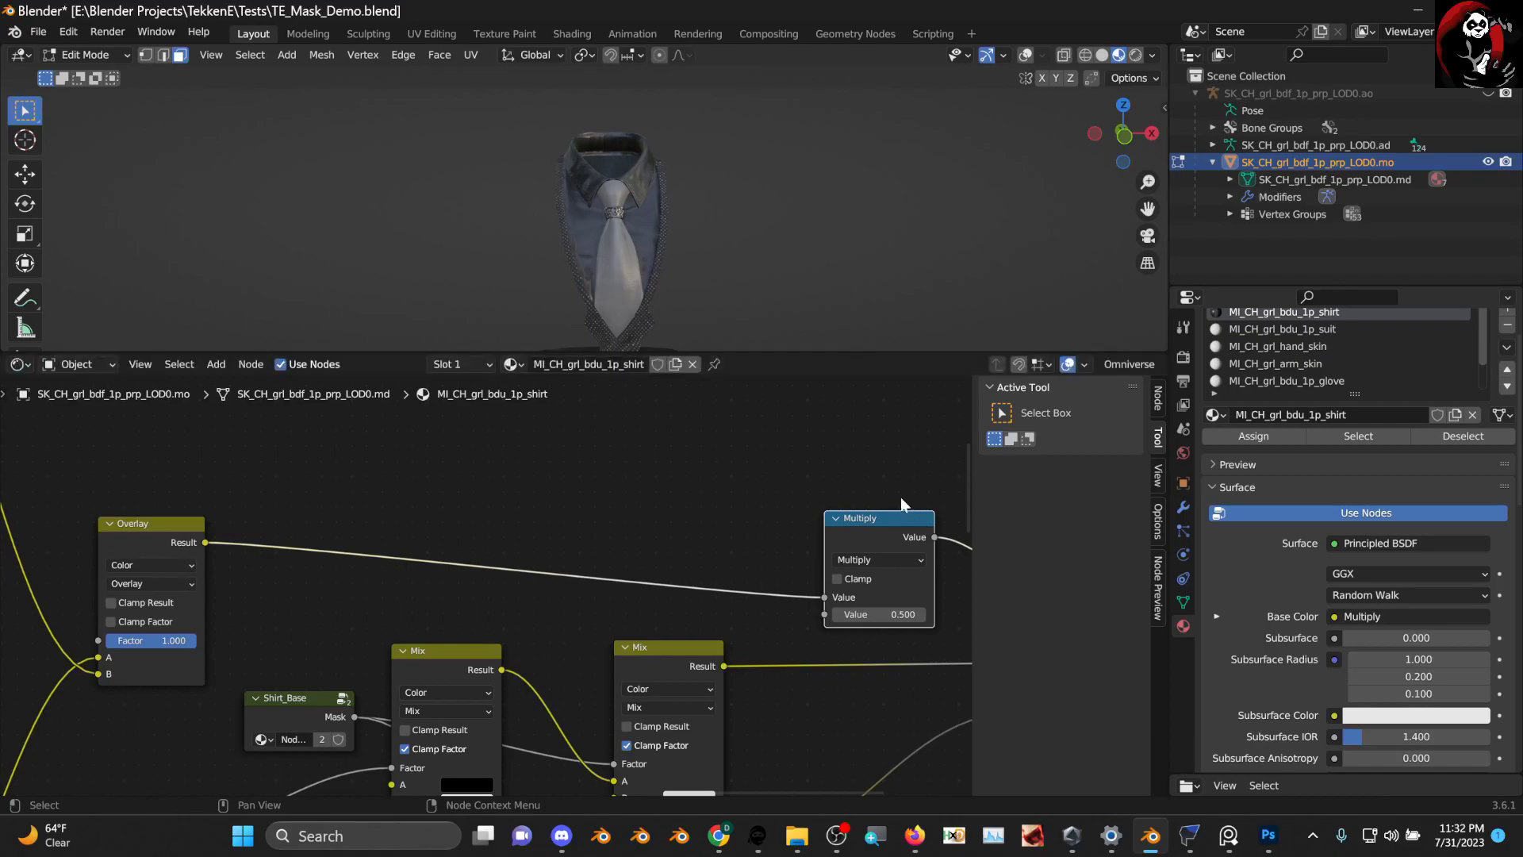
{"action": "middle_click_drag", "start_coordinate": [901, 498], "coordinate": [595, 502]}
{"action": "scroll", "coordinate": [617, 530], "scroll_direction": "up", "scroll_amount": 2}
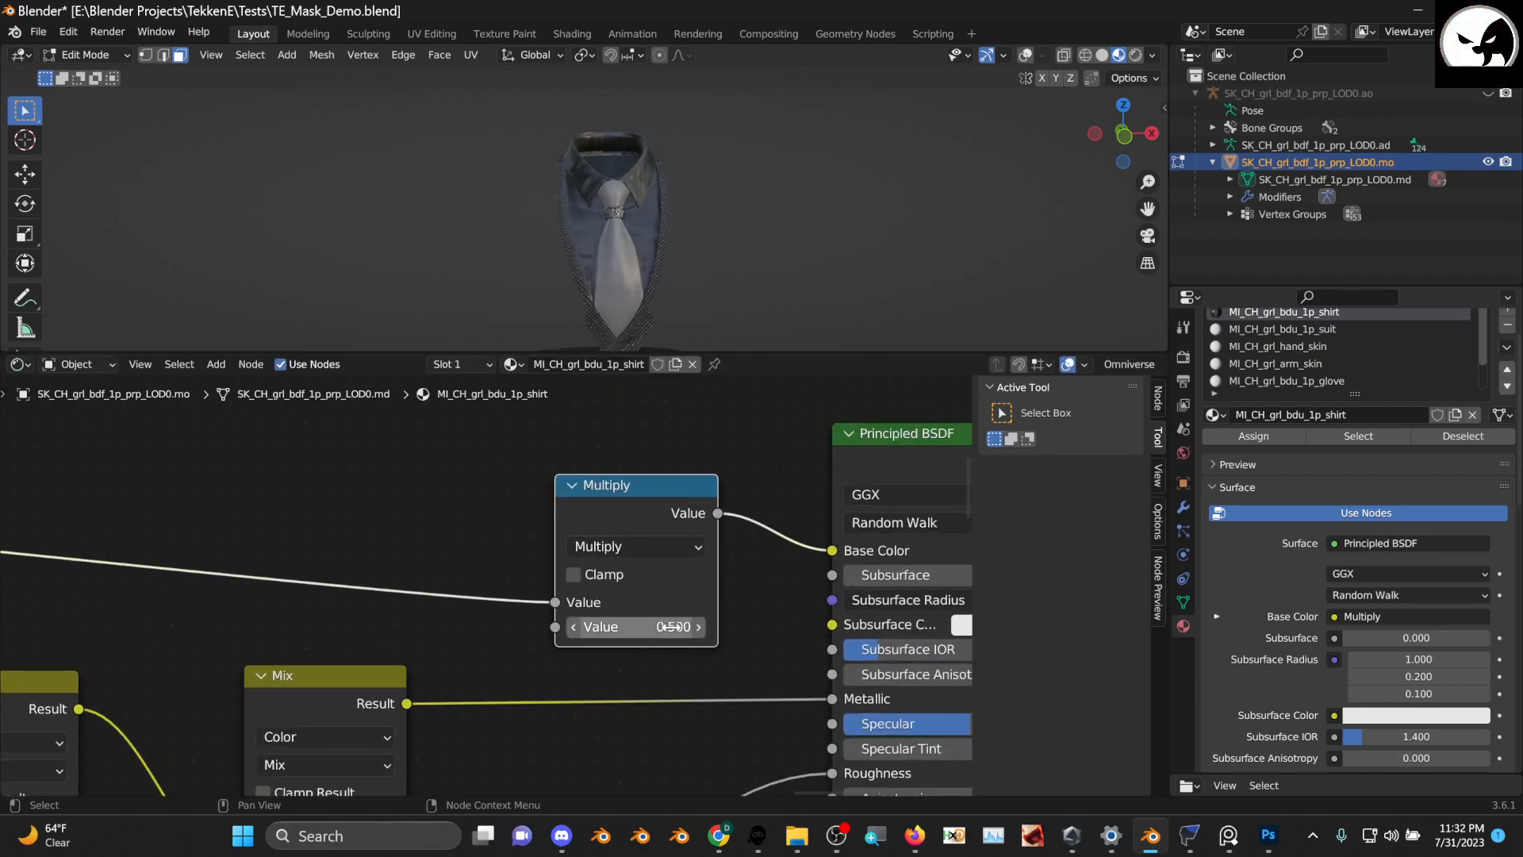
{"action": "scroll", "coordinate": [295, 524], "scroll_direction": "down", "scroll_amount": 1}
{"action": "middle_click_drag", "start_coordinate": [295, 523], "coordinate": [726, 474]}
{"action": "left_click_drag", "start_coordinate": [211, 469], "coordinate": [198, 546]}
{"action": "middle_click_drag", "start_coordinate": [608, 577], "coordinate": [216, 576]}
Set the Multiply node's second value to 1.100
{"action": "scroll", "coordinate": [507, 578], "scroll_direction": "up", "scroll_amount": 3}
{"action": "middle_click_drag", "start_coordinate": [751, 548], "coordinate": [661, 587]}
{"action": "mouse_move", "coordinate": [629, 607]}
{"action": "left_mouse_down"}
{"action": "mouse_move", "coordinate": [670, 607]}
{"action": "mouse_move", "coordinate": [603, 607]}
{"action": "left_mouse_up"}
{"action": "scroll", "coordinate": [402, 524], "scroll_direction": "down", "scroll_amount": 2}
{"action": "scroll", "coordinate": [560, 498], "scroll_direction": "down", "scroll_amount": 2}
{"action": "scroll", "coordinate": [520, 511], "scroll_direction": "down", "scroll_amount": 1}
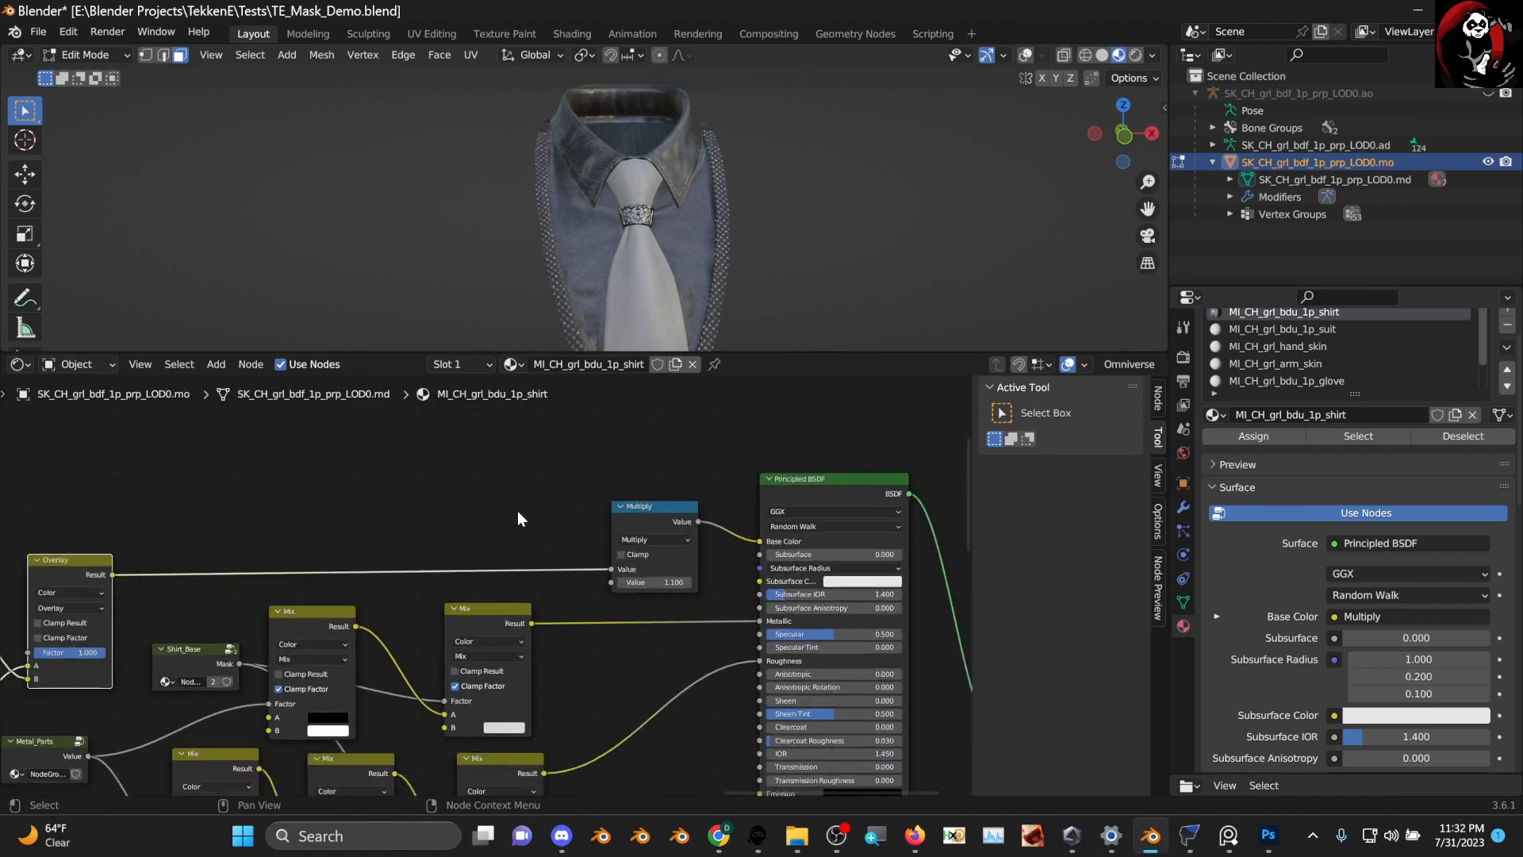
Disconnect the Math Multiply node from Base Color and delete it
{"action": "left_click_drag", "start_coordinate": [112, 575], "coordinate": [652, 511]}
{"action": "left_click", "coordinate": [653, 512]}
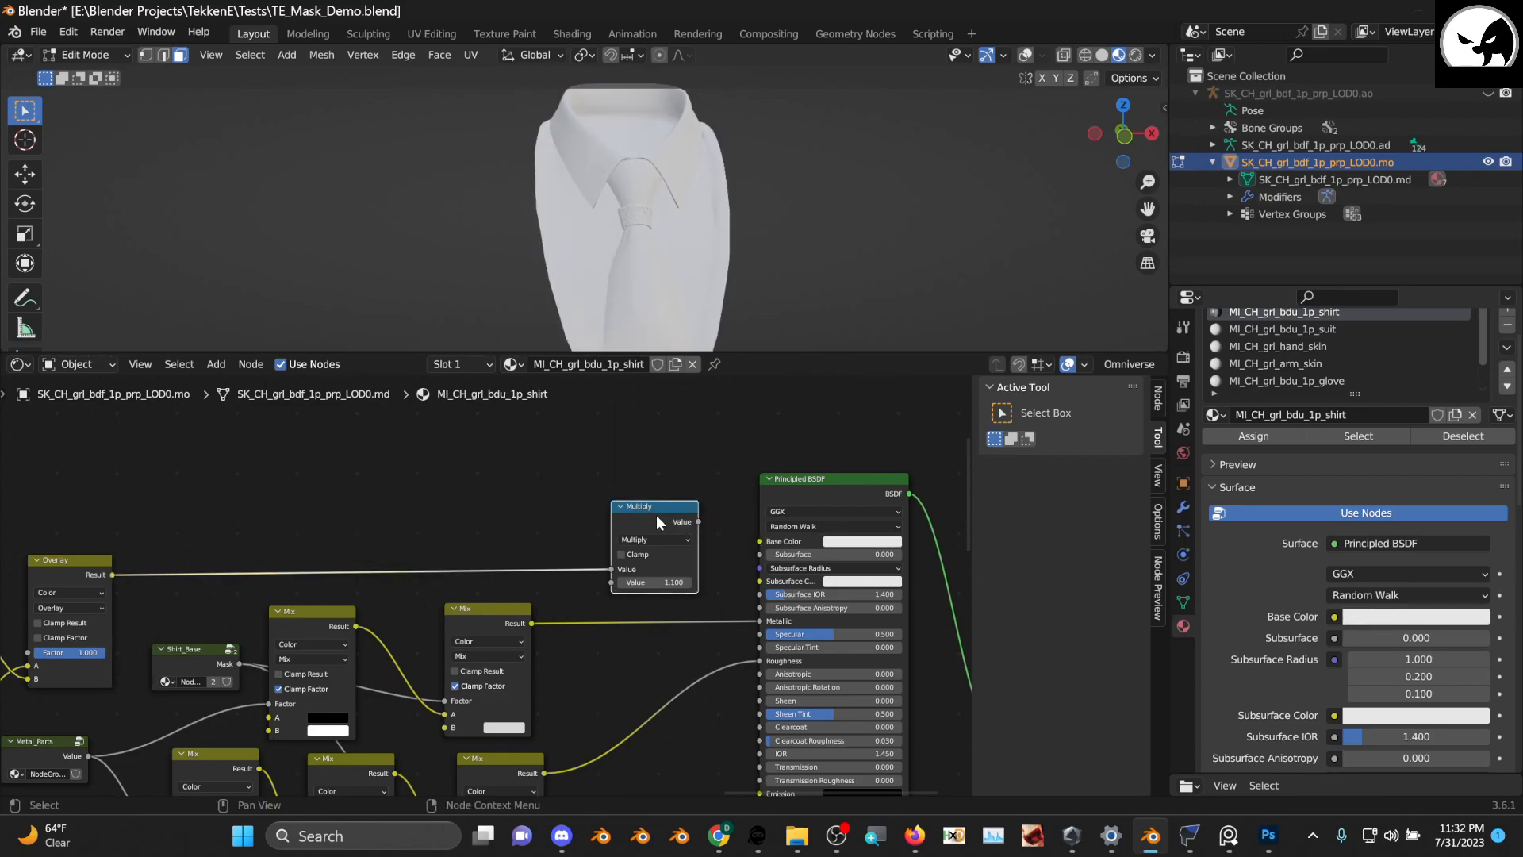
{"action": "key", "text": "Delete"}
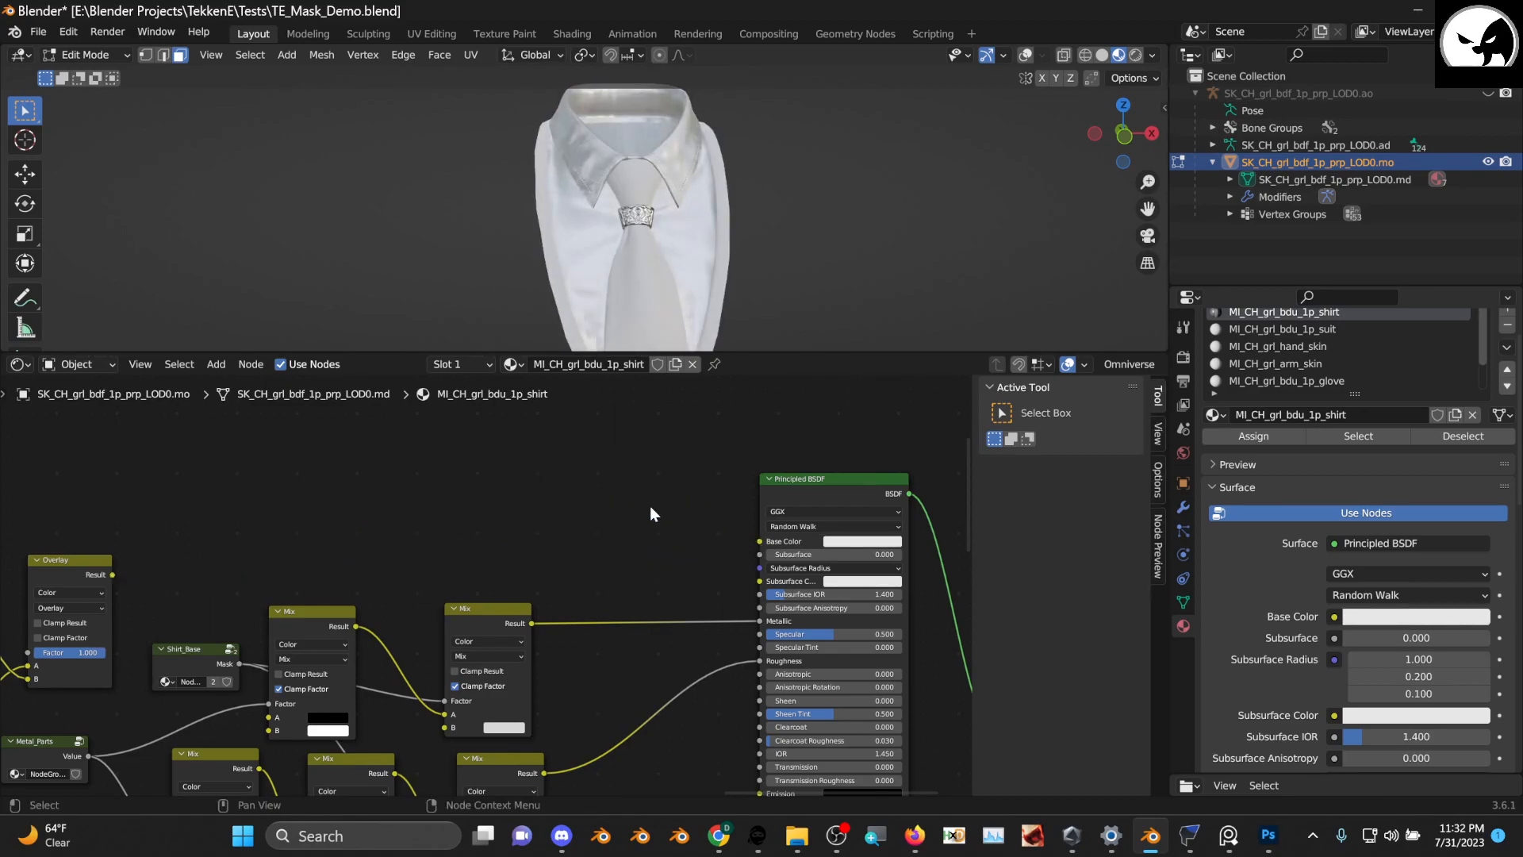
Add a Vector Math node linked from the Overlay Result and connect its Vector output to the Principled BSDF's Base Color
{"action": "left_click_drag", "start_coordinate": [106, 569], "coordinate": [432, 517]}
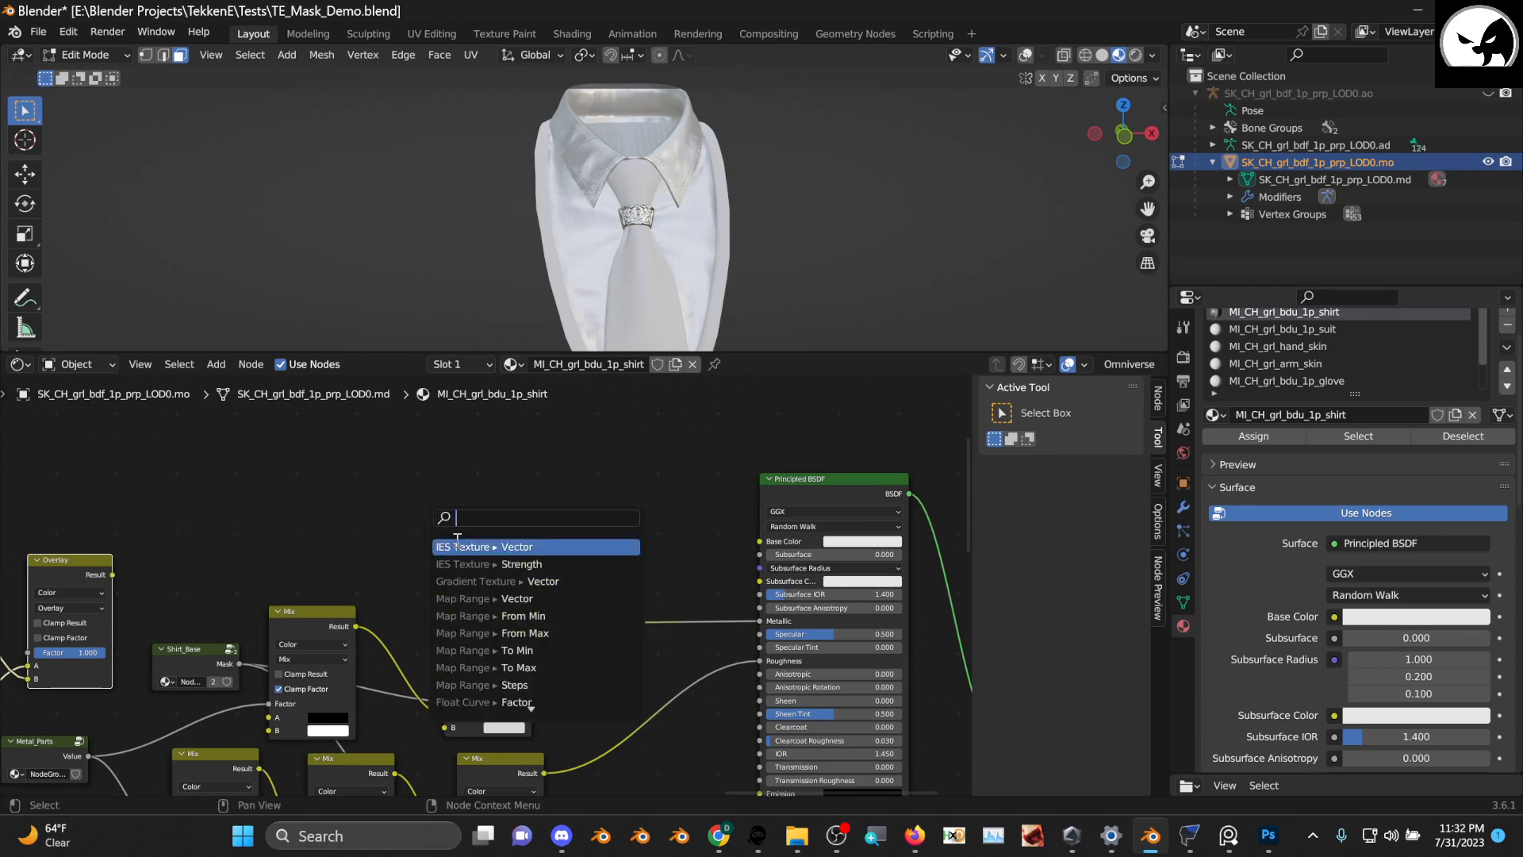
{"action": "type", "text": "vertx"}
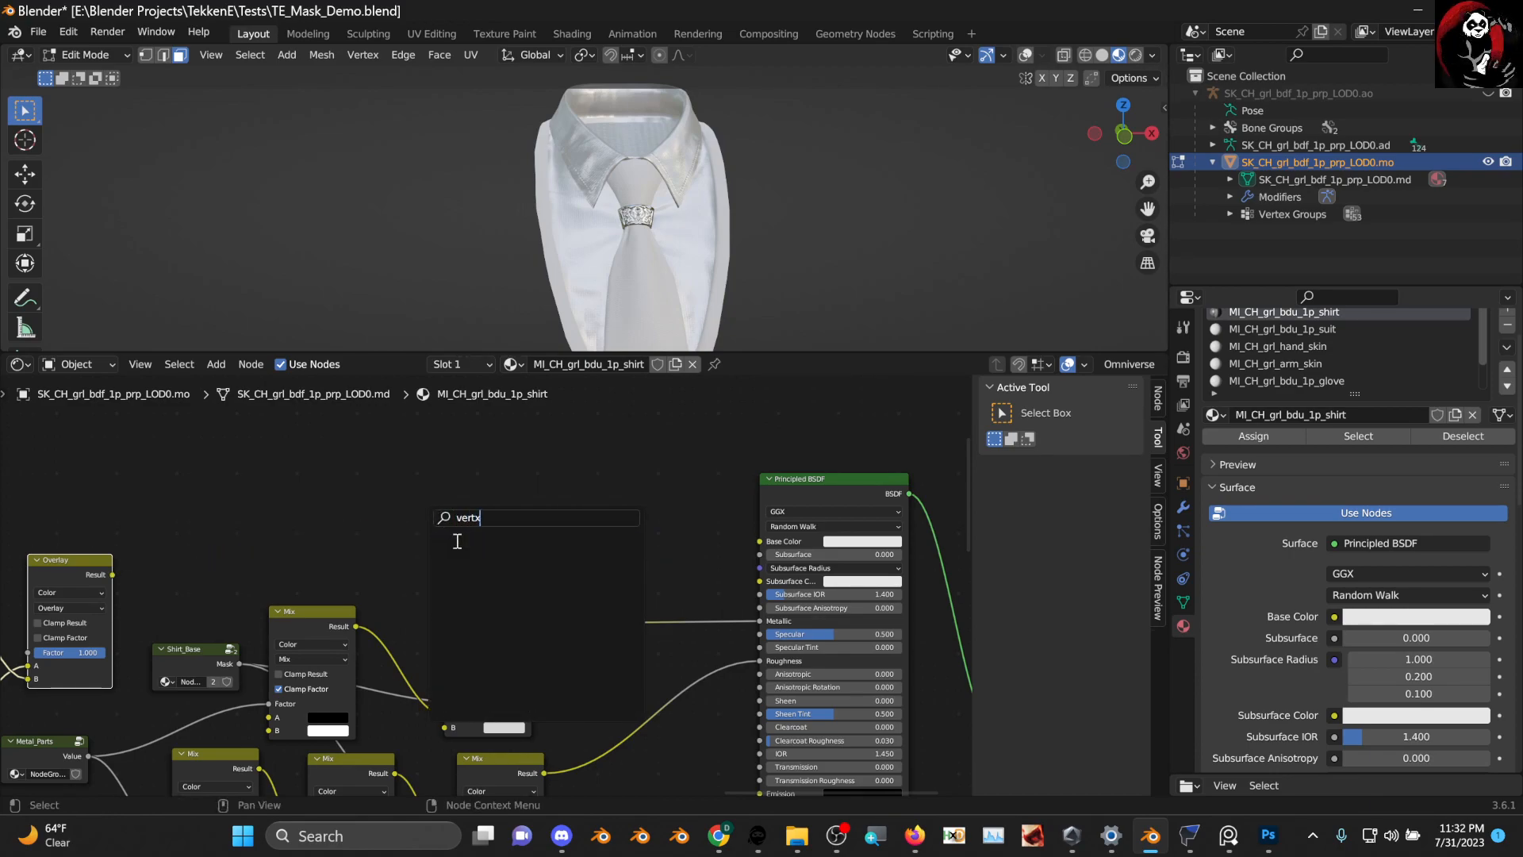
{"action": "type", "text": "e"}
{"action": "key", "text": "BackSpace"}
{"action": "key", "text": "BackSpace"}
{"action": "key", "text": "BackSpace"}
{"action": "key", "text": "BackSpace"}
{"action": "key", "text": "BackSpace"}
{"action": "type", "text": "math"}
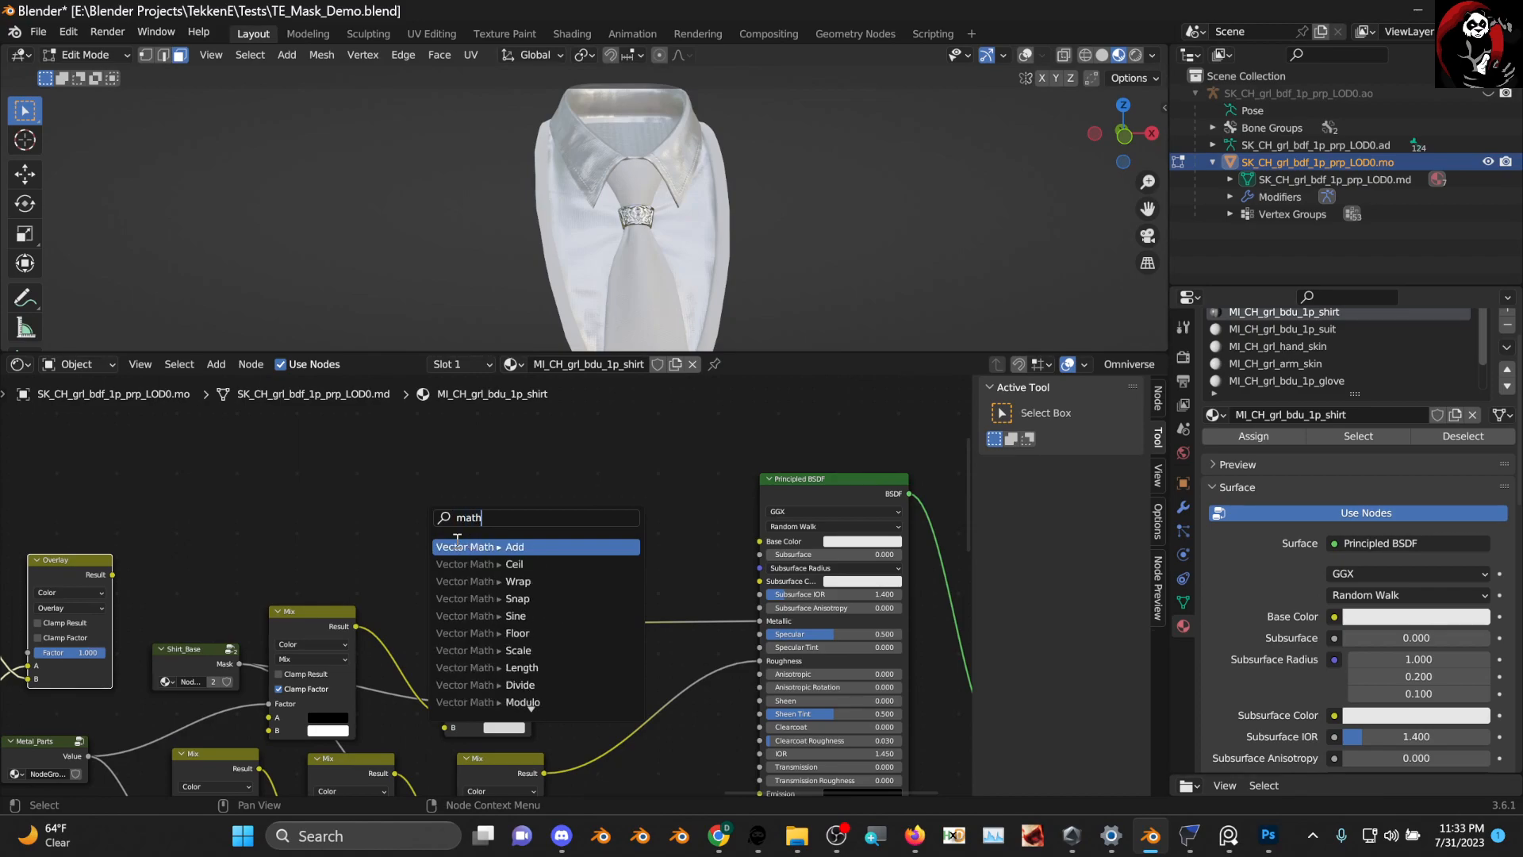
{"action": "key", "text": "Return"}
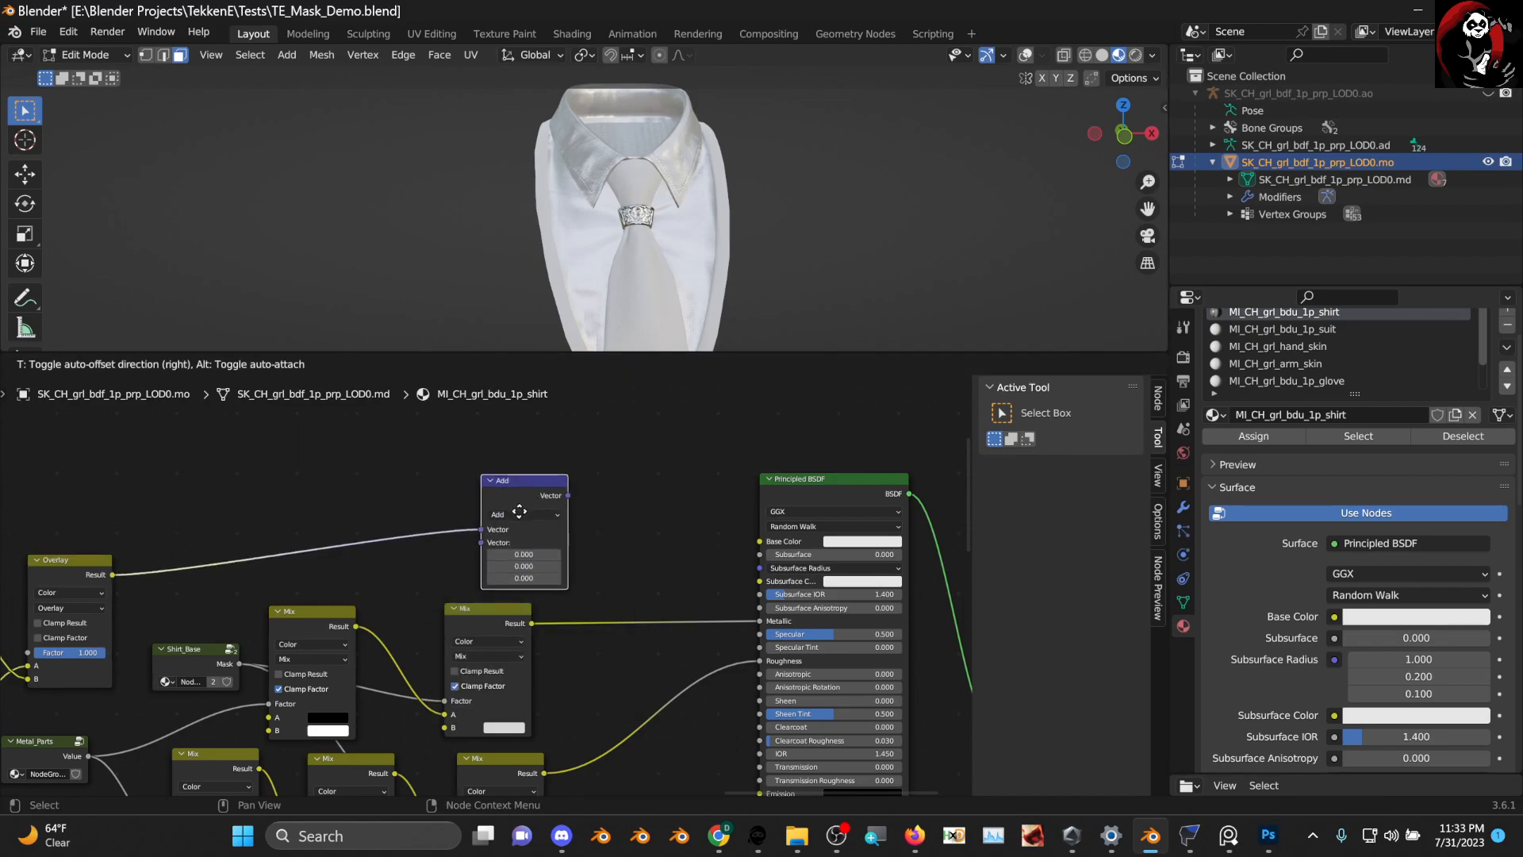
{"action": "left_click", "coordinate": [535, 526]}
{"action": "left_click_drag", "start_coordinate": [623, 489], "coordinate": [753, 541]}
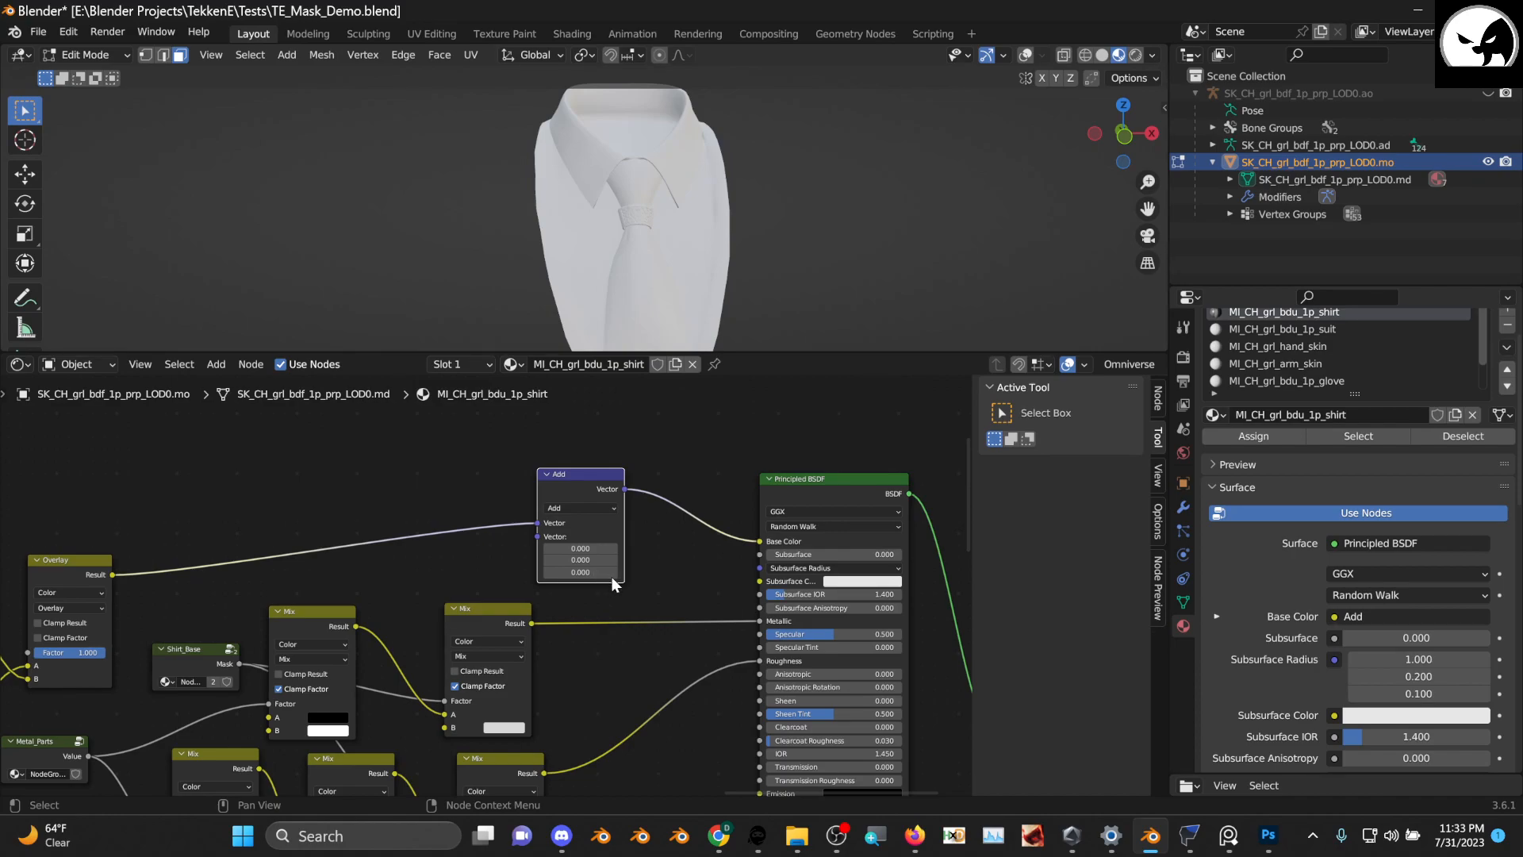
Set all three components of the Vector Math node's second vector to -0.400 and change its operation to Multiply
{"action": "scroll", "coordinate": [625, 568], "scroll_direction": "up", "scroll_amount": 1}
{"action": "scroll", "coordinate": [625, 568], "scroll_direction": "up", "scroll_amount": 4}
{"action": "left_click_drag", "start_coordinate": [626, 530], "coordinate": [659, 529]}
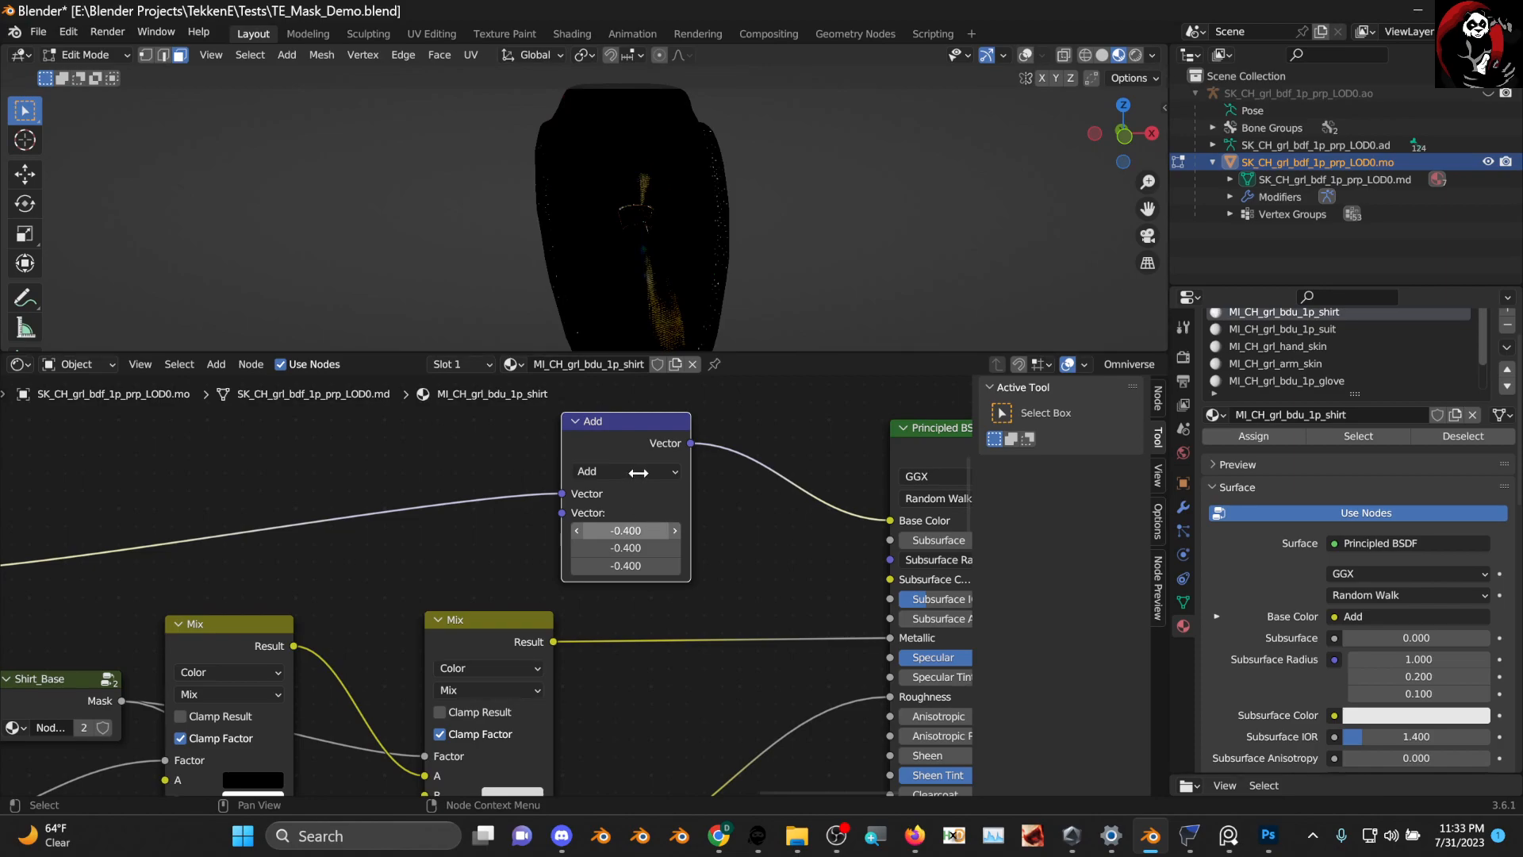
{"action": "left_click", "coordinate": [635, 471]}
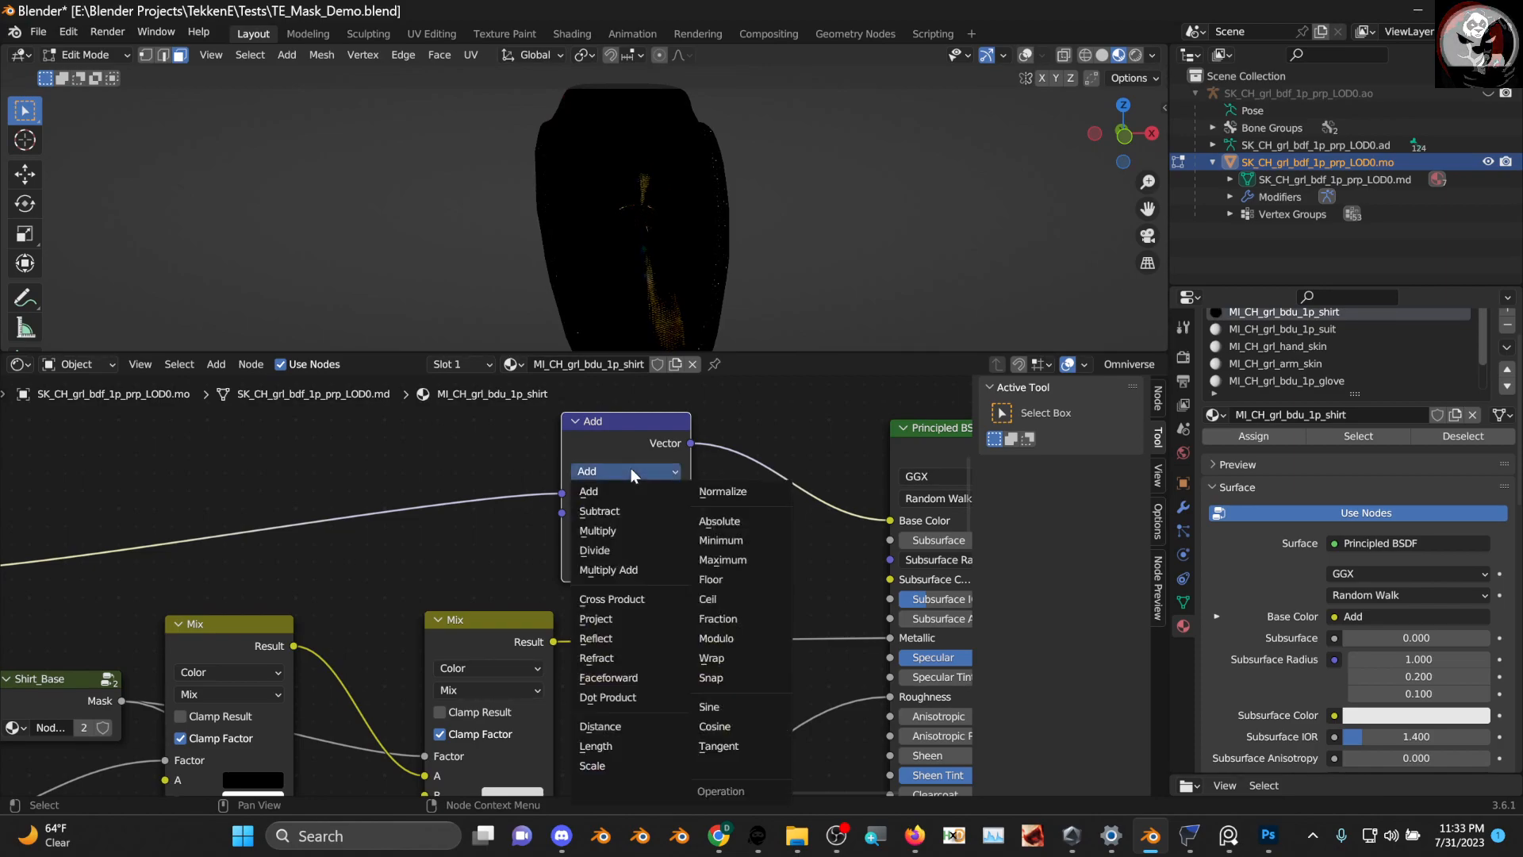
{"action": "left_click", "coordinate": [624, 529]}
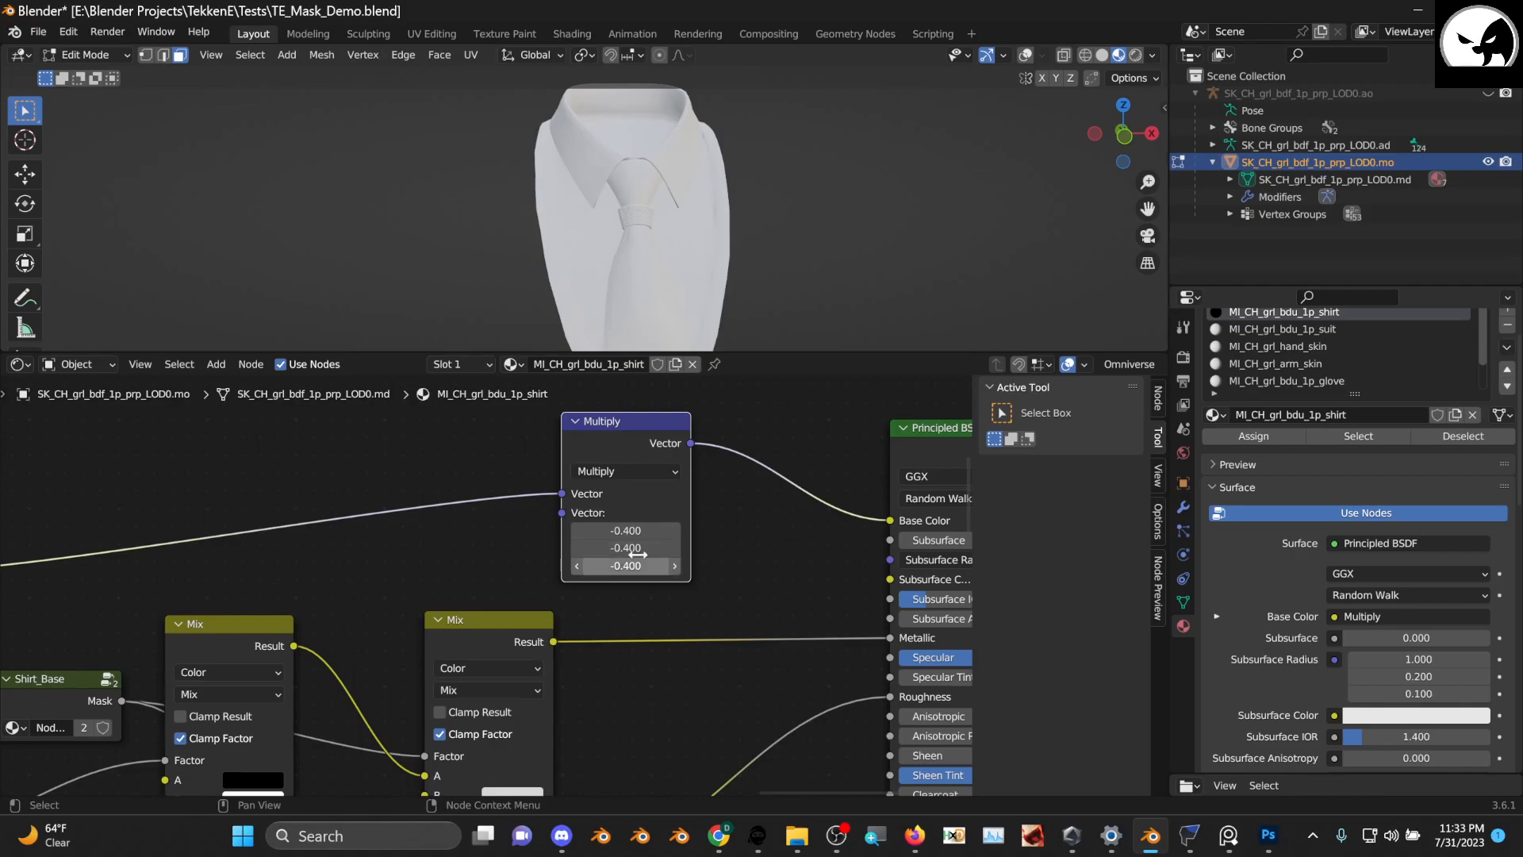
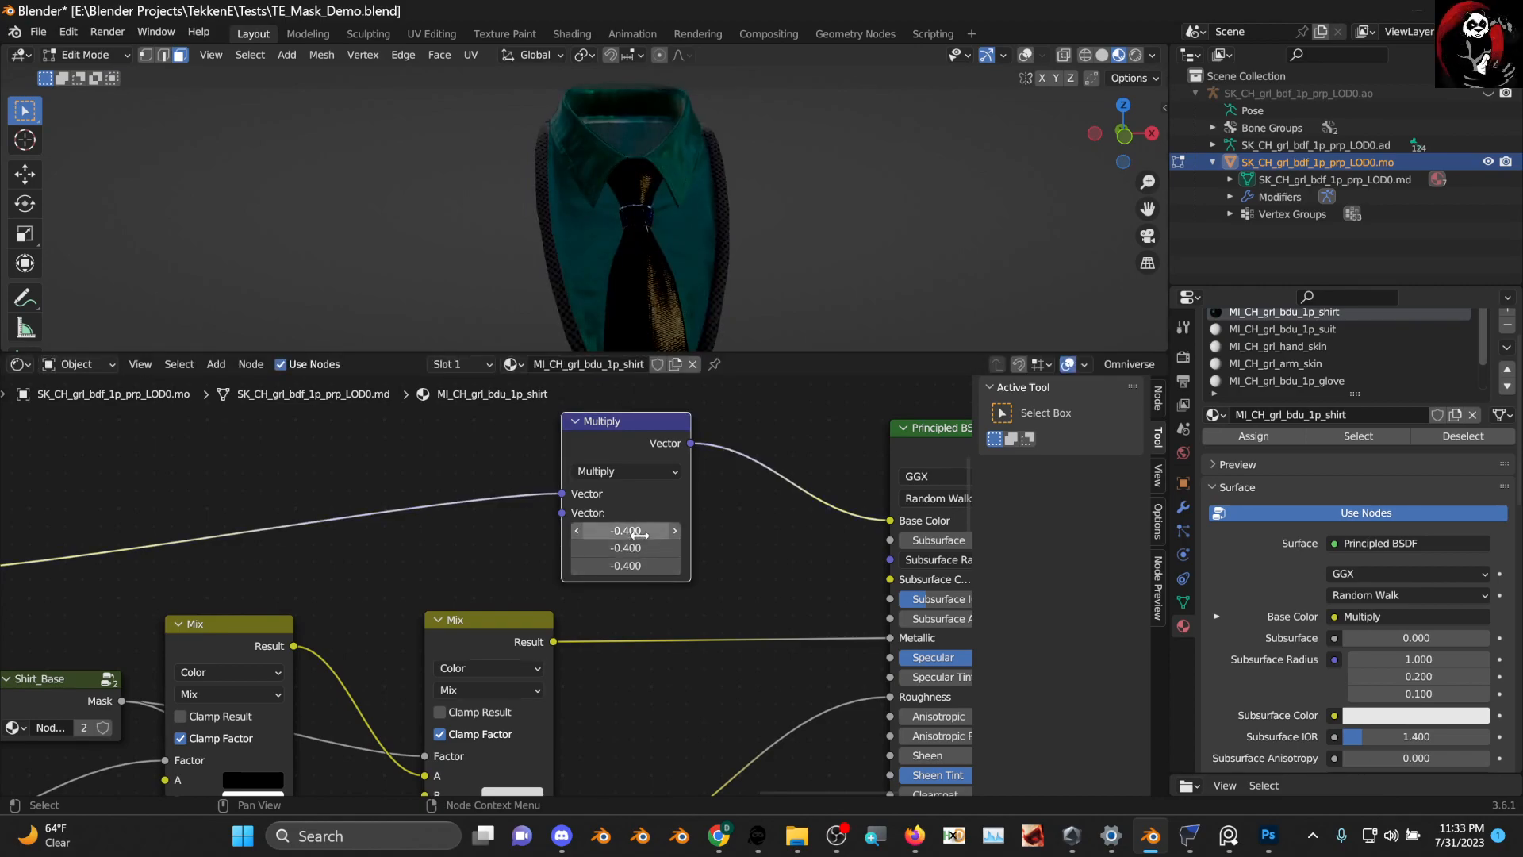
Set all three components of the Multiply node's second vector to 2
{"action": "left_click_drag", "start_coordinate": [641, 534], "coordinate": [642, 566]}
{"action": "type", "text": "2"}
{"action": "key", "text": "Return"}
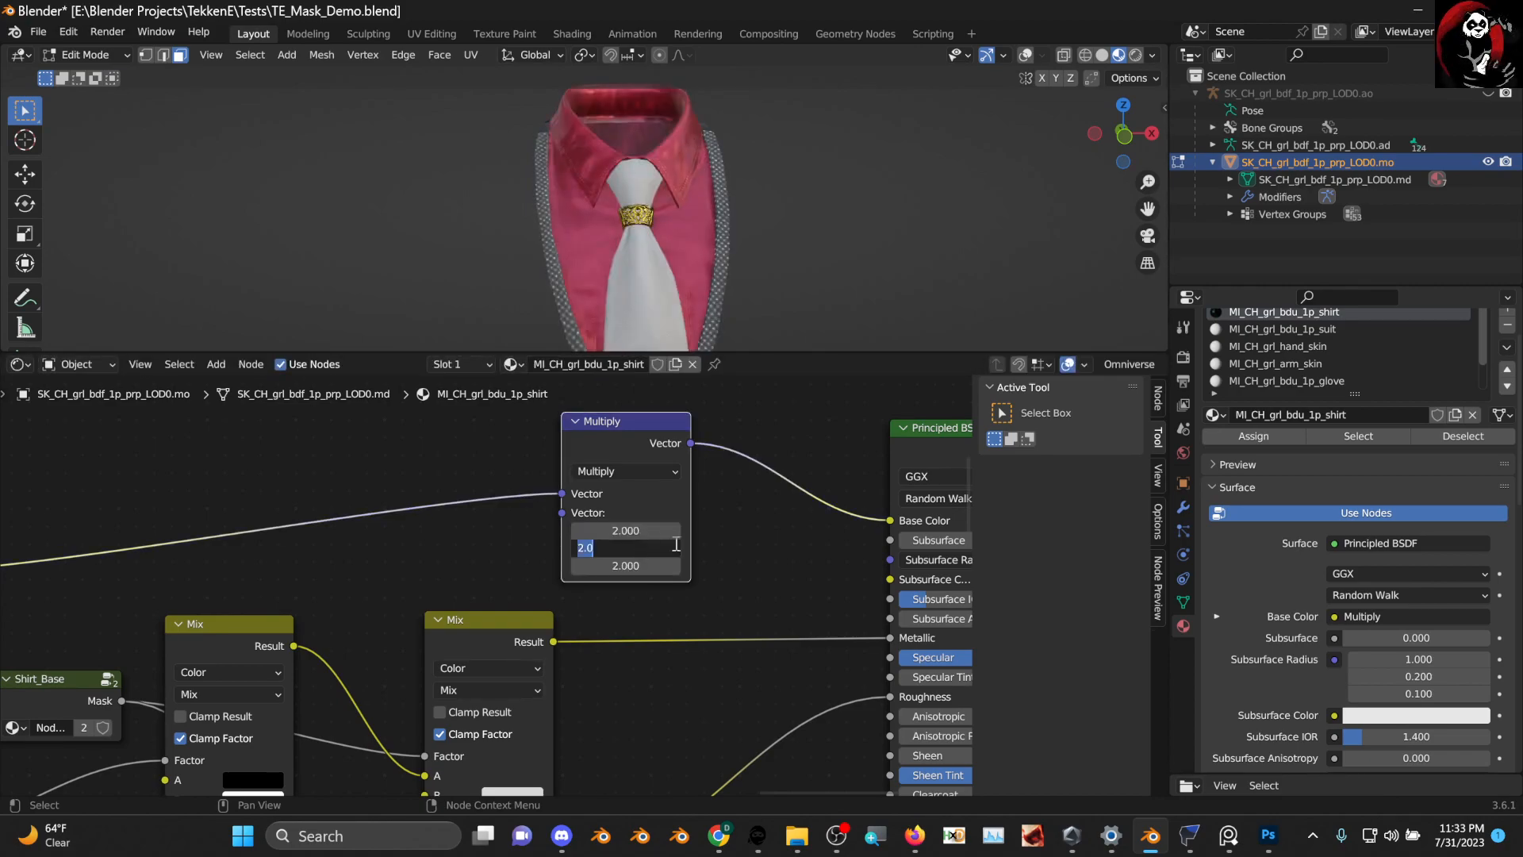
Add a Value node feeding the Multiply node's second vector input, and arrange the two nodes
{"action": "left_click_drag", "start_coordinate": [561, 513], "coordinate": [476, 540]}
{"action": "type", "text": "value"}
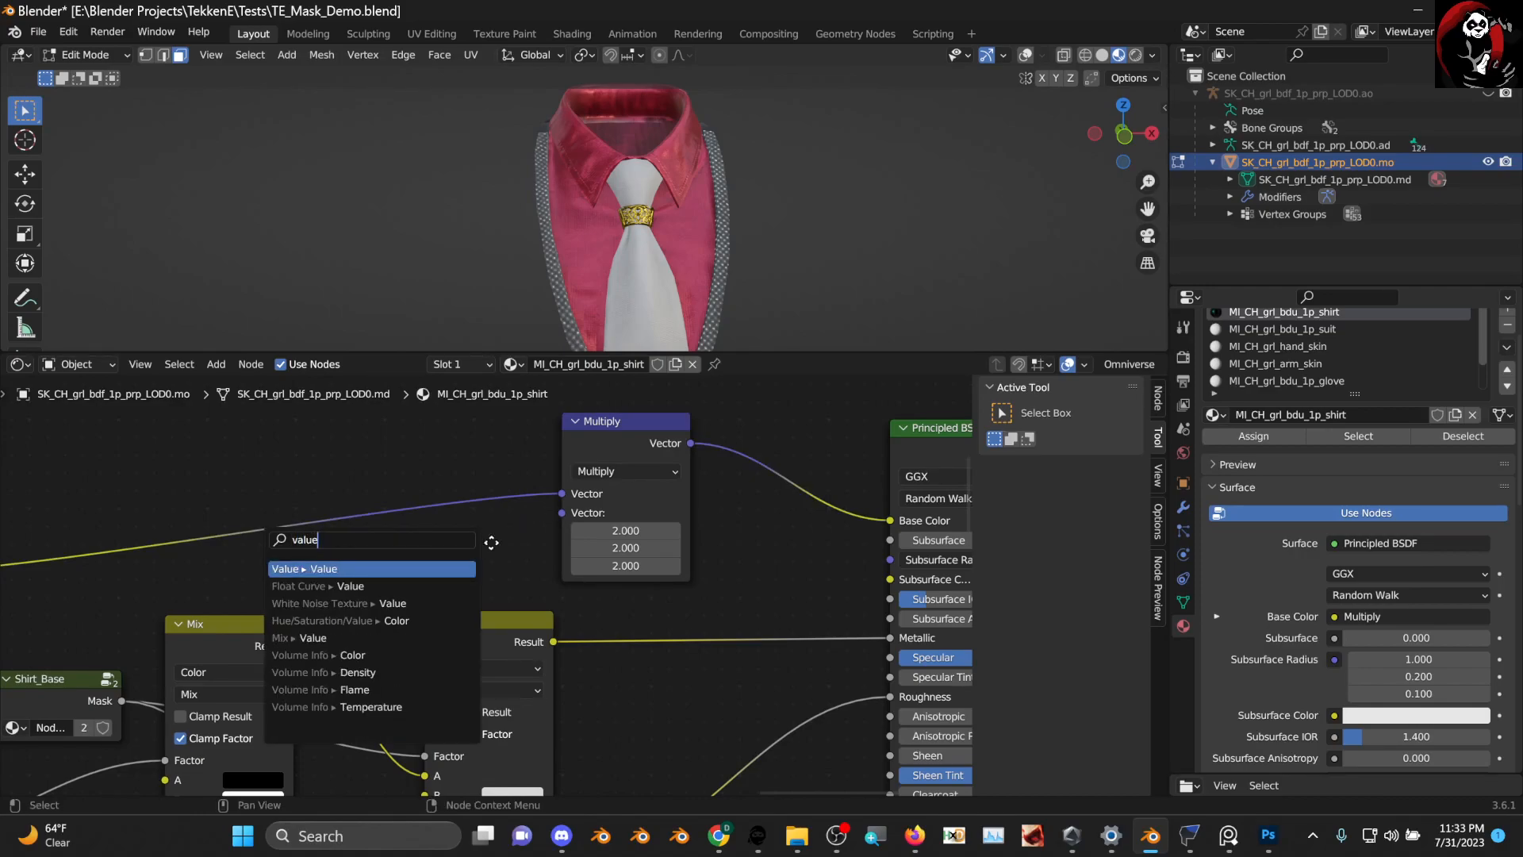
{"action": "key", "text": "Return"}
{"action": "left_click", "coordinate": [517, 550]}
{"action": "left_click_drag", "start_coordinate": [652, 434], "coordinate": [670, 472]}
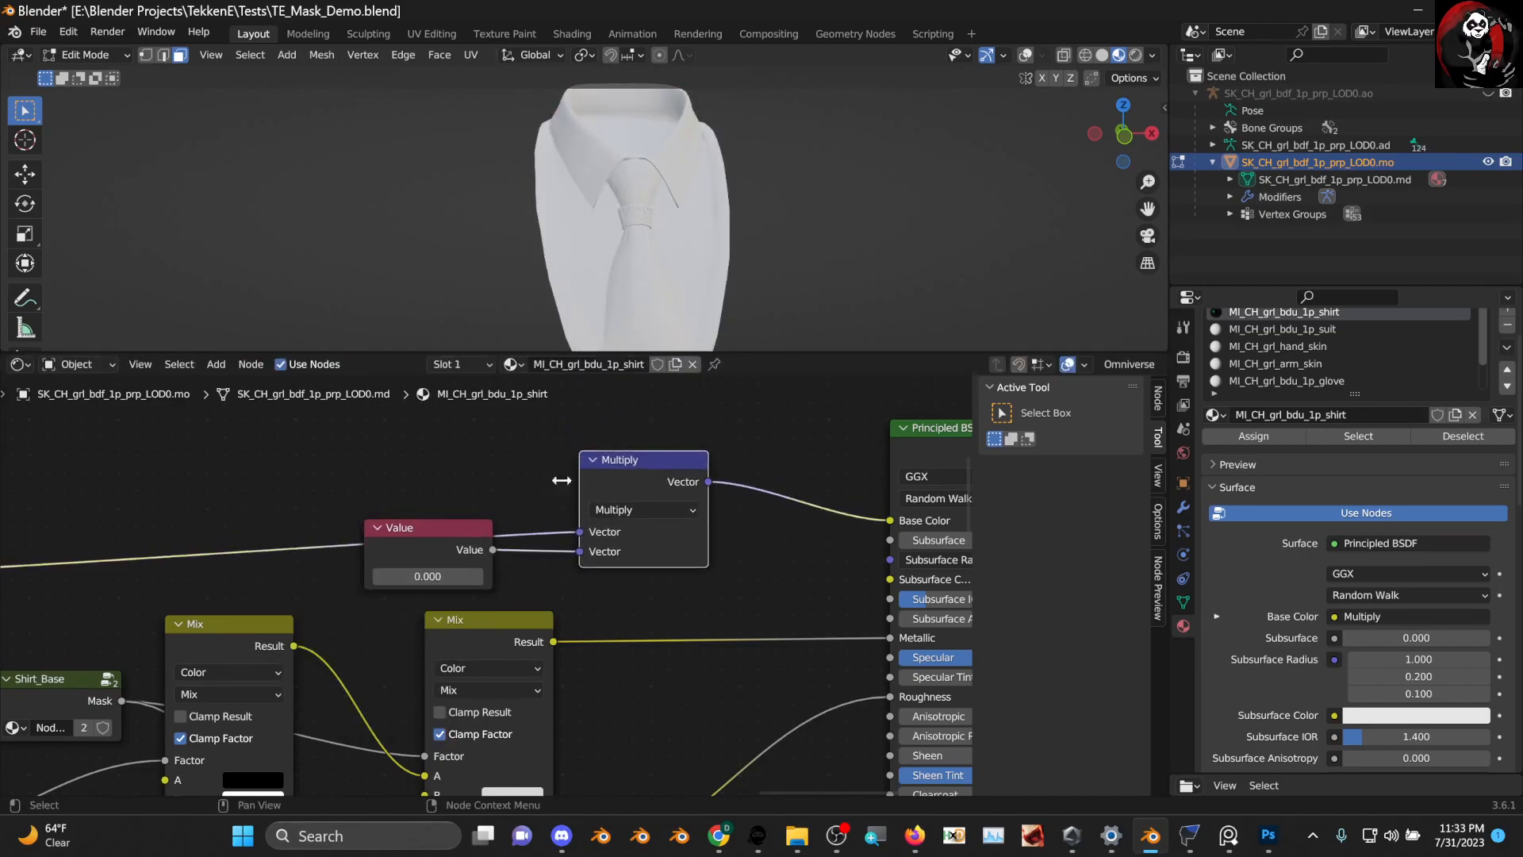
{"action": "mouse_move", "coordinate": [449, 527]}
{"action": "left_mouse_down"}
{"action": "mouse_move", "coordinate": [449, 459]}
{"action": "mouse_move", "coordinate": [452, 508]}
{"action": "mouse_move", "coordinate": [469, 509]}
{"action": "mouse_move", "coordinate": [262, 508]}
{"action": "mouse_move", "coordinate": [458, 509]}
{"action": "left_mouse_up"}
{"action": "scroll", "coordinate": [441, 517], "scroll_direction": "up", "scroll_amount": 1}
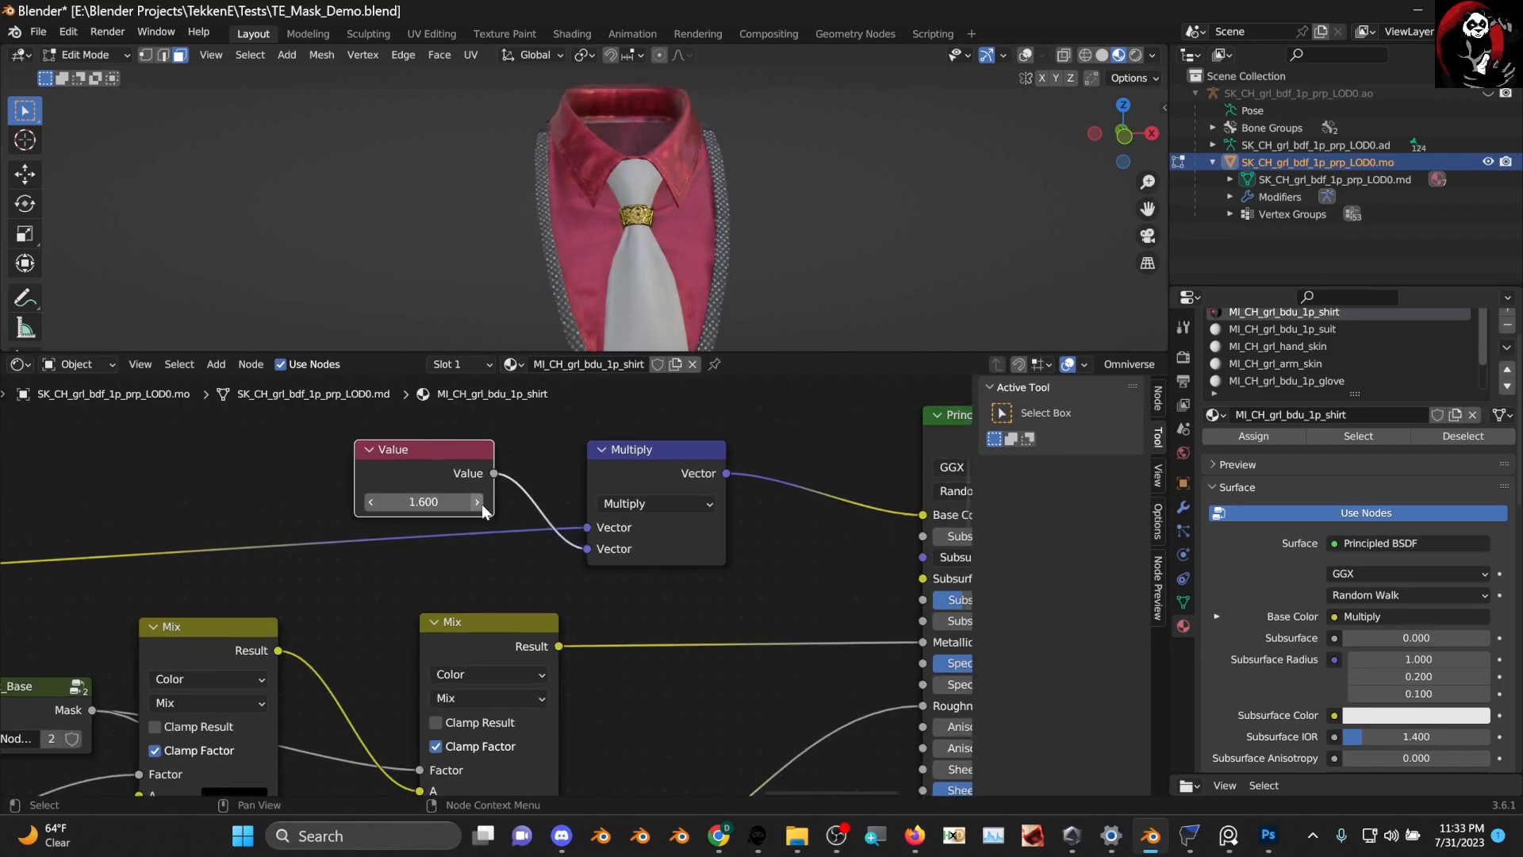
Set the Value node driving the Multiply node to 2
{"action": "left_click", "coordinate": [477, 502]}
{"action": "left_click", "coordinate": [441, 503]}
{"action": "type", "text": "2"}
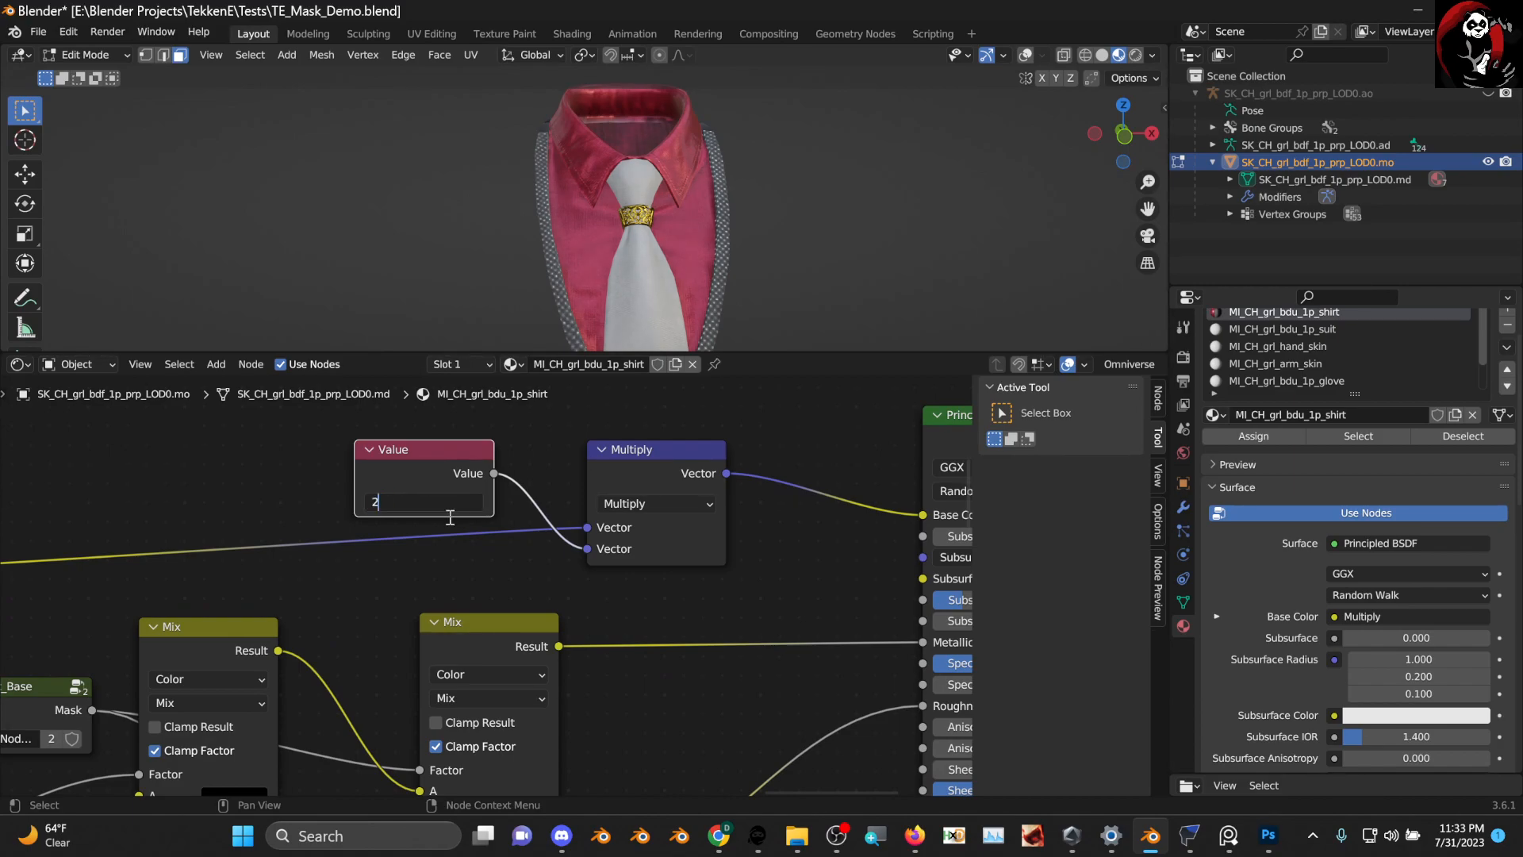
{"action": "key", "text": "Return"}
Examine the brightened shirt and tie from several angles and distances, finishing in the front view
{"action": "scroll", "coordinate": [492, 569], "scroll_direction": "down", "scroll_amount": 5}
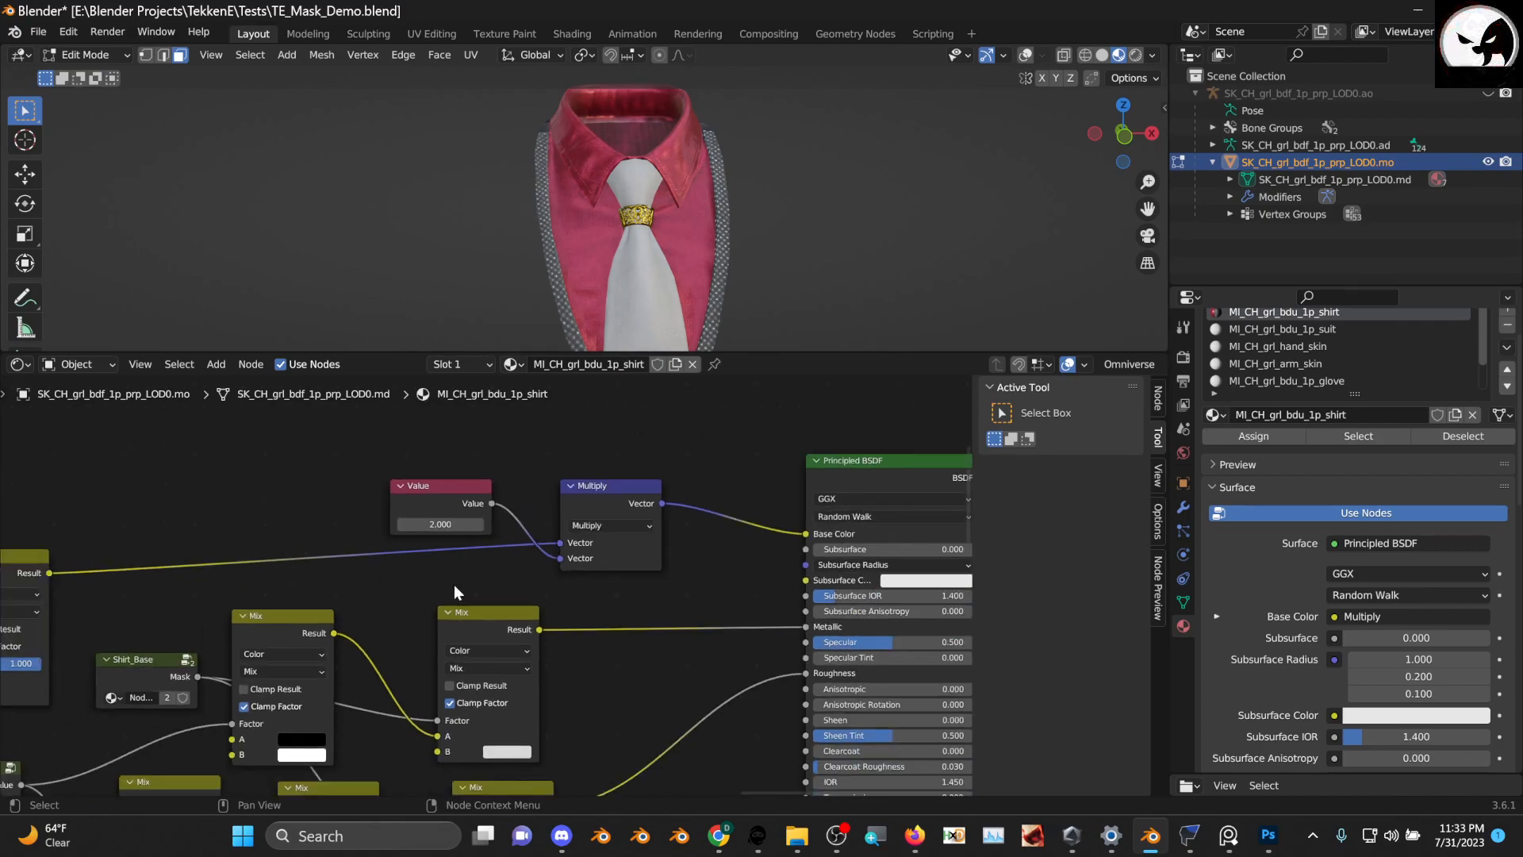
{"action": "scroll", "coordinate": [714, 274], "scroll_direction": "down", "scroll_amount": 3}
{"action": "middle_click_drag", "start_coordinate": [718, 279], "coordinate": [788, 231]}
{"action": "key", "text": "KP_1"}
{"action": "scroll", "coordinate": [766, 268], "scroll_direction": "up", "scroll_amount": 2}
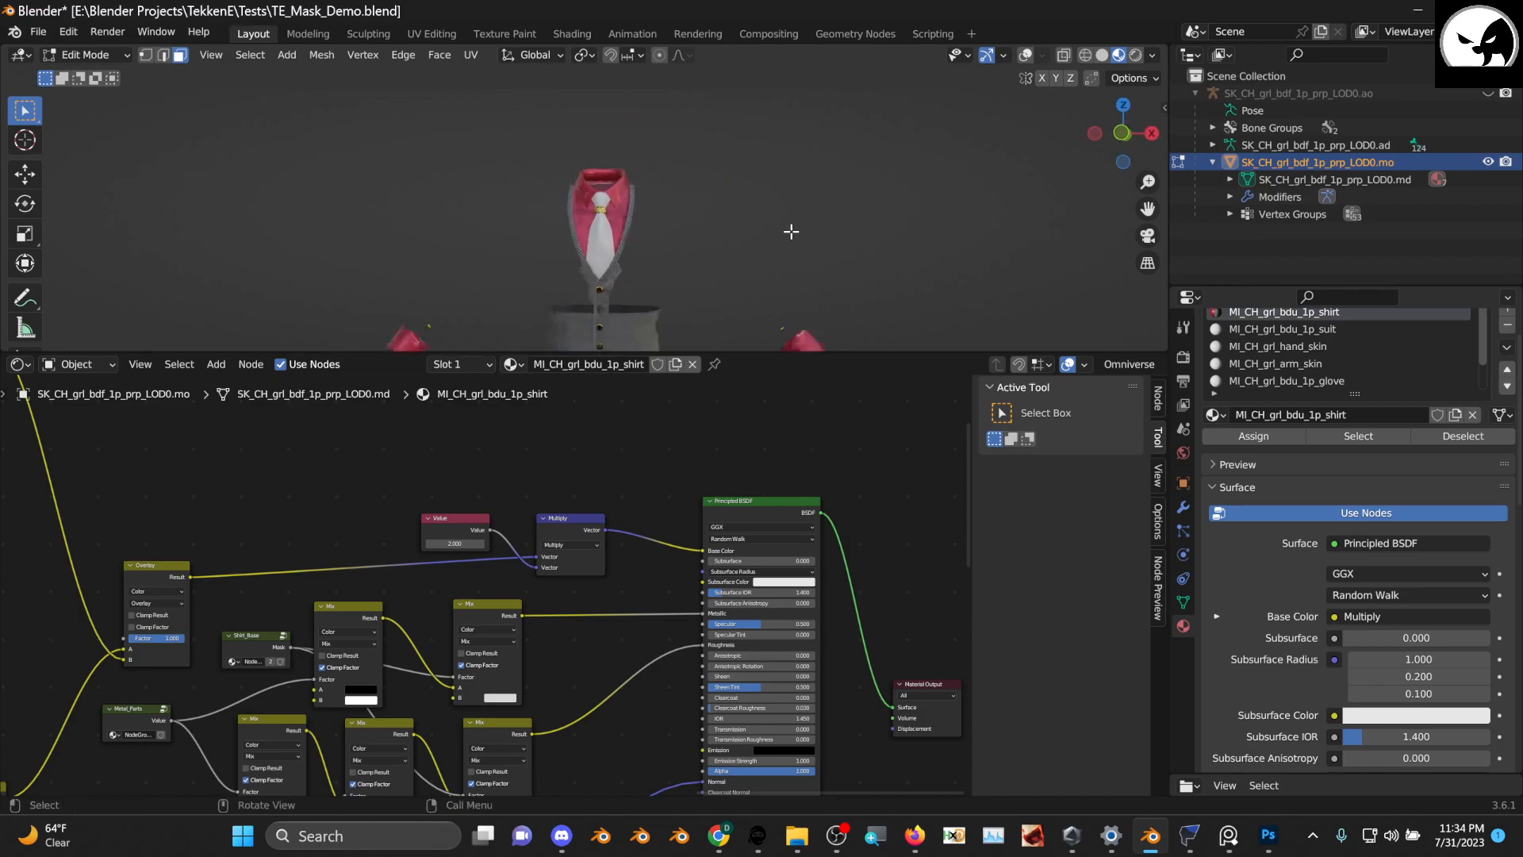
{"action": "scroll", "coordinate": [683, 282], "scroll_direction": "up", "scroll_amount": 6}
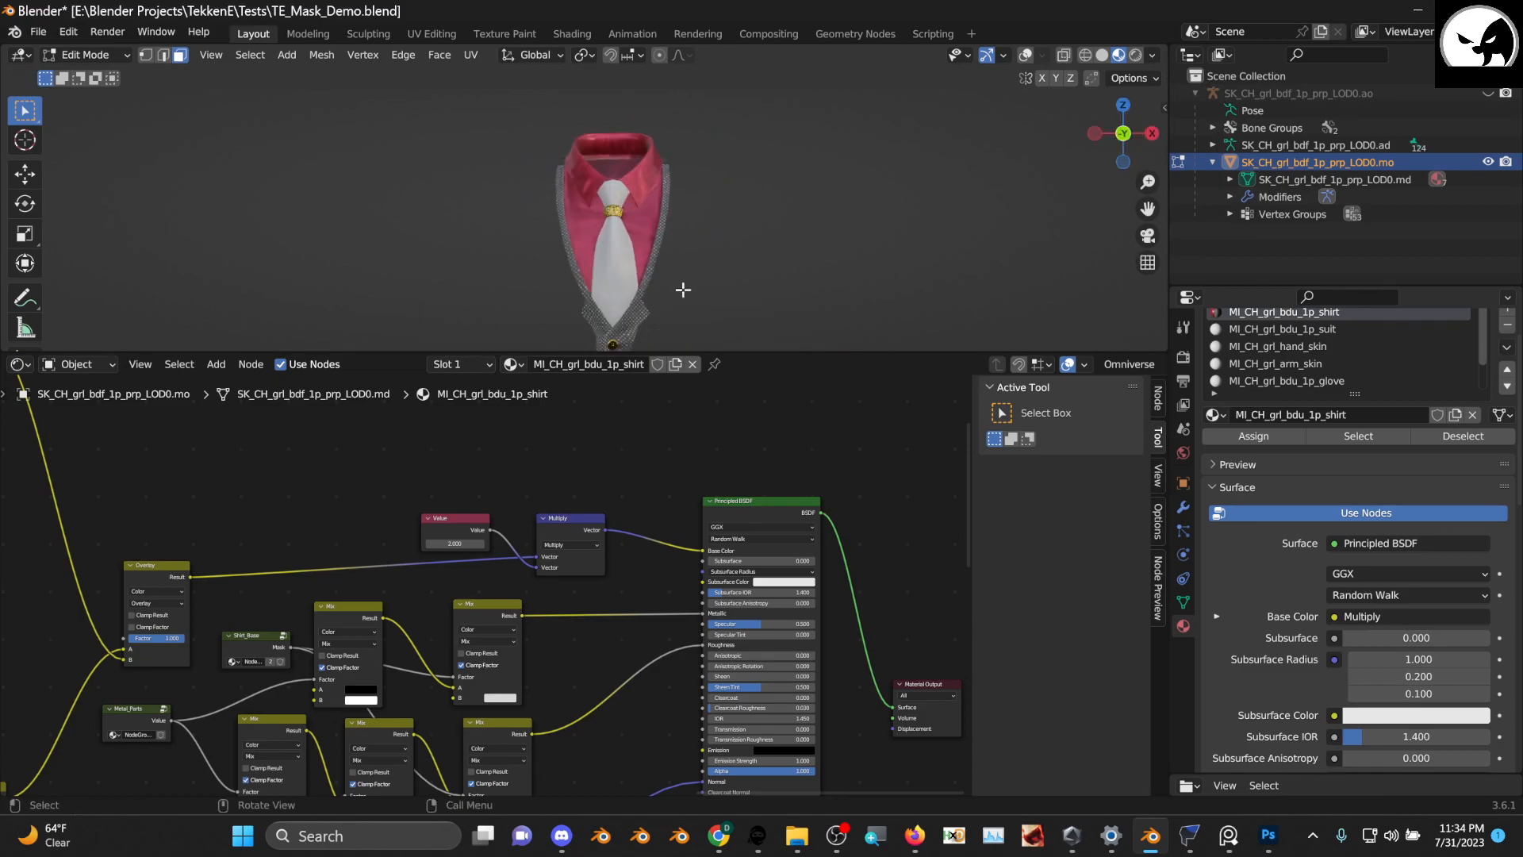
{"action": "mouse_move", "coordinate": [683, 283]}
{"action": "middle_mouse_down"}
{"action": "mouse_move", "coordinate": [418, 190]}
{"action": "mouse_move", "coordinate": [698, 215]}
{"action": "mouse_move", "coordinate": [682, 259]}
{"action": "middle_mouse_up"}
{"action": "scroll", "coordinate": [707, 234], "scroll_direction": "down", "scroll_amount": 4}
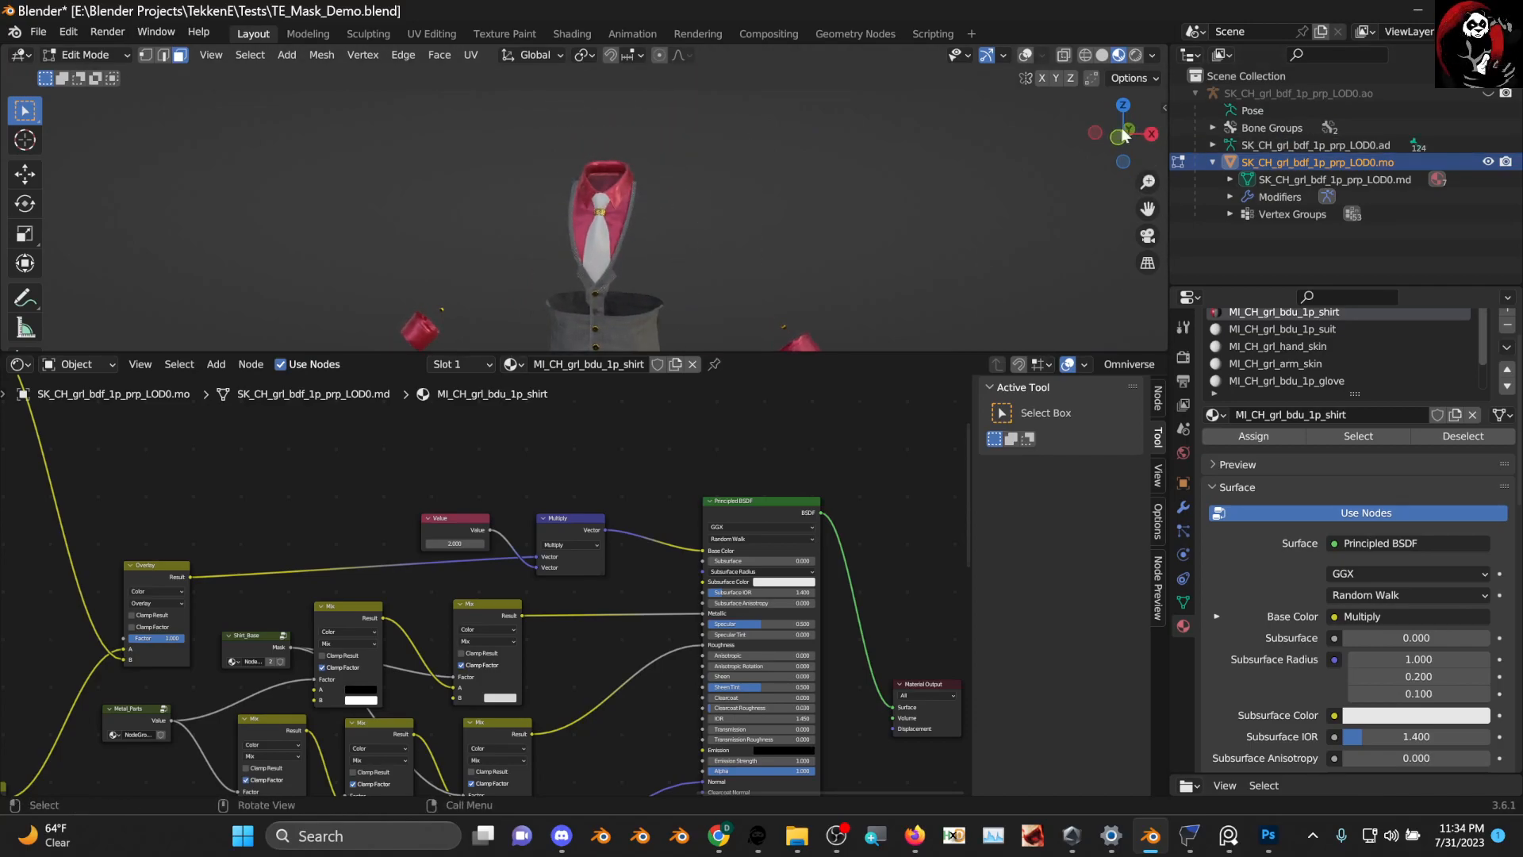
{"action": "scroll", "coordinate": [693, 282], "scroll_direction": "up", "scroll_amount": 5}
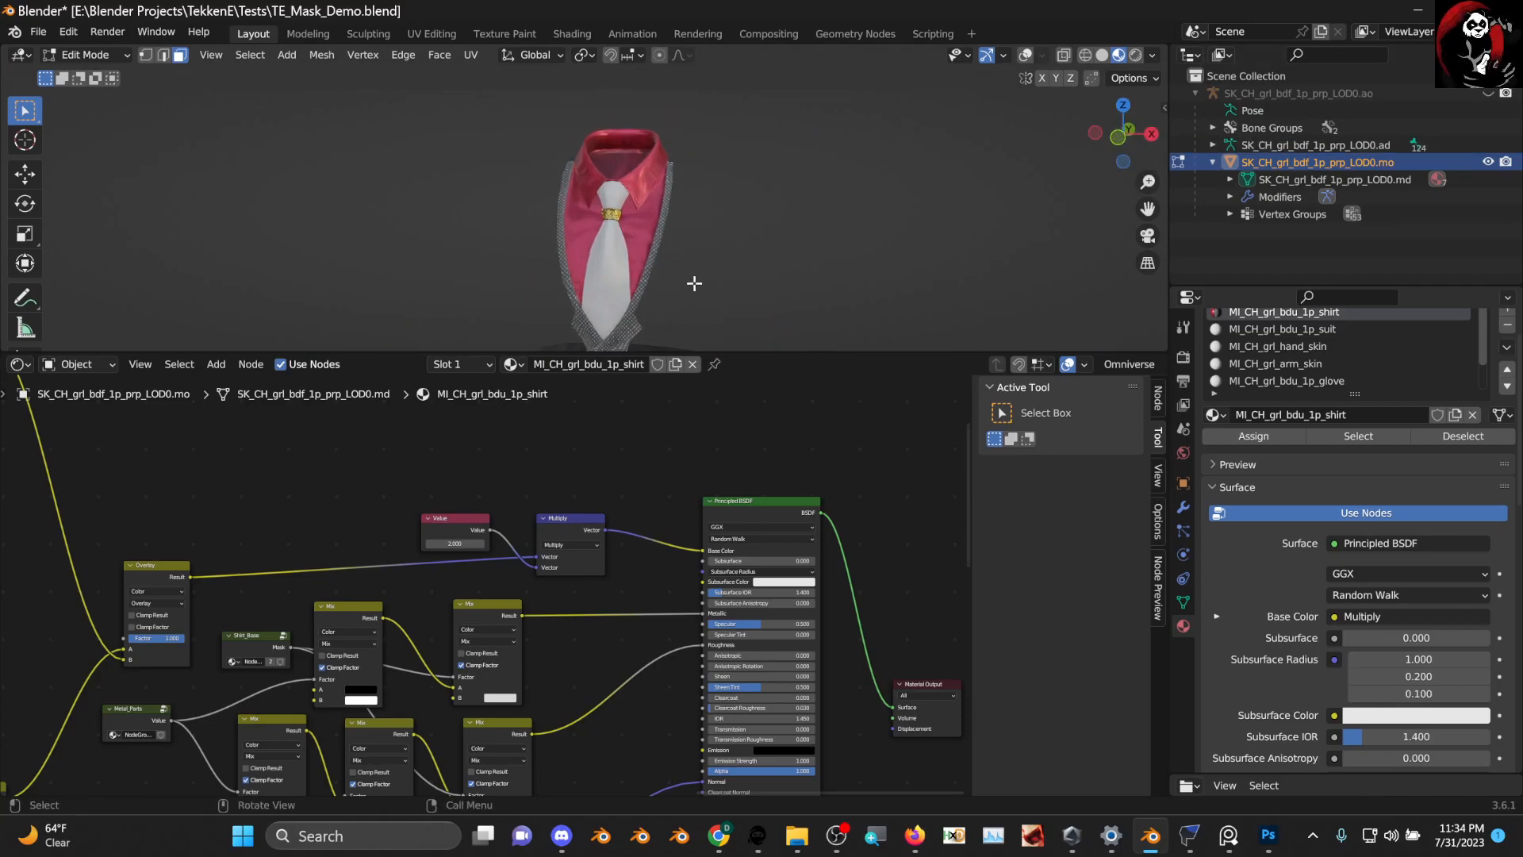
{"action": "left_click", "coordinate": [1118, 137]}
Switch the shader node area to the UV Editor and show the TexTools add-on's settings
{"action": "left_click", "coordinate": [16, 365]}
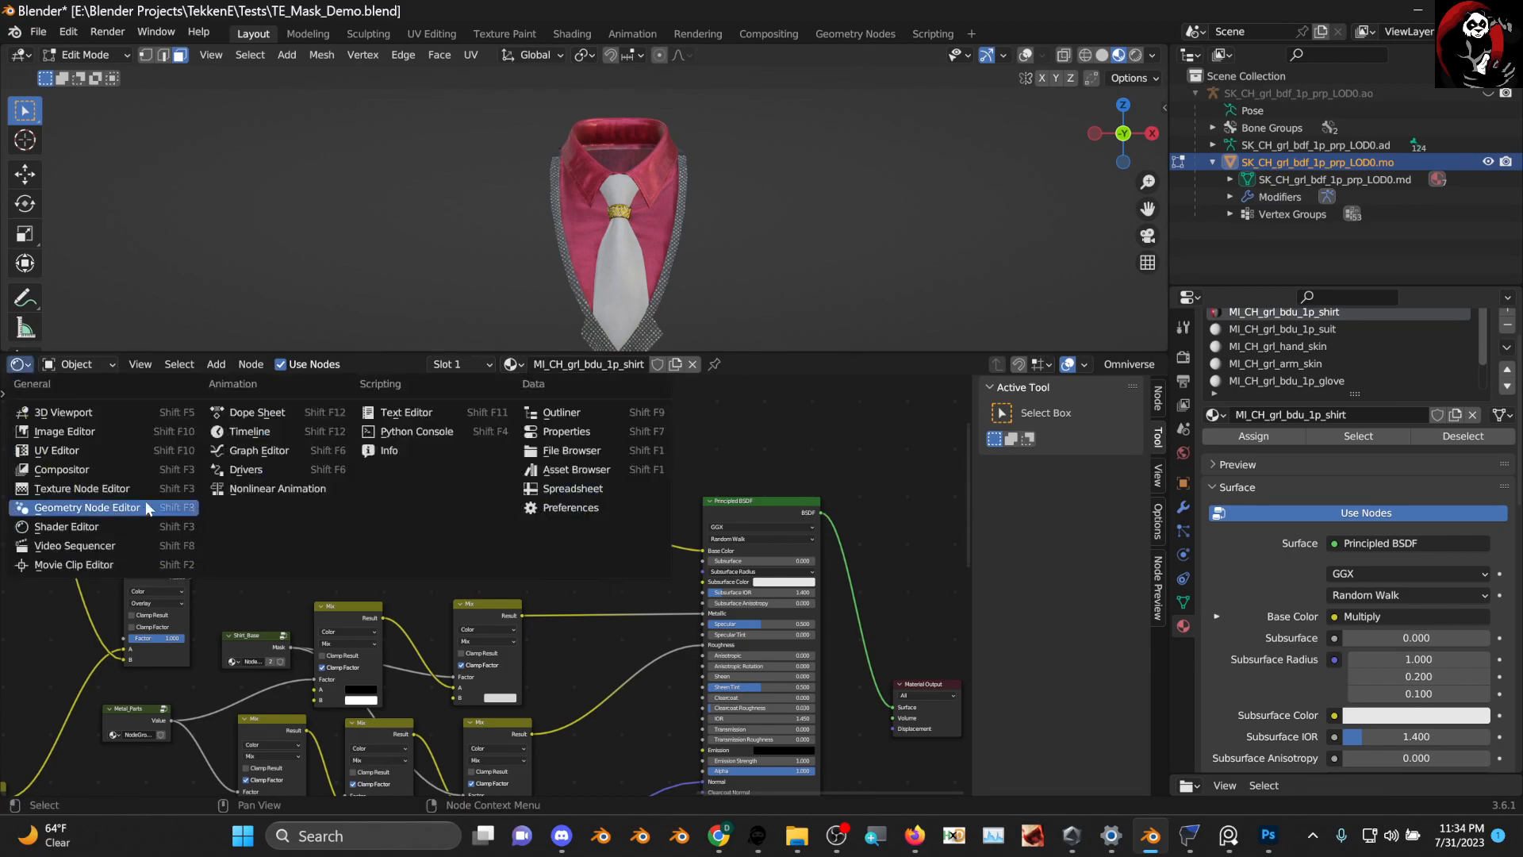
{"action": "left_click", "coordinate": [95, 451]}
{"action": "scroll", "coordinate": [576, 563], "scroll_direction": "up", "scroll_amount": 3}
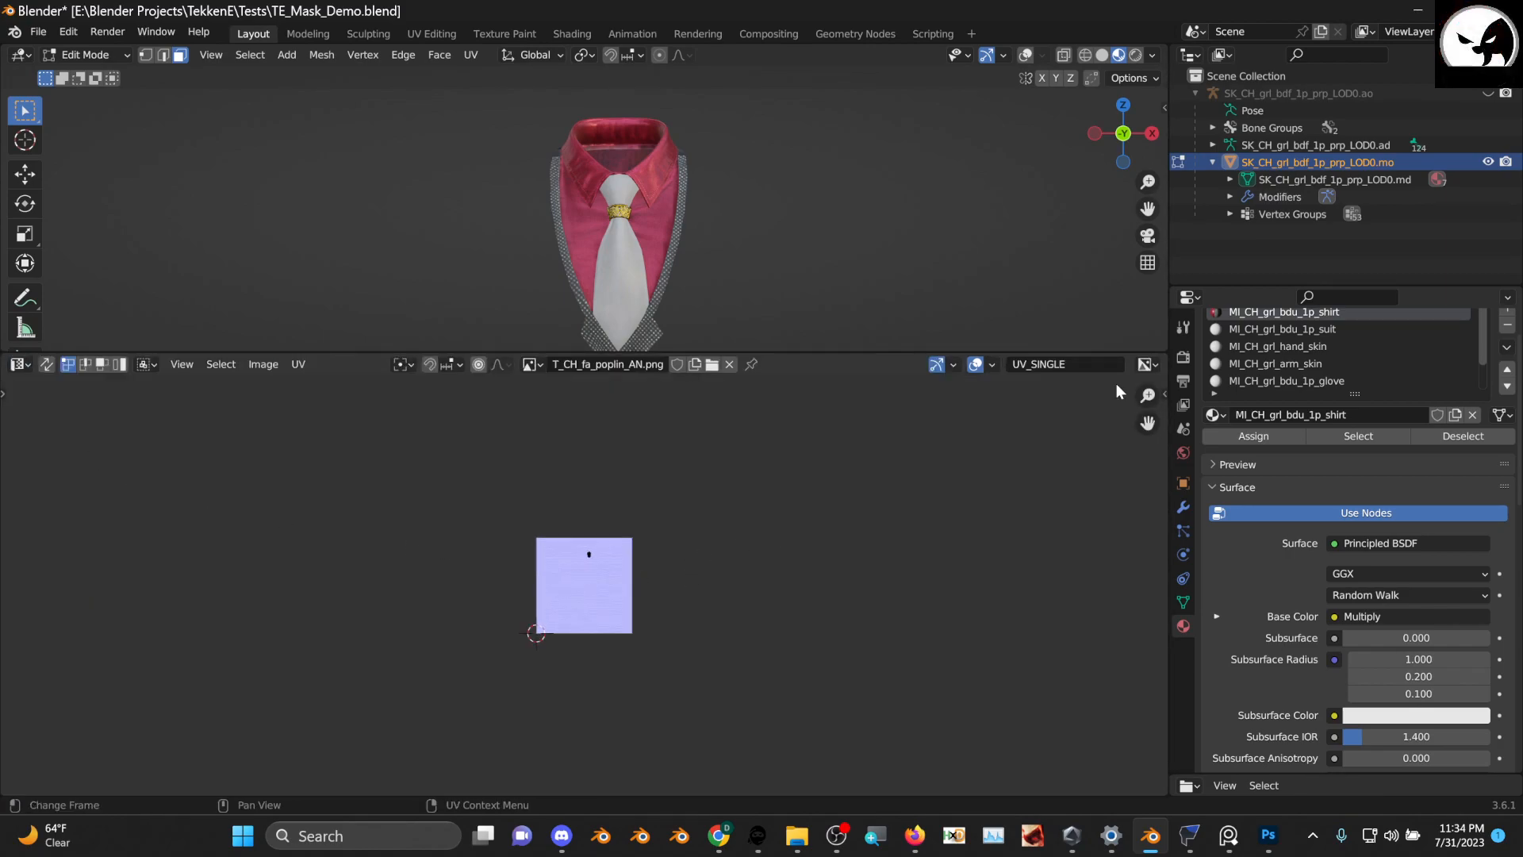
{"action": "left_click", "coordinate": [1164, 390]}
{"action": "left_click", "coordinate": [1155, 533]}
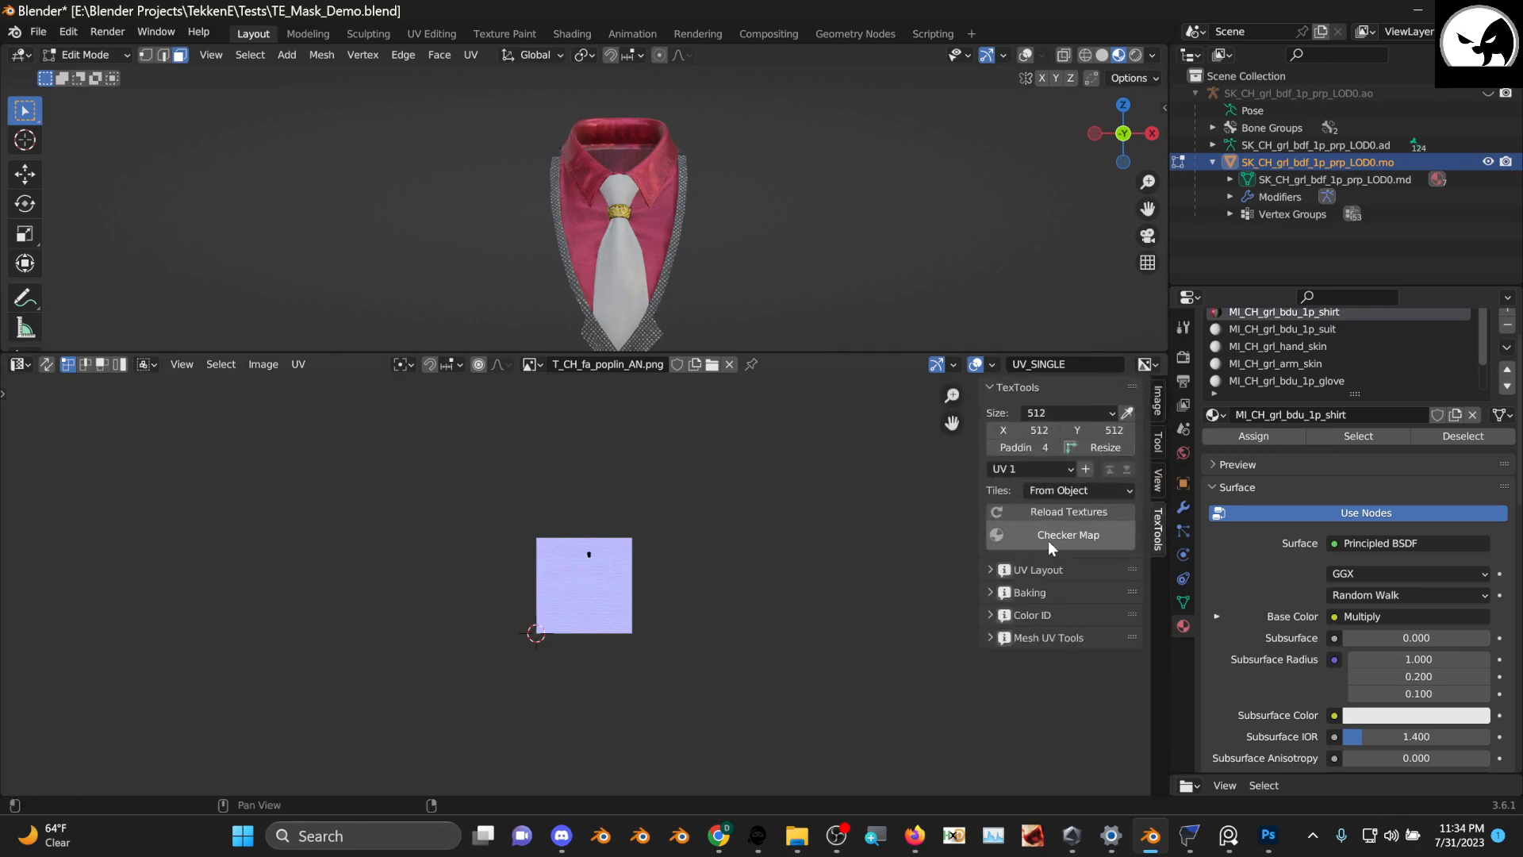
In the TexTools baking settings, set the texture size to 1024 and the bake mode to Base Color
{"action": "left_click", "coordinate": [1047, 590]}
{"action": "scroll", "coordinate": [677, 330], "scroll_direction": "up", "scroll_amount": 1}
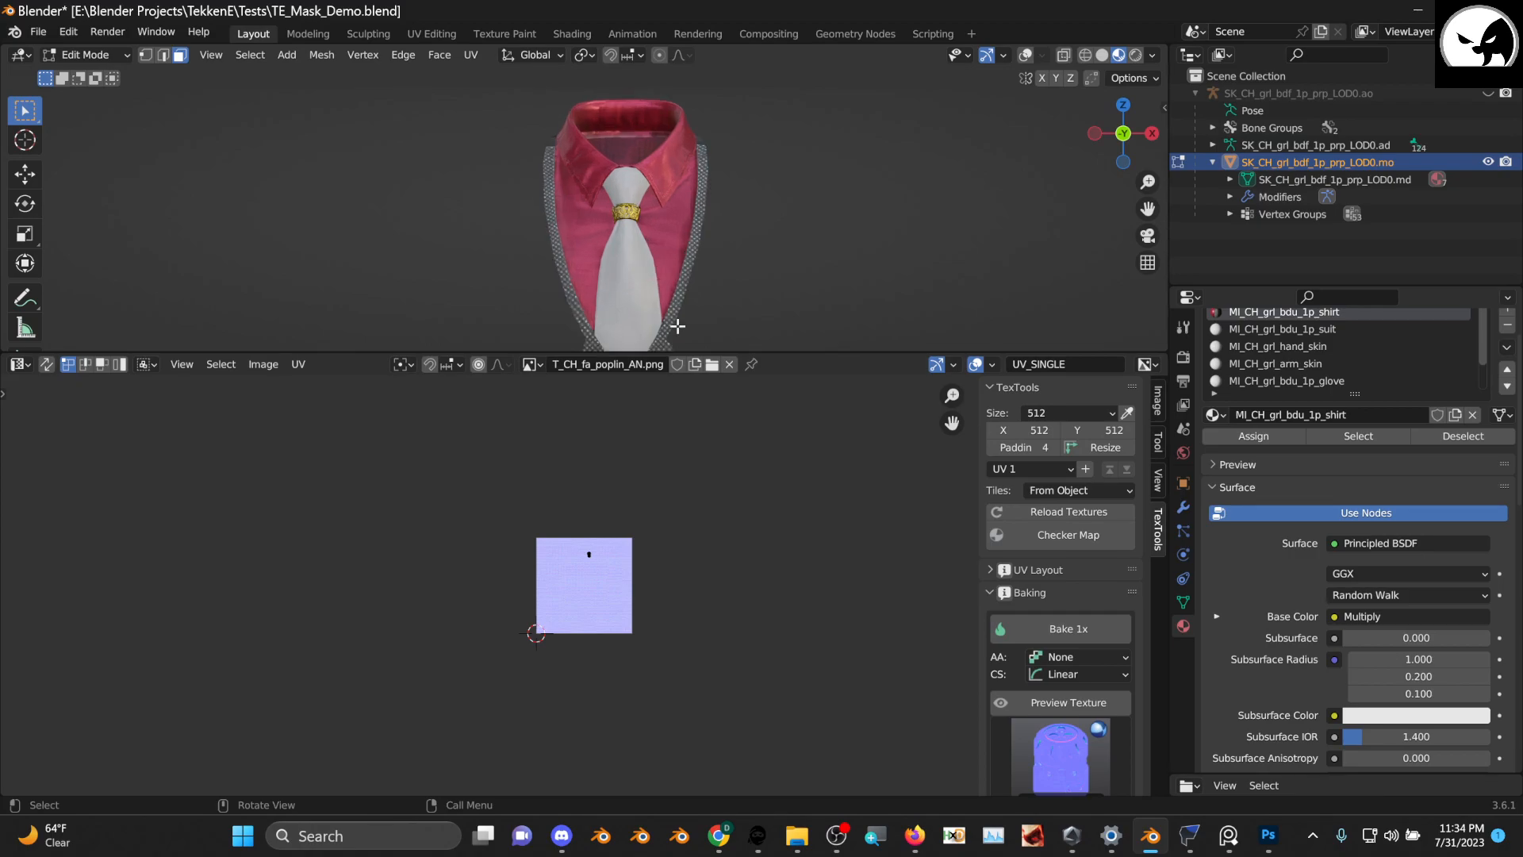
{"action": "left_click", "coordinate": [1071, 413]}
{"action": "left_click", "coordinate": [1066, 527]}
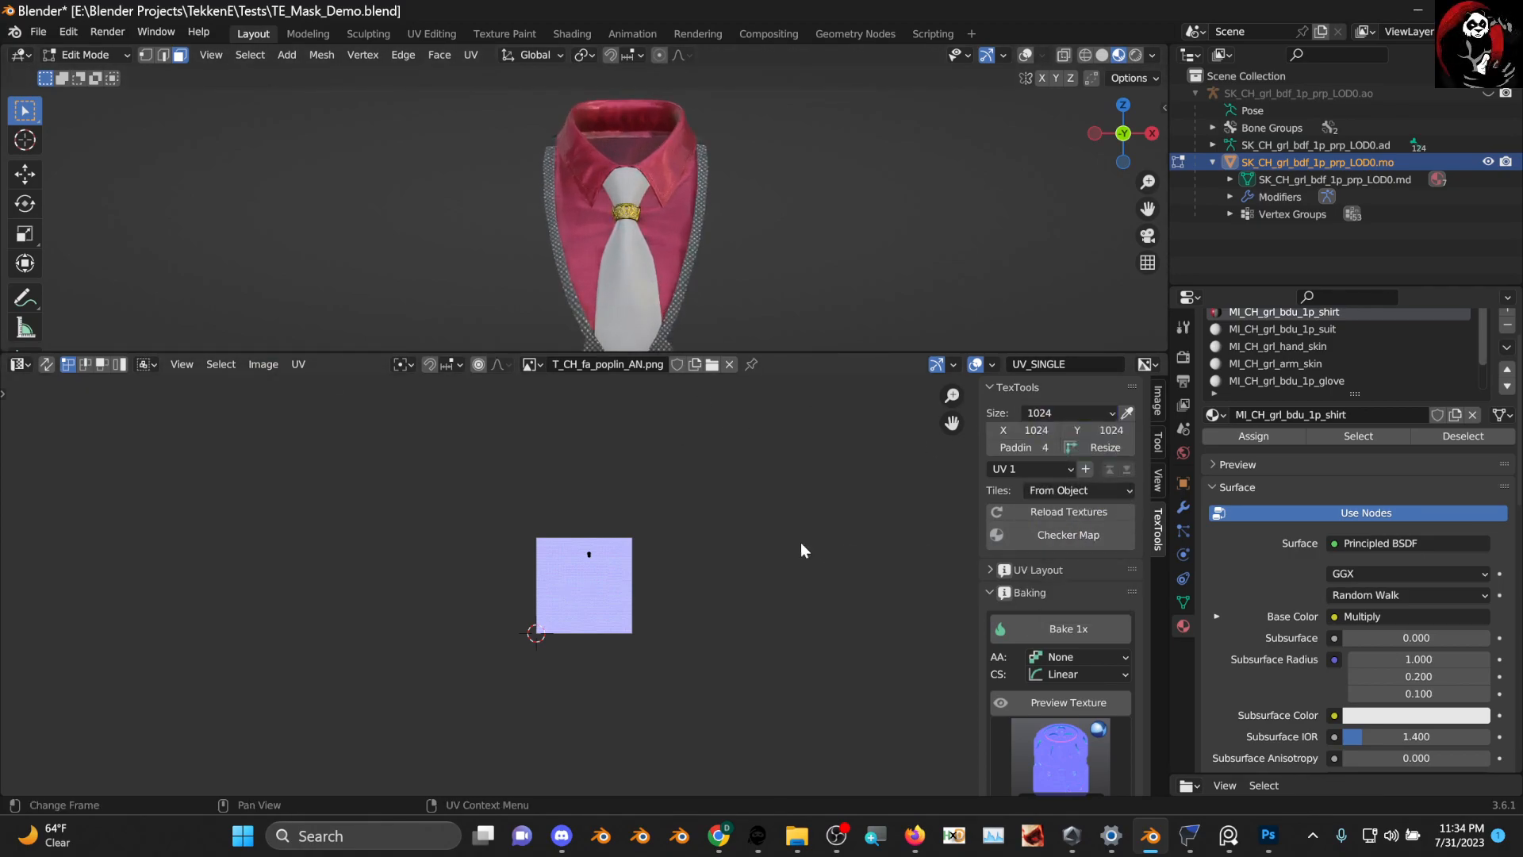
{"action": "left_click", "coordinate": [1064, 742]}
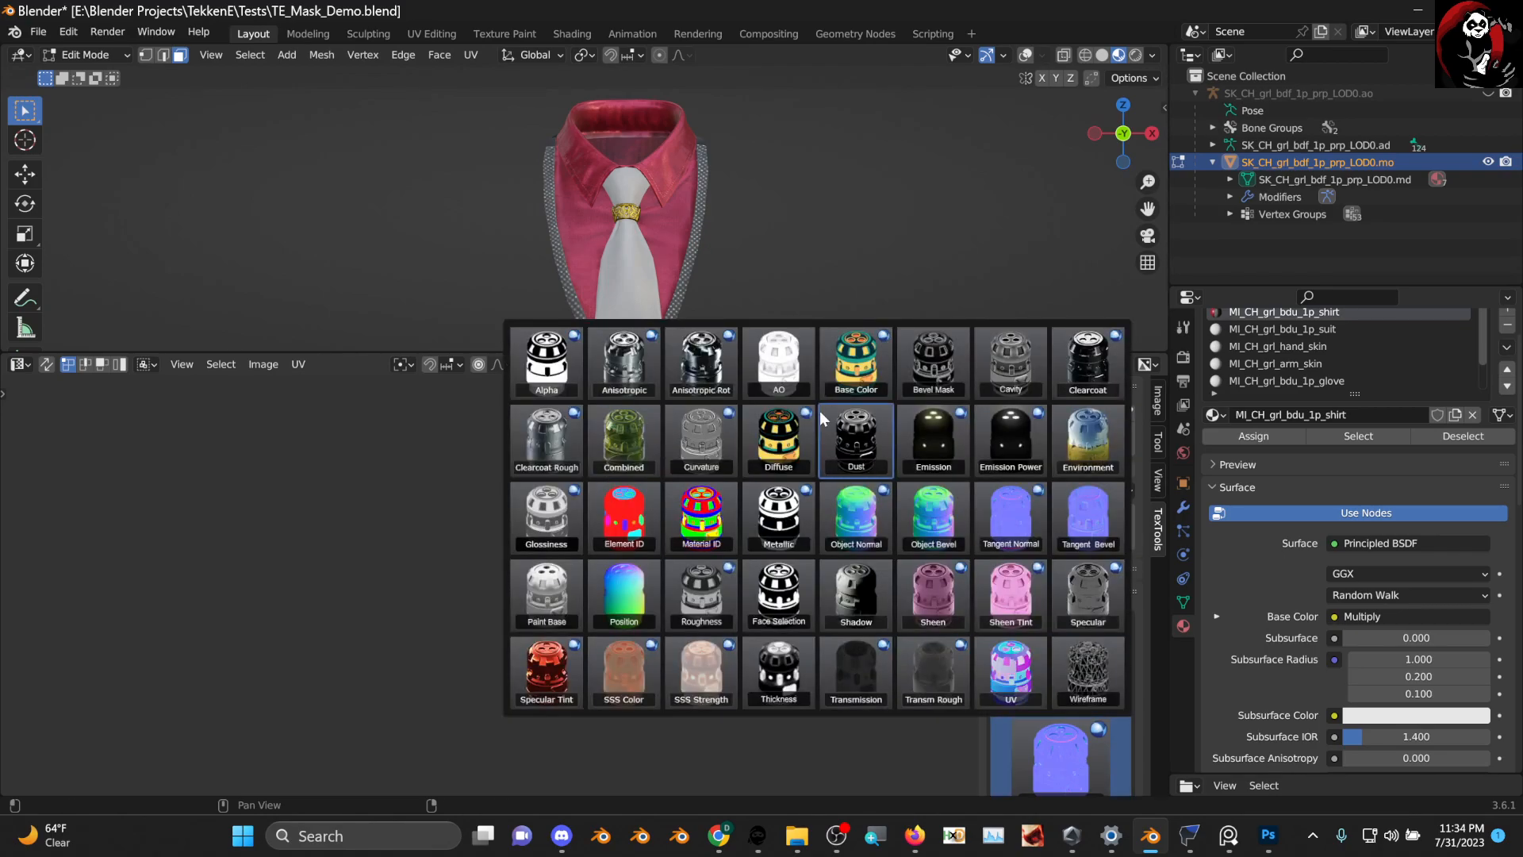
{"action": "left_click", "coordinate": [830, 384]}
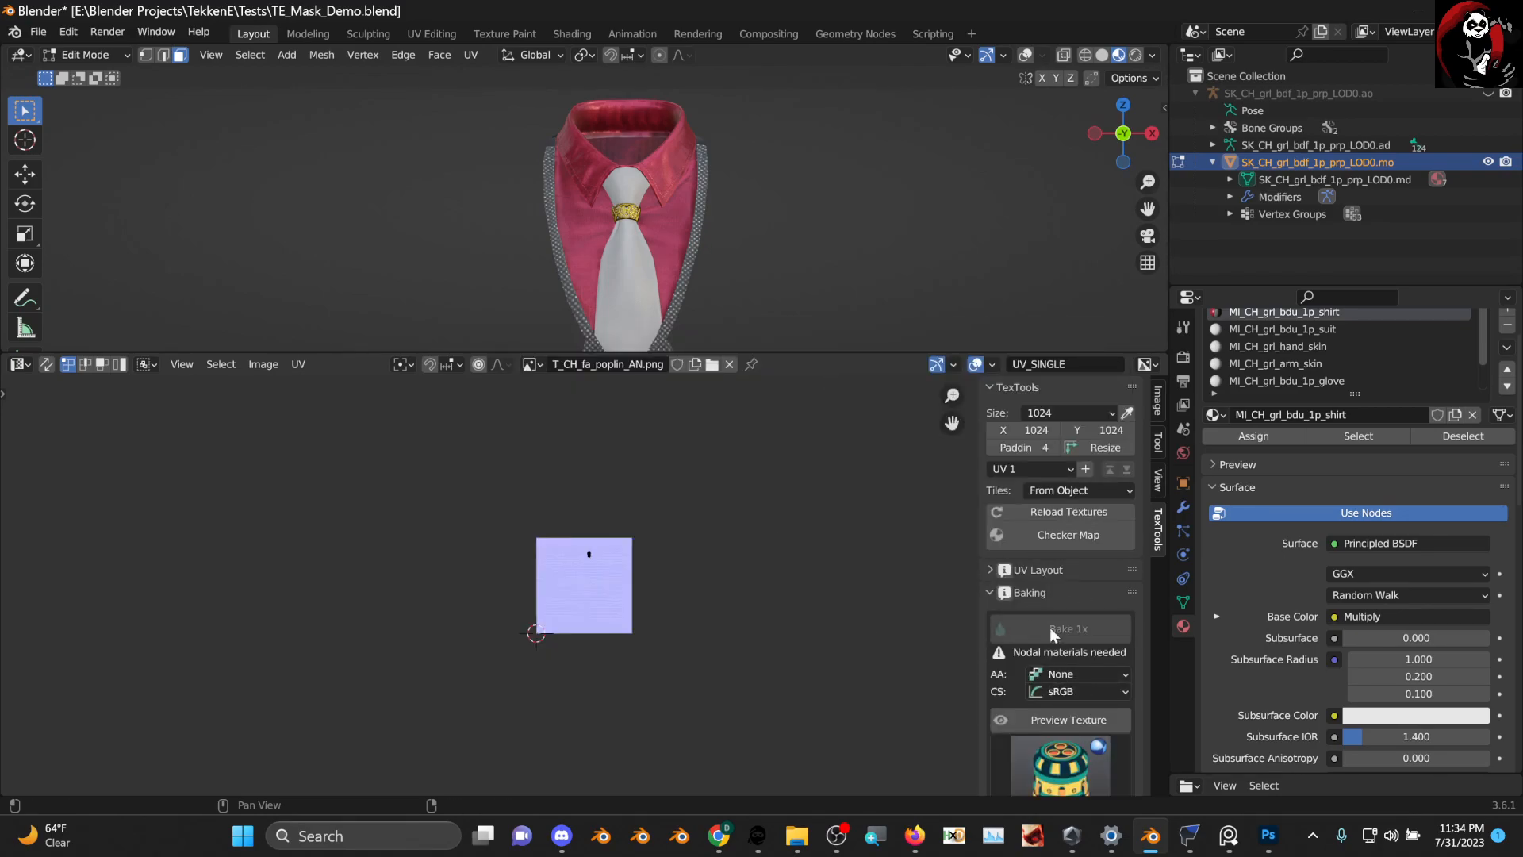
Check the suit, arm skin and shirt material slots in Object Mode, and return to Edit Mode
{"action": "left_click", "coordinate": [84, 54]}
{"action": "left_click", "coordinate": [89, 72]}
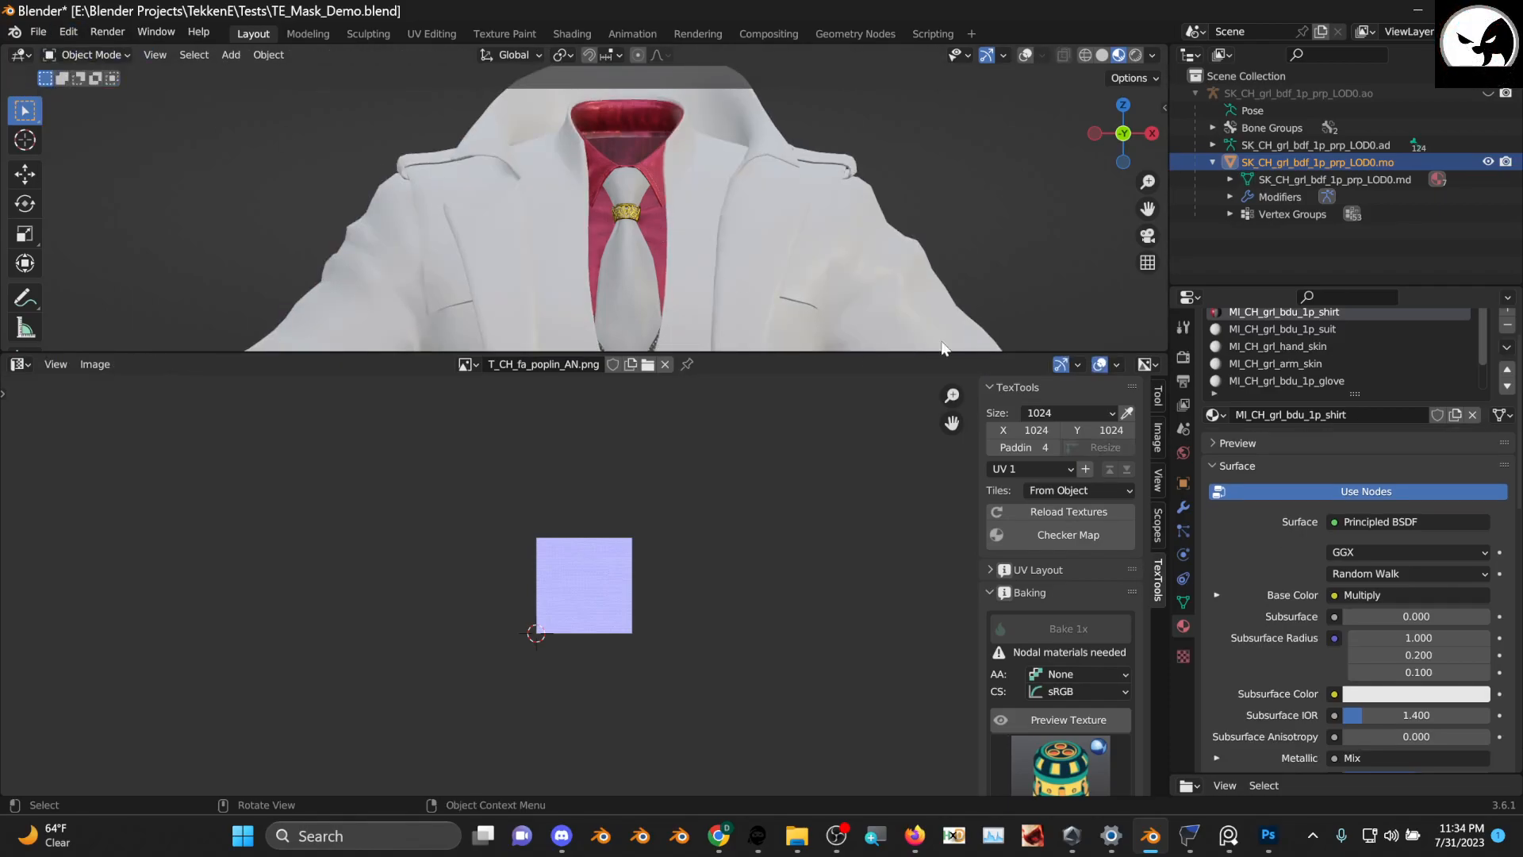
{"action": "scroll", "coordinate": [1071, 663], "scroll_direction": "down", "scroll_amount": 2}
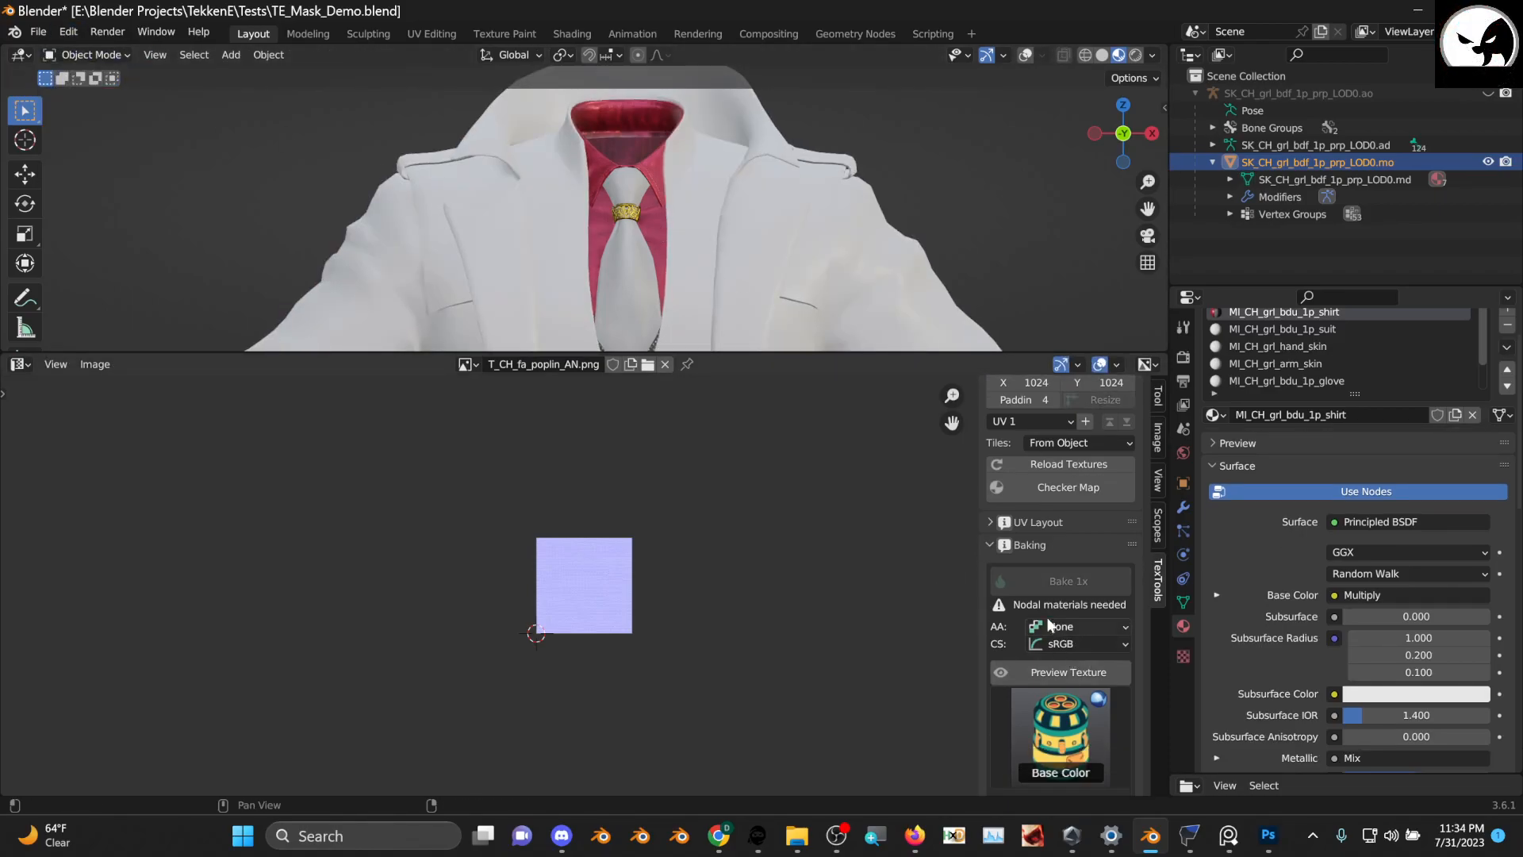
{"action": "left_click", "coordinate": [82, 55]}
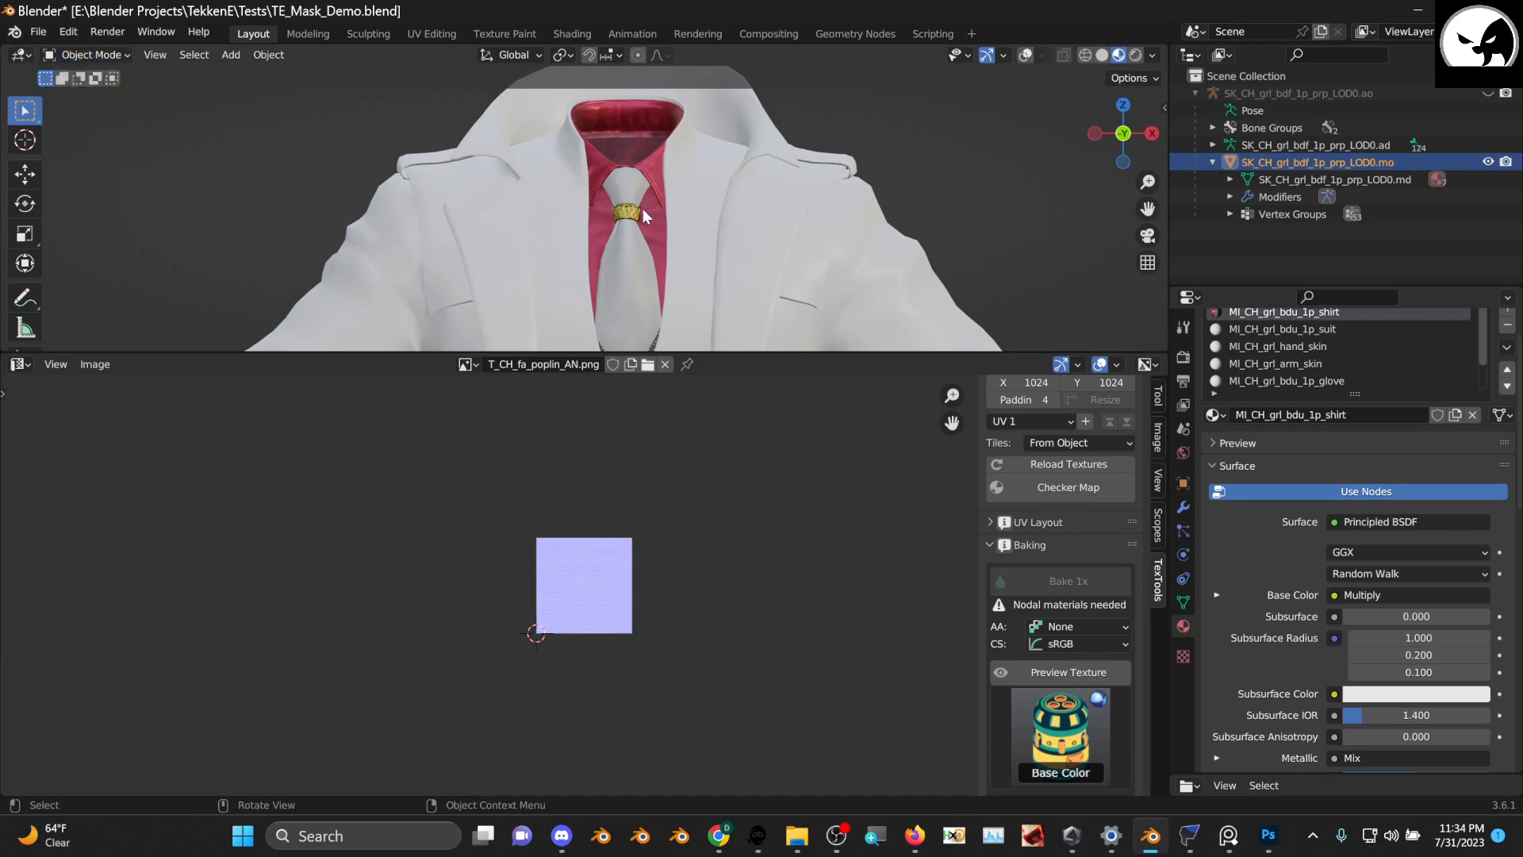
{"action": "left_click", "coordinate": [1323, 333]}
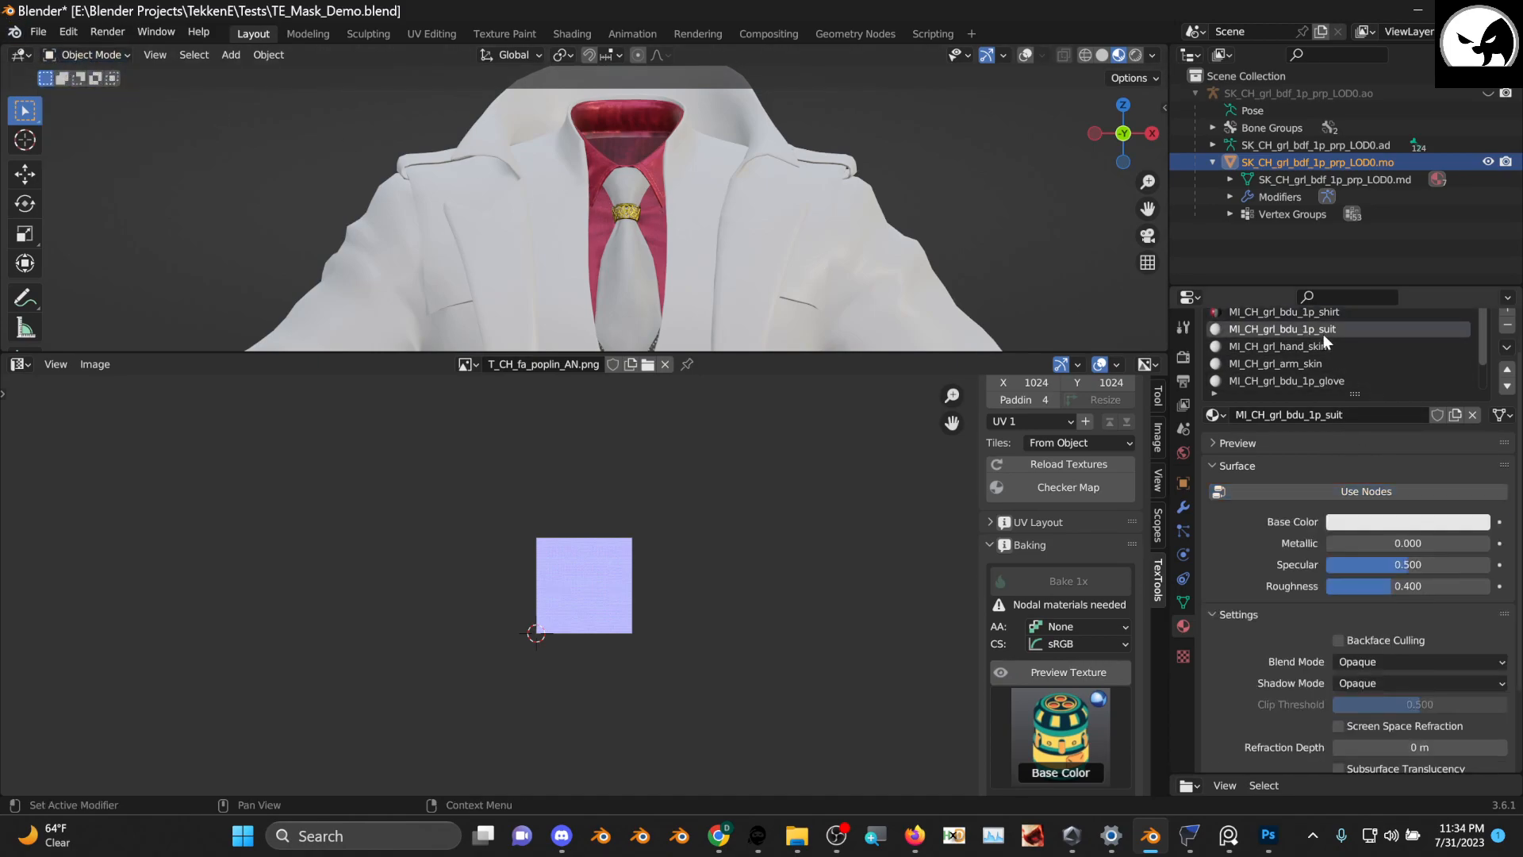
{"action": "left_click", "coordinate": [1329, 363]}
{"action": "left_click", "coordinate": [1278, 312]}
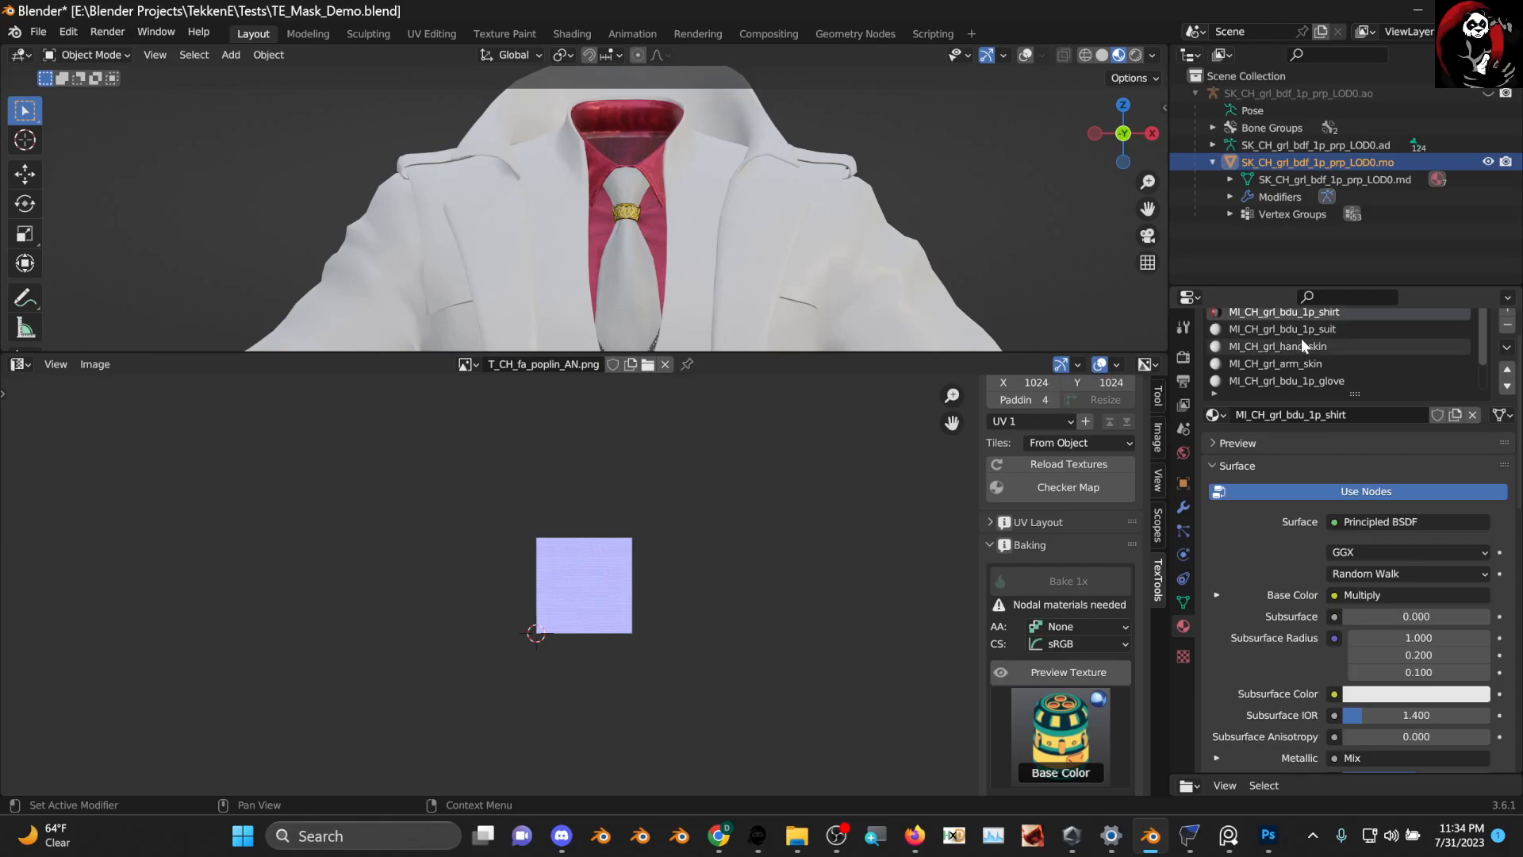
{"action": "left_click", "coordinate": [91, 55]}
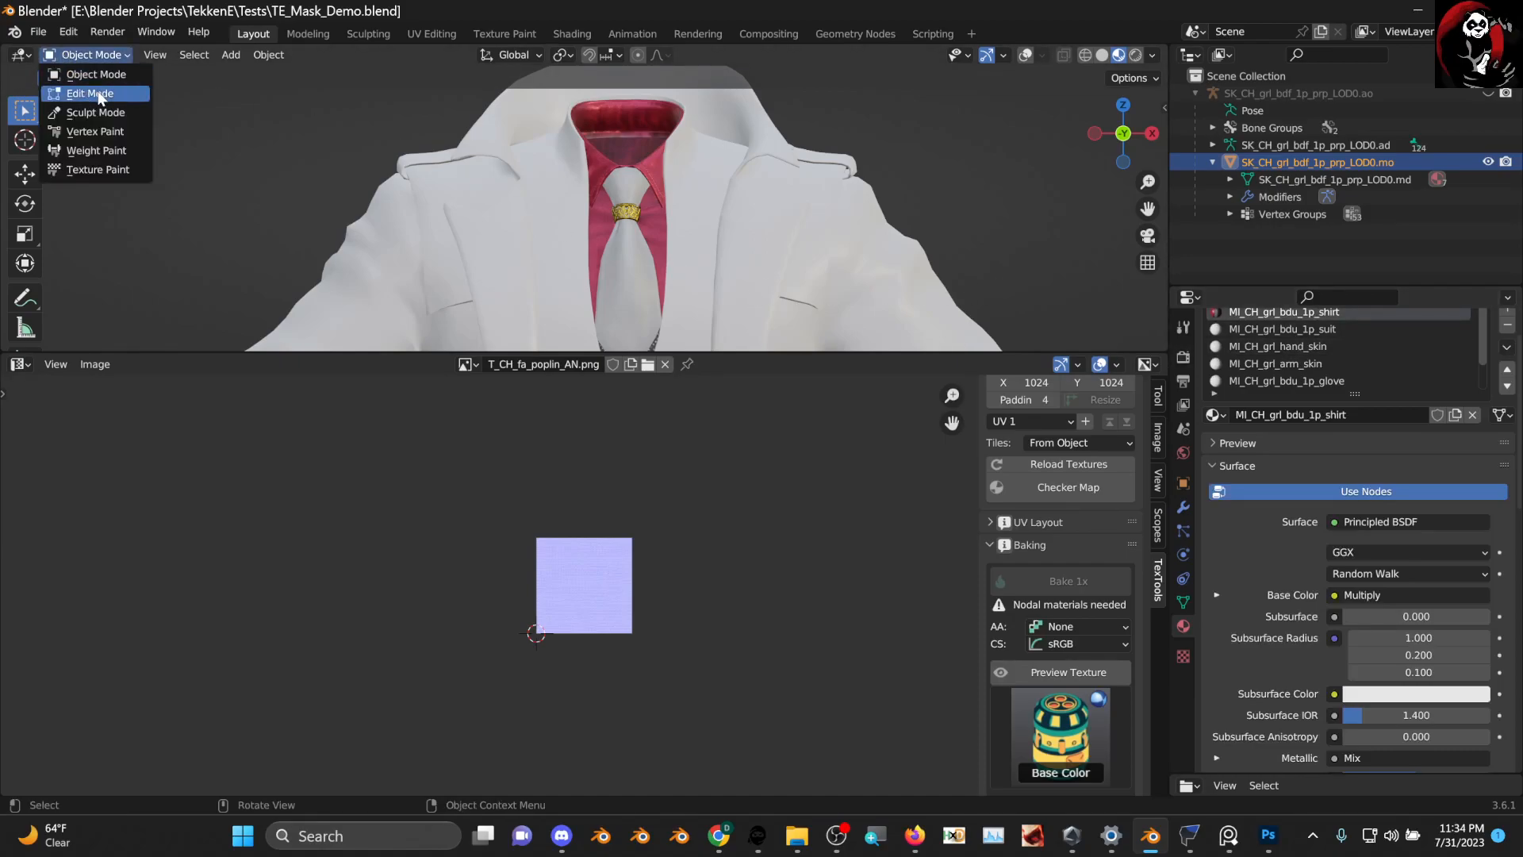
{"action": "left_click", "coordinate": [72, 96]}
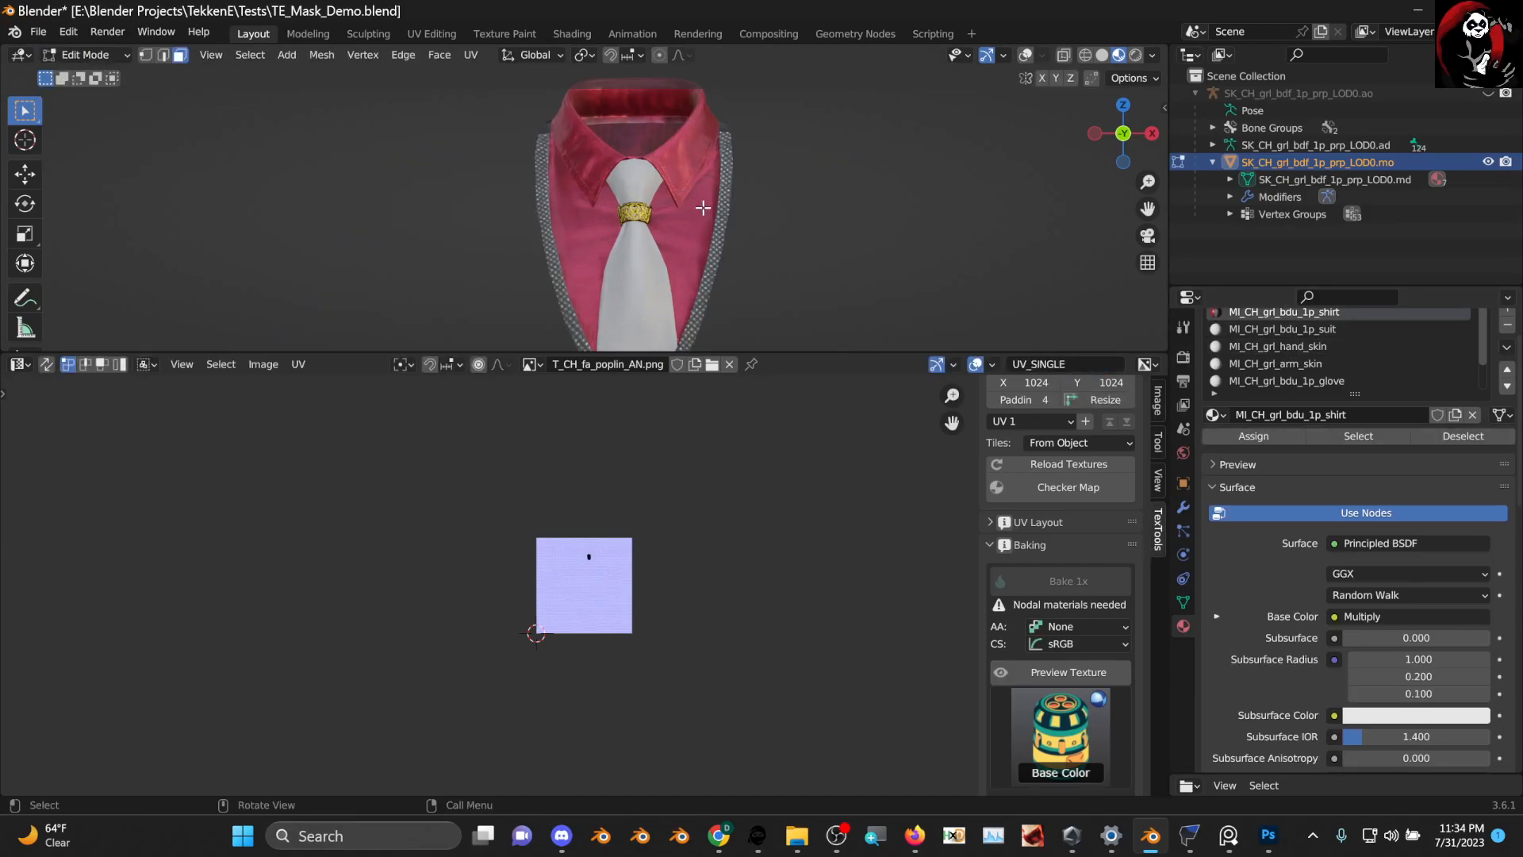
Turn on the viewport overlays to show the shirt mesh's wireframe
{"action": "key", "text": "a"}
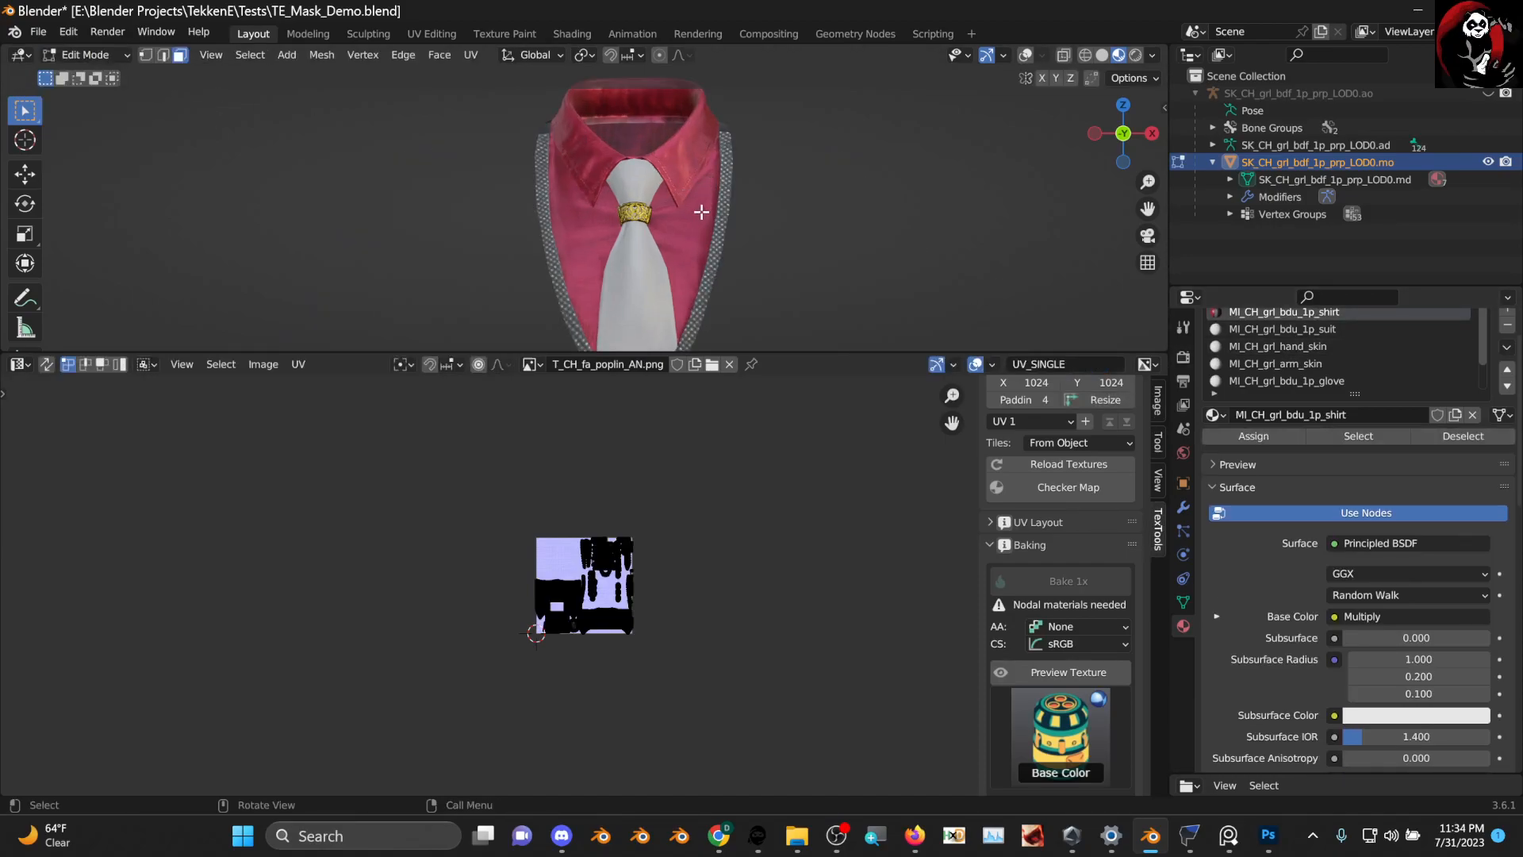
{"action": "left_click", "coordinate": [1029, 57]}
{"action": "left_click", "coordinate": [833, 228]}
{"action": "scroll", "coordinate": [770, 236], "scroll_direction": "down", "scroll_amount": 3}
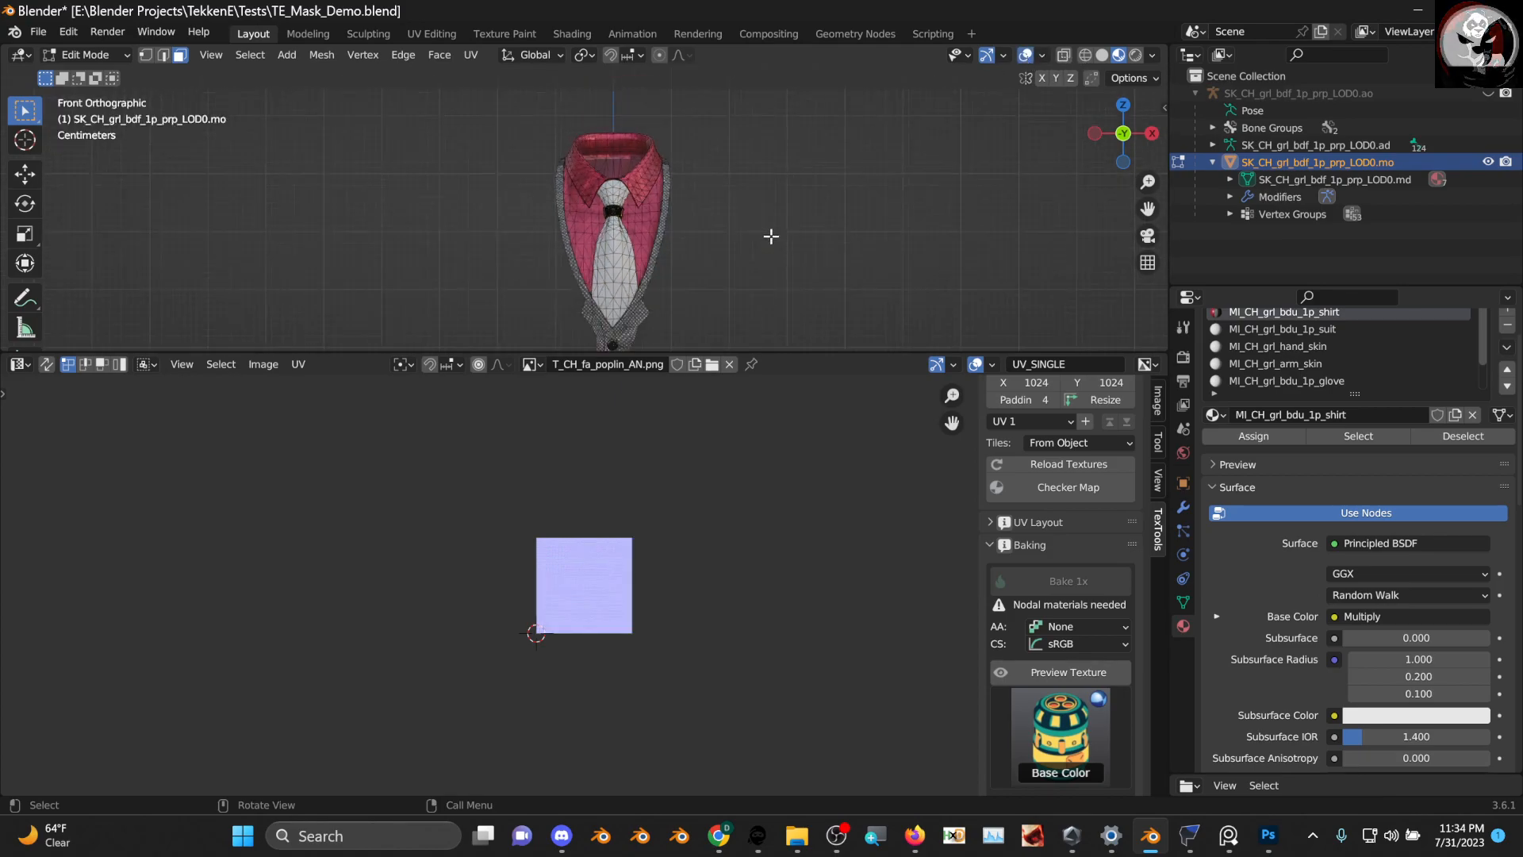
Duplicate all visible shirt faces in place and separate the selected copy into its own object
{"action": "key", "text": "a"}
{"action": "key", "text": "shift+d"}
{"action": "right_click", "coordinate": [547, 229]}
{"action": "right_click", "coordinate": [769, 279]}
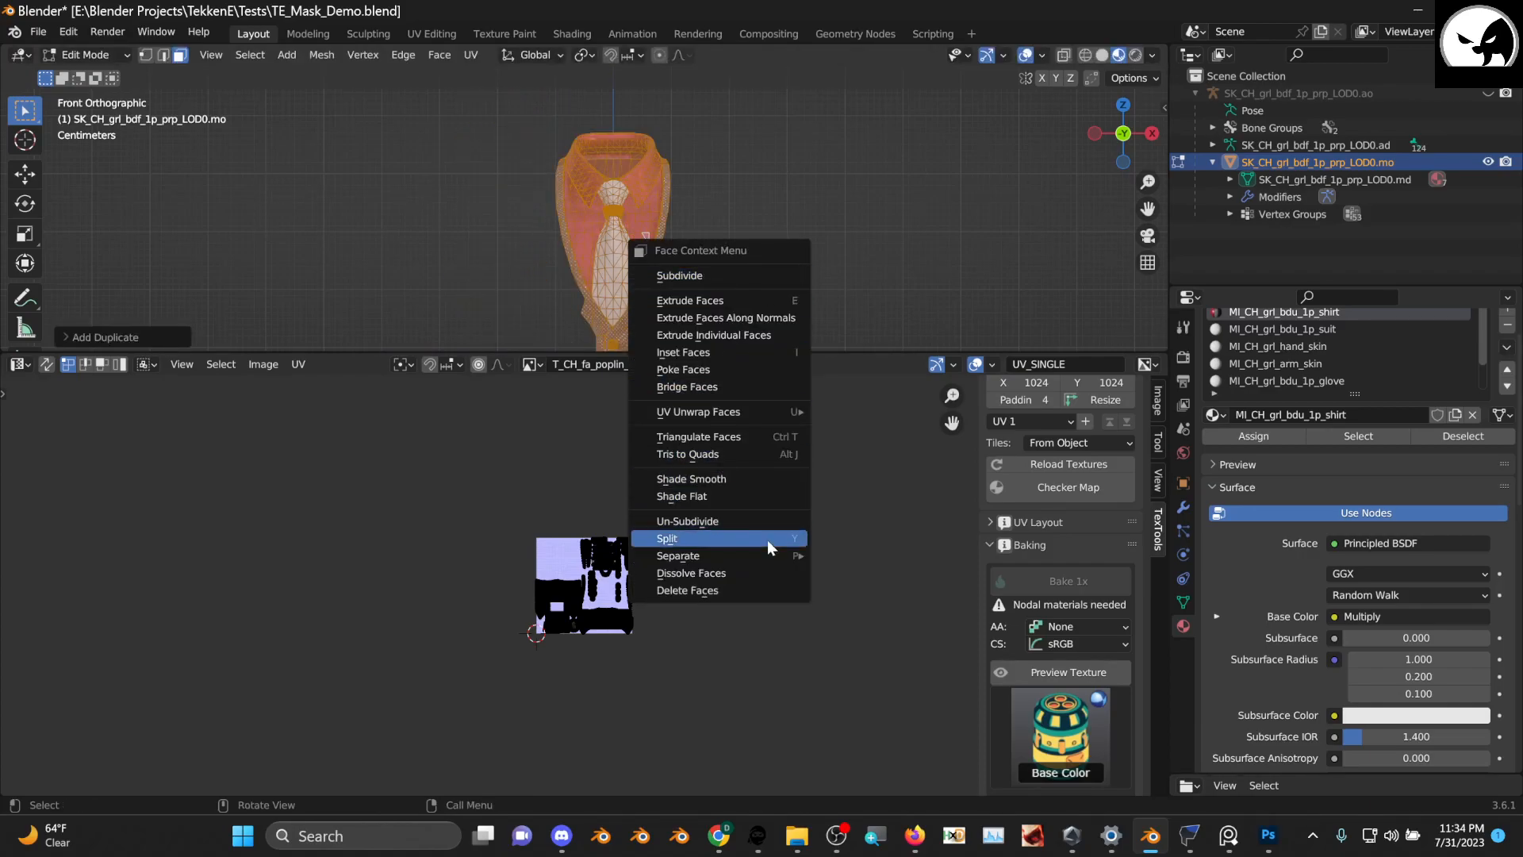
{"action": "mouse_move", "coordinate": [770, 551]}
{"action": "left_click", "coordinate": [870, 552]}
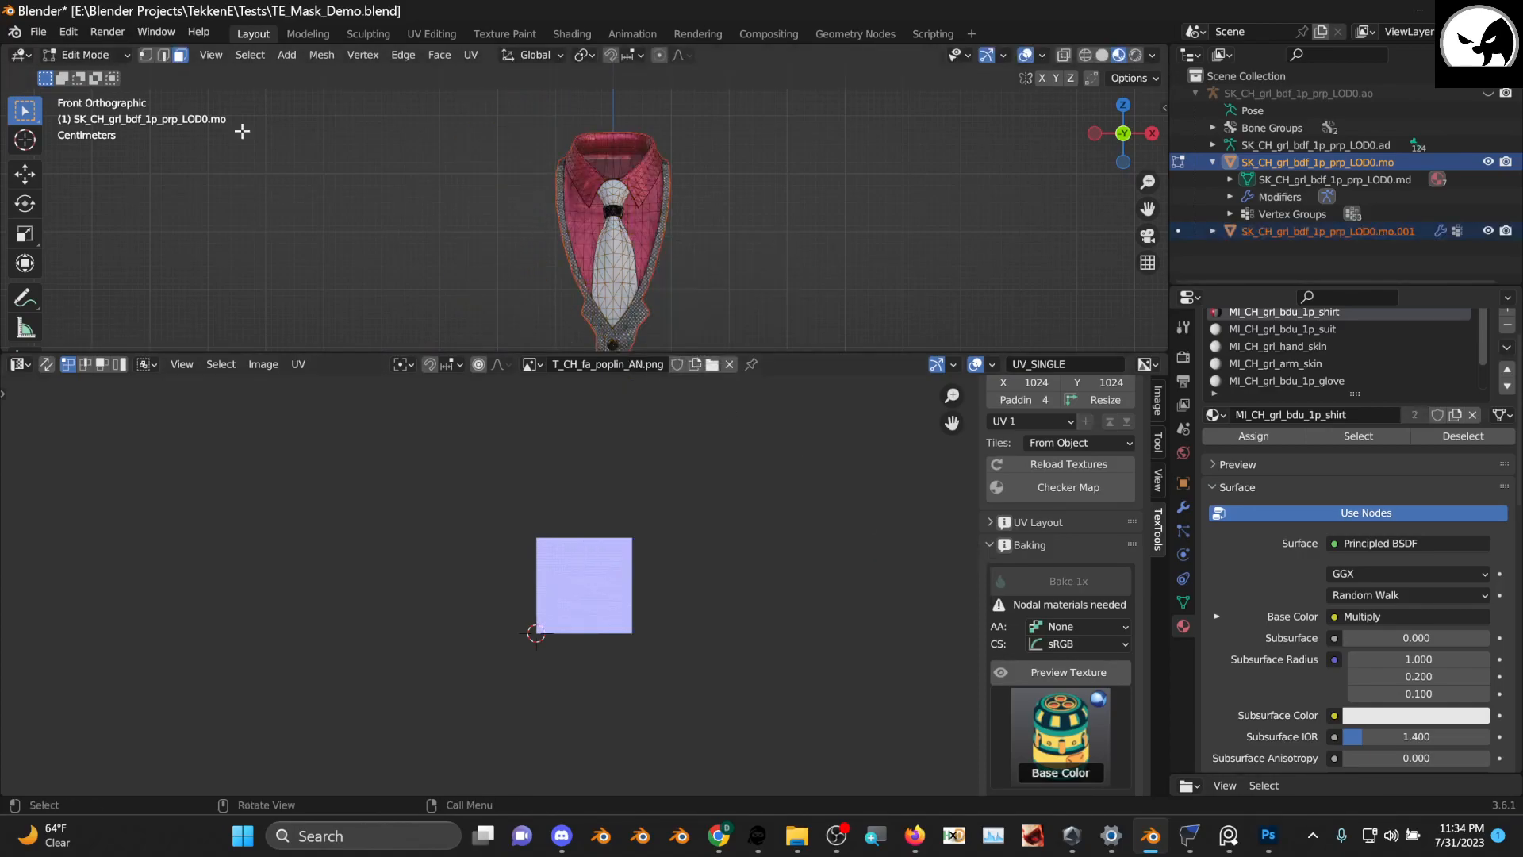
Return to Object Mode, hide the original character mesh, and keep the separated shirt copy selected and visible
{"action": "left_click", "coordinate": [86, 54]}
{"action": "left_click", "coordinate": [91, 69]}
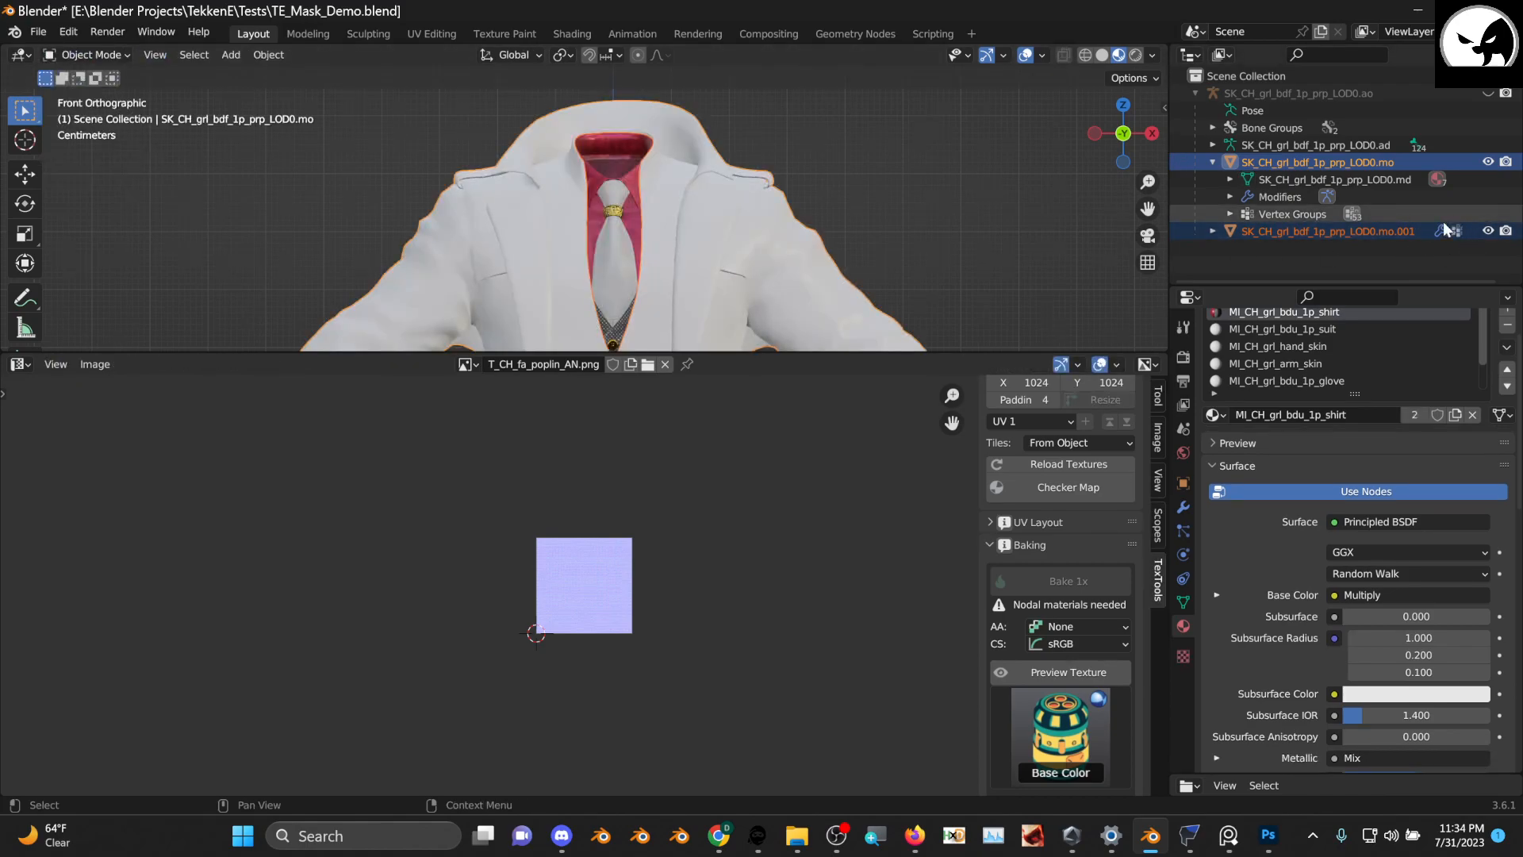
{"action": "left_click", "coordinate": [1488, 162]}
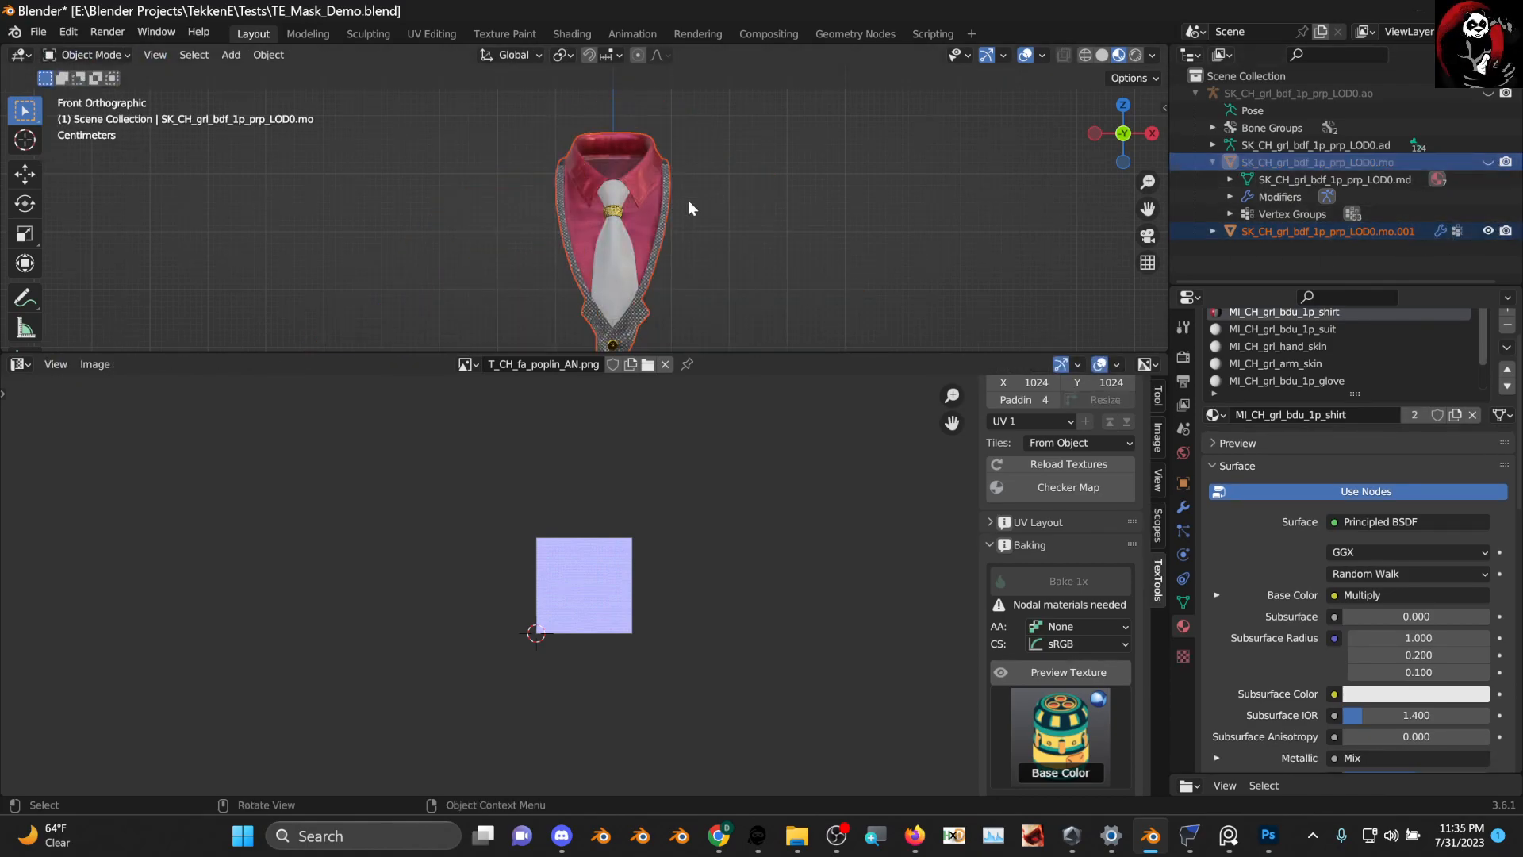
{"action": "left_click", "coordinate": [1332, 231]}
{"action": "left_click", "coordinate": [1490, 230]}
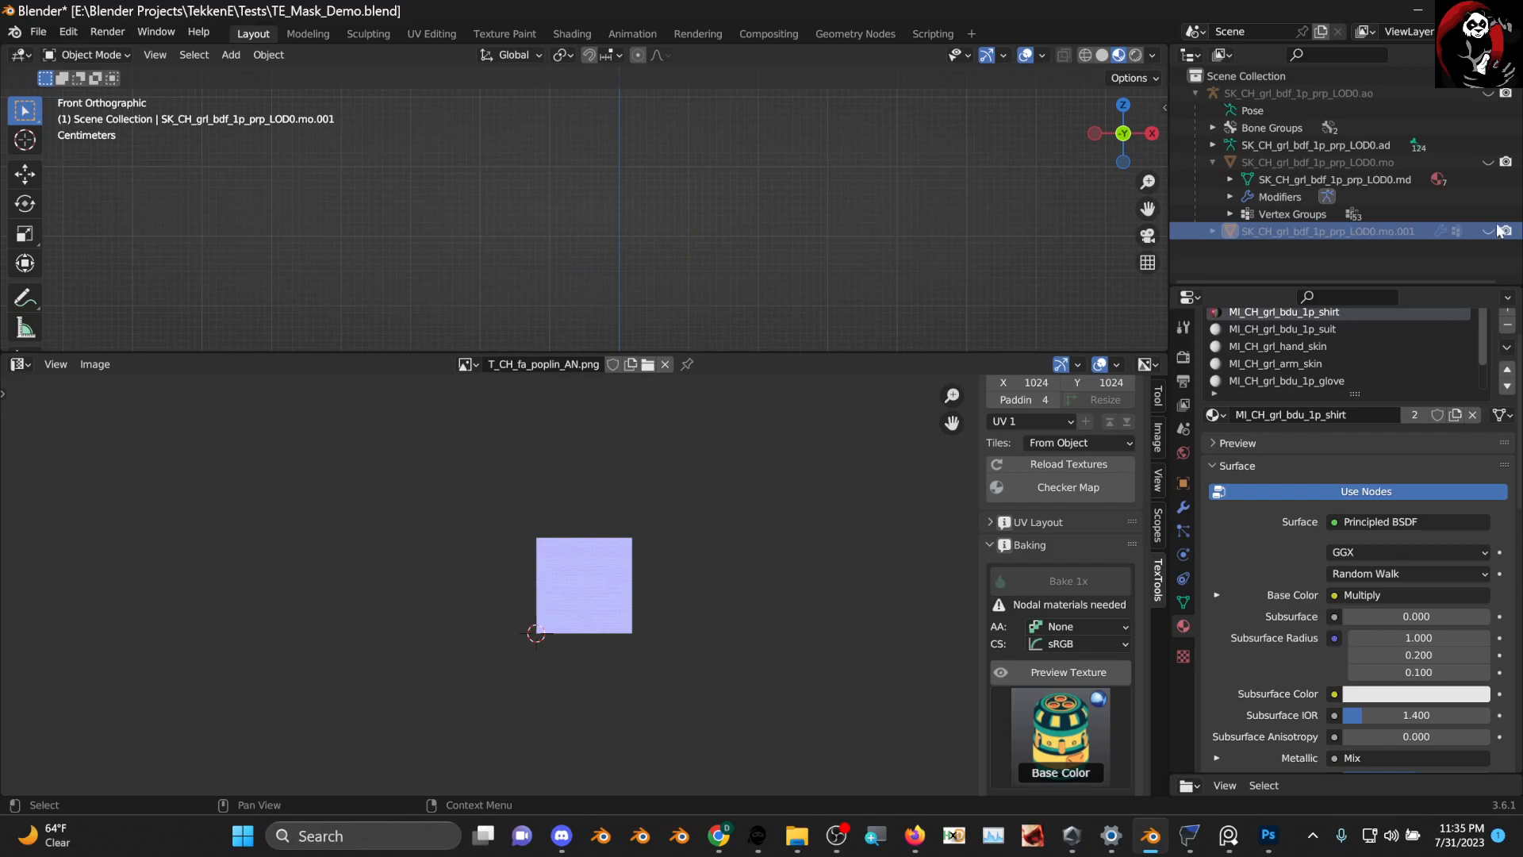
{"action": "left_click", "coordinate": [1488, 162]}
{"action": "left_click", "coordinate": [1488, 162]}
{"action": "left_click", "coordinate": [1489, 231]}
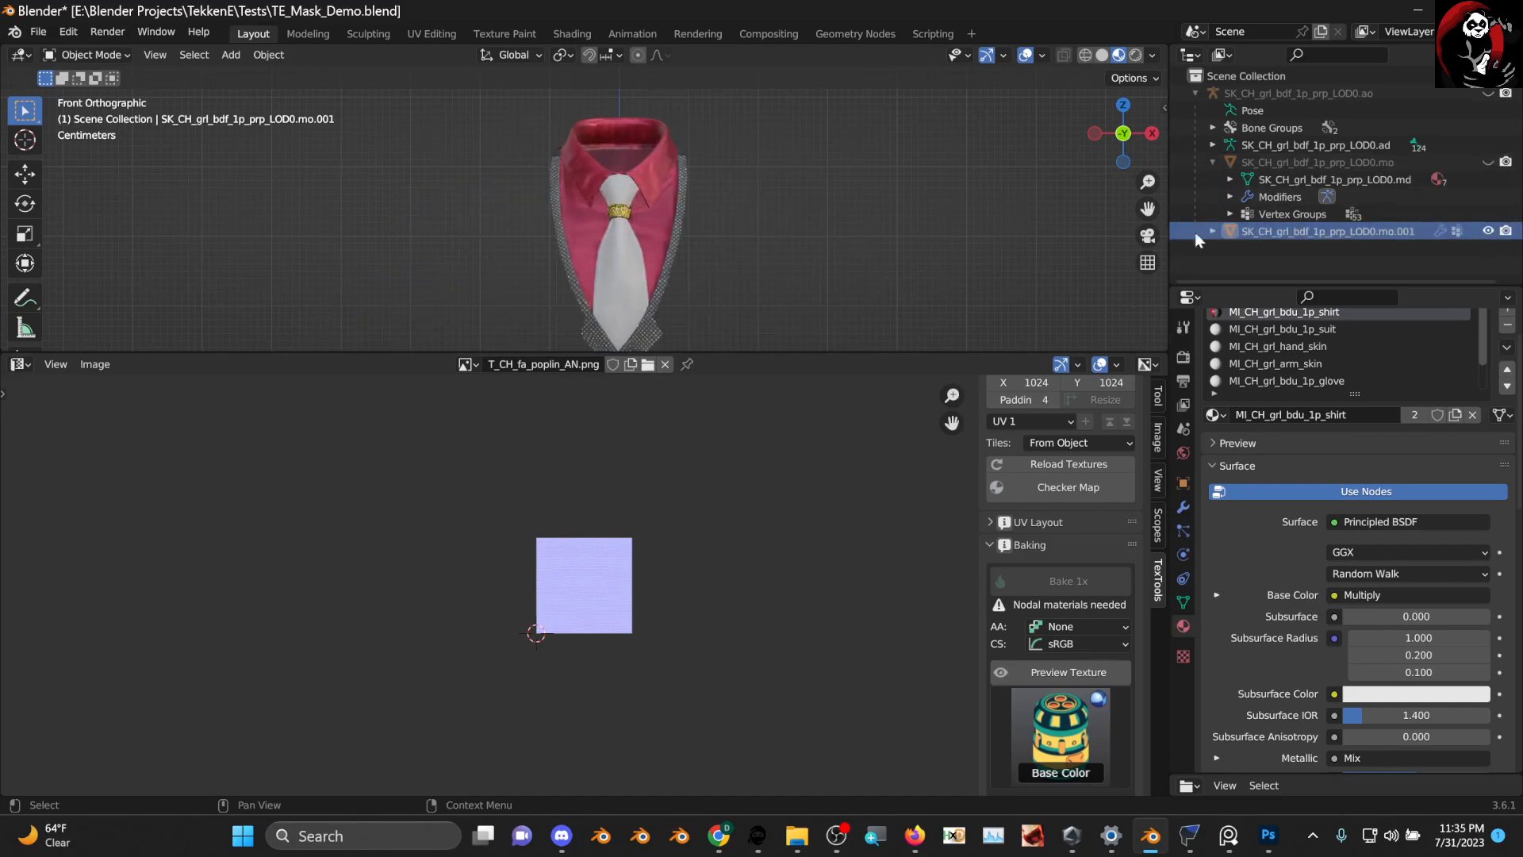
Remove the unused material slots from the separated shirt object
{"action": "scroll", "coordinate": [675, 250], "scroll_direction": "up", "scroll_amount": 4}
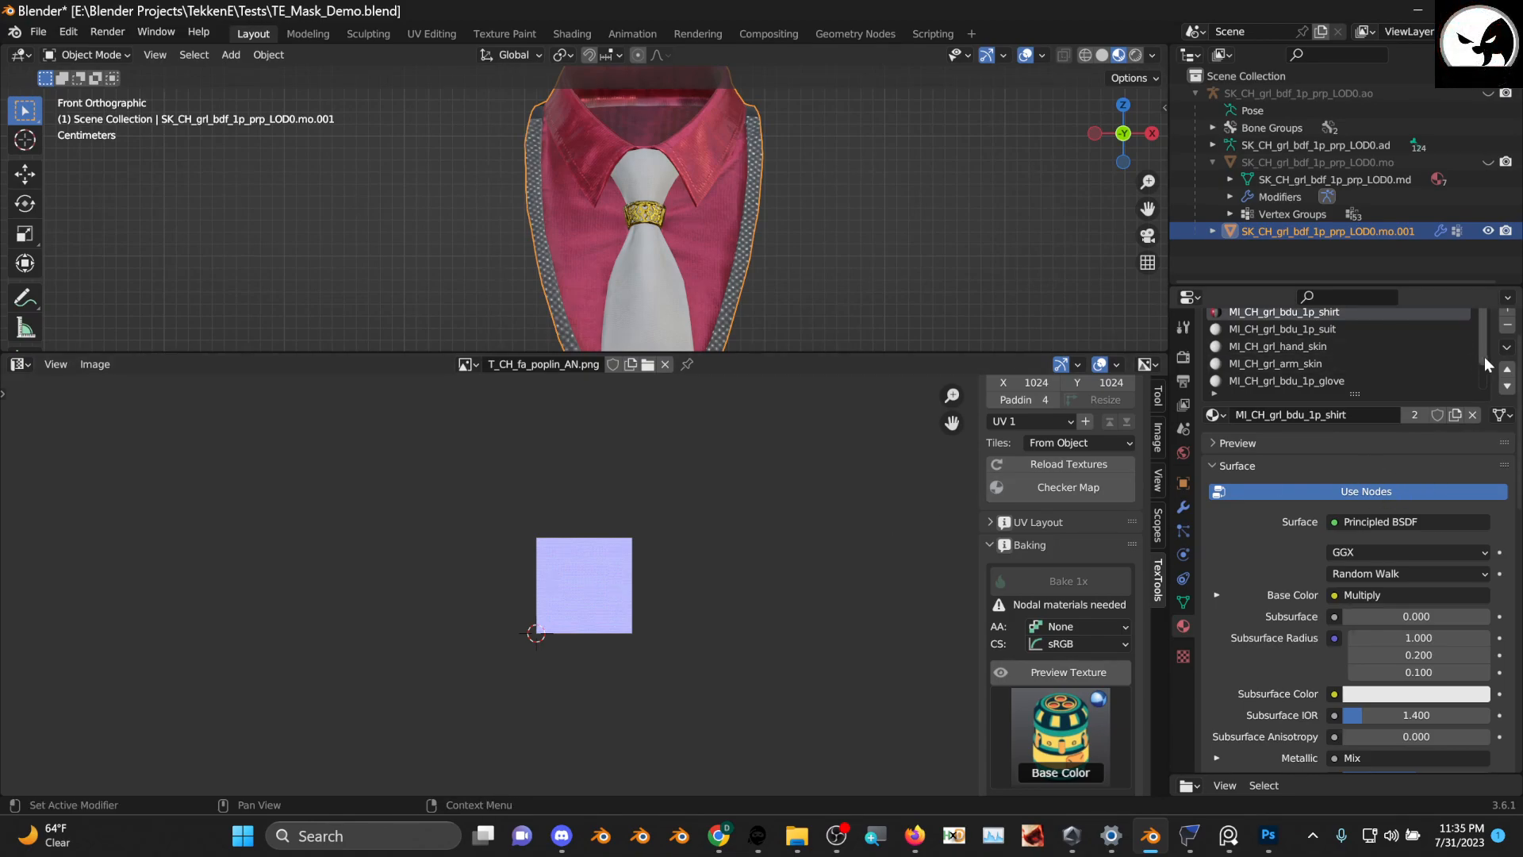
{"action": "left_click", "coordinate": [1507, 347]}
{"action": "left_click", "coordinate": [1452, 417]}
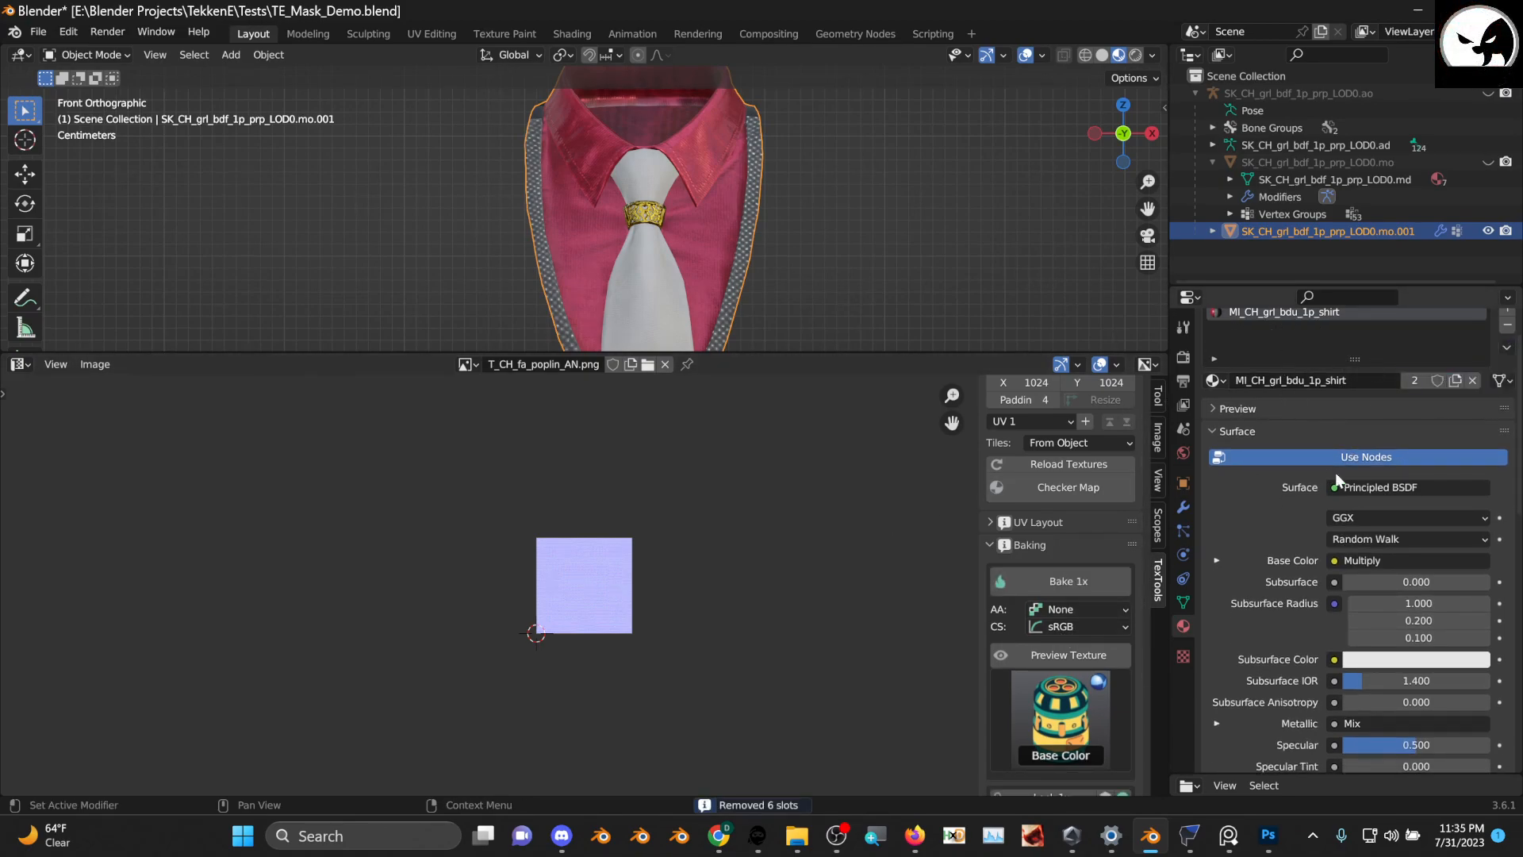
Bake the separated shirt object's base color map and inspect the baked image
{"action": "left_click", "coordinate": [1085, 580]}
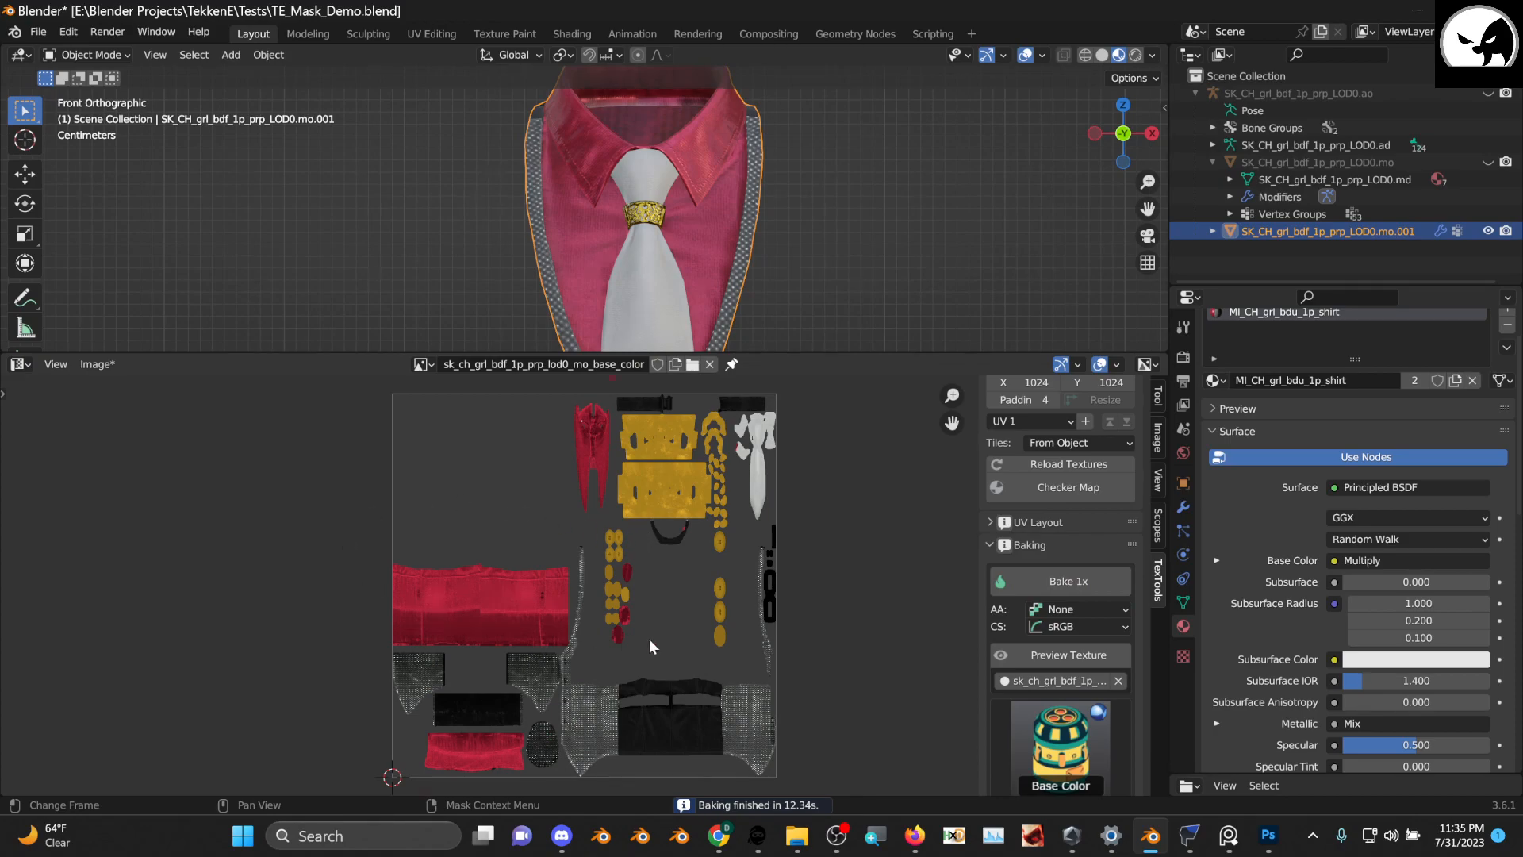
{"action": "scroll", "coordinate": [717, 590], "scroll_direction": "up", "scroll_amount": 3}
{"action": "scroll", "coordinate": [740, 584], "scroll_direction": "down", "scroll_amount": 3}
{"action": "middle_click_drag", "start_coordinate": [703, 586], "coordinate": [703, 573]}
{"action": "scroll", "coordinate": [703, 574], "scroll_direction": "up", "scroll_amount": 1}
{"action": "scroll", "coordinate": [674, 589], "scroll_direction": "down", "scroll_amount": 1}
{"action": "scroll", "coordinate": [676, 596], "scroll_direction": "up", "scroll_amount": 1}
{"action": "scroll", "coordinate": [676, 597], "scroll_direction": "down", "scroll_amount": 3}
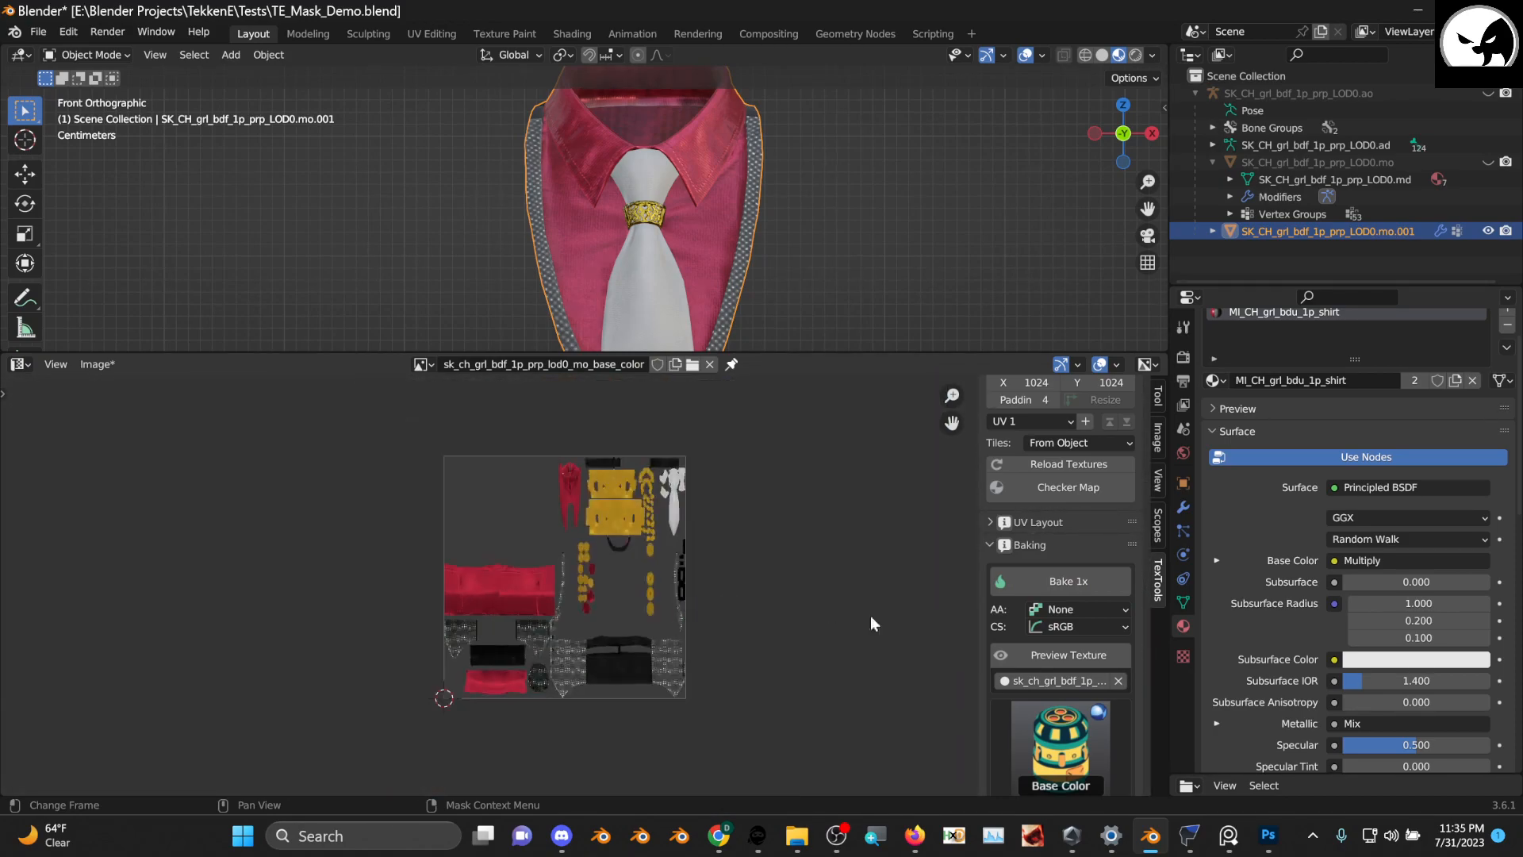
{"action": "left_click", "coordinate": [97, 365]}
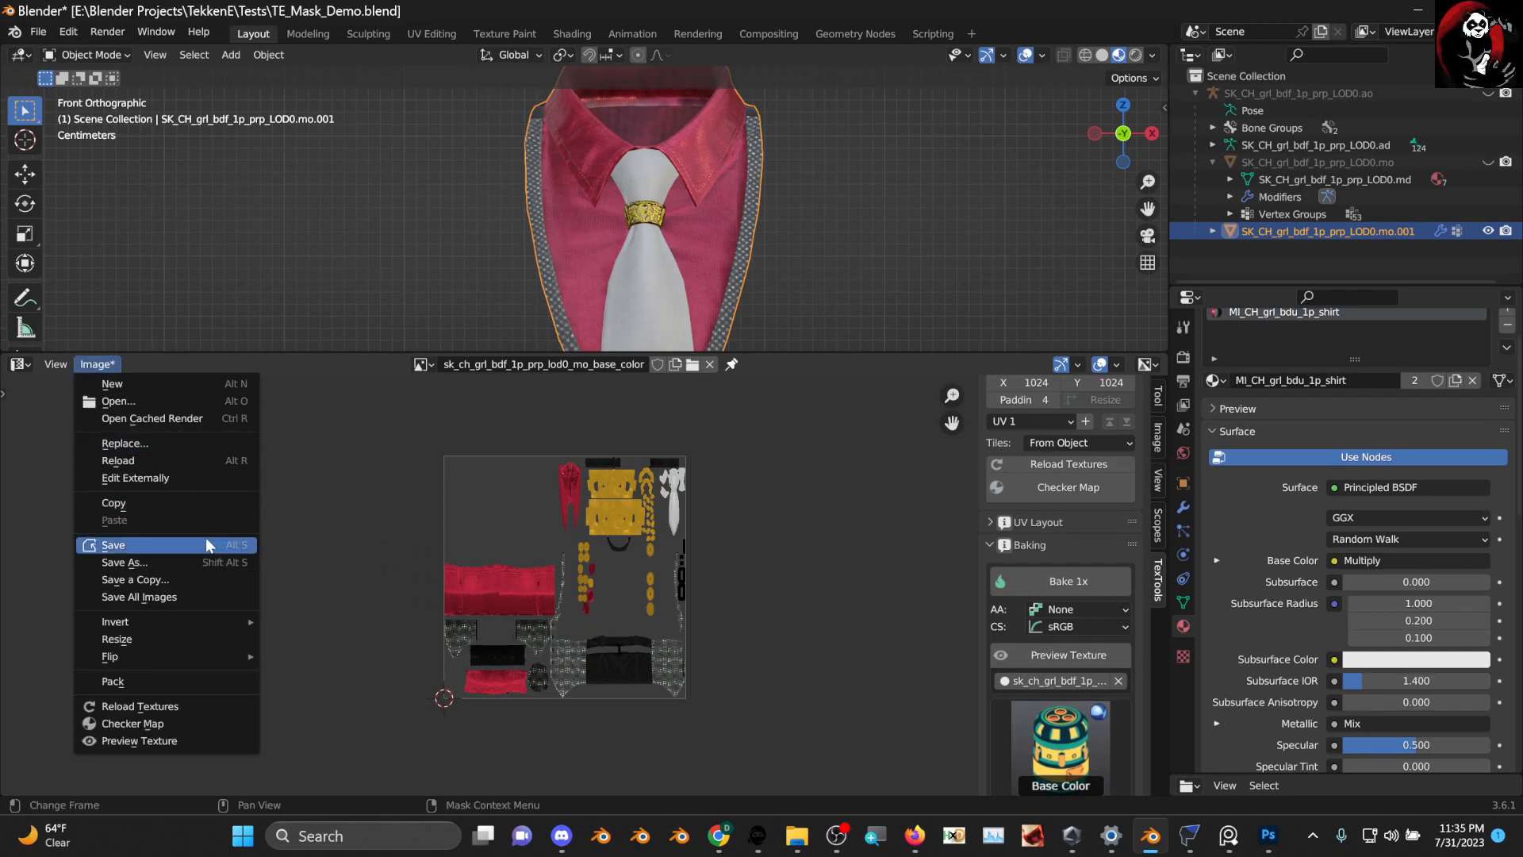
{"action": "left_click", "coordinate": [189, 560]}
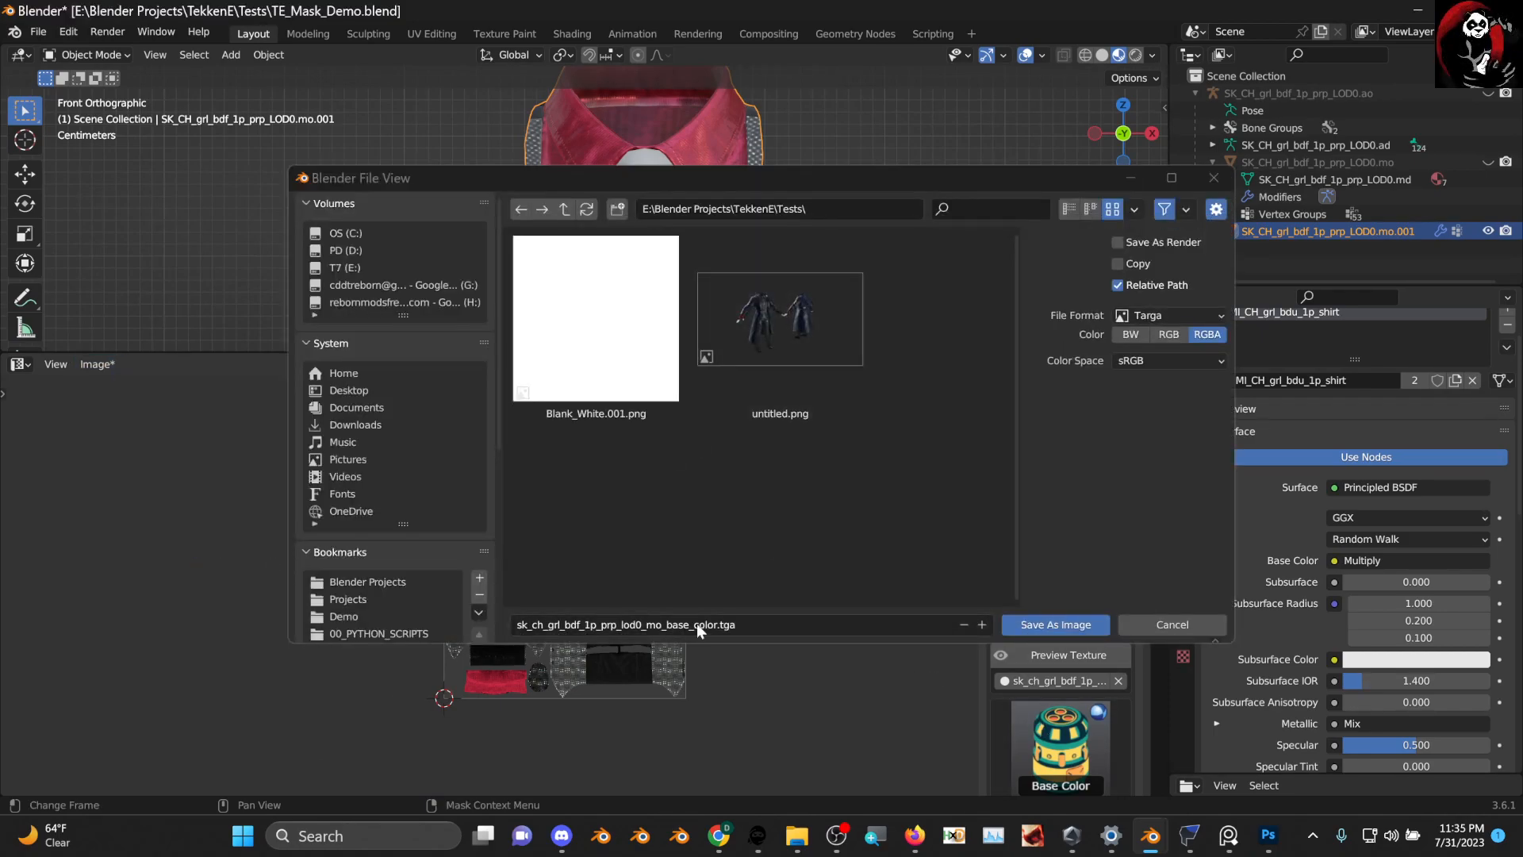
{"action": "left_click", "coordinate": [1202, 625]}
Rename the separated shirt object as Test_Shirt
{"action": "double_click", "coordinate": [1285, 231]}
{"action": "type", "text": "Test"}
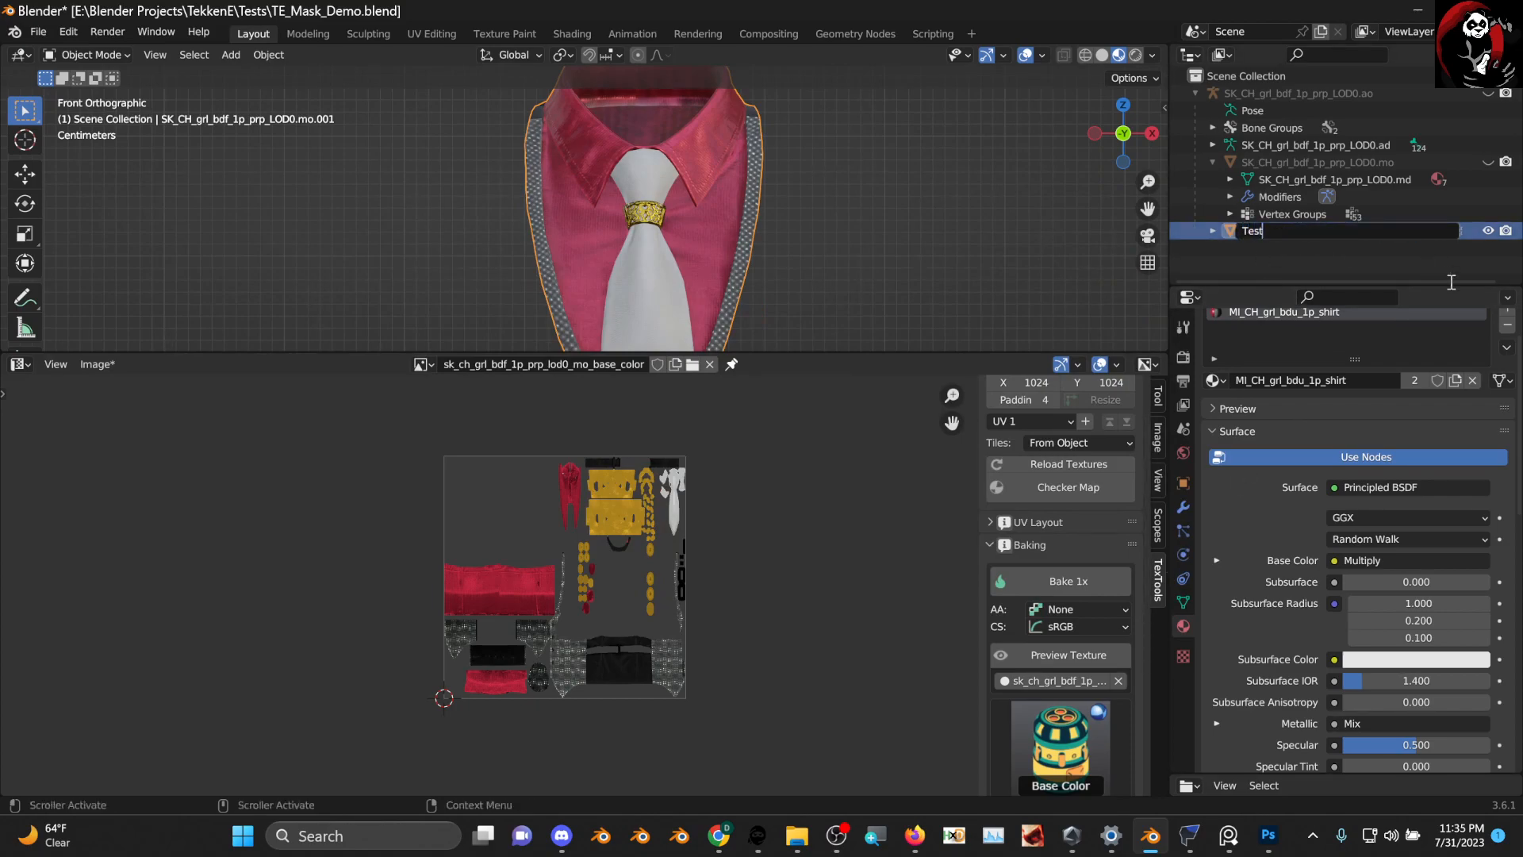
{"action": "type", "text": "_Shirt"}
{"action": "key", "text": "Return"}
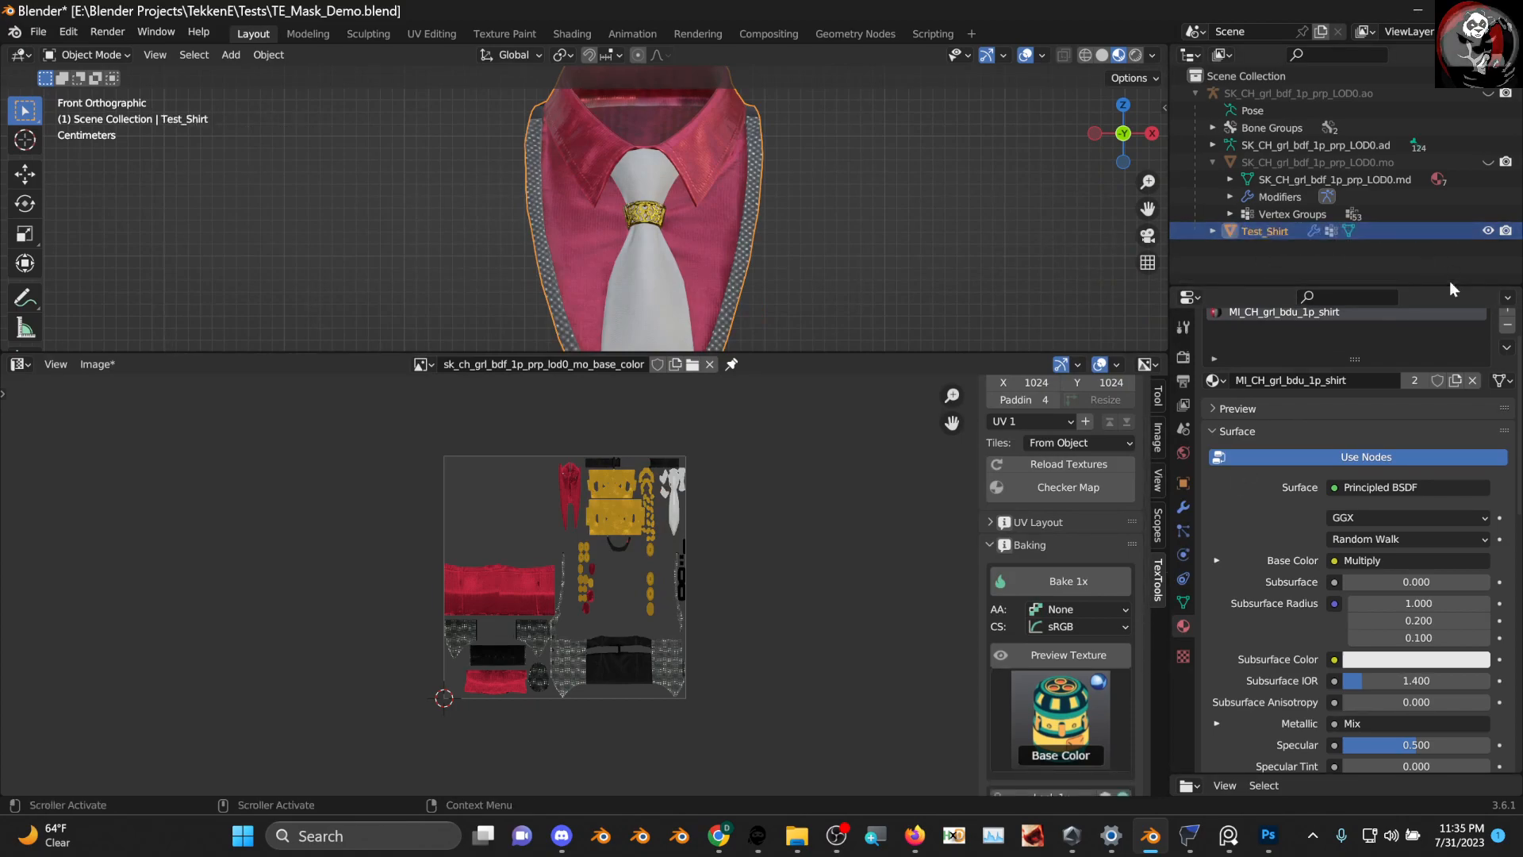
Bake the base color map for Test_Shirt and save it as test_shirt_base_color.tga in the Tests folder
{"action": "left_click", "coordinate": [1058, 587]}
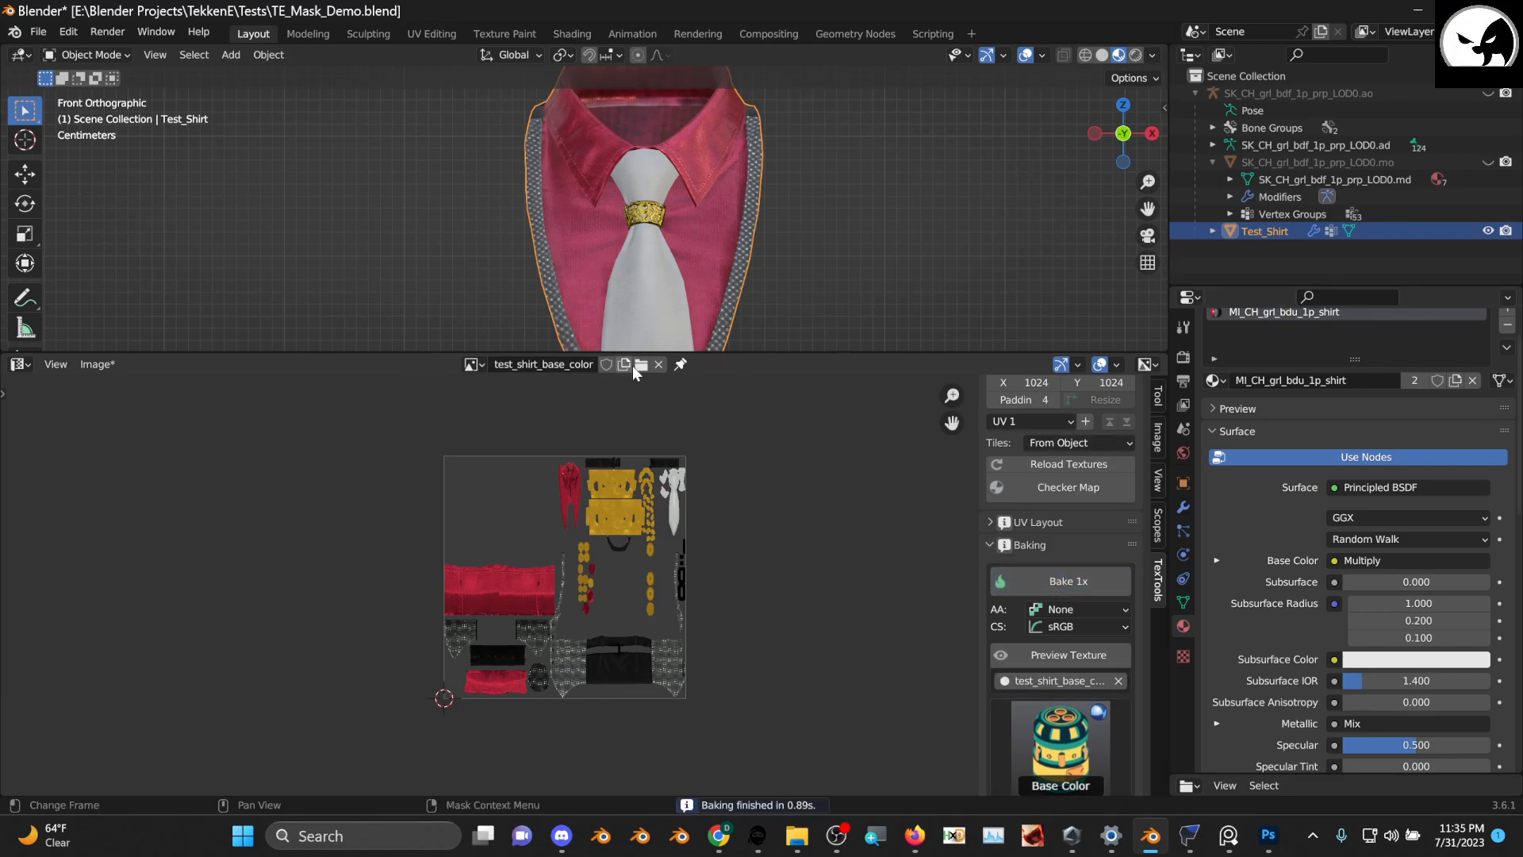
{"action": "left_click", "coordinate": [97, 365]}
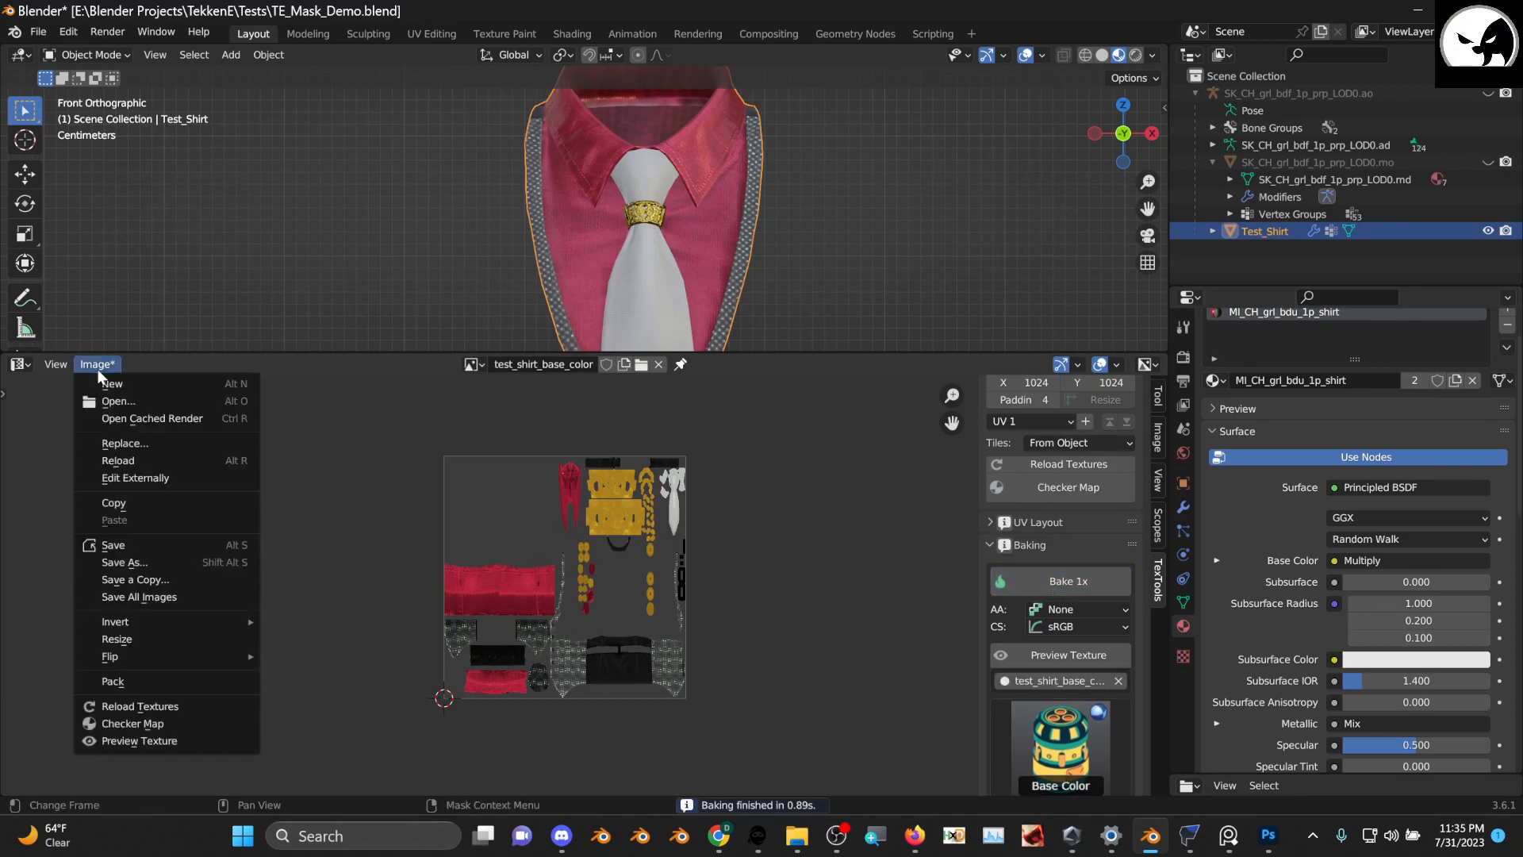
{"action": "left_click", "coordinate": [168, 560]}
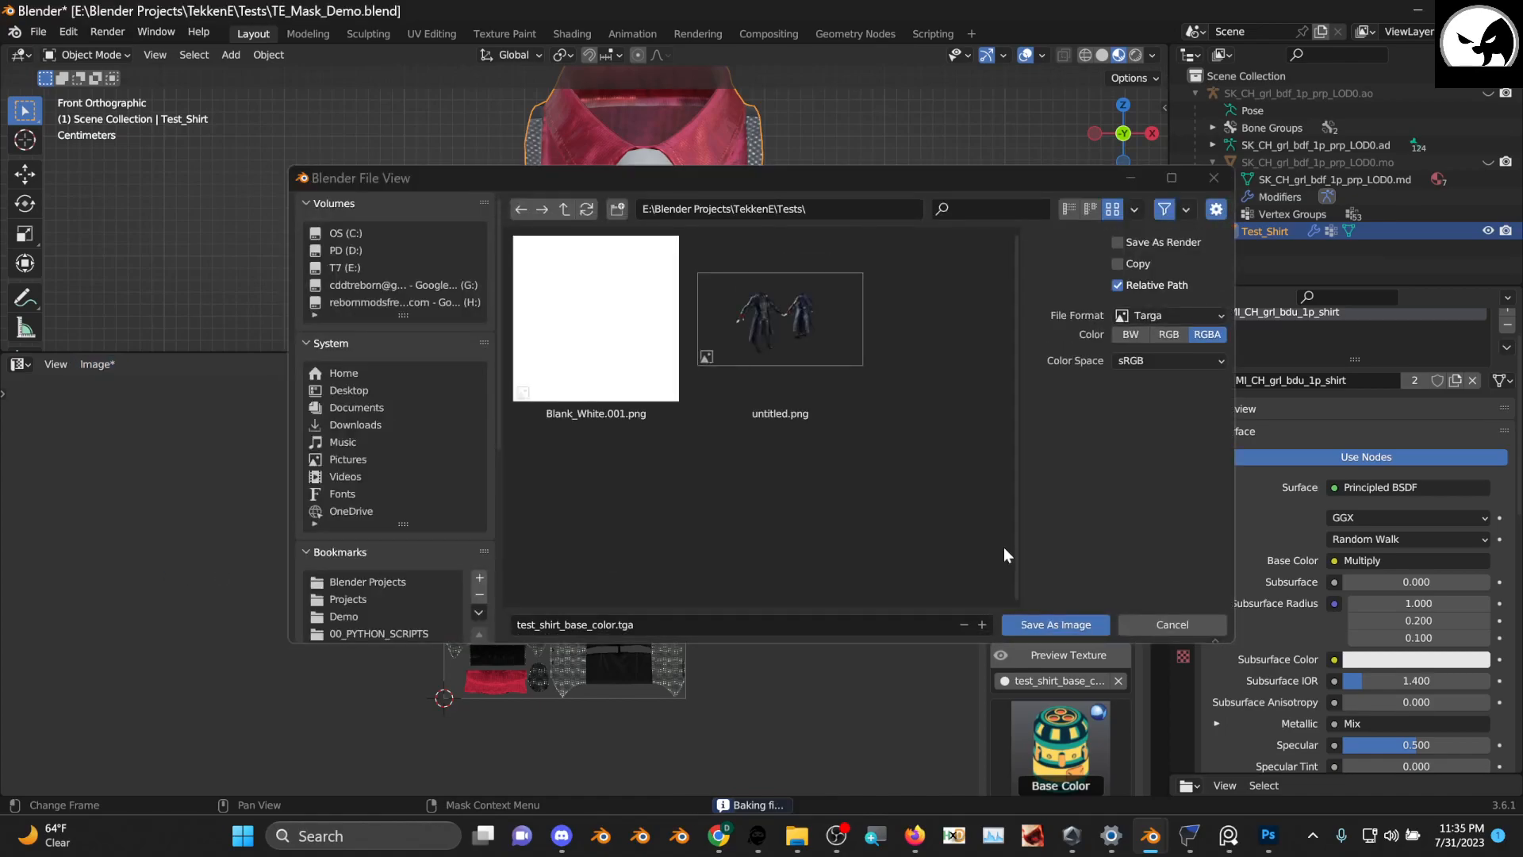
{"action": "left_click", "coordinate": [1043, 625]}
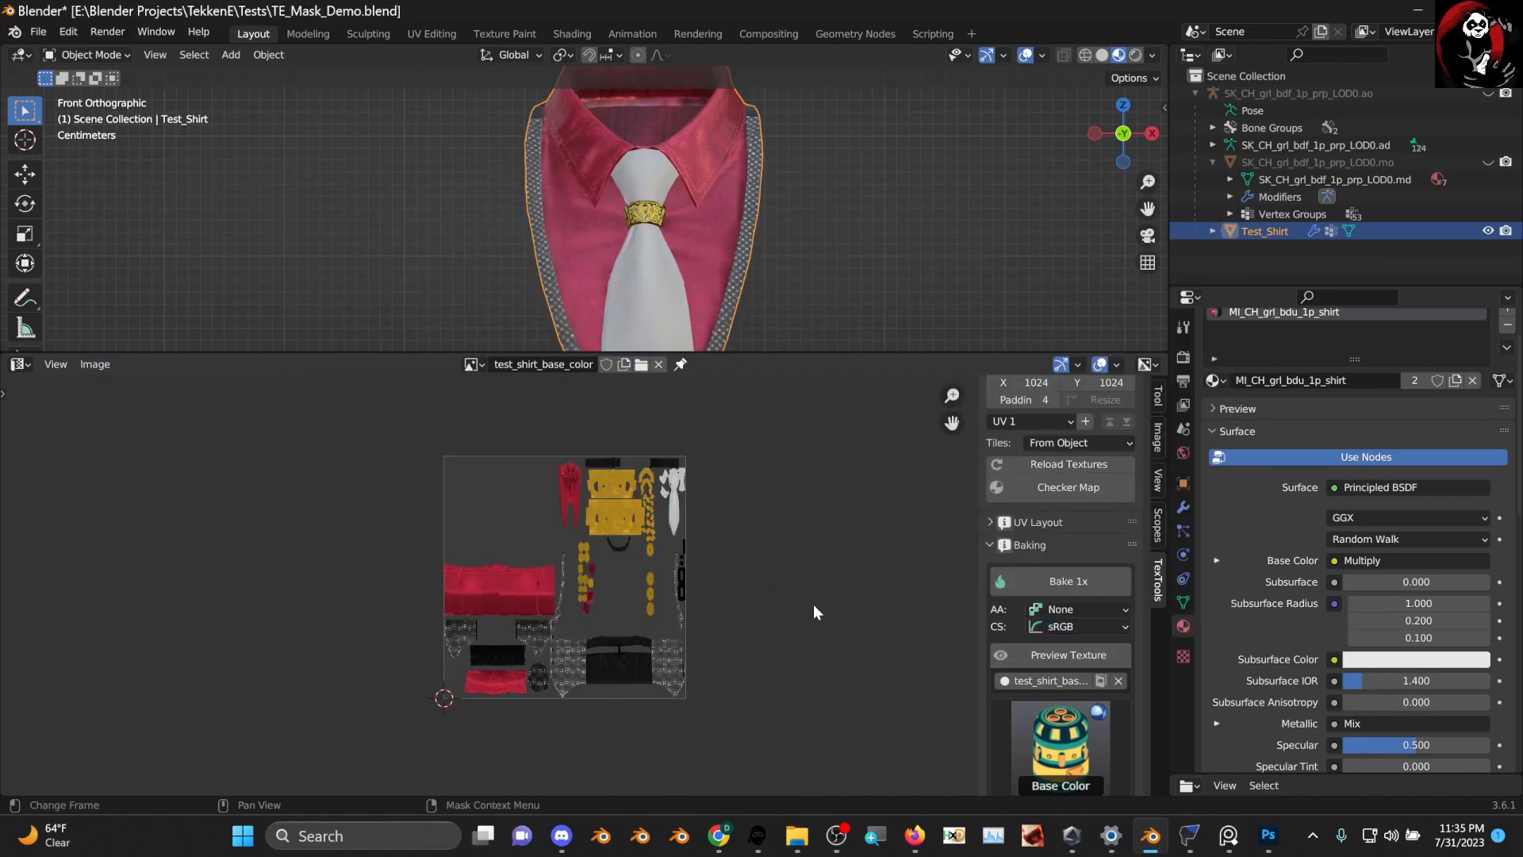
Set the bake mode to Metallic, bake the map for Test_Shirt, and inspect the image
{"action": "left_click", "coordinate": [1079, 735]}
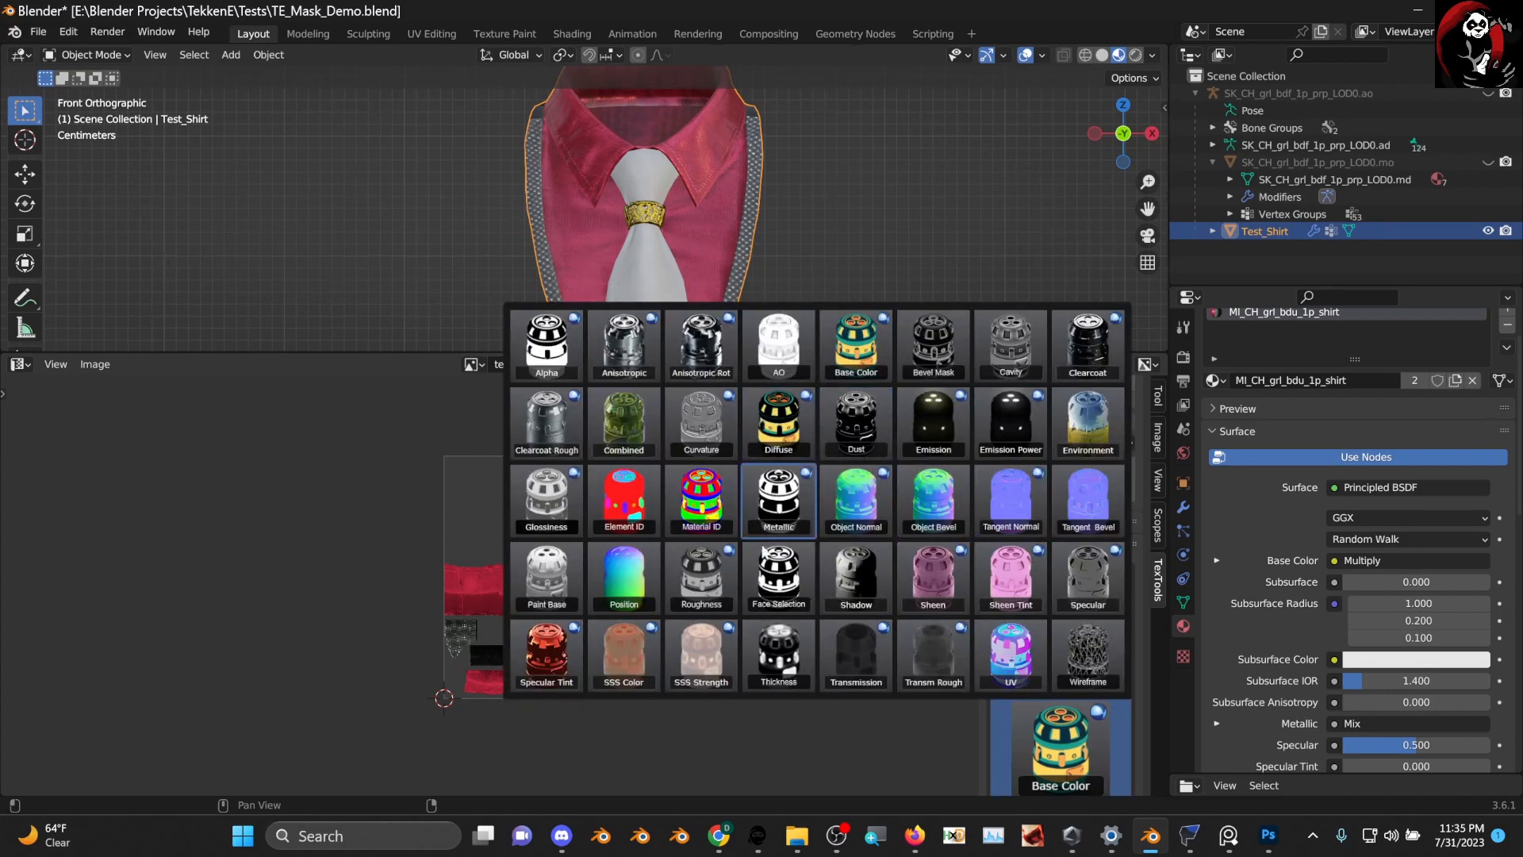
{"action": "left_click", "coordinate": [788, 509]}
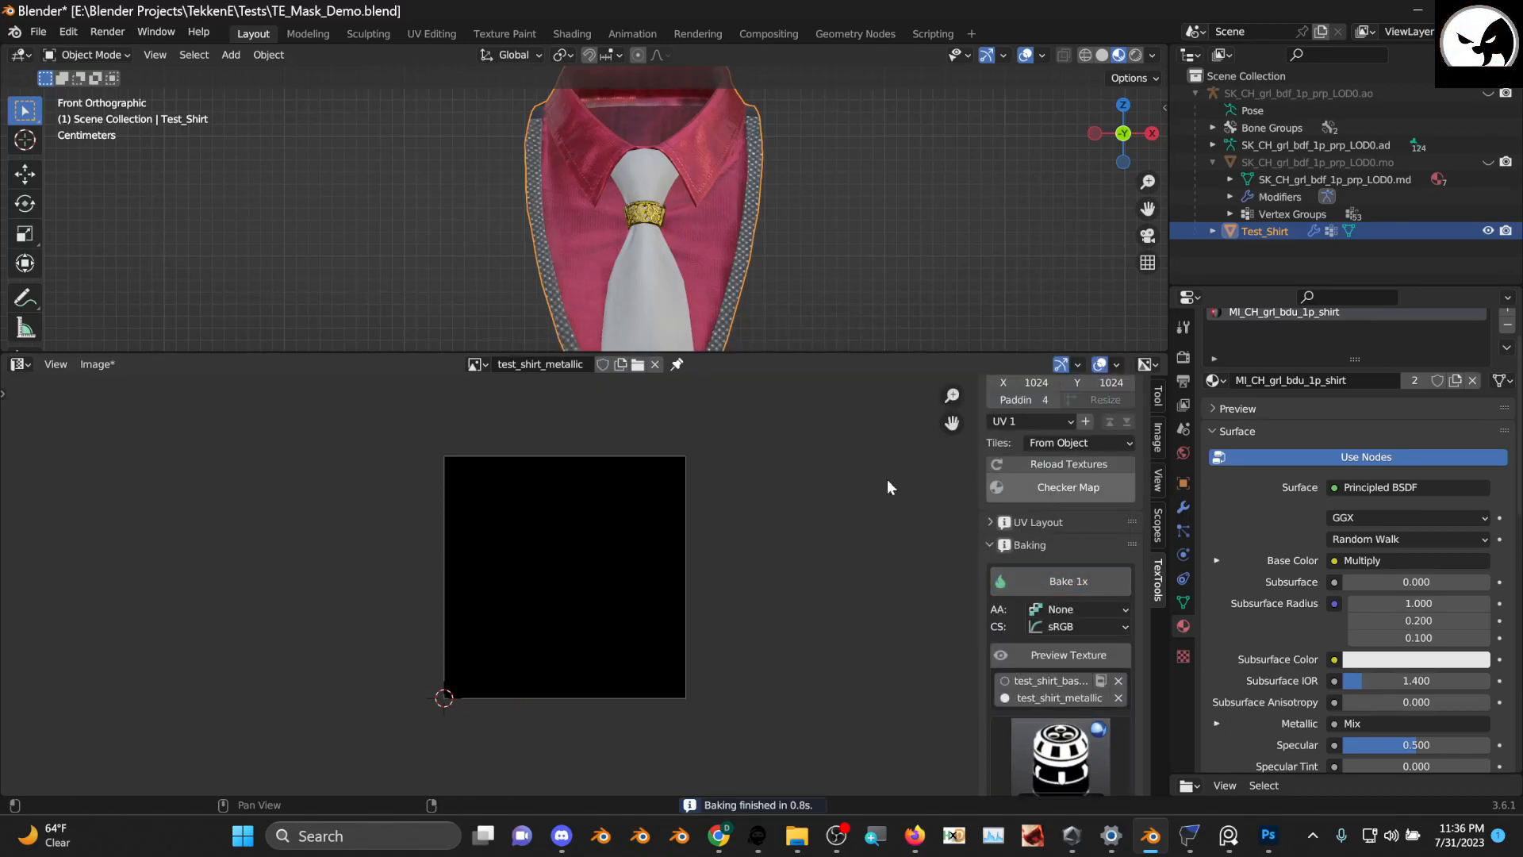
{"action": "scroll", "coordinate": [775, 563], "scroll_direction": "down", "scroll_amount": 3}
{"action": "scroll", "coordinate": [764, 584], "scroll_direction": "up", "scroll_amount": 3}
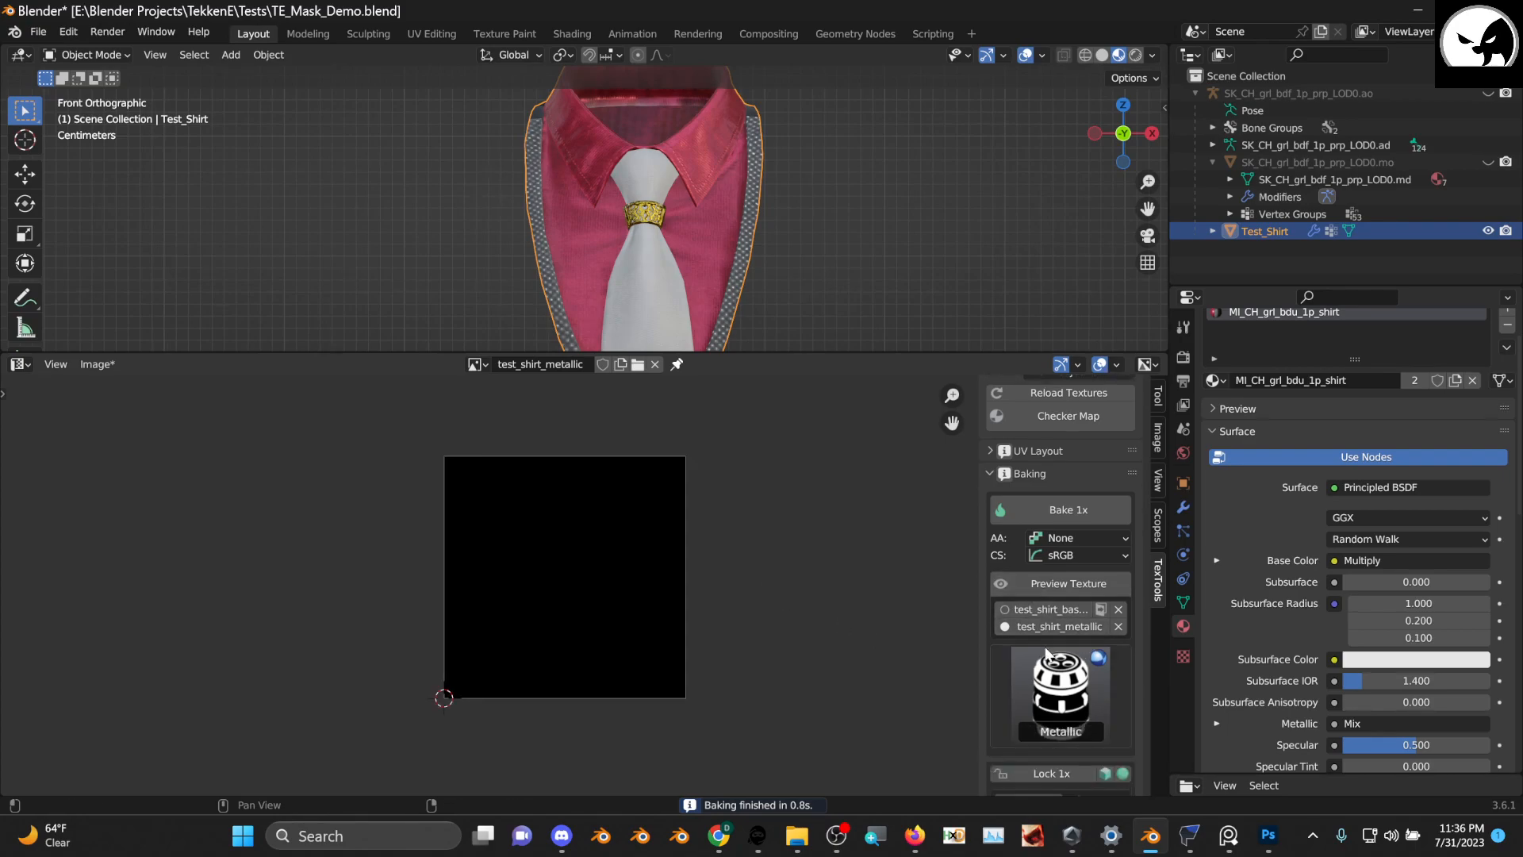
{"action": "scroll", "coordinate": [1086, 711], "scroll_direction": "down", "scroll_amount": 1}
{"action": "scroll", "coordinate": [546, 516], "scroll_direction": "up", "scroll_amount": 3}
{"action": "scroll", "coordinate": [547, 524], "scroll_direction": "down", "scroll_amount": 2}
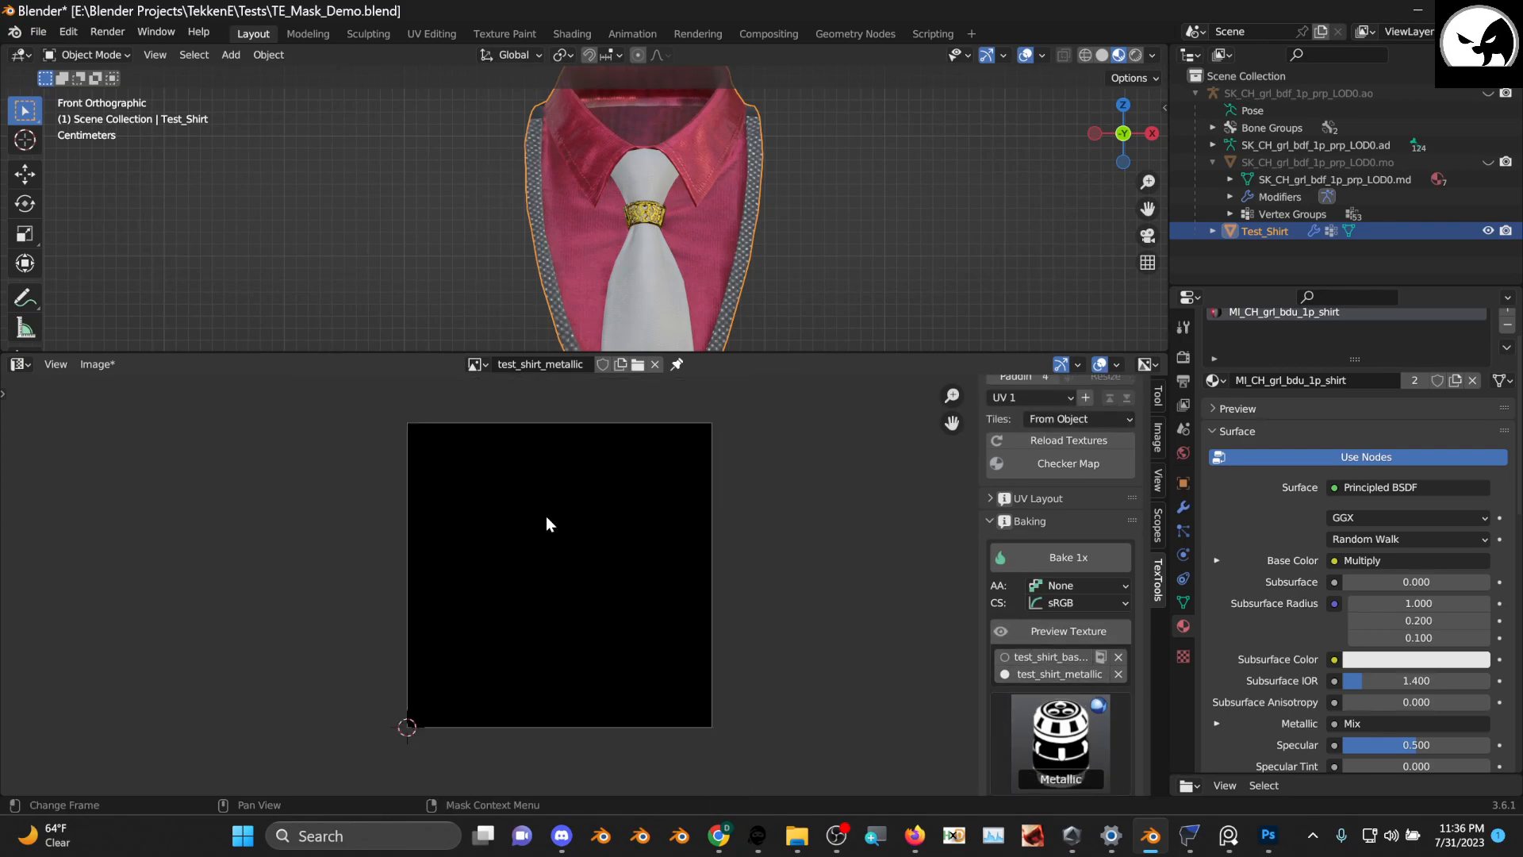
{"action": "scroll", "coordinate": [776, 558], "scroll_direction": "right", "scroll_amount": 5}
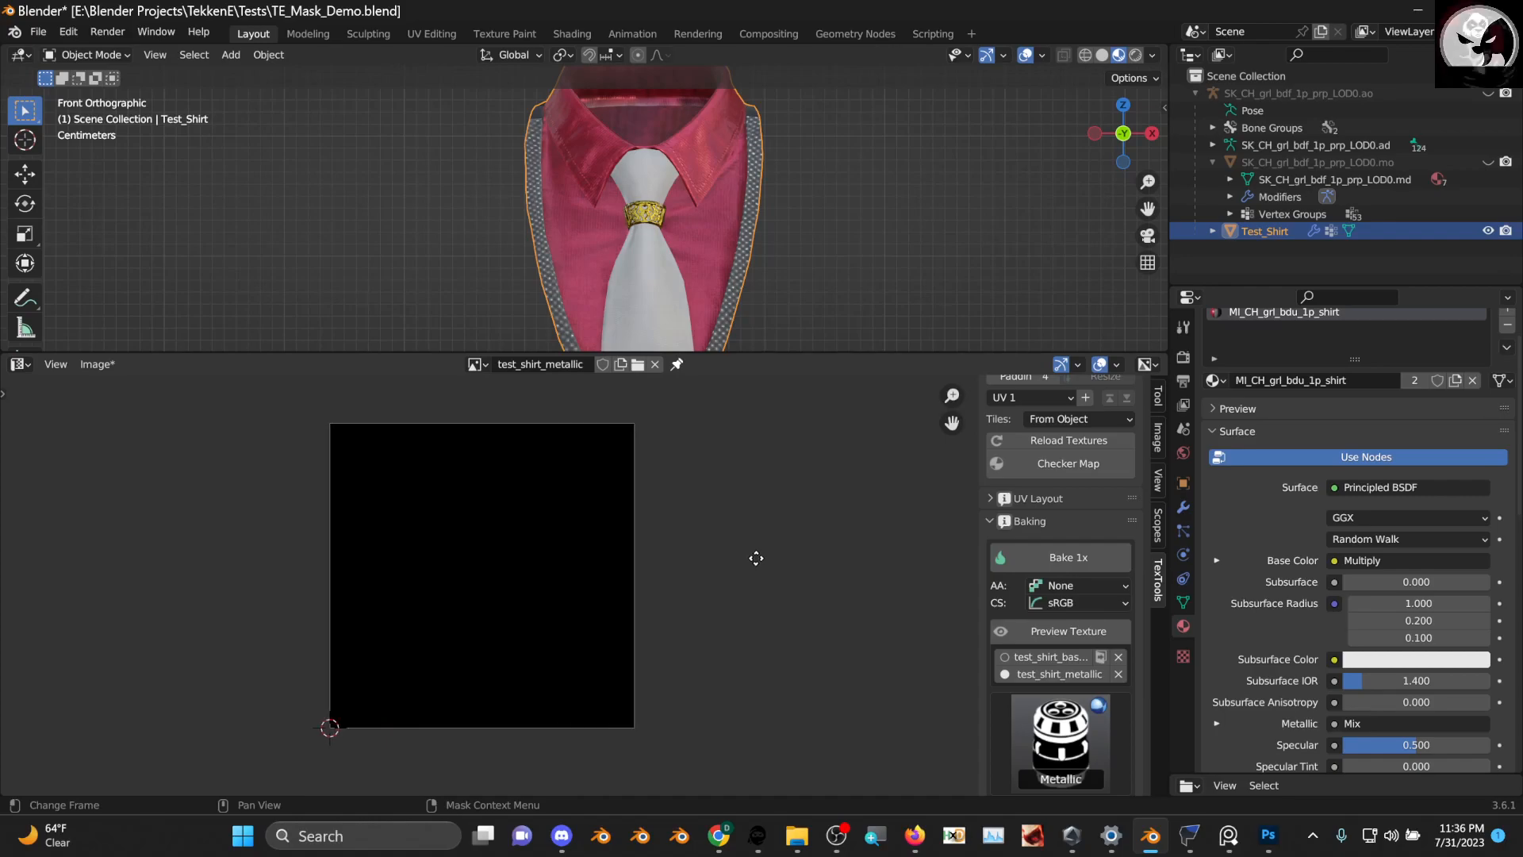
Bake the Roughness map for Test_Shirt and save it as test_shirt_roughness.tga in the Tests folder
{"action": "left_click", "coordinate": [1096, 711]}
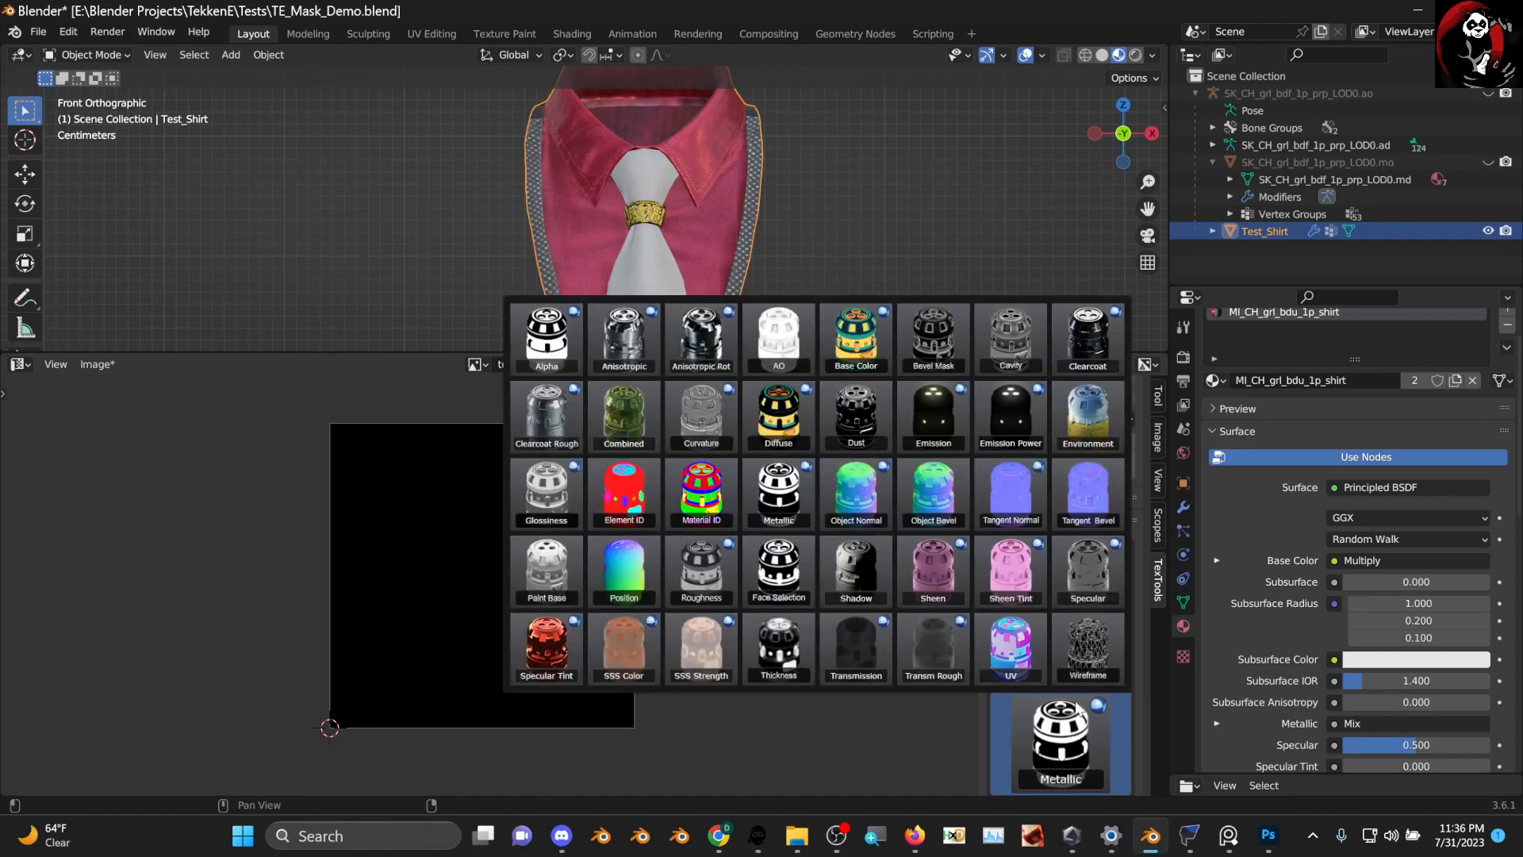
{"action": "left_click", "coordinate": [726, 580]}
{"action": "left_click", "coordinate": [1076, 569]}
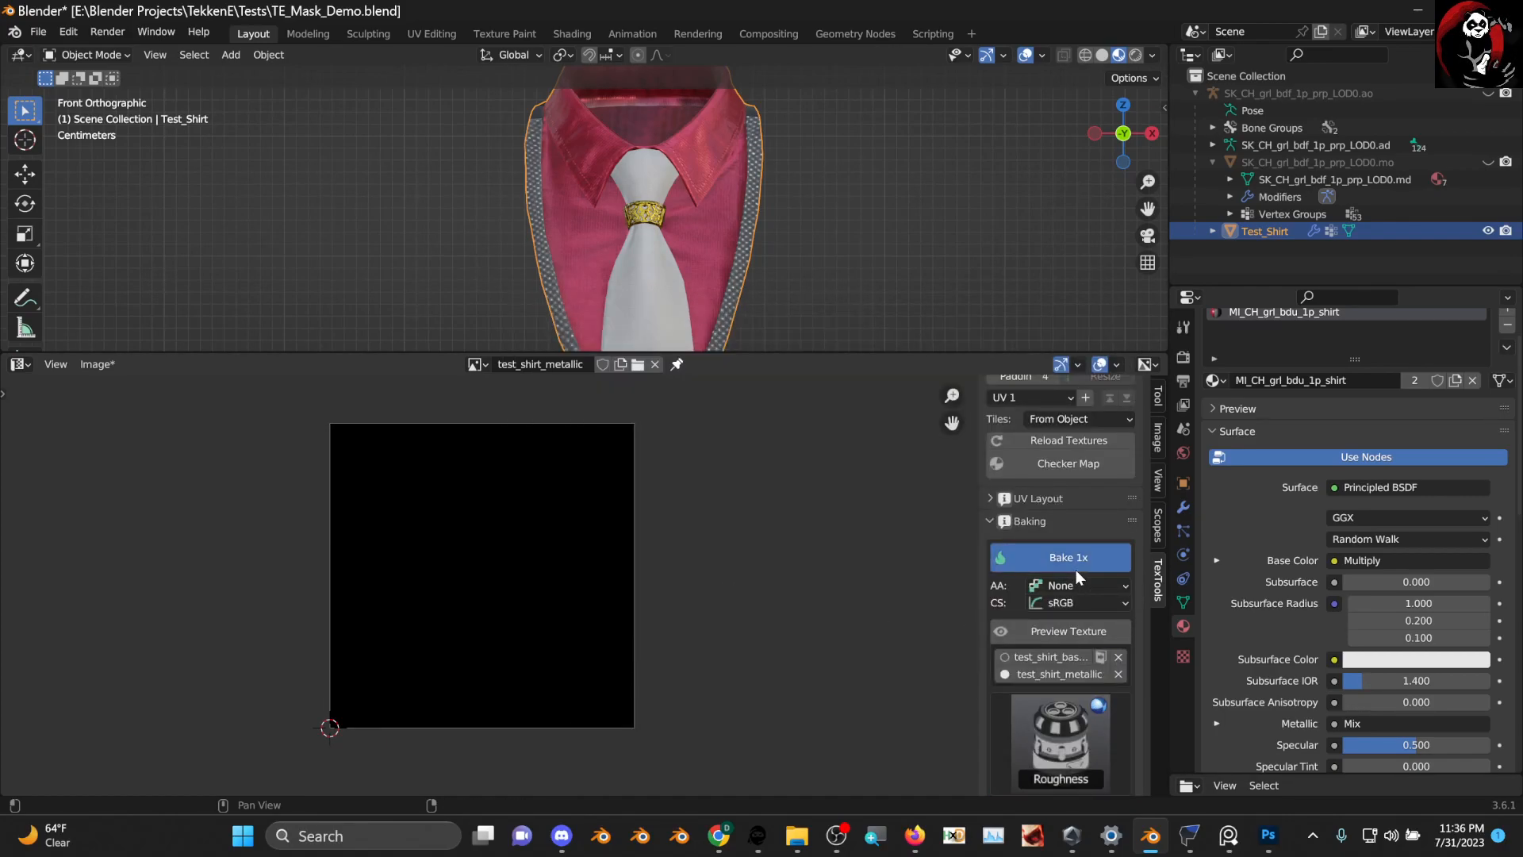
{"action": "left_click", "coordinate": [92, 365]}
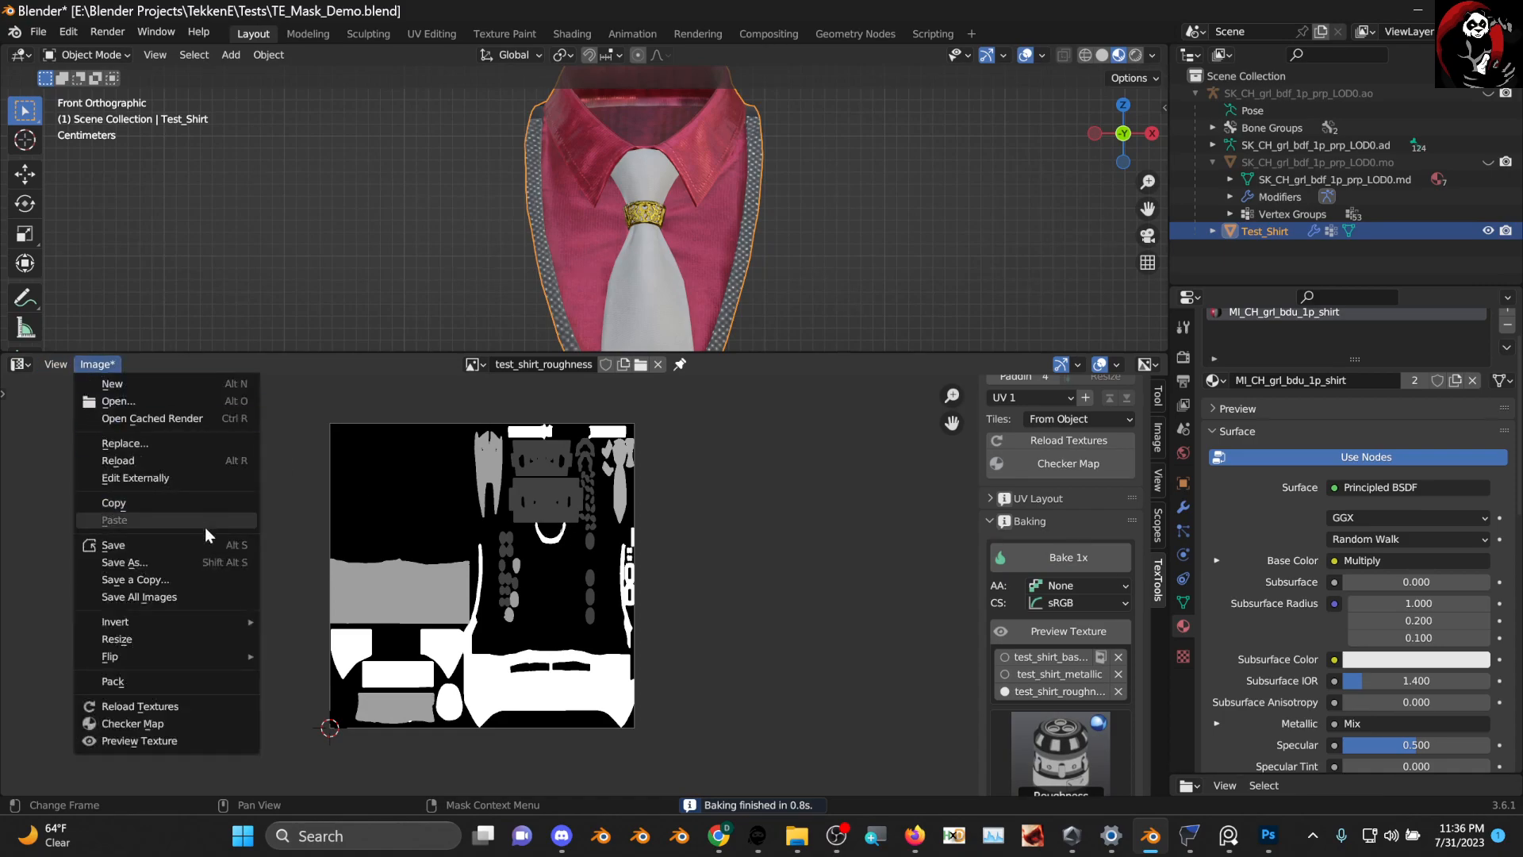
{"action": "left_click", "coordinate": [203, 563]}
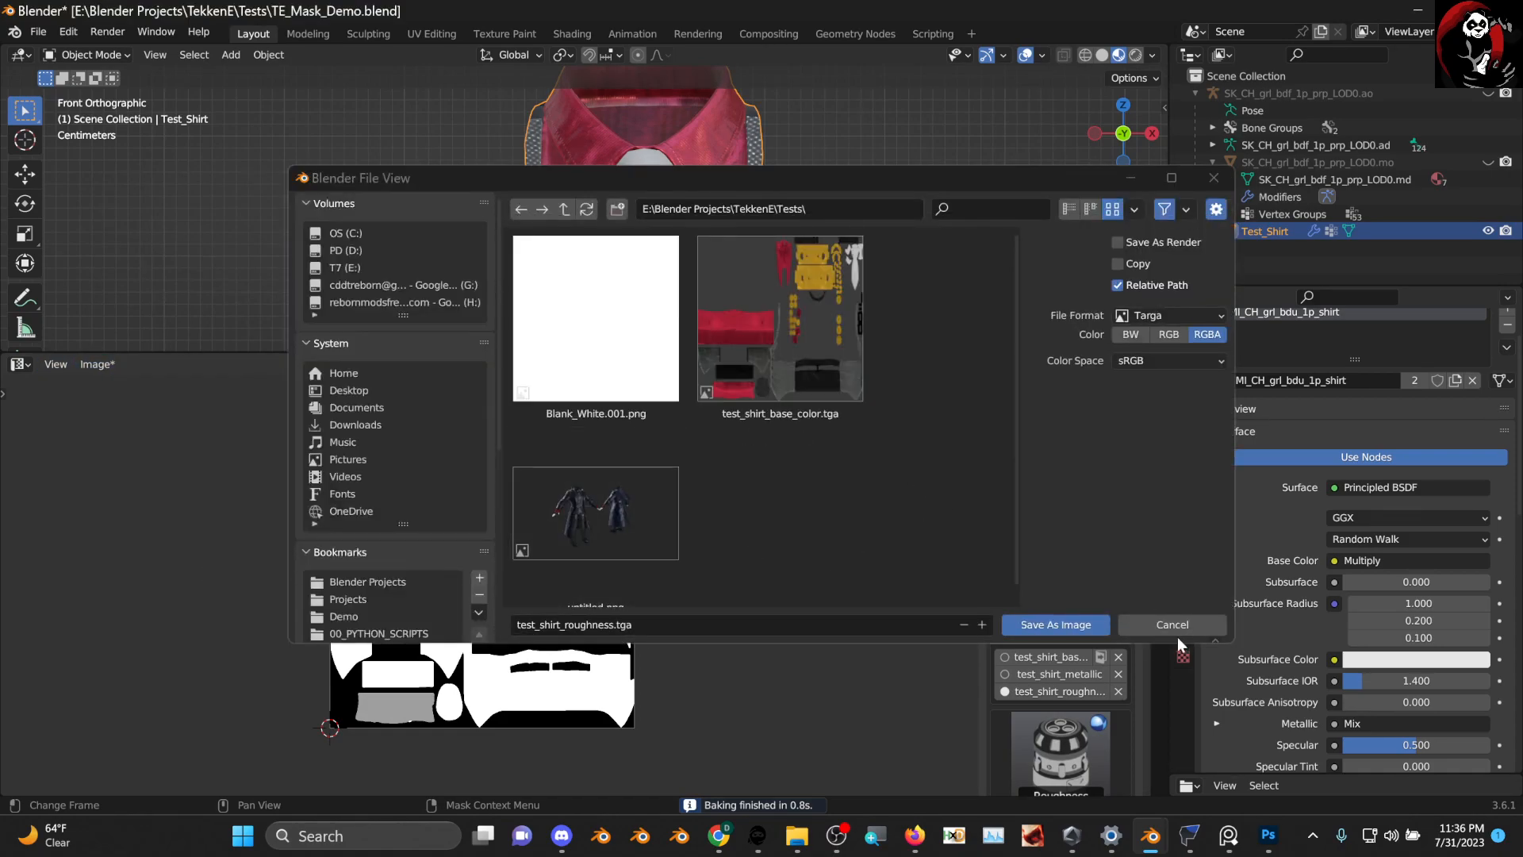
{"action": "left_click", "coordinate": [1055, 624]}
Bake the Metallic map for Test_Shirt and save it as test_shirt_metallic.tga in the Tests folder
{"action": "left_click", "coordinate": [1058, 750]}
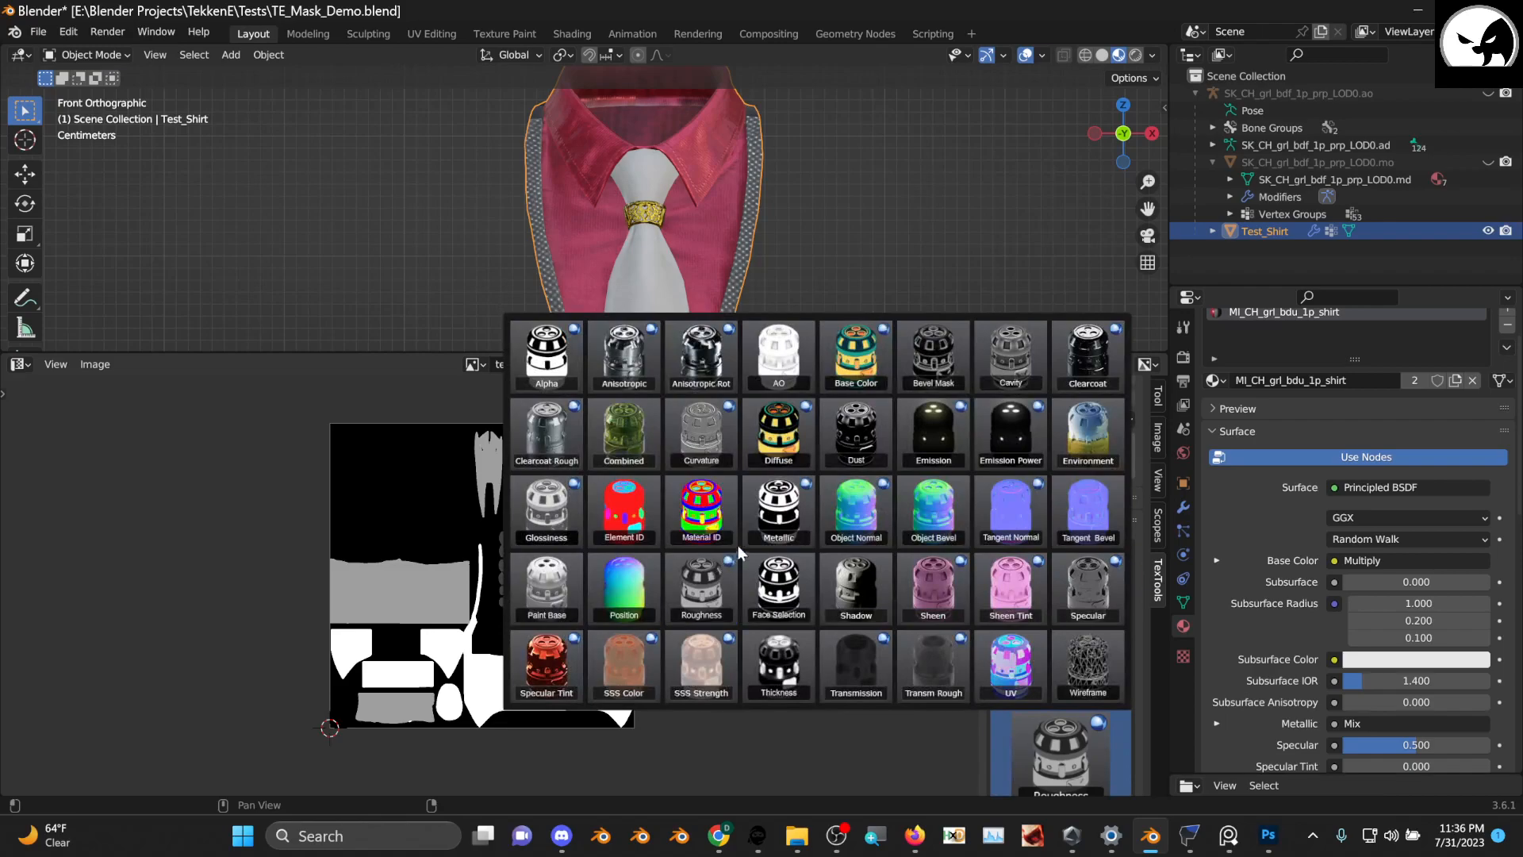
{"action": "left_click", "coordinate": [791, 528]}
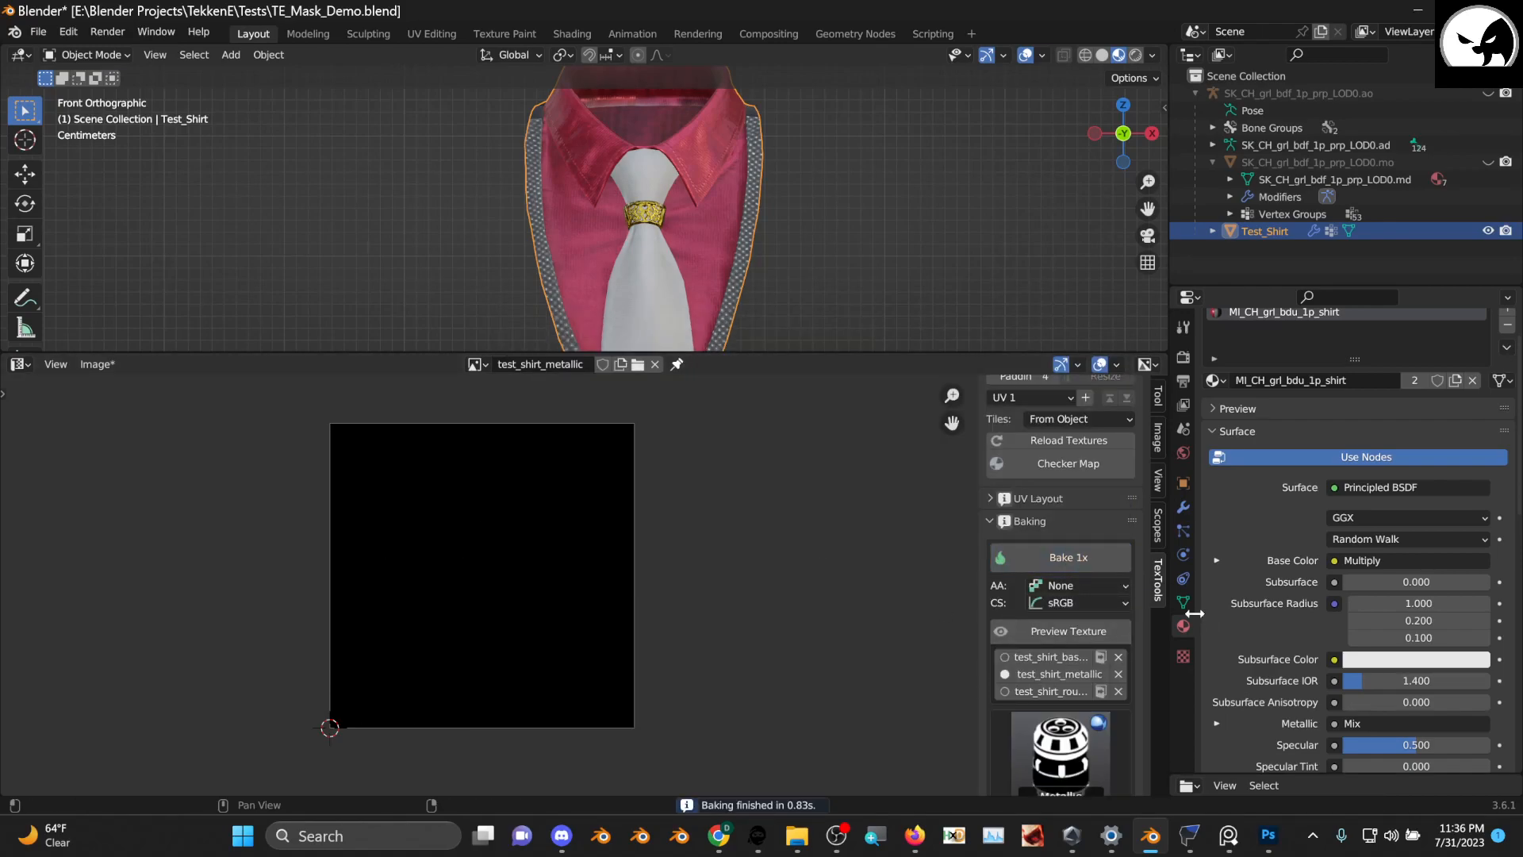
{"action": "left_click", "coordinate": [96, 364]}
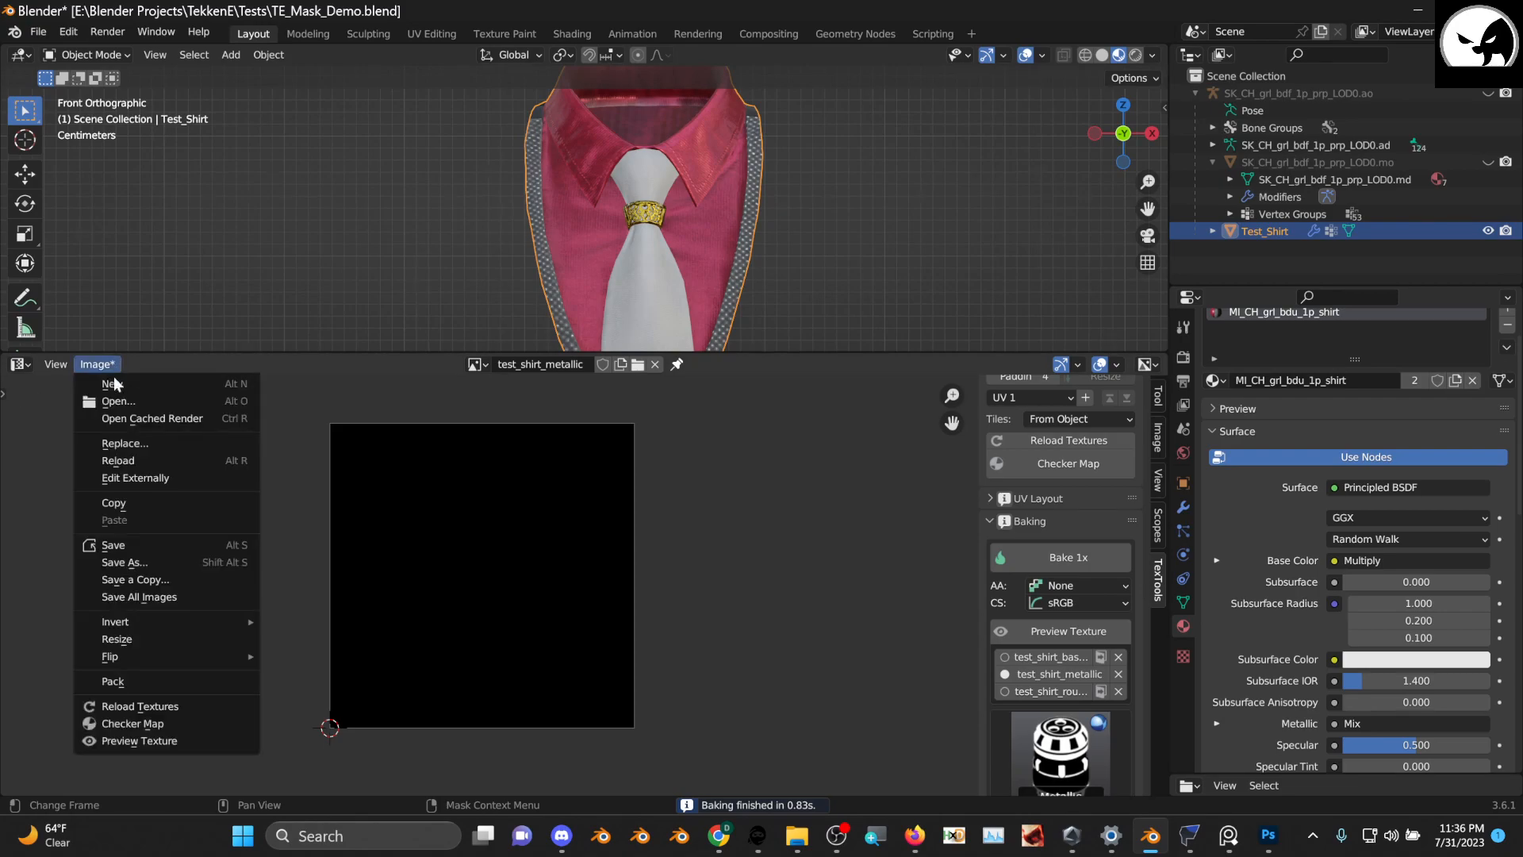
{"action": "left_click", "coordinate": [174, 560]}
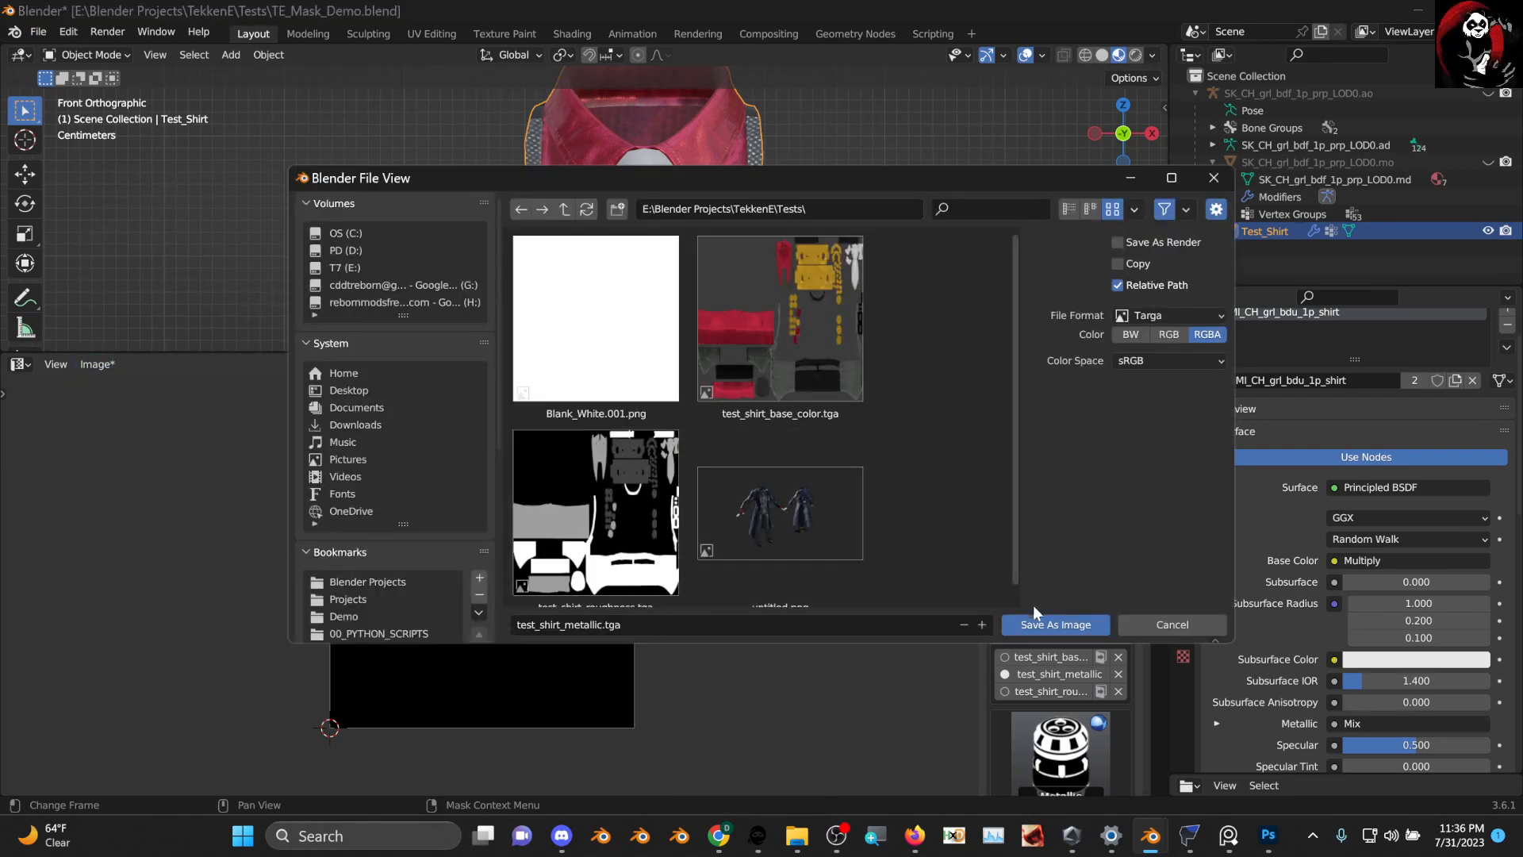
{"action": "left_click", "coordinate": [1049, 616]}
Bake the Tangent Normal map for Test_Shirt, set its color space to sRGB, rebake it, and check the detail
{"action": "left_click", "coordinate": [1060, 750]}
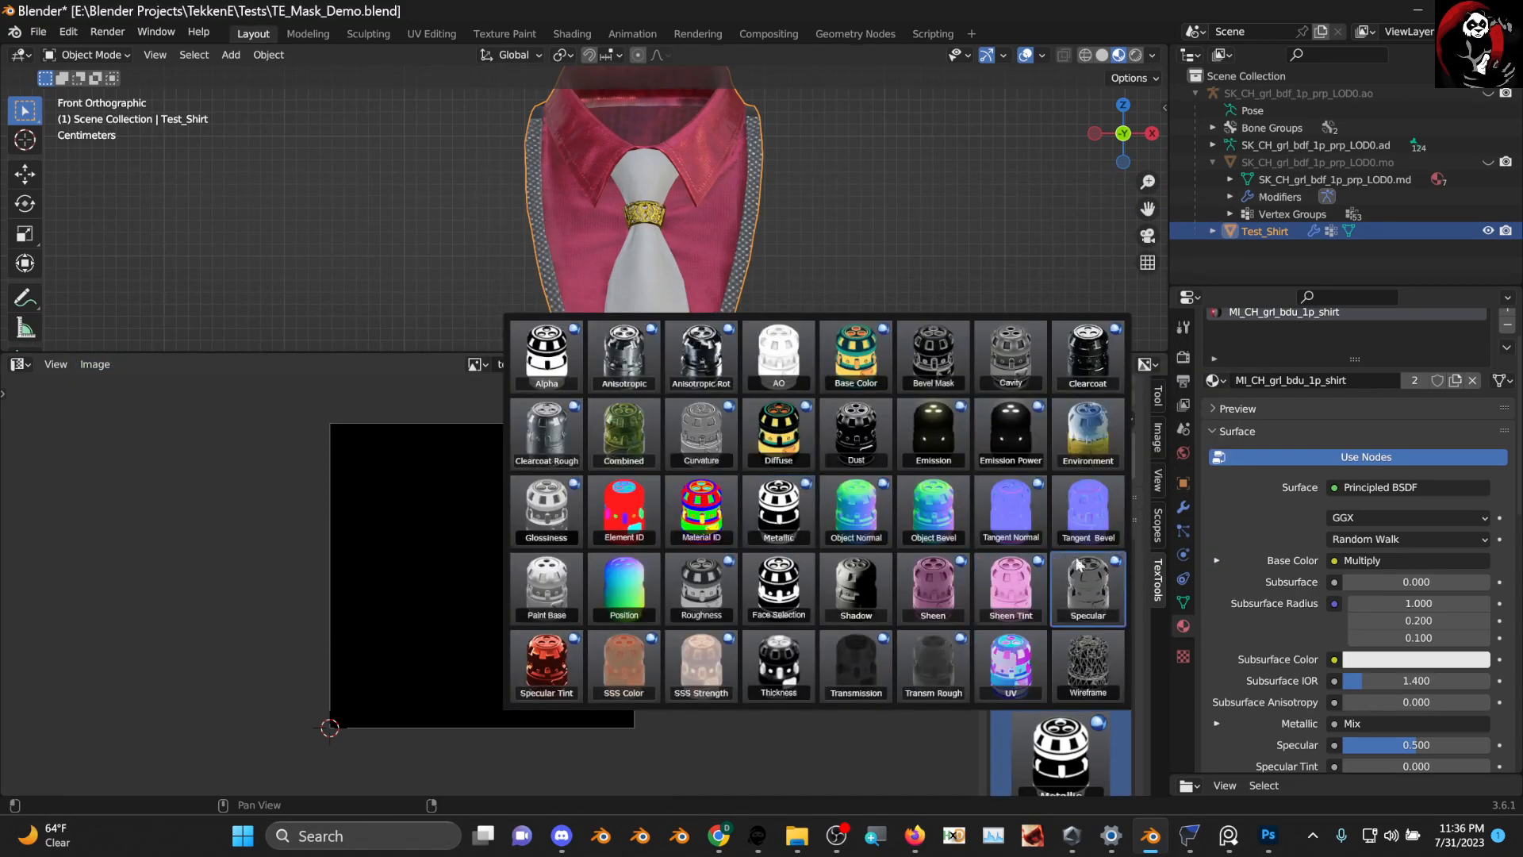
{"action": "left_click", "coordinate": [1021, 516]}
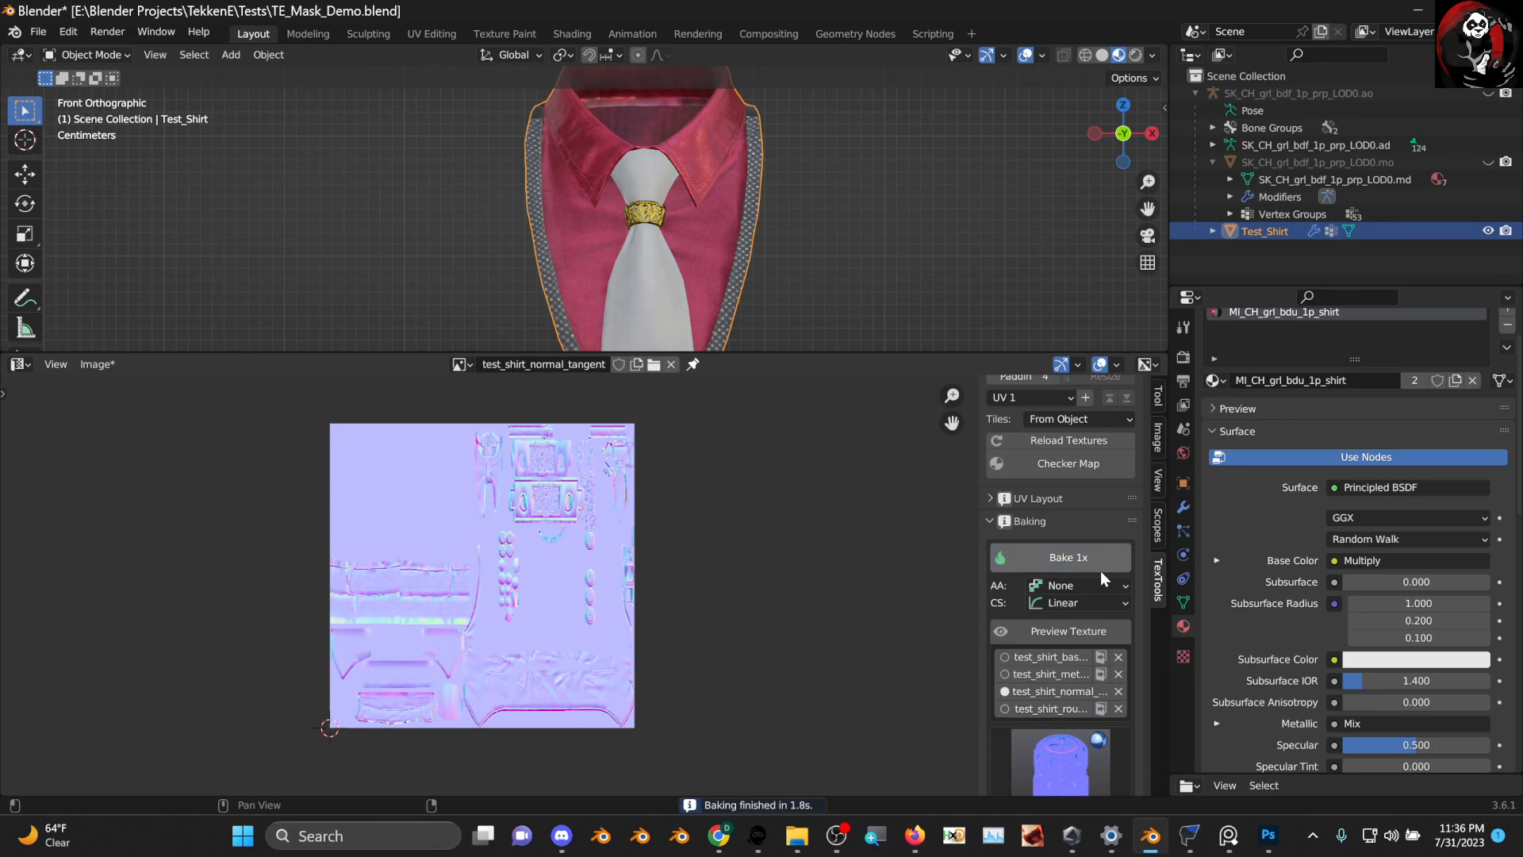
{"action": "left_click", "coordinate": [1088, 600]}
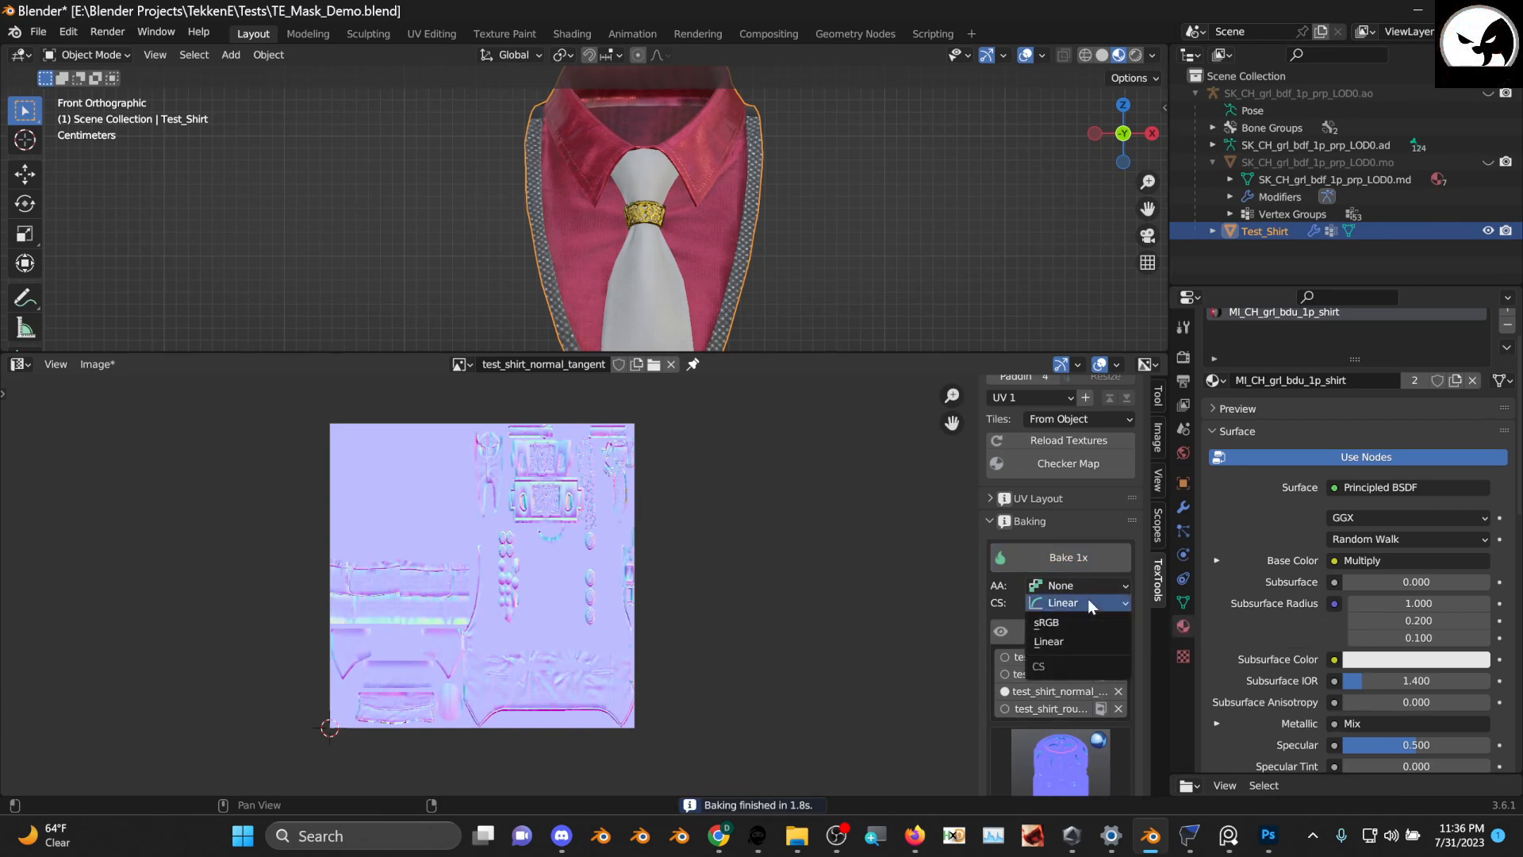
{"action": "left_click", "coordinate": [1080, 623]}
{"action": "left_click", "coordinate": [1081, 563]}
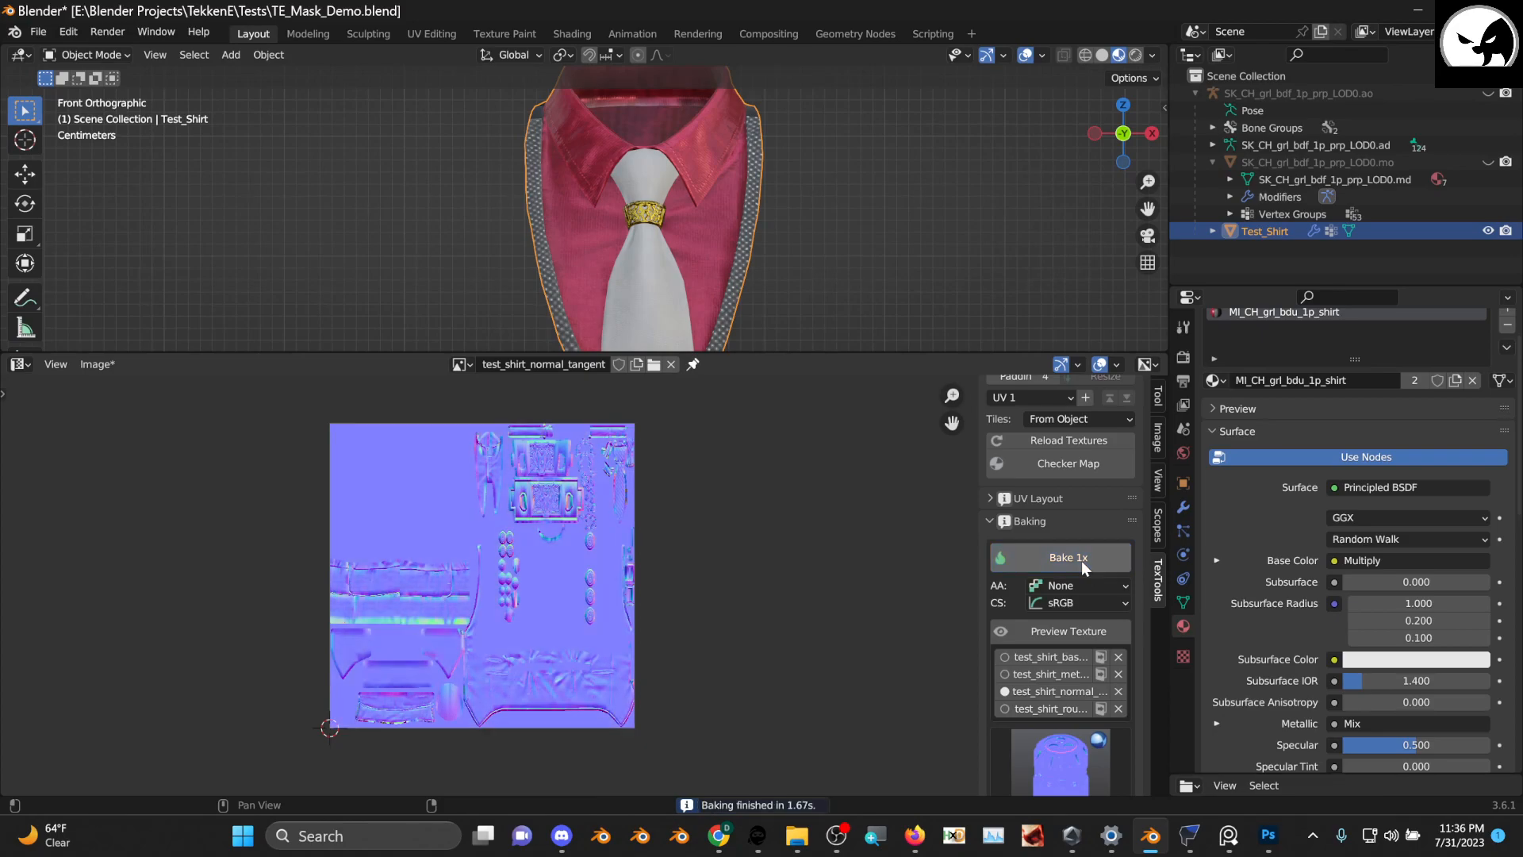
{"action": "scroll", "coordinate": [545, 544], "scroll_direction": "up", "scroll_amount": 6}
{"action": "scroll", "coordinate": [555, 538], "scroll_direction": "down", "scroll_amount": 6}
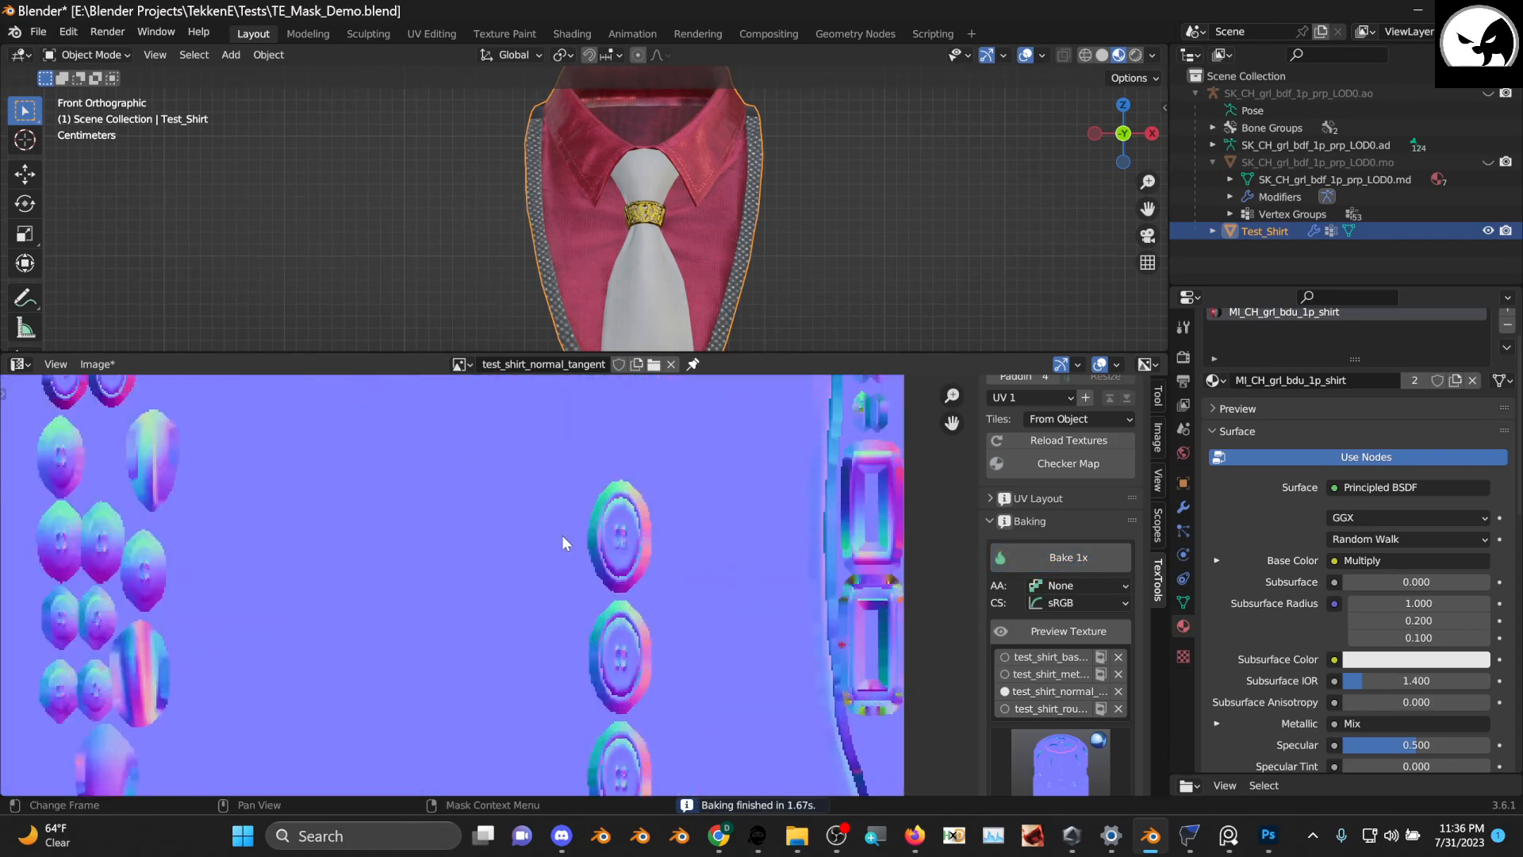
Save the baked normal map as test_shirt_normal_tangent.tga in the Tests folder
{"action": "left_click", "coordinate": [97, 364]}
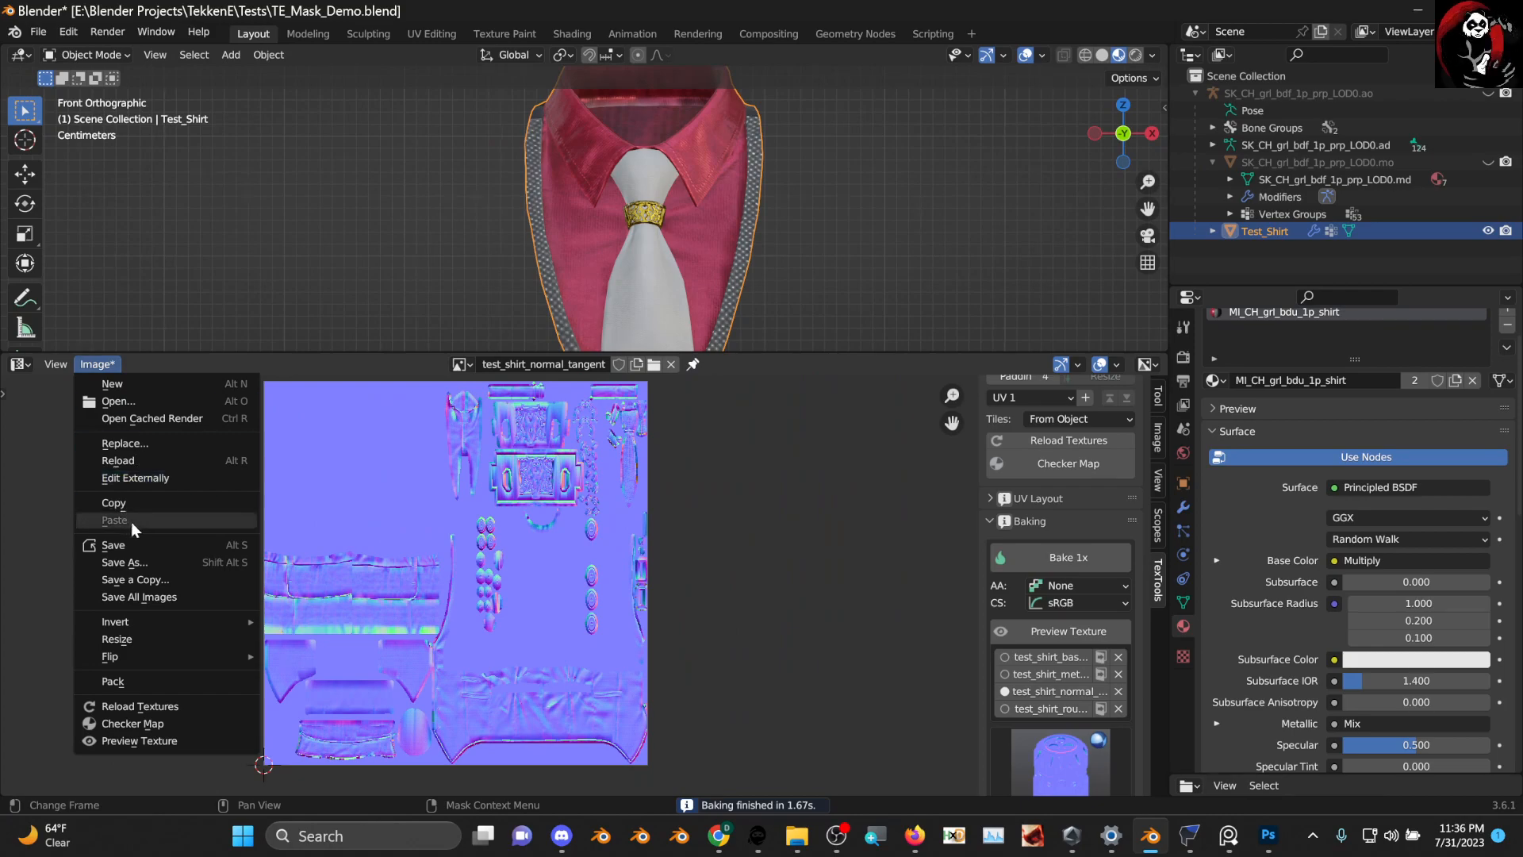
{"action": "left_click", "coordinate": [163, 556]}
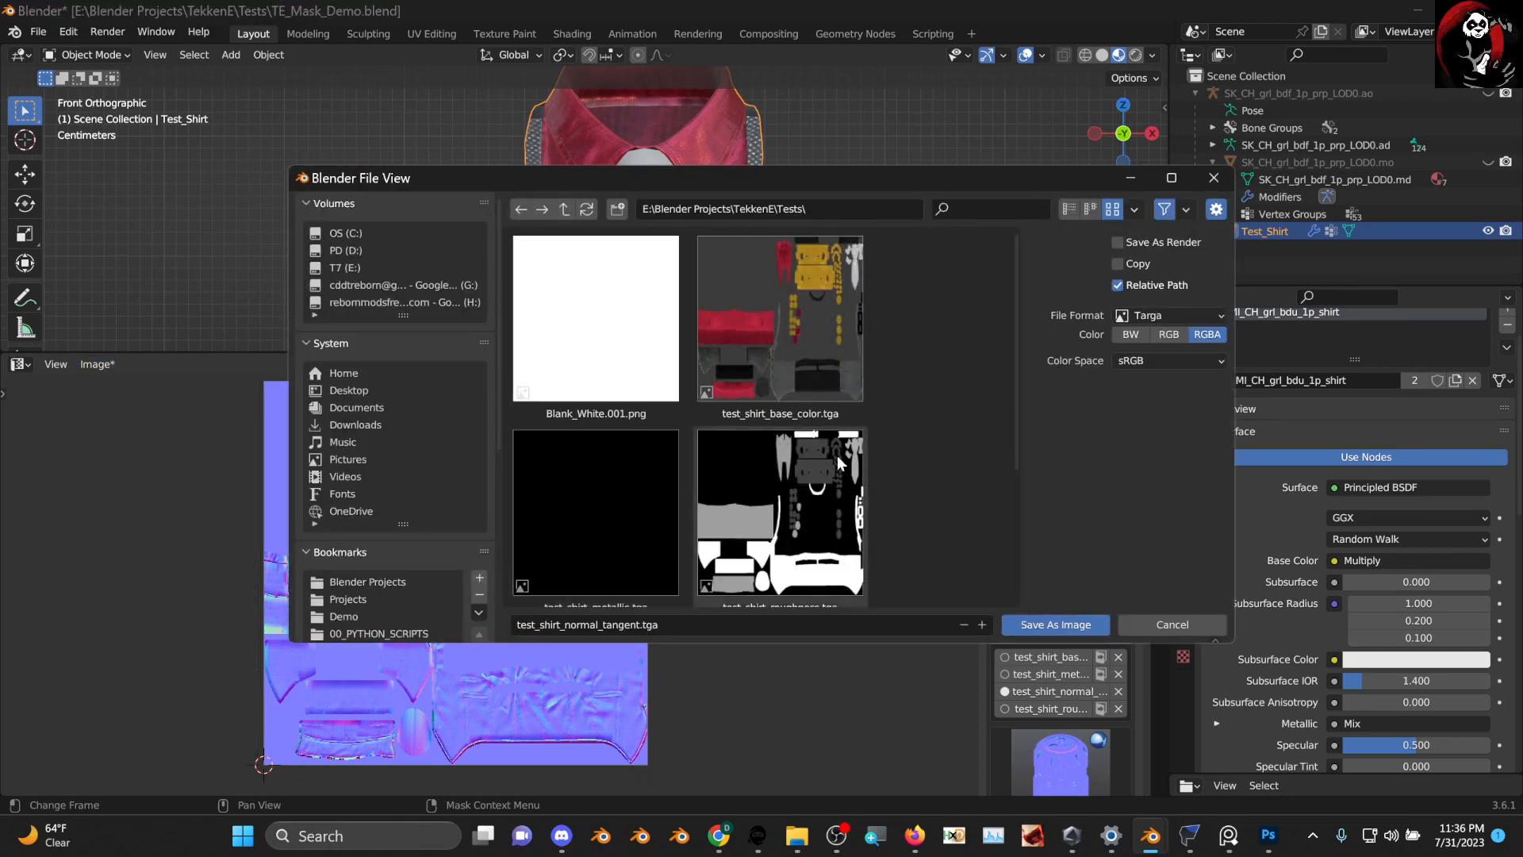
{"action": "left_click", "coordinate": [1055, 624]}
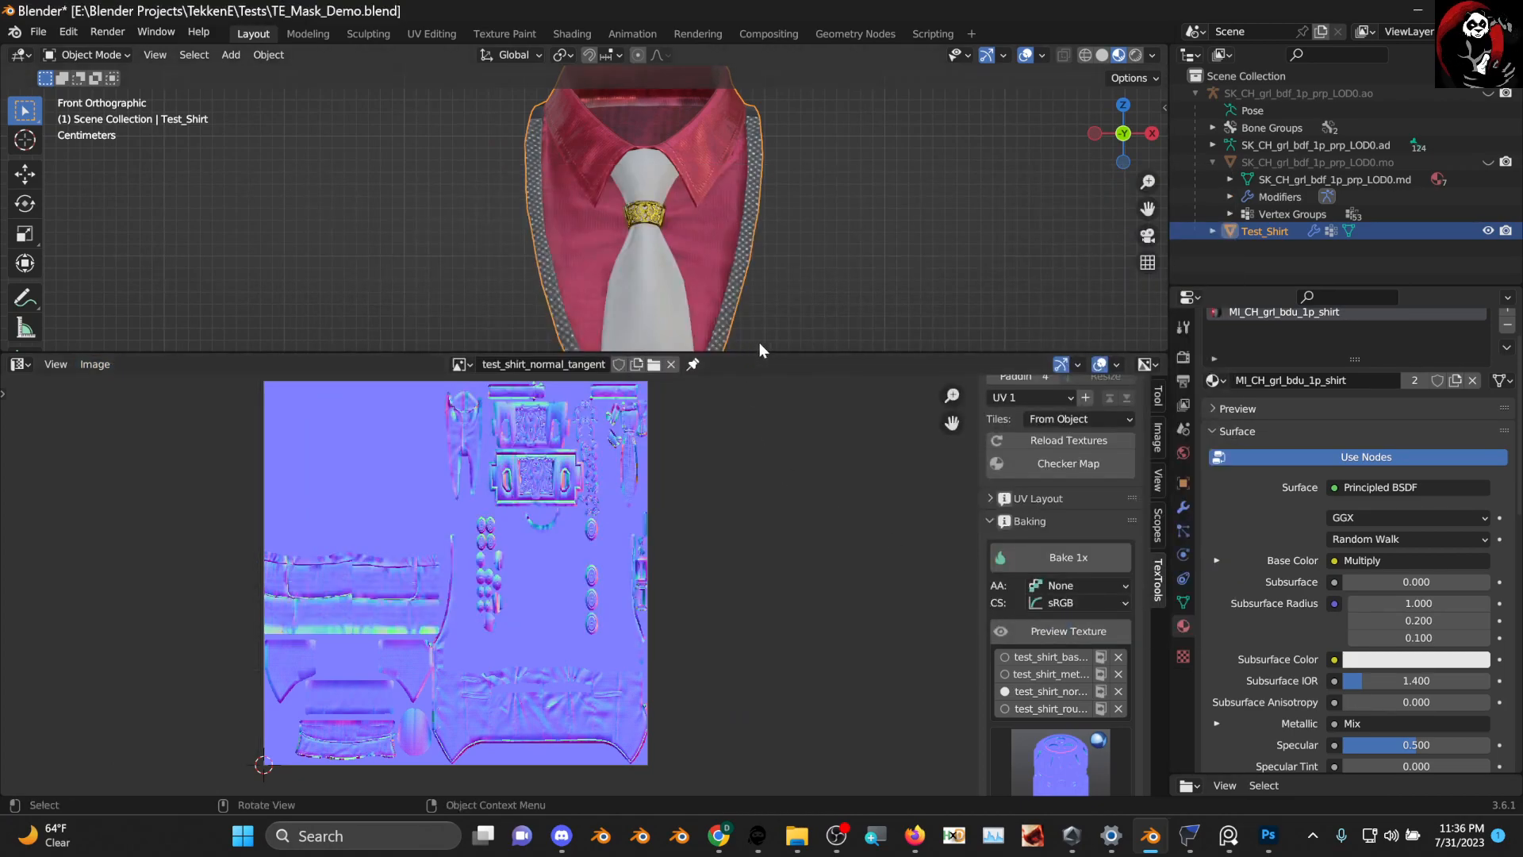
Add a second material slot to the shirt object with a new material named Test_Shirt
{"action": "scroll", "coordinate": [612, 198], "scroll_direction": "down", "scroll_amount": 2}
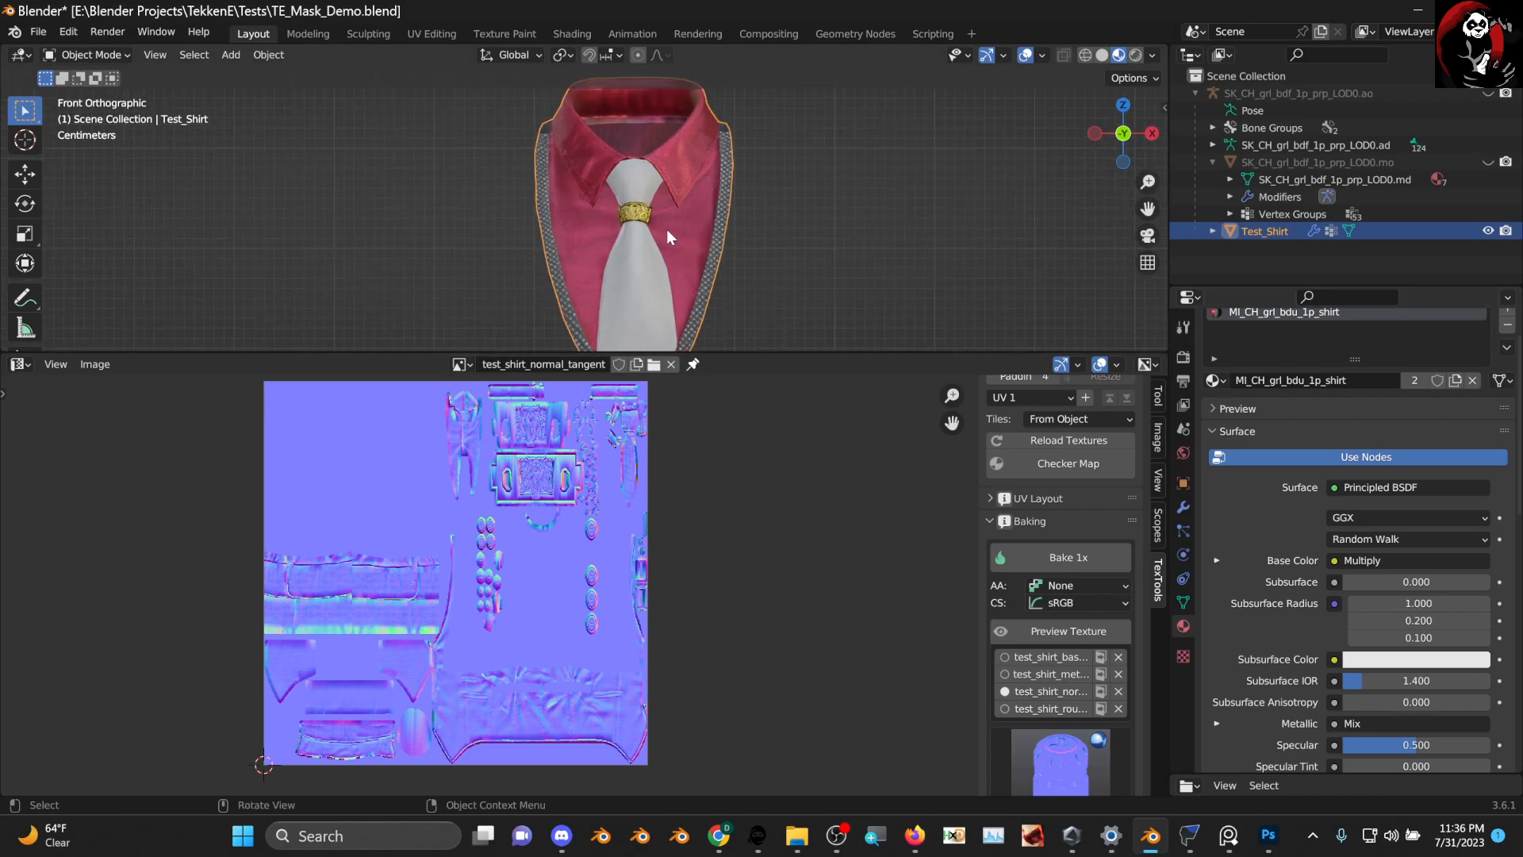
{"action": "scroll", "coordinate": [1511, 330], "scroll_direction": "up", "scroll_amount": 1}
{"action": "left_click", "coordinate": [1510, 332]}
{"action": "left_click", "coordinate": [1365, 464]}
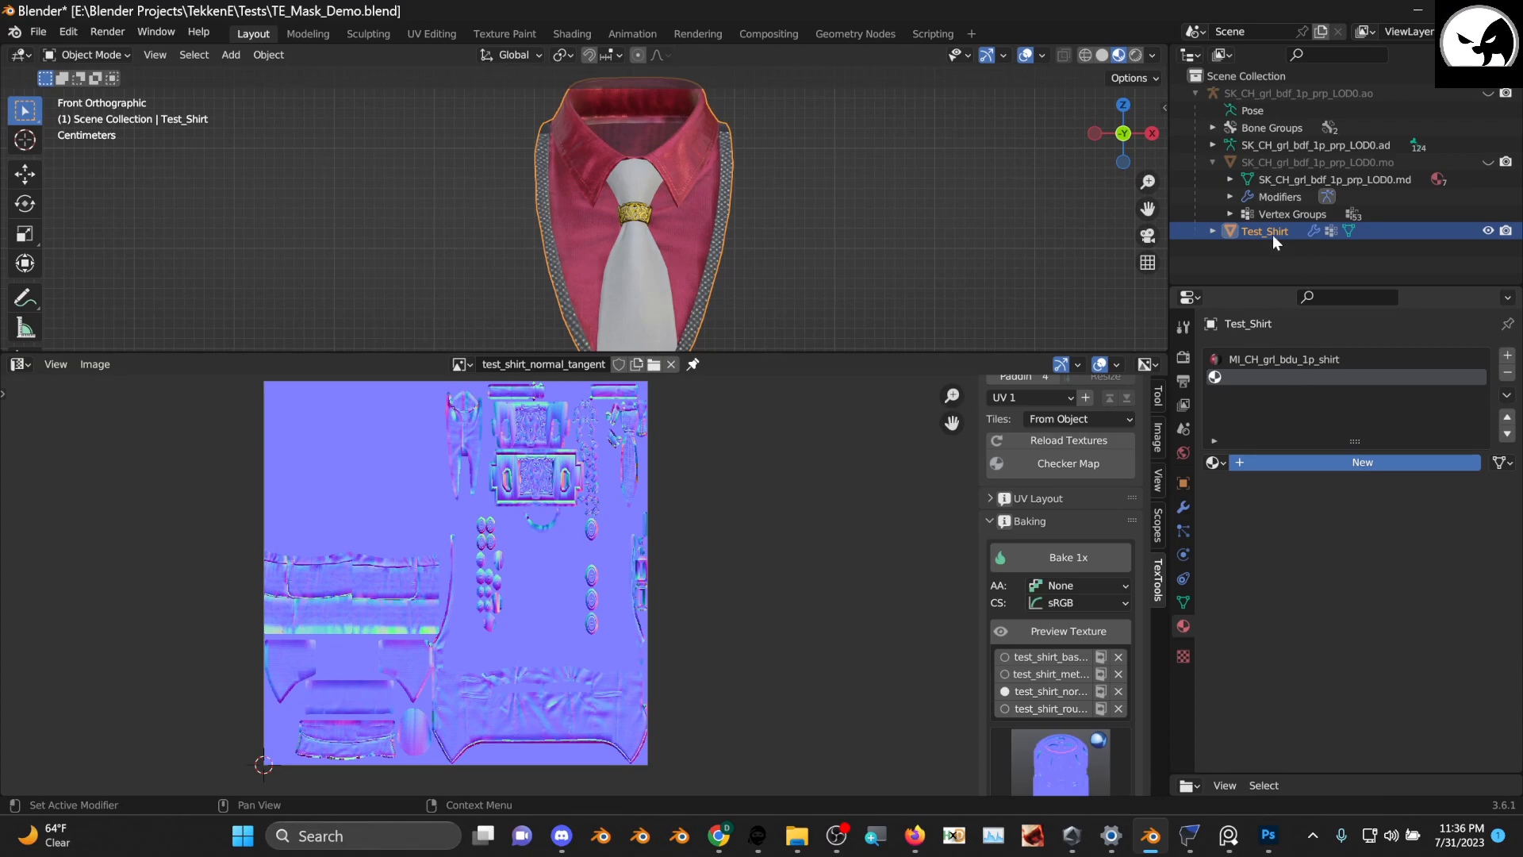
{"action": "double_click", "coordinate": [1269, 375]}
{"action": "type", "text": "Test_Shirt"}
{"action": "key", "text": "Return"}
Assign the Test_Shirt material to all of the shirt's faces in Edit Mode and return to Object Mode
{"action": "left_click", "coordinate": [91, 54]}
{"action": "left_click", "coordinate": [91, 54]}
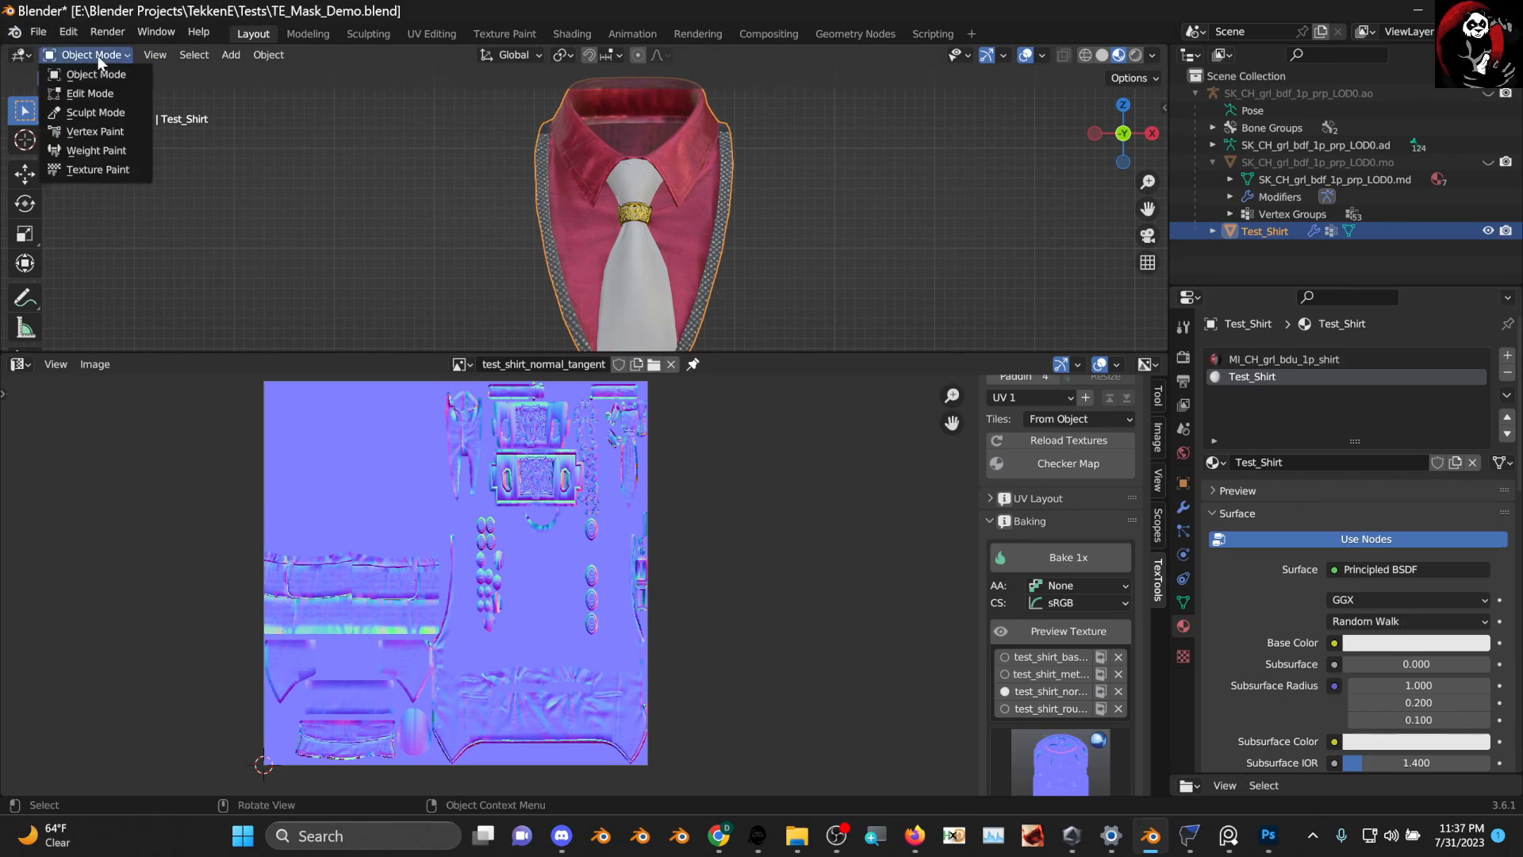
{"action": "left_click", "coordinate": [99, 96]}
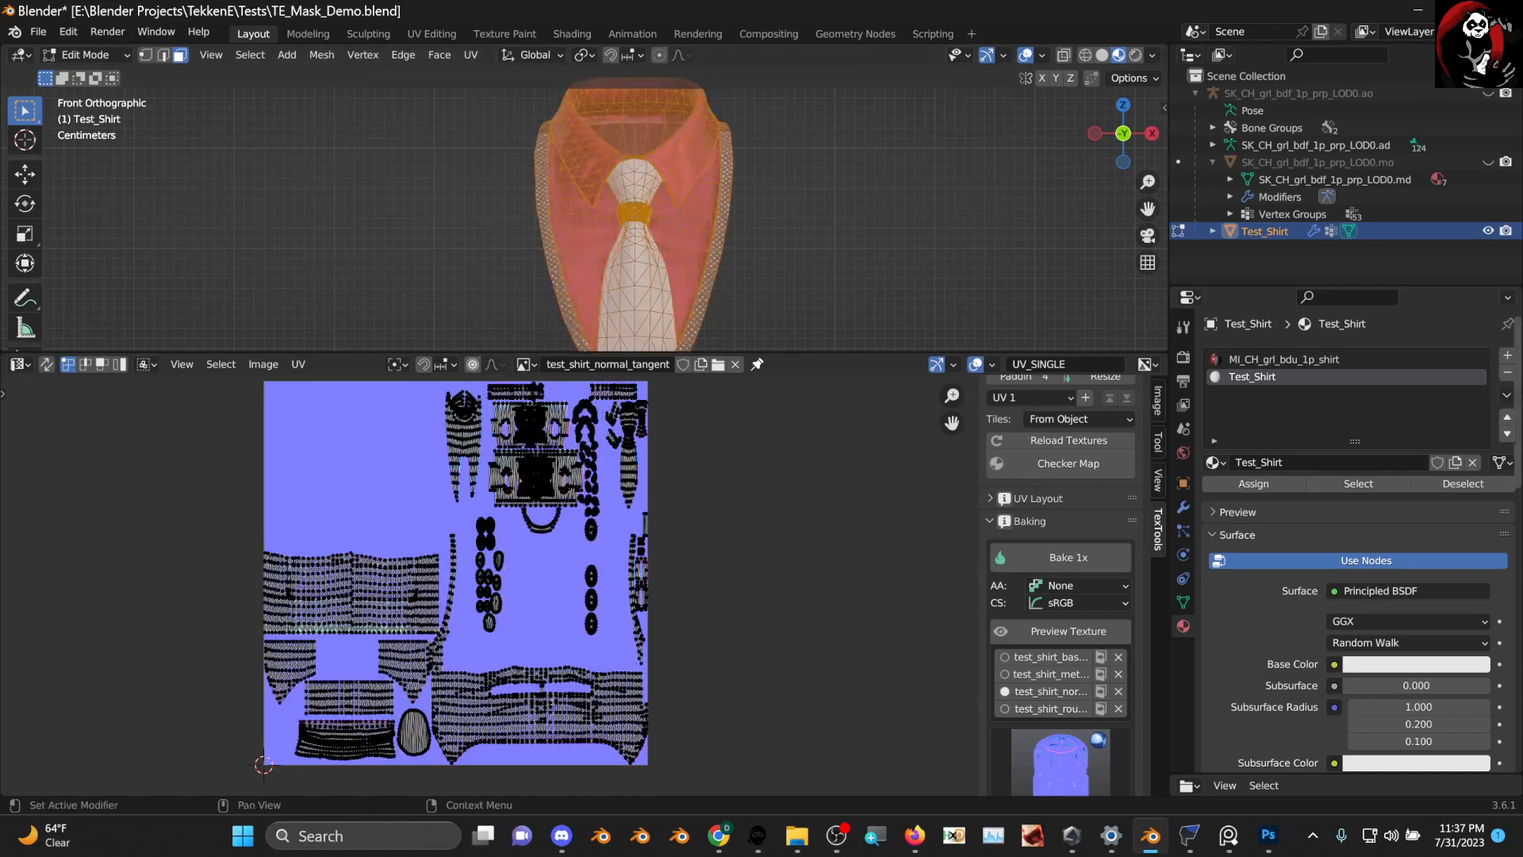
{"action": "left_click", "coordinate": [1262, 484]}
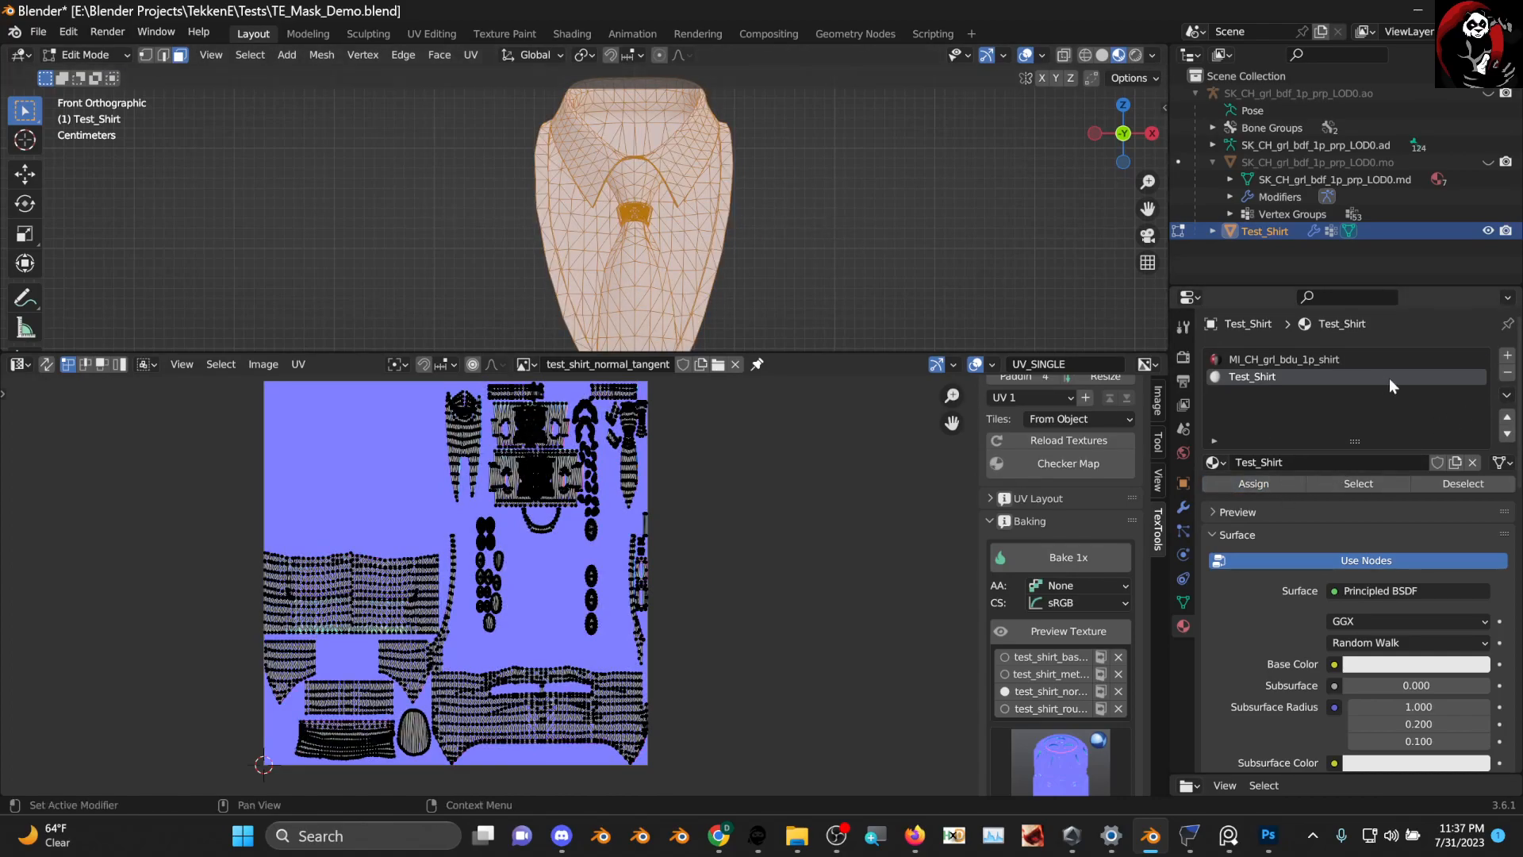
{"action": "left_click", "coordinate": [798, 220]}
{"action": "scroll", "coordinate": [792, 237], "scroll_direction": "up", "scroll_amount": 2}
{"action": "left_click", "coordinate": [87, 54]}
{"action": "left_click", "coordinate": [74, 70]}
{"action": "scroll", "coordinate": [595, 222], "scroll_direction": "down", "scroll_amount": 3}
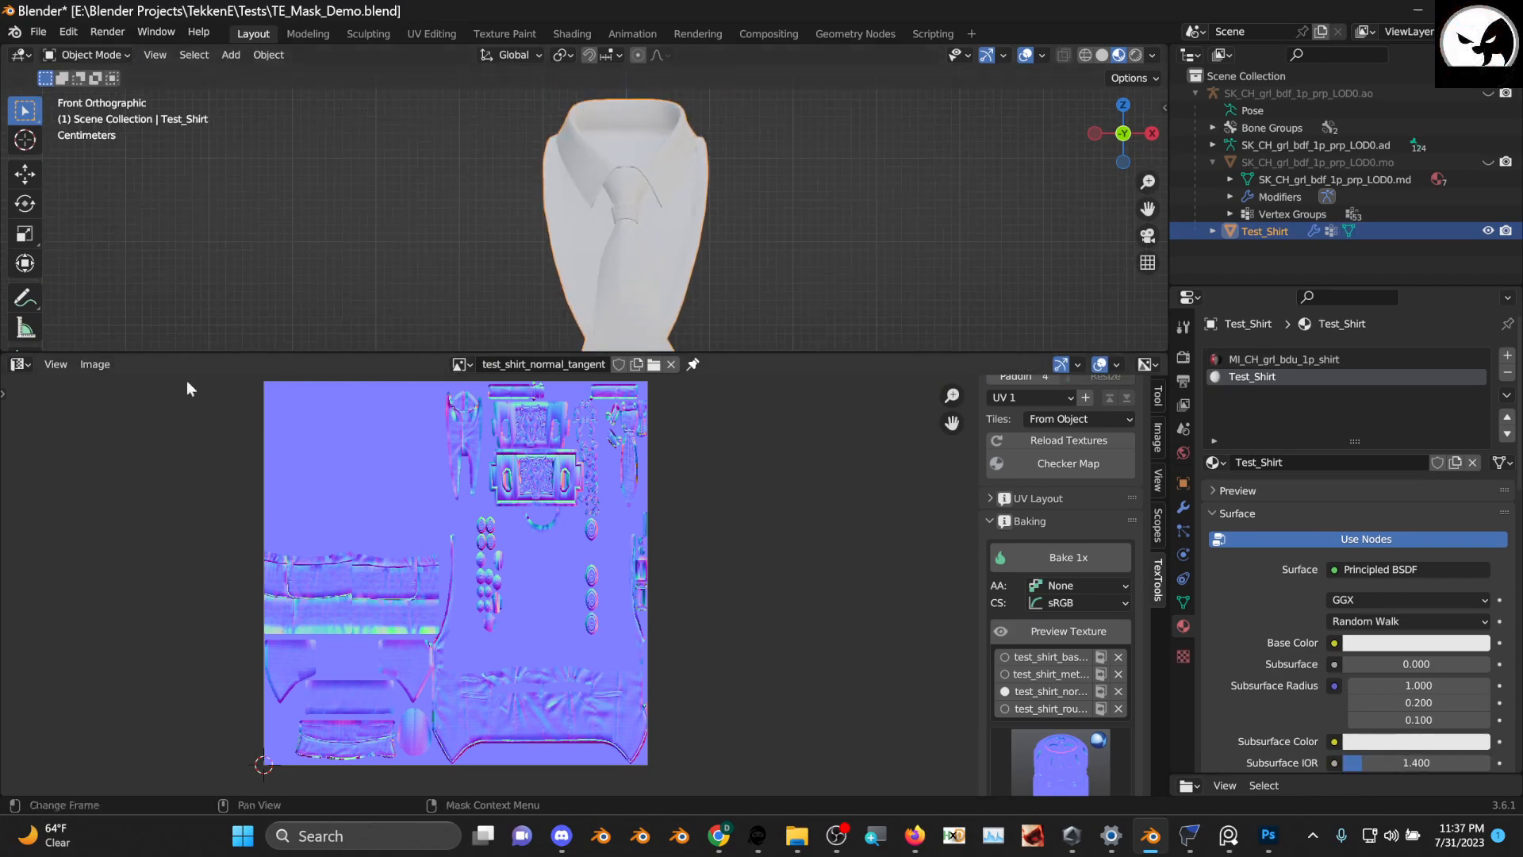
Switch the image editor to the Shader Editor and add an Image Texture node beside the Principled BSDF
{"action": "left_click", "coordinate": [18, 364]}
{"action": "left_click", "coordinate": [86, 530]}
{"action": "middle_click_drag", "start_coordinate": [592, 542], "coordinate": [748, 567]}
{"action": "middle_click_drag", "start_coordinate": [75, 738], "coordinate": [517, 568]}
{"action": "scroll", "coordinate": [517, 568], "scroll_direction": "up", "scroll_amount": 6}
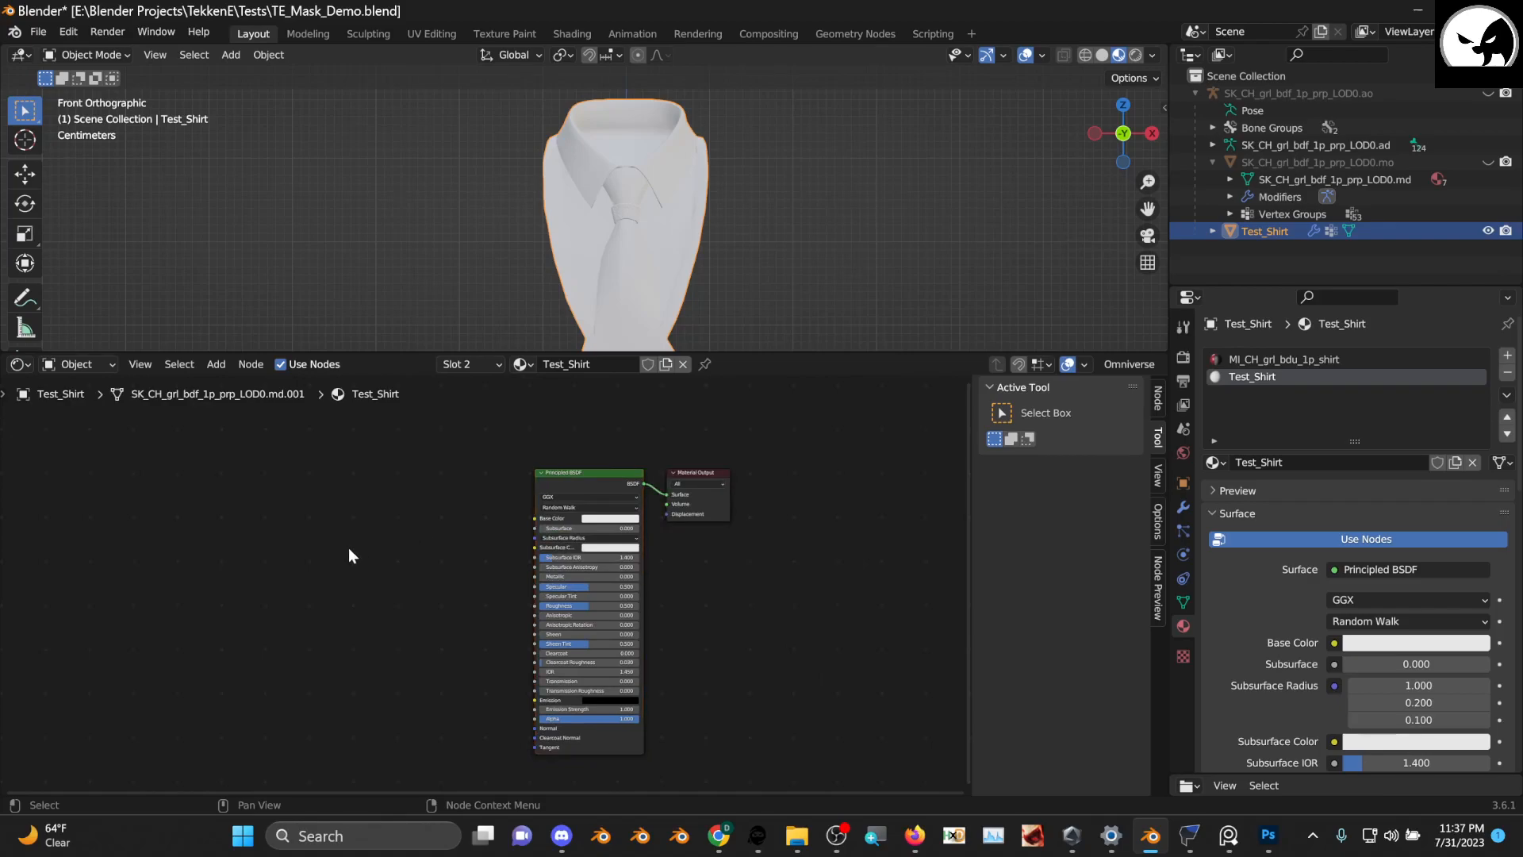
{"action": "key", "text": "shift+a"}
{"action": "type", "text": "im"}
{"action": "key", "text": "Return"}
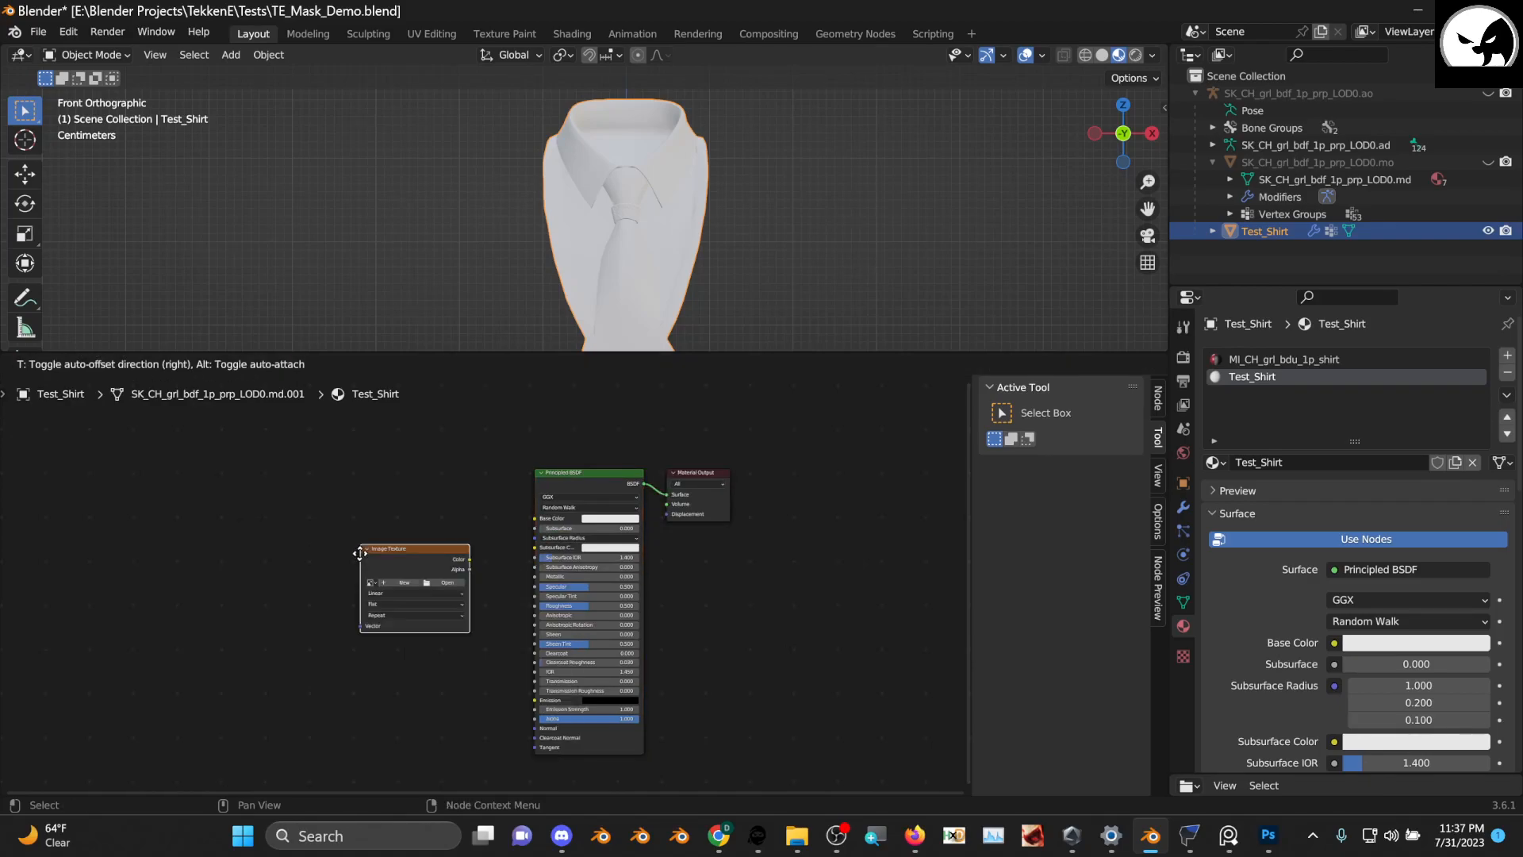
{"action": "left_click", "coordinate": [382, 478]}
Add test_shirt_metallic, test_shirt_normal_tangent and test_shirt_roughness as texture nodes, and load test_shirt_base_color.tga into the empty Image Texture node
{"action": "scroll", "coordinate": [389, 478], "scroll_direction": "up", "scroll_amount": 1}
{"action": "left_click", "coordinate": [393, 479]}
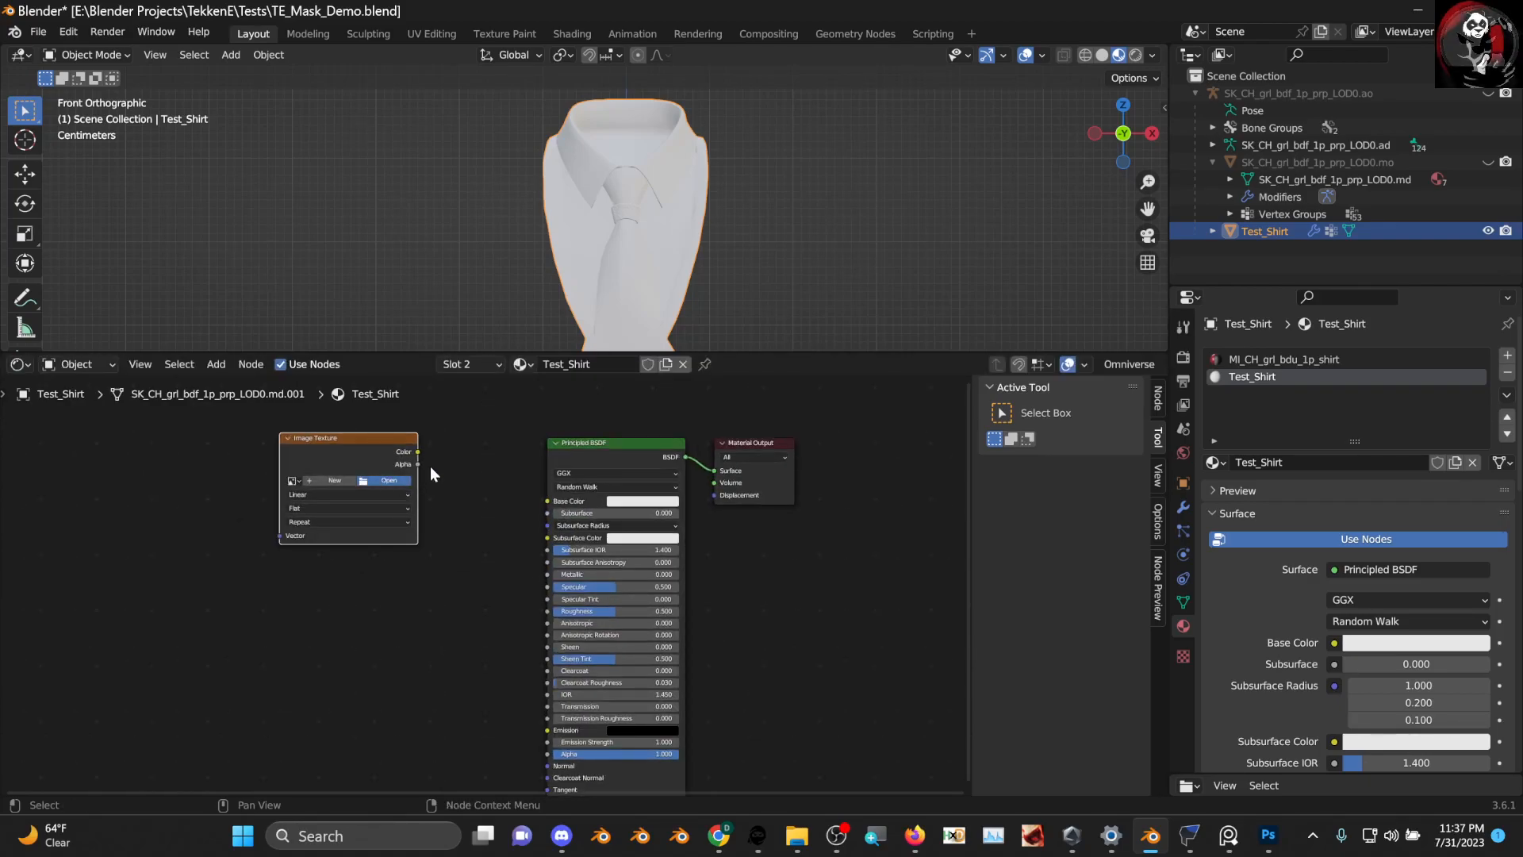
{"action": "left_click", "coordinate": [802, 342]}
{"action": "scroll", "coordinate": [773, 365], "scroll_direction": "down", "scroll_amount": 1}
{"action": "scroll", "coordinate": [629, 340], "scroll_direction": "up", "scroll_amount": 1}
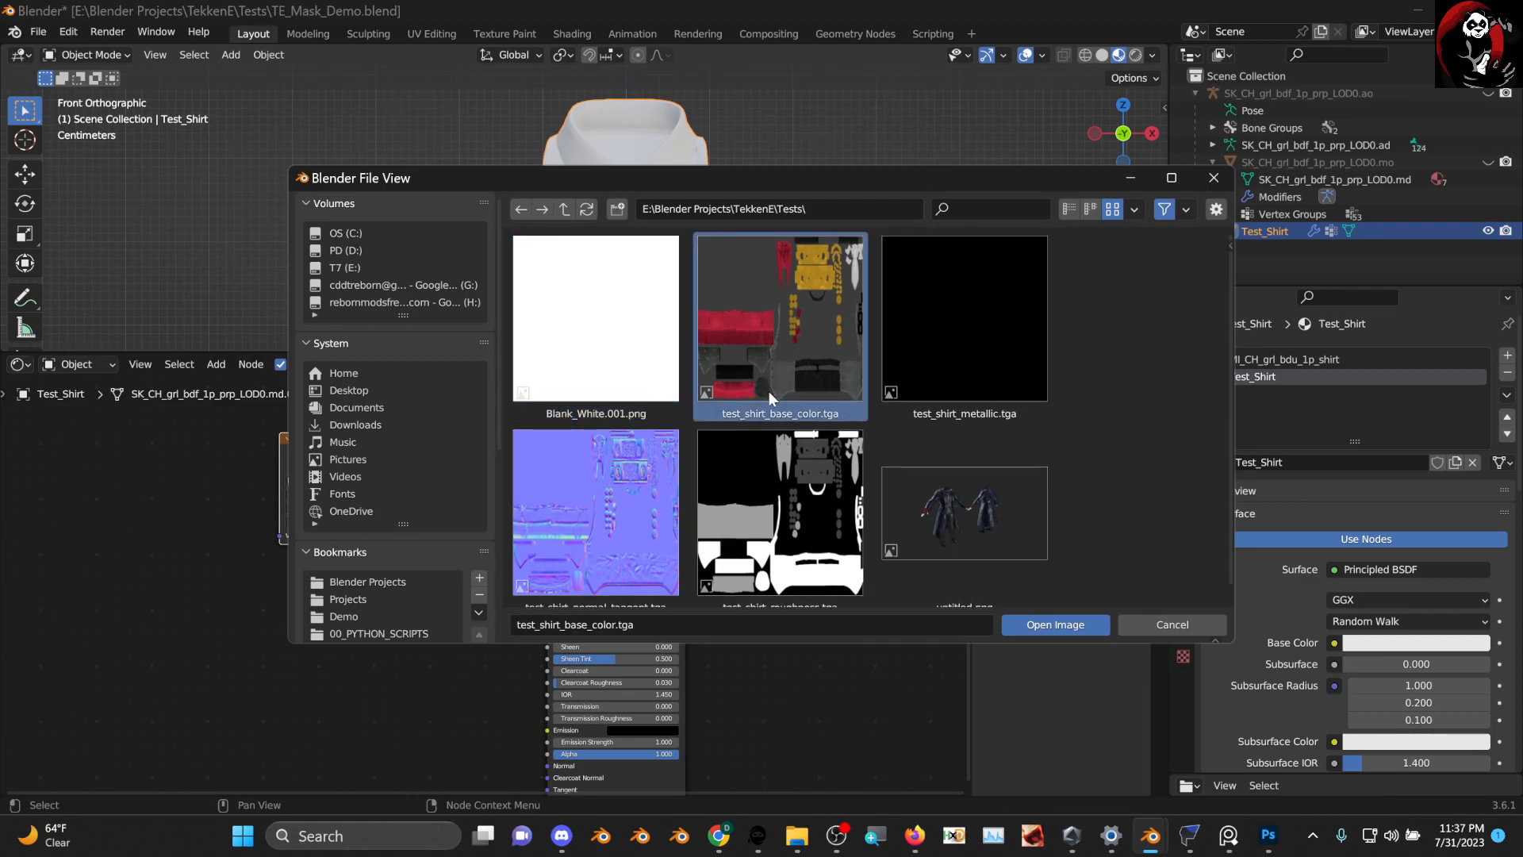
{"action": "left_click", "coordinate": [982, 364]}
{"action": "left_click_drag", "start_coordinate": [963, 351], "coordinate": [136, 540]}
{"action": "left_click", "coordinate": [573, 512]}
{"action": "scroll", "coordinate": [573, 513], "scroll_direction": "down", "scroll_amount": 1}
{"action": "left_click_drag", "start_coordinate": [589, 506], "coordinate": [100, 622]}
{"action": "left_click", "coordinate": [776, 516]}
{"action": "left_click_drag", "start_coordinate": [777, 518], "coordinate": [268, 691]}
{"action": "left_click_drag", "start_coordinate": [280, 692], "coordinate": [283, 693]}
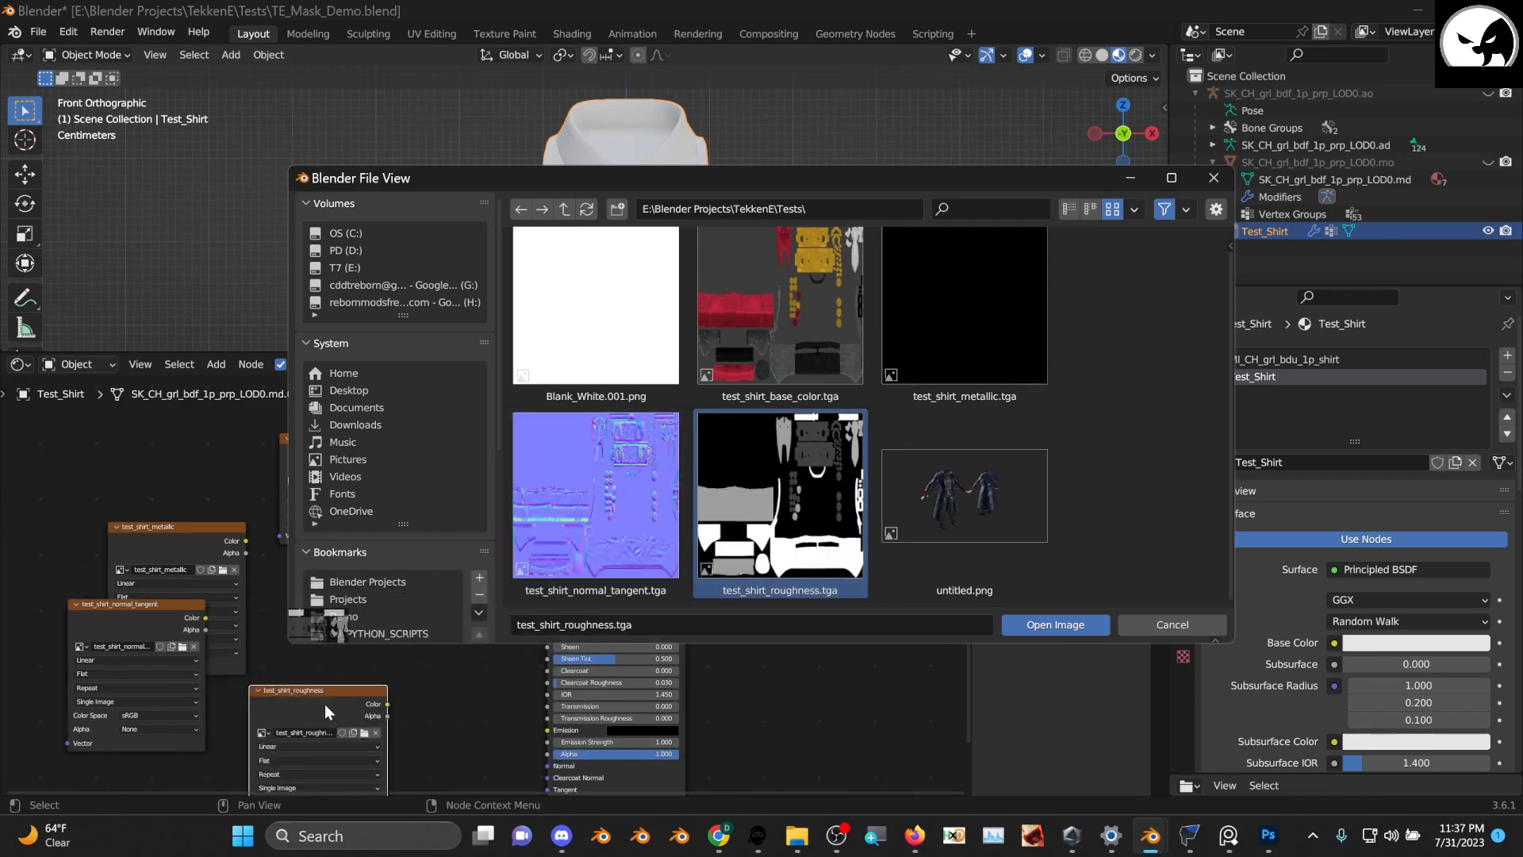
{"action": "double_click", "coordinate": [775, 368]}
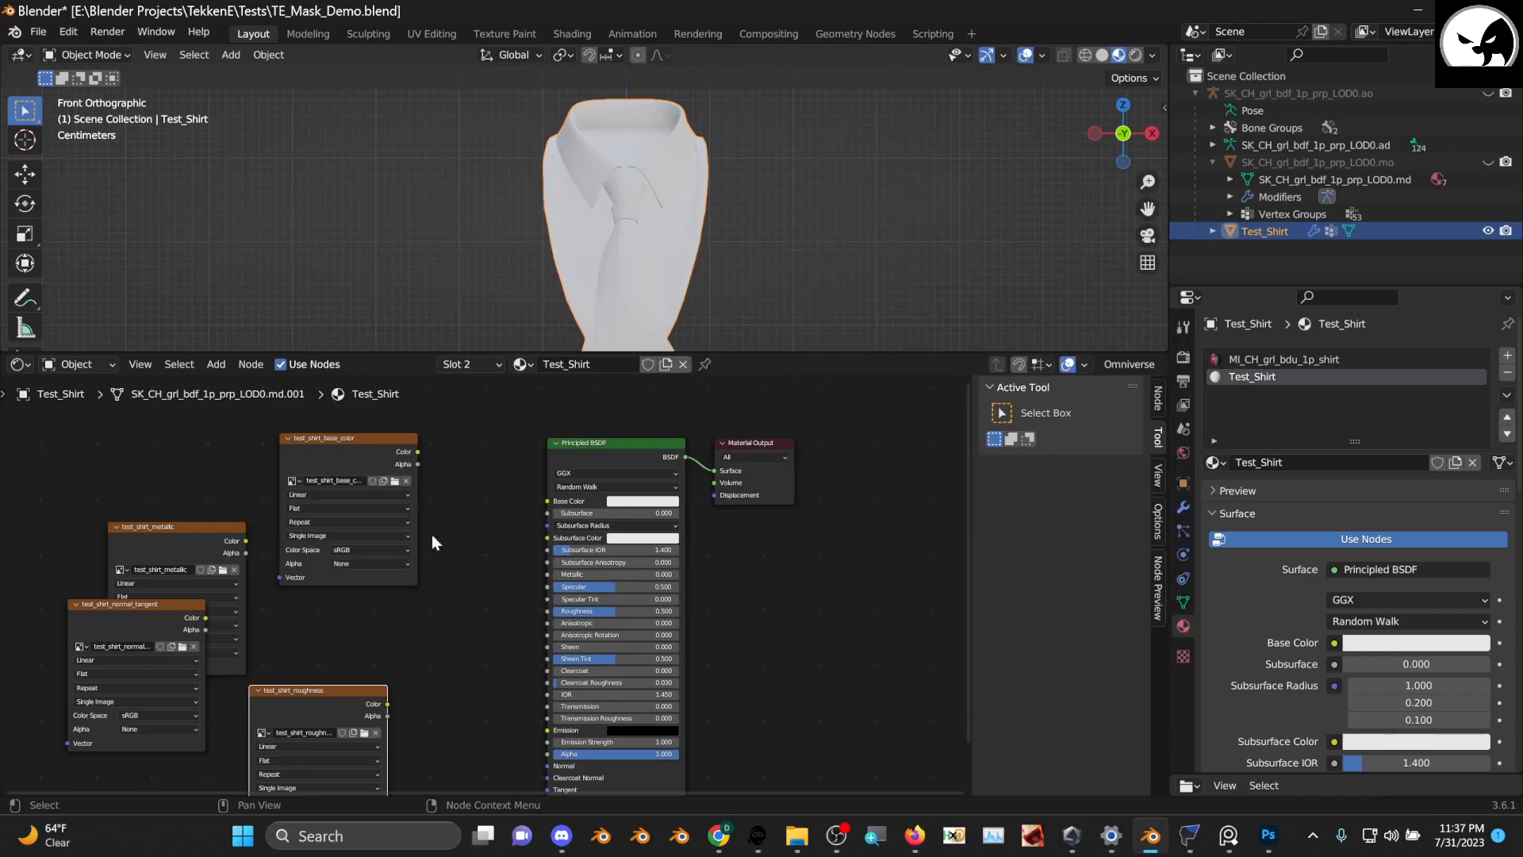
Connect the base color texture to the Principled BSDF's Base Color and the roughness texture to its Roughness
{"action": "scroll", "coordinate": [424, 539], "scroll_direction": "up", "scroll_amount": 1}
{"action": "left_click_drag", "start_coordinate": [399, 416], "coordinate": [568, 479]}
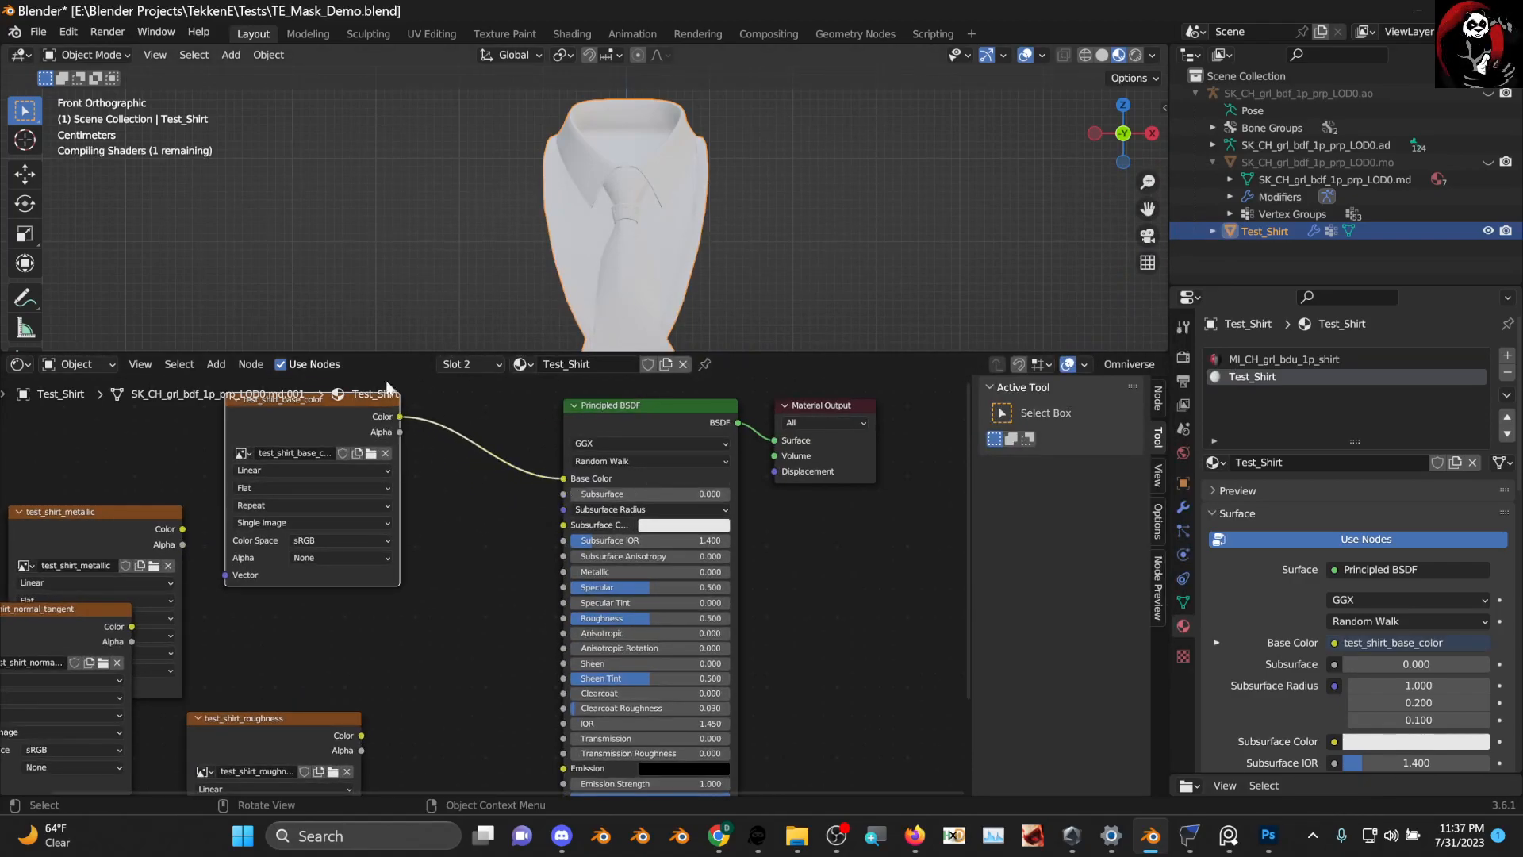
{"action": "left_click_drag", "start_coordinate": [333, 411], "coordinate": [355, 446]}
{"action": "scroll", "coordinate": [407, 509], "scroll_direction": "up", "scroll_amount": 1}
{"action": "middle_click_drag", "start_coordinate": [403, 513], "coordinate": [449, 443]}
{"action": "left_click_drag", "start_coordinate": [355, 669], "coordinate": [621, 546]}
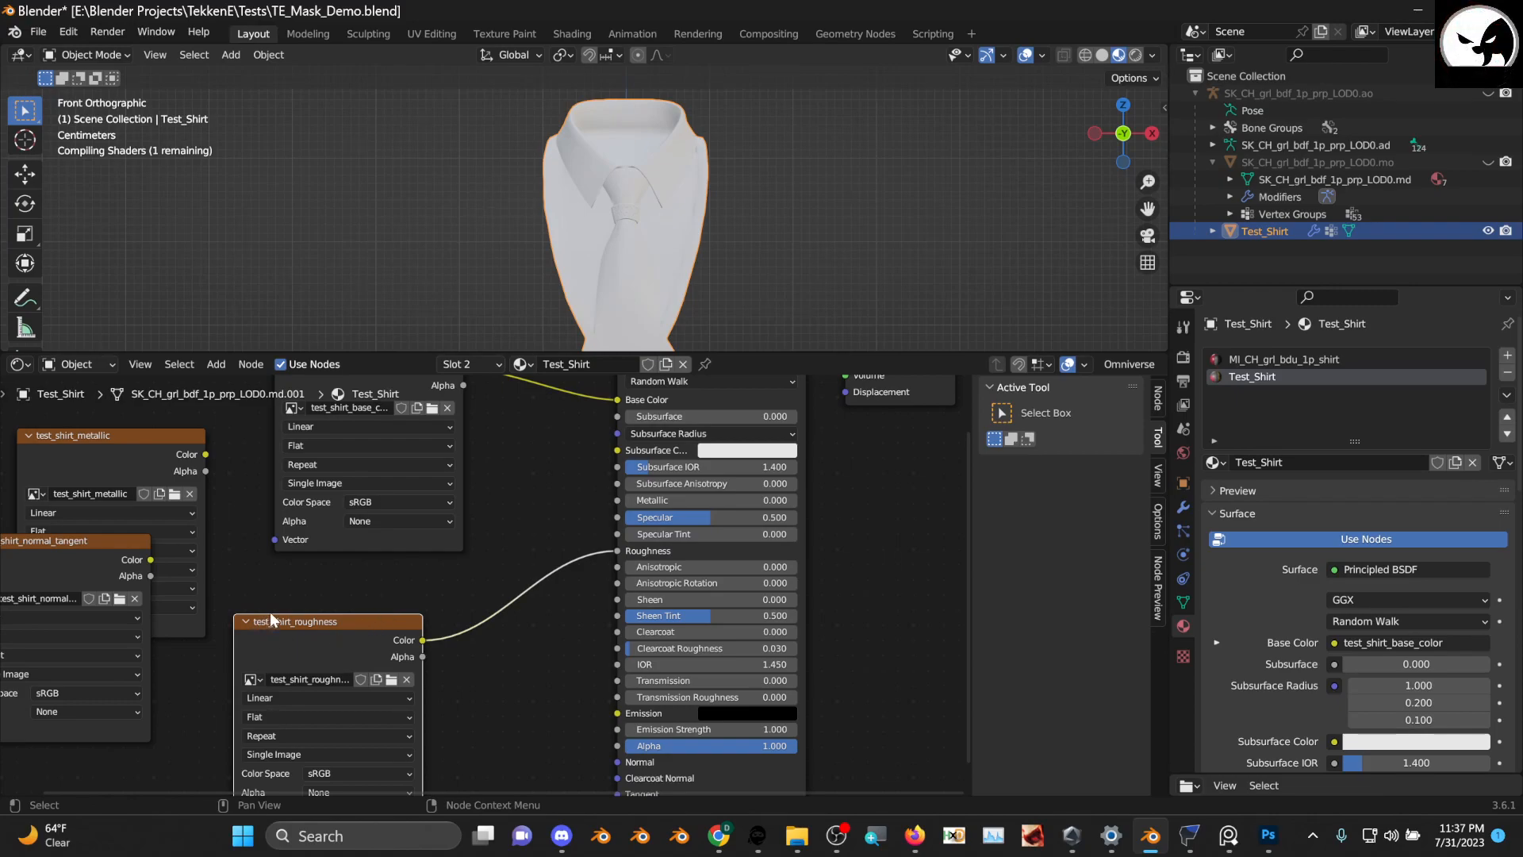
Collapse and align the roughness and base color texture nodes, and check the shirt up close
{"action": "left_click", "coordinate": [245, 622]}
{"action": "mouse_move", "coordinate": [288, 619]}
{"action": "left_mouse_down"}
{"action": "mouse_move", "coordinate": [315, 613]}
{"action": "mouse_move", "coordinate": [303, 603]}
{"action": "left_mouse_up"}
{"action": "middle_click_drag", "start_coordinate": [328, 456], "coordinate": [310, 557]}
{"action": "left_click", "coordinate": [265, 449]}
{"action": "left_click_drag", "start_coordinate": [297, 449], "coordinate": [280, 507]}
{"action": "scroll", "coordinate": [600, 318], "scroll_direction": "up", "scroll_amount": 2}
{"action": "mouse_move", "coordinate": [600, 316]}
{"action": "middle_mouse_down"}
{"action": "mouse_move", "coordinate": [783, 241]}
{"action": "mouse_move", "coordinate": [640, 274]}
{"action": "mouse_move", "coordinate": [607, 346]}
{"action": "middle_mouse_up"}
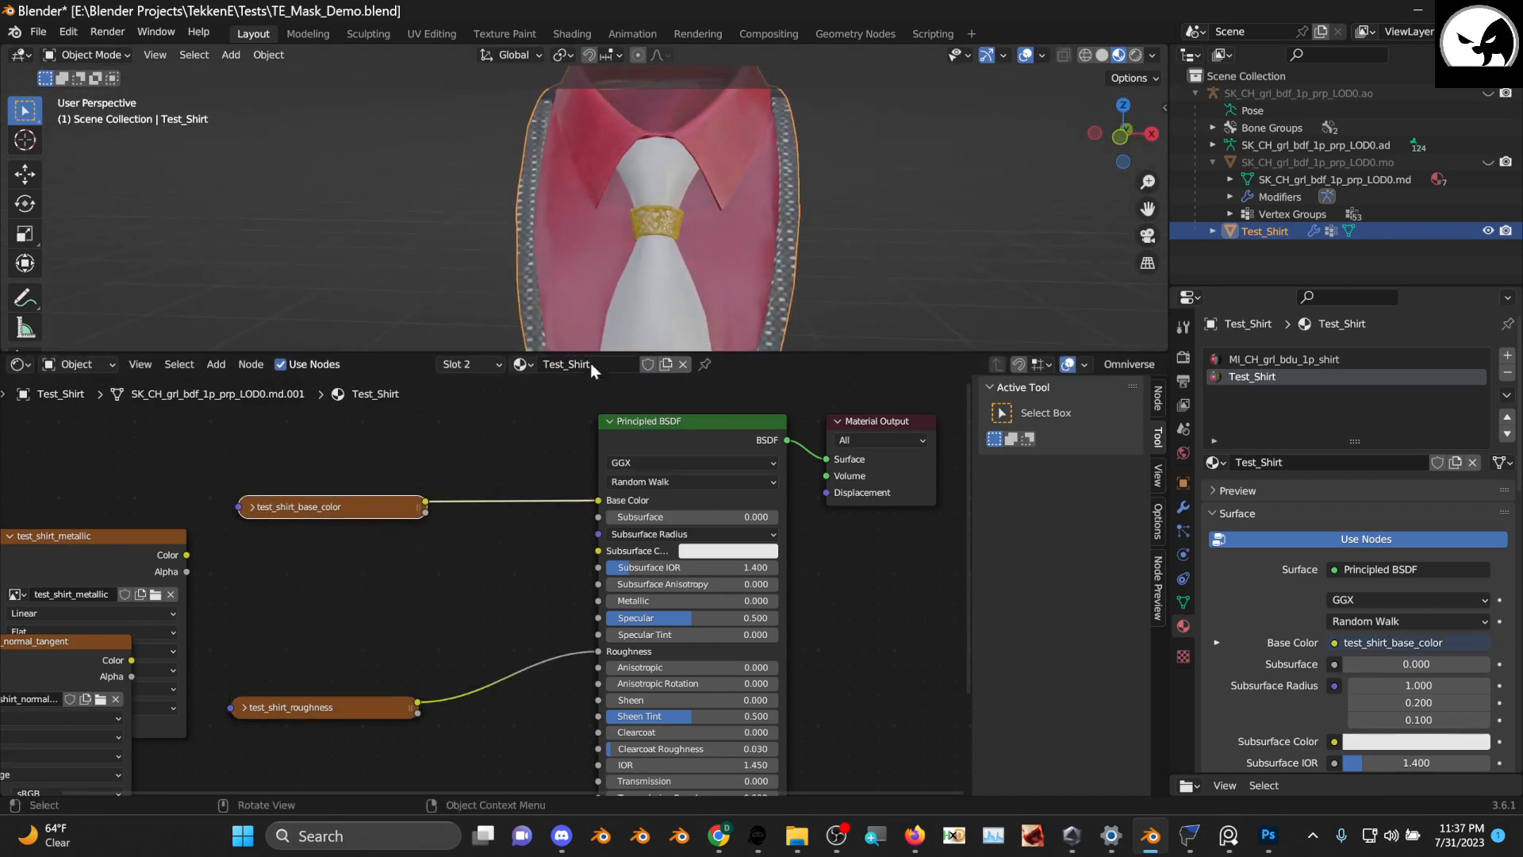
Connect the metallic texture's color to the Metallic input, collapse its node and place it between the other two
{"action": "middle_click_drag", "start_coordinate": [297, 624], "coordinate": [414, 581]}
{"action": "left_click_drag", "start_coordinate": [303, 511], "coordinate": [722, 559]}
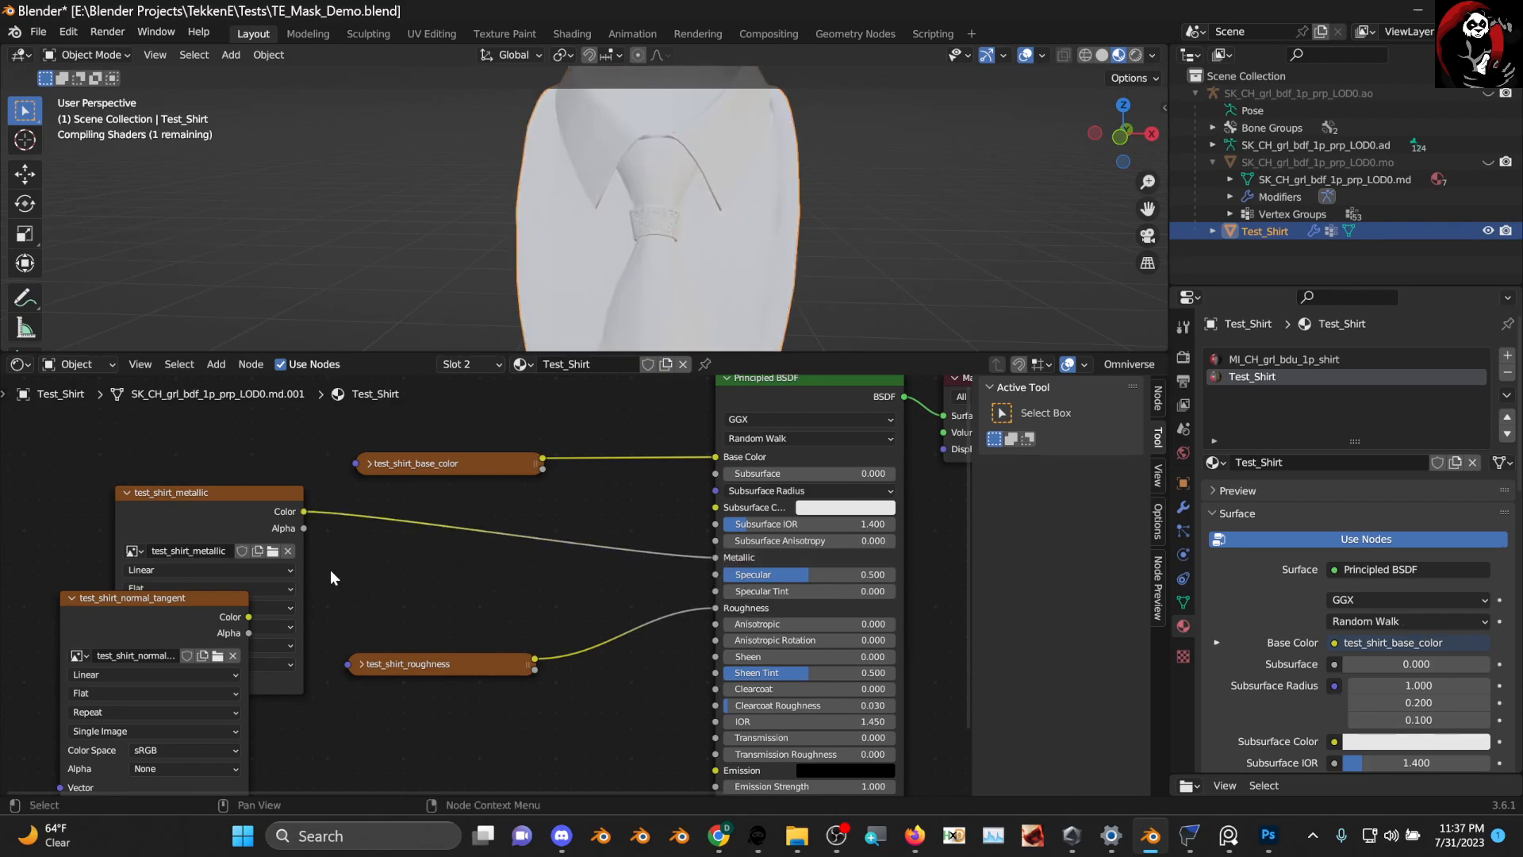
{"action": "left_click", "coordinate": [128, 494]}
{"action": "left_click", "coordinate": [126, 492]}
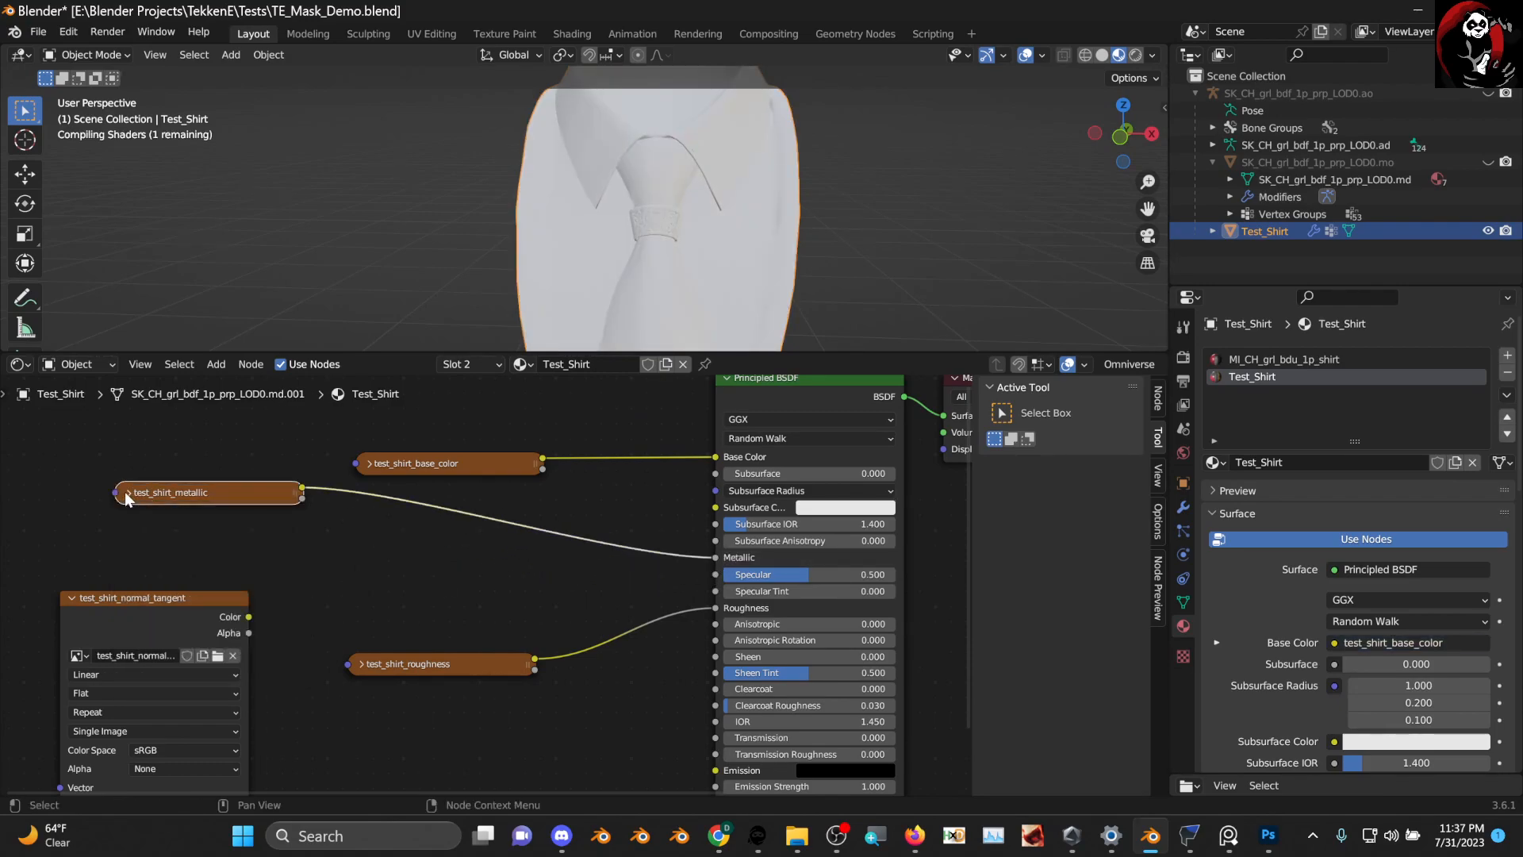
{"action": "left_click_drag", "start_coordinate": [242, 500], "coordinate": [487, 550]}
{"action": "middle_click_drag", "start_coordinate": [409, 613], "coordinate": [430, 508]}
Connect the test_shirt_normal_tangent texture's color to the Principled BSDF's Normal input and move its node below the roughness texture
{"action": "left_click_drag", "start_coordinate": [206, 497], "coordinate": [337, 637]}
{"action": "middle_click_drag", "start_coordinate": [487, 688], "coordinate": [414, 661]}
{"action": "left_click_drag", "start_coordinate": [314, 625], "coordinate": [666, 691]}
{"action": "middle_click_drag", "start_coordinate": [529, 682], "coordinate": [507, 598]}
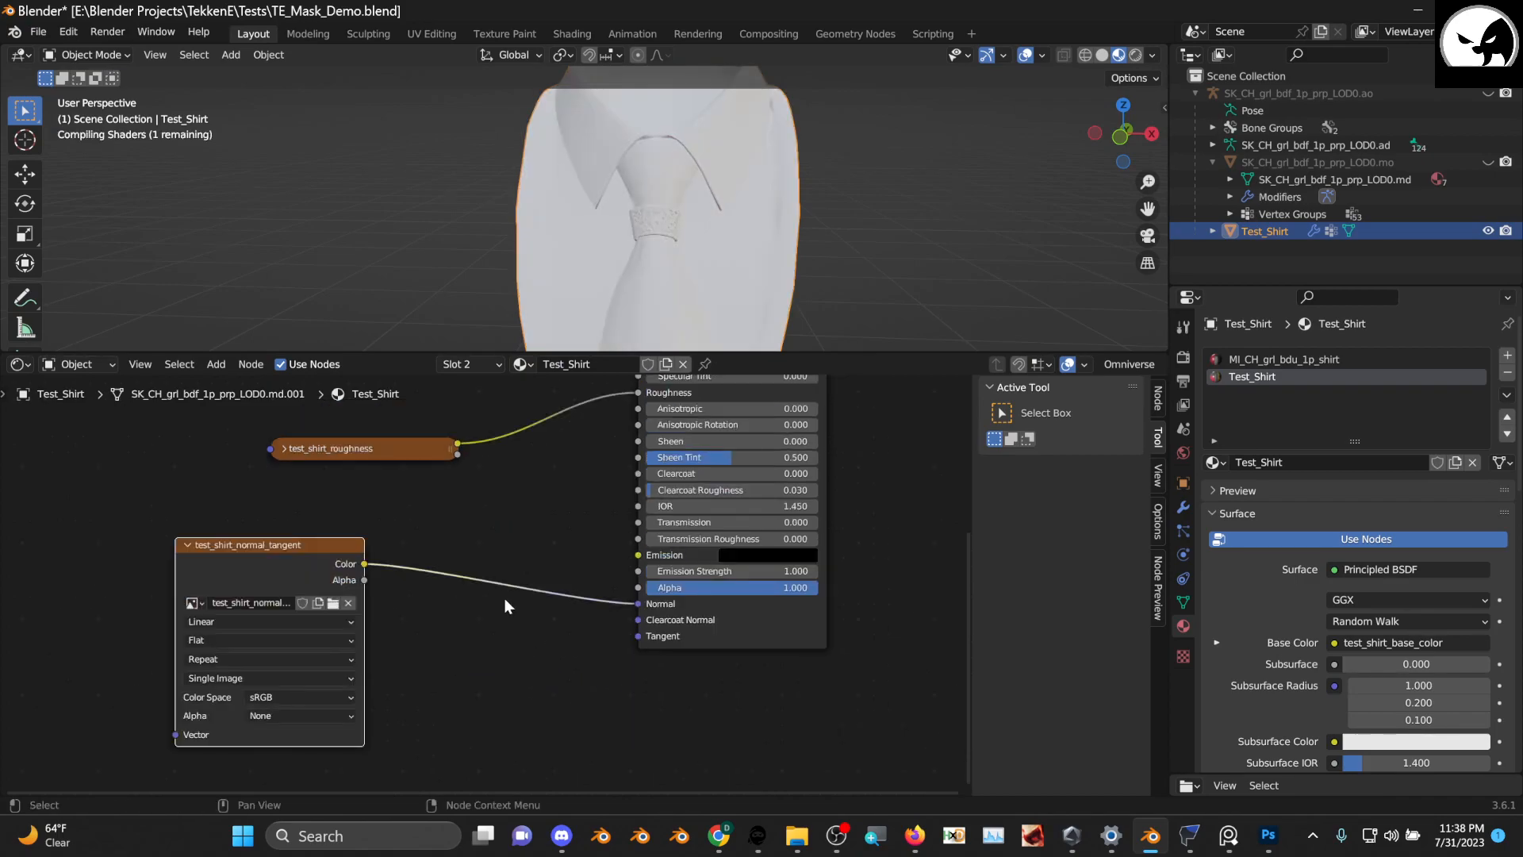
{"action": "left_click_drag", "start_coordinate": [285, 563], "coordinate": [273, 612]}
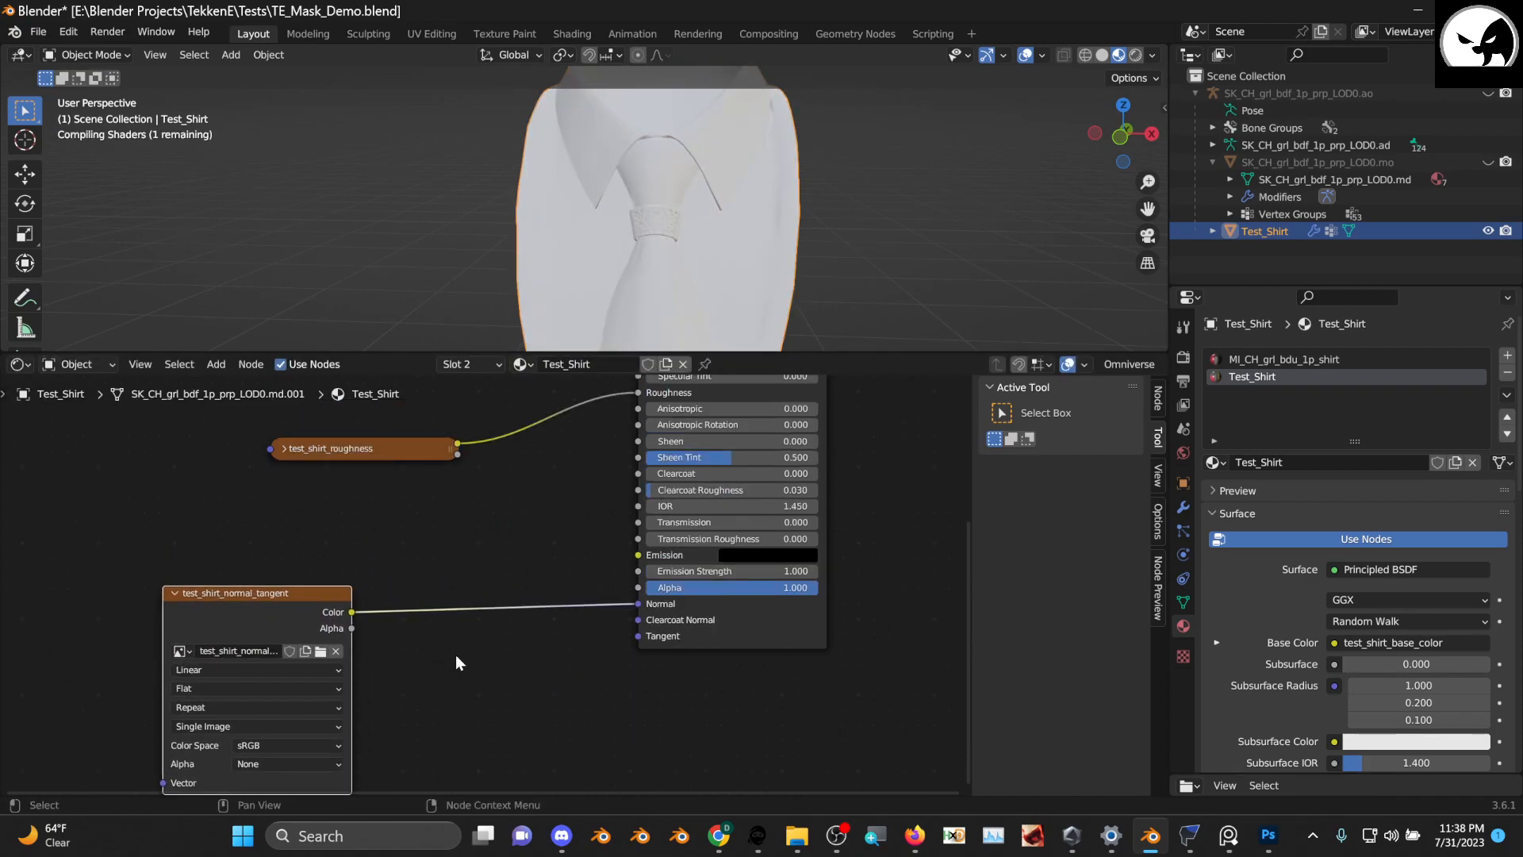
Insert a Normal Map node between the normal texture and the Principled BSDF, and set the texture's color space to Non-Color
{"action": "key", "text": "shift+a"}
{"action": "type", "text": "shirt_"}
{"action": "type", "text": "normal"}
{"action": "left_click", "coordinate": [544, 649]}
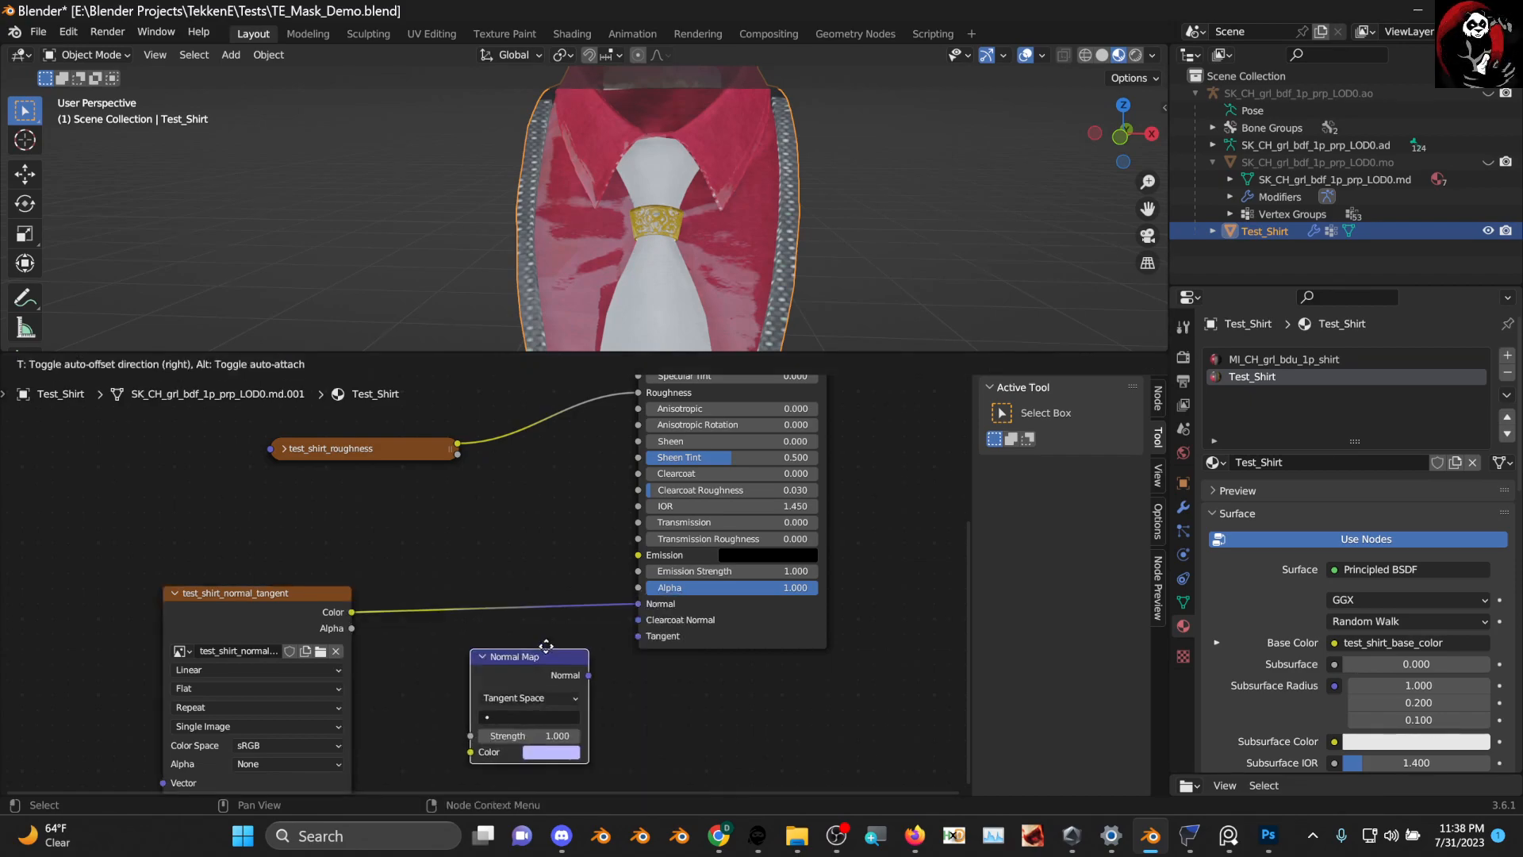
{"action": "left_click", "coordinate": [527, 576]}
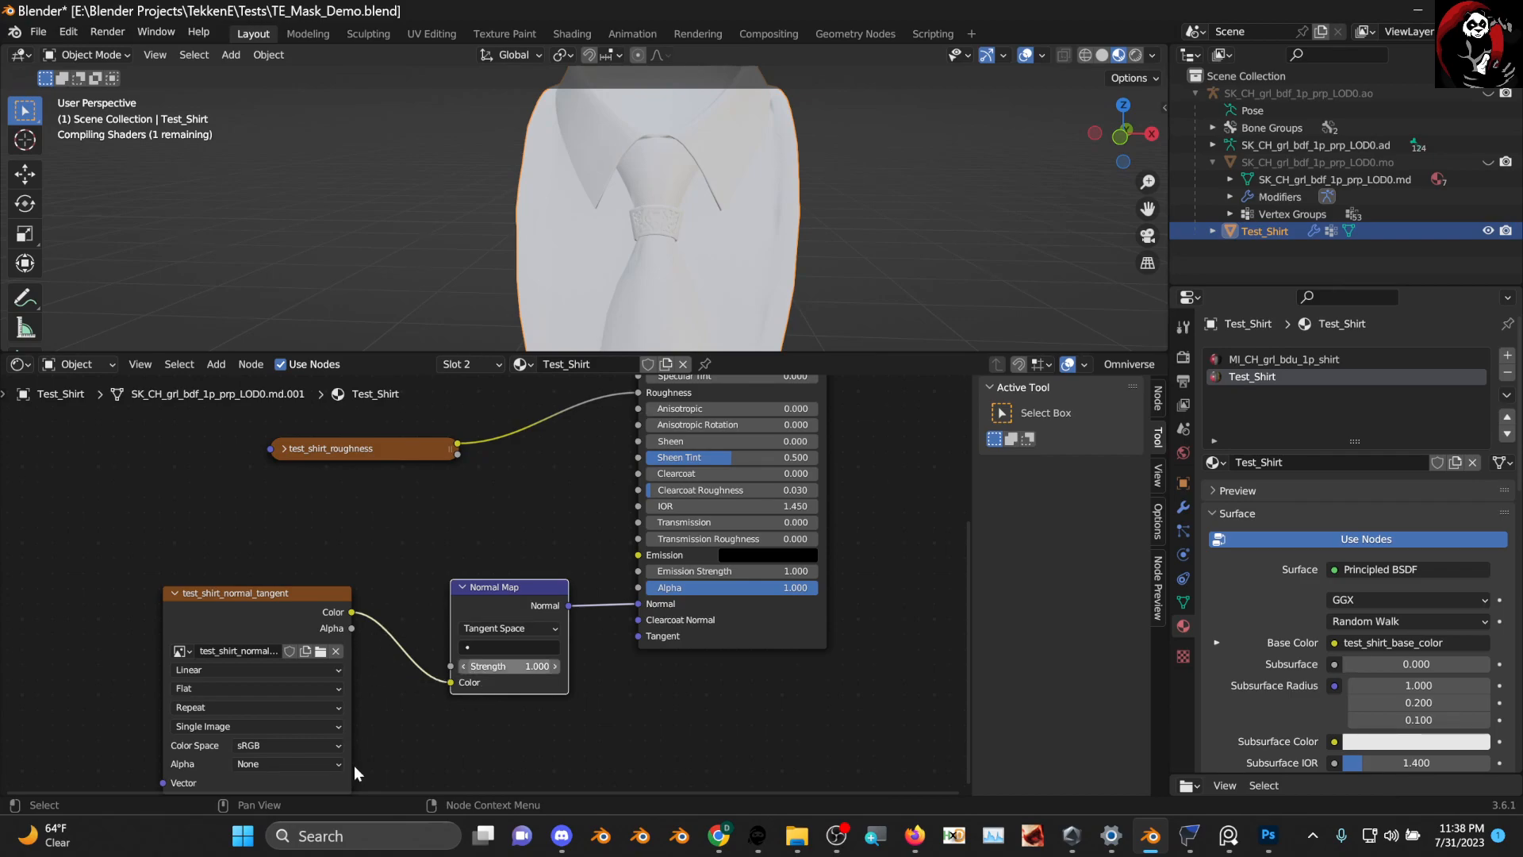
{"action": "left_click", "coordinate": [280, 746]}
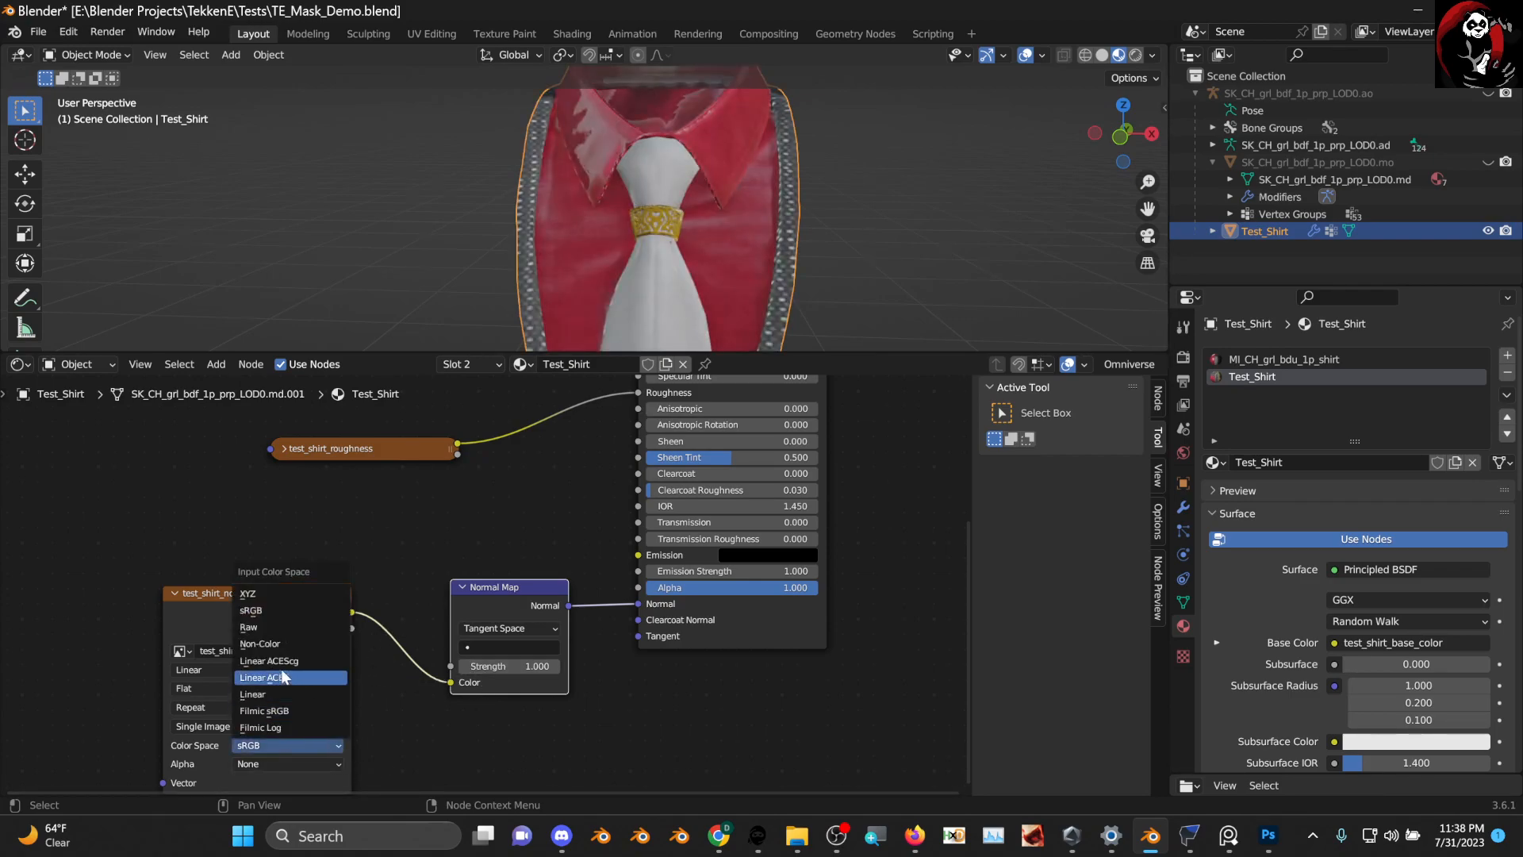
{"action": "left_click", "coordinate": [301, 642]}
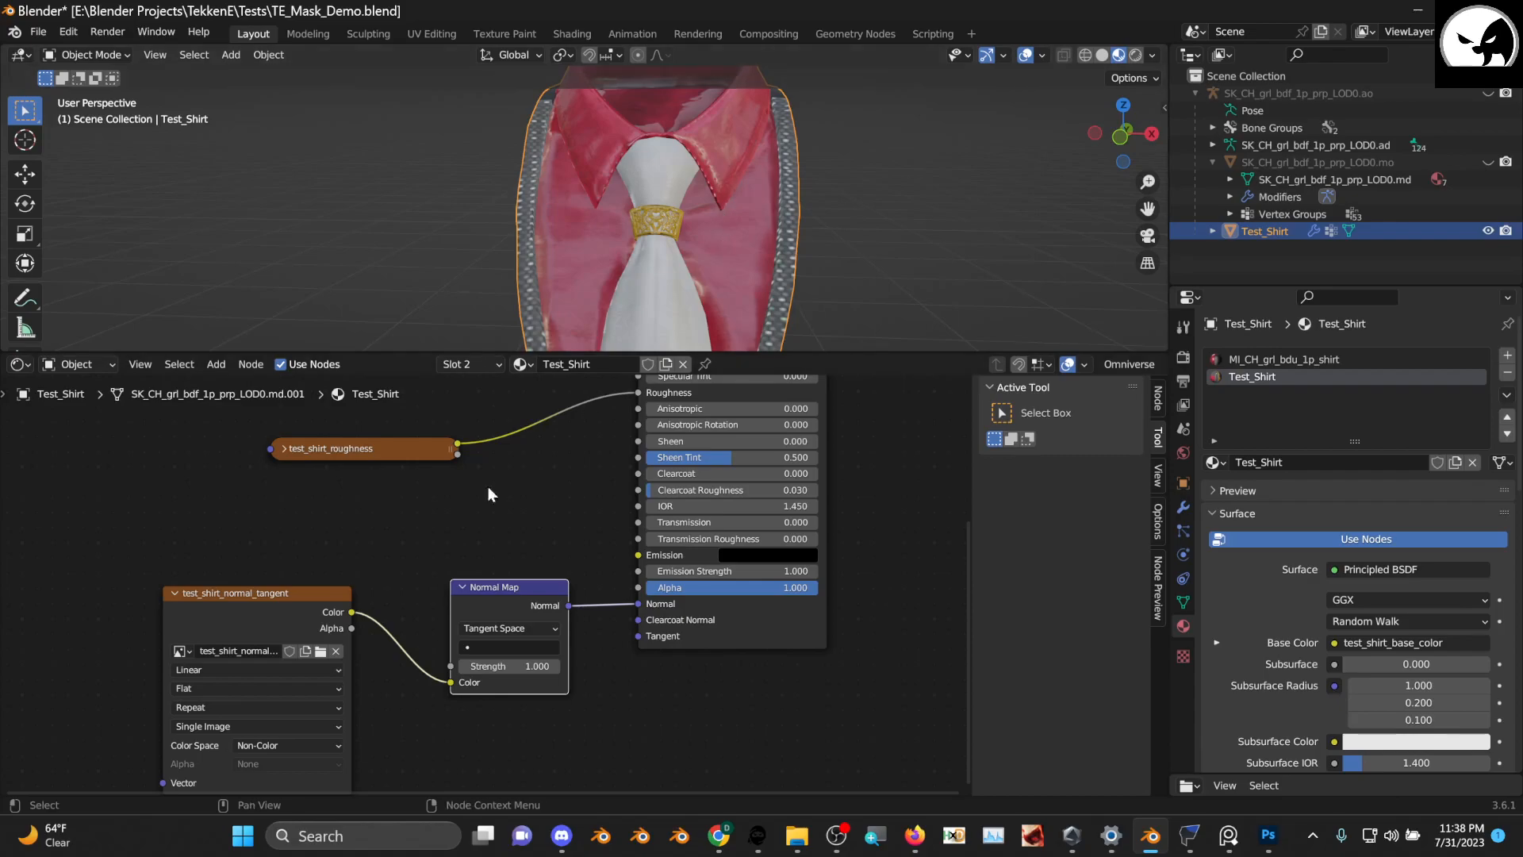
Tidy the layout of the texture nodes and examine the tie clip's surface on the shirt
{"action": "scroll", "coordinate": [490, 589], "scroll_direction": "up", "scroll_amount": 2}
{"action": "left_click_drag", "start_coordinate": [506, 584], "coordinate": [490, 576]}
{"action": "middle_click_drag", "start_coordinate": [581, 434], "coordinate": [542, 601]}
{"action": "left_click_drag", "start_coordinate": [344, 593], "coordinate": [351, 564]}
{"action": "scroll", "coordinate": [540, 565], "scroll_direction": "up", "scroll_amount": 1}
{"action": "middle_click_drag", "start_coordinate": [626, 226], "coordinate": [641, 259]}
{"action": "scroll", "coordinate": [641, 259], "scroll_direction": "up", "scroll_amount": 3}
{"action": "middle_click_drag", "start_coordinate": [584, 383], "coordinate": [544, 439]}
Try swapping the links so roughness feeds Metallic and metallic feeds Roughness, and inspect the shirt's shading
{"action": "left_click", "coordinate": [583, 611]}
{"action": "left_click_drag", "start_coordinate": [586, 614], "coordinate": [602, 545]}
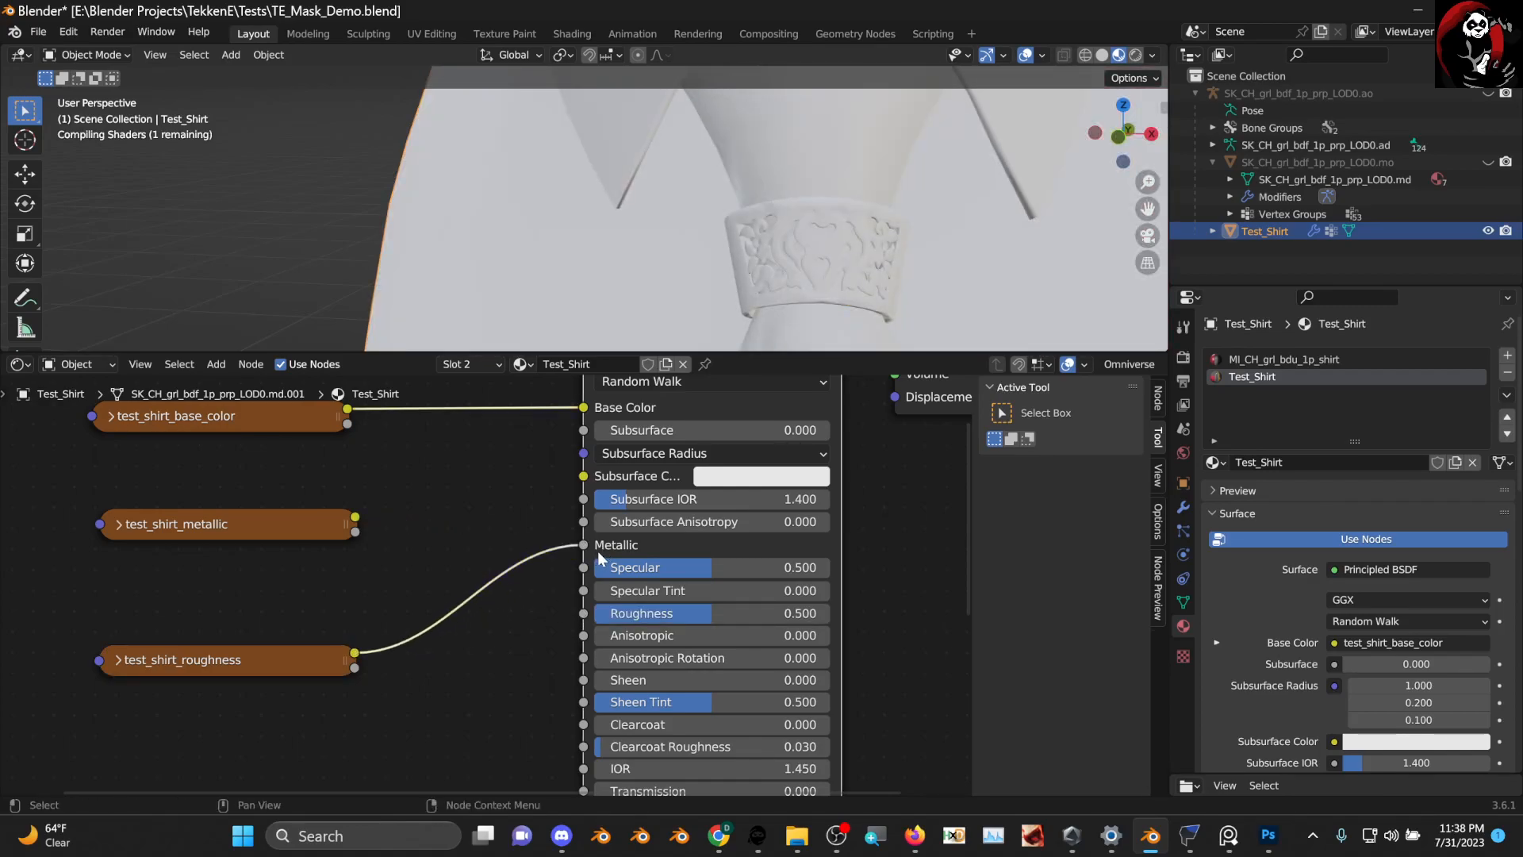
{"action": "left_click_drag", "start_coordinate": [355, 518], "coordinate": [589, 607]}
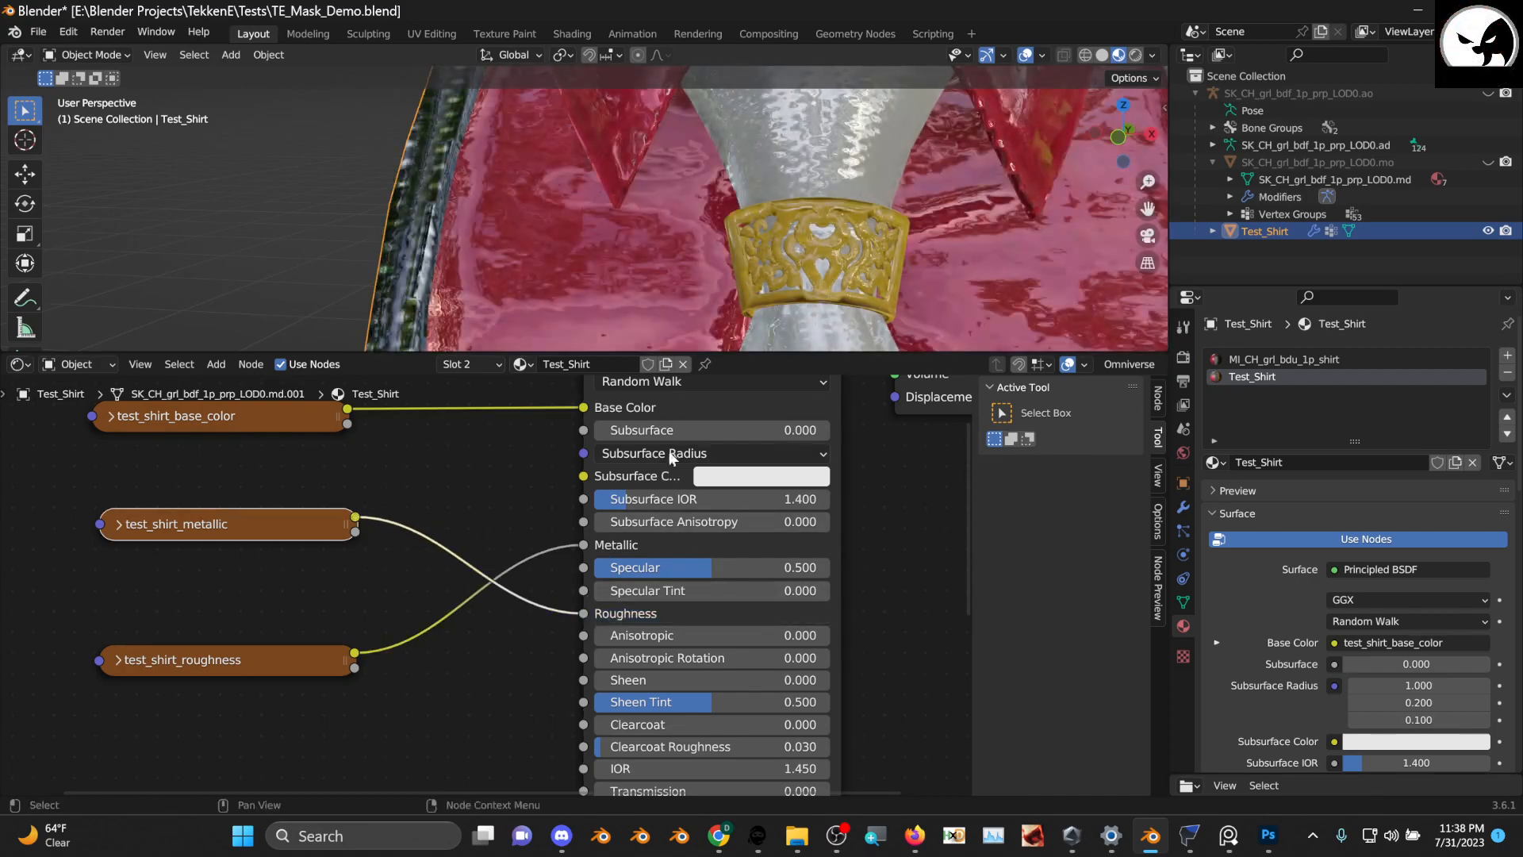
{"action": "scroll", "coordinate": [744, 281], "scroll_direction": "down", "scroll_amount": 5}
{"action": "middle_click_drag", "start_coordinate": [755, 275], "coordinate": [782, 258]}
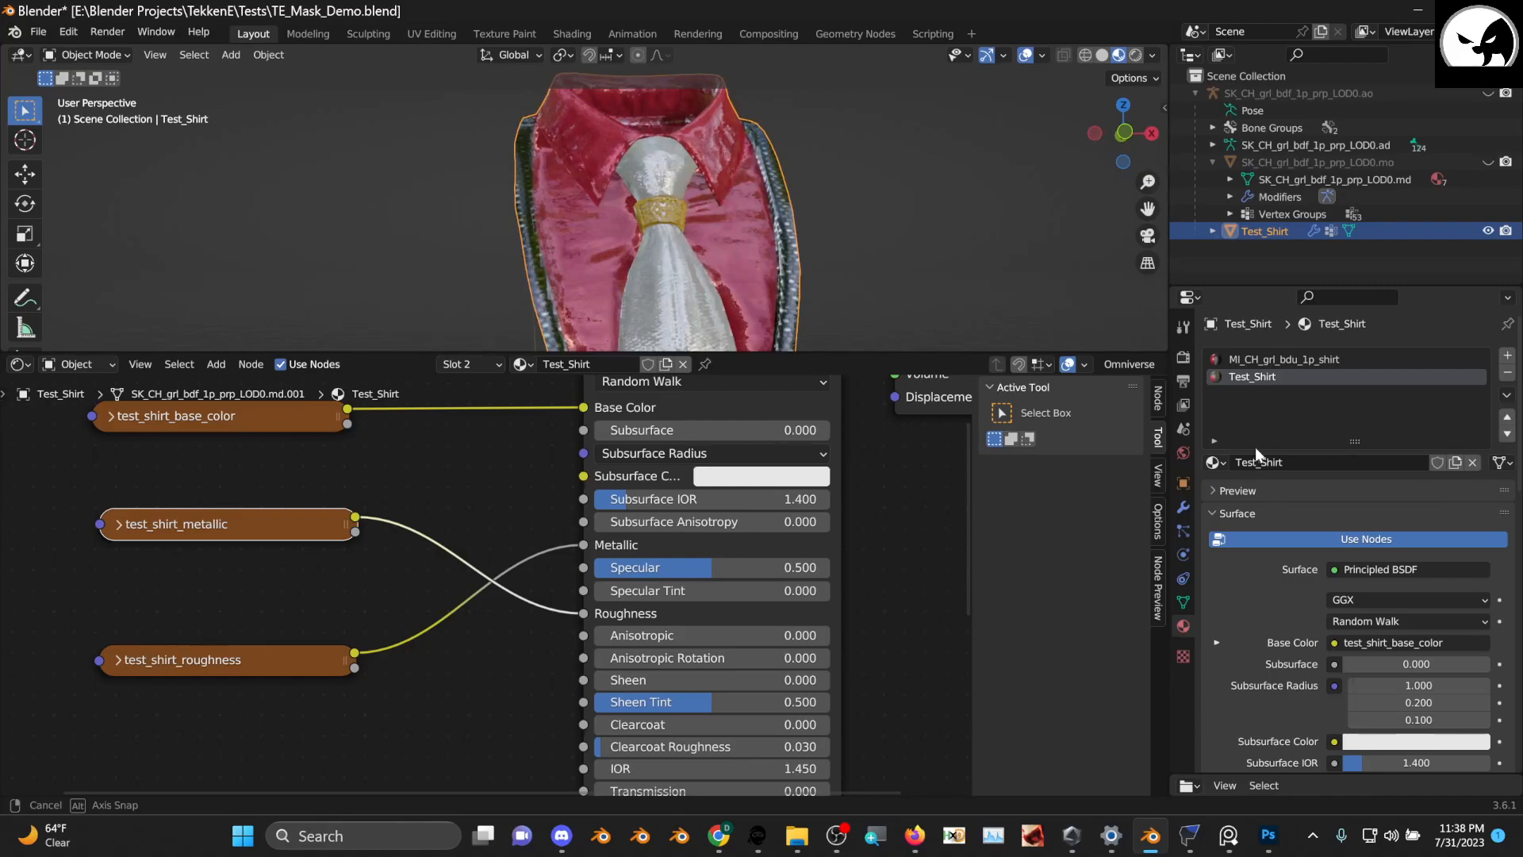
{"action": "middle_click_drag", "start_coordinate": [1467, 437], "coordinate": [1469, 428]}
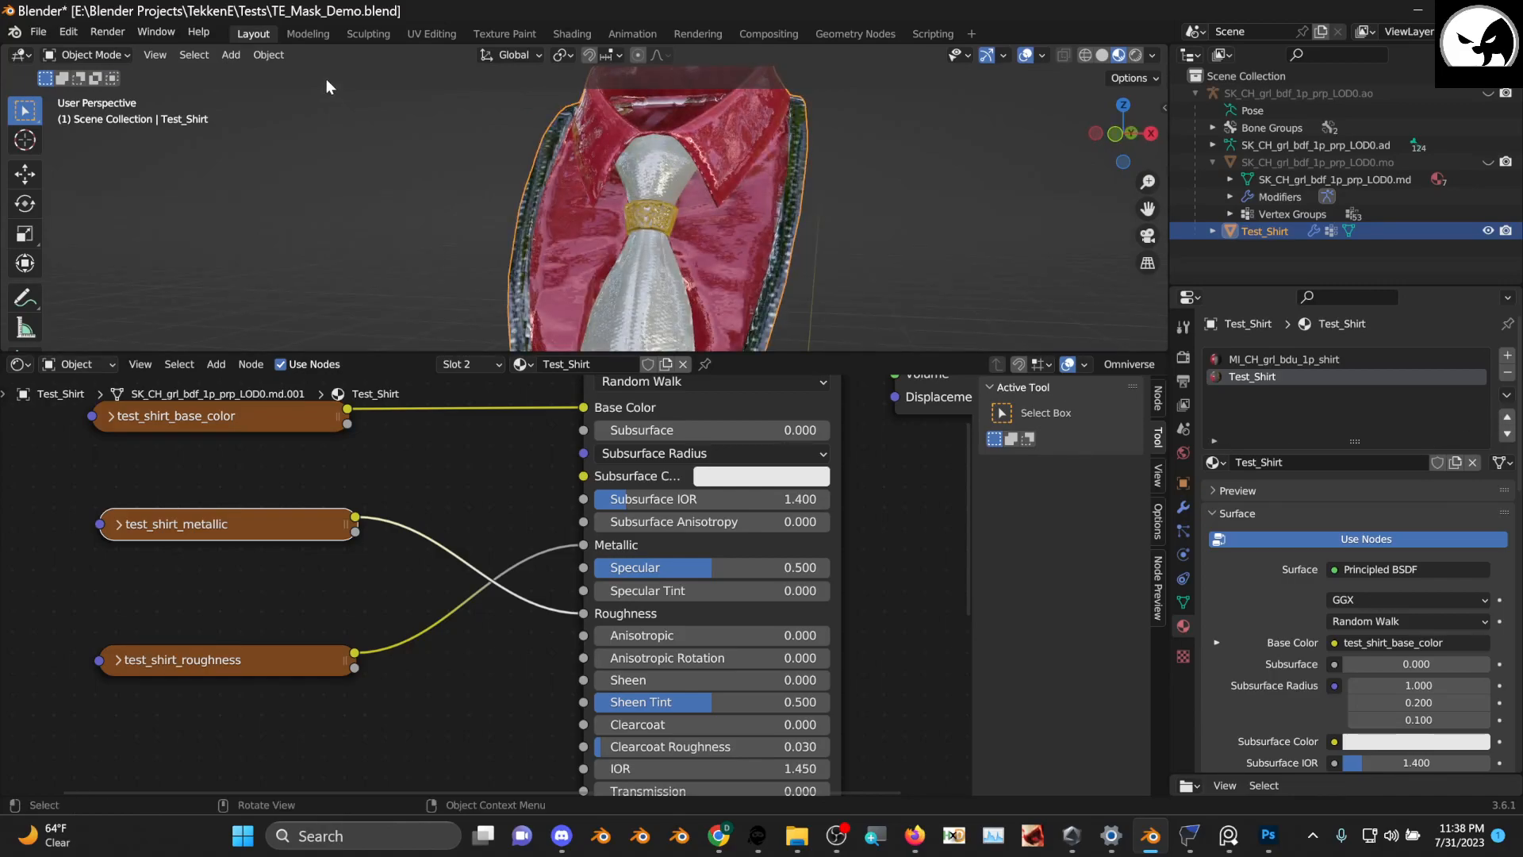
Remove the Test_Shirt material slot and inspect the original shirt material's metallic and roughness connections
{"action": "left_click", "coordinate": [1508, 373]}
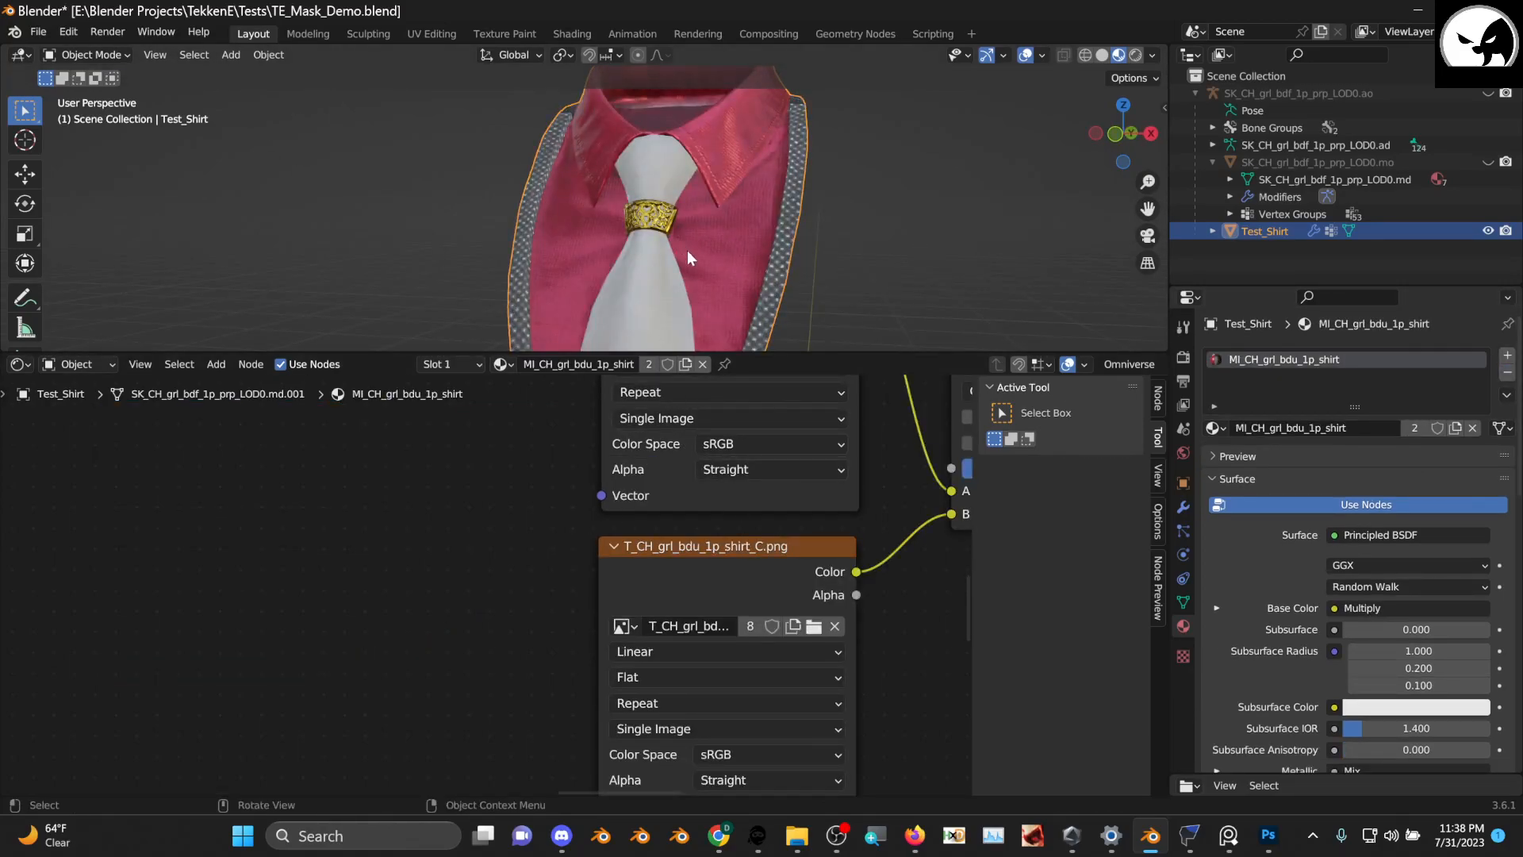
{"action": "scroll", "coordinate": [717, 269], "scroll_direction": "up", "scroll_amount": 5}
{"action": "scroll", "coordinate": [584, 572], "scroll_direction": "down", "scroll_amount": 5}
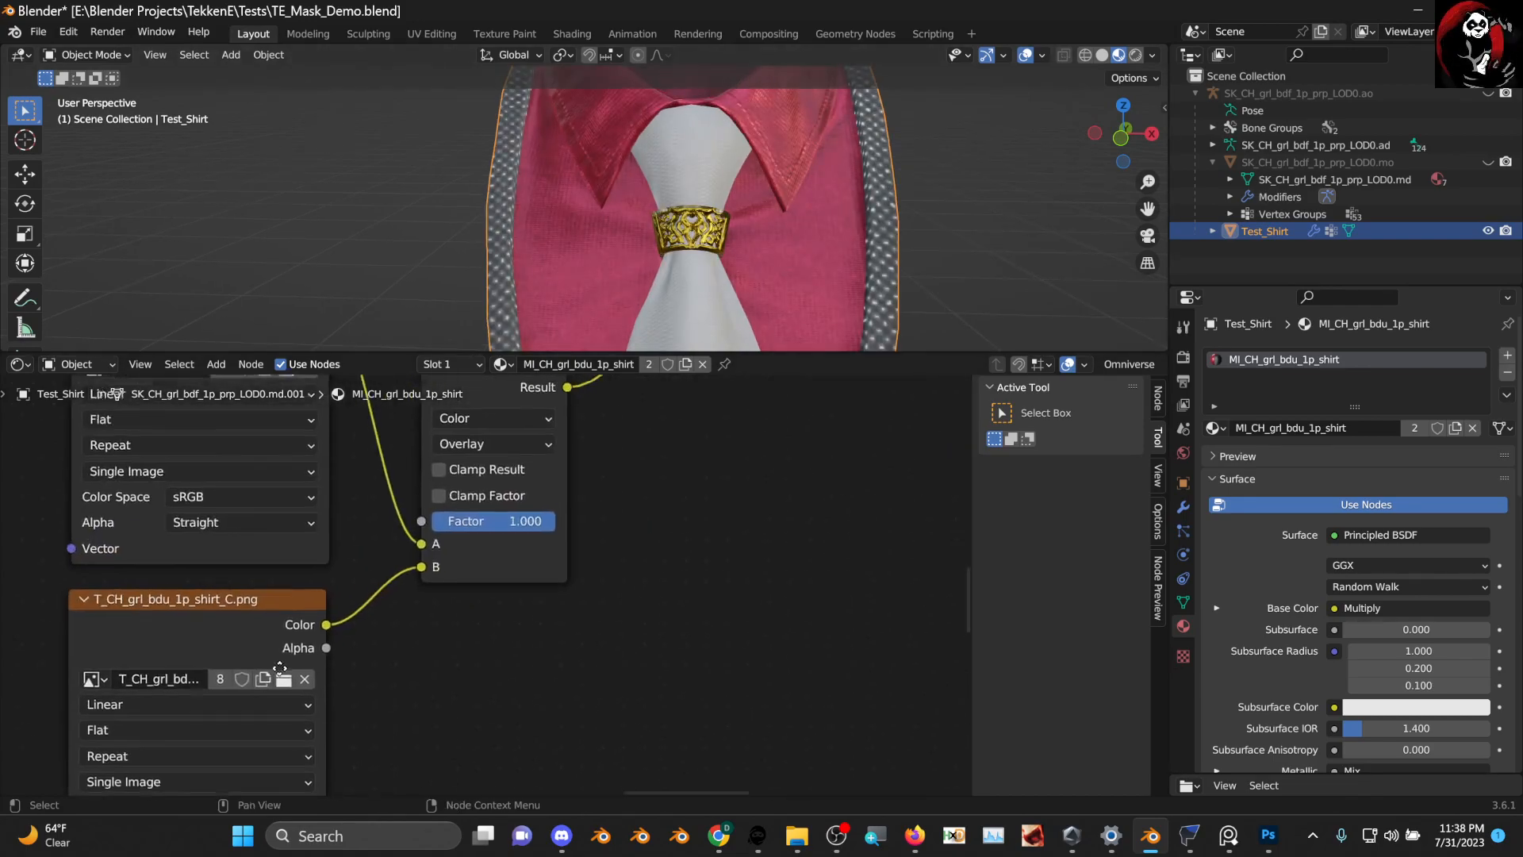
{"action": "middle_click_drag", "start_coordinate": [585, 571], "coordinate": [40, 755]}
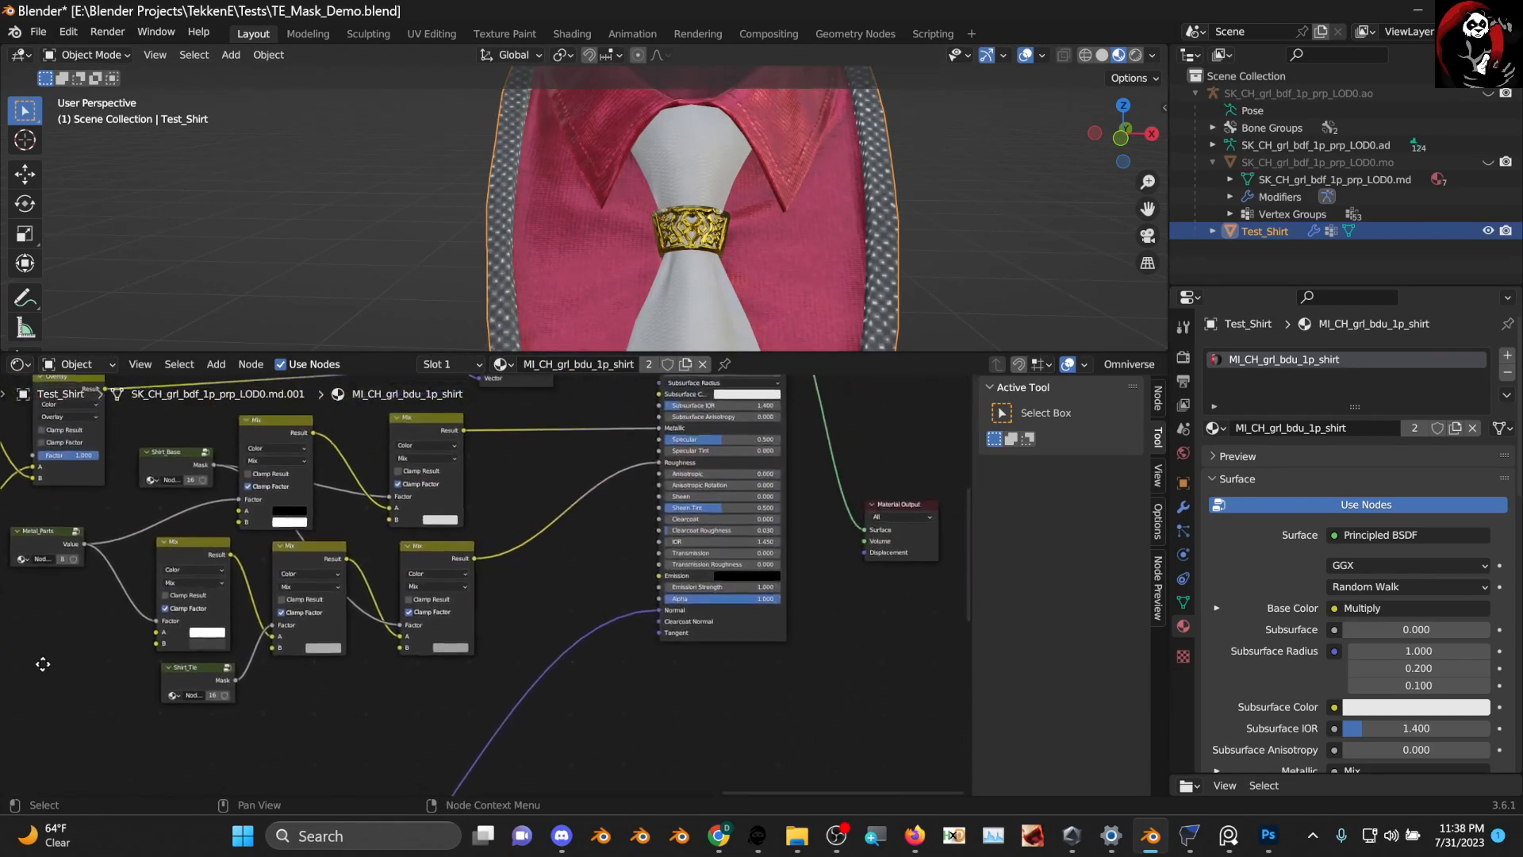
{"action": "scroll", "coordinate": [636, 554], "scroll_direction": "up", "scroll_amount": 2}
{"action": "scroll", "coordinate": [608, 613], "scroll_direction": "up", "scroll_amount": 2}
{"action": "middle_click_drag", "start_coordinate": [629, 503], "coordinate": [670, 601]}
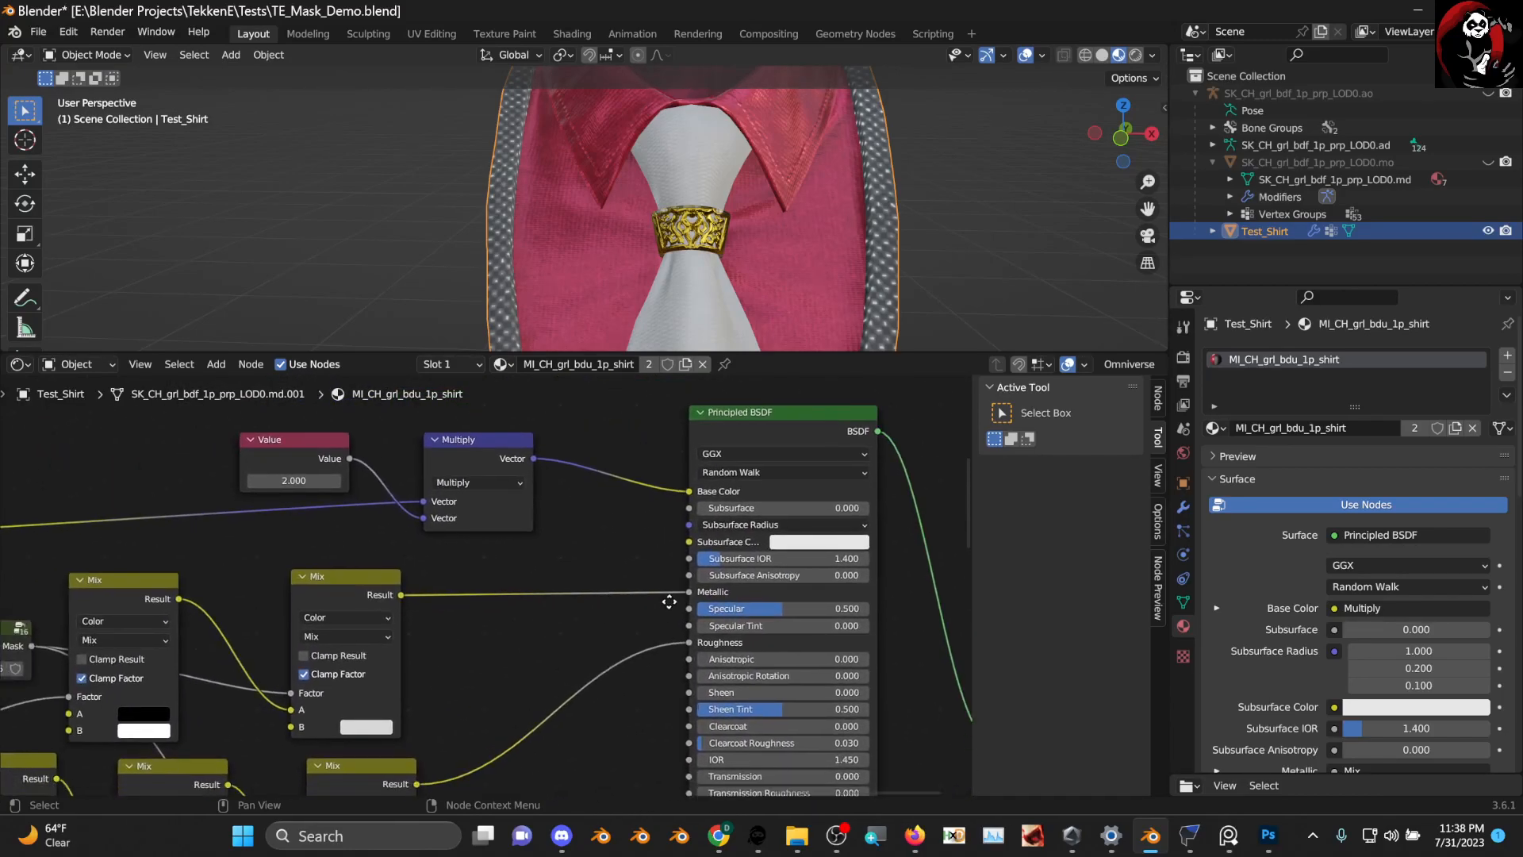
Switch the Shader Editor to the UV Editor and set the TexTools bake color space to Linear
{"action": "left_click", "coordinate": [19, 365]}
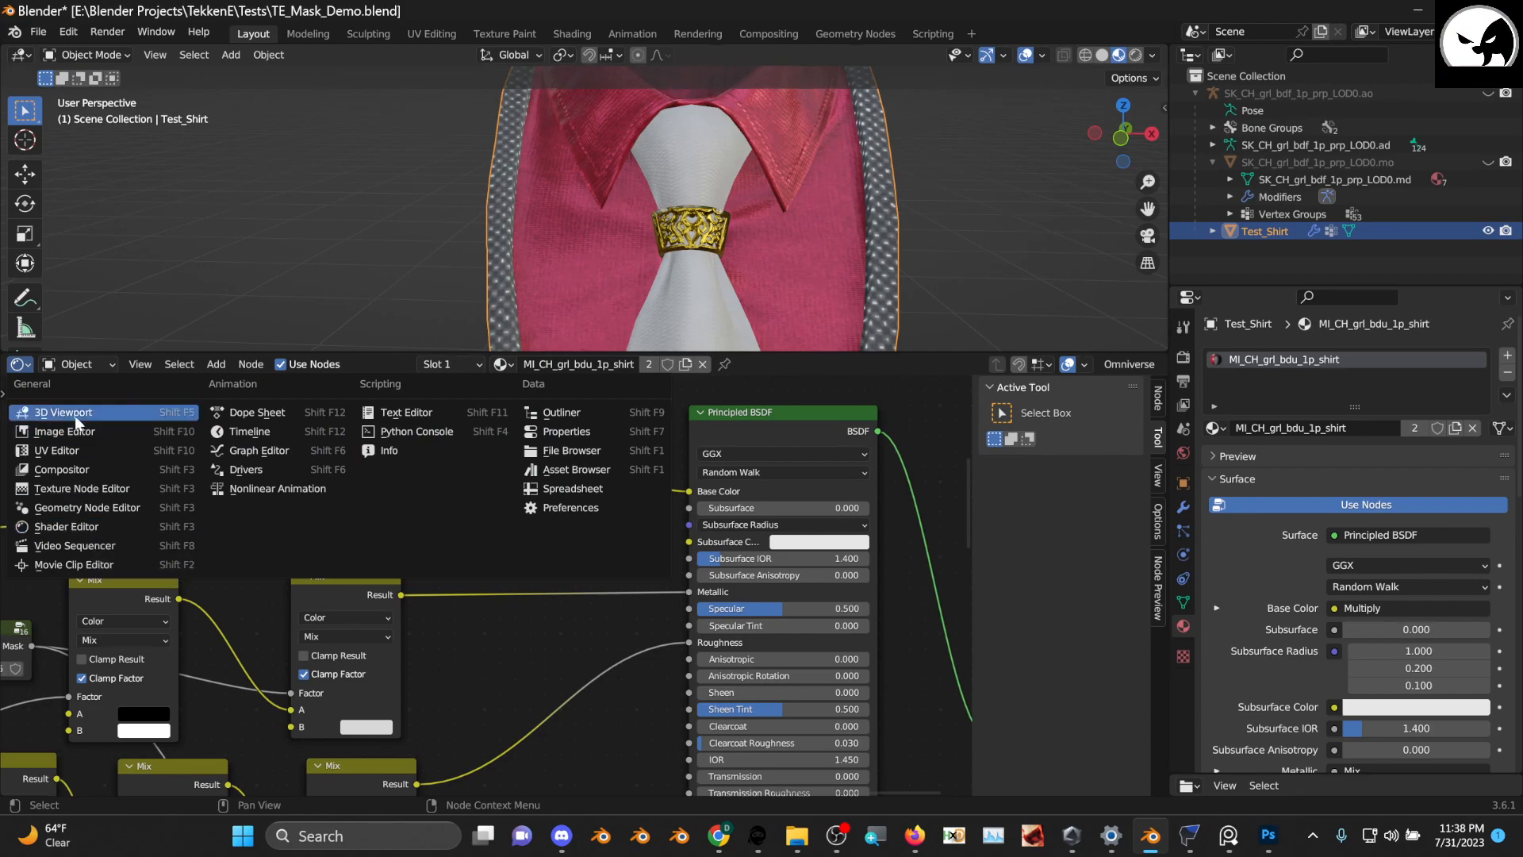
{"action": "left_click", "coordinate": [83, 450]}
{"action": "middle_click_drag", "start_coordinate": [836, 502], "coordinate": [765, 515]}
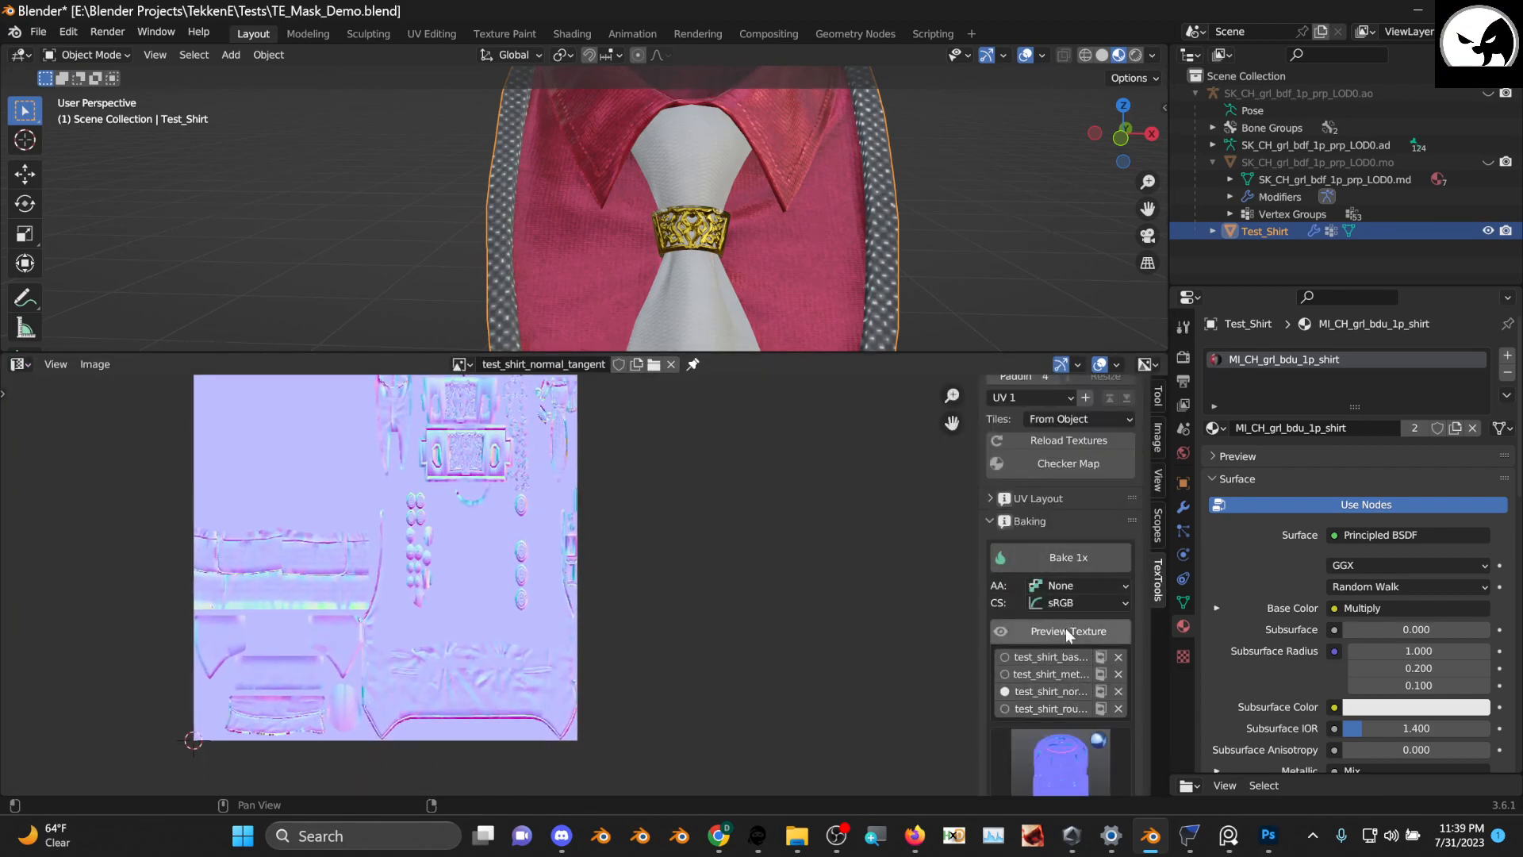
{"action": "scroll", "coordinate": [1064, 619], "scroll_direction": "down", "scroll_amount": 2}
{"action": "left_click", "coordinate": [1074, 554]}
{"action": "left_click", "coordinate": [1048, 593]}
Set the TexTools texture size to 4096 and rebake the tangent normal map
{"action": "scroll", "coordinate": [1083, 535], "scroll_direction": "up", "scroll_amount": 4}
{"action": "left_click", "coordinate": [1068, 413]}
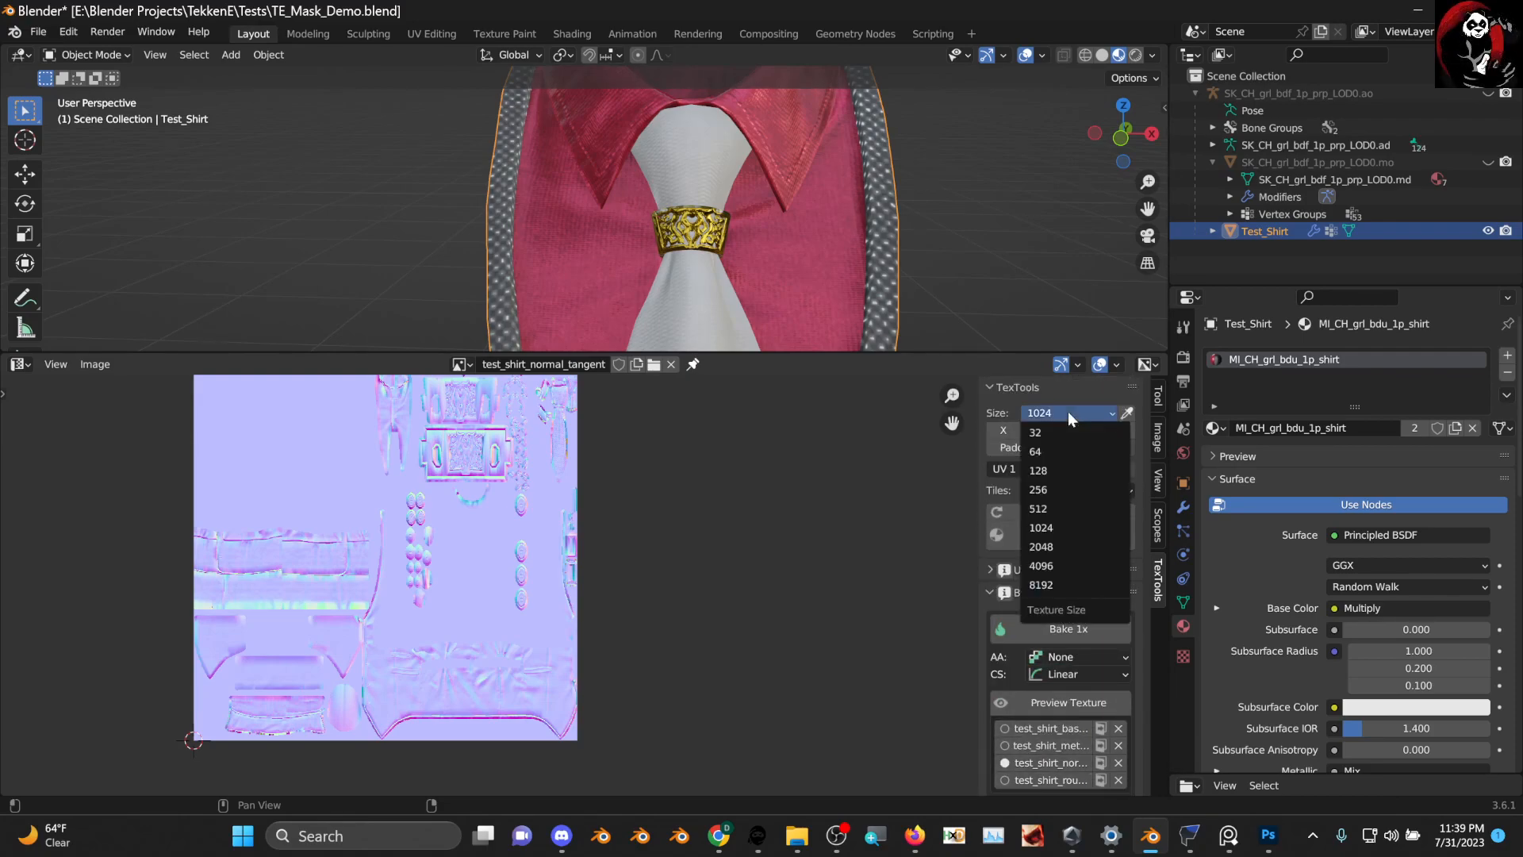
{"action": "left_click", "coordinate": [1068, 566]}
{"action": "scroll", "coordinate": [880, 595], "scroll_direction": "down", "scroll_amount": 1}
{"action": "middle_click_drag", "start_coordinate": [880, 594], "coordinate": [884, 538]}
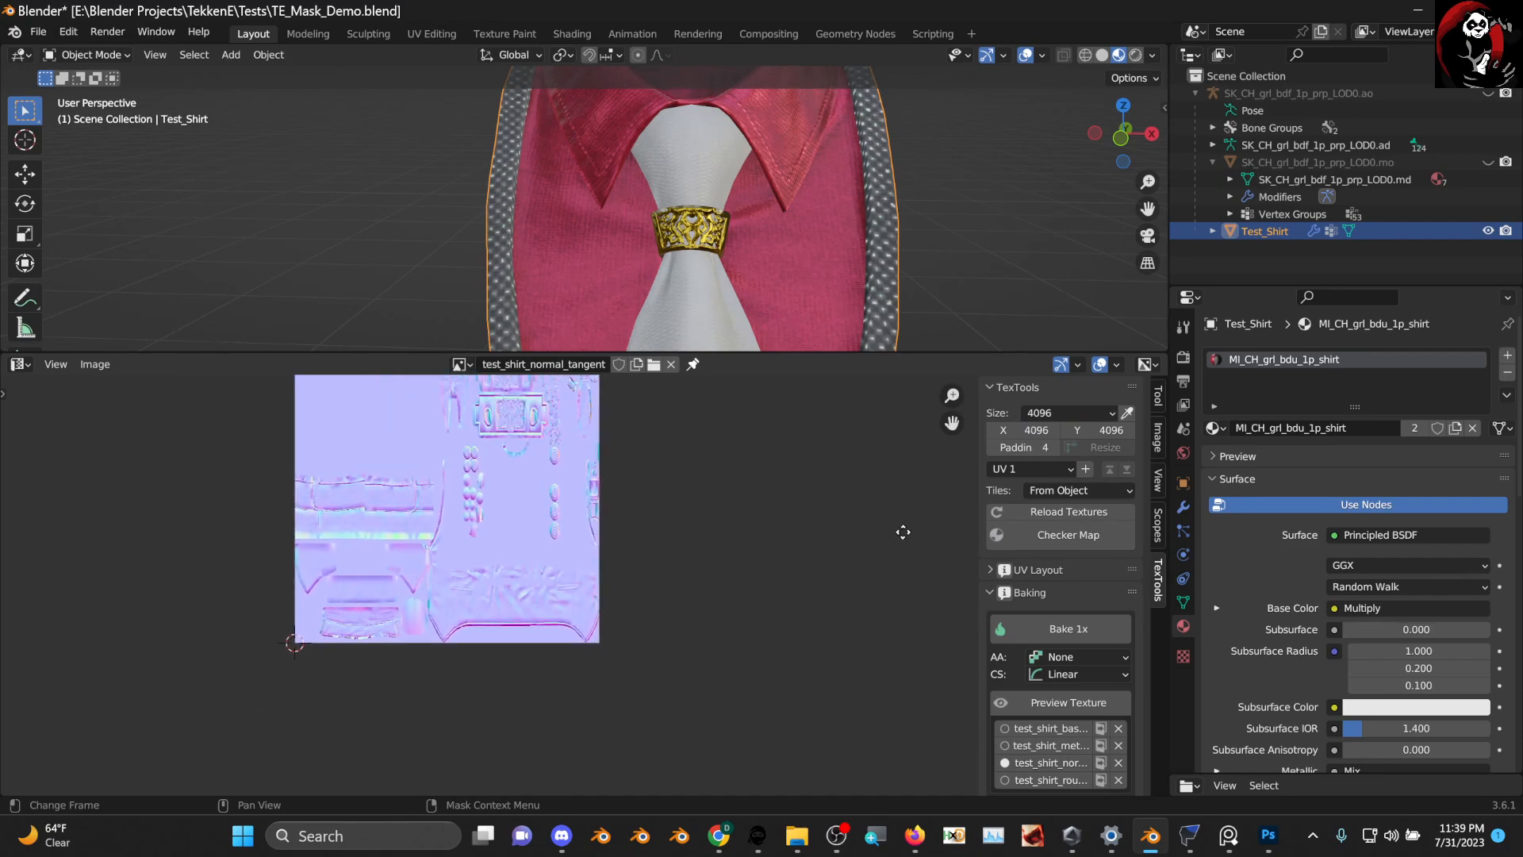
{"action": "left_click", "coordinate": [1078, 626]}
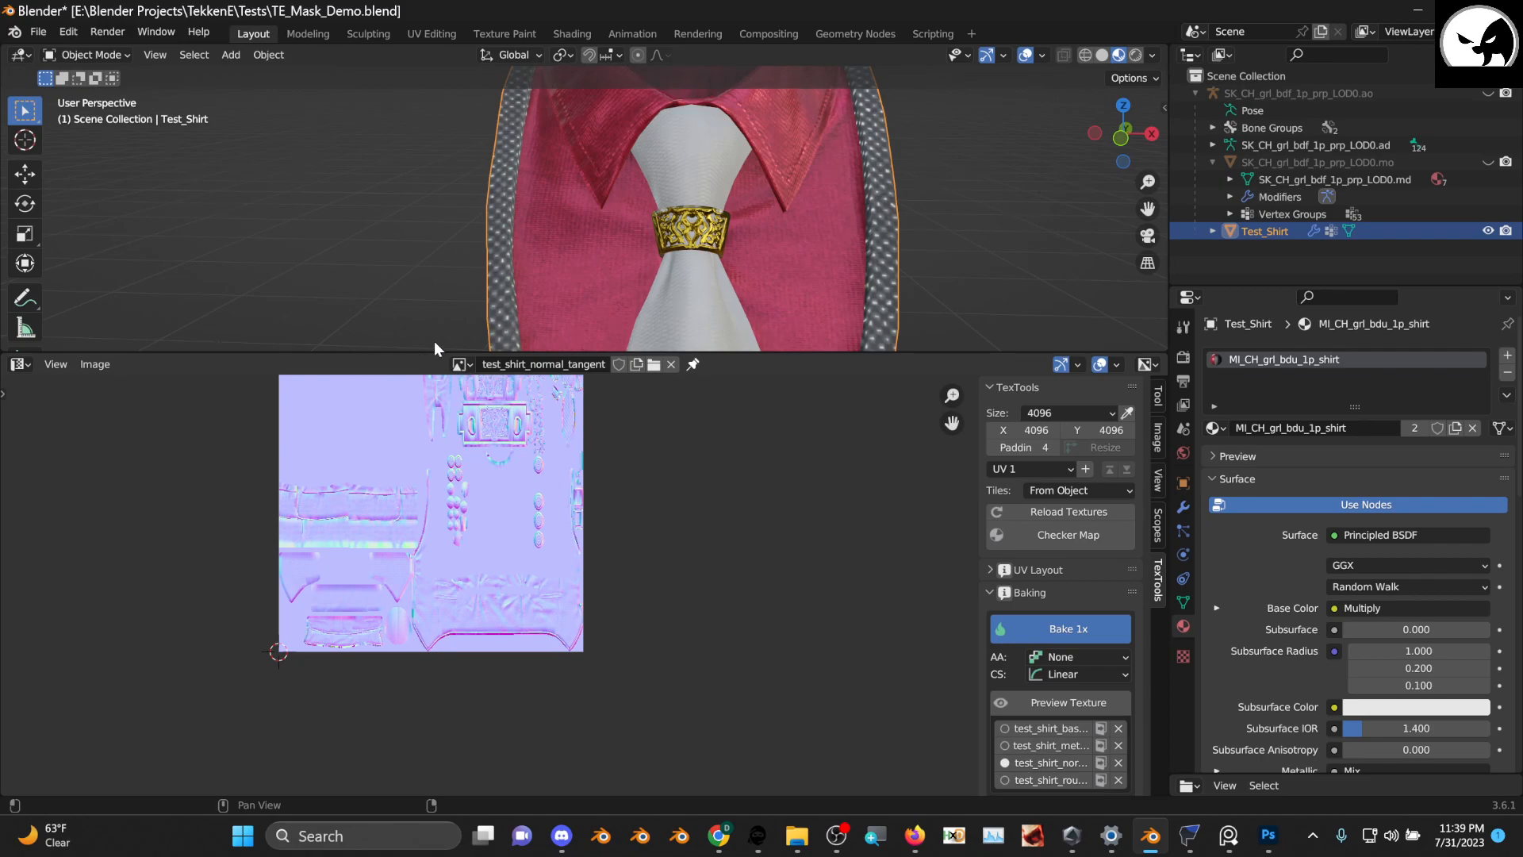
{"action": "scroll", "coordinate": [440, 436], "scroll_direction": "down", "scroll_amount": 4}
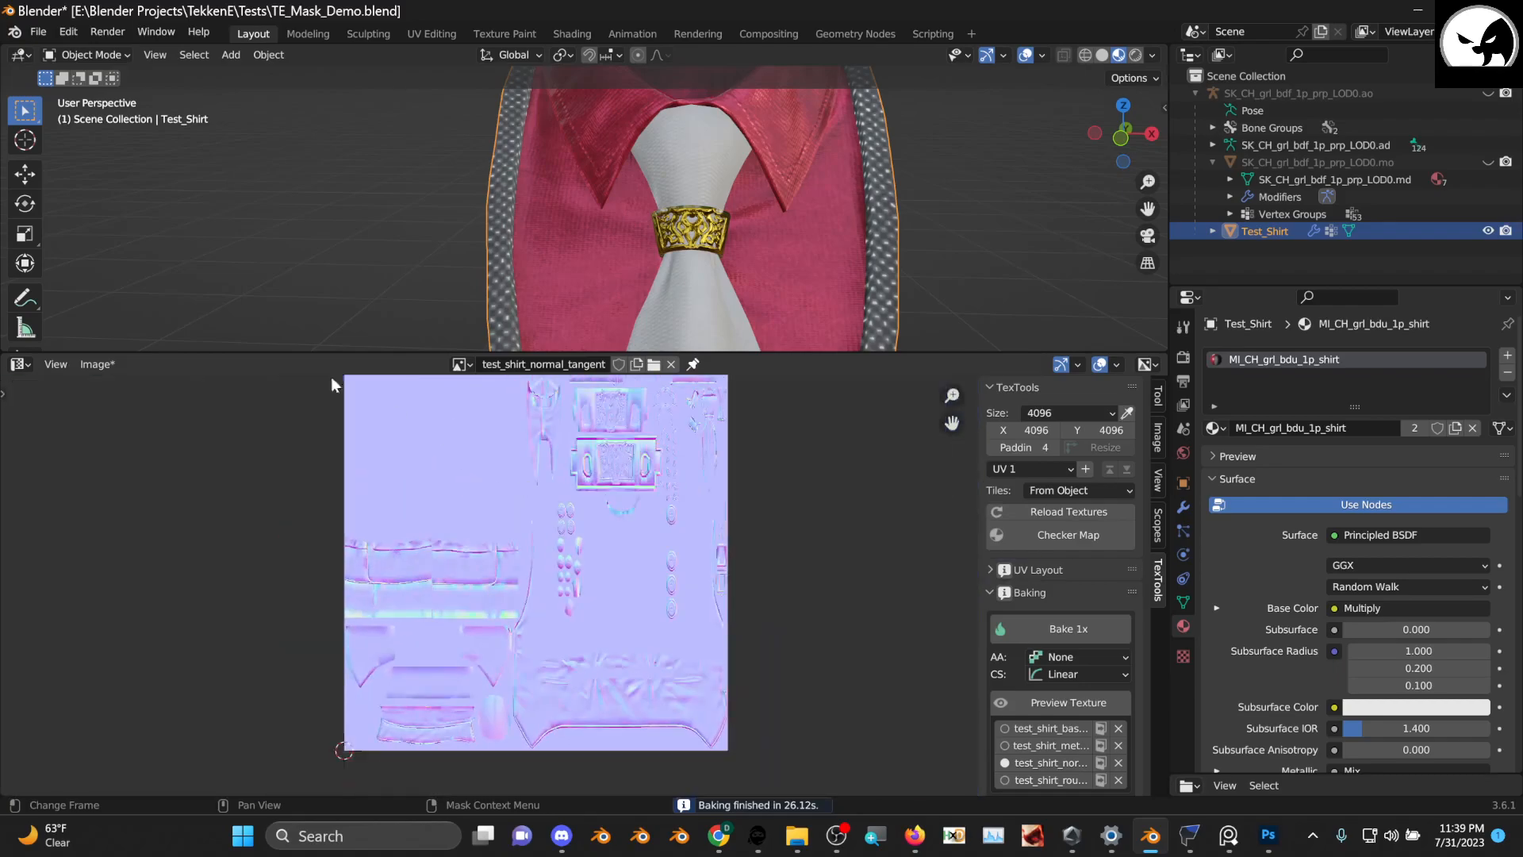
Save the rebaked test_shirt_normal_tangent image to disk
{"action": "left_click", "coordinate": [93, 365]}
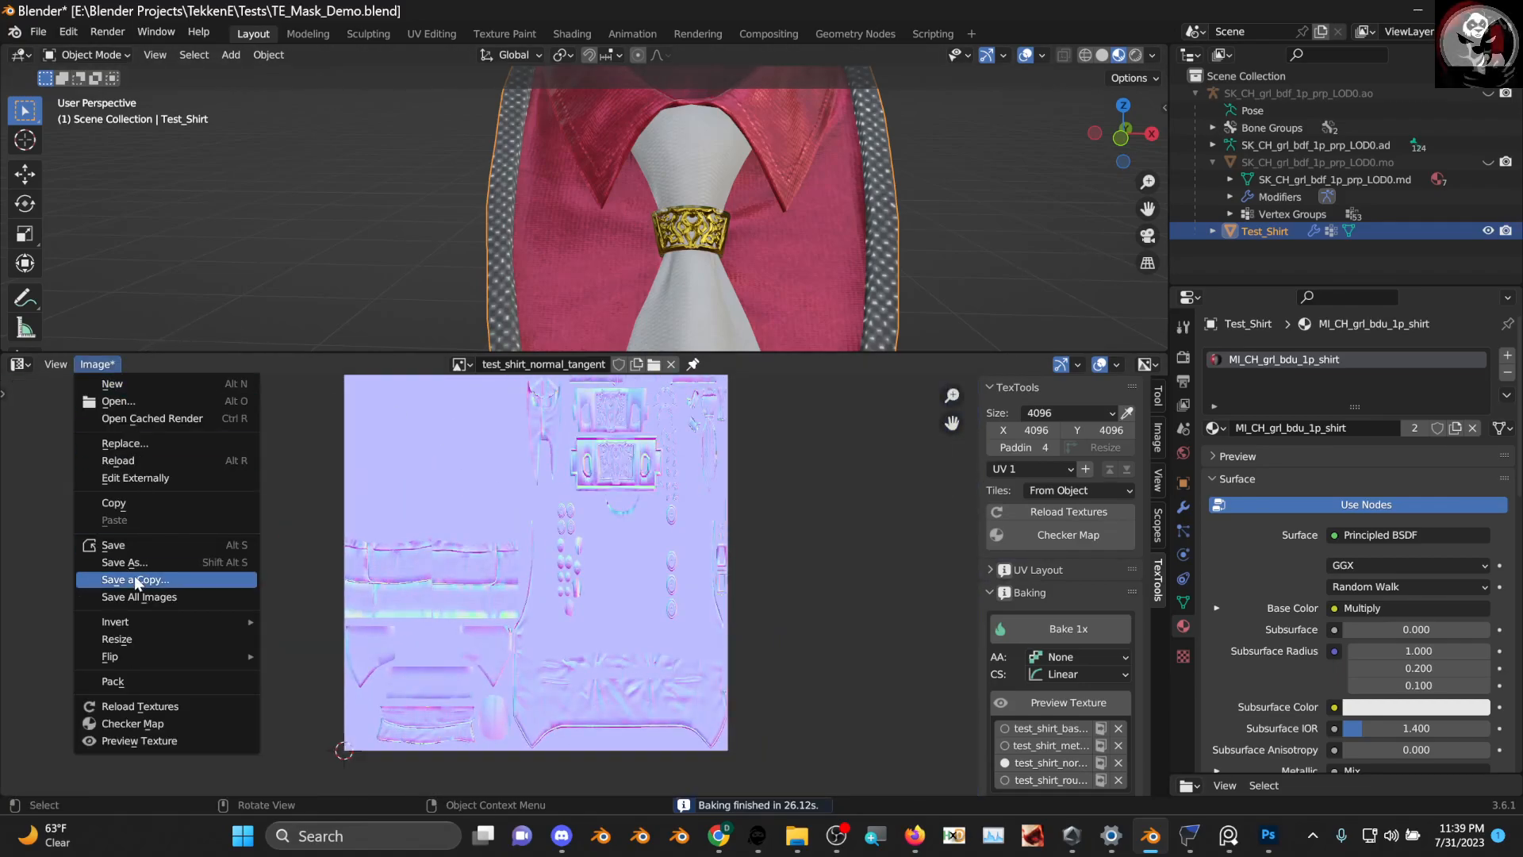
{"action": "left_click", "coordinate": [176, 564]}
{"action": "left_click", "coordinate": [1077, 619]}
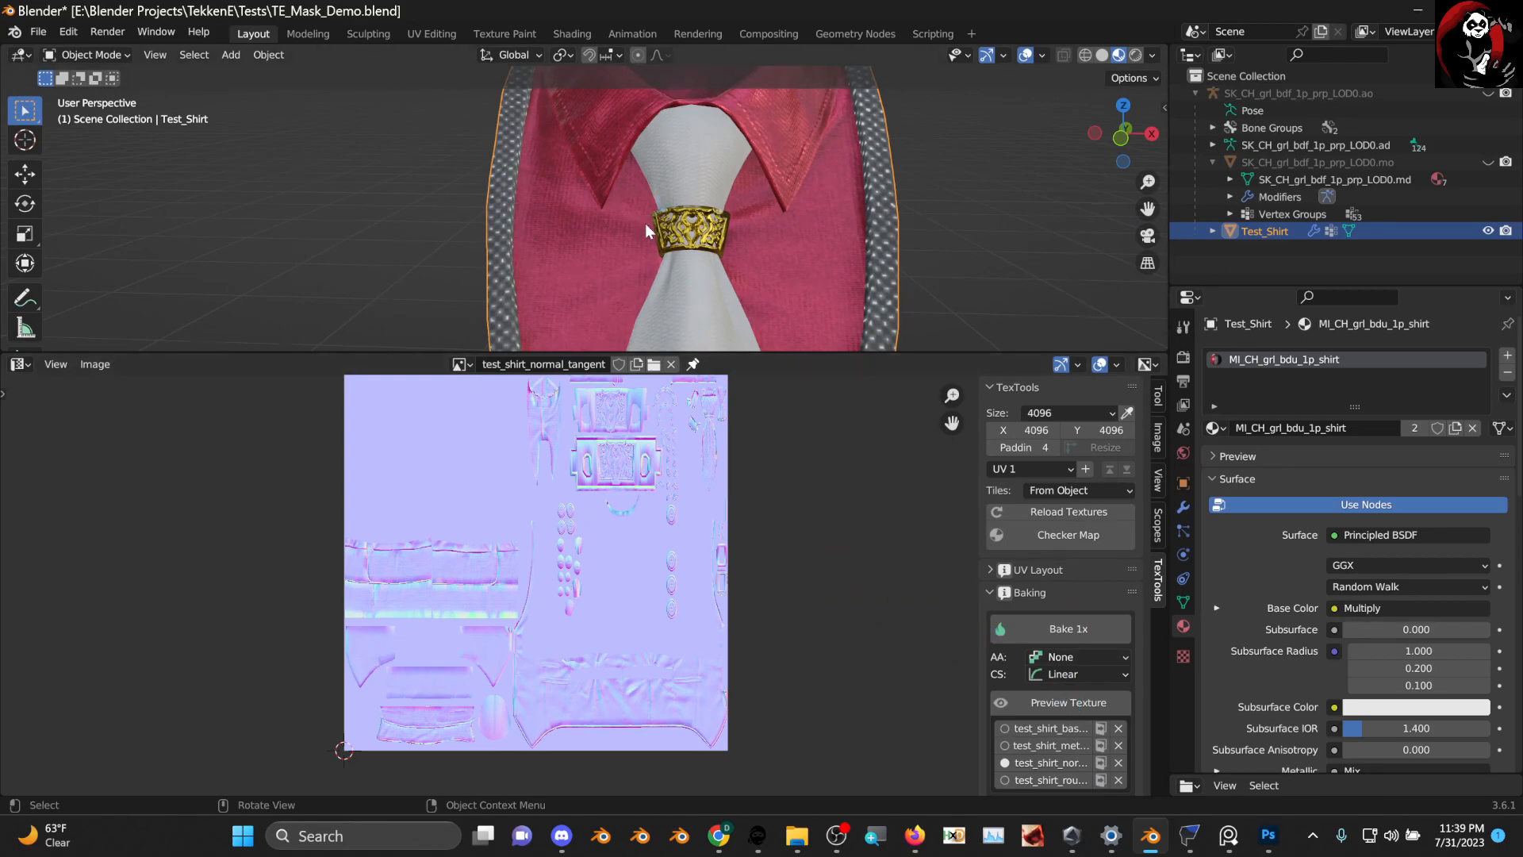
Set the TexTools bake mode to Metallic and bake the shirt's metallic map at 4096
{"action": "scroll", "coordinate": [847, 631], "scroll_direction": "down", "scroll_amount": 1}
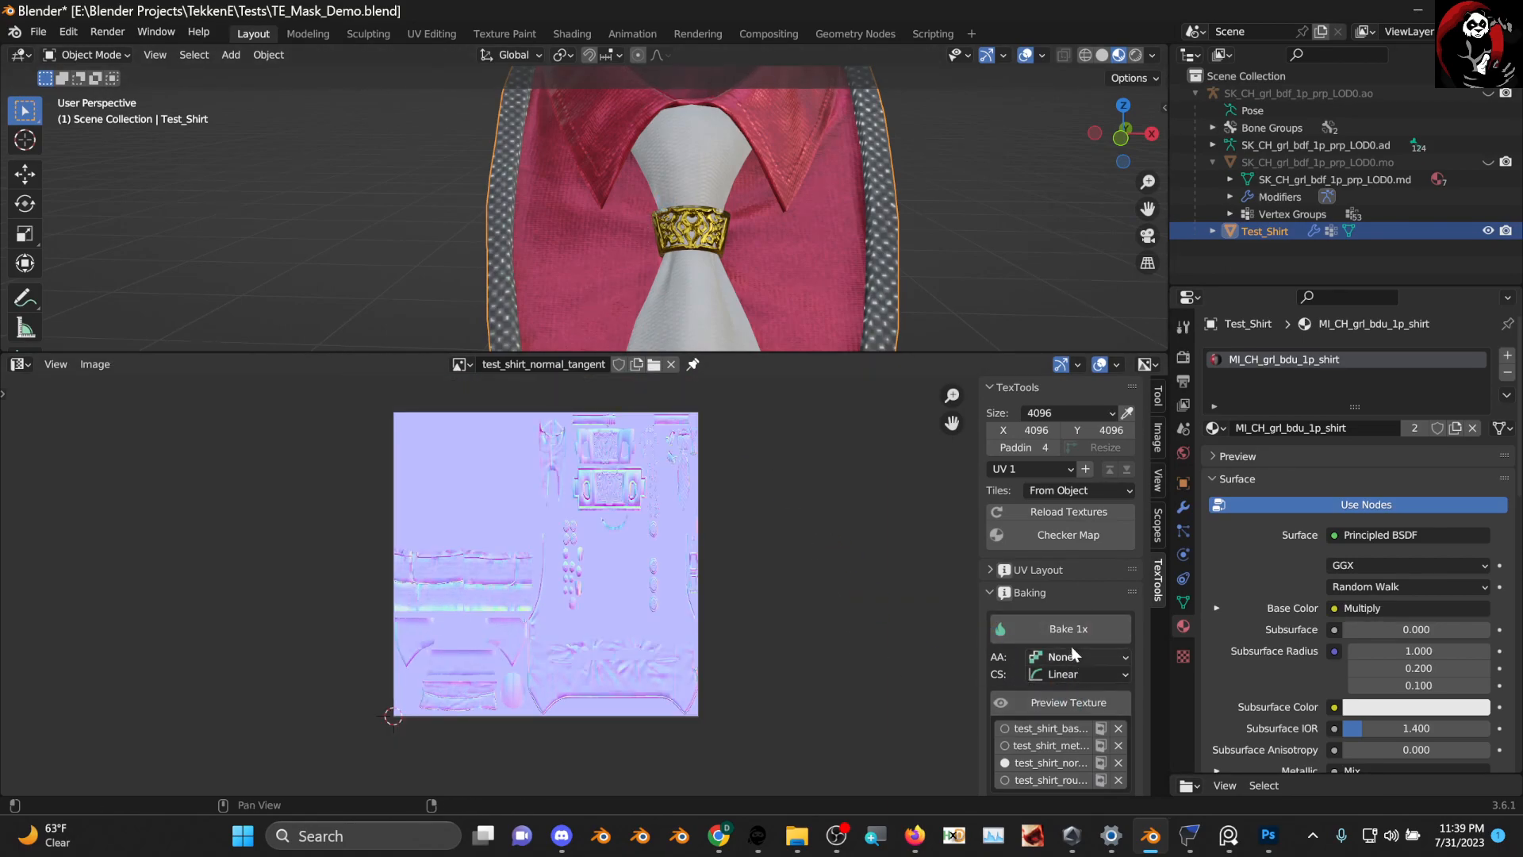
{"action": "scroll", "coordinate": [1088, 679], "scroll_direction": "down", "scroll_amount": 3}
{"action": "left_click", "coordinate": [1085, 694]}
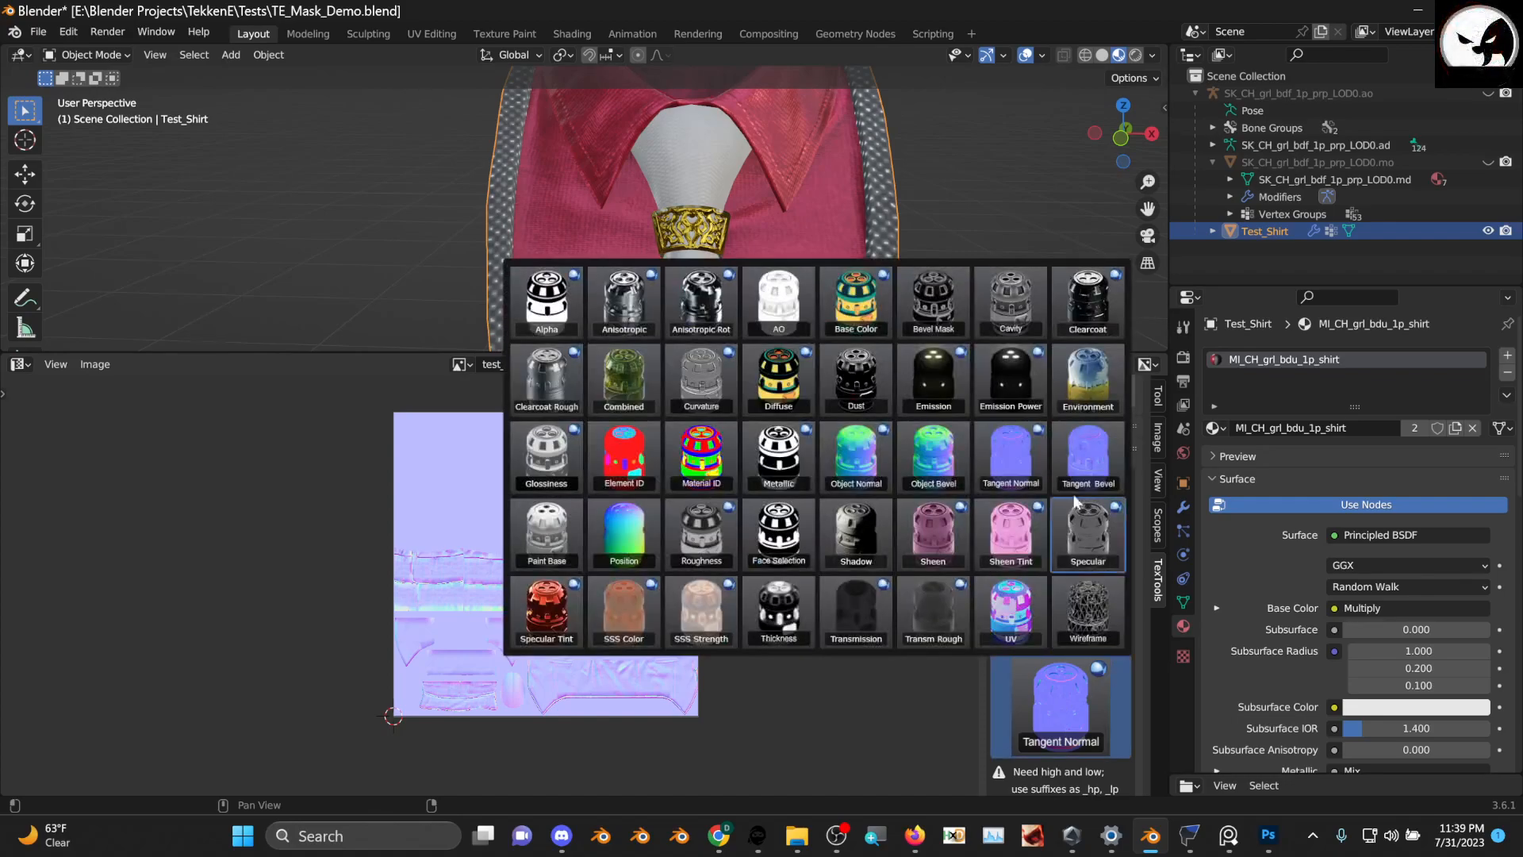
{"action": "left_click", "coordinate": [782, 456]}
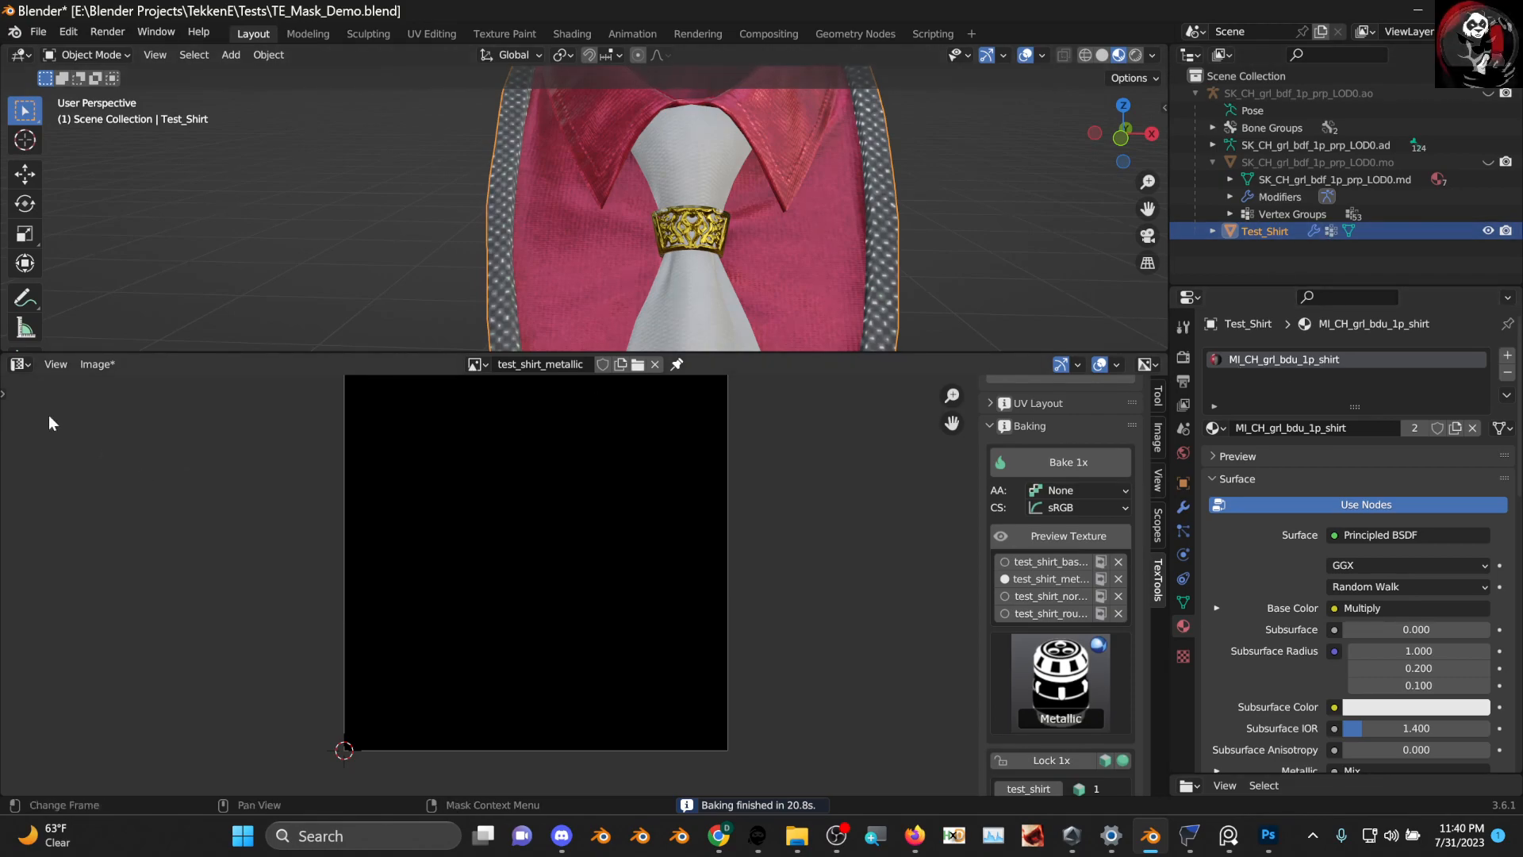
Switch the UV Editor to the Shader Editor and space out the nodes around Metal_Parts beside the metallic Mix node
{"action": "left_click", "coordinate": [20, 365]}
{"action": "left_click", "coordinate": [83, 525]}
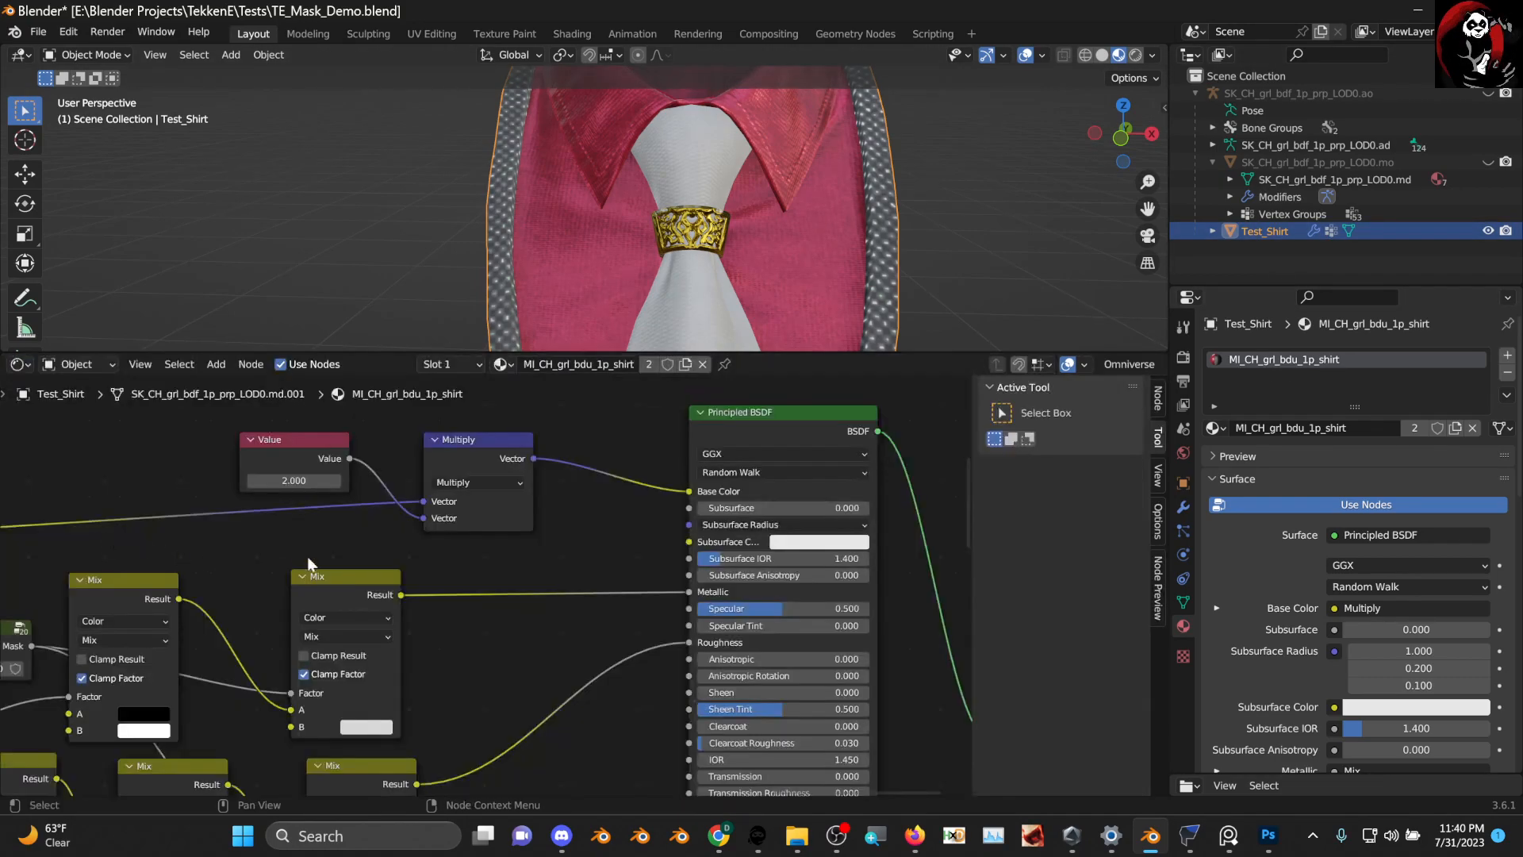
{"action": "middle_click_drag", "start_coordinate": [681, 562], "coordinate": [712, 533]}
{"action": "scroll", "coordinate": [468, 587], "scroll_direction": "up", "scroll_amount": 2}
{"action": "middle_click_drag", "start_coordinate": [468, 587], "coordinate": [595, 589]}
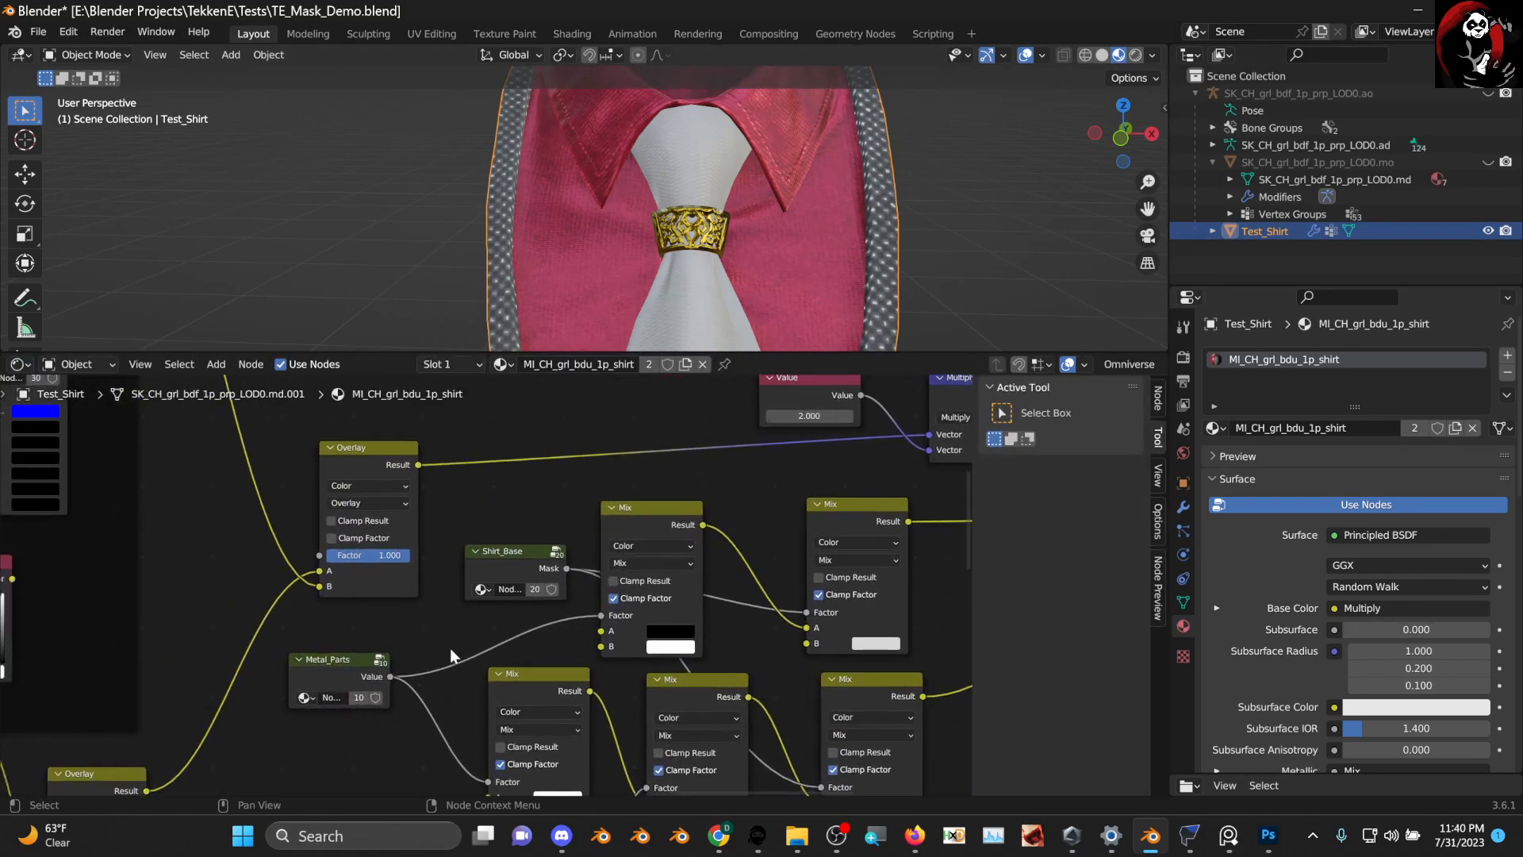
{"action": "middle_click_drag", "start_coordinate": [642, 640], "coordinate": [711, 671]}
{"action": "left_click_drag", "start_coordinate": [444, 483], "coordinate": [359, 430]}
{"action": "middle_click_drag", "start_coordinate": [733, 613], "coordinate": [583, 550]}
{"action": "middle_click_drag", "start_coordinate": [791, 540], "coordinate": [936, 537]}
{"action": "left_click_drag", "start_coordinate": [571, 539], "coordinate": [575, 526]}
{"action": "middle_click_drag", "start_coordinate": [574, 526], "coordinate": [638, 551]}
{"action": "left_click_drag", "start_coordinate": [474, 649], "coordinate": [464, 702]}
Add an Image Texture node in the free space between the Overlay and Metal_Parts nodes
{"action": "key", "text": "shift+a"}
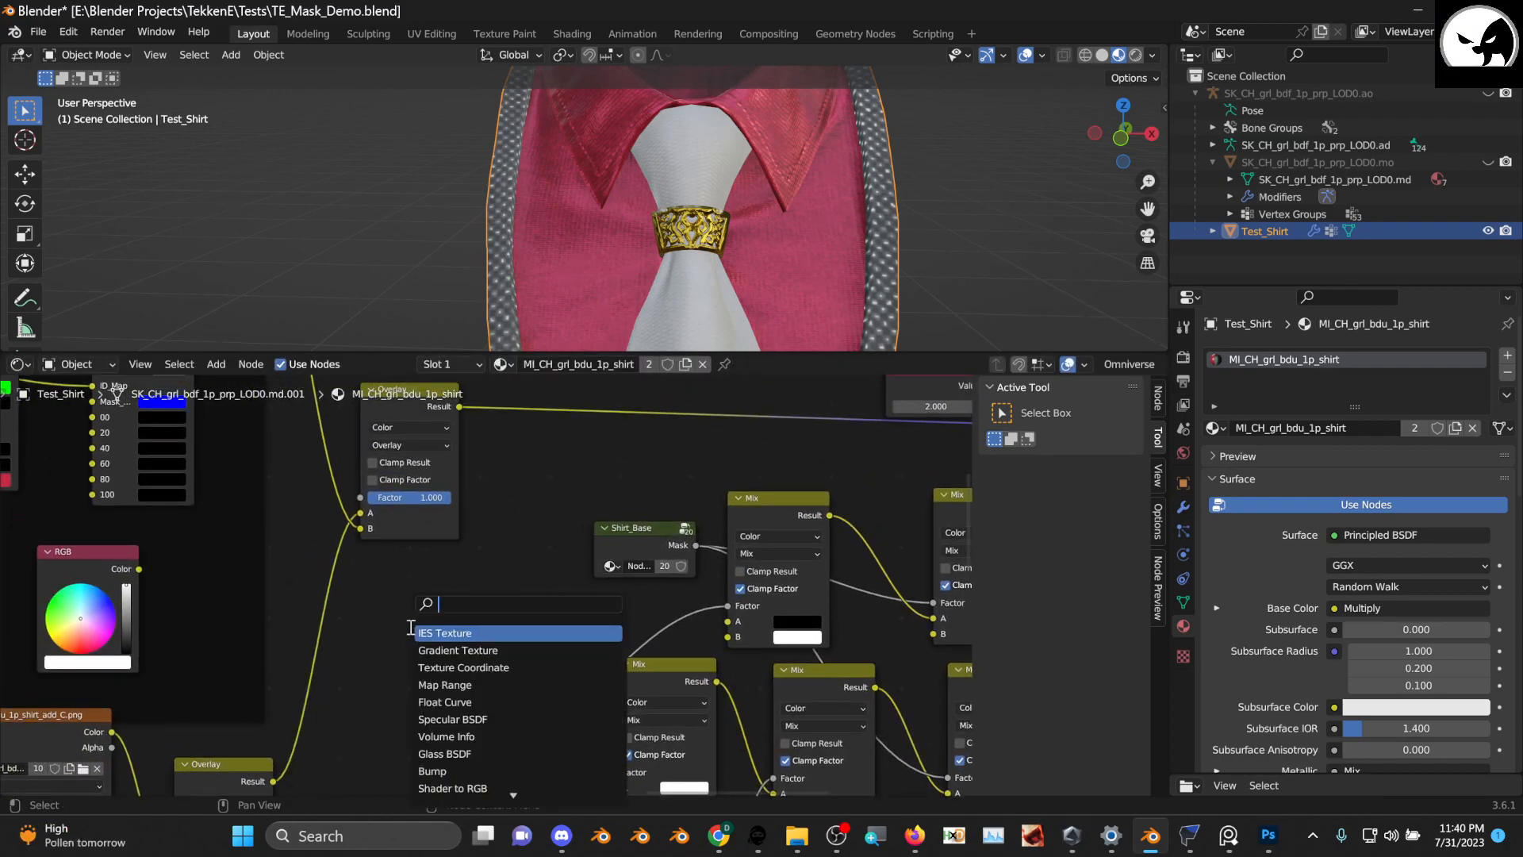
{"action": "left_click", "coordinate": [412, 627]}
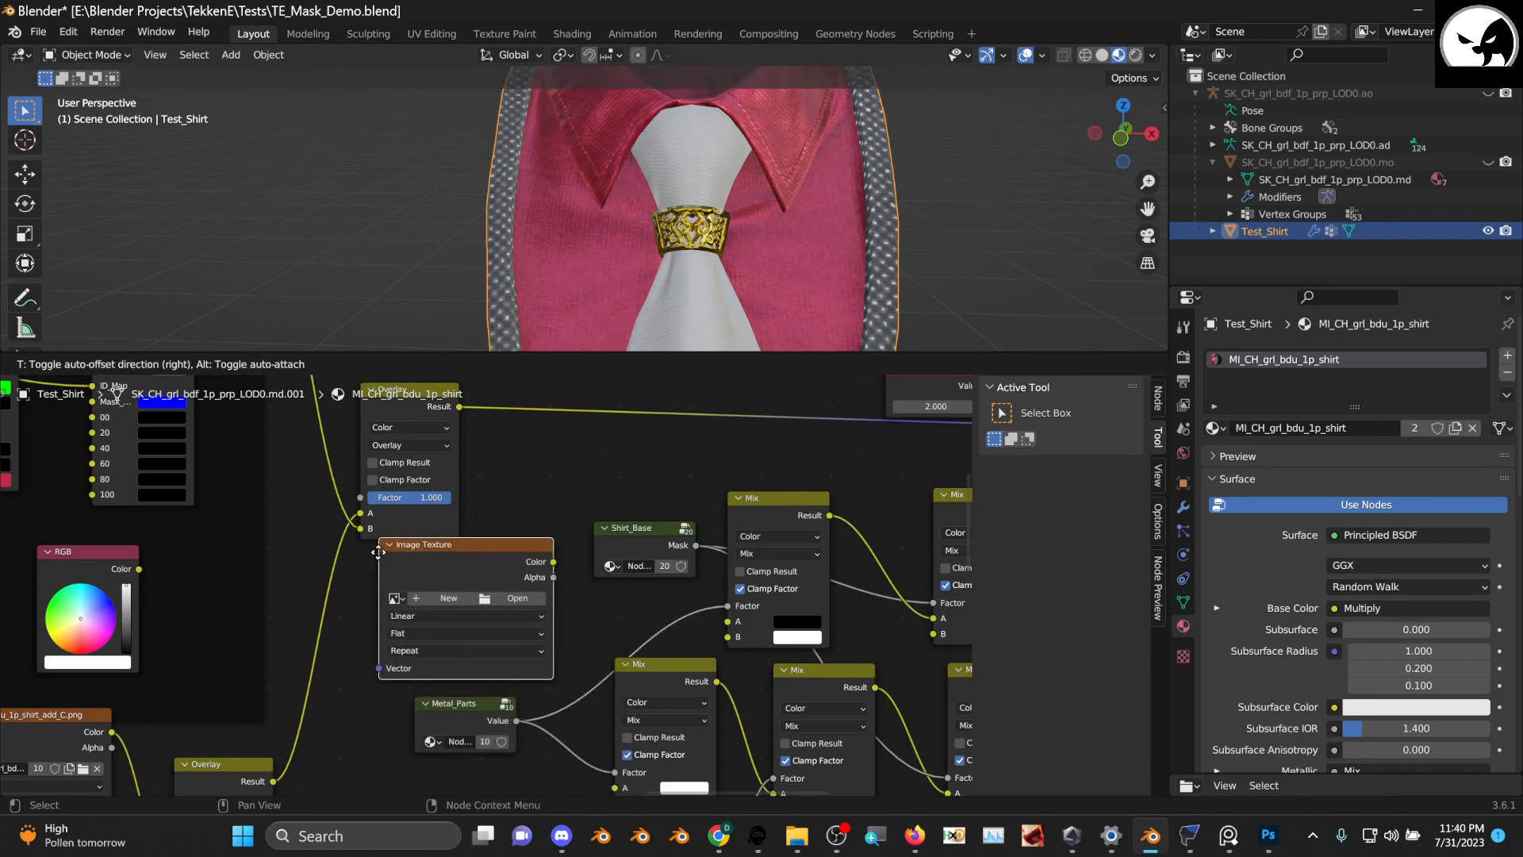
{"action": "left_click", "coordinate": [375, 555]}
{"action": "left_click", "coordinate": [436, 600]}
{"action": "left_click", "coordinate": [476, 630]}
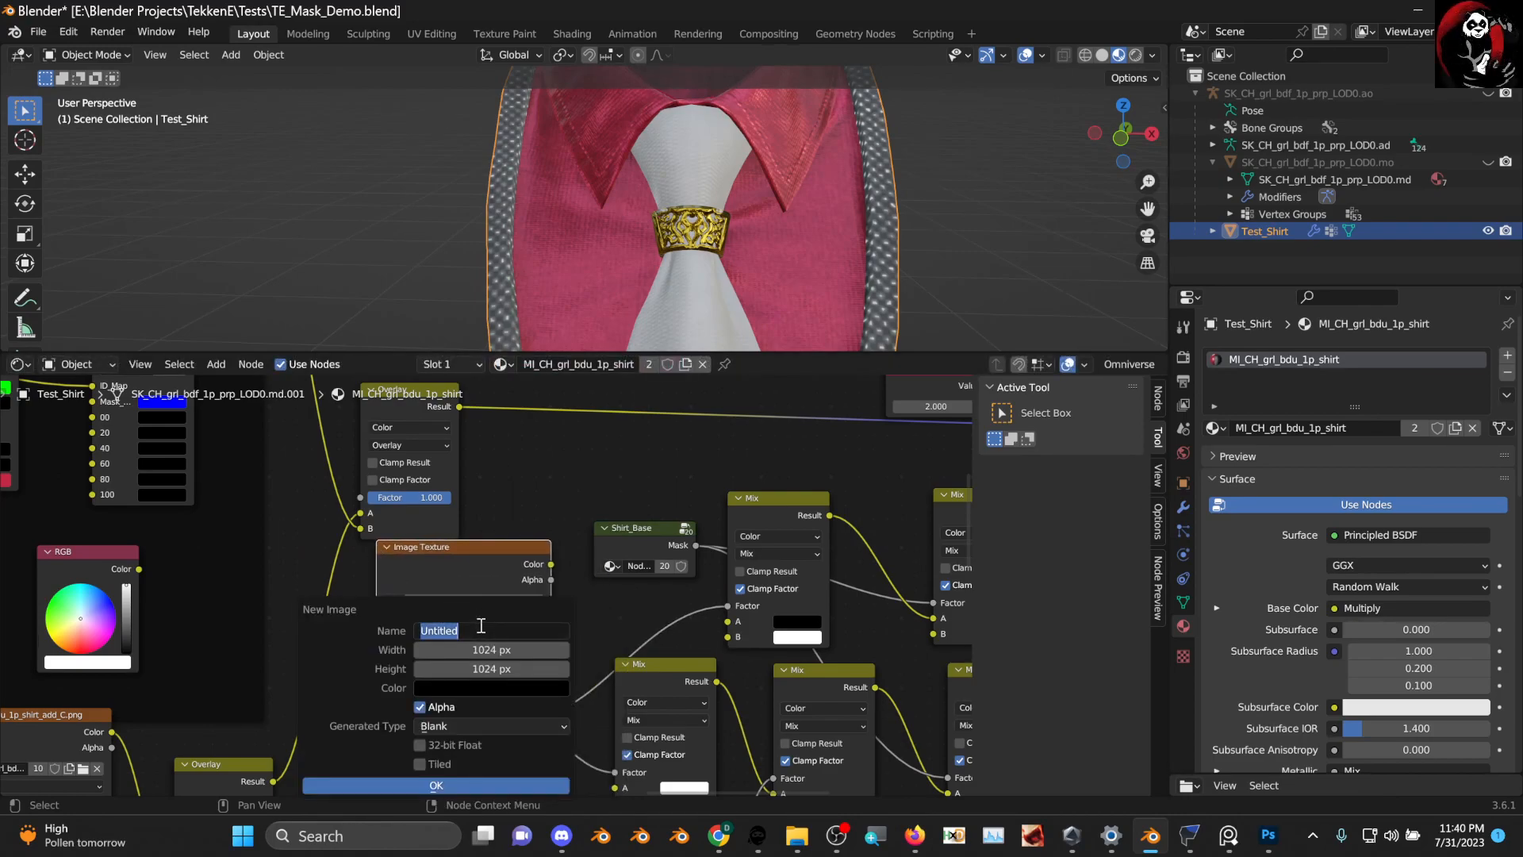
{"action": "type", "text": "Base"}
{"action": "key", "text": "Escape"}
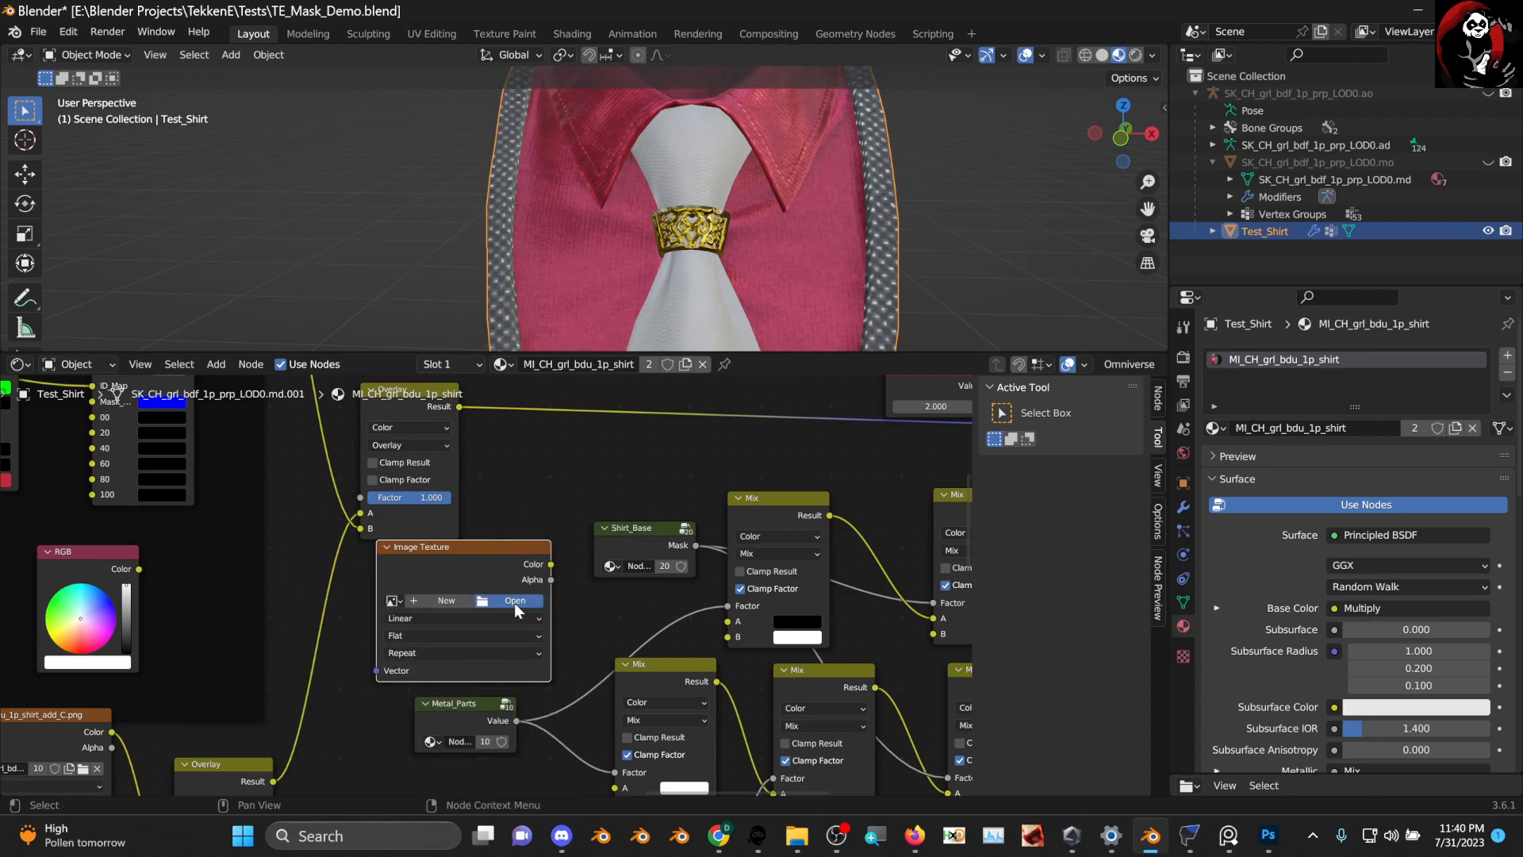
Load the Blank_White image into the new Image Texture node, collapse the node and place it below the Overlay node
{"action": "left_click", "coordinate": [514, 603]}
{"action": "double_click", "coordinate": [608, 374]}
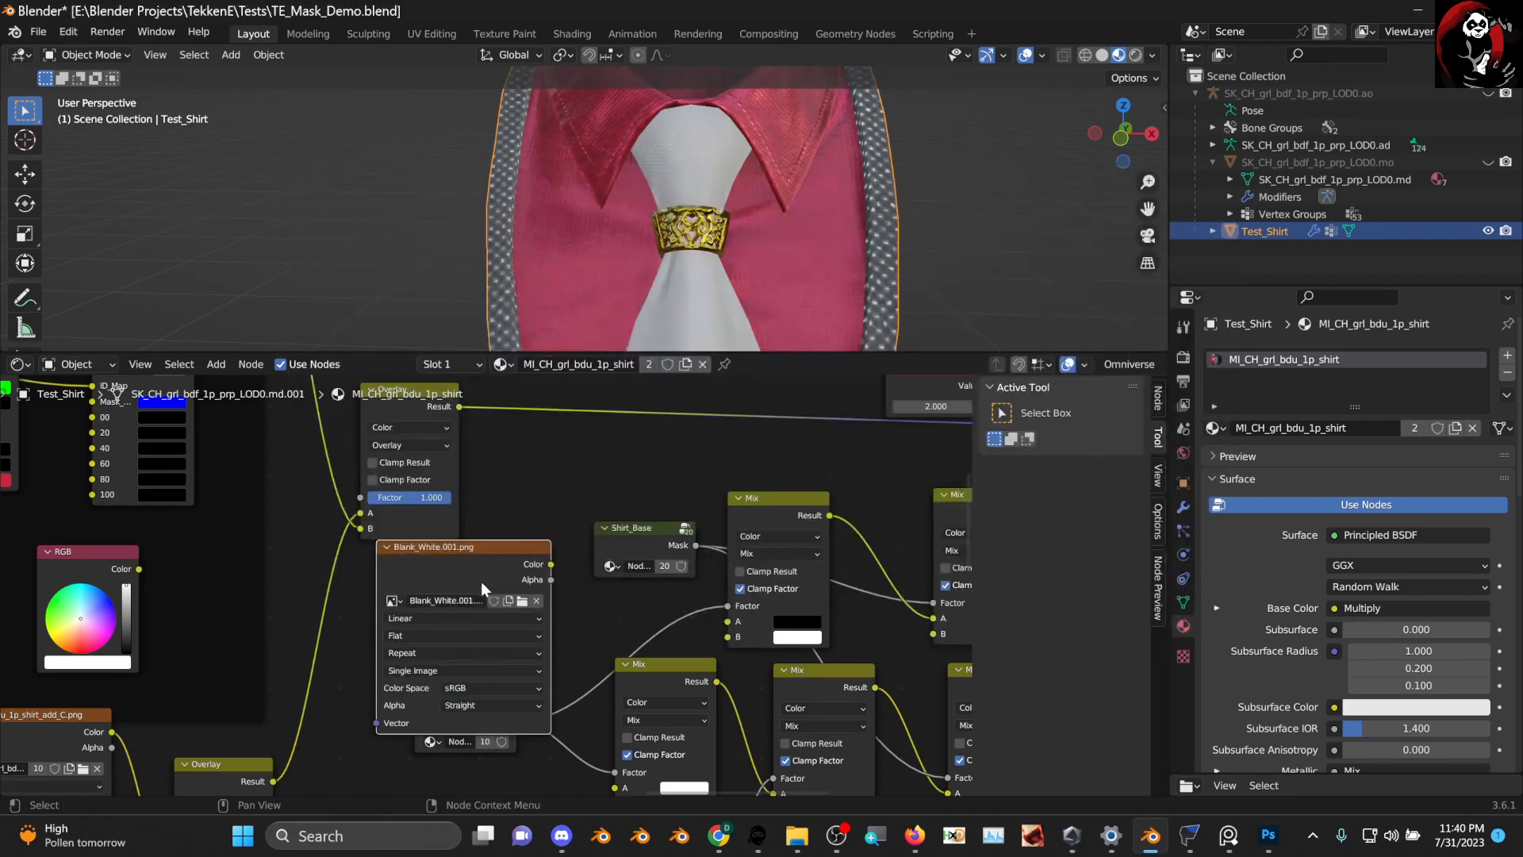
{"action": "left_click", "coordinate": [387, 547]}
{"action": "left_click_drag", "start_coordinate": [451, 546], "coordinate": [439, 582]}
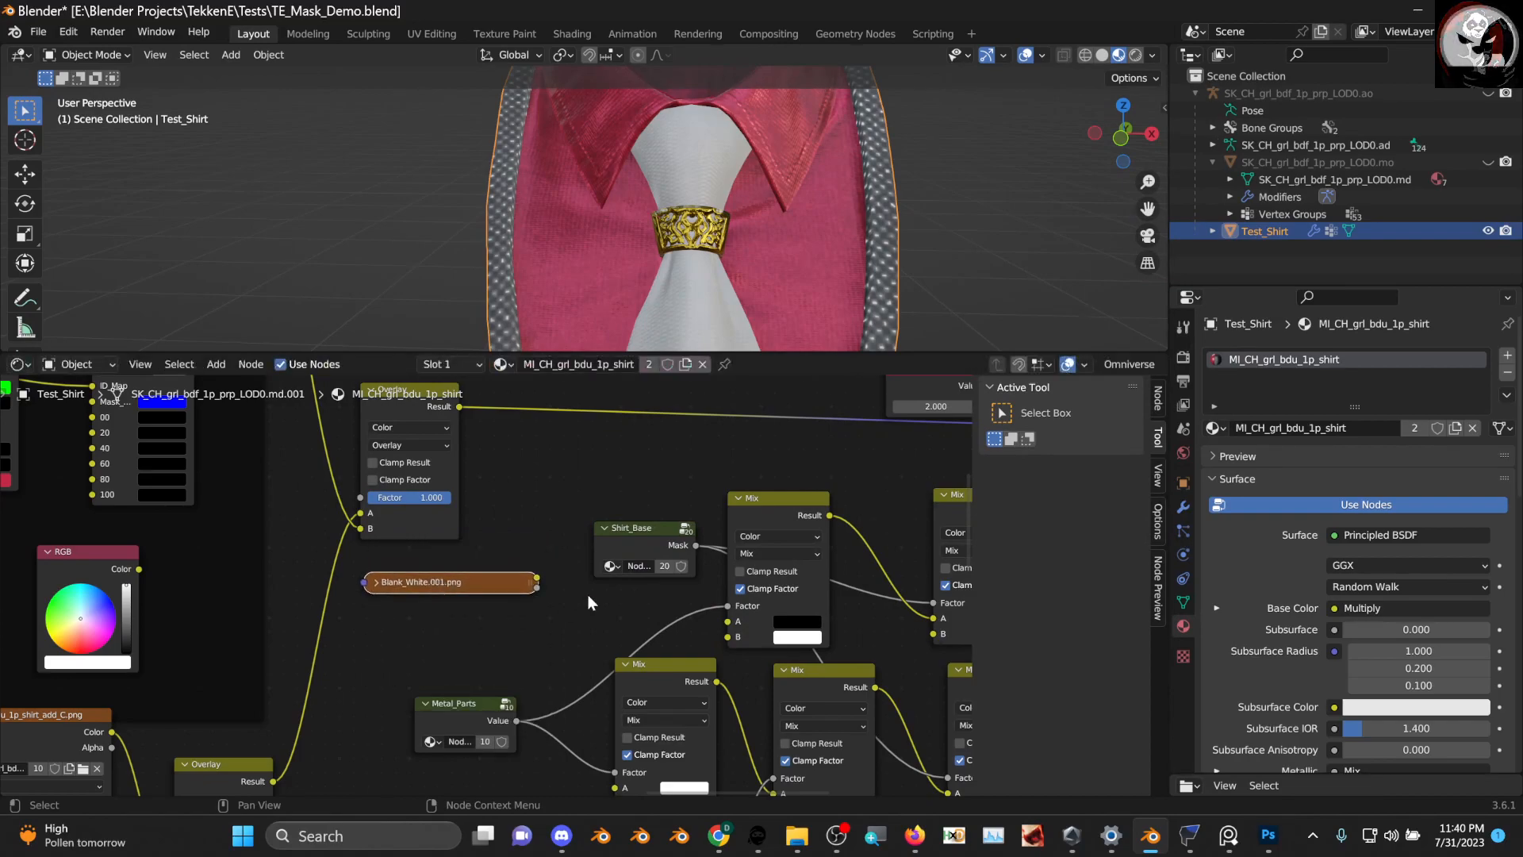
Link the Blank_White image's Color to input A of the first metallic Mix node and inspect the tie's shading
{"action": "left_click_drag", "start_coordinate": [531, 582], "coordinate": [704, 625]}
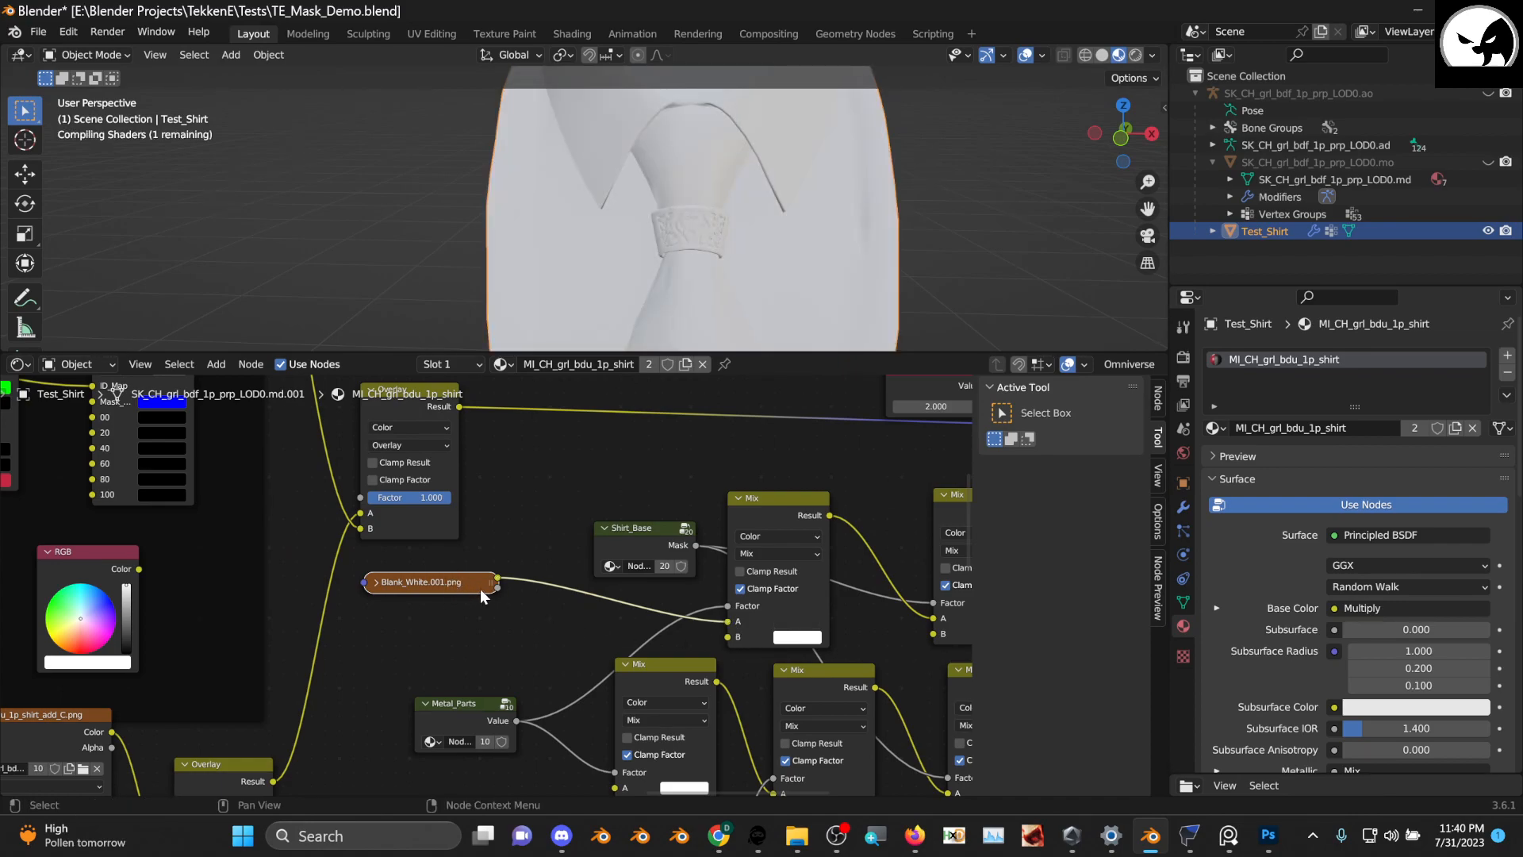
{"action": "key", "text": "g"}
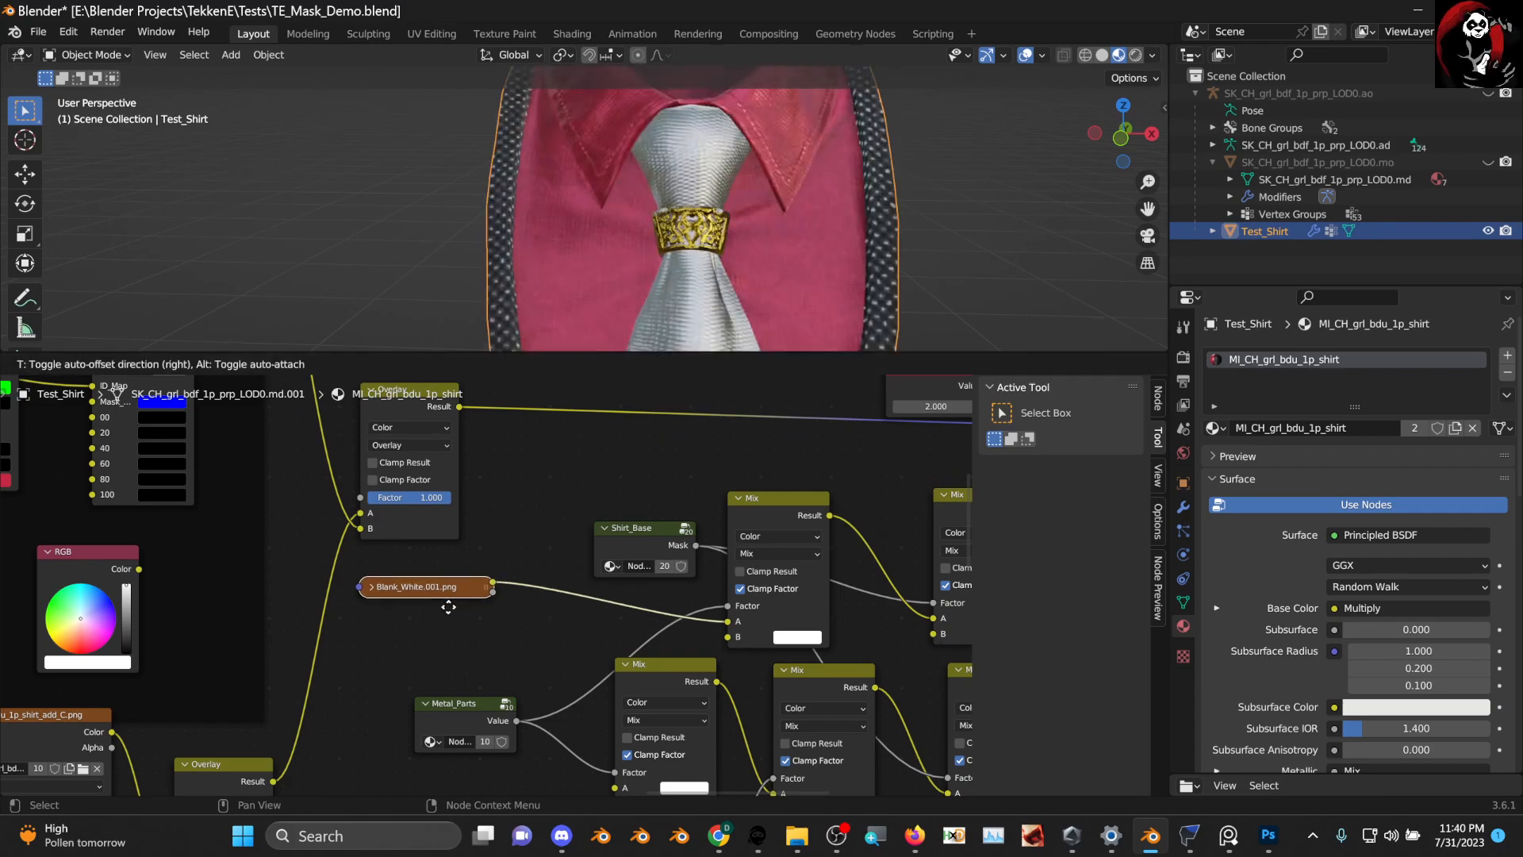
{"action": "left_click", "coordinate": [429, 626]}
{"action": "middle_click_drag", "start_coordinate": [679, 302], "coordinate": [692, 173]}
{"action": "scroll", "coordinate": [672, 198], "scroll_direction": "up", "scroll_amount": 3}
{"action": "middle_click_drag", "start_coordinate": [546, 208], "coordinate": [708, 262]}
{"action": "scroll", "coordinate": [532, 580], "scroll_direction": "down", "scroll_amount": 4}
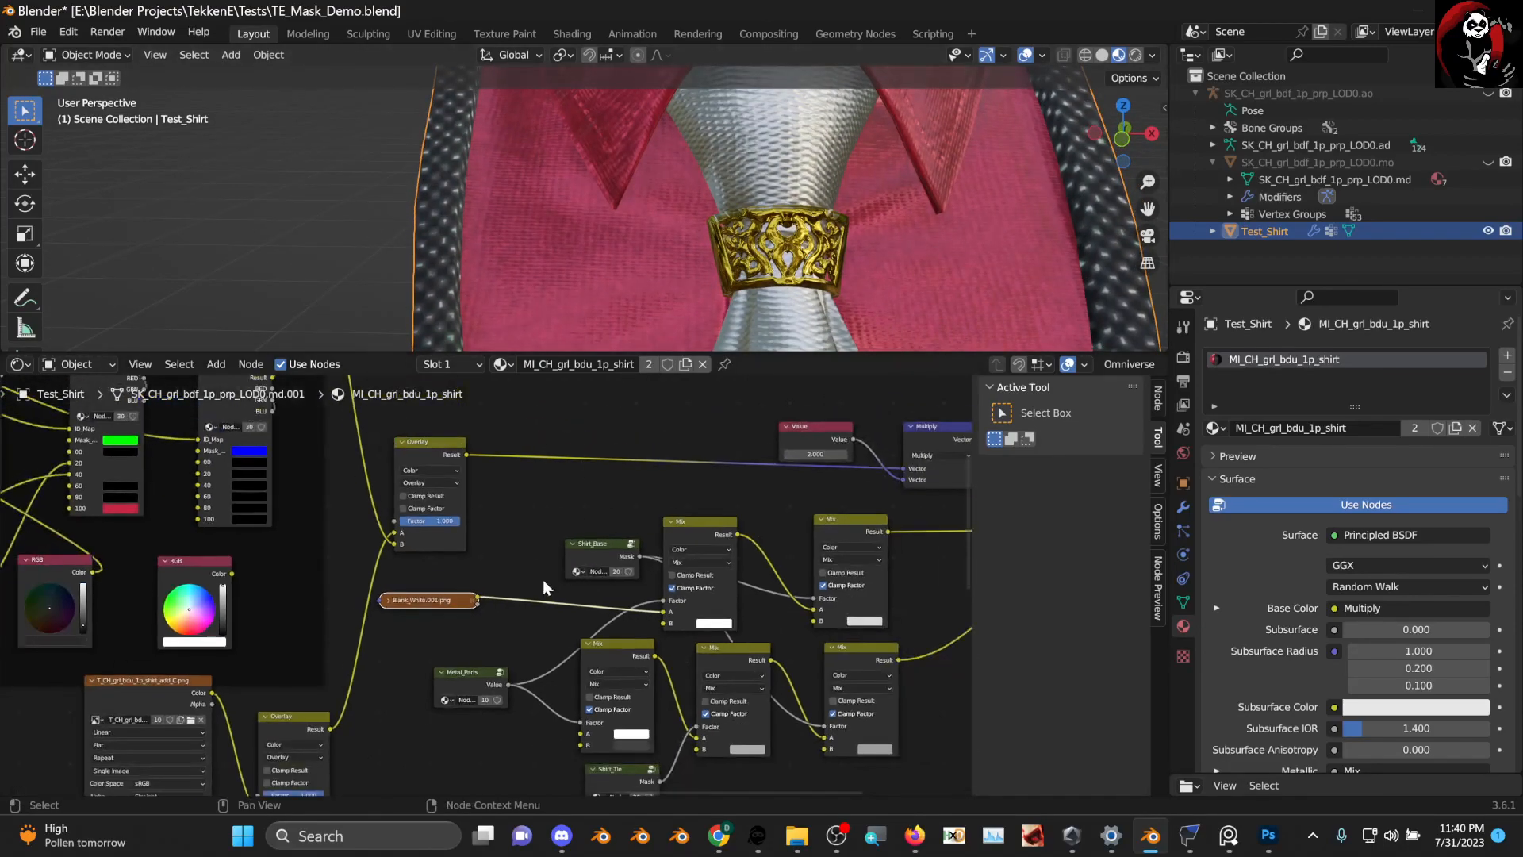
Insert an Invert Color node between the Blank_White image and the metallic Mix node's input A
{"action": "middle_click_drag", "start_coordinate": [544, 580], "coordinate": [558, 515]}
{"action": "scroll", "coordinate": [493, 538], "scroll_direction": "up", "scroll_amount": 2}
{"action": "left_click_drag", "start_coordinate": [471, 527], "coordinate": [474, 511]}
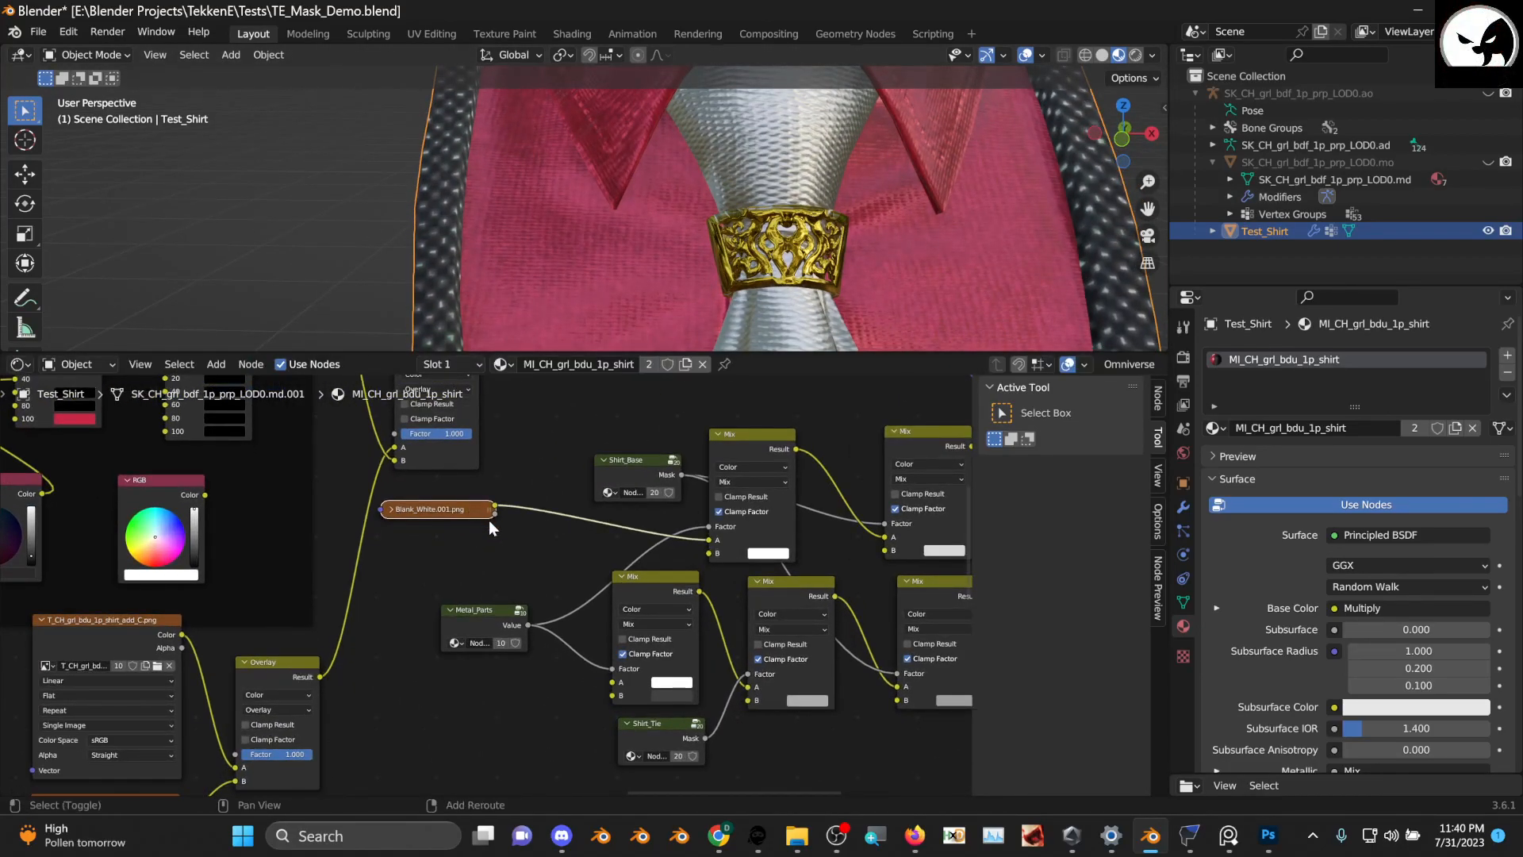
{"action": "left_click_drag", "start_coordinate": [454, 511], "coordinate": [479, 547]}
{"action": "key", "text": "shift+a"}
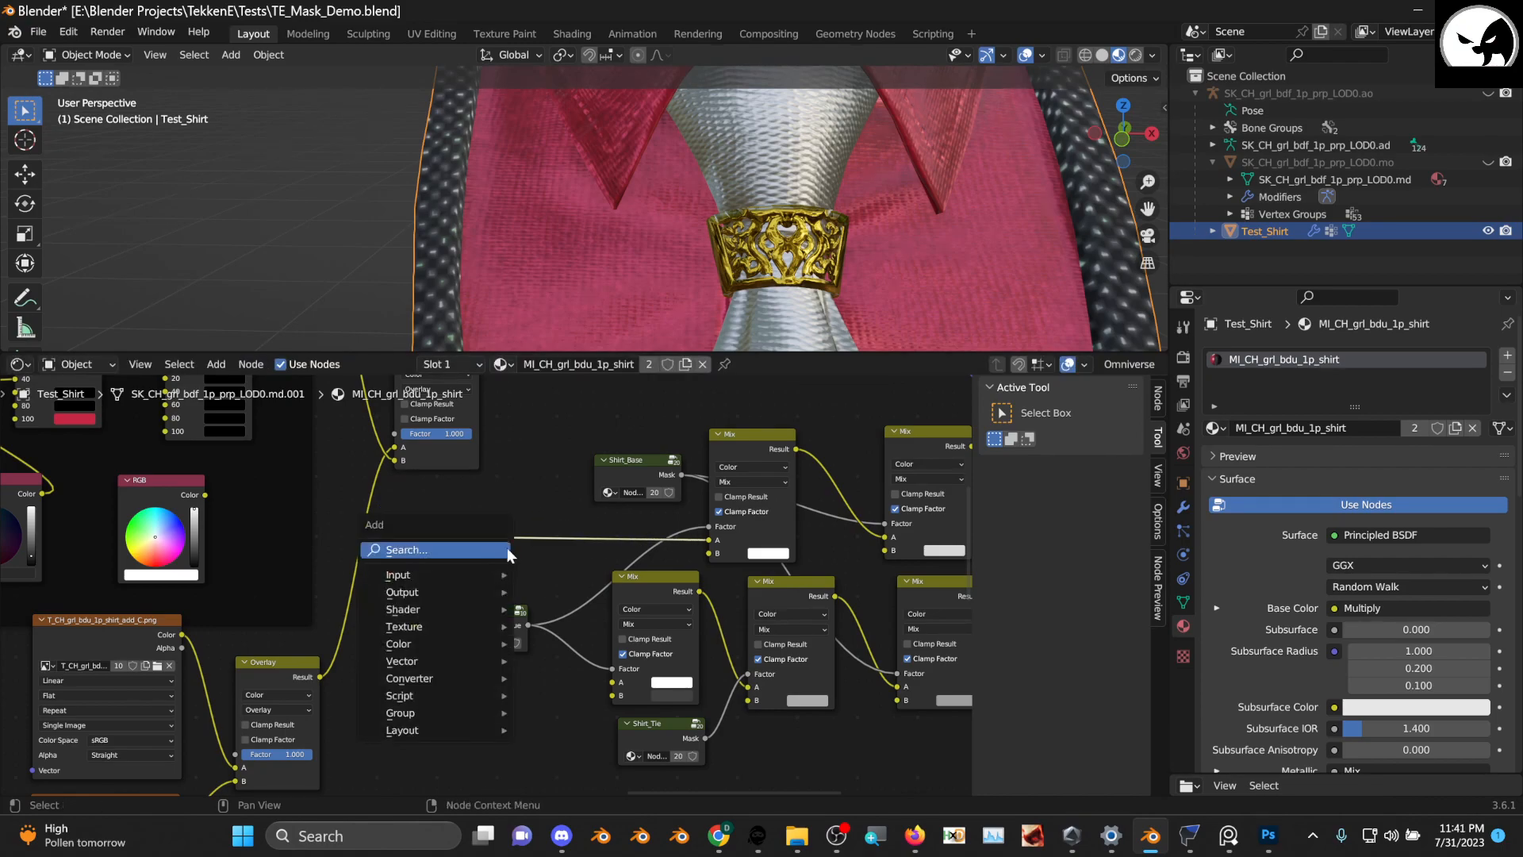
{"action": "left_click", "coordinate": [502, 549]}
{"action": "type", "text": "inv"}
{"action": "key", "text": "Return"}
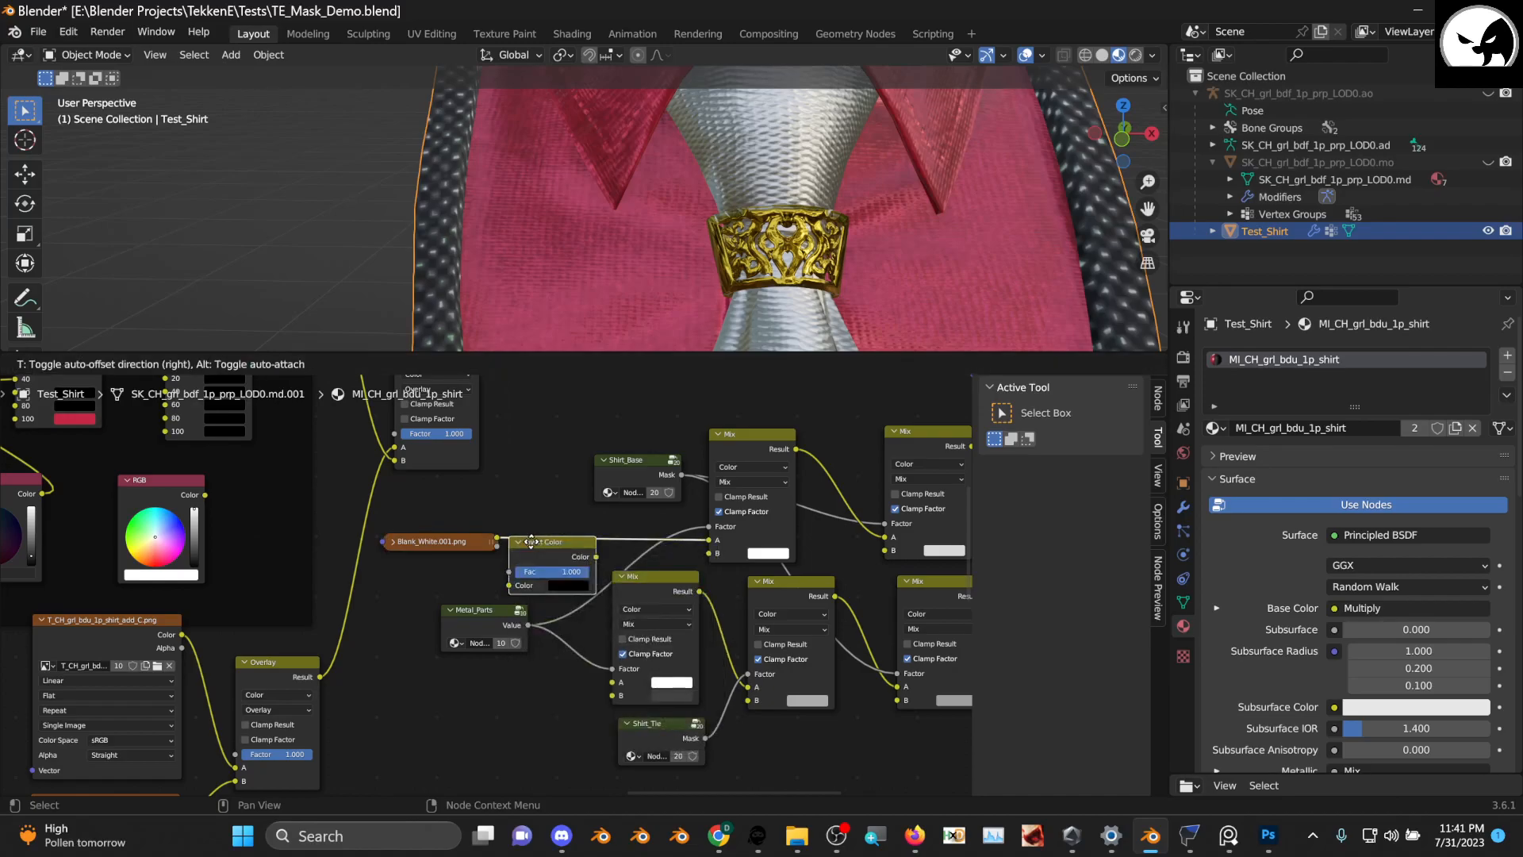
{"action": "left_click", "coordinate": [572, 504]}
{"action": "left_click_drag", "start_coordinate": [582, 510], "coordinate": [565, 527]}
{"action": "left_click_drag", "start_coordinate": [449, 541], "coordinate": [439, 549]}
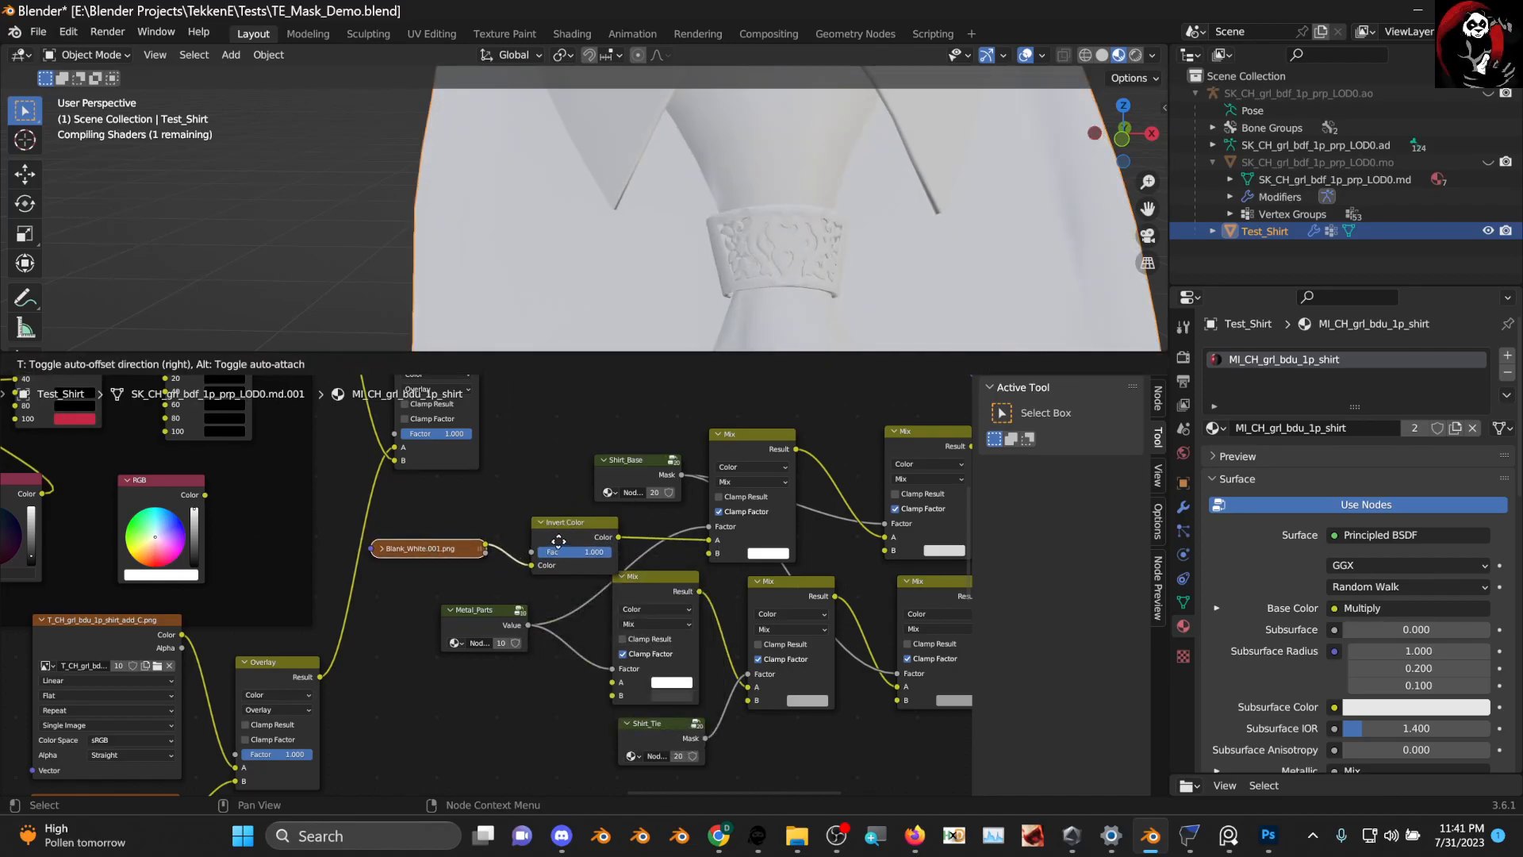
{"action": "left_click_drag", "start_coordinate": [539, 538], "coordinate": [536, 540]}
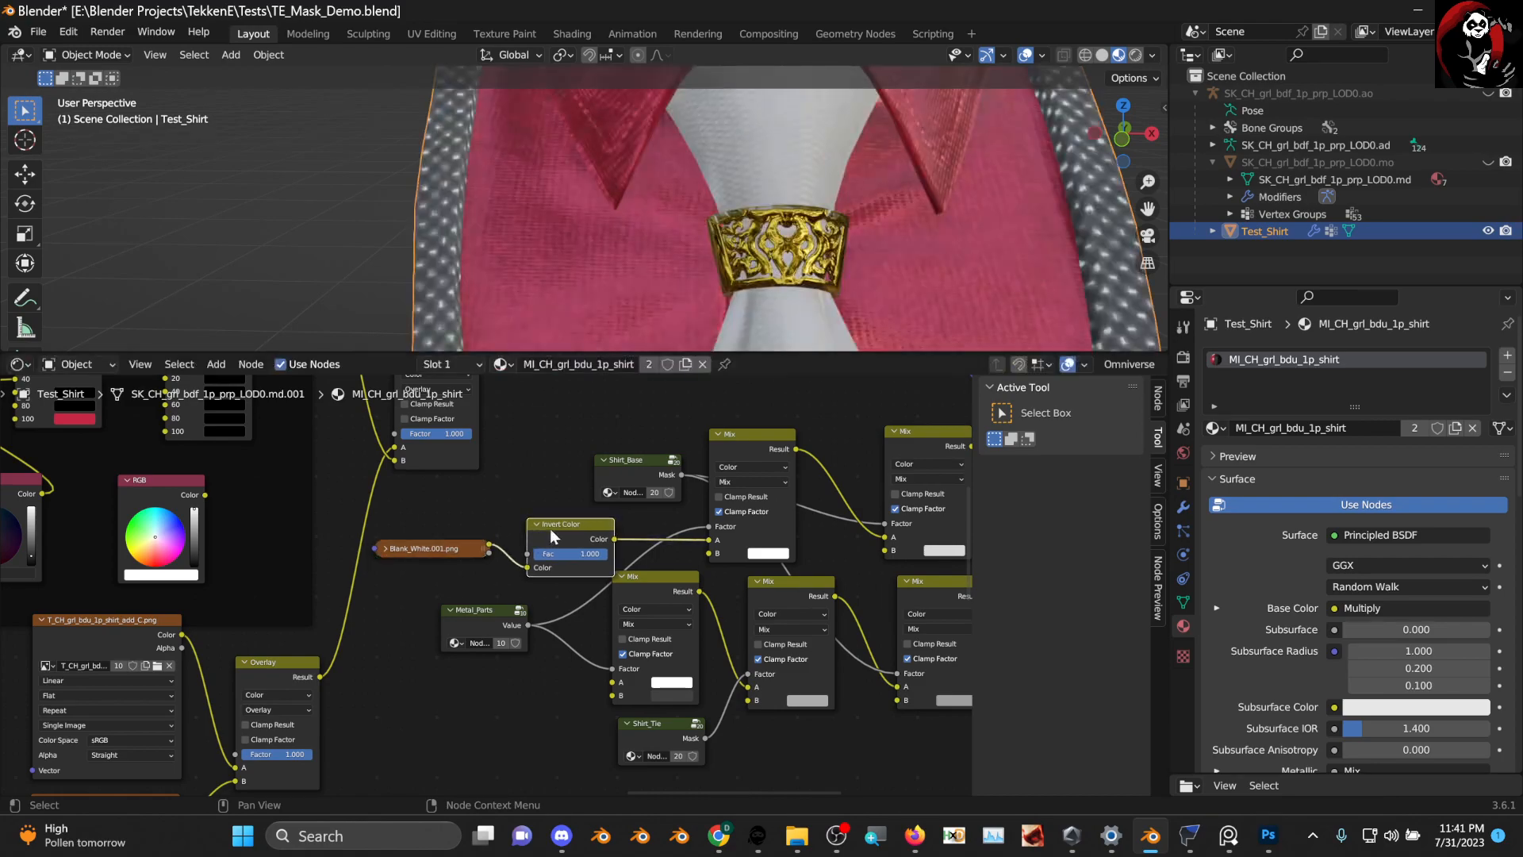
Tidy the image and Invert Color nodes and link Blank_White's Color directly to input A of the first roughness Mix node
{"action": "middle_click_drag", "start_coordinate": [667, 202], "coordinate": [666, 254]}
{"action": "scroll", "coordinate": [602, 496], "scroll_direction": "up", "scroll_amount": 2}
{"action": "left_click_drag", "start_coordinate": [424, 535], "coordinate": [423, 521]}
{"action": "left_click_drag", "start_coordinate": [625, 512], "coordinate": [607, 511]}
{"action": "middle_click_drag", "start_coordinate": [595, 574], "coordinate": [557, 527]}
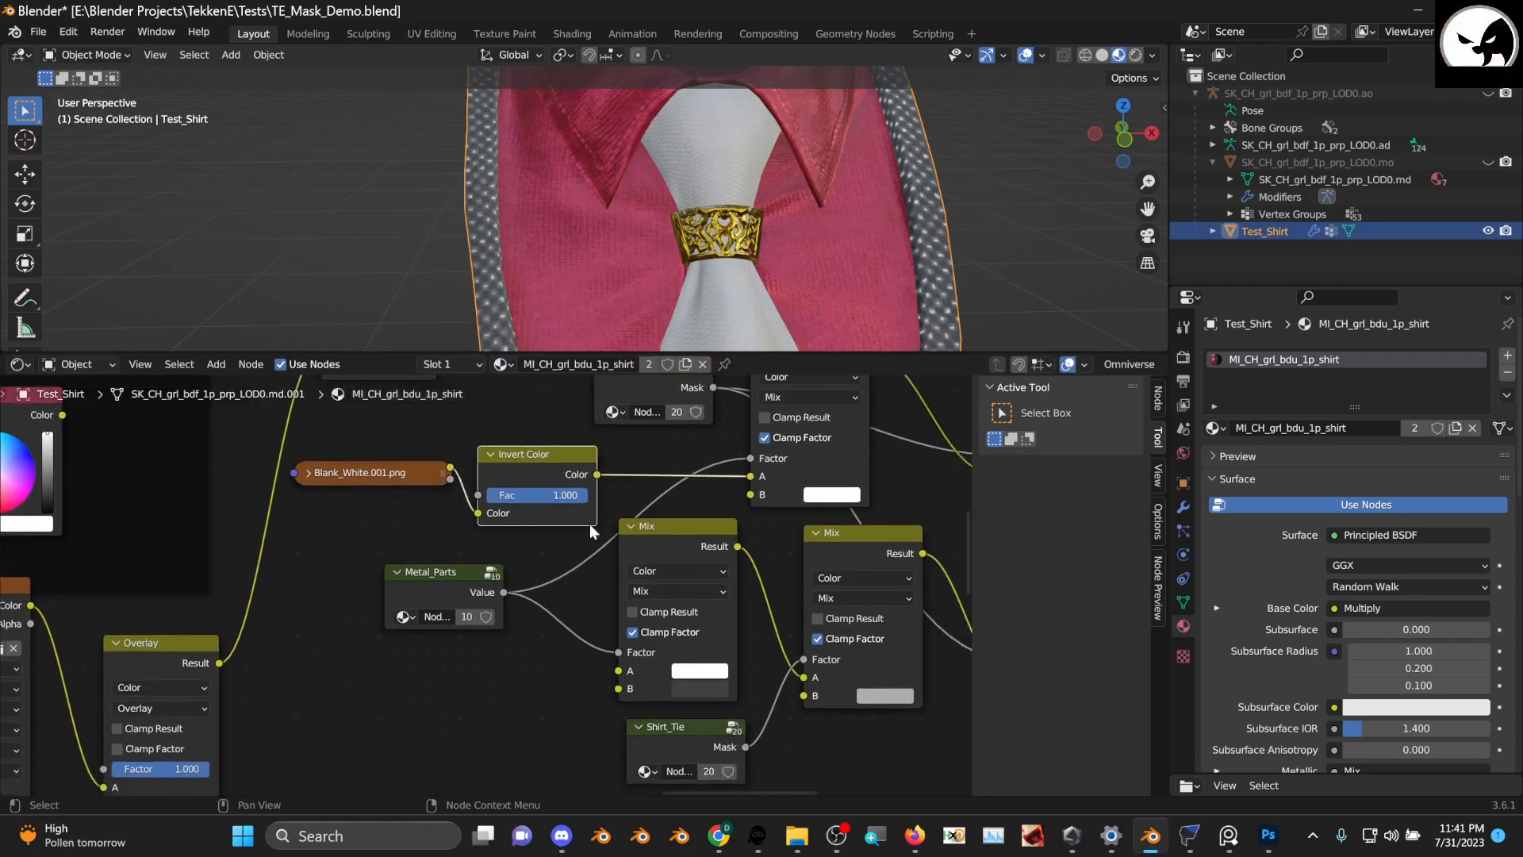
{"action": "left_click_drag", "start_coordinate": [398, 474], "coordinate": [394, 488]}
{"action": "scroll", "coordinate": [475, 542], "scroll_direction": "up", "scroll_amount": 2}
{"action": "middle_click_drag", "start_coordinate": [475, 542], "coordinate": [424, 499]}
{"action": "scroll", "coordinate": [480, 587], "scroll_direction": "down", "scroll_amount": 1}
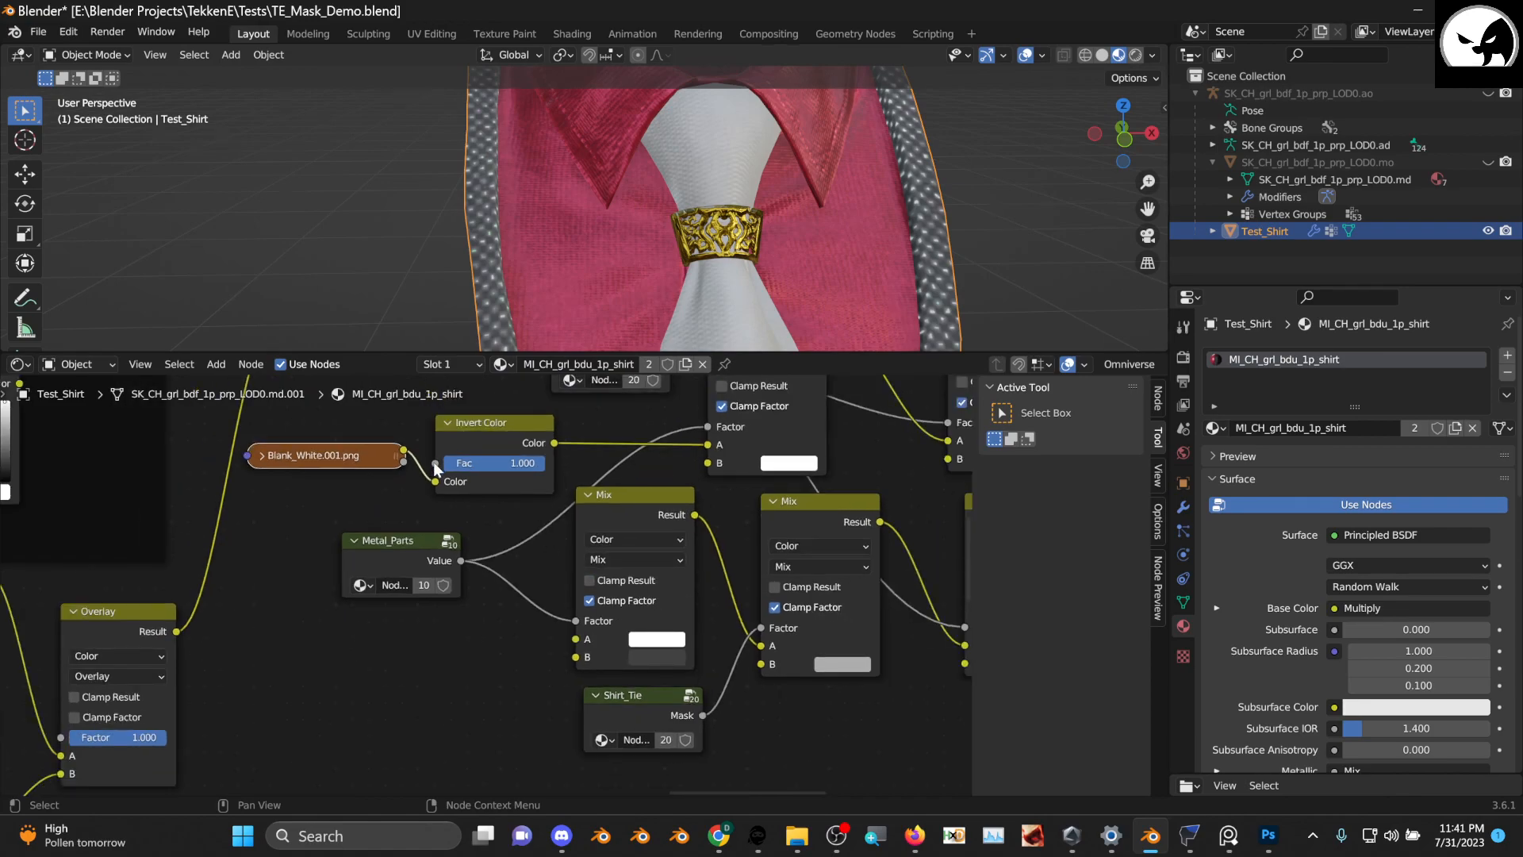
{"action": "left_click_drag", "start_coordinate": [403, 452], "coordinate": [789, 653]}
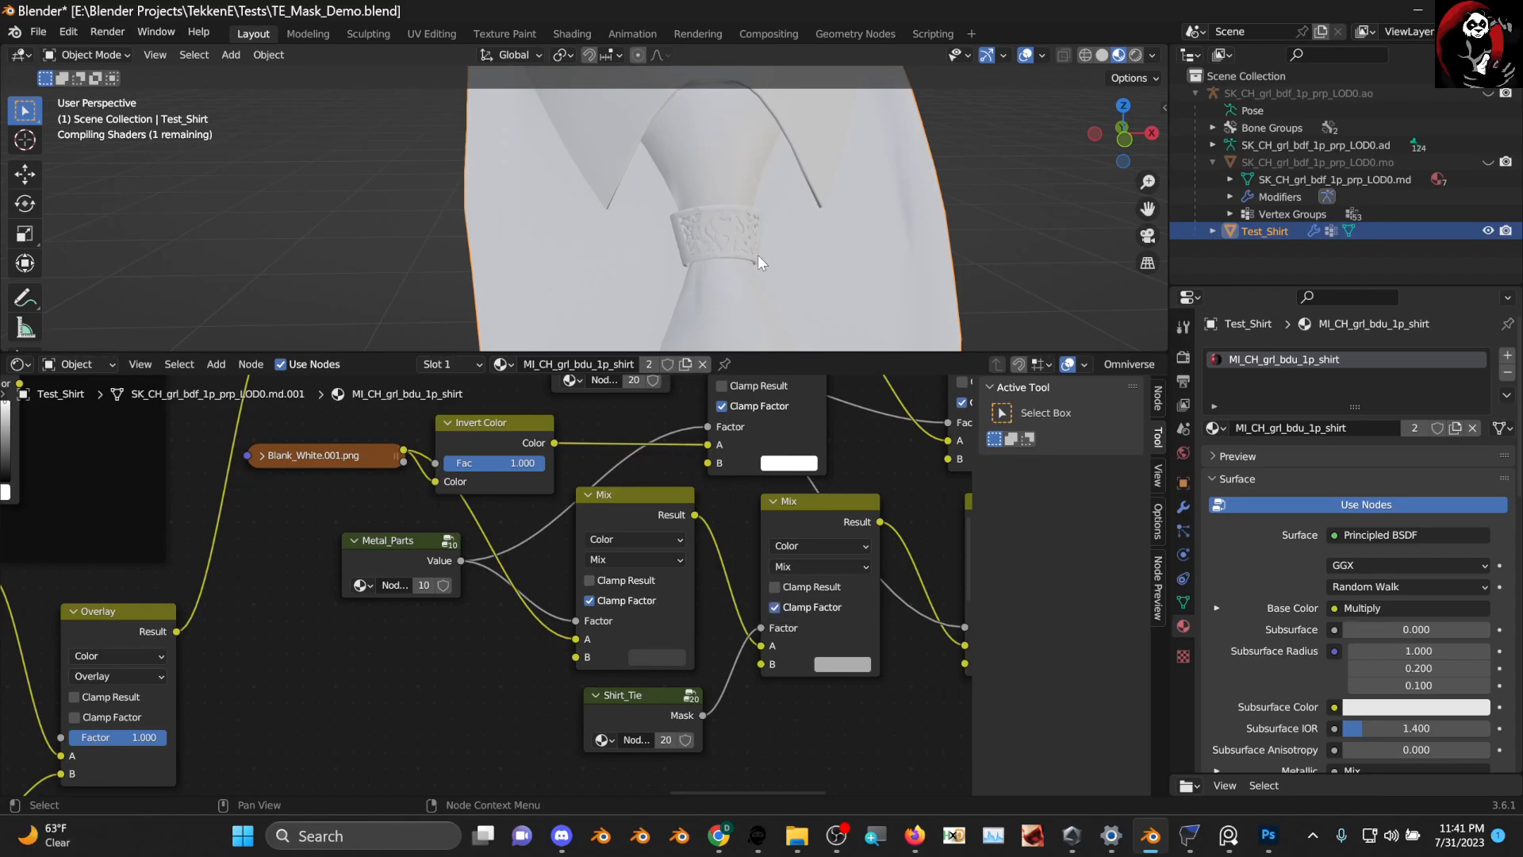
{"action": "mouse_move", "coordinate": [758, 254]}
{"action": "middle_mouse_down"}
{"action": "mouse_move", "coordinate": [730, 232]}
{"action": "mouse_move", "coordinate": [762, 238]}
{"action": "middle_mouse_up"}
{"action": "scroll", "coordinate": [592, 401], "scroll_direction": "up", "scroll_amount": 1}
Switch the Shader Editor to the UV Editor, set the TexTools texture size to 512 and bake the metallic map
{"action": "left_click", "coordinate": [16, 364]}
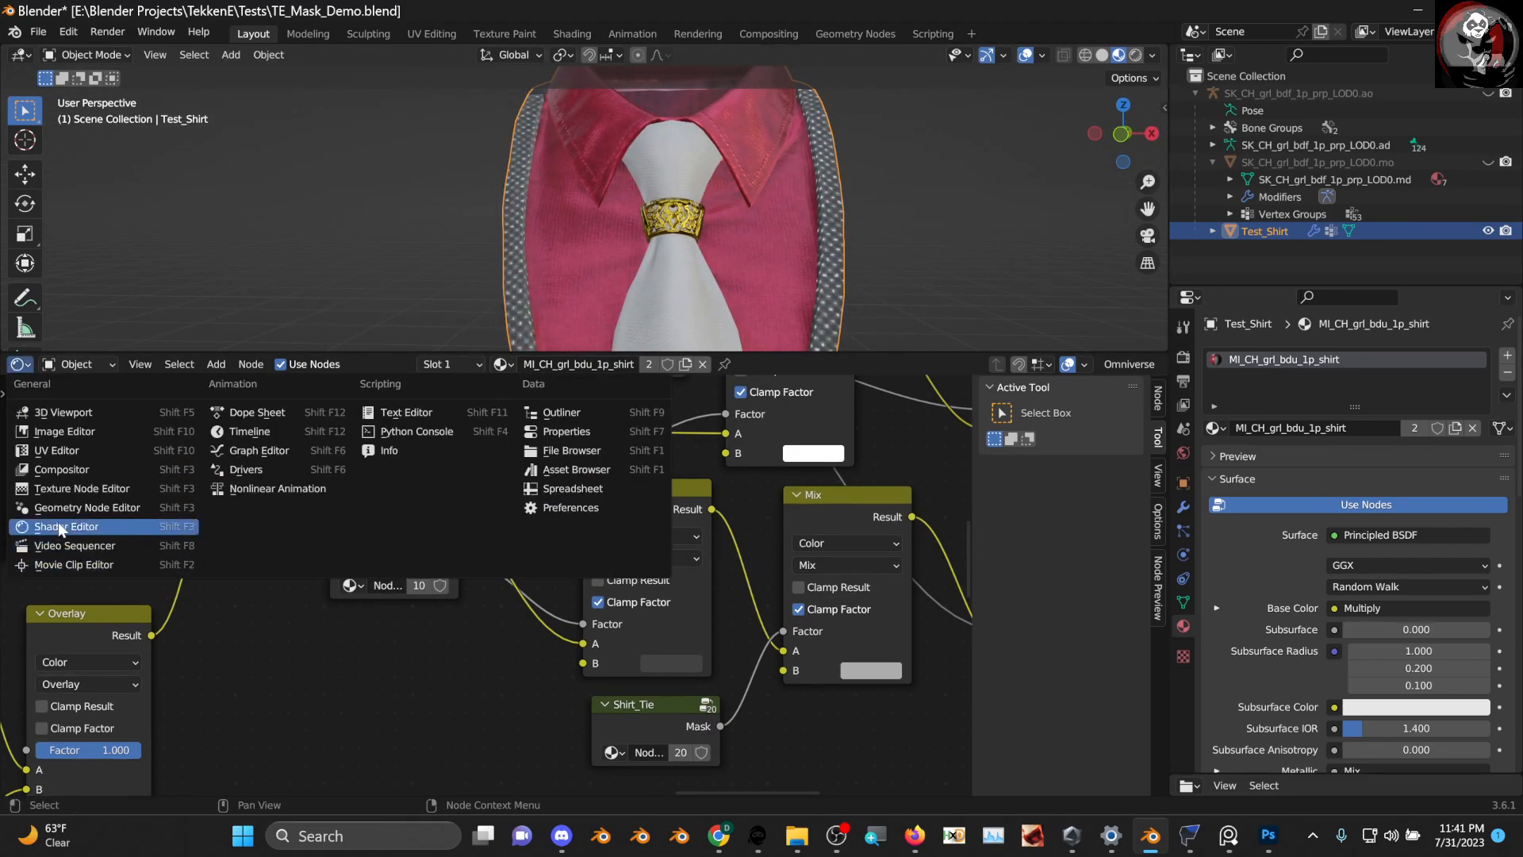
{"action": "left_click", "coordinate": [105, 444]}
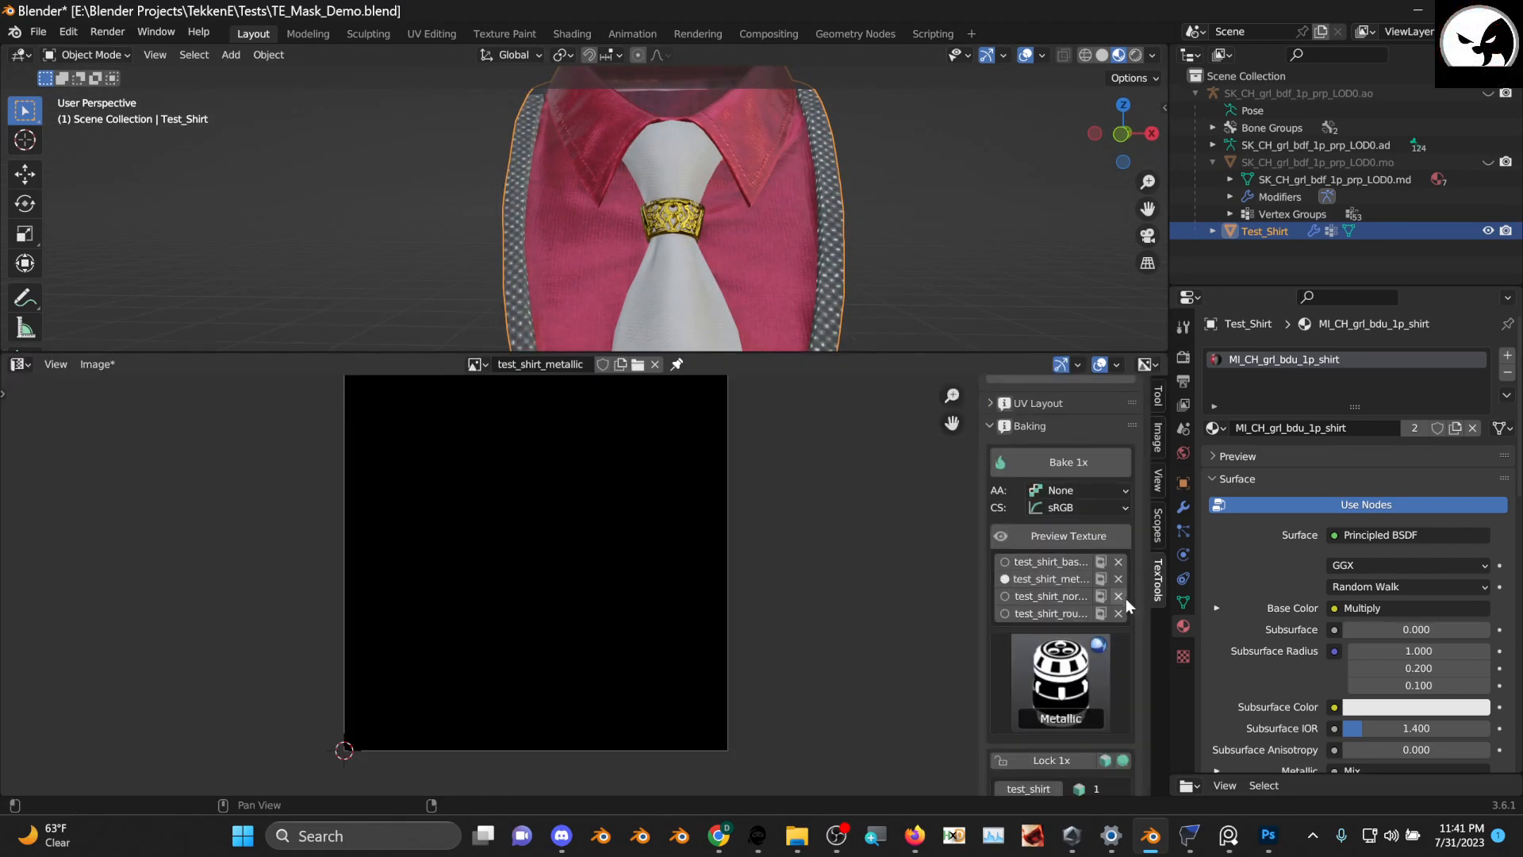
{"action": "scroll", "coordinate": [1059, 434], "scroll_direction": "up", "scroll_amount": 5}
{"action": "left_click", "coordinate": [1060, 424]}
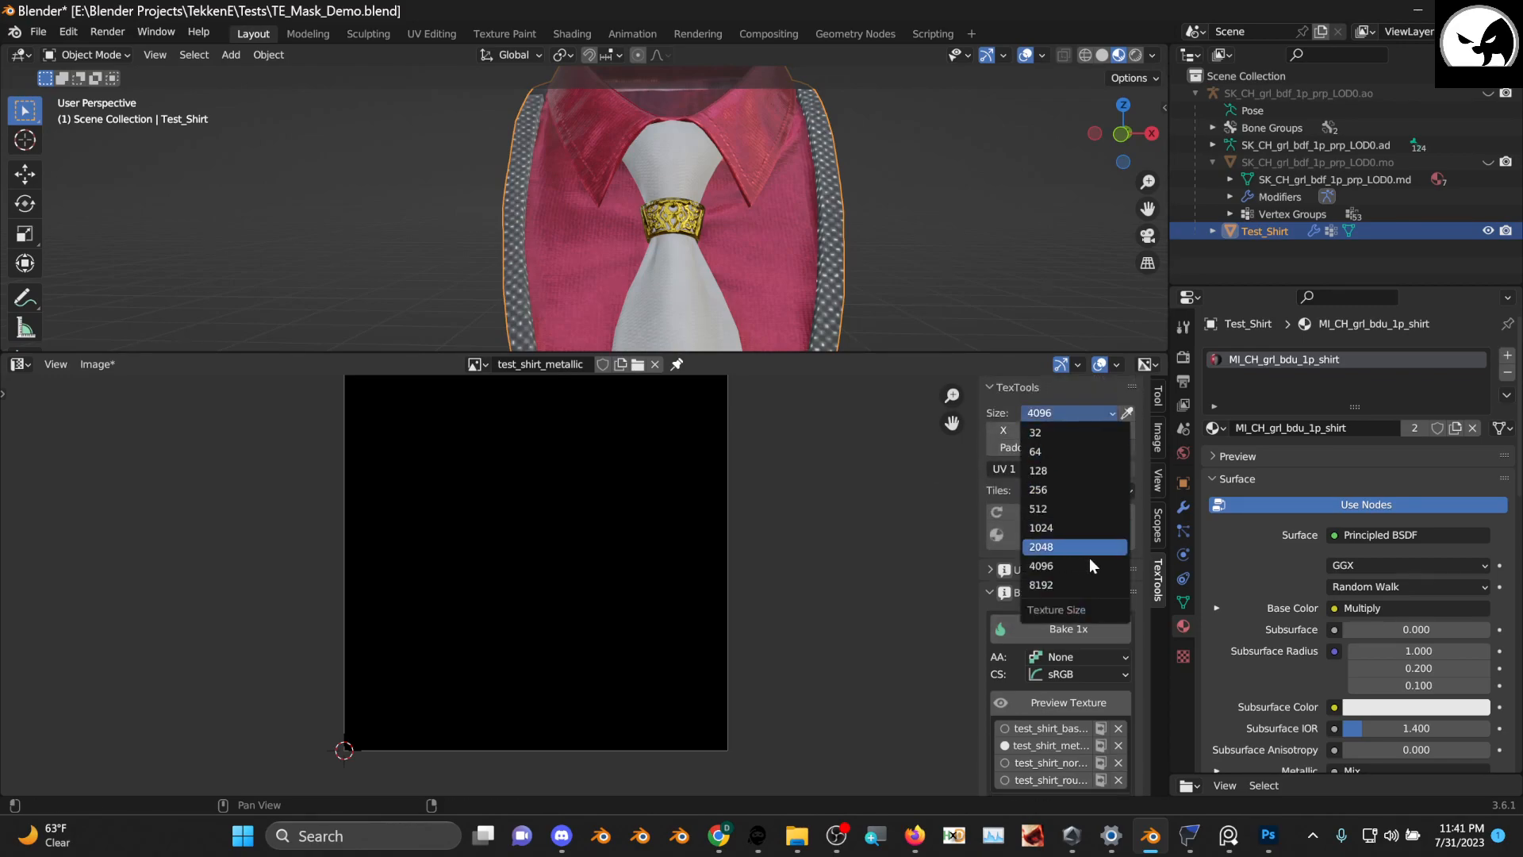
{"action": "left_click", "coordinate": [1069, 506]}
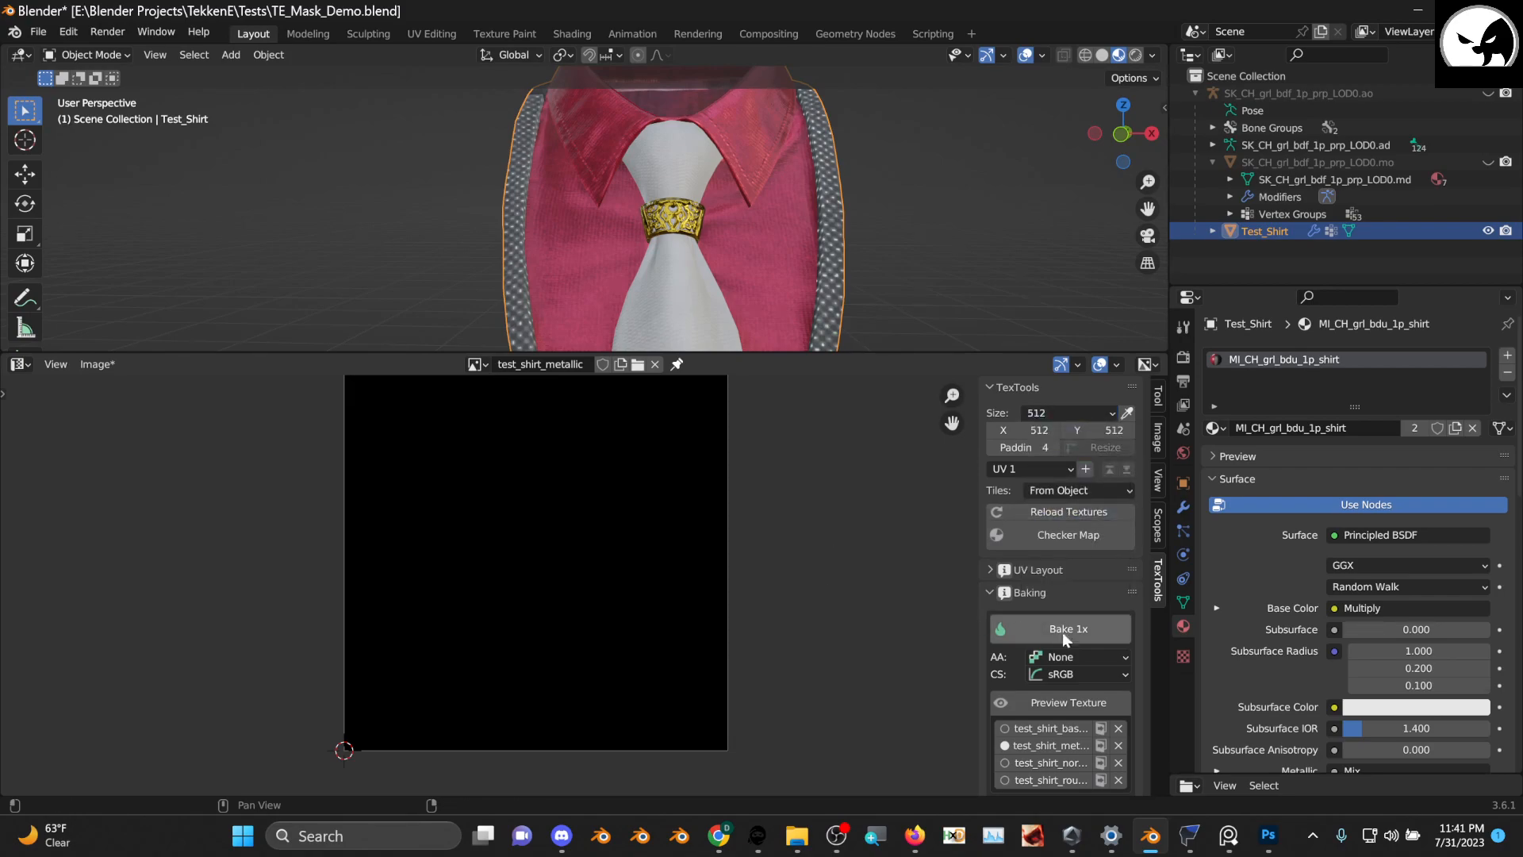
{"action": "left_click", "coordinate": [1073, 617]}
{"action": "scroll", "coordinate": [573, 526], "scroll_direction": "up", "scroll_amount": 7}
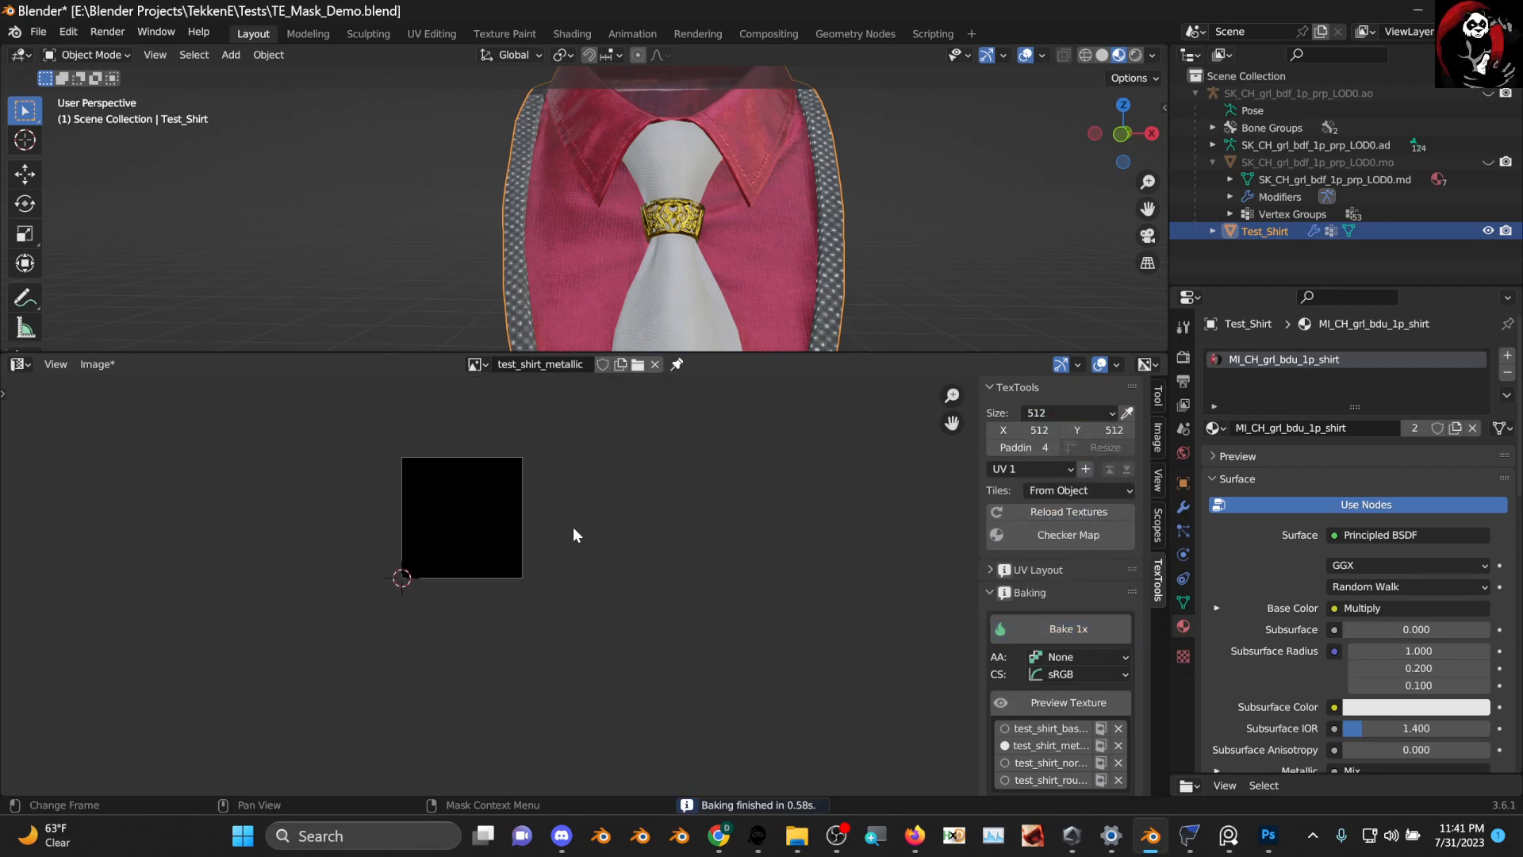
{"action": "middle_click_drag", "start_coordinate": [500, 520], "coordinate": [680, 595]}
{"action": "scroll", "coordinate": [679, 595], "scroll_direction": "up", "scroll_amount": 2}
Bake the metallic map once more at 512 and compare it with the shirt's metal tie ring
{"action": "left_click", "coordinate": [1059, 627]}
{"action": "scroll", "coordinate": [721, 296], "scroll_direction": "up", "scroll_amount": 2}
{"action": "mouse_move", "coordinate": [721, 298]}
{"action": "middle_mouse_down"}
{"action": "mouse_move", "coordinate": [736, 281]}
{"action": "mouse_move", "coordinate": [703, 292]}
{"action": "middle_mouse_up"}
{"action": "middle_click_drag", "start_coordinate": [650, 551], "coordinate": [655, 660]}
{"action": "left_click", "coordinate": [21, 365]}
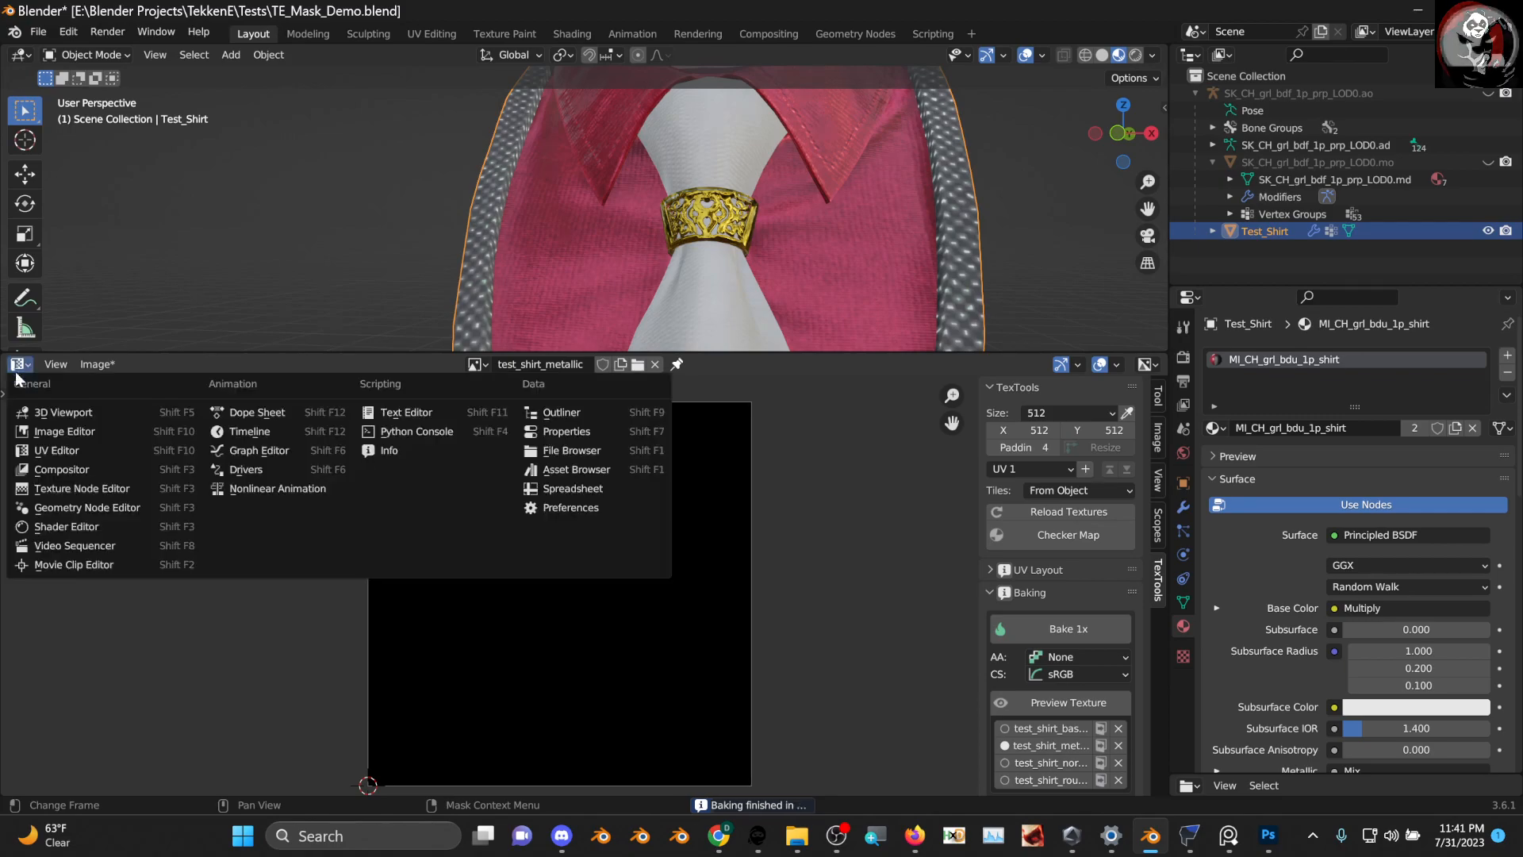
{"action": "left_click", "coordinate": [63, 452]}
{"action": "middle_click_drag", "start_coordinate": [683, 317], "coordinate": [753, 292]}
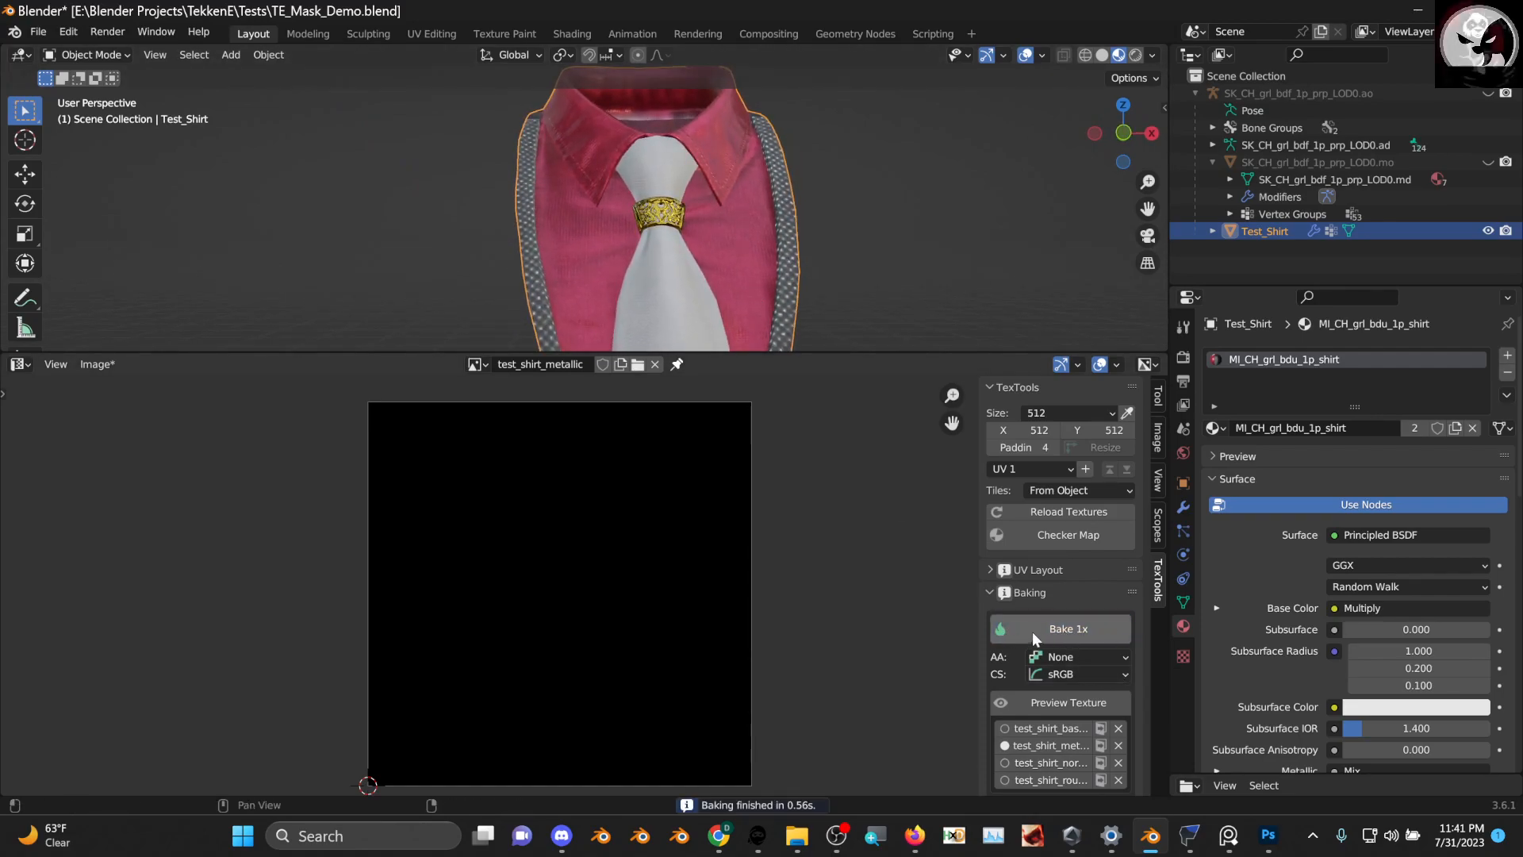
Switch the TexTools bake mode to Roughness and display the shirt's roughness map
{"action": "scroll", "coordinate": [1061, 684], "scroll_direction": "down", "scroll_amount": 4}
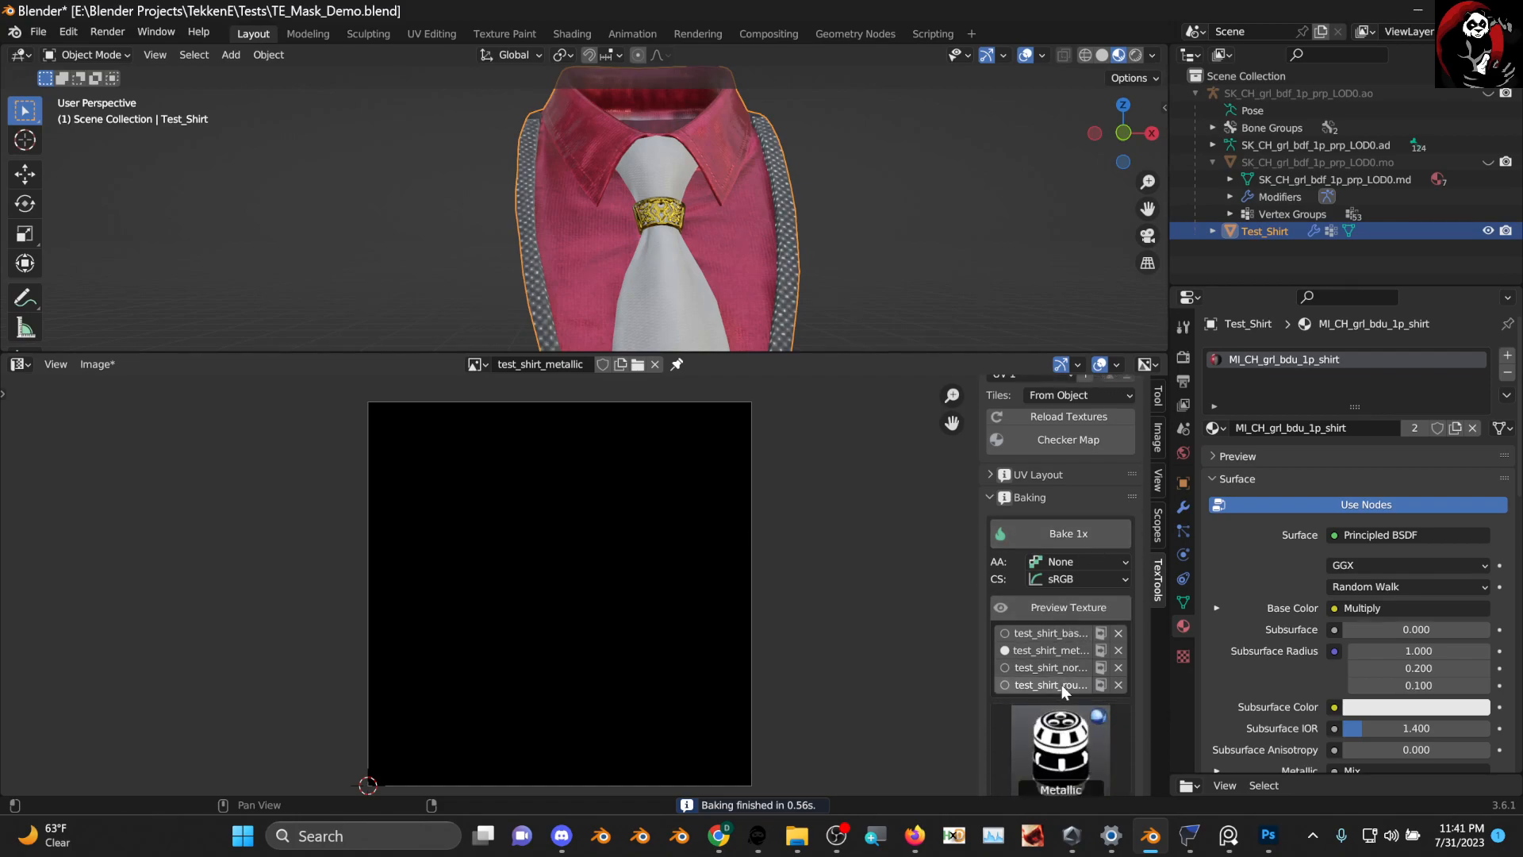
{"action": "left_click", "coordinate": [1062, 688]}
{"action": "left_click", "coordinate": [1021, 444]}
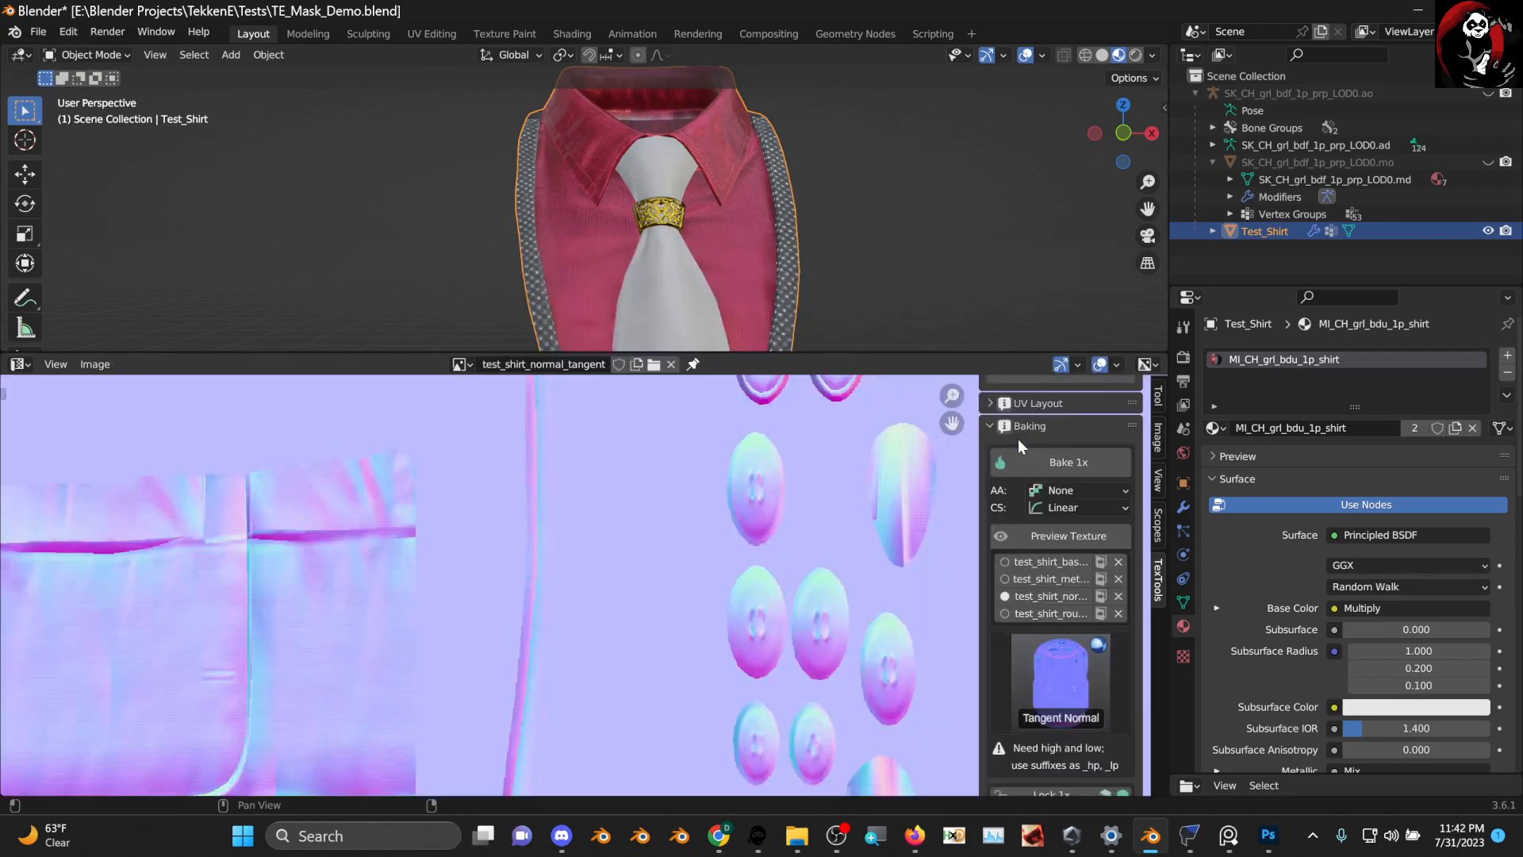
{"action": "left_click", "coordinate": [1073, 680]}
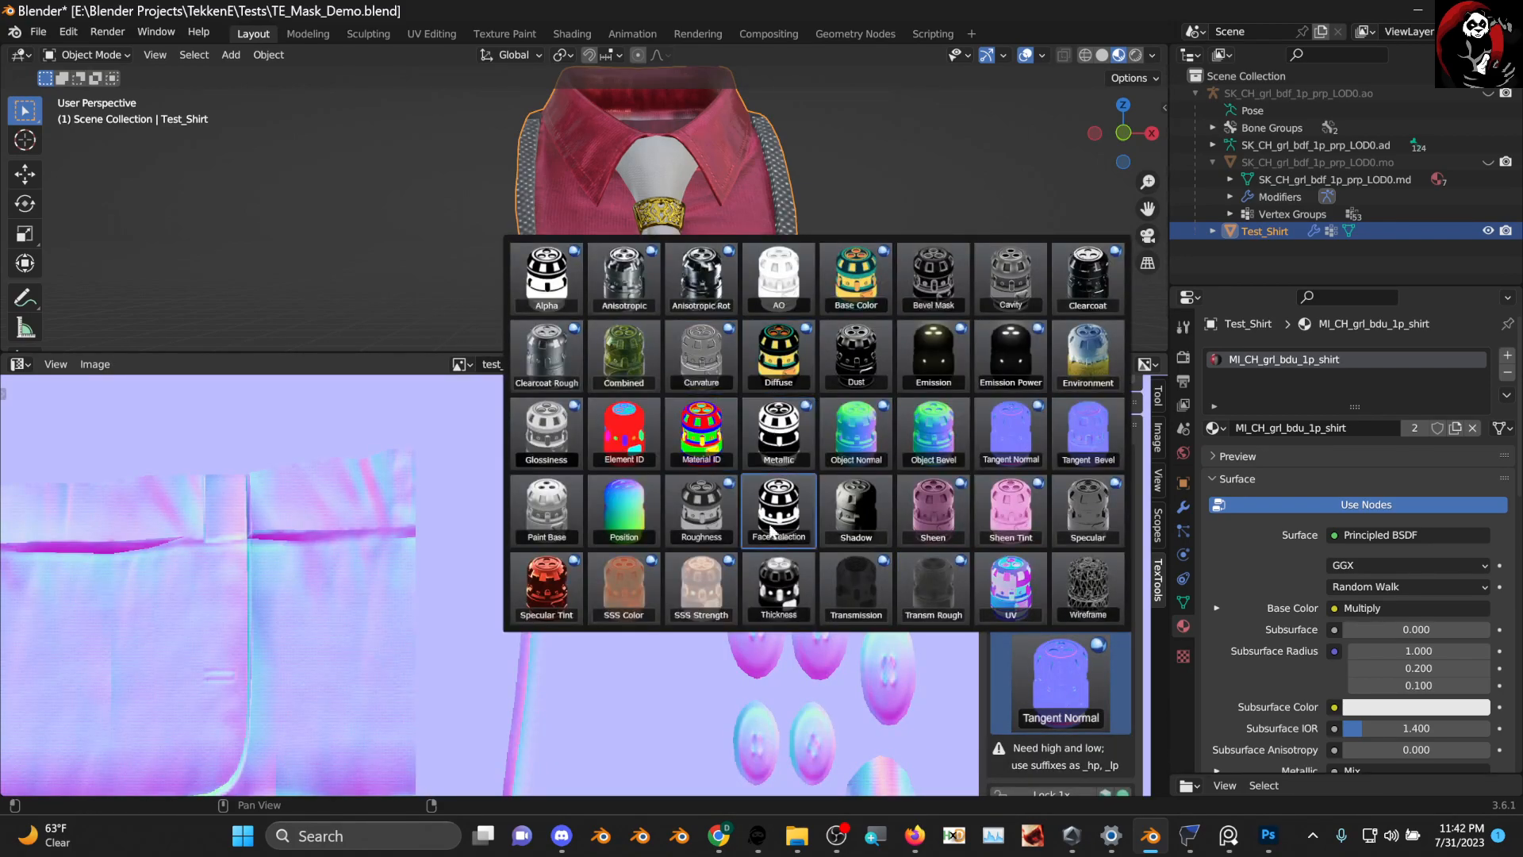
{"action": "left_click", "coordinate": [696, 504]}
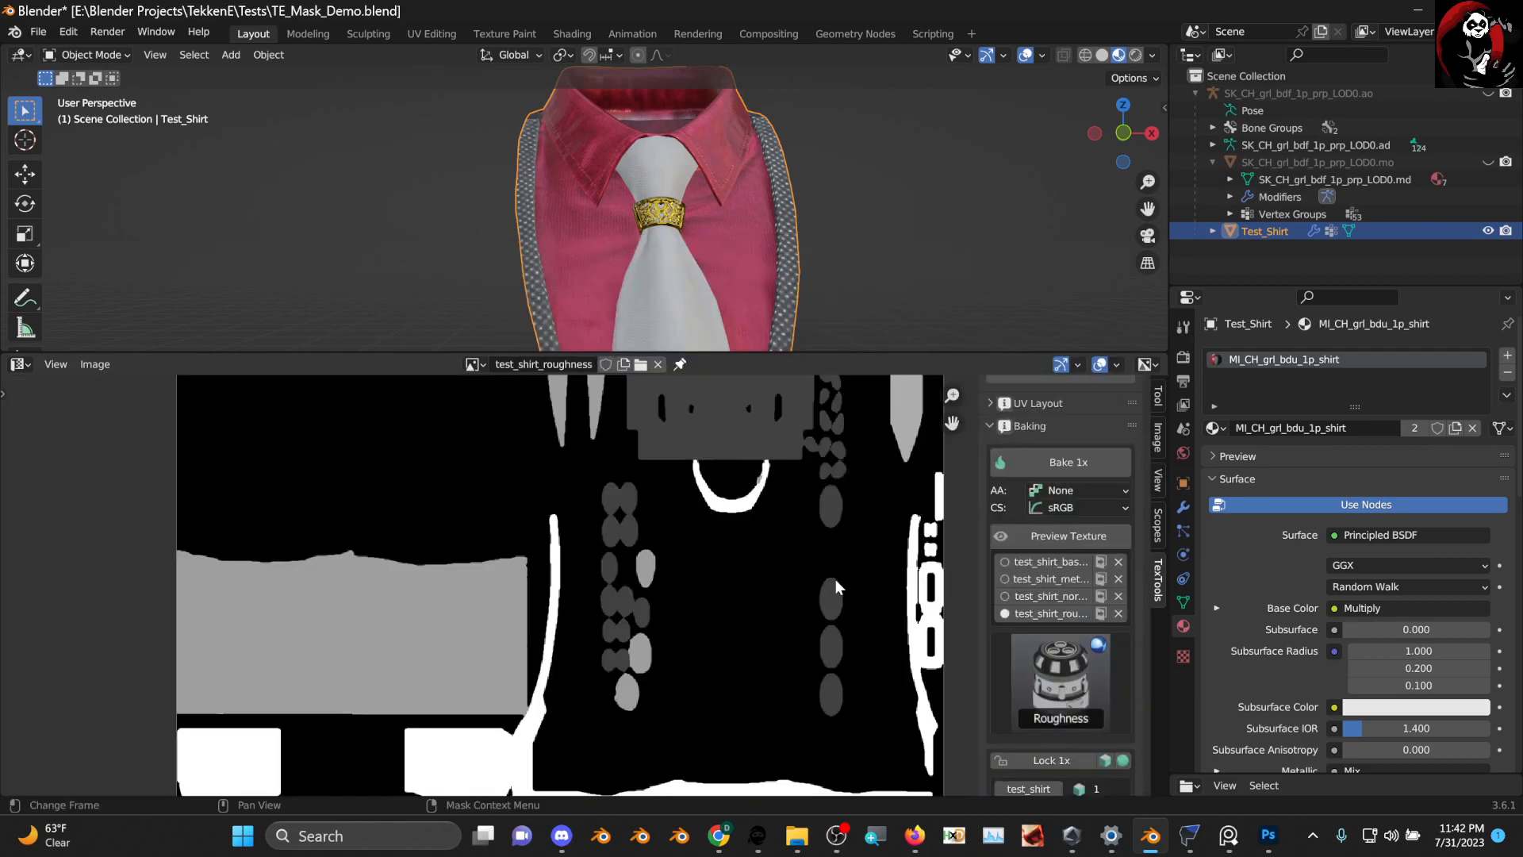
Bake the shirt's roughness map and compare it with the shirt and its metal tie ring
{"action": "left_click", "coordinate": [1013, 464]}
{"action": "scroll", "coordinate": [667, 544], "scroll_direction": "up", "scroll_amount": 1}
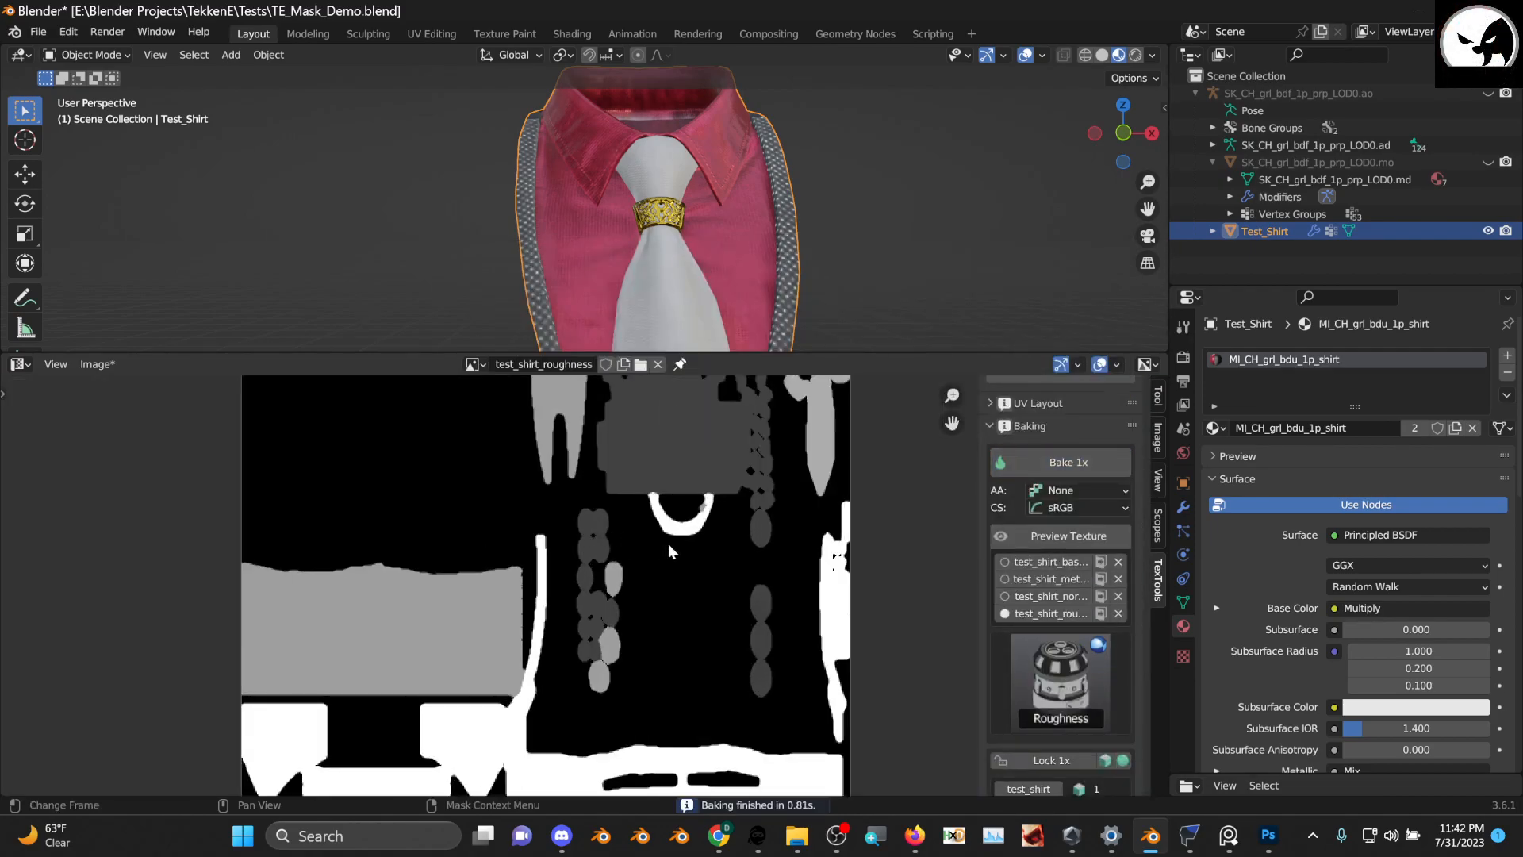
{"action": "scroll", "coordinate": [670, 543], "scroll_direction": "up", "scroll_amount": 2}
{"action": "scroll", "coordinate": [659, 550], "scroll_direction": "down", "scroll_amount": 3}
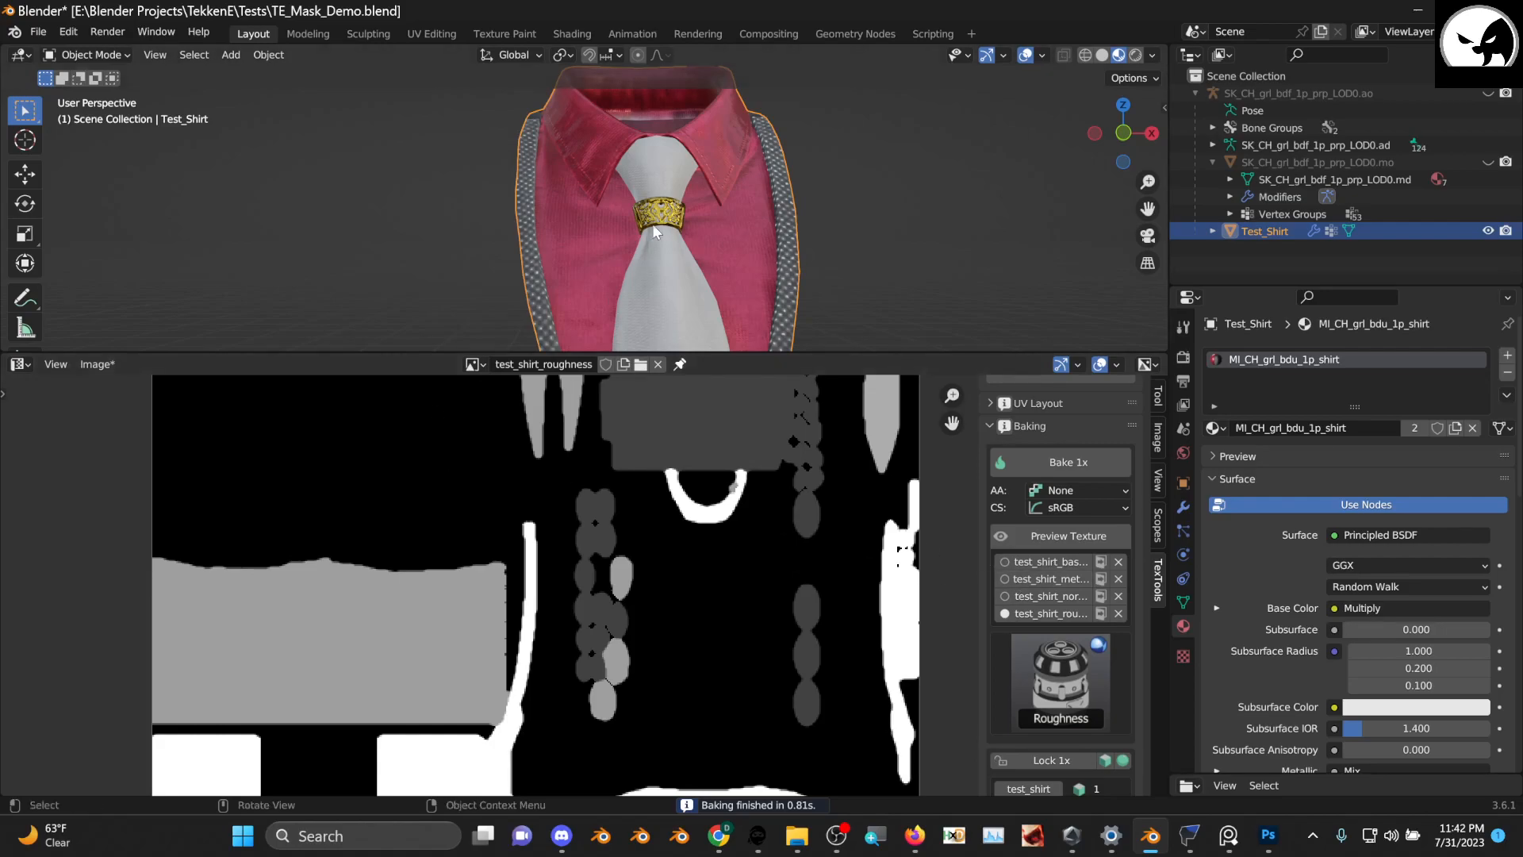
{"action": "middle_click_drag", "start_coordinate": [726, 268], "coordinate": [651, 262]}
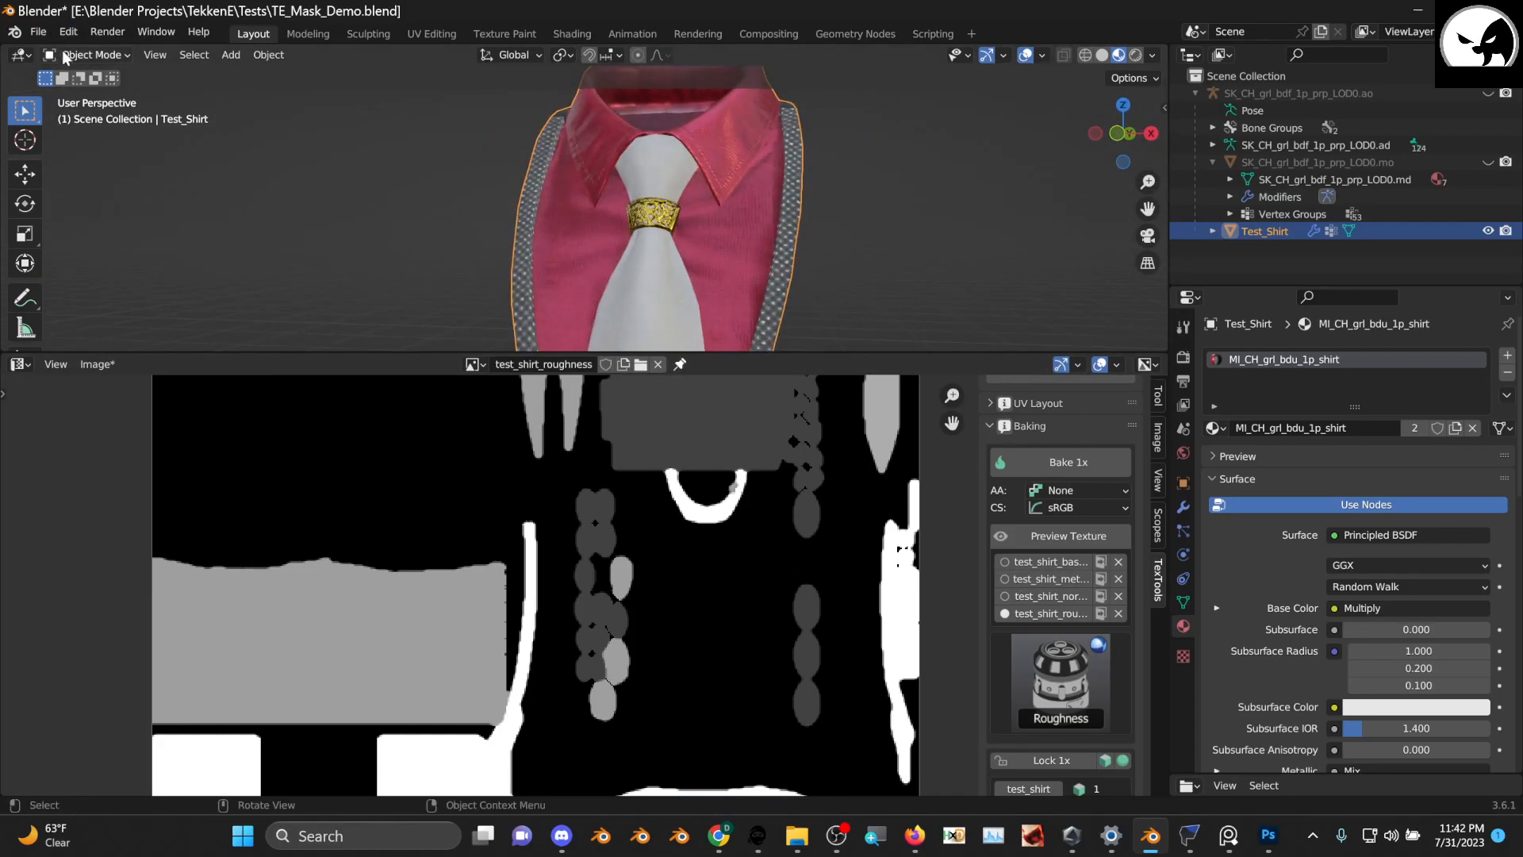
{"action": "scroll", "coordinate": [621, 239], "scroll_direction": "down", "scroll_amount": 4}
{"action": "middle_click_drag", "start_coordinate": [616, 249], "coordinate": [655, 227]}
{"action": "scroll", "coordinate": [663, 263], "scroll_direction": "down", "scroll_amount": 3}
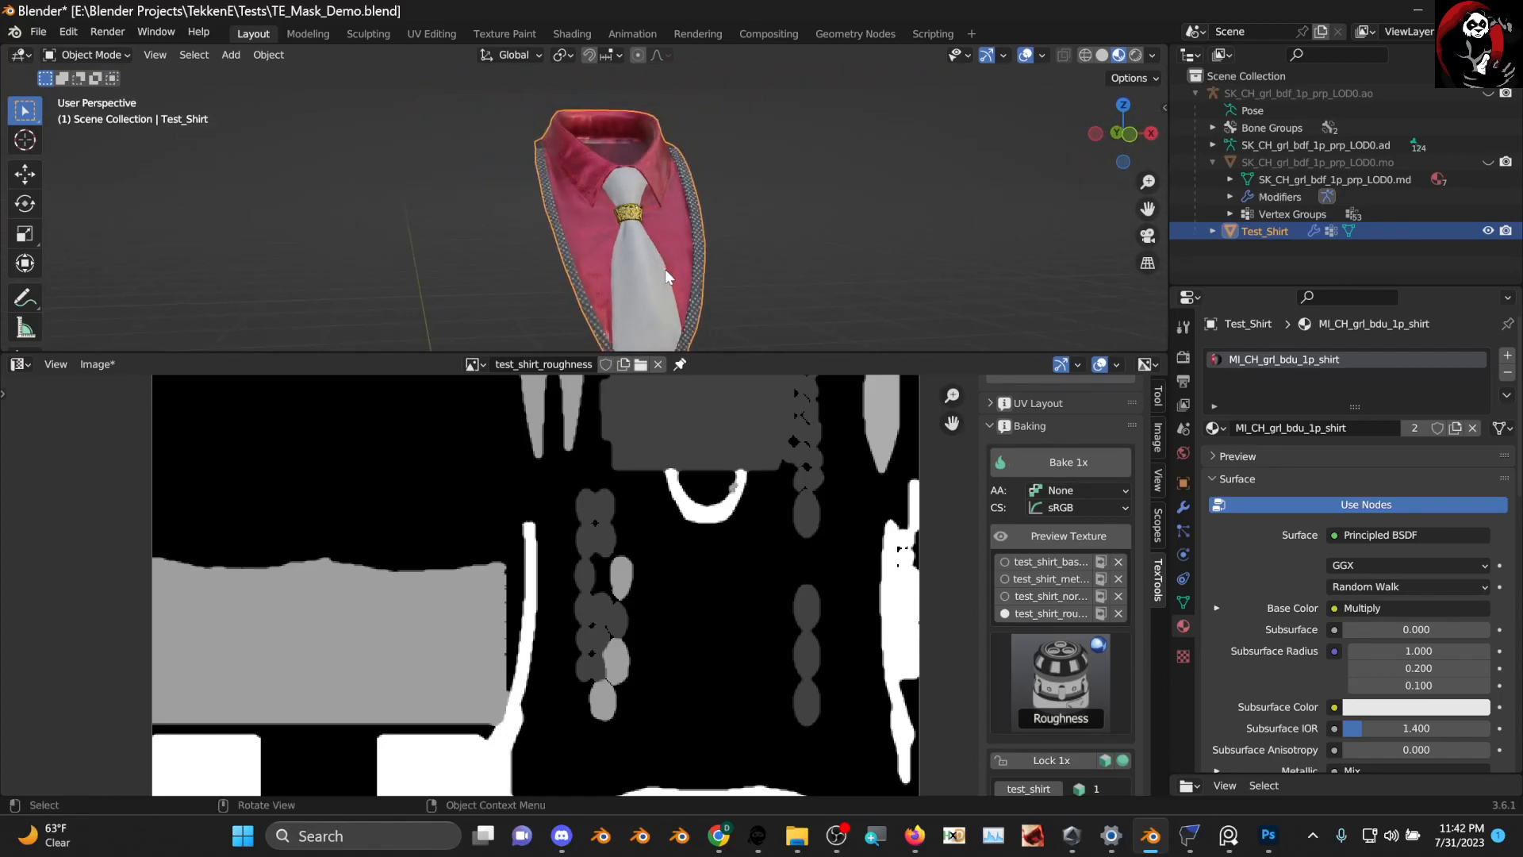
{"action": "middle_click_drag", "start_coordinate": [667, 318], "coordinate": [716, 374]}
{"action": "scroll", "coordinate": [663, 180], "scroll_direction": "up", "scroll_amount": 2}
{"action": "middle_click_drag", "start_coordinate": [657, 267], "coordinate": [714, 238]}
From the front view, hide Test_Shirt, unhide the full outfit mesh SK_CH_grl_bdf_1p_prp_LOD0.mo and select it
{"action": "left_click", "coordinate": [1124, 133]}
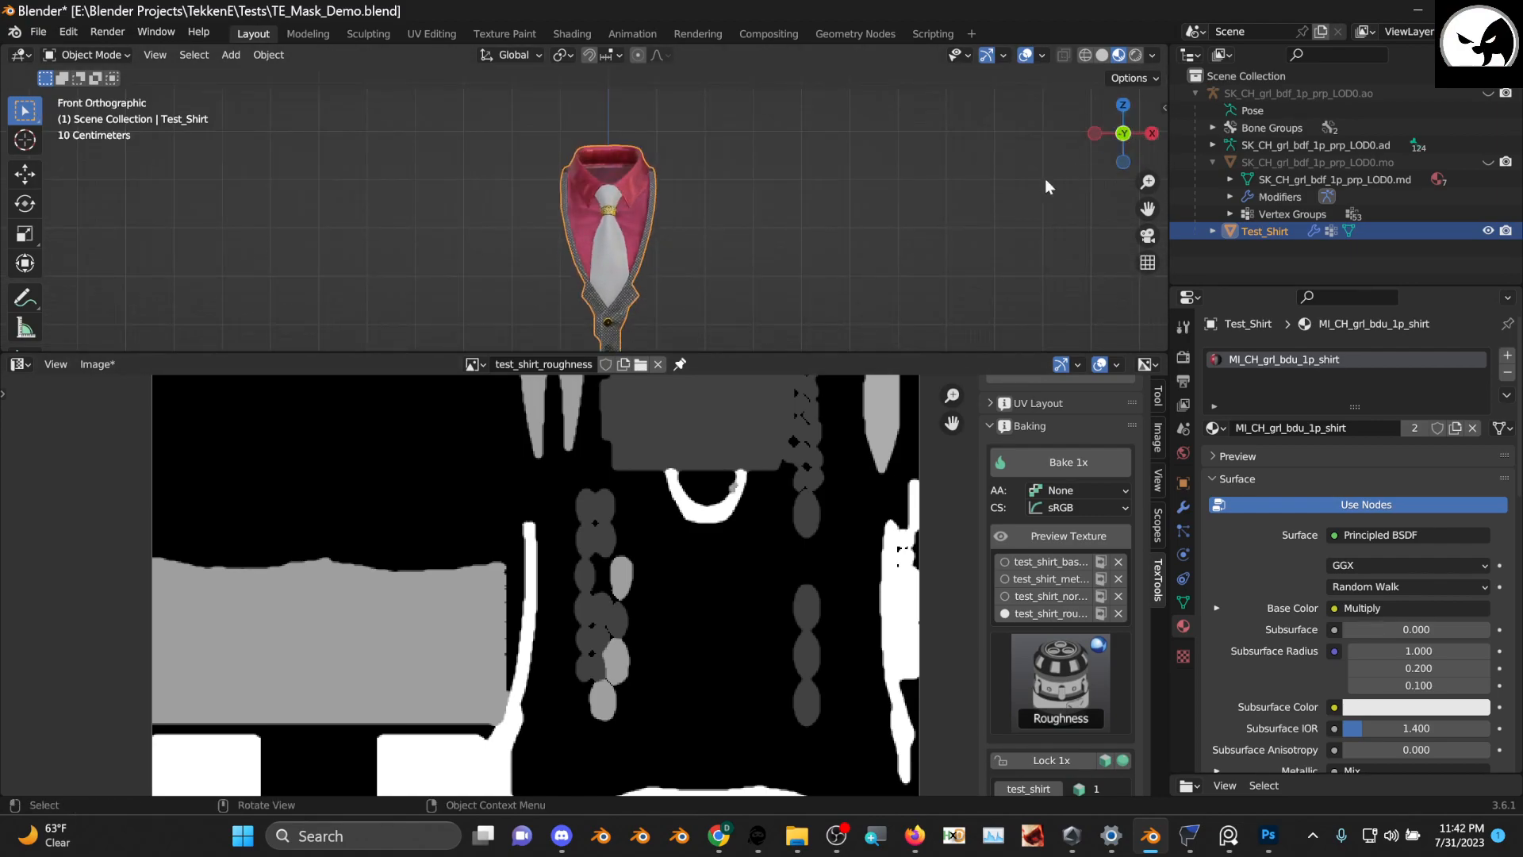
{"action": "left_click", "coordinate": [1488, 230]}
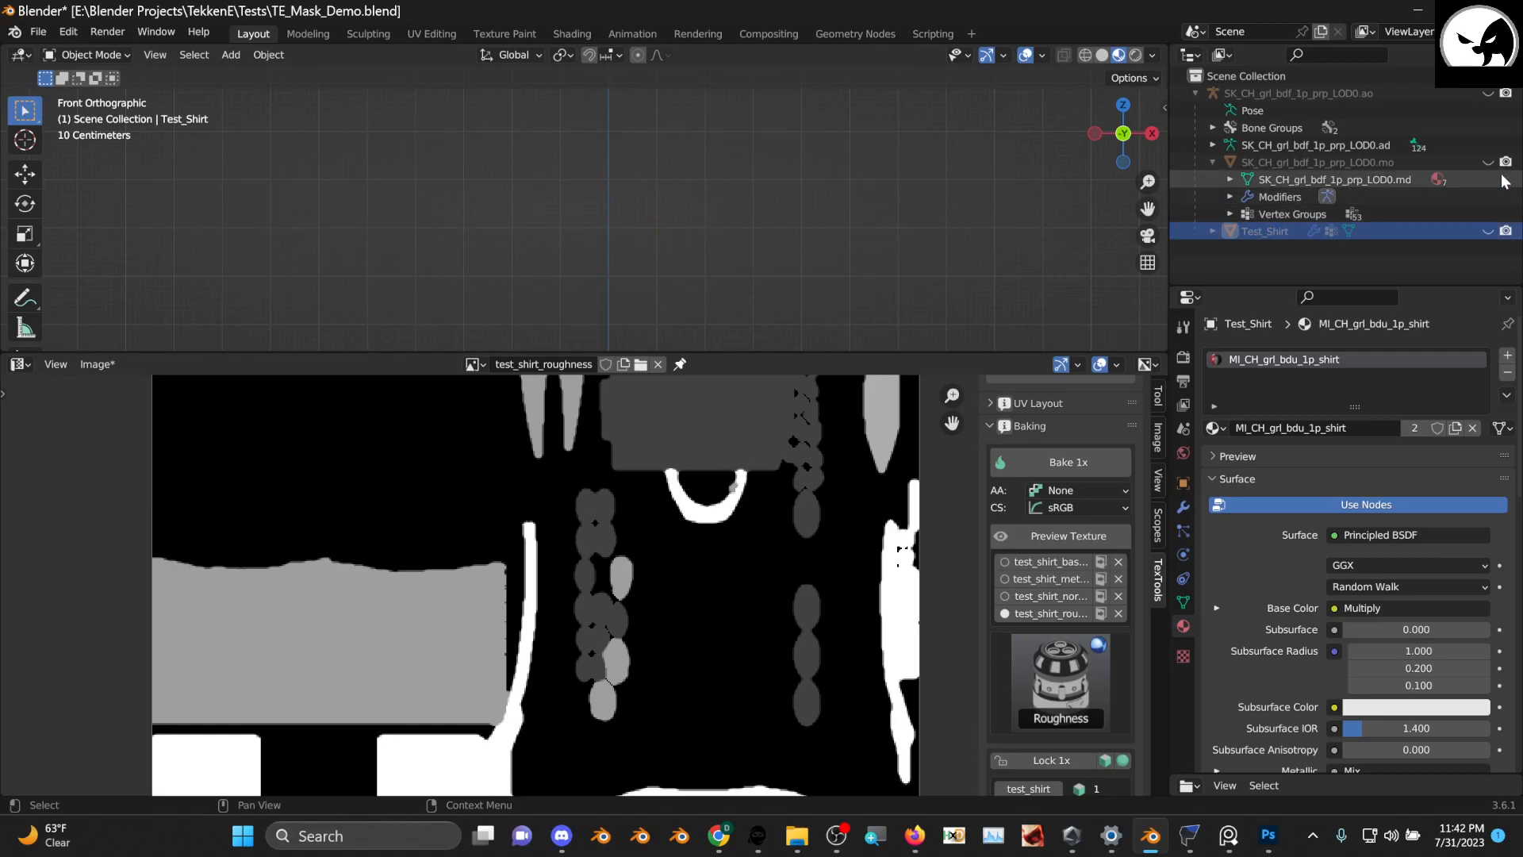
{"action": "left_click", "coordinate": [1489, 162]}
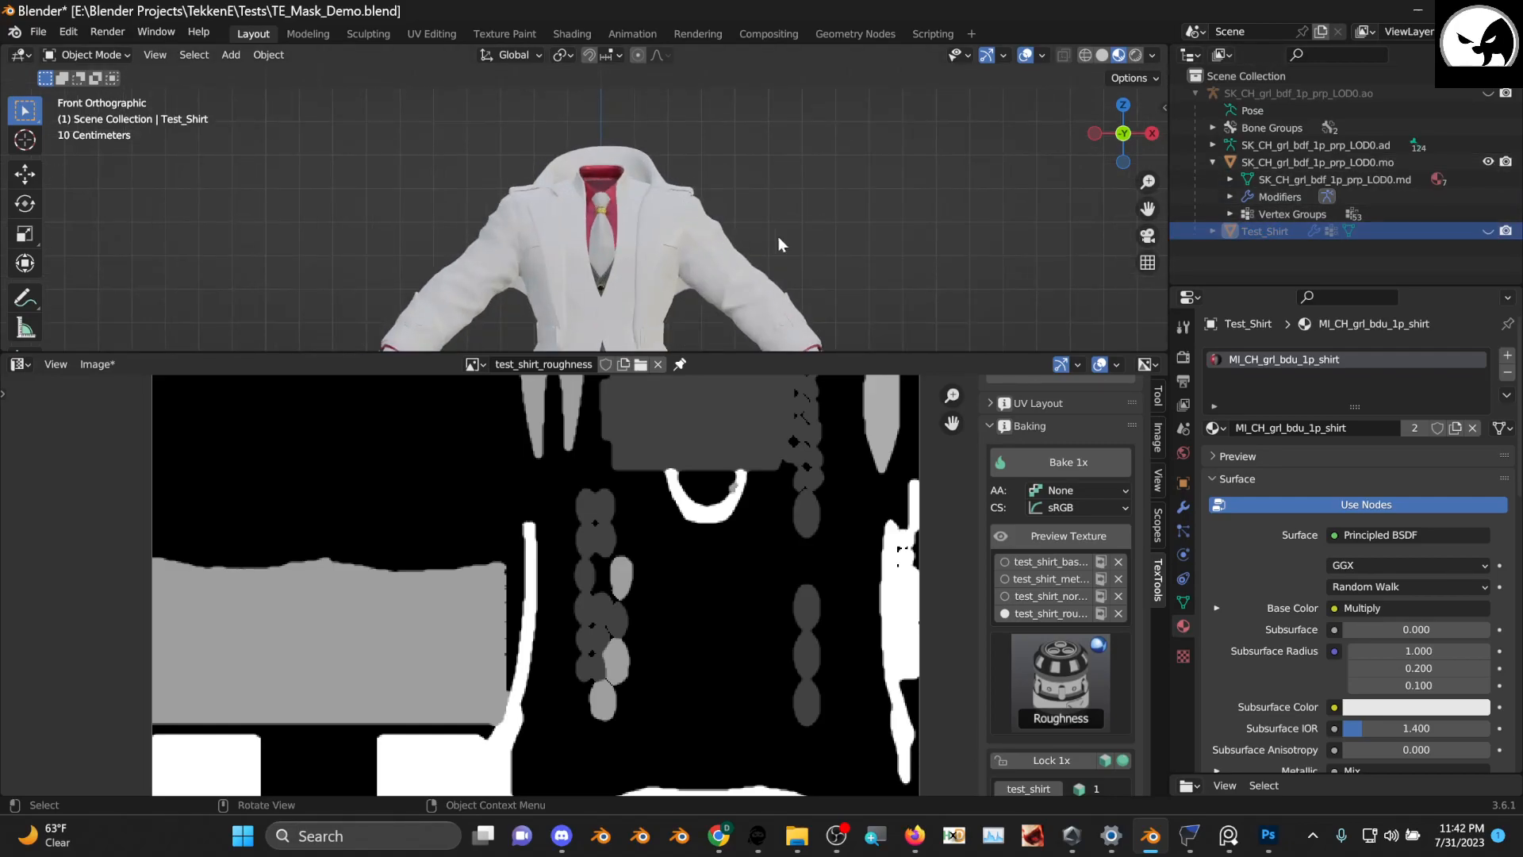
{"action": "left_click_drag", "start_coordinate": [1148, 205], "coordinate": [1071, 230]}
{"action": "scroll", "coordinate": [1071, 230], "scroll_direction": "down", "scroll_amount": 2}
{"action": "left_click", "coordinate": [825, 208]}
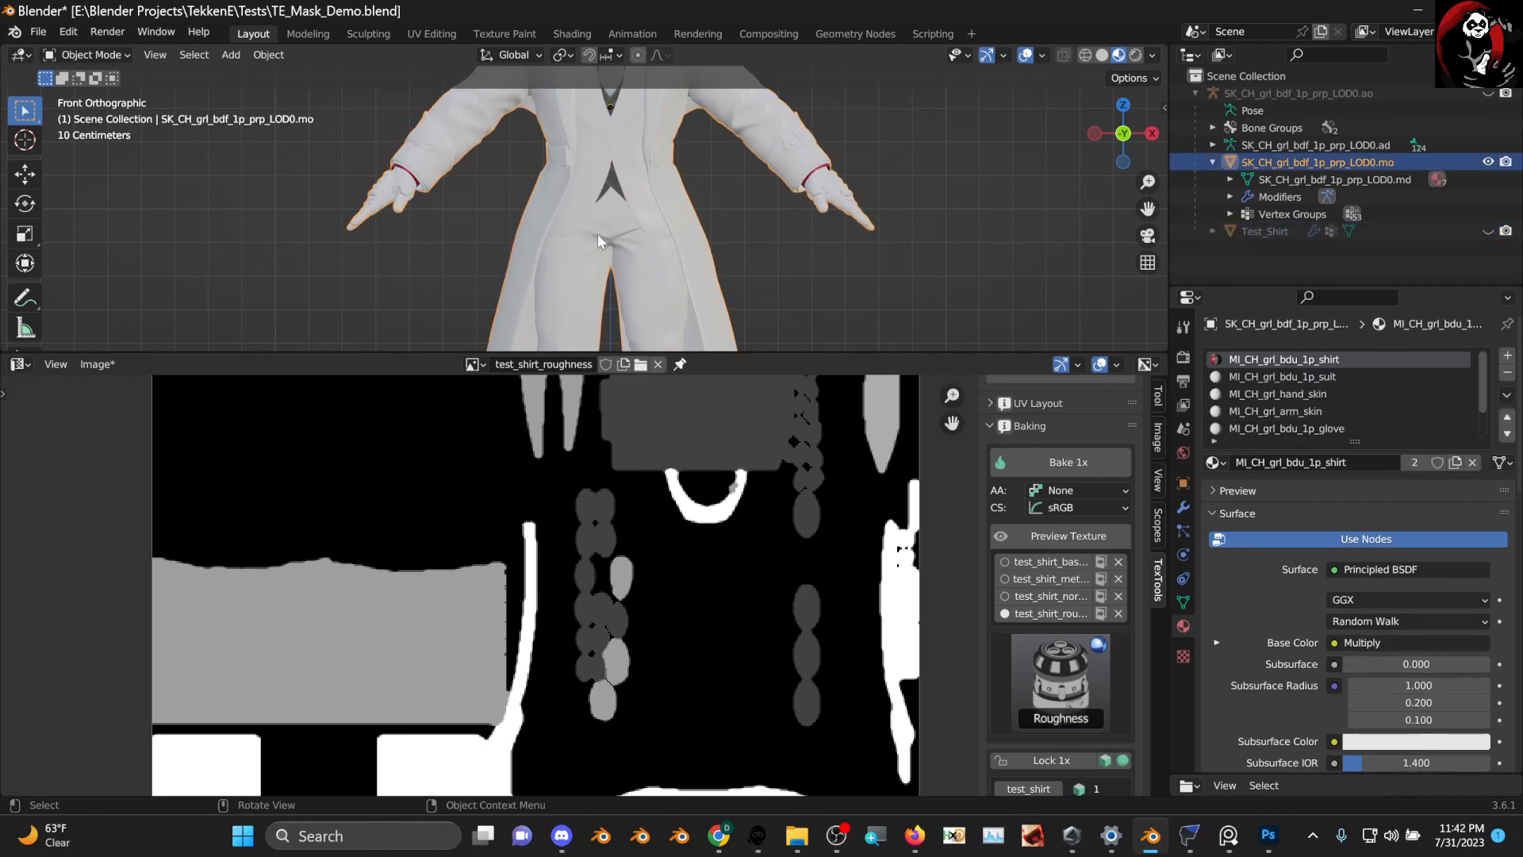
Put the outfit mesh in Edit Mode, reveal all of its hidden geometry and deselect everything
{"action": "left_click", "coordinate": [88, 54]}
{"action": "key", "text": "Return"}
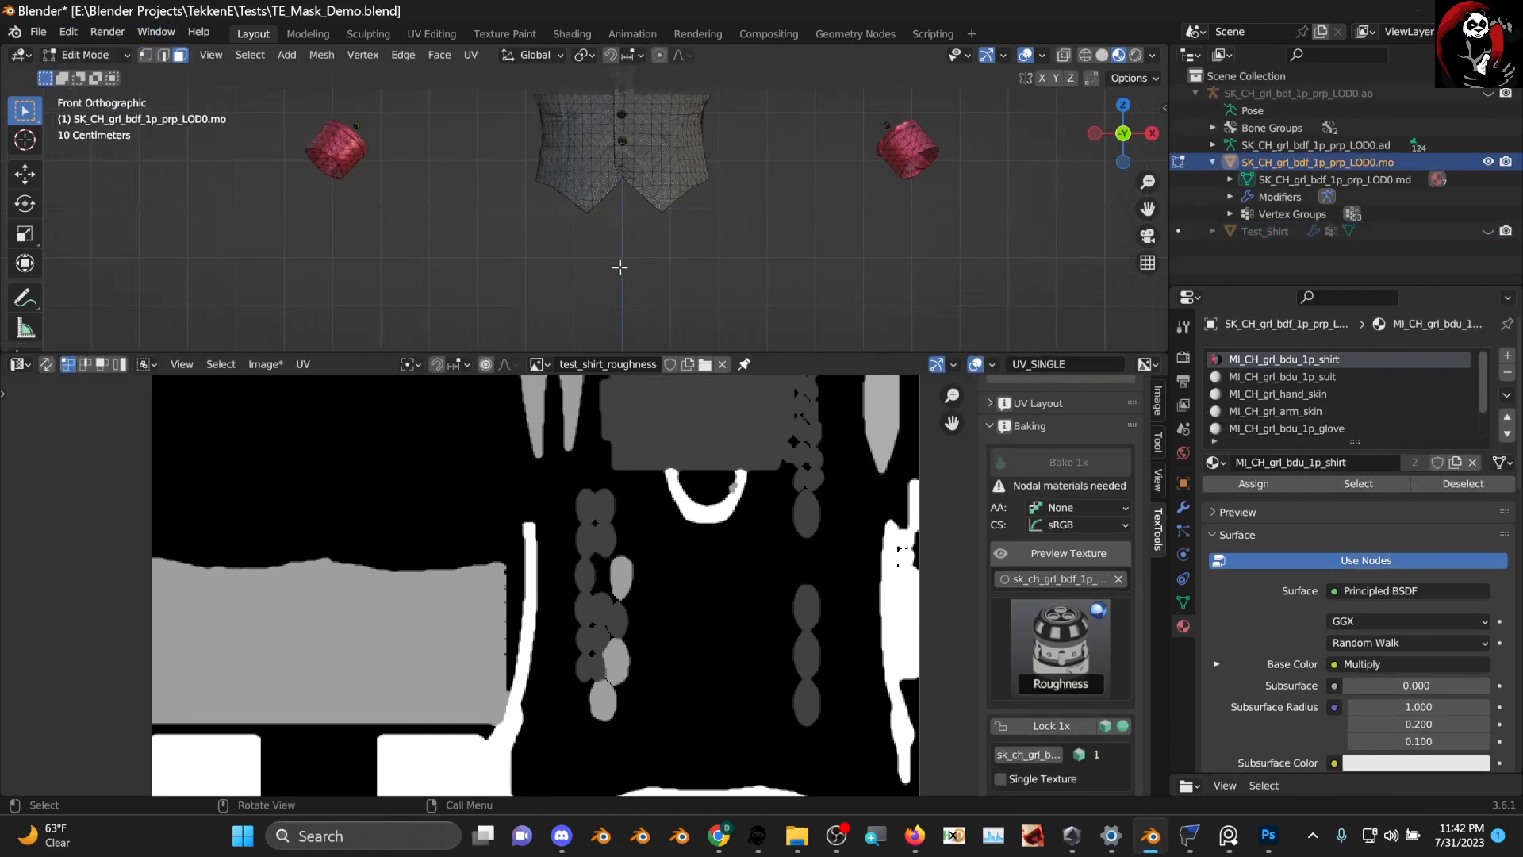
{"action": "key", "text": "alt+h"}
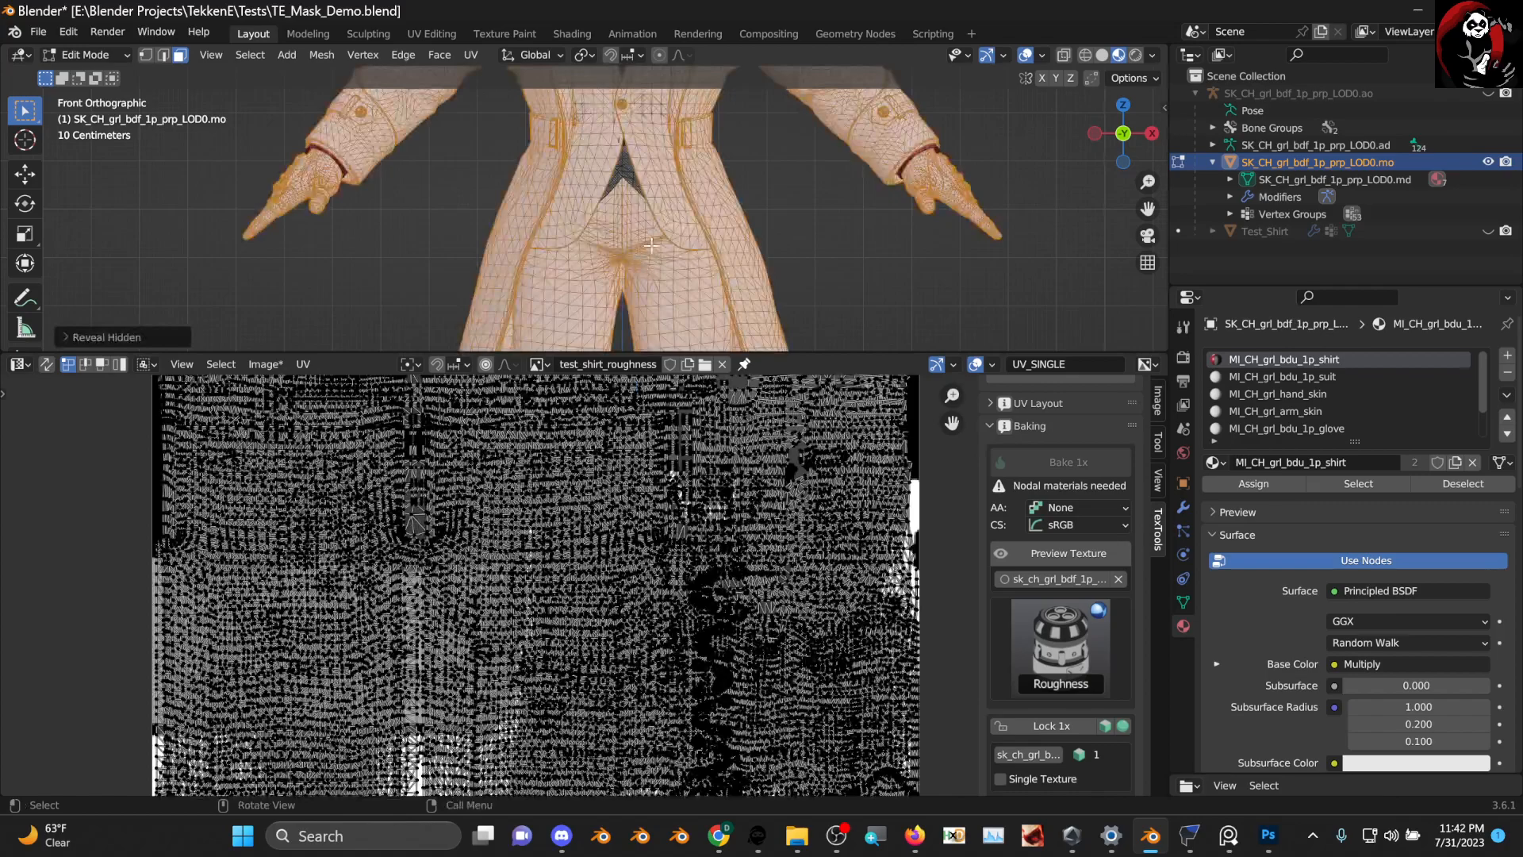
{"action": "left_click", "coordinate": [831, 279]}
Isolate the pants by selecting the faces of material MI_CH_grl_bdl_1p_pants and hiding all other geometry
{"action": "left_click", "coordinate": [639, 270]}
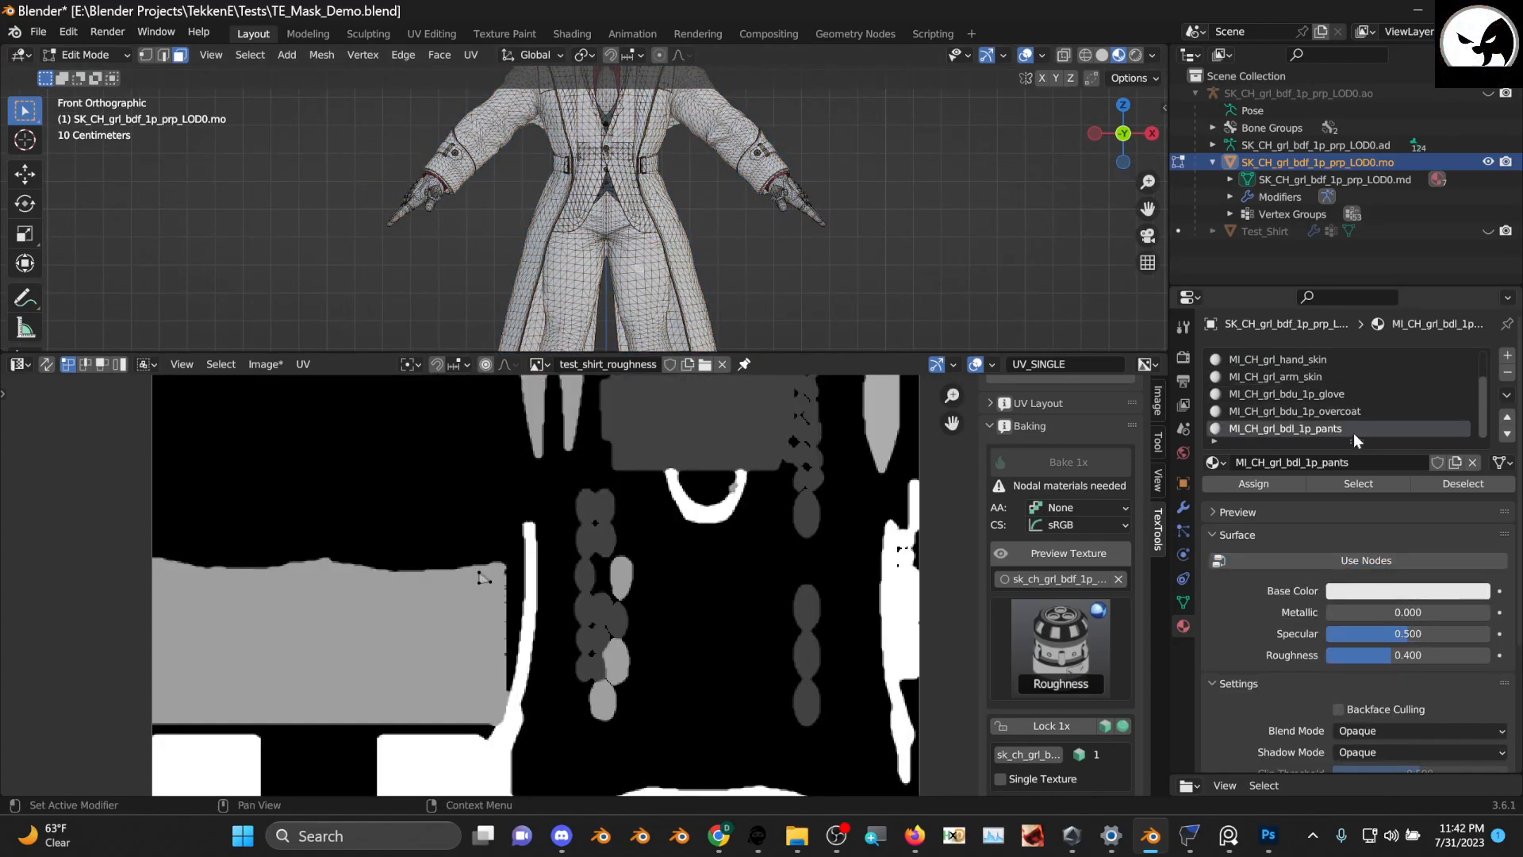
{"action": "left_click", "coordinate": [1358, 484]}
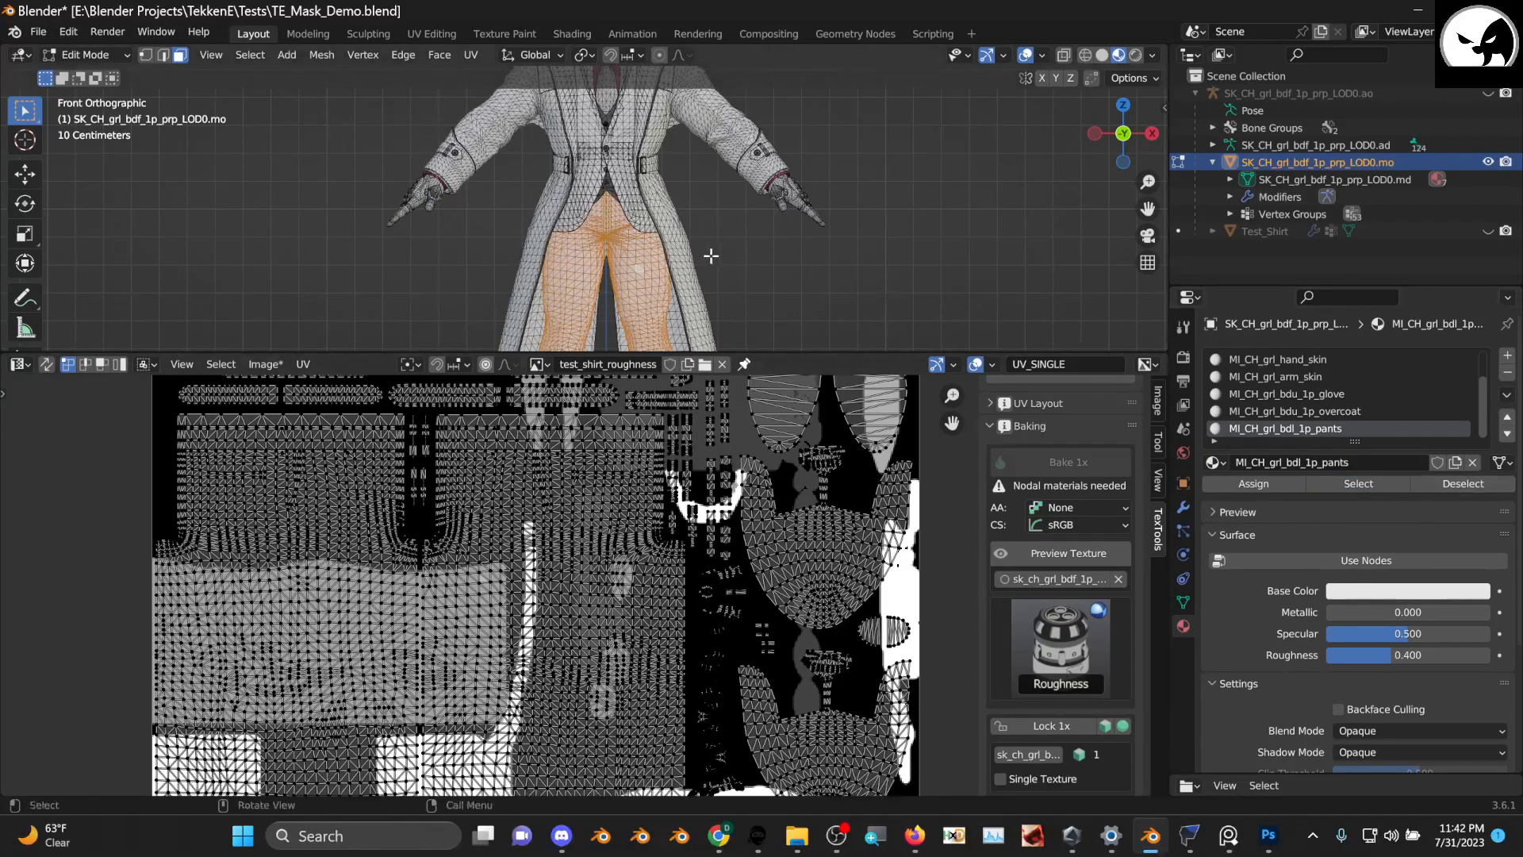
{"action": "scroll", "coordinate": [548, 235], "scroll_direction": "down", "scroll_amount": 2}
{"action": "scroll", "coordinate": [549, 235], "scroll_direction": "down", "scroll_amount": 1}
{"action": "key", "text": "ctrl+i"}
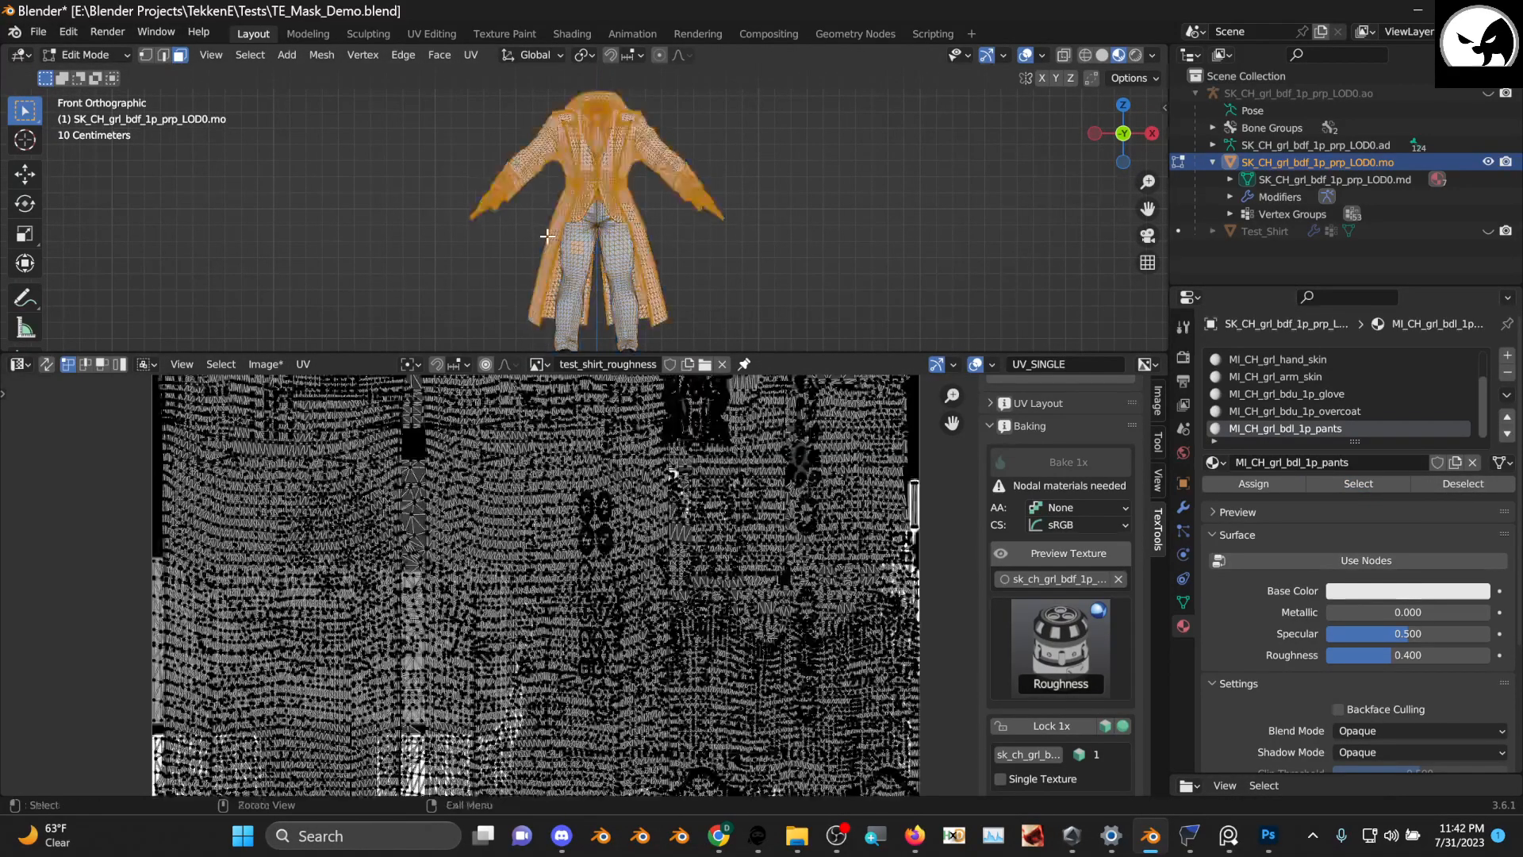
{"action": "key", "text": "h"}
{"action": "middle_click_drag", "start_coordinate": [672, 243], "coordinate": [697, 214]}
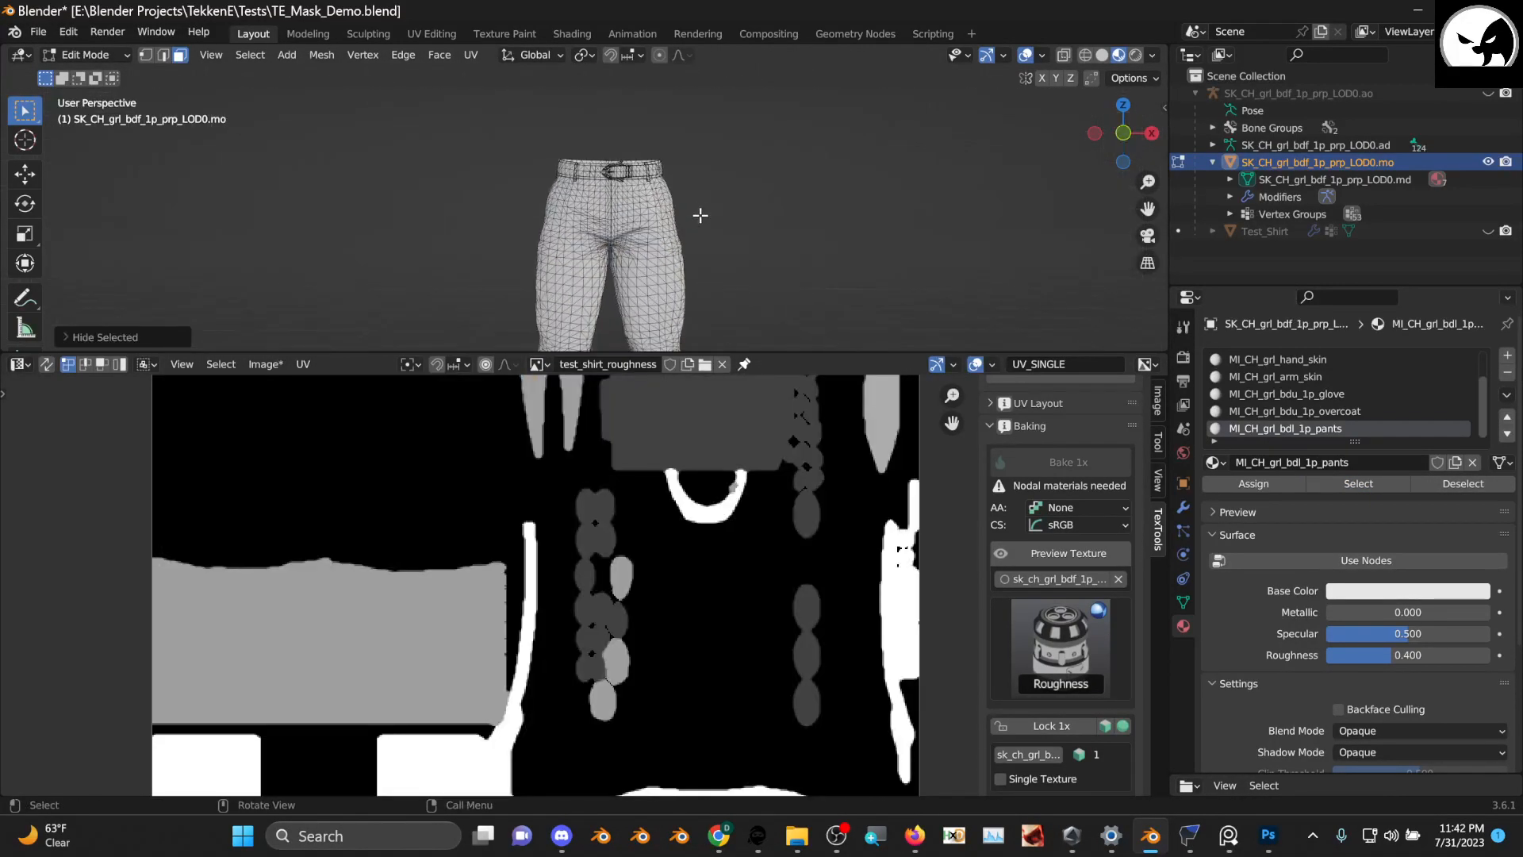
Switch the UV Editor to the Shader Editor and enable nodes for the MI_CH_grl_bdl_1p_pants material
{"action": "left_click", "coordinate": [19, 363]}
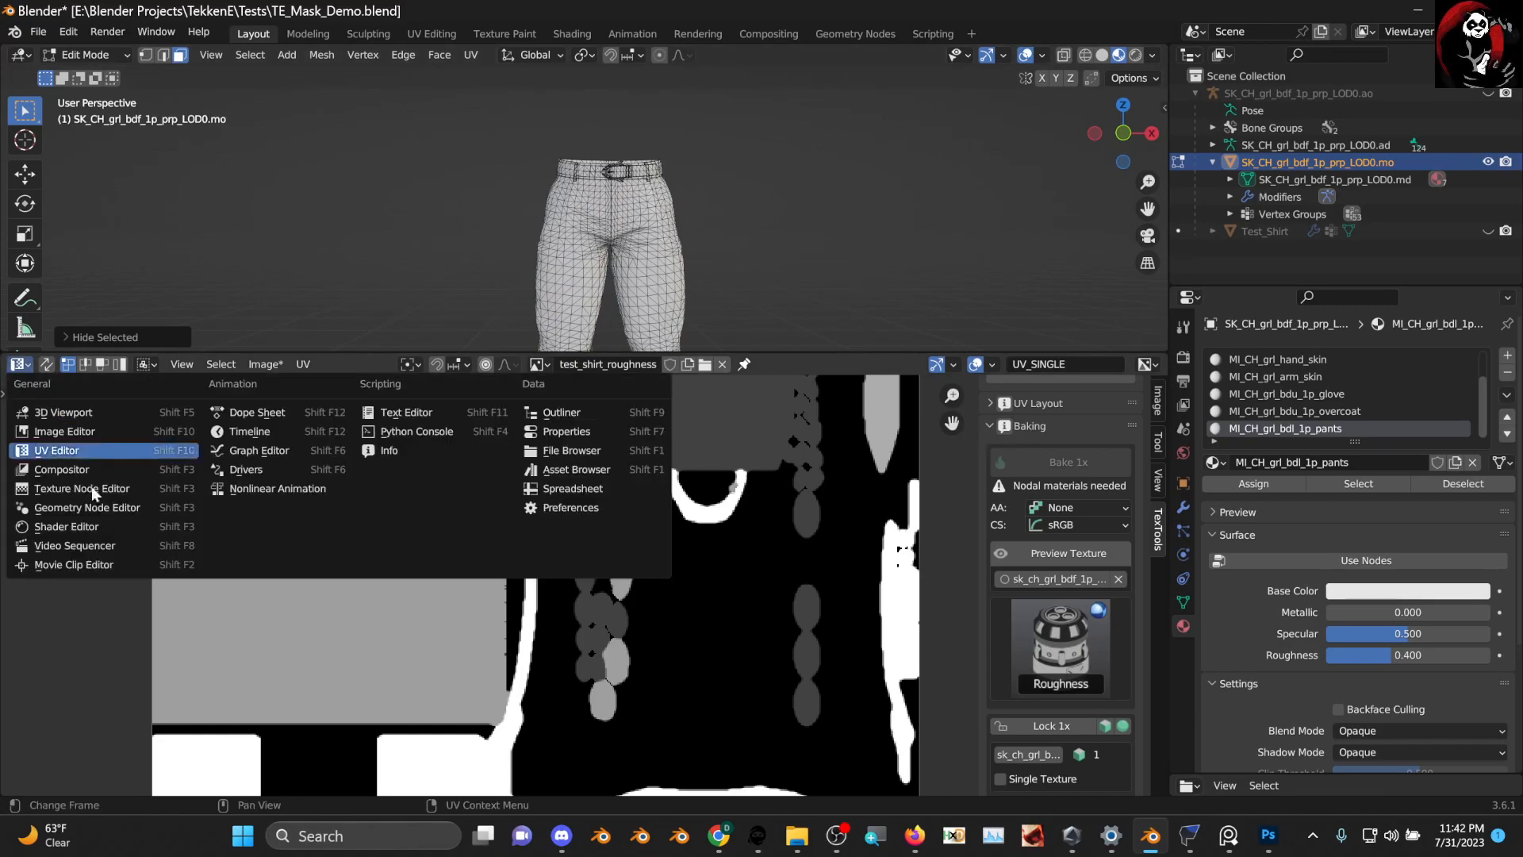
{"action": "left_click", "coordinate": [74, 526]}
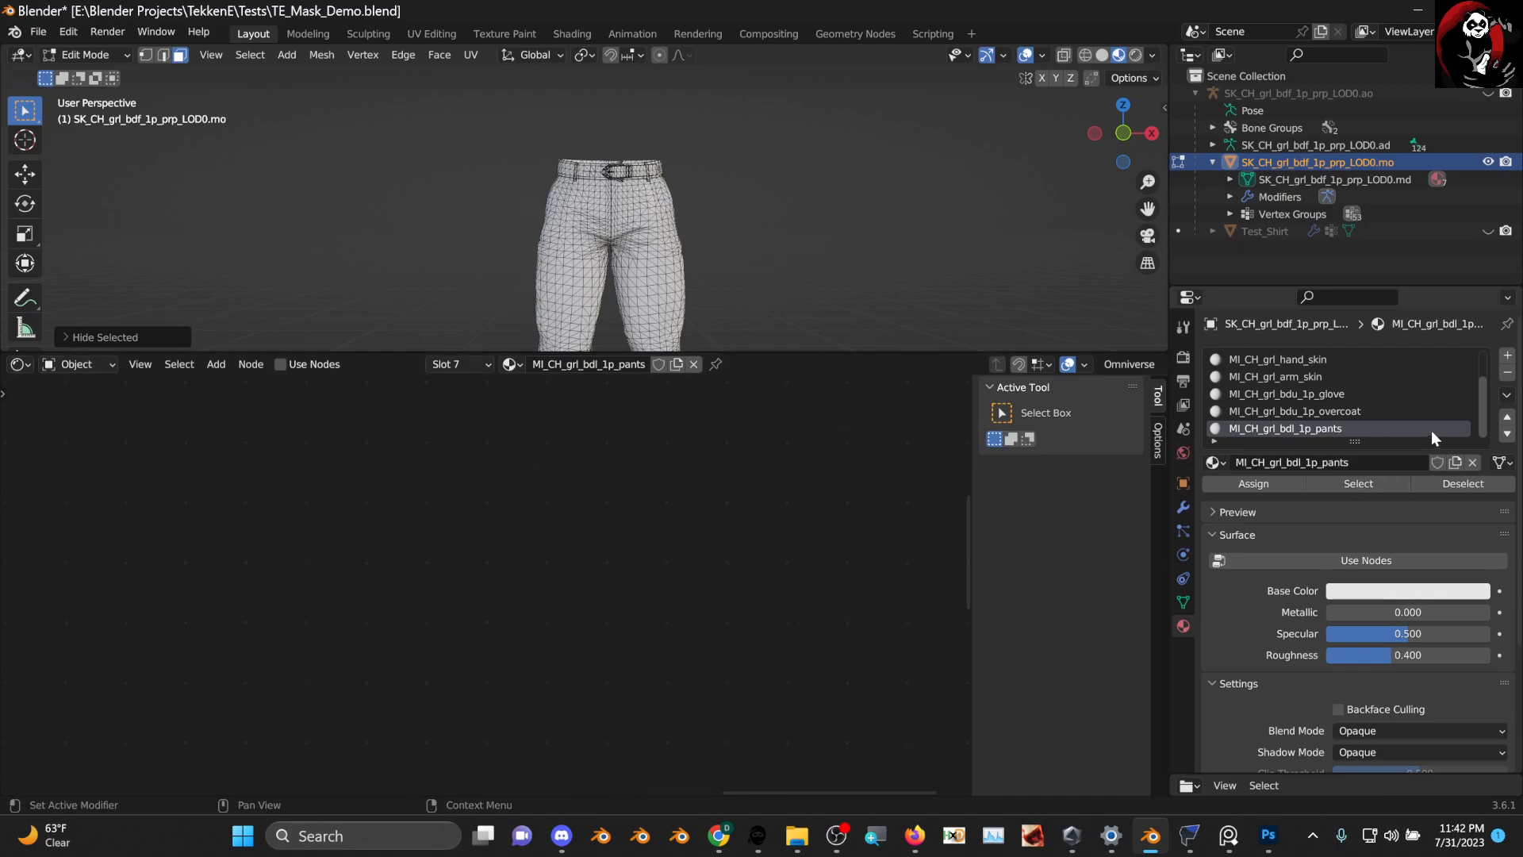
{"action": "left_click", "coordinate": [1368, 560]}
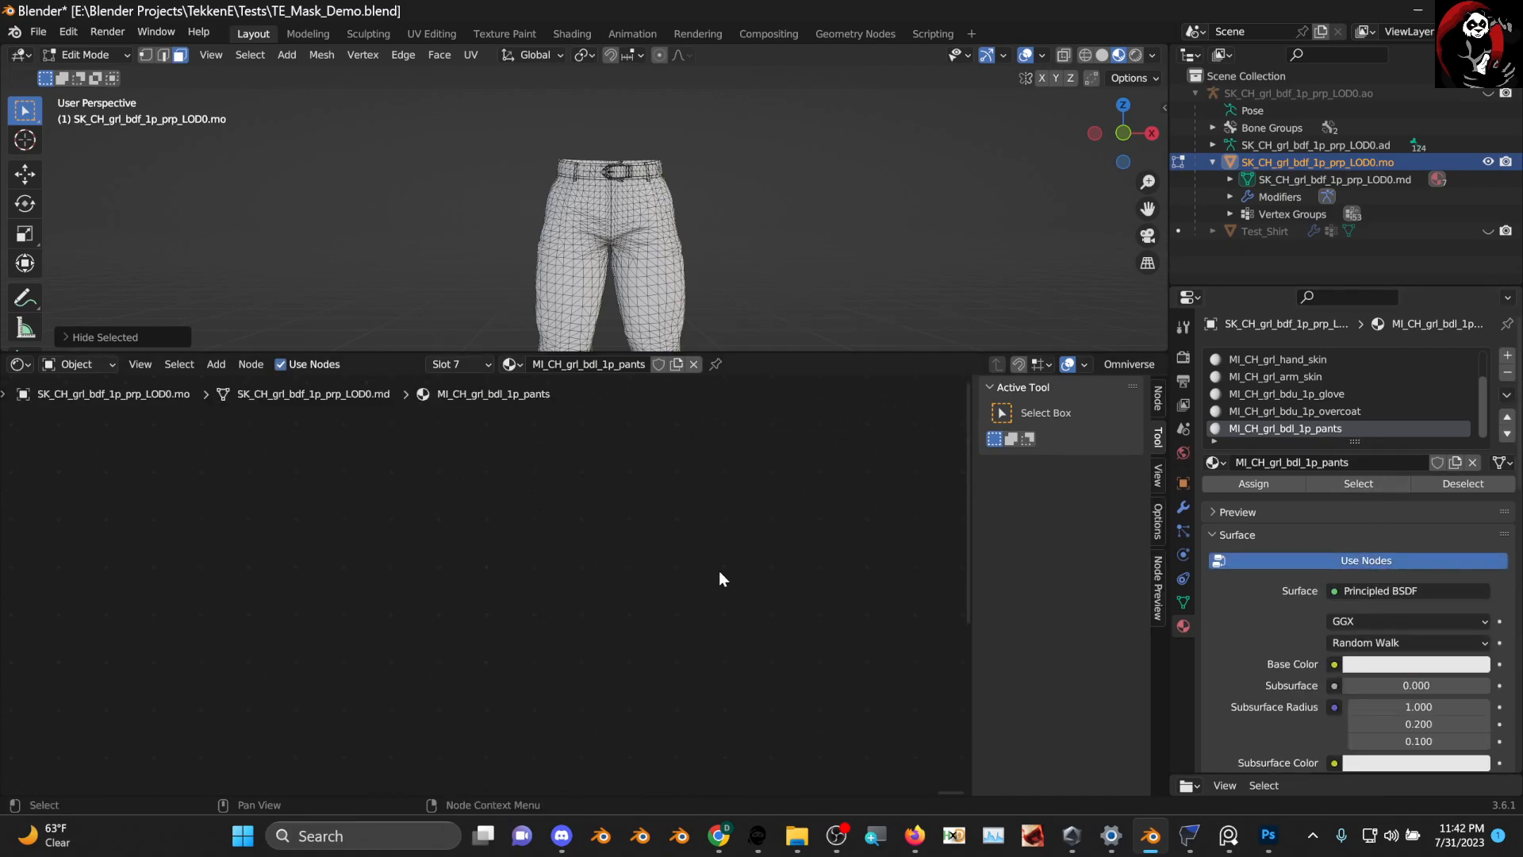
{"action": "middle_click_drag", "start_coordinate": [724, 591], "coordinate": [267, 569]}
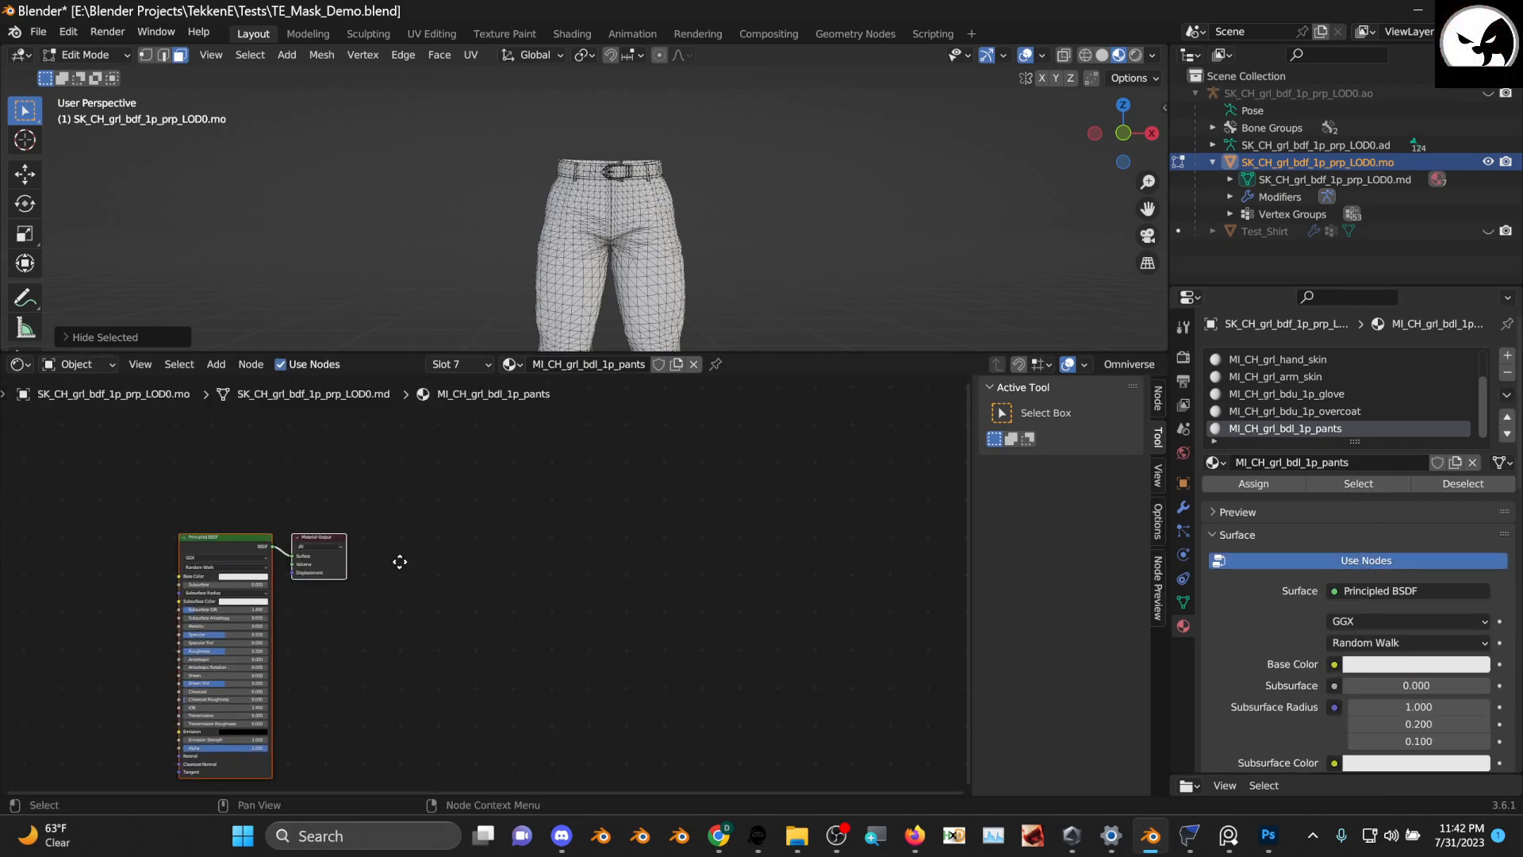
{"action": "middle_click_drag", "start_coordinate": [445, 574], "coordinate": [505, 577]}
{"action": "scroll", "coordinate": [505, 577], "scroll_direction": "up", "scroll_amount": 1}
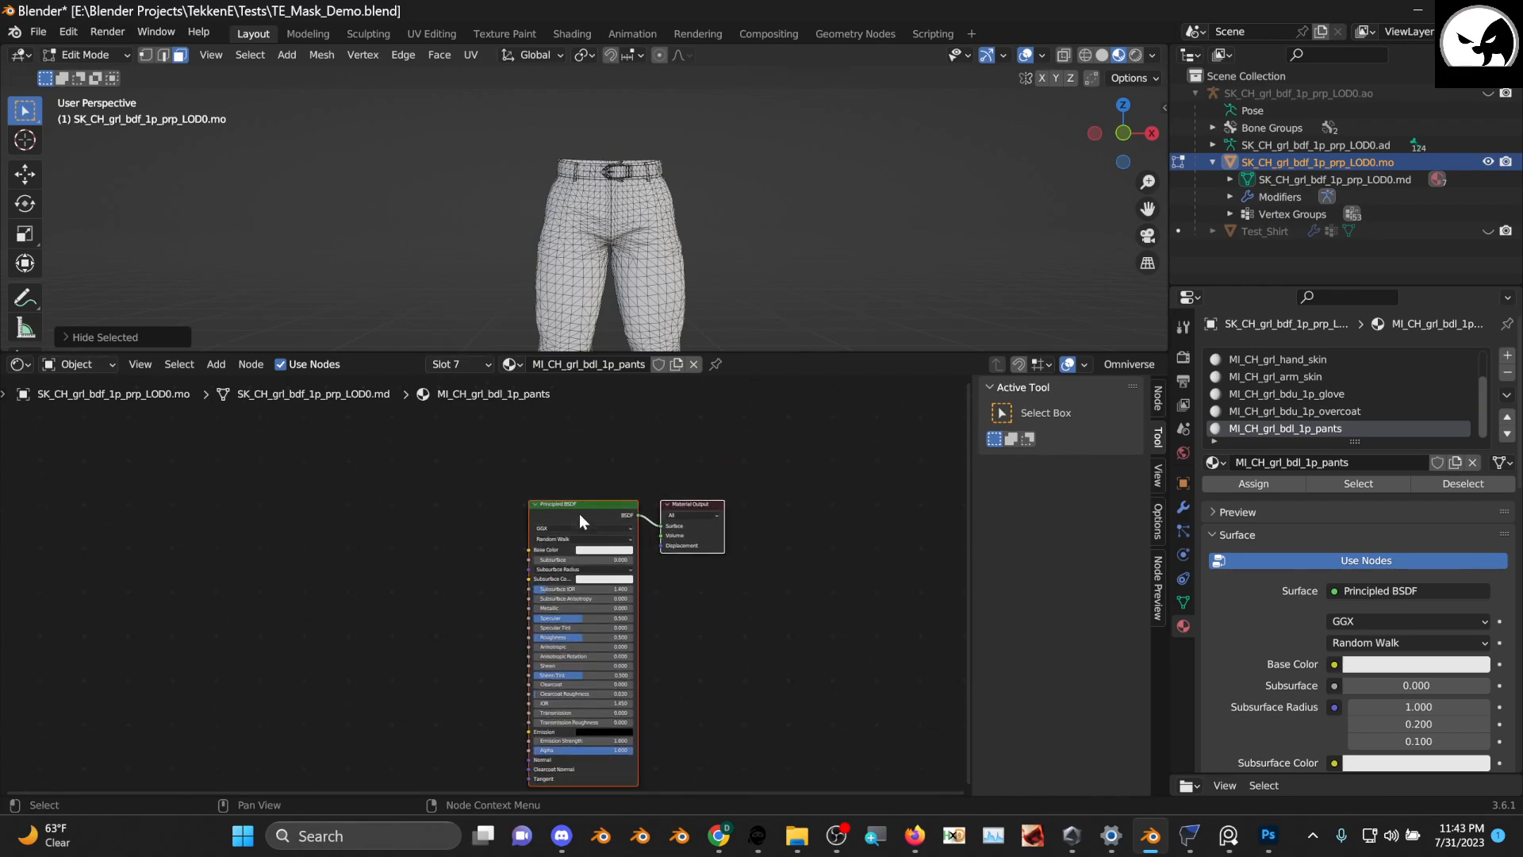
{"action": "scroll", "coordinate": [438, 560], "scroll_direction": "up", "scroll_amount": 2}
{"action": "scroll", "coordinate": [445, 551], "scroll_direction": "down", "scroll_amount": 2}
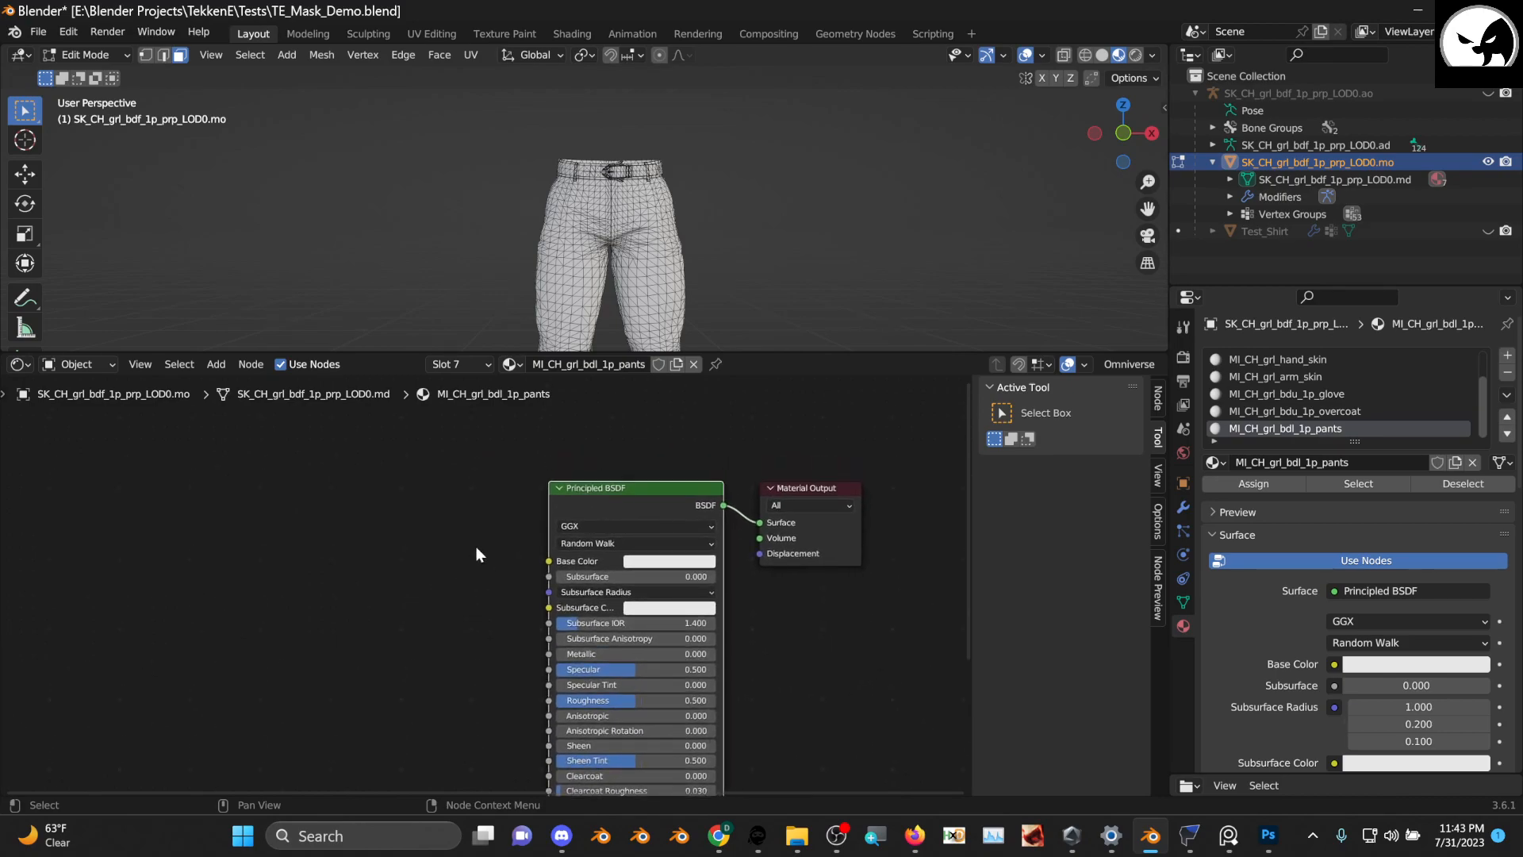
Reposition the pants material's Principled BSDF and Material Output nodes in the node graph
{"action": "left_click_drag", "start_coordinate": [740, 513], "coordinate": [742, 496]}
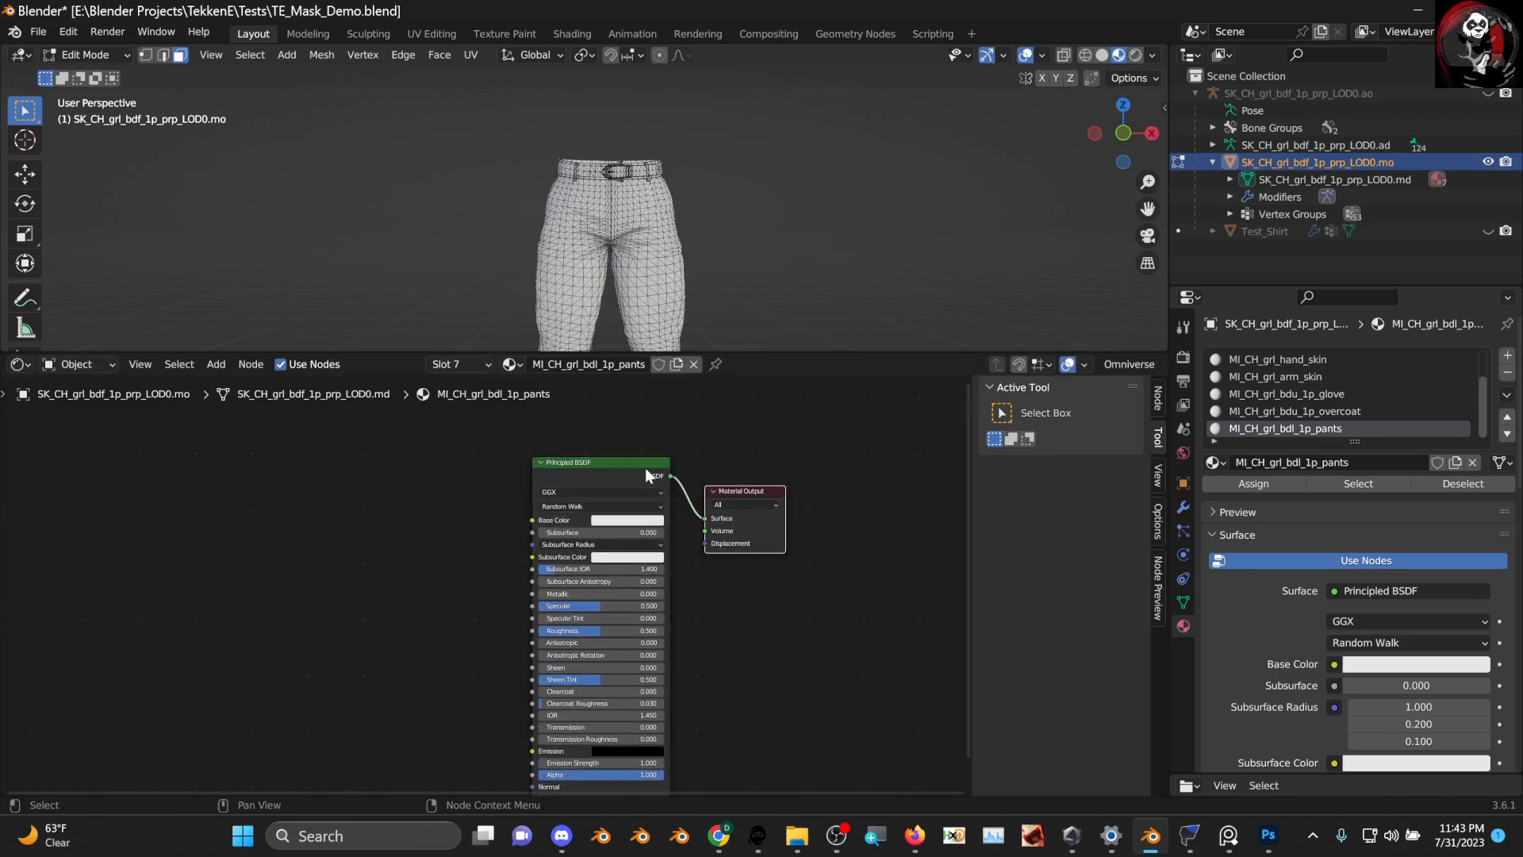
{"action": "left_click_drag", "start_coordinate": [647, 467], "coordinate": [644, 456]}
{"action": "left_click_drag", "start_coordinate": [746, 490], "coordinate": [748, 466]}
{"action": "left_click", "coordinate": [602, 452]}
{"action": "left_click", "coordinate": [697, 518]}
{"action": "left_click", "coordinate": [616, 469]}
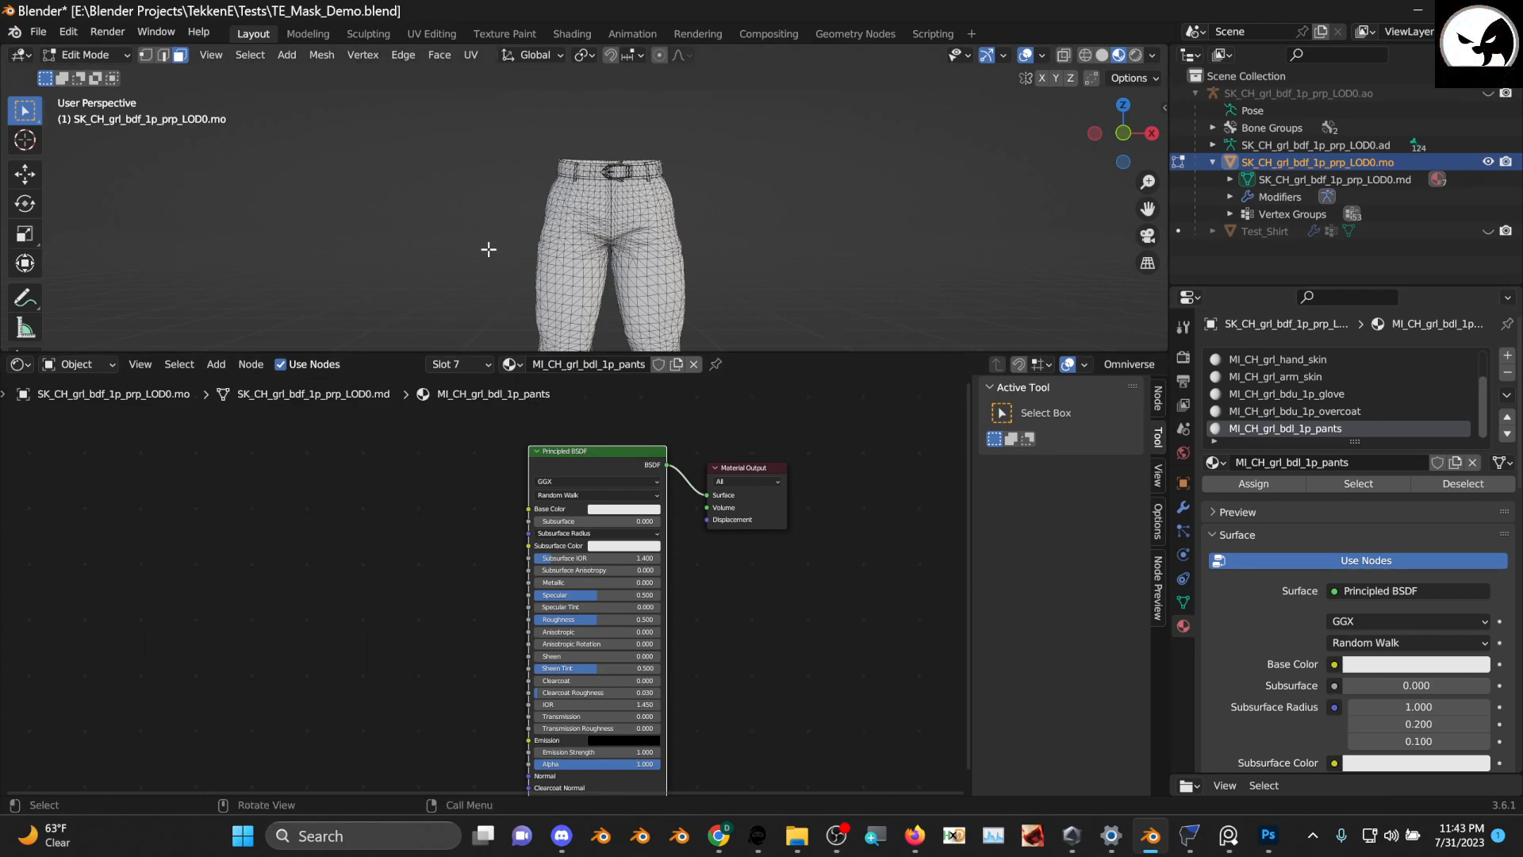
Switch the Shader Editor to the Asset Browser and show the T8_Assets library
{"action": "left_click", "coordinate": [22, 362]}
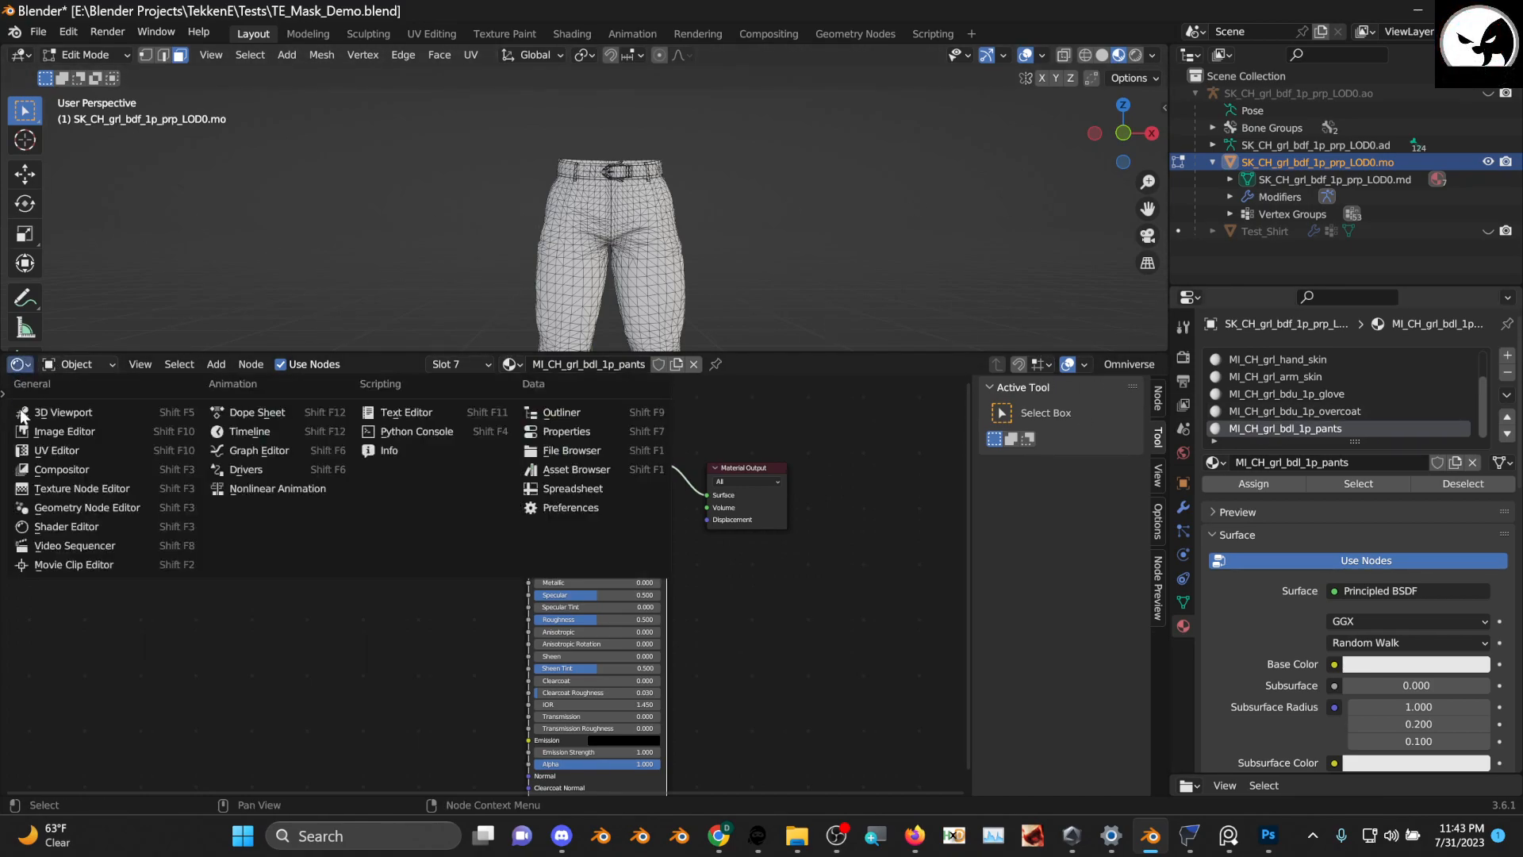
{"action": "left_click", "coordinate": [21, 363]}
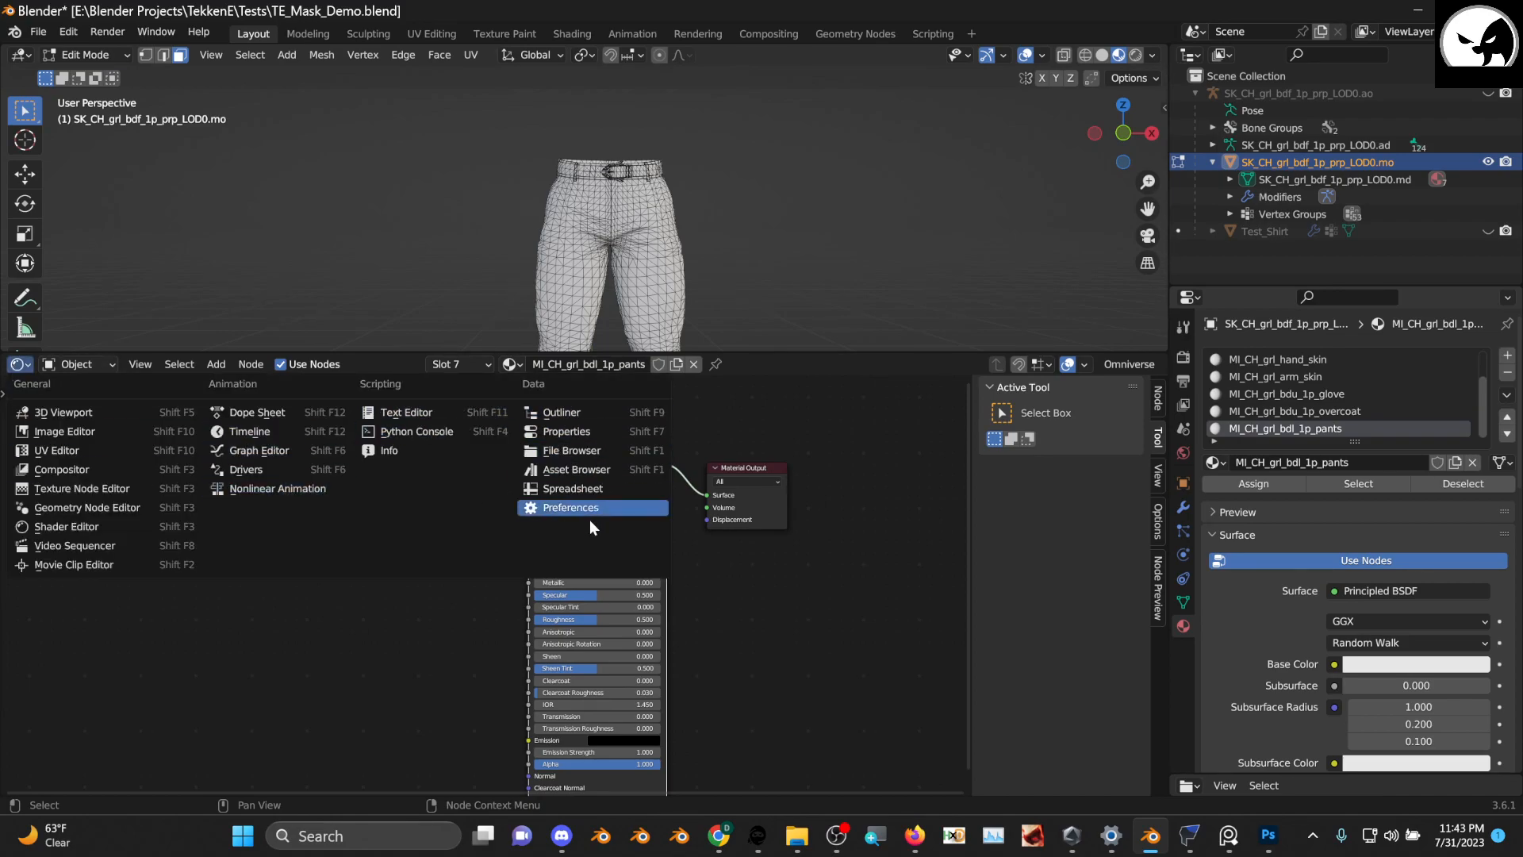
{"action": "left_click", "coordinate": [592, 469]}
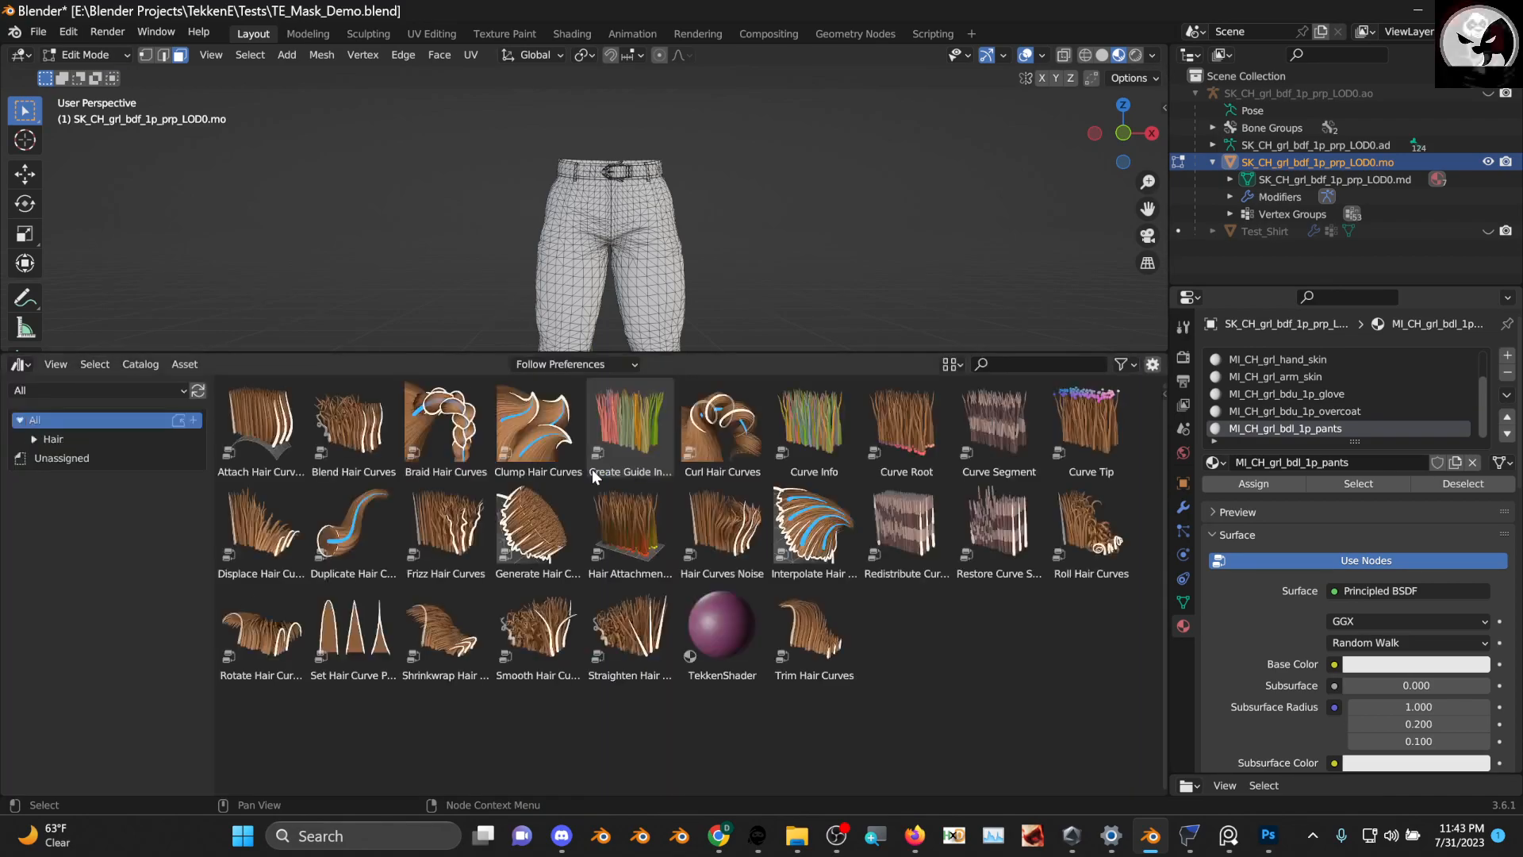
{"action": "left_click", "coordinate": [64, 390]}
{"action": "left_click", "coordinate": [96, 506]}
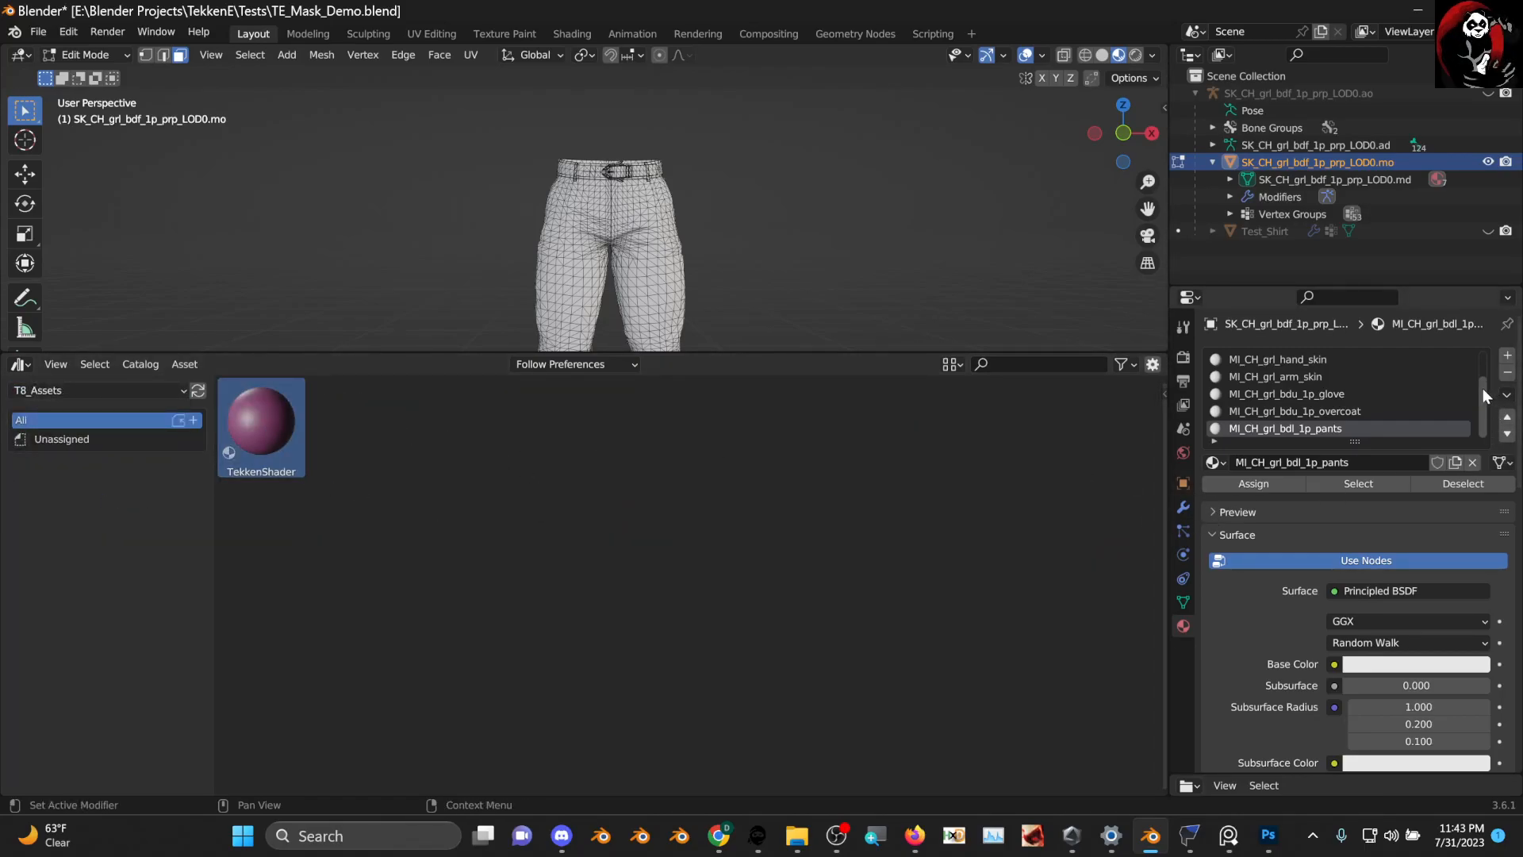
Add a new material slot to the outfit mesh and put the TekkenShader asset in it
{"action": "left_click", "coordinate": [1508, 357]}
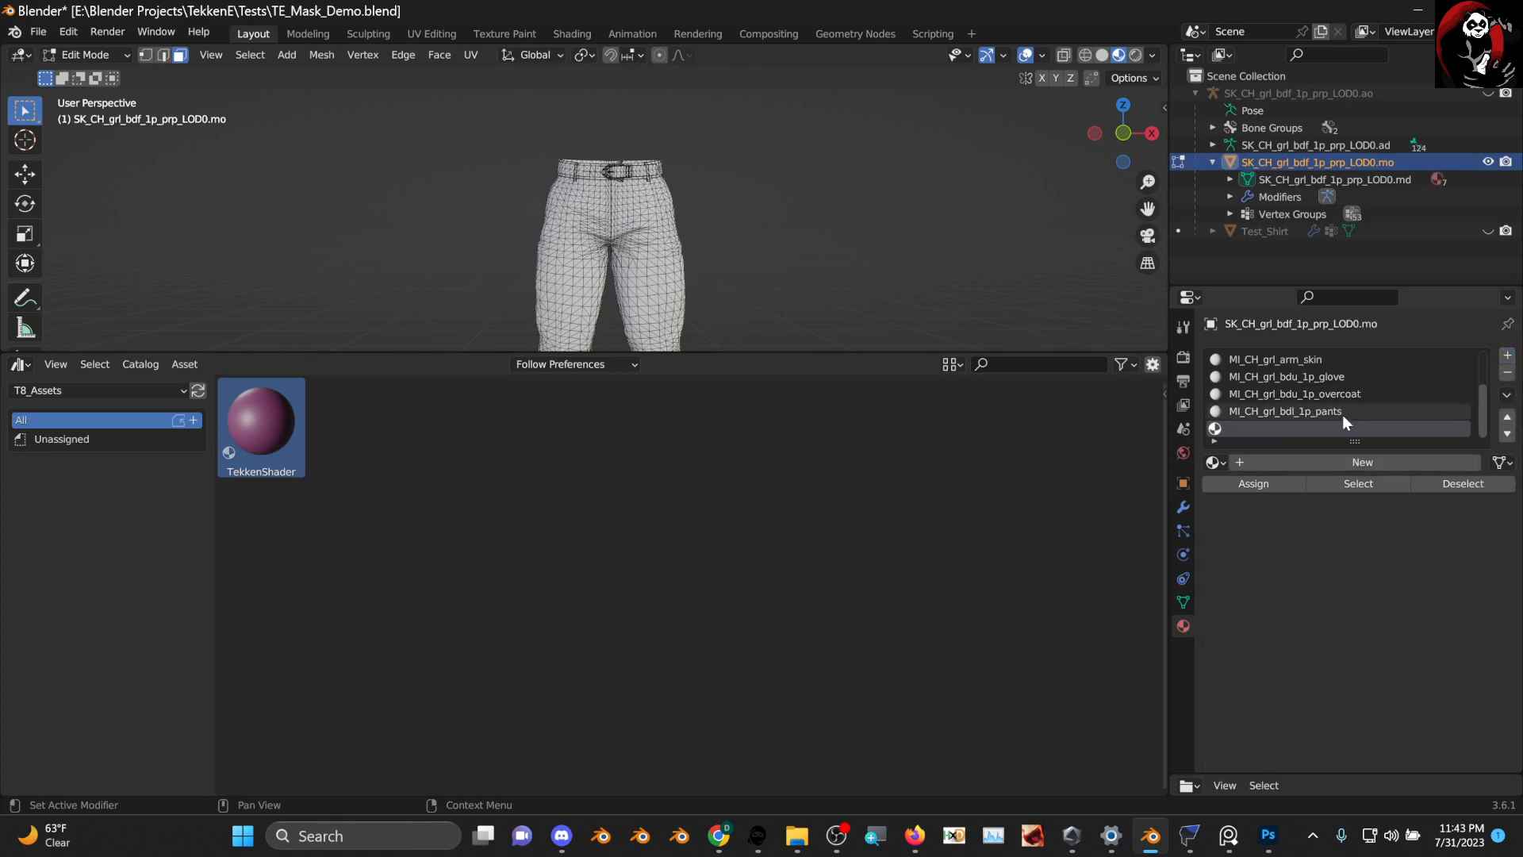
{"action": "left_click_drag", "start_coordinate": [280, 422], "coordinate": [1329, 436]}
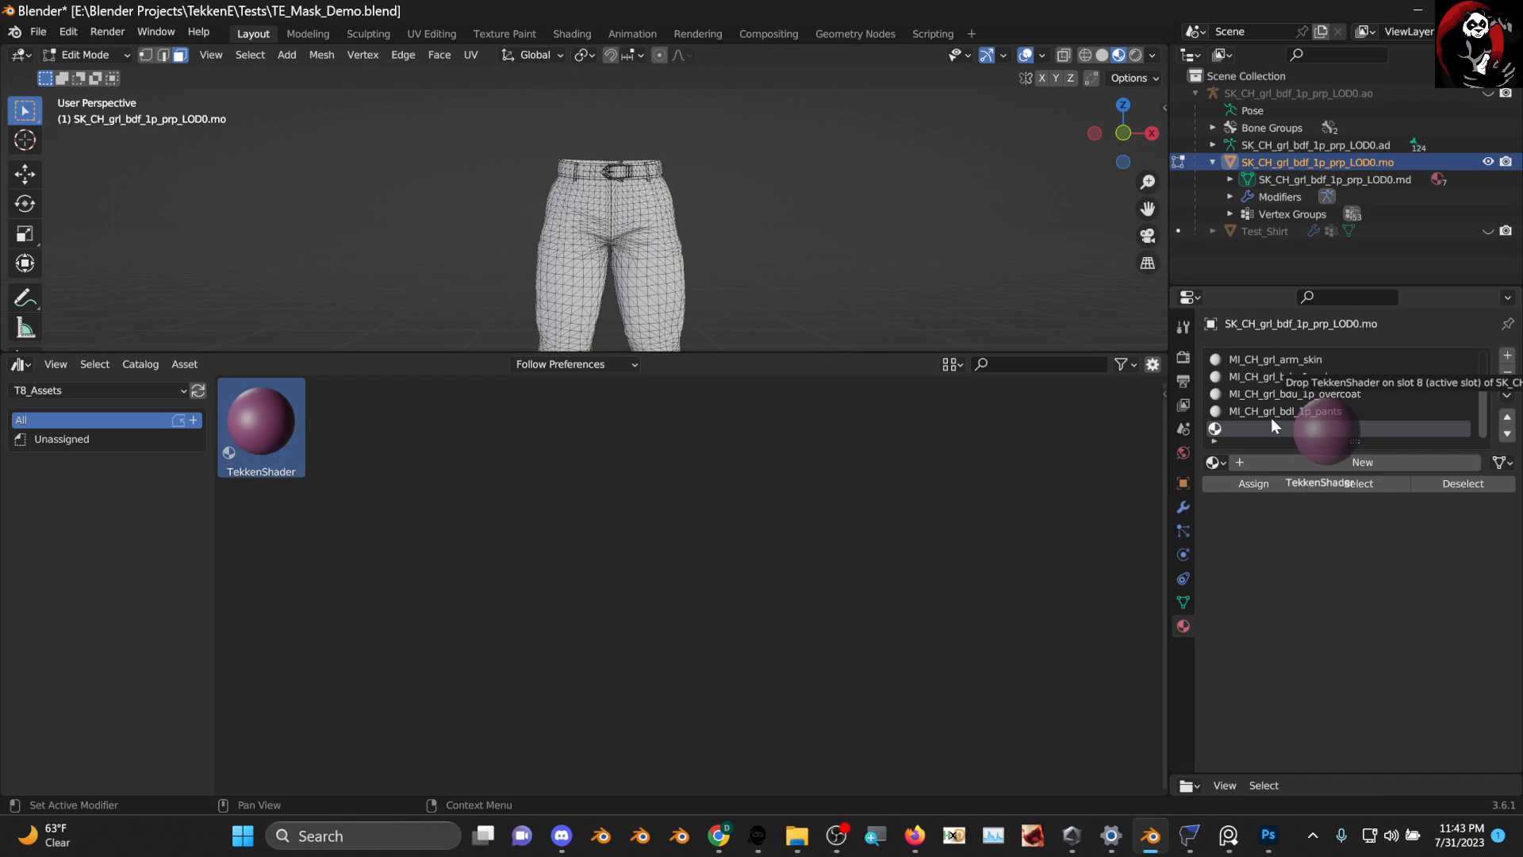
{"action": "left_click_drag", "start_coordinate": [1271, 419], "coordinate": [1271, 419]}
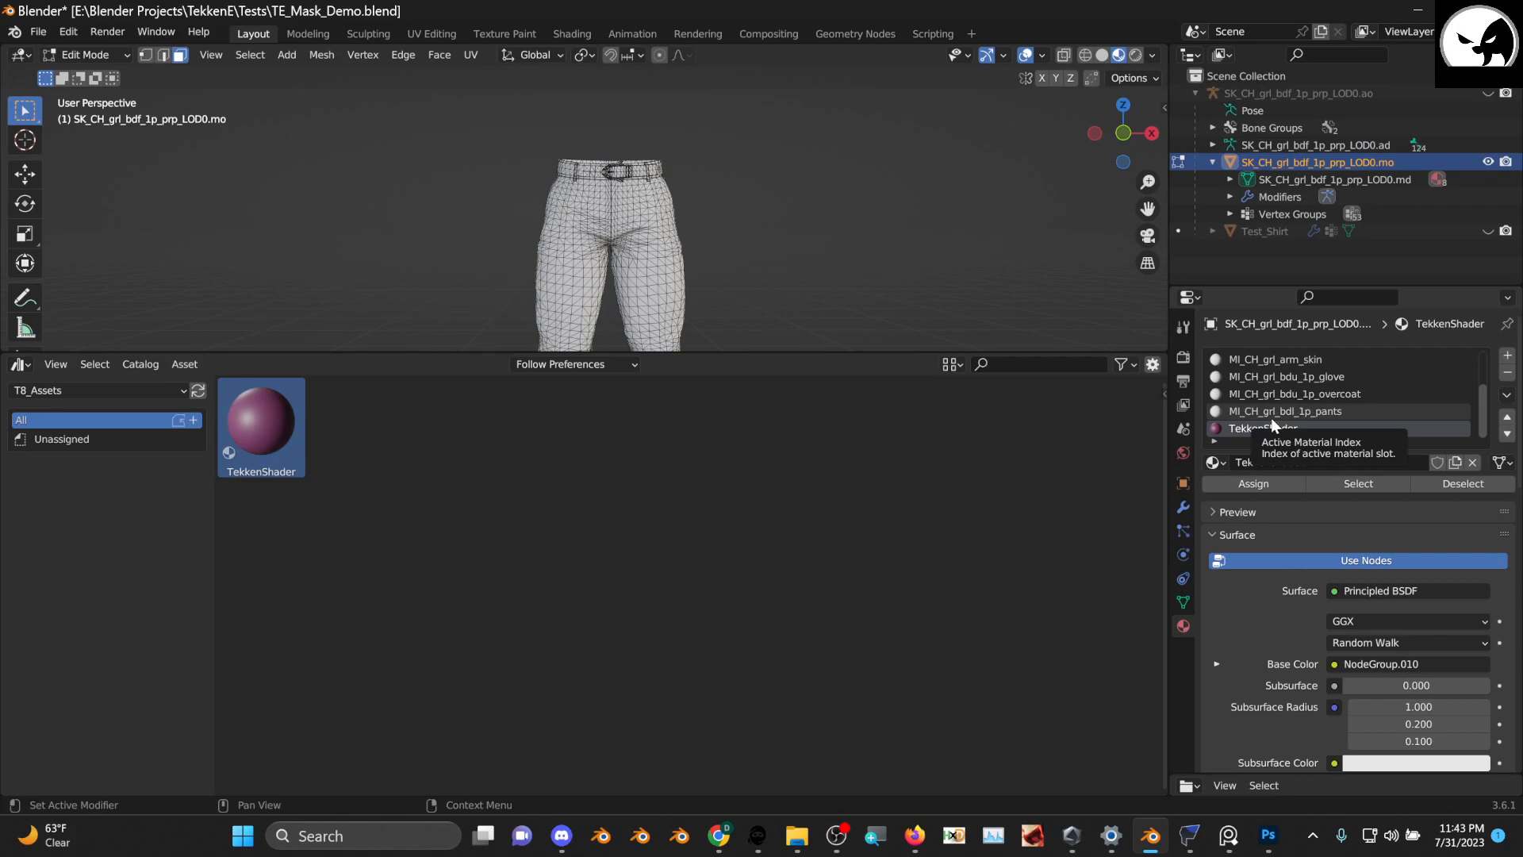
{"action": "left_click", "coordinate": [830, 571]}
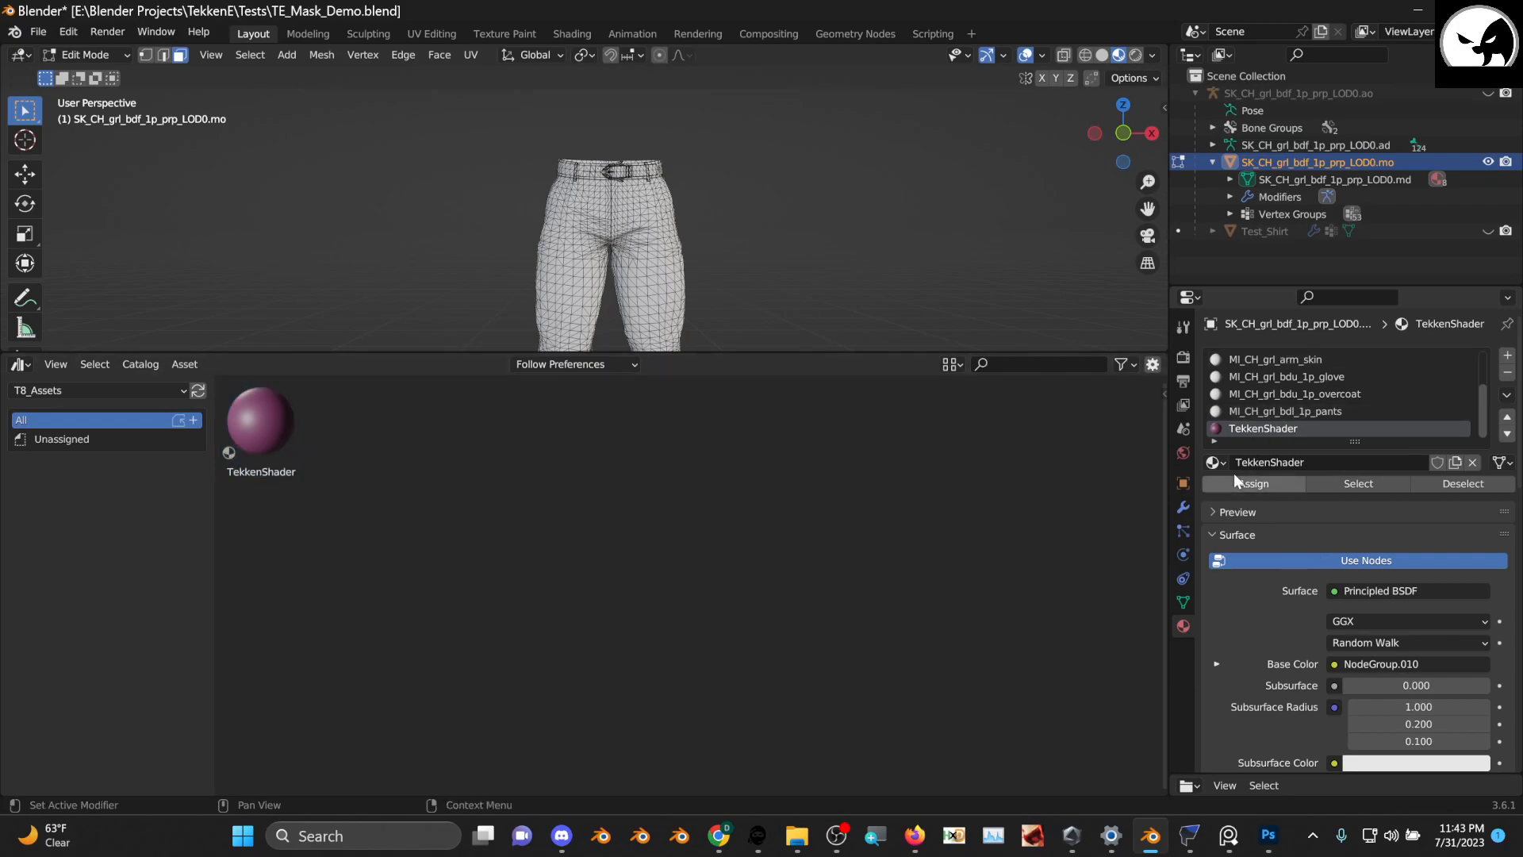
Return to the Shader Editor and copy the NodeGroup.011 node from the TekkenShader material
{"action": "left_click", "coordinate": [19, 364]}
{"action": "left_click", "coordinate": [121, 527]}
{"action": "middle_click_drag", "start_coordinate": [405, 554], "coordinate": [423, 470]}
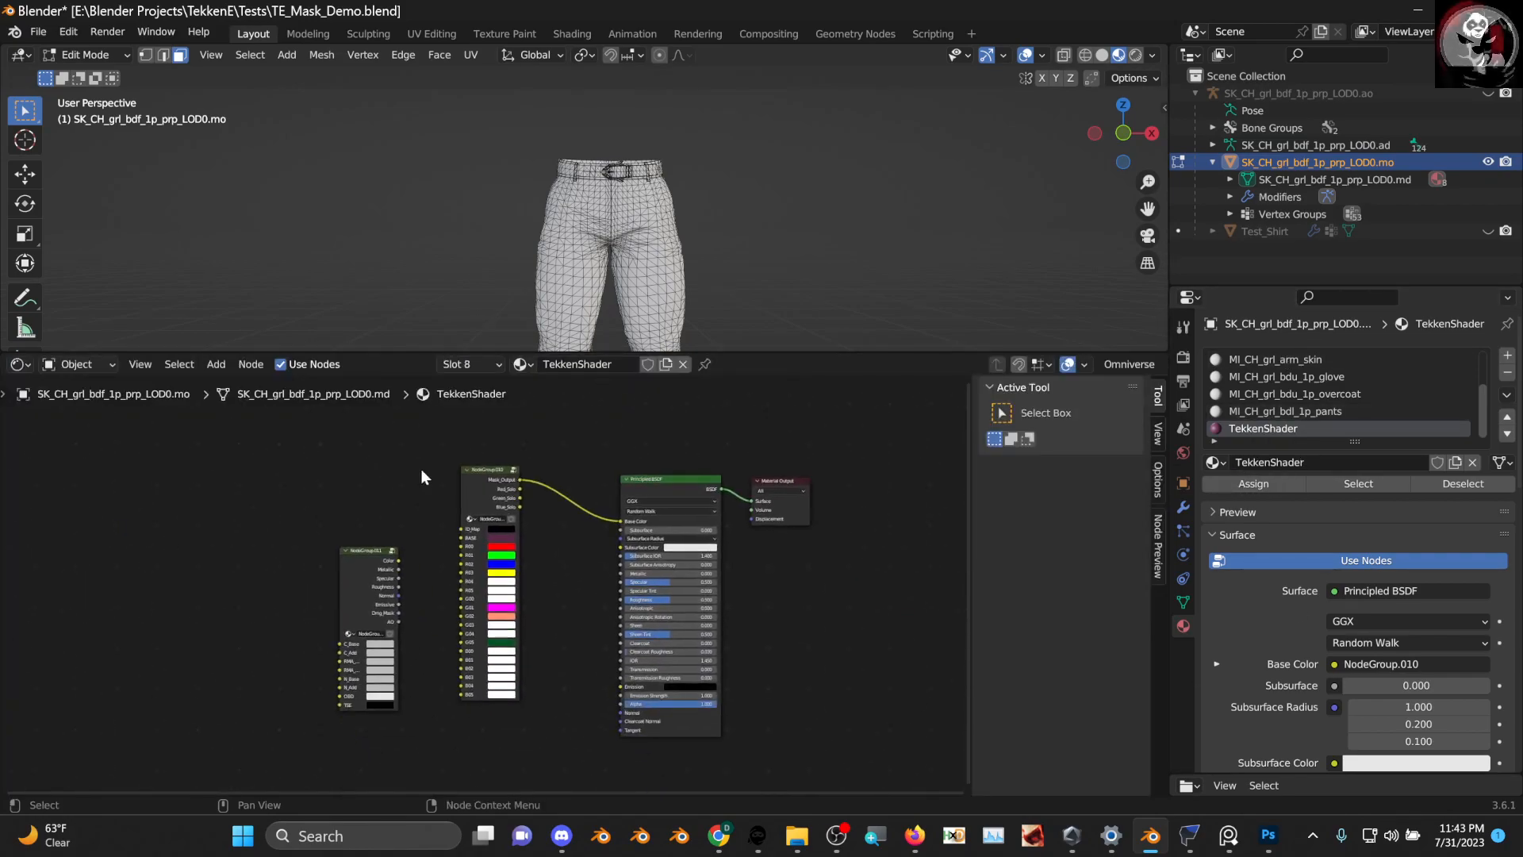
{"action": "scroll", "coordinate": [412, 555], "scroll_direction": "up", "scroll_amount": 5}
{"action": "left_click_drag", "start_coordinate": [369, 493], "coordinate": [398, 441]}
{"action": "right_click", "coordinate": [397, 438]}
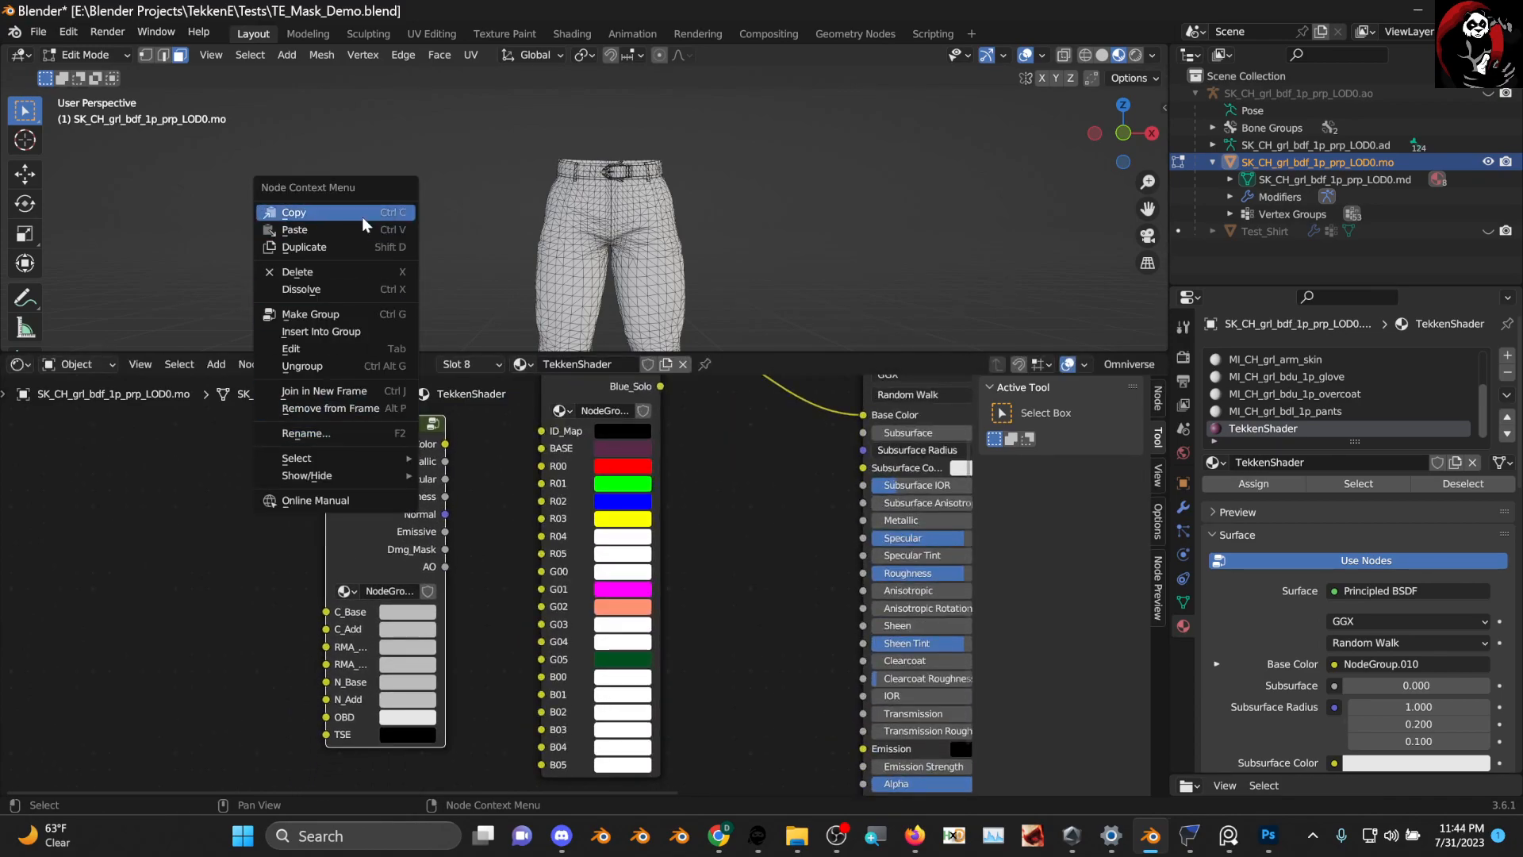
{"action": "scroll", "coordinate": [484, 587], "scroll_direction": "down", "scroll_amount": 2}
{"action": "scroll", "coordinate": [1330, 418], "scroll_direction": "up", "scroll_amount": 2}
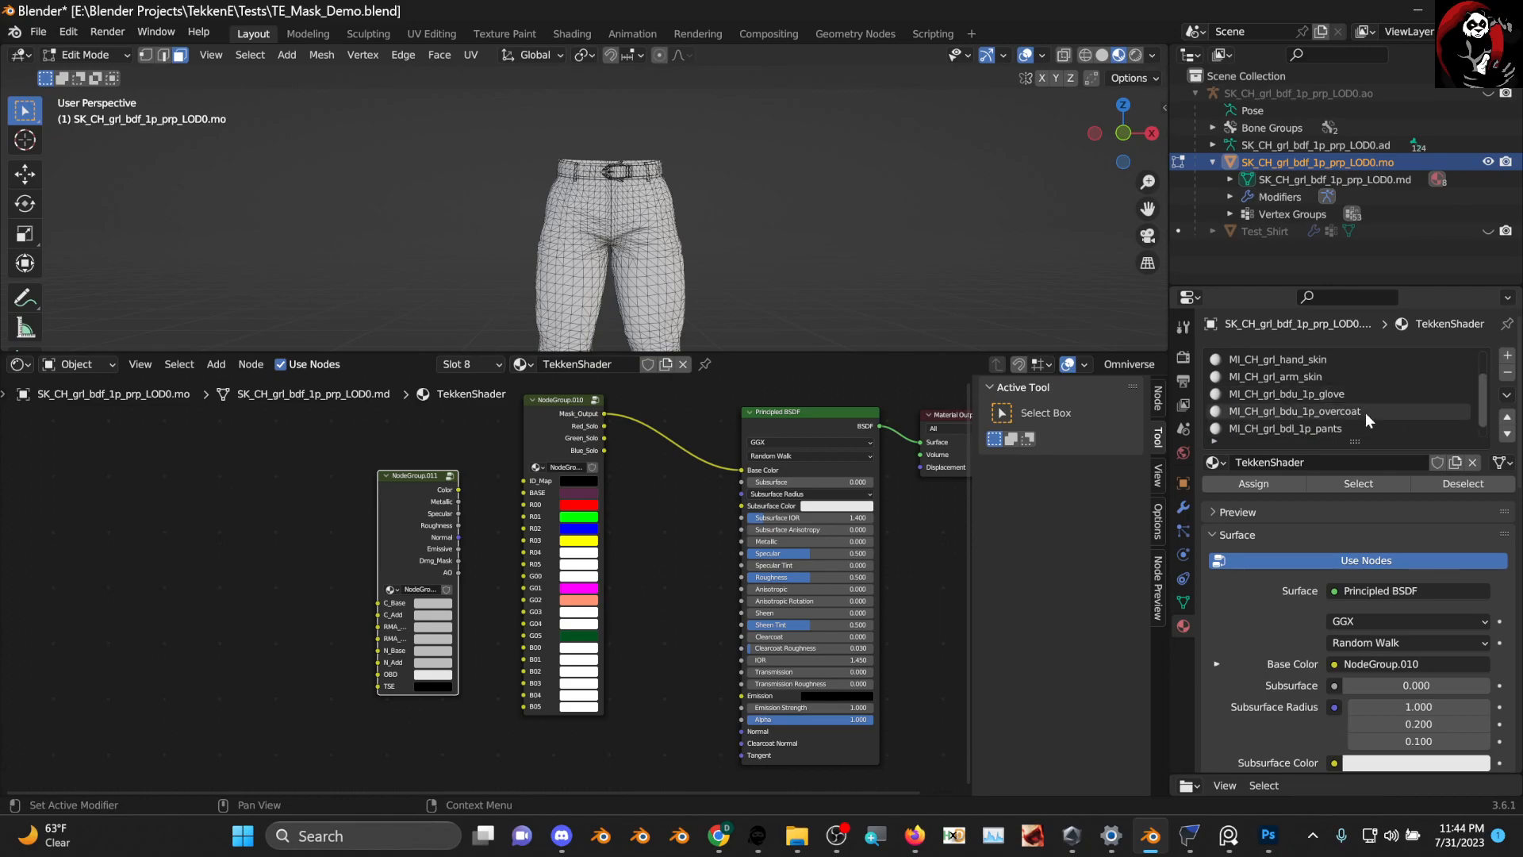
Paste the copied node group into the MI_CH_grl_bdl_1p_pants material, placing it beside the Principled BSDF's inputs
{"action": "left_click", "coordinate": [1337, 427]}
{"action": "right_click", "coordinate": [394, 540]}
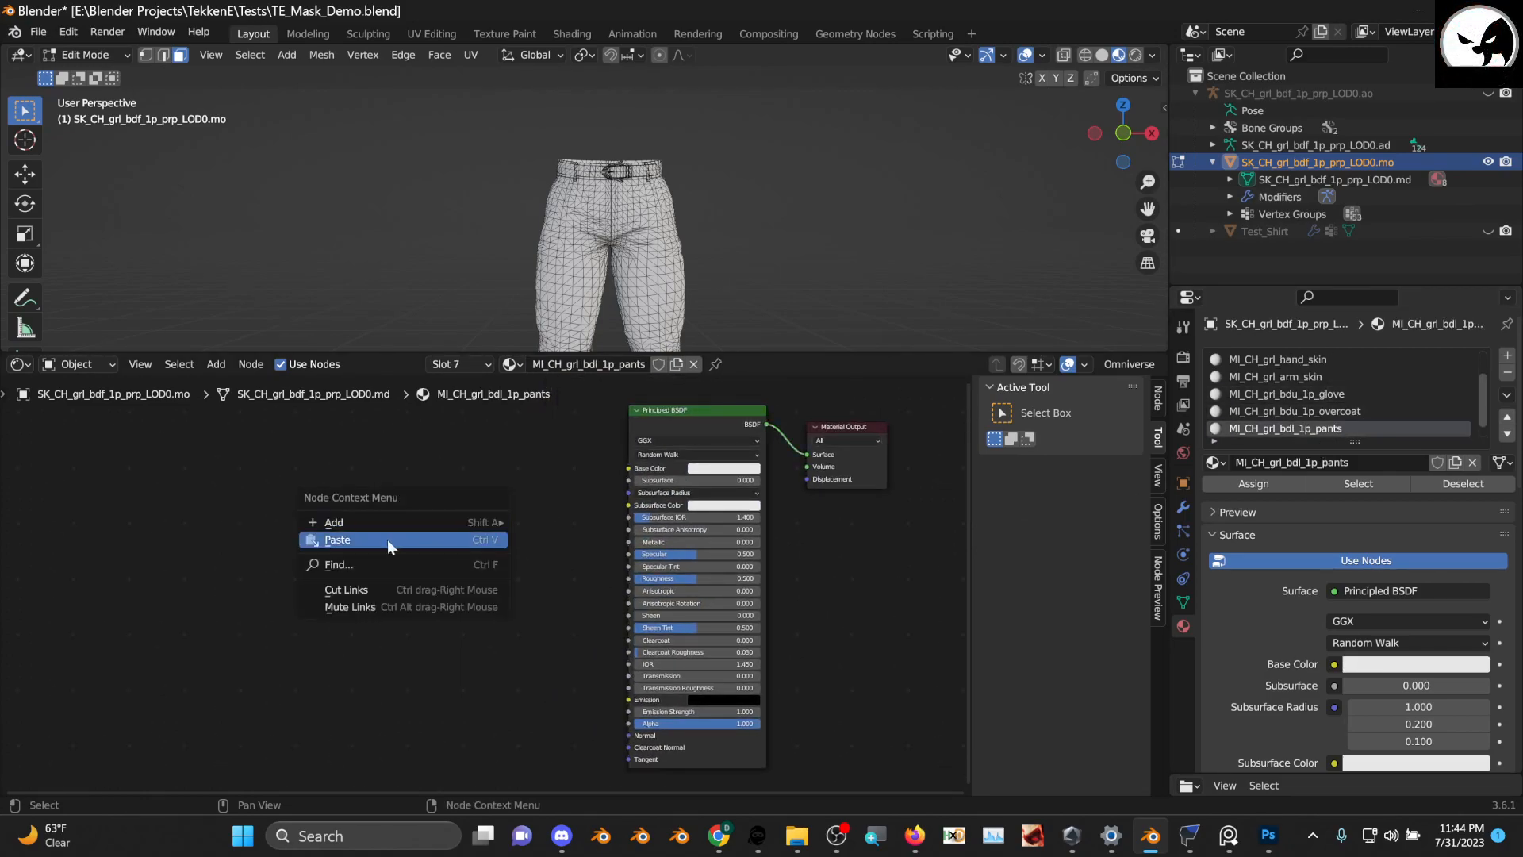
{"action": "left_click", "coordinate": [393, 540]}
{"action": "left_click", "coordinate": [476, 524]}
{"action": "scroll", "coordinate": [511, 522], "scroll_direction": "up", "scroll_amount": 3}
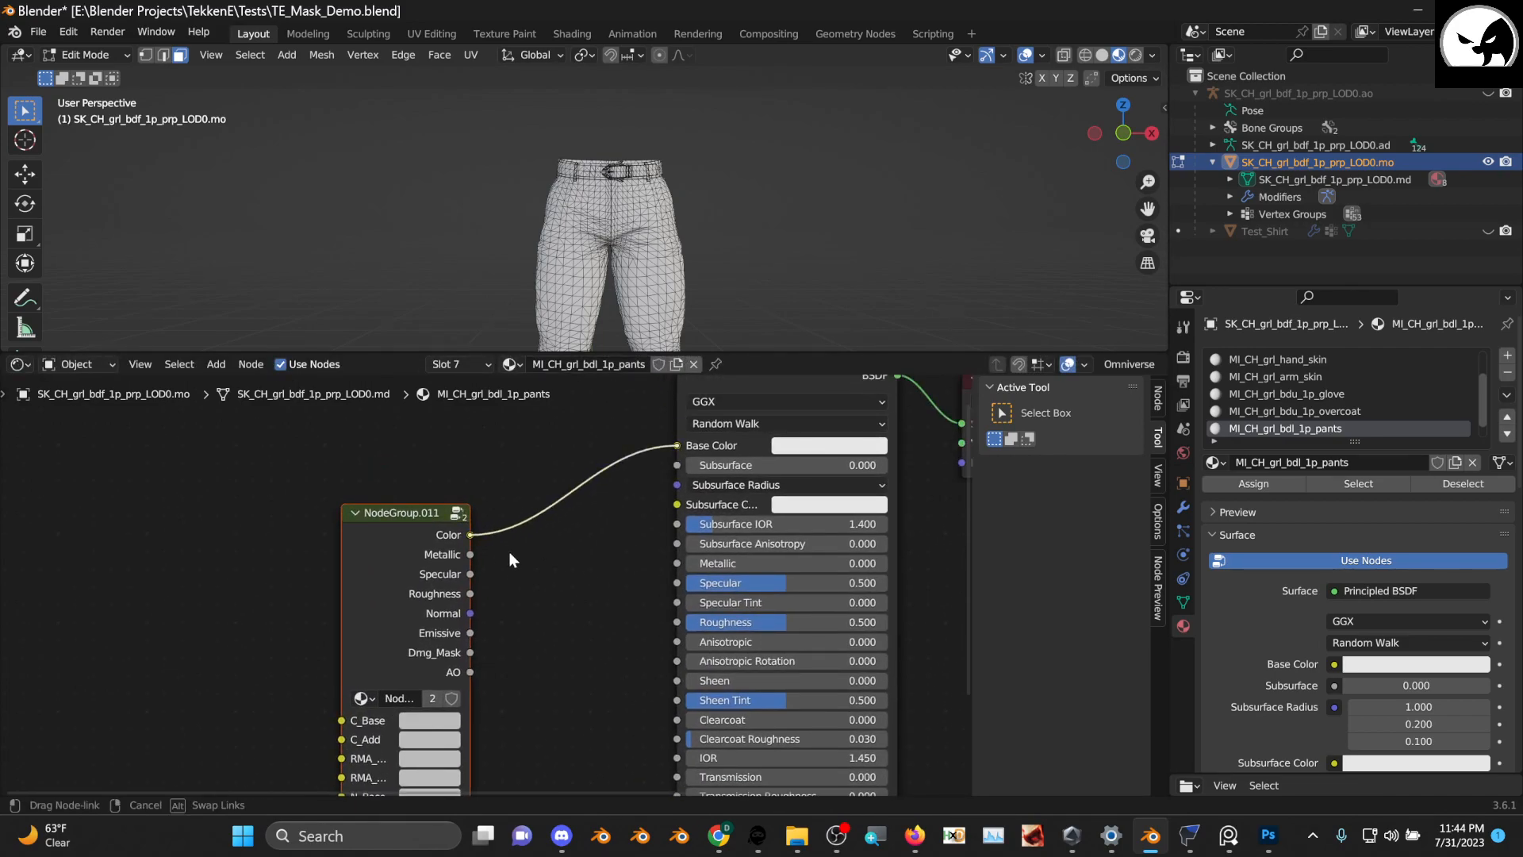
Connect the node group's Metallic, Specular, Roughness, Normal and Emissive outputs to the matching Principled BSDF inputs
{"action": "left_click_drag", "start_coordinate": [467, 556], "coordinate": [679, 561]}
{"action": "middle_click_drag", "start_coordinate": [559, 589], "coordinate": [448, 517]}
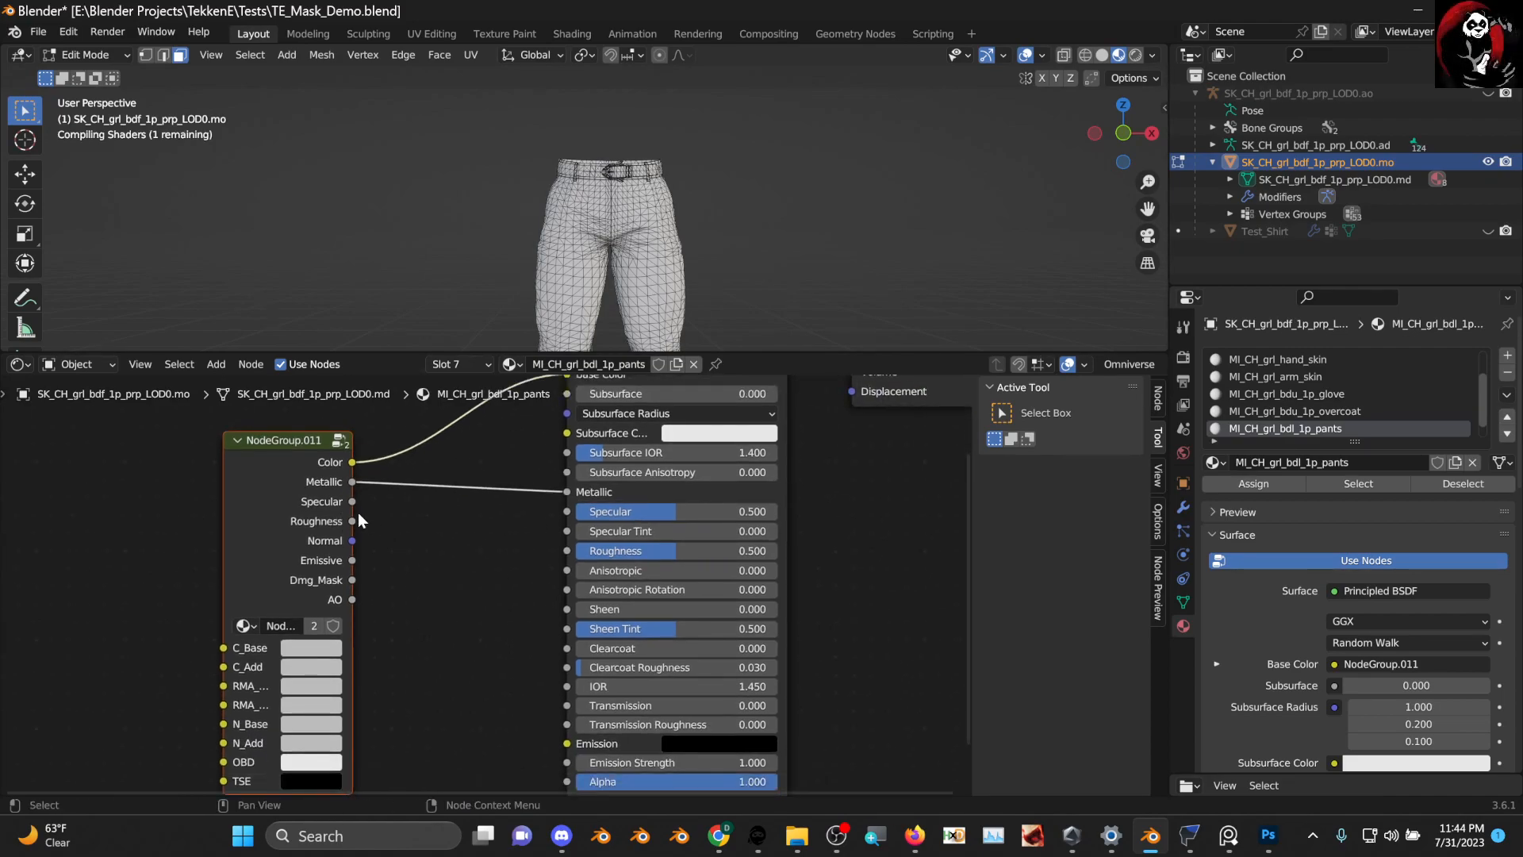
{"action": "left_click_drag", "start_coordinate": [354, 502], "coordinate": [567, 516]}
{"action": "right_click", "coordinate": [355, 508]}
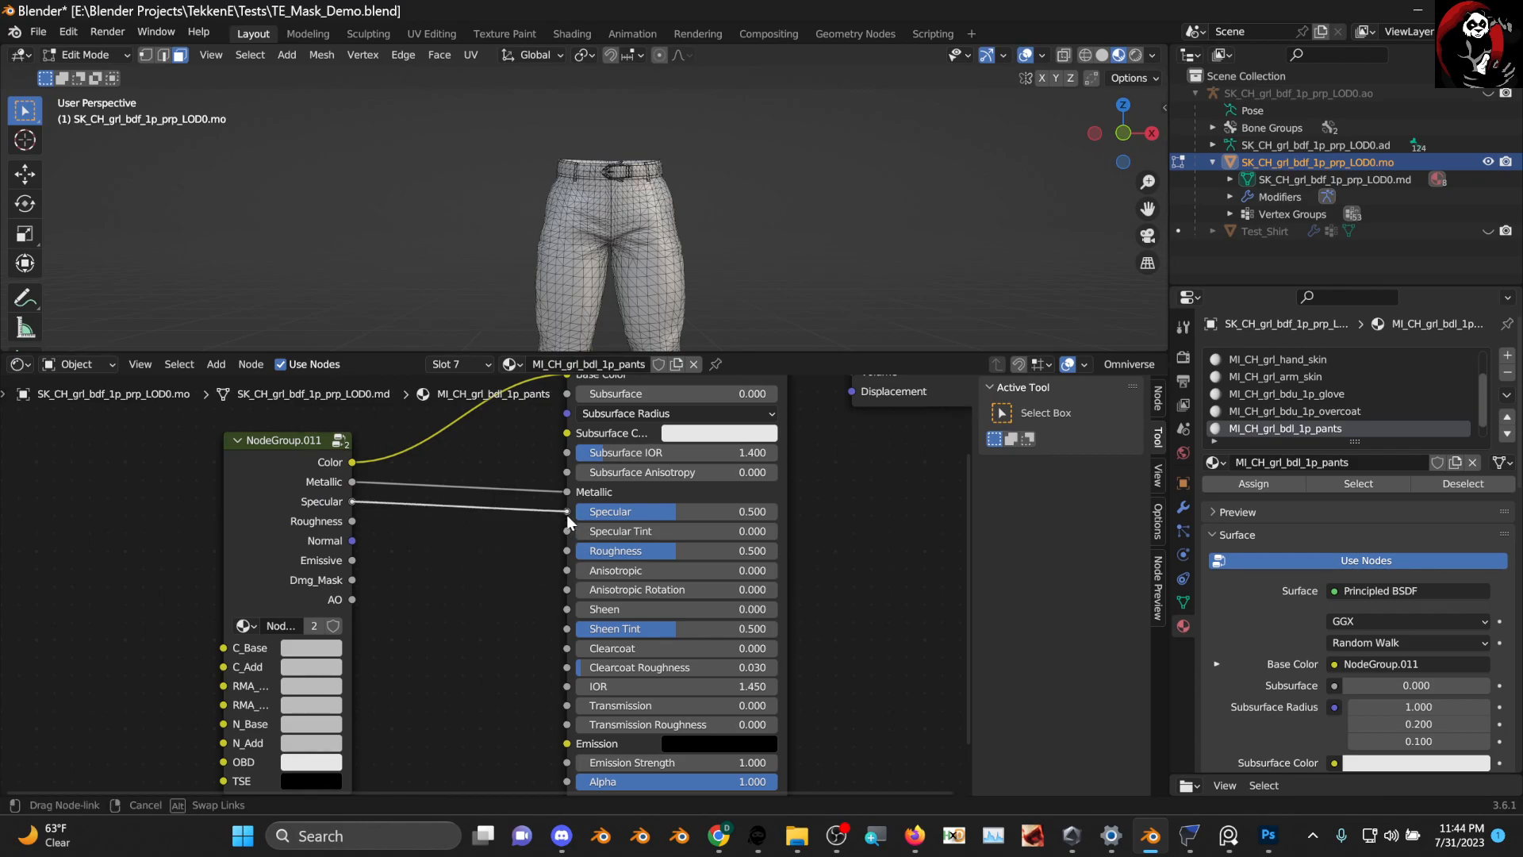
{"action": "left_click_drag", "start_coordinate": [353, 522], "coordinate": [385, 520]}
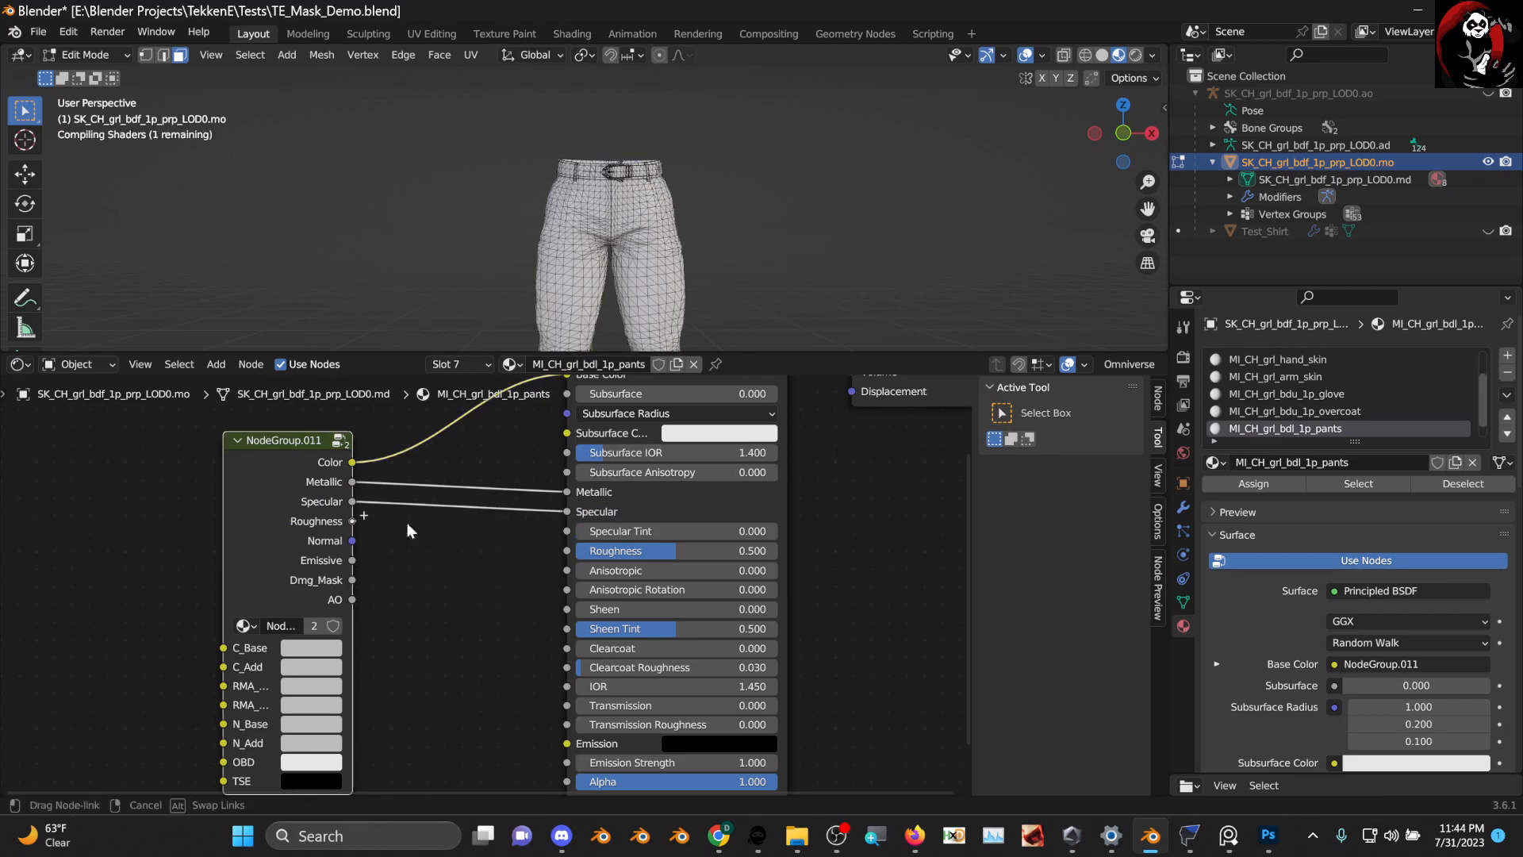
{"action": "left_click_drag", "start_coordinate": [574, 549], "coordinate": [567, 551]}
{"action": "left_click_drag", "start_coordinate": [352, 540], "coordinate": [566, 730]}
{"action": "left_click_drag", "start_coordinate": [442, 632], "coordinate": [566, 673]}
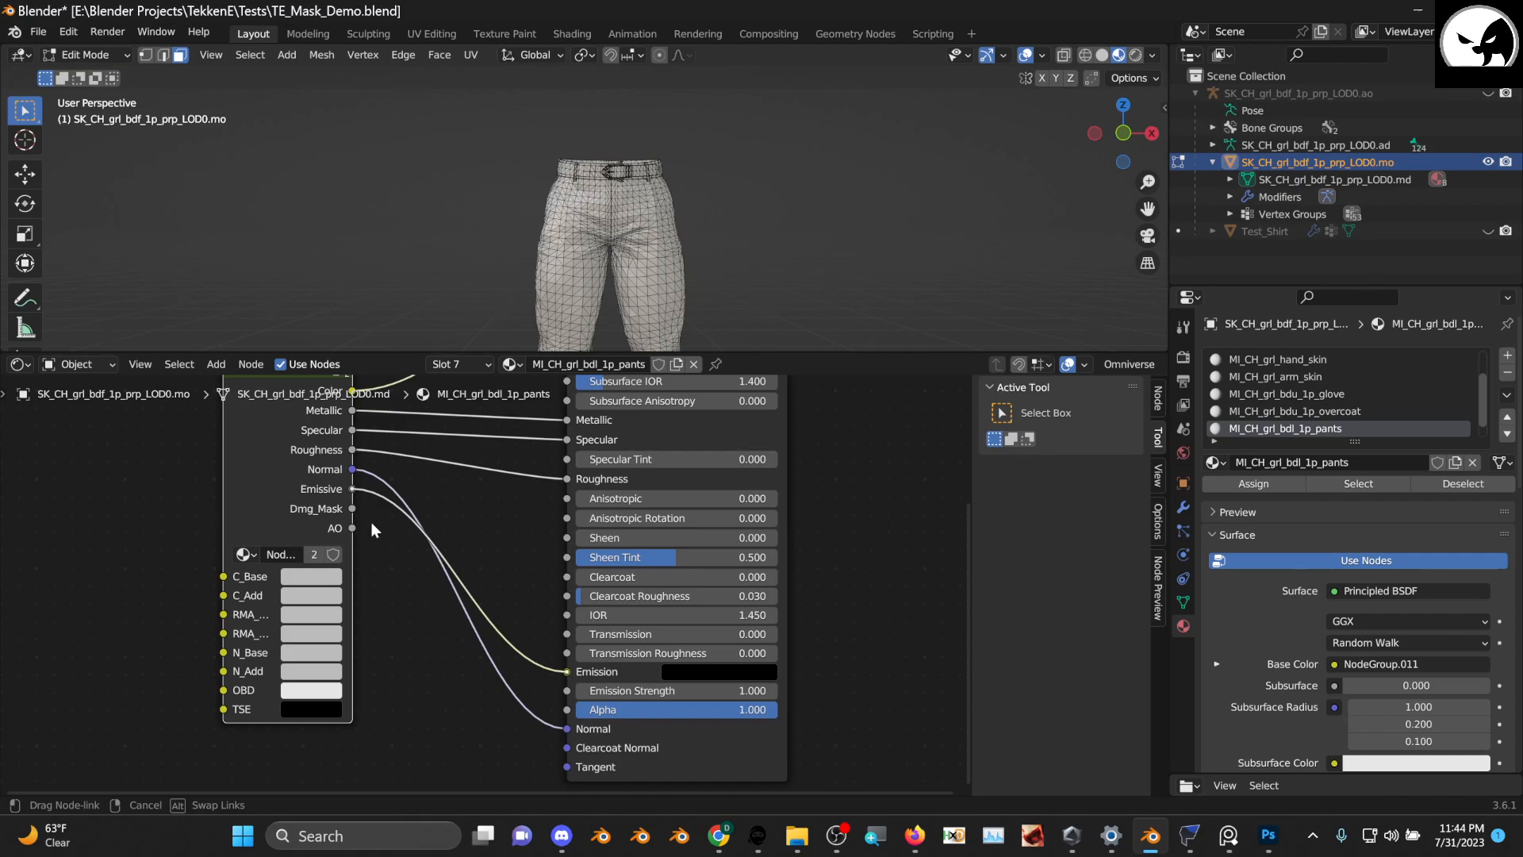
Open NodeGroup.011 for editing and examine how its Group Input sockets feed the inner nodes
{"action": "scroll", "coordinate": [392, 529], "scroll_direction": "down", "scroll_amount": 2}
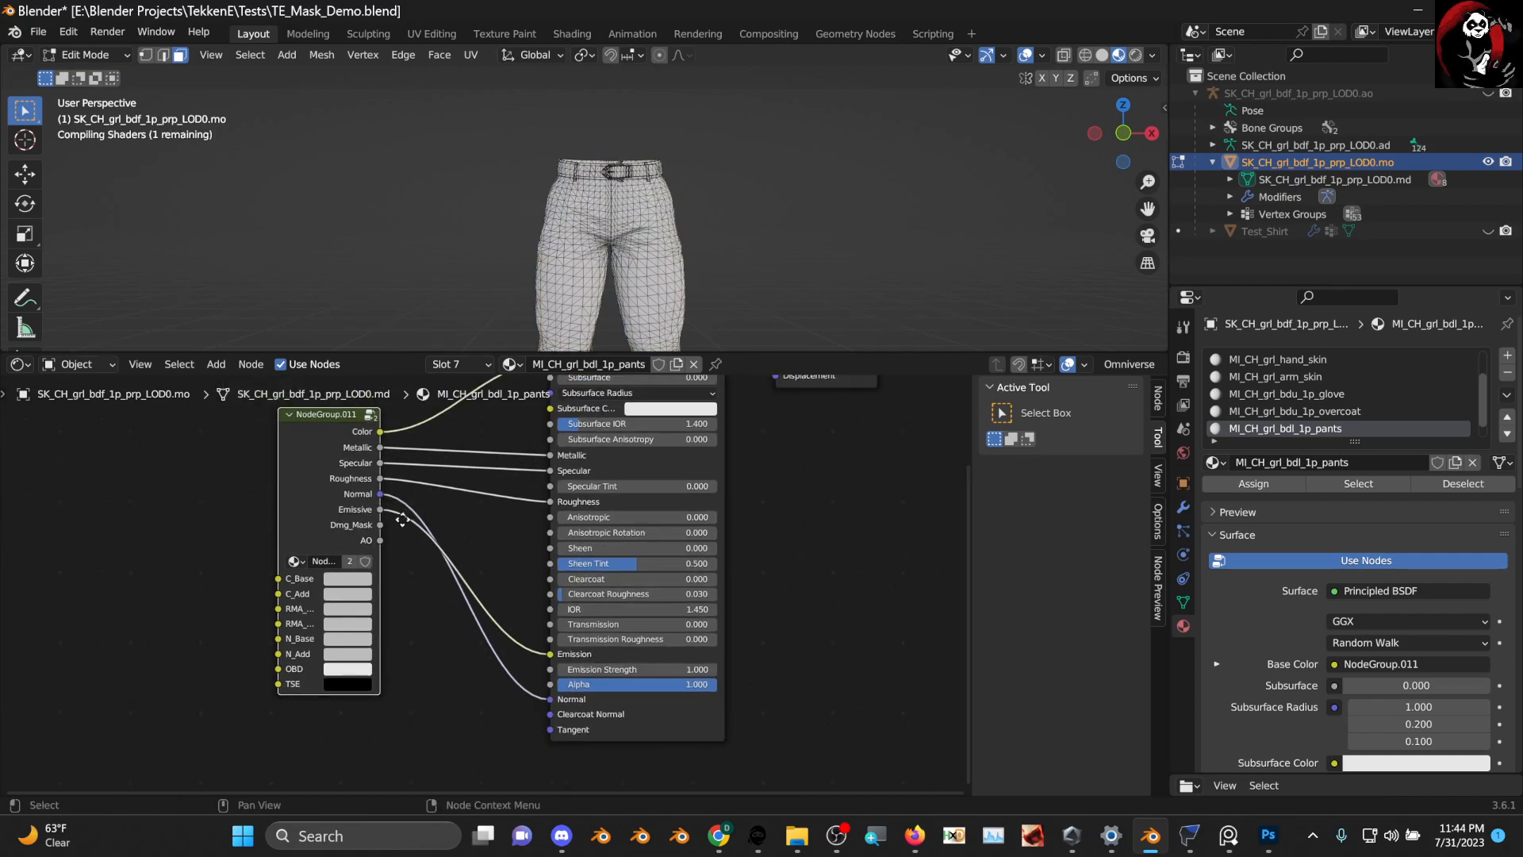
{"action": "middle_click_drag", "start_coordinate": [362, 442], "coordinate": [344, 424]}
{"action": "scroll", "coordinate": [344, 424], "scroll_direction": "up", "scroll_amount": 1}
{"action": "left_click_drag", "start_coordinate": [343, 475], "coordinate": [314, 495]}
{"action": "middle_click_drag", "start_coordinate": [394, 580], "coordinate": [635, 550]}
{"action": "left_click", "coordinate": [350, 453]}
{"action": "scroll", "coordinate": [238, 607], "scroll_direction": "down", "scroll_amount": 3}
{"action": "middle_click_drag", "start_coordinate": [238, 607], "coordinate": [666, 534]}
{"action": "scroll", "coordinate": [361, 548], "scroll_direction": "up", "scroll_amount": 1}
{"action": "middle_click_drag", "start_coordinate": [361, 550], "coordinate": [729, 579]}
{"action": "middle_click_drag", "start_coordinate": [227, 560], "coordinate": [508, 595]}
{"action": "middle_click_drag", "start_coordinate": [269, 555], "coordinate": [330, 785]}
{"action": "scroll", "coordinate": [333, 717], "scroll_direction": "up", "scroll_amount": 3}
{"action": "middle_click_drag", "start_coordinate": [342, 679], "coordinate": [236, 579]}
{"action": "scroll", "coordinate": [357, 690], "scroll_direction": "up", "scroll_amount": 2}
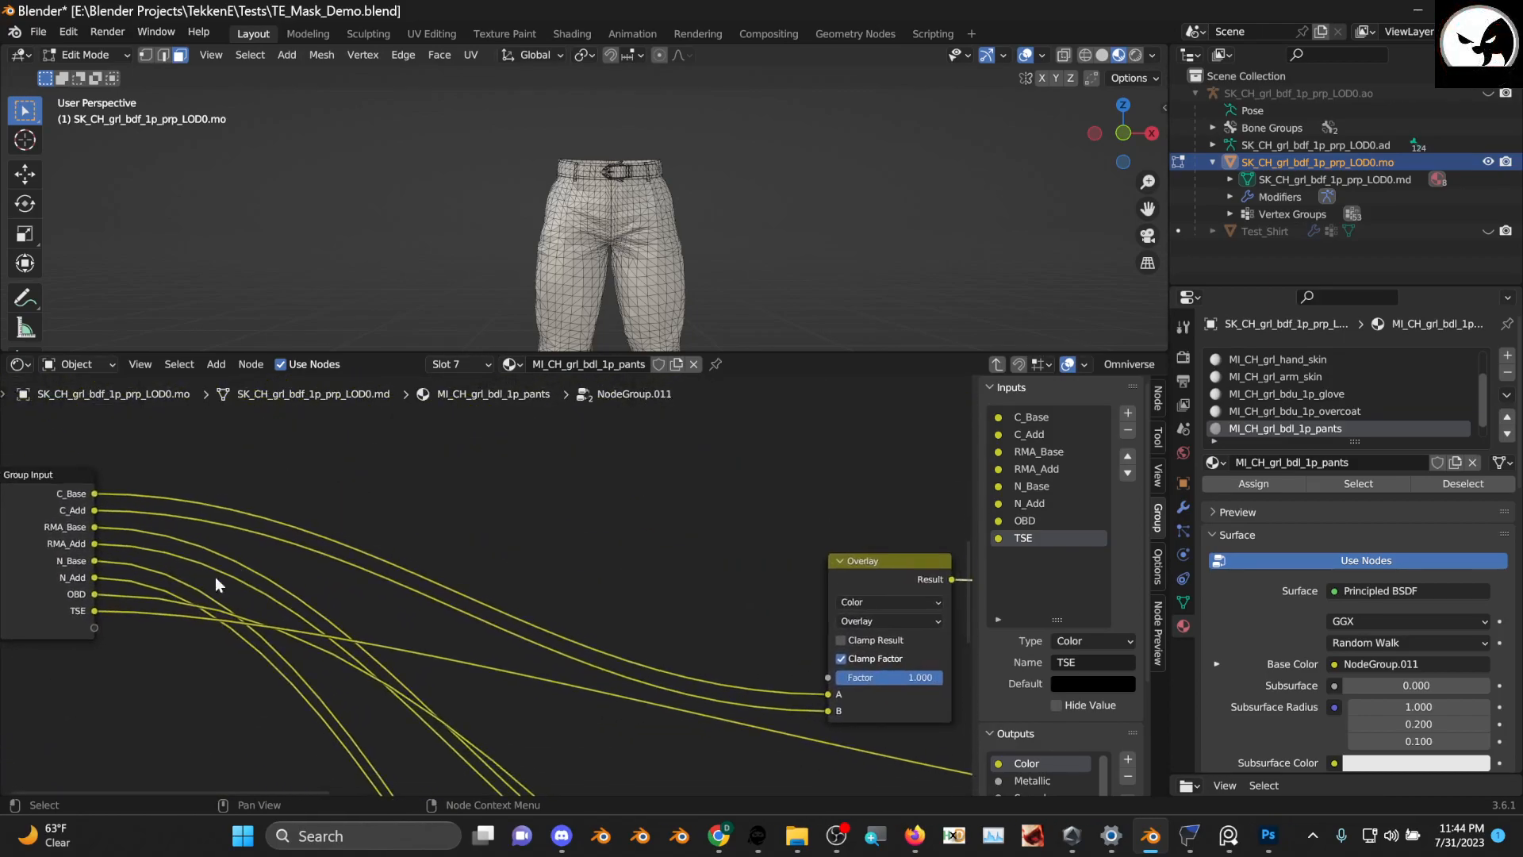
Rearrange the nodes inside NodeGroup.011 and add an Alpha output to the group
{"action": "scroll", "coordinate": [496, 643], "scroll_direction": "down", "scroll_amount": 2}
{"action": "left_click_drag", "start_coordinate": [752, 577], "coordinate": [736, 530]}
{"action": "middle_click_drag", "start_coordinate": [693, 594], "coordinate": [282, 483]}
{"action": "left_click_drag", "start_coordinate": [734, 586], "coordinate": [710, 547]}
{"action": "middle_click_drag", "start_coordinate": [545, 552], "coordinate": [652, 517]}
{"action": "left_click_drag", "start_coordinate": [550, 638], "coordinate": [632, 638]}
{"action": "middle_click_drag", "start_coordinate": [689, 655], "coordinate": [559, 504]}
{"action": "middle_click_drag", "start_coordinate": [466, 663], "coordinate": [339, 538]}
{"action": "left_click_drag", "start_coordinate": [667, 679], "coordinate": [700, 664]}
{"action": "middle_click_drag", "start_coordinate": [865, 714], "coordinate": [536, 729]}
{"action": "left_click_drag", "start_coordinate": [404, 701], "coordinate": [859, 597]}
{"action": "middle_click_drag", "start_coordinate": [166, 783], "coordinate": [770, 637]}
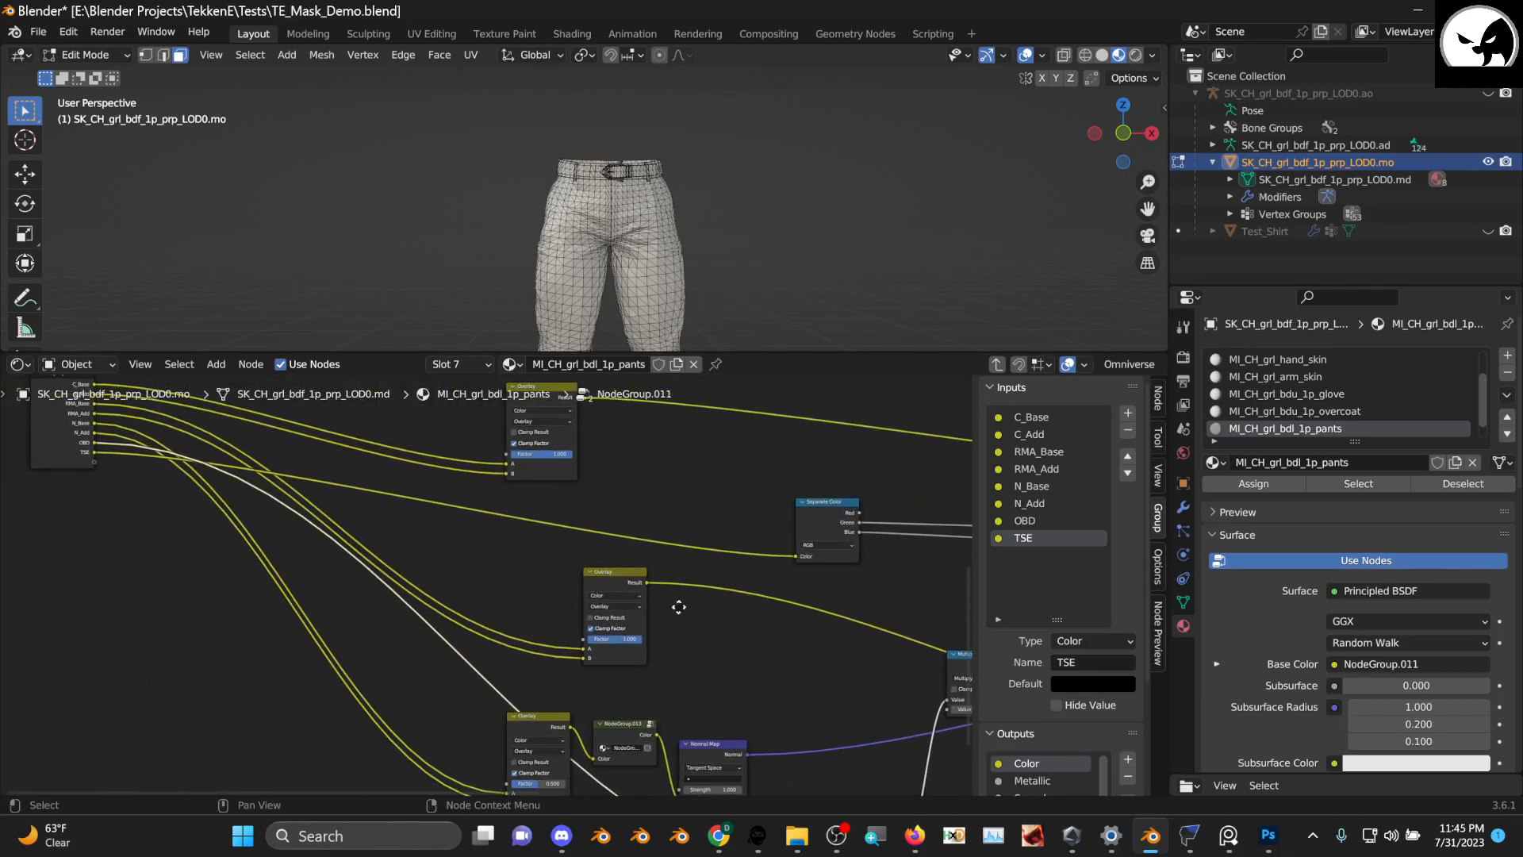
Move the Overlay node feeding the normal map branch slightly away from its neighbour and check the group's outputs list
{"action": "middle_click_drag", "start_coordinate": [512, 731], "coordinate": [179, 567]}
{"action": "left_click", "coordinate": [179, 567]}
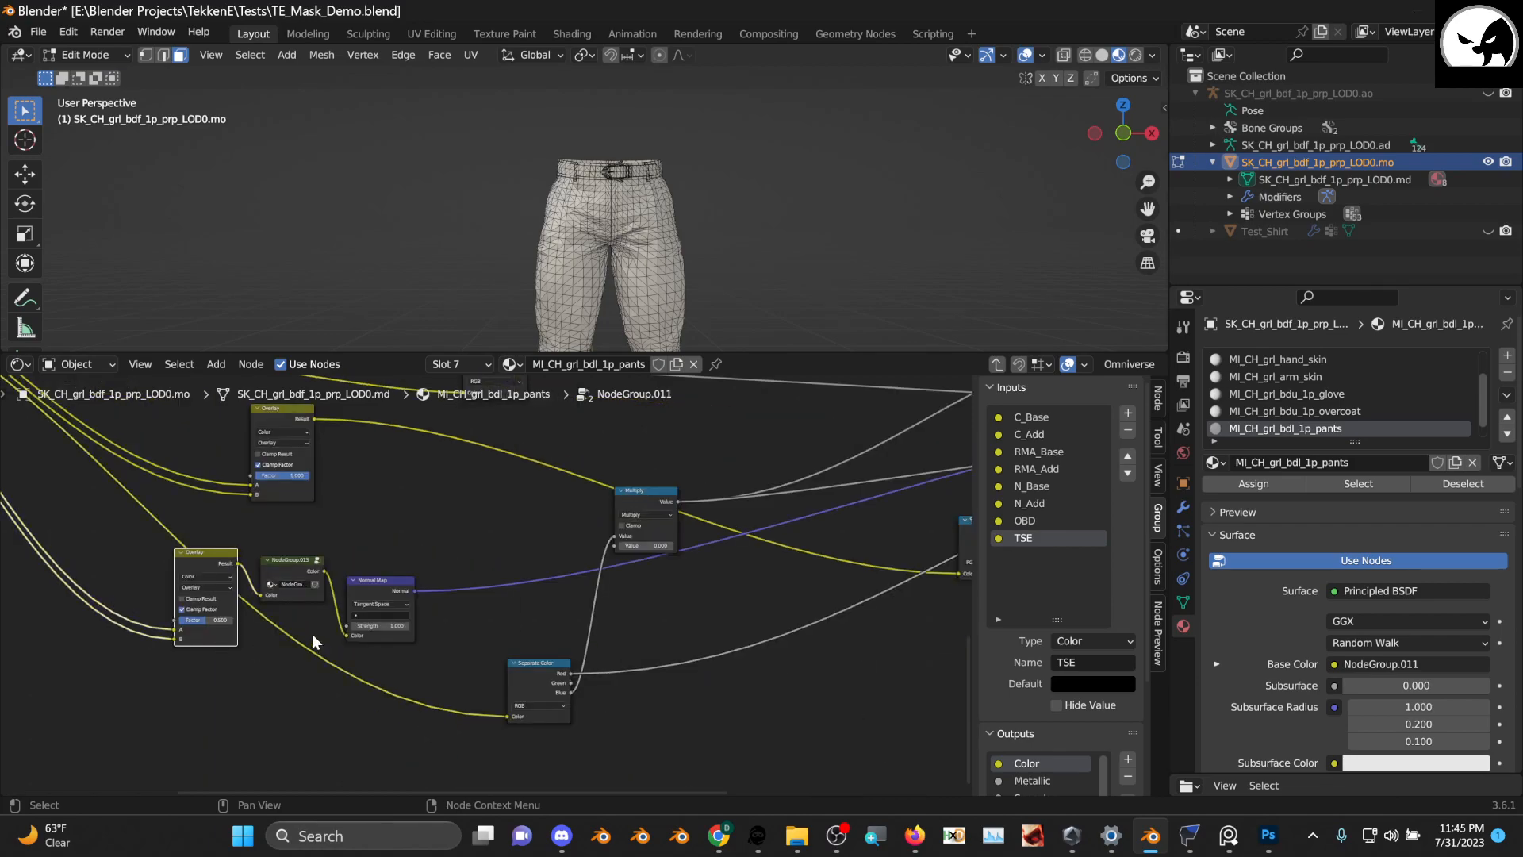
{"action": "left_click_drag", "start_coordinate": [179, 577], "coordinate": [151, 596]}
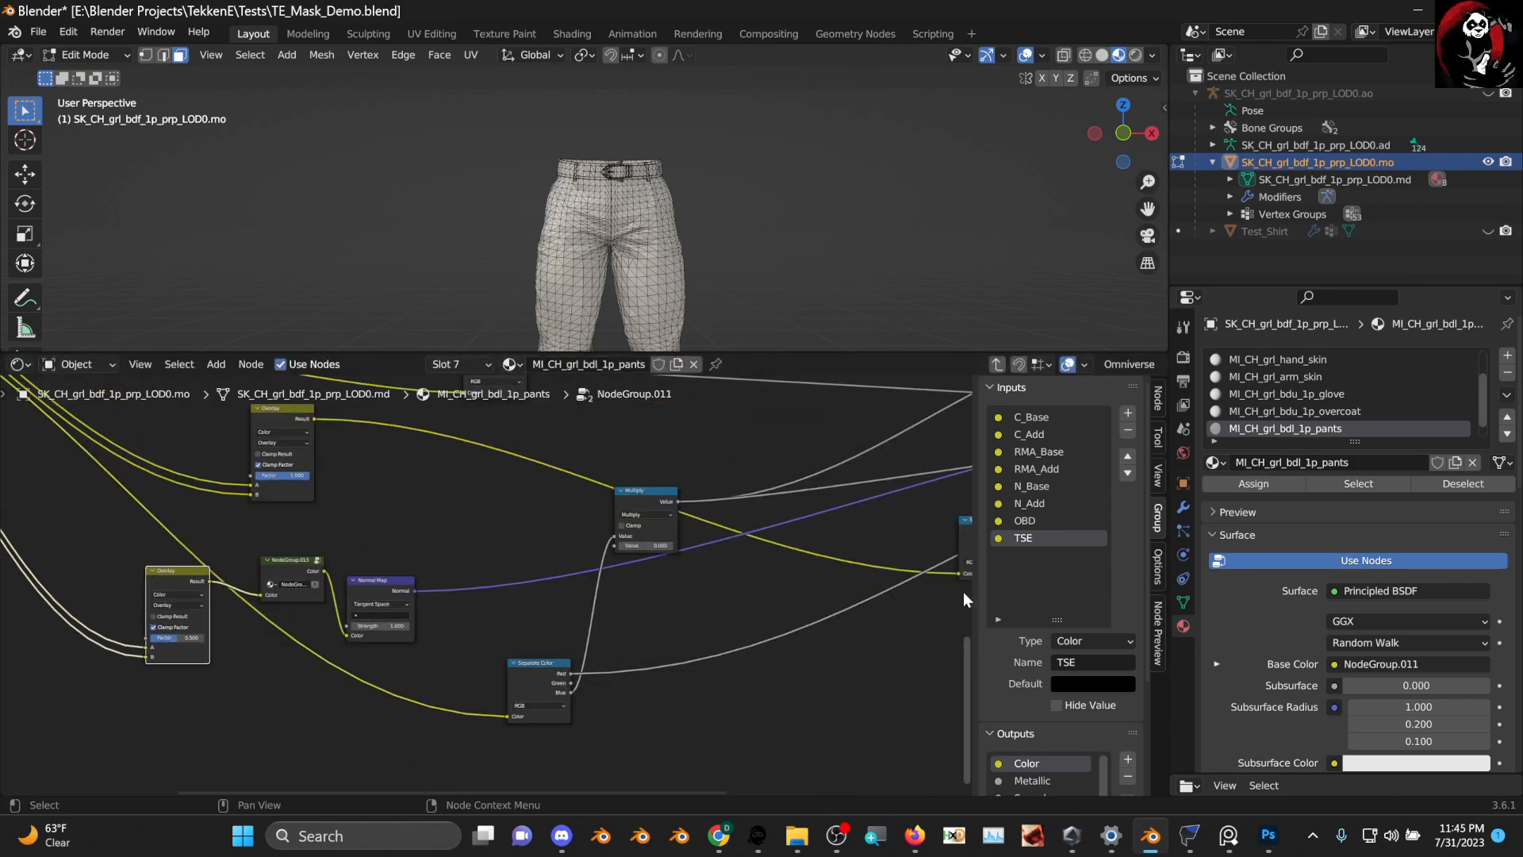
{"action": "scroll", "coordinate": [1097, 657], "scroll_direction": "down", "scroll_amount": 3}
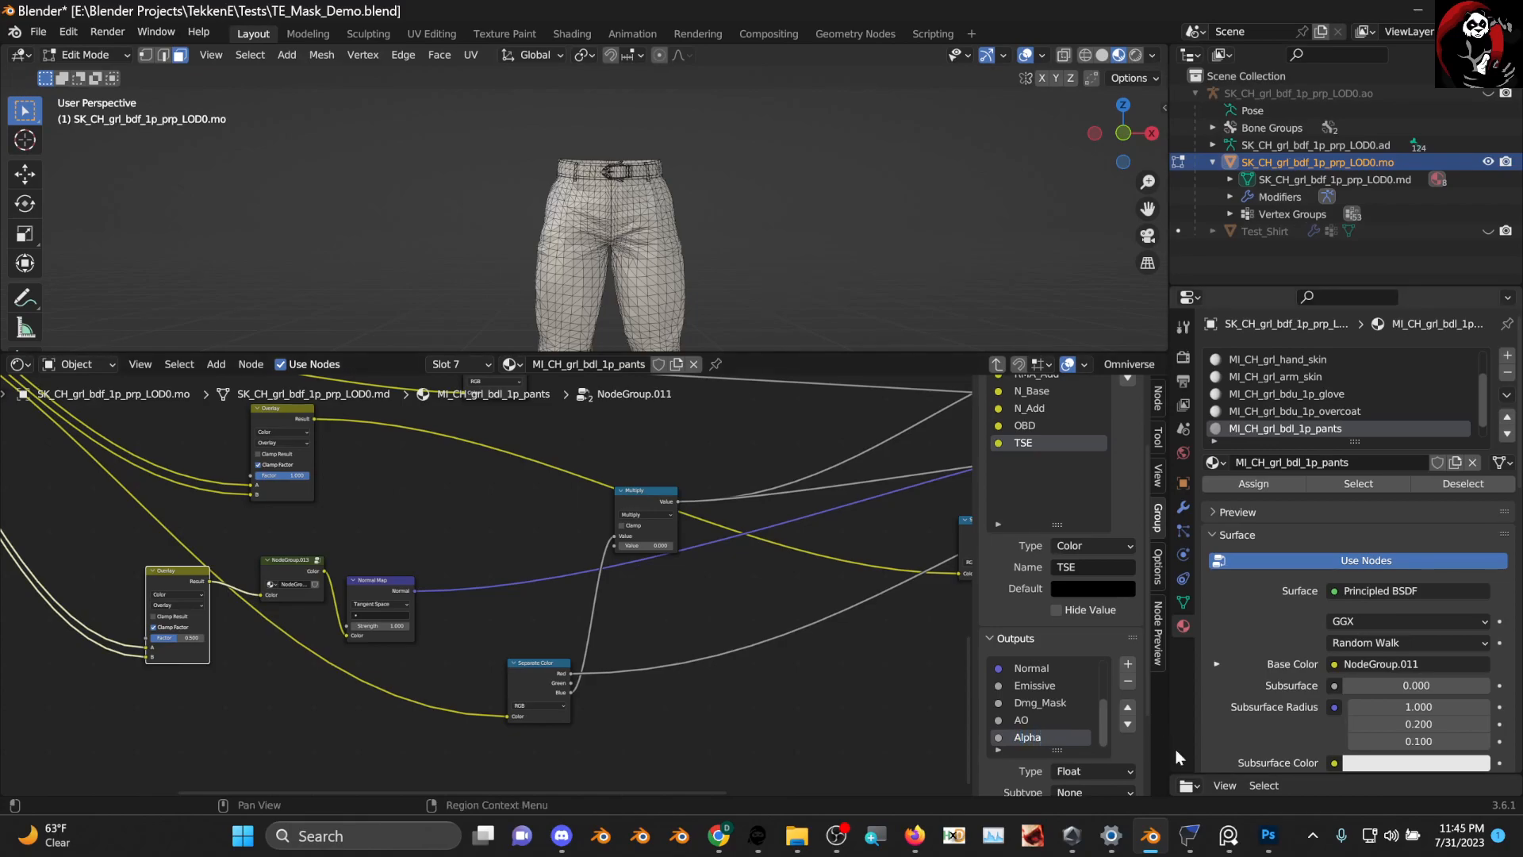
Return to the pants material's node tree and connect the group's Alpha output to the Principled BSDF's Alpha input
{"action": "left_click", "coordinate": [998, 366]}
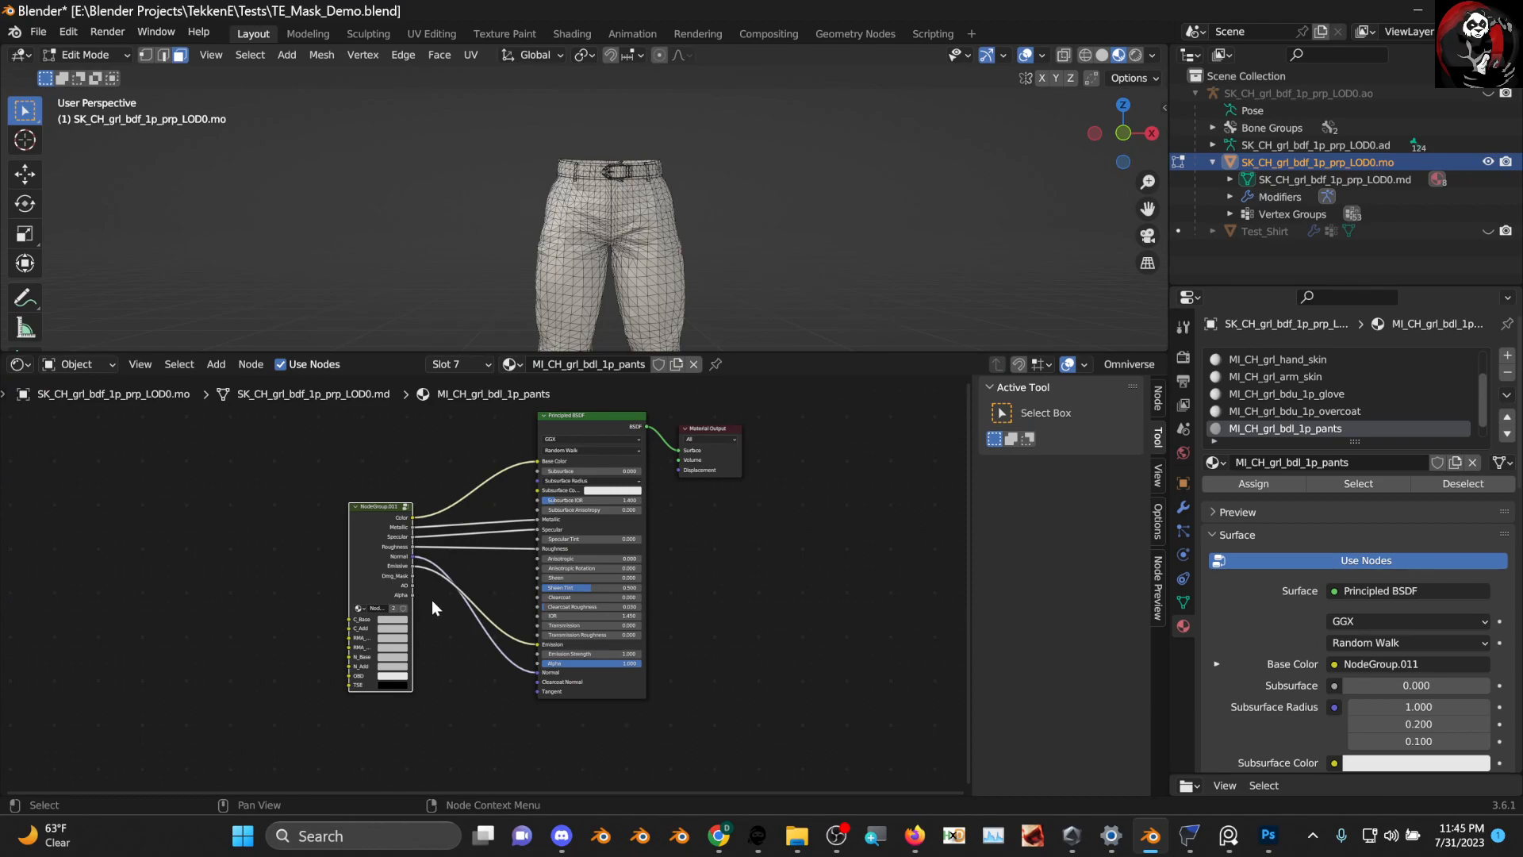
{"action": "scroll", "coordinate": [432, 599], "scroll_direction": "up", "scroll_amount": 2}
{"action": "left_click_drag", "start_coordinate": [368, 602], "coordinate": [568, 709]}
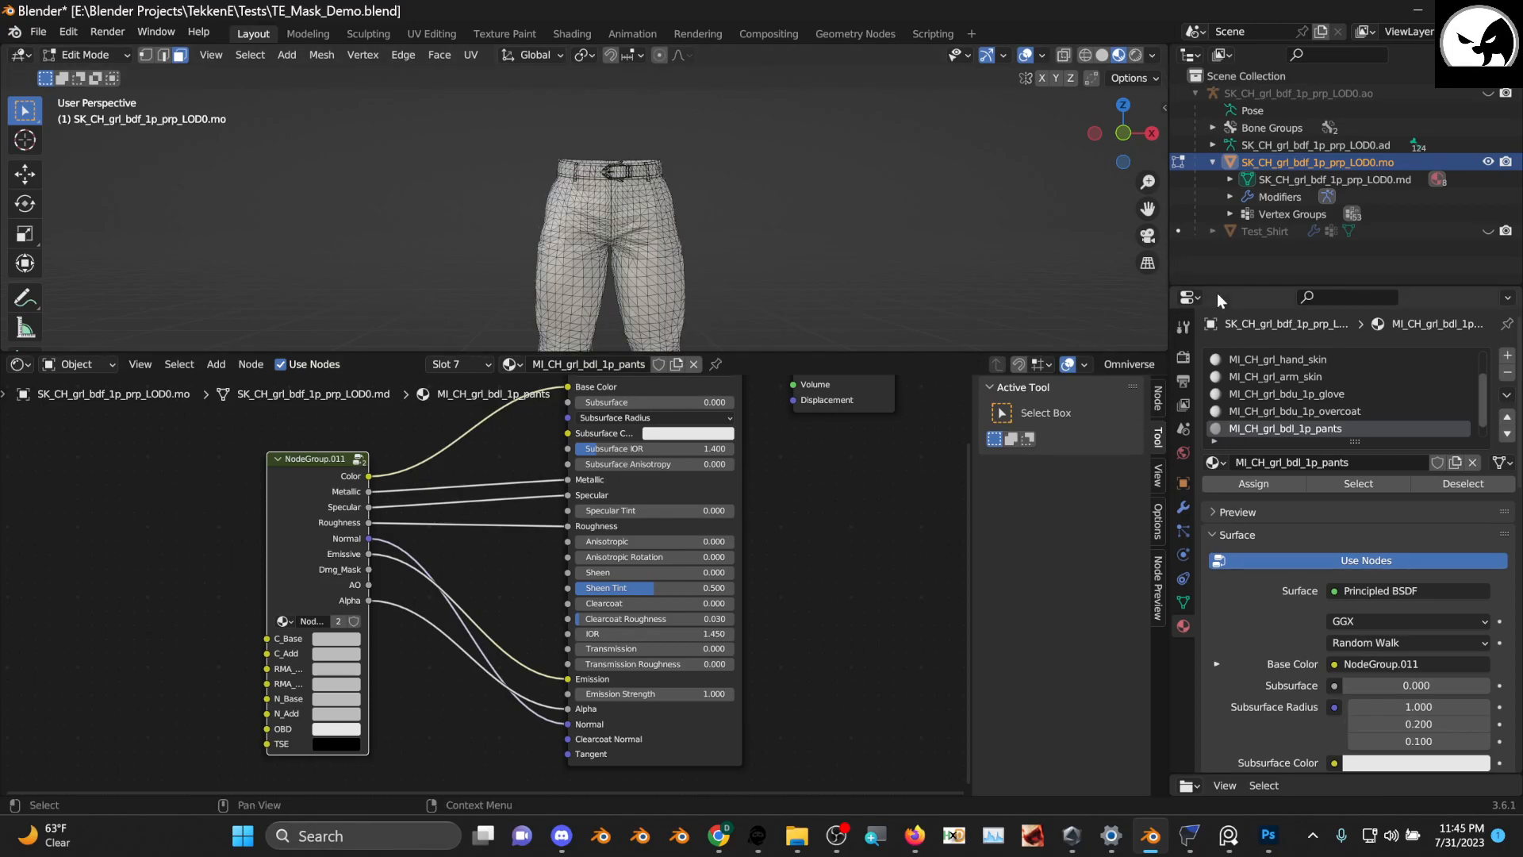
Enlarge the File Browser area and filter the textures folder by "pants"
{"action": "left_click_drag", "start_coordinate": [1252, 776], "coordinate": [1256, 354]}
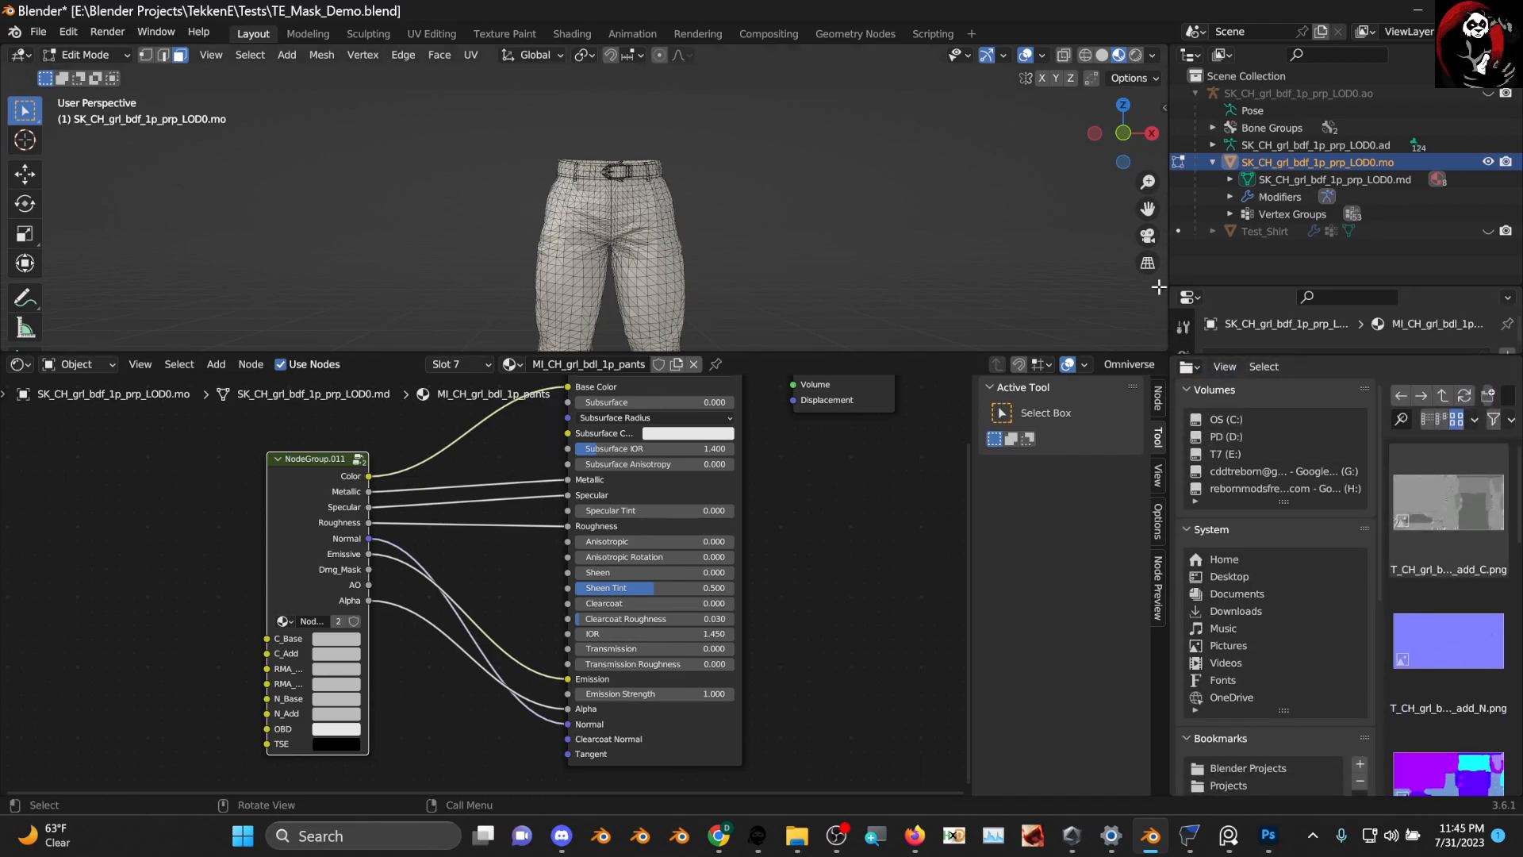
{"action": "left_click_drag", "start_coordinate": [1168, 274], "coordinate": [1000, 295]}
{"action": "left_click_drag", "start_coordinate": [1118, 346], "coordinate": [1149, 335]}
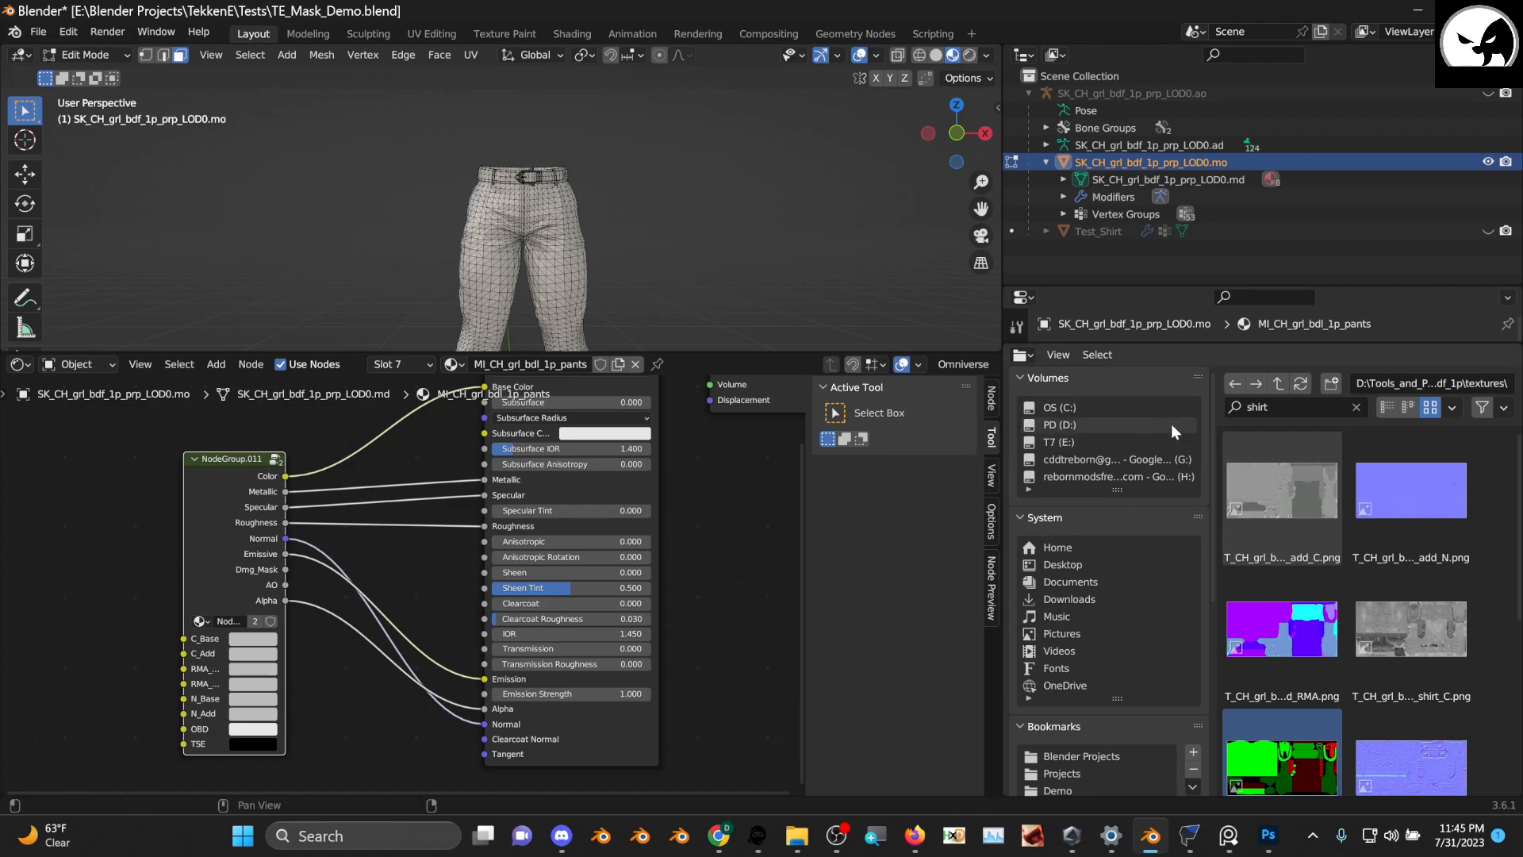
{"action": "scroll", "coordinate": [1114, 673], "scroll_direction": "down", "scroll_amount": 3}
{"action": "scroll", "coordinate": [1225, 688], "scroll_direction": "down", "scroll_amount": 2}
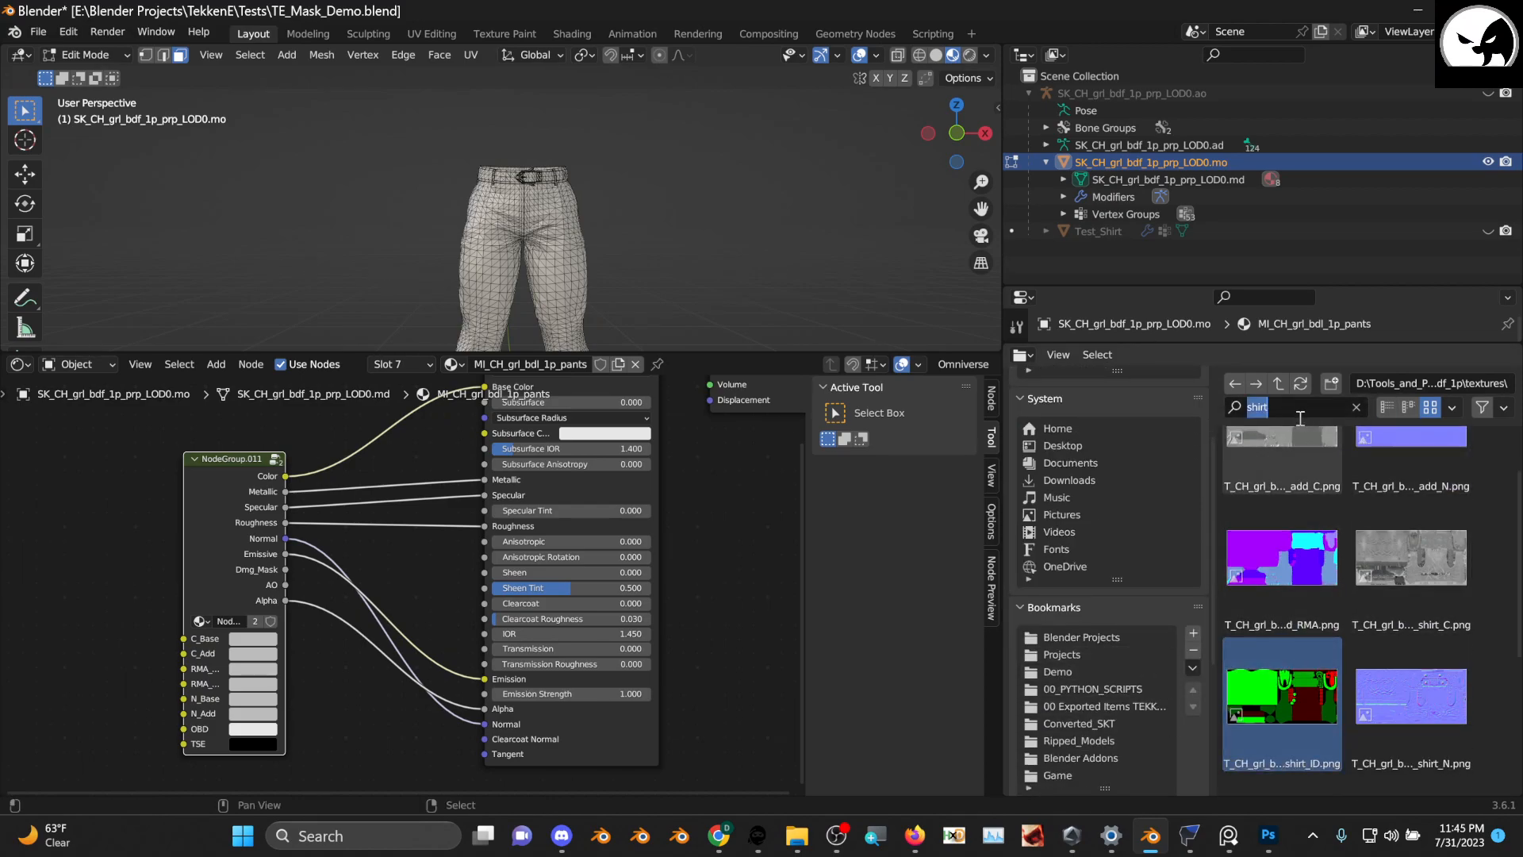
{"action": "type", "text": "pants"}
{"action": "key", "text": "Return"}
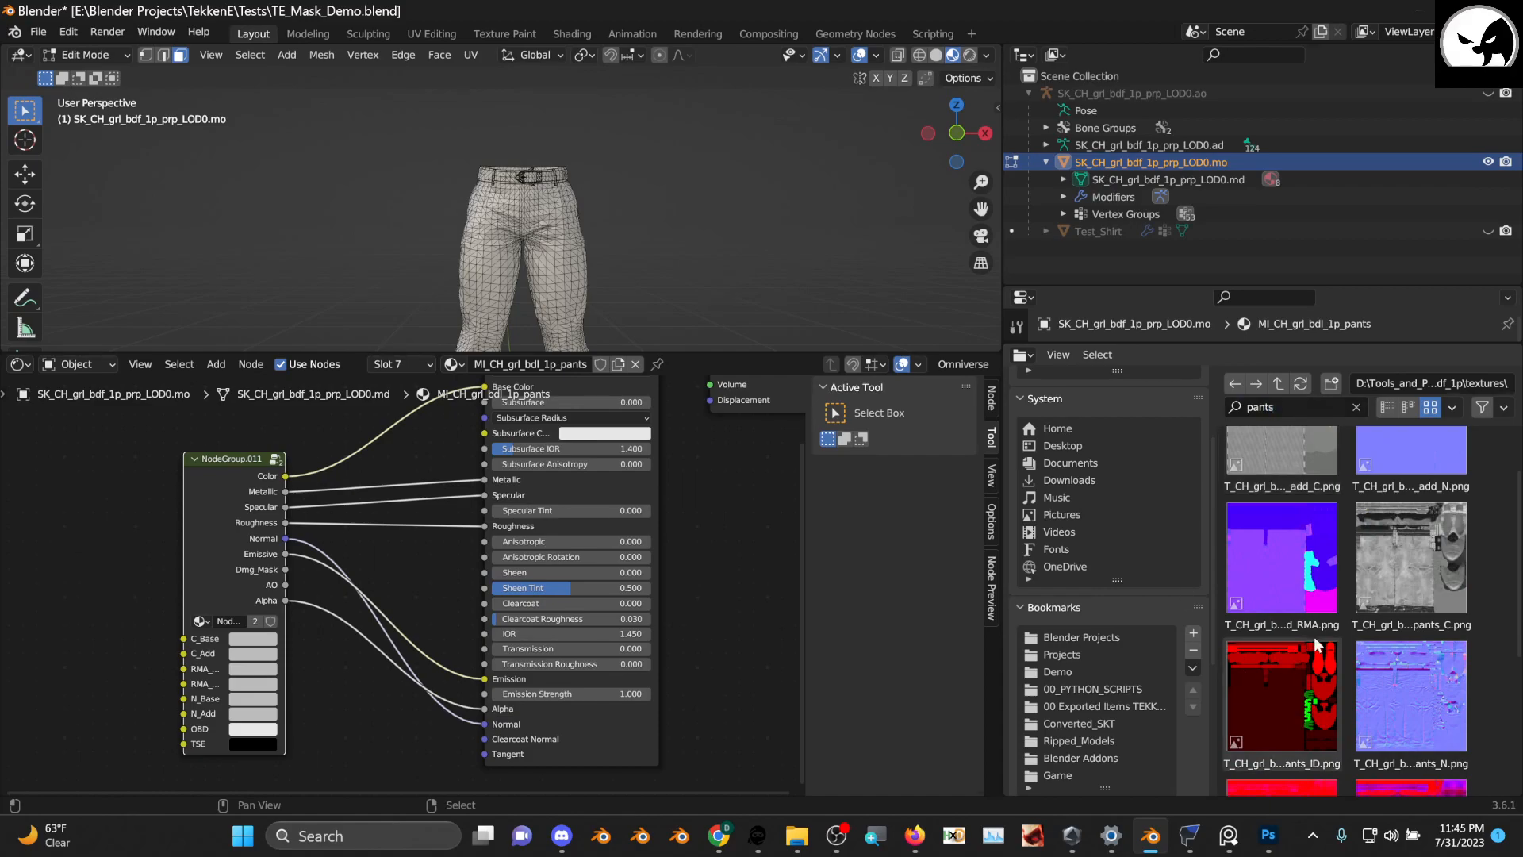
Add T_CH_grl_bdl_1p_pants_add_C.png and T_CH_grl_bdl_1p_pants_add_N.png as image nodes and place them side by side before the node group
{"action": "left_click_drag", "start_coordinate": [1273, 478], "coordinate": [121, 506]}
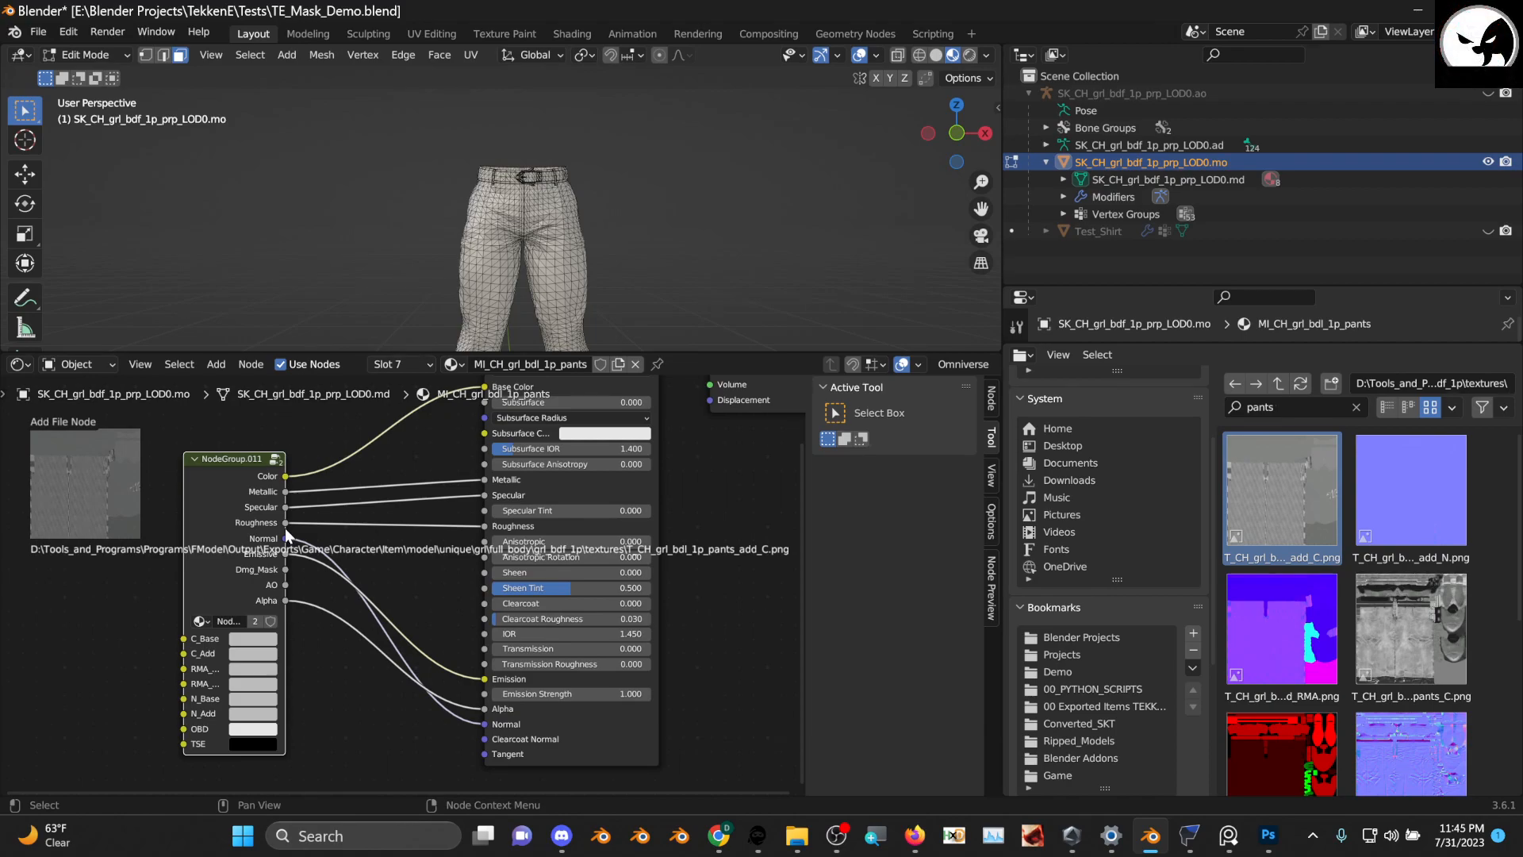
{"action": "left_click_drag", "start_coordinate": [235, 516], "coordinate": [262, 547]}
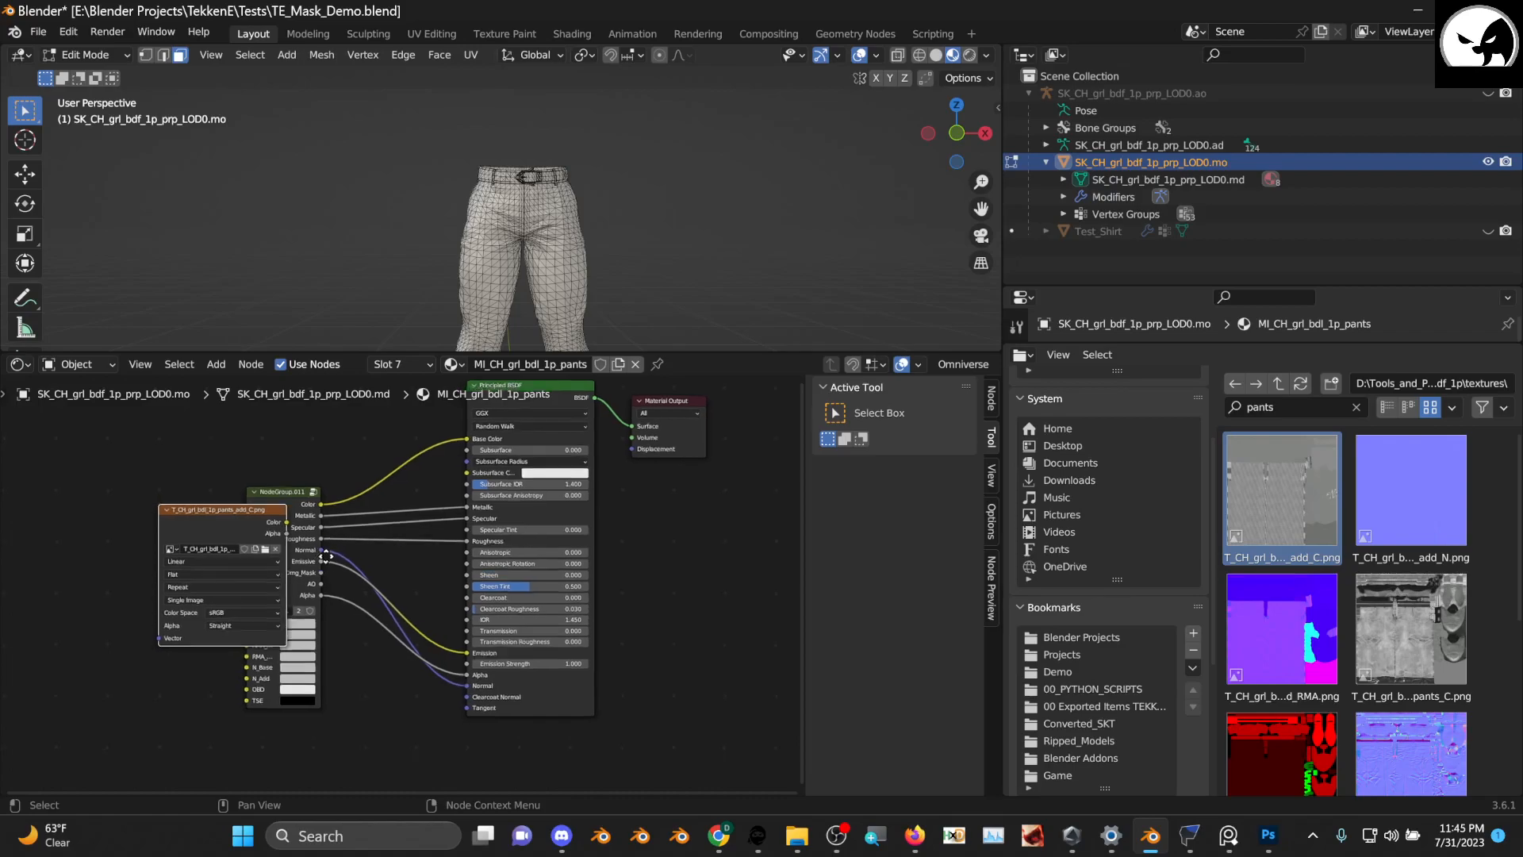
{"action": "middle_click_drag", "start_coordinate": [324, 556], "coordinate": [398, 518]}
{"action": "left_click_drag", "start_coordinate": [398, 517], "coordinate": [239, 456]}
{"action": "left_click_drag", "start_coordinate": [1412, 542], "coordinate": [337, 490]}
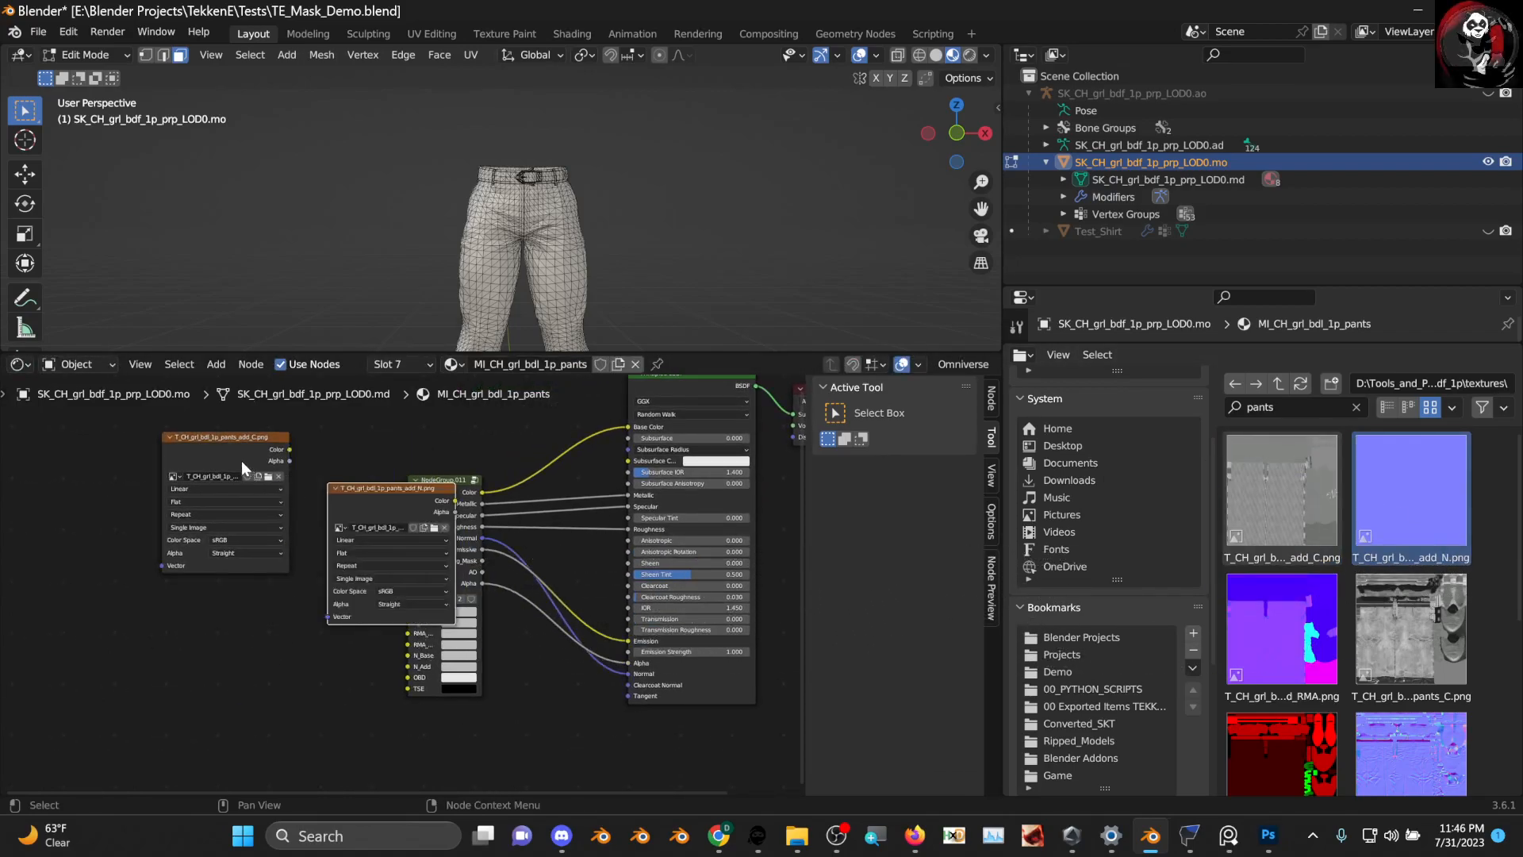
{"action": "left_click_drag", "start_coordinate": [245, 461], "coordinate": [137, 457]}
{"action": "left_click_drag", "start_coordinate": [393, 503], "coordinate": [285, 456]}
Add the pants_add_RMA.png and pants_C.png textures as image nodes below the first two
{"action": "left_click", "coordinate": [1284, 622]}
{"action": "left_click_drag", "start_coordinate": [1284, 622], "coordinate": [118, 605]}
{"action": "left_click", "coordinate": [1464, 602]}
{"action": "left_click_drag", "start_coordinate": [1465, 601], "coordinate": [279, 610]}
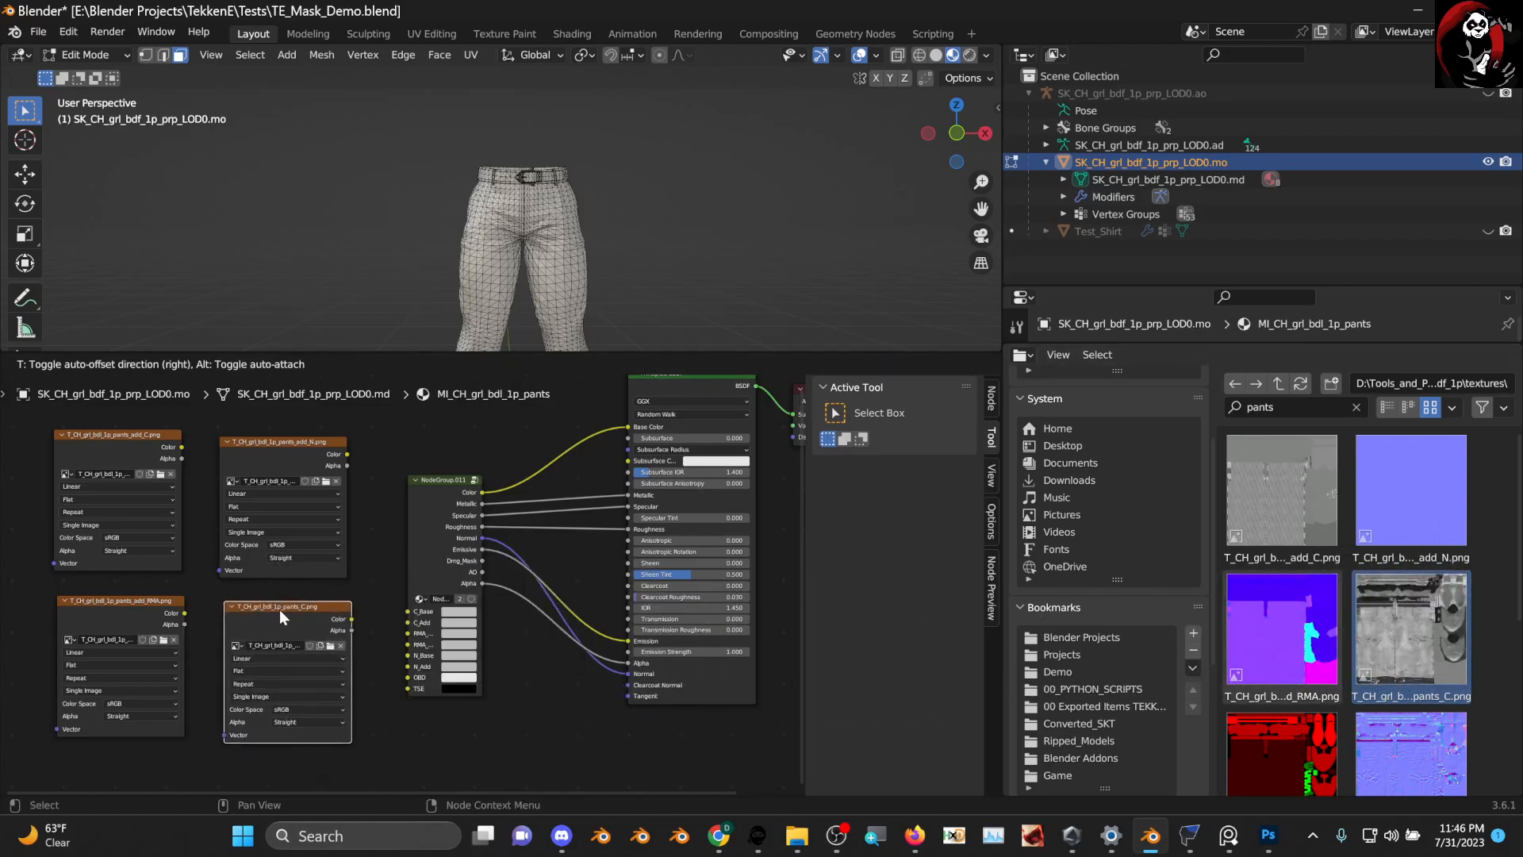
Add the pants_ID.png and pants_N.png textures as image nodes in a row beneath the existing ones
{"action": "scroll", "coordinate": [1380, 634], "scroll_direction": "down", "scroll_amount": 3}
{"action": "left_click_drag", "start_coordinate": [1283, 603], "coordinate": [187, 762]}
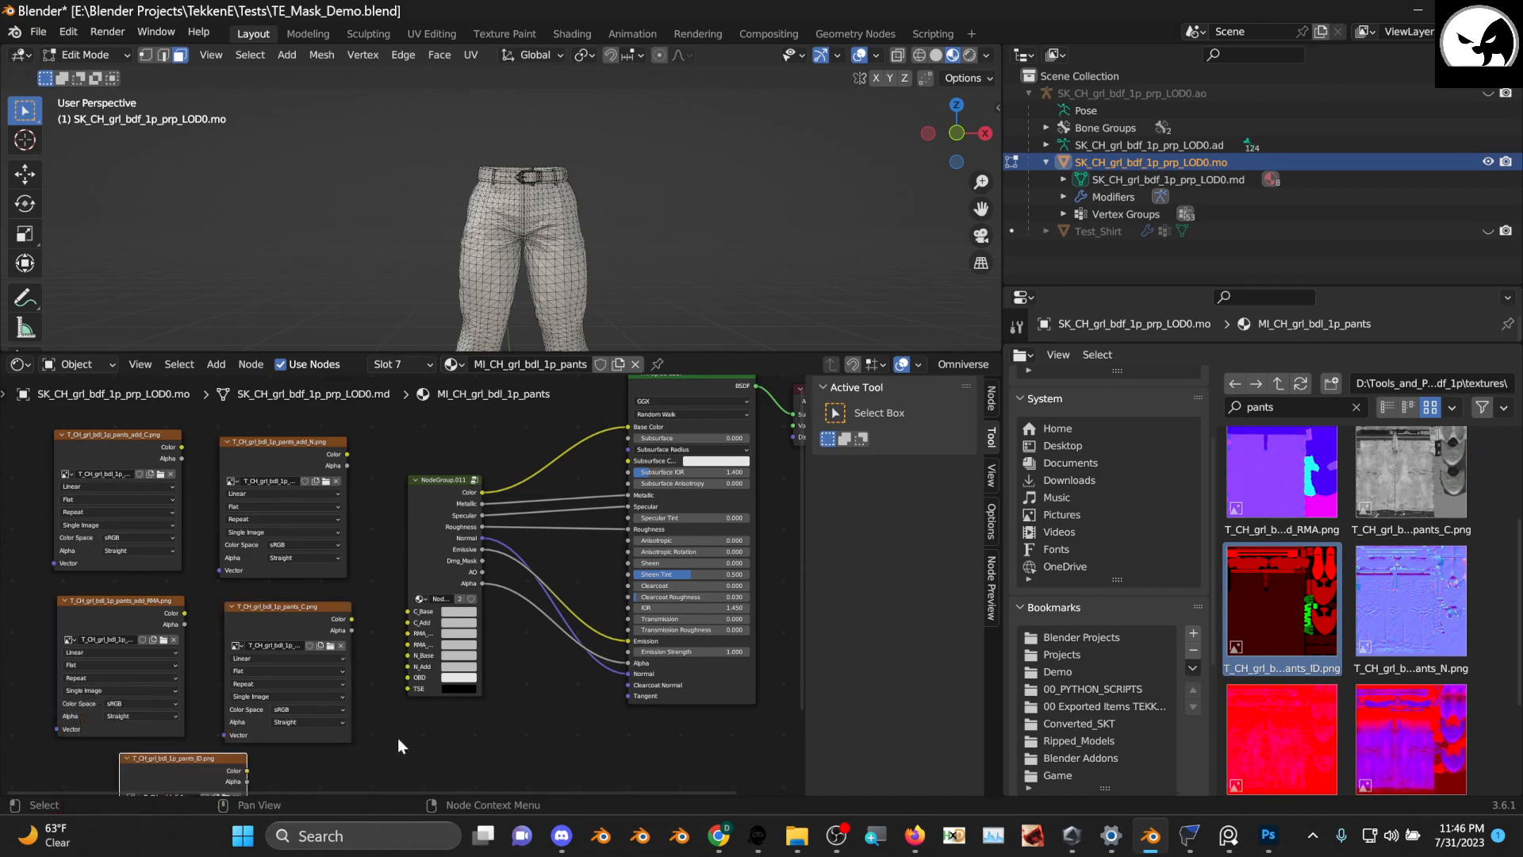
{"action": "middle_click_drag", "start_coordinate": [392, 743], "coordinate": [528, 631]}
{"action": "left_click_drag", "start_coordinate": [324, 648], "coordinate": [234, 653]}
{"action": "left_click_drag", "start_coordinate": [1409, 638], "coordinate": [443, 671]}
{"action": "middle_click_drag", "start_coordinate": [736, 565], "coordinate": [736, 598]}
Add the pants OBD, RMA and TSE textures as image nodes in the pants material
{"action": "scroll", "coordinate": [1274, 687], "scroll_direction": "down", "scroll_amount": 3}
{"action": "left_click", "coordinate": [1274, 687]}
{"action": "left_click_drag", "start_coordinate": [1275, 687], "coordinate": [580, 714]}
{"action": "left_click", "coordinate": [1396, 679]}
{"action": "left_click_drag", "start_coordinate": [1397, 679], "coordinate": [622, 609]}
{"action": "scroll", "coordinate": [1254, 745], "scroll_direction": "down", "scroll_amount": 2}
{"action": "left_click", "coordinate": [1254, 746]}
{"action": "left_click_drag", "start_coordinate": [1254, 746], "coordinate": [332, 689]}
Connect the pants_C.png node's Color to the group's C_Base input and collapse the image node
{"action": "middle_click_drag", "start_coordinate": [375, 660], "coordinate": [547, 777]}
{"action": "scroll", "coordinate": [523, 676], "scroll_direction": "up", "scroll_amount": 7}
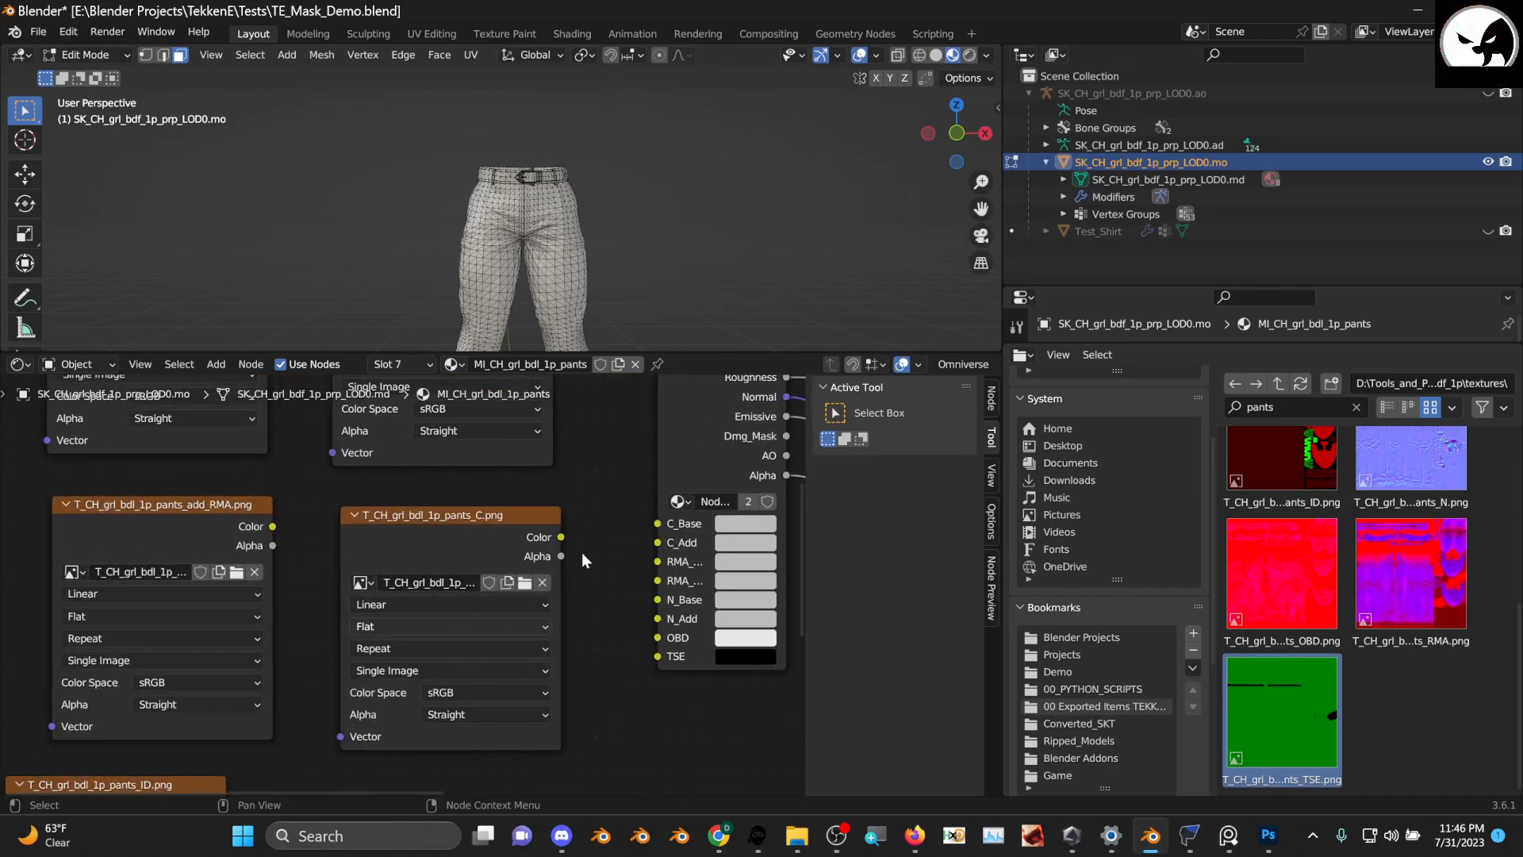
{"action": "scroll", "coordinate": [600, 545], "scroll_direction": "up", "scroll_amount": 1}
{"action": "middle_click_drag", "start_coordinate": [802, 512], "coordinate": [590, 561]}
{"action": "left_click_drag", "start_coordinate": [324, 588], "coordinate": [430, 573]}
{"action": "left_click", "coordinate": [105, 564]}
{"action": "left_click_drag", "start_coordinate": [107, 565], "coordinate": [122, 563]}
Connect the pants_add_RMA.png node's Color to RMA_Add, then collapse it and place it below the pants_C node
{"action": "middle_click_drag", "start_coordinate": [151, 648], "coordinate": [400, 633]}
{"action": "left_click_drag", "start_coordinate": [415, 545], "coordinate": [696, 623]}
{"action": "middle_click_drag", "start_coordinate": [629, 600], "coordinate": [247, 583]}
{"action": "left_click_drag", "start_coordinate": [402, 626], "coordinate": [476, 645]}
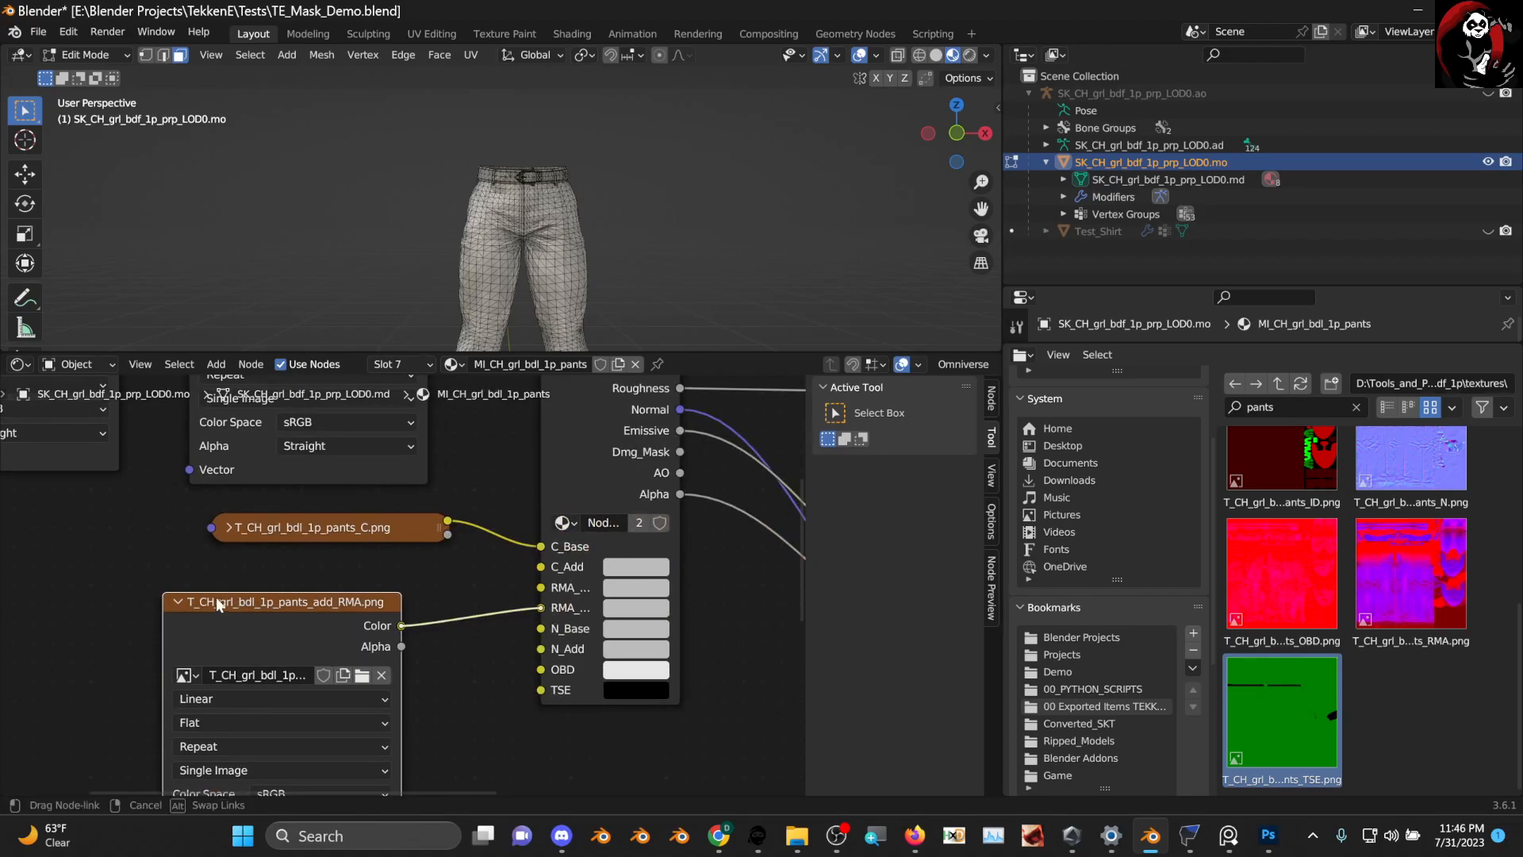
{"action": "left_click", "coordinate": [177, 602]}
{"action": "left_click_drag", "start_coordinate": [262, 609], "coordinate": [335, 678]}
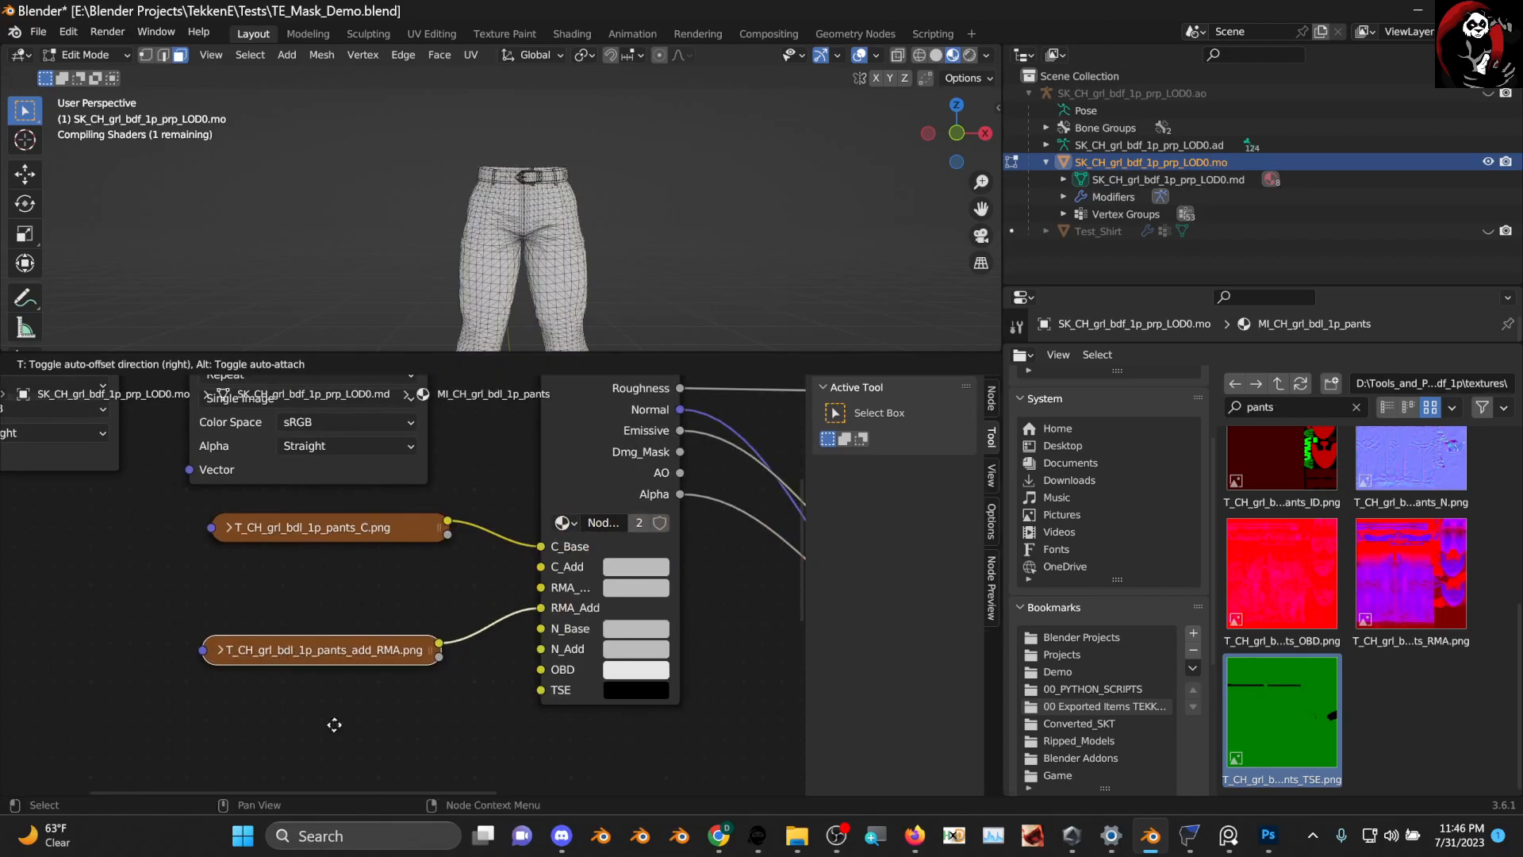
Connect the pants_add_N.png node's Color to N_Add, then collapse it and place it below the pants_add_RMA node
{"action": "middle_click_drag", "start_coordinate": [369, 578], "coordinate": [370, 632]}
{"action": "middle_click_drag", "start_coordinate": [378, 500], "coordinate": [365, 666]}
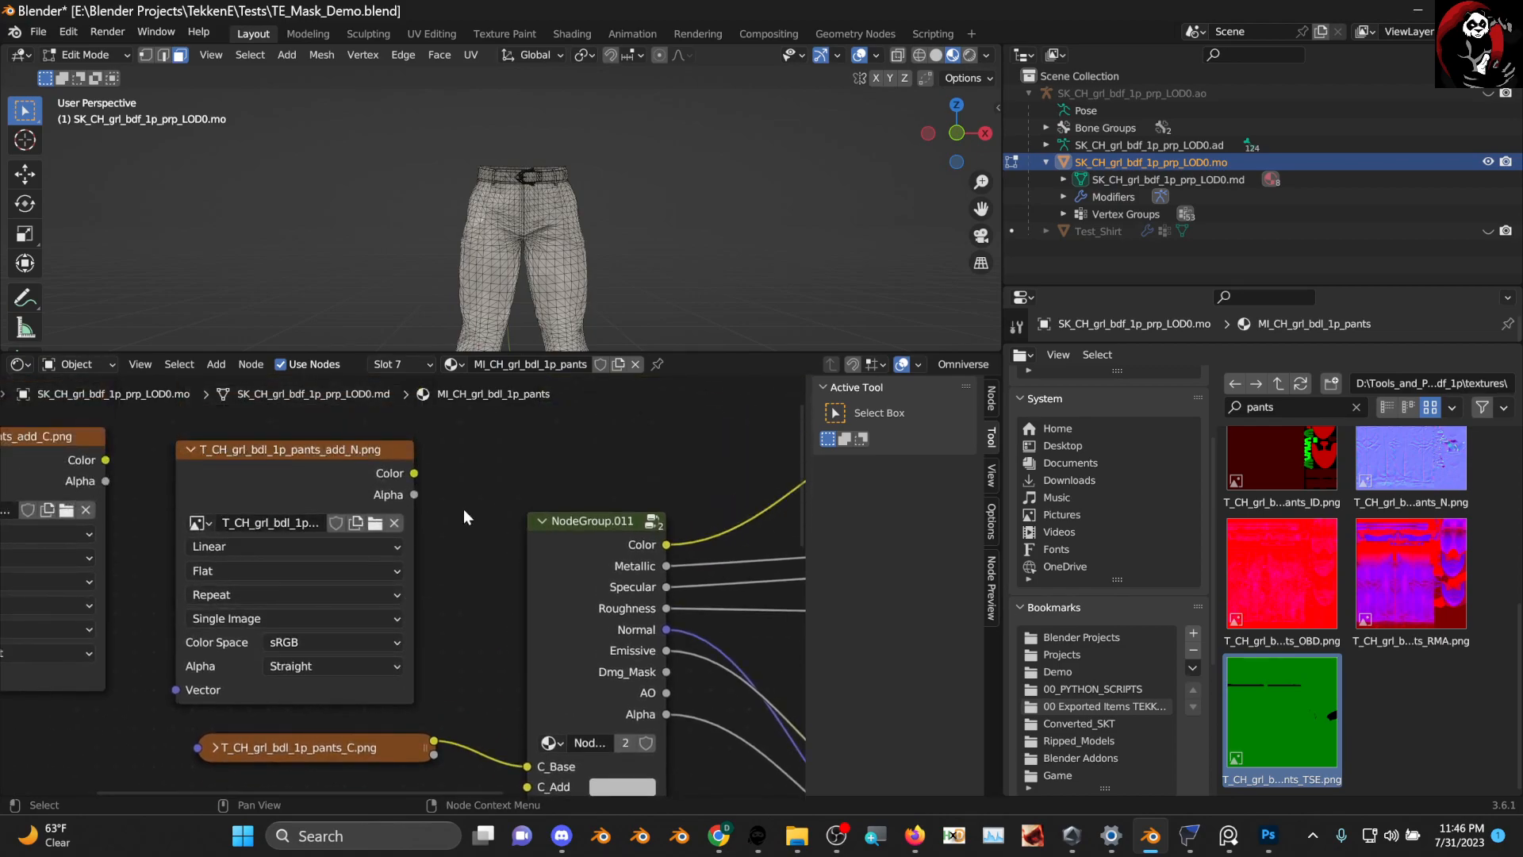
{"action": "left_click_drag", "start_coordinate": [413, 475], "coordinate": [541, 714]}
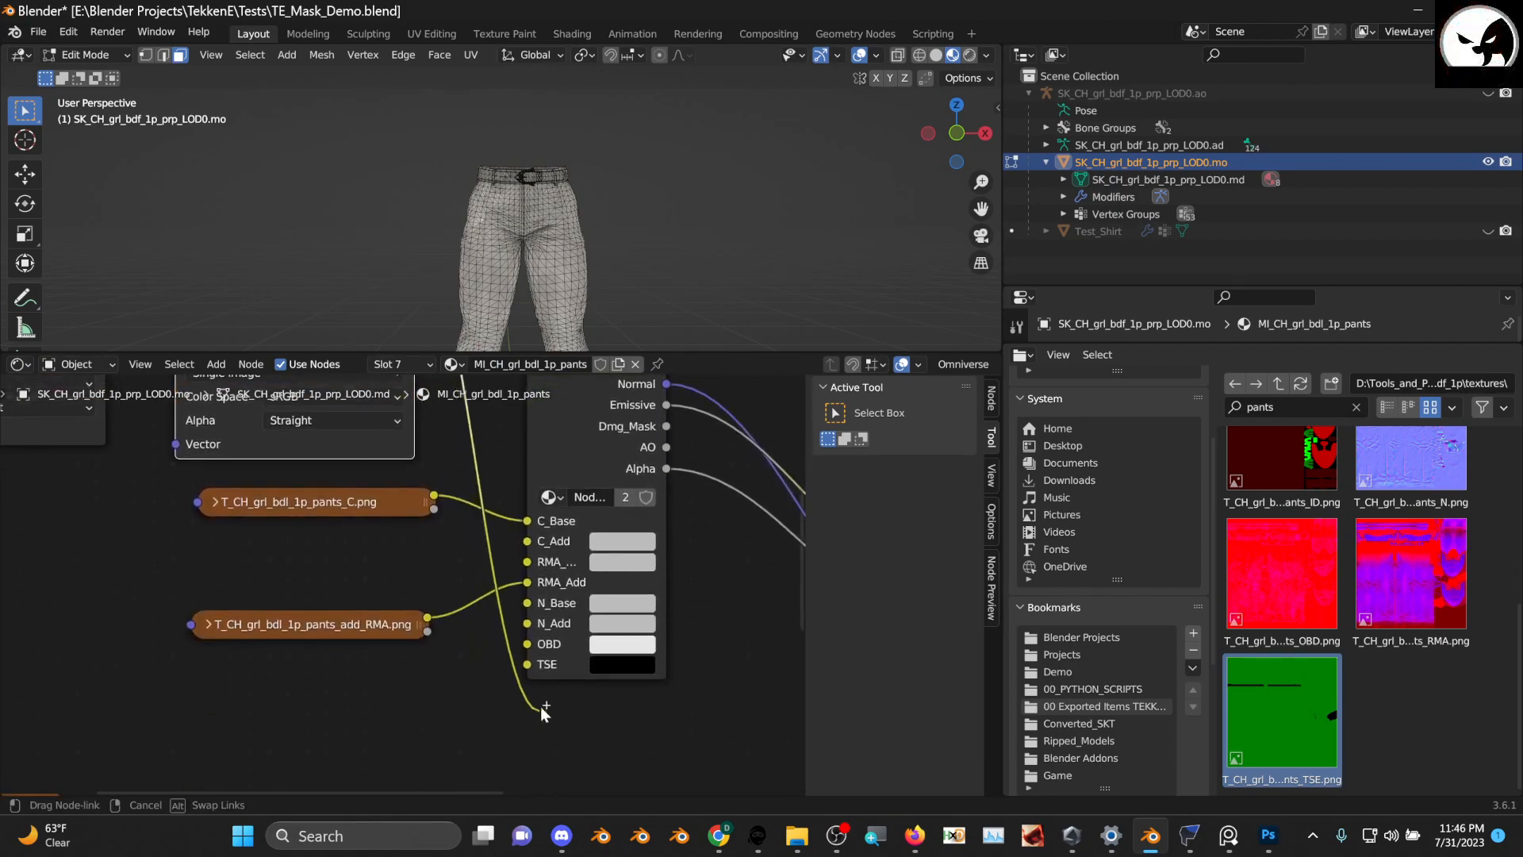
{"action": "scroll", "coordinate": [406, 544], "scroll_direction": "down", "scroll_amount": 3}
{"action": "middle_click_drag", "start_coordinate": [326, 486], "coordinate": [331, 608]}
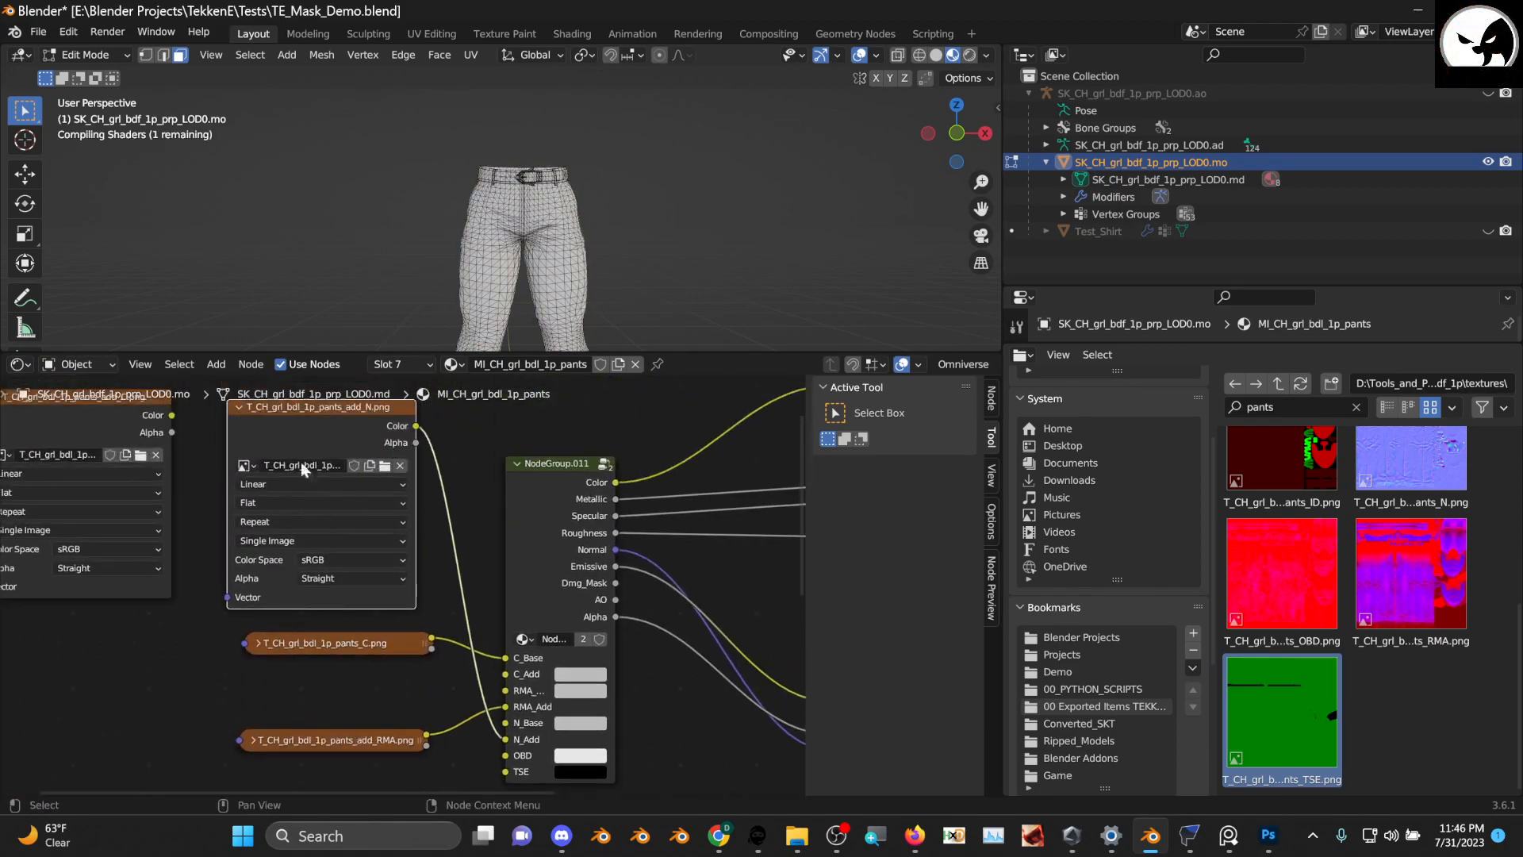
{"action": "left_click", "coordinate": [240, 407]}
{"action": "left_click_drag", "start_coordinate": [346, 409], "coordinate": [378, 678]}
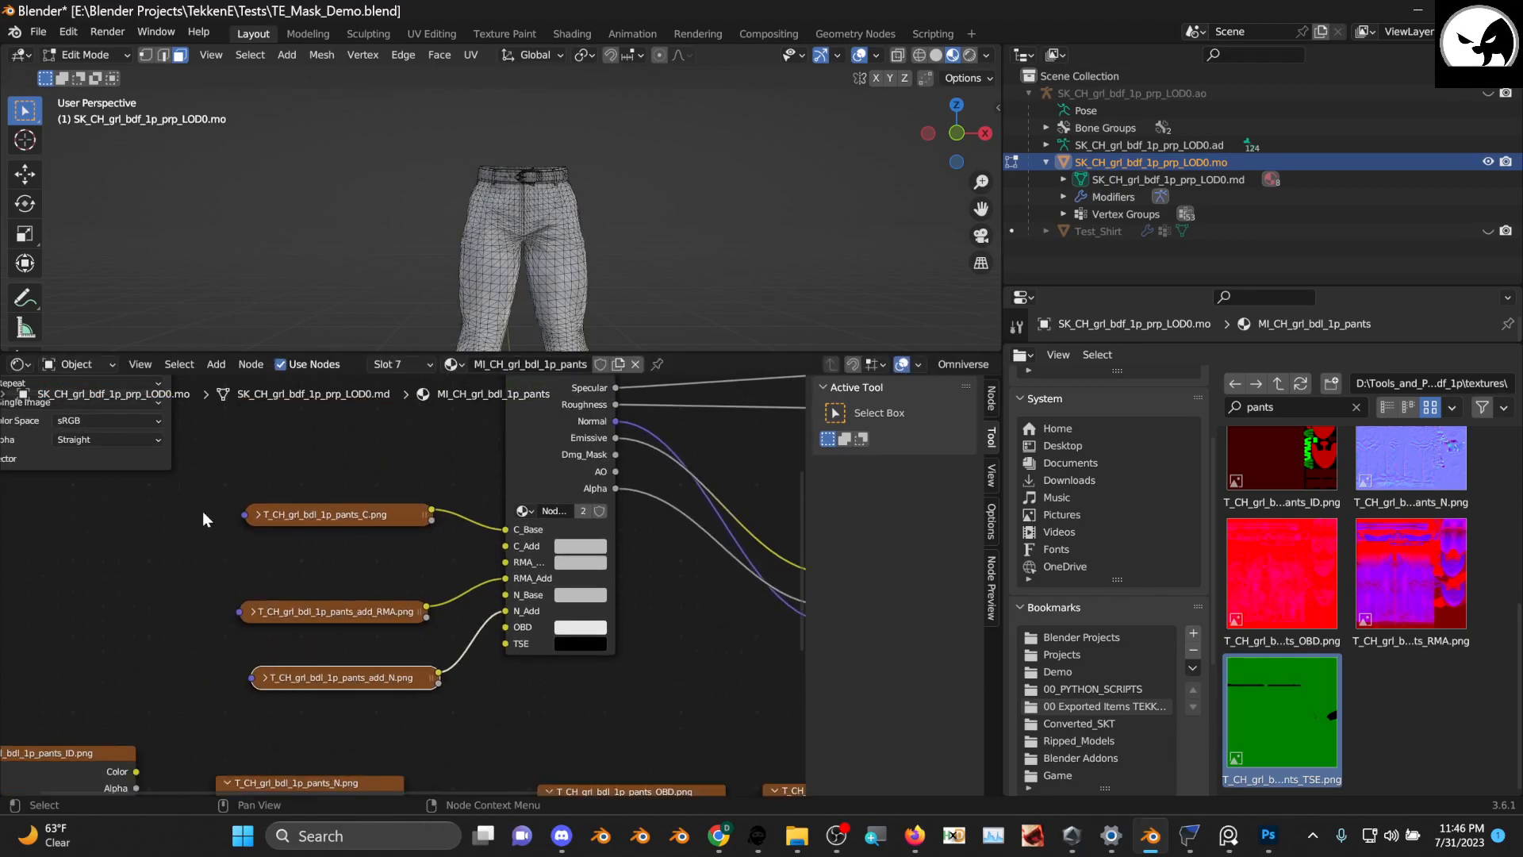
Connect the pants_add_C.png node's Color to C_Add, then collapse it and place it directly under the pants_C node
{"action": "middle_click_drag", "start_coordinate": [129, 423], "coordinate": [329, 633]}
{"action": "scroll", "coordinate": [333, 622], "scroll_direction": "up", "scroll_amount": 1}
{"action": "left_click_drag", "start_coordinate": [301, 459], "coordinate": [385, 562]}
{"action": "middle_click_drag", "start_coordinate": [387, 566], "coordinate": [140, 506]}
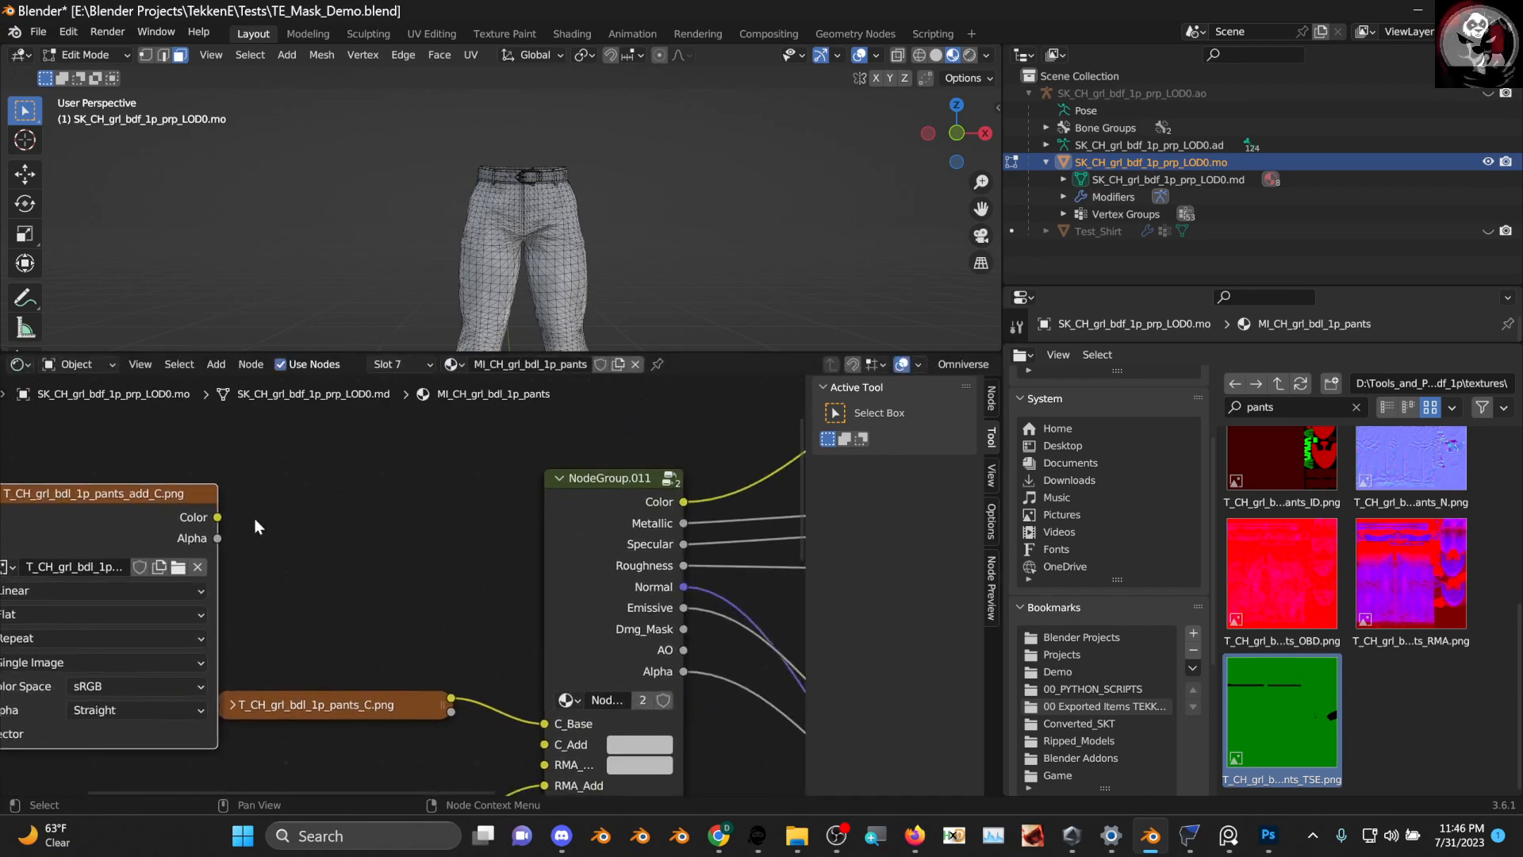
{"action": "left_click_drag", "start_coordinate": [217, 516], "coordinate": [553, 744]}
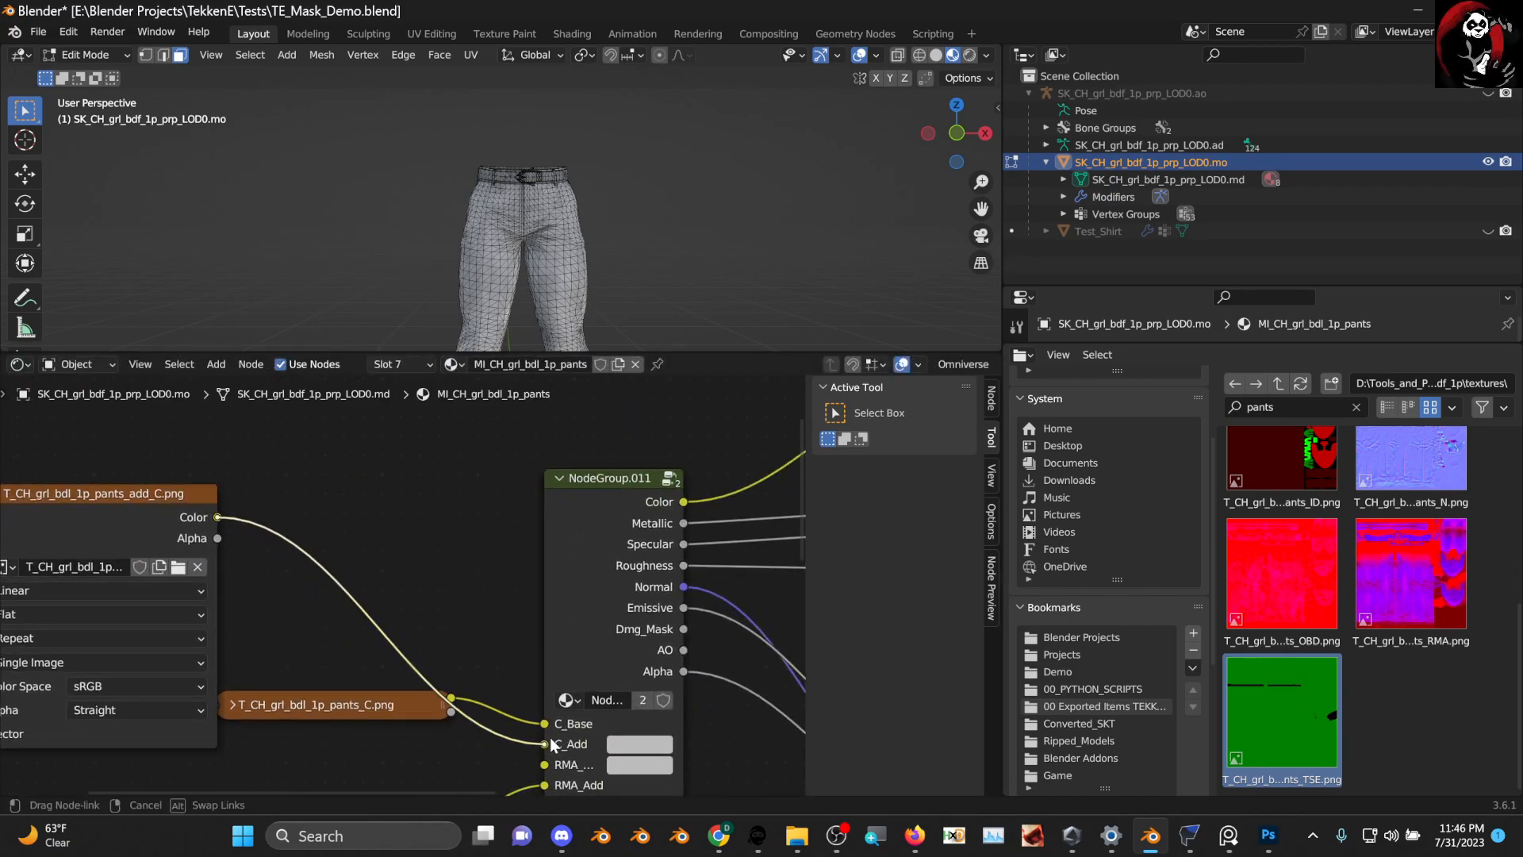
{"action": "middle_click_drag", "start_coordinate": [113, 522], "coordinate": [288, 510]}
{"action": "left_click", "coordinate": [175, 479]}
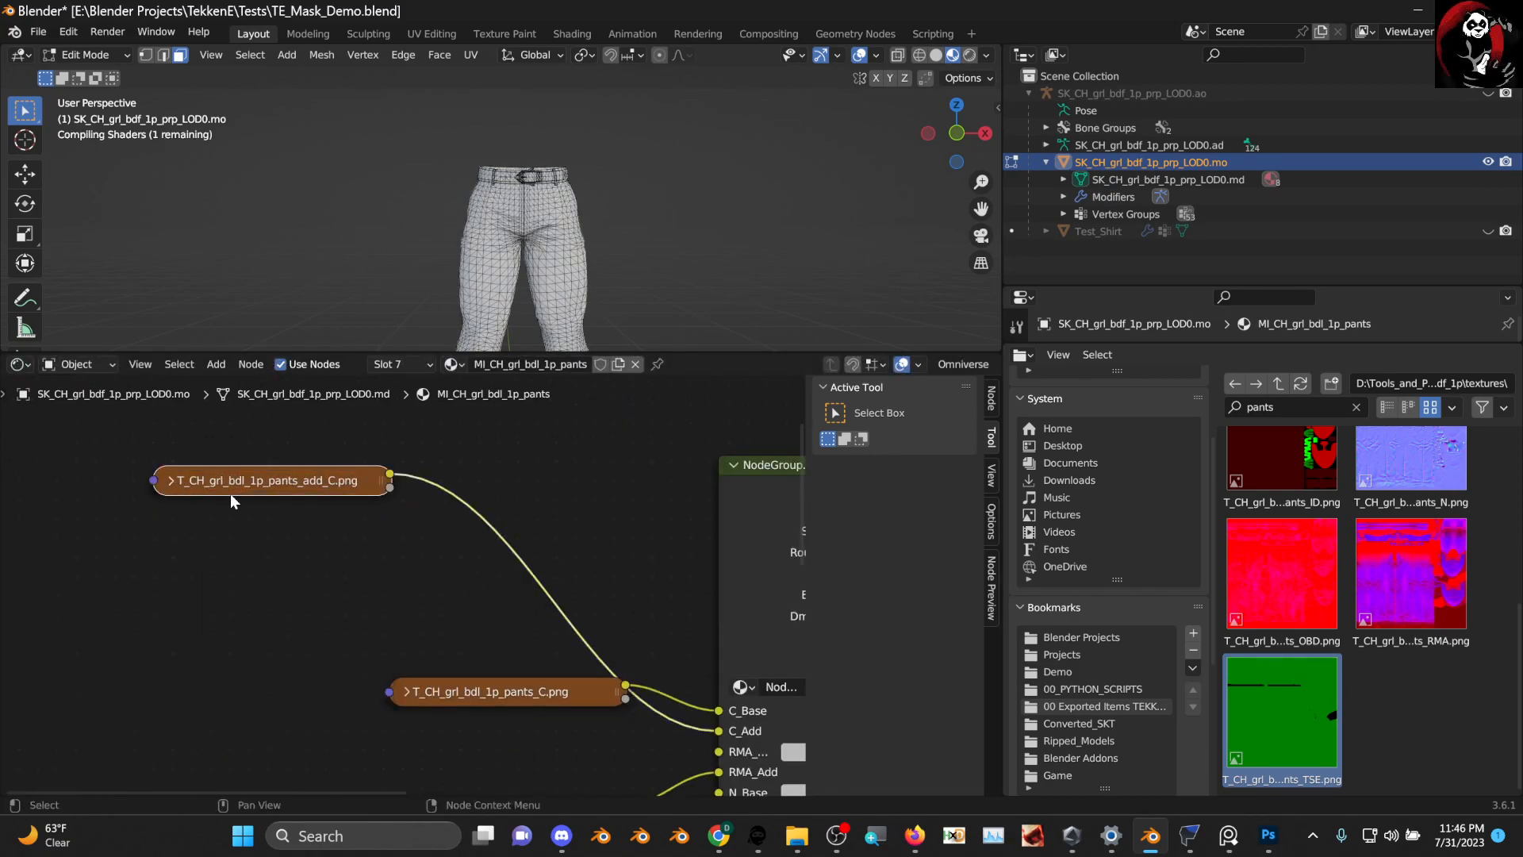
{"action": "key", "text": "h"}
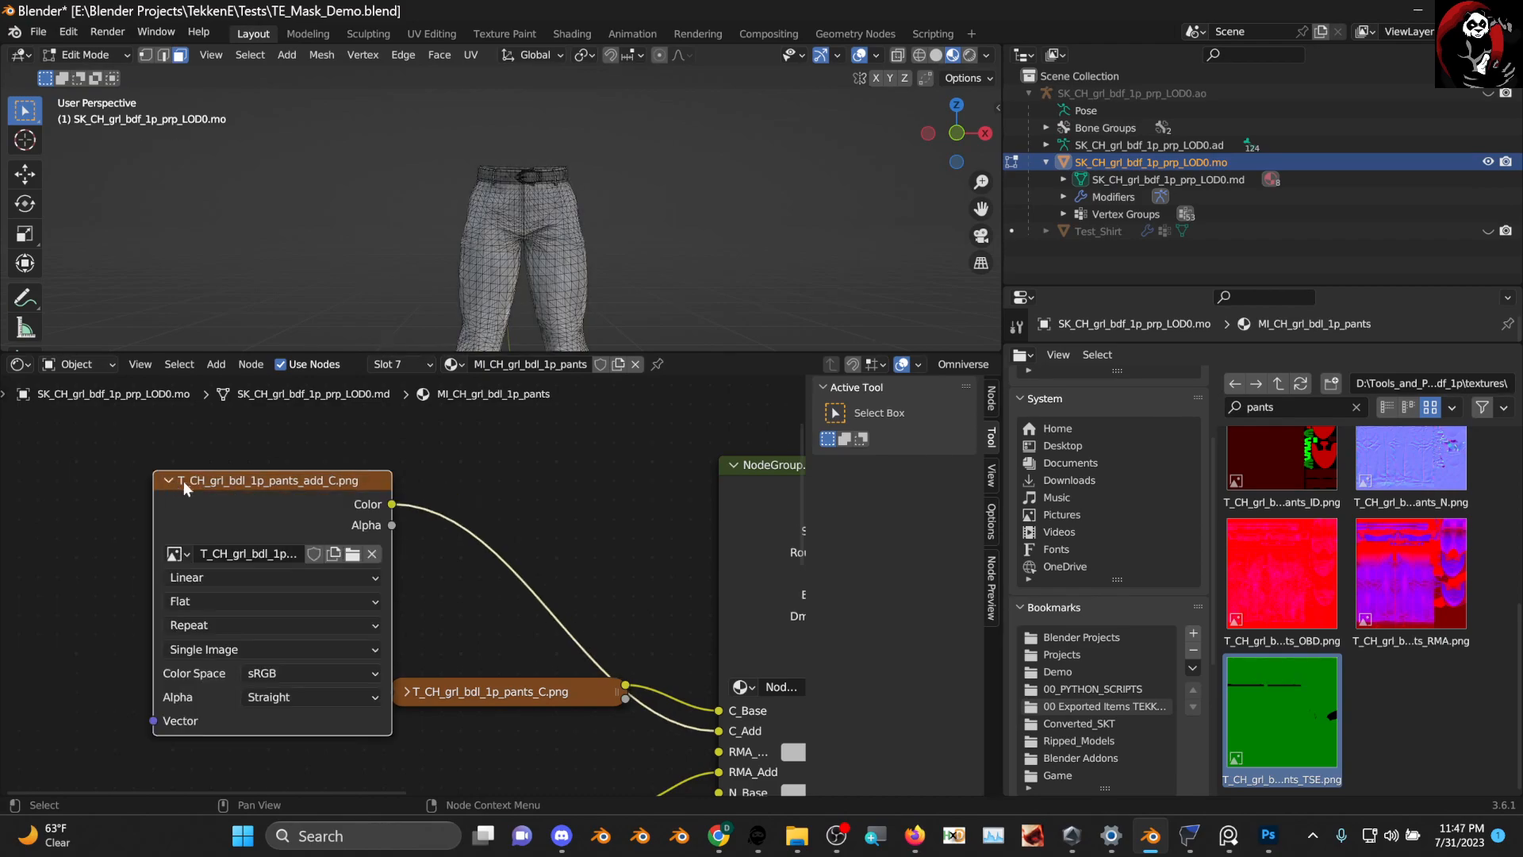
{"action": "left_click", "coordinate": [170, 479]}
{"action": "left_click_drag", "start_coordinate": [228, 480], "coordinate": [482, 736]}
{"action": "middle_click_drag", "start_coordinate": [482, 736], "coordinate": [400, 540]}
{"action": "middle_click_drag", "start_coordinate": [461, 652], "coordinate": [459, 545]}
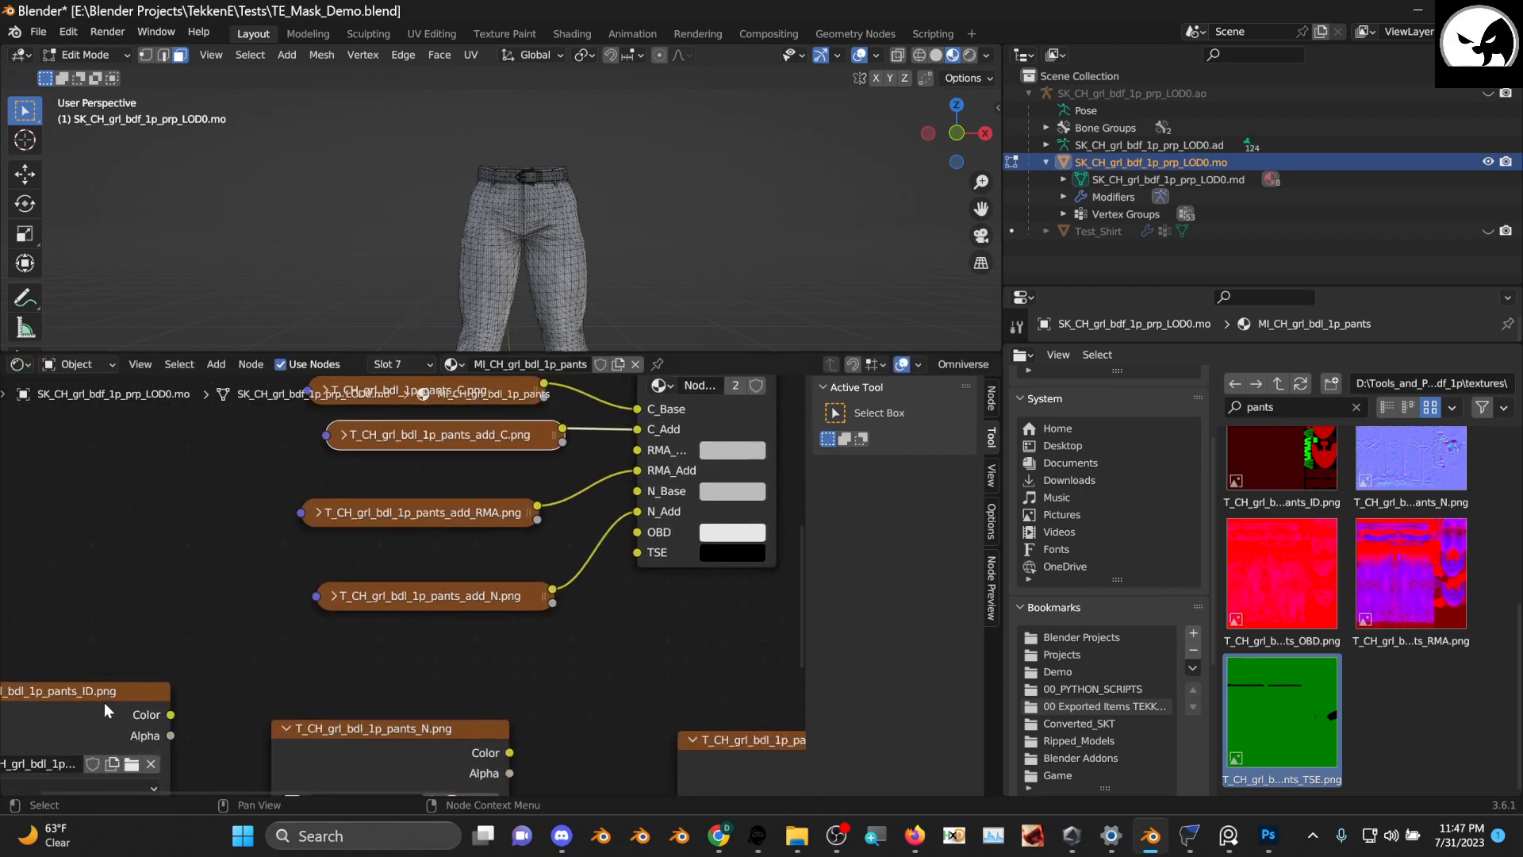
Move the unused pants_ID.png image node up, clear of the other texture nodes
{"action": "left_click_drag", "start_coordinate": [121, 699], "coordinate": [174, 648]}
{"action": "middle_click_drag", "start_coordinate": [198, 645], "coordinate": [258, 663]}
{"action": "scroll", "coordinate": [238, 651], "scroll_direction": "down", "scroll_amount": 3}
{"action": "scroll", "coordinate": [231, 647], "scroll_direction": "down", "scroll_amount": 1}
{"action": "left_click_drag", "start_coordinate": [239, 639], "coordinate": [264, 434]}
{"action": "middle_click_drag", "start_coordinate": [265, 436], "coordinate": [167, 624]}
{"action": "left_click_drag", "start_coordinate": [167, 624], "coordinate": [214, 450]}
Connect the pants_N.png node's Color to N_Base, then collapse it and place it between the pants_add_RMA and pants_add_N nodes
{"action": "middle_click_drag", "start_coordinate": [417, 619], "coordinate": [344, 430]}
{"action": "scroll", "coordinate": [294, 566], "scroll_direction": "up", "scroll_amount": 5}
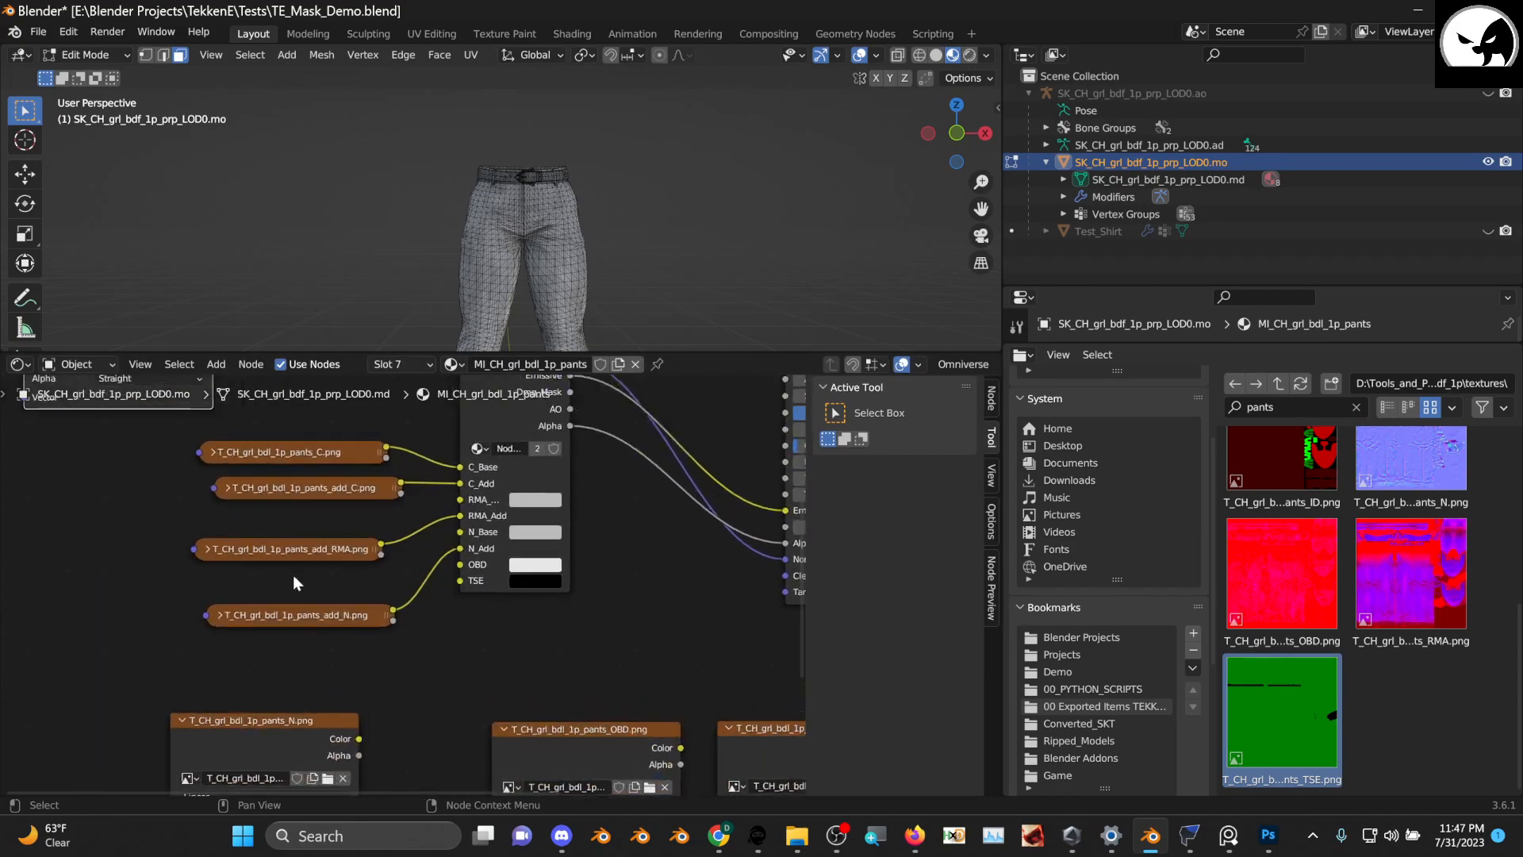
{"action": "left_click_drag", "start_coordinate": [286, 754], "coordinate": [465, 527]}
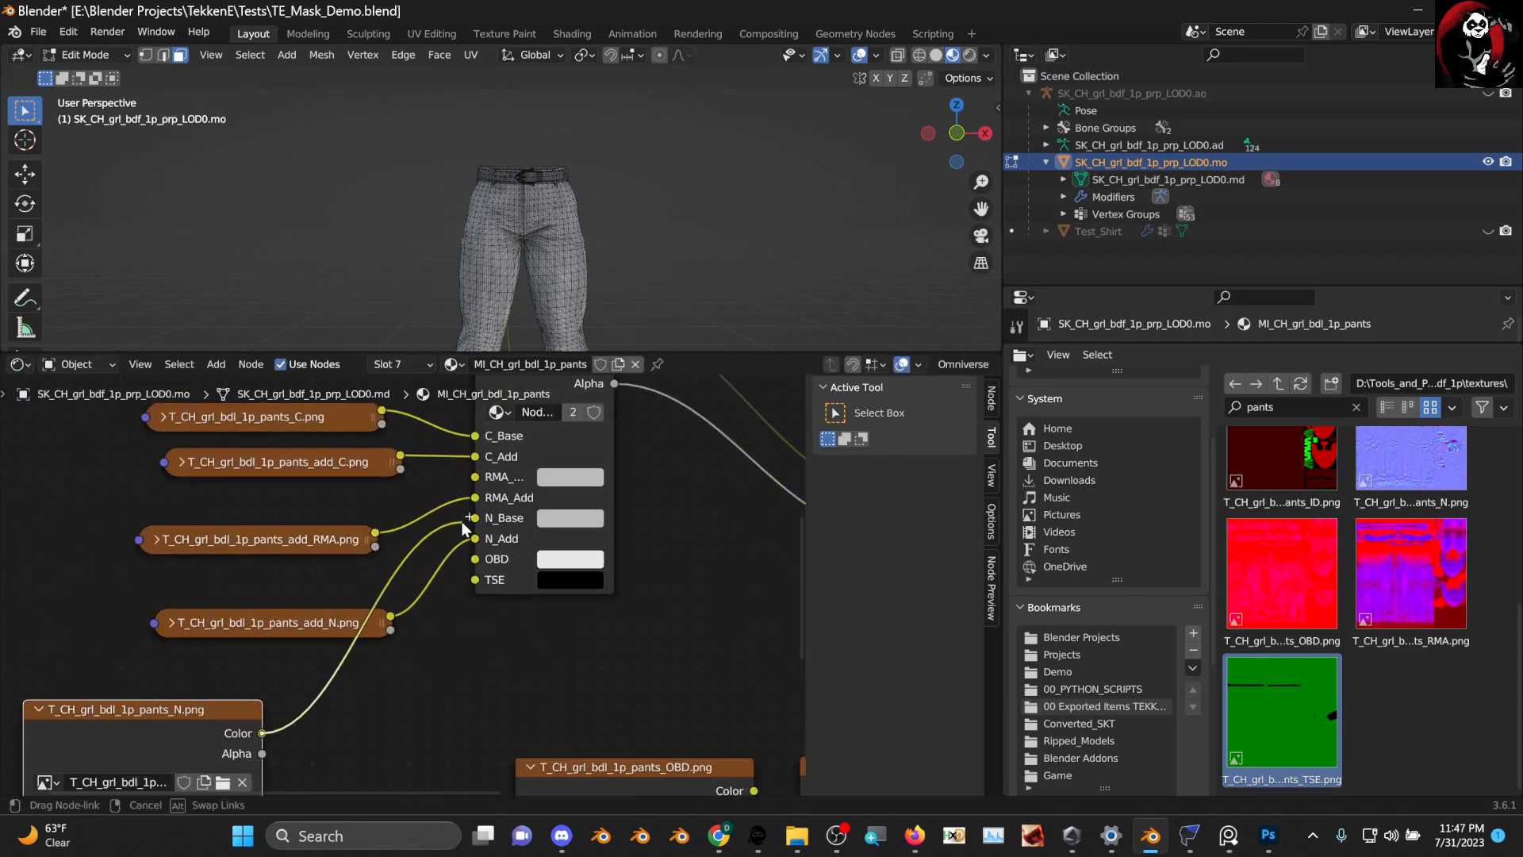
{"action": "left_click", "coordinate": [39, 709]}
{"action": "left_click_drag", "start_coordinate": [42, 713], "coordinate": [213, 588]}
{"action": "left_click", "coordinate": [148, 600]}
{"action": "left_click", "coordinate": [148, 604]}
Connect the pants_OBD.png node's Color to the group's OBD input, then collapse it and place it below the pants_add_N node
{"action": "middle_click_drag", "start_coordinate": [488, 676], "coordinate": [446, 589]}
{"action": "left_click_drag", "start_coordinate": [582, 700], "coordinate": [182, 636]}
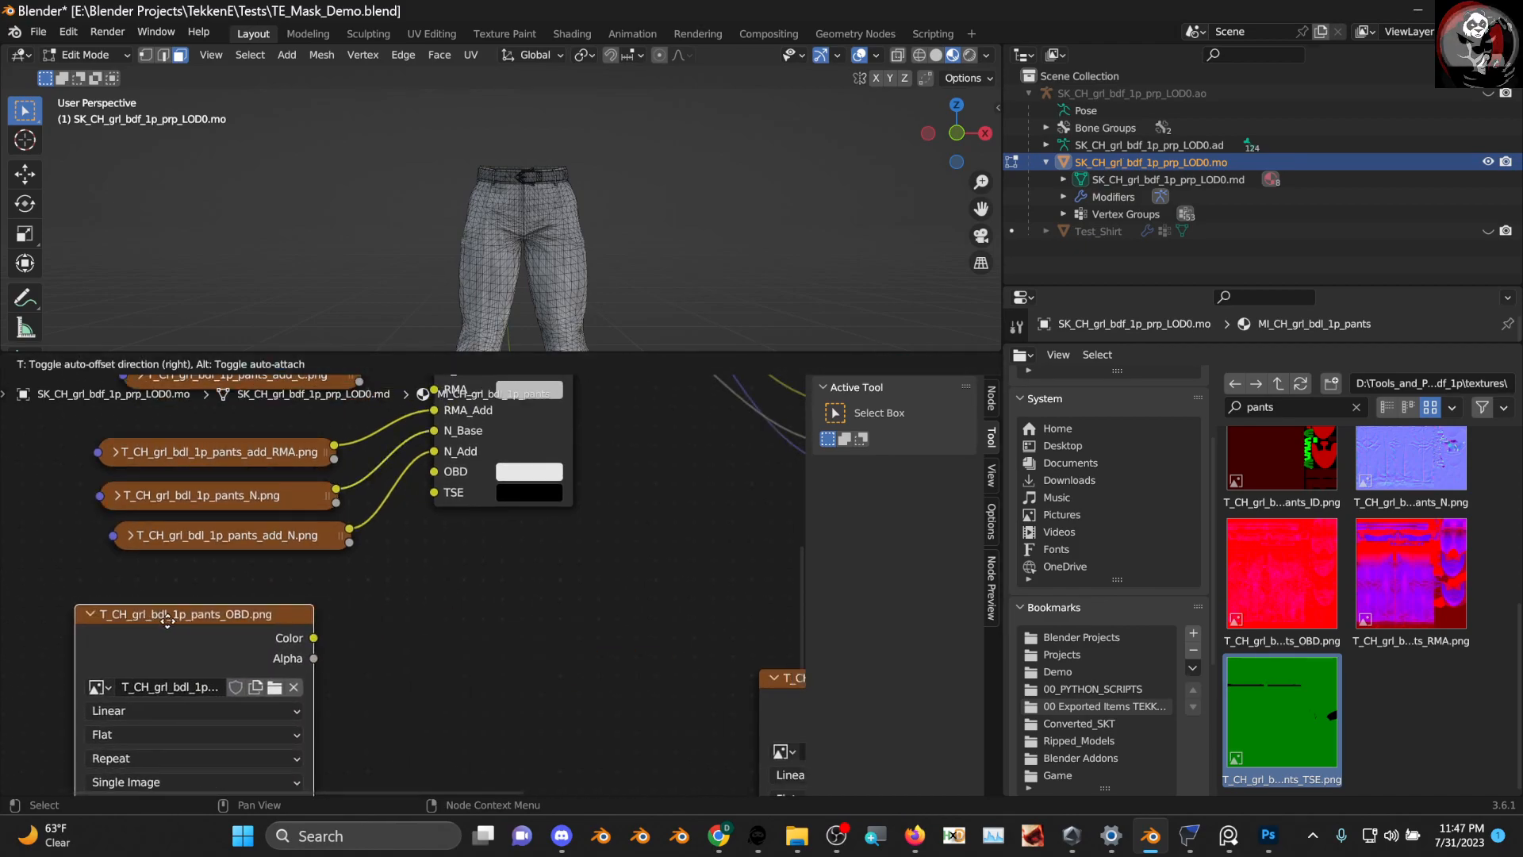
{"action": "left_click_drag", "start_coordinate": [314, 638], "coordinate": [423, 538]}
{"action": "left_click_drag", "start_coordinate": [166, 635], "coordinate": [163, 593]}
{"action": "left_click", "coordinate": [90, 615]}
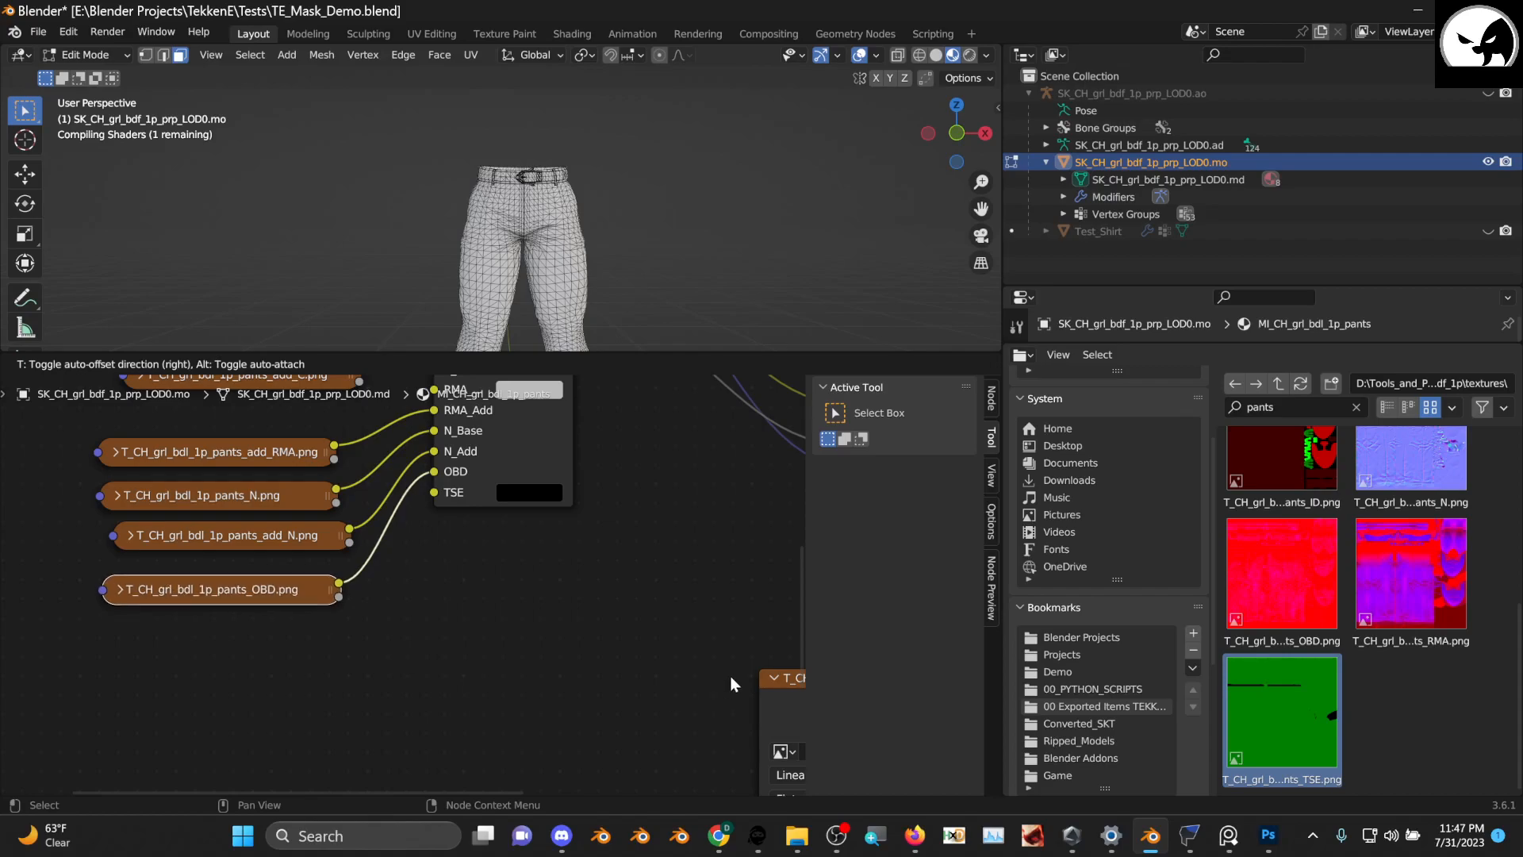
Place the pants_RMA.png node below the pants_OBD node, connect its Color to the TSE input, and collapse it
{"action": "left_click_drag", "start_coordinate": [793, 680], "coordinate": [130, 649]}
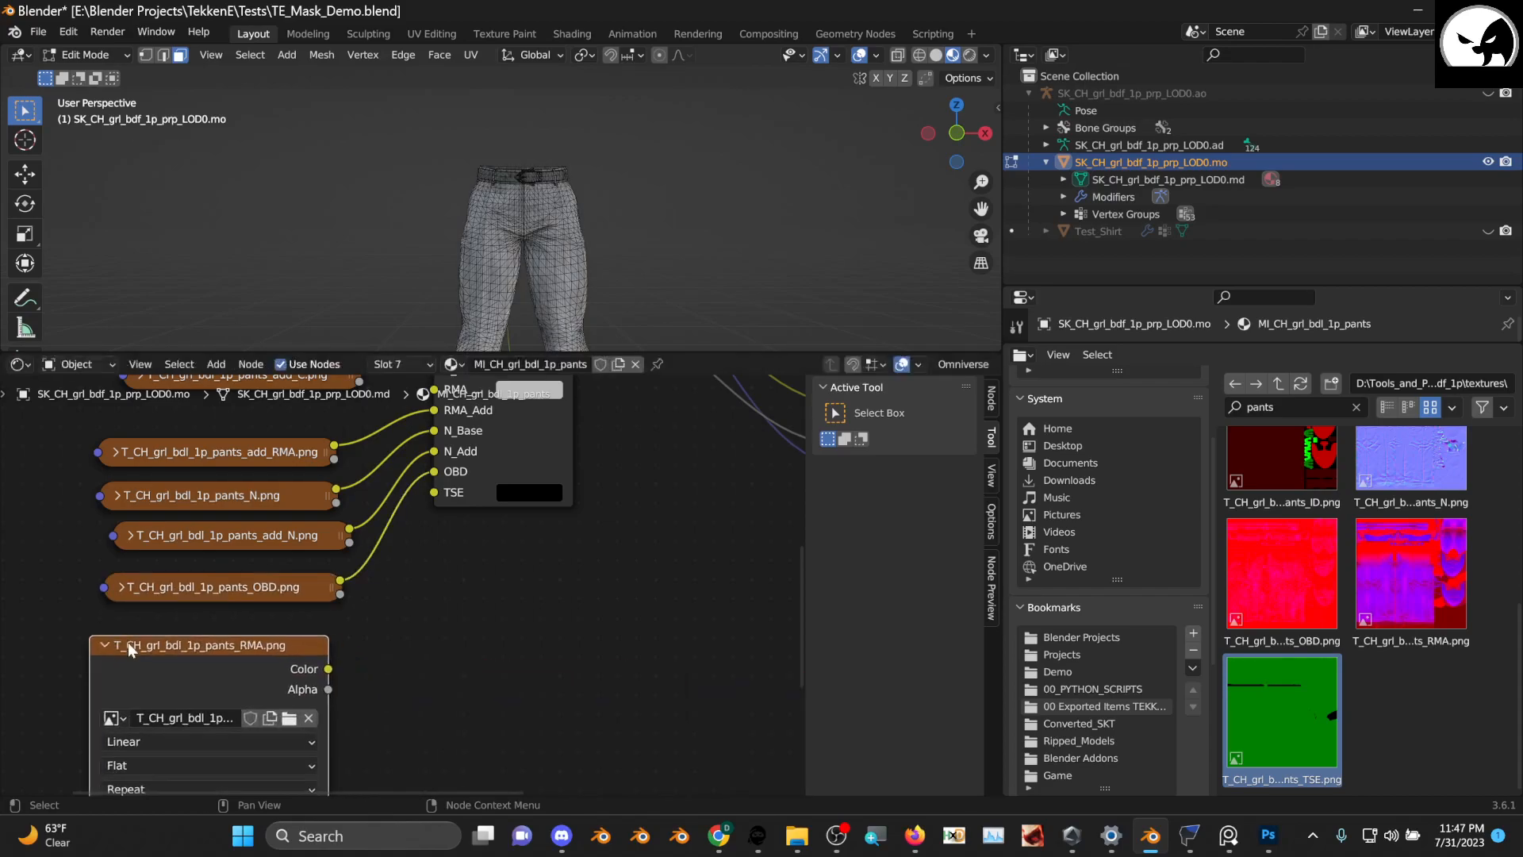
{"action": "left_click_drag", "start_coordinate": [328, 671], "coordinate": [445, 510]}
{"action": "left_click_drag", "start_coordinate": [343, 591], "coordinate": [218, 631]}
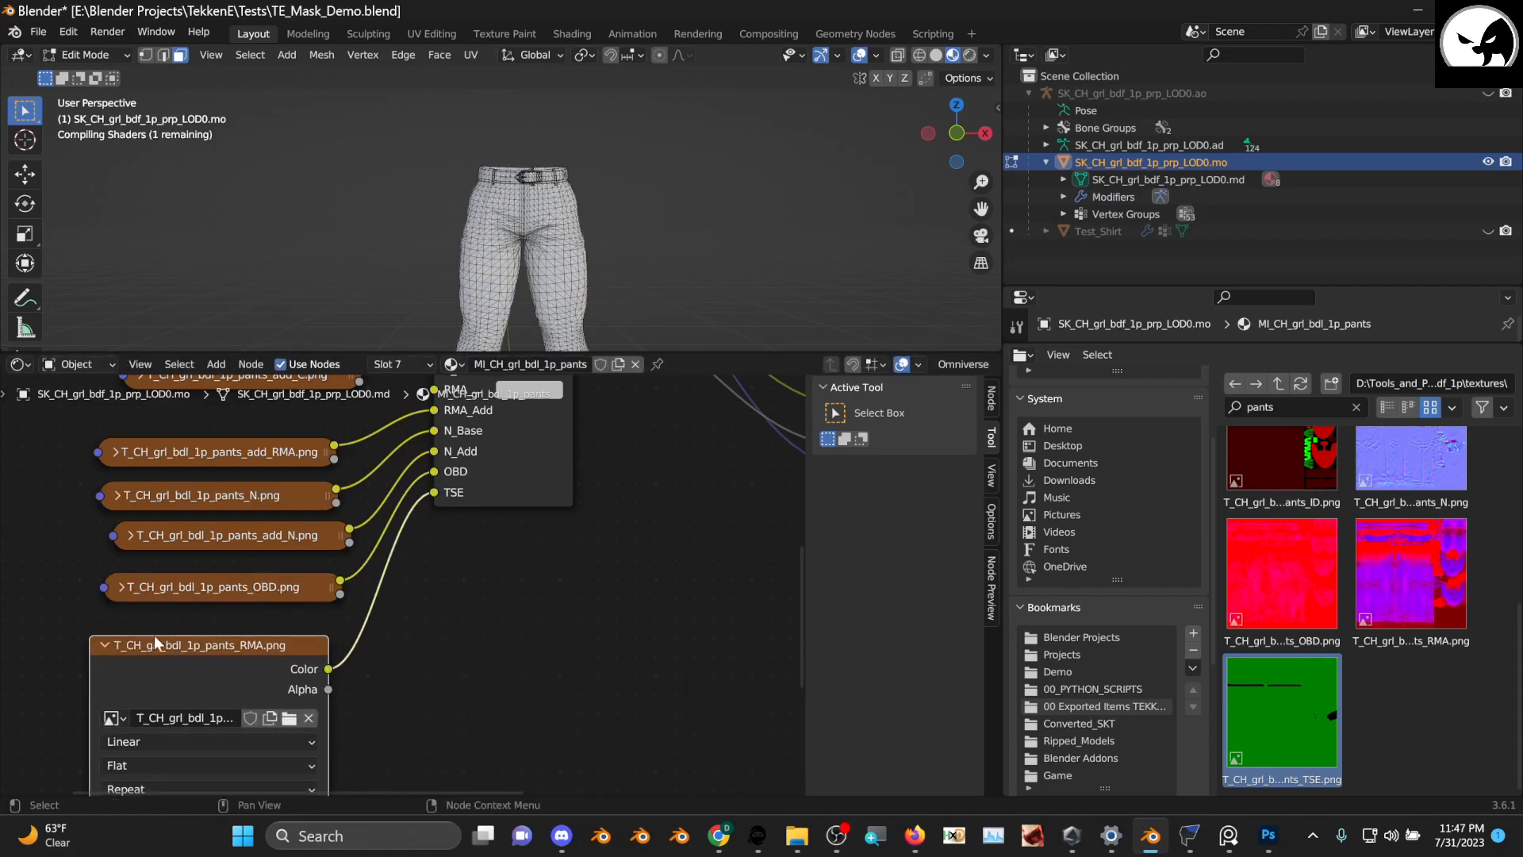
{"action": "left_click", "coordinate": [105, 645]}
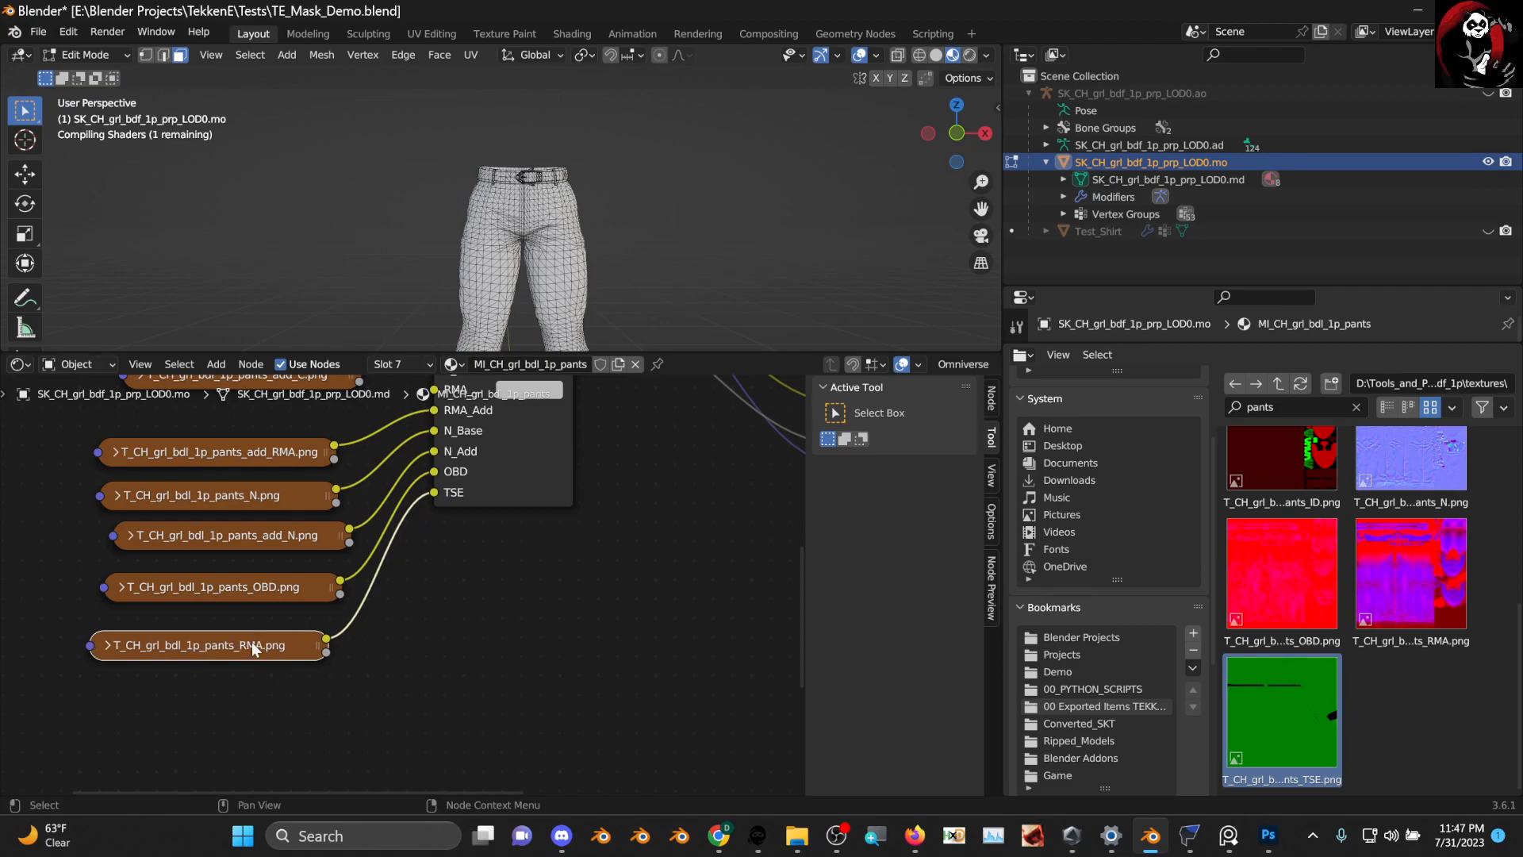
{"action": "mouse_move", "coordinate": [235, 650]}
{"action": "left_mouse_down"}
{"action": "mouse_move", "coordinate": [282, 634]}
{"action": "mouse_move", "coordinate": [250, 650]}
{"action": "left_mouse_up"}
Enter the NodeGroup.011 group and rearrange its lower Overlay, nested group and Normal Map nodes so they are spaced apart
{"action": "scroll", "coordinate": [421, 617], "scroll_direction": "down", "scroll_amount": 5}
{"action": "middle_click_drag", "start_coordinate": [505, 553], "coordinate": [477, 662]}
{"action": "scroll", "coordinate": [494, 489], "scroll_direction": "up", "scroll_amount": 1}
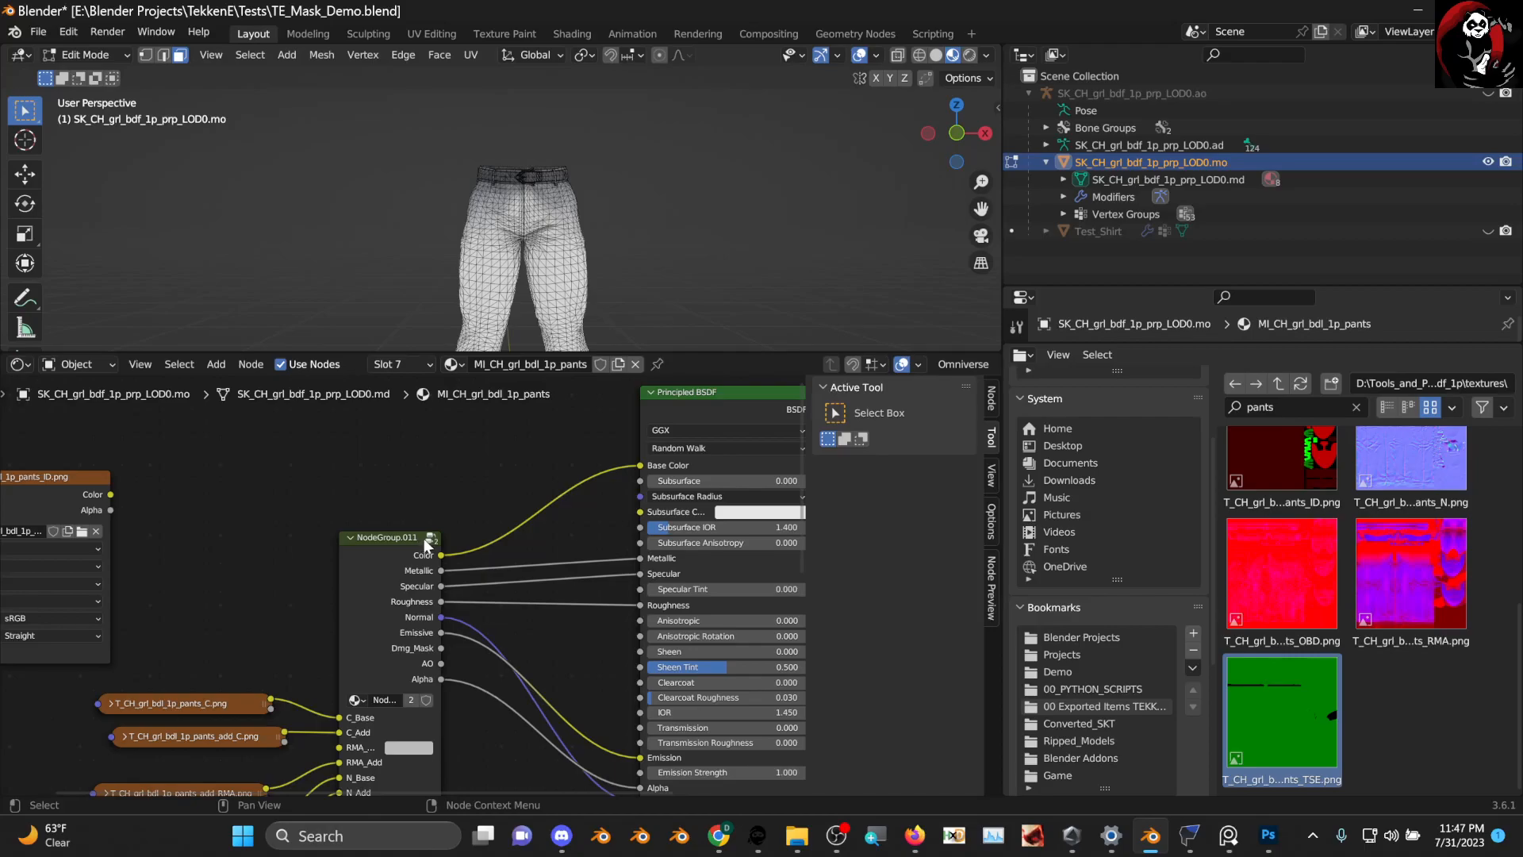
{"action": "left_click", "coordinate": [431, 538]}
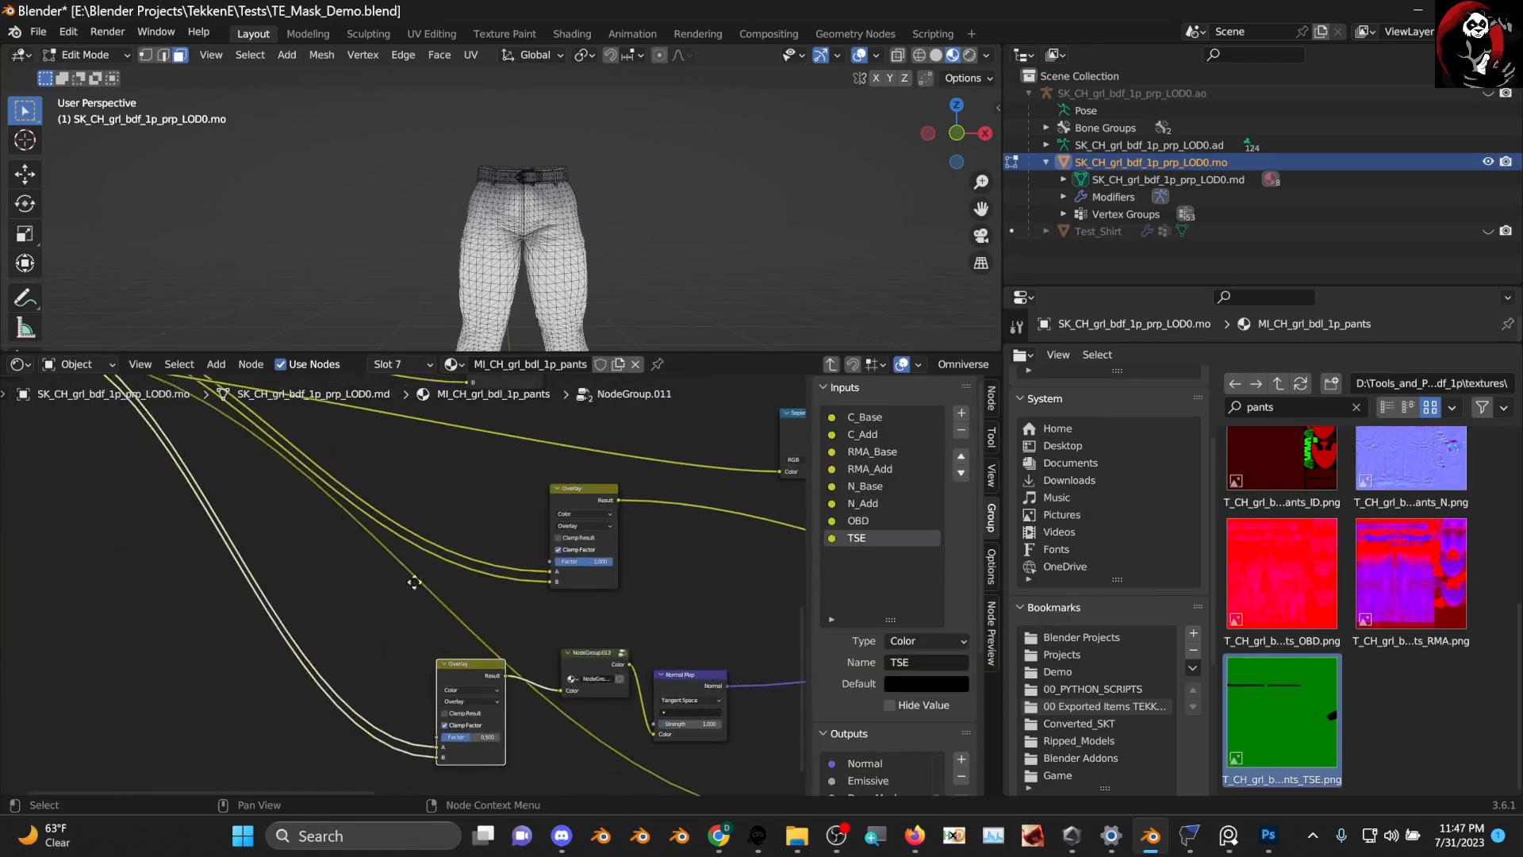
{"action": "middle_click_drag", "start_coordinate": [453, 701], "coordinate": [269, 649]}
{"action": "left_click_drag", "start_coordinate": [576, 635], "coordinate": [565, 604]}
{"action": "scroll", "coordinate": [517, 501], "scroll_direction": "down", "scroll_amount": 4}
{"action": "middle_click_drag", "start_coordinate": [565, 562], "coordinate": [482, 568]}
{"action": "middle_click_drag", "start_coordinate": [553, 670], "coordinate": [486, 564]}
{"action": "scroll", "coordinate": [339, 638], "scroll_direction": "up", "scroll_amount": 4}
{"action": "mouse_move", "coordinate": [341, 632]}
{"action": "left_mouse_down"}
{"action": "mouse_move", "coordinate": [306, 667]}
{"action": "mouse_move", "coordinate": [335, 653]}
{"action": "left_mouse_up"}
{"action": "left_click_drag", "start_coordinate": [467, 608], "coordinate": [436, 697]}
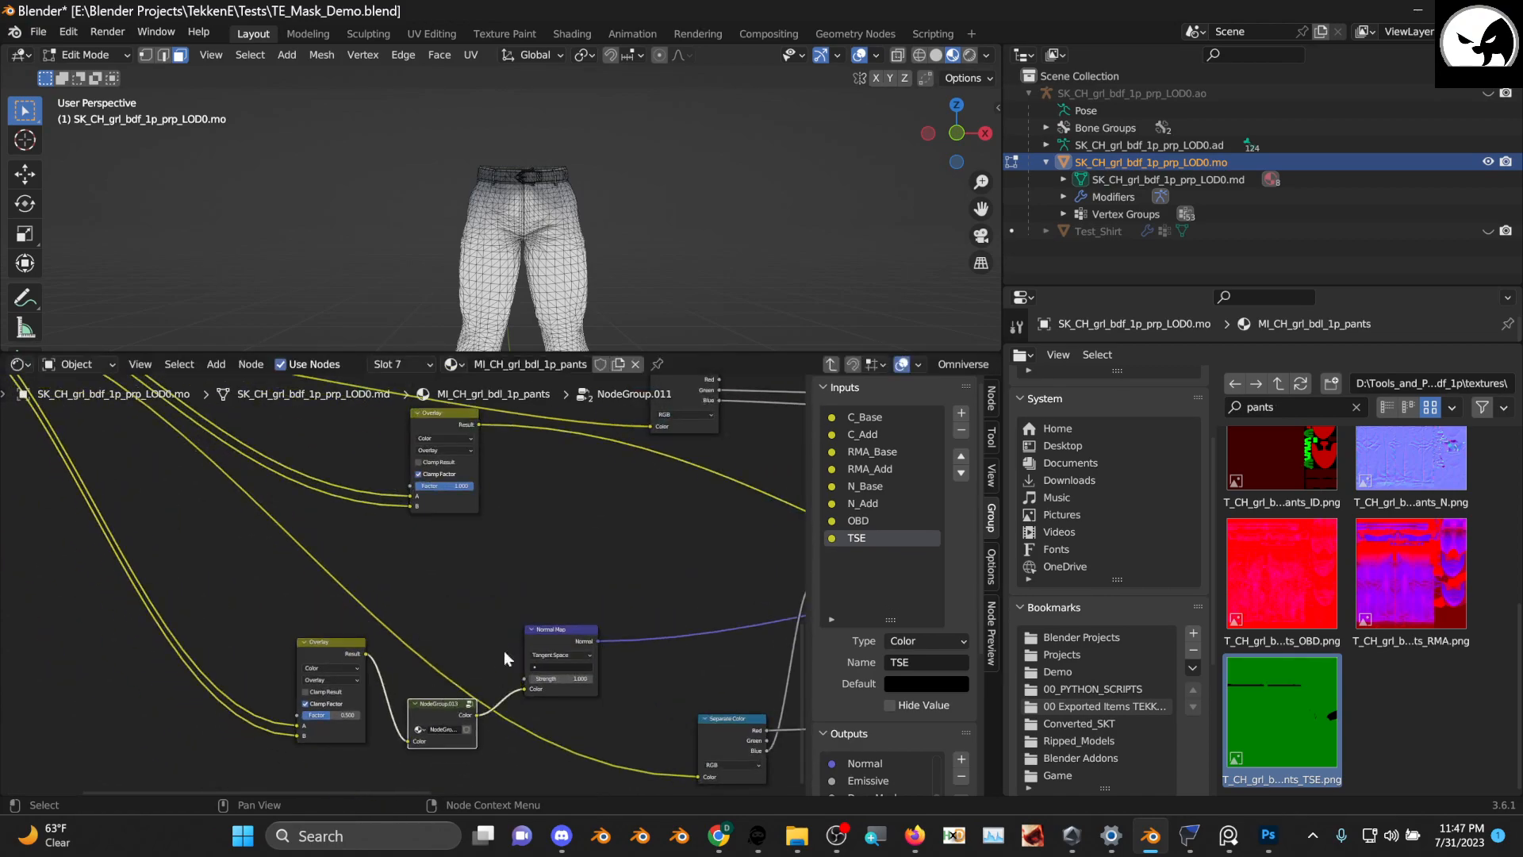
Delete the leftover nodes in the upper part of the group, then return to the pants material's node tree
{"action": "middle_click_drag", "start_coordinate": [593, 579], "coordinate": [350, 639]}
{"action": "scroll", "coordinate": [349, 637], "scroll_direction": "down", "scroll_amount": 6}
{"action": "middle_click_drag", "start_coordinate": [484, 659], "coordinate": [270, 714]}
{"action": "scroll", "coordinate": [408, 578], "scroll_direction": "up", "scroll_amount": 2}
{"action": "middle_click_drag", "start_coordinate": [408, 579], "coordinate": [483, 709]}
{"action": "middle_click_drag", "start_coordinate": [347, 577], "coordinate": [418, 691]}
{"action": "left_click_drag", "start_coordinate": [93, 481], "coordinate": [615, 683]}
{"action": "key", "text": "x"}
{"action": "middle_click_drag", "start_coordinate": [632, 777], "coordinate": [373, 570]}
{"action": "scroll", "coordinate": [637, 551], "scroll_direction": "up", "scroll_amount": 3}
{"action": "scroll", "coordinate": [373, 570], "scroll_direction": "up", "scroll_amount": 1}
{"action": "left_click_drag", "start_coordinate": [473, 564], "coordinate": [485, 521]}
{"action": "left_click_drag", "start_coordinate": [124, 449], "coordinate": [552, 574]}
{"action": "key", "text": "x"}
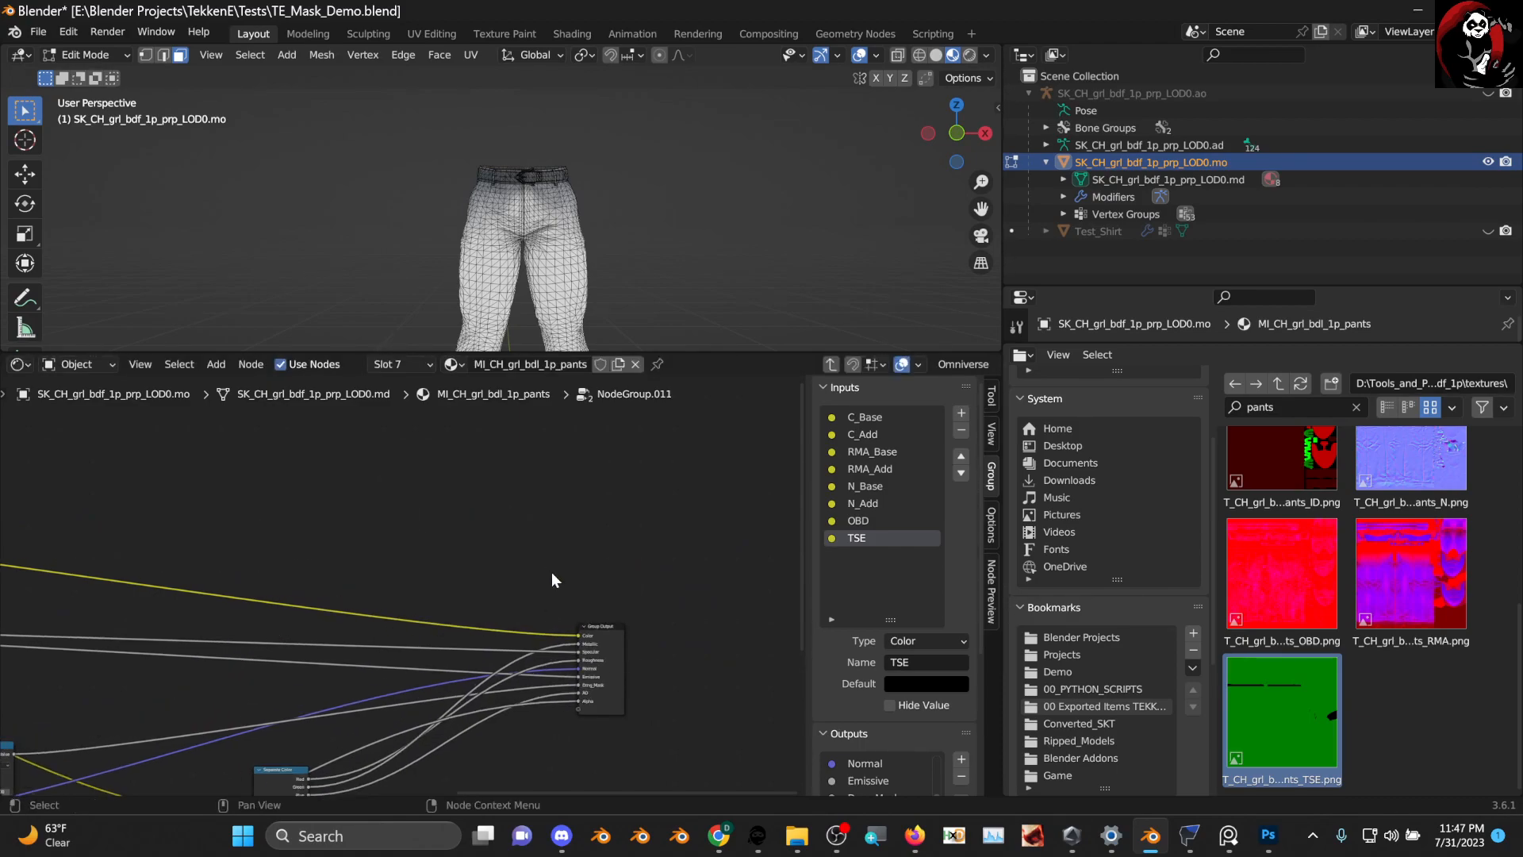
{"action": "middle_click_drag", "start_coordinate": [214, 574], "coordinate": [561, 528]}
{"action": "scroll", "coordinate": [413, 579], "scroll_direction": "down", "scroll_amount": 6}
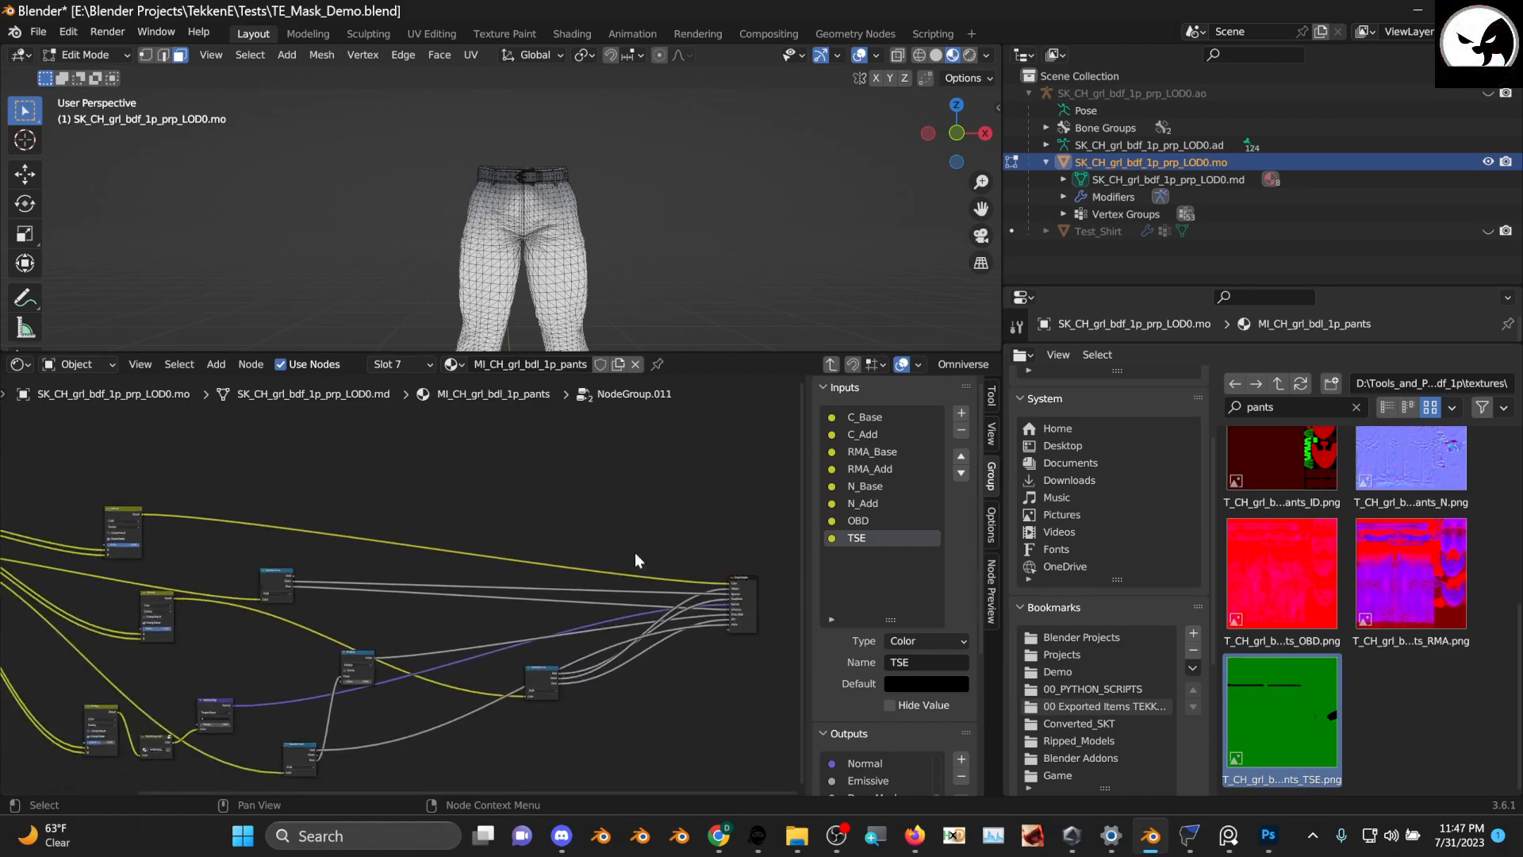
{"action": "left_click", "coordinate": [831, 365]}
Move the pants_ID.png node closer to the Principled BSDF and connect its Color to Base Color
{"action": "scroll", "coordinate": [468, 547], "scroll_direction": "up", "scroll_amount": 4}
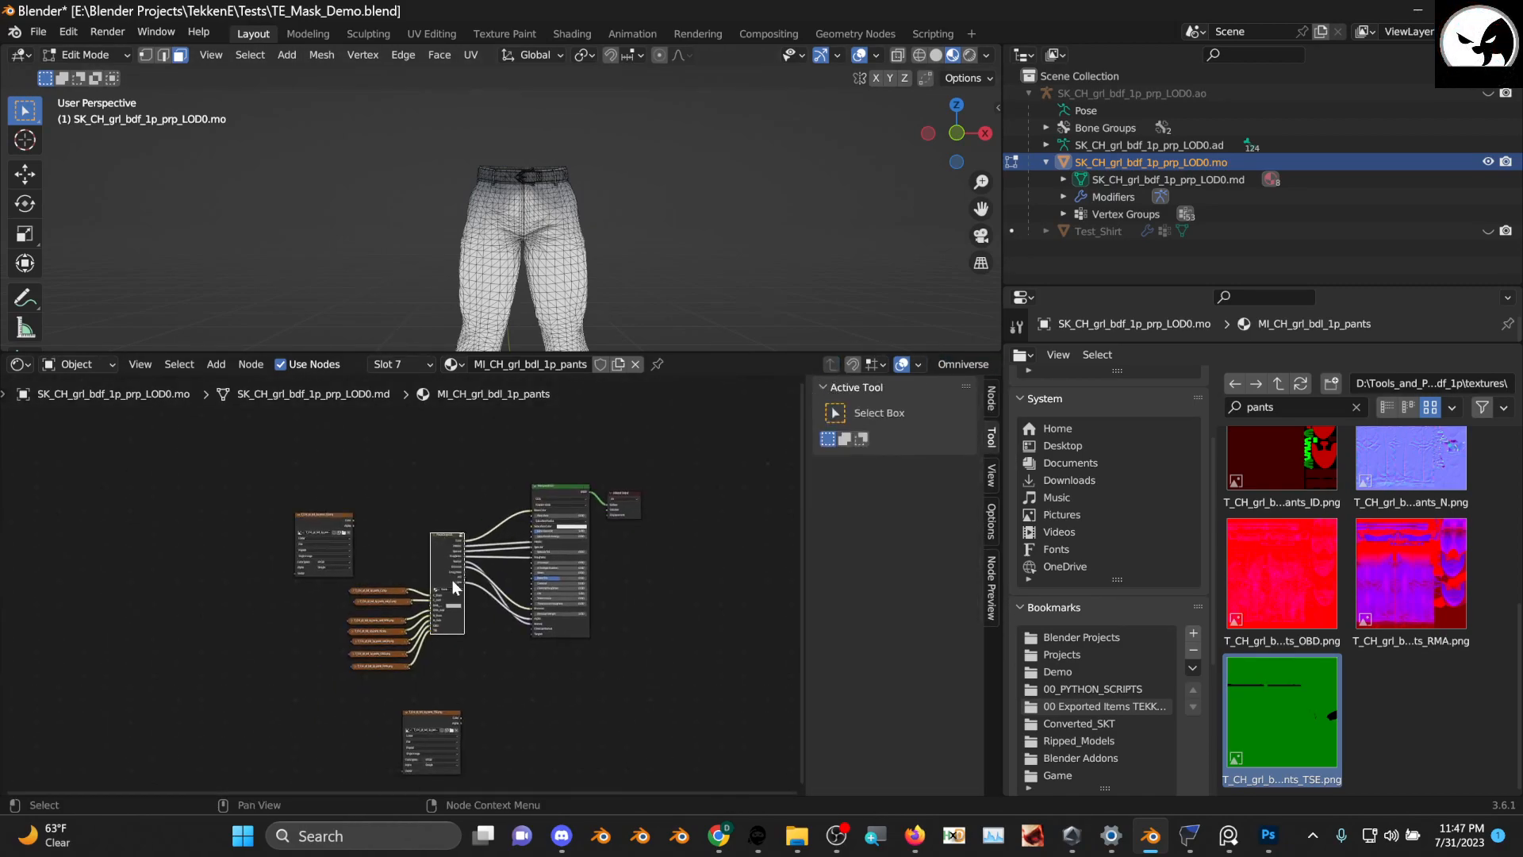
{"action": "left_click_drag", "start_coordinate": [479, 529], "coordinate": [474, 545]}
{"action": "scroll", "coordinate": [469, 544], "scroll_direction": "up", "scroll_amount": 4}
{"action": "middle_click_drag", "start_coordinate": [379, 506], "coordinate": [377, 624]}
{"action": "left_click", "coordinate": [217, 556]}
{"action": "left_click_drag", "start_coordinate": [236, 564], "coordinate": [244, 491]}
{"action": "scroll", "coordinate": [361, 547], "scroll_direction": "up", "scroll_amount": 4}
{"action": "middle_click_drag", "start_coordinate": [305, 513], "coordinate": [265, 569]}
{"action": "left_click_drag", "start_coordinate": [236, 526], "coordinate": [717, 601]}
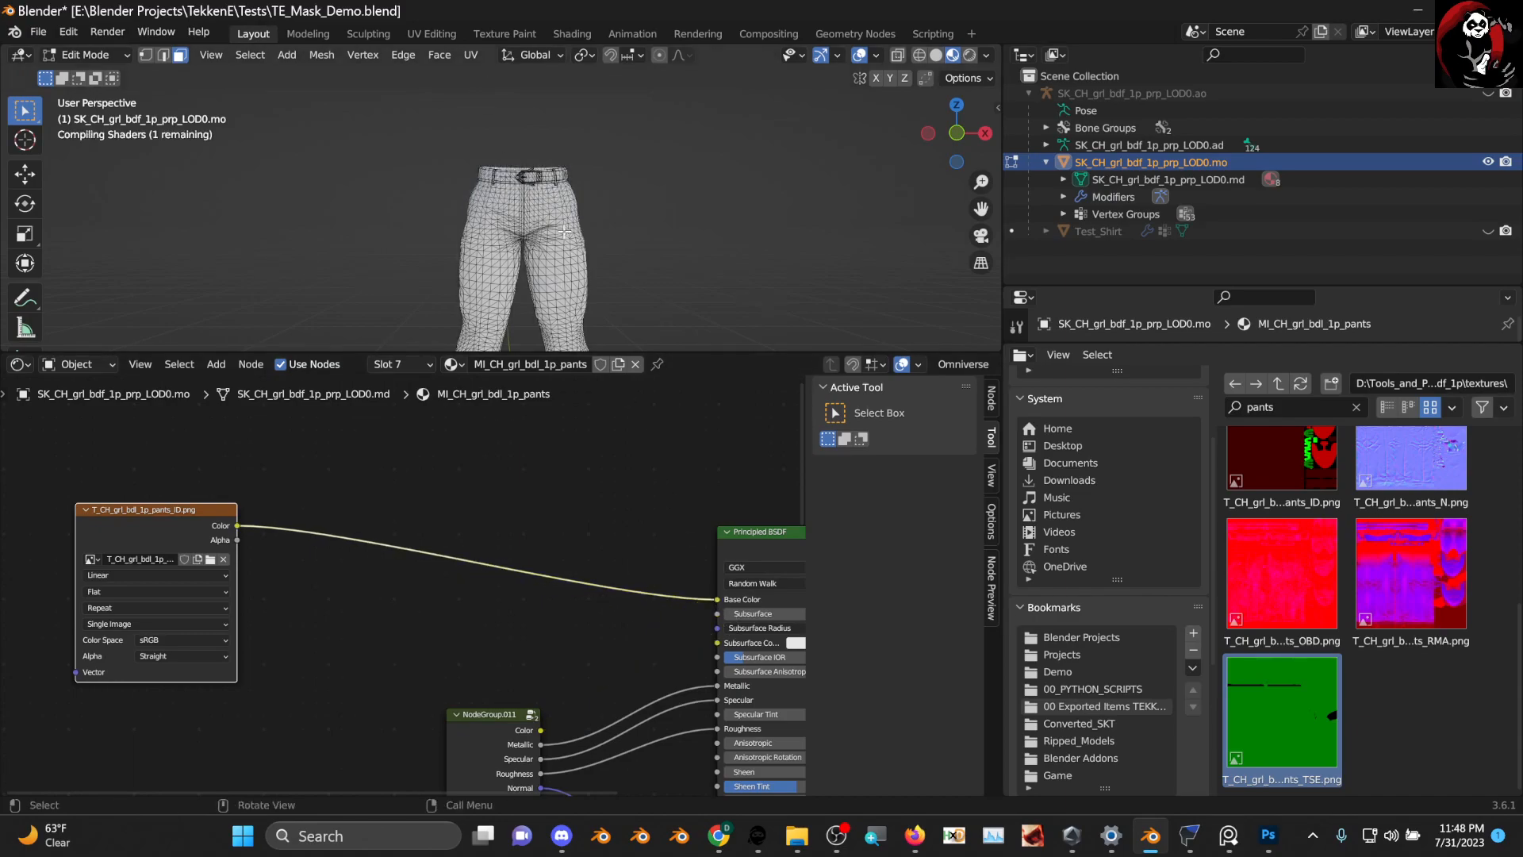
{"action": "scroll", "coordinate": [562, 230], "scroll_direction": "up", "scroll_amount": 2}
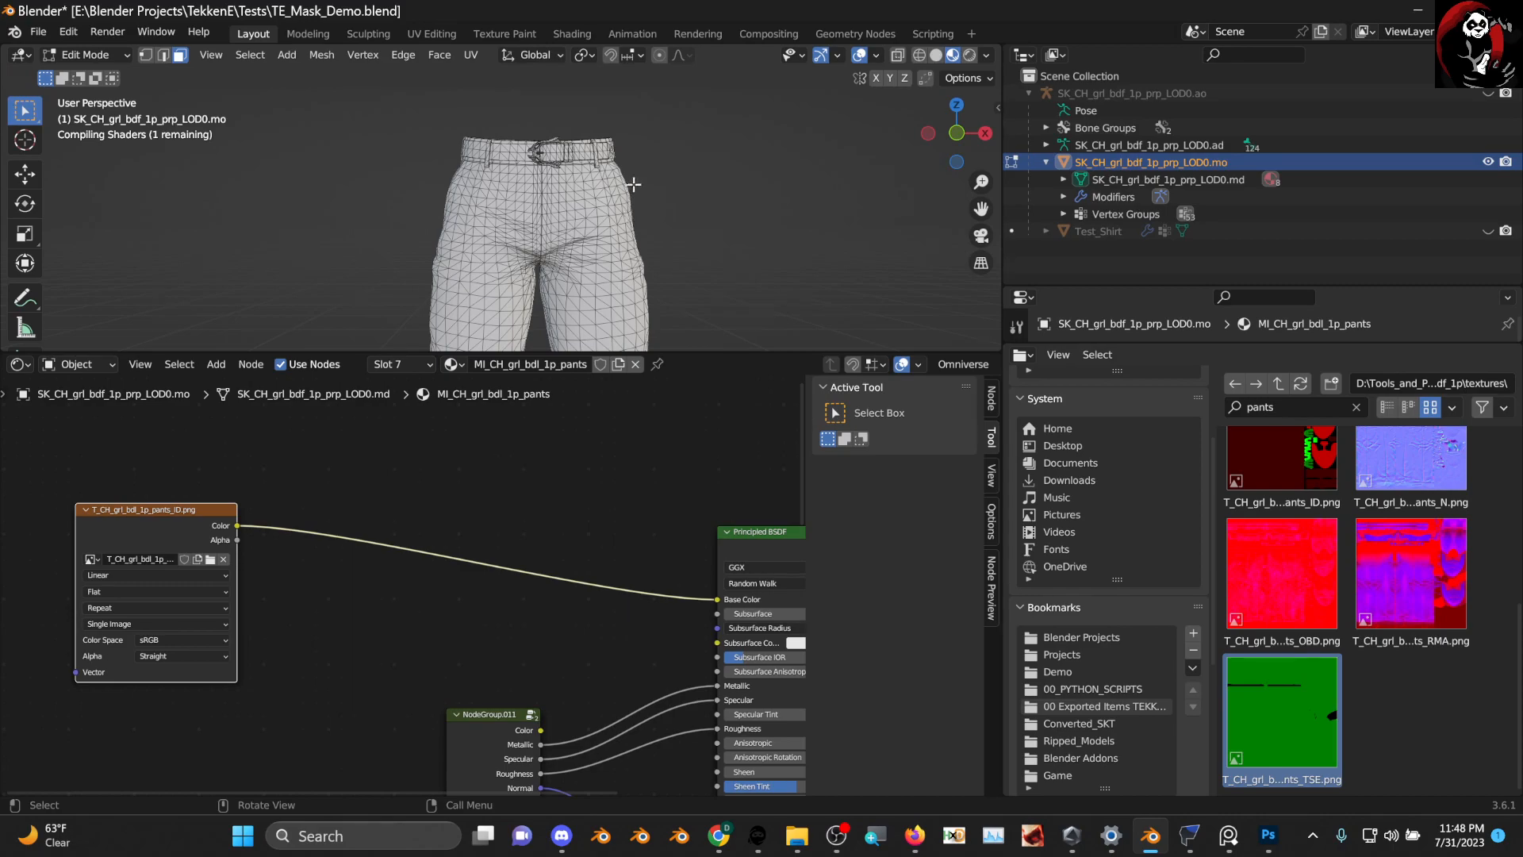
{"action": "middle_click_drag", "start_coordinate": [652, 198], "coordinate": [496, 236]}
{"action": "left_click_drag", "start_coordinate": [146, 515], "coordinate": [365, 505]}
{"action": "middle_click_drag", "start_coordinate": [613, 549], "coordinate": [388, 446]}
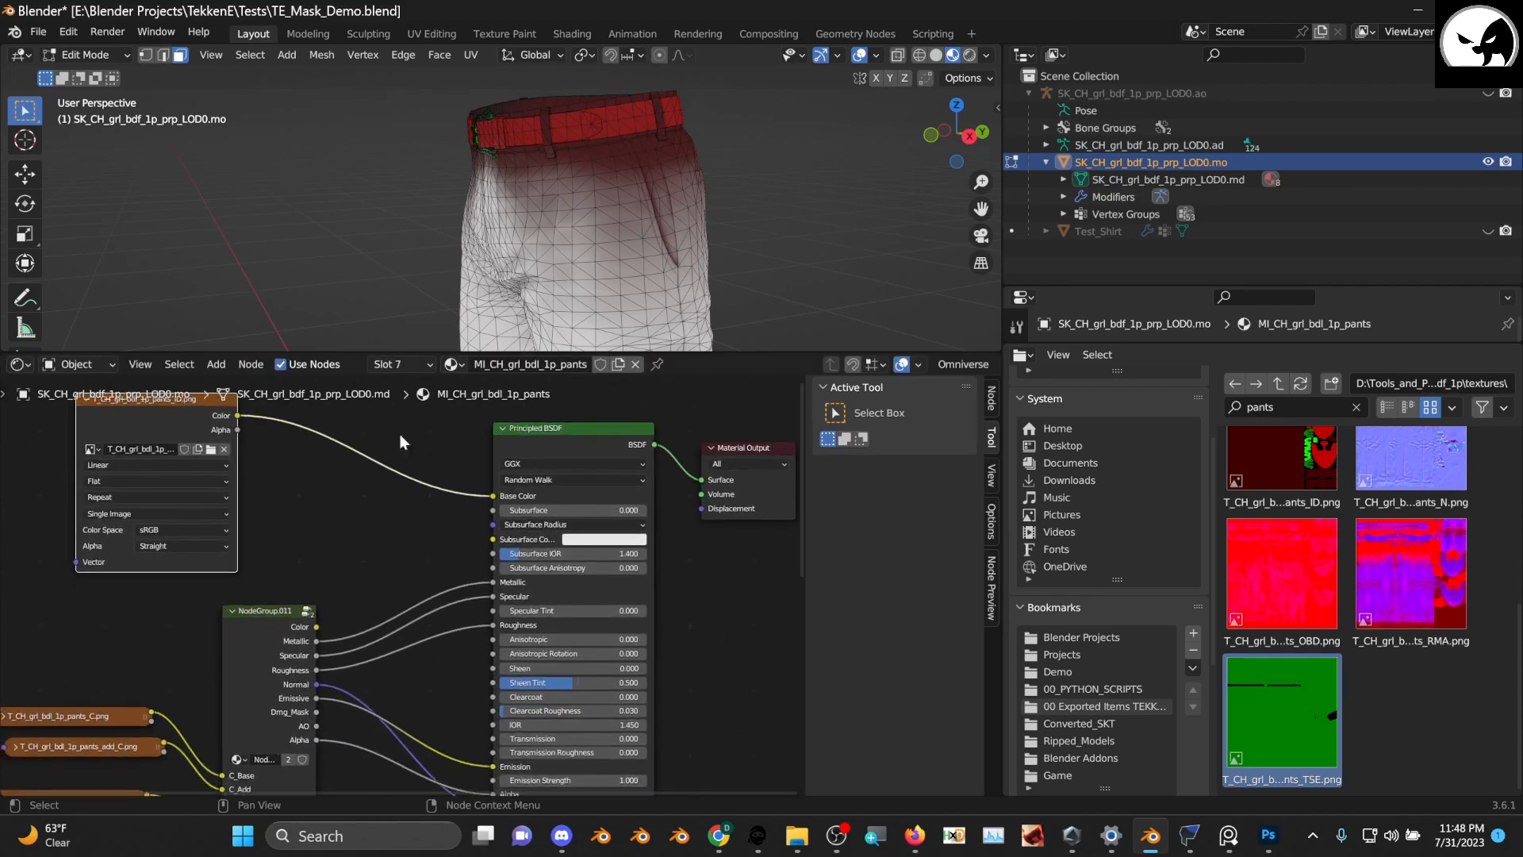
Examine how the ID texture falls on the pants from the side and the back
{"action": "scroll", "coordinate": [485, 285], "scroll_direction": "up", "scroll_amount": 3}
{"action": "mouse_move", "coordinate": [488, 290]}
{"action": "middle_mouse_down"}
{"action": "mouse_move", "coordinate": [627, 305]}
{"action": "mouse_move", "coordinate": [480, 95]}
{"action": "mouse_move", "coordinate": [226, 324]}
{"action": "mouse_move", "coordinate": [442, 323]}
{"action": "mouse_move", "coordinate": [492, 295]}
{"action": "middle_mouse_up"}
{"action": "middle_click_drag", "start_coordinate": [265, 510], "coordinate": [394, 555]}
{"action": "scroll", "coordinate": [389, 554], "scroll_direction": "up", "scroll_amount": 3}
{"action": "middle_click_drag", "start_coordinate": [342, 481], "coordinate": [336, 508]}
{"action": "middle_click_drag", "start_coordinate": [600, 309], "coordinate": [419, 258]}
{"action": "scroll", "coordinate": [405, 565], "scroll_direction": "down", "scroll_amount": 2}
{"action": "middle_click_drag", "start_coordinate": [587, 551], "coordinate": [446, 479]}
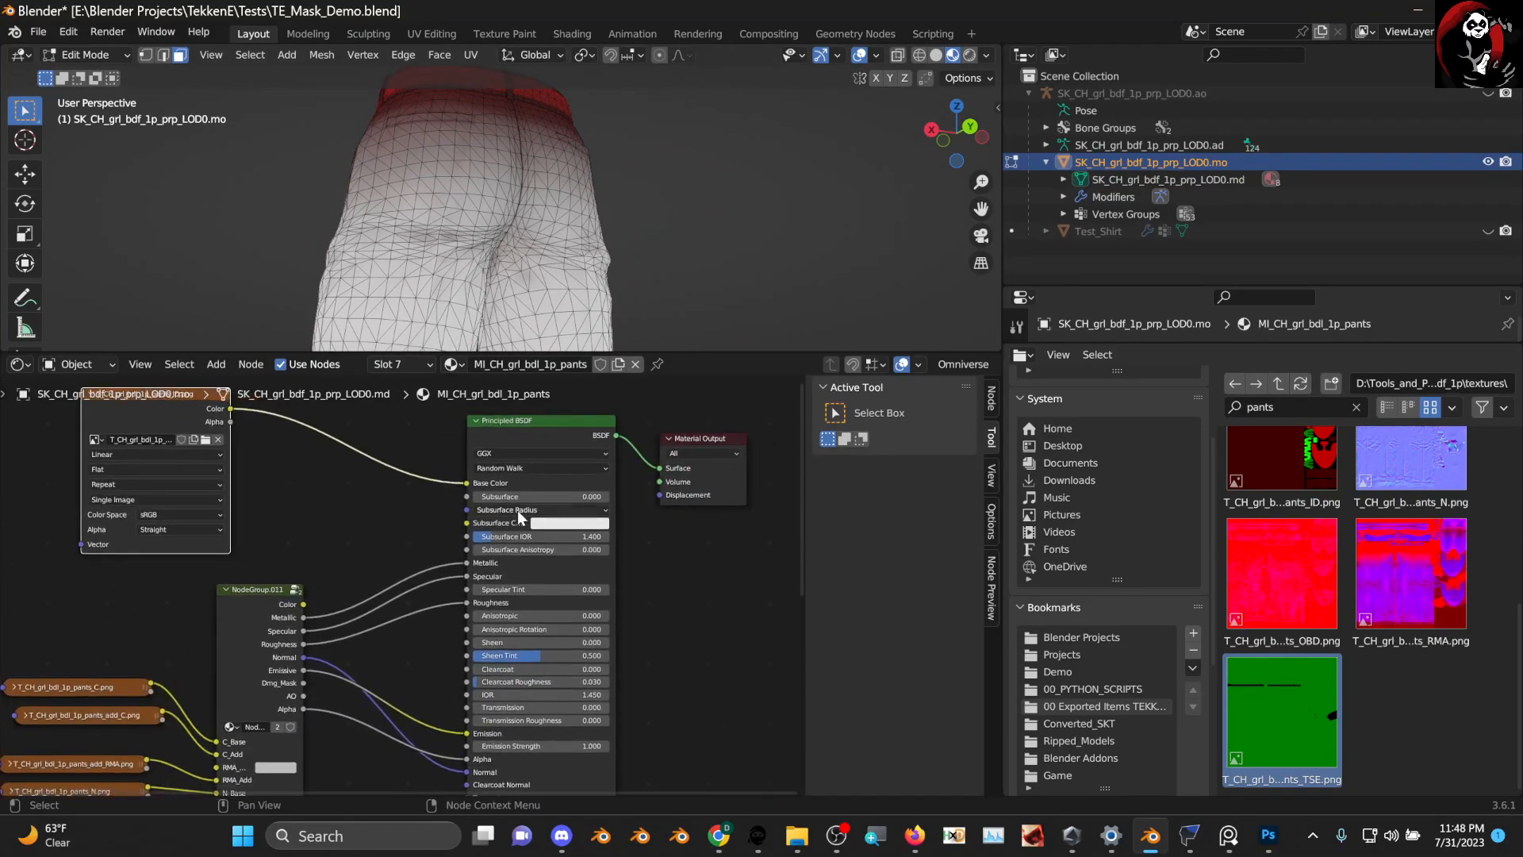
Disconnect the group's Alpha output from the Principled BSDF's Alpha and view the pants from the front
{"action": "scroll", "coordinate": [517, 514], "scroll_direction": "up", "scroll_amount": 3}
{"action": "middle_click_drag", "start_coordinate": [389, 532], "coordinate": [527, 409]}
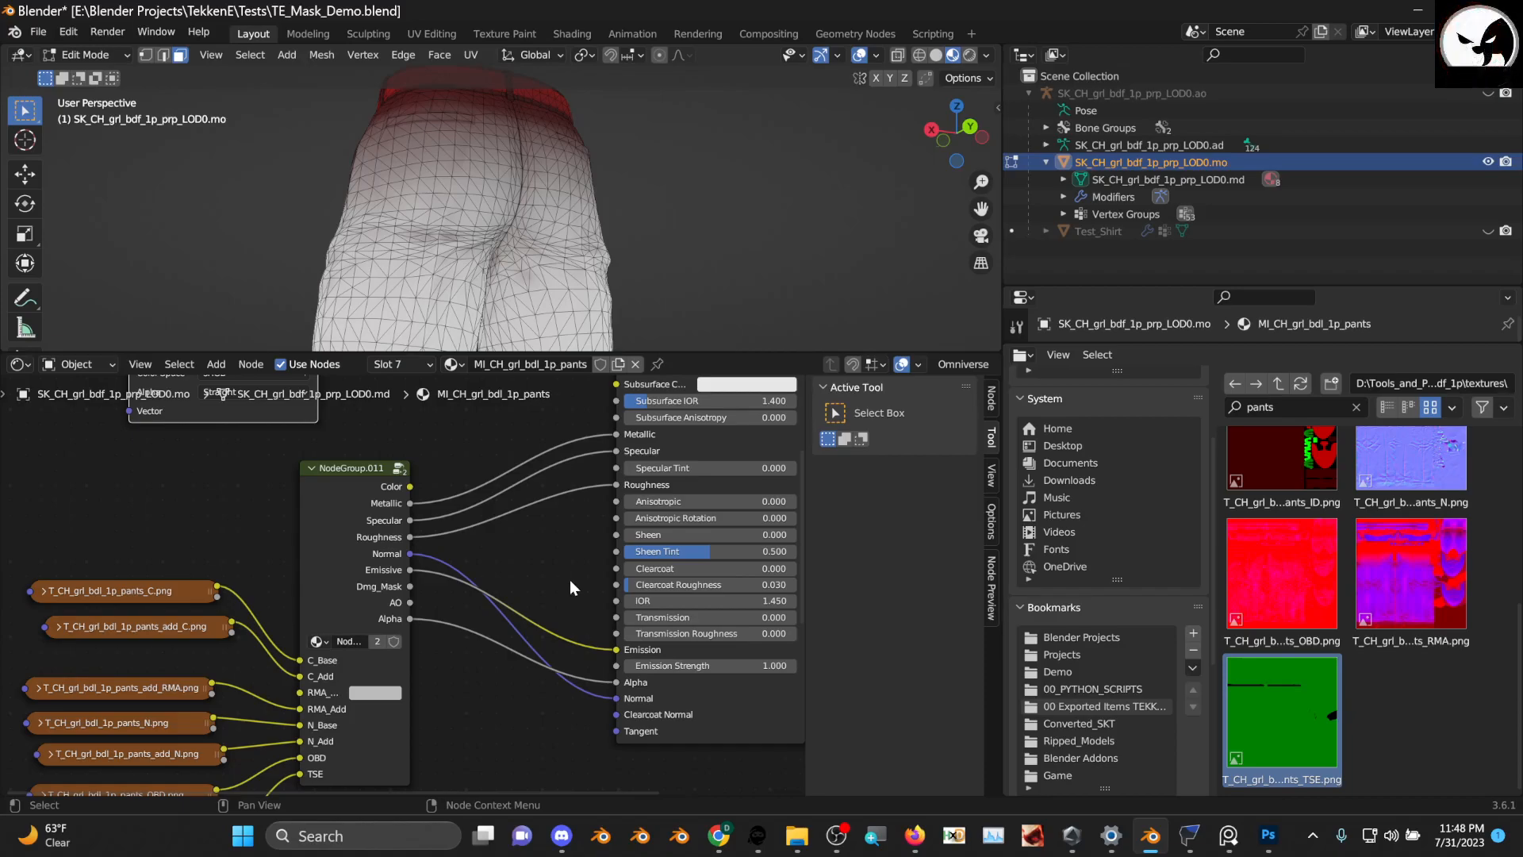
{"action": "left_click_drag", "start_coordinate": [611, 682], "coordinate": [563, 691]}
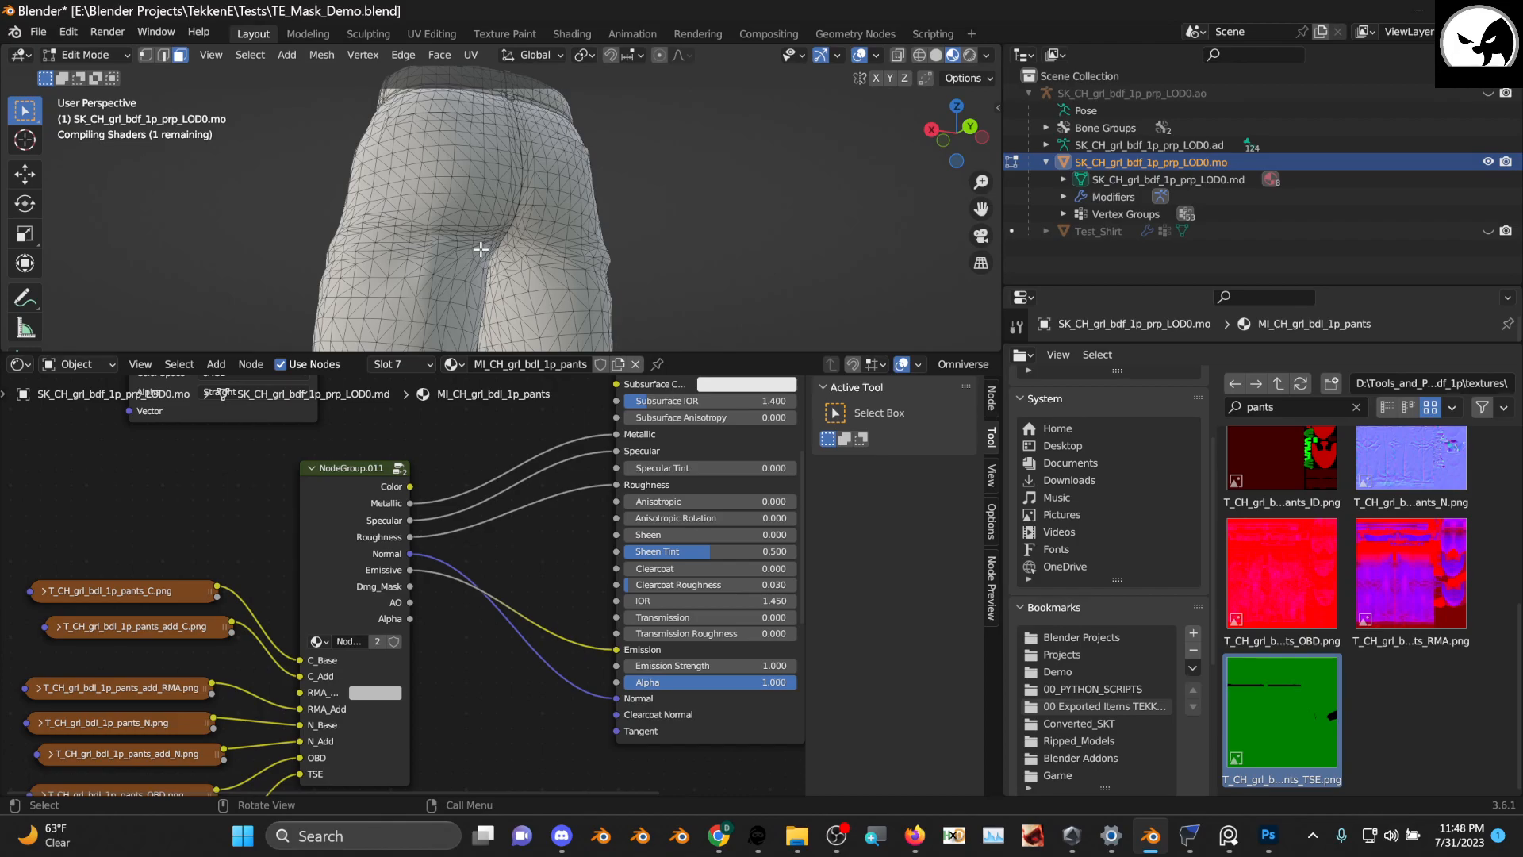
{"action": "middle_click_drag", "start_coordinate": [481, 249], "coordinate": [696, 257]}
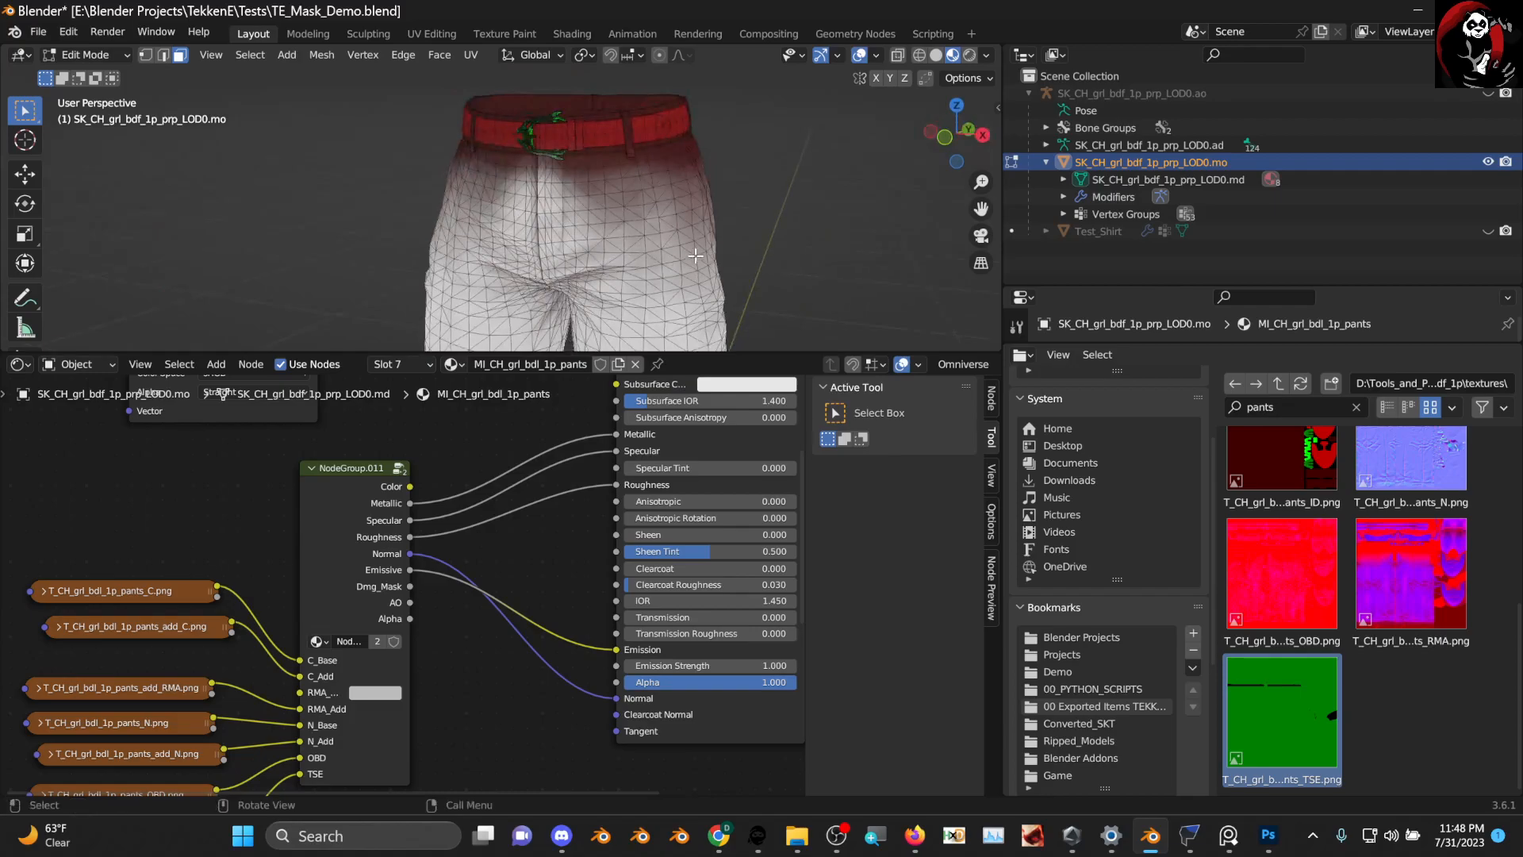
Connect NodeGroup.011's Color output back to the Principled BSDF's Base Color
{"action": "scroll", "coordinate": [549, 401], "scroll_direction": "up", "scroll_amount": 2}
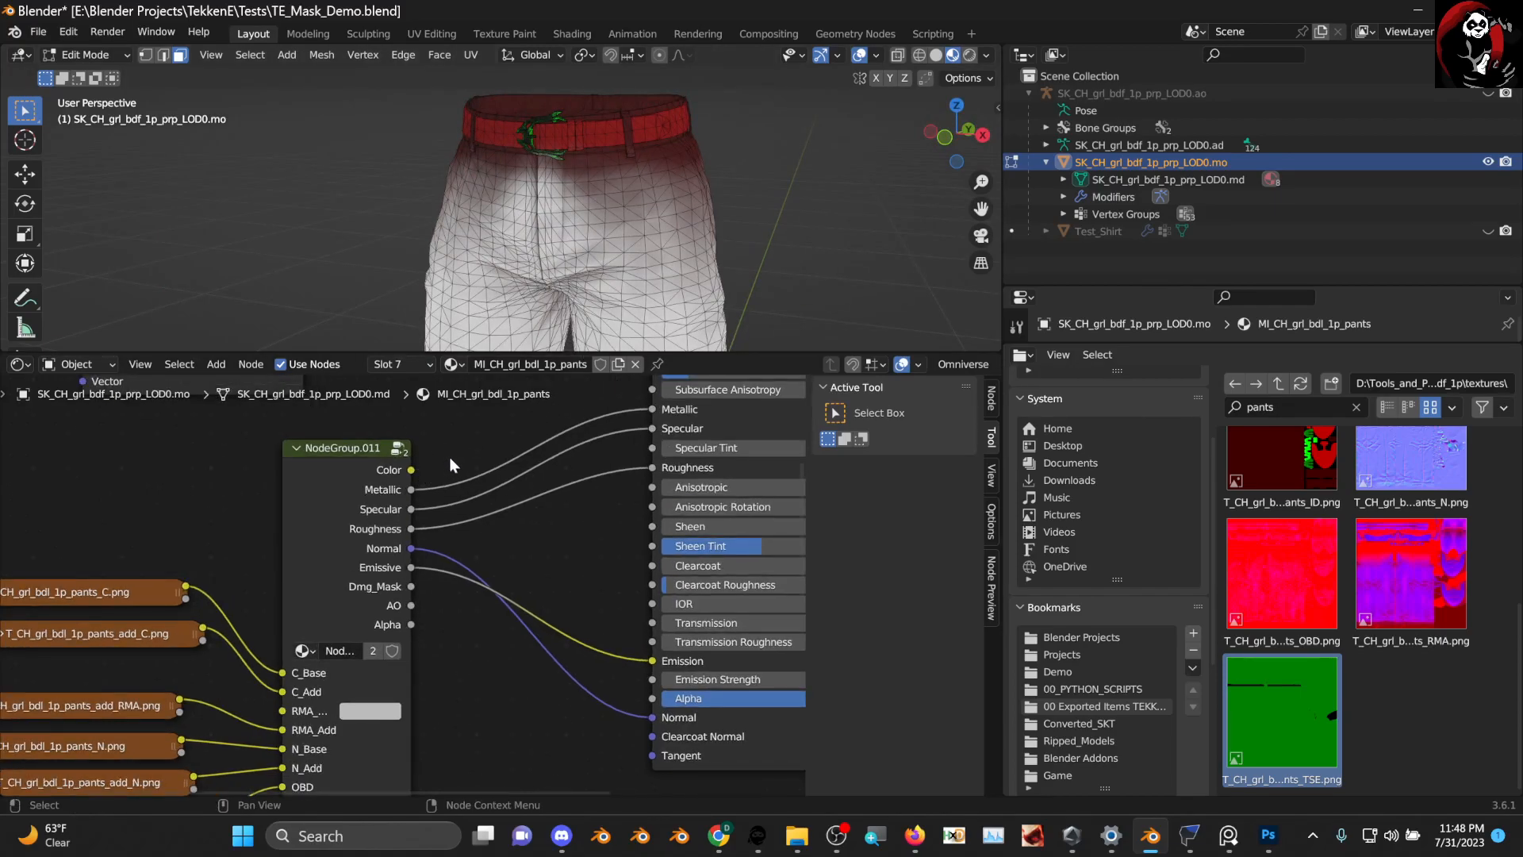
{"action": "scroll", "coordinate": [449, 459], "scroll_direction": "down", "scroll_amount": 1}
{"action": "left_click_drag", "start_coordinate": [406, 495], "coordinate": [587, 520]}
{"action": "left_click_drag", "start_coordinate": [605, 461], "coordinate": [603, 464]}
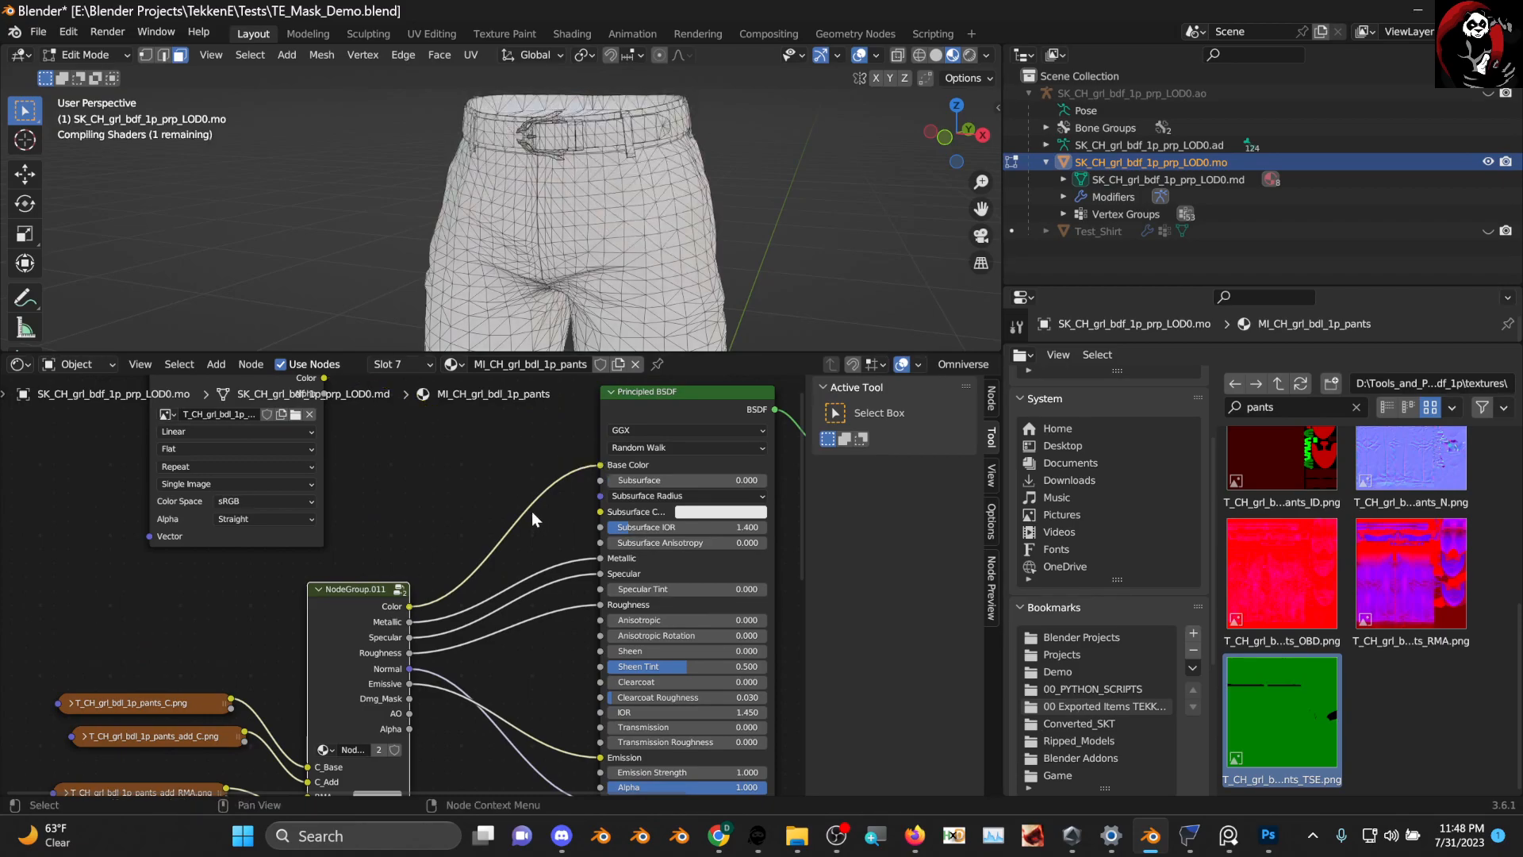
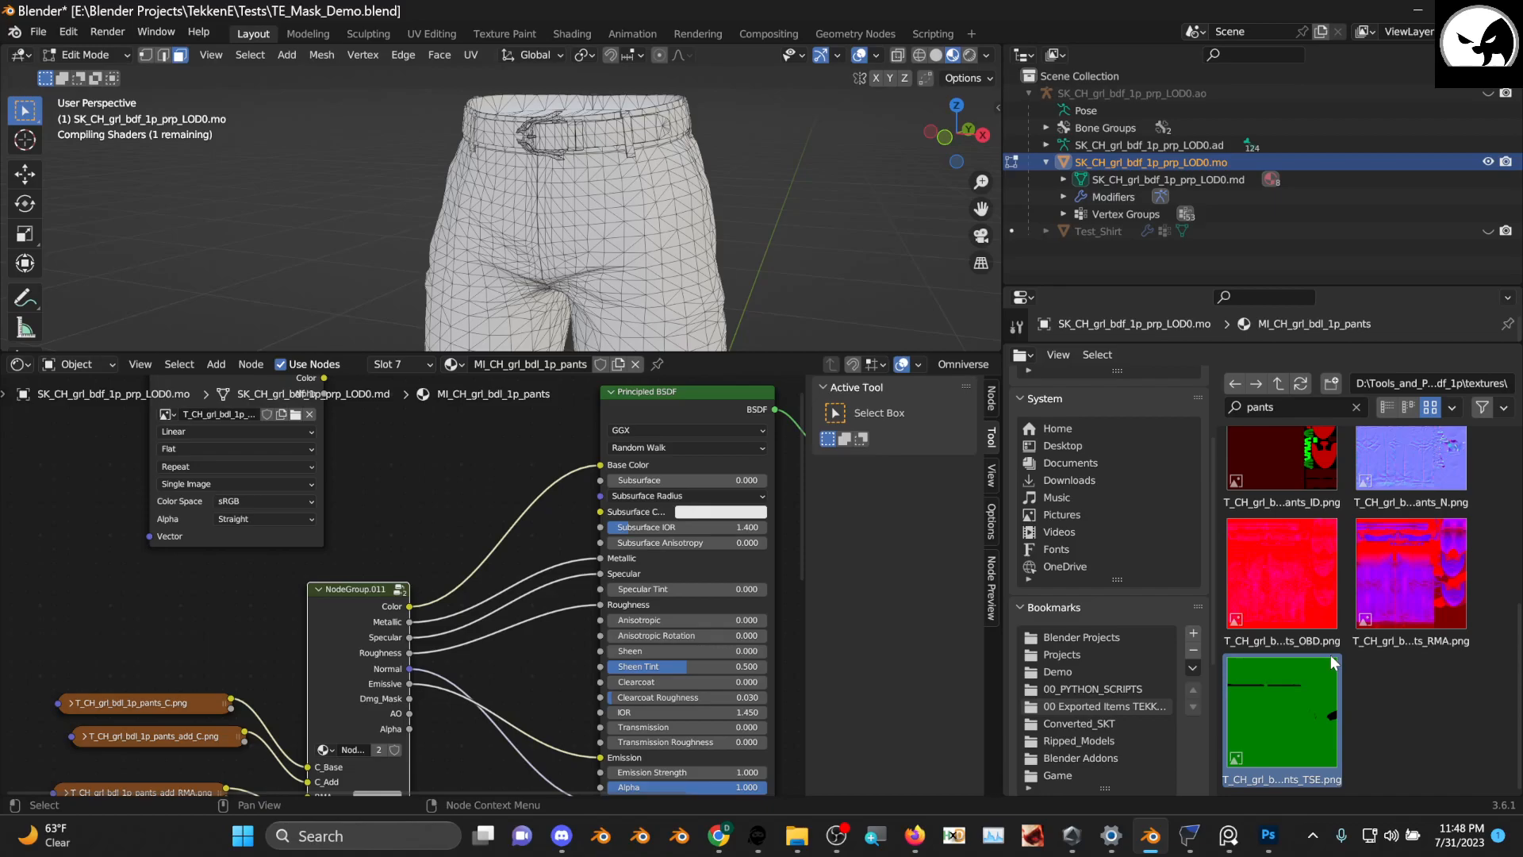
Set the texture file browser's thumbnail size to Large
{"action": "scroll", "coordinate": [1297, 612], "scroll_direction": "up", "scroll_amount": 5}
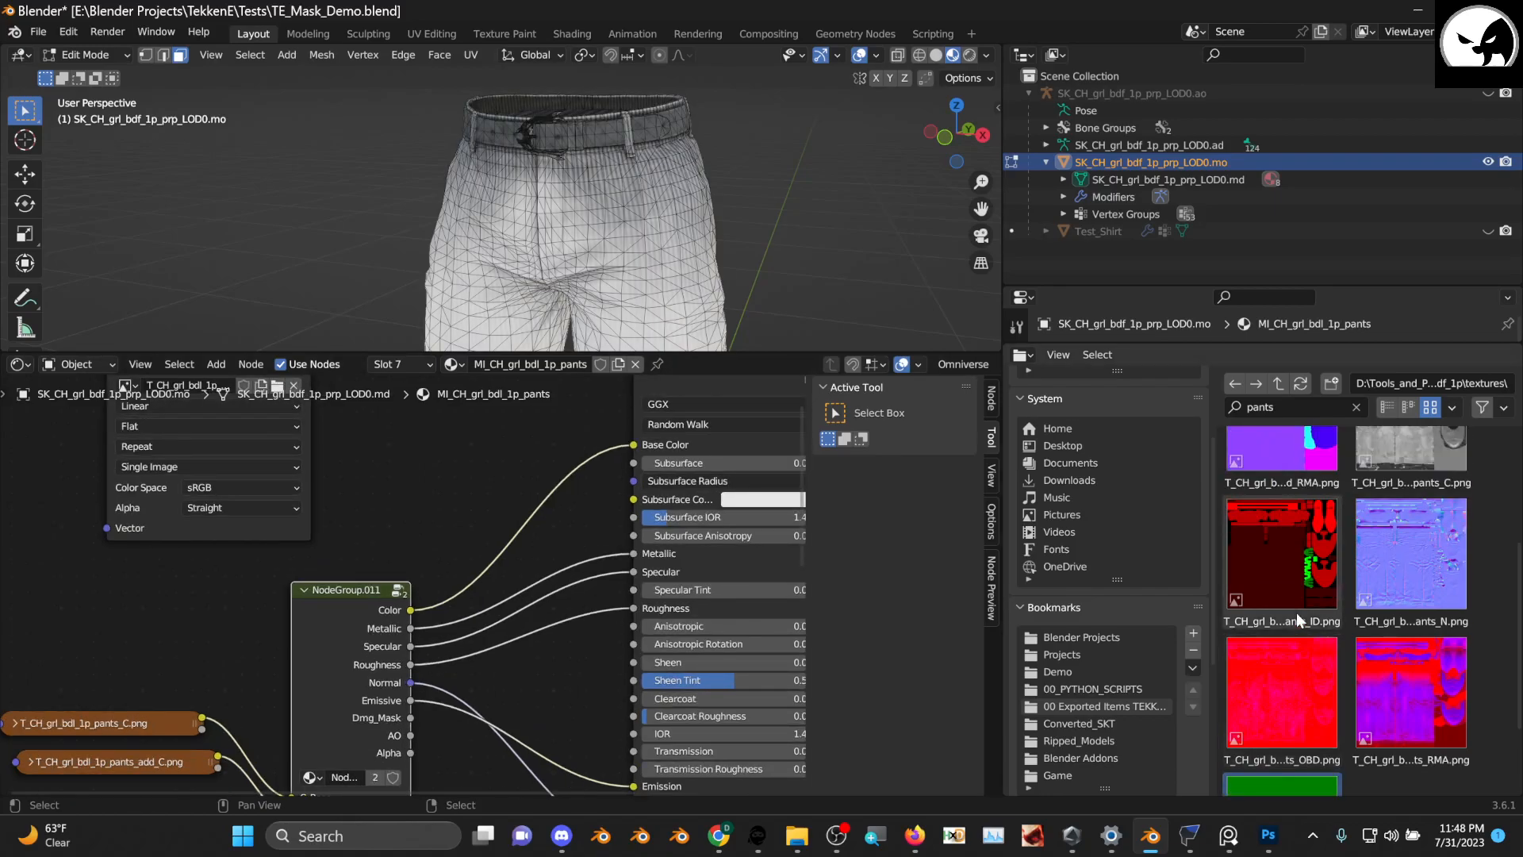
{"action": "scroll", "coordinate": [1297, 613], "scroll_direction": "down", "scroll_amount": 5}
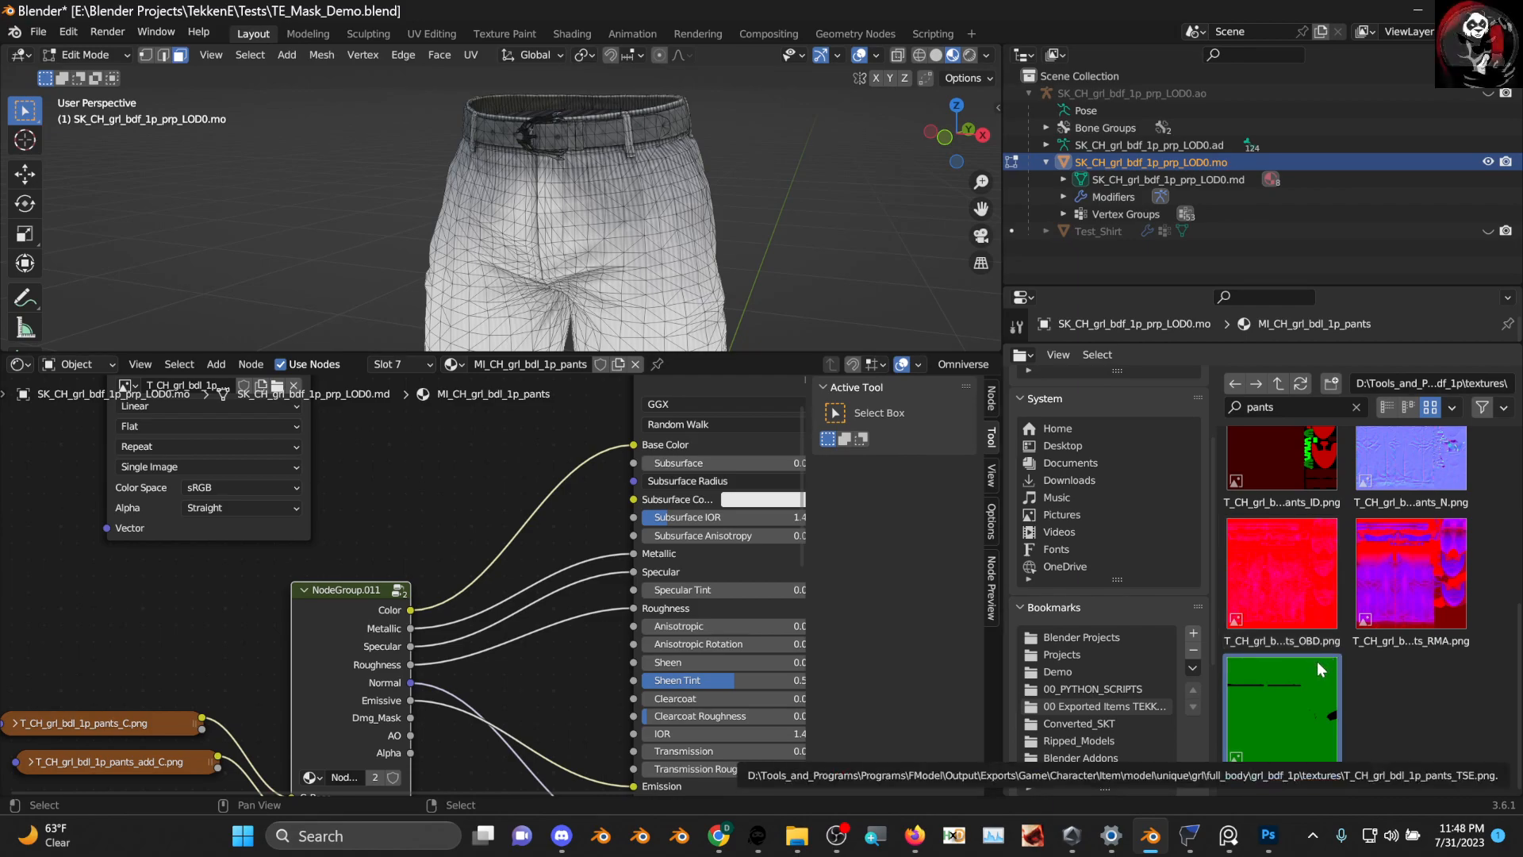
{"action": "left_click", "coordinate": [1454, 407]}
{"action": "left_click", "coordinate": [1462, 255]}
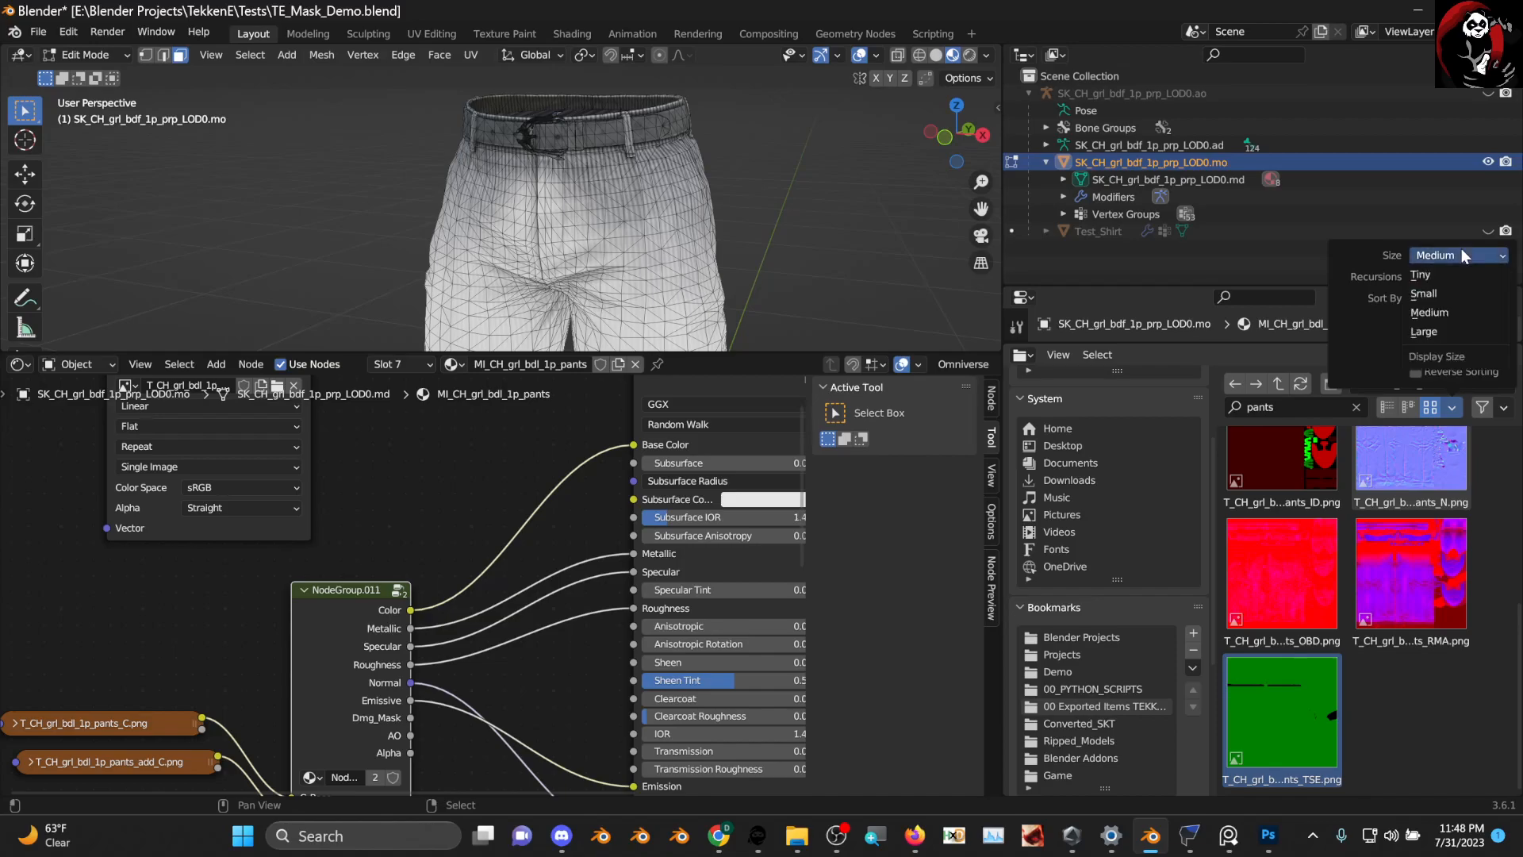
{"action": "left_click", "coordinate": [1454, 335]}
Select the pants_ID.png texture file for comparison and connect the pants_ID node's Color to the Principled BSDF's Base Color
{"action": "scroll", "coordinate": [1311, 675], "scroll_direction": "down", "scroll_amount": 4}
{"action": "left_click_drag", "start_coordinate": [1293, 660], "coordinate": [78, 567]}
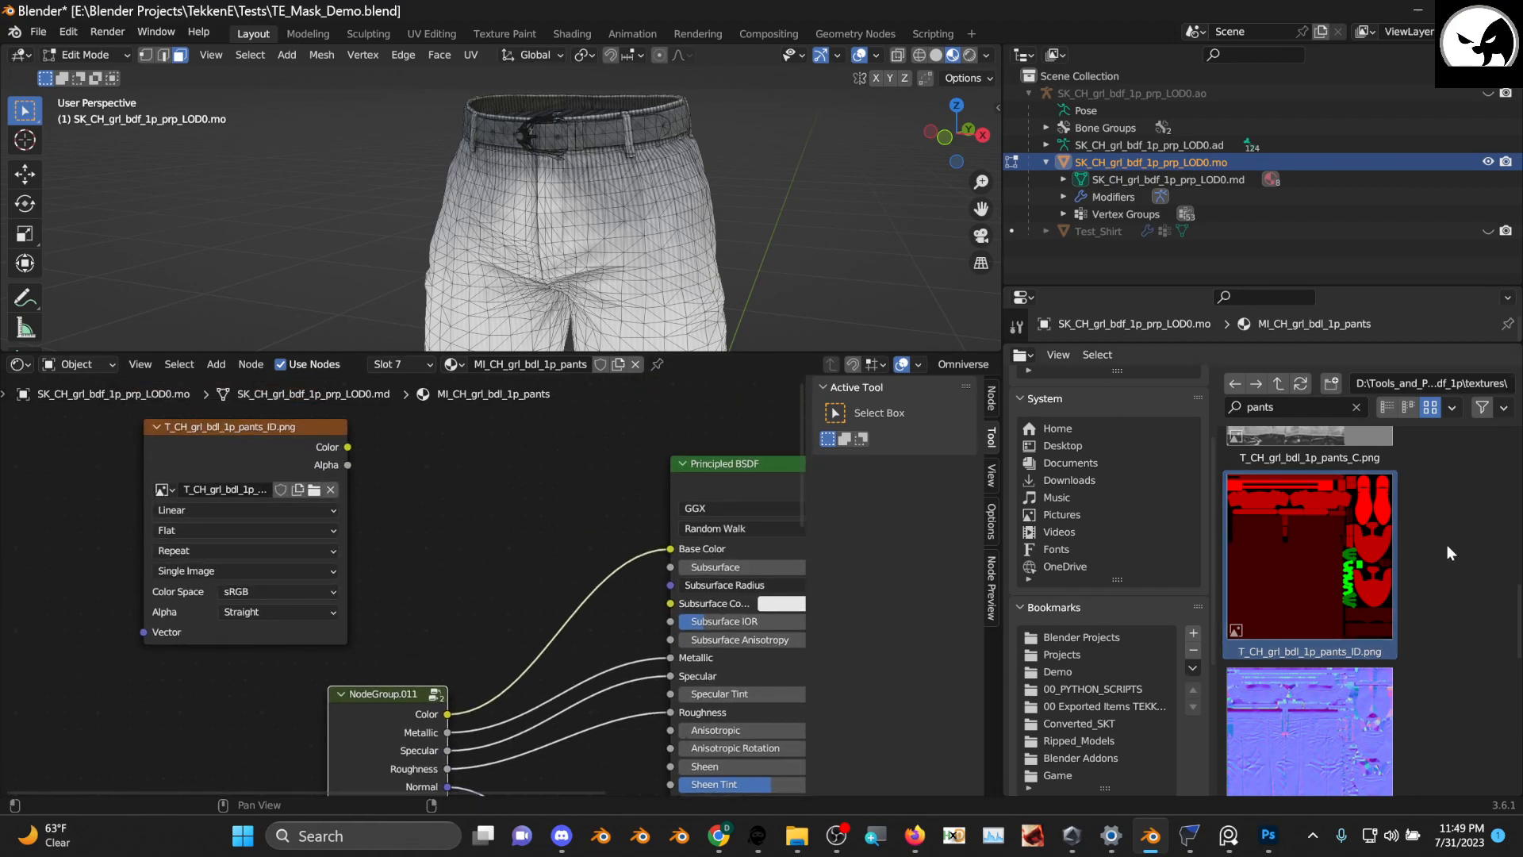
{"action": "left_click_drag", "start_coordinate": [347, 446], "coordinate": [670, 548]}
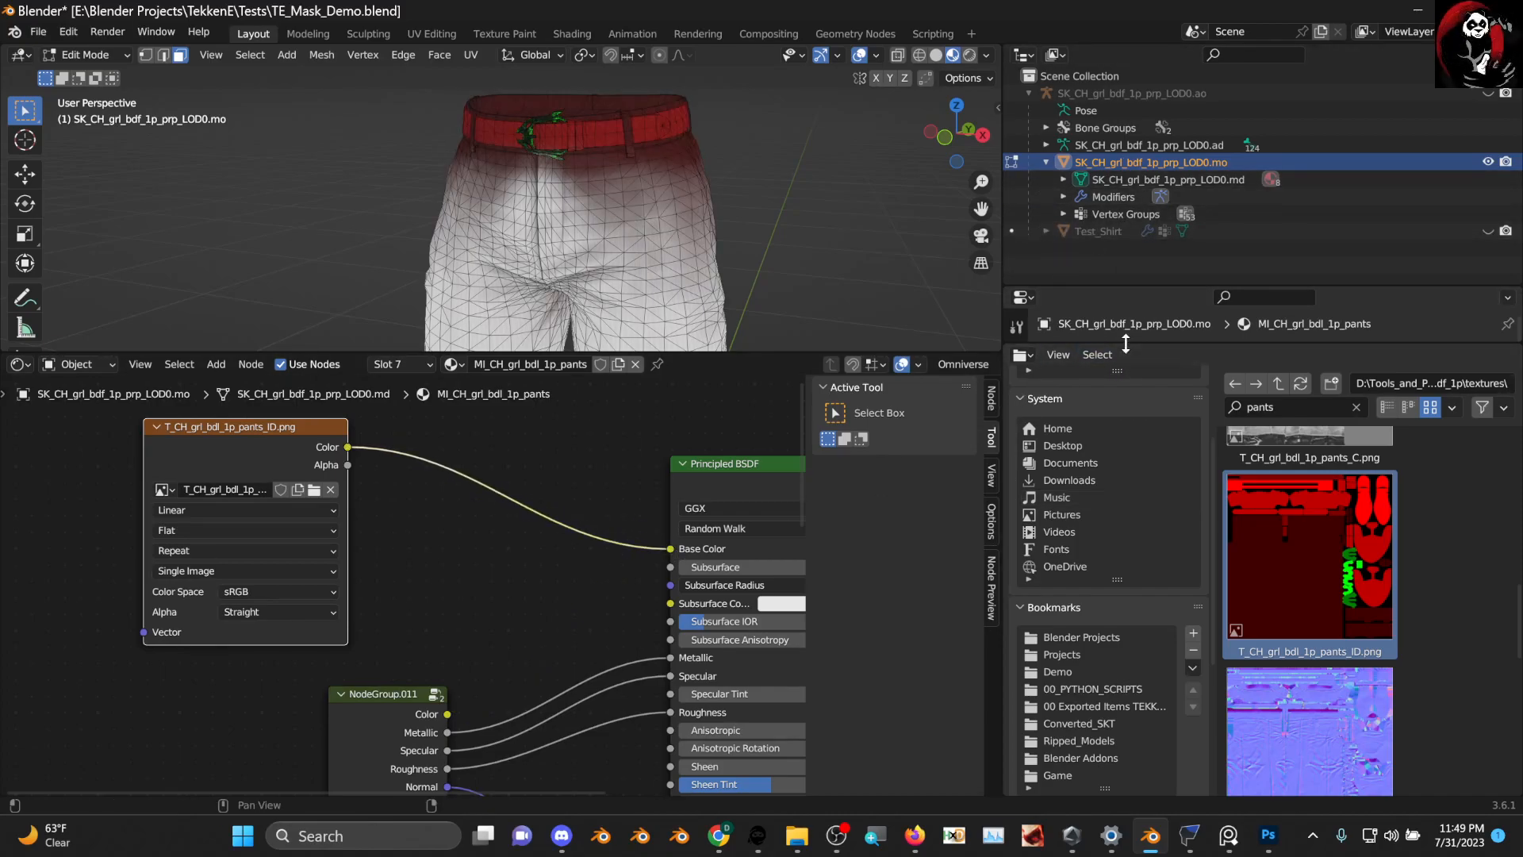
Enlarge the properties editor, show the mesh data's UV Maps list, and look at the pants from the front
{"action": "left_click_drag", "start_coordinate": [1126, 343], "coordinate": [1114, 539]}
{"action": "left_click_drag", "start_coordinate": [1102, 713], "coordinate": [1103, 714]}
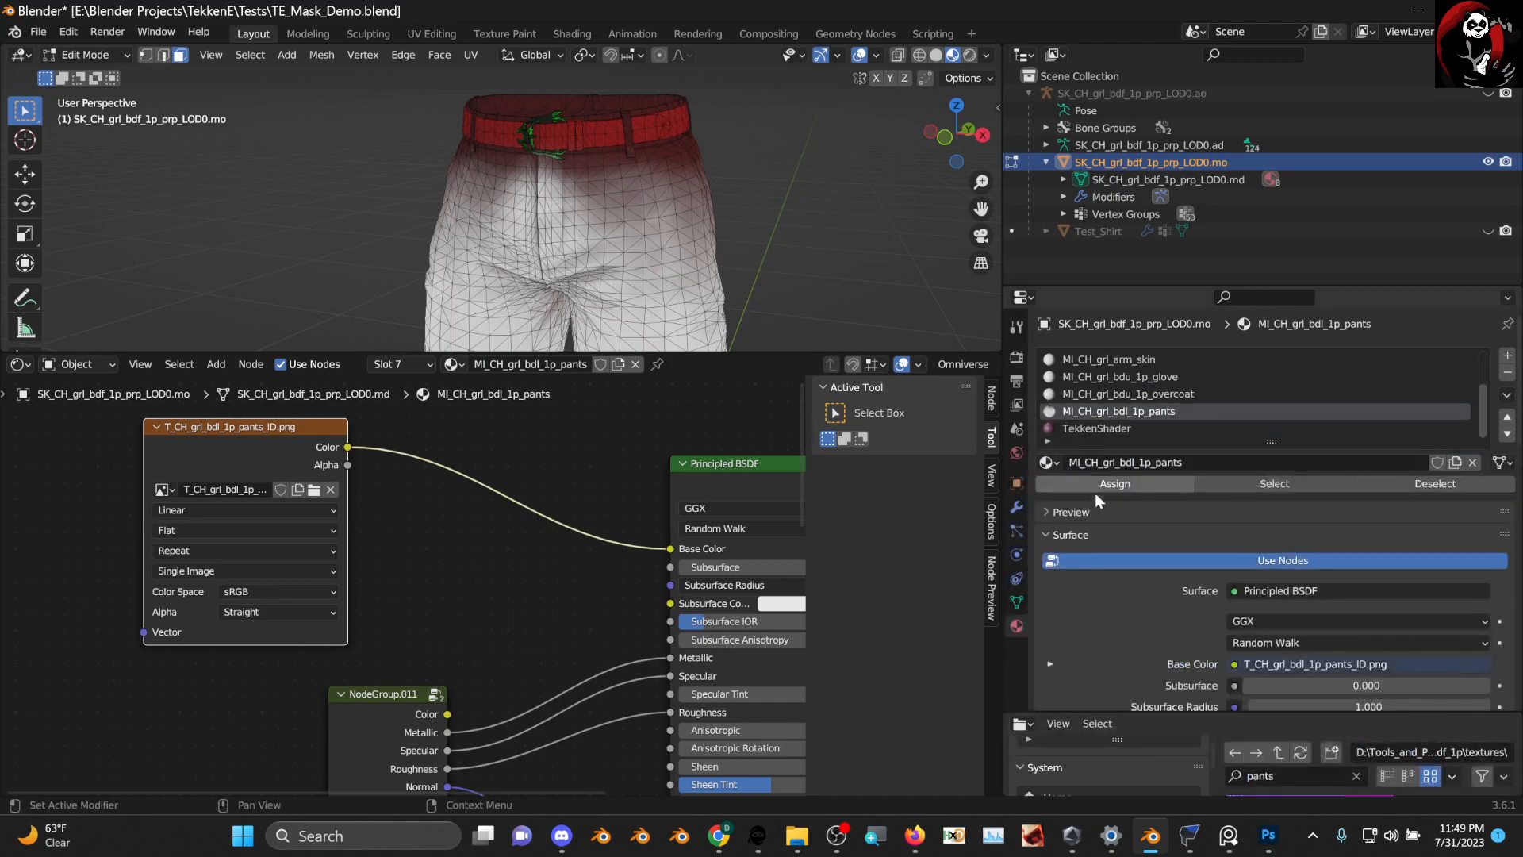
{"action": "left_click", "coordinate": [1017, 602]}
{"action": "scroll", "coordinate": [1262, 606], "scroll_direction": "down", "scroll_amount": 5}
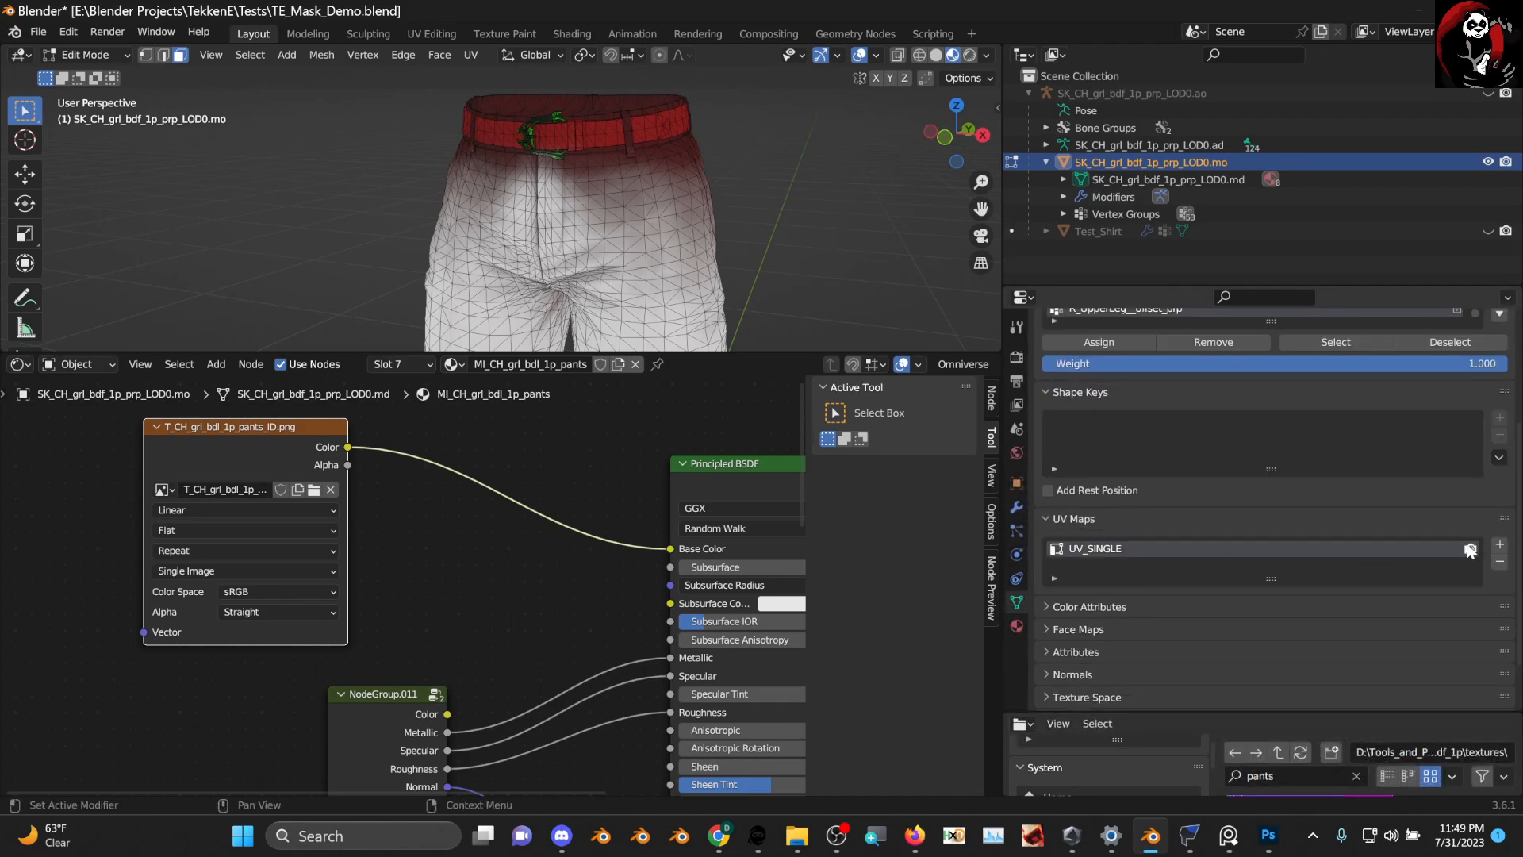
{"action": "middle_click_drag", "start_coordinate": [642, 238], "coordinate": [627, 285]}
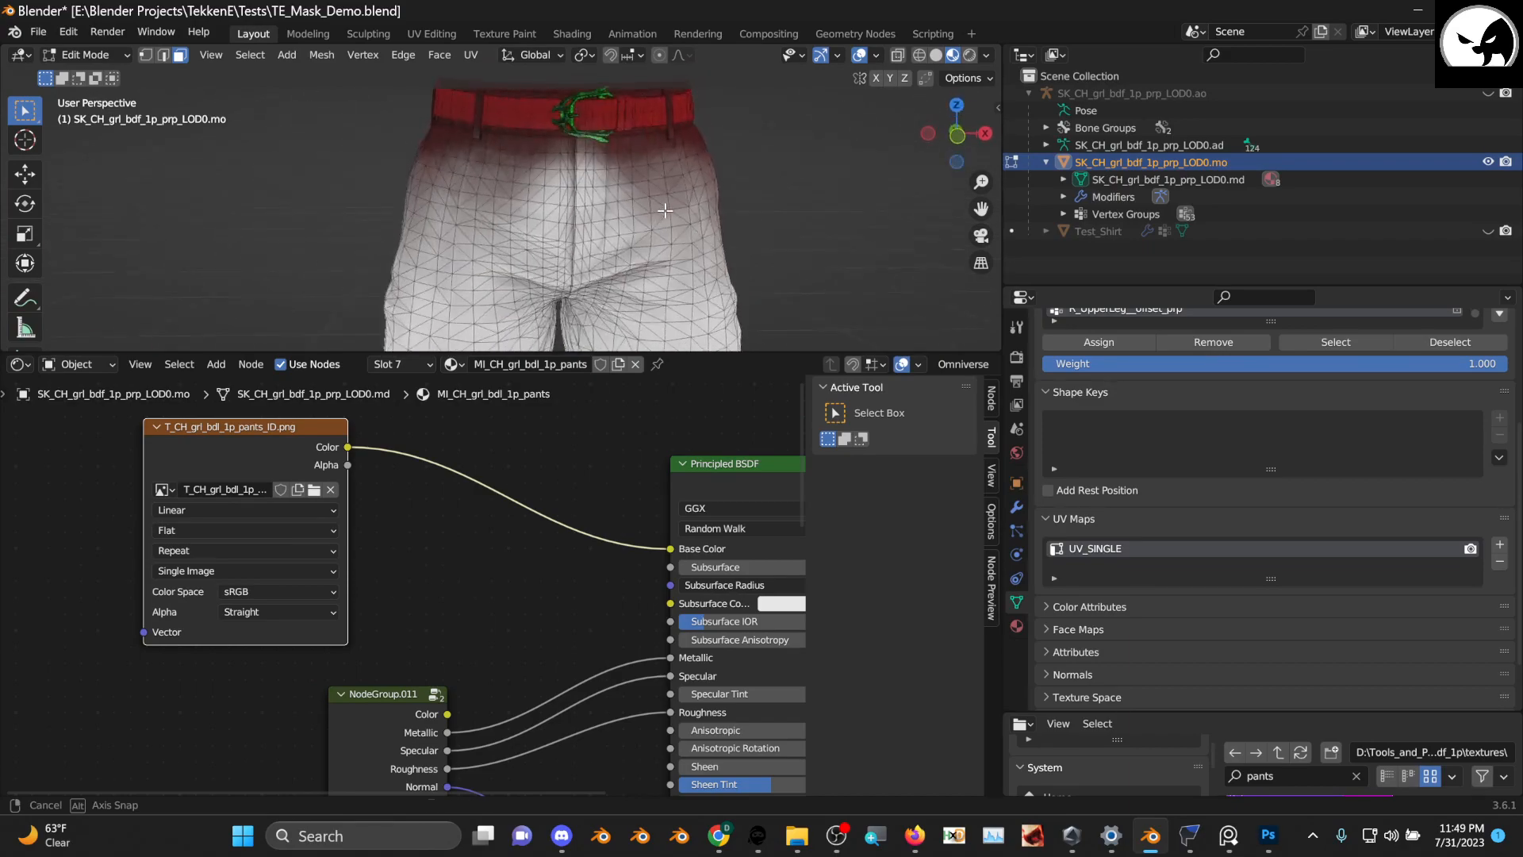
Set the Principled BSDF's Subsurface IOR to 1.010
{"action": "scroll", "coordinate": [448, 540], "scroll_direction": "up", "scroll_amount": 3}
{"action": "left_click_drag", "start_coordinate": [637, 570], "coordinate": [496, 570]}
{"action": "scroll", "coordinate": [454, 535], "scroll_direction": "down", "scroll_amount": 5, "text": "shift"}
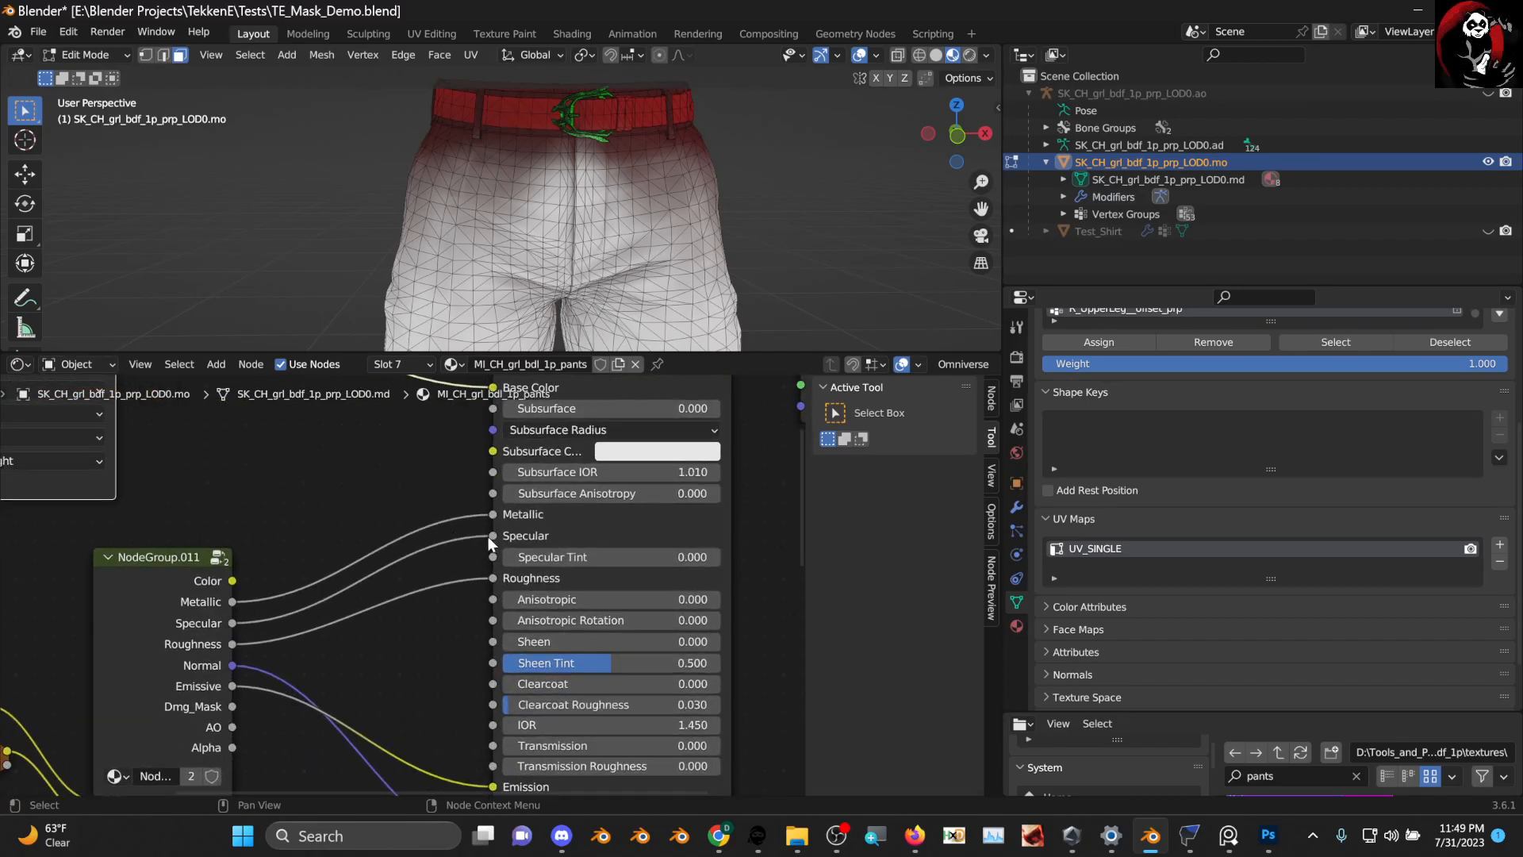
Disconnect the group's Metallic and Emissive outputs from the Principled BSDF's Metallic and Emission inputs
{"action": "left_click_drag", "start_coordinate": [492, 516], "coordinate": [431, 521]}
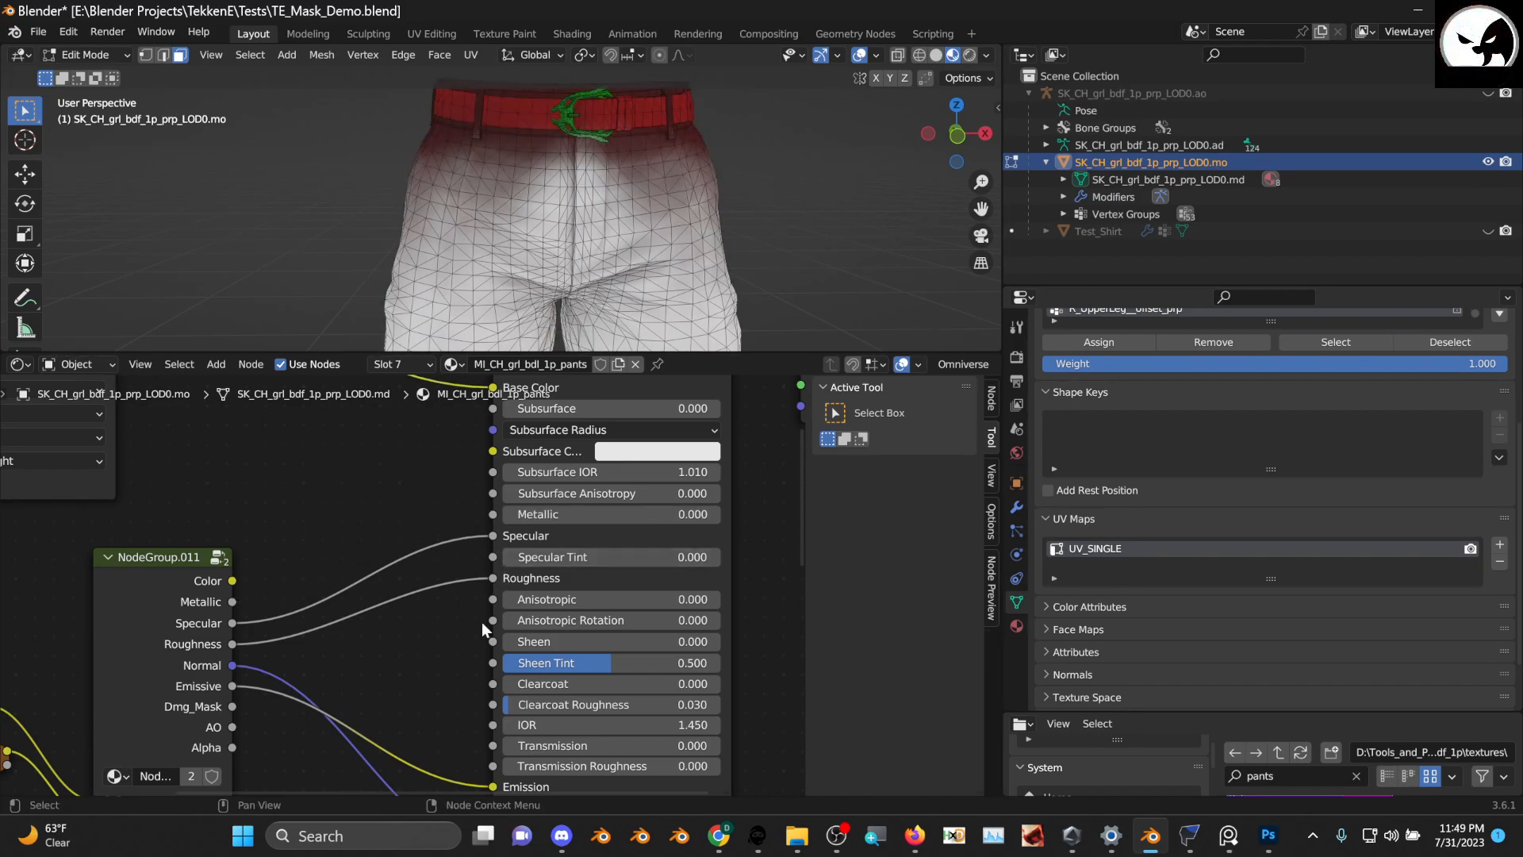
{"action": "middle_click_drag", "start_coordinate": [482, 626], "coordinate": [468, 510]}
{"action": "left_click_drag", "start_coordinate": [478, 678], "coordinate": [398, 682]}
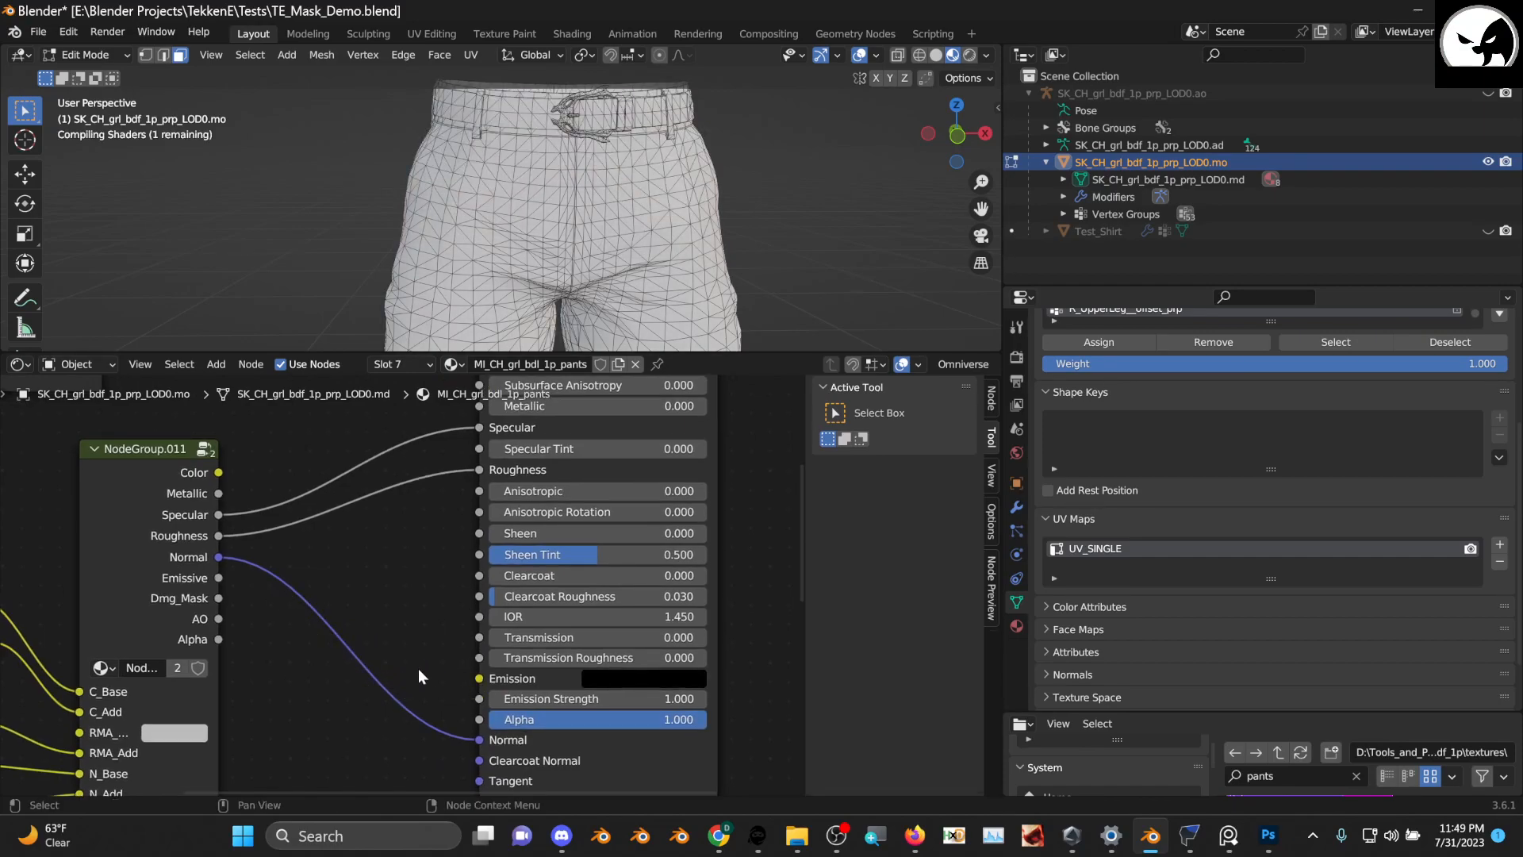
{"action": "middle_click_drag", "start_coordinate": [230, 598], "coordinate": [316, 557]}
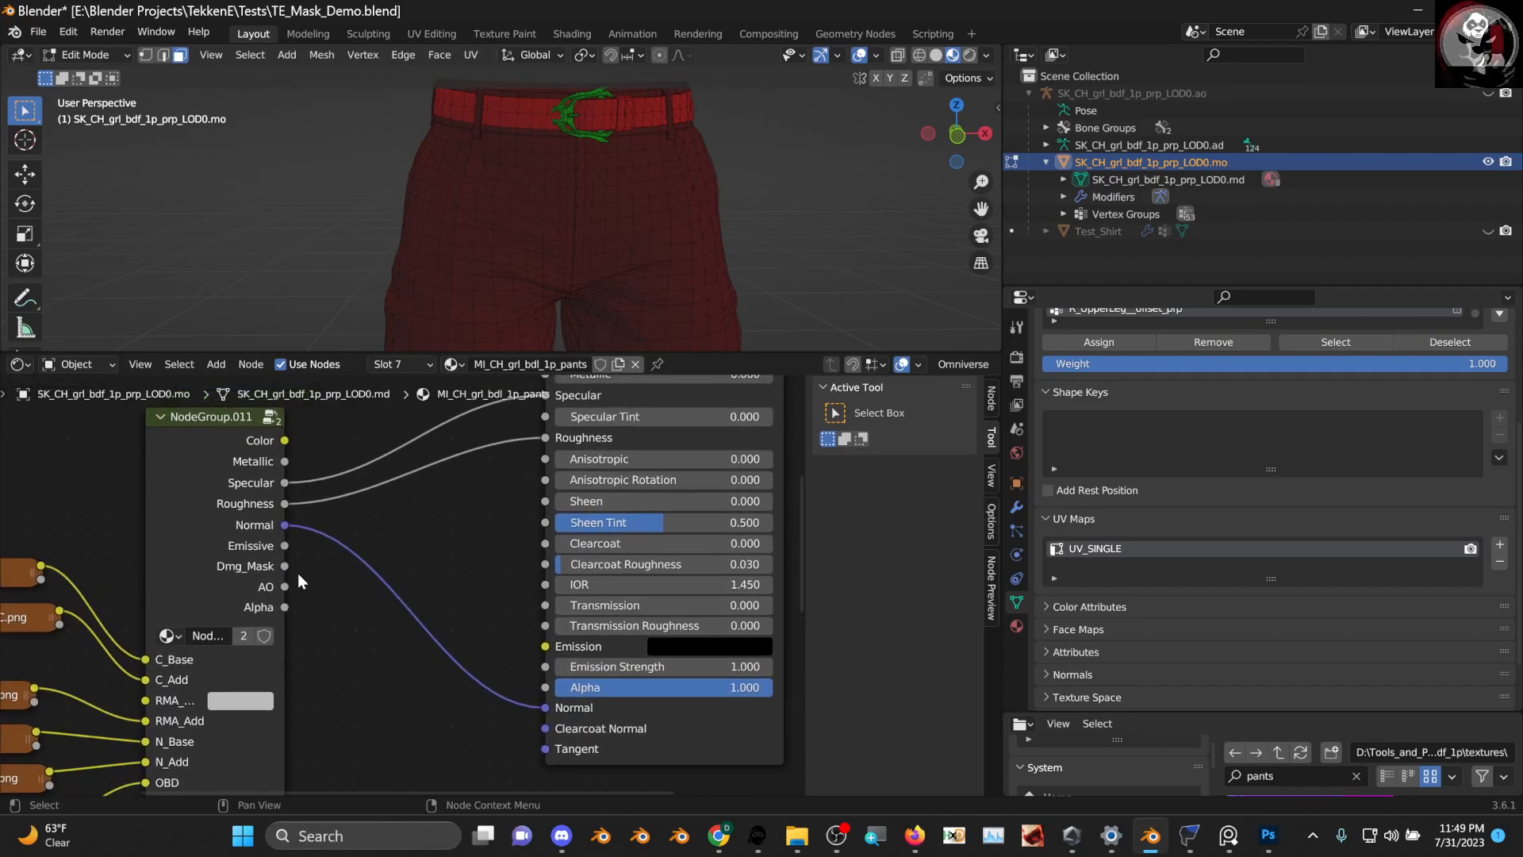
Reconnect the node group's Metallic output to the Principled BSDF's Metallic input
{"action": "scroll", "coordinate": [261, 508], "scroll_direction": "up", "scroll_amount": 1}
{"action": "middle_click_drag", "start_coordinate": [282, 508], "coordinate": [247, 596]}
{"action": "left_click_drag", "start_coordinate": [219, 606], "coordinate": [500, 512]}
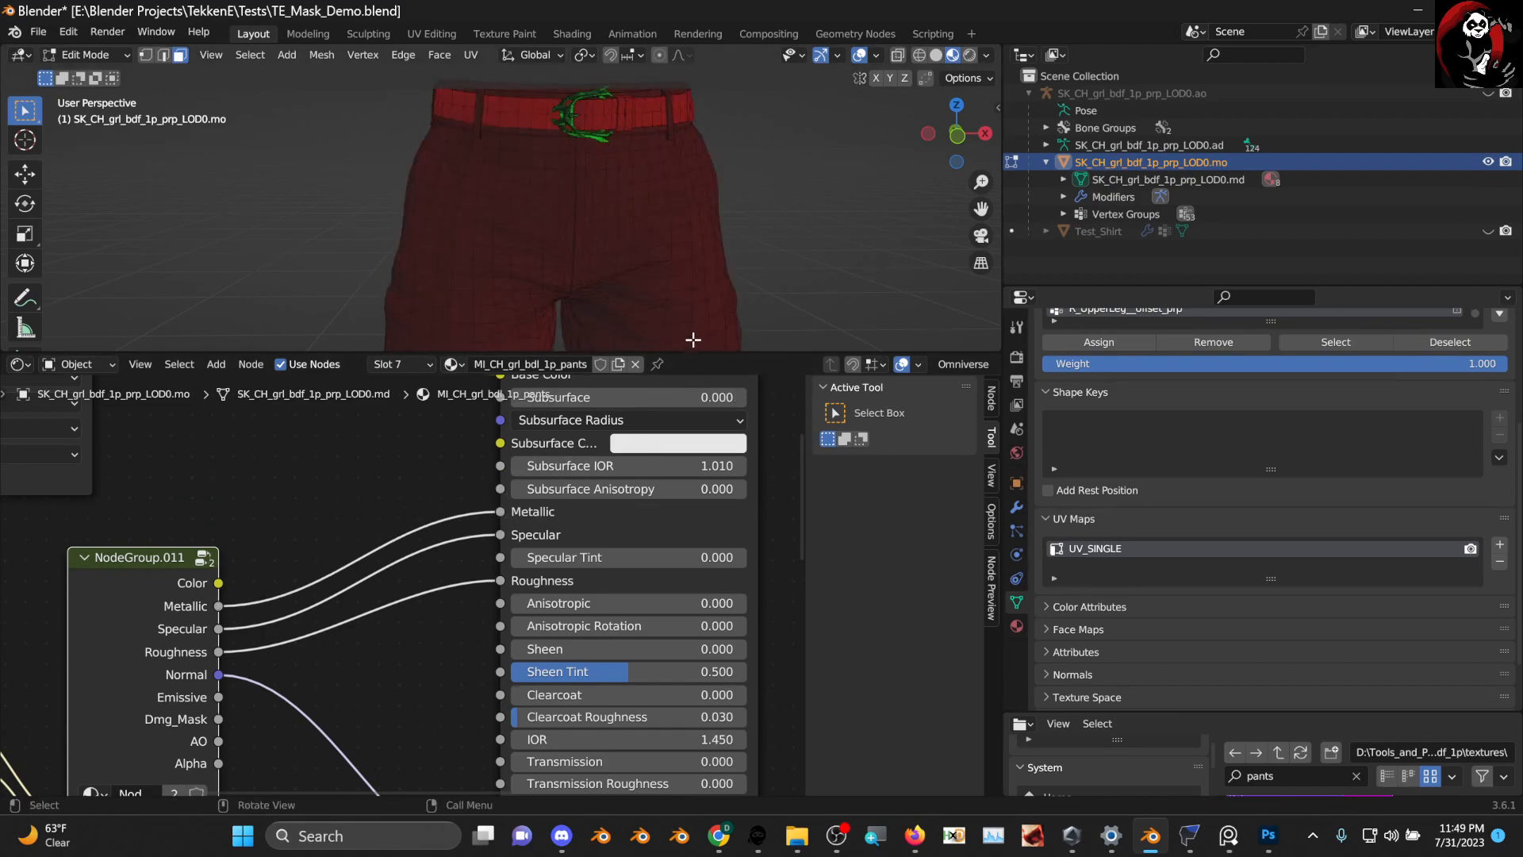
Enlarge the 3D viewport and examine how the pants_ID texture colours the belt, legs and shoes, checking its texture node
{"action": "left_click_drag", "start_coordinate": [682, 420], "coordinate": [659, 531]}
{"action": "scroll", "coordinate": [646, 364], "scroll_direction": "down", "scroll_amount": 3}
{"action": "scroll", "coordinate": [616, 361], "scroll_direction": "up", "scroll_amount": 1}
{"action": "middle_click_drag", "start_coordinate": [615, 361], "coordinate": [578, 286]}
{"action": "scroll", "coordinate": [578, 280], "scroll_direction": "up", "scroll_amount": 2}
{"action": "scroll", "coordinate": [578, 280], "scroll_direction": "up", "scroll_amount": 2}
{"action": "middle_click_drag", "start_coordinate": [667, 336], "coordinate": [579, 392]}
{"action": "scroll", "coordinate": [594, 368], "scroll_direction": "down", "scroll_amount": 3}
{"action": "scroll", "coordinate": [593, 368], "scroll_direction": "up", "scroll_amount": 1}
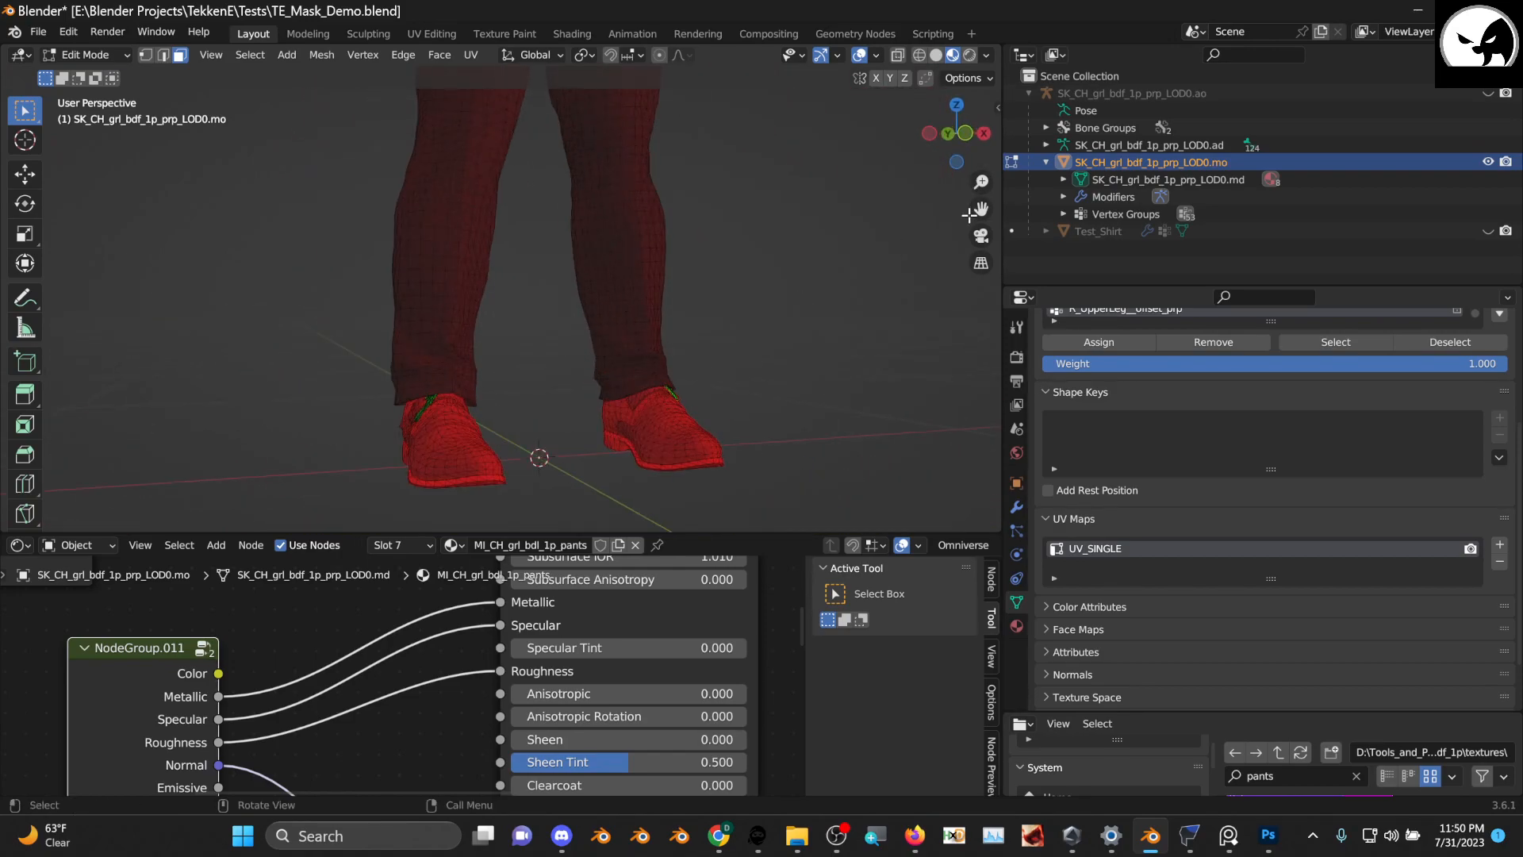
{"action": "middle_click_drag", "start_coordinate": [96, 658], "coordinate": [413, 652]}
{"action": "left_click_drag", "start_coordinate": [413, 652], "coordinate": [322, 653]}
{"action": "scroll", "coordinate": [321, 652], "scroll_direction": "down", "scroll_amount": 2}
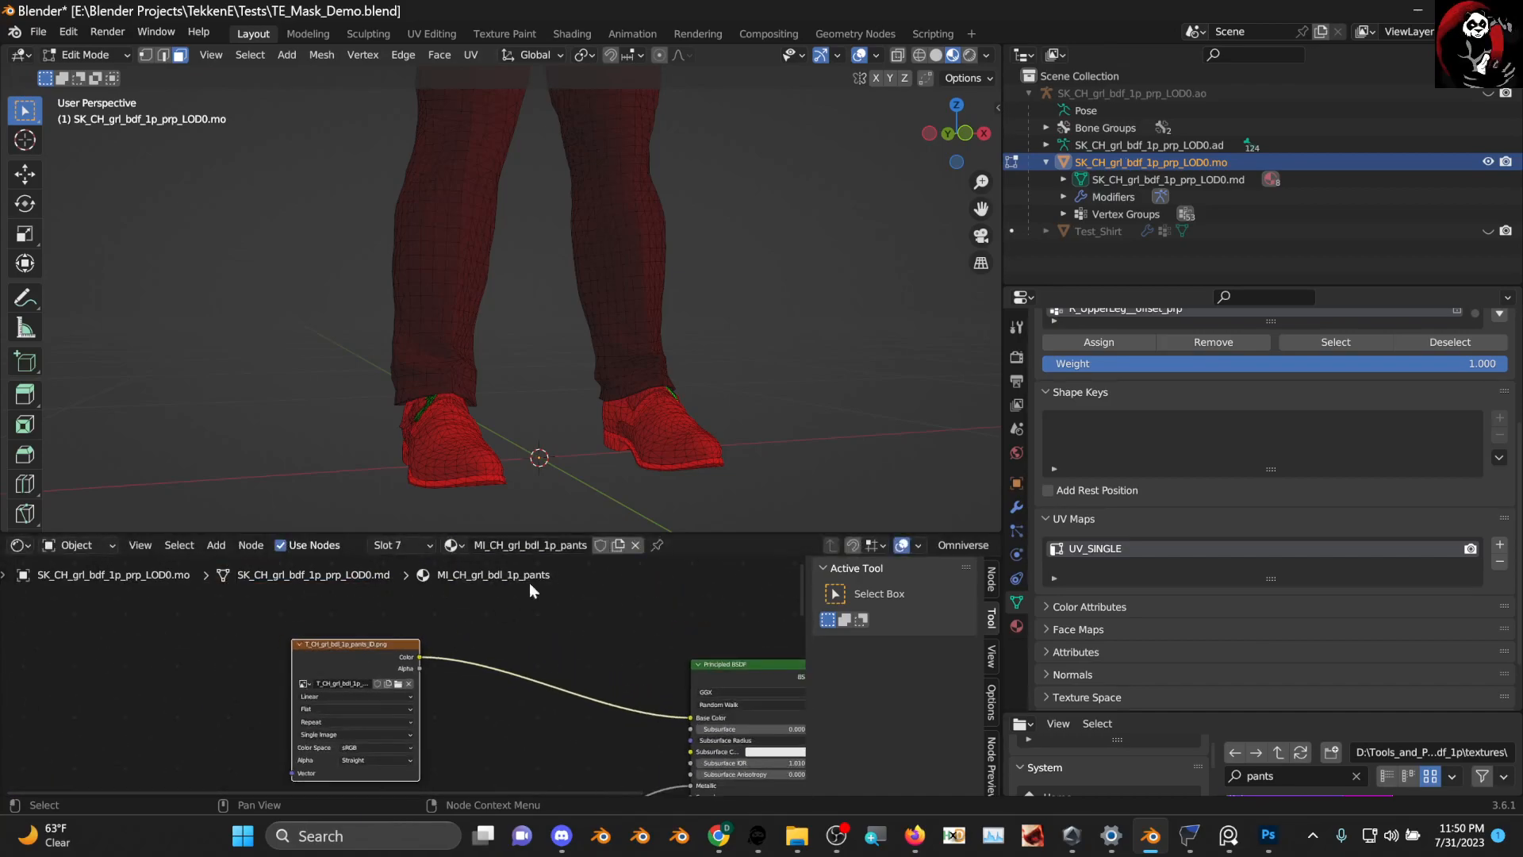
{"action": "scroll", "coordinate": [678, 273], "scroll_direction": "down", "scroll_amount": 3}
{"action": "middle_click_drag", "start_coordinate": [636, 241], "coordinate": [672, 236]}
{"action": "left_click_drag", "start_coordinate": [981, 209], "coordinate": [974, 246]}
Open the MI_CH_grl_bdu_1p_shirt material and copy its ID texture node, mask node groups and Mix nodes
{"action": "left_click", "coordinate": [1016, 627]}
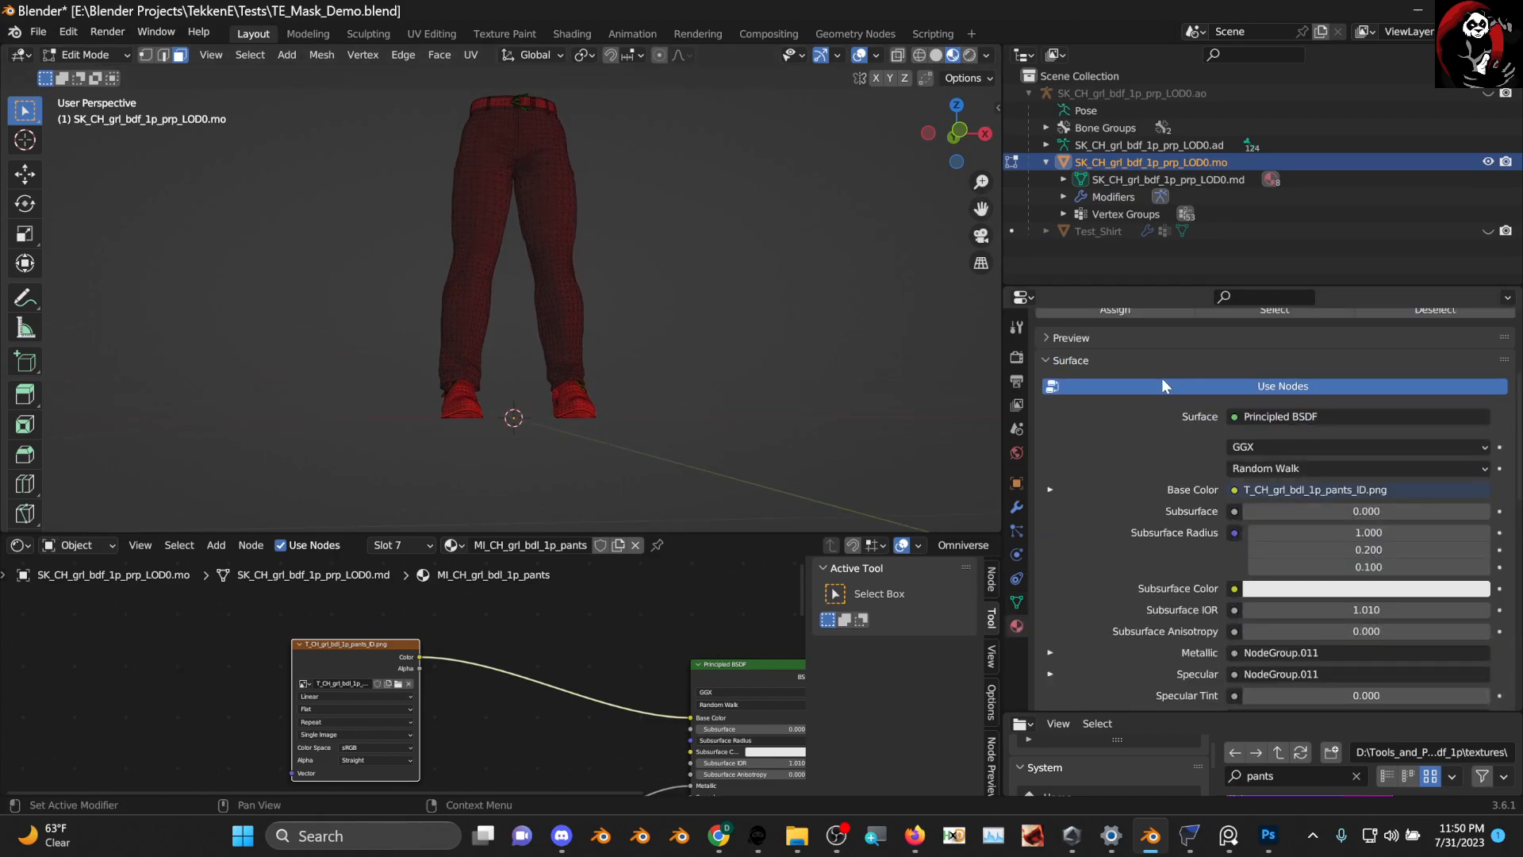
{"action": "scroll", "coordinate": [1171, 368], "scroll_direction": "up", "scroll_amount": 5}
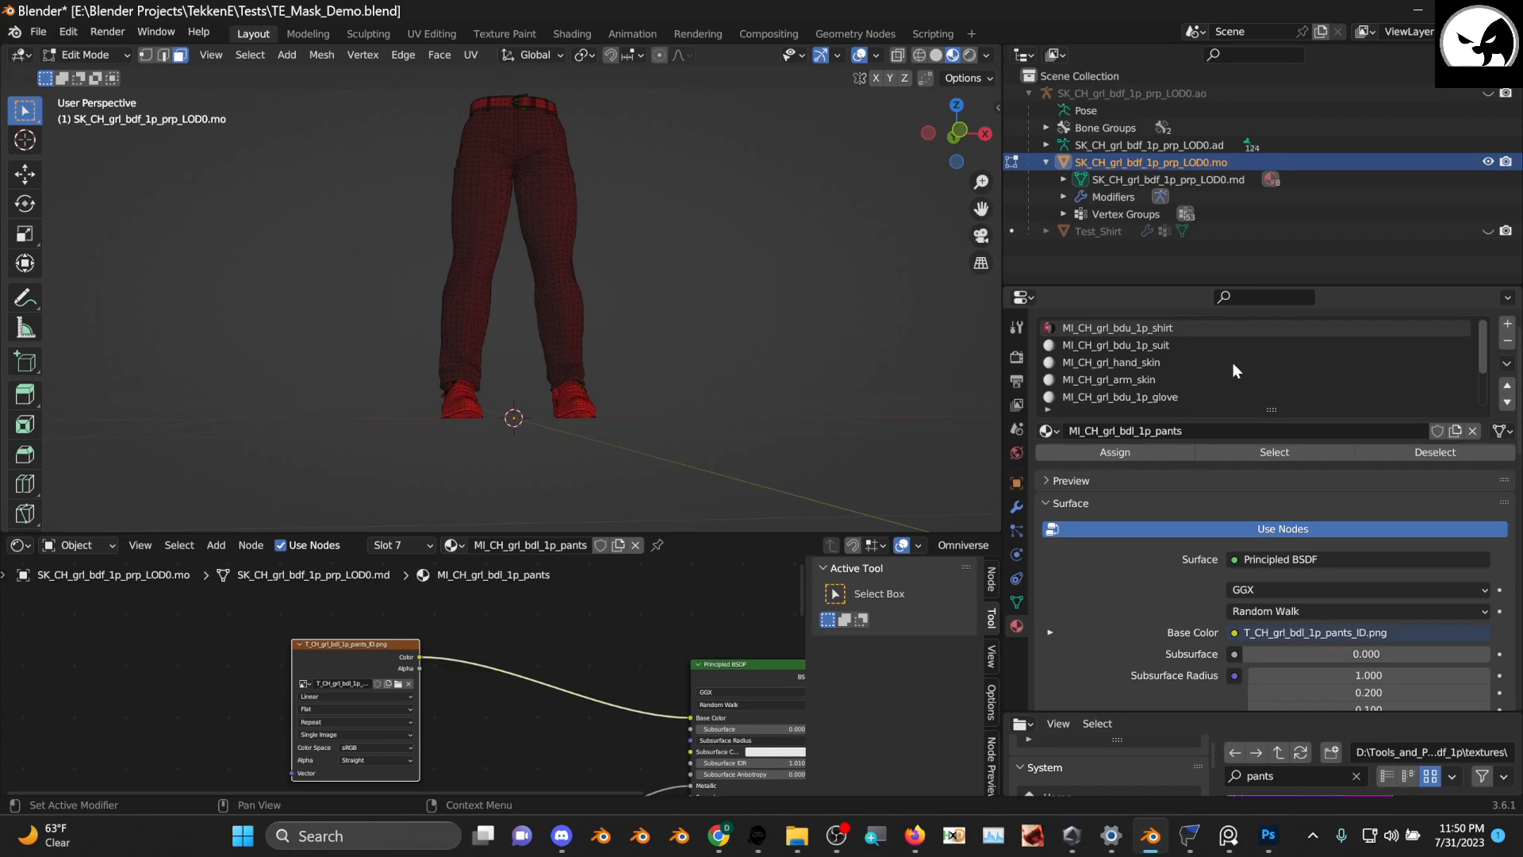
{"action": "left_click", "coordinate": [1174, 328]}
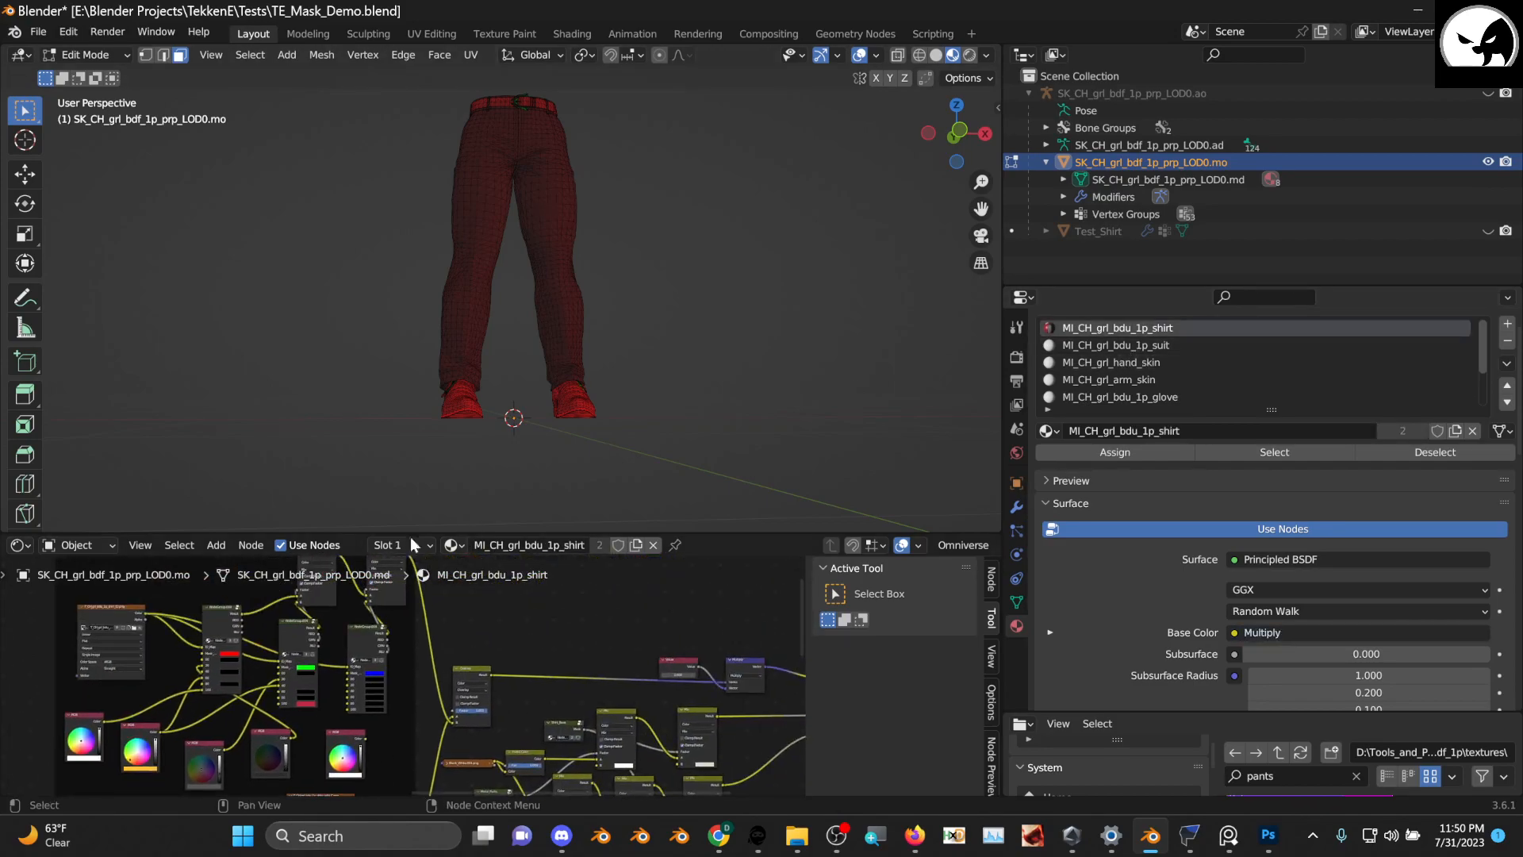
{"action": "scroll", "coordinate": [272, 656], "scroll_direction": "up", "scroll_amount": 3}
{"action": "scroll", "coordinate": [271, 650], "scroll_direction": "up", "scroll_amount": 1}
{"action": "middle_click_drag", "start_coordinate": [271, 651], "coordinate": [323, 656]}
{"action": "scroll", "coordinate": [317, 650], "scroll_direction": "down", "scroll_amount": 3}
{"action": "left_click_drag", "start_coordinate": [208, 609], "coordinate": [506, 707]}
{"action": "right_click", "coordinate": [489, 679]}
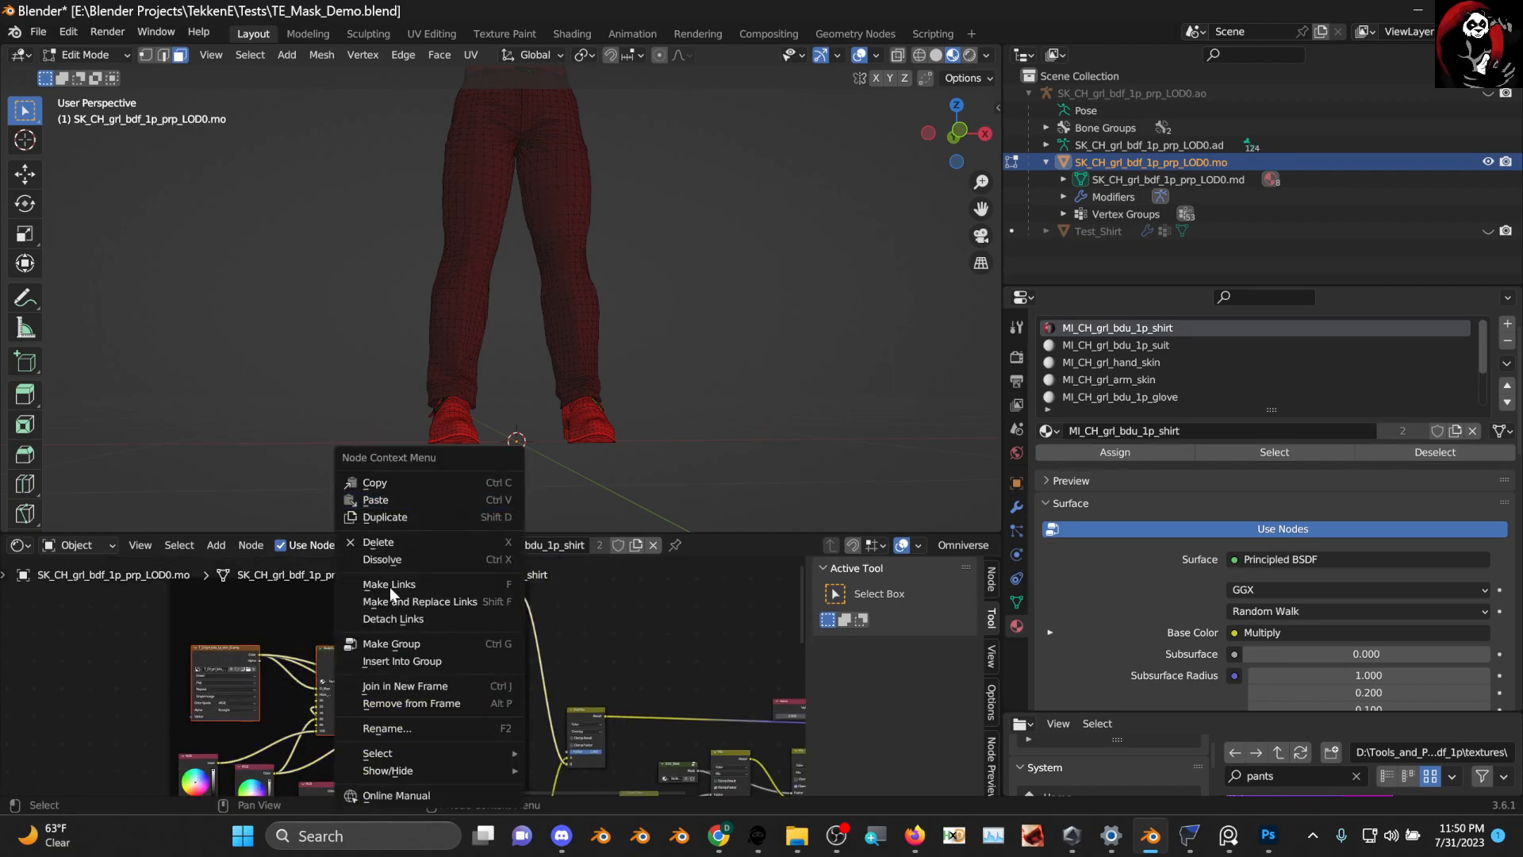
{"action": "left_click", "coordinate": [433, 492]}
Paste the copied mask nodes into the MI_CH_grl_bdl_1p_pants material and arrange them above the pants_ID texture node
{"action": "scroll", "coordinate": [1189, 351], "scroll_direction": "down", "scroll_amount": 3}
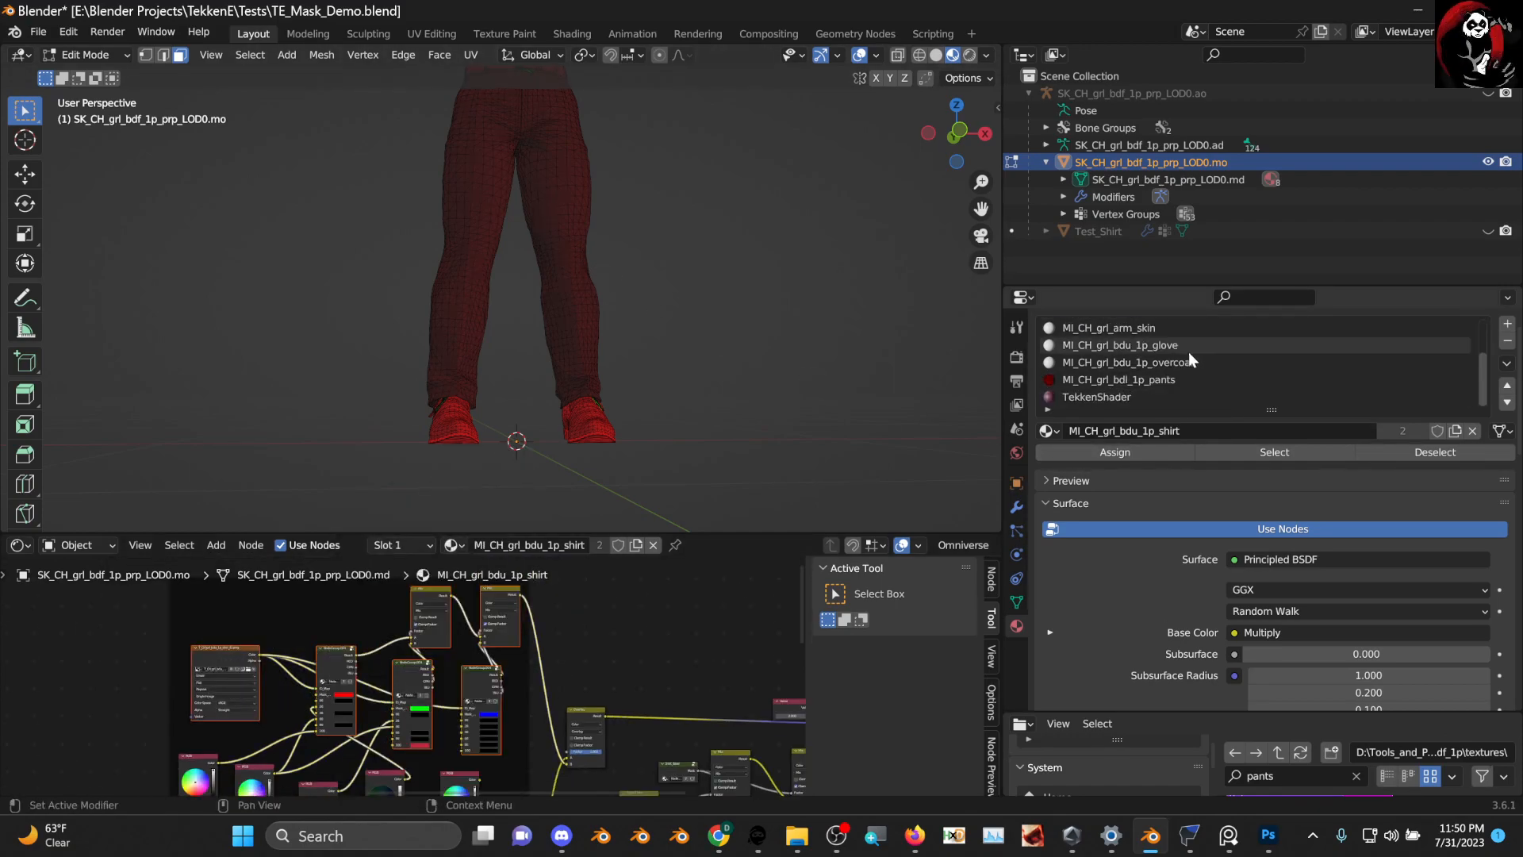
{"action": "left_click", "coordinate": [1177, 380]}
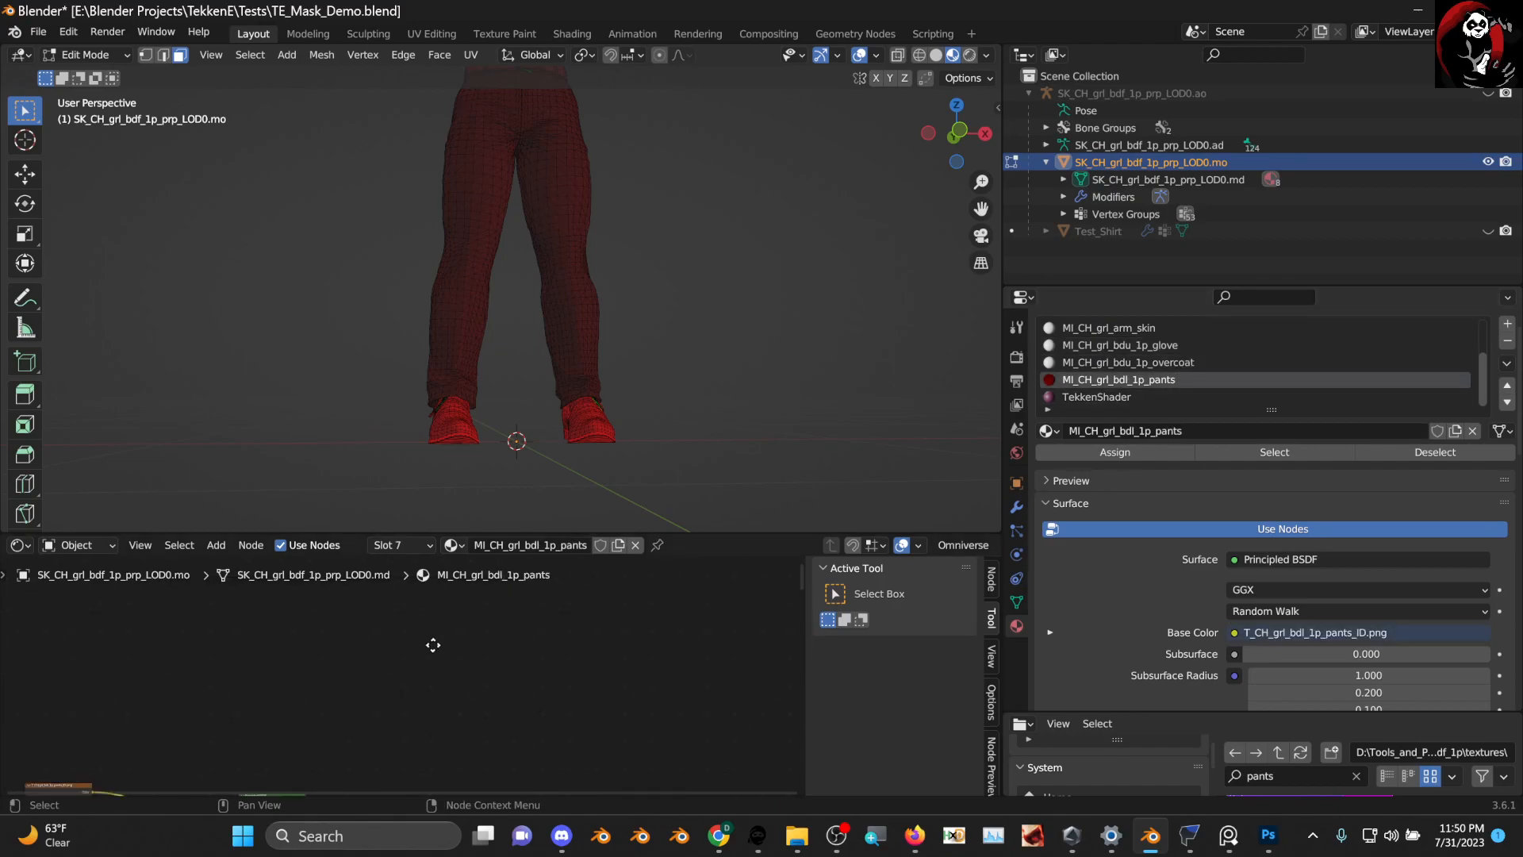
{"action": "middle_click_drag", "start_coordinate": [439, 646], "coordinate": [379, 623]}
{"action": "left_click_drag", "start_coordinate": [502, 533], "coordinate": [523, 311]}
{"action": "middle_click_drag", "start_coordinate": [245, 571], "coordinate": [434, 602]}
{"action": "right_click", "coordinate": [349, 587]}
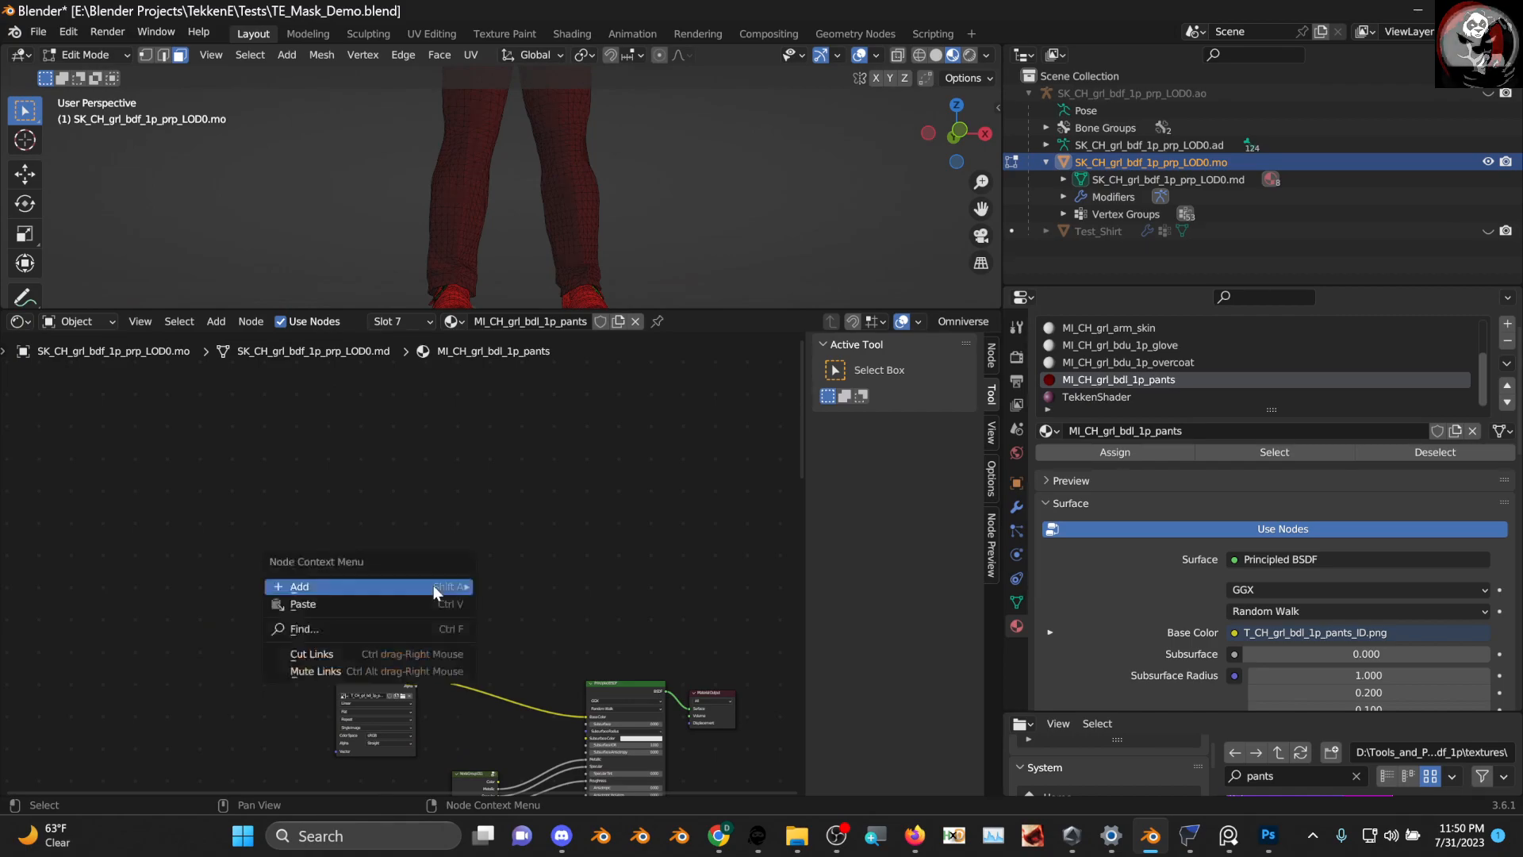
{"action": "left_click", "coordinate": [341, 603]}
{"action": "left_click_drag", "start_coordinate": [364, 588], "coordinate": [391, 541]}
{"action": "left_click_drag", "start_coordinate": [373, 680], "coordinate": [327, 712]}
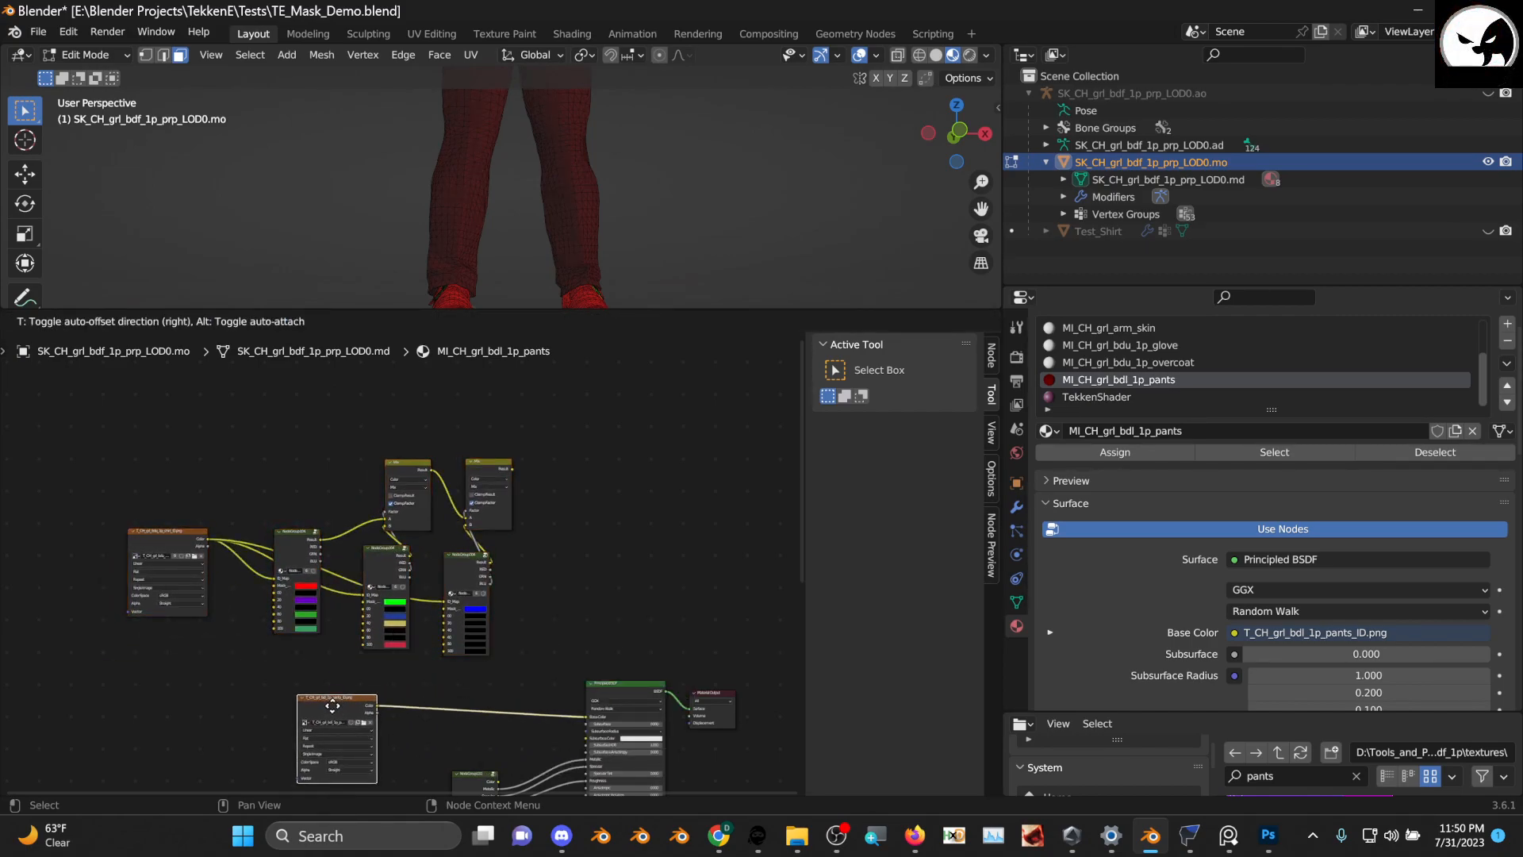
{"action": "left_click", "coordinate": [327, 712]}
Combine the three pasted mask node groups and two Mix nodes into one group, leaving the ID texture outside
{"action": "scroll", "coordinate": [403, 557], "scroll_direction": "up", "scroll_amount": 1}
{"action": "left_click_drag", "start_coordinate": [278, 399], "coordinate": [606, 673]}
{"action": "right_click", "coordinate": [405, 495]}
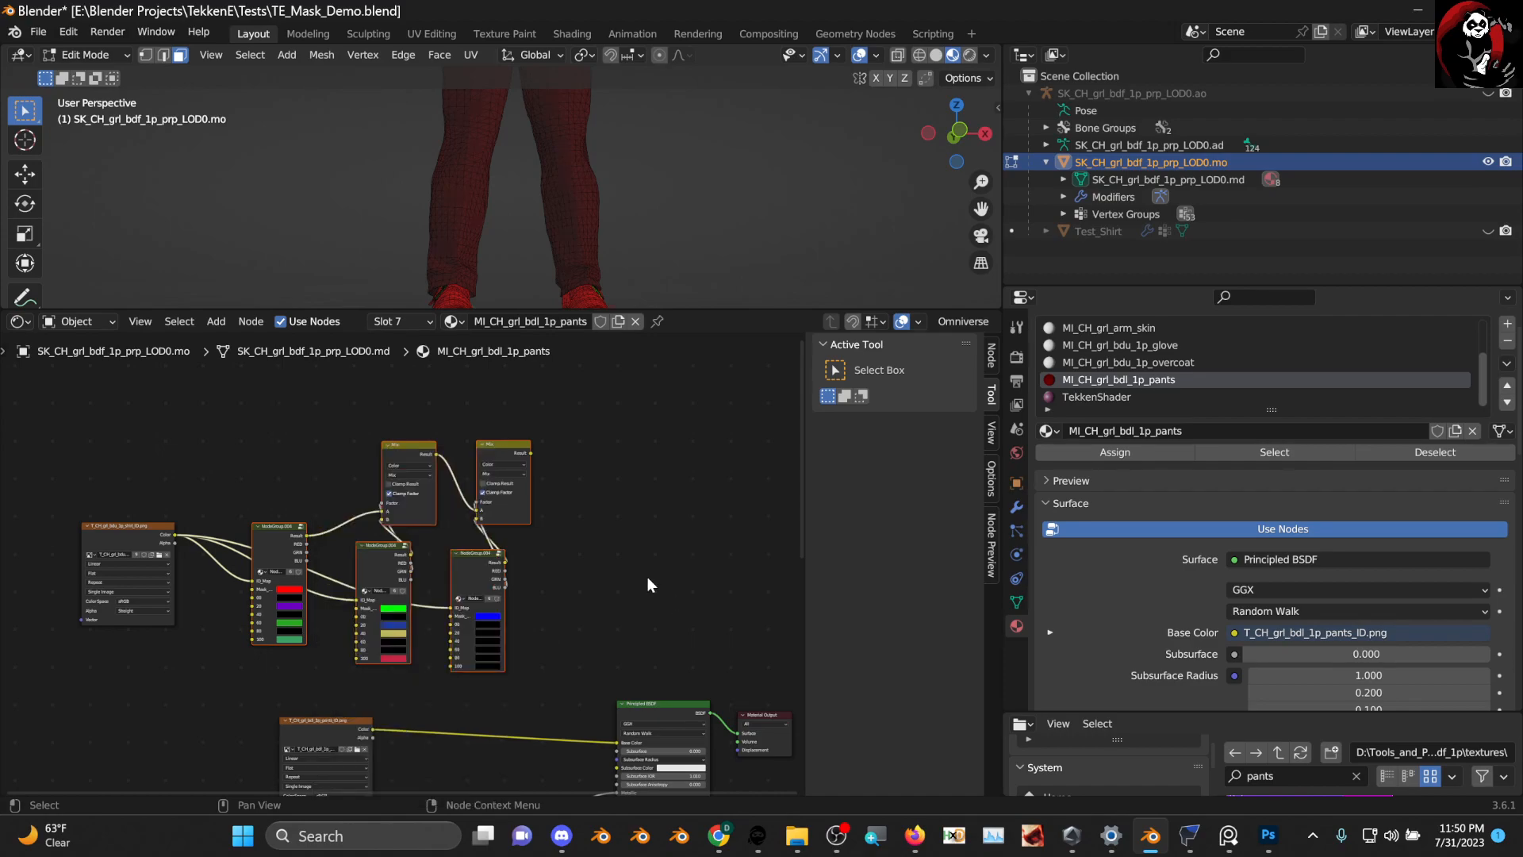
{"action": "middle_click_drag", "start_coordinate": [630, 584], "coordinate": [627, 500]}
{"action": "scroll", "coordinate": [560, 536], "scroll_direction": "up", "scroll_amount": 1}
{"action": "left_click_drag", "start_coordinate": [295, 406], "coordinate": [297, 430]}
{"action": "scroll", "coordinate": [442, 495], "scroll_direction": "down", "scroll_amount": 1}
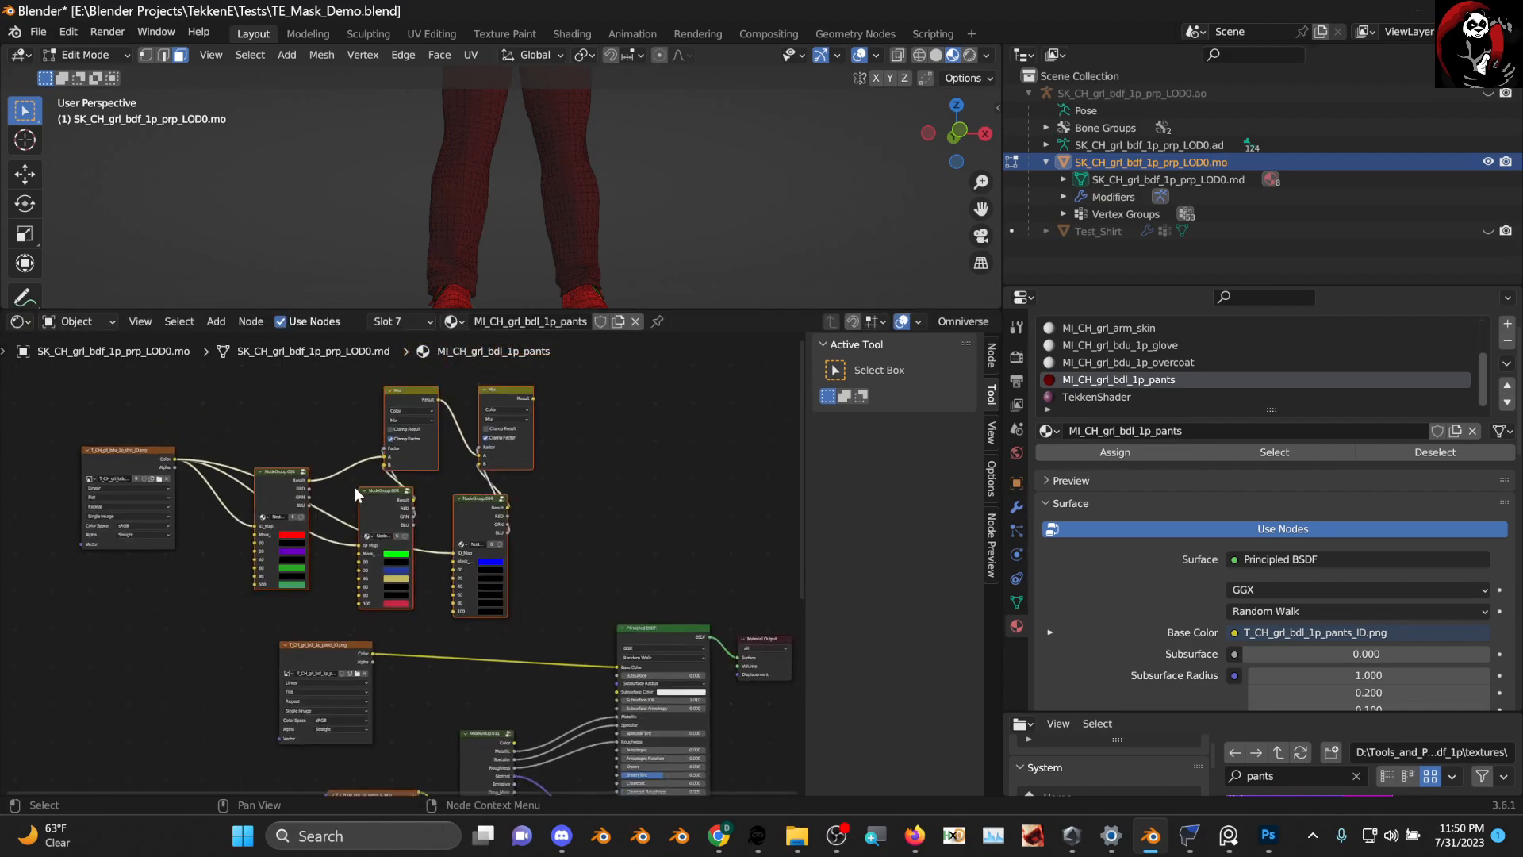
{"action": "left_click_drag", "start_coordinate": [278, 361], "coordinate": [605, 606]}
{"action": "right_click", "coordinate": [465, 519]}
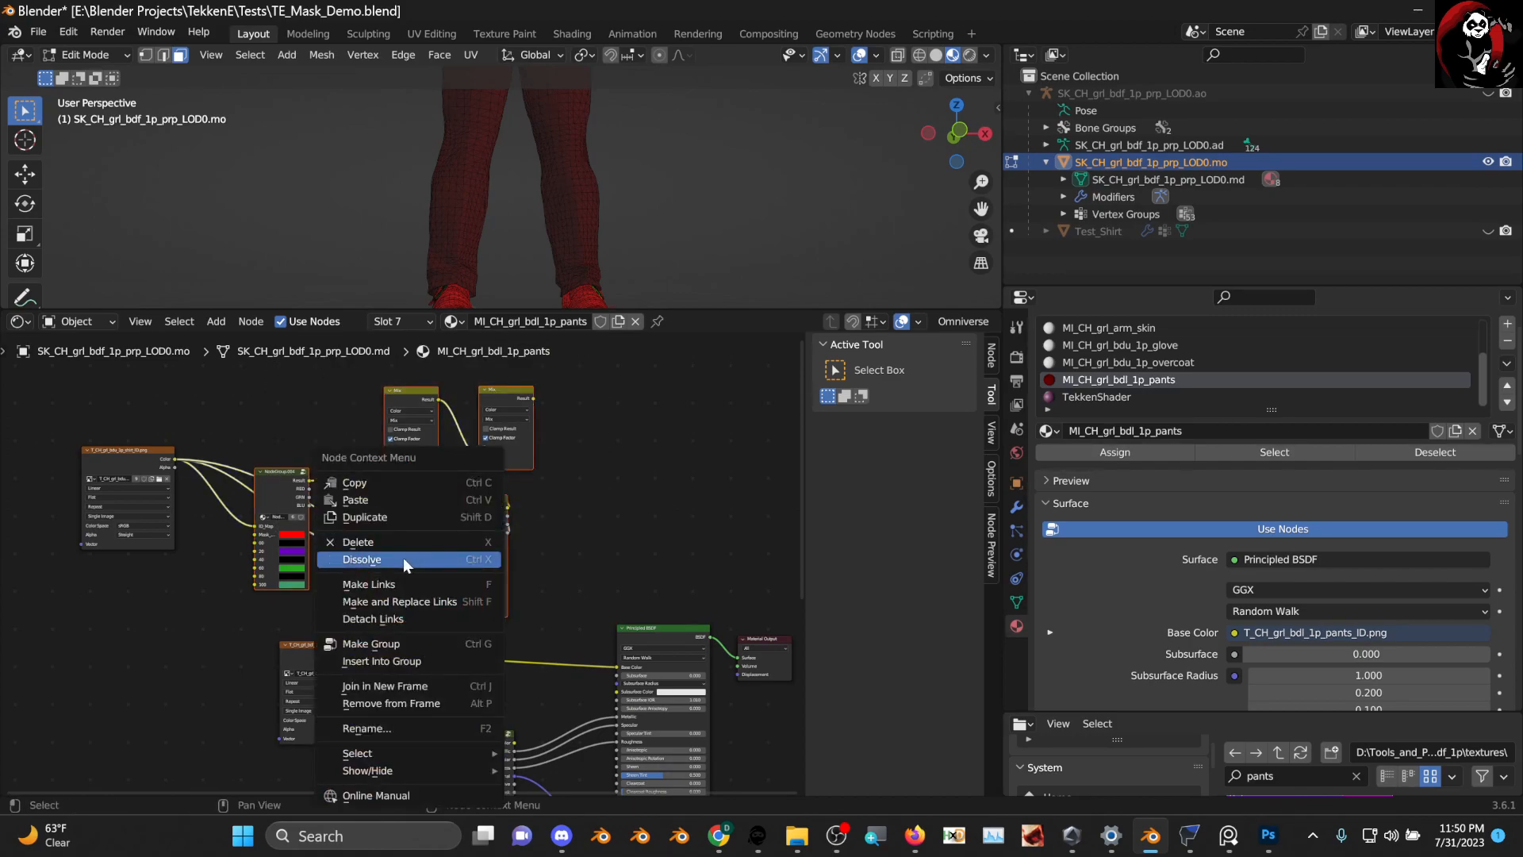
{"action": "left_click", "coordinate": [436, 642]}
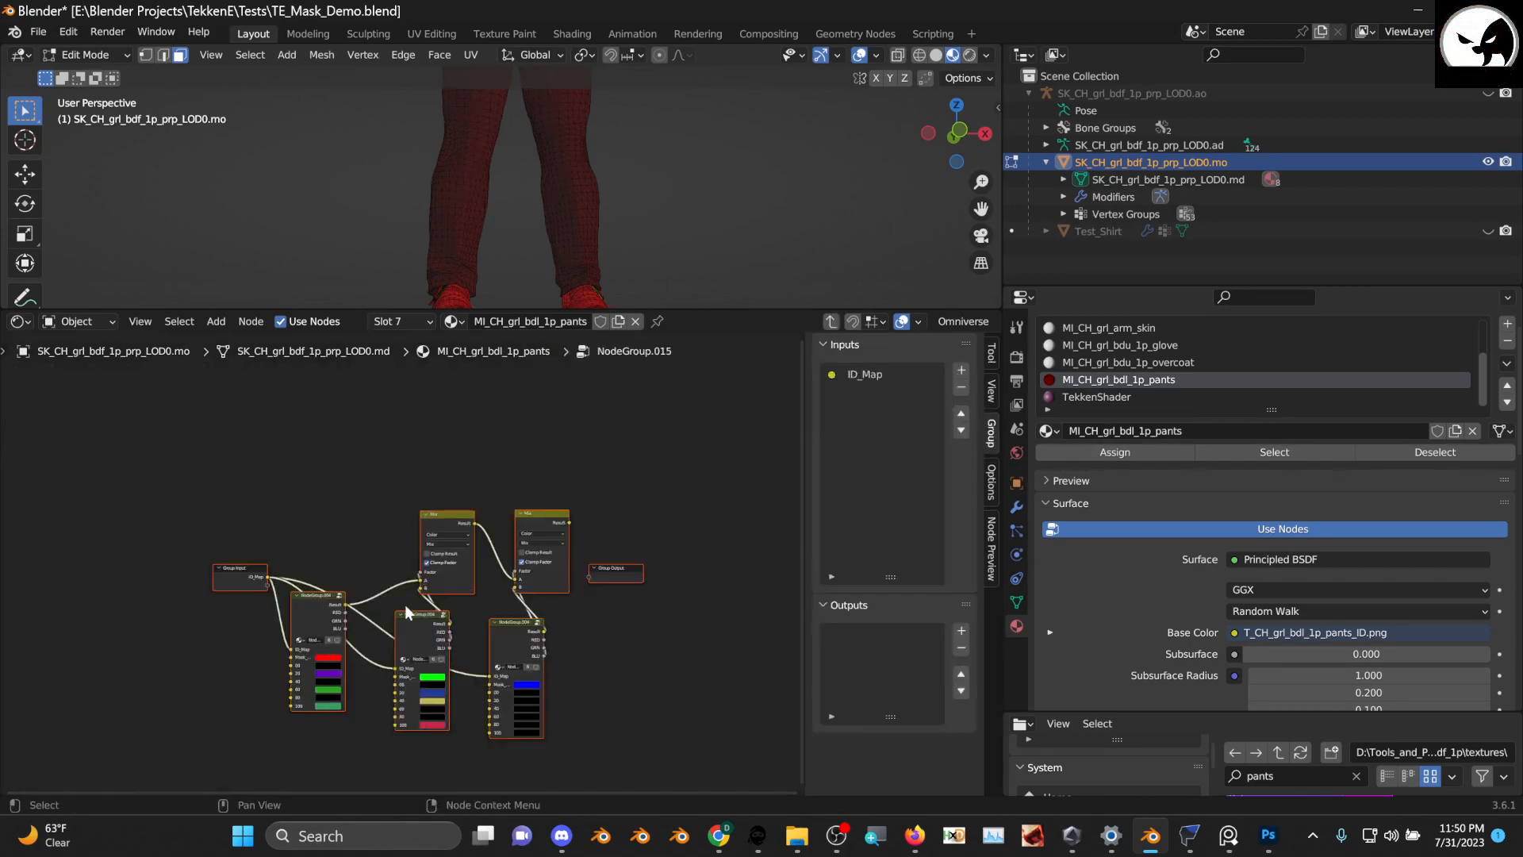
Move the Group Input clear of the mask nodes, connect the last Mix's Result to the Group Output, and exit the group
{"action": "scroll", "coordinate": [381, 609], "scroll_direction": "up", "scroll_amount": 3}
{"action": "middle_click_drag", "start_coordinate": [293, 595], "coordinate": [322, 566]}
{"action": "left_click_drag", "start_coordinate": [225, 539], "coordinate": [123, 547]}
{"action": "left_click", "coordinate": [225, 543]}
{"action": "left_click_drag", "start_coordinate": [138, 498], "coordinate": [139, 496]}
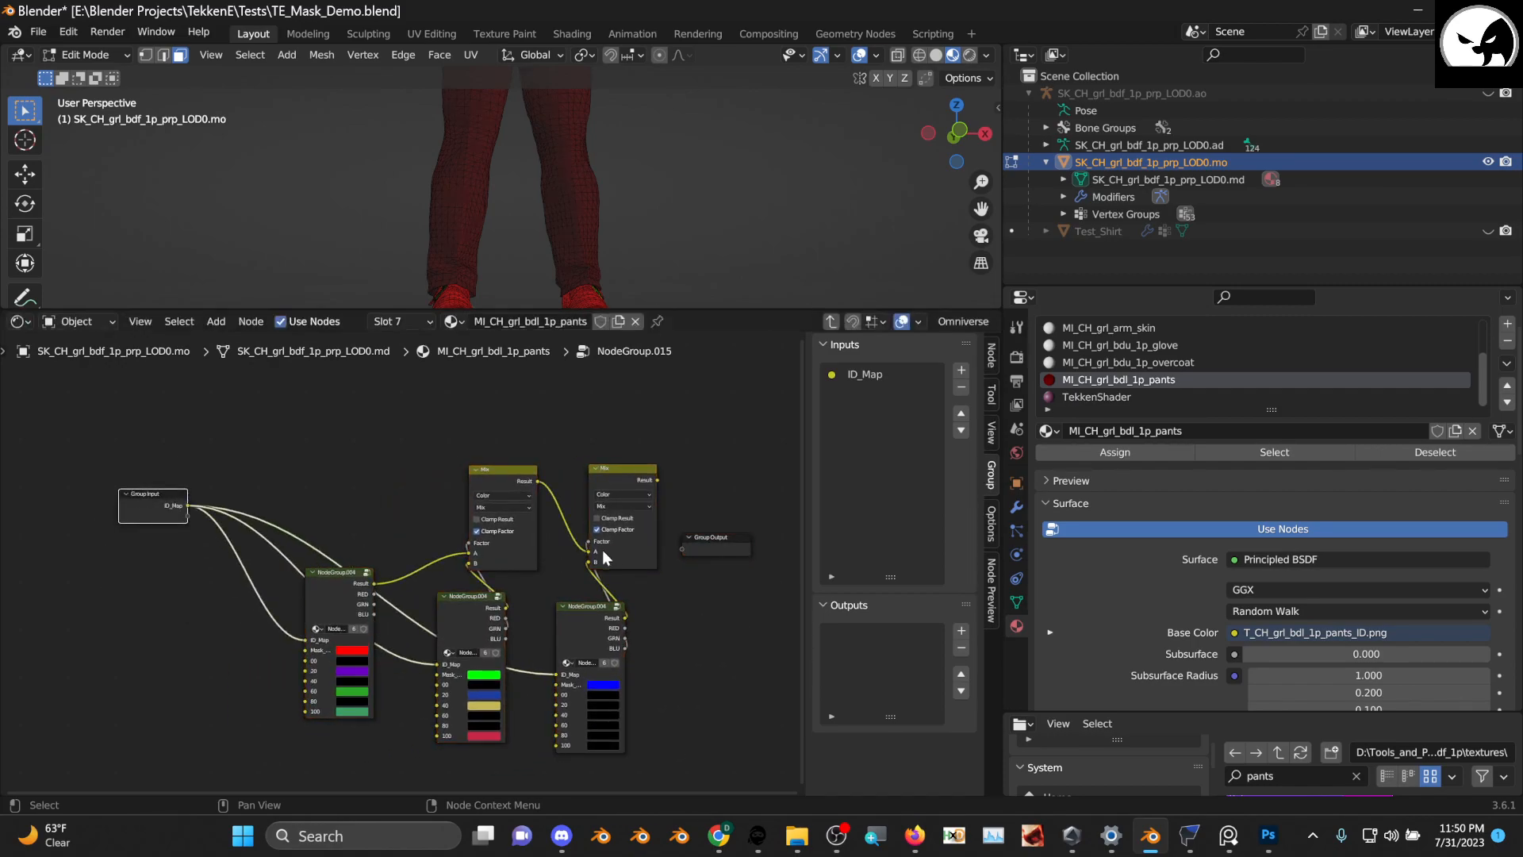
{"action": "middle_click_drag", "start_coordinate": [684, 520], "coordinate": [455, 535]}
{"action": "scroll", "coordinate": [452, 534], "scroll_direction": "up", "scroll_amount": 2}
{"action": "left_click", "coordinate": [413, 483]}
{"action": "left_click_drag", "start_coordinate": [428, 489], "coordinate": [456, 569]}
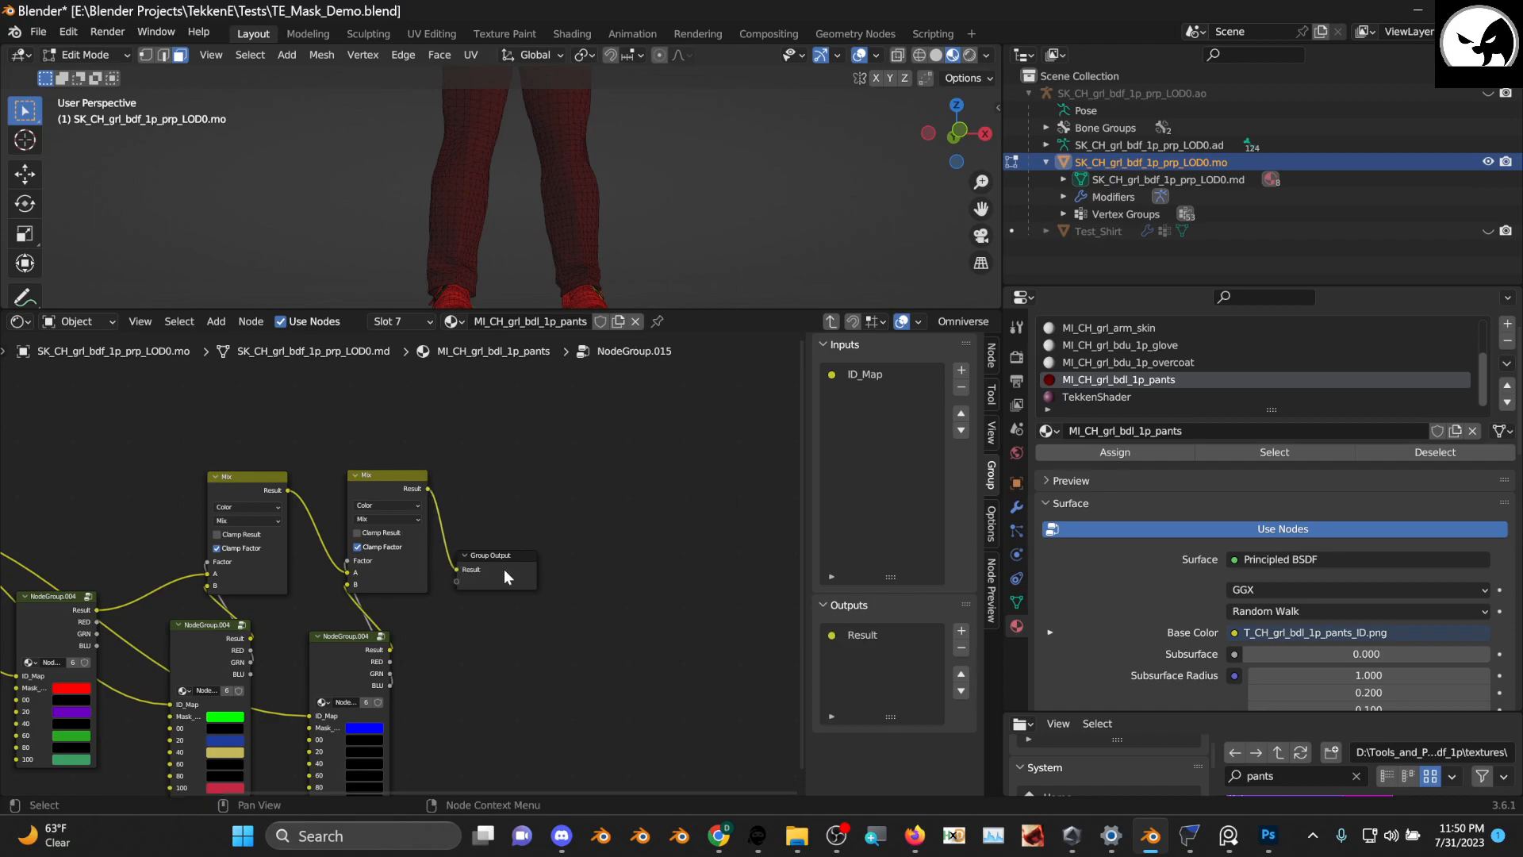
{"action": "left_click", "coordinate": [831, 320]}
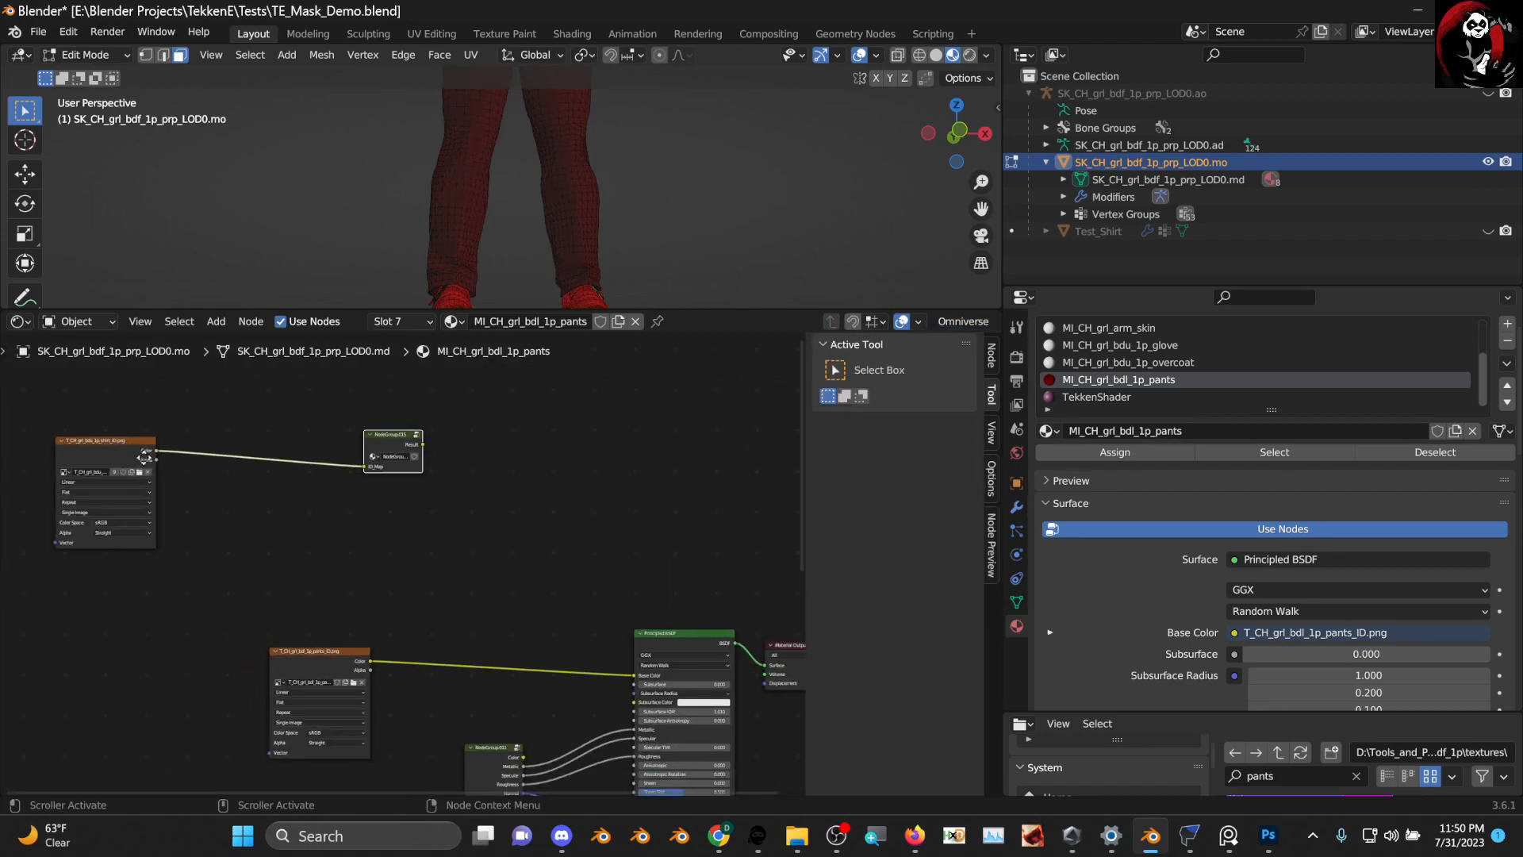
Move the shirt_ID texture node and the new mask group closer to the pants_ID texture and Principled BSDF
{"action": "middle_click_drag", "start_coordinate": [202, 479], "coordinate": [291, 512]}
{"action": "left_click", "coordinate": [170, 476]}
{"action": "left_click_drag", "start_coordinate": [187, 478], "coordinate": [385, 548]}
{"action": "left_click_drag", "start_coordinate": [489, 467], "coordinate": [589, 606]}
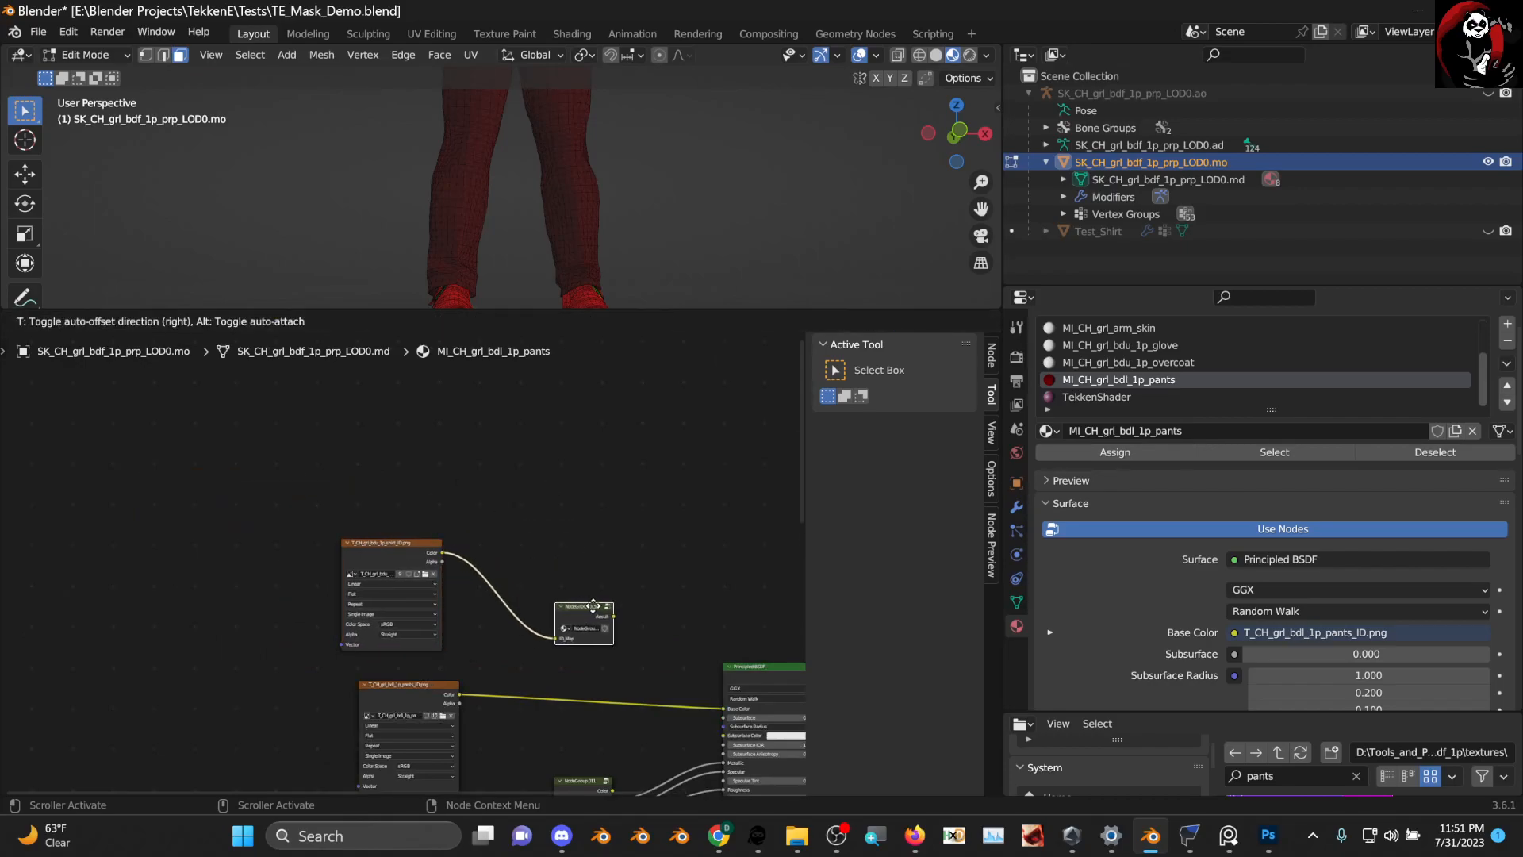
{"action": "scroll", "coordinate": [484, 507], "scroll_direction": "up", "scroll_amount": 3}
{"action": "left_click_drag", "start_coordinate": [446, 704], "coordinate": [395, 640]}
Add a Mix node beside the new mask group and set its data type to Color
{"action": "key", "text": "shift+a"}
{"action": "type", "text": "mix"}
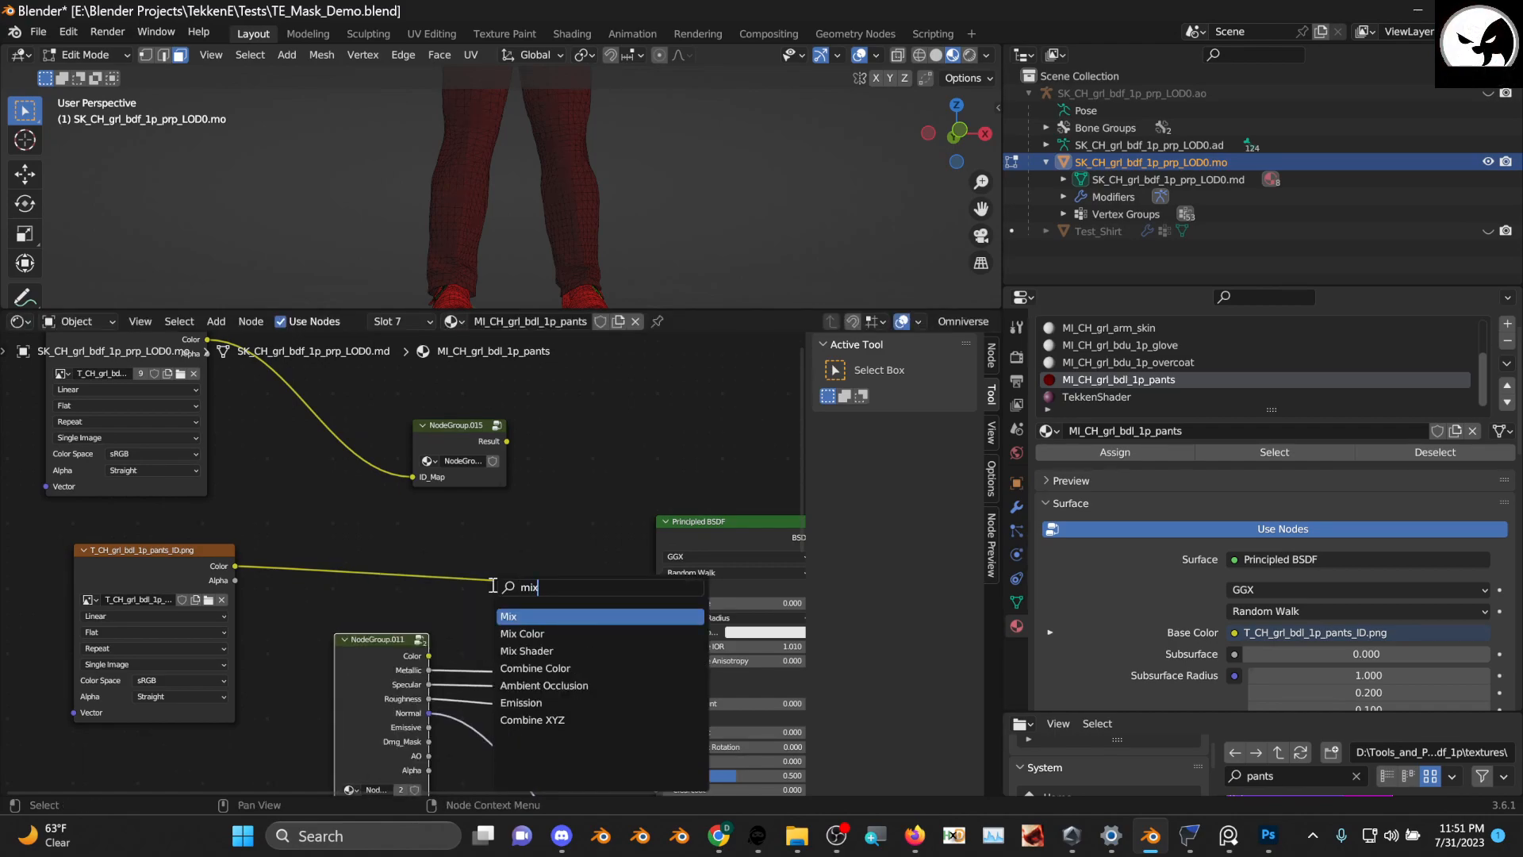
{"action": "key", "text": "Return"}
{"action": "left_click", "coordinate": [526, 457]}
{"action": "left_click", "coordinate": [568, 475]}
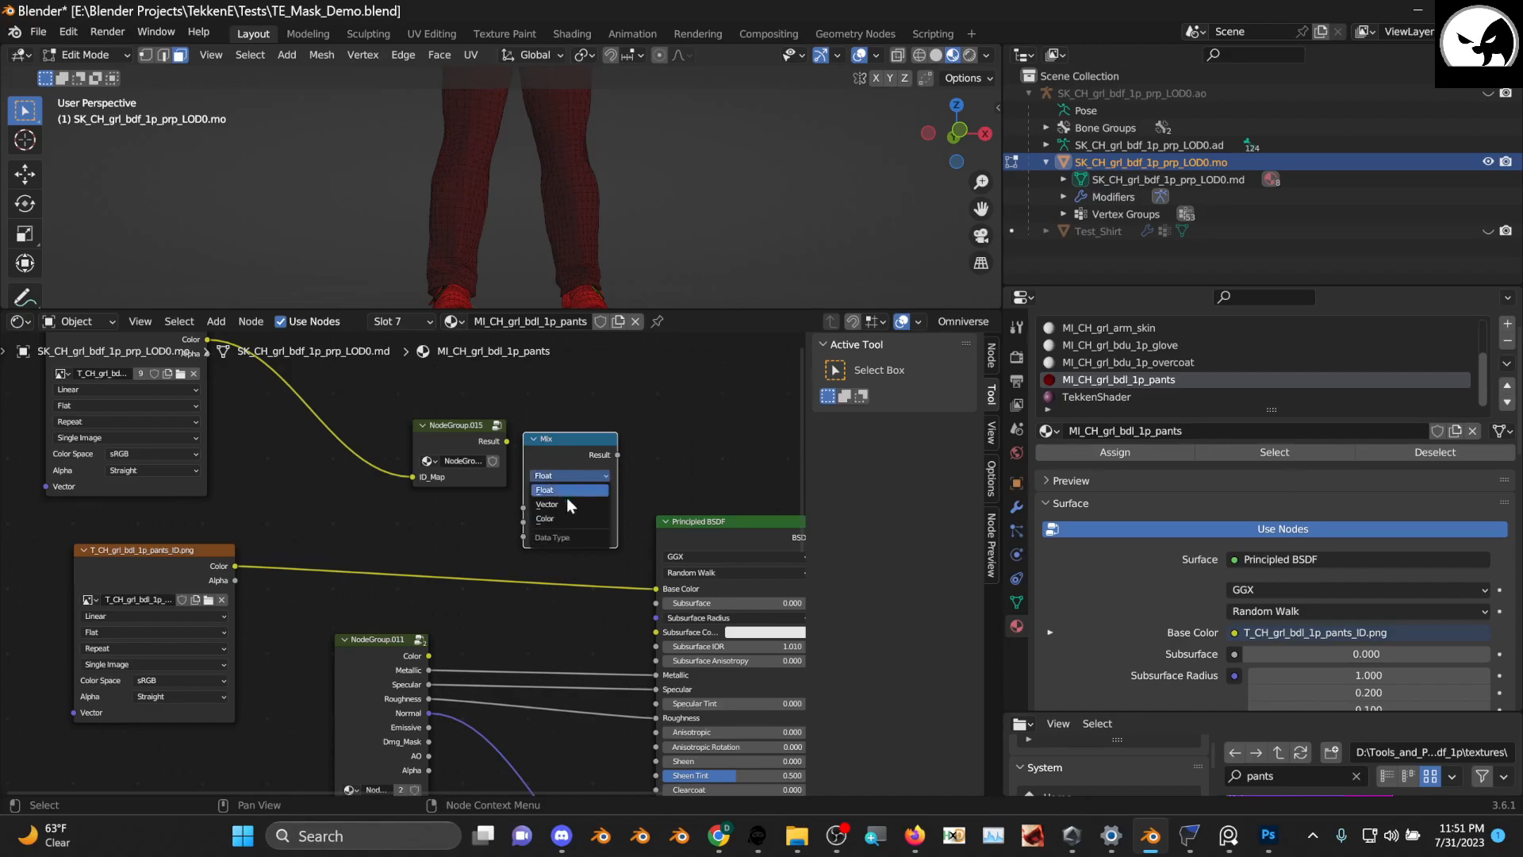
{"action": "left_click", "coordinate": [573, 517]}
Connect NodeGroup.011's Color to the Mix's A, the mask group's Result to B, and the Mix's Result to Base Color
{"action": "left_click_drag", "start_coordinate": [509, 438], "coordinate": [523, 567]}
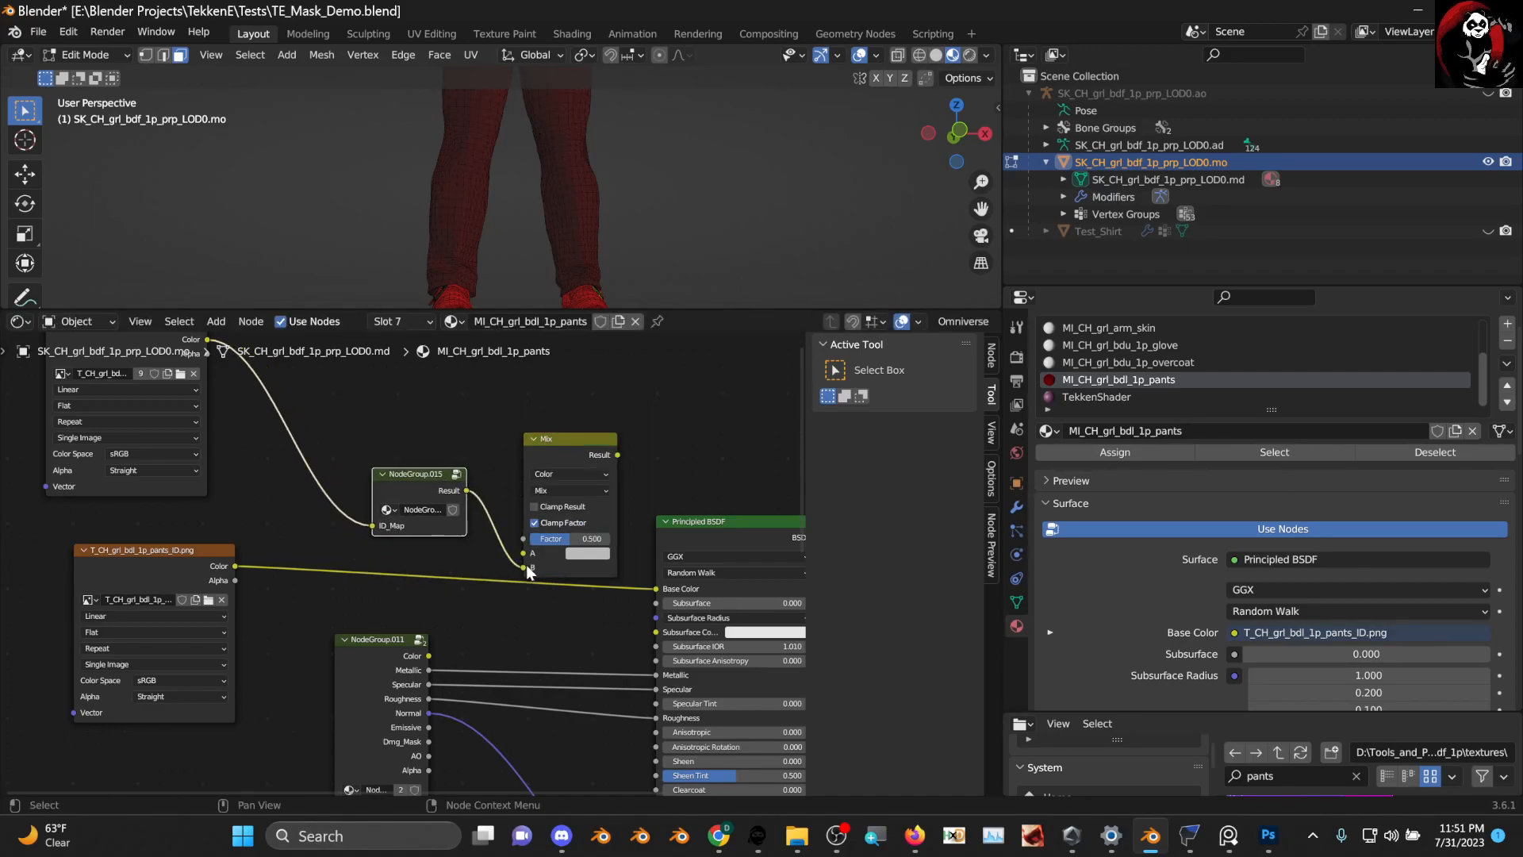
{"action": "left_click_drag", "start_coordinate": [424, 657], "coordinate": [532, 557]}
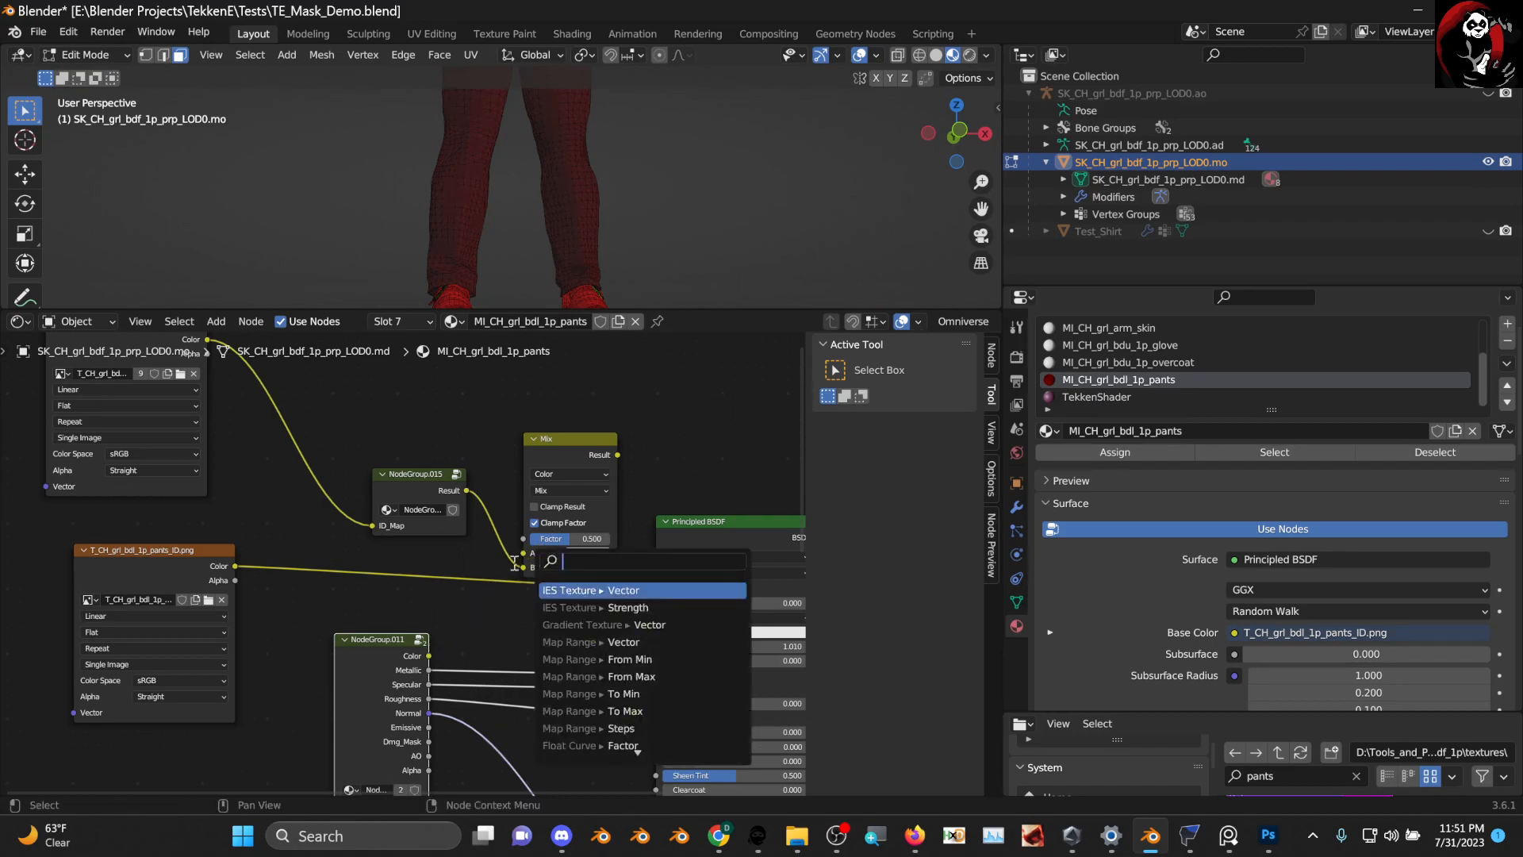
{"action": "left_click_drag", "start_coordinate": [429, 655], "coordinate": [532, 554]}
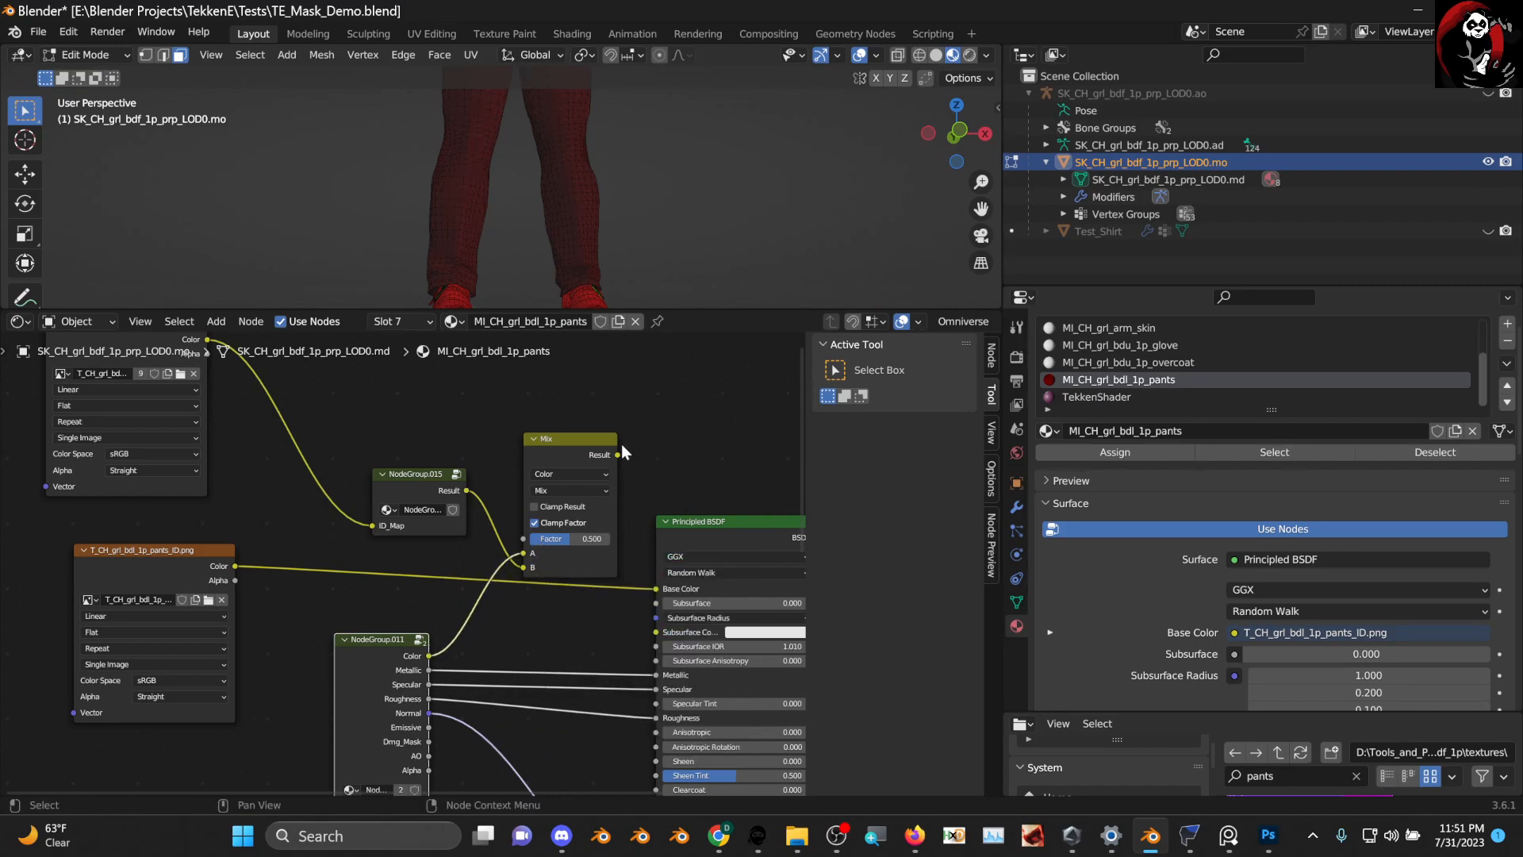
{"action": "left_click_drag", "start_coordinate": [611, 455], "coordinate": [656, 587]}
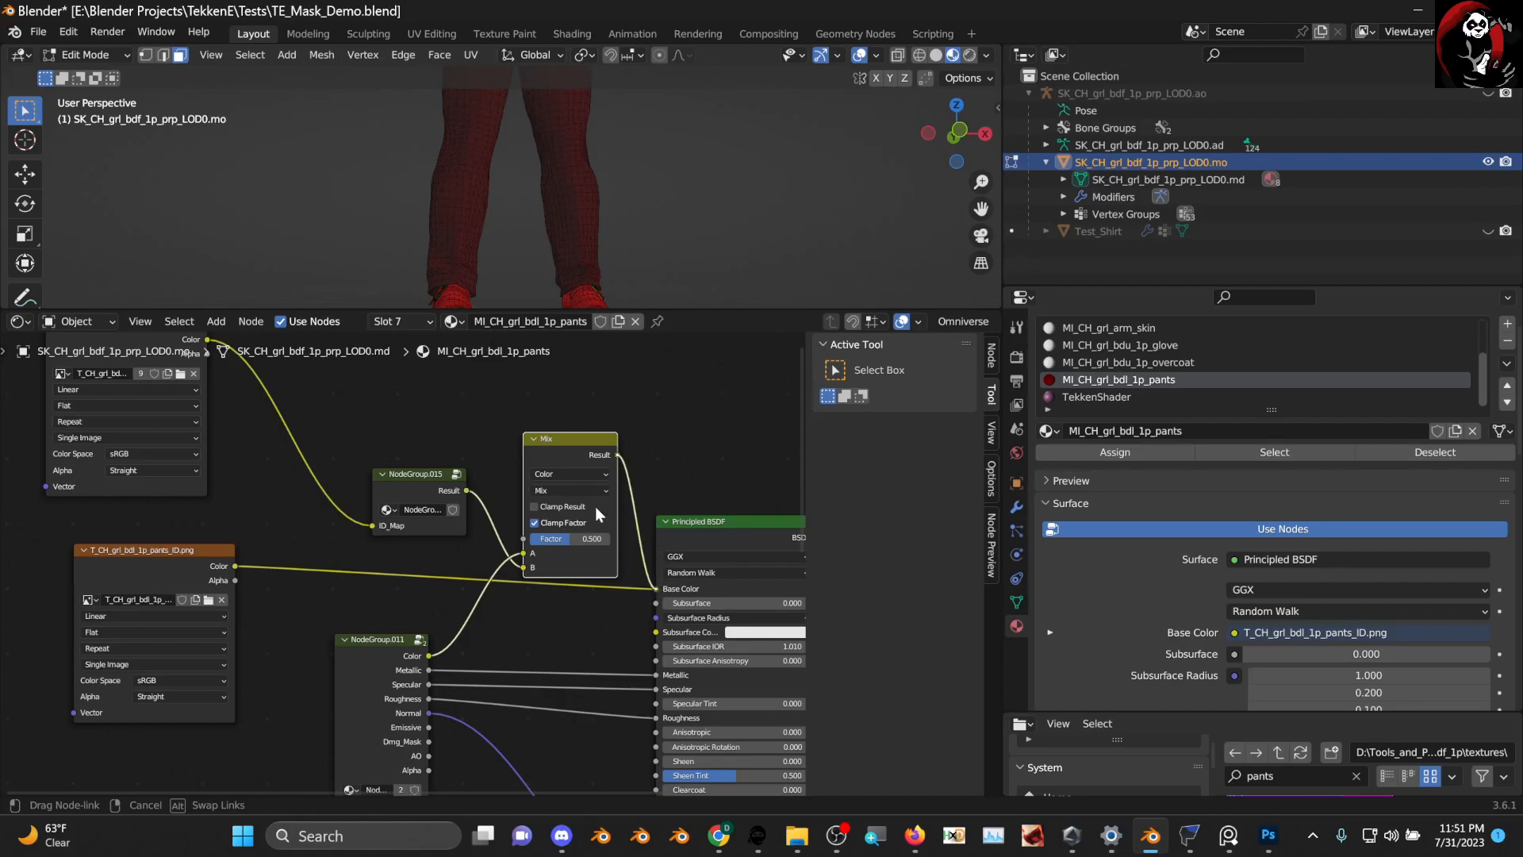
Set the Mix node's blending mode to Overlay and its Factor to 1
{"action": "left_click", "coordinate": [569, 488]}
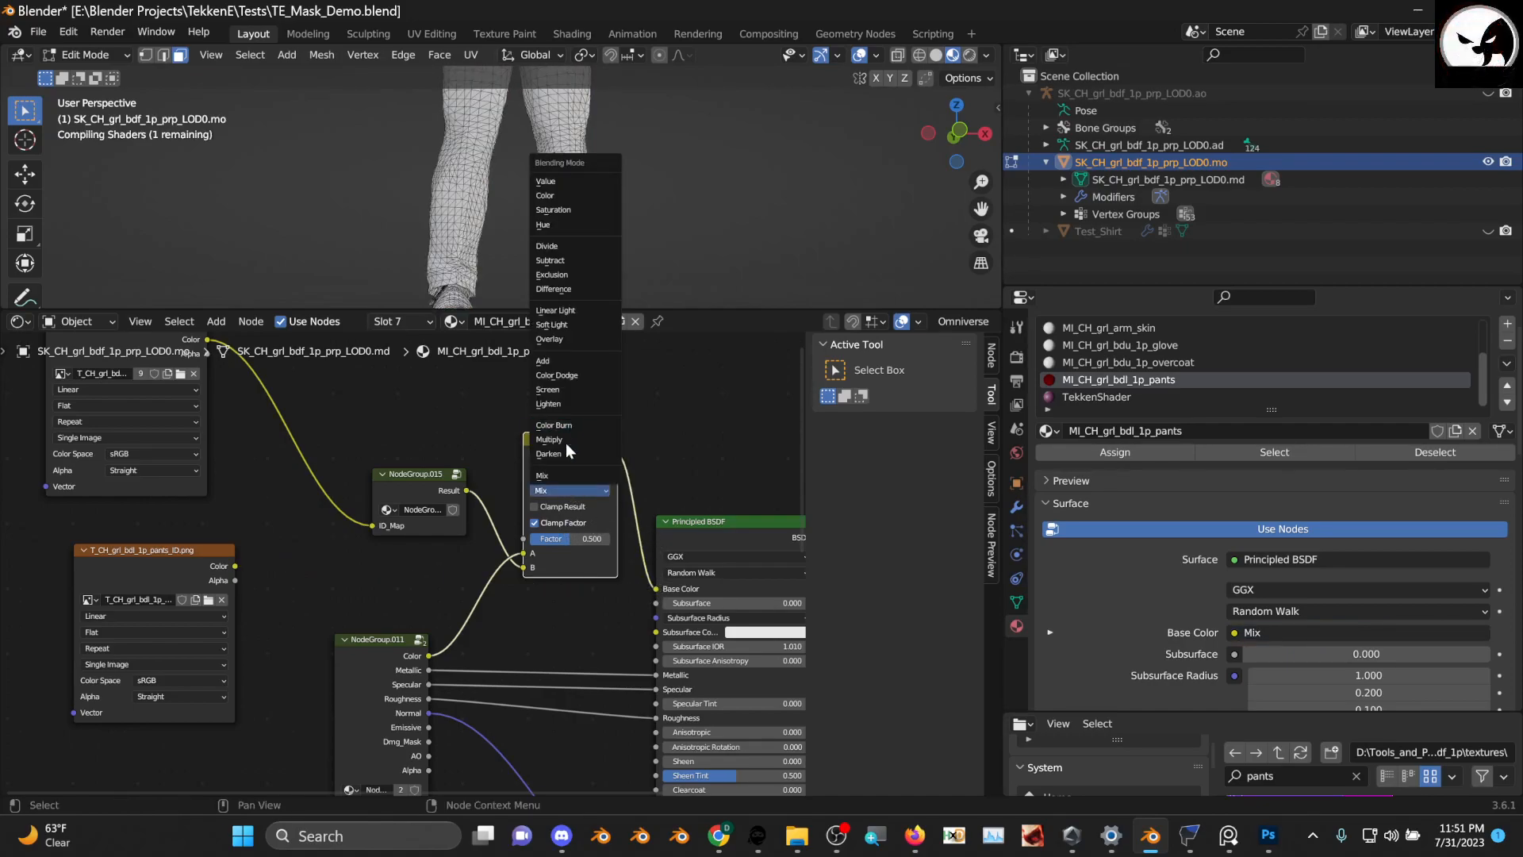
{"action": "left_click", "coordinate": [560, 338]}
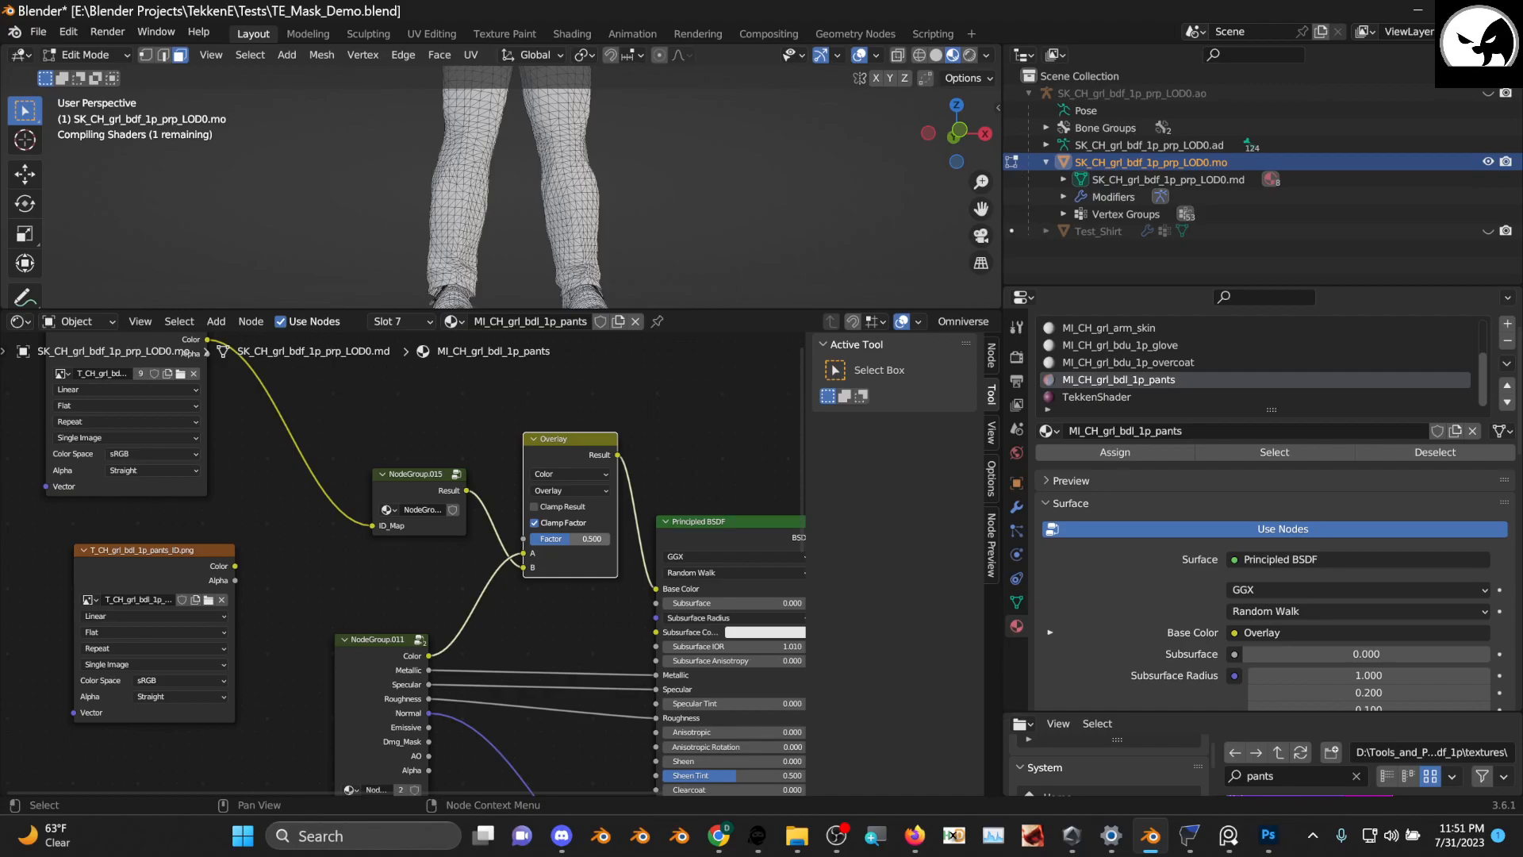
{"action": "double_click", "coordinate": [560, 539]}
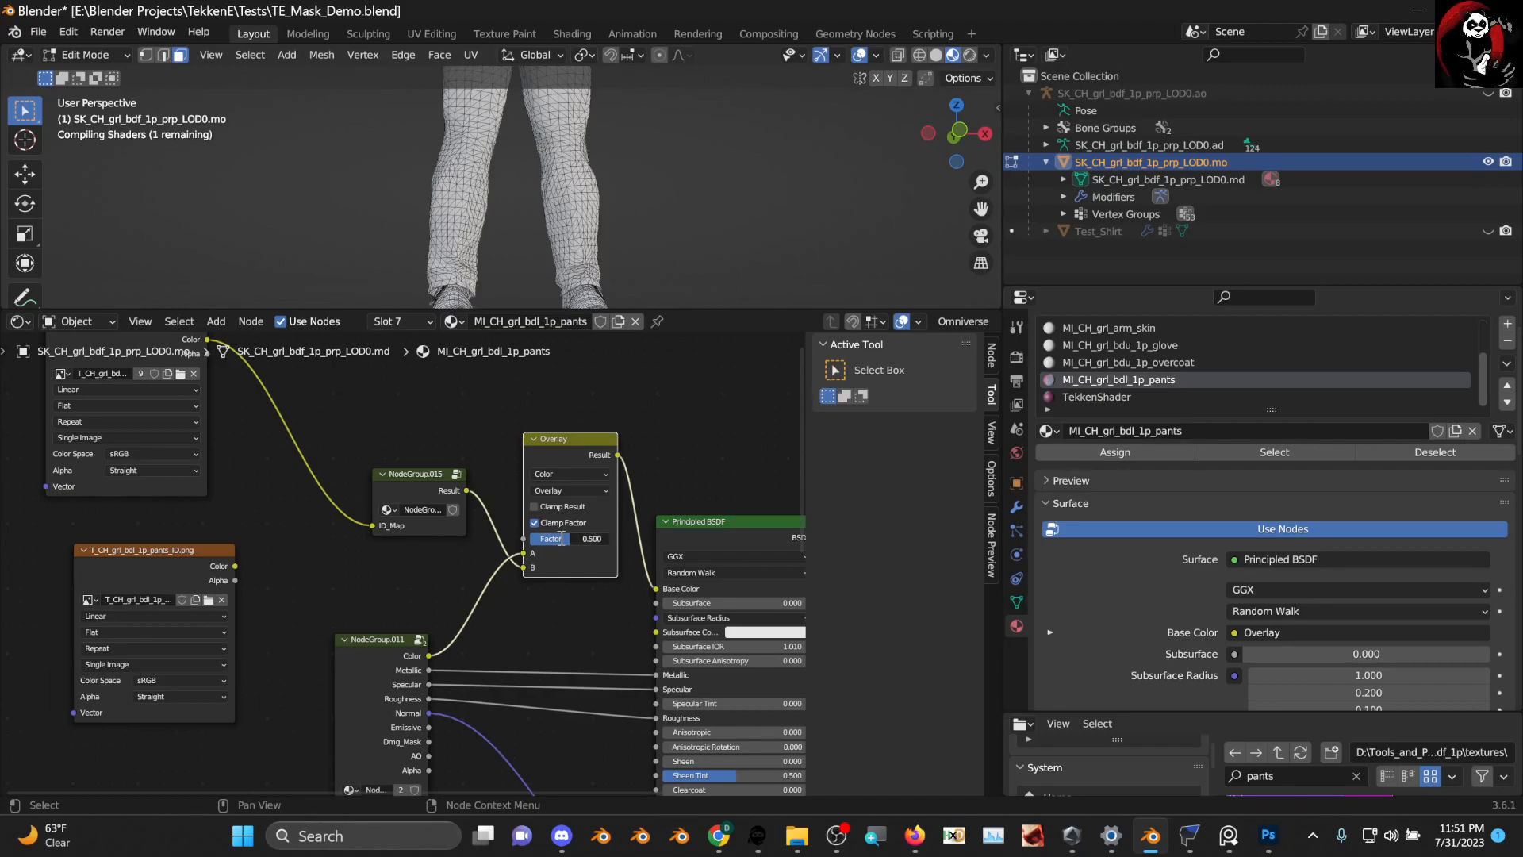
{"action": "type", "text": "1"}
{"action": "left_click", "coordinate": [637, 538]}
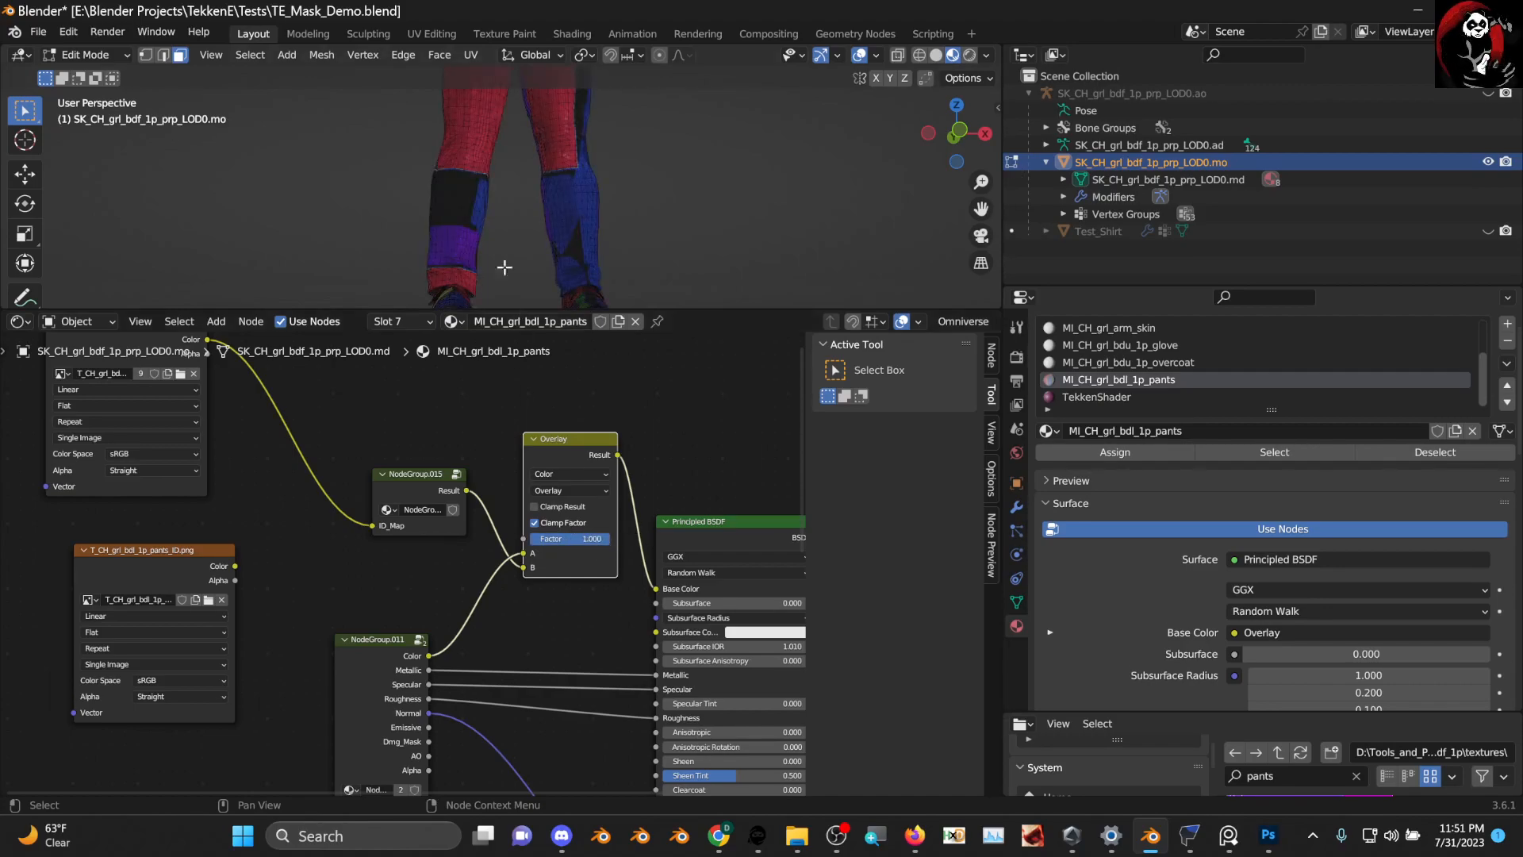
Examine the ID colour pattern on the pants from several angles and the texture feeding the mask group
{"action": "middle_click_drag", "start_coordinate": [276, 451], "coordinate": [427, 583]}
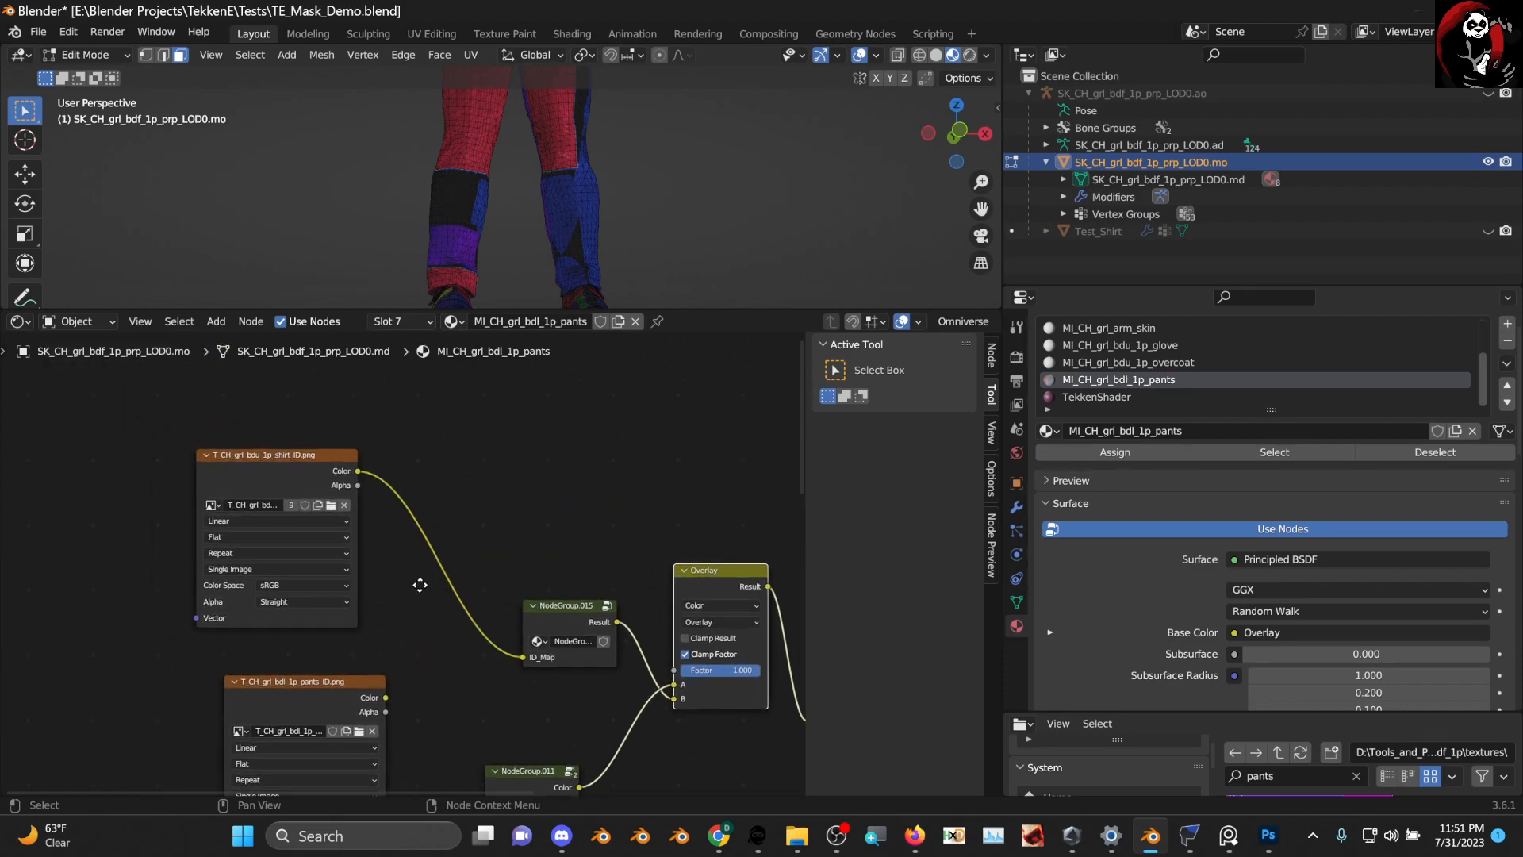
{"action": "scroll", "coordinate": [632, 717], "scroll_direction": "down", "scroll_amount": 2}
{"action": "middle_click_drag", "start_coordinate": [632, 716], "coordinate": [556, 686]}
{"action": "middle_click_drag", "start_coordinate": [615, 88], "coordinate": [548, 181]}
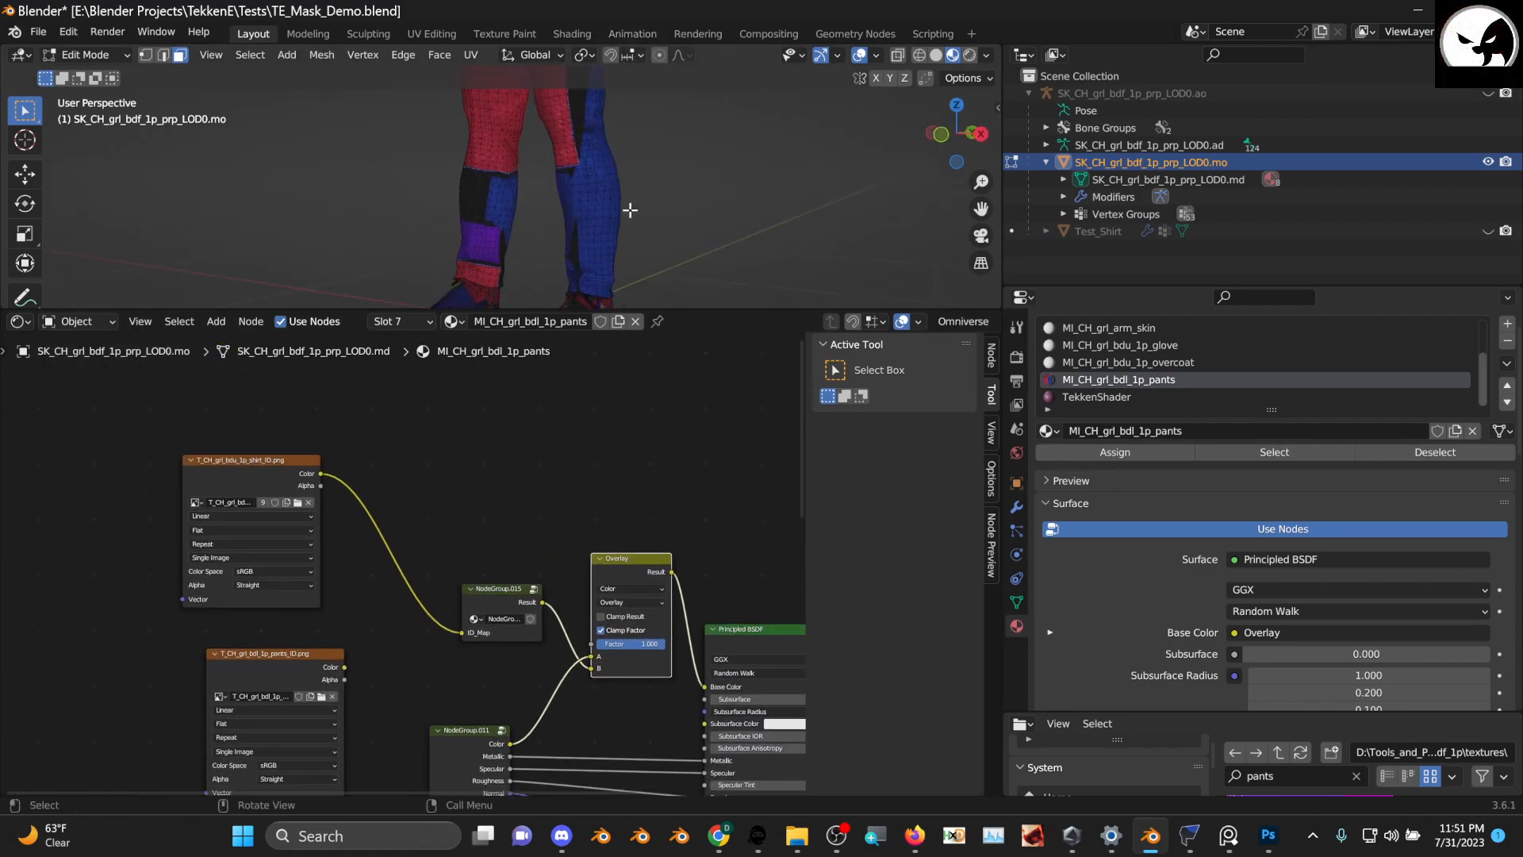
{"action": "left_click", "coordinate": [956, 135]}
{"action": "left_click_drag", "start_coordinate": [982, 209], "coordinate": [1038, 393]}
{"action": "scroll", "coordinate": [778, 191], "scroll_direction": "up", "scroll_amount": 1}
{"action": "middle_click_drag", "start_coordinate": [778, 190], "coordinate": [572, 203]}
{"action": "scroll", "coordinate": [333, 562], "scroll_direction": "up", "scroll_amount": 1}
{"action": "scroll", "coordinate": [325, 571], "scroll_direction": "up", "scroll_amount": 1}
Delete the shirt_ID texture node and connect the pants_ID texture's Color to the mask group's ID_Map input
{"action": "left_click_drag", "start_coordinate": [257, 709], "coordinate": [227, 668]}
{"action": "scroll", "coordinate": [211, 431], "scroll_direction": "down", "scroll_amount": 2}
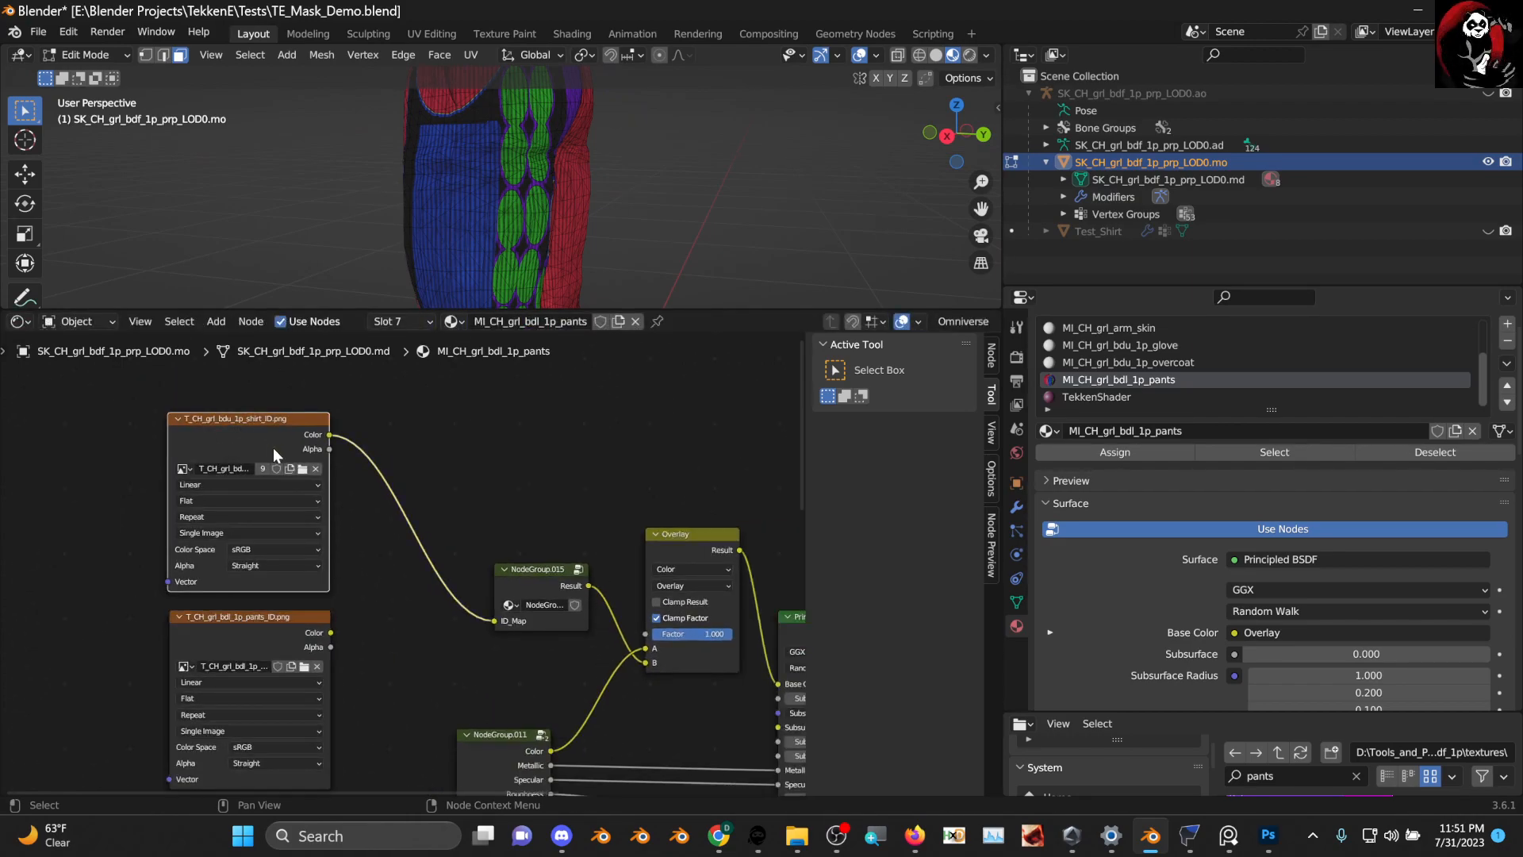
{"action": "key", "text": "x"}
{"action": "left_click_drag", "start_coordinate": [256, 650], "coordinate": [327, 472]}
{"action": "scroll", "coordinate": [394, 573], "scroll_direction": "up", "scroll_amount": 1}
{"action": "left_click_drag", "start_coordinate": [378, 519], "coordinate": [510, 630]}
View the pants from the front and open the new mask node group for editing
{"action": "middle_click_drag", "start_coordinate": [528, 294], "coordinate": [662, 218]}
{"action": "scroll", "coordinate": [650, 225], "scroll_direction": "up", "scroll_amount": 2}
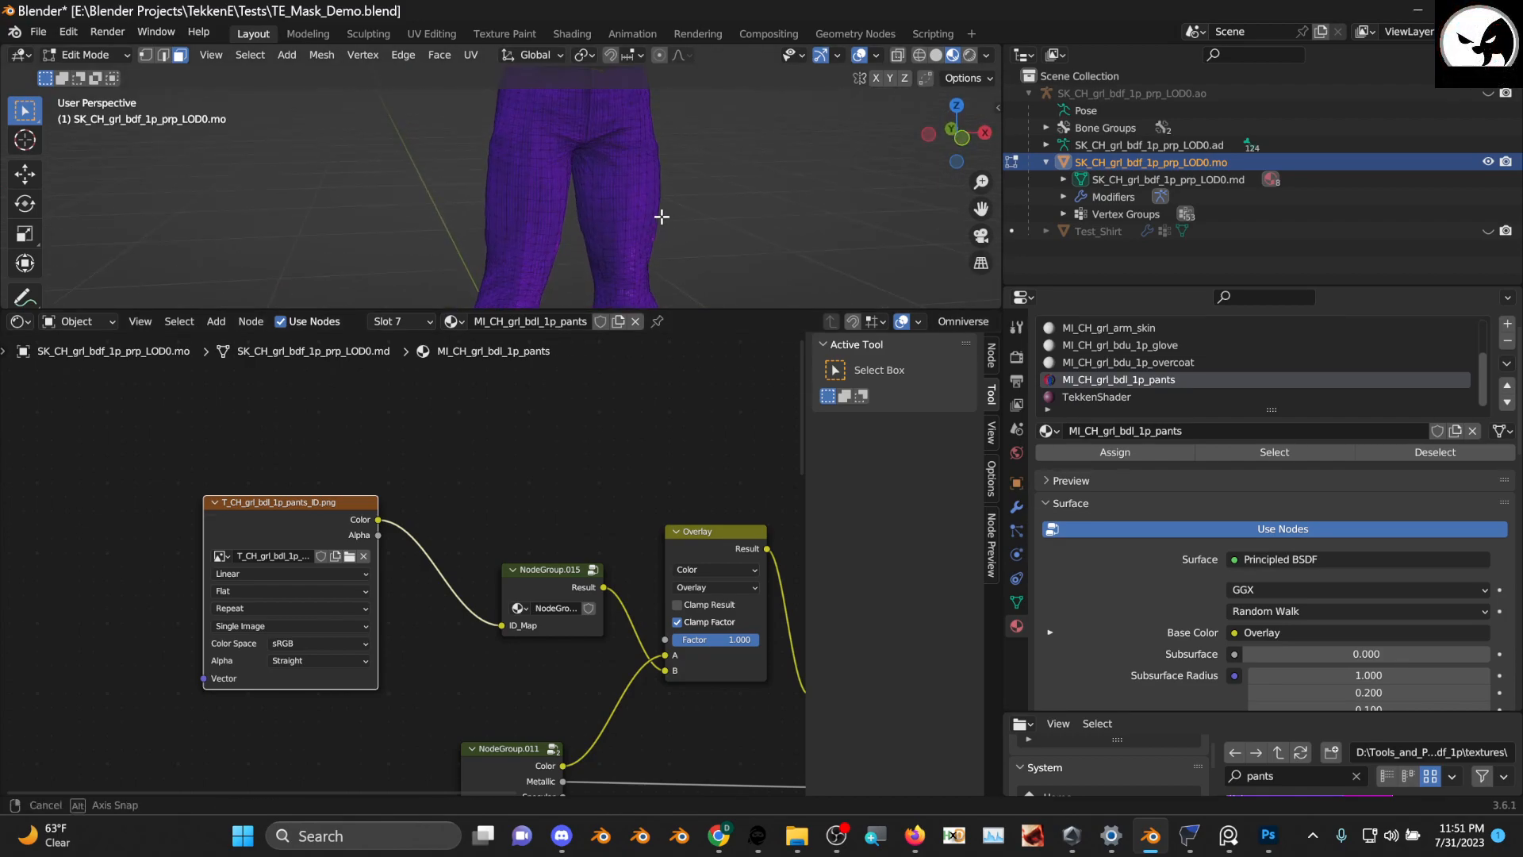
{"action": "left_click", "coordinate": [961, 136]}
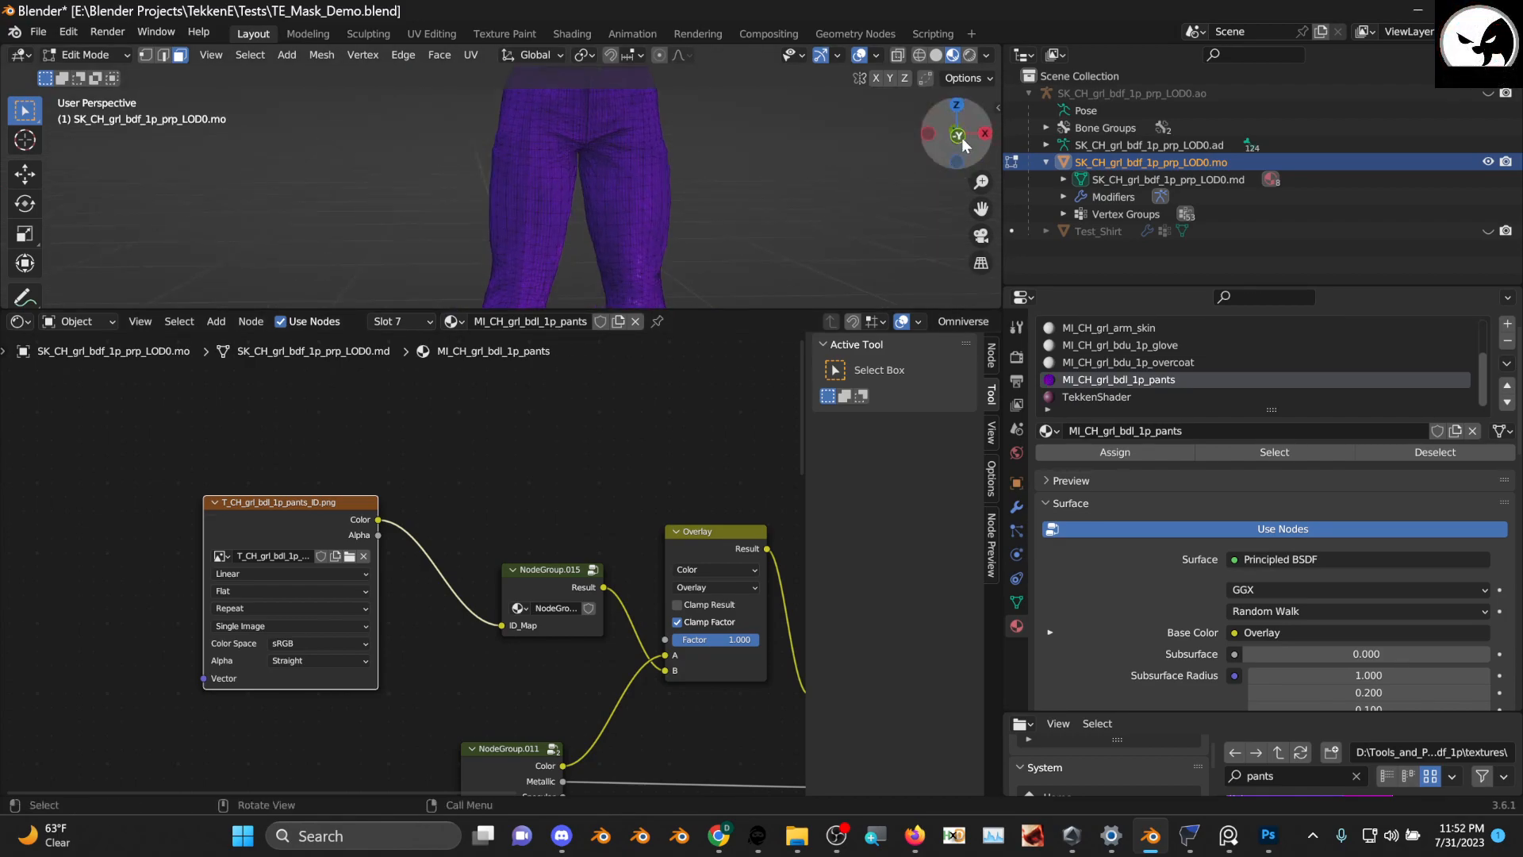
{"action": "left_click", "coordinate": [592, 569]}
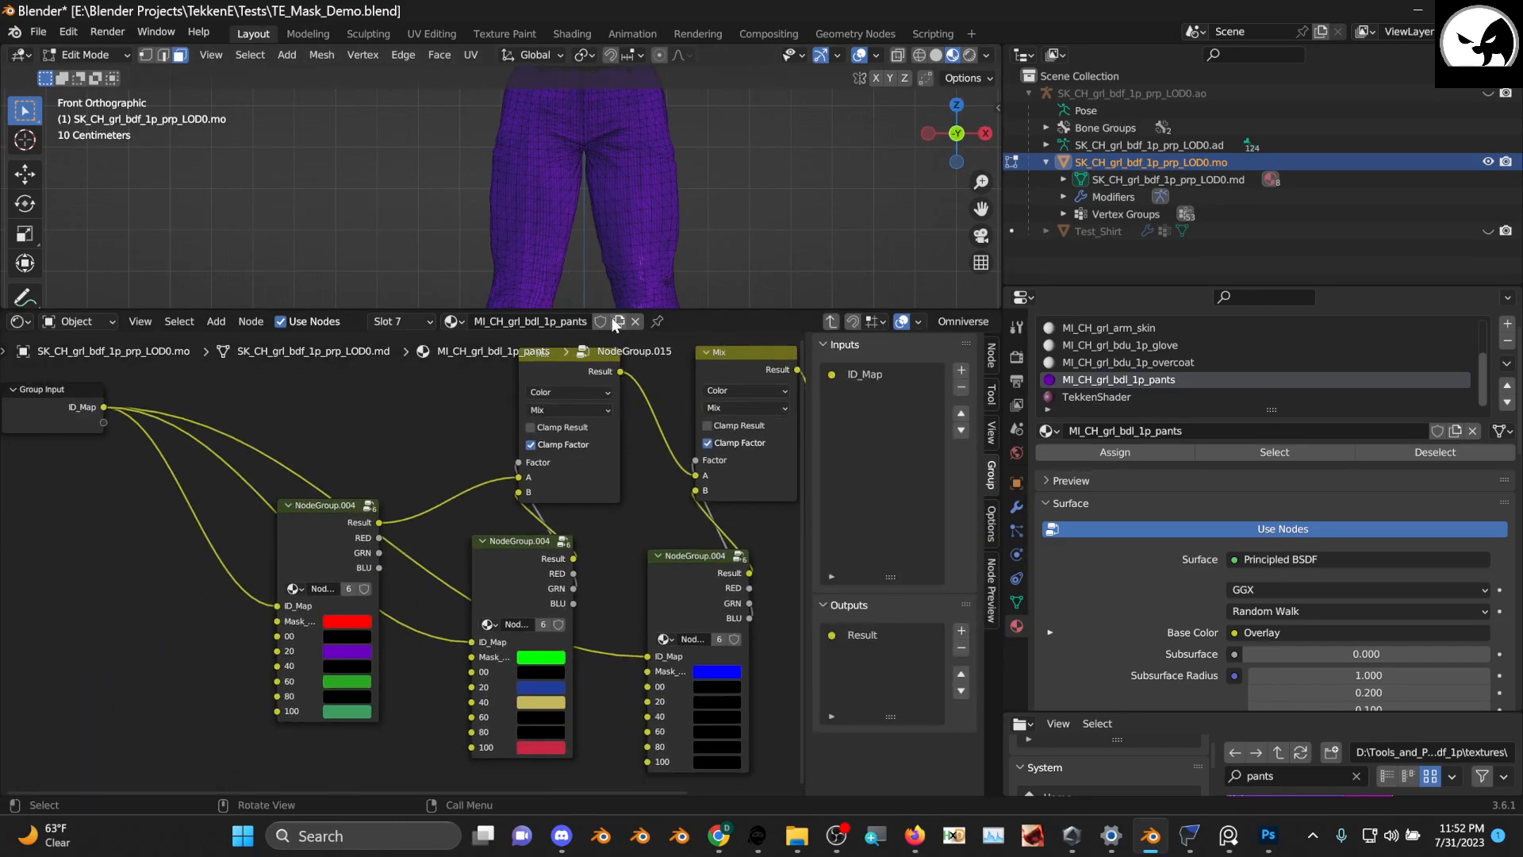
Enlarge the viewport and reset the numbered colours of the red and green mask nodes to black, restoring the second node's mask colour to green
{"action": "left_click_drag", "start_coordinate": [612, 311], "coordinate": [561, 531]}
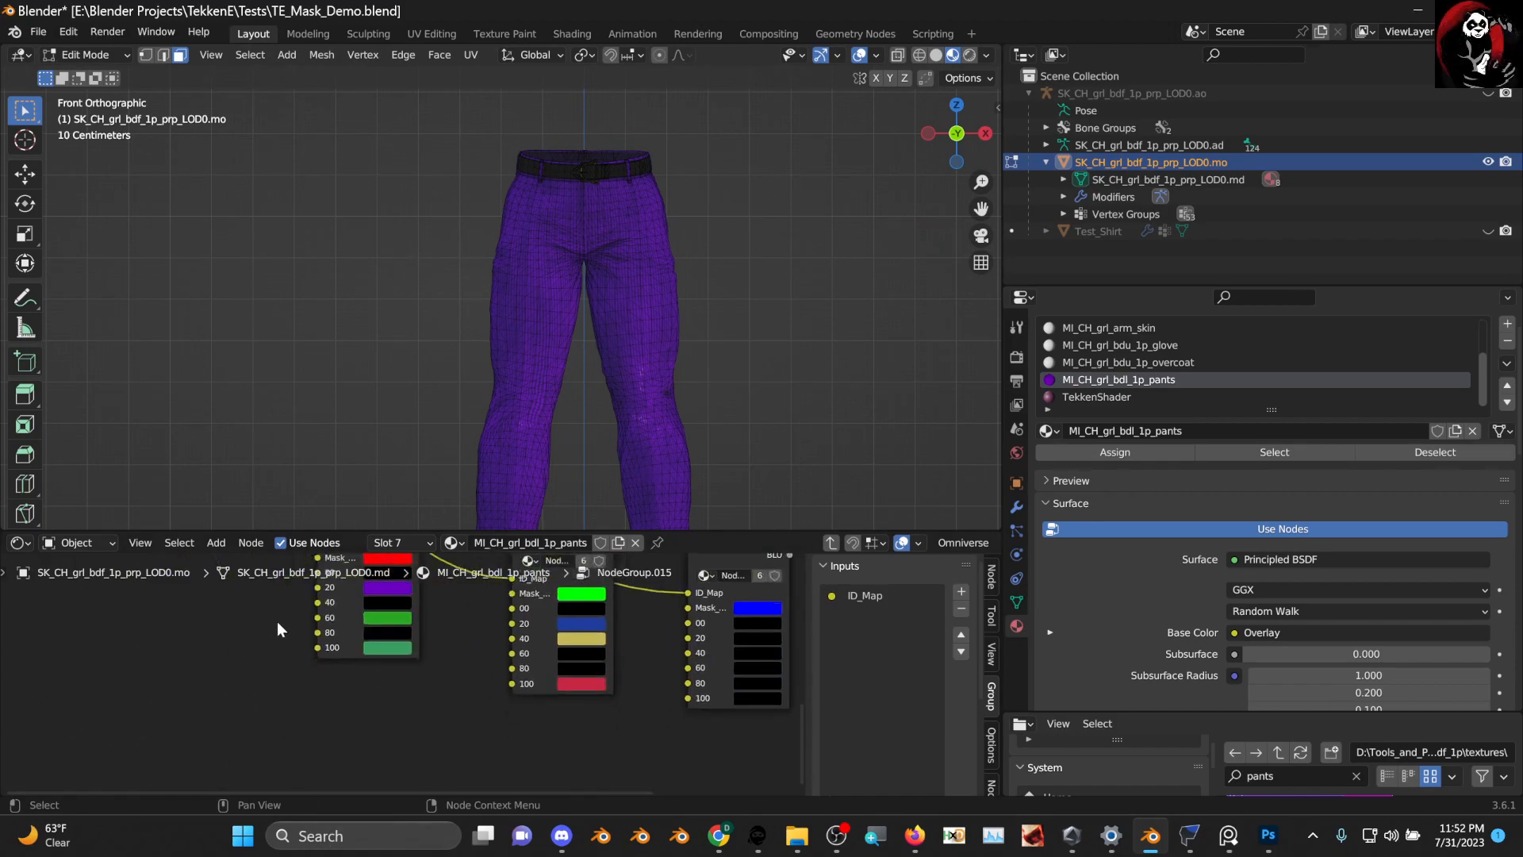
{"action": "middle_click_drag", "start_coordinate": [411, 639], "coordinate": [403, 722]}
{"action": "left_click_drag", "start_coordinate": [395, 676], "coordinate": [389, 700]}
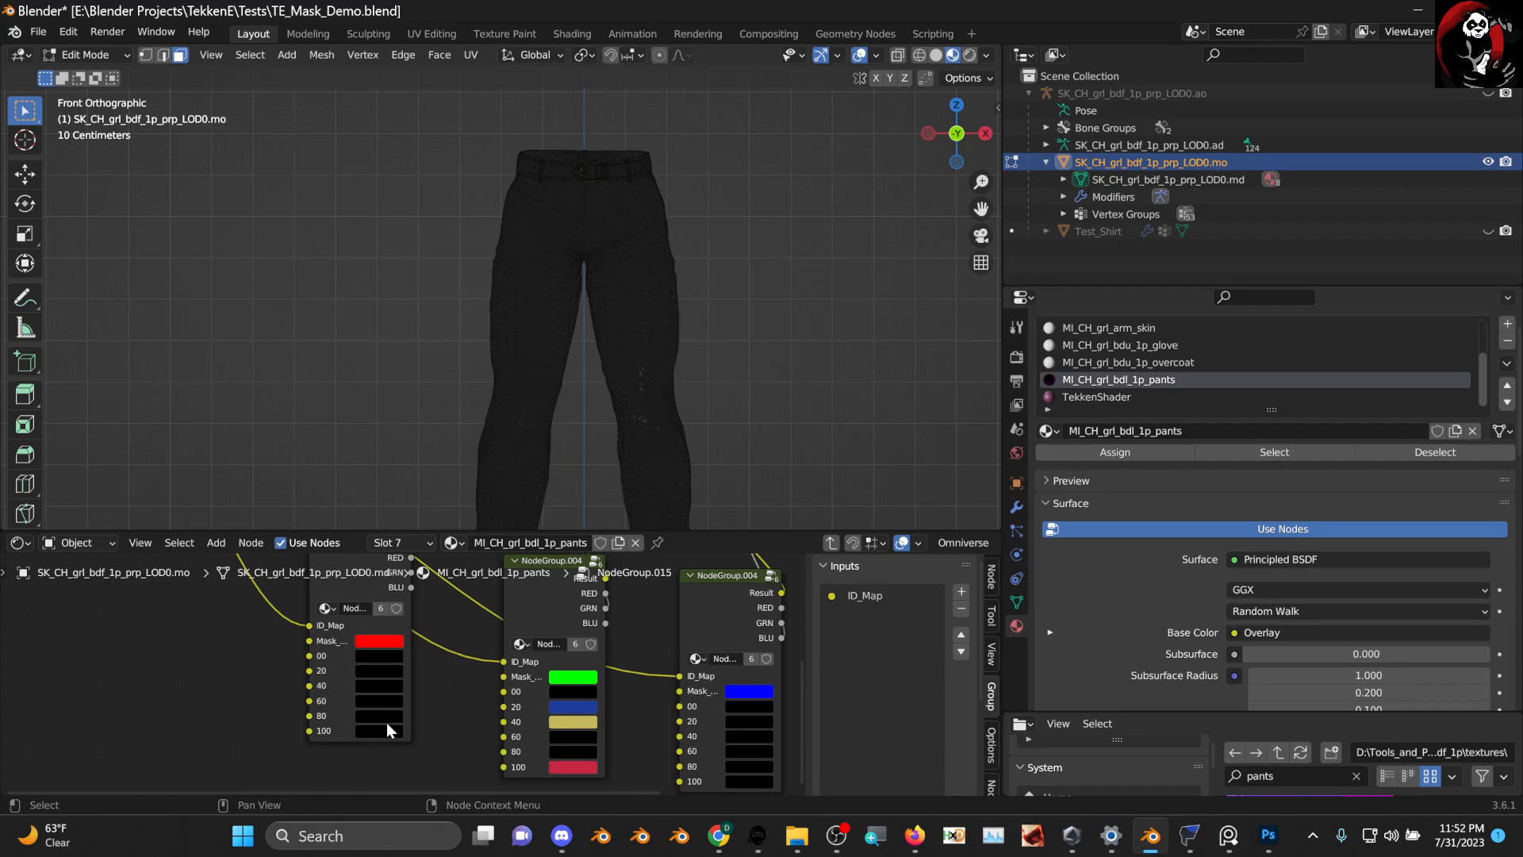
{"action": "left_click_drag", "start_coordinate": [570, 692], "coordinate": [574, 681]}
{"action": "left_click_drag", "start_coordinate": [573, 699], "coordinate": [576, 689]}
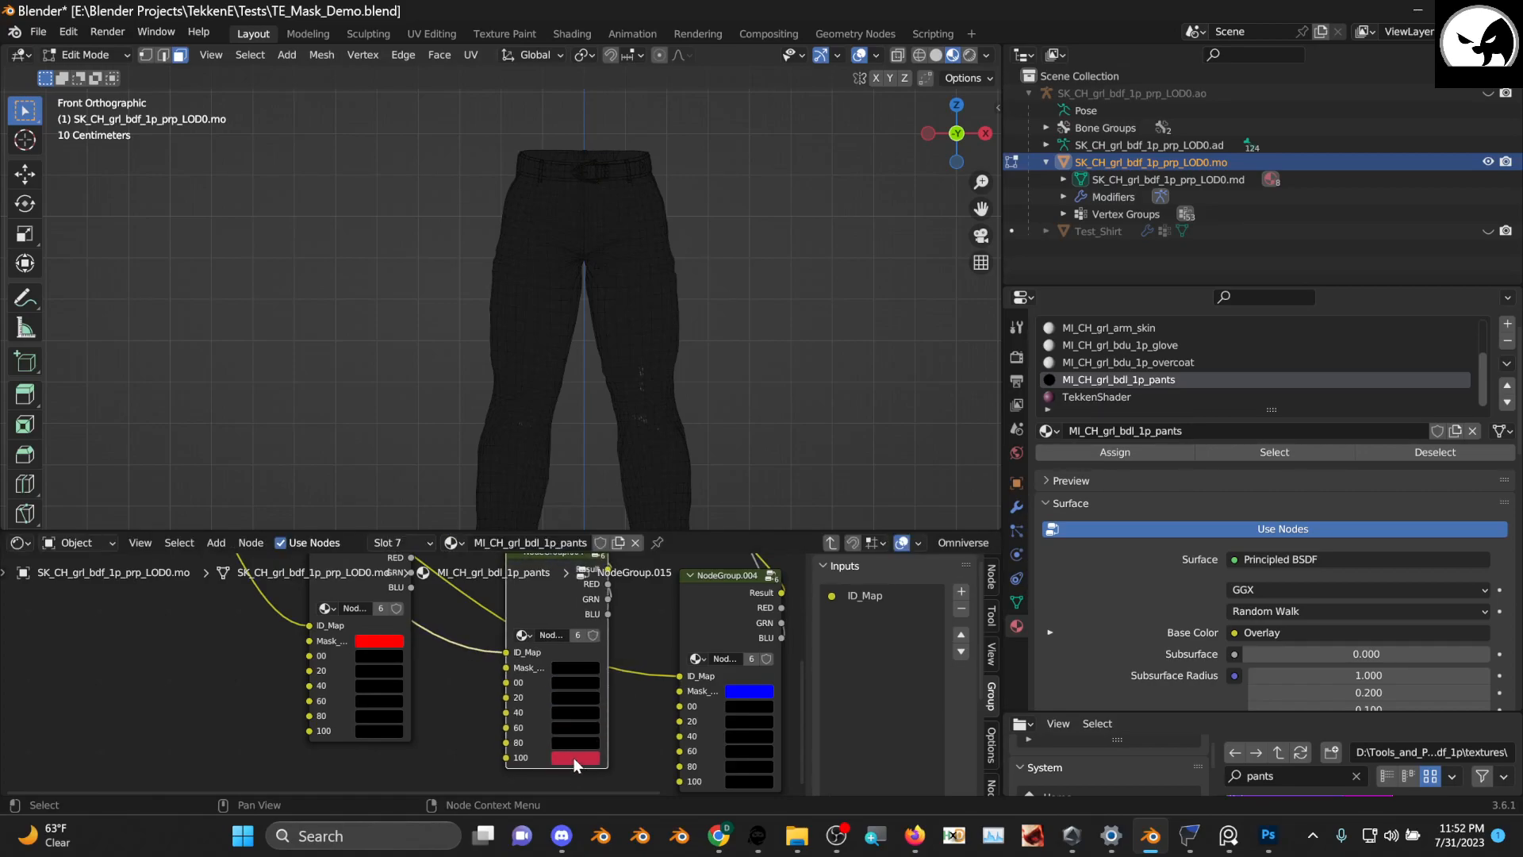
{"action": "left_click", "coordinate": [577, 669]}
{"action": "left_click_drag", "start_coordinate": [581, 617], "coordinate": [682, 618]}
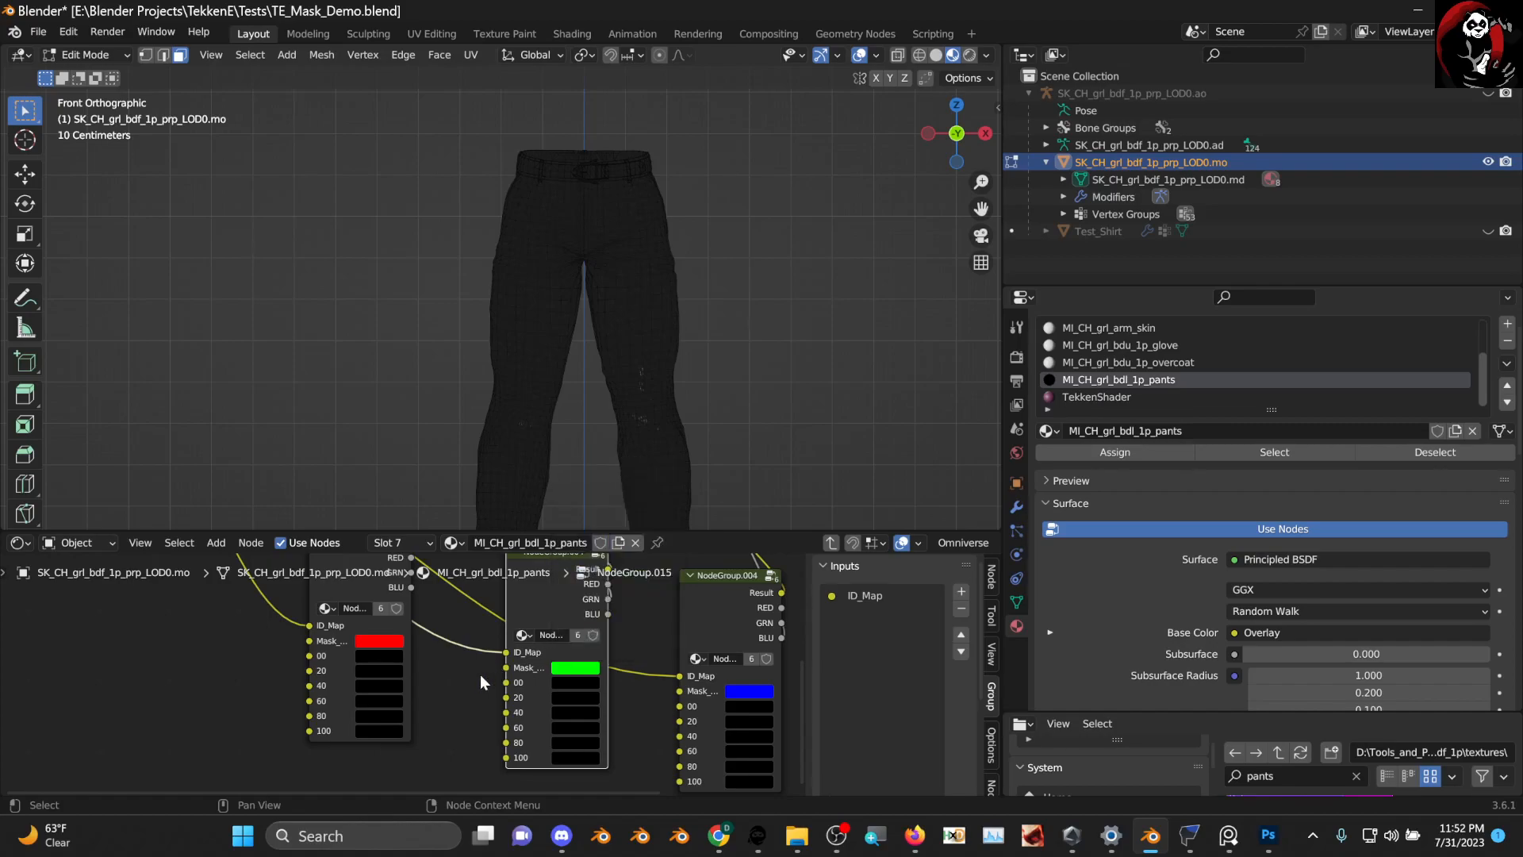
Add an RGB node as a test colour for the red mask node's inputs and set the red mask's 20 colour to blue
{"action": "scroll", "coordinate": [452, 694], "scroll_direction": "up", "scroll_amount": 1}
{"action": "scroll", "coordinate": [265, 659], "scroll_direction": "down", "scroll_amount": 1}
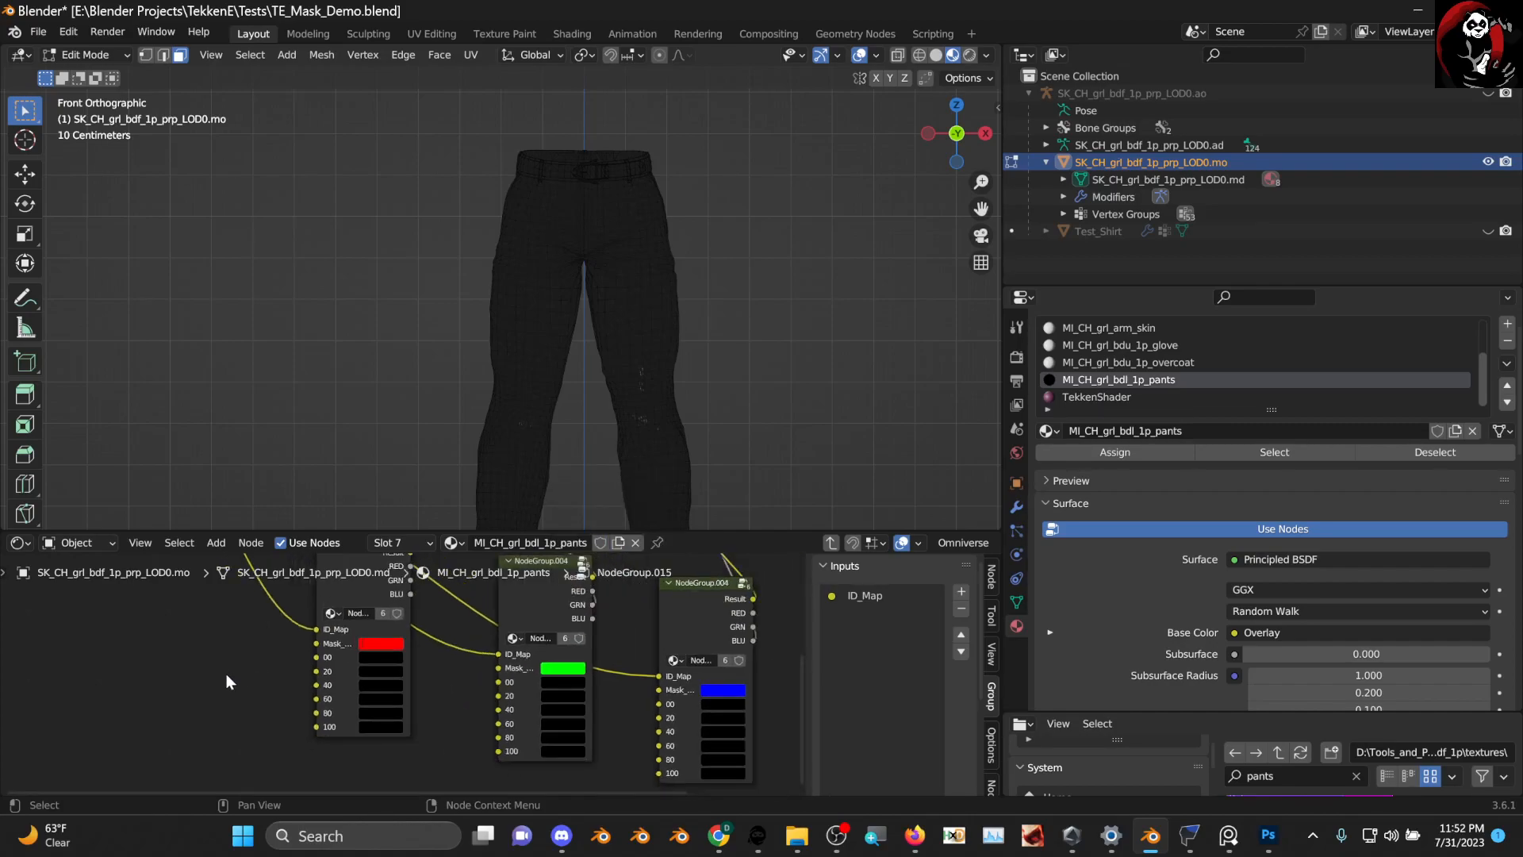
{"action": "key", "text": "shift+a"}
{"action": "type", "text": "rgb"}
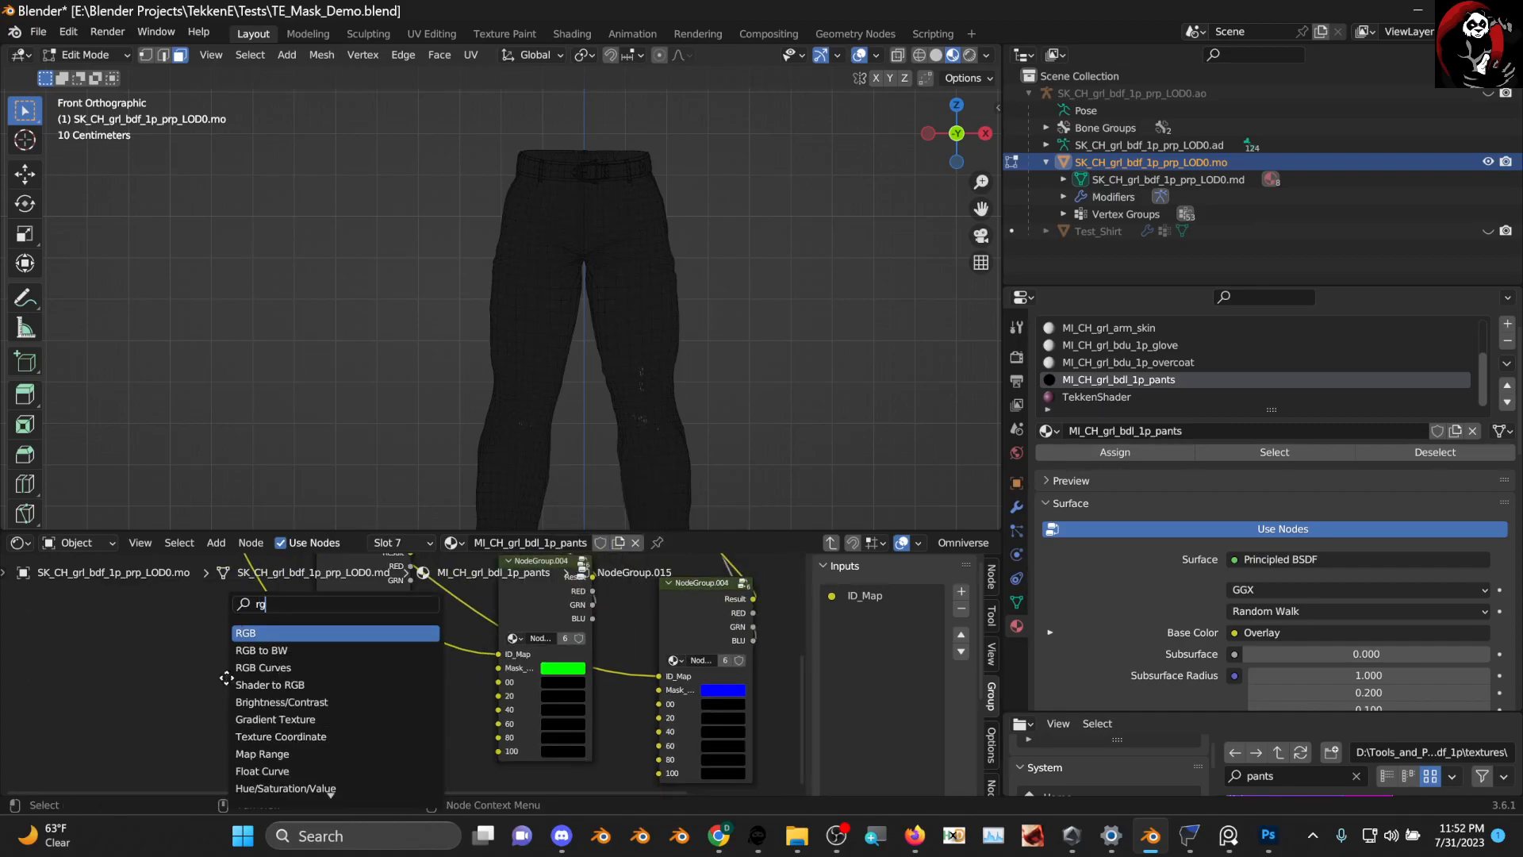
{"action": "key", "text": "Return"}
{"action": "left_click", "coordinate": [252, 686]}
{"action": "mouse_move", "coordinate": [251, 681]}
{"action": "left_mouse_down"}
{"action": "mouse_move", "coordinate": [317, 656]}
{"action": "mouse_move", "coordinate": [318, 673]}
{"action": "mouse_move", "coordinate": [277, 671]}
{"action": "left_mouse_up"}
{"action": "left_click", "coordinate": [386, 672]}
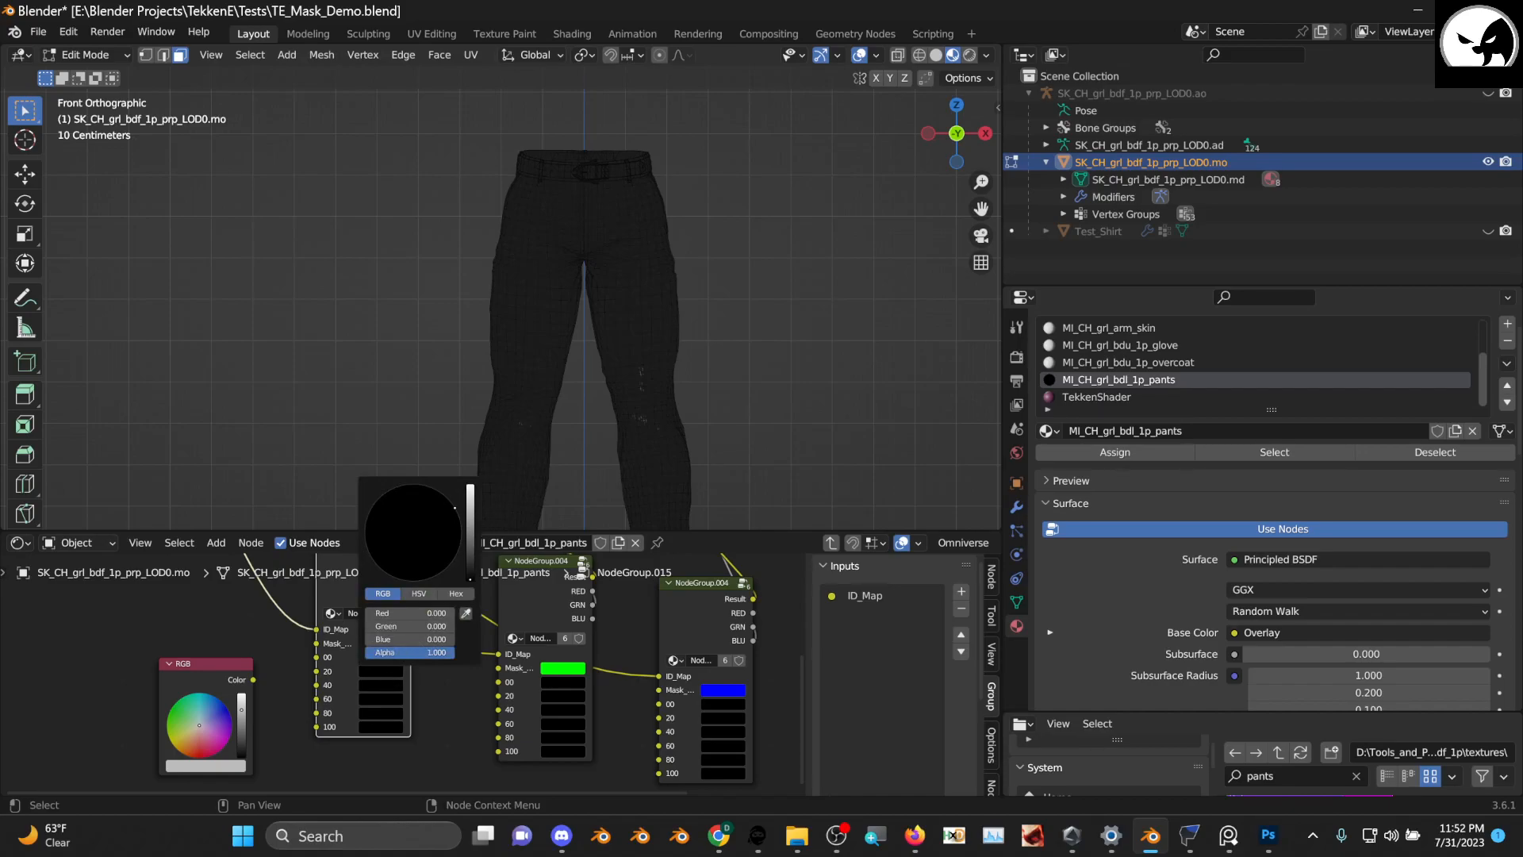
{"action": "left_click", "coordinate": [469, 516]}
Test the red mask's 40 input with the RGB node and set its colour to dark red (0.349, 0.014, 0.017)
{"action": "left_click_drag", "start_coordinate": [252, 680], "coordinate": [285, 689]}
{"action": "left_click", "coordinate": [375, 684]}
{"action": "left_click", "coordinate": [468, 533]}
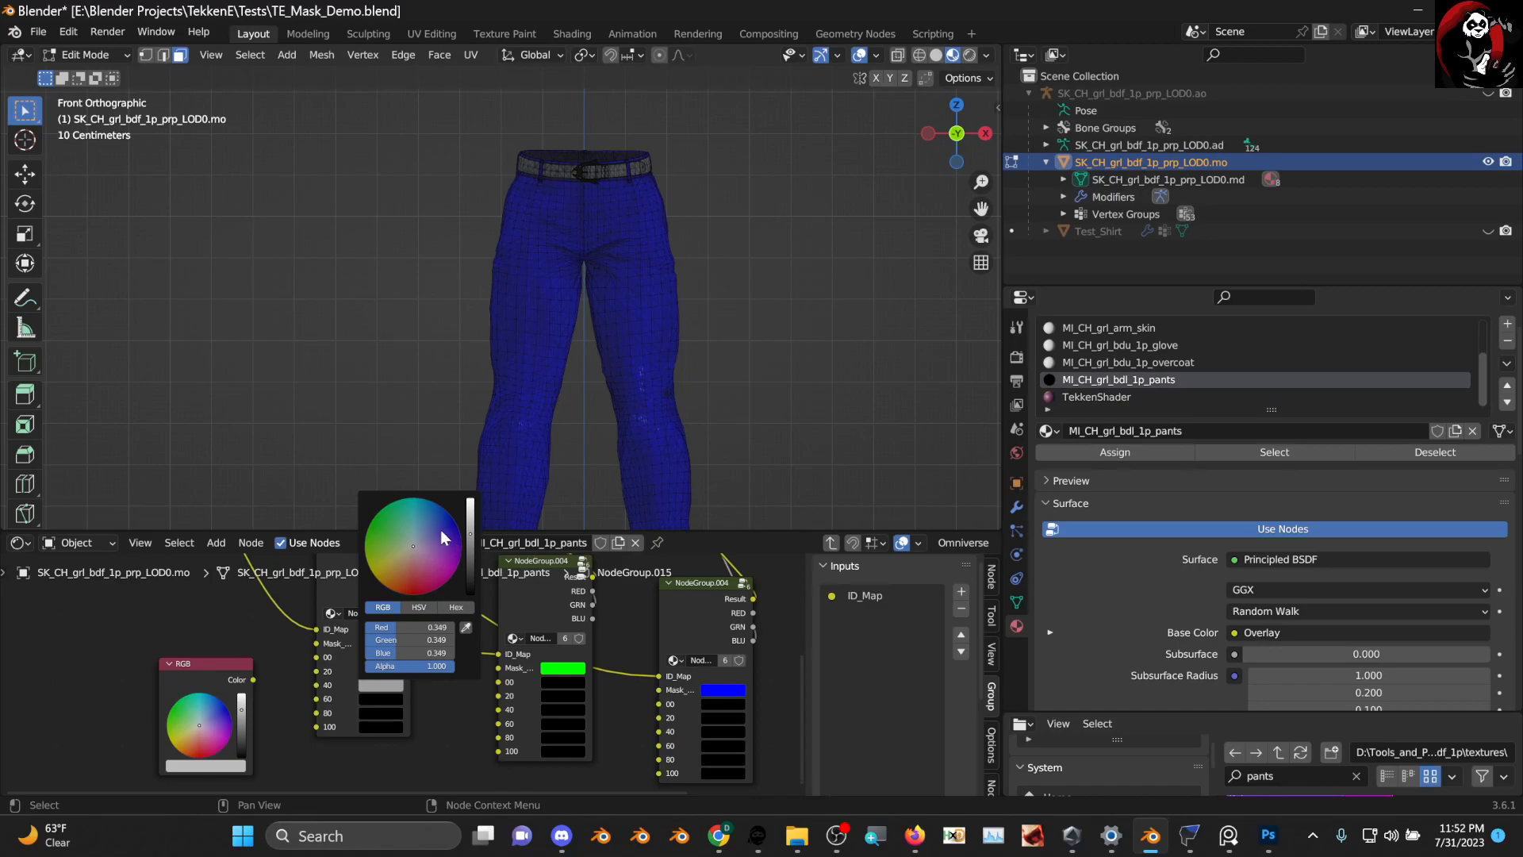
{"action": "left_click", "coordinate": [429, 576]}
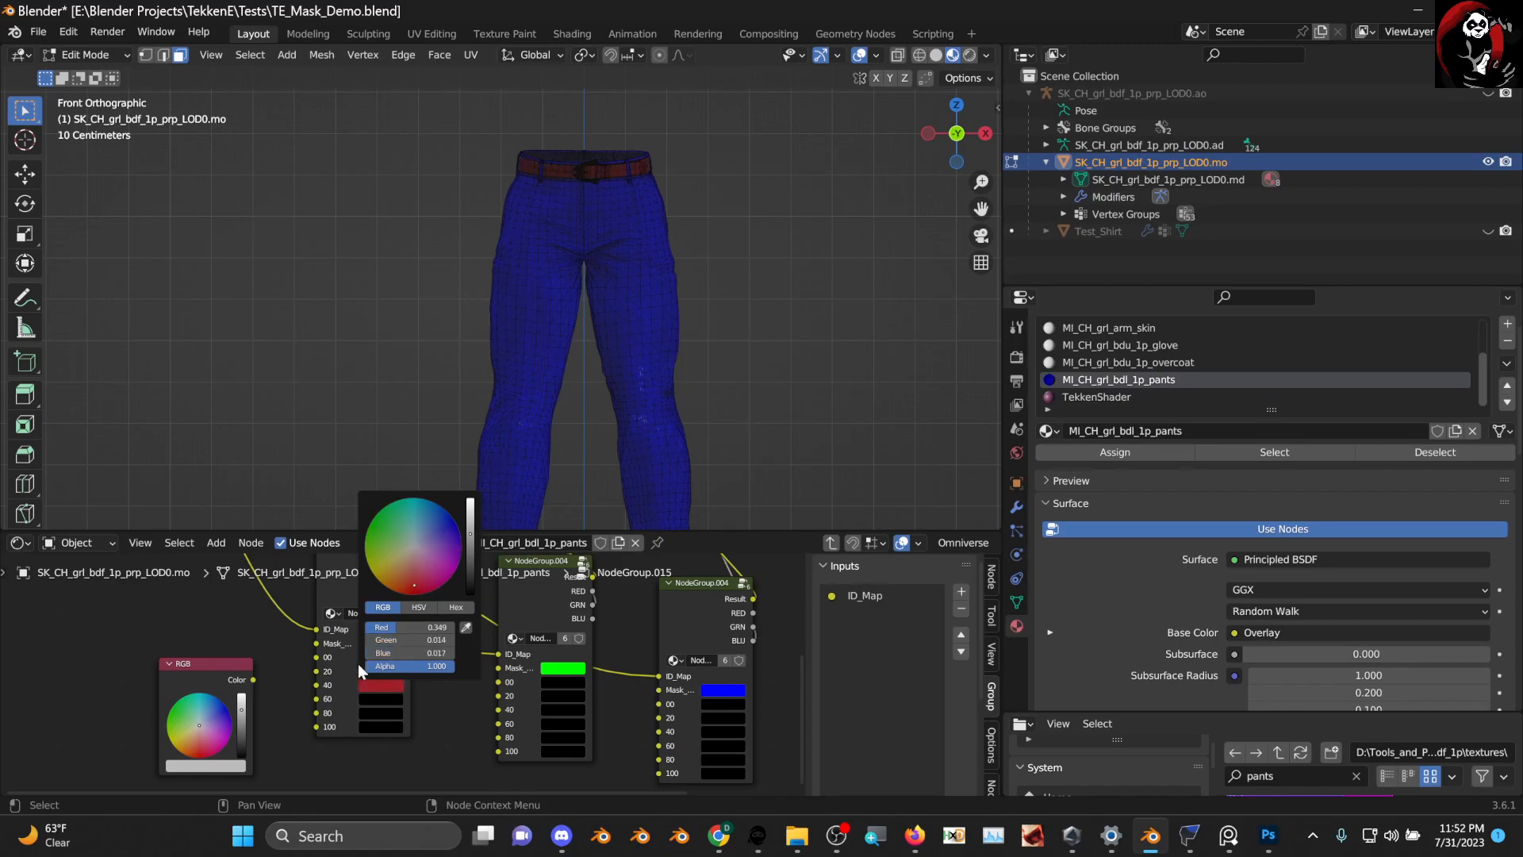
Test the red mask's 60 input with the RGB node on the shoes and set its colour to green (0.099, 0.677, 0.098)
{"action": "left_click_drag", "start_coordinate": [252, 680], "coordinate": [317, 699]}
{"action": "scroll", "coordinate": [545, 467], "scroll_direction": "down", "scroll_amount": 3}
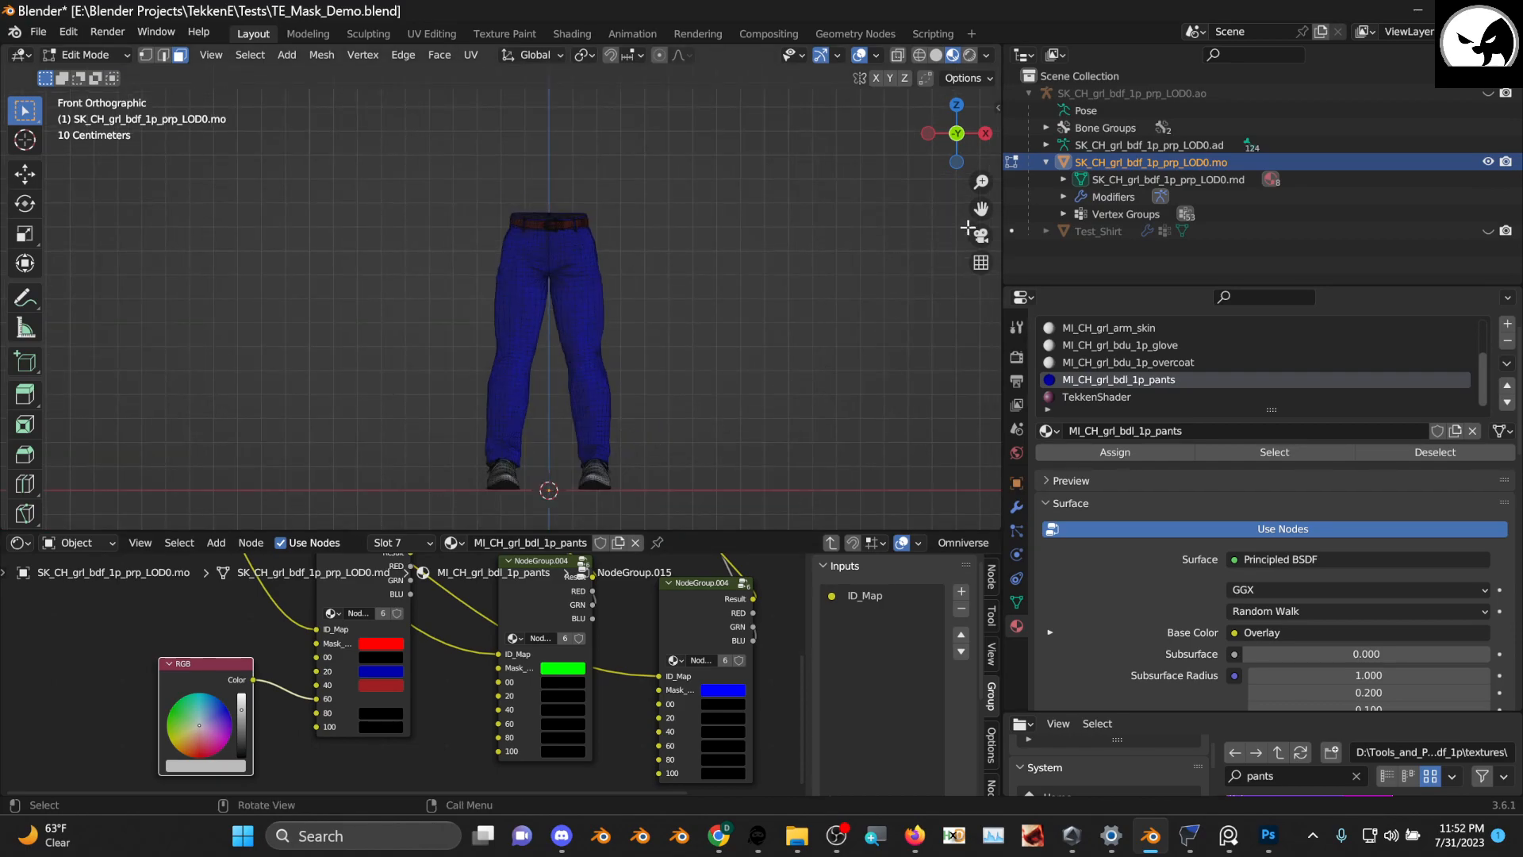
{"action": "left_click_drag", "start_coordinate": [981, 208], "coordinate": [984, 91]}
{"action": "scroll", "coordinate": [585, 411], "scroll_direction": "up", "scroll_amount": 3}
{"action": "middle_click_drag", "start_coordinate": [585, 411], "coordinate": [731, 391]}
{"action": "scroll", "coordinate": [660, 426], "scroll_direction": "up", "scroll_amount": 2}
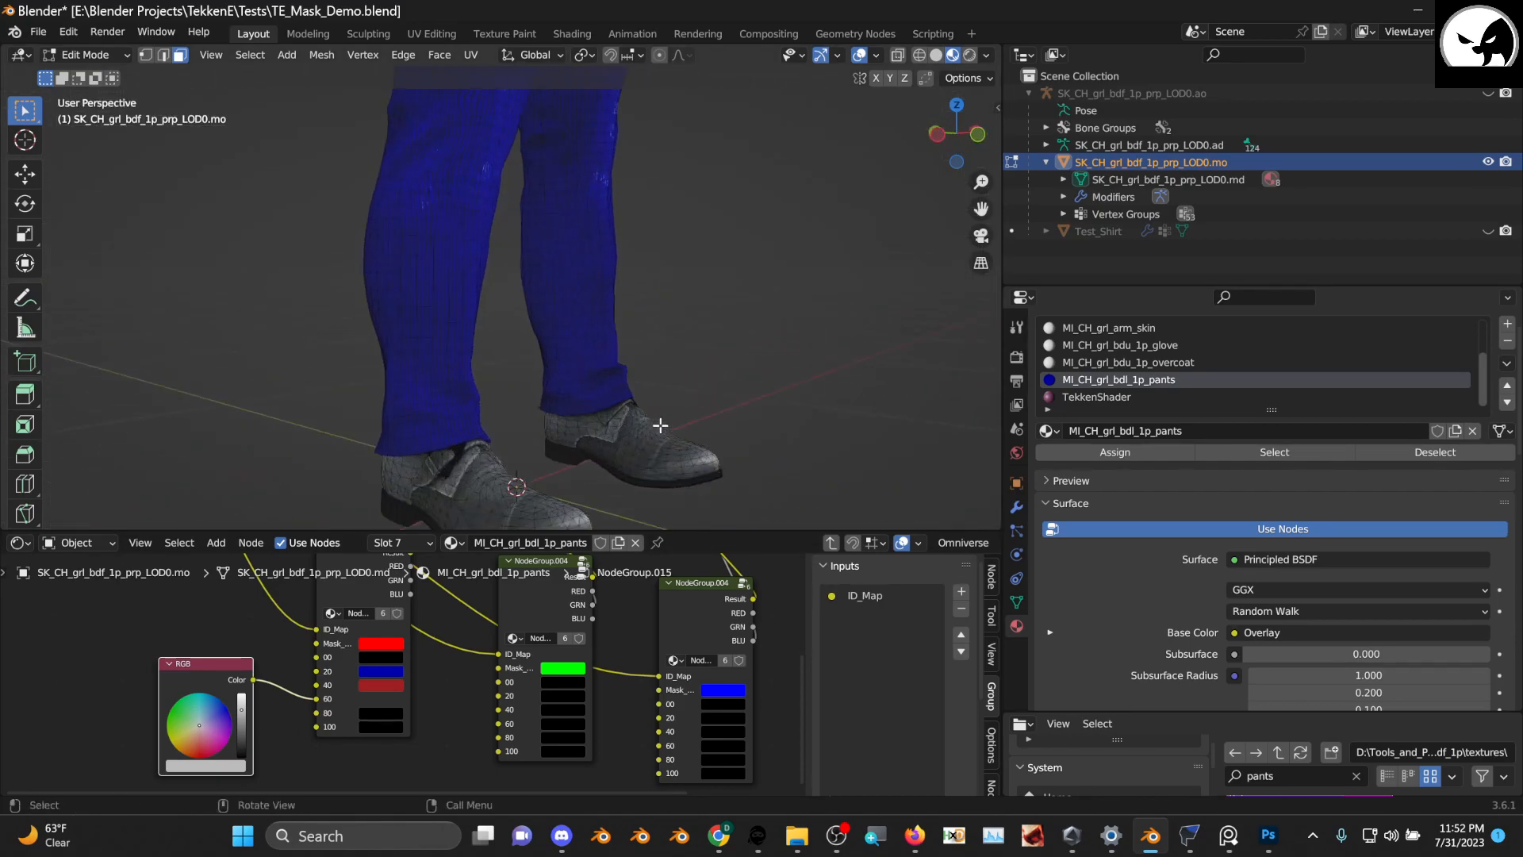
{"action": "mouse_move", "coordinate": [312, 705]}
{"action": "left_mouse_down"}
{"action": "mouse_move", "coordinate": [273, 701]}
{"action": "mouse_move", "coordinate": [312, 700]}
{"action": "left_mouse_up"}
{"action": "left_click", "coordinate": [384, 698]}
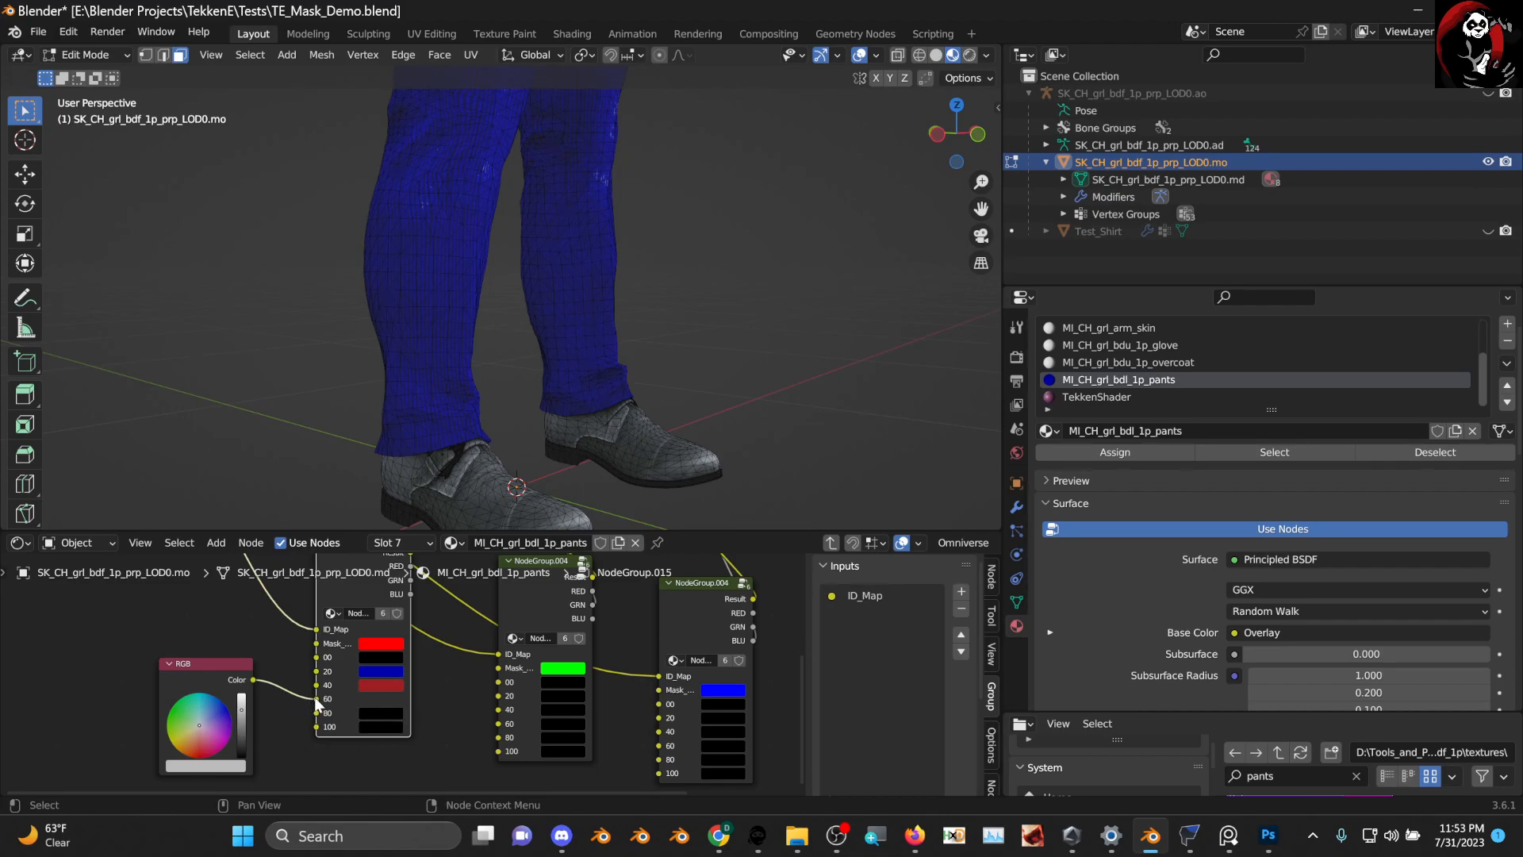
{"action": "left_click_drag", "start_coordinate": [315, 698], "coordinate": [374, 703]}
{"action": "left_click", "coordinate": [376, 699]}
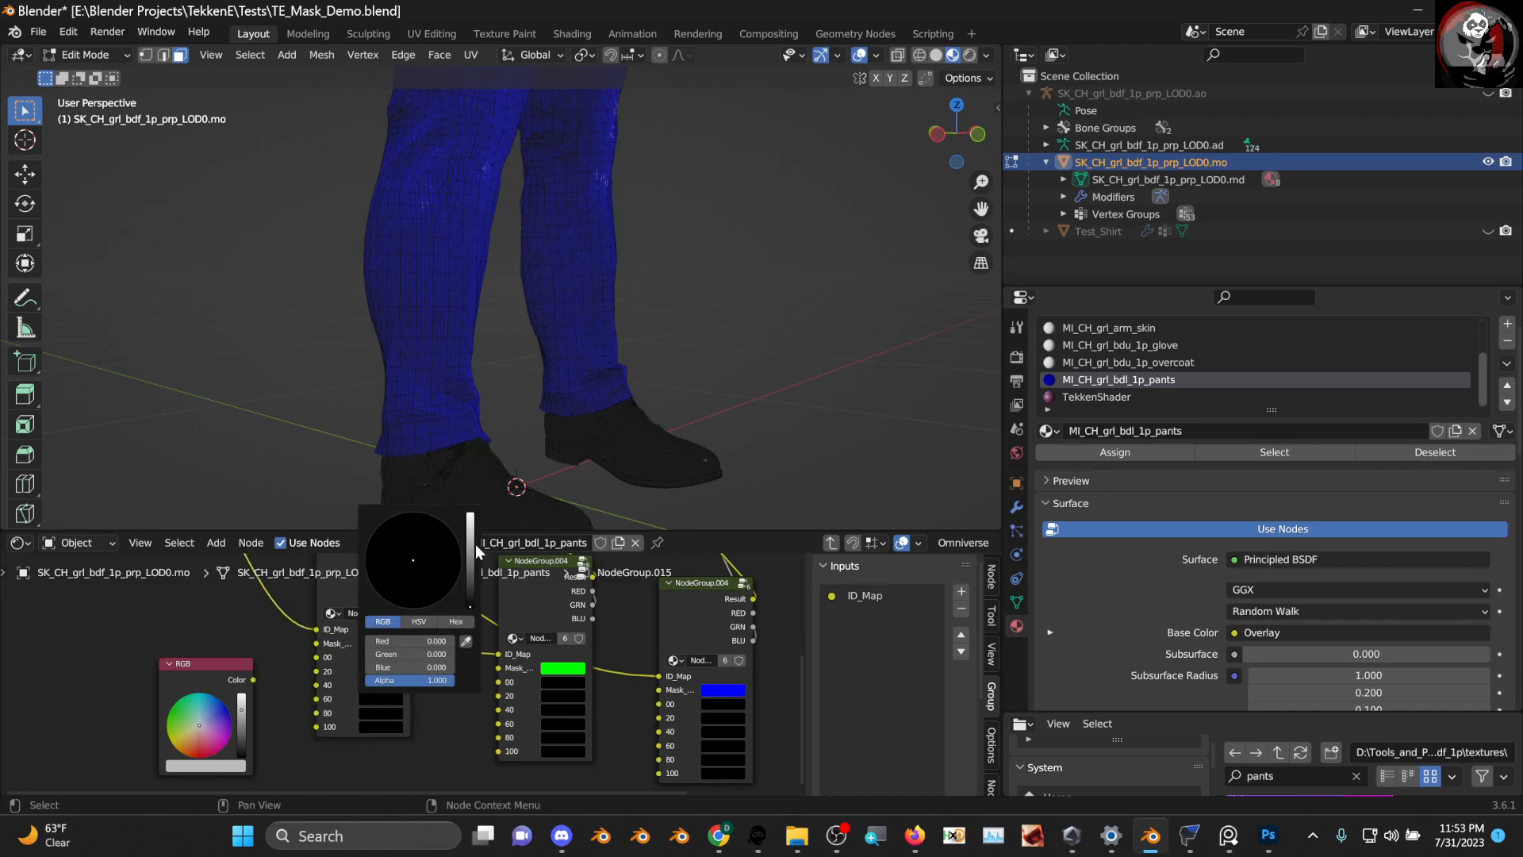
{"action": "mouse_move", "coordinate": [470, 603]}
{"action": "left_mouse_down"}
{"action": "mouse_move", "coordinate": [471, 517]}
{"action": "mouse_move", "coordinate": [457, 555]}
{"action": "mouse_move", "coordinate": [389, 547]}
{"action": "left_mouse_up"}
{"action": "left_click", "coordinate": [455, 536]}
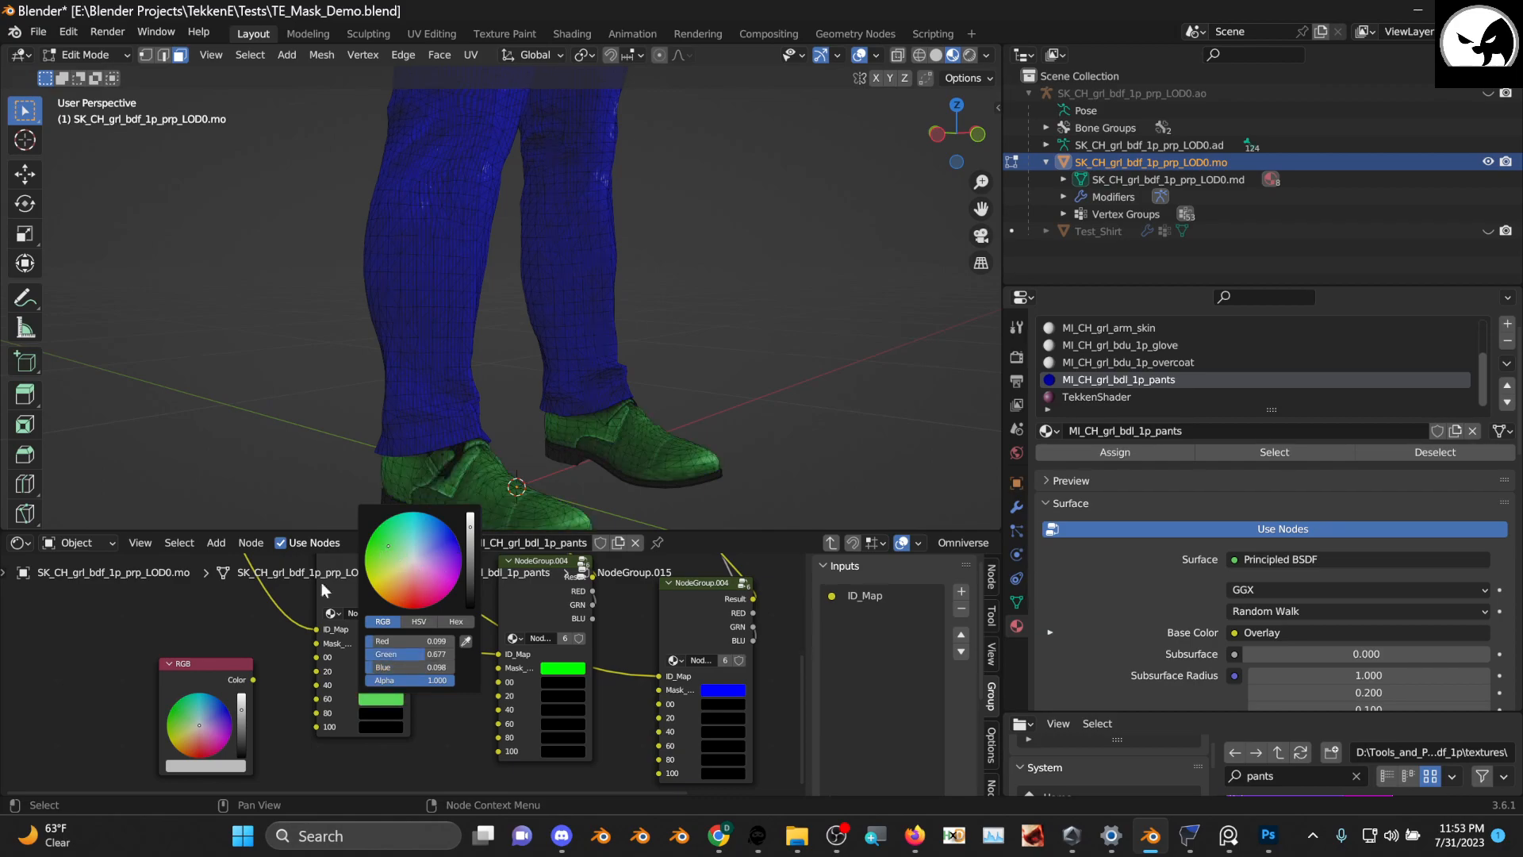
Test the red mask's 80 and 100 inputs with the RGB node, and set the 100 colour for the shoe soles to blue
{"action": "left_click_drag", "start_coordinate": [252, 680], "coordinate": [319, 714]}
{"action": "scroll", "coordinate": [566, 252], "scroll_direction": "down", "scroll_amount": 3}
{"action": "middle_click_drag", "start_coordinate": [566, 252], "coordinate": [312, 249]}
{"action": "left_click_drag", "start_coordinate": [311, 716], "coordinate": [316, 725]}
{"action": "middle_click_drag", "start_coordinate": [547, 342], "coordinate": [348, 766]}
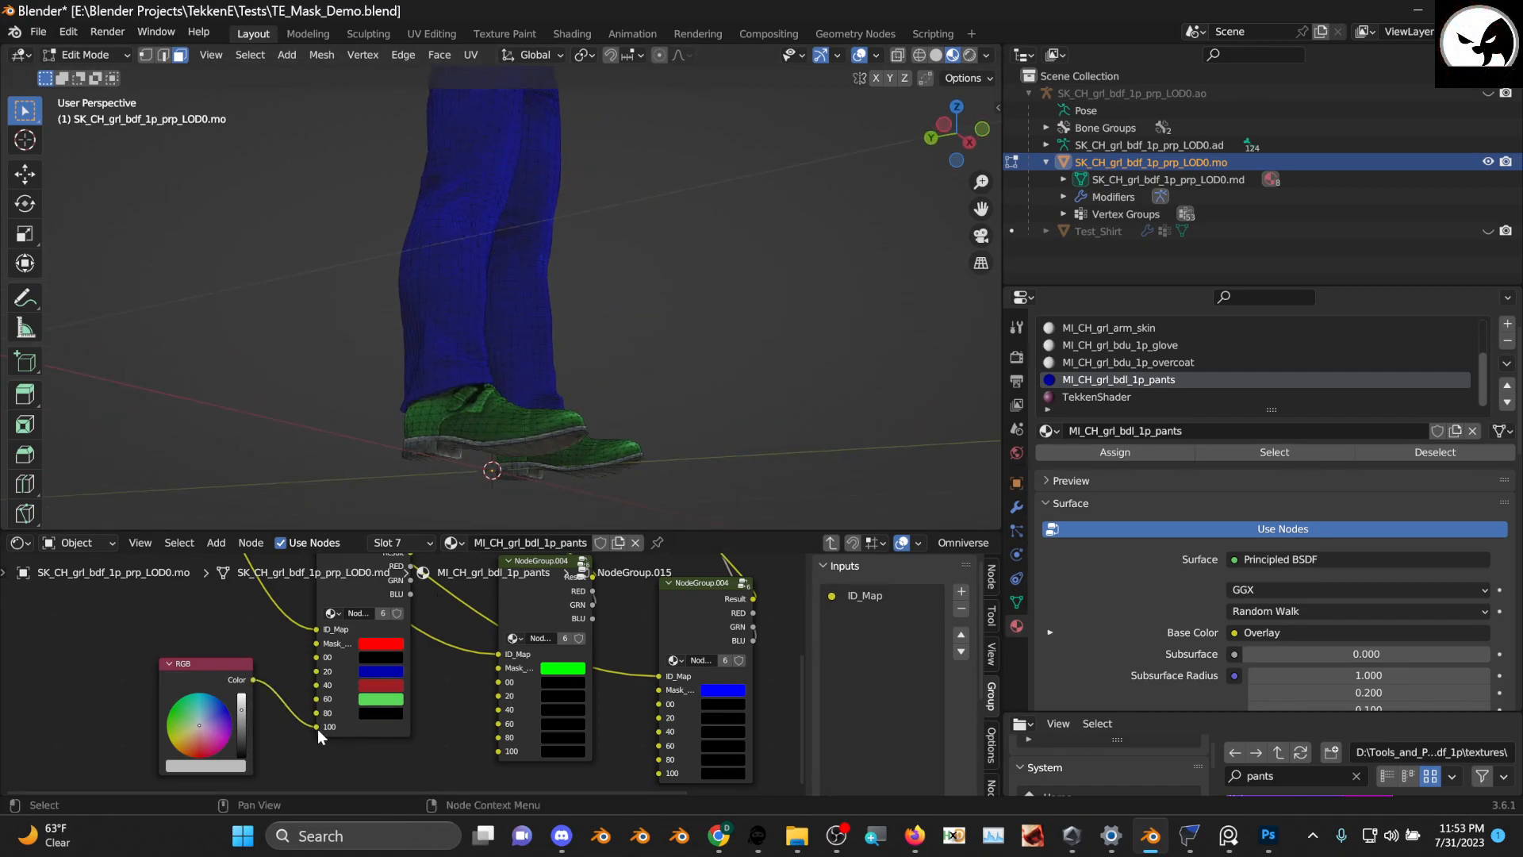
{"action": "left_click_drag", "start_coordinate": [314, 727], "coordinate": [287, 741]}
{"action": "left_click", "coordinate": [380, 728]}
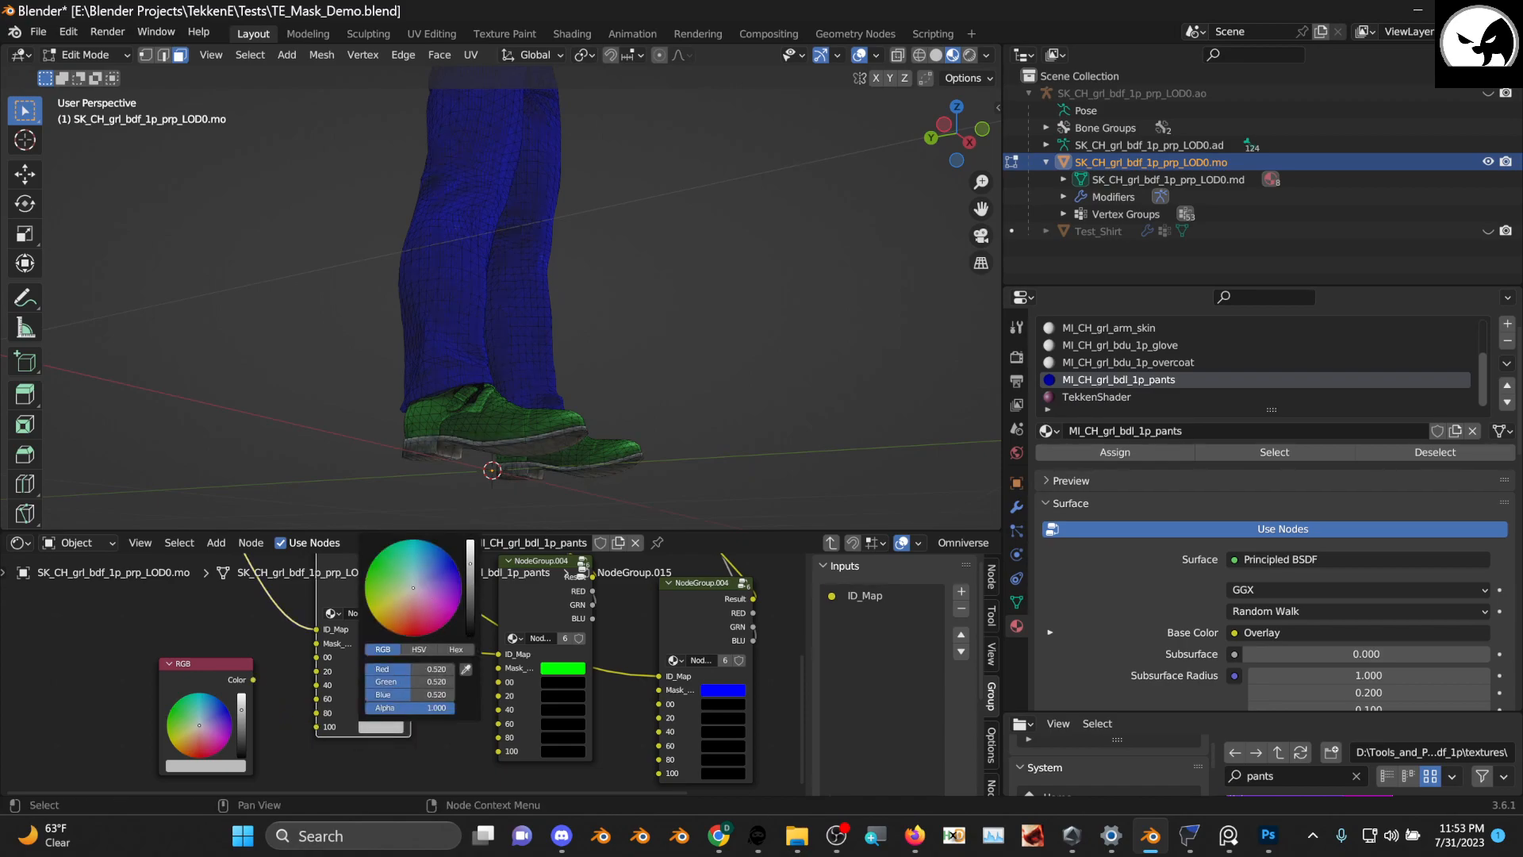
{"action": "left_click", "coordinate": [419, 571]}
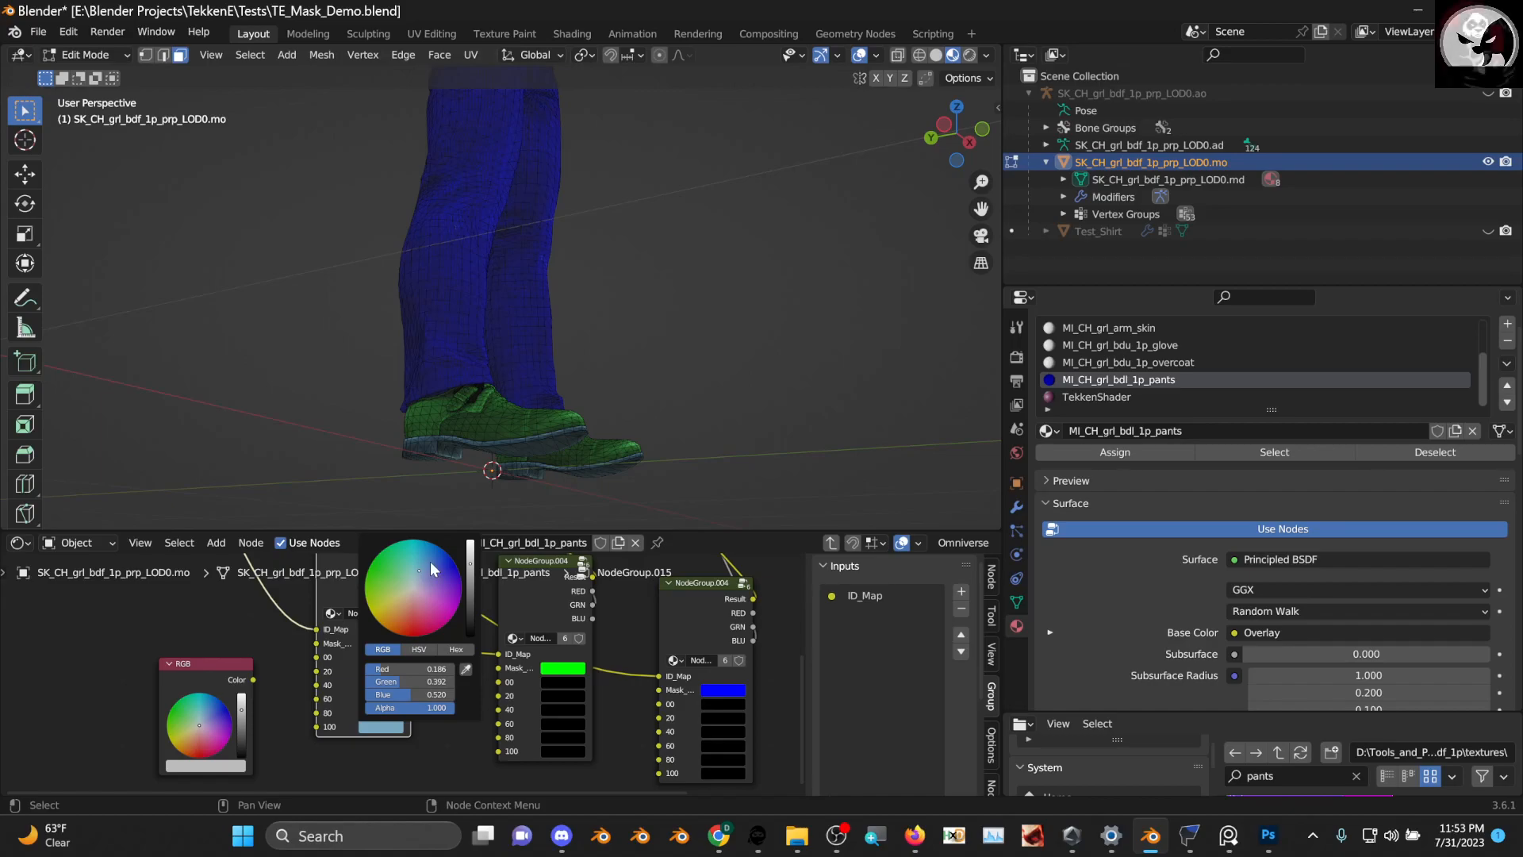
{"action": "left_click", "coordinate": [433, 563]}
Test the green mask's 00 and 20 inputs with the RGB node on the pants and hide the viewport overlays
{"action": "left_click_drag", "start_coordinate": [249, 687], "coordinate": [500, 682]}
{"action": "scroll", "coordinate": [557, 311], "scroll_direction": "down", "scroll_amount": 2}
{"action": "middle_click_drag", "start_coordinate": [557, 311], "coordinate": [573, 327]}
{"action": "left_click_drag", "start_coordinate": [981, 208], "coordinate": [741, 289]}
{"action": "scroll", "coordinate": [754, 289], "scroll_direction": "up", "scroll_amount": 3}
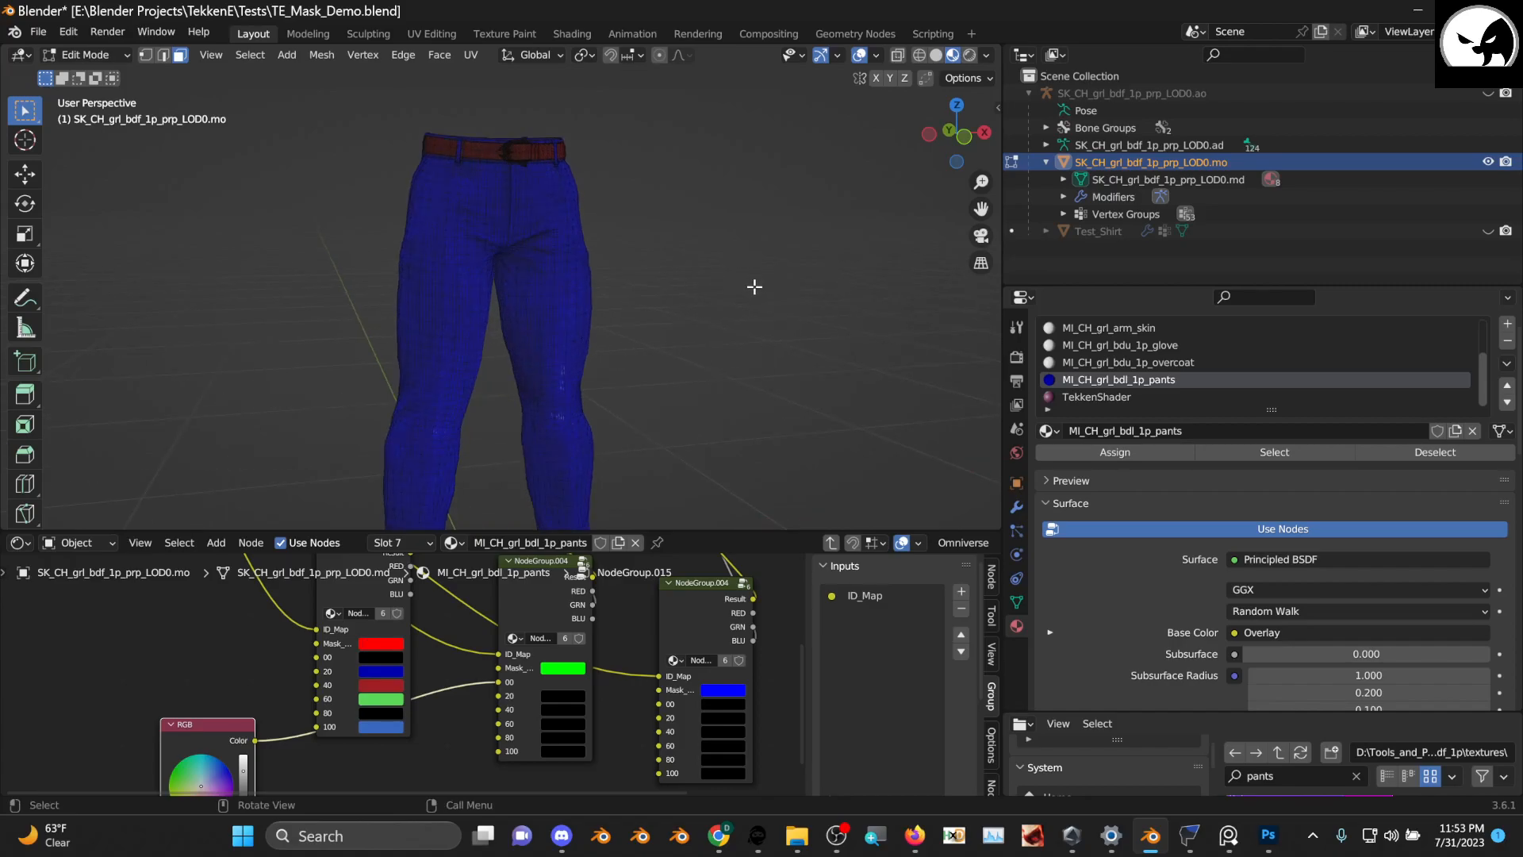
{"action": "left_click_drag", "start_coordinate": [174, 749], "coordinate": [156, 718]}
{"action": "left_click_drag", "start_coordinate": [492, 678], "coordinate": [494, 696]}
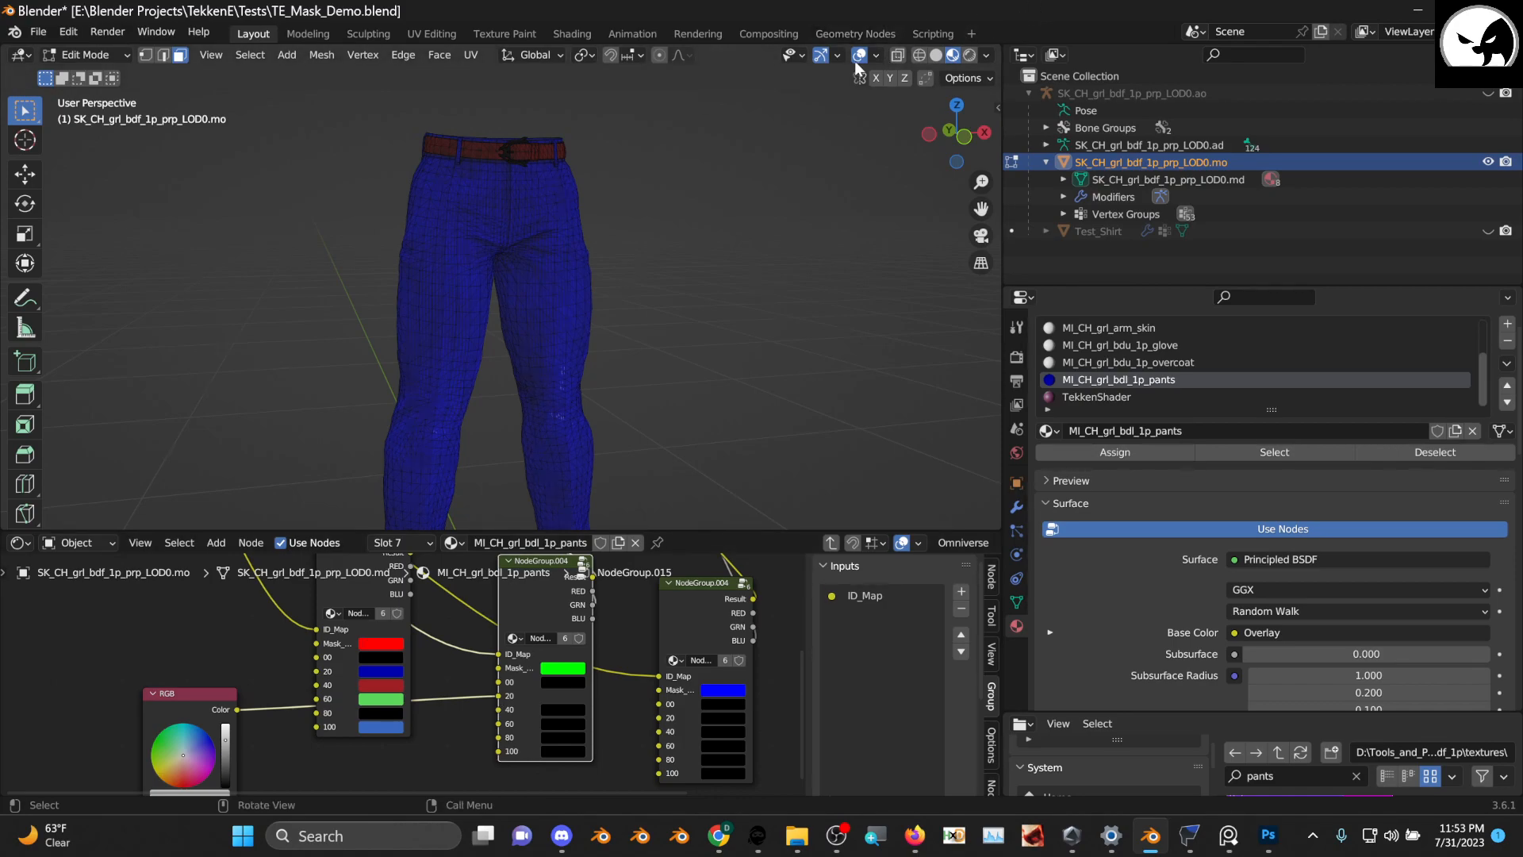
{"action": "left_click", "coordinate": [859, 55]}
Disconnect the RGB node from the green mask and set the 40 colour for the belt buckle to pinkish red
{"action": "left_click_drag", "start_coordinate": [498, 696], "coordinate": [569, 711]}
{"action": "left_click", "coordinate": [500, 712]}
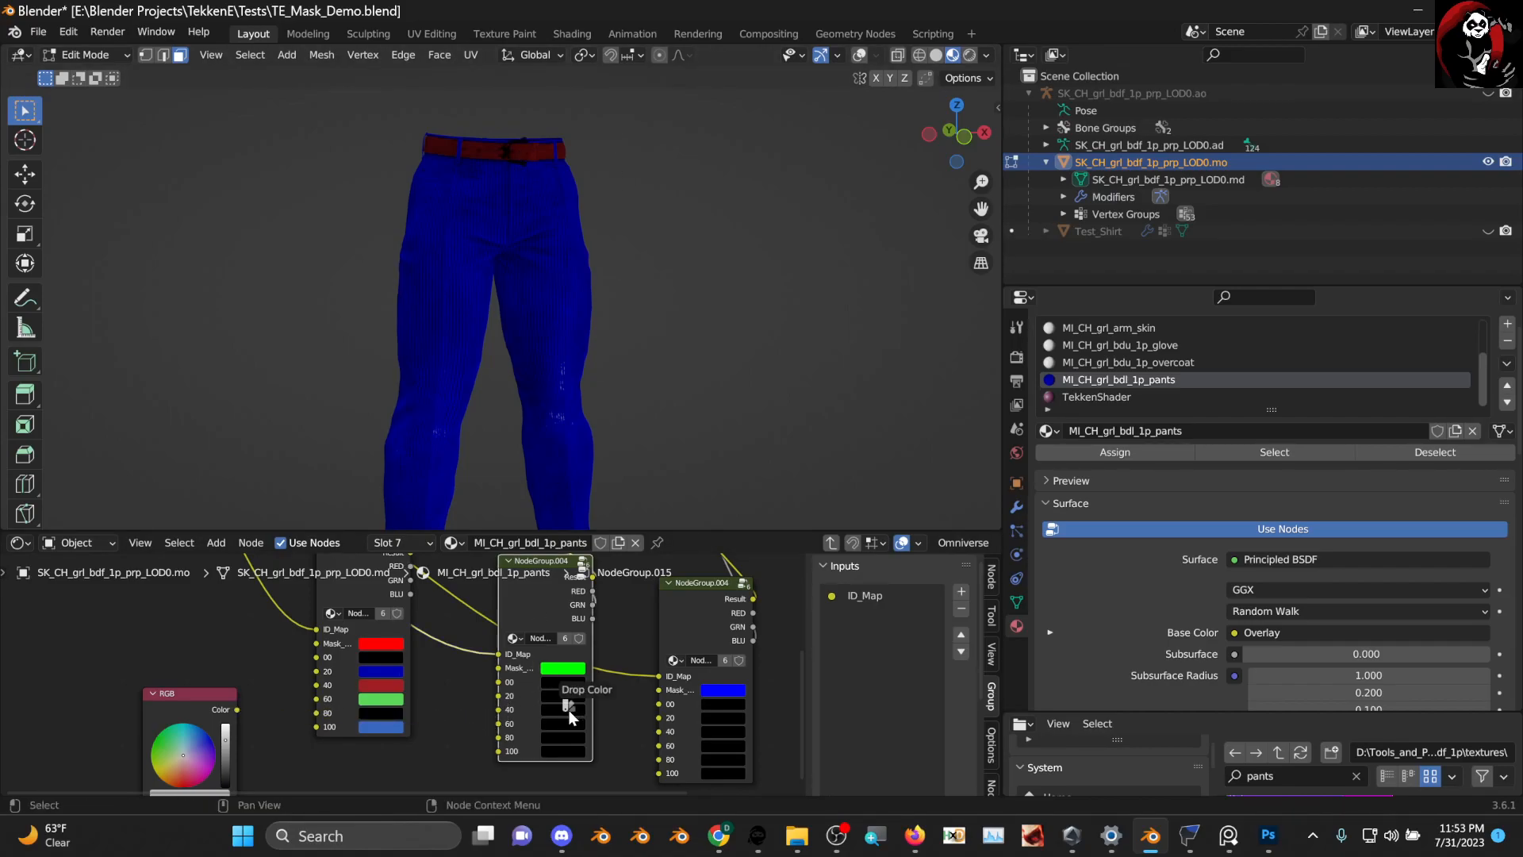
{"action": "left_click", "coordinate": [564, 710]}
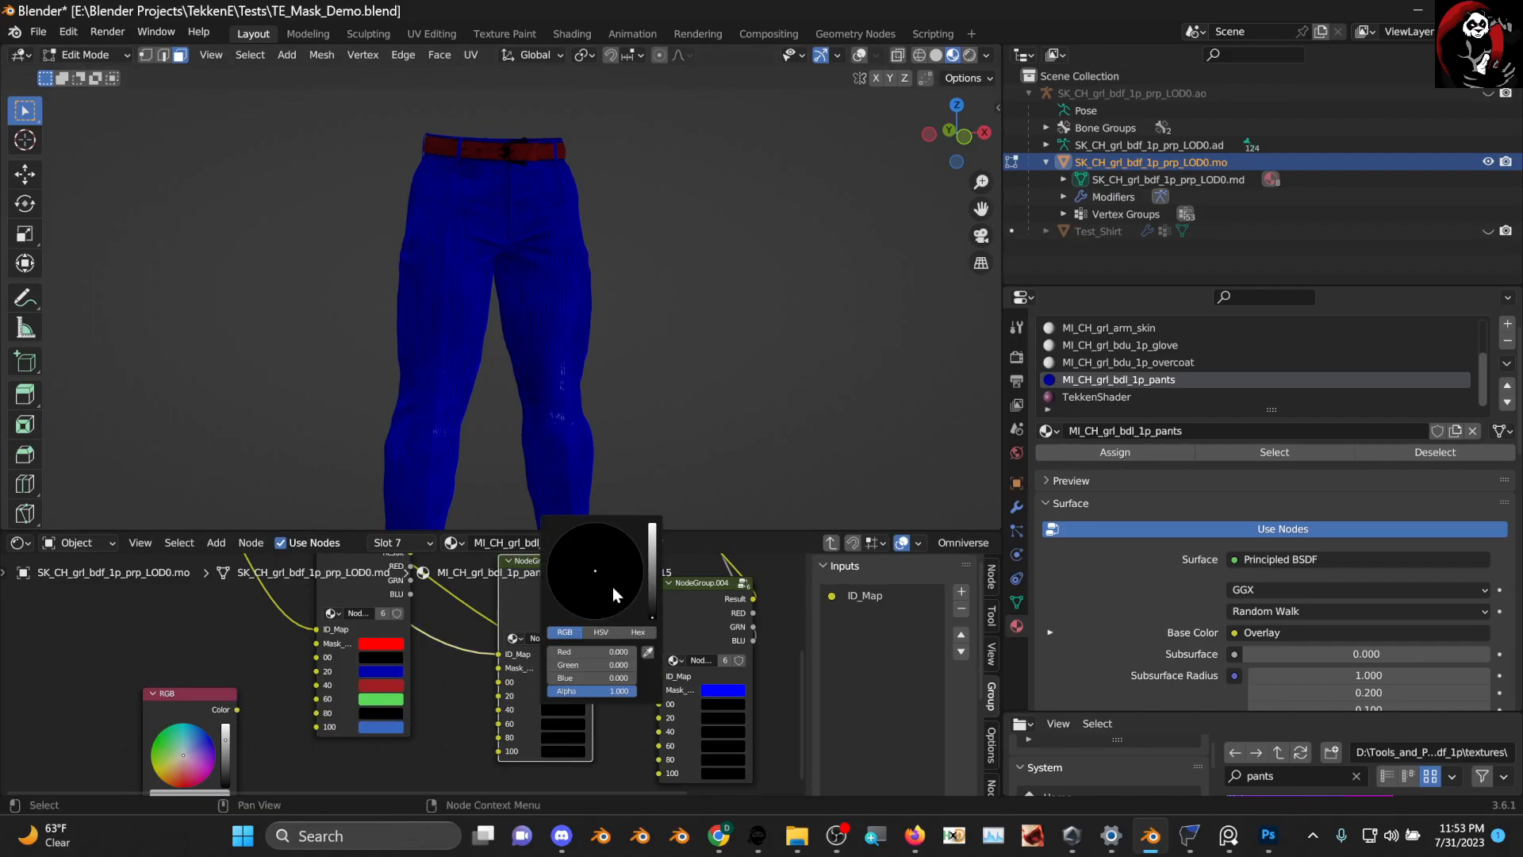
{"action": "left_click", "coordinate": [653, 526]}
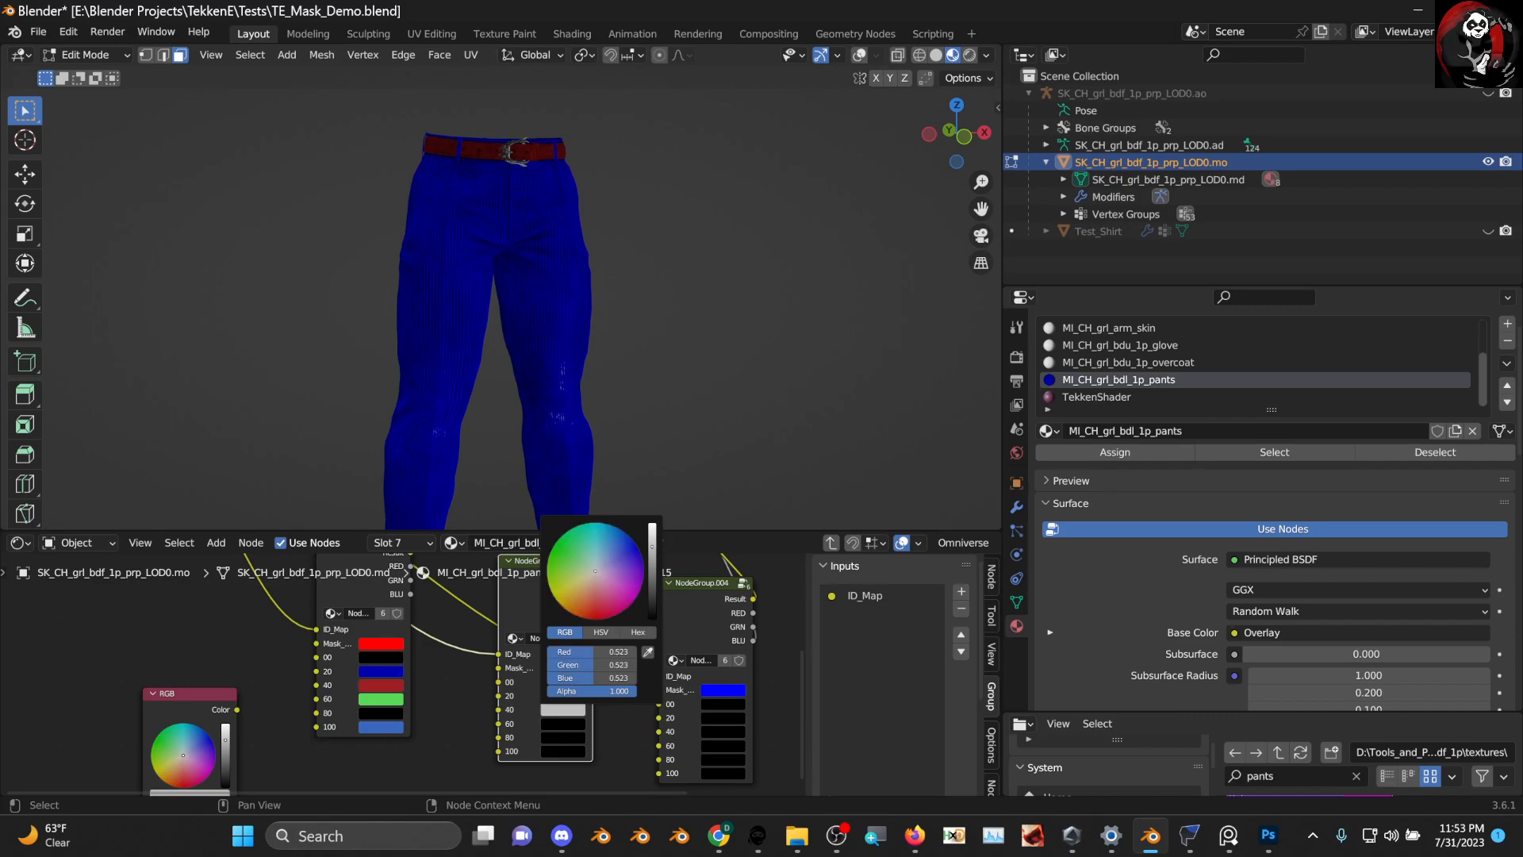
{"action": "left_click", "coordinate": [619, 532]}
{"action": "left_click", "coordinate": [603, 601]}
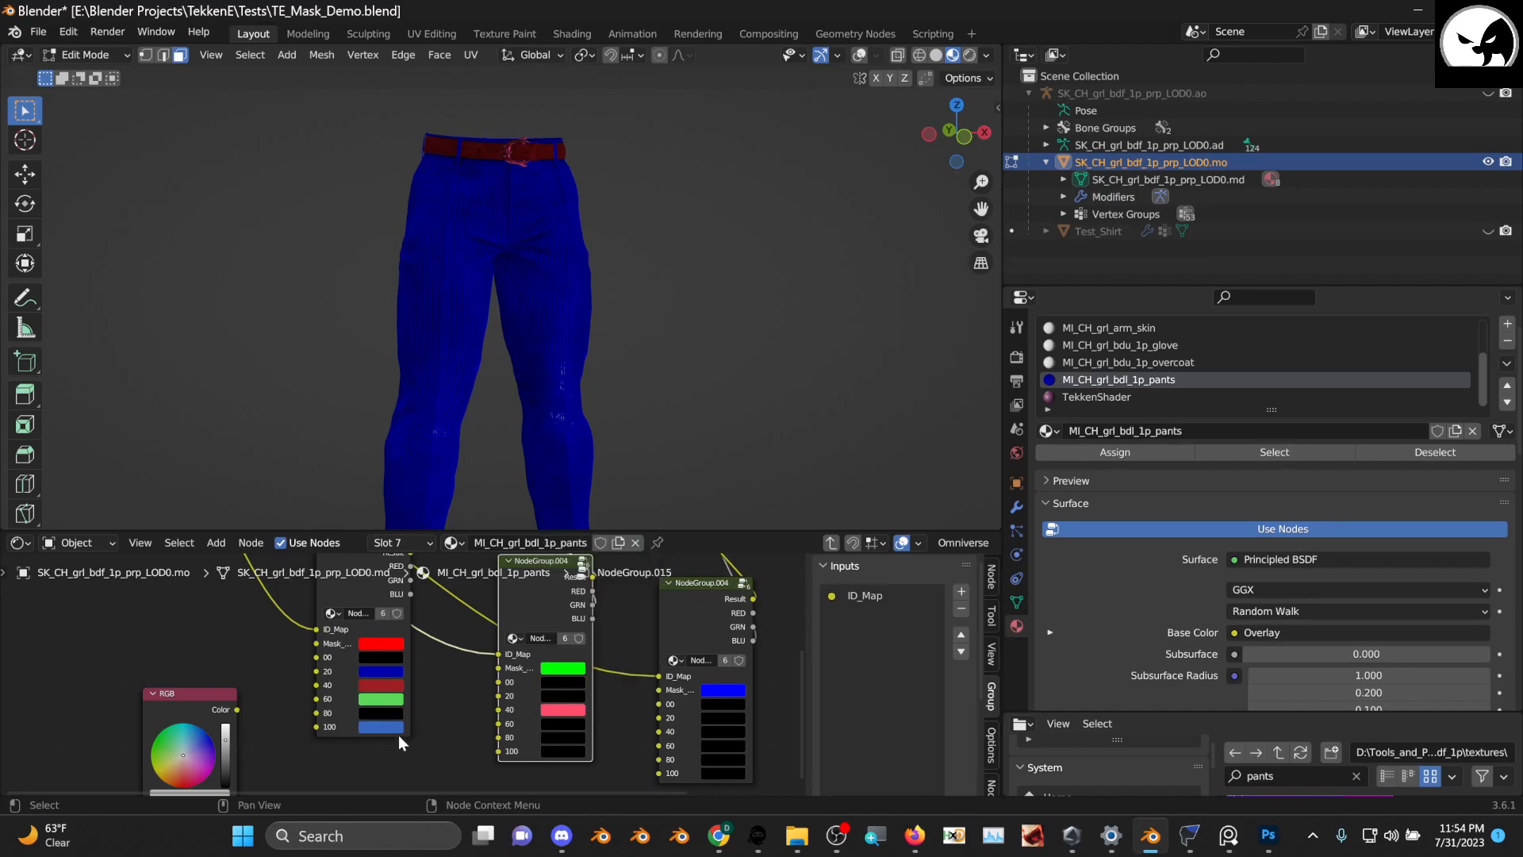
Test the green mask's 80 input with the RGB node while viewing the shoes, and set the 100 colour for the shoe buckles to pink
{"action": "left_click_drag", "start_coordinate": [235, 712], "coordinate": [500, 737]}
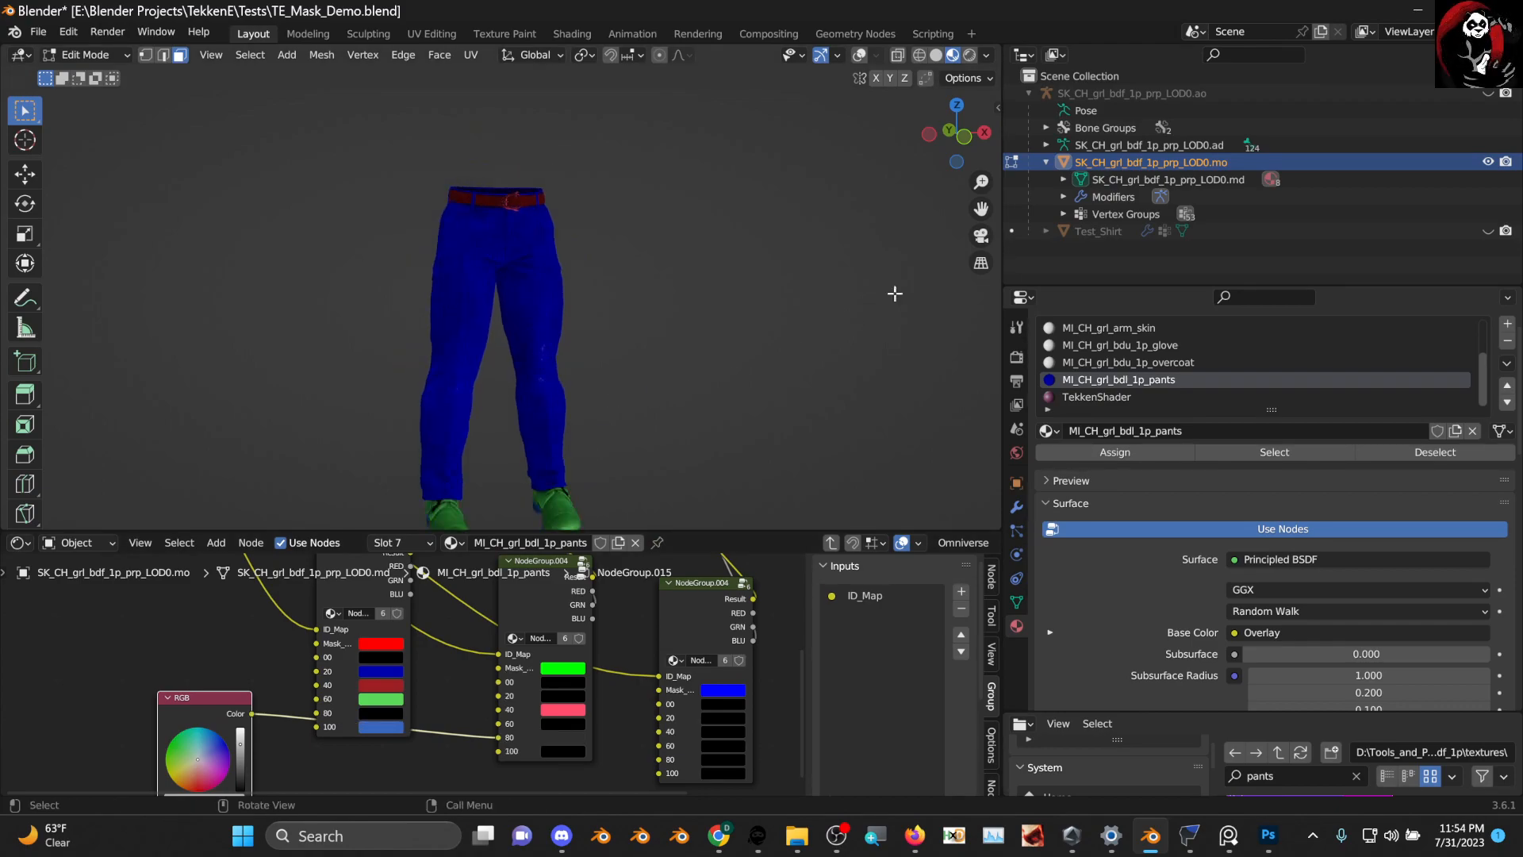
{"action": "middle_click_drag", "start_coordinate": [507, 349], "coordinate": [510, 336], "text": "shift"}
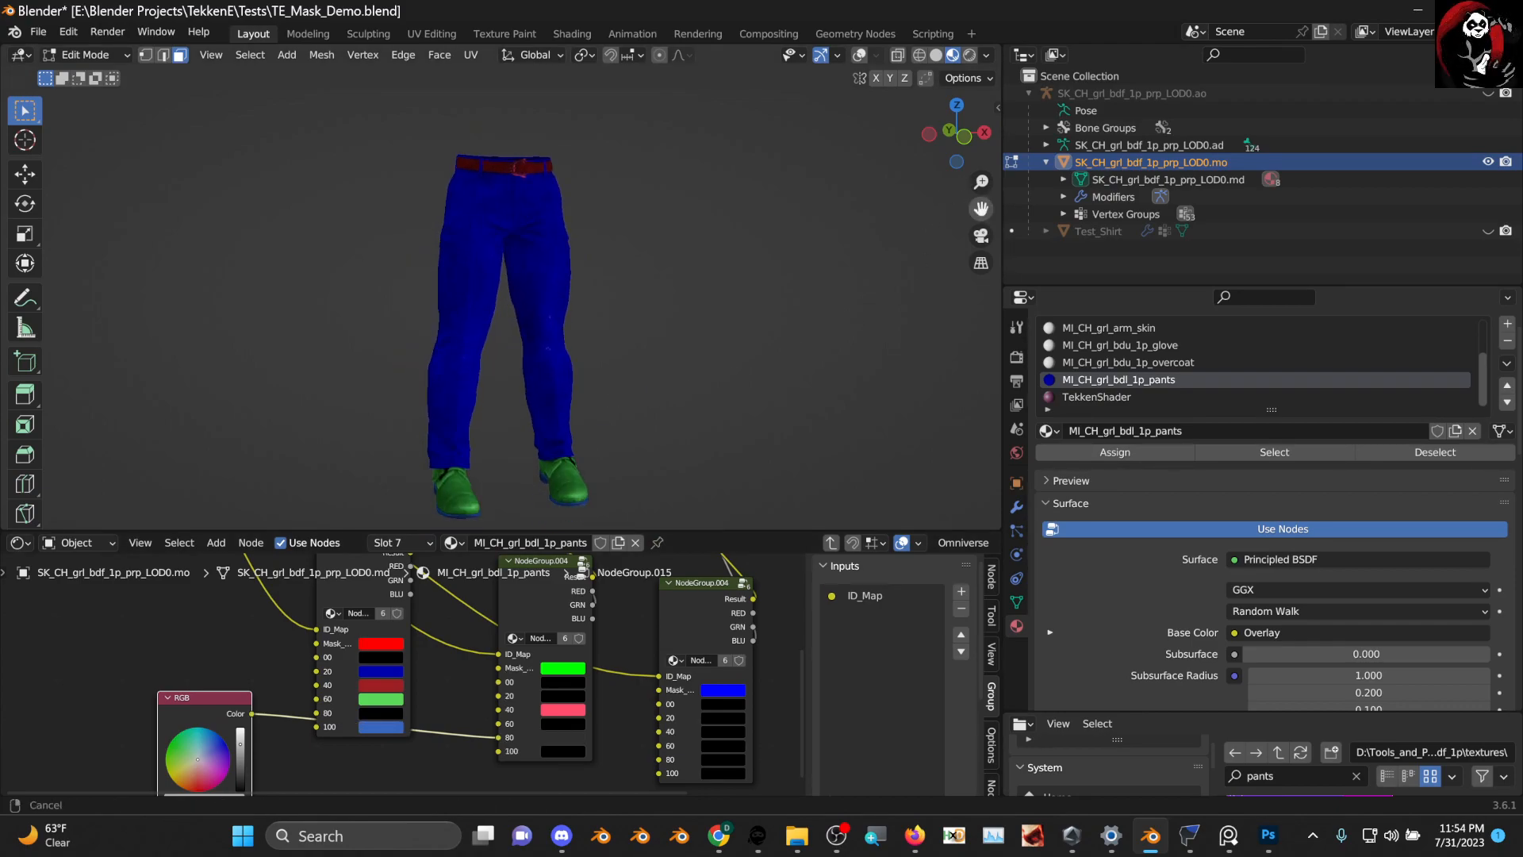
{"action": "middle_click_drag", "start_coordinate": [757, 447], "coordinate": [841, 248], "text": "shift"}
{"action": "scroll", "coordinate": [714, 330], "scroll_direction": "up", "scroll_amount": 10}
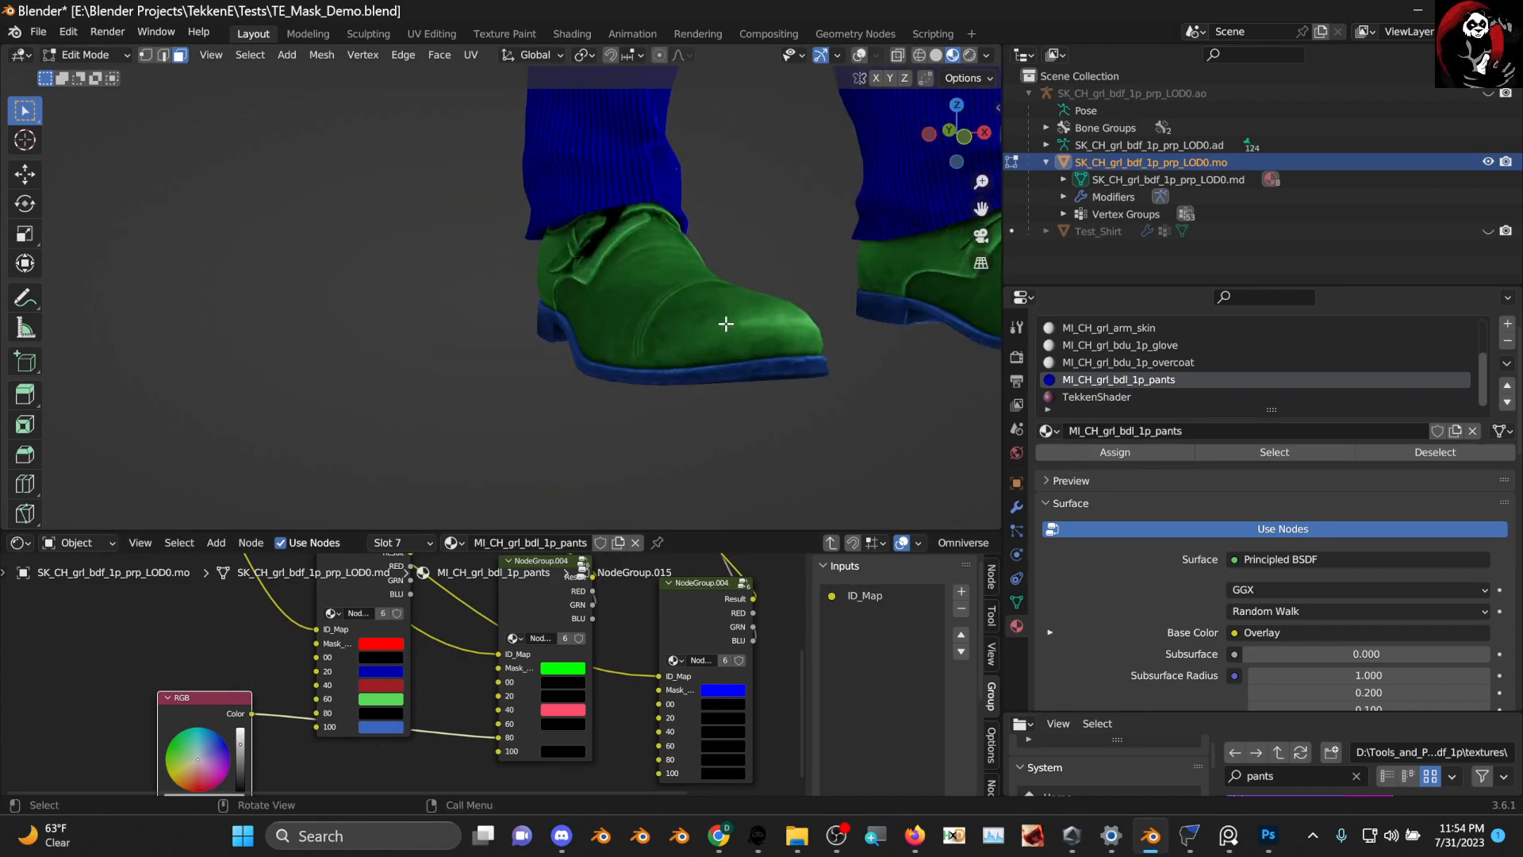
{"action": "scroll", "coordinate": [705, 293], "scroll_direction": "up", "scroll_amount": 3}
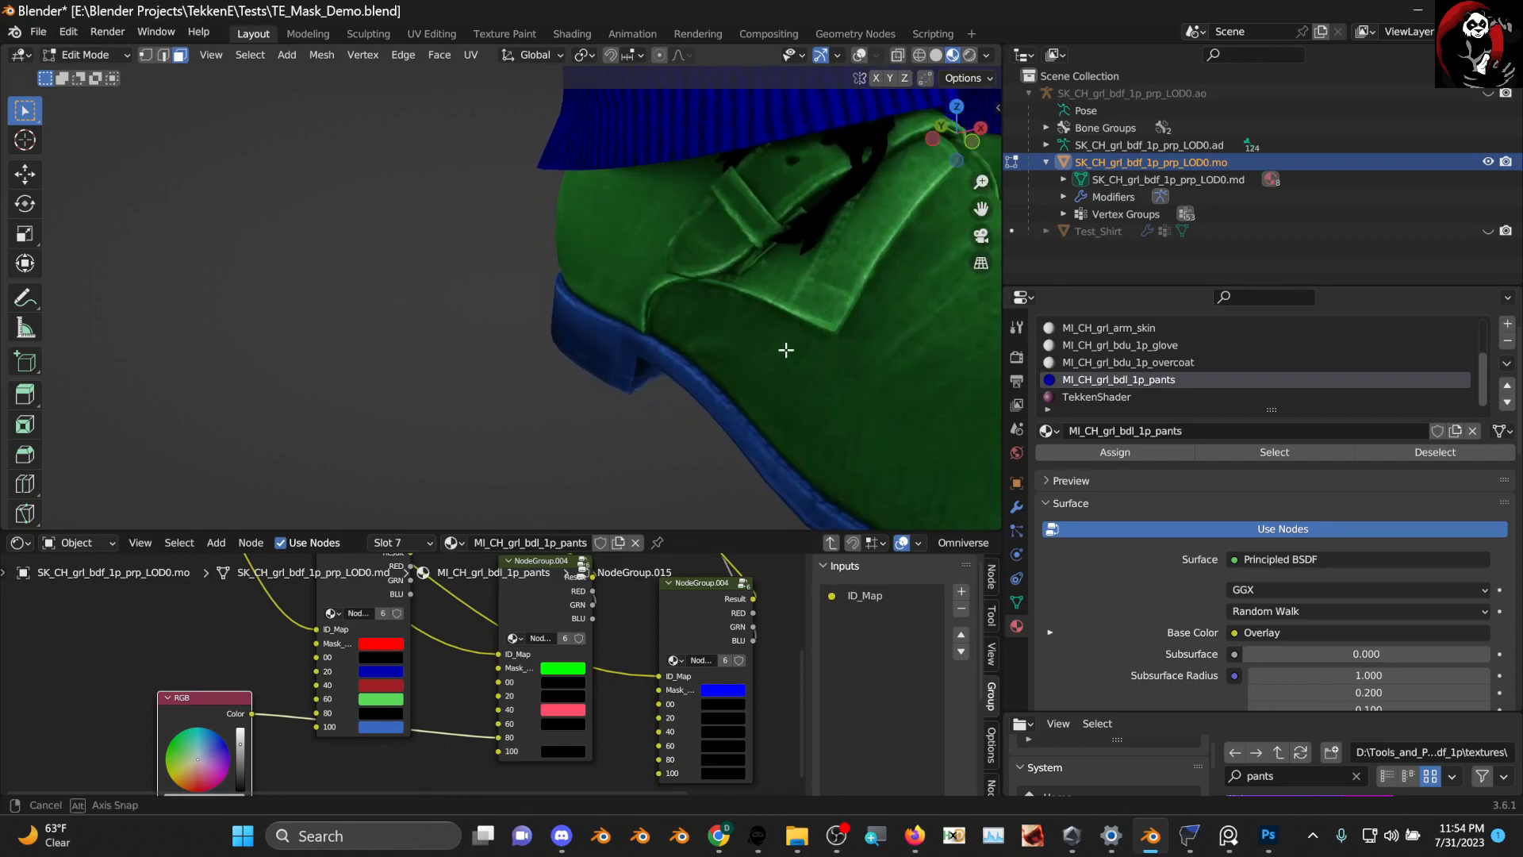
{"action": "left_click_drag", "start_coordinate": [484, 737], "coordinate": [580, 757]}
{"action": "left_click", "coordinate": [565, 742]}
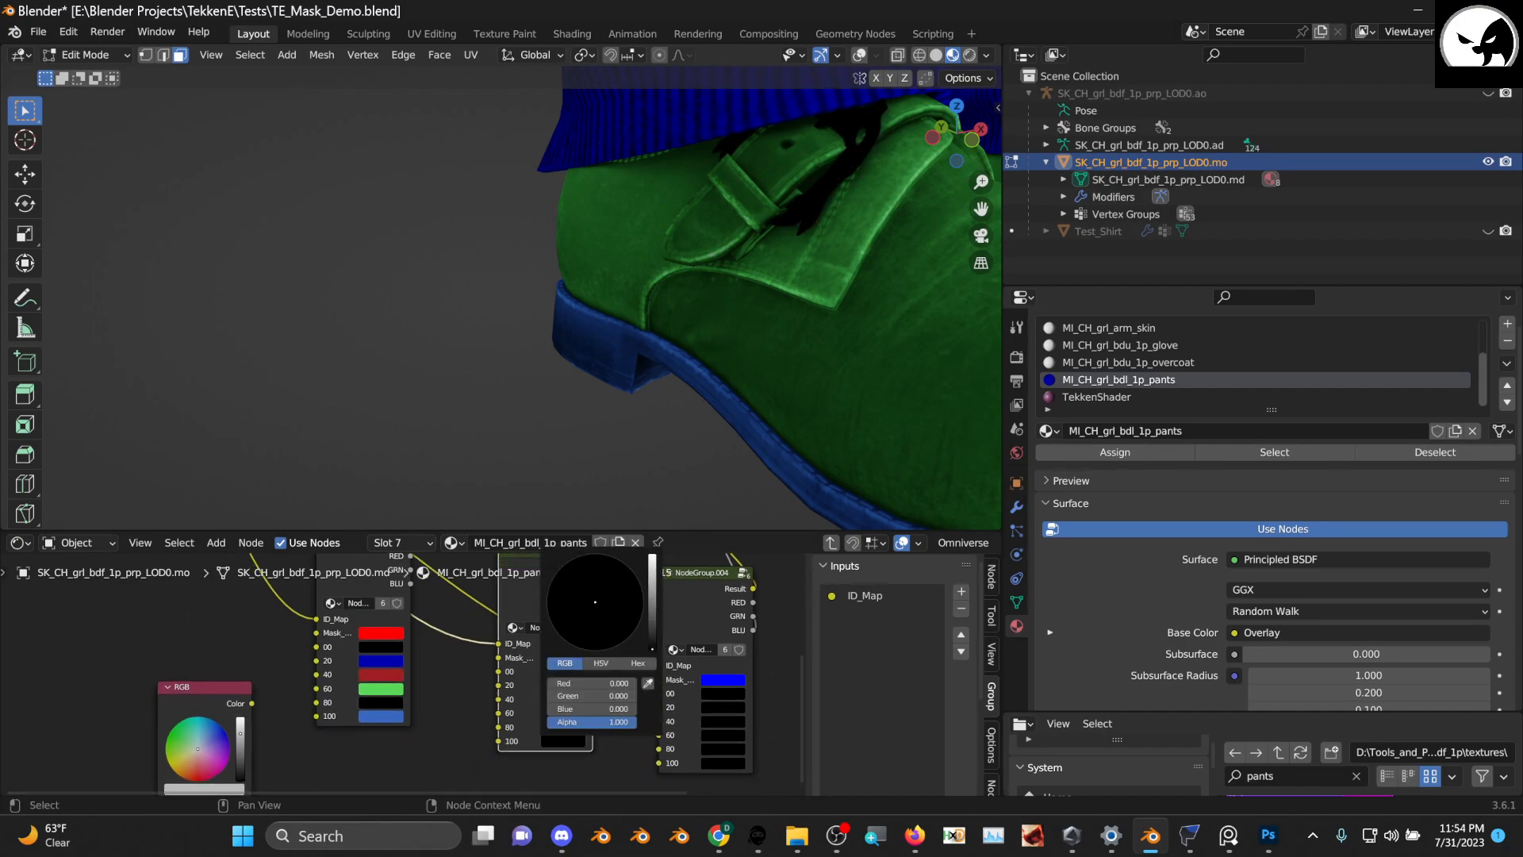
{"action": "left_click", "coordinate": [653, 568]}
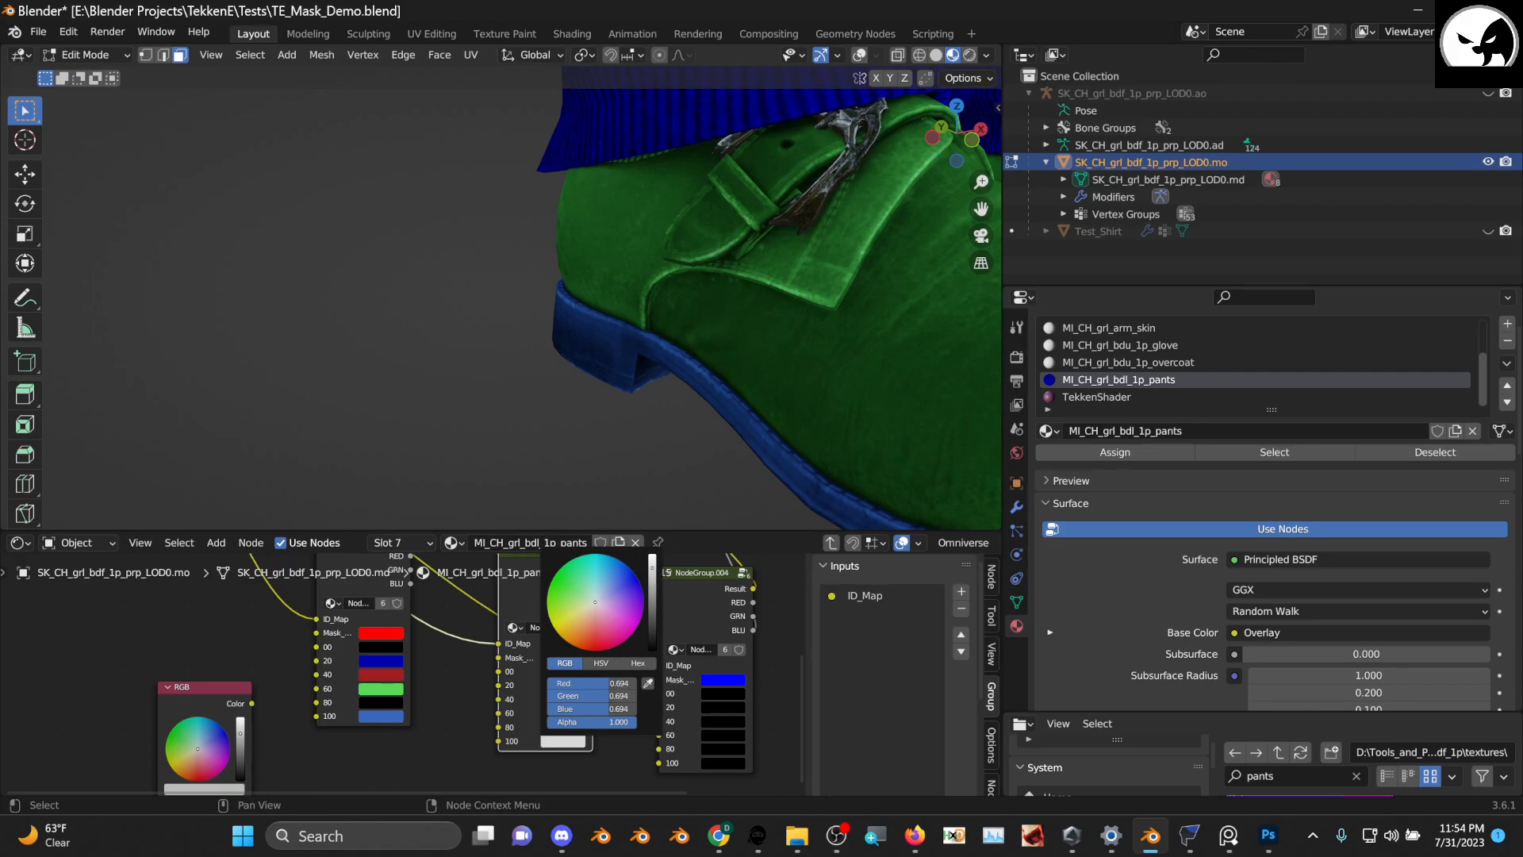
{"action": "left_click", "coordinate": [609, 615]}
Examine the assigned mask colours on the shoes, belt and pants up close and from the front
{"action": "scroll", "coordinate": [847, 310], "scroll_direction": "down", "scroll_amount": 4}
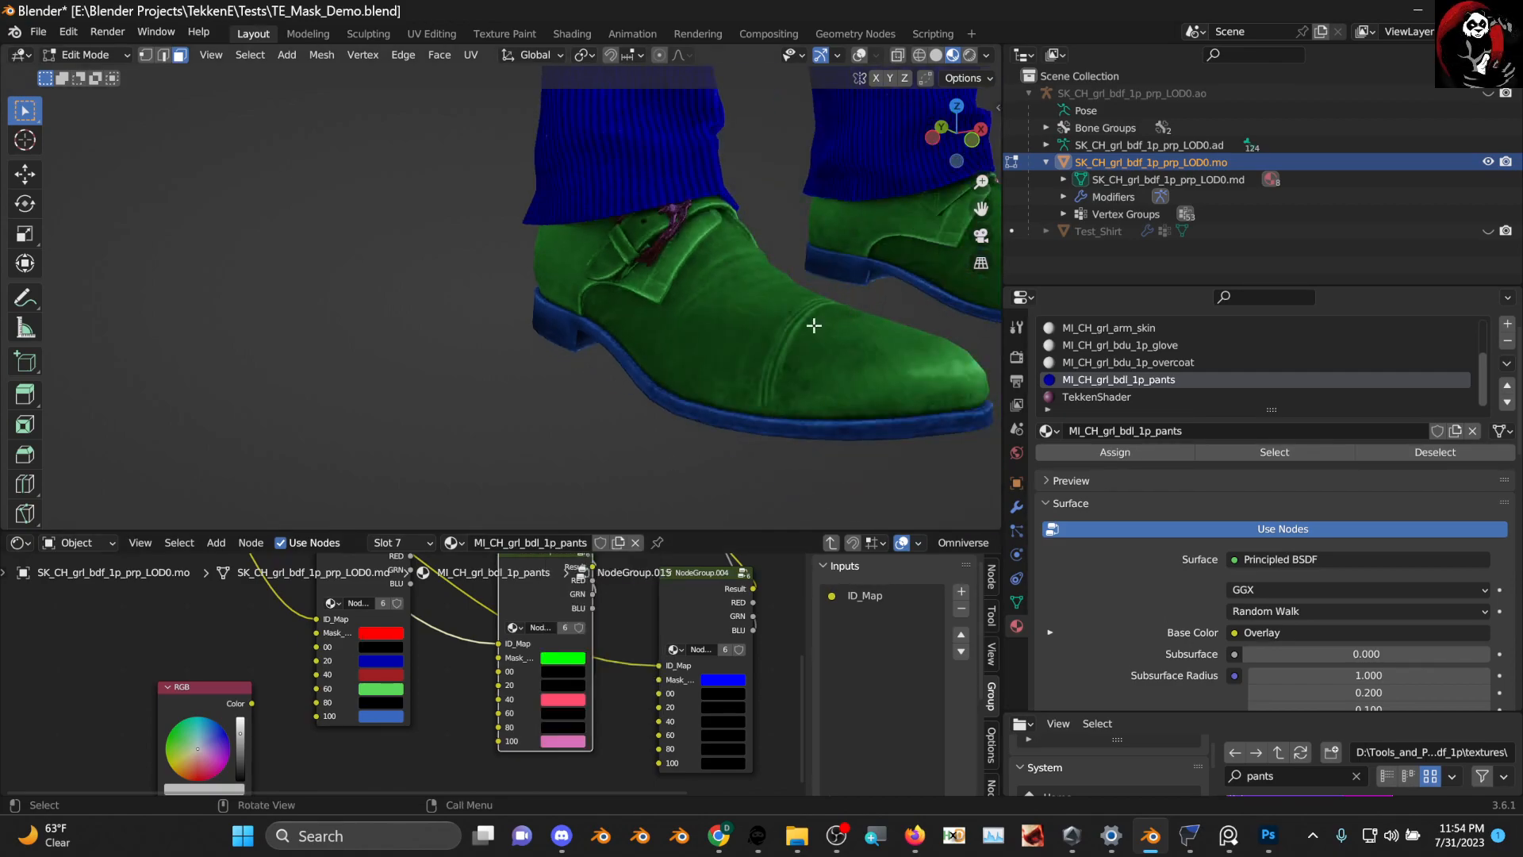
{"action": "middle_click_drag", "start_coordinate": [734, 309], "coordinate": [772, 242]}
{"action": "scroll", "coordinate": [734, 214], "scroll_direction": "down", "scroll_amount": 3}
{"action": "left_click", "coordinate": [941, 137]}
{"action": "scroll", "coordinate": [778, 268], "scroll_direction": "up", "scroll_amount": 5}
{"action": "middle_click_drag", "start_coordinate": [502, 638], "coordinate": [680, 695]}
{"action": "scroll", "coordinate": [718, 282], "scroll_direction": "up", "scroll_amount": 1}
{"action": "middle_click_drag", "start_coordinate": [718, 282], "coordinate": [804, 305]}
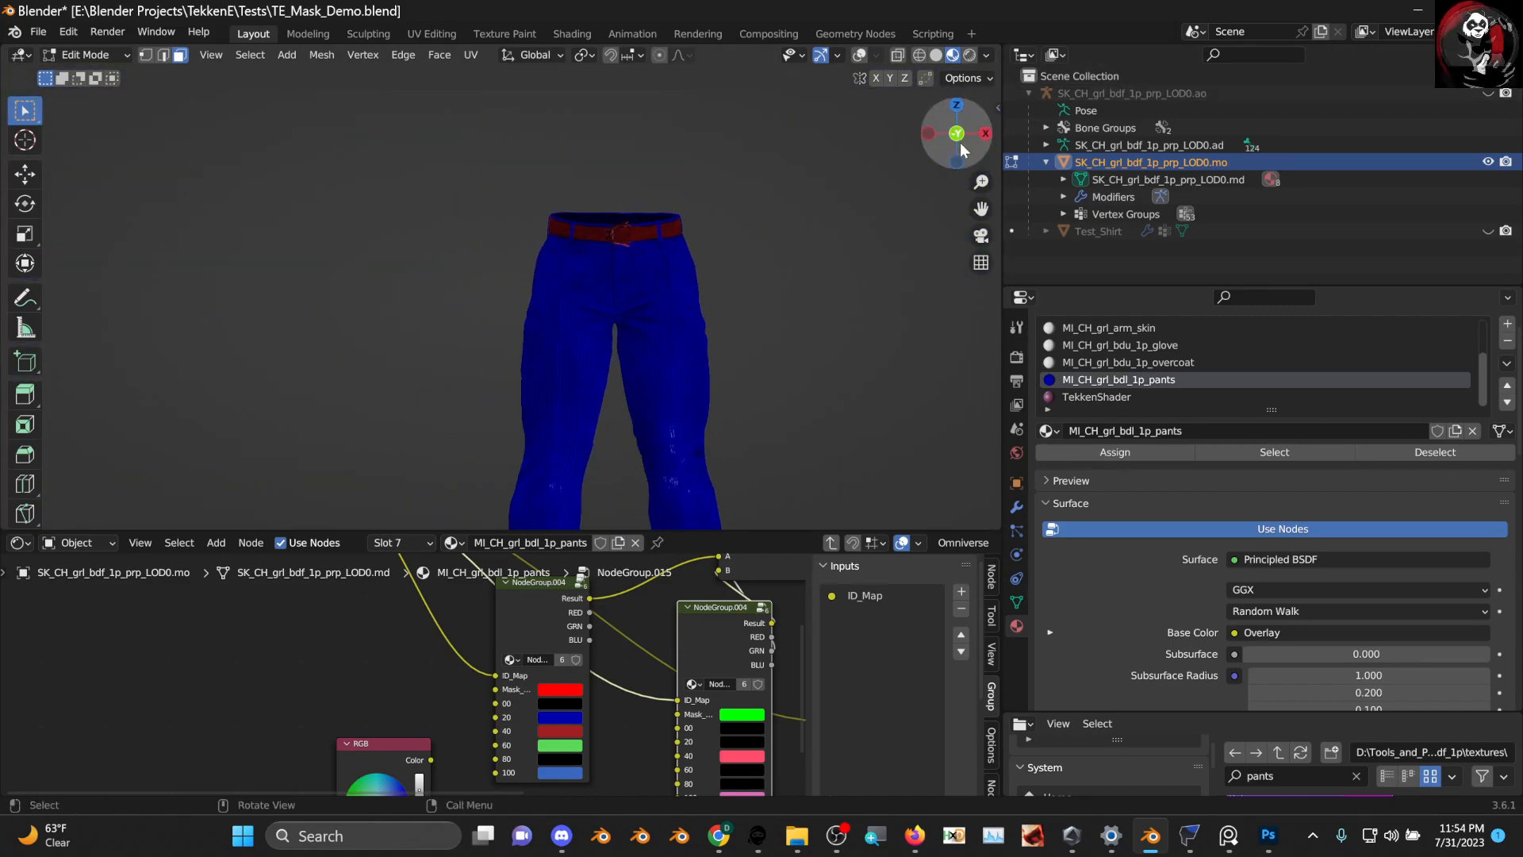
{"action": "scroll", "coordinate": [800, 292], "scroll_direction": "up", "scroll_amount": 2}
Open the recent file TE_KAZ_WIP.blend, saving the changes to TE_Mask_Demo.blend
{"action": "left_click", "coordinate": [38, 31]}
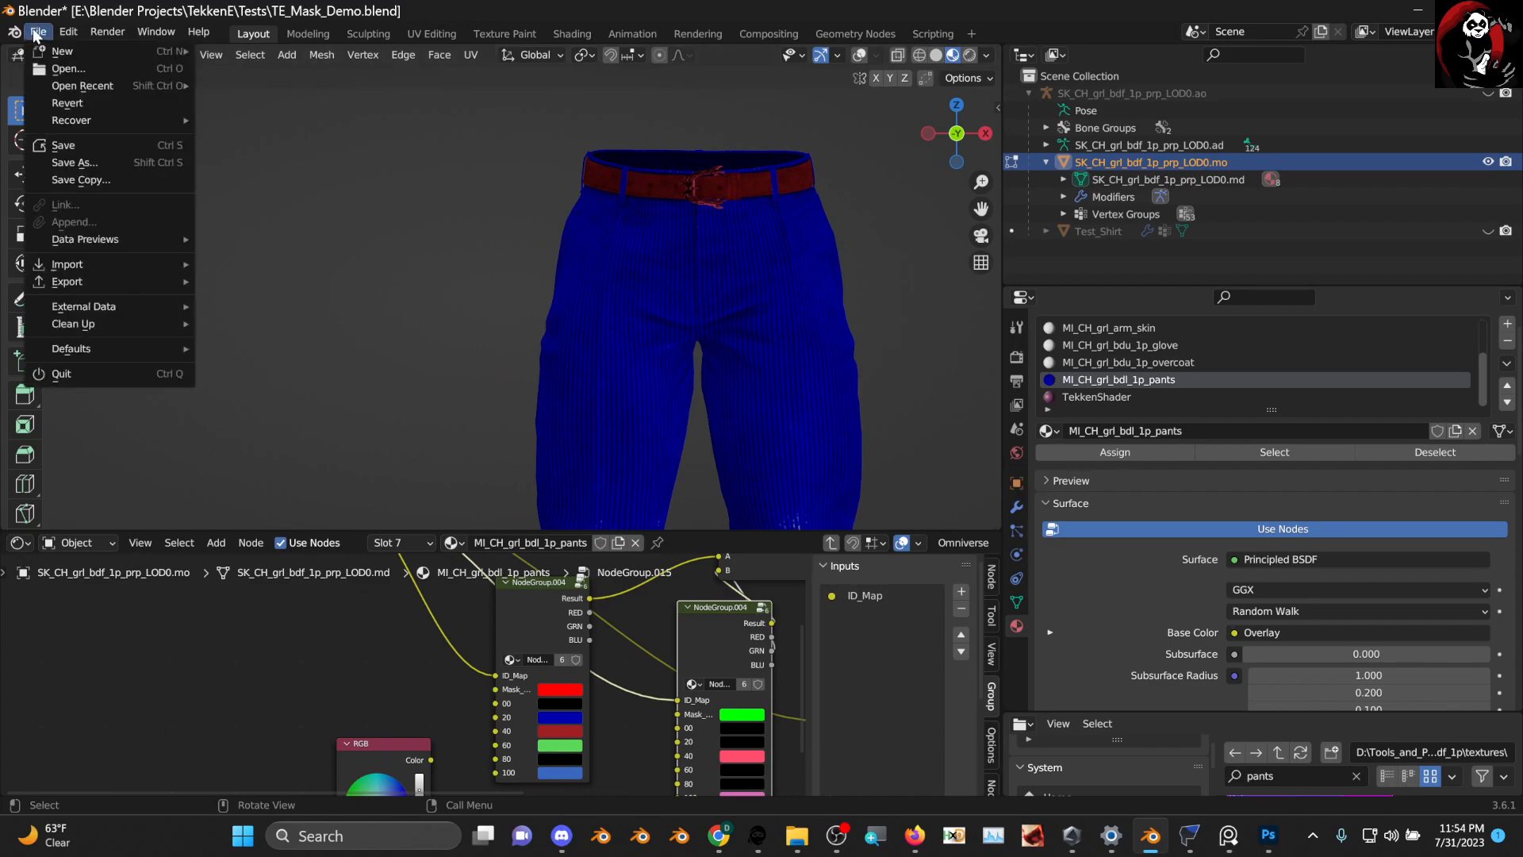
{"action": "mouse_move", "coordinate": [170, 83]}
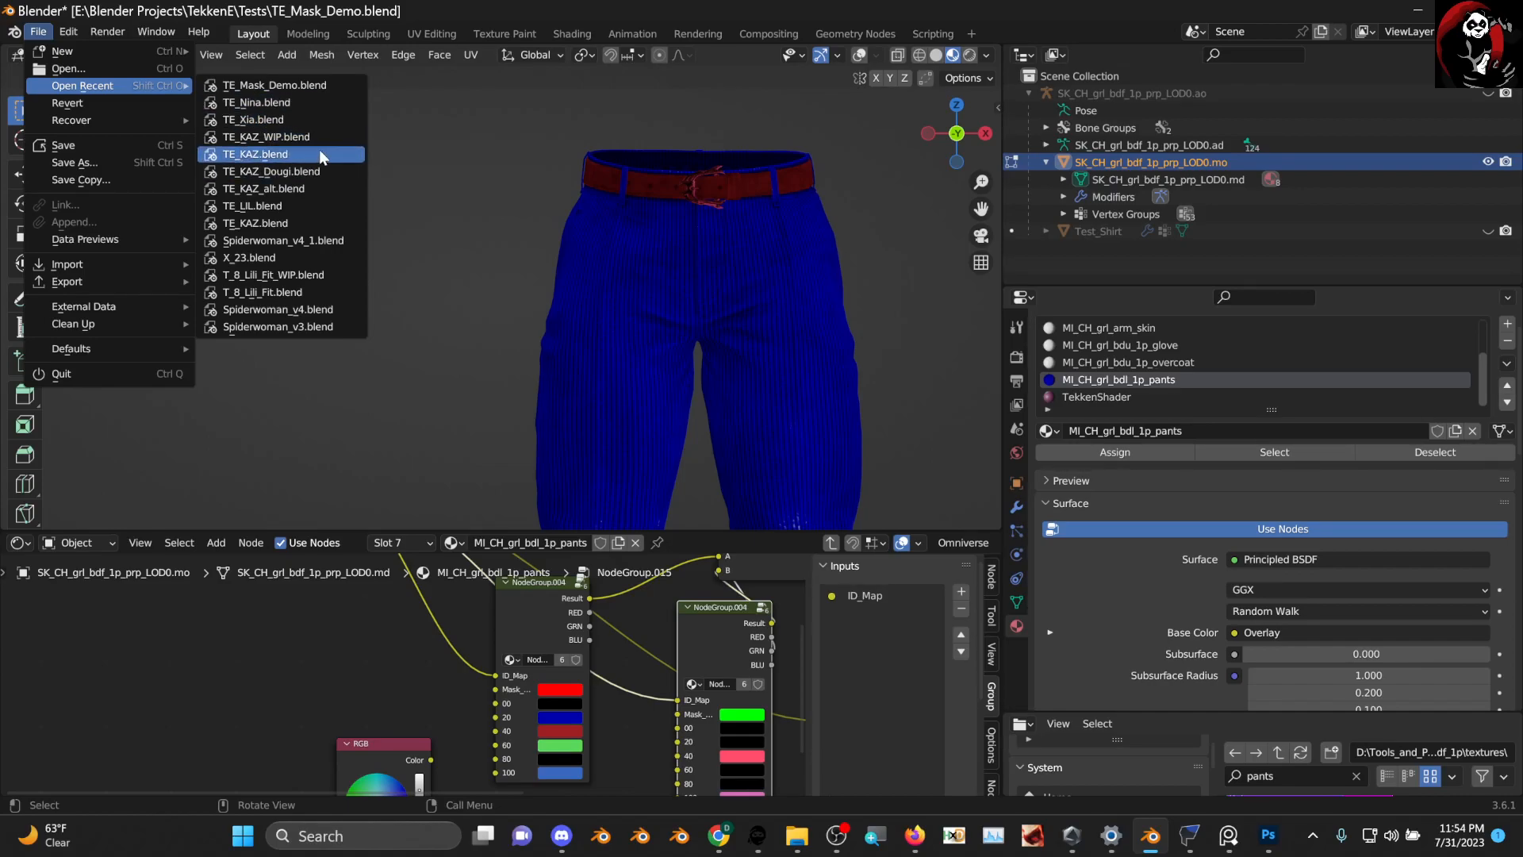
{"action": "left_click", "coordinate": [300, 138]}
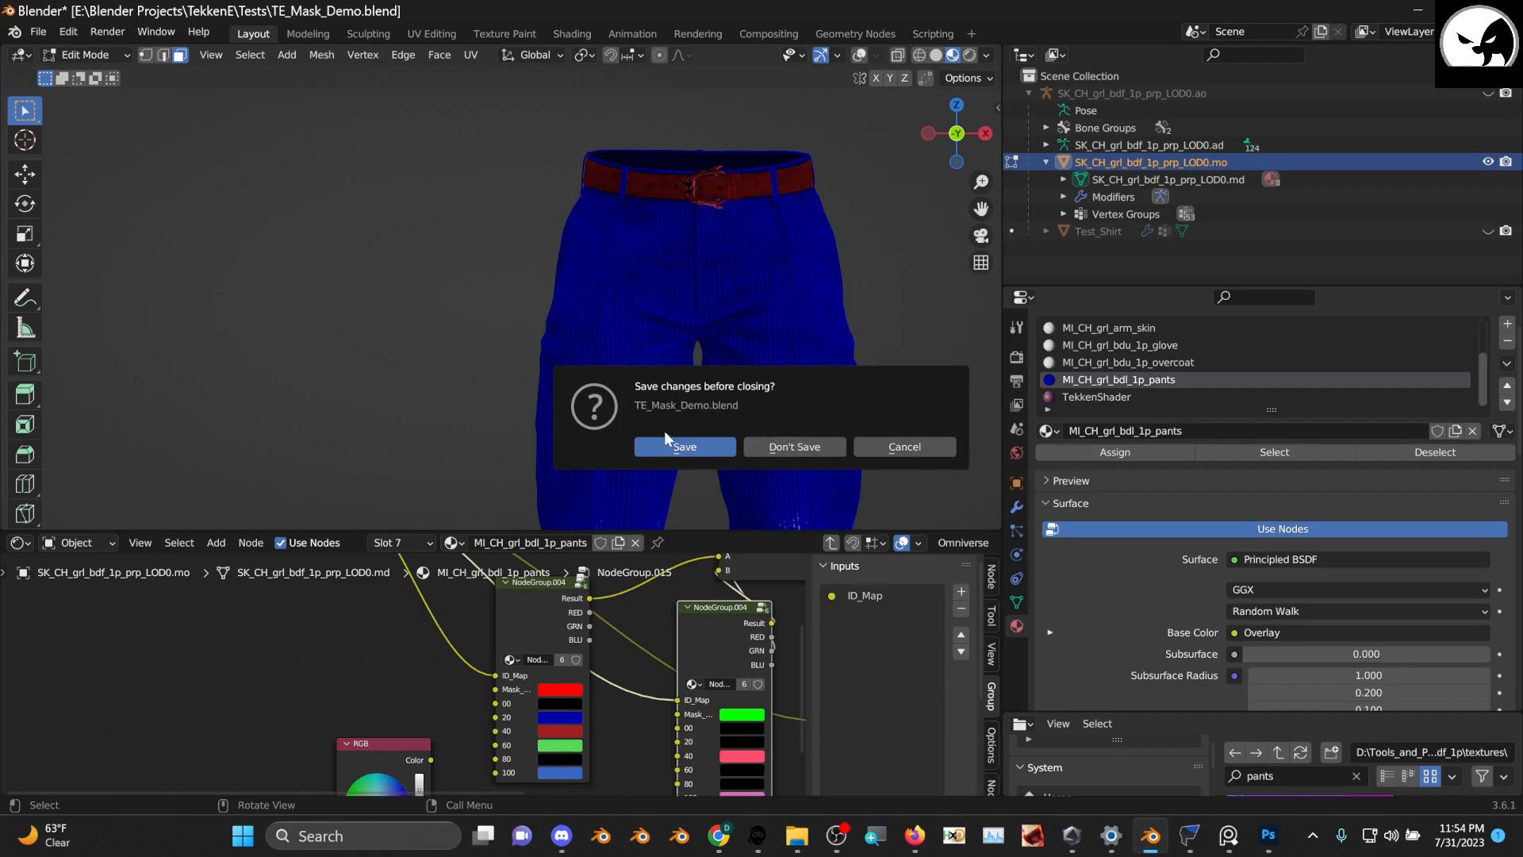
{"action": "left_click", "coordinate": [702, 449]}
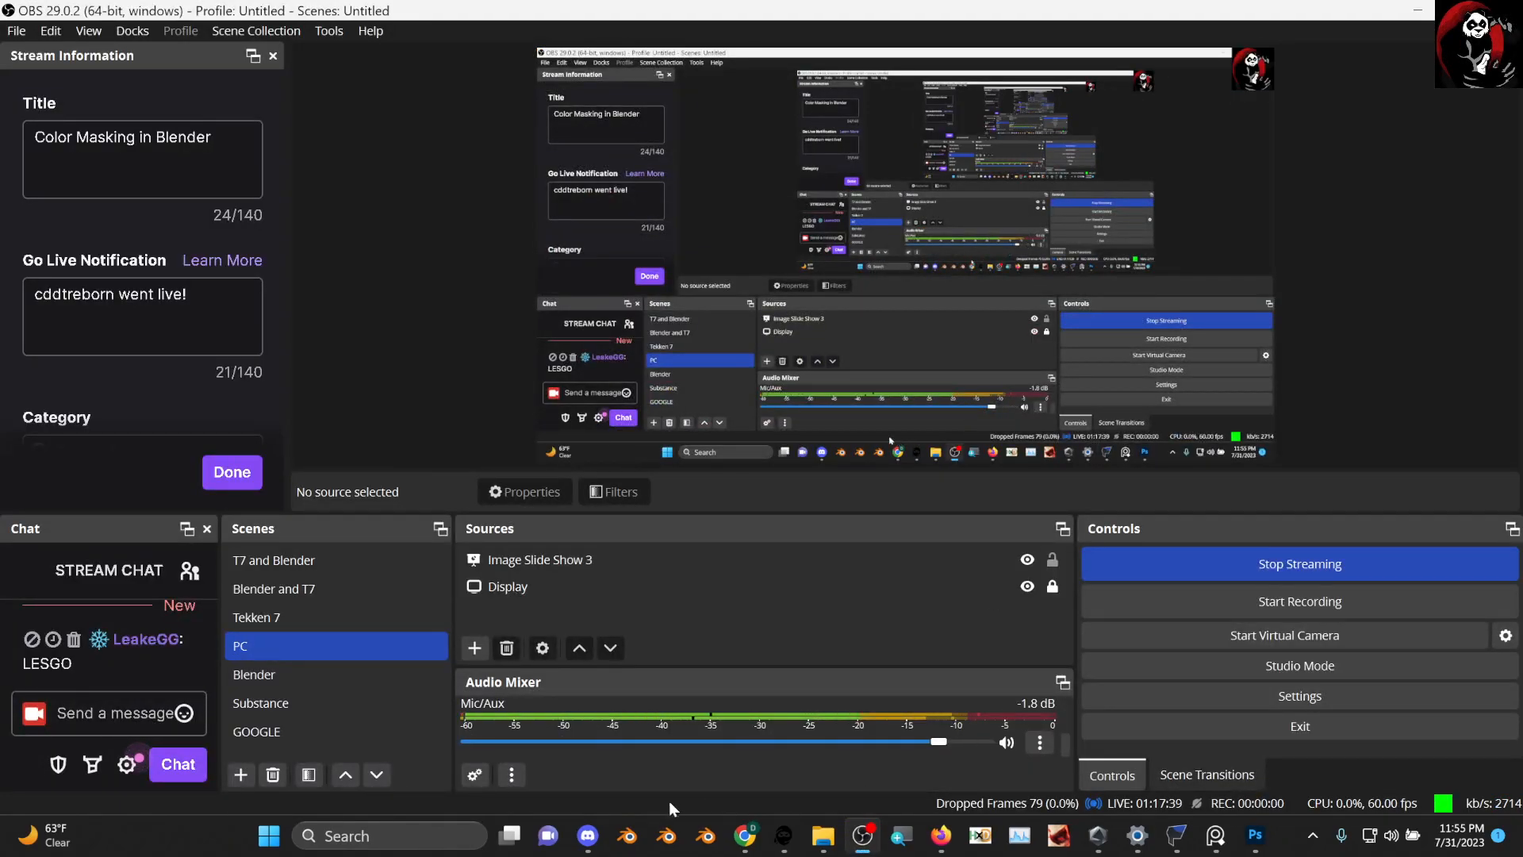
Start a new Blender session, bring its window to the front and dismiss the splash screen
{"action": "left_click", "coordinate": [717, 843]}
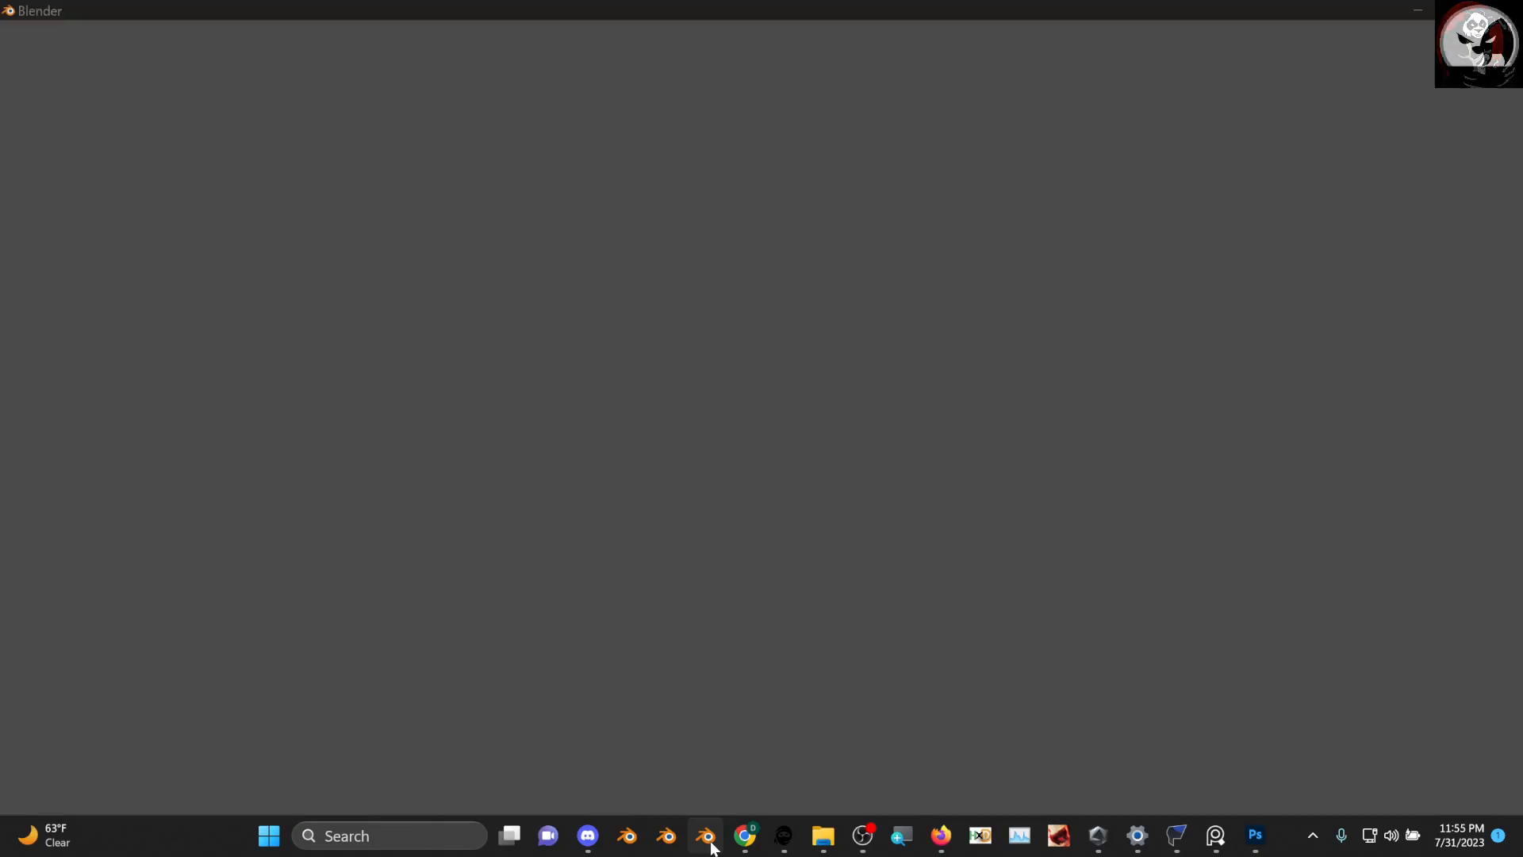
{"action": "left_click", "coordinate": [714, 841]}
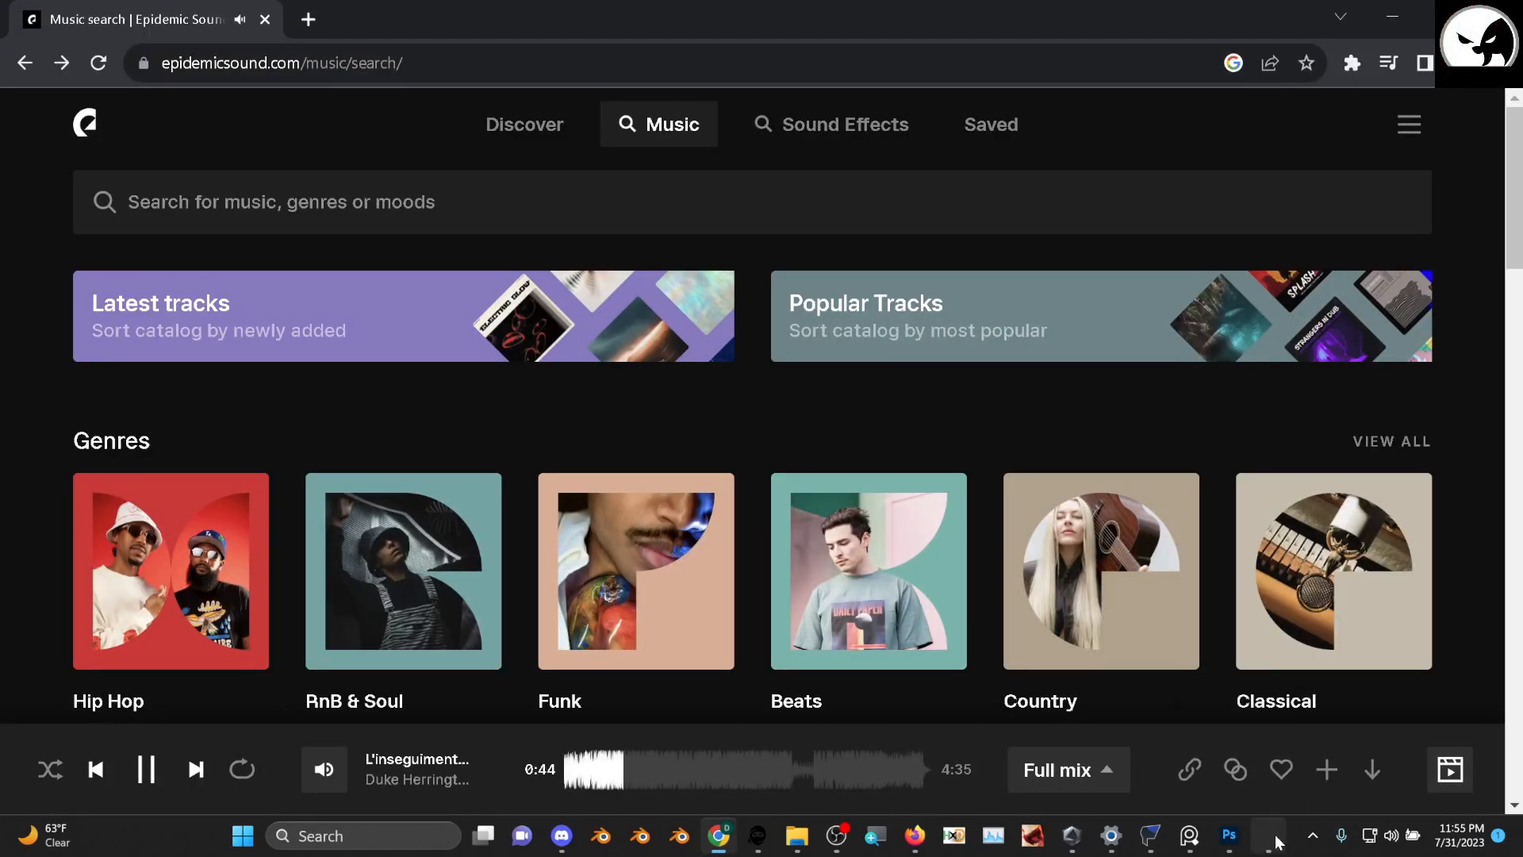
{"action": "mouse_move", "coordinate": [1269, 837]}
{"action": "left_click", "coordinate": [1216, 697]}
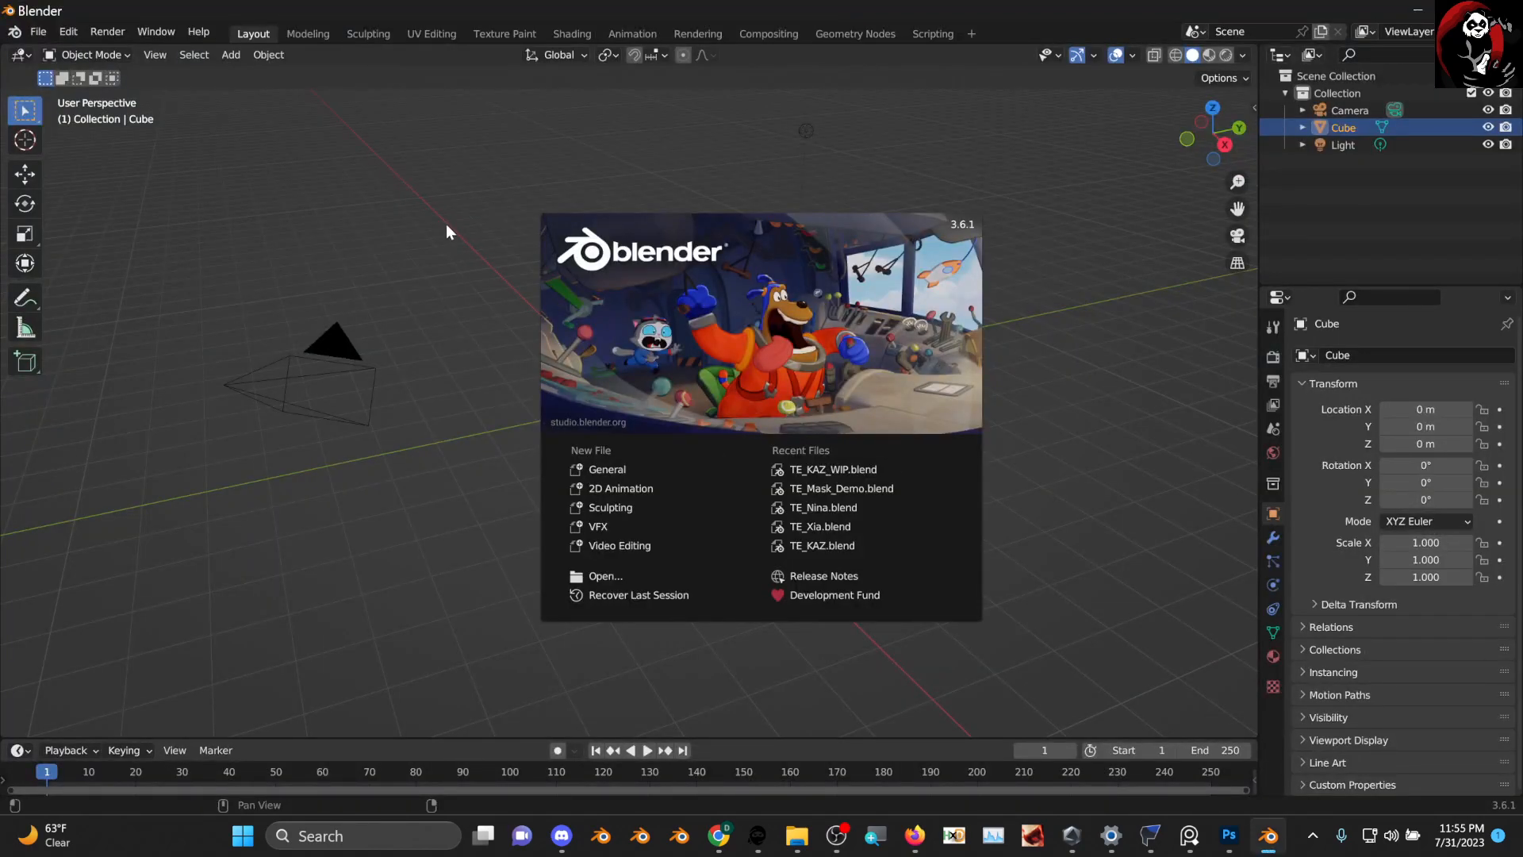
{"action": "left_click", "coordinate": [448, 236]}
Recover the most recently modified auto-save file, sorting the auto-save list by newest date
{"action": "left_click", "coordinate": [37, 31]}
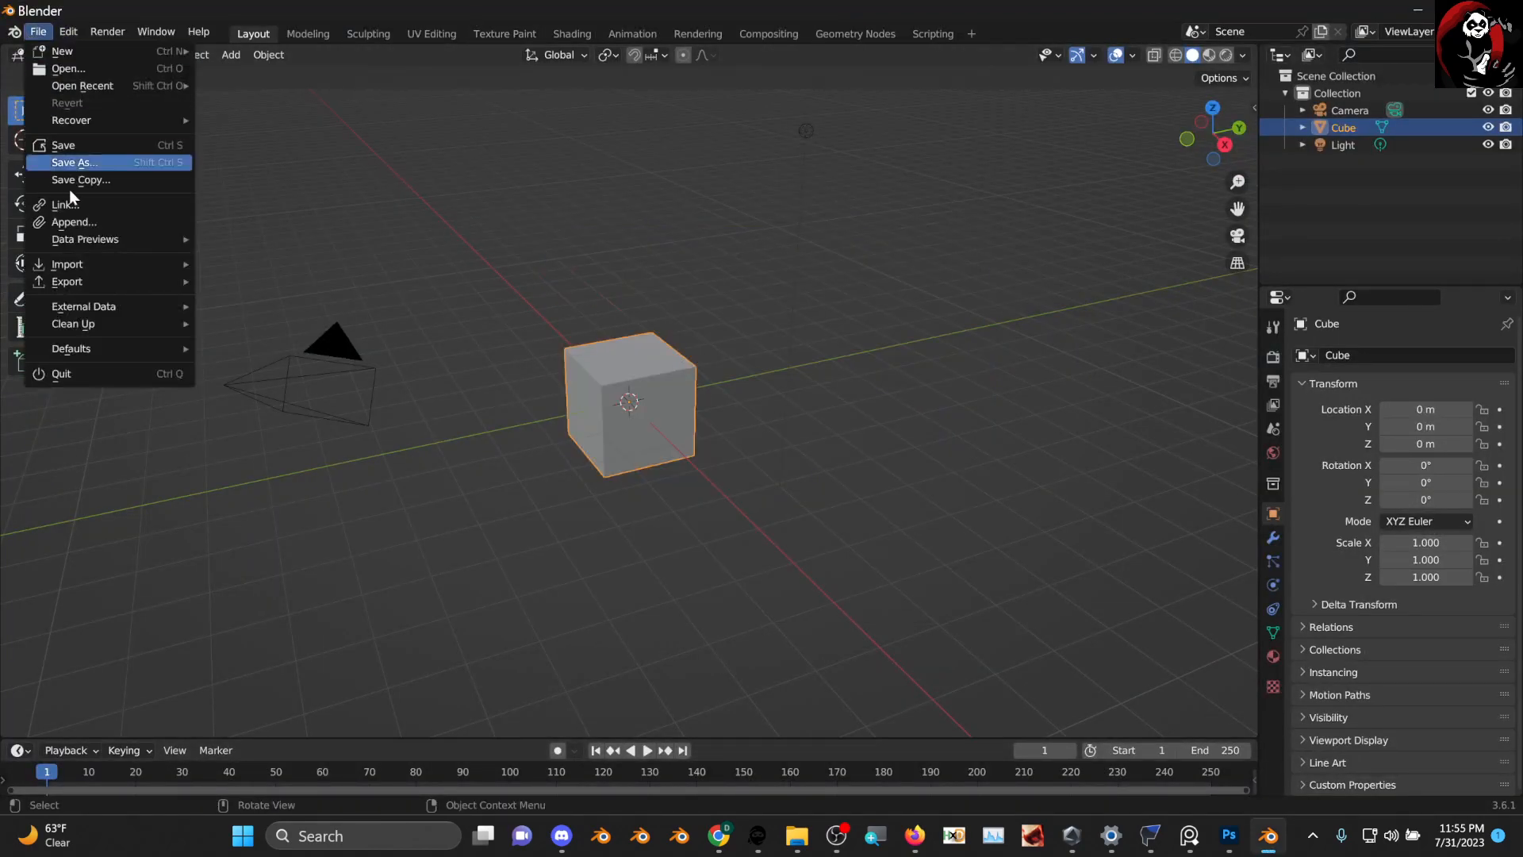
{"action": "mouse_move", "coordinate": [139, 120]}
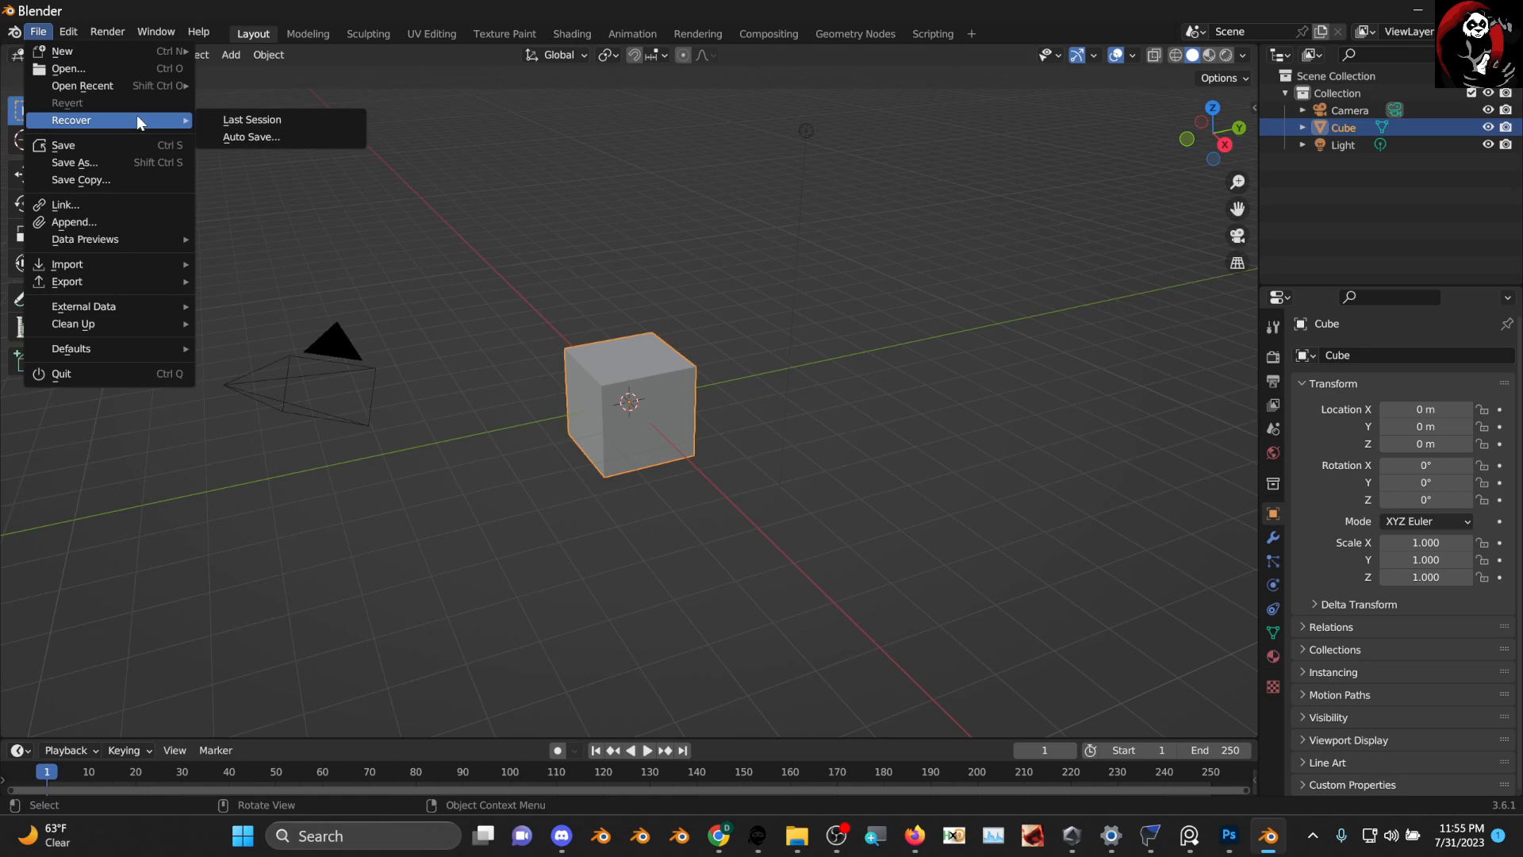
{"action": "left_click", "coordinate": [270, 141]}
{"action": "left_click", "coordinate": [1085, 236]}
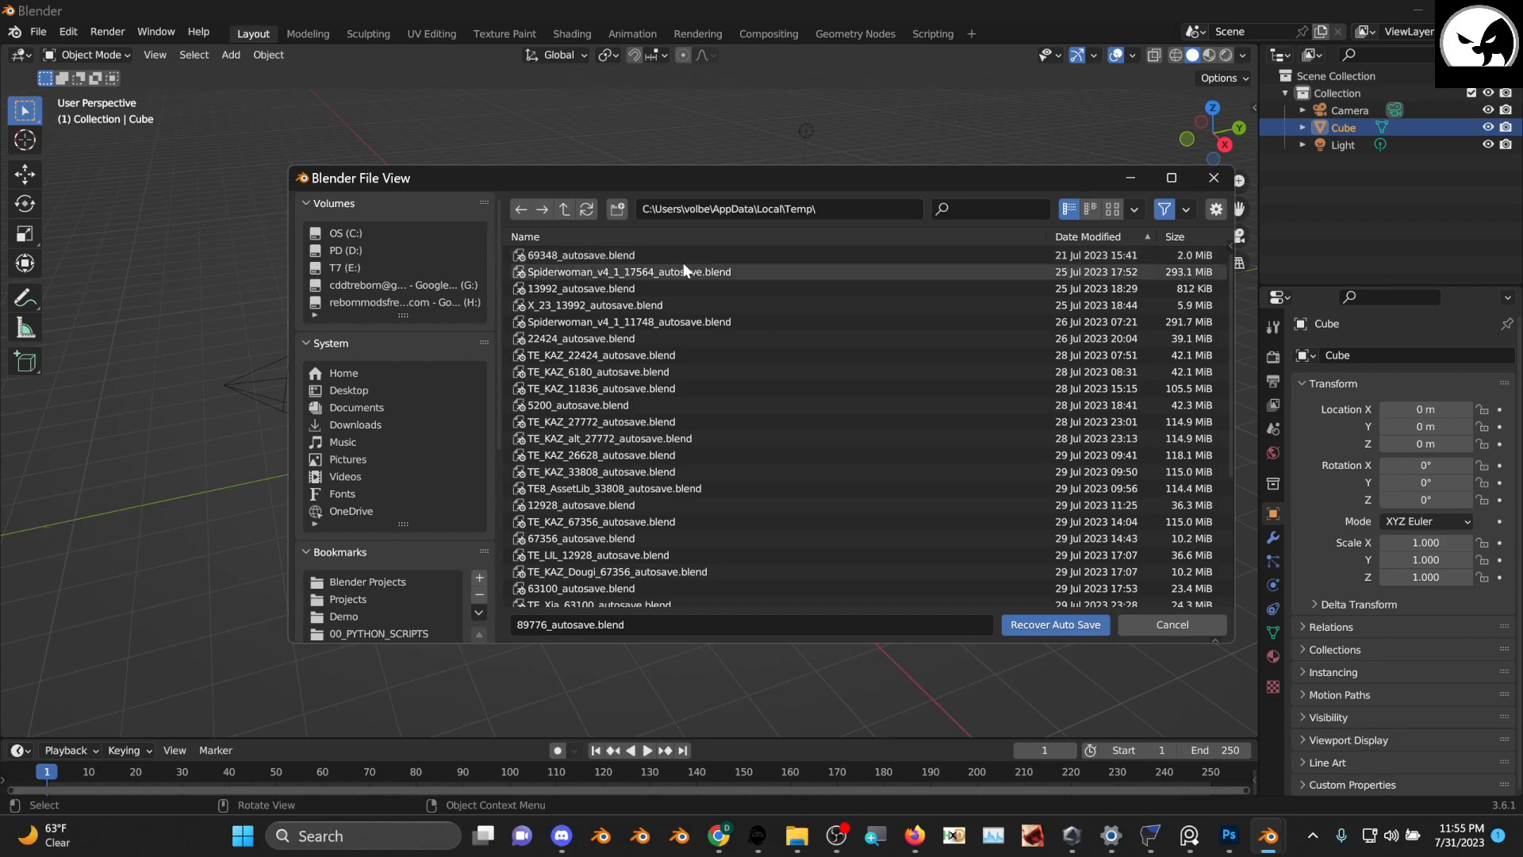
{"action": "left_click", "coordinate": [1087, 236]}
{"action": "left_click", "coordinate": [840, 255]}
{"action": "left_click", "coordinate": [1055, 624]}
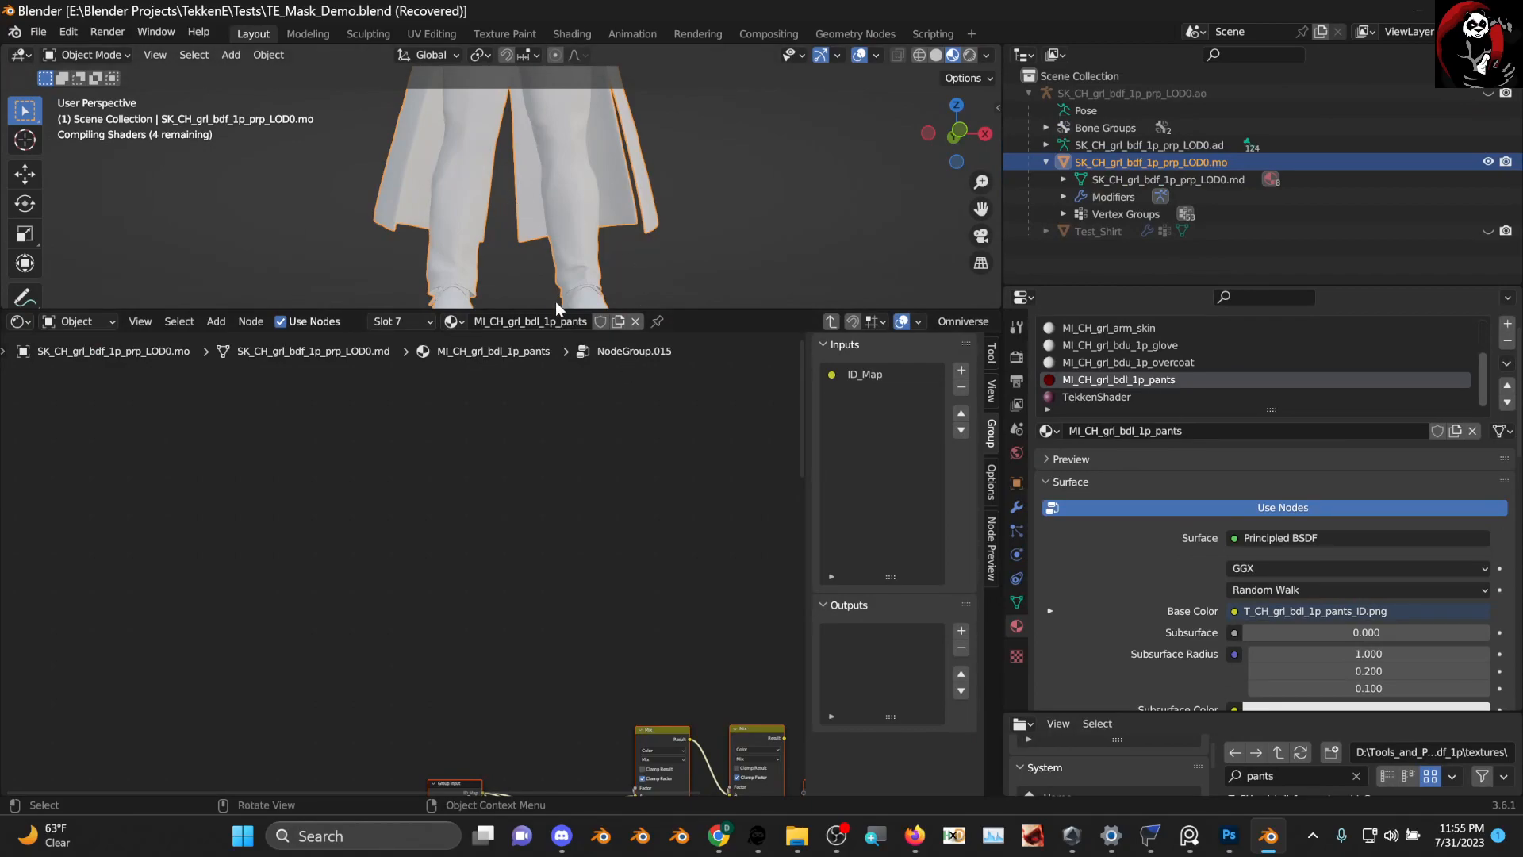
Connect the last Mix node's Result to the Group Output inside the pants material's mask node group
{"action": "scroll", "coordinate": [564, 513], "scroll_direction": "down", "scroll_amount": 1}
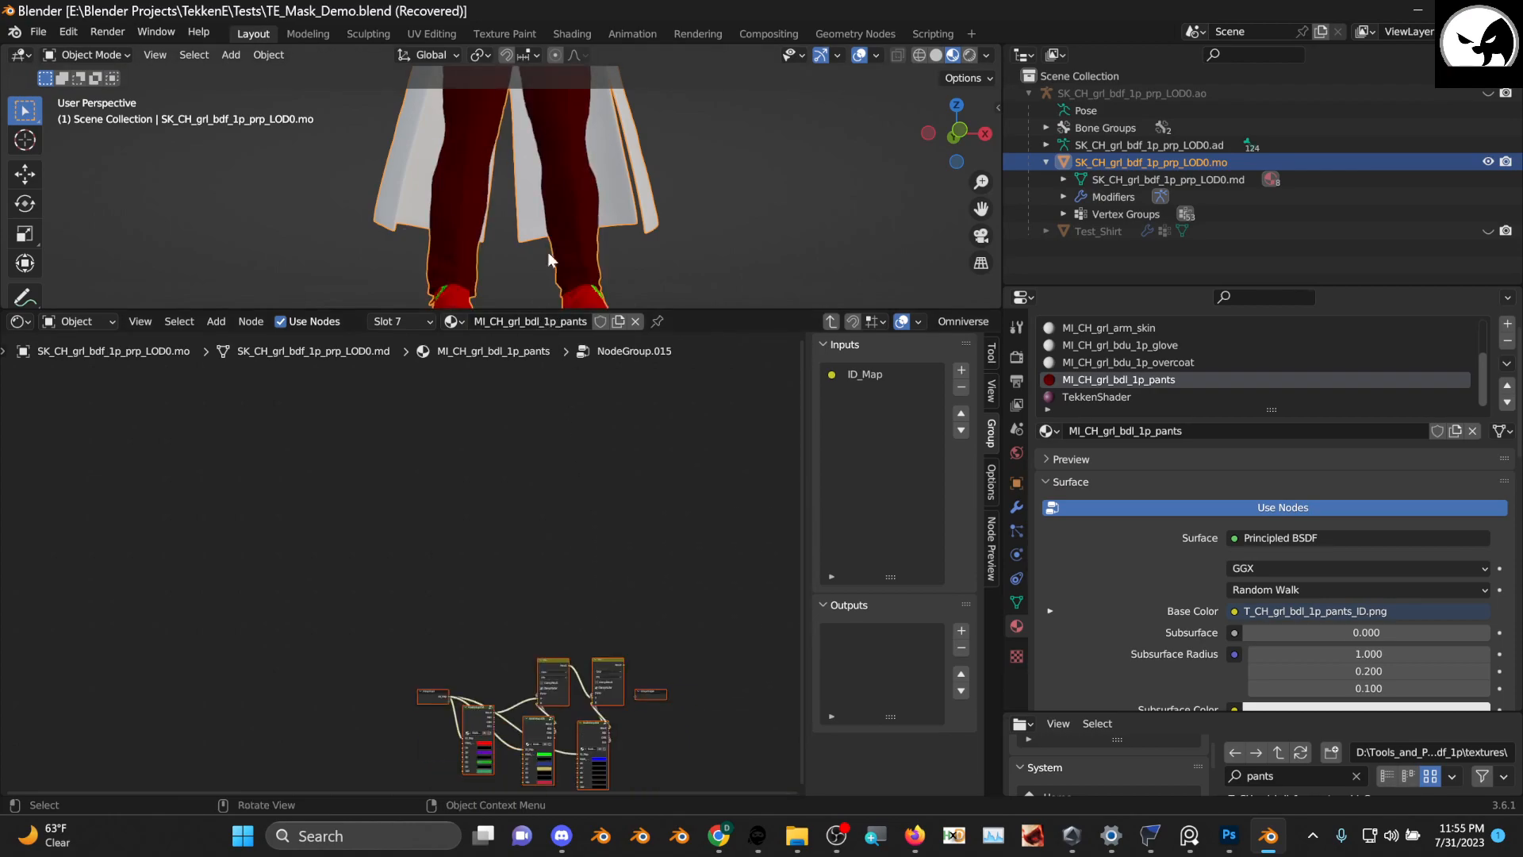
{"action": "scroll", "coordinate": [570, 213], "scroll_direction": "down", "scroll_amount": 3}
{"action": "middle_click_drag", "start_coordinate": [570, 213], "coordinate": [541, 232]}
{"action": "left_click_drag", "start_coordinate": [981, 209], "coordinate": [1002, 297]}
{"action": "scroll", "coordinate": [641, 227], "scroll_direction": "up", "scroll_amount": 6}
{"action": "middle_click_drag", "start_coordinate": [628, 238], "coordinate": [668, 178]}
{"action": "scroll", "coordinate": [480, 553], "scroll_direction": "up", "scroll_amount": 5}
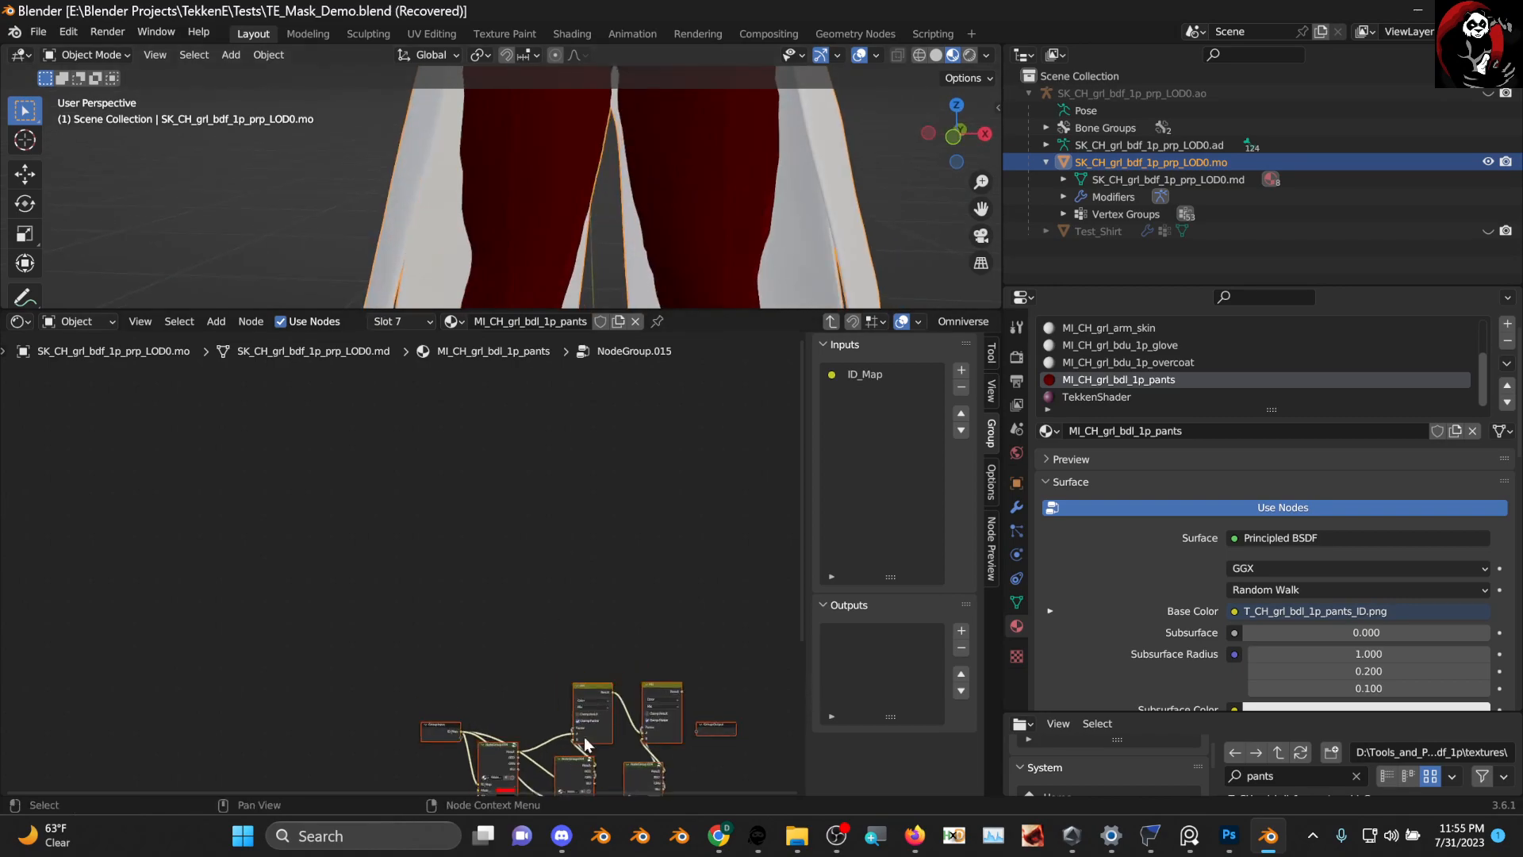
{"action": "scroll", "coordinate": [480, 553], "scroll_direction": "up", "scroll_amount": 2}
{"action": "left_click_drag", "start_coordinate": [266, 477], "coordinate": [200, 511]}
{"action": "scroll", "coordinate": [294, 521], "scroll_direction": "right", "scroll_amount": 5, "text": "ctrl"}
{"action": "left_click_drag", "start_coordinate": [562, 406], "coordinate": [592, 493]}
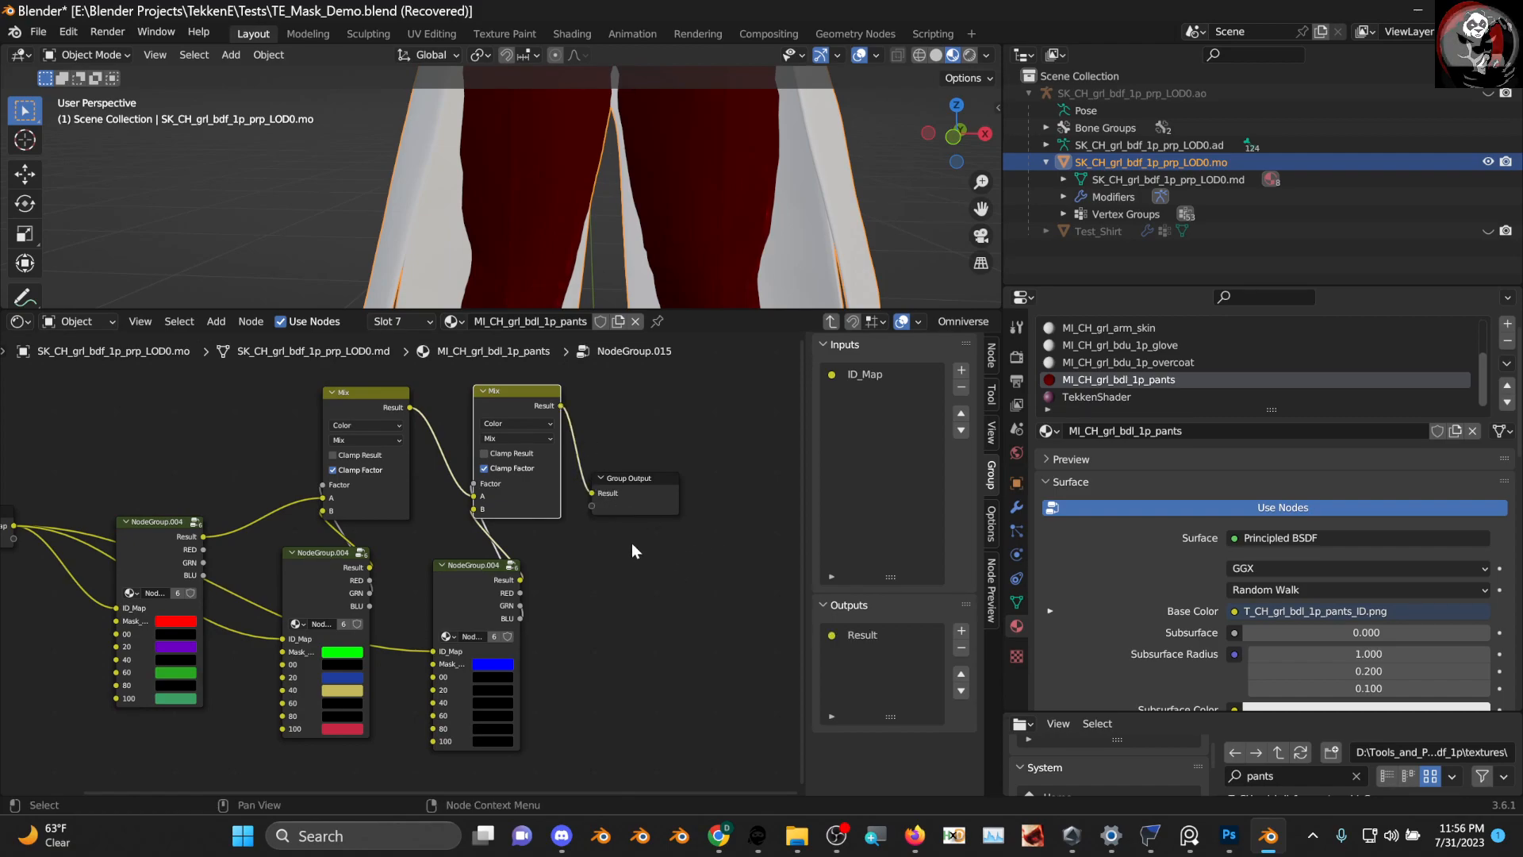
{"action": "key", "text": "Home"}
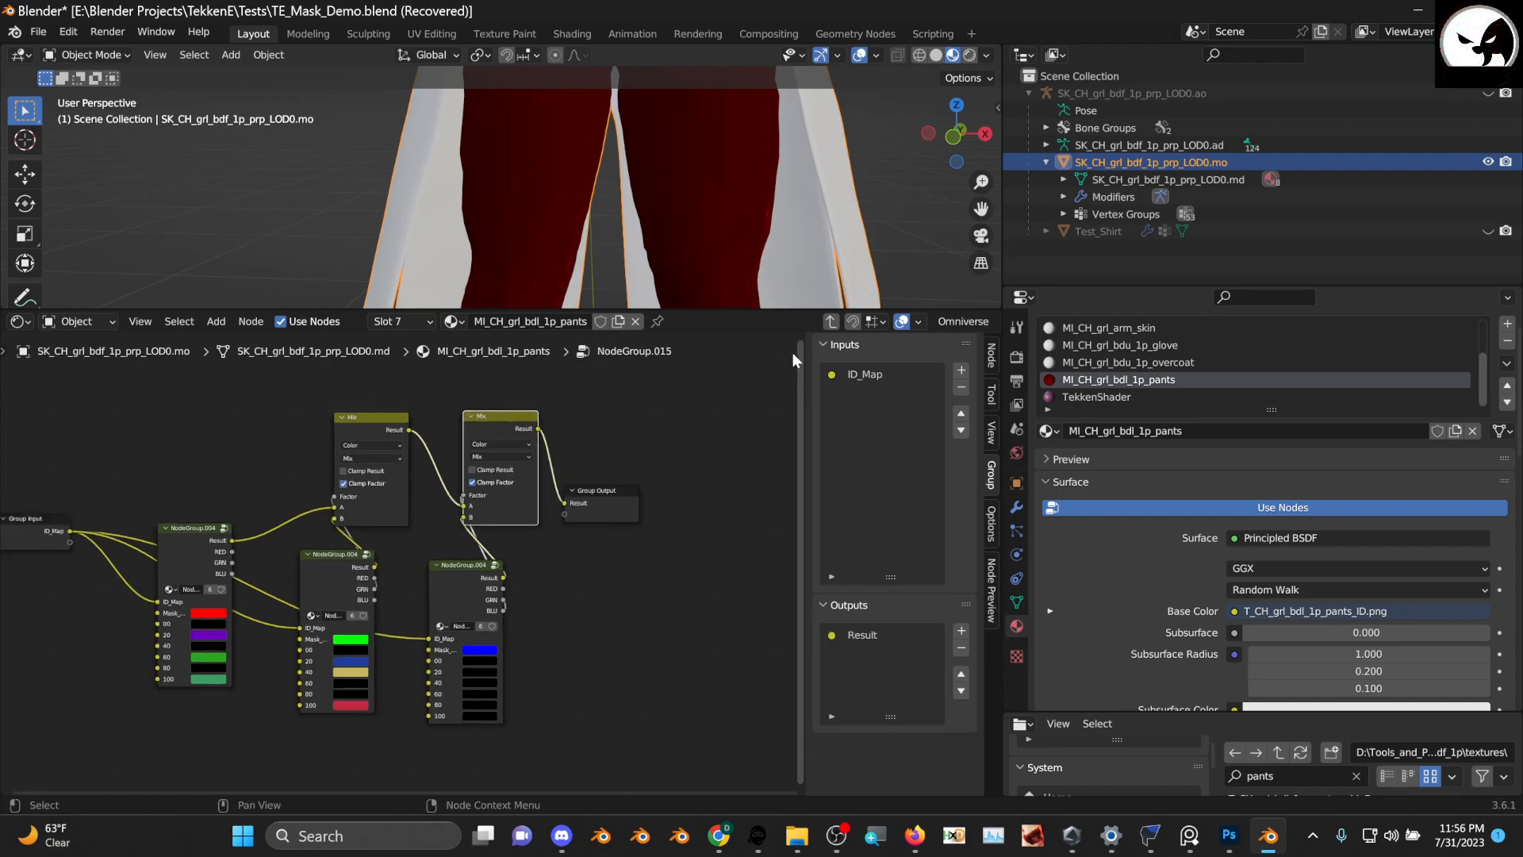
Leave the mask node group and save the recovered TE_Mask_Demo.blend
{"action": "left_click", "coordinate": [830, 322]}
{"action": "scroll", "coordinate": [431, 462], "scroll_direction": "down", "scroll_amount": 1}
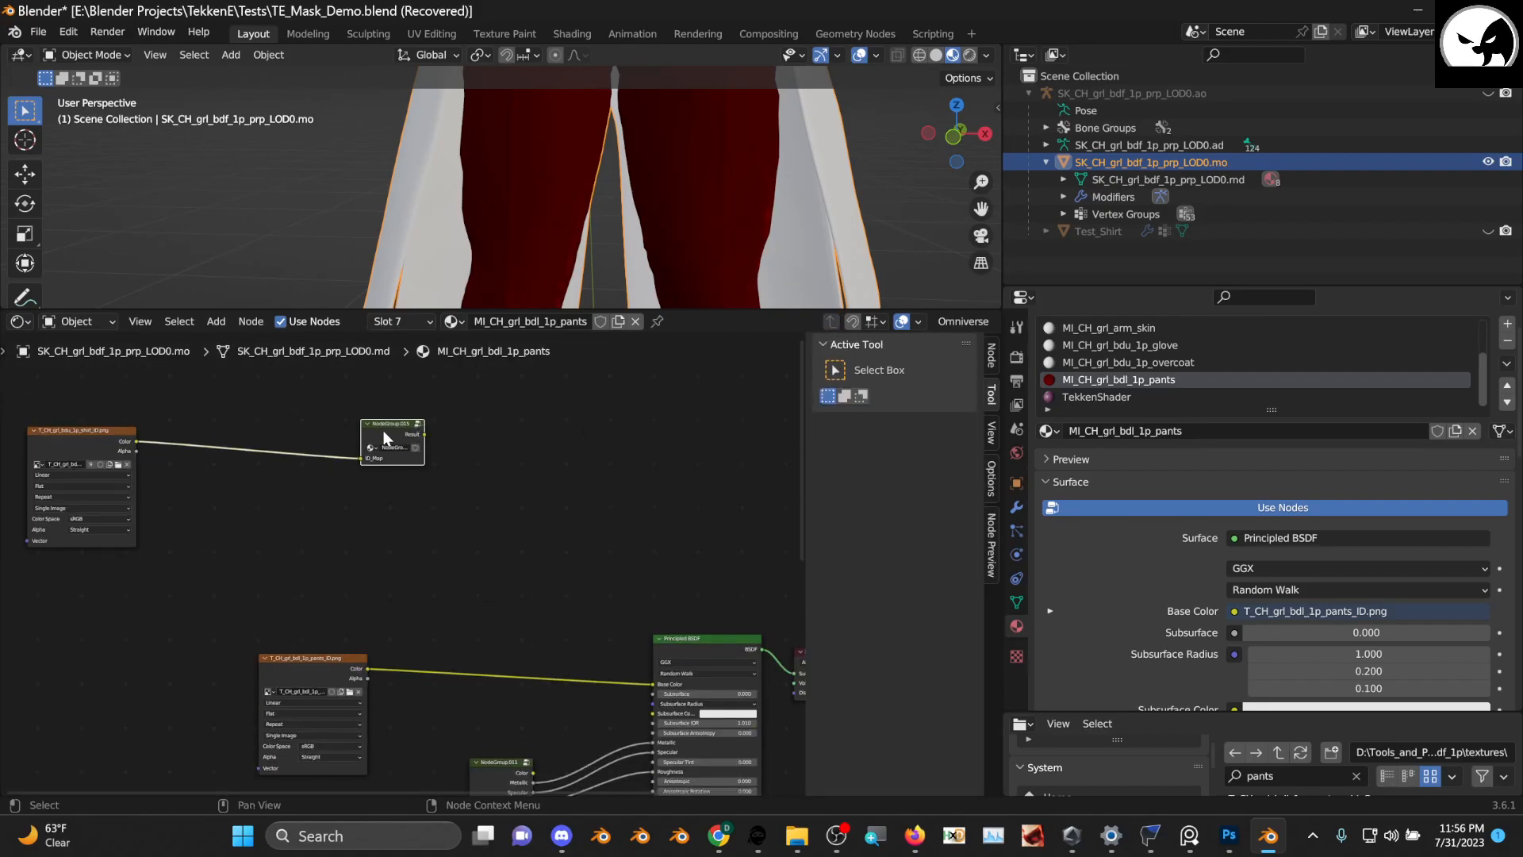
{"action": "scroll", "coordinate": [393, 452], "scroll_direction": "down", "scroll_amount": 3}
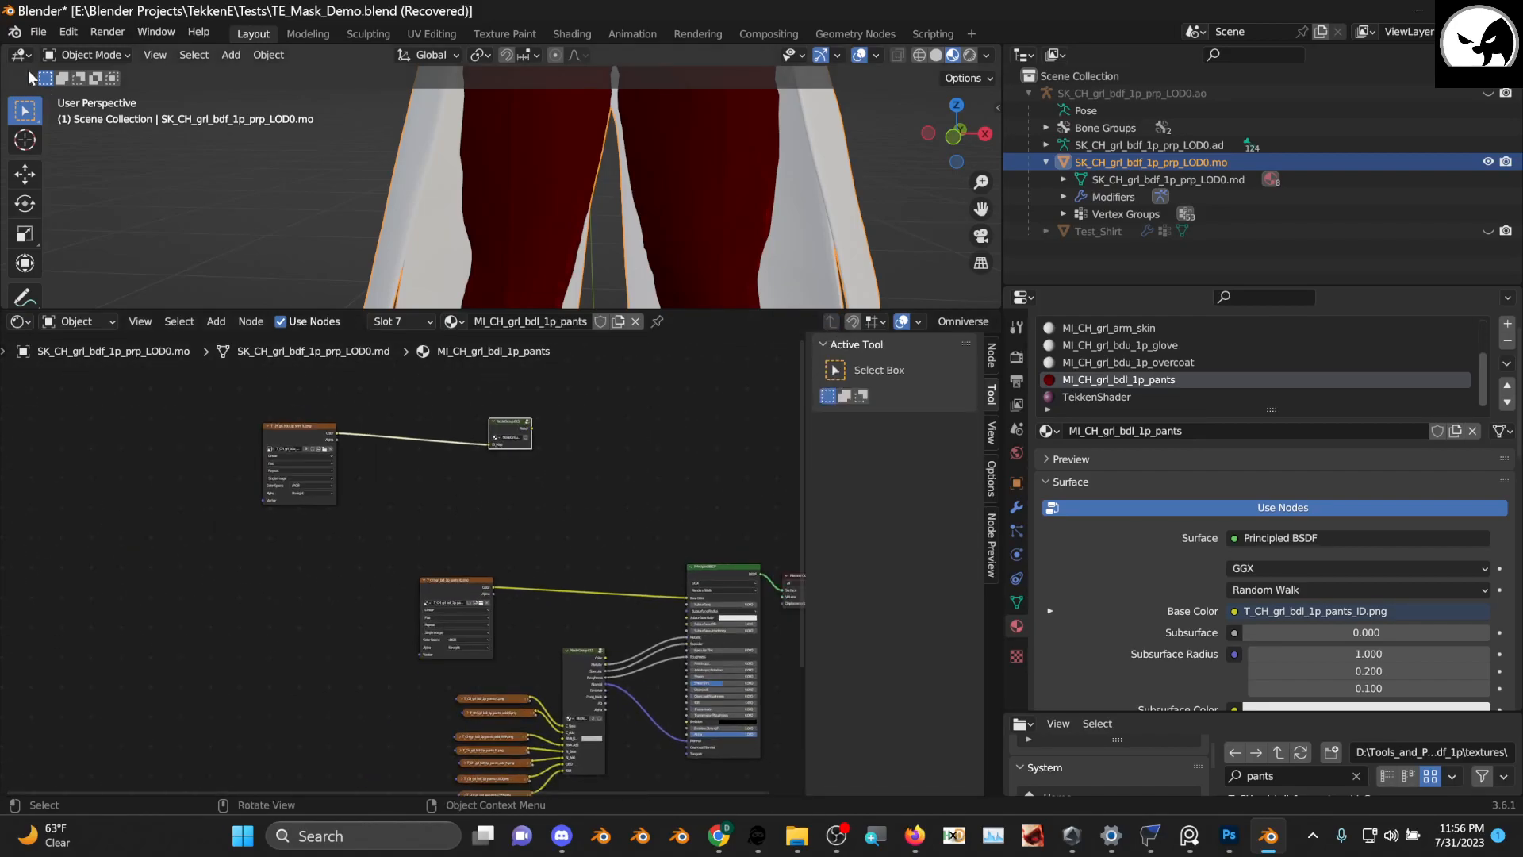
{"action": "left_click", "coordinate": [38, 32]}
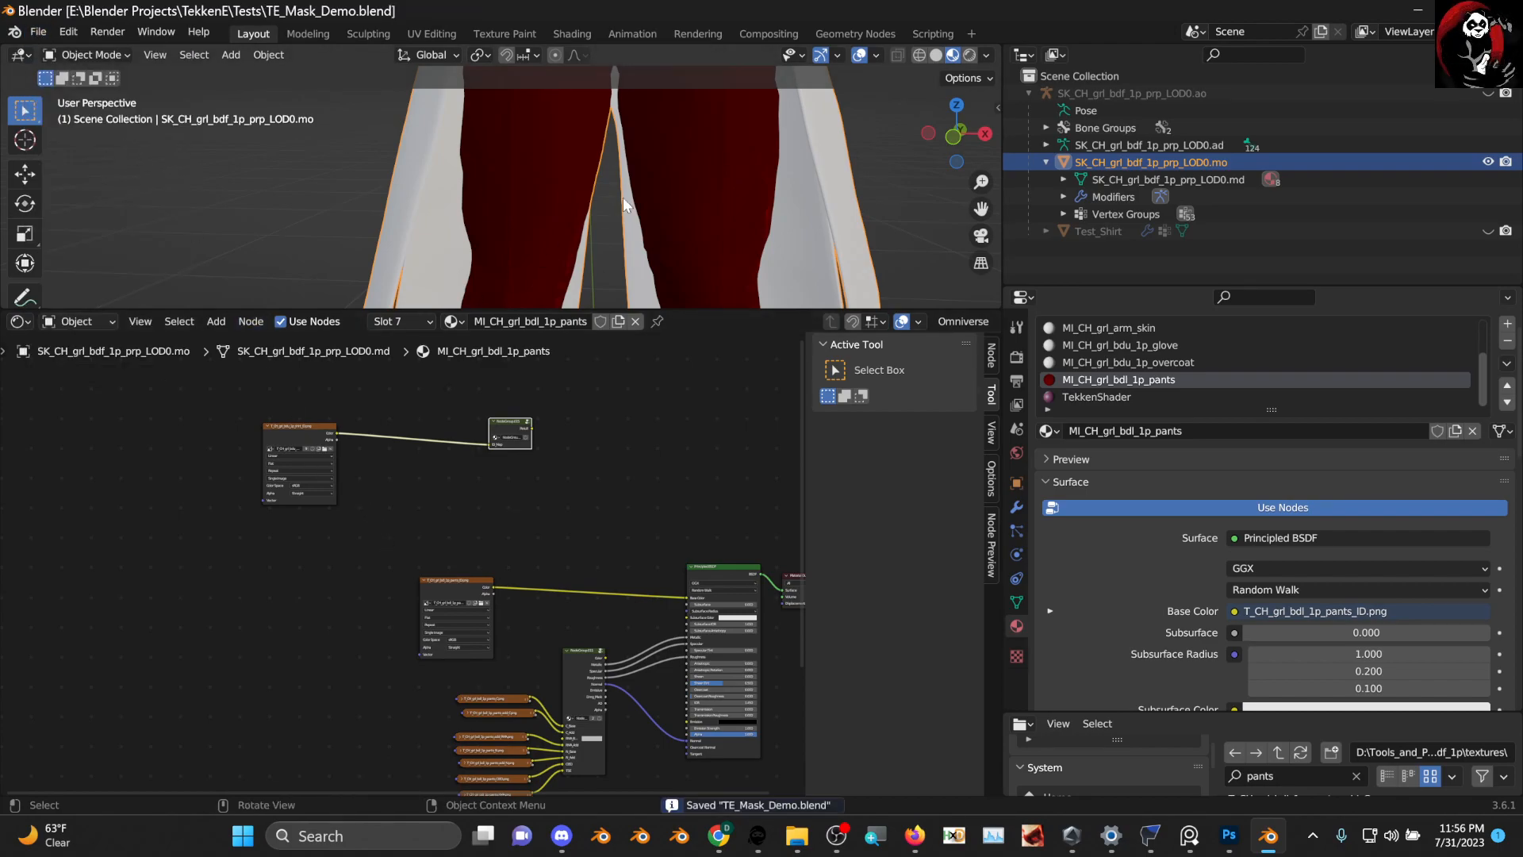
{"action": "scroll", "coordinate": [622, 207], "scroll_direction": "down", "scroll_amount": 2}
Try to open the recent file TE_KAZ_alt.blend
{"action": "left_click", "coordinate": [38, 32]}
{"action": "mouse_move", "coordinate": [119, 85]}
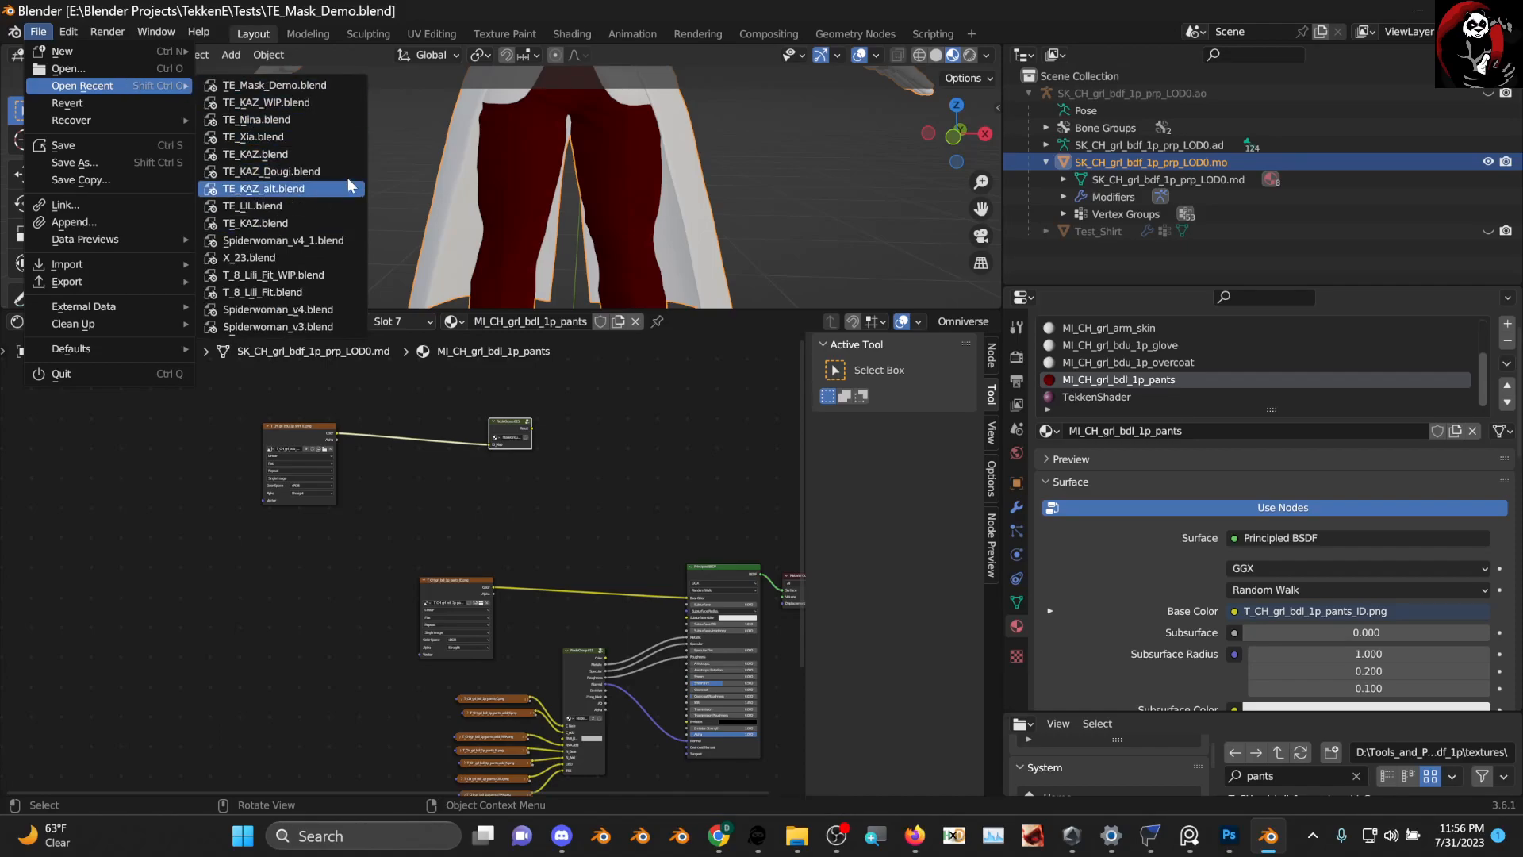
{"action": "left_click", "coordinate": [291, 188]}
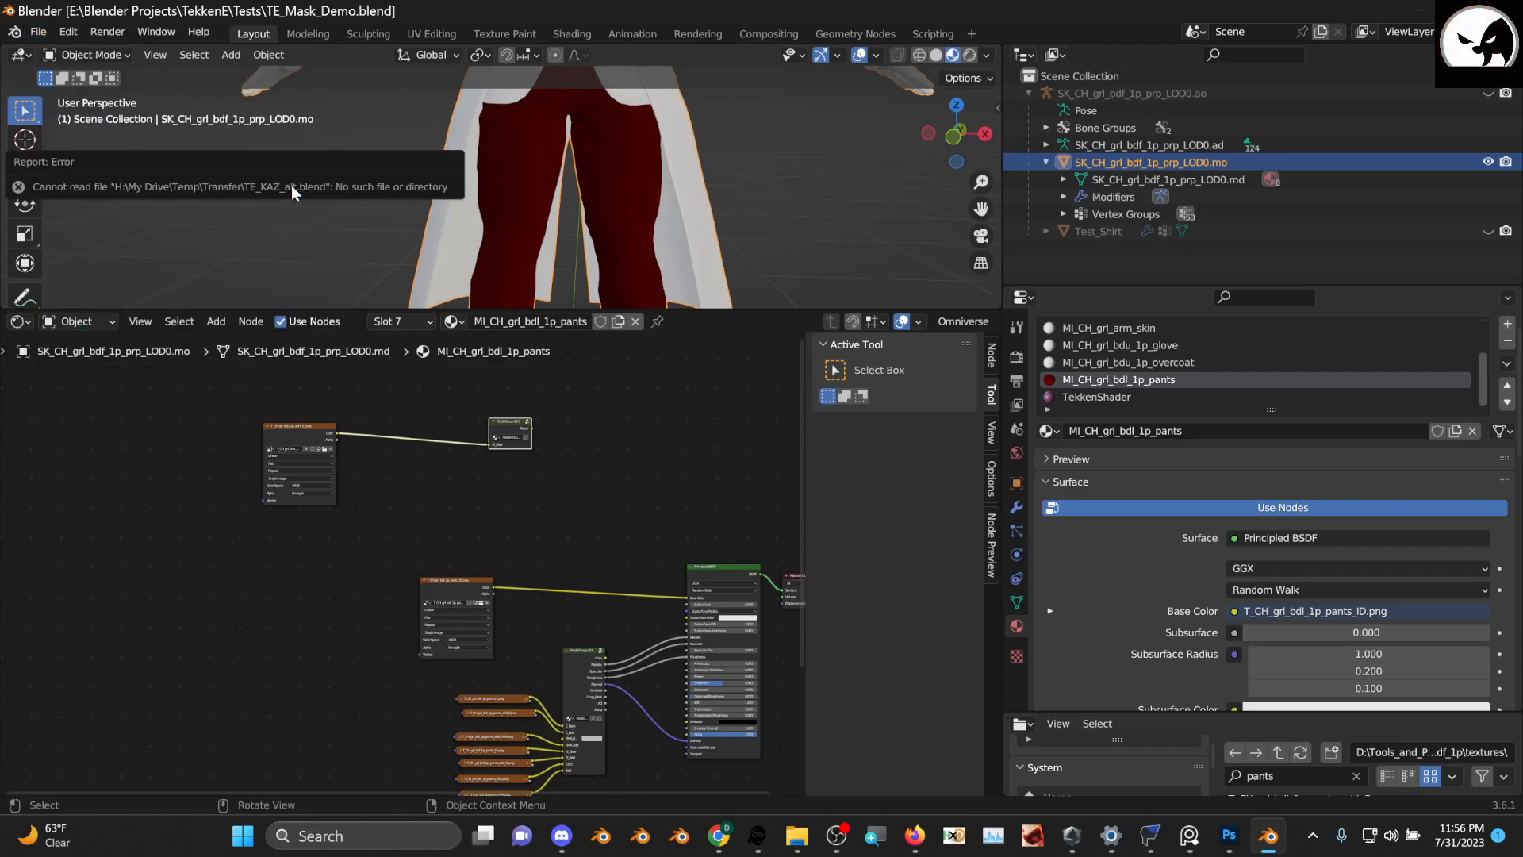
Open the recent file TE_KAZ.blend from the Tests project folder
{"action": "left_click", "coordinate": [37, 32]}
{"action": "mouse_move", "coordinate": [121, 84]}
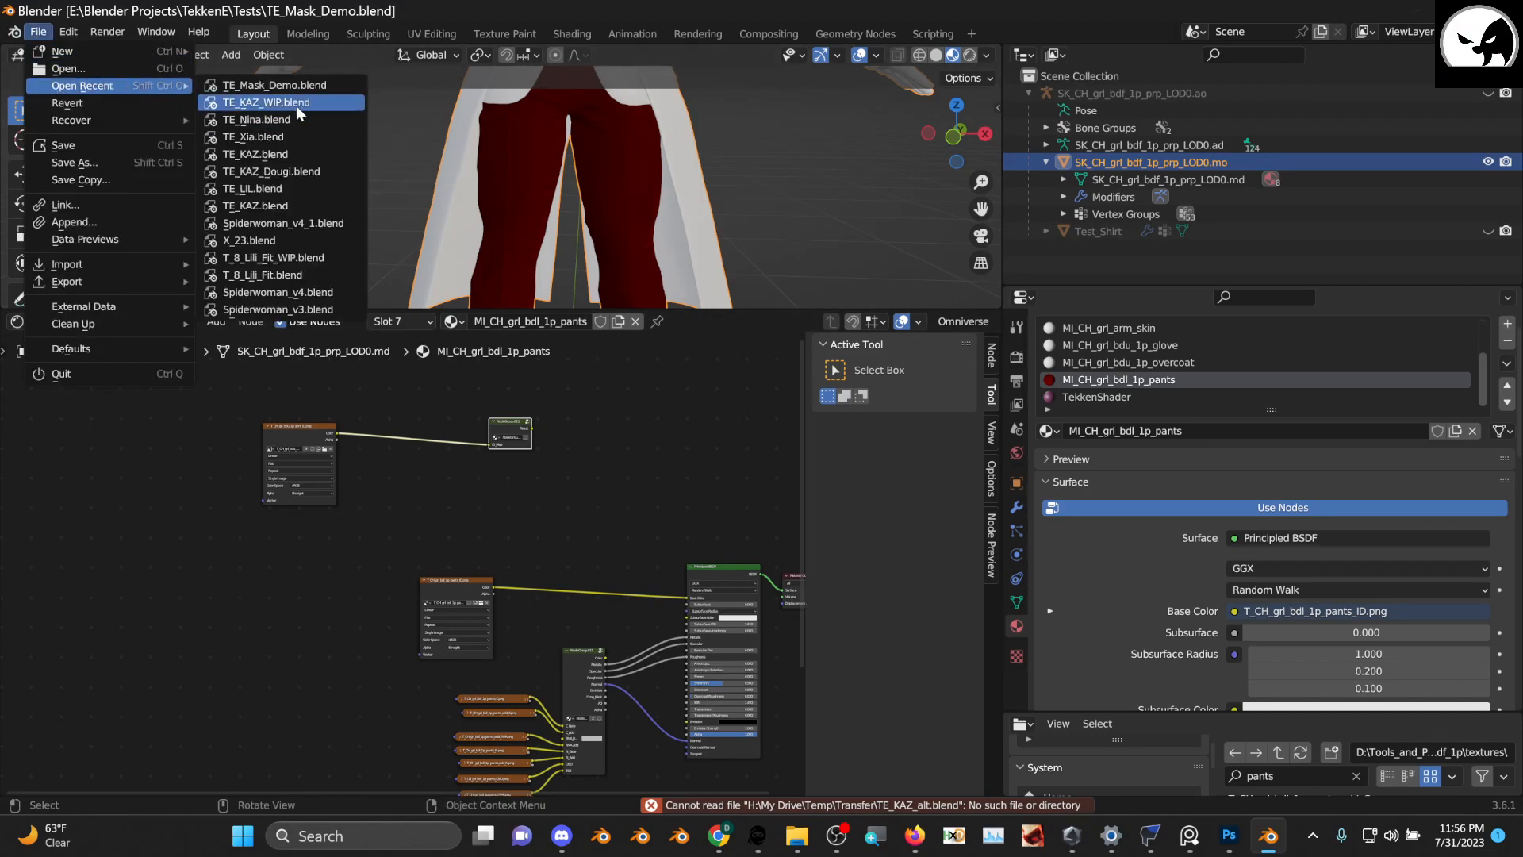
{"action": "left_click", "coordinate": [326, 152]}
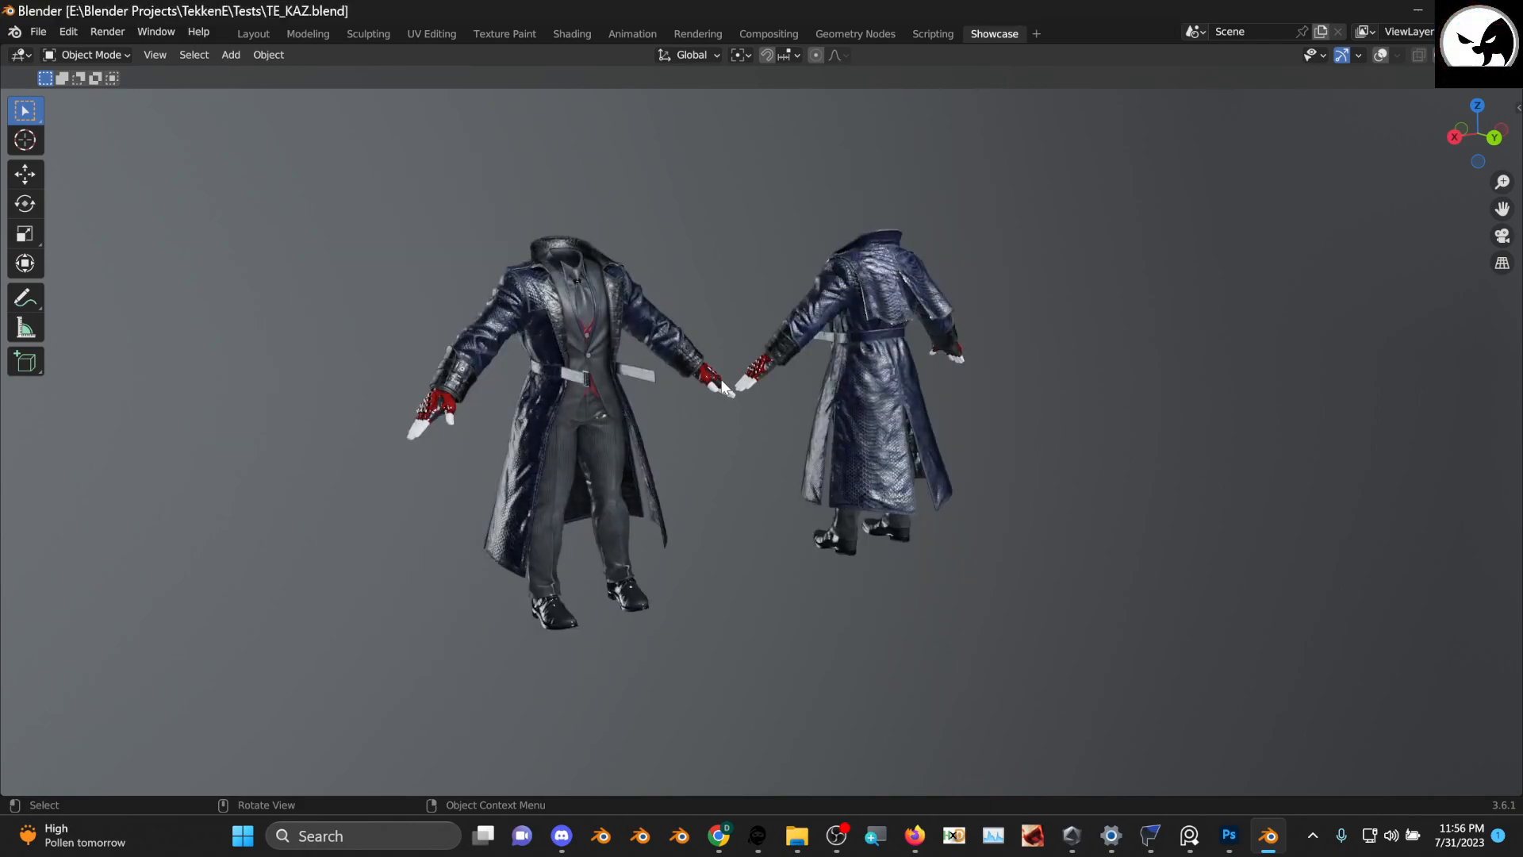
Examine the two textured coat outfits in the Showcase workspace, both up close and from a distance
{"action": "scroll", "coordinate": [724, 387], "scroll_direction": "up", "scroll_amount": 4}
{"action": "mouse_move", "coordinate": [704, 384]}
{"action": "middle_mouse_down"}
{"action": "mouse_move", "coordinate": [860, 428]}
{"action": "mouse_move", "coordinate": [1117, 444]}
{"action": "mouse_move", "coordinate": [1149, 408]}
{"action": "mouse_move", "coordinate": [822, 396]}
{"action": "mouse_move", "coordinate": [664, 413]}
{"action": "mouse_move", "coordinate": [633, 388]}
{"action": "mouse_move", "coordinate": [703, 394]}
{"action": "middle_mouse_up"}
{"action": "scroll", "coordinate": [660, 404], "scroll_direction": "down", "scroll_amount": 3}
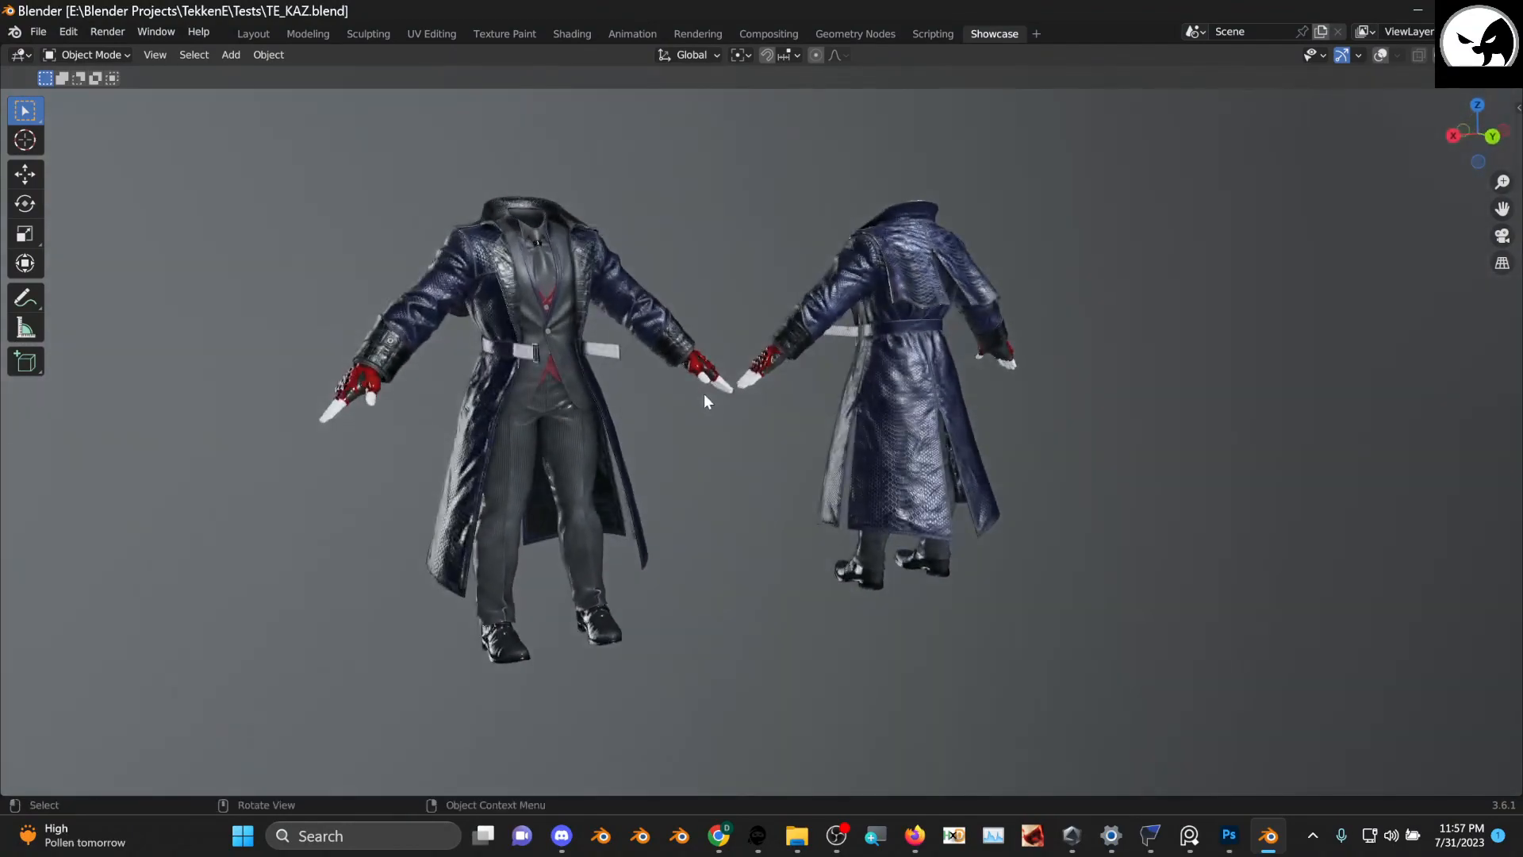
{"action": "scroll", "coordinate": [740, 428], "scroll_direction": "up", "scroll_amount": 4}
{"action": "scroll", "coordinate": [736, 417], "scroll_direction": "down", "scroll_amount": 2}
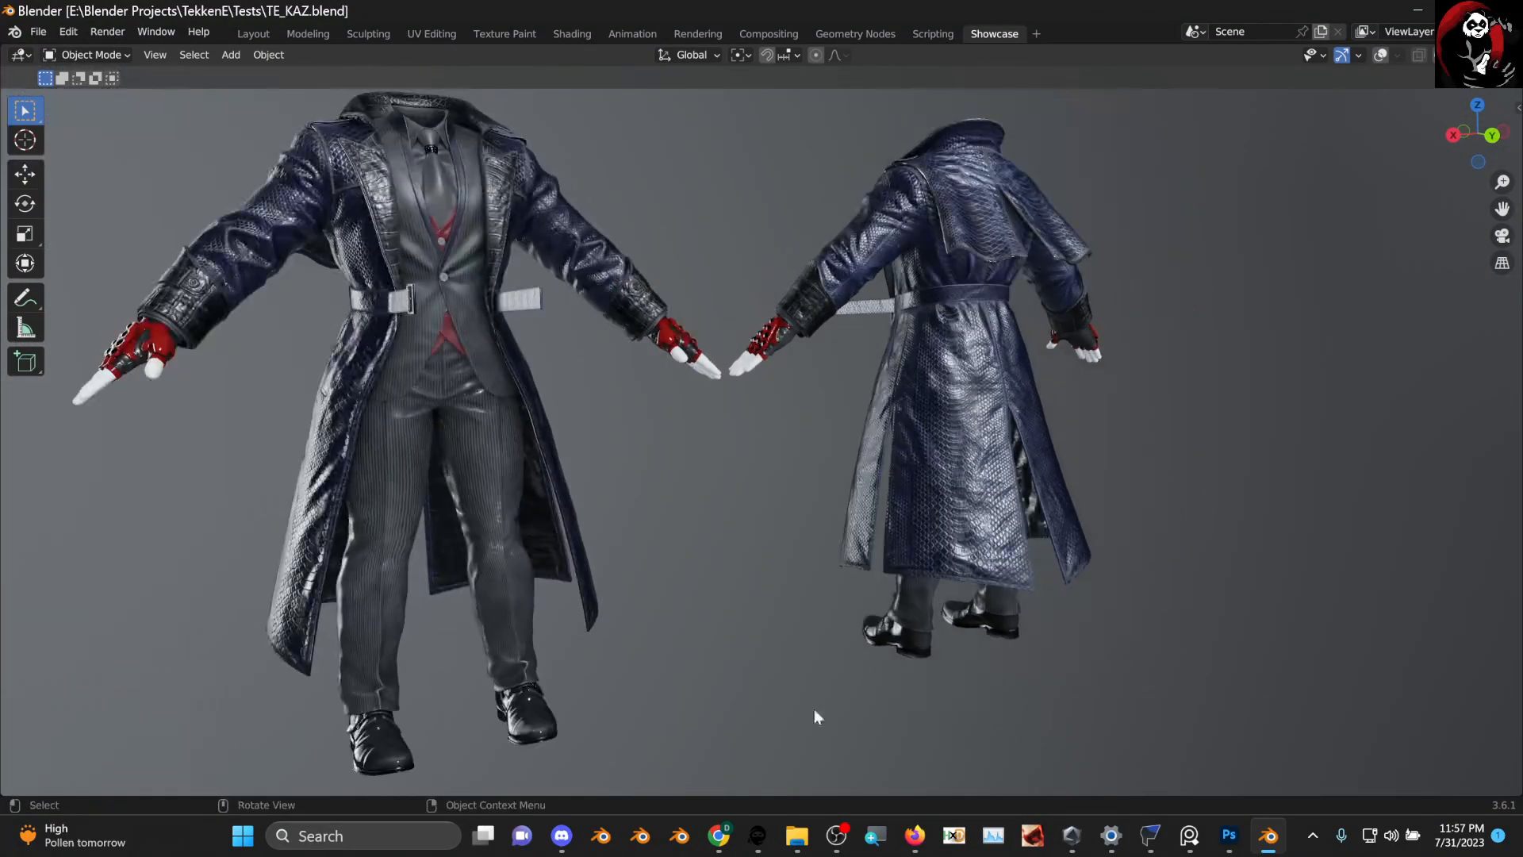
{"action": "left_click_drag", "start_coordinate": [672, 796], "coordinate": [701, 651]}
{"action": "left_click_drag", "start_coordinate": [695, 796], "coordinate": [695, 796]}
{"action": "left_click_drag", "start_coordinate": [731, 665], "coordinate": [731, 665]}
Switch to the Layout workspace and display the outfits in Material Preview shading
{"action": "left_click", "coordinate": [243, 36]}
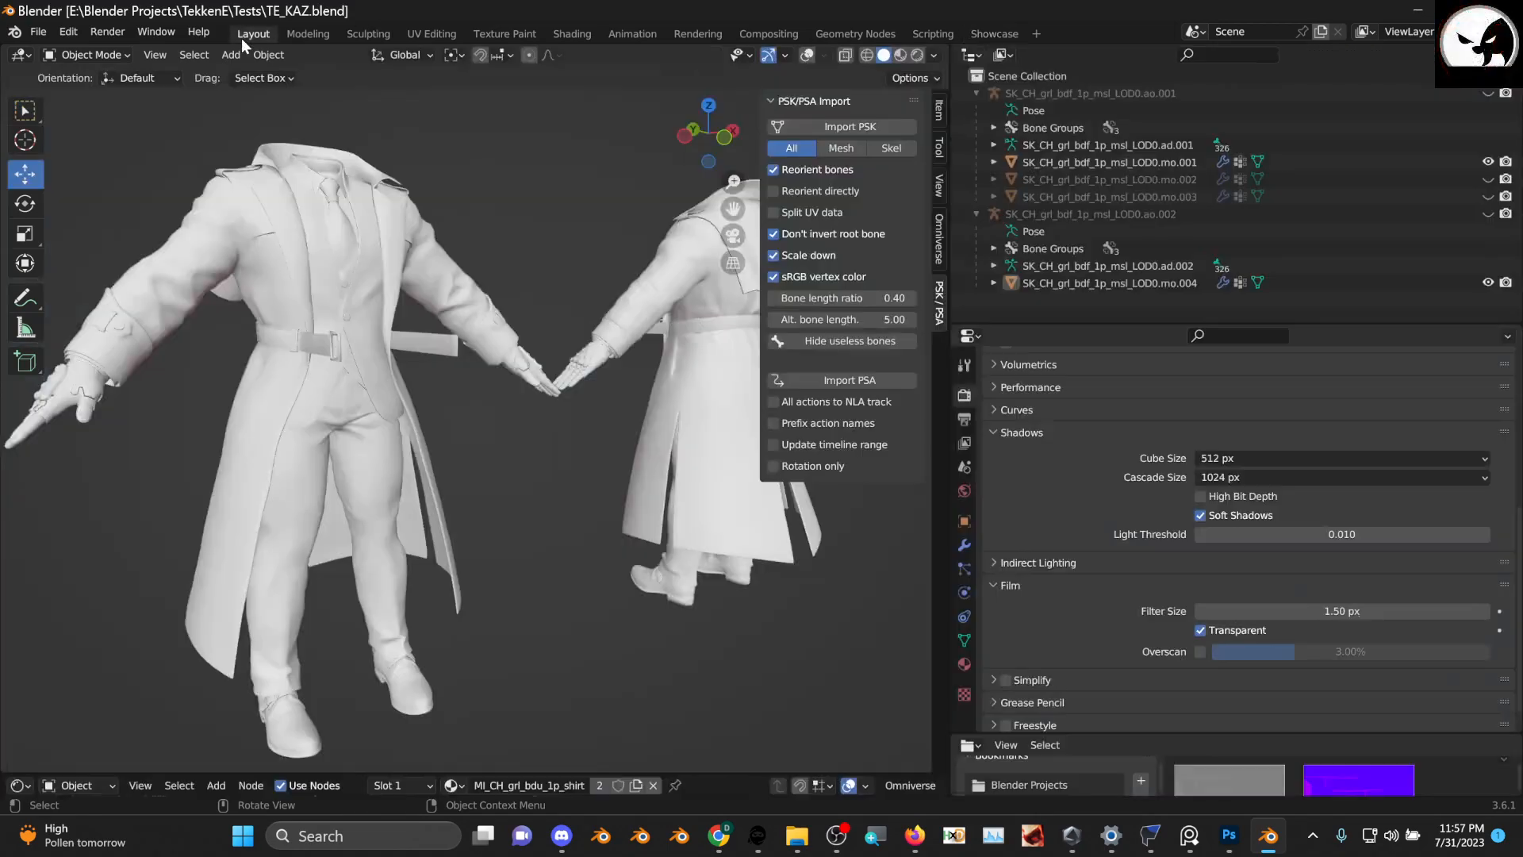
{"action": "scroll", "coordinate": [487, 356], "scroll_direction": "down", "scroll_amount": 3}
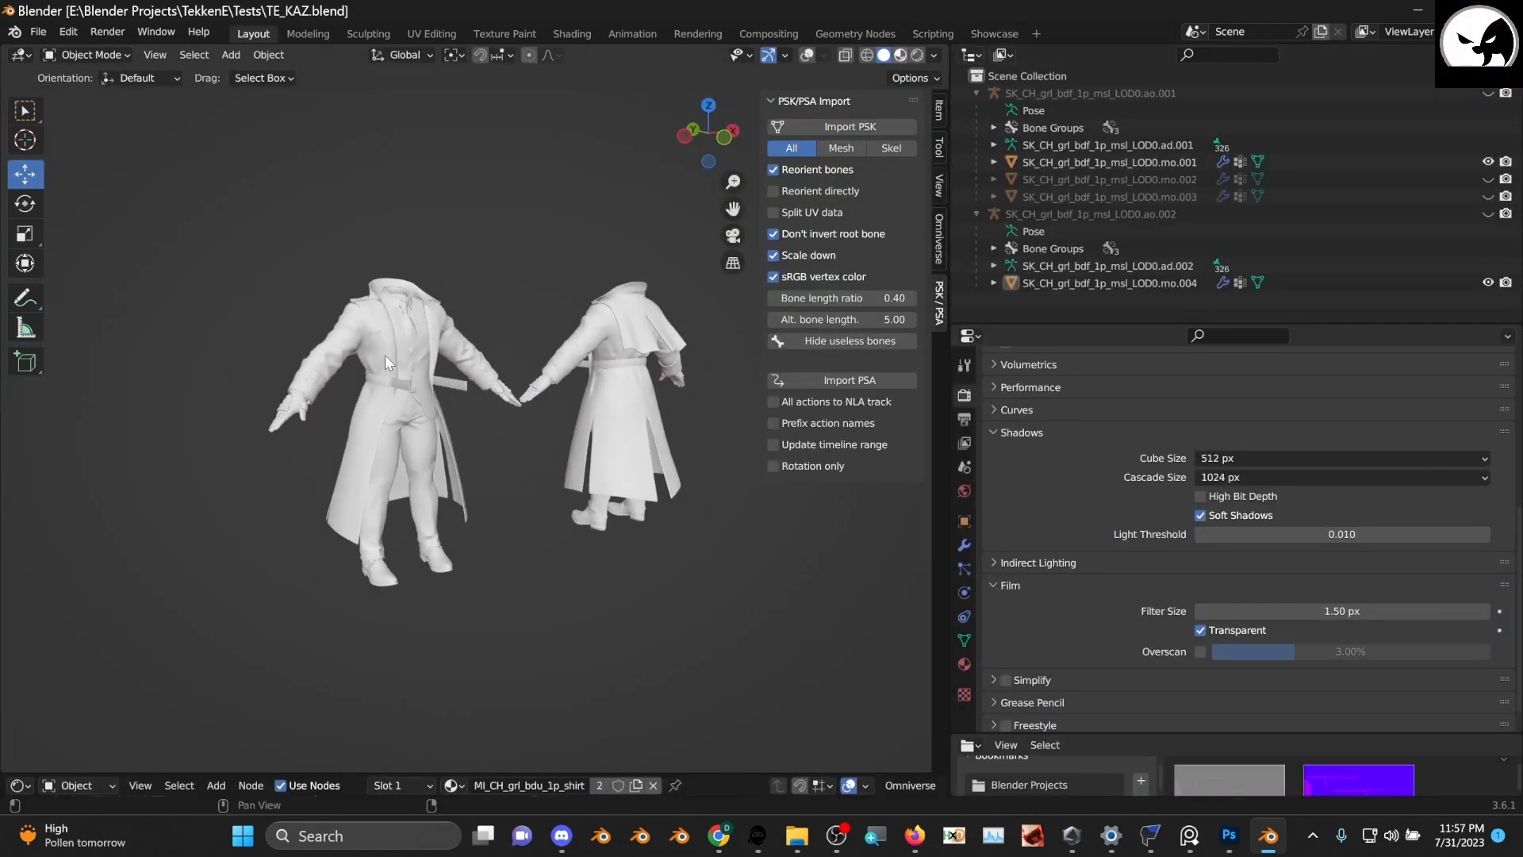
{"action": "scroll", "coordinate": [388, 348], "scroll_direction": "up", "scroll_amount": 3}
{"action": "scroll", "coordinate": [416, 369], "scroll_direction": "down", "scroll_amount": 2}
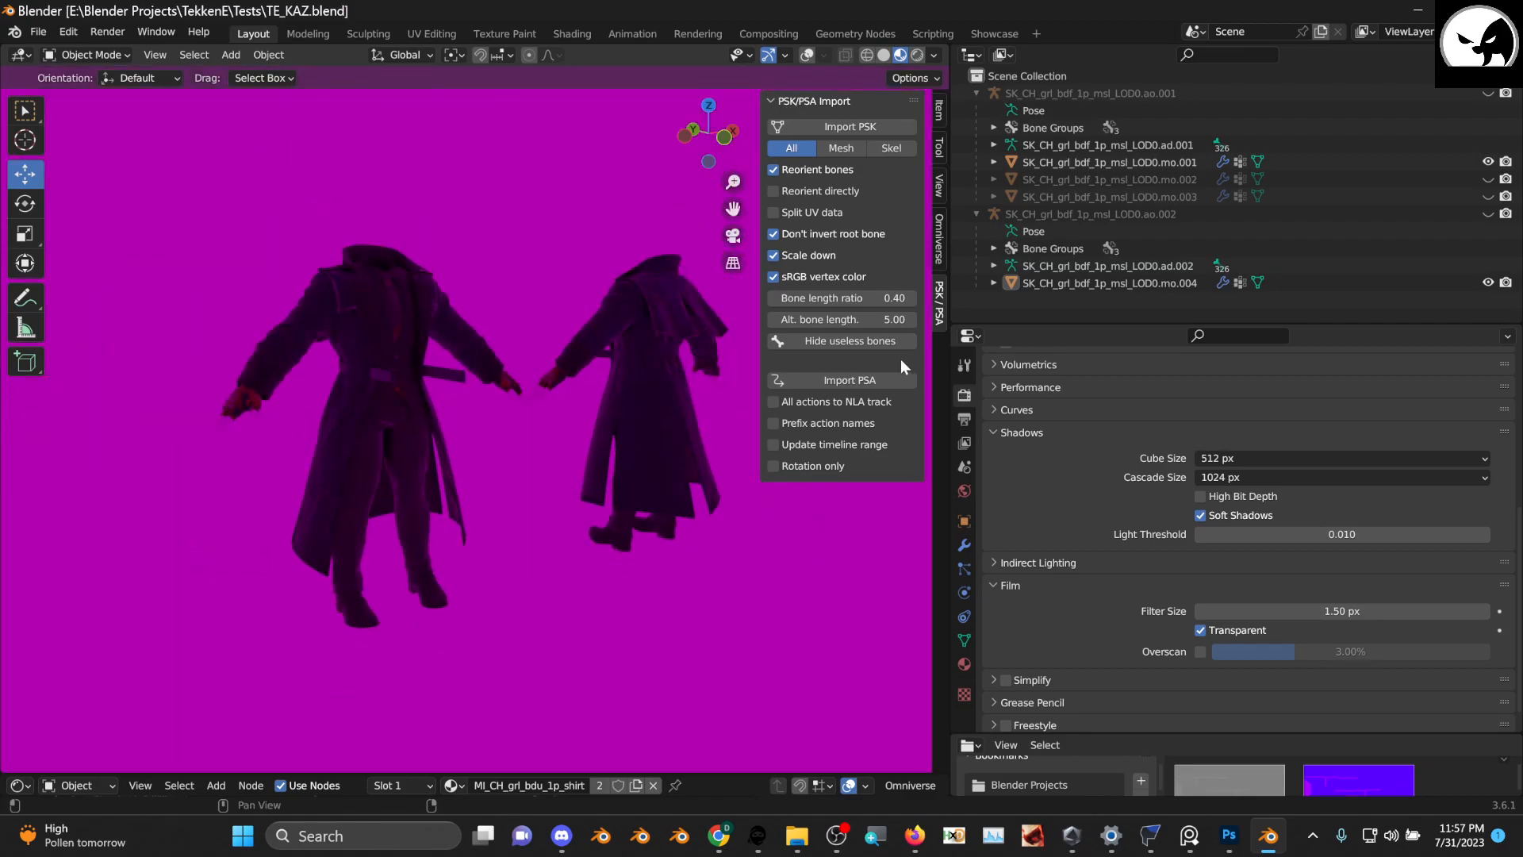
Remove the Environment Texture node from the World background's Color
{"action": "scroll", "coordinate": [999, 369], "scroll_direction": "up", "scroll_amount": 6}
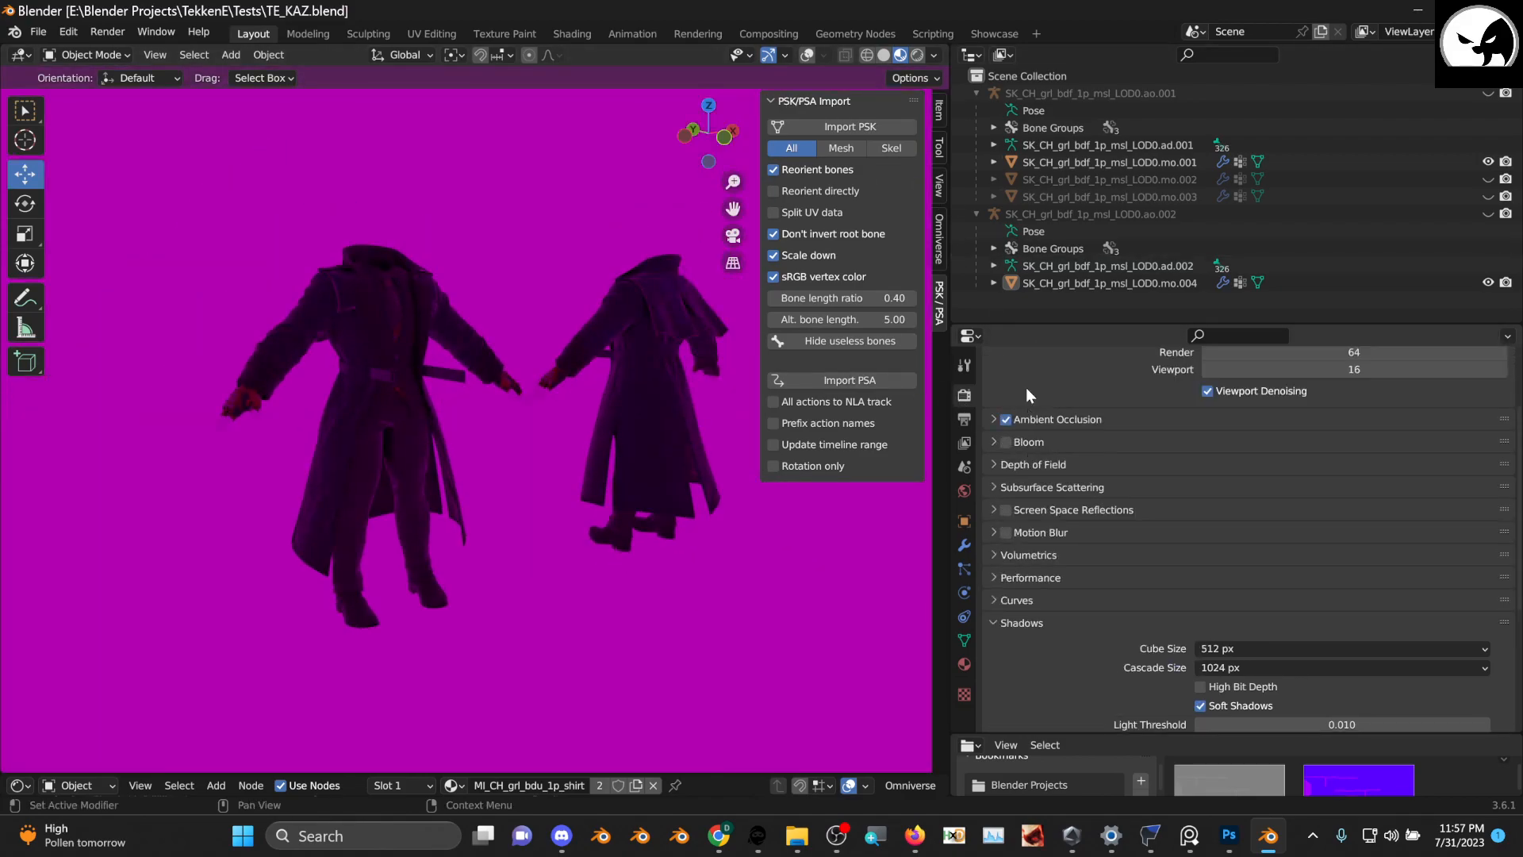
{"action": "scroll", "coordinate": [1025, 392], "scroll_direction": "up", "scroll_amount": 3}
{"action": "left_click", "coordinate": [964, 467]}
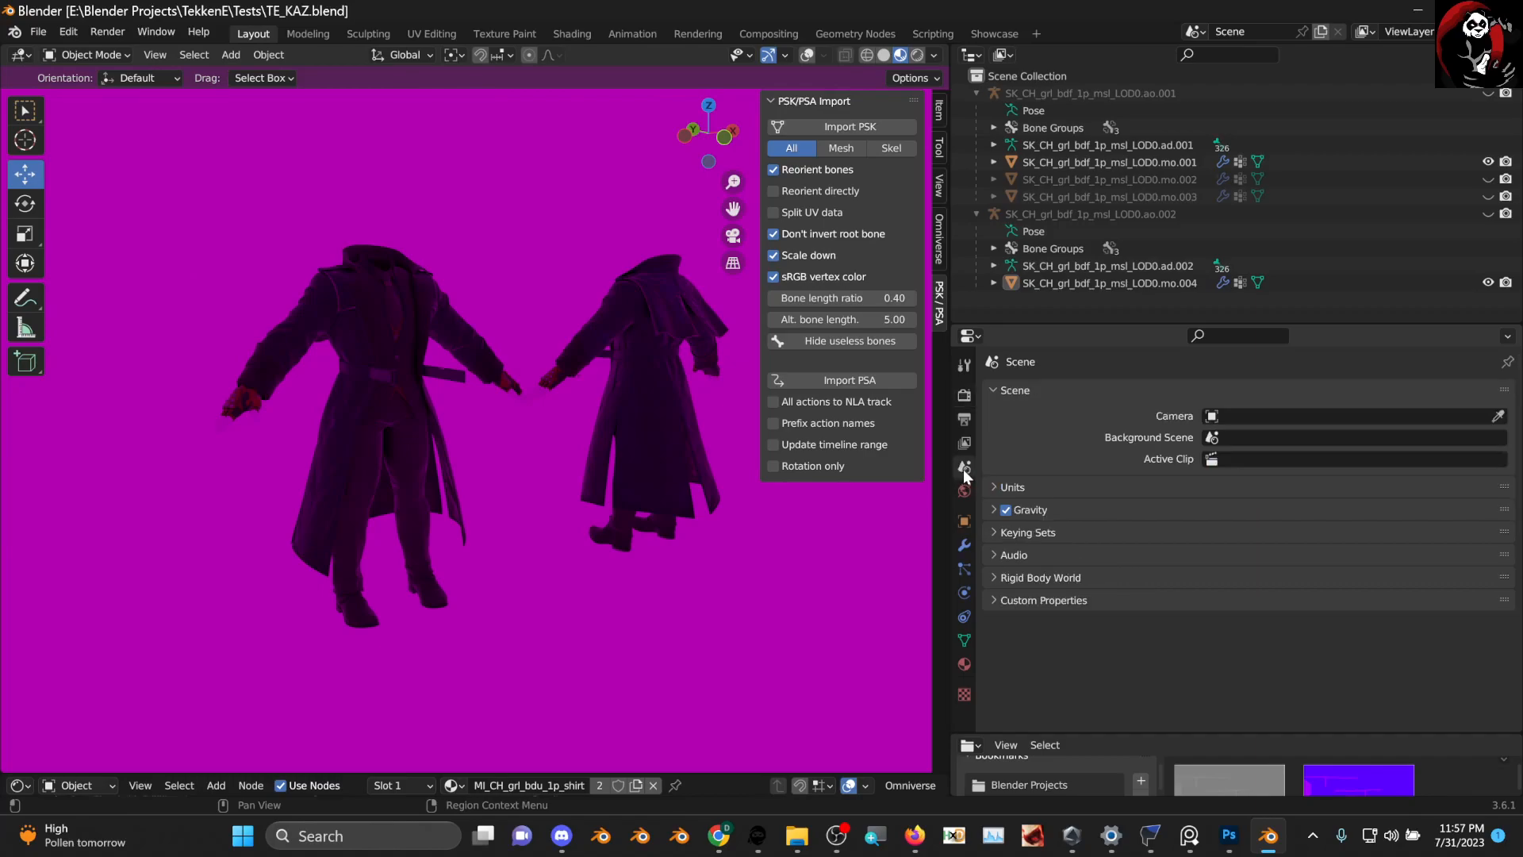
{"action": "left_click", "coordinate": [965, 492]}
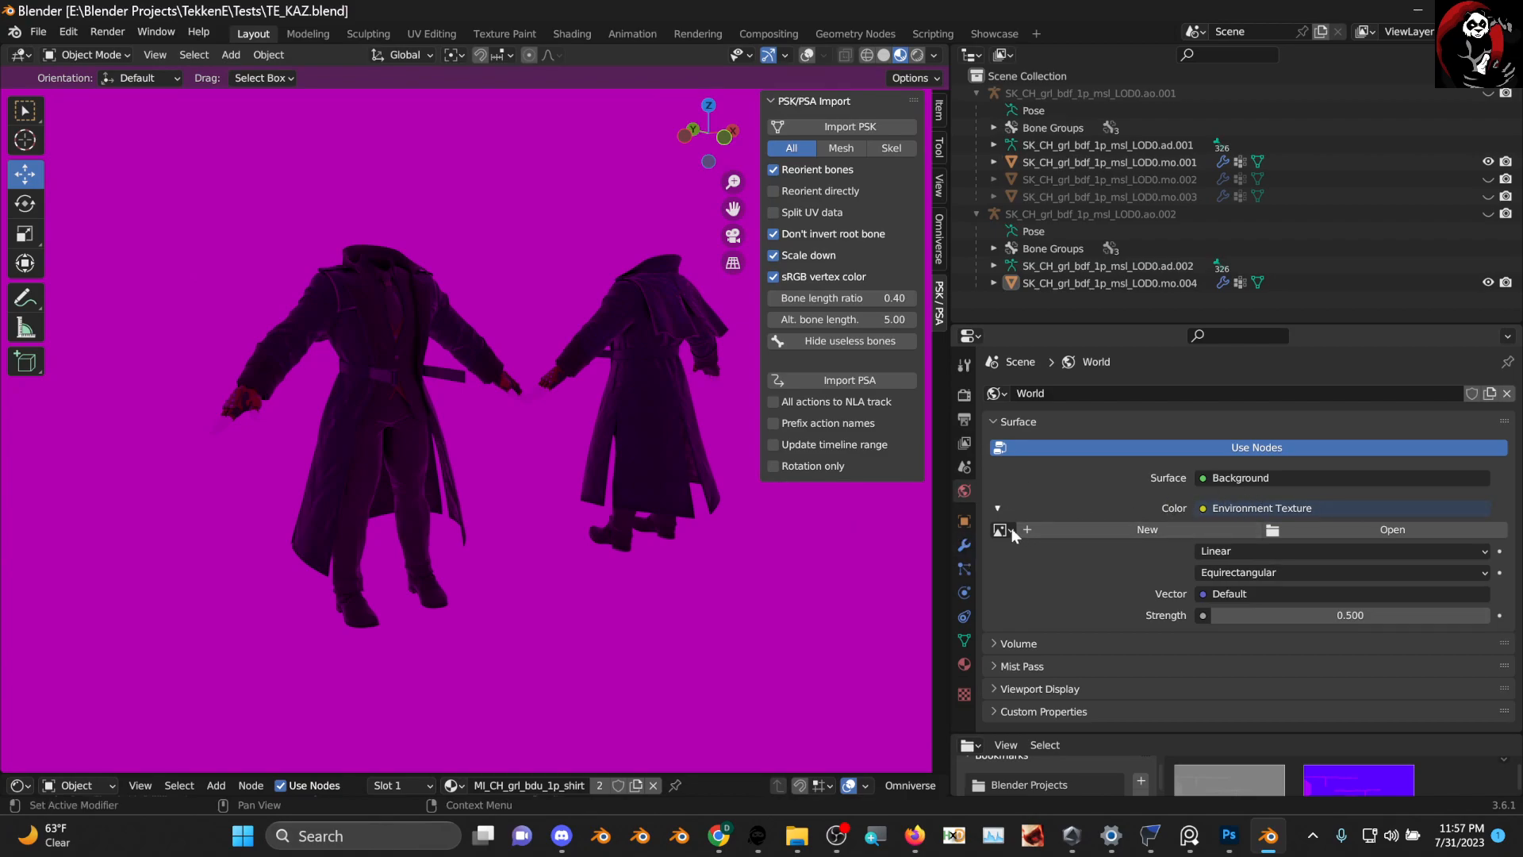
{"action": "left_click", "coordinate": [964, 467]}
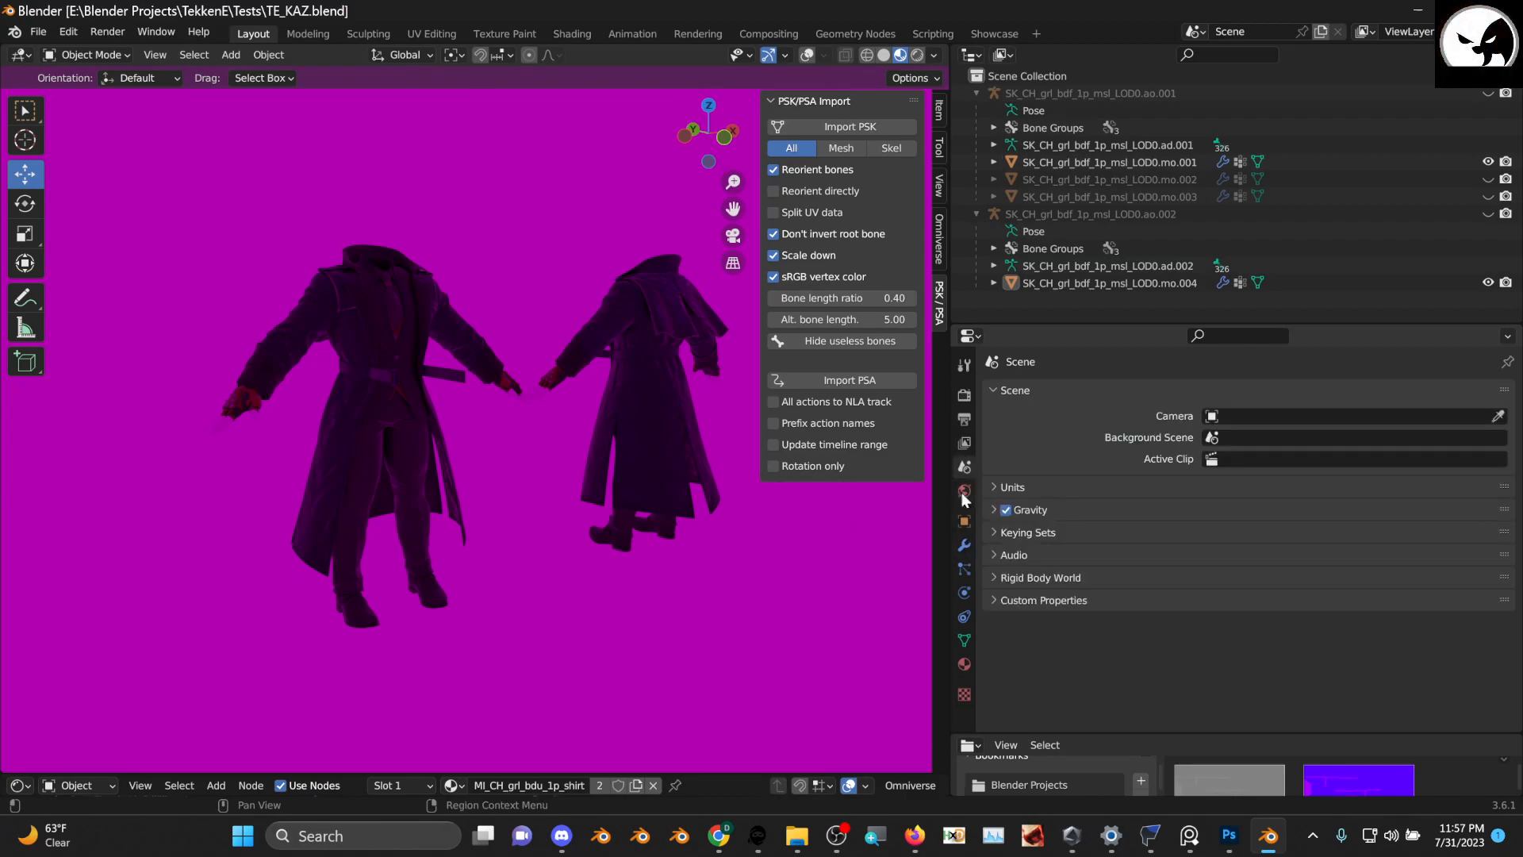
{"action": "left_click", "coordinate": [965, 491]}
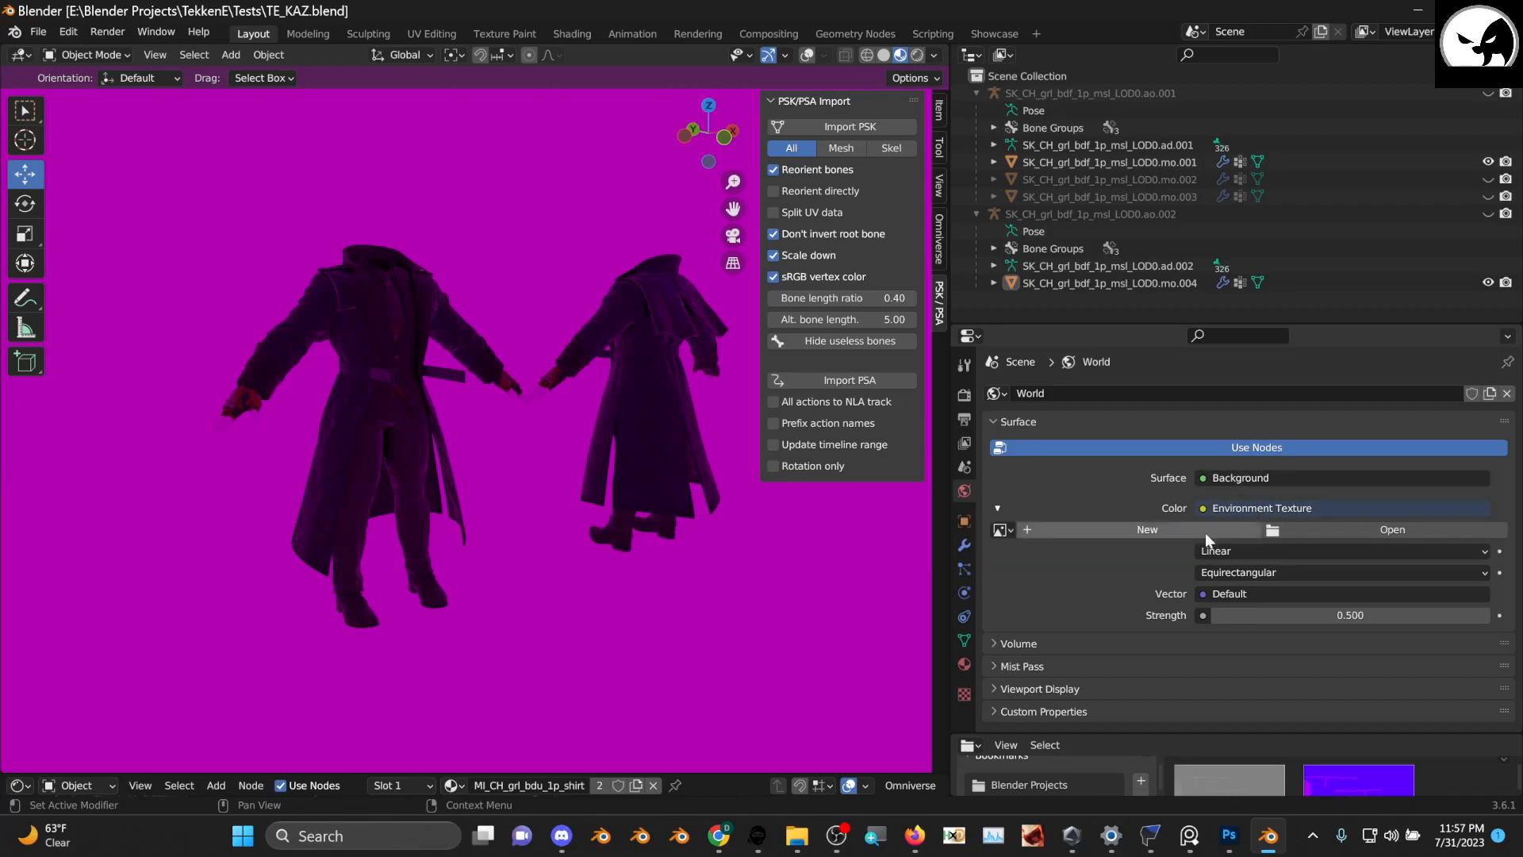
{"action": "left_click", "coordinate": [1226, 477]}
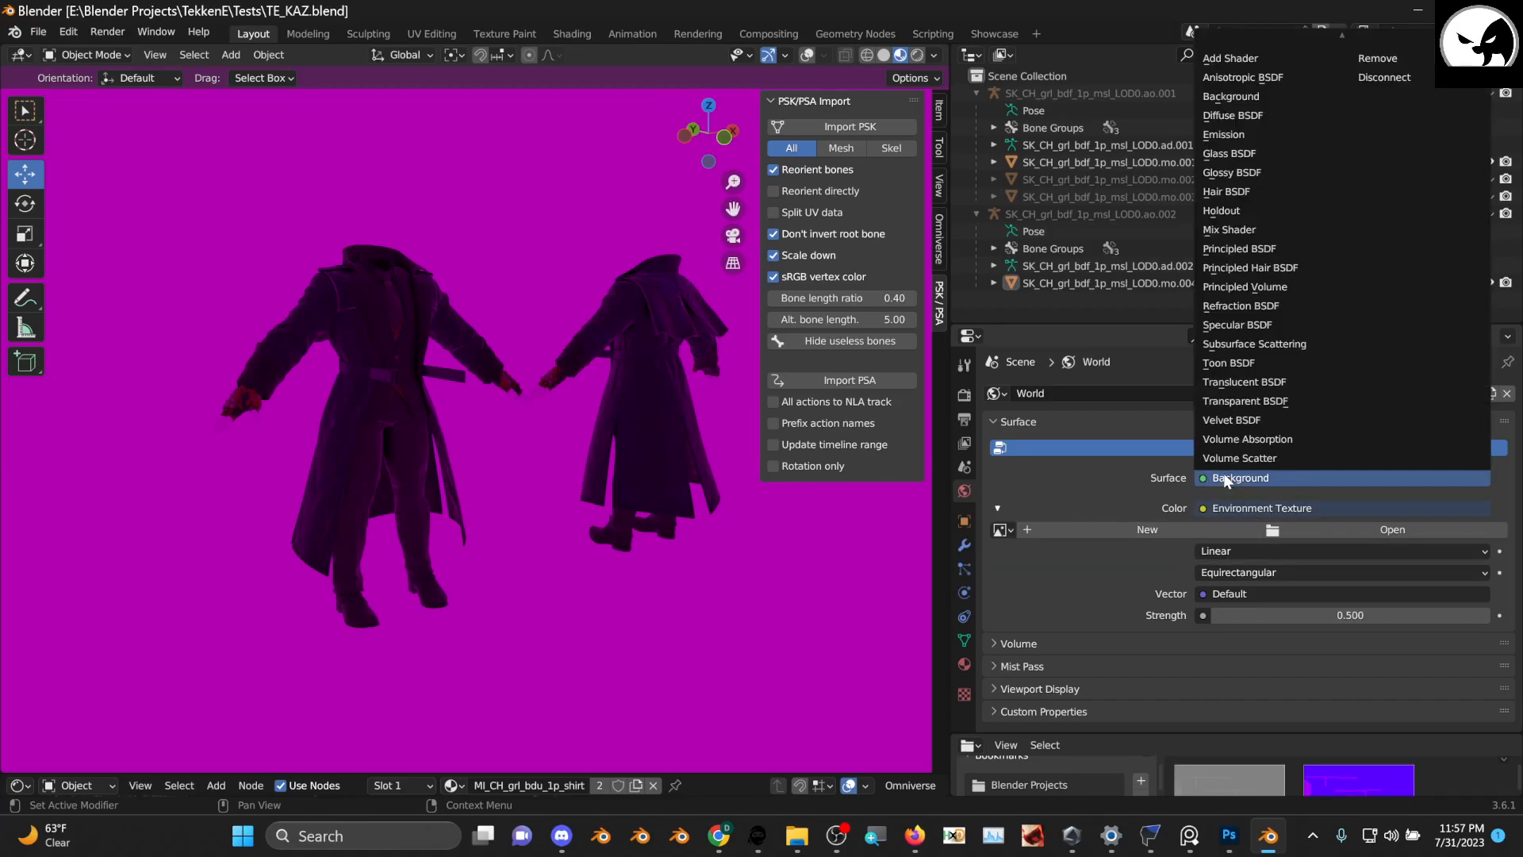
{"action": "left_click", "coordinate": [1266, 477]}
{"action": "left_click", "coordinate": [1236, 506]}
{"action": "scroll", "coordinate": [1373, 148], "scroll_direction": "up", "scroll_amount": 4}
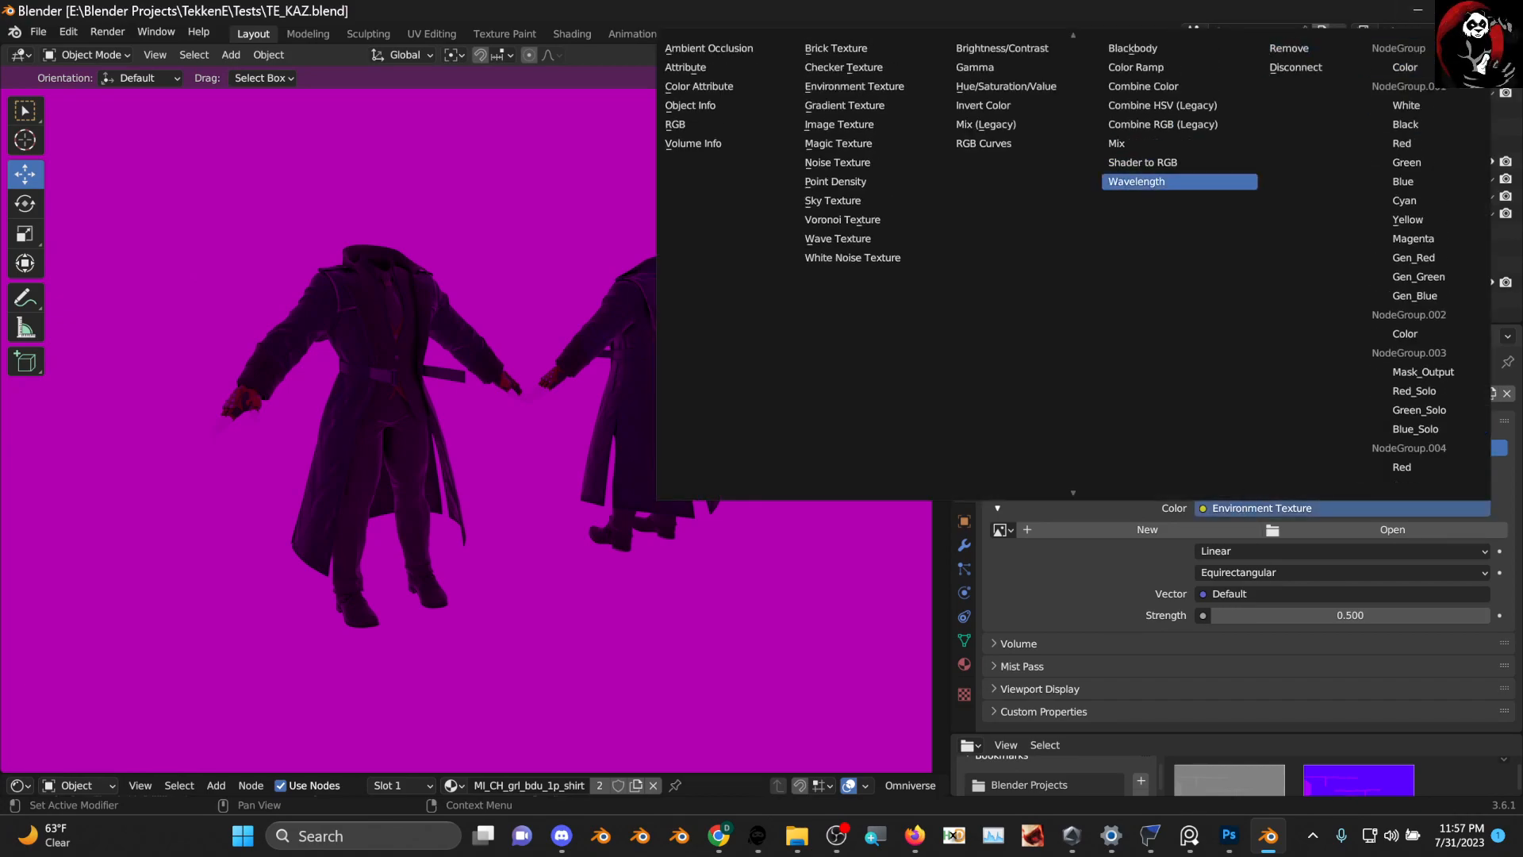
{"action": "left_click", "coordinate": [1327, 54]}
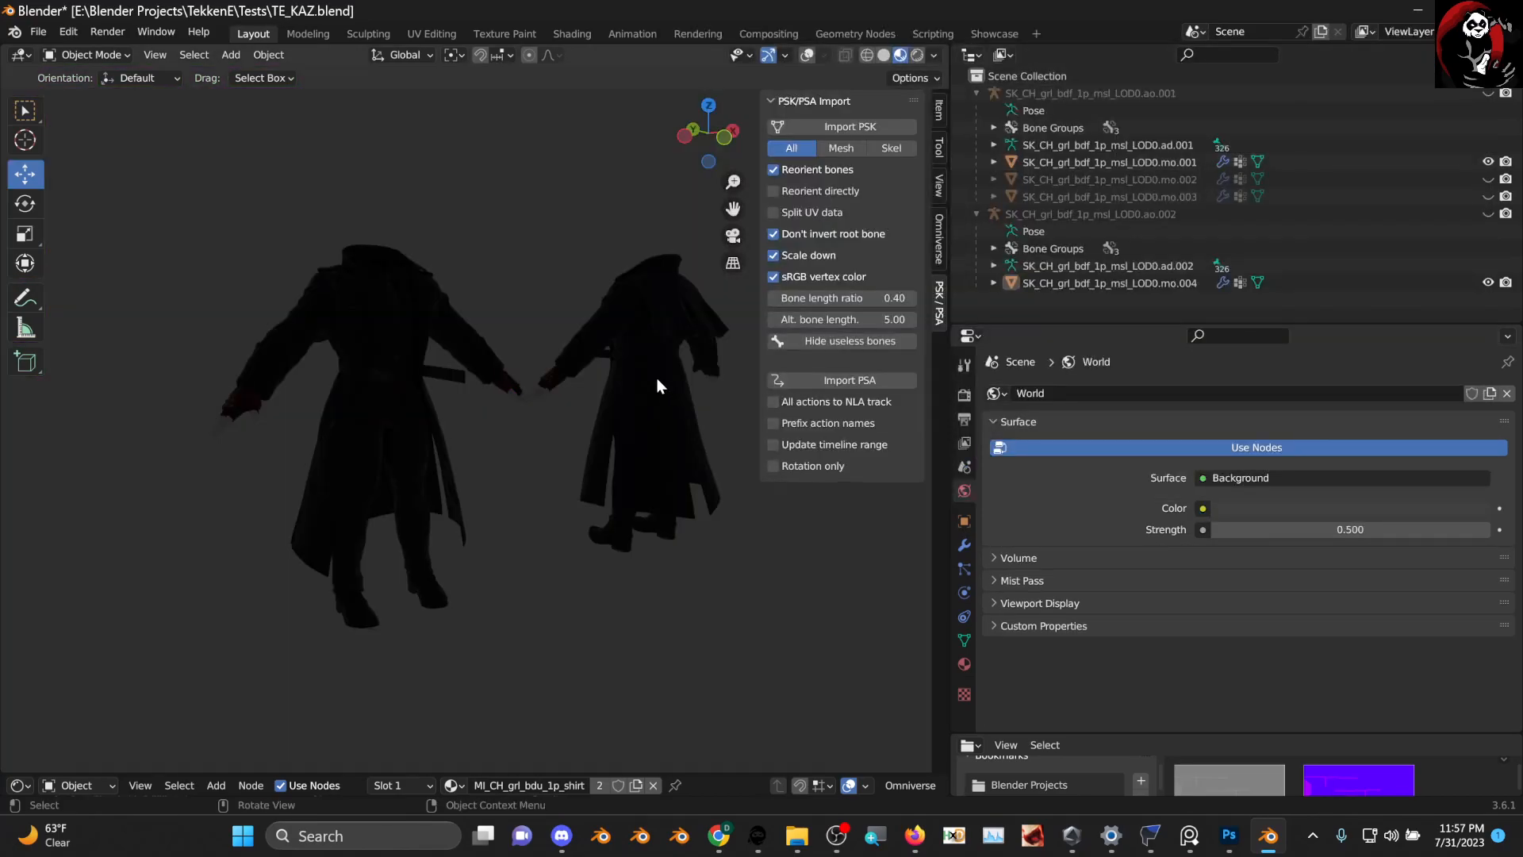
Turn off Scene World lighting in the viewport shading so the outfits use the studio HDRI
{"action": "left_click", "coordinate": [936, 57]}
{"action": "left_click", "coordinate": [923, 207]}
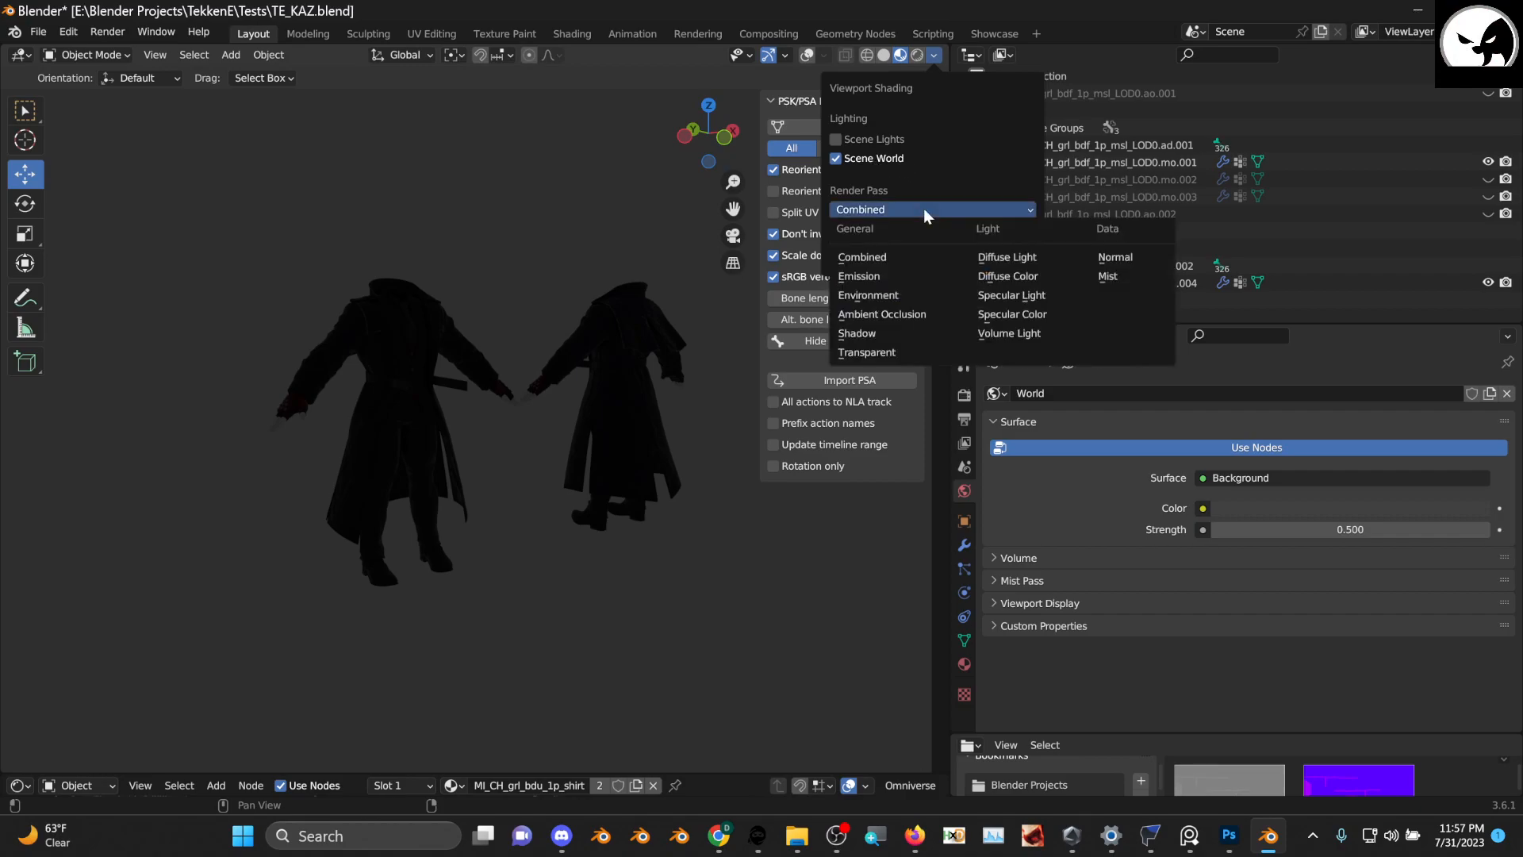
{"action": "left_click", "coordinate": [837, 159]}
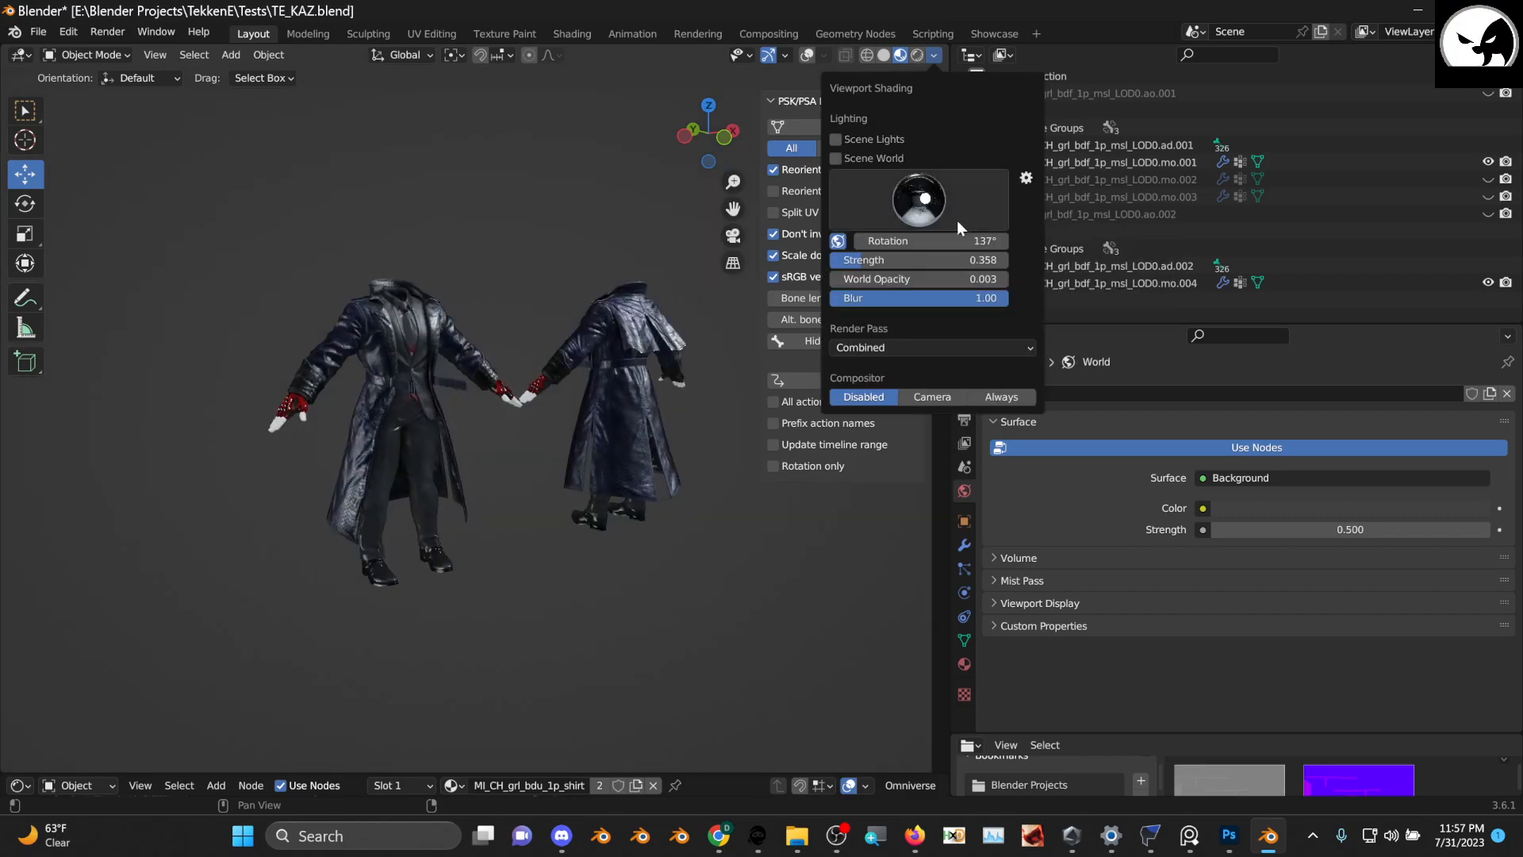
Examine the outfits' materials under the studio lighting up close and from a different angle
{"action": "scroll", "coordinate": [567, 314], "scroll_direction": "up", "scroll_amount": 3}
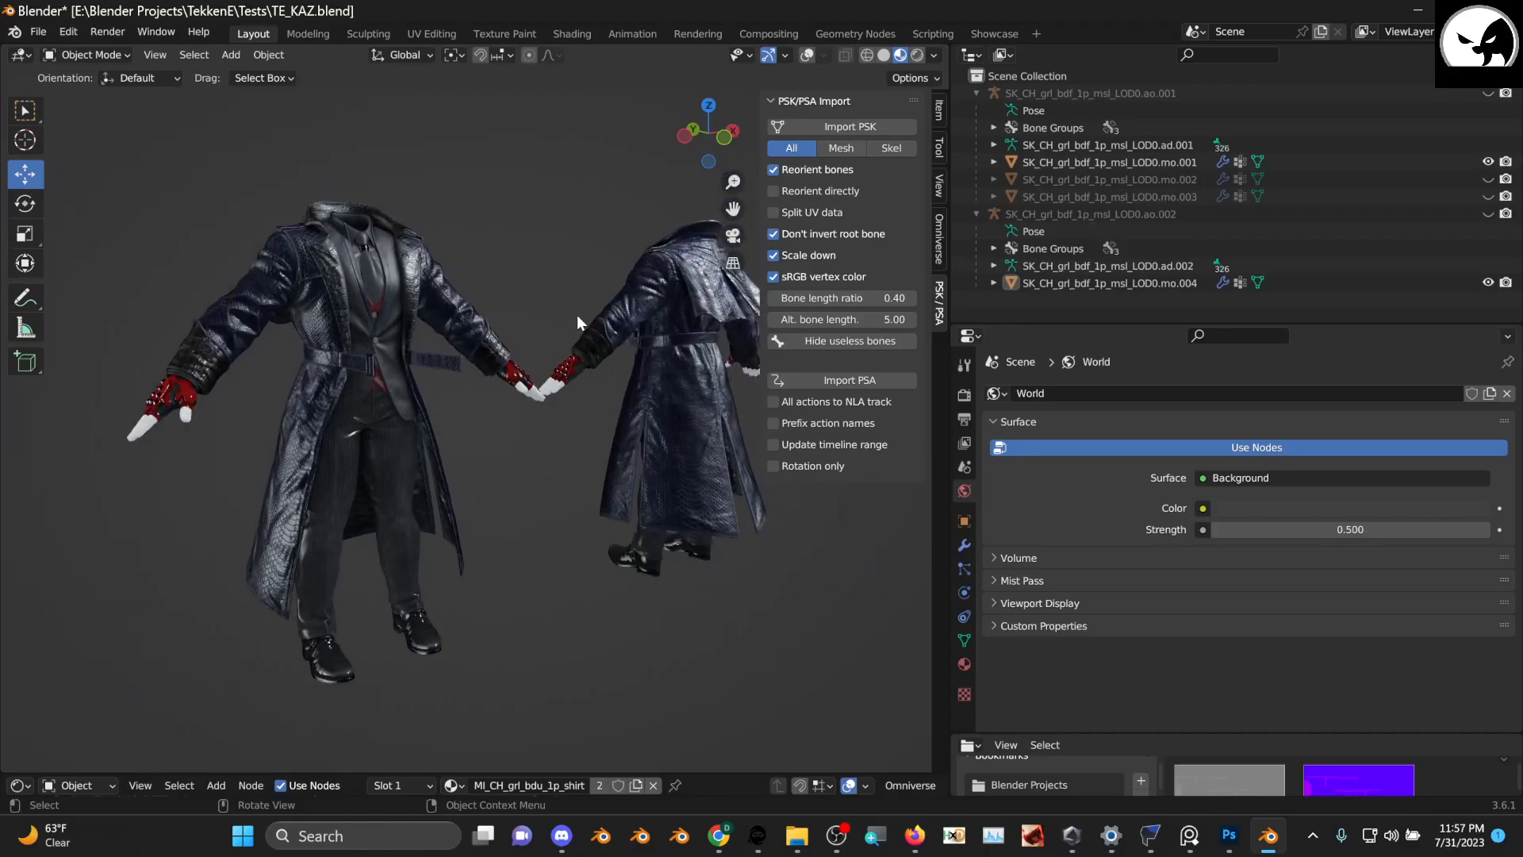
{"action": "scroll", "coordinate": [453, 342], "scroll_direction": "down", "scroll_amount": 2}
{"action": "scroll", "coordinate": [508, 341], "scroll_direction": "up", "scroll_amount": 3}
{"action": "middle_click_drag", "start_coordinate": [516, 341], "coordinate": [450, 387]}
{"action": "scroll", "coordinate": [428, 331], "scroll_direction": "up", "scroll_amount": 3}
{"action": "scroll", "coordinate": [430, 330], "scroll_direction": "down", "scroll_amount": 1}
{"action": "scroll", "coordinate": [430, 330], "scroll_direction": "down", "scroll_amount": 3}
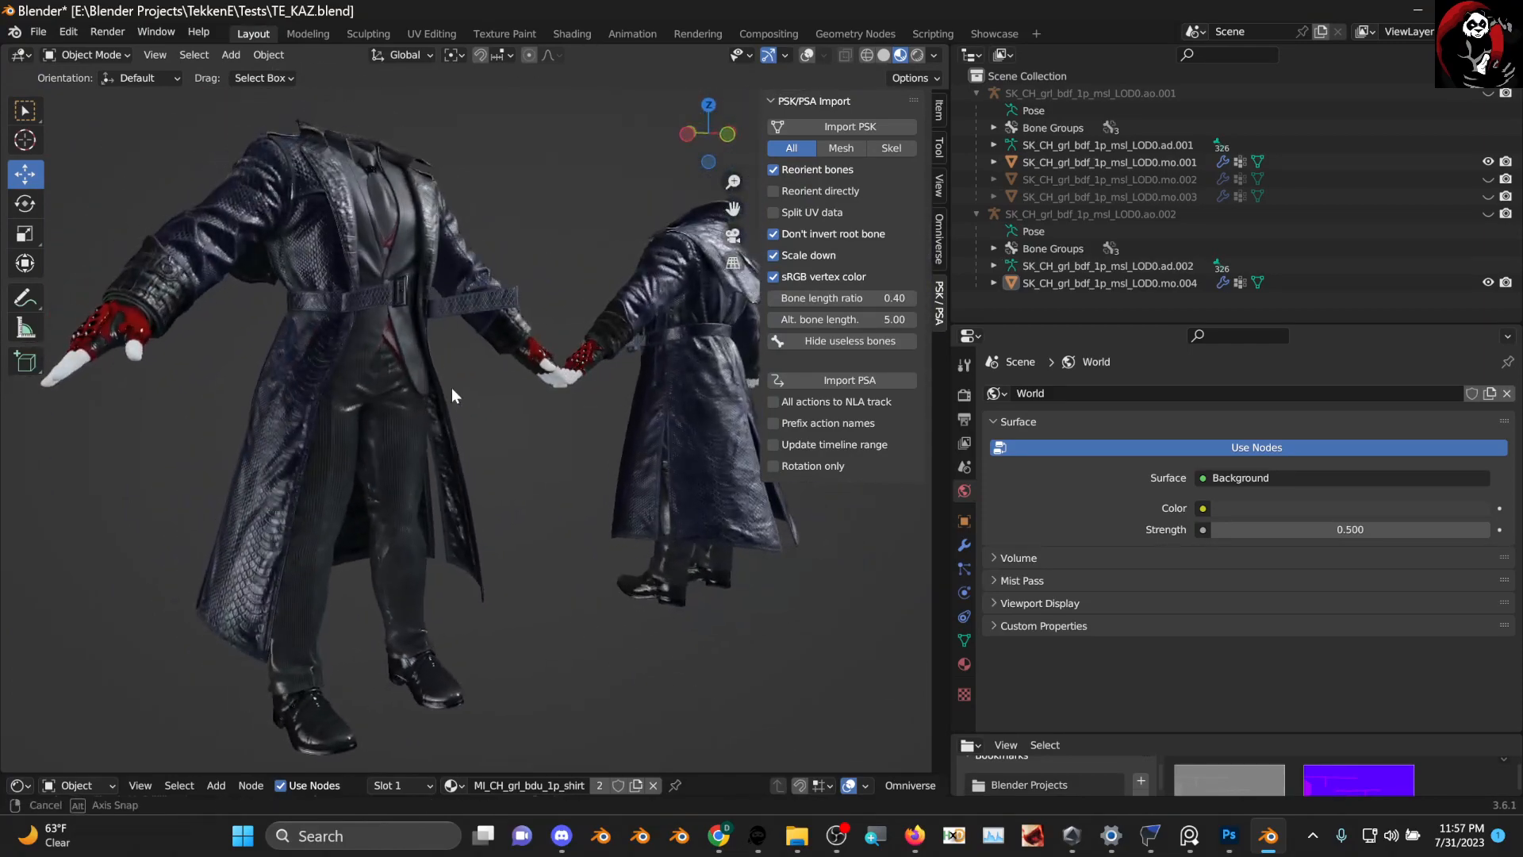
Enlarge the shader editor and examine the MI_CH_grl_bdu_1p_shirt material's mask node group with its RGB inputs
{"action": "left_click_drag", "start_coordinate": [558, 774], "coordinate": [555, 405]}
{"action": "middle_click_drag", "start_coordinate": [310, 664], "coordinate": [507, 542]}
{"action": "scroll", "coordinate": [373, 579], "scroll_direction": "down", "scroll_amount": 3}
{"action": "middle_click_drag", "start_coordinate": [265, 584], "coordinate": [456, 666]}
{"action": "scroll", "coordinate": [439, 588], "scroll_direction": "up", "scroll_amount": 7}
{"action": "scroll", "coordinate": [436, 601], "scroll_direction": "up", "scroll_amount": 4}
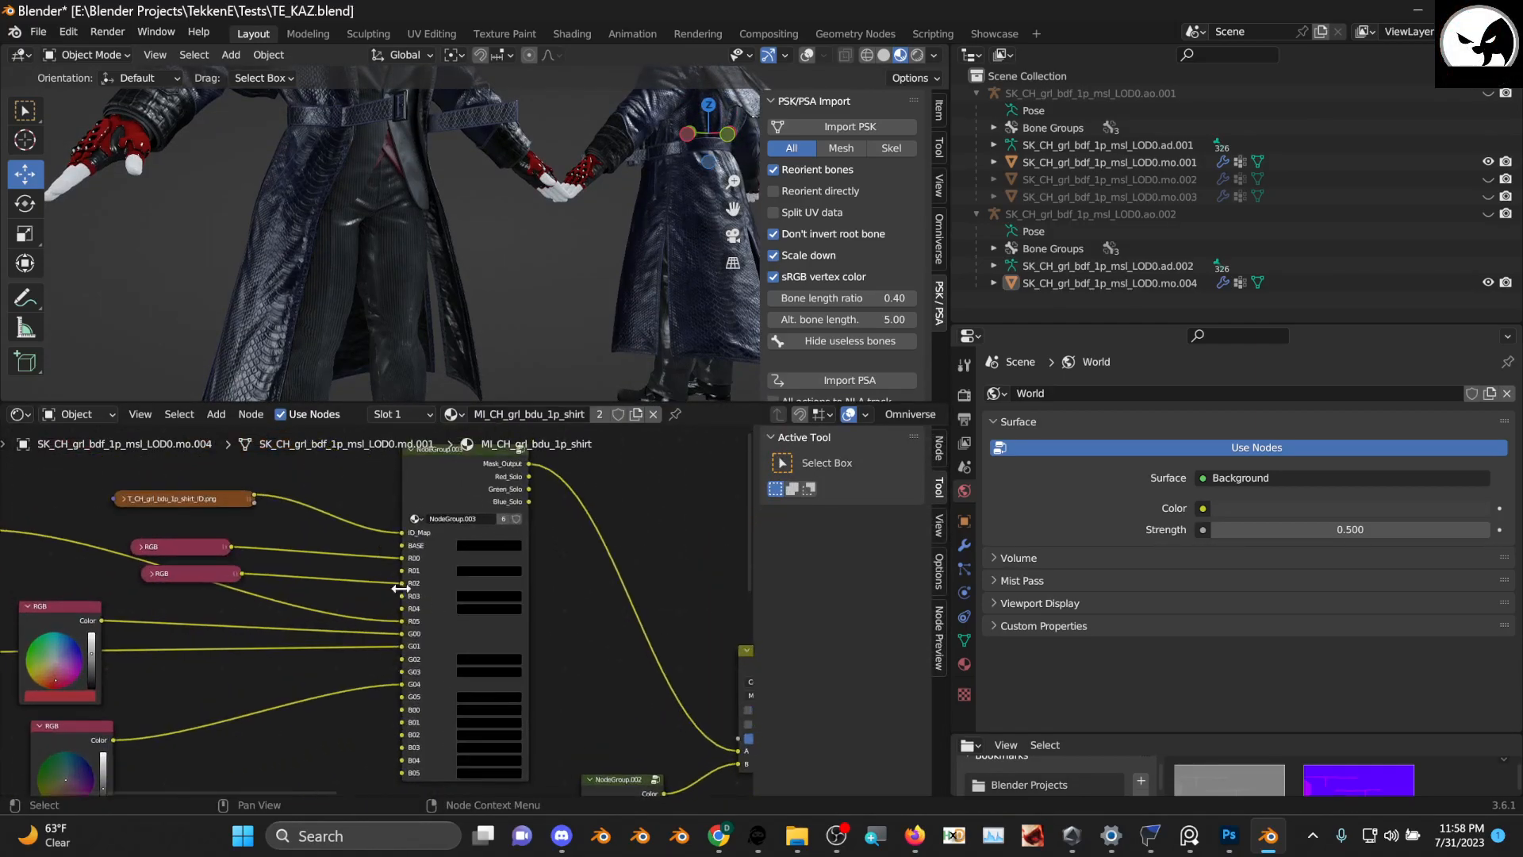
{"action": "scroll", "coordinate": [421, 555], "scroll_direction": "down", "scroll_amount": 2}
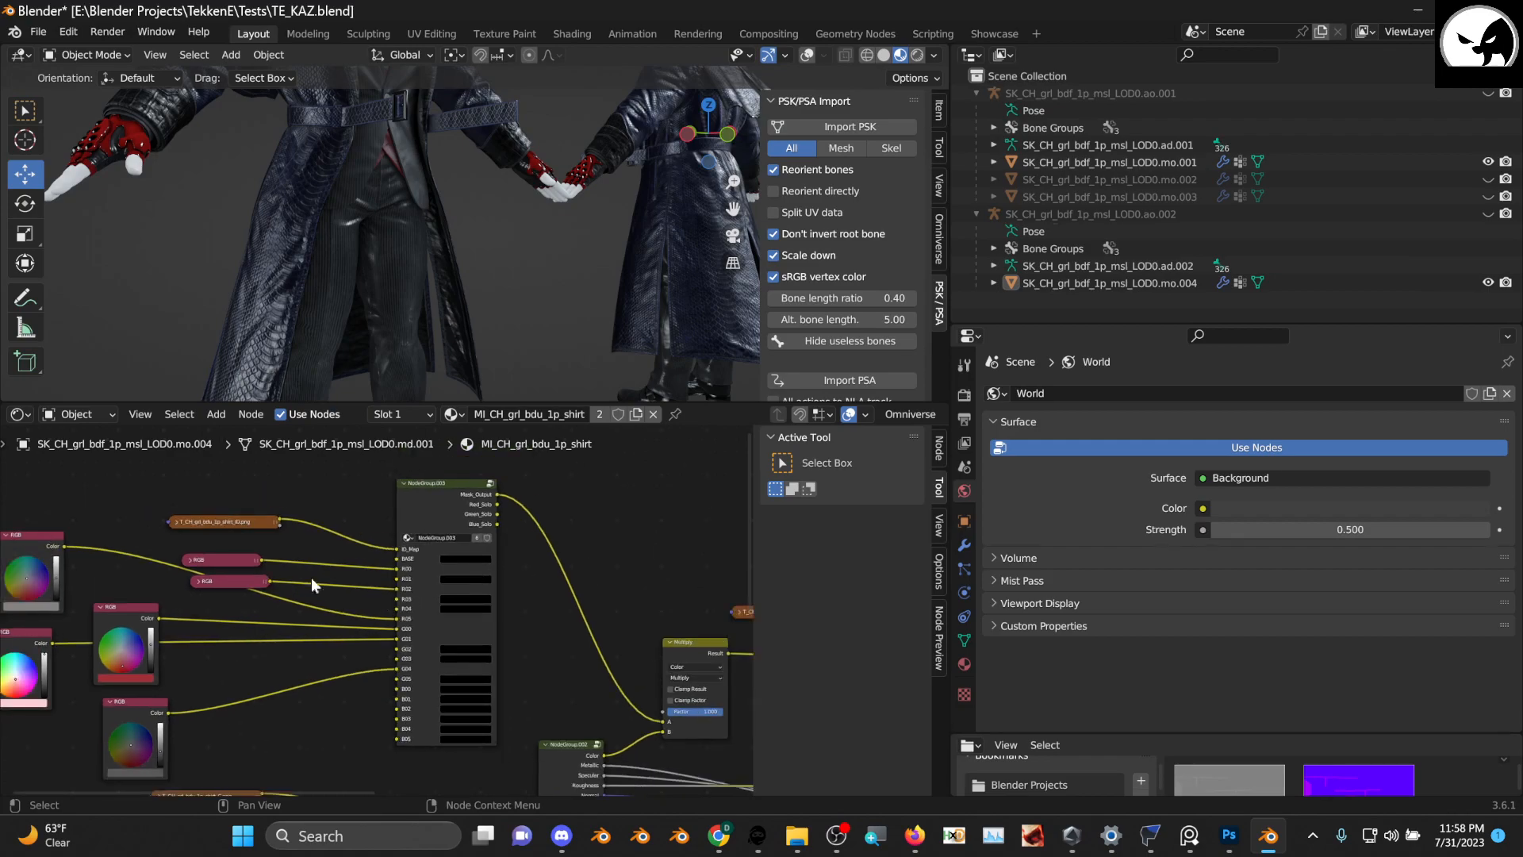
{"action": "scroll", "coordinate": [451, 638], "scroll_direction": "down", "scroll_amount": 3}
{"action": "middle_click_drag", "start_coordinate": [476, 640], "coordinate": [315, 622]}
{"action": "middle_click_drag", "start_coordinate": [442, 614], "coordinate": [557, 593]}
{"action": "scroll", "coordinate": [281, 593], "scroll_direction": "down", "scroll_amount": 2}
{"action": "scroll", "coordinate": [556, 593], "scroll_direction": "up", "scroll_amount": 5}
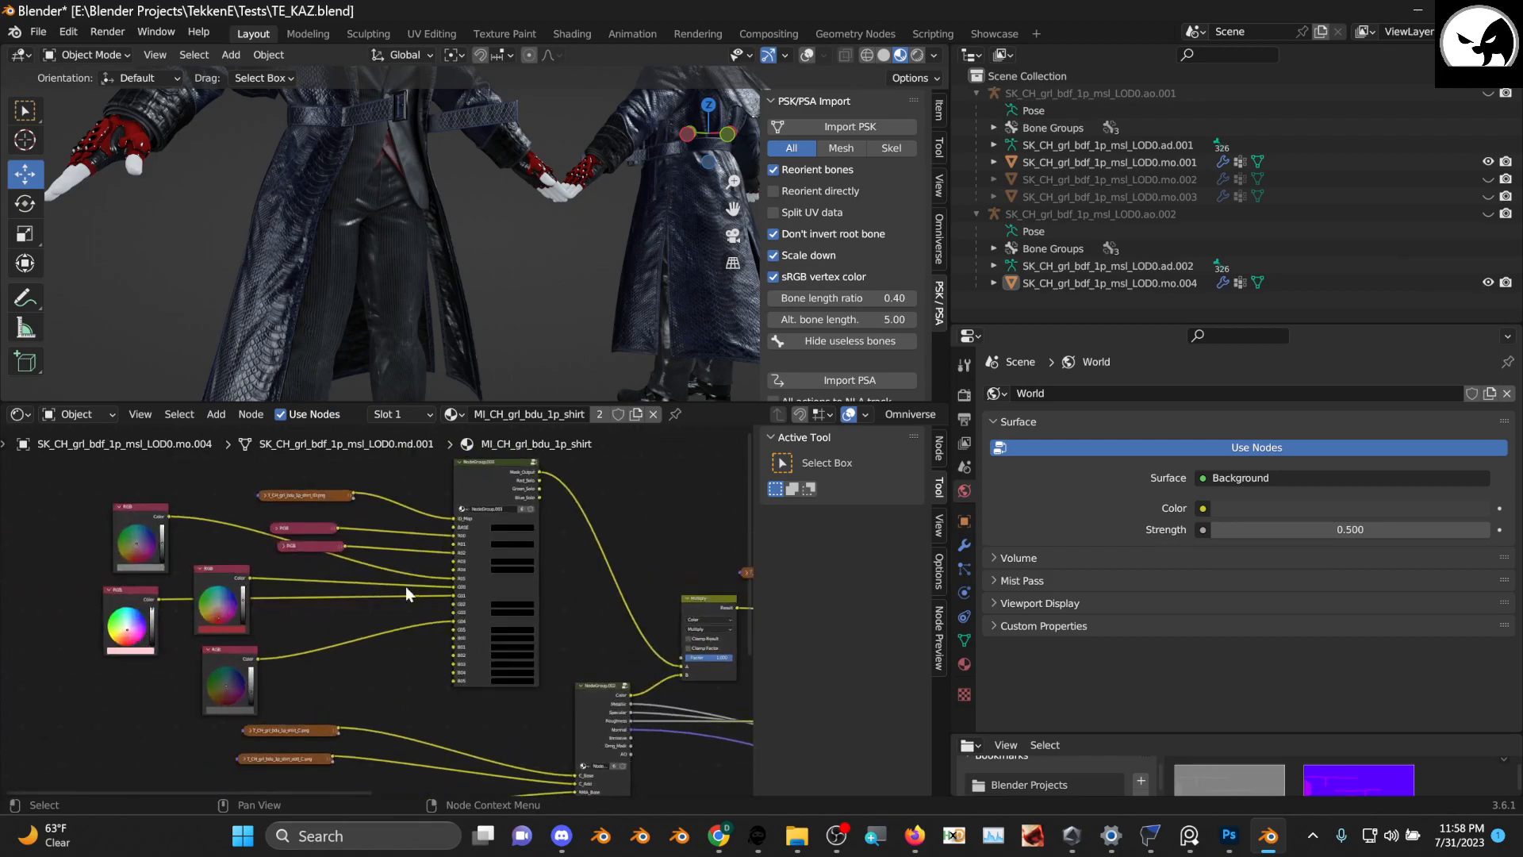
{"action": "middle_click_drag", "start_coordinate": [360, 674], "coordinate": [359, 674]}
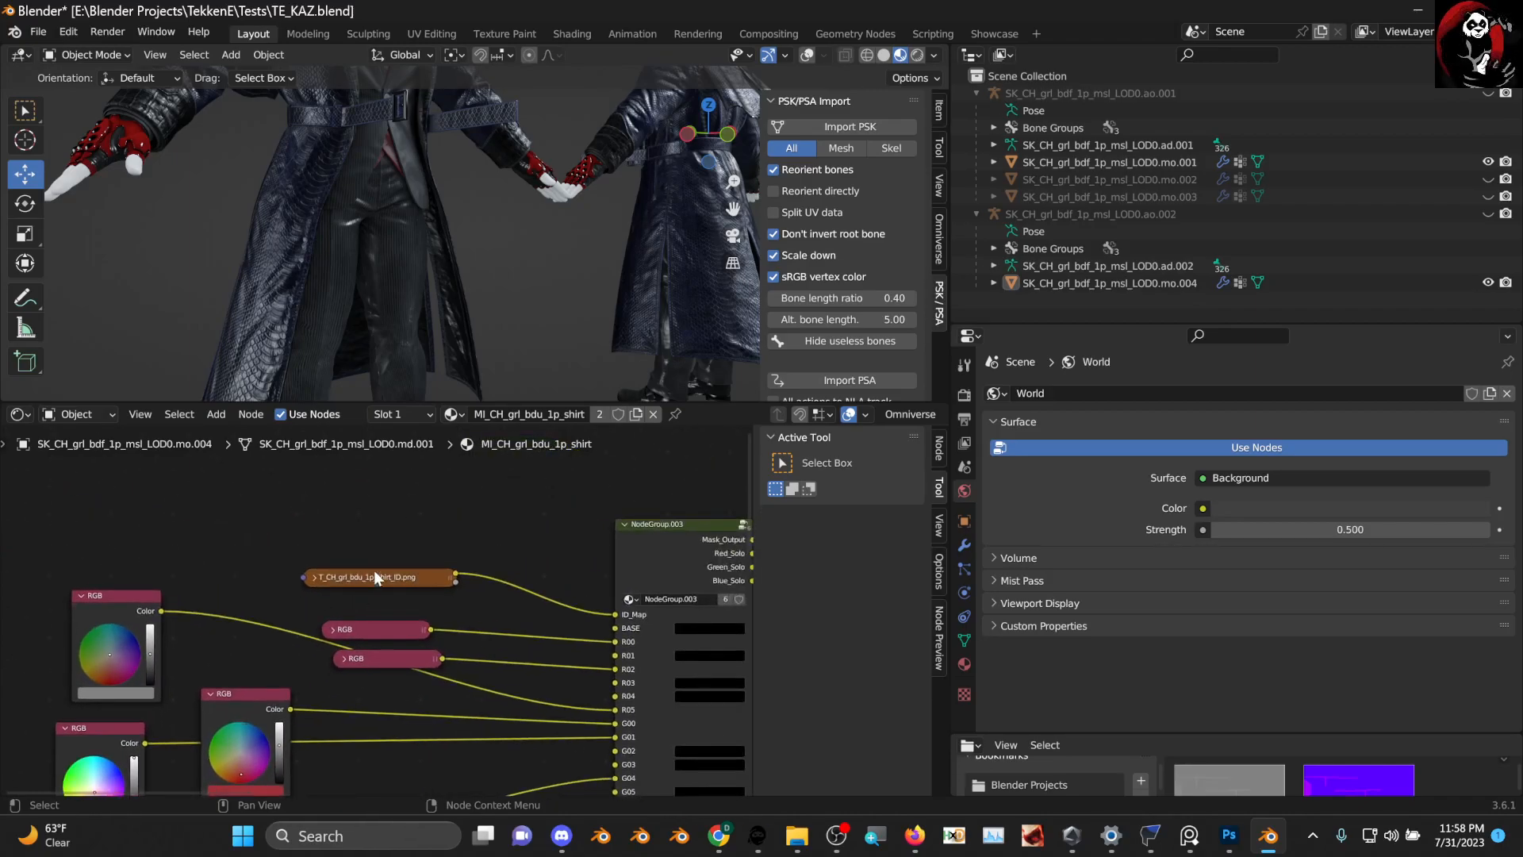
Rearrange the shirt's ID map texture node and the two collapsed RGB nodes, expanding the RGB nodes to show their colours
{"action": "left_click_drag", "start_coordinate": [374, 575], "coordinate": [403, 515]}
{"action": "left_click_drag", "start_coordinate": [372, 626], "coordinate": [394, 548]}
{"action": "left_click", "coordinate": [353, 555]}
{"action": "left_click", "coordinate": [344, 659]}
{"action": "left_click_drag", "start_coordinate": [349, 659], "coordinate": [97, 466]}
Tint the shirt material's dark grey RGB node that feeds the mask group's G04 input to a dark olive
{"action": "scroll", "coordinate": [301, 611], "scroll_direction": "down", "scroll_amount": 2}
{"action": "middle_click_drag", "start_coordinate": [301, 617], "coordinate": [457, 532]}
{"action": "scroll", "coordinate": [414, 644], "scroll_direction": "up", "scroll_amount": 2}
{"action": "middle_click_drag", "start_coordinate": [414, 644], "coordinate": [346, 533]}
{"action": "scroll", "coordinate": [370, 635], "scroll_direction": "up", "scroll_amount": 2}
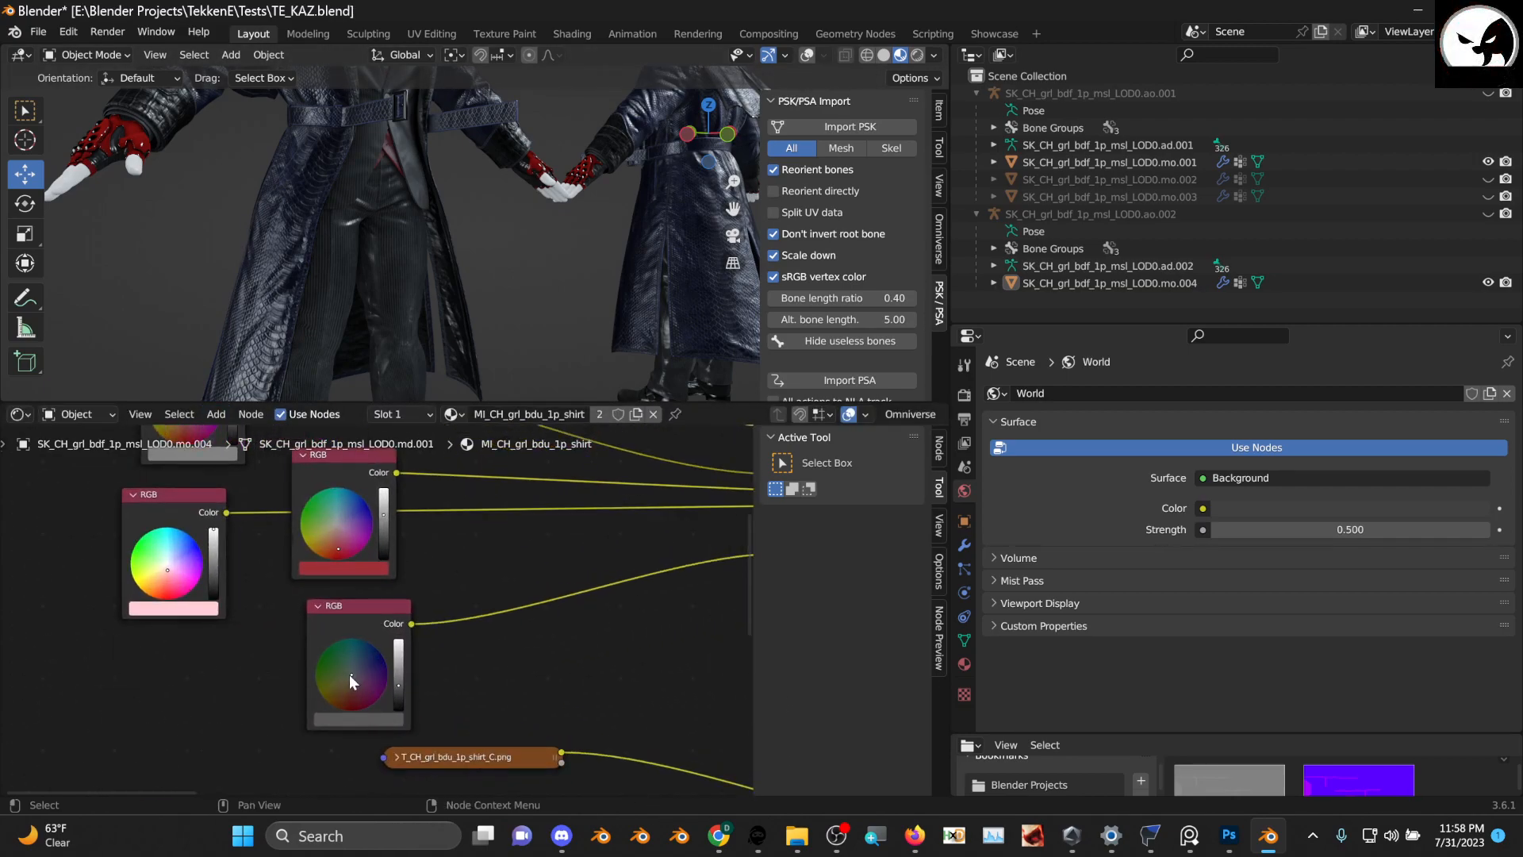
{"action": "left_click_drag", "start_coordinate": [338, 666], "coordinate": [335, 661]}
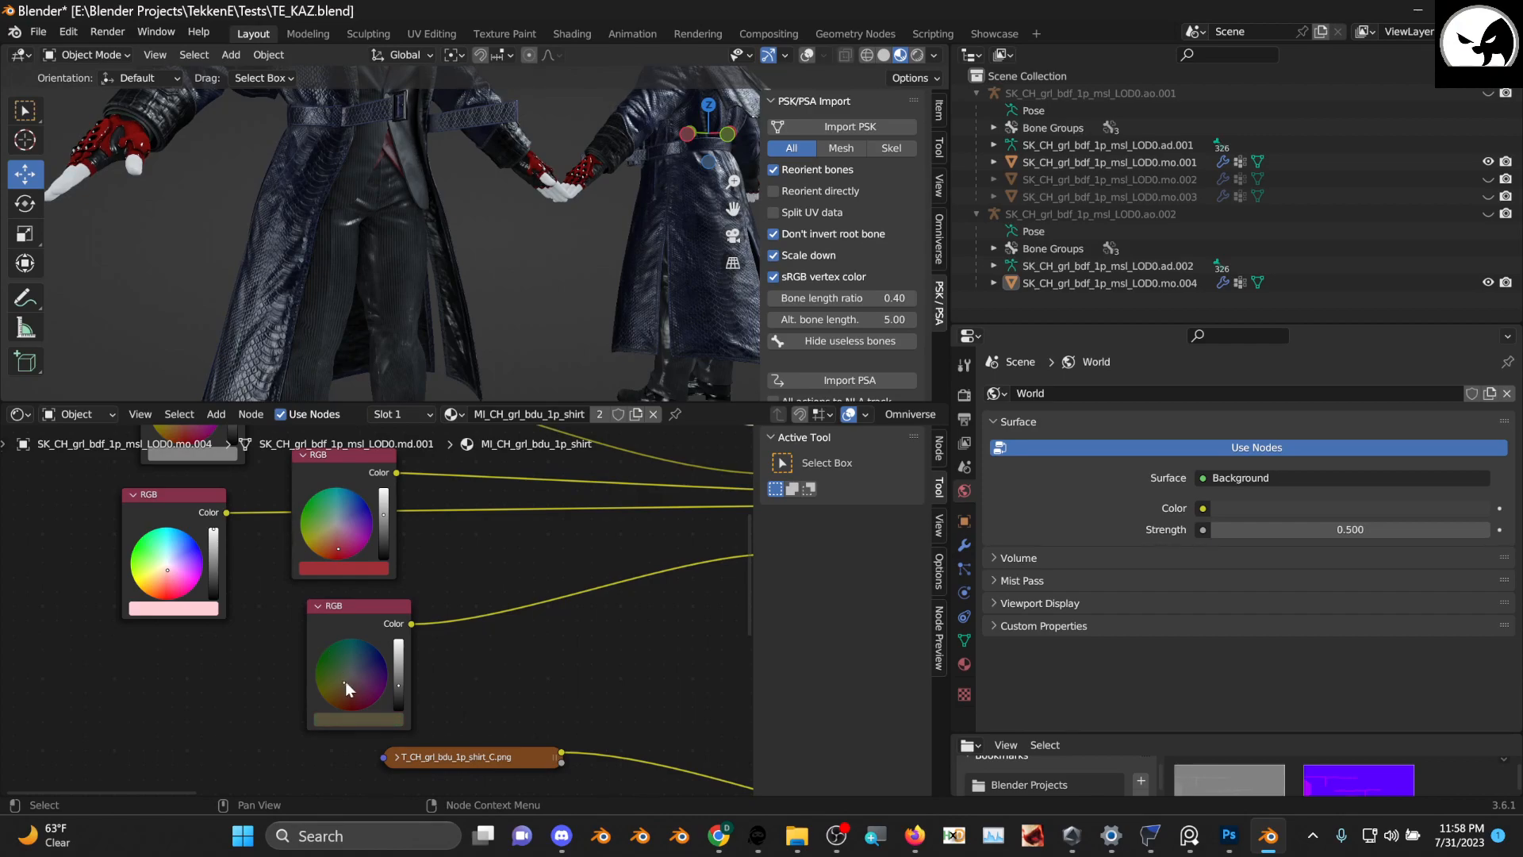
{"action": "middle_click_drag", "start_coordinate": [573, 631], "coordinate": [340, 668]}
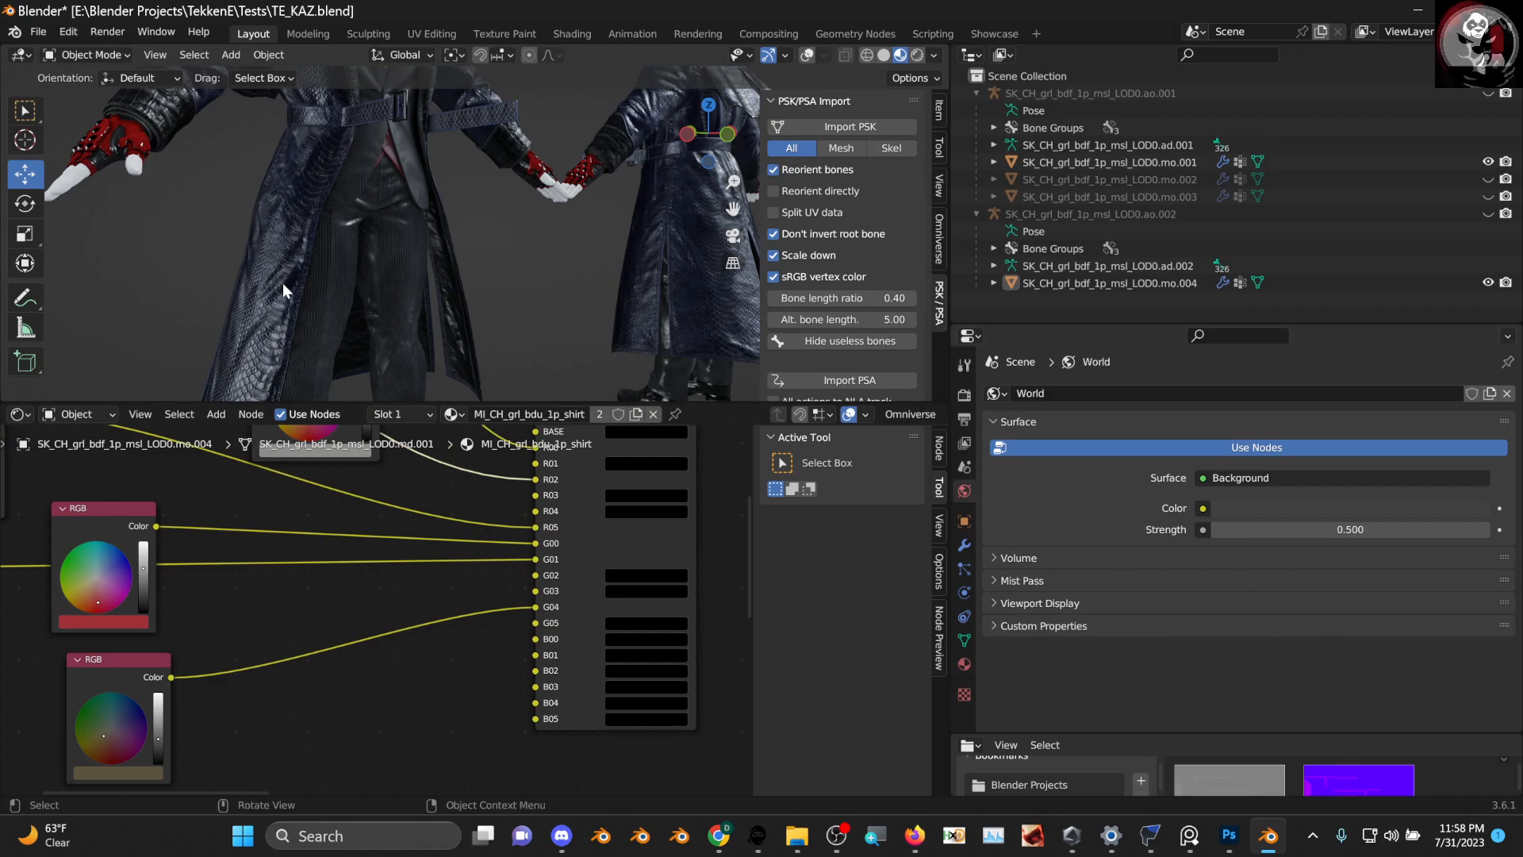
Select the mesh SK_CH_grl_bdf_1p_msl_LOD0.mo.001 and show its MI_CH_grl_bdu_1p_overcoat material in the shader editor
{"action": "left_click", "coordinate": [1111, 162]}
{"action": "left_click", "coordinate": [964, 664]}
{"action": "scroll", "coordinate": [1150, 448], "scroll_direction": "down", "scroll_amount": 3}
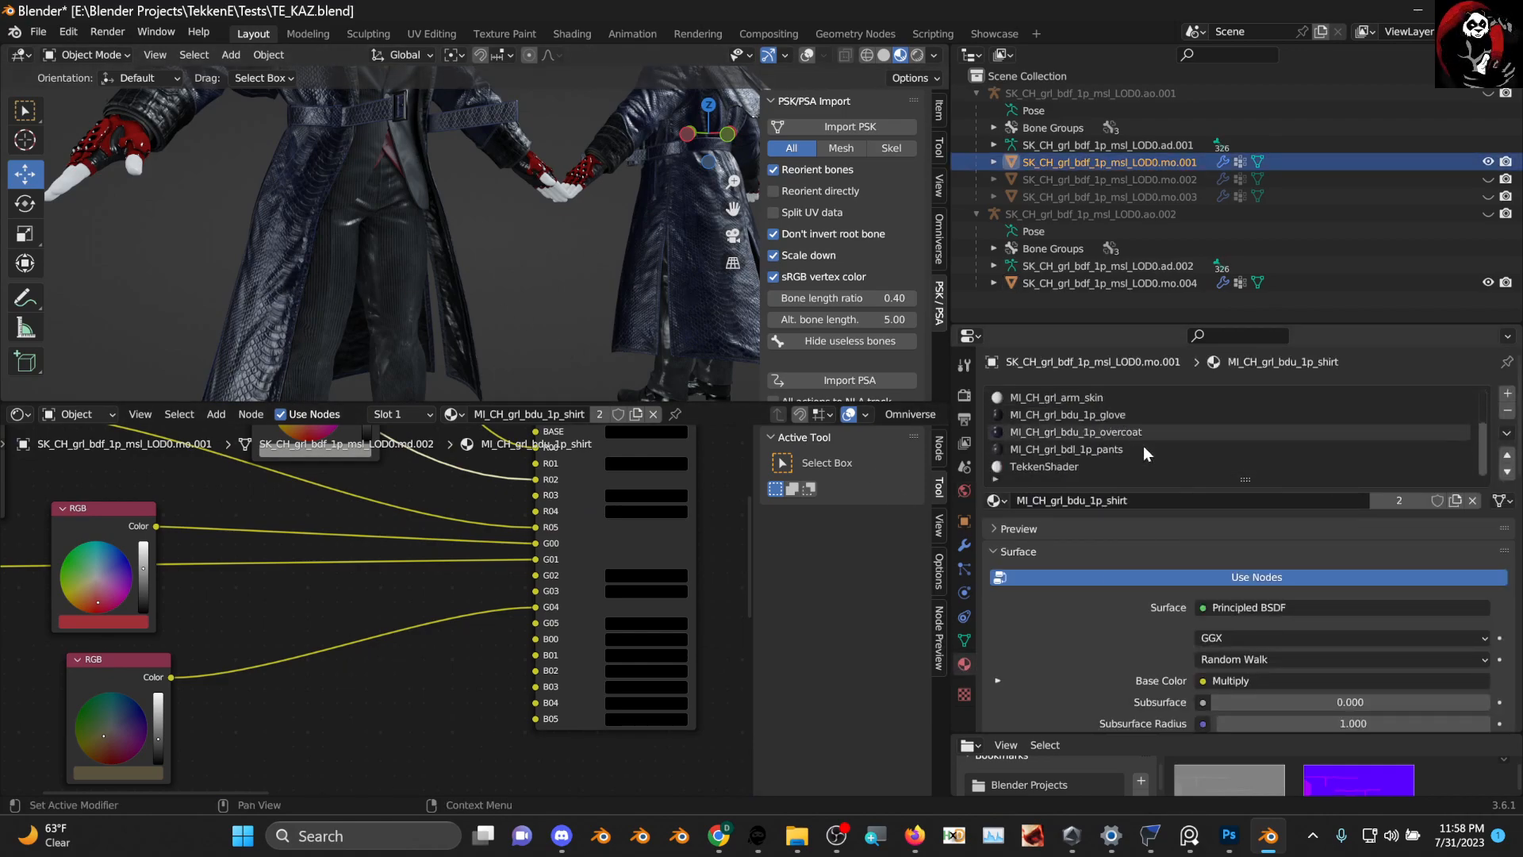
{"action": "left_click", "coordinate": [1092, 432]}
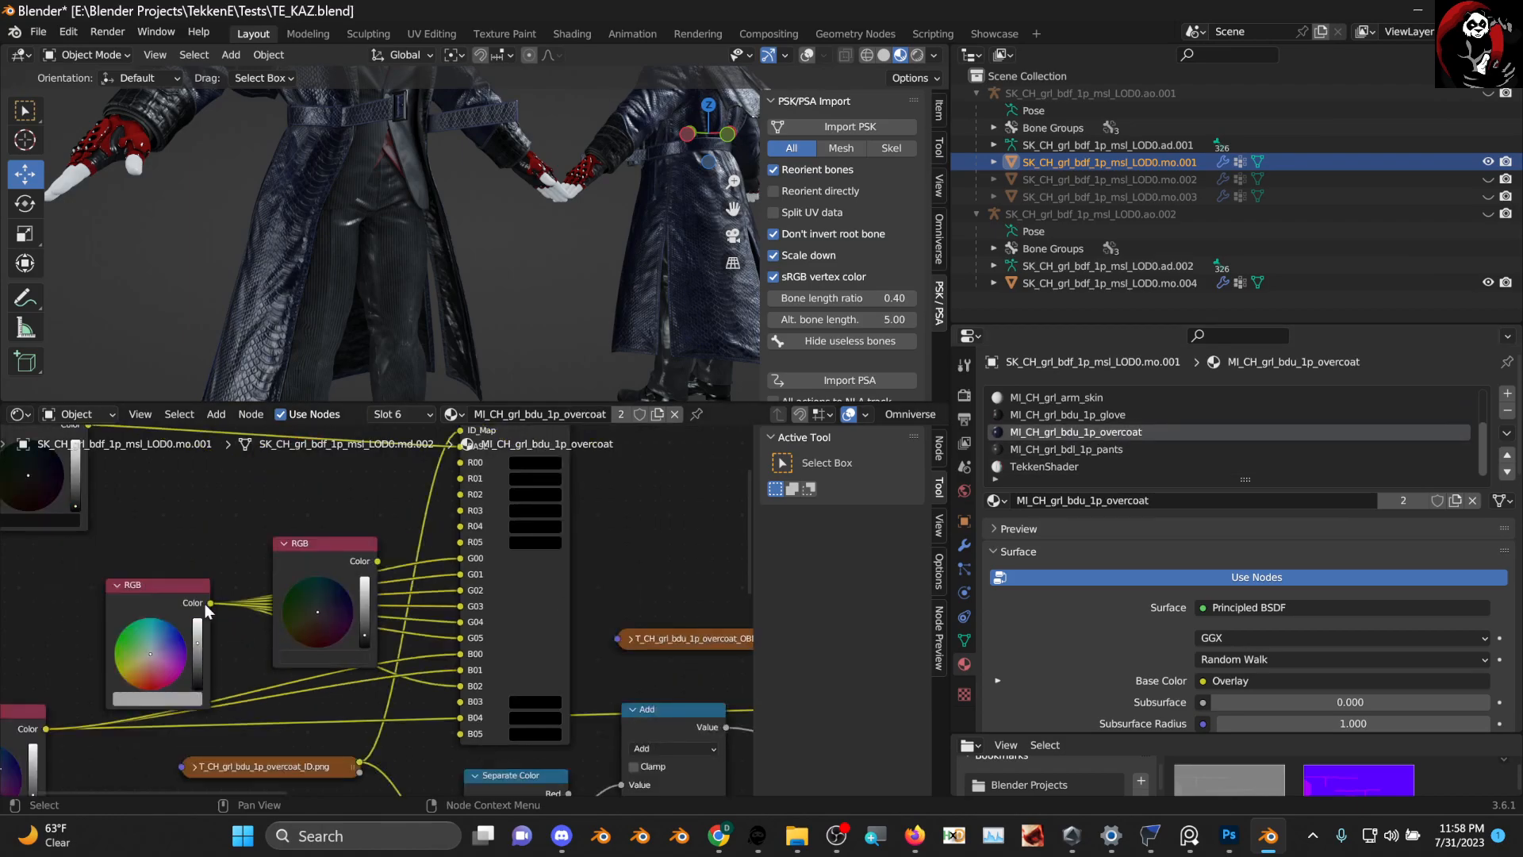
Brighten the overcoat's near-black RGB node that feeds the mask group's BASE input to light grey
{"action": "scroll", "coordinate": [207, 601], "scroll_direction": "down", "scroll_amount": 2}
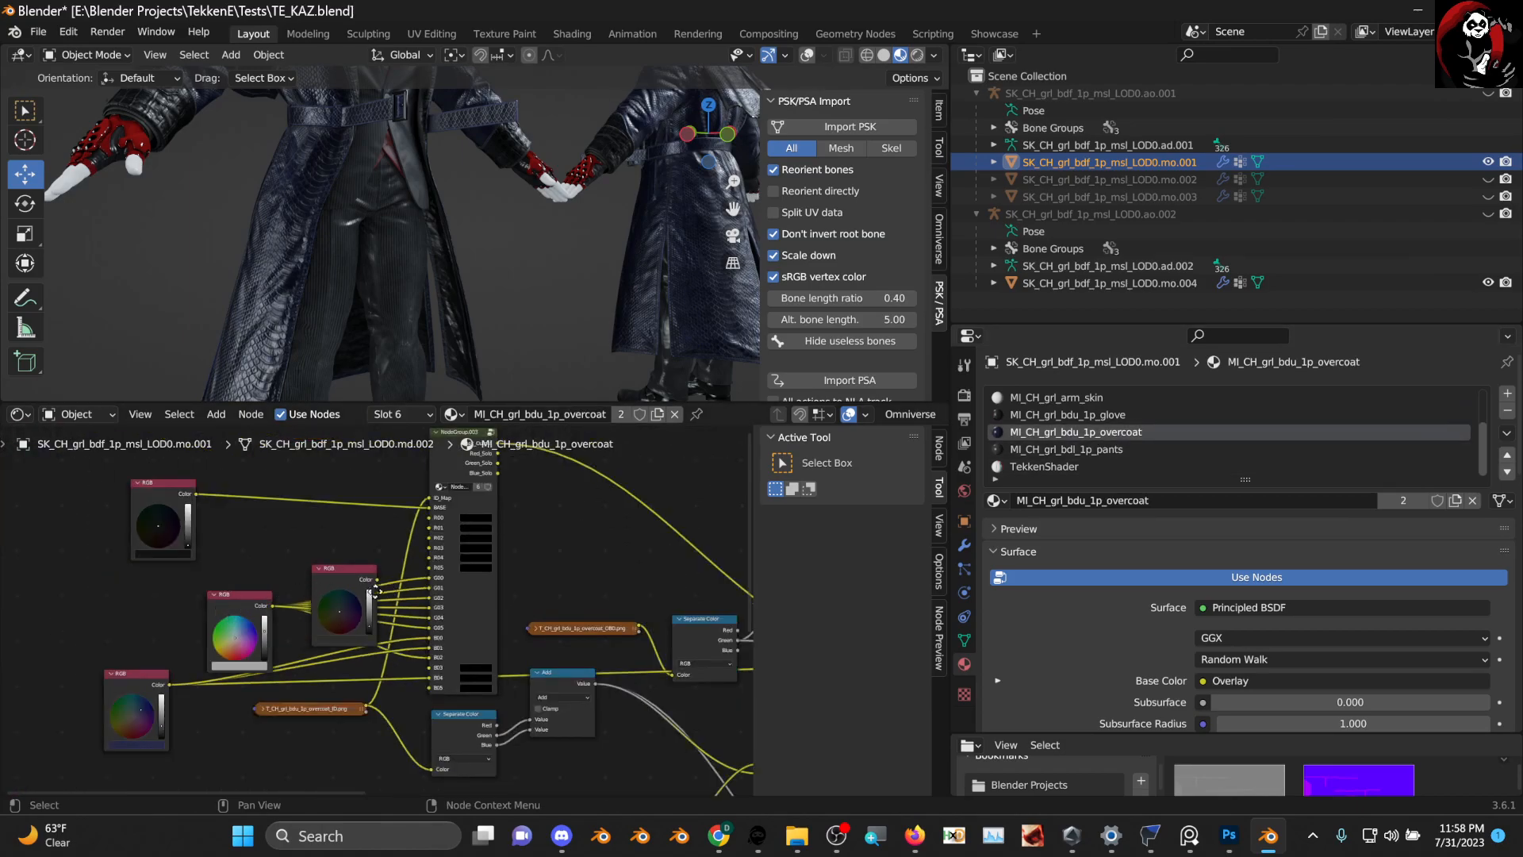
{"action": "middle_click_drag", "start_coordinate": [230, 605], "coordinate": [180, 588]}
{"action": "scroll", "coordinate": [178, 588], "scroll_direction": "up", "scroll_amount": 1}
{"action": "scroll", "coordinate": [317, 560], "scroll_direction": "up", "scroll_amount": 2}
{"action": "middle_click_drag", "start_coordinate": [335, 533], "coordinate": [311, 582]}
{"action": "scroll", "coordinate": [317, 560], "scroll_direction": "up", "scroll_amount": 2}
{"action": "left_click_drag", "start_coordinate": [317, 559], "coordinate": [317, 511]}
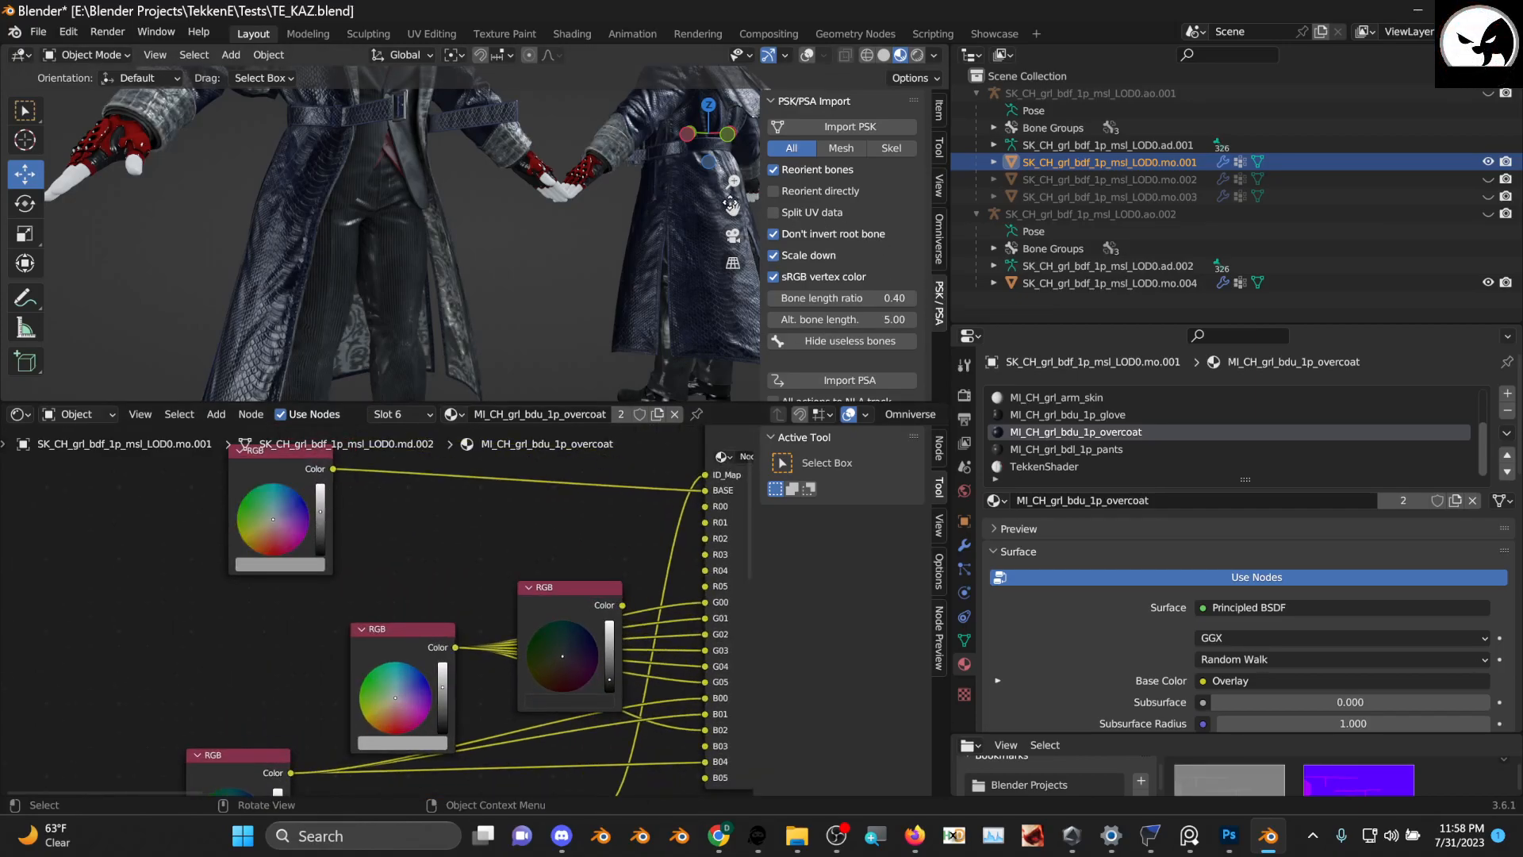
Change the overcoat's BASE colour to an orange-brown and darken it slightly
{"action": "left_click_drag", "start_coordinate": [737, 217], "coordinate": [737, 339]}
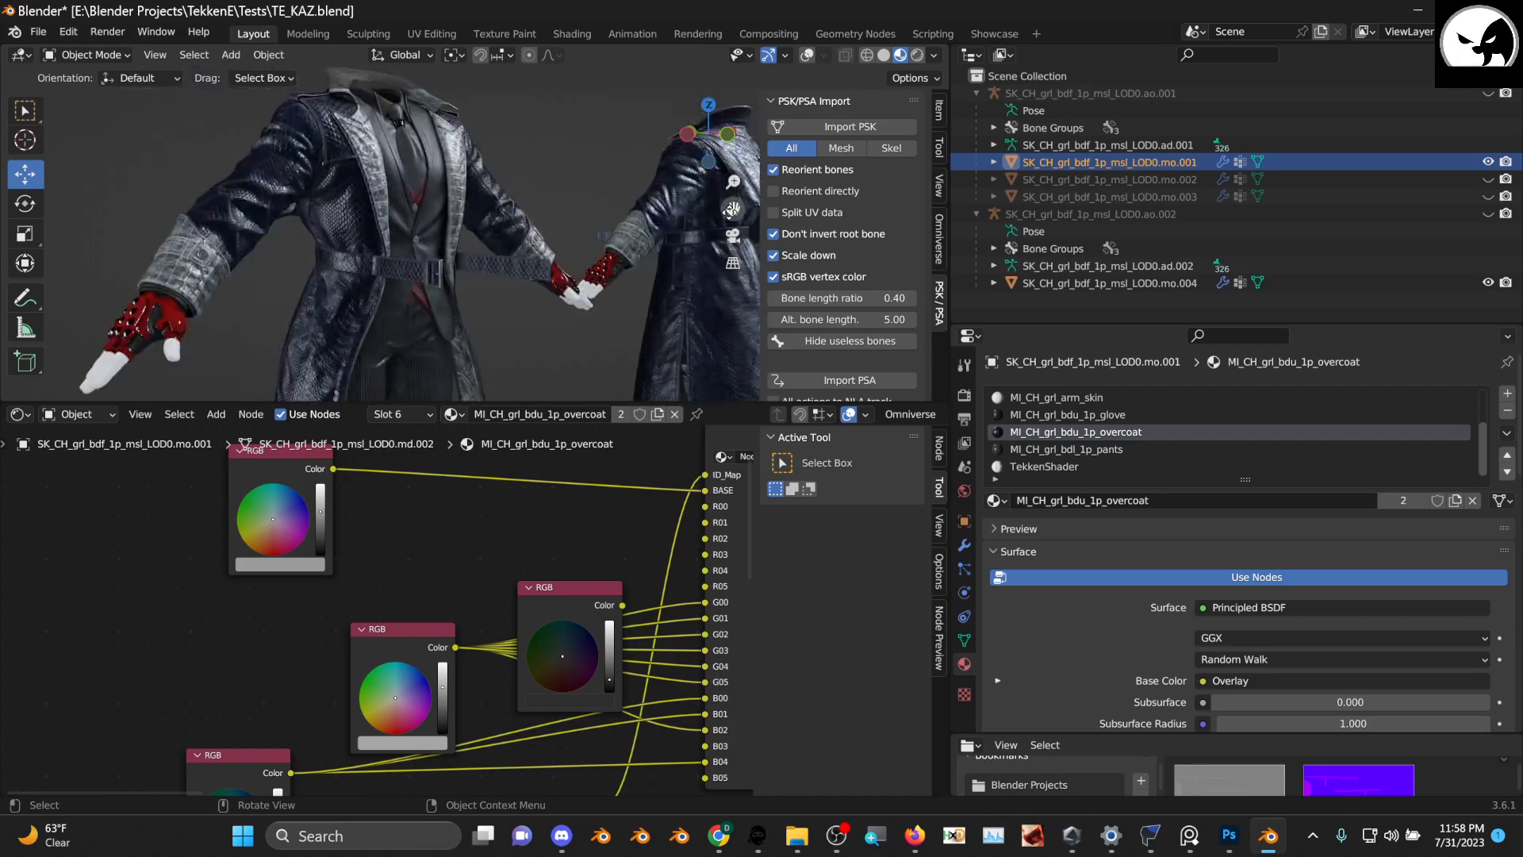
{"action": "middle_click_drag", "start_coordinate": [555, 330], "coordinate": [625, 344]}
{"action": "scroll", "coordinate": [259, 533], "scroll_direction": "up", "scroll_amount": 1}
{"action": "scroll", "coordinate": [259, 533], "scroll_direction": "up", "scroll_amount": 2}
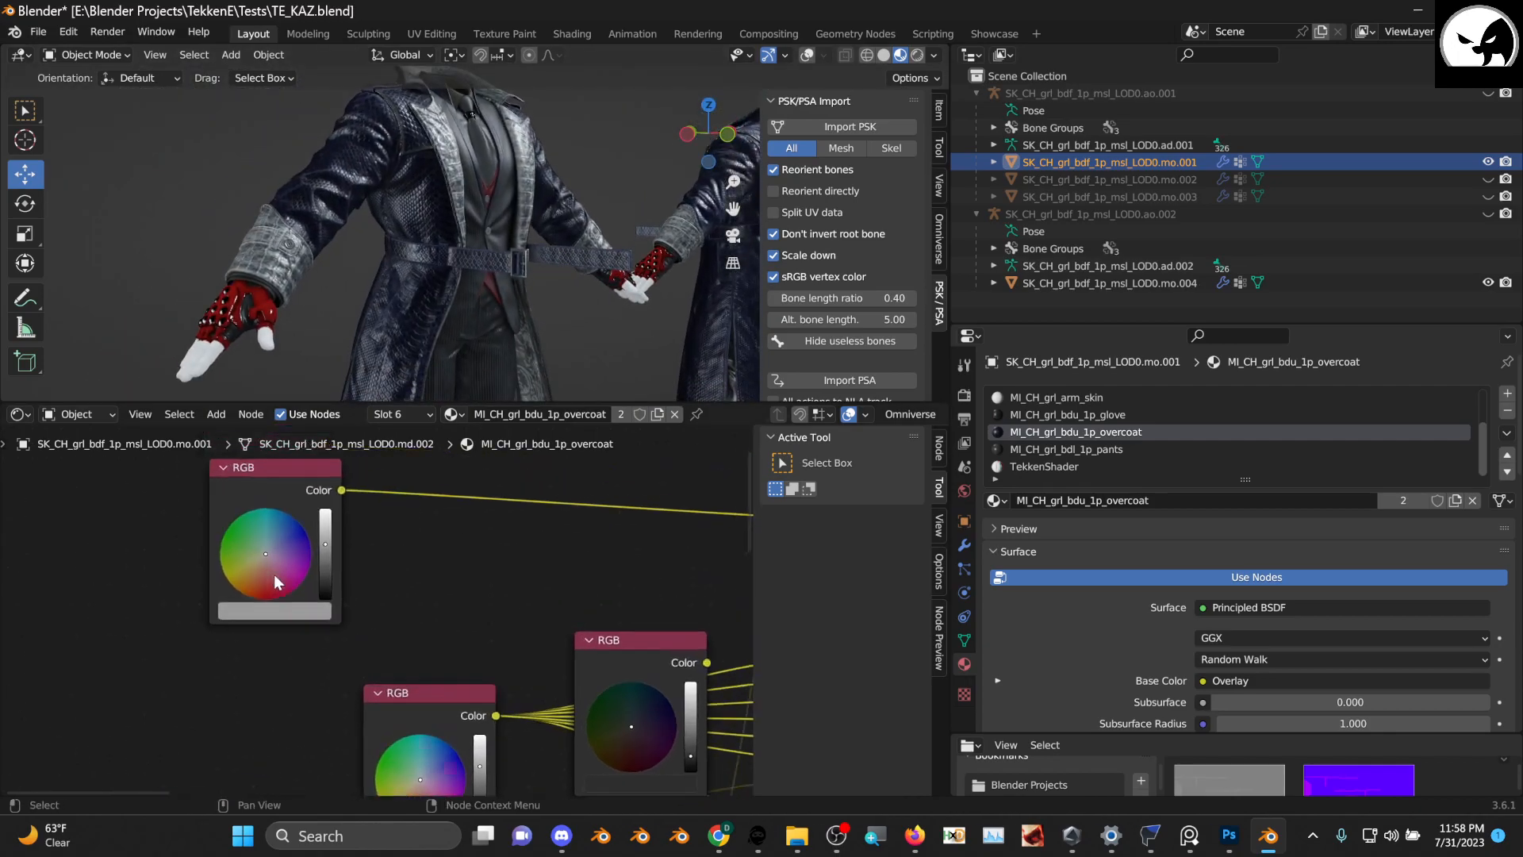
{"action": "left_click", "coordinate": [243, 562]}
{"action": "left_click", "coordinate": [243, 576]}
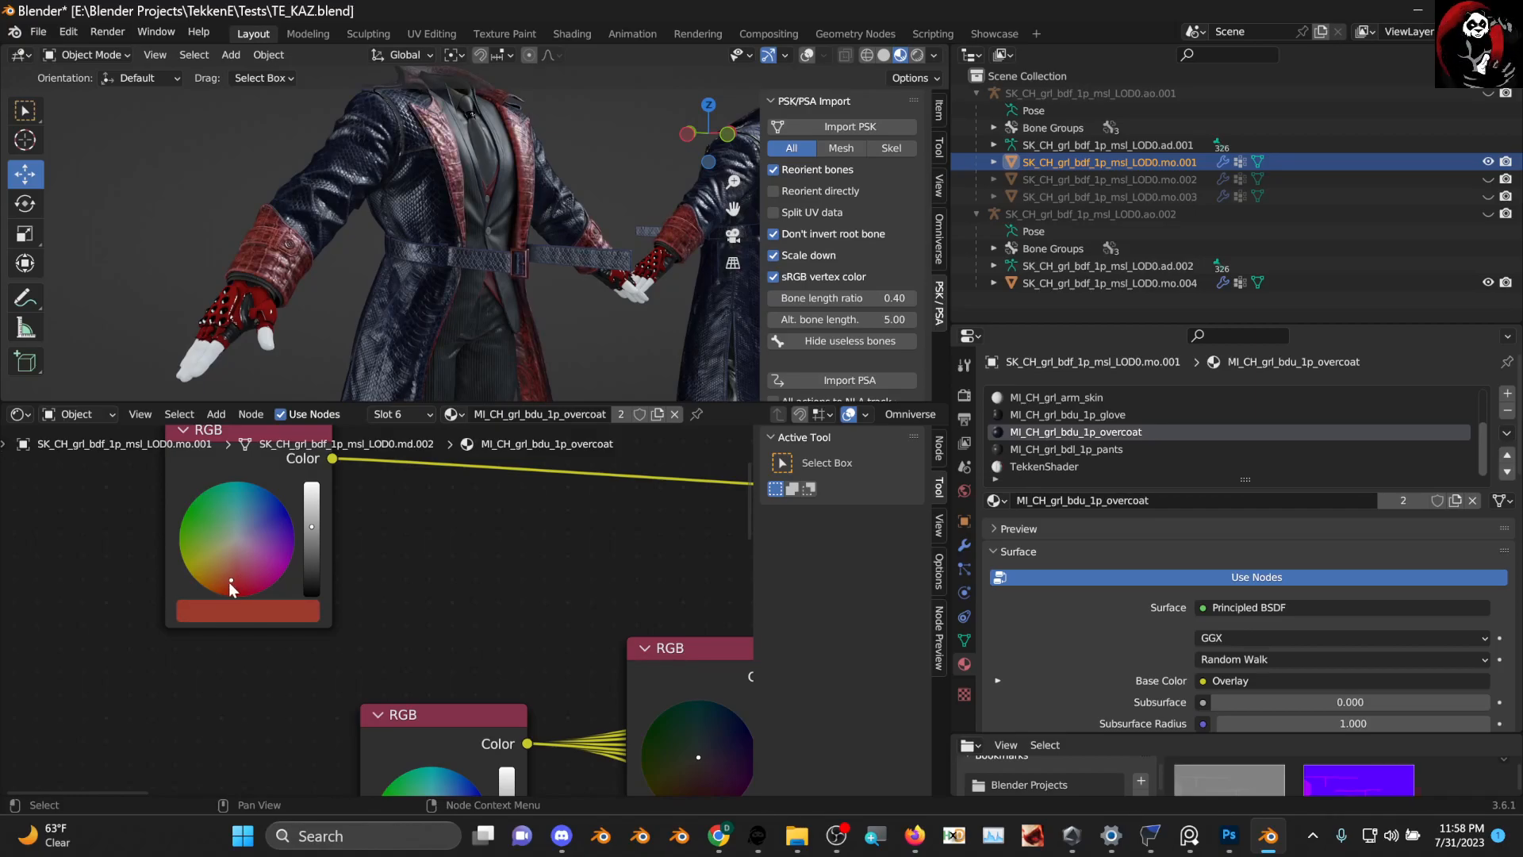
{"action": "left_click_drag", "start_coordinate": [230, 583], "coordinate": [222, 578]}
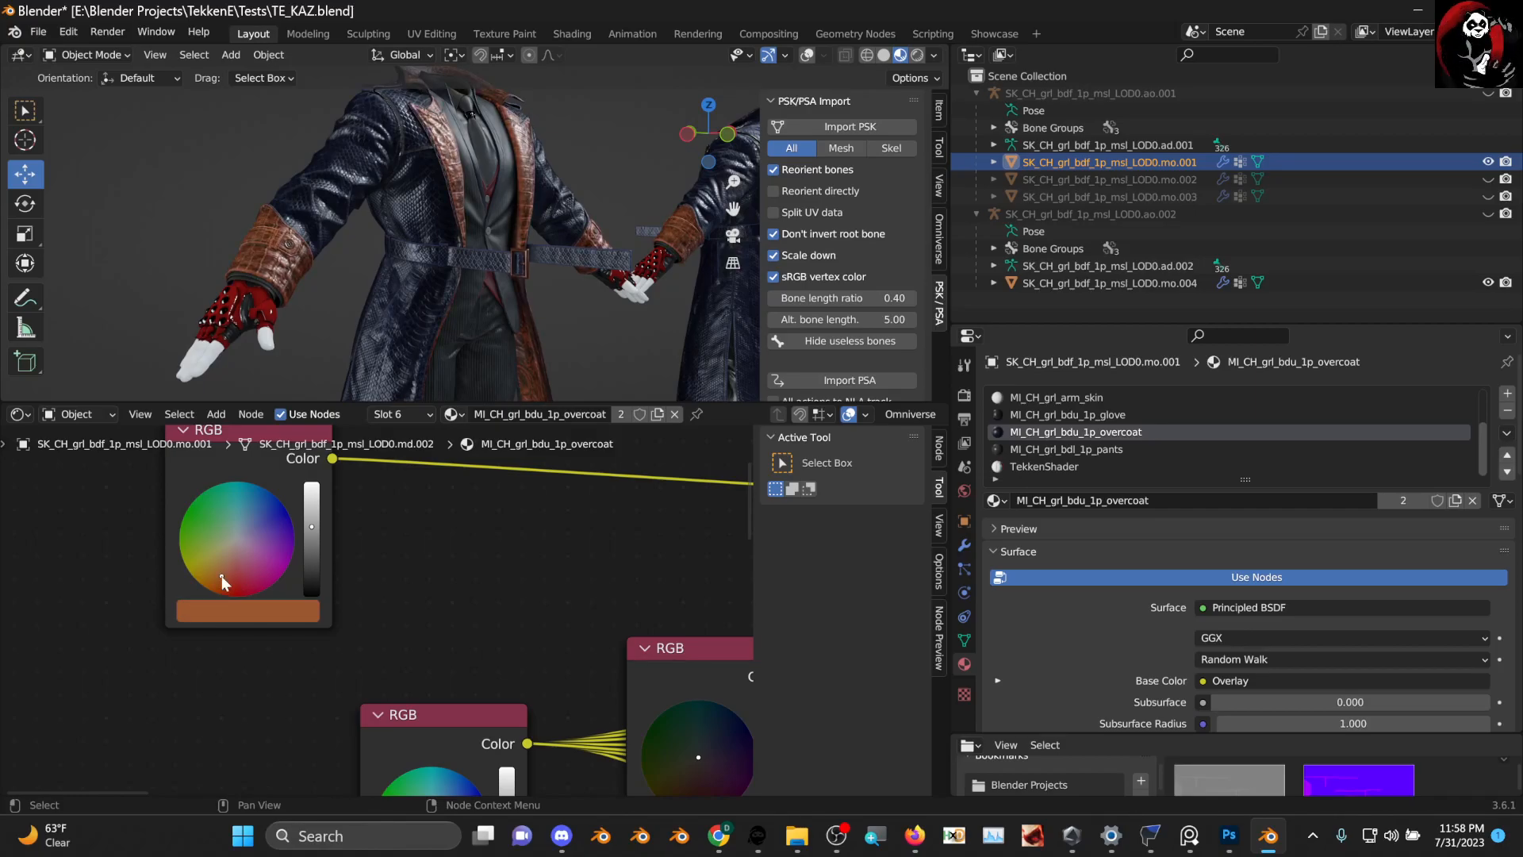
{"action": "left_click", "coordinate": [316, 531]}
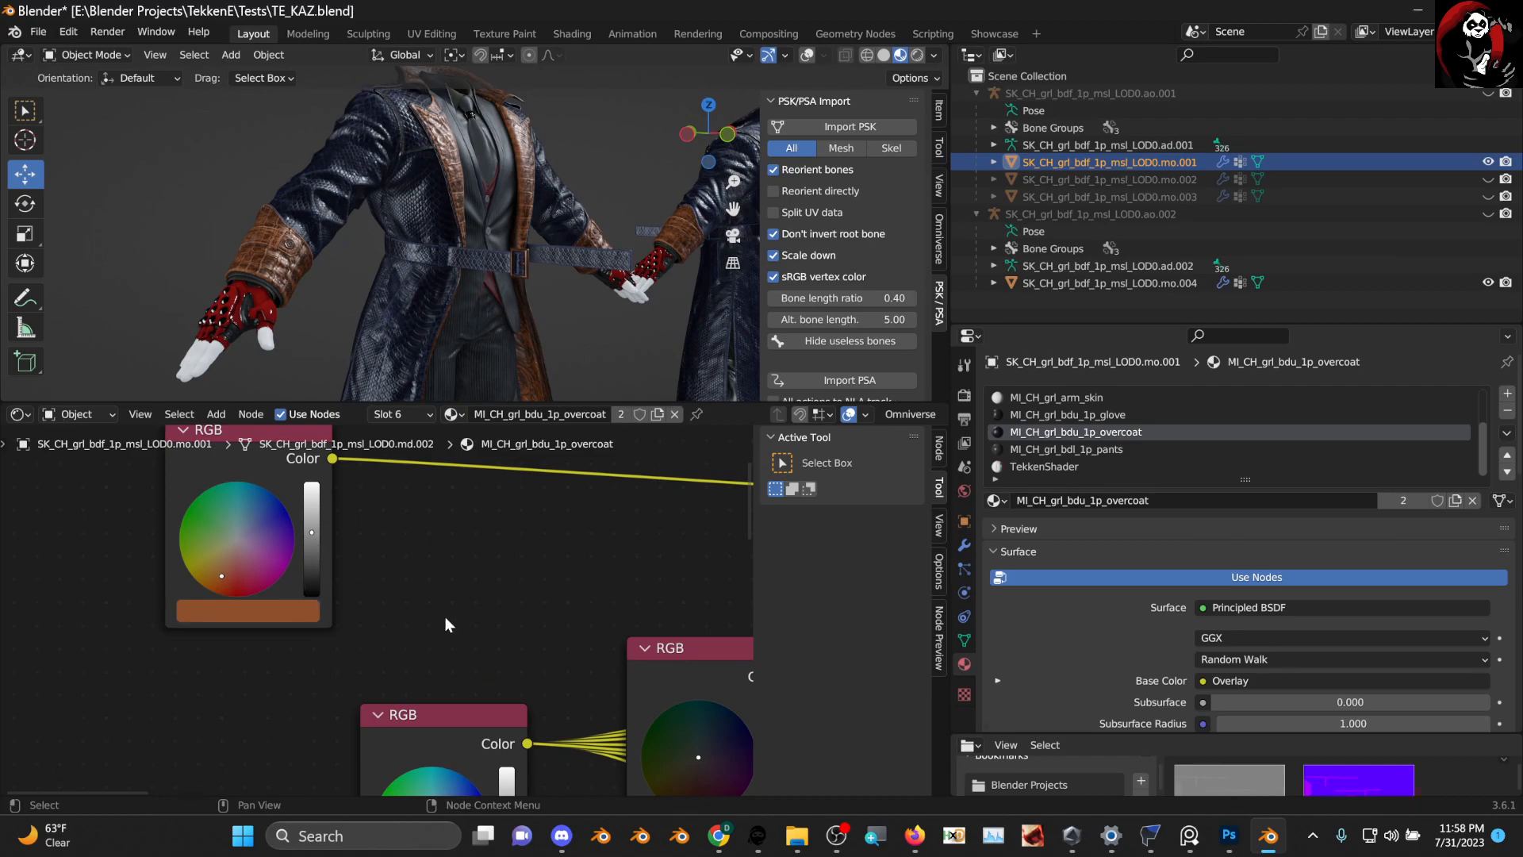
Change the overcoat's dark blue RGB node to green and raise its brightness
{"action": "scroll", "coordinate": [447, 623], "scroll_direction": "down", "scroll_amount": 3}
{"action": "middle_click_drag", "start_coordinate": [466, 652], "coordinate": [429, 536]}
{"action": "middle_click_drag", "start_coordinate": [394, 670], "coordinate": [480, 520]}
{"action": "middle_click_drag", "start_coordinate": [289, 730], "coordinate": [330, 703]}
{"action": "left_click", "coordinate": [330, 705]}
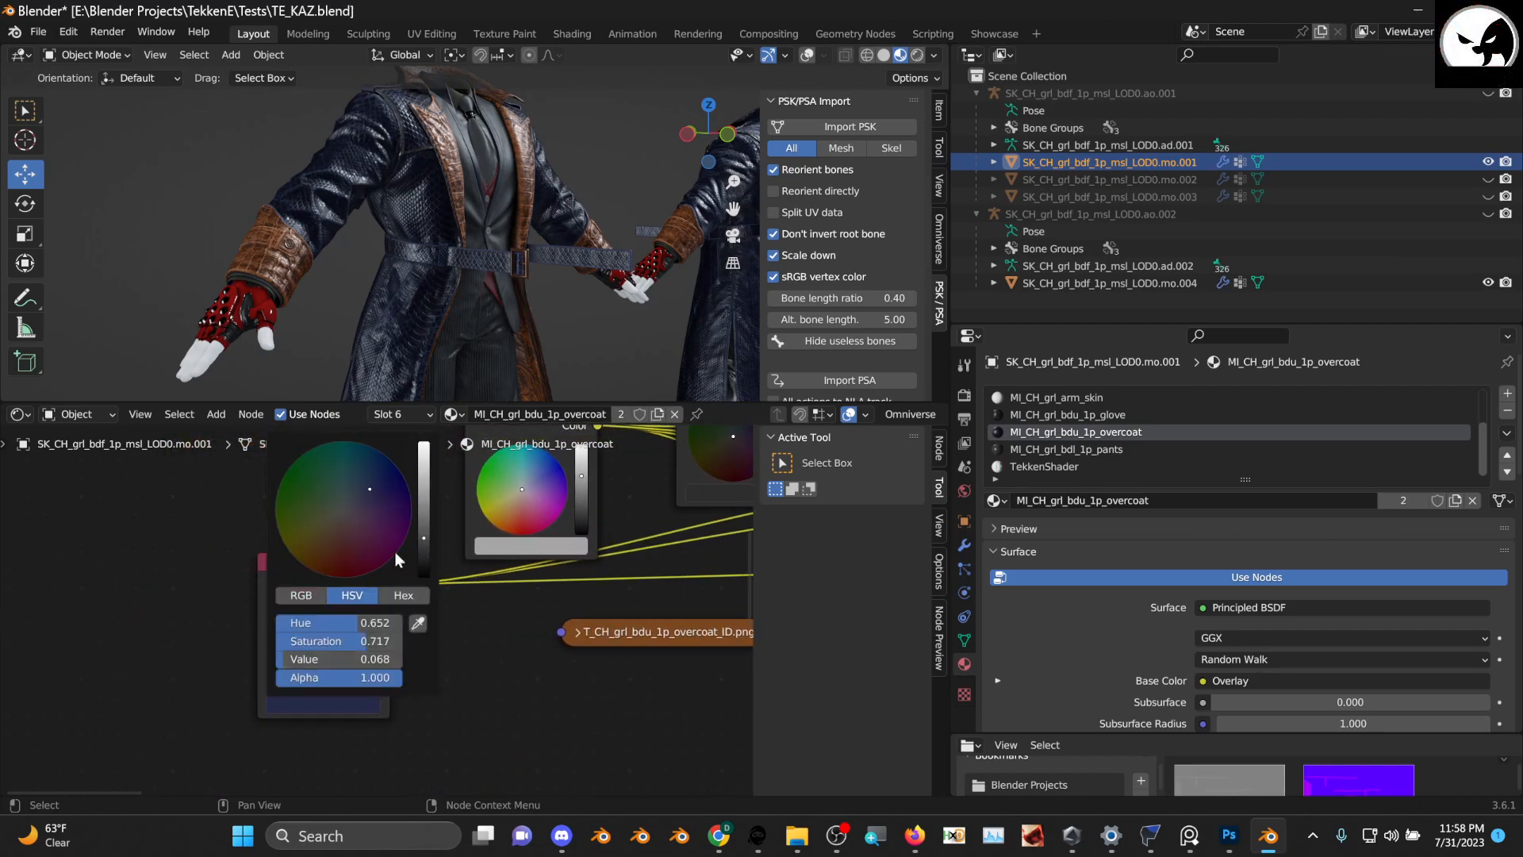
{"action": "left_click", "coordinate": [312, 506]}
{"action": "middle_click_drag", "start_coordinate": [488, 273], "coordinate": [437, 258]}
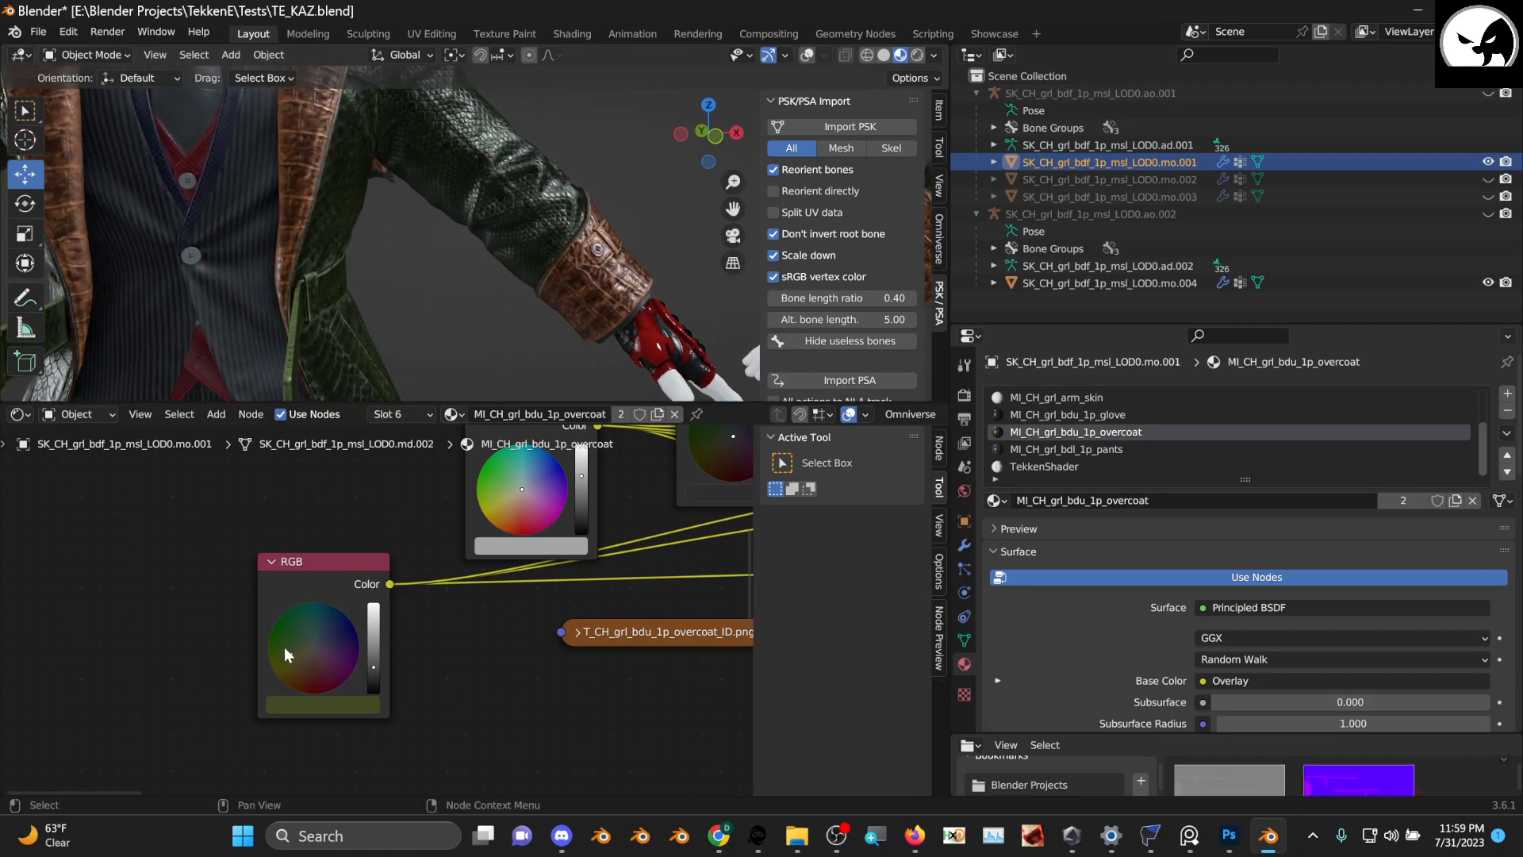
{"action": "left_click", "coordinate": [374, 656]}
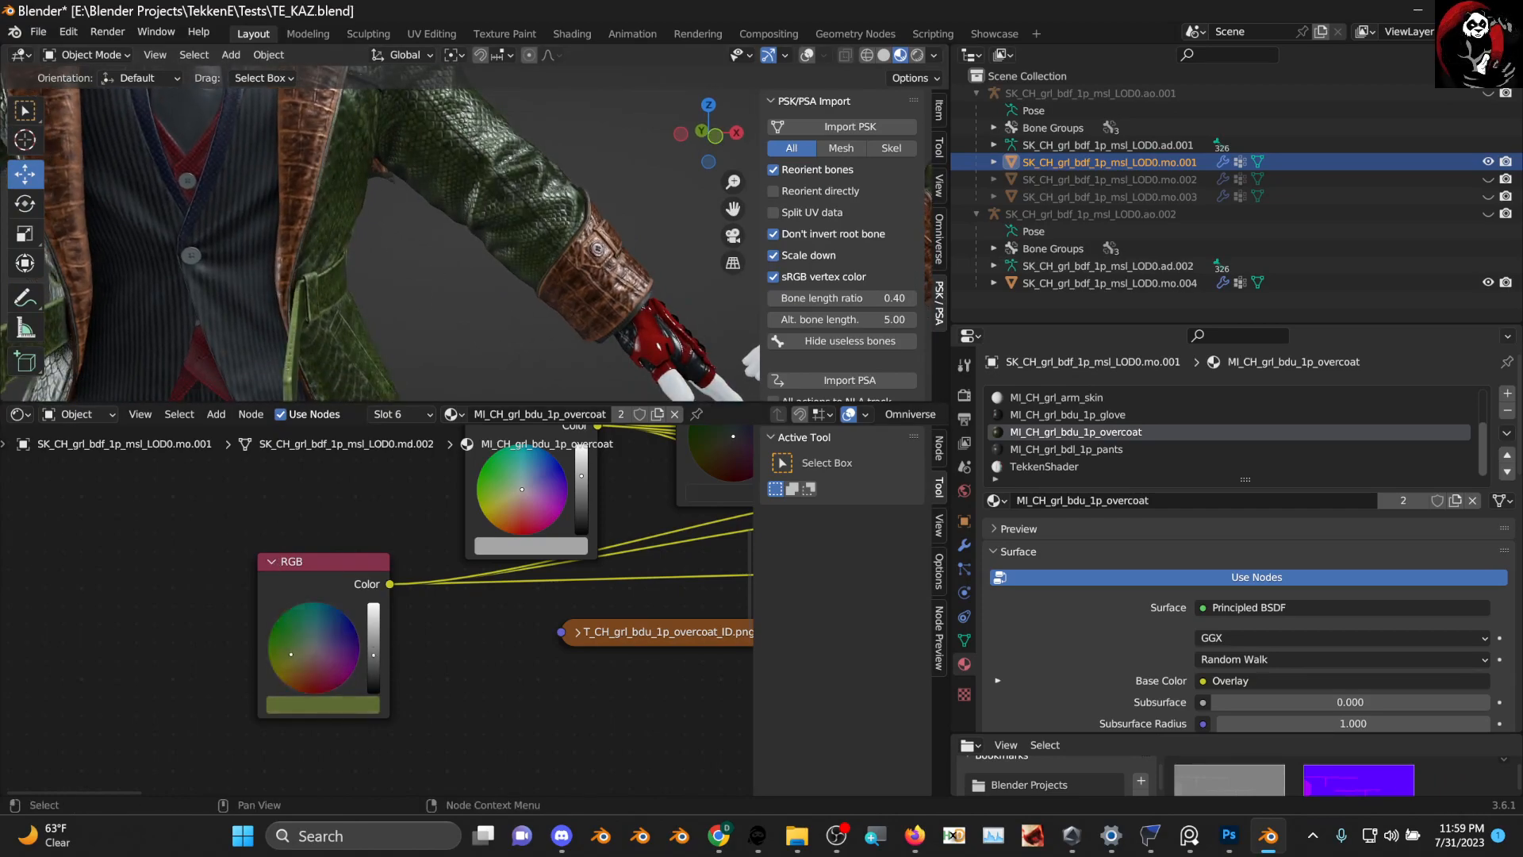
{"action": "left_click", "coordinate": [373, 649]}
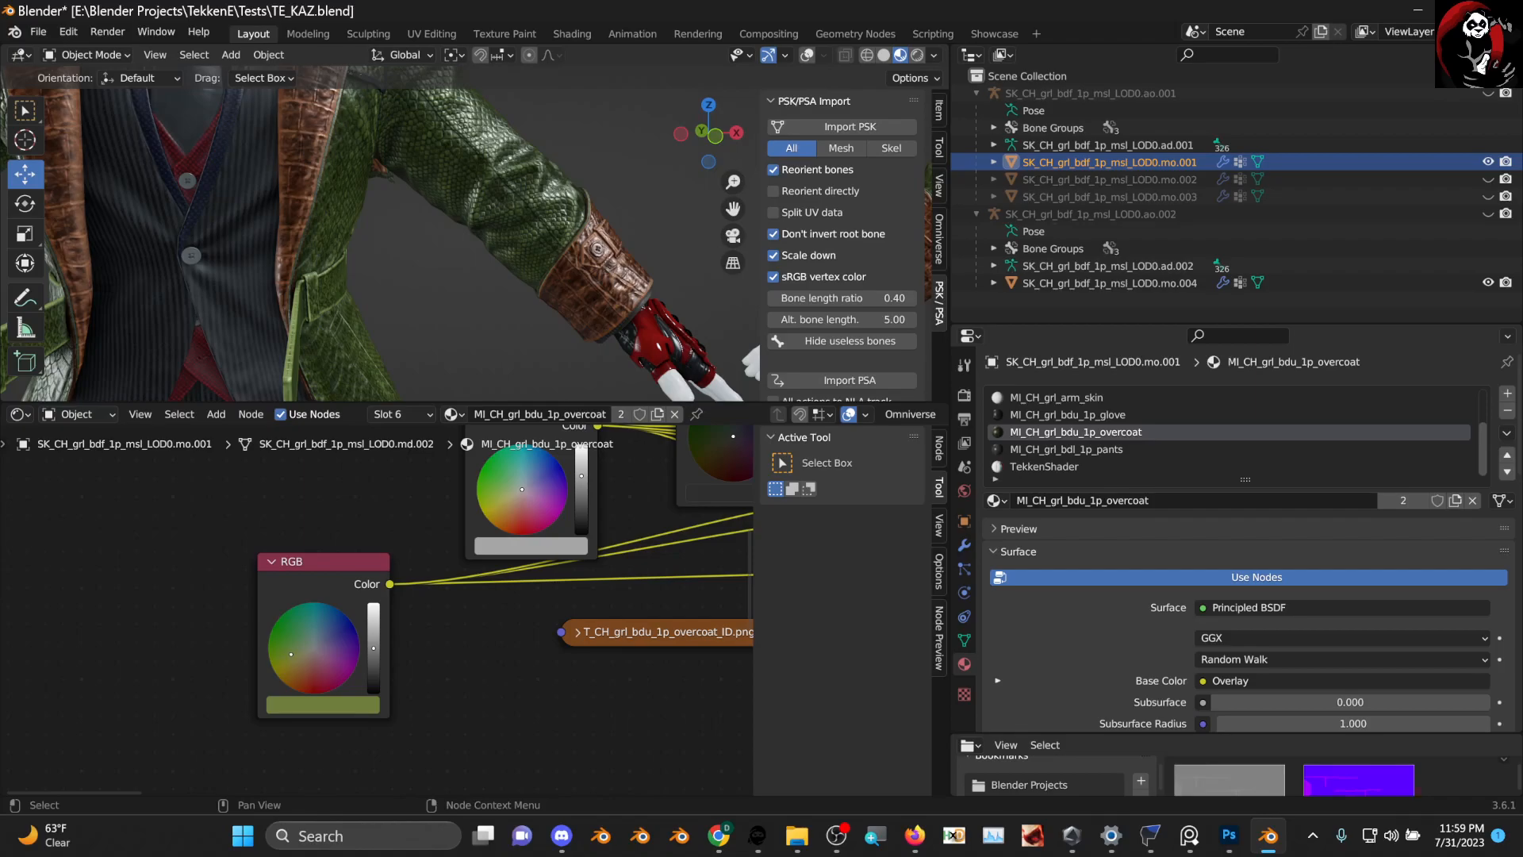
Try a saturated blue on the overcoat's main RGB node, finishing with a yellowish olive
{"action": "left_click_drag", "start_coordinate": [286, 657], "coordinate": [354, 626]}
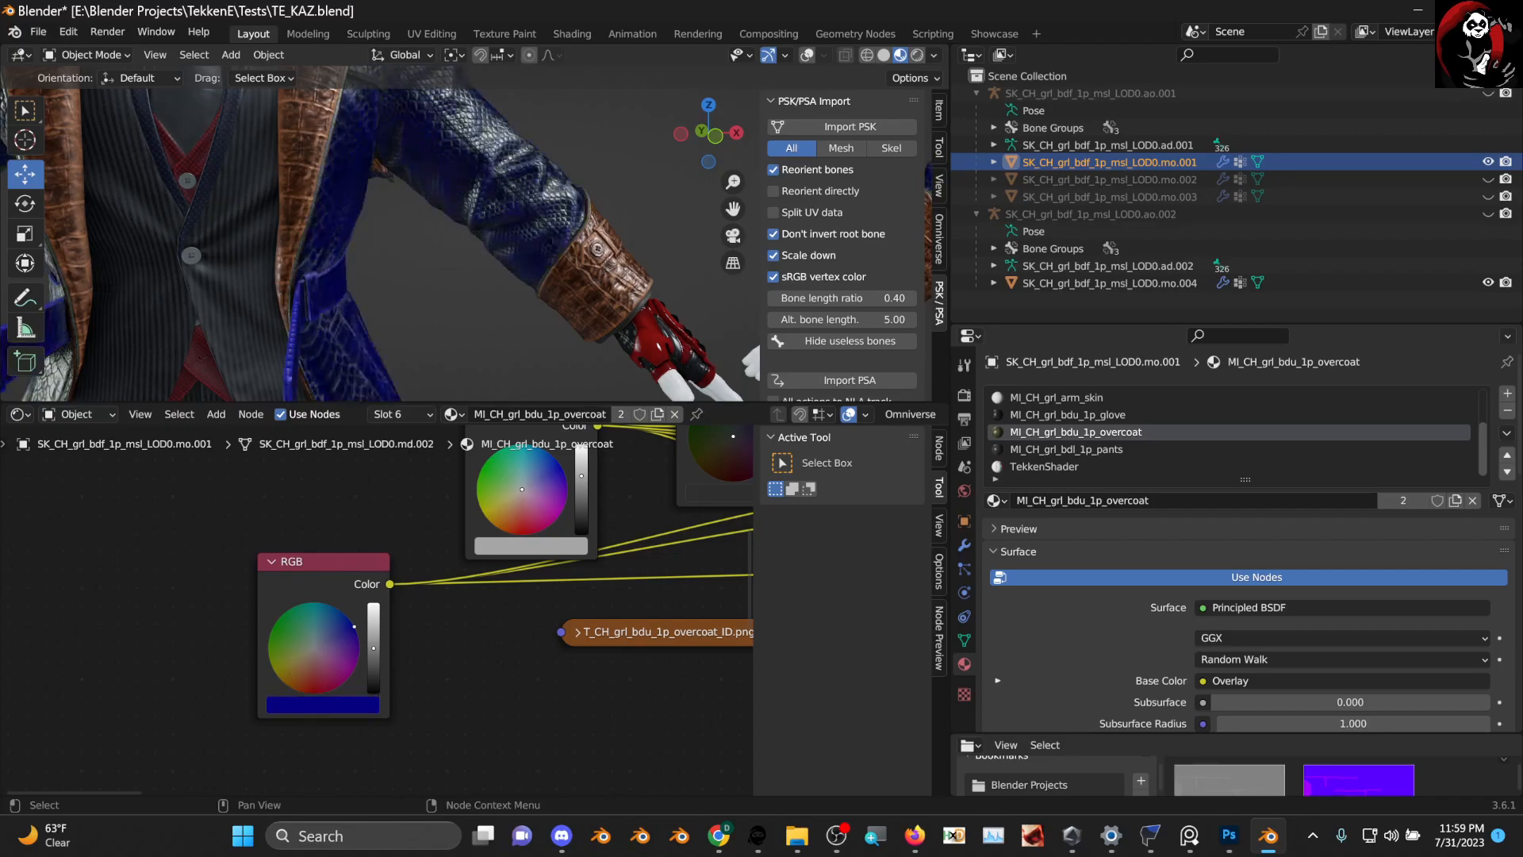
{"action": "left_click", "coordinate": [294, 655]}
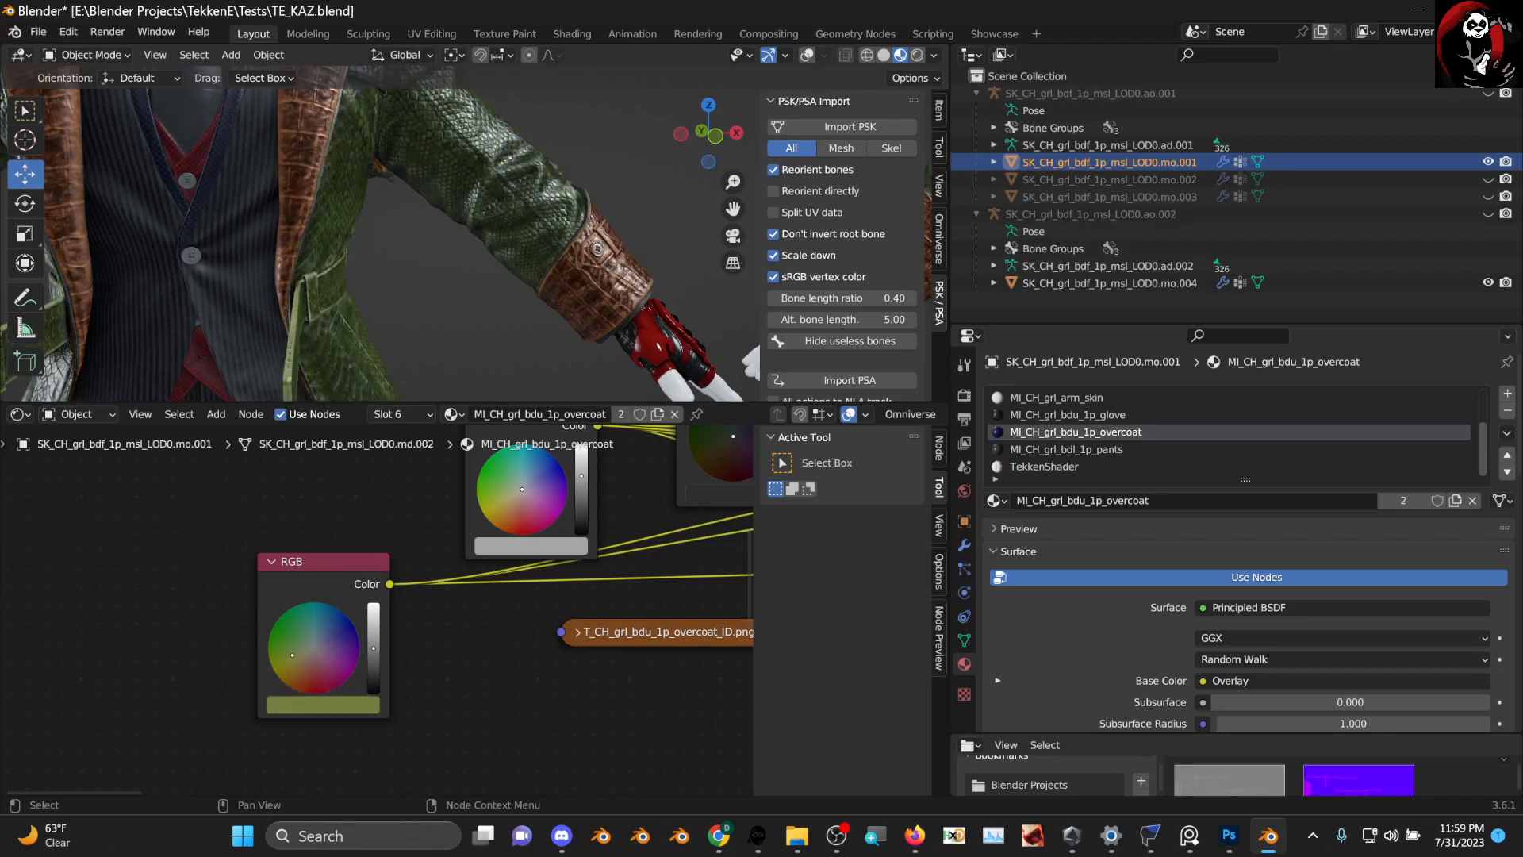
{"action": "left_click", "coordinate": [292, 658]}
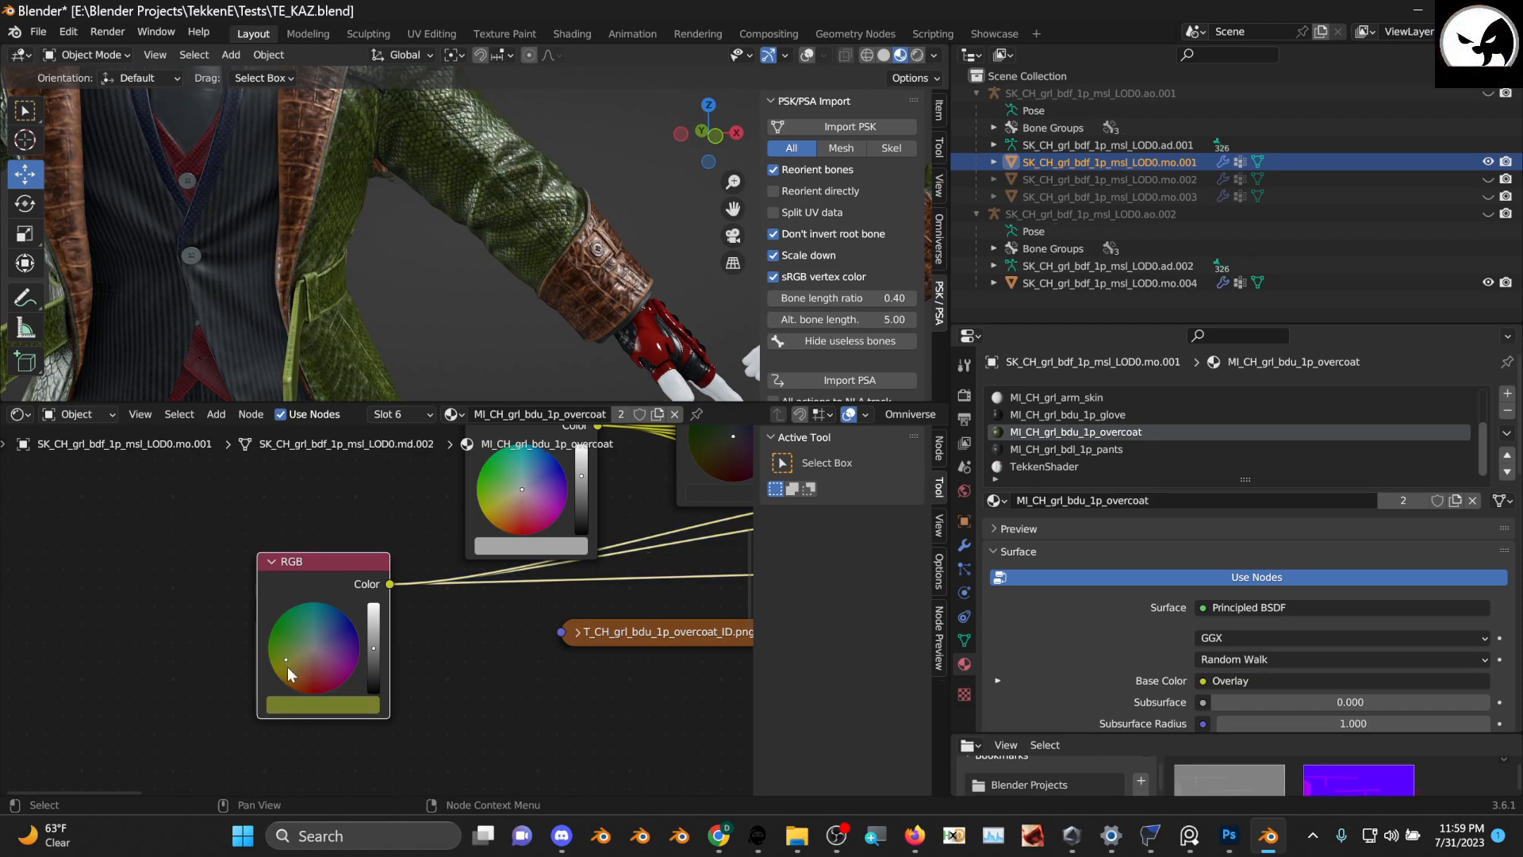
{"action": "left_click", "coordinate": [288, 667]}
Examine the recoloured overcoats on both outfits from near and far, and enlarge the 3D viewport to fit them
{"action": "scroll", "coordinate": [430, 217], "scroll_direction": "down", "scroll_amount": 5}
{"action": "scroll", "coordinate": [425, 250], "scroll_direction": "up", "scroll_amount": 5}
{"action": "mouse_move", "coordinate": [430, 259]}
{"action": "middle_mouse_down"}
{"action": "mouse_move", "coordinate": [516, 273]}
{"action": "mouse_move", "coordinate": [365, 293]}
{"action": "mouse_move", "coordinate": [173, 287]}
{"action": "mouse_move", "coordinate": [239, 290]}
{"action": "mouse_move", "coordinate": [399, 252]}
{"action": "mouse_move", "coordinate": [557, 298]}
{"action": "mouse_move", "coordinate": [471, 315]}
{"action": "mouse_move", "coordinate": [549, 270]}
{"action": "mouse_move", "coordinate": [540, 291]}
{"action": "mouse_move", "coordinate": [445, 278]}
{"action": "middle_mouse_up"}
{"action": "scroll", "coordinate": [522, 283], "scroll_direction": "down", "scroll_amount": 5}
{"action": "scroll", "coordinate": [537, 271], "scroll_direction": "up", "scroll_amount": 6}
{"action": "scroll", "coordinate": [537, 291], "scroll_direction": "down", "scroll_amount": 6}
{"action": "scroll", "coordinate": [530, 285], "scroll_direction": "up", "scroll_amount": 2}
{"action": "scroll", "coordinate": [449, 276], "scroll_direction": "down", "scroll_amount": 5}
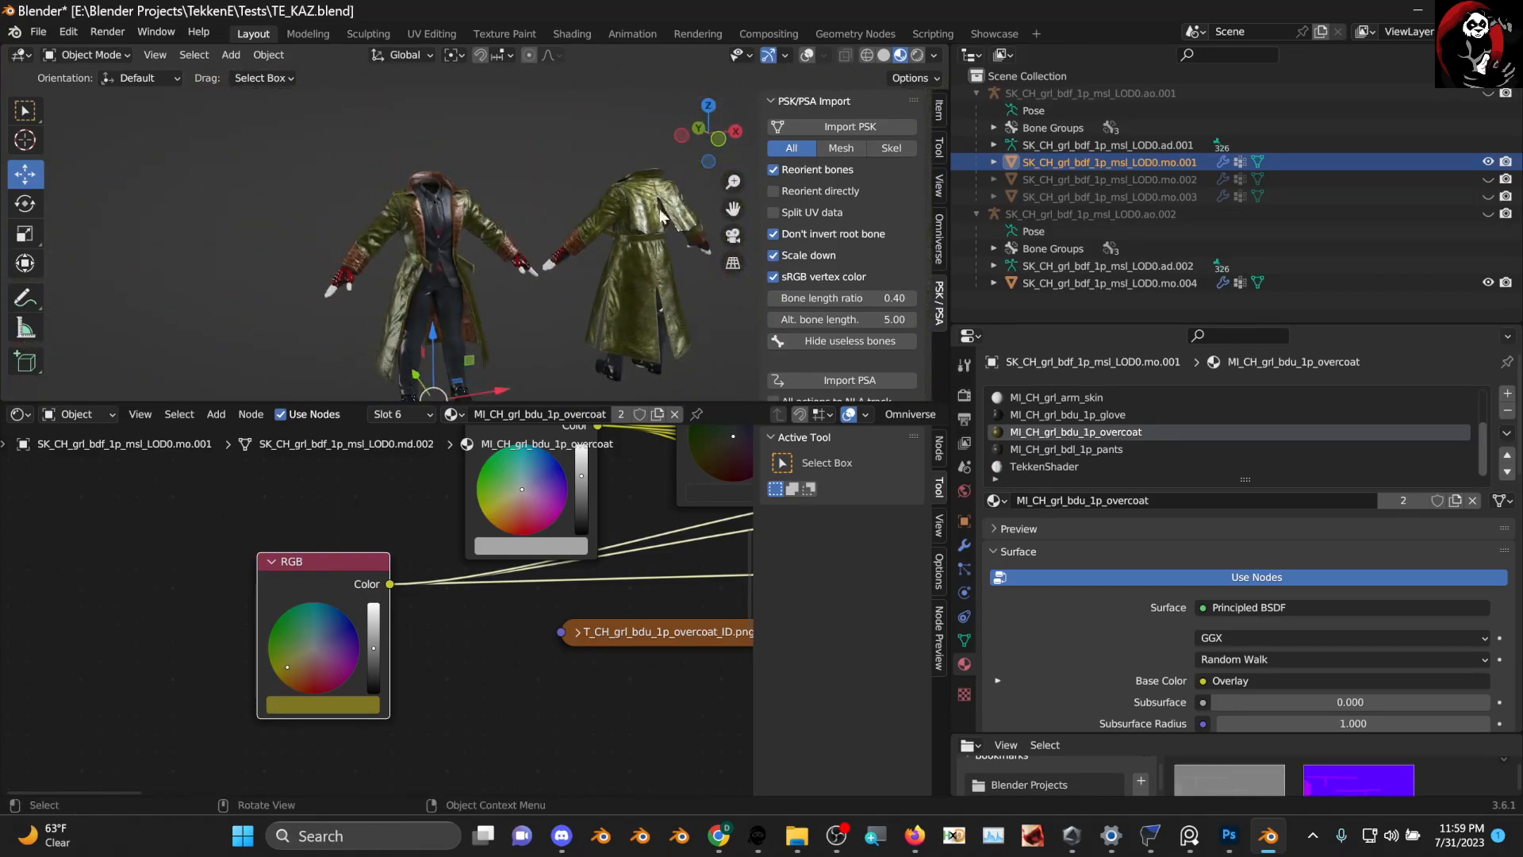
{"action": "left_click_drag", "start_coordinate": [733, 210], "coordinate": [671, 184]}
{"action": "scroll", "coordinate": [559, 251], "scroll_direction": "up", "scroll_amount": 4}
{"action": "scroll", "coordinate": [522, 301], "scroll_direction": "down", "scroll_amount": 3}
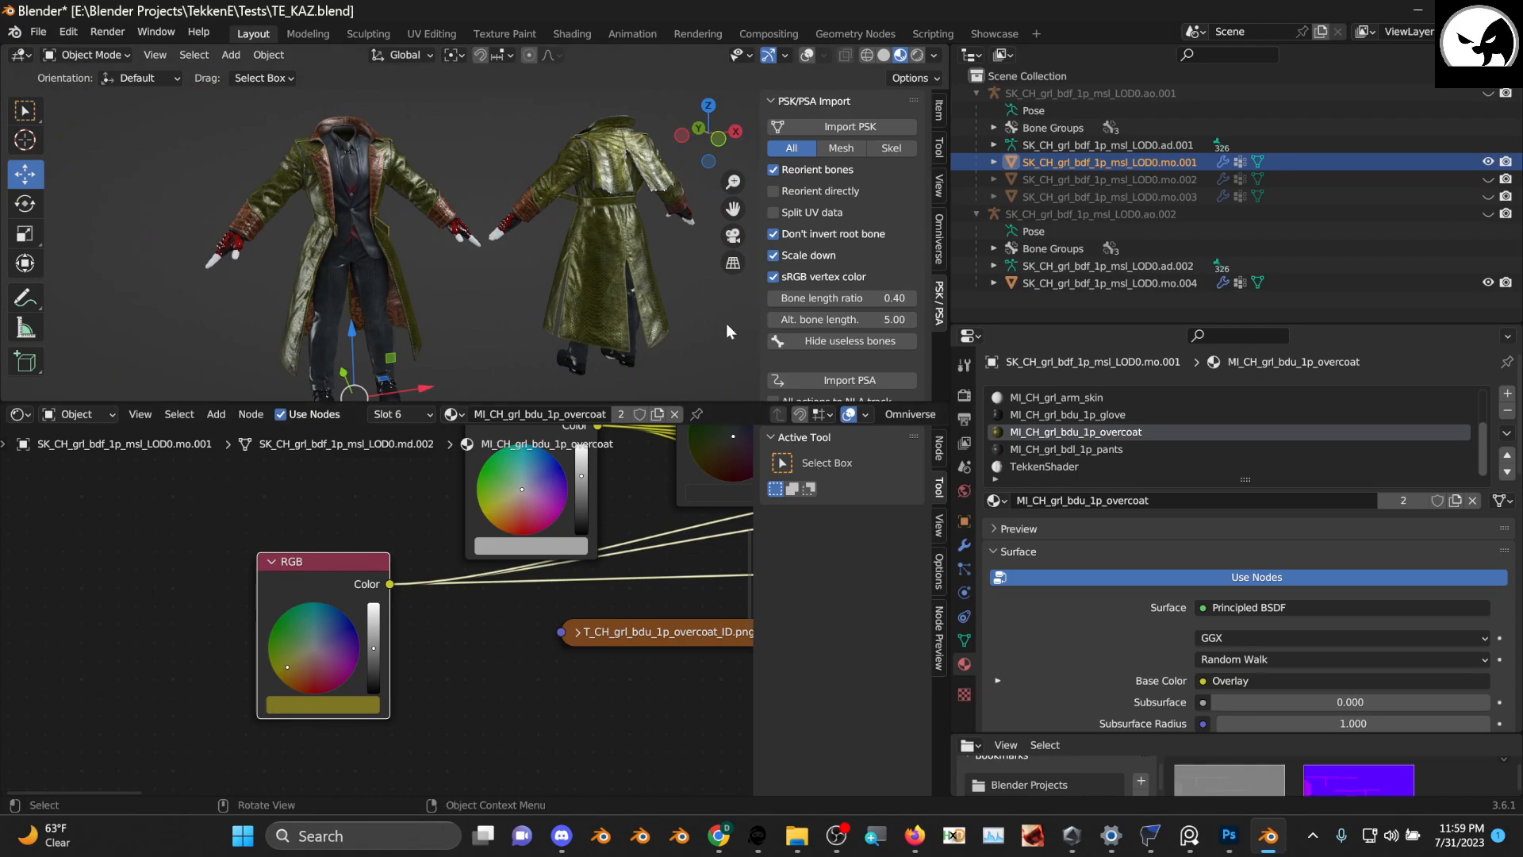
{"action": "scroll", "coordinate": [536, 279], "scroll_direction": "down", "scroll_amount": 1}
{"action": "scroll", "coordinate": [539, 273], "scroll_direction": "up", "scroll_amount": 3}
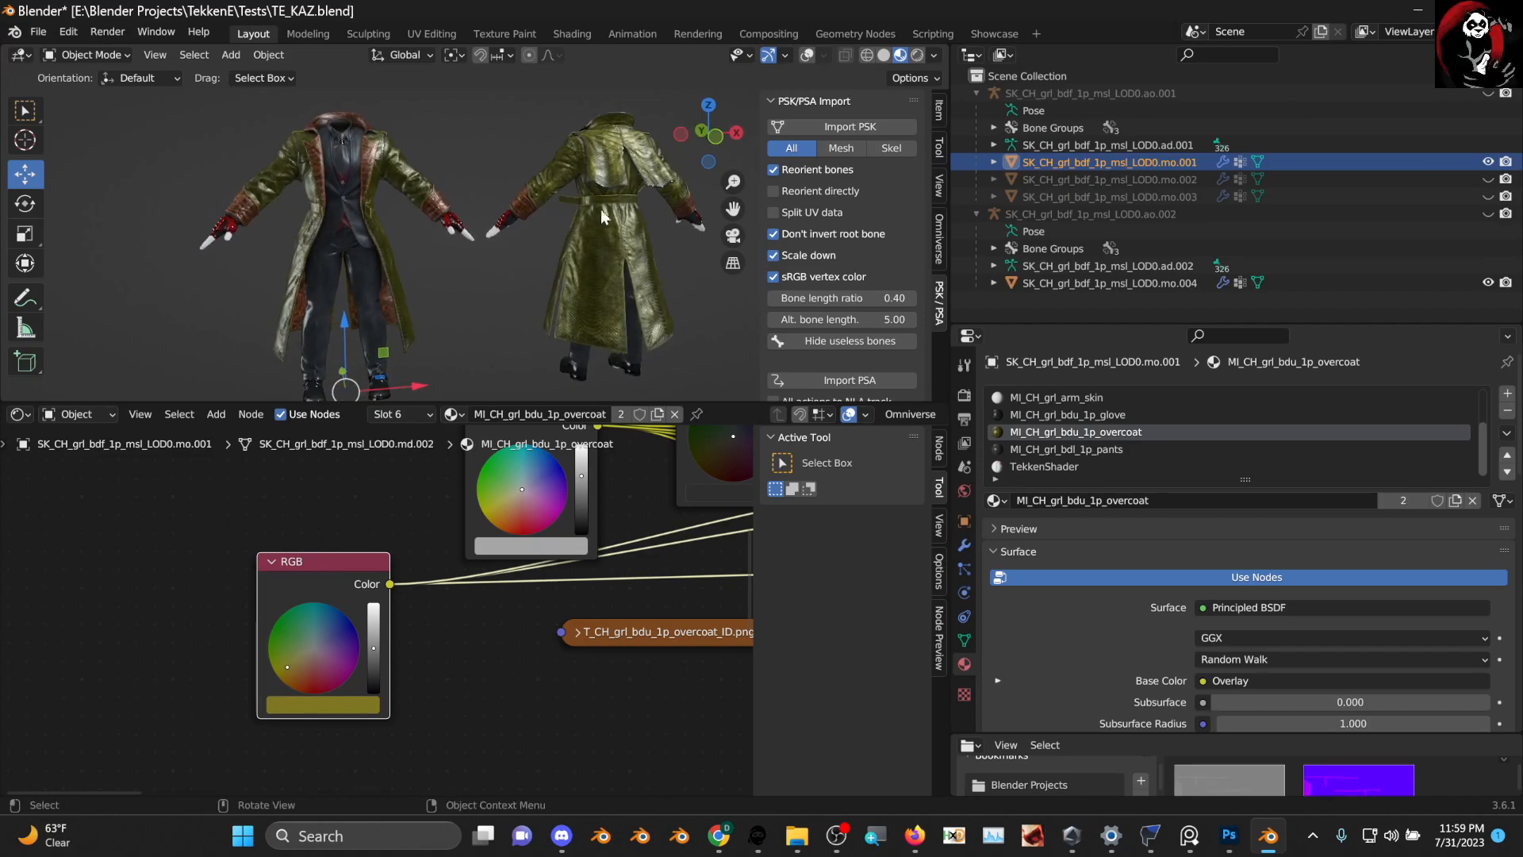
{"action": "left_click_drag", "start_coordinate": [733, 209], "coordinate": [691, 193]}
{"action": "middle_click_drag", "start_coordinate": [566, 292], "coordinate": [560, 318]}
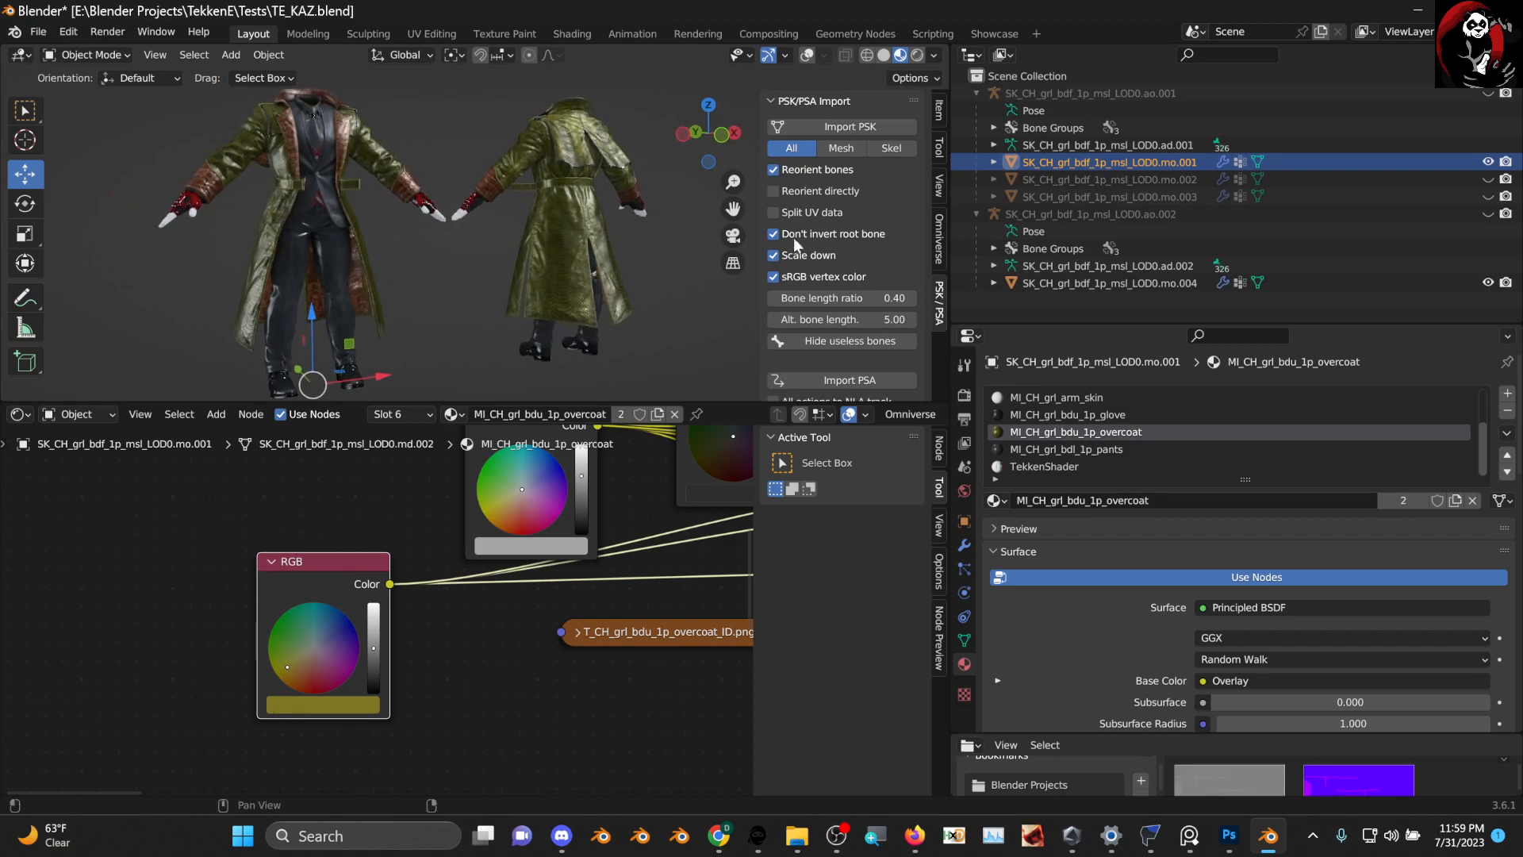
{"action": "left_click_drag", "start_coordinate": [635, 403], "coordinate": [614, 519]}
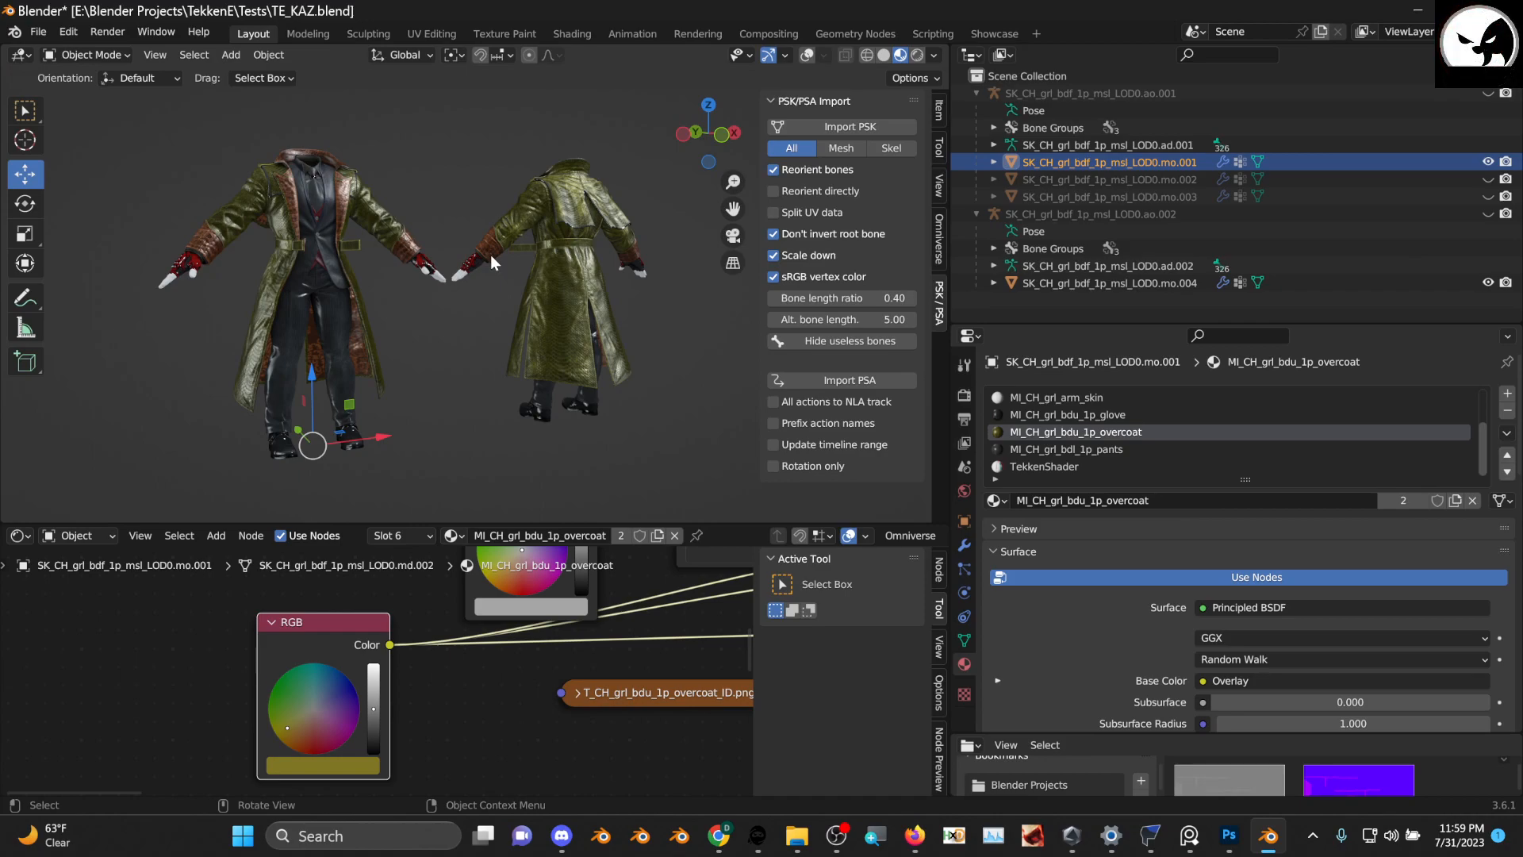
Switch to the Chrome browser and open YouTube in place of the music search page
{"action": "mouse_move", "coordinate": [717, 849]}
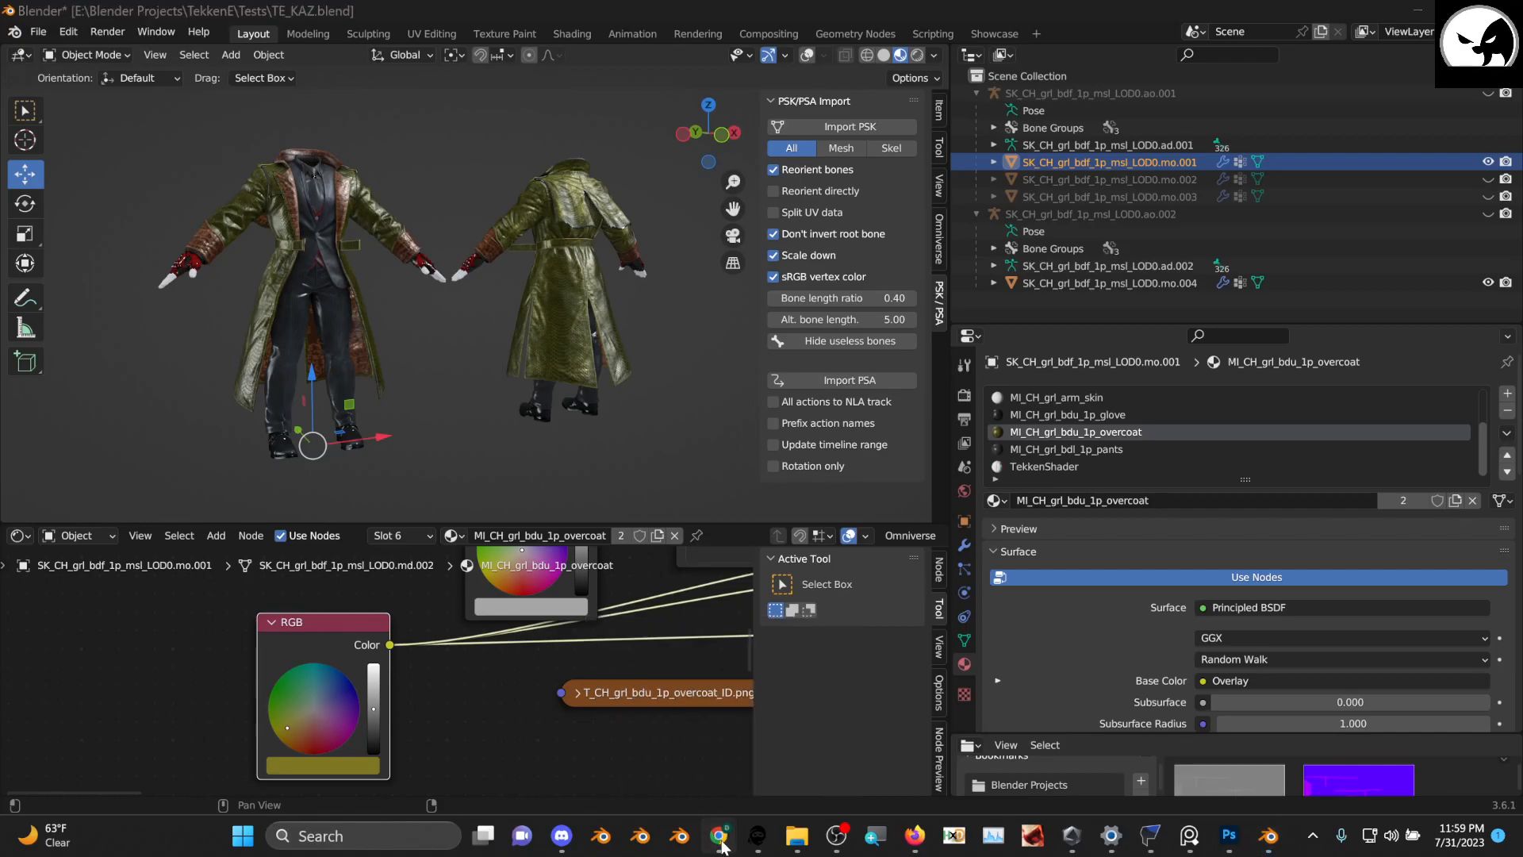
{"action": "left_click", "coordinate": [742, 758]}
{"action": "left_click", "coordinate": [467, 65]}
{"action": "key", "text": "ctrl+a"}
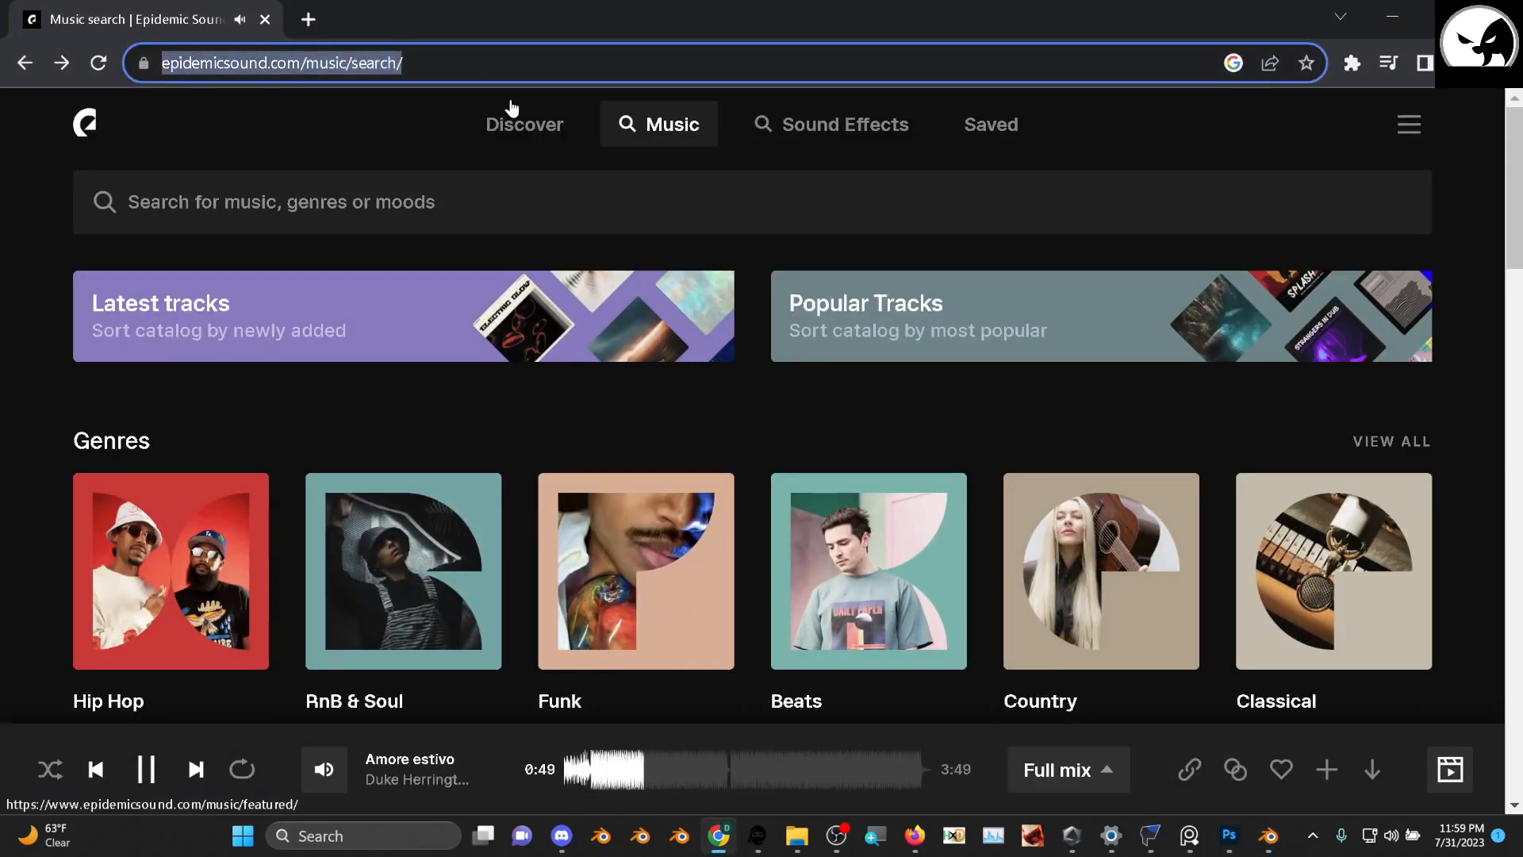
{"action": "type", "text": "youtube"}
{"action": "key", "text": "Return"}
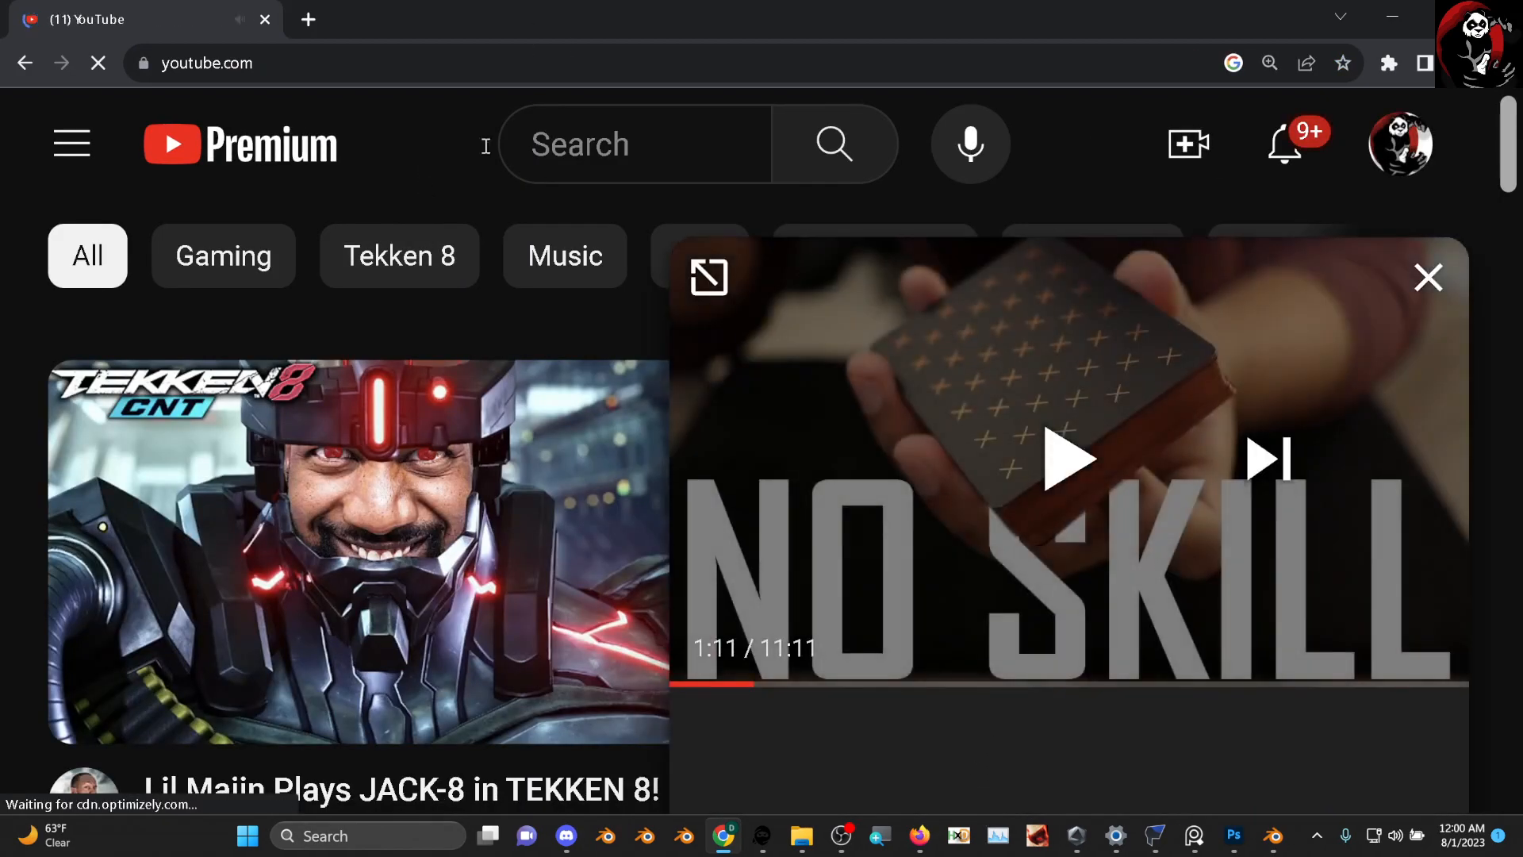
Search YouTube for "blender color mask"
{"action": "left_click", "coordinate": [647, 147]}
{"action": "type", "text": "c"}
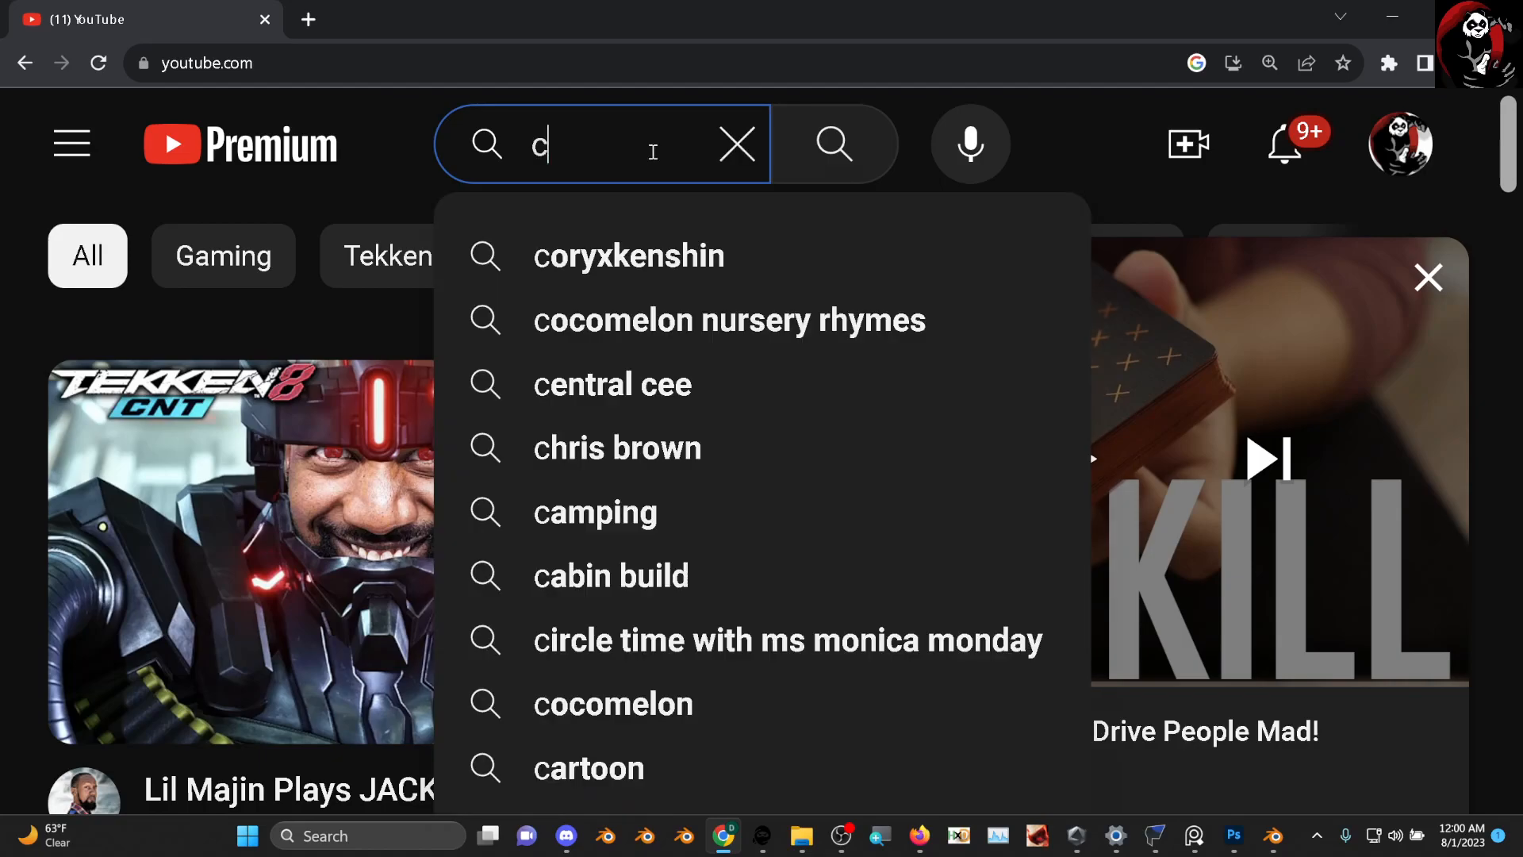
{"action": "key", "text": "BackSpace"}
{"action": "type", "text": "c"}
{"action": "key", "text": "BackSpace"}
{"action": "type", "text": "ble"}
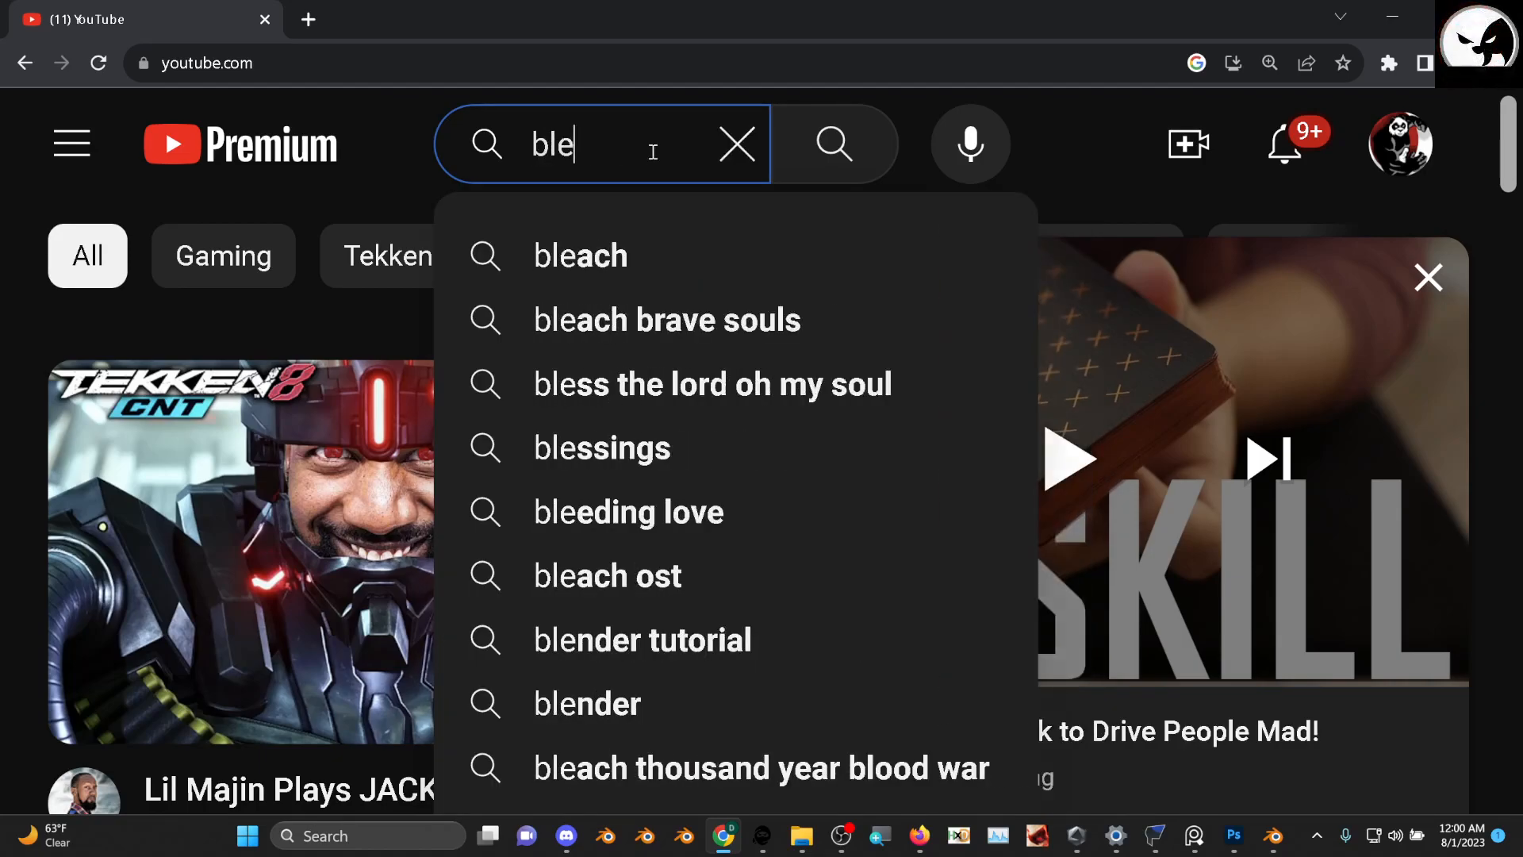
{"action": "type", "text": "nder co"}
{"action": "key", "text": "BackSpace"}
{"action": "key", "text": "BackSpace"}
{"action": "key", "text": "BackSpace"}
{"action": "key", "text": "BackSpace"}
{"action": "type", "text": "er"}
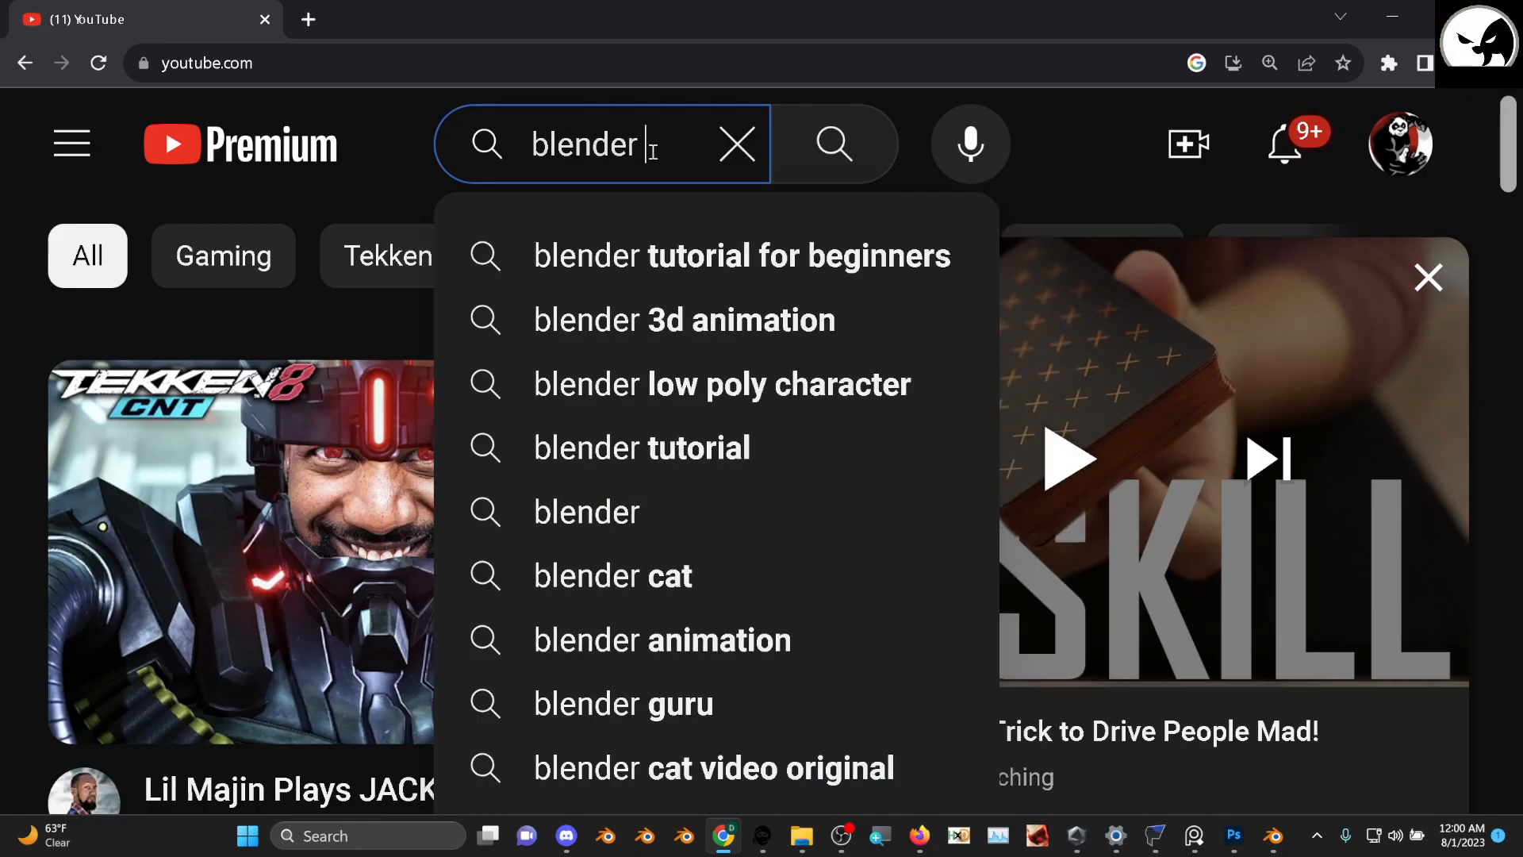
{"action": "type", "text": " color mask"}
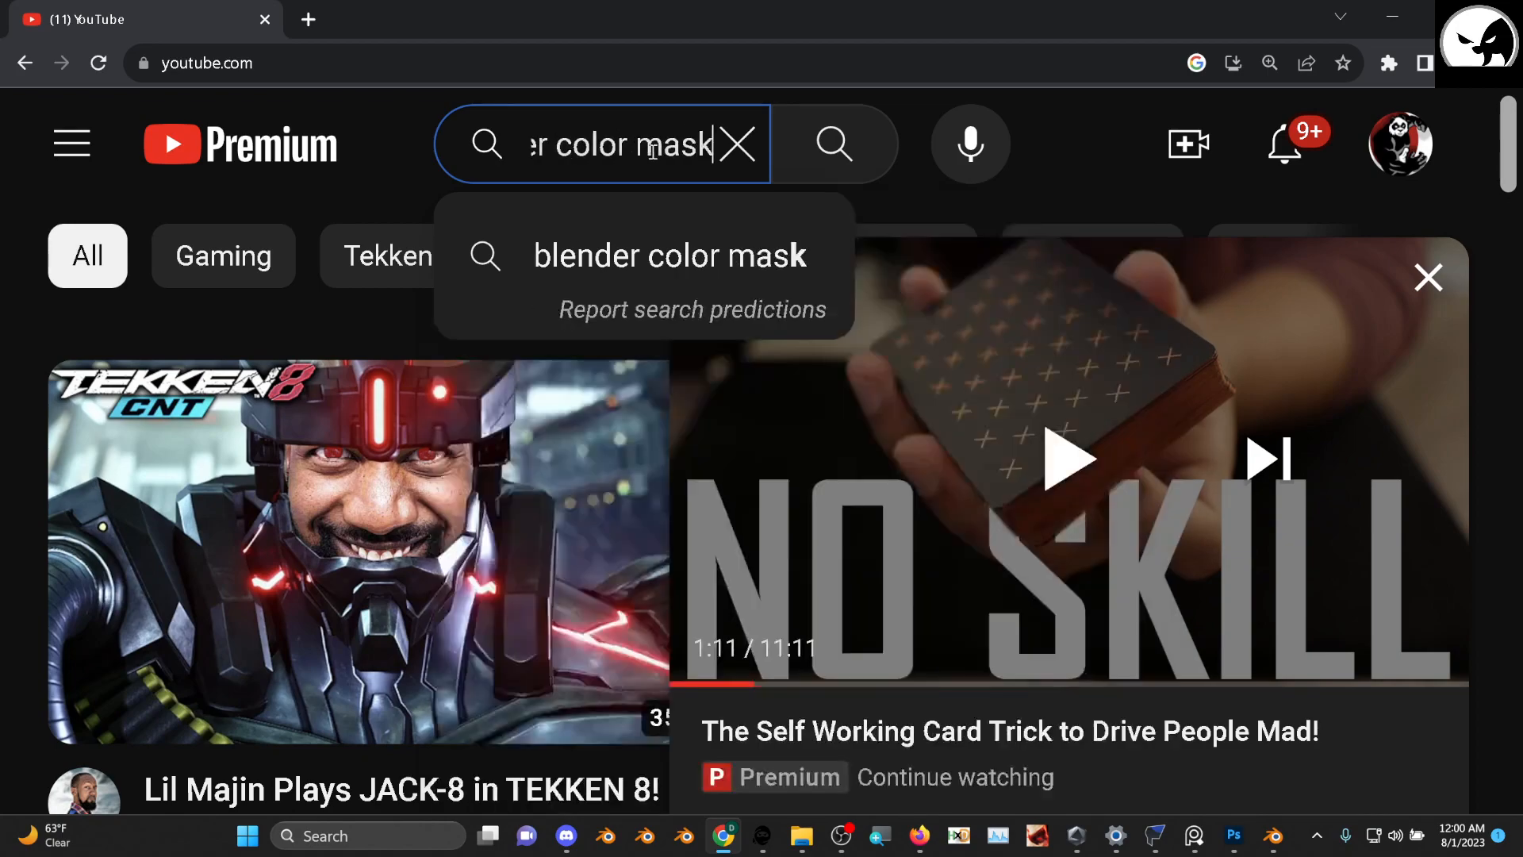
{"action": "key", "text": "Return"}
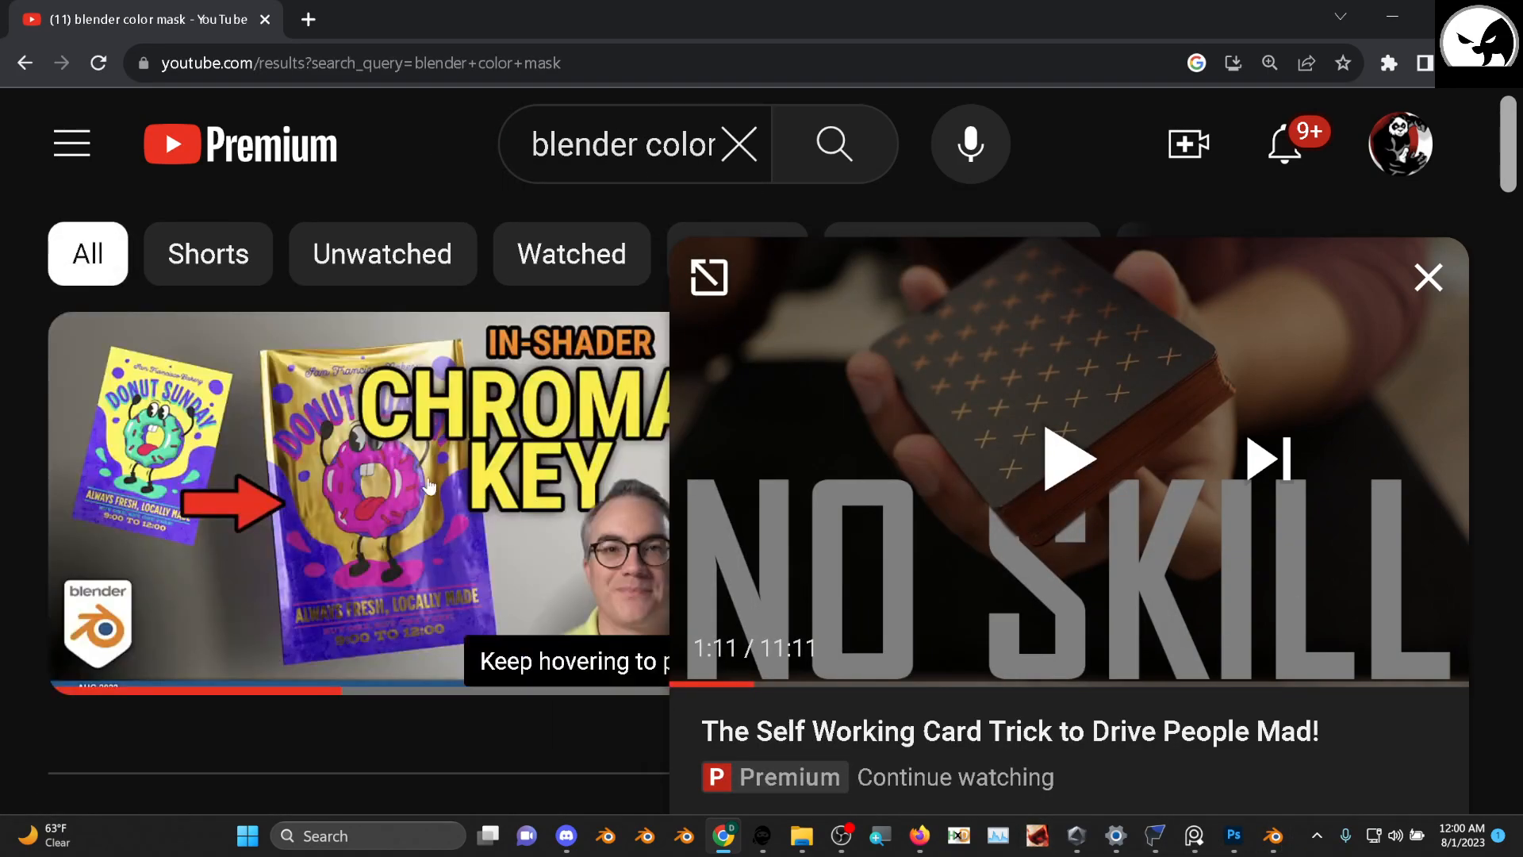
Dismiss the mini player, open the video "HOW TO Color Mask in Blender Shader" from the results and pause it
{"action": "left_click", "coordinate": [1428, 277]}
{"action": "scroll", "coordinate": [731, 401], "scroll_direction": "down", "scroll_amount": 1}
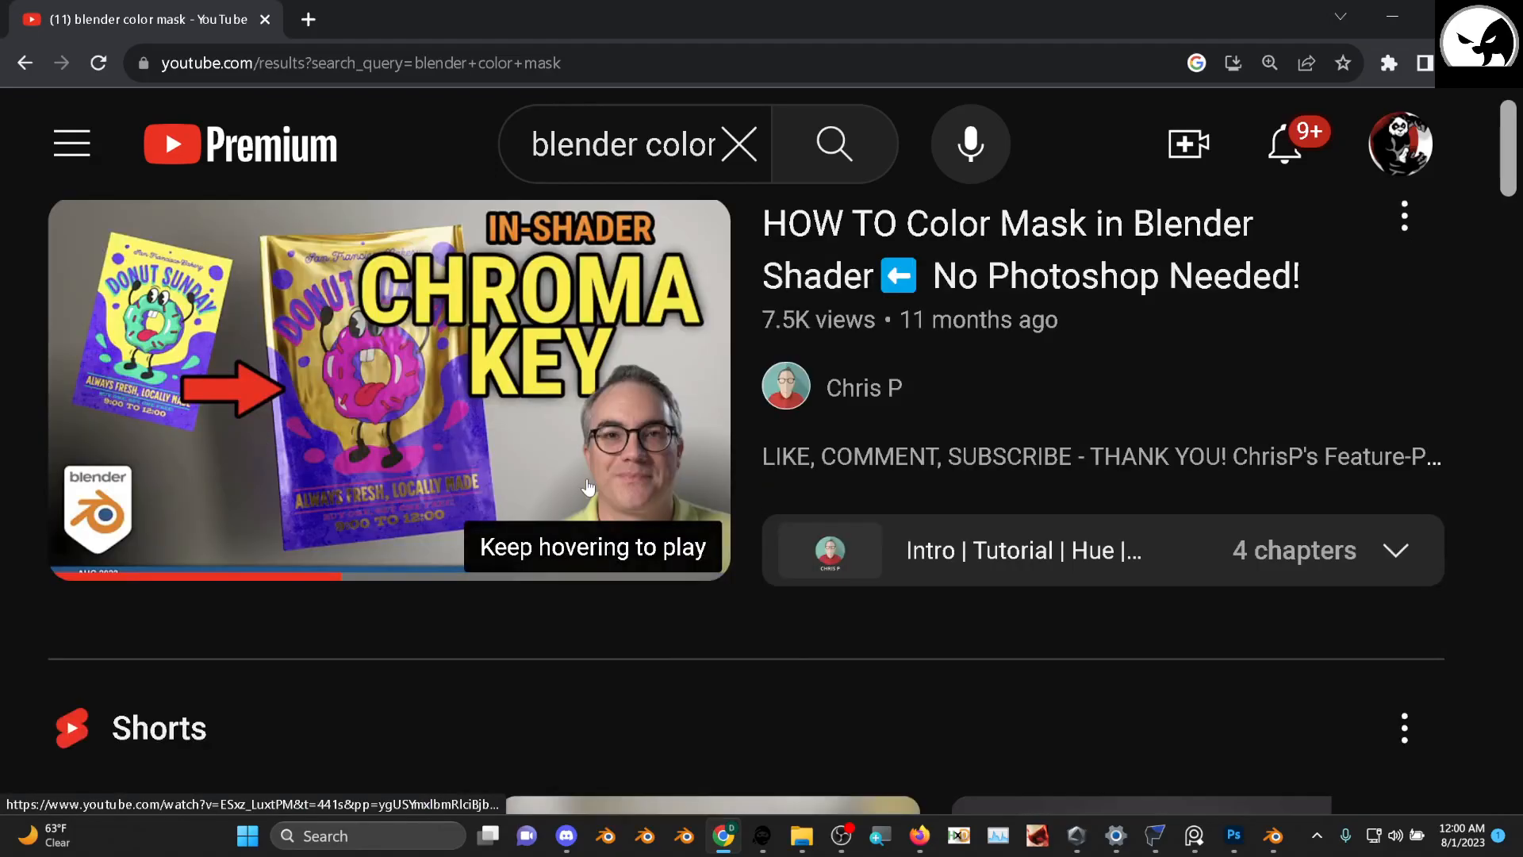
{"action": "mouse_move", "coordinate": [731, 401]}
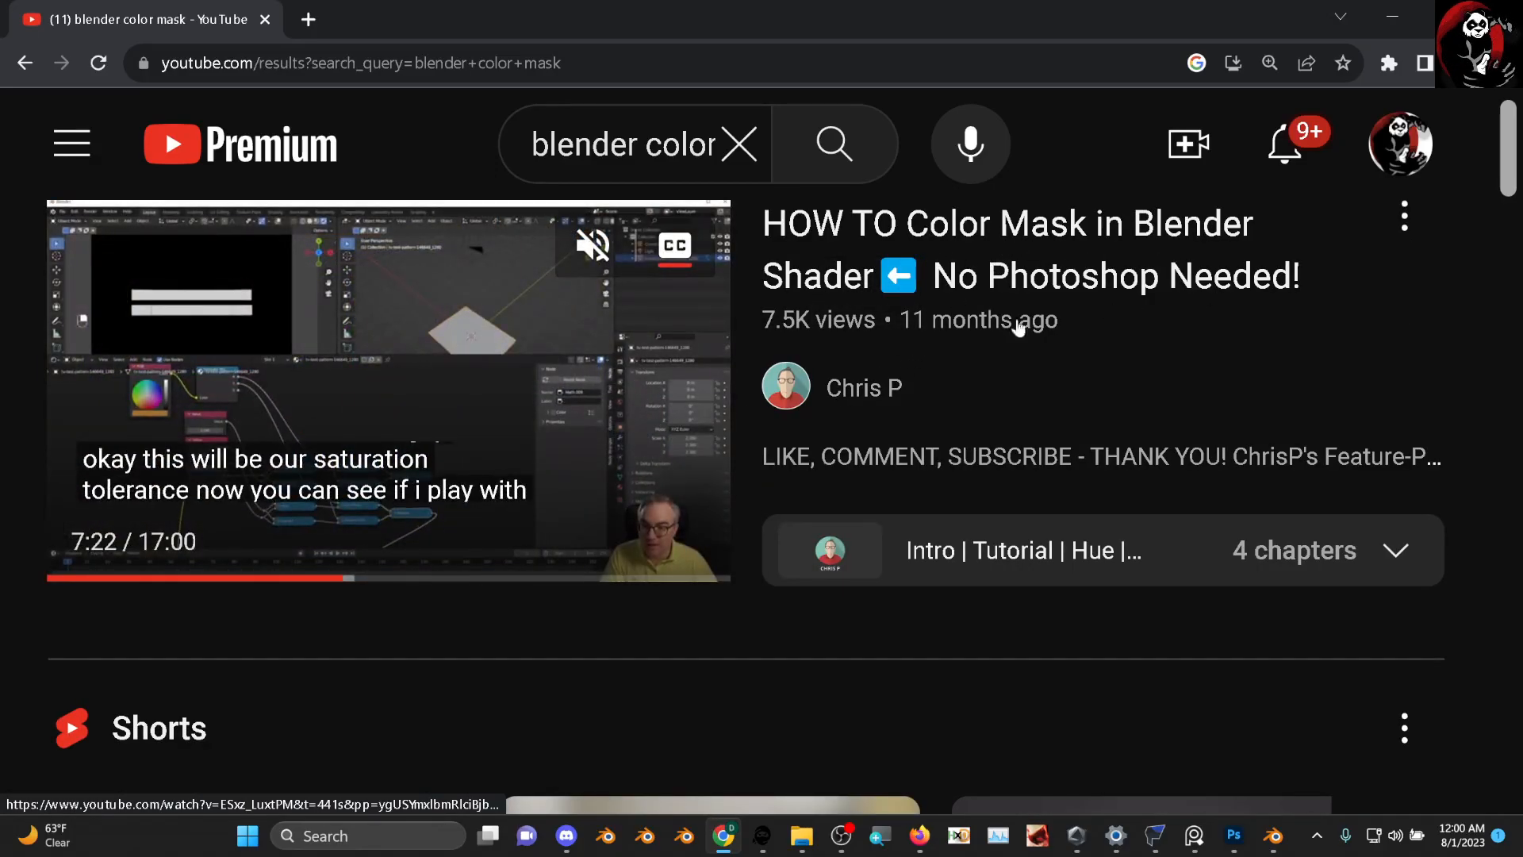
{"action": "left_click", "coordinate": [432, 411]}
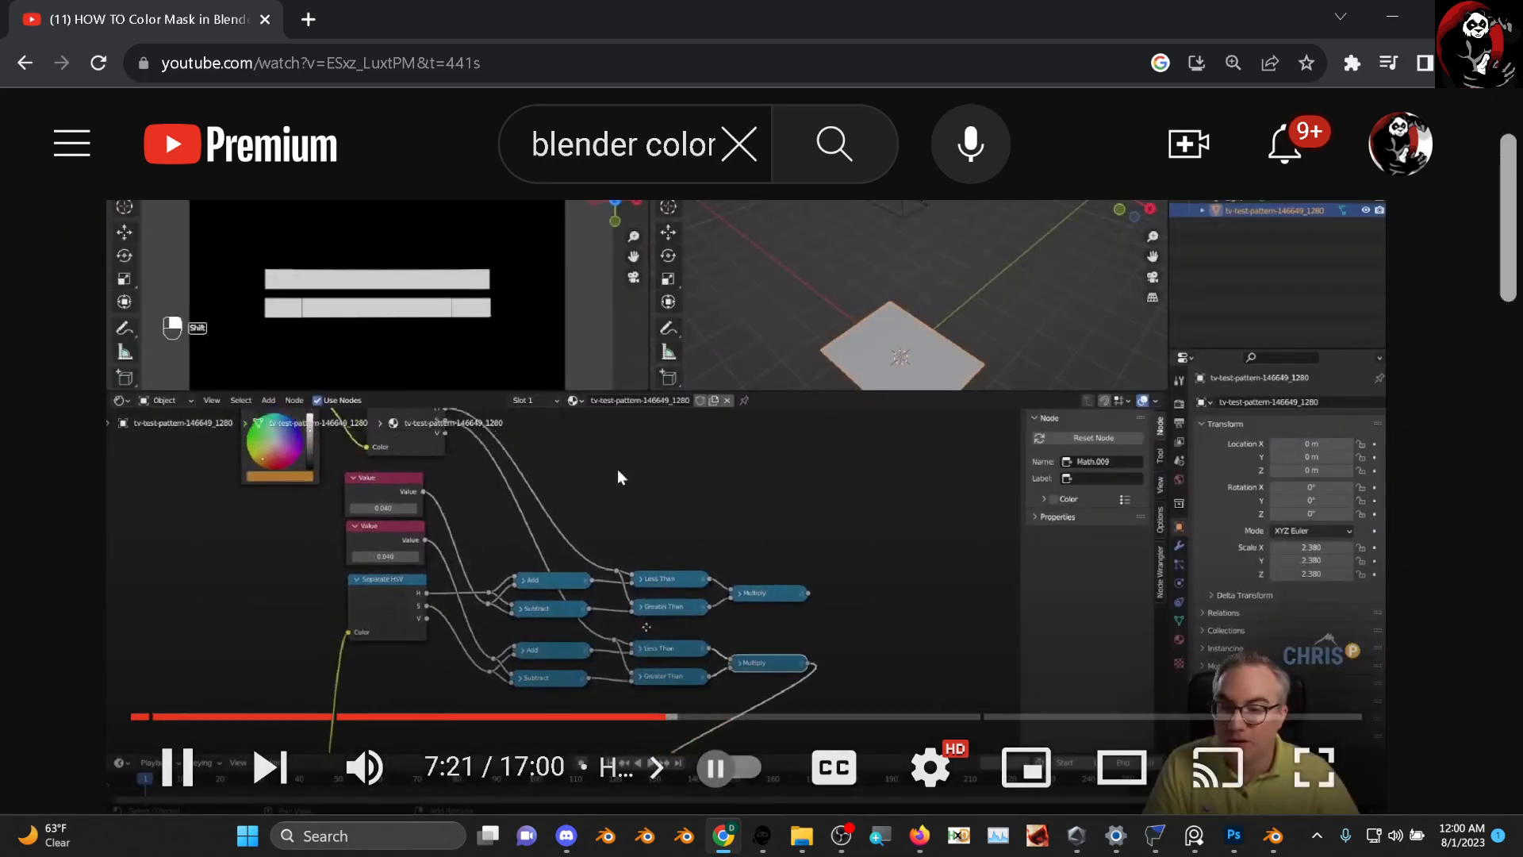
{"action": "left_click", "coordinate": [177, 767]}
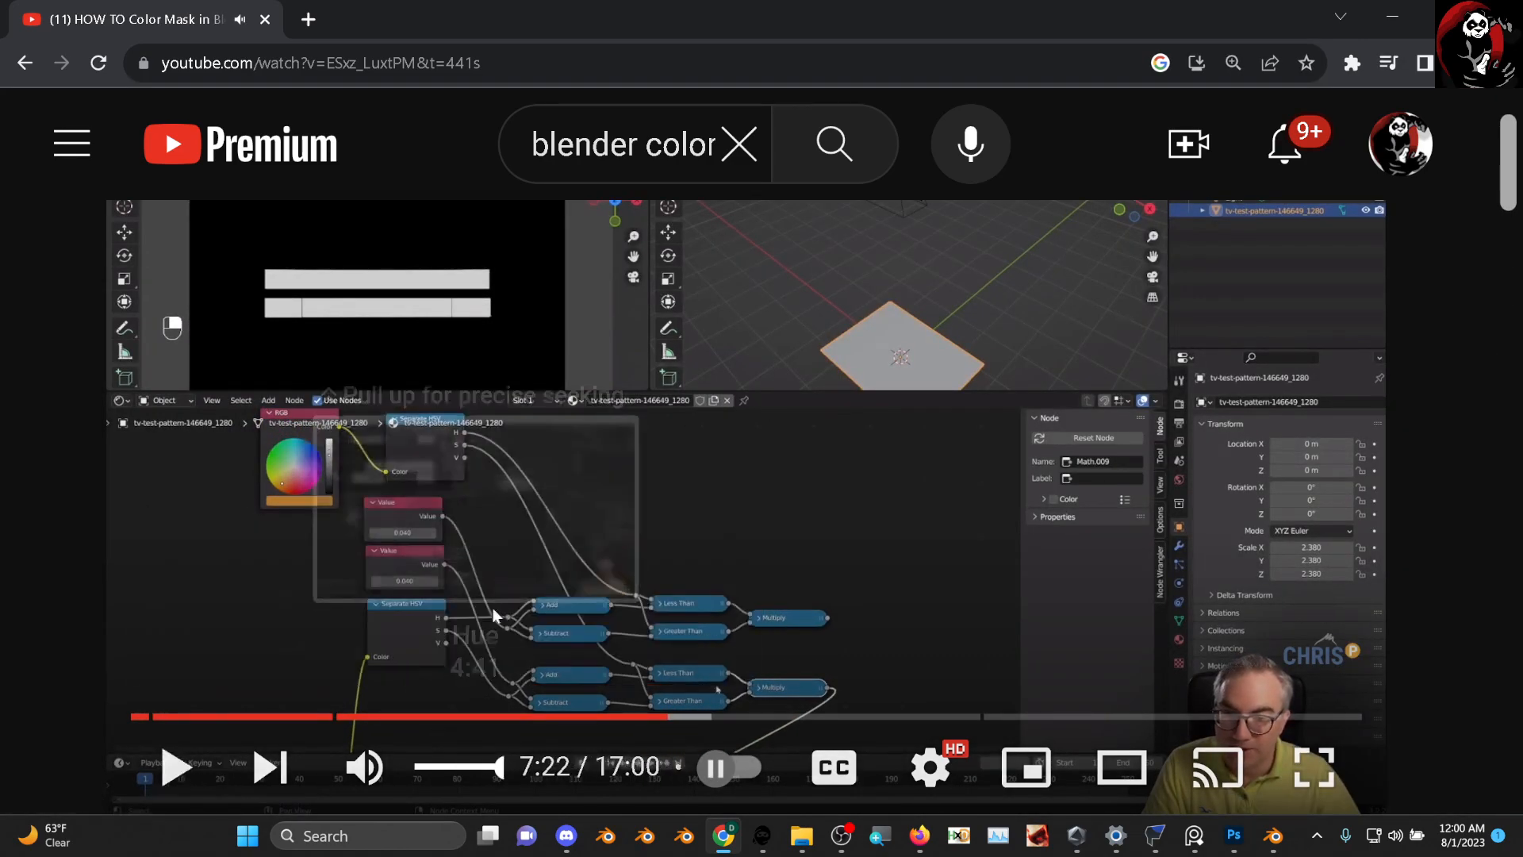
Subscribe to the channel that published the paused color mask tutorial
{"action": "scroll", "coordinate": [951, 716], "scroll_direction": "down", "scroll_amount": 2}
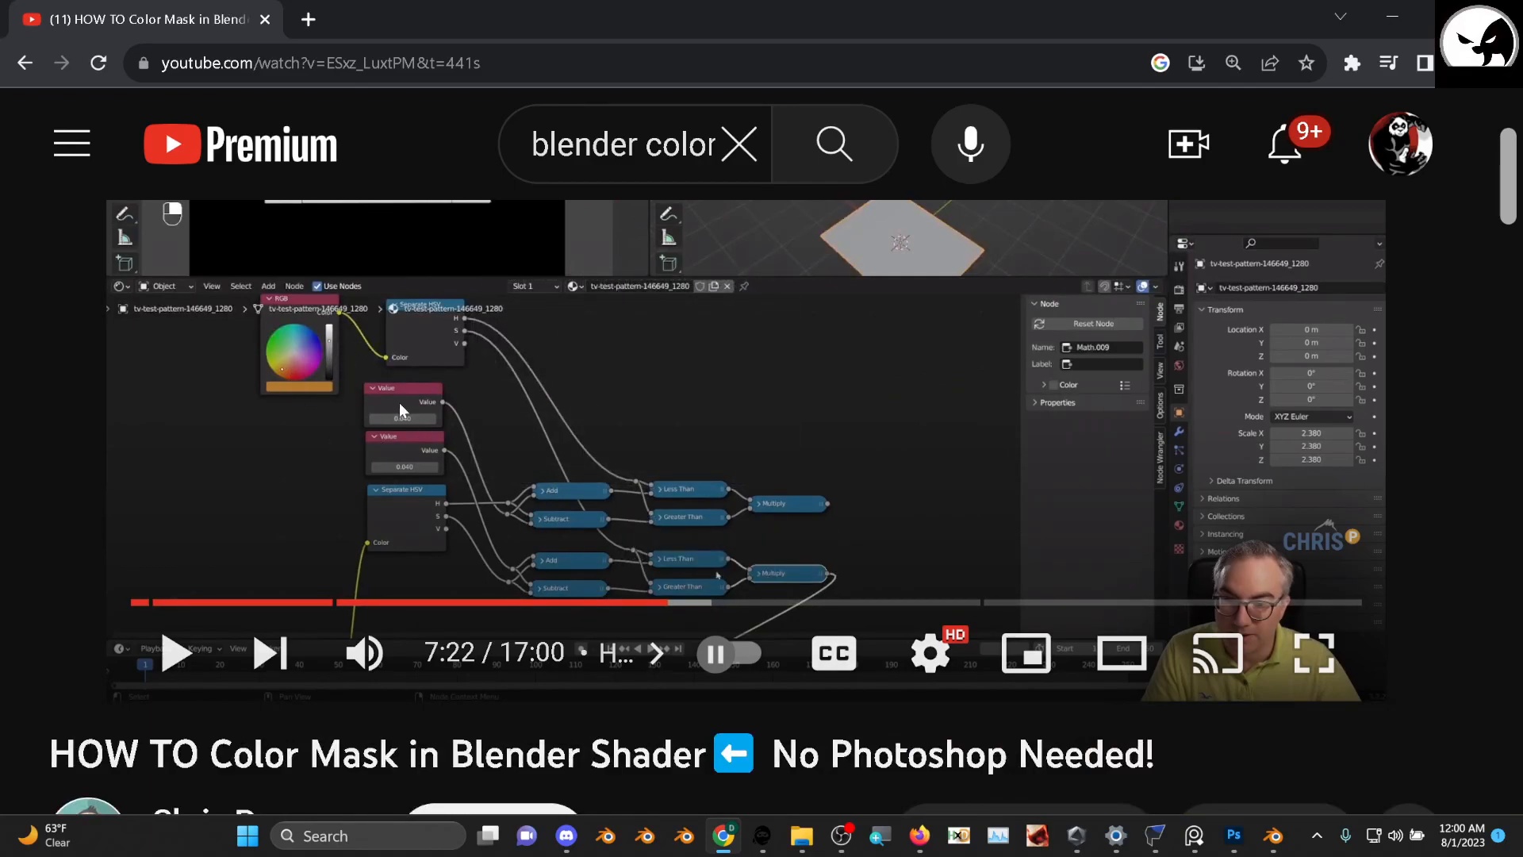
{"action": "scroll", "coordinate": [401, 411], "scroll_direction": "up", "scroll_amount": 3}
{"action": "scroll", "coordinate": [367, 639], "scroll_direction": "down", "scroll_amount": 2}
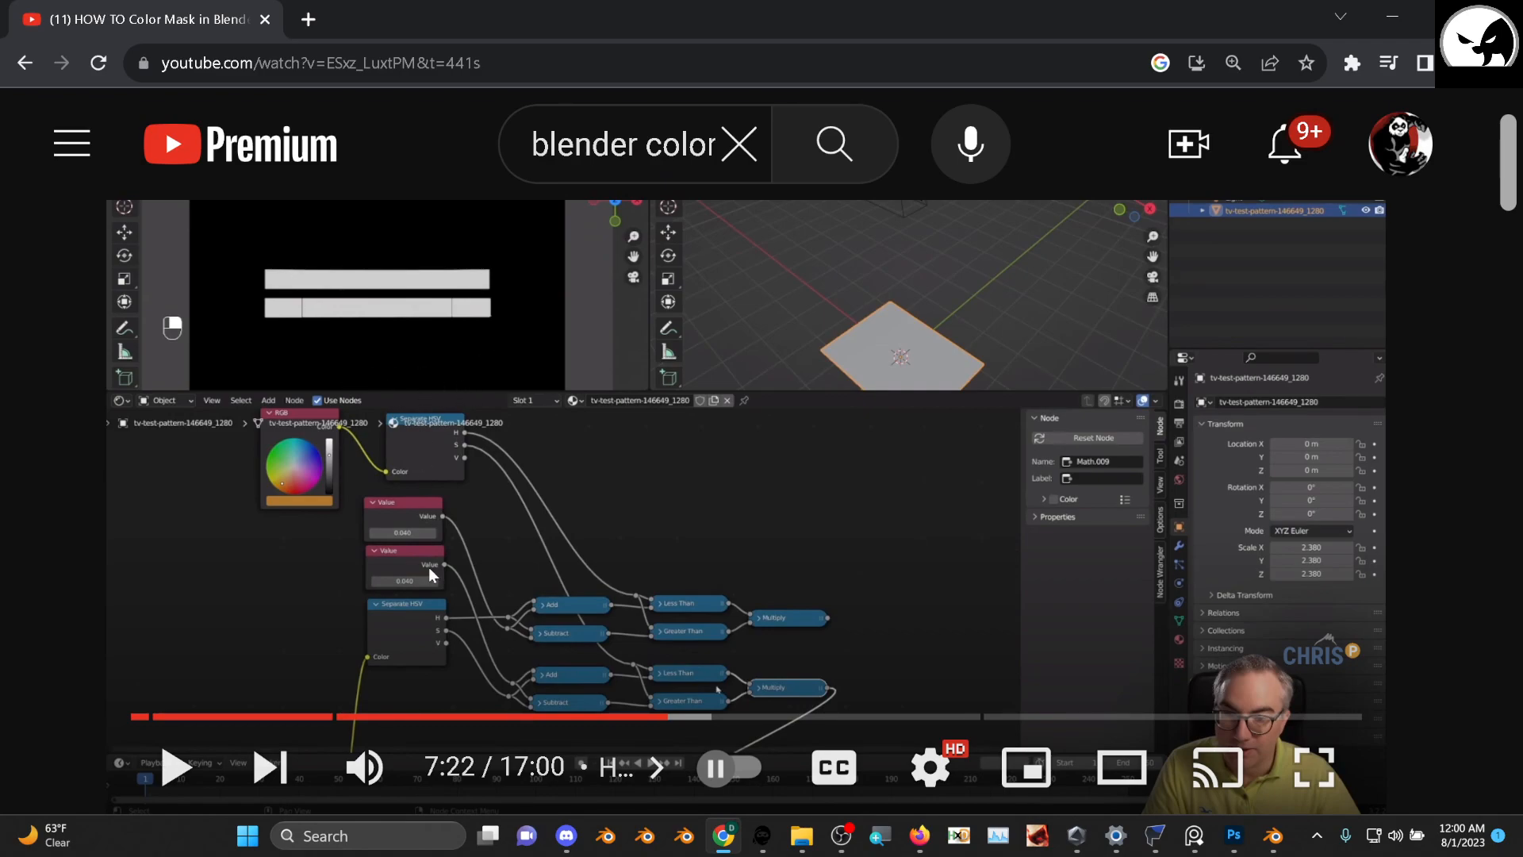
{"action": "scroll", "coordinate": [630, 614], "scroll_direction": "down", "scroll_amount": 2}
{"action": "scroll", "coordinate": [633, 618], "scroll_direction": "up", "scroll_amount": 1}
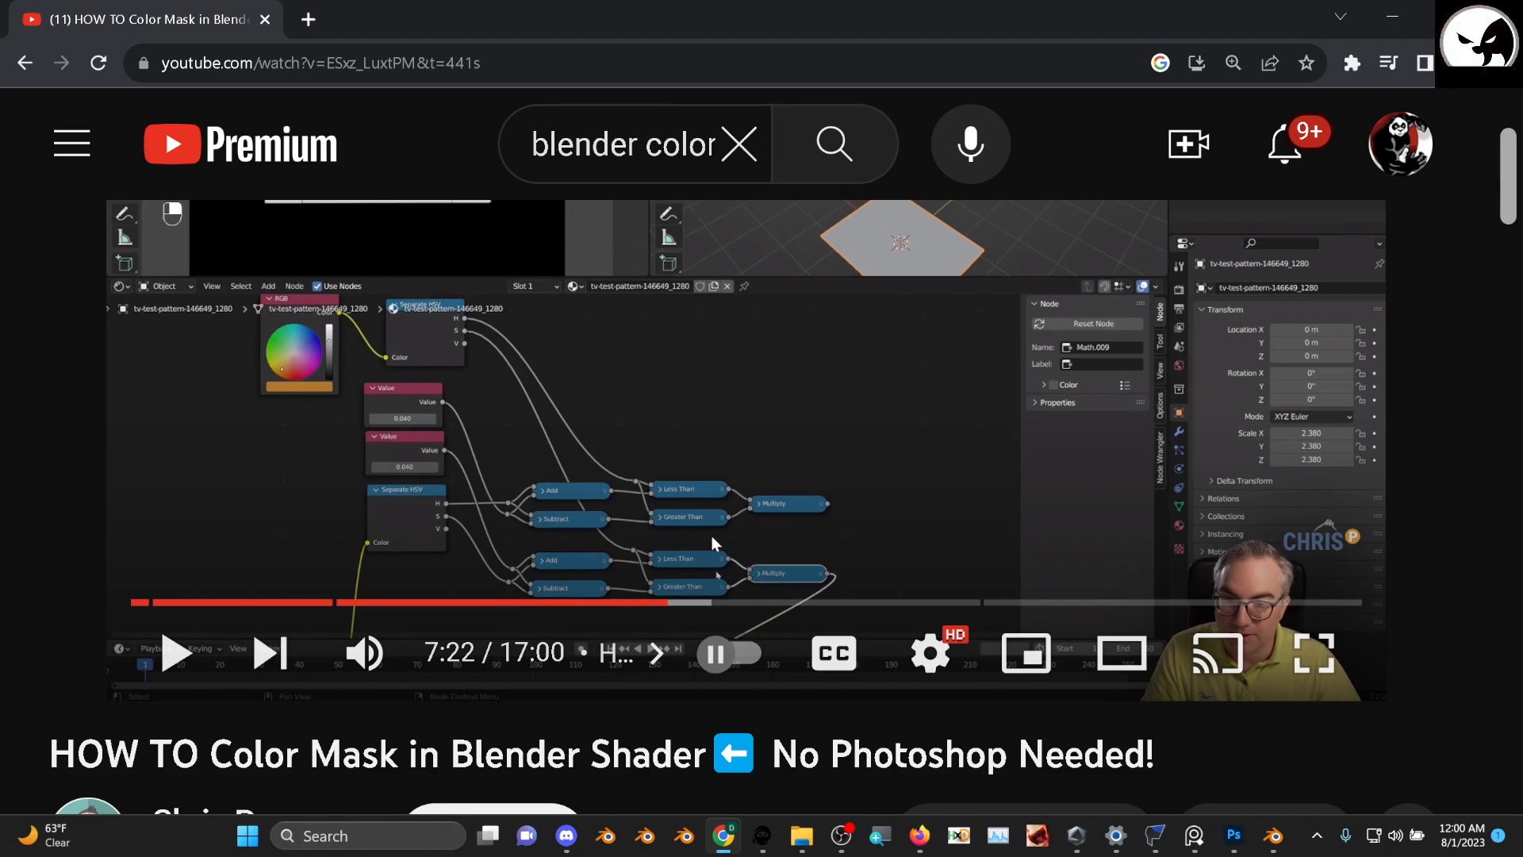
{"action": "scroll", "coordinate": [718, 548], "scroll_direction": "down", "scroll_amount": 1}
{"action": "left_click", "coordinate": [520, 734]}
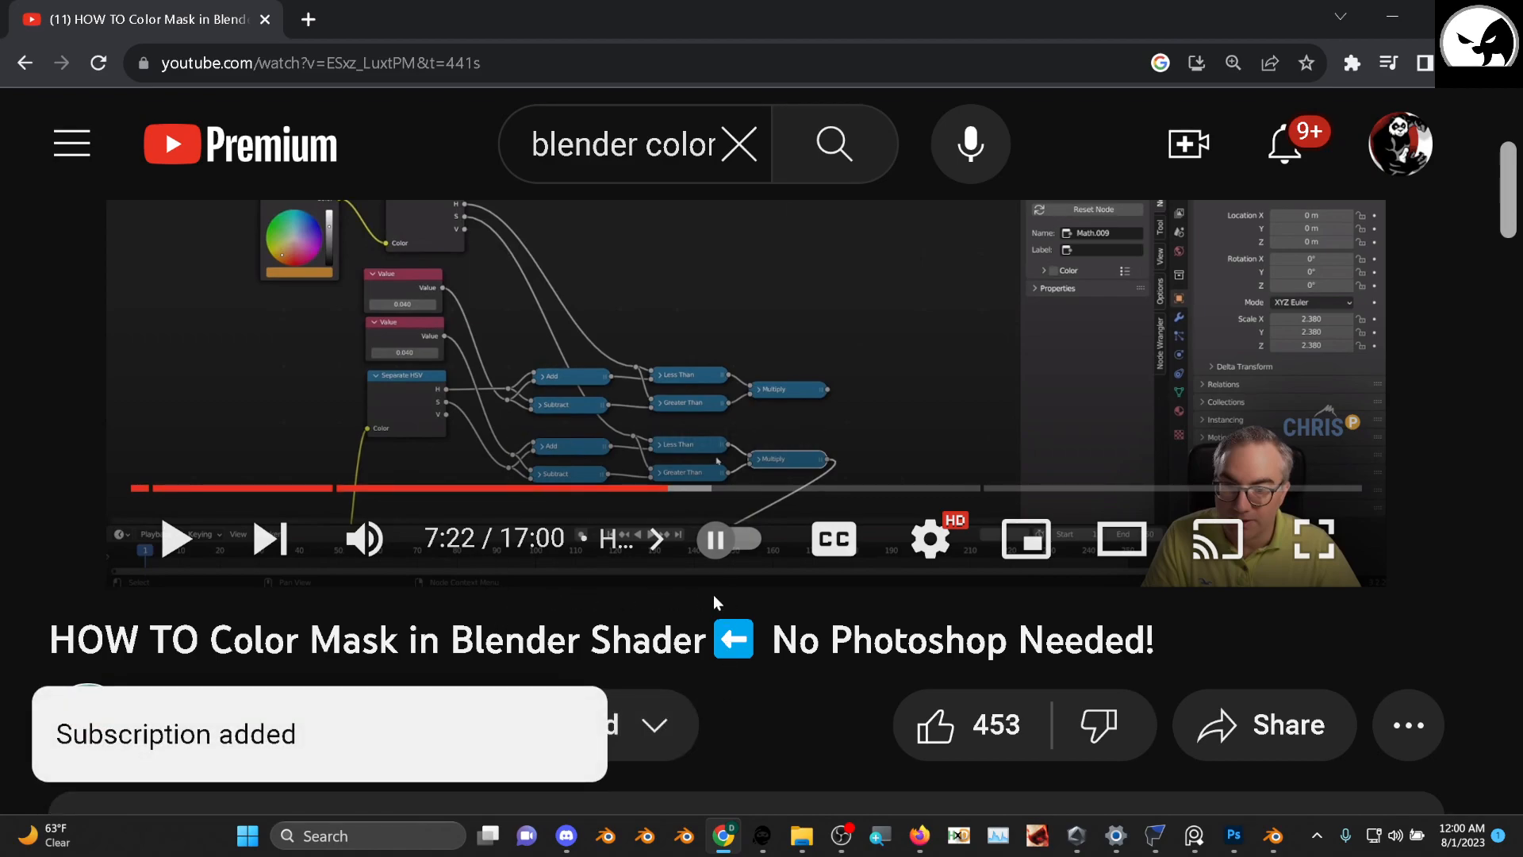
Minimize the browser to return to Blender and examine the recoloured overcoats on both outfits from another angle
{"action": "scroll", "coordinate": [696, 635], "scroll_direction": "up", "scroll_amount": 2}
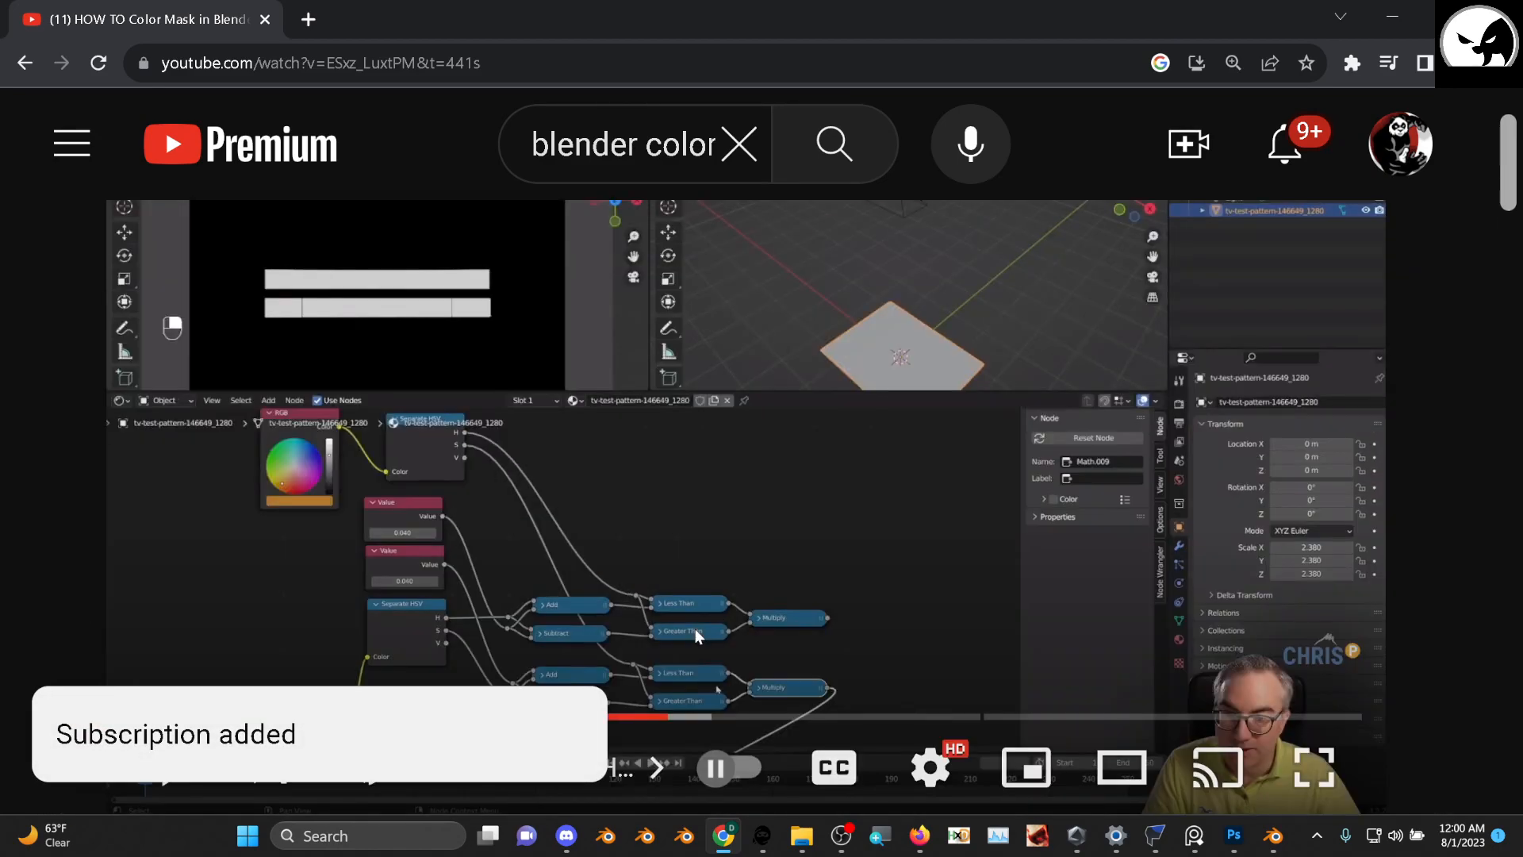
{"action": "scroll", "coordinate": [583, 530], "scroll_direction": "down", "scroll_amount": 1}
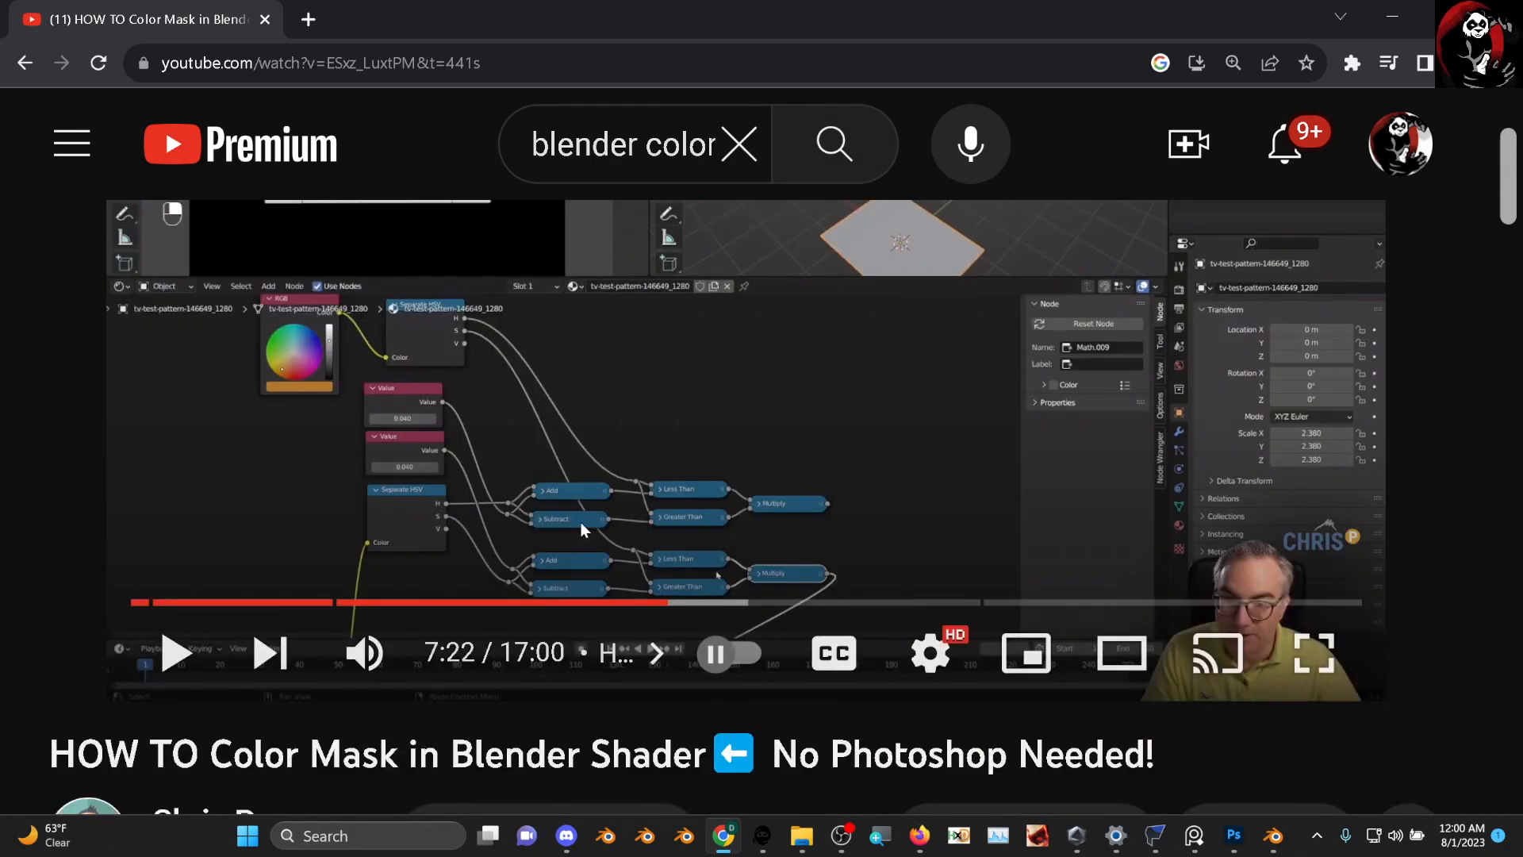
{"action": "scroll", "coordinate": [744, 577], "scroll_direction": "up", "scroll_amount": 1}
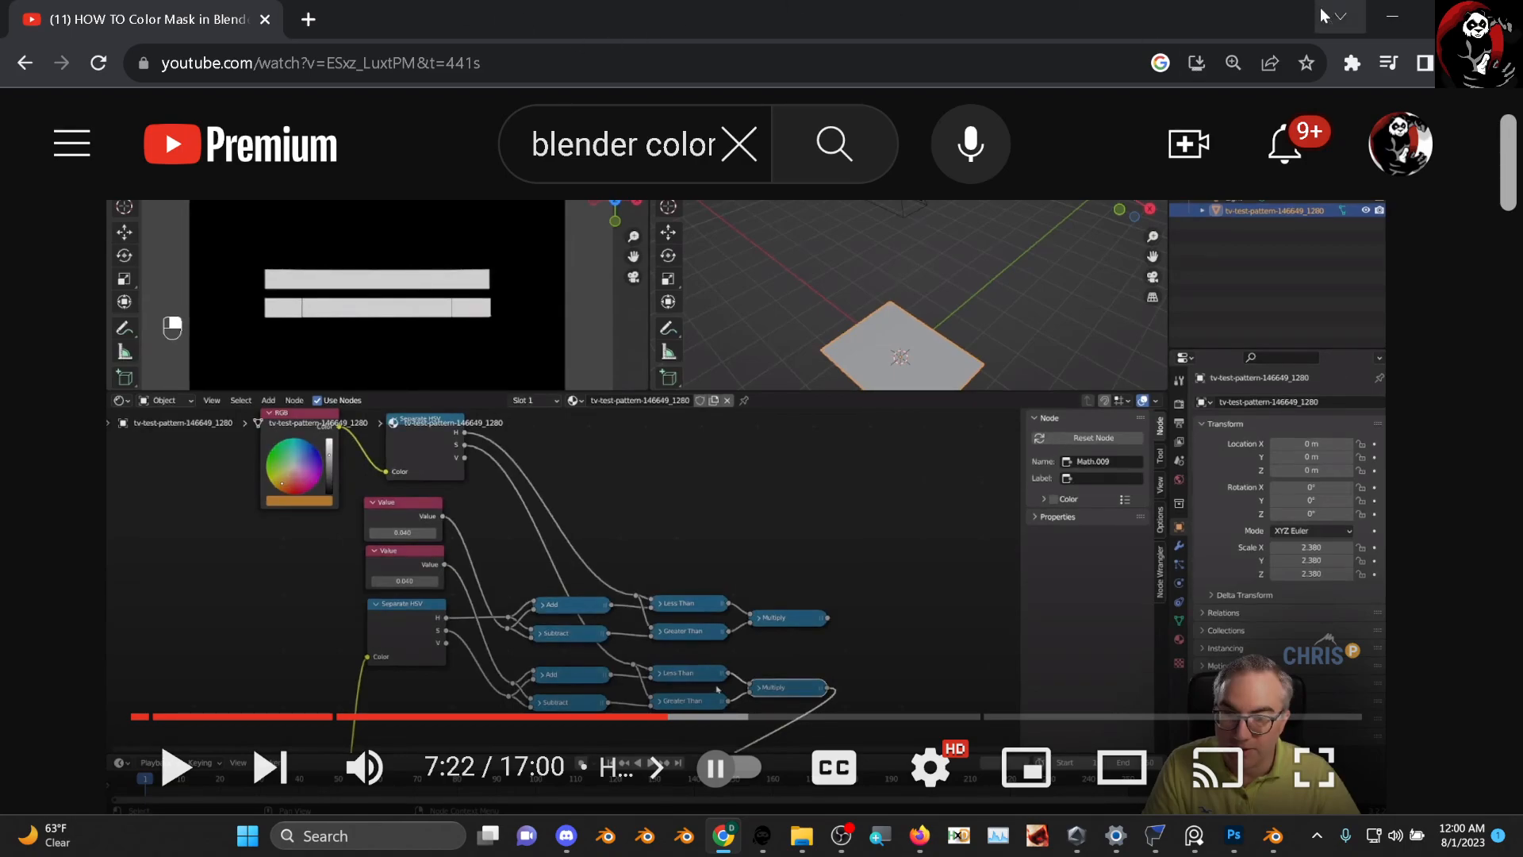
{"action": "left_click", "coordinate": [1394, 21]}
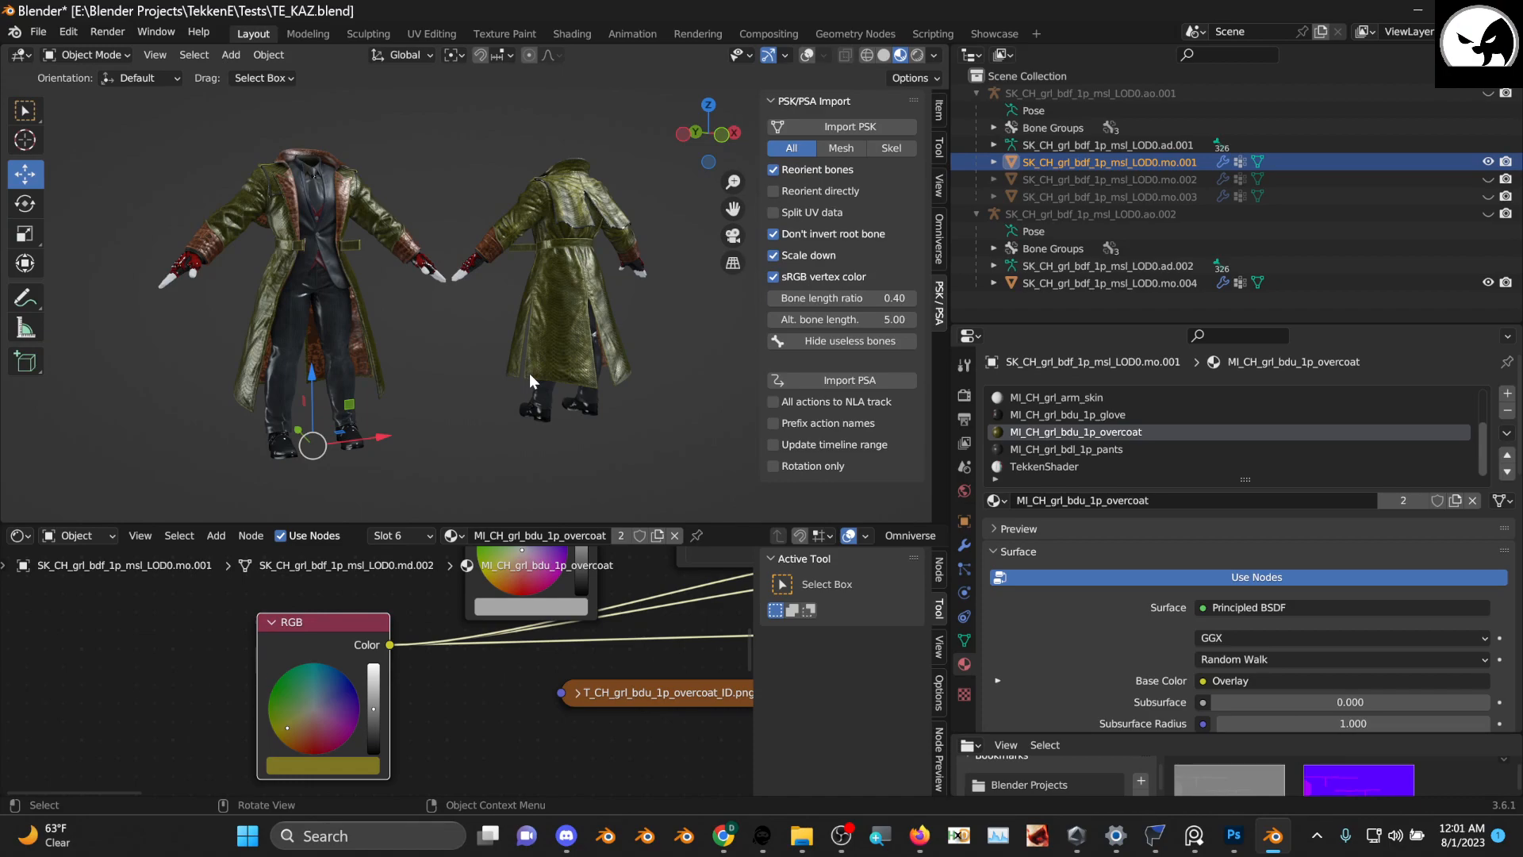
{"action": "left_click_drag", "start_coordinate": [709, 132], "coordinate": [548, 316]}
{"action": "scroll", "coordinate": [432, 317], "scroll_direction": "down", "scroll_amount": 4}
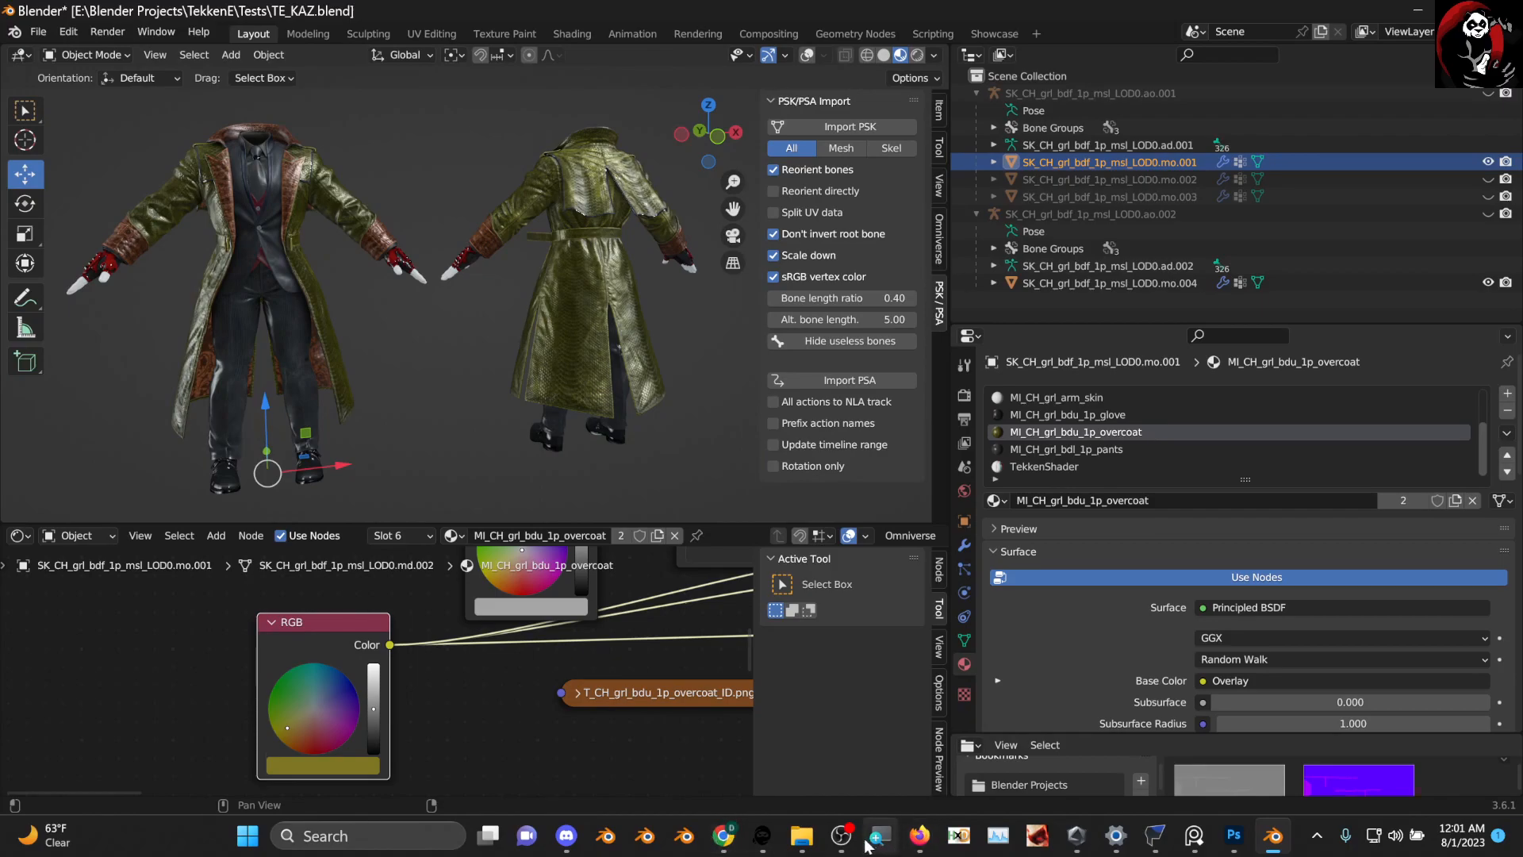
Switch to OBS Studio
{"action": "left_click", "coordinate": [841, 835]}
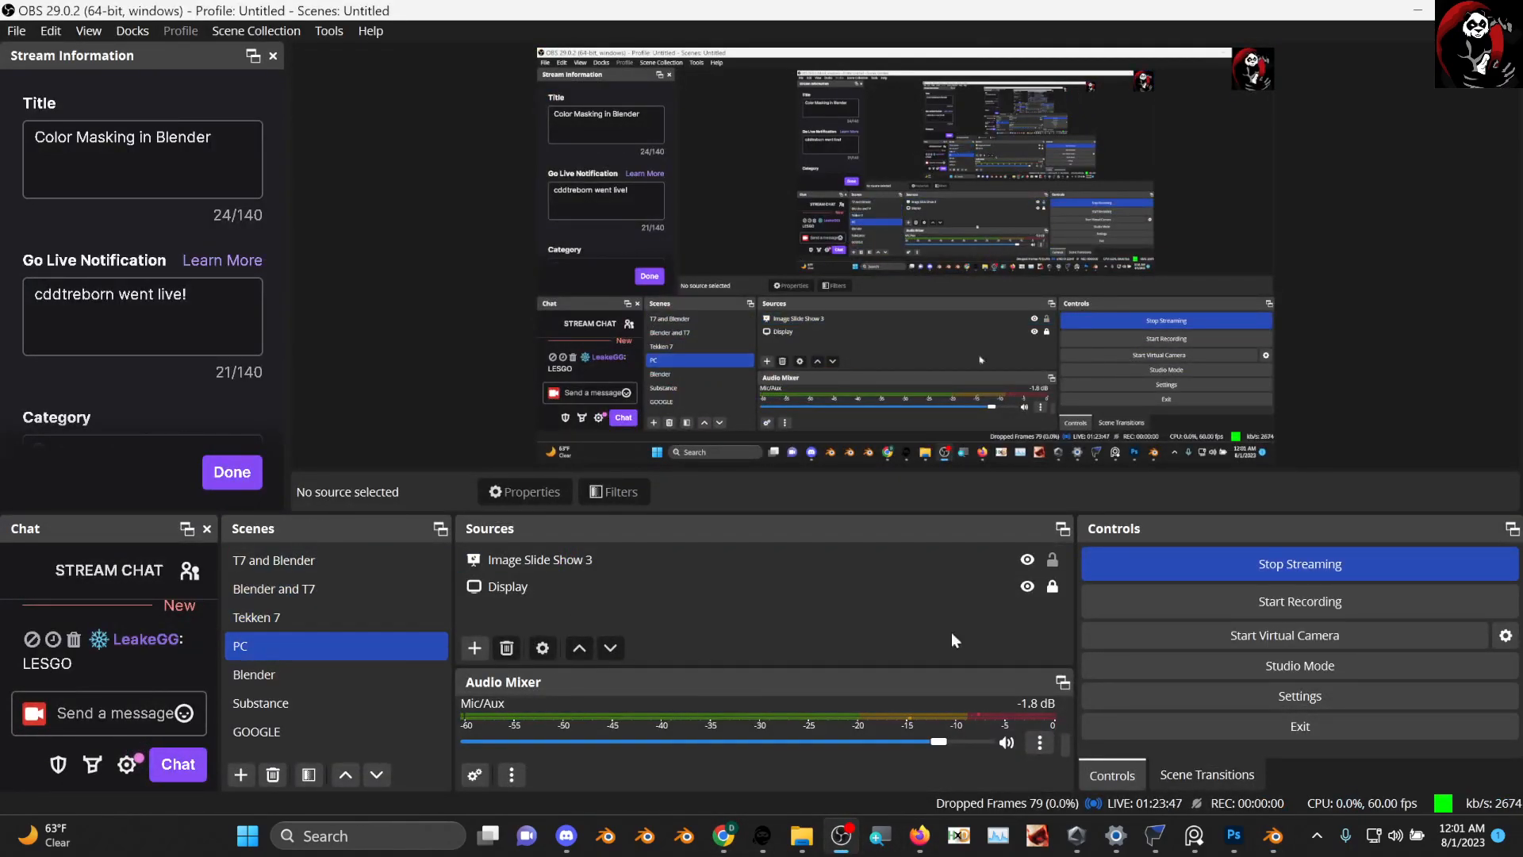